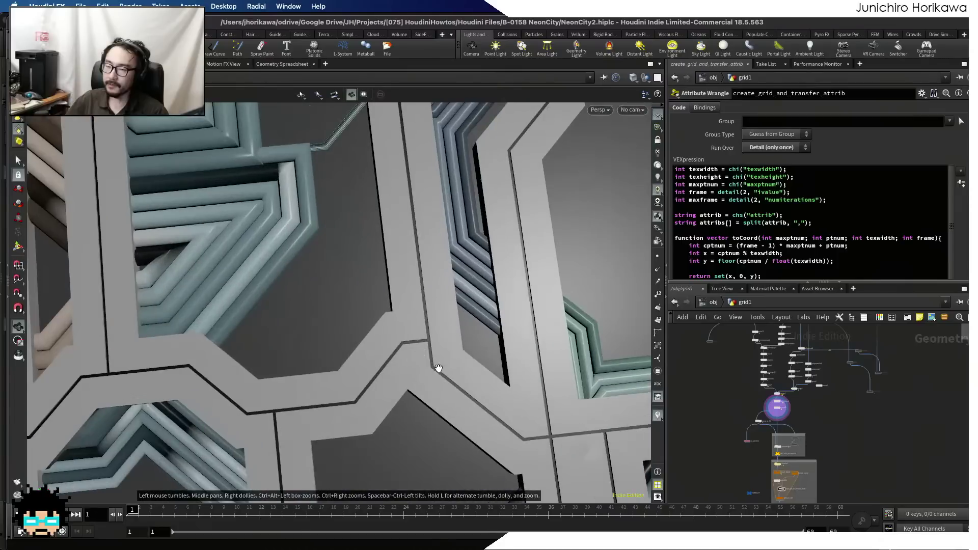
# - Examine the finished city panel geometry up close and as a whole, including its frames and pipe patterns
pyautogui.scroll(-3, 417, 344)
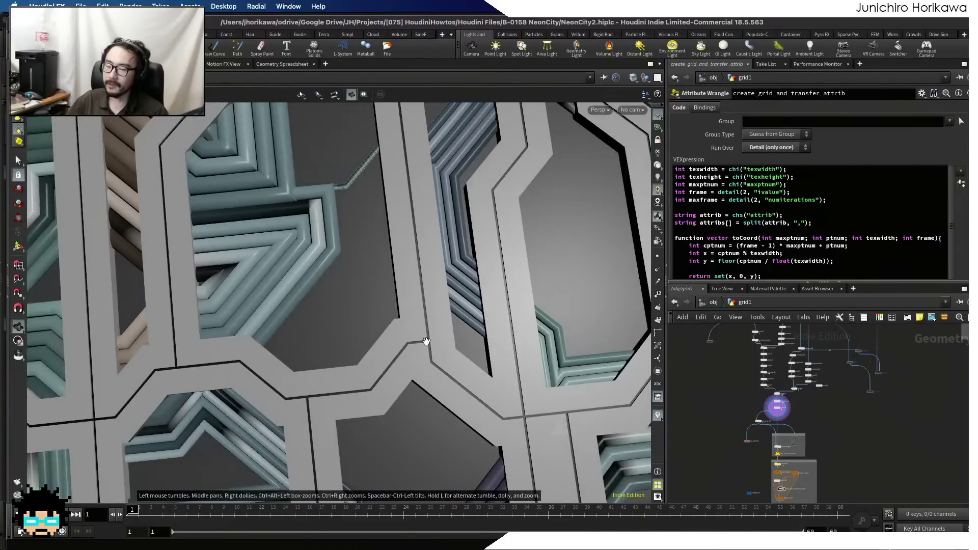
pyautogui.scroll(-3, 416, 341)
pyautogui.scroll(-6, 417, 341)
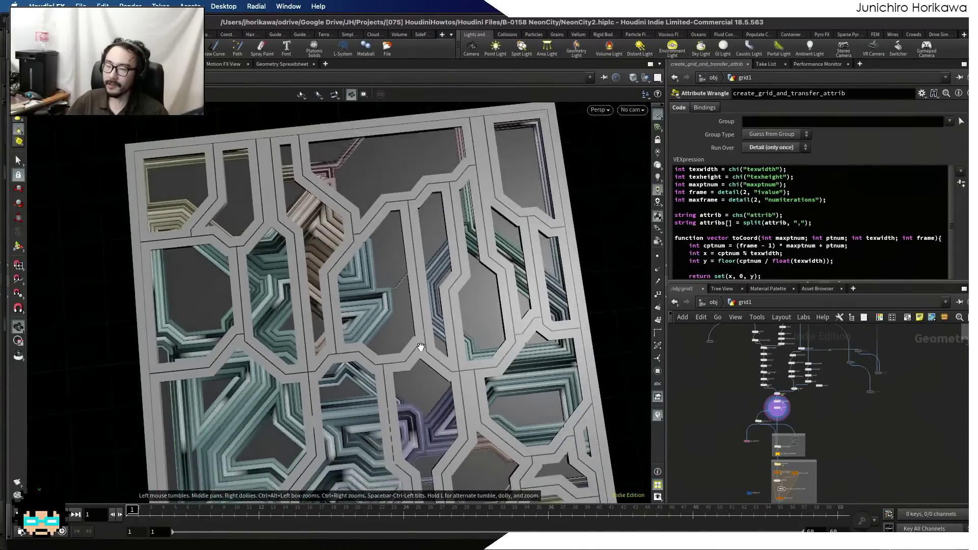
pyautogui.scroll(3, 416, 344)
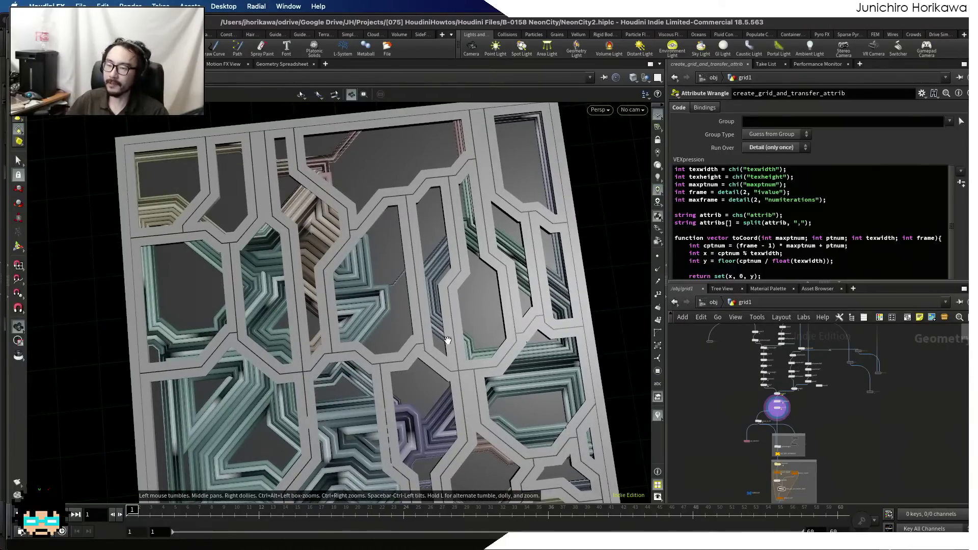
pyautogui.scroll(4, 436, 347)
pyautogui.scroll(-3, 413, 350)
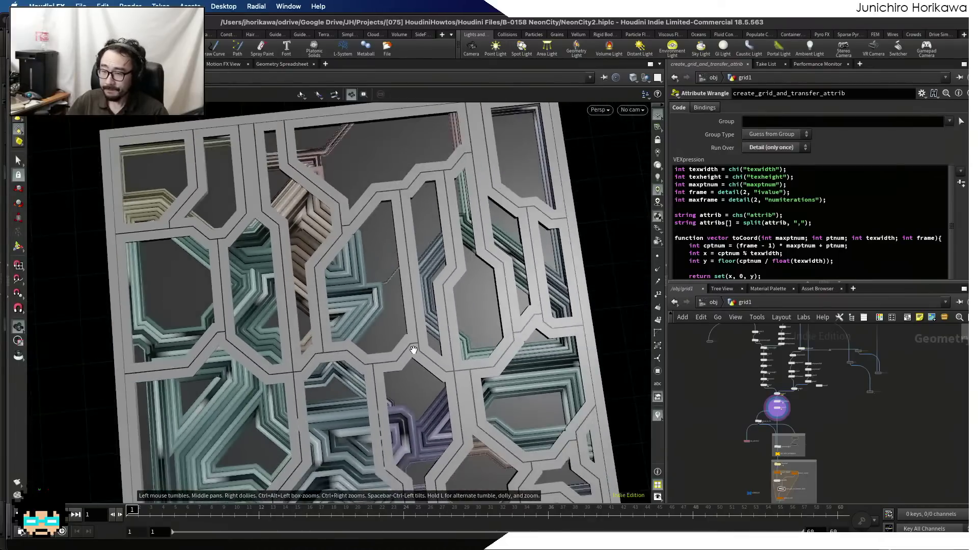
pyautogui.scroll(-5, 413, 350)
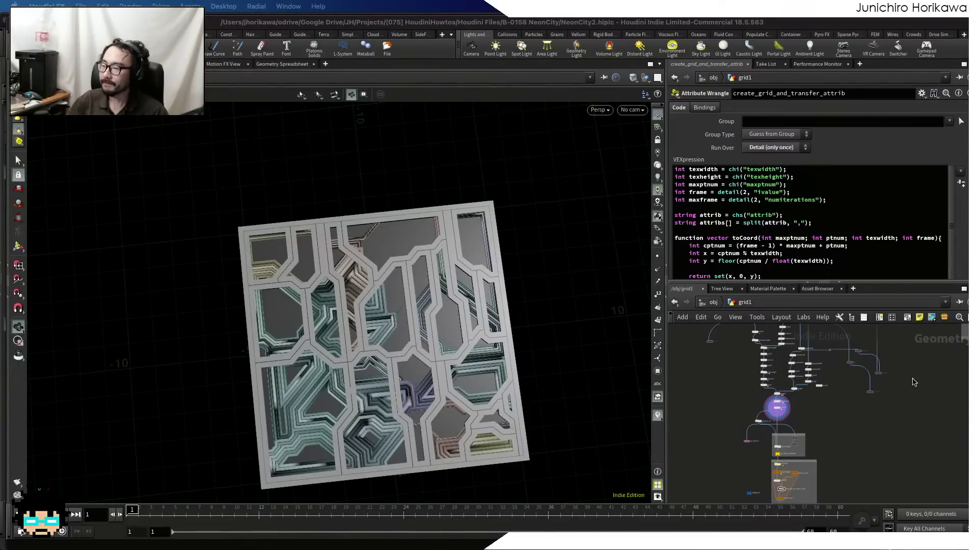
# - Switch to the empty untitled scene, add a Geometry object and enter its network
pyautogui.moveTo(463, 24); pyautogui.dragTo(977, 38)
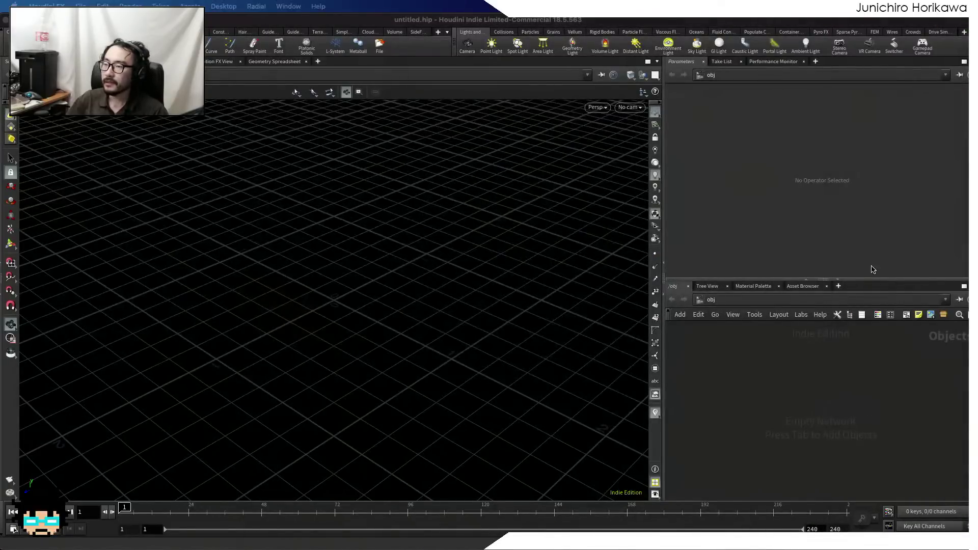
pyautogui.press('Tab')
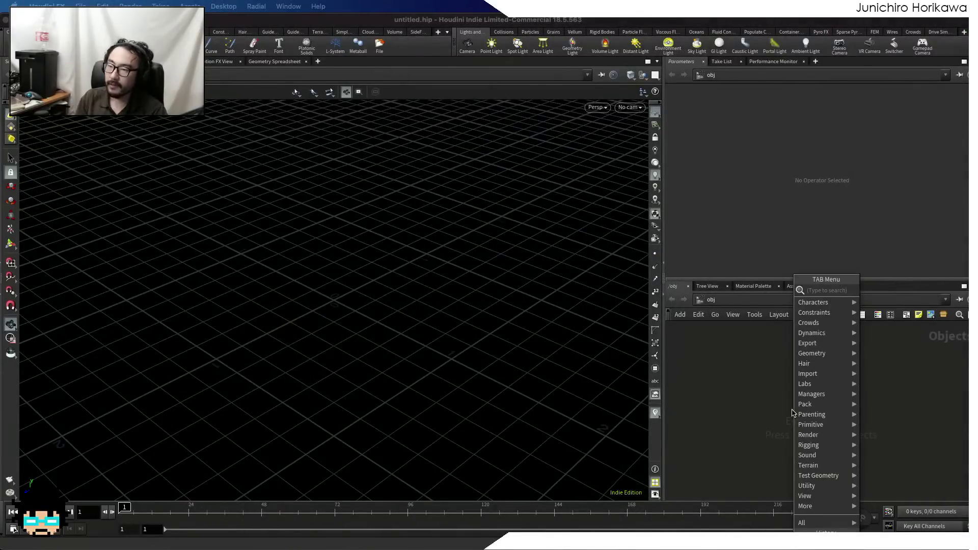
pyautogui.click(758, 397)
pyautogui.press('Tab')
pyautogui.write('geom')
pyautogui.press('Return')
pyautogui.click(816, 396)
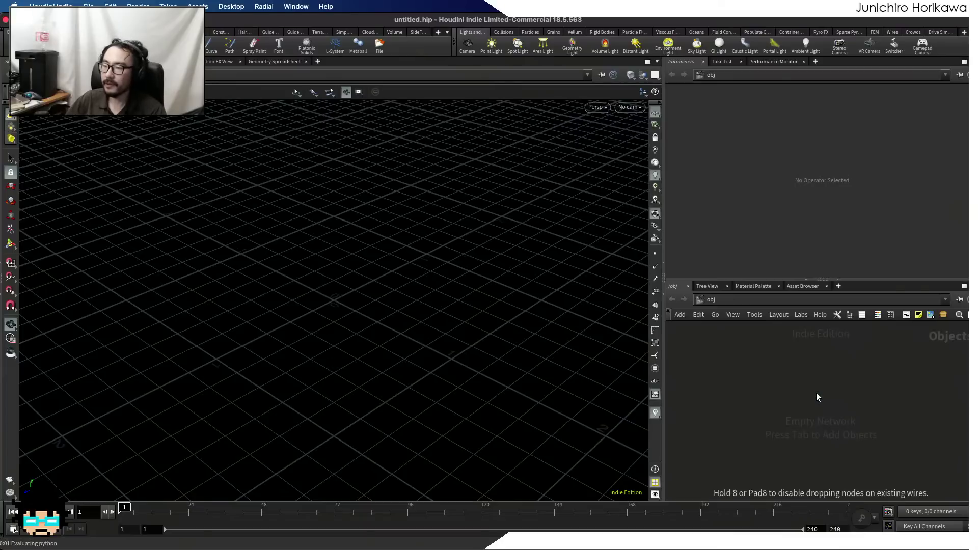
pyautogui.moveTo(812, 399); pyautogui.dragTo(772, 377)
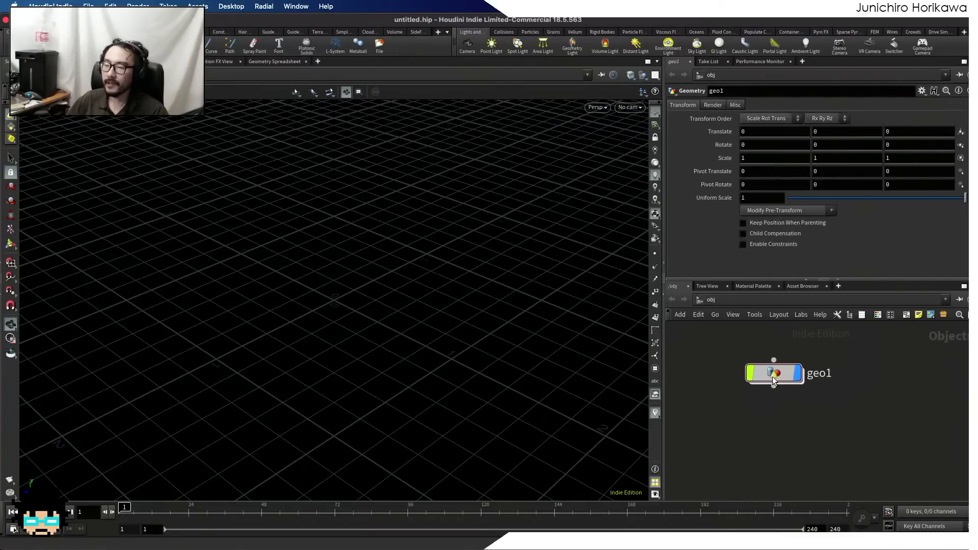
pyautogui.doubleClick(772, 377)
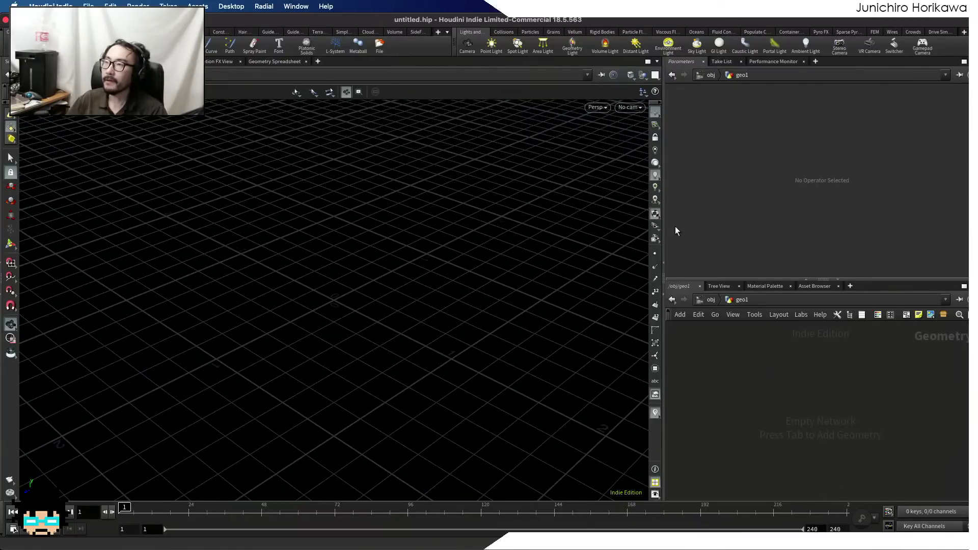
# - Add a Grid node to the empty geometry network
pyautogui.press('Tab')
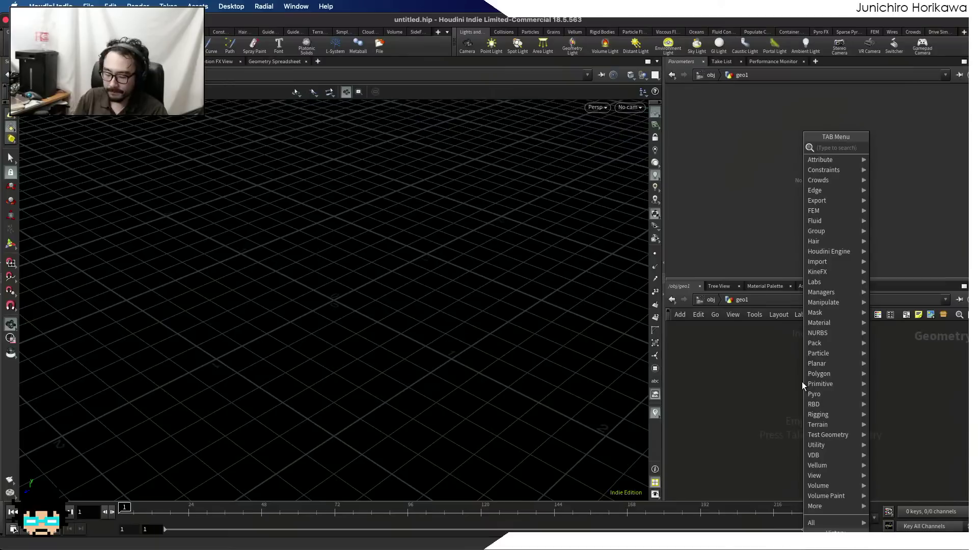
pyautogui.write('grid')
pyautogui.press('Return')
pyautogui.click(793, 371)
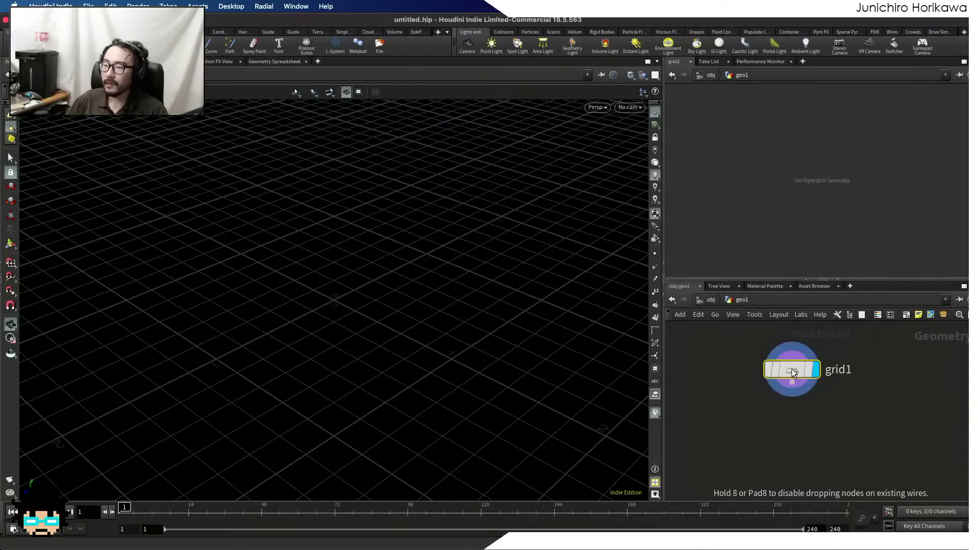
pyautogui.moveTo(792, 370); pyautogui.dragTo(790, 376, button='middle')
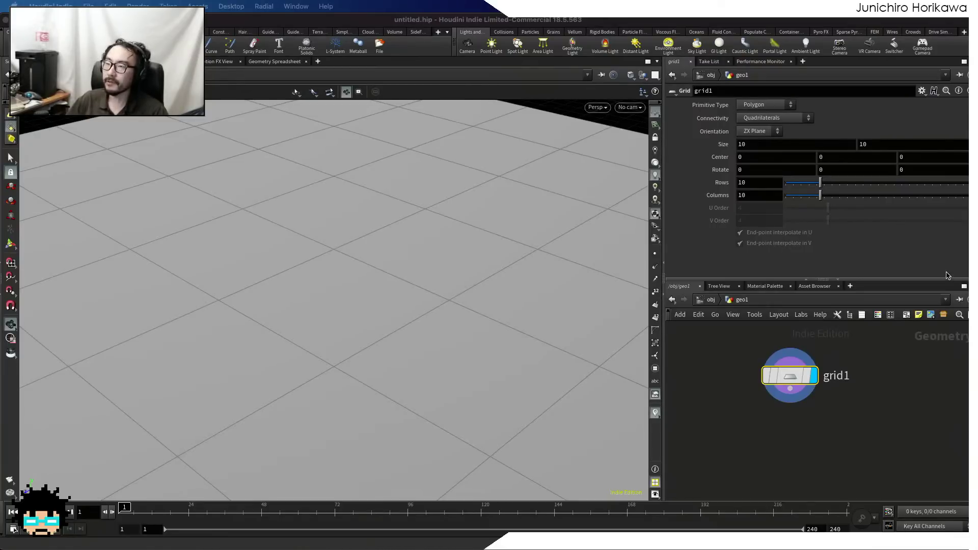
# - Set the grid's rows and columns to 41 each
pyautogui.moveTo(806, 183); pyautogui.dragTo(932, 183)
pyautogui.moveTo(821, 195); pyautogui.dragTo(941, 197)
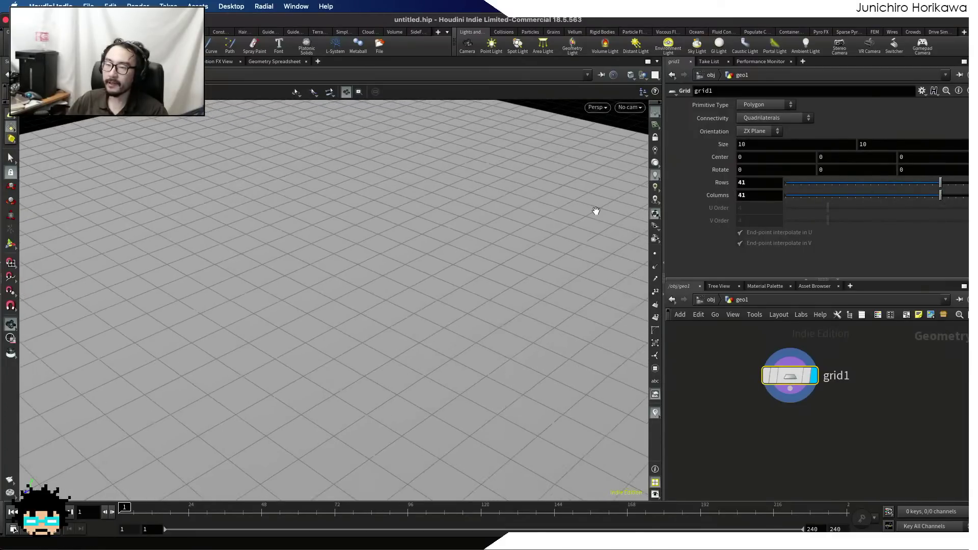
pyautogui.scroll(-5, 207, 217)
pyautogui.moveTo(207, 218); pyautogui.dragTo(375, 372)
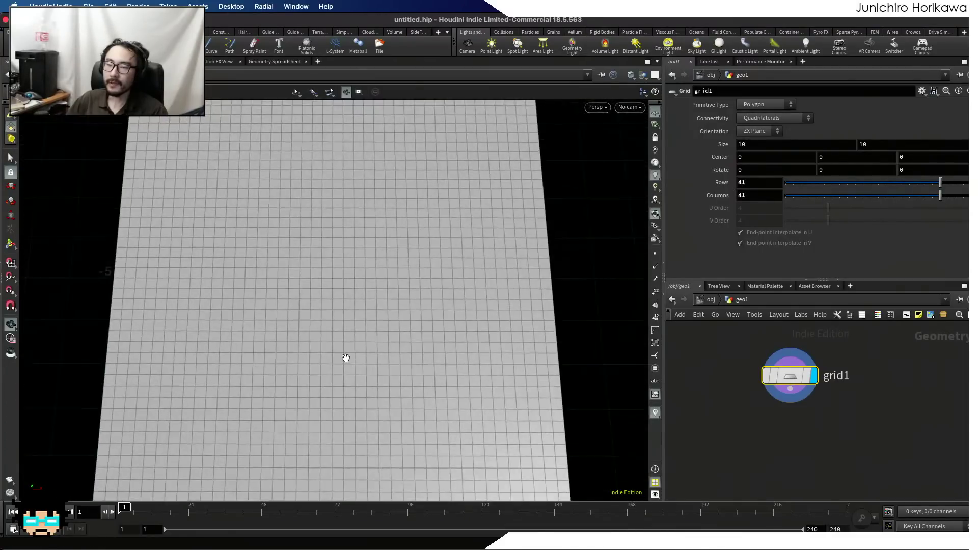
pyautogui.scroll(-4, 326, 286)
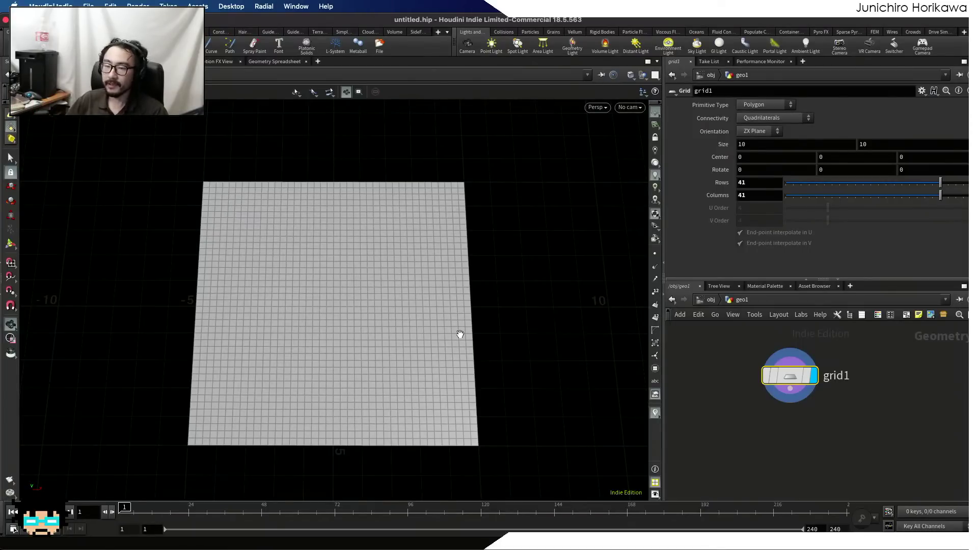
# - Try 40 rows on the grid to compare the cell layout, and return the rows to 41
pyautogui.moveTo(902, 183); pyautogui.dragTo(936, 183)
pyautogui.scroll(3, 585, 245)
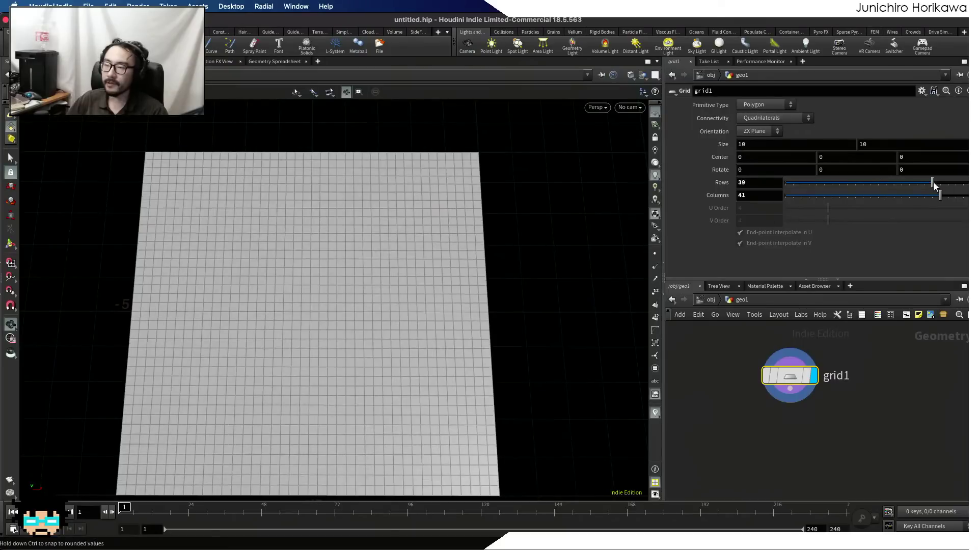
pyautogui.scroll(3, 364, 290)
pyautogui.scroll(-3, 388, 221)
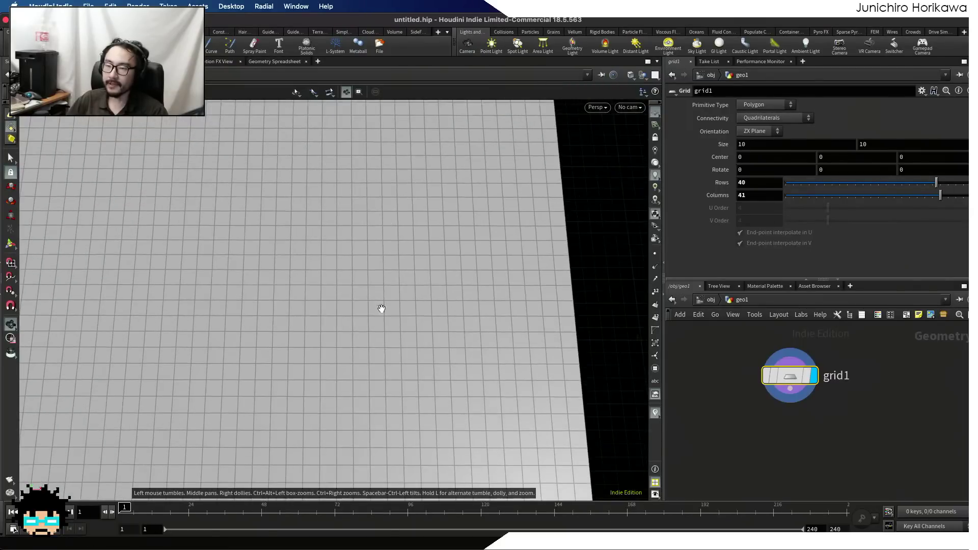
pyautogui.scroll(-3, 380, 232)
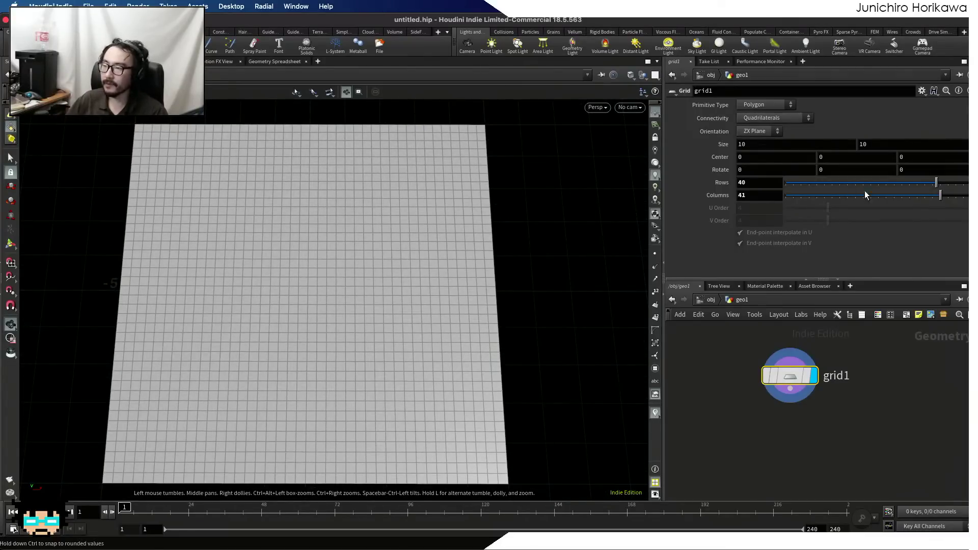
pyautogui.moveTo(920, 185); pyautogui.dragTo(940, 183)
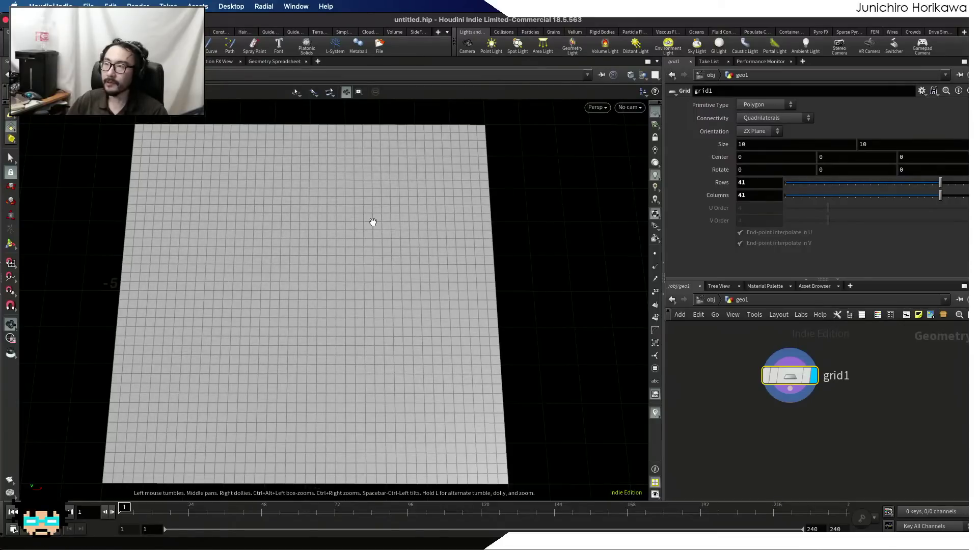
pyautogui.scroll(-1, 347, 214)
pyautogui.scroll(2, 347, 216)
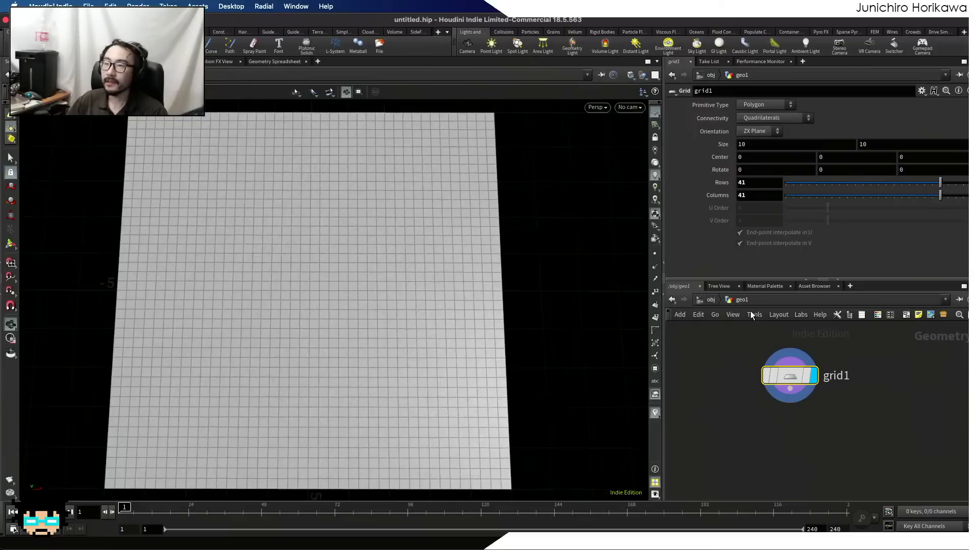
# - Add an unconnected Null node beside the grid node
pyautogui.moveTo(788, 381); pyautogui.dragTo(788, 390)
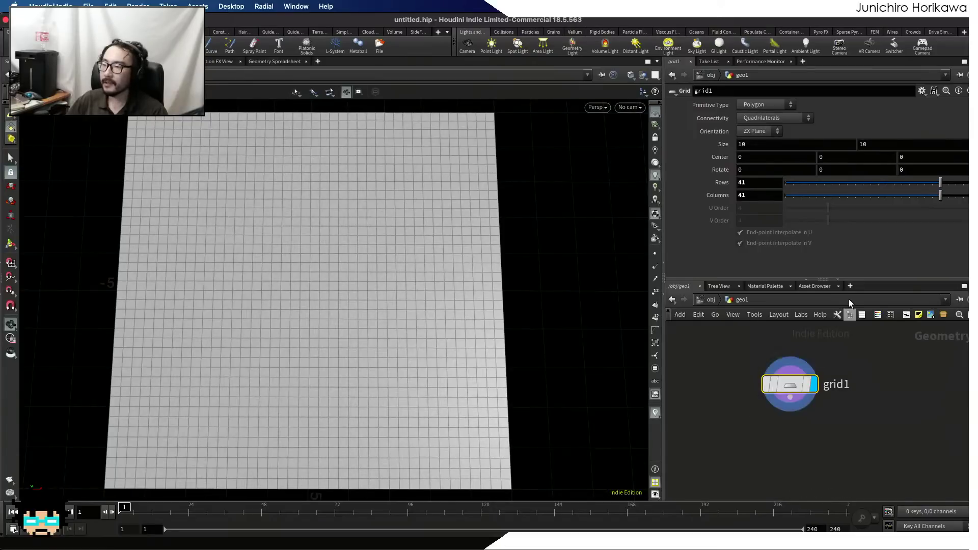
pyautogui.press('Tab')
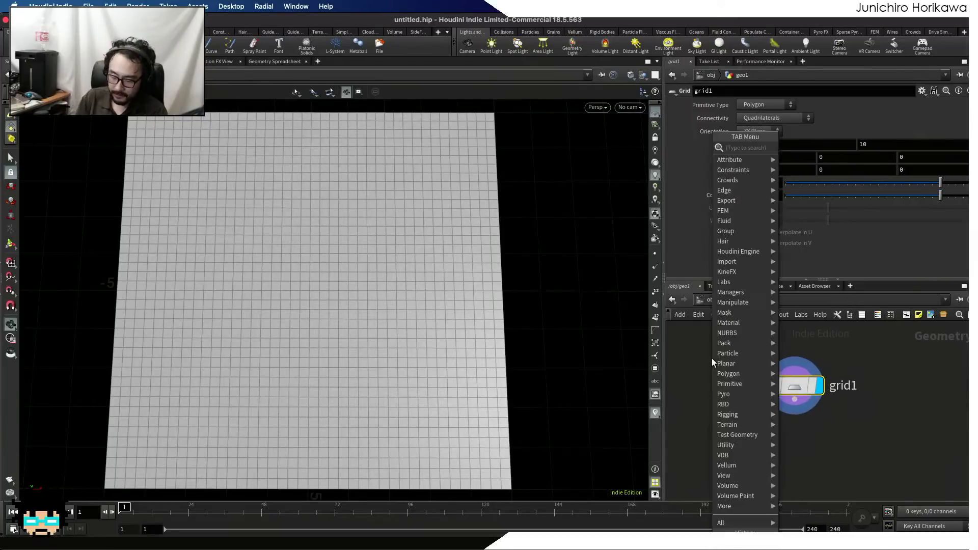
pyautogui.write('null')
pyautogui.press('Return')
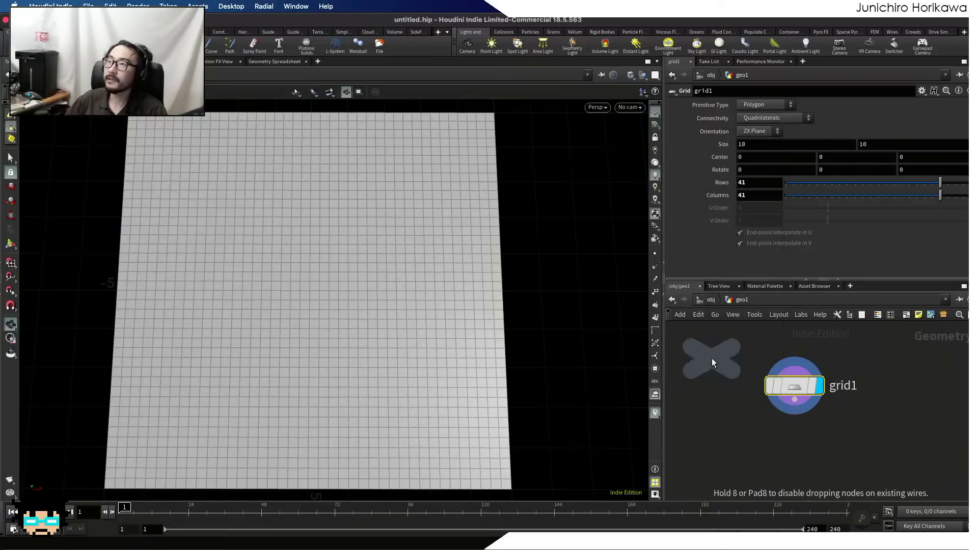
pyautogui.click(712, 358)
pyautogui.moveTo(713, 400); pyautogui.dragTo(793, 398, button='middle')
pyautogui.scroll(4, 795, 395)
pyautogui.moveTo(793, 348); pyautogui.dragTo(714, 358)
# - Rename the Null node CONTROLLER and color it blue
pyautogui.click(777, 357)
pyautogui.doubleClick(776, 357)
pyautogui.write('CONTRO')
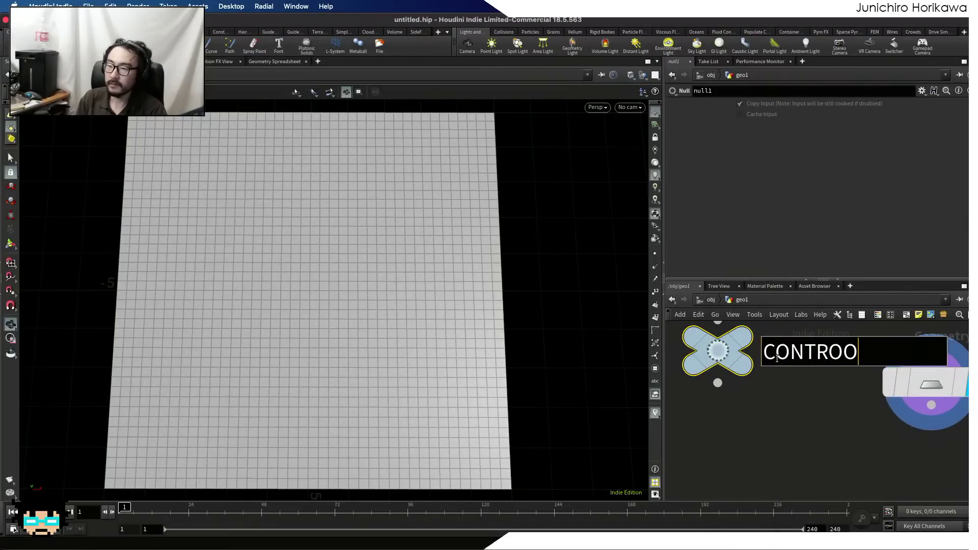
pyautogui.write('LLER')
pyautogui.press('Return')
pyautogui.press('c')
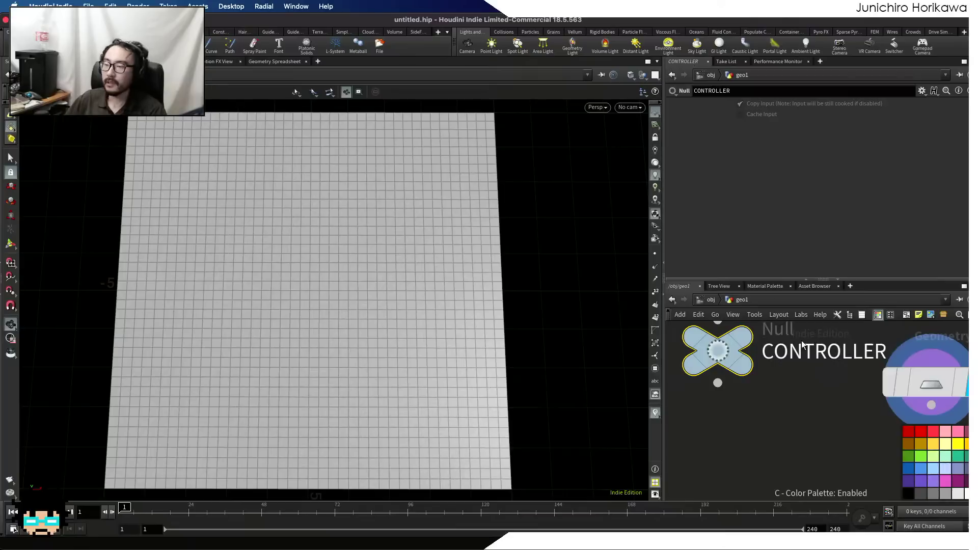
pyautogui.click(907, 466)
pyautogui.press('c')
pyautogui.scroll(-3, 814, 443)
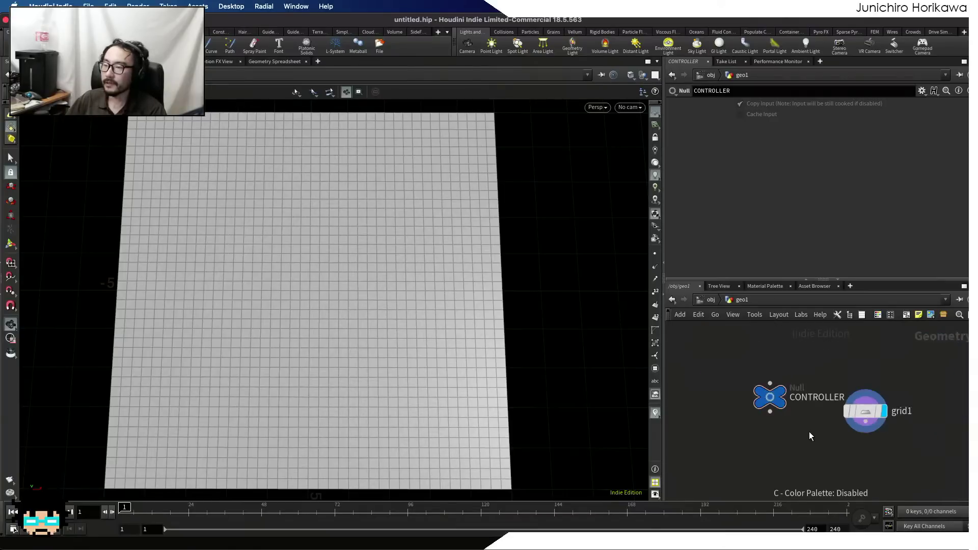
pyautogui.click(922, 91)
pyautogui.click(923, 106)
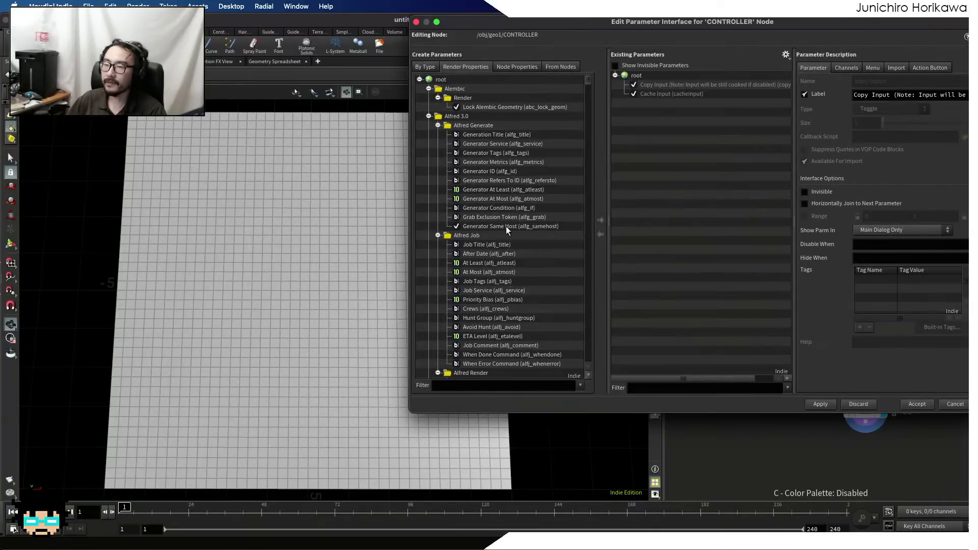
pyautogui.click(955, 404)
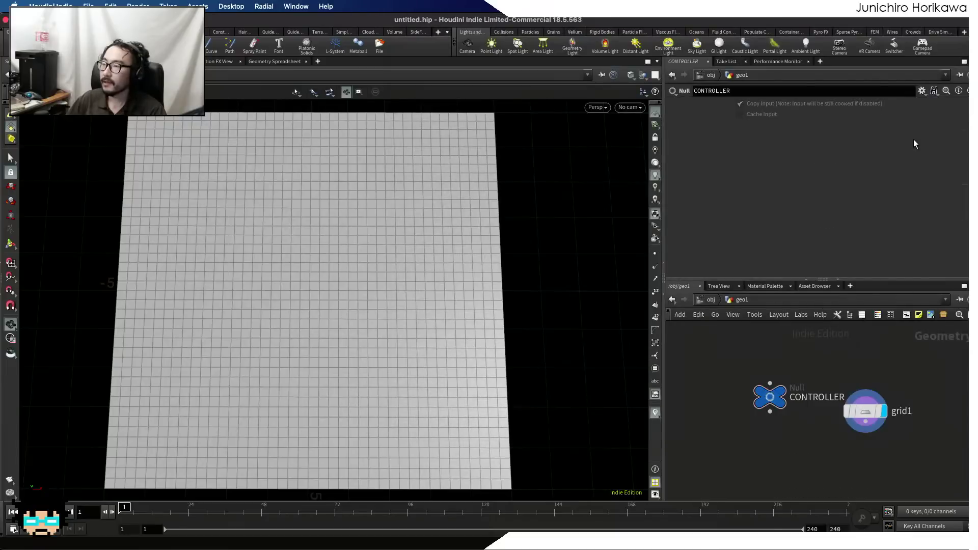
# - Add an integer parameter to the CONTROLLER node's parameter interface, with both its name and label set to res
pyautogui.click(922, 92)
pyautogui.click(917, 101)
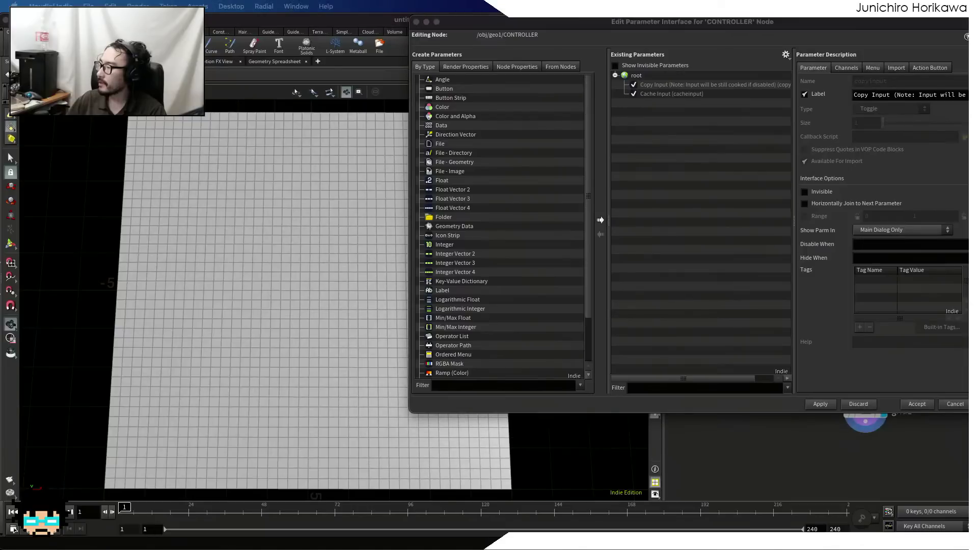
pyautogui.moveTo(447, 247); pyautogui.dragTo(696, 175)
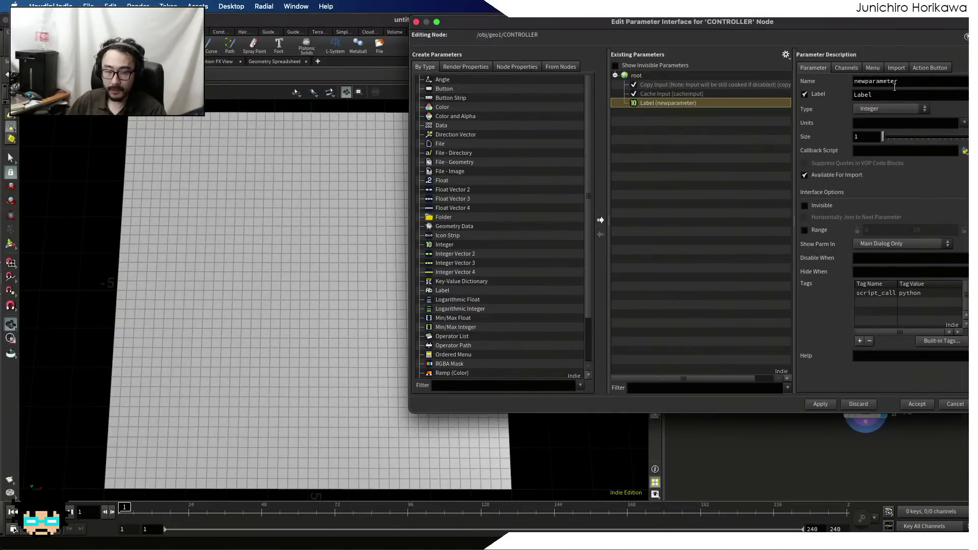
pyautogui.doubleClick(921, 78)
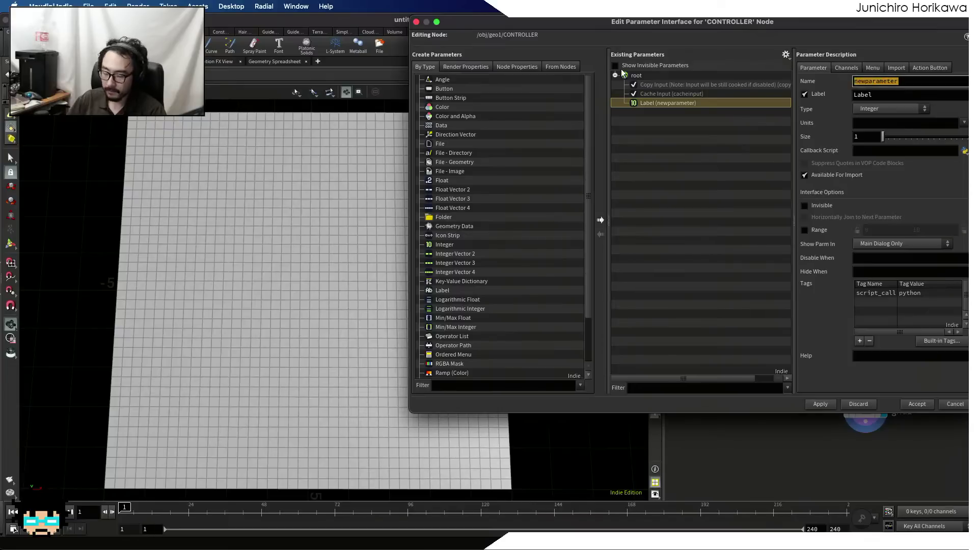
pyautogui.write('rex')
pyautogui.press('BackSpace')
pyautogui.write('s')
pyautogui.press('Tab')
pyautogui.write('res')
pyautogui.press('Tab')
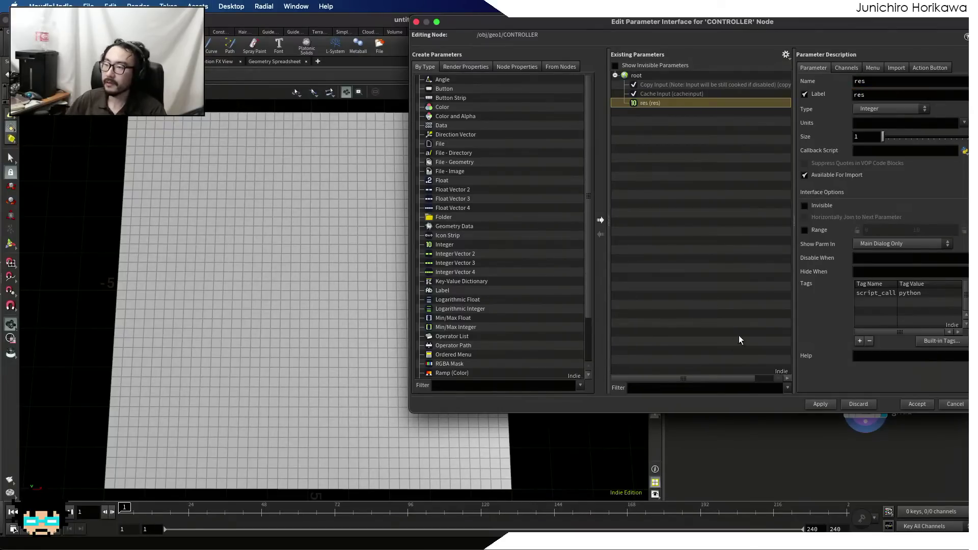
# - Enable a range of 1 to 50 for the res parameter and accept the parameter interface changes
pyautogui.click(804, 230)
pyautogui.moveTo(876, 229); pyautogui.dragTo(851, 231)
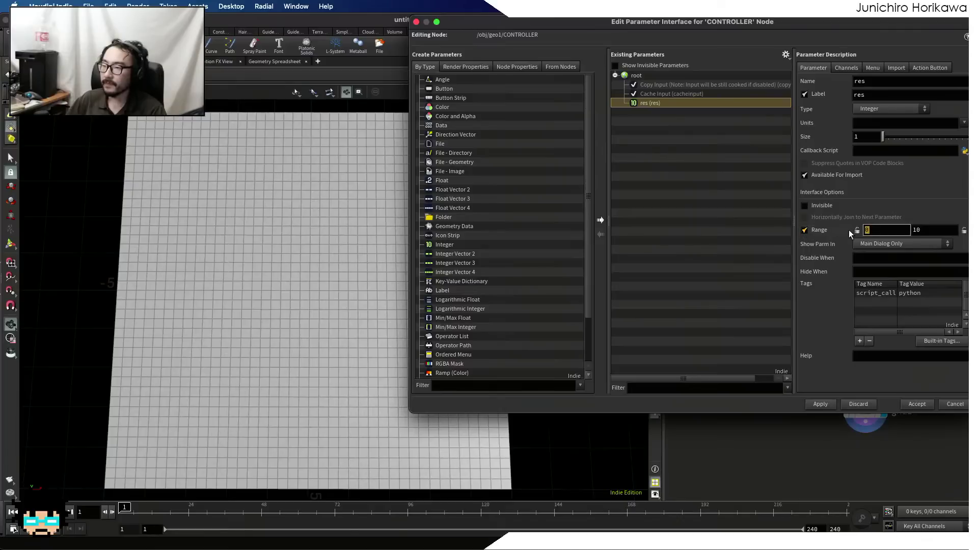
pyautogui.press('Tab')
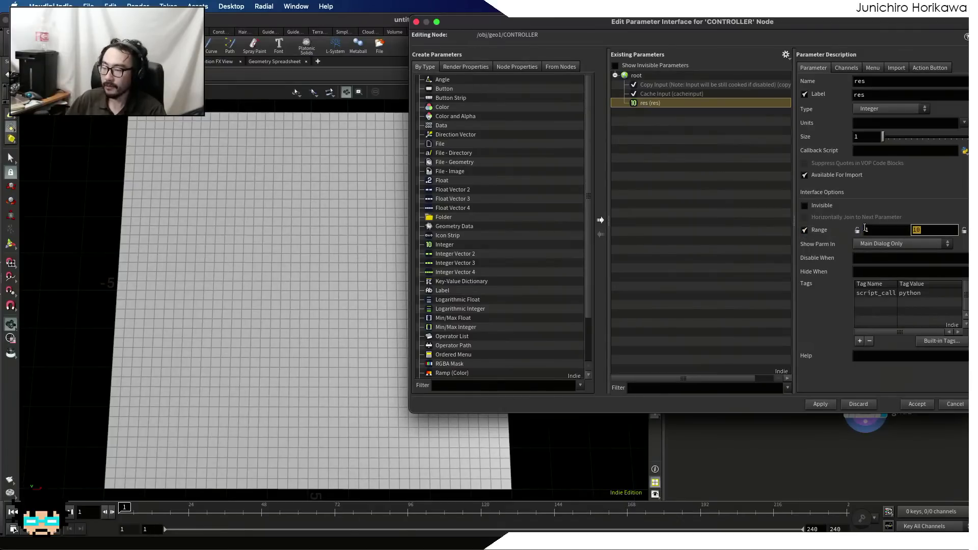
pyautogui.write('50')
pyautogui.press('Tab')
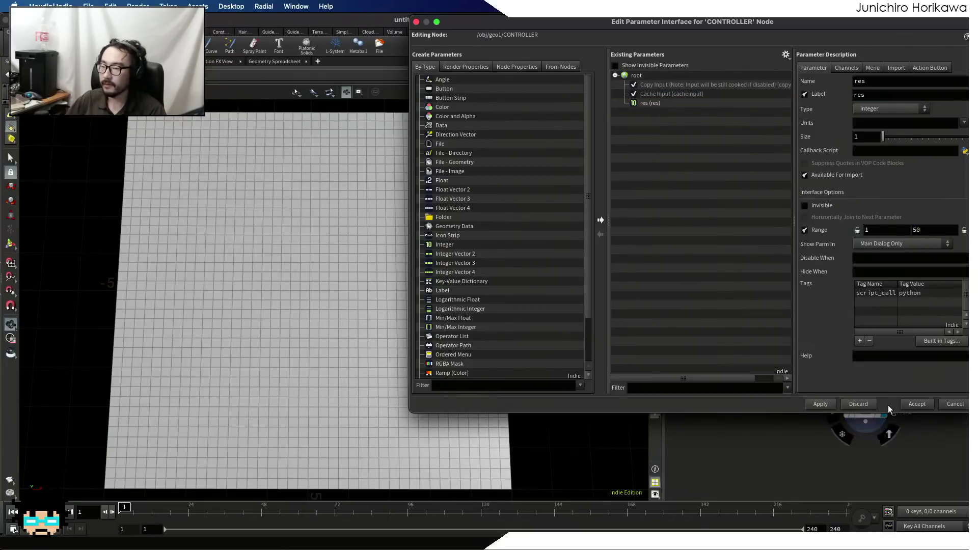
pyautogui.click(917, 404)
# - Set the CONTROLLER node's res value to 30
pyautogui.moveTo(686, 128); pyautogui.dragTo(681, 128)
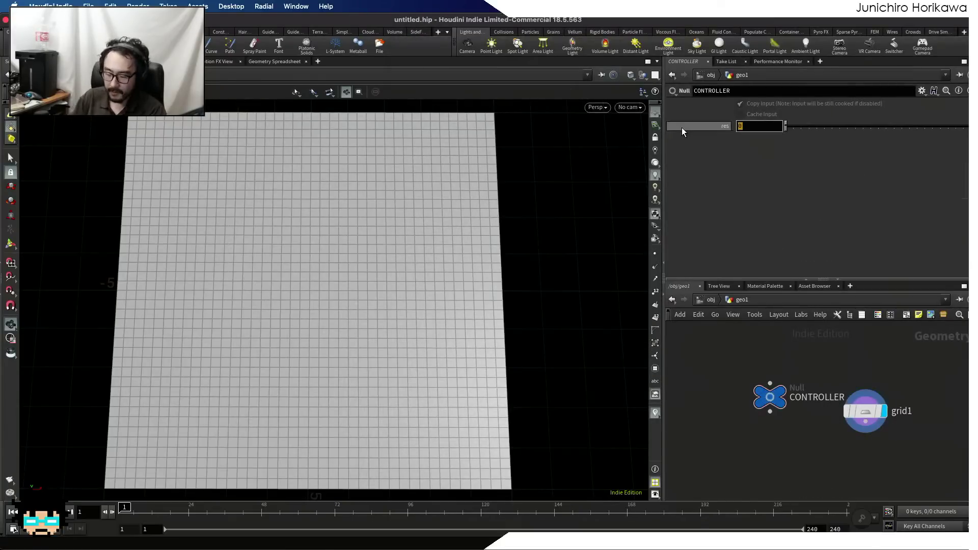
pyautogui.write('30')
pyautogui.press('Return')
# - Link the grid's Rows and Columns to the CONTROLLER's res parameter with relative references
pyautogui.rightClick(754, 130)
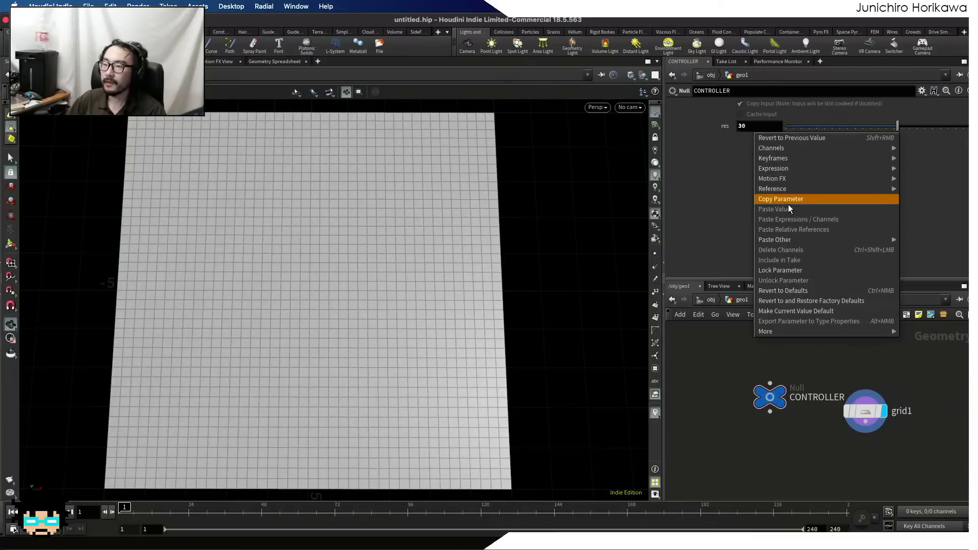
pyautogui.click(789, 201)
pyautogui.click(861, 410)
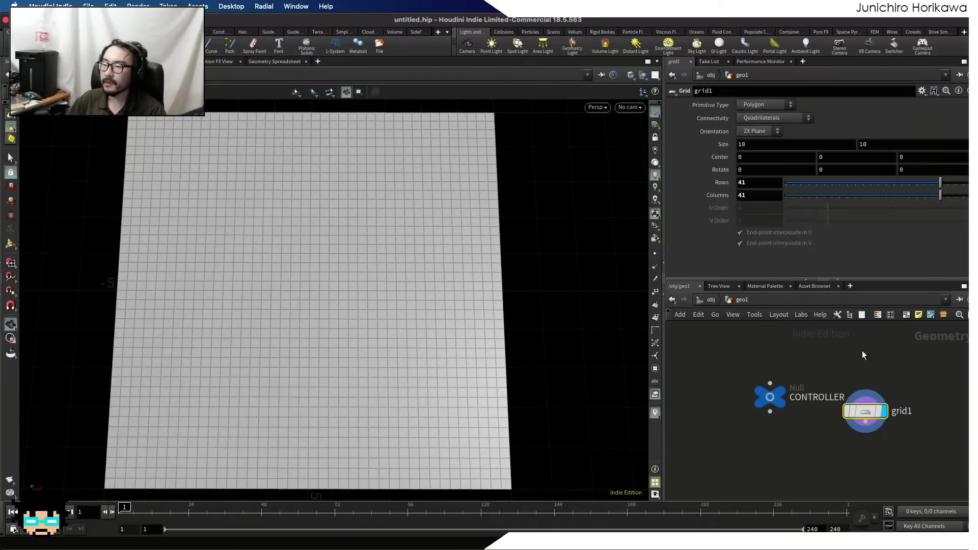
pyautogui.rightClick(748, 183)
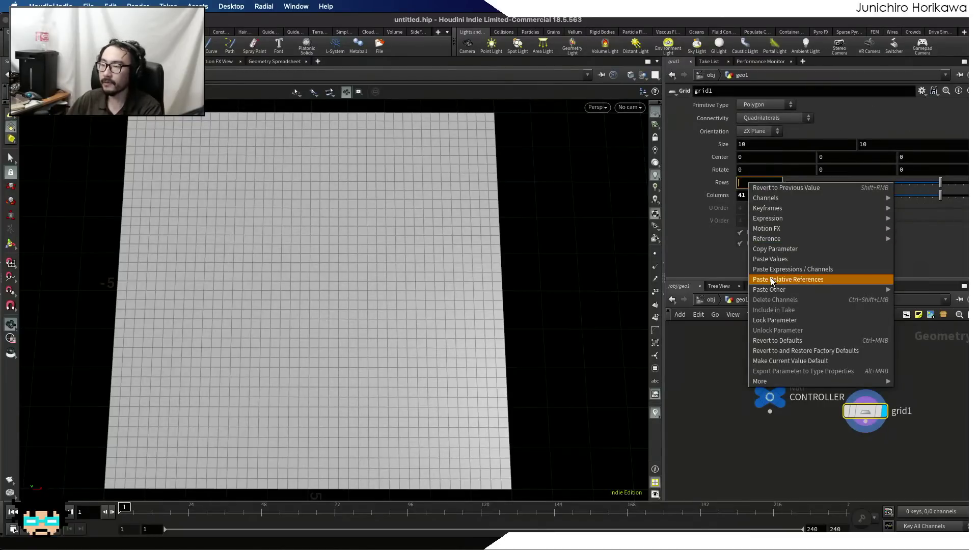
pyautogui.click(774, 279)
pyautogui.rightClick(759, 198)
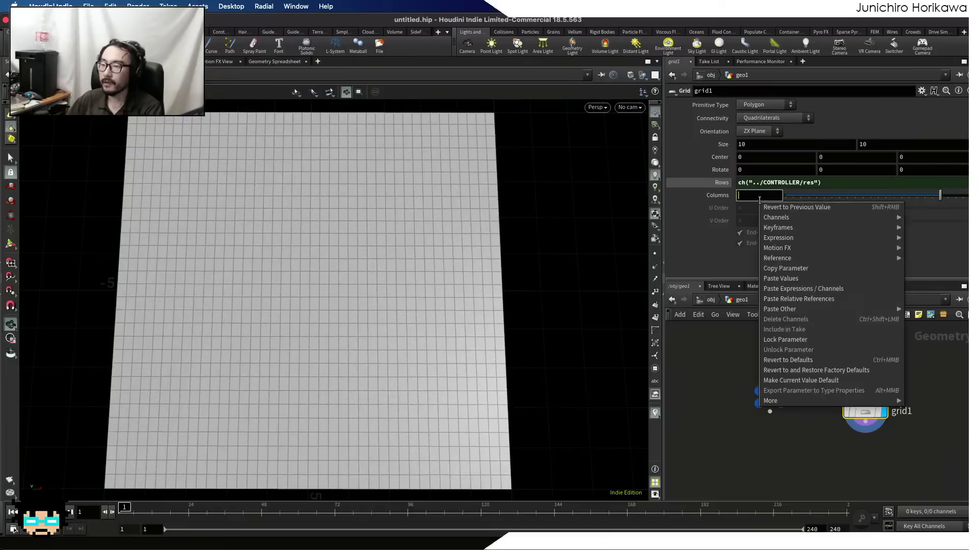
pyautogui.click(806, 298)
pyautogui.write(':')
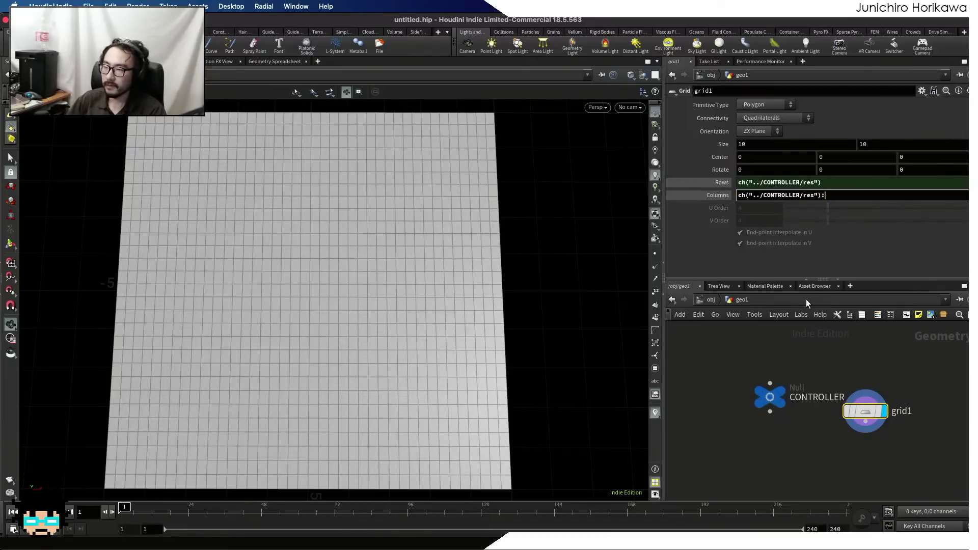
pyautogui.press('BackSpace')
pyautogui.press('Return')
# - Move the CONTROLLER node farther away from the grid node in the network
pyautogui.keyDown('alt'); pyautogui.moveTo(330, 325); pyautogui.dragTo(298, 301, button='right'); pyautogui.keyUp('alt')
pyautogui.moveTo(298, 302); pyautogui.dragTo(306, 336)
pyautogui.moveTo(754, 397); pyautogui.dragTo(692, 413)
pyautogui.scroll(1, 818, 410)
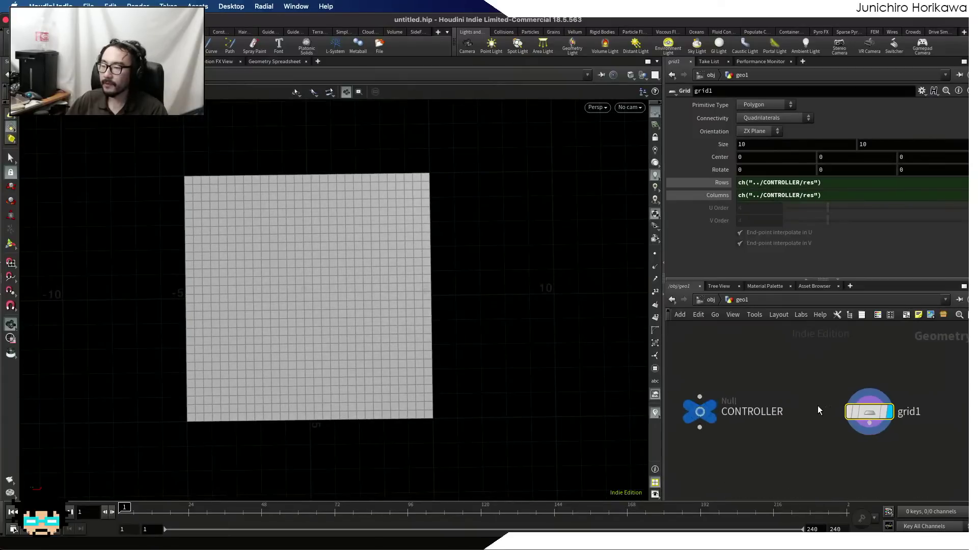
pyautogui.moveTo(868, 412); pyautogui.dragTo(868, 407)
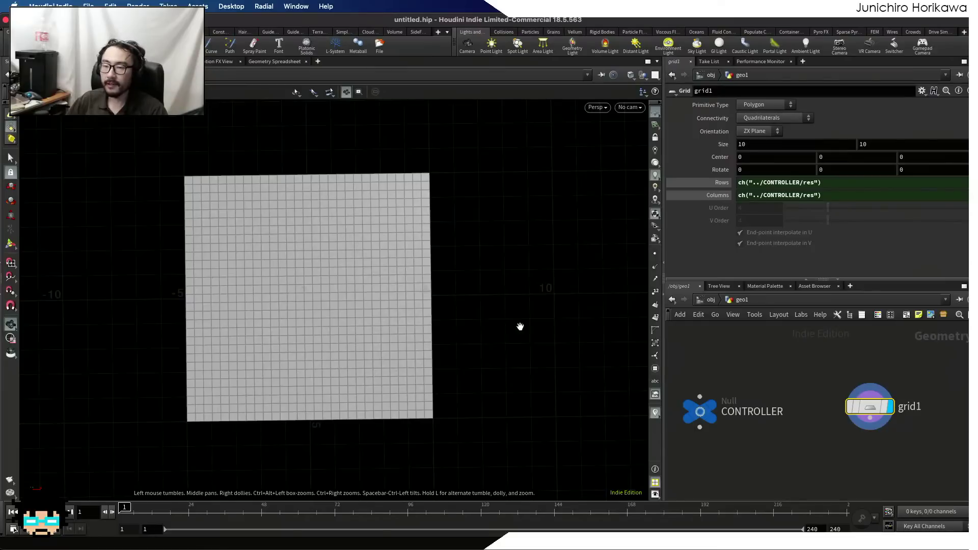
# - Add a Scatter node below the grid node
pyautogui.scroll(-5, 835, 337)
pyautogui.scroll(5, 801, 354)
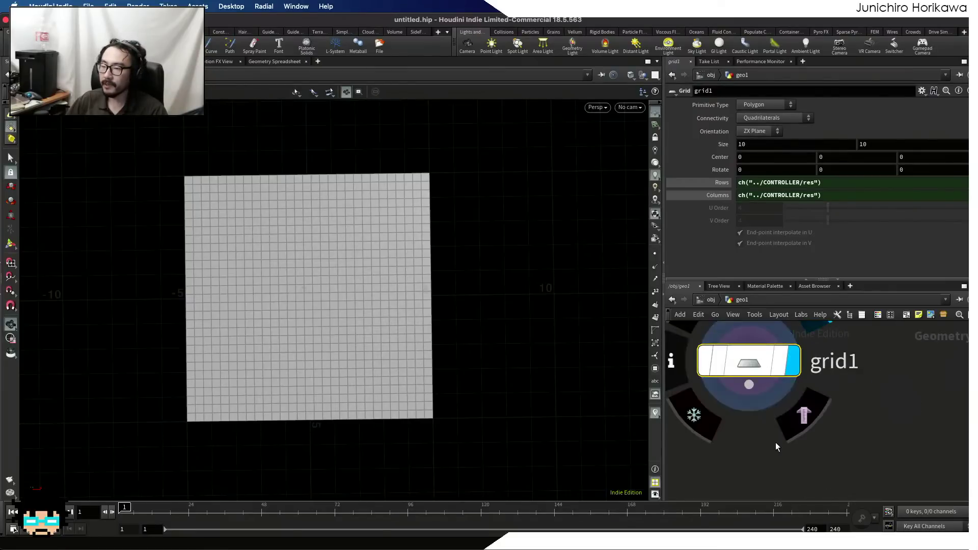
pyautogui.press('Tab')
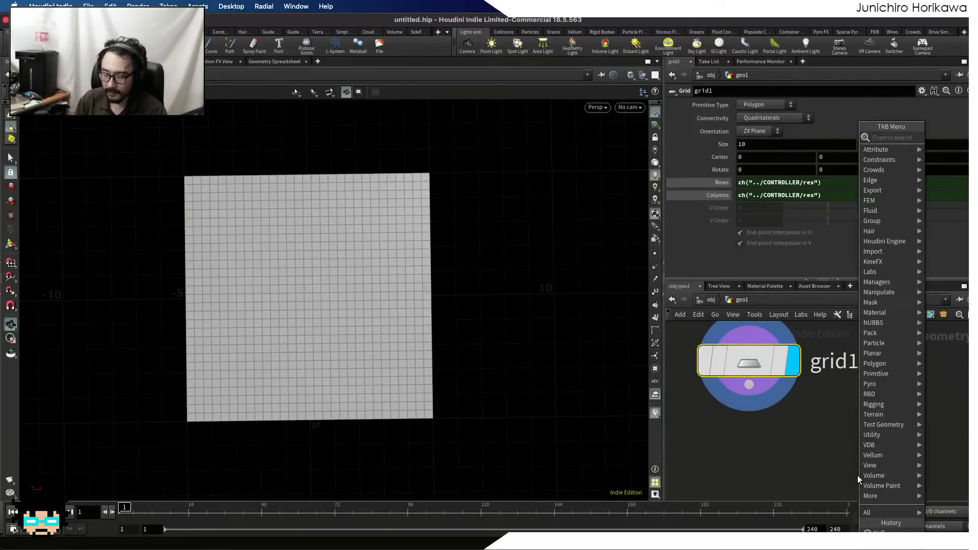
pyautogui.write('sca')
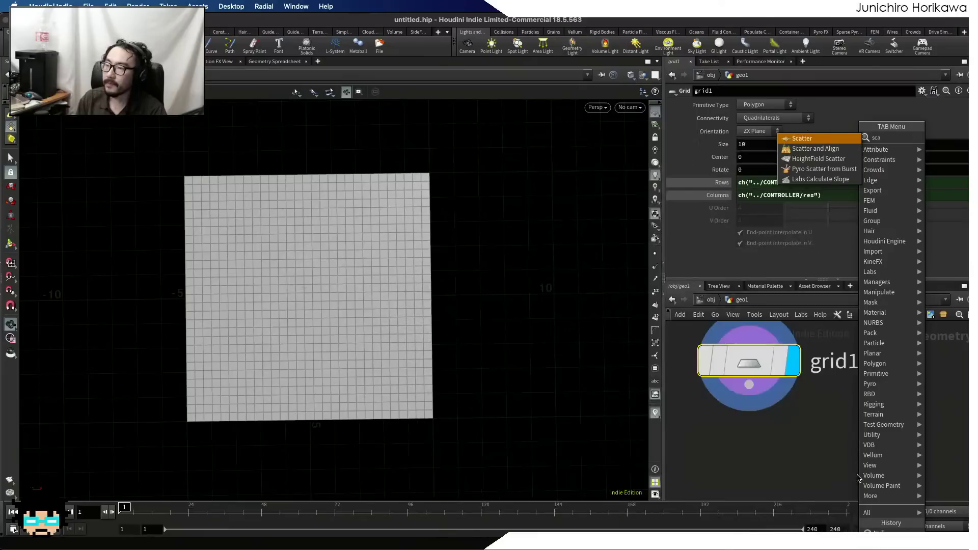
pyautogui.press('Return')
pyautogui.click(861, 476)
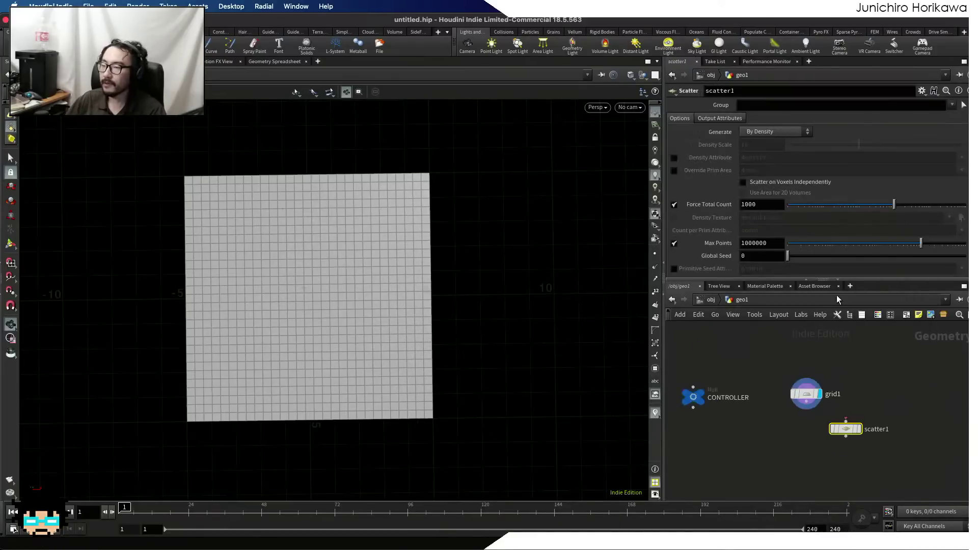
# - Wire the grid's output into the Scatter node and turn on the Scatter's display and template flags
pyautogui.moveTo(835, 279); pyautogui.dragTo(835, 234)
pyautogui.scroll(3, 789, 323)
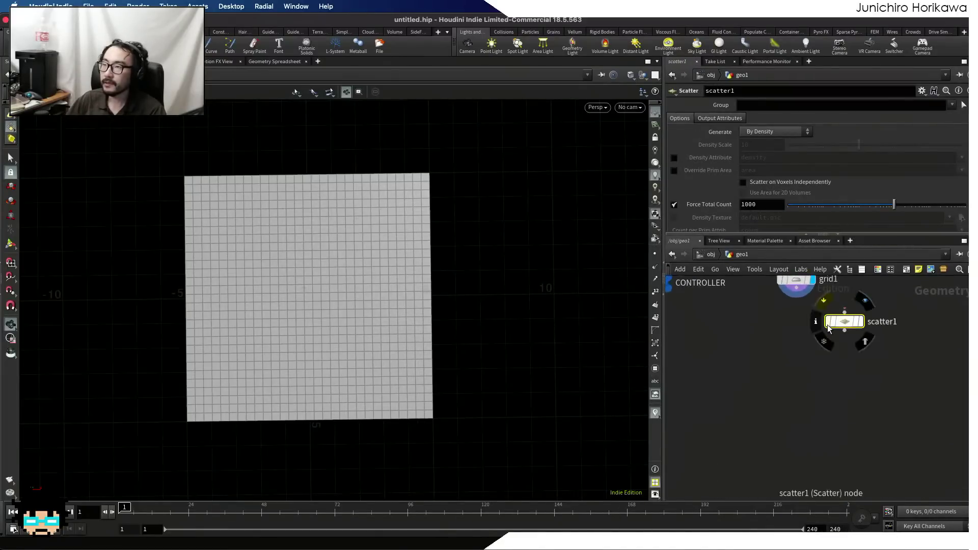
pyautogui.moveTo(788, 323); pyautogui.dragTo(786, 379, button='middle')
pyautogui.moveTo(783, 336); pyautogui.dragTo(848, 414)
pyautogui.scroll(1, 856, 417)
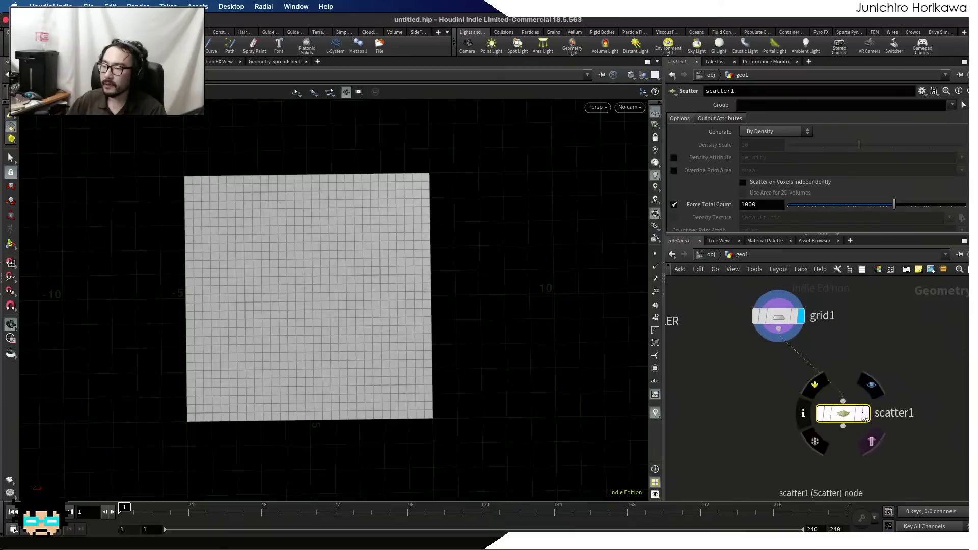
pyautogui.click(866, 413)
pyautogui.click(871, 441)
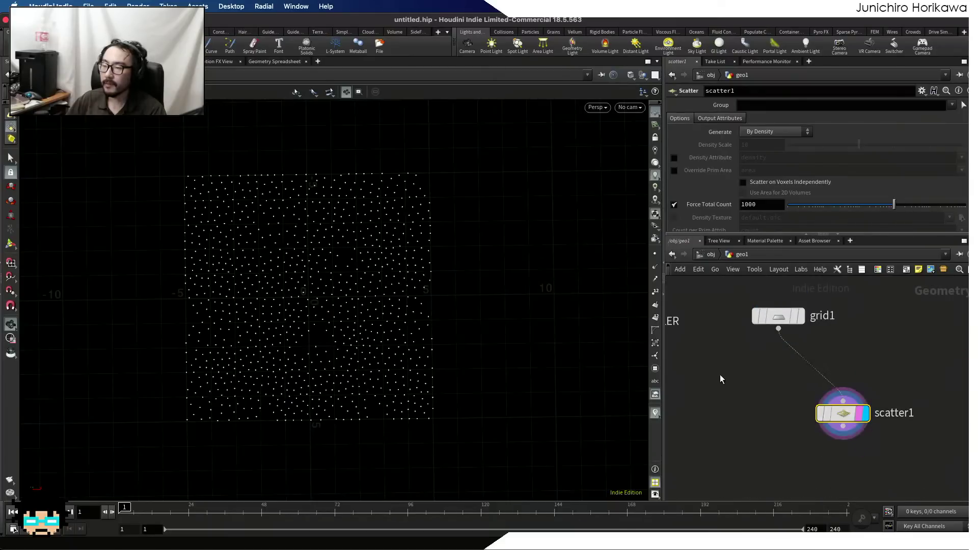
# - Add a second integer parameter to the CONTROLLER's parameter interface, named num_pt and labelled num pt
pyautogui.moveTo(720, 379); pyautogui.dragTo(836, 445, button='middle')
pyautogui.click(703, 398)
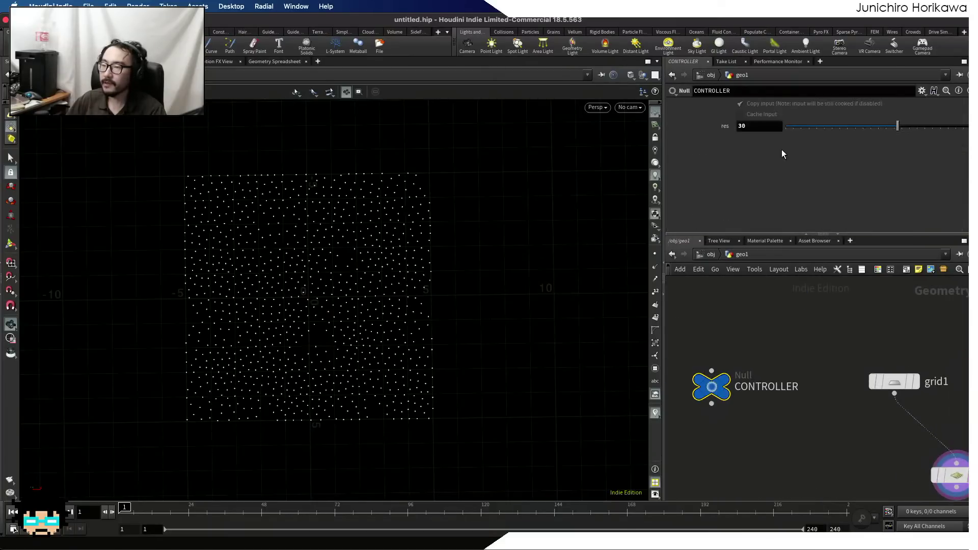
pyautogui.click(922, 92)
pyautogui.click(921, 104)
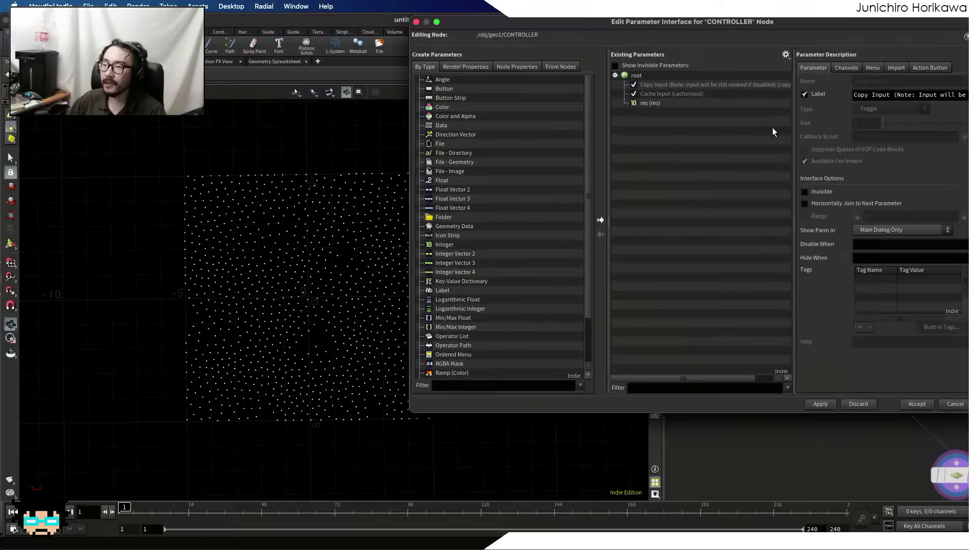
pyautogui.moveTo(438, 245); pyautogui.dragTo(671, 170)
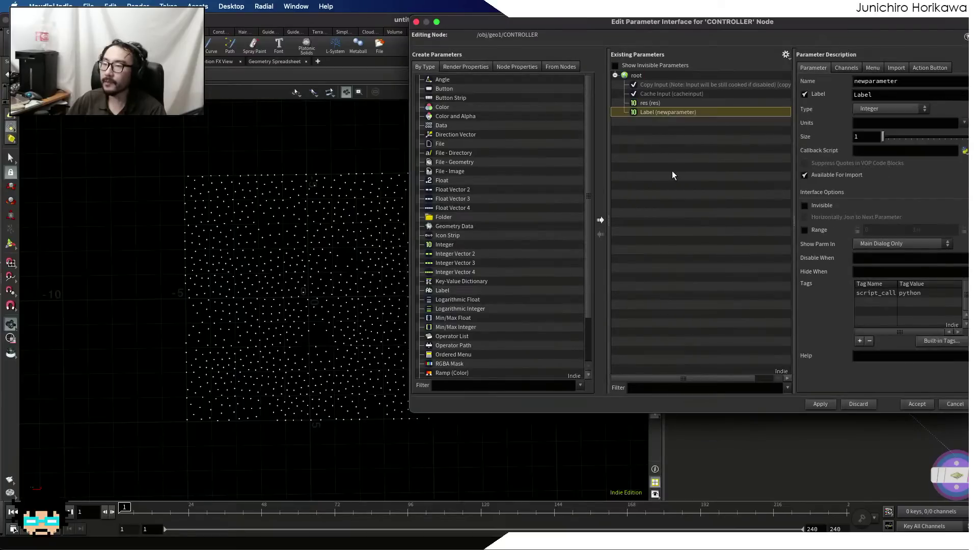
pyautogui.click(912, 80)
pyautogui.write('num_pt')
pyautogui.press('Tab')
pyautogui.write('num pt')
pyautogui.press('Return')
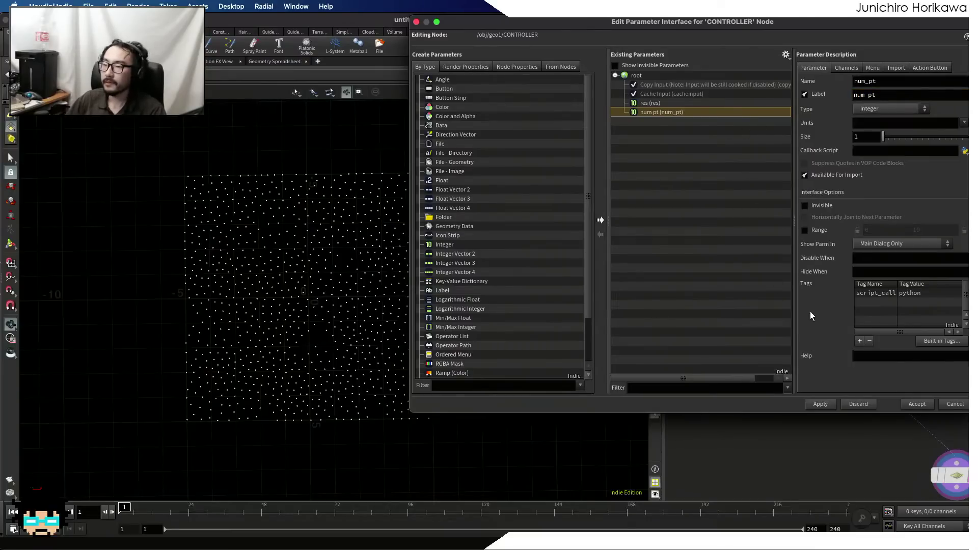
# - Enable a range of 0 to 50 for the num_pt parameter and accept the parameter interface changes
pyautogui.click(817, 228)
pyautogui.click(870, 230)
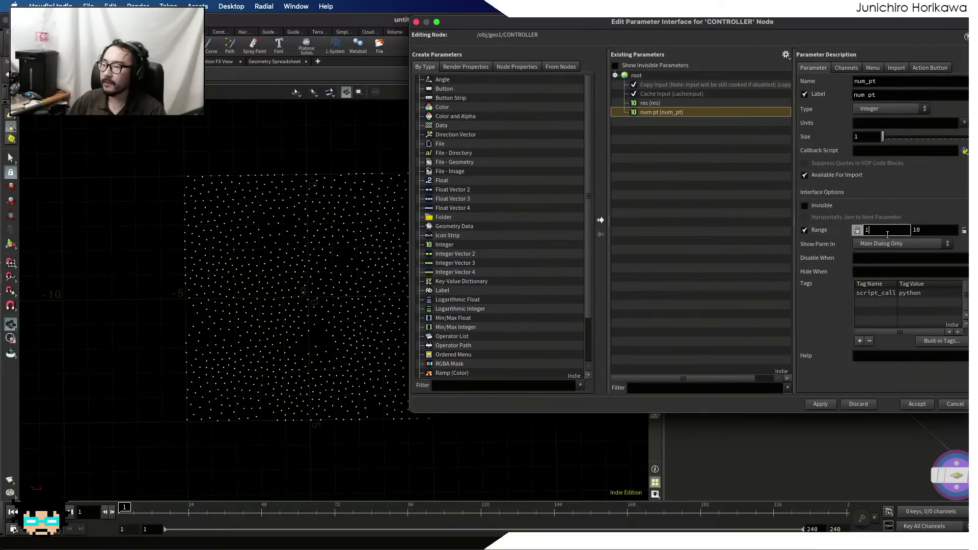
pyautogui.write('0')
pyautogui.press('Tab')
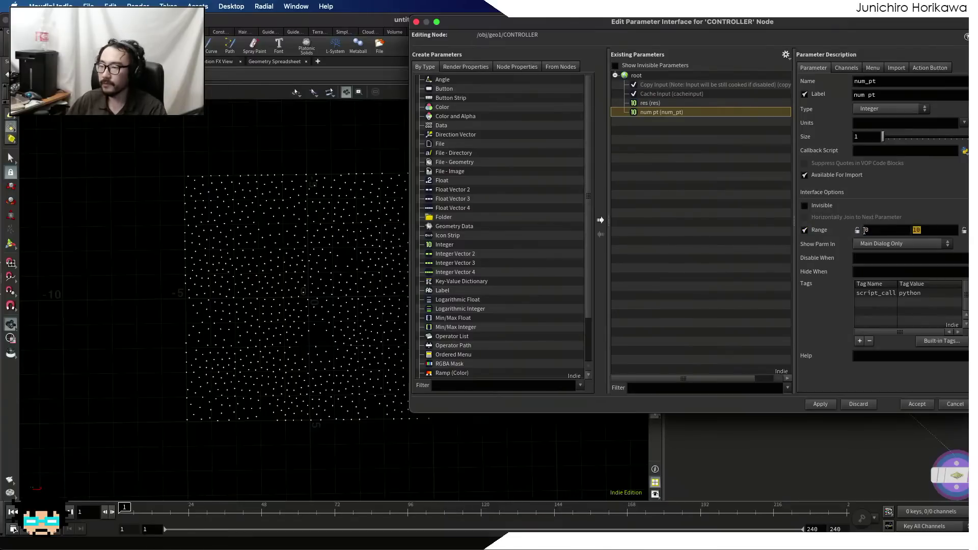
pyautogui.write('20')
pyautogui.moveTo(926, 225); pyautogui.dragTo(849, 217)
pyautogui.write('50')
pyautogui.click(829, 405)
pyautogui.click(916, 404)
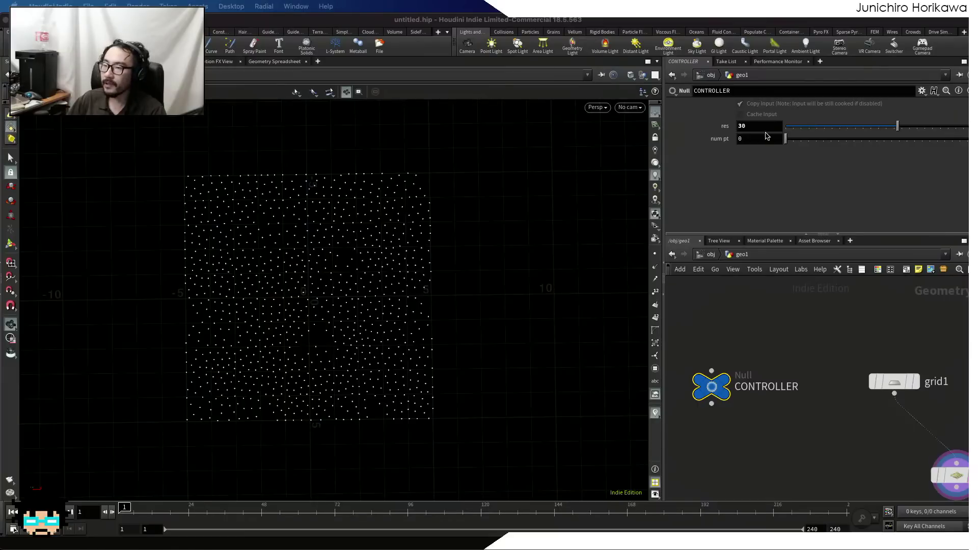
# - Set the CONTROLLER's num pt to 20 and link the Scatter's Force Total Count to it with a relative reference
pyautogui.moveTo(763, 138); pyautogui.dragTo(699, 131)
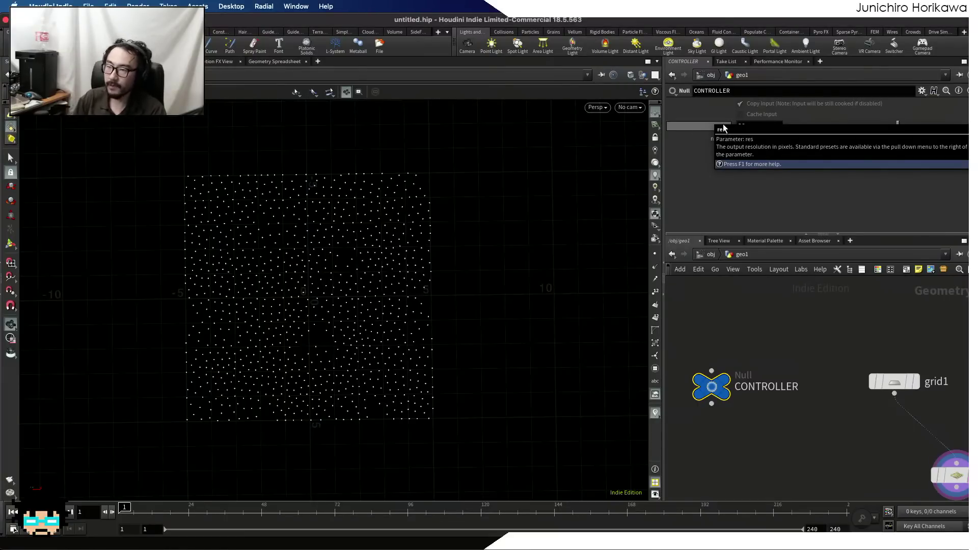
pyautogui.rightClick(759, 139)
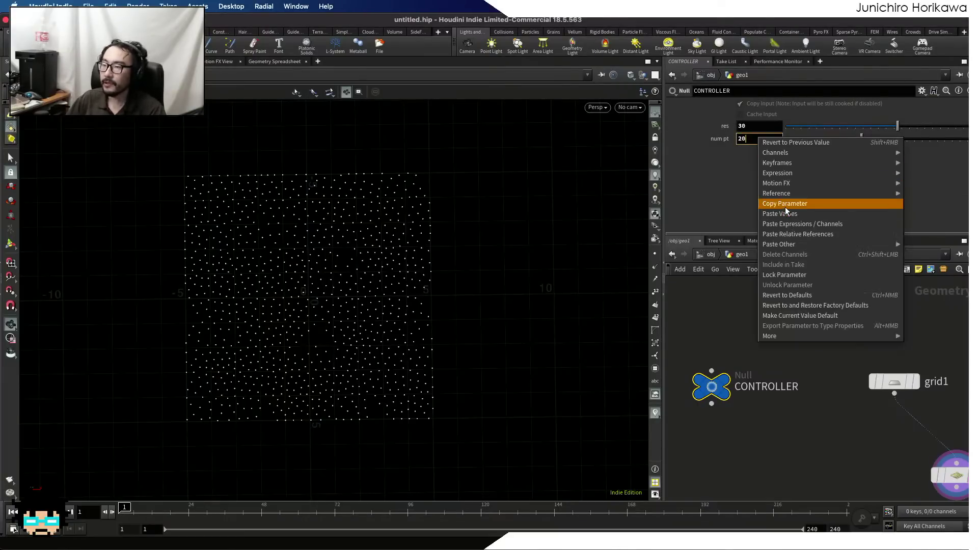
pyautogui.click(785, 206)
pyautogui.scroll(5, 900, 415)
pyautogui.click(901, 414)
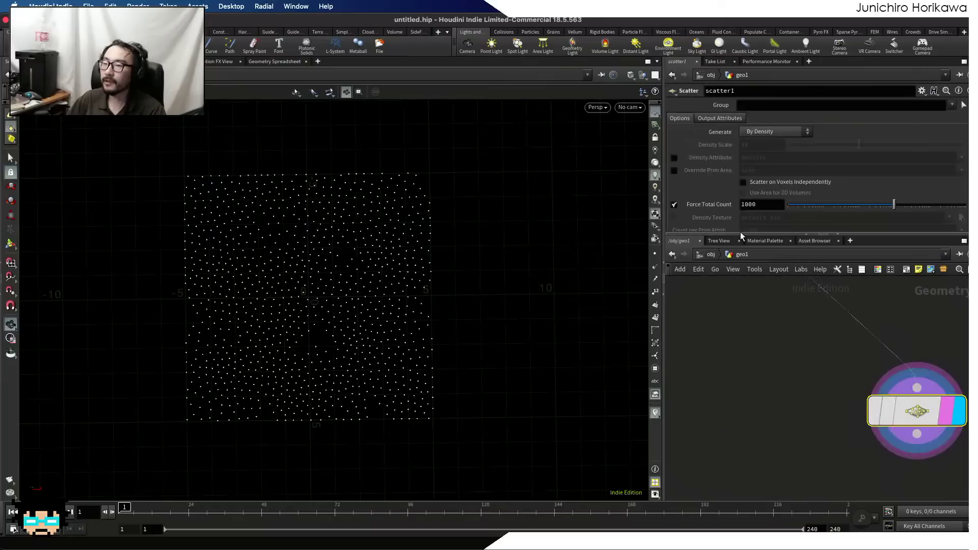
pyautogui.rightClick(746, 205)
pyautogui.click(769, 298)
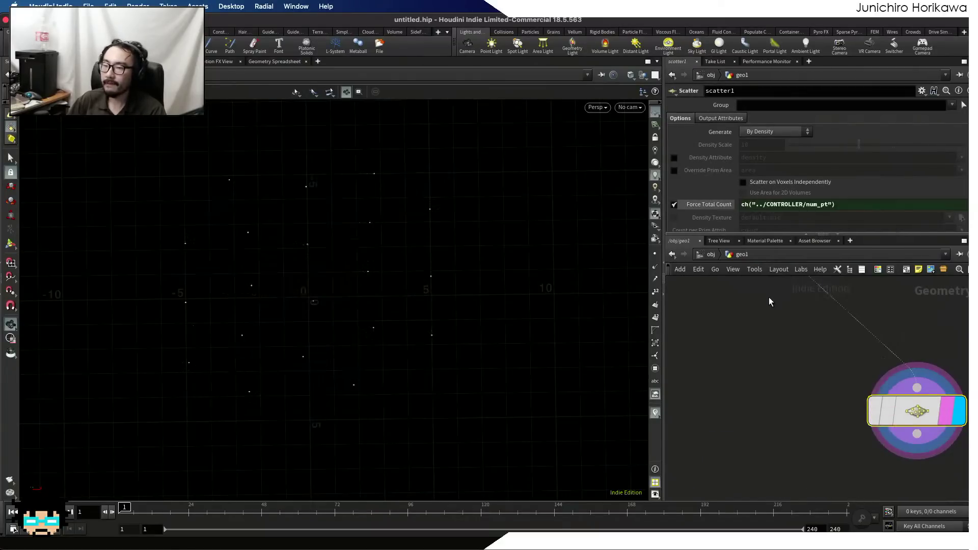
# - Turn off Relax Iterations on the Scatter node to compare the point distribution, and turn it back on
pyautogui.scroll(-3, 797, 397)
pyautogui.moveTo(796, 397); pyautogui.dragTo(798, 432, button='middle')
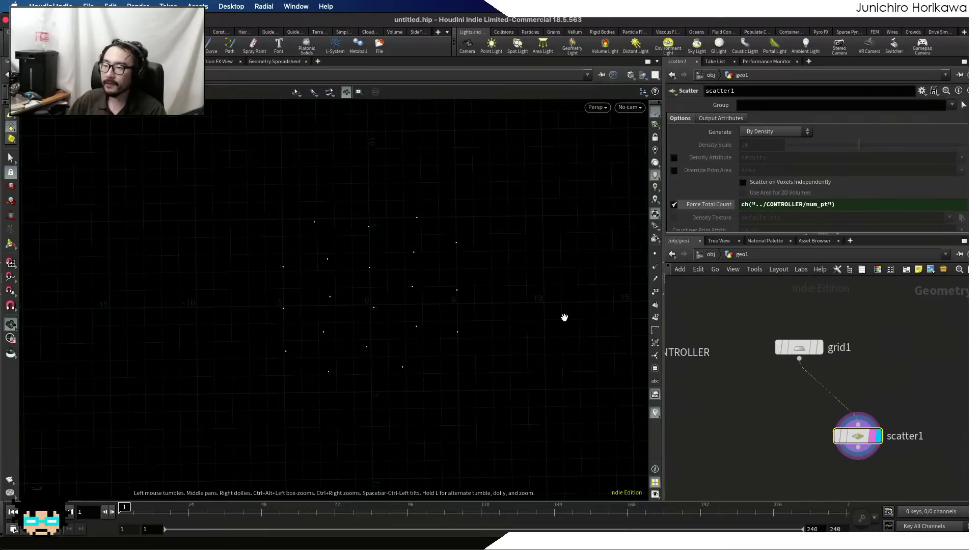
pyautogui.scroll(5, 361, 268)
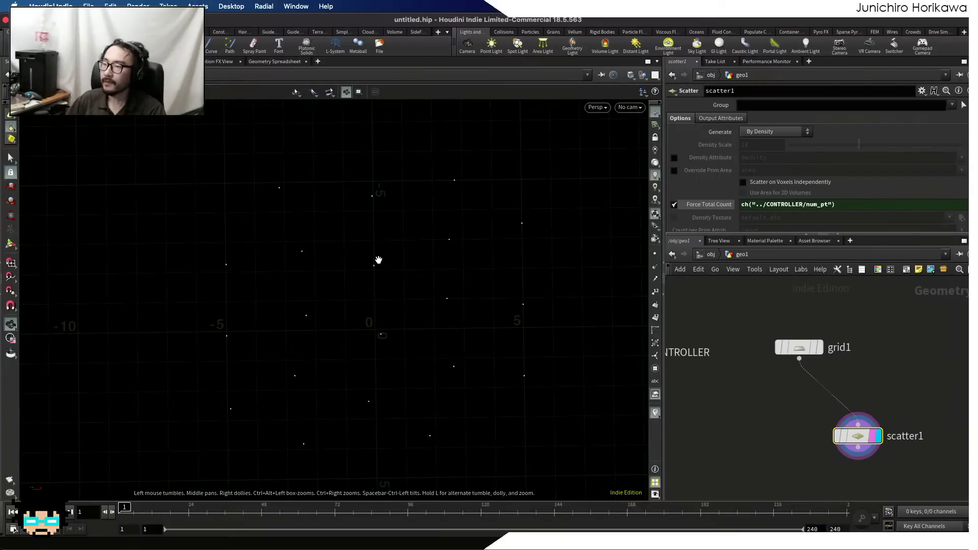
pyautogui.scroll(-5, 716, 210)
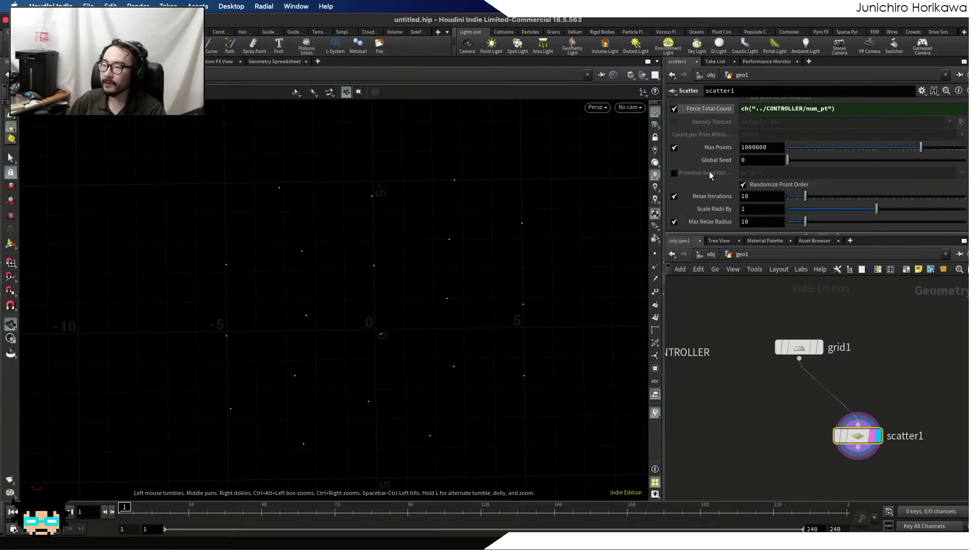
pyautogui.click(673, 197)
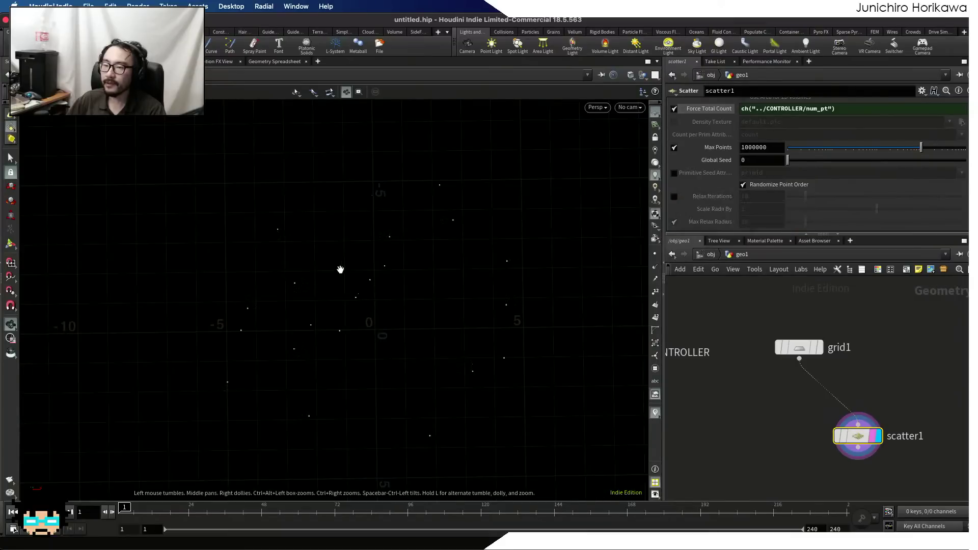
pyautogui.moveTo(284, 410); pyautogui.dragTo(340, 369)
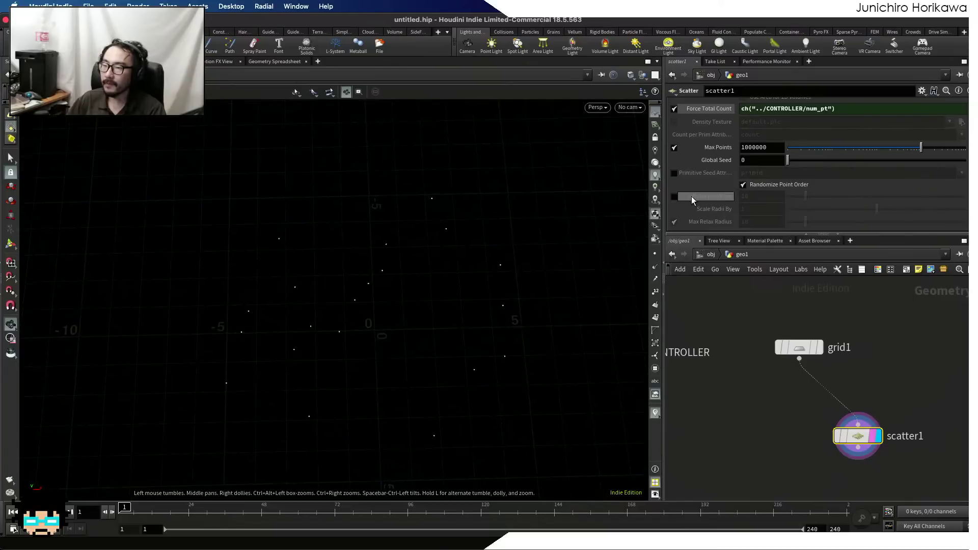
pyautogui.click(674, 197)
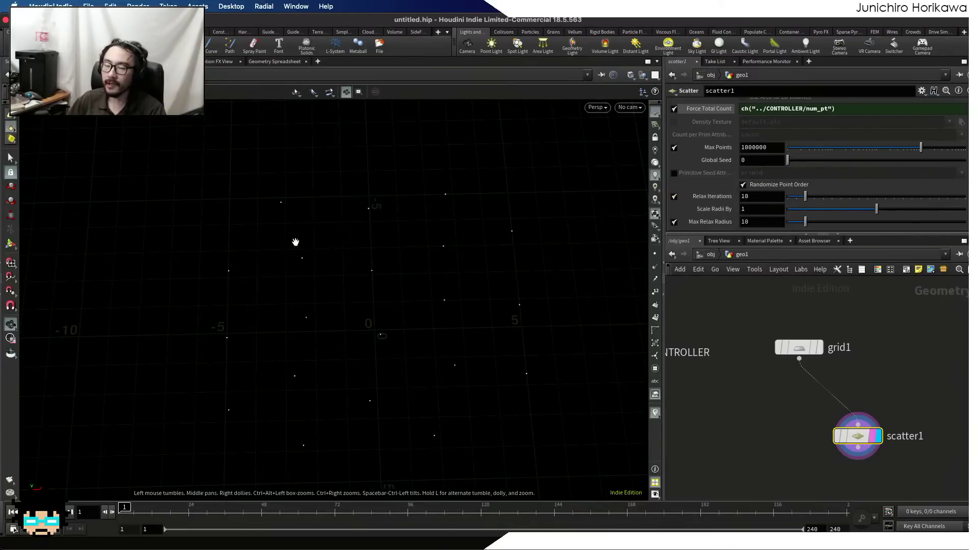
# - Turn off Relax Iterations on the Scatter node and move the CONTROLLER null farther away from the grid node
pyautogui.click(673, 196)
pyautogui.moveTo(389, 306); pyautogui.dragTo(402, 347)
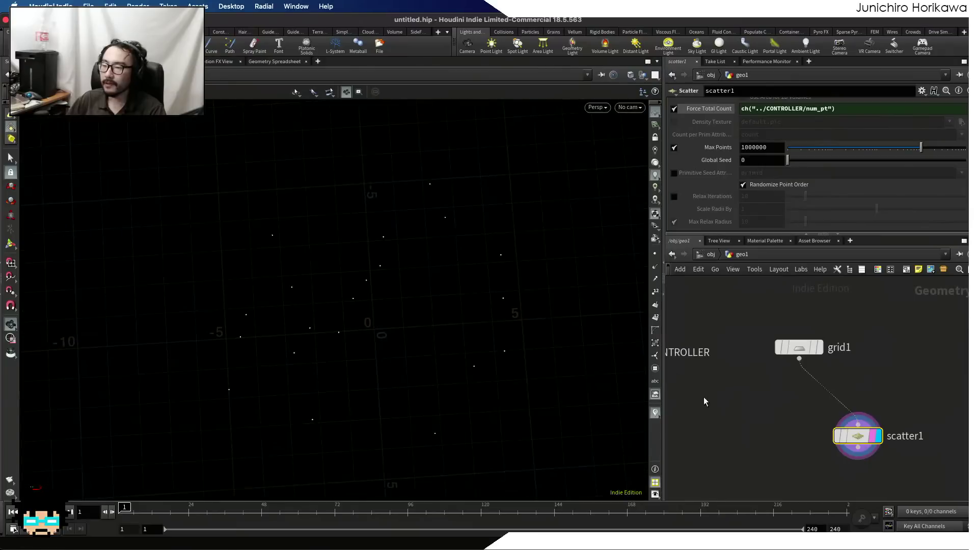
pyautogui.scroll(-5, 678, 386)
pyautogui.scroll(5, 803, 405)
pyautogui.scroll(-3, 780, 387)
pyautogui.moveTo(720, 361); pyautogui.dragTo(778, 369, button='middle')
pyautogui.scroll(1, 779, 370)
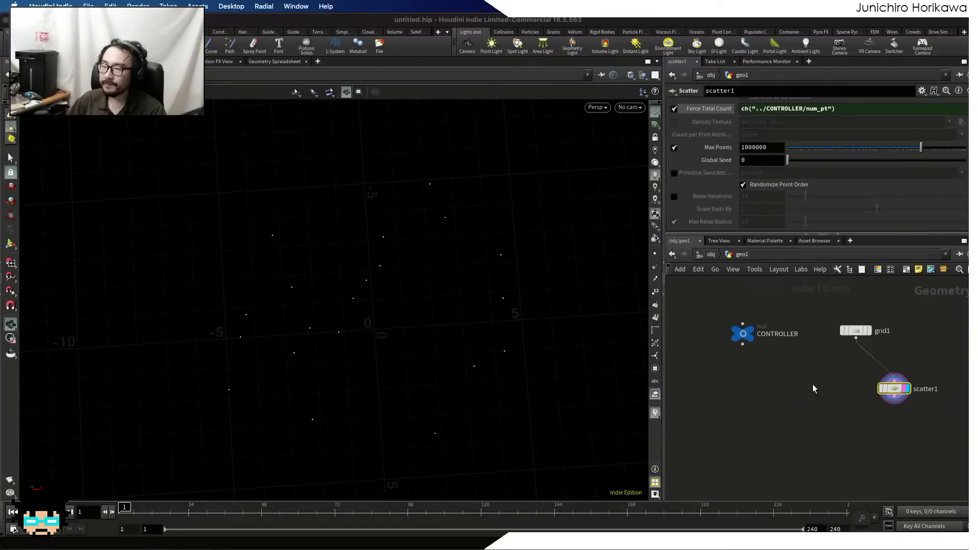
pyautogui.moveTo(742, 334); pyautogui.dragTo(715, 348)
# - Add a Voronoi Fracture node to the network below the grid and scatter nodes
pyautogui.press('Tab')
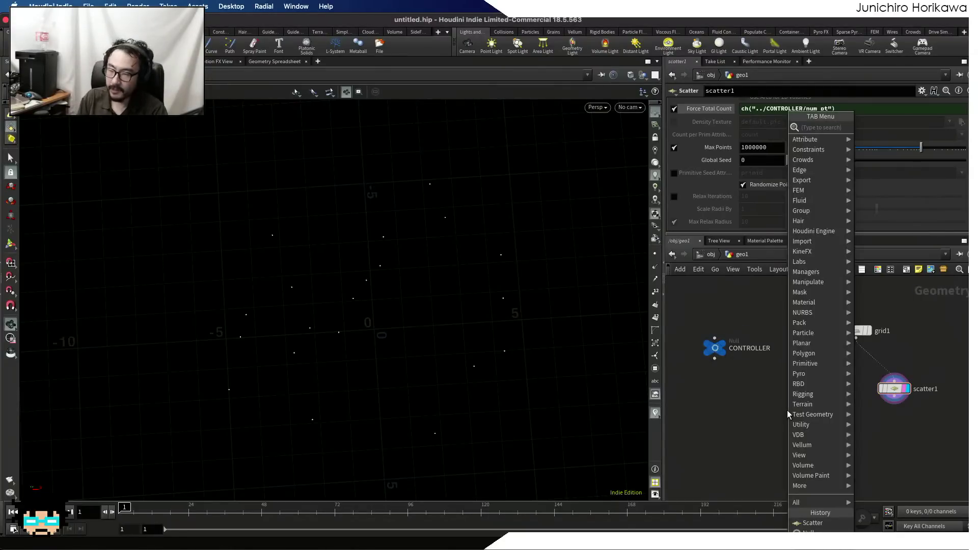
pyautogui.write('voro')
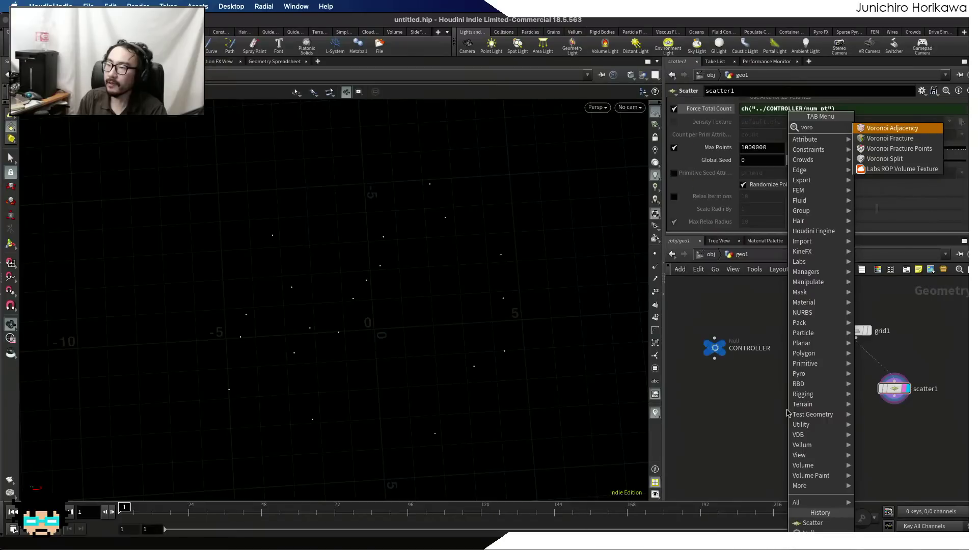
pyautogui.press('Down')
pyautogui.press('Return')
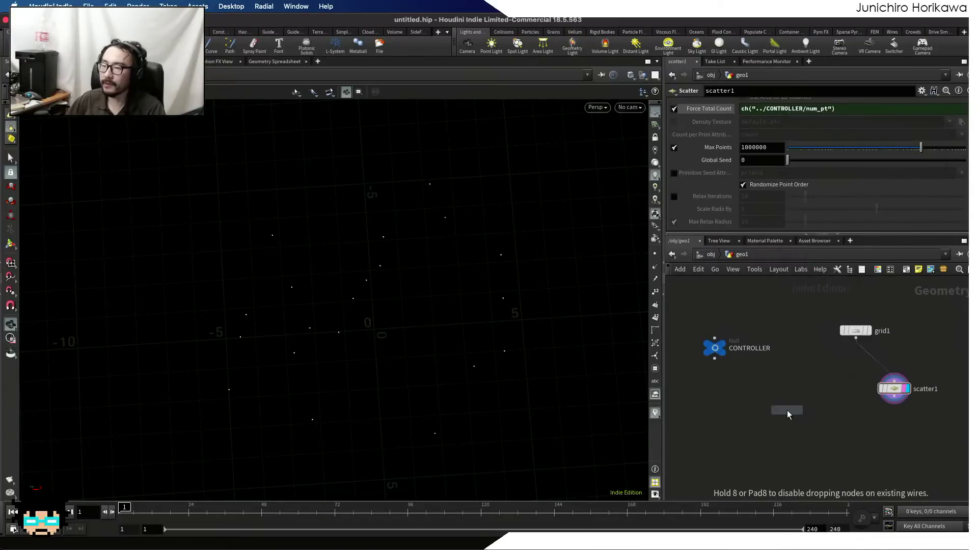
pyautogui.click(832, 417)
# - Use rounded network wires, connect the grid and scatter to the Voronoi Fracture's first and second inputs, and display its result
pyautogui.hotkey('shift', 's')
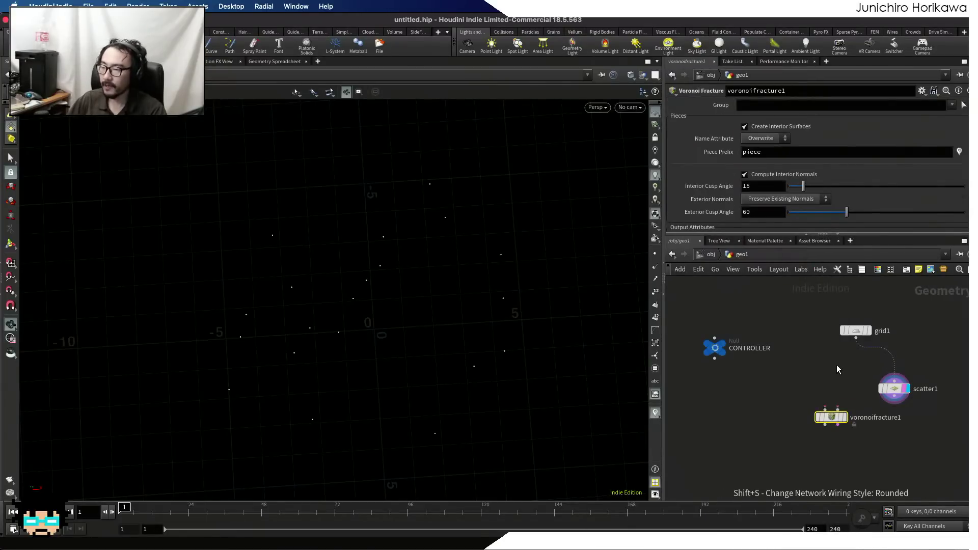
pyautogui.scroll(3, 843, 381)
pyautogui.moveTo(812, 302); pyautogui.dragTo(762, 418)
pyautogui.moveTo(815, 294); pyautogui.dragTo(774, 457)
pyautogui.click(794, 433)
pyautogui.scroll(-5, 733, 141)
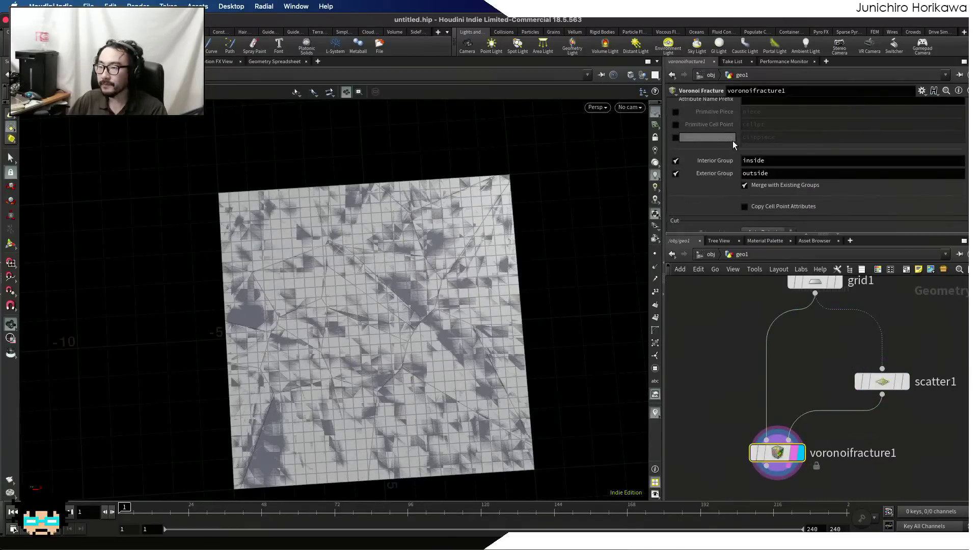
pyautogui.click(675, 174)
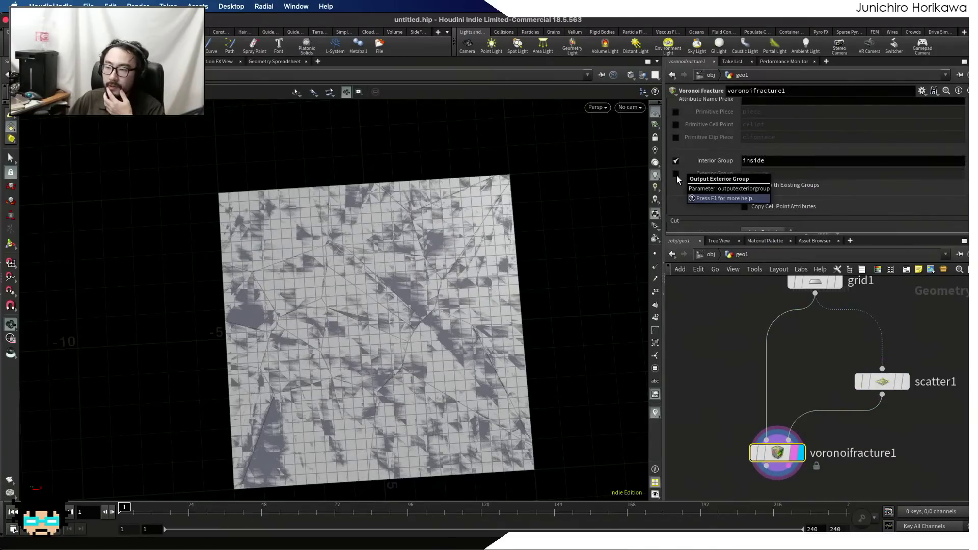
pyautogui.click(675, 175)
# - Turn off Create Interior Surfaces on the Voronoi Fracture node and check its remaining parameters
pyautogui.scroll(5, 703, 178)
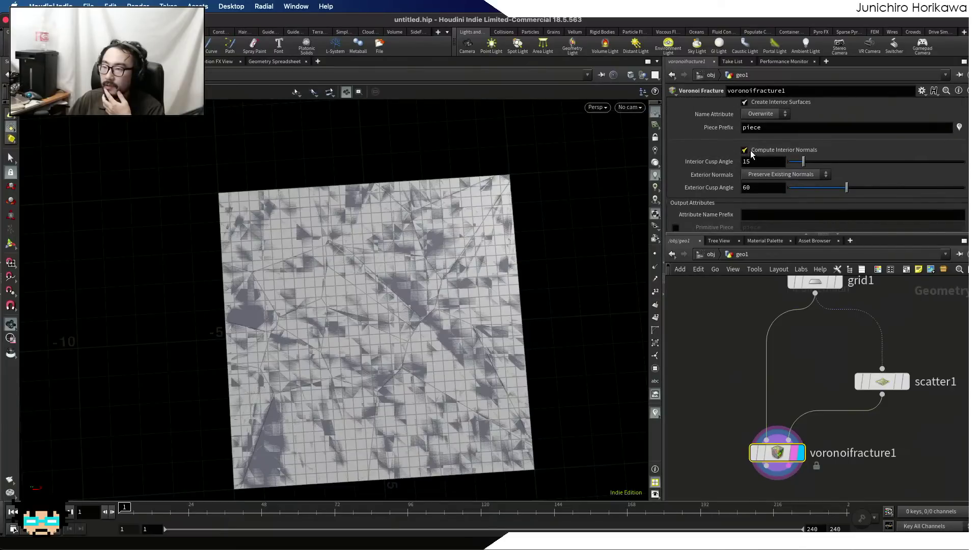
pyautogui.scroll(1, 750, 151)
pyautogui.click(744, 113)
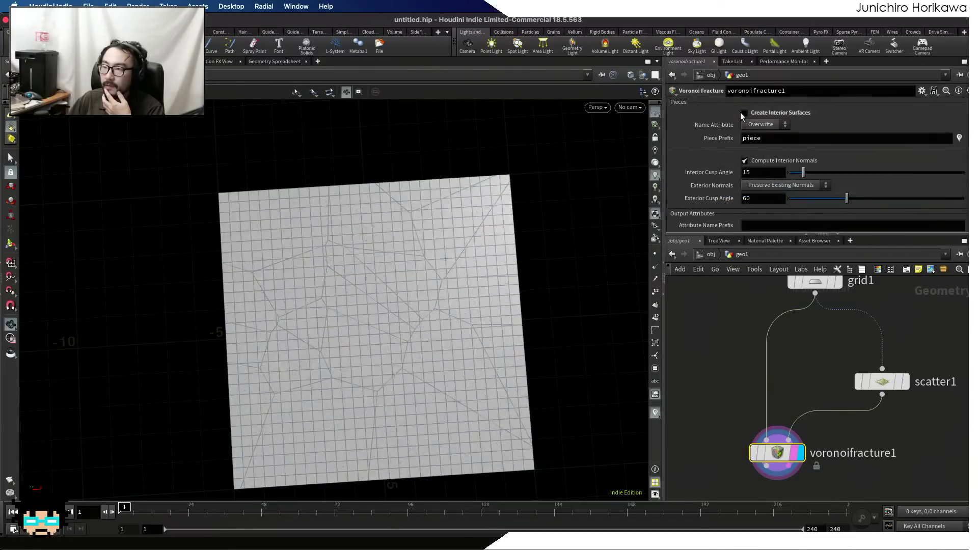
pyautogui.scroll(-8, 718, 144)
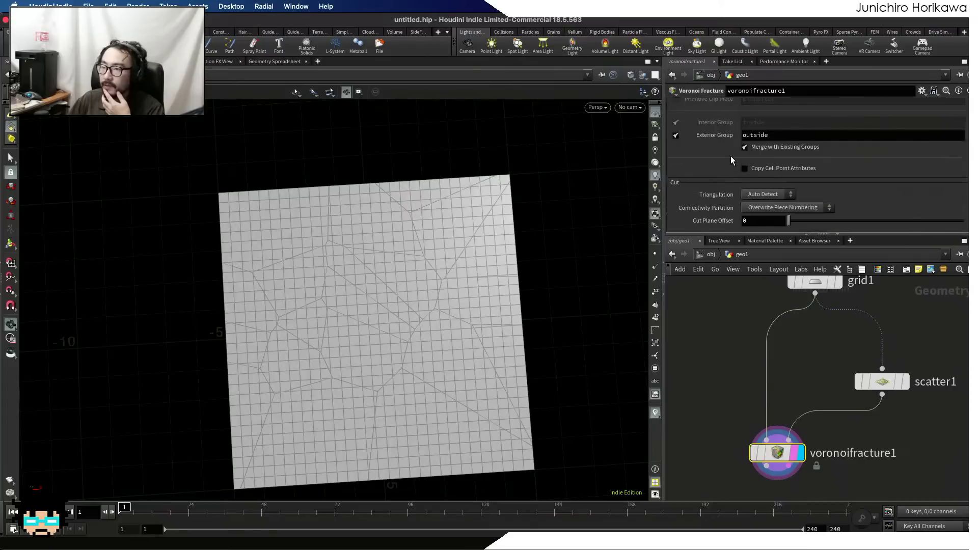
pyautogui.scroll(10, 730, 156)
# - Examine the Voronoi cell borders across the fractured grid up close and as a whole
pyautogui.moveTo(221, 322); pyautogui.dragTo(417, 234, button='right')
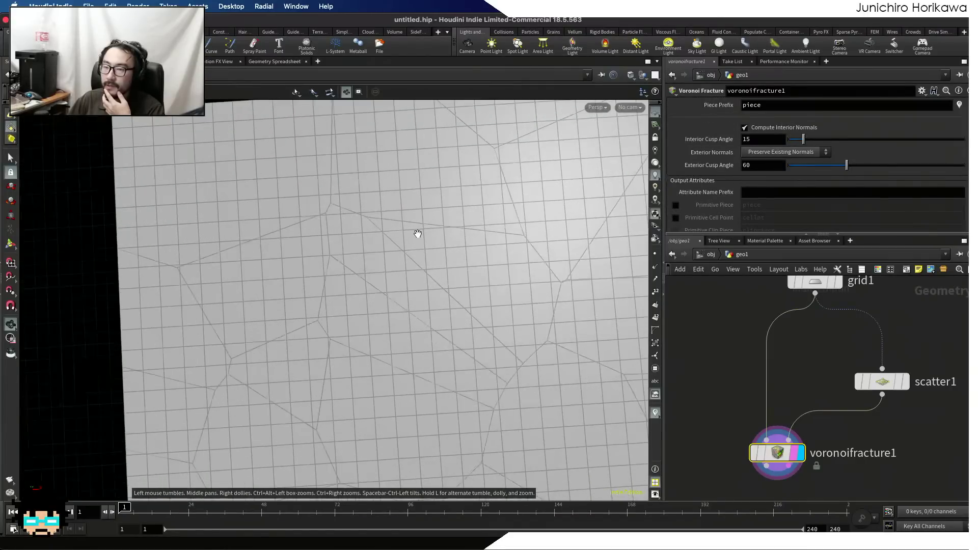
pyautogui.moveTo(545, 373); pyautogui.dragTo(387, 344)
pyautogui.scroll(-3, 732, 399)
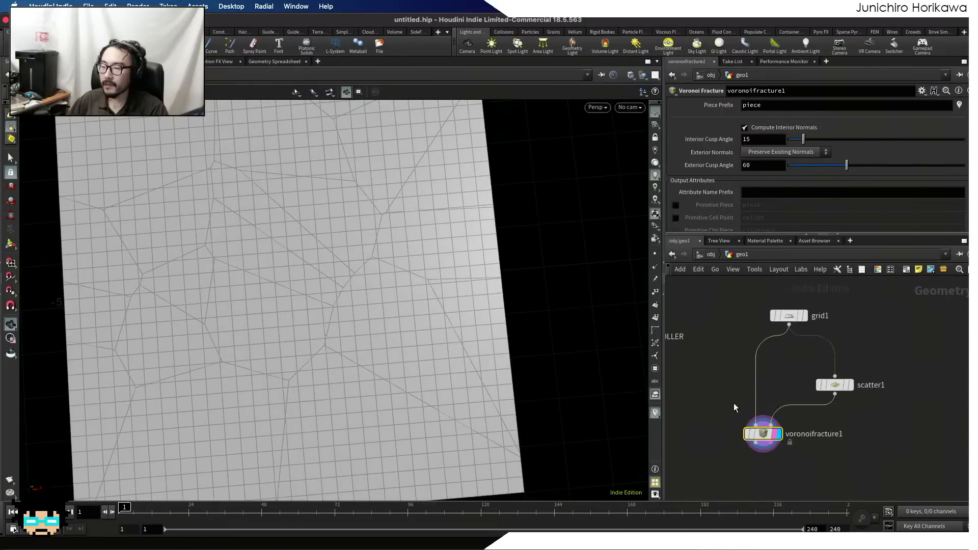
pyautogui.moveTo(448, 284); pyautogui.dragTo(395, 274)
pyautogui.scroll(2, 395, 274)
pyautogui.scroll(5, 382, 277)
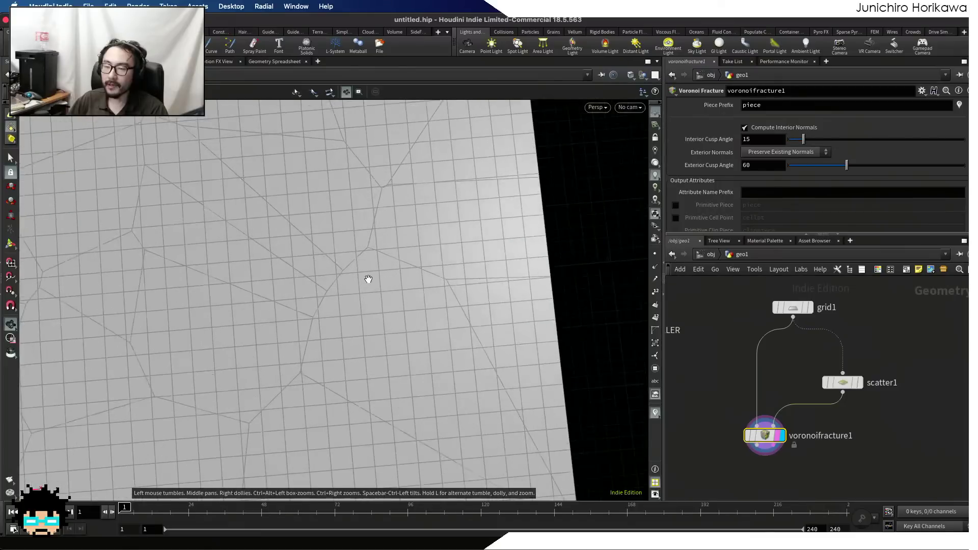
pyautogui.scroll(-8, 358, 267)
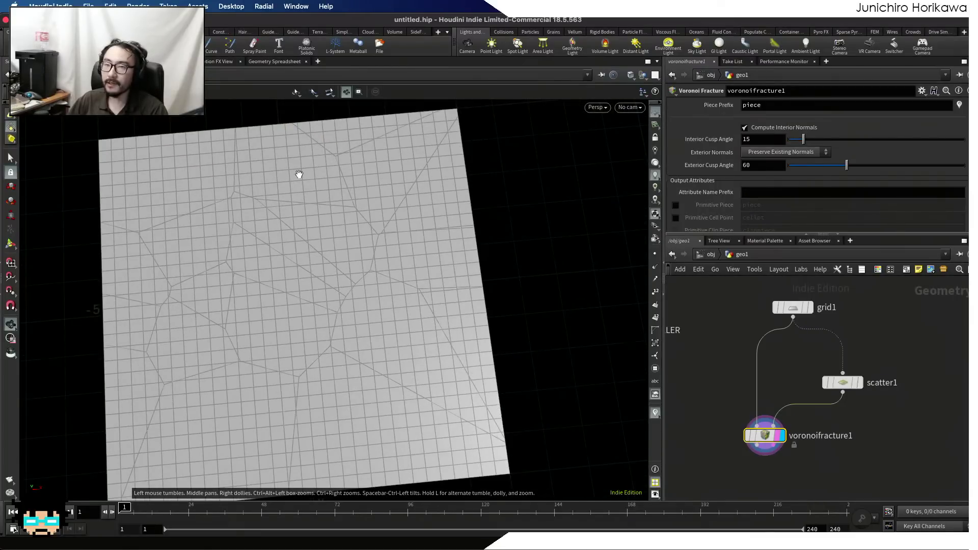
# - Switch to Chrome, go back to the Manhattan Voronoi approximation article, and compare the Euclidean and Manhattan cell diagrams
pyautogui.press('super+Tab')
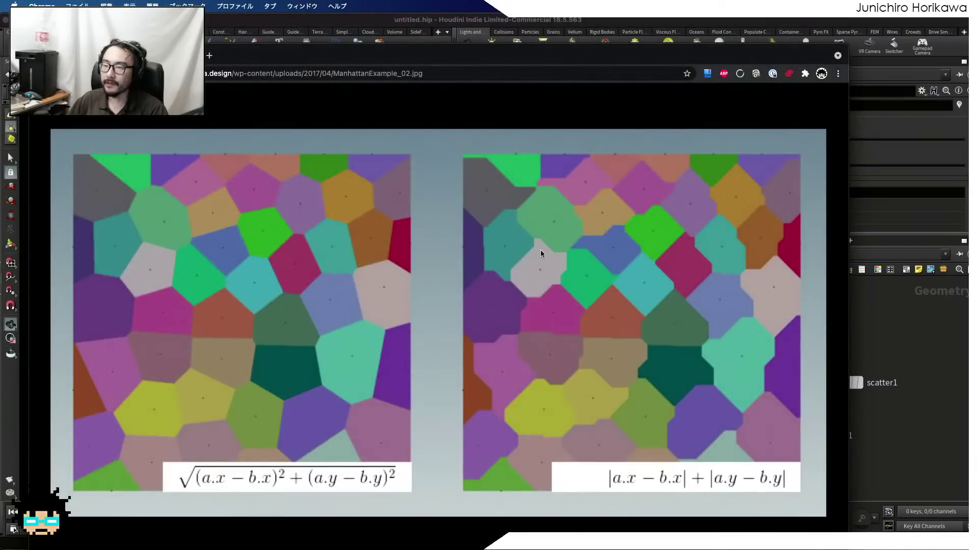
pyautogui.press('super+bracketleft')
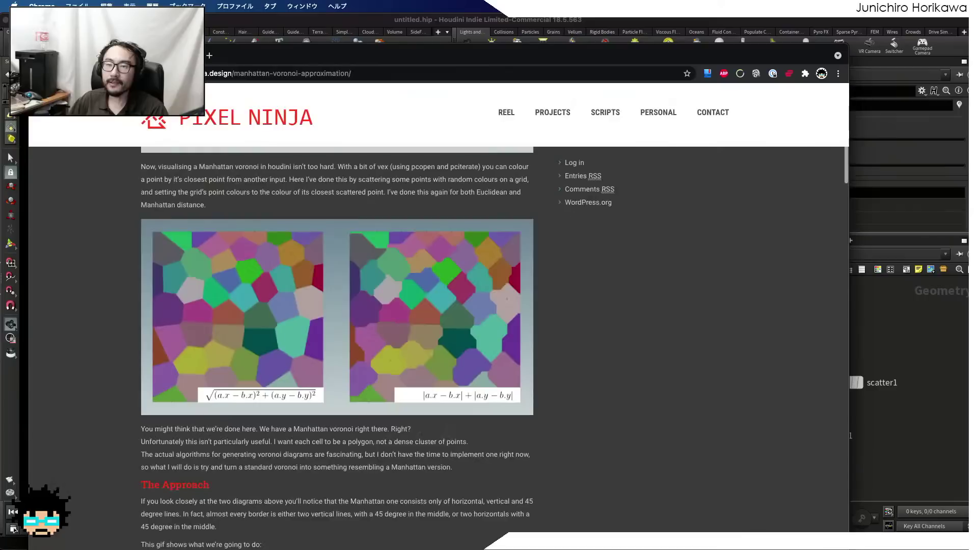
pyautogui.scroll(-5, 330, 214)
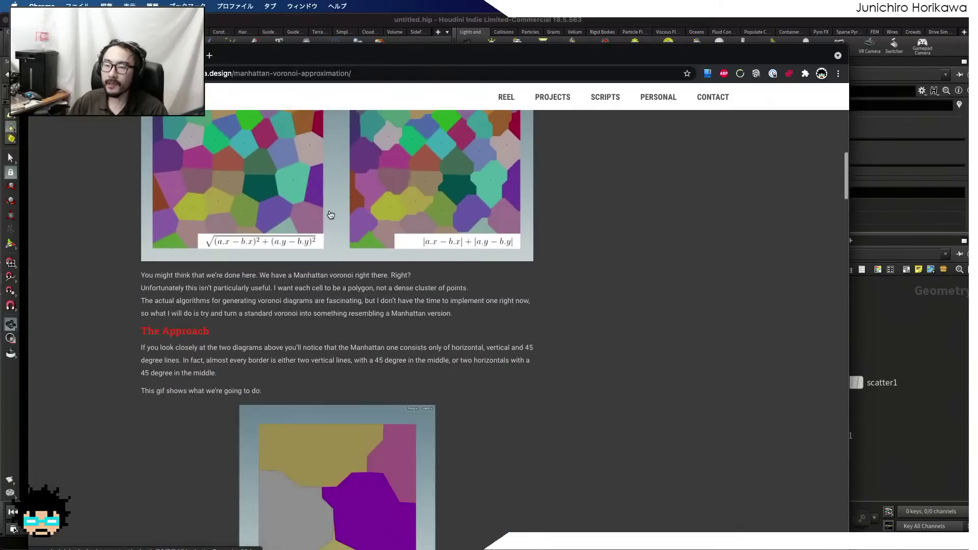
pyautogui.scroll(-2, 329, 213)
pyautogui.scroll(-4, 329, 214)
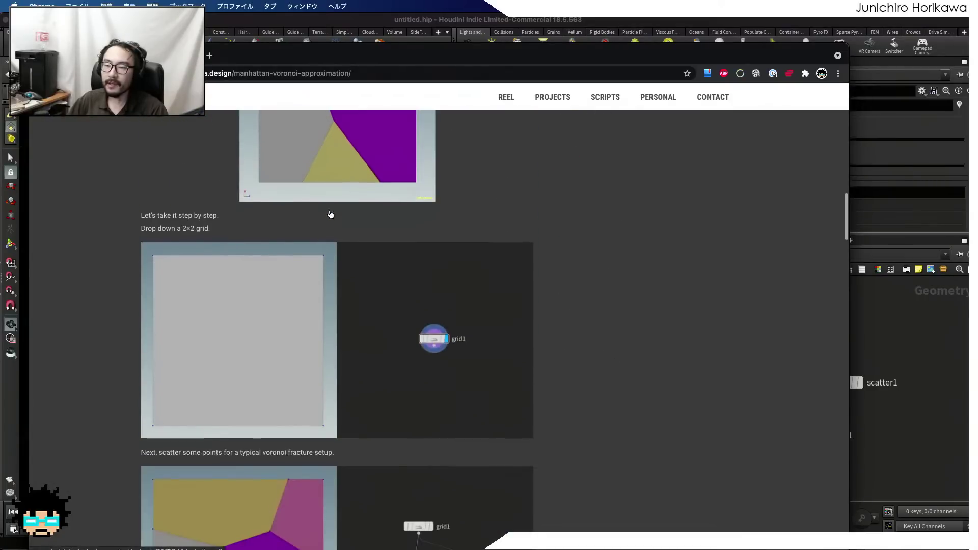
pyautogui.scroll(7, 329, 214)
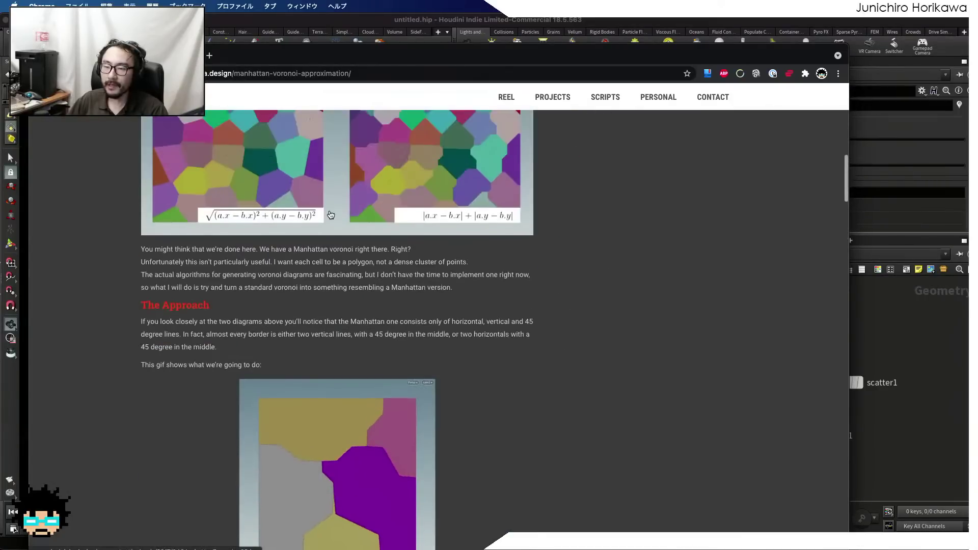
# - Read through the article's node setup and VEX code, down to the finished Manhattan Voronoi network
pyautogui.scroll(-8, 330, 214)
pyautogui.scroll(-10, 330, 214)
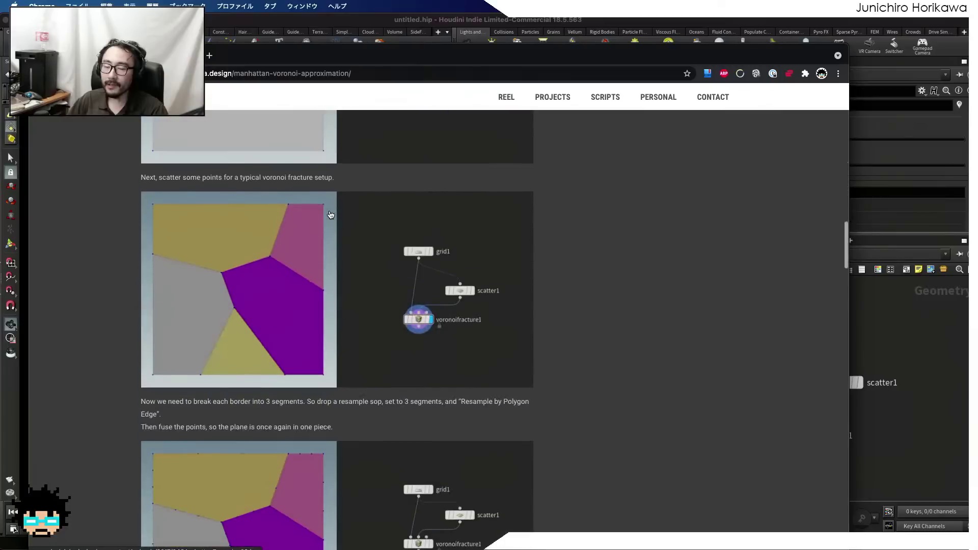
pyautogui.scroll(-1, 333, 214)
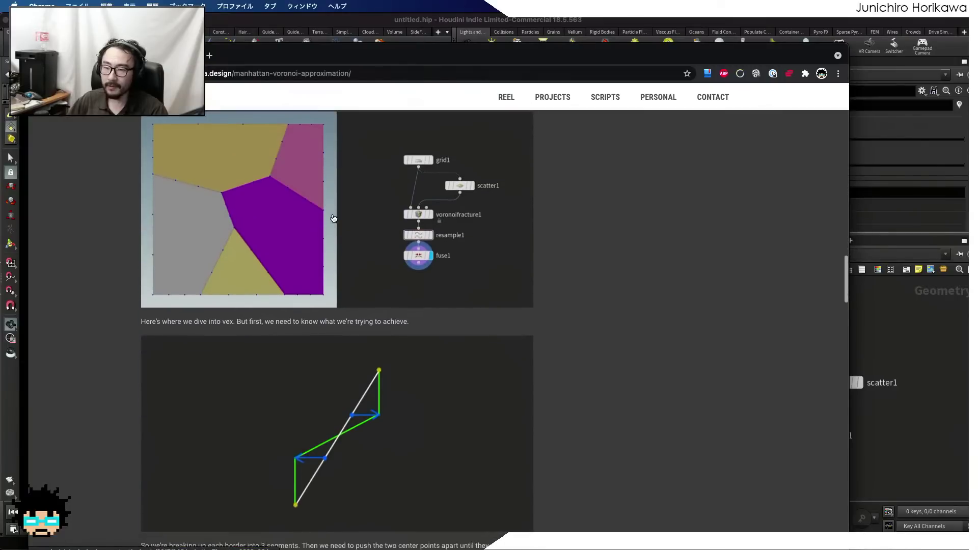
pyautogui.scroll(-15, 332, 217)
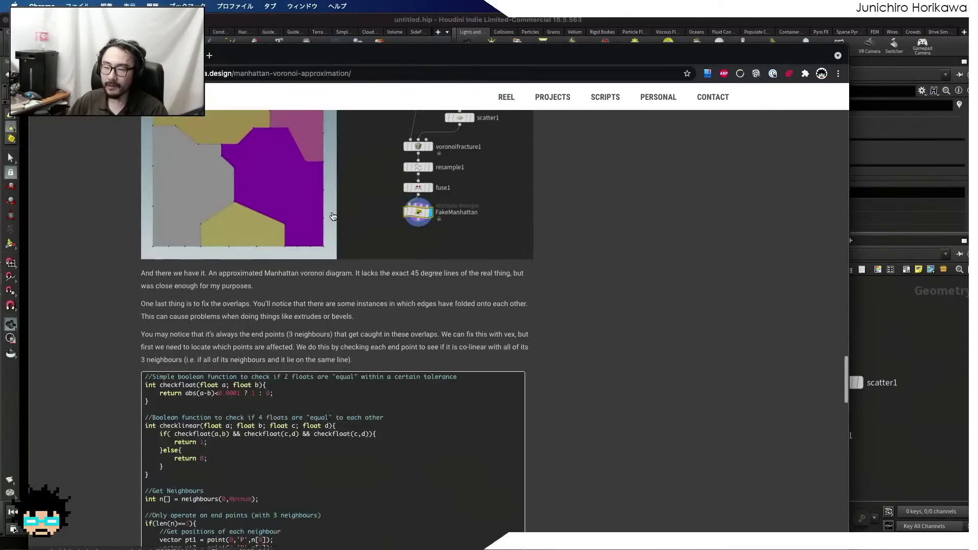
pyautogui.scroll(-15, 389, 270)
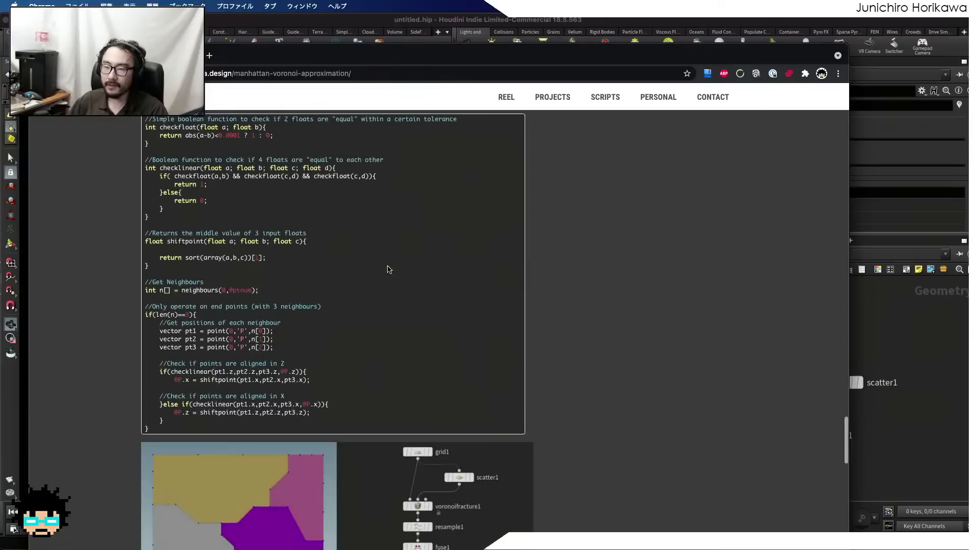
pyautogui.scroll(-5, 389, 269)
pyautogui.scroll(6, 389, 268)
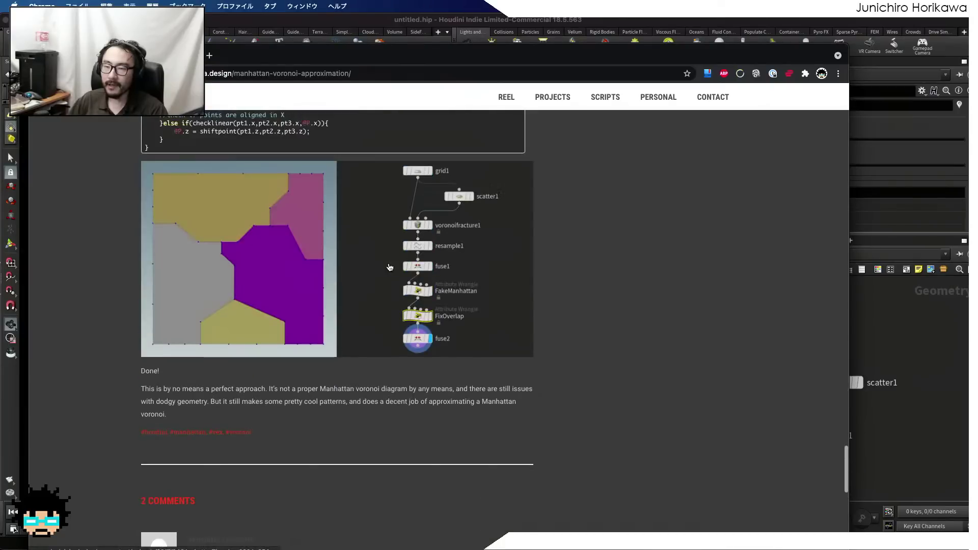
pyautogui.scroll(1, 390, 268)
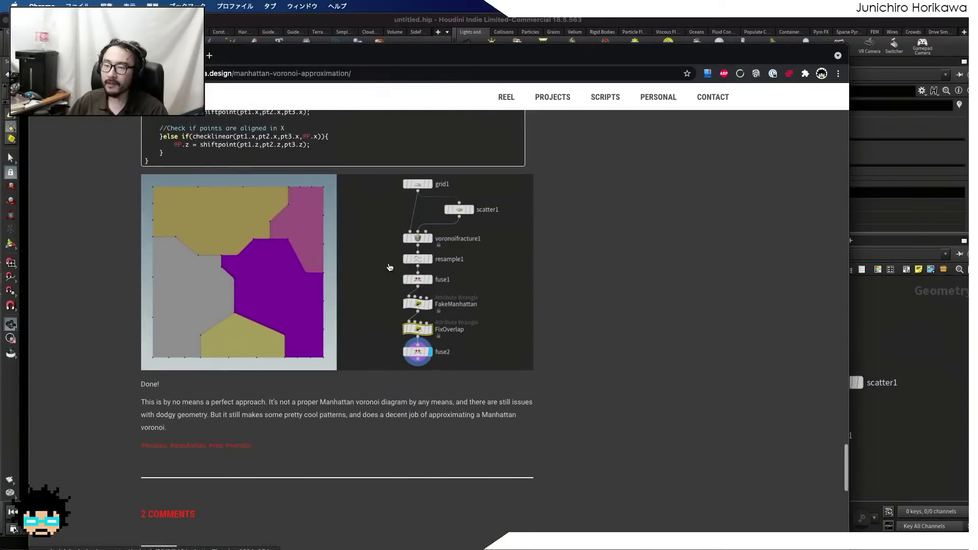
pyautogui.scroll(4, 389, 268)
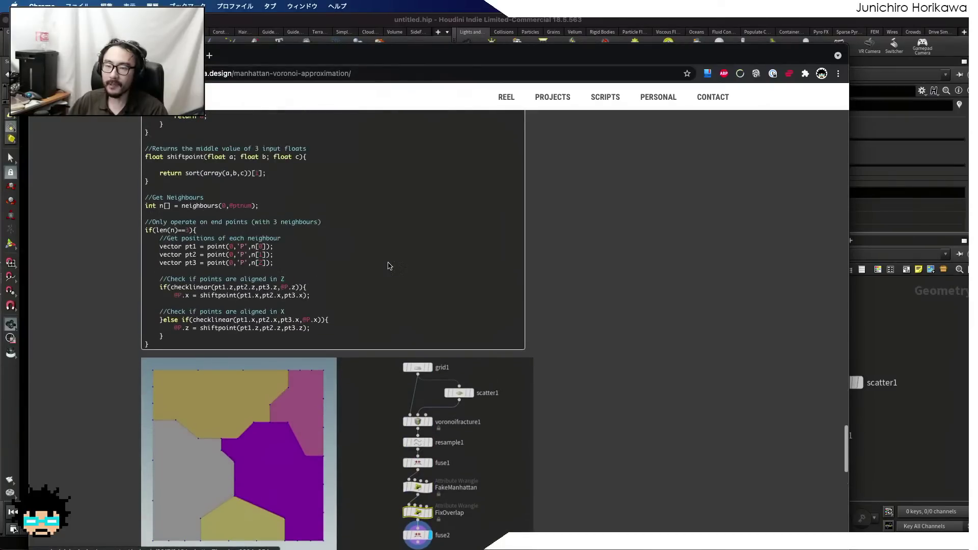
pyautogui.scroll(-5, 389, 266)
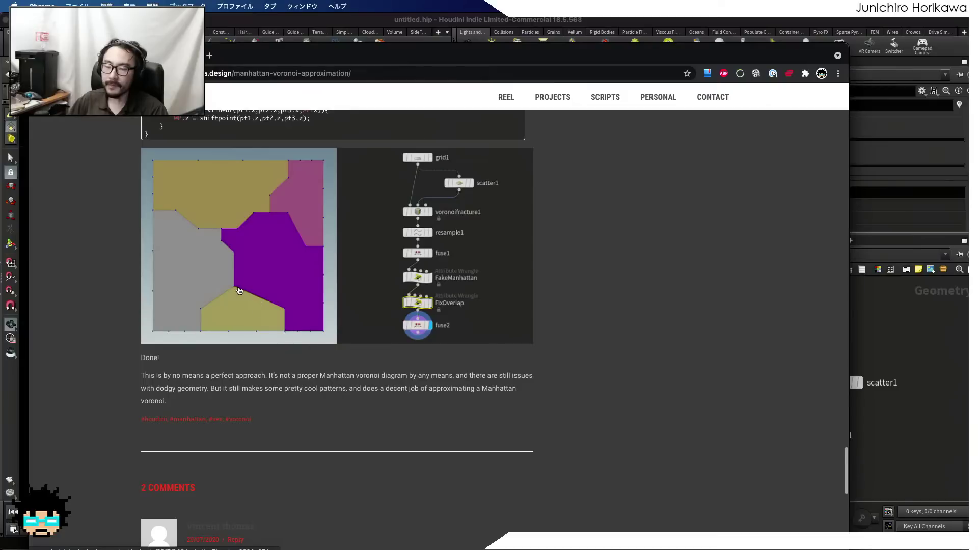
# - Review the article's resample and fuse stage, the center-point shifting code, and the overlap-fixing code
pyautogui.scroll(10, 261, 261)
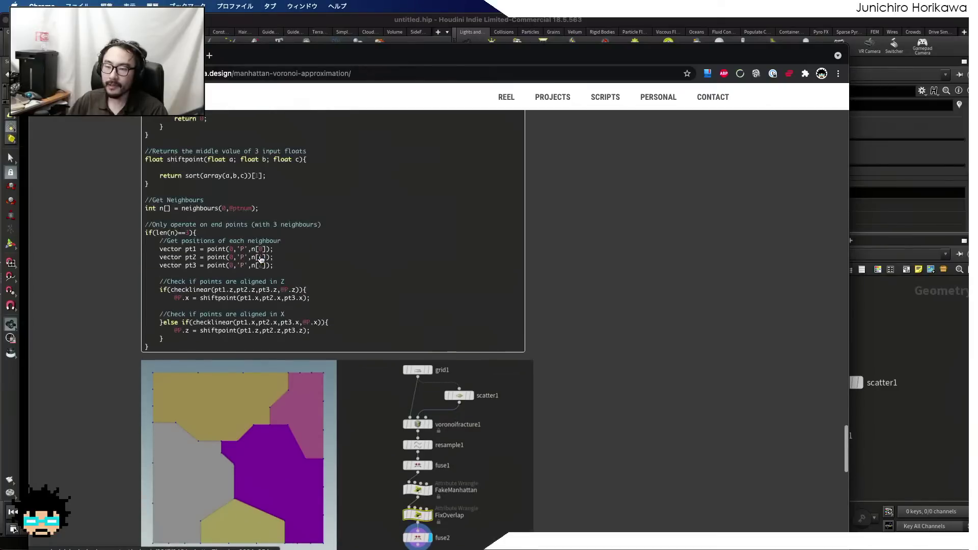
pyautogui.scroll(12, 260, 256)
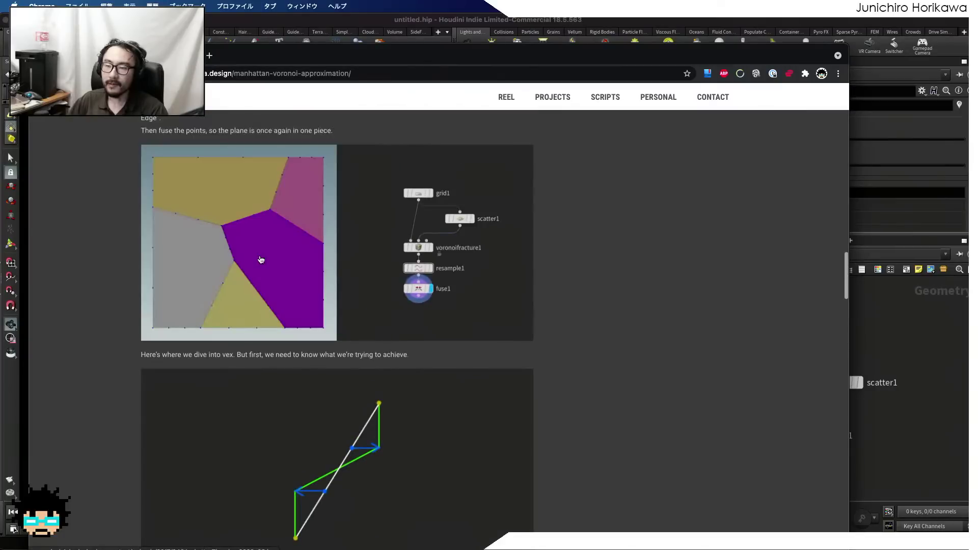
pyautogui.scroll(-12, 261, 260)
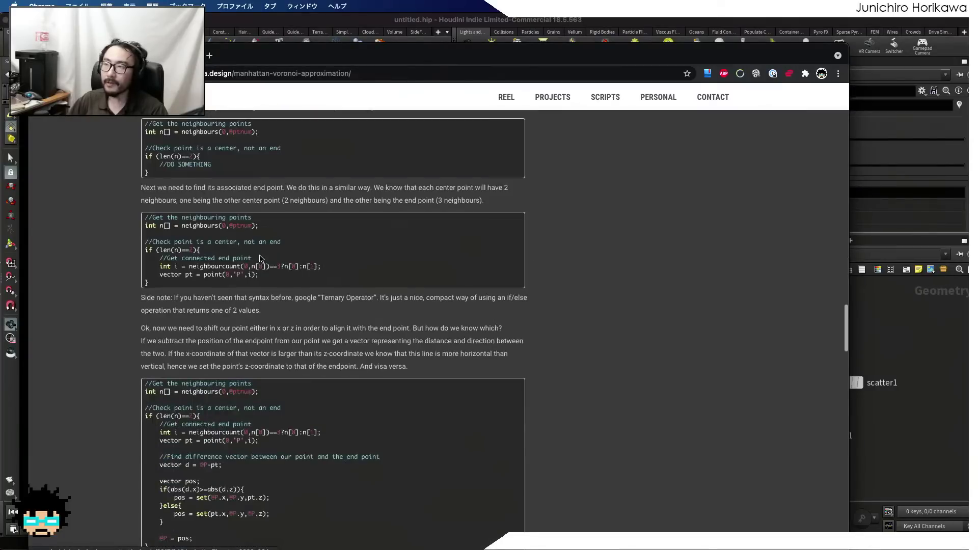
pyautogui.scroll(-15, 261, 259)
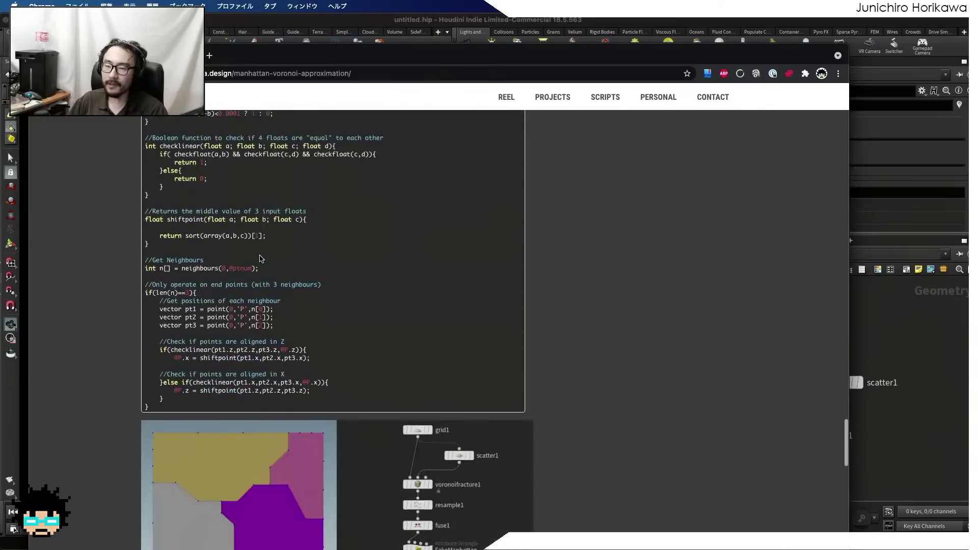
pyautogui.scroll(-6, 260, 258)
pyautogui.scroll(5, 261, 259)
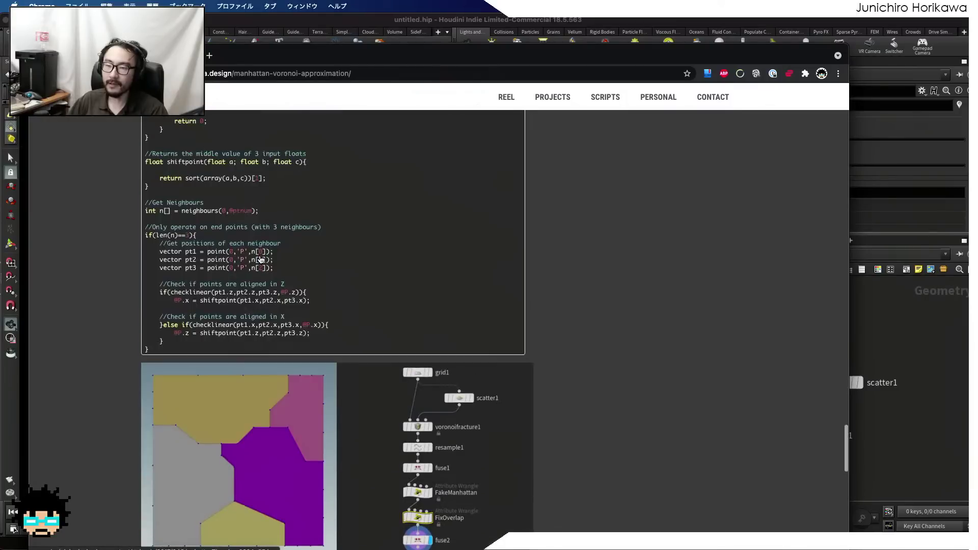
# - Move the article window out of the way and return to the geo1 network in Houdini
pyautogui.moveTo(454, 50); pyautogui.dragTo(349, 0)
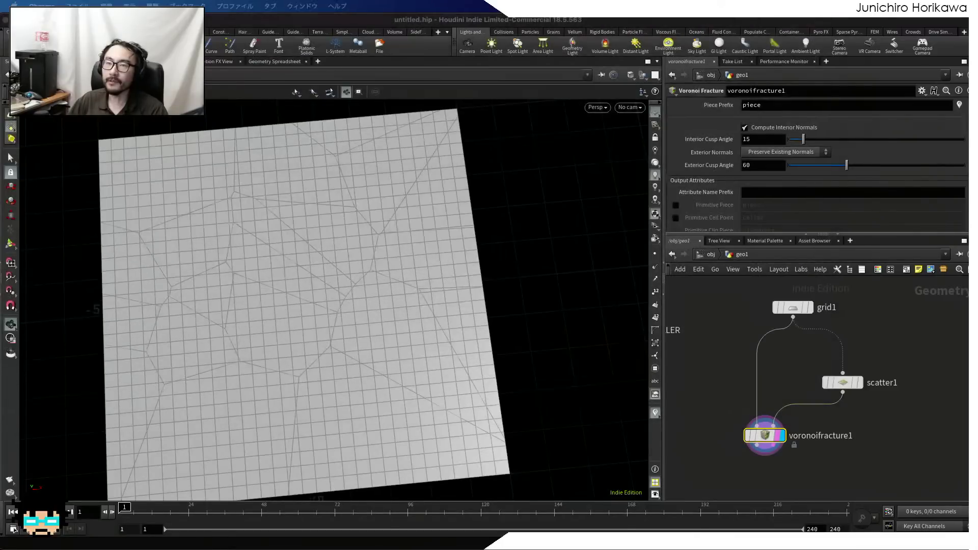
pyautogui.click(729, 340)
pyautogui.scroll(-5, 729, 339)
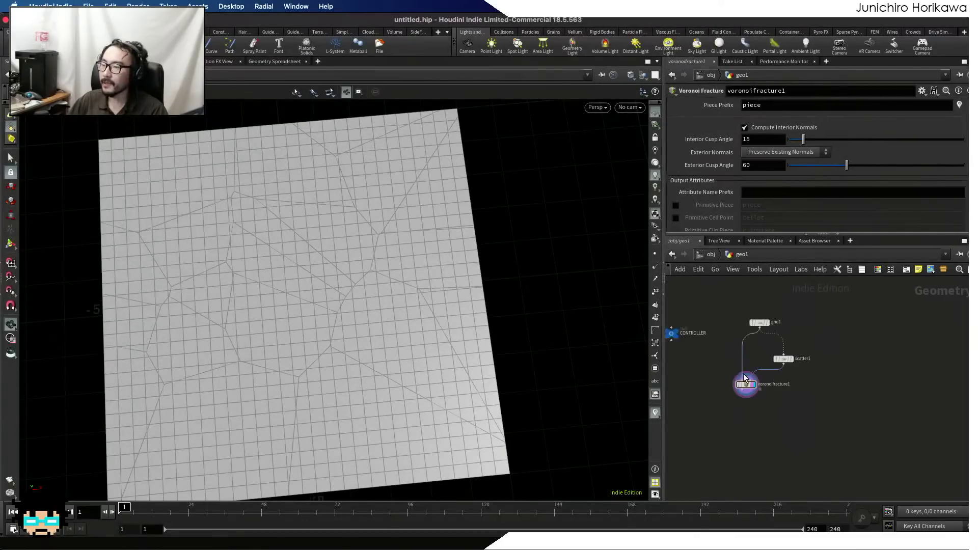
# - Move the Voronoi Fracture node aside from the scatter node and display grid1's output
pyautogui.scroll(6, 743, 378)
pyautogui.moveTo(744, 396); pyautogui.dragTo(953, 391)
pyautogui.scroll(-3, 869, 384)
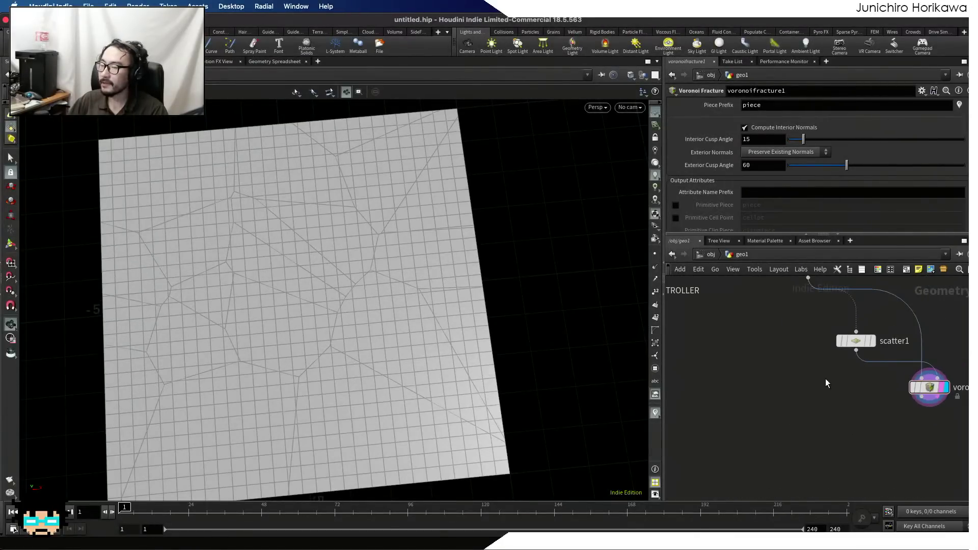
pyautogui.scroll(-5, 770, 361)
pyautogui.scroll(6, 797, 315)
pyautogui.click(805, 302)
pyautogui.click(798, 303)
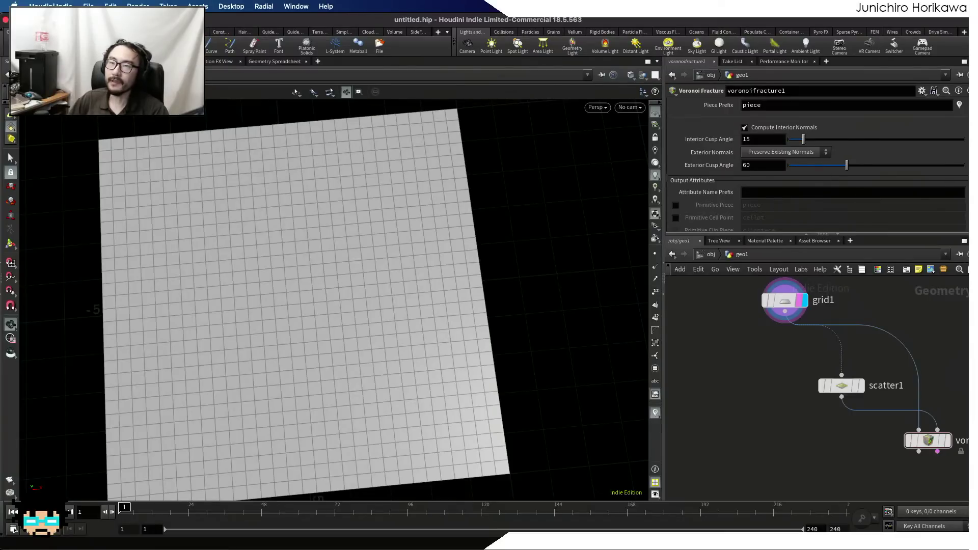
# - Check the article's Euclidean and Manhattan cell diagrams in Chrome, return to Houdini, and examine the grid's points up close
pyautogui.moveTo(570, 0); pyautogui.dragTo(601, 4)
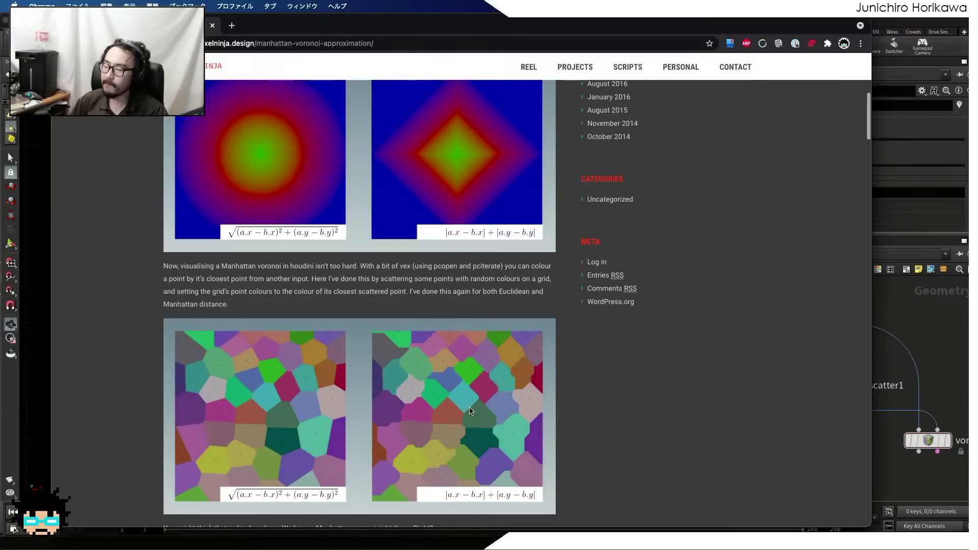
pyautogui.click(893, 339)
pyautogui.scroll(-2, 310, 276)
pyautogui.scroll(6, 309, 278)
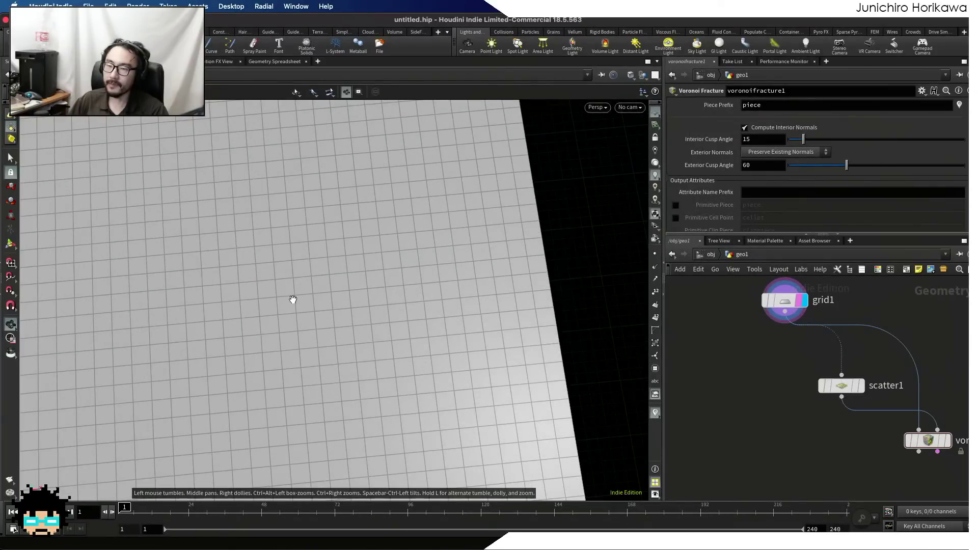
pyautogui.scroll(5, 308, 278)
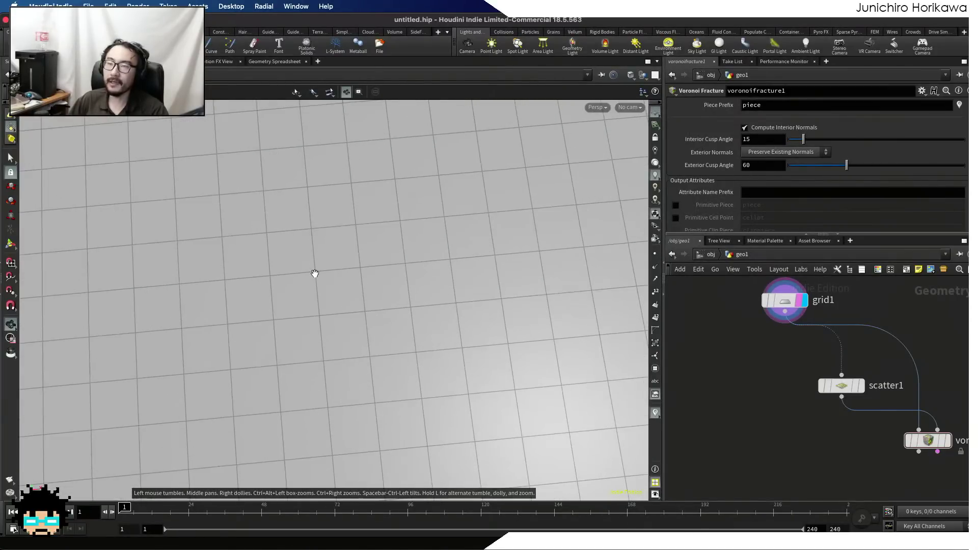
pyautogui.scroll(-1, 314, 273)
pyautogui.scroll(-1, 313, 270)
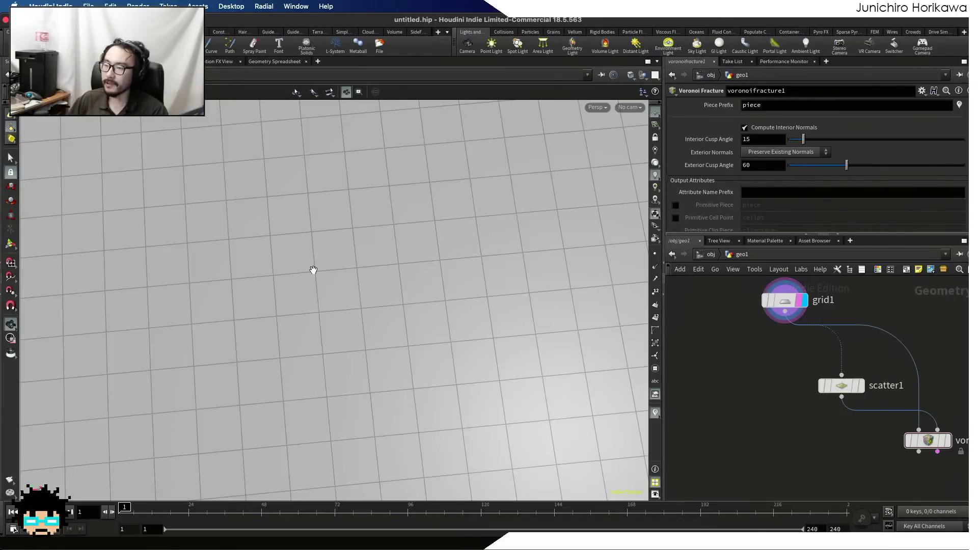
# - Bring the article forward from behind Houdini and view its Euclidean versus Manhattan comparison image separately, returning to the article
pyautogui.moveTo(331, 14); pyautogui.dragTo(346, 133)
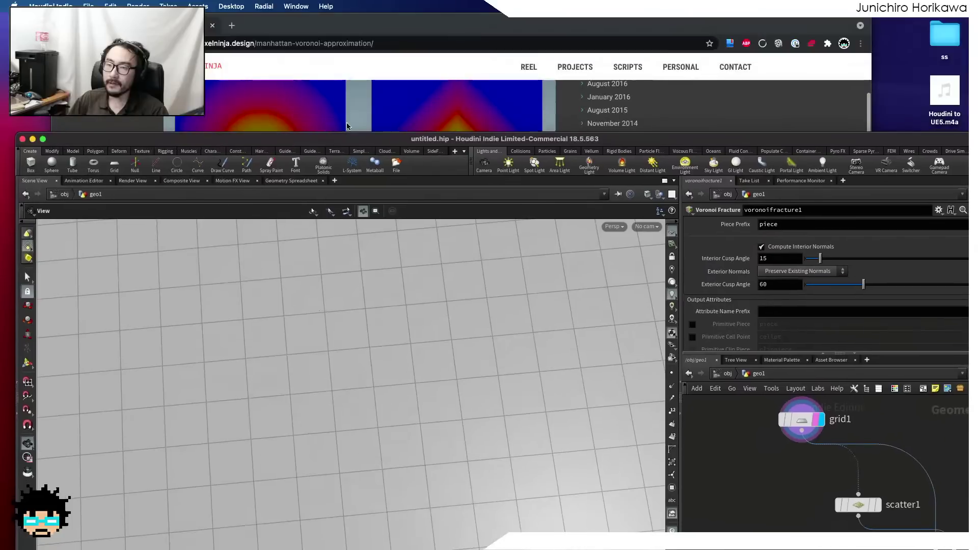
pyautogui.click(356, 85)
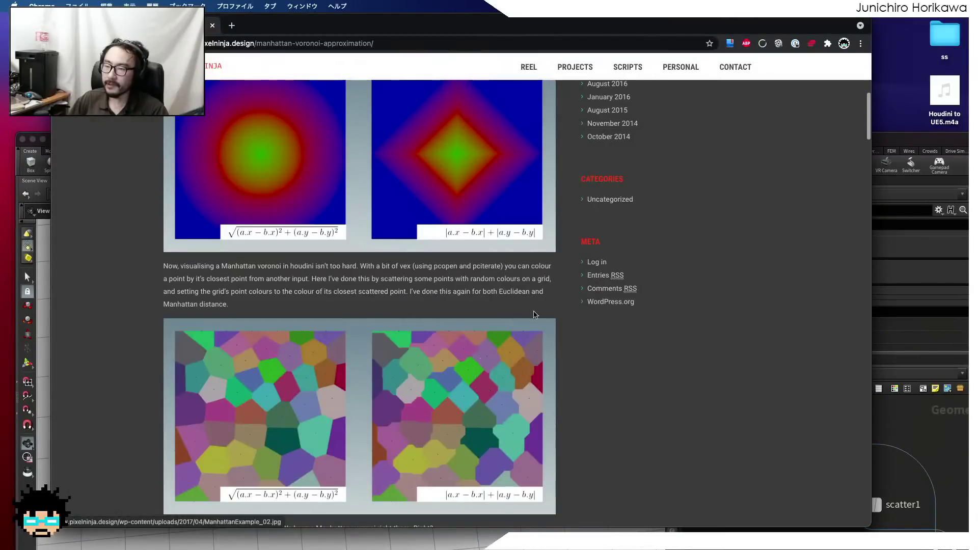
pyautogui.scroll(2, 466, 394)
pyautogui.scroll(-2, 464, 393)
pyautogui.click(464, 393)
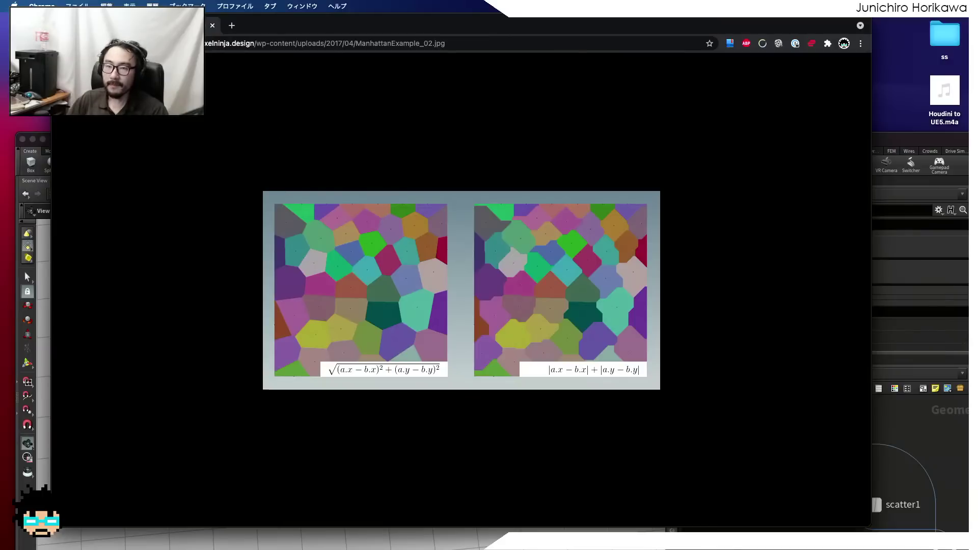
pyautogui.click(63, 43)
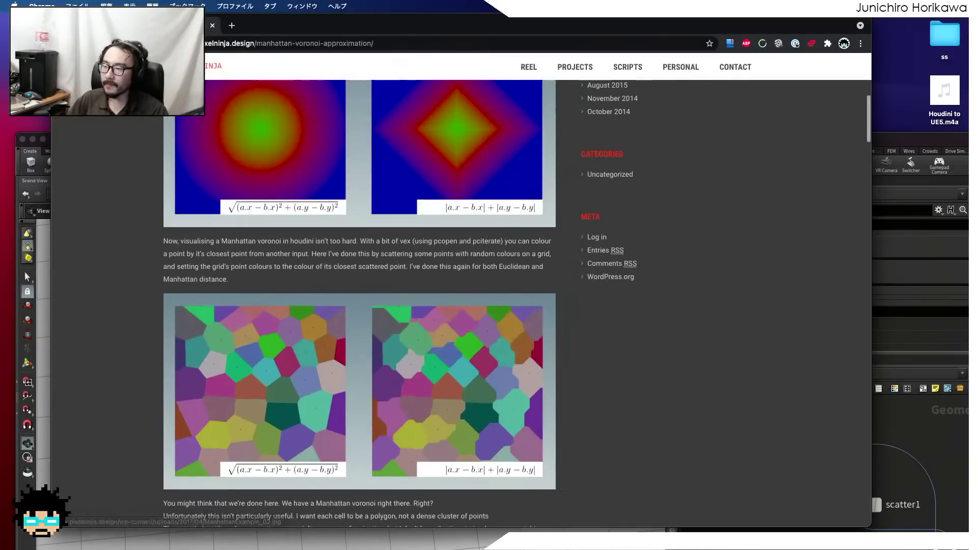
# - Switch back to Houdini, restore its window to full size, and frame the grid in the viewport
pyautogui.press('super+Tab')
pyautogui.scroll(-5, 409, 317)
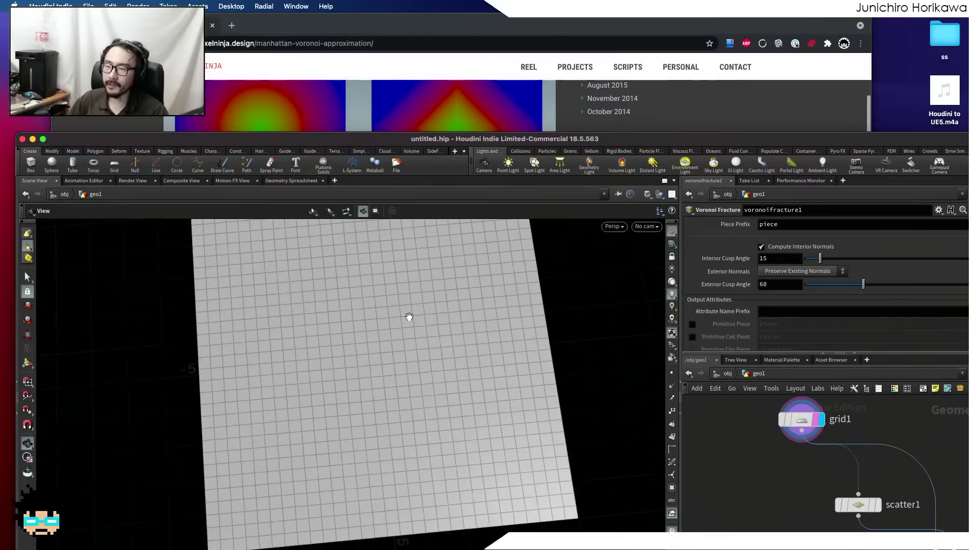
pyautogui.doubleClick(517, 138)
pyautogui.scroll(-5, 426, 252)
pyautogui.scroll(5, 425, 250)
pyautogui.moveTo(426, 250); pyautogui.dragTo(418, 280, button='middle')
pyautogui.scroll(3, 415, 284)
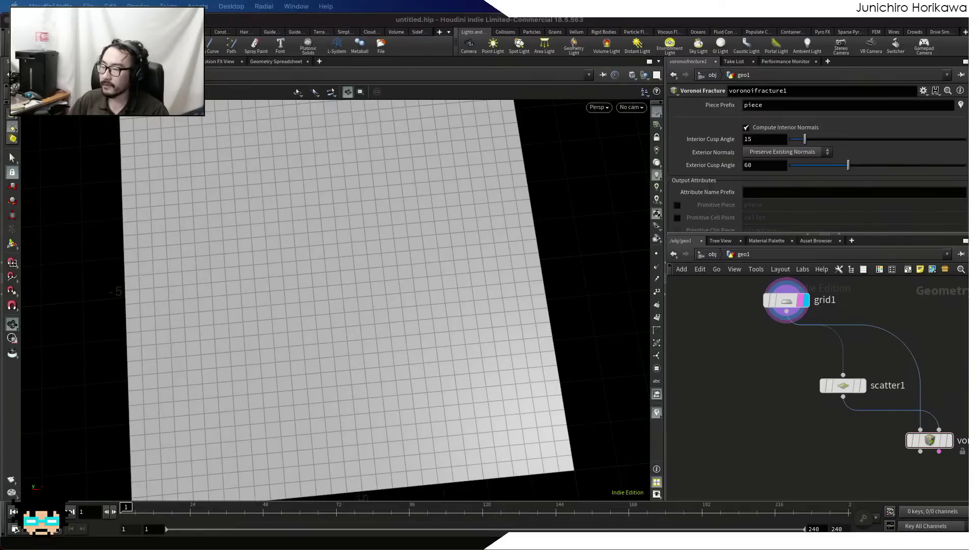
# - Shift grid1 slightly in the network and display the points of scatter1
pyautogui.scroll(1, 792, 312)
pyautogui.moveTo(793, 312); pyautogui.dragTo(776, 315)
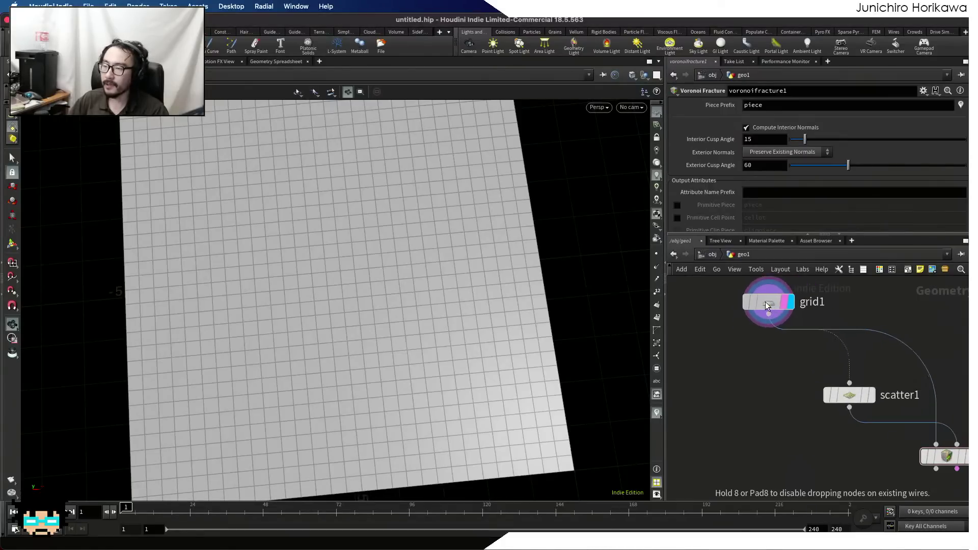
pyautogui.click(870, 396)
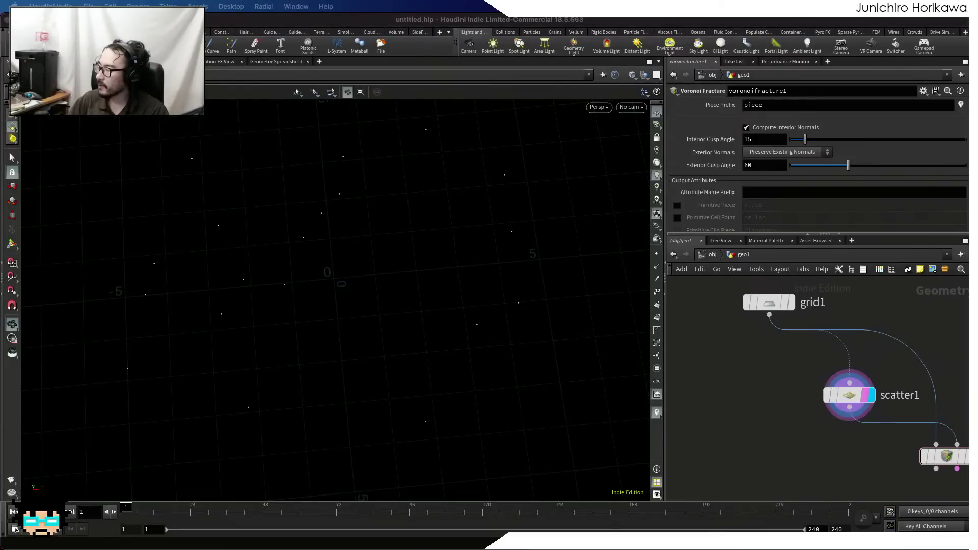
# - Add a Point Wrangle with grid1 wired into its first input, and display its output
pyautogui.click(735, 435)
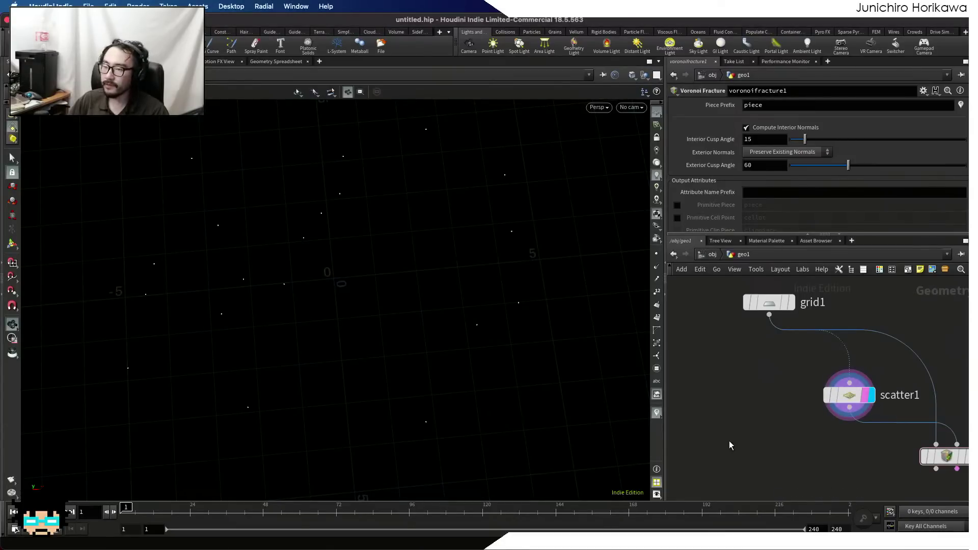
pyautogui.press('Tab')
pyautogui.write('point wran')
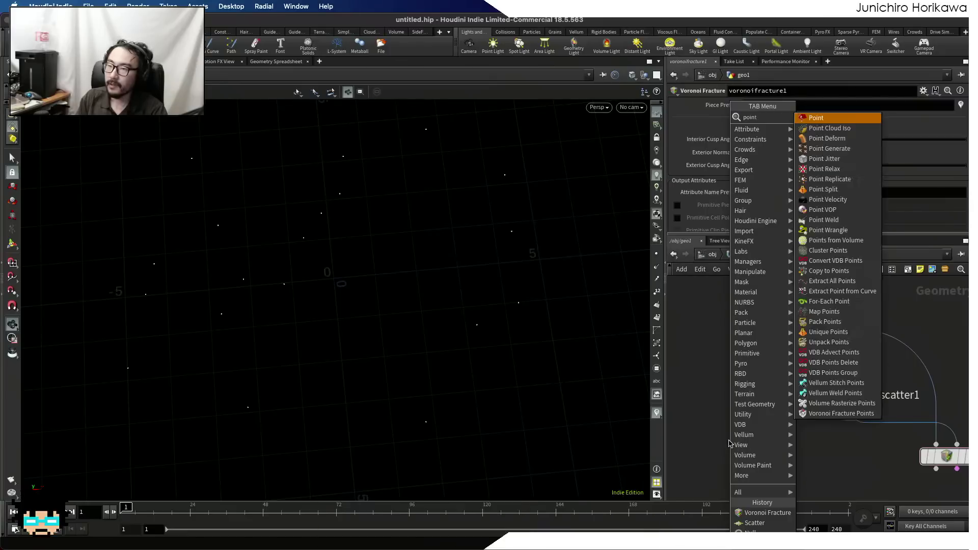
pyautogui.press('Return')
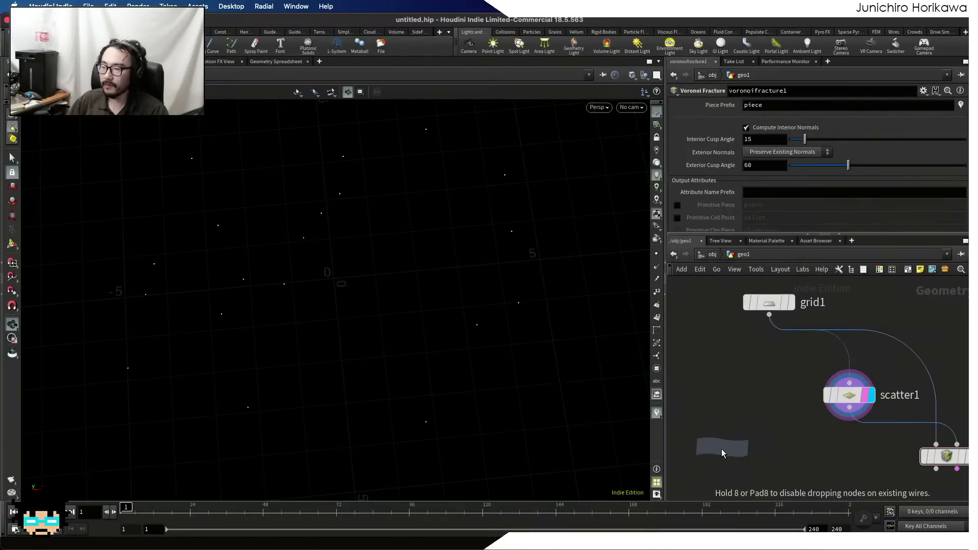
pyautogui.click(722, 446)
pyautogui.scroll(-3, 764, 377)
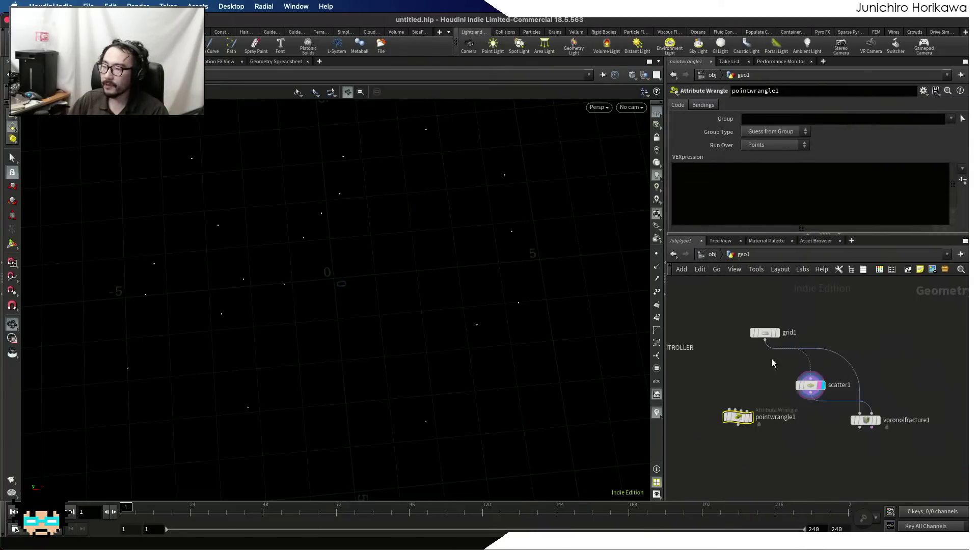
pyautogui.moveTo(765, 340); pyautogui.dragTo(730, 409)
pyautogui.scroll(4, 731, 413)
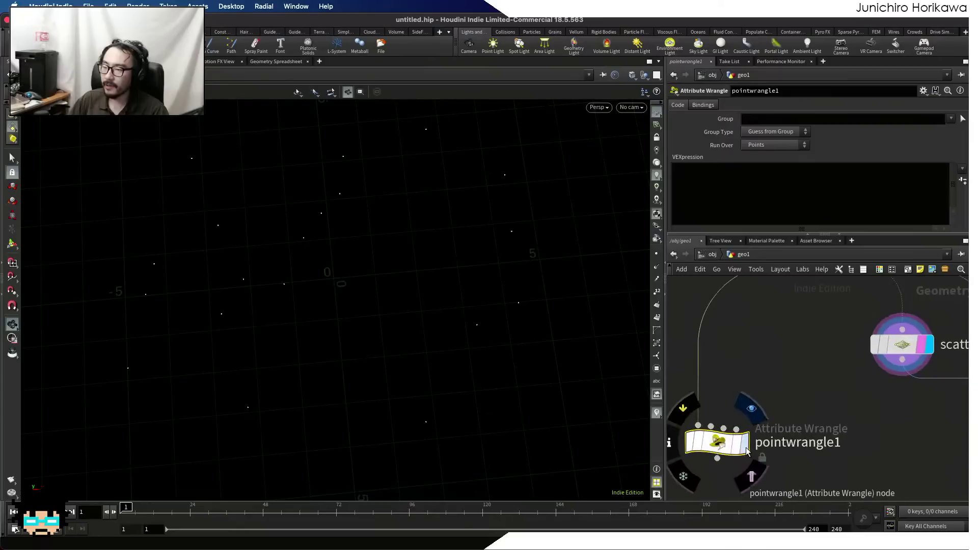
pyautogui.click(736, 448)
# - Wire scatter1 into the second input of pointwrangle1 and display the scattered points
pyautogui.scroll(-6, 735, 449)
pyautogui.scroll(2, 452, 356)
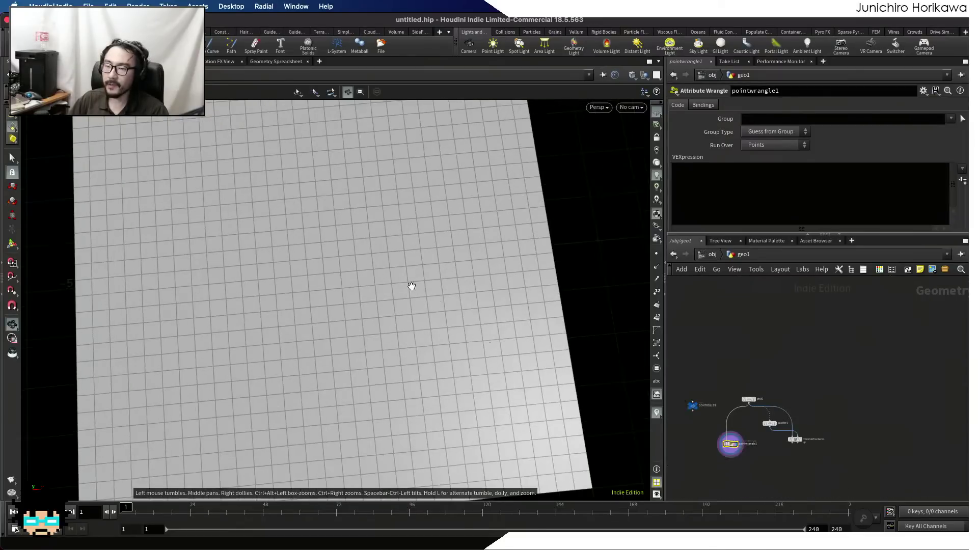
pyautogui.scroll(-2, 390, 295)
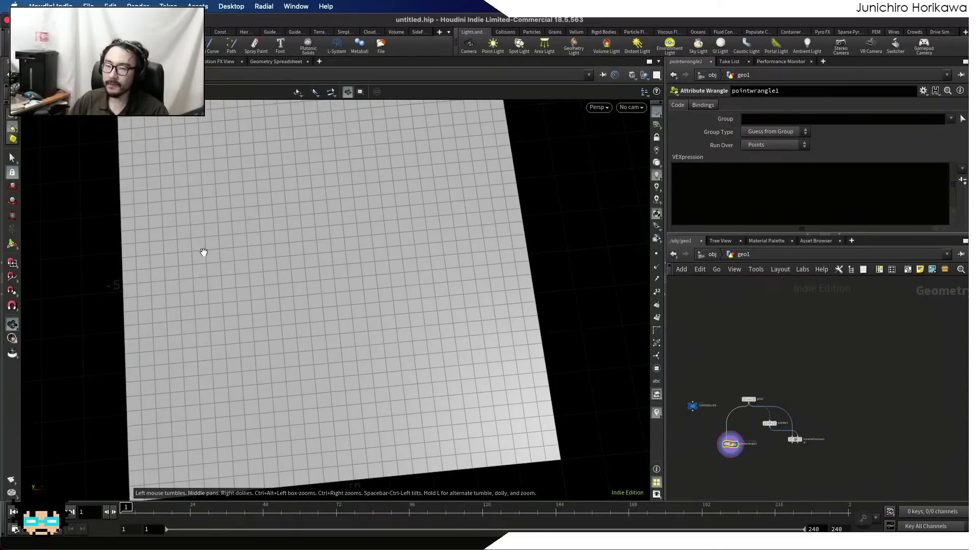
pyautogui.scroll(1, 216, 201)
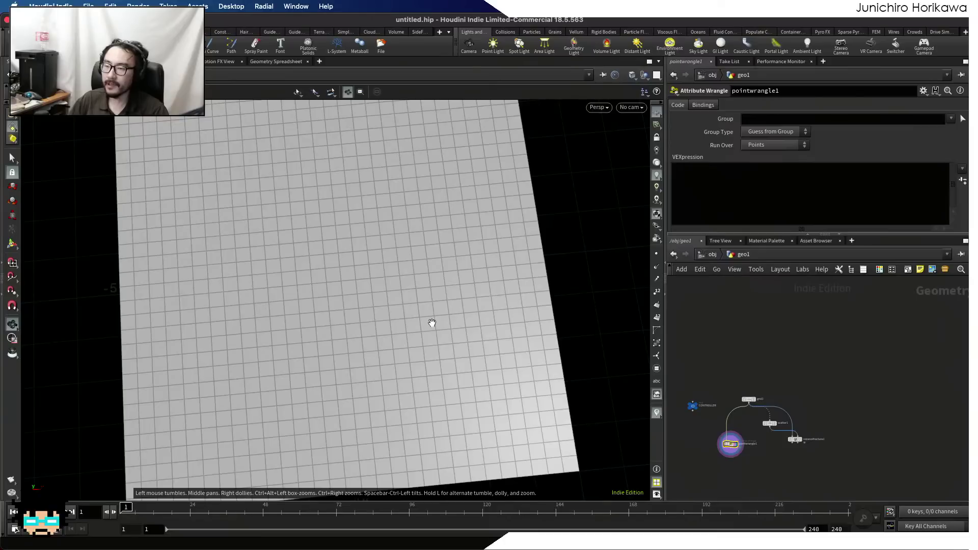
pyautogui.scroll(5, 741, 431)
pyautogui.moveTo(815, 438); pyautogui.dragTo(842, 412, button='middle')
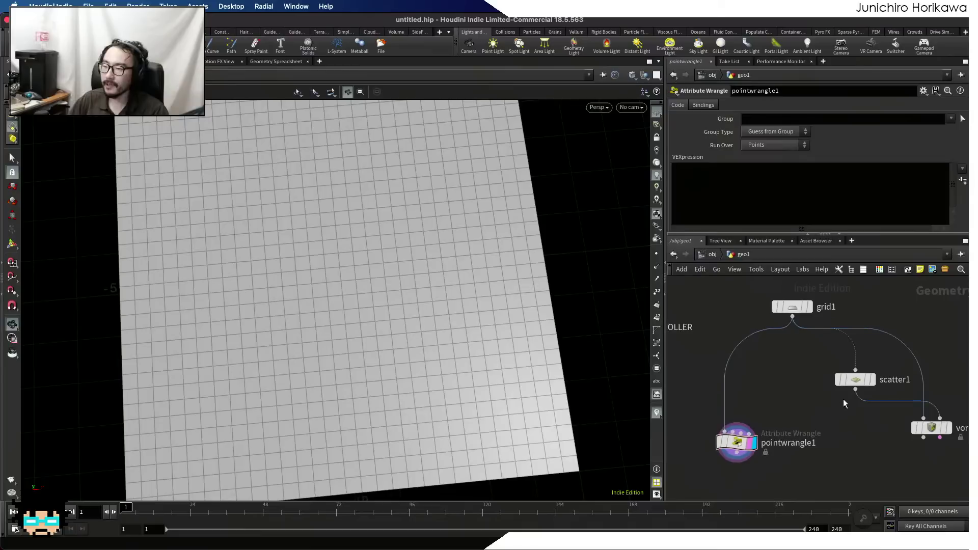
pyautogui.moveTo(855, 390); pyautogui.dragTo(732, 423)
pyautogui.scroll(2, 823, 402)
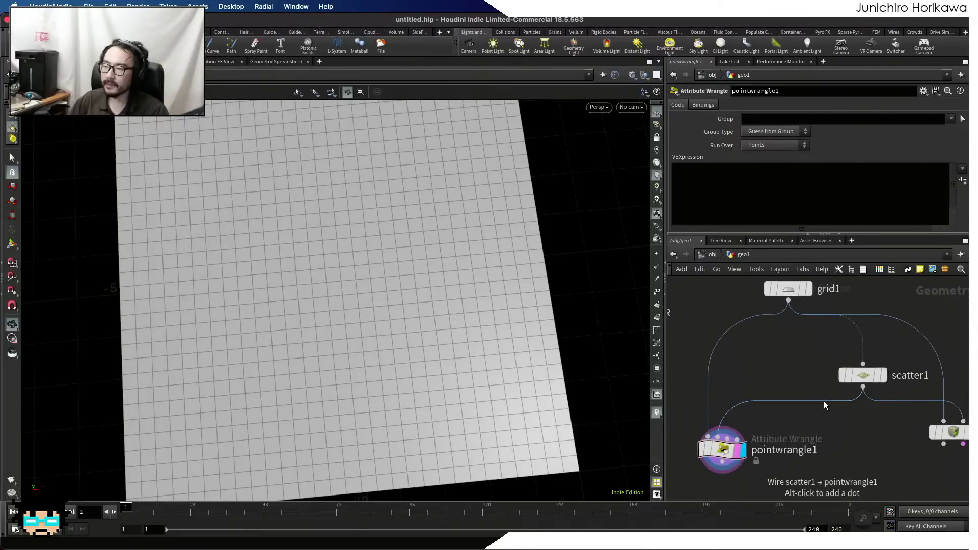
pyautogui.click(879, 378)
pyautogui.click(880, 378)
pyautogui.scroll(-6, 242, 199)
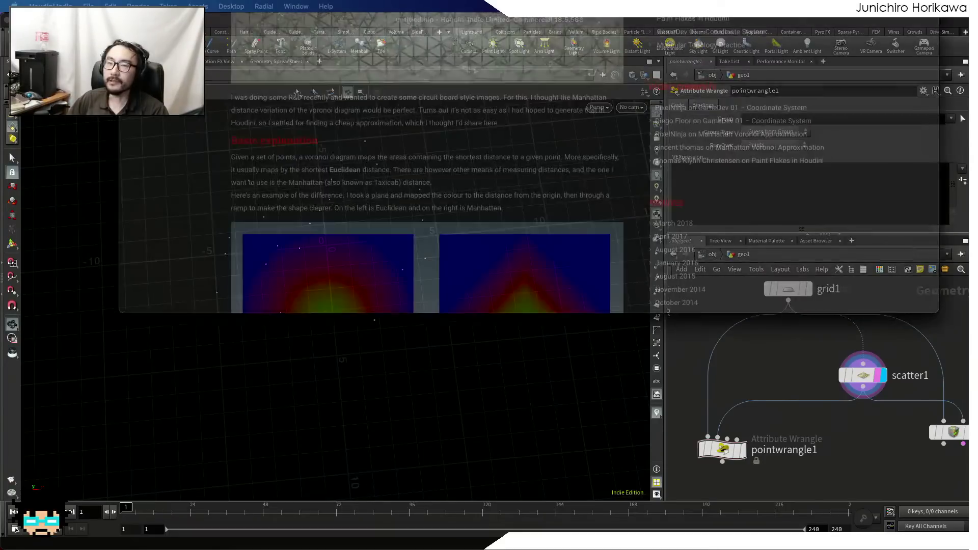
# - Switch to Chrome, examine the article's Manhattan cell image enlarged, and return to Houdini
pyautogui.scroll(-10, 477, 182)
pyautogui.scroll(5, 479, 188)
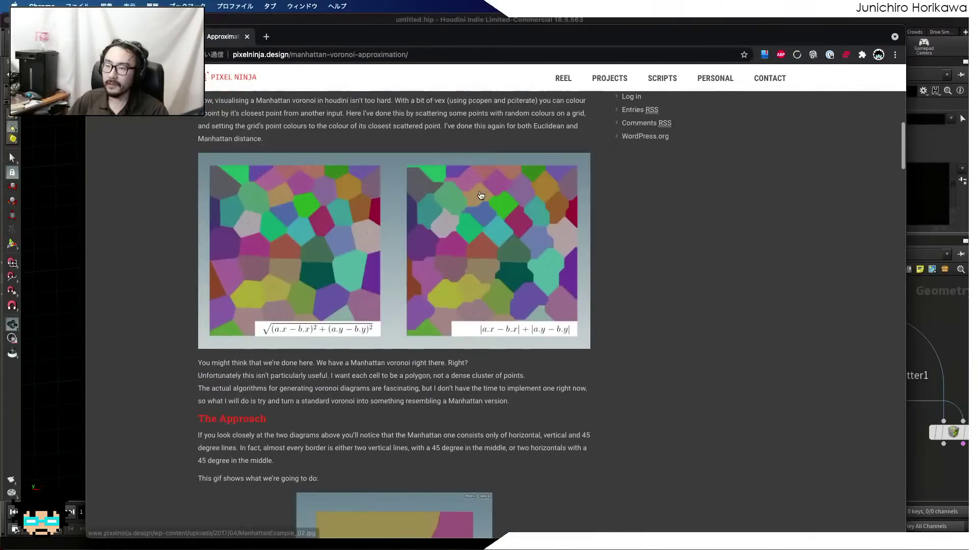
pyautogui.click(487, 231)
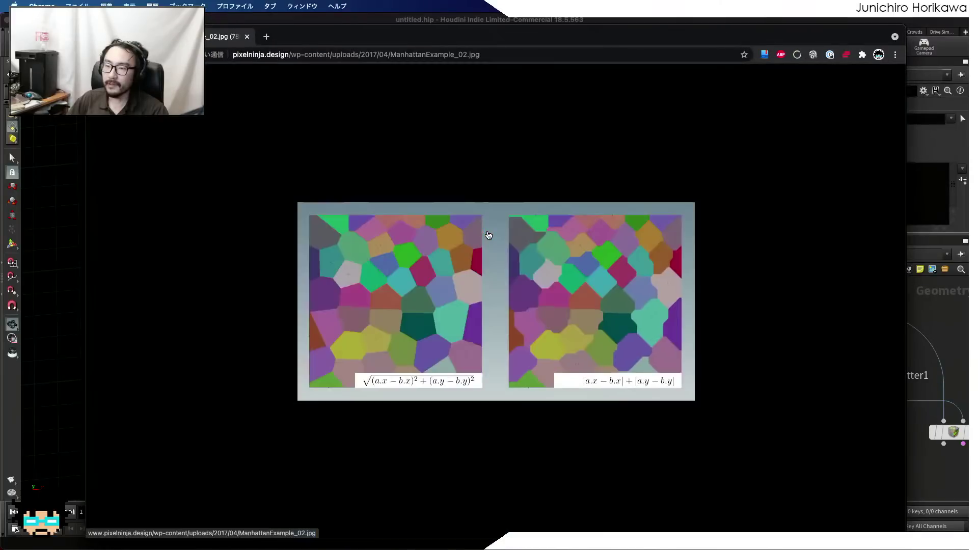
pyautogui.click(575, 326)
pyautogui.hscroll(3, 578, 336)
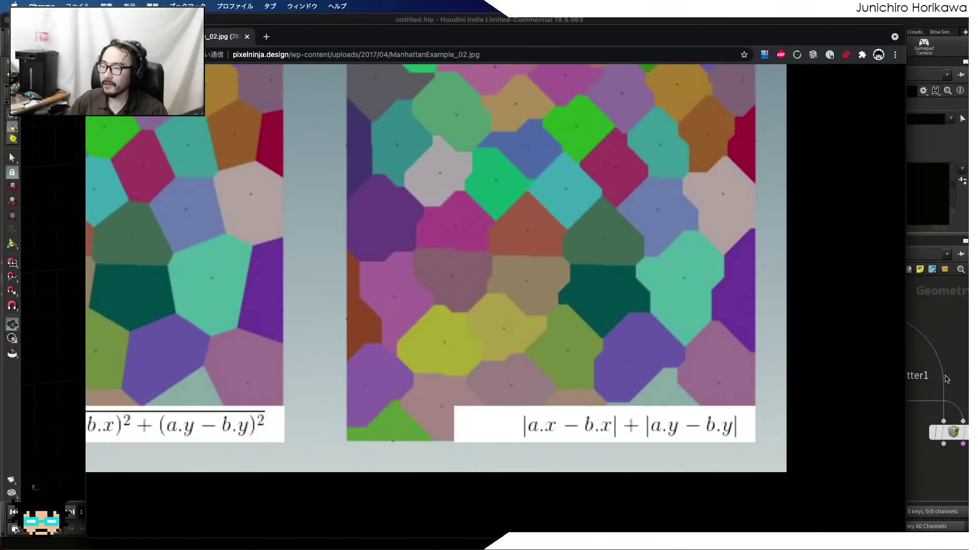
pyautogui.press('super+Tab')
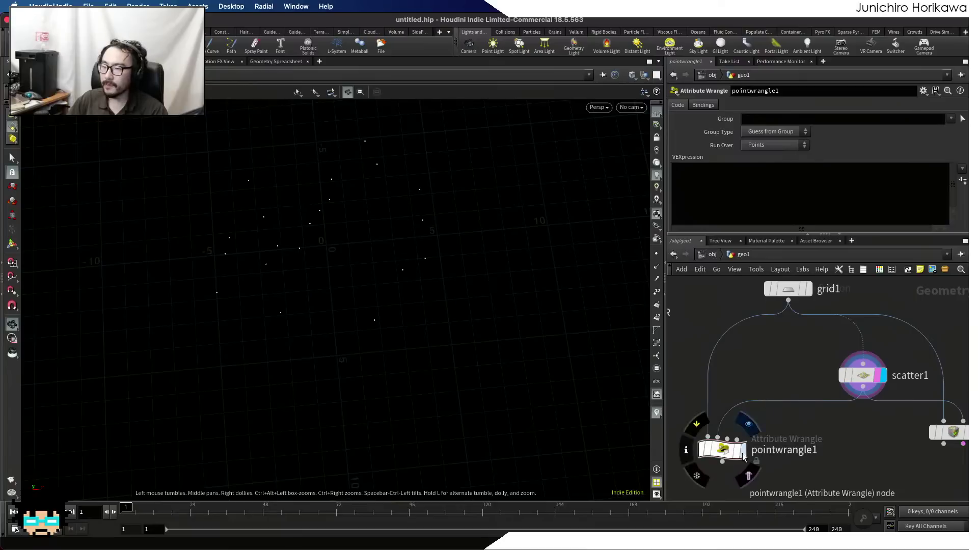
# - Display pointwrangle1's output on the grid and enlarge its parameter area for writing code
pyautogui.click(748, 425)
pyautogui.click(747, 475)
pyautogui.click(722, 448)
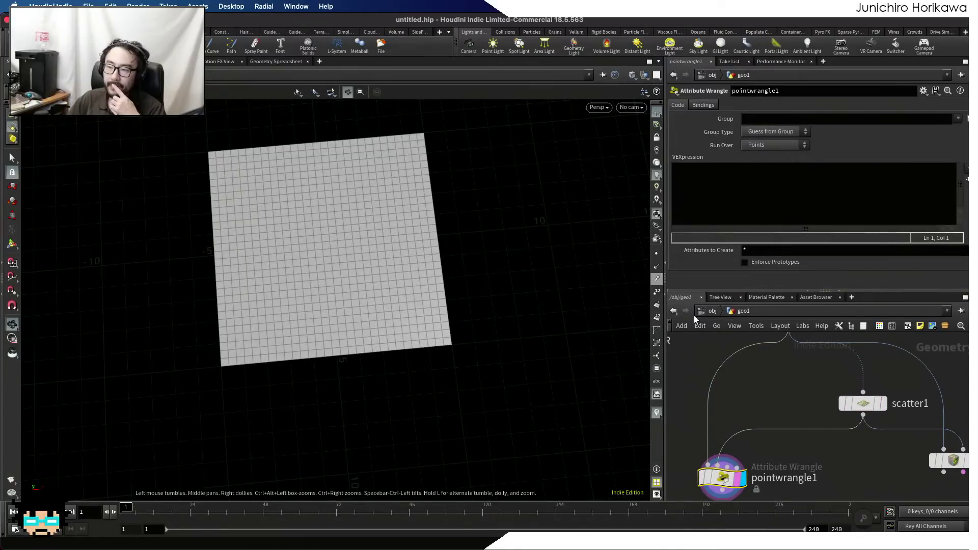
pyautogui.scroll(-1, 787, 365)
pyautogui.moveTo(787, 365); pyautogui.dragTo(799, 442, button='middle')
pyautogui.scroll(1, 799, 441)
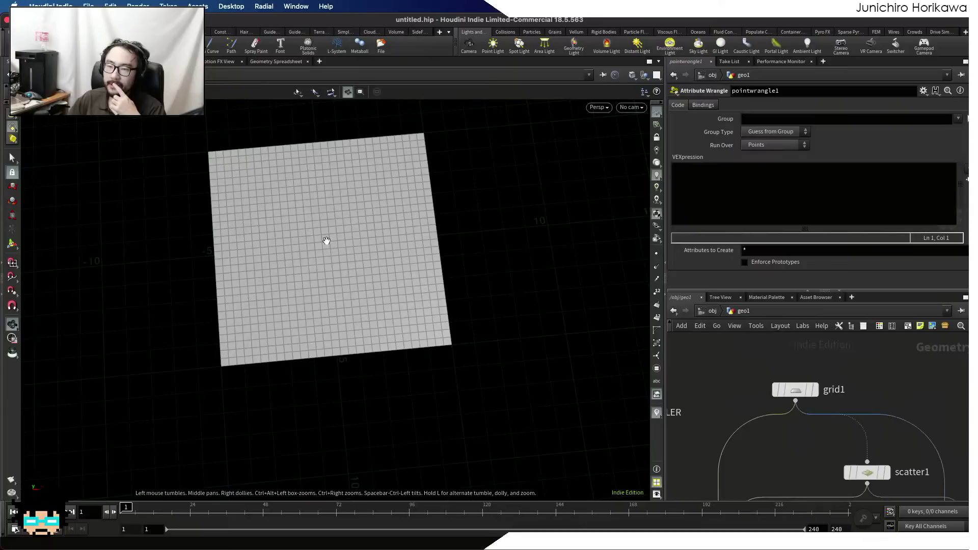
pyautogui.scroll(2, 340, 306)
pyautogui.scroll(2, 339, 306)
# - Activate the wrangle's VEXpression field and nudge scatter1 slightly closer to pointwrangle1 in the network
pyautogui.click(750, 205)
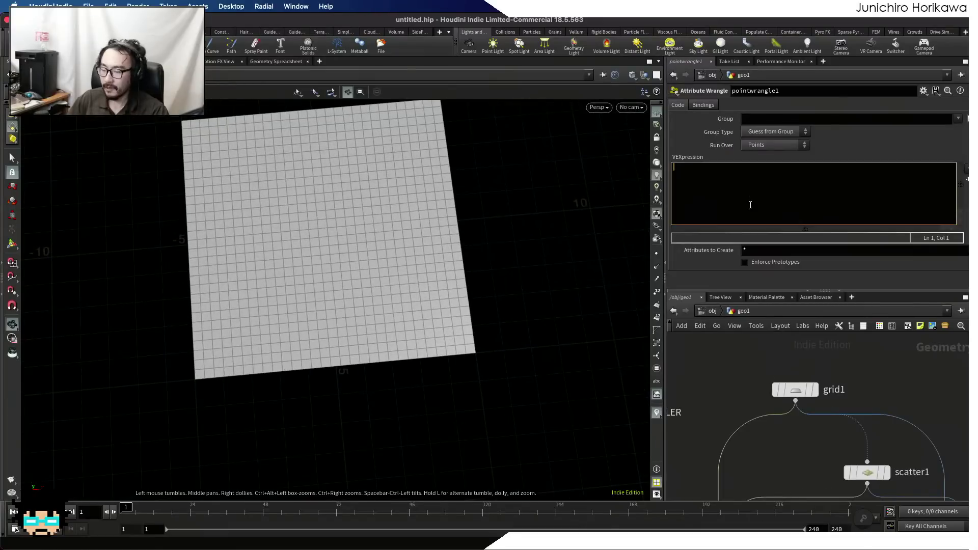
pyautogui.scroll(-2, 720, 381)
pyautogui.scroll(2, 773, 428)
pyautogui.moveTo(752, 413); pyautogui.dragTo(810, 397, button='middle')
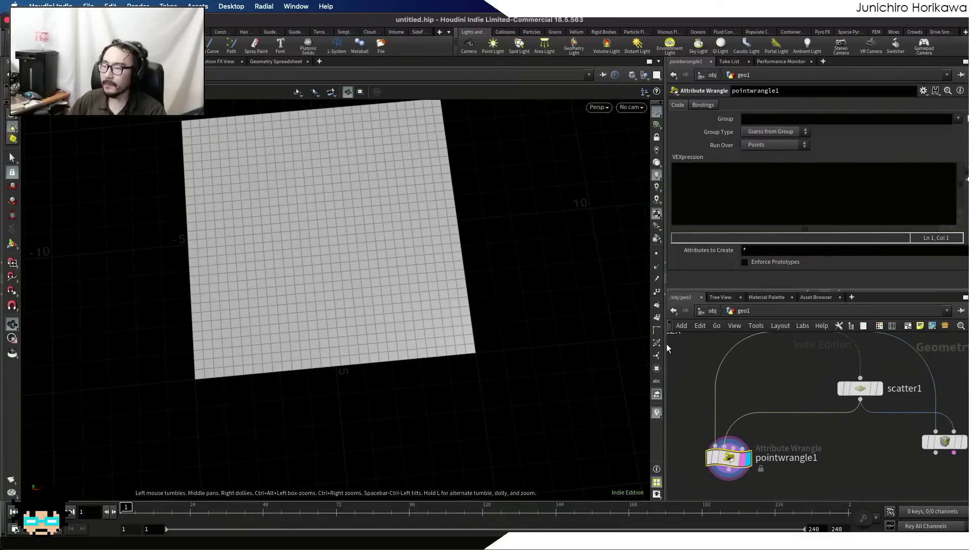
pyautogui.moveTo(869, 393)
pyautogui.mouseDown()
pyautogui.moveTo(871, 386)
pyautogui.moveTo(850, 387)
pyautogui.mouseUp()
pyautogui.click(708, 191)
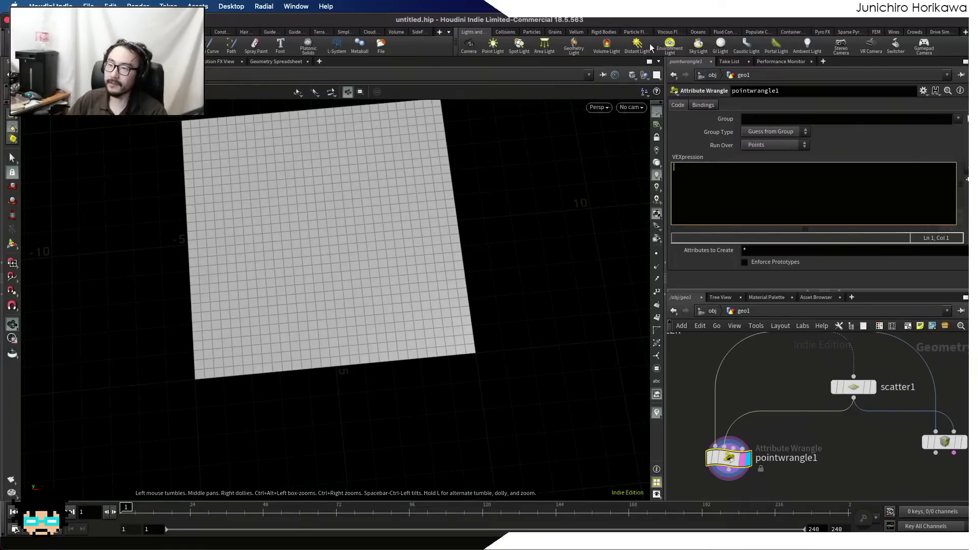
pyautogui.write('for')
pyautogui.press('BackSpace')
pyautogui.press('BackSpace')
pyautogui.press('BackSpace')
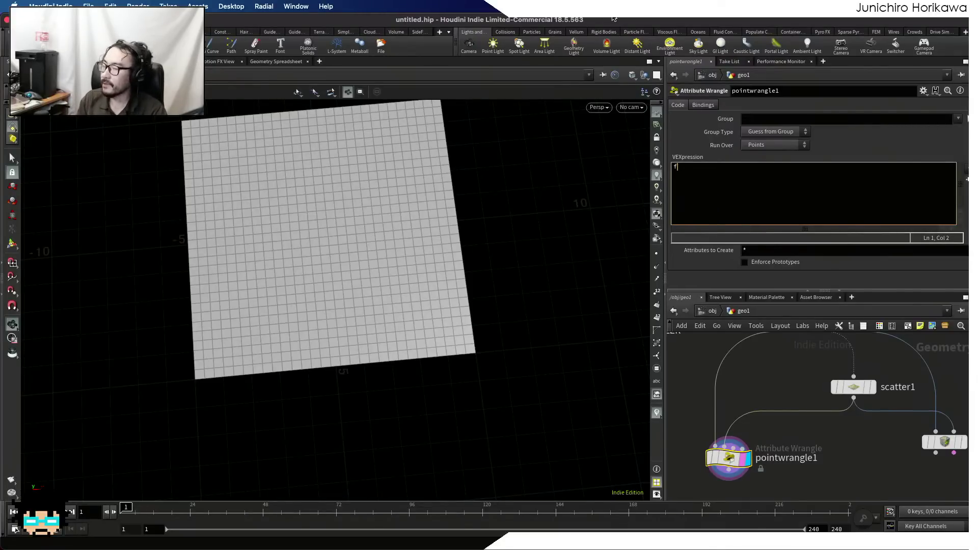
# - Write a VEX loop over the second input's points: for(int i=0; i<npoints(1); i++){ } with an empty body line
pyautogui.write('for(int i=0; ')
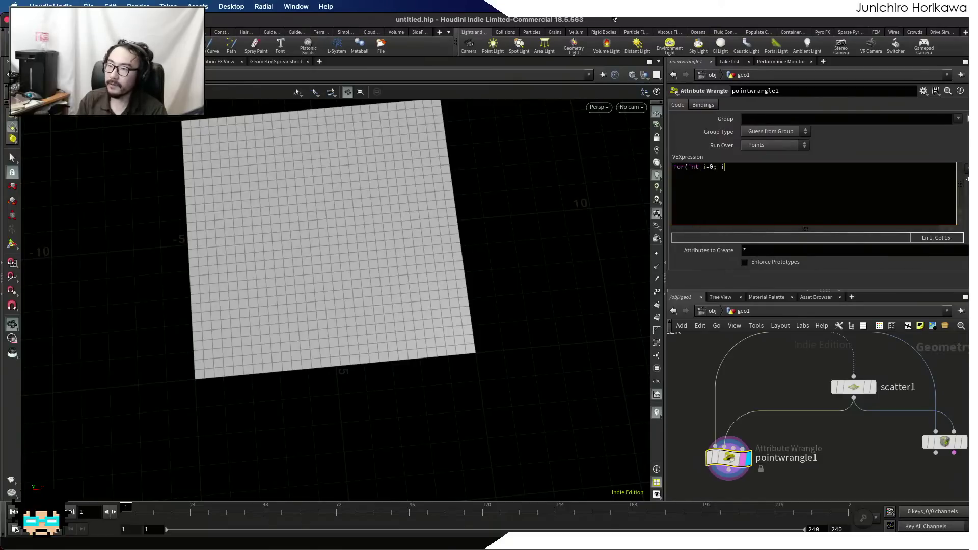
pyautogui.write('i<npoitns')
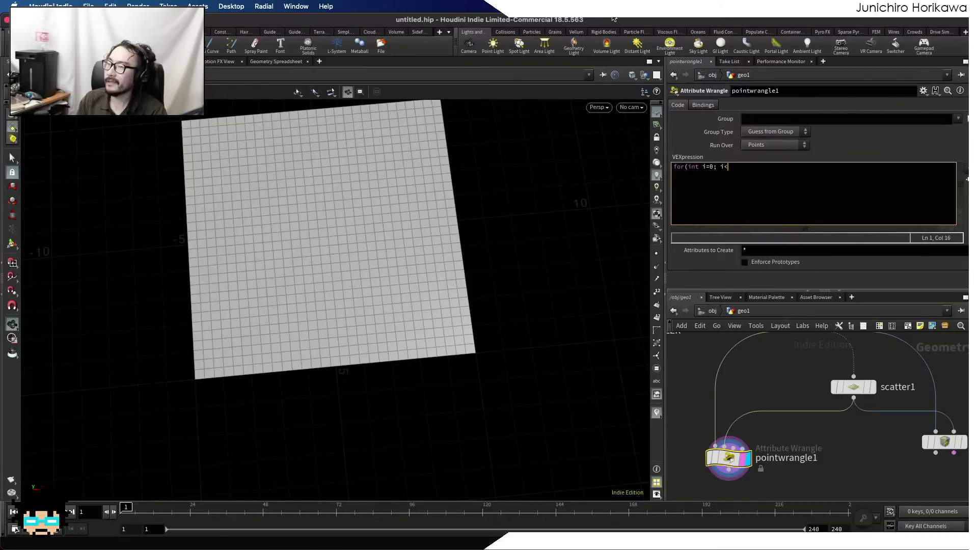
pyautogui.press('BackSpace')
pyautogui.press('BackSpace')
pyautogui.press('BackSpace')
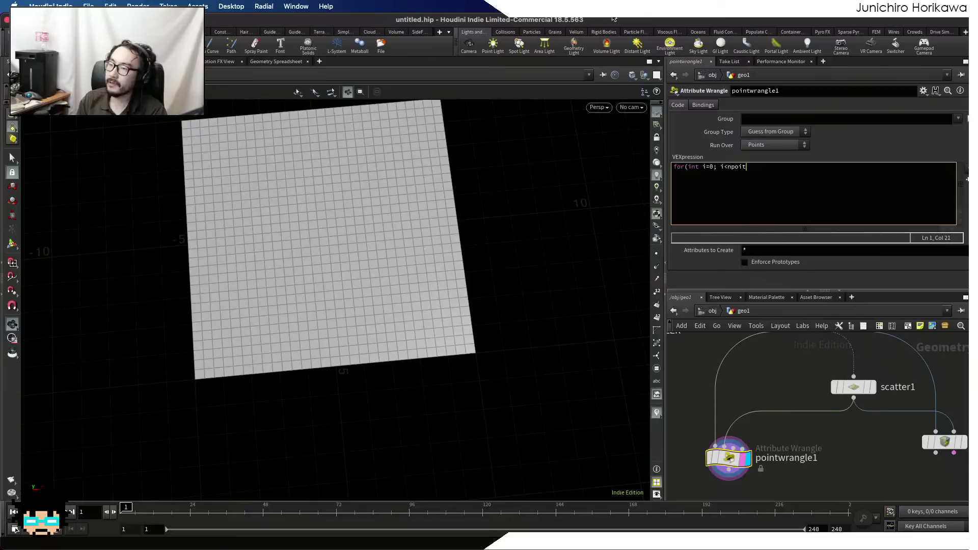
pyautogui.write('nts(1); i++){')
pyautogui.press('Return')
pyautogui.press('Return')
pyautogui.write('}')
pyautogui.press('Up')
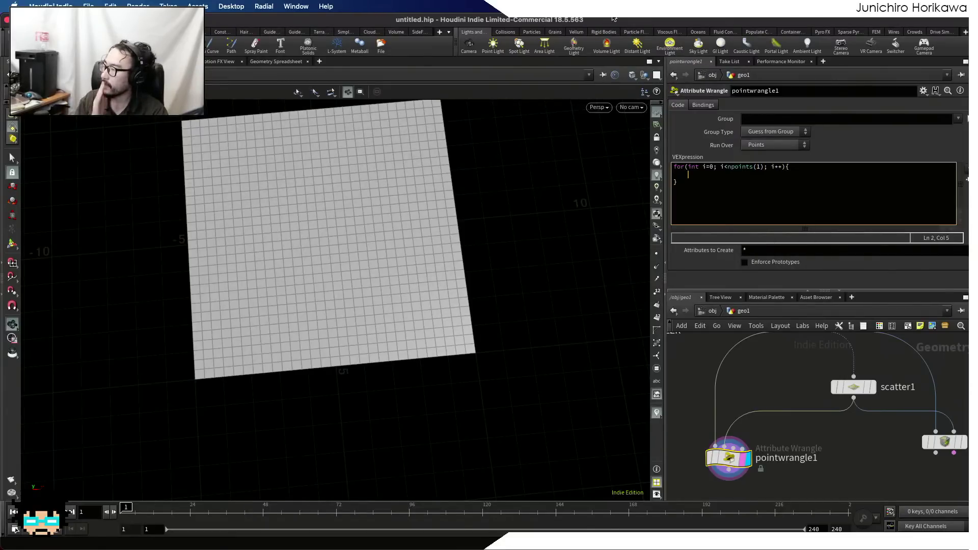
# - Inside the loop, fetch each scattered point's position with vector pos = point(1, "P", i); and apply the code
pyautogui.write('vector pos')
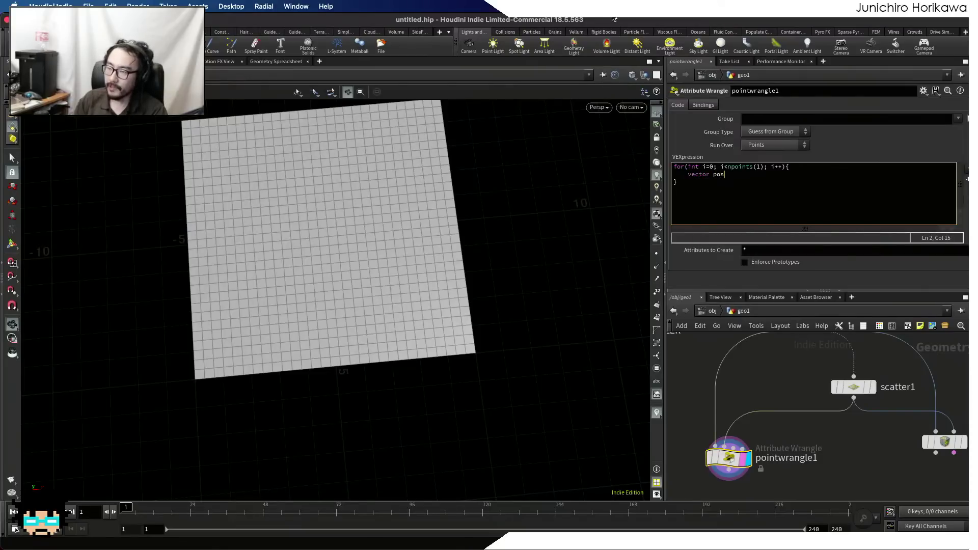
pyautogui.moveTo(859, 390); pyautogui.dragTo(866, 391)
pyautogui.click(739, 178)
pyautogui.write('= point(1, ')
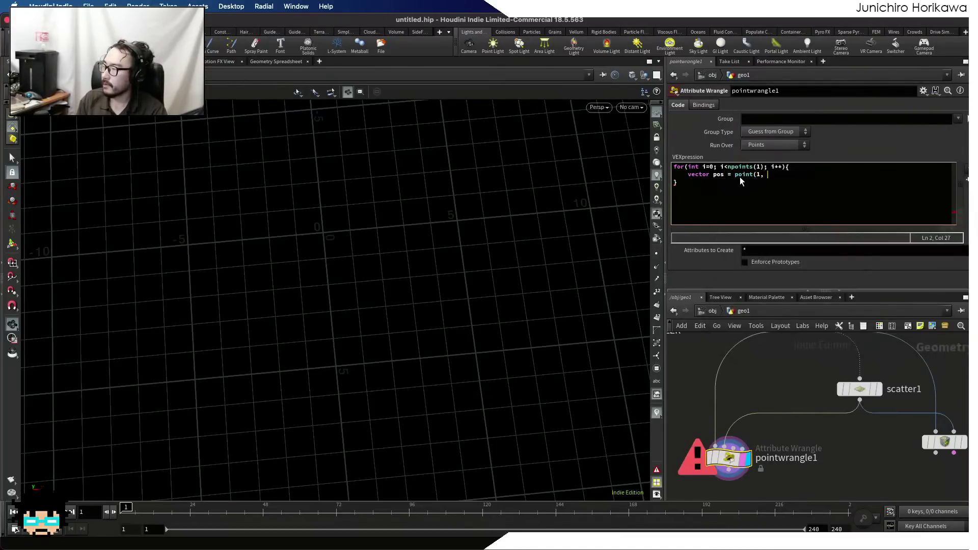
pyautogui.write('"P", ')
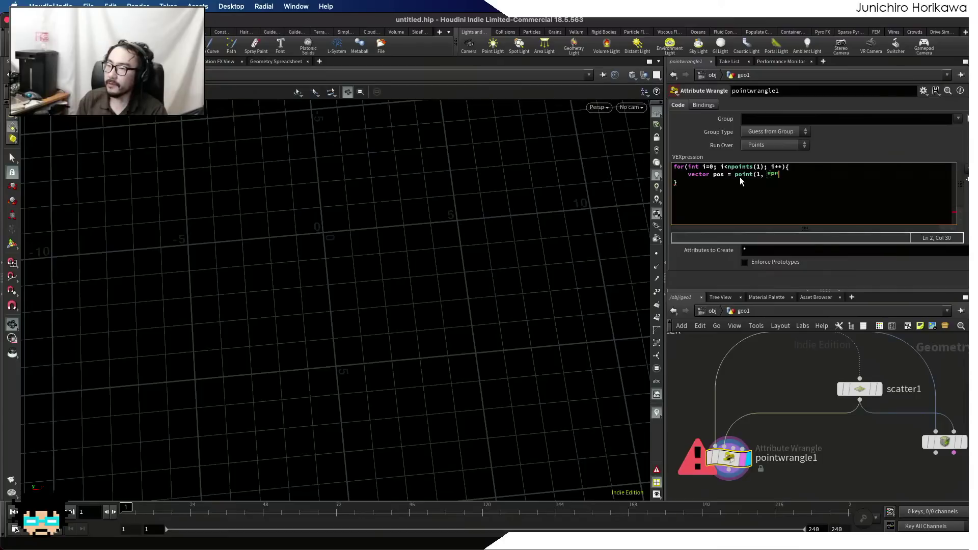
pyautogui.write('i);')
pyautogui.press('Return')
pyautogui.press('Return')
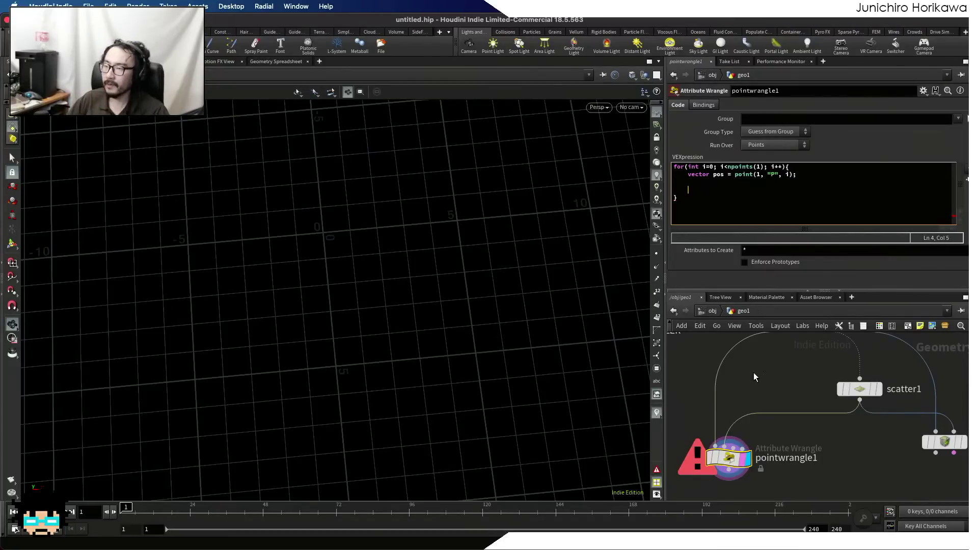
pyautogui.click(754, 347)
pyautogui.click(693, 188)
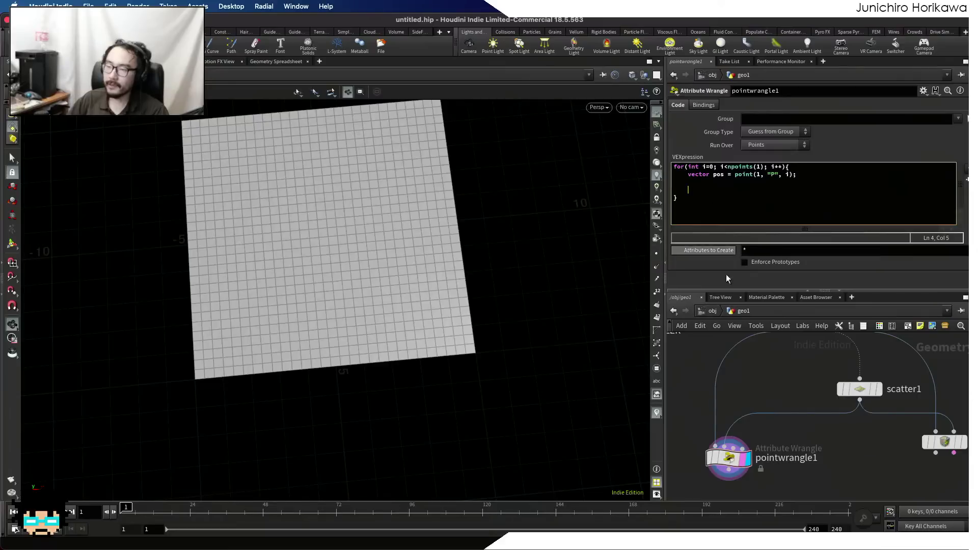
pyautogui.write('distancew\\')
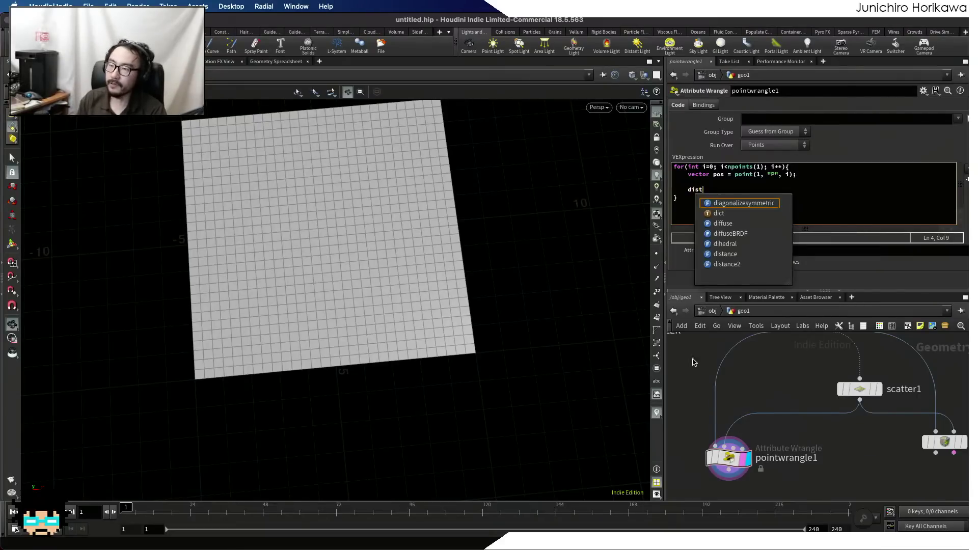
pyautogui.press('BackSpace')
pyautogui.press('BackSpace')
pyautogui.press('BackSpace')
pyautogui.press('BackSpace')
pyautogui.press('BackSpace')
pyautogui.press('BackSpace')
pyautogui.press('BackSpace')
pyautogui.press('BackSpace')
pyautogui.press('BackSpace')
pyautogui.press('BackSpace')
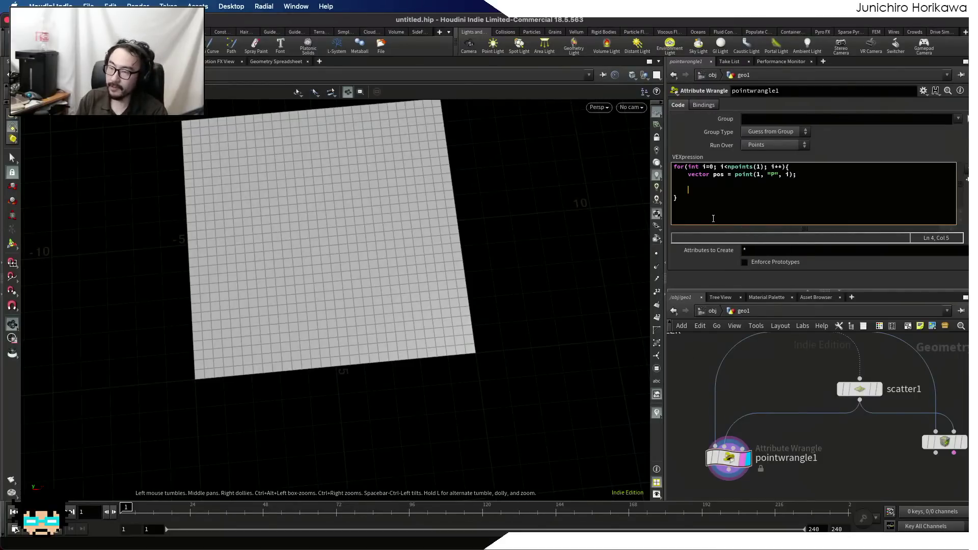
pyautogui.write('near')
pyautogui.press('BackSpace')
pyautogui.press('BackSpace')
pyautogui.press('BackSpace')
pyautogui.press('BackSpace')
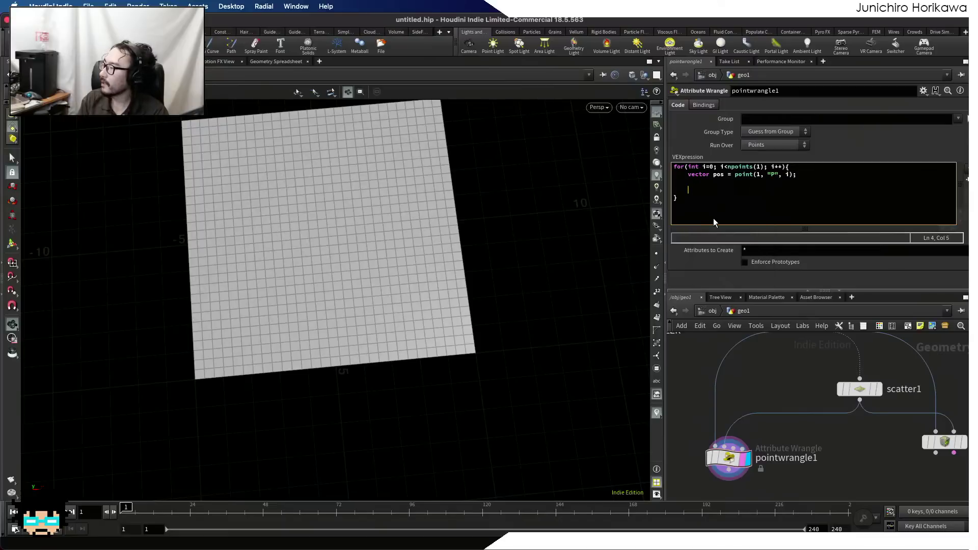
# - Compute the Manhattan distance in the loop with float dist = abs(pos.x - @P.x) + abs(pos.z - @P.z);
pyautogui.write('float dis')
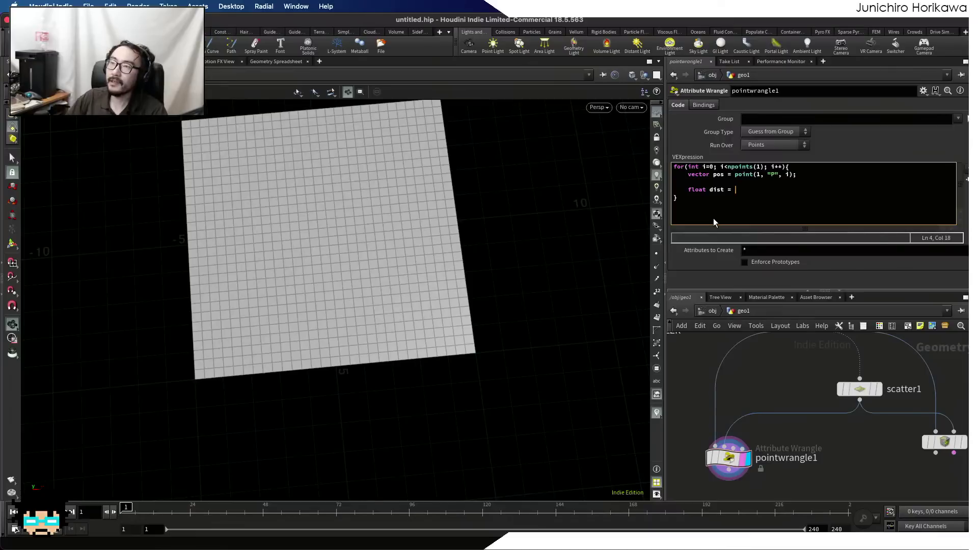
pyautogui.write('t = abs(')
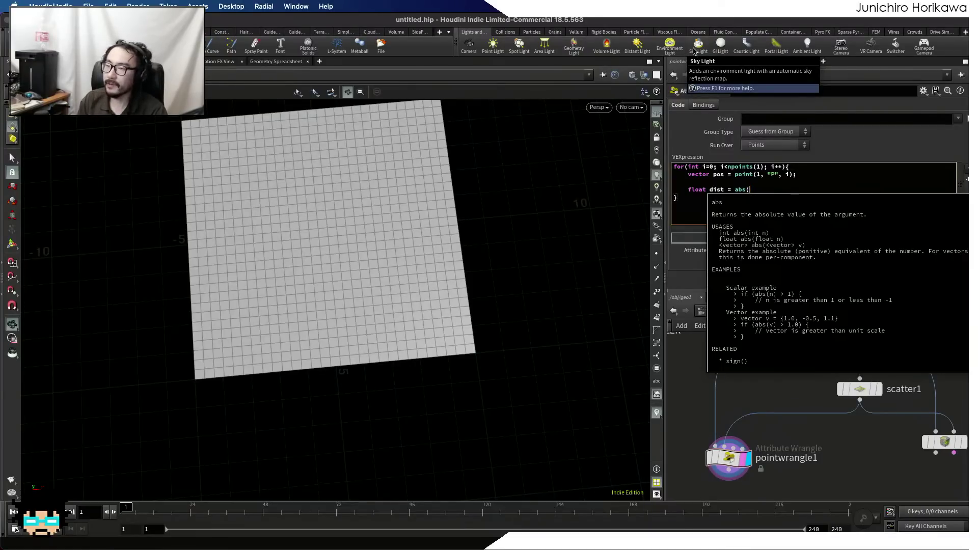
pyautogui.write('*')
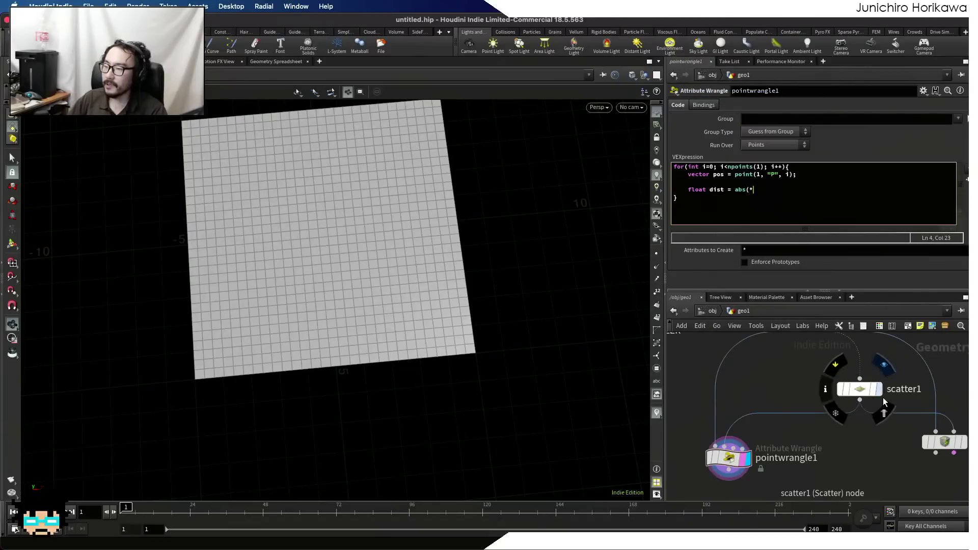
pyautogui.press('BackSpace')
pyautogui.write('pos')
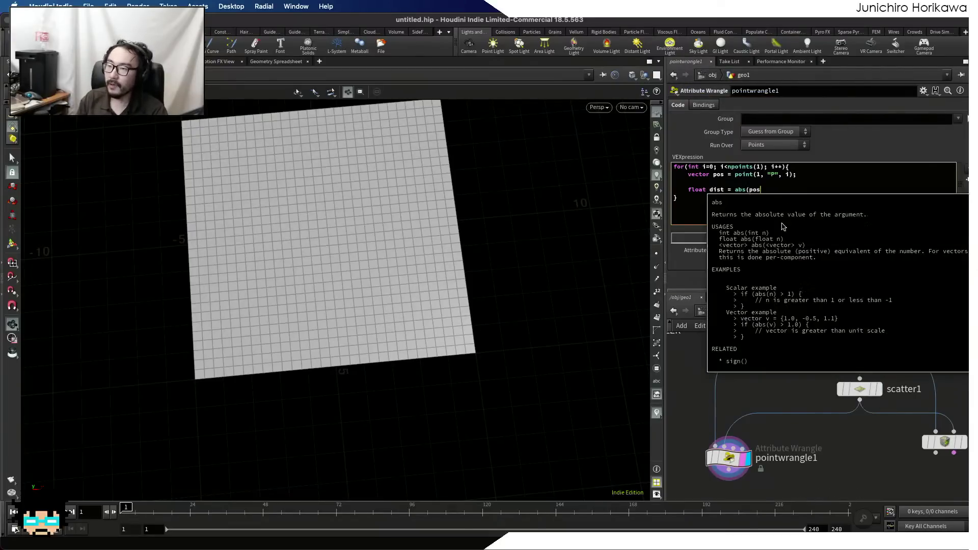
pyautogui.write('.x - ')
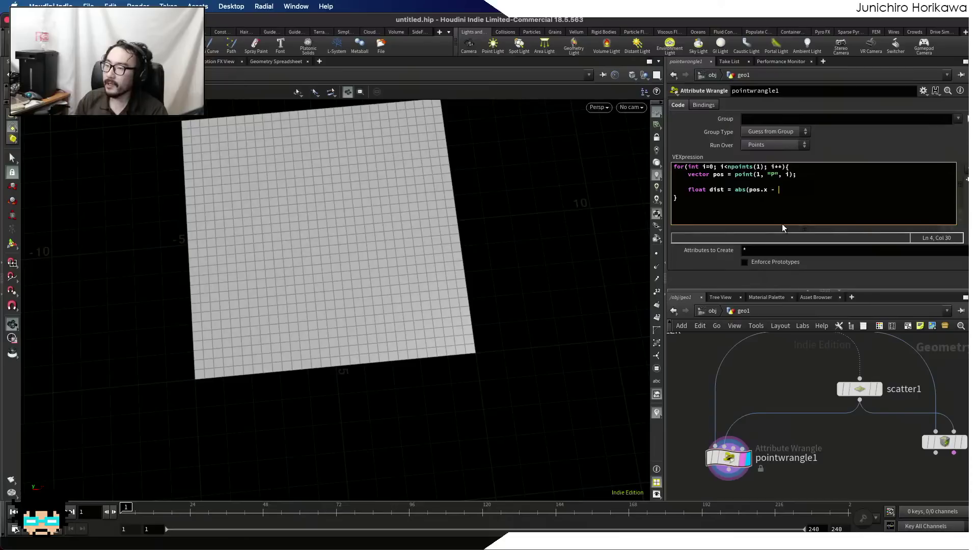
pyautogui.write('@')
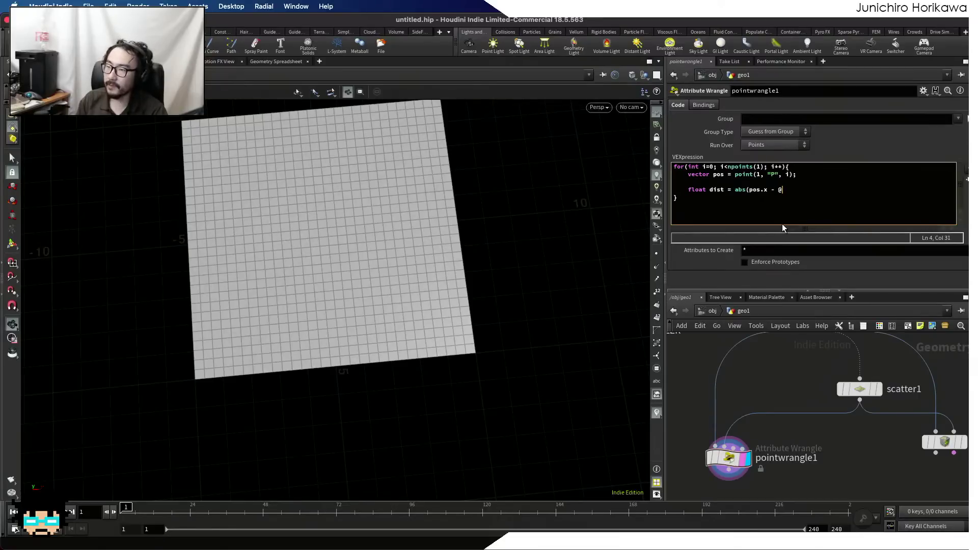
pyautogui.write('P.x')
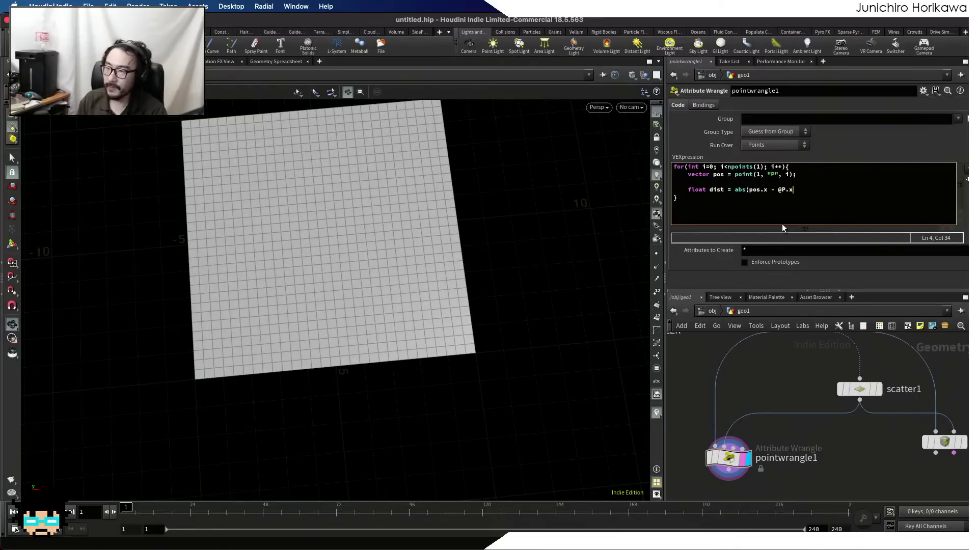
pyautogui.write(') + abs(pos.z - ')
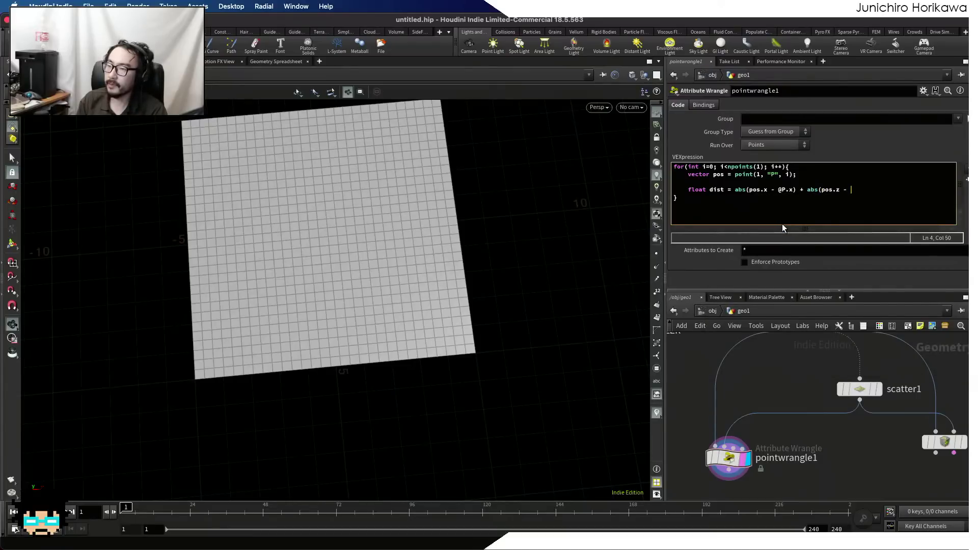
pyautogui.write('@P.z')
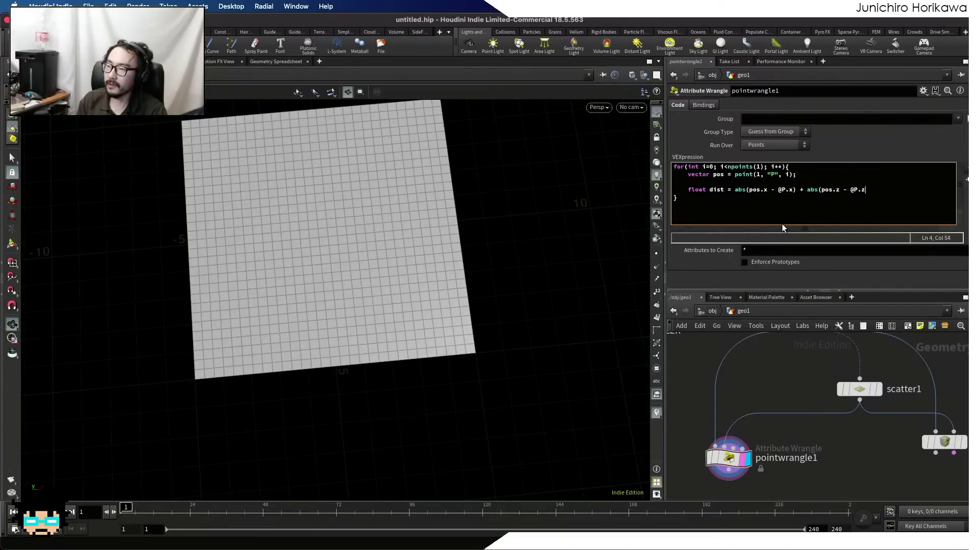
pyautogui.write(');')
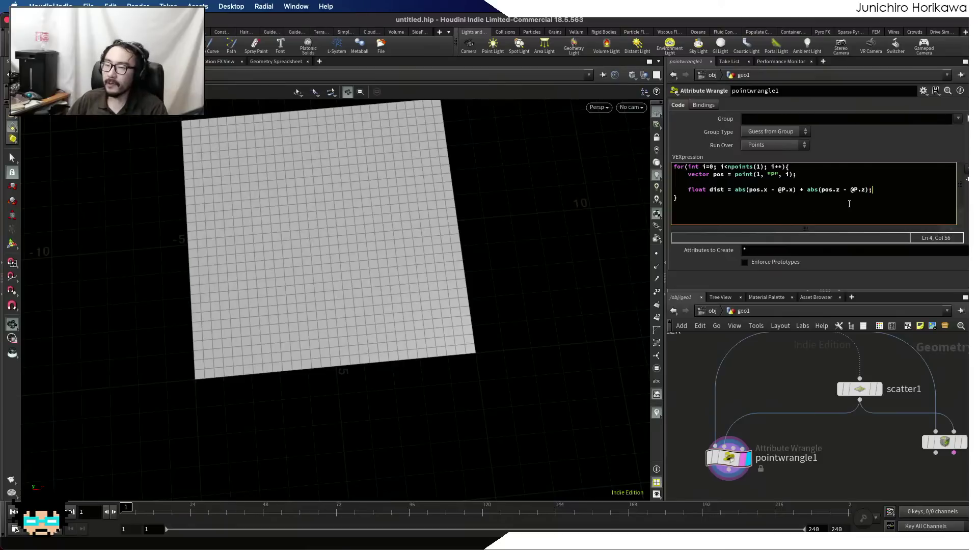
# - Add an empty line below the dist calculation, before the loop's closing brace
pyautogui.moveTo(489, 247); pyautogui.dragTo(500, 203)
pyautogui.moveTo(391, 184); pyautogui.dragTo(194, 249)
pyautogui.click(864, 196)
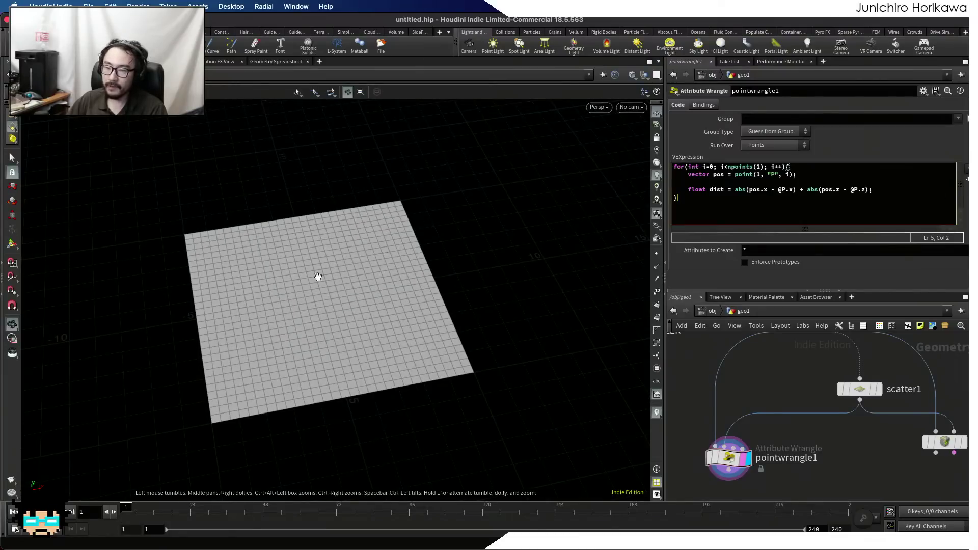
pyautogui.scroll(2, 317, 274)
pyautogui.moveTo(806, 190); pyautogui.dragTo(877, 194)
pyautogui.click(878, 195)
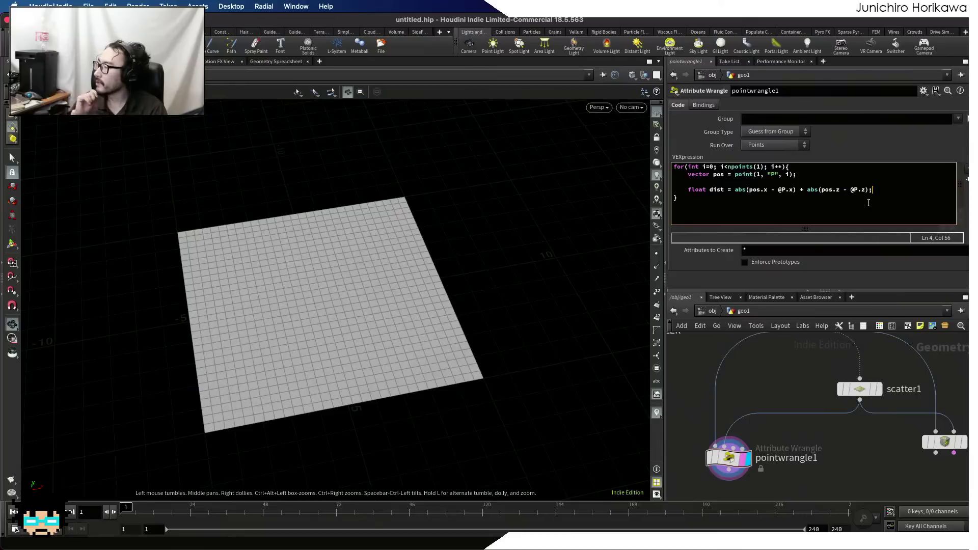
pyautogui.press('Return')
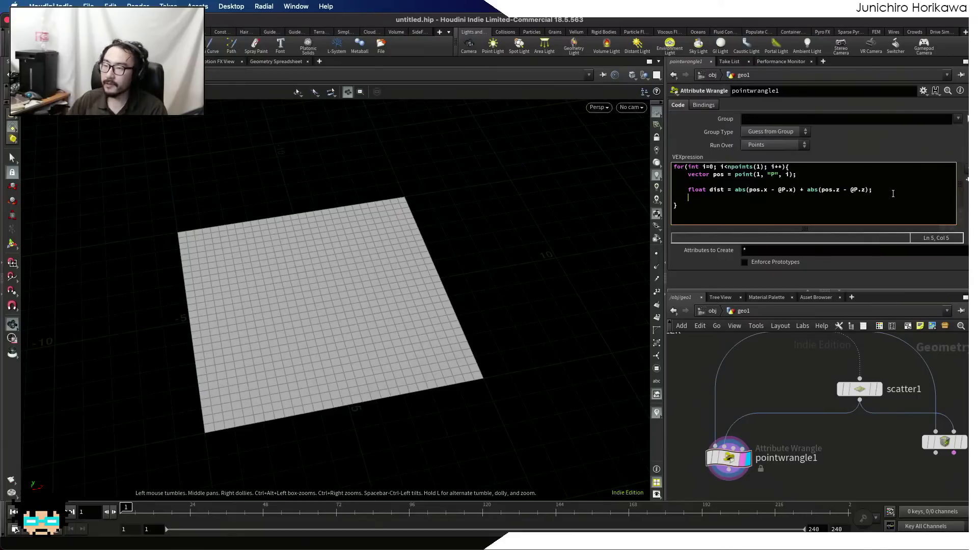
pyautogui.moveTo(882, 188); pyautogui.dragTo(688, 192)
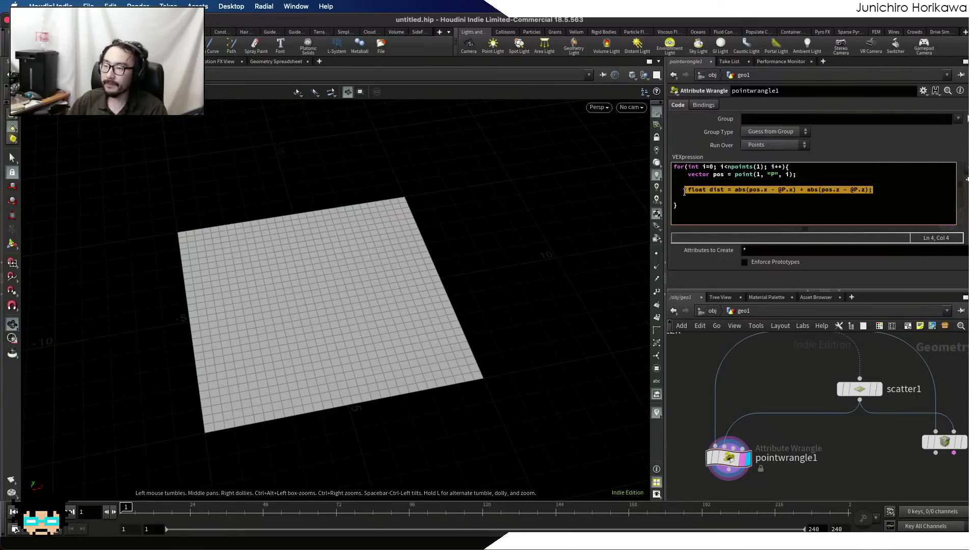
pyautogui.click(702, 203)
pyautogui.click(702, 198)
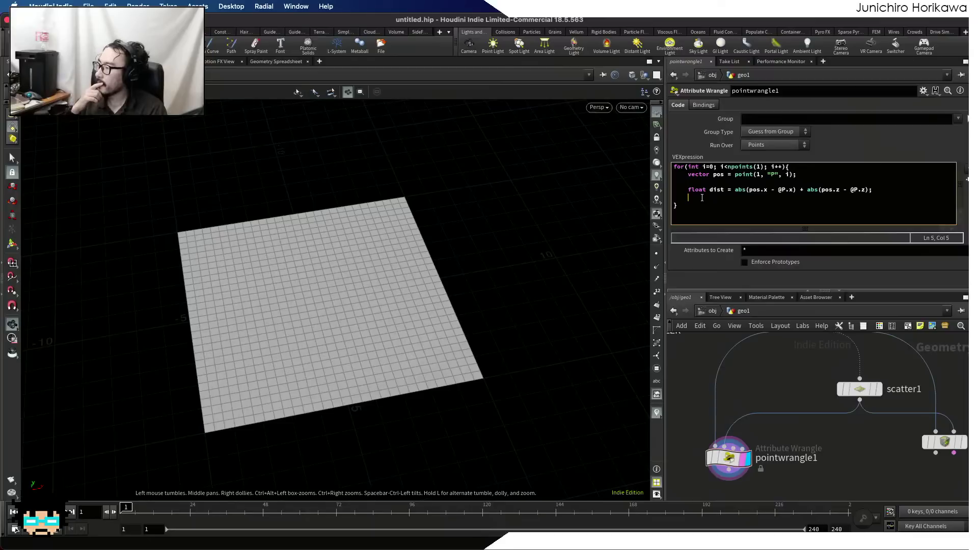
pyautogui.press('BackSpace')
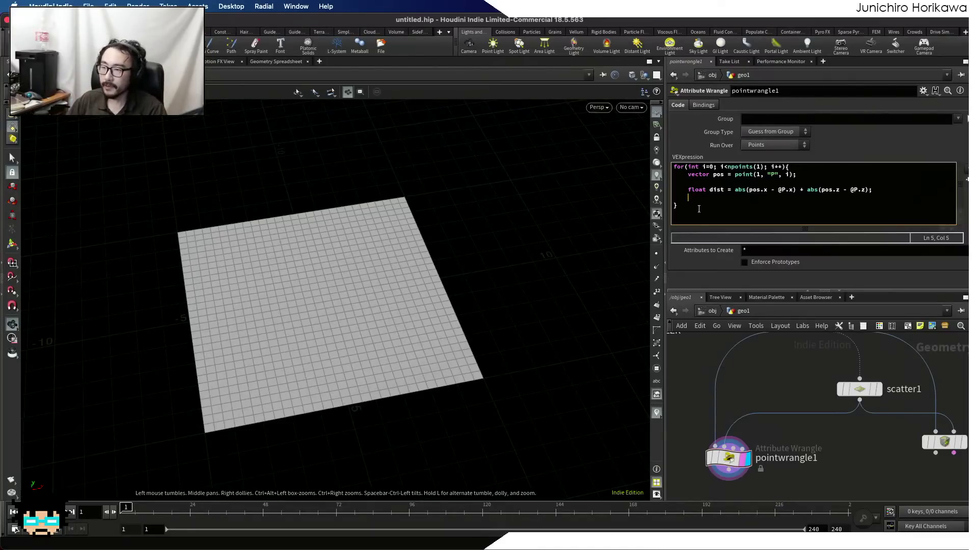
# - Declare float mindist = 999999.9; and int index = -1; above the for loop
pyautogui.moveTo(878, 394); pyautogui.dragTo(868, 400)
pyautogui.click(672, 166)
pyautogui.press('Return')
pyautogui.write('float mindist = ')
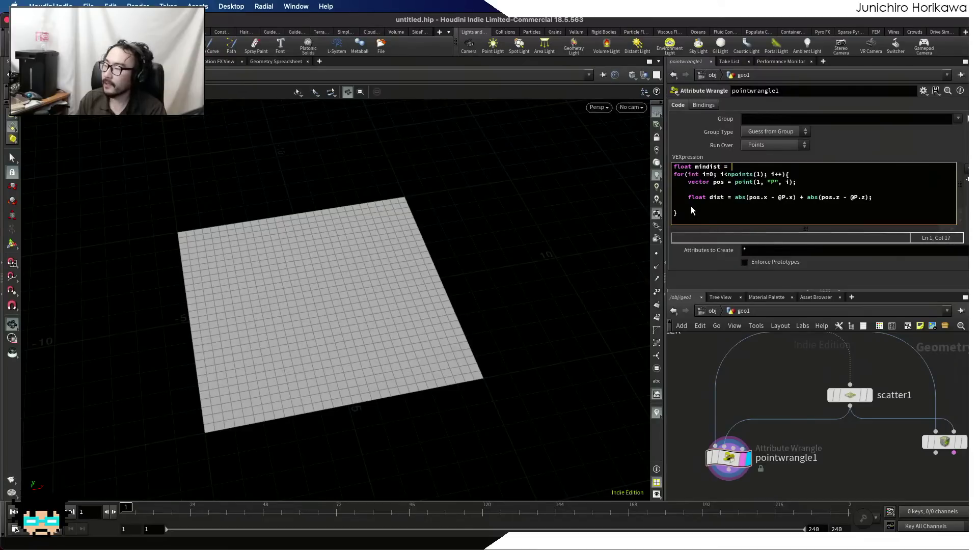
pyautogui.write('999999.90')
pyautogui.press('BackSpace')
pyautogui.press('BackSpace')
pyautogui.write('9;')
pyautogui.press('Return')
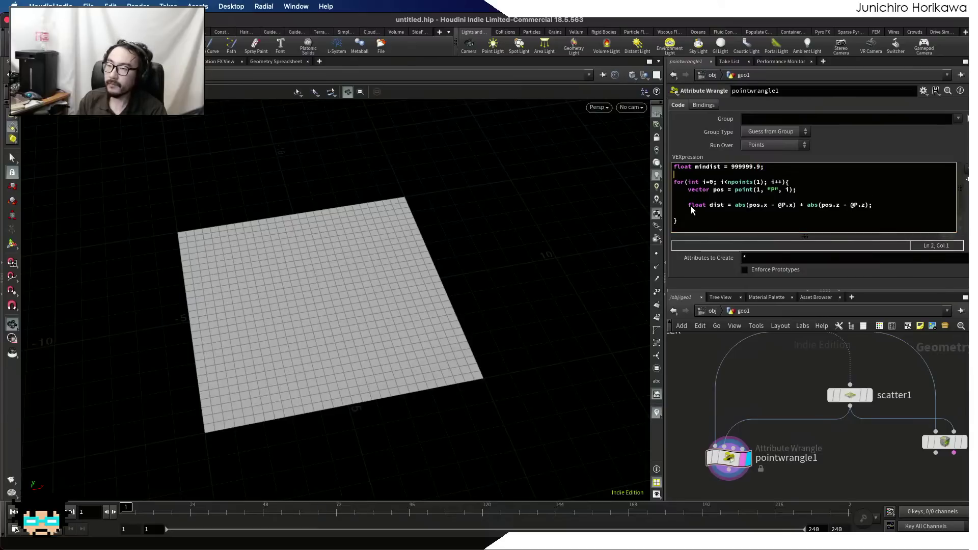
pyautogui.write('int index =')
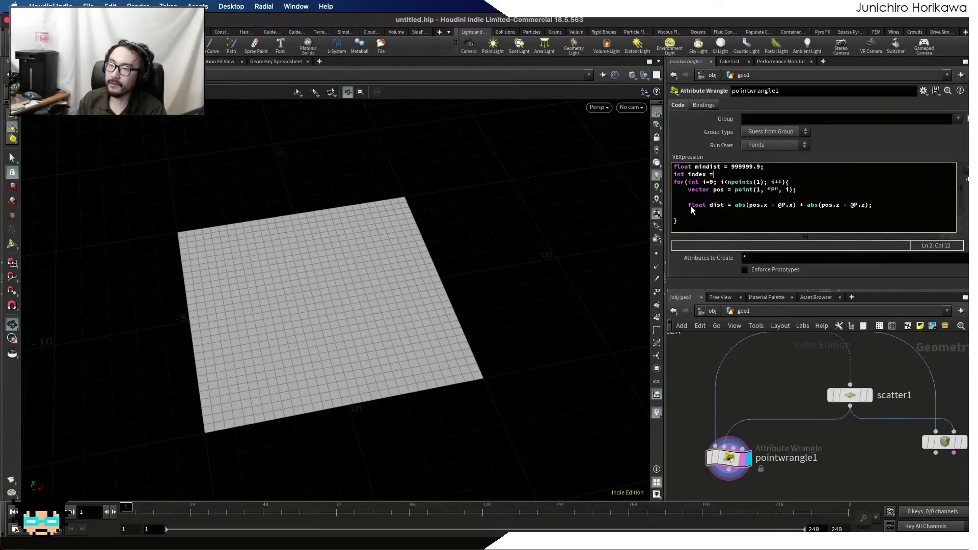
pyautogui.write(' -1;')
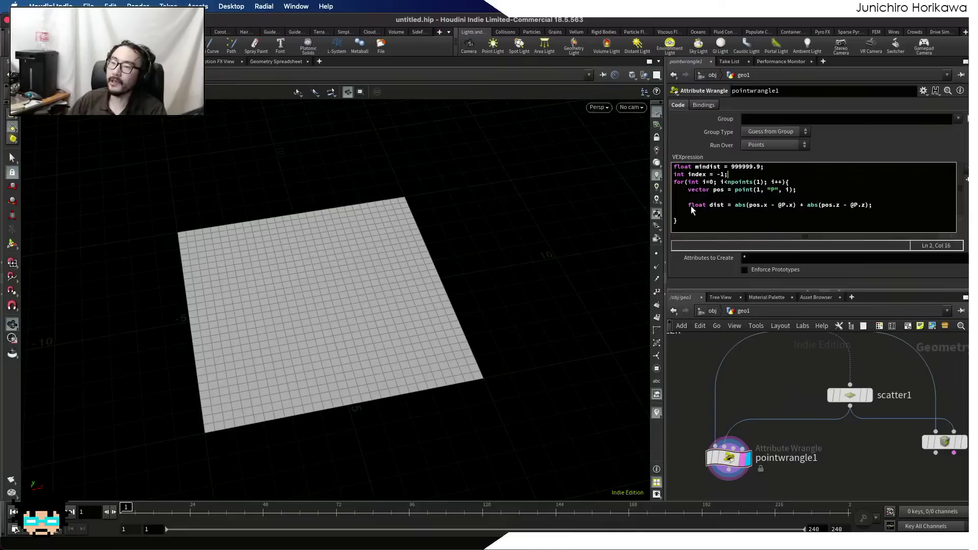
# - Below the dist calculation in the loop, add an if(mindist > dist){ } block separated by an empty line
pyautogui.click(710, 219)
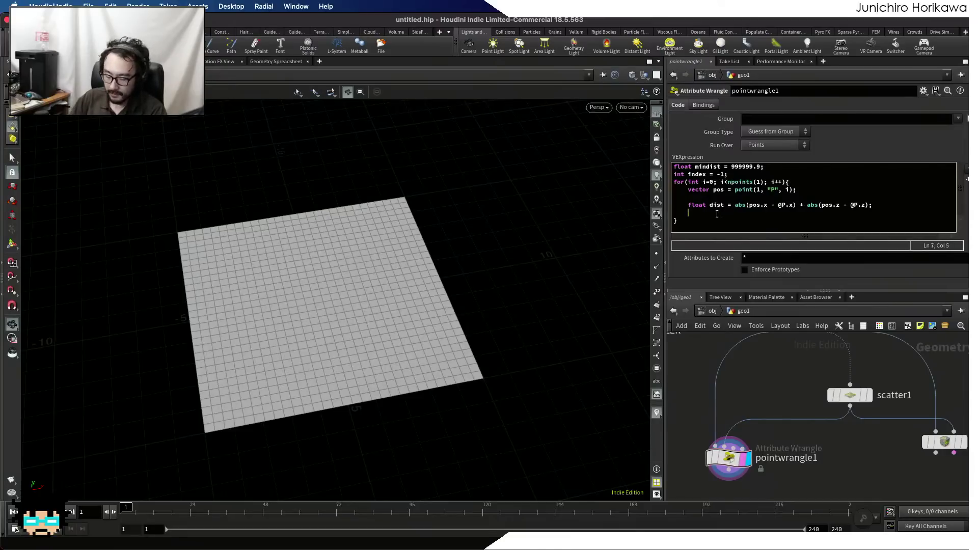
pyautogui.press('Return')
pyautogui.write('if(')
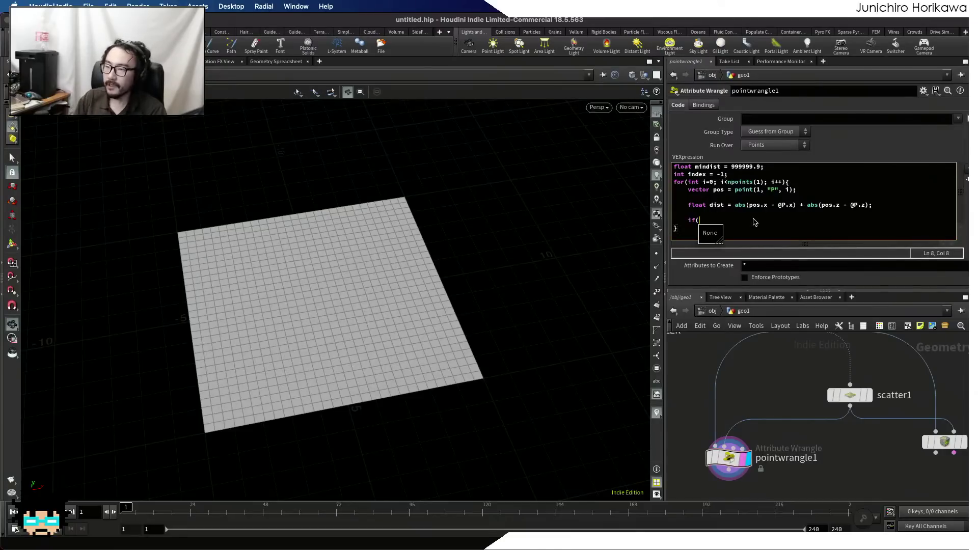
pyautogui.write('mindis')
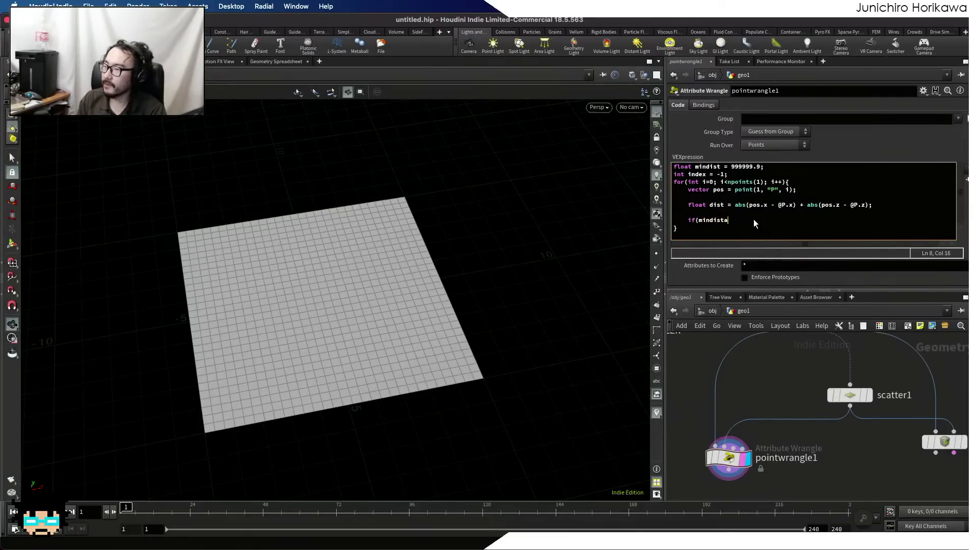
pyautogui.write('t > dist){')
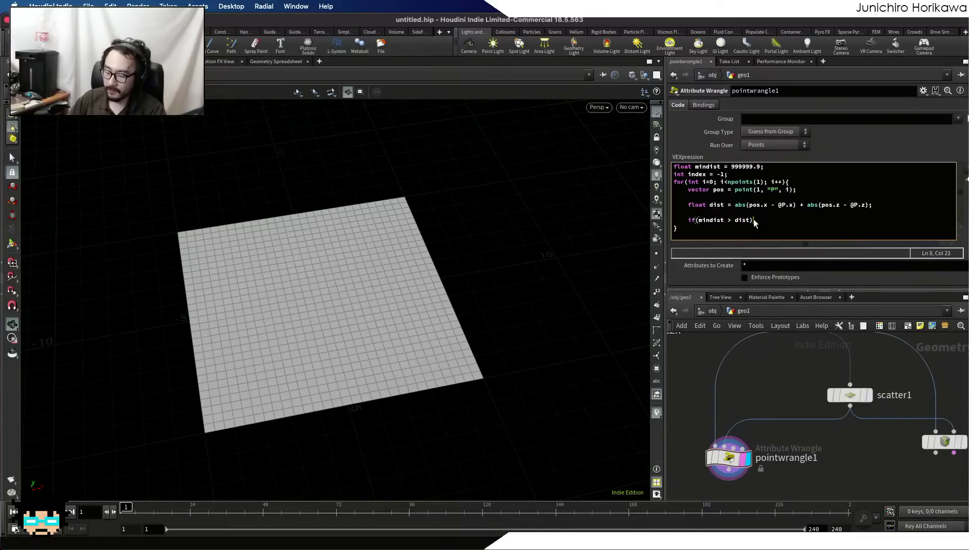
pyautogui.press('Return')
pyautogui.write('}')
pyautogui.moveTo(874, 205); pyautogui.dragTo(690, 205)
# - Inside the if block, assign mindist = dist; and index = i; on separate lines
pyautogui.click(761, 220)
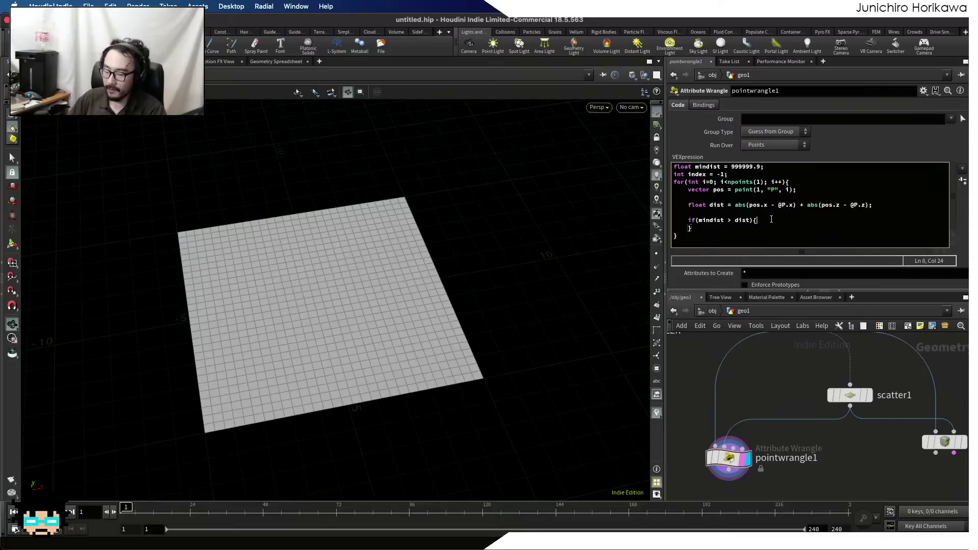
pyautogui.press('Return')
pyautogui.write('mind')
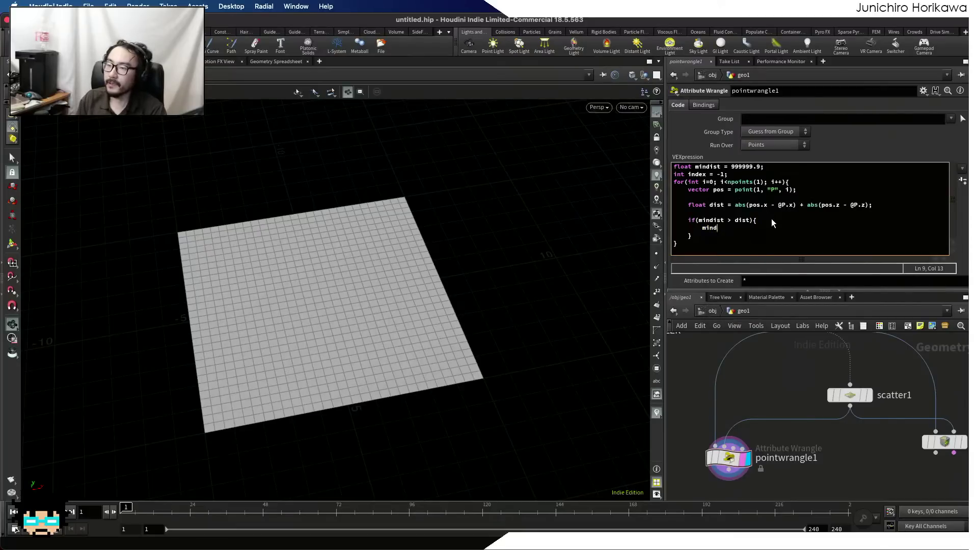
pyautogui.write('ist = dist')
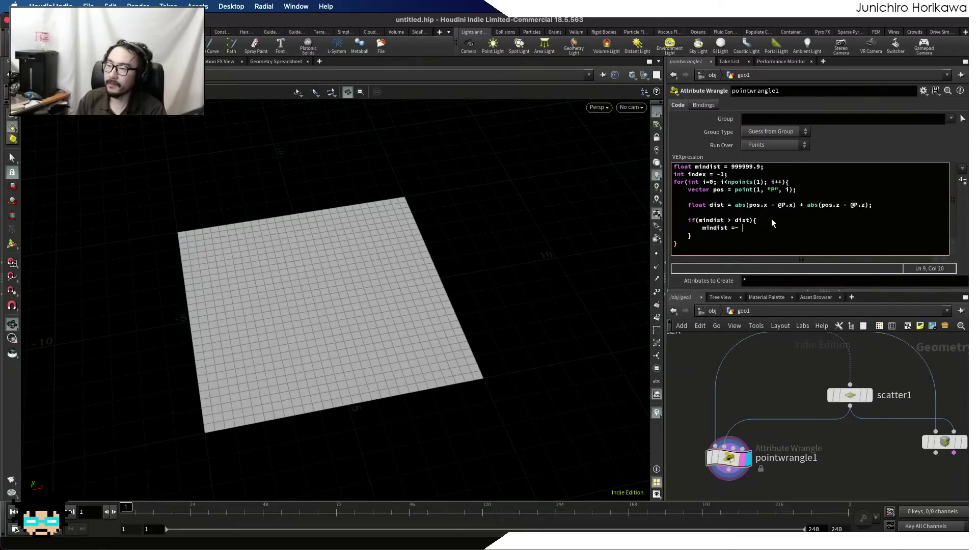
pyautogui.write(';')
pyautogui.press('Return')
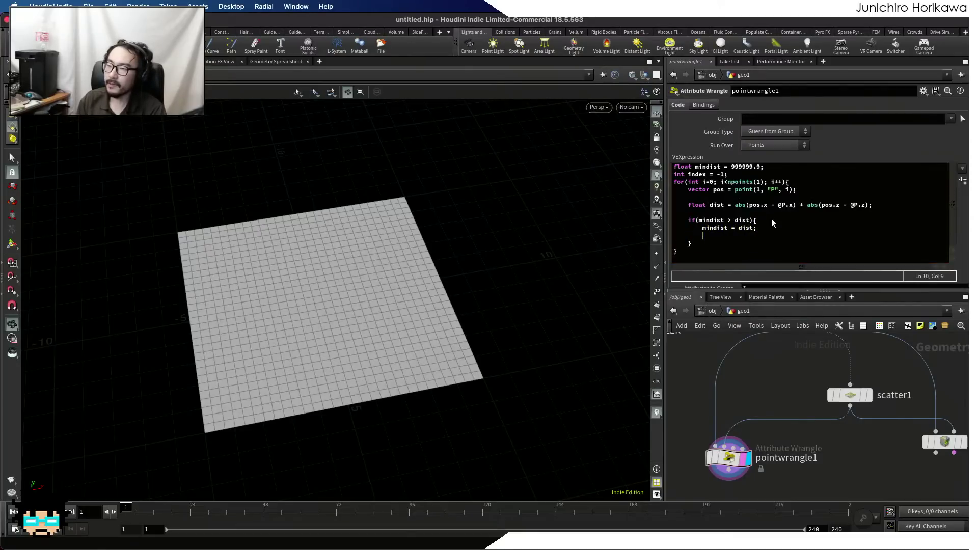
pyautogui.write('index = ')
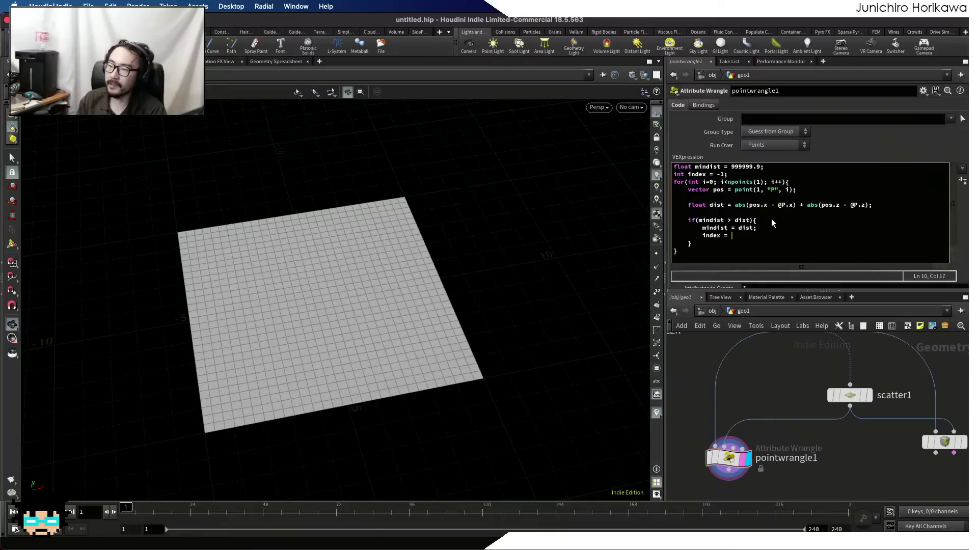
pyautogui.write('i;')
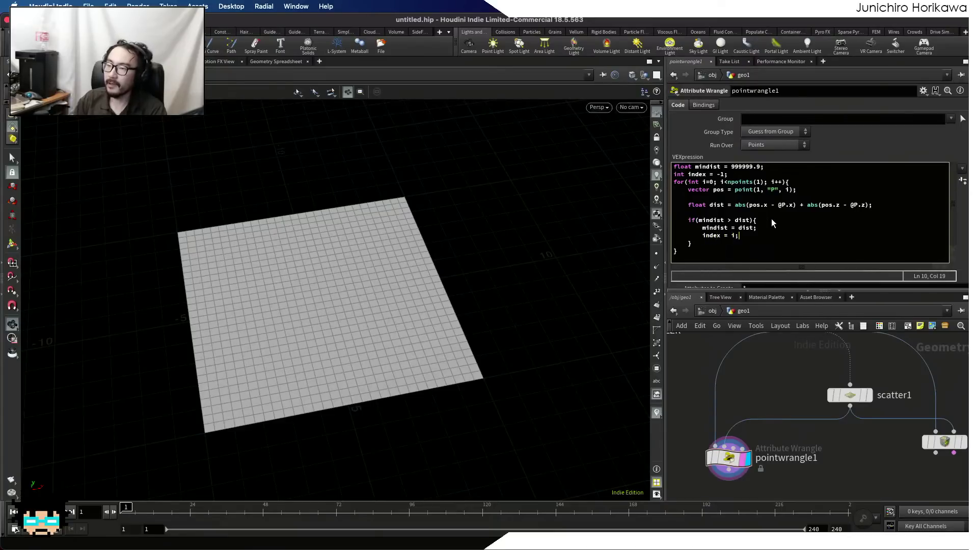
# - After the for loop's closing brace, store the nearest point's index as an integer attribute with i@val = index;
pyautogui.moveTo(801, 180); pyautogui.dragTo(660, 182)
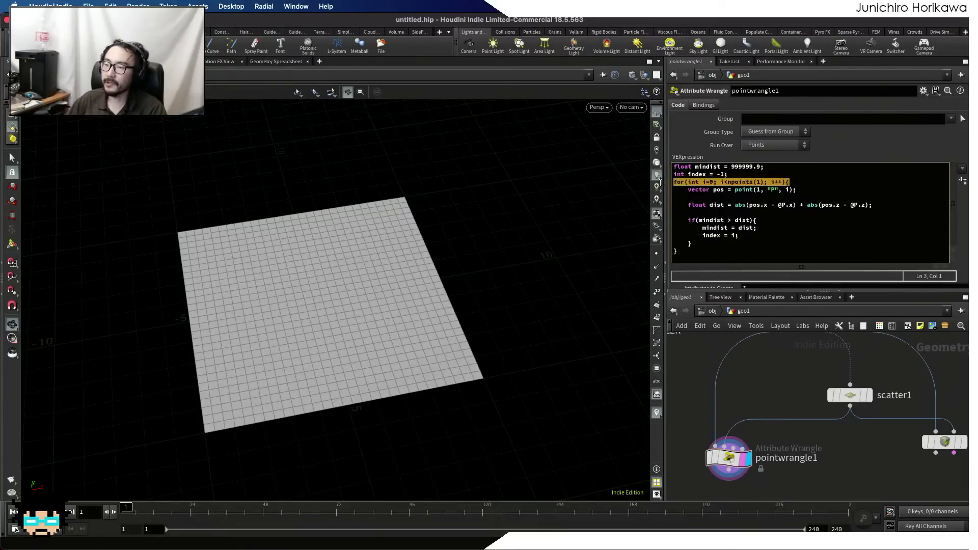
pyautogui.click(730, 255)
pyautogui.press('Return')
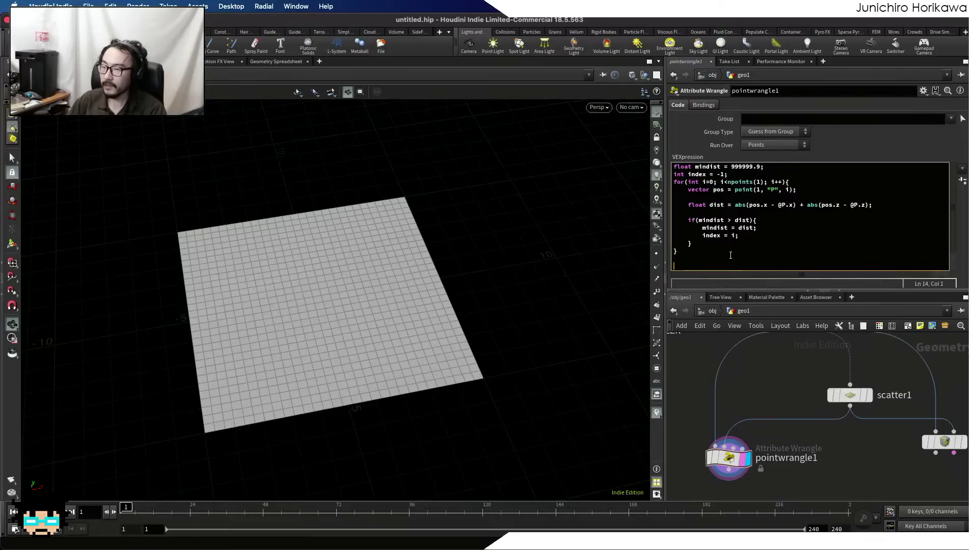
pyautogui.moveTo(730, 290); pyautogui.dragTo(728, 359)
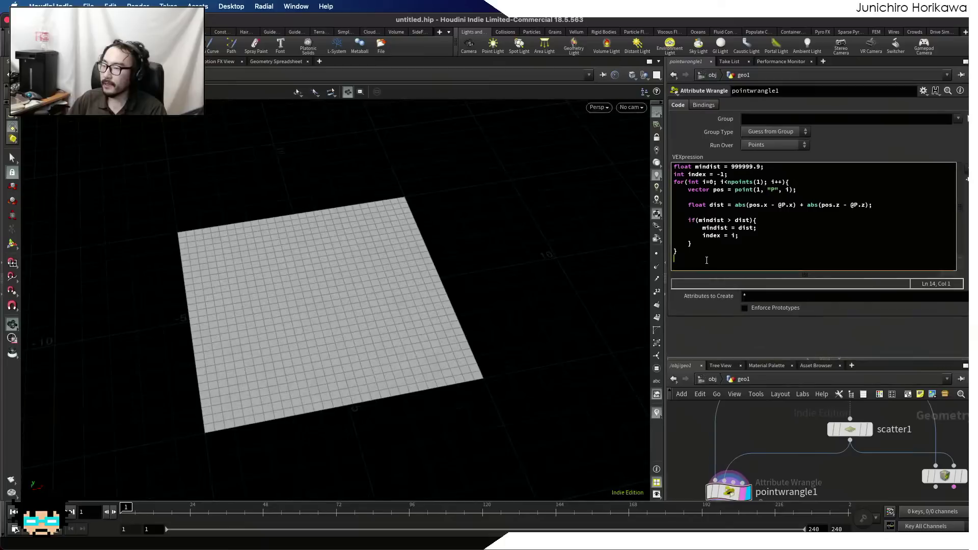
pyautogui.click(706, 263)
pyautogui.click(707, 266)
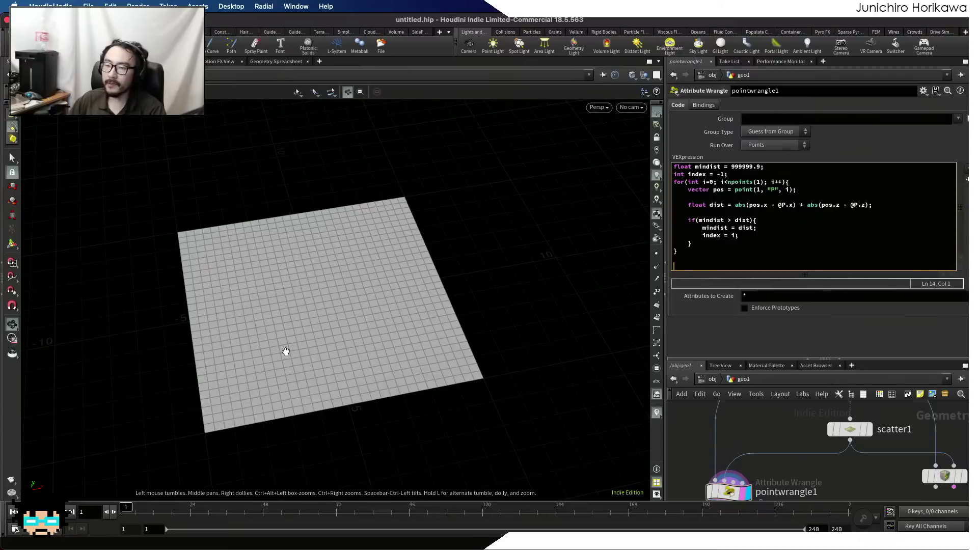
pyautogui.moveTo(841, 434)
pyautogui.mouseDown()
pyautogui.moveTo(864, 439)
pyautogui.moveTo(841, 436)
pyautogui.mouseUp()
pyautogui.click(707, 268)
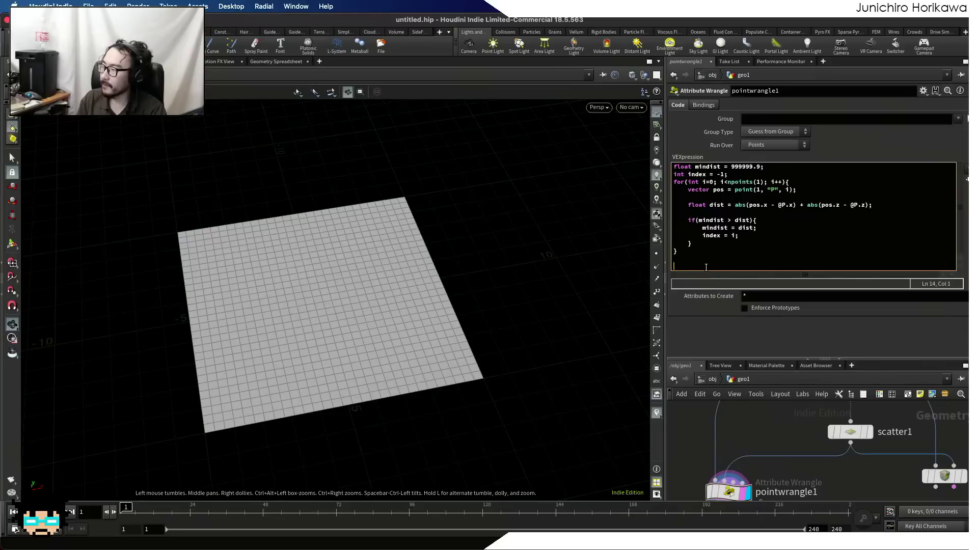
pyautogui.write('i@va')
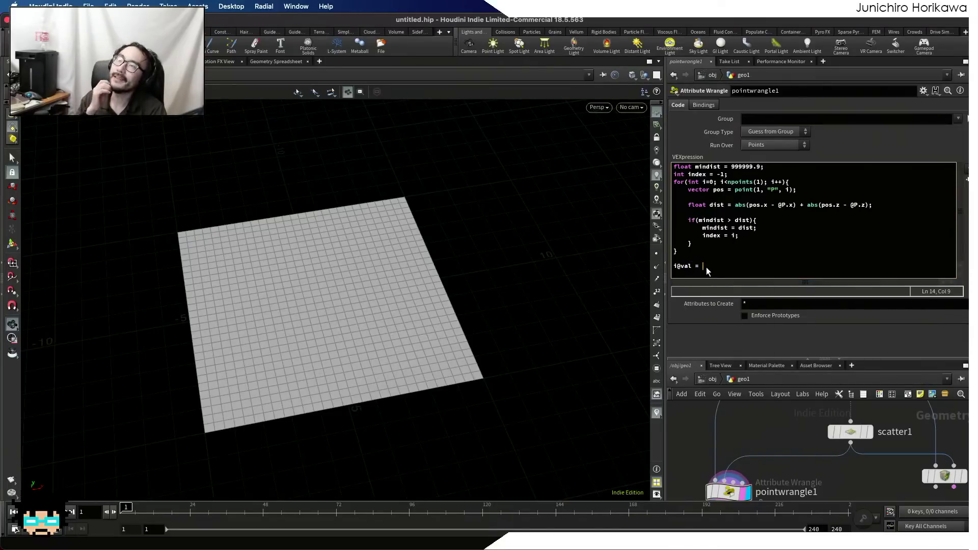
pyautogui.write('l =')
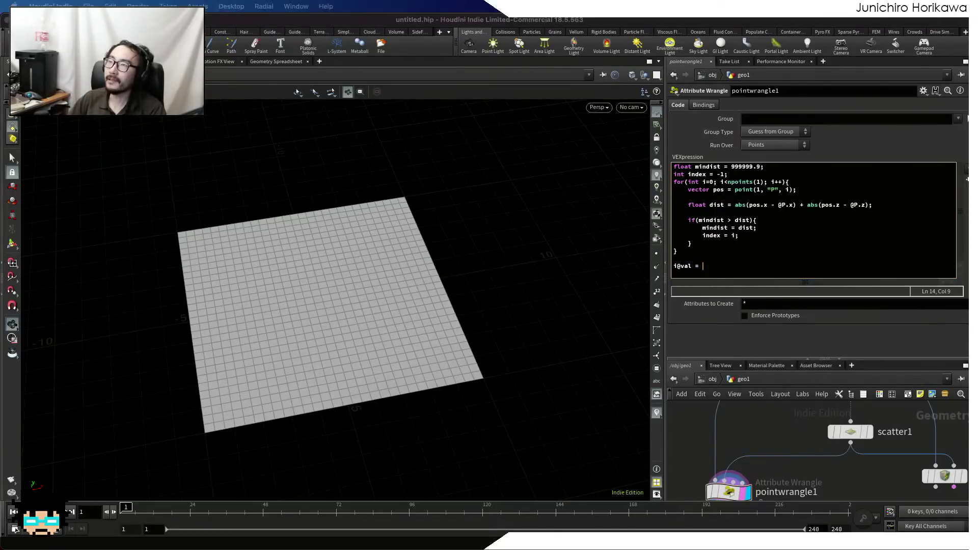
pyautogui.click(721, 264)
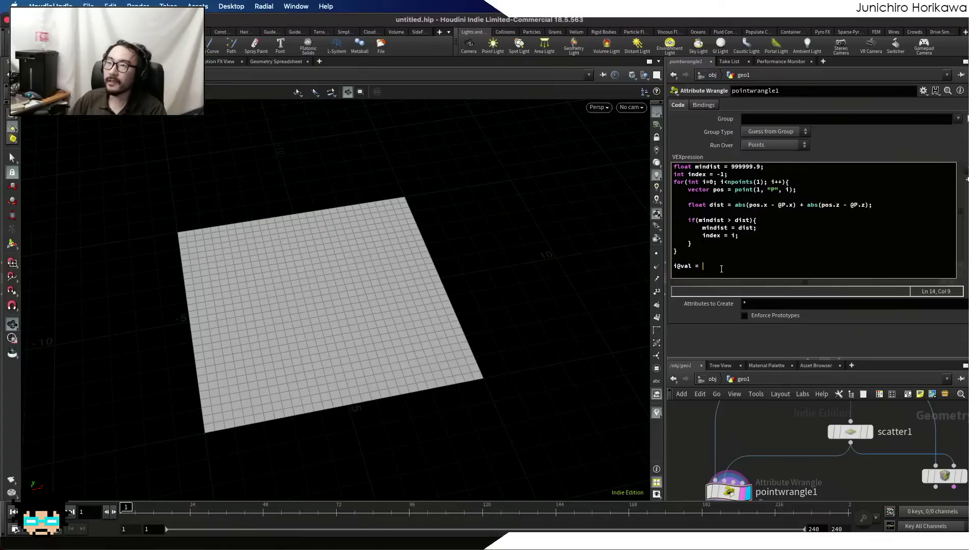
pyautogui.write('i;')
pyautogui.write('ndex;')
pyautogui.press('Return')
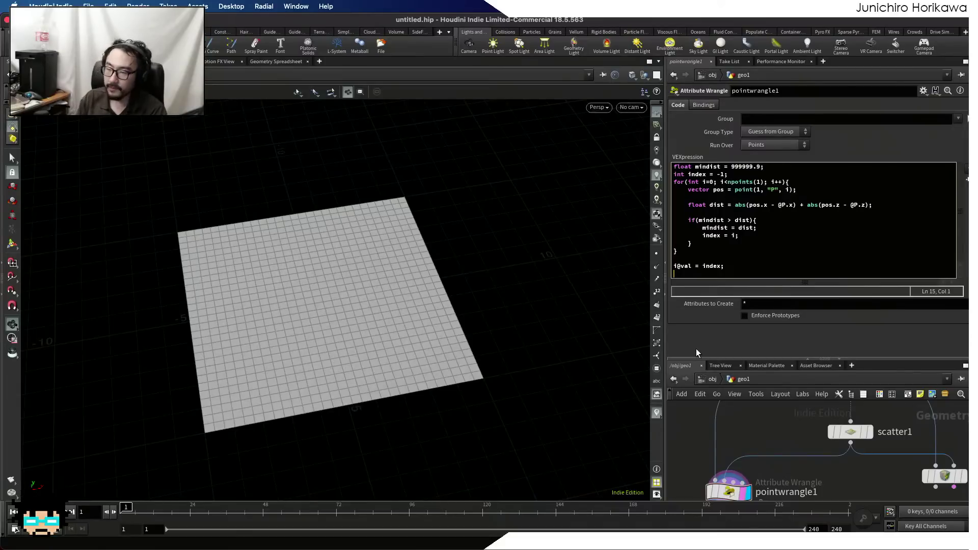
# - Store the minimum distance as a float attribute with f@dist = mindist; on the line below i@val
pyautogui.write('f@')
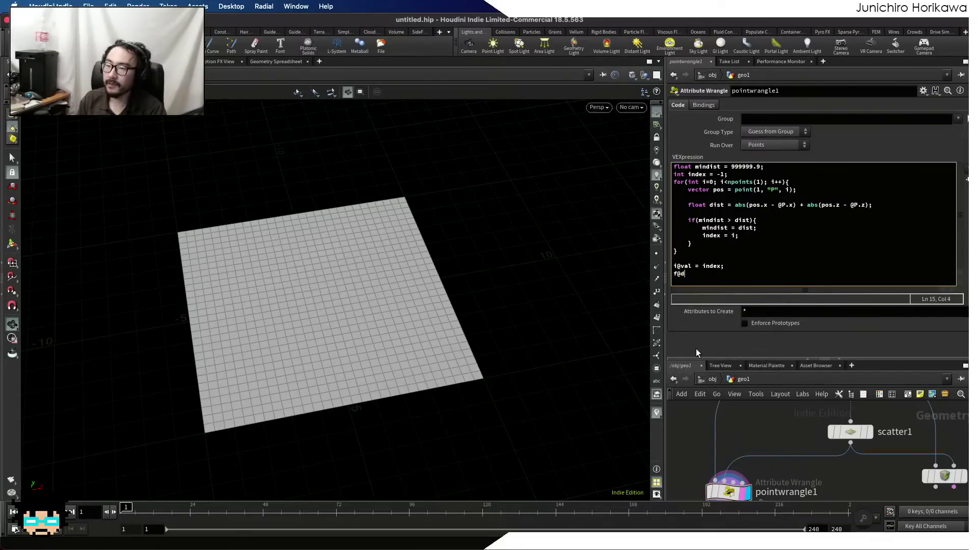
pyautogui.write('dist =~')
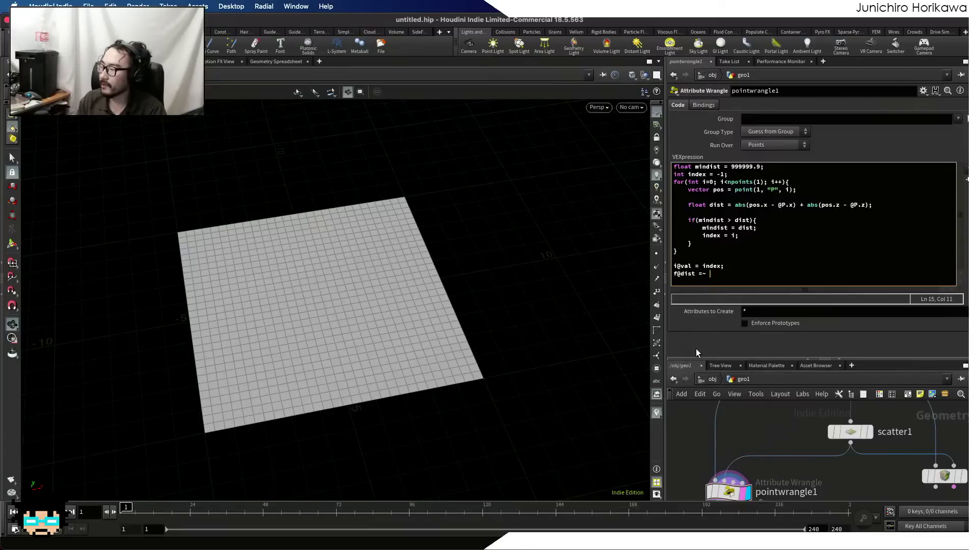
pyautogui.press('BackSpace')
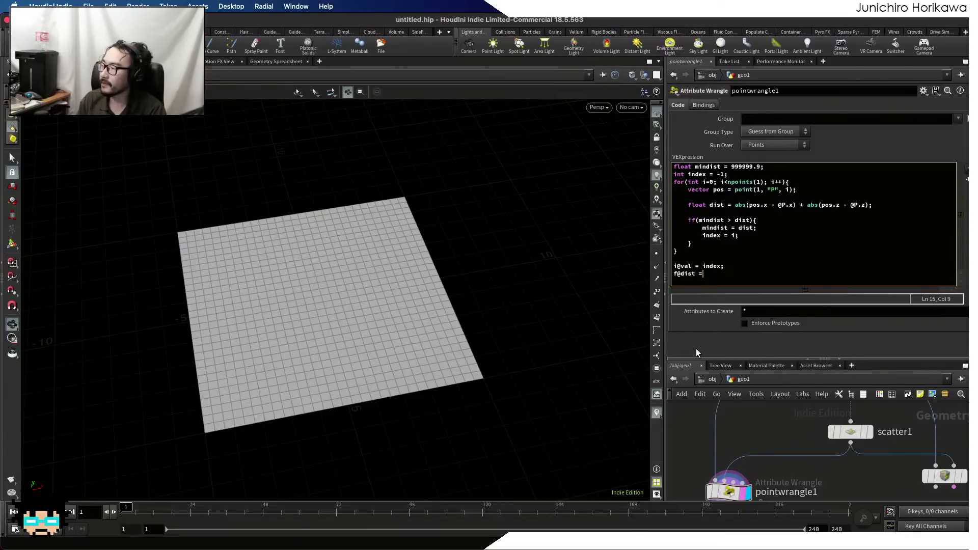
pyautogui.write('mindist;')
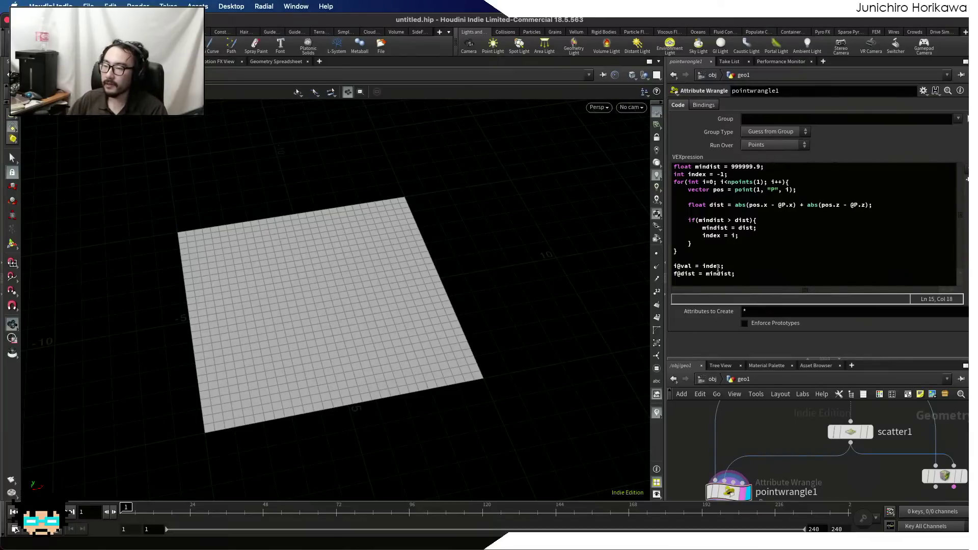
pyautogui.scroll(4, 371, 255)
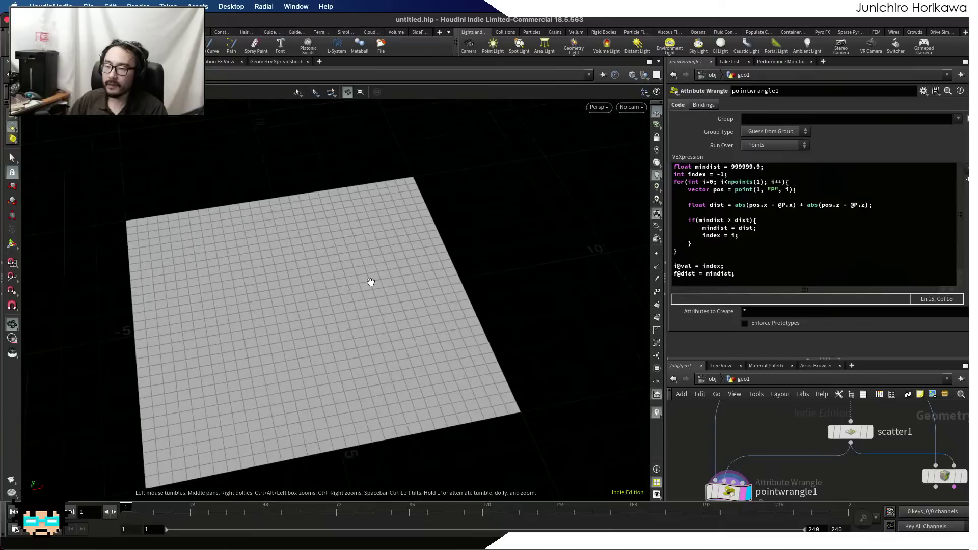
pyautogui.moveTo(743, 358); pyautogui.dragTo(744, 302)
pyautogui.scroll(-5, 749, 364)
pyautogui.moveTo(749, 374); pyautogui.dragTo(787, 356, button='middle')
pyautogui.scroll(5, 781, 433)
pyautogui.press('Tab')
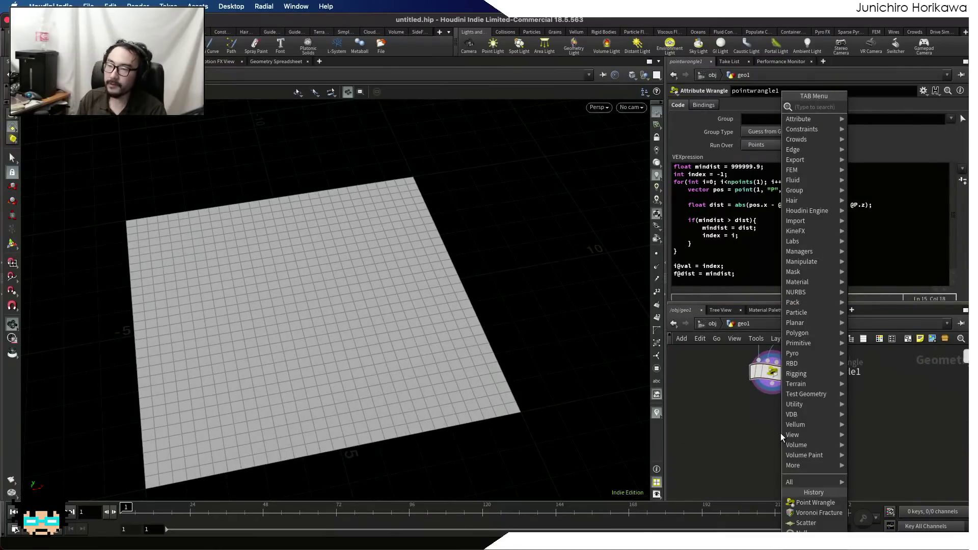
pyautogui.click(698, 427)
# - Review the i@val = index; line against the scatter1 node, and return the display to pointwrangle1
pyautogui.moveTo(691, 268); pyautogui.dragTo(681, 268)
pyautogui.click(682, 268)
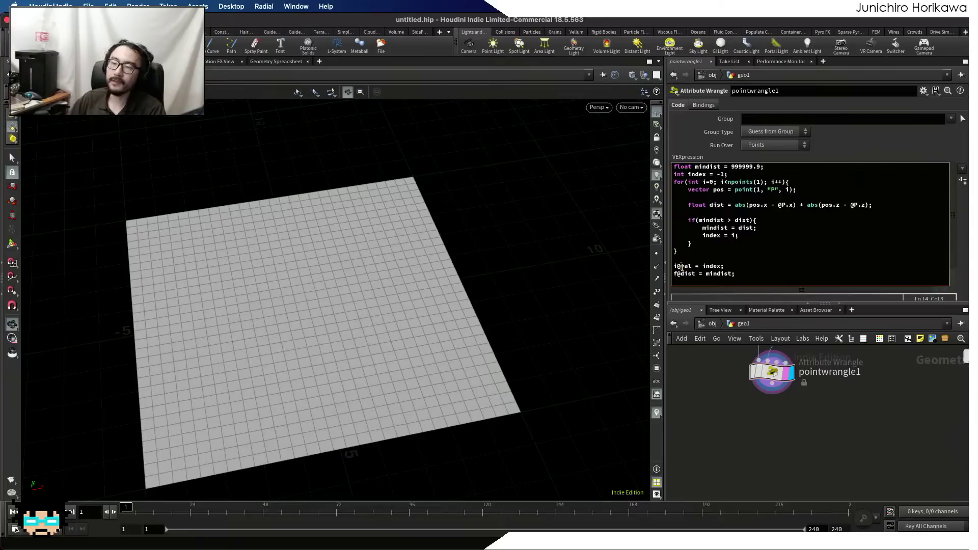
pyautogui.tripleClick(681, 267)
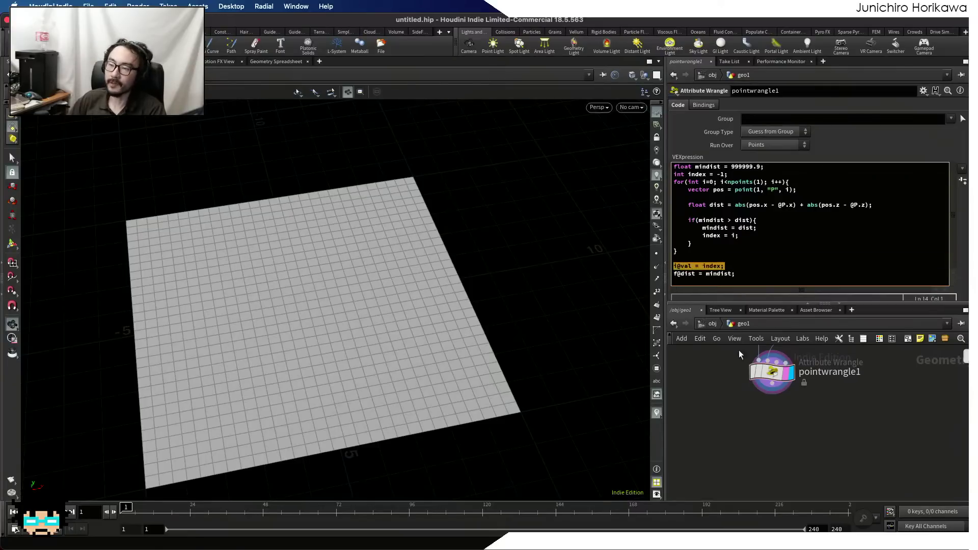
pyautogui.scroll(-4, 726, 374)
pyautogui.scroll(6, 762, 414)
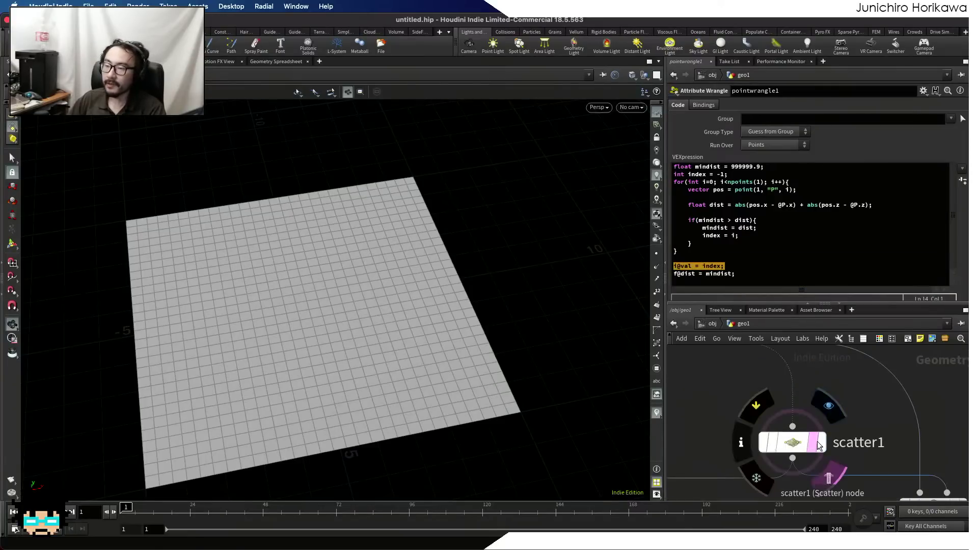
pyautogui.click(817, 444)
pyautogui.scroll(-3, 377, 275)
pyautogui.scroll(-5, 746, 399)
pyautogui.scroll(5, 747, 417)
pyautogui.click(698, 423)
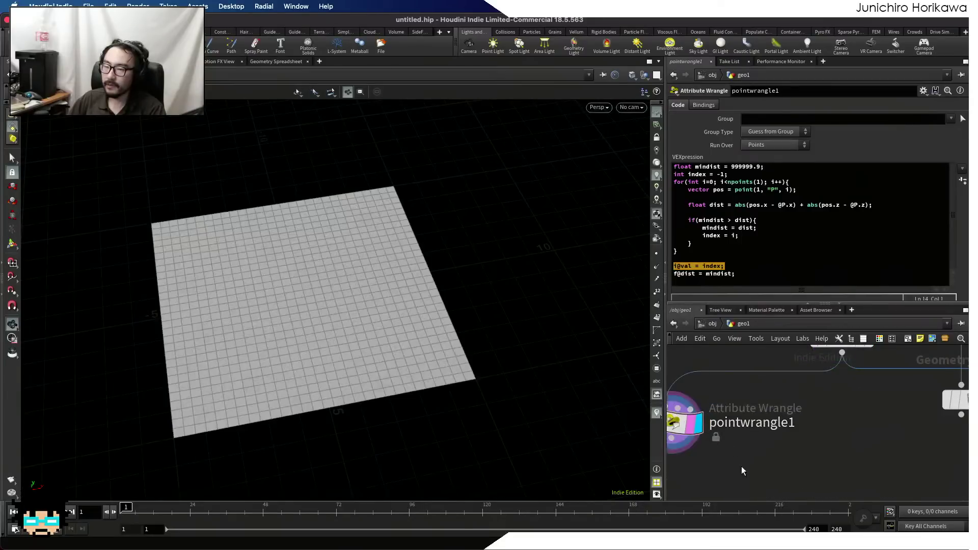
# - Add a Color node connected to pointwrangle1's output and make it the displayed node
pyautogui.moveTo(741, 464); pyautogui.dragTo(796, 422, button='middle')
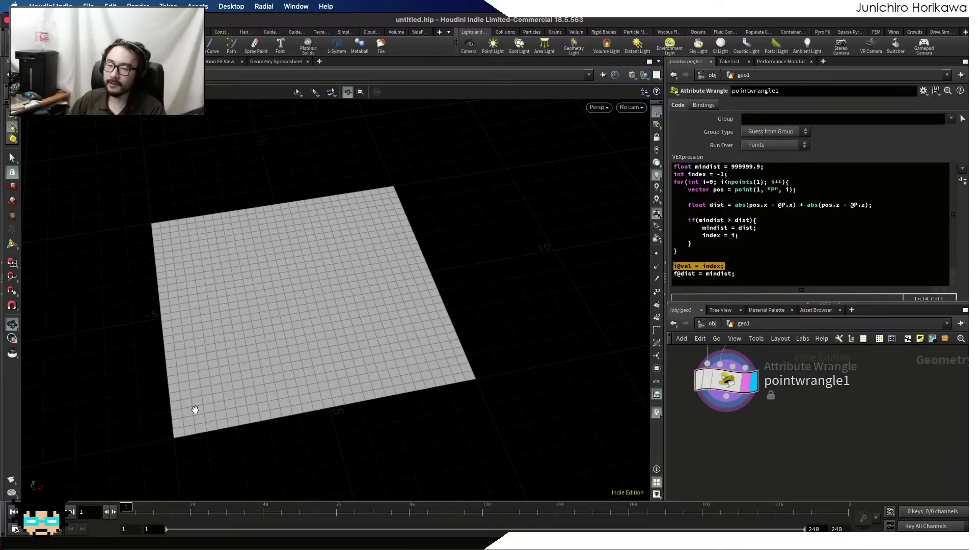
pyautogui.press('Tab')
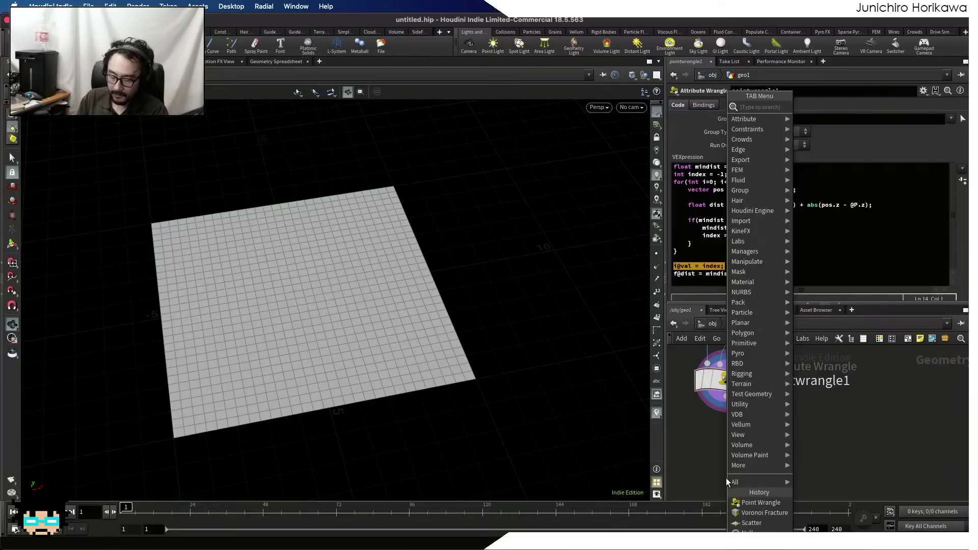
pyautogui.write('color')
pyautogui.press('Return')
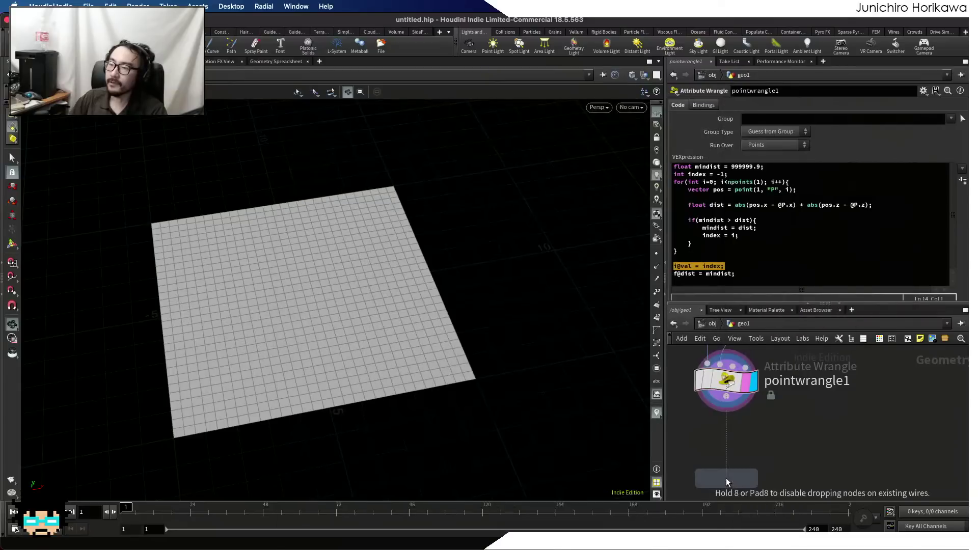
pyautogui.click(728, 462)
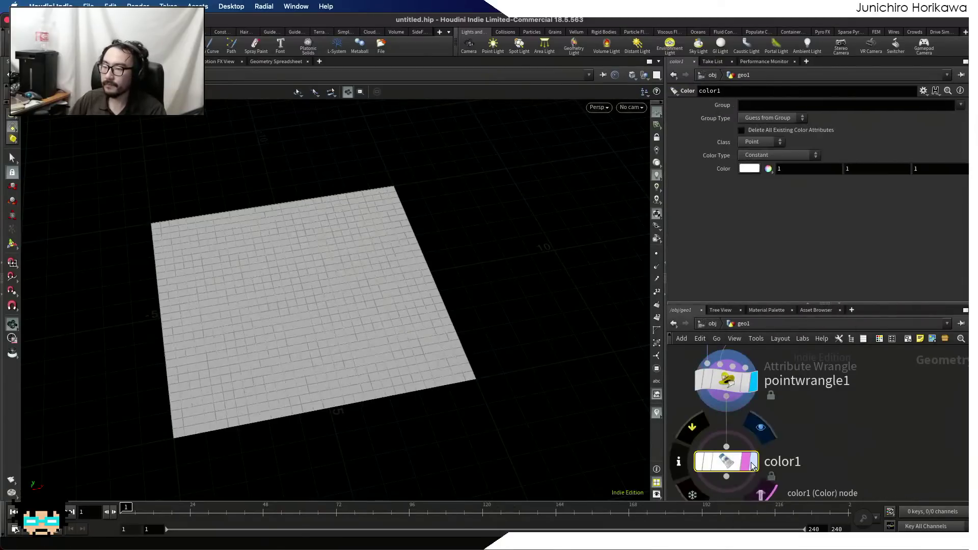
# - Save the scene to the Desktop under the file name scifipanel.hip
pyautogui.press('super+s')
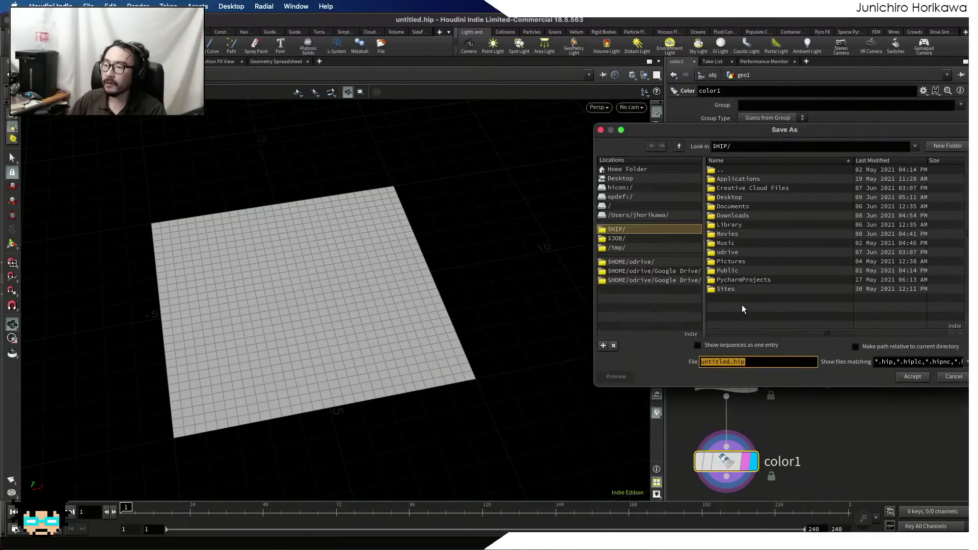
pyautogui.click(622, 179)
pyautogui.click(728, 362)
pyautogui.doubleClick(728, 363)
pyautogui.write('scifip')
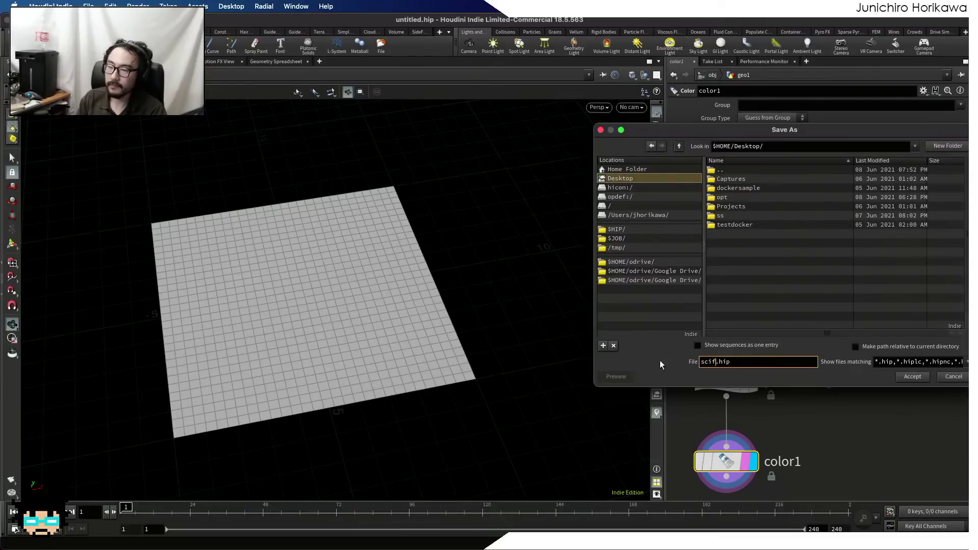
pyautogui.write('anel')
pyautogui.press('Return')
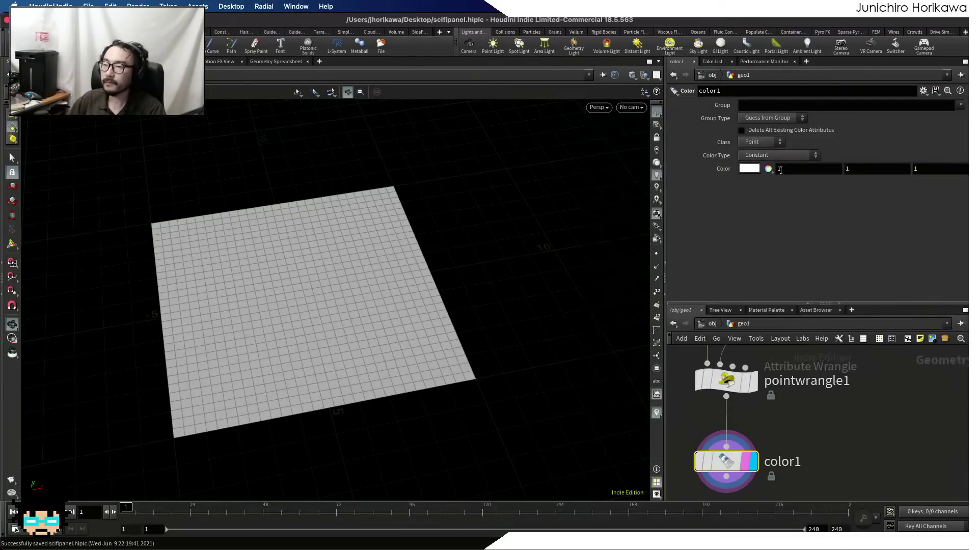
# - Set color1's color type to Random from Attribute and use val as its attribute
pyautogui.click(767, 156)
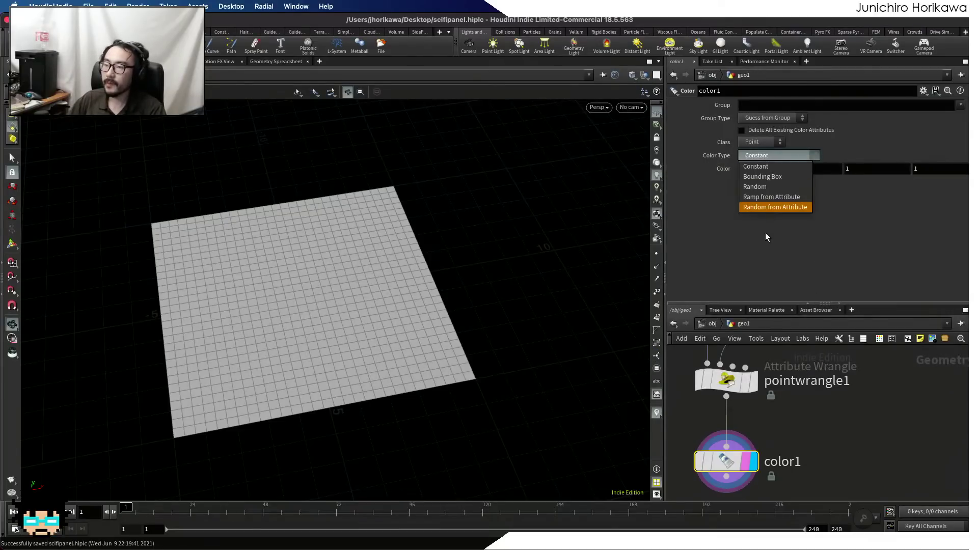
pyautogui.click(769, 197)
pyautogui.click(779, 157)
pyautogui.click(777, 203)
pyautogui.click(766, 181)
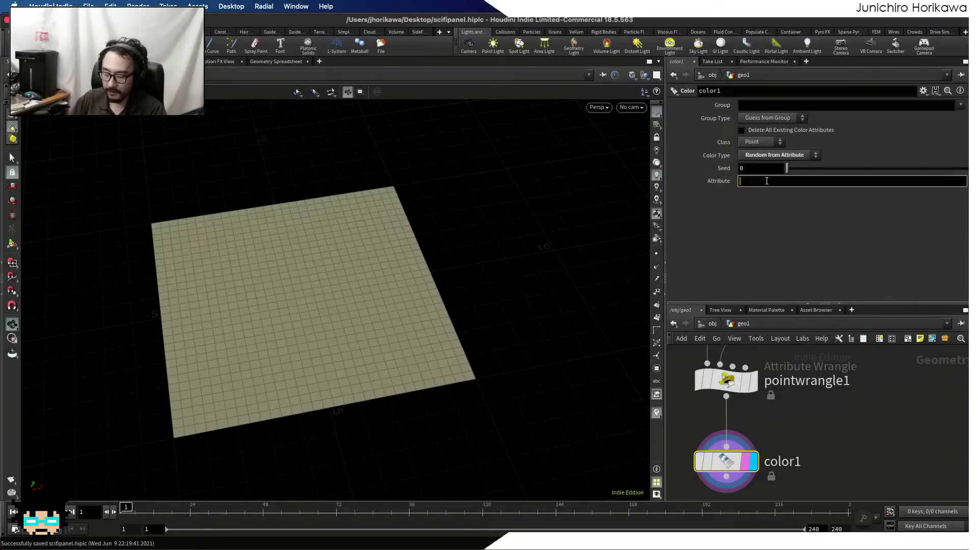
pyautogui.write('val')
pyautogui.press('Return')
# - Set the res parameter on the CONTROLLER null to 200
pyautogui.scroll(-3, 258, 311)
pyautogui.moveTo(262, 308); pyautogui.dragTo(218, 415)
pyautogui.scroll(3, 236, 348)
pyautogui.scroll(5, 232, 351)
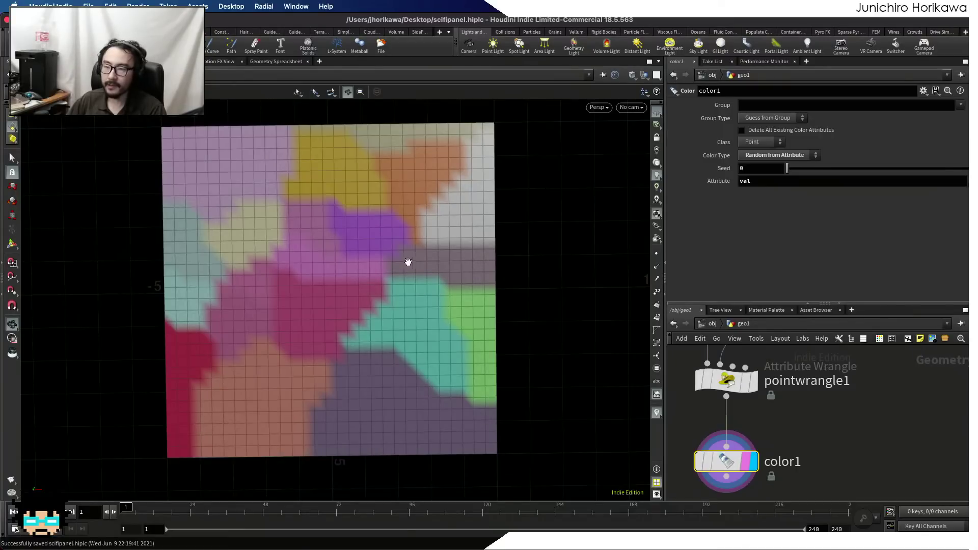
pyautogui.press('h')
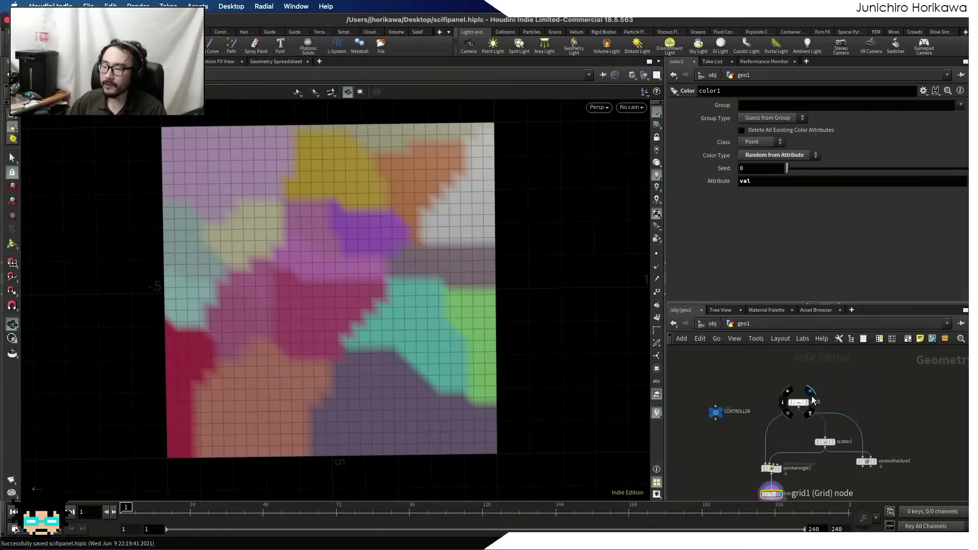
pyautogui.scroll(3, 730, 421)
pyautogui.click(728, 368)
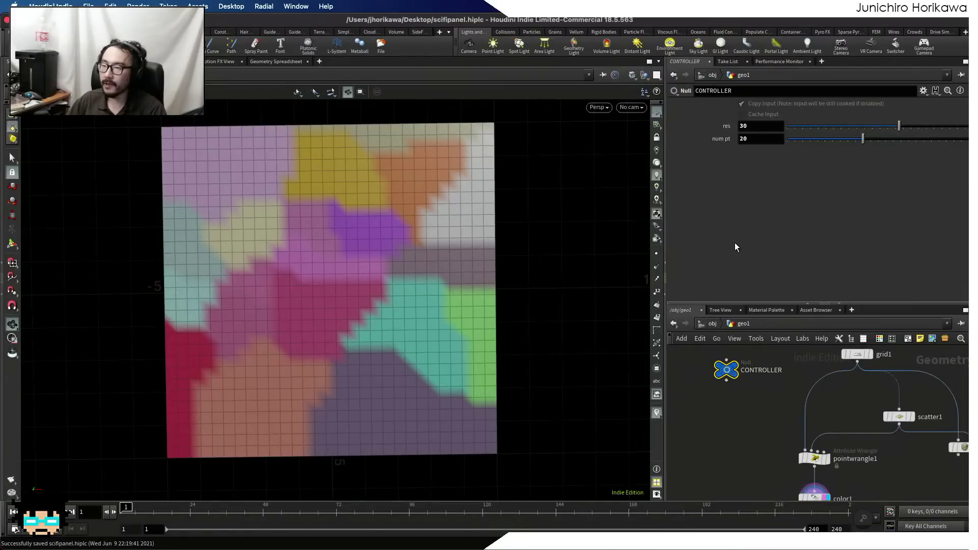
pyautogui.moveTo(899, 126); pyautogui.dragTo(936, 138)
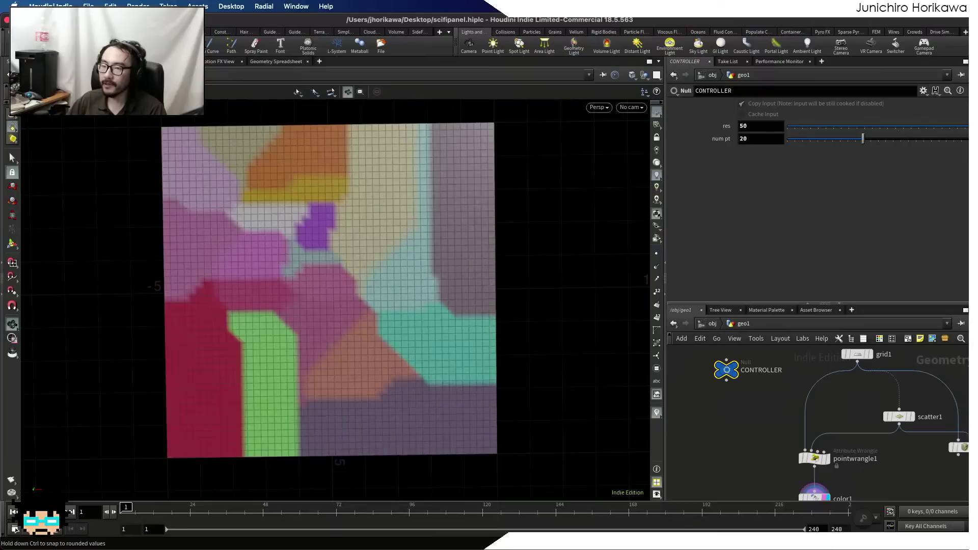
pyautogui.moveTo(749, 126); pyautogui.dragTo(680, 125)
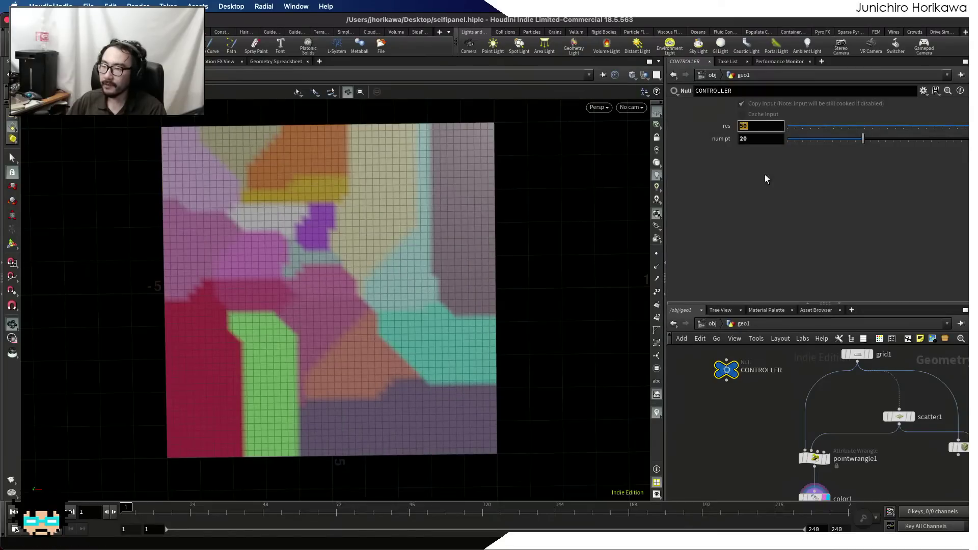
pyautogui.write('200')
pyautogui.press('Return')
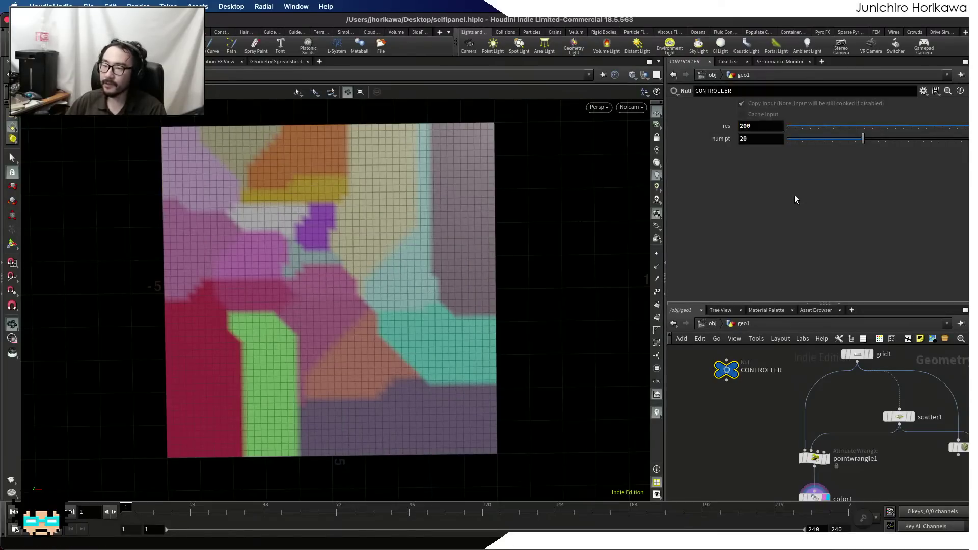
# - Examine the shapes and the straight and diagonal borders of the colored cells on the grid up close
pyautogui.scroll(2, 364, 365)
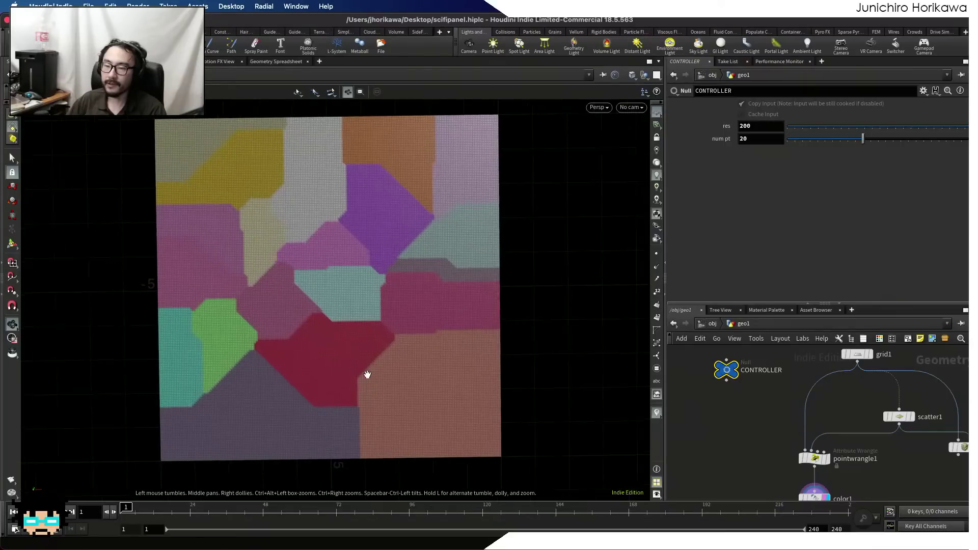
pyautogui.moveTo(384, 350); pyautogui.dragTo(333, 338)
pyautogui.moveTo(334, 338); pyautogui.dragTo(350, 233, button='right')
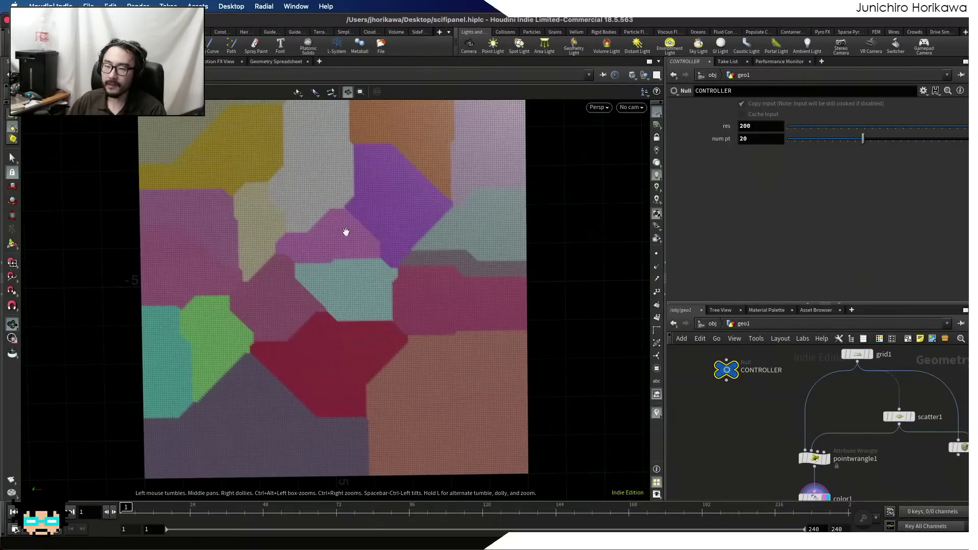
pyautogui.scroll(3, 343, 256)
pyautogui.scroll(-6, 343, 257)
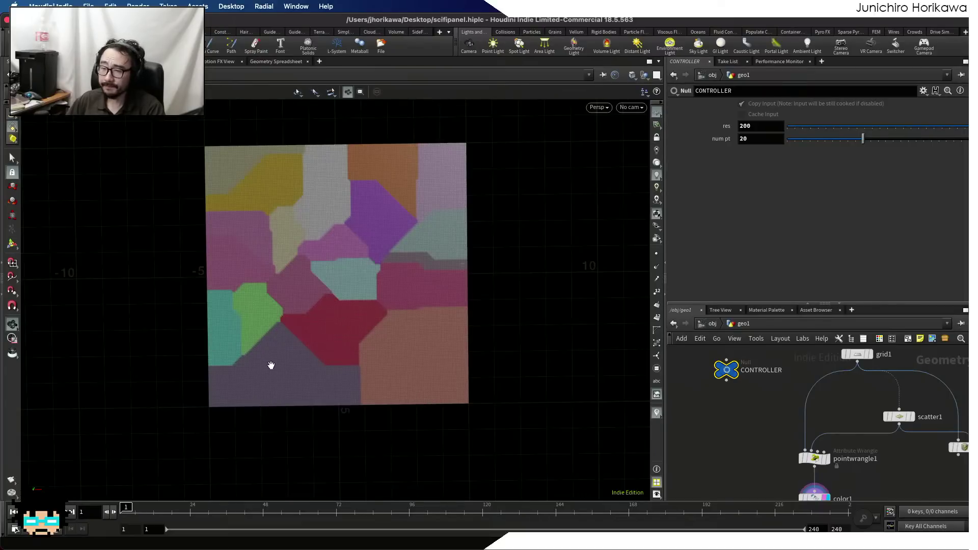
pyautogui.scroll(10, 283, 362)
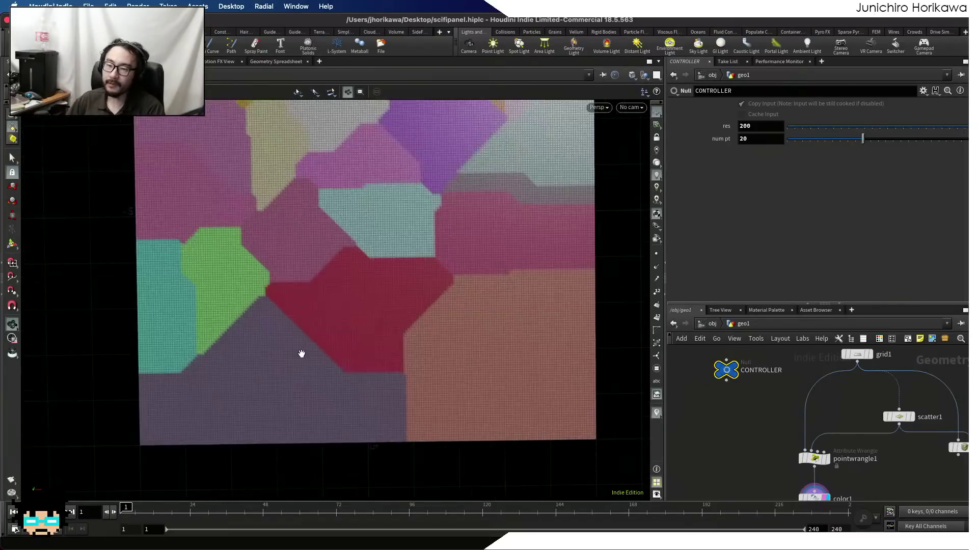
pyautogui.scroll(2, 238, 261)
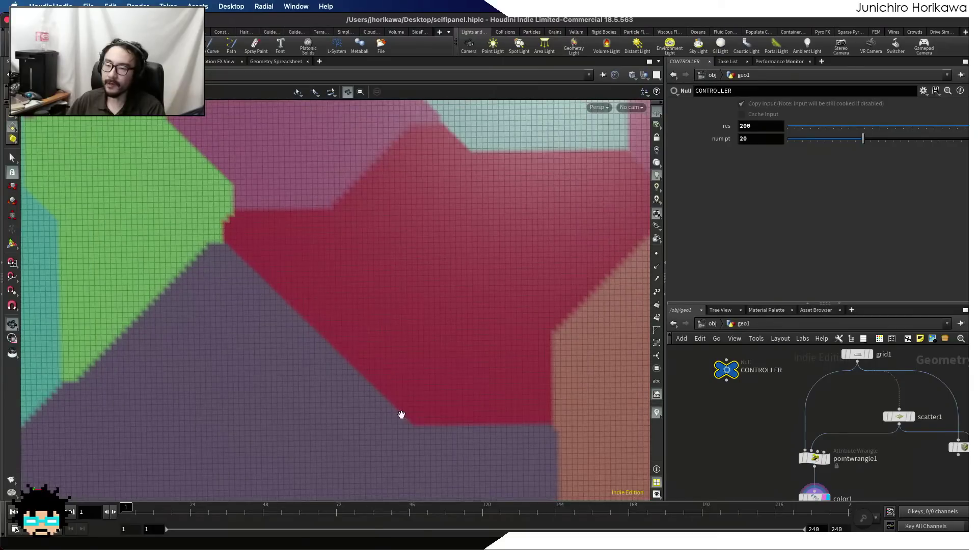
pyautogui.scroll(-10, 545, 418)
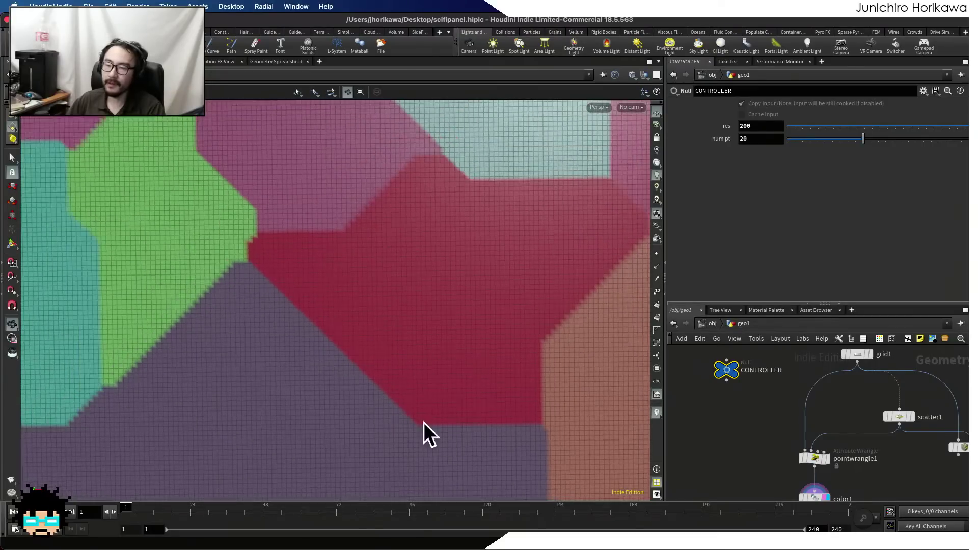
pyautogui.scroll(-3, 231, 368)
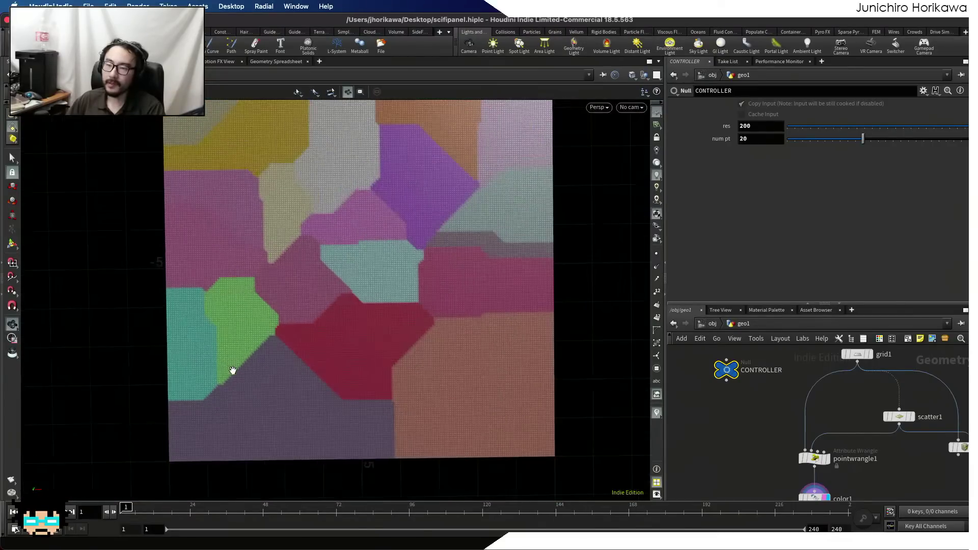
pyautogui.scroll(5, 224, 387)
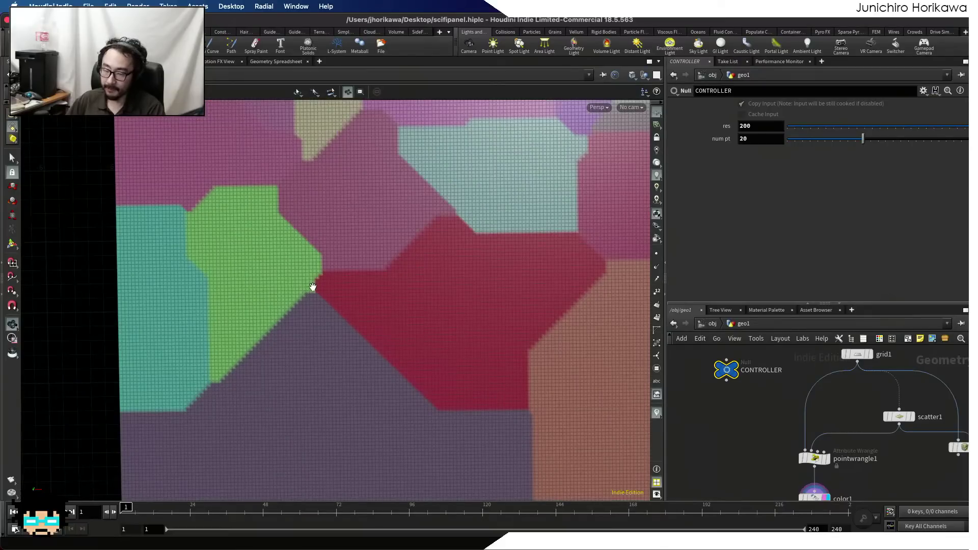
pyautogui.scroll(-1, 433, 398)
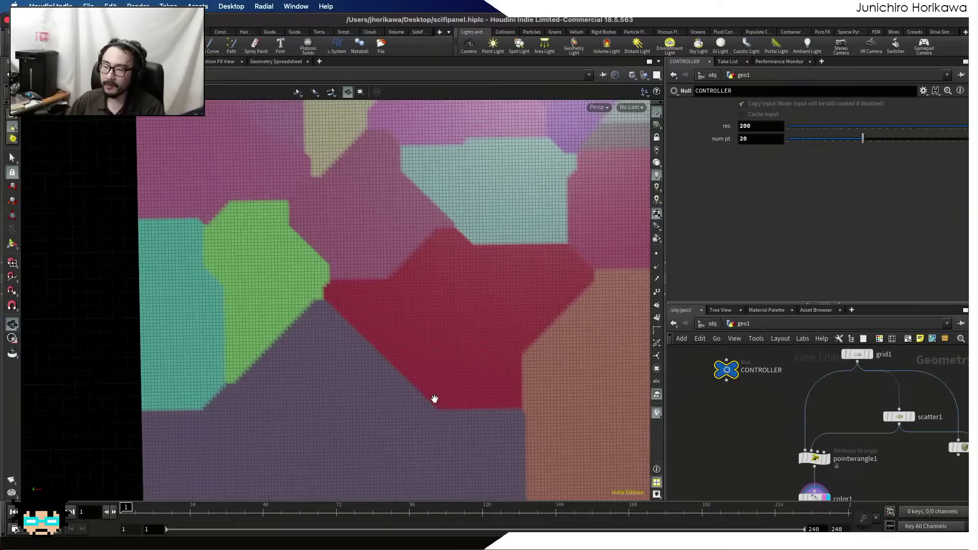
pyautogui.scroll(-10, 519, 409)
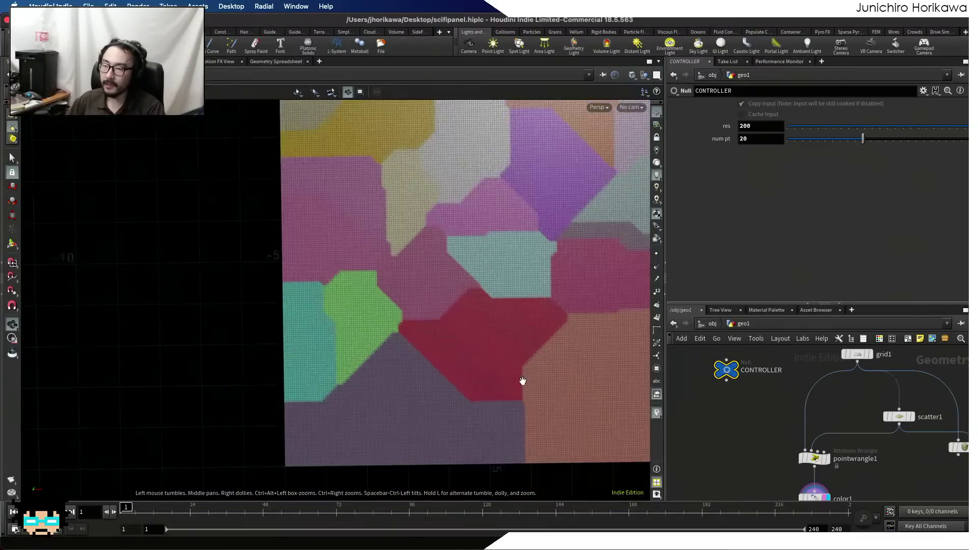
pyautogui.scroll(-5, 733, 390)
# - Select pointwrangle1 and open a Geometry Spreadsheet as a new pane tab beside its parameters
pyautogui.moveTo(752, 423); pyautogui.dragTo(738, 375, button='middle')
pyautogui.scroll(9, 740, 375)
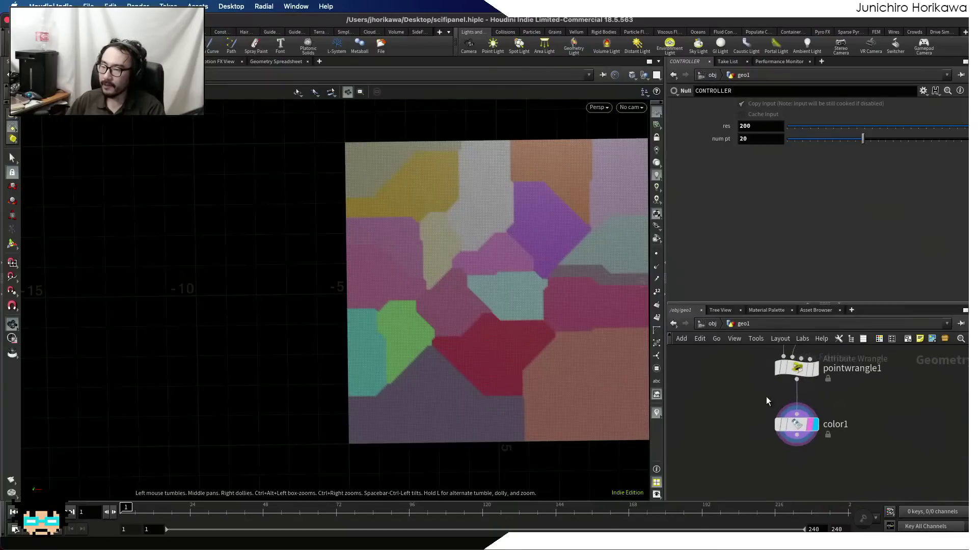
pyautogui.moveTo(849, 386); pyautogui.dragTo(823, 433, button='middle')
pyautogui.scroll(1, 814, 431)
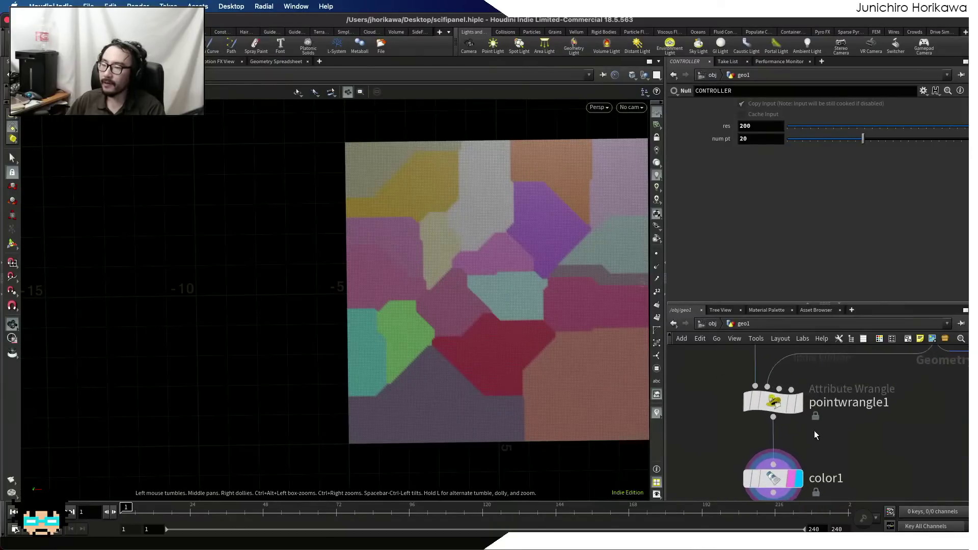
pyautogui.click(775, 402)
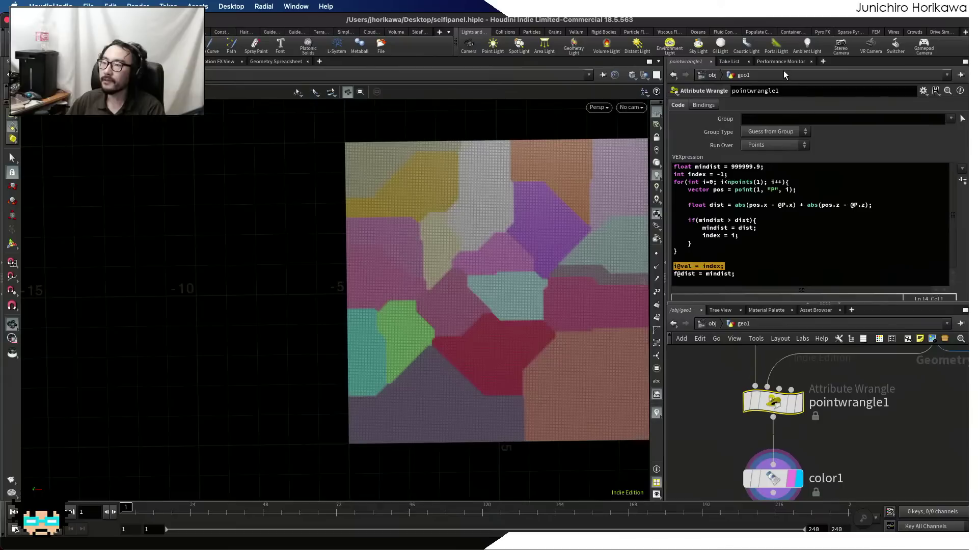
pyautogui.click(823, 61)
pyautogui.moveTo(861, 82)
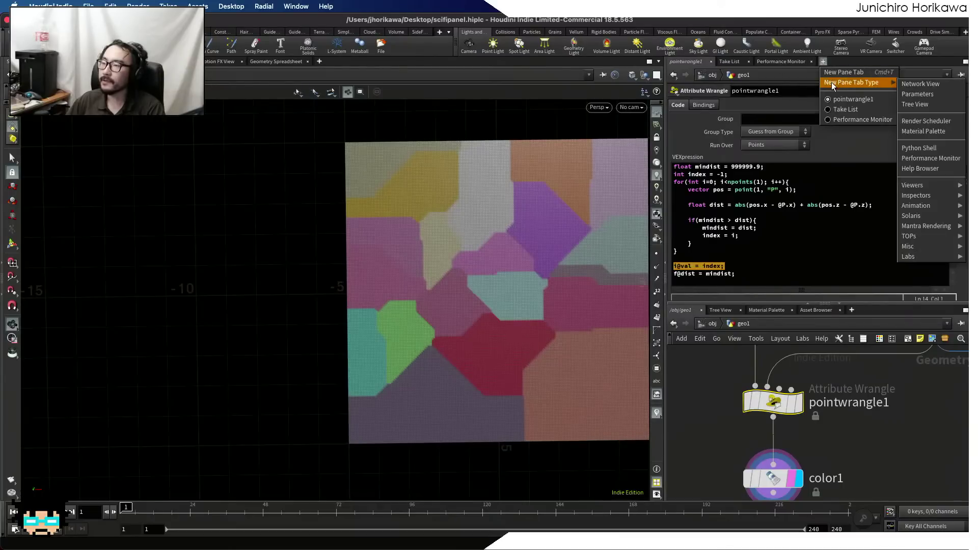
pyautogui.moveTo(930, 188)
pyautogui.click(890, 202)
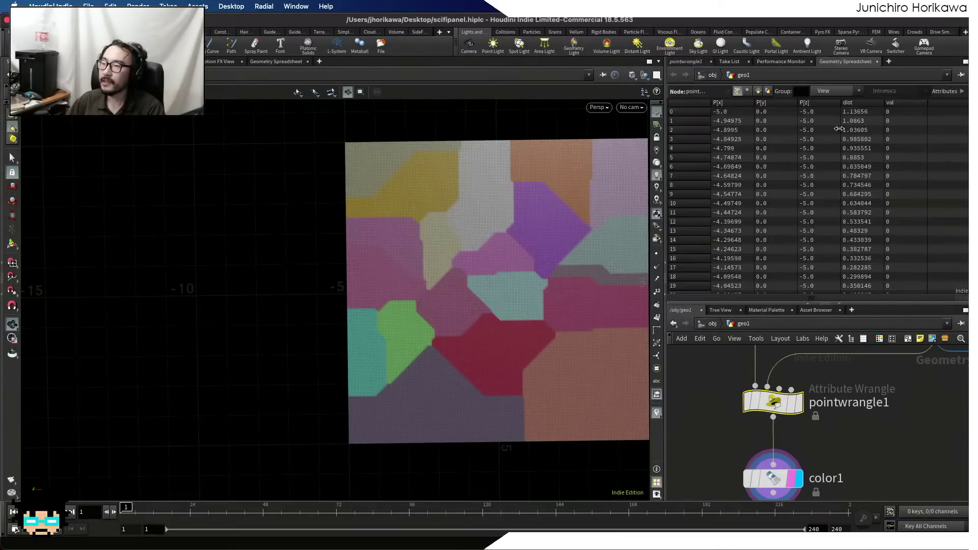
# - Sort pointwrangle1's point data by dist in descending and ascending order to check the largest and smallest distances
pyautogui.click(851, 103)
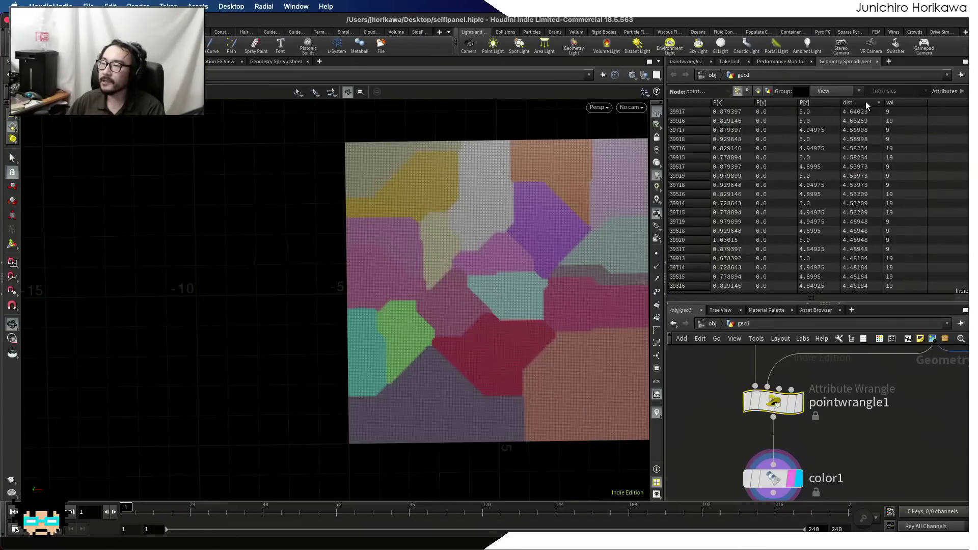
pyautogui.click(860, 101)
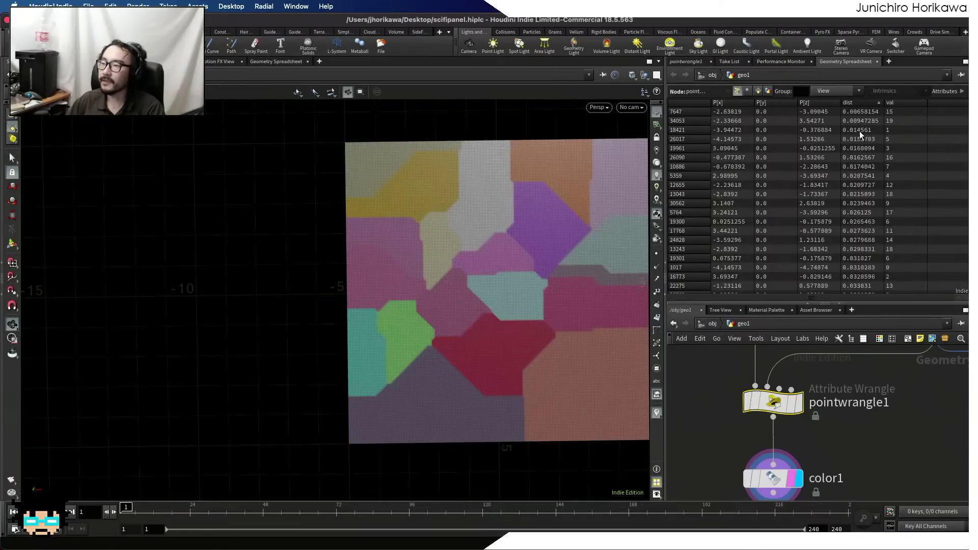
pyautogui.click(858, 103)
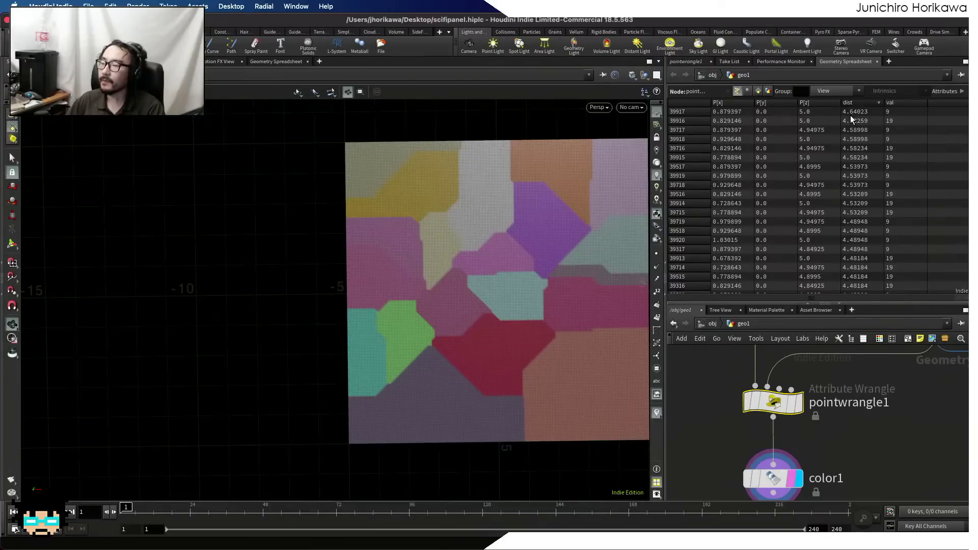
# - Change color1's attribute to dist and its color type to Ramp from Attribute
pyautogui.scroll(-3, 800, 433)
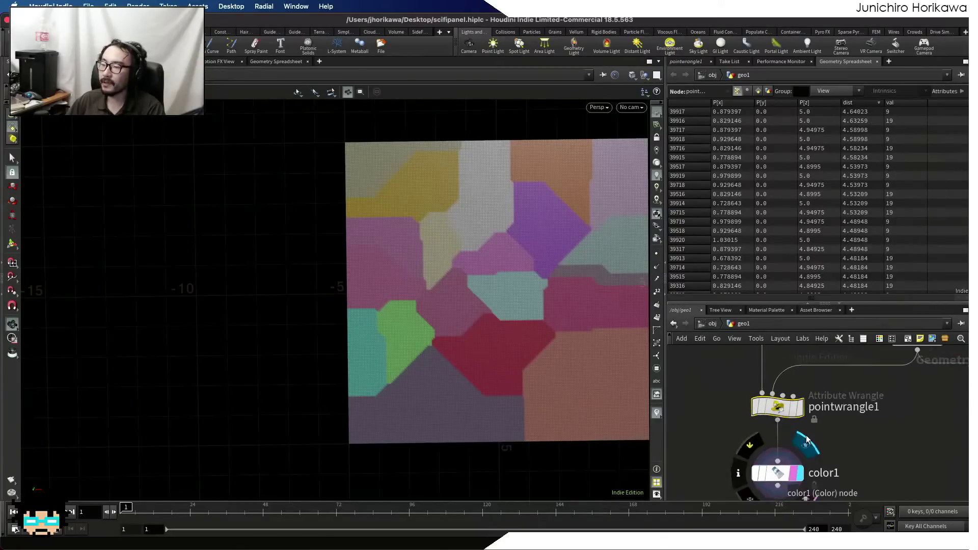
pyautogui.click(760, 456)
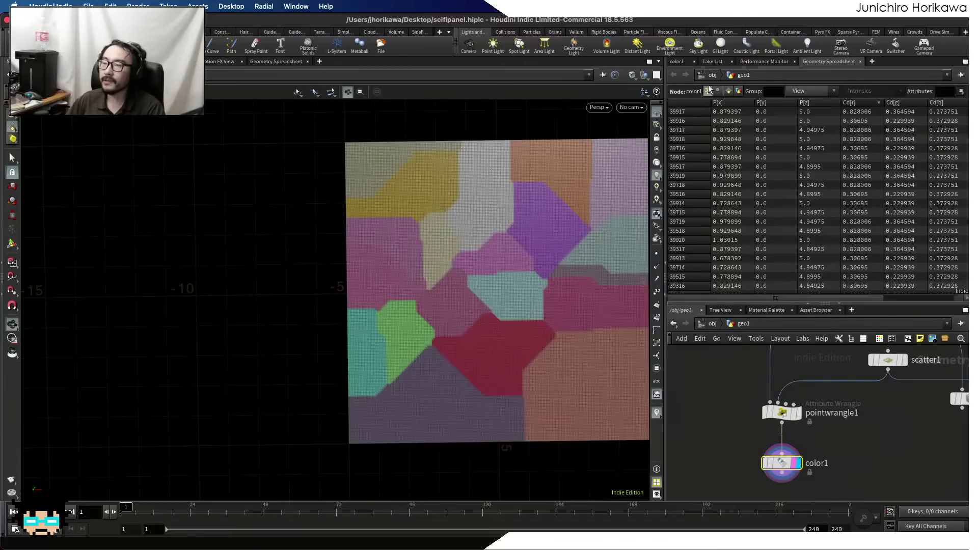
pyautogui.click(678, 61)
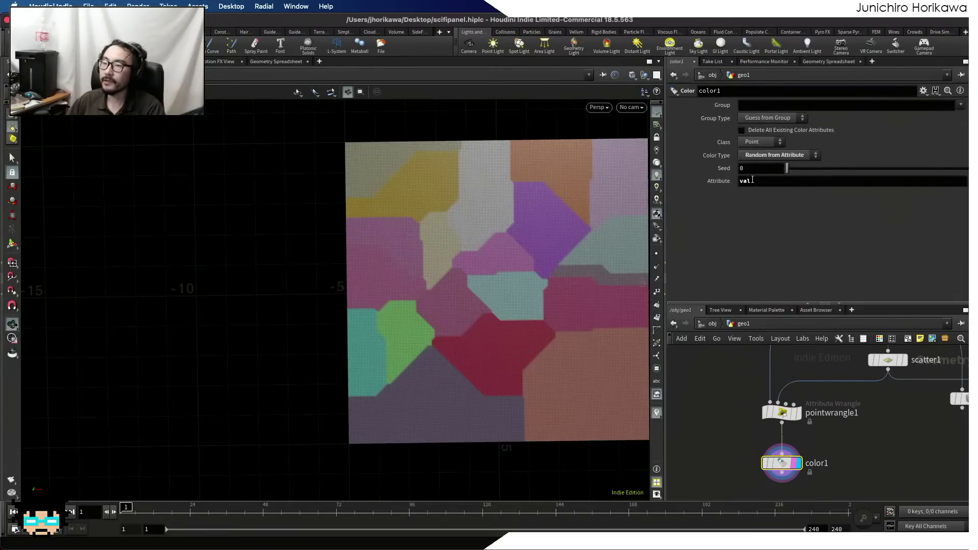
pyautogui.moveTo(753, 181); pyautogui.dragTo(720, 186)
pyautogui.write('dis')
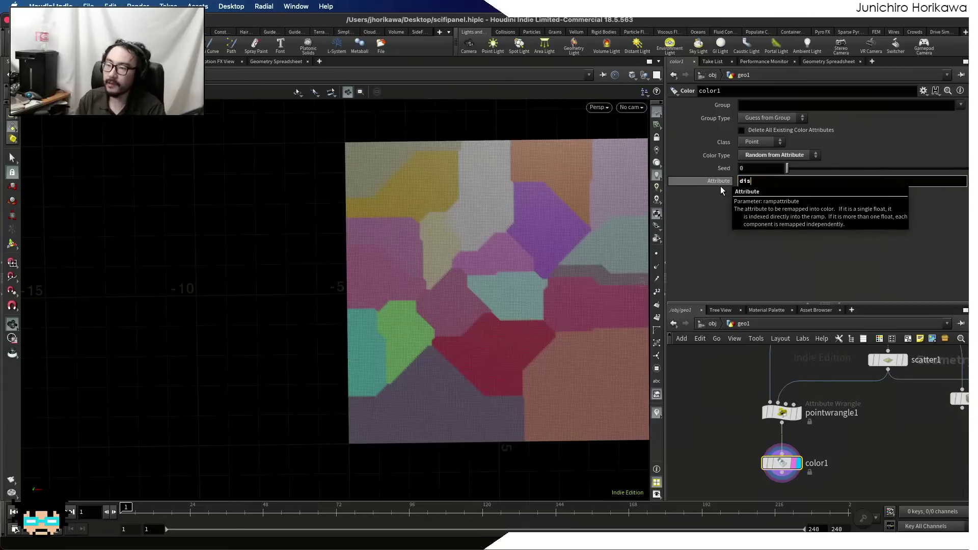
pyautogui.write('t')
pyautogui.press('Return')
pyautogui.click(777, 157)
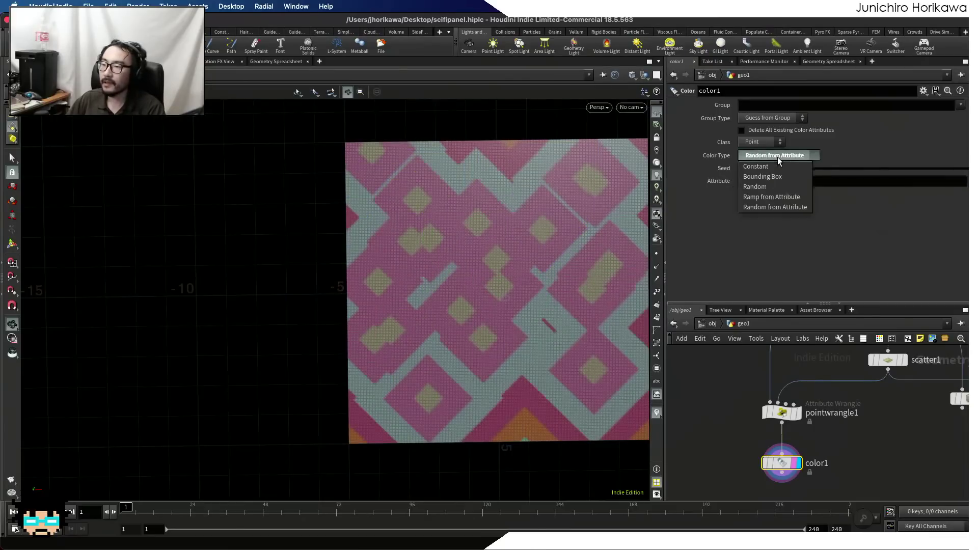
pyautogui.click(779, 196)
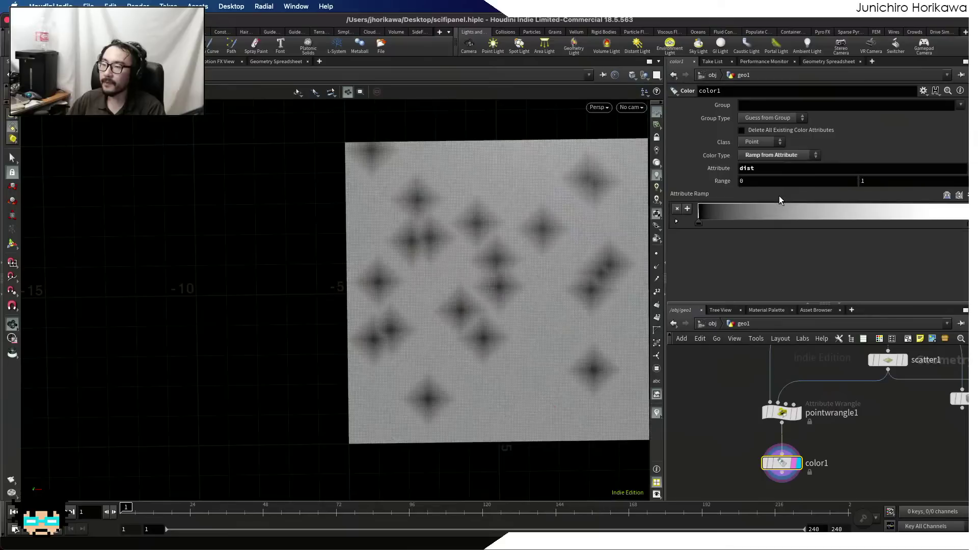
# - Set the upper end of color1's attribute range to 4.6 and recolor the ramp's starting key pure red
pyautogui.click(876, 184)
pyautogui.write('4.6')
pyautogui.press('Return')
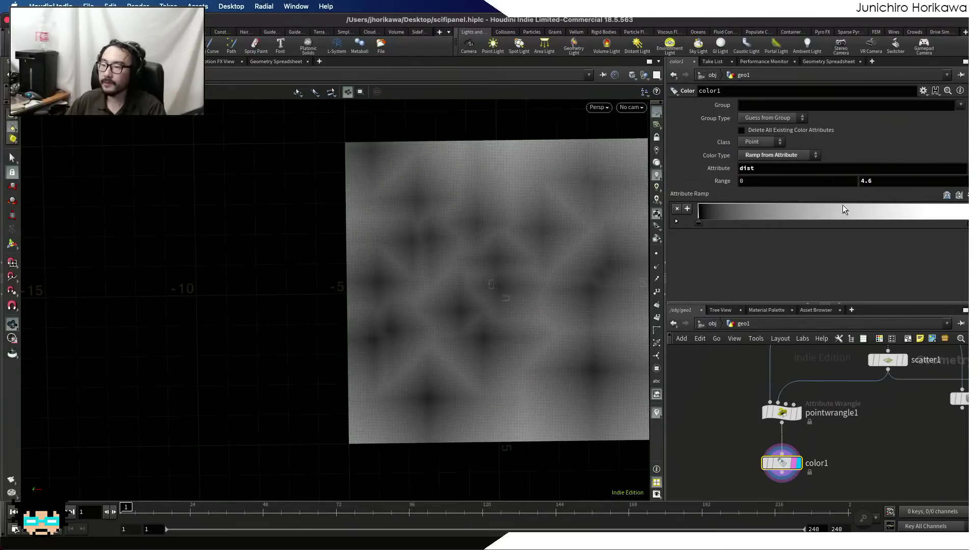
pyautogui.click(700, 222)
pyautogui.click(663, 153)
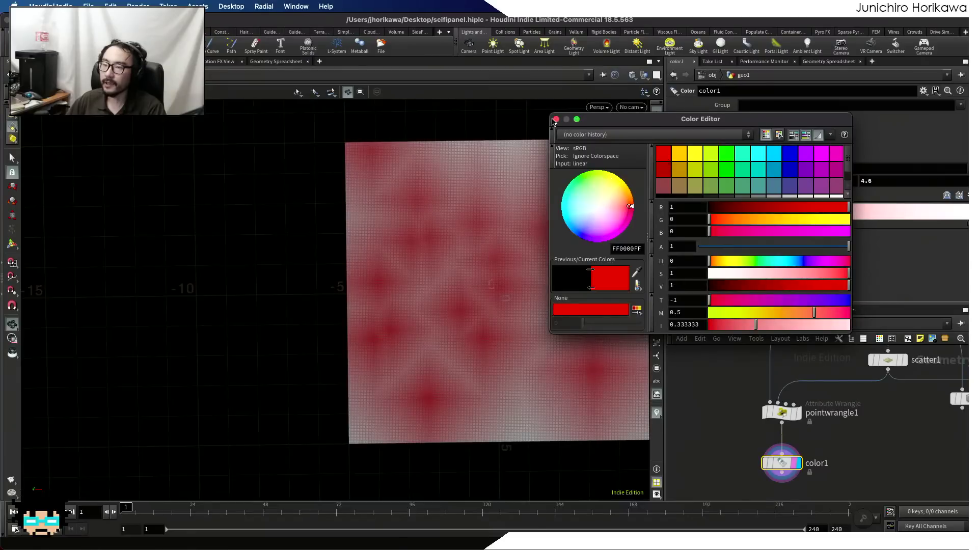
pyautogui.click(556, 119)
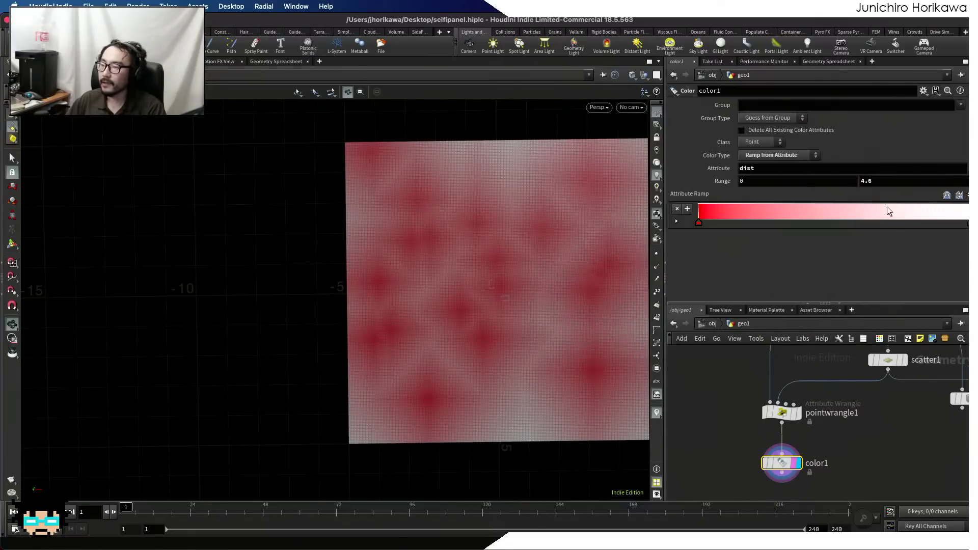
# - Add a pure yellow key around the middle of color1's attribute ramp
pyautogui.click(846, 220)
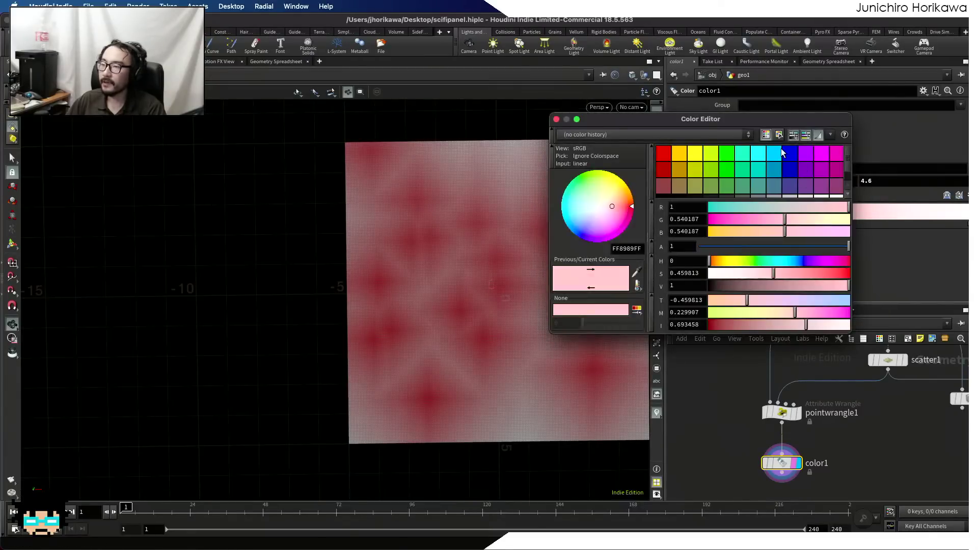
pyautogui.click(698, 155)
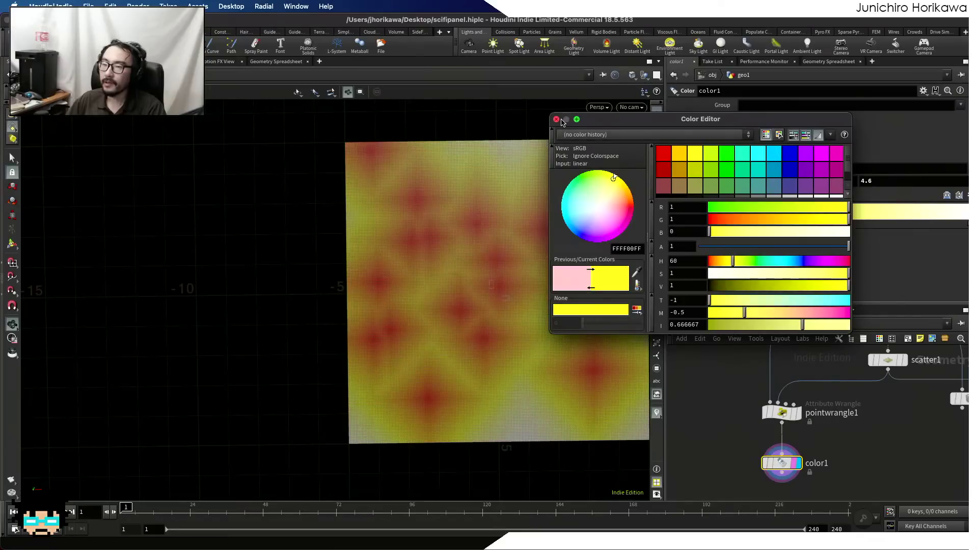
pyautogui.click(557, 119)
# - Examine the red-to-yellow distance gradient around the scattered points and along the grid's edges
pyautogui.scroll(6, 550, 251)
pyautogui.moveTo(524, 316); pyautogui.dragTo(343, 346)
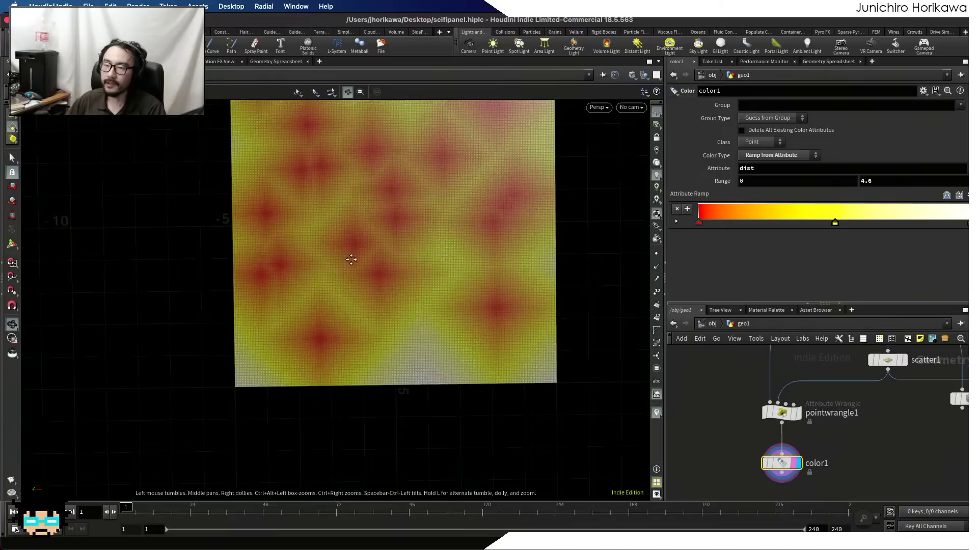
pyautogui.scroll(8, 351, 255)
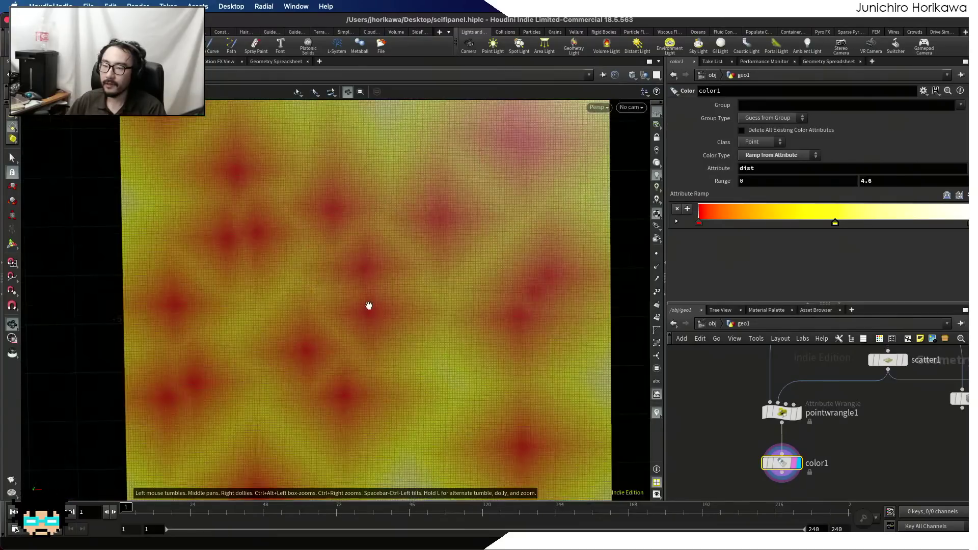
pyautogui.scroll(-5, 370, 304)
pyautogui.moveTo(378, 291); pyautogui.dragTo(308, 336)
pyautogui.scroll(6, 285, 327)
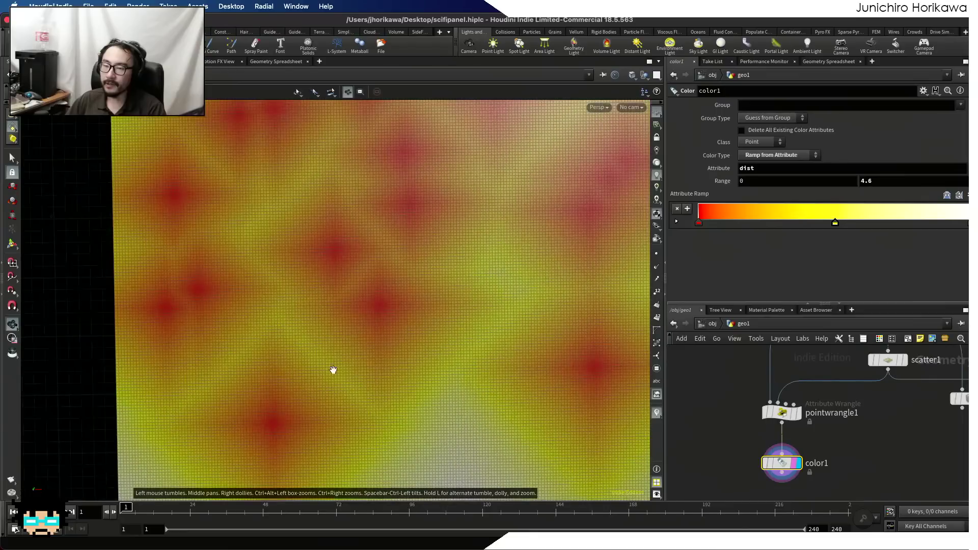
pyautogui.scroll(-2, 279, 312)
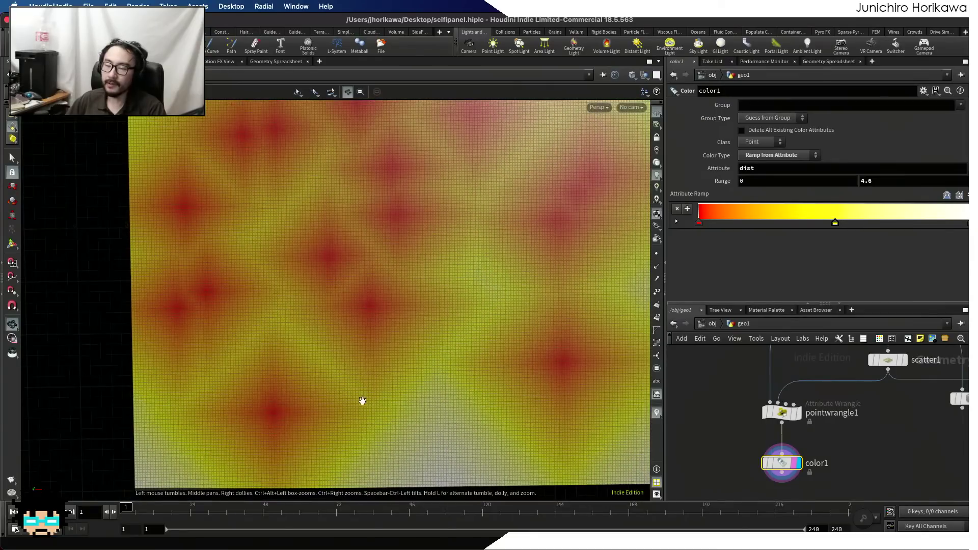
pyautogui.scroll(-3, 397, 394)
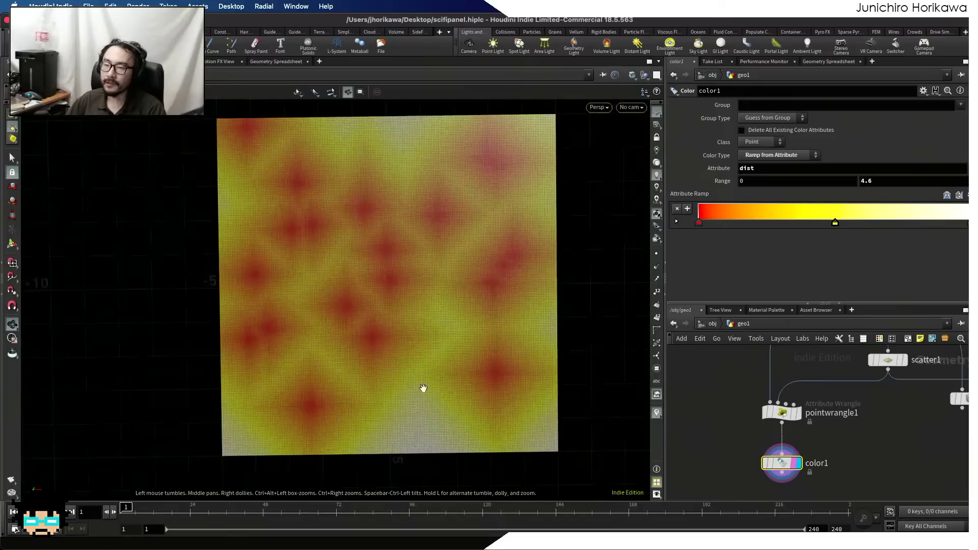
pyautogui.moveTo(361, 241); pyautogui.dragTo(378, 308, button='middle')
pyautogui.scroll(4, 378, 308)
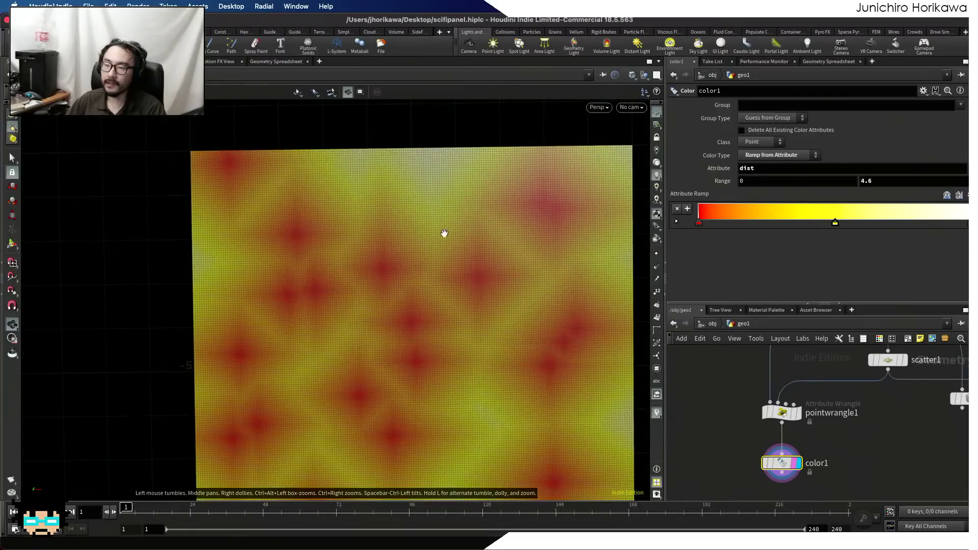
pyautogui.moveTo(353, 367); pyautogui.dragTo(376, 254, button='middle')
pyautogui.scroll(-4, 376, 254)
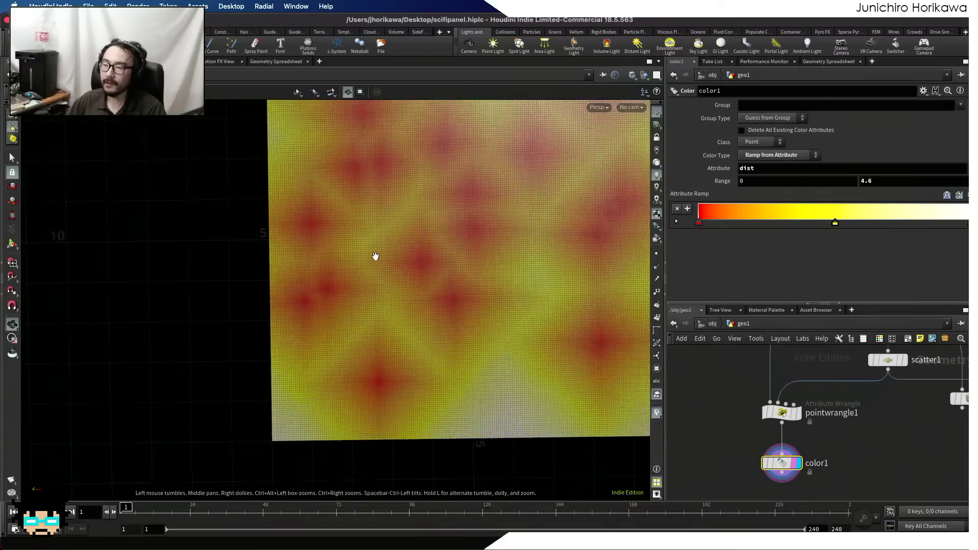
pyautogui.scroll(2, 375, 260)
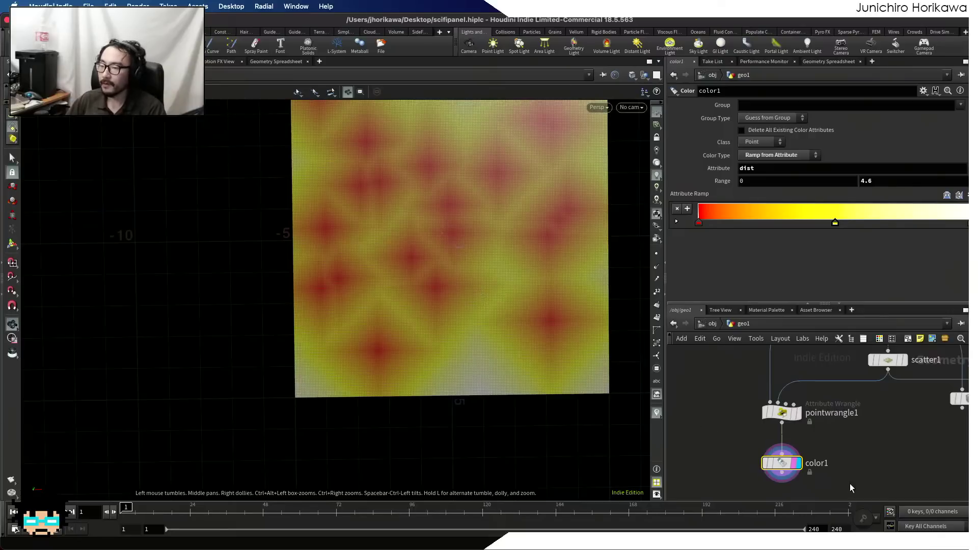
# - Move the color1 node further right in the network and select pointwrangle1 to show its VEX code
pyautogui.moveTo(779, 463); pyautogui.dragTo(835, 461)
pyautogui.scroll(3, 764, 411)
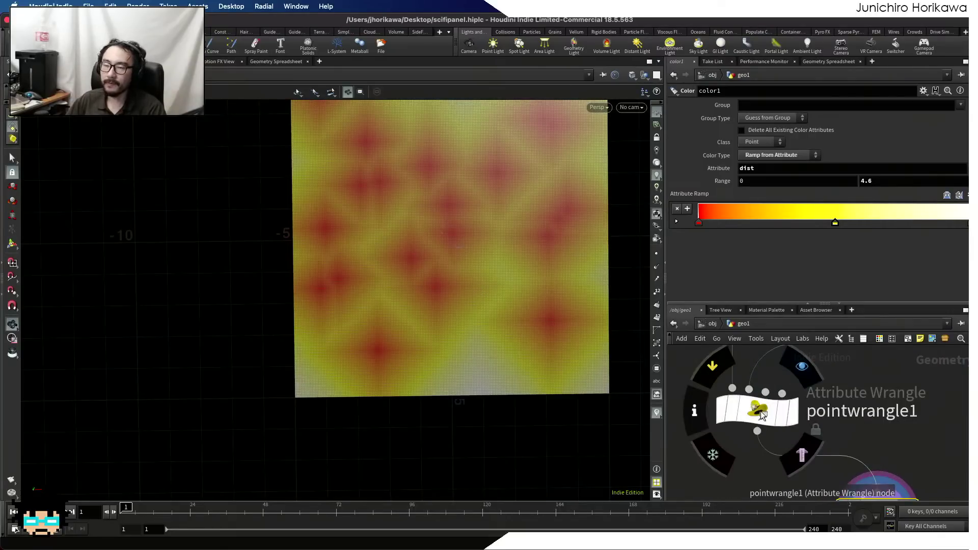
pyautogui.click(759, 410)
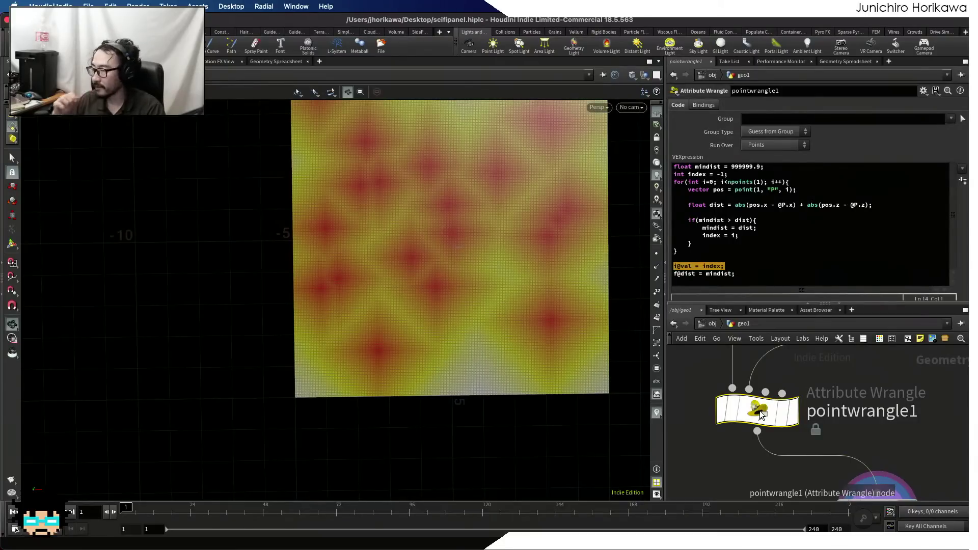
pyautogui.click(731, 273)
pyautogui.moveTo(728, 265); pyautogui.dragTo(753, 265)
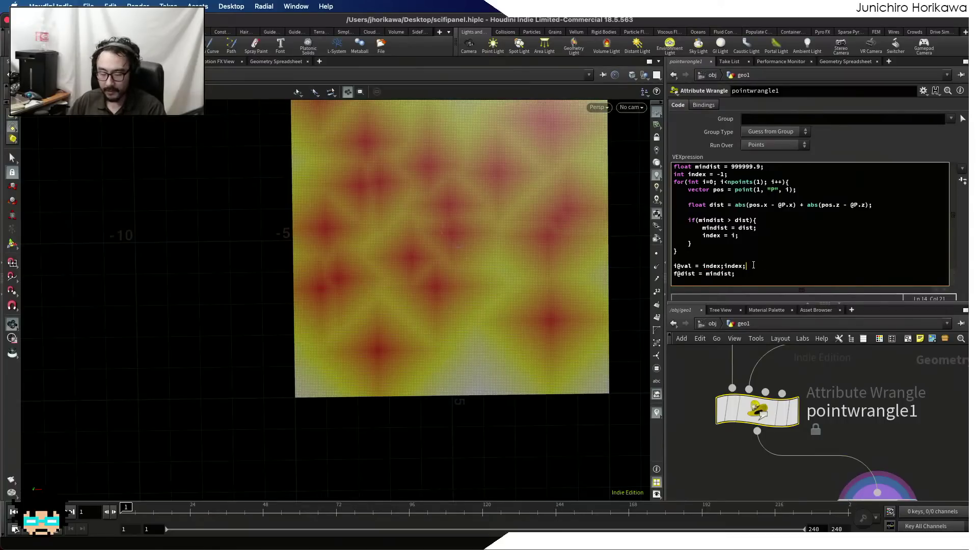
pyautogui.hotkey('ctrl', 'z')
# - Switch color1's color type to Random from Attribute and set its attribute to val
pyautogui.scroll(-3, 824, 377)
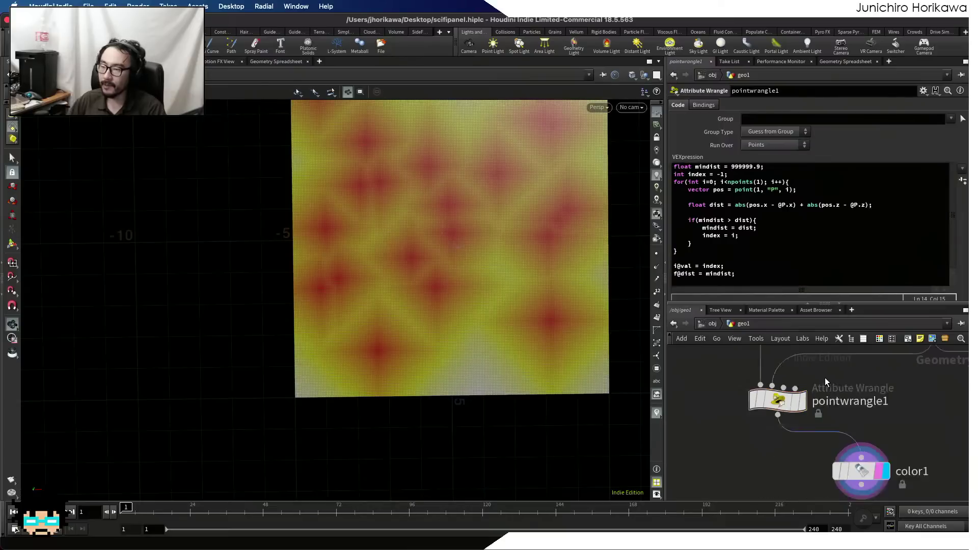
pyautogui.scroll(2, 845, 397)
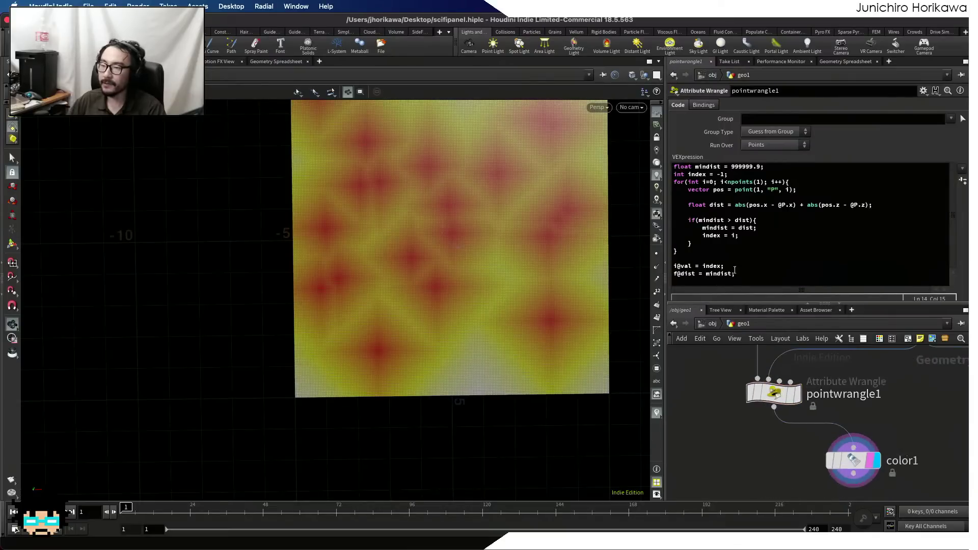
pyautogui.moveTo(720, 269); pyautogui.dragTo(666, 267)
pyautogui.click(841, 461)
pyautogui.click(768, 153)
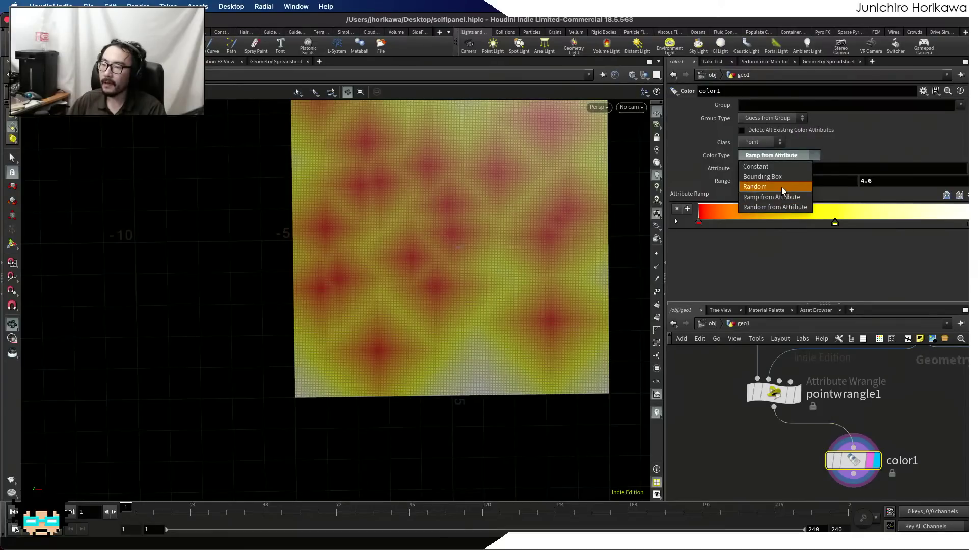
pyautogui.click(781, 187)
pyautogui.click(779, 161)
pyautogui.click(777, 207)
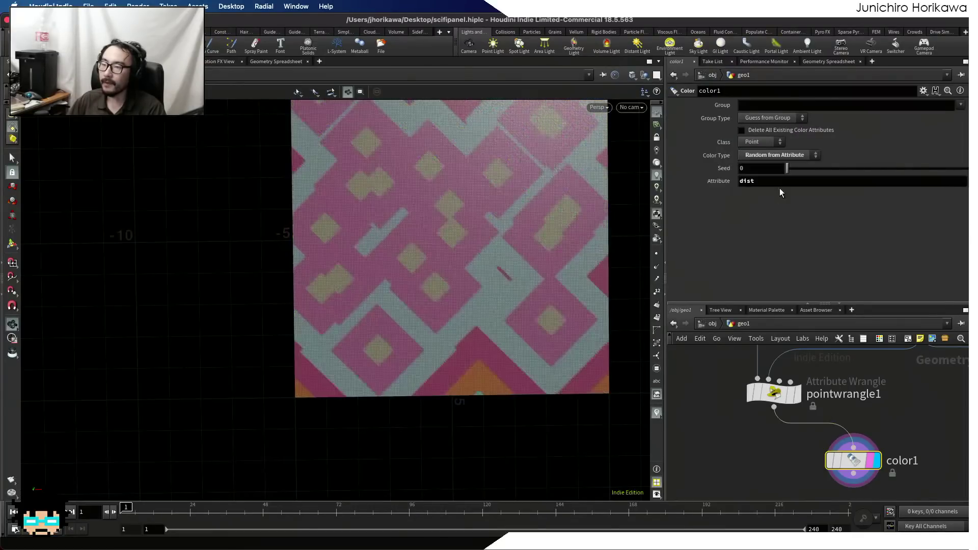
pyautogui.doubleClick(747, 181)
pyautogui.write('val')
pyautogui.press('Return')
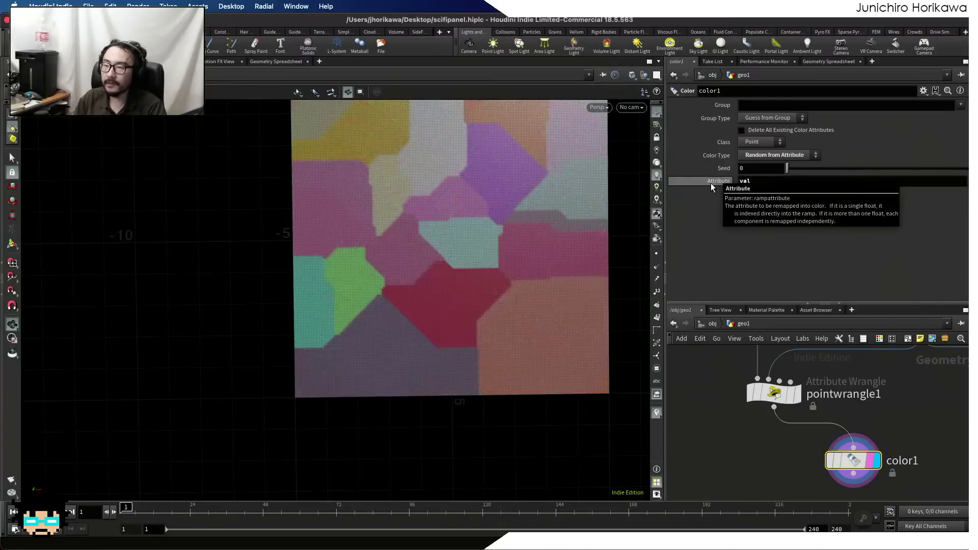
# - Examine up close how the border between neighboring colored cells runs along the grid's points and faces
pyautogui.scroll(10, 465, 268)
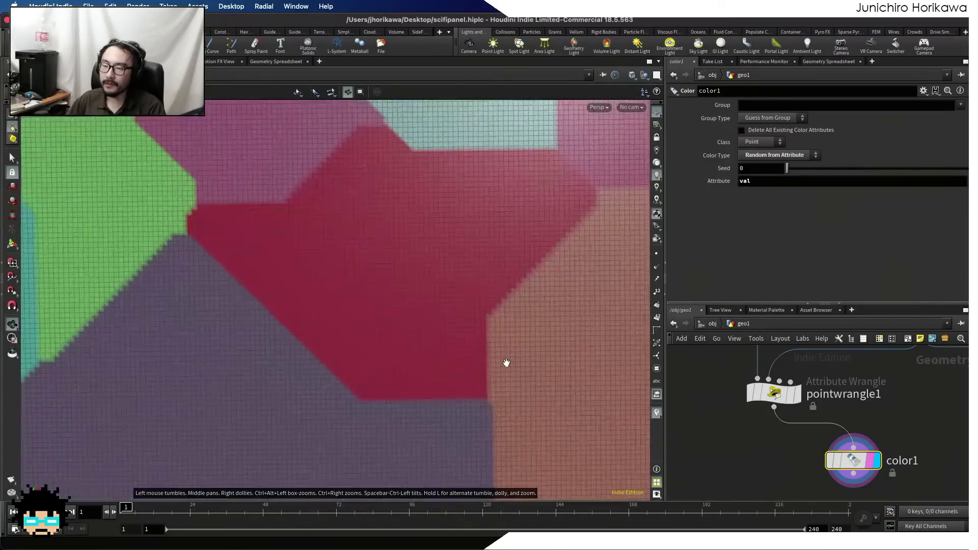
pyautogui.scroll(3, 506, 363)
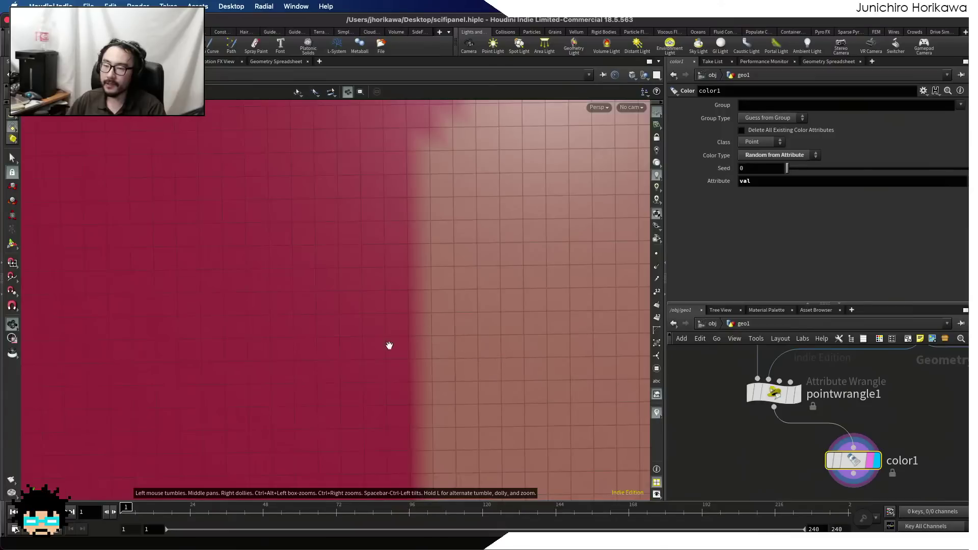
pyautogui.scroll(2, 397, 277)
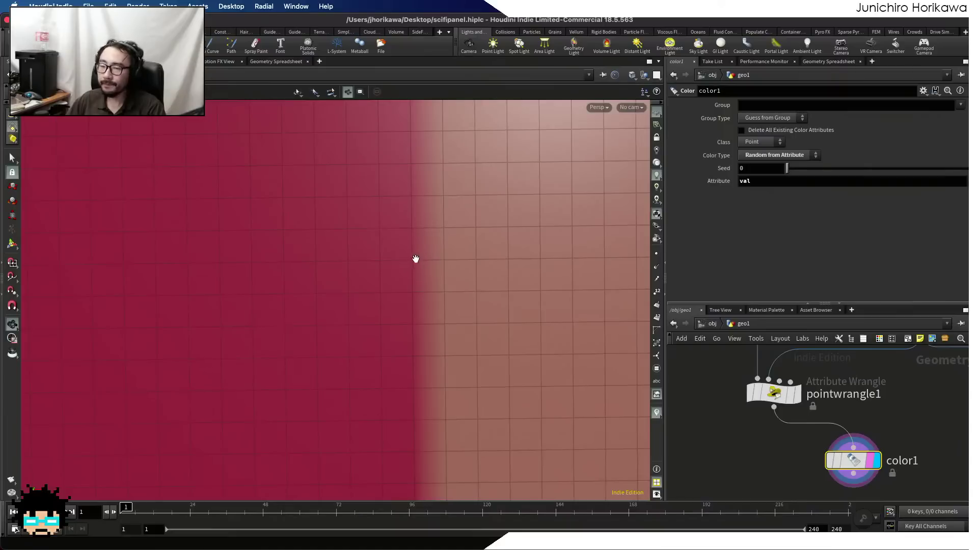
pyautogui.scroll(4, 415, 260)
pyautogui.scroll(-1, 398, 240)
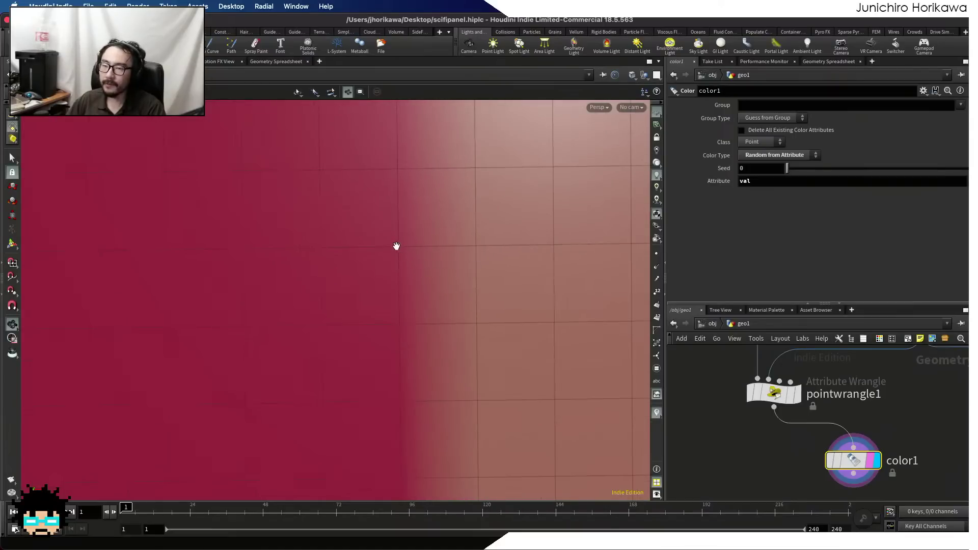
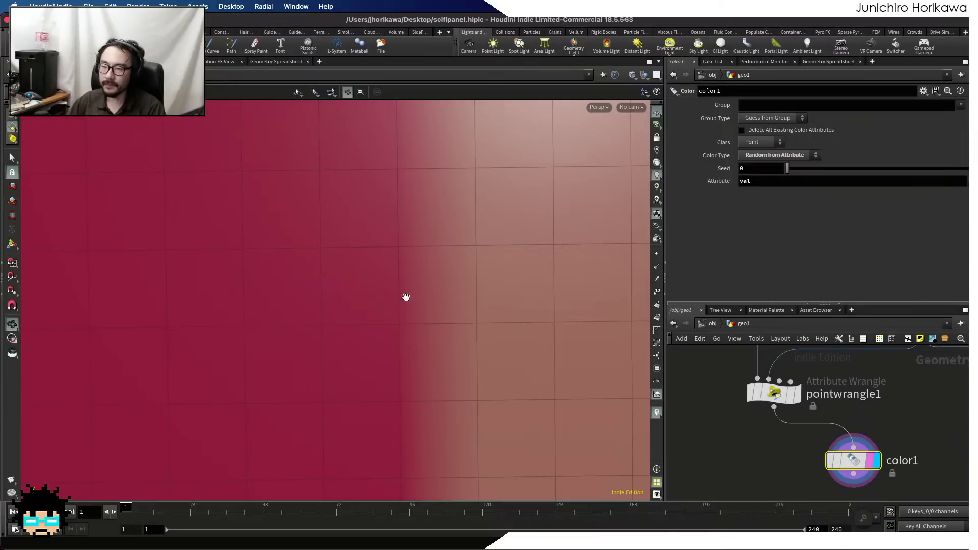
pyautogui.scroll(-5, 401, 244)
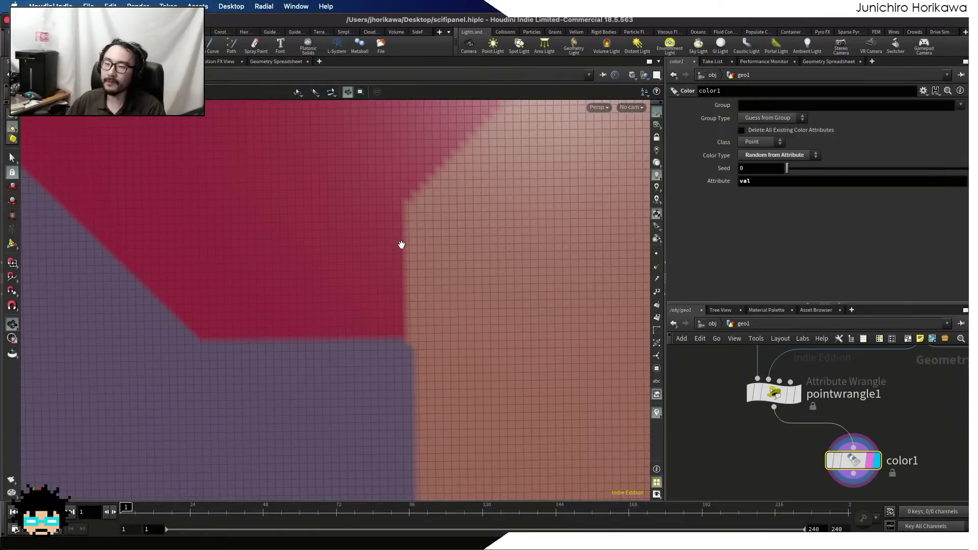
pyautogui.scroll(5, 401, 245)
pyautogui.scroll(1, 273, 186)
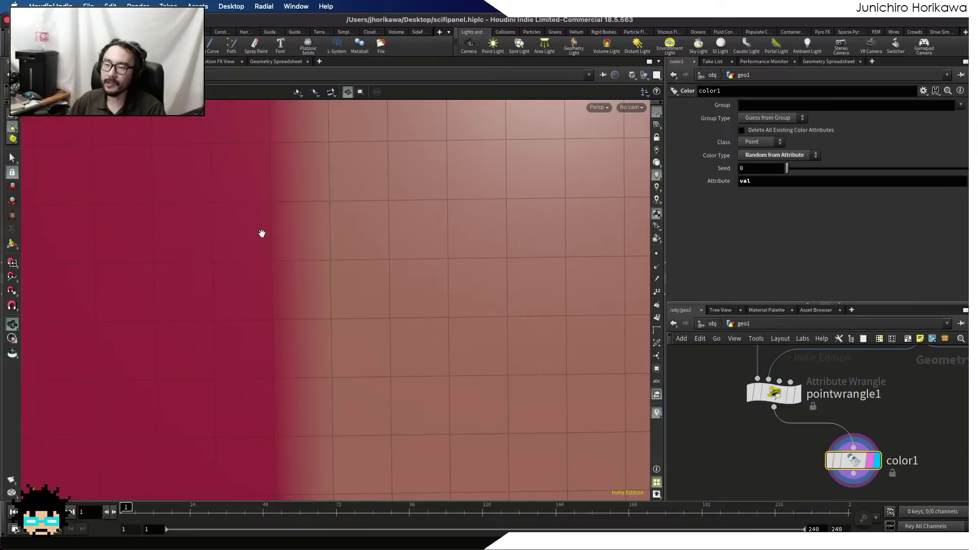
pyautogui.moveTo(279, 212); pyautogui.dragTo(391, 250)
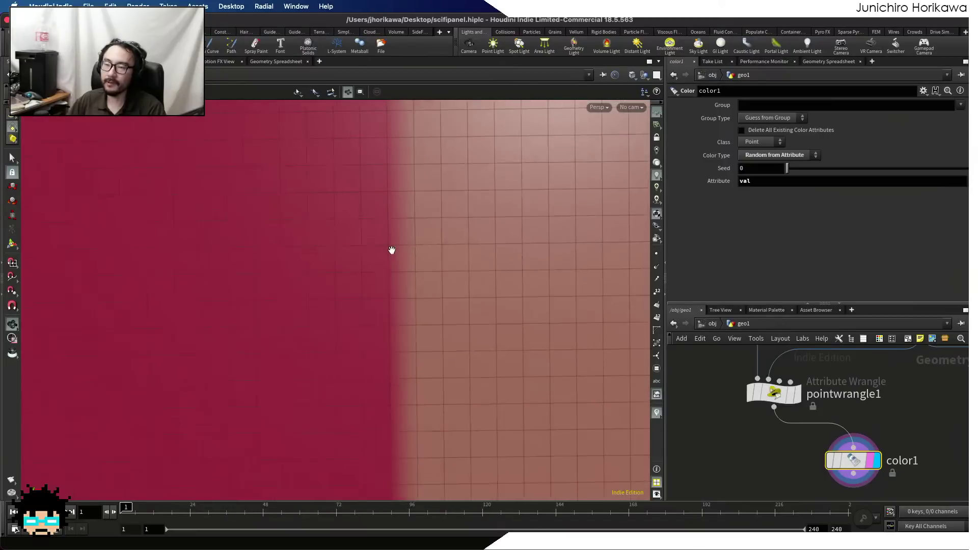
pyautogui.scroll(-6, 391, 250)
pyautogui.scroll(-1, 392, 246)
pyautogui.moveTo(373, 225); pyautogui.dragTo(432, 327, button='middle')
pyautogui.scroll(2, 352, 280)
# - Lower the CONTROLLER null's res parameter to 50 and check the cell borders on the coarser grid
pyautogui.scroll(-10, 729, 418)
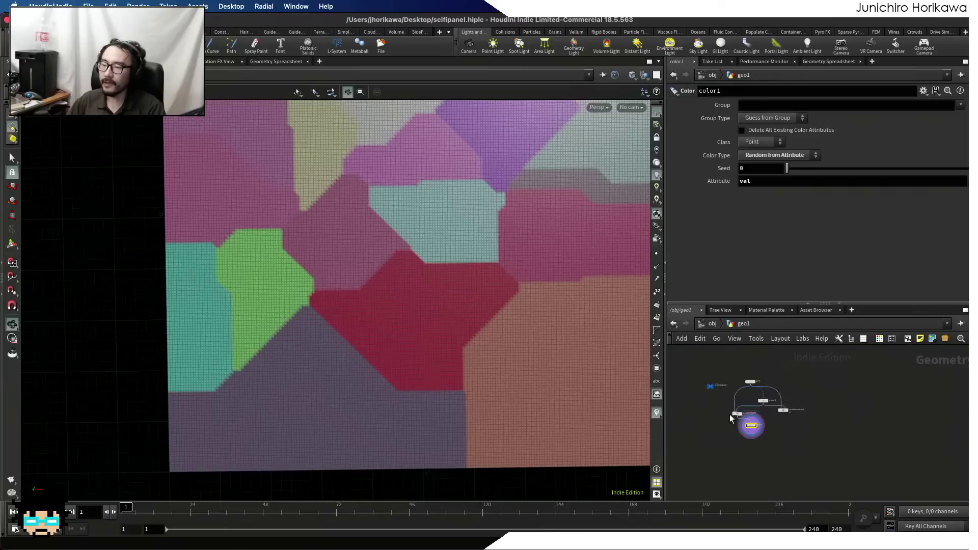
pyautogui.scroll(6, 740, 417)
pyautogui.click(760, 398)
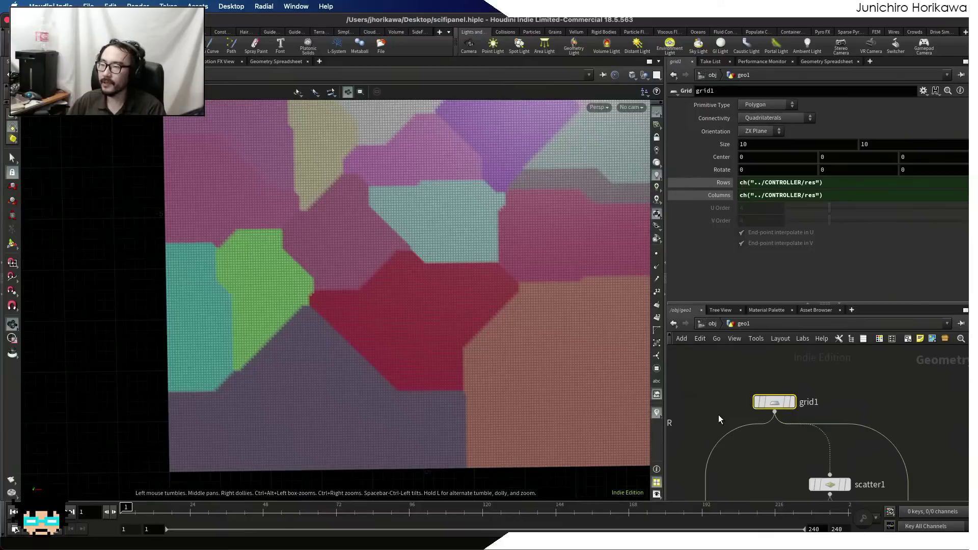
pyautogui.moveTo(756, 479); pyautogui.dragTo(783, 412, button='middle')
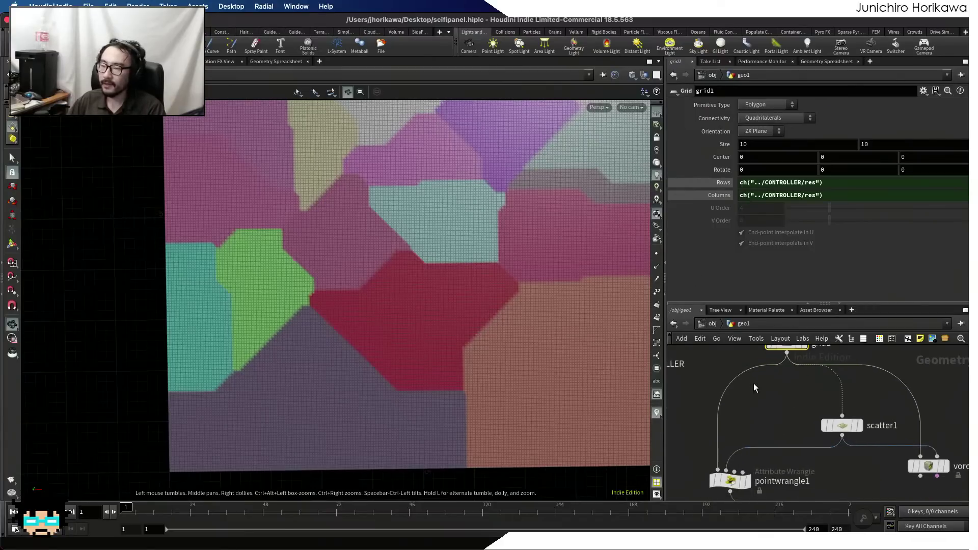
pyautogui.moveTo(680, 417); pyautogui.dragTo(769, 423, button='middle')
pyautogui.click(702, 371)
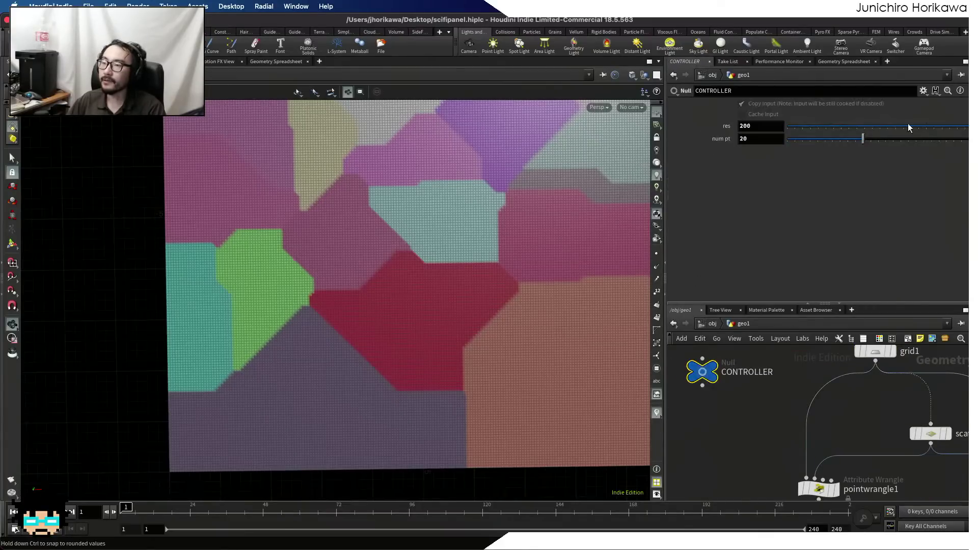
pyautogui.moveTo(903, 126); pyautogui.dragTo(899, 125)
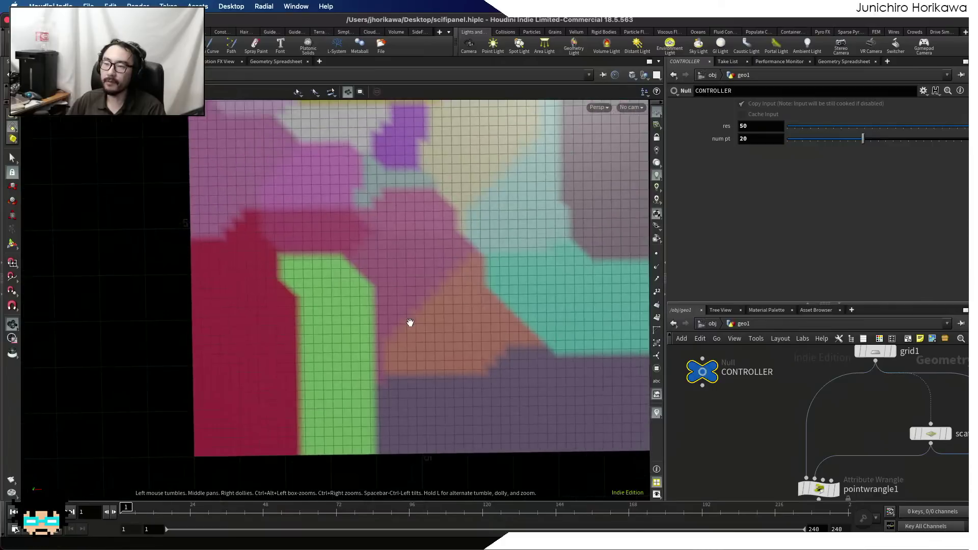
pyautogui.scroll(-3, 271, 268)
pyautogui.scroll(6, 290, 260)
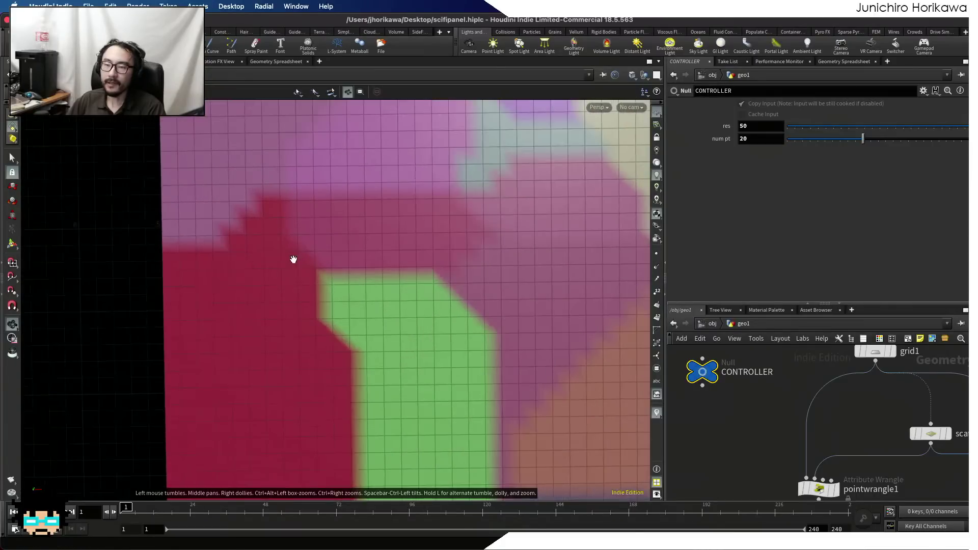
# - Examine up close how the stepped and diagonal borders between the purple, dark red and green cells follow the grid
pyautogui.scroll(6, 293, 259)
pyautogui.scroll(-1, 394, 322)
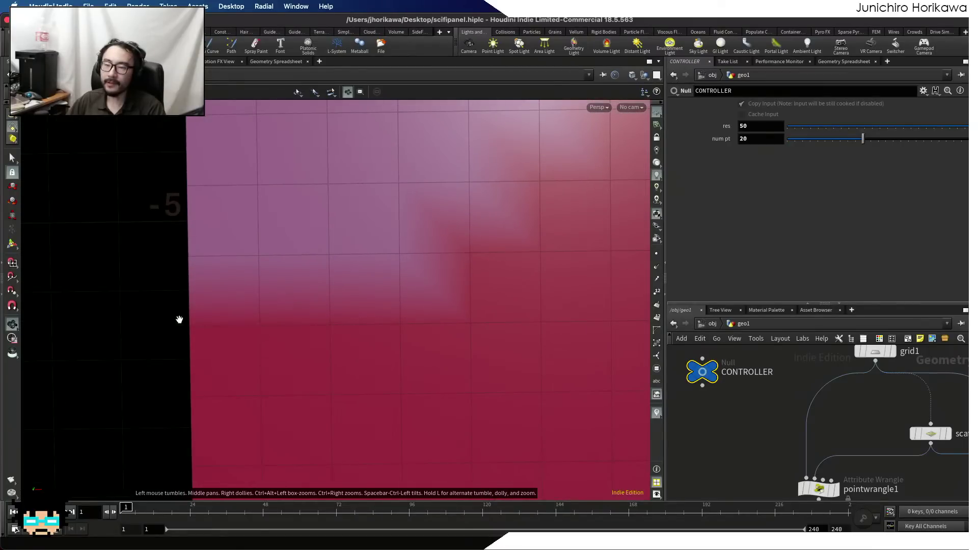
pyautogui.moveTo(262, 329); pyautogui.dragTo(242, 338)
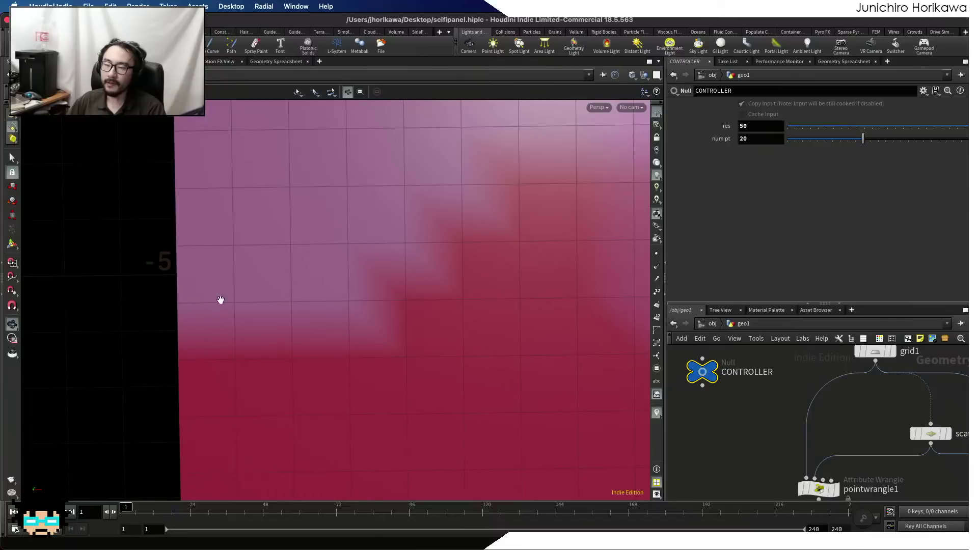
pyautogui.moveTo(243, 327); pyautogui.dragTo(316, 342)
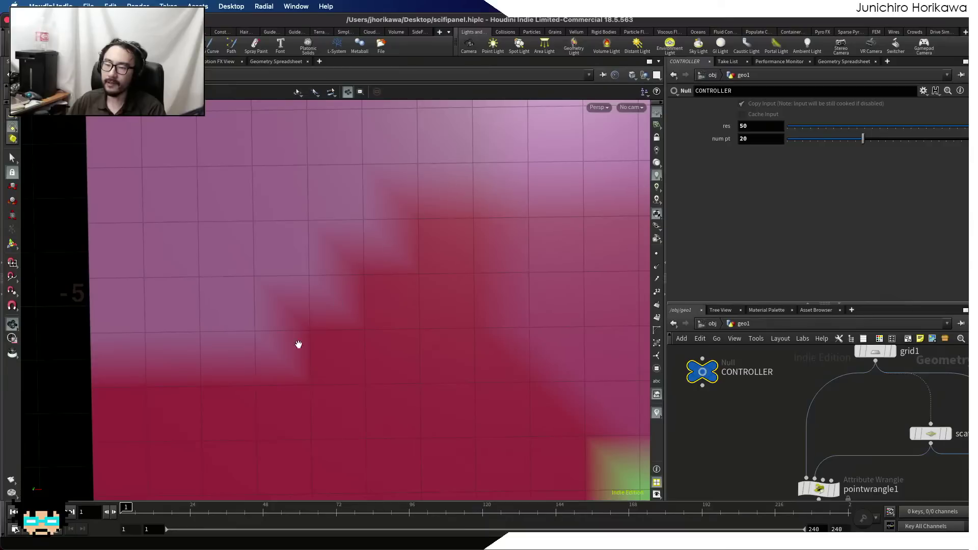
pyautogui.scroll(3, 264, 358)
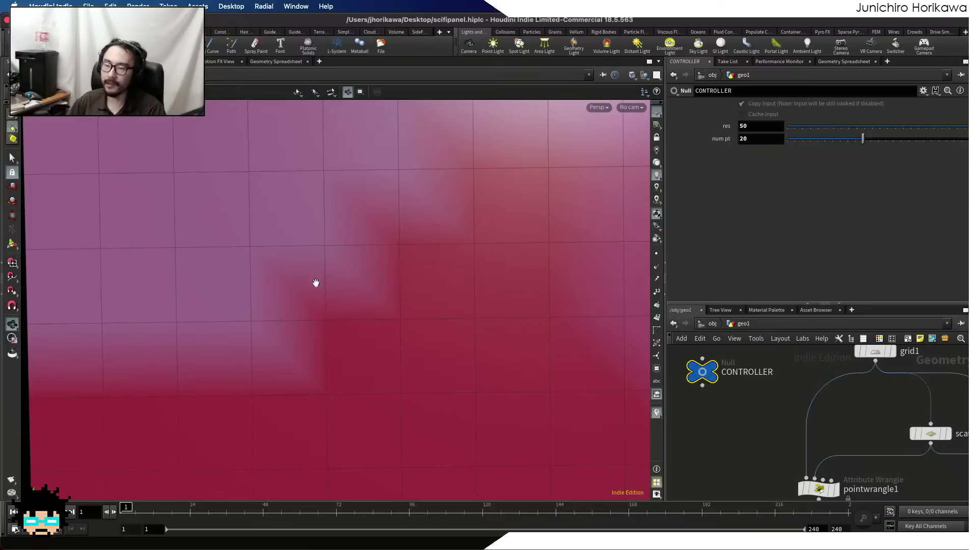
pyautogui.moveTo(362, 242); pyautogui.dragTo(331, 311, button='right')
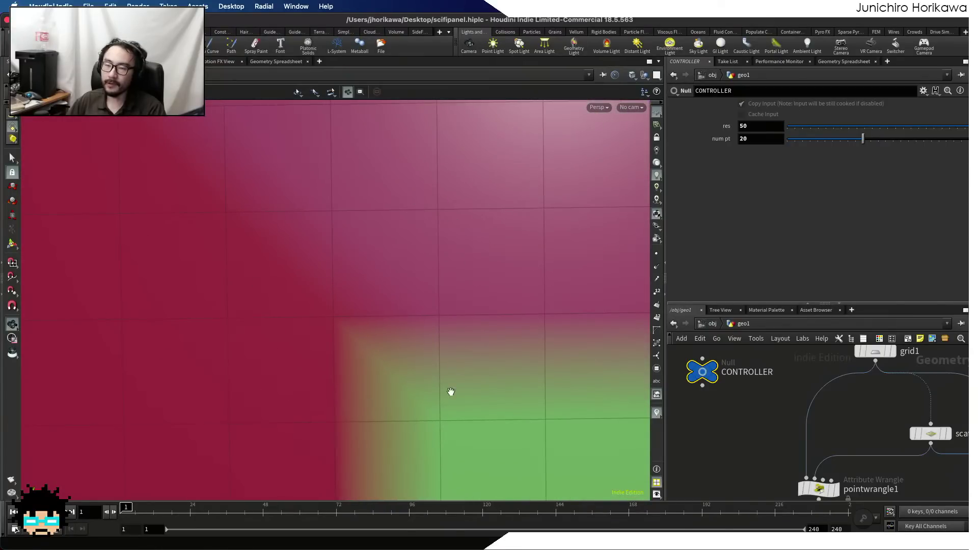
pyautogui.moveTo(338, 345); pyautogui.dragTo(350, 336, button='right')
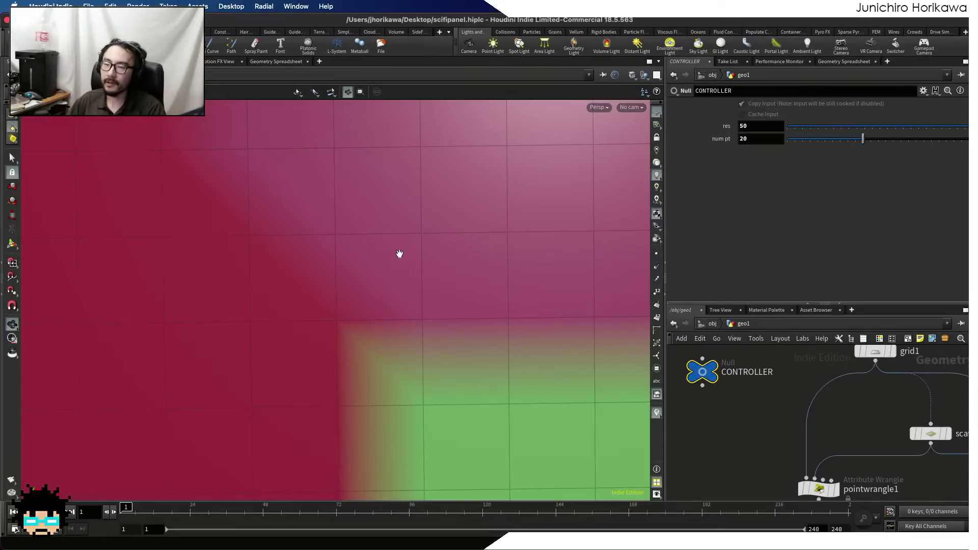
pyautogui.scroll(-3, 284, 304)
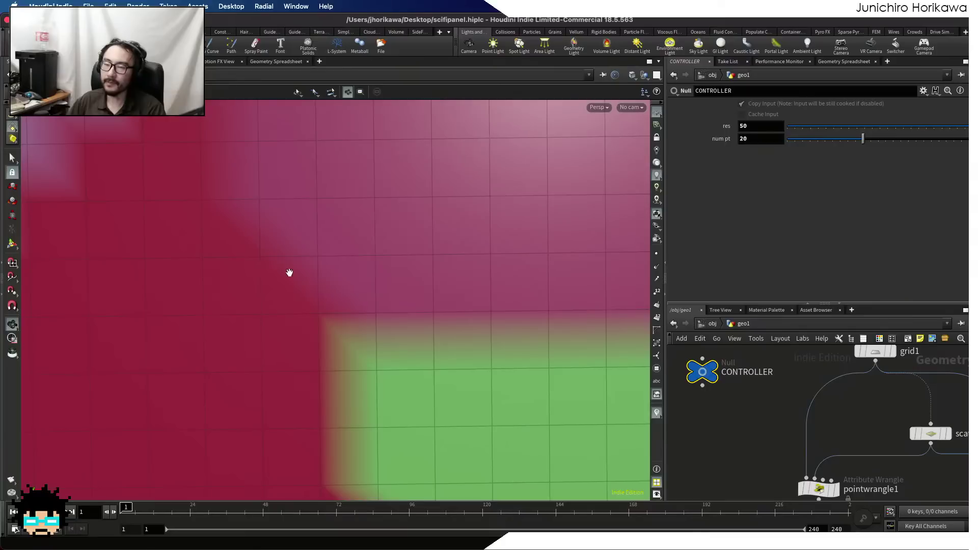
pyautogui.scroll(-8, 338, 288)
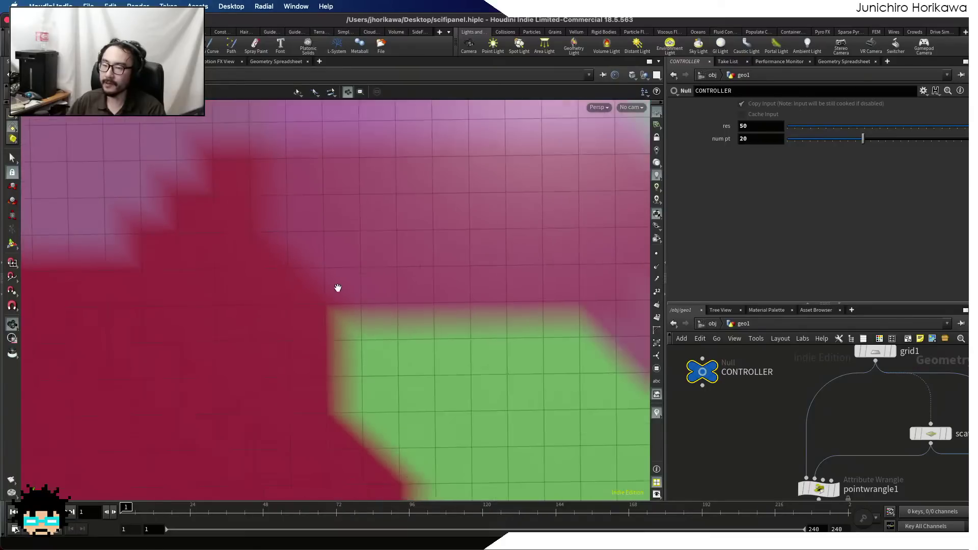
# - Inspect the remaining cell borders across the panel, comparing the green, brown, teal, magenta and beige cells with the whole grid
pyautogui.moveTo(460, 373); pyautogui.dragTo(280, 366, button='middle')
pyautogui.scroll(3, 365, 387)
pyautogui.scroll(4, 364, 386)
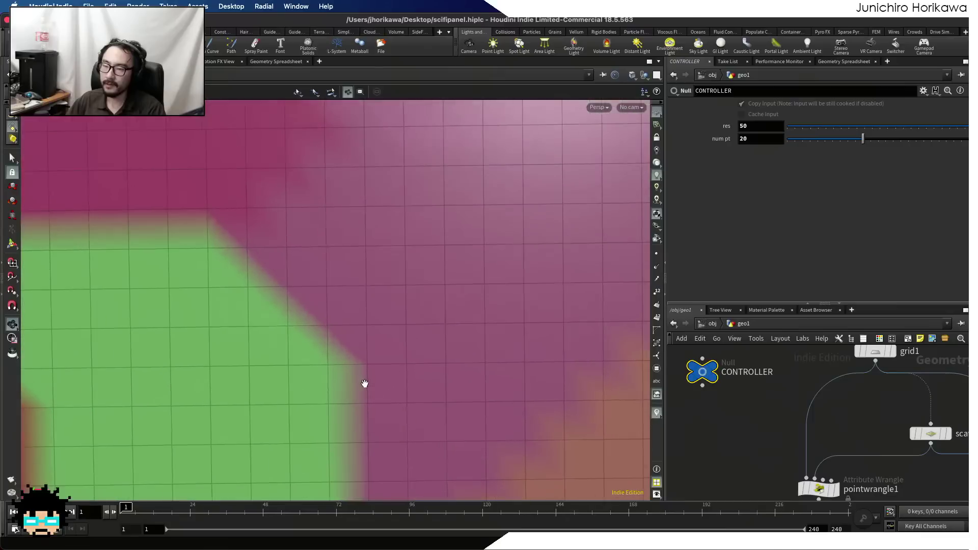
pyautogui.scroll(-5, 358, 353)
pyautogui.moveTo(360, 352); pyautogui.dragTo(309, 300, button='middle')
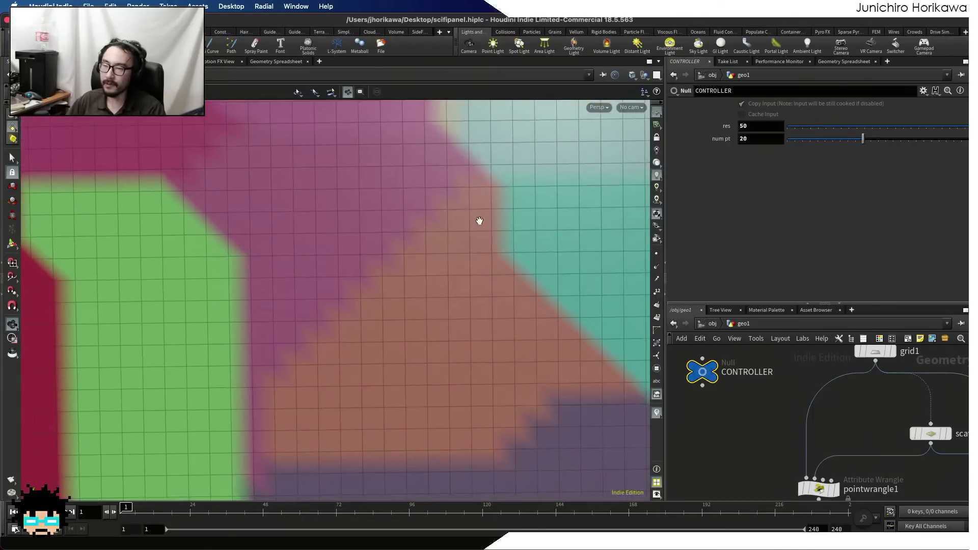
pyautogui.scroll(5, 477, 186)
pyautogui.scroll(-7, 468, 199)
pyautogui.scroll(-8, 462, 204)
pyautogui.moveTo(455, 236); pyautogui.dragTo(397, 326, button='middle')
pyautogui.scroll(3, 401, 258)
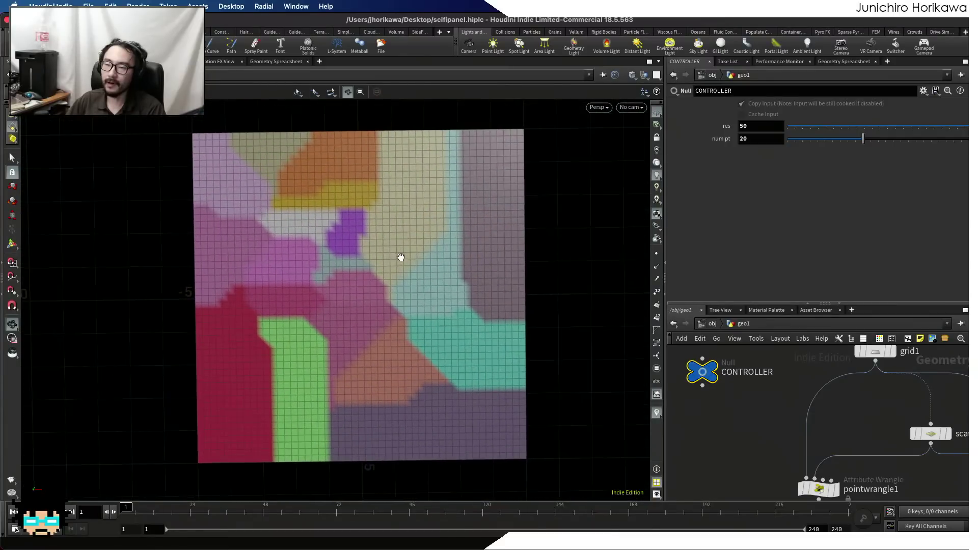
pyautogui.scroll(10, 313, 288)
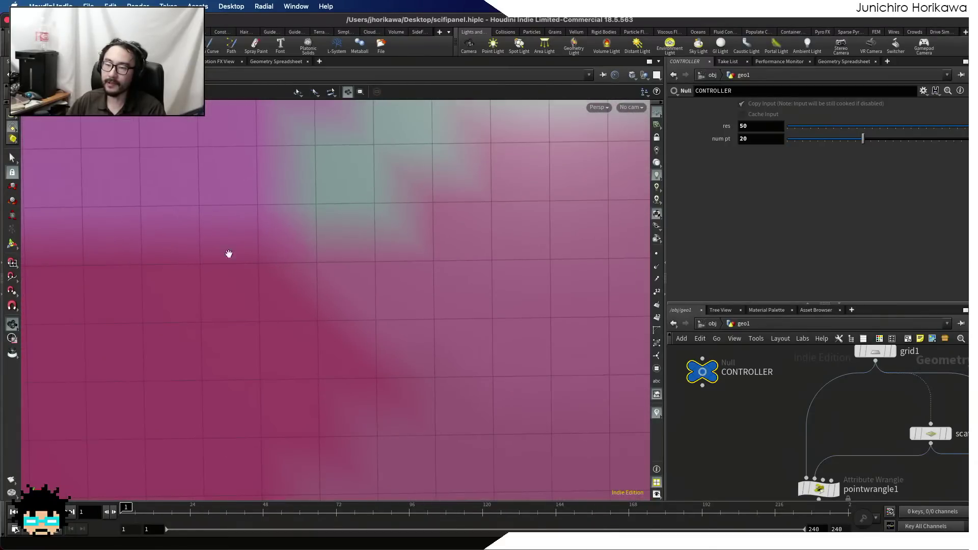
pyautogui.scroll(-10, 291, 247)
pyautogui.scroll(-2, 290, 248)
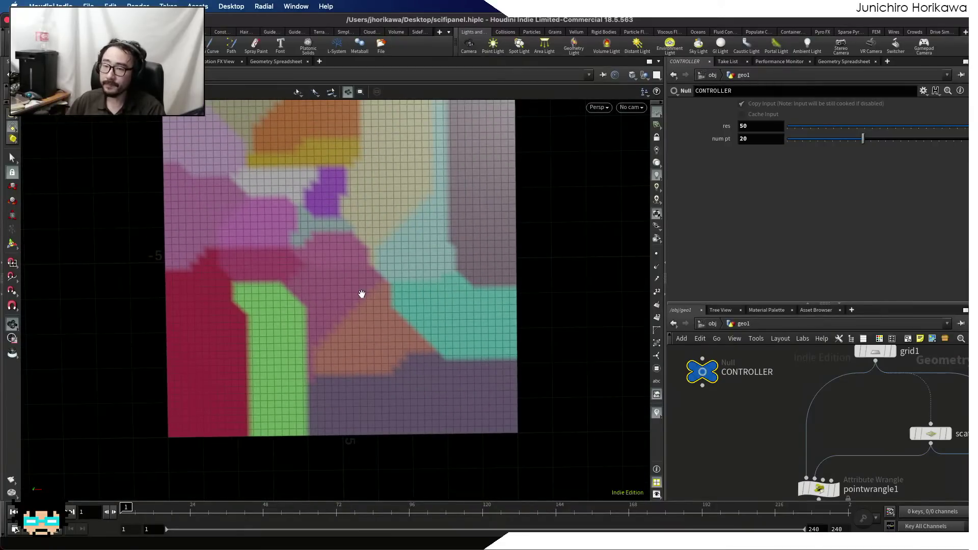
pyautogui.scroll(10, 341, 224)
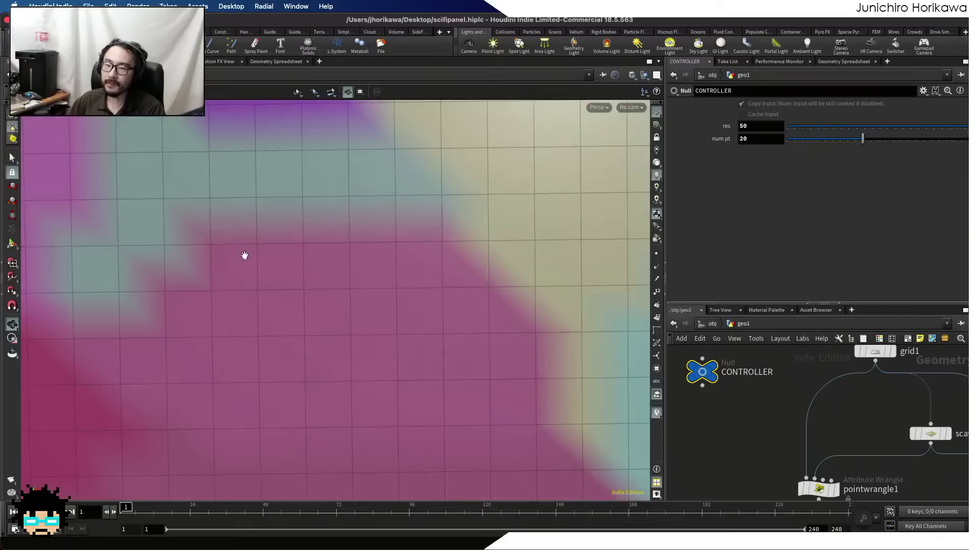
pyautogui.scroll(-3, 248, 266)
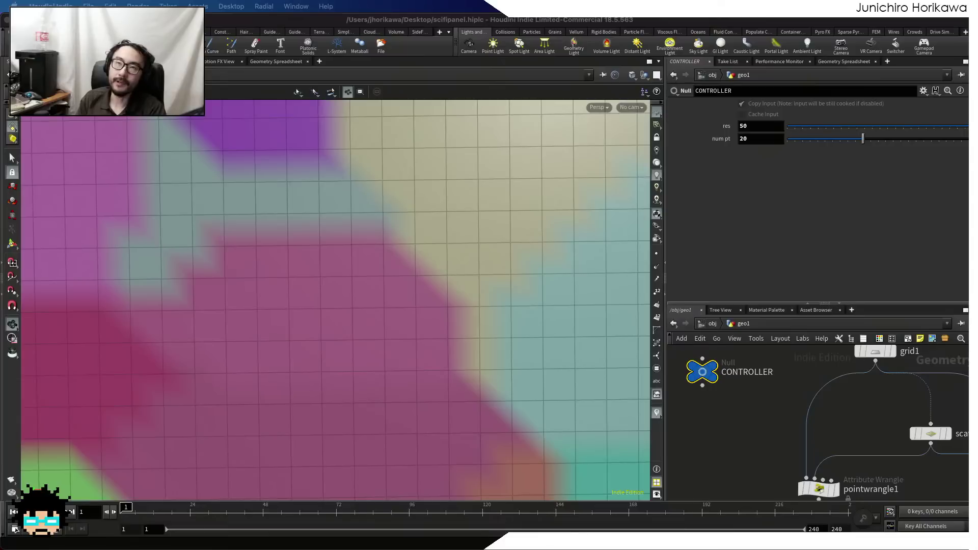
# - Switch to Chrome, open Wikipedia's Marching squares article from the search results, and study its algorithm illustration and contour-line look-up table
pyautogui.moveTo(275, 0); pyautogui.dragTo(364, 76)
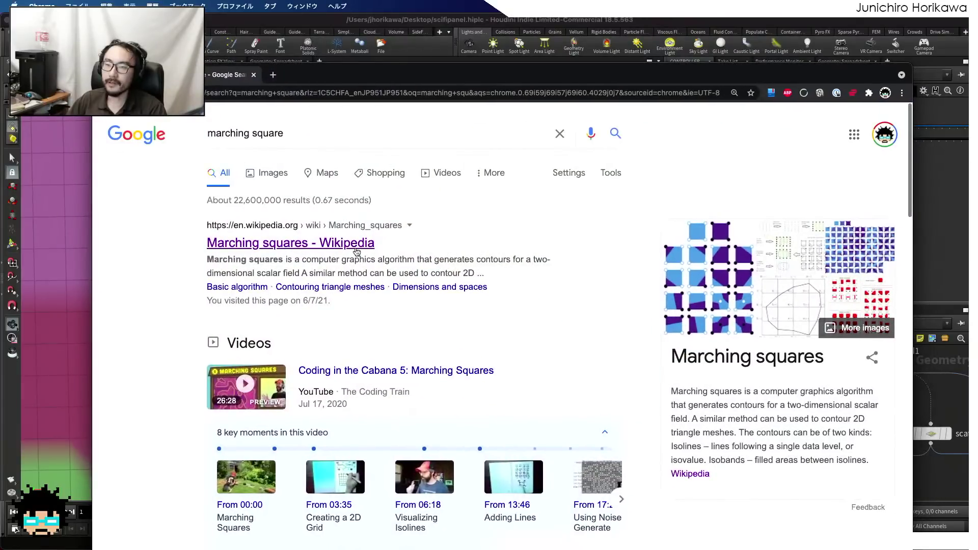
pyautogui.click(356, 251)
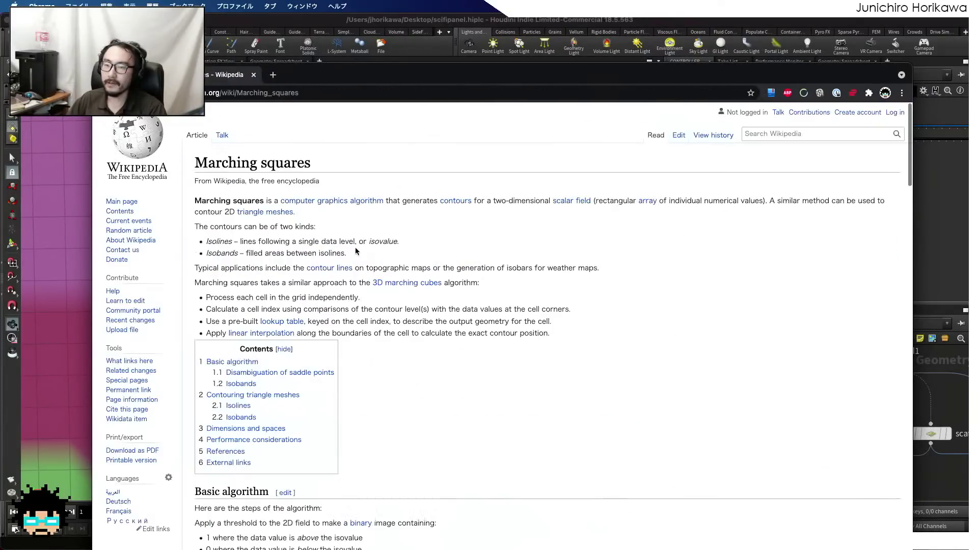
pyautogui.scroll(-8, 355, 251)
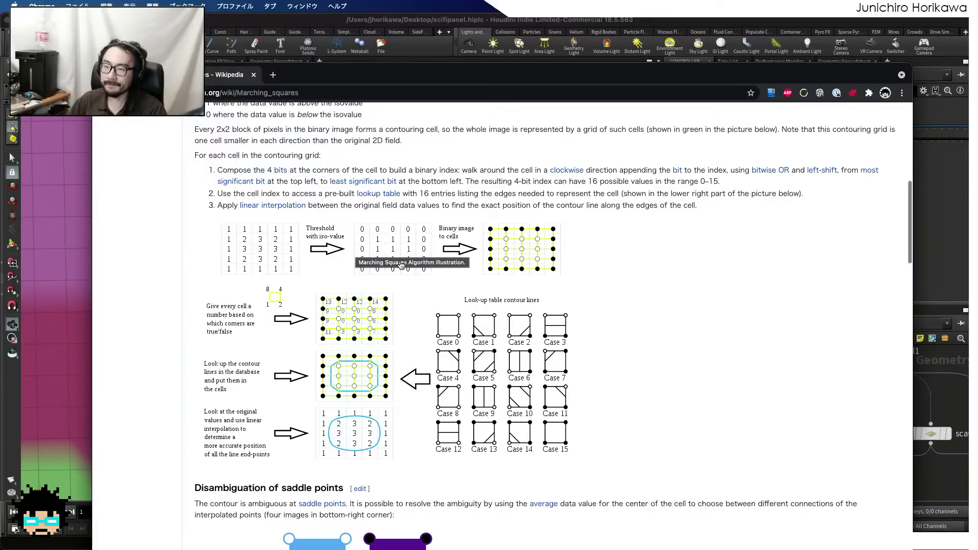
pyautogui.scroll(-5, 359, 252)
pyautogui.scroll(3, 412, 268)
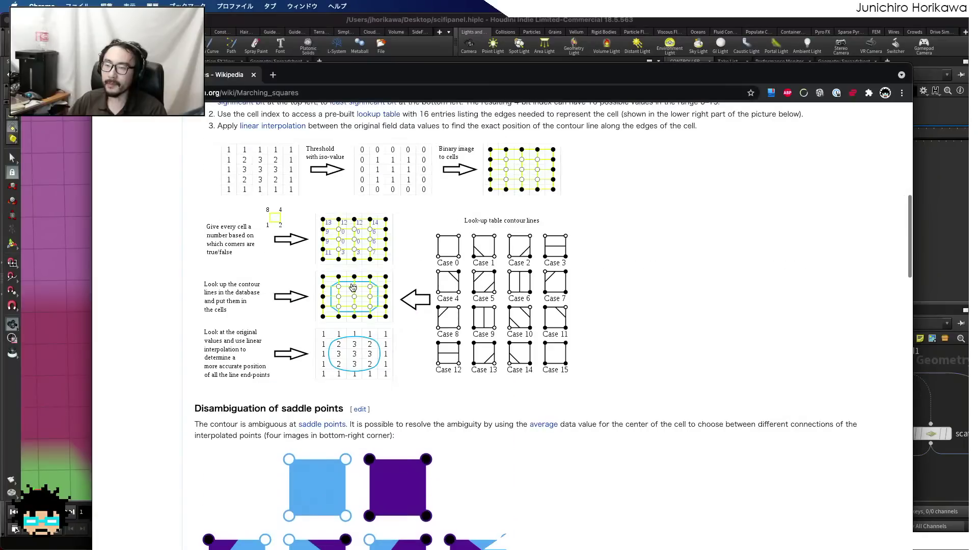
pyautogui.scroll(1, 376, 298)
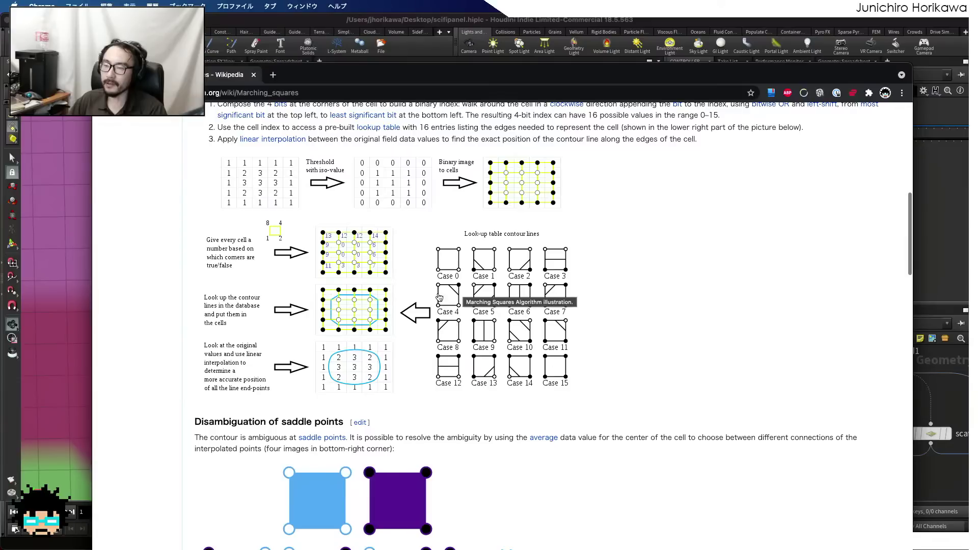
# - Study the article's saddle-point and isoband case diagrams for squares, down to the isoline cases for triangle meshes
pyautogui.scroll(-10, 483, 254)
pyautogui.scroll(-8, 484, 258)
pyautogui.scroll(-12, 425, 270)
pyautogui.scroll(14, 423, 265)
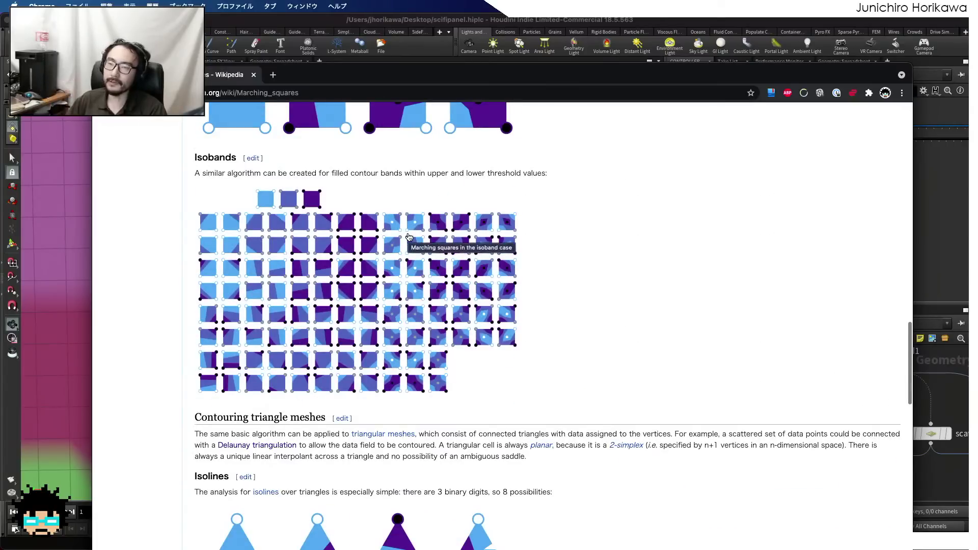
pyautogui.scroll(4, 426, 220)
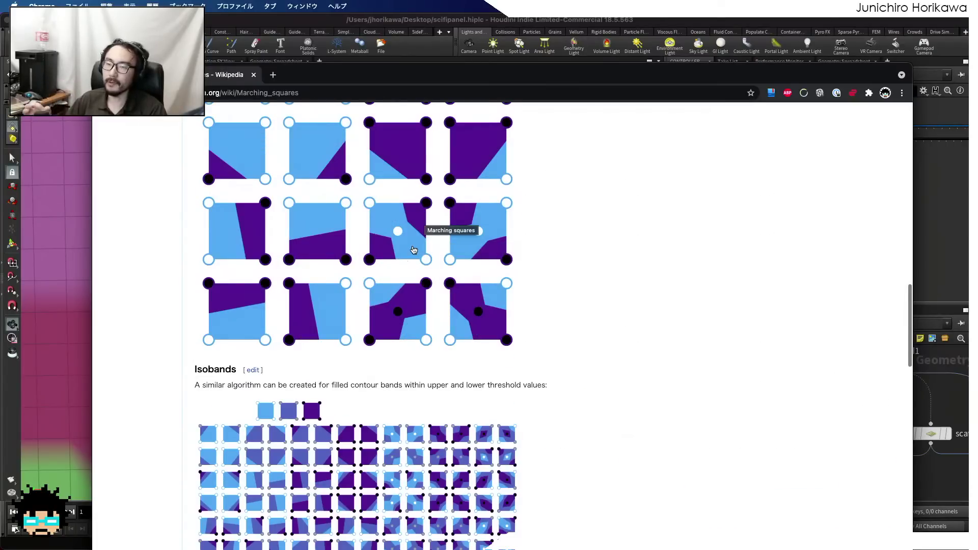
pyautogui.scroll(2, 414, 250)
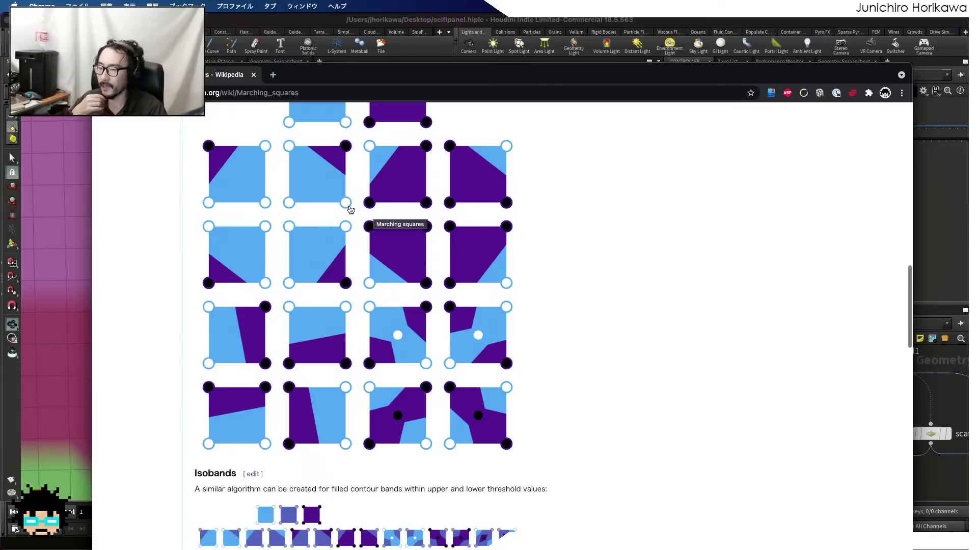
pyautogui.scroll(-6, 350, 209)
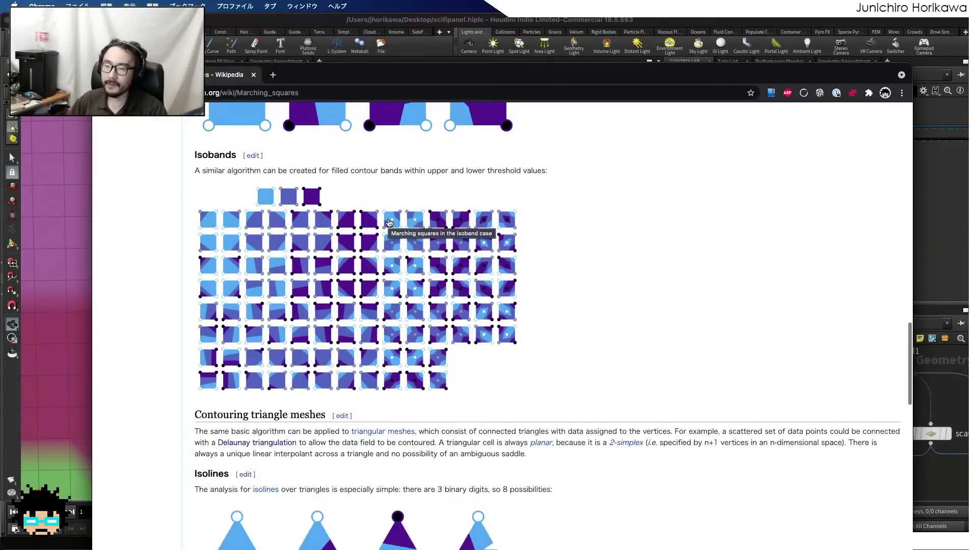
pyautogui.scroll(-5, 389, 222)
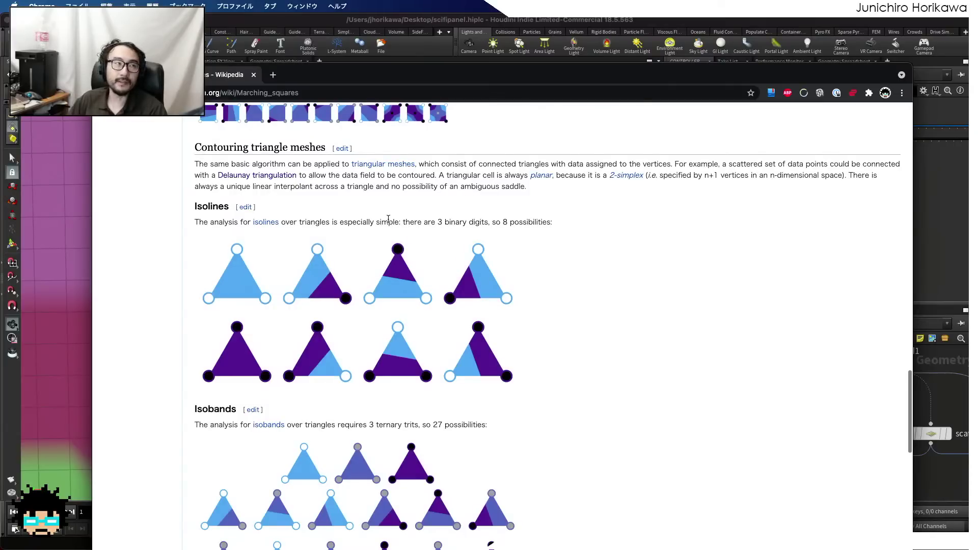
# - Review the Marching squares article again from the basic algorithm through the triangle isoband cases to the performance section
pyautogui.scroll(20, 389, 219)
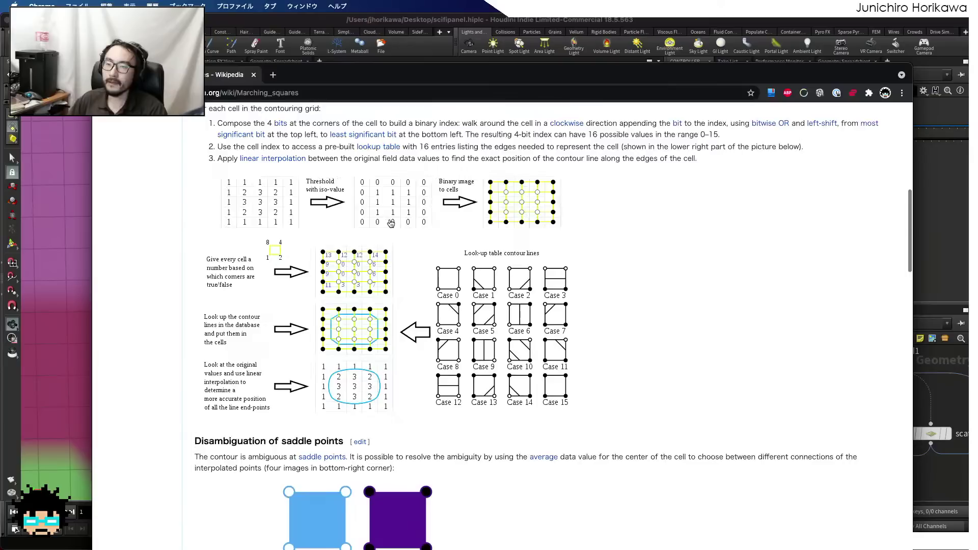
pyautogui.scroll(7, 405, 218)
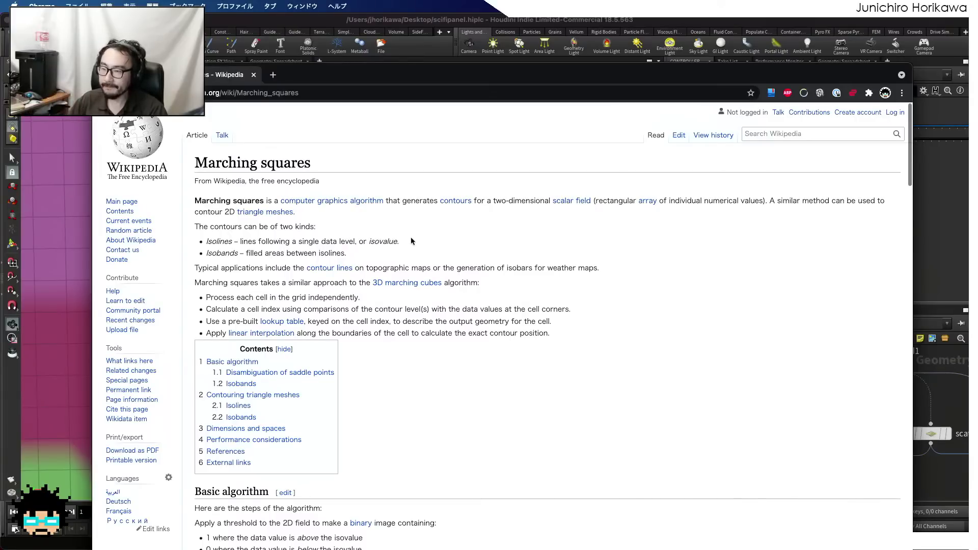
pyautogui.scroll(-20, 639, 163)
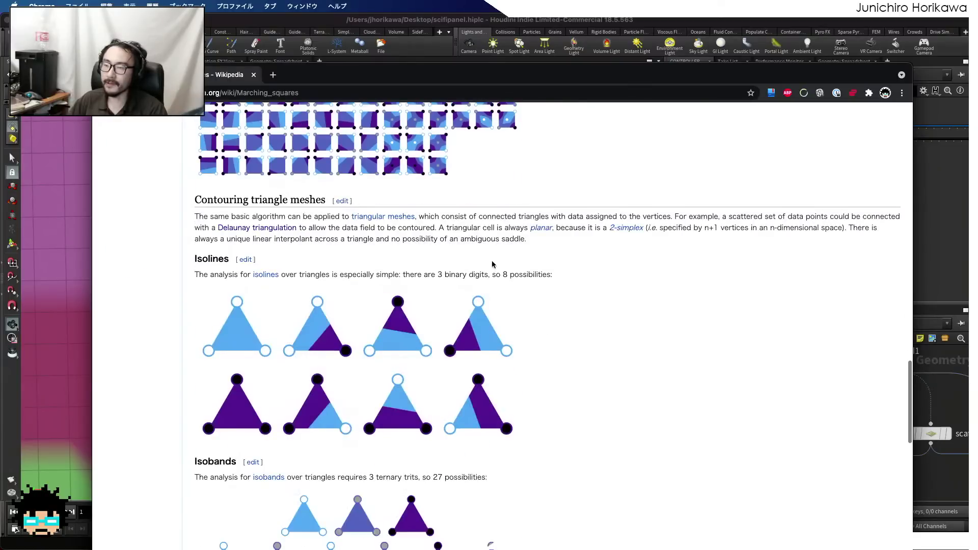
pyautogui.scroll(-4, 493, 265)
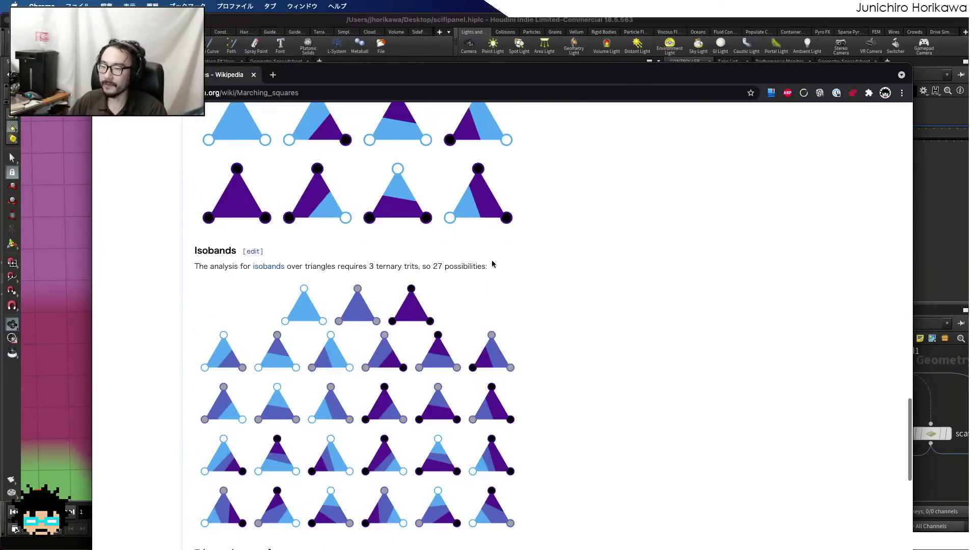
pyautogui.scroll(-5, 492, 264)
pyautogui.scroll(-5, 493, 265)
pyautogui.scroll(7, 492, 267)
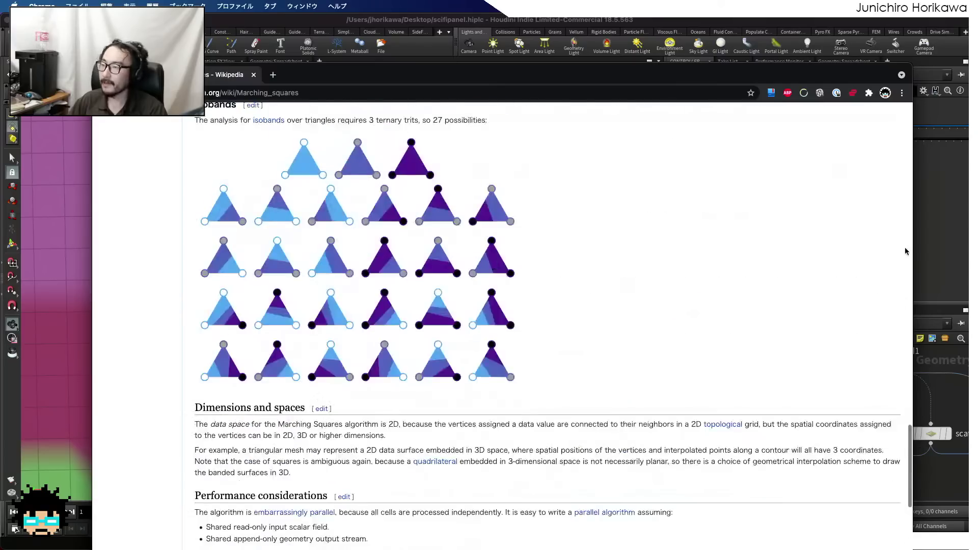
# - Switch back to Houdini and locate the pointwrangle1 and color1 nodes in the geo1 network
pyautogui.click(918, 255)
pyautogui.scroll(-2, 497, 264)
pyautogui.scroll(-4, 815, 389)
pyautogui.scroll(6, 847, 464)
pyautogui.scroll(-1, 835, 425)
pyautogui.scroll(-3, 835, 425)
pyautogui.moveTo(841, 447); pyautogui.dragTo(879, 459)
pyautogui.scroll(3, 817, 428)
# - Rename the pointwrangle1 node as manhattan_distance
pyautogui.click(791, 403)
pyautogui.scroll(-8, 488, 322)
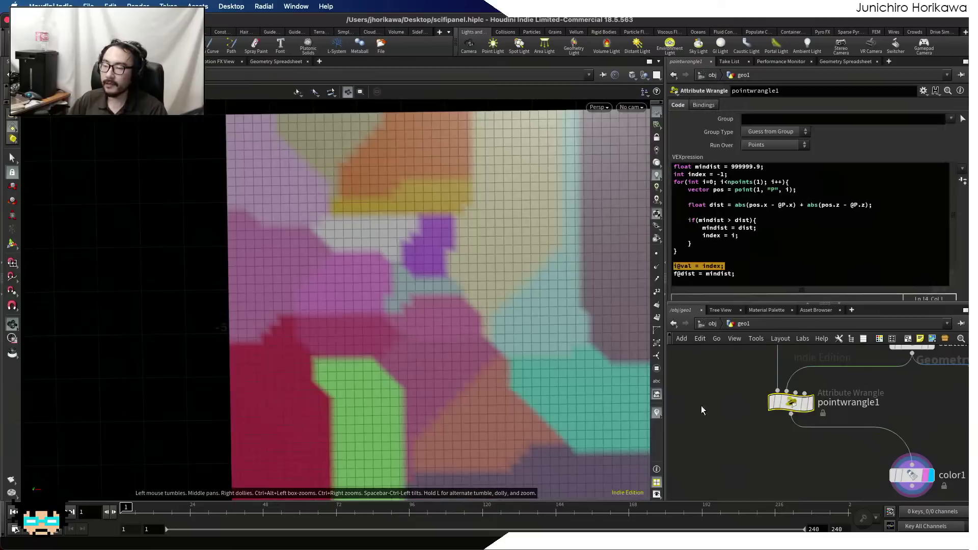
pyautogui.scroll(2, 836, 405)
pyautogui.doubleClick(836, 403)
pyautogui.write('ma')
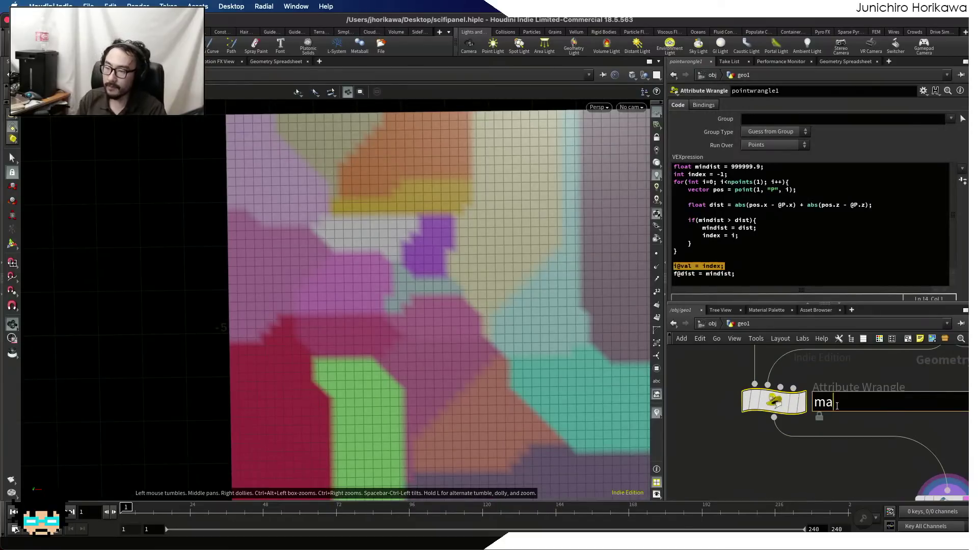
pyautogui.write('nhattan__di')
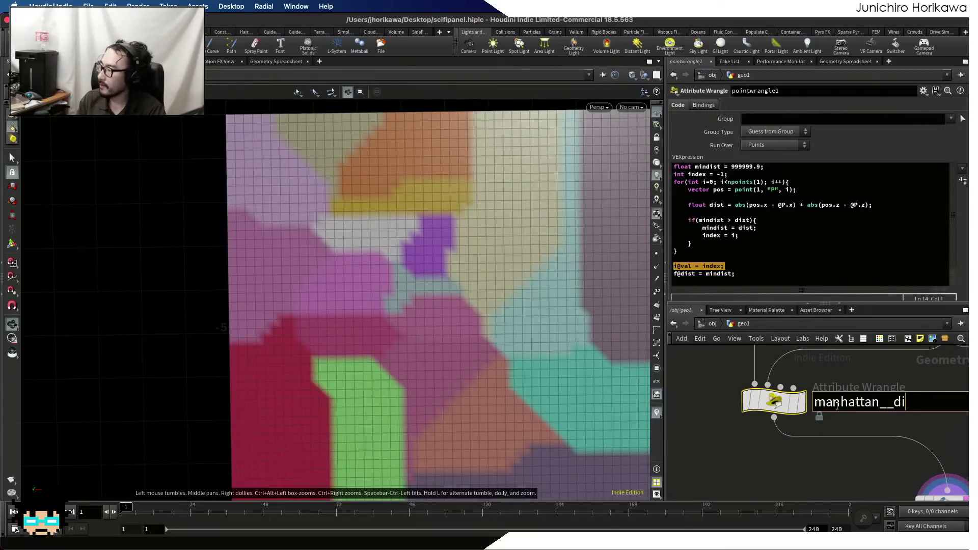
pyautogui.write('staance')
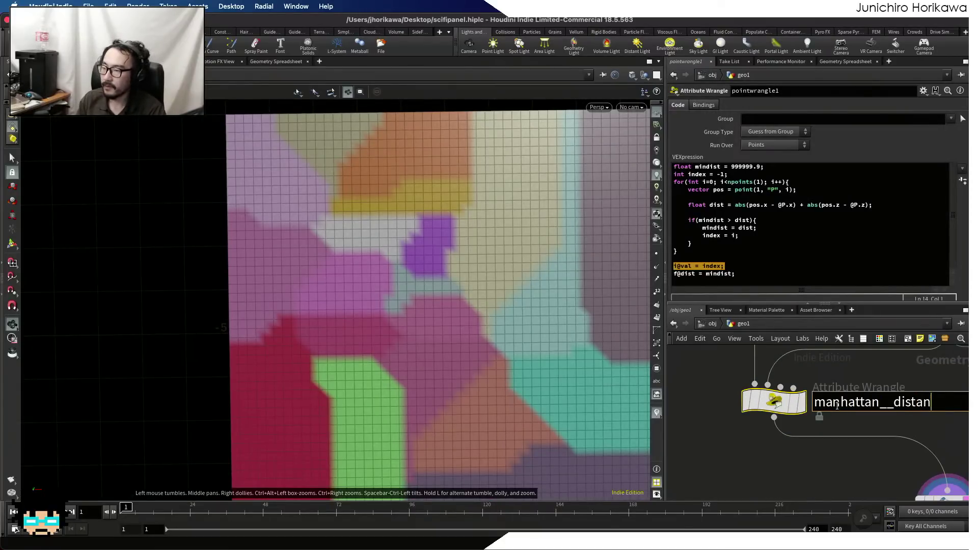
pyautogui.press('Return')
pyautogui.doubleClick(864, 402)
pyautogui.click(895, 402)
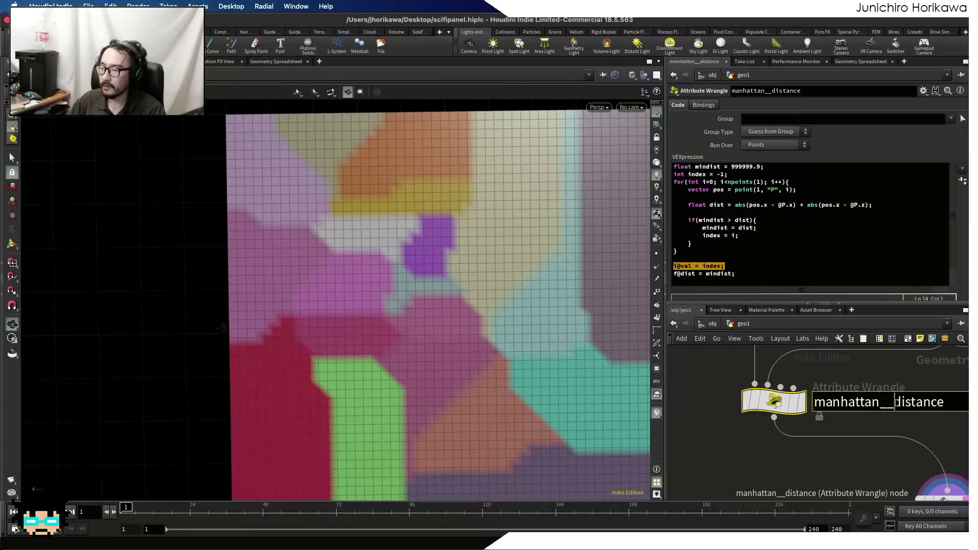
pyautogui.press('BackSpace')
pyautogui.press('Return')
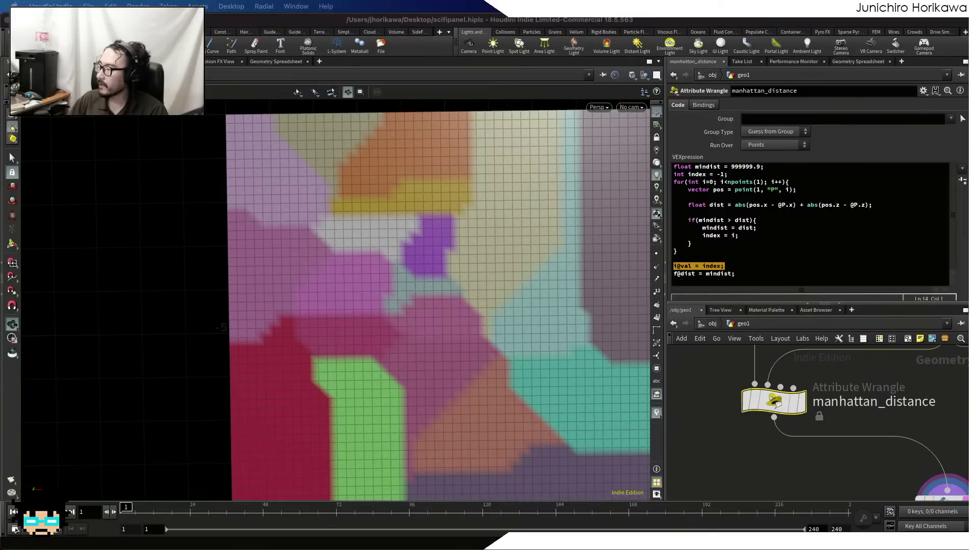
# - Examine the borders between the coloured cells up close against the grid squares, including around the purple cell
pyautogui.scroll(-3, 751, 448)
pyautogui.scroll(3, 754, 431)
pyautogui.press('Tab')
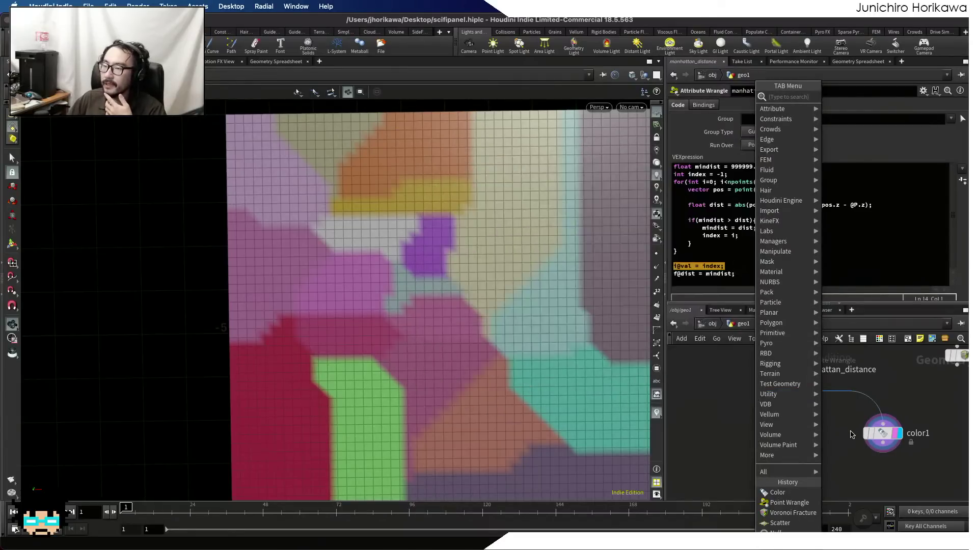
pyautogui.scroll(10, 400, 300)
pyautogui.scroll(5, 396, 288)
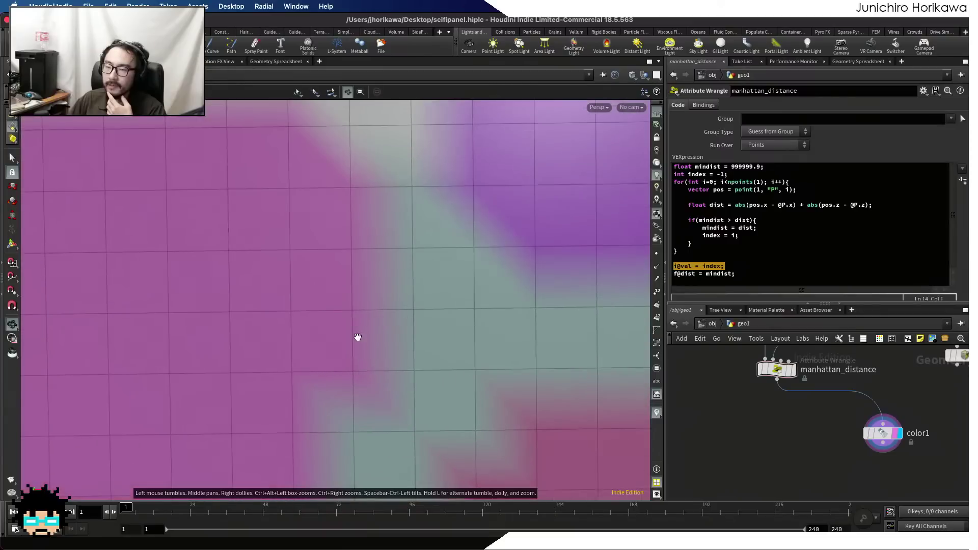
pyautogui.scroll(-4, 301, 310)
pyautogui.scroll(-6, 313, 355)
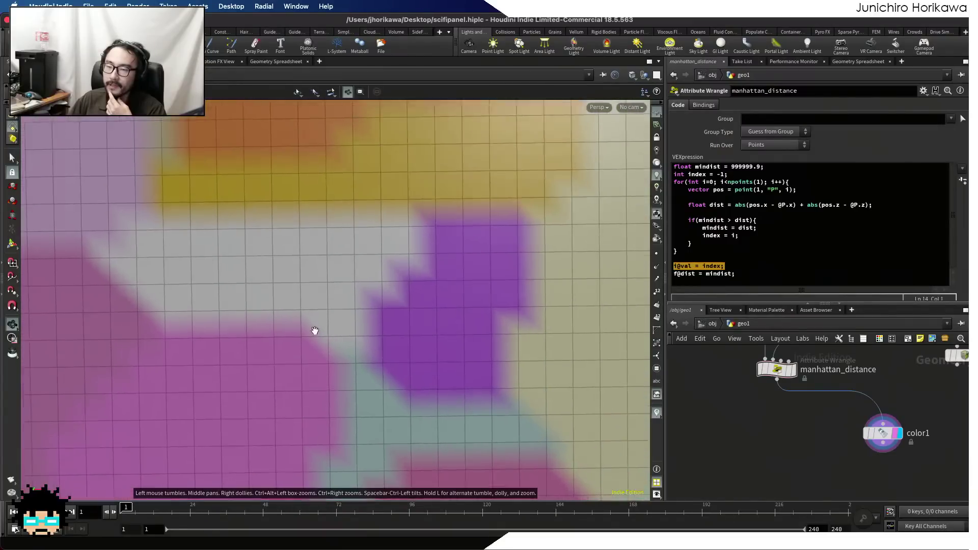
pyautogui.scroll(3, 326, 346)
pyautogui.scroll(3, 301, 351)
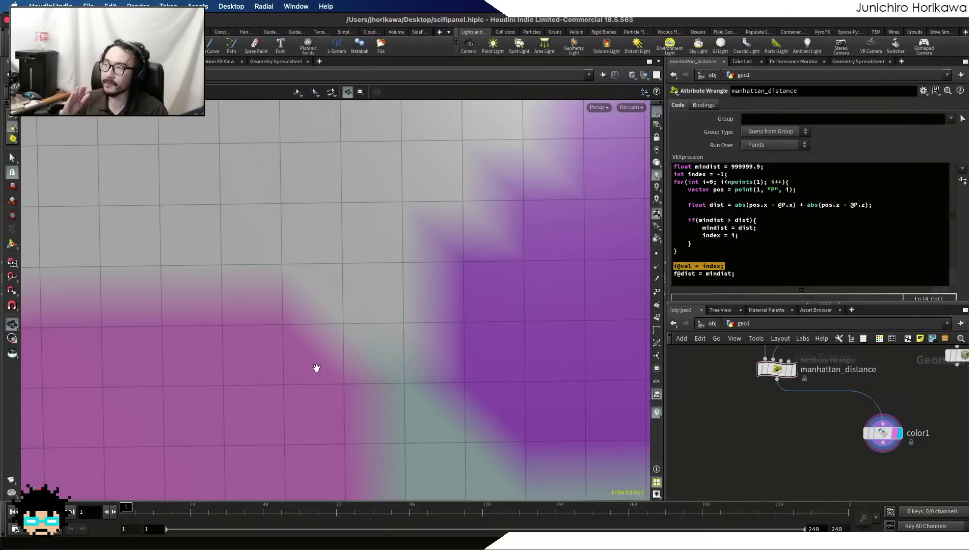
pyautogui.scroll(-10, 379, 311)
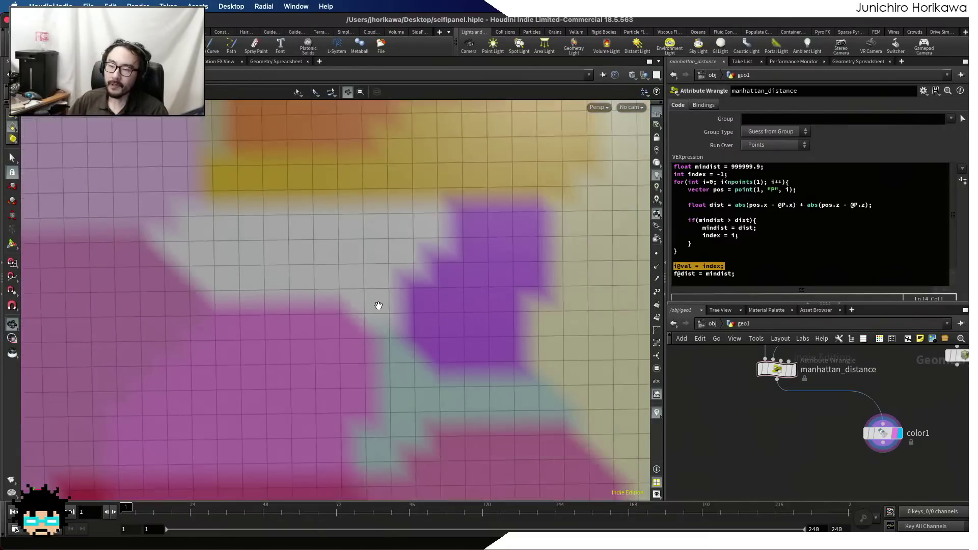
pyautogui.scroll(-3, 378, 306)
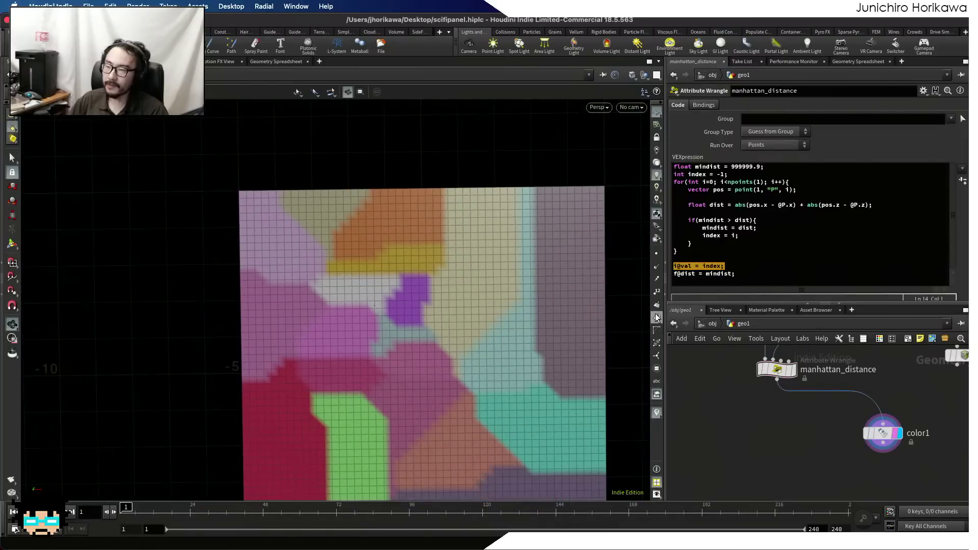
# - Add a Primitive Wrangle node below manhattan_distance and feed it from that node's output
pyautogui.press('Tab')
pyautogui.write('primiti')
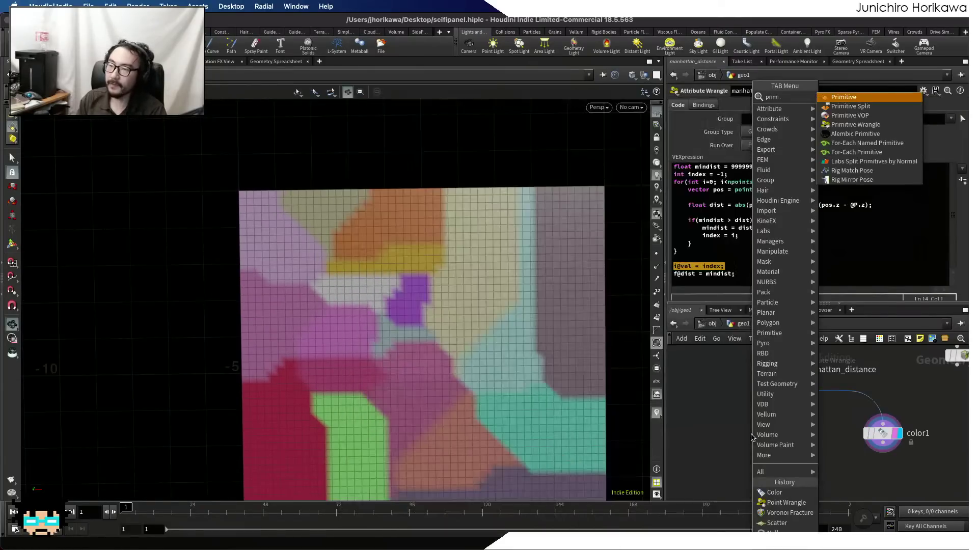
pyautogui.press('Down')
pyautogui.press('Down')
pyautogui.press('Return')
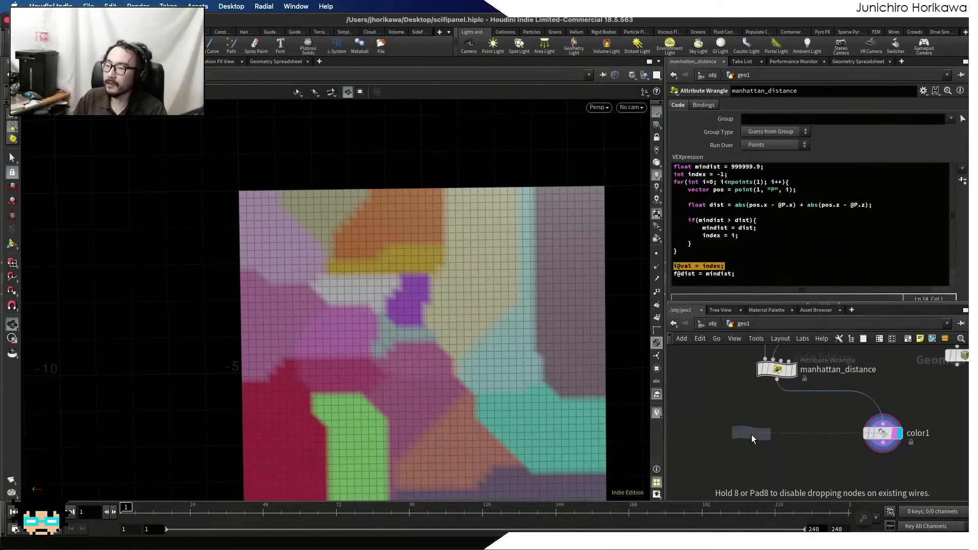
pyautogui.click(765, 436)
pyautogui.scroll(5, 779, 427)
pyautogui.scroll(-5, 788, 358)
pyautogui.moveTo(771, 383); pyautogui.dragTo(778, 426, button='middle')
pyautogui.moveTo(794, 396); pyautogui.dragTo(756, 454)
pyautogui.scroll(5, 815, 456)
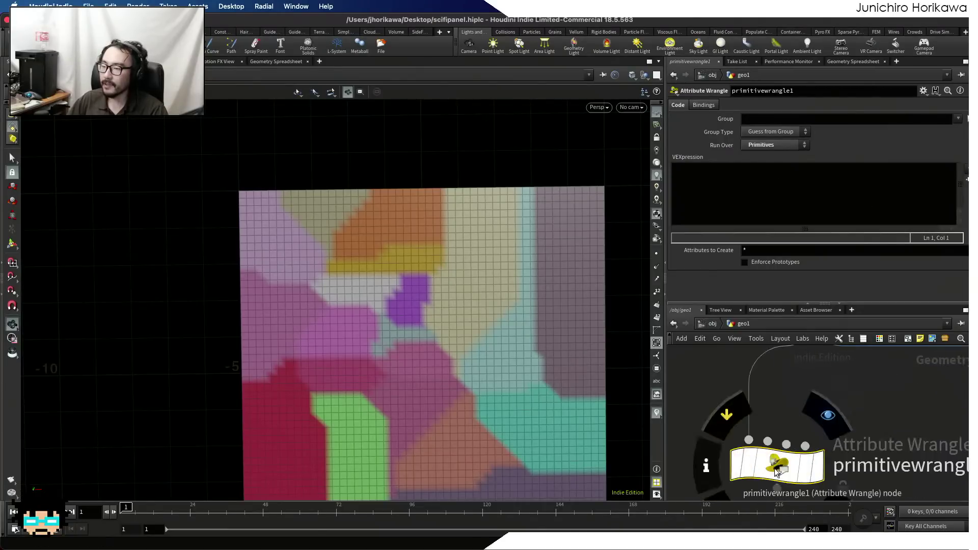
# - Rename the new primitive wrangle as solve_edge and save the scene
pyautogui.scroll(10, 292, 306)
pyautogui.scroll(2, 294, 307)
pyautogui.moveTo(301, 288); pyautogui.dragTo(270, 351, button='middle')
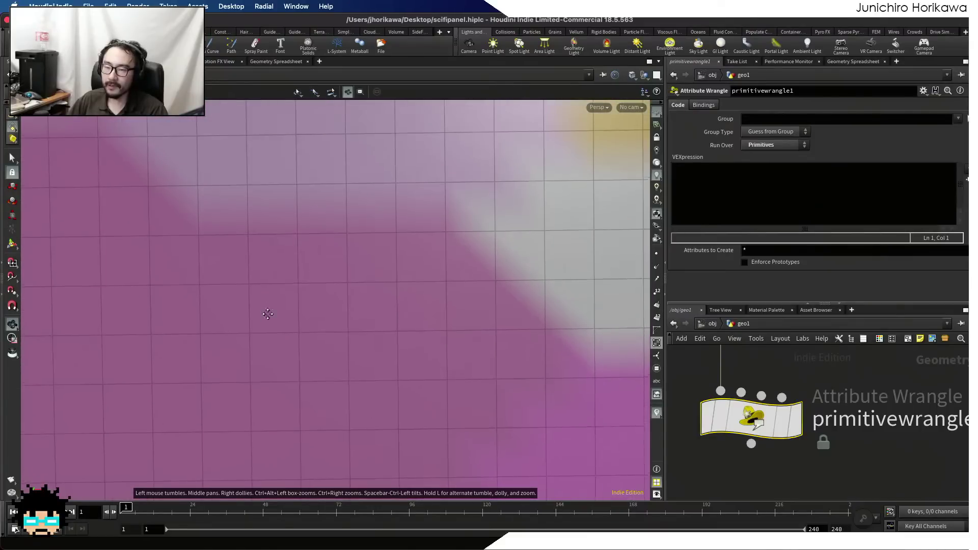
pyautogui.moveTo(262, 301); pyautogui.dragTo(273, 330, button='middle')
pyautogui.scroll(-4, 818, 417)
pyautogui.scroll(-2, 818, 417)
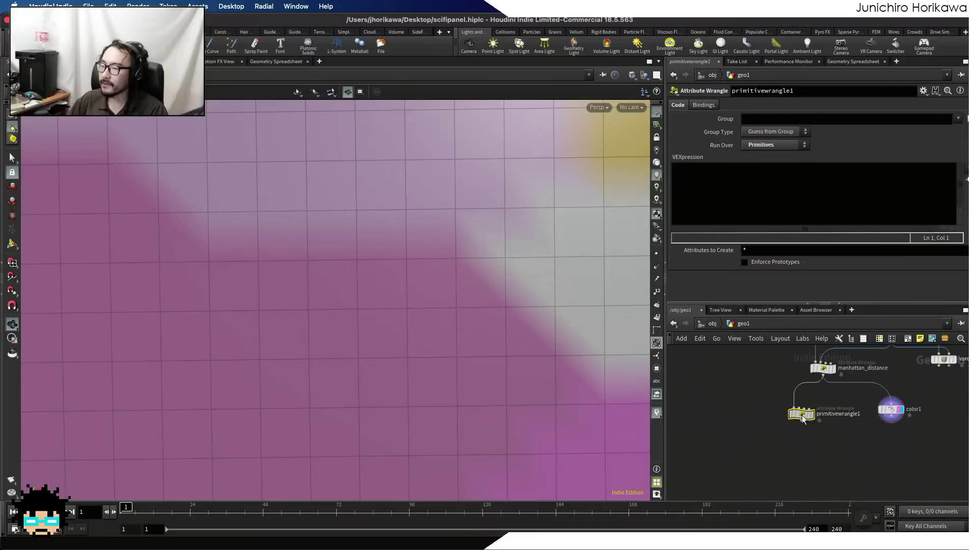
pyautogui.scroll(5, 803, 414)
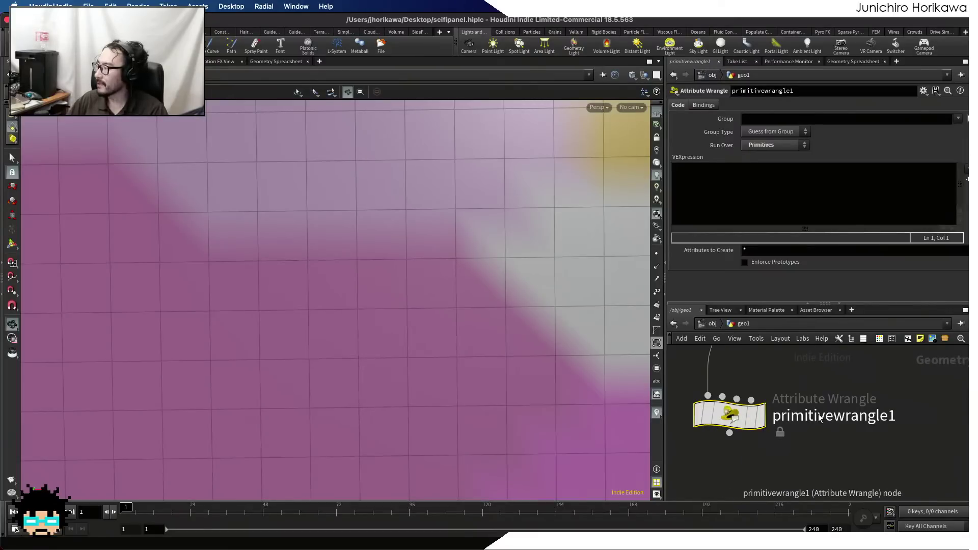
pyautogui.doubleClick(811, 417)
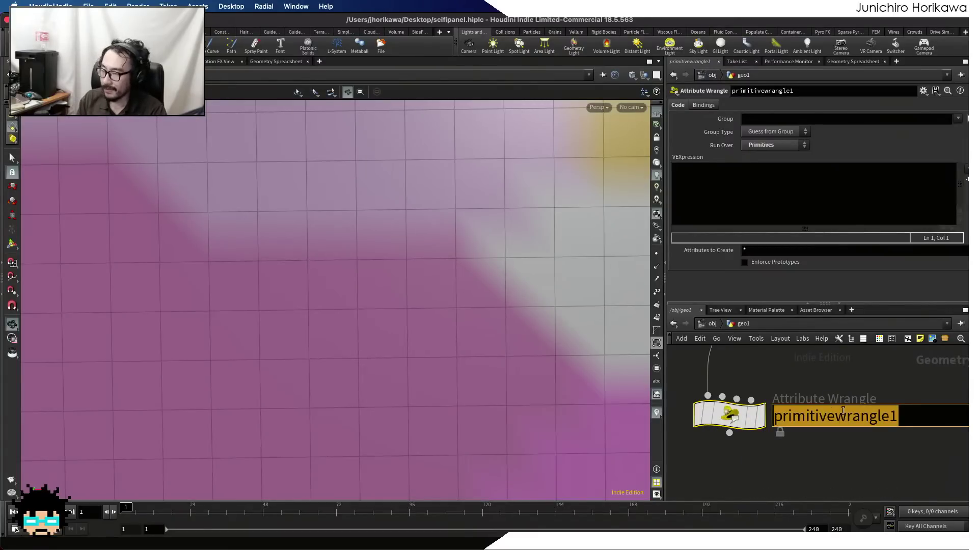
pyautogui.write('solve_edge')
pyautogui.press('Return')
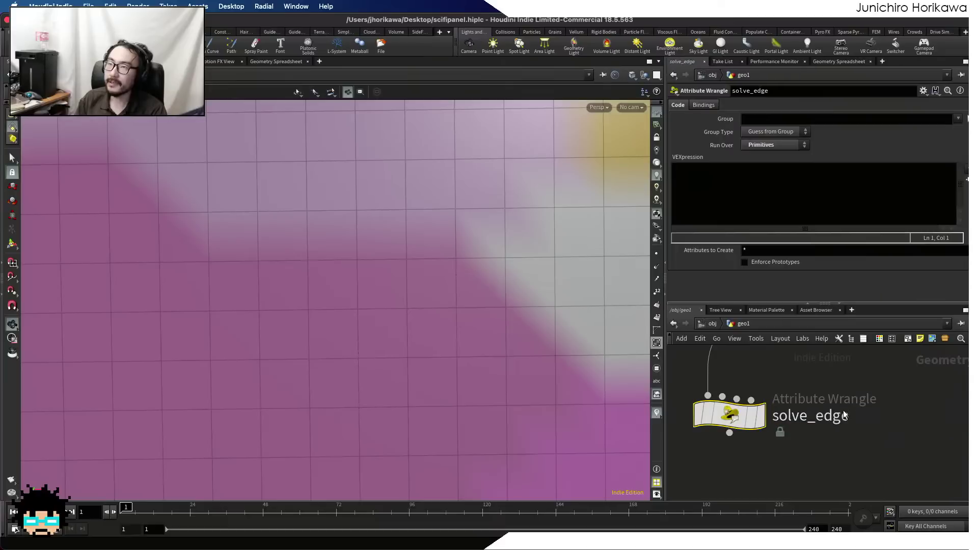
pyautogui.hotkey('ctrl', 's')
# - Make solve_edge the displayed node and rewire its first input to the output of color1
pyautogui.click(747, 418)
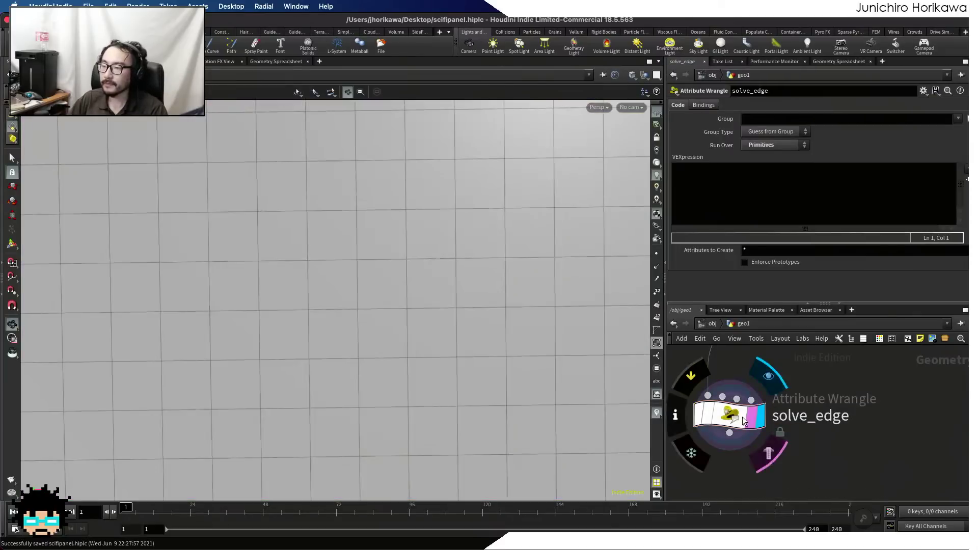
pyautogui.moveTo(787, 303); pyautogui.dragTo(789, 345)
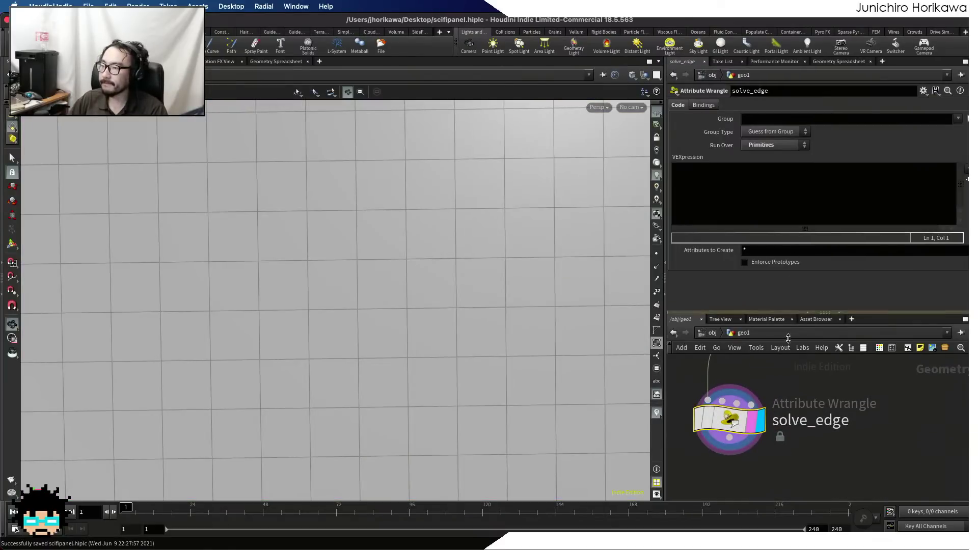
pyautogui.scroll(-3, 795, 457)
pyautogui.moveTo(735, 446); pyautogui.dragTo(780, 421)
pyautogui.scroll(1, 833, 440)
pyautogui.scroll(2, 739, 426)
pyautogui.scroll(4, 738, 445)
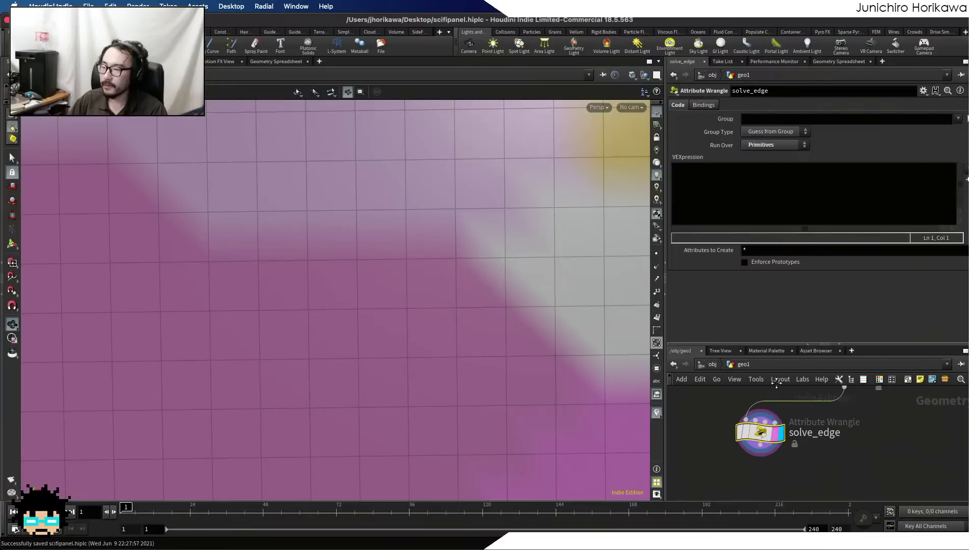
pyautogui.click(725, 222)
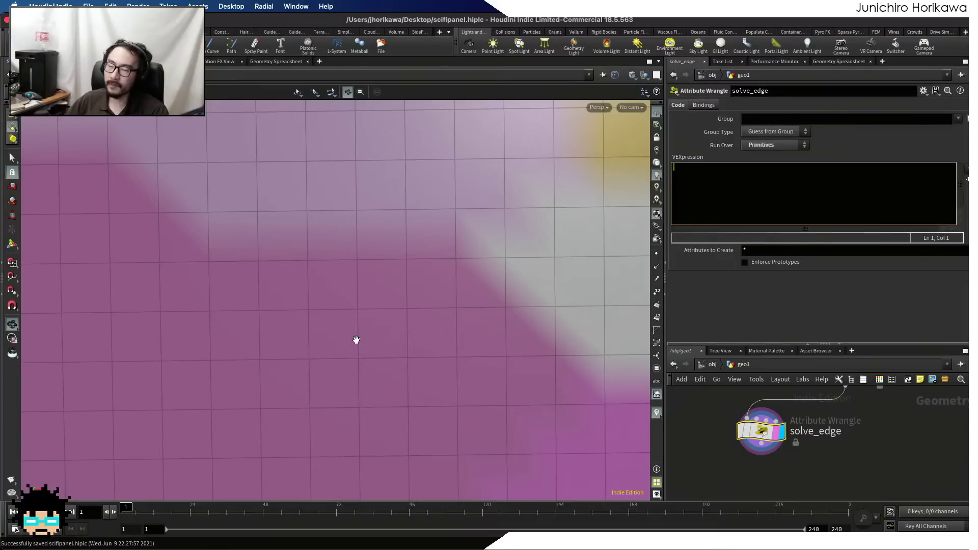
pyautogui.scroll(2, 330, 324)
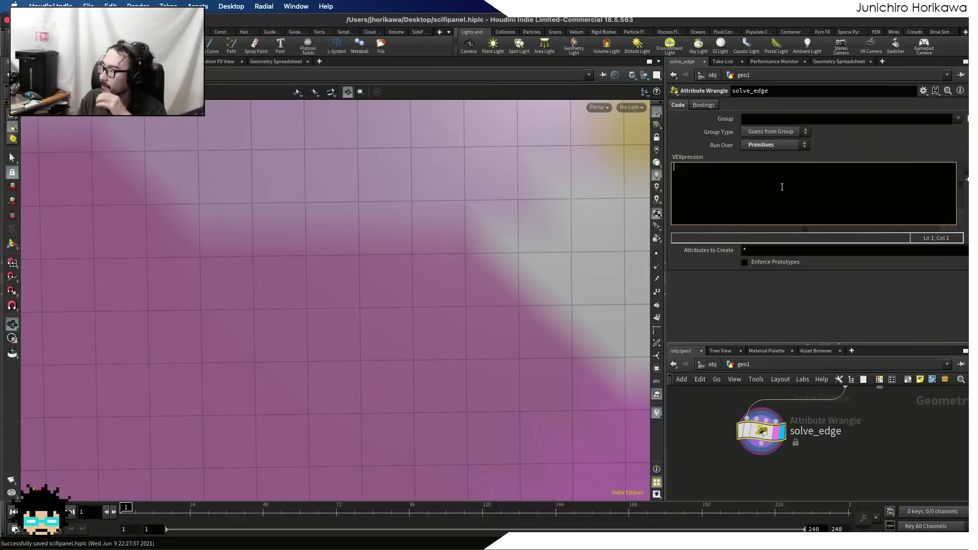
pyautogui.write('int vts[]')
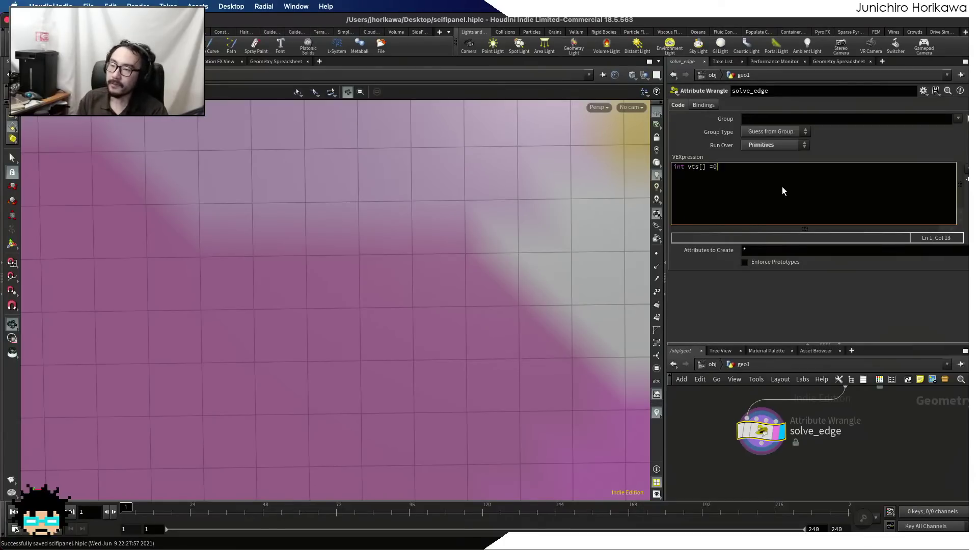
pyautogui.write(' = primvertices')
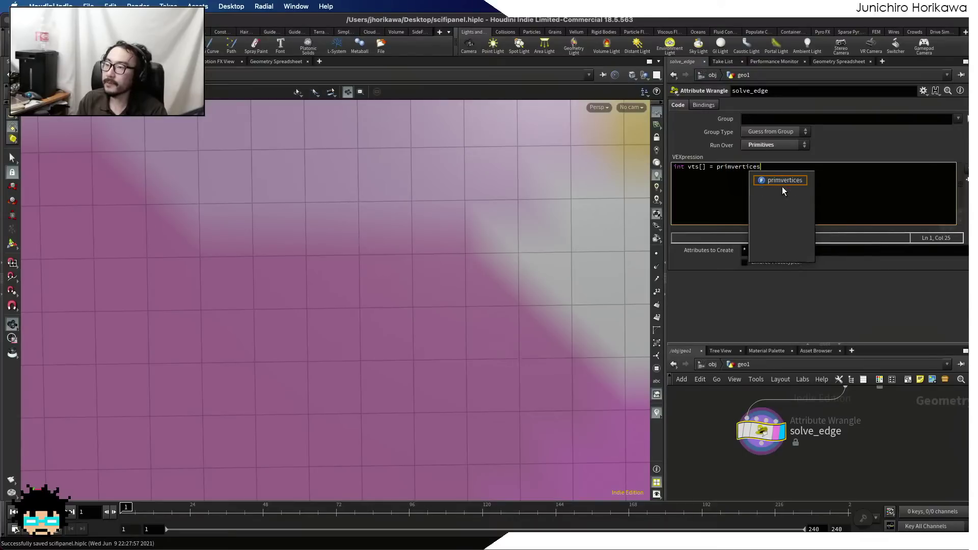
pyautogui.write('(0, ')
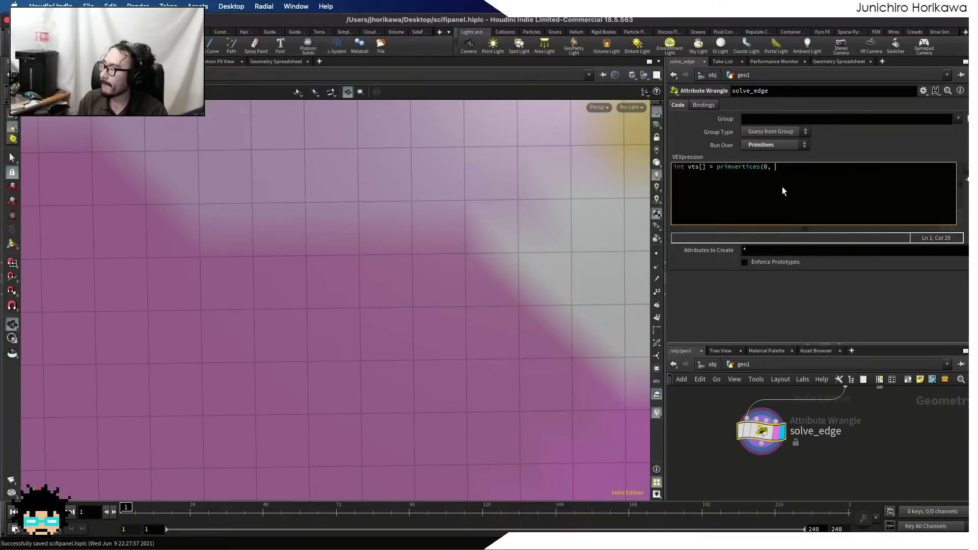
pyautogui.write('@primn')
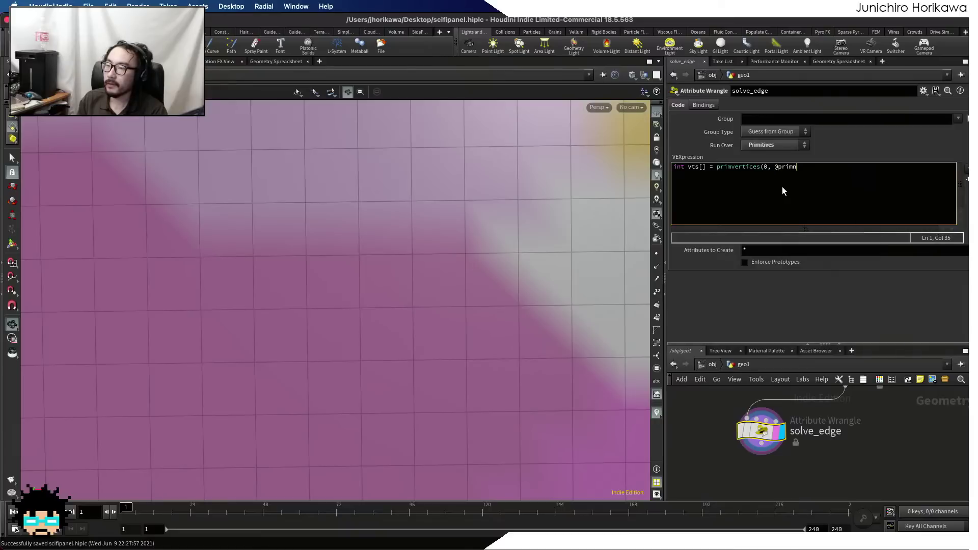
pyautogui.write('um);')
pyautogui.press('Return')
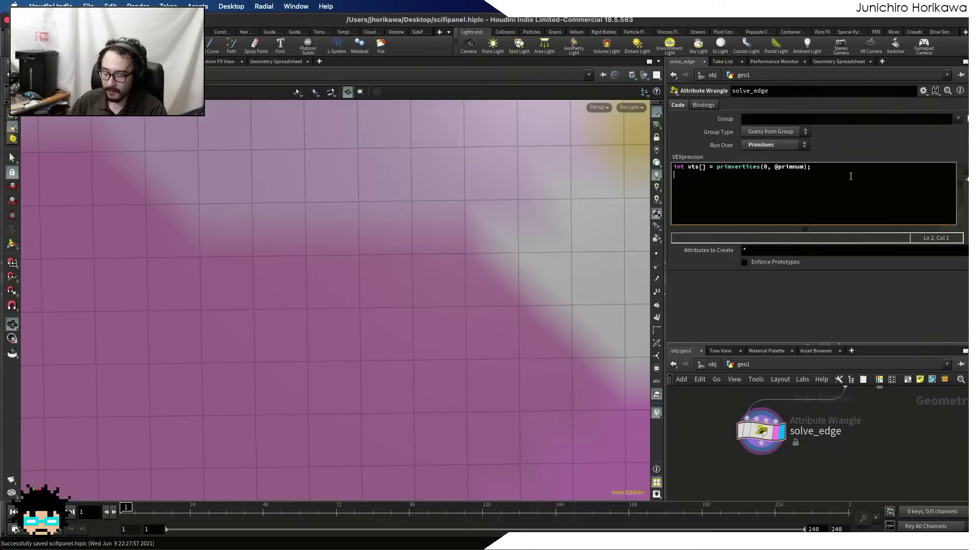
pyautogui.write('i[]')
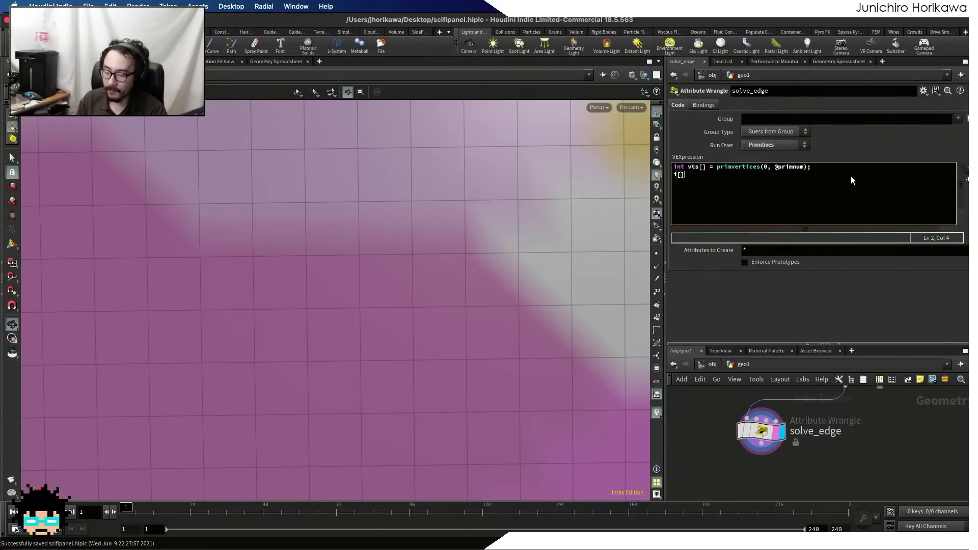
pyautogui.write('@')
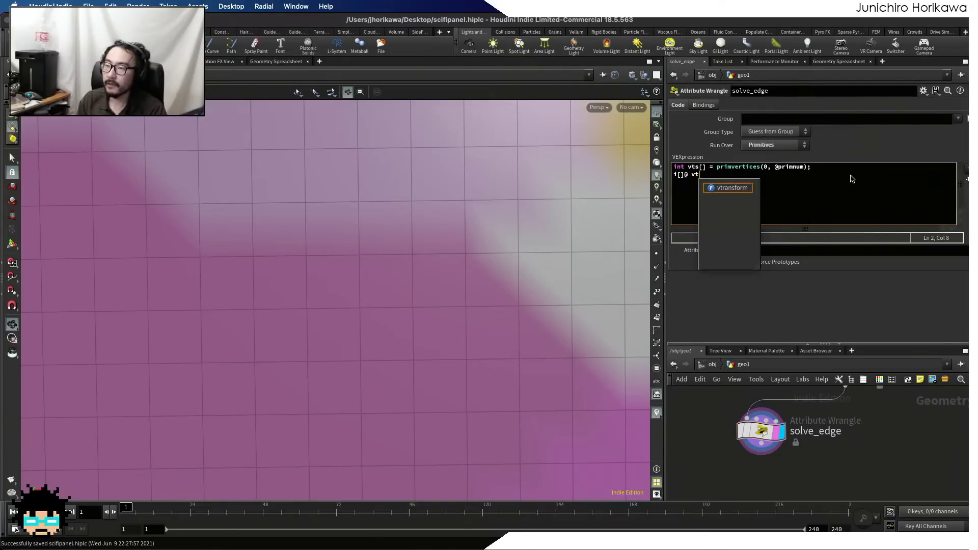
pyautogui.write('vts = vts;')
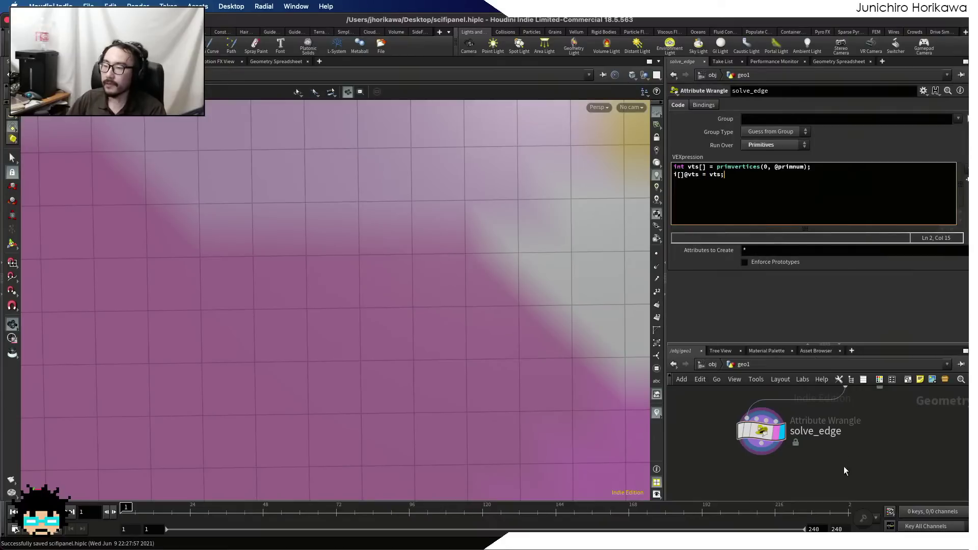
pyautogui.hotkey('ctrl', 's')
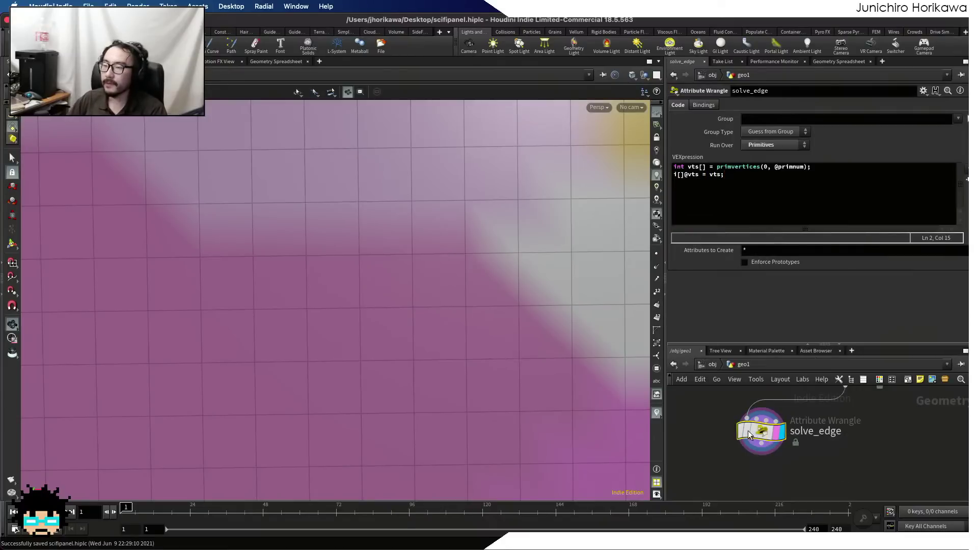
# - Examine solve_edge's vts arrays on the primitives, the point numbers of the vertices, and the point attributes in the geometry spreadsheet
pyautogui.click(848, 62)
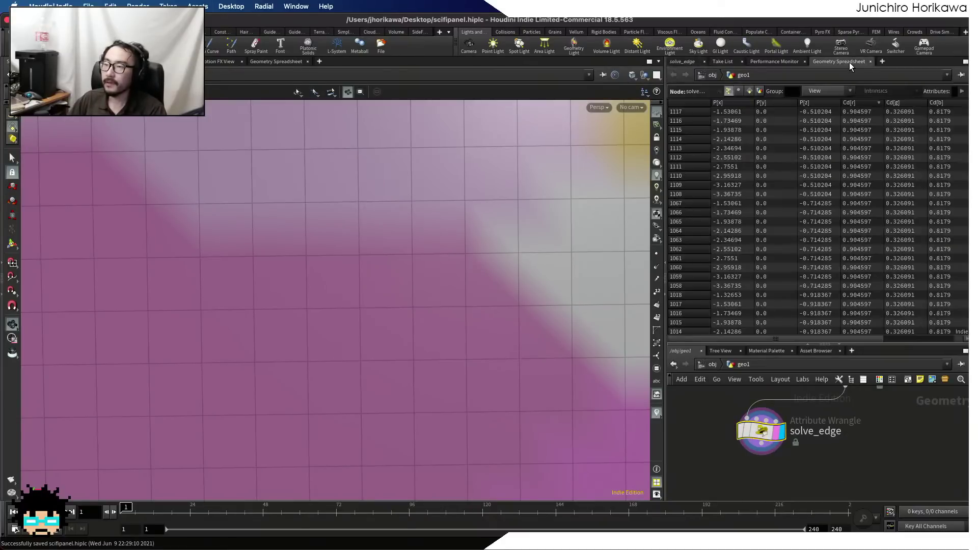
pyautogui.click(750, 91)
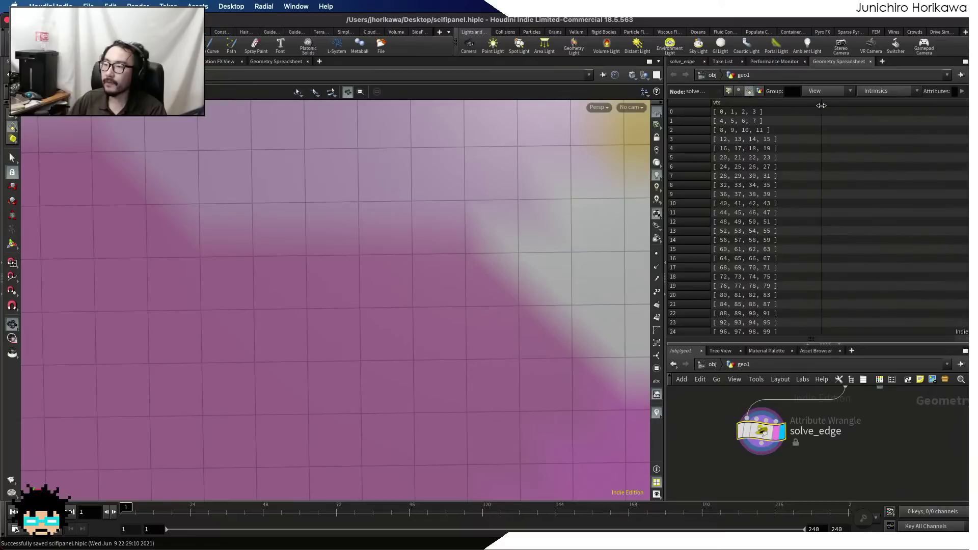
pyautogui.scroll(-20, 750, 147)
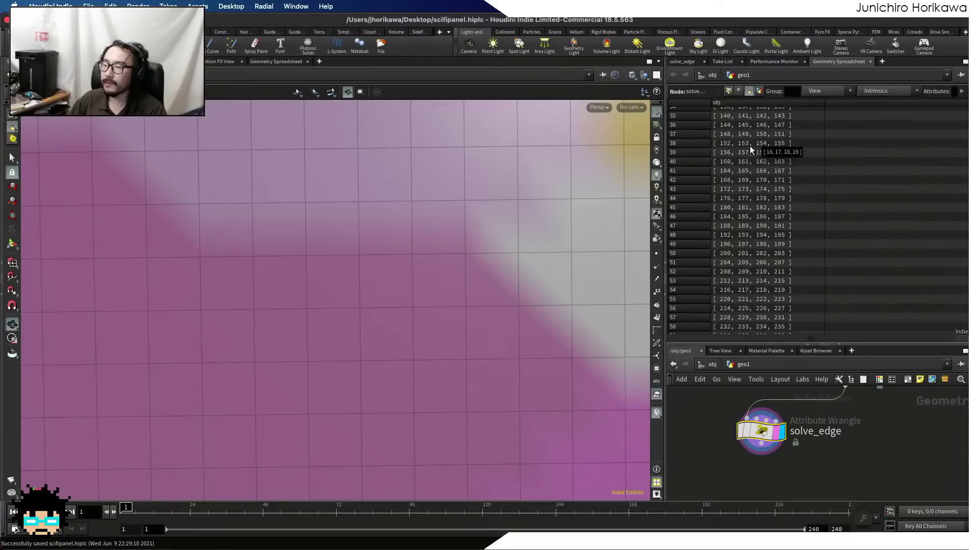
pyautogui.scroll(-10, 750, 145)
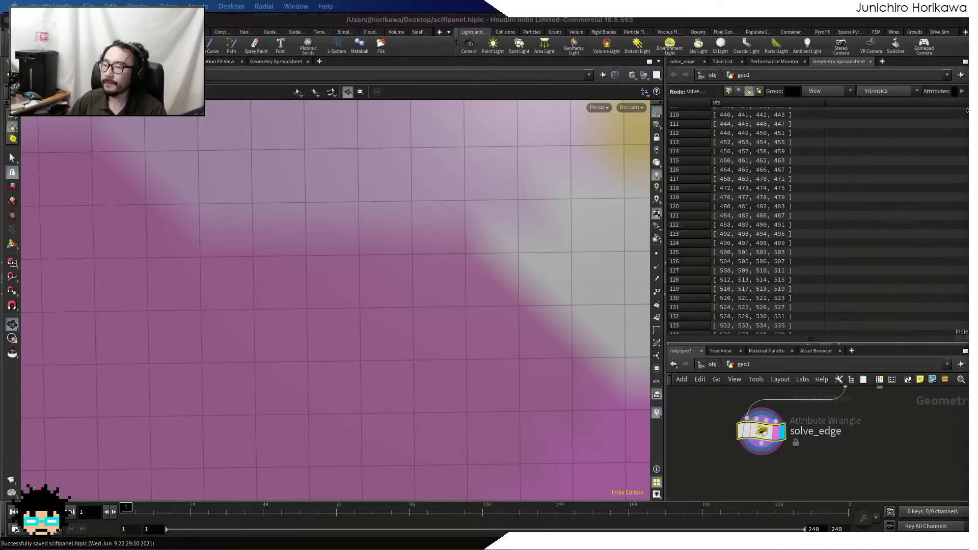
pyautogui.scroll(-20, 818, 220)
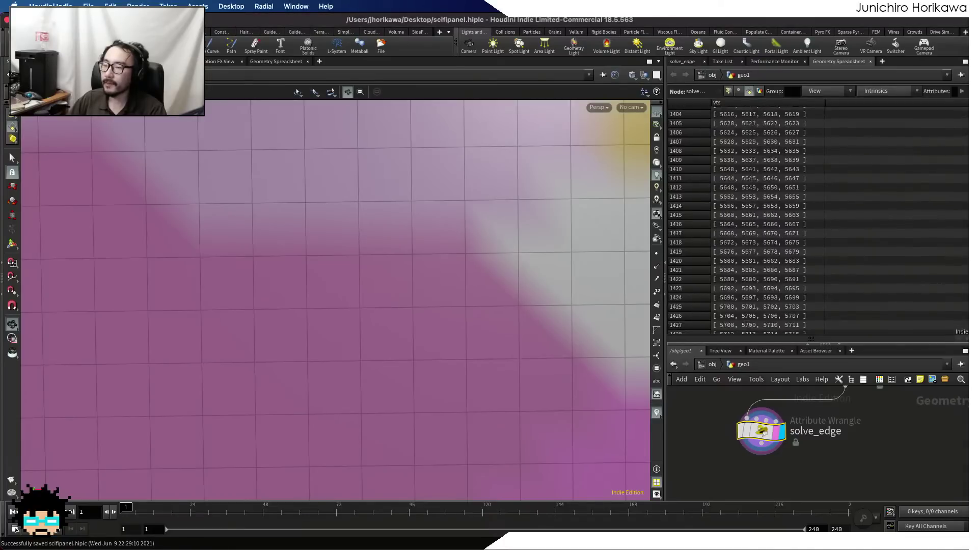
pyautogui.scroll(20, 818, 220)
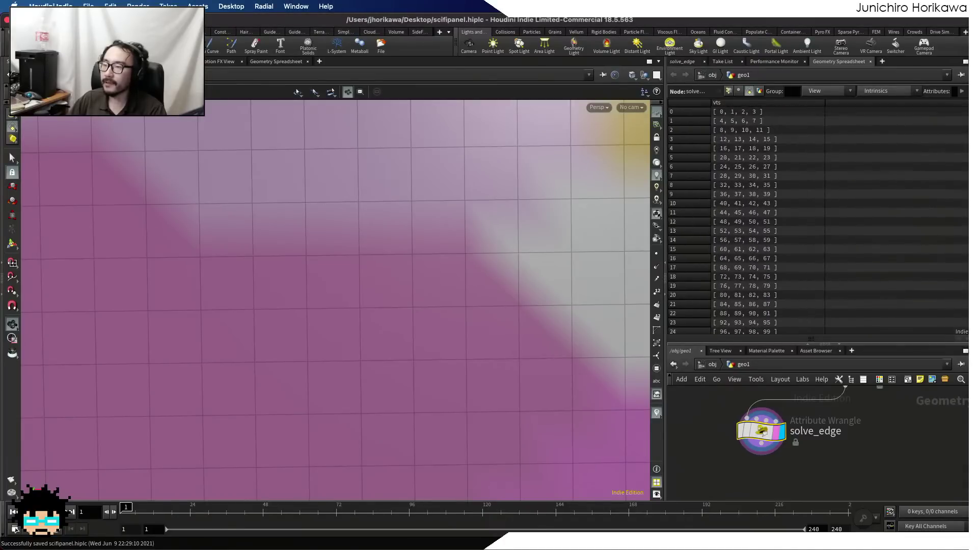
pyautogui.click(738, 91)
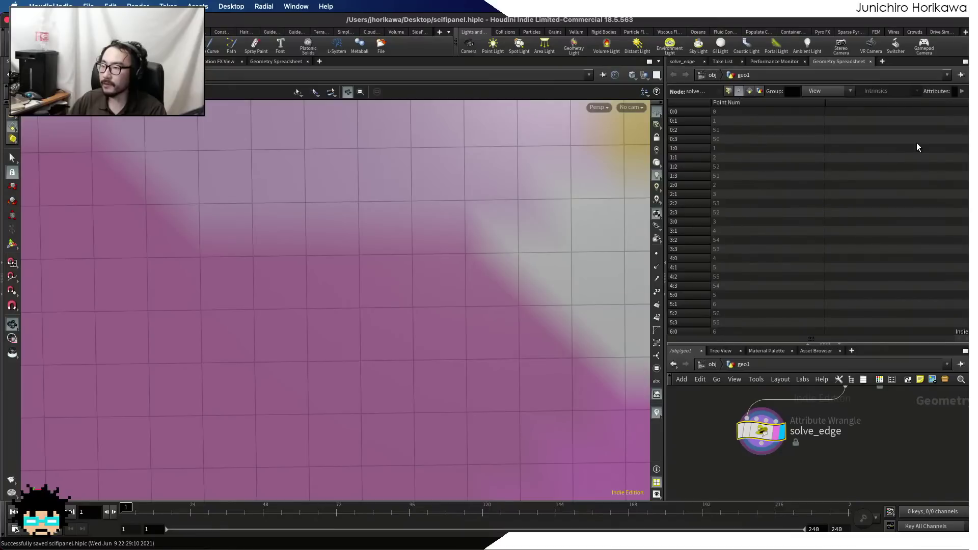
pyautogui.scroll(-20, 966, 111)
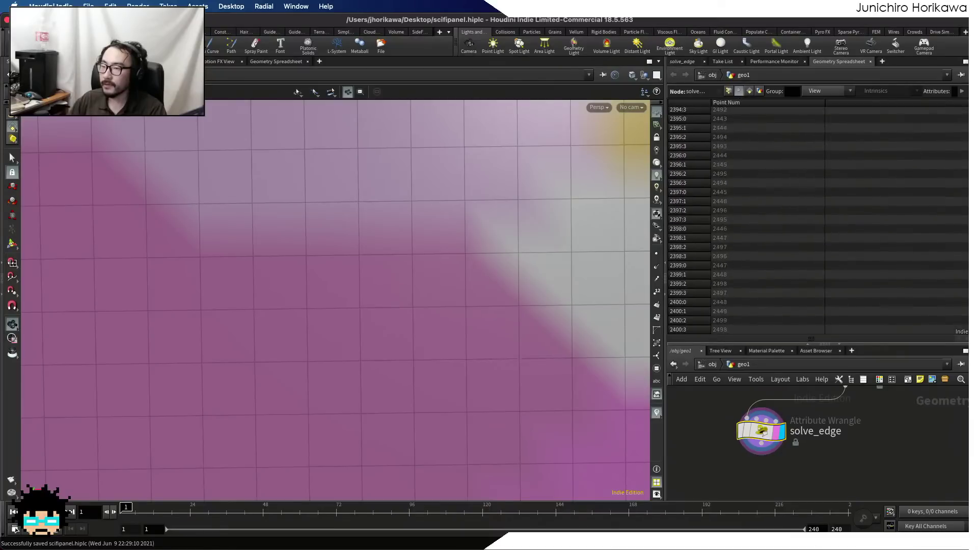
pyautogui.scroll(20, 966, 97)
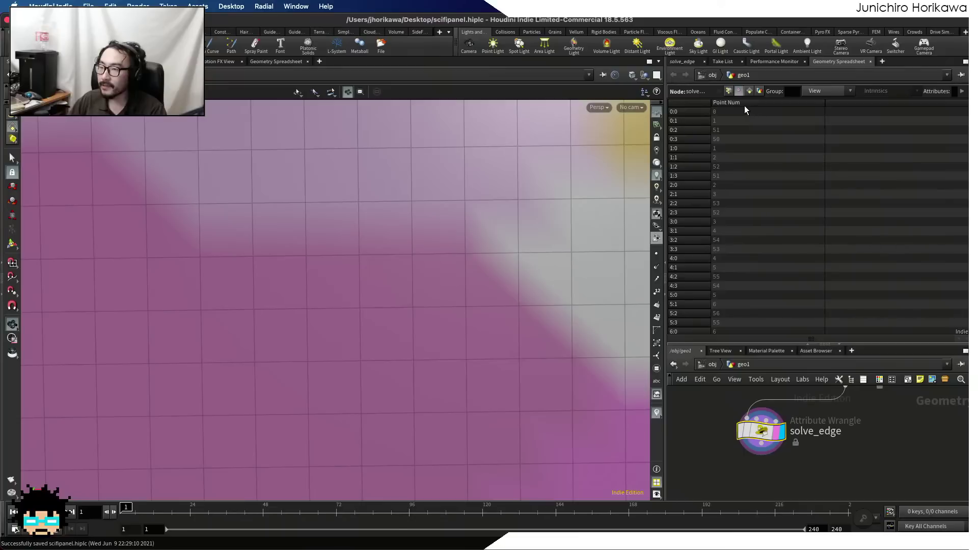
pyautogui.click(728, 91)
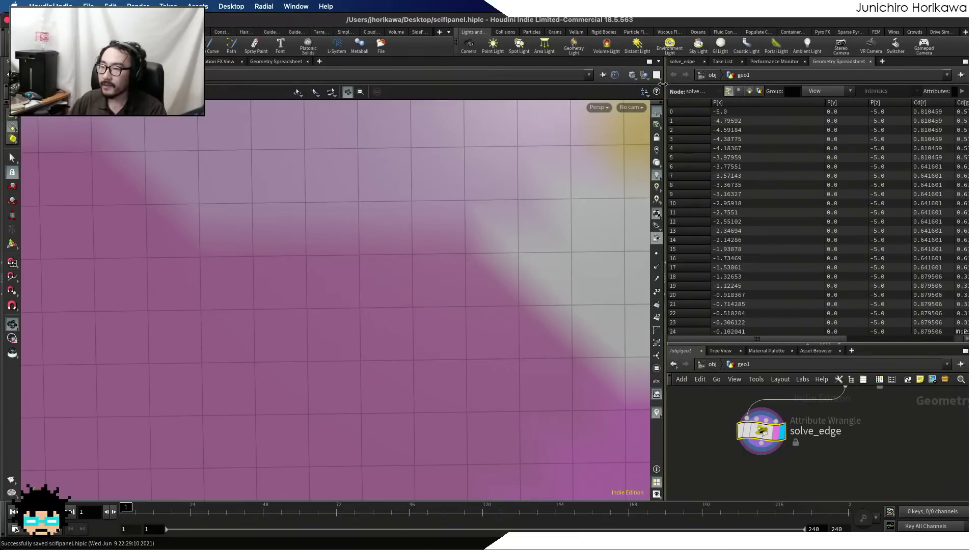
# - Below the vts attribute line in solve_edge's VEX code, add the loop for(int i=0; i<len(vts); i++){ }
pyautogui.click(682, 61)
pyautogui.click(744, 175)
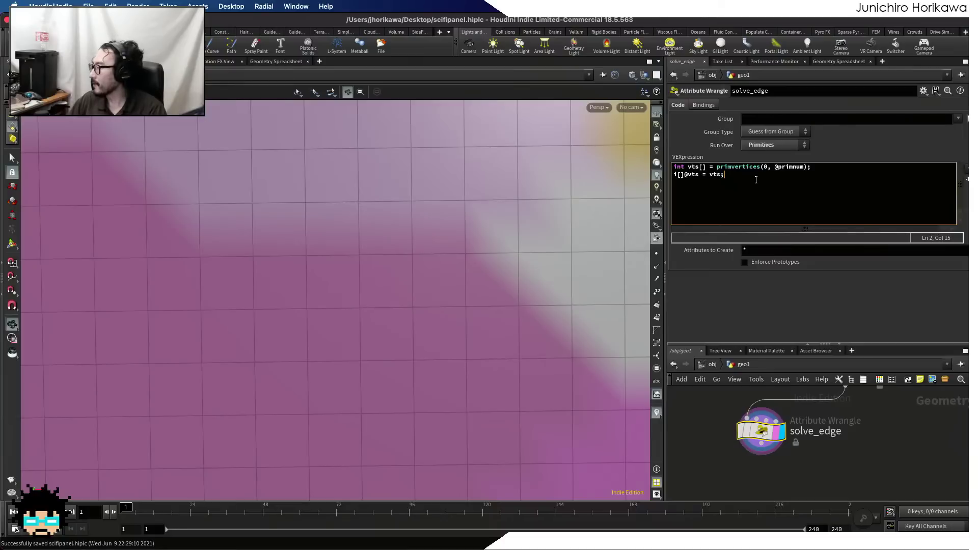
pyautogui.press('Return')
pyautogui.press('Return')
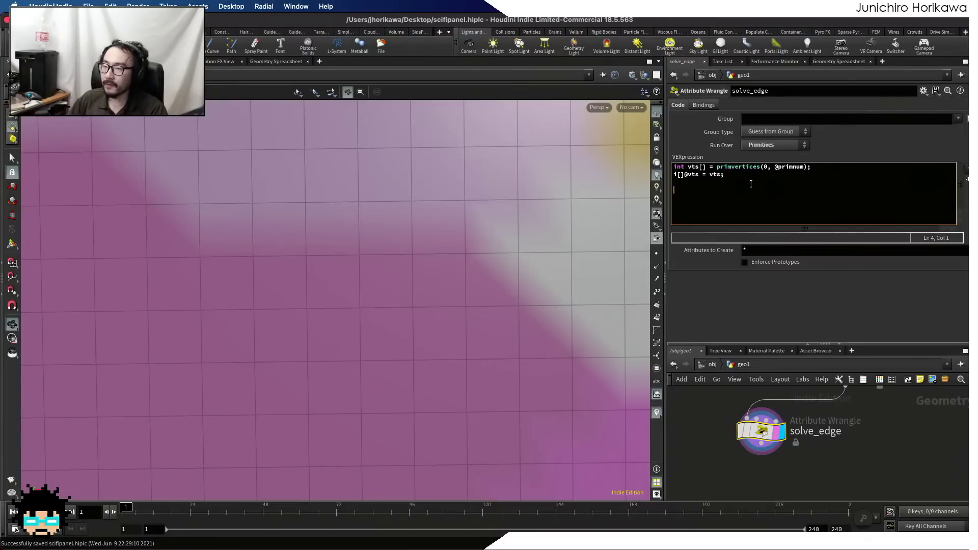
pyautogui.moveTo(724, 175); pyautogui.dragTo(672, 175)
pyautogui.click(688, 190)
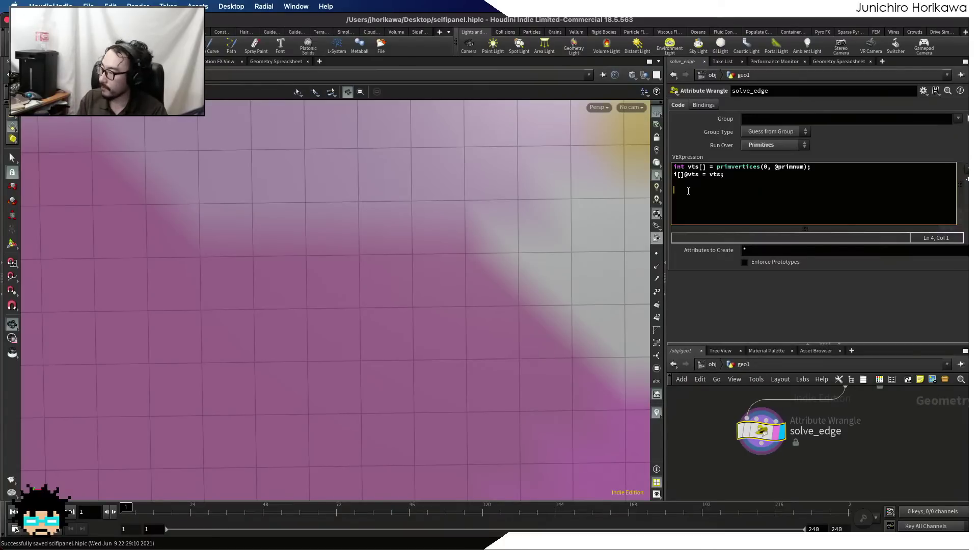
pyautogui.write('for(int i')
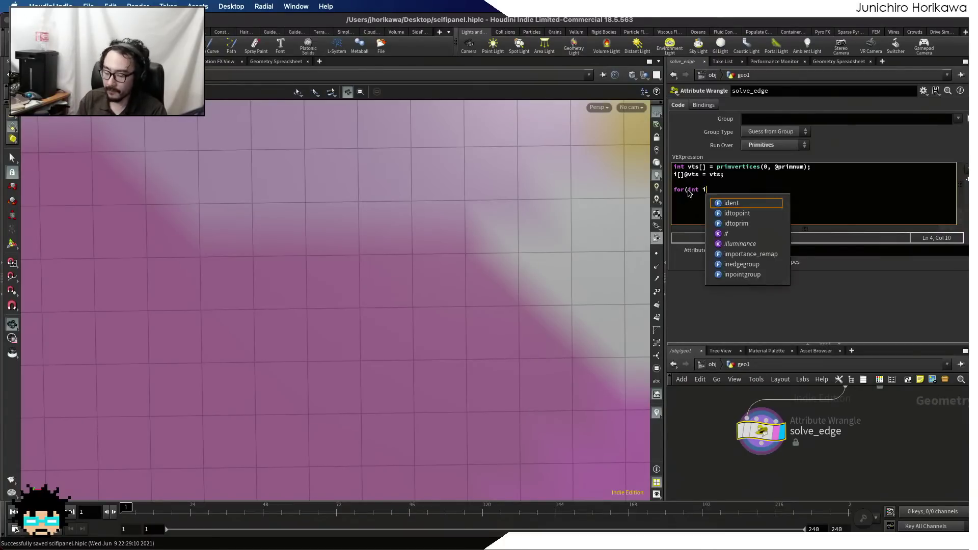
pyautogui.write('=0; i<')
pyautogui.write('len')
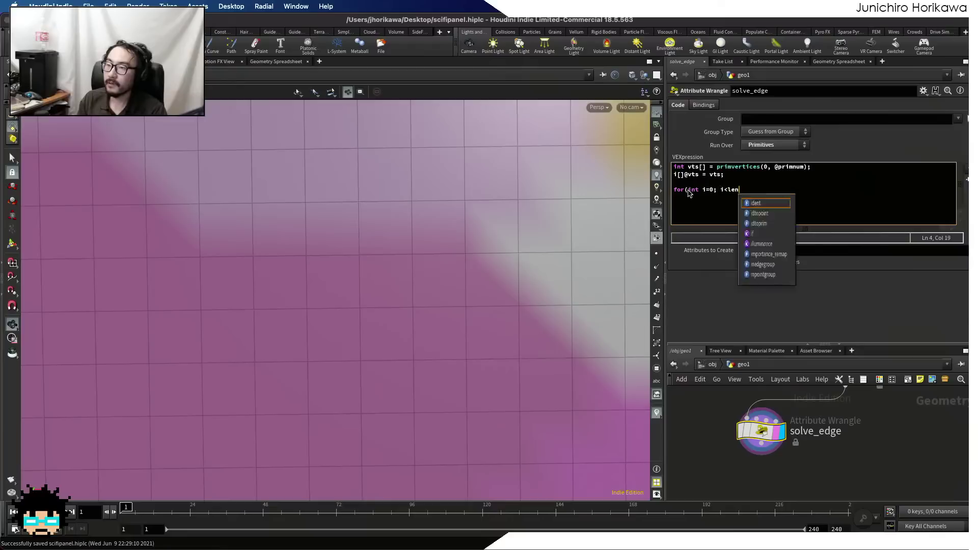
pyautogui.write('(vts')
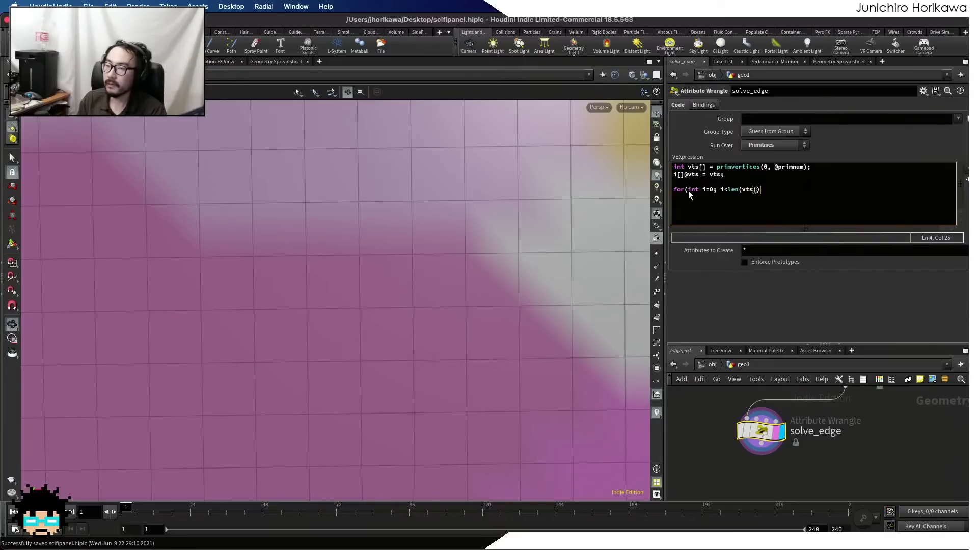
pyautogui.write('); i++){')
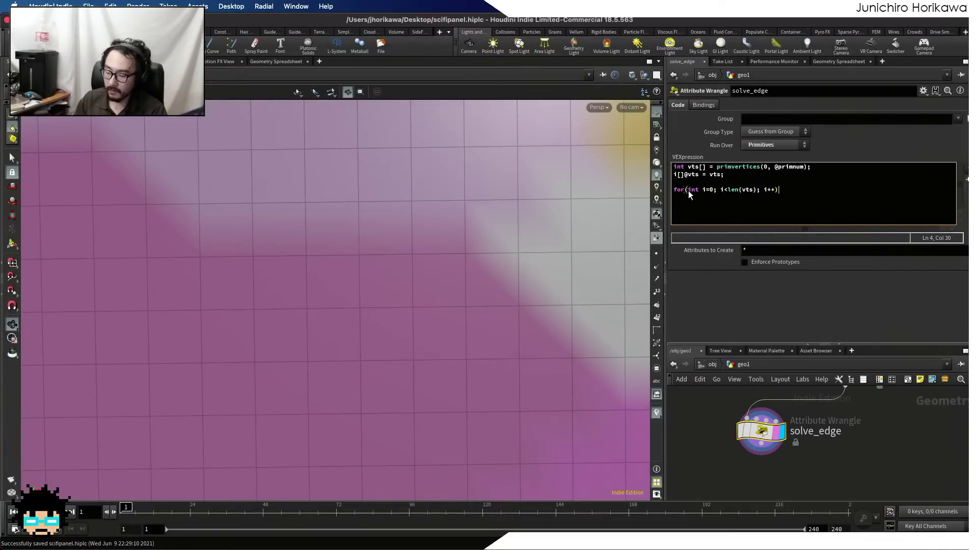
pyautogui.press('Return')
# - Inside the loop, get each vertex and its point with int vt = vts[i]; and int pt = vertexpoint(0, vt);
pyautogui.write('int ')
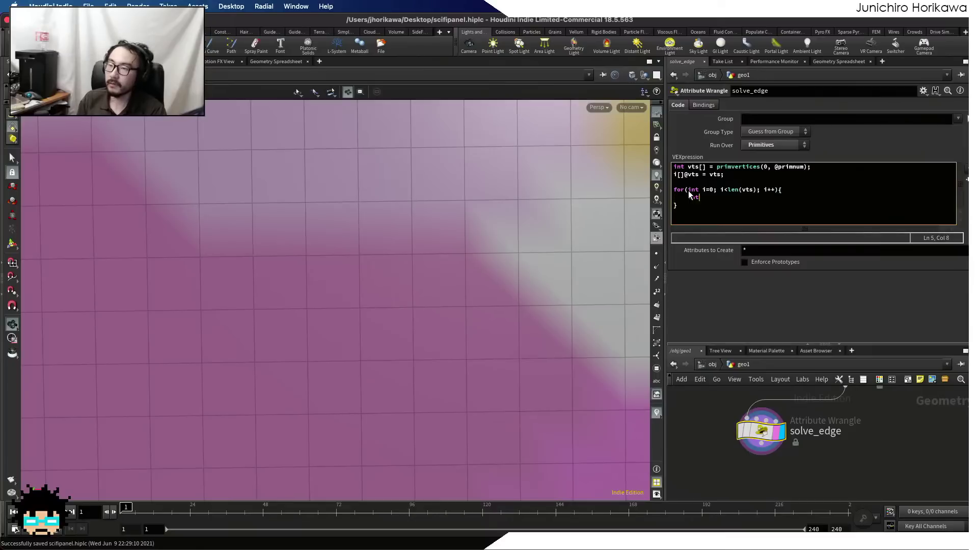
pyautogui.write('vt = v')
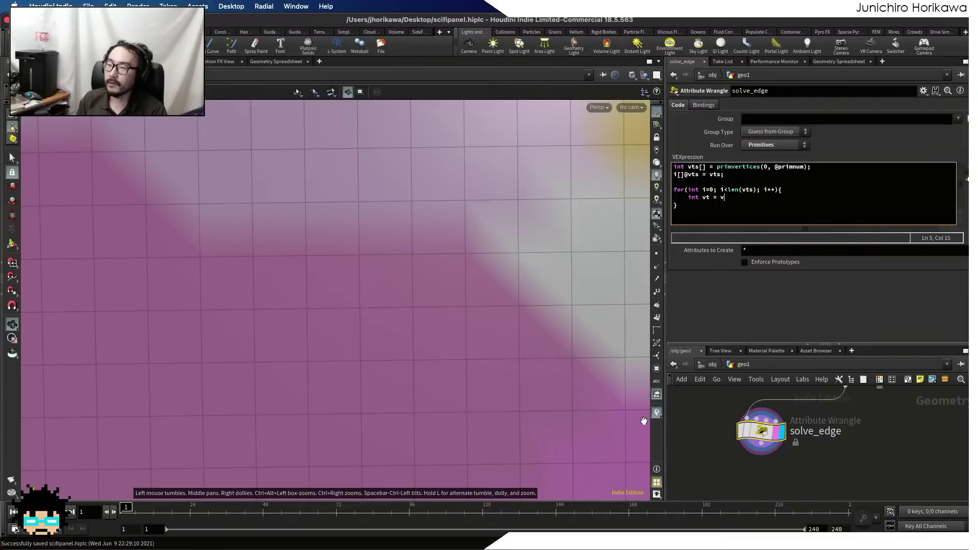
pyautogui.write('ts[i];')
pyautogui.press('Return')
pyautogui.write('v')
pyautogui.press('BackSpace')
pyautogui.write('int pt = vertexpoint(0,')
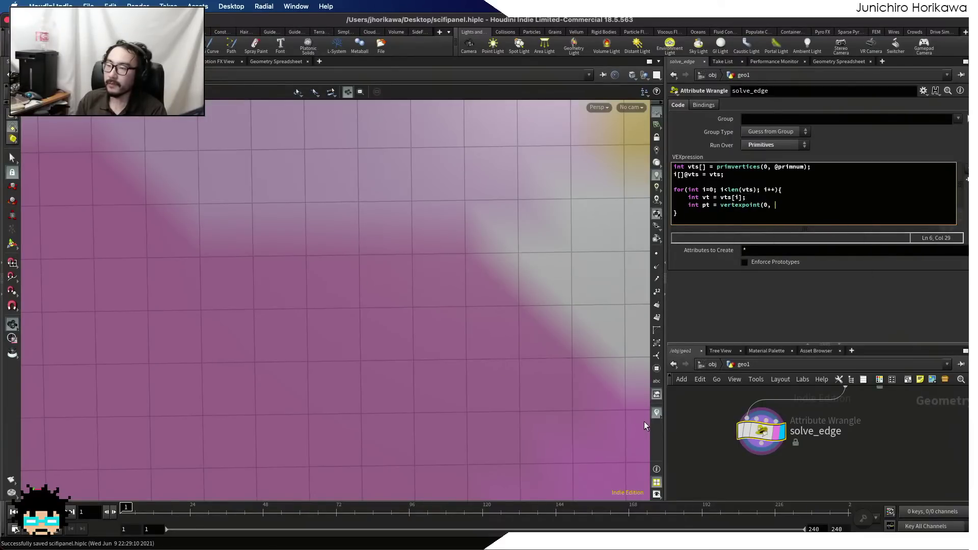
pyautogui.write('vt);')
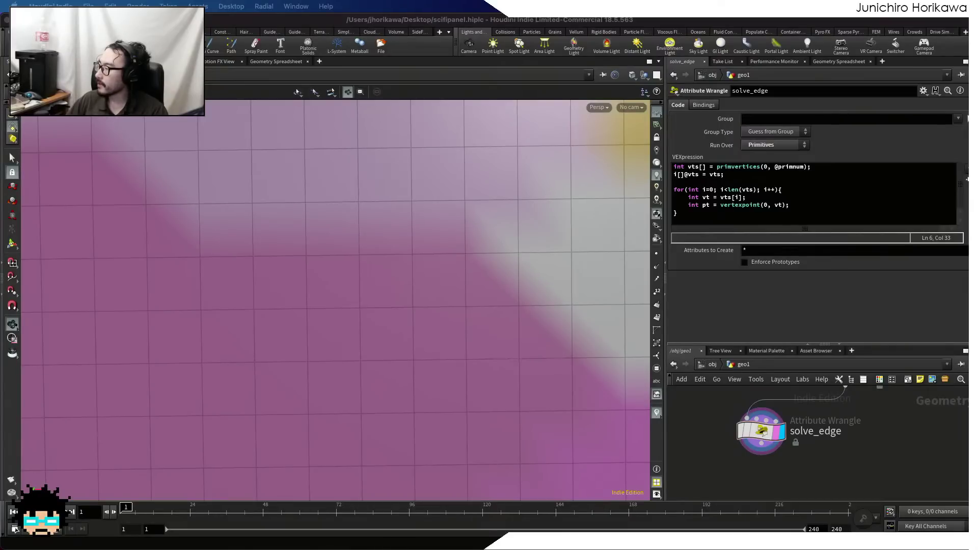
pyautogui.click(832, 206)
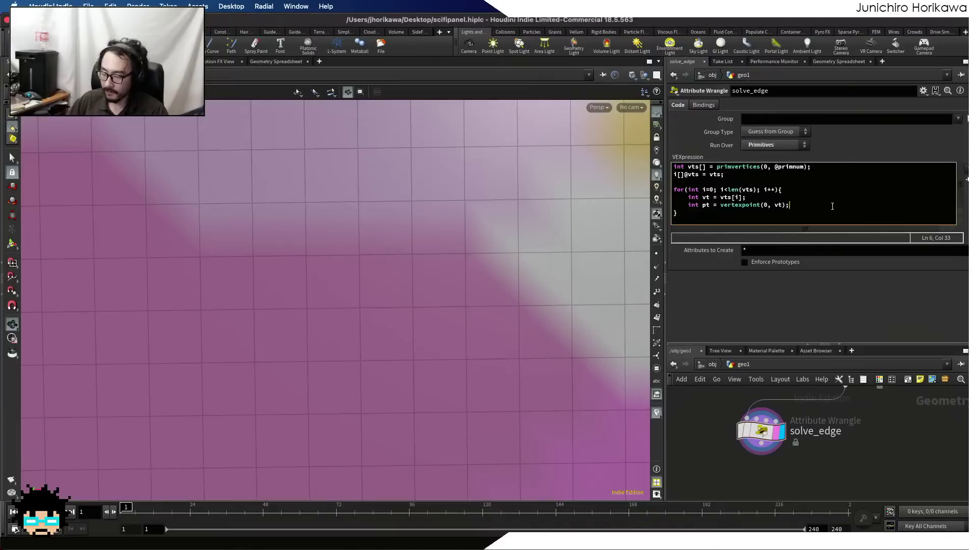
pyautogui.press('Return')
pyautogui.press('Return')
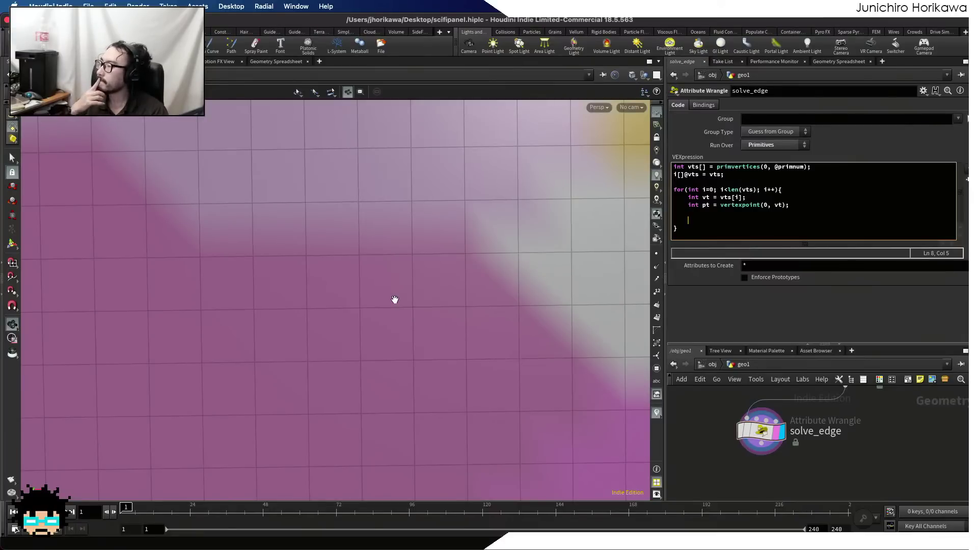
# - Above the for loop, take the first vertex of the list with int vt0 = vts[0];
pyautogui.click(736, 173)
pyautogui.press('Return')
pyautogui.press('Return')
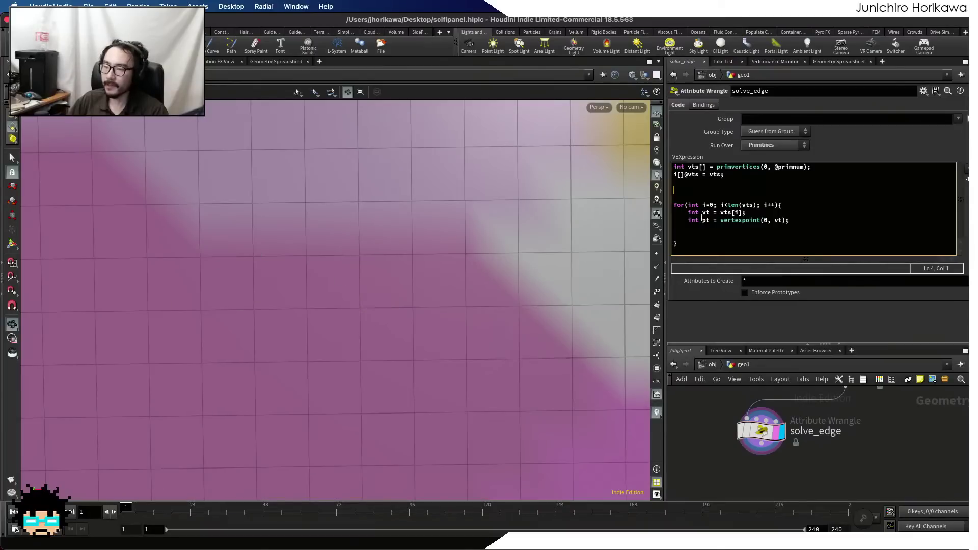
pyautogui.moveTo(739, 175); pyautogui.dragTo(671, 175)
pyautogui.click(688, 185)
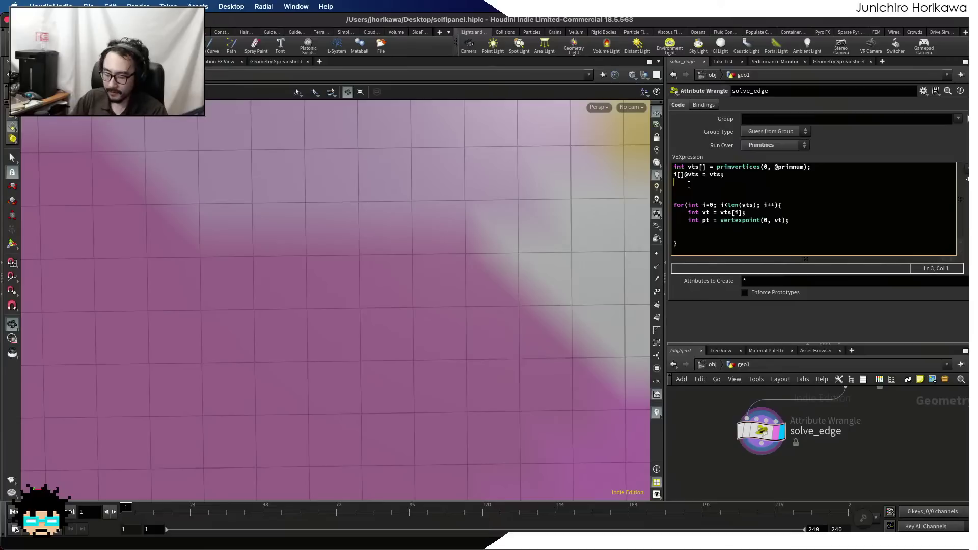
pyautogui.press('Return')
pyautogui.write('int ')
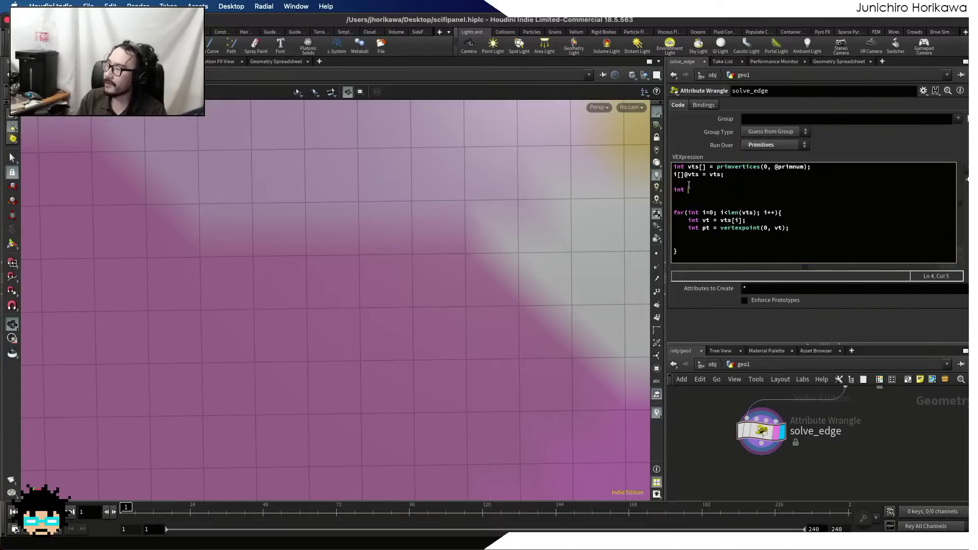
pyautogui.write('i=0 = ')
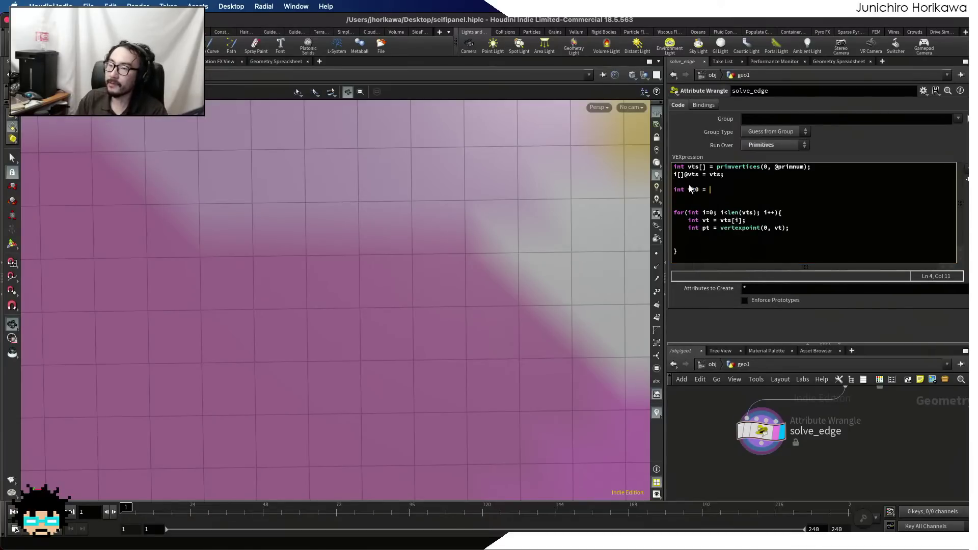
pyautogui.write('vts[0];')
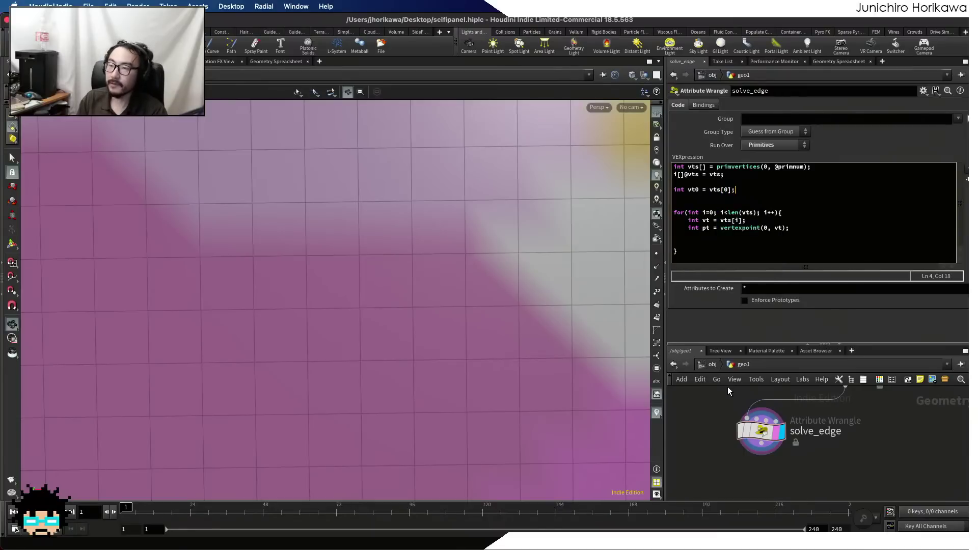
# - Under the vt0 line, look up that vertex's point with int pt9 = vertexpoint(0, vt0);
pyautogui.press('Return')
pyautogui.write('int pt9 = vertexpoint(0, vt0);')
pyautogui.press('Return')
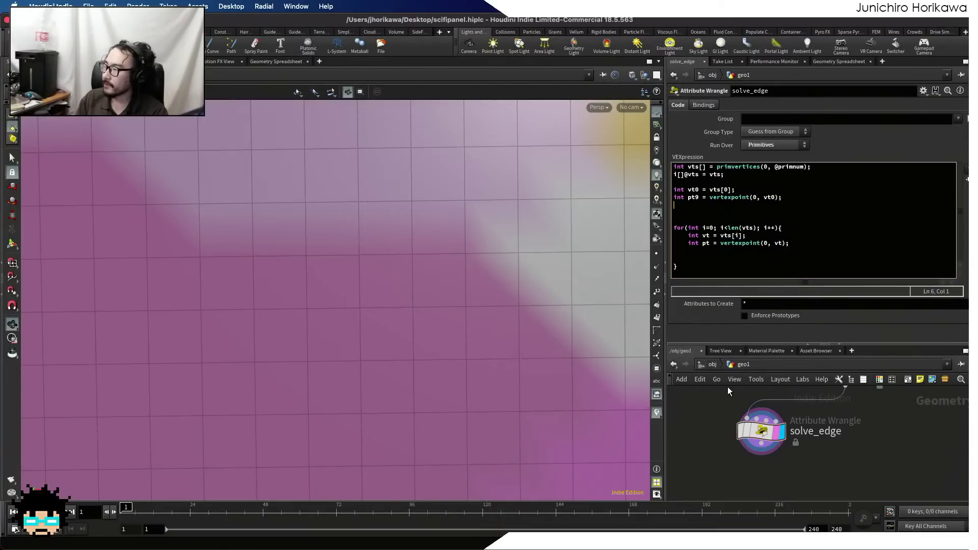
# - Read the point's value with int val0 = point(0, "val", pt0);, correct the variable name pt9 to pt0, and save the scene
pyautogui.write('int val0 = point(0, ')
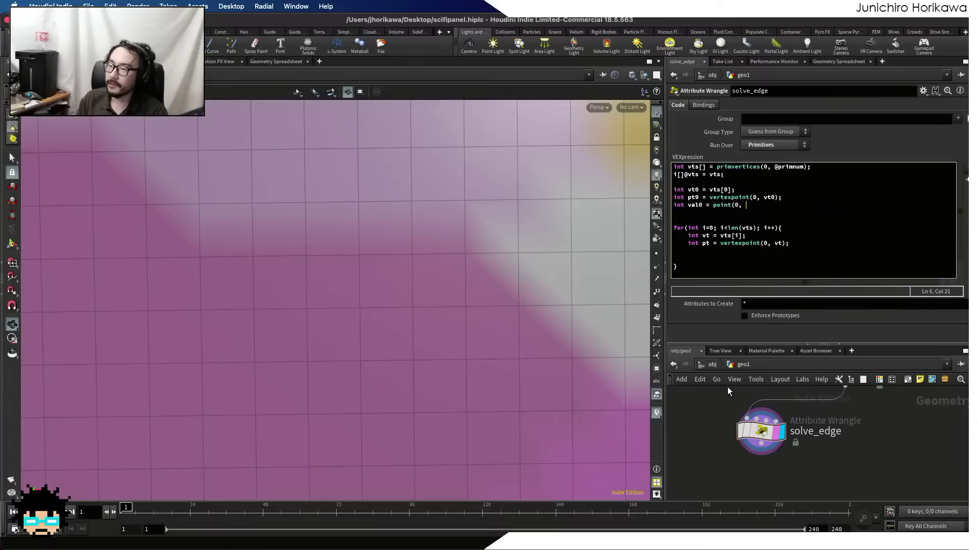
pyautogui.write('"val", ')
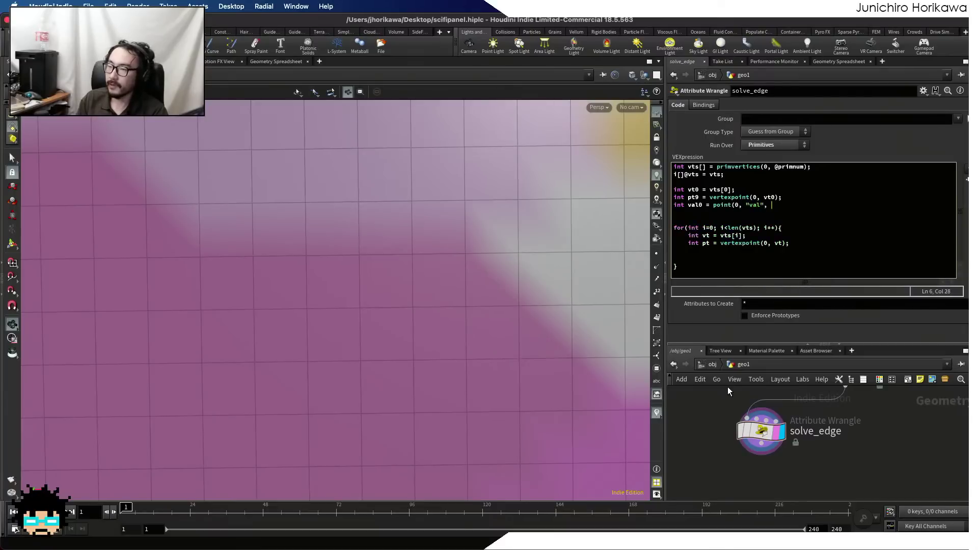
pyautogui.write('pt0)')
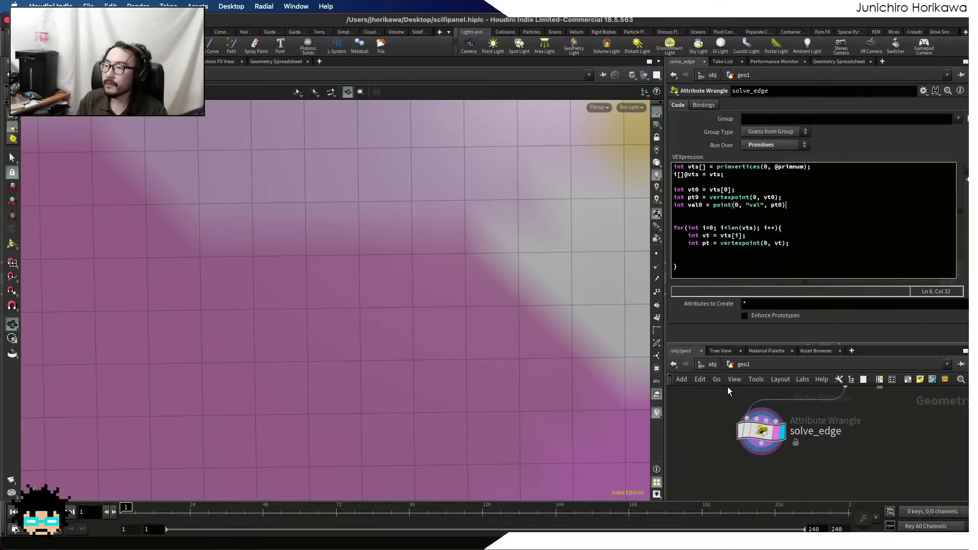
pyautogui.write(';')
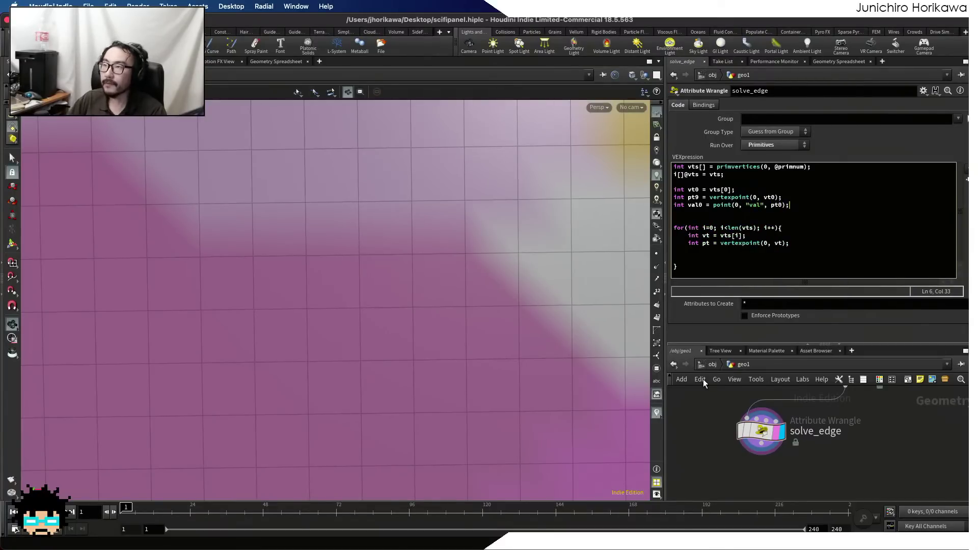
pyautogui.click(697, 197)
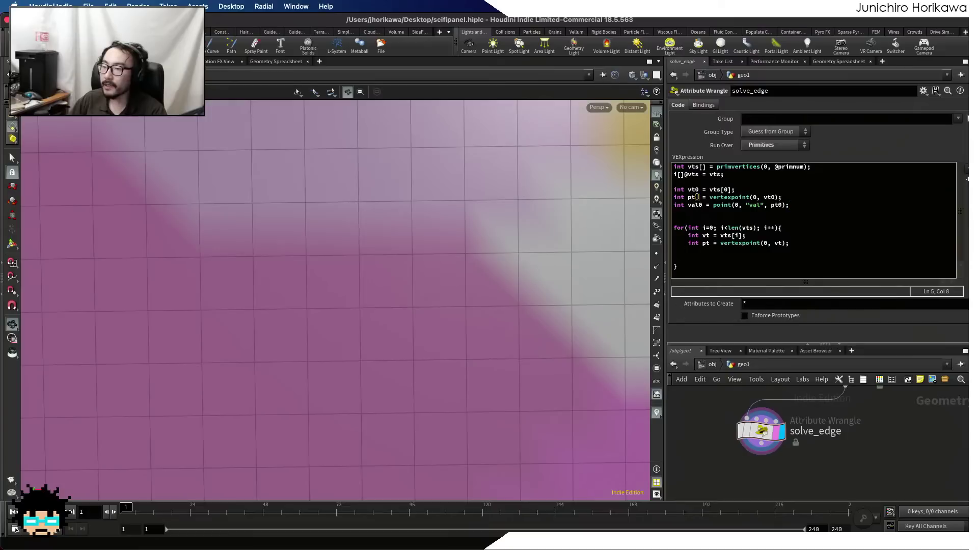
pyautogui.press('super+s')
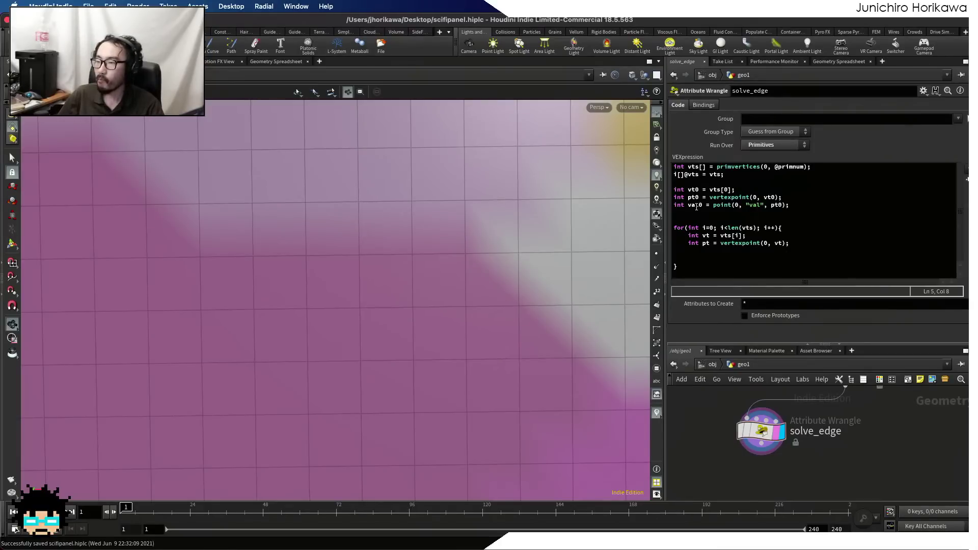
# - Insert an empty line above the for loop in the solve_edge code
pyautogui.click(698, 254)
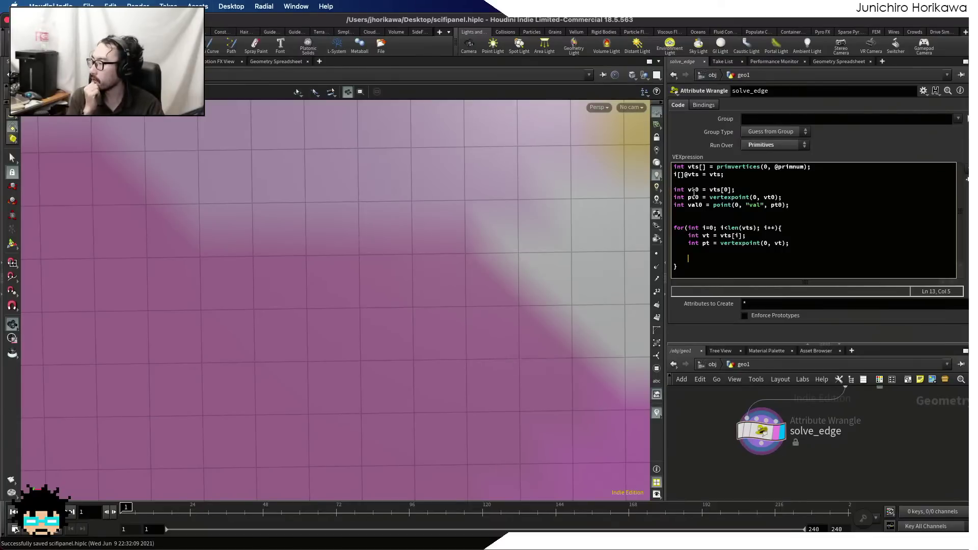
pyautogui.click(714, 214)
pyautogui.press('Down')
pyautogui.press('Return')
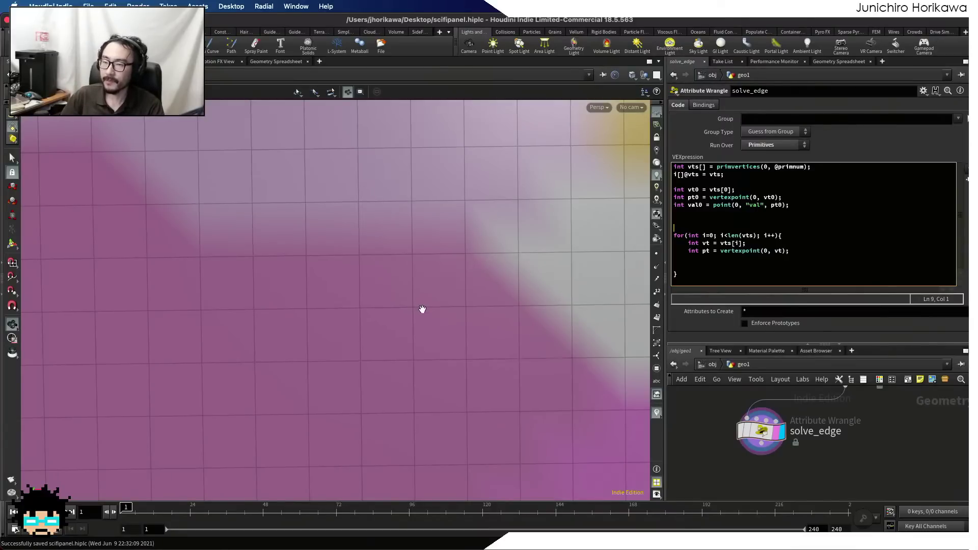
# - Examine the grid squares along the borders between the coloured cells, comparing squares inside one colour with those spanning several
pyautogui.scroll(-2, 408, 334)
pyautogui.scroll(-3, 407, 333)
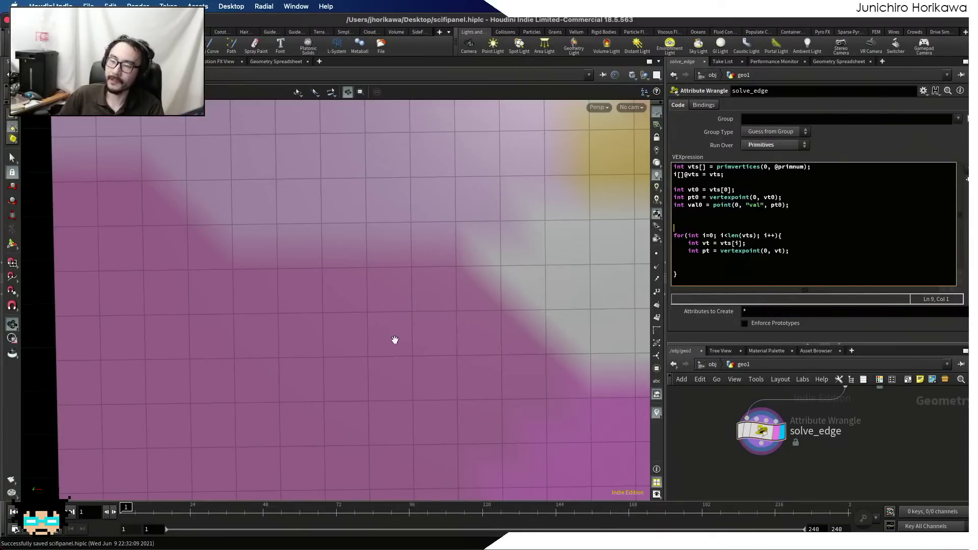
pyautogui.scroll(1, 398, 340)
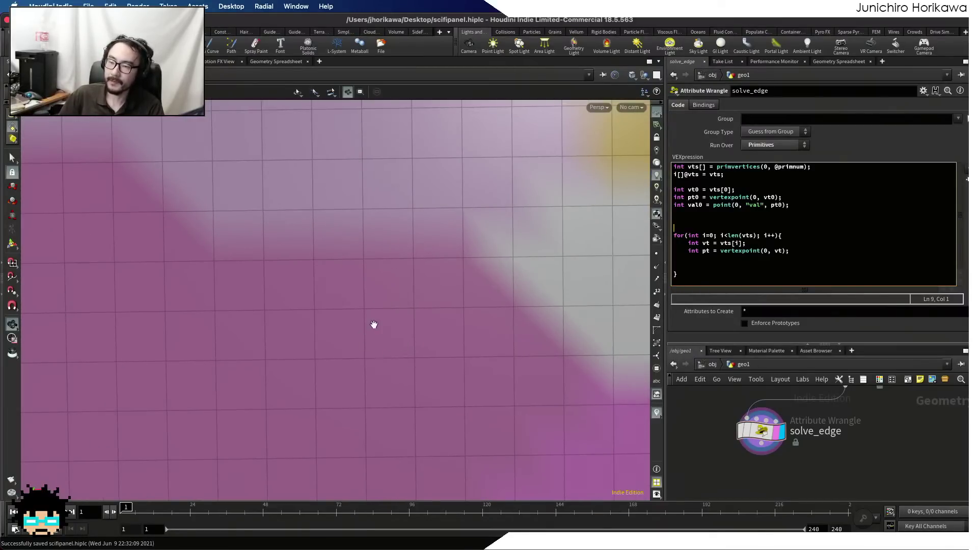
pyautogui.scroll(1, 371, 325)
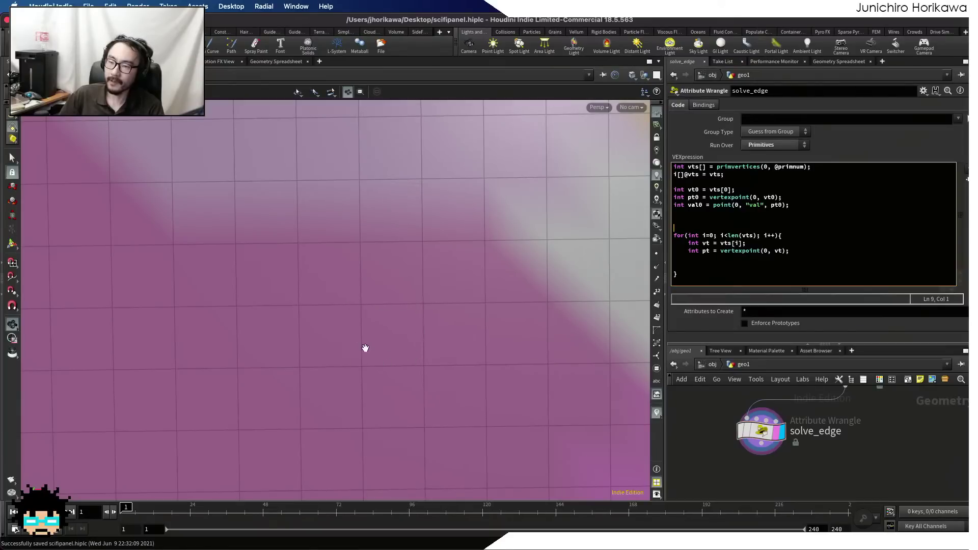
pyautogui.scroll(-6, 400, 323)
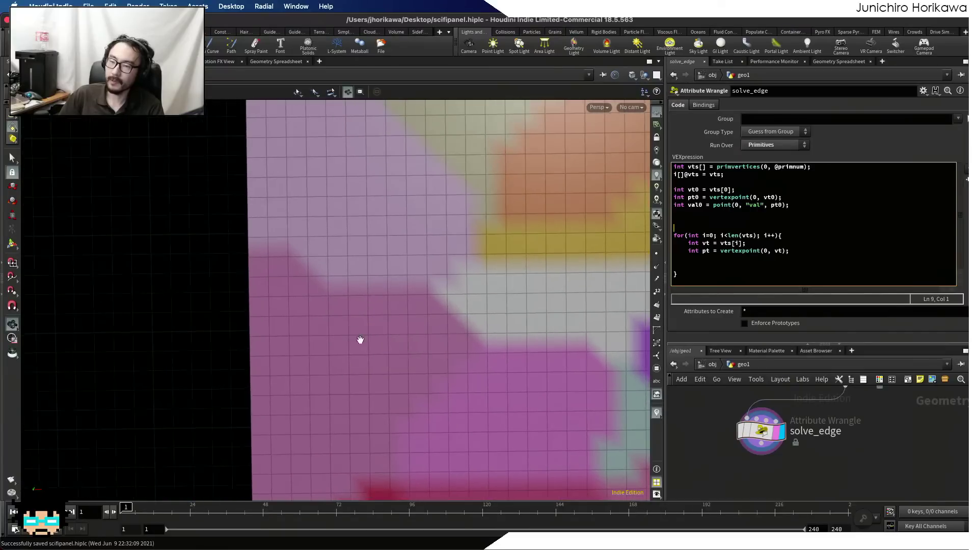
pyautogui.scroll(10, 410, 329)
pyautogui.scroll(2, 421, 304)
pyautogui.scroll(-1, 366, 278)
pyautogui.scroll(-1, 408, 304)
pyautogui.scroll(1, 393, 293)
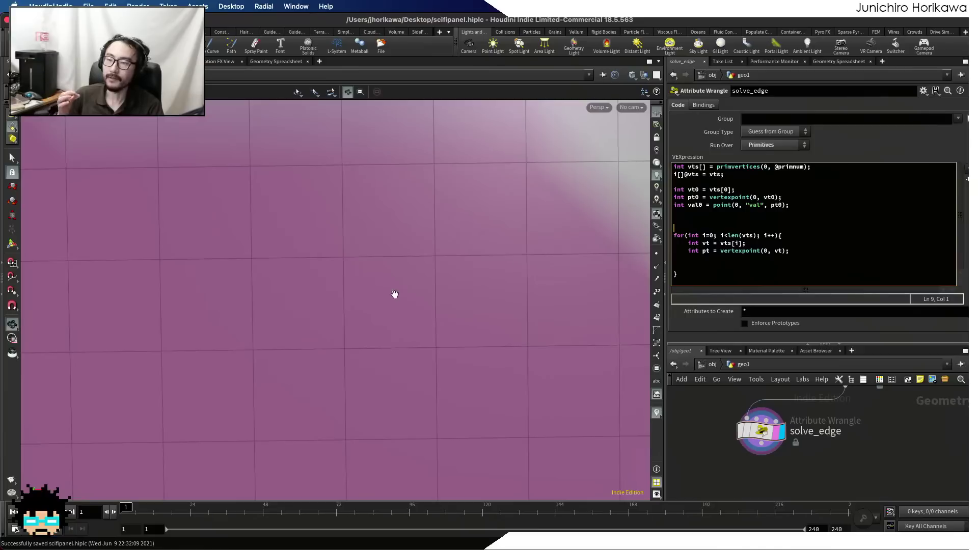
pyautogui.scroll(-2, 396, 302)
pyautogui.scroll(-1, 397, 300)
pyautogui.moveTo(393, 290); pyautogui.dragTo(407, 402, button='middle')
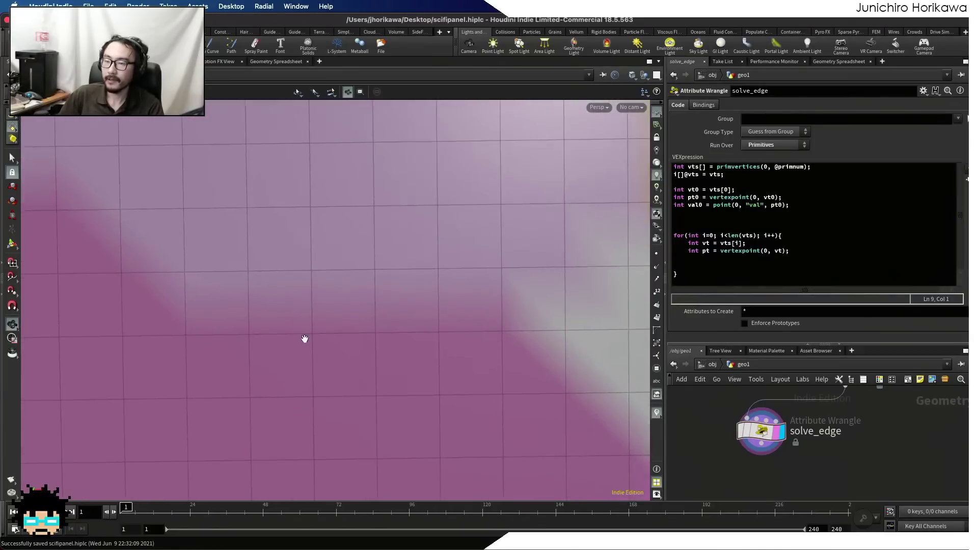
pyautogui.scroll(2, 311, 333)
pyautogui.scroll(2, 304, 284)
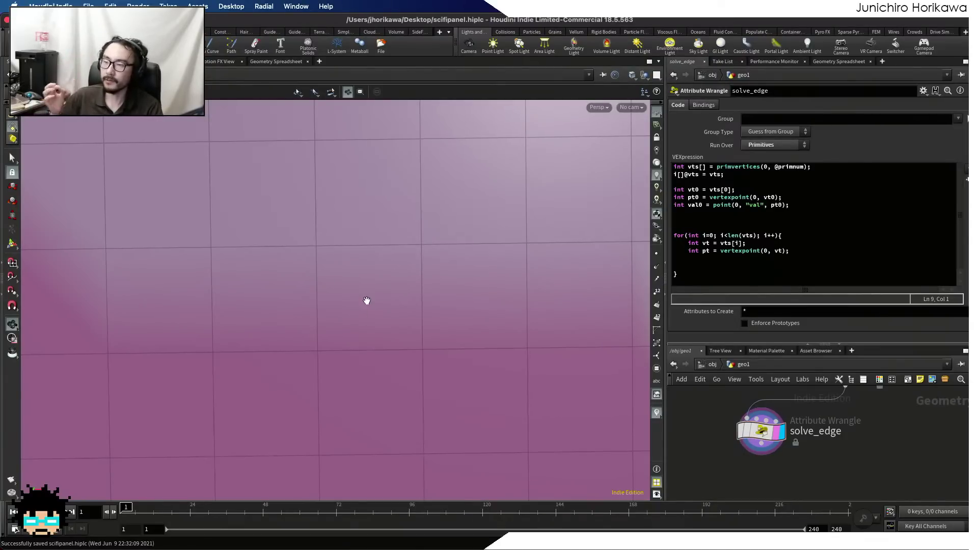
pyautogui.moveTo(367, 300); pyautogui.dragTo(353, 327)
pyautogui.scroll(-10, 373, 286)
pyautogui.scroll(15, 384, 289)
pyautogui.scroll(-5, 364, 296)
pyautogui.moveTo(362, 297); pyautogui.dragTo(430, 277)
# - Directly above the for loop, begin declaring an integer array with int vals[] =
pyautogui.click(765, 220)
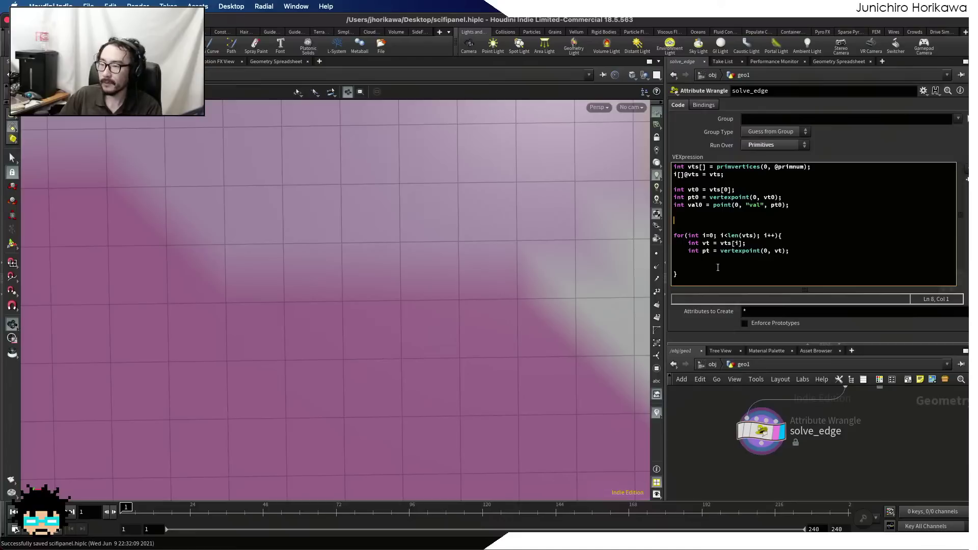
pyautogui.click(687, 227)
pyautogui.write('int va')
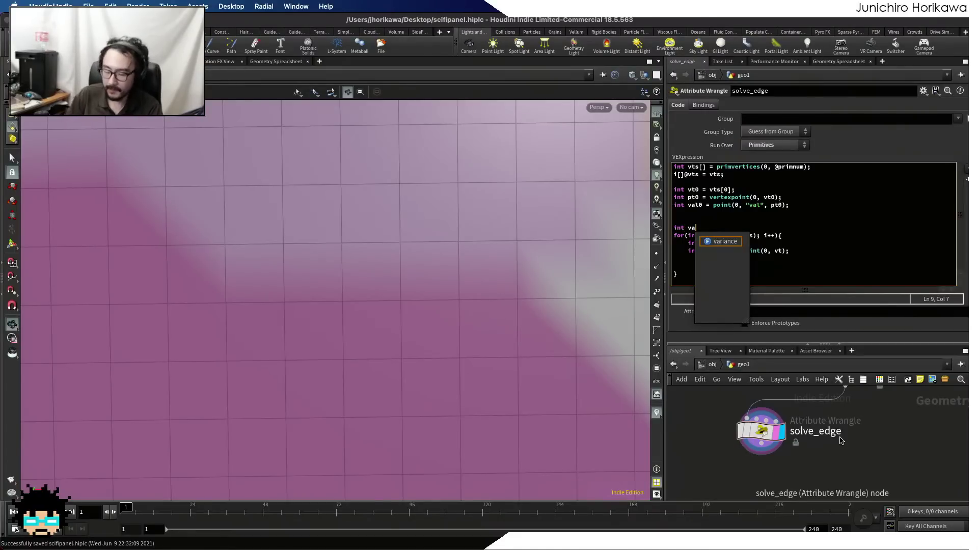
pyautogui.write('ls[] = ')
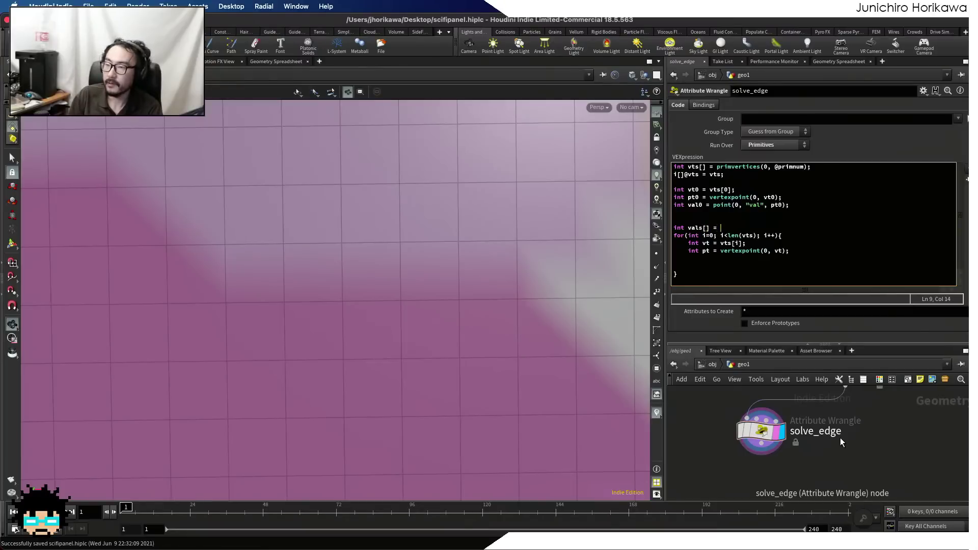
# - Initialise vals[] with an empty array call and begin an append call for vals inside the for loop
pyautogui.write('arrray();')
pyautogui.click(730, 259)
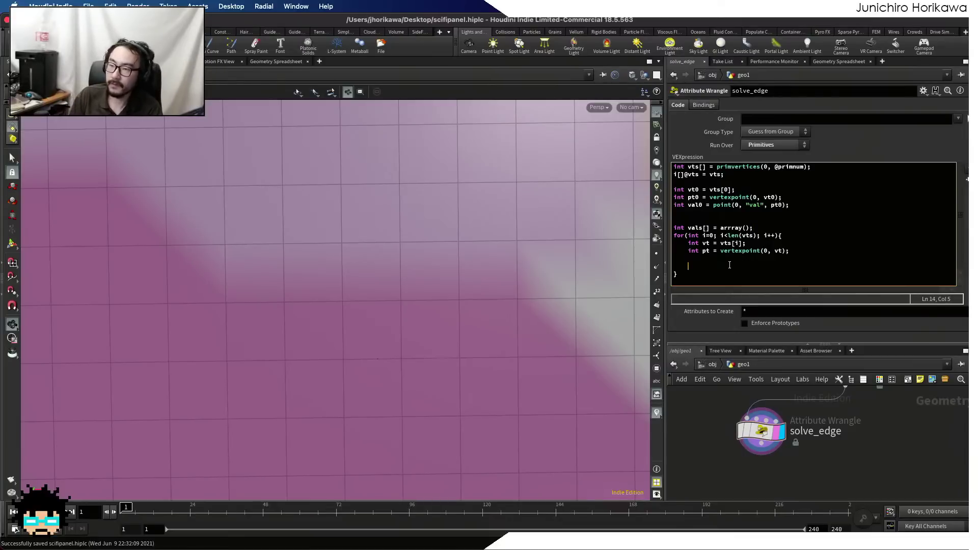
pyautogui.write('a')
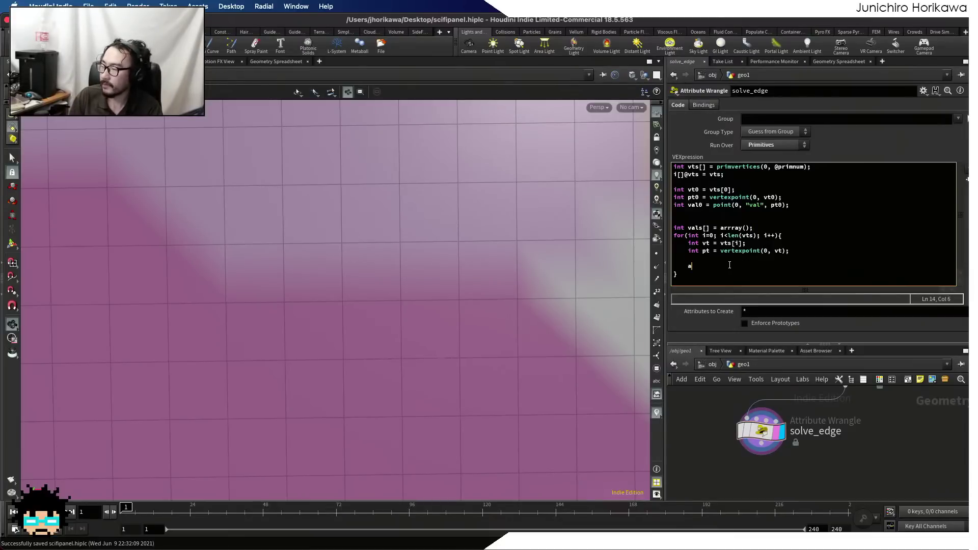
pyautogui.write('ppend(val')
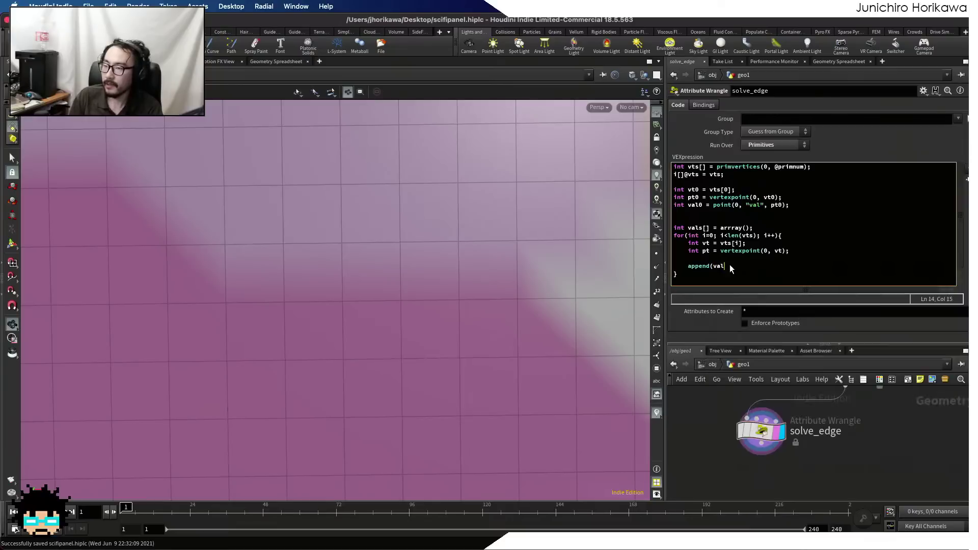
pyautogui.write('s,')
# - Add int val = point(0, "val", pt); inside the loop and complete the append call as append(vals, val);
pyautogui.click(795, 249)
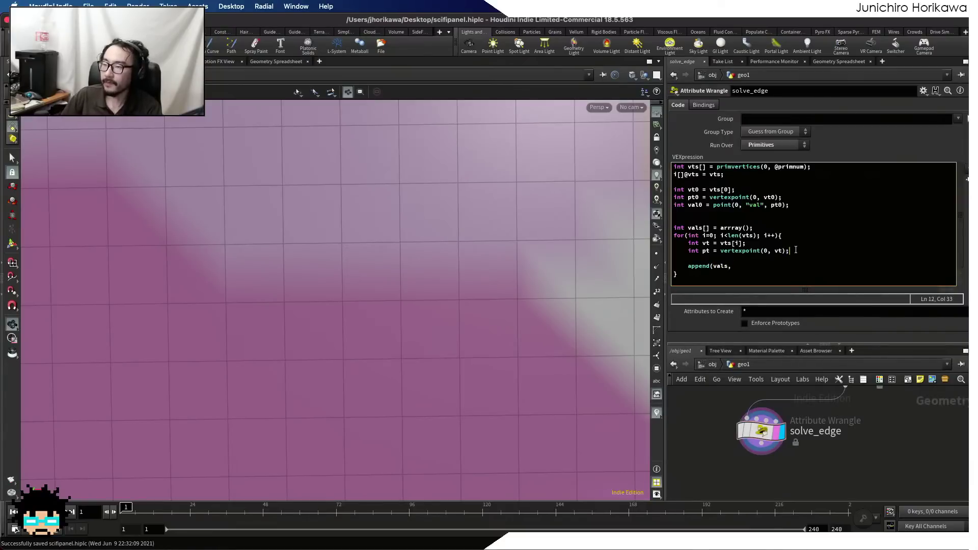
pyautogui.press('Return')
pyautogui.write('int val')
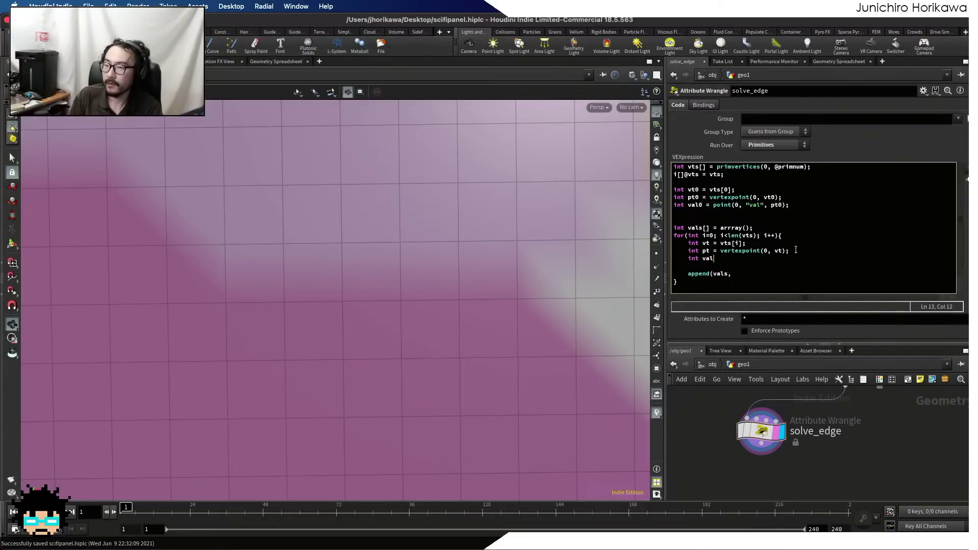
pyautogui.write(' = point(0, "')
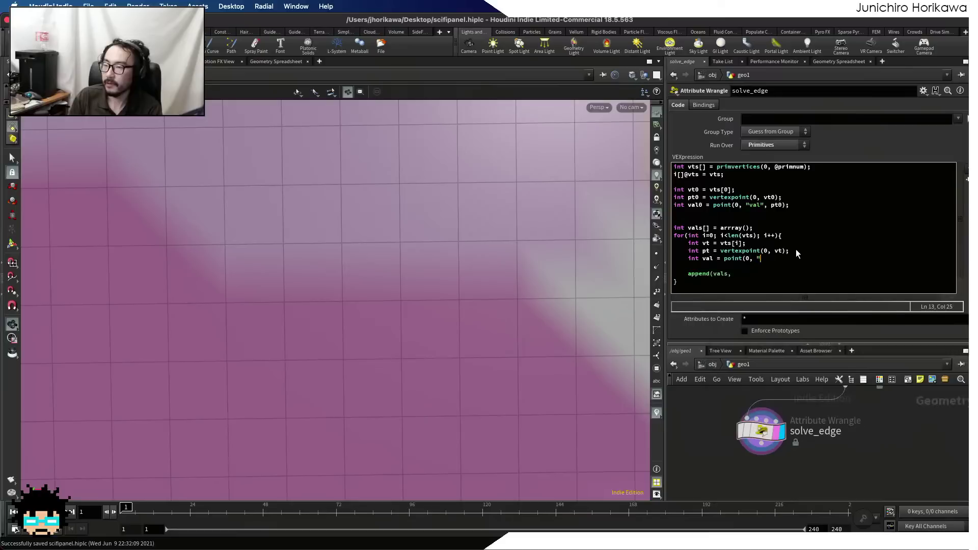
pyautogui.write('val", pt);')
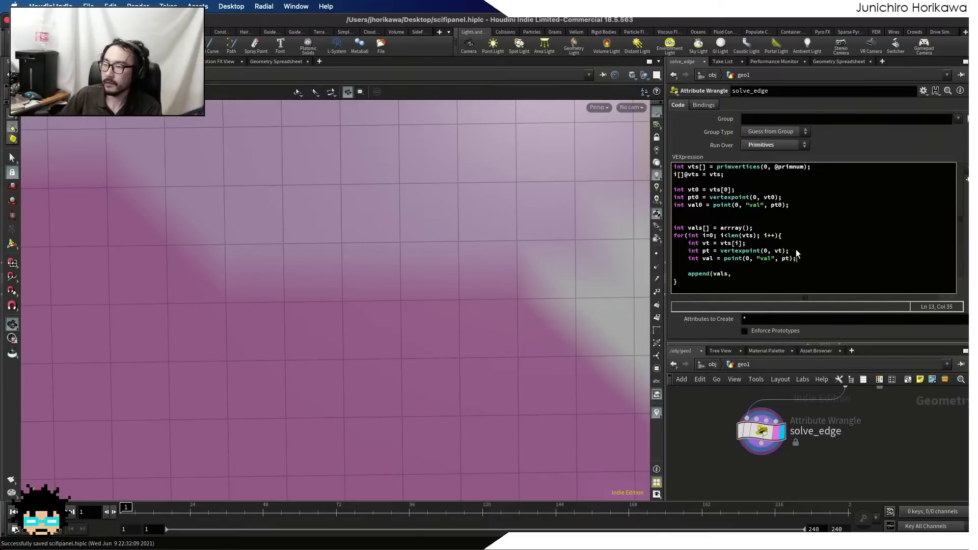
pyautogui.click(764, 274)
pyautogui.write('val);')
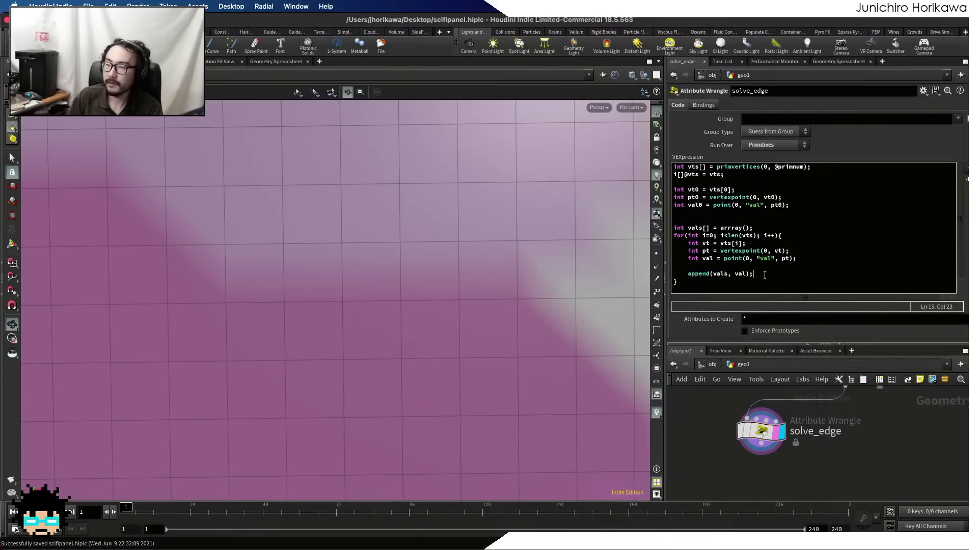
# - Enlarge the parameter pane and correct the misspelled function name in the vals[] declaration to array()
pyautogui.click(749, 279)
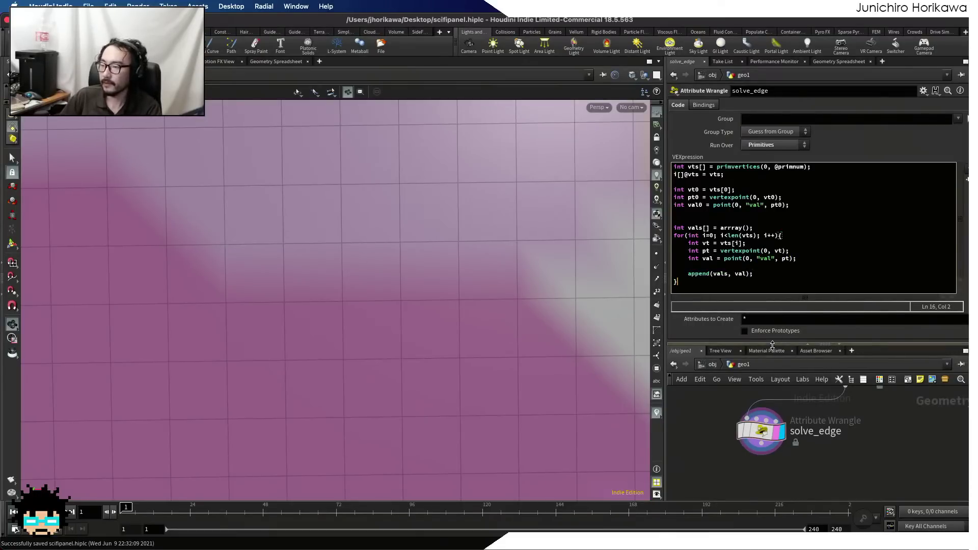
pyautogui.moveTo(772, 345); pyautogui.dragTo(772, 387)
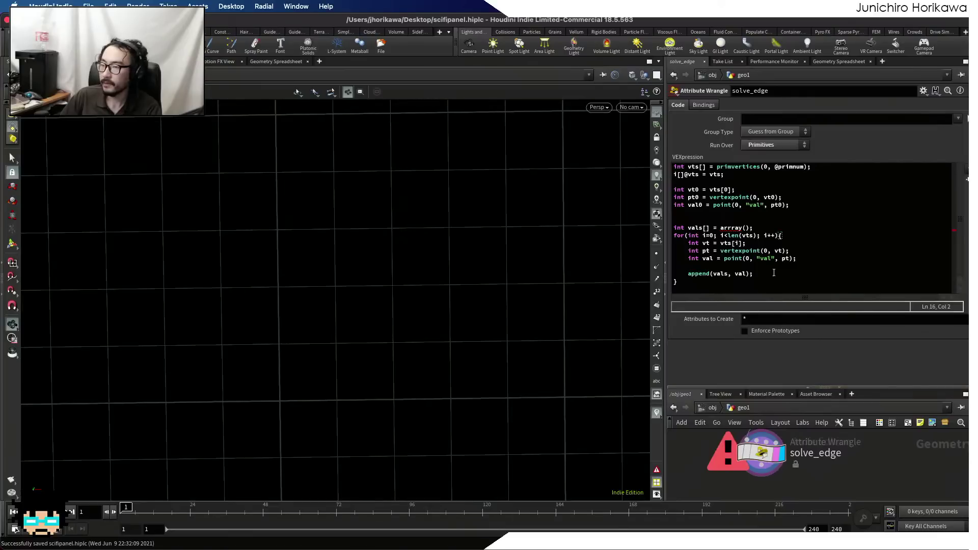
pyautogui.click(734, 228)
pyautogui.press('BackSpace')
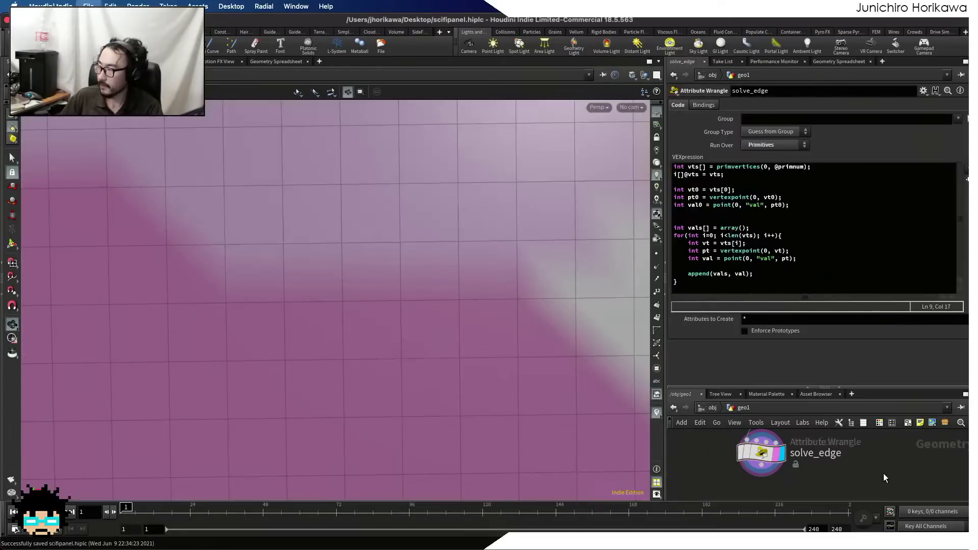
# - Add two empty lines below the for loop's closing brace and check the loop block
pyautogui.click(708, 284)
pyautogui.press('Return')
pyautogui.press('Return')
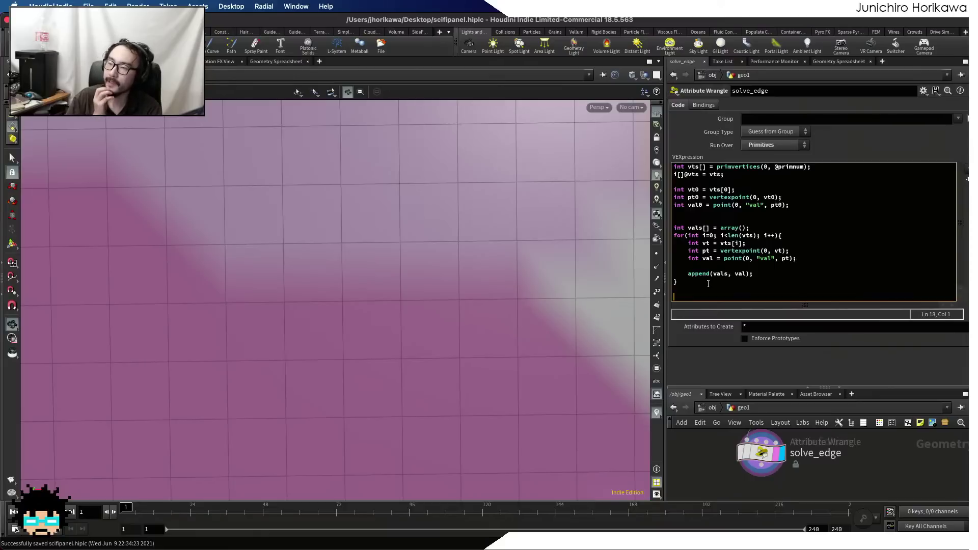
pyautogui.moveTo(692, 285); pyautogui.dragTo(643, 235)
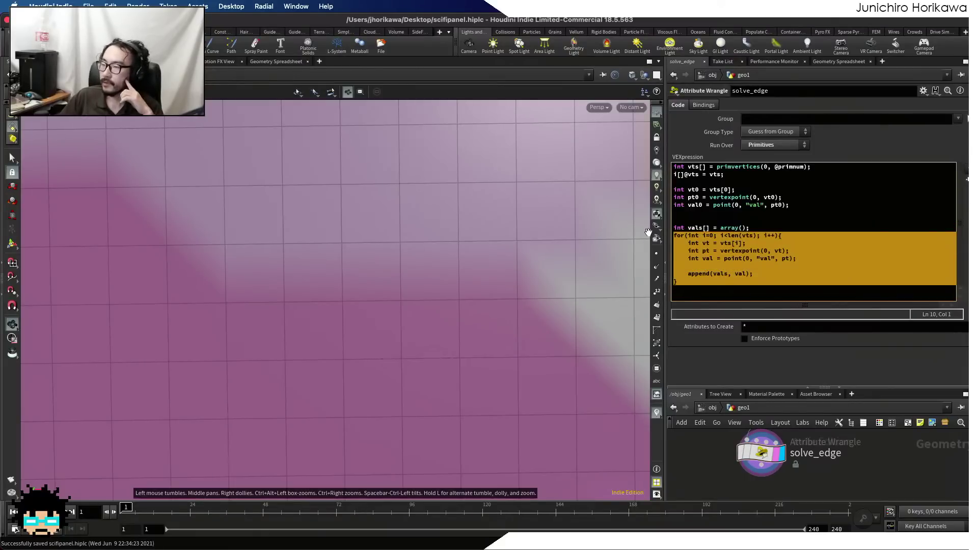
pyautogui.click(720, 229)
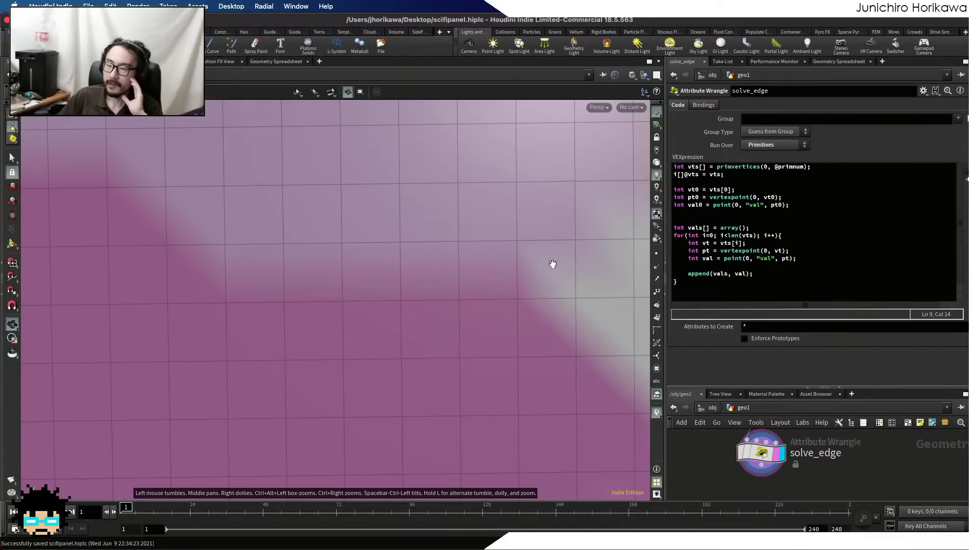
# - Isolate primitive 594 with a Blast node set to Delete Non Selected
pyautogui.click(11, 156)
pyautogui.click(376, 280)
pyautogui.press('Delete')
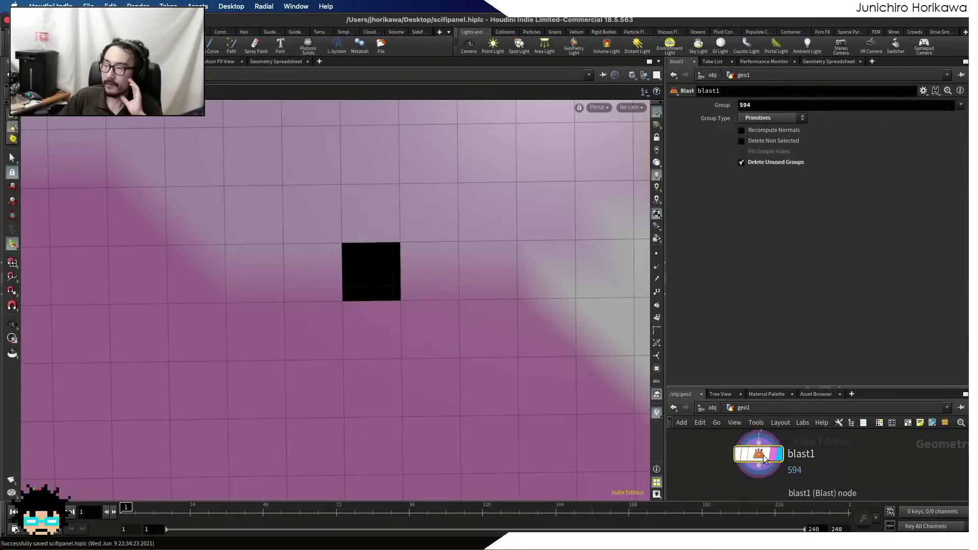
pyautogui.click(742, 141)
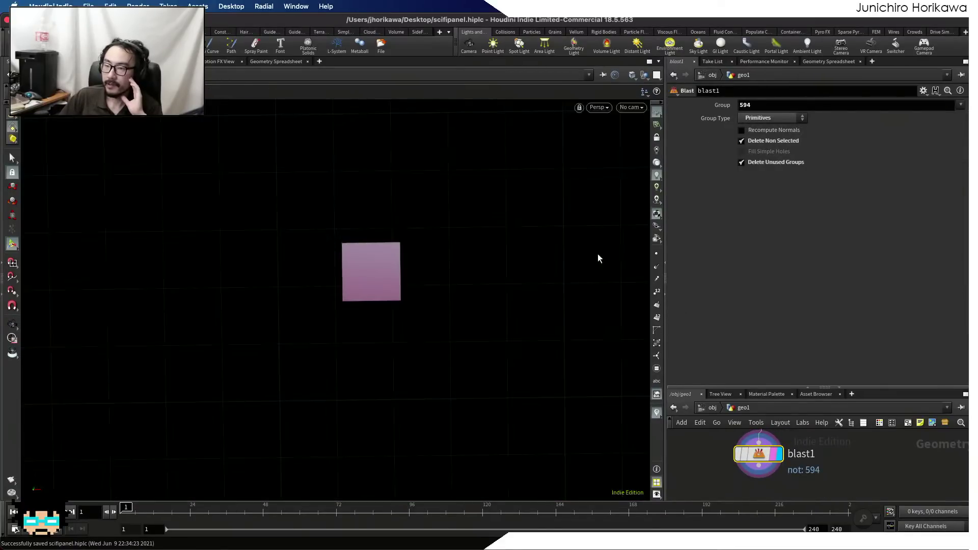
# - Show point numbers in the viewport and set the guide font size to Large in the display options
pyautogui.click(656, 293)
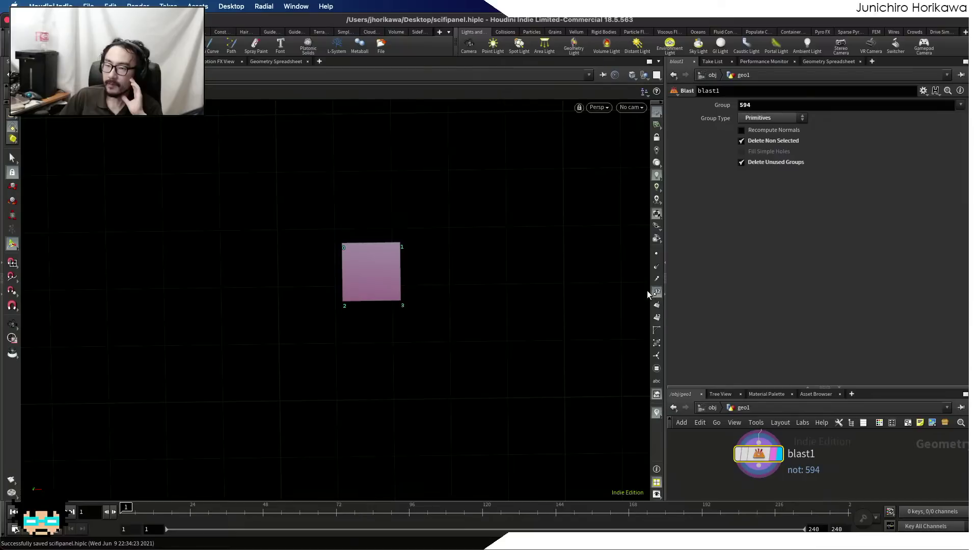
pyautogui.keyDown('alt'); pyautogui.moveTo(356, 254); pyautogui.dragTo(429, 218, button='right'); pyautogui.keyUp('alt')
pyautogui.press('d')
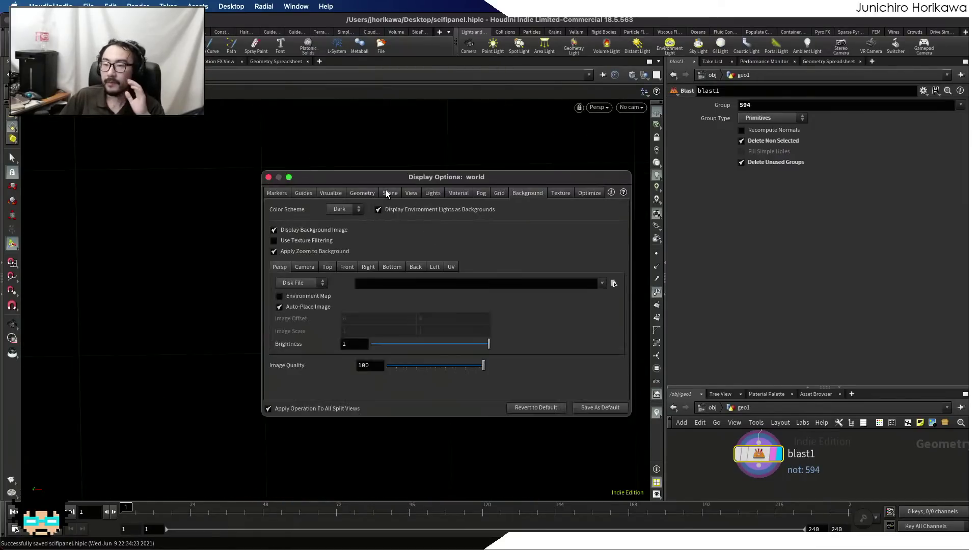
pyautogui.click(359, 194)
pyautogui.click(339, 197)
pyautogui.click(360, 194)
pyautogui.click(304, 194)
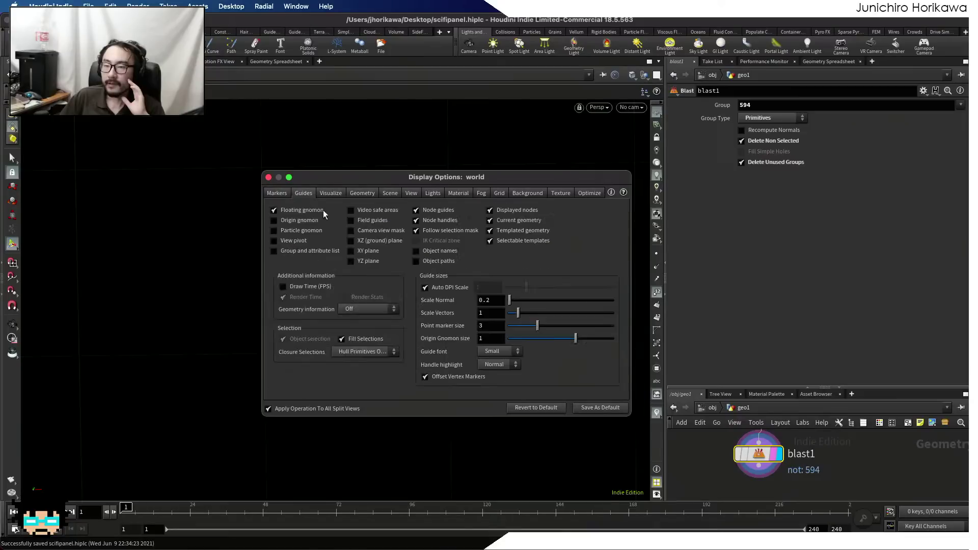
pyautogui.click(497, 351)
pyautogui.click(496, 396)
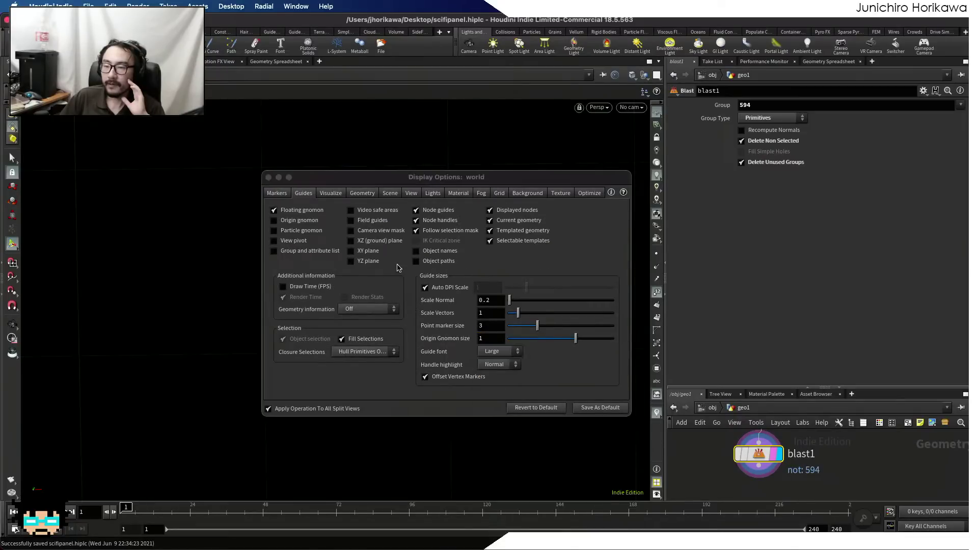
pyautogui.click(269, 177)
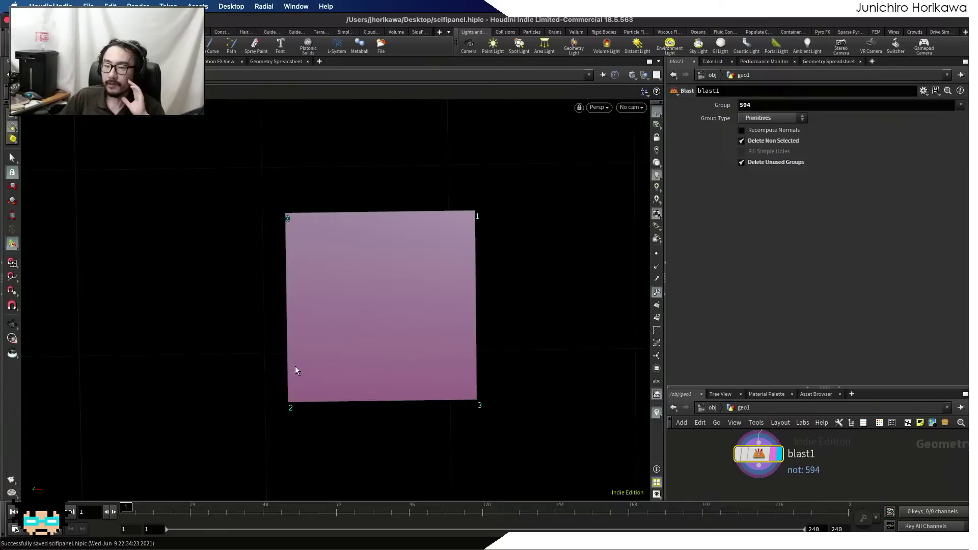
# - Insert a Sort node between the solve_edge wrangle and the Blast node
pyautogui.moveTo(795, 388); pyautogui.dragTo(795, 295)
pyautogui.moveTo(754, 406); pyautogui.dragTo(757, 438)
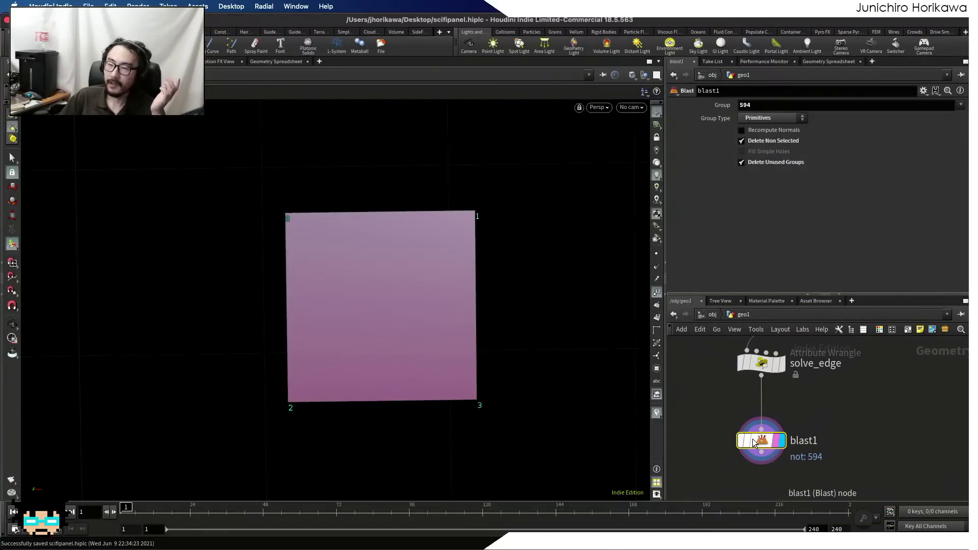
pyautogui.press('Tab')
pyautogui.write('sort')
pyautogui.press('Return')
pyautogui.click(811, 413)
pyautogui.moveTo(811, 413); pyautogui.dragTo(757, 412)
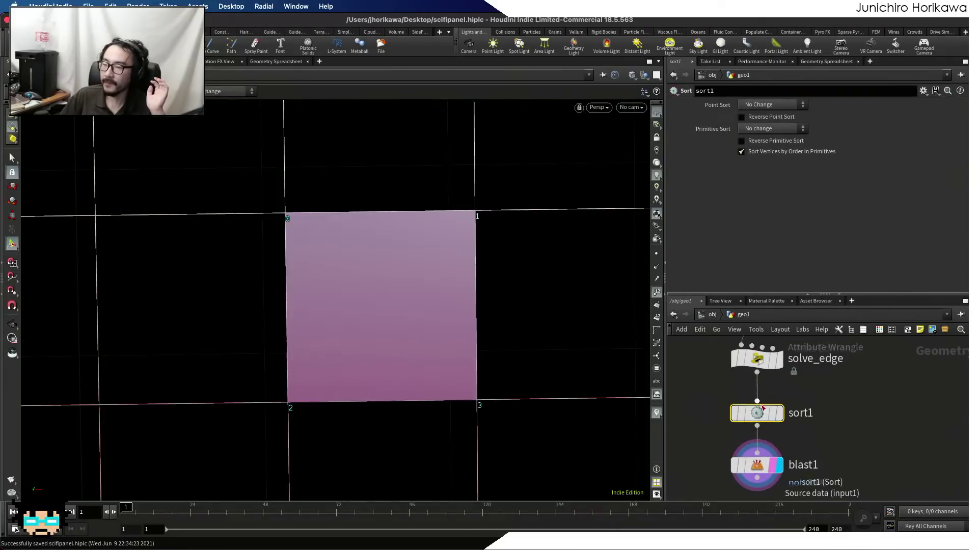
# - Set the Sort node's Point Sort to By Vertex Order and display its output
pyautogui.click(764, 105)
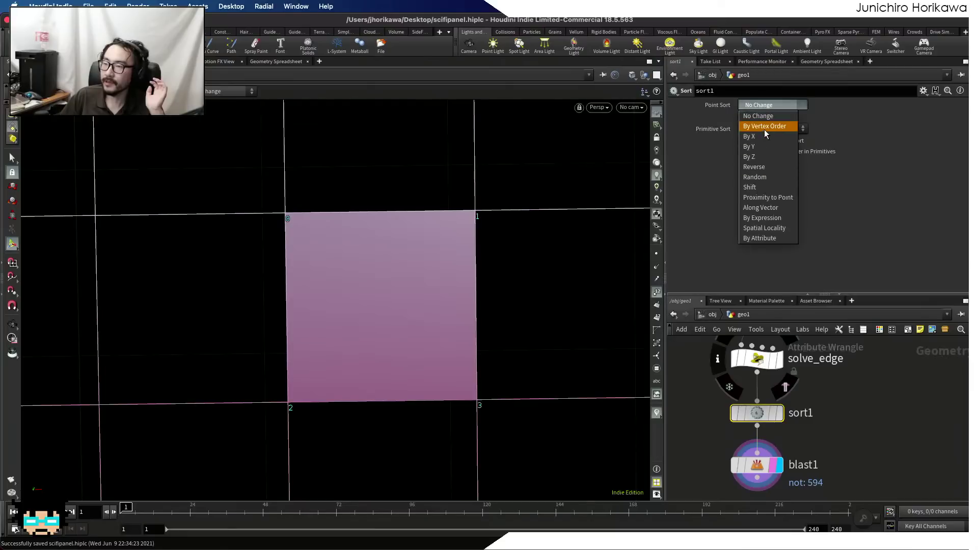
pyautogui.click(765, 130)
pyautogui.click(757, 465)
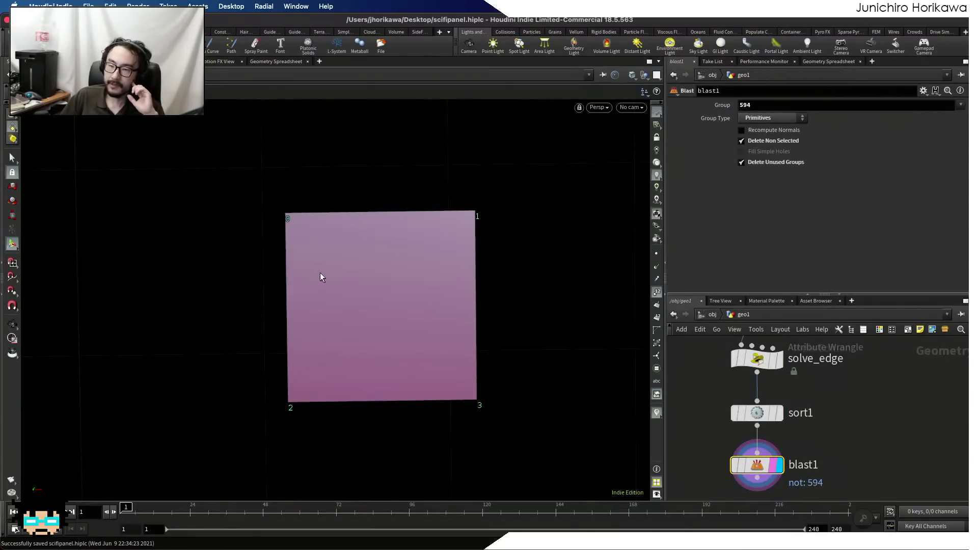
pyautogui.click(747, 417)
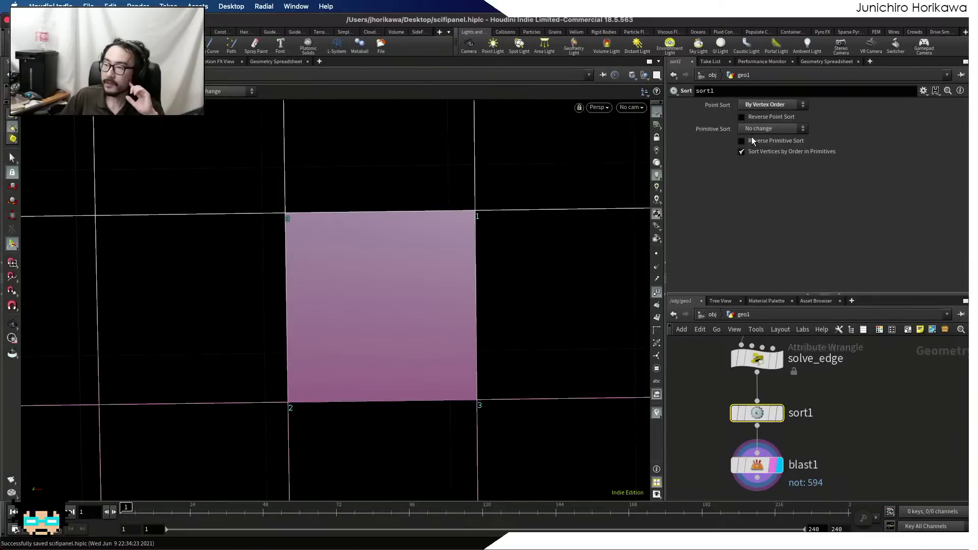
pyautogui.click(770, 415)
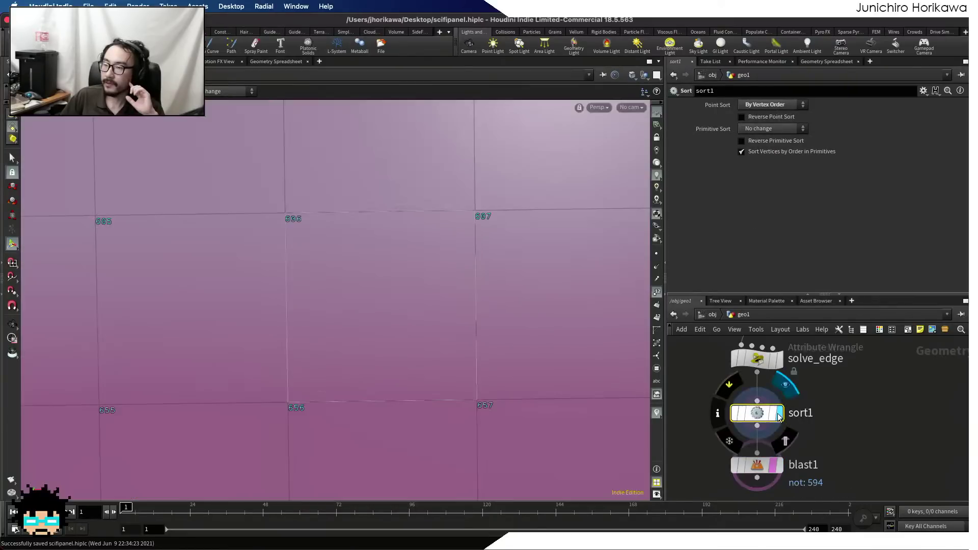
# - Move the Sort node below blast1 so it sorts the isolated face, and display its result
pyautogui.moveTo(756, 424); pyautogui.dragTo(918, 459)
pyautogui.moveTo(762, 466); pyautogui.dragTo(762, 427)
pyautogui.moveTo(757, 451); pyautogui.dragTo(753, 439, button='middle')
pyautogui.moveTo(753, 426); pyautogui.dragTo(753, 459)
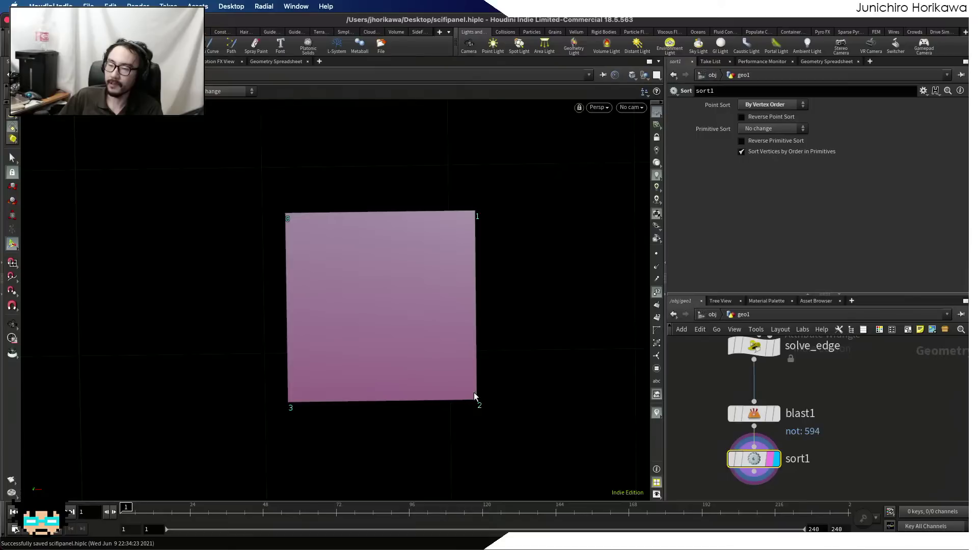
pyautogui.moveTo(755, 461); pyautogui.dragTo(758, 463)
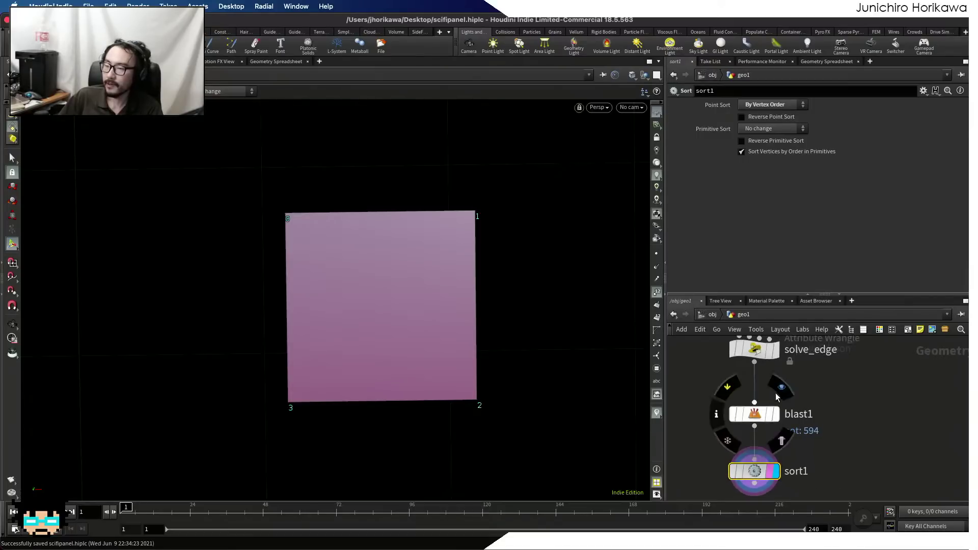
# - Select and display the solve_edge wrangle, and enlarge the parameter pane to show its full code
pyautogui.scroll(1, 754, 367)
pyautogui.click(774, 373)
pyautogui.click(760, 378)
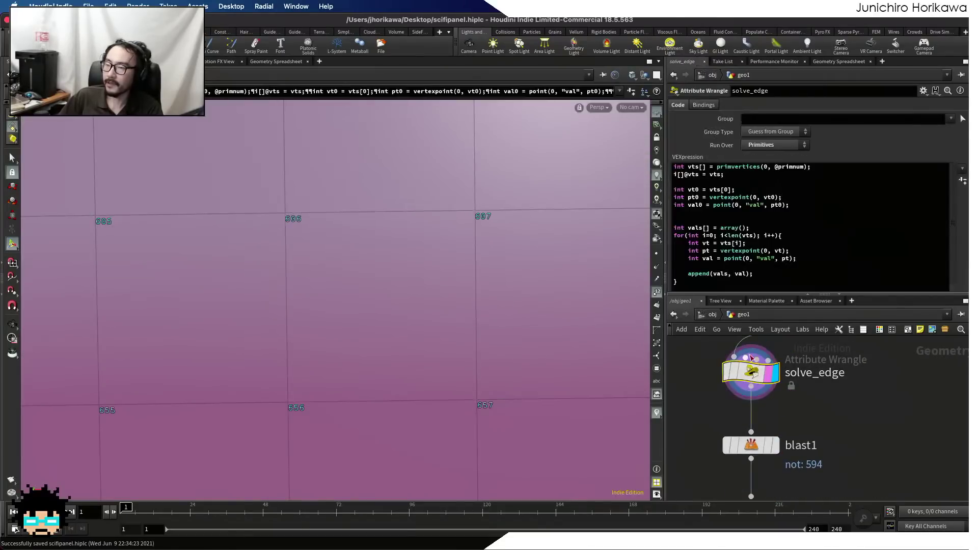
pyautogui.moveTo(696, 295); pyautogui.dragTo(697, 358)
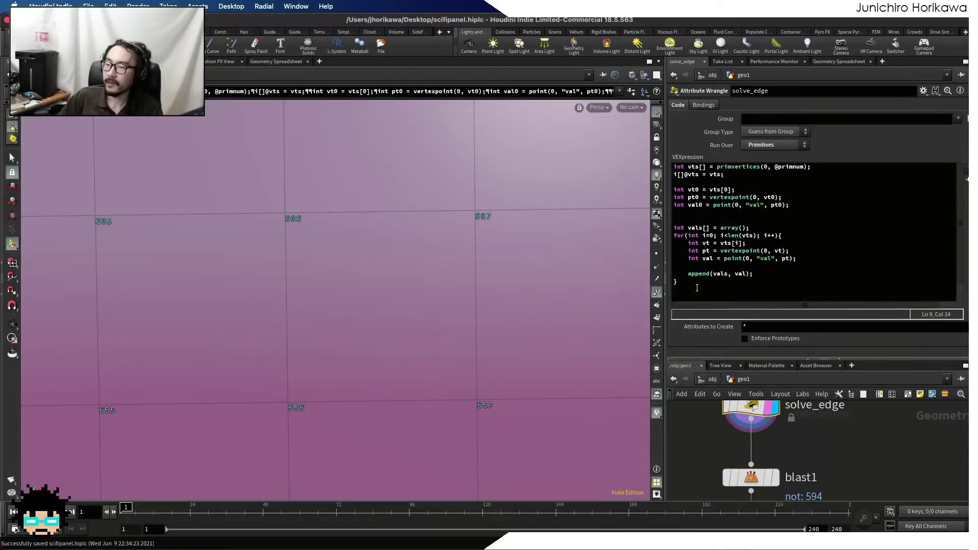
# - Open the solve_edge snippet in a separate code editor window, then reposition and enlarge that window
pyautogui.moveTo(698, 286); pyautogui.dragTo(643, 234)
pyautogui.click(742, 252)
pyautogui.press('Down')
pyautogui.press('Down')
pyautogui.hotkey('alt', 'e')
pyautogui.moveTo(717, 171); pyautogui.dragTo(496, 111)
pyautogui.moveTo(597, 306); pyautogui.dragTo(841, 509)
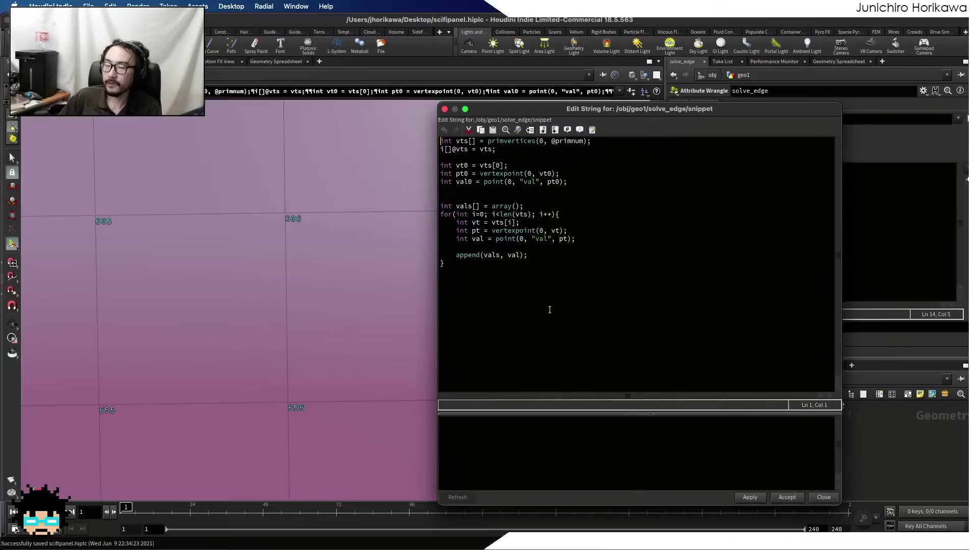
# - Examine the loop's vertexpoint and point lookup lines, ending with the cursor after the int val line
pyautogui.click(469, 238)
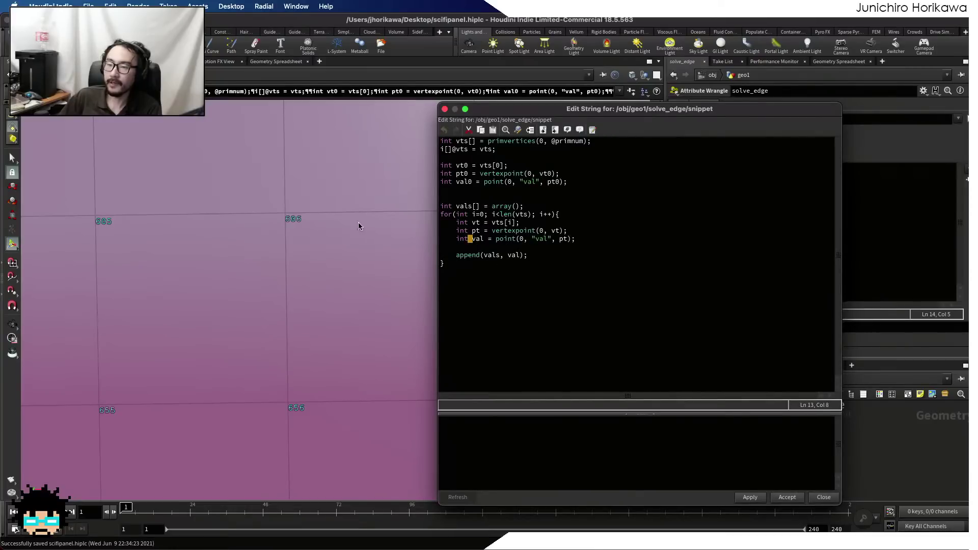
pyautogui.click(472, 232)
pyautogui.moveTo(589, 228); pyautogui.dragTo(457, 230)
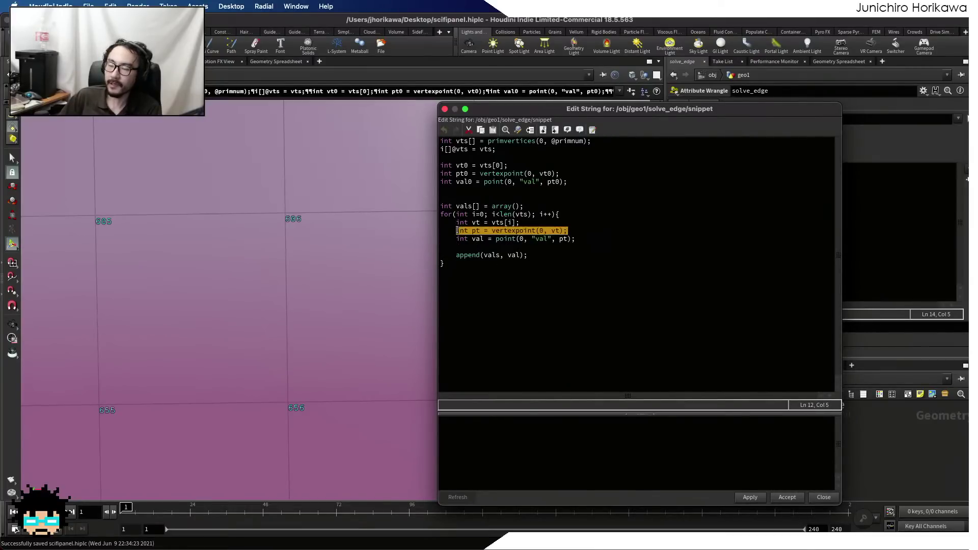
pyautogui.click(457, 230)
pyautogui.click(585, 241)
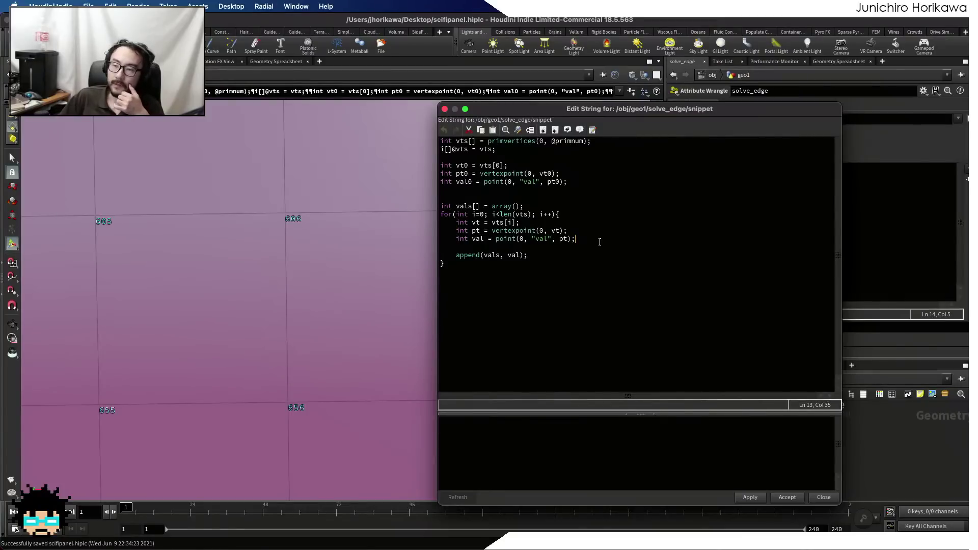
# - Below the int val line in the loop, add int vt2 = vts[(i+1) % len(vts)]; to get the next vertex, wrapping around
pyautogui.press('Return')
pyautogui.press('Return')
pyautogui.write('int v')
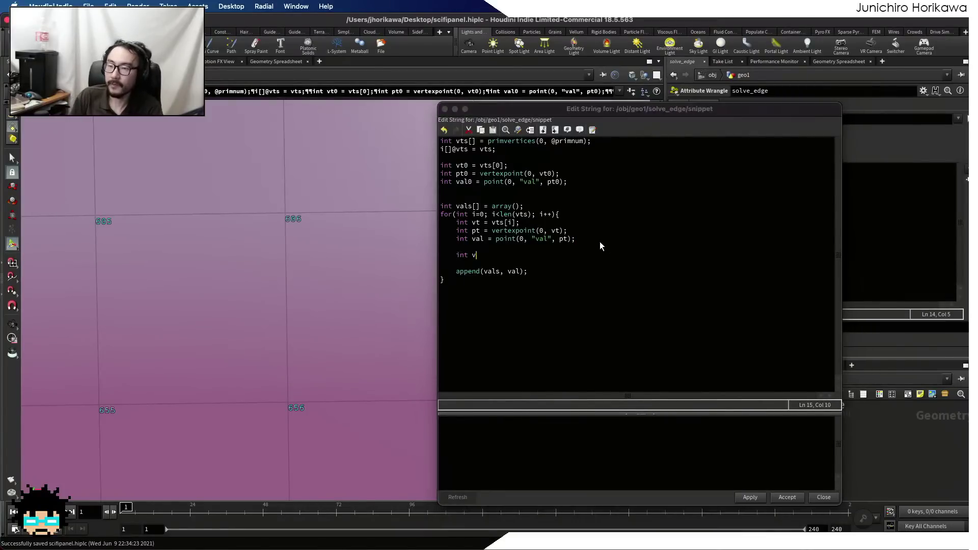
pyautogui.write('t2 = ')
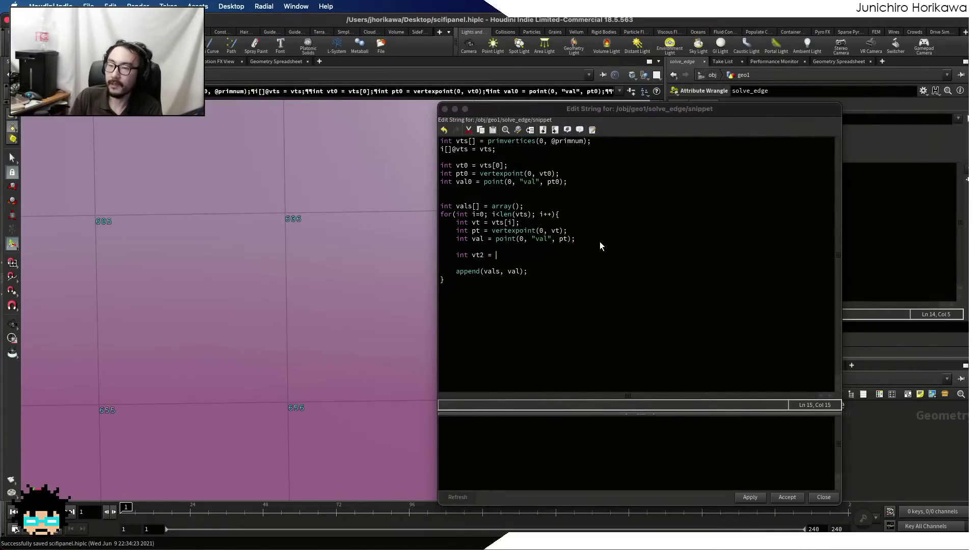
pyautogui.write('vts[(')
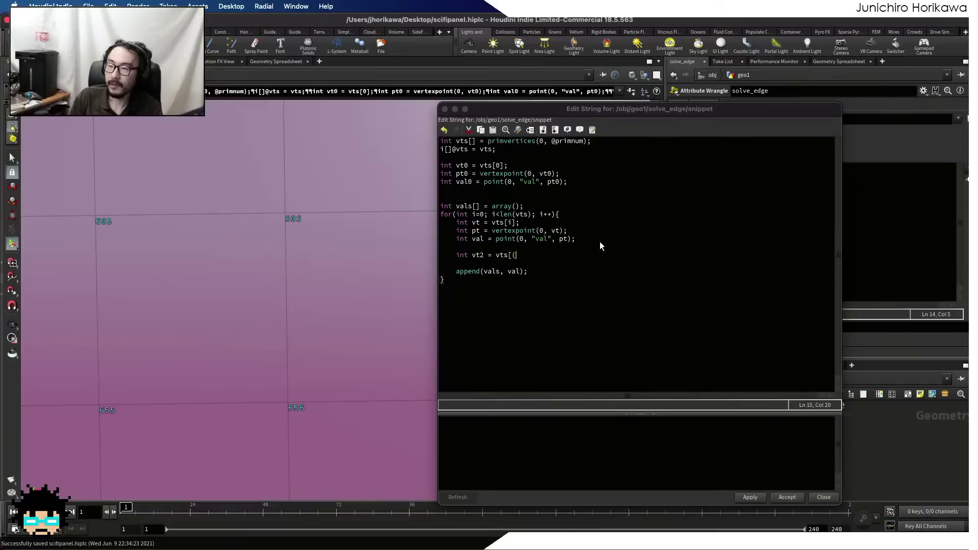
pyautogui.write('i+1)')
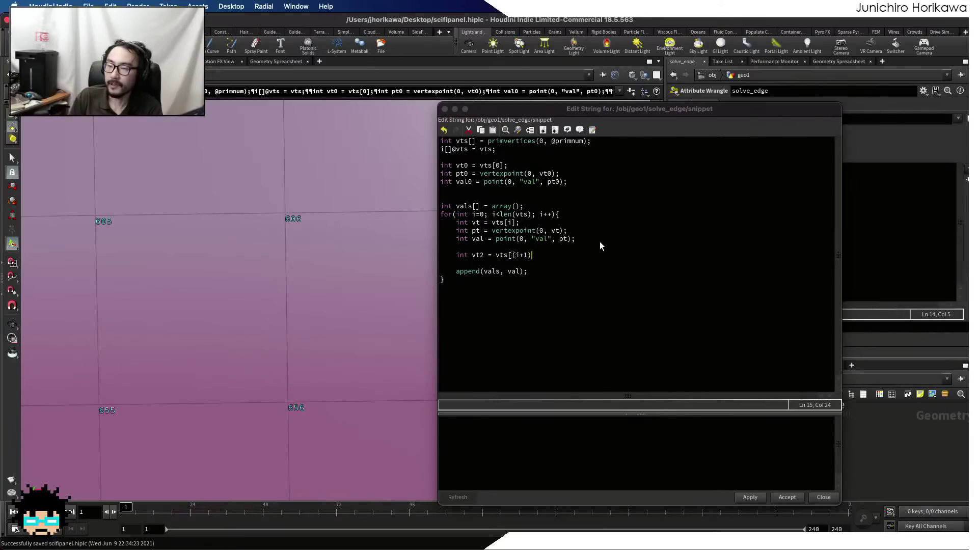
pyautogui.write(' % ')
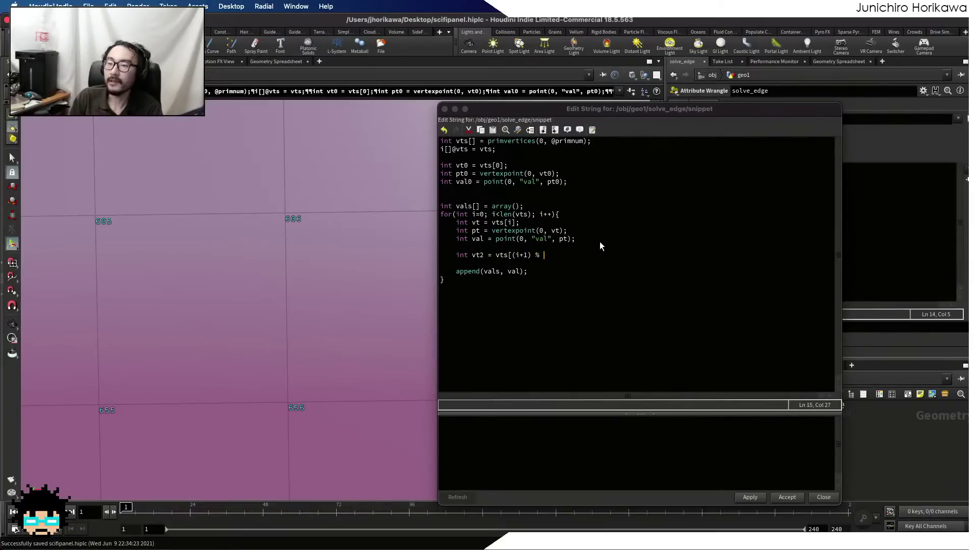
pyautogui.write('l')
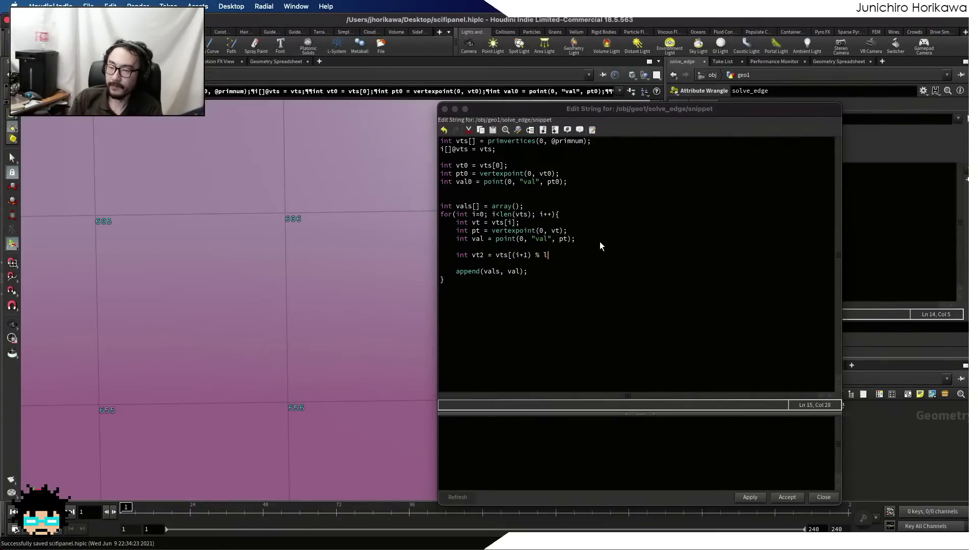
pyautogui.write('en(vts)];')
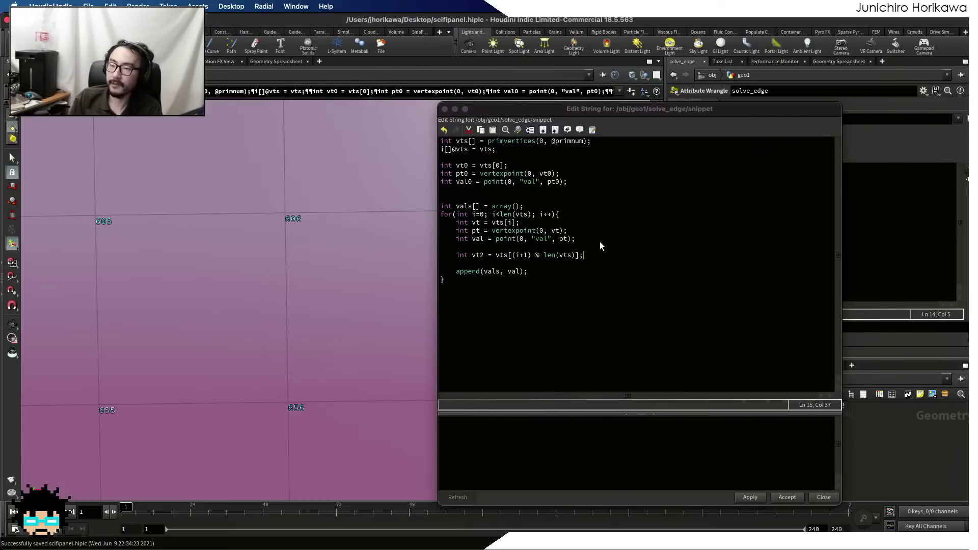
# - Add the line int pt2 = vertexpoint(0, vt2); to look up the next vertex's point
pyautogui.press('Return')
pyautogui.write('int pt =')
pyautogui.press('Left')
pyautogui.press('Left')
pyautogui.write('2')
pyautogui.press('End')
pyautogui.write('ver')
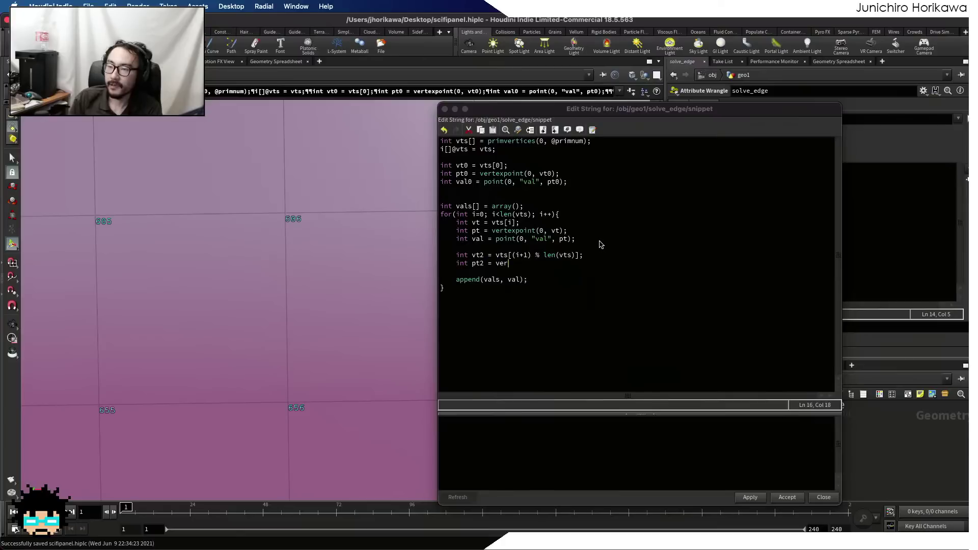
pyautogui.write('texpoint(0,')
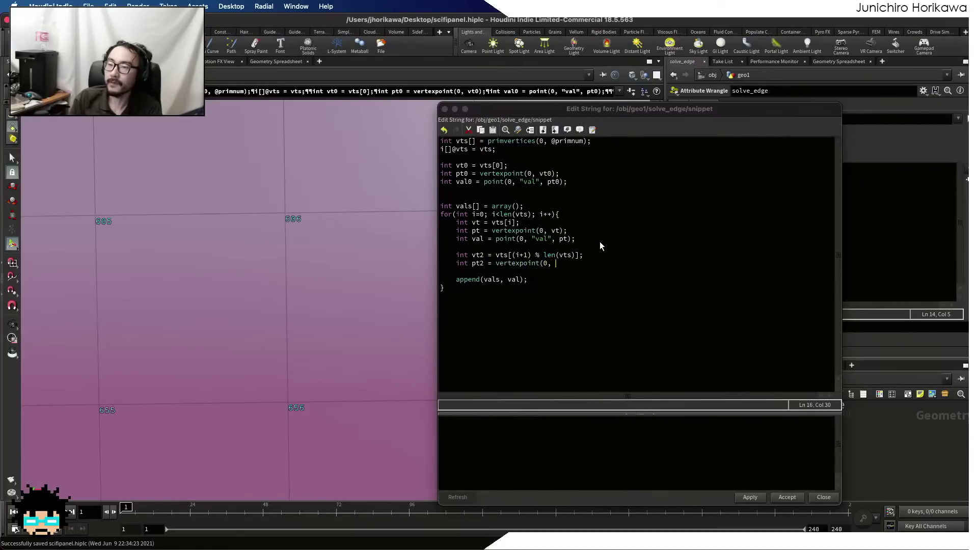
pyautogui.write(' vt2);')
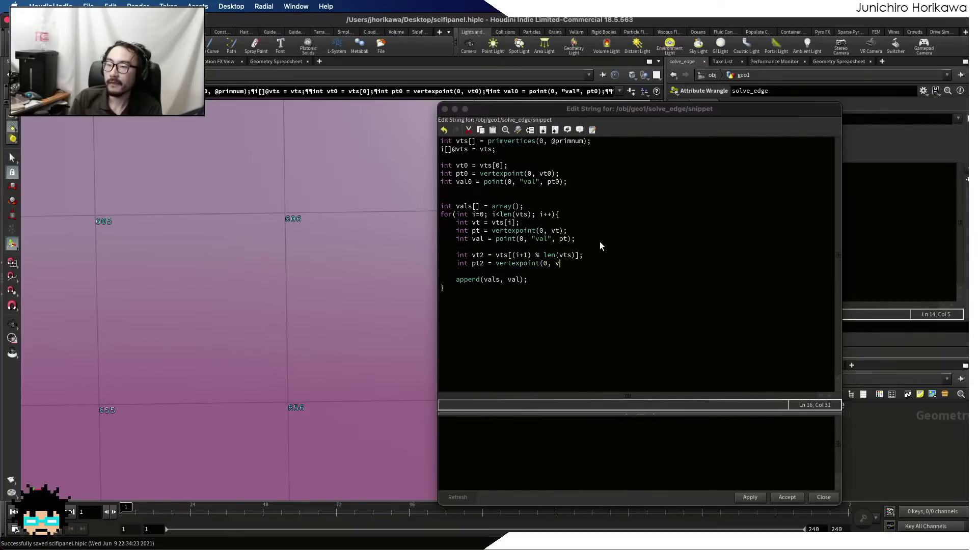
# - Add int val2 = point(0, "val", pt2); below the pt2 line, followed by blank lines
pyautogui.press('Return')
pyautogui.write('int val23')
pyautogui.press('BackSpace')
pyautogui.press('BackSpace')
pyautogui.write('= point(0')
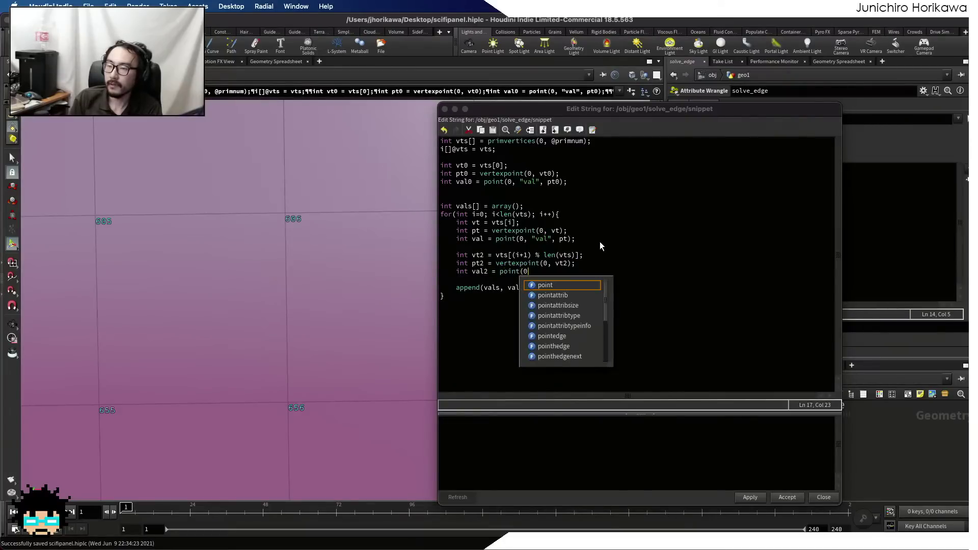
pyautogui.write(', "val", pt)')
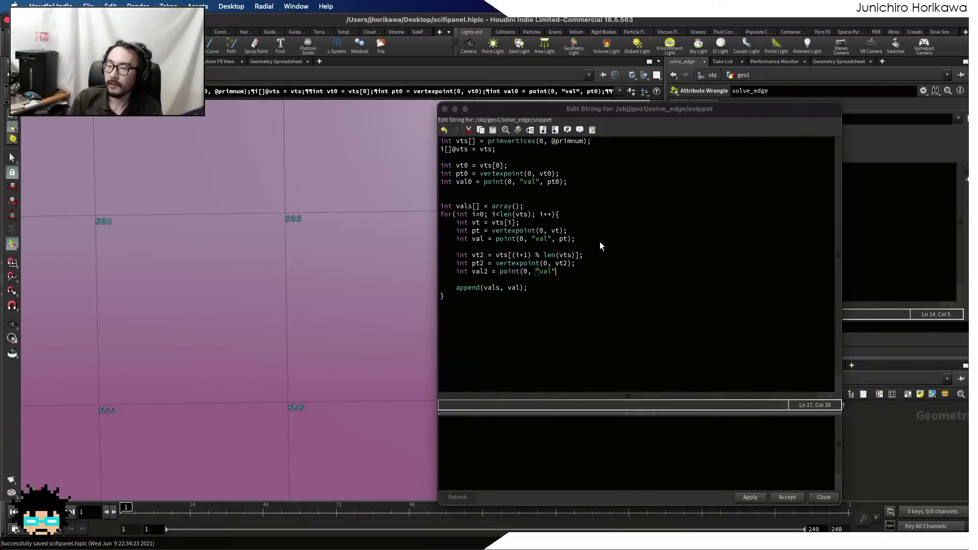
pyautogui.write(');')
pyautogui.press('Return')
pyautogui.press('Return')
pyautogui.press('Return')
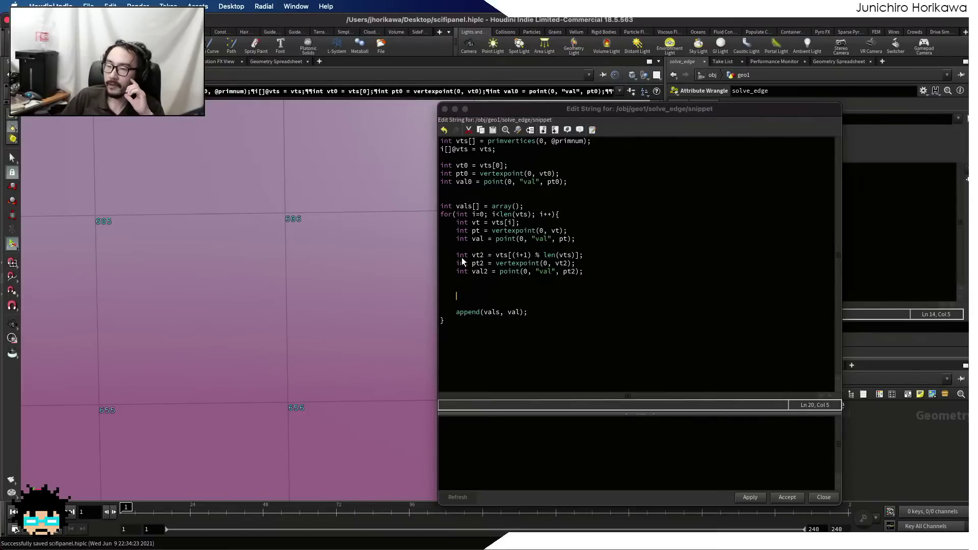
# - Add a blank line below the val2 line and declare int offset = -1; above the vals array
pyautogui.click(539, 234)
pyautogui.moveTo(576, 239); pyautogui.dragTo(466, 240)
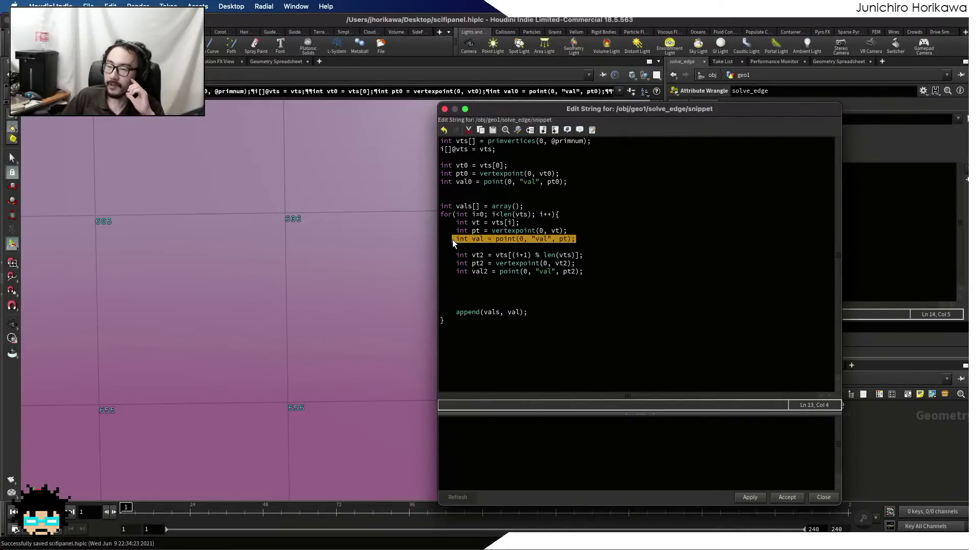
pyautogui.moveTo(582, 270); pyautogui.dragTo(459, 273)
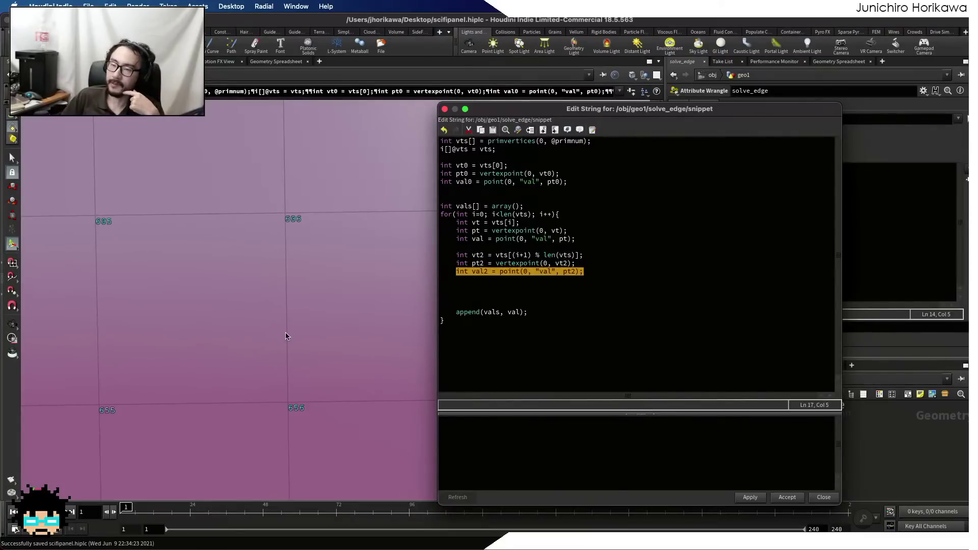
pyautogui.click(516, 279)
pyautogui.press('Return')
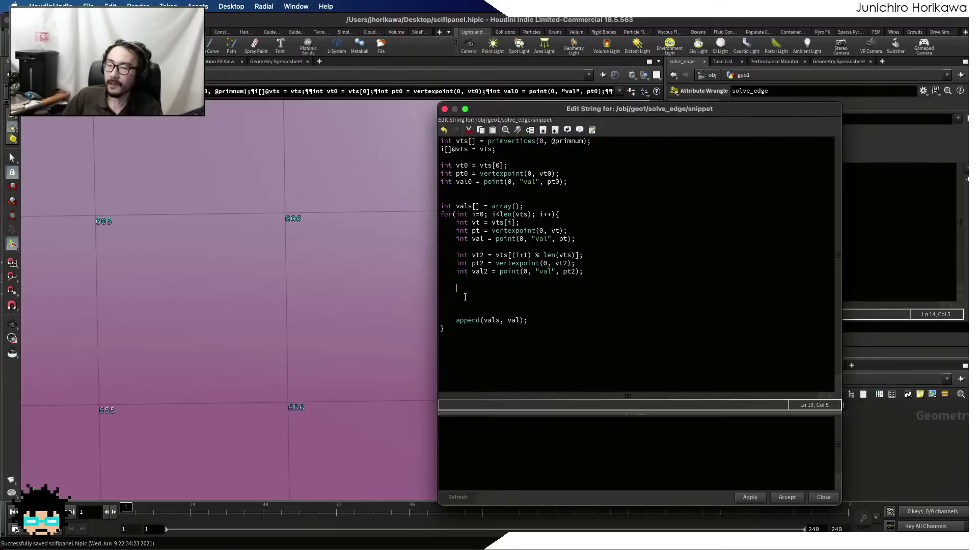
pyautogui.moveTo(551, 319); pyautogui.dragTo(456, 322)
pyautogui.click(536, 198)
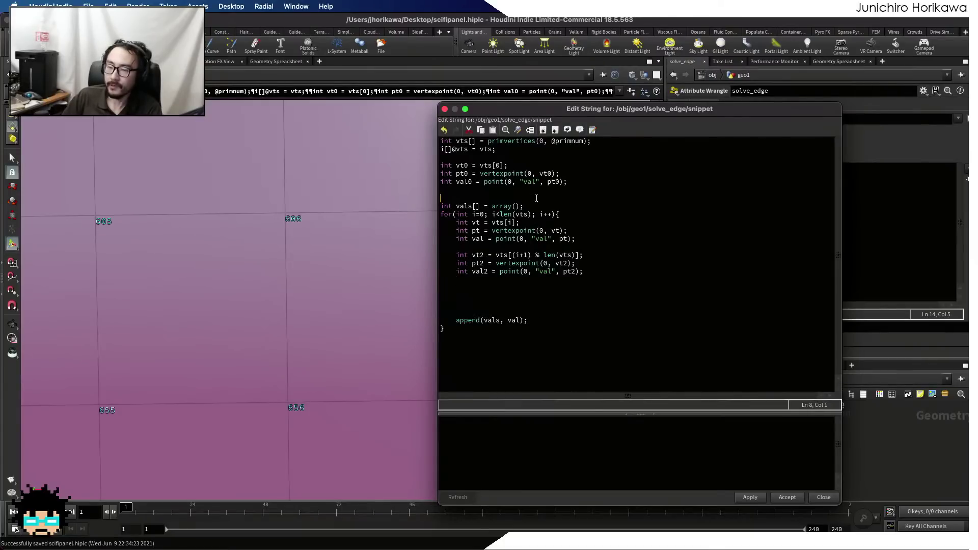
pyautogui.write('int offset')
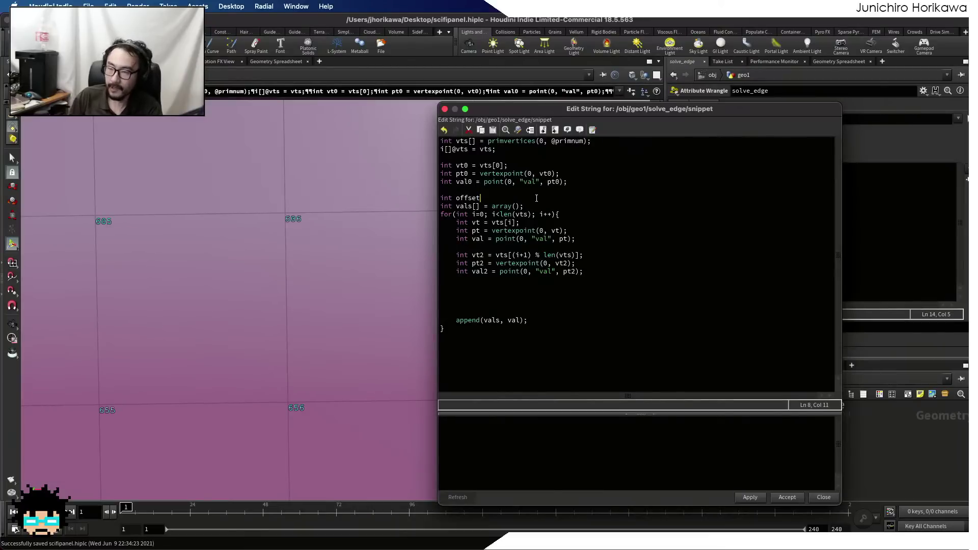
pyautogui.write(' = -1;')
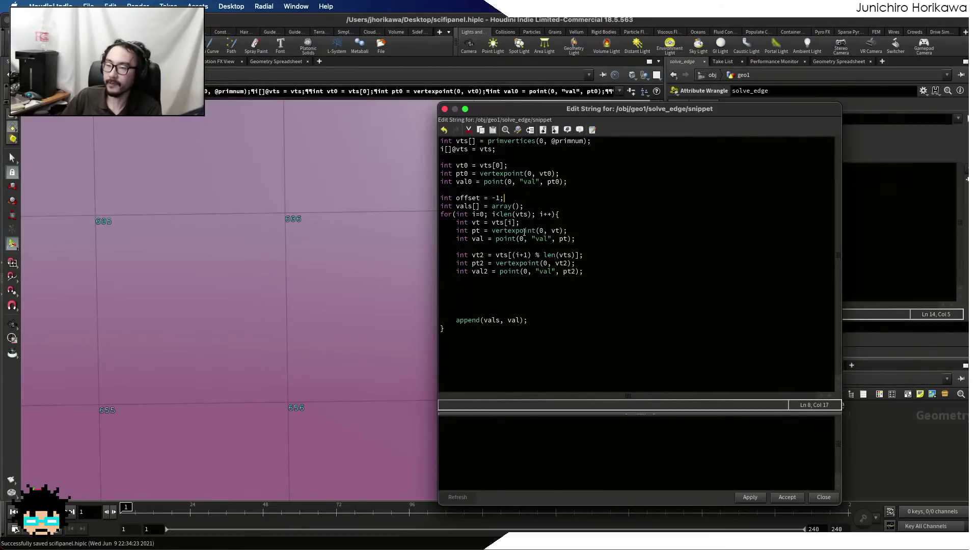
# - Below the val2 line, start a conditional block with if(offset == -1 && val != val2){
pyautogui.click(506, 286)
pyautogui.write('if(offset')
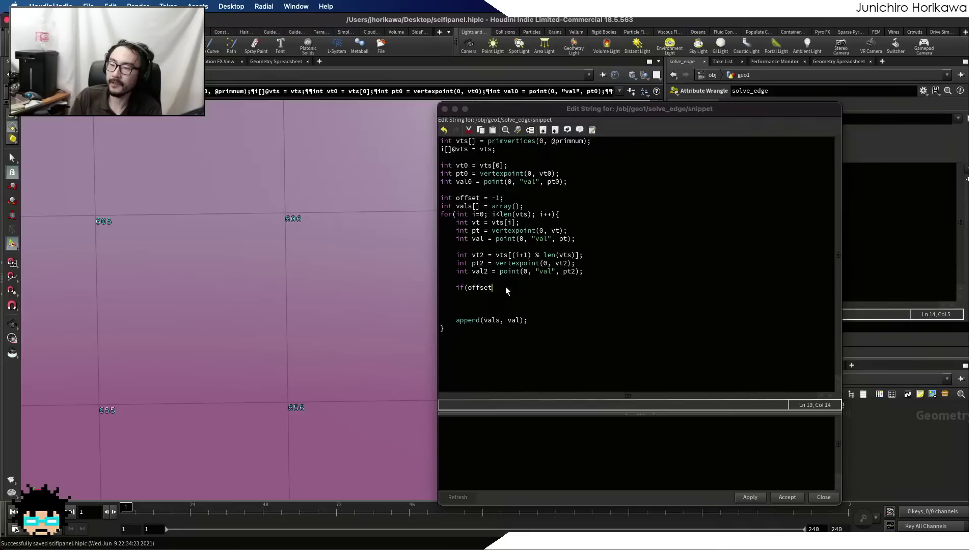
pyautogui.write(' == -01')
pyautogui.press('BackSpace')
pyautogui.press('BackSpace')
pyautogui.write('1 && ')
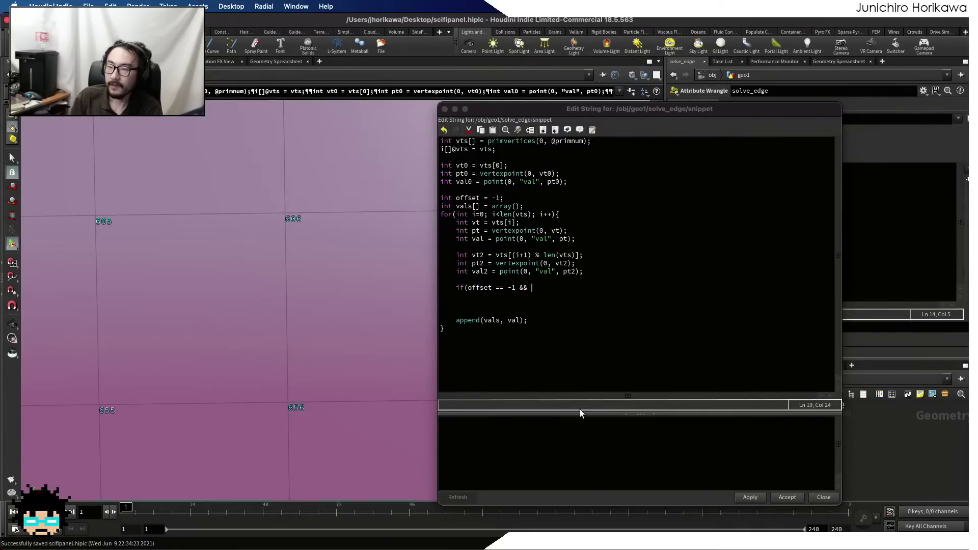
pyautogui.write('val !')
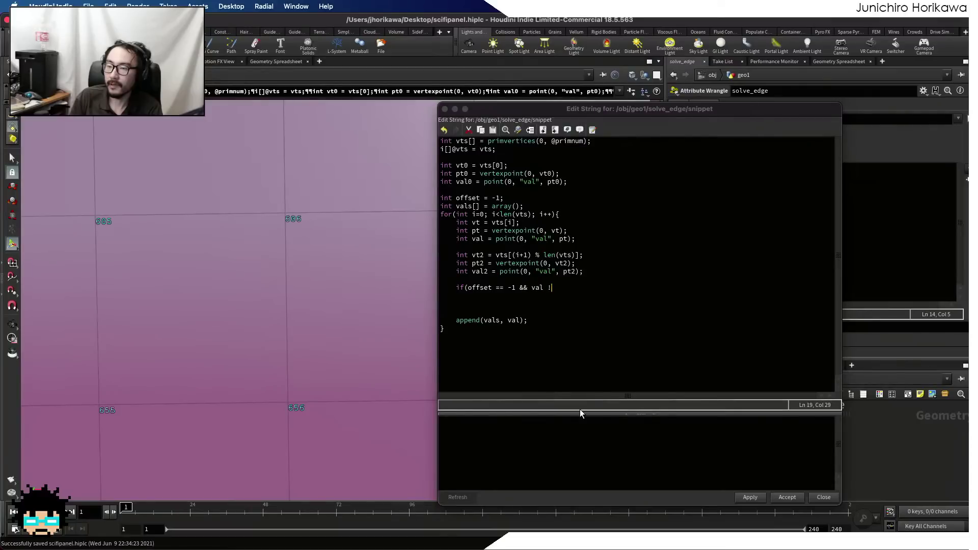
pyautogui.write('= val2){')
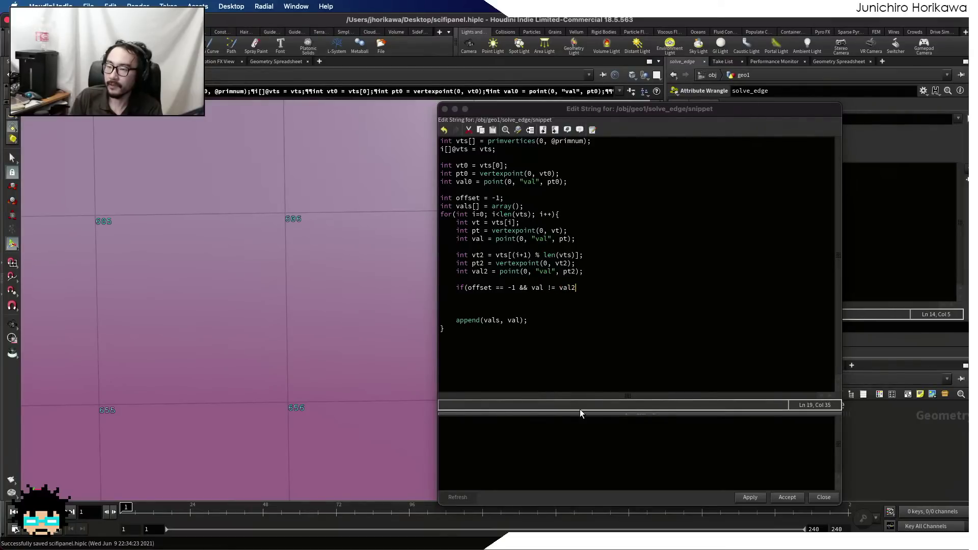
# - Complete the if block with the assignment offset = i; so it stores the loop index
pyautogui.press('Return')
pyautogui.press('Return')
pyautogui.press('Tab')
pyautogui.write('offset = val;')
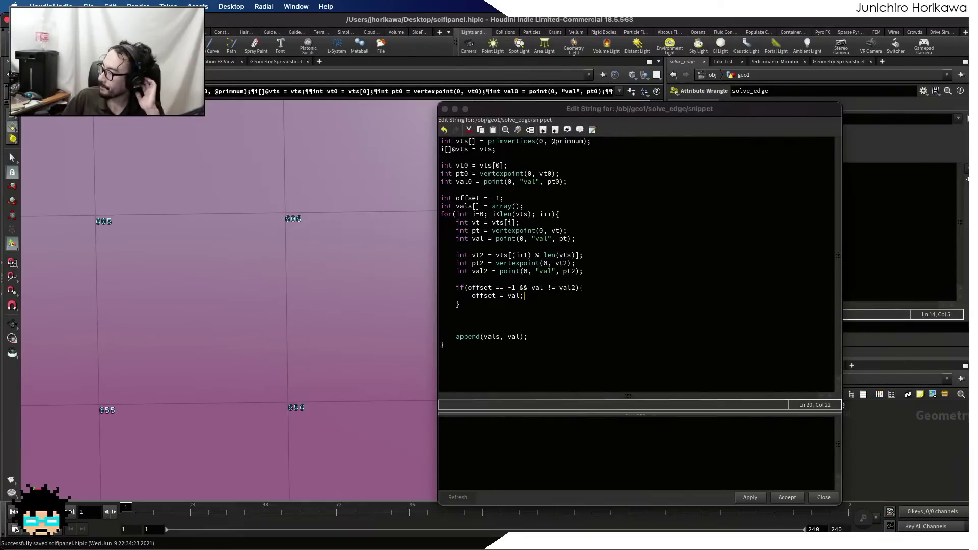
pyautogui.click(533, 301)
pyautogui.moveTo(520, 295); pyautogui.dragTo(510, 295)
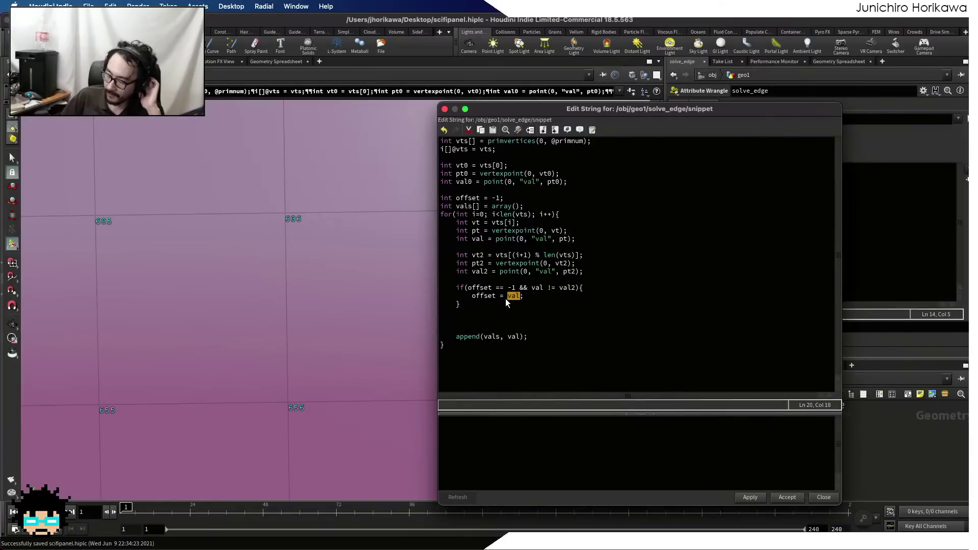
pyautogui.write('i')
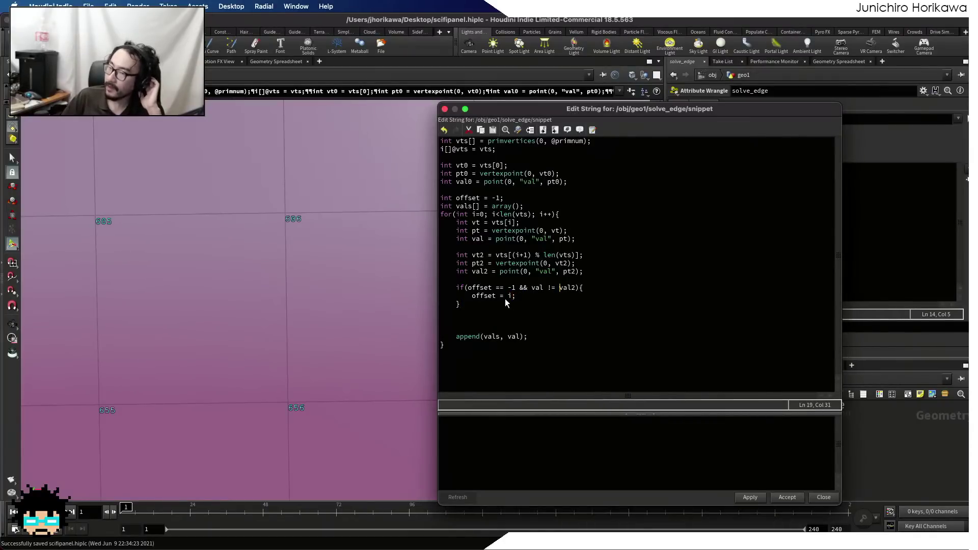
pyautogui.moveTo(510, 295); pyautogui.dragTo(507, 296)
pyautogui.moveTo(536, 215); pyautogui.dragTo(515, 215)
pyautogui.click(514, 215)
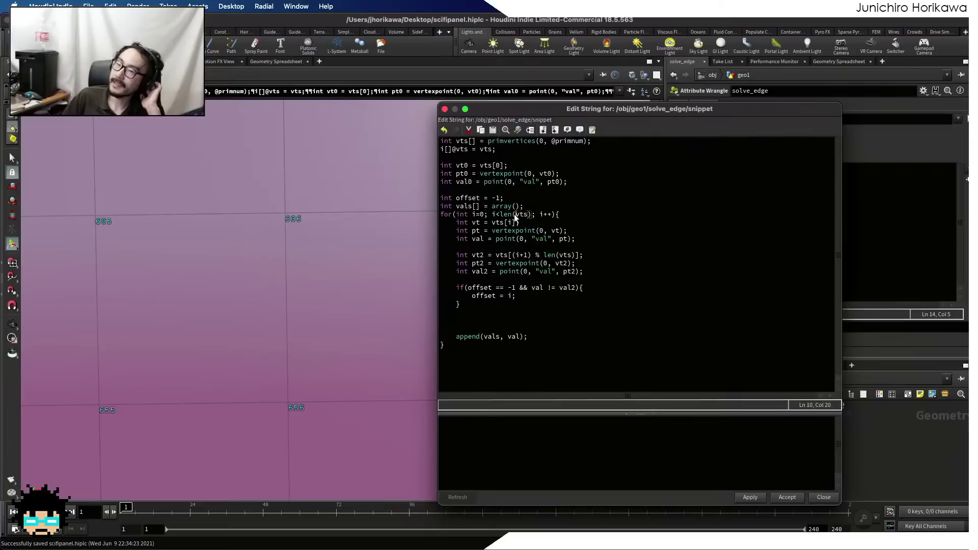
# - Remove the extra blank lines between the if block and the append(vals, val) line, leaving one
pyautogui.click(547, 312)
pyautogui.click(485, 326)
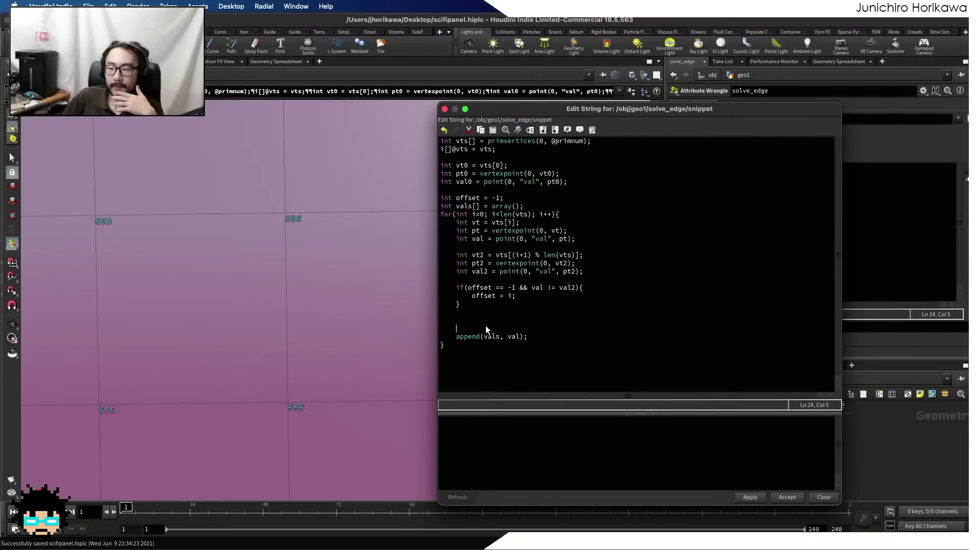
pyautogui.press('BackSpace')
pyautogui.press('BackSpace')
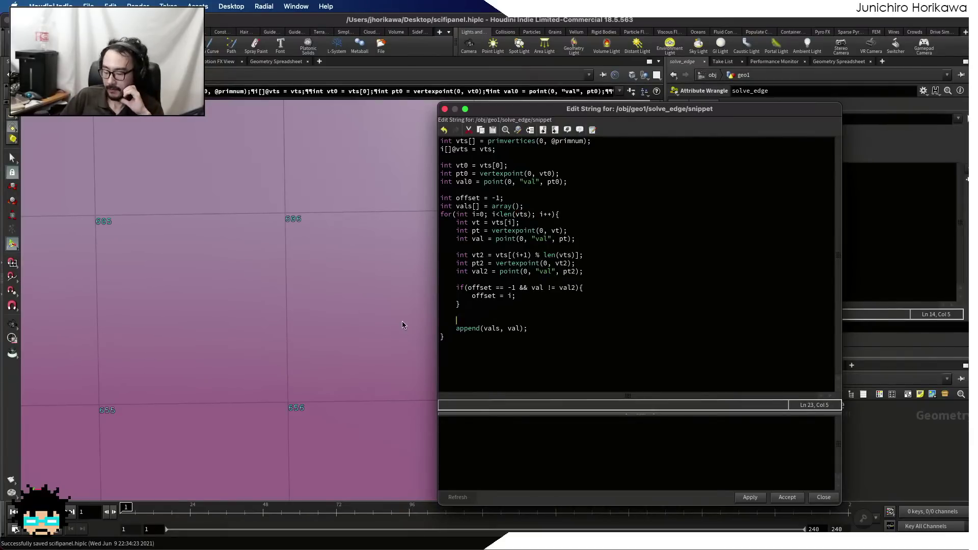
pyautogui.press('BackSpace')
pyautogui.press('BackSpace')
pyautogui.click(496, 302)
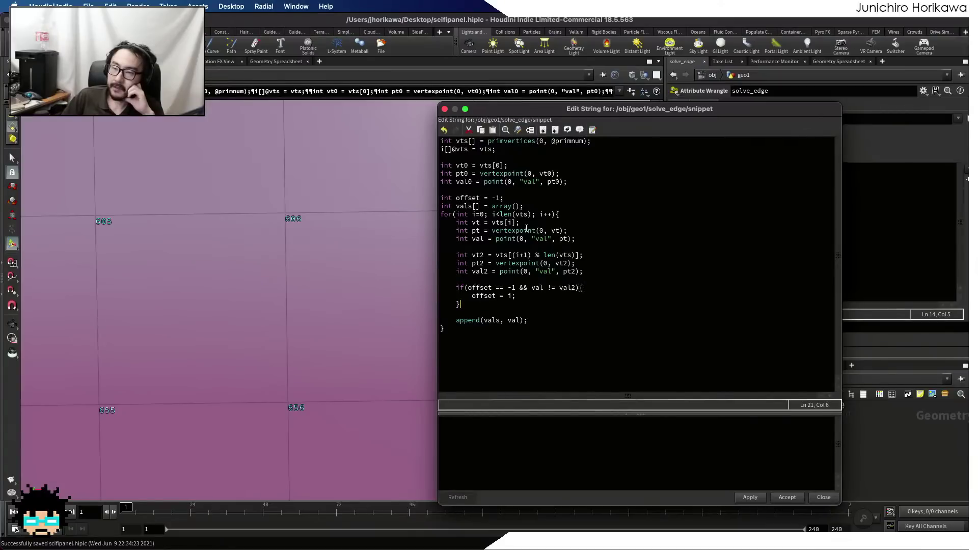
# - Review the offset declaration, the vals array declaration and the whole for loop in the snippet
pyautogui.moveTo(504, 198); pyautogui.dragTo(437, 199)
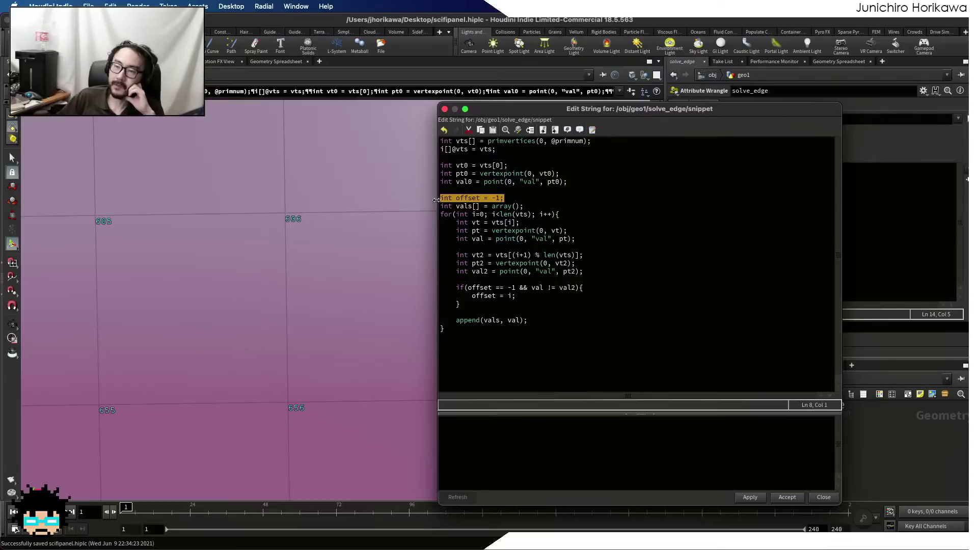
pyautogui.click(524, 207)
pyautogui.moveTo(525, 206); pyautogui.dragTo(433, 209)
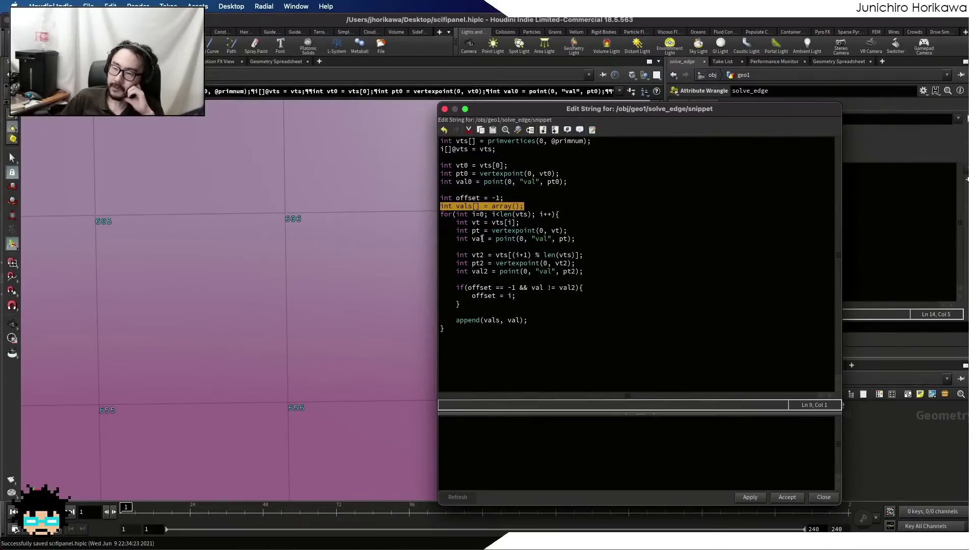
pyautogui.moveTo(535, 320); pyautogui.dragTo(442, 215)
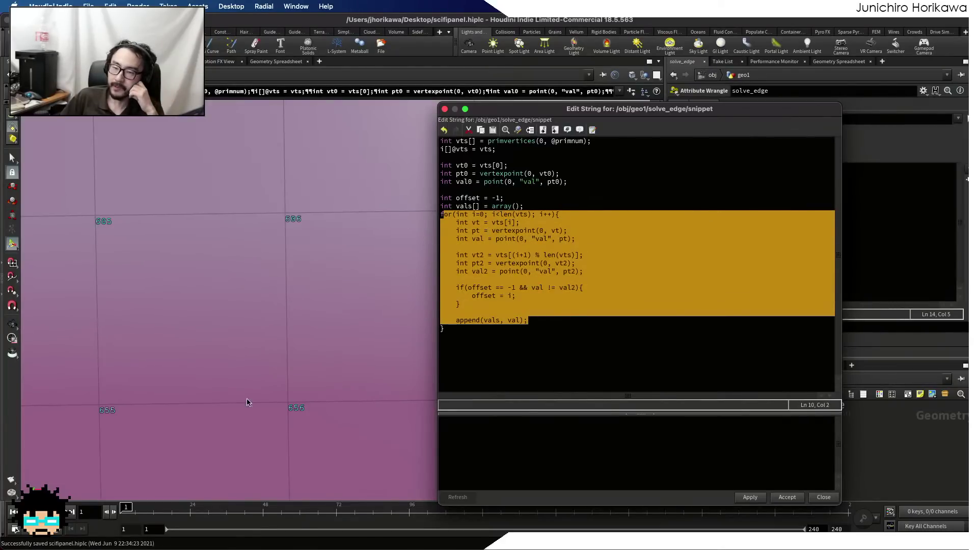
pyautogui.click(606, 250)
pyautogui.click(543, 206)
pyautogui.moveTo(535, 205); pyautogui.dragTo(420, 210)
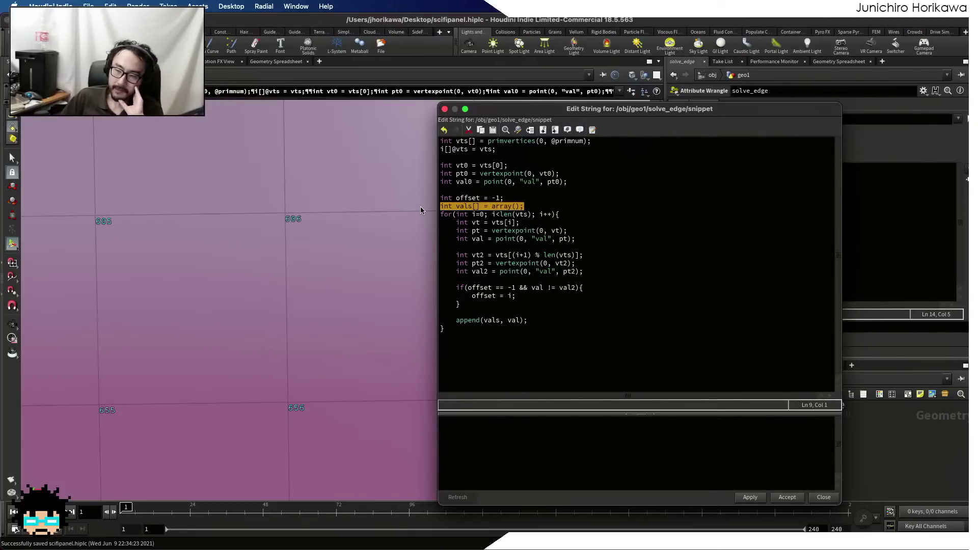
pyautogui.click(492, 198)
pyautogui.moveTo(533, 206); pyautogui.dragTo(436, 206)
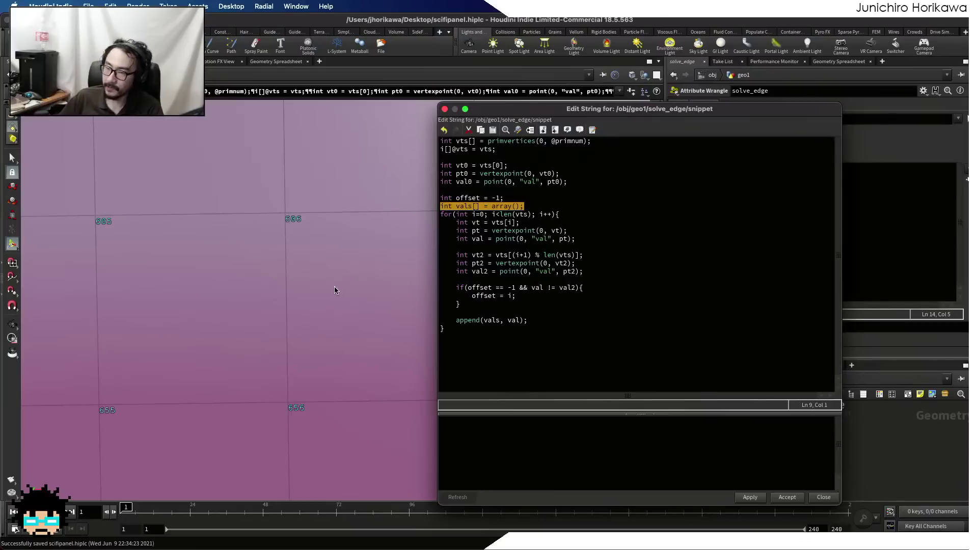
# - Below the for loop, add the line vals = sort(vals); to sort the collected values
pyautogui.click(458, 346)
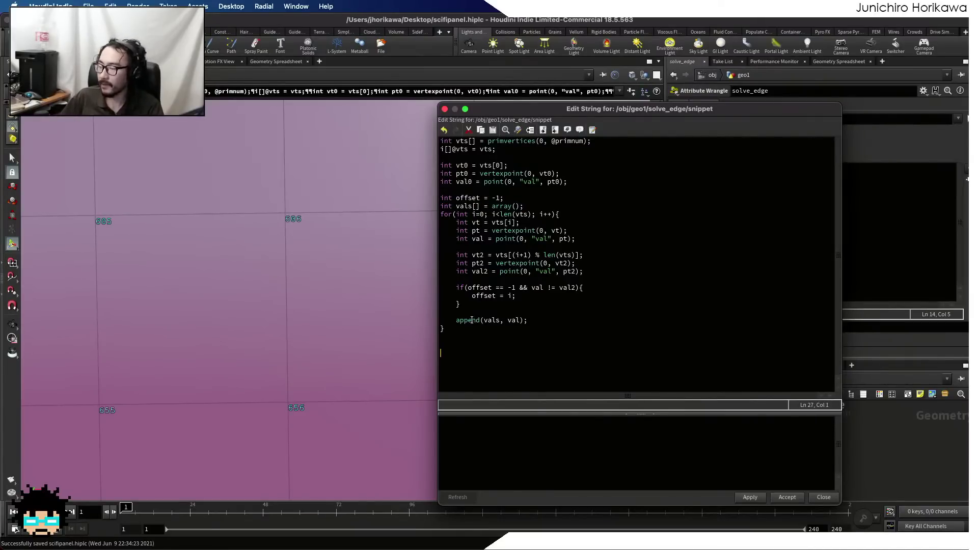
pyautogui.write('vals')
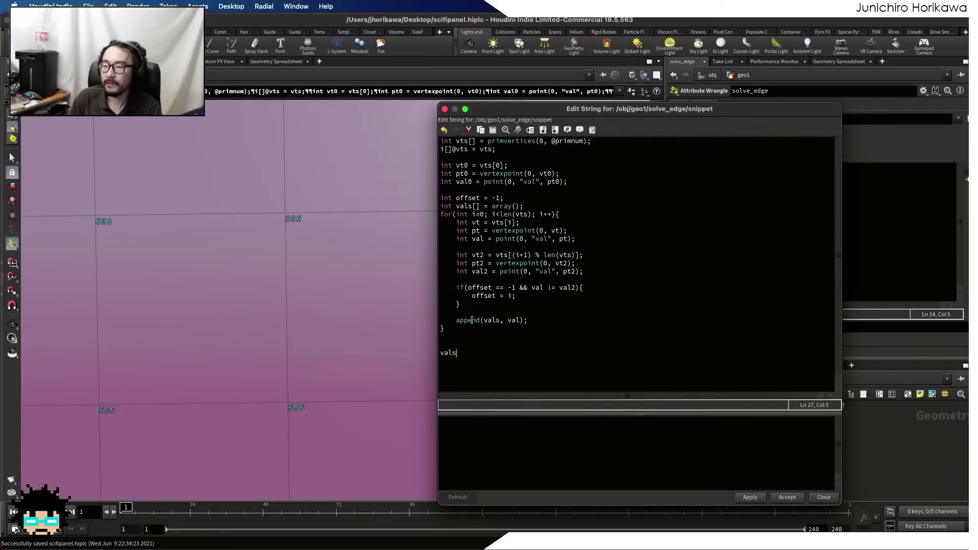
pyautogui.press('BackSpace')
pyautogui.press('BackSpace')
pyautogui.write('sot')
pyautogui.write('r')
pyautogui.press('BackSpace')
pyautogui.press('BackSpace')
pyautogui.write('rt(')
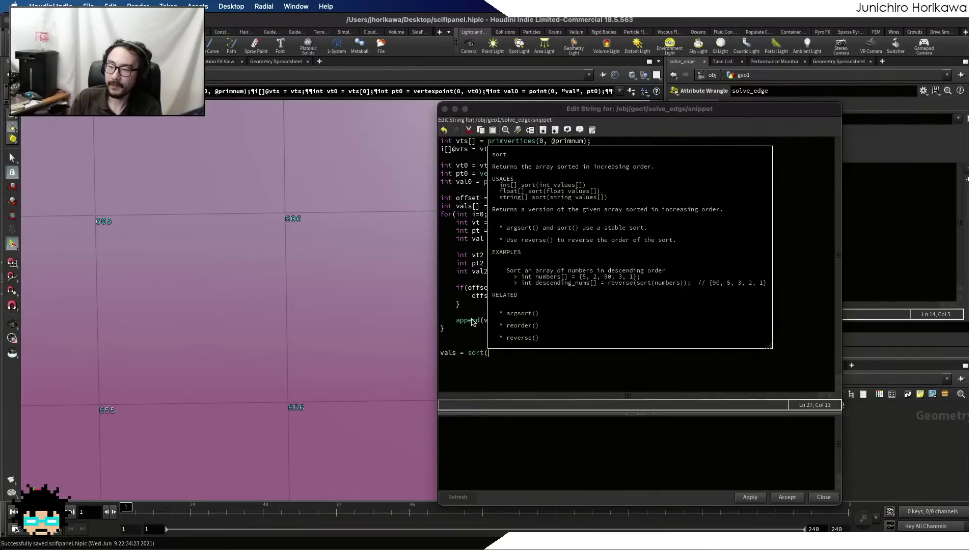
pyautogui.write('vals);')
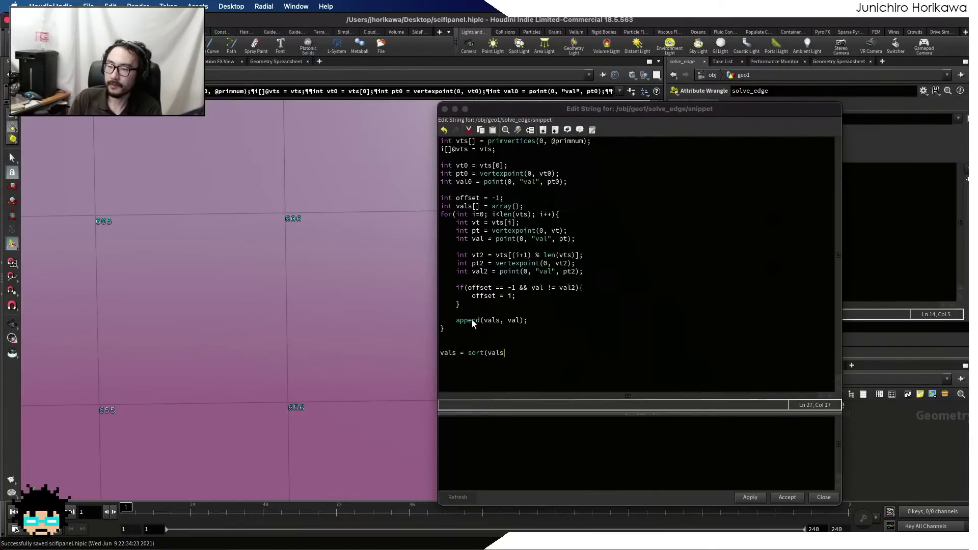
# - Under the sort line, start a second loop with for(int i=0; i < len(vals); i++){
pyautogui.press('Return')
pyautogui.press('Return')
pyautogui.press('BackSpace')
pyautogui.write('fr')
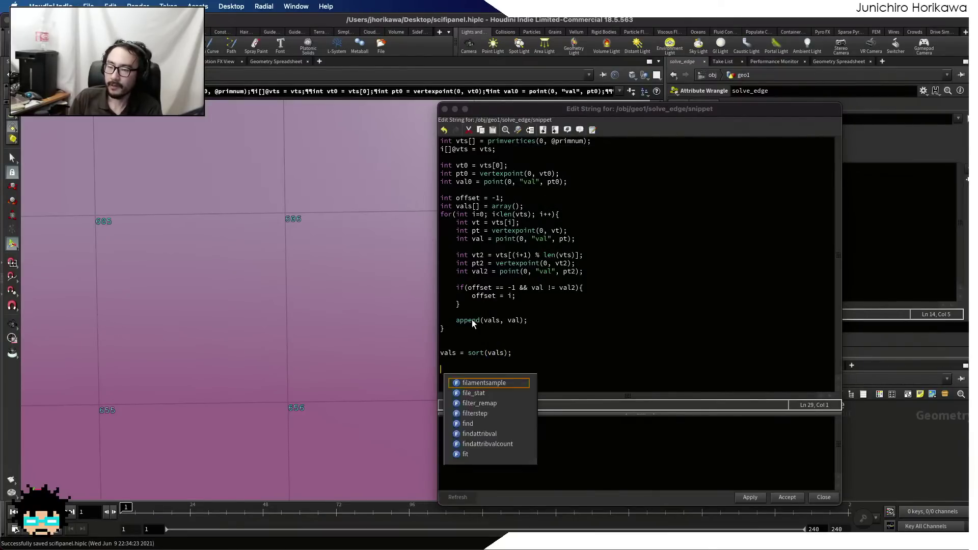
pyautogui.press('BackSpace')
pyautogui.write('or(int i=0; ')
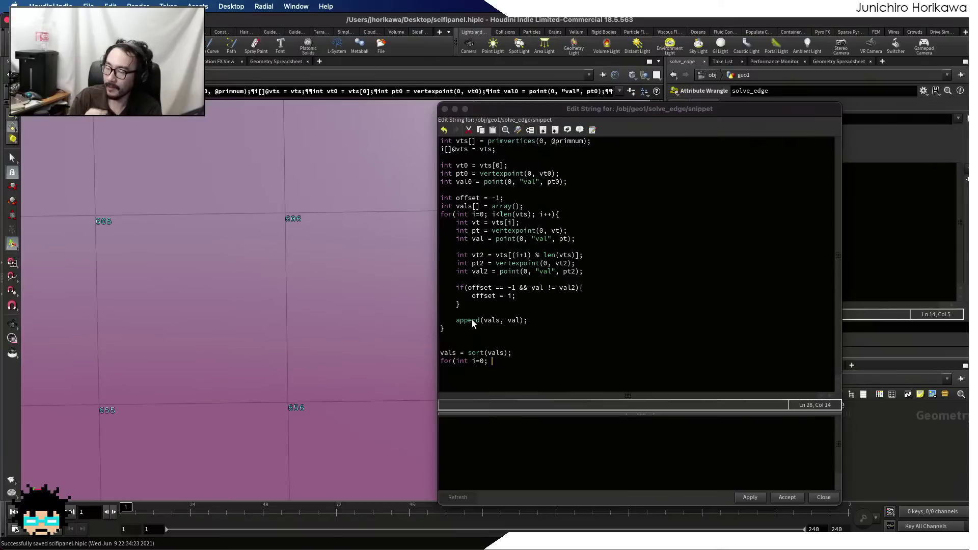
pyautogui.write('<l')
pyautogui.press('BackSpace')
pyautogui.press('BackSpace')
pyautogui.write('i <')
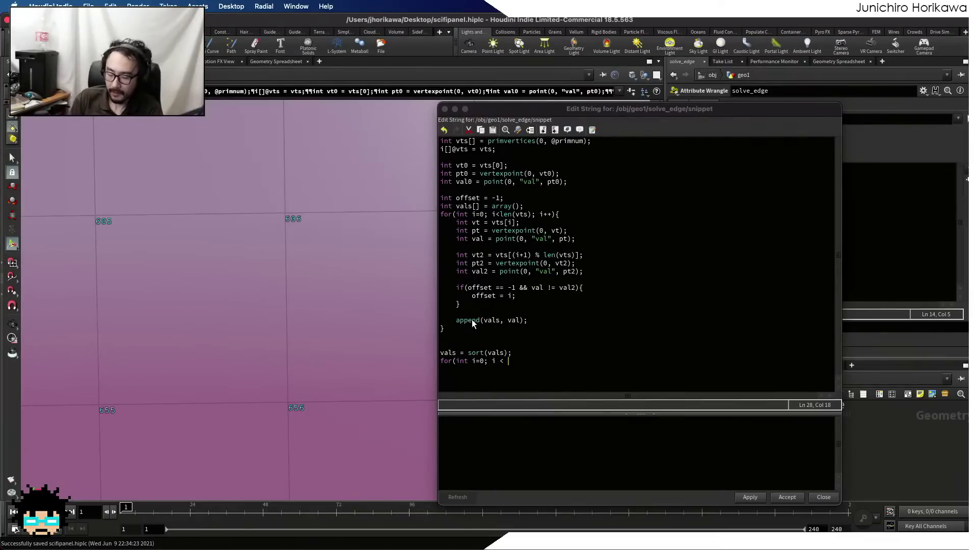
pyautogui.write('len(vals9')
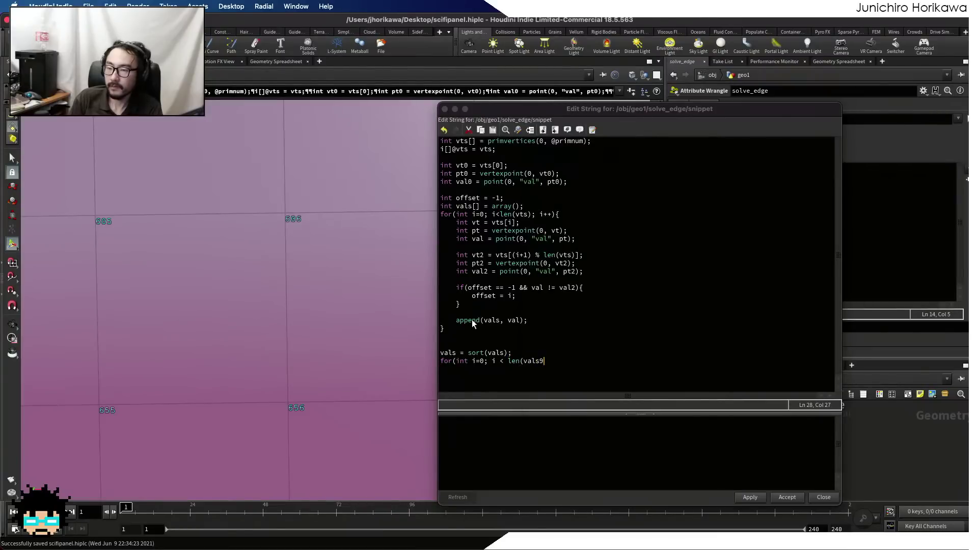
pyautogui.press('BackSpace')
pyautogui.write('); i++){')
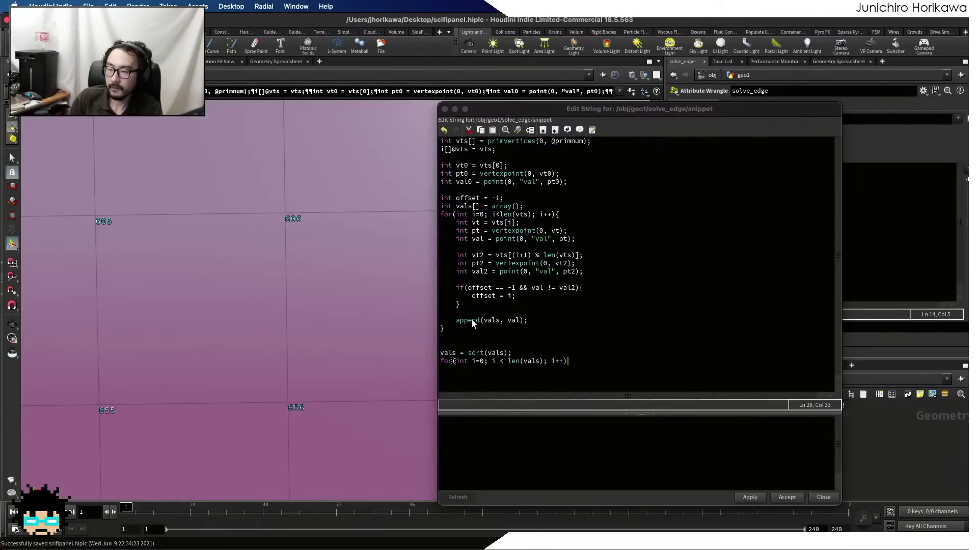
# - Close the second for loop with a brace and leave an indented empty line in its body
pyautogui.press('Return')
pyautogui.write('}')
pyautogui.press('Left')
pyautogui.press('Return')
pyautogui.press('Up')
pyautogui.press('Tab')
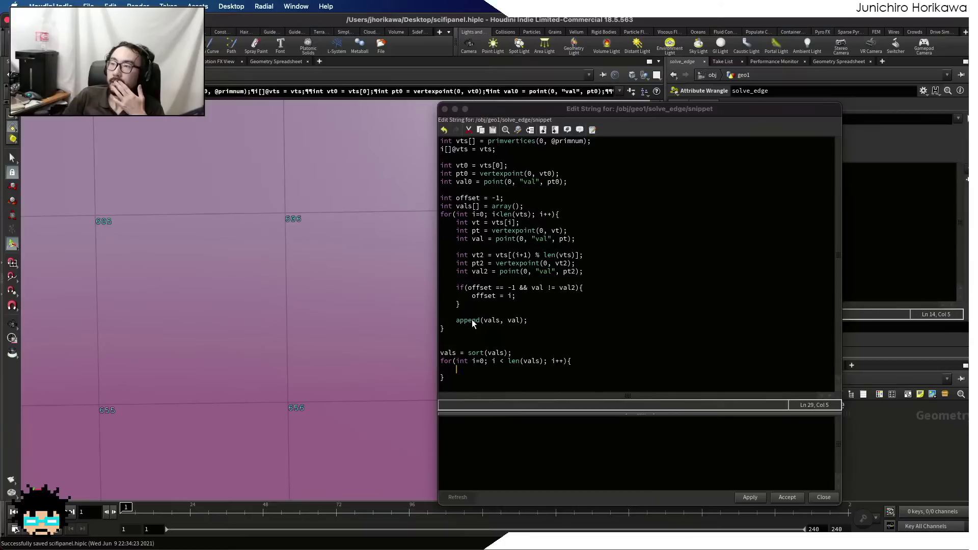
# - Inside the second loop, declare int val1 = vals[i];
pyautogui.write('int val = vals')
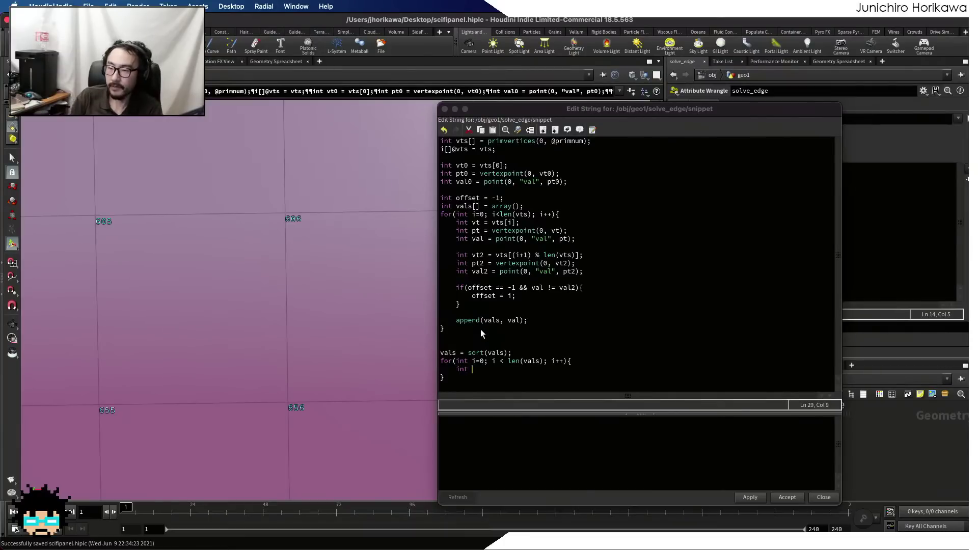
pyautogui.press('BackSpace')
pyautogui.press('BackSpace')
pyautogui.press('BackSpace')
pyautogui.press('BackSpace')
pyautogui.press('BackSpace')
pyautogui.press('BackSpace')
pyautogui.press('BackSpace')
pyautogui.write('1')
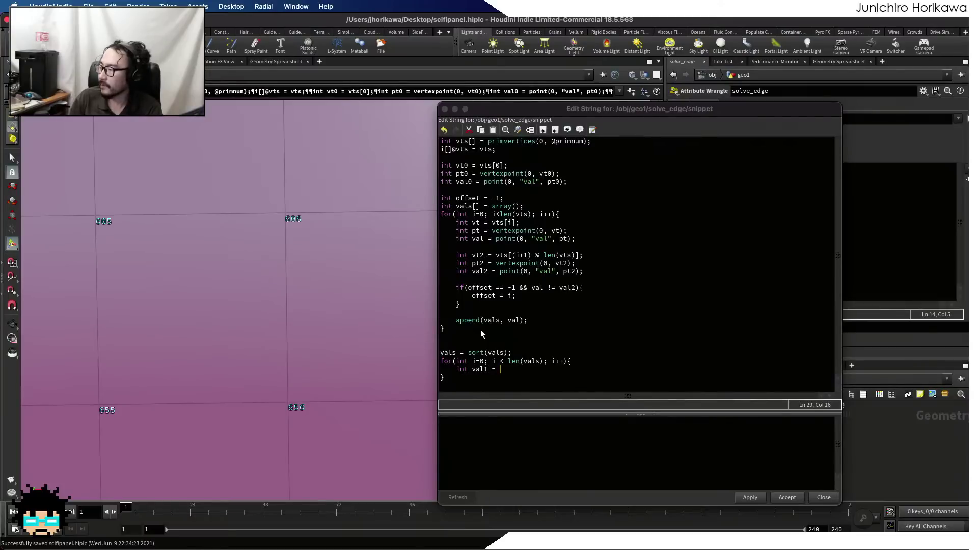
pyautogui.write(' = ')
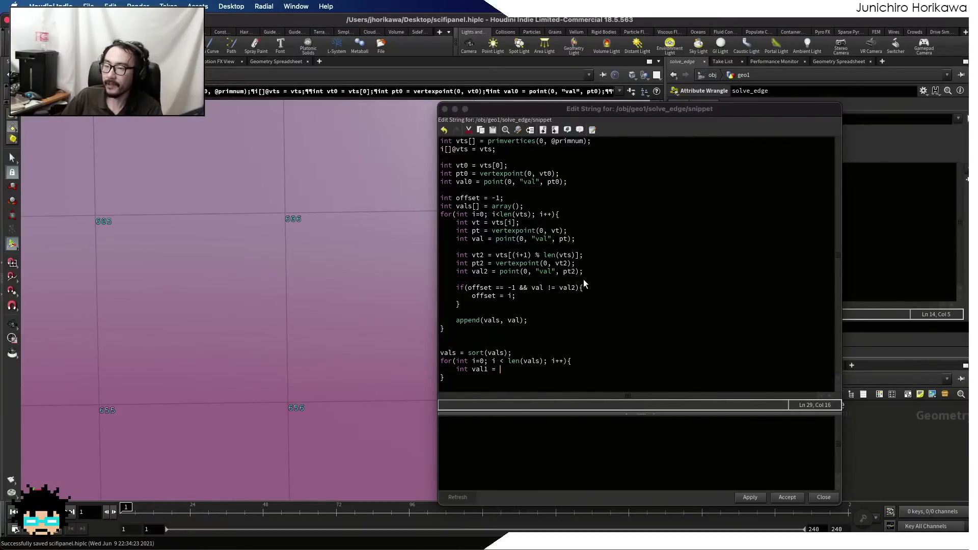
pyautogui.write('vals')
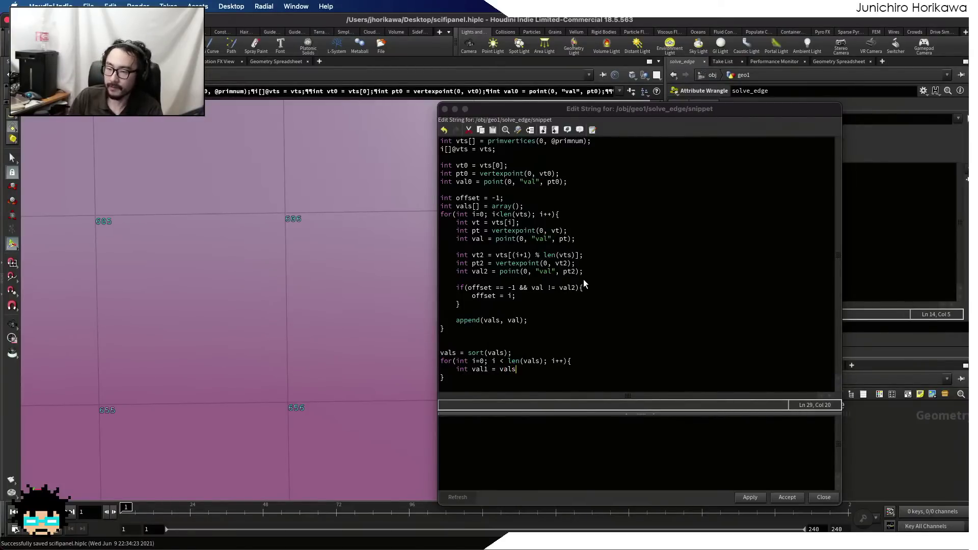
pyautogui.write('[i];')
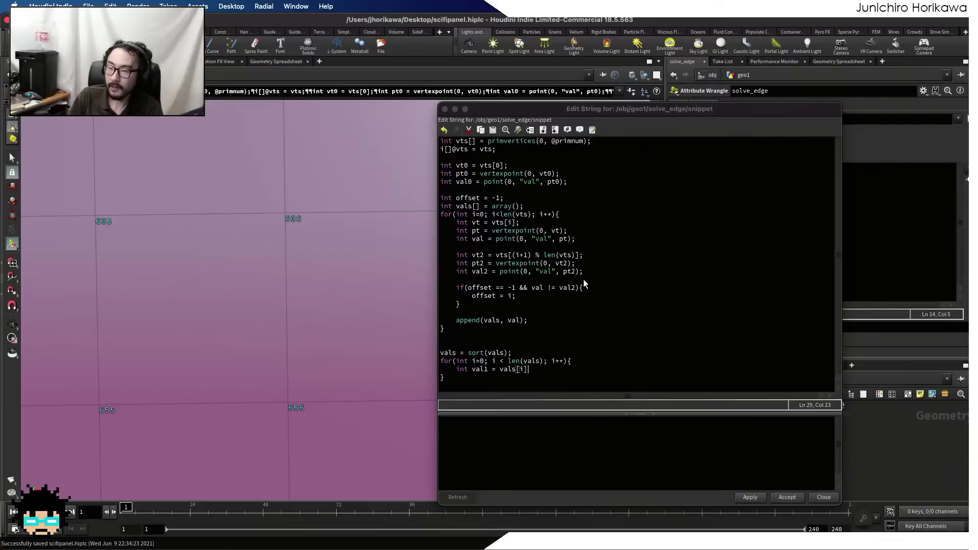
# - Below val1, declare int val2 = vals[(i+1) % len(vals)]; and apply the edited snippet to the node
pyautogui.press('Return')
pyautogui.write('va')
pyautogui.press('BackSpace')
pyautogui.press('BackSpace')
pyautogui.write('in')
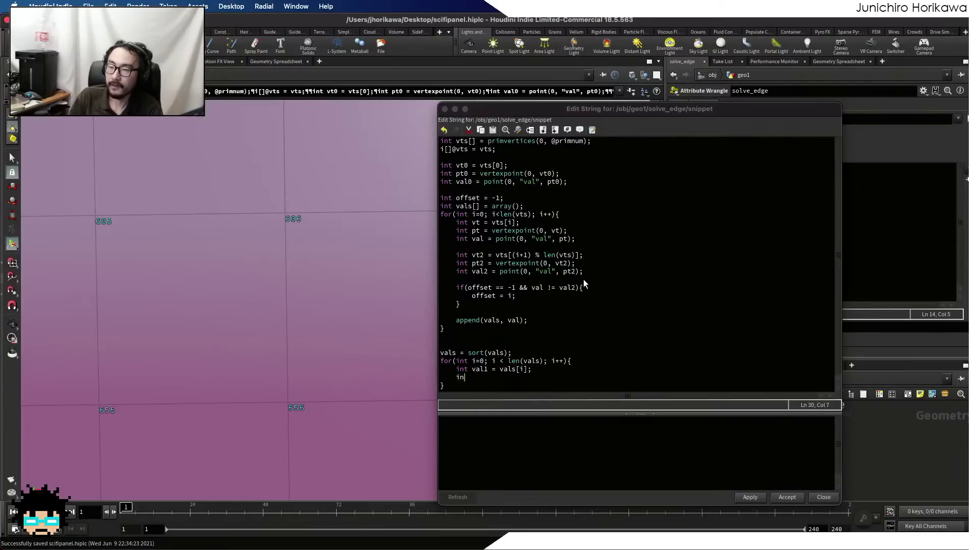
pyautogui.write('t val2 = vals')
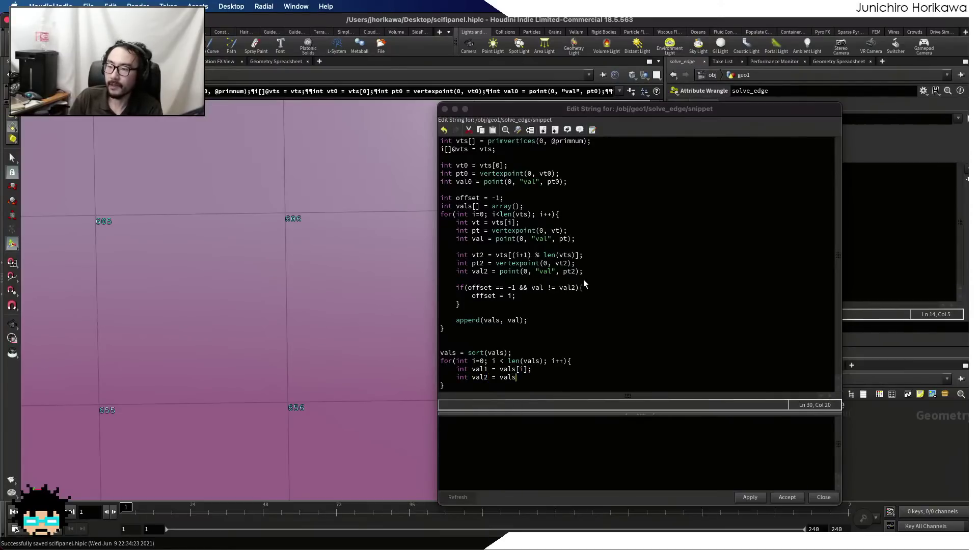
pyautogui.write('[(i')
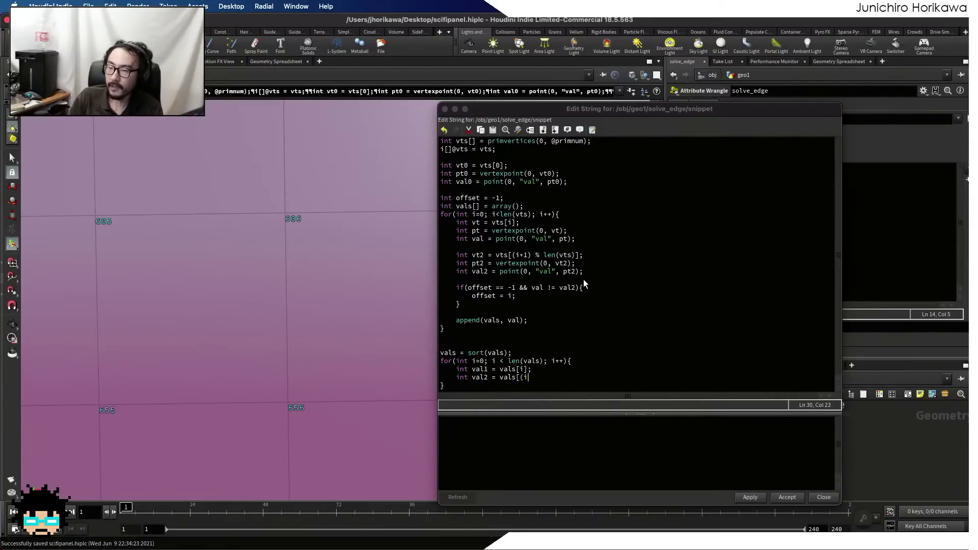
pyautogui.write('+1) %')
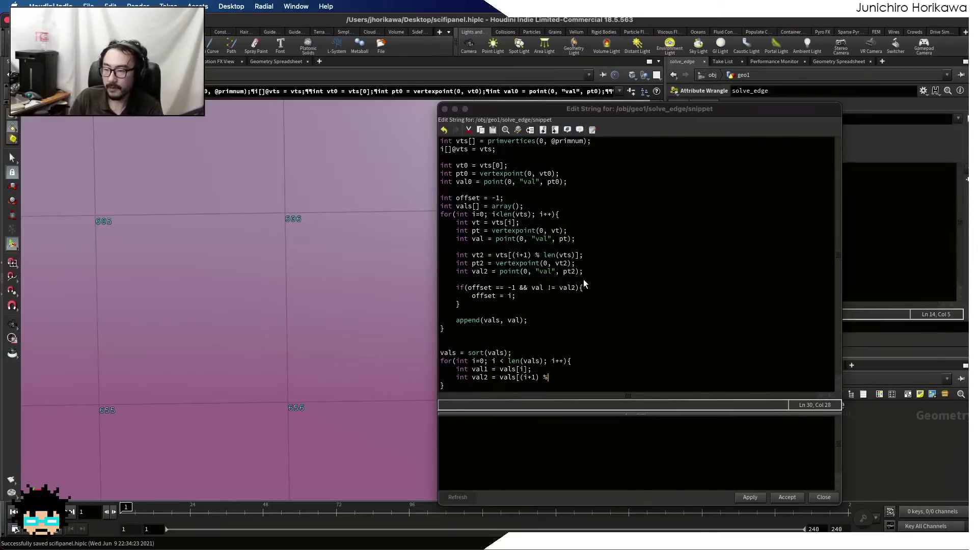
pyautogui.write(' len(va')
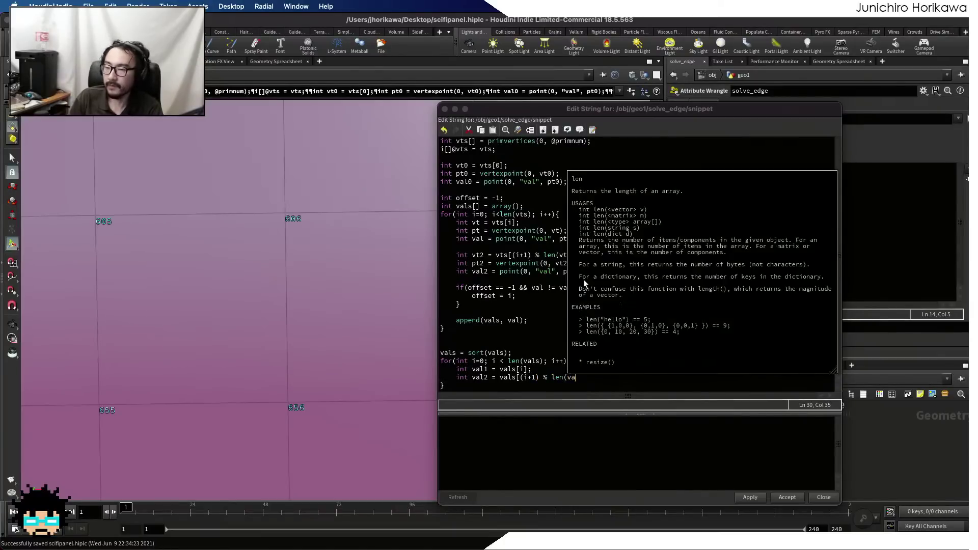
pyautogui.write('ls)];')
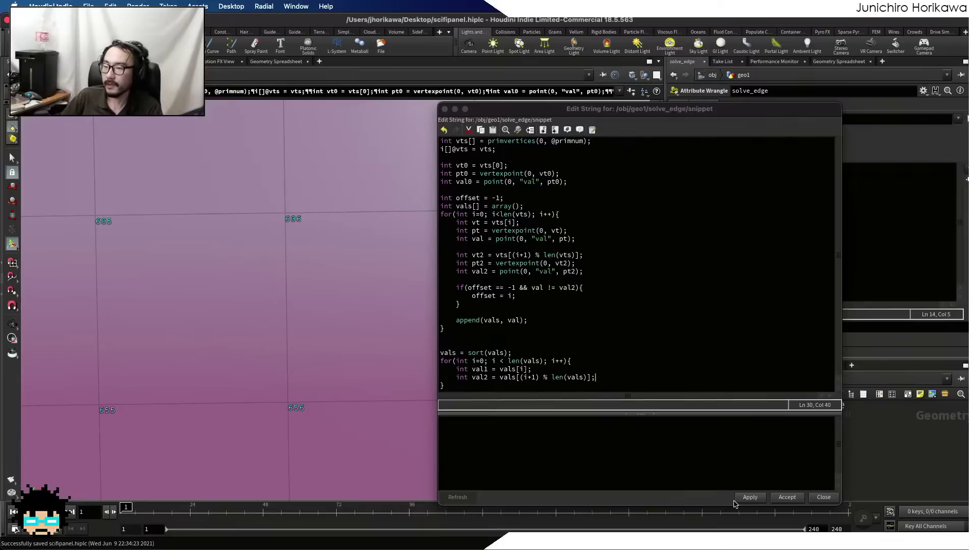
pyautogui.click(750, 497)
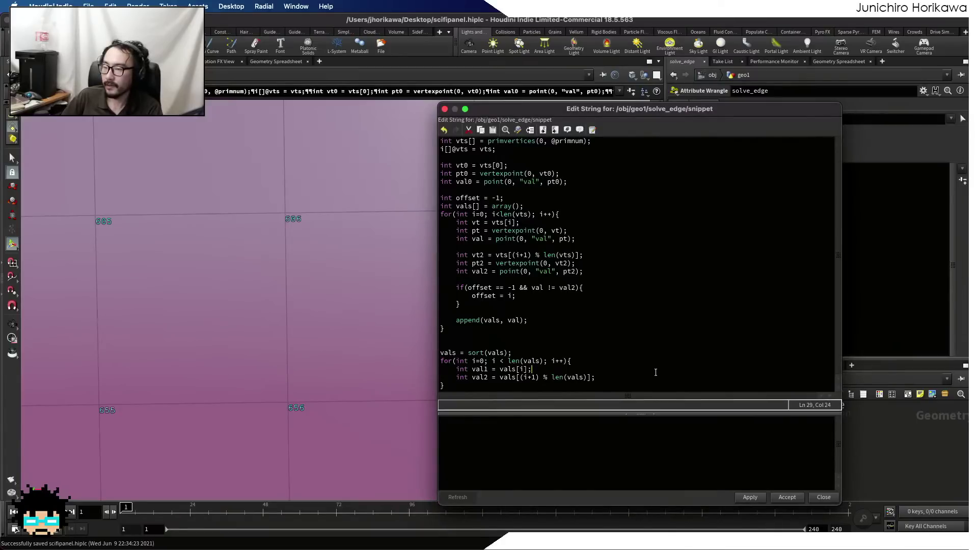
# - After a blank line below val2 in the second loop, start a conditional block with if(val1 != val2){
pyautogui.press('Down')
pyautogui.press('End')
pyautogui.press('Return')
pyautogui.press('Return')
pyautogui.press('Return')
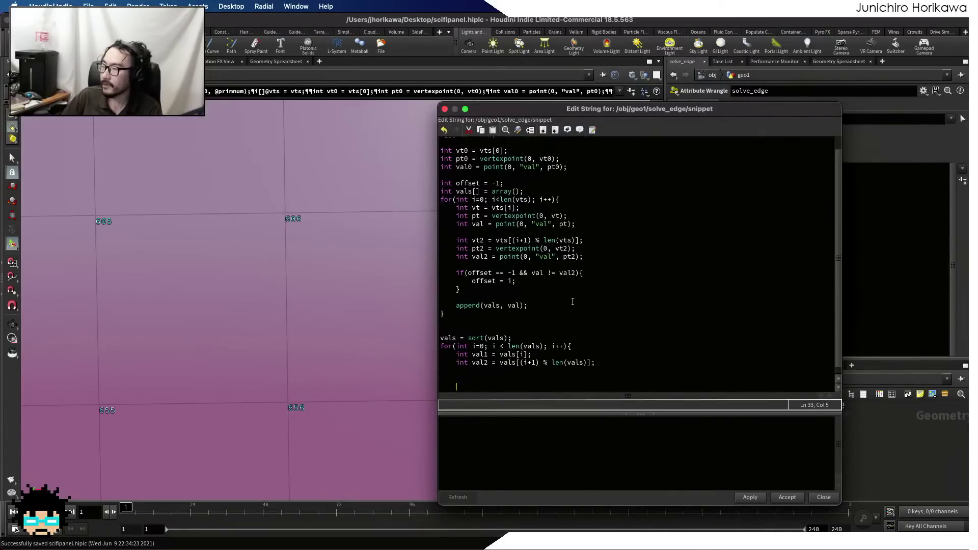
pyautogui.click(492, 379)
pyautogui.scroll(-1, 491, 380)
pyautogui.write('if(')
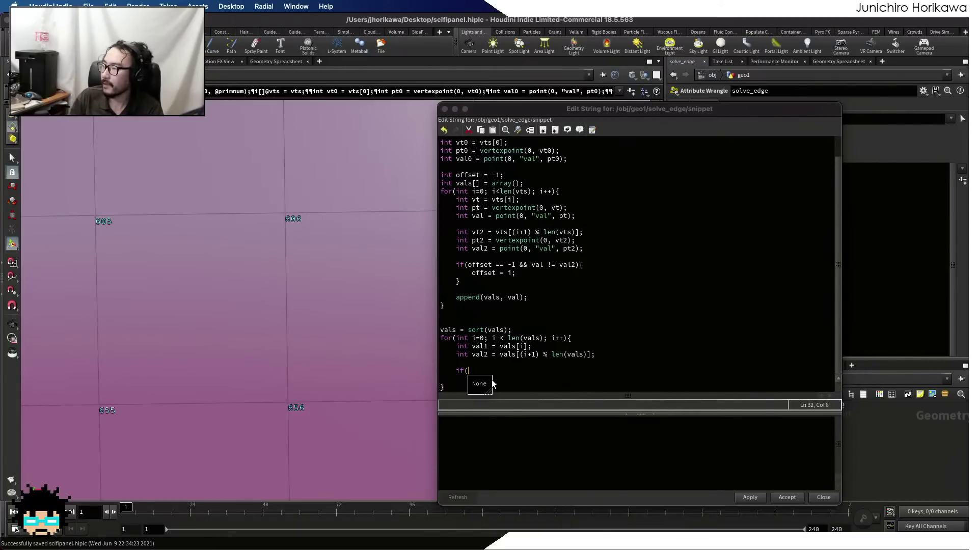
pyautogui.write('val1')
pyautogui.press('BackSpace')
pyautogui.press('BackSpace')
pyautogui.press('BackSpace')
pyautogui.press('BackSpace')
pyautogui.write('!= val2){')
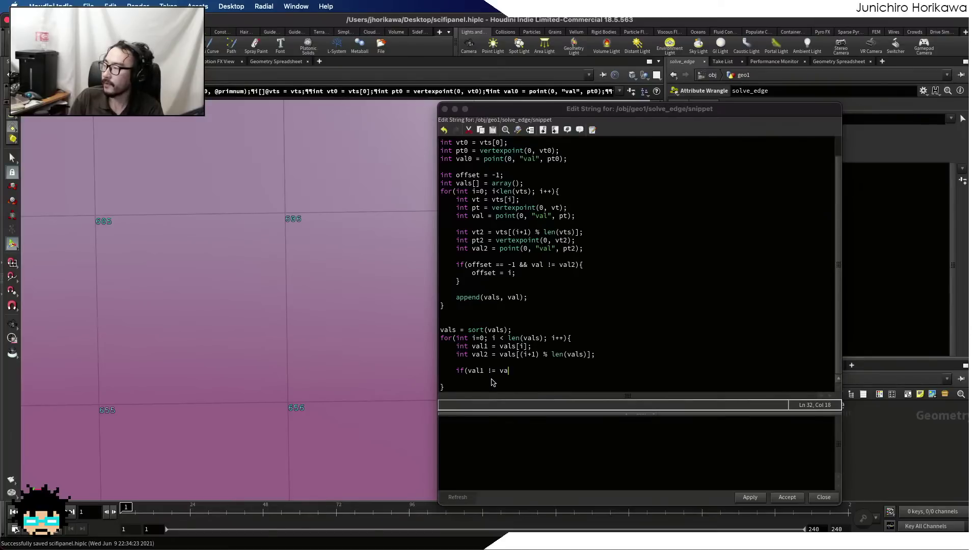
# - Close the val1 != val2 condition with a brace, leaving an empty line inside the block
pyautogui.press('Return')
pyautogui.write('}')
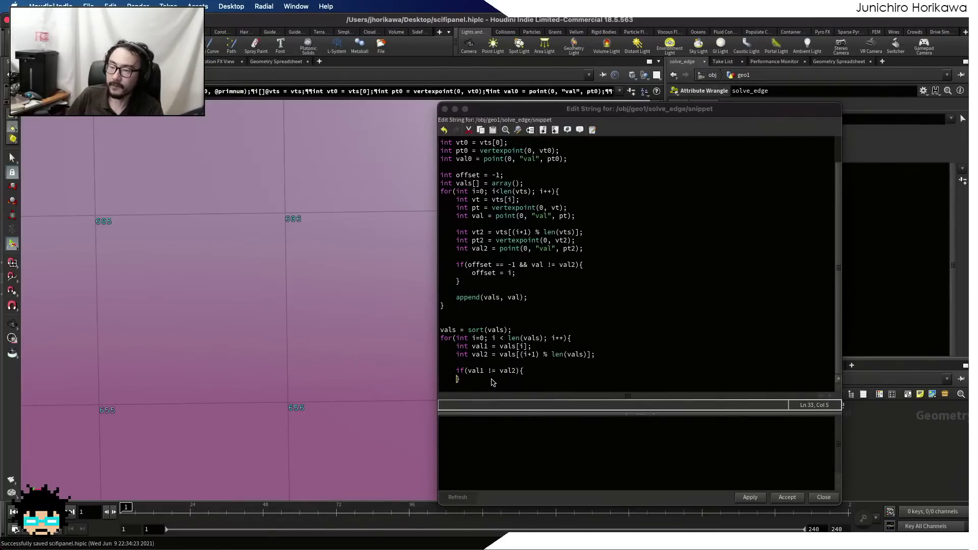
pyautogui.press('Return')
# - Above the sort line, declare a new array with int nvals[] = array(vals[0]);
pyautogui.click(490, 306)
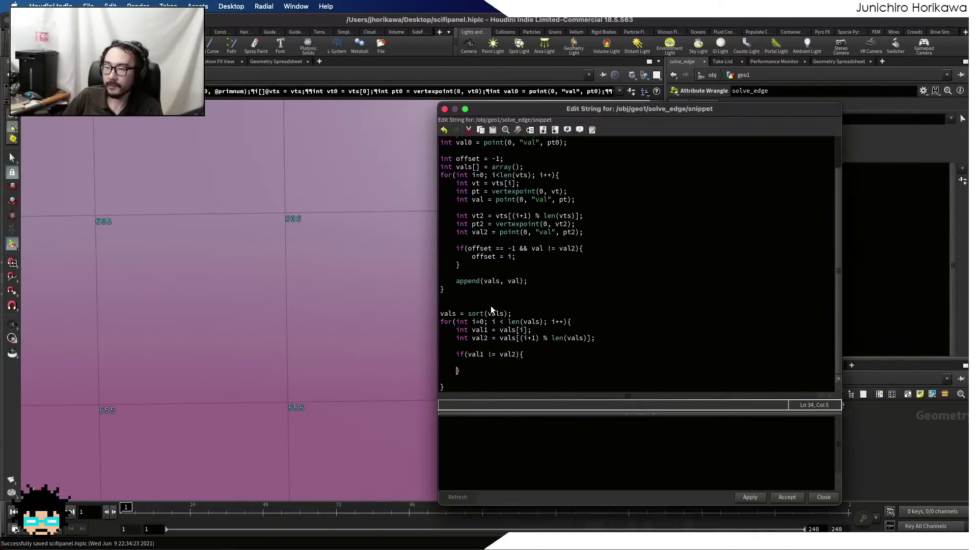
pyautogui.press('Return')
pyautogui.write('int ')
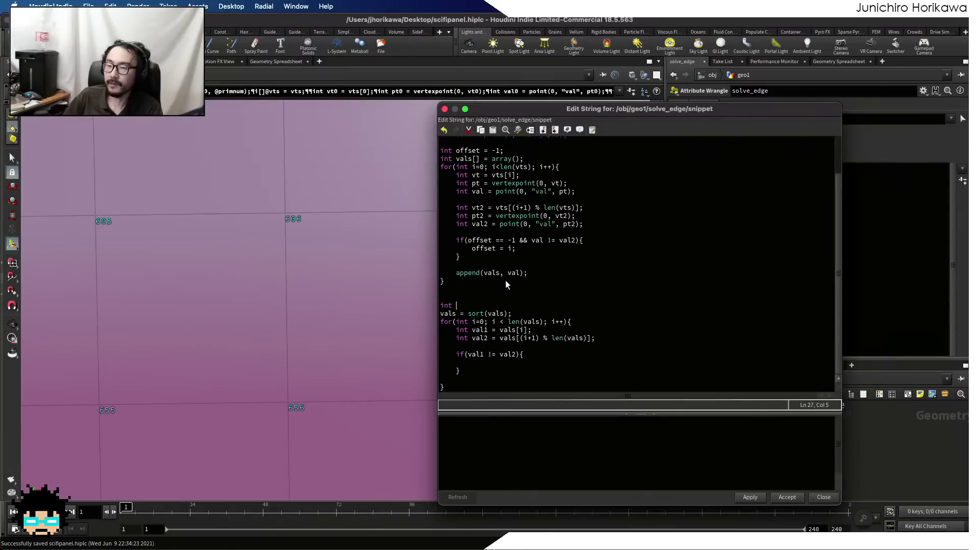
pyautogui.write('n')
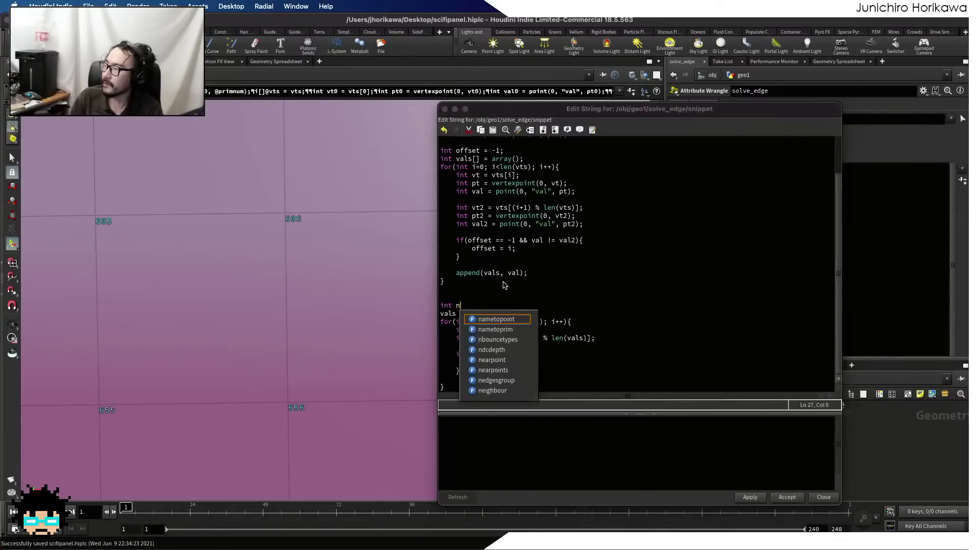
pyautogui.write('vals =')
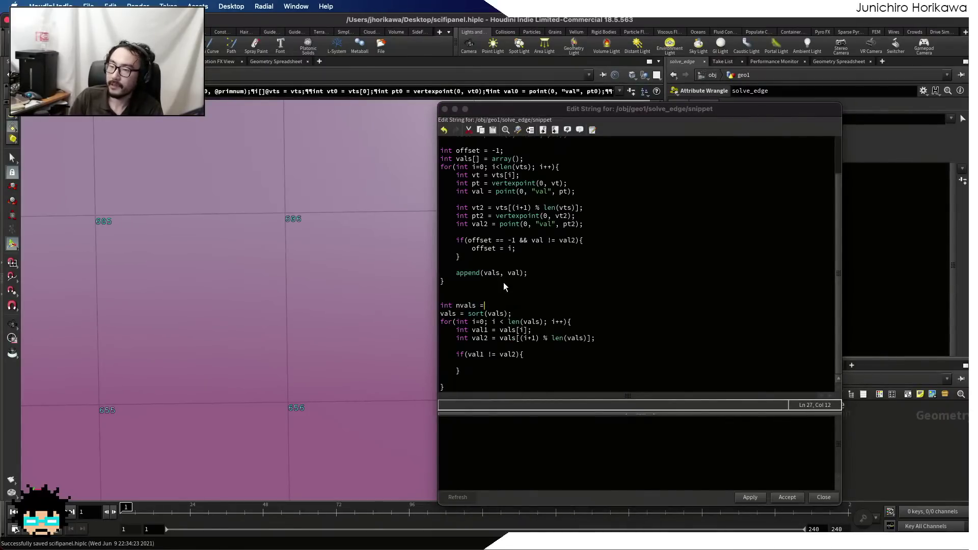
pyautogui.press('BackSpace')
pyautogui.press('BackSpace')
pyautogui.write('[] = arra')
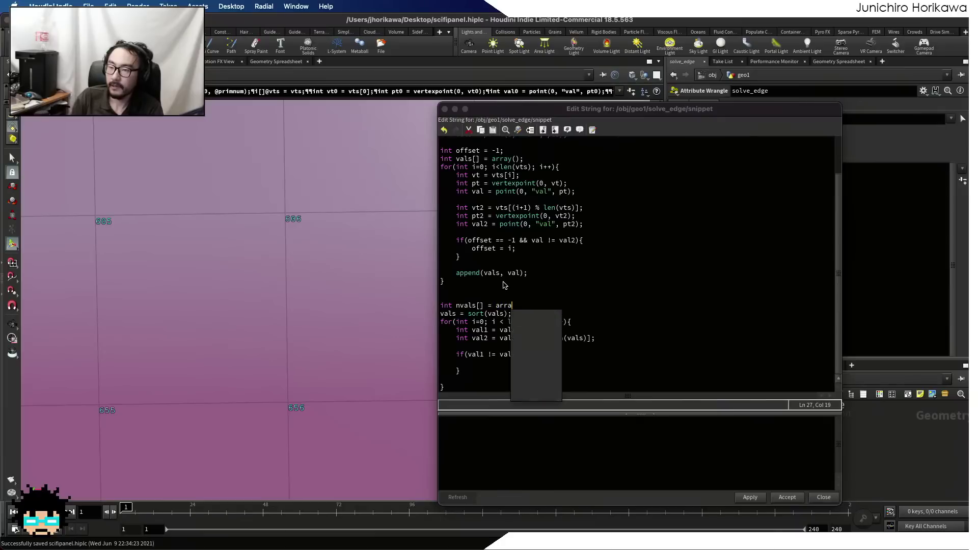
pyautogui.write('y();')
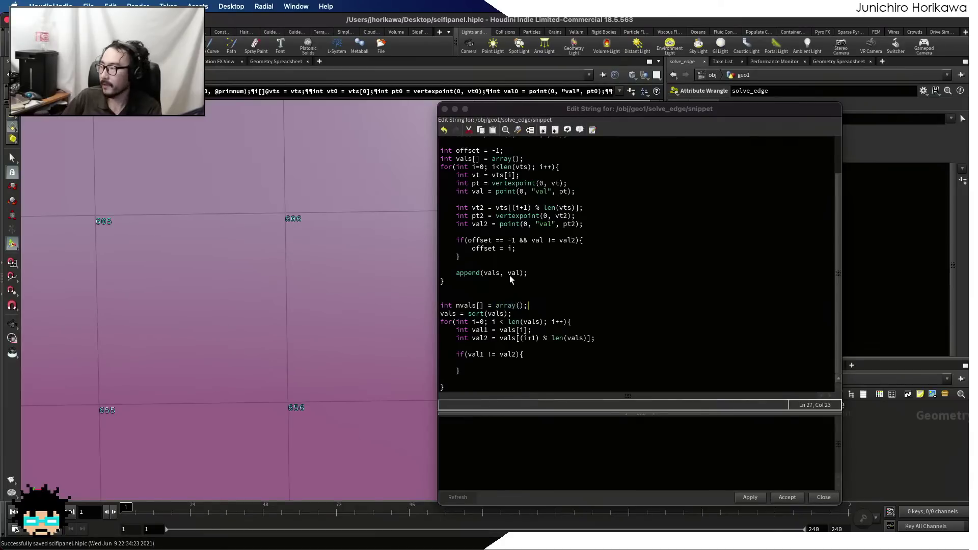
pyautogui.click(522, 305)
pyautogui.write('vals[0]')
pyautogui.click(476, 311)
pyautogui.moveTo(557, 305); pyautogui.dragTo(428, 309)
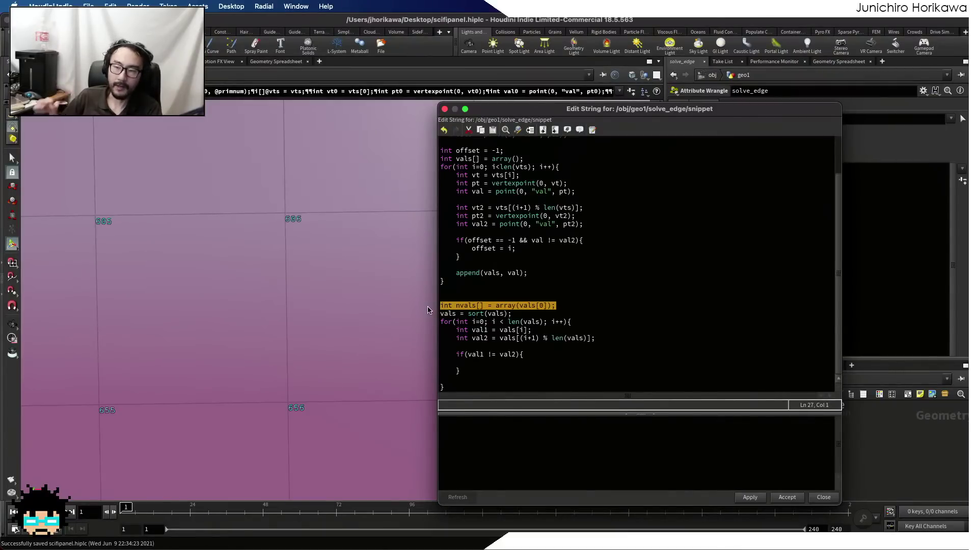
pyautogui.click(505, 313)
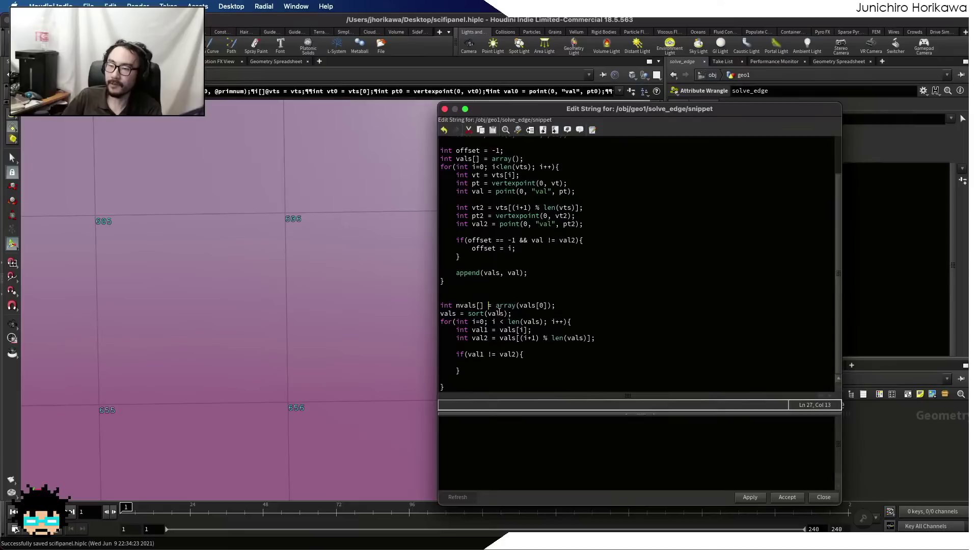
pyautogui.moveTo(505, 313); pyautogui.dragTo(487, 313)
pyautogui.click(483, 312)
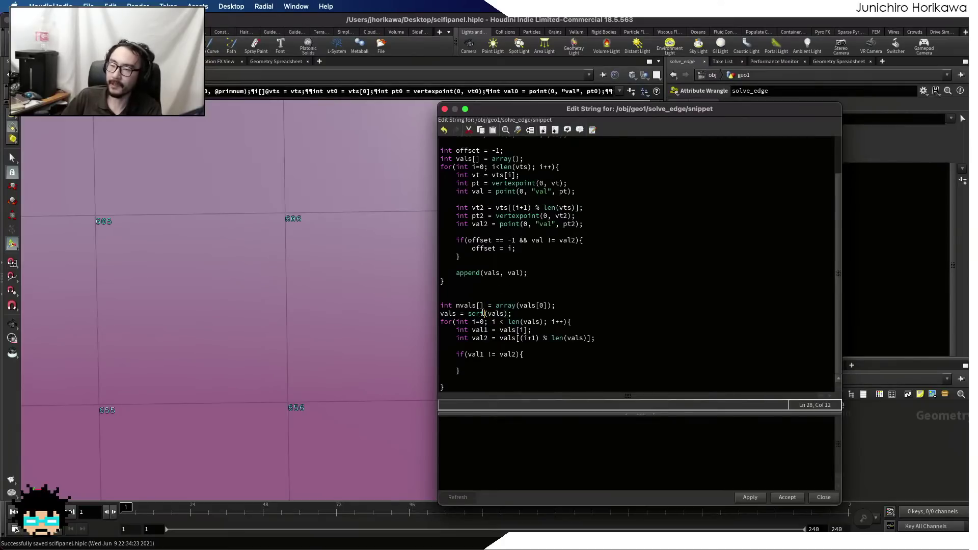
# - Move the int nvals[] = array(vals[0]); declaration to directly below the vals = sort(vals); line
pyautogui.moveTo(579, 305); pyautogui.dragTo(434, 306)
pyautogui.hotkey('ctrl', 'c')
pyautogui.press('BackSpace')
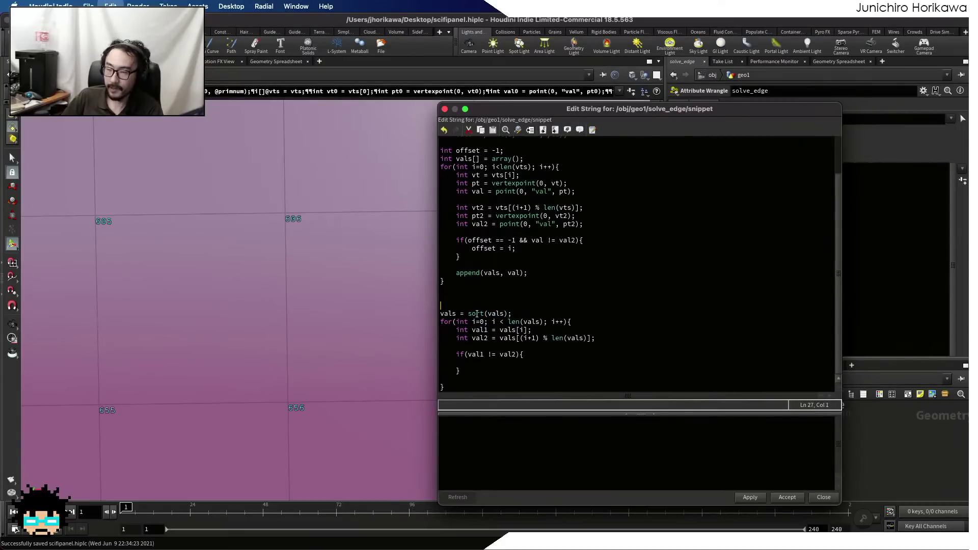
pyautogui.press('Down')
pyautogui.press('End')
pyautogui.press('Return')
pyautogui.hotkey('ctrl', 'v')
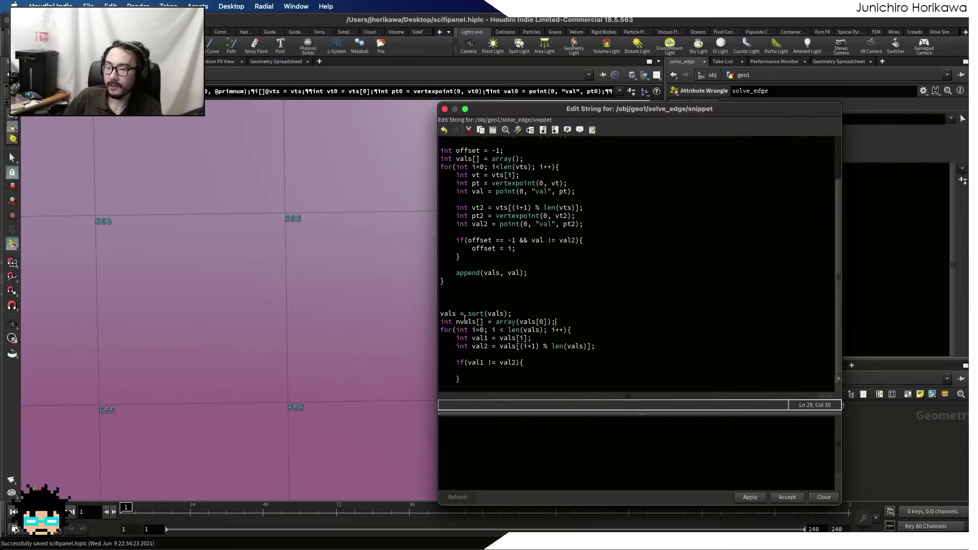
pyautogui.scroll(-1, 533, 321)
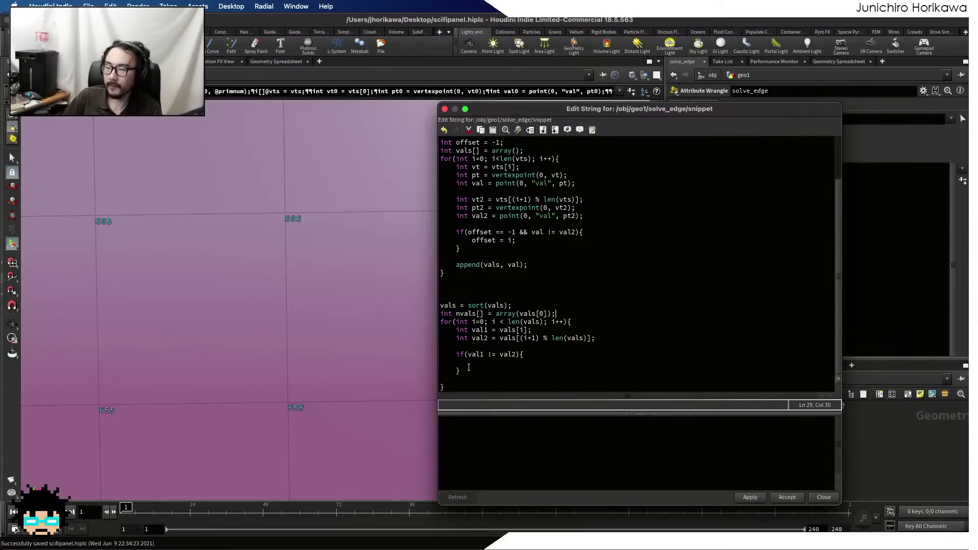
pyautogui.moveTo(470, 367); pyautogui.dragTo(453, 321)
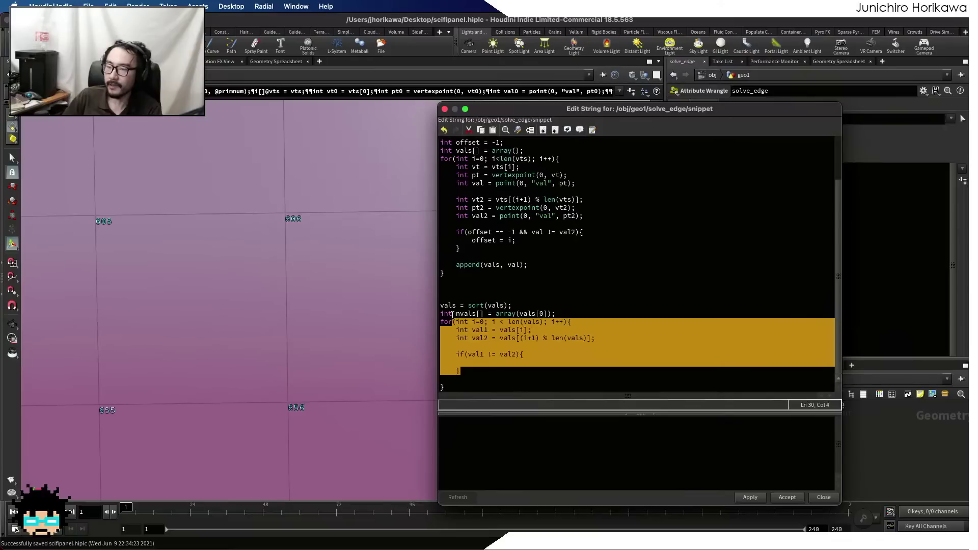
pyautogui.click(453, 315)
pyautogui.moveTo(515, 306); pyautogui.dragTo(441, 306)
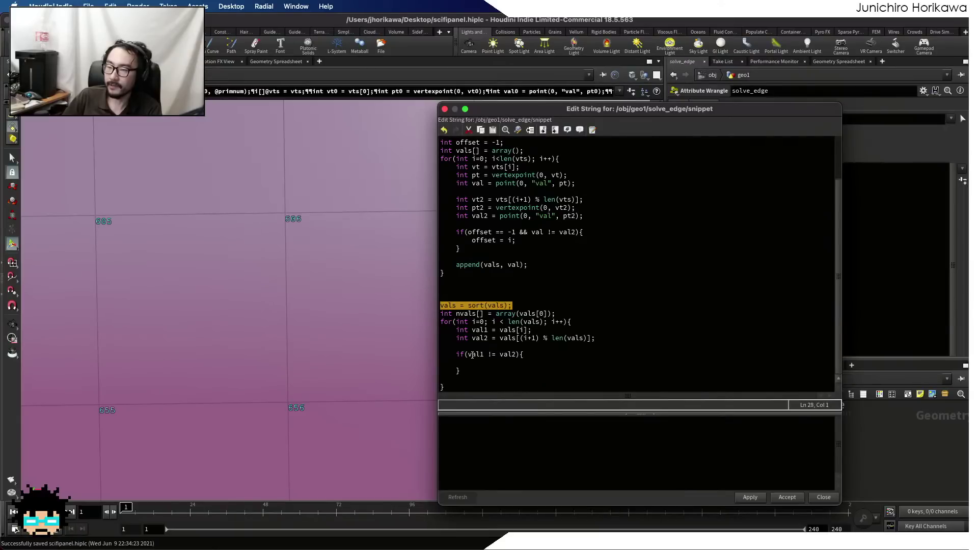
pyautogui.click(500, 373)
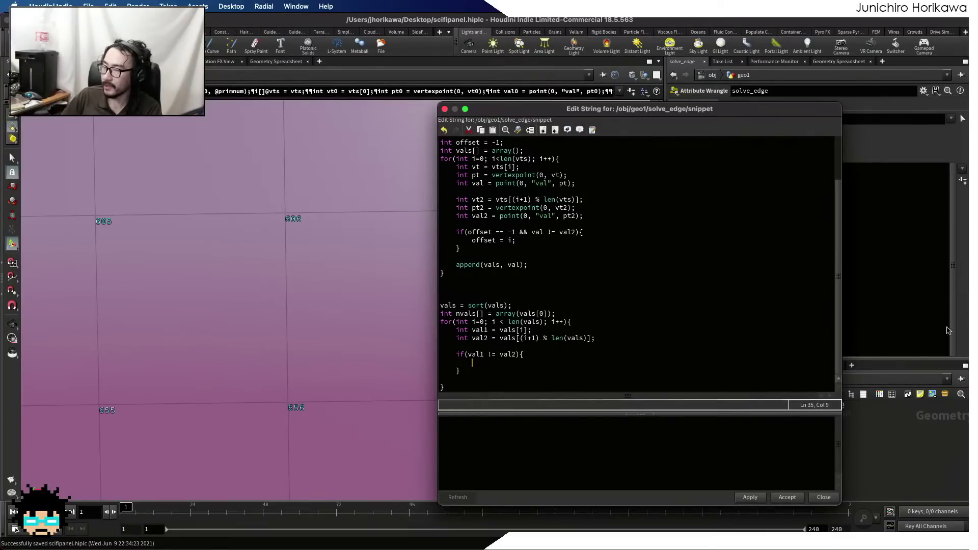
pyautogui.moveTo(528, 307); pyautogui.dragTo(439, 314)
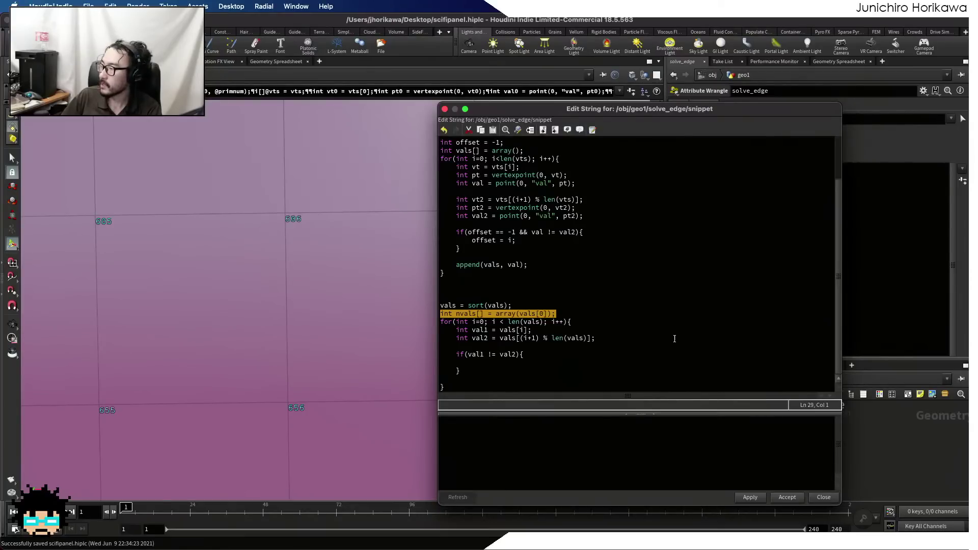
pyautogui.click(565, 362)
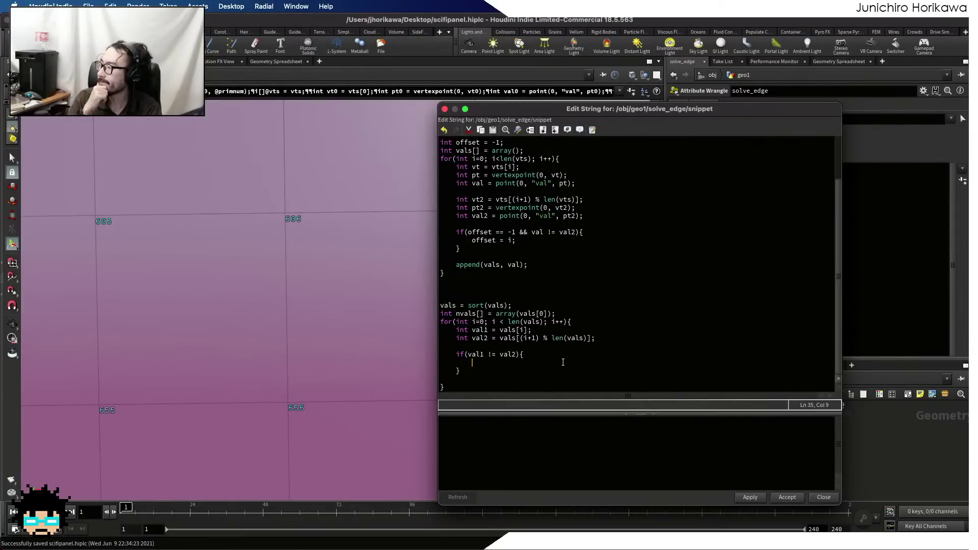
# - Simplify the second loop's val2 declaration to int val2 = vals[i+1]; by removing the modulo and the parentheses
pyautogui.moveTo(543, 338); pyautogui.dragTo(586, 338)
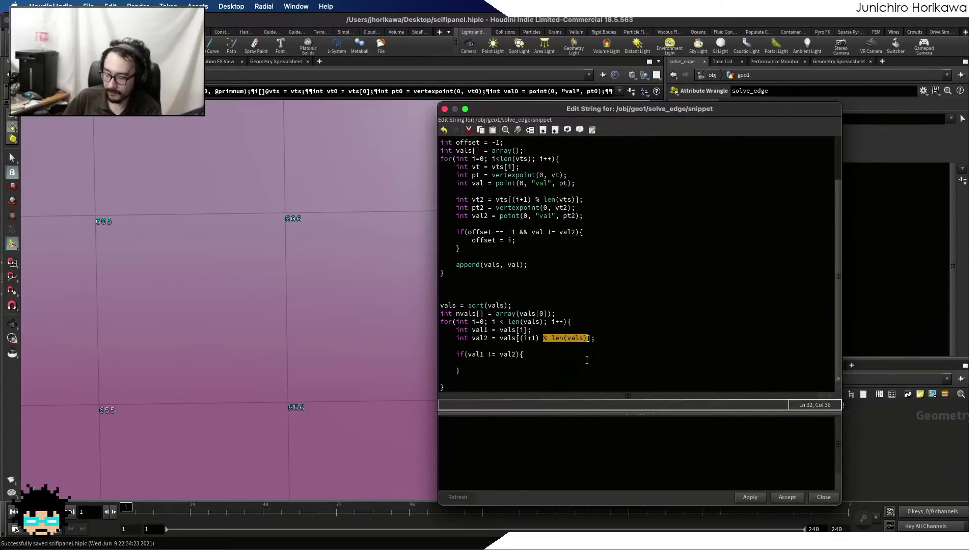
pyautogui.press('BackSpace')
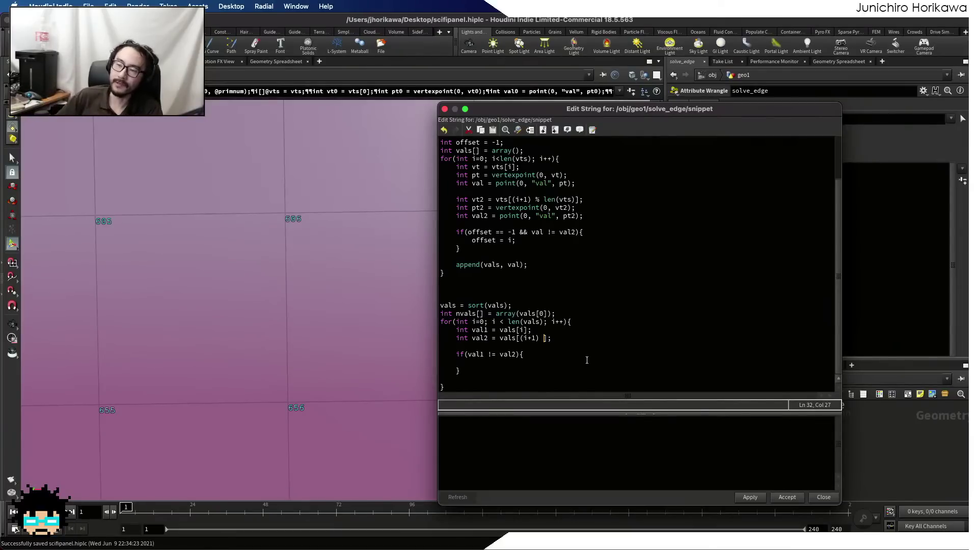
pyautogui.press('BackSpace')
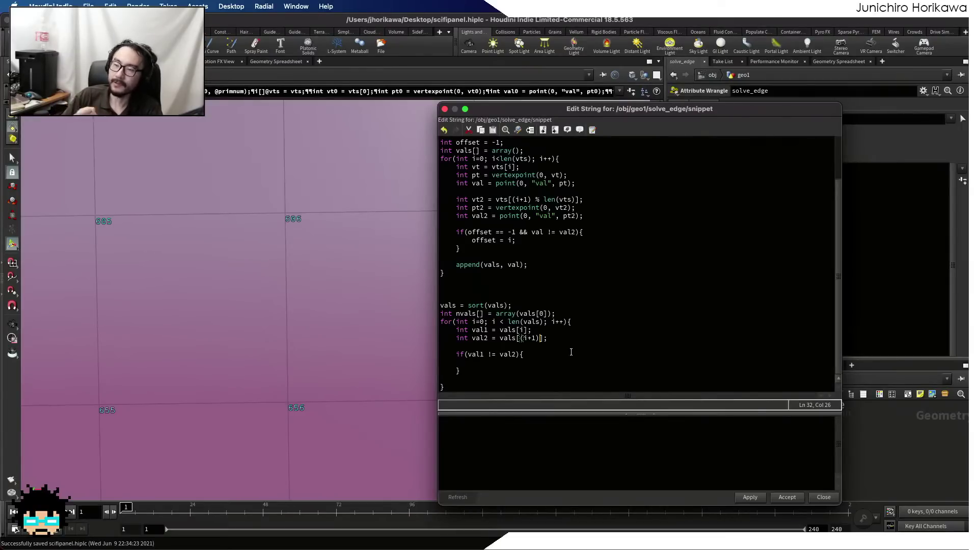
pyautogui.click(524, 338)
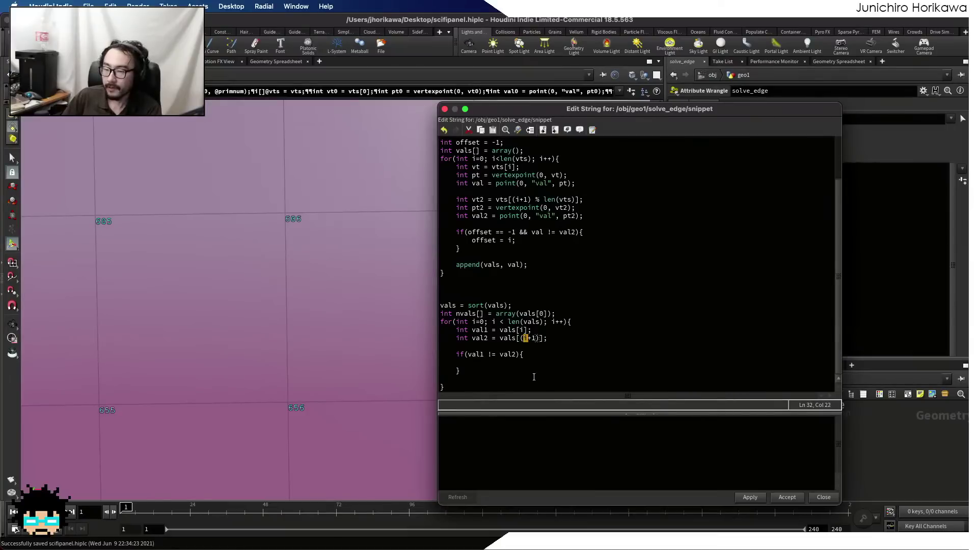
pyautogui.press('Delete')
pyautogui.press('BackSpace')
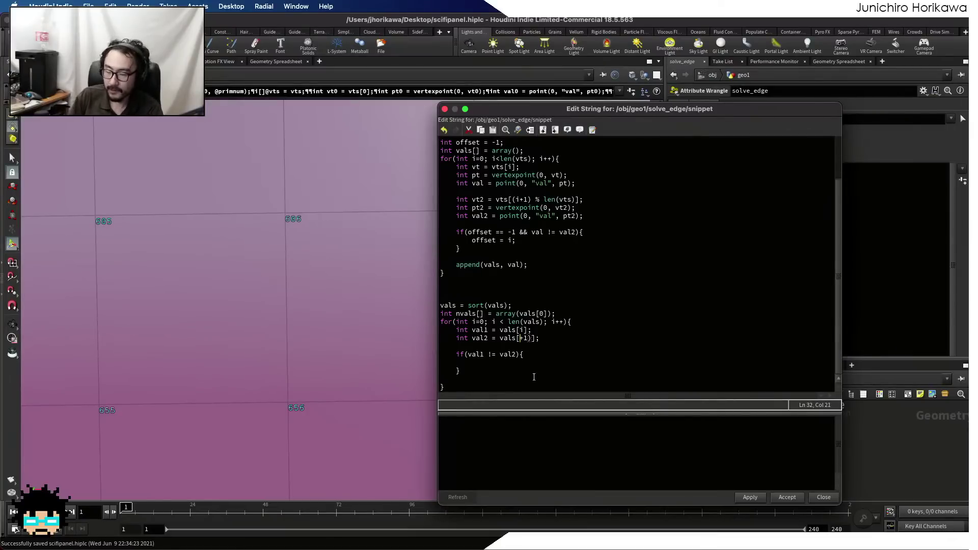
pyautogui.write('i')
pyautogui.press('Right')
pyautogui.press('Right')
pyautogui.press('BackSpace')
# - Shorten the second for loop's range by changing its condition to i < len(vals)-1
pyautogui.press('Up')
pyautogui.press('Up')
pyautogui.press('Right')
pyautogui.press('Right')
pyautogui.press('Right')
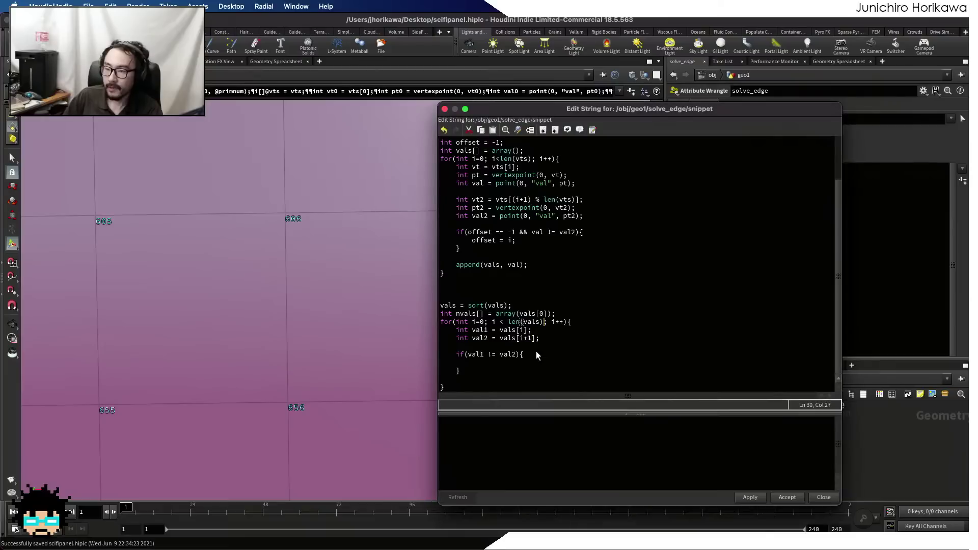
pyautogui.write('-1')
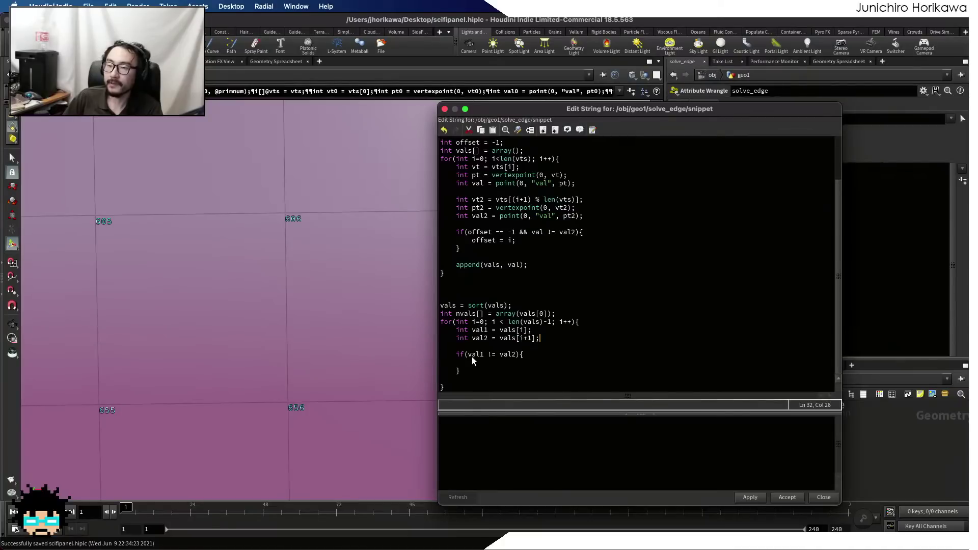
# - Inside the if(val1 != val2) block, add append(nvals, val2);
pyautogui.click(490, 362)
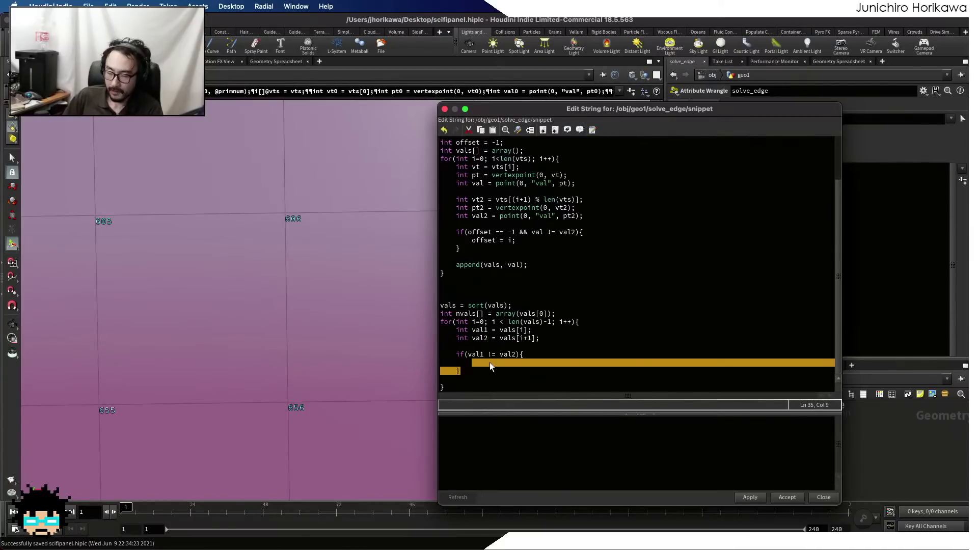
pyautogui.write('if')
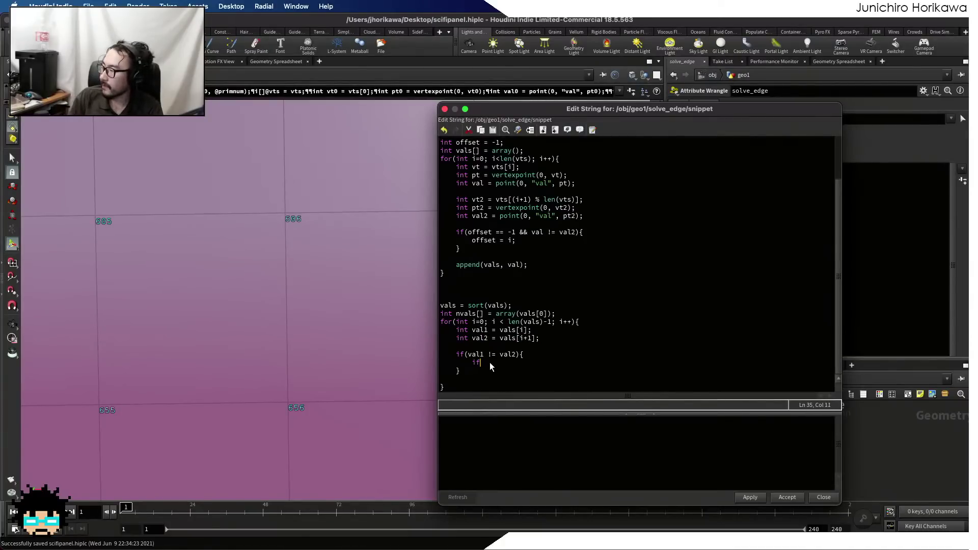
pyautogui.press('BackSpace')
pyautogui.press('BackSpace')
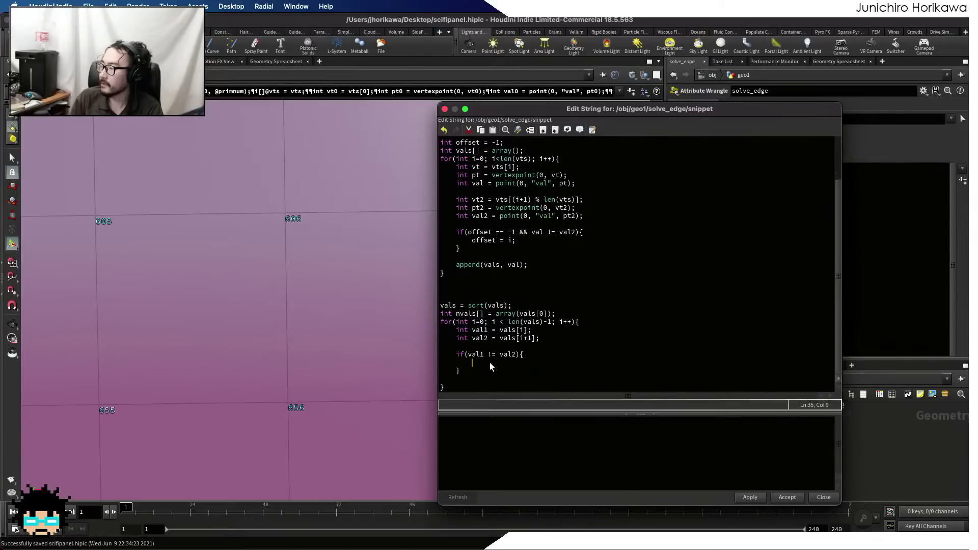
pyautogui.write('append(n')
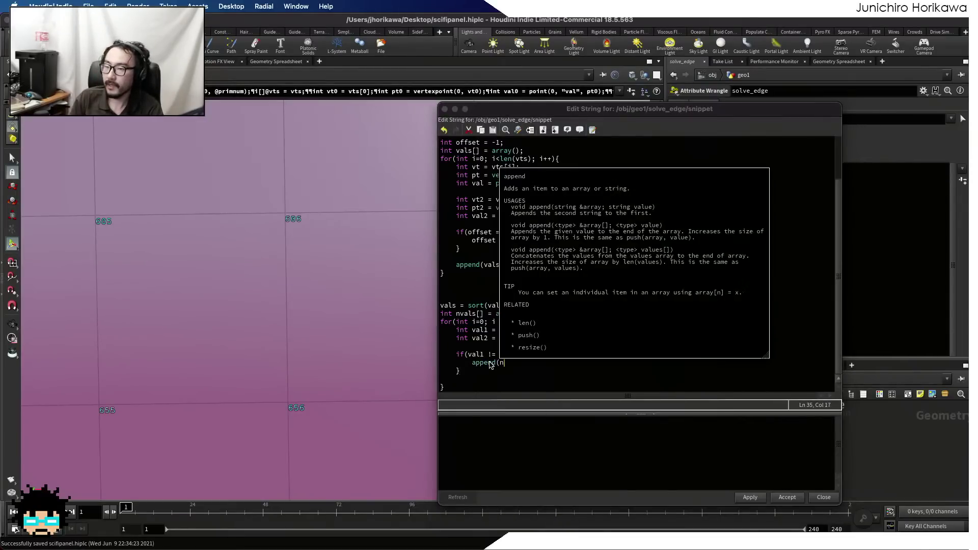
pyautogui.write('vals, ')
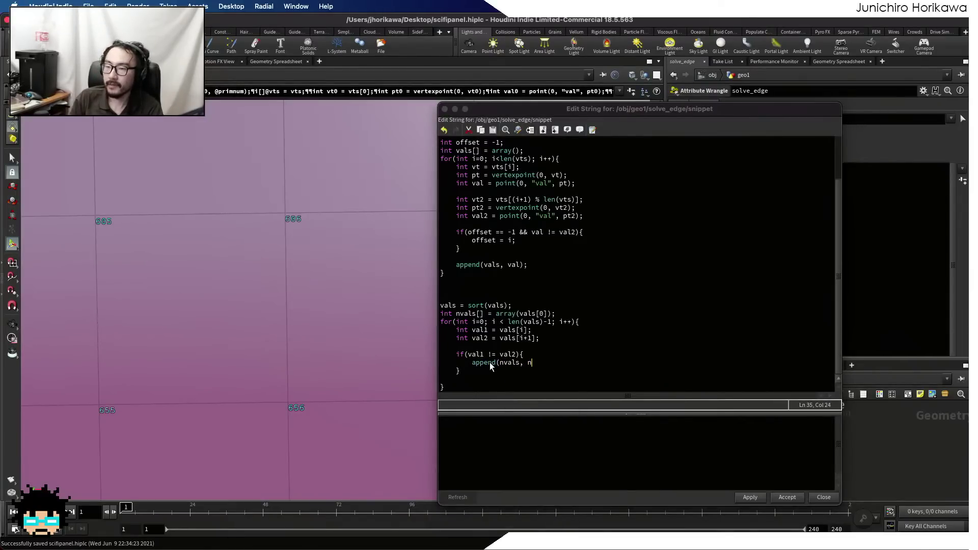
pyautogui.write('val2);')
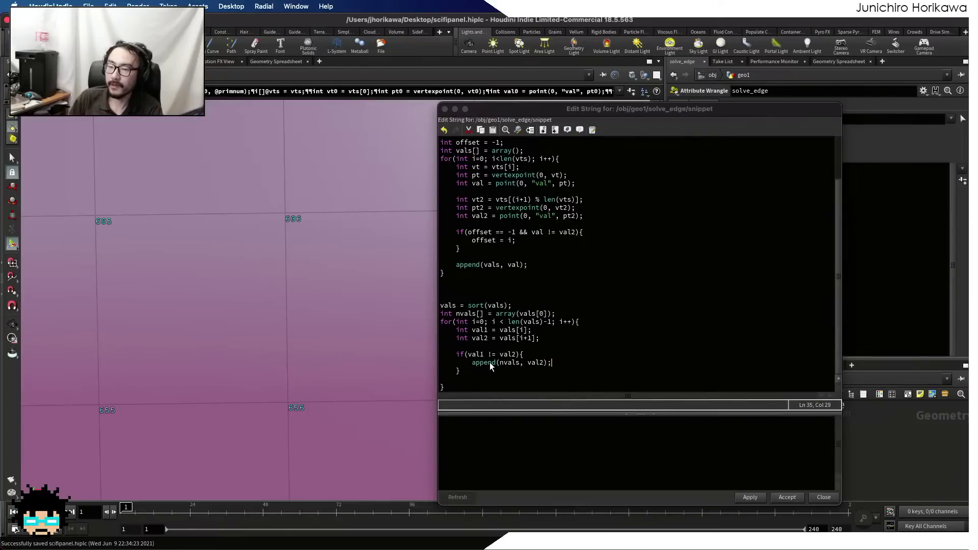
# - Remove the blank line between the if block's closing brace and the second loop's closing brace
pyautogui.click(476, 374)
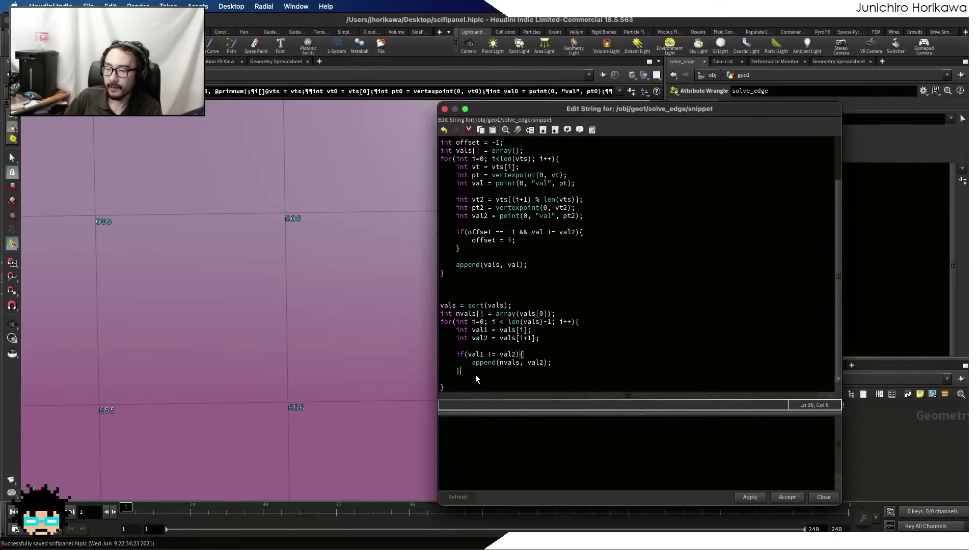
pyautogui.press('BackSpace')
pyautogui.press('BackSpace')
pyautogui.press('BackSpace')
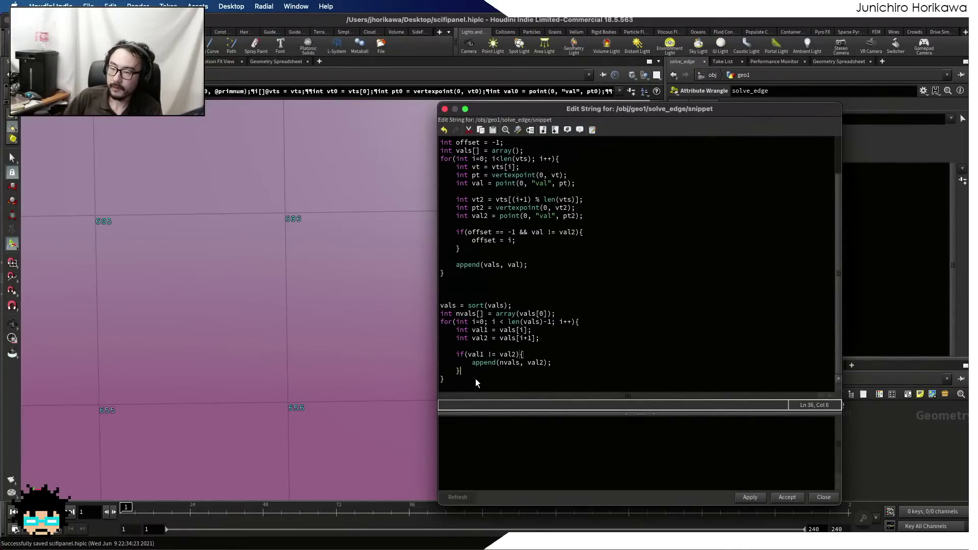
pyautogui.click(475, 379)
pyautogui.press('Return')
pyautogui.press('Return')
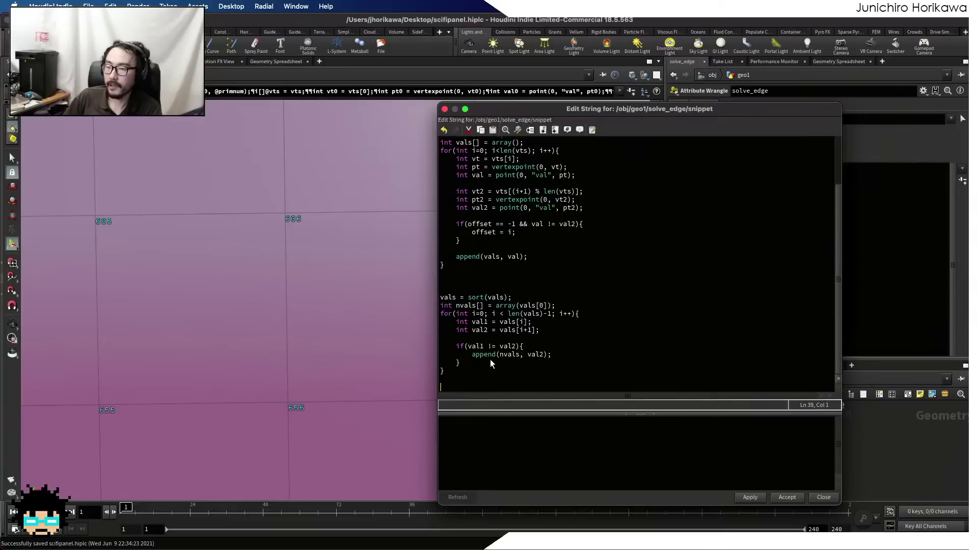
pyautogui.click(515, 355)
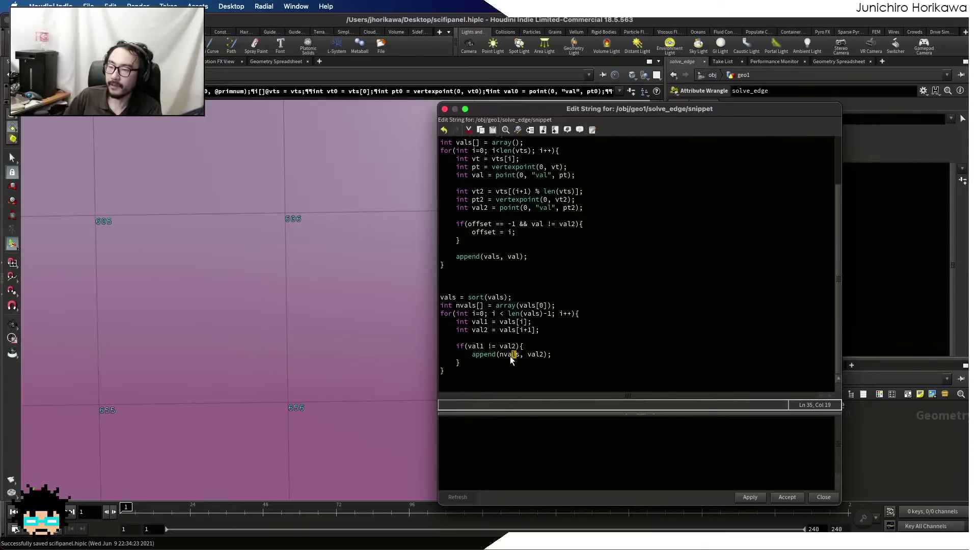
pyautogui.moveTo(518, 354); pyautogui.dragTo(499, 356)
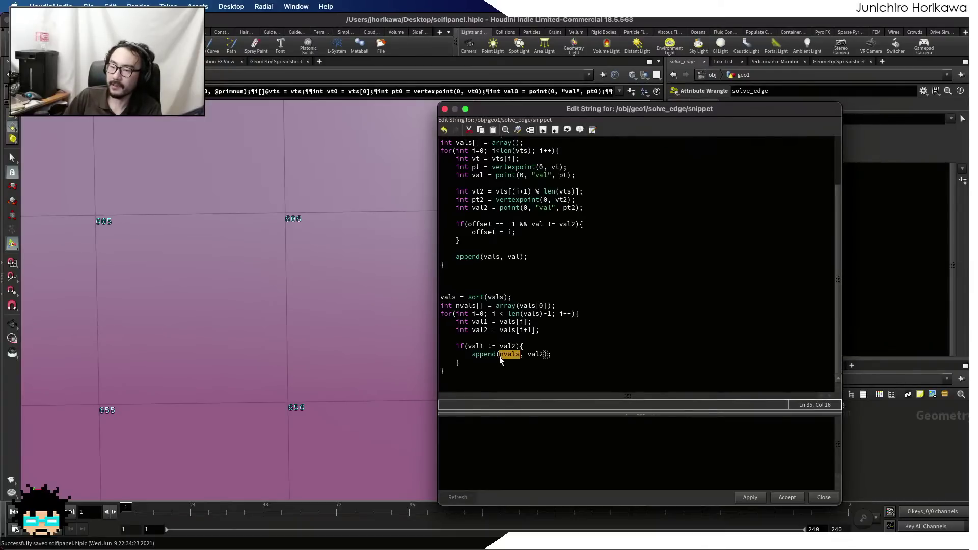
pyautogui.click(492, 371)
pyautogui.click(485, 384)
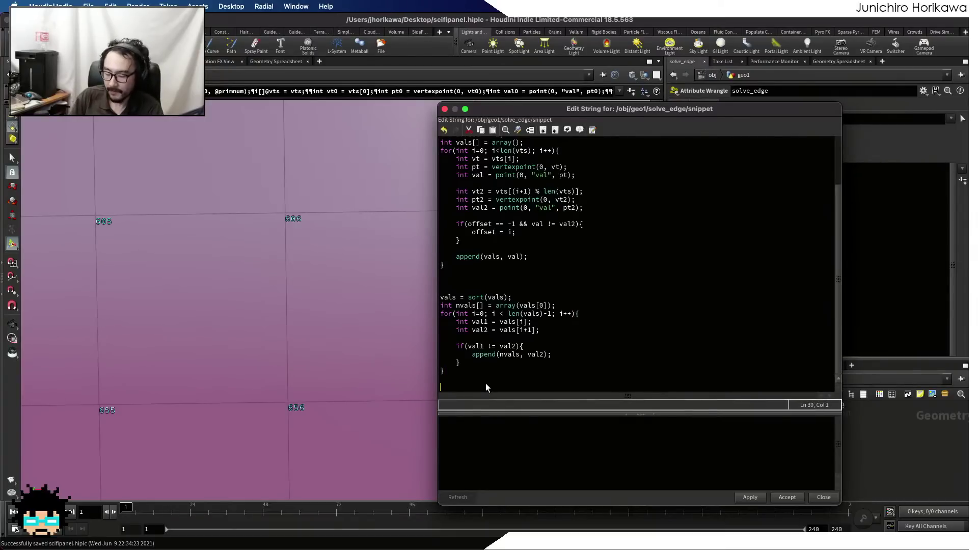
pyautogui.write('i[]@nv')
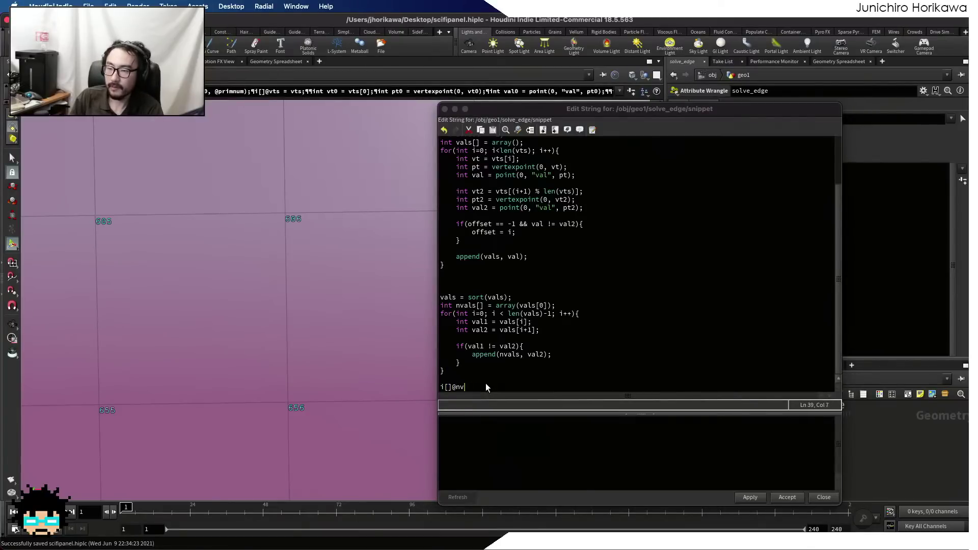
pyautogui.write('als = nval')
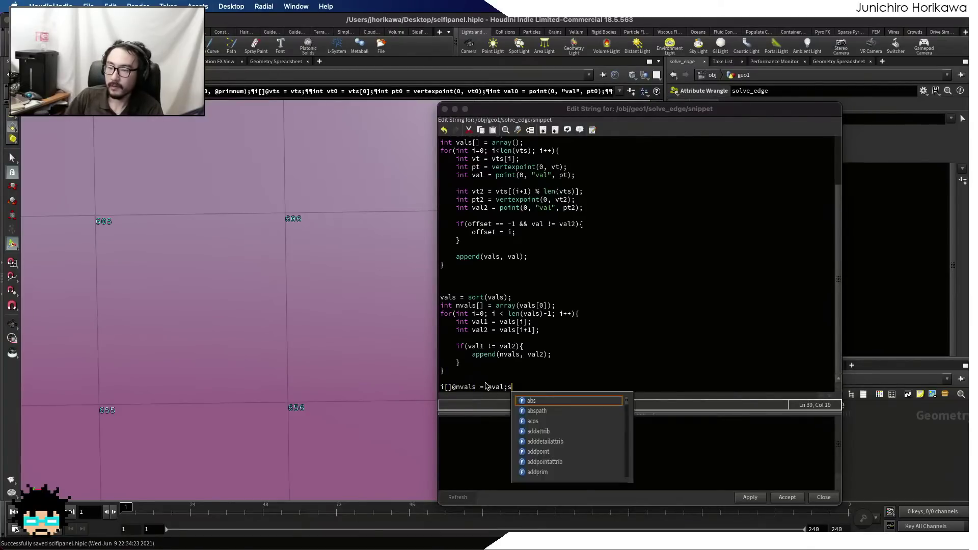
pyautogui.write('s;')
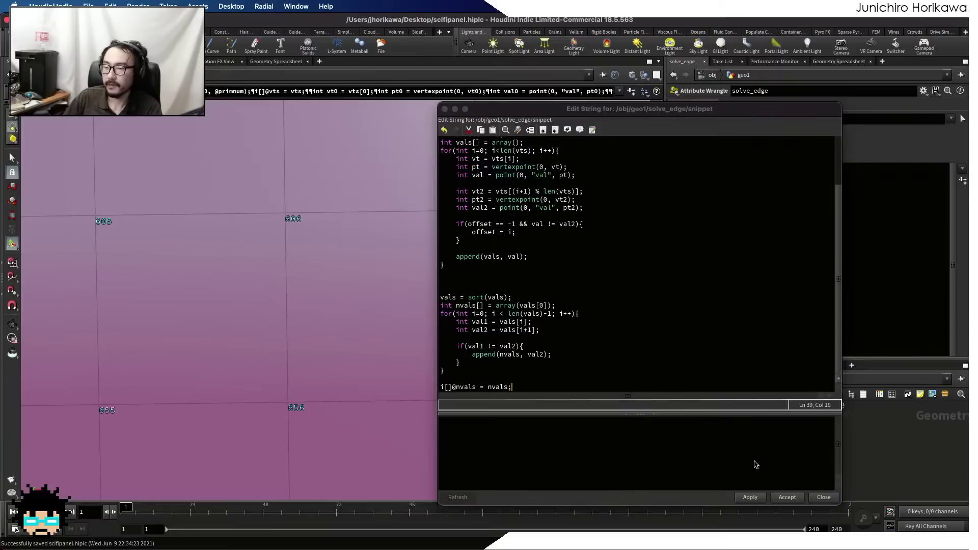
pyautogui.click(773, 498)
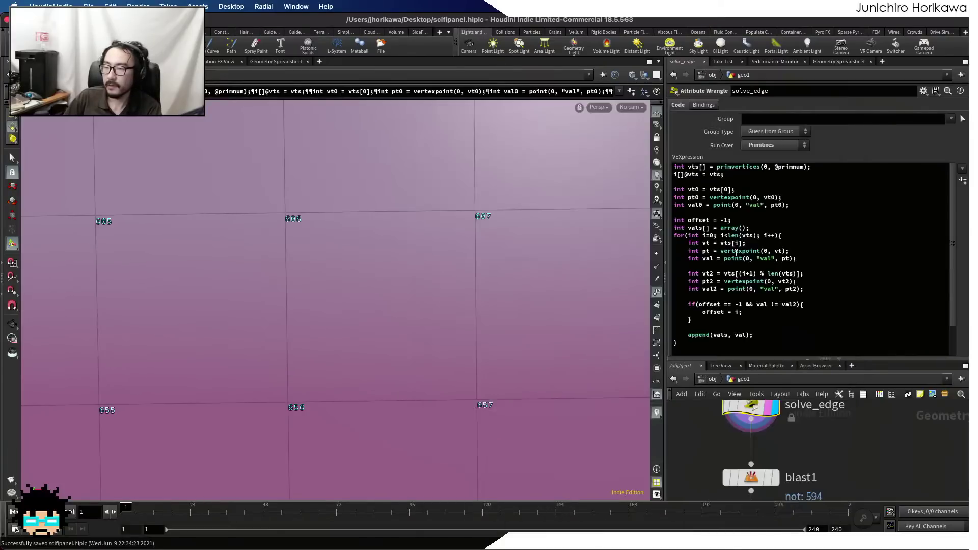
# - Examine the nvals arrays in the primitive attributes of the Geometry Spreadsheet, starting with primitive 0
pyautogui.click(832, 62)
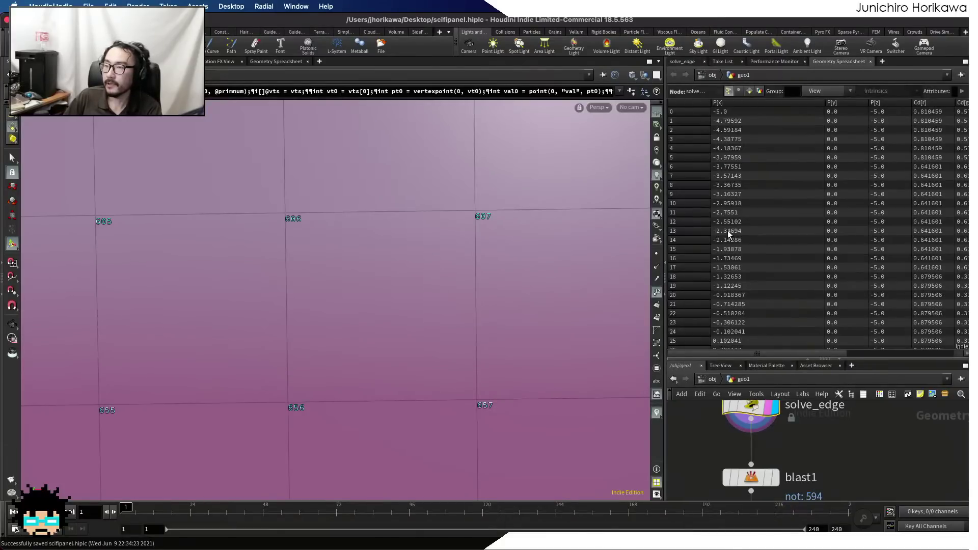
pyautogui.click(750, 92)
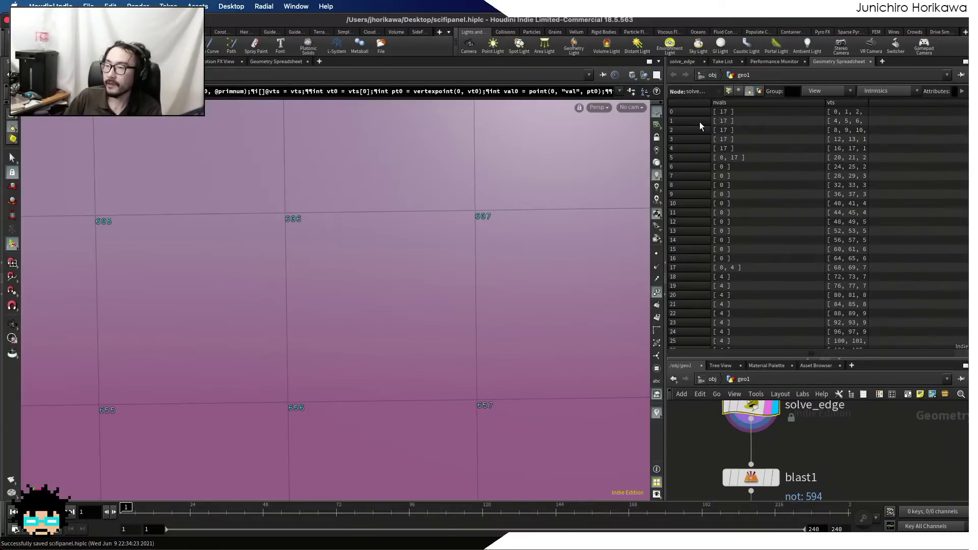
pyautogui.click(724, 115)
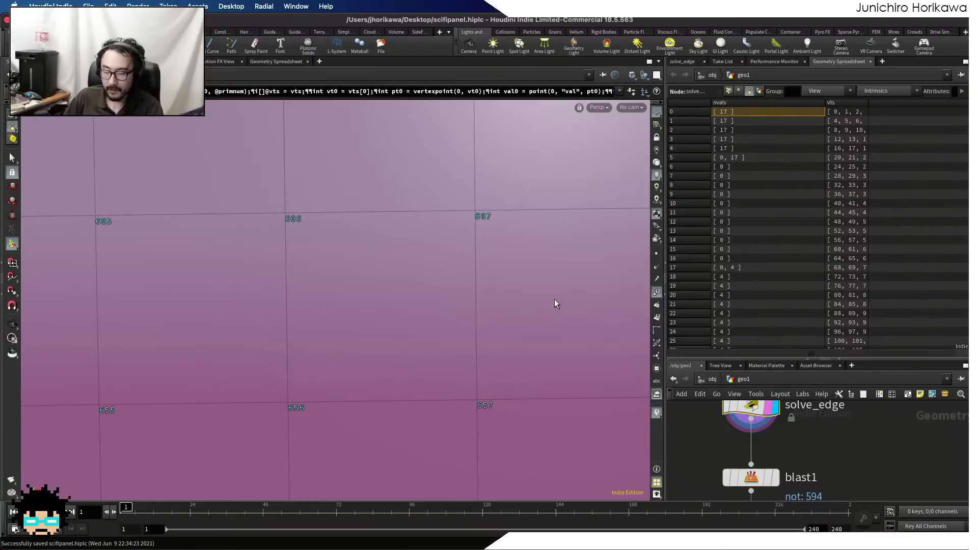
# - Switch the viewport from point numbers to primitive numbers and locate primitive 0 at the grid's corner
pyautogui.click(656, 294)
pyautogui.click(656, 318)
pyautogui.rightClick(575, 289)
pyautogui.click(382, 309)
pyautogui.keyDown('alt'); pyautogui.moveTo(463, 295); pyautogui.dragTo(61, 354, button='right'); pyautogui.keyUp('alt')
pyautogui.keyDown('alt'); pyautogui.moveTo(395, 352); pyautogui.dragTo(277, 308, button='middle'); pyautogui.keyUp('alt')
pyautogui.keyDown('alt'); pyautogui.moveTo(265, 262); pyautogui.dragTo(418, 209, button='right'); pyautogui.keyUp('alt')
pyautogui.keyDown('alt'); pyautogui.moveTo(402, 214); pyautogui.dragTo(402, 294, button='middle'); pyautogui.keyUp('alt')
pyautogui.keyDown('alt'); pyautogui.moveTo(306, 279); pyautogui.dragTo(387, 248, button='right'); pyautogui.keyUp('alt')
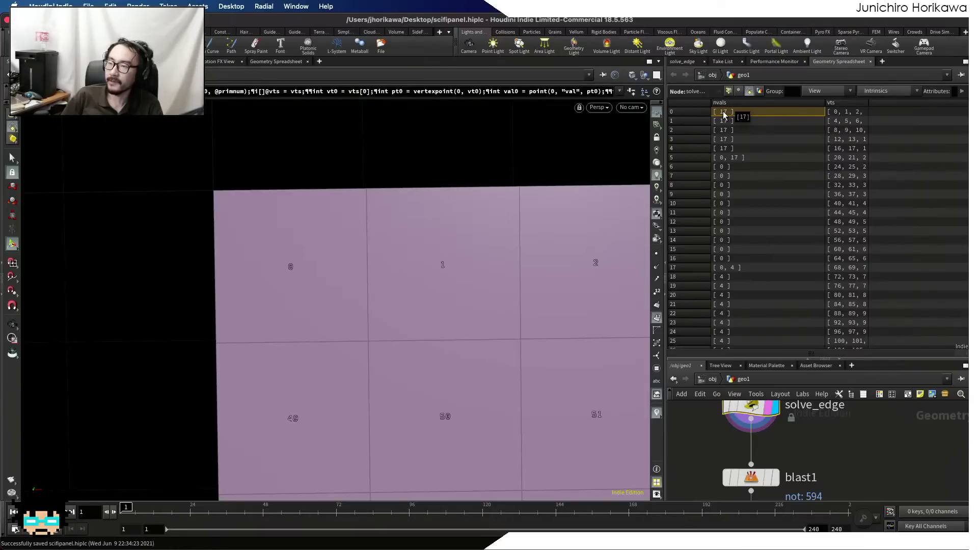
# - Select primitive 5 in the Geometry Spreadsheet and locate it in the viewport to compare its nvals with the colour boundary
pyautogui.click(683, 161)
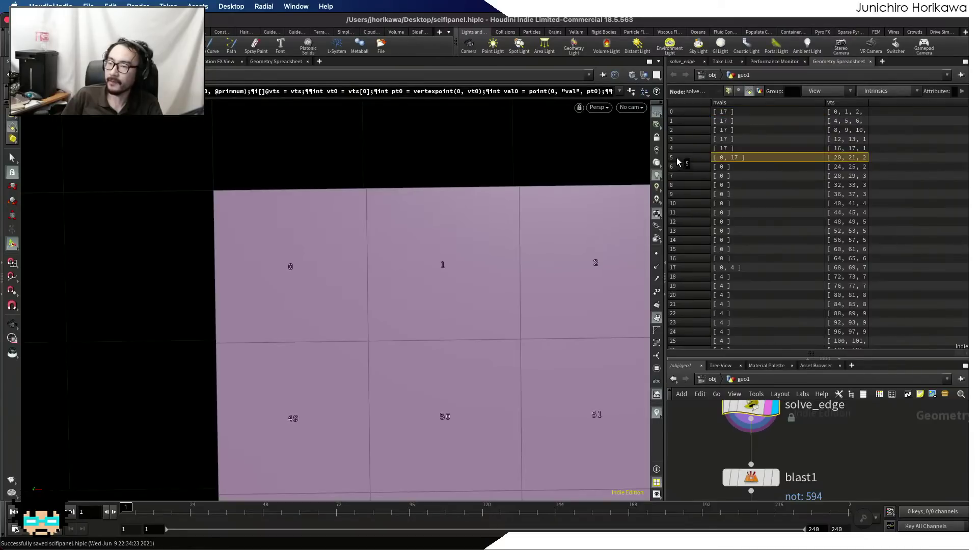
pyautogui.scroll(-5, 463, 185)
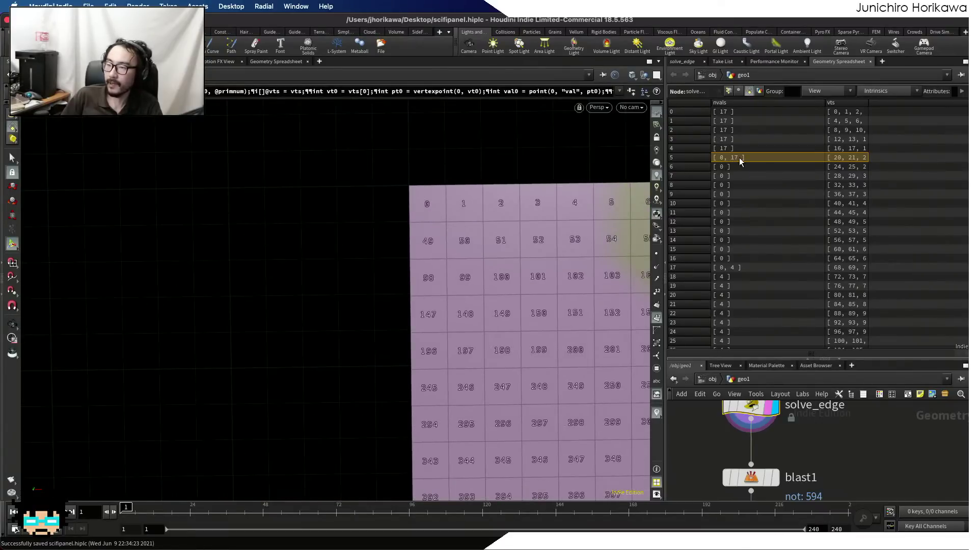
pyautogui.press('Escape')
pyautogui.moveTo(592, 178); pyautogui.dragTo(614, 175, button='right')
pyautogui.moveTo(587, 179); pyautogui.dragTo(433, 203, button='middle')
pyautogui.moveTo(357, 227); pyautogui.dragTo(426, 219, button='right')
pyautogui.press('Return')
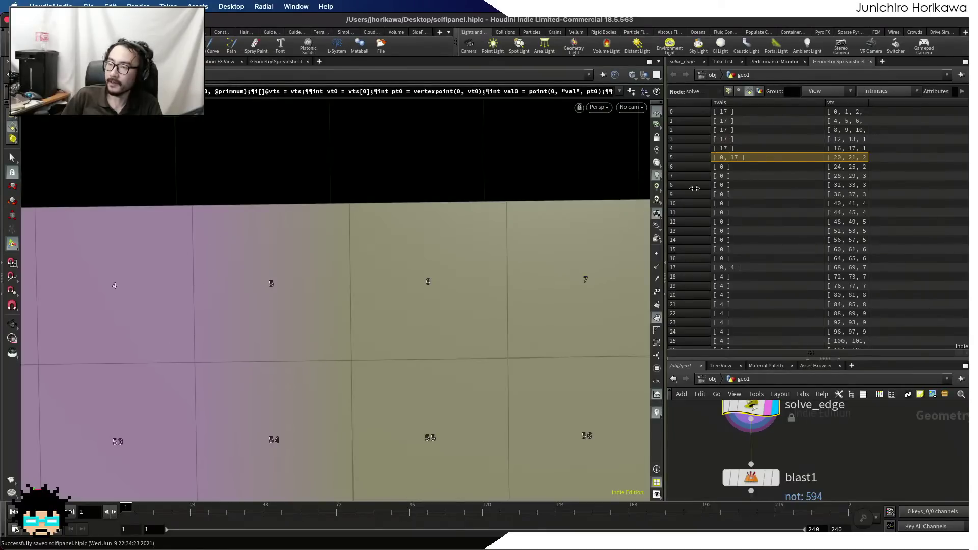
pyautogui.click(724, 158)
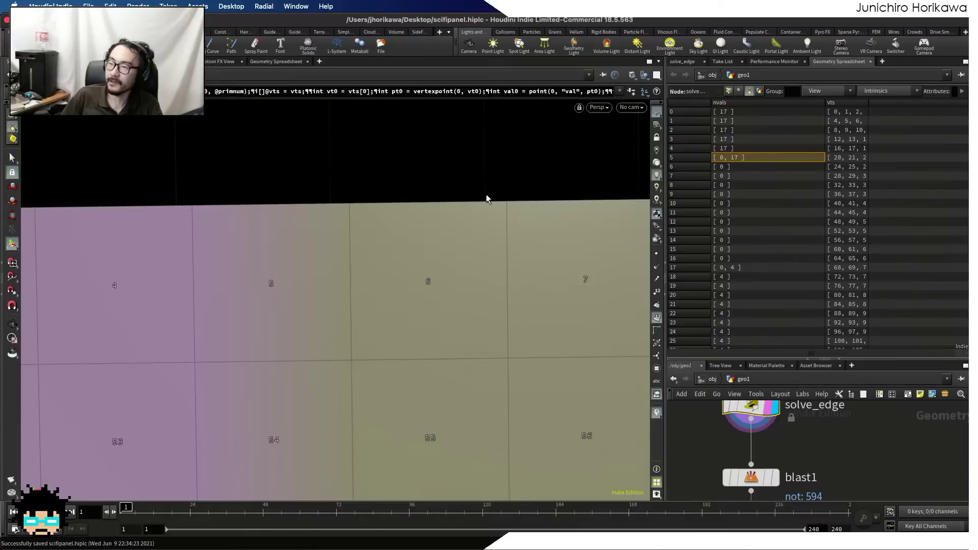
# - Look further down the primitive list for an nvals array with three entries and select primitive 564
pyautogui.scroll(-20, 733, 186)
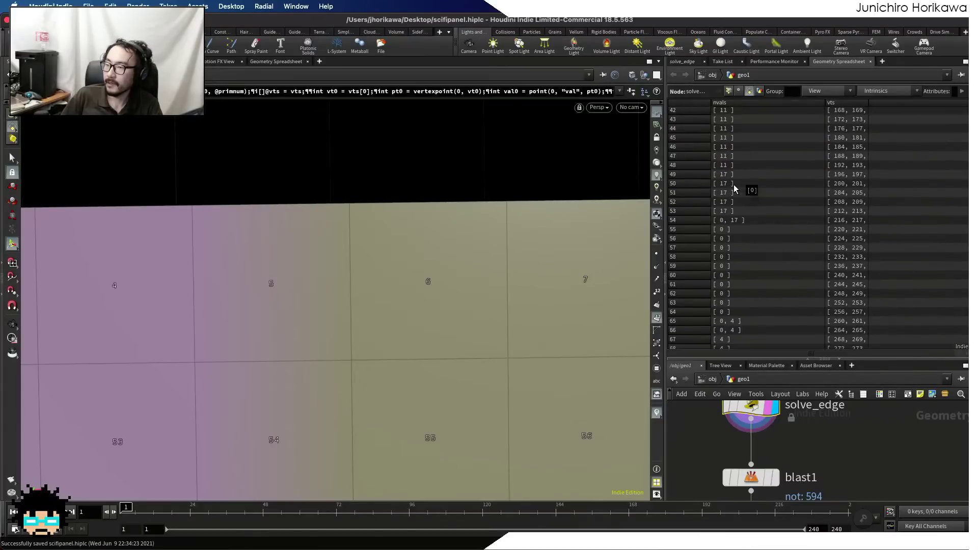
pyautogui.scroll(-18, 735, 188)
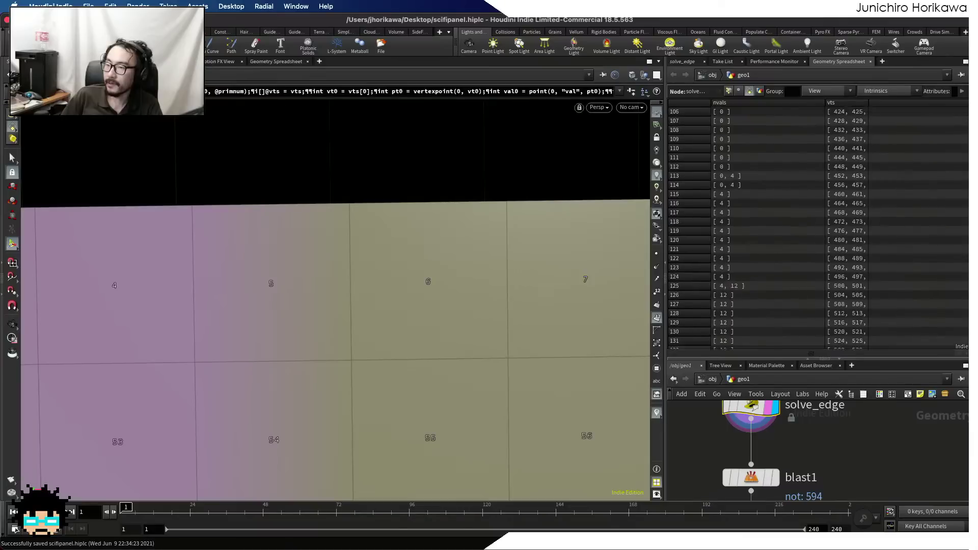
pyautogui.scroll(-20, 735, 188)
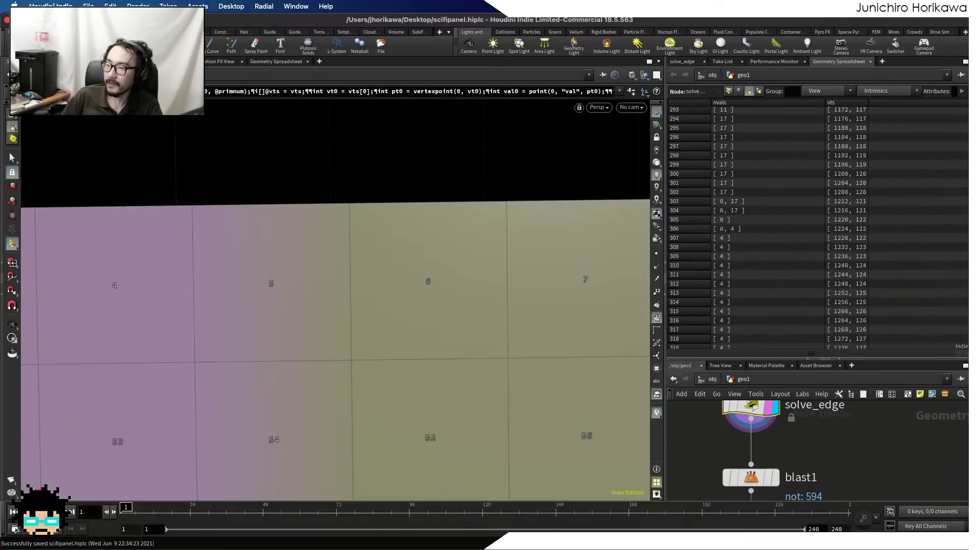
pyautogui.scroll(-20, 818, 228)
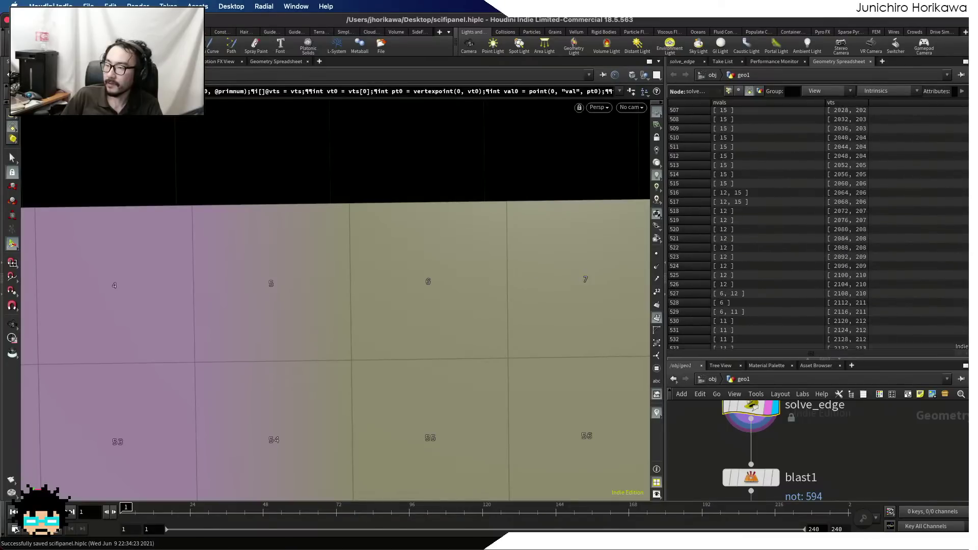
pyautogui.scroll(-5, 820, 173)
pyautogui.click(767, 194)
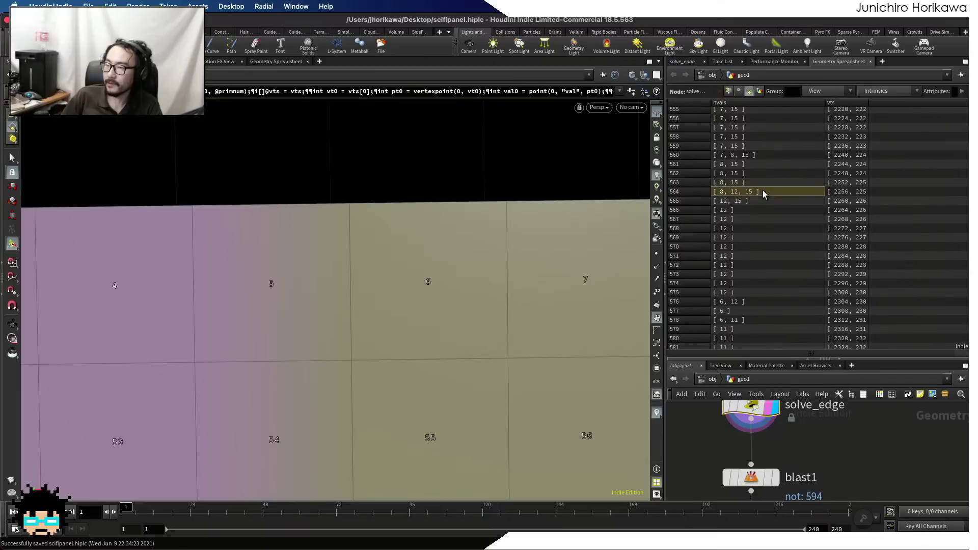
pyautogui.click(681, 197)
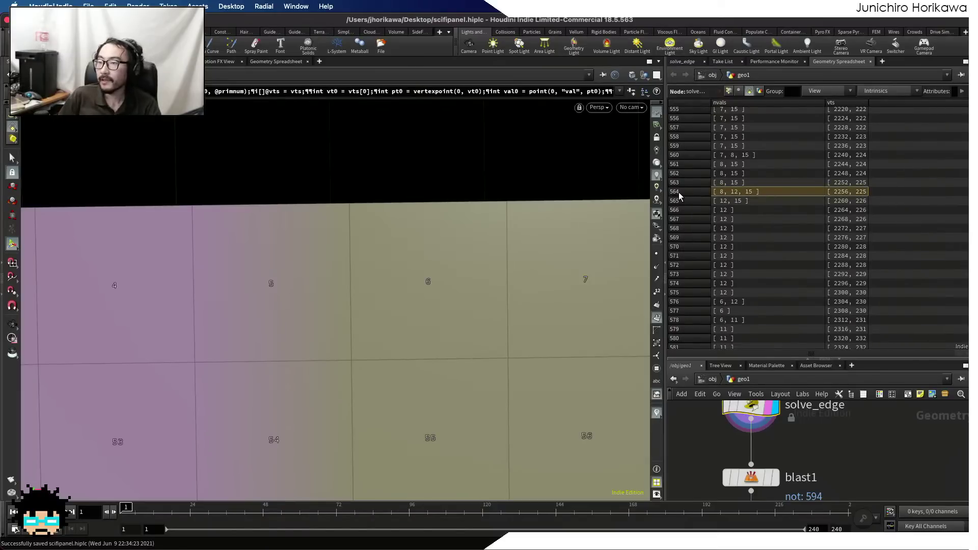
# - Locate primitive 564 in the viewport and examine the colour regions that meet there
pyautogui.keyDown('alt'); pyautogui.moveTo(439, 209); pyautogui.dragTo(375, 311, button='right'); pyautogui.keyUp('alt')
pyautogui.keyDown('alt'); pyautogui.moveTo(376, 312); pyautogui.dragTo(259, 253, button='middle'); pyautogui.keyUp('alt')
pyautogui.keyDown('alt'); pyautogui.moveTo(259, 253); pyautogui.dragTo(513, 334, button='right'); pyautogui.keyUp('alt')
pyautogui.keyDown('alt'); pyautogui.moveTo(513, 334); pyautogui.dragTo(385, 395, button='middle'); pyautogui.keyUp('alt')
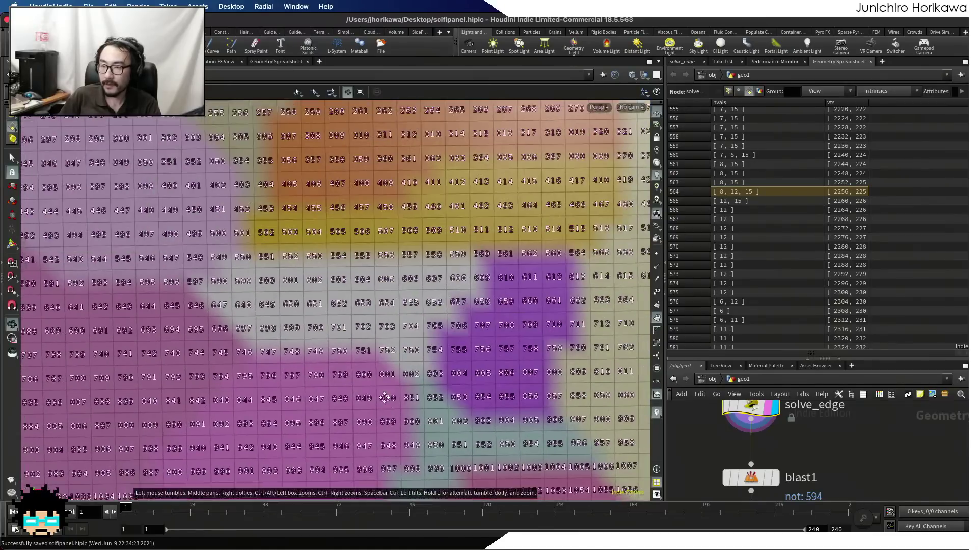
pyautogui.keyDown('alt'); pyautogui.moveTo(404, 330); pyautogui.dragTo(390, 412, button='middle'); pyautogui.keyUp('alt')
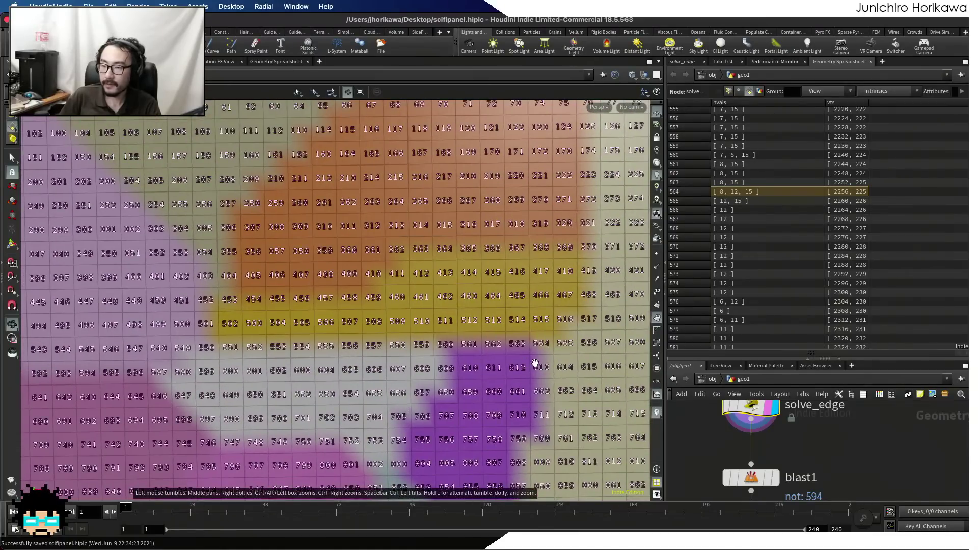
pyautogui.scroll(3, 578, 357)
pyautogui.keyDown('alt'); pyautogui.moveTo(578, 356); pyautogui.dragTo(440, 381, button='middle'); pyautogui.keyUp('alt')
pyautogui.keyDown('alt'); pyautogui.moveTo(440, 381); pyautogui.dragTo(539, 352, button='right'); pyautogui.keyUp('alt')
pyautogui.keyDown('alt'); pyautogui.moveTo(539, 352); pyautogui.dragTo(456, 371, button='middle'); pyautogui.keyUp('alt')
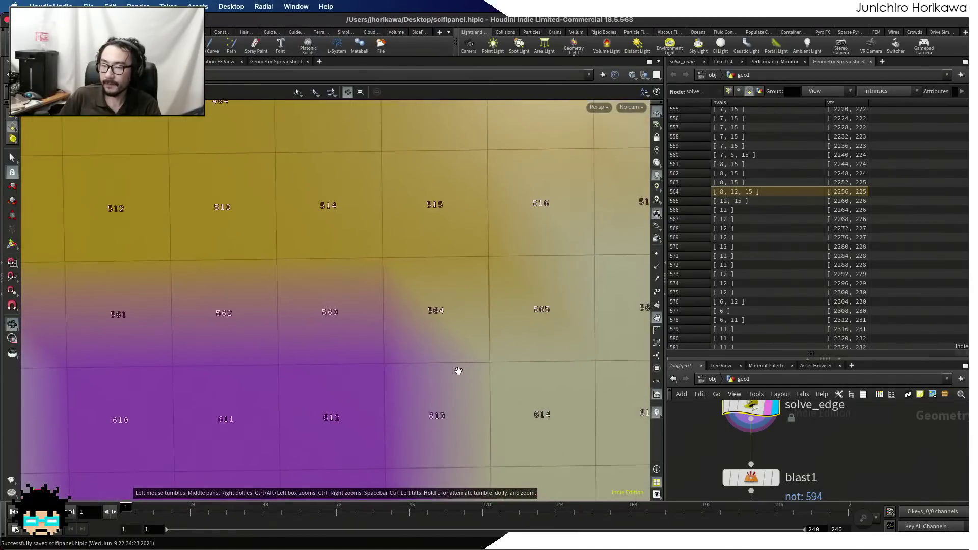
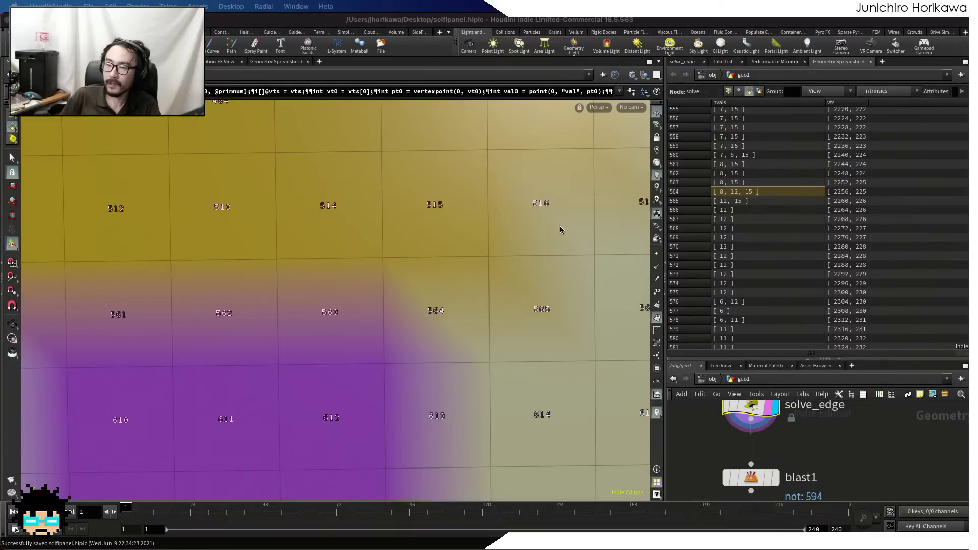
# - Hide the primitive numbers in the viewport and frame the whole coloured grid
pyautogui.keyDown('alt'); pyautogui.moveTo(489, 256); pyautogui.dragTo(409, 317, button='right'); pyautogui.keyUp('alt')
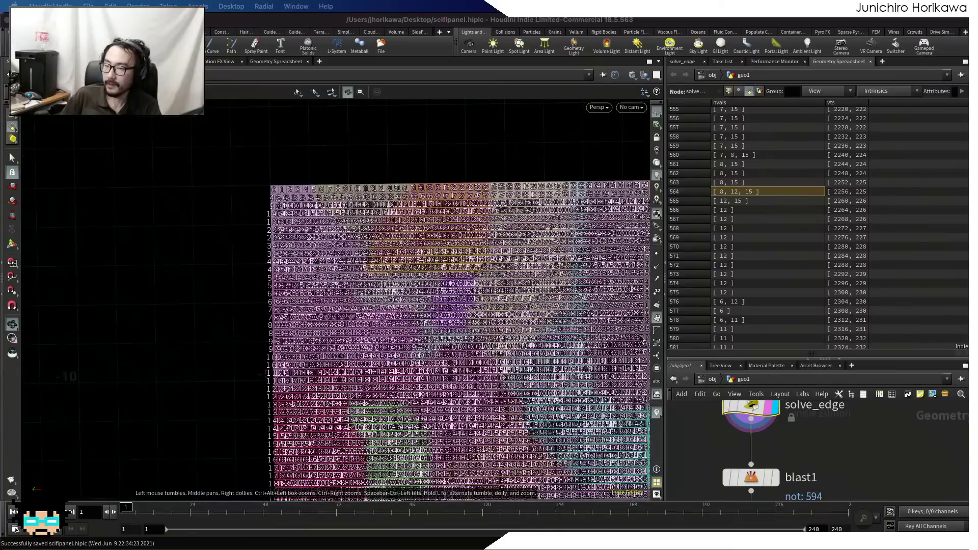
pyautogui.click(659, 316)
pyautogui.click(659, 306)
pyautogui.click(658, 308)
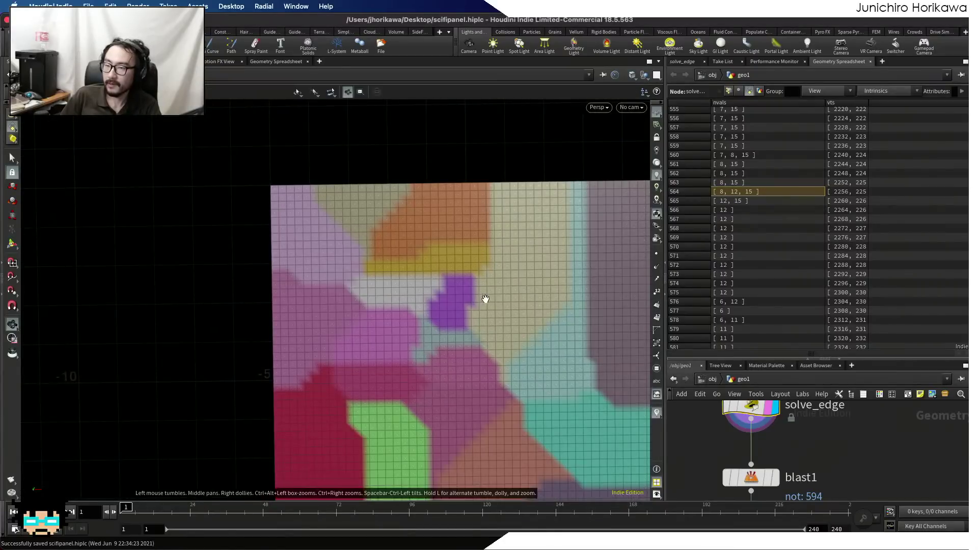
pyautogui.keyDown('alt'); pyautogui.moveTo(480, 298); pyautogui.dragTo(448, 308, button='right'); pyautogui.keyUp('alt')
pyautogui.keyDown('alt'); pyautogui.moveTo(443, 326); pyautogui.dragTo(365, 238, button='middle'); pyautogui.keyUp('alt')
pyautogui.keyDown('alt'); pyautogui.moveTo(365, 239); pyautogui.dragTo(380, 262, button='right'); pyautogui.keyUp('alt')
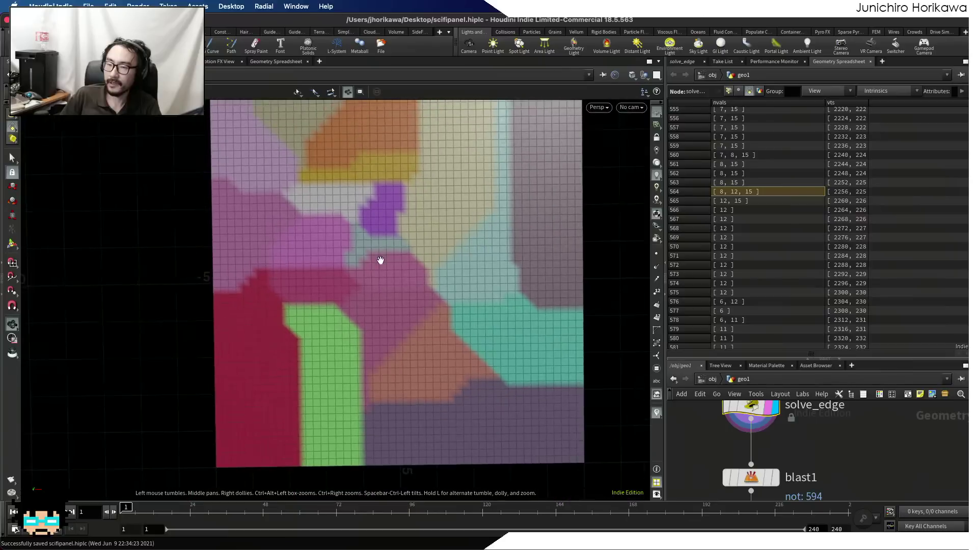
pyautogui.press('Return')
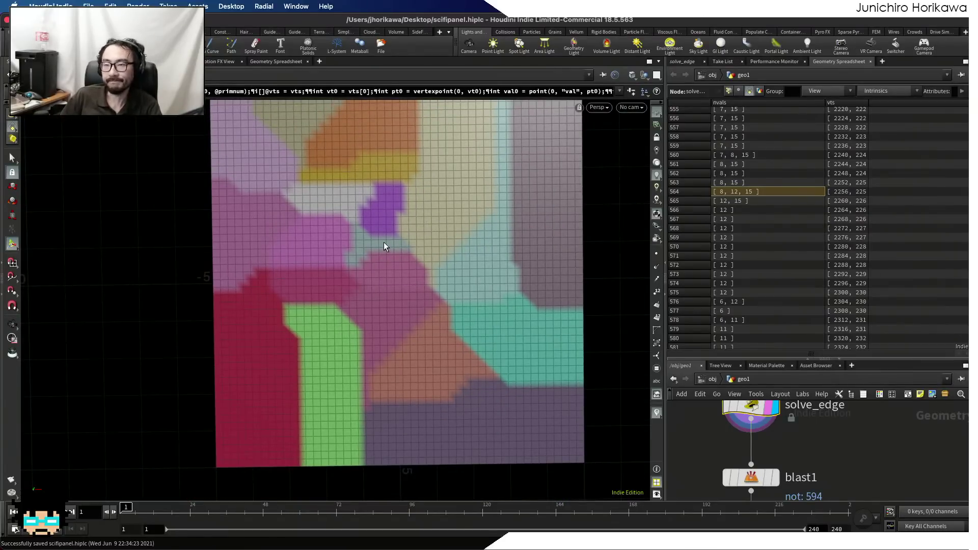
pyautogui.press('alt')
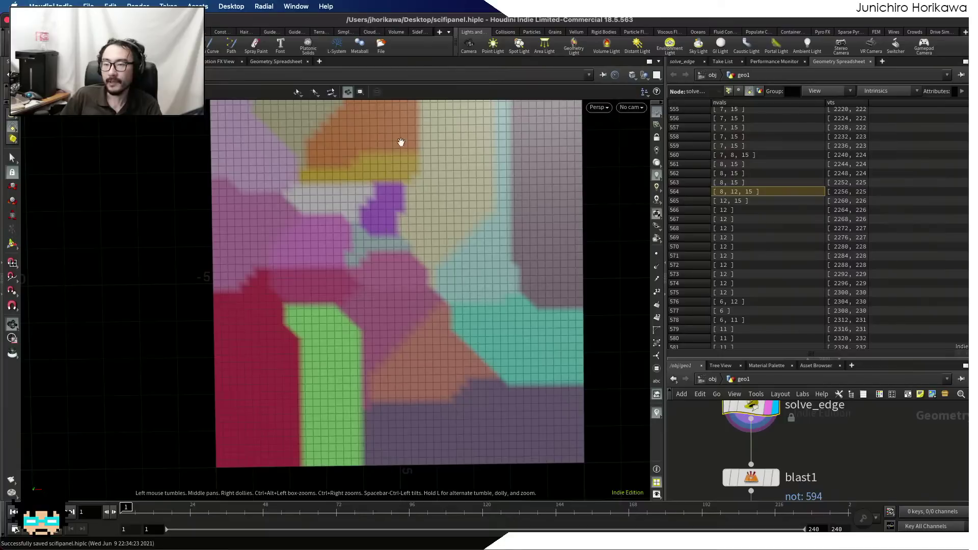
pyautogui.press('alt')
pyautogui.keyDown('alt'); pyautogui.moveTo(415, 185); pyautogui.dragTo(444, 177, button='right'); pyautogui.keyUp('alt')
pyautogui.keyDown('alt'); pyautogui.moveTo(420, 165); pyautogui.dragTo(404, 251, button='middle'); pyautogui.keyUp('alt')
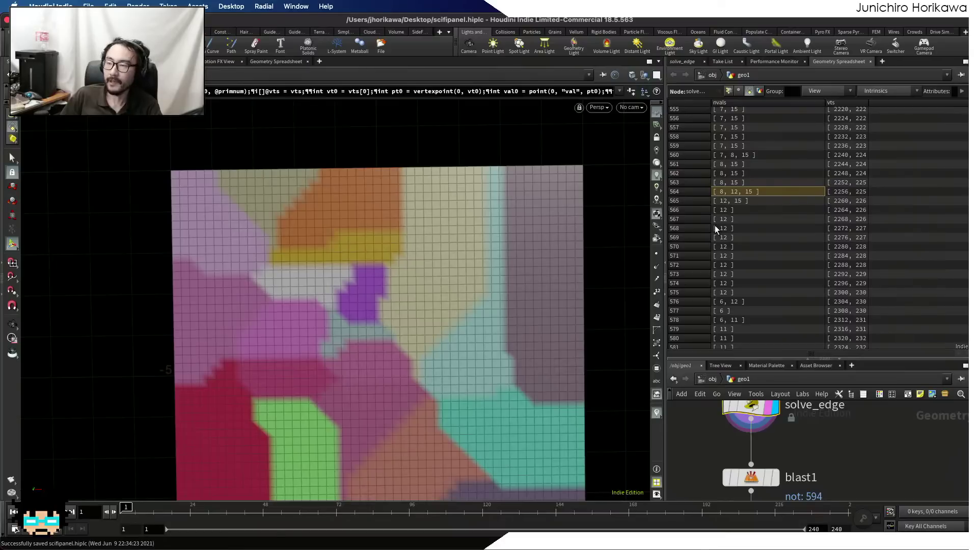
pyautogui.scroll(-2, 813, 442)
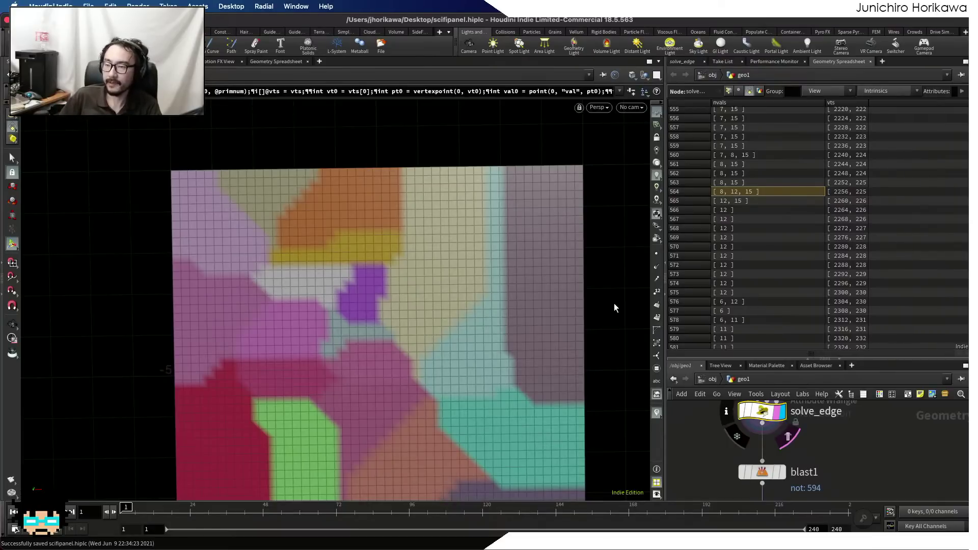
pyautogui.scroll(2, 490, 178)
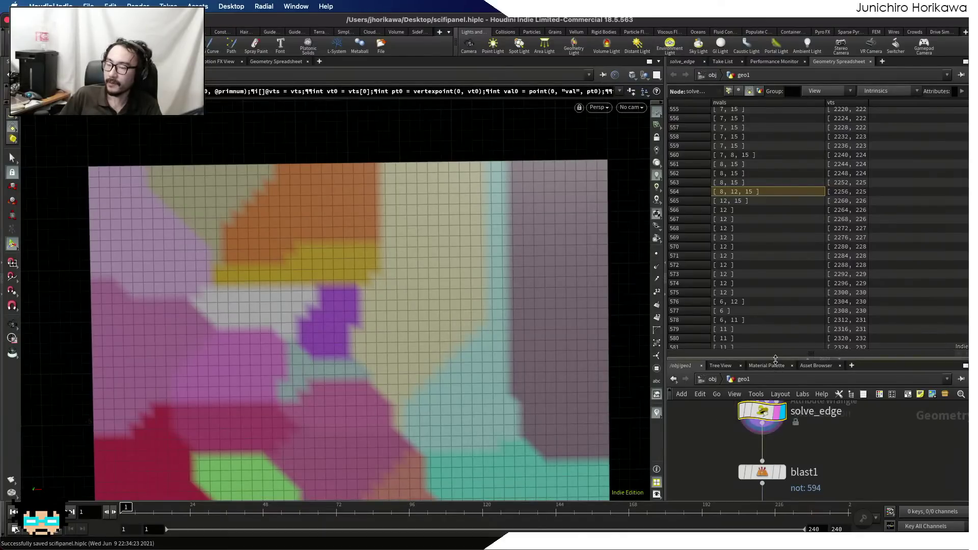
# - Enlarge the network editor and display the output of the color1 node
pyautogui.moveTo(775, 360); pyautogui.dragTo(776, 271)
pyautogui.moveTo(782, 404); pyautogui.dragTo(775, 389)
pyautogui.moveTo(774, 390); pyautogui.dragTo(727, 396)
pyautogui.moveTo(762, 348); pyautogui.dragTo(732, 423, button='middle')
pyautogui.moveTo(736, 415); pyautogui.dragTo(683, 432)
pyautogui.scroll(1, 824, 383)
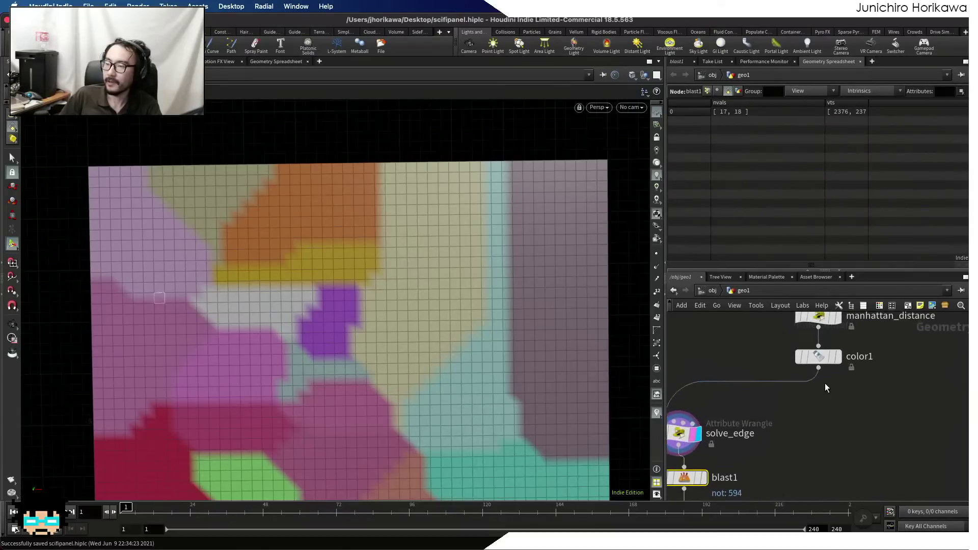
pyautogui.click(837, 356)
pyautogui.click(829, 357)
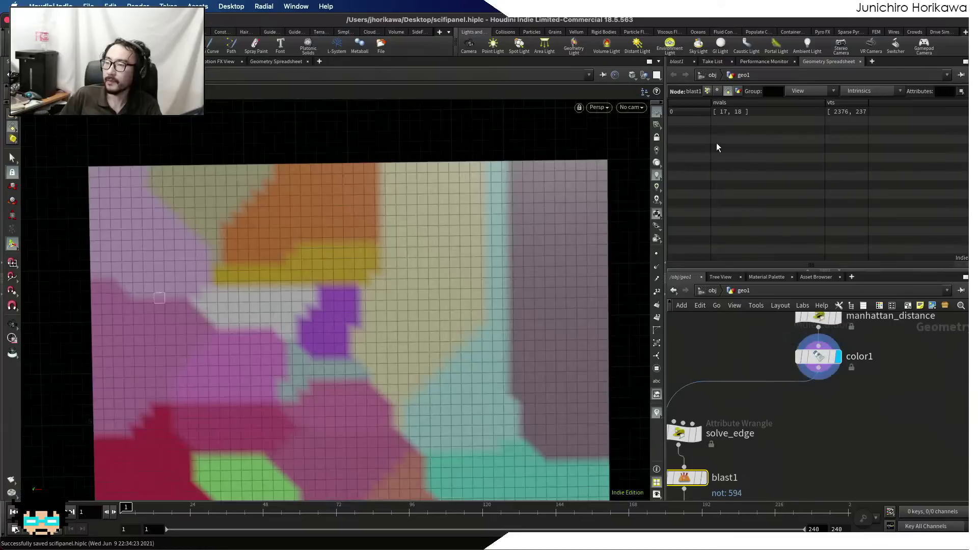
# - Switch the Geometry Spreadsheet to point attributes and examine the val column of blast1's points
pyautogui.click(677, 62)
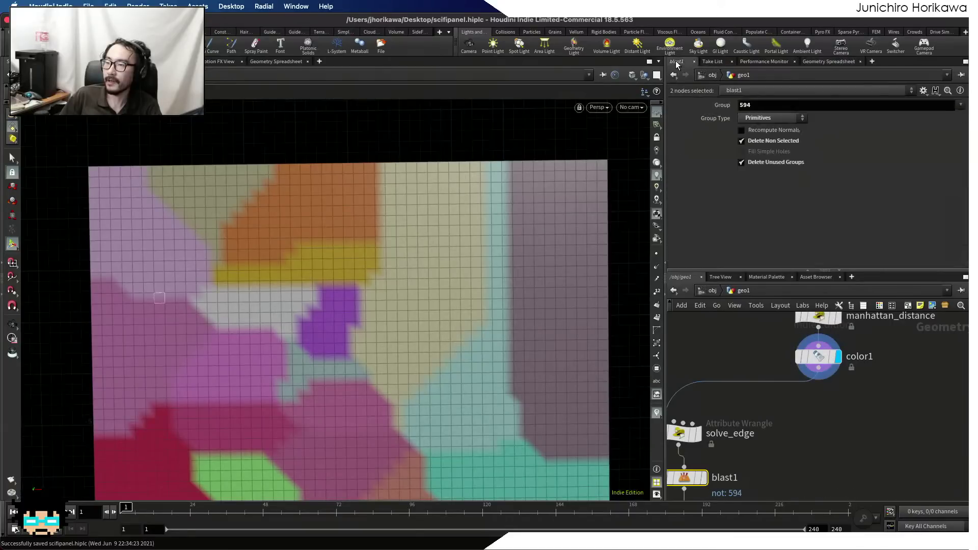
pyautogui.click(818, 62)
pyautogui.click(707, 90)
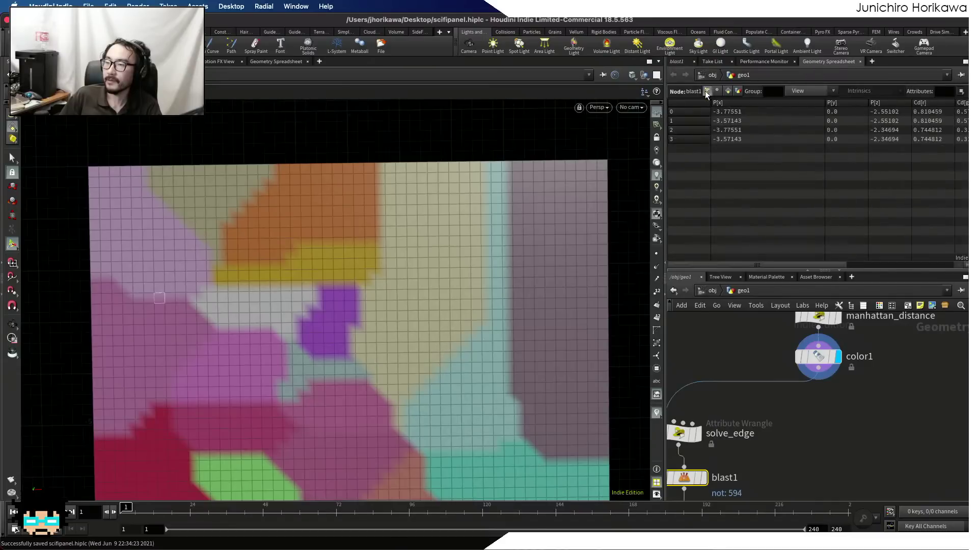
pyautogui.moveTo(733, 264); pyautogui.dragTo(674, 266)
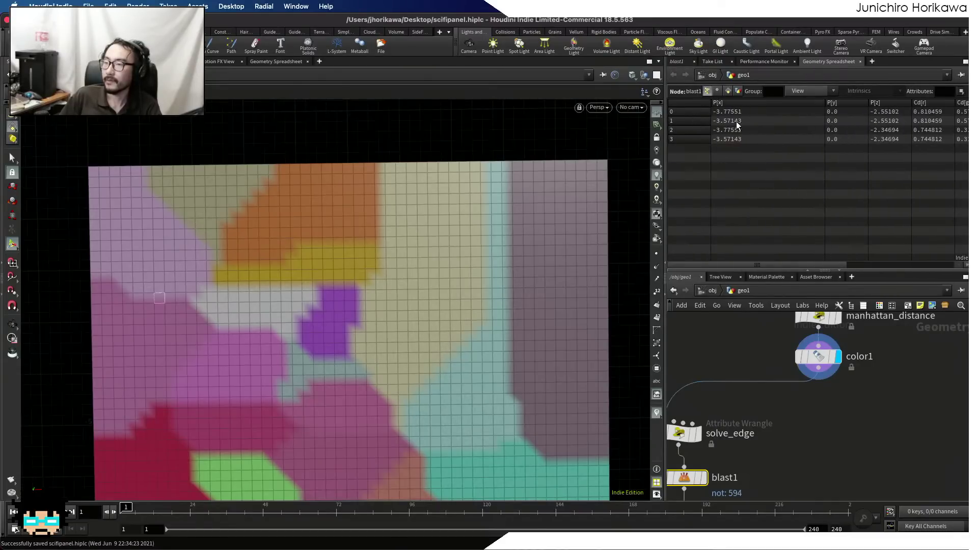
pyautogui.moveTo(814, 265); pyautogui.dragTo(921, 263)
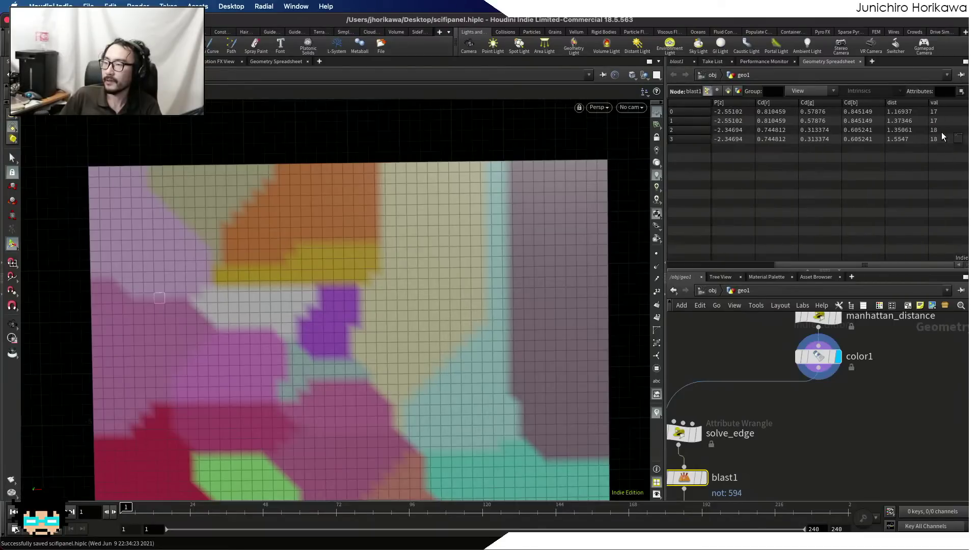
# - Select the color1 node and examine the val attribute of its points in the Geometry Spreadsheet
pyautogui.scroll(5, 864, 363)
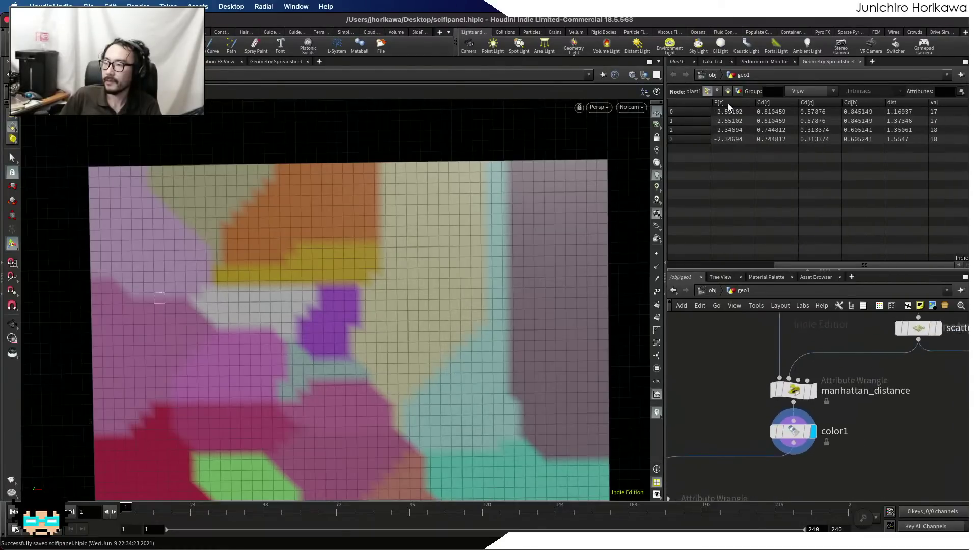
pyautogui.click(780, 428)
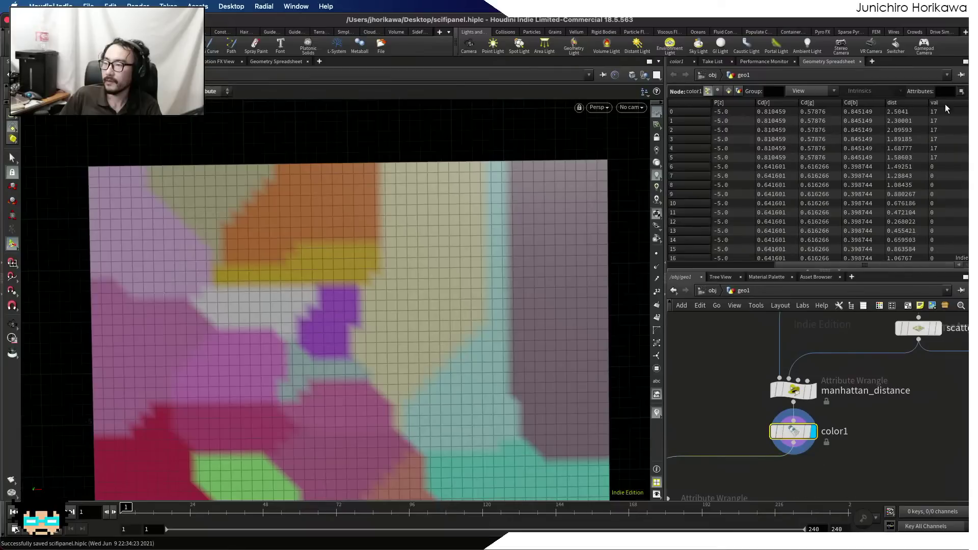
pyautogui.moveTo(972, 117)
pyautogui.mouseDown()
pyautogui.moveTo(972, 255)
pyautogui.moveTo(972, 113)
pyautogui.mouseUp()
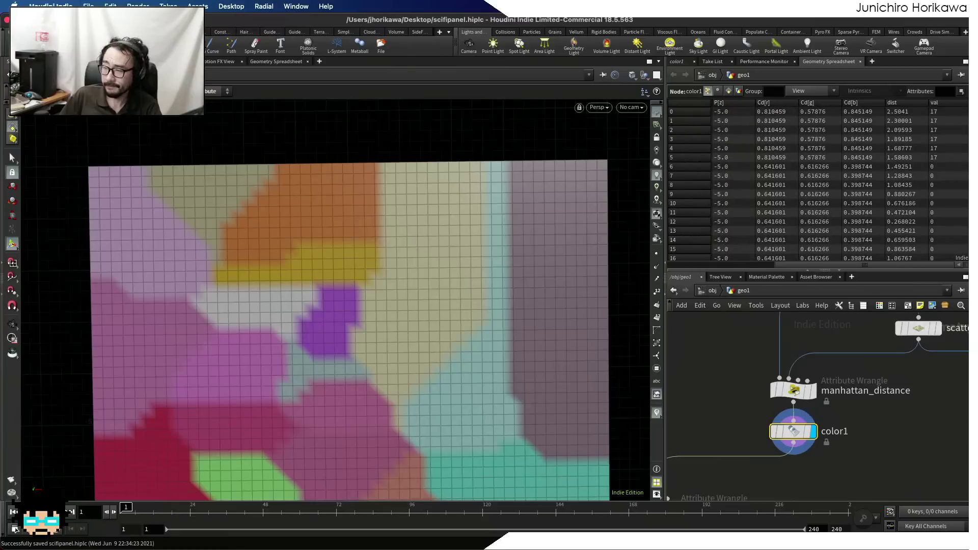
pyautogui.press('Return')
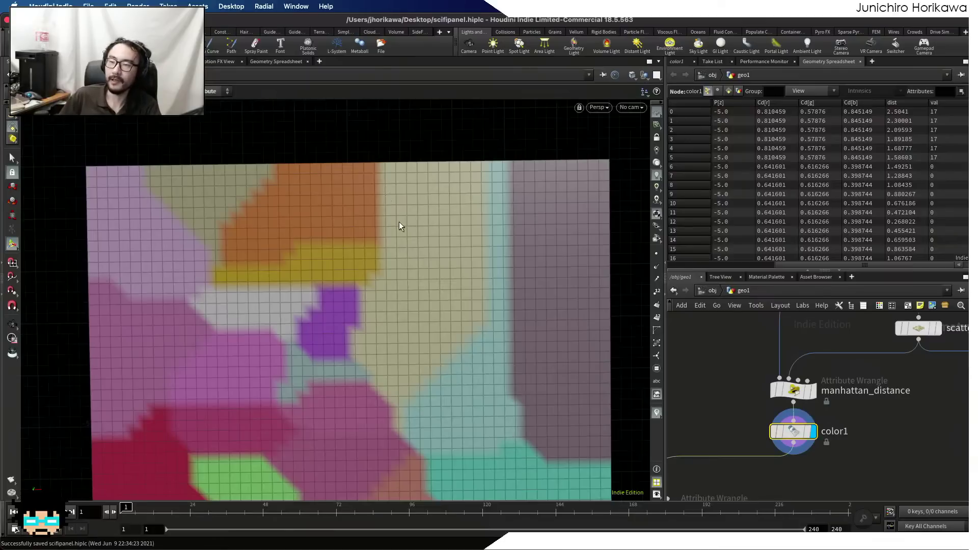
# - Add a For-Each Named Primitive loop block beneath the color1 node
pyautogui.scroll(-5, 750, 356)
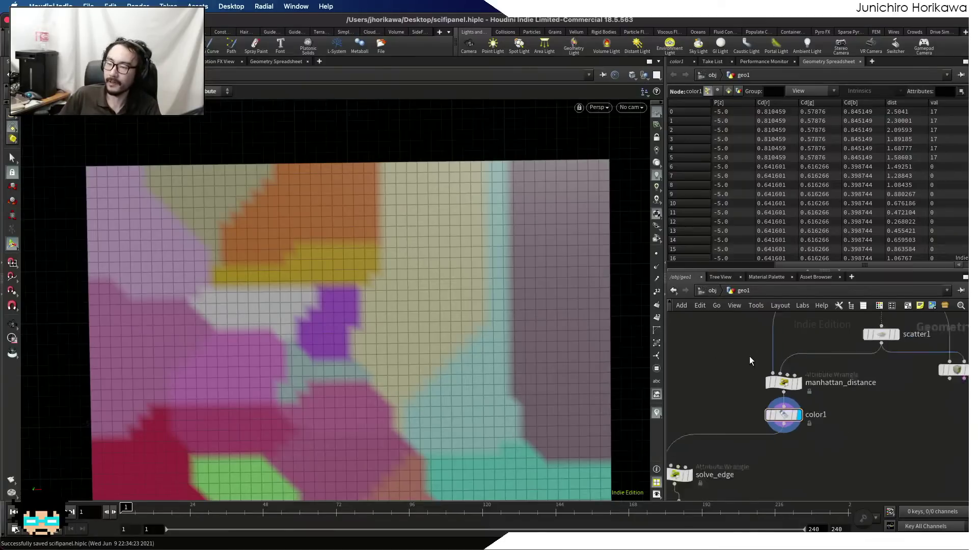
pyautogui.press('Tab')
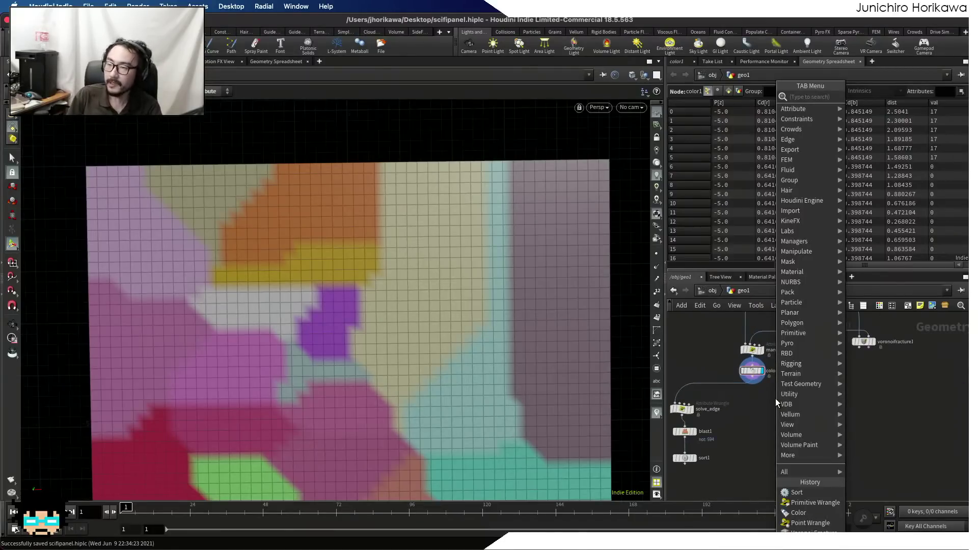
pyautogui.write('forea')
pyautogui.press('Down')
pyautogui.press('Down')
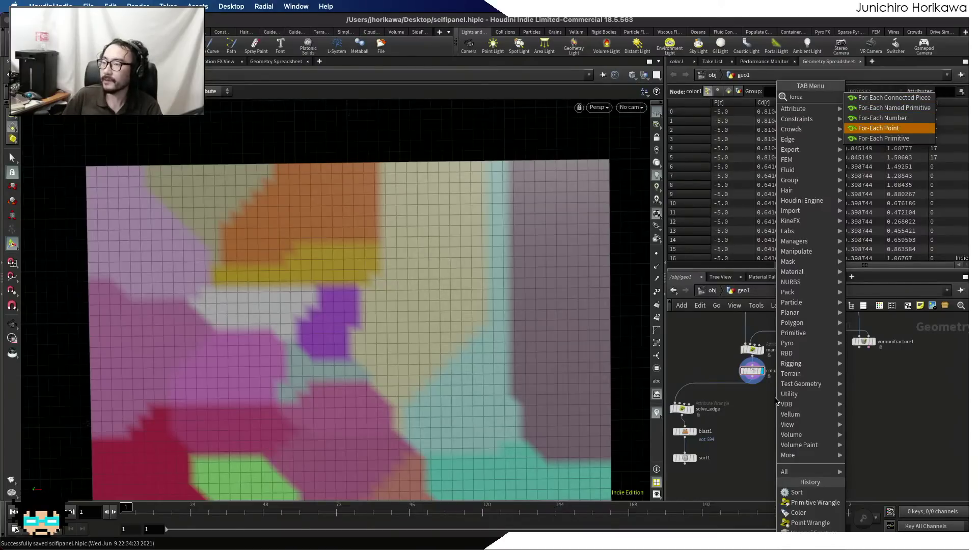
pyautogui.press('Up')
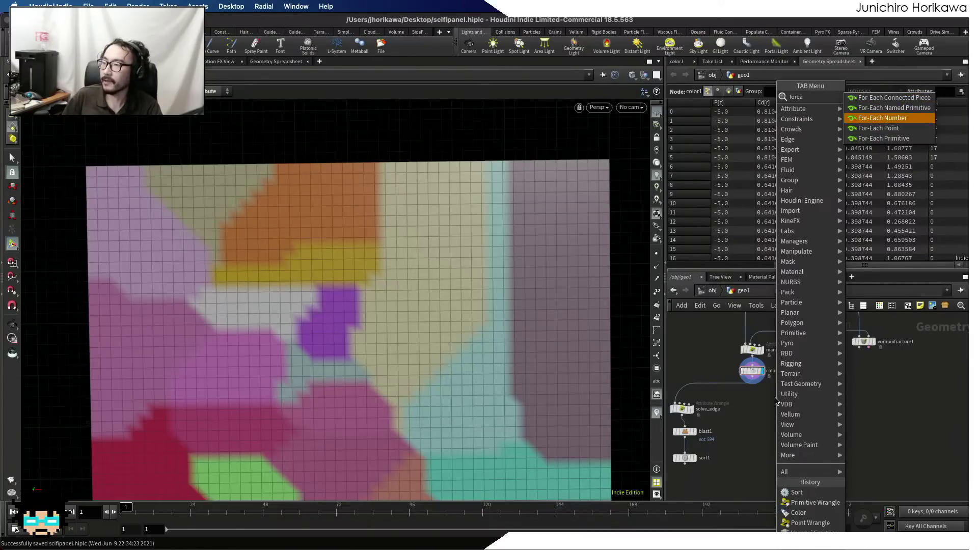
pyautogui.press('Up')
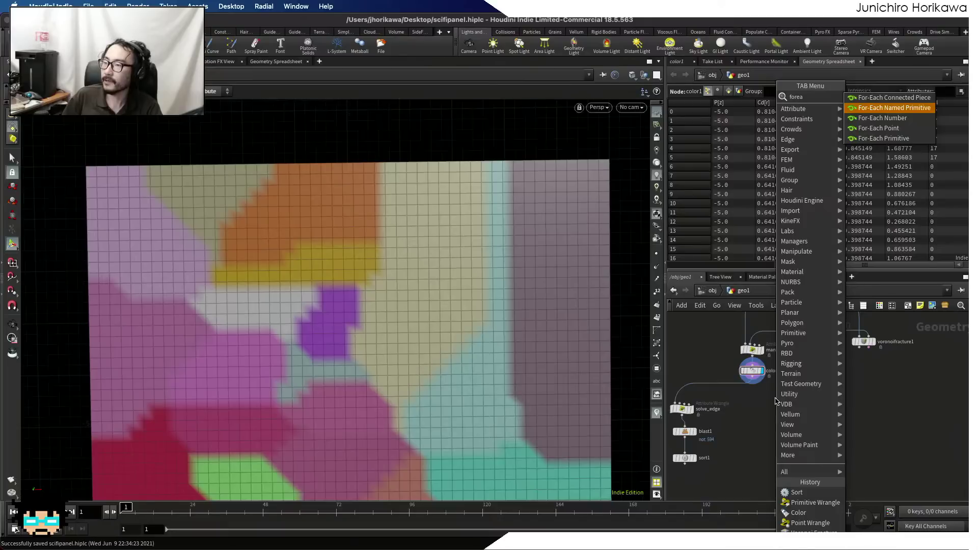
pyautogui.press('Return')
pyautogui.click(779, 395)
# - Connect the output of color1 to foreach_begin1 and select the foreach_end1 node
pyautogui.scroll(5, 747, 387)
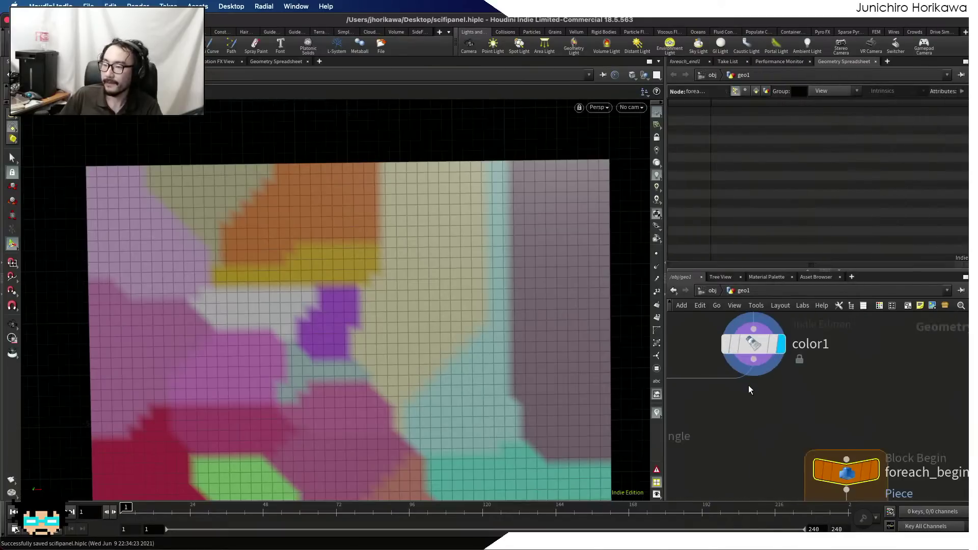
pyautogui.moveTo(801, 395); pyautogui.dragTo(844, 429)
pyautogui.scroll(-6, 889, 390)
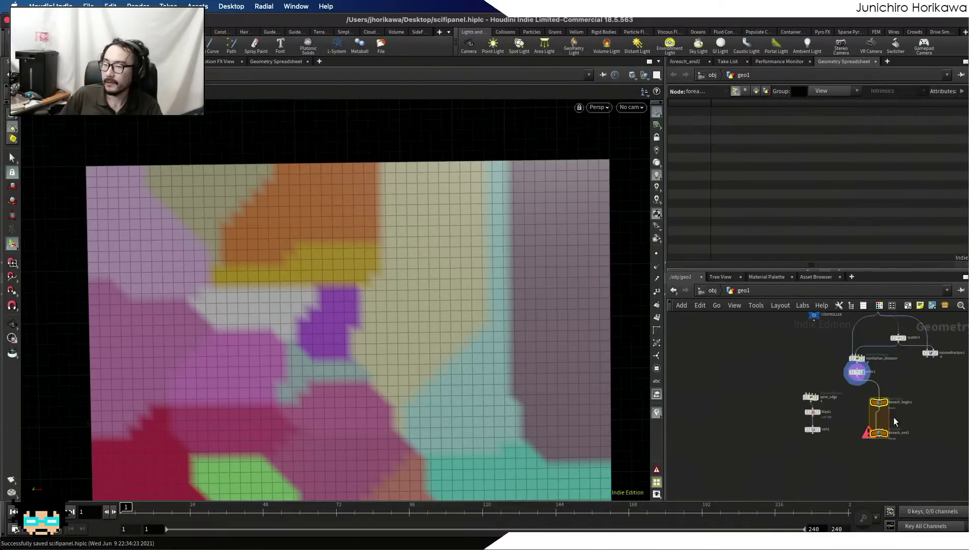
pyautogui.scroll(3, 893, 449)
pyautogui.moveTo(897, 458); pyautogui.dragTo(854, 409)
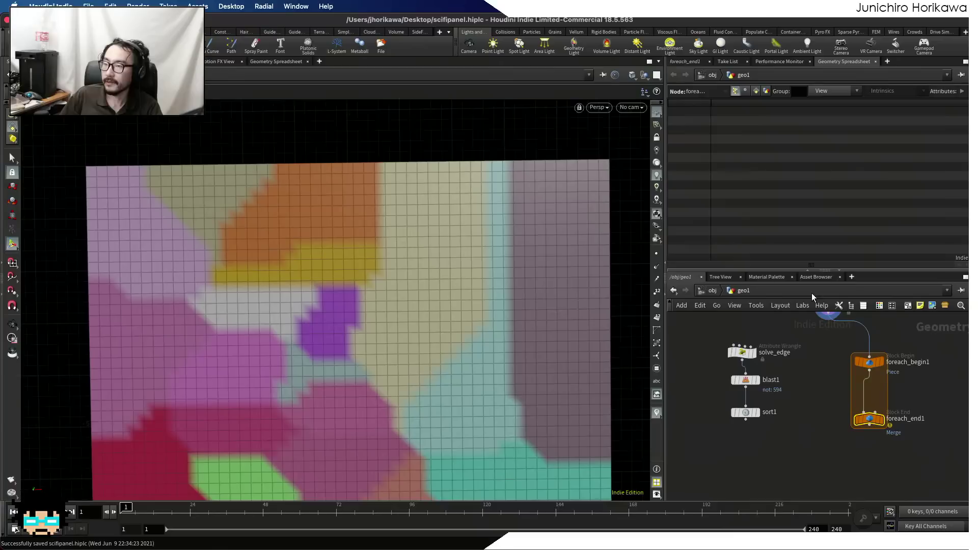
# - Set the Piece Attribute of foreach_end1 to val
pyautogui.click(683, 64)
pyautogui.doubleClick(739, 146)
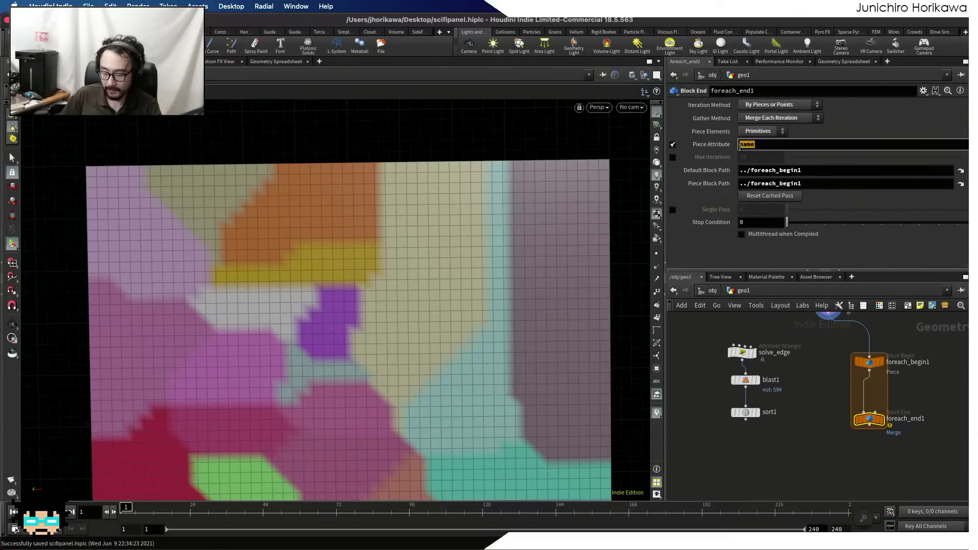
pyautogui.write('val')
# - Compare the displayed output of foreach_begin1 with the output of color1
pyautogui.scroll(2, 878, 358)
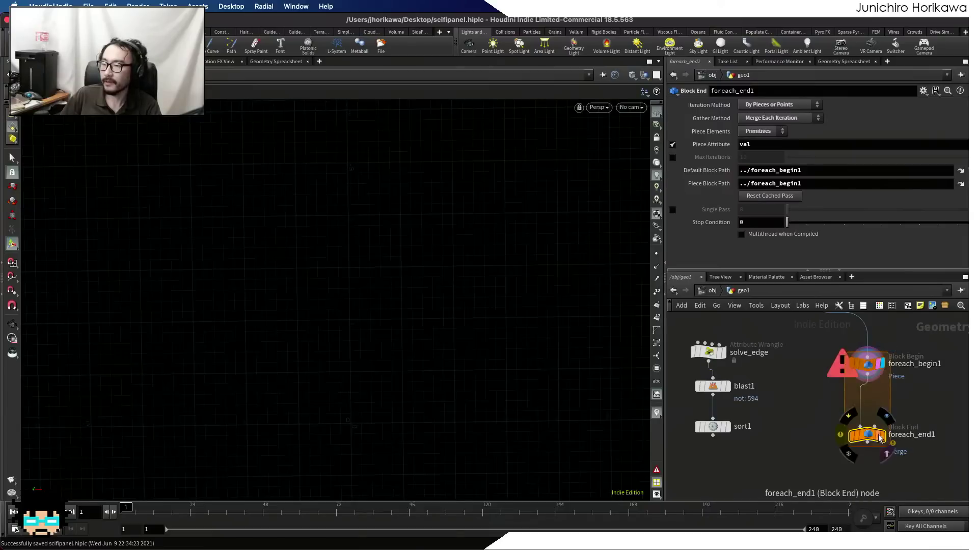
pyautogui.moveTo(824, 382); pyautogui.dragTo(808, 420, button='middle')
pyautogui.click(804, 350)
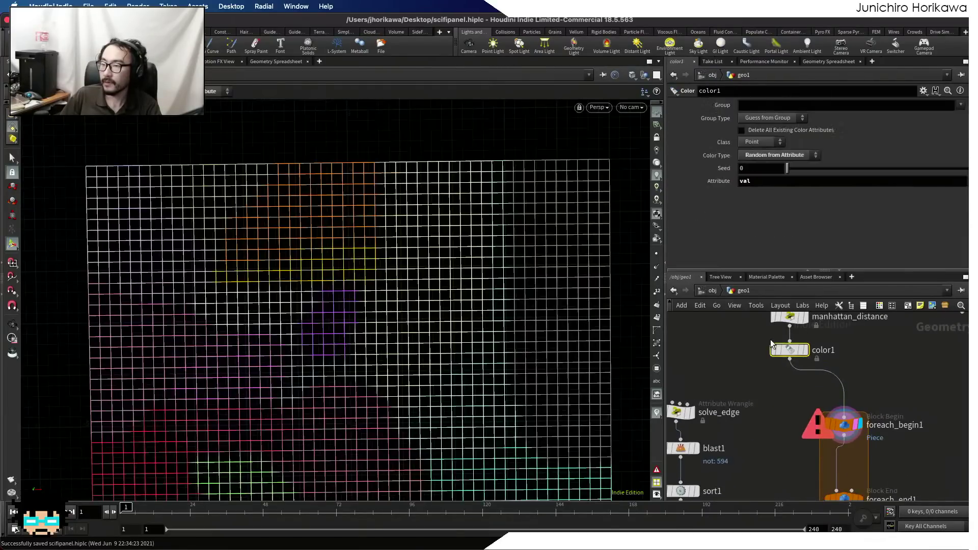
pyautogui.scroll(1, 808, 359)
pyautogui.click(806, 350)
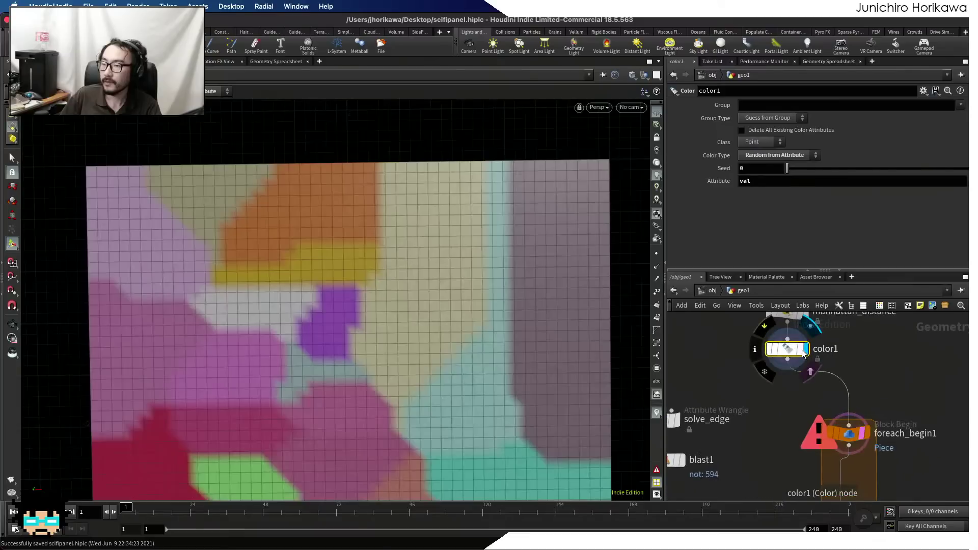
pyautogui.moveTo(854, 389); pyautogui.dragTo(848, 350, button='middle')
pyautogui.scroll(1, 854, 380)
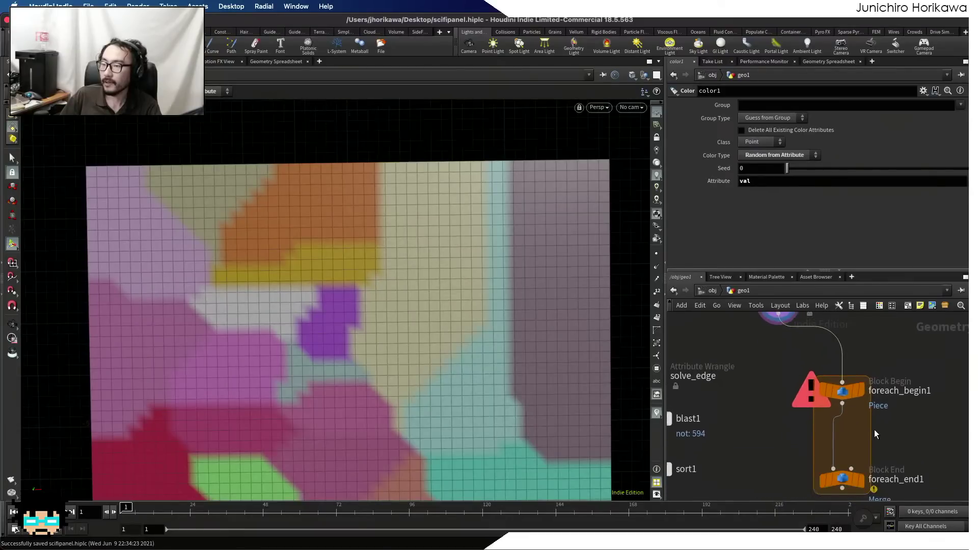
pyautogui.moveTo(874, 430); pyautogui.dragTo(843, 394, button='middle')
# - Display foreach_end1 and try iterating over points by setting its Piece Elements to Points
pyautogui.click(832, 444)
pyautogui.click(832, 443)
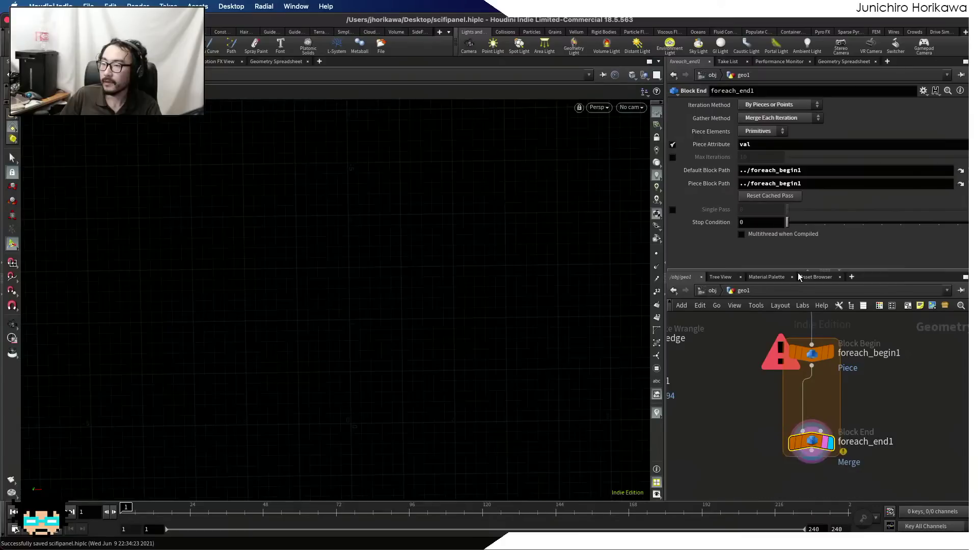
pyautogui.click(758, 131)
pyautogui.click(753, 153)
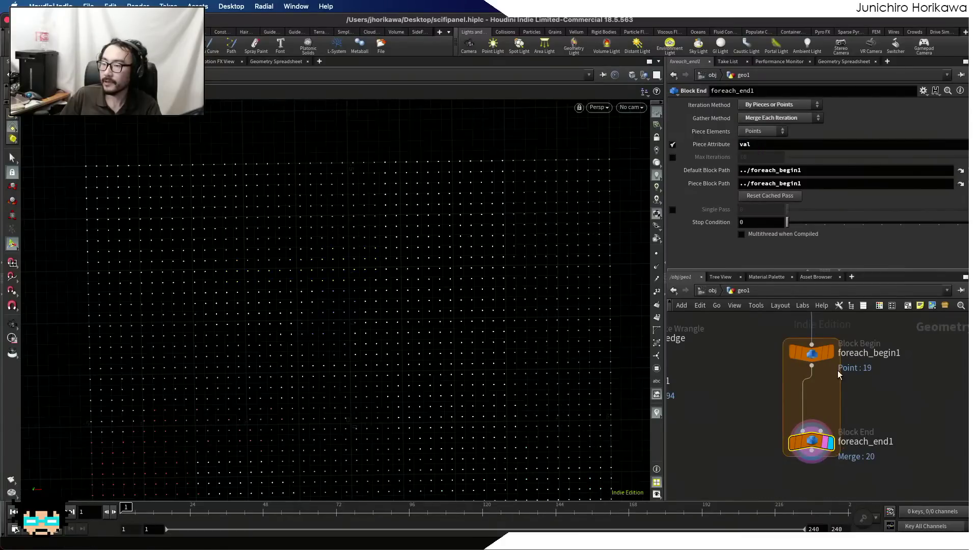
pyautogui.scroll(-3, 366, 284)
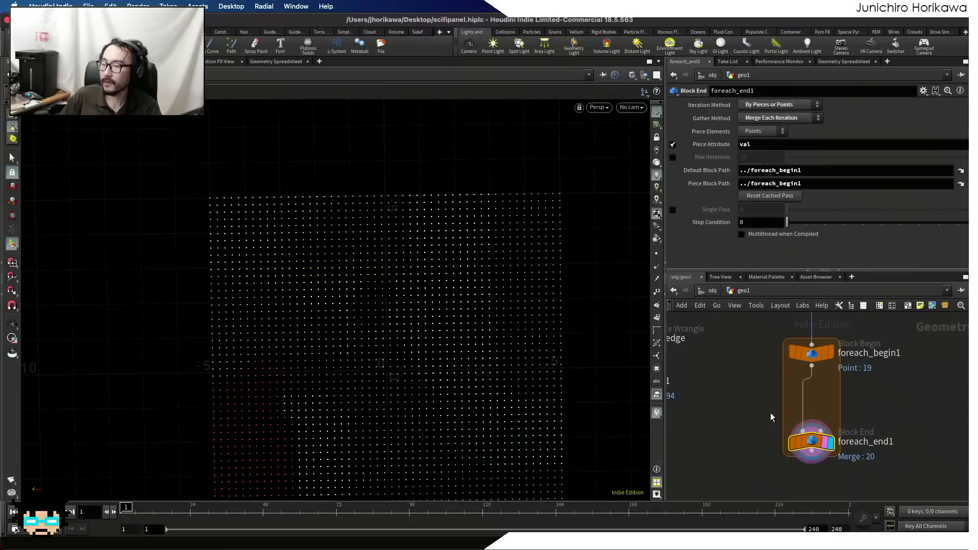
pyautogui.scroll(-3, 824, 399)
# - Move the for-each block further down to leave room below color1, and display color1
pyautogui.keyDown('shift'); pyautogui.click(807, 382); pyautogui.keyUp('shift')
pyautogui.moveTo(808, 382); pyautogui.dragTo(801, 435)
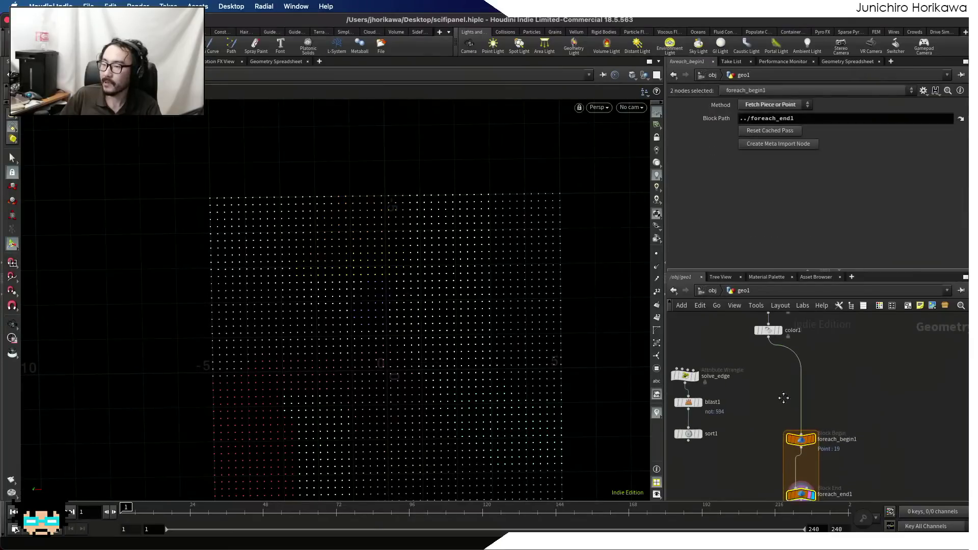
pyautogui.moveTo(770, 328); pyautogui.dragTo(774, 386, button='middle')
pyautogui.scroll(3, 774, 386)
pyautogui.click(792, 387)
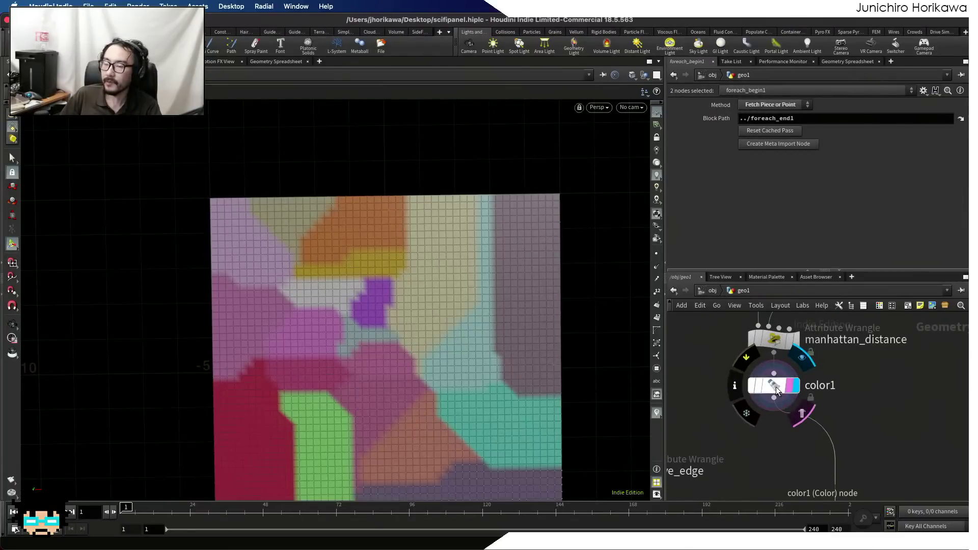
pyautogui.scroll(-3, 784, 386)
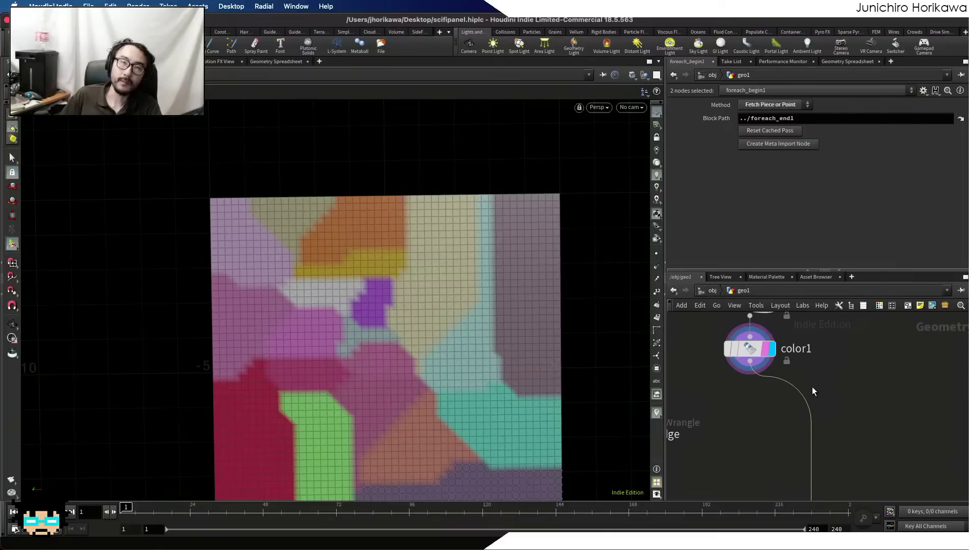
# - Insert an Attribute Promote node between color1 and foreach_begin1 and display its output
pyautogui.scroll(3, 810, 392)
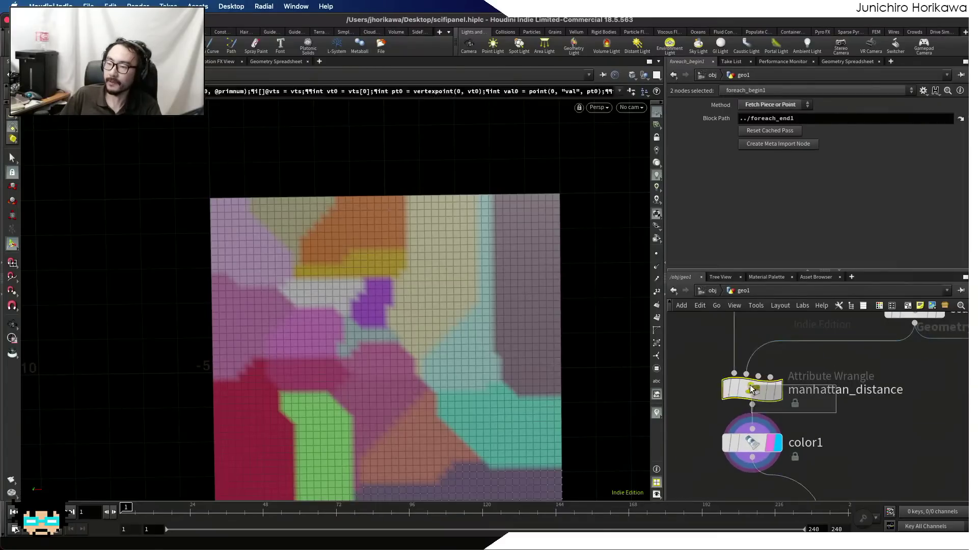
pyautogui.click(751, 383)
pyautogui.scroll(-1, 750, 248)
pyautogui.scroll(2, 815, 408)
pyautogui.scroll(-1, 825, 413)
pyautogui.press('Tab')
pyautogui.write('attribute pro')
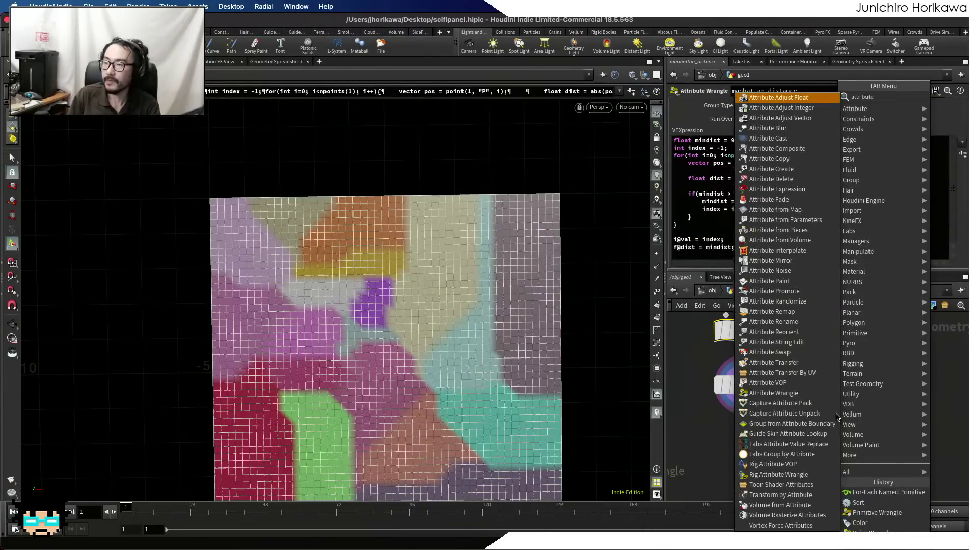
pyautogui.press('Return')
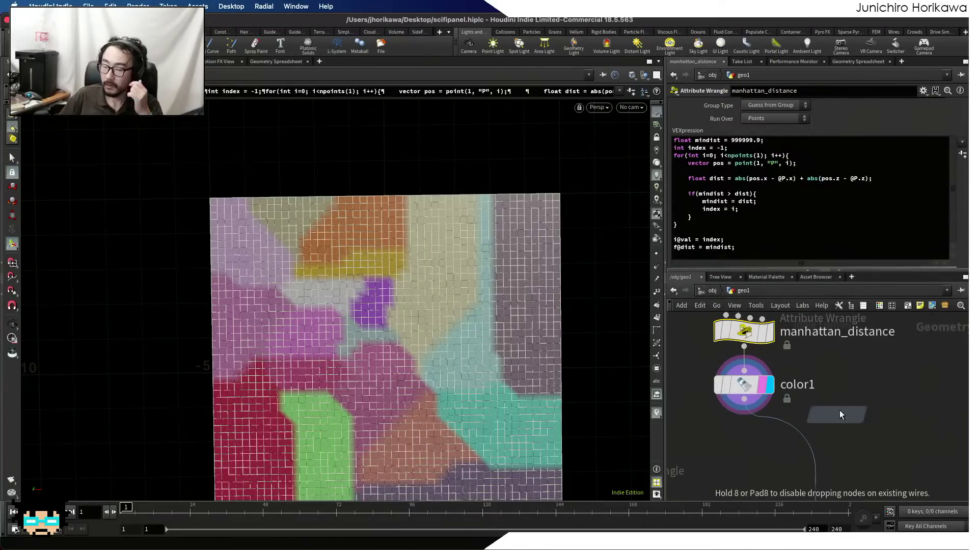
pyautogui.click(837, 414)
pyautogui.moveTo(785, 449); pyautogui.dragTo(764, 451)
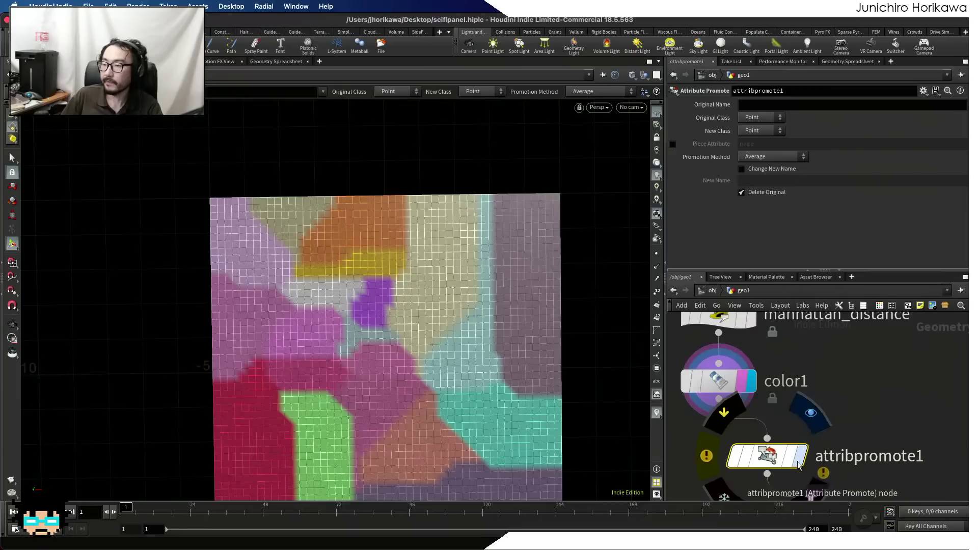
pyautogui.click(802, 456)
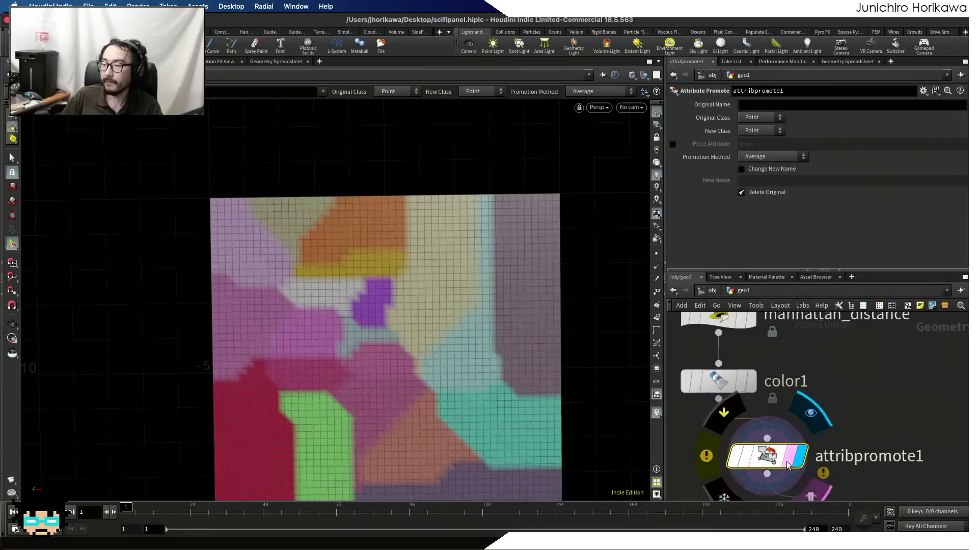
# - Set attribpromote1 to promote the val attribute from Point to Primitive class
pyautogui.click(758, 132)
pyautogui.click(755, 154)
pyautogui.click(761, 106)
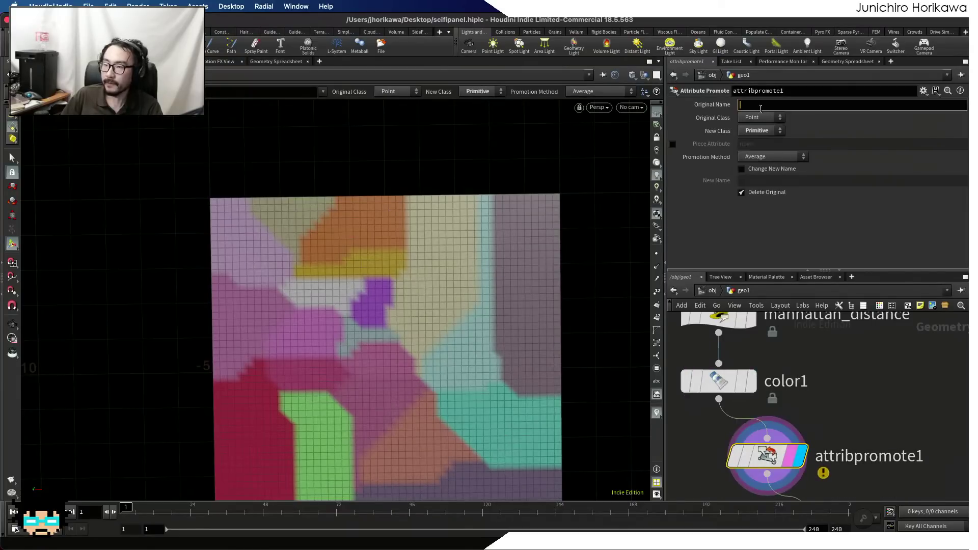
pyautogui.write('val')
pyautogui.press('Return')
pyautogui.scroll(-1, 863, 349)
pyautogui.moveTo(846, 367); pyautogui.dragTo(814, 300, button='middle')
# - Set the Promotion Method to First Match and turn off Delete Original on attribpromote1
pyautogui.click(756, 156)
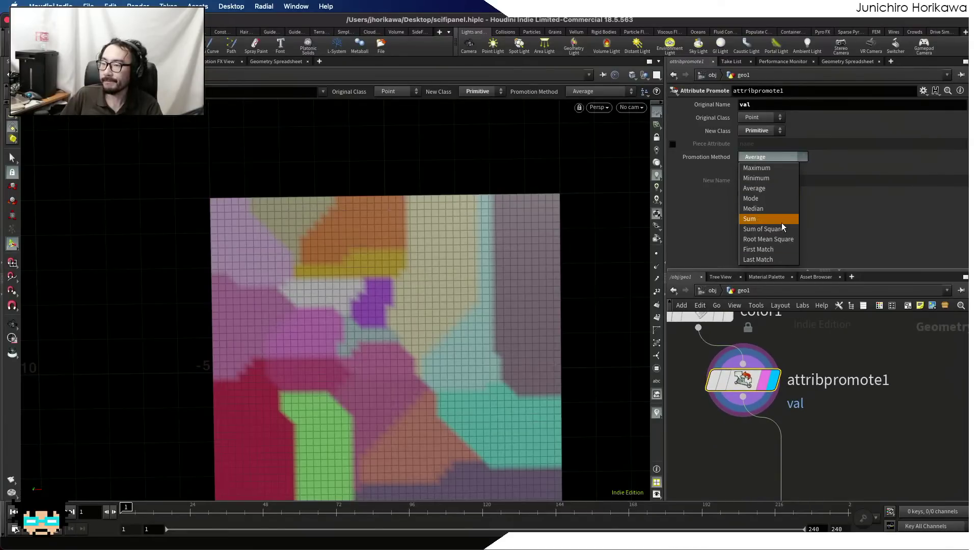
pyautogui.click(875, 367)
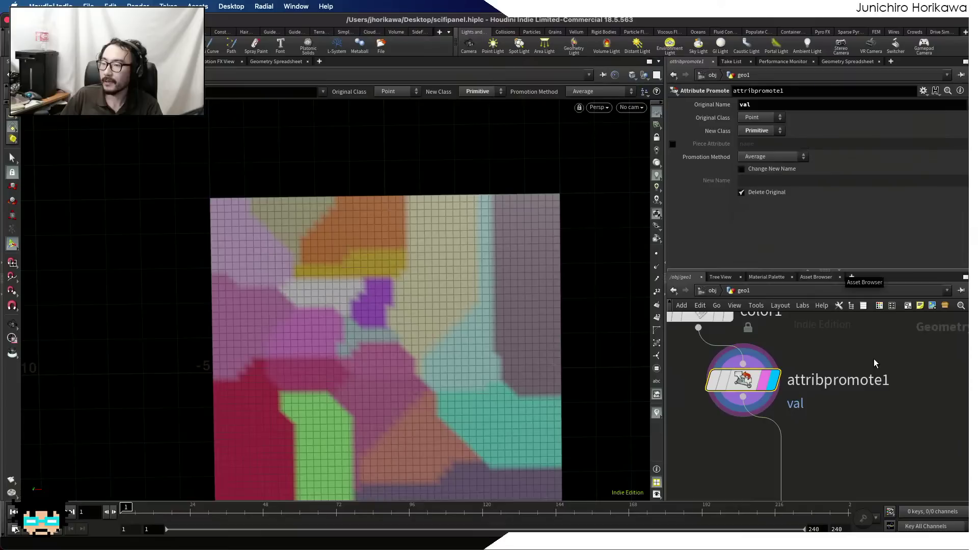
pyautogui.click(787, 157)
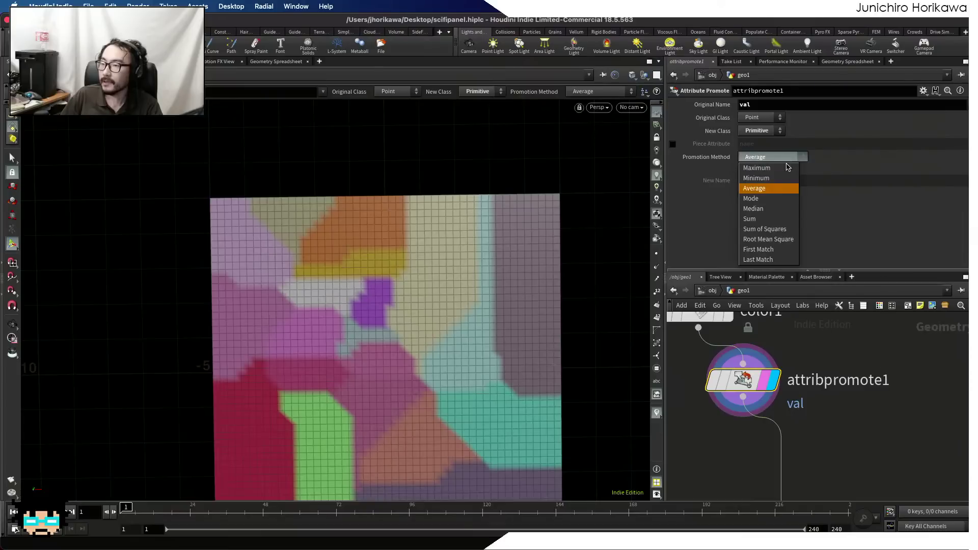
pyautogui.click(785, 251)
pyautogui.click(741, 194)
# - Display foreach_end1 and set its Piece Elements to Primitives
pyautogui.moveTo(808, 458); pyautogui.dragTo(805, 318, button='middle')
pyautogui.scroll(-8, 805, 424)
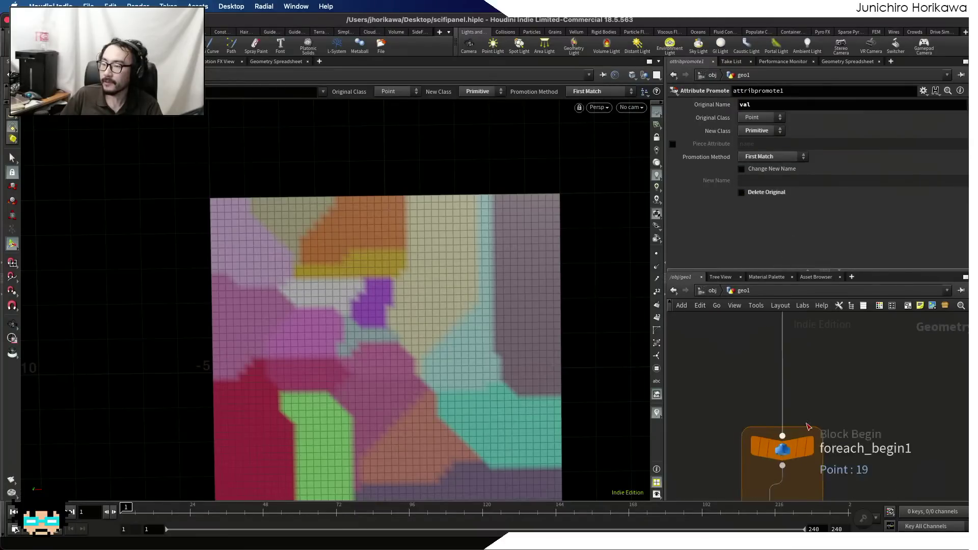
pyautogui.scroll(4, 816, 444)
pyautogui.click(814, 439)
pyautogui.click(795, 435)
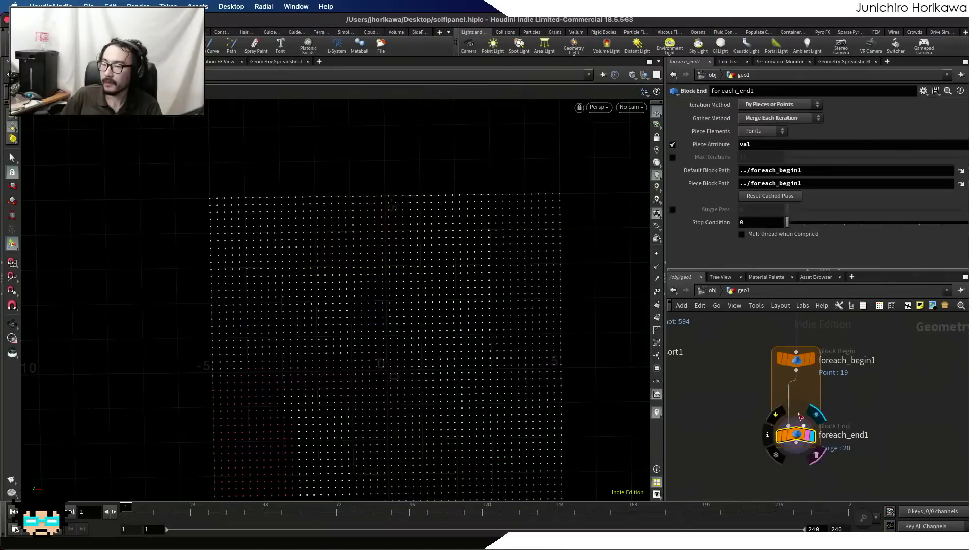
pyautogui.click(764, 133)
pyautogui.click(764, 144)
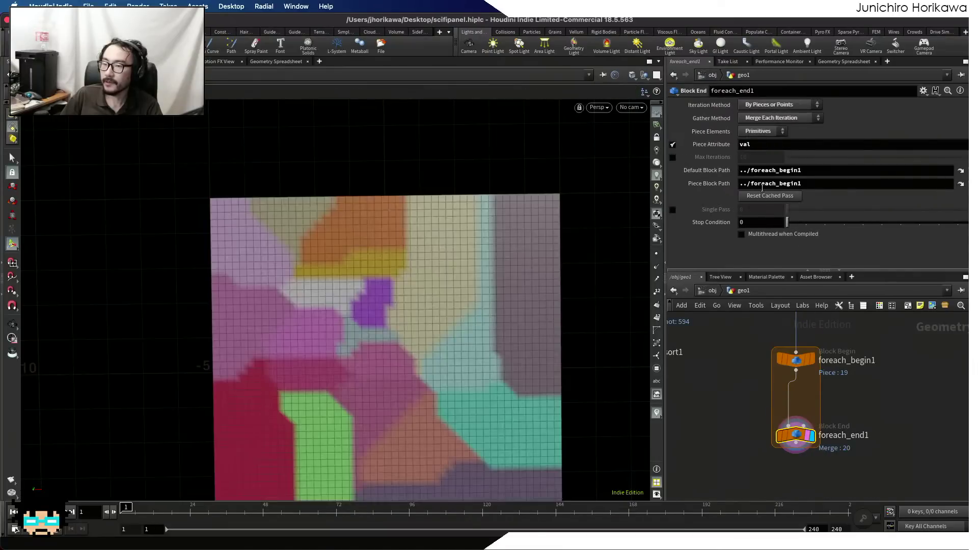
# - Display foreach_begin1 to examine a single piece up close, and return the display to foreach_end1
pyautogui.scroll(1, 794, 367)
pyautogui.click(810, 352)
pyautogui.click(795, 353)
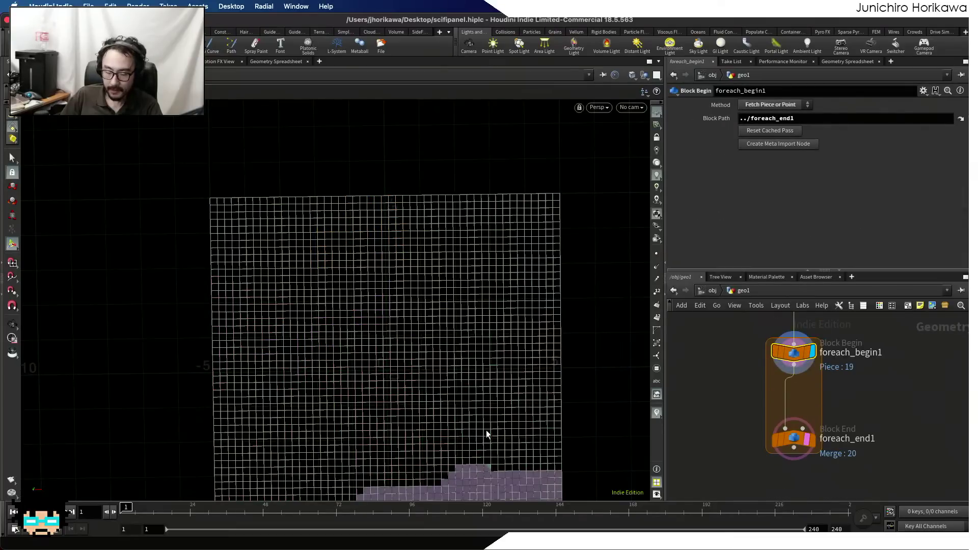
pyautogui.press('Escape')
pyautogui.scroll(2, 487, 434)
pyautogui.scroll(6, 486, 434)
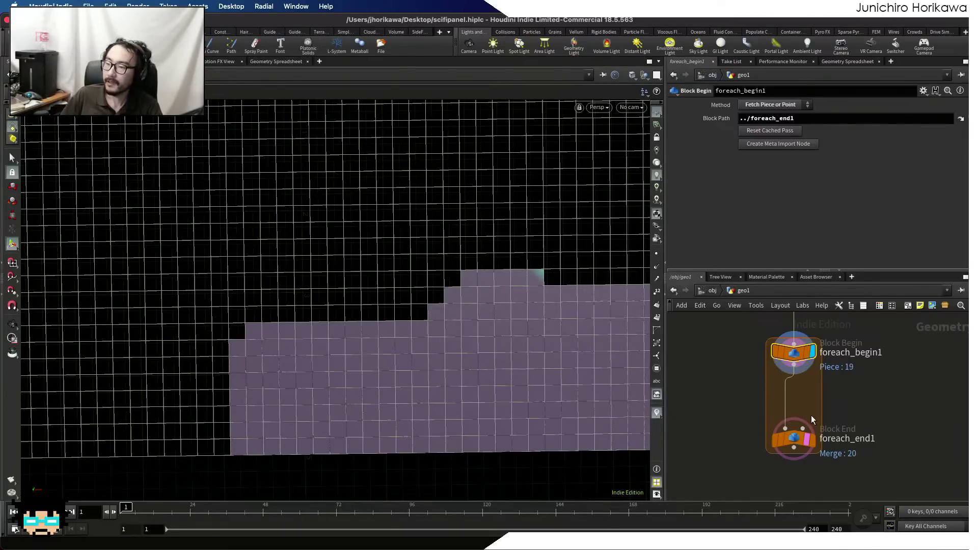
pyautogui.click(811, 439)
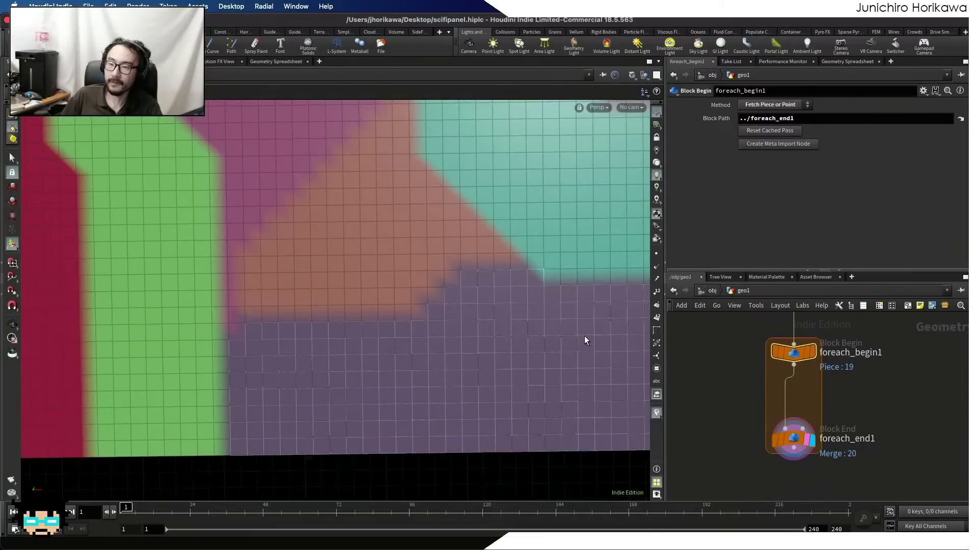
pyautogui.scroll(-5, 781, 408)
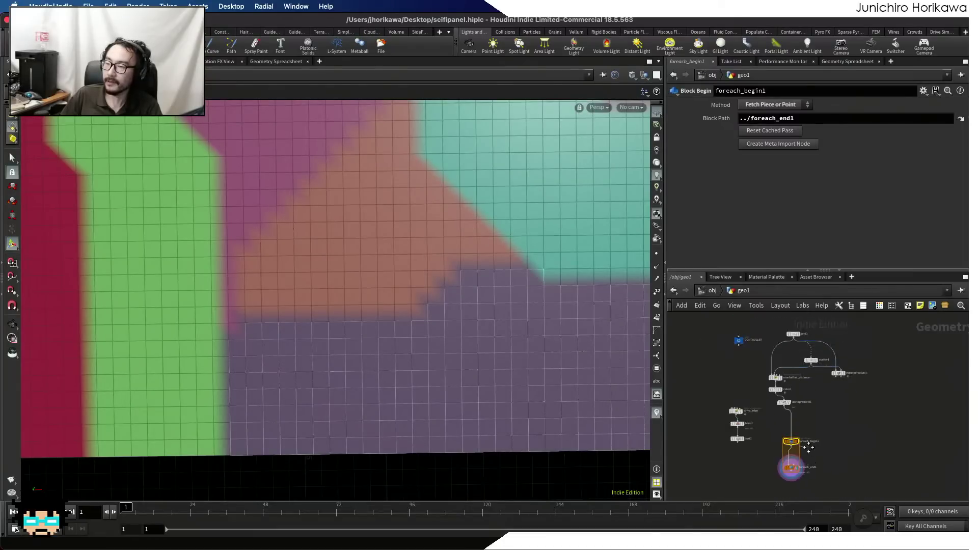
# - Move the foreach_begin1 and foreach_end1 loop aside to free the space below attribpromote1
pyautogui.scroll(4, 794, 439)
pyautogui.moveTo(794, 439); pyautogui.dragTo(796, 398)
pyautogui.scroll(-2, 797, 399)
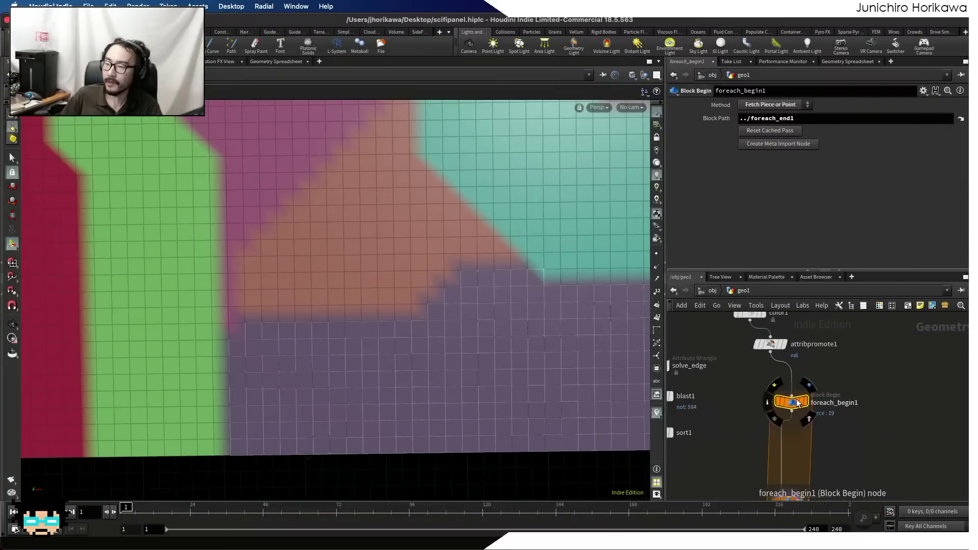
pyautogui.moveTo(842, 459); pyautogui.dragTo(820, 424, button='middle')
pyautogui.moveTo(824, 500); pyautogui.dragTo(848, 378)
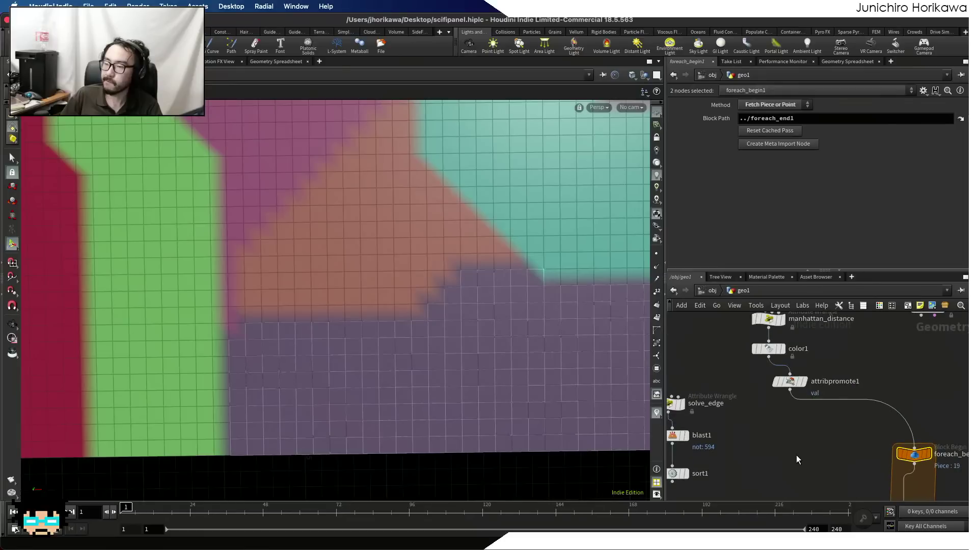
# - Add a For-Each Number loop below attribpromote1 and connect attribpromote1's output to its foreach_begin2 node
pyautogui.press('Tab')
pyautogui.write('foreach')
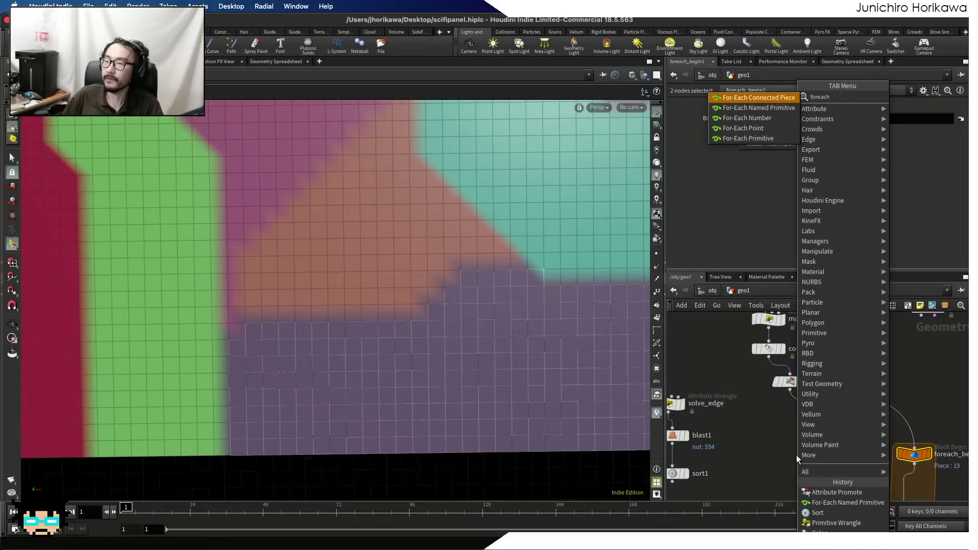
pyautogui.press('Down')
pyautogui.press('Down')
pyautogui.press('Return')
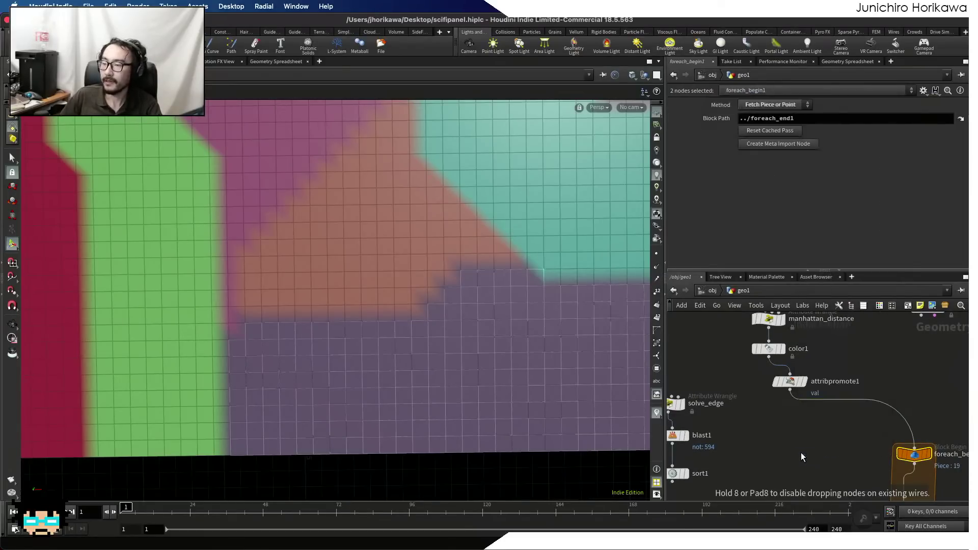
pyautogui.click(800, 453)
pyautogui.scroll(1, 791, 407)
pyautogui.moveTo(792, 409); pyautogui.dragTo(802, 452)
pyautogui.moveTo(836, 445); pyautogui.dragTo(765, 400, button='middle')
pyautogui.moveTo(840, 414); pyautogui.dragTo(780, 419)
pyautogui.click(807, 478)
pyautogui.scroll(-5, 789, 407)
pyautogui.moveTo(856, 459); pyautogui.dragTo(861, 405)
# - Copy the Force Total Count expression ch("../CONTROLLER/num_pt") from scatter1
pyautogui.scroll(3, 808, 401)
pyautogui.scroll(-1, 809, 383)
pyautogui.moveTo(776, 321); pyautogui.dragTo(800, 439, button='middle')
pyautogui.scroll(5, 796, 426)
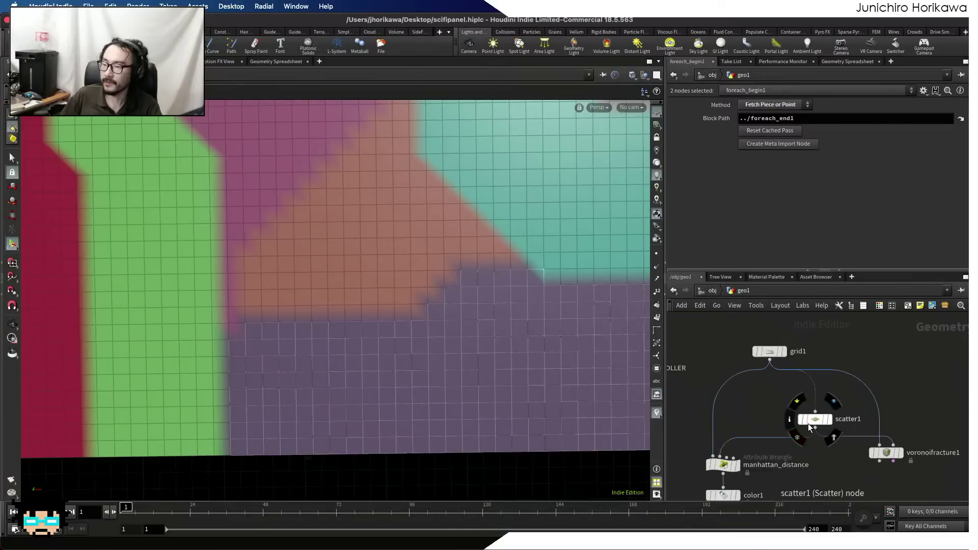
pyautogui.click(811, 421)
pyautogui.moveTo(838, 145); pyautogui.dragTo(628, 149)
pyautogui.press('super+c')
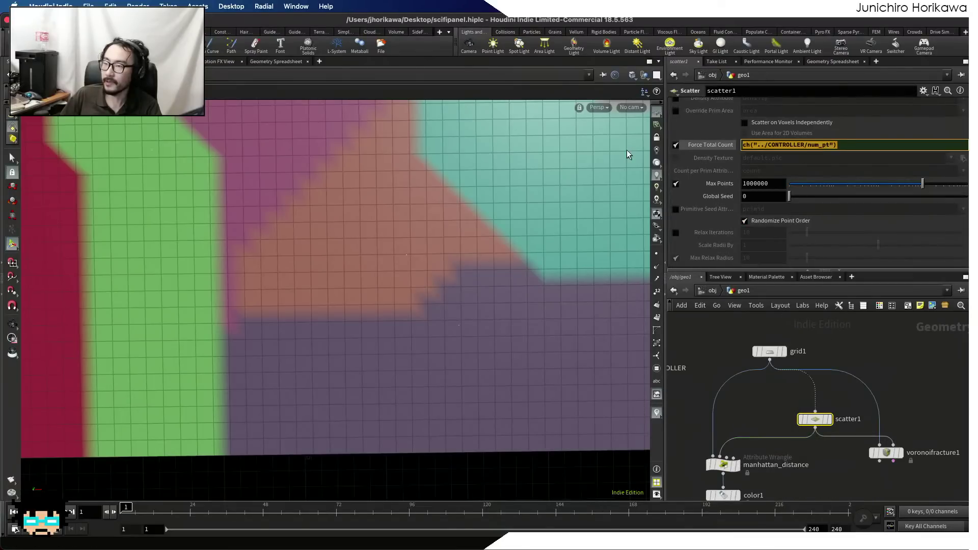
# - Display foreach_end2 and set its Iterations to the copied expression ch("../CONTROLLER/num_pt")
pyautogui.click(774, 393)
pyautogui.scroll(-5, 771, 417)
pyautogui.moveTo(783, 438); pyautogui.dragTo(773, 397, button='middle')
pyautogui.scroll(4, 765, 421)
pyautogui.scroll(2, 765, 448)
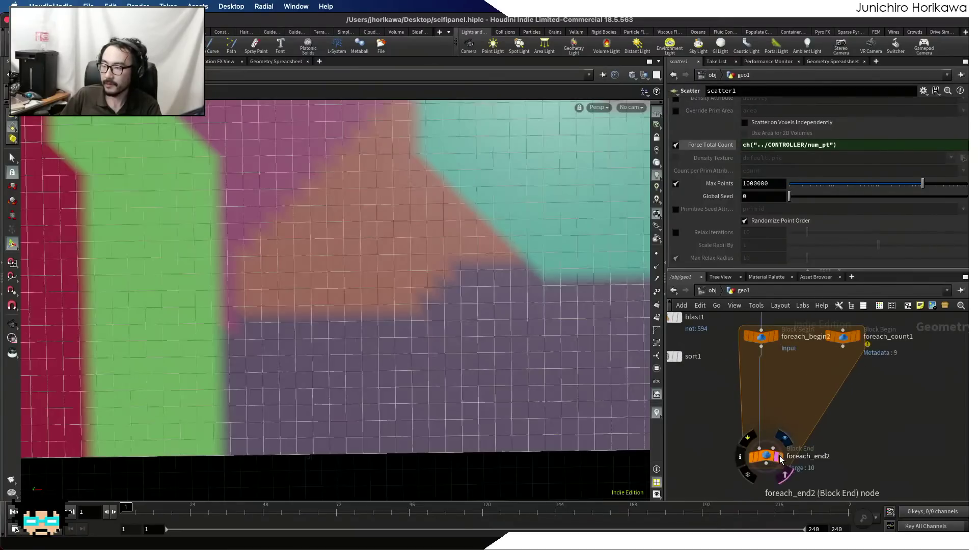
pyautogui.click(764, 458)
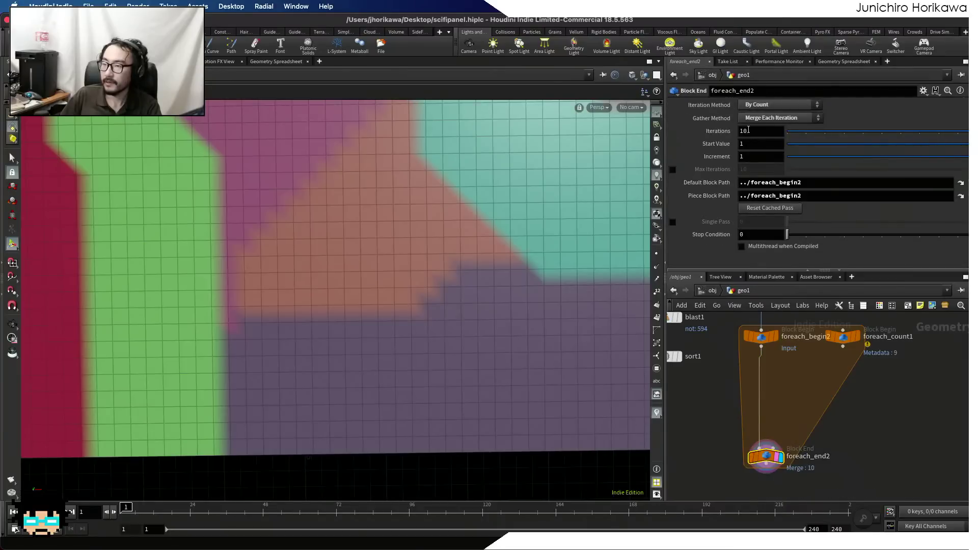
pyautogui.press('super+shift+v')
pyautogui.click(705, 131)
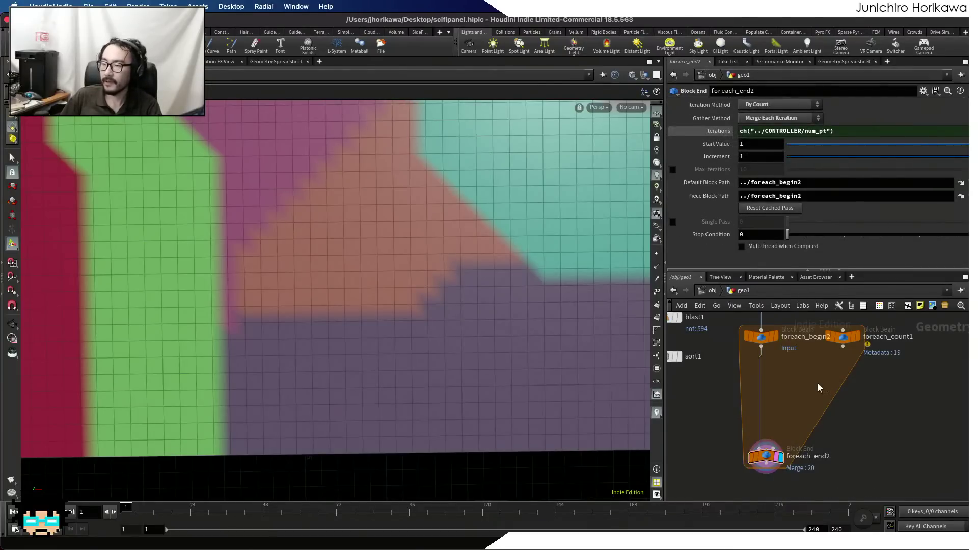
# - Display foreach_begin2 and insert a Delete node between foreach_begin2 and foreach_end2
pyautogui.scroll(3, 821, 390)
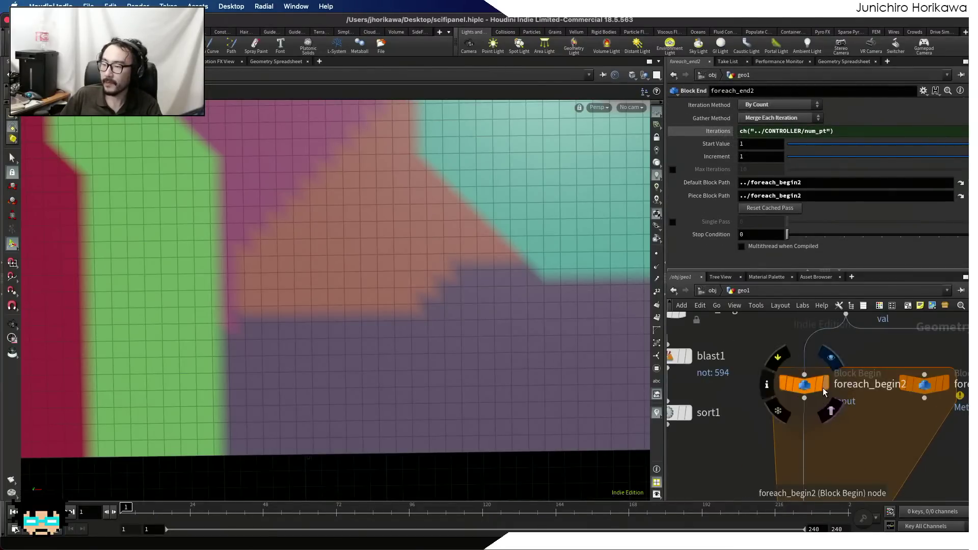
pyautogui.scroll(-5, 803, 384)
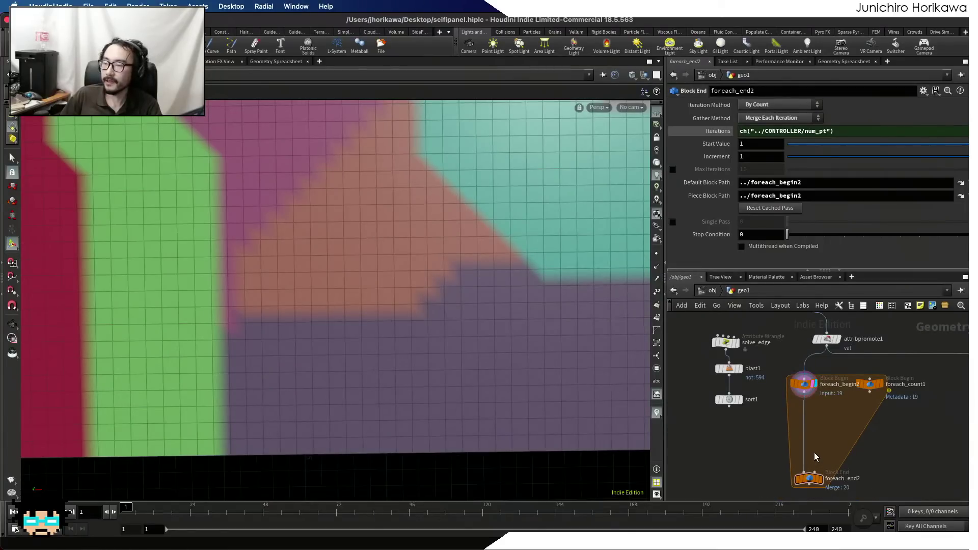
pyautogui.scroll(1, 814, 453)
pyautogui.moveTo(832, 418); pyautogui.dragTo(804, 464, button='middle')
pyautogui.scroll(2, 804, 464)
pyautogui.press('Tab')
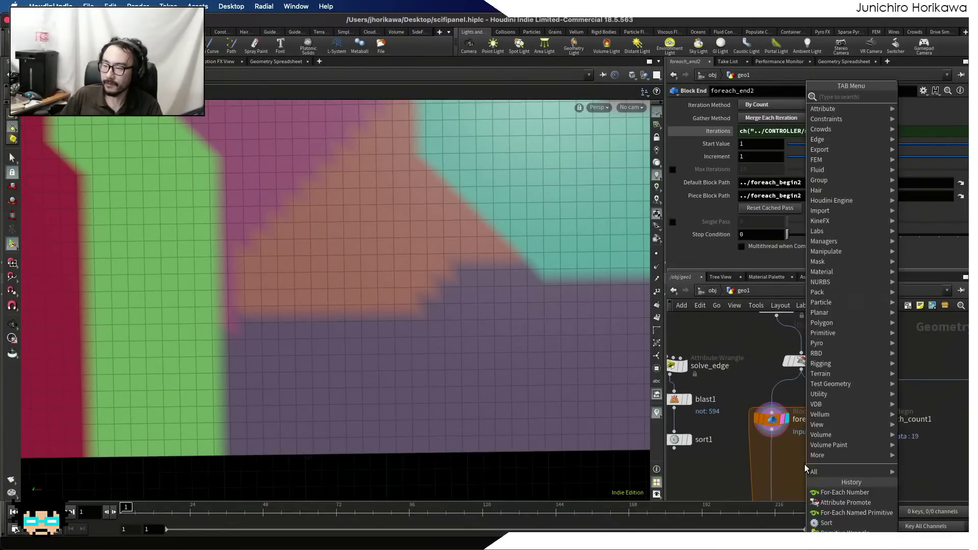
pyautogui.write('del')
pyautogui.press('Return')
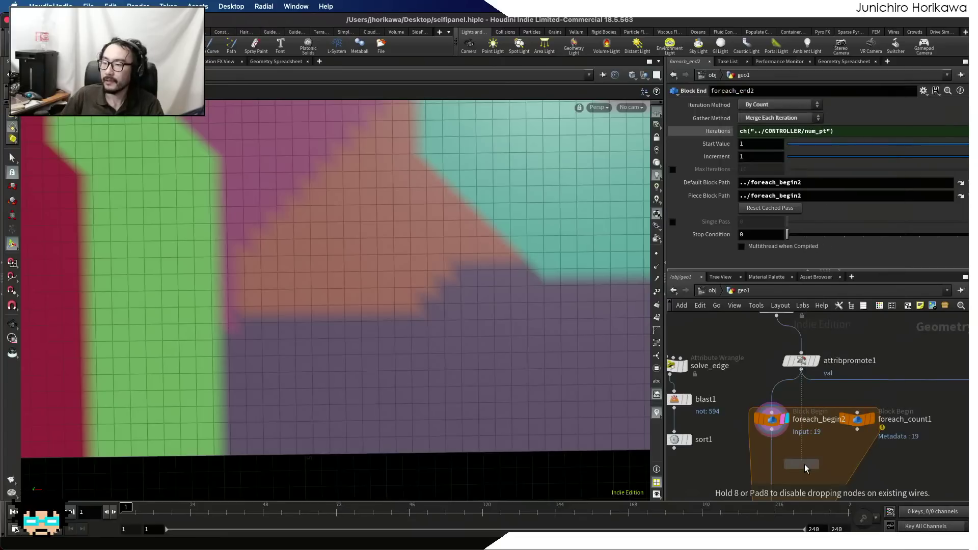
pyautogui.click(769, 465)
pyautogui.moveTo(767, 463); pyautogui.dragTo(768, 464)
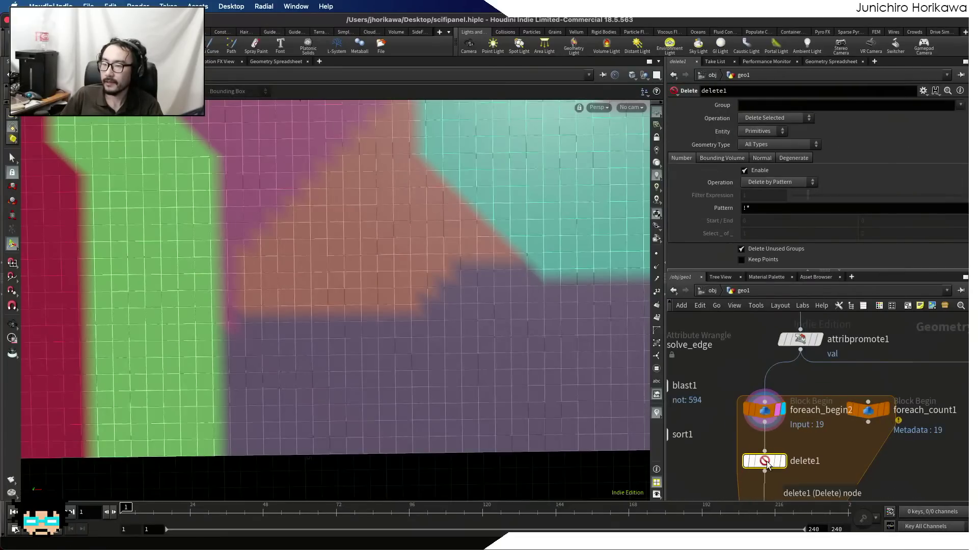
pyautogui.click(809, 474)
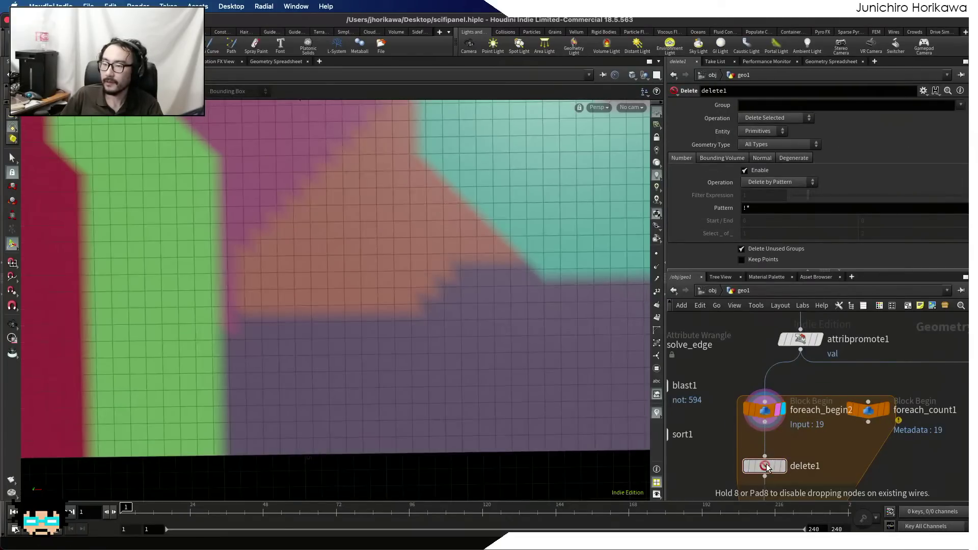
pyautogui.click(764, 119)
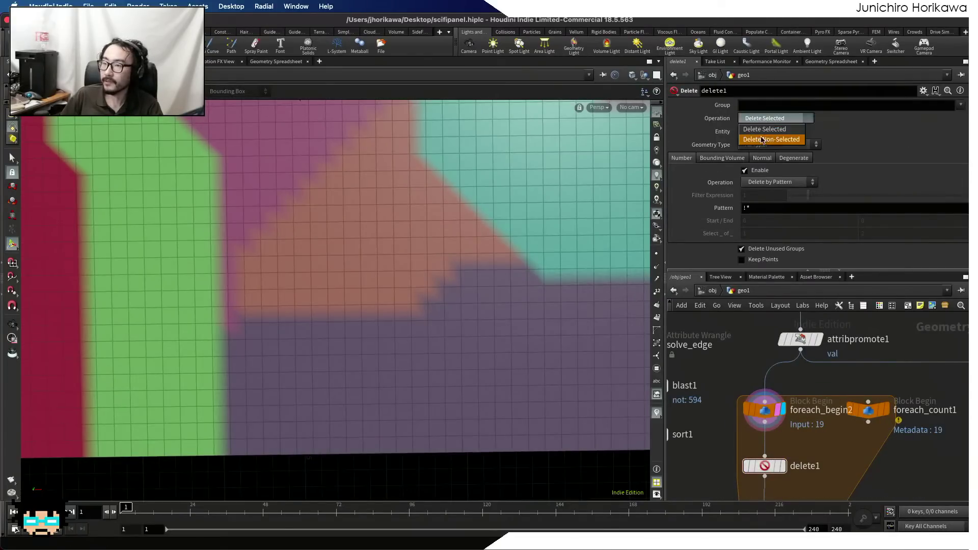
pyautogui.click(760, 137)
pyautogui.click(759, 106)
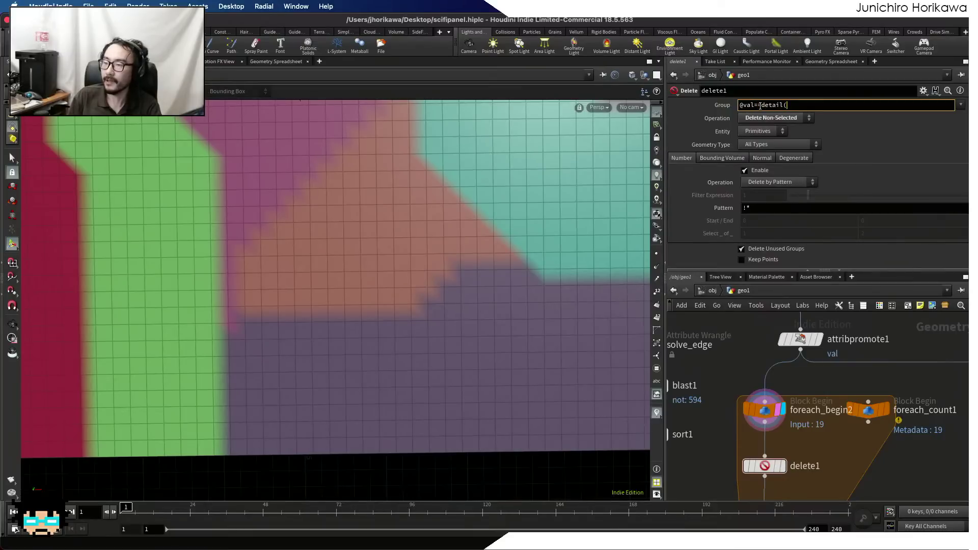
pyautogui.write('foreach_count1/')
pyautogui.press('Down')
pyautogui.press('Down')
pyautogui.press('Down')
pyautogui.press('Return')
pyautogui.write('", "iterat')
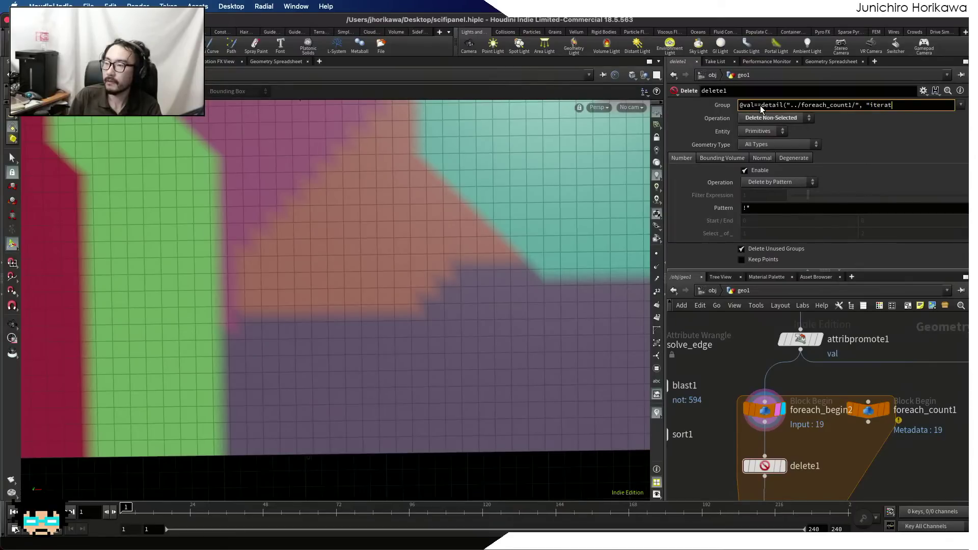
pyautogui.press('BackSpace')
pyautogui.write('tion')
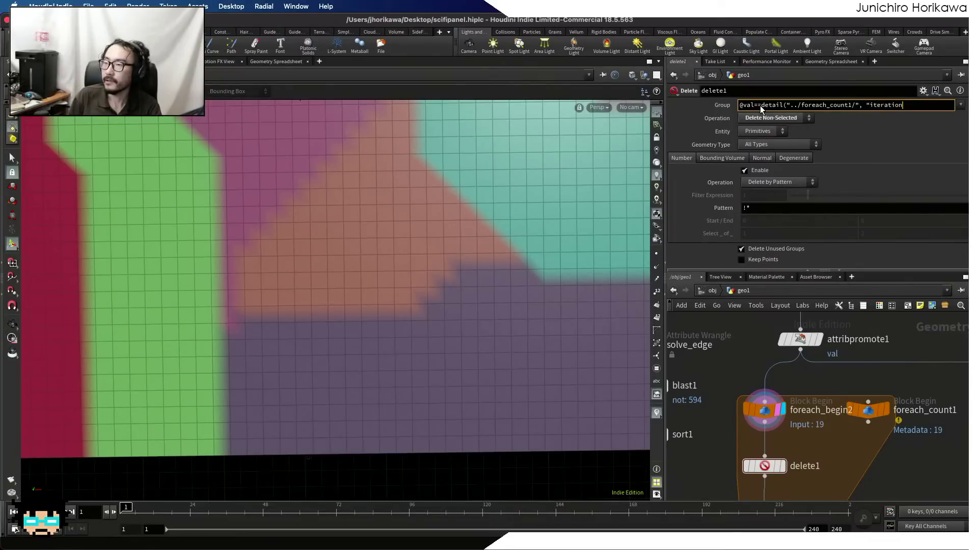
pyautogui.write('", 0')
pyautogui.press('Return')
# - Enclose the detail() expression in delete1's Group in backticks
pyautogui.click(761, 106)
pyautogui.write('`')
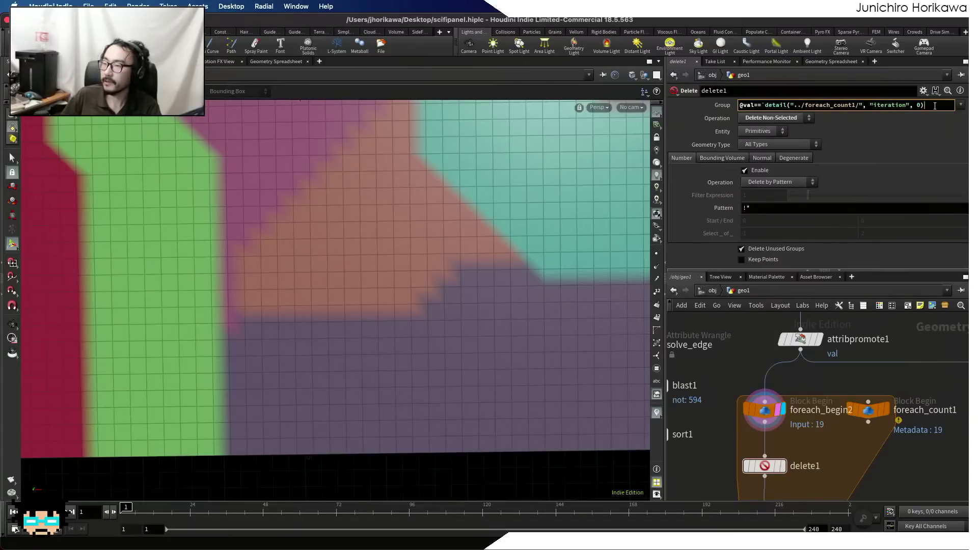
pyautogui.write('`')
pyautogui.press('Return')
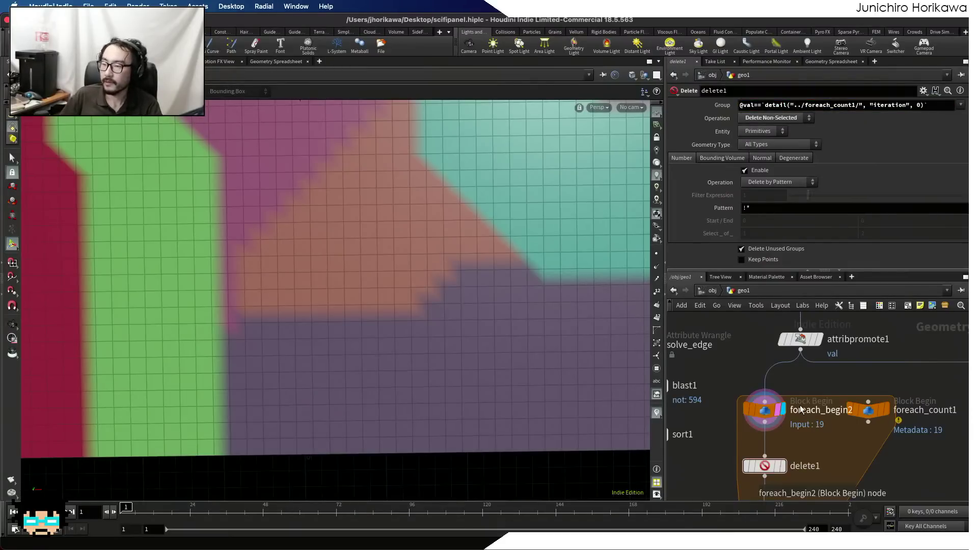
# - Display delete1 to examine the isolated piece, compare it with foreach_end2's merged output, and return the display to delete1
pyautogui.scroll(-1, 787, 456)
pyautogui.click(783, 461)
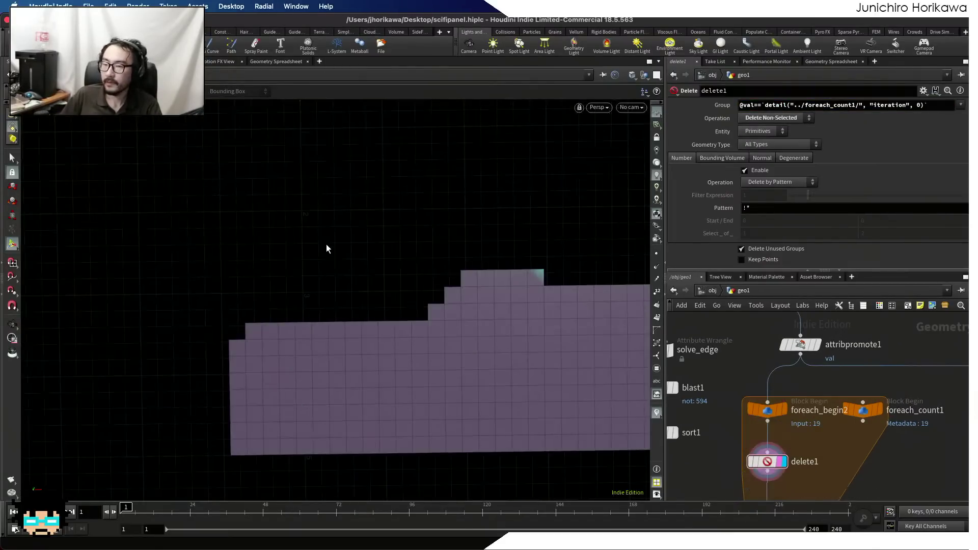
pyautogui.scroll(-5, 768, 407)
pyautogui.scroll(6, 781, 463)
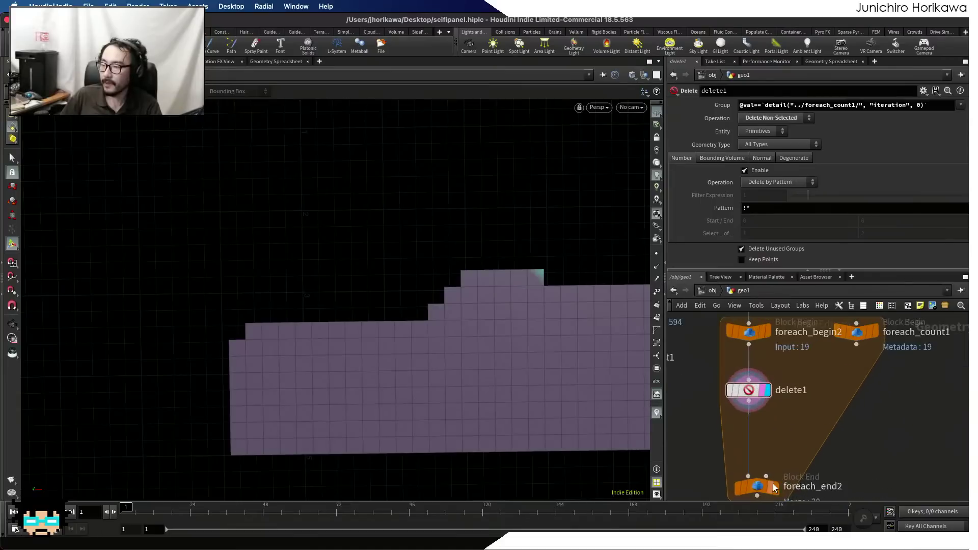
pyautogui.click(775, 490)
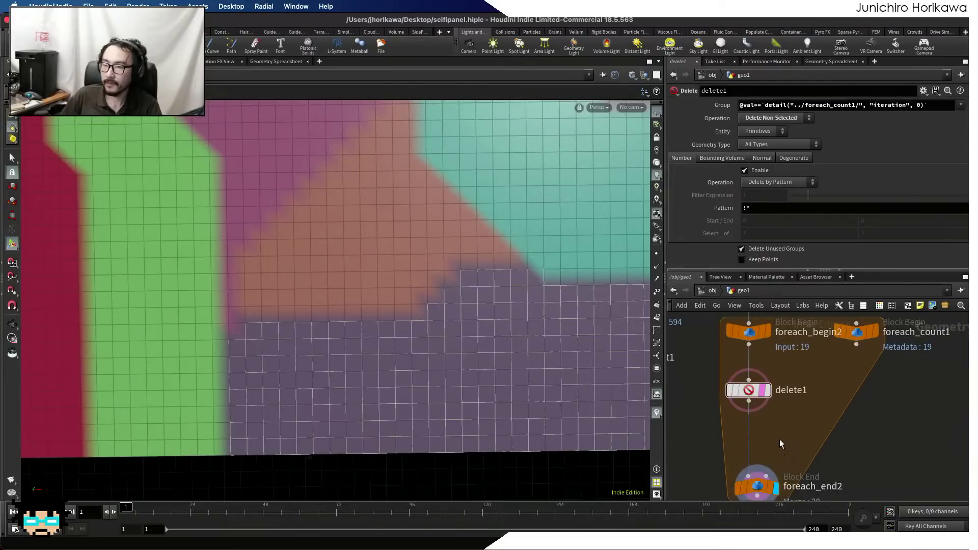
pyautogui.scroll(1, 780, 441)
pyautogui.click(760, 367)
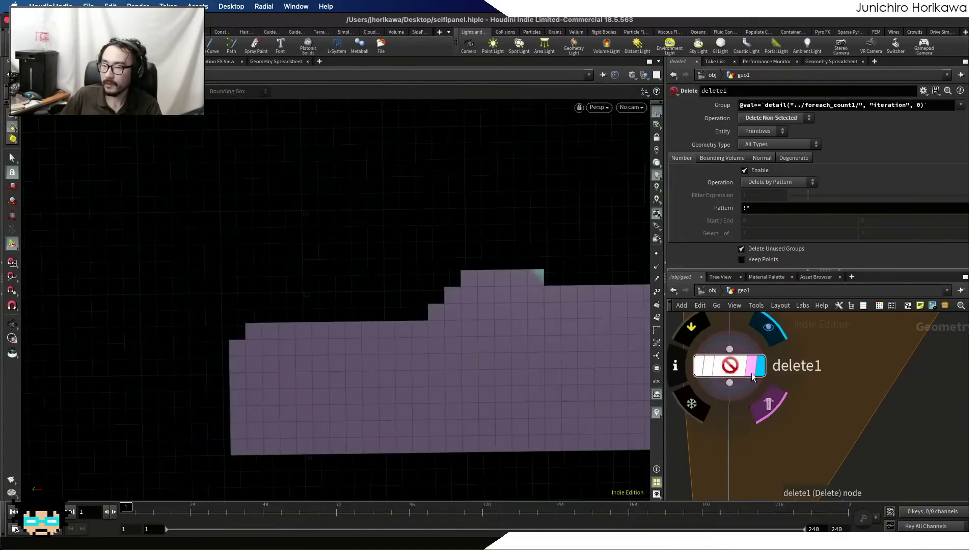
# - Set delete1's Entity to Points and display foreach_end2
pyautogui.click(773, 131)
pyautogui.click(767, 151)
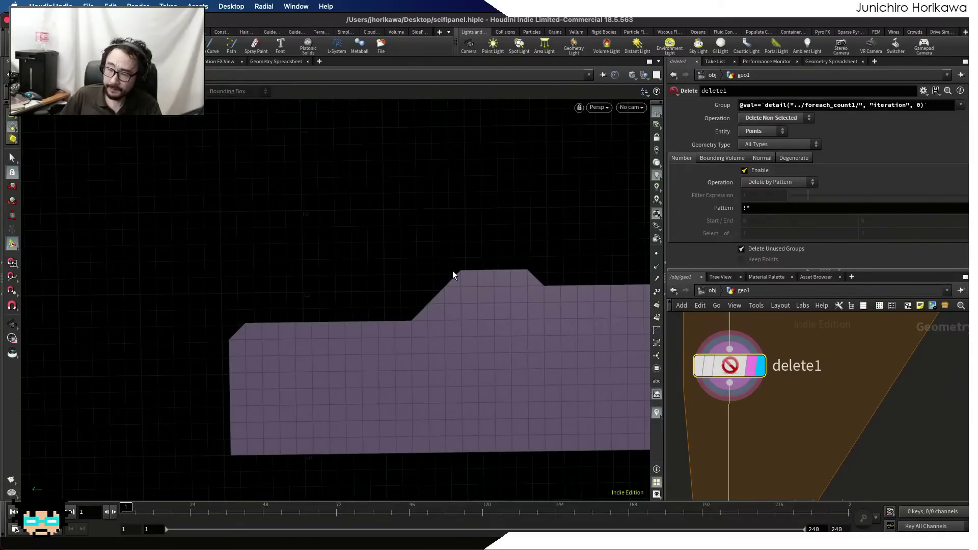
pyautogui.scroll(-3, 787, 449)
pyautogui.scroll(5, 784, 449)
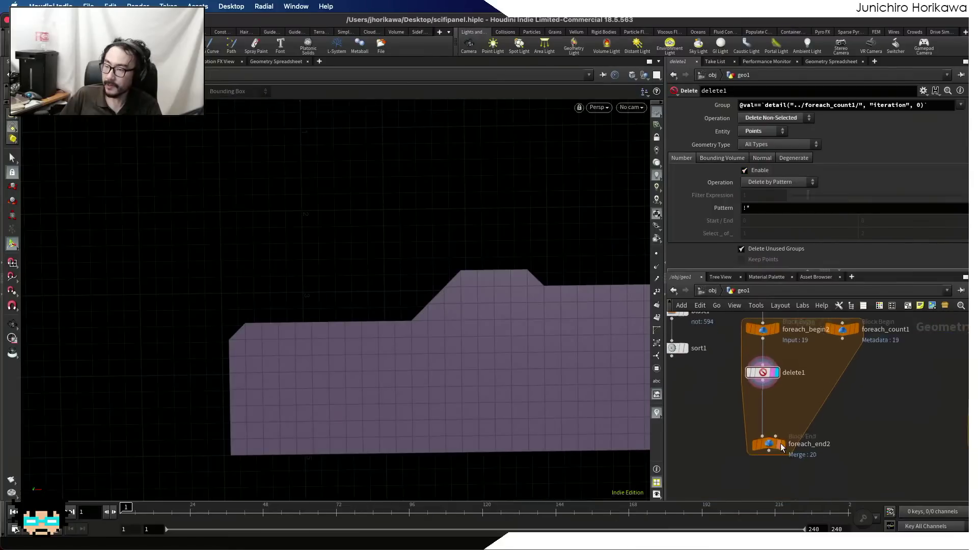
pyautogui.click(784, 446)
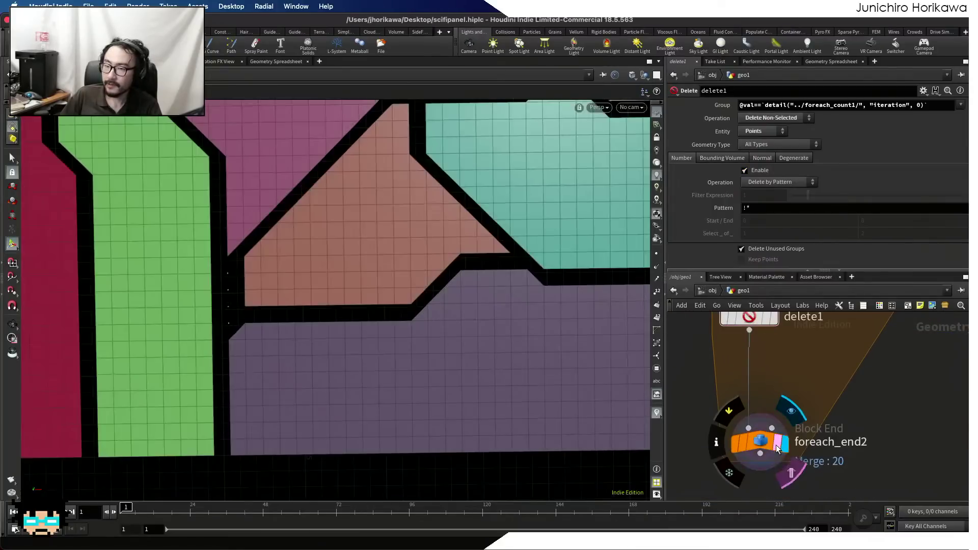
# - Examine the separated panel pieces and the gaps between them, both close up and across the whole grid
pyautogui.keyDown('alt'); pyautogui.moveTo(356, 271); pyautogui.dragTo(164, 335, button='right'); pyautogui.keyUp('alt')
pyautogui.keyDown('alt'); pyautogui.moveTo(283, 273); pyautogui.dragTo(279, 382, button='middle'); pyautogui.keyUp('alt')
pyautogui.keyDown('alt'); pyautogui.moveTo(279, 381); pyautogui.dragTo(313, 352, button='right'); pyautogui.keyUp('alt')
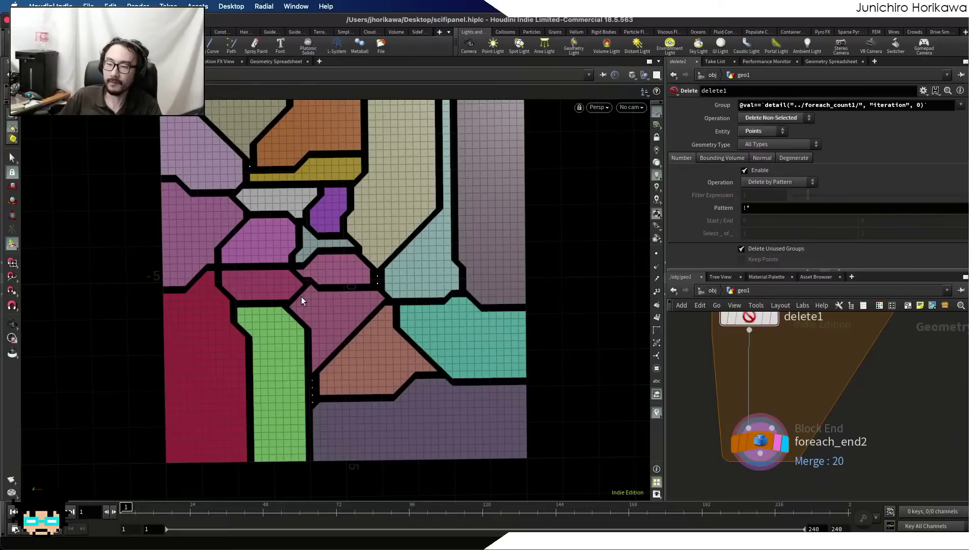
pyautogui.press('Escape')
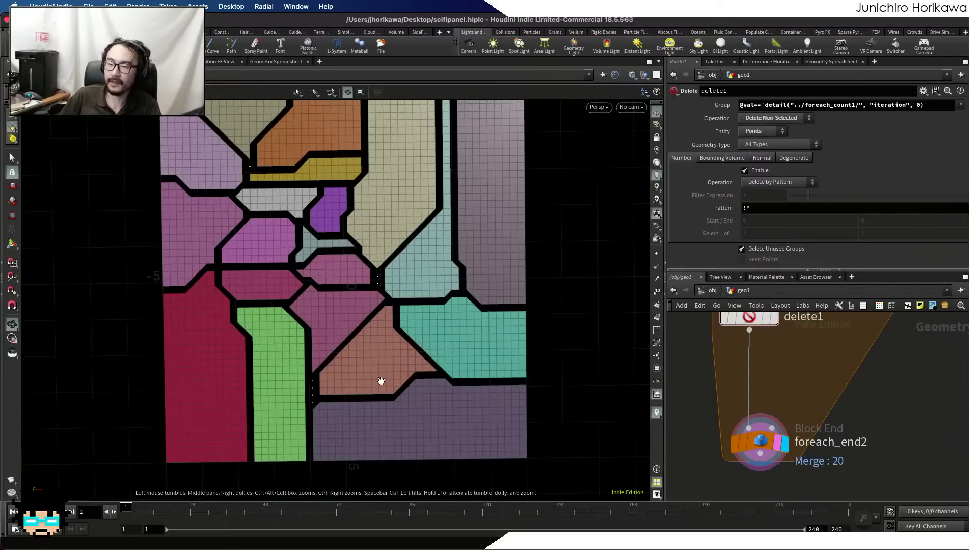
pyautogui.moveTo(204, 280); pyautogui.dragTo(375, 245, button='right')
pyautogui.moveTo(273, 360); pyautogui.dragTo(284, 312, button='right')
pyautogui.moveTo(283, 312); pyautogui.dragTo(275, 280, button='middle')
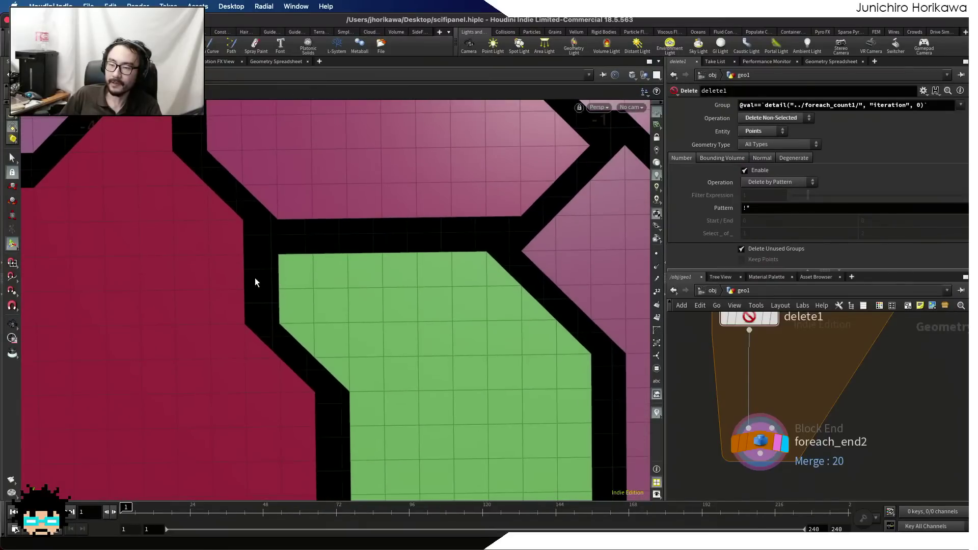
pyautogui.keyDown('alt'); pyautogui.moveTo(324, 396); pyautogui.dragTo(326, 380, button='right'); pyautogui.keyUp('alt')
pyautogui.moveTo(326, 380); pyautogui.dragTo(311, 299, button='middle')
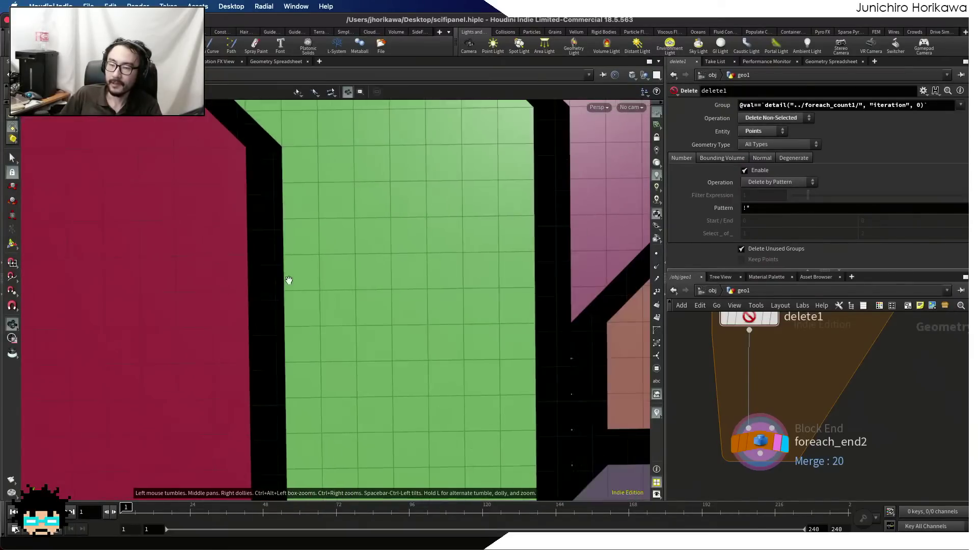
pyautogui.moveTo(260, 169); pyautogui.dragTo(237, 171, button='right')
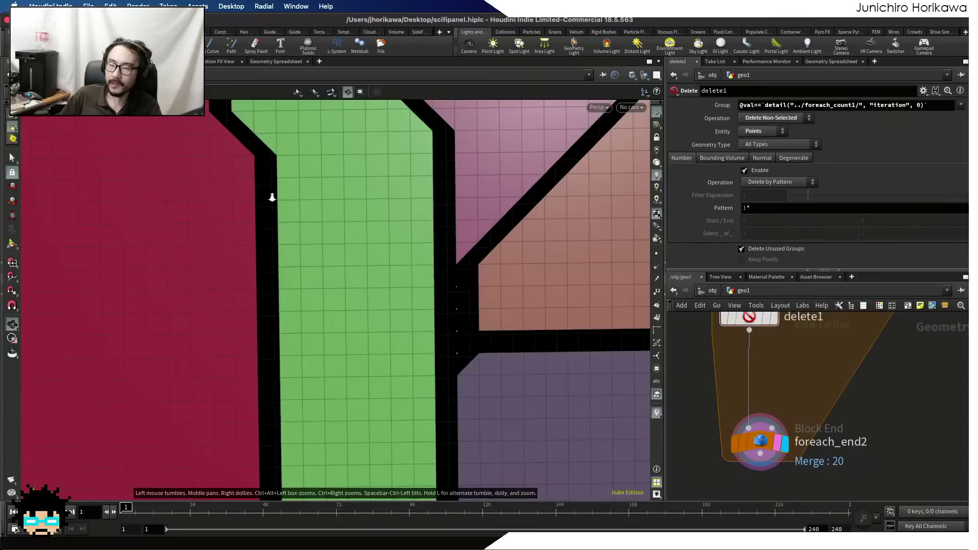
pyautogui.moveTo(277, 197); pyautogui.dragTo(251, 192, button='right')
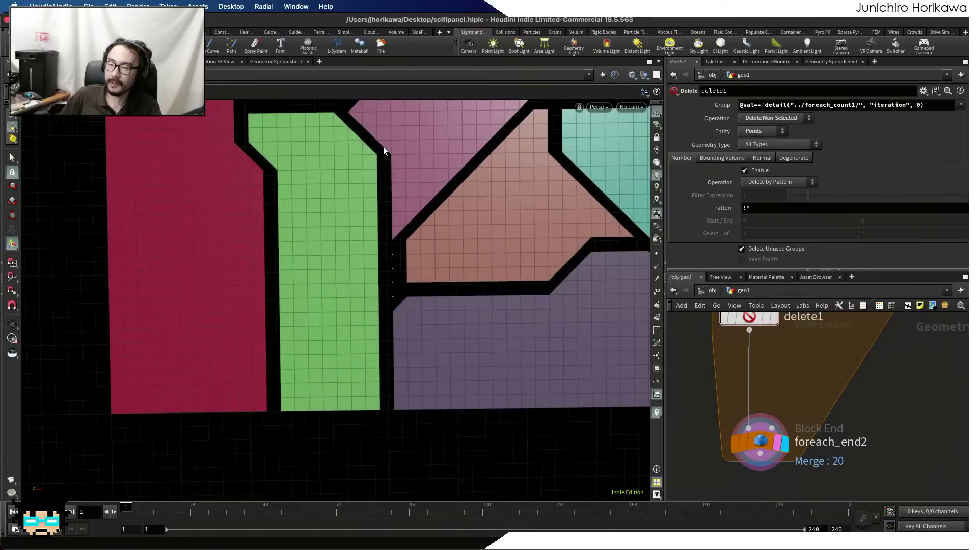
pyautogui.moveTo(396, 269); pyautogui.dragTo(270, 294, button='right')
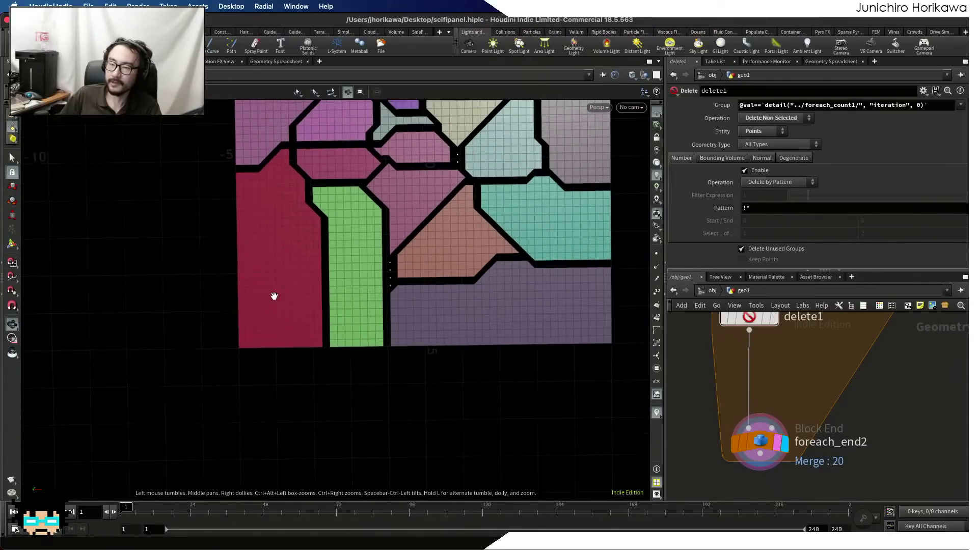
# - Examine the panel outlines and gaps along the grid's outer edges, ending close up between the olive and orange pieces
pyautogui.moveTo(270, 295); pyautogui.dragTo(283, 350, button='middle')
pyautogui.moveTo(283, 349); pyautogui.dragTo(396, 290, button='right')
pyautogui.moveTo(397, 255); pyautogui.dragTo(401, 399, button='middle')
pyautogui.moveTo(326, 300); pyautogui.dragTo(347, 255, button='right')
pyautogui.moveTo(255, 232); pyautogui.dragTo(327, 258, button='middle')
pyautogui.moveTo(317, 235); pyautogui.dragTo(273, 223, button='right')
pyautogui.moveTo(306, 203); pyautogui.dragTo(312, 273, button='middle')
pyautogui.moveTo(363, 316); pyautogui.dragTo(393, 308, button='right')
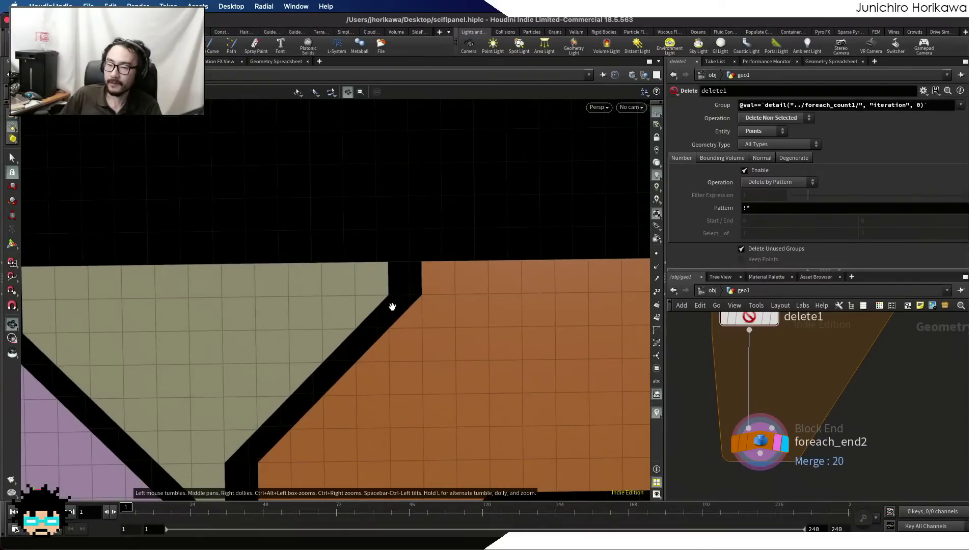
pyautogui.press('Return')
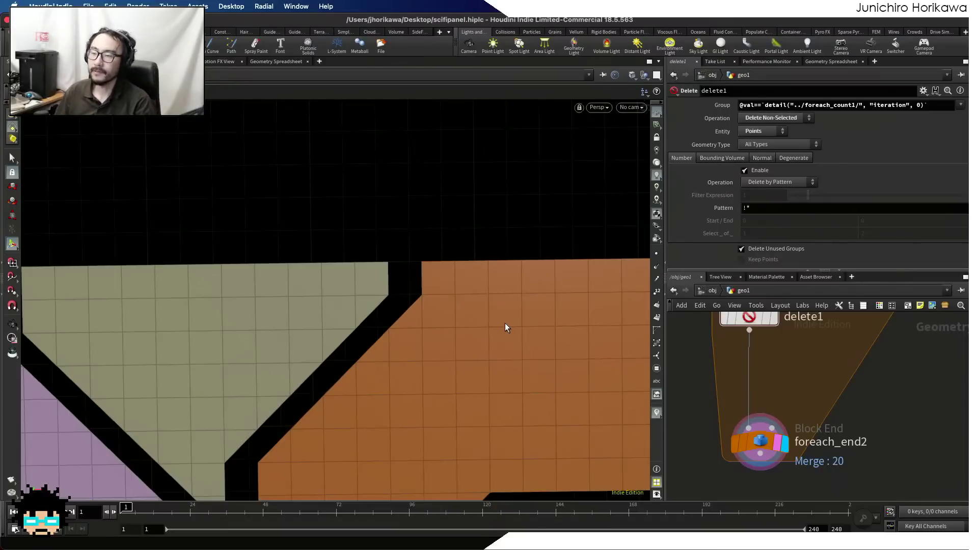
# - Review the solve_edge branch and the for-each loop in the network against the separated pieces in the viewport
pyautogui.scroll(-5, 777, 402)
pyautogui.scroll(2, 718, 357)
pyautogui.moveTo(746, 392); pyautogui.dragTo(758, 456, button='middle')
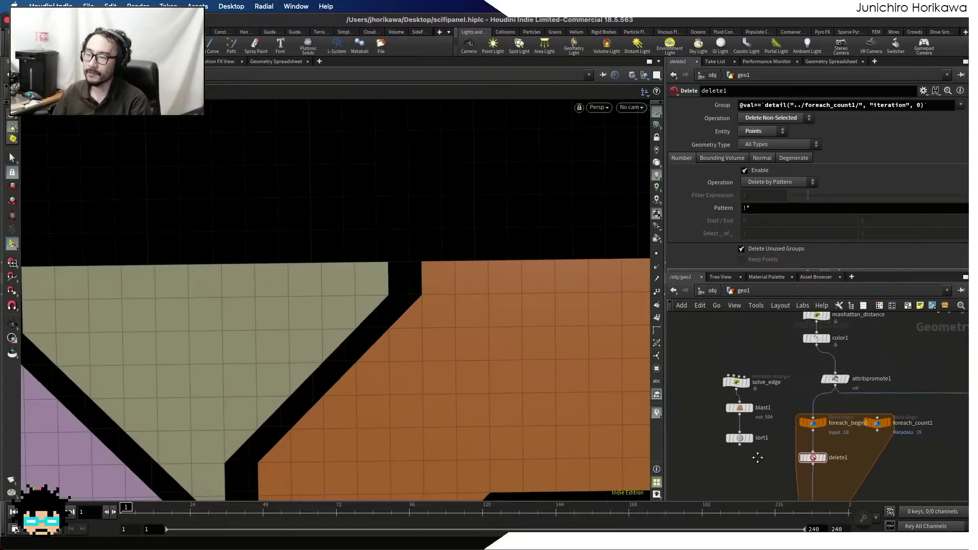
pyautogui.scroll(2, 756, 383)
pyautogui.scroll(1, 757, 386)
pyautogui.scroll(-3, 828, 345)
pyautogui.moveTo(836, 323); pyautogui.dragTo(832, 367, button='middle')
pyautogui.moveTo(842, 365); pyautogui.dragTo(731, 401)
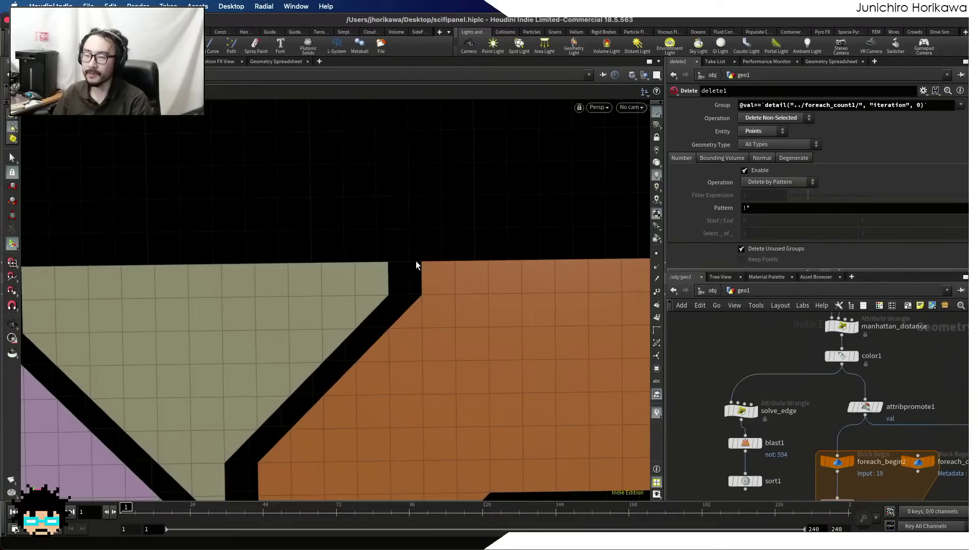
pyautogui.scroll(-6, 403, 257)
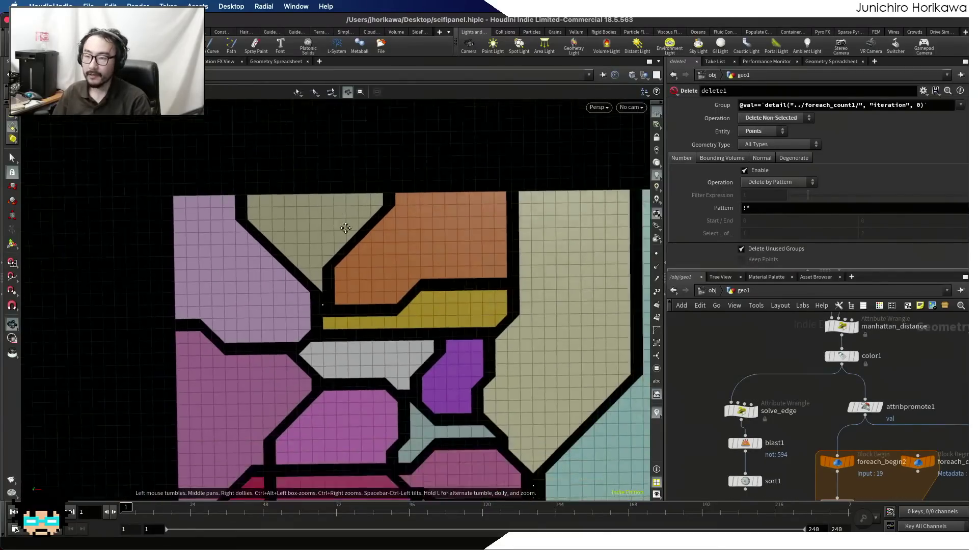
pyautogui.scroll(-5, 779, 397)
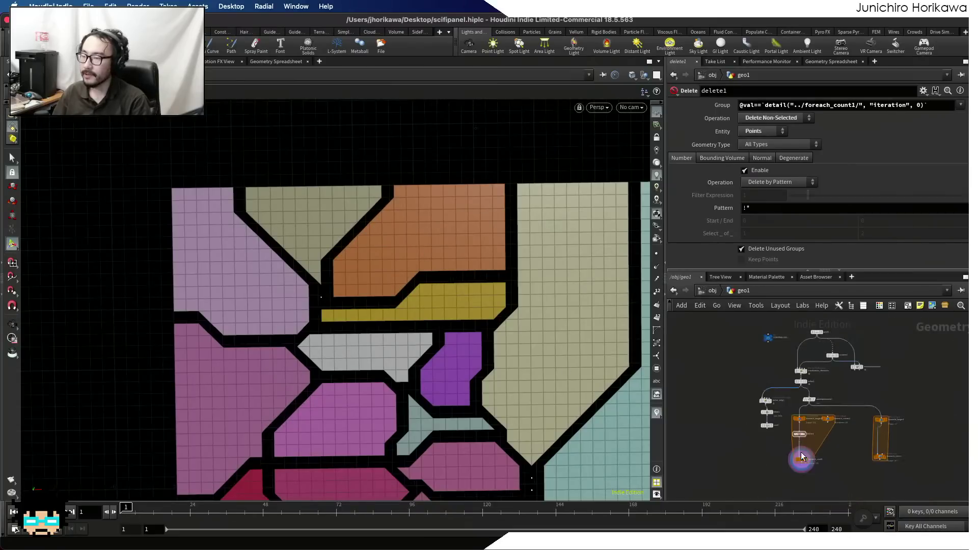
pyautogui.scroll(5, 802, 455)
pyautogui.moveTo(794, 466); pyautogui.dragTo(792, 439)
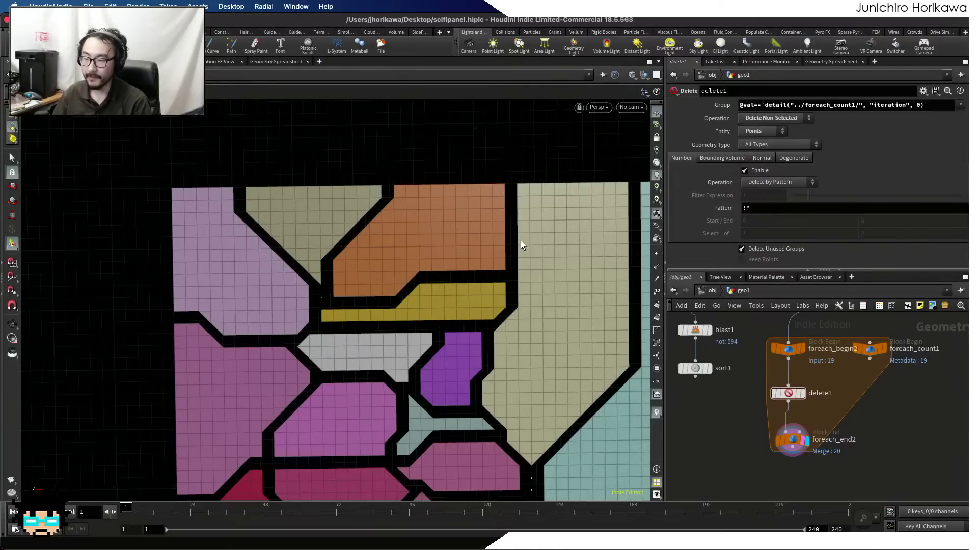
# - Display attribpromote1 to compare the unsplit coloured grid with the separated panel pieces
pyautogui.press('Escape')
pyautogui.moveTo(546, 283); pyautogui.dragTo(440, 246, button='middle')
pyautogui.moveTo(441, 250); pyautogui.dragTo(428, 265, button='right')
pyautogui.moveTo(421, 310); pyautogui.dragTo(406, 239, button='middle')
pyautogui.moveTo(407, 242); pyautogui.dragTo(448, 302, button='right')
pyautogui.moveTo(809, 364); pyautogui.dragTo(713, 486, button='middle')
pyautogui.moveTo(713, 487); pyautogui.dragTo(785, 387, button='right')
pyautogui.click(753, 358)
pyautogui.moveTo(469, 349); pyautogui.dragTo(443, 370, button='right')
pyautogui.moveTo(443, 370); pyautogui.dragTo(476, 343, button='middle')
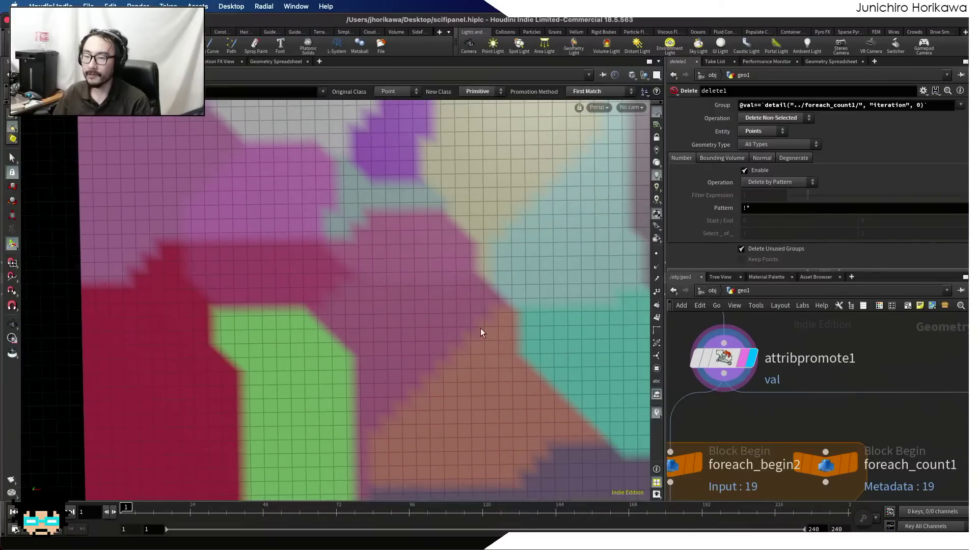
pyautogui.press('Return')
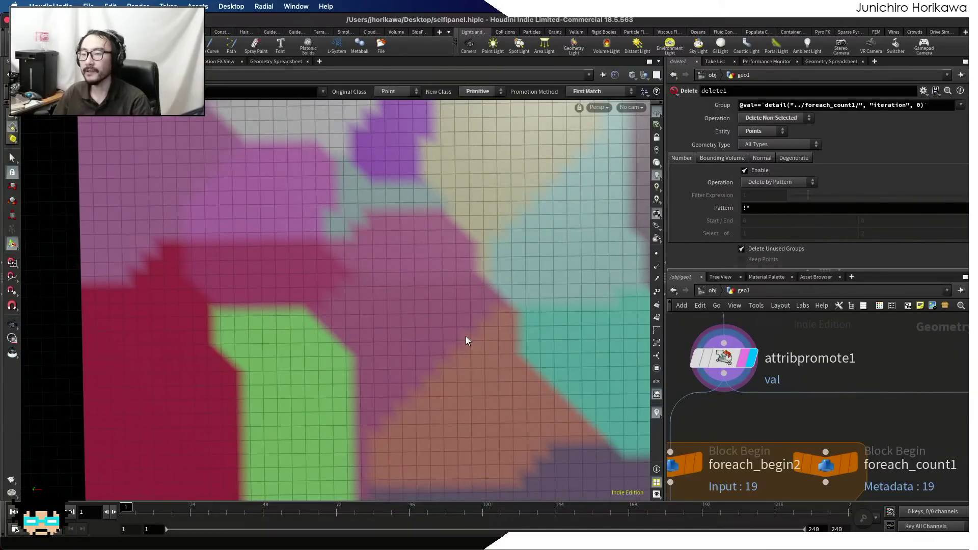
# - Display the solve_edge wrangle and open its VEX snippet in a separate editor window
pyautogui.scroll(-6, 817, 362)
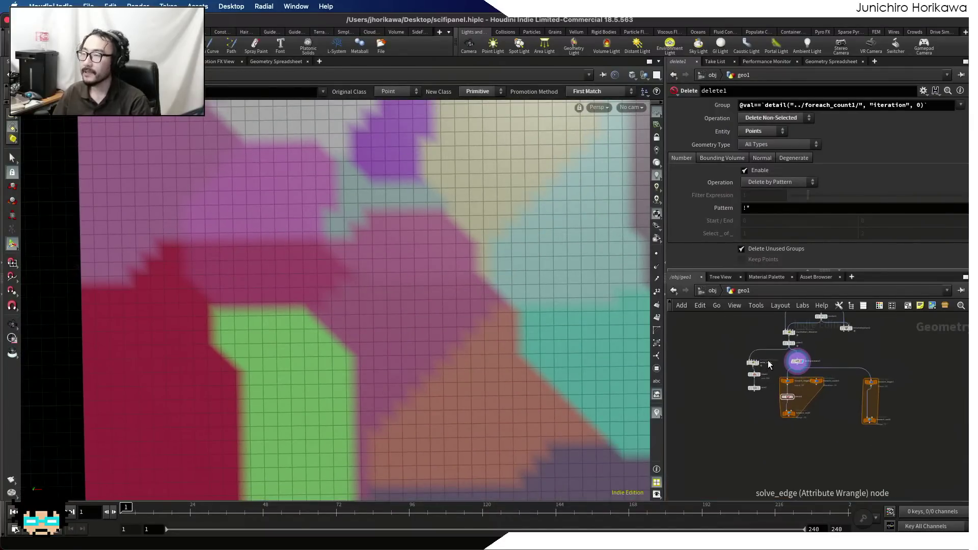
pyautogui.moveTo(768, 361); pyautogui.dragTo(823, 377, button='middle')
pyautogui.scroll(1, 812, 391)
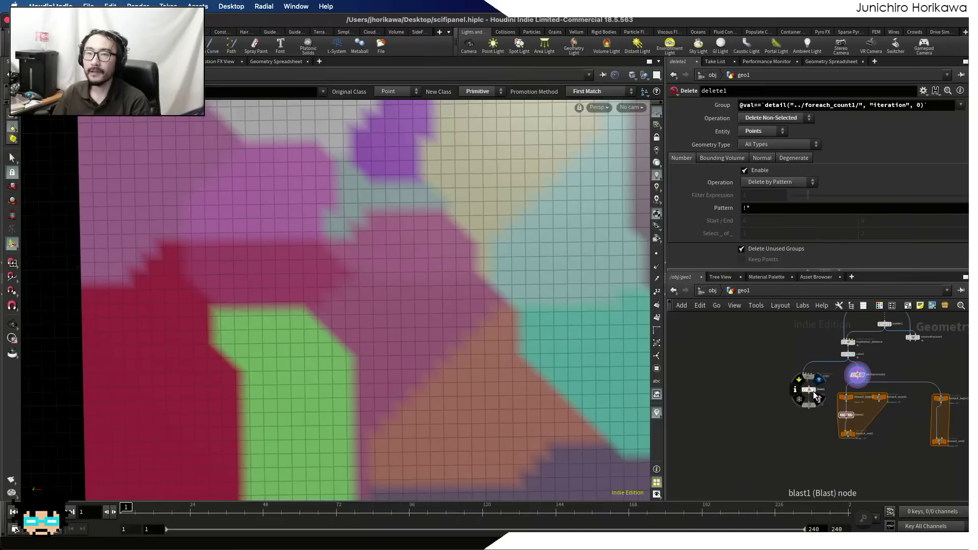
pyautogui.scroll(6, 817, 396)
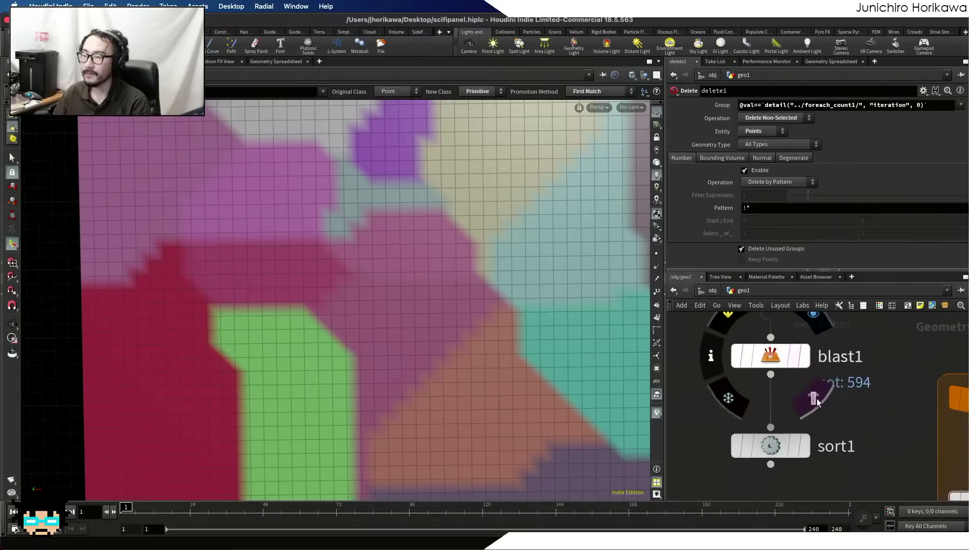
pyautogui.scroll(-3, 820, 400)
pyautogui.moveTo(820, 400); pyautogui.dragTo(834, 443, button='middle')
pyautogui.scroll(3, 808, 389)
pyautogui.click(805, 401)
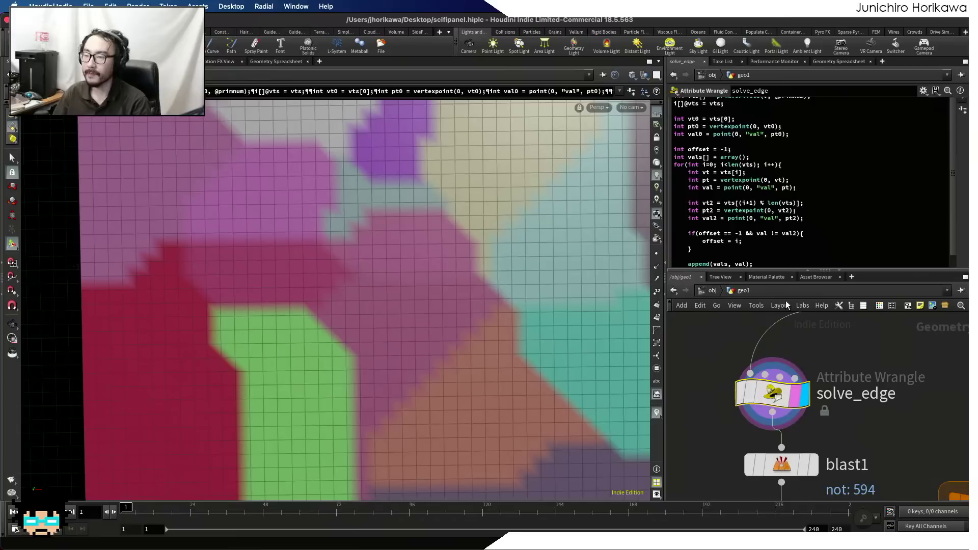
pyautogui.hotkey('alt', 'e')
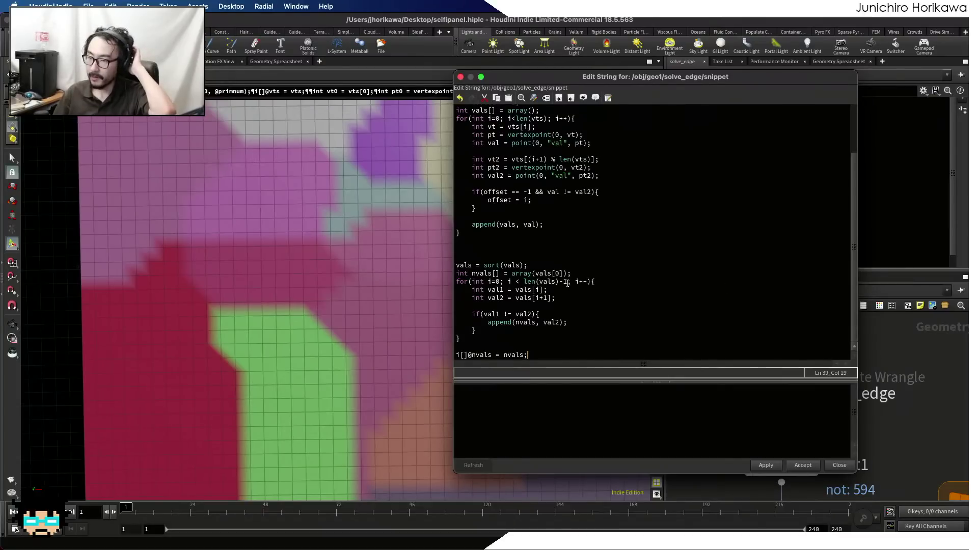
pyautogui.moveTo(561, 338); pyautogui.dragTo(434, 369)
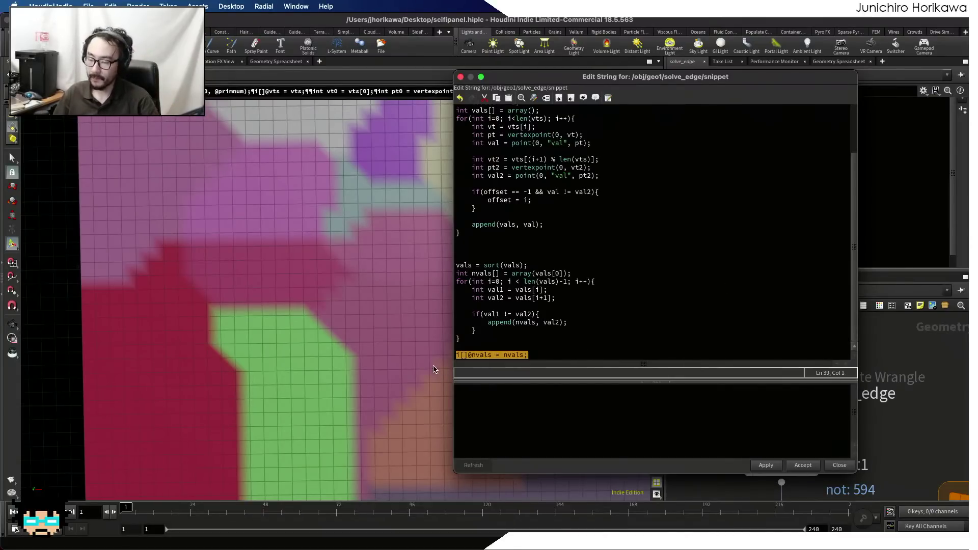
pyautogui.press('BackSpace')
pyautogui.press('Return')
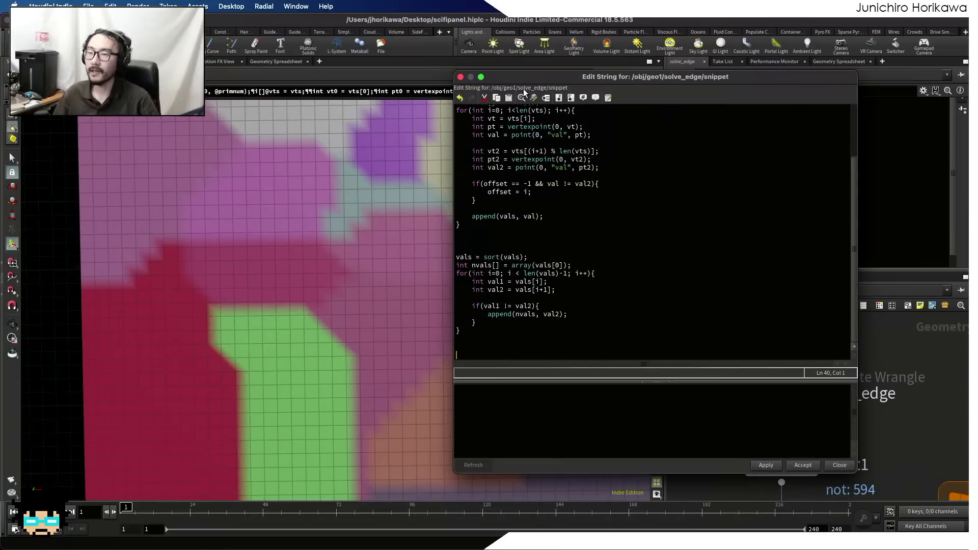
pyautogui.moveTo(528, 75); pyautogui.dragTo(597, 72)
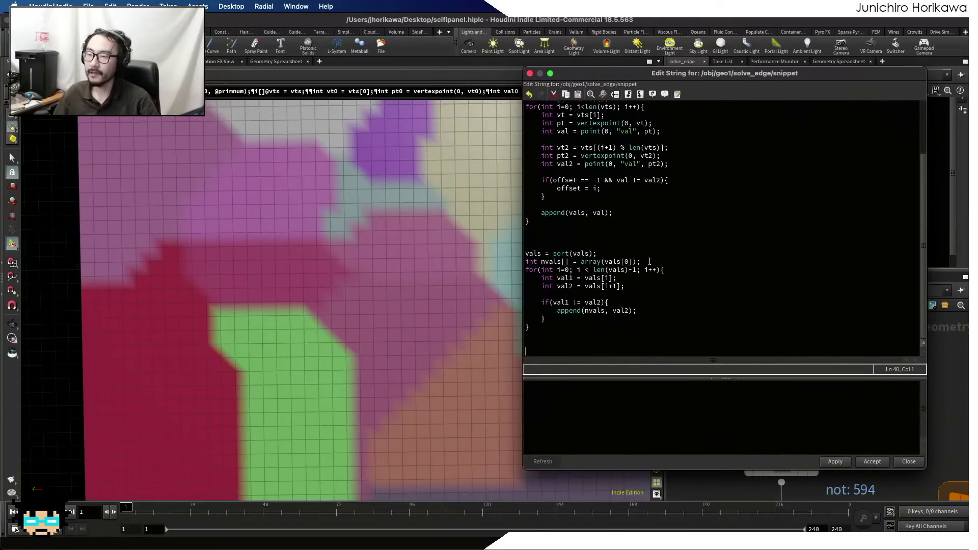
pyautogui.moveTo(647, 261); pyautogui.dragTo(525, 261)
pyautogui.click(549, 261)
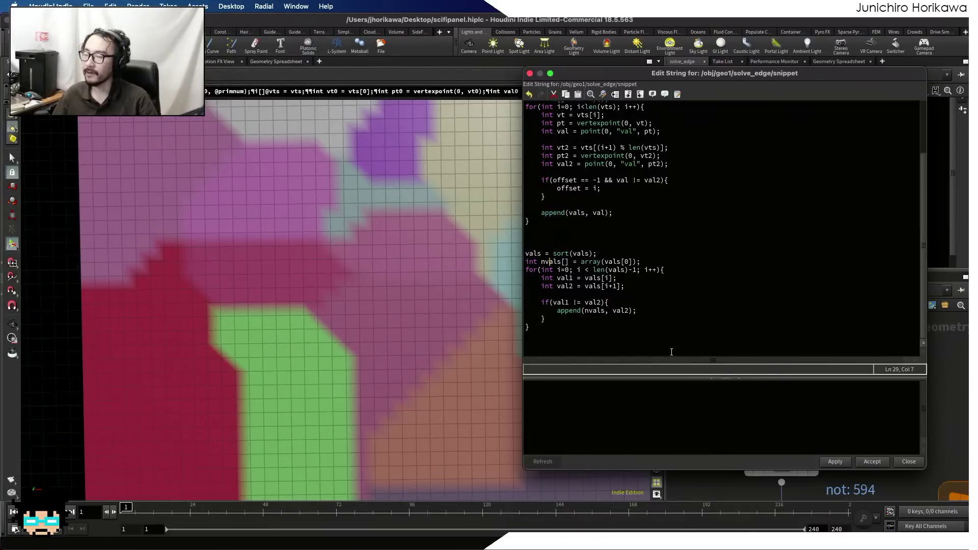
# - Add an empty if(len(nvals) == 1){ } block at the end of the solve_edge snippet
pyautogui.click(569, 344)
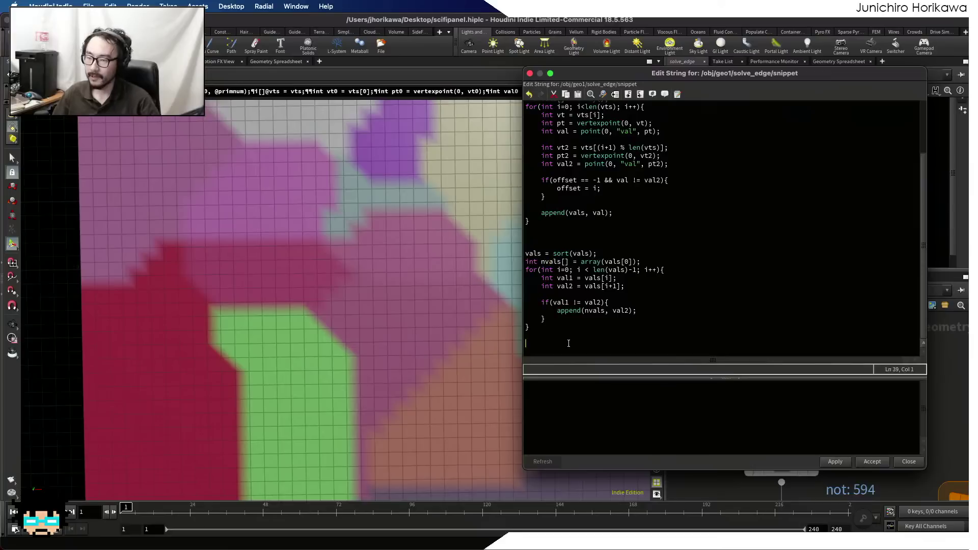
pyautogui.write('if(len(npv')
pyautogui.press('BackSpace')
pyautogui.press('BackSpace')
pyautogui.write('vals)')
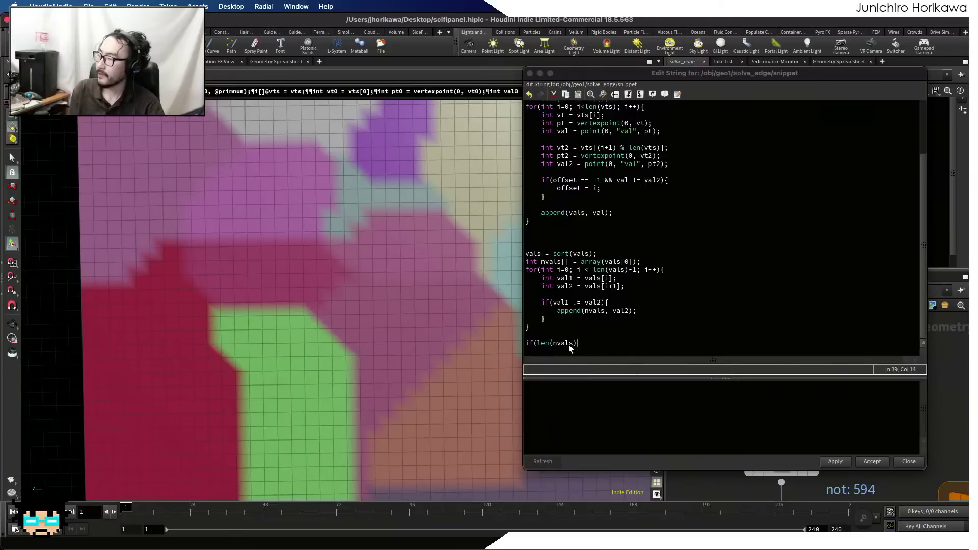
pyautogui.write(' == ')
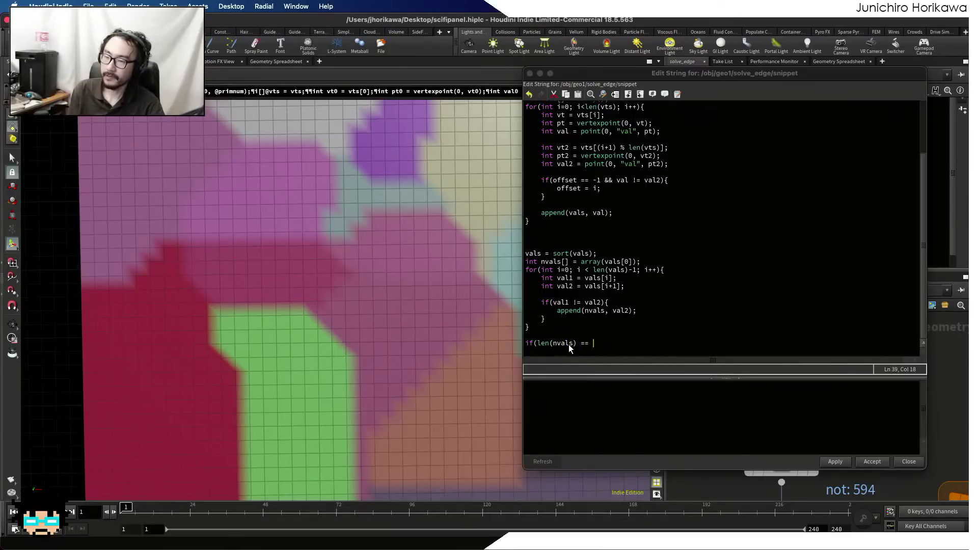
pyautogui.write('1){')
pyautogui.press('Return')
pyautogui.press('Return')
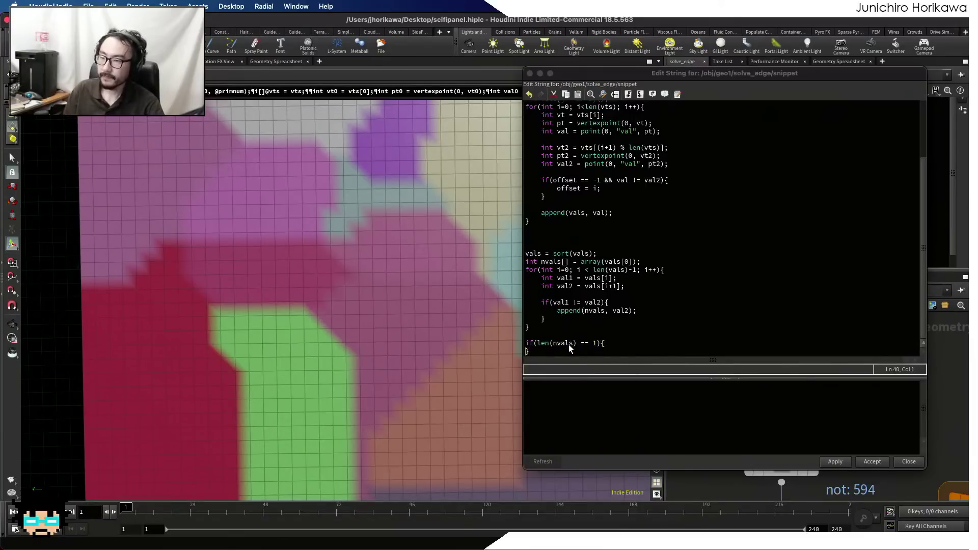
pyautogui.press('BackSpace')
pyautogui.press('Up')
pyautogui.press('Tab')
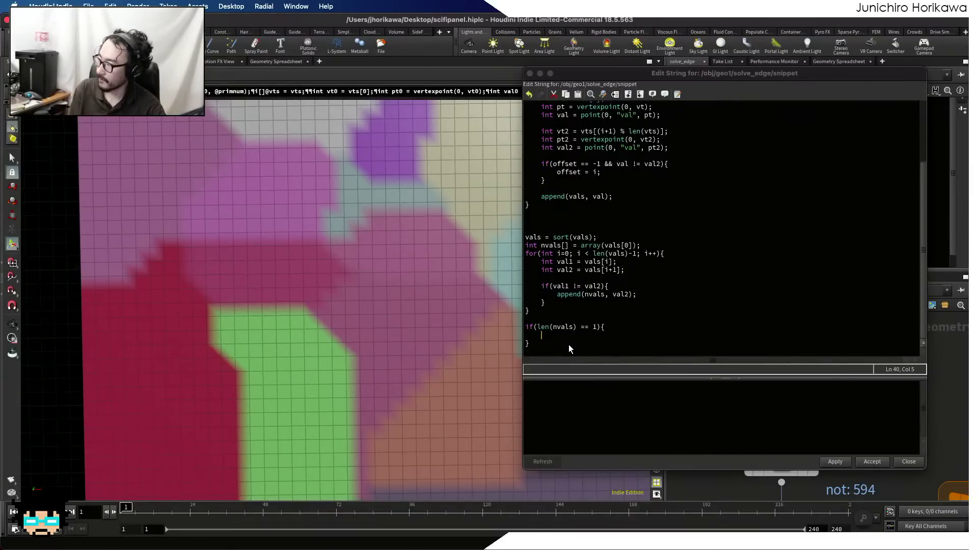
pyautogui.write('set')
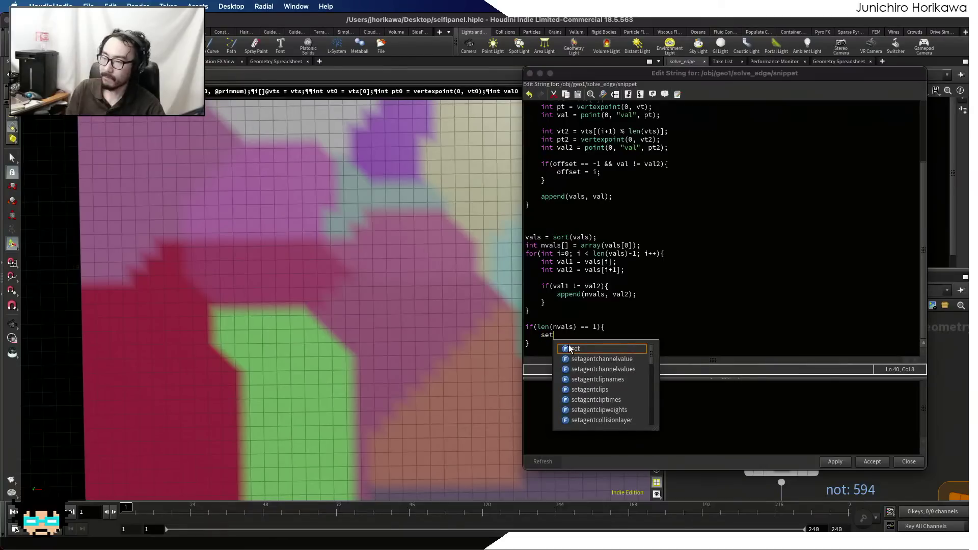
pyautogui.press('BackSpace')
pyautogui.press('BackSpace')
pyautogui.press('BackSpace')
pyautogui.click(569, 344)
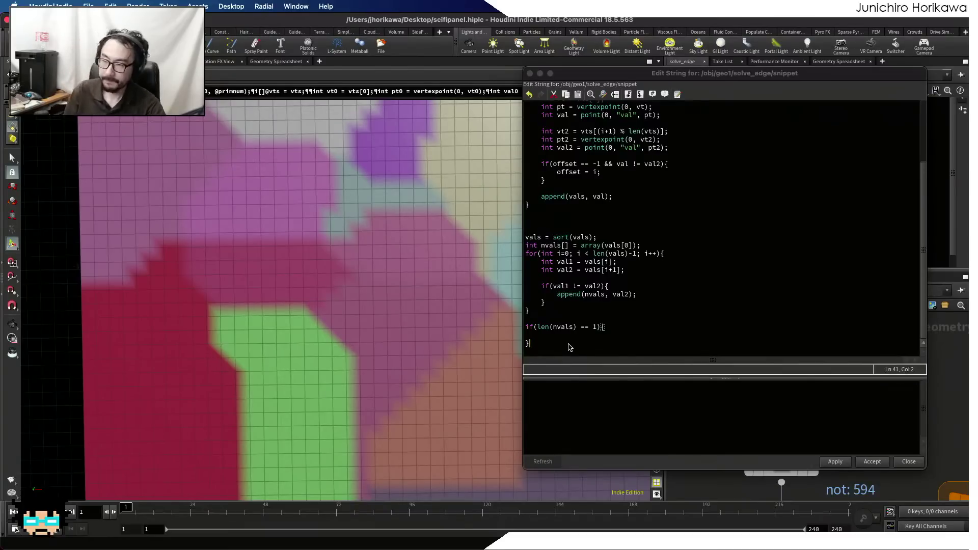
pyautogui.press('Up')
pyautogui.press('Tab')
pyautogui.write('setpr')
pyautogui.write('imgatter')
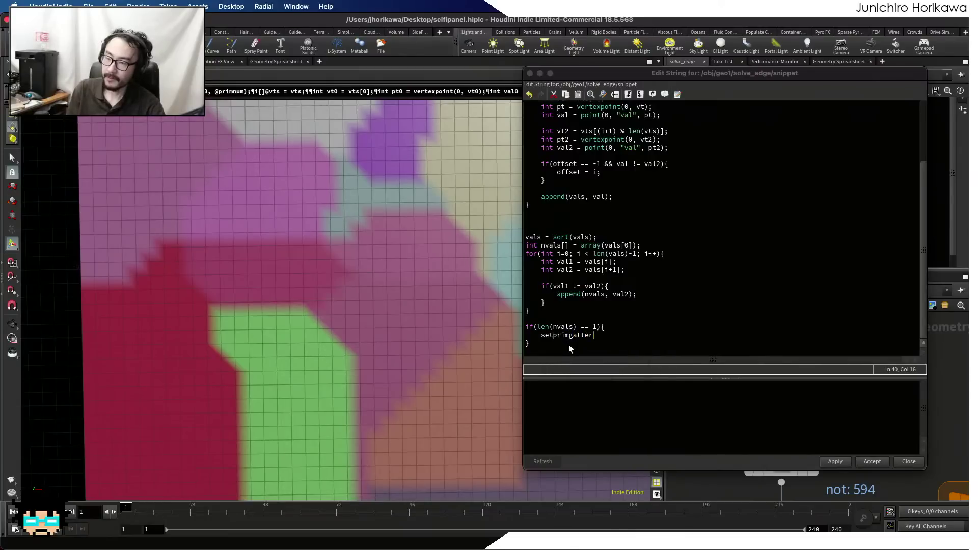
pyautogui.press('BackSpace')
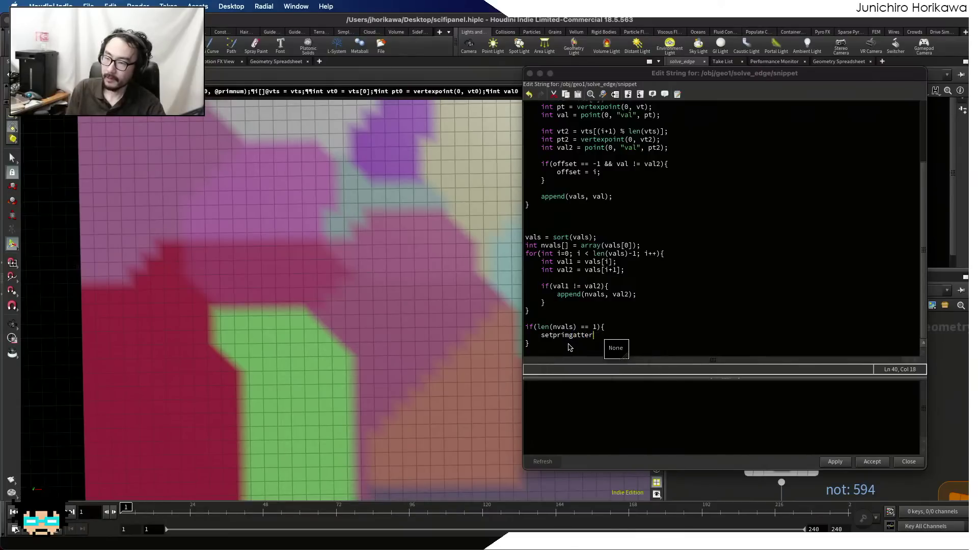
pyautogui.write('ib()0')
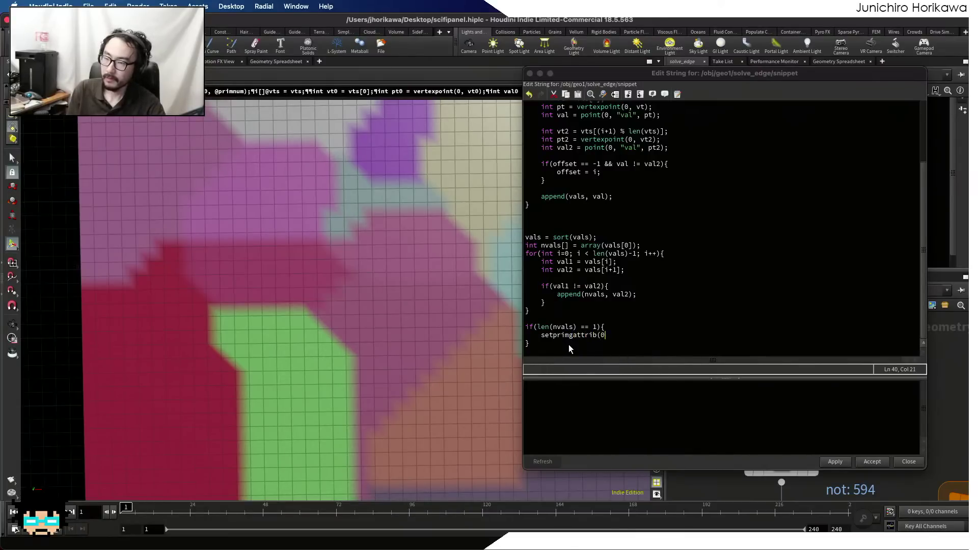
pyautogui.press('BackSpace')
pyautogui.press('BackSpace')
pyautogui.press('BackSpace')
pyautogui.press('BackSpace')
pyautogui.press('BackSpace')
pyautogui.press('BackSpace')
pyautogui.write('attrib(0, "')
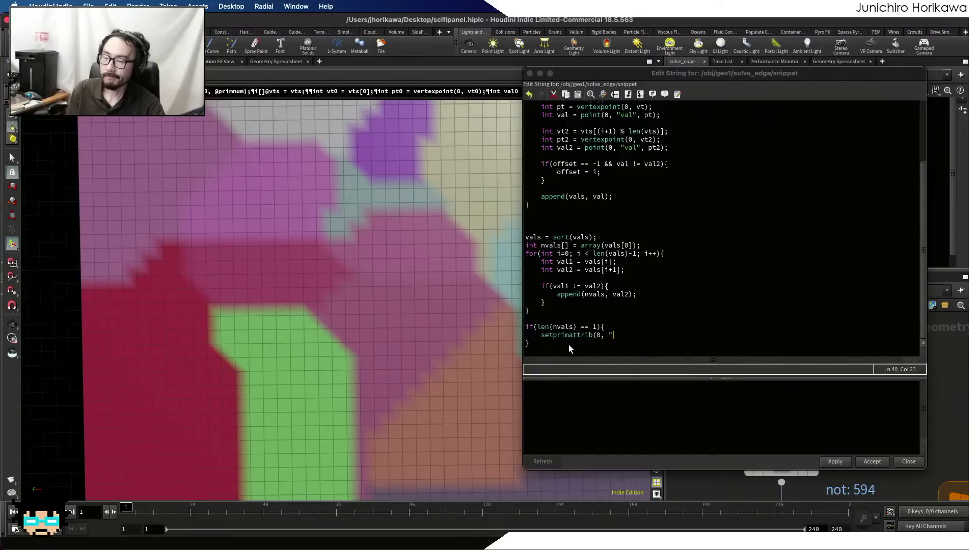
pyautogui.write('val", @')
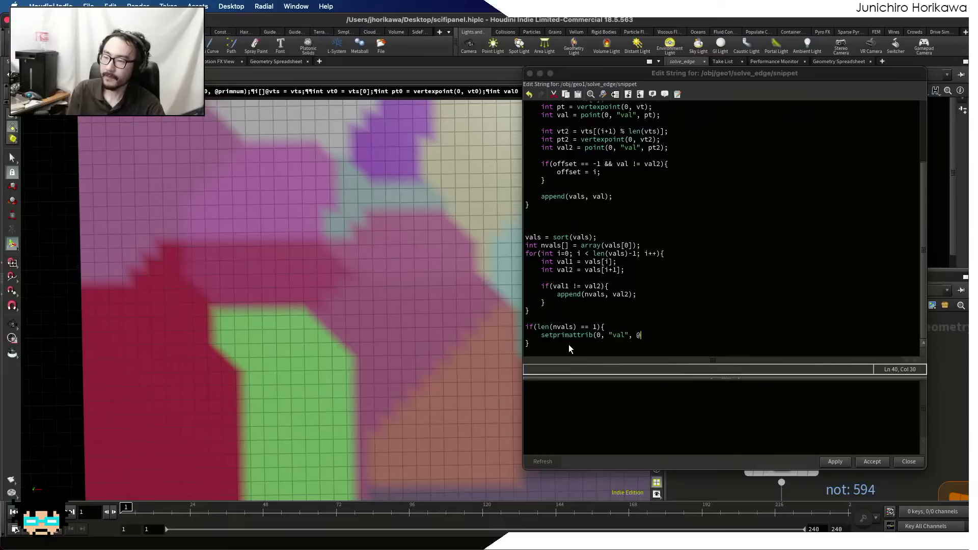
pyautogui.write('primnum, ')
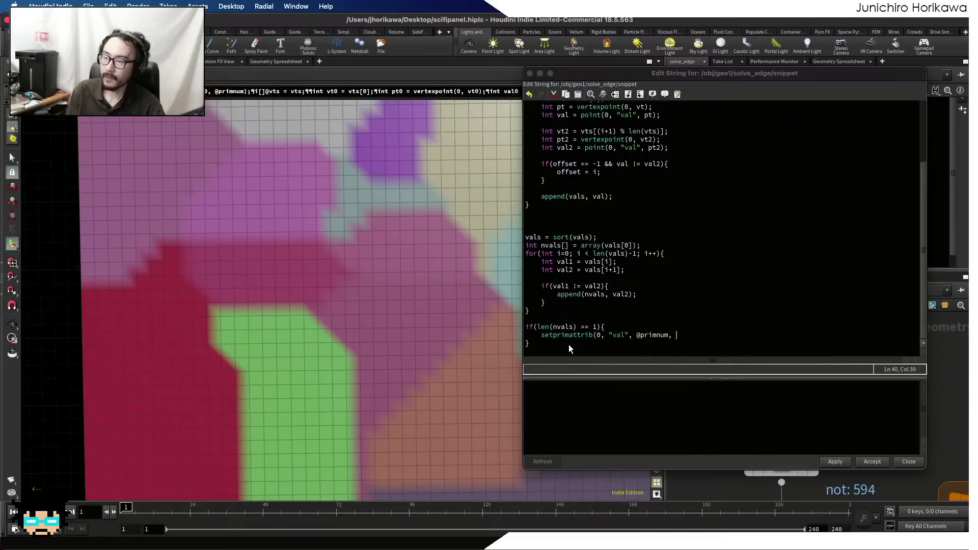
pyautogui.write('nvals[0]')
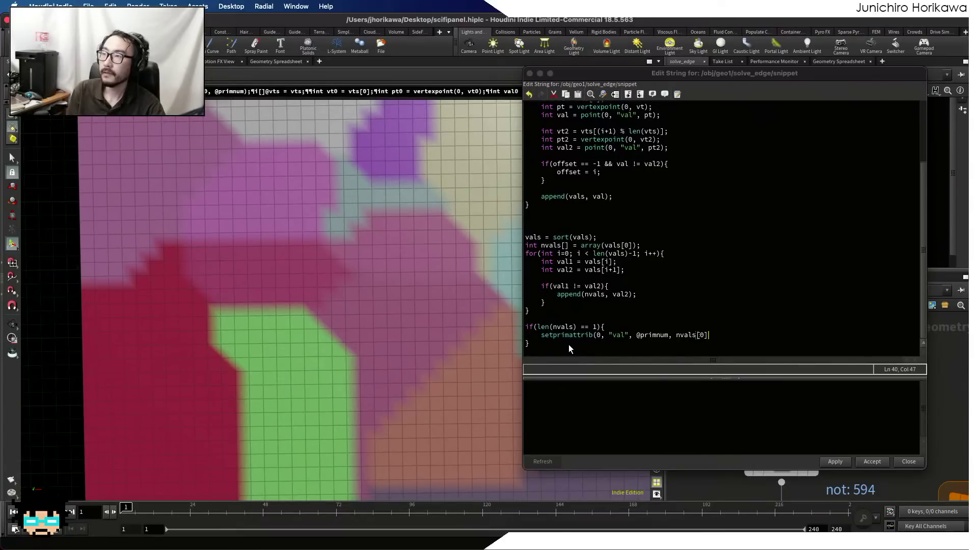
pyautogui.write(');')
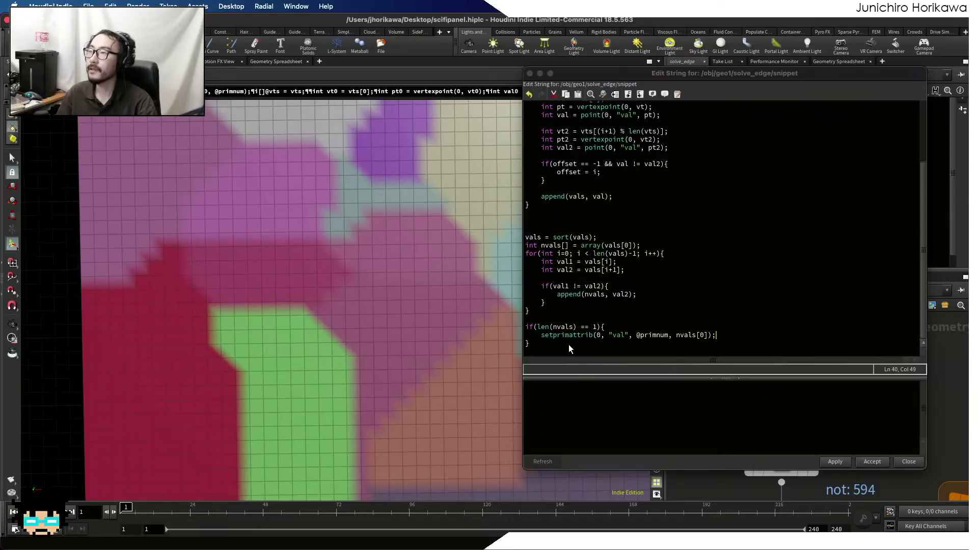
pyautogui.click(835, 462)
pyautogui.moveTo(737, 77); pyautogui.dragTo(388, 179)
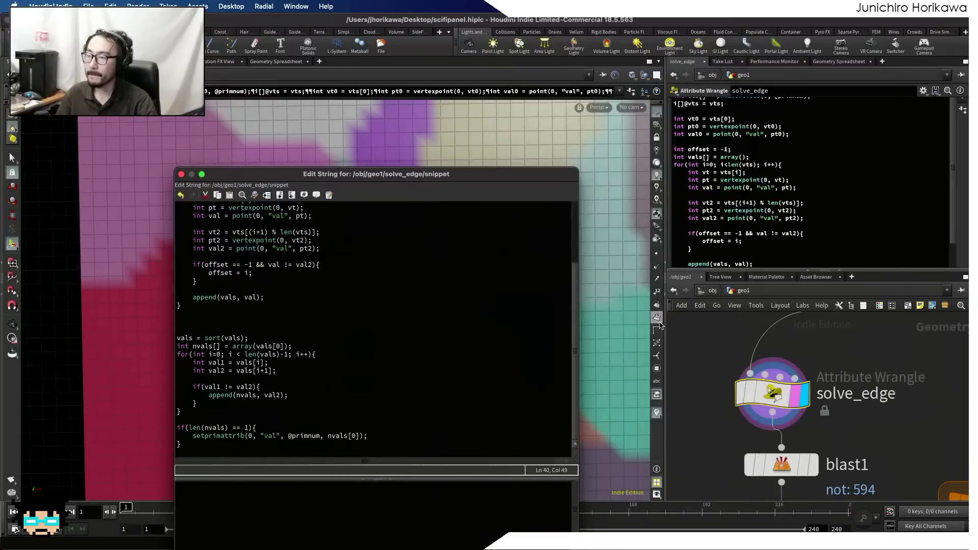
pyautogui.scroll(-5, 742, 466)
pyautogui.press('Tab')
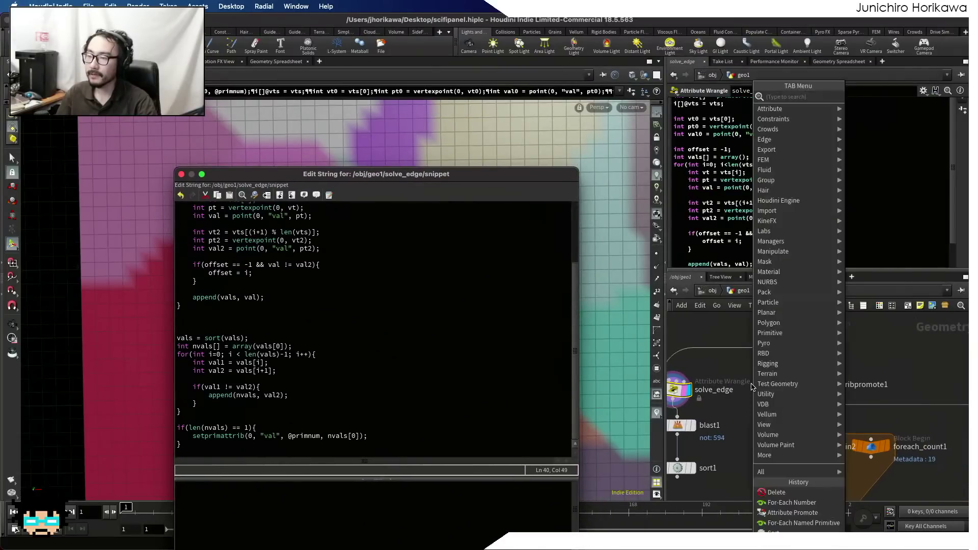
pyautogui.write('ha')
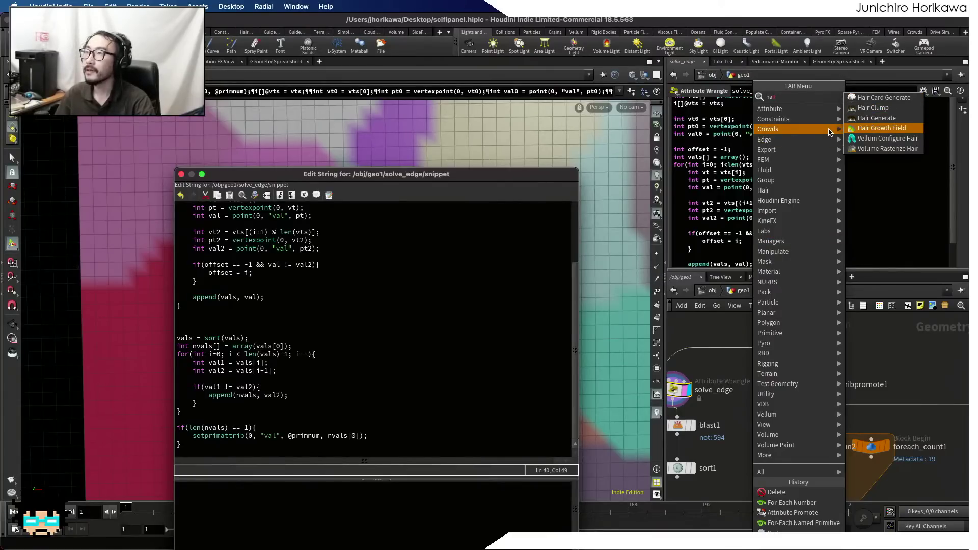
pyautogui.scroll(-3, 761, 350)
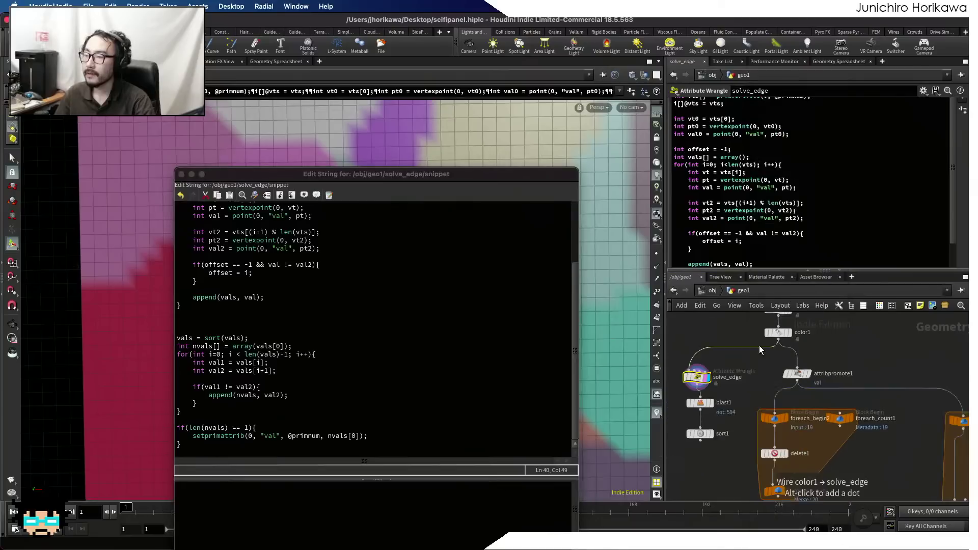
pyautogui.scroll(-1, 760, 350)
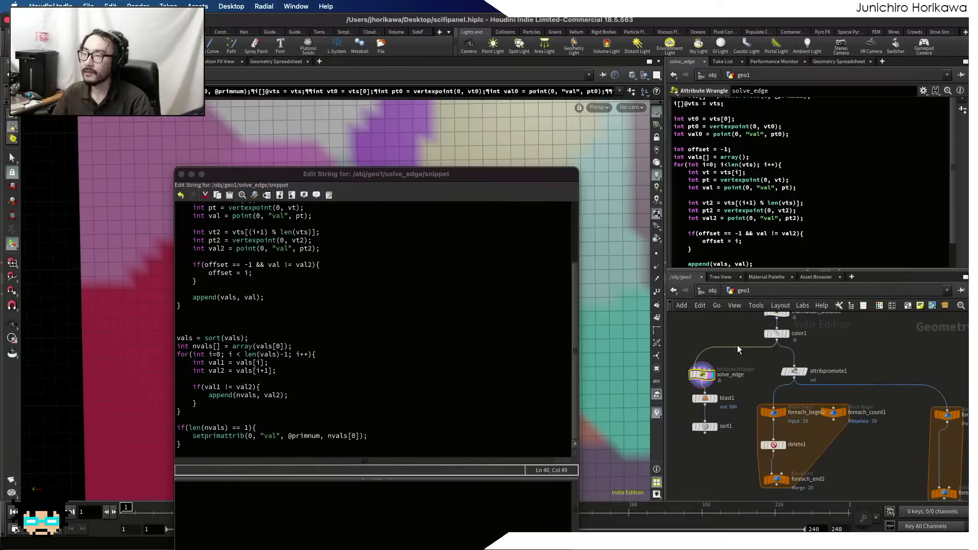
# - Rename the solve_edge wrangle node as solve_edge0
pyautogui.click(738, 374)
pyautogui.scroll(-3, 738, 373)
pyautogui.scroll(-5, 741, 371)
pyautogui.moveTo(742, 381); pyautogui.dragTo(775, 384, button='middle')
pyautogui.scroll(8, 775, 384)
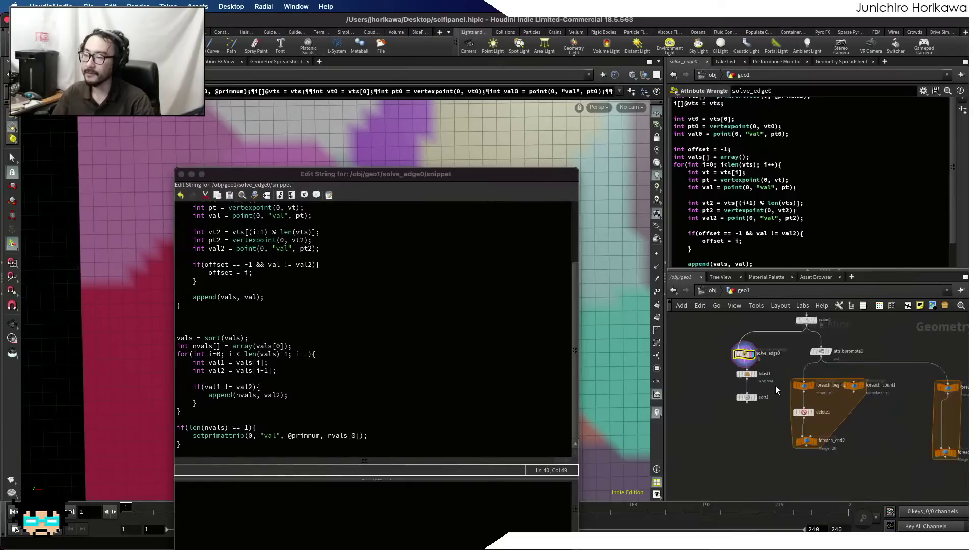
# - Move the solve_edge0, blast1 and sort1 nodes together farther away from the for-each block in the network
pyautogui.moveTo(775, 420); pyautogui.dragTo(691, 345)
pyautogui.moveTo(772, 352); pyautogui.dragTo(863, 371, button='middle')
pyautogui.scroll(1, 785, 365)
pyautogui.moveTo(785, 364); pyautogui.dragTo(737, 365)
pyautogui.scroll(1, 811, 384)
# - Add an unconnected Group Create node between the solve_edge0 chain and the for-each block
pyautogui.press('Tab')
pyautogui.write('group')
pyautogui.press('Return')
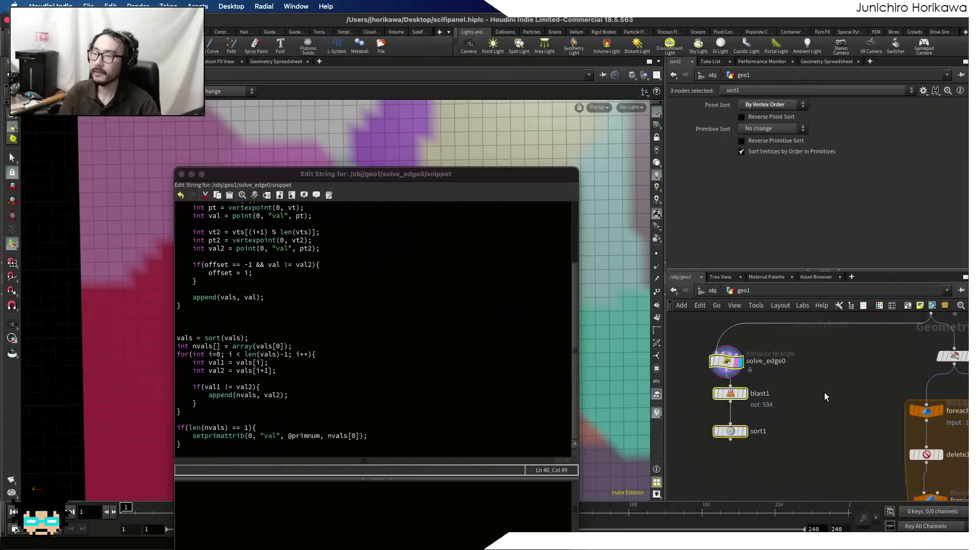
pyautogui.click(837, 382)
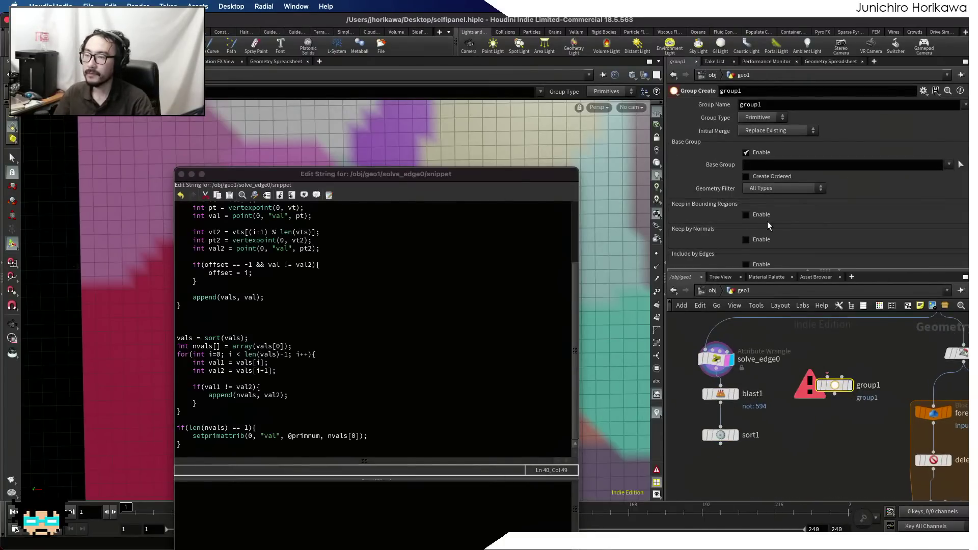
# - Enable Keep in Bounding Regions on group1 and examine its bounding options and the Include by Edges options
pyautogui.scroll(-1, 767, 222)
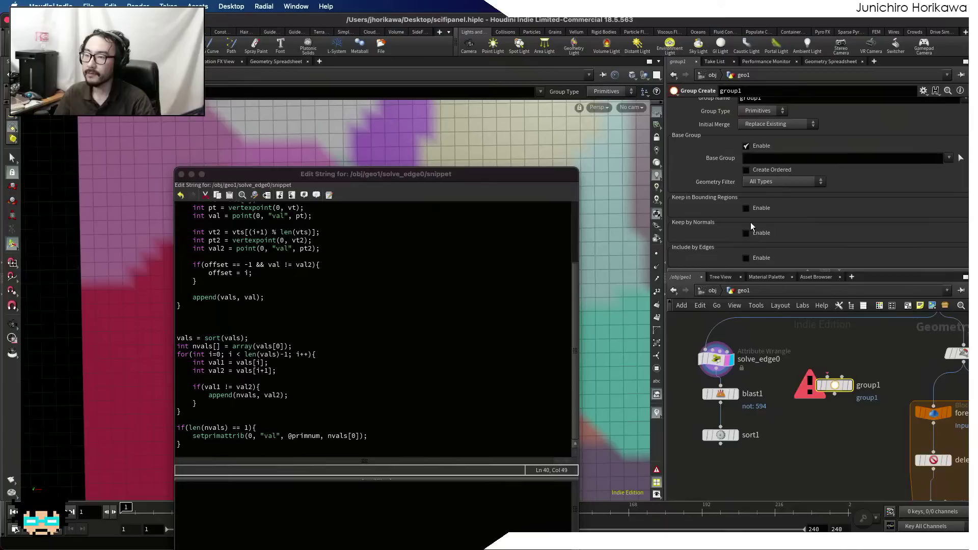
pyautogui.click(746, 208)
pyautogui.click(764, 220)
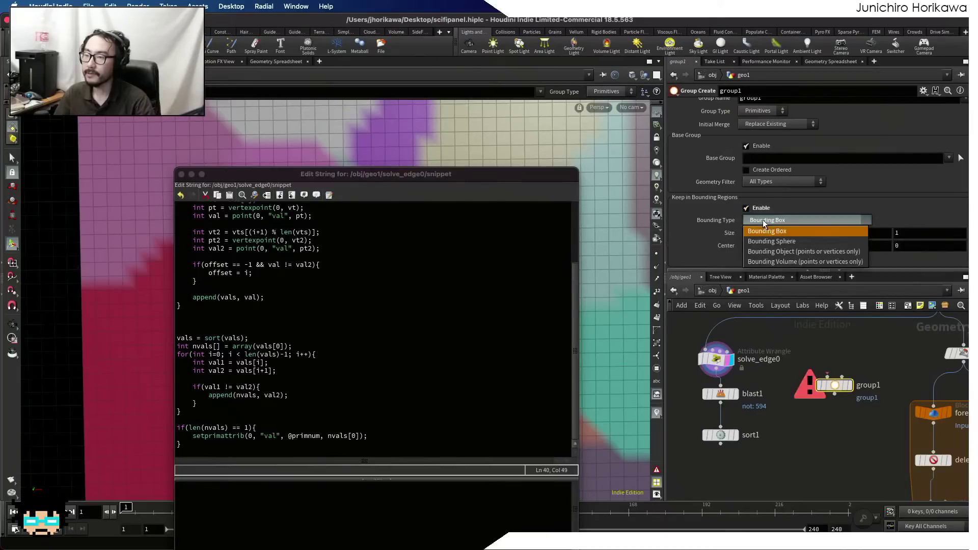
pyautogui.click(778, 201)
pyautogui.scroll(-3, 767, 222)
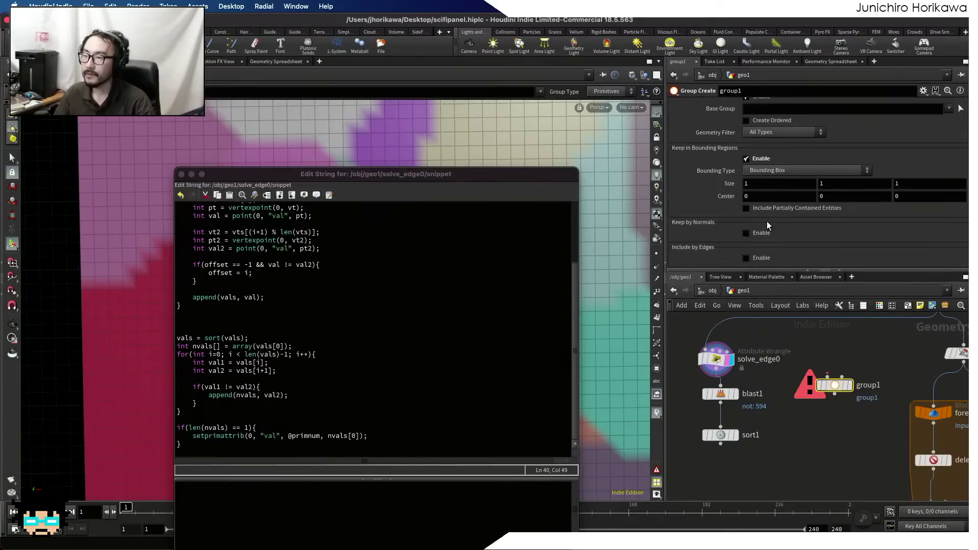
pyautogui.click(745, 258)
pyautogui.scroll(-3, 772, 243)
pyautogui.scroll(2, 763, 233)
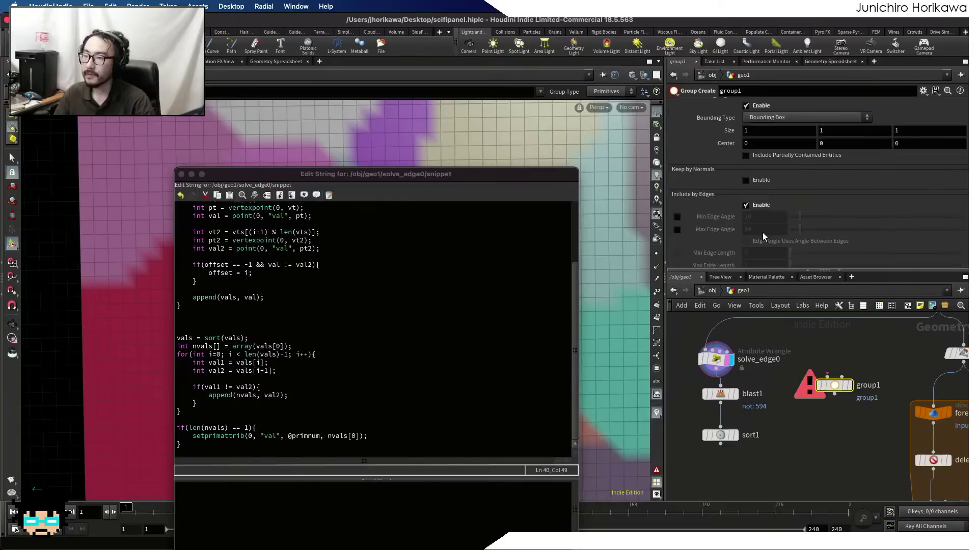
pyautogui.click(747, 205)
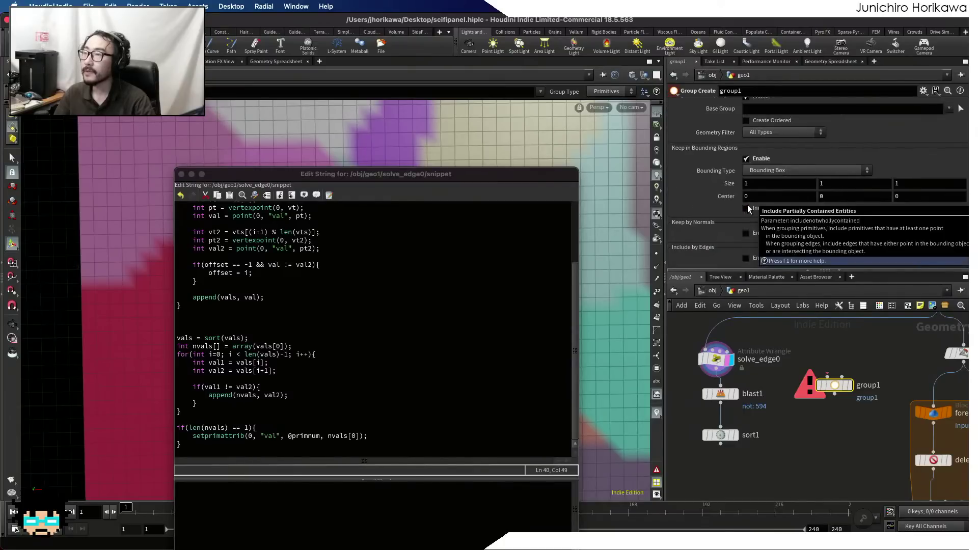
pyautogui.scroll(1, 763, 194)
pyautogui.scroll(3, 763, 193)
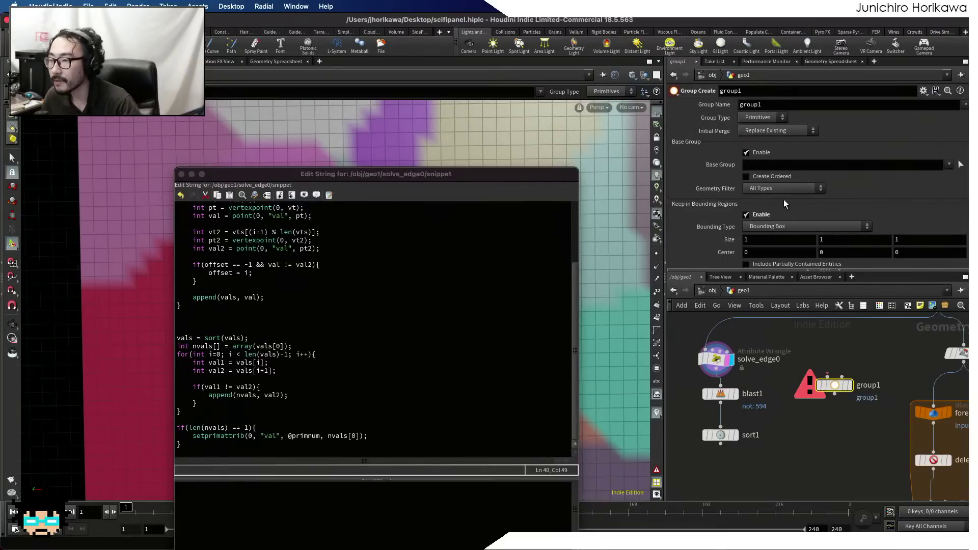
pyautogui.scroll(-3, 784, 196)
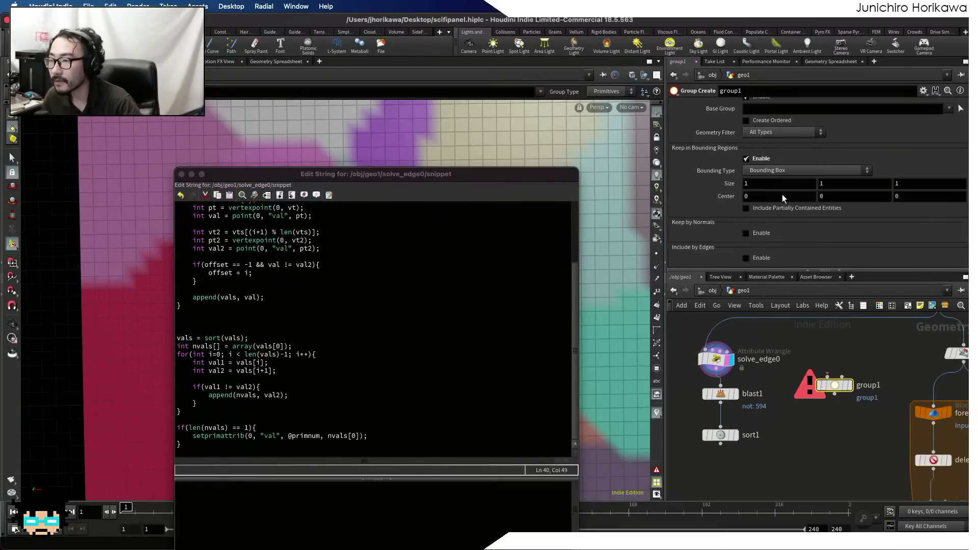
# - Try Bounding Object as group1's bounding type, and set it back to Bounding Box
pyautogui.click(812, 171)
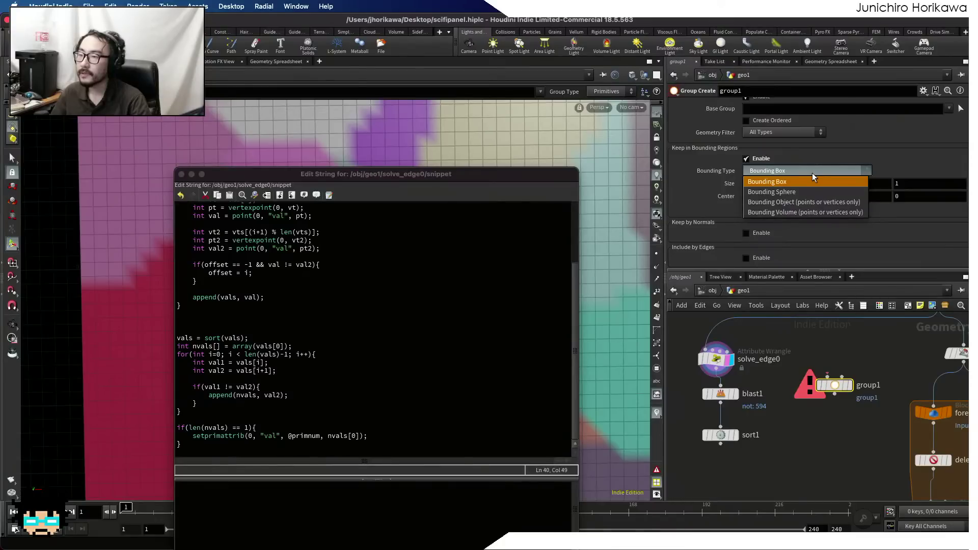
pyautogui.click(809, 202)
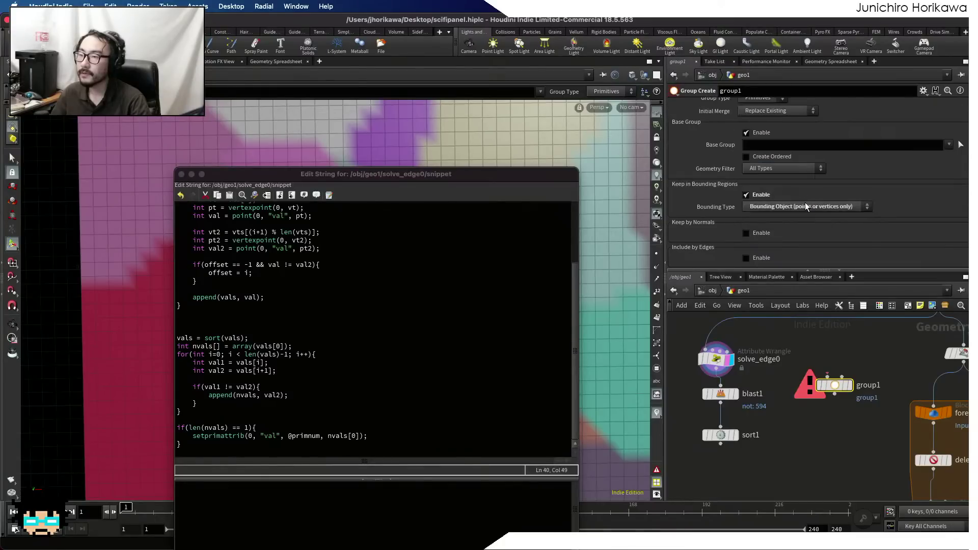
pyautogui.click(805, 205)
pyautogui.click(802, 218)
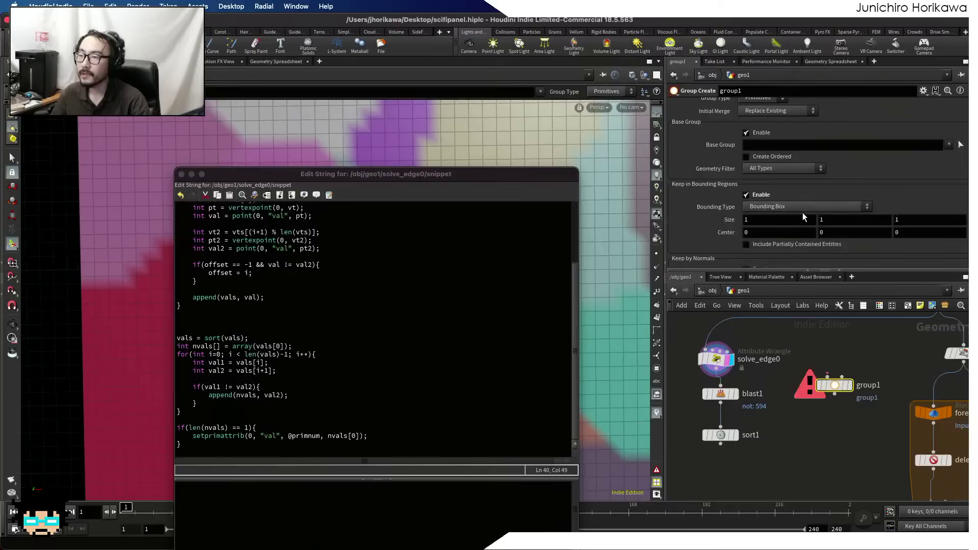
pyautogui.scroll(-2, 802, 213)
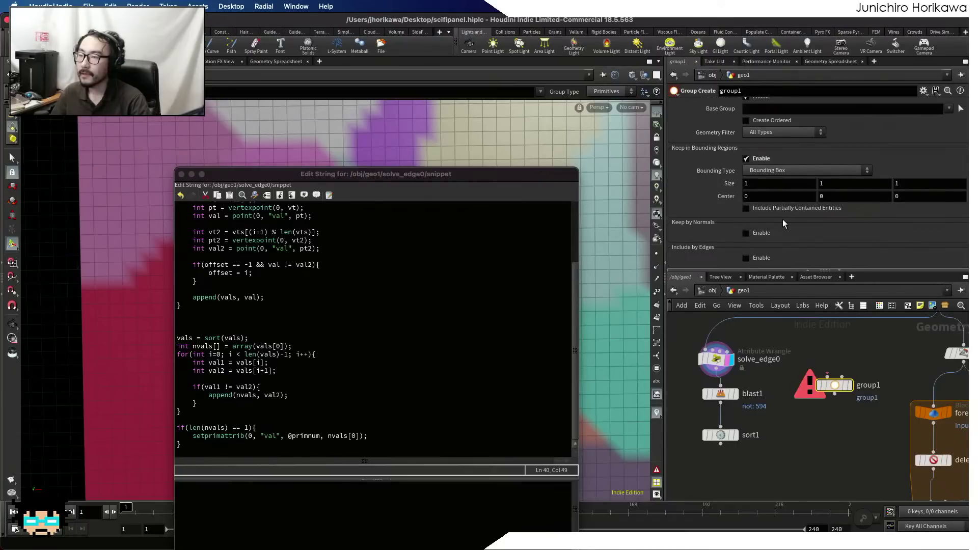
pyautogui.scroll(3, 783, 218)
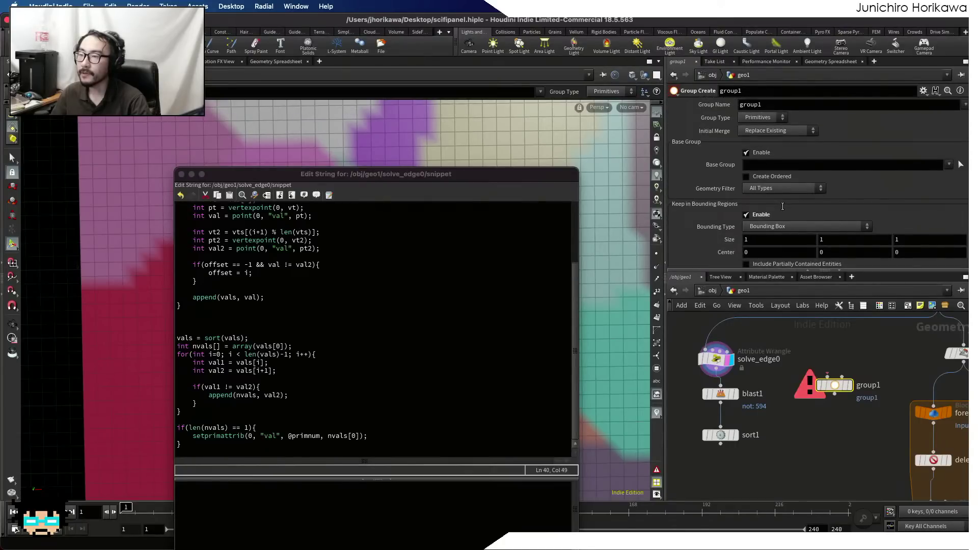
# - Review group1's initial merge and geometry filter choices, and enable Keep by Normals and Include by Edges
pyautogui.click(784, 134)
pyautogui.click(815, 134)
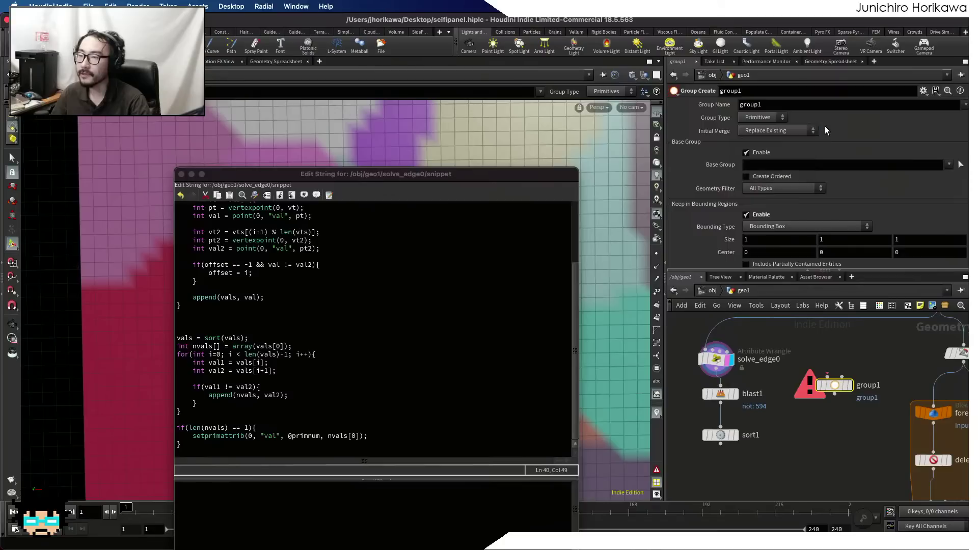
pyautogui.click(782, 190)
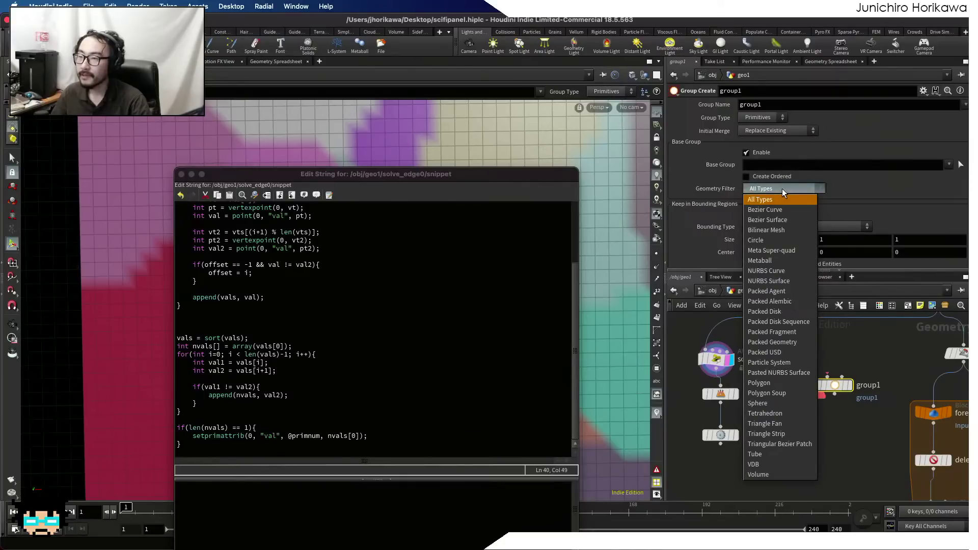
pyautogui.click(866, 177)
pyautogui.scroll(-3, 879, 176)
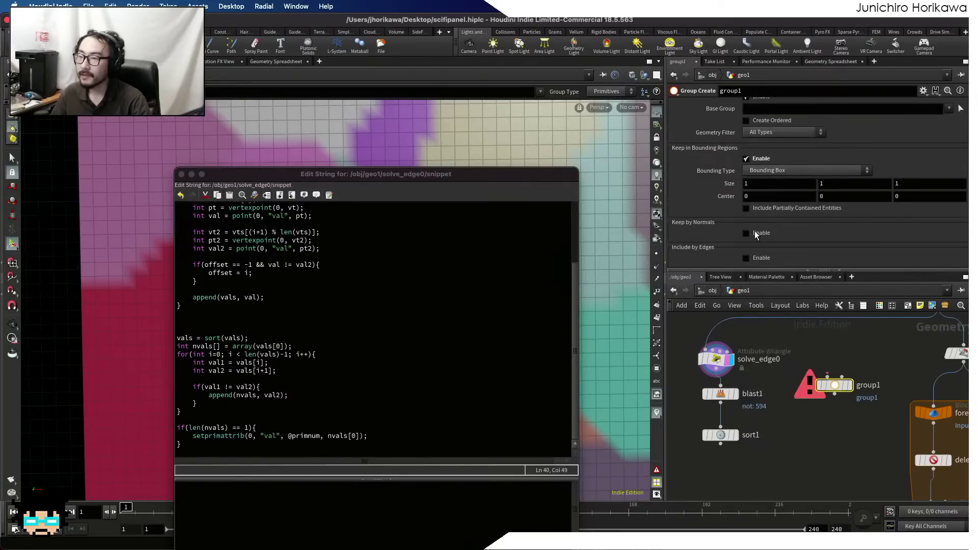
pyautogui.click(756, 233)
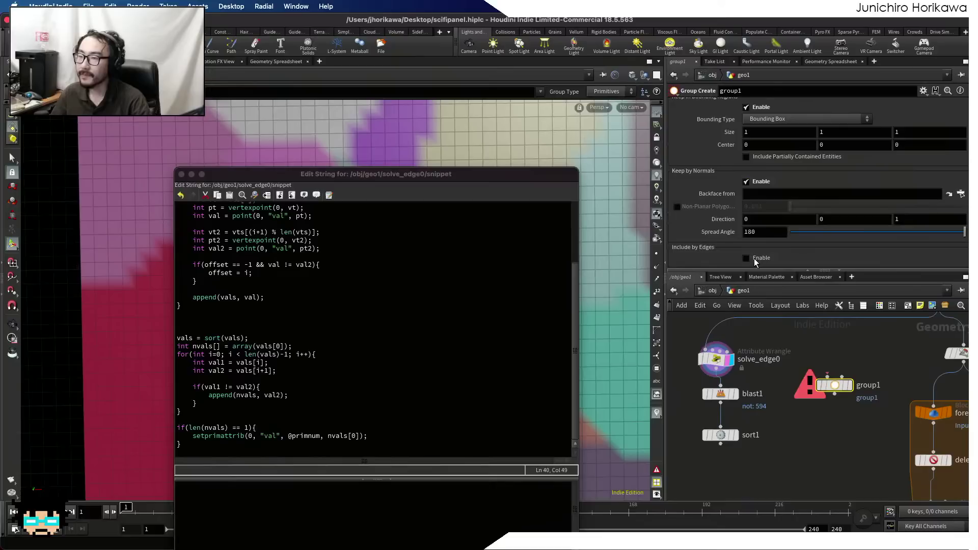
pyautogui.click(755, 258)
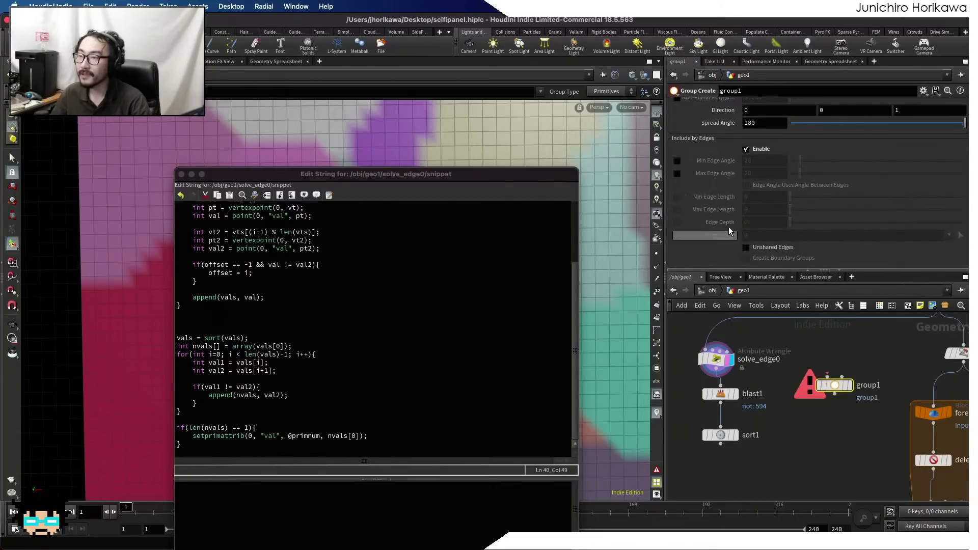
# - Disable the base group, bounding region and normals filters on group1, and delete the node
pyautogui.scroll(8, 793, 212)
pyautogui.click(747, 186)
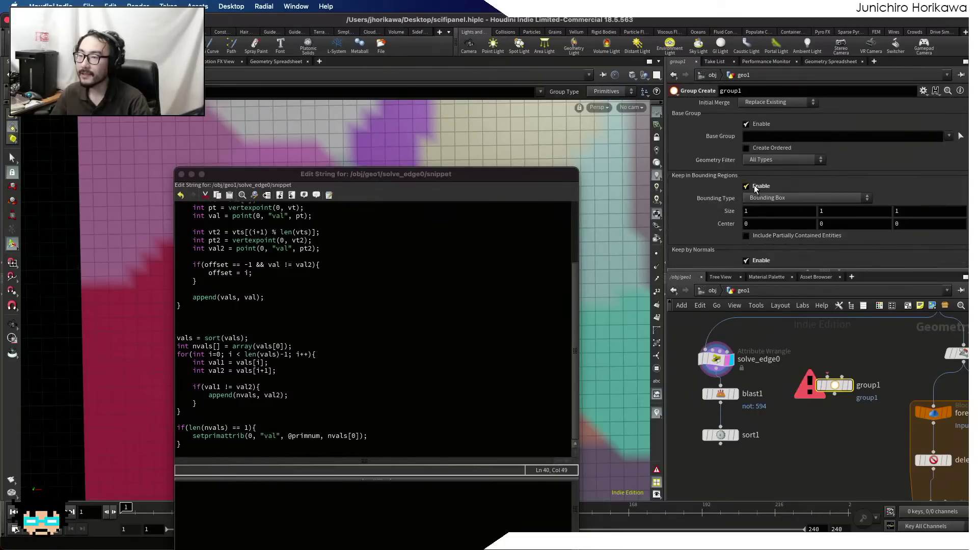
pyautogui.click(758, 211)
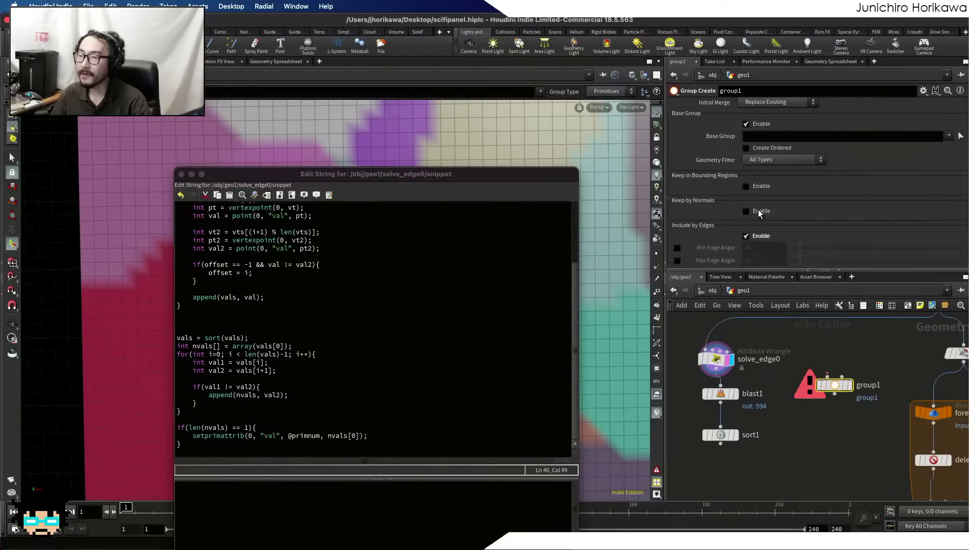
pyautogui.click(766, 126)
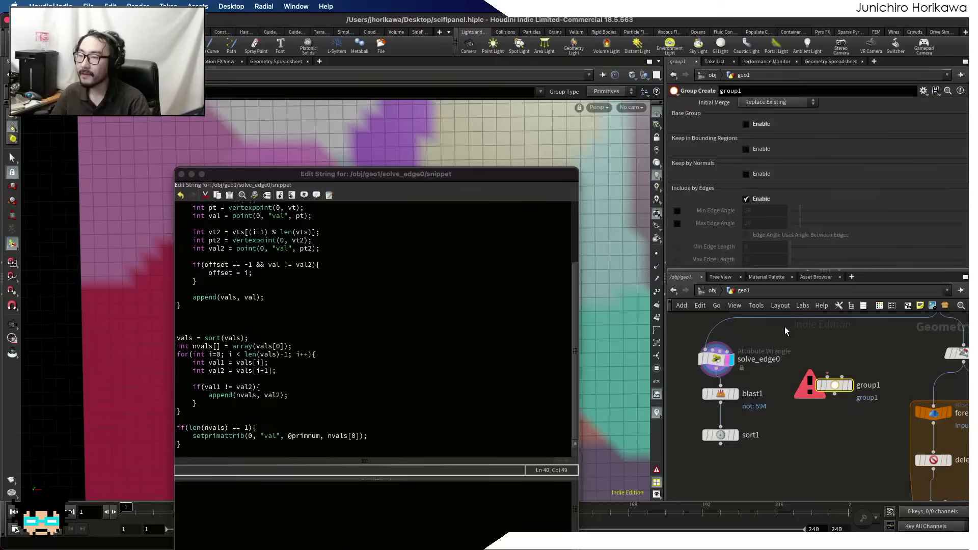
pyautogui.press('Delete')
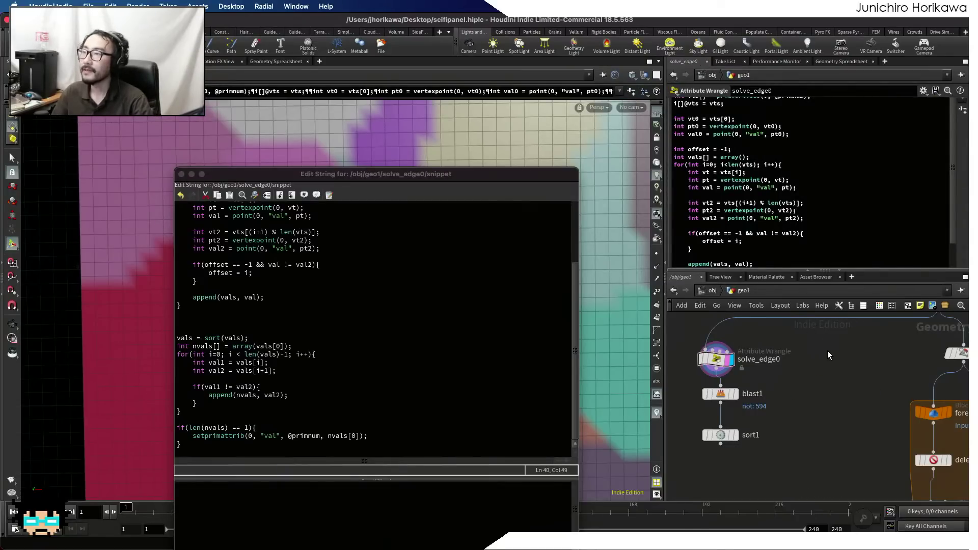
# - Add a Group from Attribute Boundary node between the solve_edge0 chain and the for-each block
pyautogui.press('Tab')
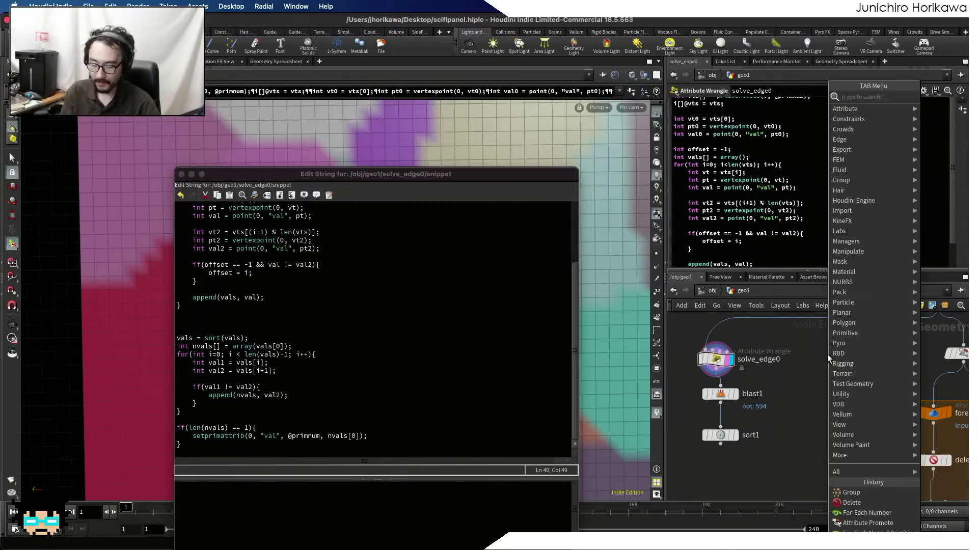
pyautogui.write('group from')
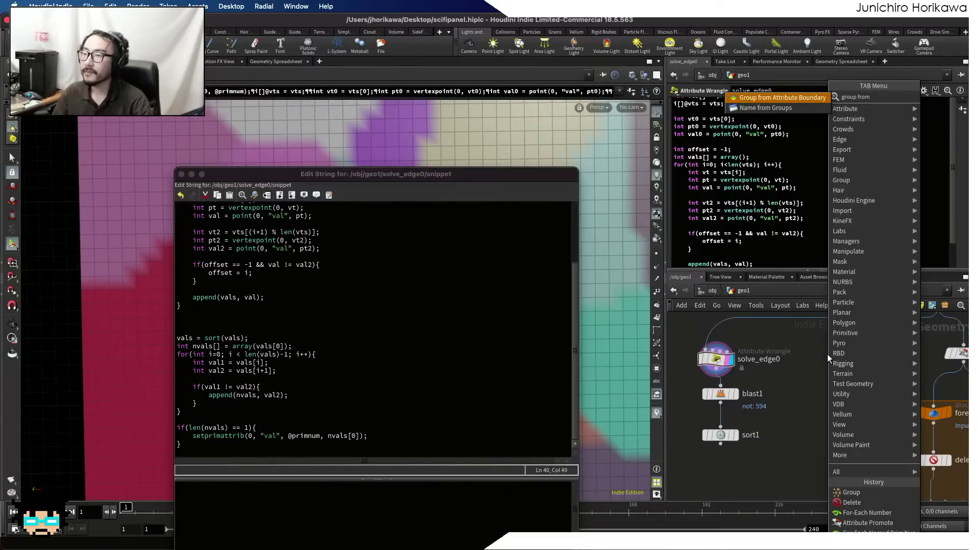
pyautogui.press('Return')
pyautogui.click(838, 386)
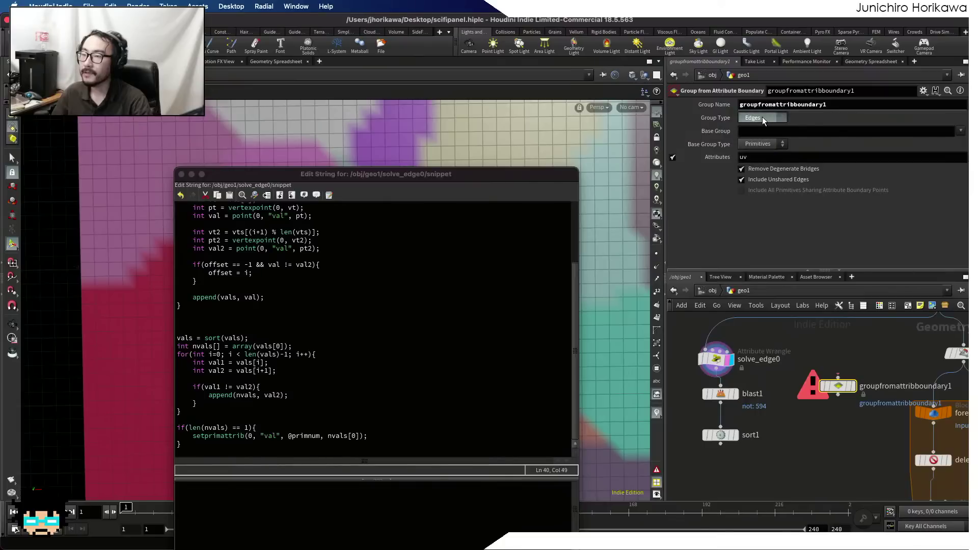
pyautogui.moveTo(839, 386); pyautogui.dragTo(840, 405)
# - Move the solve_edge0, blast1 and sort1 nodes farther aside, and shift the snippet editor window clear of most of the viewport
pyautogui.scroll(-2, 771, 419)
pyautogui.moveTo(772, 483); pyautogui.dragTo(733, 367)
pyautogui.moveTo(720, 363); pyautogui.dragTo(705, 354)
pyautogui.moveTo(486, 176); pyautogui.dragTo(373, 388)
pyautogui.scroll(-2, 835, 362)
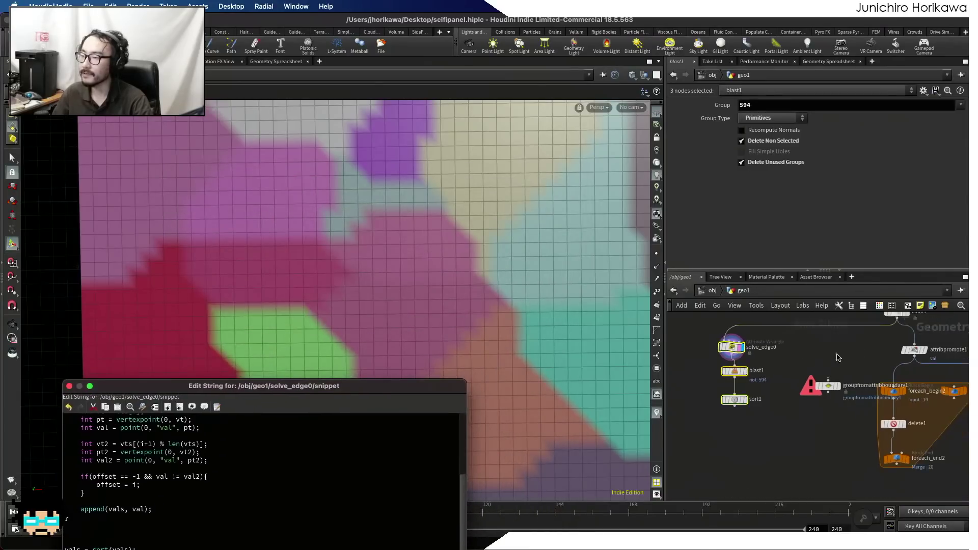
# - Wire color1 into the groupfromattribboundary1 node and make it the displayed node with its parameters shown
pyautogui.scroll(2, 853, 357)
pyautogui.moveTo(879, 349); pyautogui.dragTo(773, 377)
pyautogui.scroll(5, 780, 384)
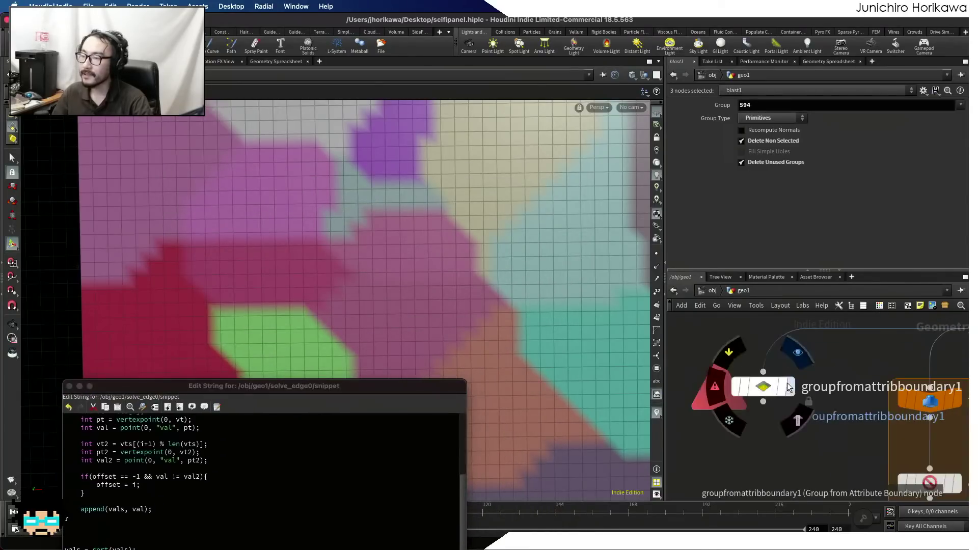
pyautogui.click(790, 388)
pyautogui.click(778, 390)
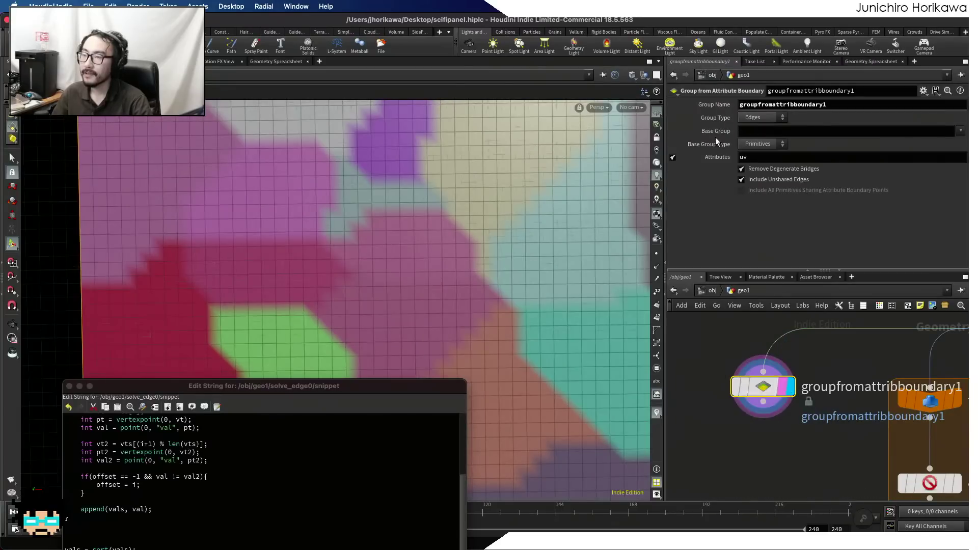
# - Set the boundary node's base group type to Points and its boundary attribute to val
pyautogui.click(754, 119)
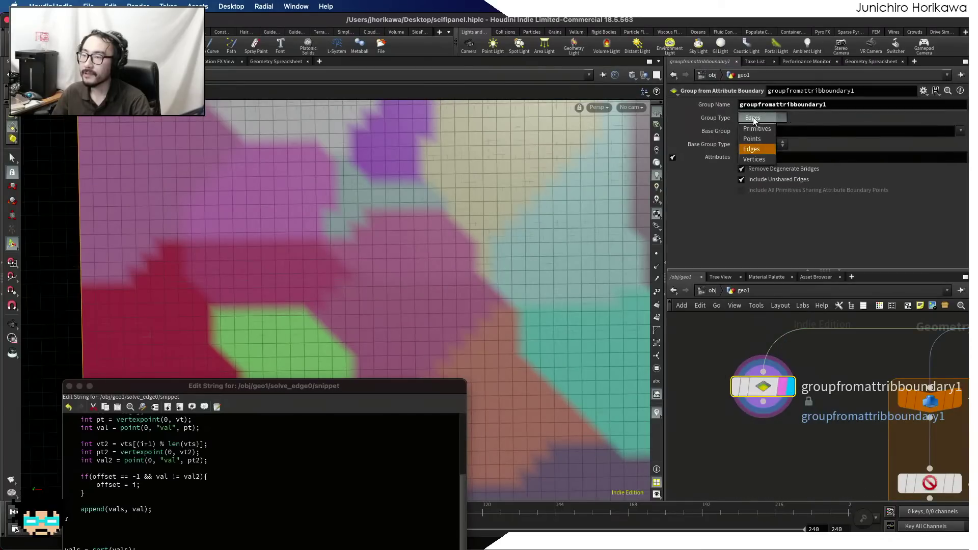
pyautogui.click(754, 119)
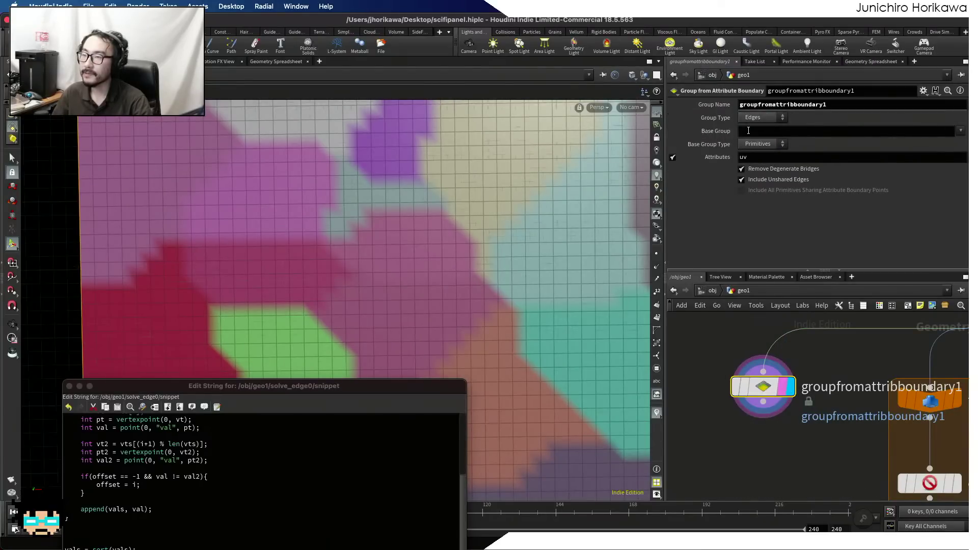
pyautogui.click(757, 144)
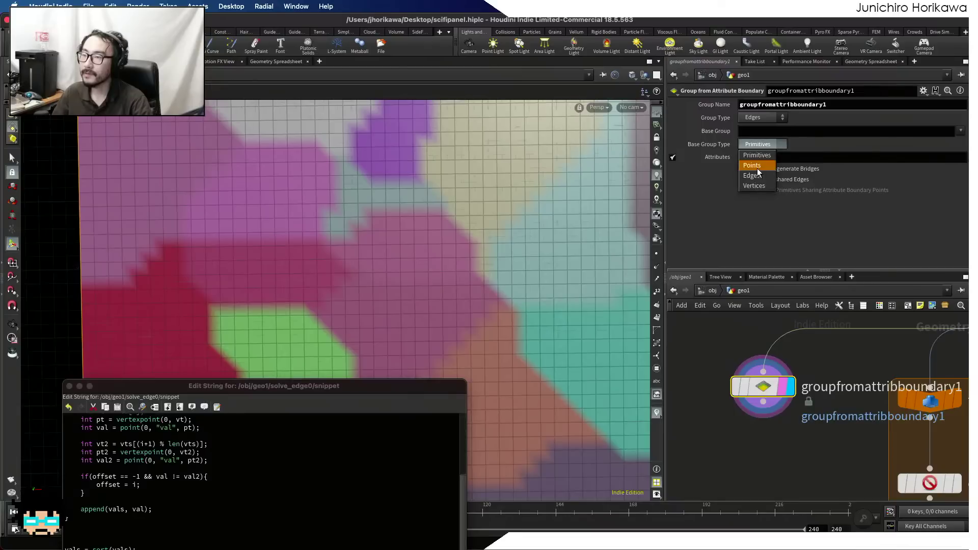
pyautogui.click(757, 169)
pyautogui.write('val')
pyautogui.press('Return')
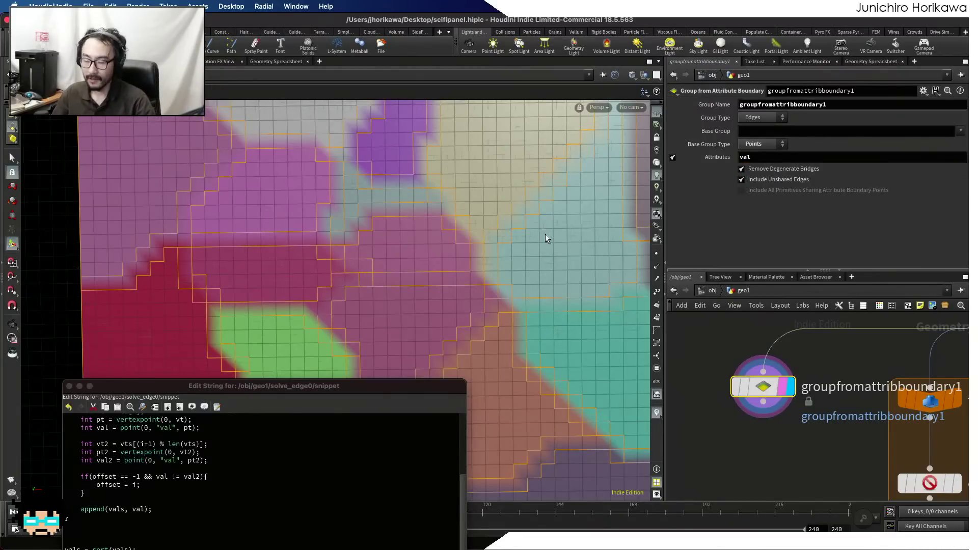
# - Examine how the highlighted boundary edges follow the borders of the coloured regions
pyautogui.keyDown('alt'); pyautogui.moveTo(545, 234); pyautogui.dragTo(419, 258, button='right'); pyautogui.keyUp('alt')
pyautogui.keyDown('alt'); pyautogui.moveTo(419, 258); pyautogui.dragTo(391, 203, button='middle'); pyautogui.keyUp('alt')
pyautogui.moveTo(435, 290)
pyautogui.mouseDown(button='right')
pyautogui.moveTo(523, 280)
pyautogui.moveTo(453, 285)
pyautogui.mouseUp(button='right')
pyautogui.keyDown('alt'); pyautogui.moveTo(400, 263); pyautogui.dragTo(436, 359, button='middle'); pyautogui.keyUp('alt')
pyautogui.keyDown('alt'); pyautogui.moveTo(352, 276); pyautogui.dragTo(473, 260, button='right'); pyautogui.keyUp('alt')
pyautogui.keyDown('alt'); pyautogui.moveTo(326, 265); pyautogui.dragTo(302, 277, button='right'); pyautogui.keyUp('alt')
pyautogui.keyDown('alt'); pyautogui.moveTo(343, 218); pyautogui.dragTo(313, 328, button='middle'); pyautogui.keyUp('alt')
pyautogui.keyDown('alt'); pyautogui.moveTo(292, 262); pyautogui.dragTo(315, 255, button='right'); pyautogui.keyUp('alt')
pyautogui.keyDown('alt'); pyautogui.moveTo(319, 238); pyautogui.dragTo(327, 280, button='middle'); pyautogui.keyUp('alt')
pyautogui.moveTo(296, 257)
pyautogui.keyDown('alt'); pyautogui.mouseDown(button='right')
pyautogui.moveTo(341, 242)
pyautogui.moveTo(274, 266)
pyautogui.moveTo(269, 254)
pyautogui.moveTo(289, 252)
pyautogui.mouseUp(button='right'); pyautogui.keyUp('alt')
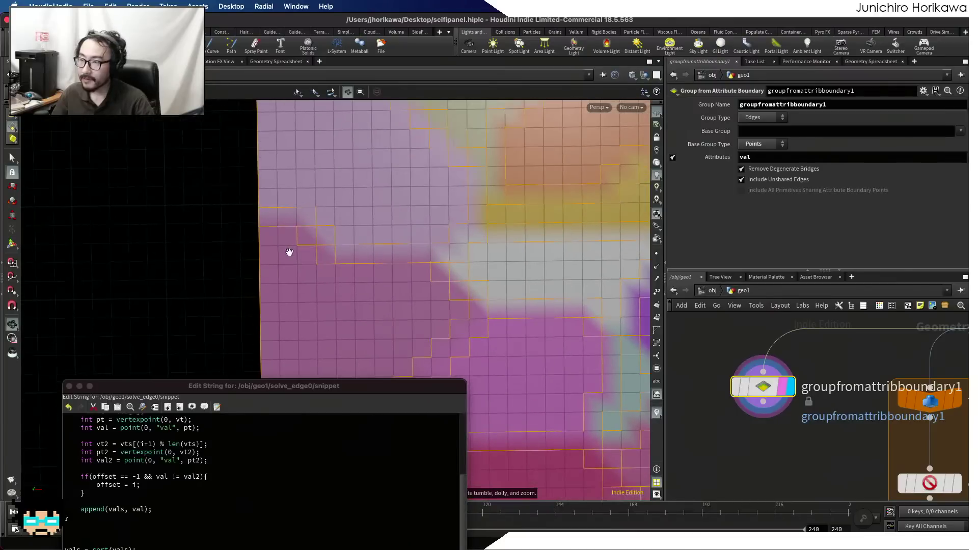
# - Try the Points and Primitives group types on the boundary node, and return the group type to Edges
pyautogui.click(759, 144)
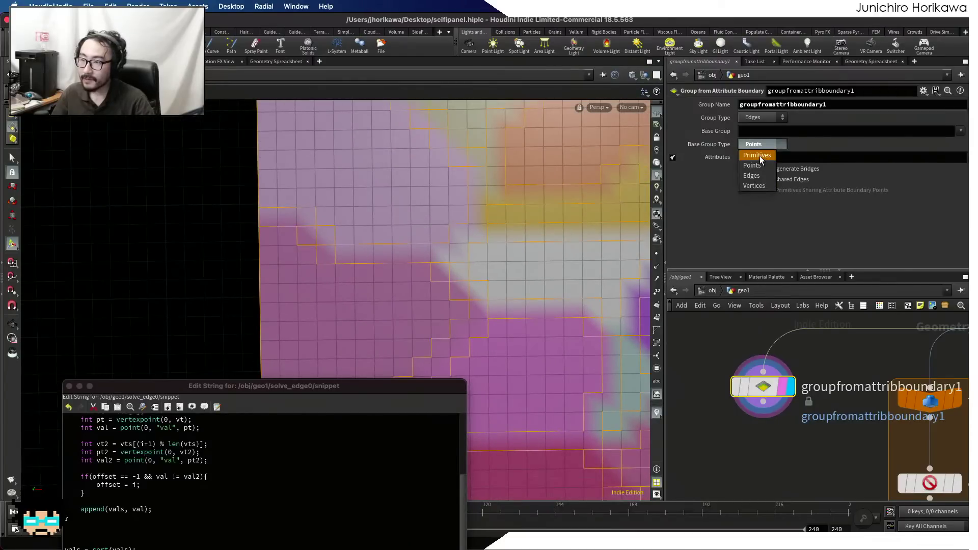
pyautogui.click(758, 154)
pyautogui.click(760, 118)
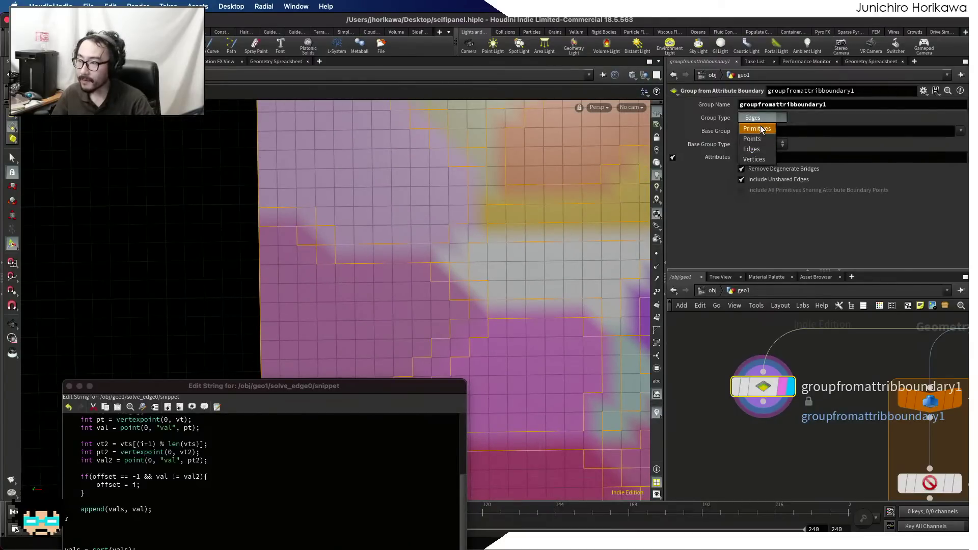
pyautogui.click(759, 138)
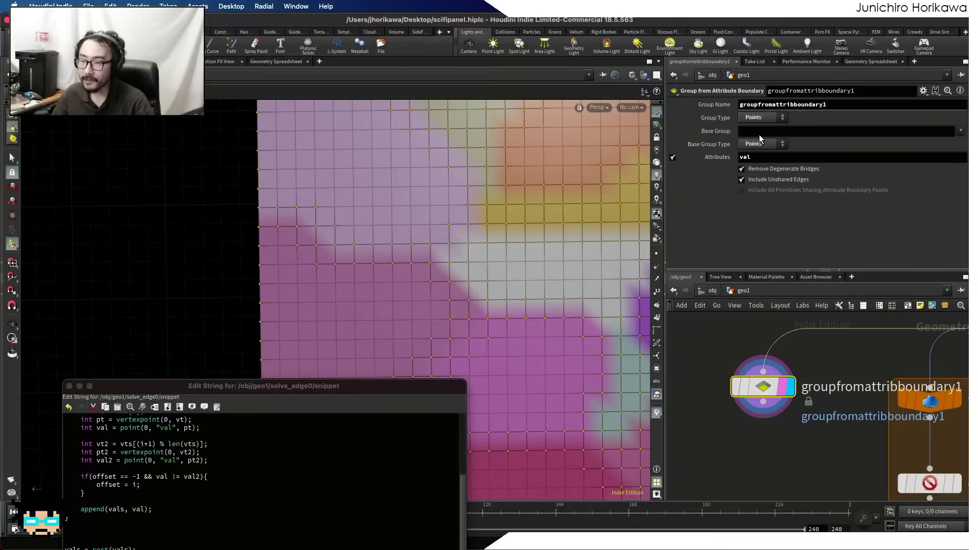
pyautogui.click(760, 118)
pyautogui.click(759, 131)
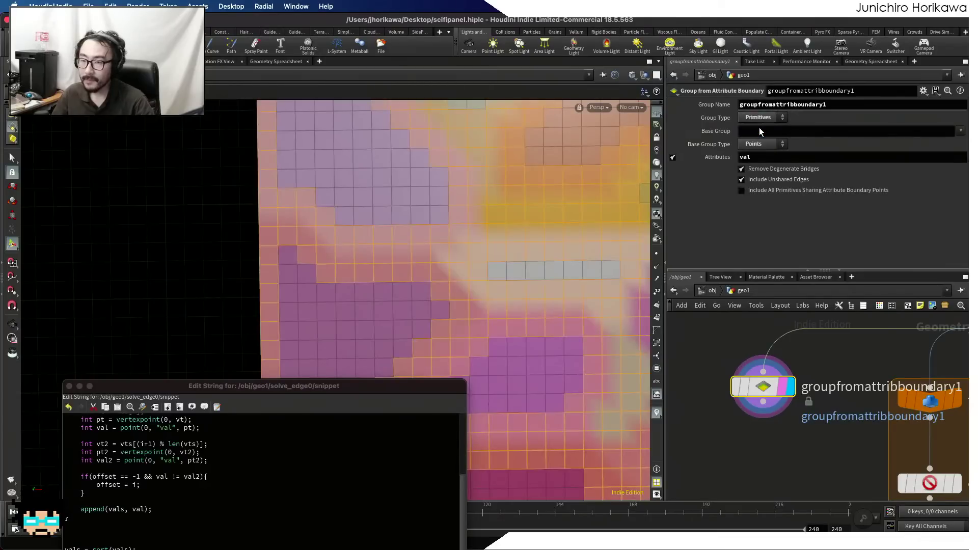
pyautogui.click(759, 118)
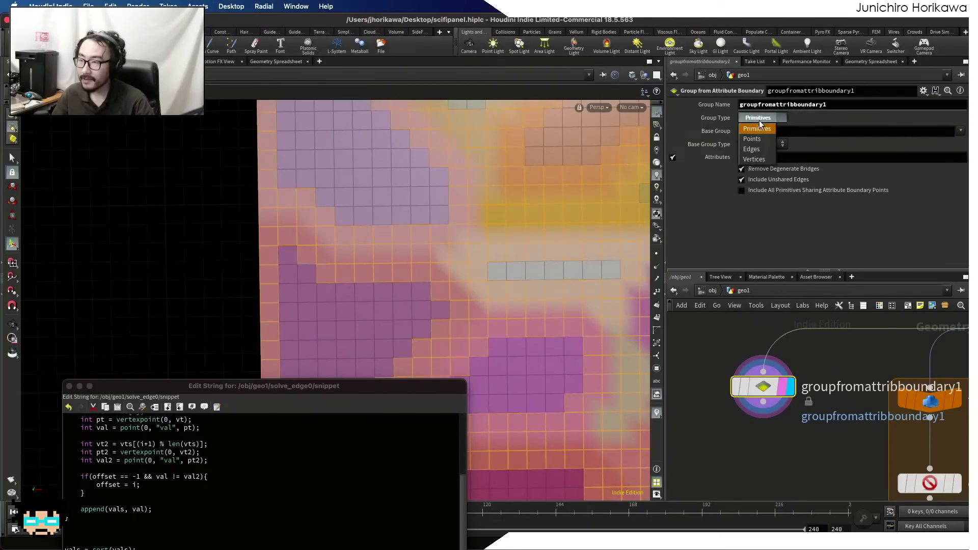
pyautogui.click(762, 149)
pyautogui.press('Escape')
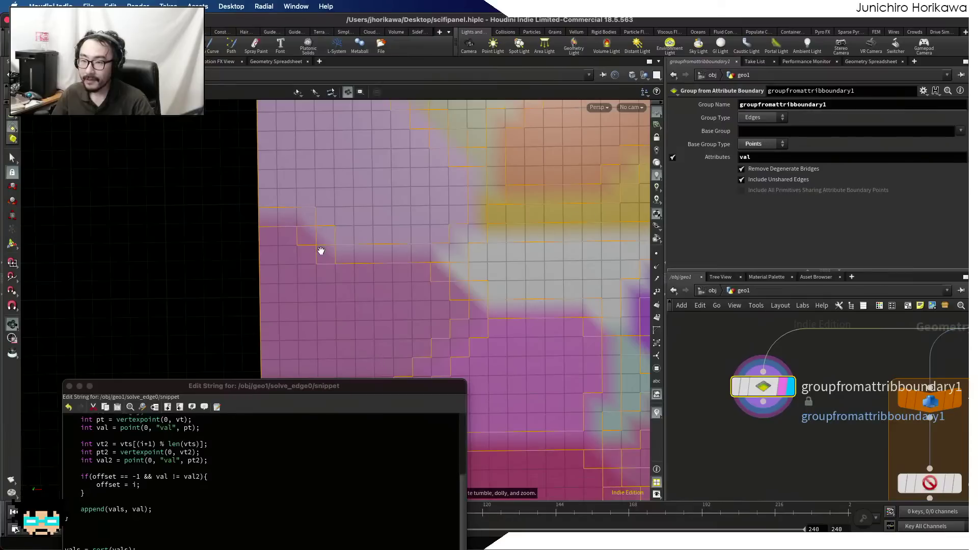
# - Examine the edge group up close around the red, green, purple and teal regions for deviations from the colour borders
pyautogui.press('Return')
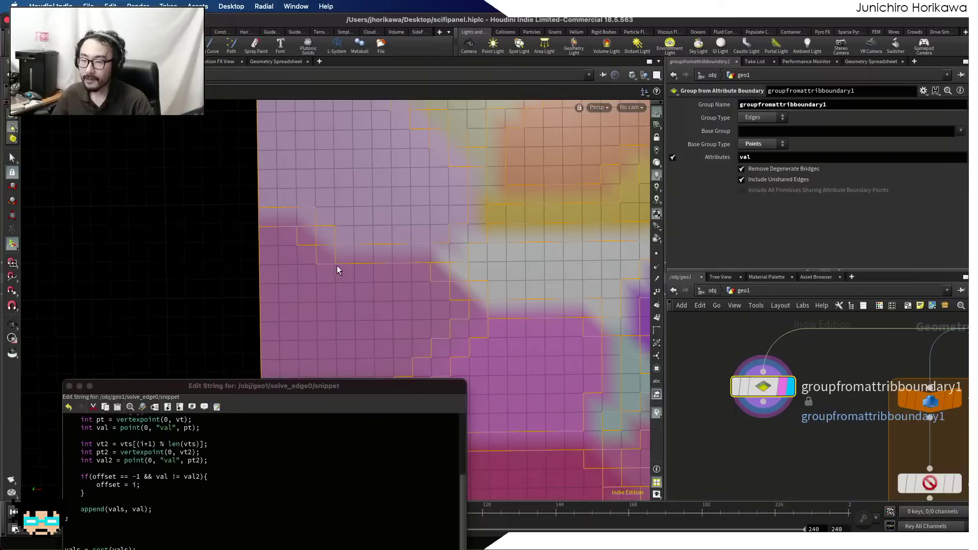
pyautogui.keyDown('alt'); pyautogui.moveTo(463, 280); pyautogui.dragTo(358, 353, button='right'); pyautogui.keyUp('alt')
pyautogui.keyDown('alt'); pyautogui.moveTo(357, 354); pyautogui.dragTo(444, 246, button='middle'); pyautogui.keyUp('alt')
pyautogui.scroll(5, 331, 227)
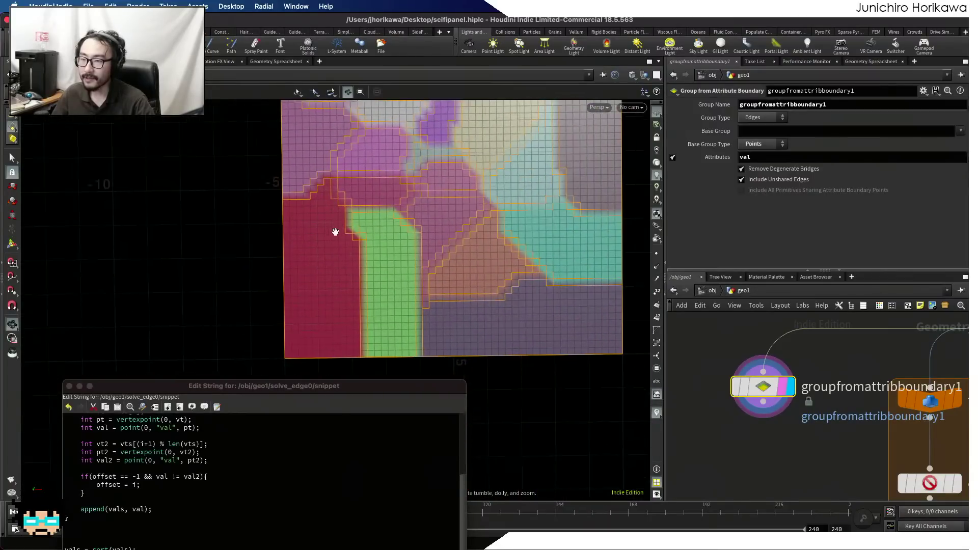
pyautogui.scroll(5, 407, 242)
pyautogui.moveTo(450, 235); pyautogui.dragTo(432, 240, button='right')
pyautogui.moveTo(433, 240); pyautogui.dragTo(401, 207, button='middle')
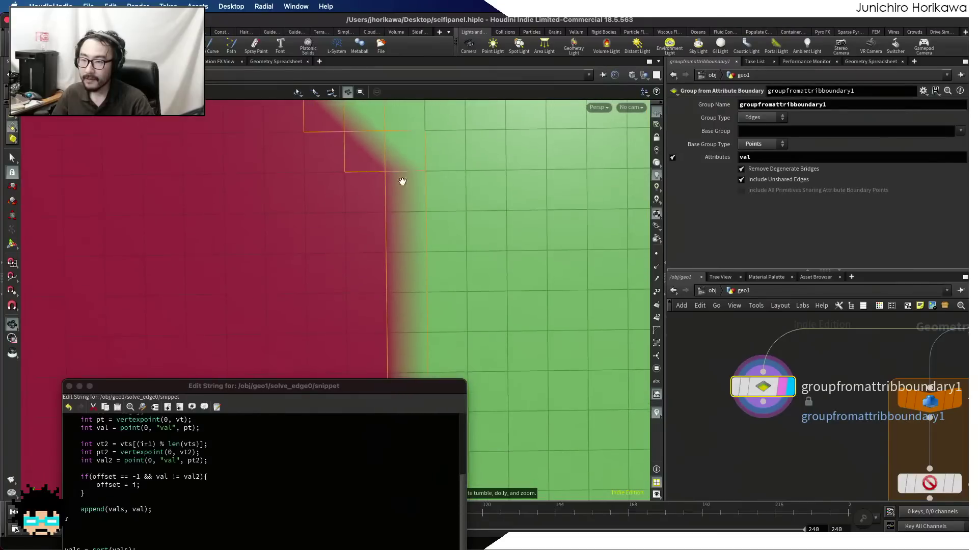
pyautogui.scroll(-8, 357, 219)
pyautogui.moveTo(378, 226); pyautogui.dragTo(358, 227, button='right')
pyautogui.moveTo(475, 219); pyautogui.dragTo(428, 319, button='middle')
pyautogui.moveTo(488, 246); pyautogui.dragTo(428, 342, button='middle')
pyautogui.moveTo(448, 247); pyautogui.dragTo(422, 302, button='middle')
pyautogui.moveTo(433, 285); pyautogui.dragTo(492, 264, button='right')
pyautogui.moveTo(461, 283); pyautogui.dragTo(466, 178, button='middle')
pyautogui.moveTo(372, 293); pyautogui.dragTo(402, 288, button='right')
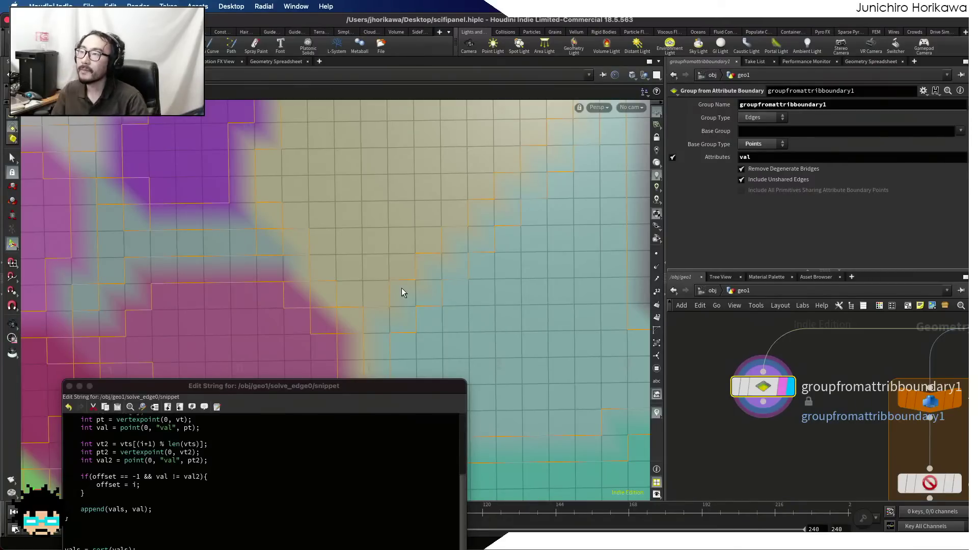
# - Check the settings of the attribpromote1 node that feeds the boundary group
pyautogui.scroll(-3, 774, 445)
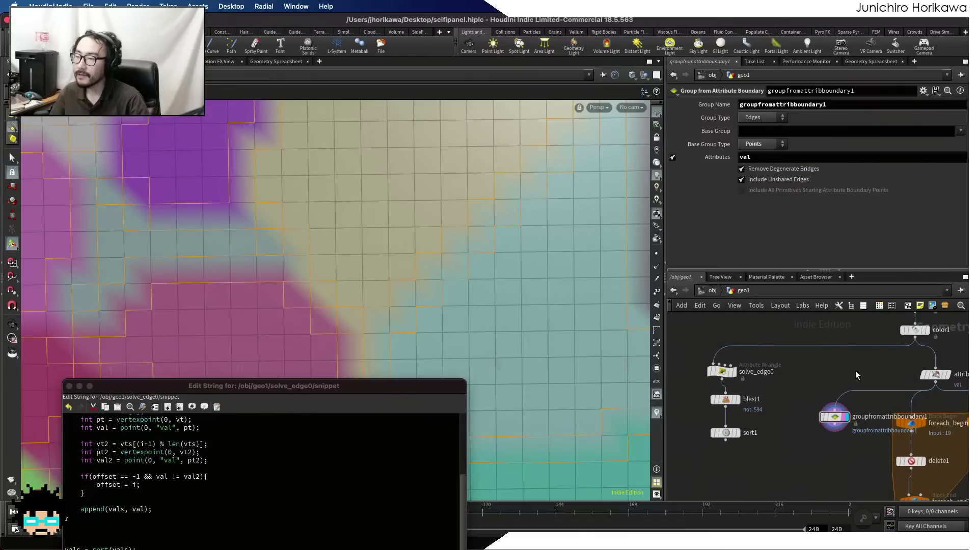
pyautogui.scroll(2, 907, 378)
pyautogui.click(943, 381)
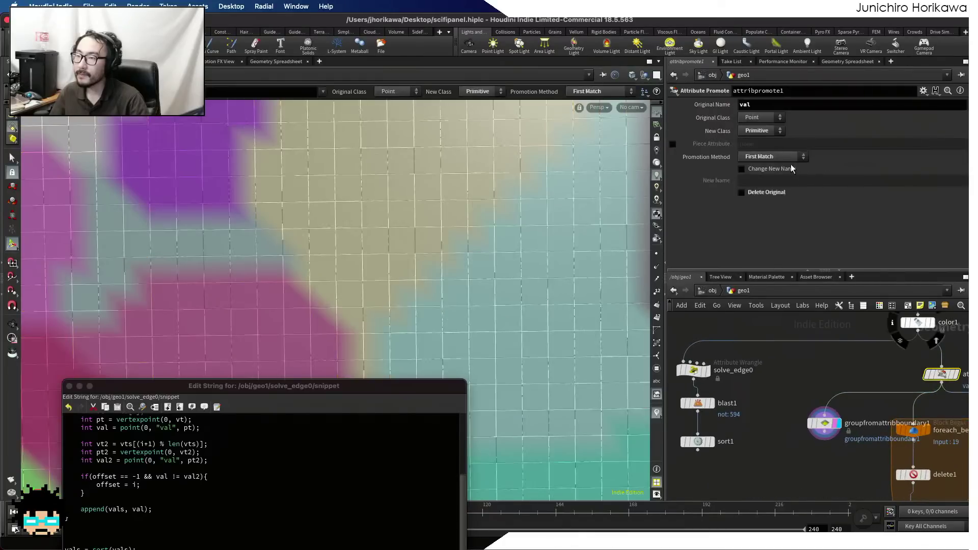
# - Set the base group type of groupfromattribboundary1 back to Primitives
pyautogui.scroll(2, 824, 424)
pyautogui.click(823, 424)
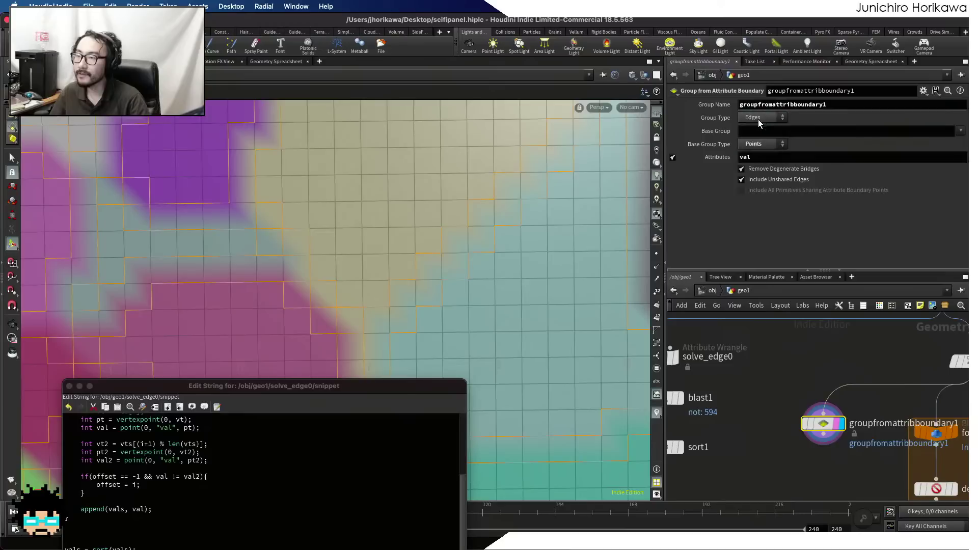
pyautogui.click(761, 145)
pyautogui.click(760, 153)
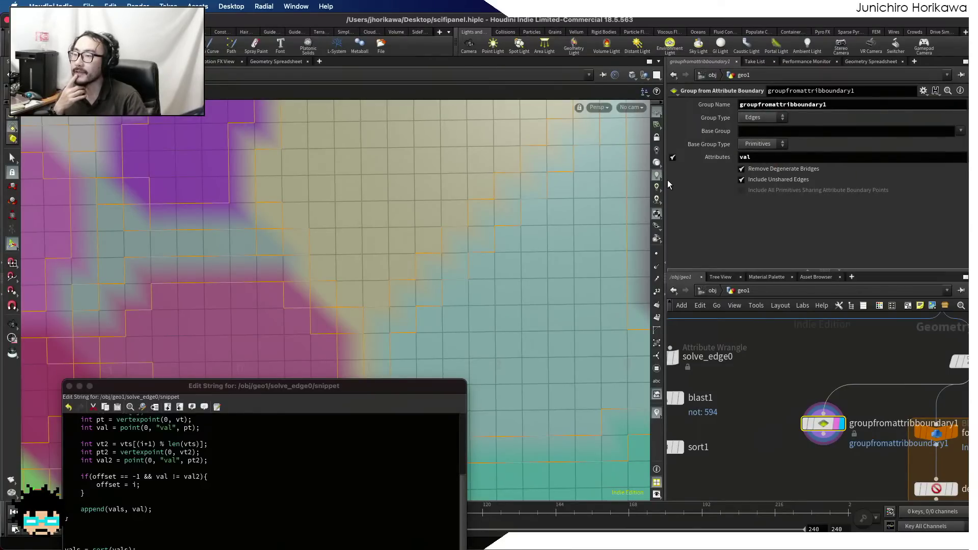
# - Review the promotion methods offered by attribpromote1, keeping First Match
pyautogui.moveTo(929, 359); pyautogui.dragTo(834, 375, button='middle')
pyautogui.scroll(2, 864, 380)
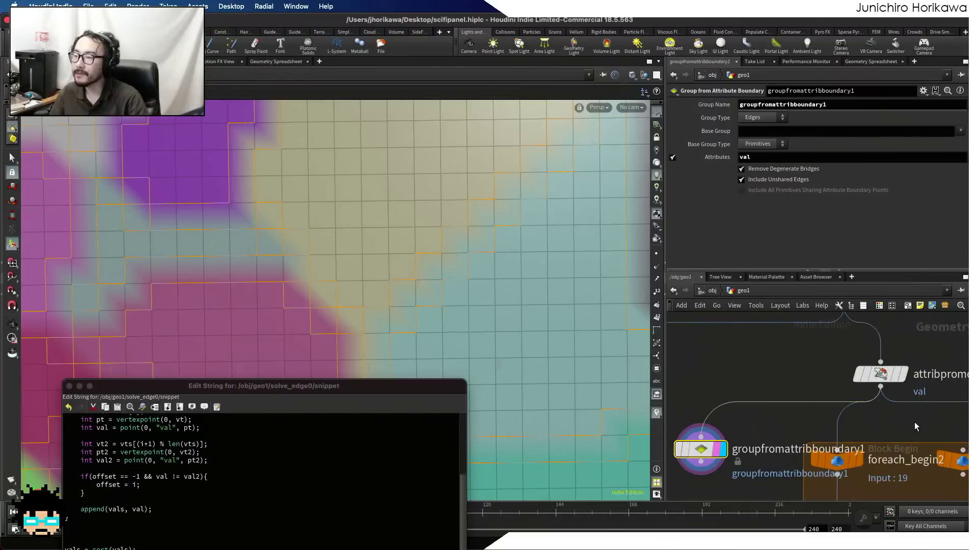
pyautogui.click(881, 375)
pyautogui.click(760, 158)
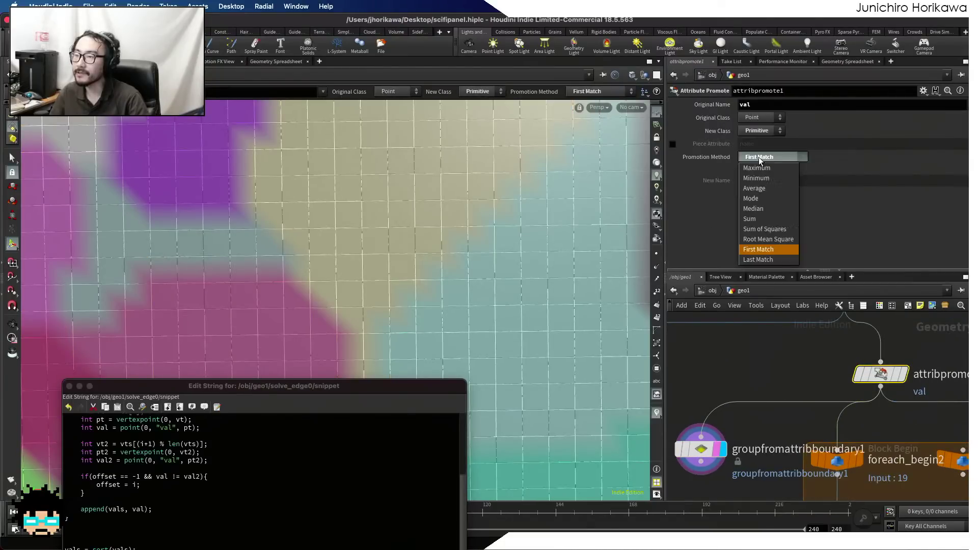
pyautogui.click(771, 251)
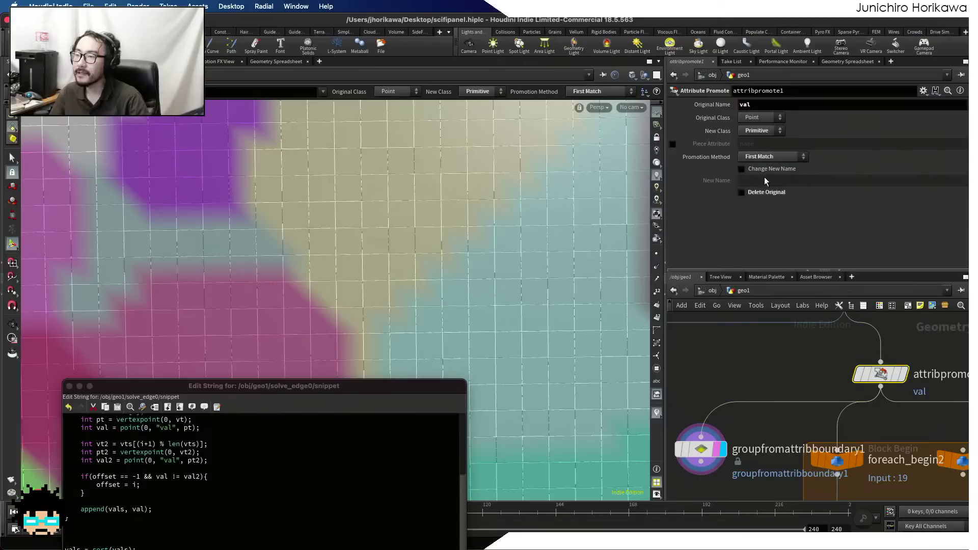
pyautogui.click(763, 157)
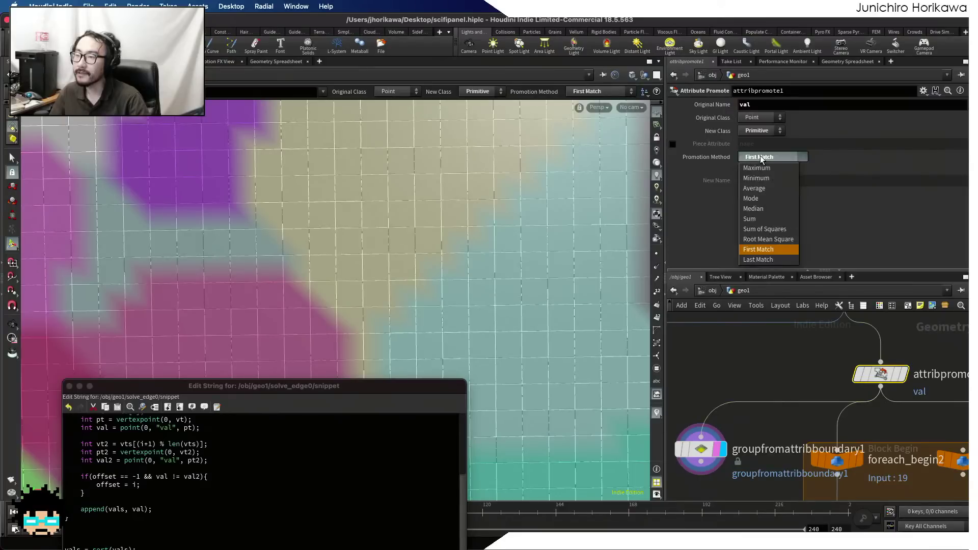
pyautogui.click(855, 217)
# - Inspect the primitive val attribute of attribpromote1 and groupfromattribboundary1 in the geometry spreadsheet
pyautogui.click(843, 63)
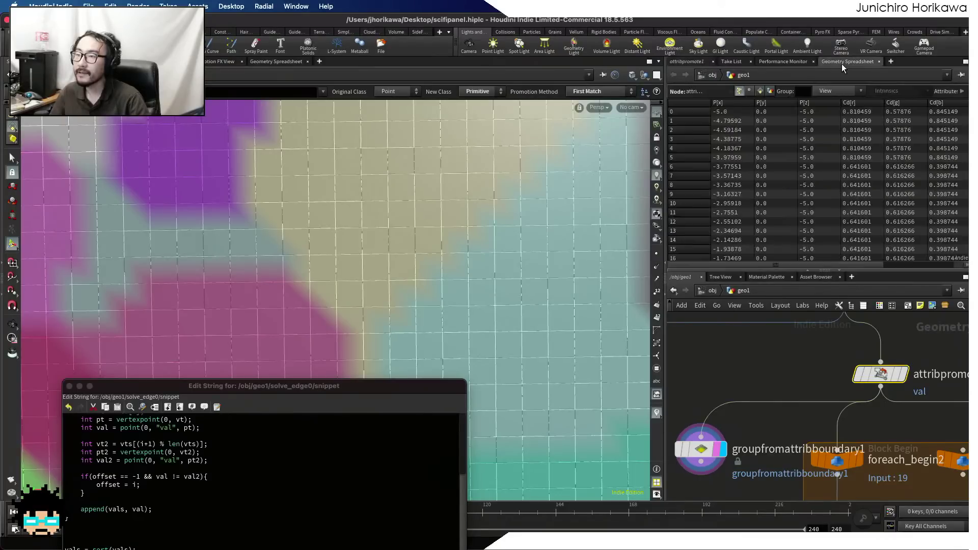
pyautogui.click(759, 92)
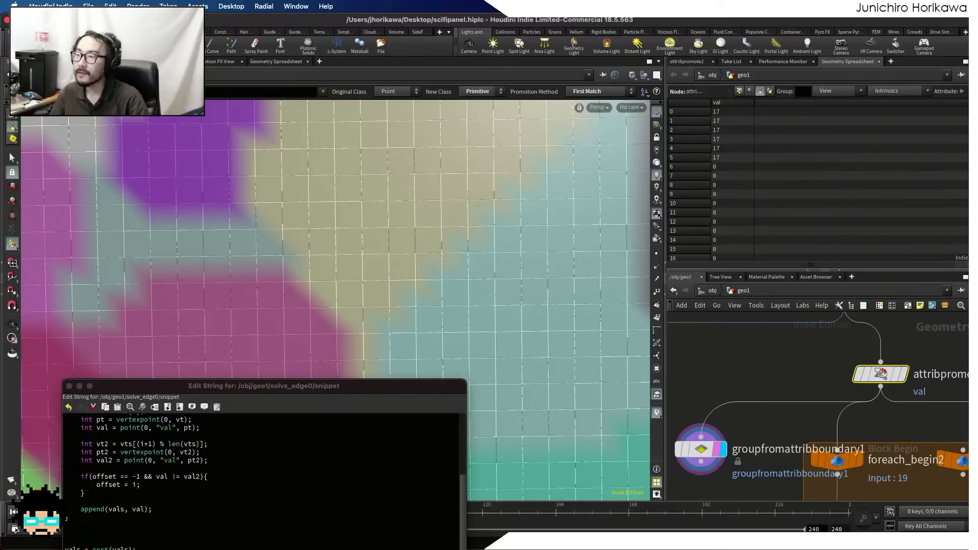
pyautogui.scroll(-4, 779, 364)
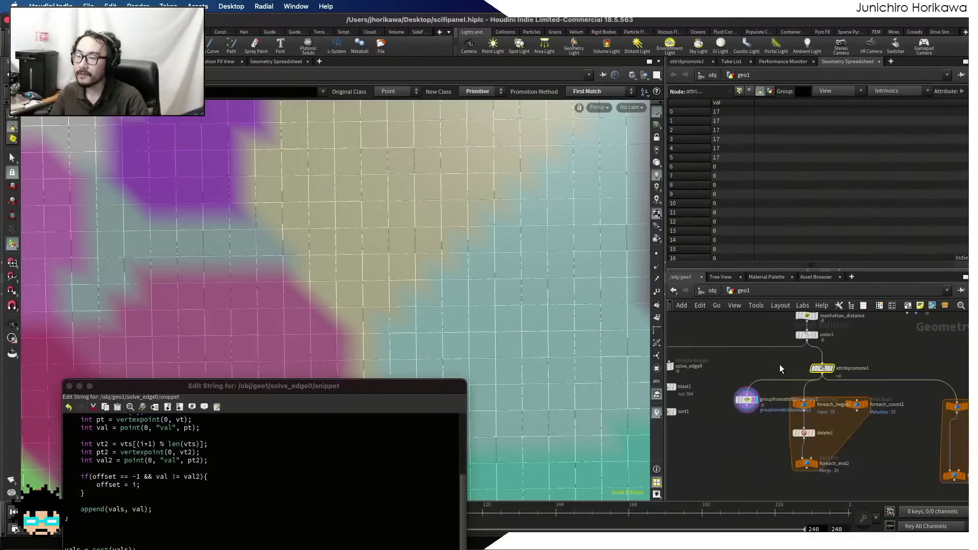
pyautogui.scroll(-10, 386, 283)
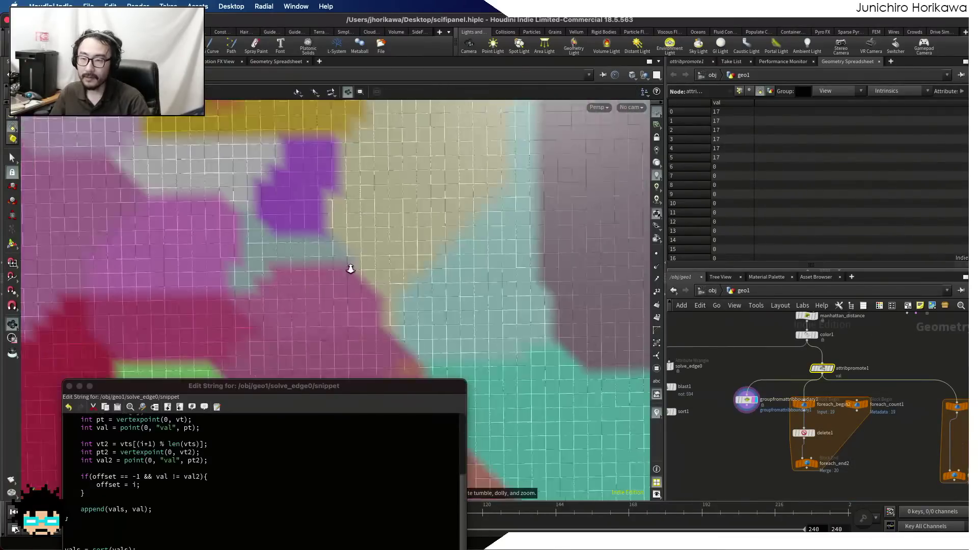
pyautogui.scroll(5, 747, 401)
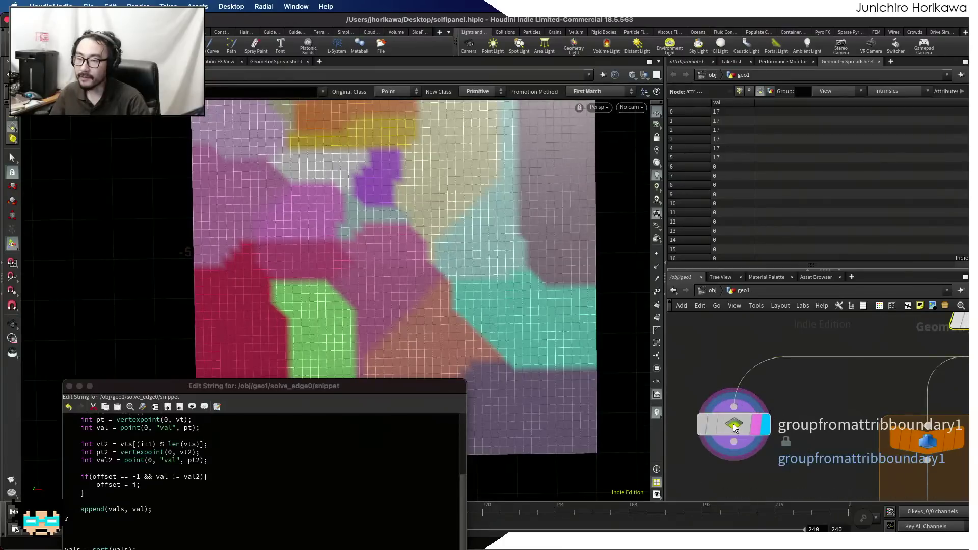
pyautogui.click(734, 425)
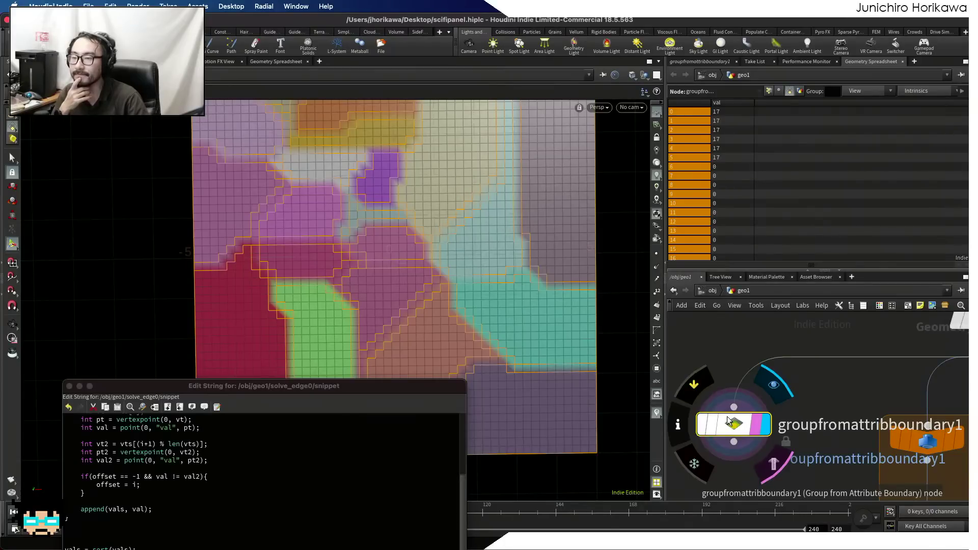
pyautogui.scroll(-2, 818, 377)
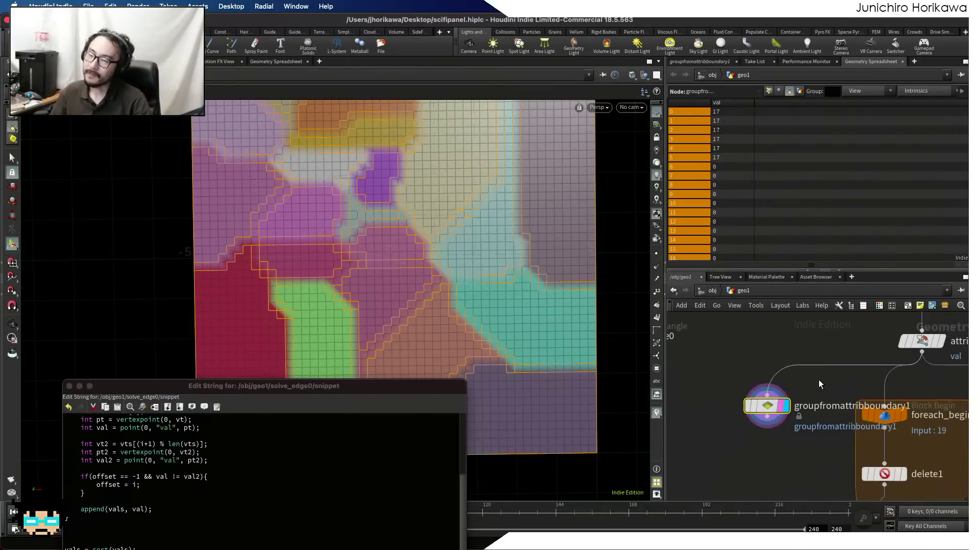
# - Compare the split pieces by displaying foreach_end2 and then foreach_end1 in the viewport
pyautogui.moveTo(771, 408); pyautogui.dragTo(771, 389)
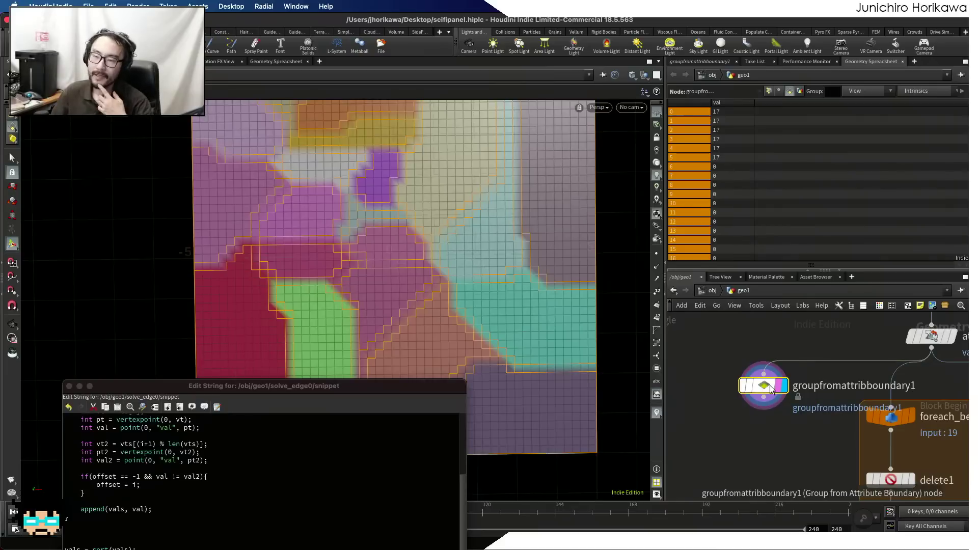
pyautogui.scroll(-3, 769, 387)
pyautogui.moveTo(782, 439); pyautogui.dragTo(772, 389, button='middle')
pyautogui.click(853, 442)
pyautogui.moveTo(963, 447); pyautogui.dragTo(803, 429, button='middle')
pyautogui.scroll(1, 853, 437)
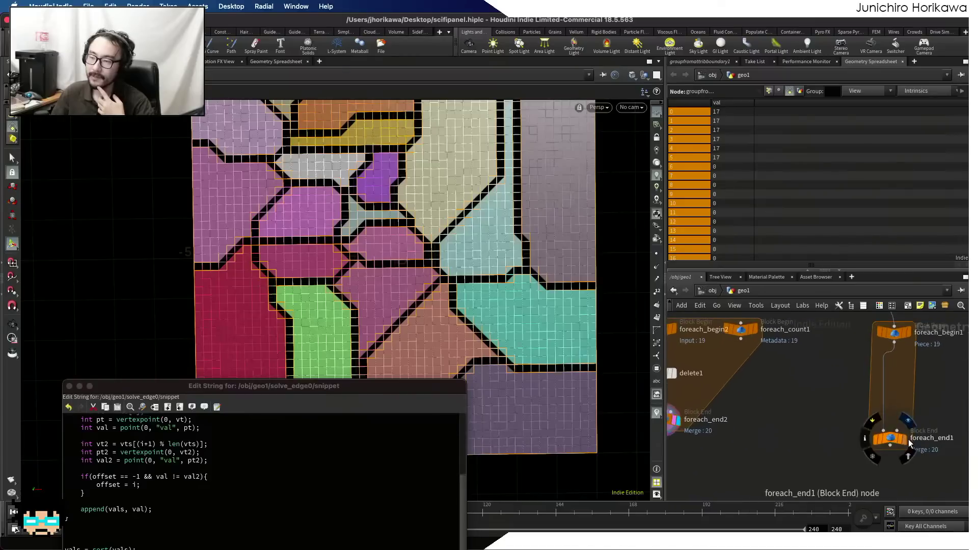
pyautogui.click(906, 440)
pyautogui.click(896, 439)
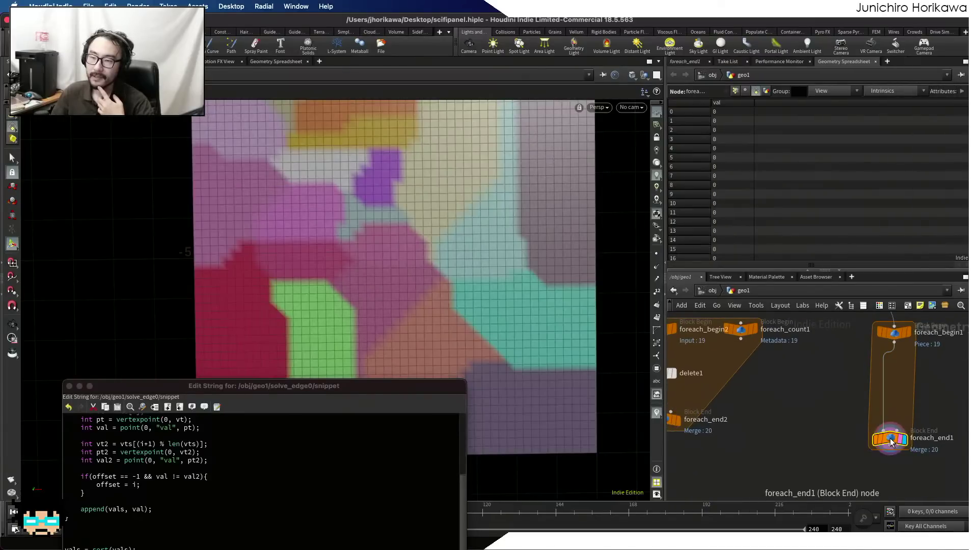
# - Select the solve_edge0 node and move its snippet editor window so that the rest of the code is readable
pyautogui.scroll(-4, 773, 444)
pyautogui.moveTo(772, 444); pyautogui.dragTo(880, 437, button='middle')
pyautogui.scroll(2, 785, 437)
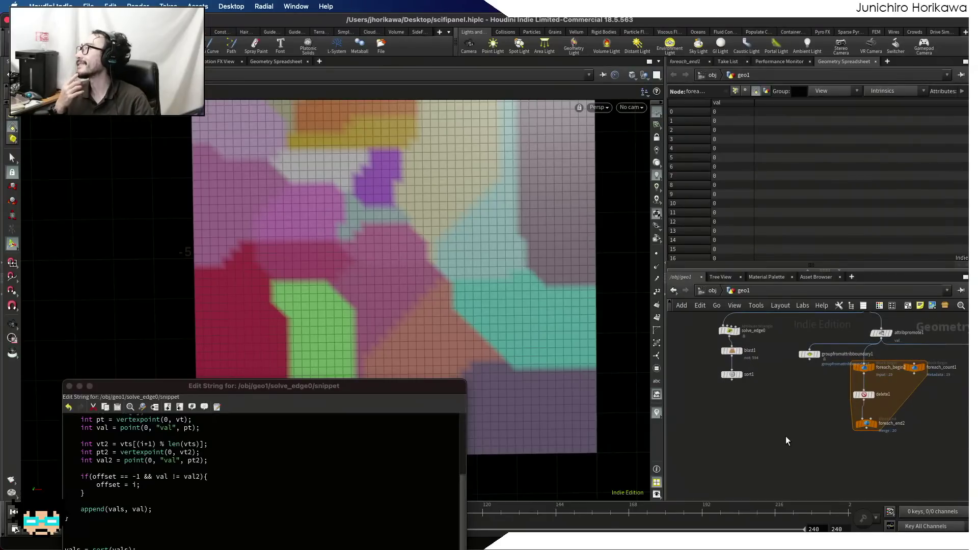
pyautogui.moveTo(738, 396); pyautogui.dragTo(774, 458, button='middle')
pyautogui.scroll(6, 749, 416)
pyautogui.click(787, 380)
pyautogui.moveTo(404, 386); pyautogui.dragTo(814, 130)
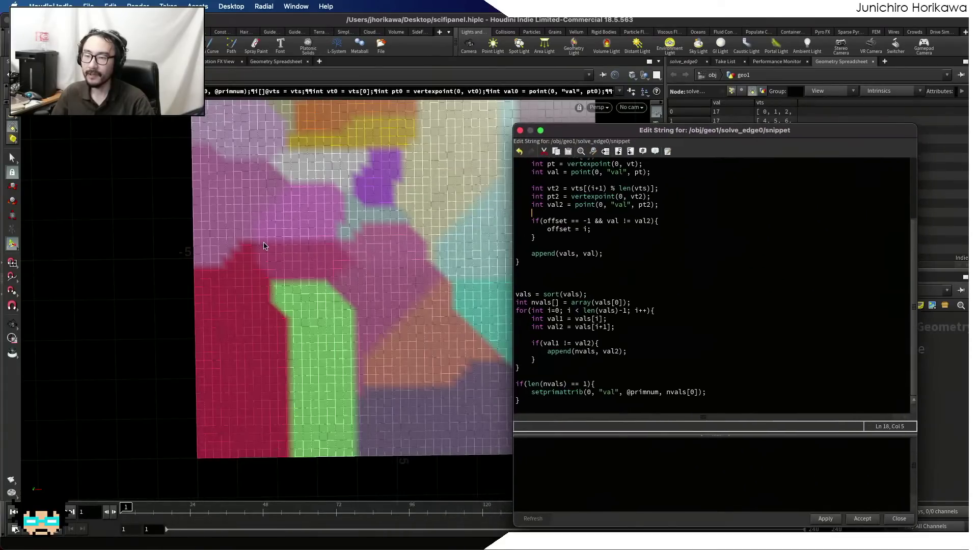
pyautogui.click(367, 227)
pyautogui.keyDown('alt'); pyautogui.moveTo(390, 227); pyautogui.dragTo(326, 251, button='right'); pyautogui.keyUp('alt')
pyautogui.keyDown('alt'); pyautogui.moveTo(326, 251); pyautogui.dragTo(240, 289, button='middle'); pyautogui.keyUp('alt')
pyautogui.keyDown('alt'); pyautogui.moveTo(243, 288); pyautogui.dragTo(307, 278, button='right'); pyautogui.keyUp('alt')
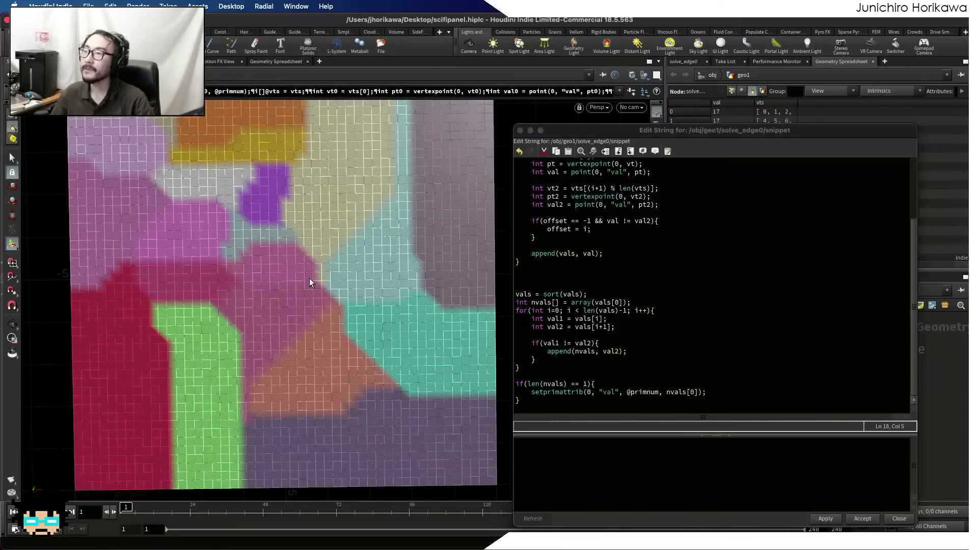
# - Move the snippet editor off the network and add a Divide node between the solve_edge0 and attribpromote1 branches
pyautogui.moveTo(656, 131); pyautogui.dragTo(368, 153)
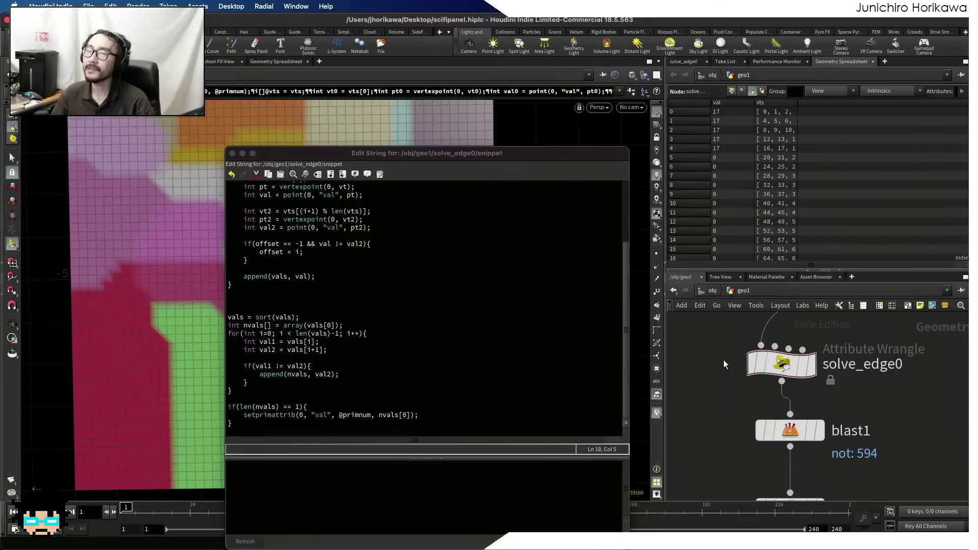
pyautogui.scroll(-3, 723, 359)
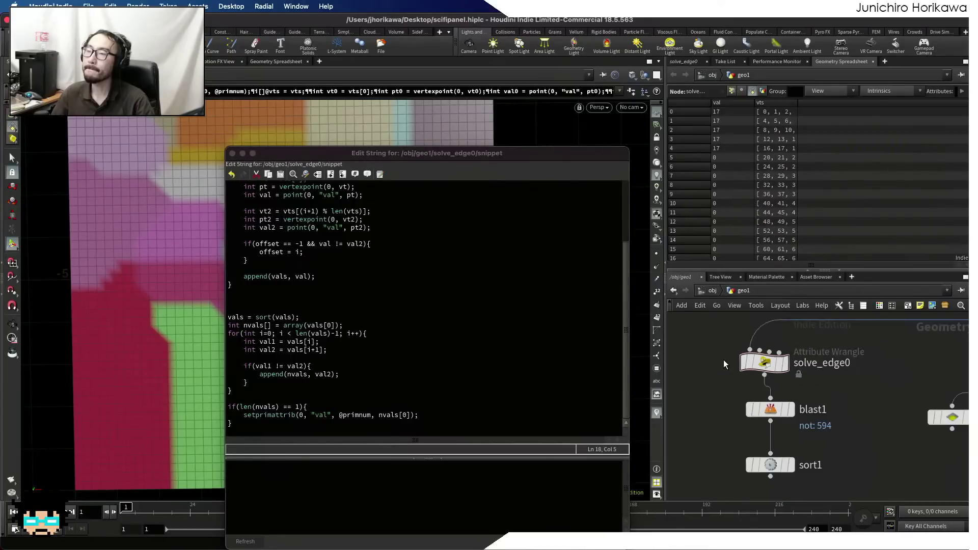
pyautogui.moveTo(723, 361); pyautogui.dragTo(732, 396, button='middle')
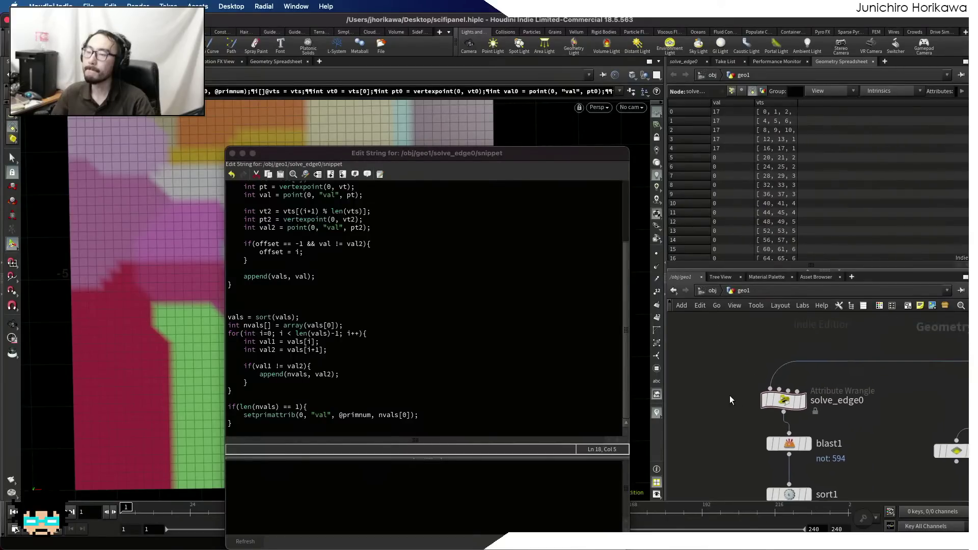
pyautogui.press('Tab')
pyautogui.write('div')
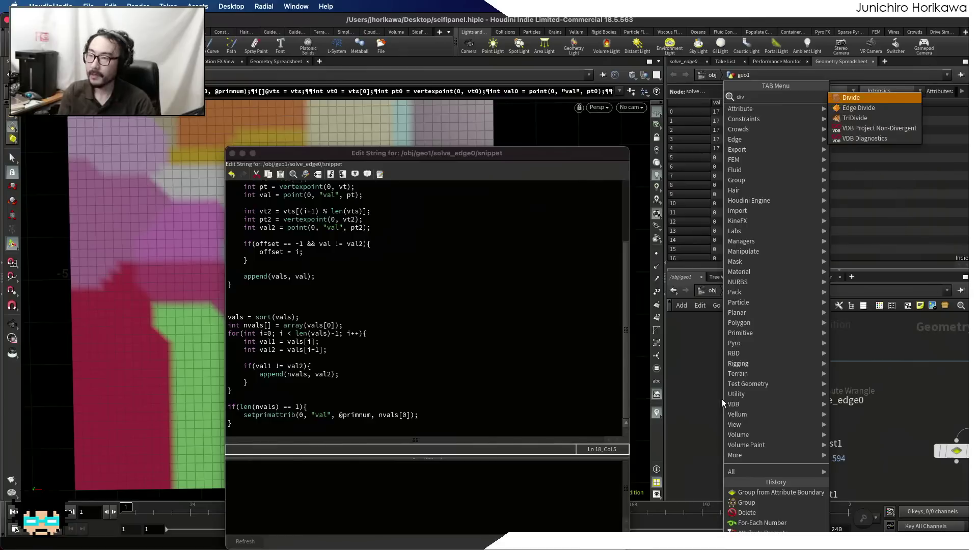
pyautogui.press('Return')
pyautogui.scroll(-5, 722, 400)
pyautogui.scroll(5, 799, 386)
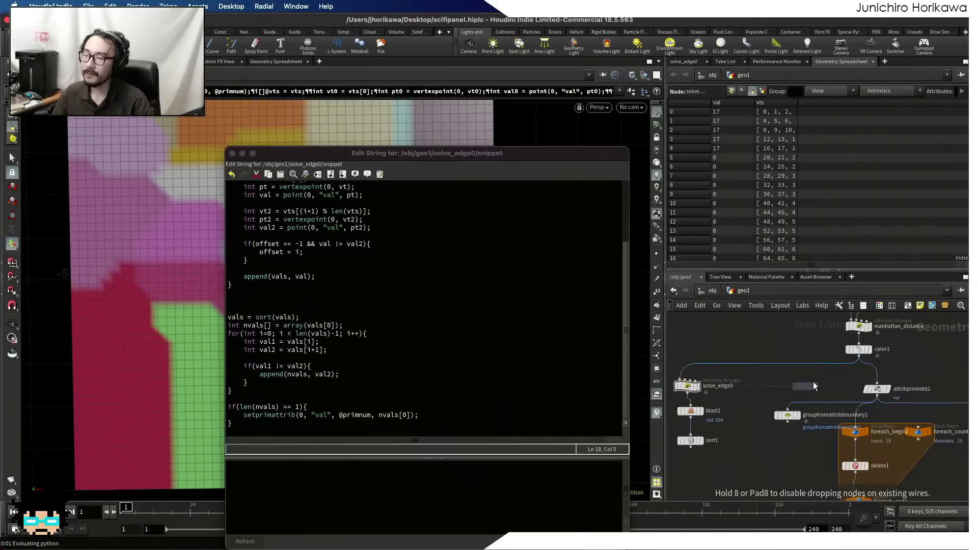
pyautogui.click(817, 379)
pyautogui.scroll(2, 816, 378)
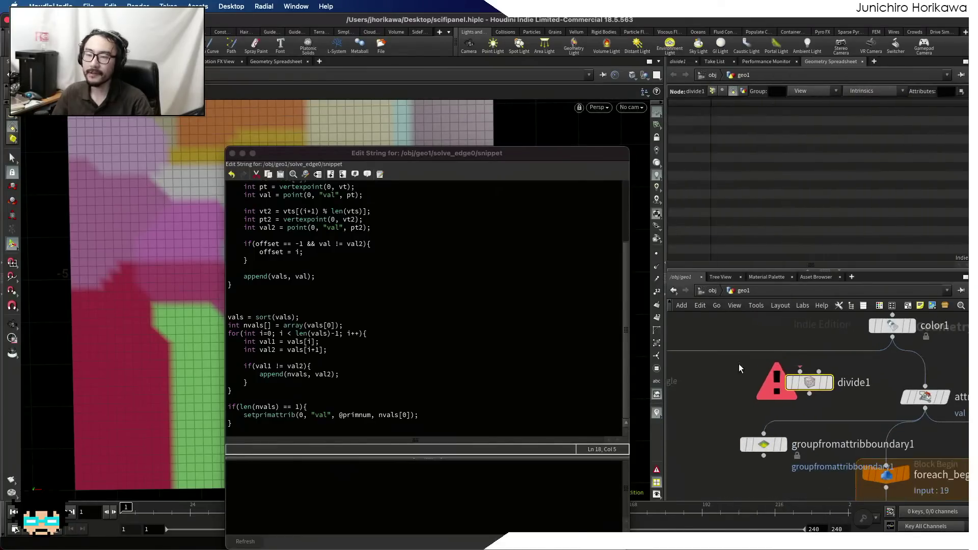
# - Connect color1 to divide1 and display the divided grid in the viewport
pyautogui.moveTo(437, 157); pyautogui.dragTo(381, 400)
pyautogui.scroll(5, 331, 278)
pyautogui.scroll(5, 416, 235)
pyautogui.press('Escape')
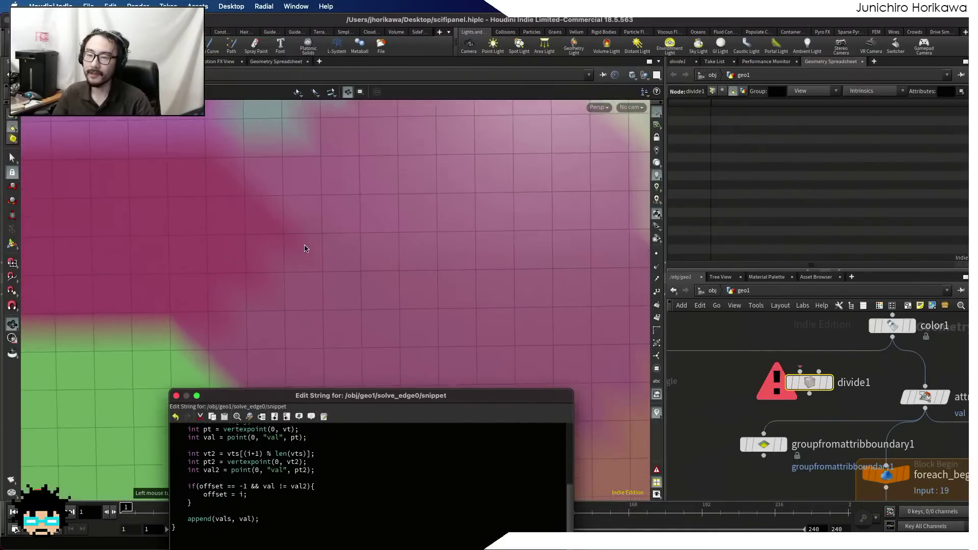
pyautogui.keyDown('alt'); pyautogui.moveTo(305, 248); pyautogui.dragTo(270, 269, button='right'); pyautogui.keyUp('alt')
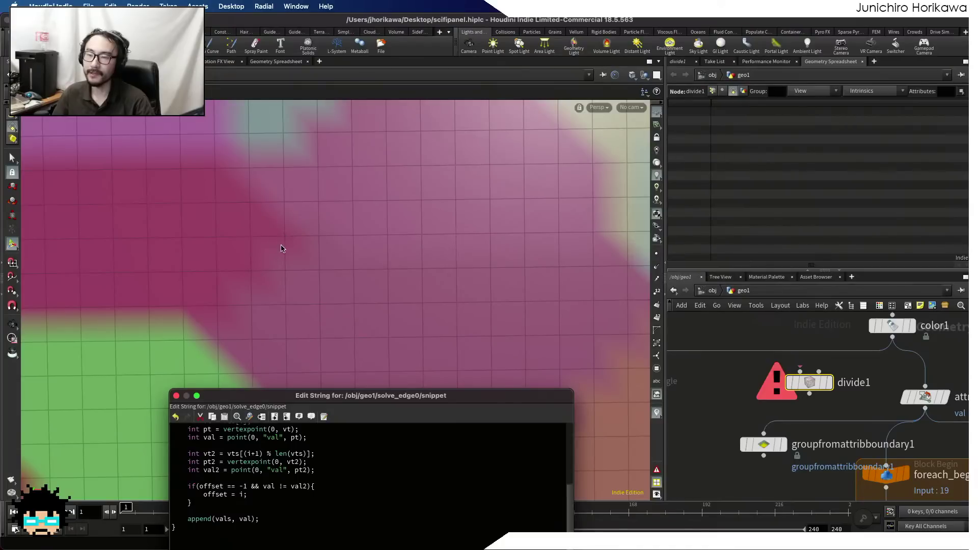
pyautogui.moveTo(825, 383); pyautogui.dragTo(840, 385)
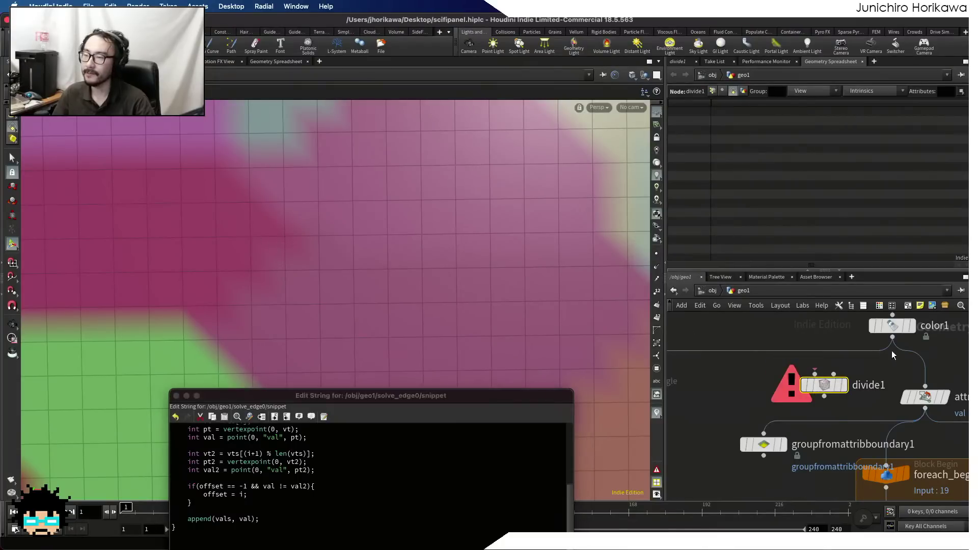
pyautogui.click(842, 386)
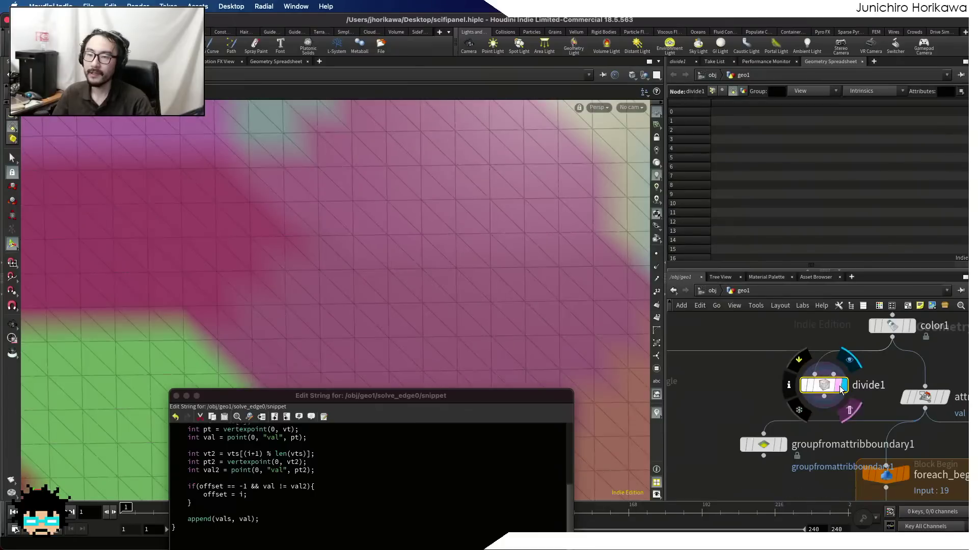
pyautogui.click(840, 386)
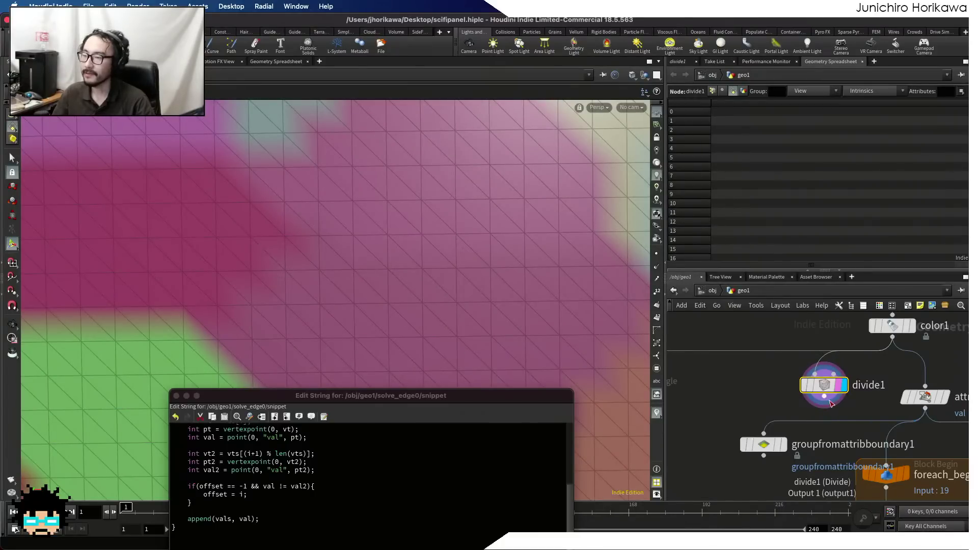
# - Feed divide1 into groupfromattribboundary1, then display and select that node to show its boundary edges
pyautogui.moveTo(783, 449)
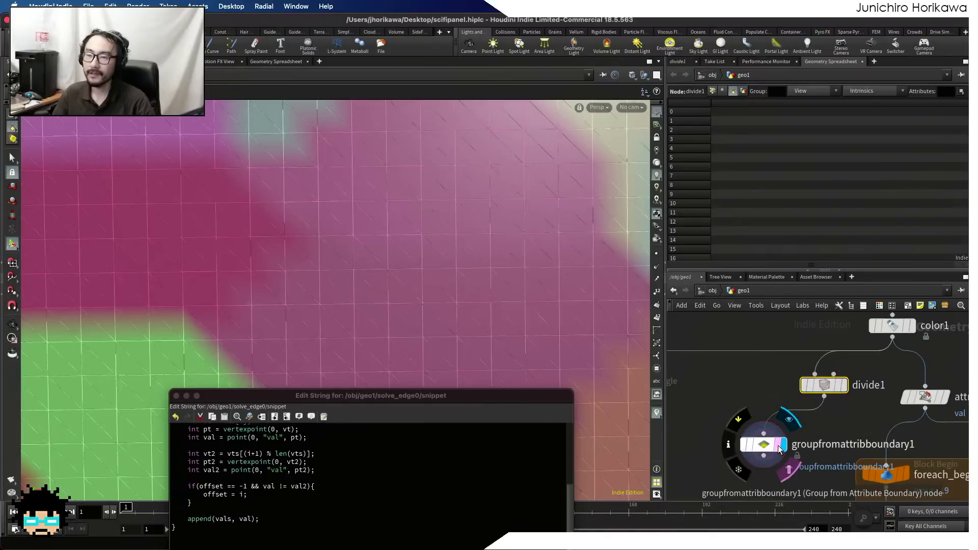
pyautogui.click(783, 444)
pyautogui.moveTo(410, 300); pyautogui.dragTo(389, 306, button='right')
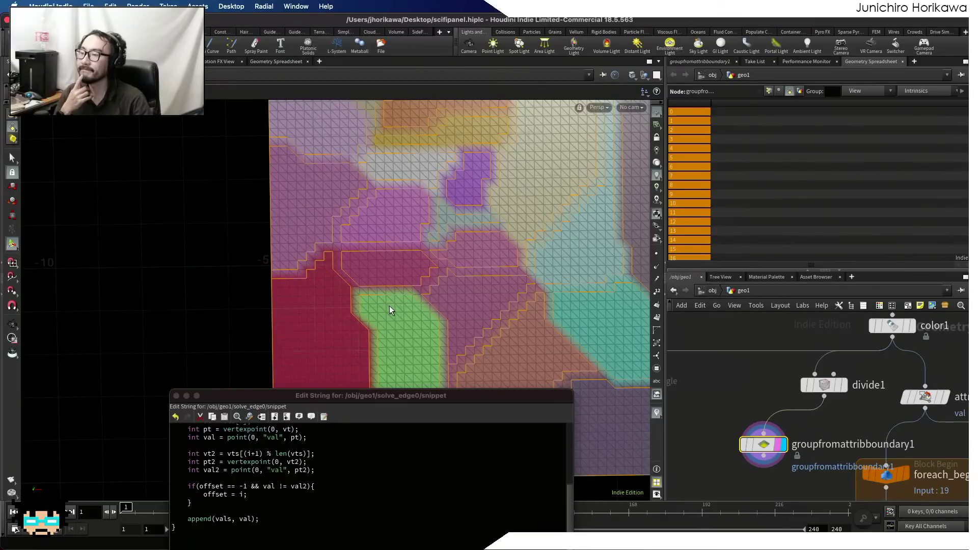
# - Display sort1 and then blast1 to view the isolated primitive of the solve_edge0 branch
pyautogui.scroll(-3, 838, 367)
pyautogui.scroll(5, 778, 416)
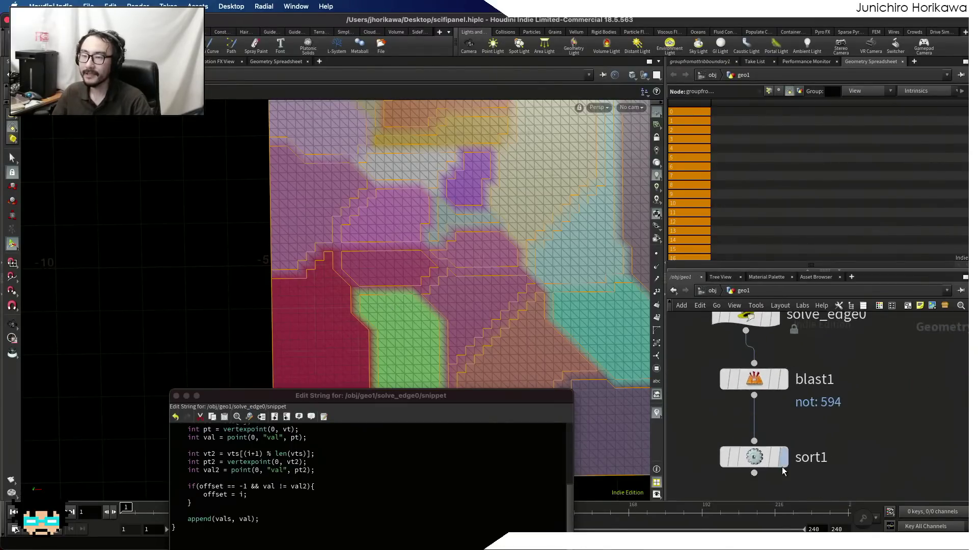
pyautogui.scroll(-4, 783, 468)
pyautogui.scroll(3, 795, 432)
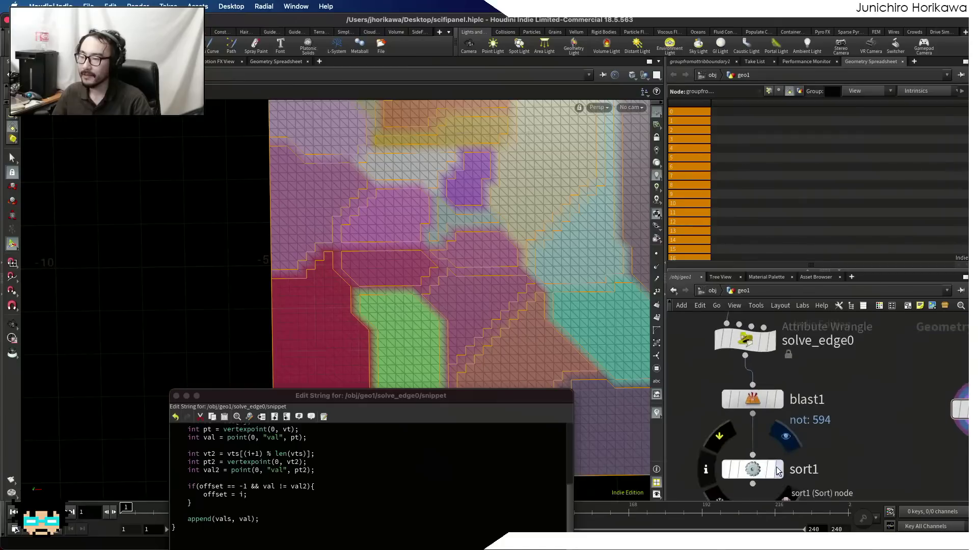
pyautogui.click(777, 468)
pyautogui.click(769, 469)
pyautogui.click(779, 399)
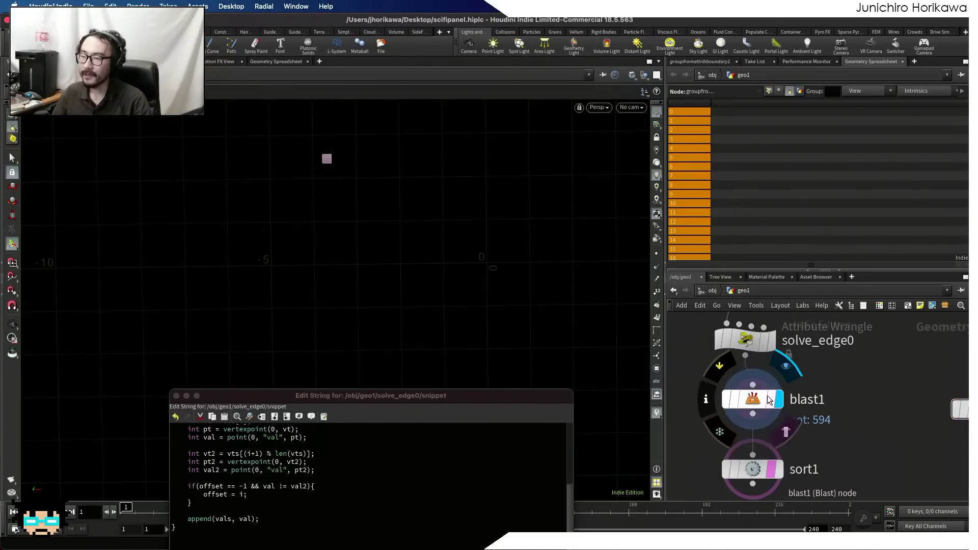
# - Display divide1 and examine its triangle edges along the borders of the coloured regions
pyautogui.scroll(-5, 699, 393)
pyautogui.scroll(5, 873, 345)
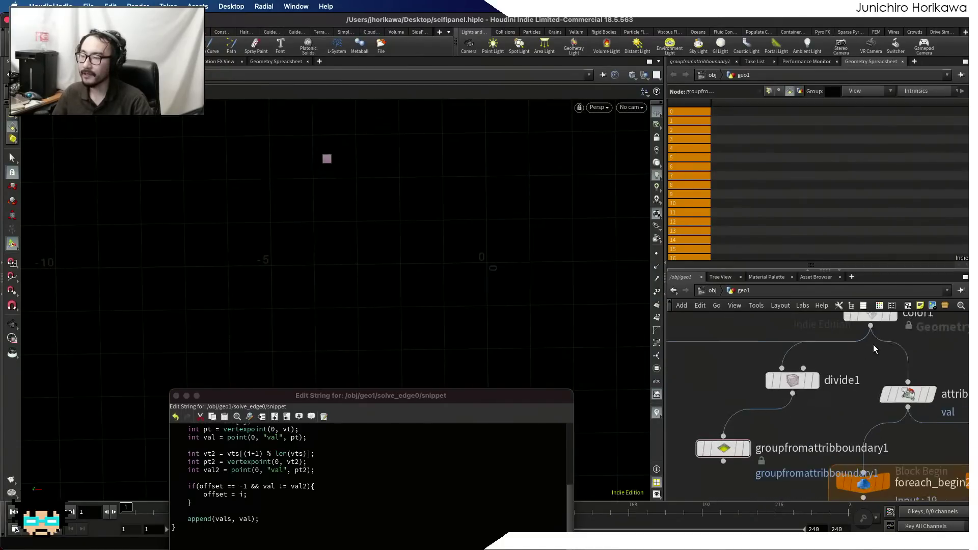
pyautogui.click(816, 381)
pyautogui.scroll(3, 417, 249)
pyautogui.scroll(4, 417, 248)
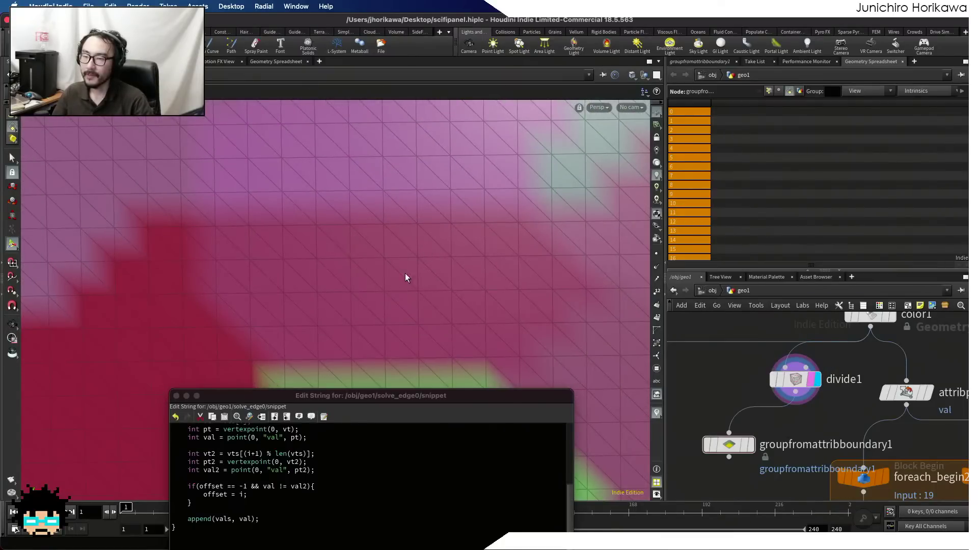
pyautogui.scroll(-2, 423, 245)
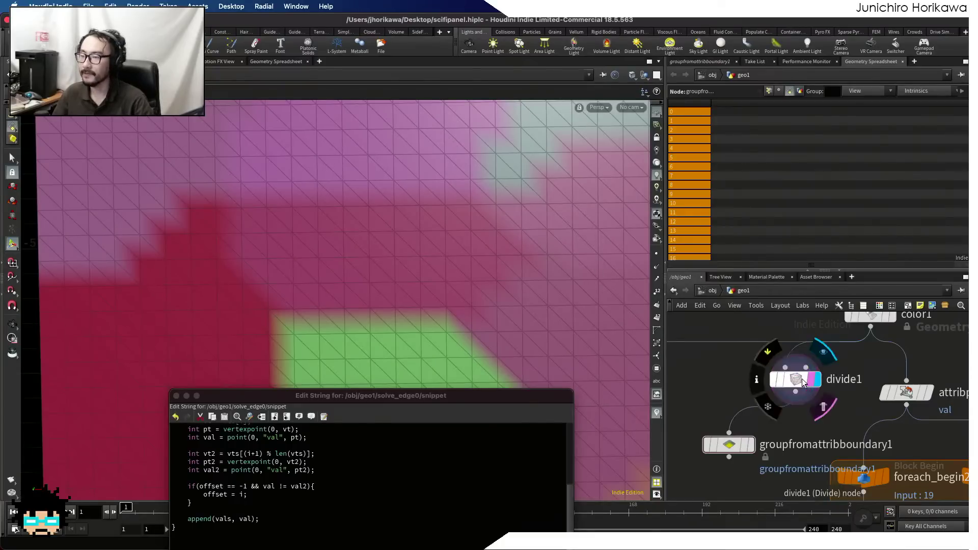
# - Display the solve_edge0 wrangle in the viewport
pyautogui.moveTo(802, 380); pyautogui.dragTo(773, 391)
pyautogui.scroll(-4, 773, 390)
pyautogui.scroll(2, 776, 390)
pyautogui.moveTo(731, 387); pyautogui.dragTo(807, 385, button='middle')
pyautogui.scroll(4, 807, 385)
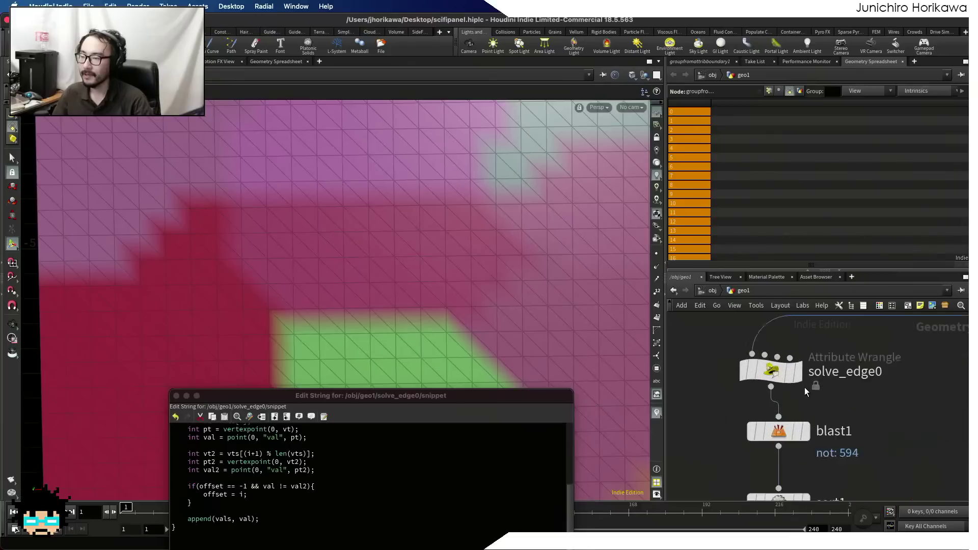
pyautogui.click(798, 378)
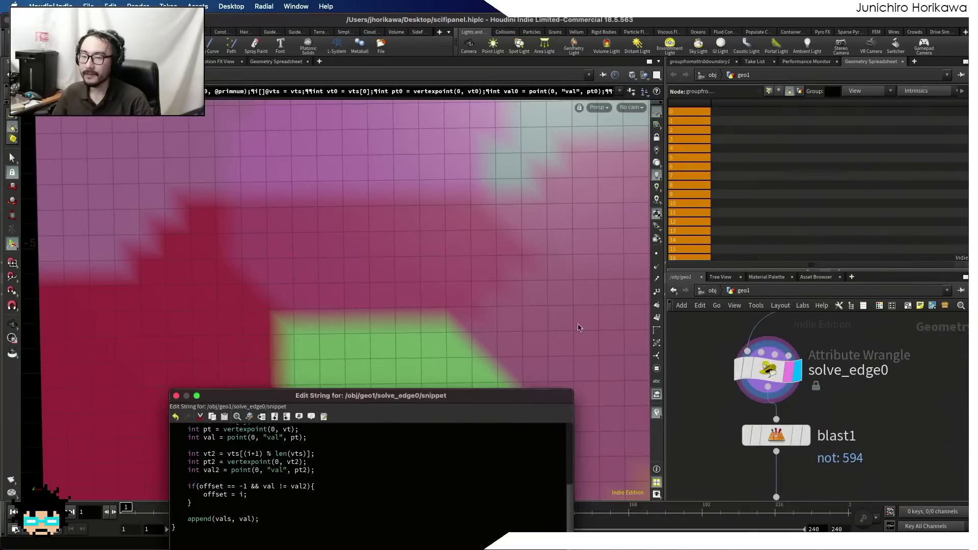
# - Select solve_edge0 and place its snippet editor beside a close-up of the green region's border
pyautogui.moveTo(492, 398); pyautogui.dragTo(551, 193)
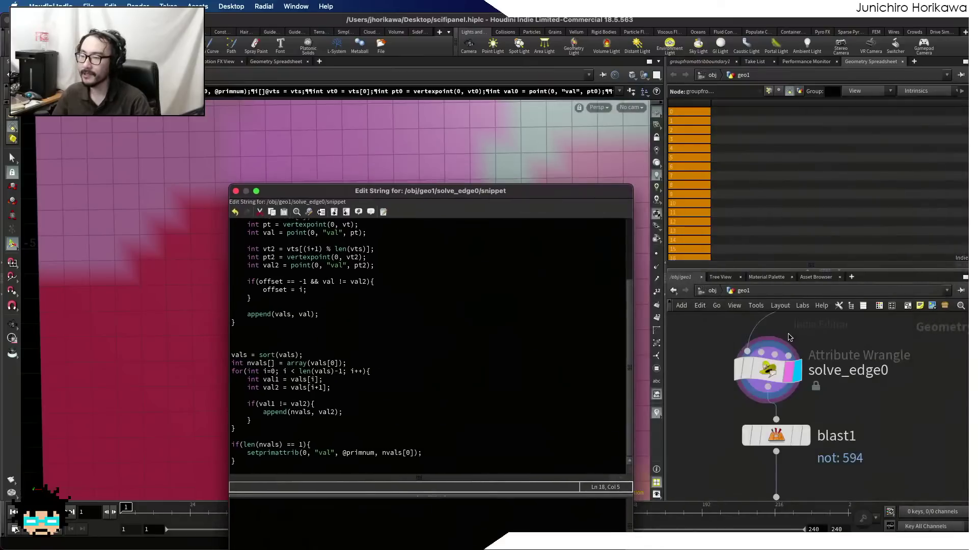
pyautogui.click(814, 379)
pyautogui.moveTo(411, 193); pyautogui.dragTo(748, 135)
pyautogui.keyDown('alt'); pyautogui.moveTo(343, 242); pyautogui.dragTo(301, 290, button='right'); pyautogui.keyUp('alt')
pyautogui.keyDown('alt'); pyautogui.moveTo(301, 291); pyautogui.dragTo(278, 280, button='middle'); pyautogui.keyUp('alt')
pyautogui.keyDown('alt'); pyautogui.moveTo(278, 280); pyautogui.dragTo(375, 252, button='right'); pyautogui.keyUp('alt')
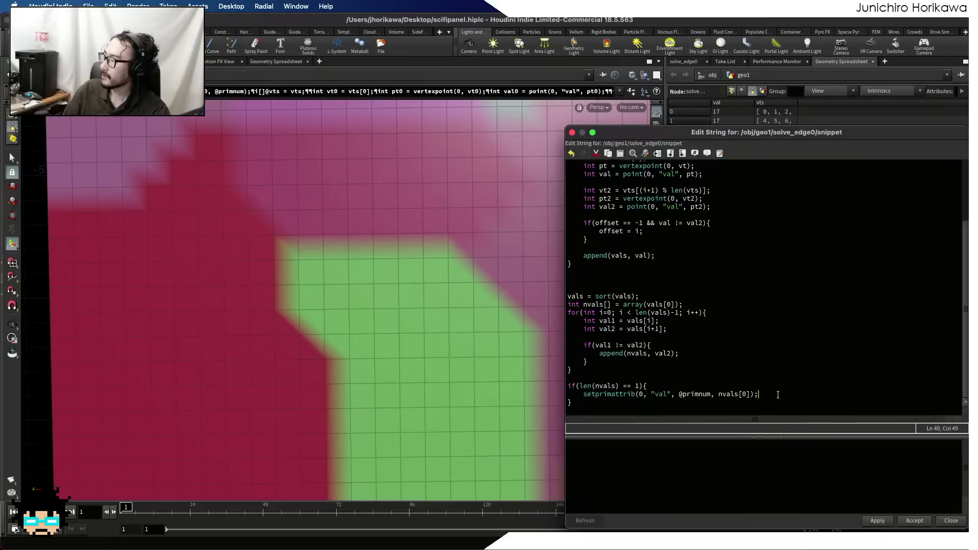
# - Add an empty else block to the final len(nvals) == 1 condition in the solve_edge0 code and apply it
pyautogui.click(651, 411)
pyautogui.write('else{')
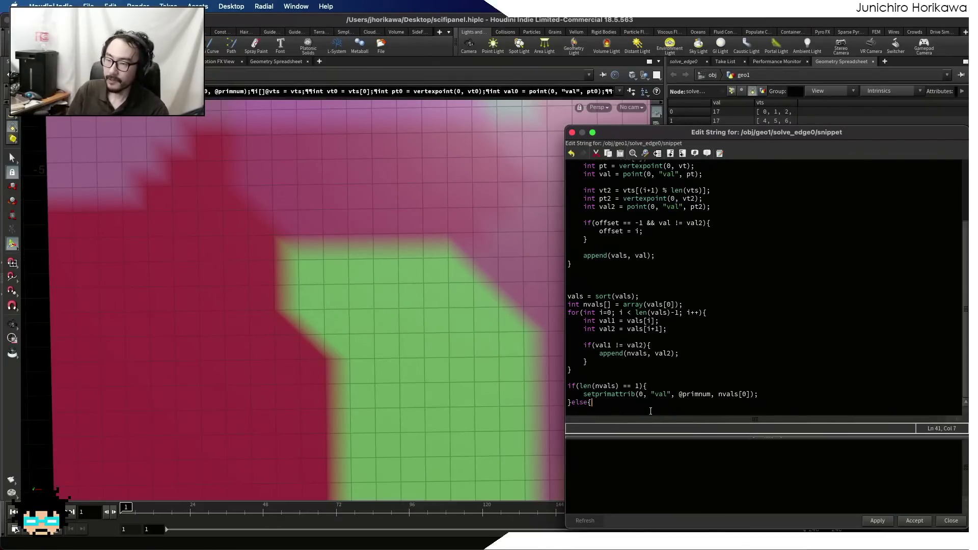
pyautogui.press('Left')
pyautogui.press('Return')
pyautogui.press('Return')
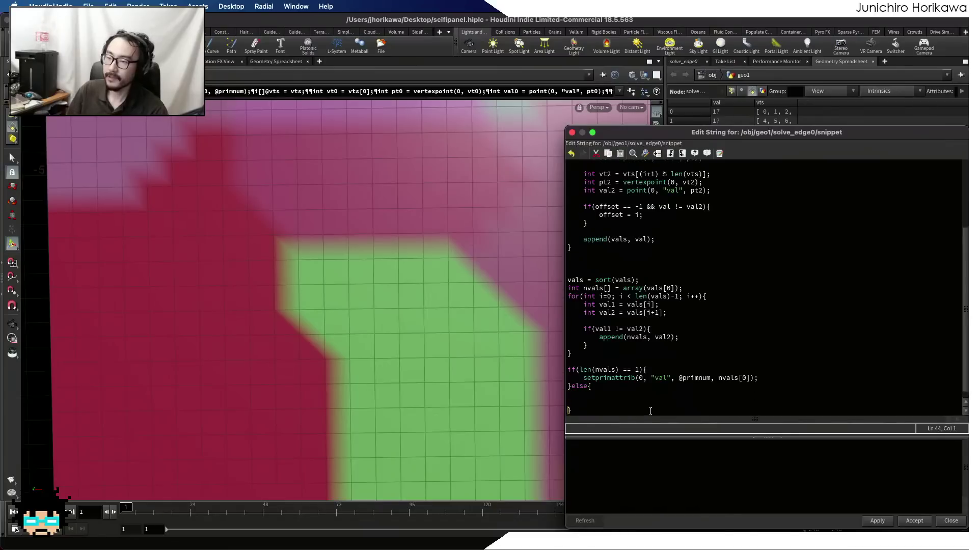
pyautogui.press('Right')
pyautogui.press('Return')
pyautogui.press('Up')
pyautogui.press('Up')
pyautogui.press('Up')
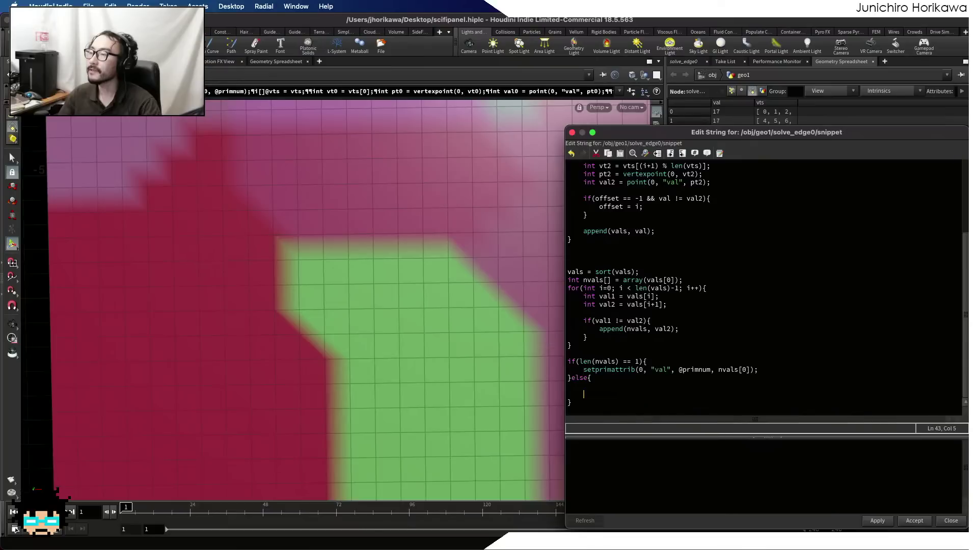
pyautogui.click(877, 520)
# - Uncover the network and add a Labs Extract Borders node below groupfromattribboundary1
pyautogui.moveTo(768, 132); pyautogui.dragTo(352, 276)
pyautogui.click(713, 400)
pyautogui.moveTo(798, 408); pyautogui.dragTo(771, 405, button='middle')
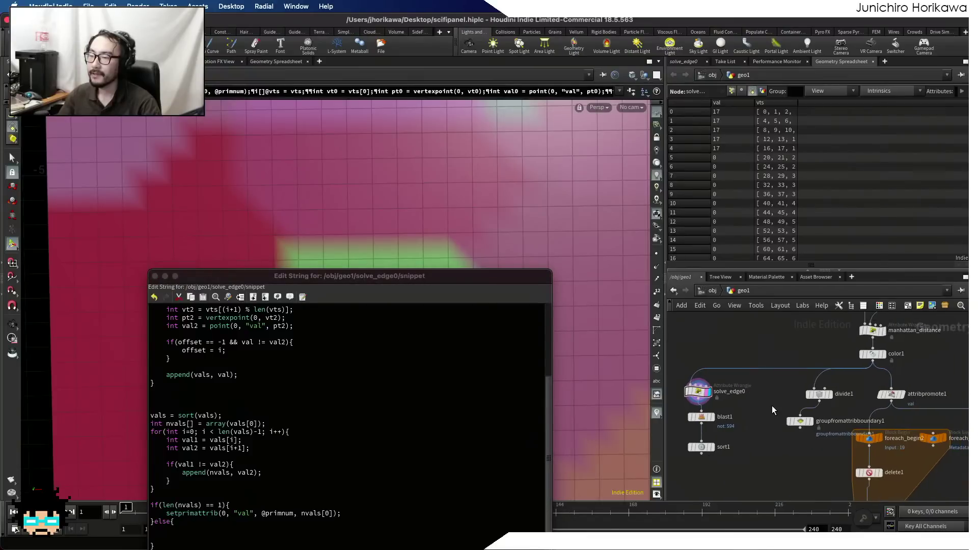
pyautogui.press('Tab')
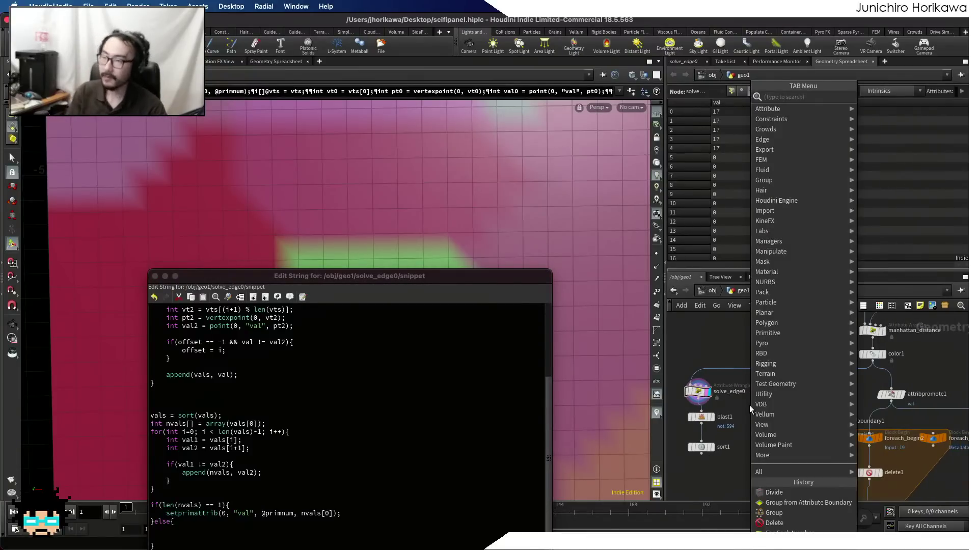
pyautogui.write('extract')
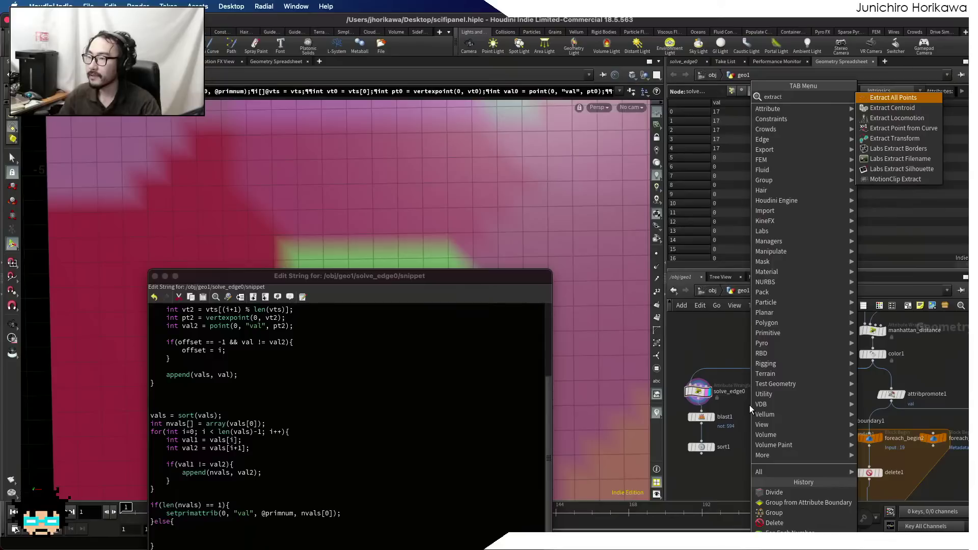
pyautogui.press('Down')
pyautogui.press('Down')
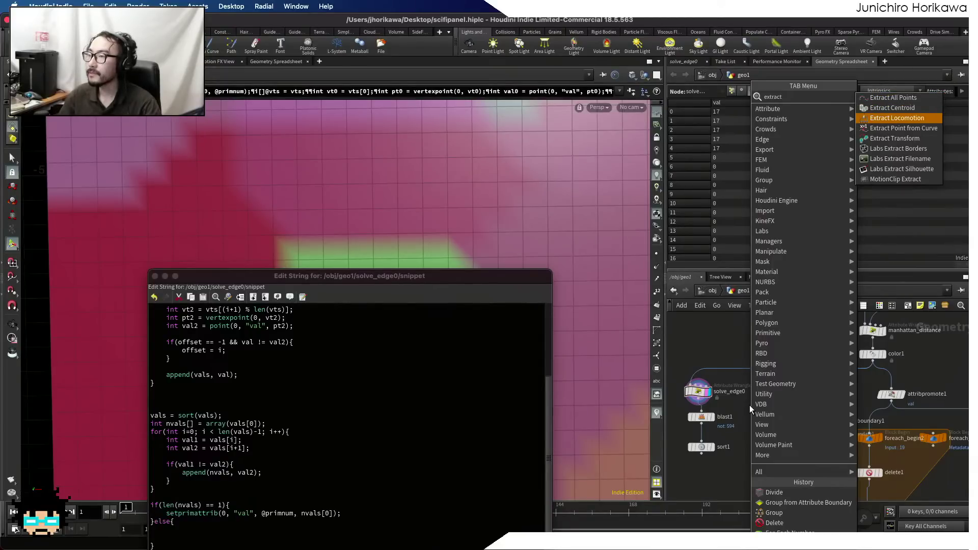
pyautogui.press('Down')
pyautogui.press('Down')
pyautogui.press('Down')
pyautogui.press('Return')
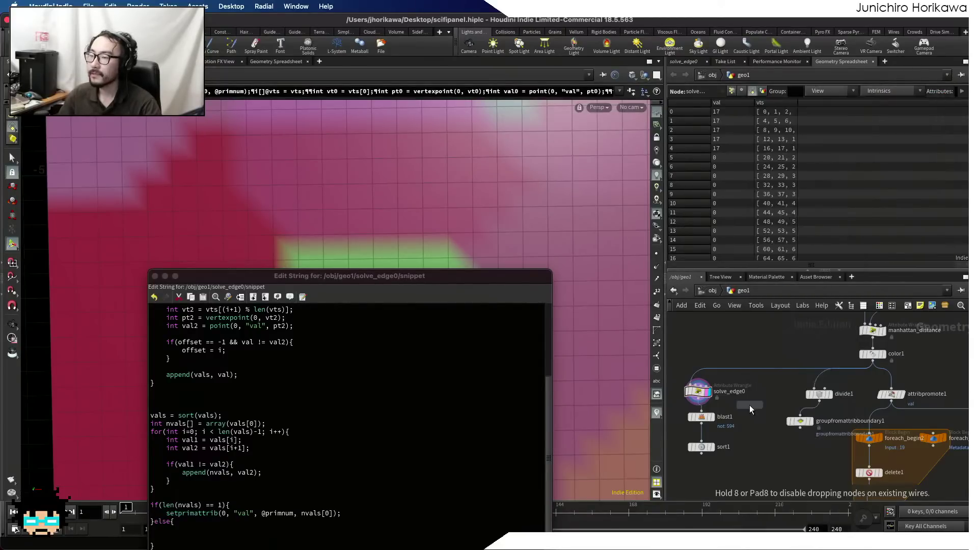
pyautogui.click(751, 448)
pyautogui.scroll(2, 750, 448)
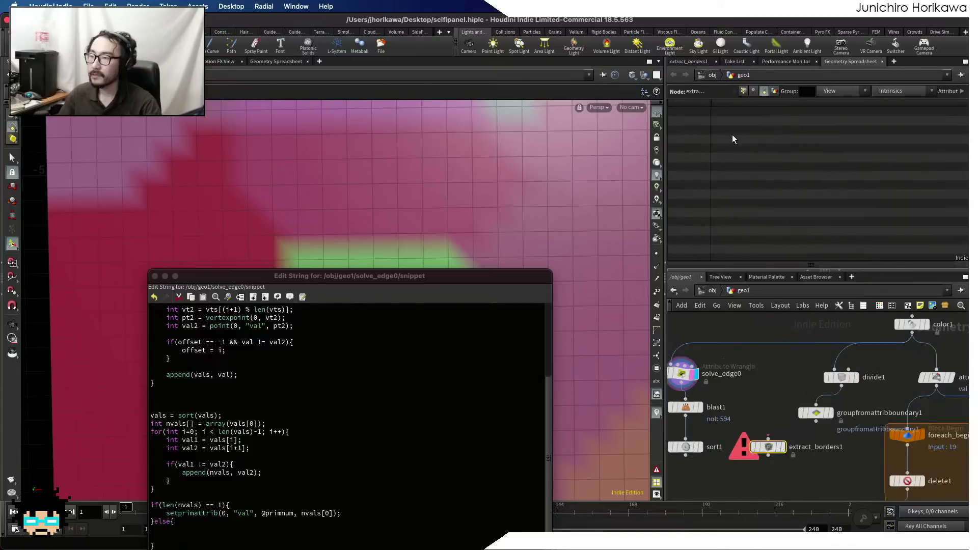
# - Open the parameters and help page of extract_borders1 and read the node's description and options
pyautogui.click(687, 61)
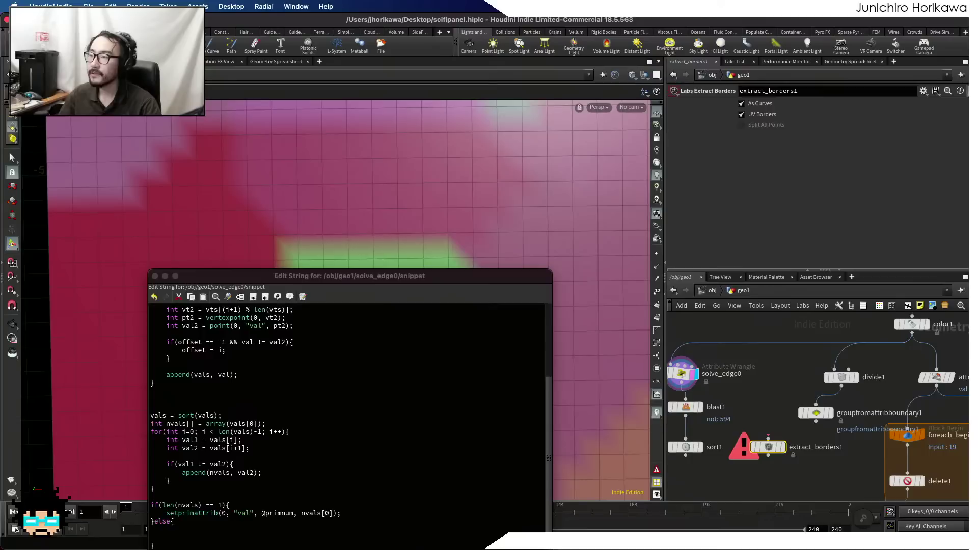
pyautogui.moveTo(354, 205); pyautogui.dragTo(836, 101)
pyautogui.moveTo(488, 276); pyautogui.dragTo(369, 285)
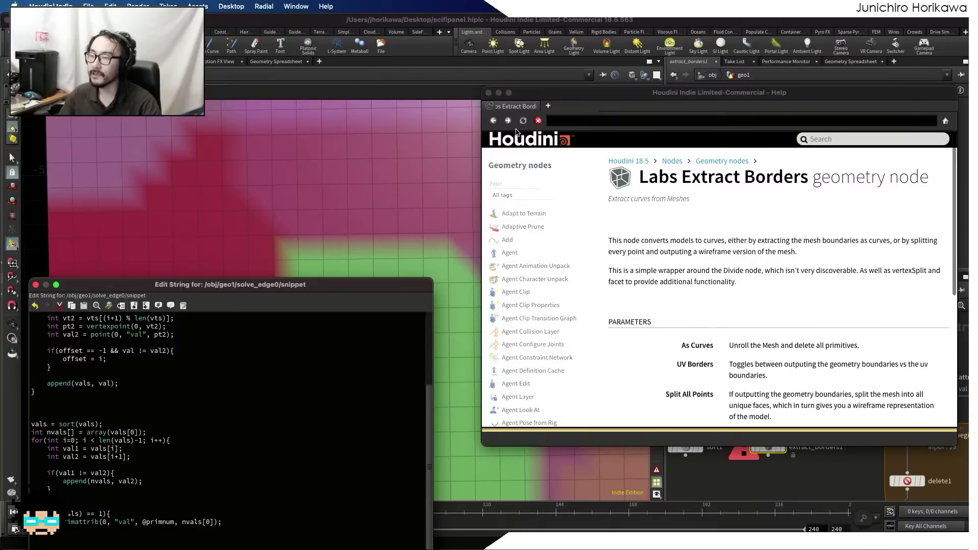
pyautogui.moveTo(484, 87); pyautogui.dragTo(352, 87)
pyautogui.scroll(-5, 603, 269)
pyautogui.scroll(3, 602, 268)
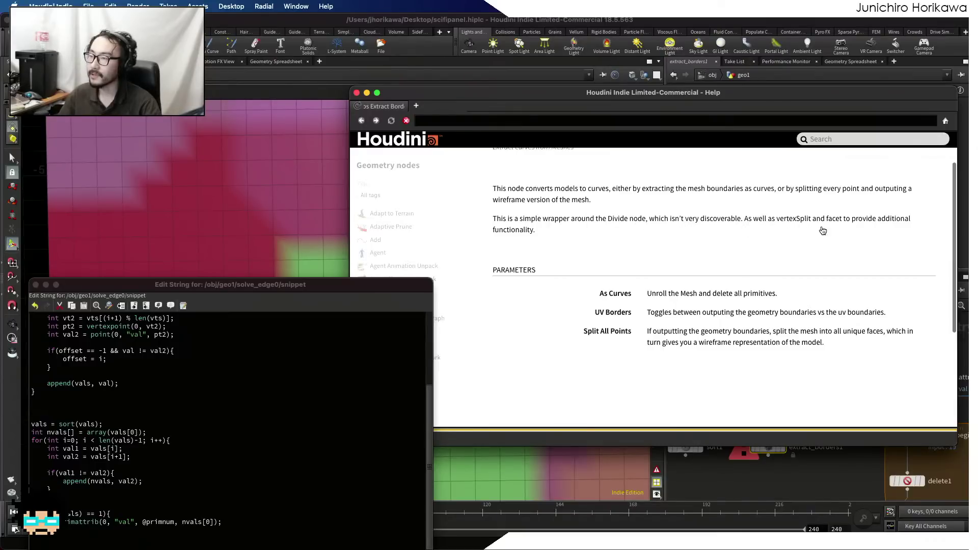
pyautogui.scroll(2, 672, 229)
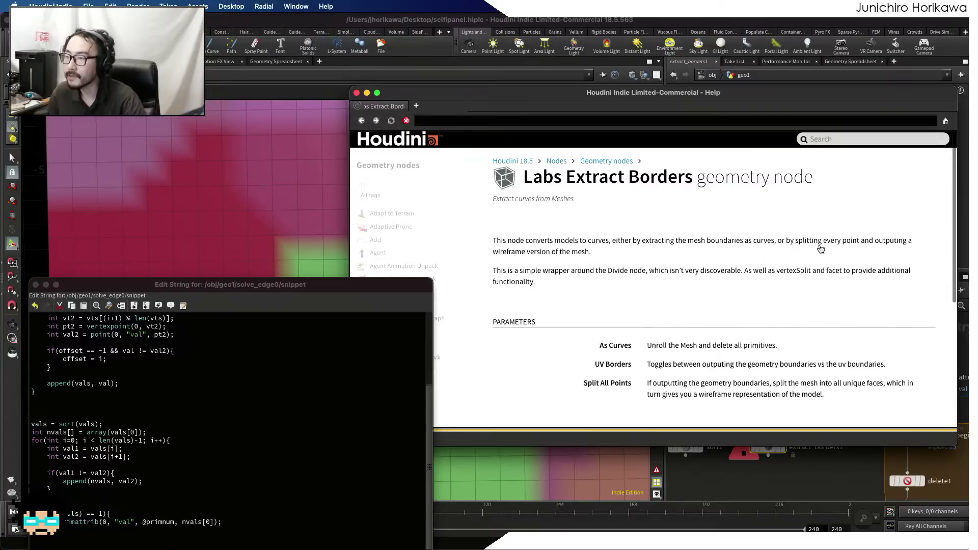
pyautogui.moveTo(829, 245); pyautogui.dragTo(832, 248)
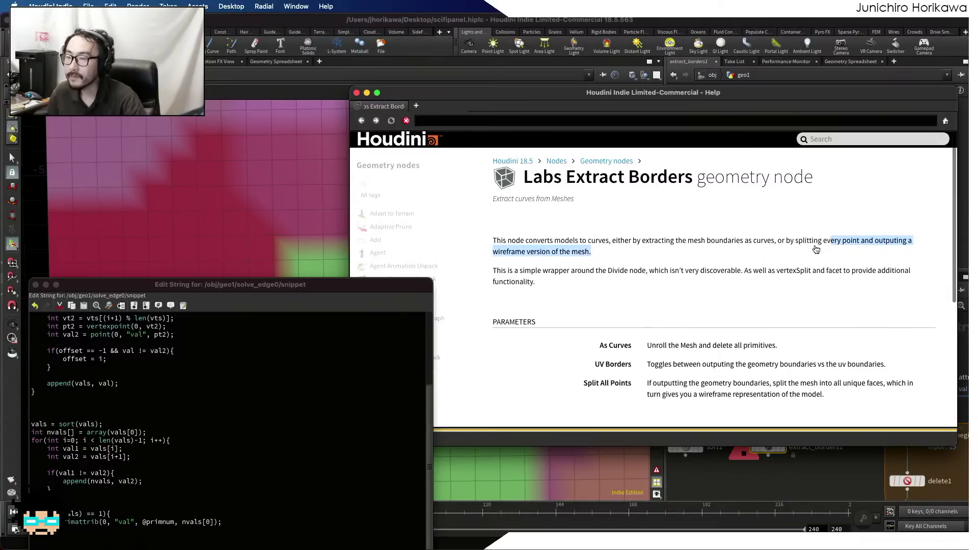
pyautogui.click(806, 245)
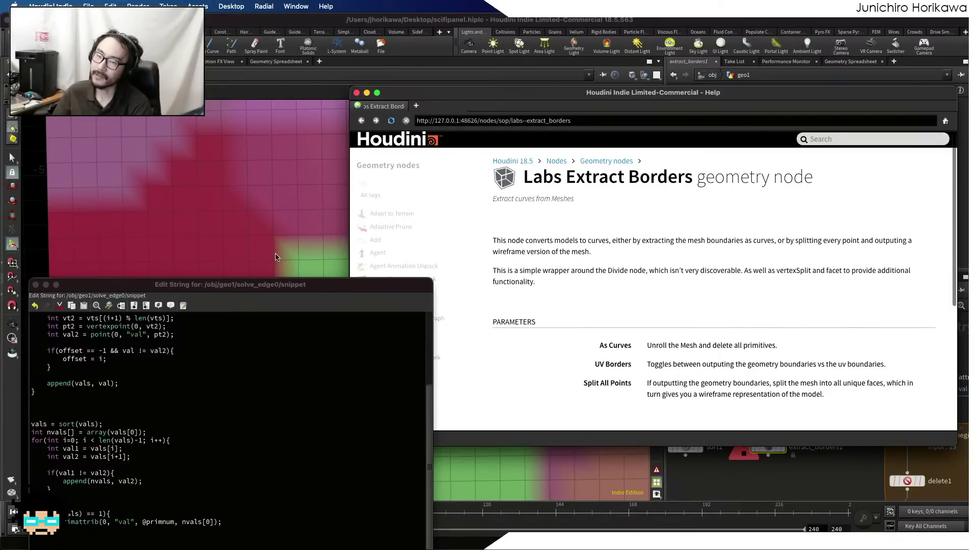
# - Review the Labs Extract Borders help page, move the snippet editor aside and close the help window
pyautogui.moveTo(524, 178); pyautogui.dragTo(812, 176)
pyautogui.click(812, 177)
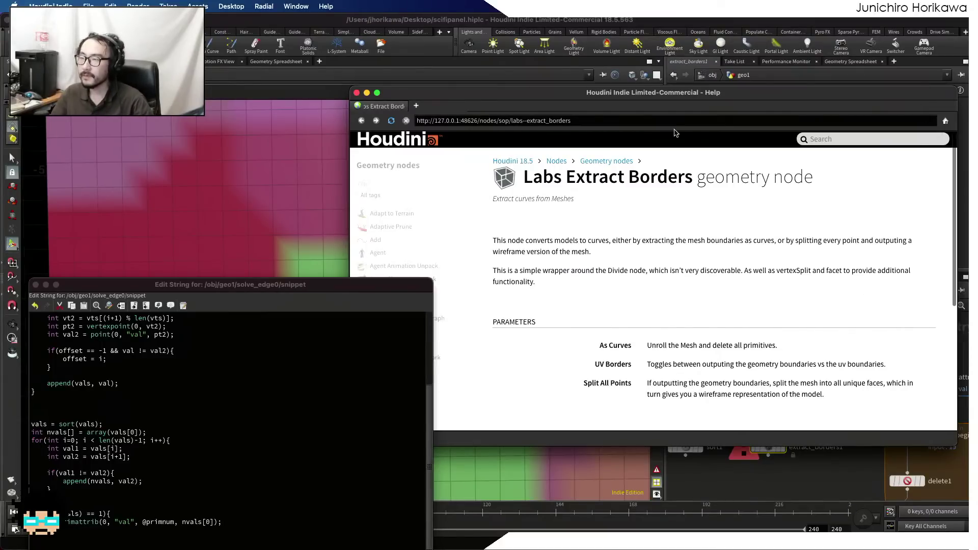
pyautogui.moveTo(396, 286); pyautogui.dragTo(259, 263)
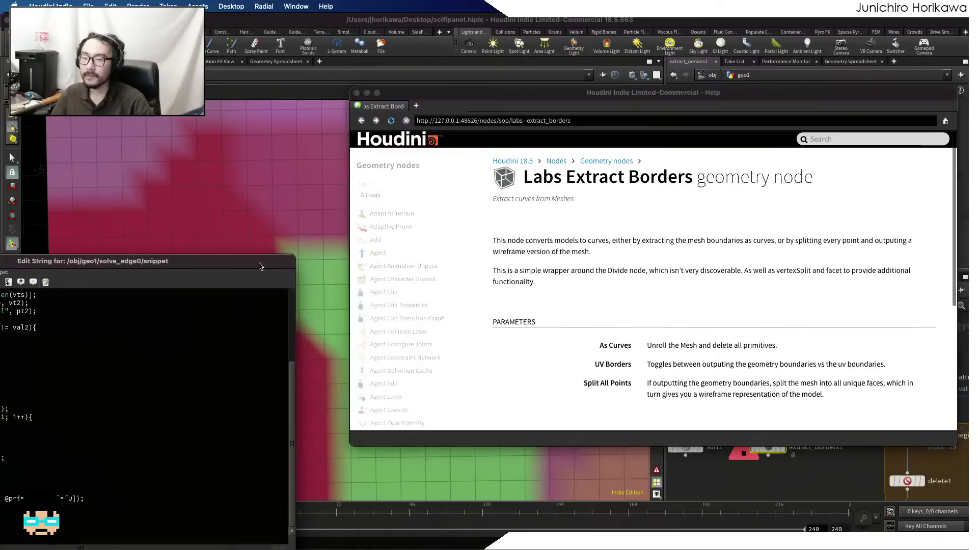
pyautogui.click(356, 92)
# - Try wiring the groupfromattribboundary1 output into the Labs Extract Borders node and displaying its result
pyautogui.click(774, 442)
pyautogui.scroll(5, 773, 441)
pyautogui.moveTo(864, 399); pyautogui.dragTo(782, 470)
pyautogui.click(802, 413)
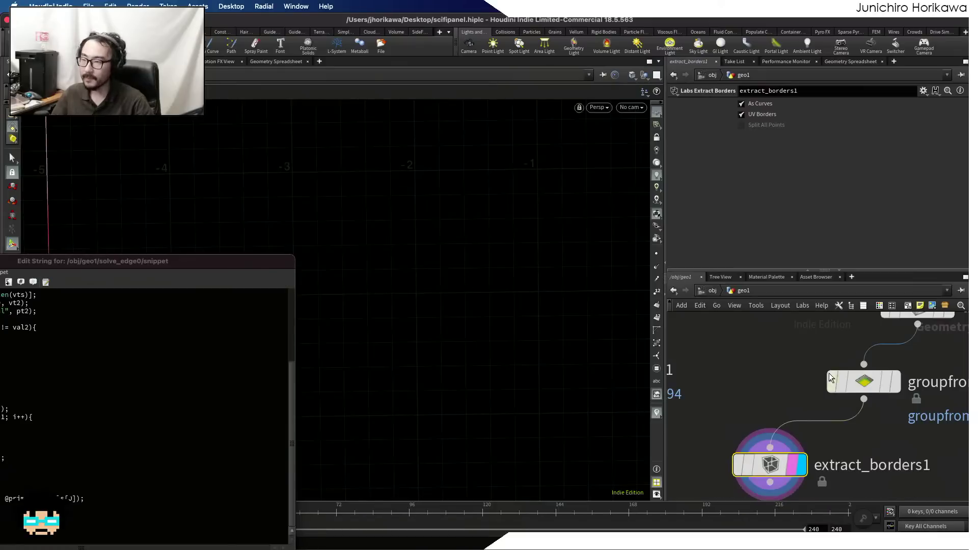
# - Delete the existing Extract Borders node and place a fresh, unconnected Labs Extract Borders node in the network
pyautogui.moveTo(764, 461)
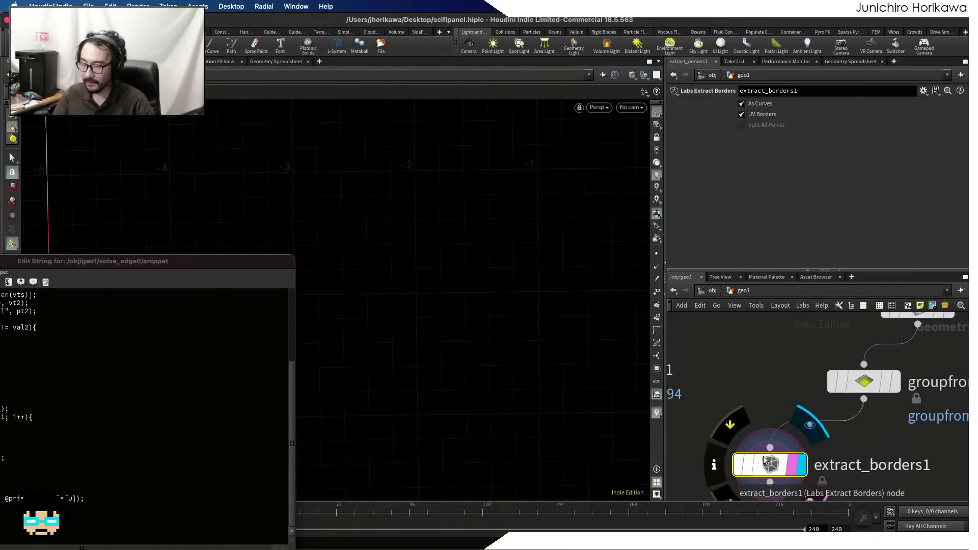
pyautogui.press('Tab')
pyautogui.write('labs extra')
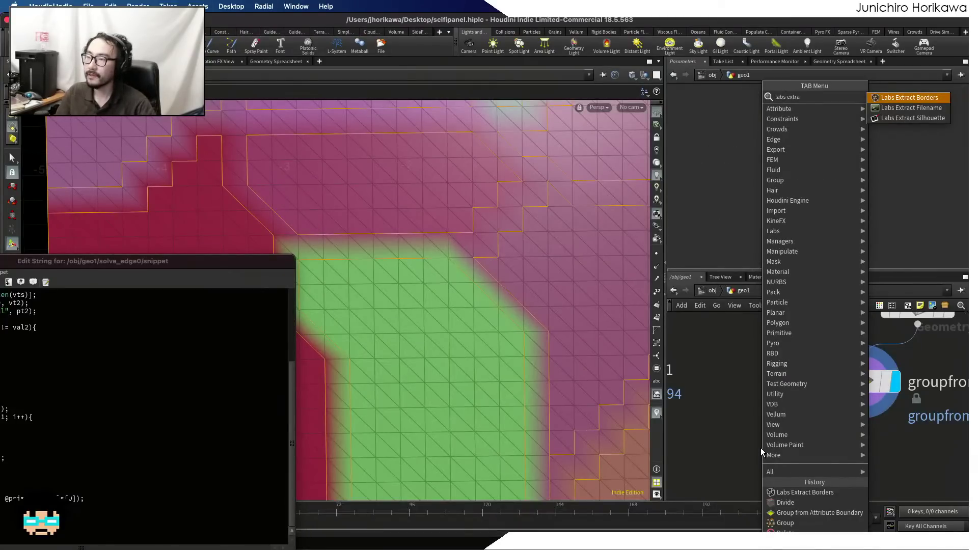
pyautogui.press('Return')
pyautogui.click(760, 448)
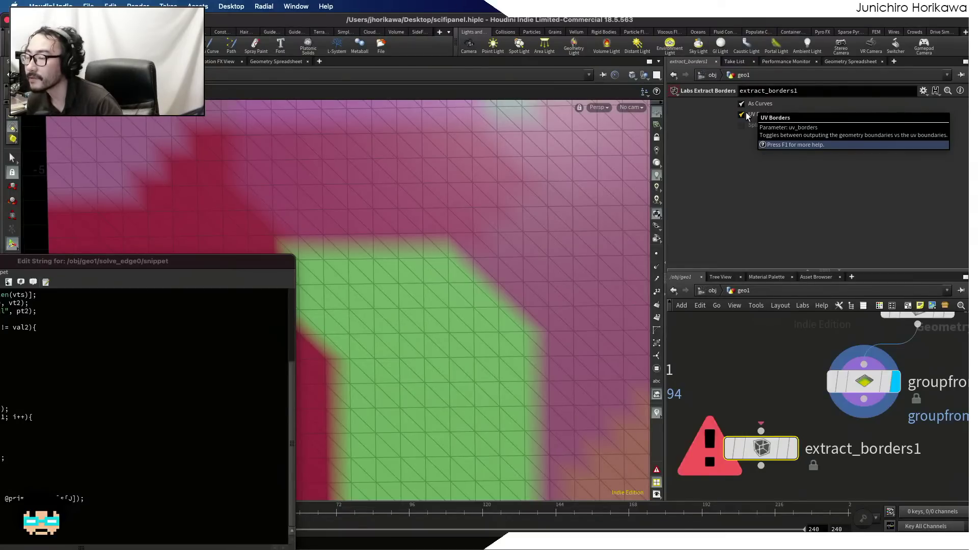
# - Move the new Extract Borders node to free space below the group boundary node and display it
pyautogui.scroll(-4, 787, 365)
pyautogui.scroll(-4, 793, 383)
pyautogui.moveTo(793, 368); pyautogui.dragTo(830, 350, button='middle')
pyautogui.scroll(4, 814, 380)
pyautogui.moveTo(816, 381); pyautogui.dragTo(813, 466)
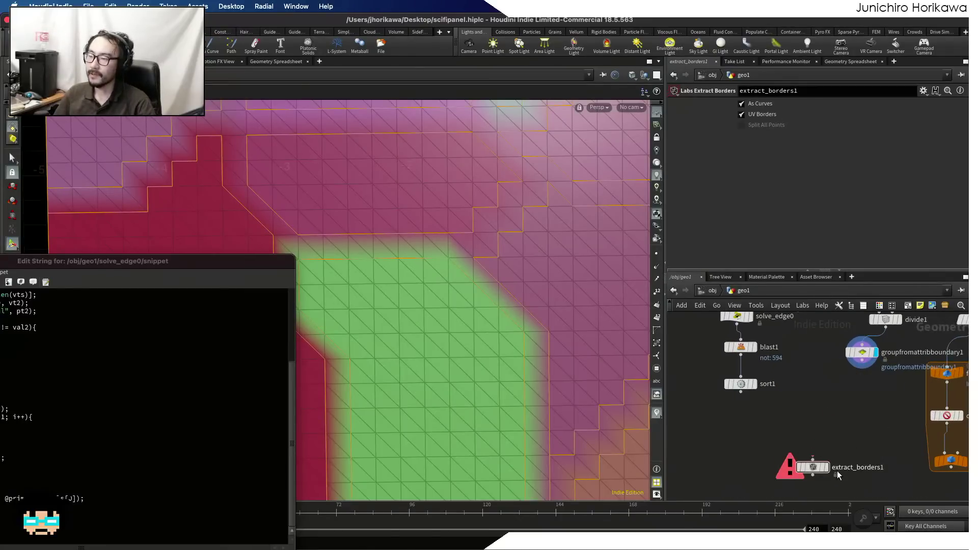
pyautogui.click(826, 467)
# - Add a Grid node above the Extract Borders node, with 2 rows and 2 columns
pyautogui.press('Tab')
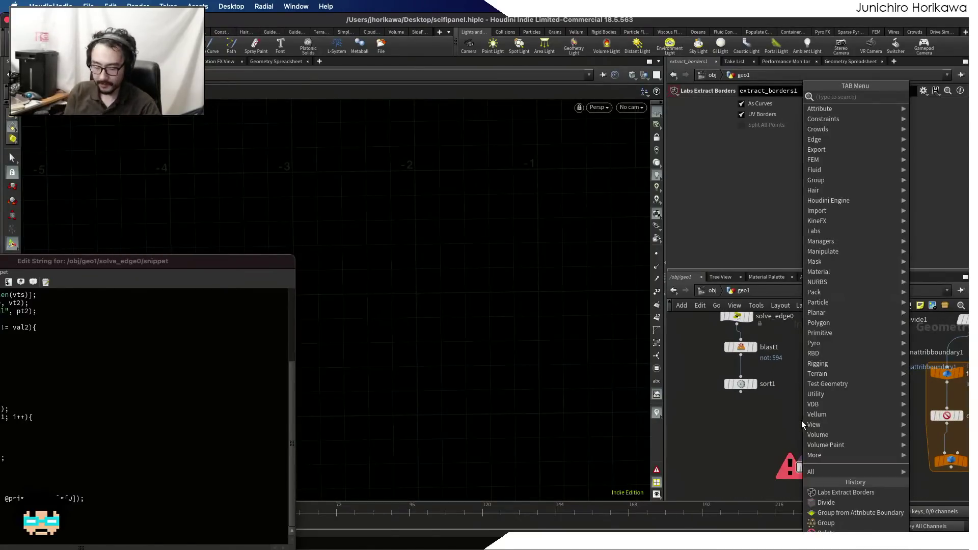
pyautogui.write('gri')
pyautogui.press('Return')
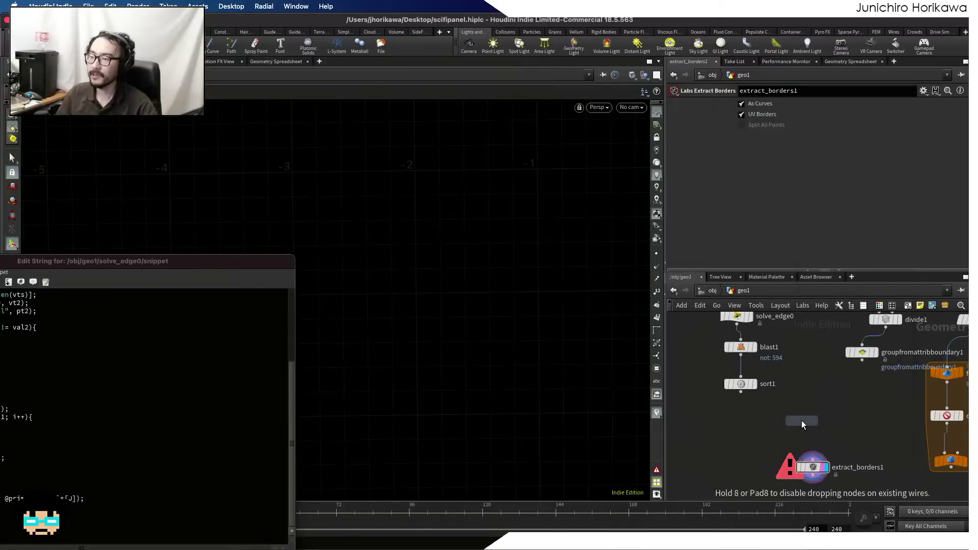
pyautogui.click(802, 420)
pyautogui.write('2')
pyautogui.moveTo(765, 184); pyautogui.dragTo(715, 195)
pyautogui.write('2')
pyautogui.press('Return')
pyautogui.keyDown('alt'); pyautogui.moveTo(482, 224); pyautogui.dragTo(365, 266, button='right'); pyautogui.keyUp('alt')
pyautogui.keyDown('alt'); pyautogui.moveTo(632, 282); pyautogui.dragTo(520, 304, button='middle'); pyautogui.keyUp('alt')
# - Connect the new 2 by 2 grid's output to the input of the Extract Borders node
pyautogui.scroll(1, 815, 457)
pyautogui.moveTo(801, 428); pyautogui.dragTo(800, 492)
pyautogui.scroll(1, 816, 471)
pyautogui.click(816, 471)
pyautogui.click(801, 417)
pyautogui.moveTo(825, 447); pyautogui.dragTo(824, 408, button='middle')
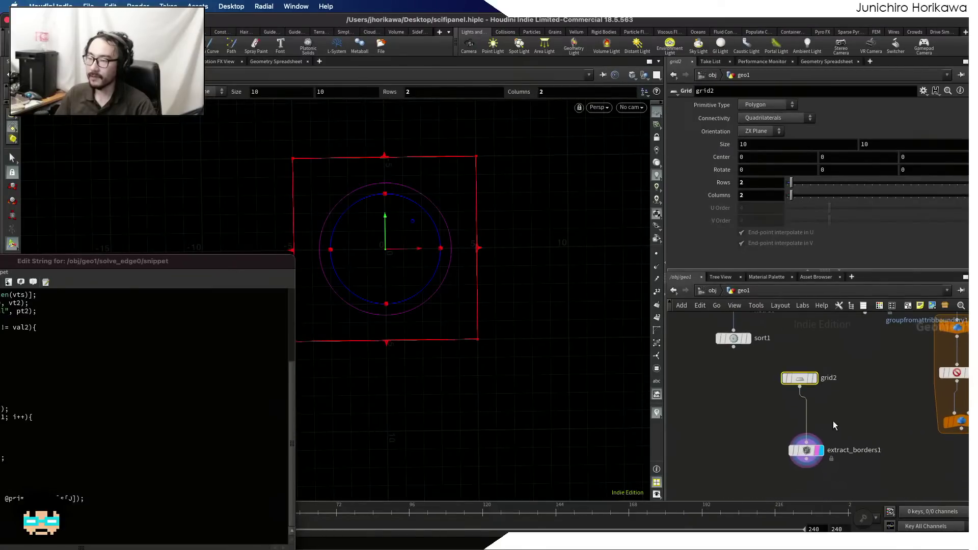
# - Insert a Point Wrangle between the grid and the Extract Borders node, keeping it running over points
pyautogui.moveTo(810, 451); pyautogui.dragTo(810, 456)
pyautogui.press('Tab')
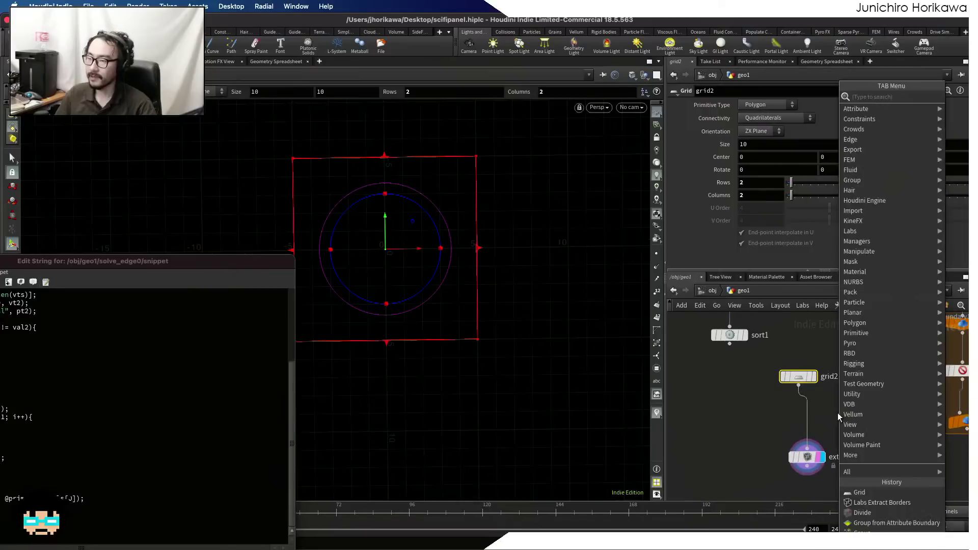
pyautogui.write('pointw')
pyautogui.press('Return')
pyautogui.click(837, 413)
pyautogui.moveTo(837, 412); pyautogui.dragTo(783, 415)
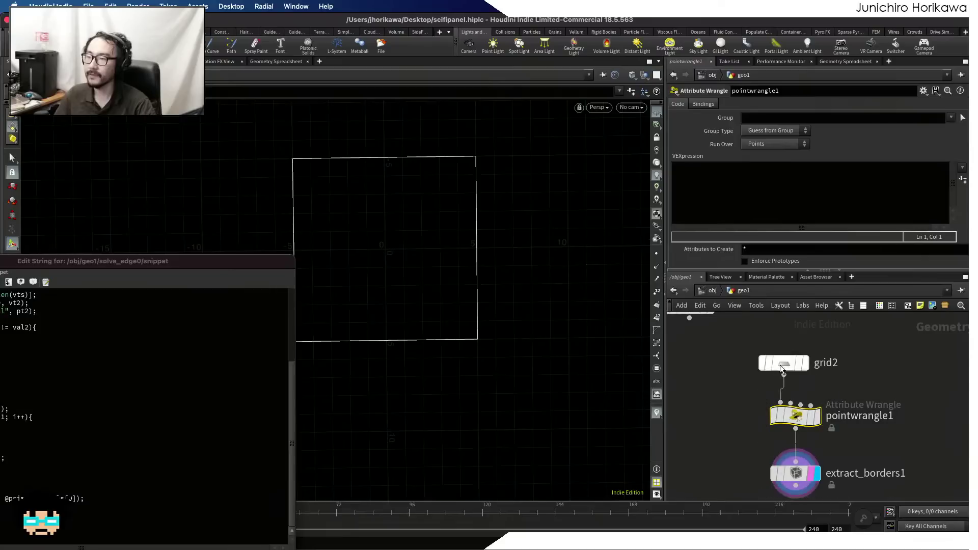
pyautogui.click(763, 143)
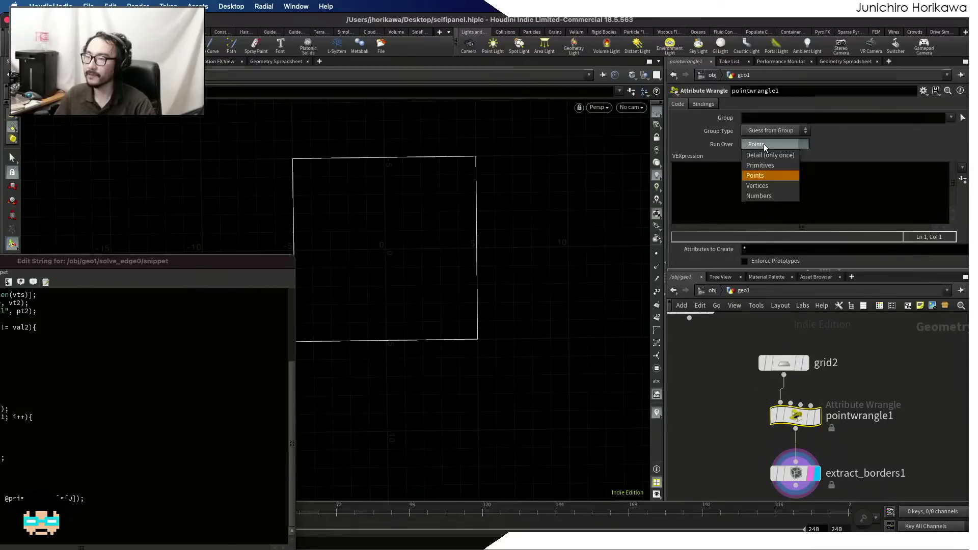
pyautogui.click(869, 143)
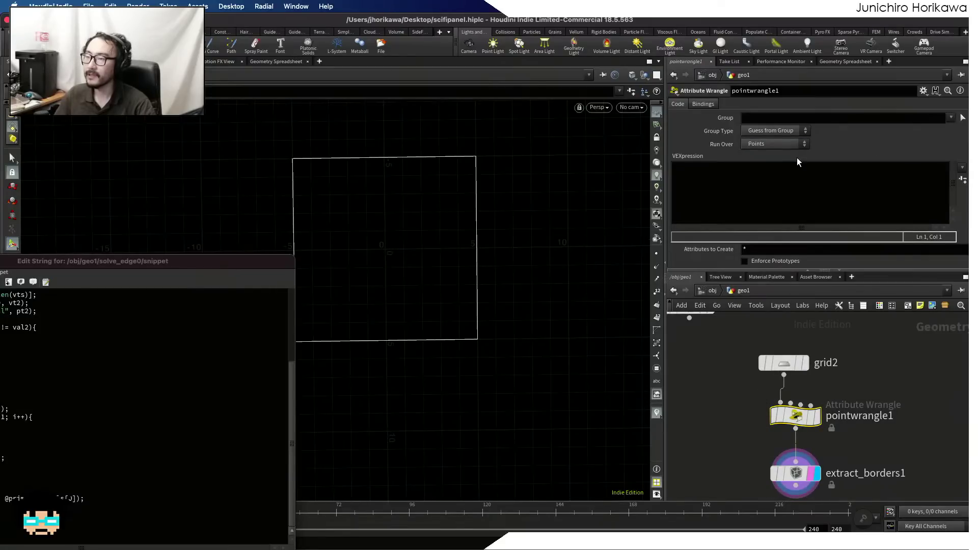
# - Write v@uv = @P / 10.0 + set(0.5, 0, 0.5); in the point wrangle and inspect its point attributes in the geometry spreadsheet
pyautogui.click(778, 178)
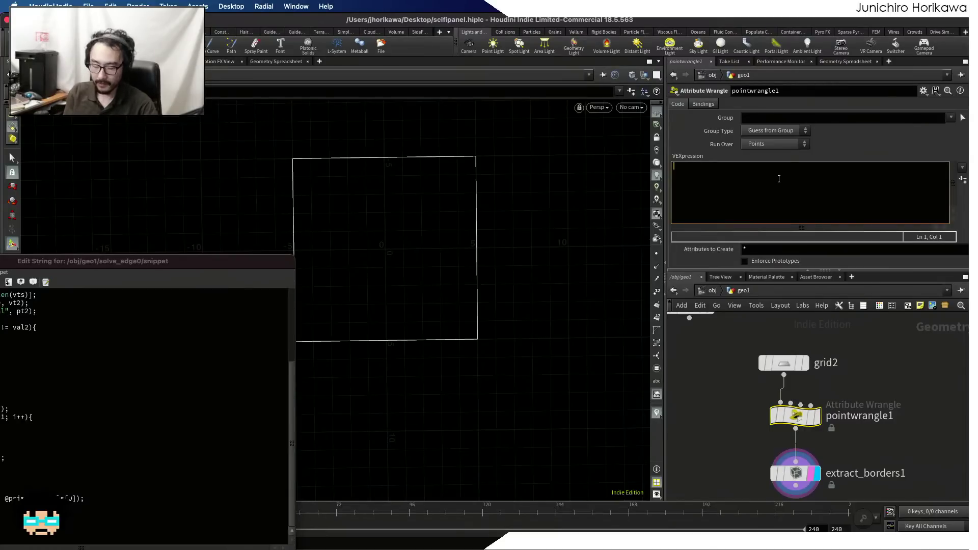
pyautogui.write('v@uv')
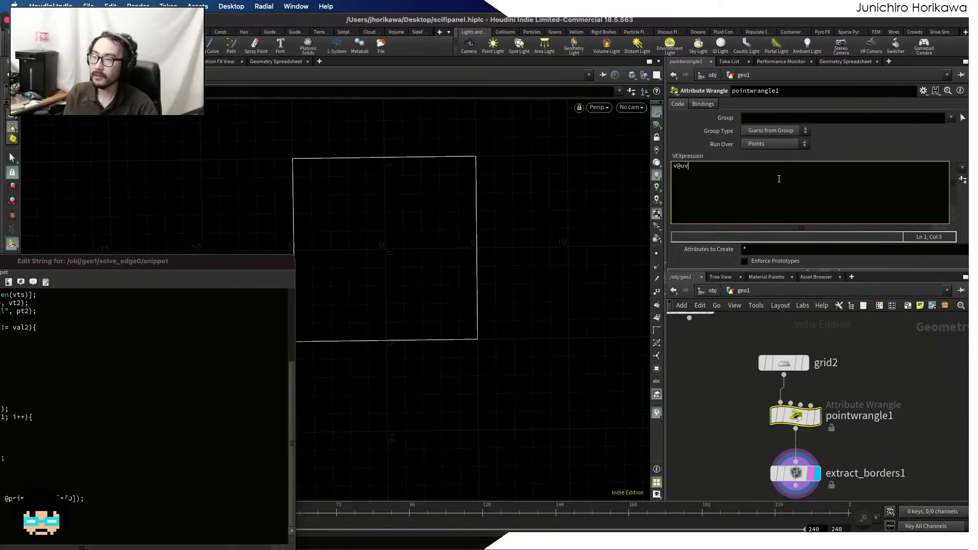
pyautogui.write(' = s')
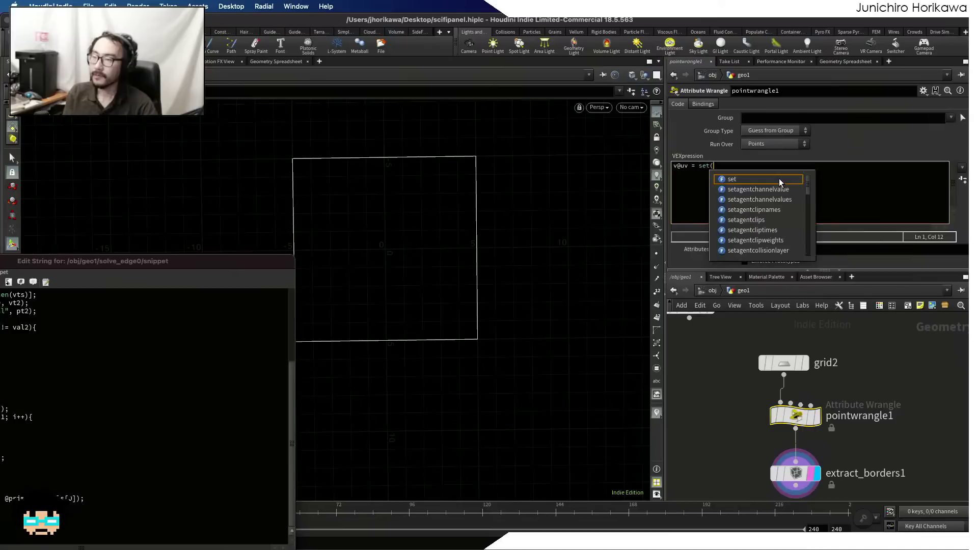
pyautogui.press('BackSpace')
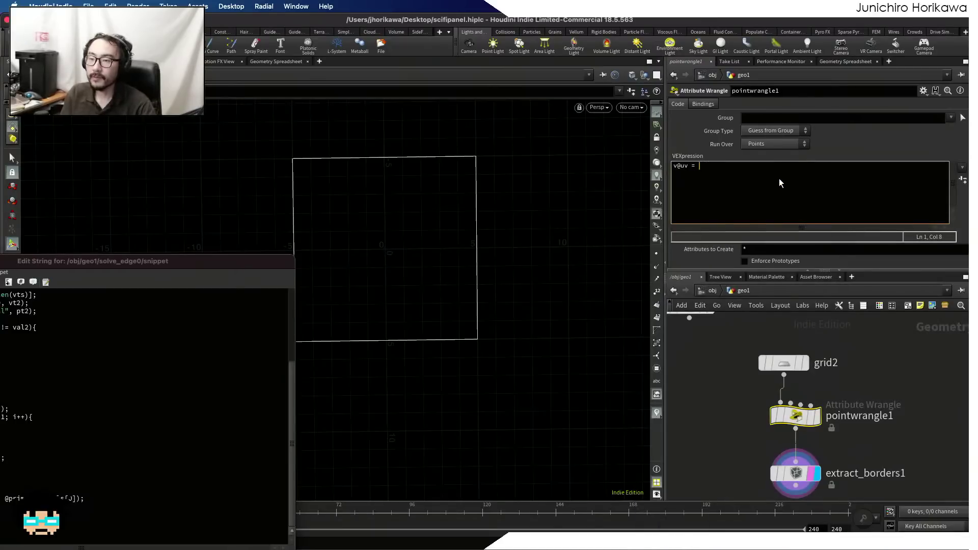
pyautogui.write('@P')
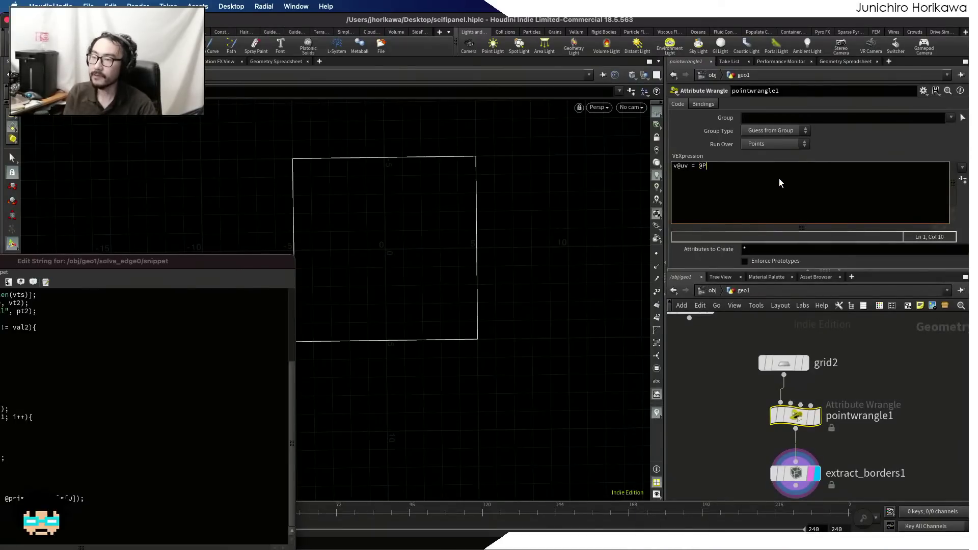
pyautogui.write(' / 10.0 ')
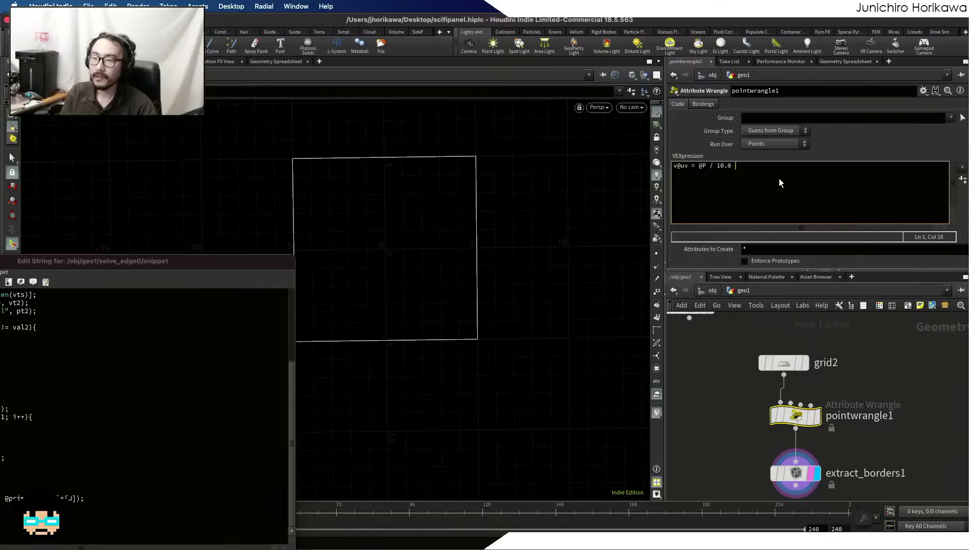
pyautogui.write('+ set(')
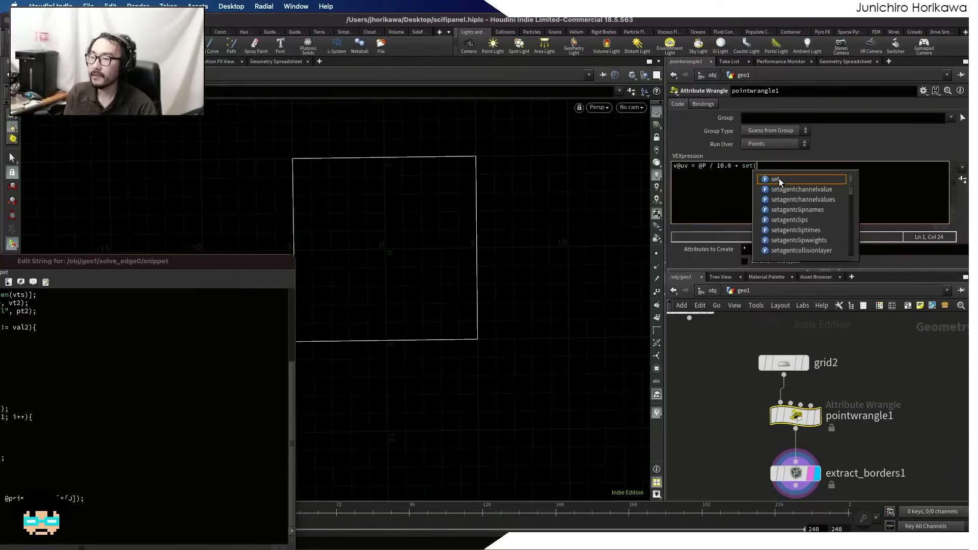
pyautogui.write('0.5, 0.5, 0.5')
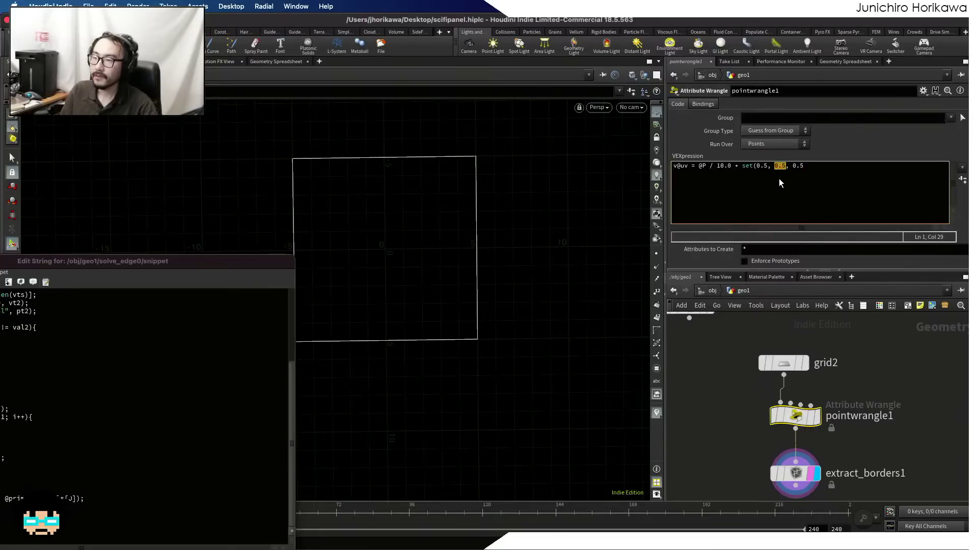
pyautogui.write('0')
pyautogui.press('End')
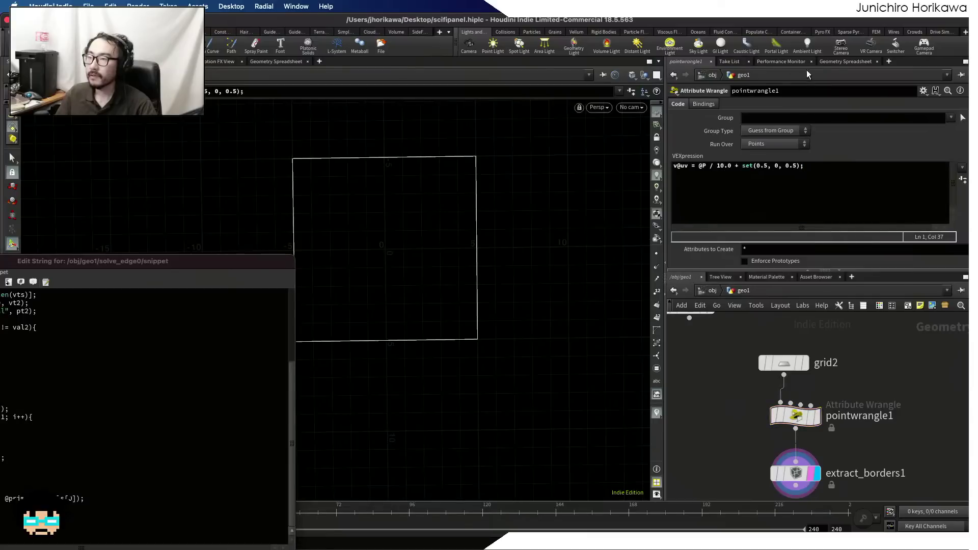
pyautogui.click(847, 62)
pyautogui.click(738, 91)
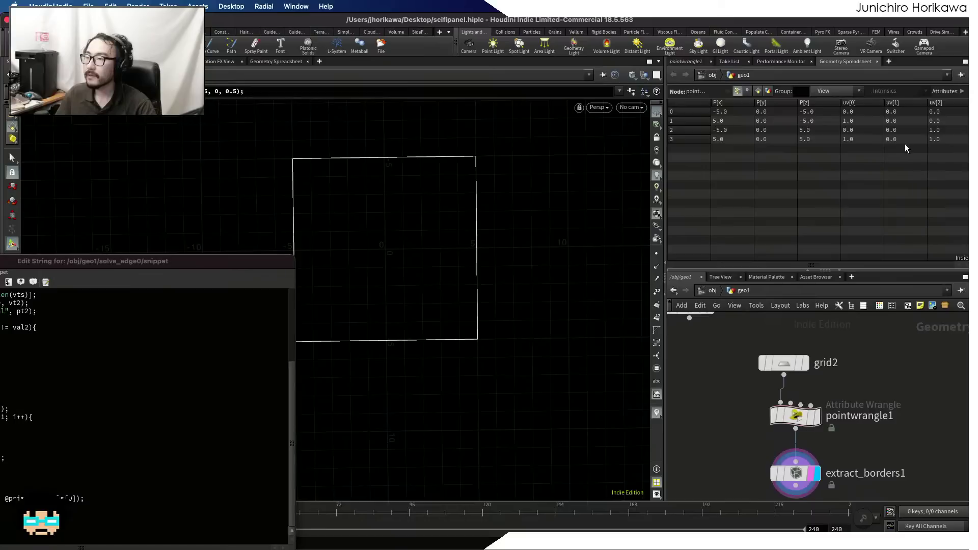
pyautogui.click(685, 61)
pyautogui.click(806, 166)
pyautogui.press('Return')
pyautogui.press('Return')
pyautogui.write('v')
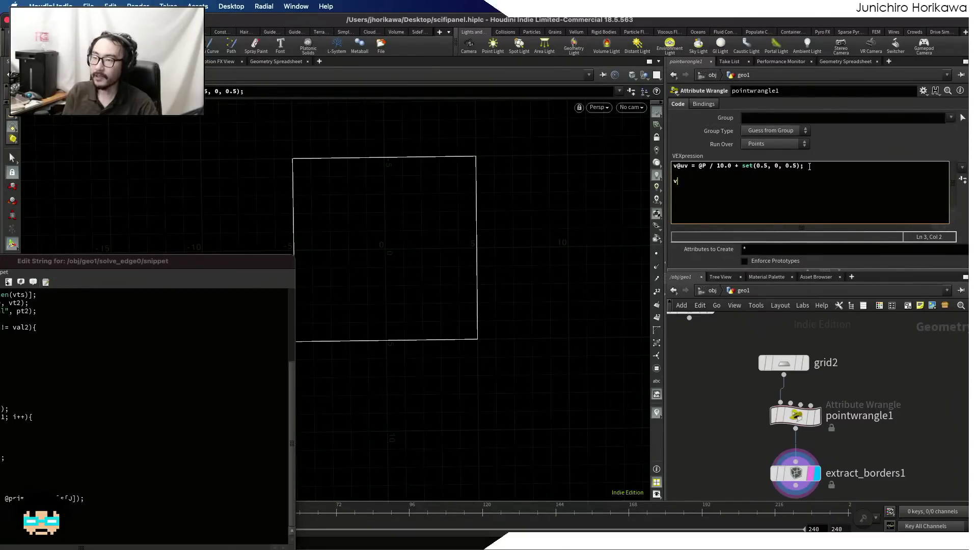
pyautogui.write('@uv.')
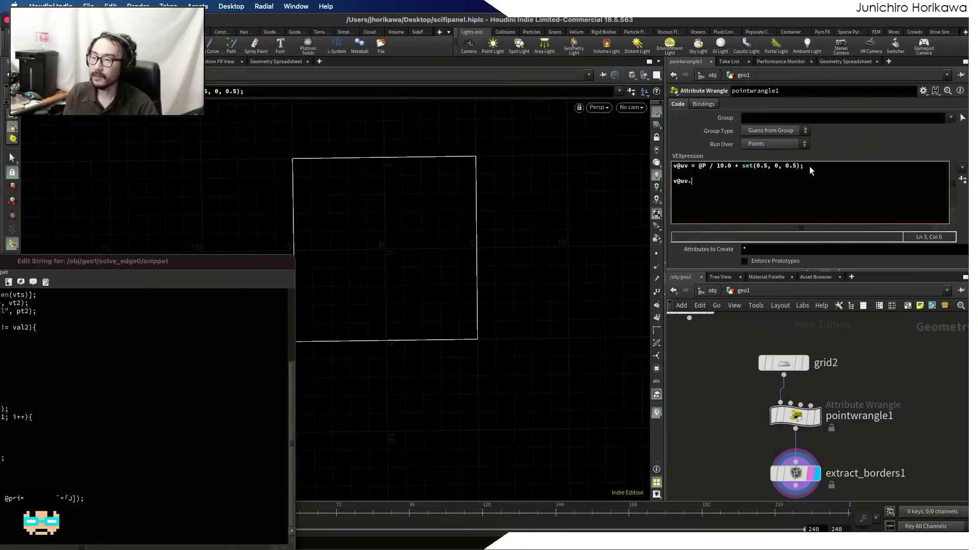
pyautogui.write('y = ')
pyautogui.write('v@uv.')
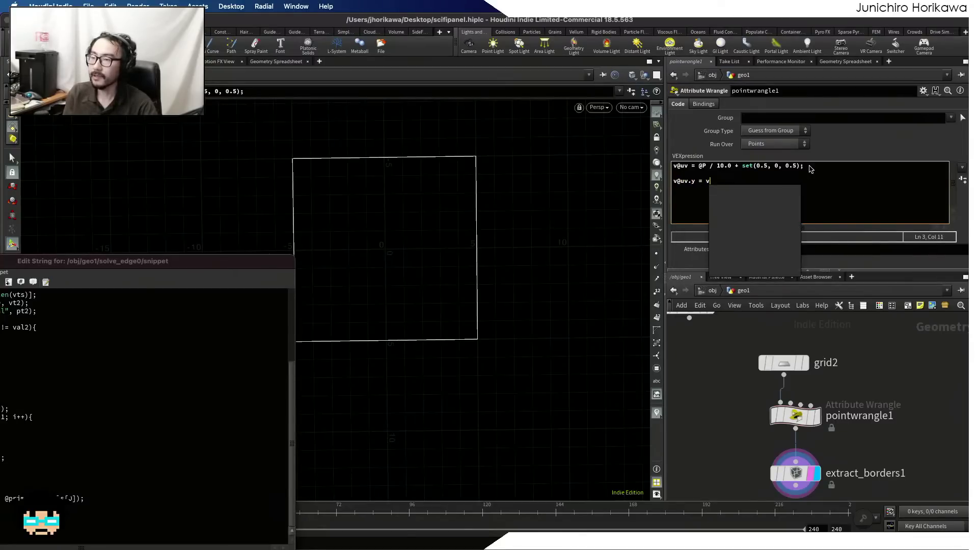
pyautogui.write('z;')
pyautogui.press('Return')
pyautogui.write('v@uv.z = 0;')
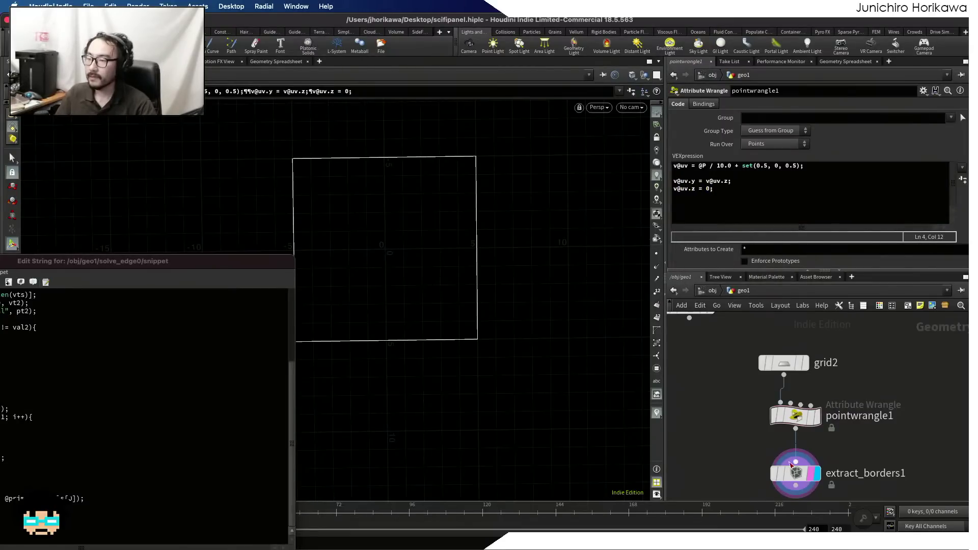
pyautogui.click(744, 187)
pyautogui.press('Return')
pyautogui.press('Return')
pyautogui.write('vp¥')
pyautogui.press('BackSpace')
pyautogui.press('BackSpace')
pyautogui.write('@uv.z')
pyautogui.press('BackSpace')
pyautogui.write('Y')
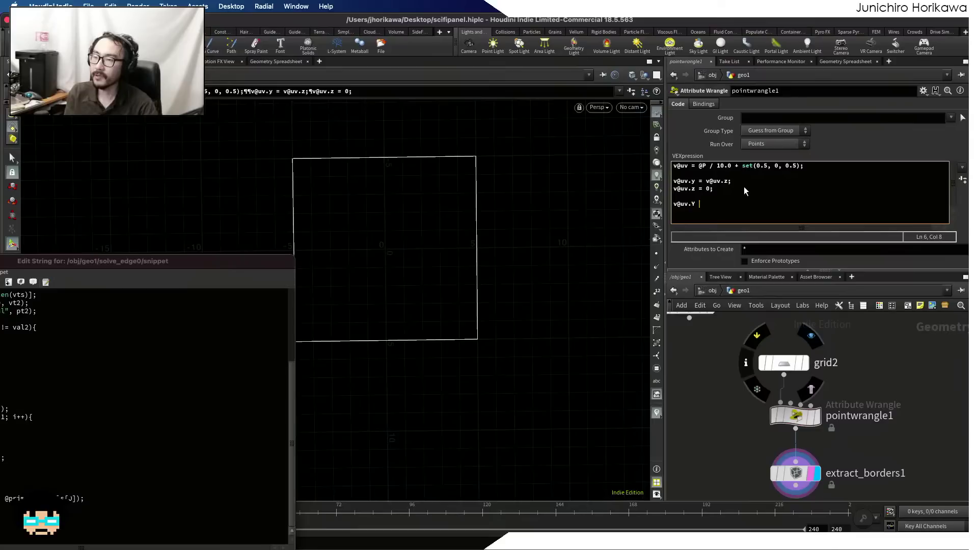
pyautogui.press('BackSpace')
pyautogui.press('BackSpace')
pyautogui.write('y *= 0.5;')
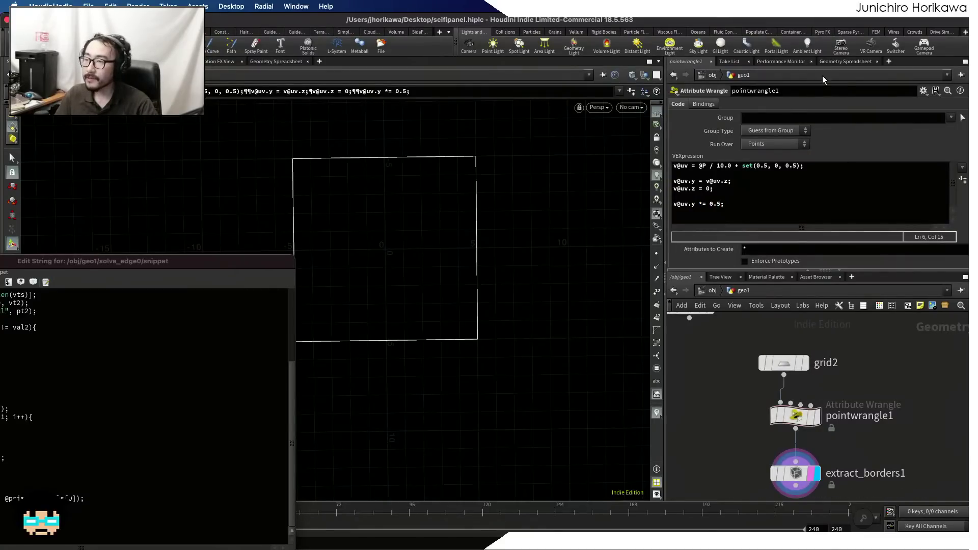
pyautogui.click(833, 63)
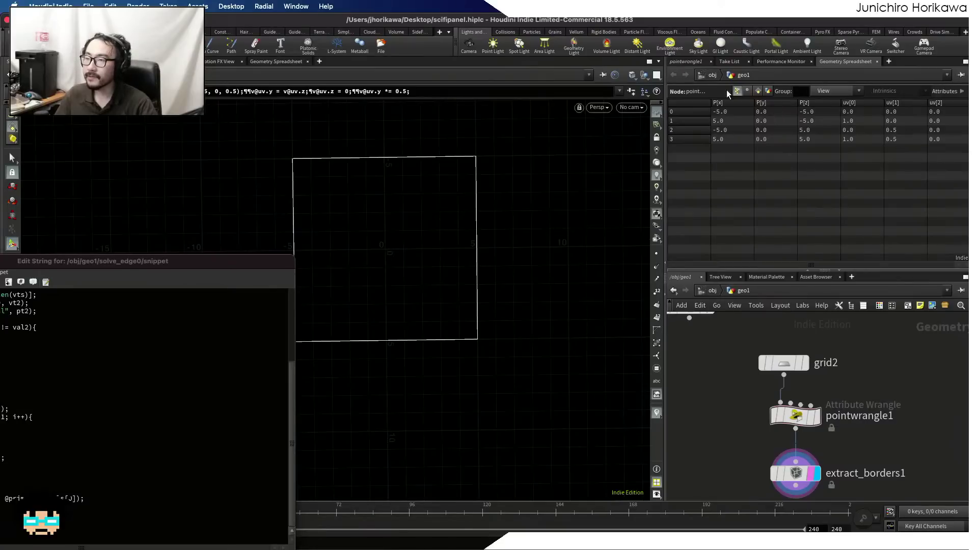
# - Insert an Attribute Promote node between the point wrangle and the Extract Borders node
pyautogui.moveTo(718, 457); pyautogui.dragTo(713, 369, button='middle')
pyautogui.scroll(1, 799, 397)
pyautogui.moveTo(821, 336); pyautogui.dragTo(821, 386, button='middle')
pyautogui.scroll(3, 821, 386)
pyautogui.press('Tab')
pyautogui.write('attrib')
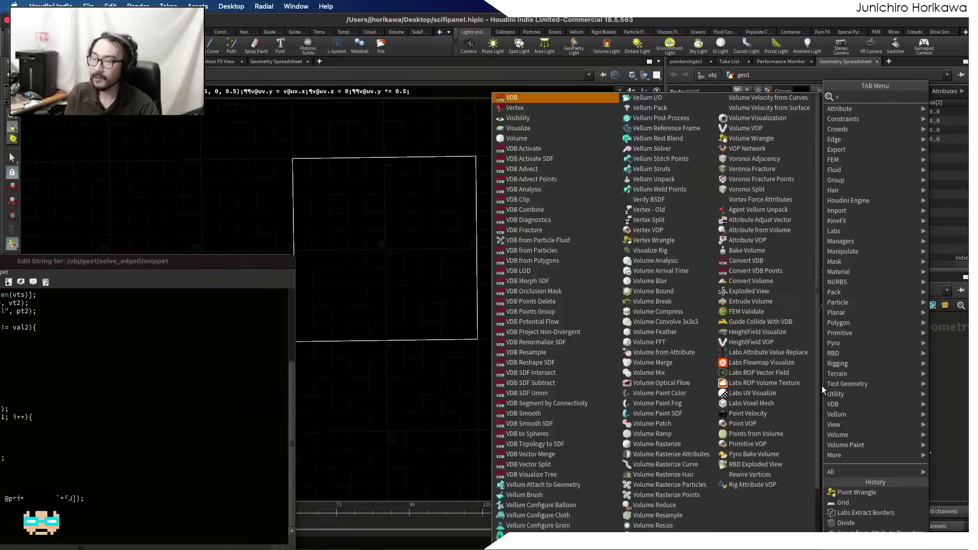
pyautogui.write('ute prom')
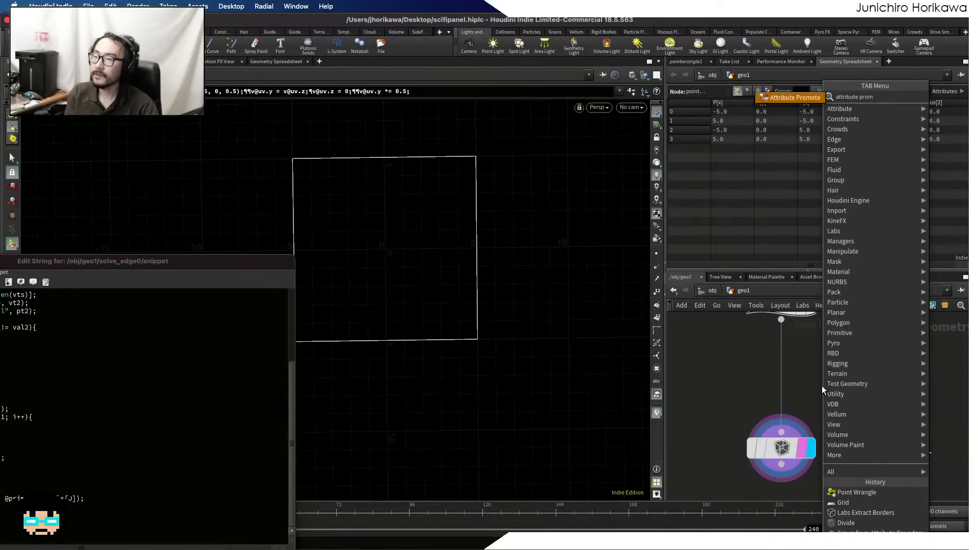
pyautogui.press('Return')
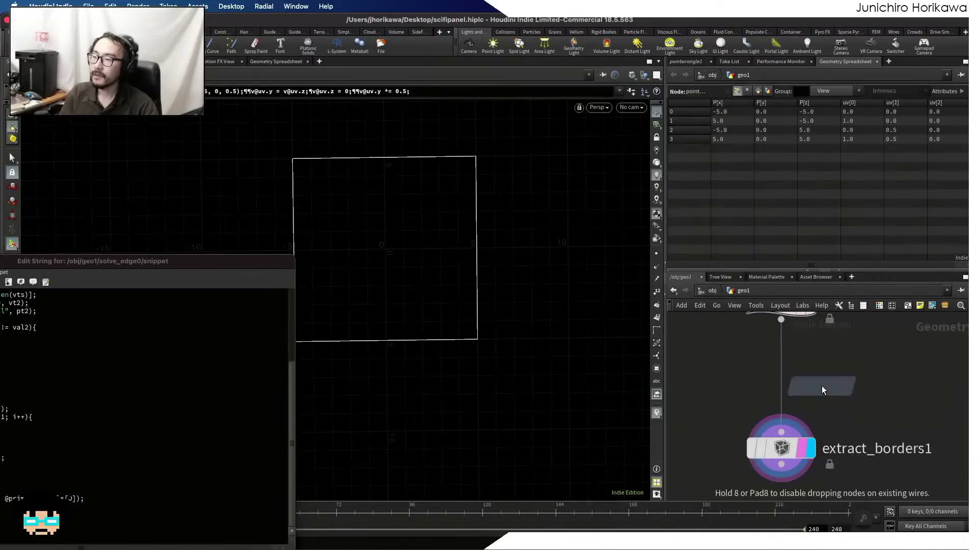
pyautogui.click(766, 369)
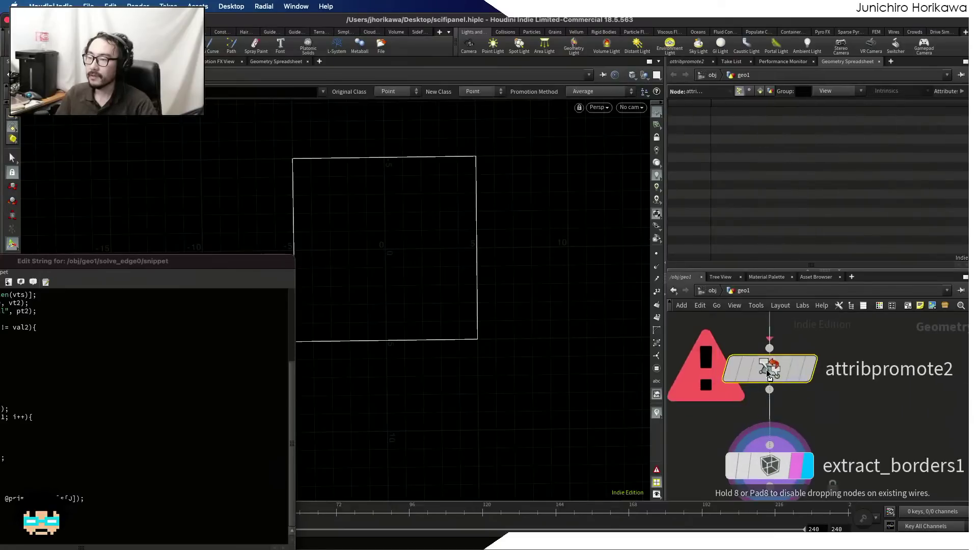
# - Set the Attribute Promote node to promote the uv attribute from Point to Vertex class
pyautogui.click(687, 61)
pyautogui.click(759, 131)
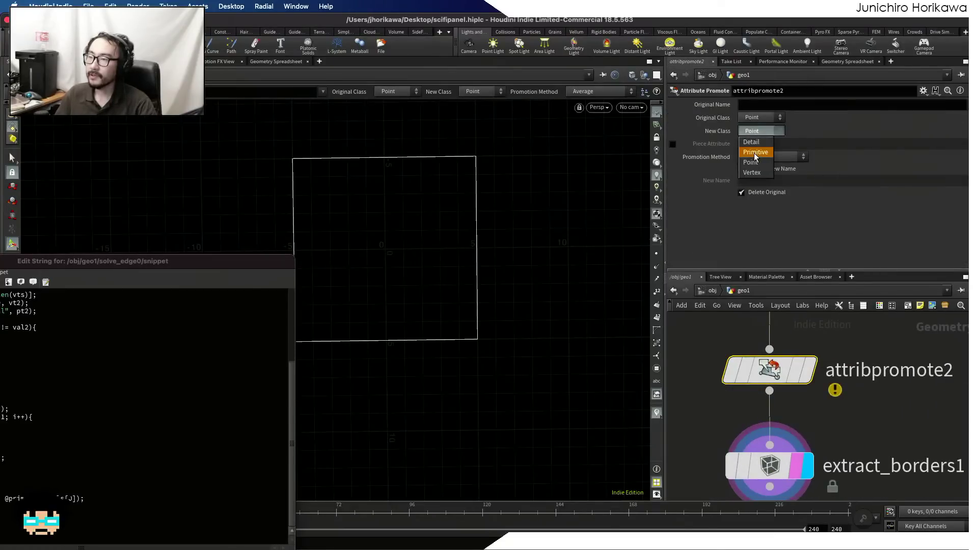
pyautogui.click(754, 173)
pyautogui.click(755, 105)
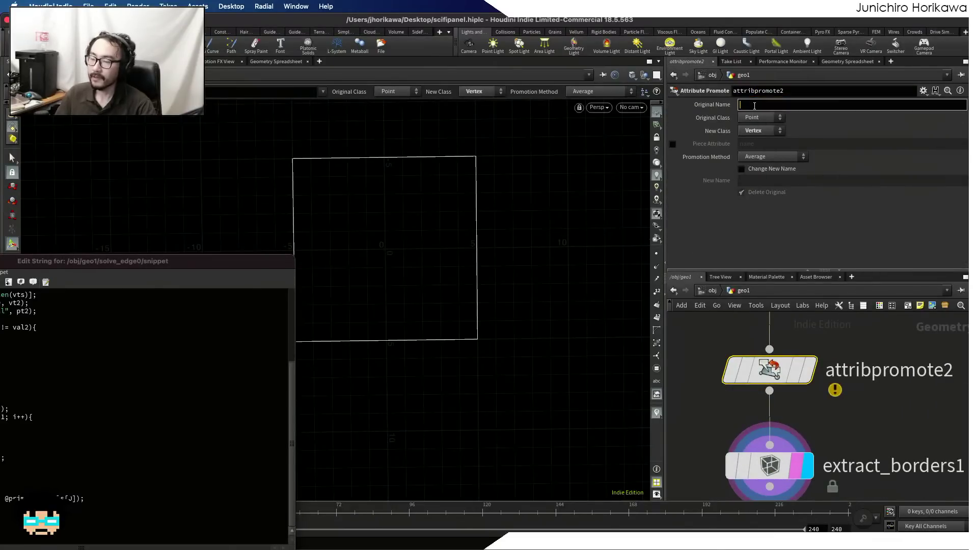
pyautogui.write('uv')
pyautogui.press('Return')
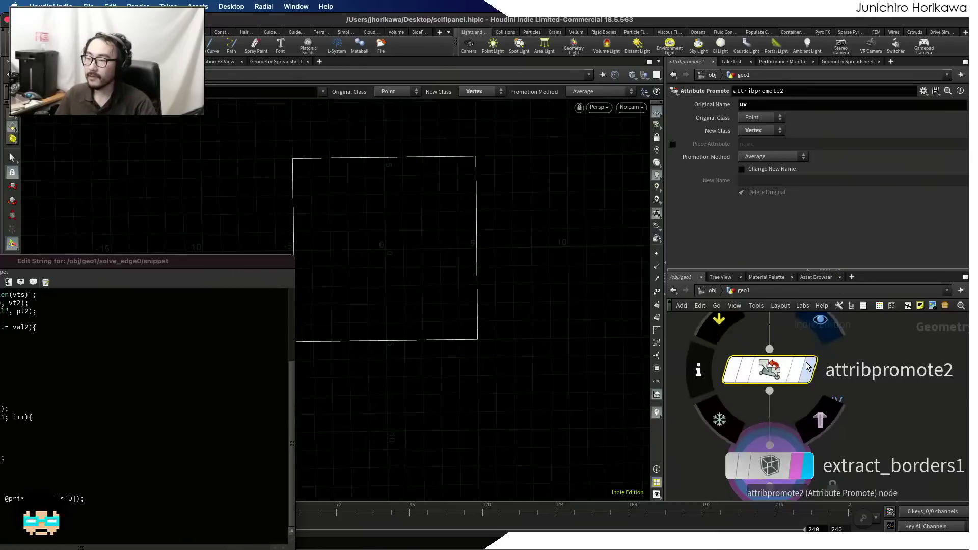
# - Display the Attribute Promote node, inspect its vertex UVs in the geometry spreadsheet, and return the display to the Extract Borders node
pyautogui.click(807, 365)
pyautogui.click(836, 62)
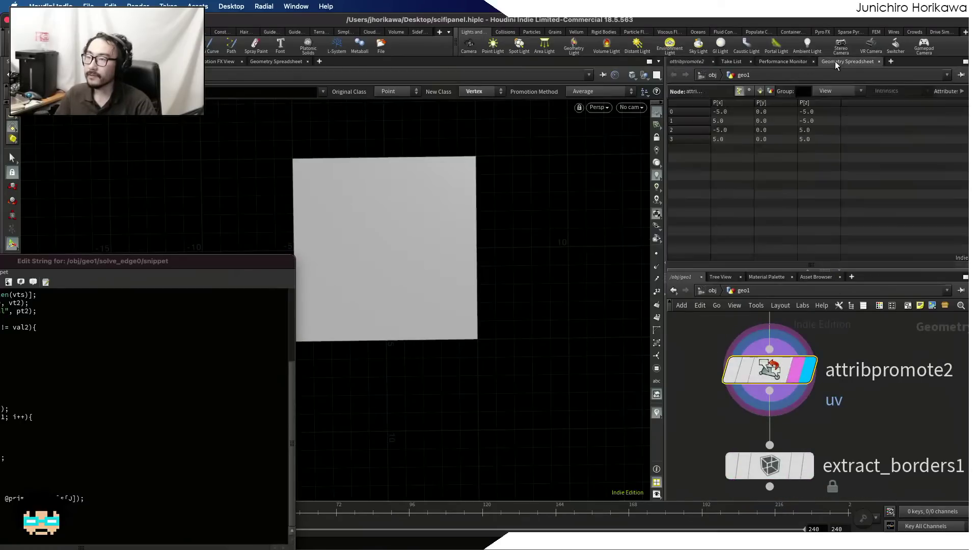
pyautogui.click(749, 90)
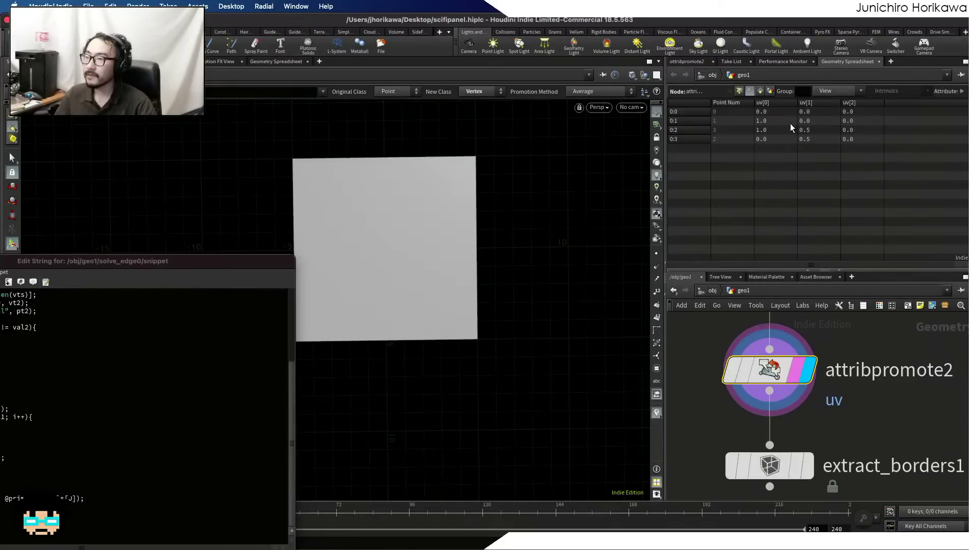
pyautogui.click(807, 465)
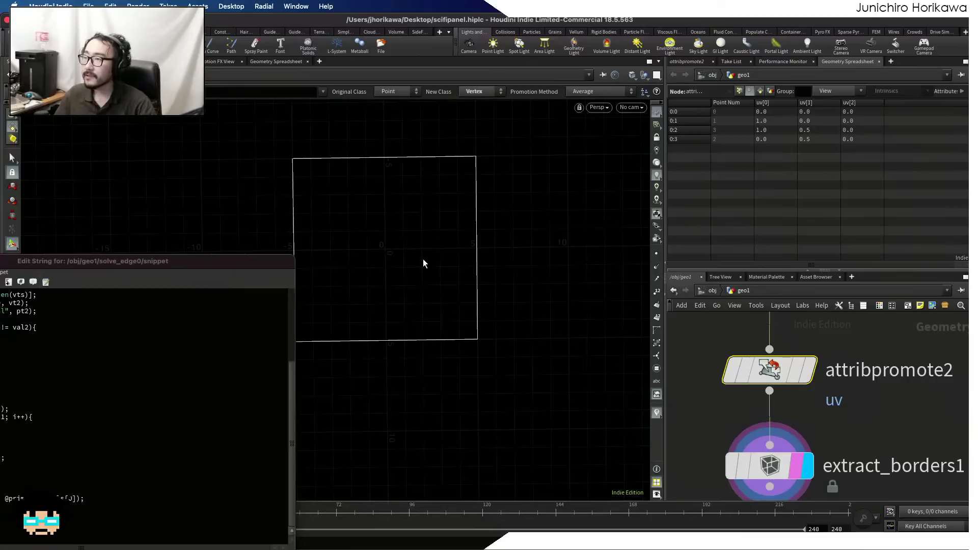
pyautogui.click(683, 361)
pyautogui.click(692, 61)
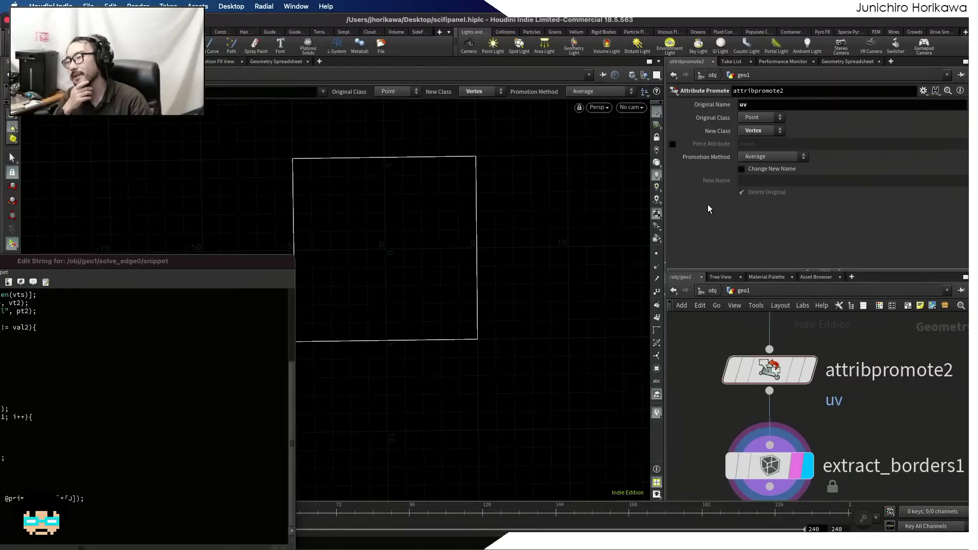
# - Open the Extract Borders node's help page, read the UV Borders parameter description, and move the help window aside
pyautogui.scroll(-3, 834, 447)
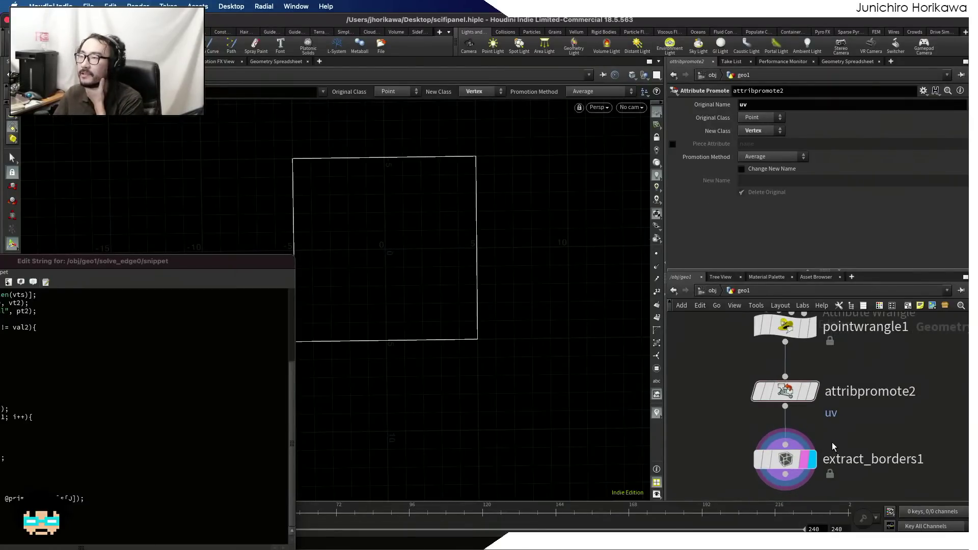
pyautogui.click(772, 451)
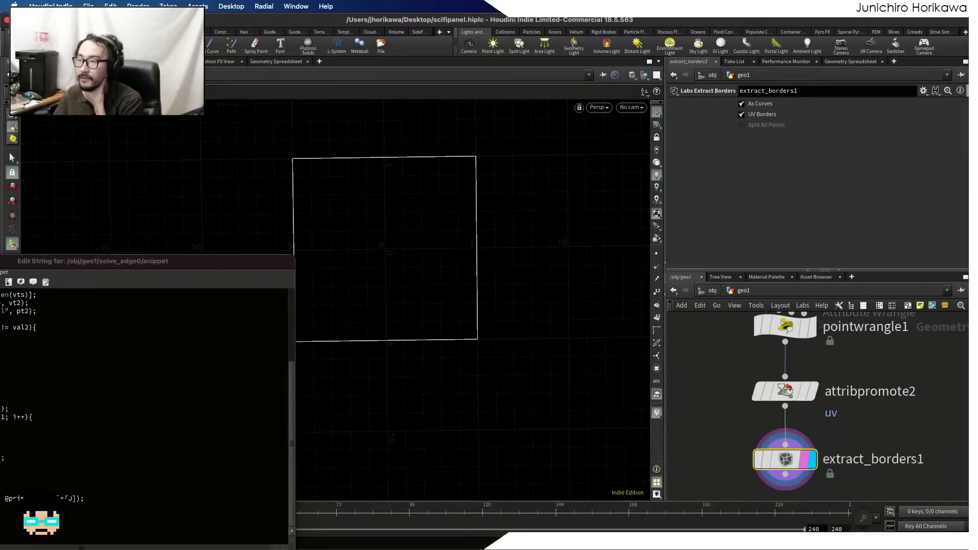
pyautogui.click(967, 90)
pyautogui.moveTo(489, 196); pyautogui.dragTo(808, 105)
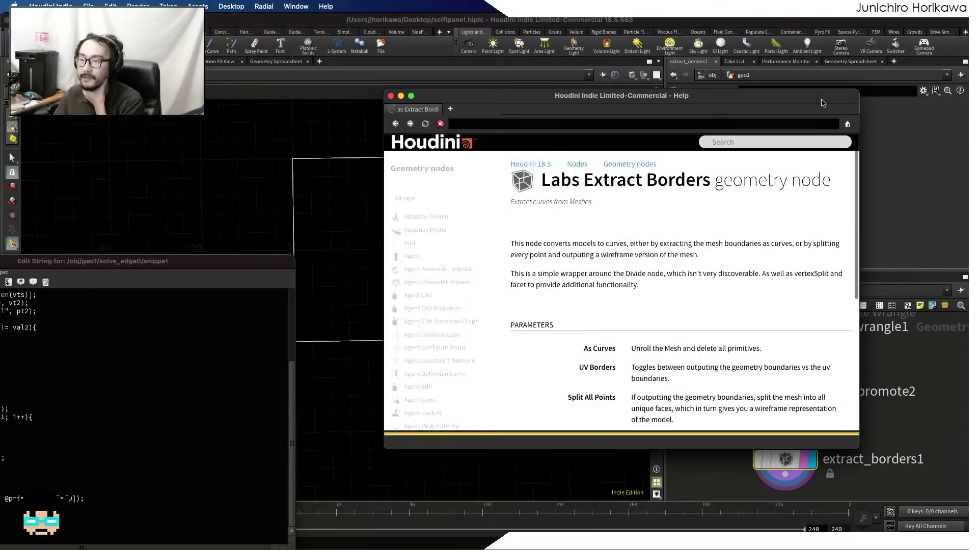
pyautogui.scroll(-2, 552, 284)
pyautogui.scroll(-5, 553, 284)
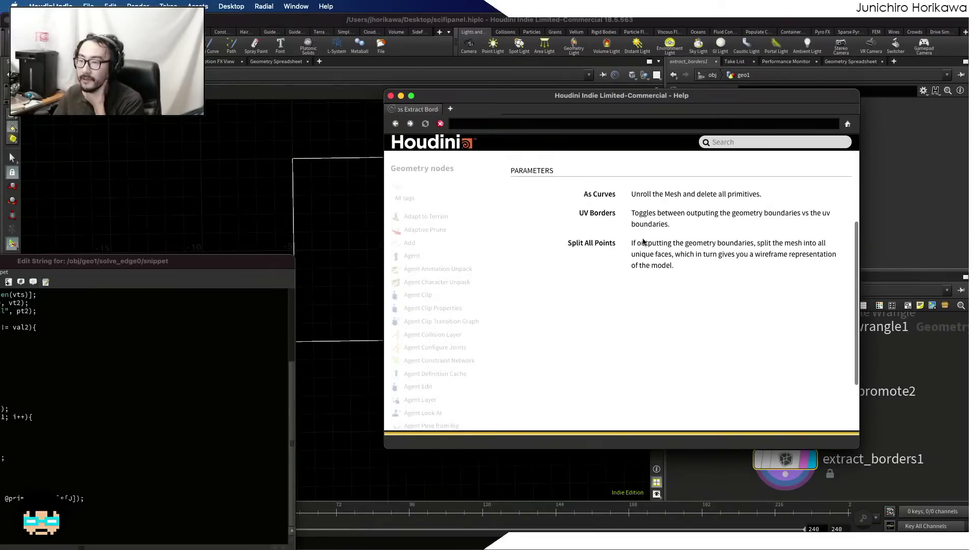
pyautogui.moveTo(632, 219); pyautogui.dragTo(682, 228)
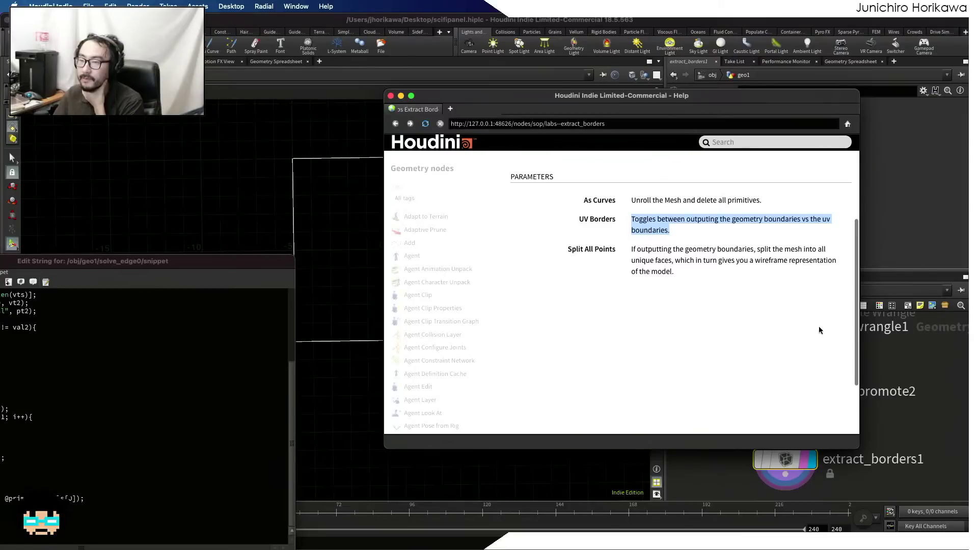
pyautogui.click(922, 384)
pyautogui.moveTo(743, 109); pyautogui.dragTo(369, 411)
# - Toggle the As Curves, UV Borders and Split All Points options of the Extract Borders node to compare outputs, ending with UV Borders on
pyautogui.click(741, 104)
pyautogui.click(741, 103)
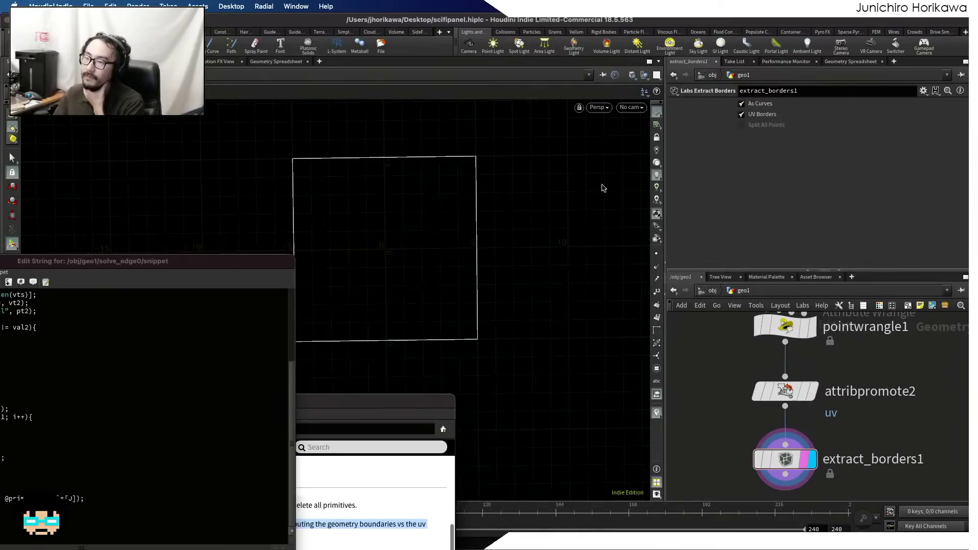
pyautogui.click(742, 114)
pyautogui.click(741, 114)
pyautogui.click(741, 113)
pyautogui.click(741, 123)
pyautogui.click(741, 116)
pyautogui.click(741, 116)
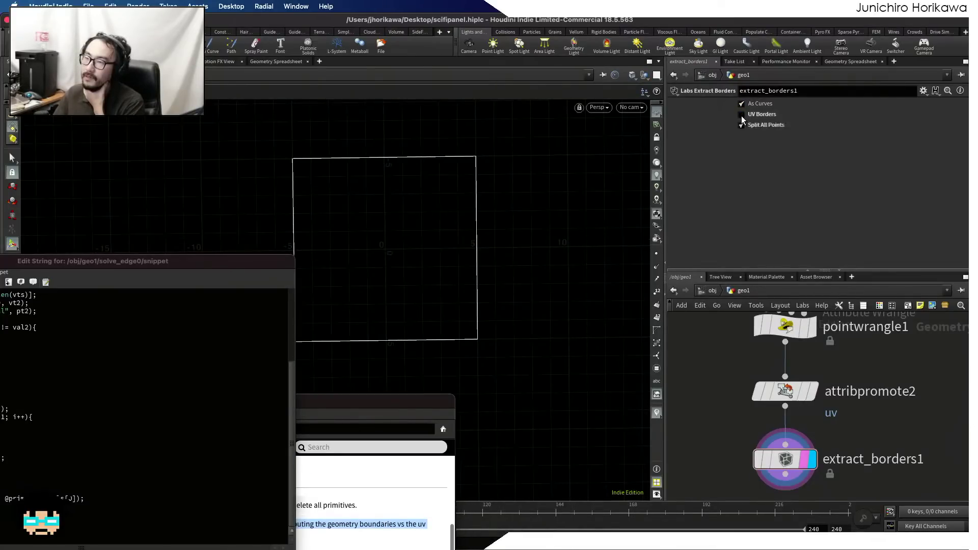
pyautogui.click(742, 116)
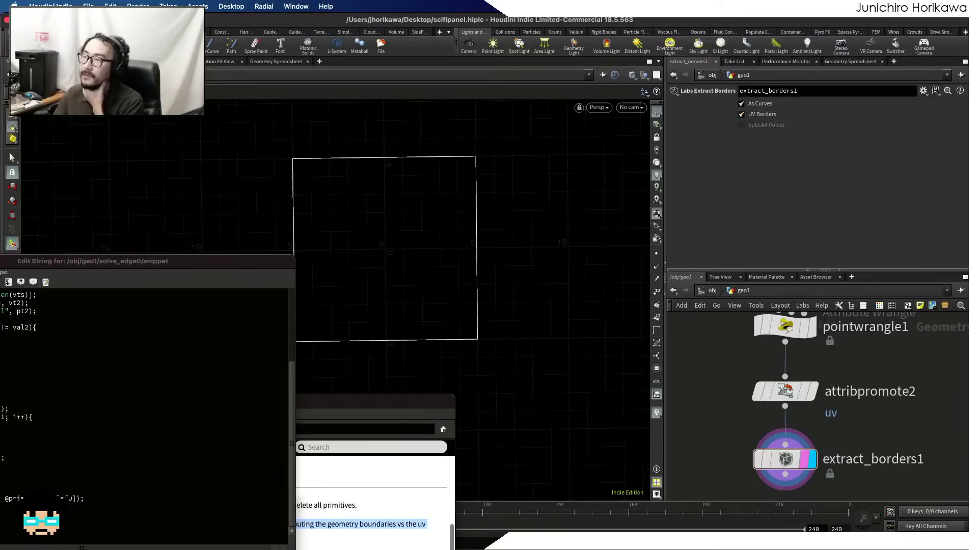
# - Set the test grid's rows and columns to 5
pyautogui.scroll(-5, 722, 411)
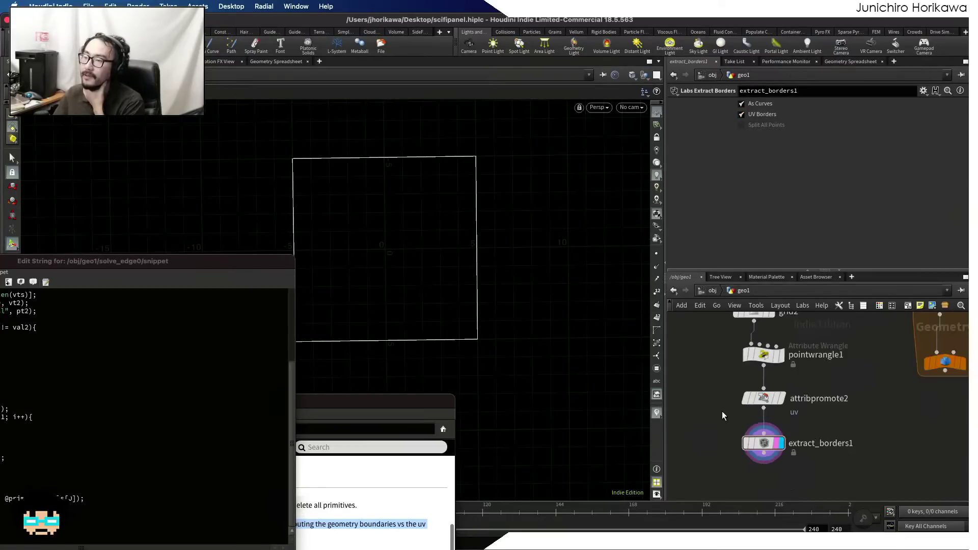
pyautogui.click(767, 383)
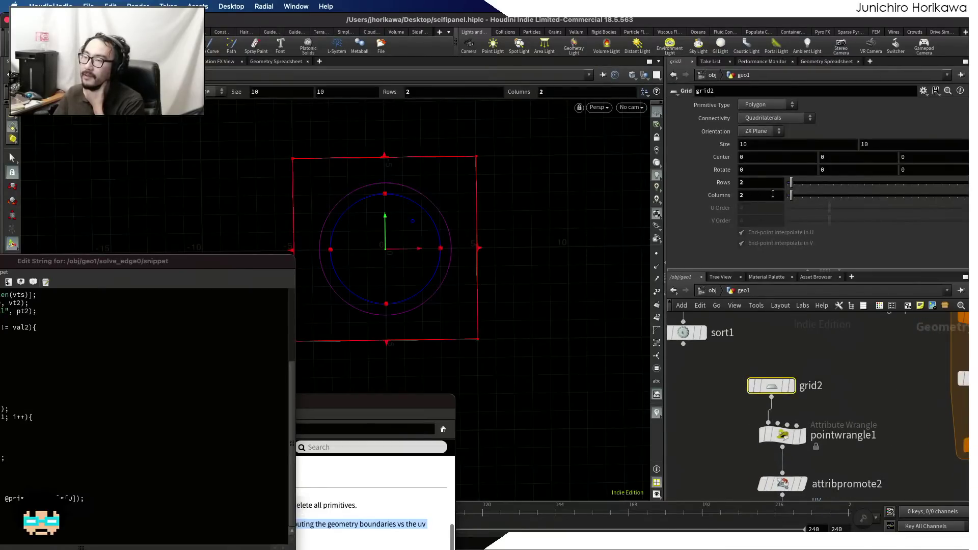
pyautogui.moveTo(794, 185)
pyautogui.mouseDown()
pyautogui.moveTo(811, 200)
pyautogui.moveTo(802, 183)
pyautogui.mouseUp()
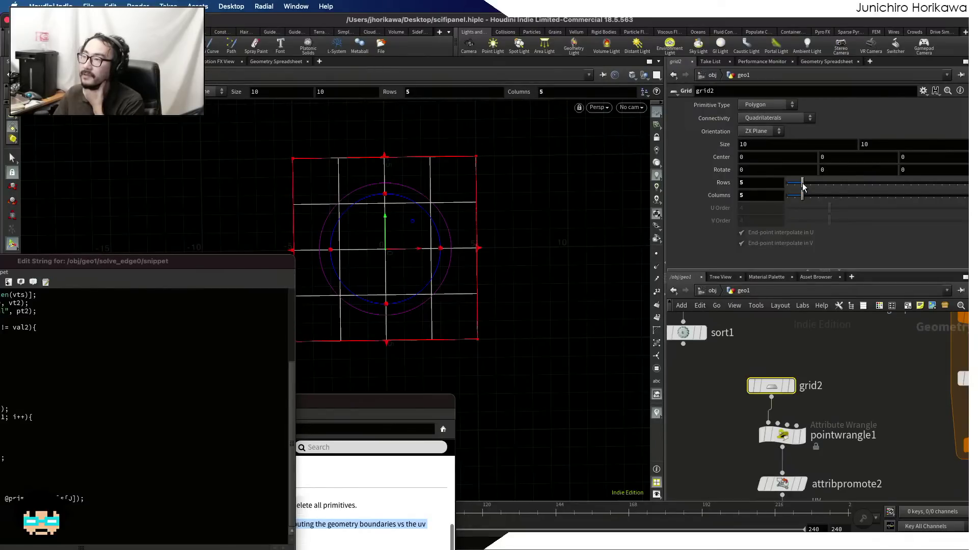
# - Examine the per-vertex UV values of the subdivided grid at the Attribute Promote node in the geometry spreadsheet
pyautogui.click(840, 62)
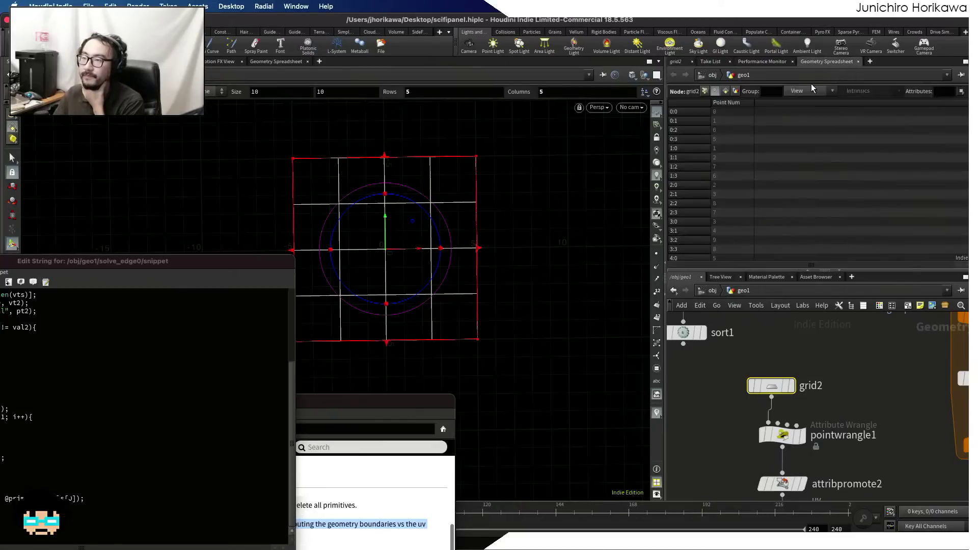
pyautogui.scroll(-5, 778, 384)
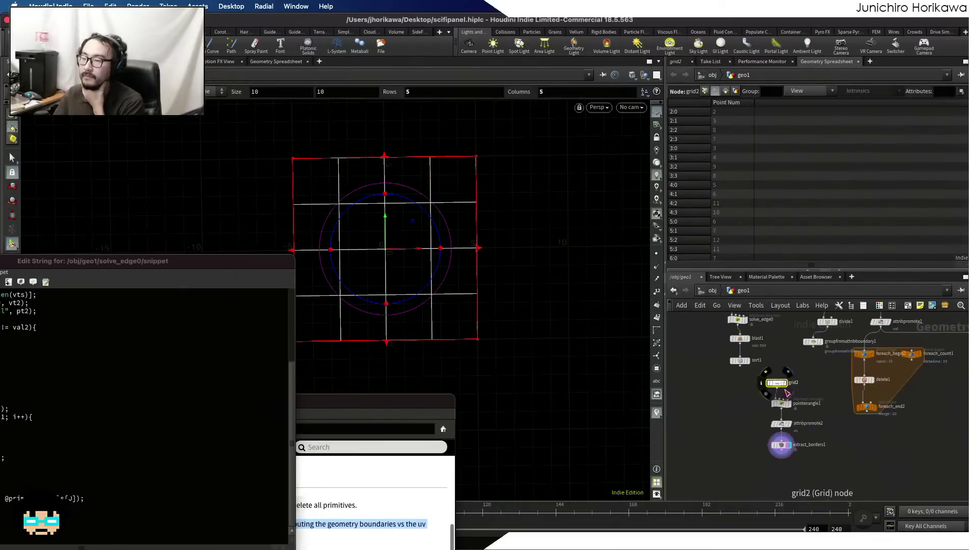
pyautogui.scroll(5, 798, 415)
pyautogui.click(744, 436)
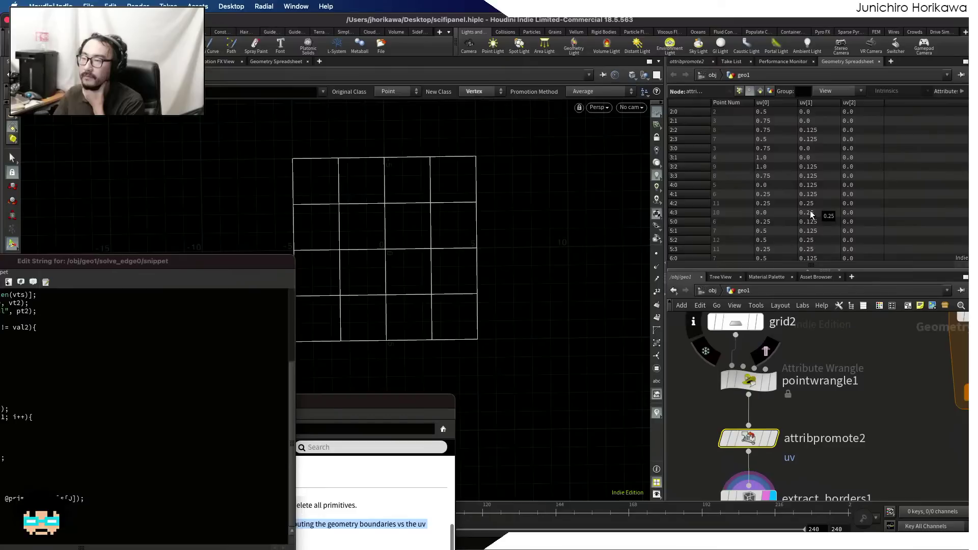
pyautogui.scroll(-10, 810, 213)
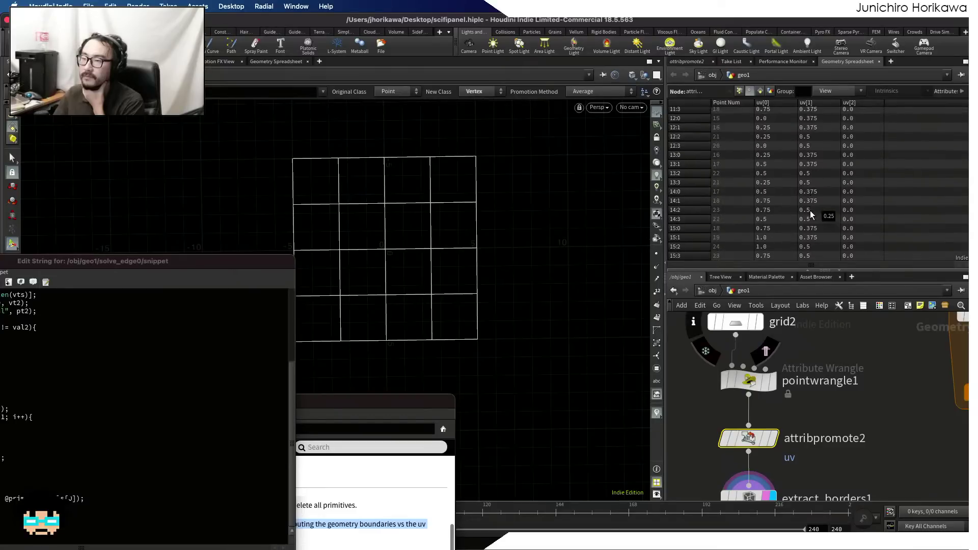
pyautogui.scroll(12, 810, 211)
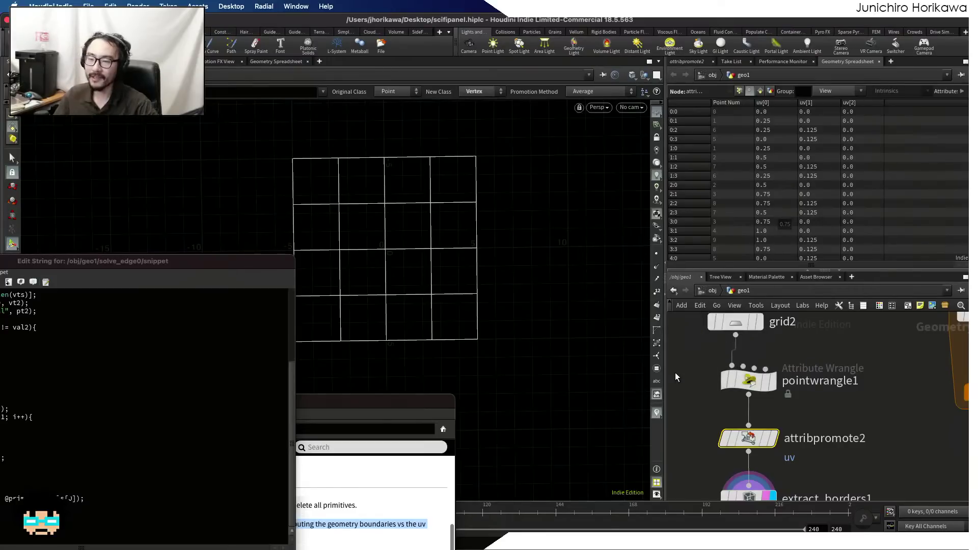
# - Bring the Labs Extract Borders help window forward and read the node's introductory description
pyautogui.moveTo(377, 402); pyautogui.dragTo(713, 274)
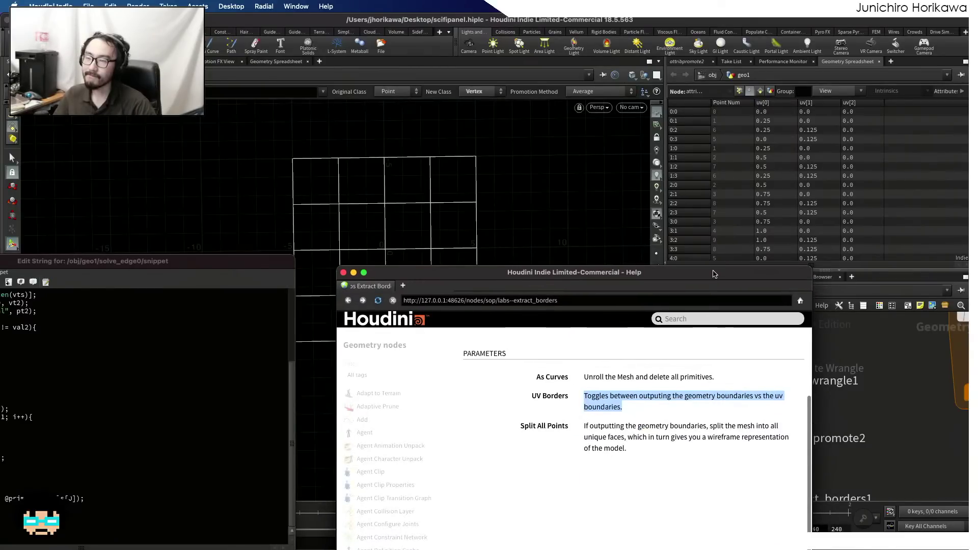
pyautogui.moveTo(713, 274); pyautogui.dragTo(756, 143)
pyautogui.scroll(-3, 593, 279)
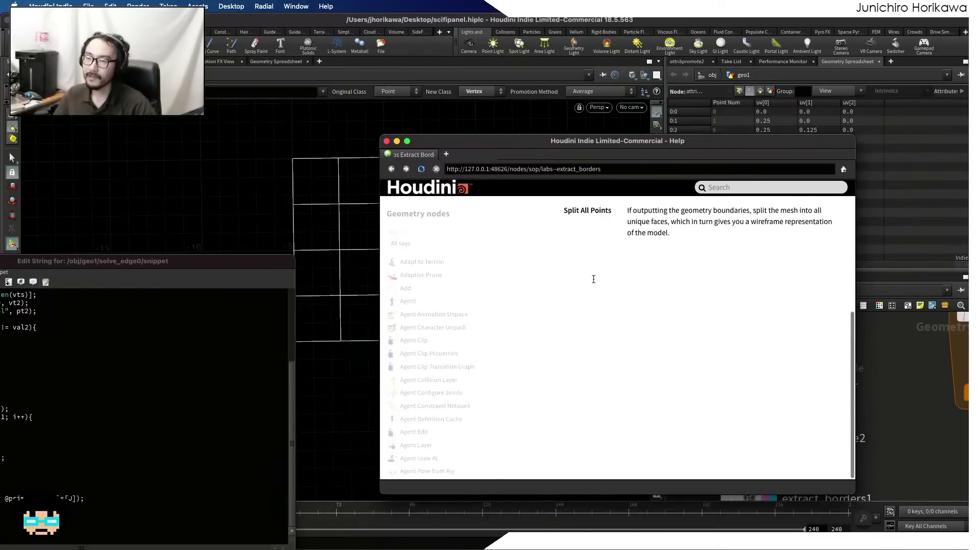
pyautogui.scroll(3, 593, 279)
pyautogui.scroll(3, 594, 275)
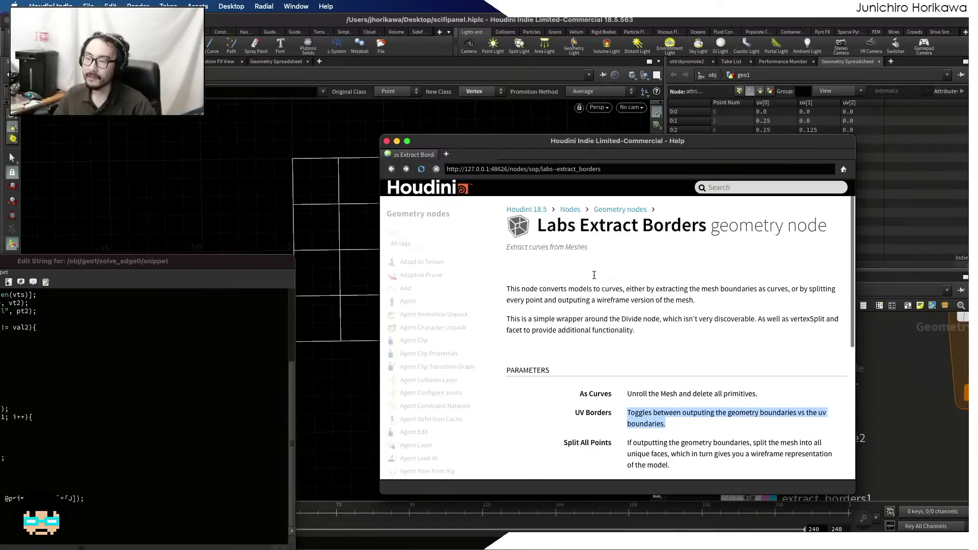
pyautogui.click(513, 287)
pyautogui.moveTo(556, 286); pyautogui.dragTo(638, 286)
pyautogui.click(679, 285)
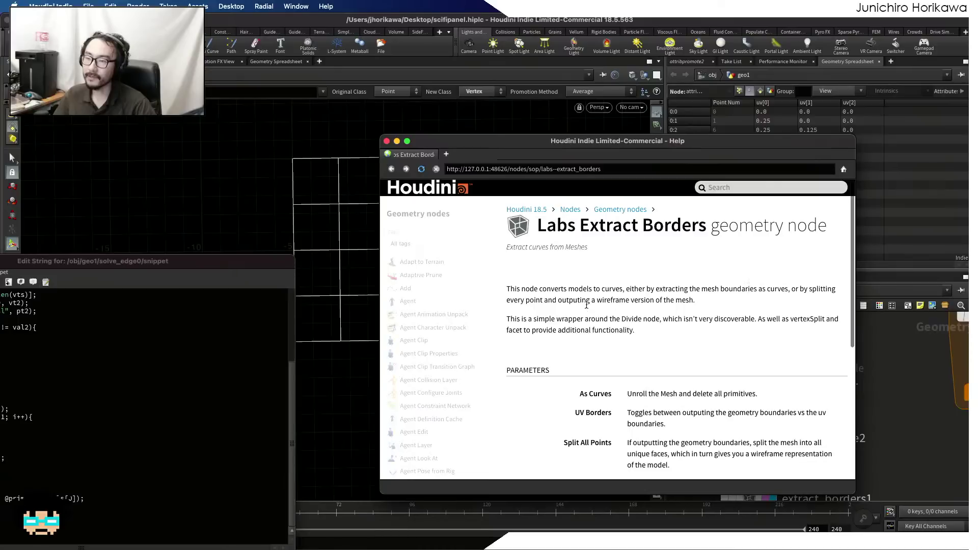
pyautogui.moveTo(520, 320); pyautogui.dragTo(581, 319)
pyautogui.click(588, 319)
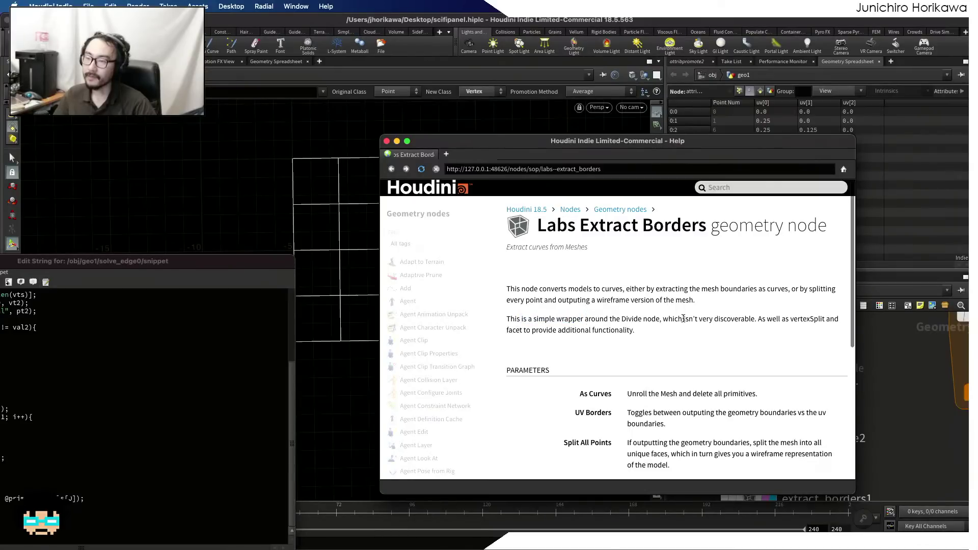
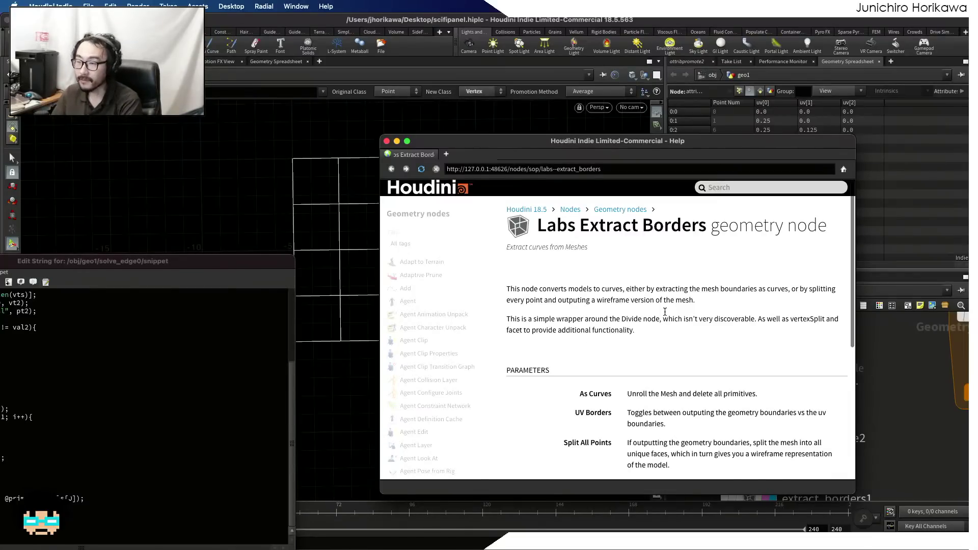
# - Skim the rest of the help page and its list of geometry nodes, and close the help window
pyautogui.scroll(-10, 665, 312)
pyautogui.scroll(5, 664, 311)
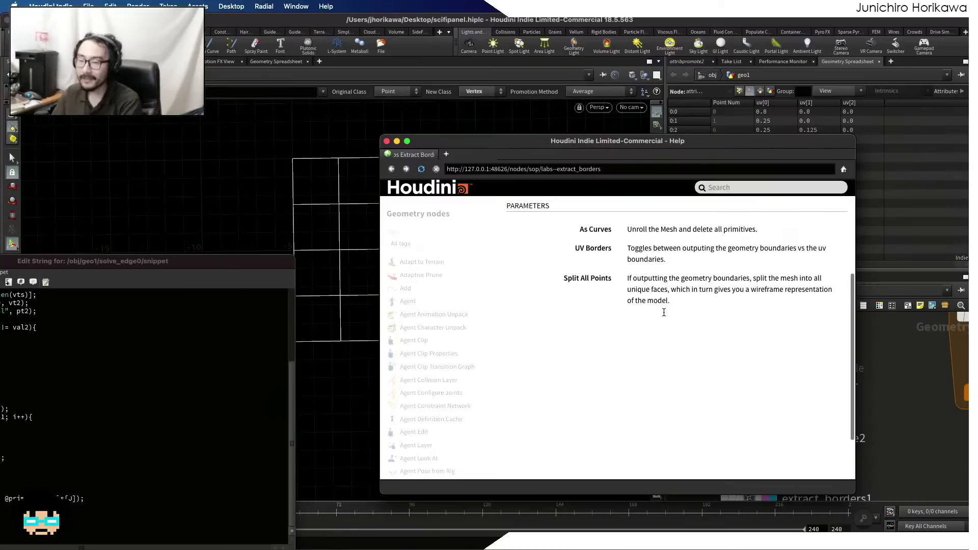
pyautogui.scroll(5, 663, 312)
pyautogui.scroll(-20, 441, 356)
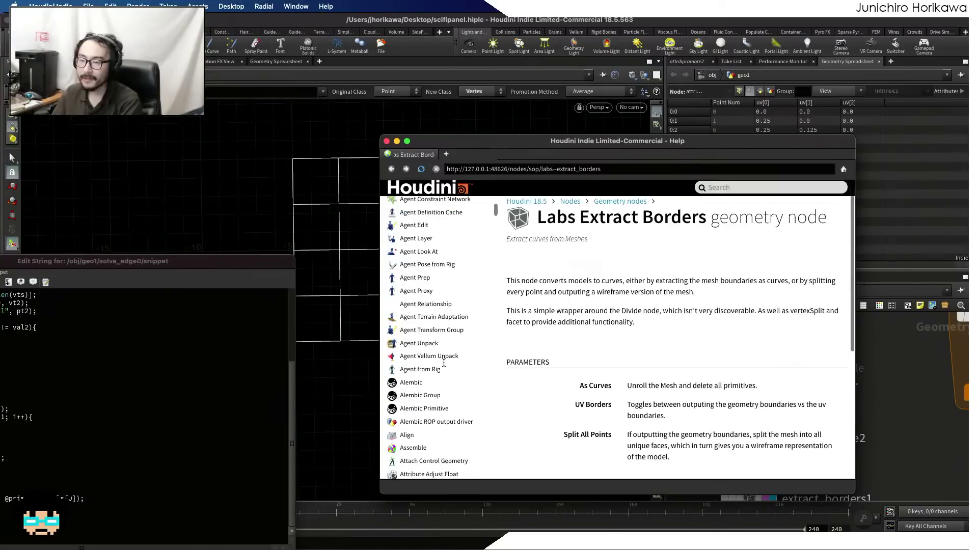
pyautogui.scroll(-10, 444, 363)
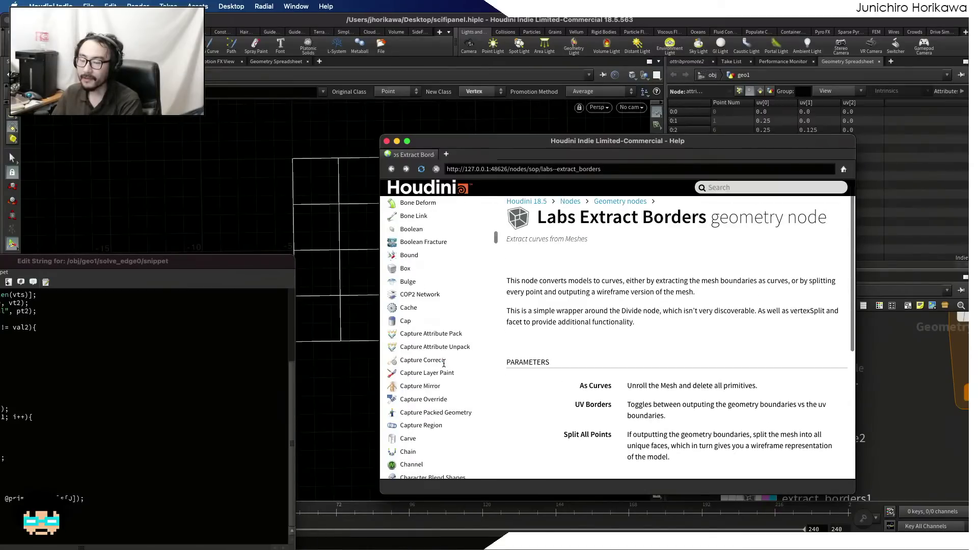
pyautogui.scroll(-5, 563, 349)
pyautogui.scroll(5, 563, 345)
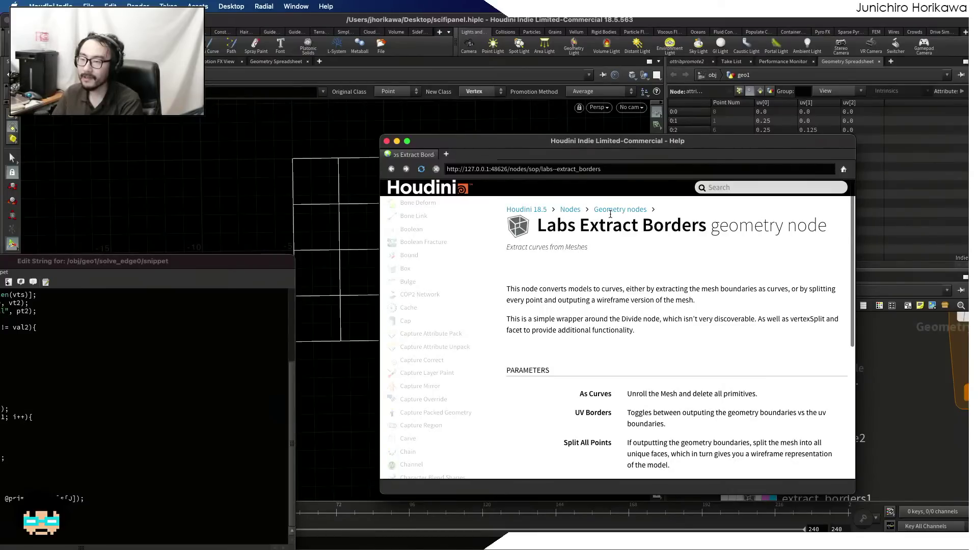
pyautogui.scroll(-5, 610, 214)
pyautogui.click(857, 381)
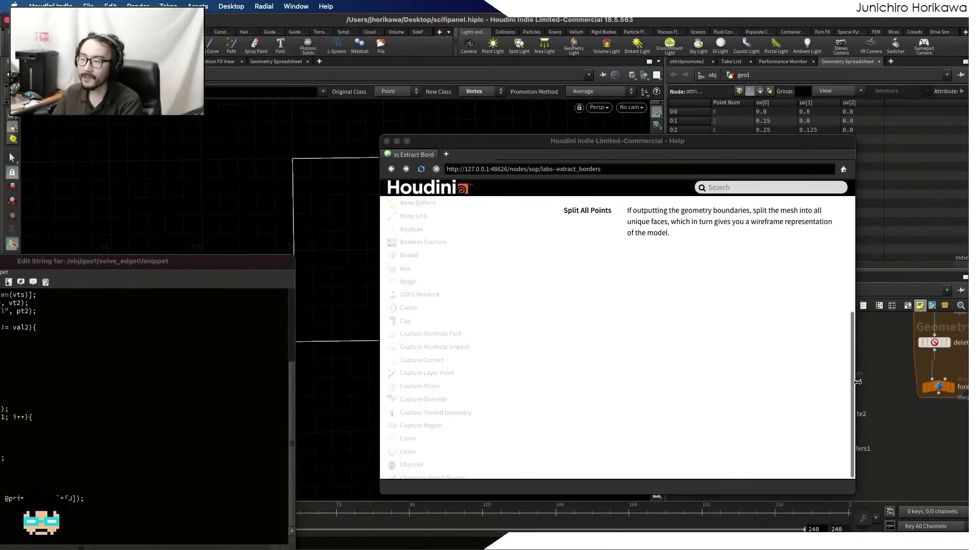
pyautogui.click(386, 141)
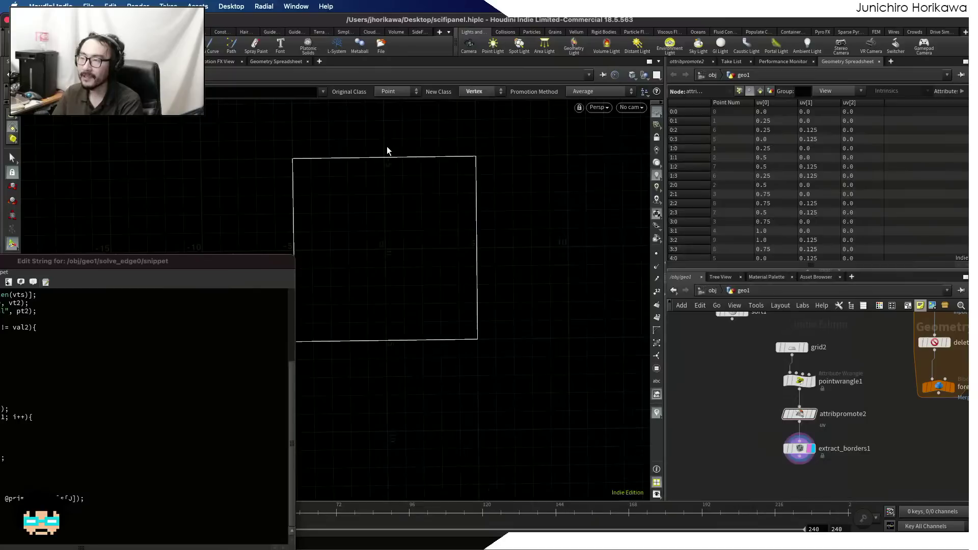
pyautogui.scroll(-5, 766, 389)
pyautogui.moveTo(755, 376); pyautogui.dragTo(754, 406, button='middle')
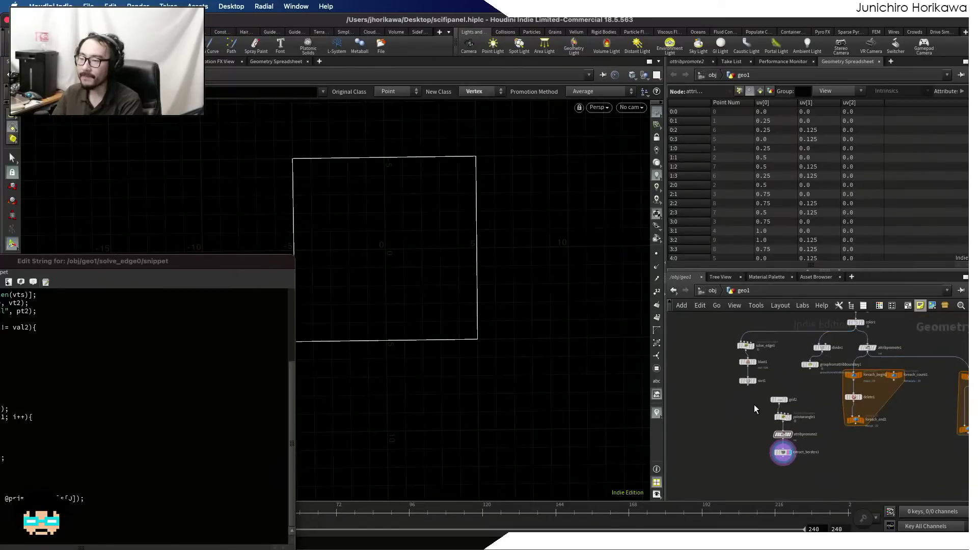
pyautogui.scroll(6, 754, 378)
pyautogui.scroll(-3, 782, 399)
pyautogui.scroll(5, 747, 387)
pyautogui.moveTo(745, 386); pyautogui.dragTo(744, 386)
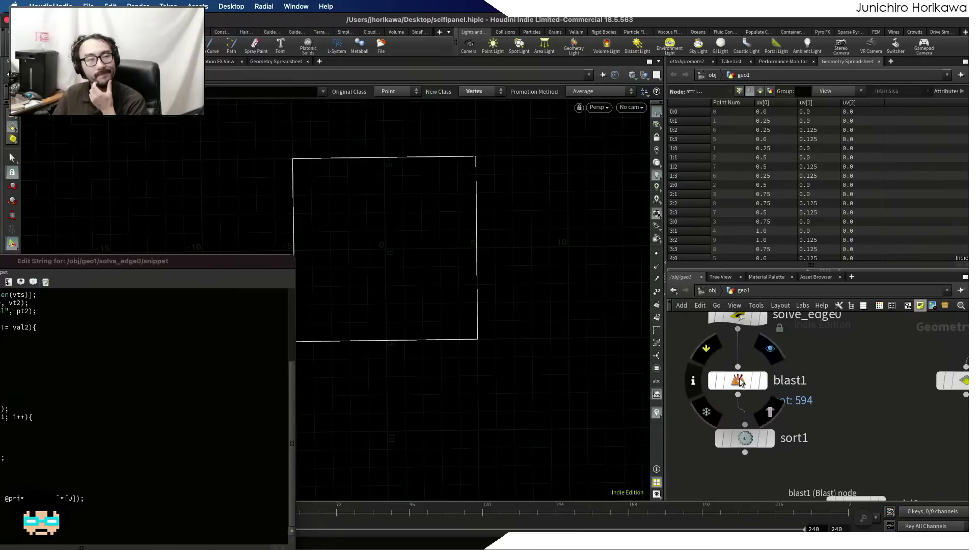
pyautogui.scroll(-1, 803, 417)
pyautogui.moveTo(737, 441); pyautogui.dragTo(732, 450)
pyautogui.moveTo(808, 417); pyautogui.dragTo(772, 308, button='middle')
pyautogui.moveTo(852, 444); pyautogui.dragTo(777, 345, button='middle')
# - Open the help for the extract_borders1 node, read its description and parameter explanations, and close the help window
pyautogui.click(761, 468)
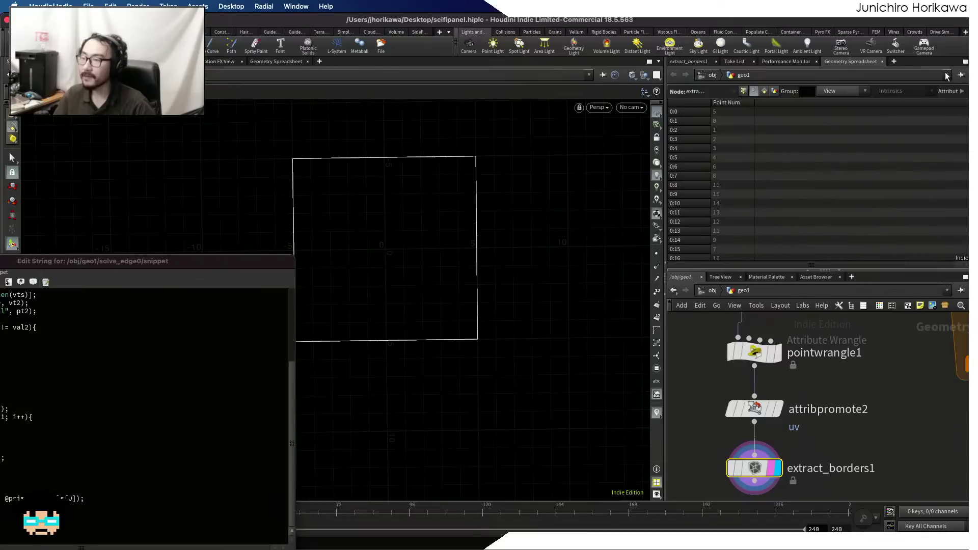
pyautogui.click(677, 60)
pyautogui.click(971, 91)
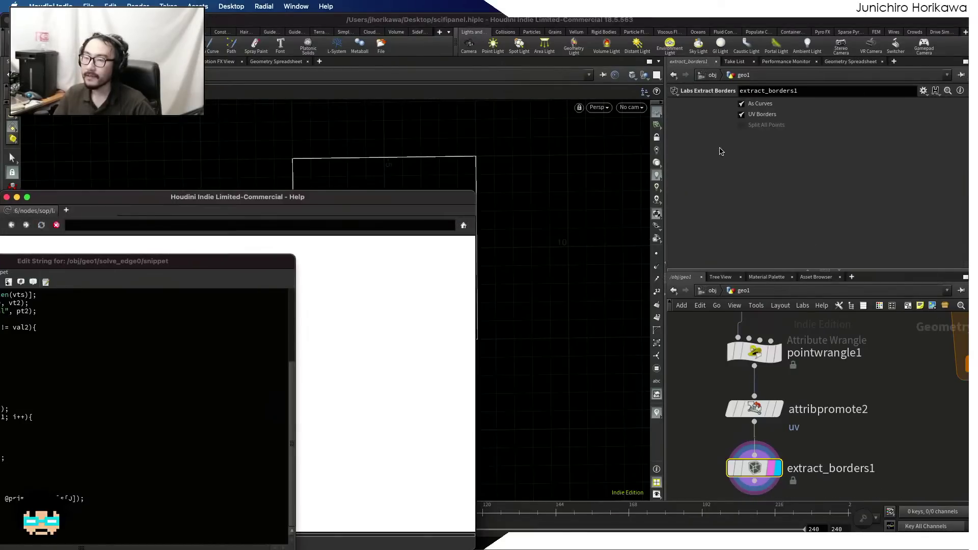
pyautogui.moveTo(352, 196); pyautogui.dragTo(734, 109)
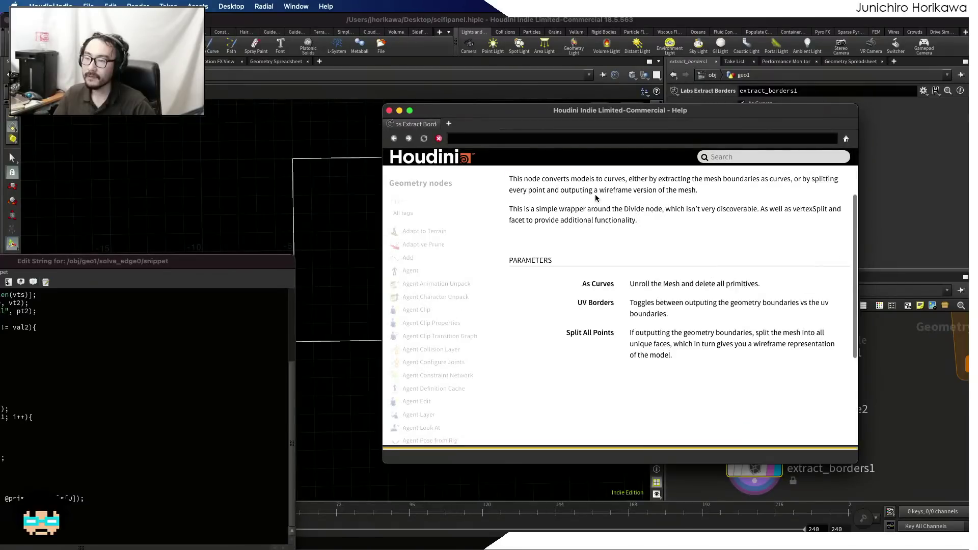
pyautogui.scroll(-2, 771, 344)
pyautogui.scroll(-4, 782, 290)
pyautogui.scroll(5, 767, 264)
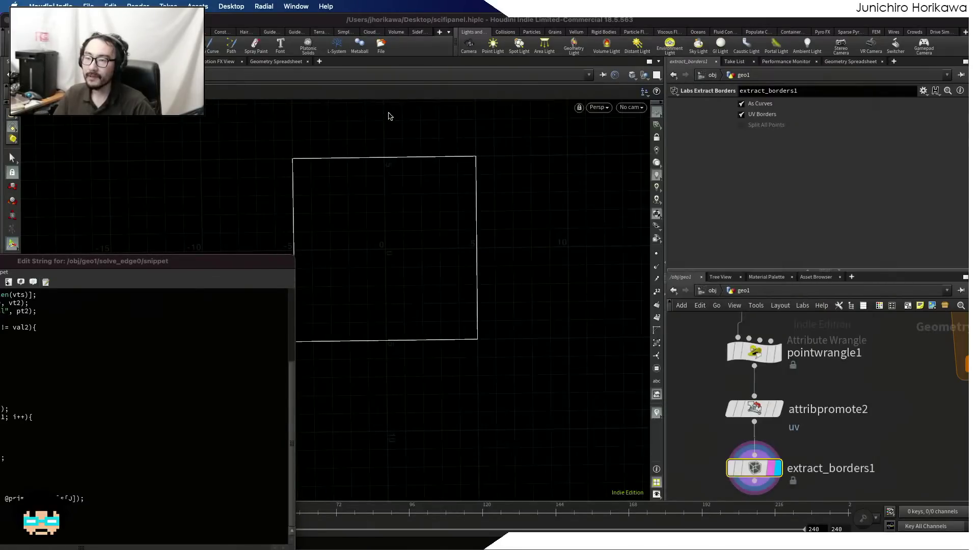
pyautogui.click(389, 111)
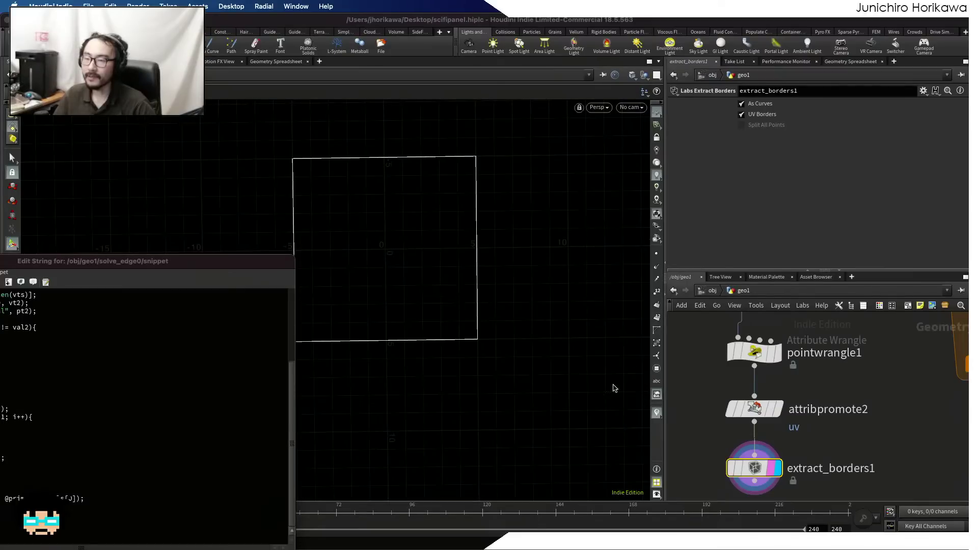
# - Display the grid2 output in the viewport and compare it with the extract_borders1 output
pyautogui.moveTo(763, 342); pyautogui.dragTo(778, 381, button='middle')
pyautogui.click(778, 334)
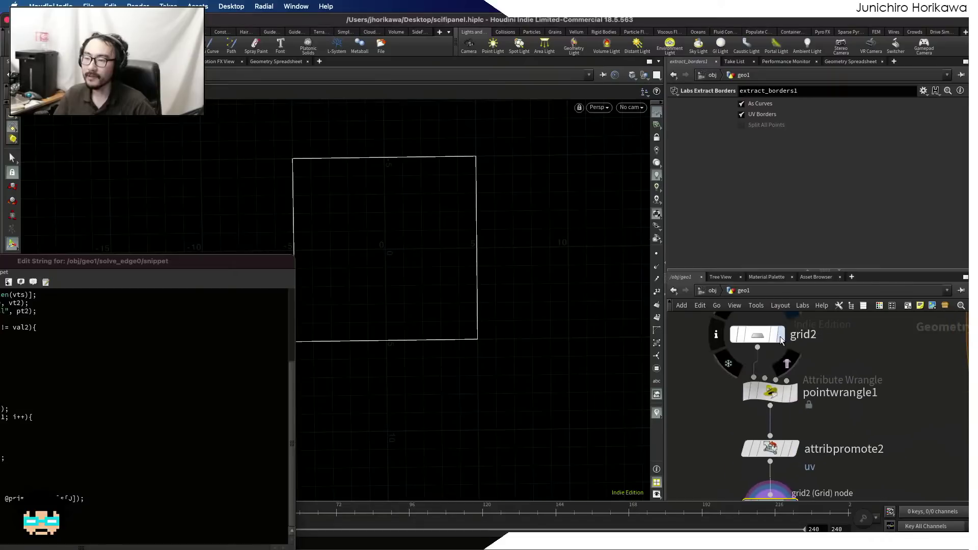
pyautogui.scroll(-3, 809, 436)
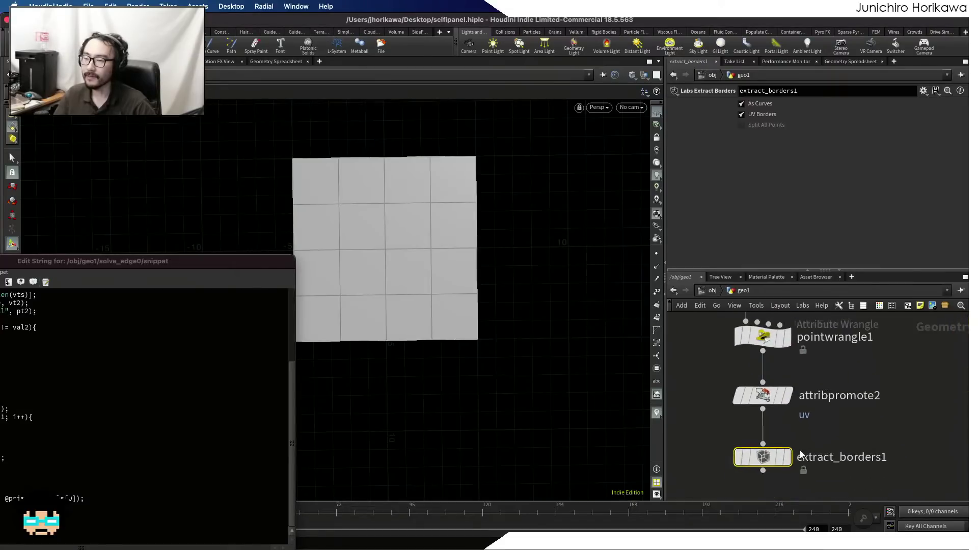
pyautogui.click(788, 457)
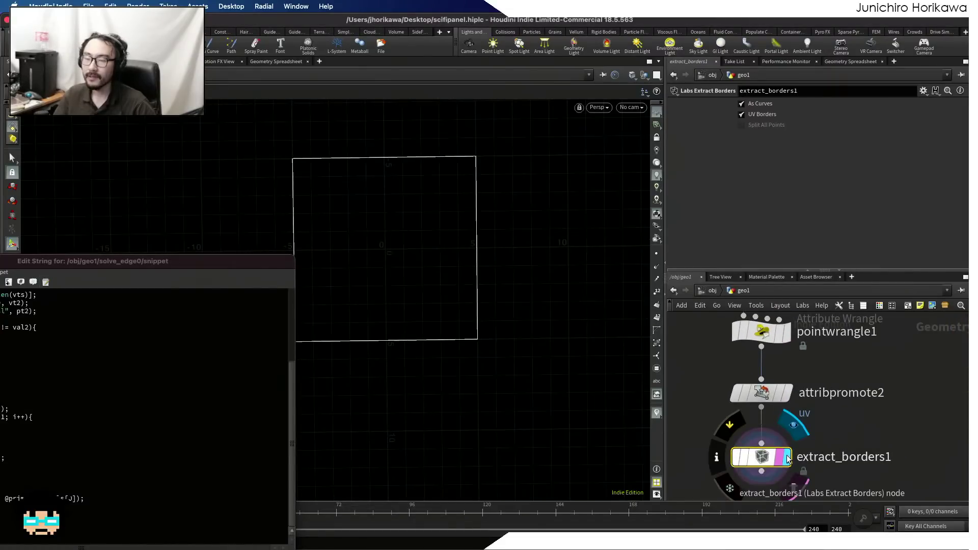
# - Bypass attribpromote2 and pointwrangle1, and check the grid2 output against extract_borders1 without the custom UVs
pyautogui.click(735, 394)
pyautogui.scroll(3, 735, 390)
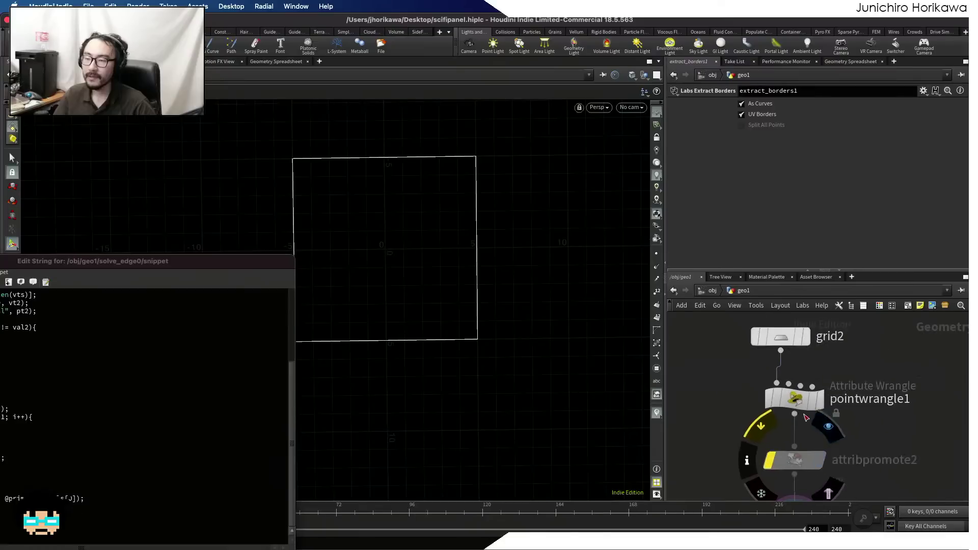
pyautogui.click(766, 396)
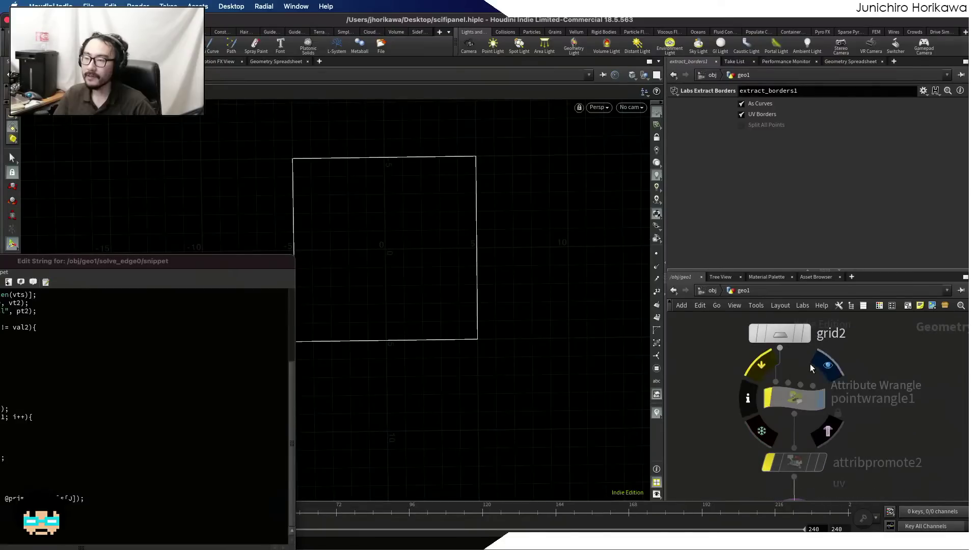
pyautogui.click(801, 335)
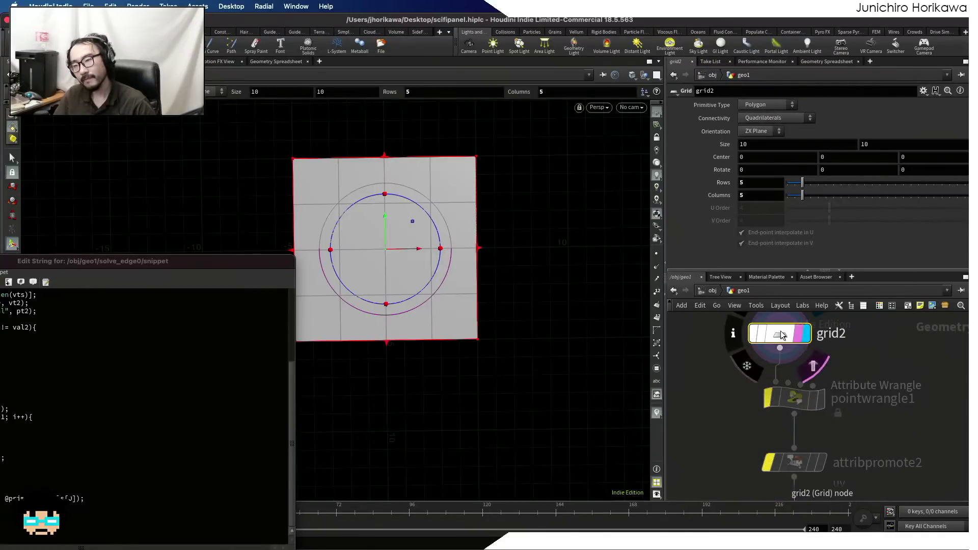
pyautogui.scroll(-3, 851, 379)
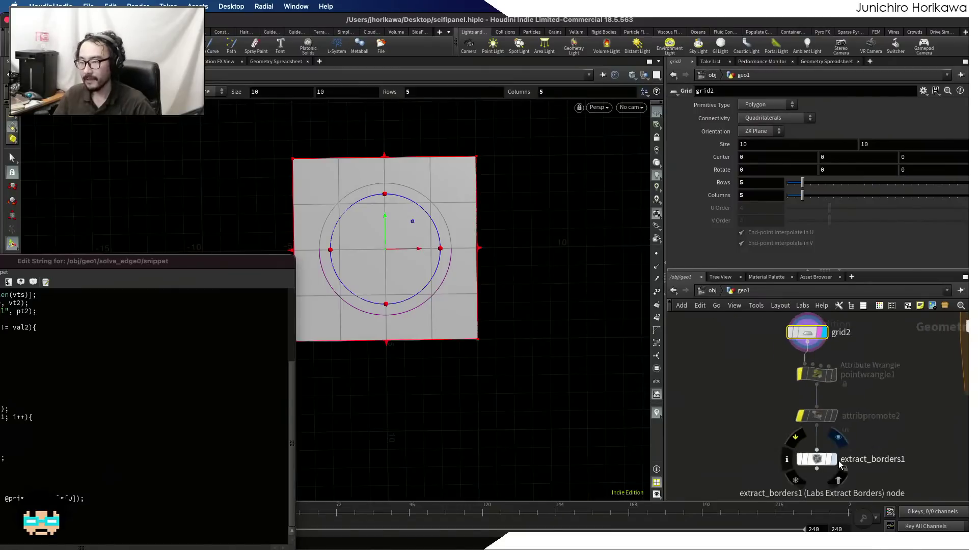
pyautogui.click(834, 459)
pyautogui.click(820, 460)
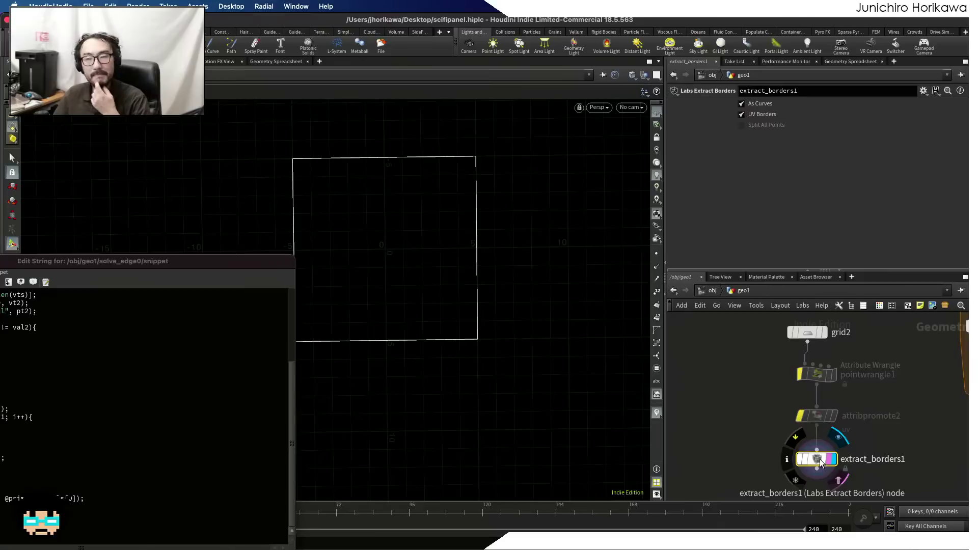
# - Try the extract_borders1 node with UV Borders off and Split All Points on, and restore both options
pyautogui.click(751, 115)
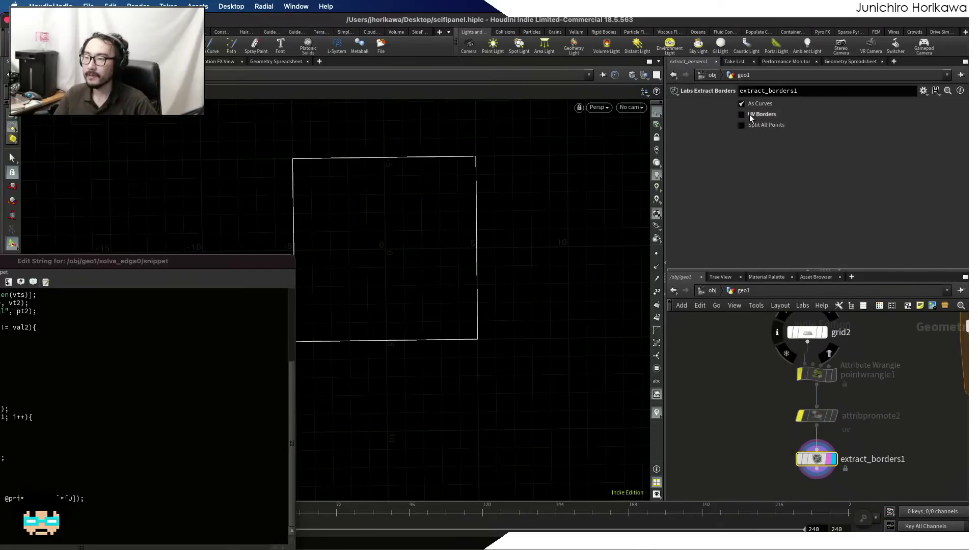
pyautogui.click(751, 125)
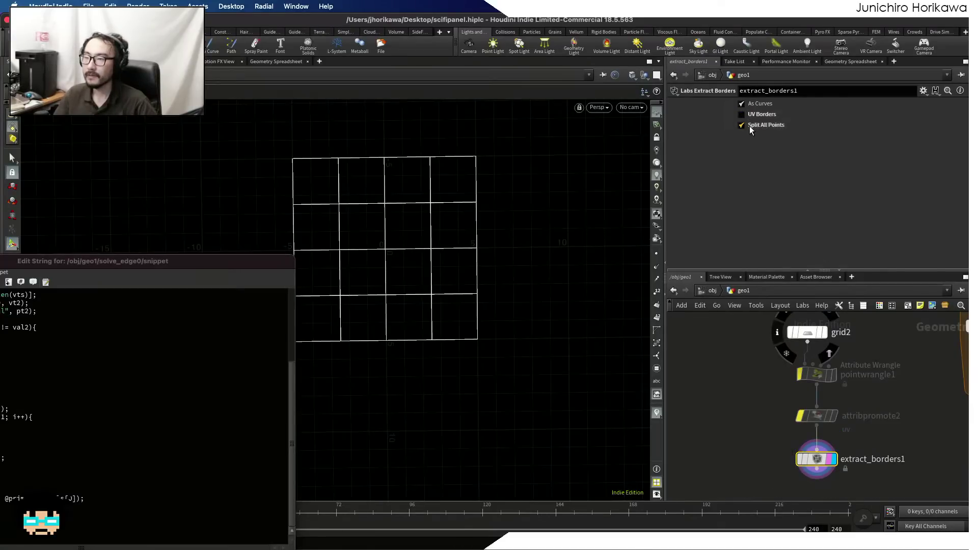
pyautogui.click(749, 127)
pyautogui.click(755, 115)
pyautogui.click(754, 116)
pyautogui.click(754, 116)
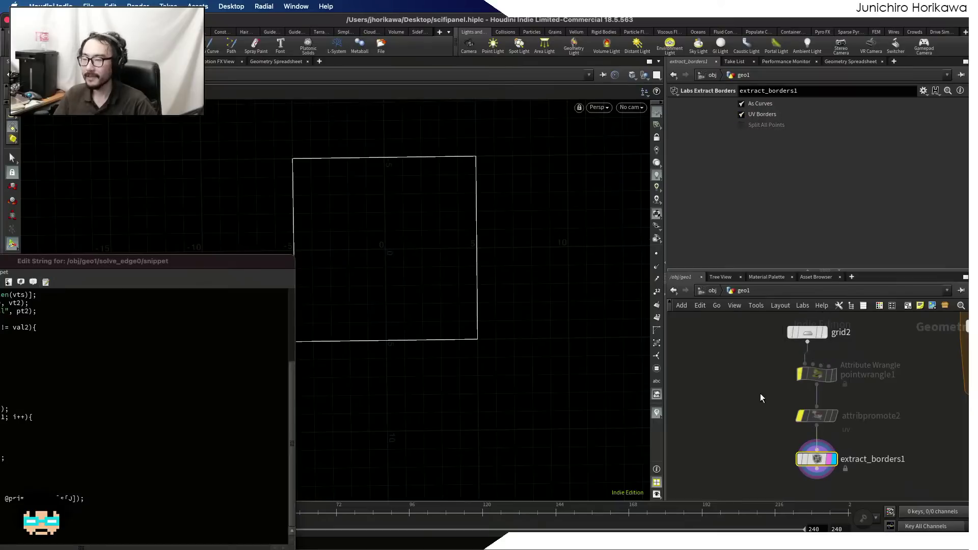
# - Return to the solve_edge0 snippet editor and remove the extra blank line in the final else block
pyautogui.scroll(-3, 735, 374)
pyautogui.moveTo(736, 373); pyautogui.dragTo(814, 402, button='middle')
pyautogui.scroll(3, 814, 402)
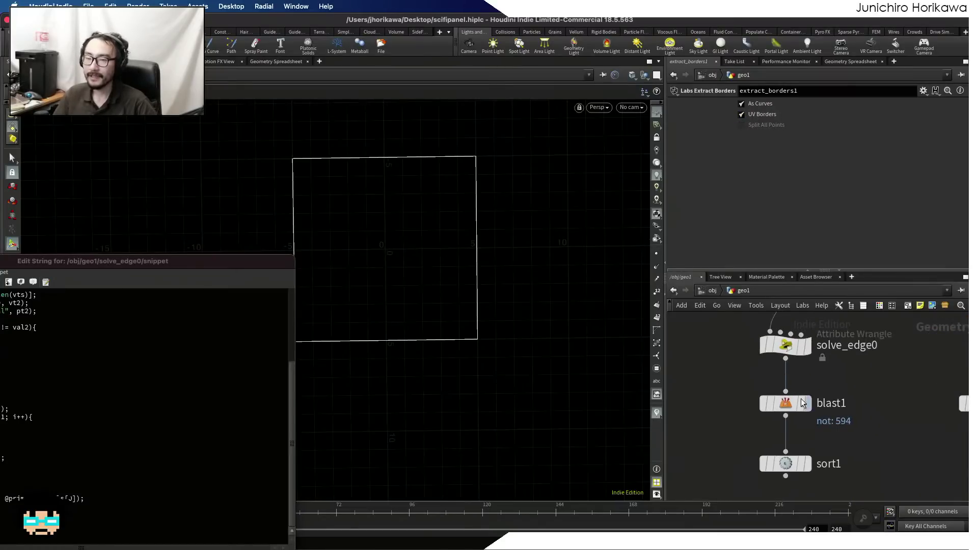
pyautogui.moveTo(245, 263); pyautogui.dragTo(895, 144)
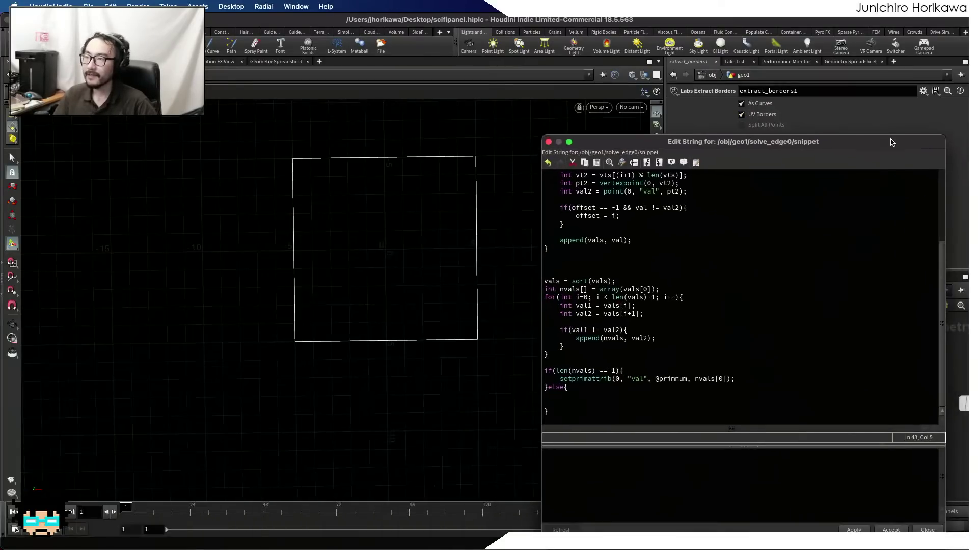
pyautogui.click(636, 395)
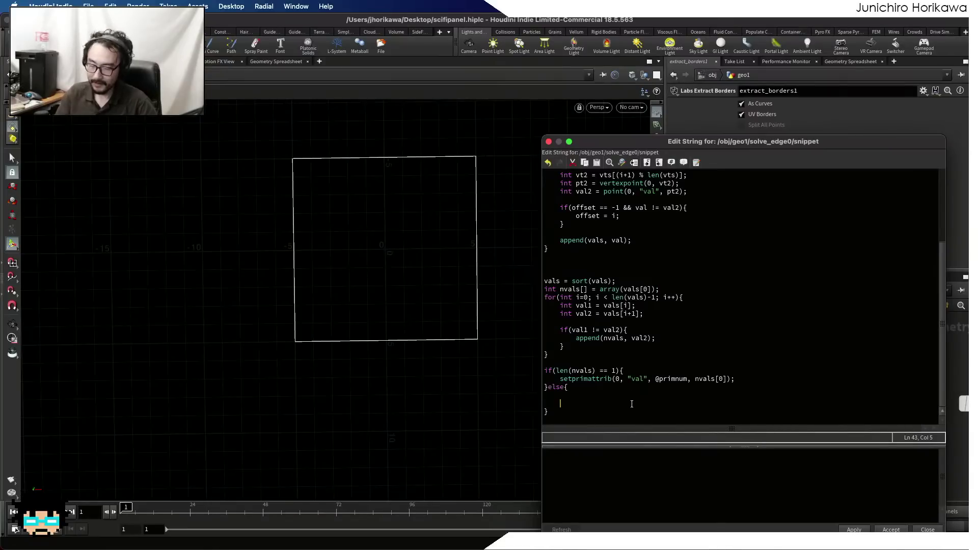
pyautogui.press('BackSpace')
pyautogui.press('BackSpace')
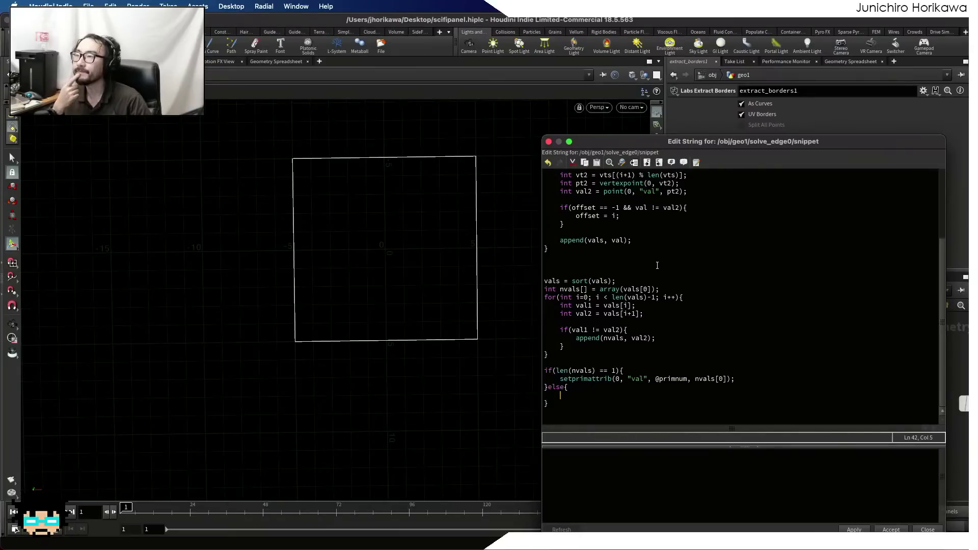
# - Move the code editor aside and inspect the outputs of foreach_end2, foreach_begin2 and delete1 in the viewport
pyautogui.moveTo(691, 143); pyautogui.dragTo(330, 404)
pyautogui.scroll(-5, 710, 387)
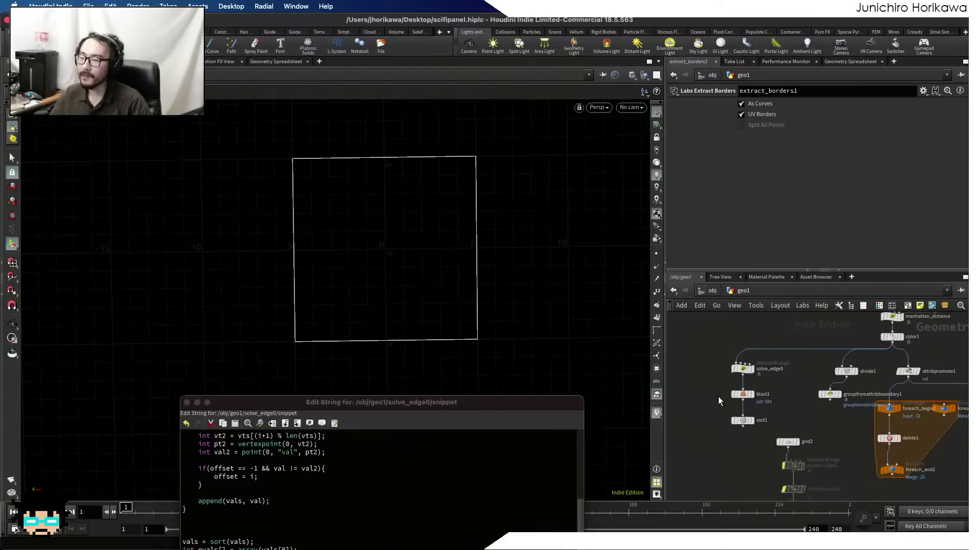
pyautogui.scroll(2, 859, 423)
pyautogui.click(892, 431)
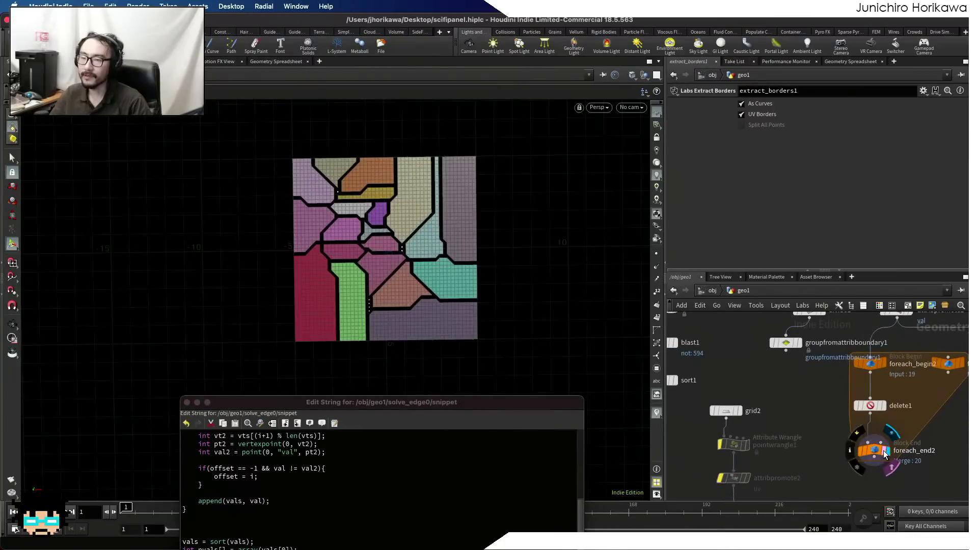
pyautogui.scroll(2, 855, 443)
pyautogui.click(834, 375)
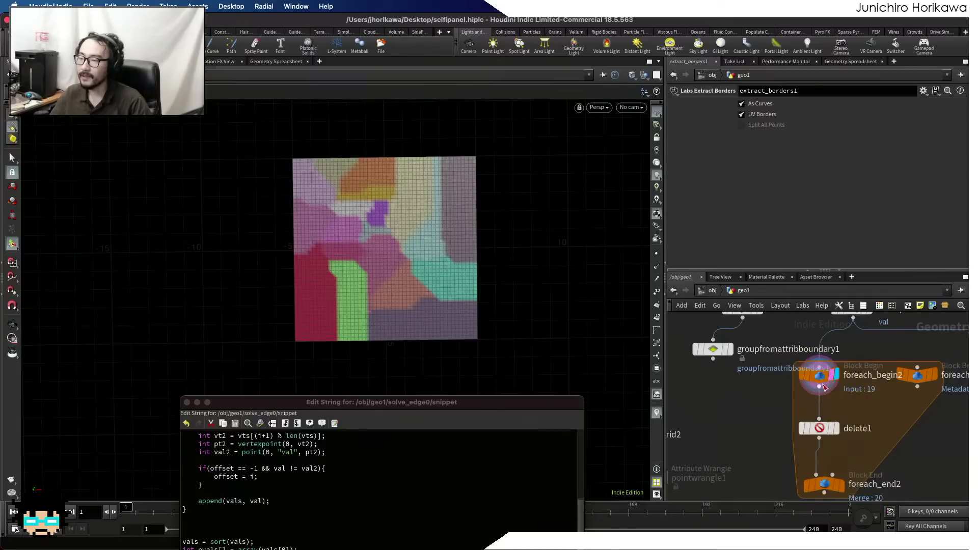
pyautogui.click(814, 376)
pyautogui.scroll(1, 837, 437)
pyautogui.click(835, 429)
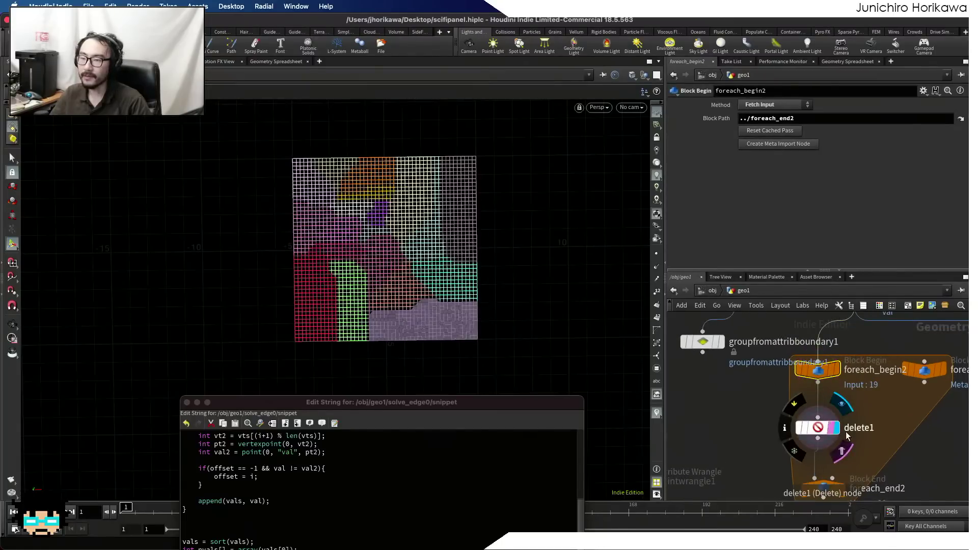
# - Examine the boundary of the solid purple piece in the delete1 output up close
pyautogui.hscroll(5, 840, 438)
pyautogui.press('Tab')
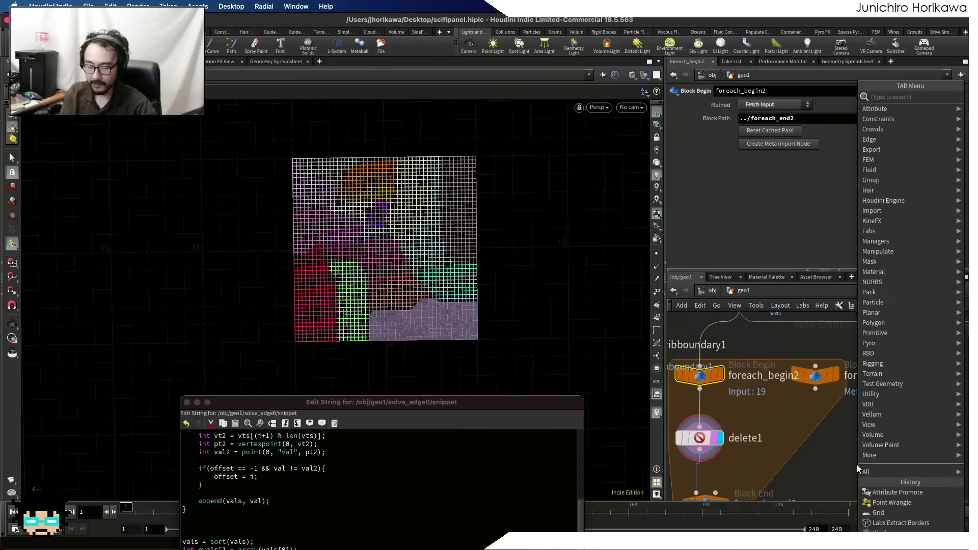
pyautogui.press('Escape')
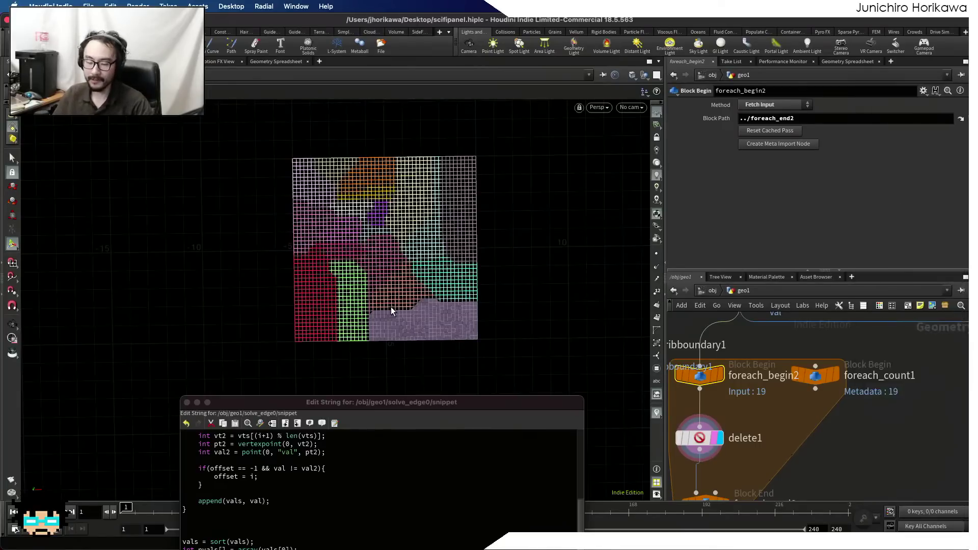
pyautogui.keyDown('alt'); pyautogui.moveTo(357, 322); pyautogui.dragTo(487, 292, button='right'); pyautogui.keyUp('alt')
pyautogui.keyDown('alt'); pyautogui.moveTo(413, 318); pyautogui.dragTo(391, 302, button='middle'); pyautogui.keyUp('alt')
pyautogui.keyDown('alt'); pyautogui.moveTo(369, 348); pyautogui.dragTo(400, 336, button='right'); pyautogui.keyUp('alt')
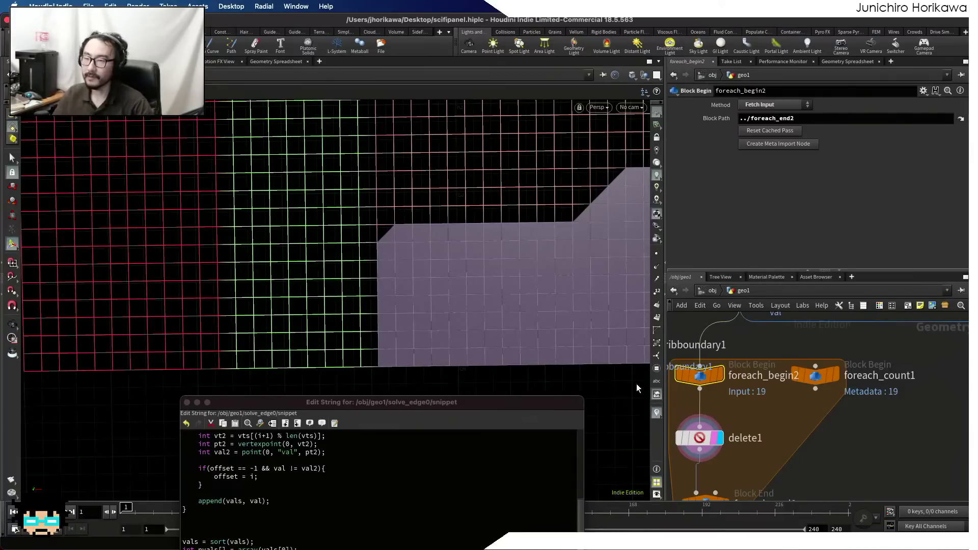
# - Display the foreach_end2 output and inspect the gaps between the green and purple pieces up close
pyautogui.scroll(-2, 746, 435)
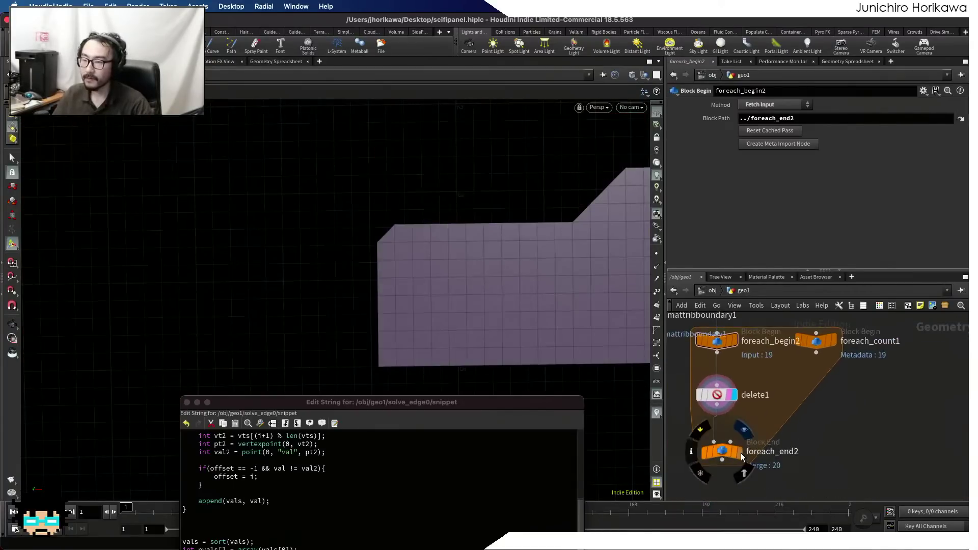
pyautogui.click(736, 453)
pyautogui.keyDown('alt'); pyautogui.moveTo(362, 324); pyautogui.dragTo(361, 357, button='right'); pyautogui.keyUp('alt')
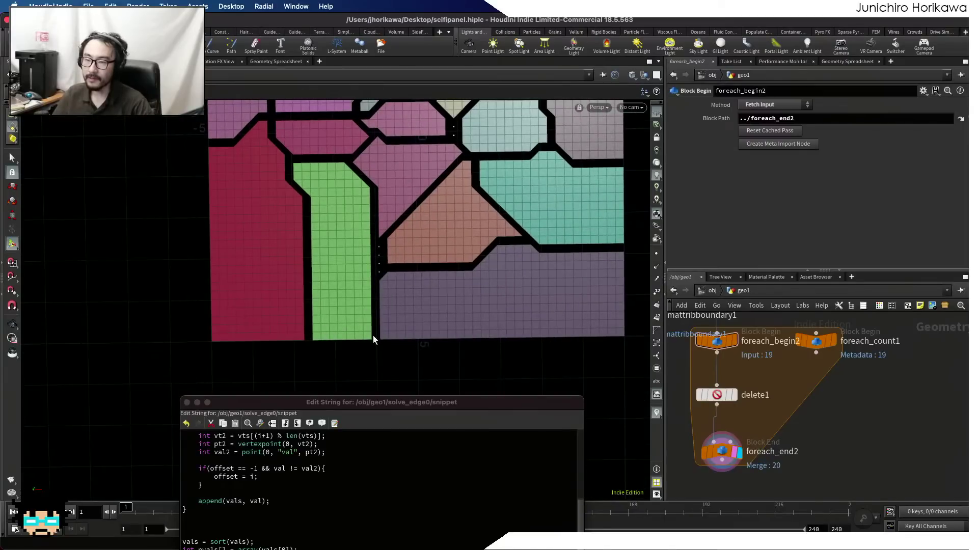
pyautogui.scroll(4, 373, 337)
pyautogui.moveTo(384, 342)
pyautogui.keyDown('alt'); pyautogui.mouseDown(button='right')
pyautogui.moveTo(417, 334)
pyautogui.moveTo(395, 338)
pyautogui.mouseUp(button='right'); pyautogui.keyUp('alt')
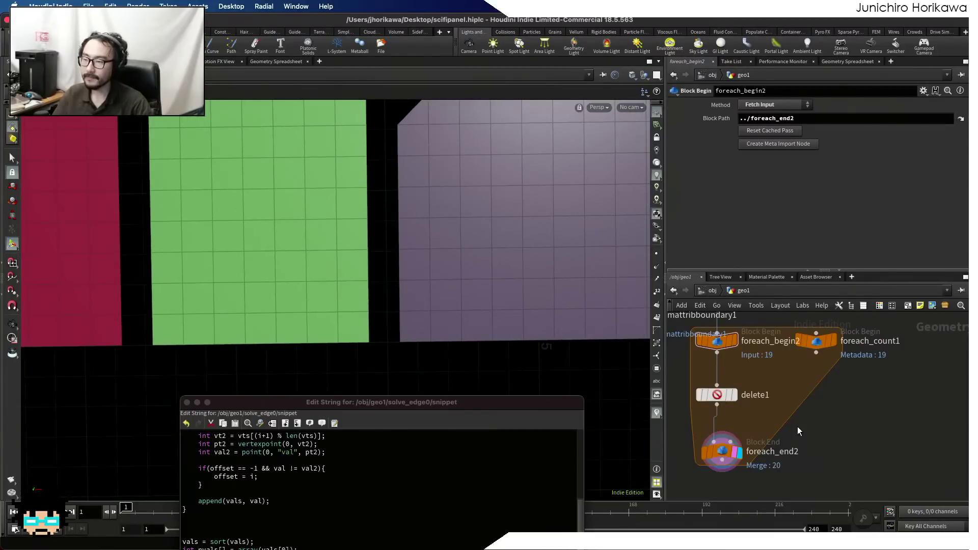
# - Move the foreach_begin2 to foreach_end2 block, including foreach_count1 and delete1, lower in the network to open space below attribpromote1
pyautogui.scroll(-5, 719, 447)
pyautogui.moveTo(789, 474); pyautogui.dragTo(713, 385)
pyautogui.scroll(3, 715, 404)
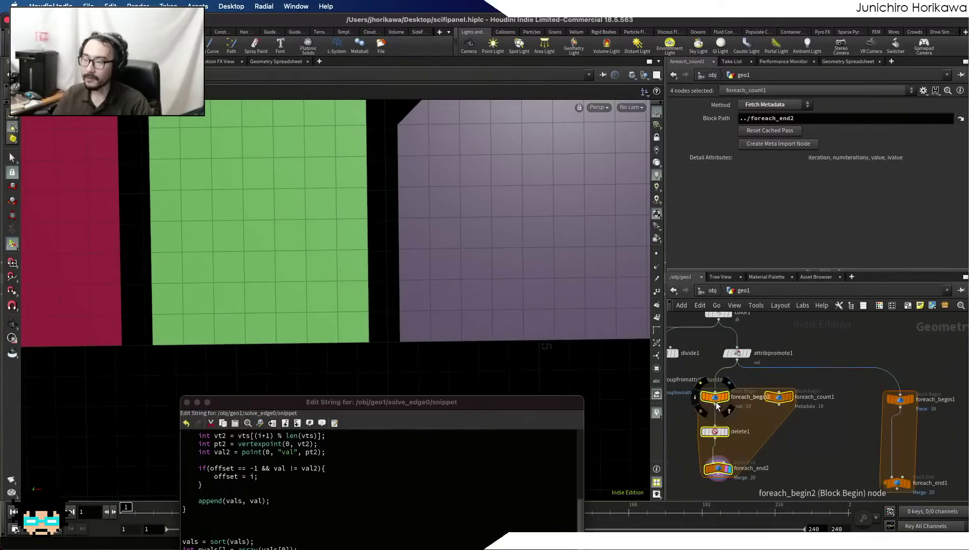
# - Add an unconnected Convex Hull node in the open space between attribpromote1 and the for-each block
pyautogui.press('Tab')
pyautogui.write('v')
pyautogui.press('BackSpace')
pyautogui.write('convex')
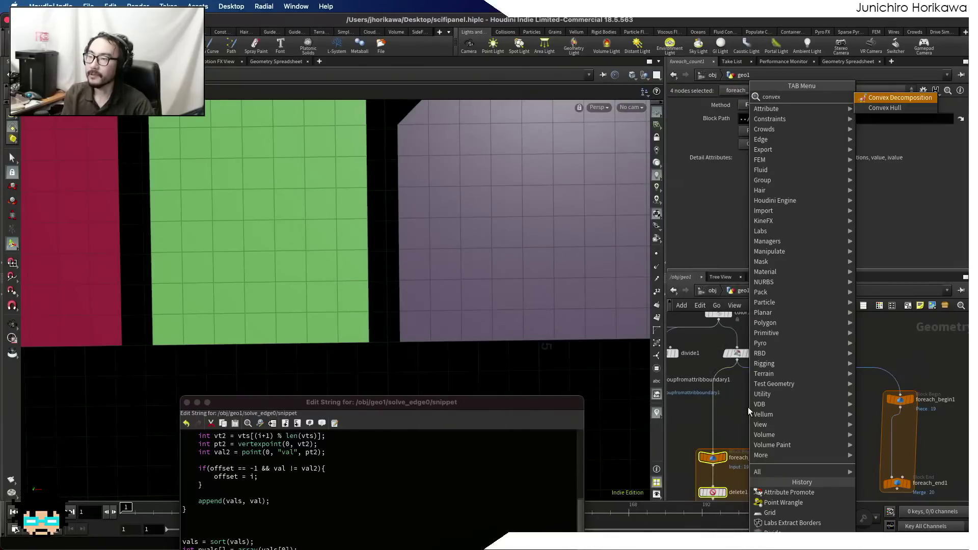
pyautogui.press('Return')
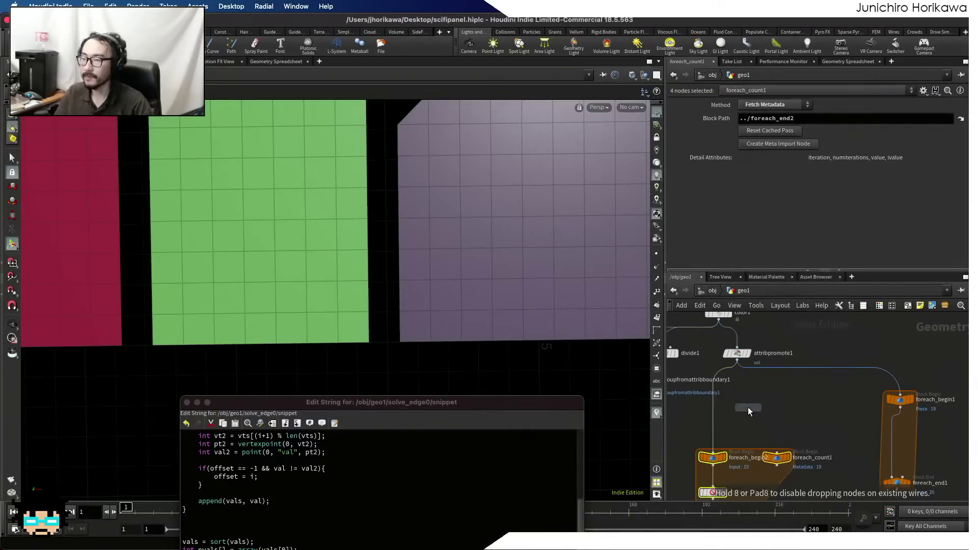
pyautogui.click(747, 407)
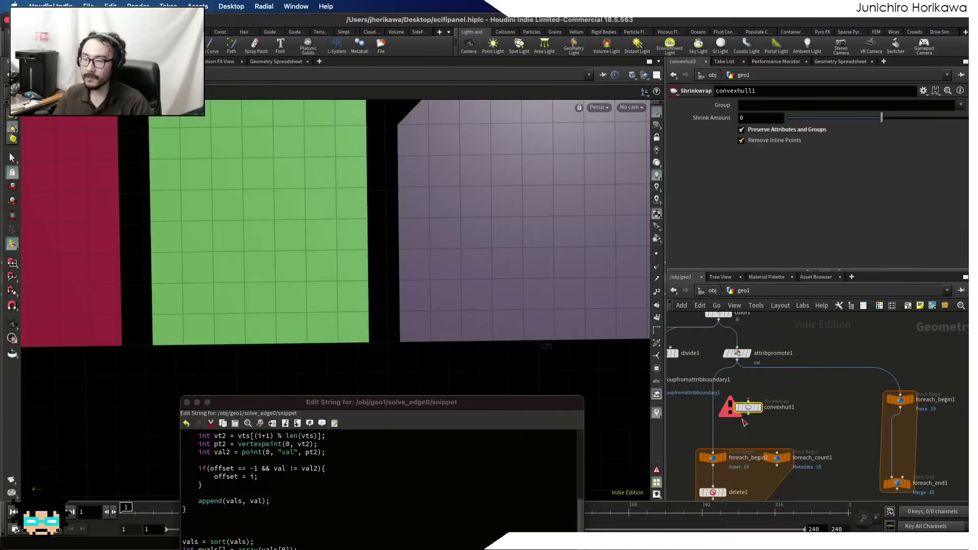
pyautogui.scroll(1, 745, 411)
pyautogui.moveTo(744, 411); pyautogui.dragTo(756, 412)
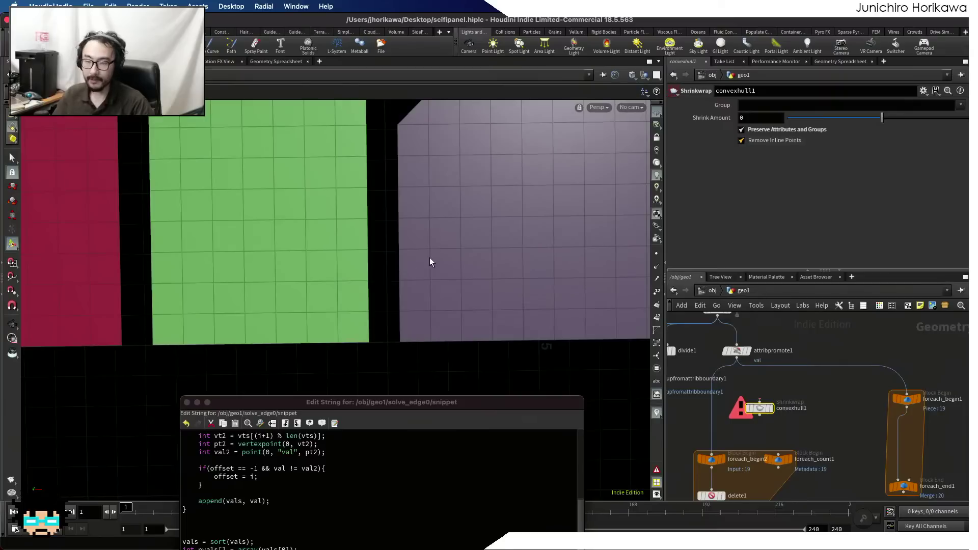
# - Inspect the gaps between the bordered pieces around the purple panel in the foreach_end2 output
pyautogui.scroll(-6, 430, 258)
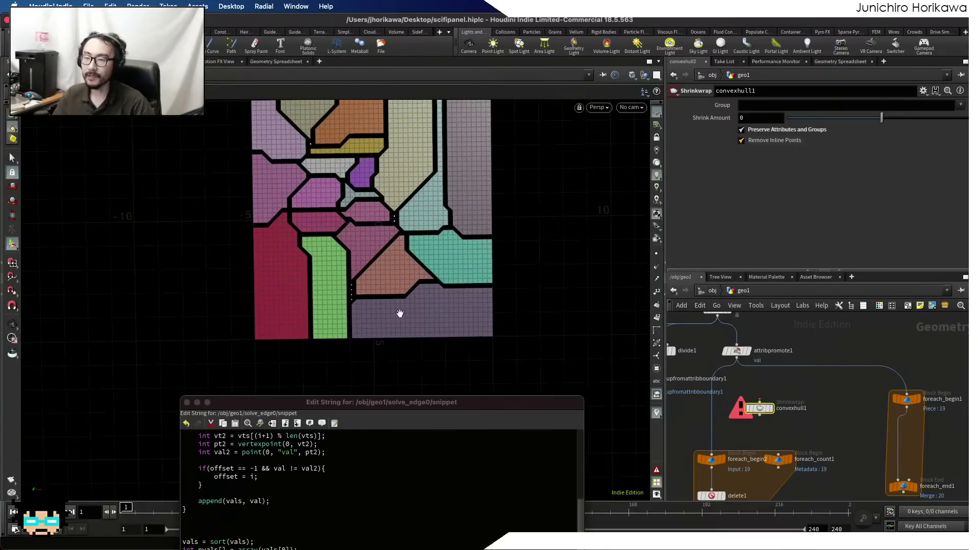
pyautogui.scroll(4, 399, 313)
pyautogui.moveTo(400, 314); pyautogui.dragTo(394, 232, button='middle')
pyautogui.scroll(2, 394, 232)
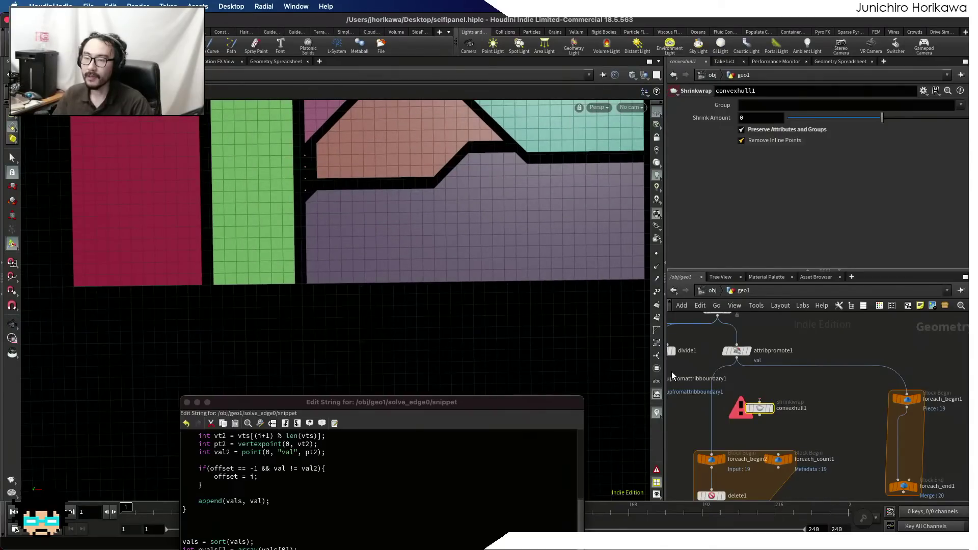
# - Display the attribpromote1 output and examine the boundary between the green and purple regions up close
pyautogui.scroll(2, 763, 383)
pyautogui.click(740, 337)
pyautogui.click(737, 340)
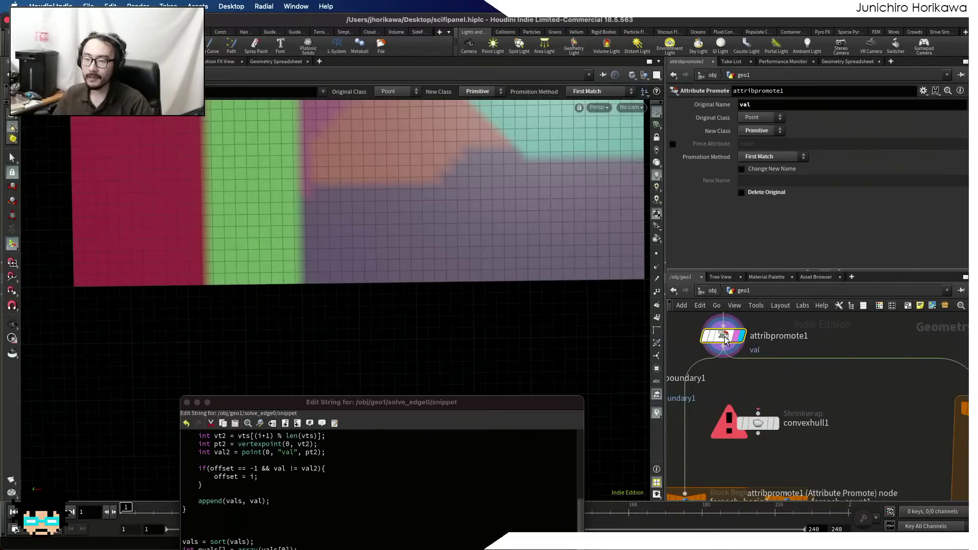
pyautogui.press('Escape')
pyautogui.moveTo(298, 234); pyautogui.dragTo(265, 248)
pyautogui.moveTo(265, 249); pyautogui.dragTo(278, 309, button='middle')
pyautogui.moveTo(277, 309); pyautogui.dragTo(312, 310, button='right')
pyautogui.press('Return')
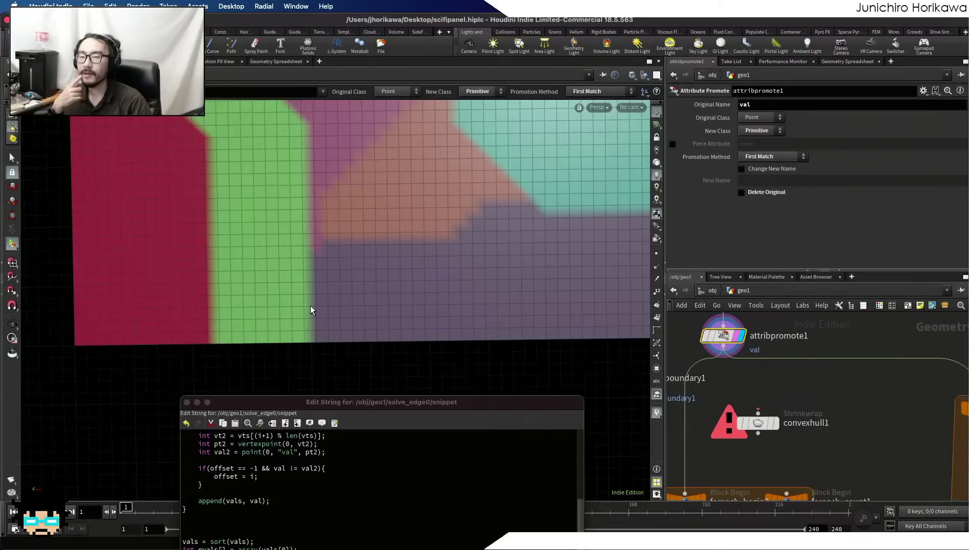
# - Study the region shapes and borders across the whole attribpromote1 grid, shifting the convexhull1 node slightly aside
pyautogui.moveTo(758, 427); pyautogui.dragTo(771, 429)
pyautogui.moveTo(350, 286); pyautogui.dragTo(301, 293)
pyautogui.press('Return')
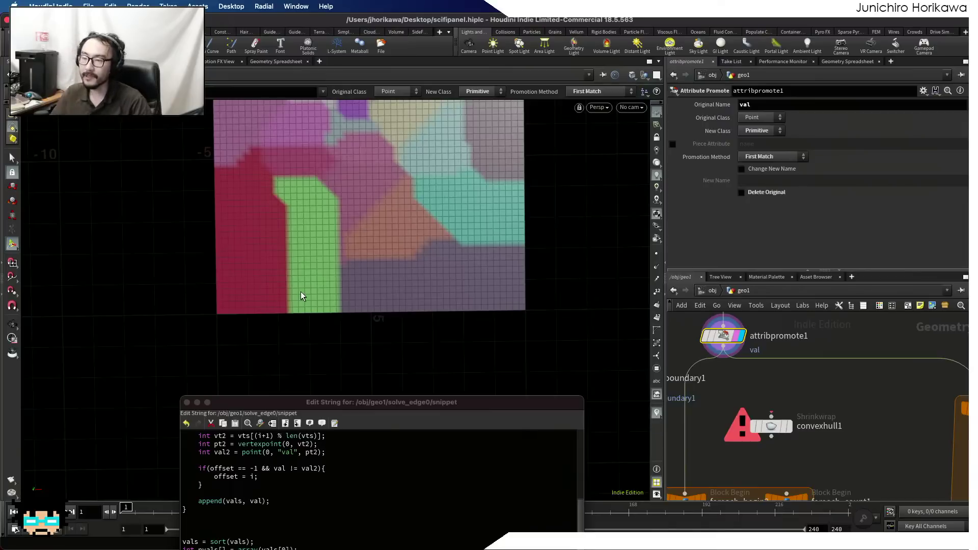
pyautogui.press('Escape')
pyautogui.moveTo(370, 276); pyautogui.dragTo(432, 273)
pyautogui.moveTo(432, 274); pyautogui.dragTo(425, 289, button='right')
pyautogui.moveTo(425, 289); pyautogui.dragTo(410, 368, button='middle')
pyautogui.moveTo(433, 310); pyautogui.dragTo(430, 295, button='right')
pyautogui.moveTo(429, 295); pyautogui.dragTo(421, 330, button='middle')
pyautogui.press('Return')
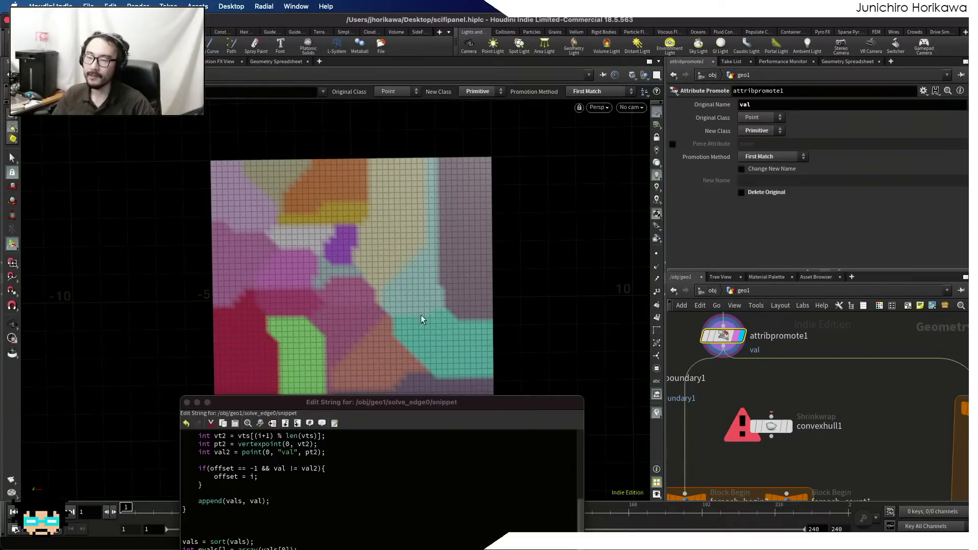
pyautogui.moveTo(771, 426); pyautogui.dragTo(778, 429)
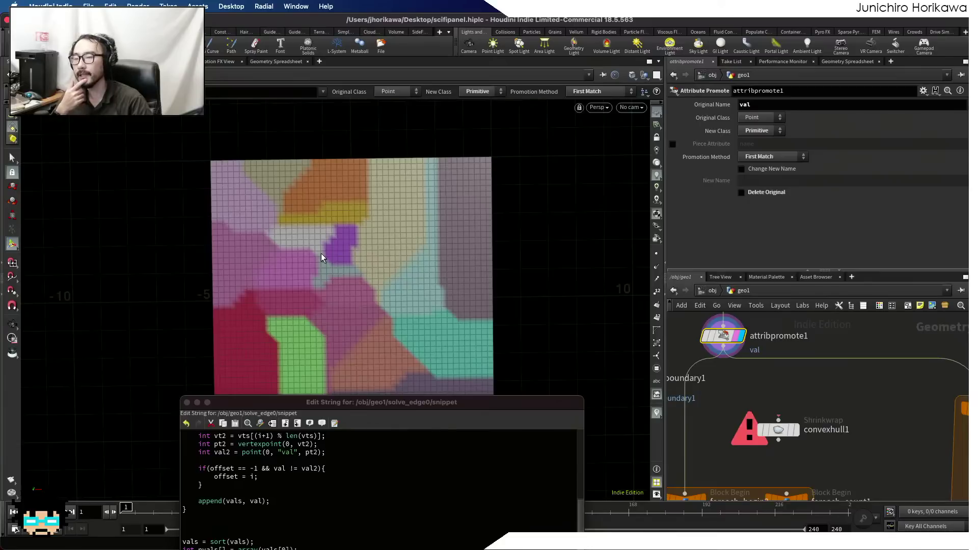
pyautogui.press('Escape')
pyautogui.moveTo(266, 239); pyautogui.dragTo(283, 241, button='right')
pyautogui.moveTo(283, 241); pyautogui.dragTo(293, 203, button='middle')
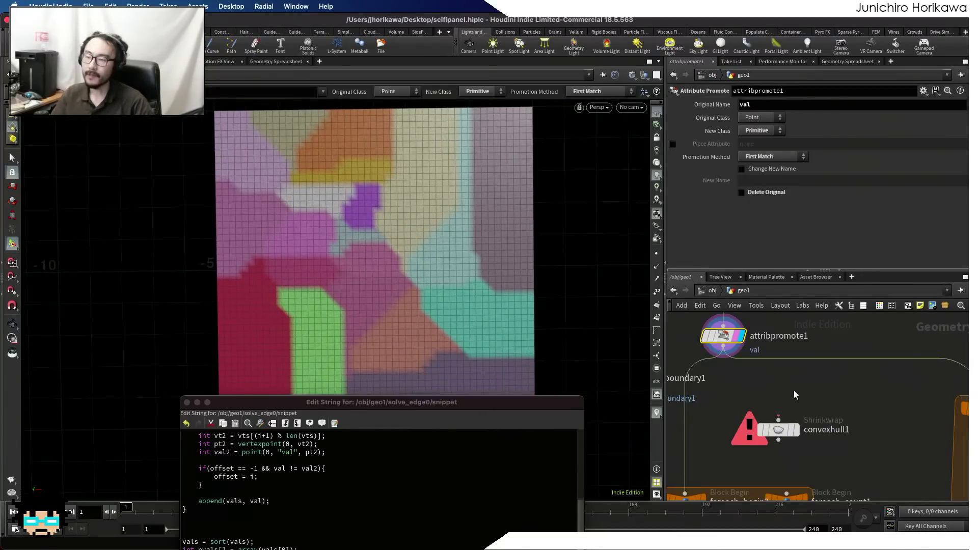
# - Review the foreach_end2 block in the network, and examine the stepped edge between the red and mauve regions of the displayed grid
pyautogui.scroll(-4, 793, 394)
pyautogui.moveTo(791, 461); pyautogui.dragTo(824, 372, button='middle')
pyautogui.moveTo(847, 462); pyautogui.dragTo(753, 371)
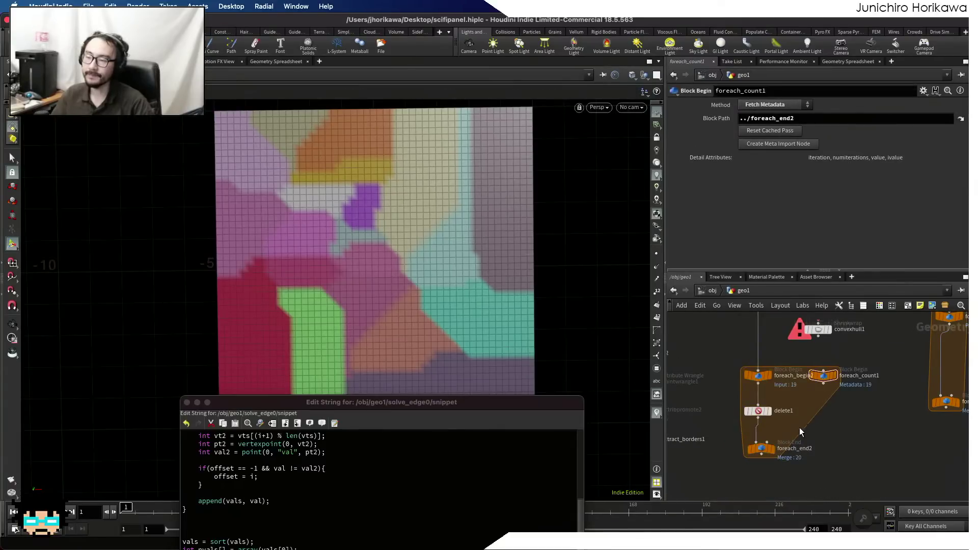
pyautogui.scroll(2, 803, 426)
pyautogui.moveTo(762, 408)
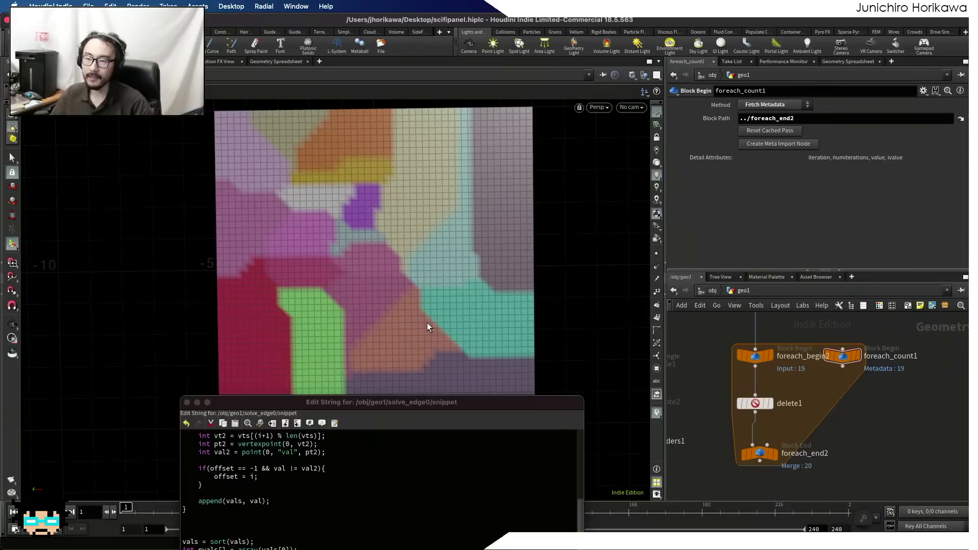
pyautogui.press('space')
pyautogui.moveTo(278, 338); pyautogui.dragTo(267, 335)
pyautogui.moveTo(250, 335); pyautogui.dragTo(247, 266, button='middle')
pyautogui.moveTo(247, 266); pyautogui.dragTo(312, 255, button='right')
pyautogui.moveTo(240, 198); pyautogui.dragTo(253, 266, button='middle')
pyautogui.moveTo(253, 267); pyautogui.dragTo(321, 252, button='right')
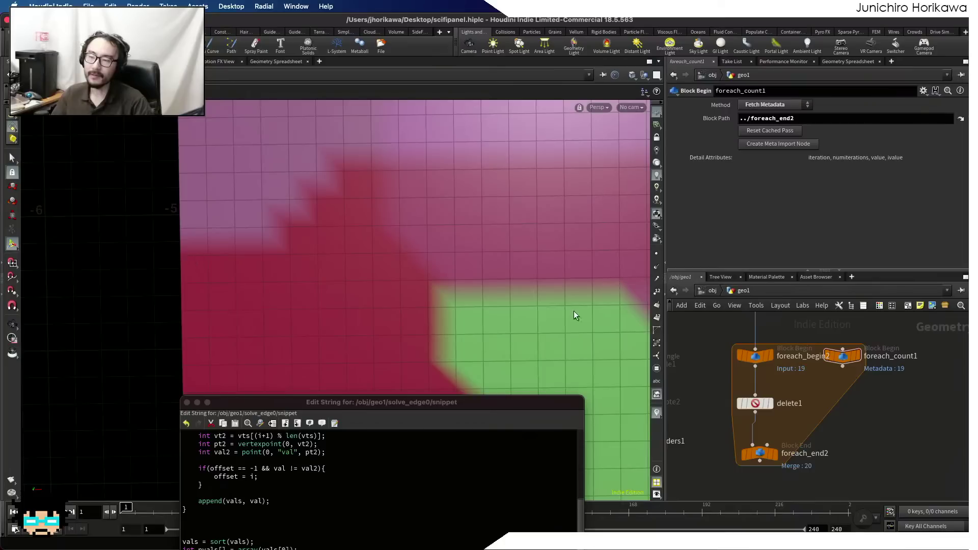
# - Display the foreach_end2 output and inspect the diagonal gap above the red piece
pyautogui.click(776, 453)
pyautogui.keyDown('alt'); pyautogui.moveTo(429, 257); pyautogui.dragTo(351, 190, button='right'); pyautogui.keyUp('alt')
pyautogui.scroll(5, 300, 218)
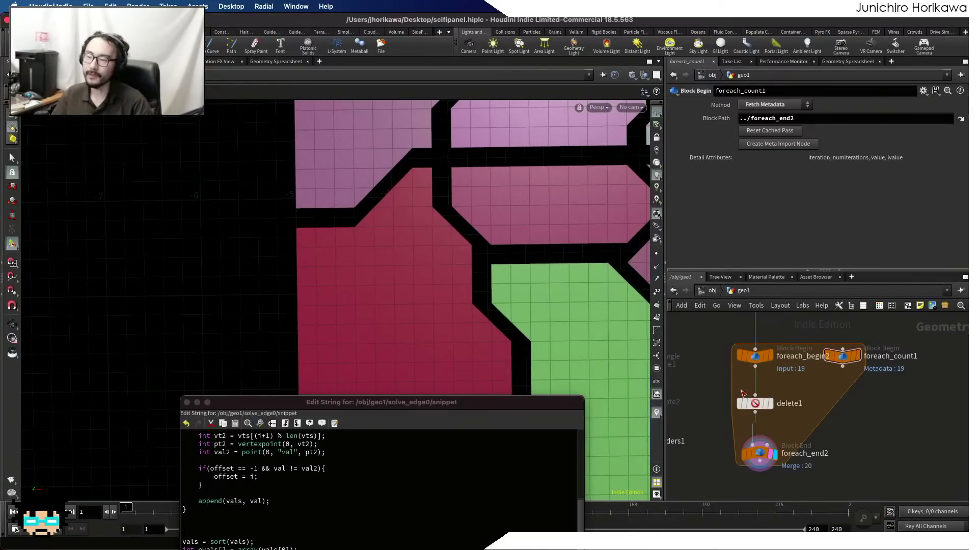
# - Display the attribpromote1 output again and examine the jagged red and mauve edge cell by cell
pyautogui.scroll(-3, 794, 361)
pyautogui.scroll(-2, 800, 361)
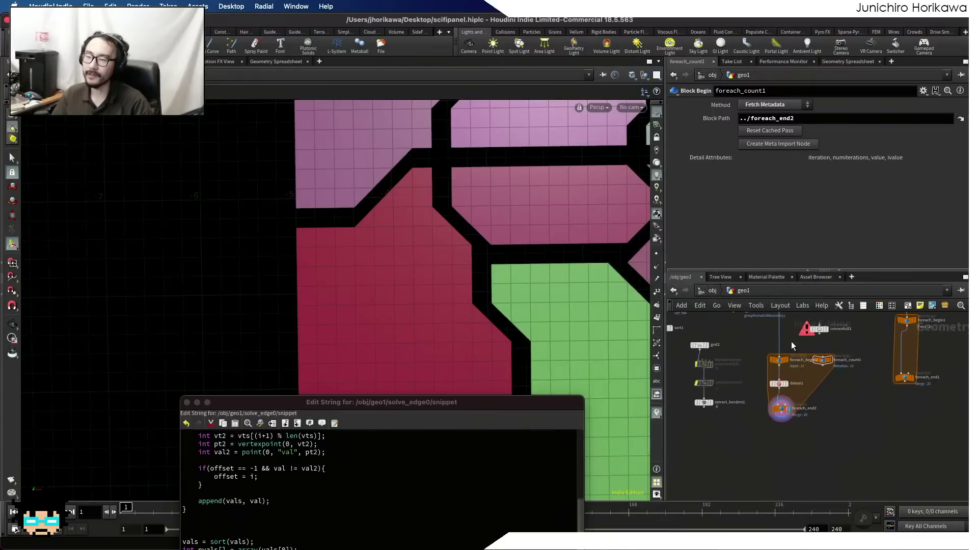
pyautogui.moveTo(796, 352); pyautogui.dragTo(793, 437, button='middle')
pyautogui.scroll(5, 793, 381)
pyautogui.click(804, 375)
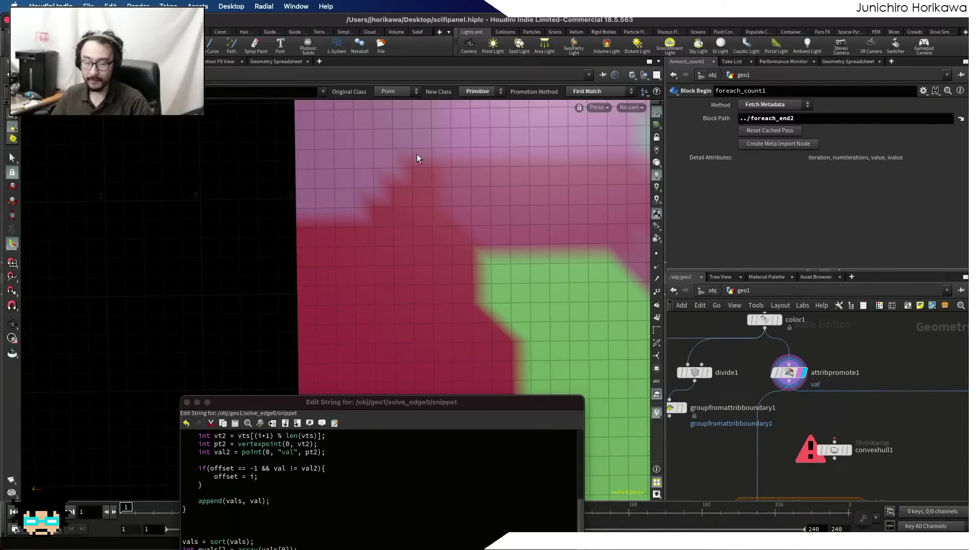
pyautogui.press('Escape')
pyautogui.scroll(5, 380, 160)
pyautogui.moveTo(389, 192); pyautogui.dragTo(422, 185, button='middle')
pyautogui.scroll(4, 362, 222)
pyautogui.scroll(-3, 363, 262)
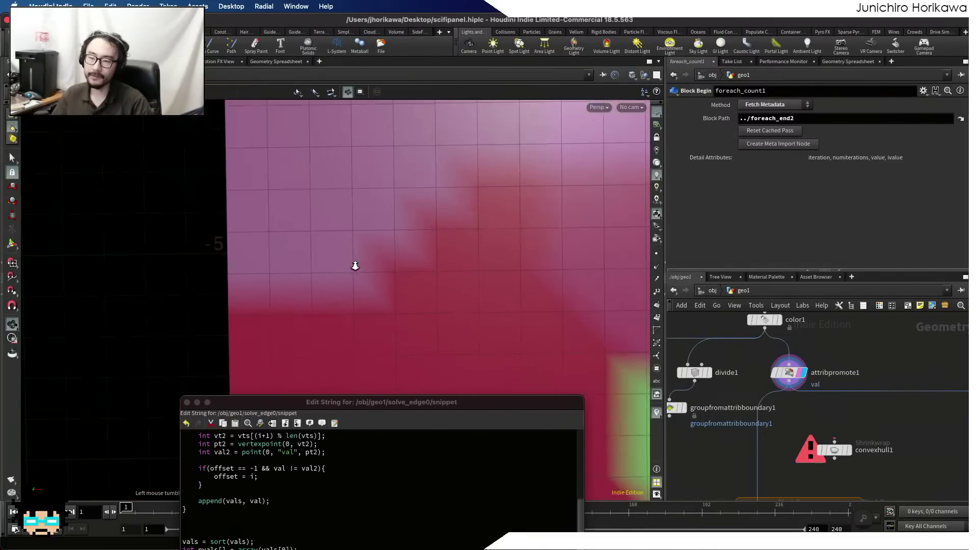
pyautogui.press('Return')
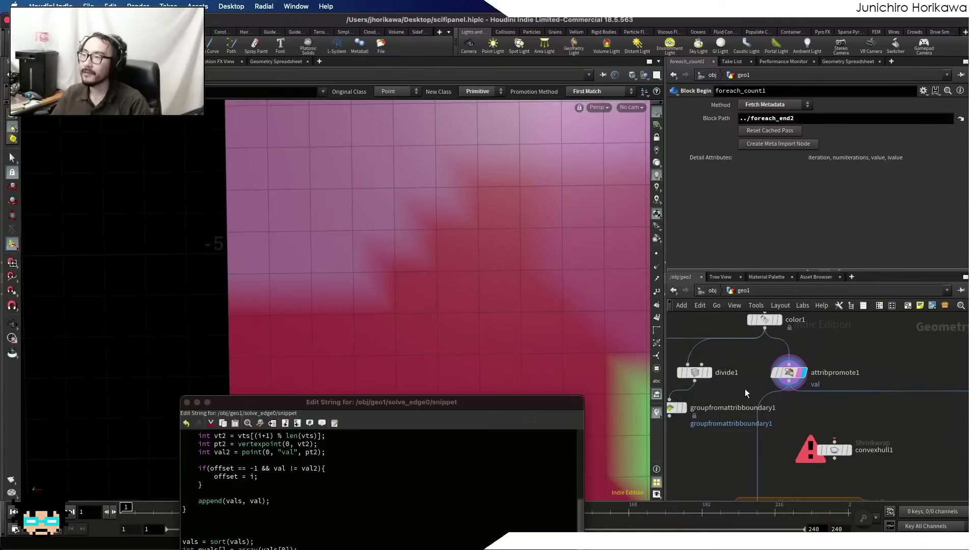
# - Select the solve_edge0 wrangle and move its snippet editor off the coloured grid
pyautogui.scroll(-5, 811, 399)
pyautogui.moveTo(811, 398); pyautogui.dragTo(825, 421, button='middle')
pyautogui.scroll(5, 772, 427)
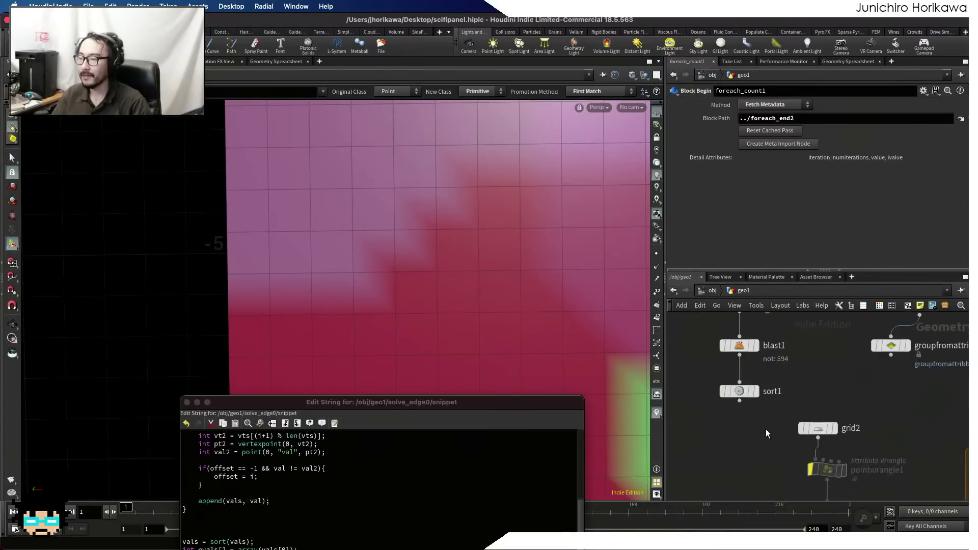
pyautogui.moveTo(760, 427); pyautogui.dragTo(794, 381, button='middle')
pyautogui.click(794, 340)
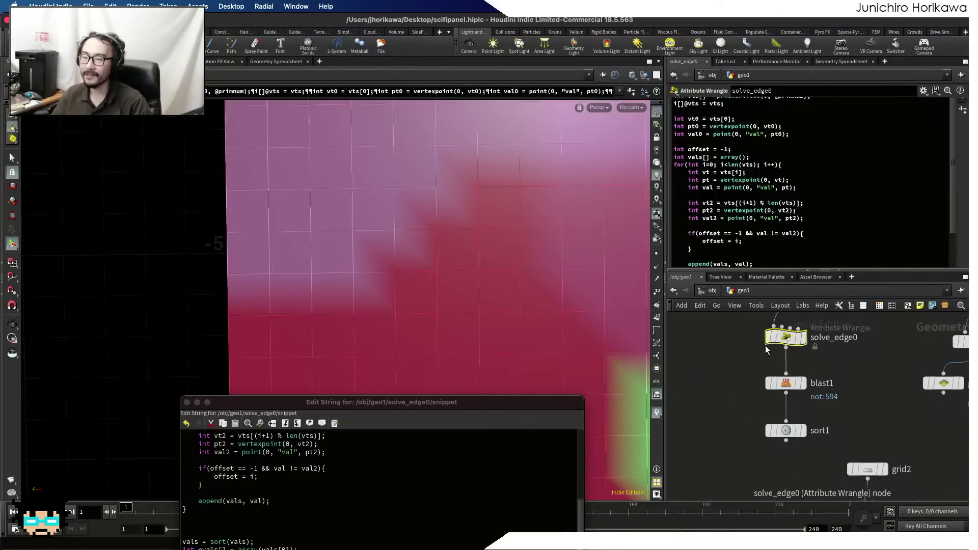
pyautogui.moveTo(447, 401); pyautogui.dragTo(840, 181)
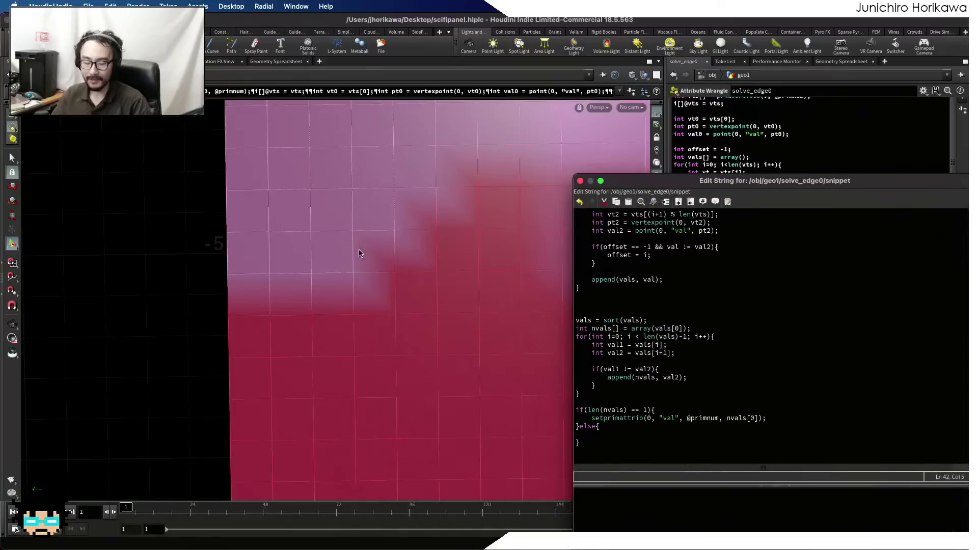
# - Inspect where the red, mauve and green regions meet alongside the solve_edge0 code
pyautogui.click(208, 268)
pyautogui.keyDown('alt'); pyautogui.moveTo(286, 251); pyautogui.dragTo(234, 267, button='right'); pyautogui.keyUp('alt')
pyautogui.keyDown('alt'); pyautogui.moveTo(280, 257); pyautogui.dragTo(188, 280, button='middle'); pyautogui.keyUp('alt')
pyautogui.moveTo(189, 280)
pyautogui.keyDown('alt'); pyautogui.mouseDown(button='right')
pyautogui.moveTo(268, 266)
pyautogui.moveTo(179, 275)
pyautogui.mouseUp(button='right'); pyautogui.keyUp('alt')
pyautogui.press('Return')
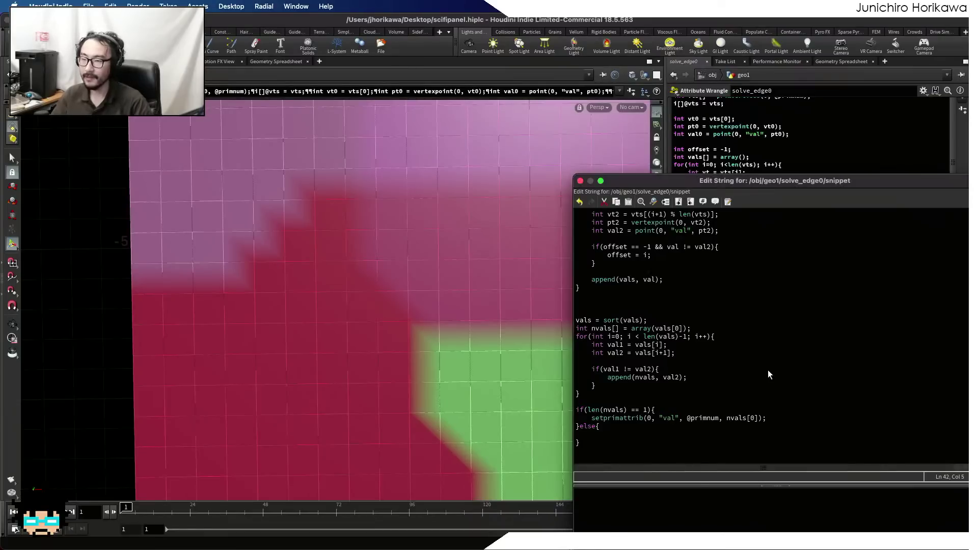
# - Place the cursor inside the empty final else block of the solve_edge0 snippet and shift the editor slightly aside
pyautogui.moveTo(592, 434); pyautogui.dragTo(580, 442)
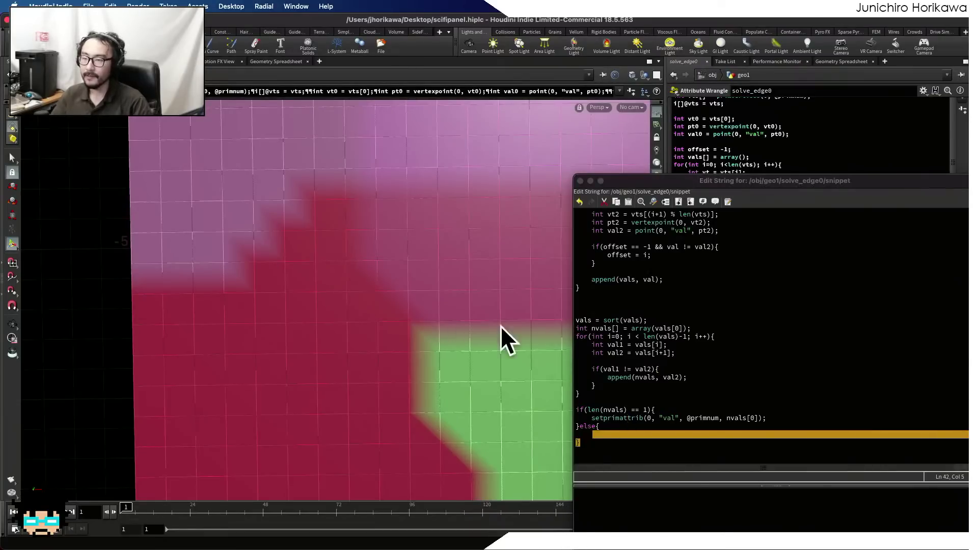
pyautogui.click(628, 442)
pyautogui.press('Return')
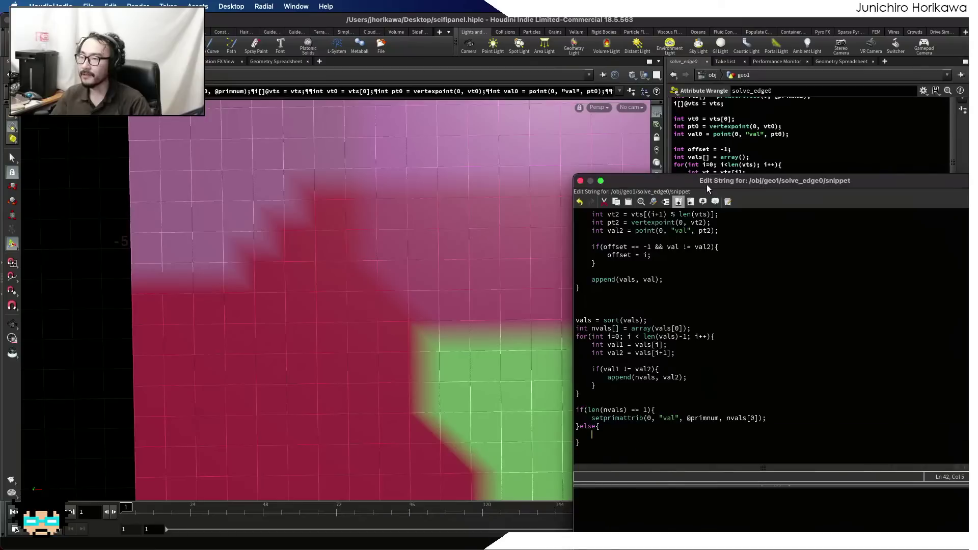
pyautogui.moveTo(724, 182)
pyautogui.mouseDown()
pyautogui.moveTo(736, 196)
pyautogui.moveTo(572, 220)
pyautogui.moveTo(734, 180)
pyautogui.mouseUp()
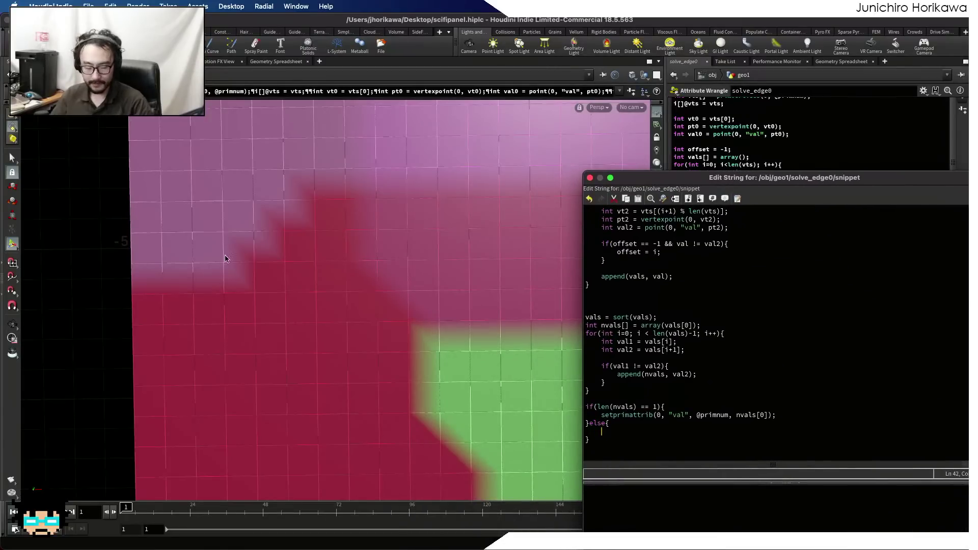
# - Examine the area around the green region's upper corner from a tilted view
pyautogui.keyDown('alt'); pyautogui.moveTo(252, 259); pyautogui.dragTo(304, 283, button='right'); pyautogui.keyUp('alt')
pyautogui.keyDown('alt'); pyautogui.moveTo(315, 294); pyautogui.dragTo(238, 297, button='middle'); pyautogui.keyUp('alt')
pyautogui.keyDown('alt'); pyautogui.moveTo(270, 300); pyautogui.dragTo(299, 305, button='right'); pyautogui.keyUp('alt')
pyautogui.keyDown('alt'); pyautogui.moveTo(299, 305); pyautogui.dragTo(308, 278); pyautogui.keyUp('alt')
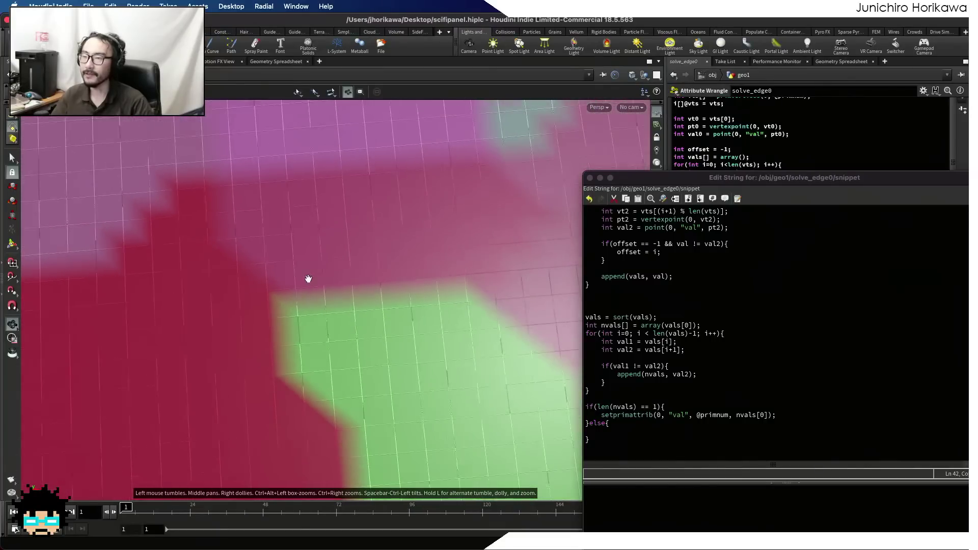
# - Look over the network around divide1, groupfromattribboundary1 and grid2, repositioning the snippet editor beside the coloured grid
pyautogui.moveTo(688, 179); pyautogui.dragTo(407, 113)
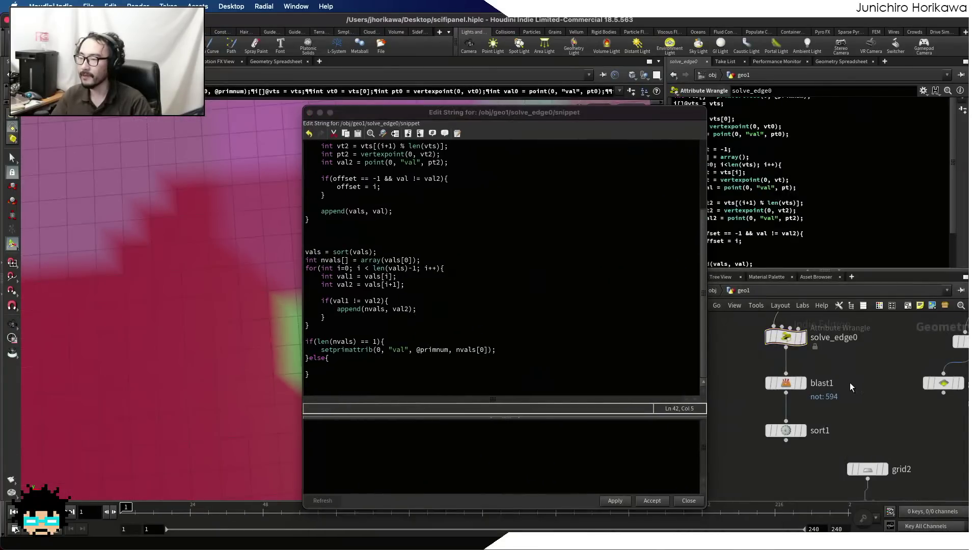
pyautogui.scroll(-2, 849, 383)
pyautogui.moveTo(849, 390)
pyautogui.mouseDown(button='middle')
pyautogui.moveTo(875, 406)
pyautogui.moveTo(829, 389)
pyautogui.mouseUp(button='middle')
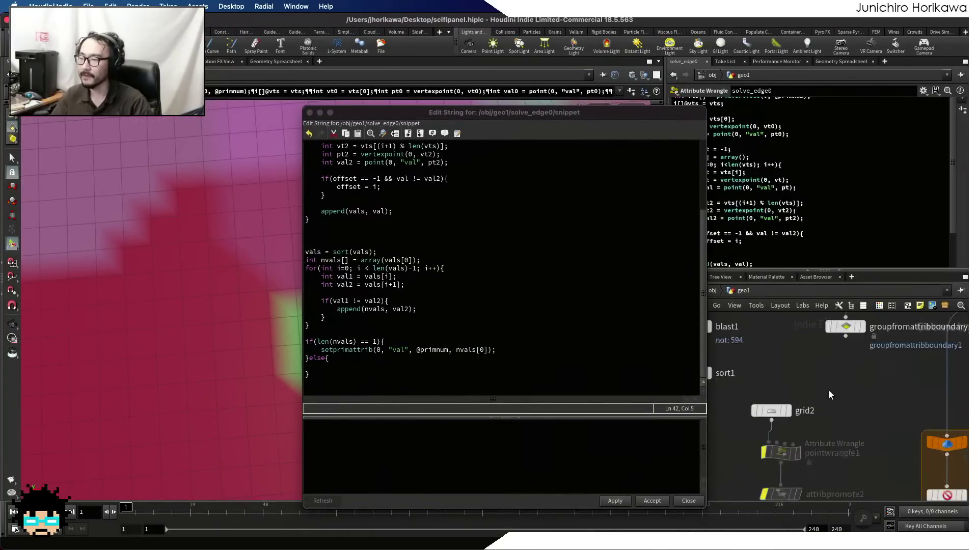
pyautogui.scroll(3, 831, 382)
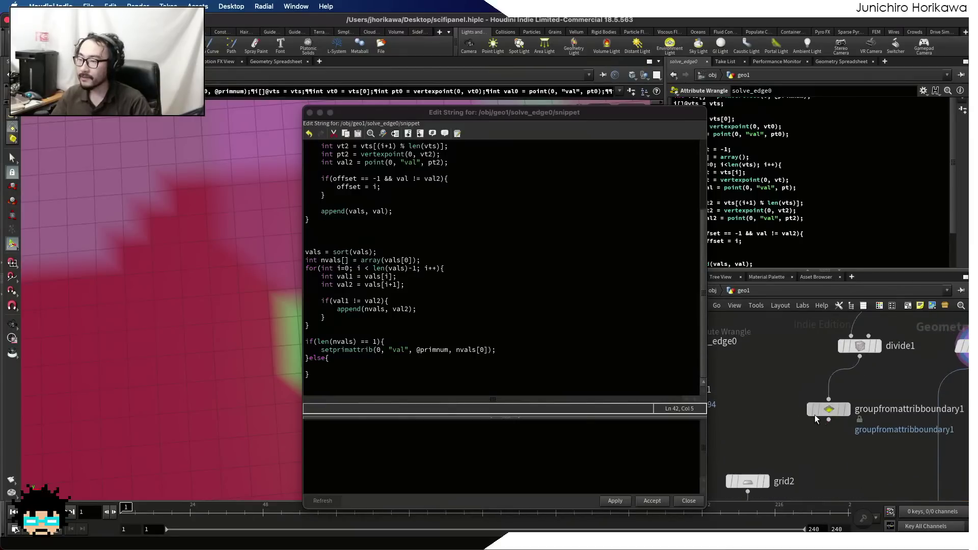
pyautogui.scroll(-4, 812, 411)
pyautogui.moveTo(464, 115); pyautogui.dragTo(703, 88)
pyautogui.scroll(1, 741, 233)
pyautogui.scroll(4, 742, 235)
pyautogui.scroll(-4, 741, 234)
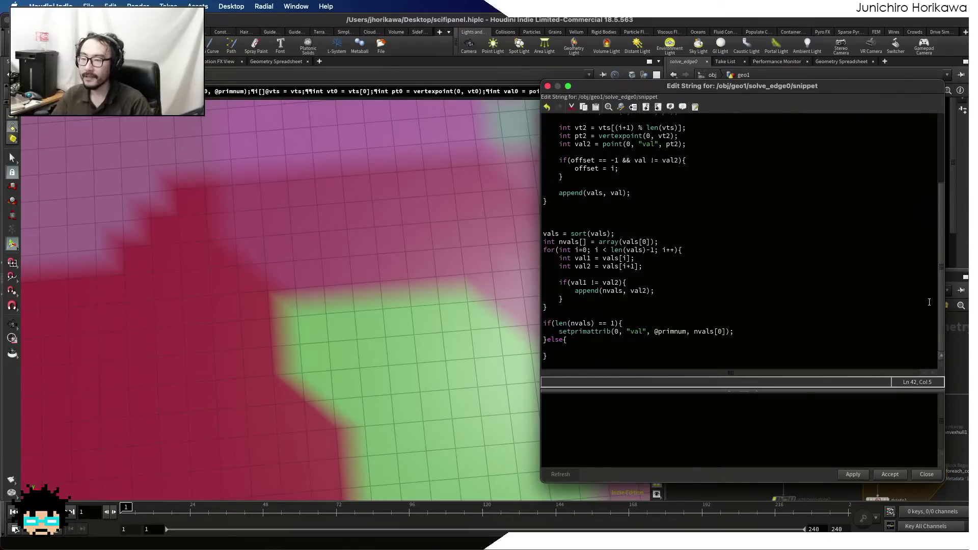
# - Return the cursor to the empty else block and examine the stepped red and mauve boundary up close
pyautogui.click(617, 351)
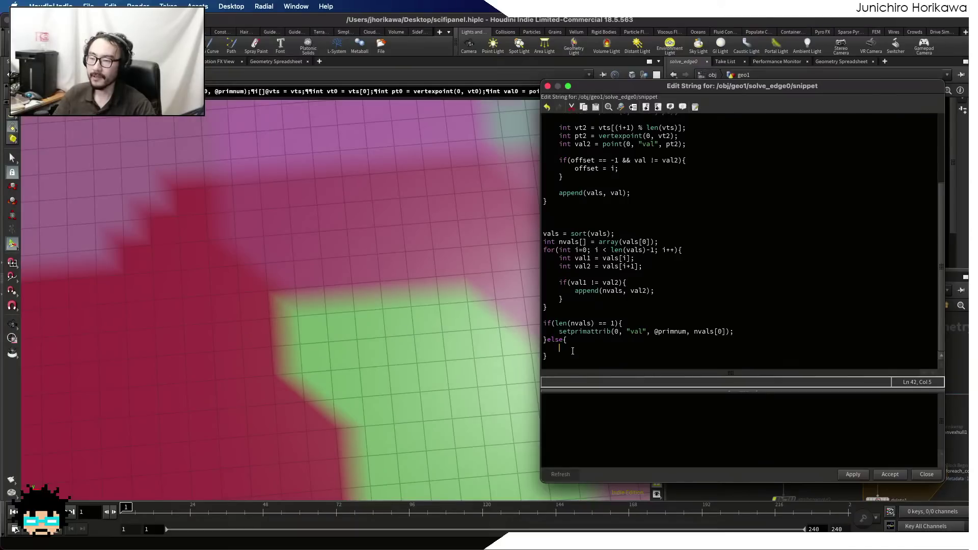
pyautogui.click(256, 359)
pyautogui.keyDown('alt'); pyautogui.moveTo(229, 309); pyautogui.dragTo(390, 378, button='middle'); pyautogui.keyUp('alt')
pyautogui.keyDown('alt'); pyautogui.moveTo(245, 316); pyautogui.dragTo(394, 316, button='right'); pyautogui.keyUp('alt')
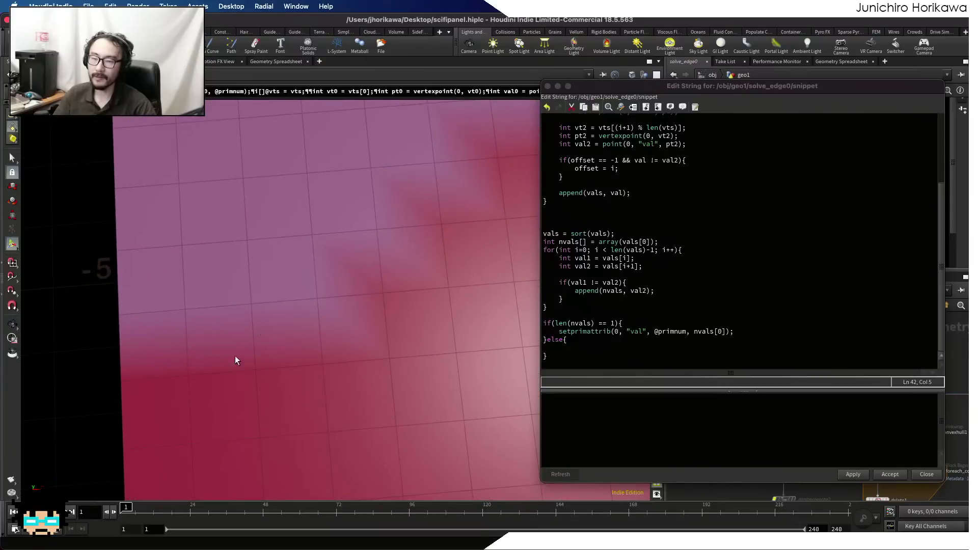
# - Start a for loop inside the final else block, initialising its integer counter i to offset
pyautogui.click(566, 346)
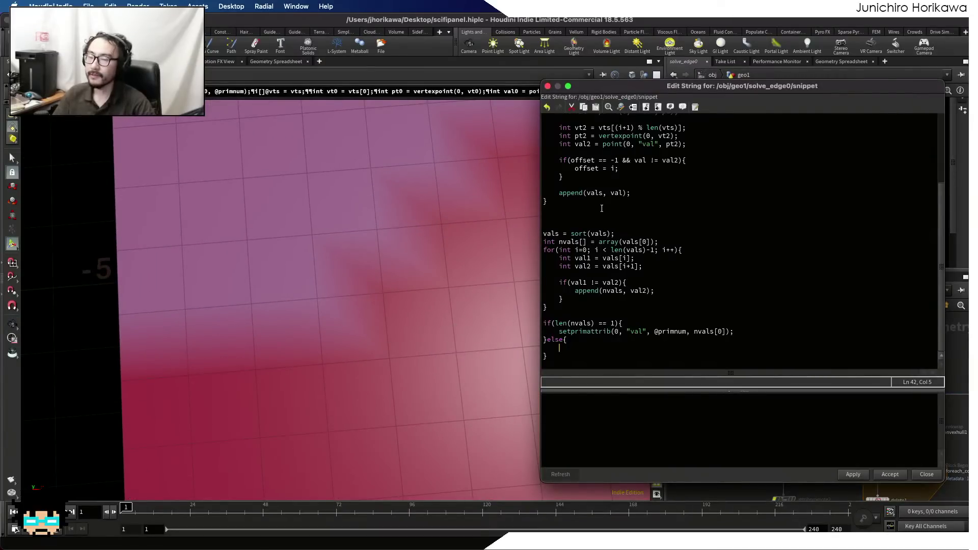
pyautogui.scroll(5, 601, 208)
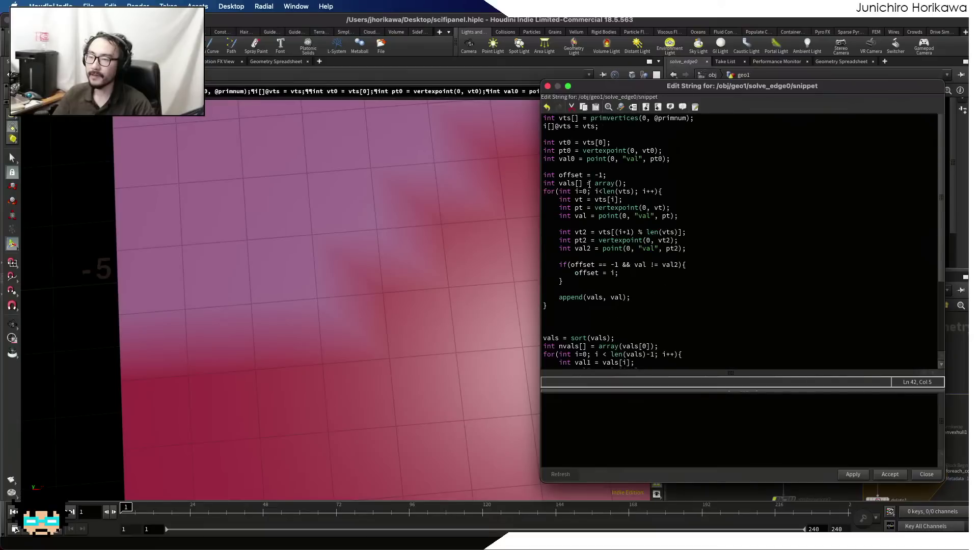
pyautogui.moveTo(634, 177); pyautogui.dragTo(540, 177)
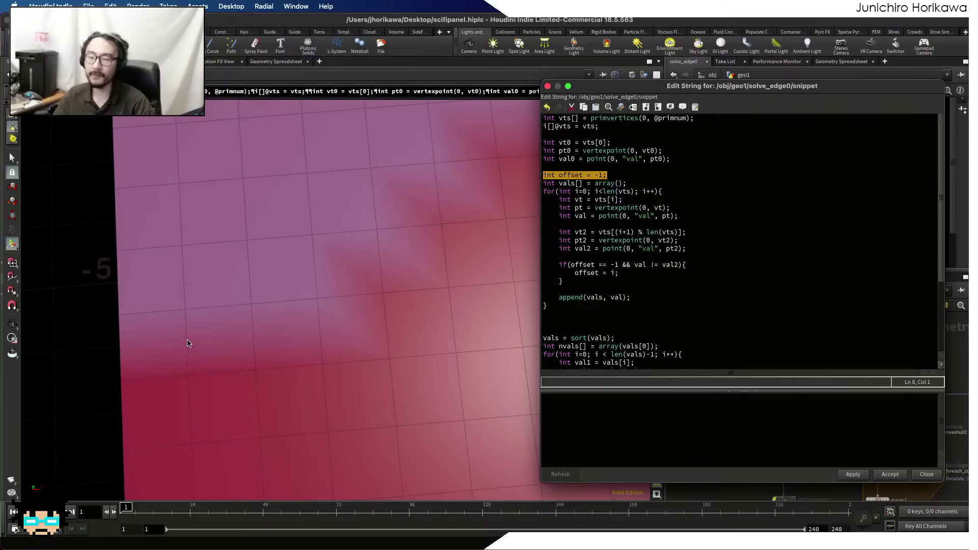
pyautogui.scroll(-4, 693, 281)
pyautogui.click(596, 345)
pyautogui.press('Return')
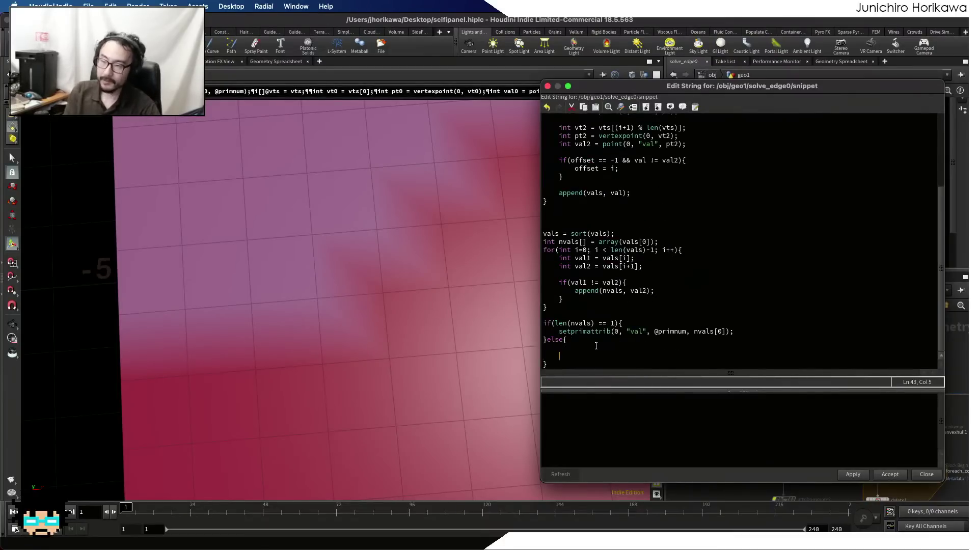
pyautogui.write('for(i')
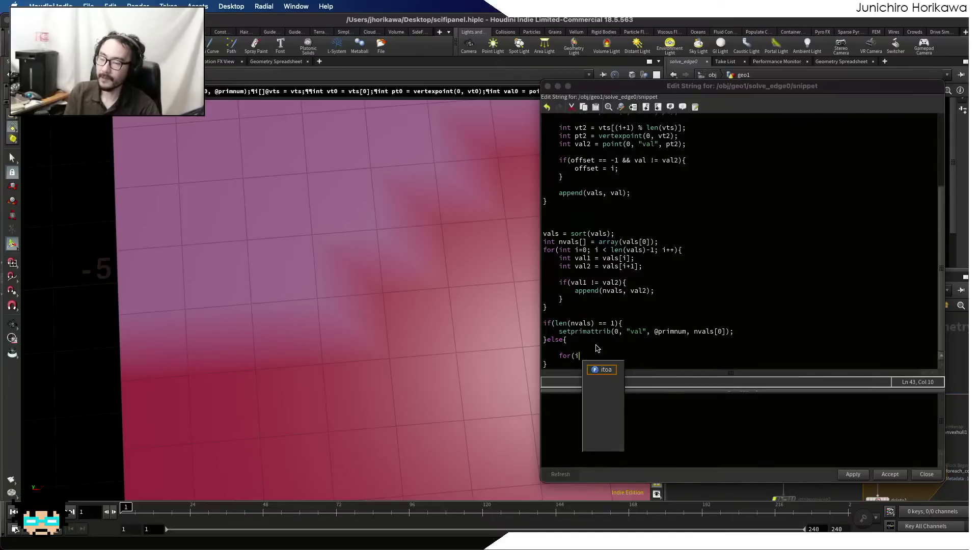
pyautogui.write('nt ')
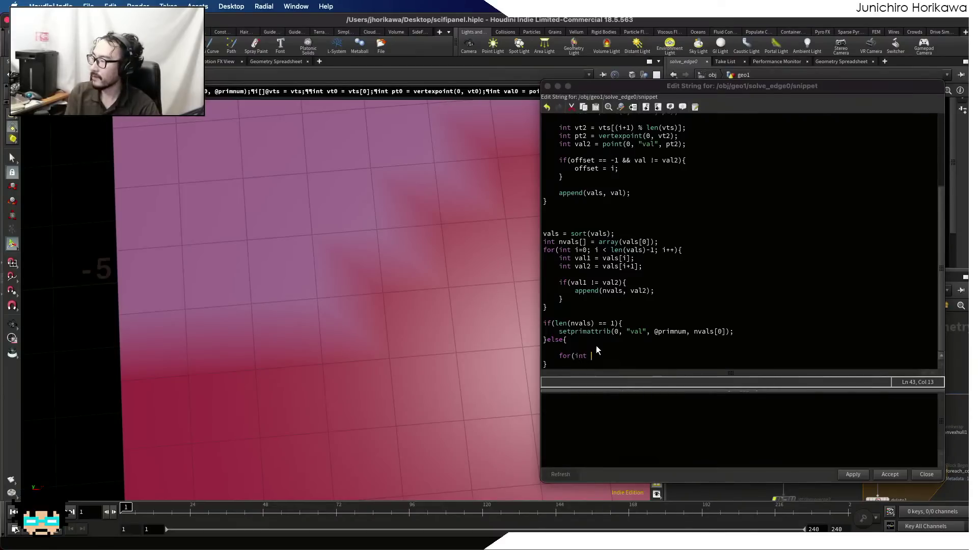
pyautogui.write('i==0;')
pyautogui.press('BackSpace')
pyautogui.press('BackSpace')
pyautogui.press('BackSpace')
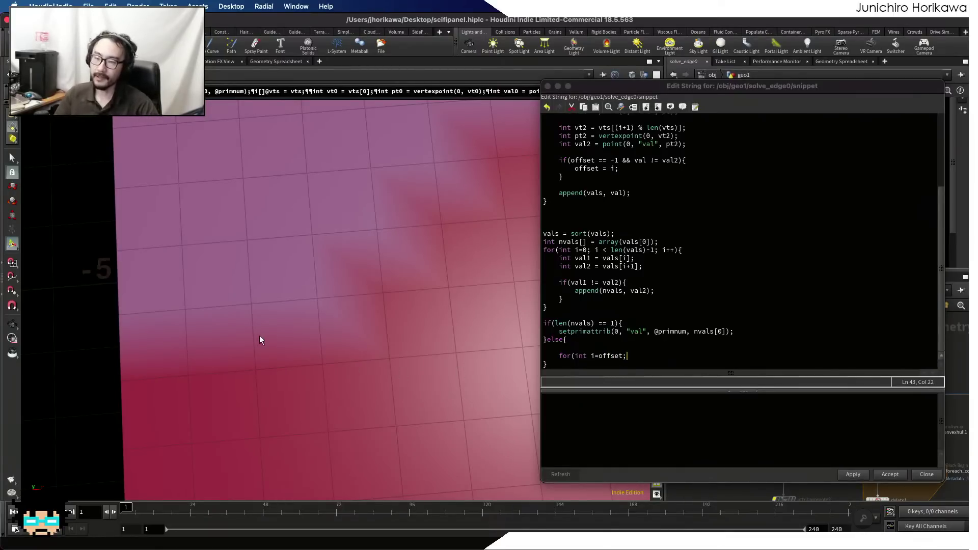
# - Complete the loop header with the condition i<len(vts) + offset and the increment i++, leaving an empty body between its braces
pyautogui.click(647, 359)
pyautogui.click(647, 345)
pyautogui.click(655, 356)
pyautogui.write('i')
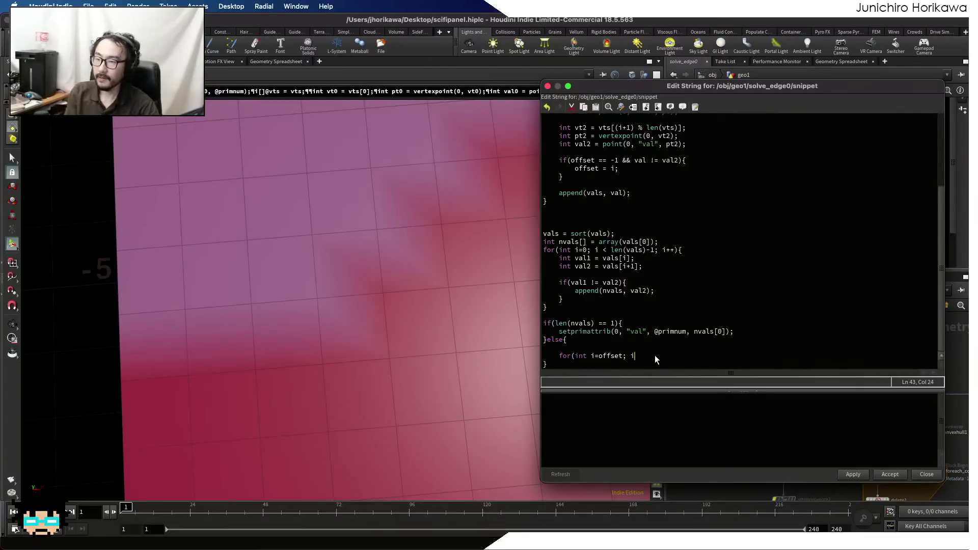
pyautogui.write('<len(vts) + offset; i++){')
pyautogui.press('Return')
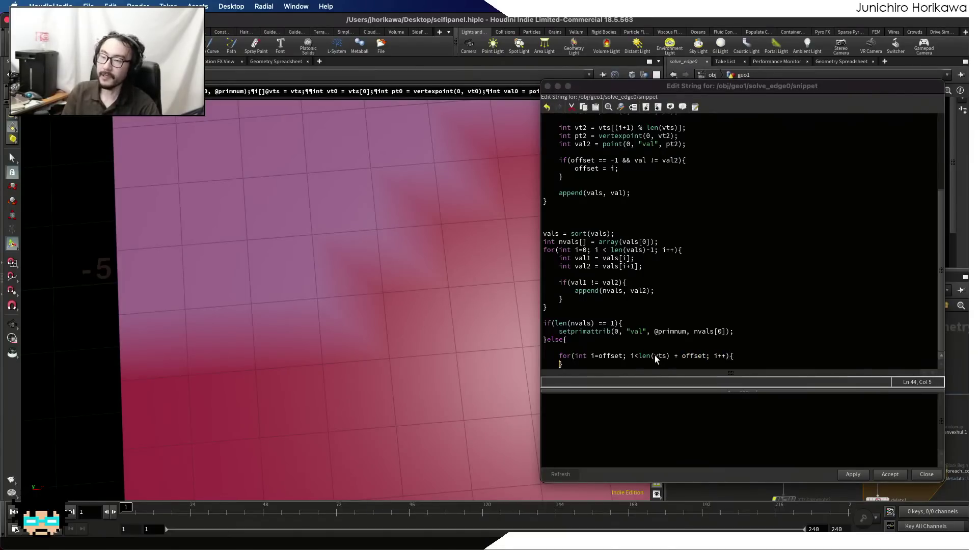
pyautogui.press('Return')
pyautogui.press('Tab')
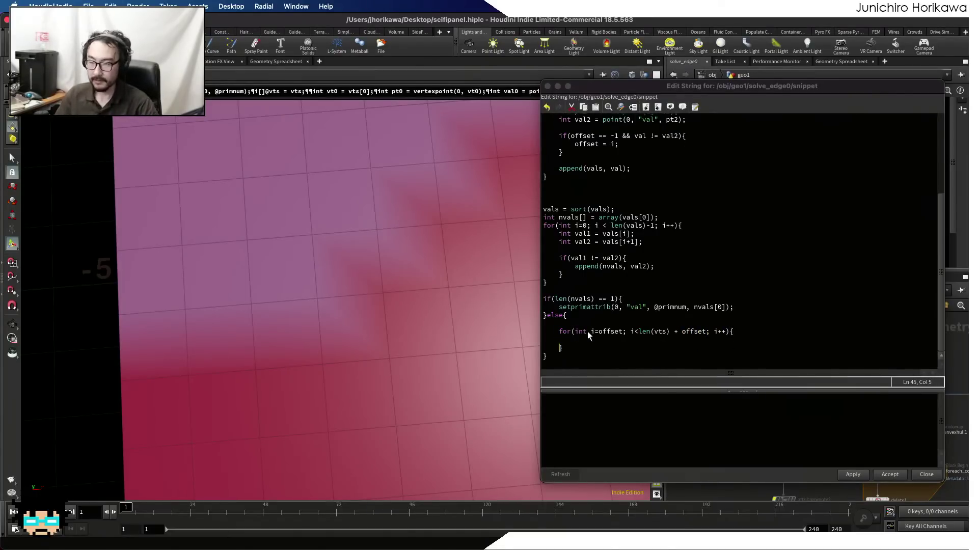
# - Declare the integer vt1 as vts[i] inside the new loop
pyautogui.click(604, 338)
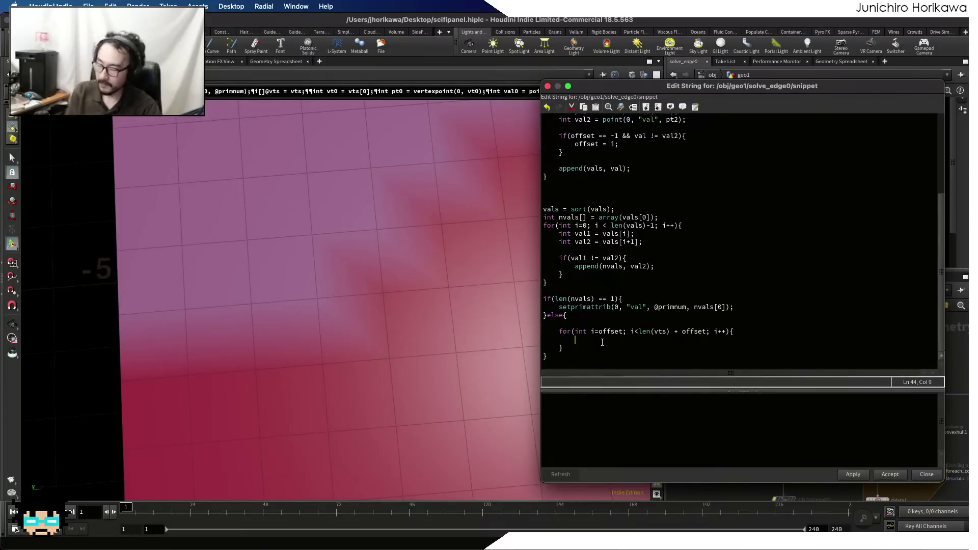
pyautogui.write('int vt1 ')
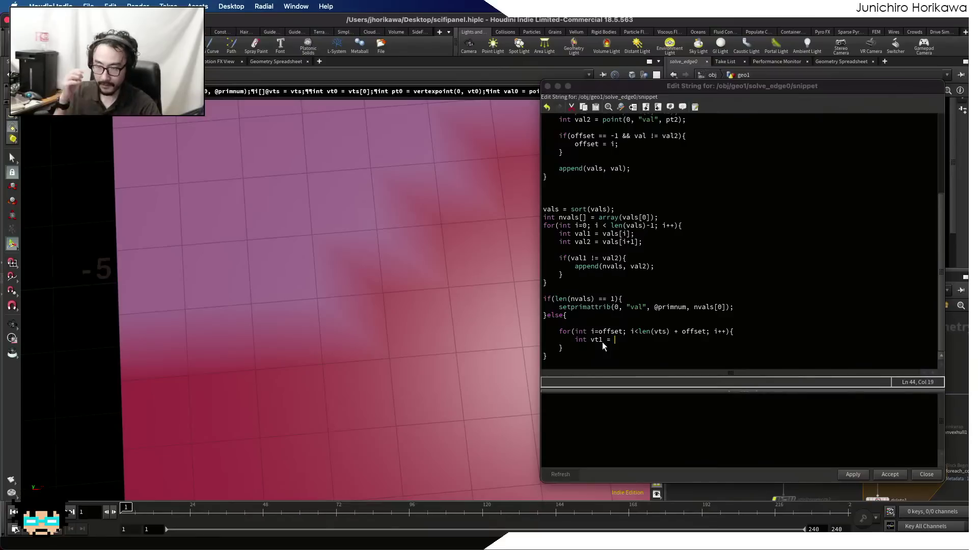
pyautogui.write('= ')
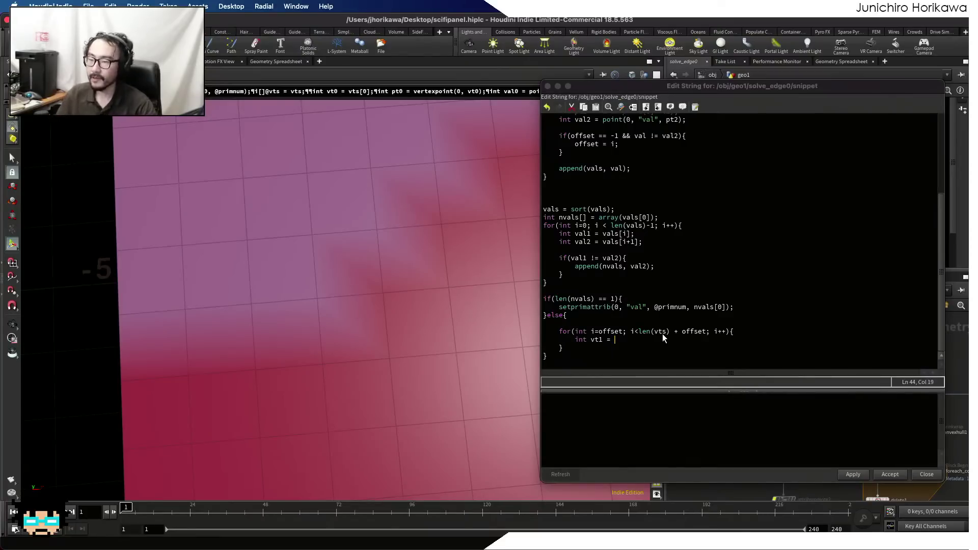
pyautogui.write('vts[i];')
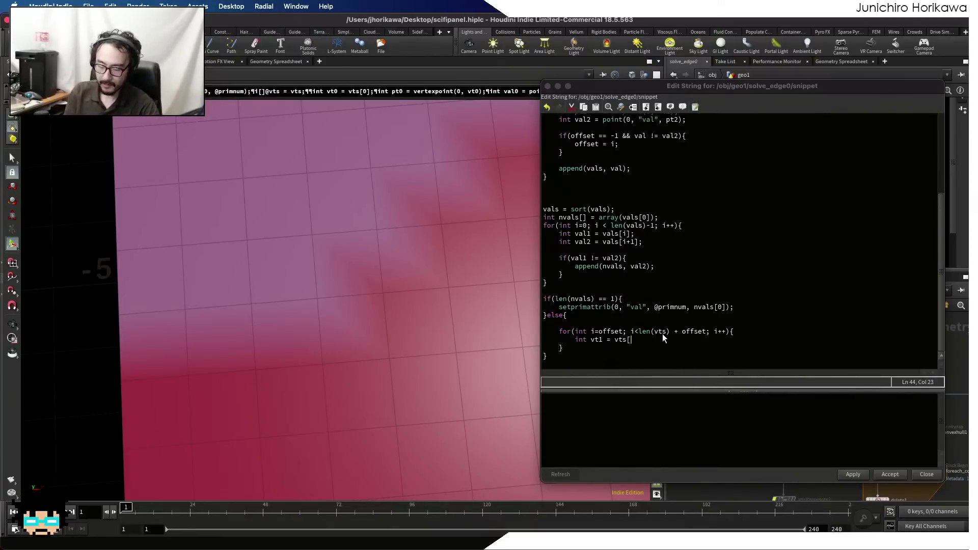
# - Declare the integer vt2 as vts[(i+1) % len(vts)] below vt1
pyautogui.press('Return')
pyautogui.write('int vt2')
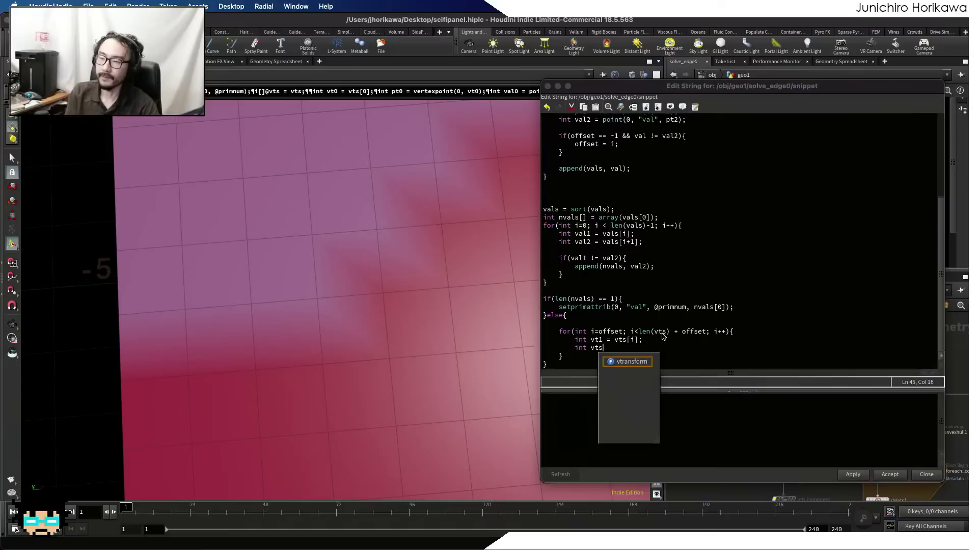
pyautogui.write(' = v')
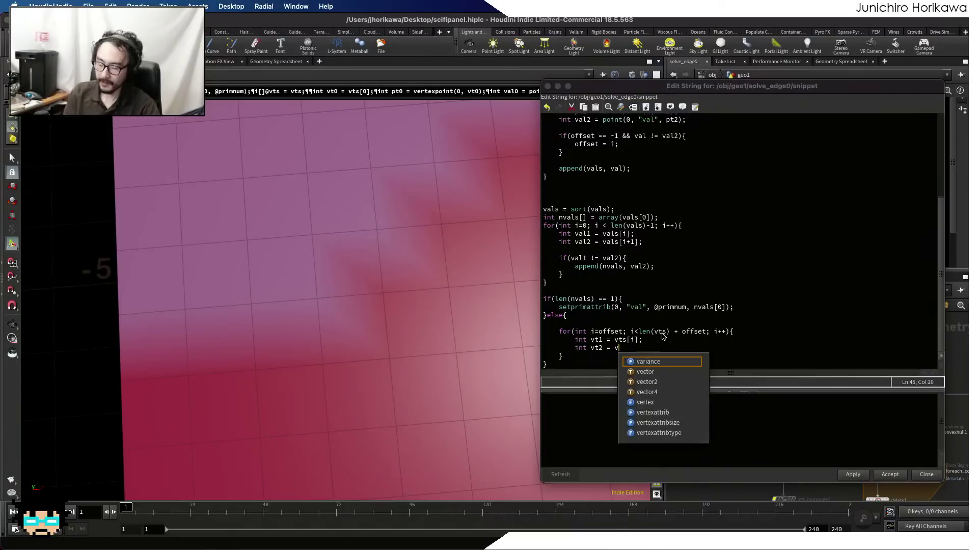
pyautogui.write('ts[')
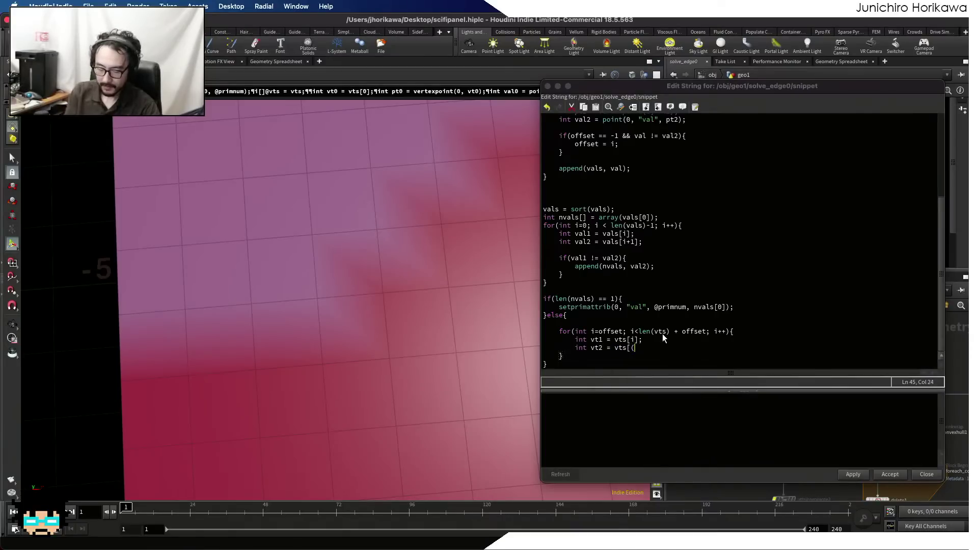
pyautogui.write('(i+1) % ')
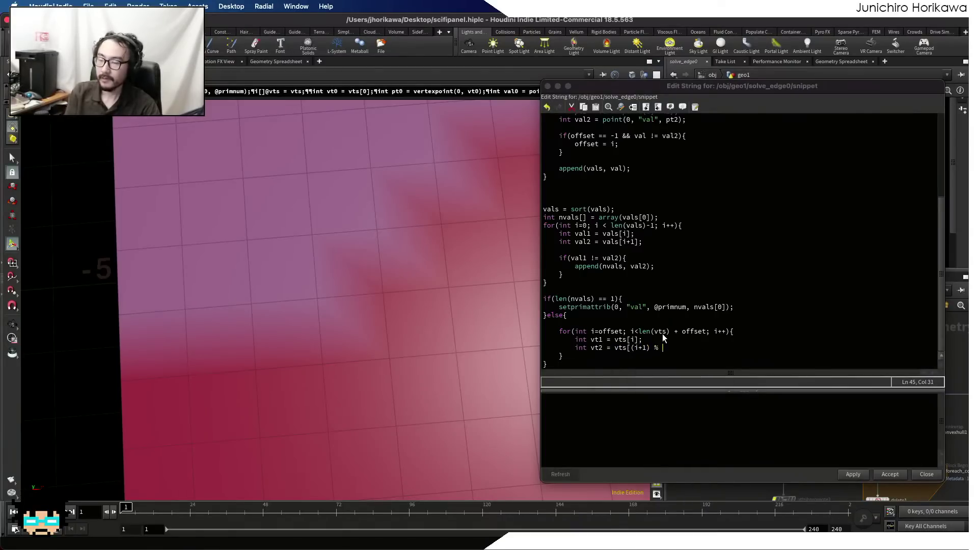
pyautogui.write('len(vts)')
pyautogui.press('Return')
pyautogui.press('BackSpace')
pyautogui.press('BackSpace')
pyautogui.press('BackSpace')
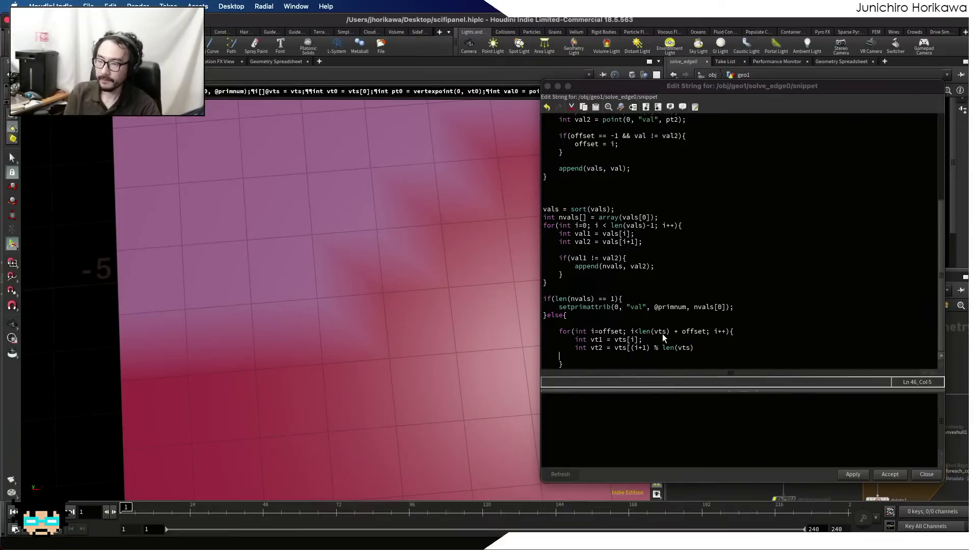
pyautogui.write('];')
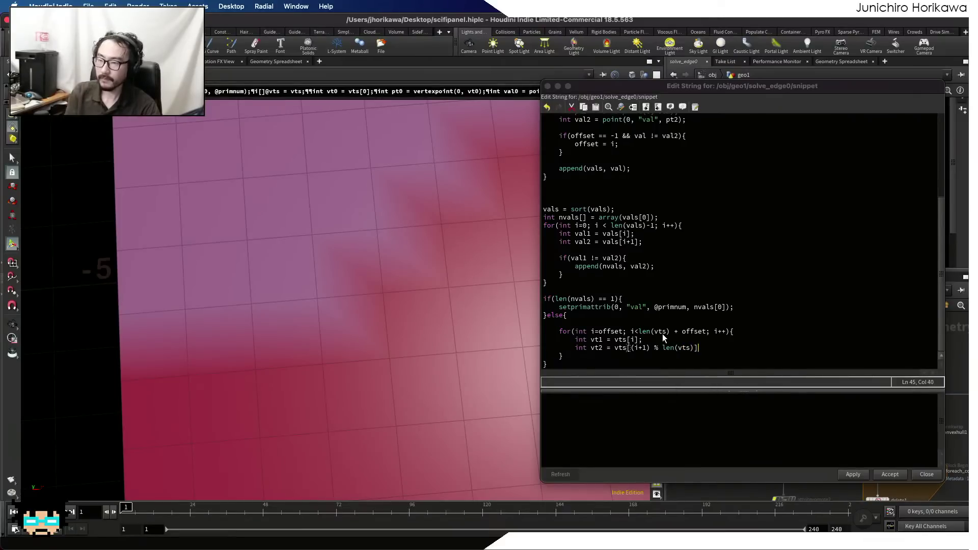
# - Leave a blank line and declare the integer pt1 as vertexpoint(0, vt1)
pyautogui.press('Return')
pyautogui.press('Return')
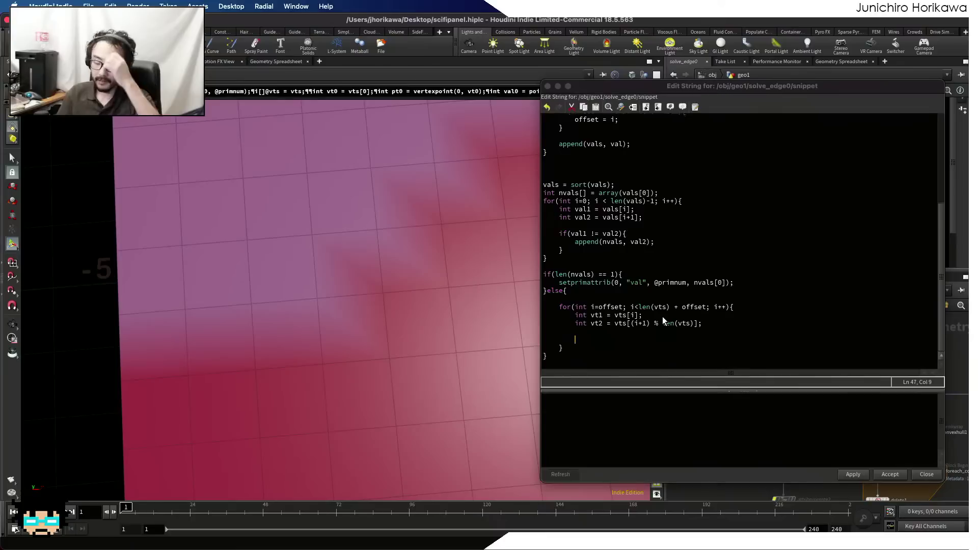
pyautogui.write('int pt1 = ')
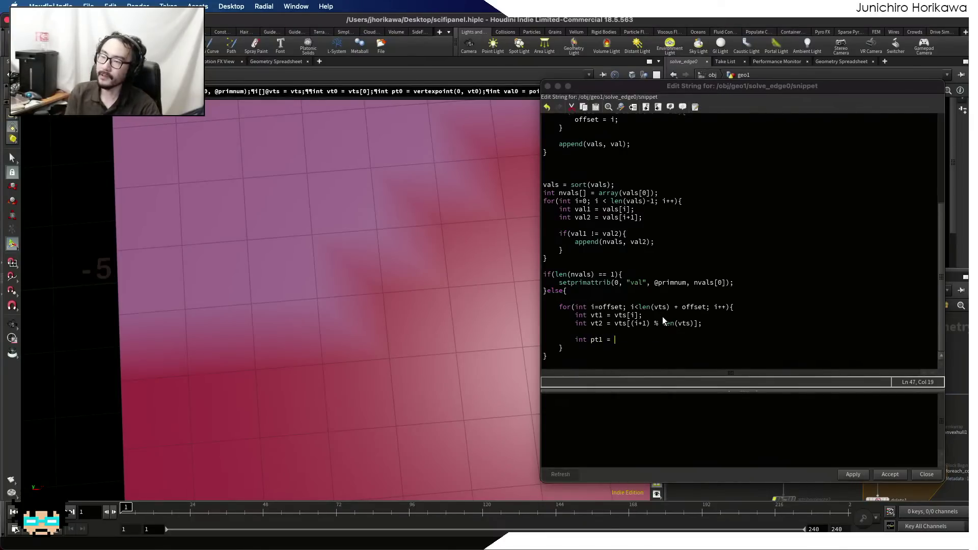
pyautogui.write('vertpoin')
pyautogui.press('BackSpace')
pyautogui.press('BackSpace')
pyautogui.write('expoint(0,')
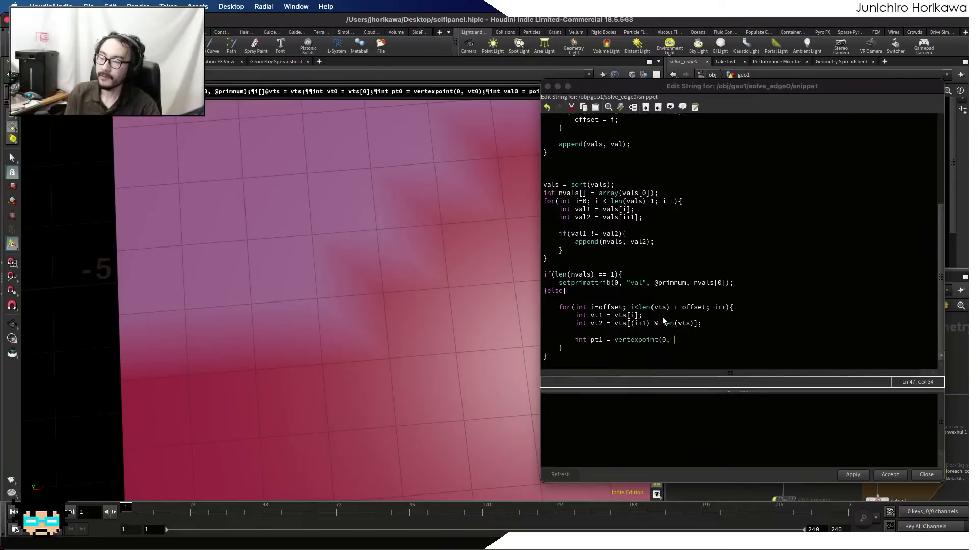
pyautogui.write(' vt1);')
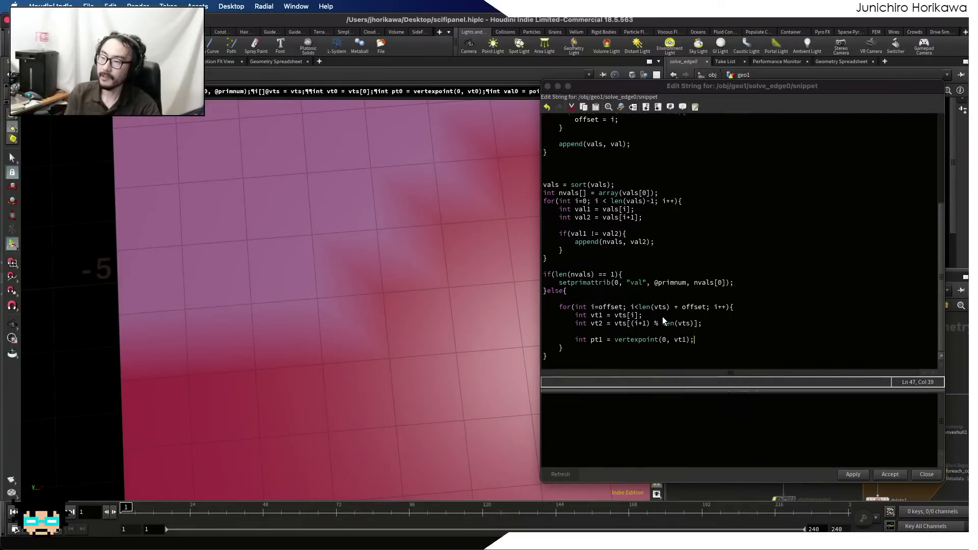
# - Declare the integer pt2 as vertexpoint(0, vt2), followed by a blank line
pyautogui.press('Return')
pyautogui.write('int pt2 = vertexpoint(0, vt2);')
pyautogui.press('Return')
pyautogui.press('Return')
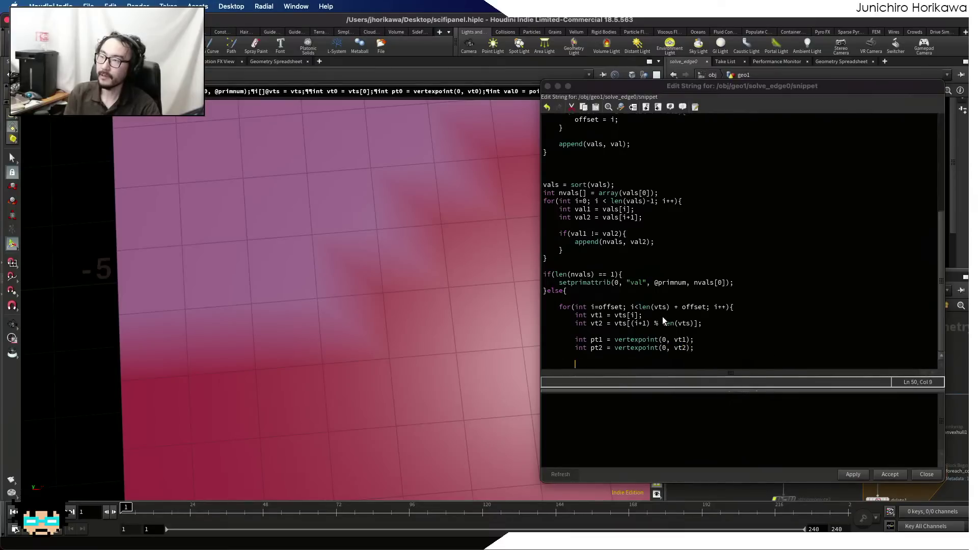
# - Declare the integer val1 as point(0, "val", pt1) in the loop body
pyautogui.scroll(-1, 734, 350)
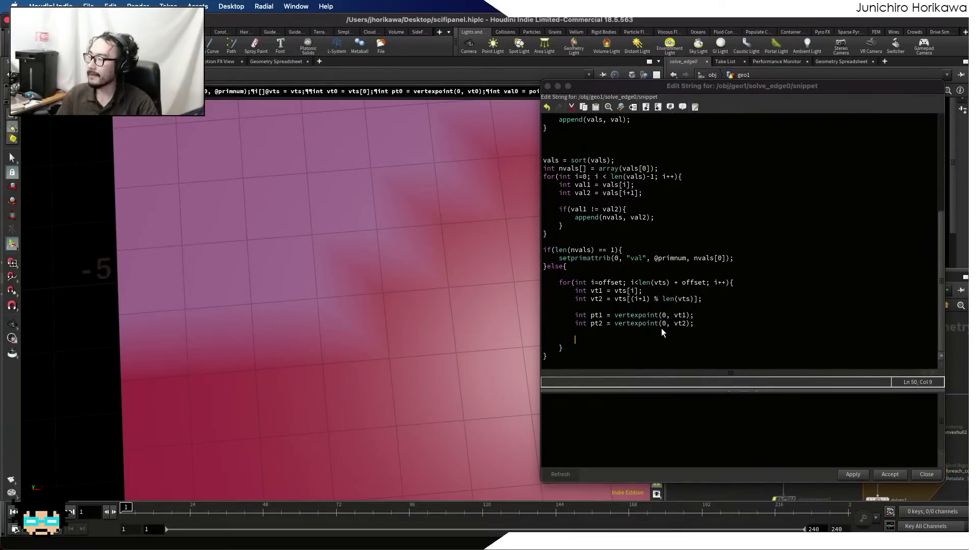
pyautogui.write('i')
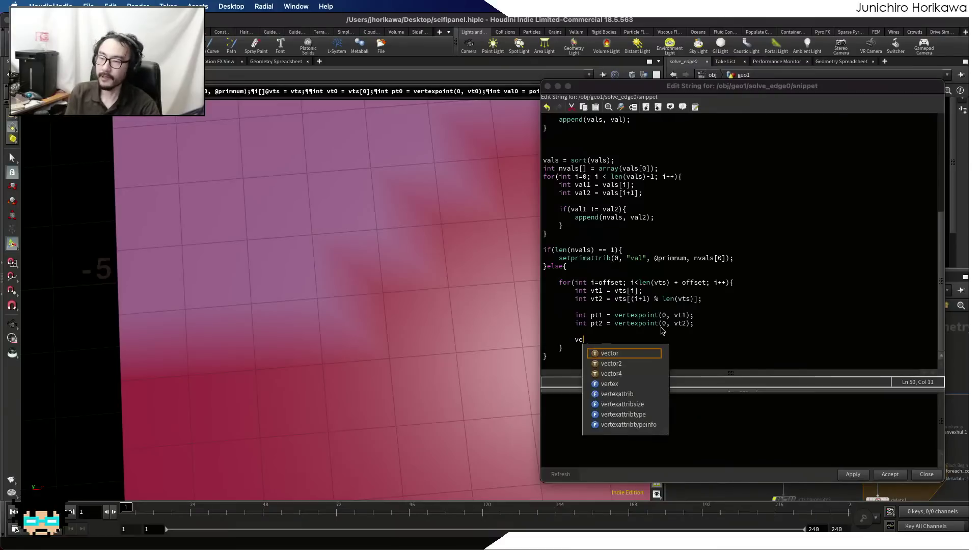
pyautogui.write('nt val1 = poin')
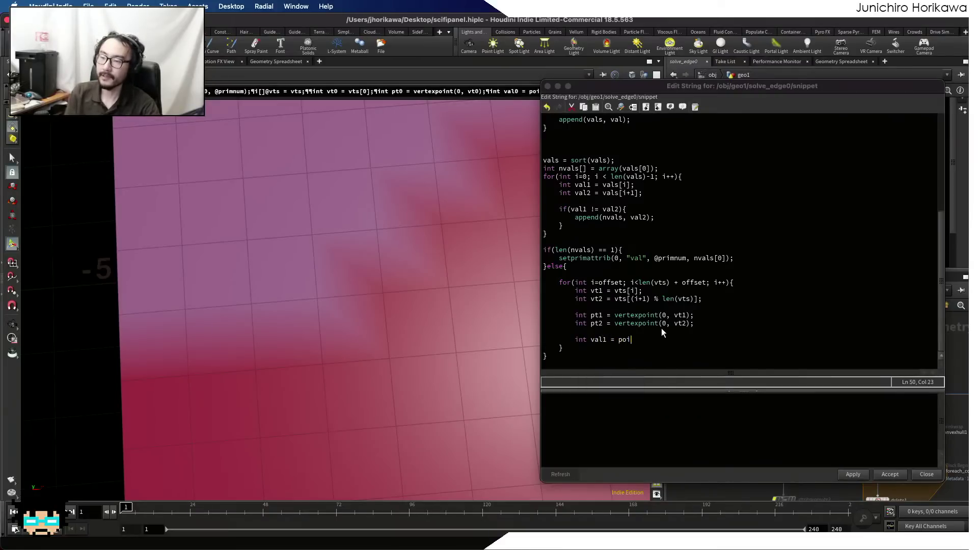
pyautogui.press('BackSpace')
pyautogui.press('BackSpace')
pyautogui.press('BackSpace')
pyautogui.press('BackSpace')
pyautogui.write('point(')
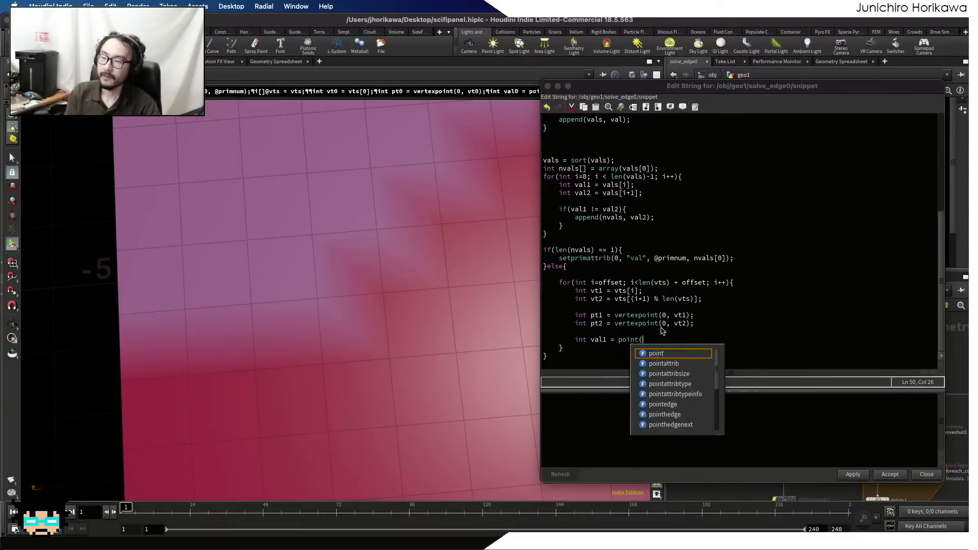
pyautogui.write('0, "val",')
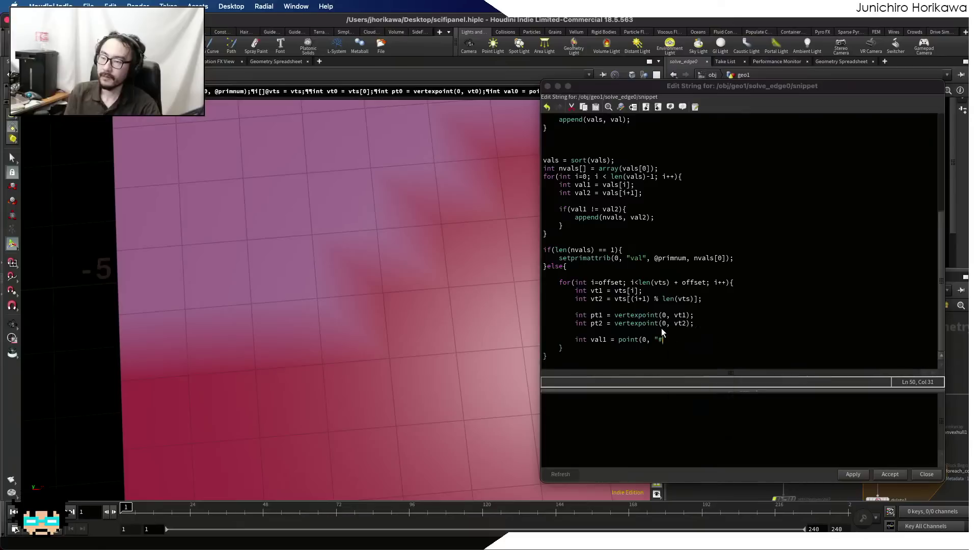
pyautogui.write('pt1);')
# - Declare the integer val2 as point(0, "val", pt2), followed by a blank line
pyautogui.press('Return')
pyautogui.write('int')
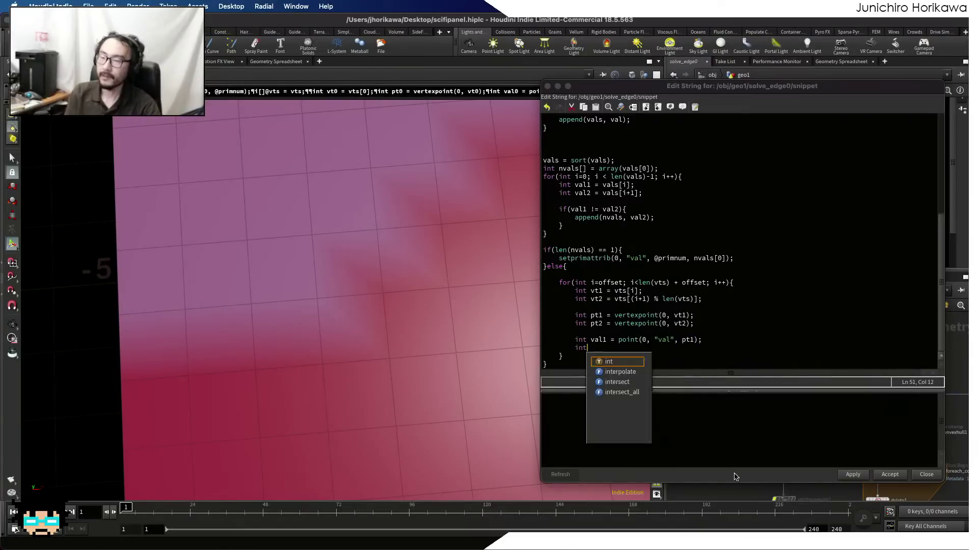
pyautogui.write(' val2 = poitn')
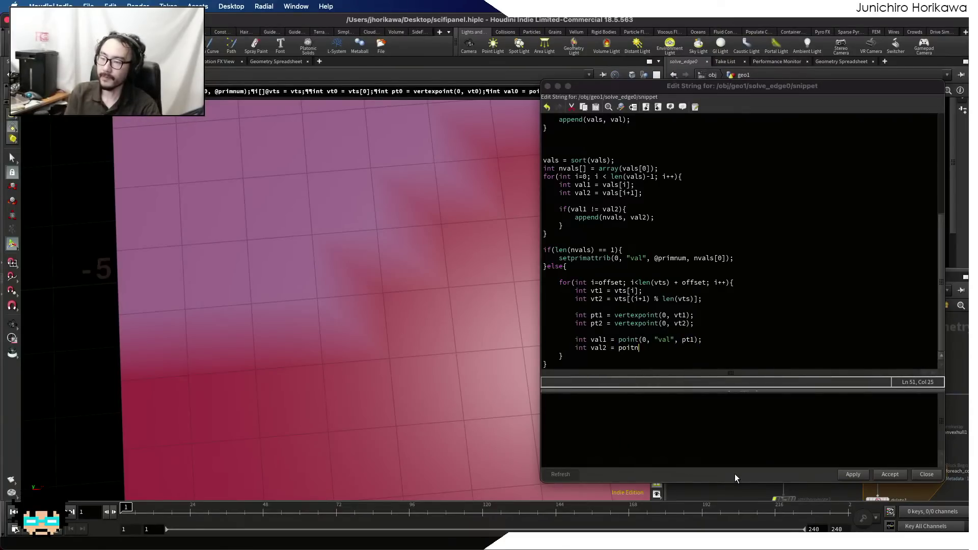
pyautogui.press('BackSpace')
pyautogui.press('BackSpace')
pyautogui.write('nt(0, "val"')
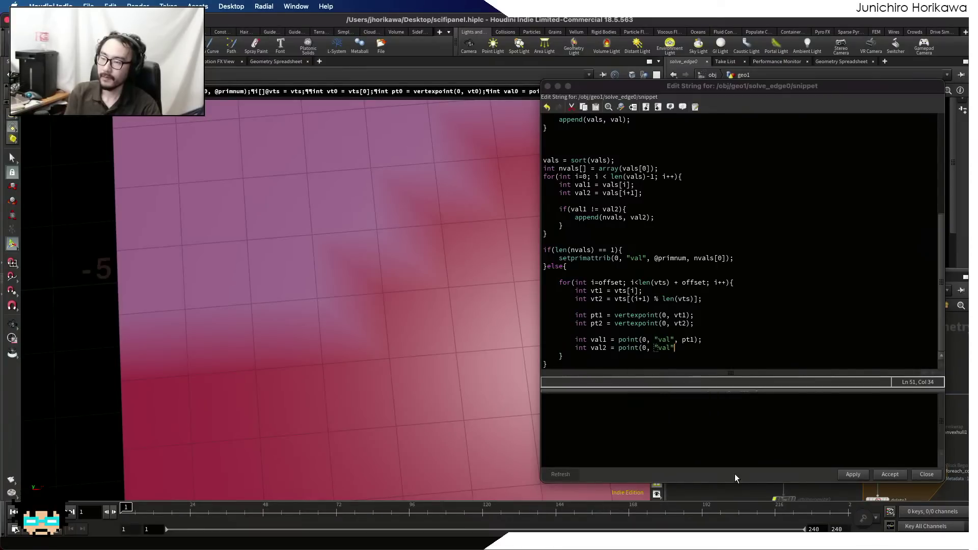
pyautogui.write(', pt2);;')
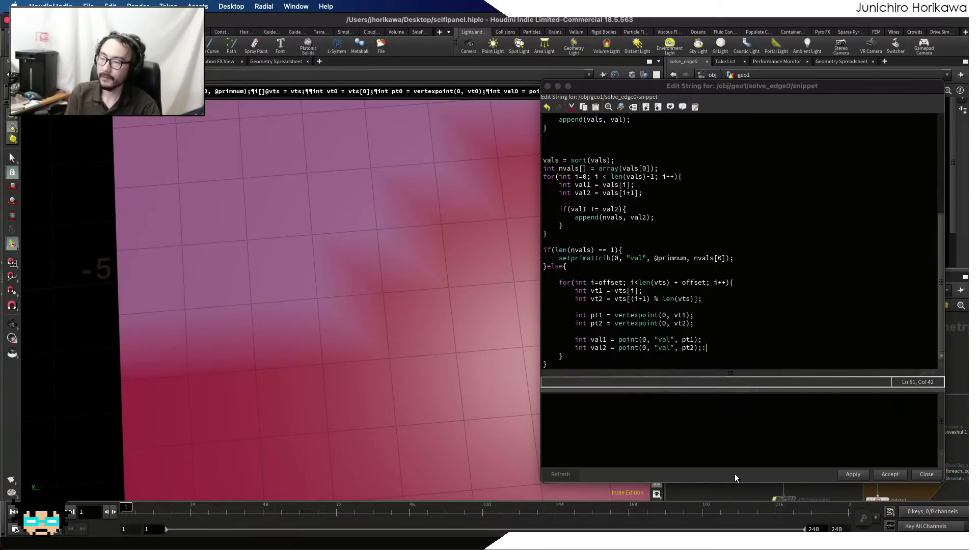
pyautogui.press('Return')
pyautogui.press('Return')
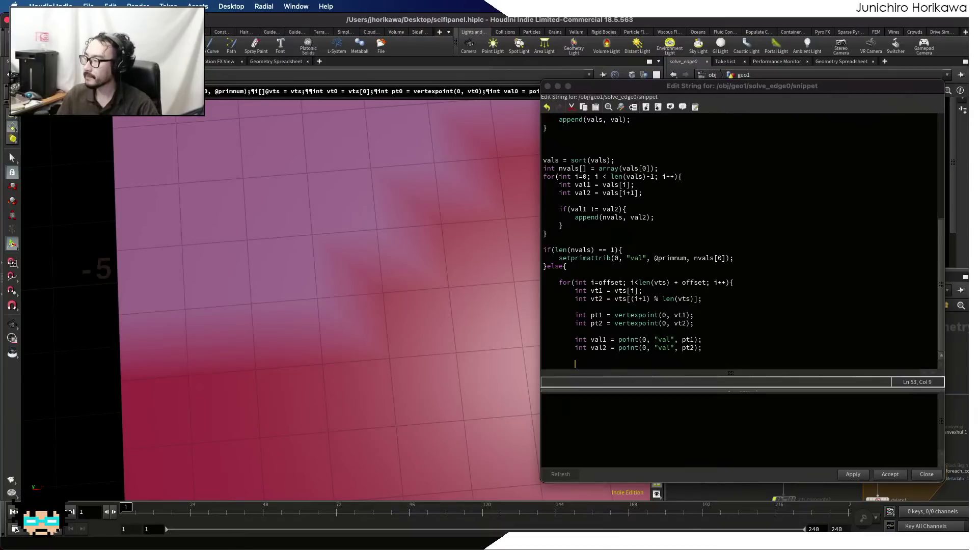
# - Add an if(val1 != val2) block with an indented empty body after the val declarations in the else block's for loop
pyautogui.scroll(-1, 602, 286)
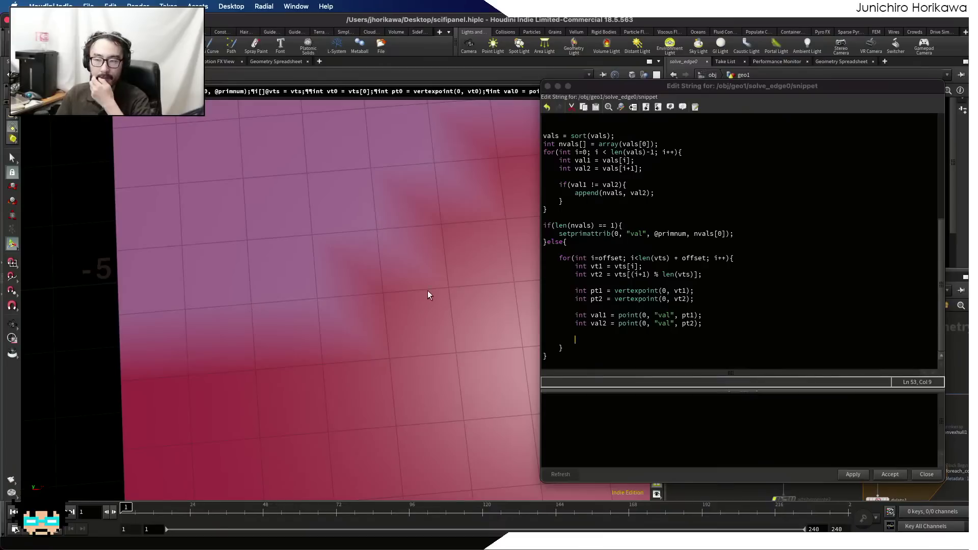
pyautogui.click(575, 298)
pyautogui.click(656, 233)
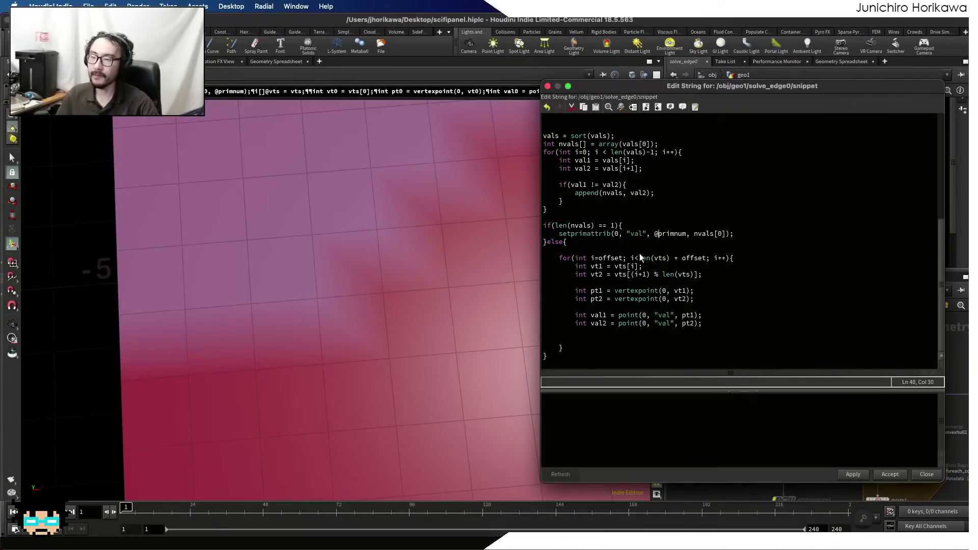
pyautogui.click(676, 258)
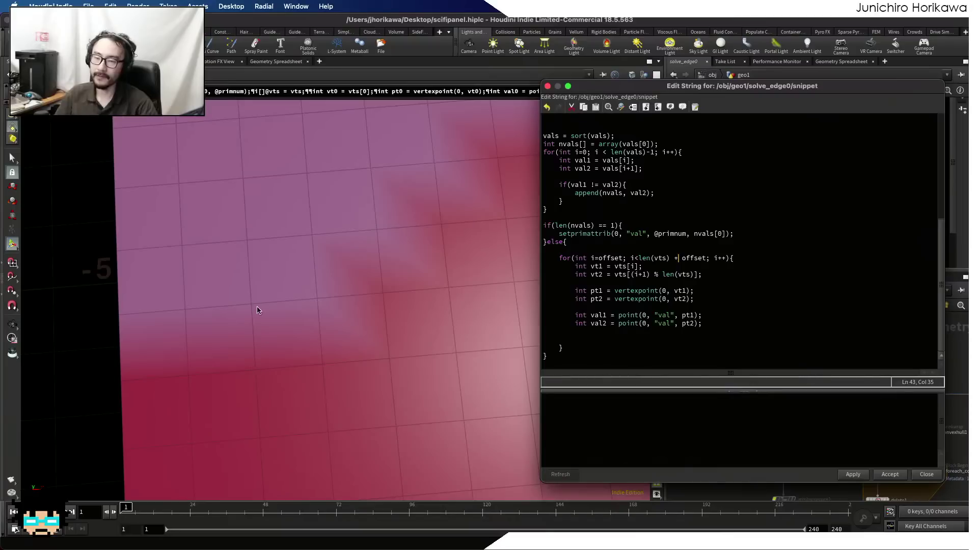
pyautogui.click(606, 340)
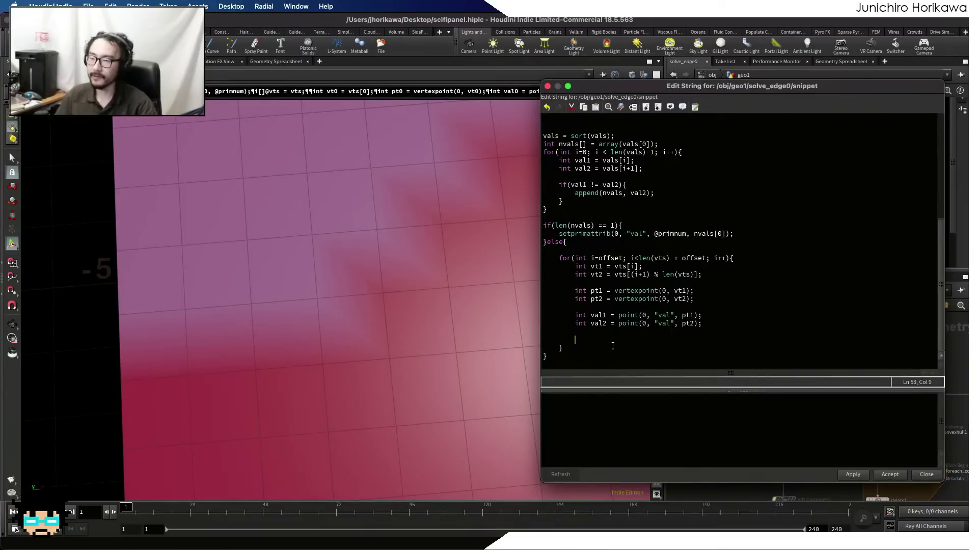
pyautogui.write('if(val1')
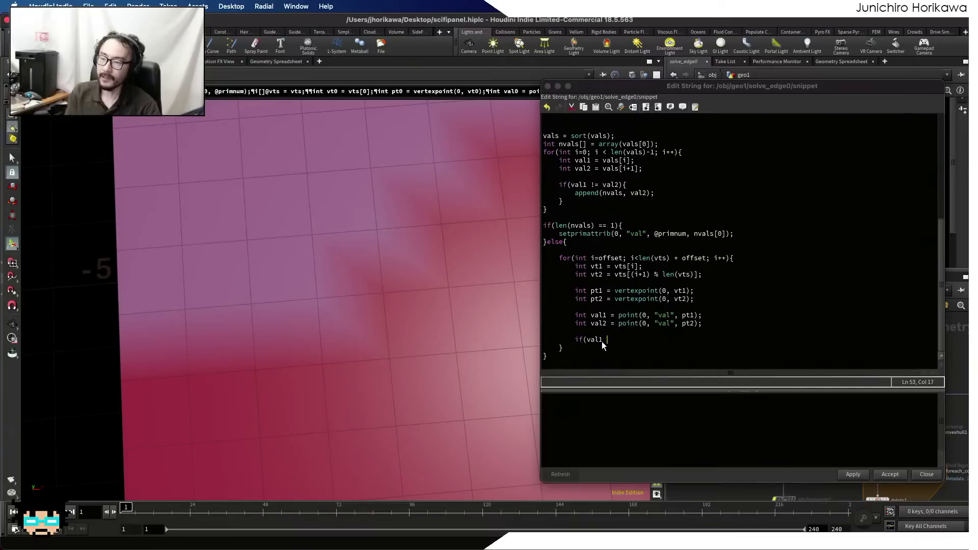
pyautogui.write(' != val2){')
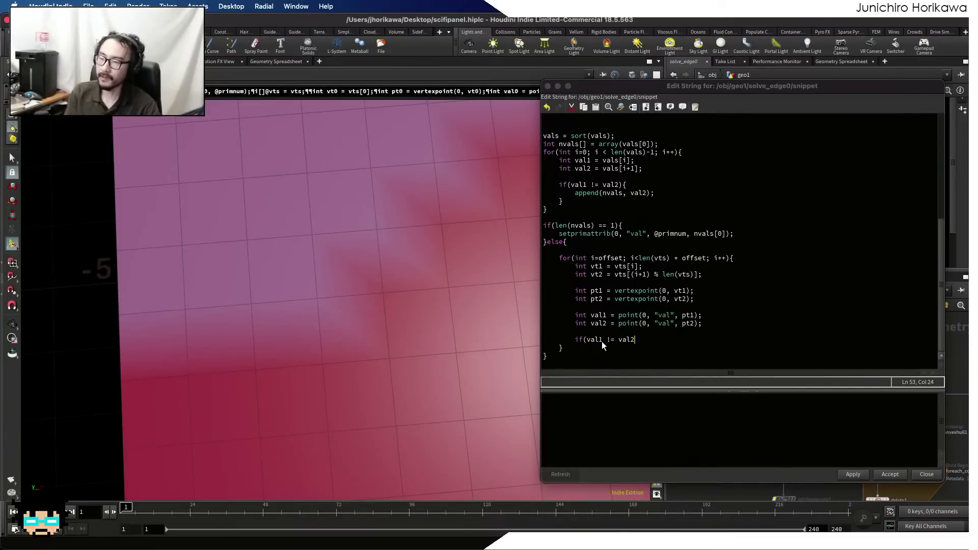
pyautogui.press('Return')
pyautogui.write('}')
pyautogui.press('Left')
pyautogui.press('Return')
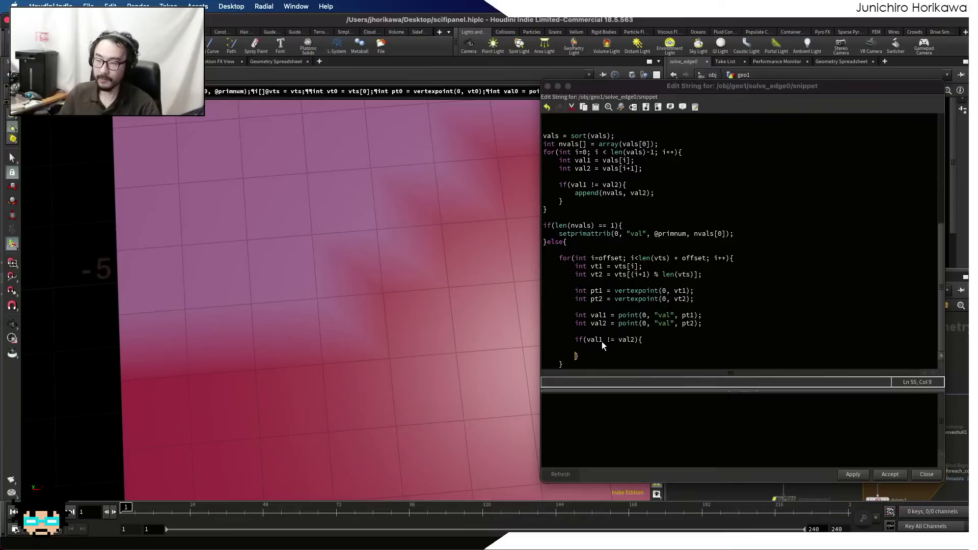
pyautogui.click(601, 344)
pyautogui.press('Tab')
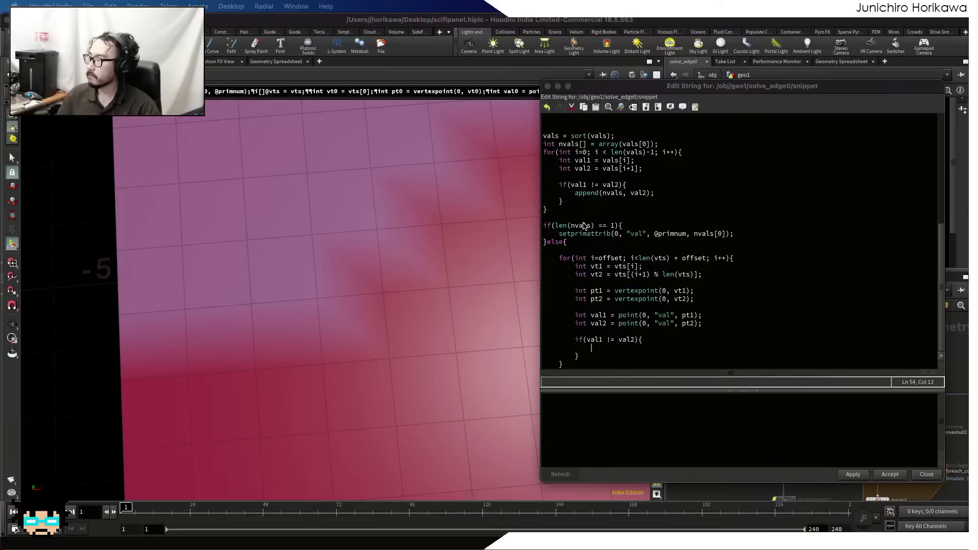
# - Begin declaring the integer mpt inside the new if block as addpoint(0, leaving the position argument open
pyautogui.click(599, 346)
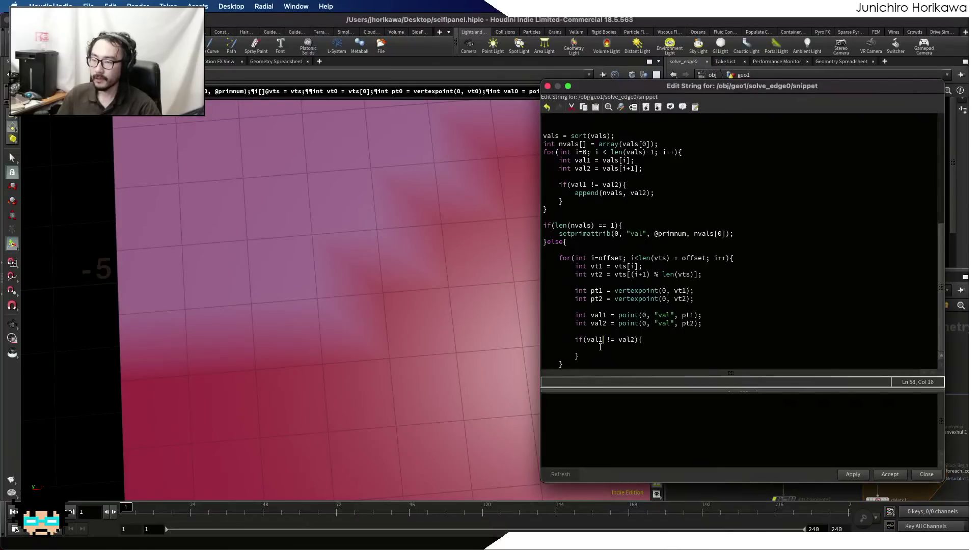
pyautogui.write('int mlt')
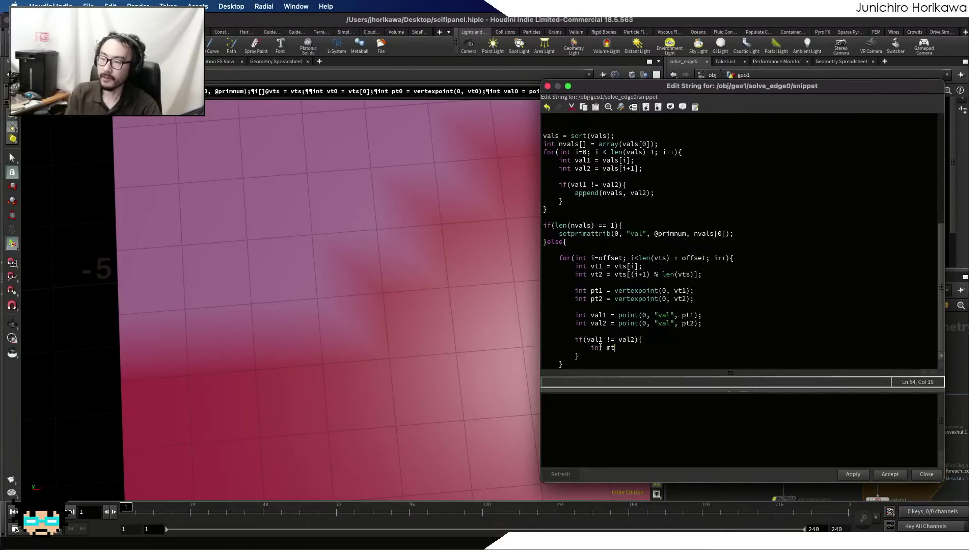
pyautogui.press('BackSpace')
pyautogui.write('lt')
pyautogui.press('BackSpace')
pyautogui.press('BackSpace')
pyautogui.write('pt =')
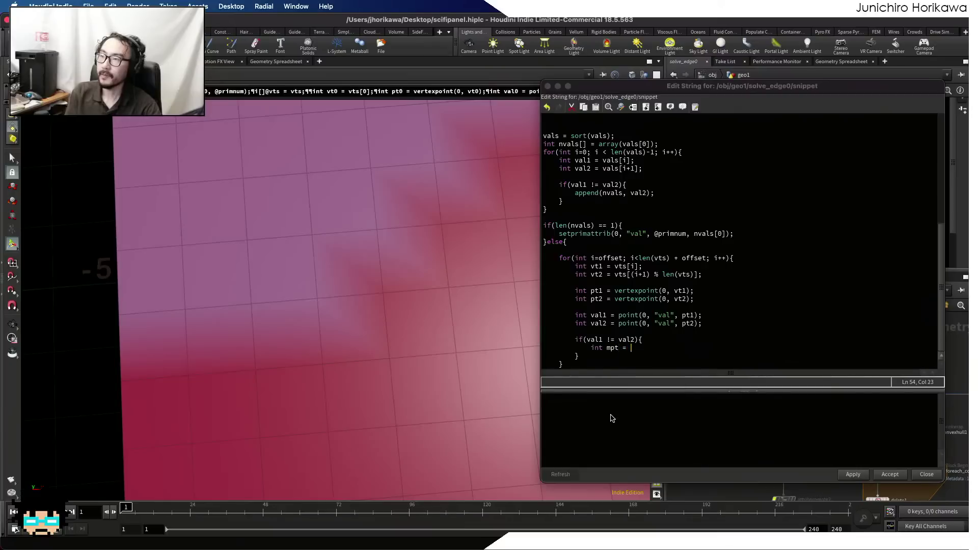
pyautogui.write(' addpoint(0,')
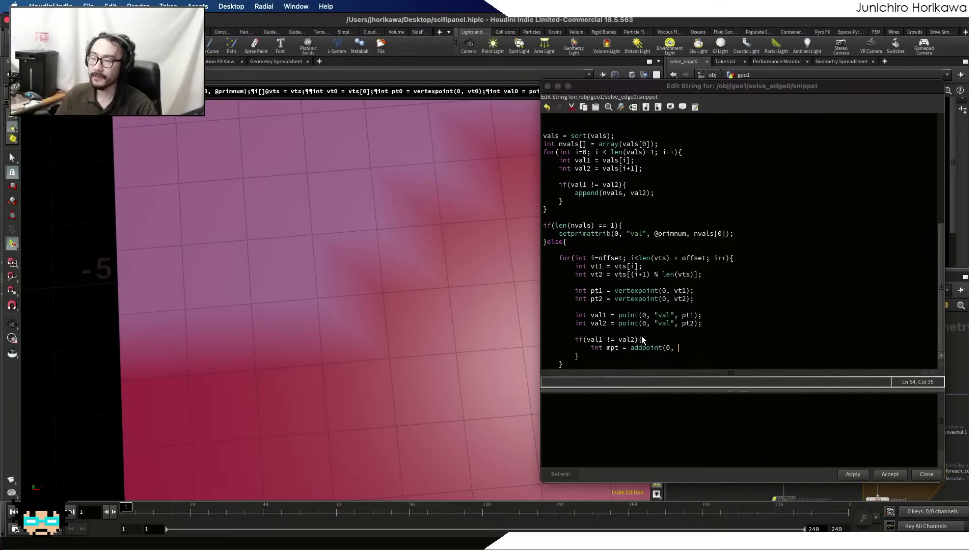
# - Declare the vectors pos1 as point(0, "P", pt1) and pos2 as point(0, "P", pt2) above the val1 declaration in the loop
pyautogui.click(711, 318)
pyautogui.scroll(-2, 712, 317)
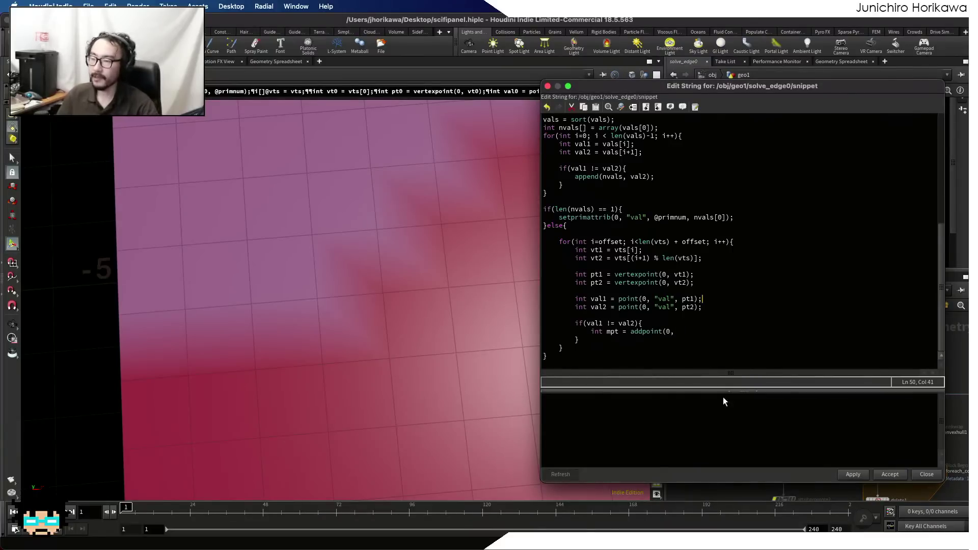
pyautogui.press('Return')
pyautogui.press('Return')
pyautogui.write('vector pos1 = ')
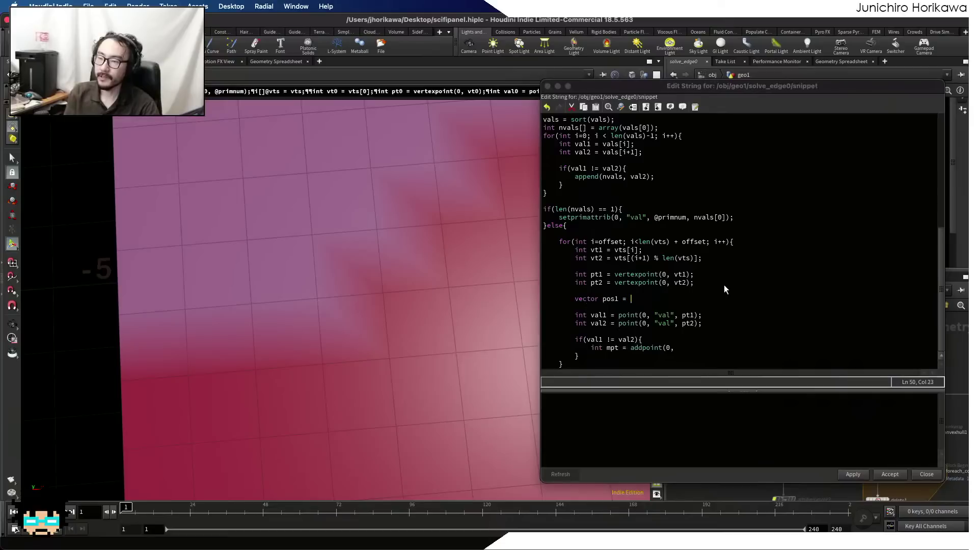
pyautogui.write('point(0, "P", pt1);')
pyautogui.press('Return')
pyautogui.write('vector pos2 = ')
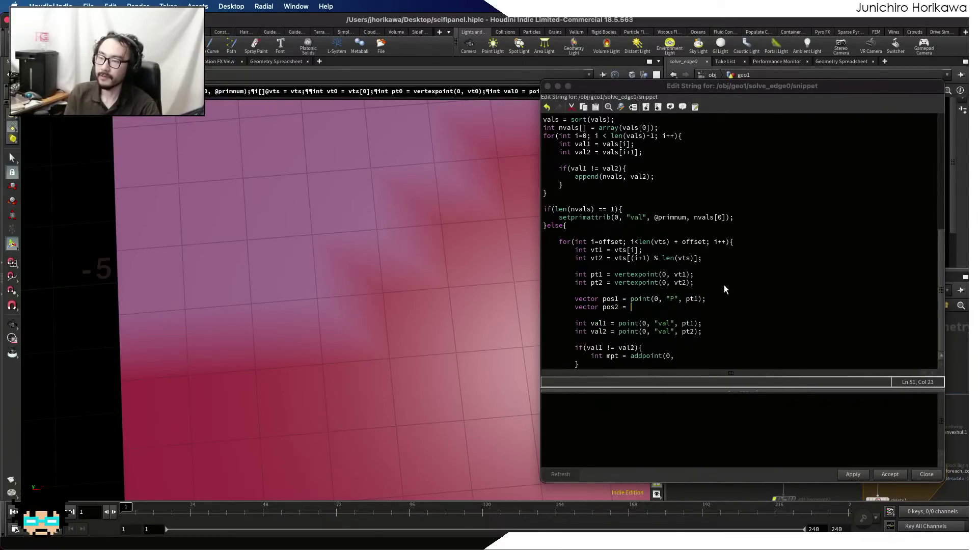
pyautogui.write('point(0')
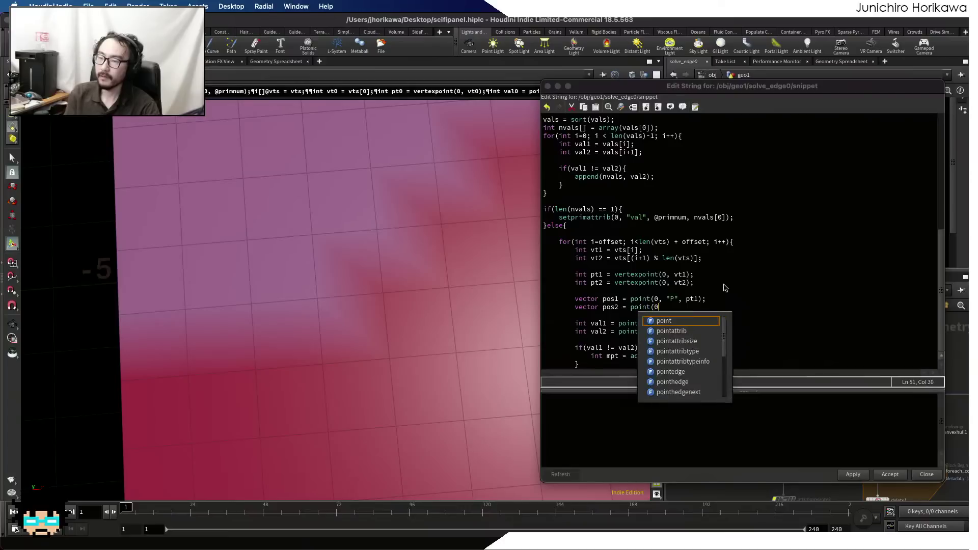
pyautogui.write(', "P", pt2);')
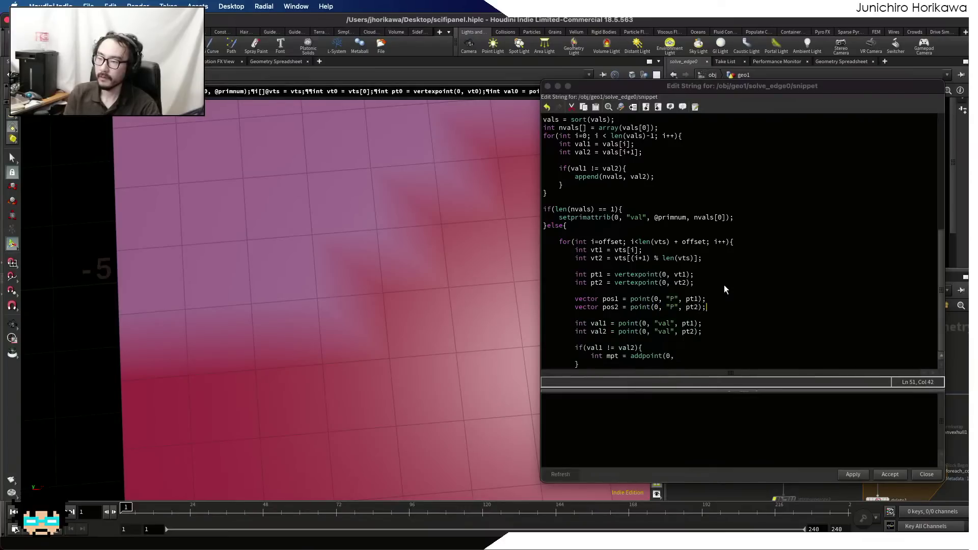
# - Complete the addpoint call for mpt with the midpoint (pos1 + pos2) * 0.5 and accept the edited snippet
pyautogui.scroll(-1, 723, 285)
pyautogui.click(682, 331)
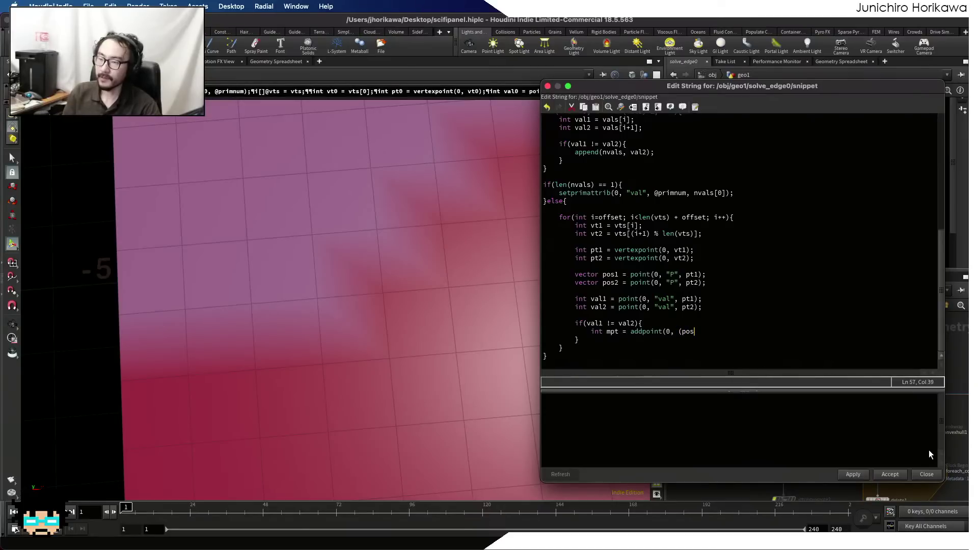
pyautogui.write('(pos1 + pos2')
pyautogui.press('BackSpace')
pyautogui.write(') * 0')
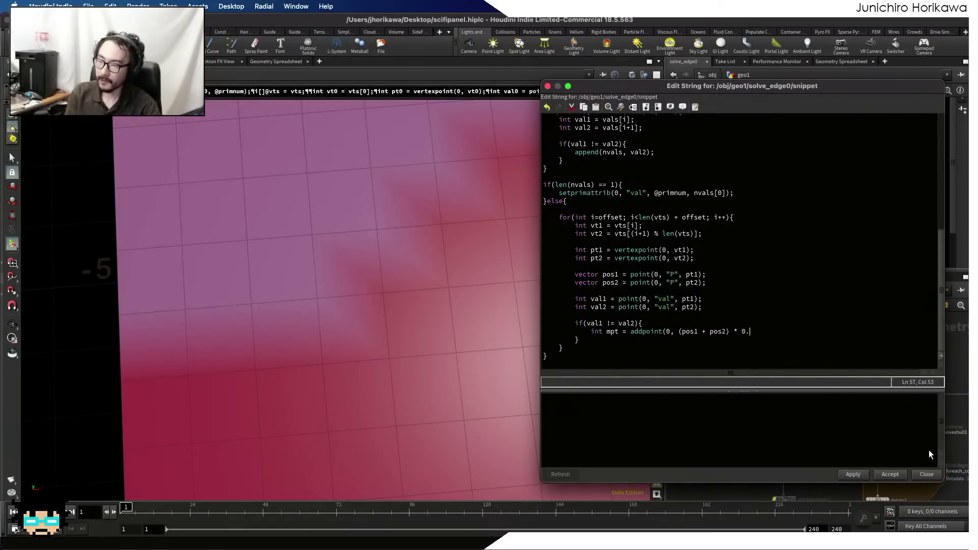
pyautogui.write('.5);')
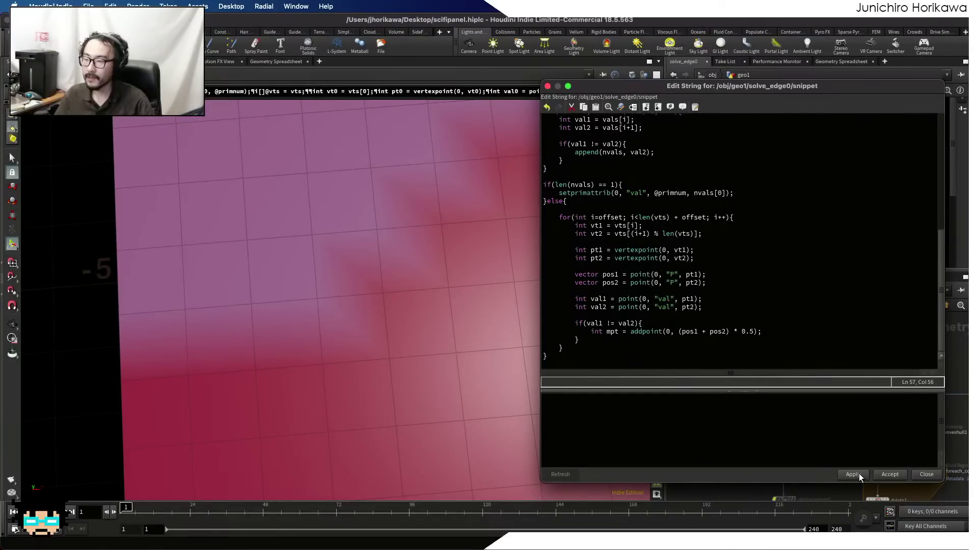
pyautogui.click(891, 474)
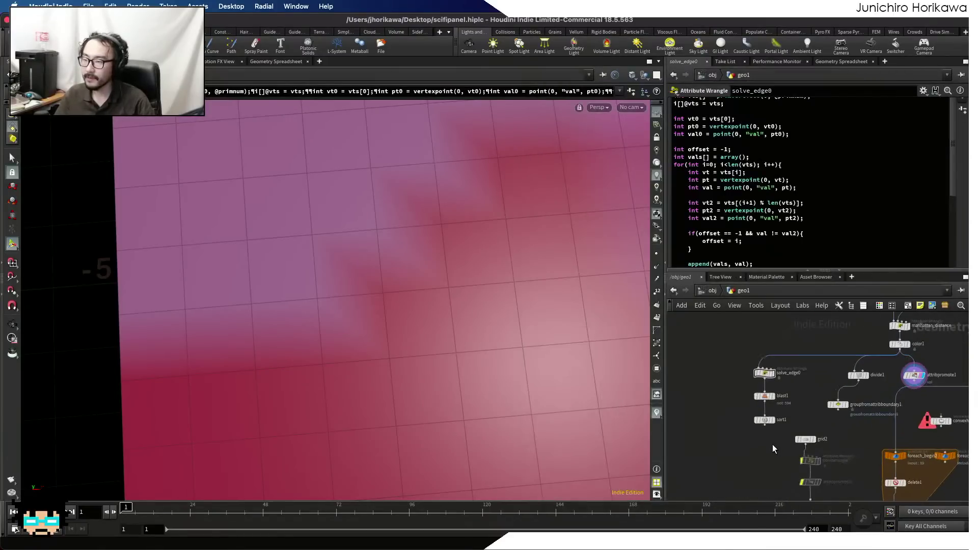
# - Delete the blast1 and sort1 nodes below solve_edge0 and display solve_edge0's result
pyautogui.scroll(4, 772, 442)
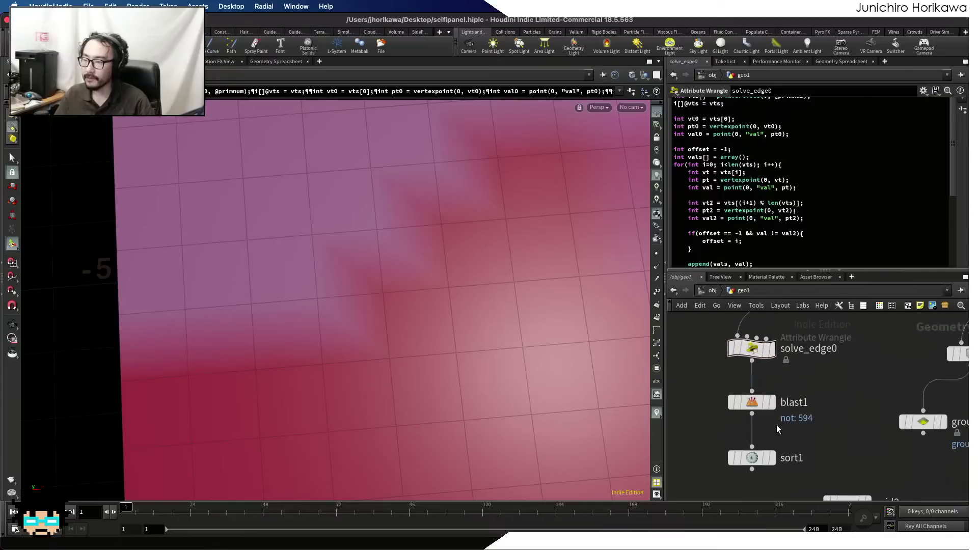
pyautogui.moveTo(807, 467)
pyautogui.mouseDown()
pyautogui.moveTo(727, 386)
pyautogui.moveTo(814, 475)
pyautogui.mouseUp()
pyautogui.press('Tab')
pyautogui.press('Escape')
pyautogui.press('Delete')
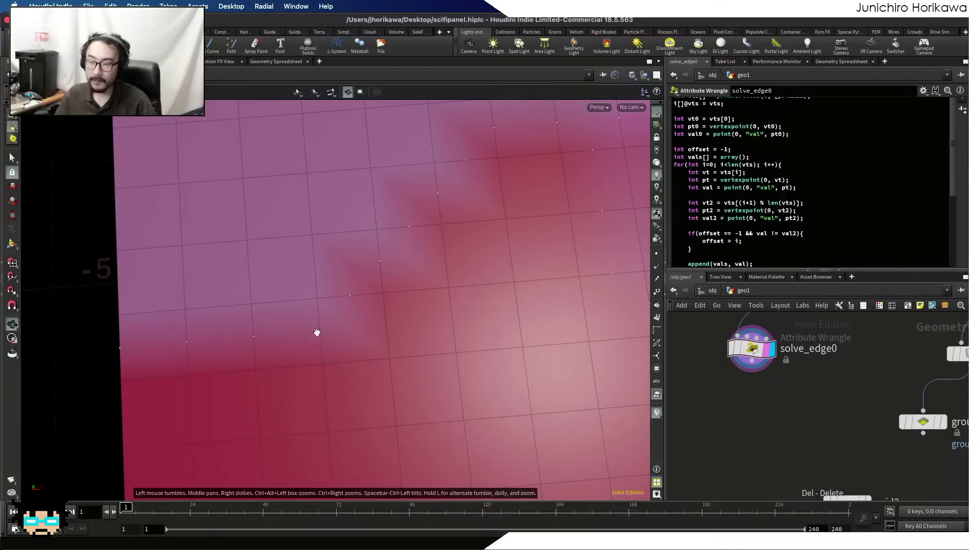
# - Turn on point display in the viewport for the solve_edge0 geometry
pyautogui.moveTo(314, 332); pyautogui.dragTo(334, 330)
pyautogui.click(657, 254)
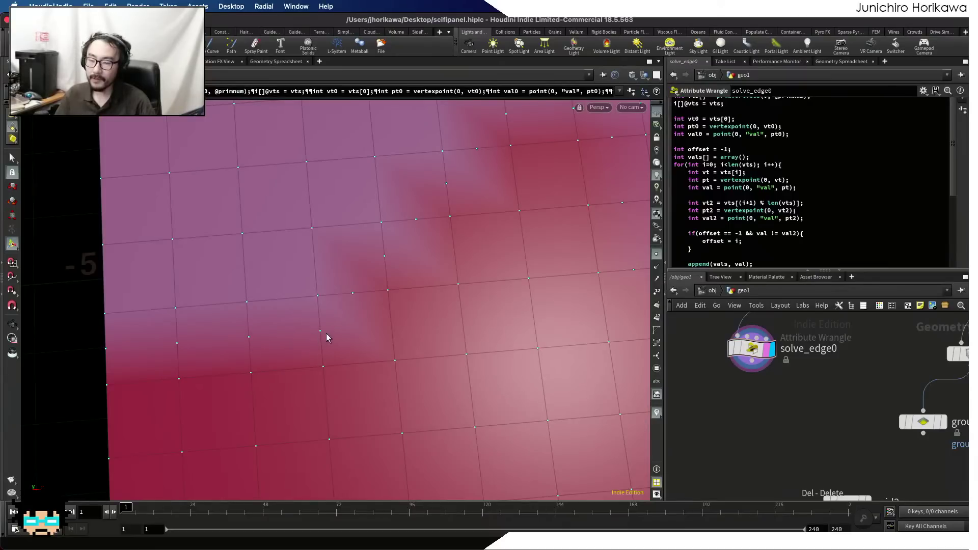
pyautogui.press('Escape')
pyautogui.moveTo(321, 331)
pyautogui.mouseDown()
pyautogui.moveTo(296, 335)
pyautogui.moveTo(305, 336)
pyautogui.mouseUp()
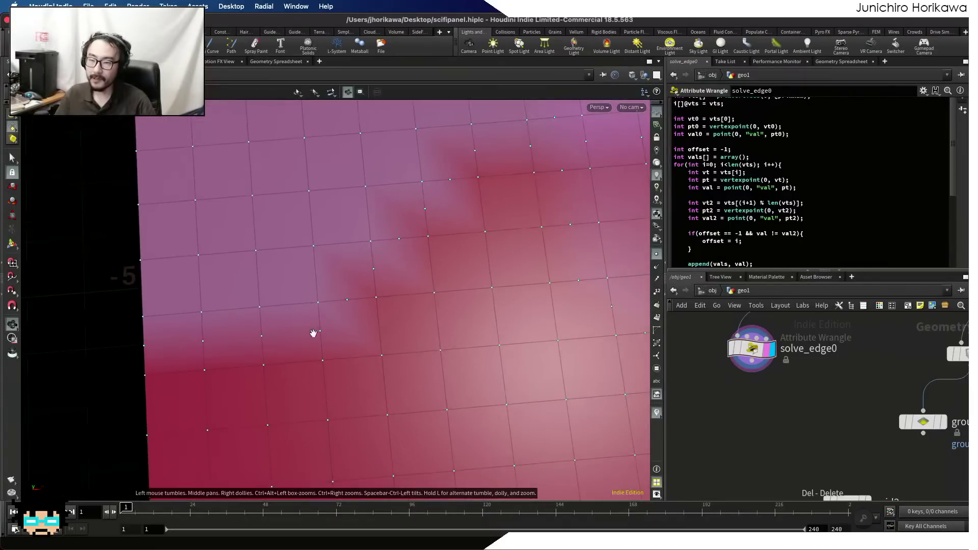
# - Examine the added midpoints along the coloured region boundaries, first across the whole grid and then close up
pyautogui.scroll(-15, 335, 330)
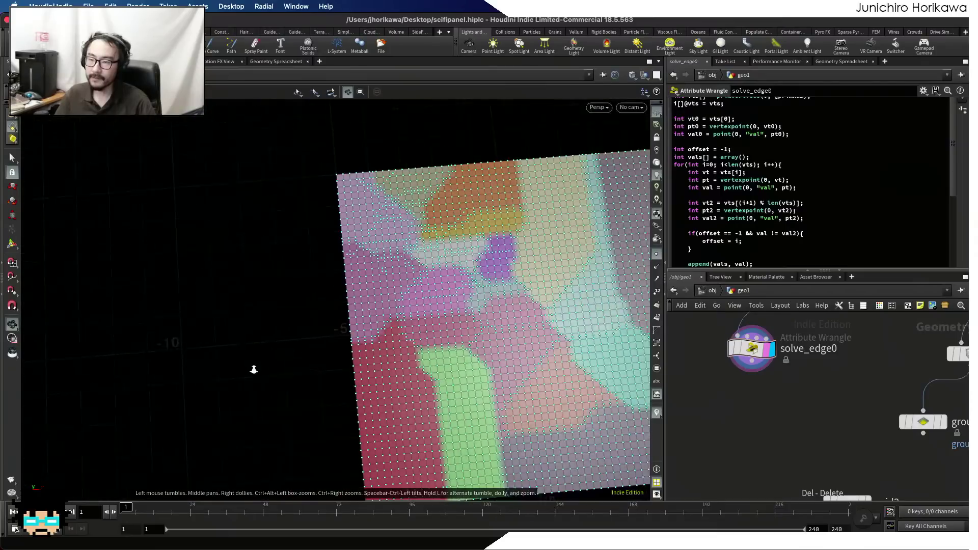
pyautogui.moveTo(360, 359); pyautogui.dragTo(258, 360, button='middle')
pyautogui.moveTo(356, 387); pyautogui.dragTo(255, 379, button='right')
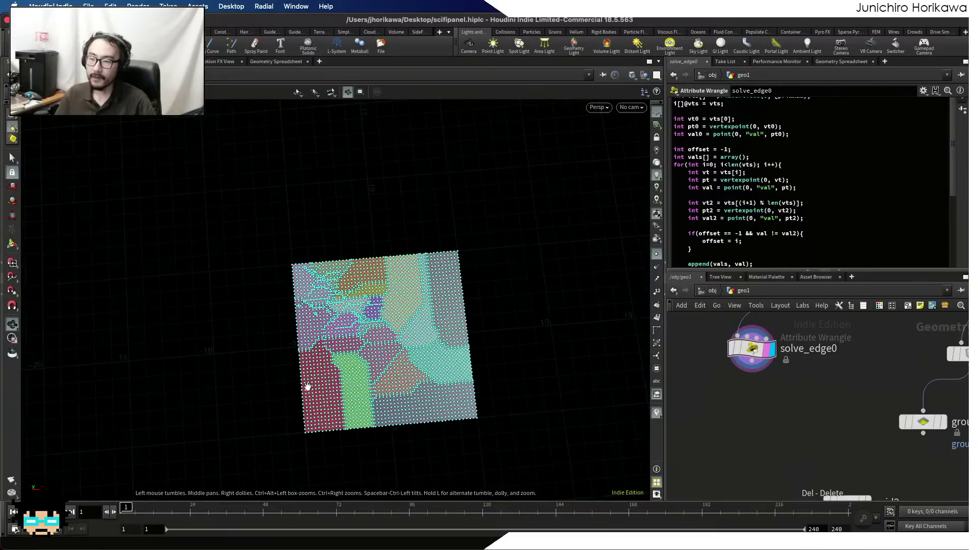
pyautogui.press('Return')
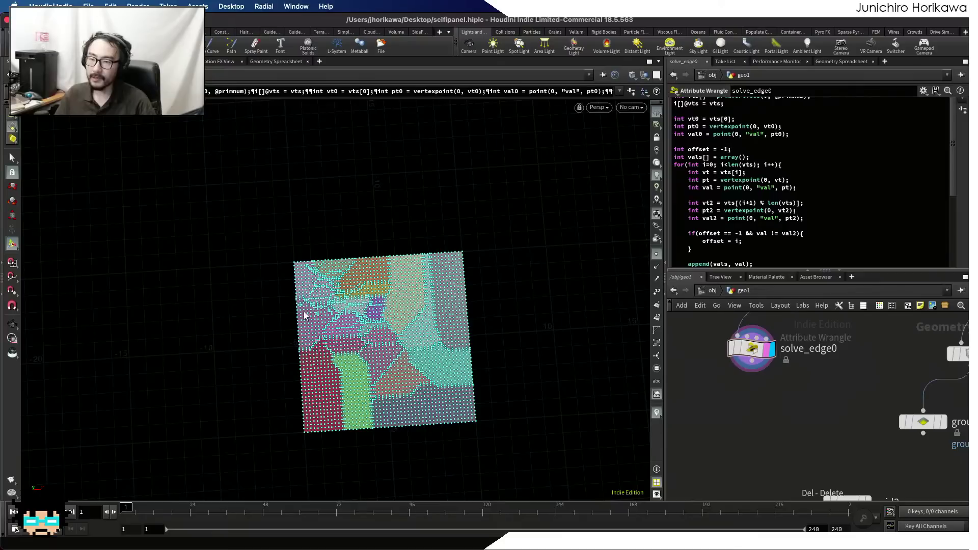
pyautogui.press('Escape')
pyautogui.scroll(2, 305, 317)
pyautogui.scroll(10, 375, 287)
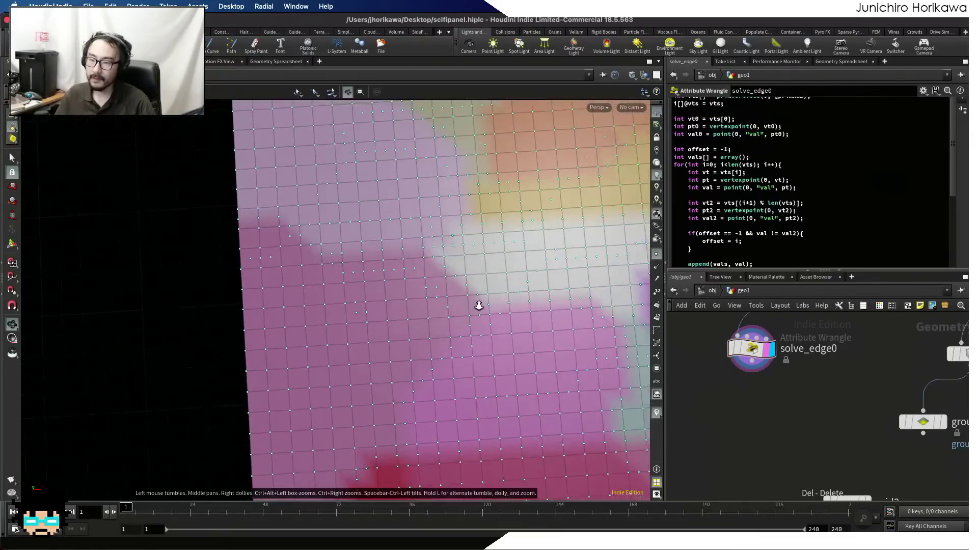
pyautogui.scroll(8, 437, 294)
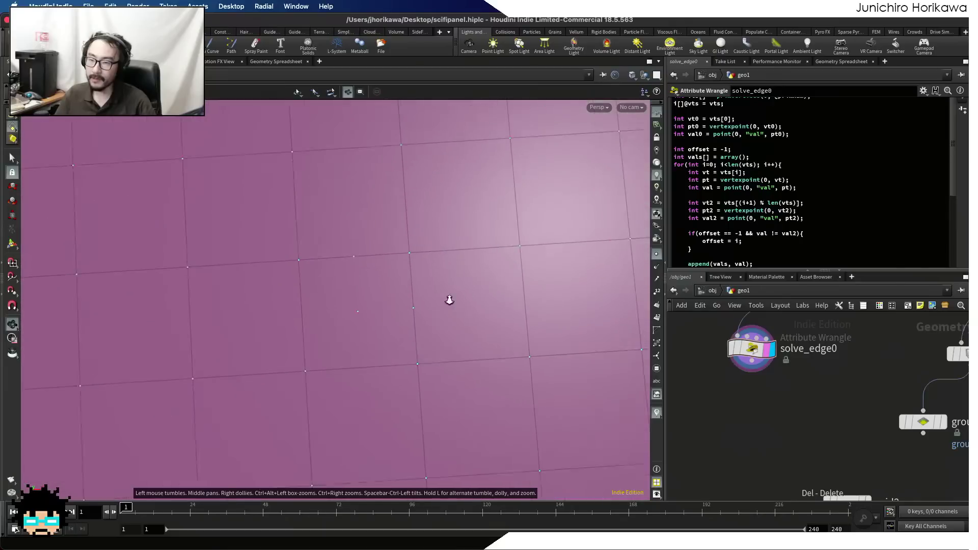
pyautogui.moveTo(403, 325); pyautogui.dragTo(394, 260)
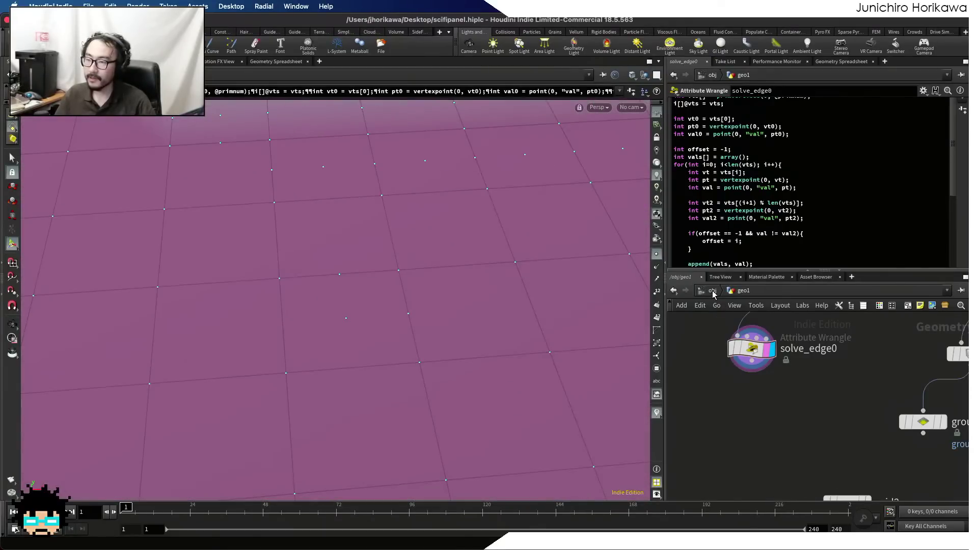
# - Save the scene file, ending in the geo1 network with solve_edge0 selected
pyautogui.click(713, 291)
pyautogui.doubleClick(776, 368)
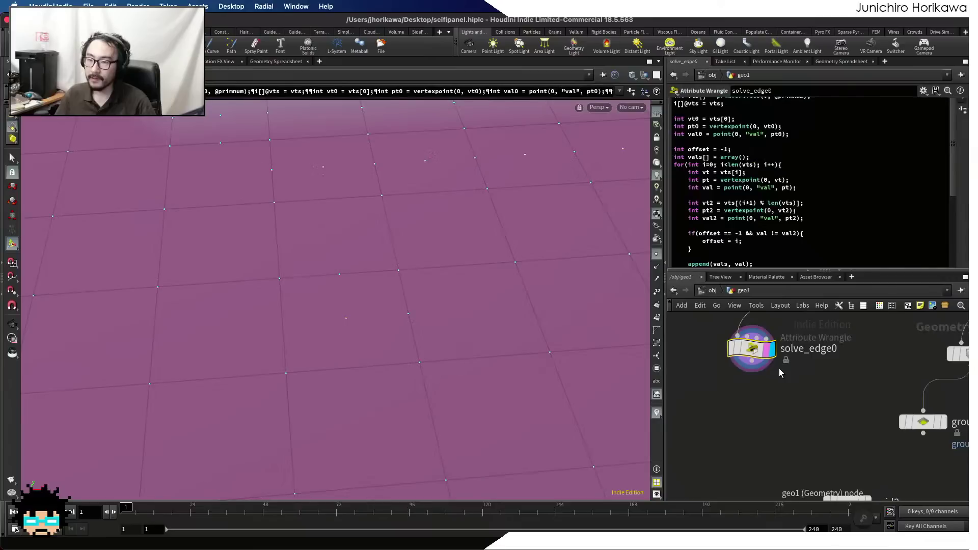
pyautogui.scroll(-3, 766, 363)
pyautogui.moveTo(790, 384); pyautogui.dragTo(748, 424, button='middle')
pyautogui.press('super+s')
pyautogui.press('i')
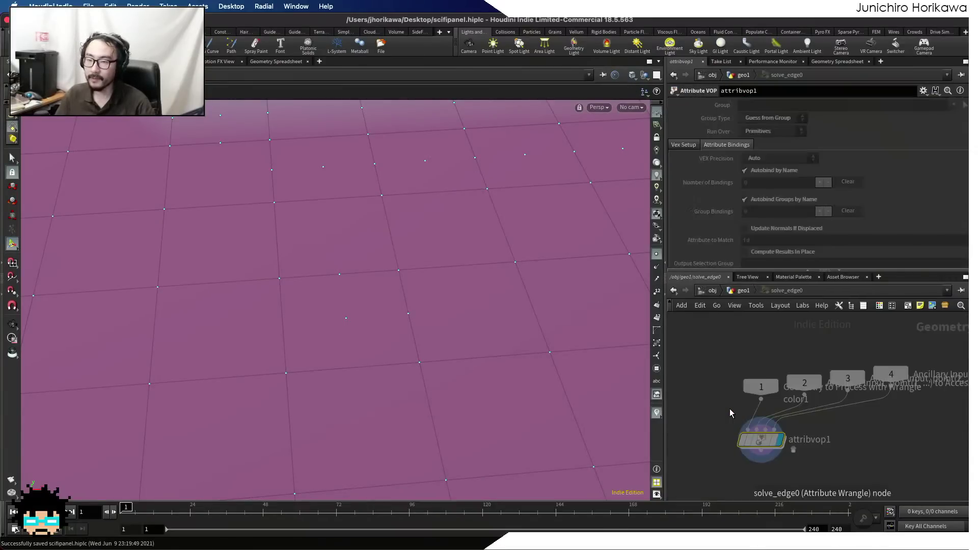
pyautogui.press('u')
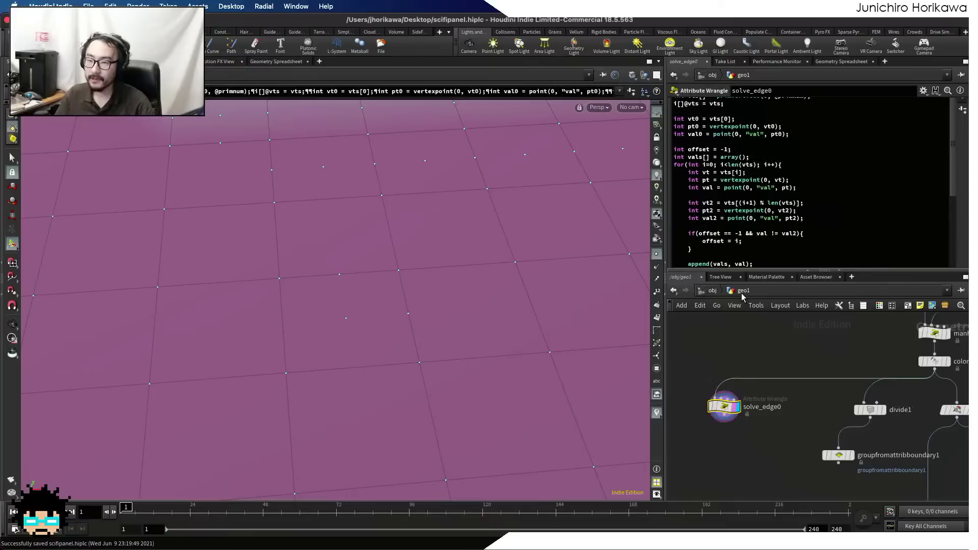
# - Review solve_edge0's code beside the points along the region boundaries, and turn off point display in the viewport
pyautogui.press('Escape')
pyautogui.moveTo(410, 209); pyautogui.dragTo(371, 329)
pyautogui.moveTo(287, 326); pyautogui.dragTo(316, 375)
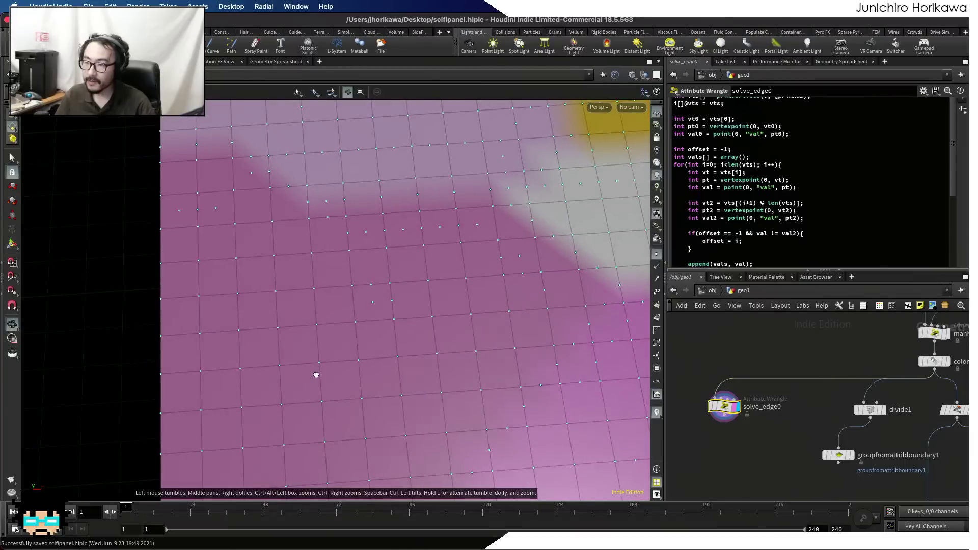
pyautogui.press('Return')
pyautogui.scroll(-5, 758, 228)
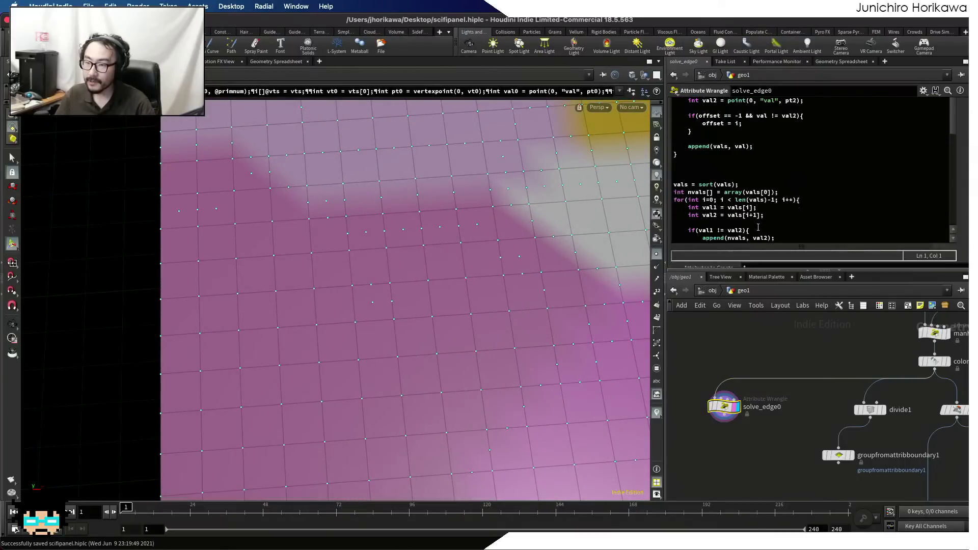
pyautogui.scroll(-5, 758, 228)
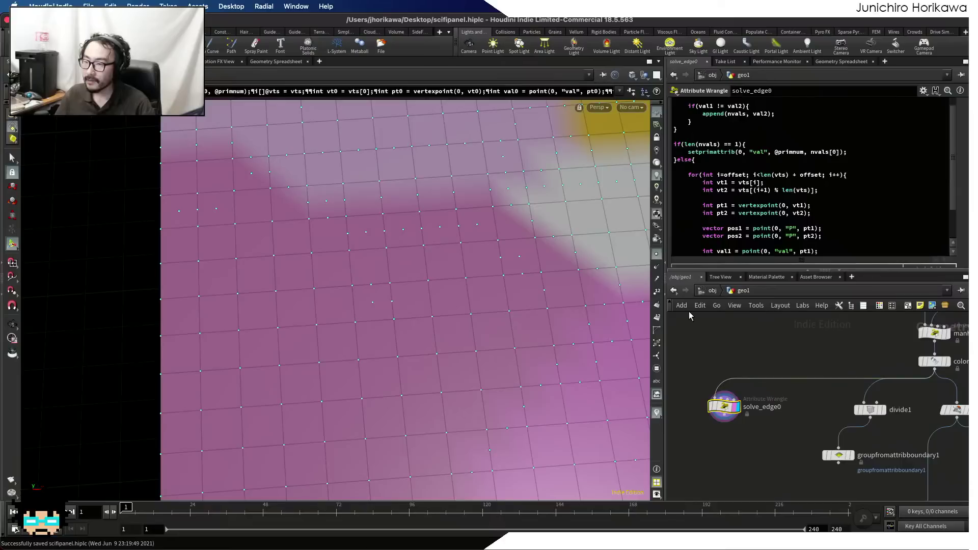
pyautogui.click(656, 258)
pyautogui.keyDown('alt'); pyautogui.moveTo(543, 273); pyautogui.dragTo(585, 306, button='right'); pyautogui.keyUp('alt')
pyautogui.keyDown('alt'); pyautogui.moveTo(403, 323); pyautogui.dragTo(320, 322, button='middle'); pyautogui.keyUp('alt')
pyautogui.keyDown('alt'); pyautogui.moveTo(320, 322); pyautogui.dragTo(357, 352, button='right'); pyautogui.keyUp('alt')
pyautogui.press('Return')
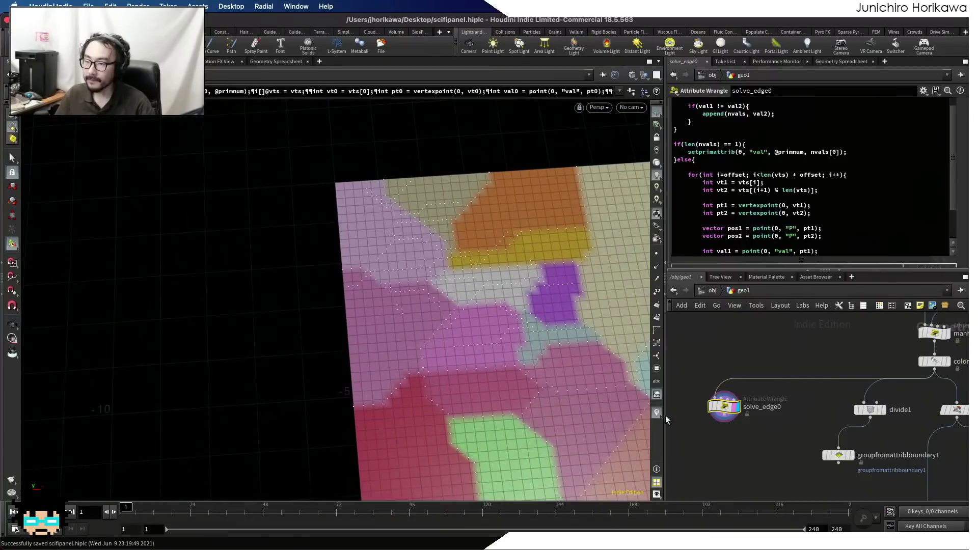
# - Save the scene, return to the geo1 network and frame the solve_edge0 node
pyautogui.scroll(-2, 729, 439)
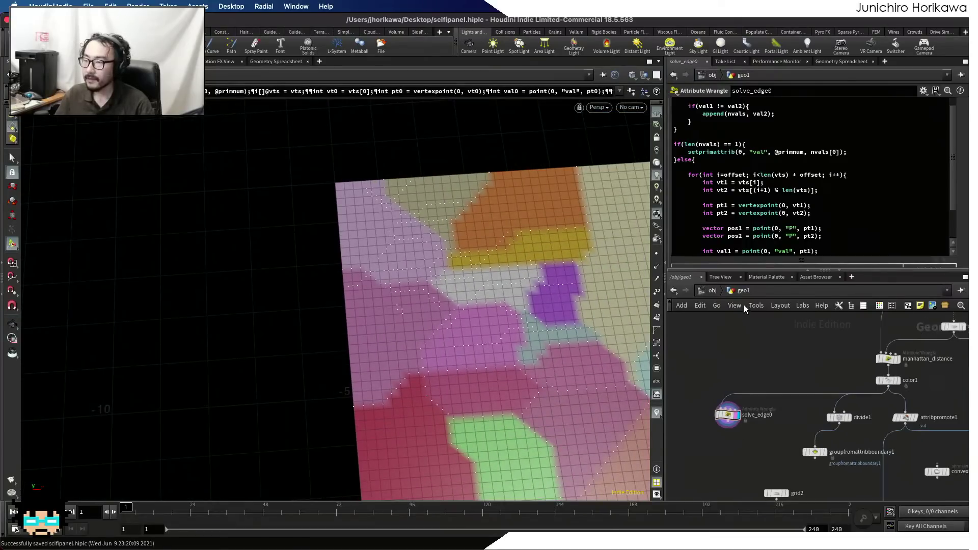
pyautogui.click(711, 290)
pyautogui.doubleClick(782, 376)
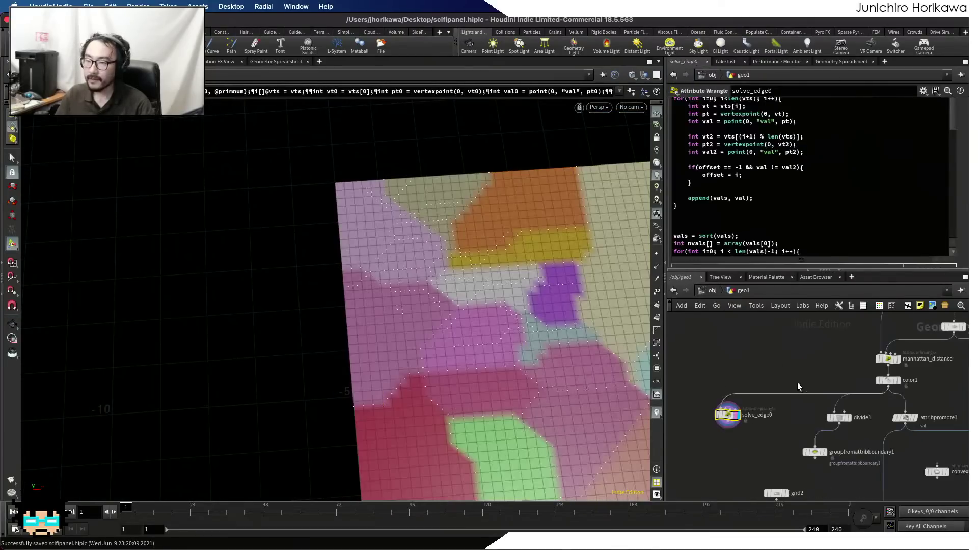
pyautogui.press('f')
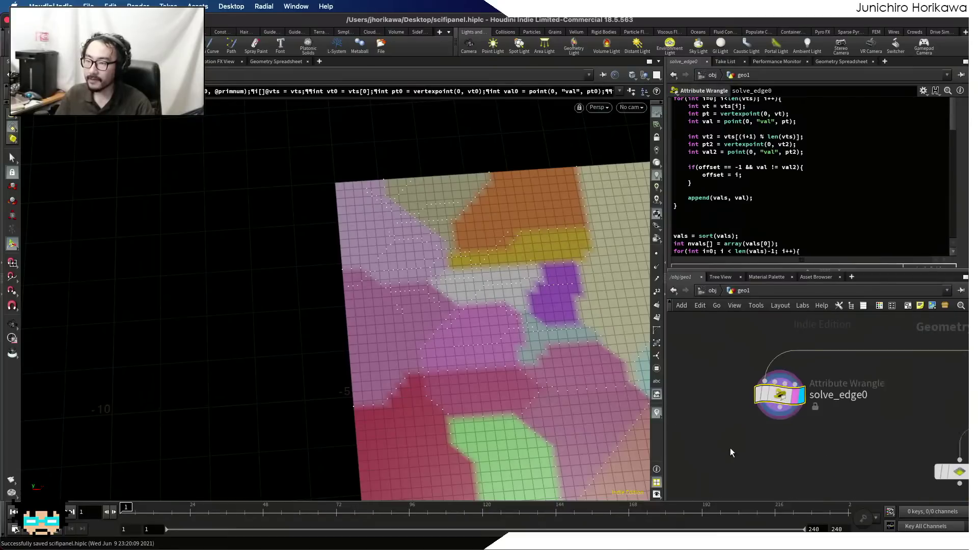
# - Compare the bordered panels from foreach_end2 with solve_edge0's result, ending with solve_edge0 displayed
pyautogui.keyDown('alt'); pyautogui.moveTo(566, 403); pyautogui.dragTo(423, 364, button='middle'); pyautogui.keyUp('alt')
pyautogui.keyDown('alt'); pyautogui.moveTo(423, 365); pyautogui.dragTo(532, 343, button='right'); pyautogui.keyUp('alt')
pyautogui.keyDown('alt'); pyautogui.moveTo(533, 343); pyautogui.dragTo(511, 317); pyautogui.keyUp('alt')
pyautogui.scroll(-10, 763, 358)
pyautogui.scroll(8, 835, 447)
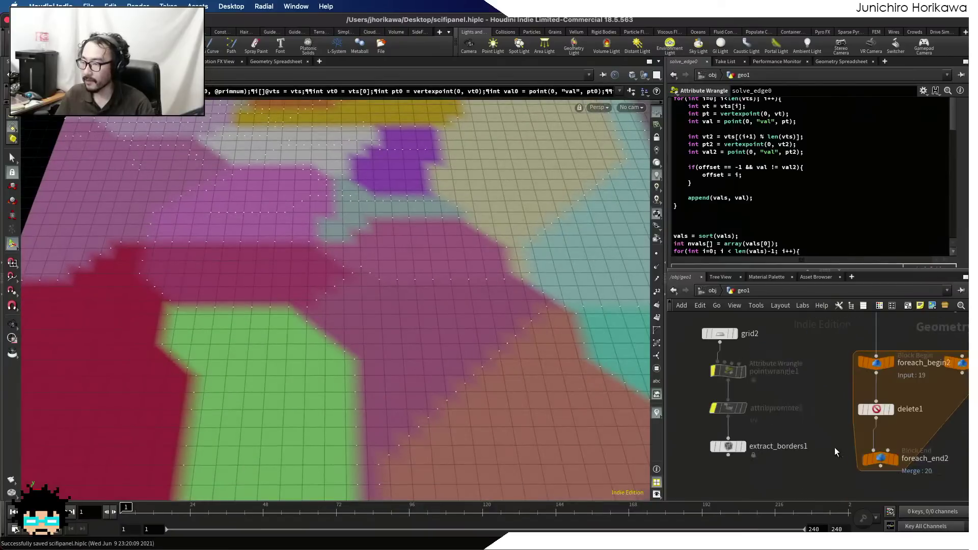
pyautogui.scroll(2, 902, 461)
pyautogui.scroll(-10, 849, 477)
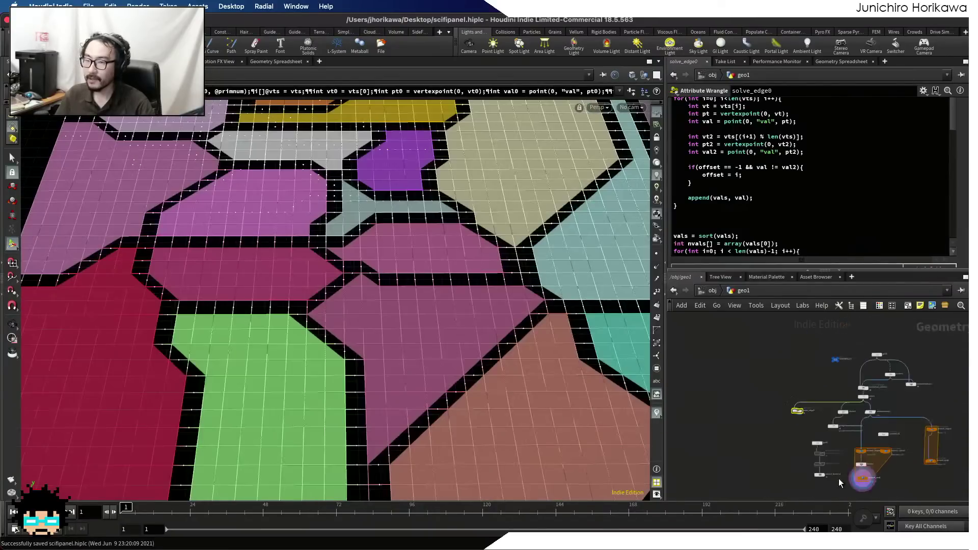
pyautogui.moveTo(737, 358); pyautogui.dragTo(795, 469, button='middle')
pyautogui.scroll(8, 801, 433)
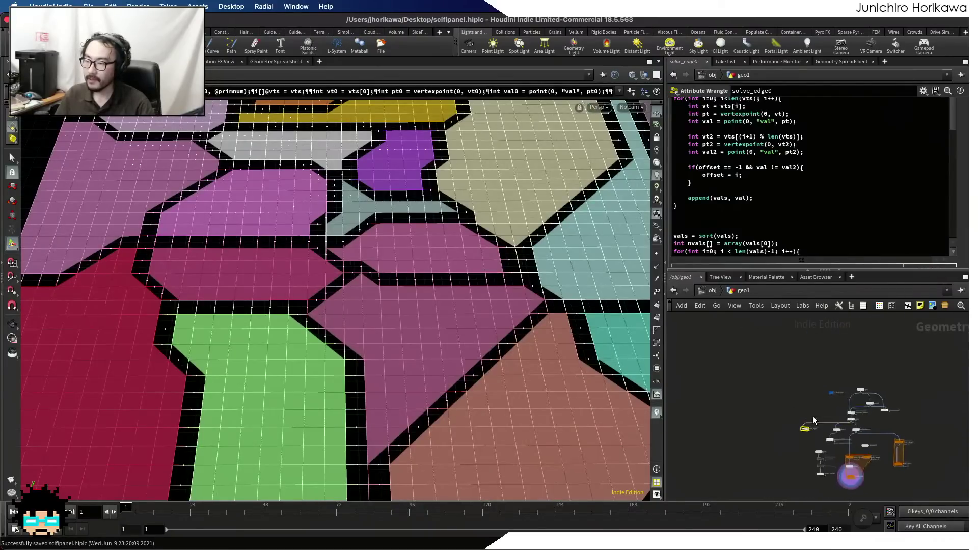
pyautogui.click(780, 448)
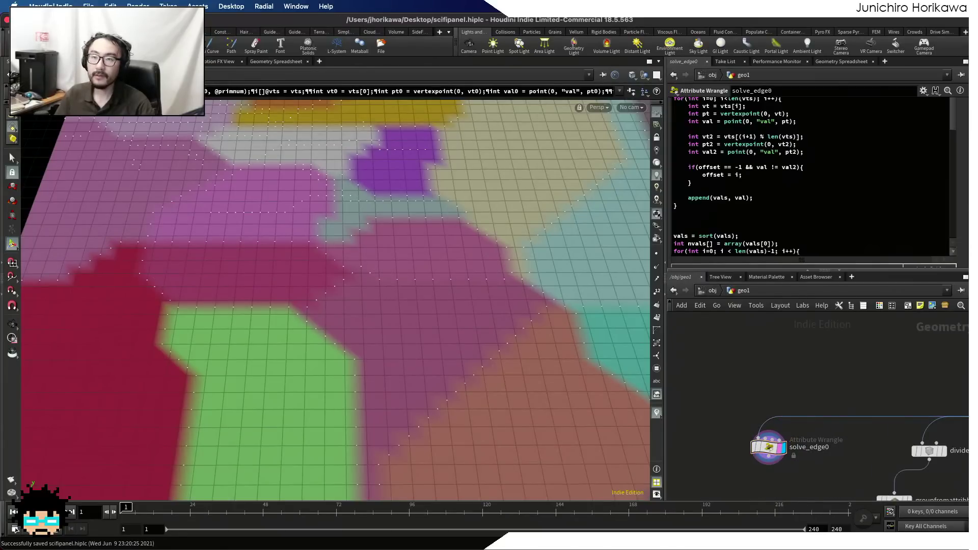
# - Reload scifipanel.hiplc from the recent files
pyautogui.click(89, 6)
pyautogui.moveTo(132, 43)
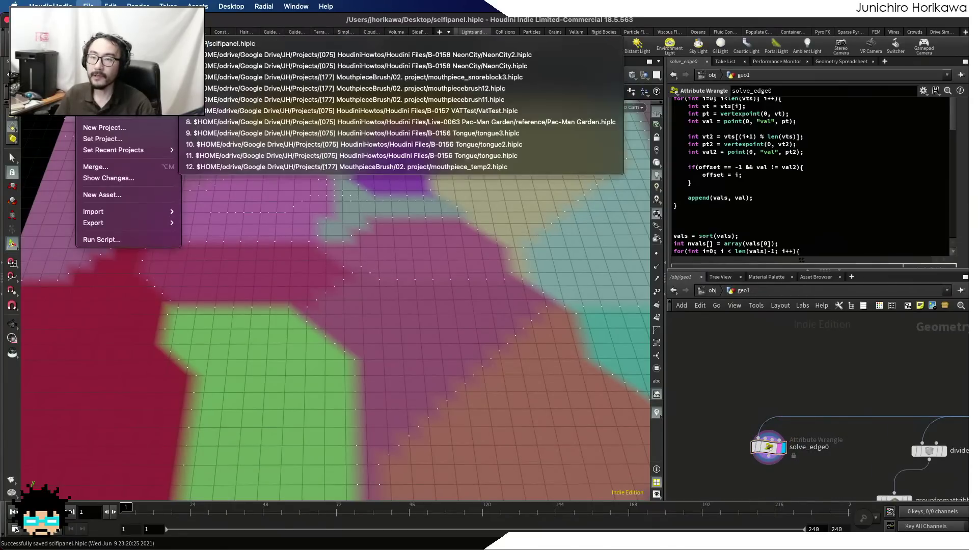
pyautogui.click(215, 44)
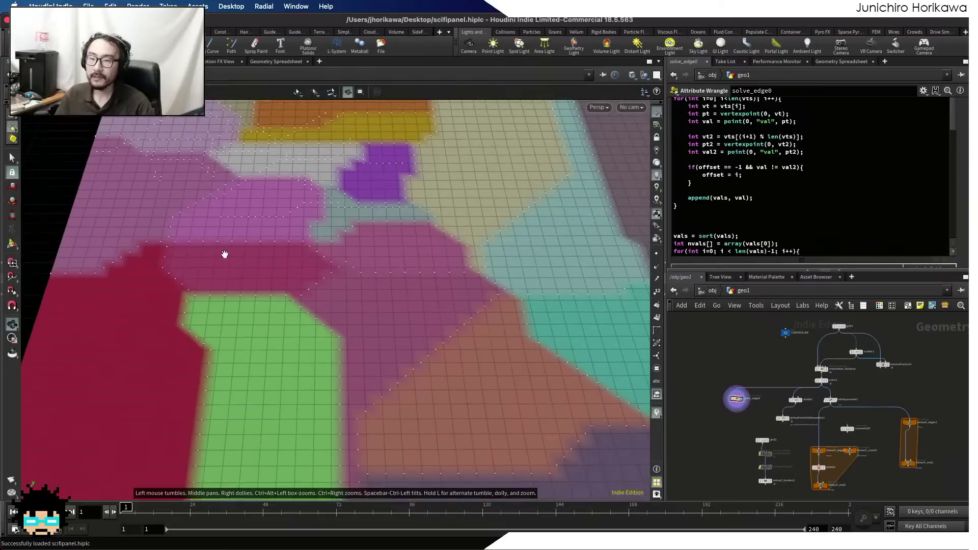
# - Delete attribpromote1, both for-each blocks with their delete1 node, and the unconnected node between the blocks
pyautogui.scroll(4, 733, 403)
pyautogui.scroll(-4, 733, 402)
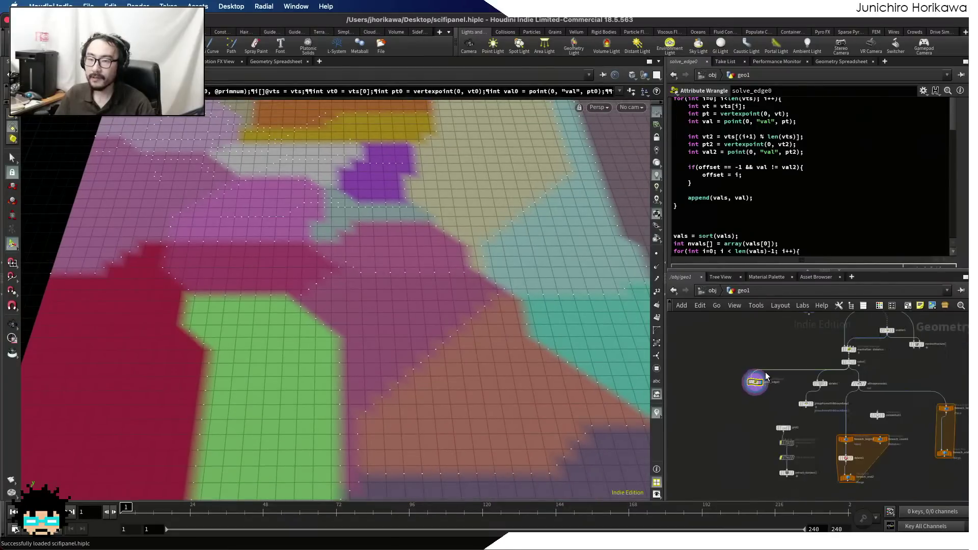
pyautogui.keyDown('alt'); pyautogui.moveTo(346, 264); pyautogui.dragTo(486, 400, button='middle'); pyautogui.keyUp('alt')
pyautogui.keyDown('alt'); pyautogui.moveTo(229, 293); pyautogui.dragTo(501, 257, button='right'); pyautogui.keyUp('alt')
pyautogui.keyDown('alt'); pyautogui.moveTo(220, 313); pyautogui.dragTo(268, 307, button='right'); pyautogui.keyUp('alt')
pyautogui.scroll(-2, 763, 414)
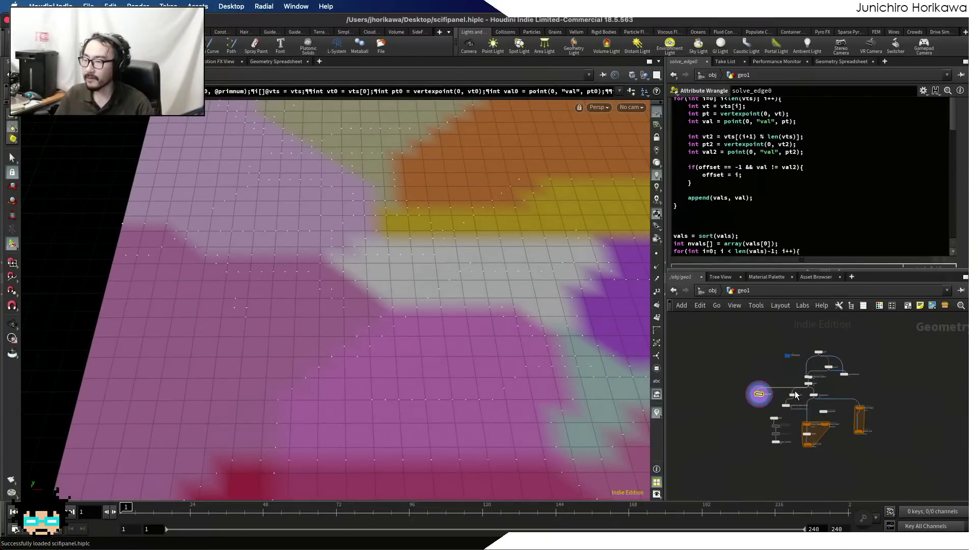
pyautogui.scroll(4, 796, 390)
pyautogui.moveTo(877, 487); pyautogui.dragTo(864, 429, button='middle')
pyautogui.scroll(-1, 877, 455)
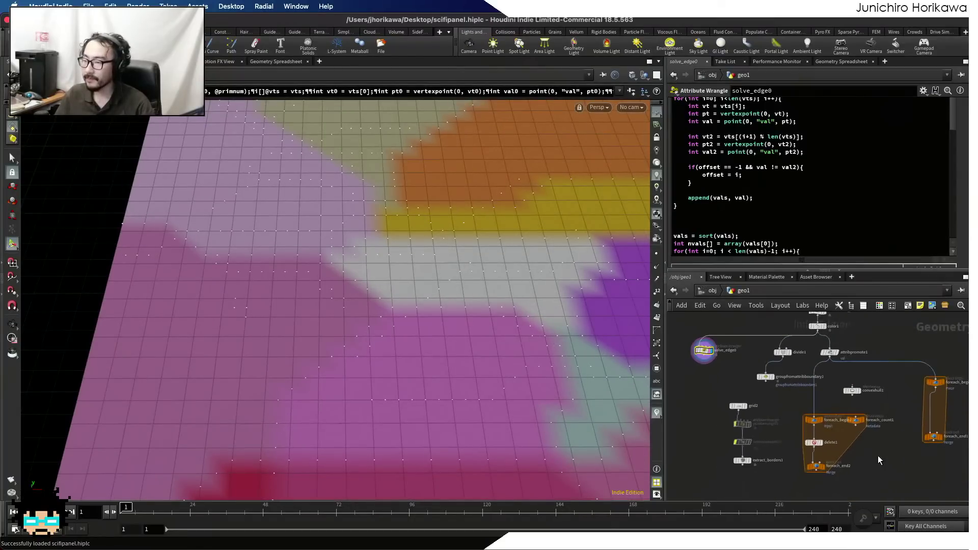
pyautogui.moveTo(962, 496); pyautogui.dragTo(915, 485, button='middle')
pyautogui.moveTo(915, 483); pyautogui.dragTo(757, 339)
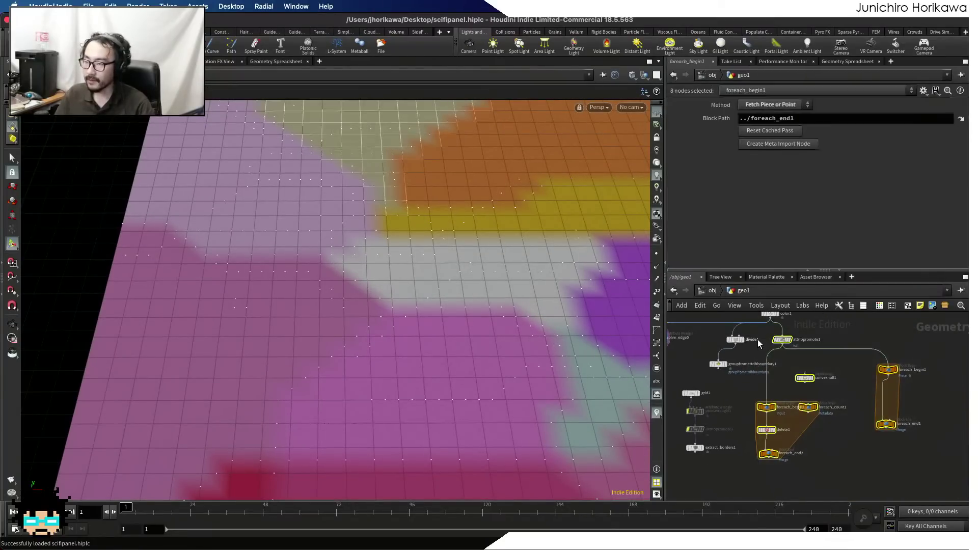
pyautogui.press('Delete')
# - Delete the remaining divide1, groupfromattribboundary1 and grid branch nodes, and place solve_edge0 directly below color1
pyautogui.moveTo(828, 486); pyautogui.dragTo(756, 358)
pyautogui.scroll(3, 834, 396)
pyautogui.scroll(-2, 838, 399)
pyautogui.press('Delete')
pyautogui.moveTo(784, 388); pyautogui.dragTo(798, 442, button='middle')
pyautogui.moveTo(704, 405); pyautogui.dragTo(856, 405)
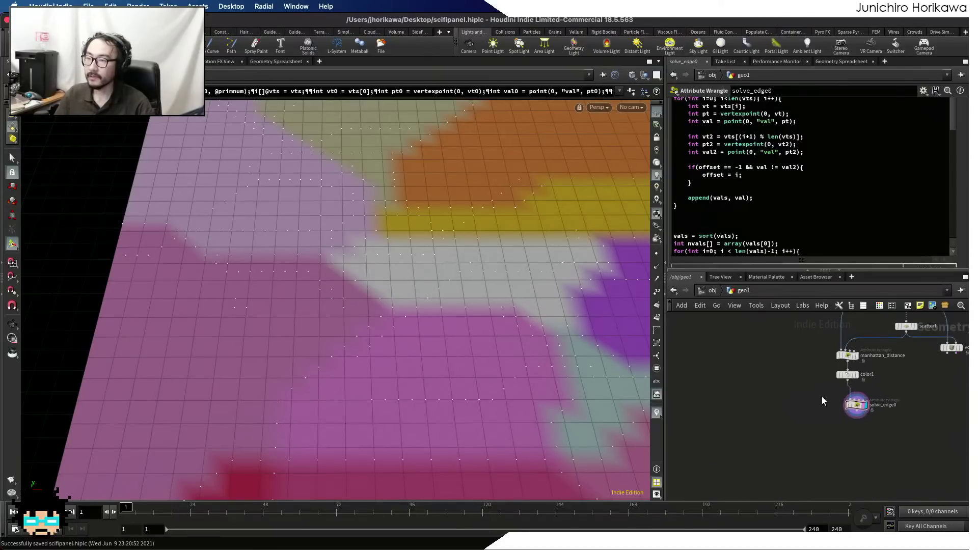
# - Save the cleaned-up scene, reload scifipanel.hiplc and reopen the geo1 network
pyautogui.moveTo(821, 401); pyautogui.dragTo(744, 445, button='middle')
pyautogui.hotkey('ctrl', 's')
pyautogui.click(88, 7)
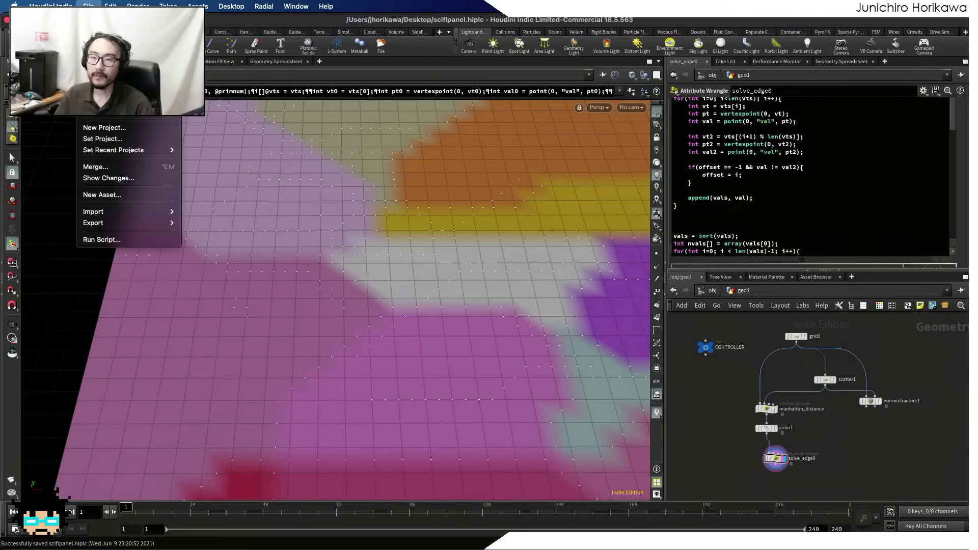
pyautogui.press('Escape')
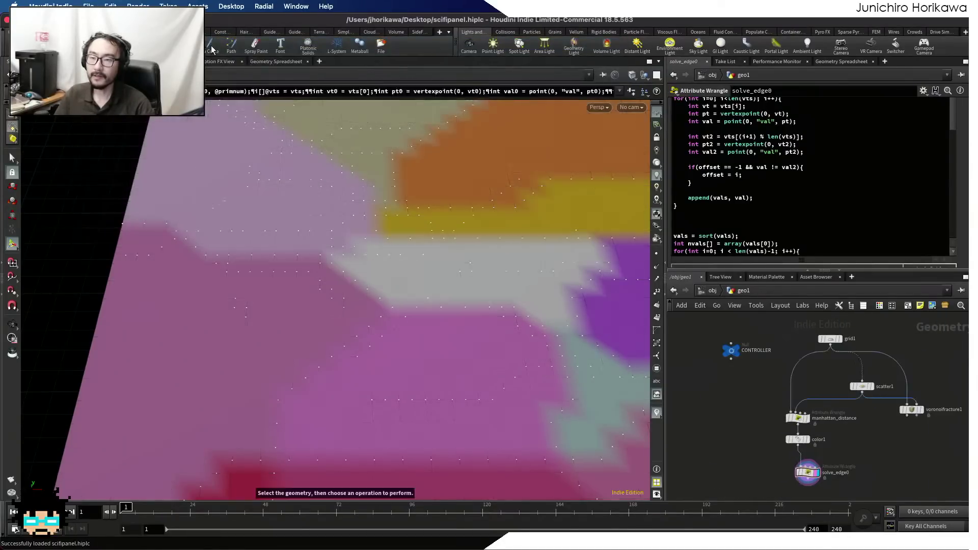
pyautogui.keyDown('alt'); pyautogui.moveTo(314, 279); pyautogui.dragTo(261, 279, button='right'); pyautogui.keyUp('alt')
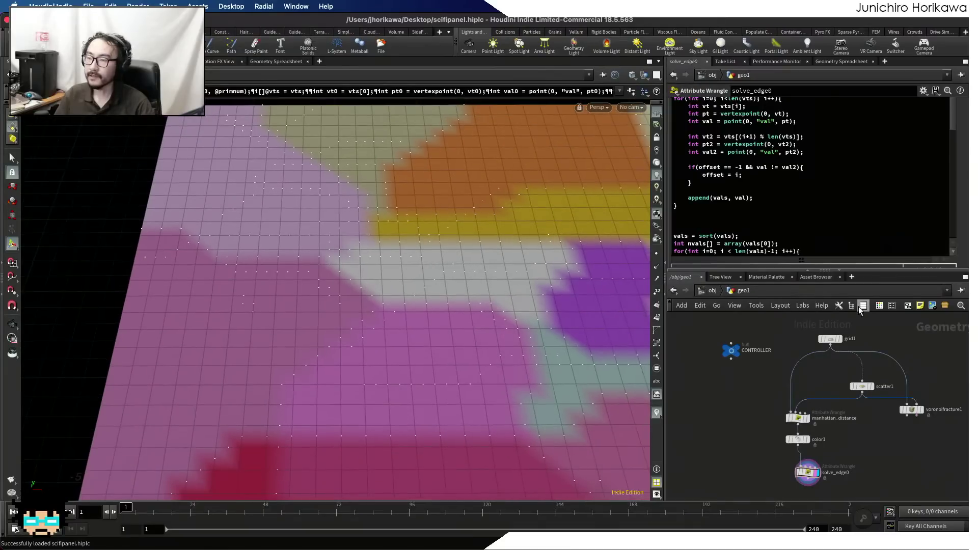
pyautogui.click(705, 288)
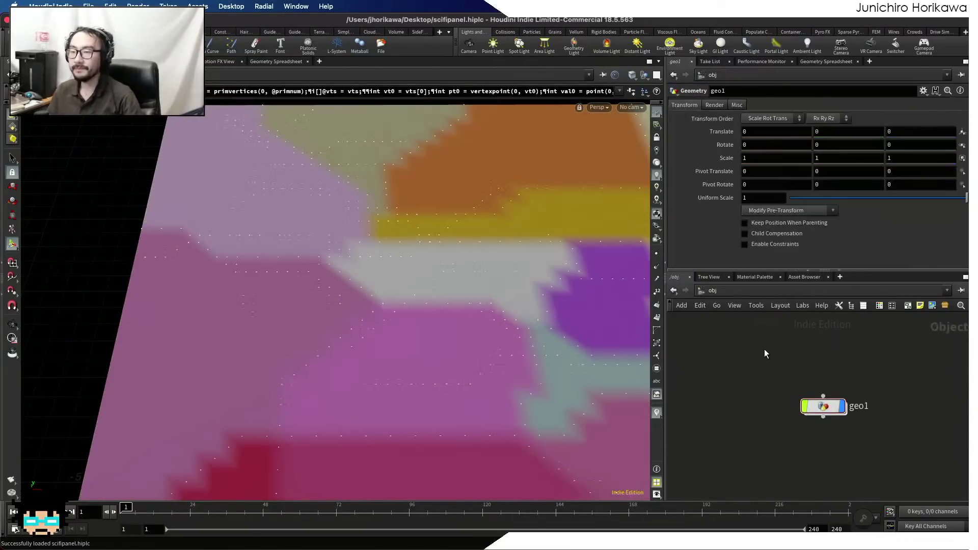
pyautogui.doubleClick(819, 406)
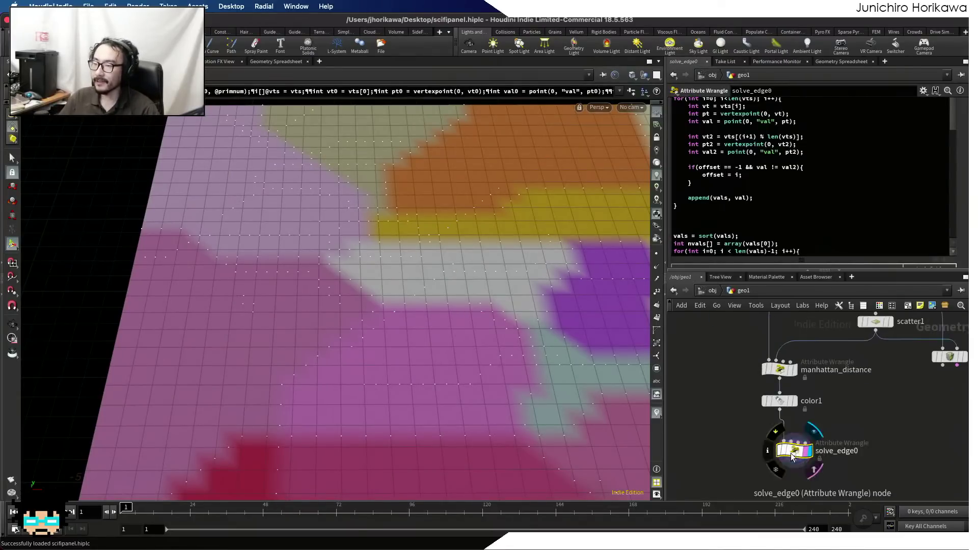
# - Examine solve_edge0's added points around the purple and lilac regions from several angles
pyautogui.press('Escape')
pyautogui.scroll(10, 381, 339)
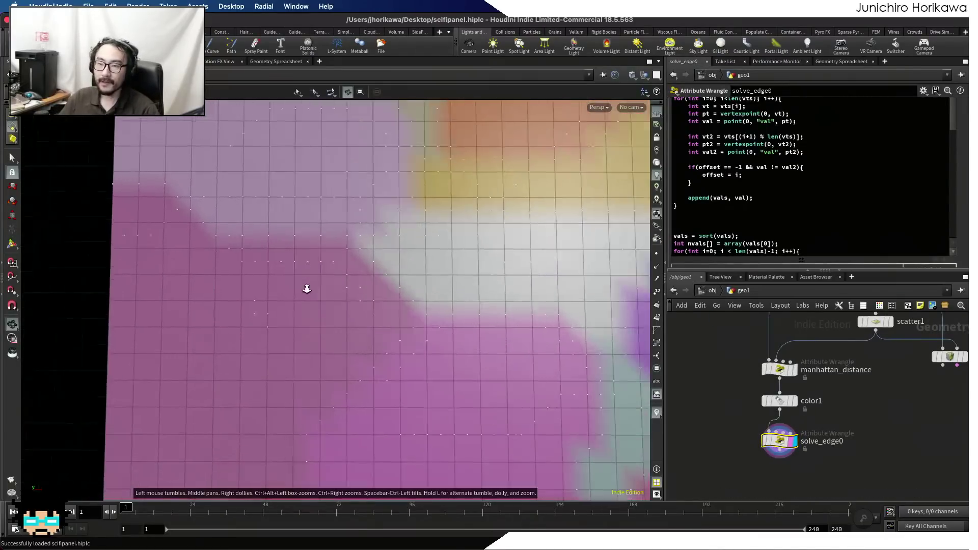
pyautogui.moveTo(289, 319)
pyautogui.mouseDown(button='right')
pyautogui.moveTo(343, 312)
pyautogui.moveTo(299, 317)
pyautogui.mouseUp(button='right')
pyautogui.moveTo(218, 301); pyautogui.dragTo(285, 204)
pyautogui.moveTo(226, 283); pyautogui.dragTo(249, 314)
pyautogui.scroll(3, 781, 442)
pyautogui.scroll(-1, 828, 442)
pyautogui.moveTo(845, 443); pyautogui.dragTo(822, 481, button='middle')
# - Review the results and settings of the manhattan_distance and color1 nodes one after the other
pyautogui.click(780, 376)
pyautogui.click(780, 419)
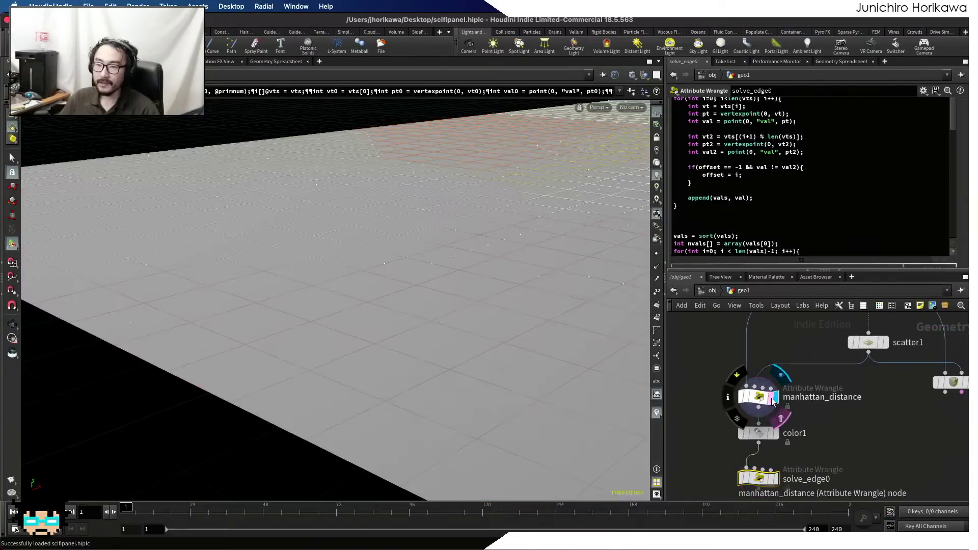
pyautogui.click(759, 399)
pyautogui.scroll(-1, 760, 408)
pyautogui.scroll(1, 759, 408)
pyautogui.click(772, 429)
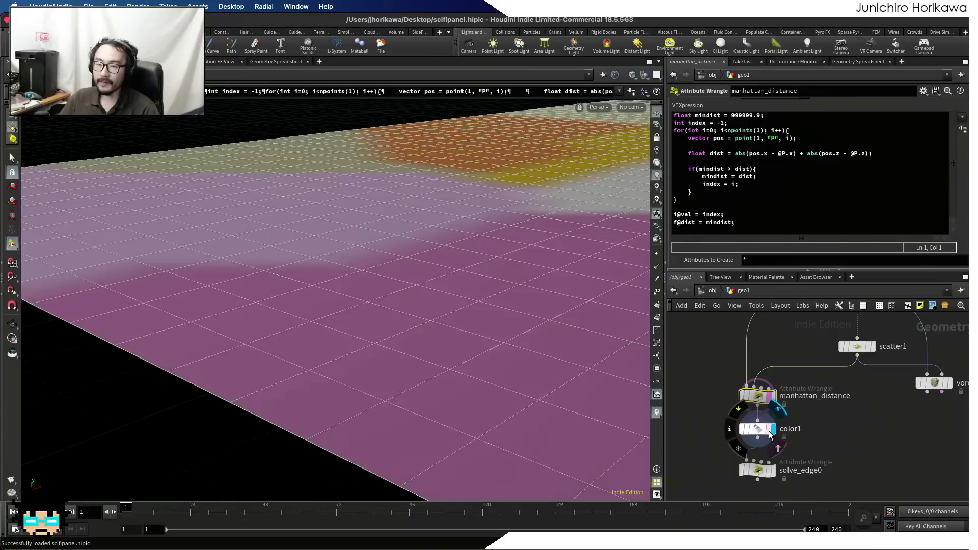
pyautogui.click(757, 429)
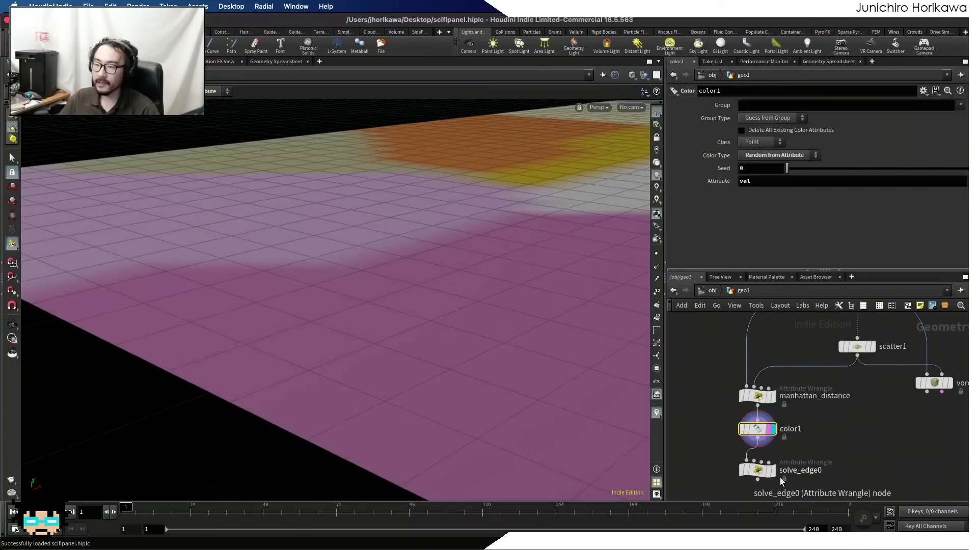
# - Display solve_edge0's result again and examine the points inside the purple region close up
pyautogui.click(772, 476)
pyautogui.press('Escape')
pyautogui.moveTo(286, 268); pyautogui.dragTo(371, 319)
pyautogui.press('Return')
pyautogui.moveTo(769, 470); pyautogui.dragTo(769, 469)
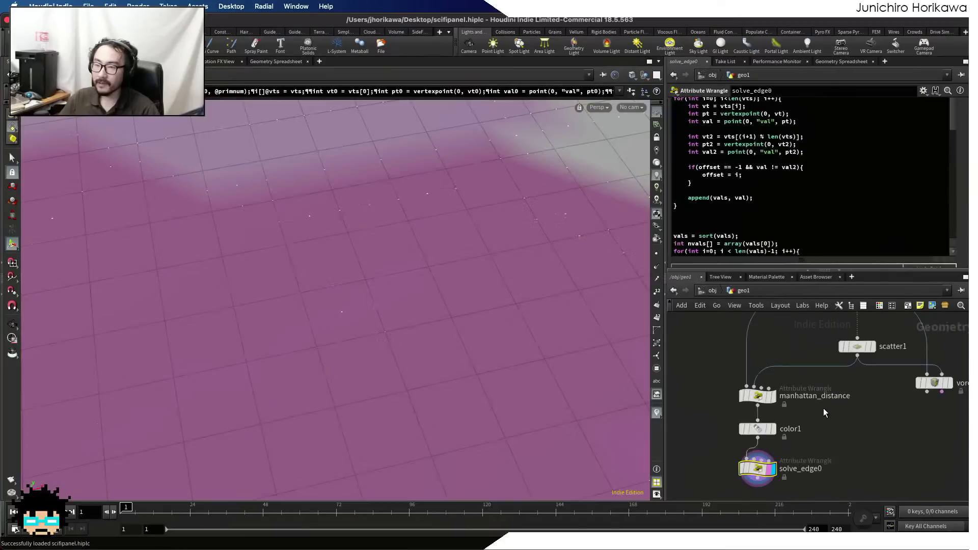
pyautogui.keyDown('alt'); pyautogui.moveTo(517, 269); pyautogui.dragTo(495, 276, button='right'); pyautogui.keyUp('alt')
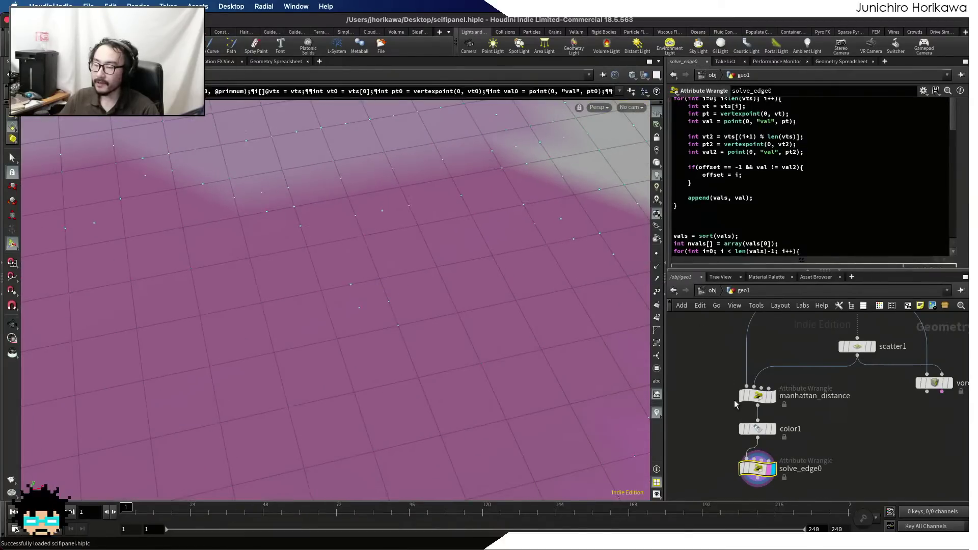
# - Rename the solve_edge0 wrangle to solve_edge
pyautogui.moveTo(761, 471)
pyautogui.mouseDown()
pyautogui.moveTo(770, 471)
pyautogui.moveTo(757, 473)
pyautogui.mouseUp()
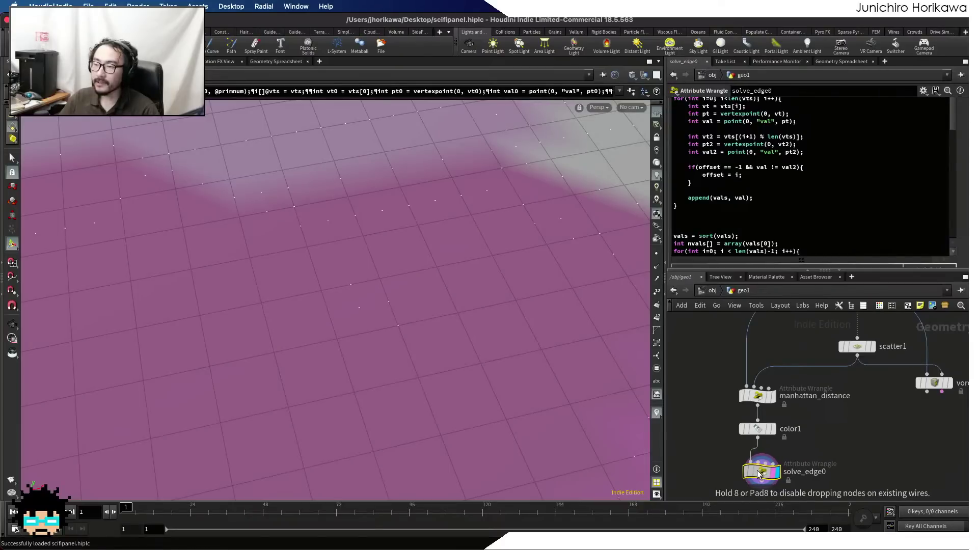
pyautogui.doubleClick(804, 471)
pyautogui.press('BackSpace')
pyautogui.press('Return')
# - Check the primitive numbers of the grid cells around the added points, and hide the numbers again
pyautogui.keyDown('alt'); pyautogui.moveTo(433, 316); pyautogui.dragTo(439, 281, button='right'); pyautogui.keyUp('alt')
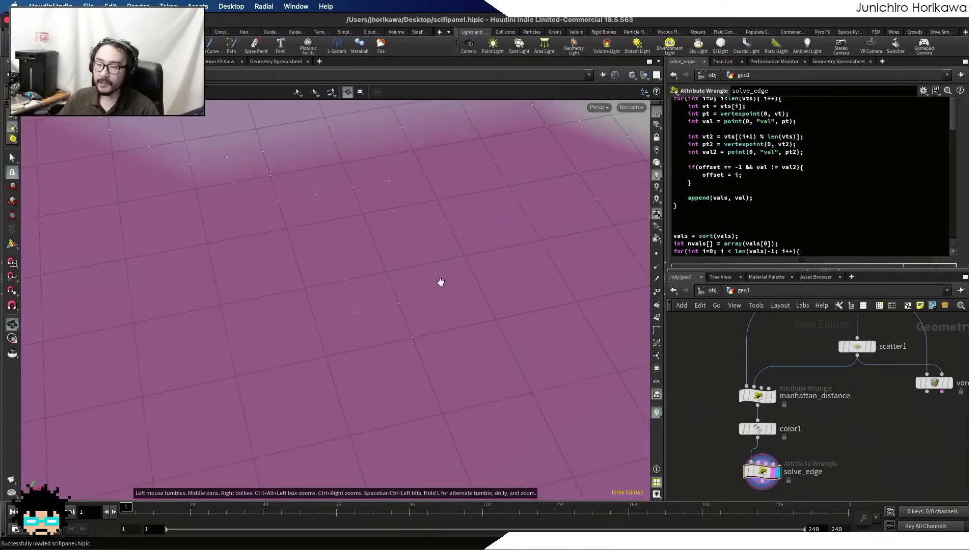
pyautogui.keyDown('alt'); pyautogui.moveTo(439, 282); pyautogui.dragTo(423, 323); pyautogui.keyUp('alt')
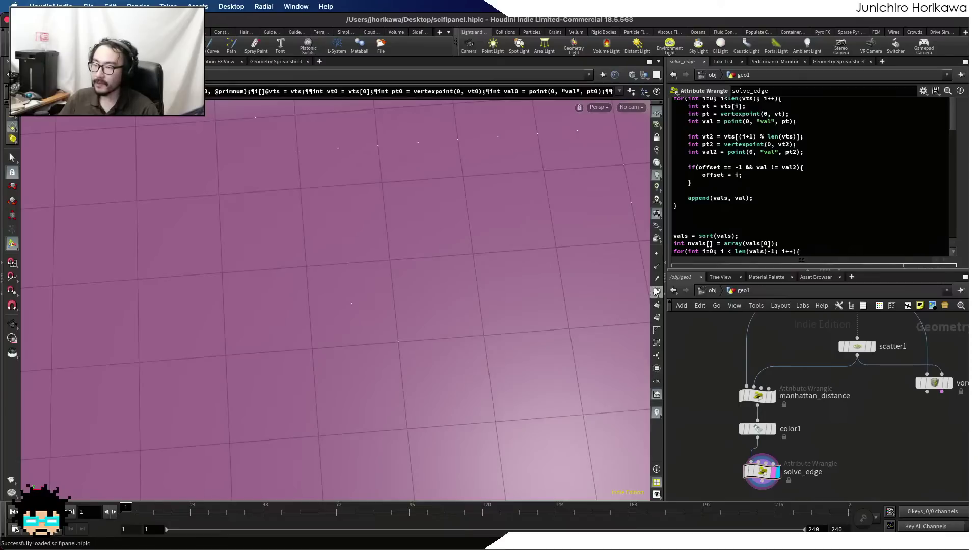
pyautogui.click(657, 317)
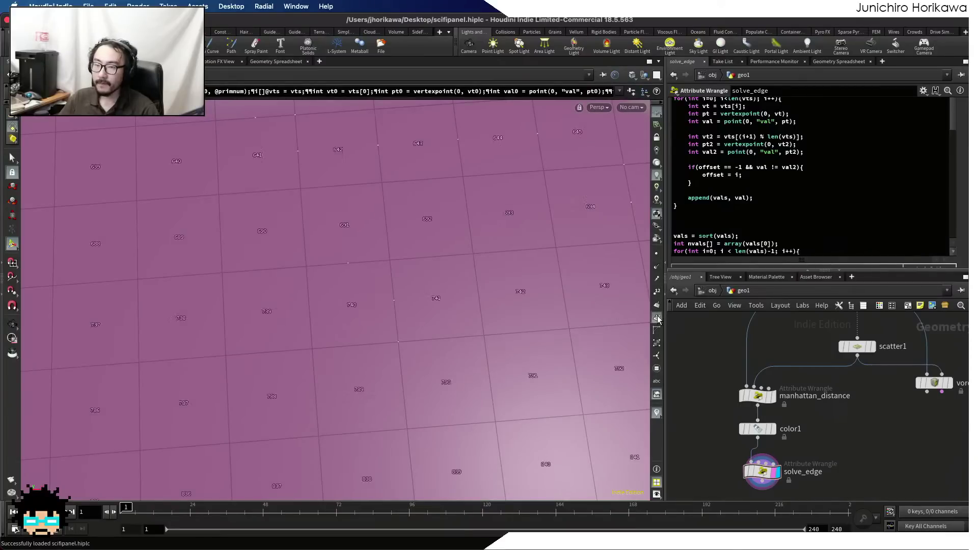
pyautogui.scroll(2, 376, 318)
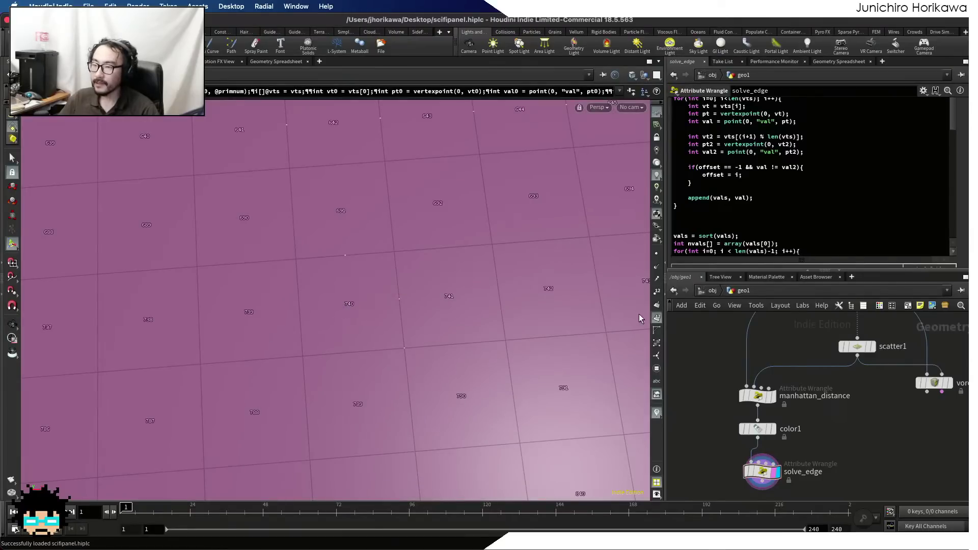
pyautogui.click(657, 318)
# - List the primitive attributes of solve_edge in the Geometry Spreadsheet and widen the vts column
pyautogui.click(758, 397)
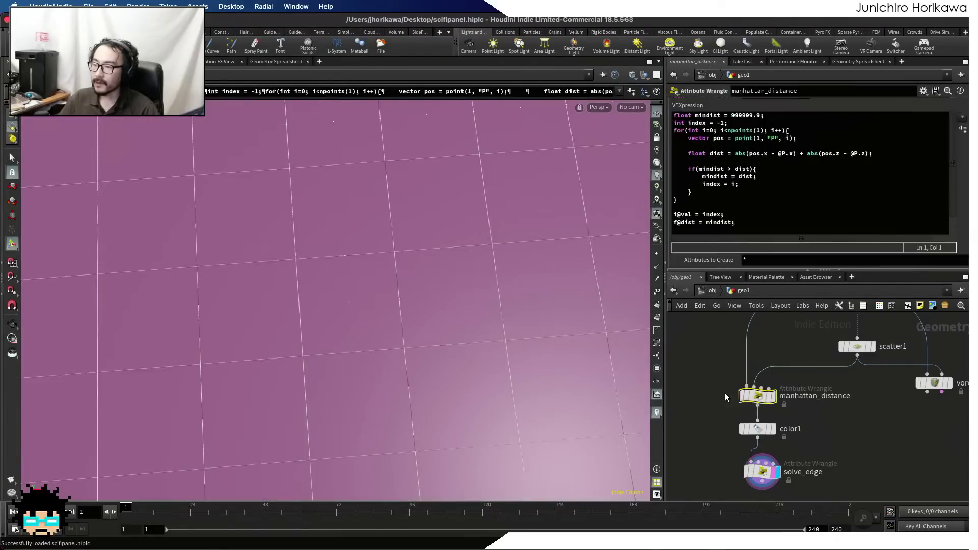
pyautogui.click(857, 61)
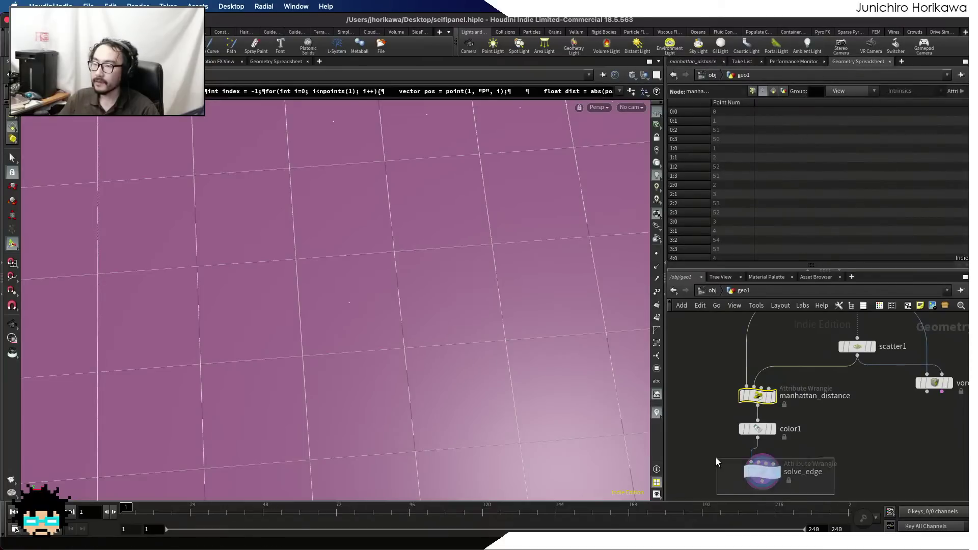
pyautogui.click(762, 472)
pyautogui.click(748, 91)
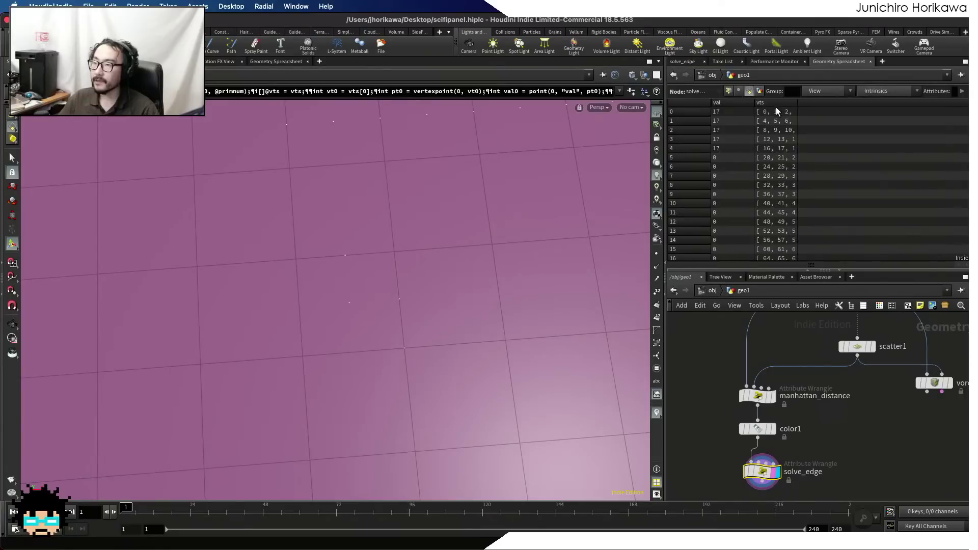
pyautogui.moveTo(796, 100); pyautogui.dragTo(816, 100)
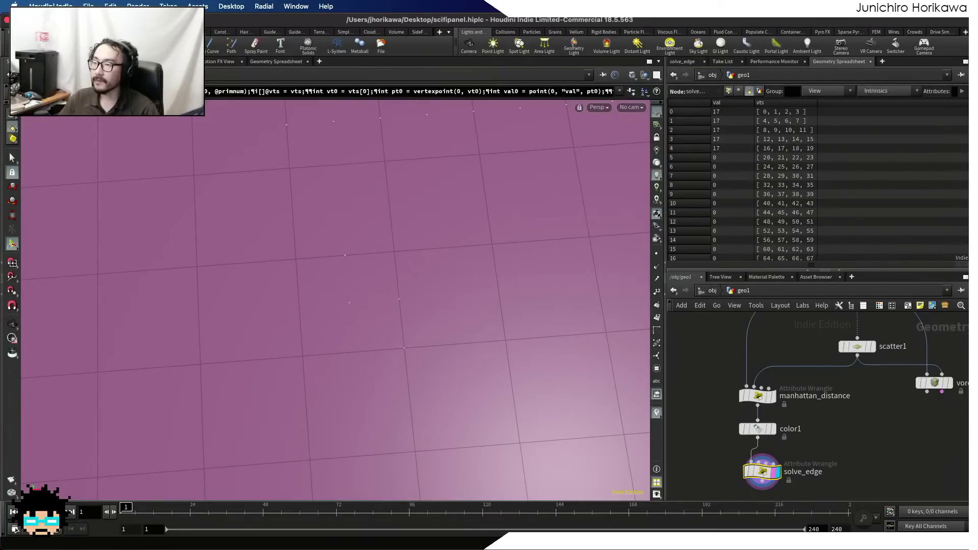
# - Find primitive 740 in the spreadsheet and make room to read its full vts array
pyautogui.scroll(-20, 818, 183)
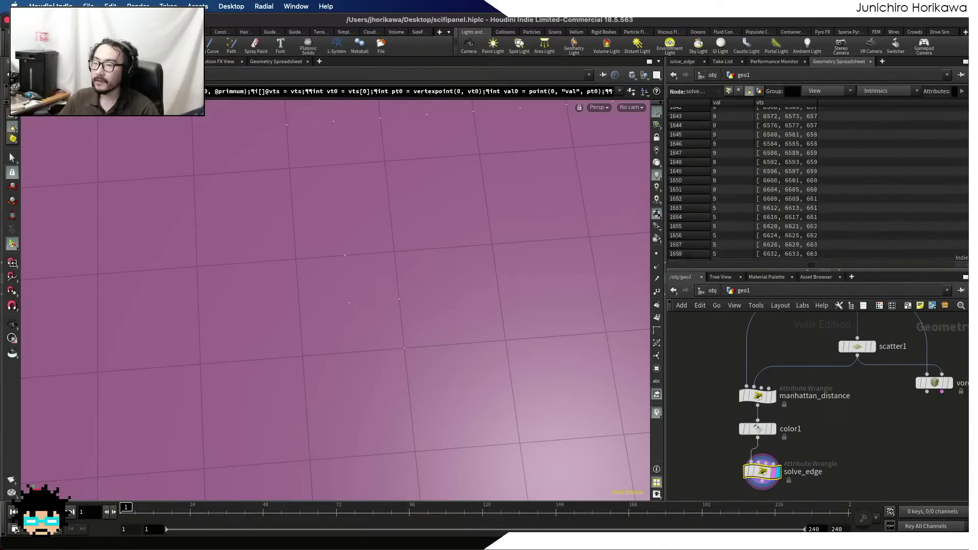
pyautogui.scroll(15, 818, 184)
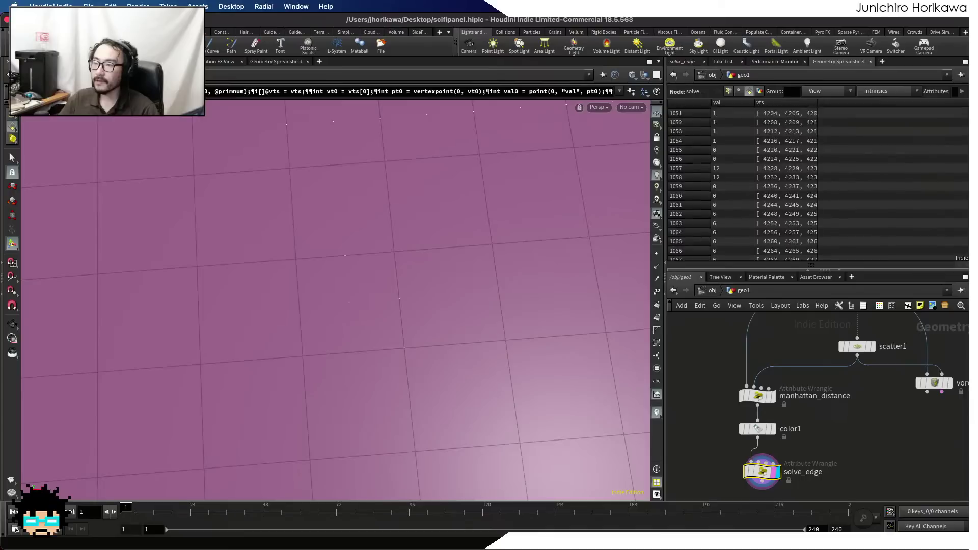
pyautogui.scroll(3, 818, 183)
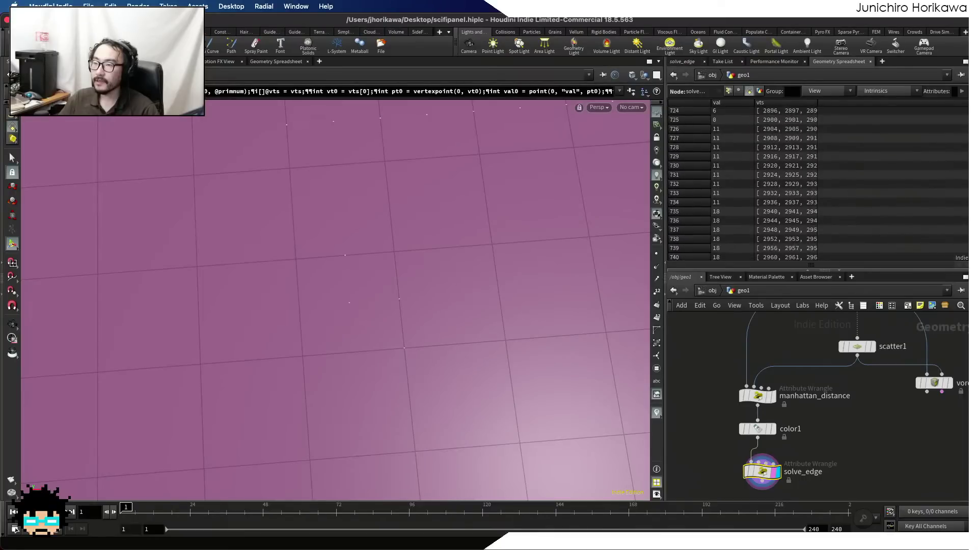
pyautogui.scroll(-1, 759, 222)
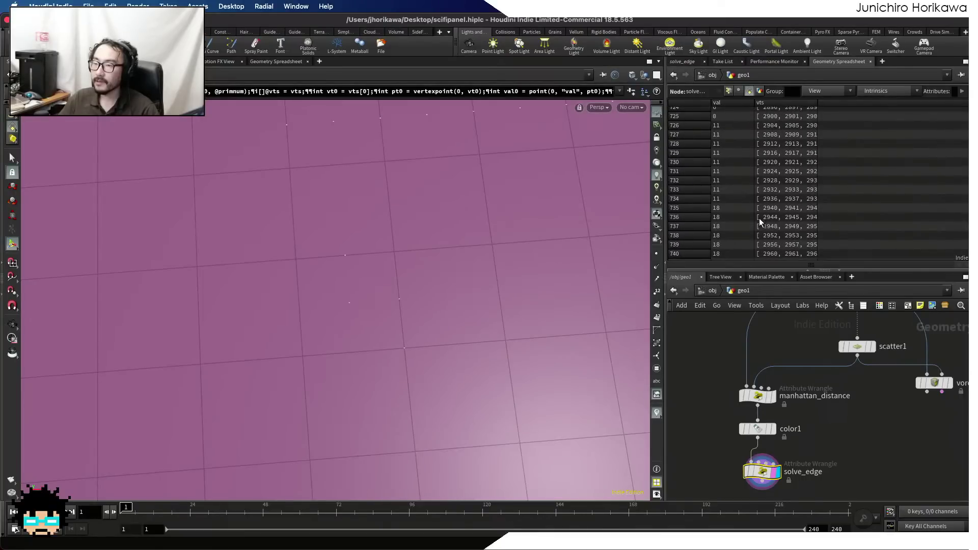
pyautogui.click(767, 253)
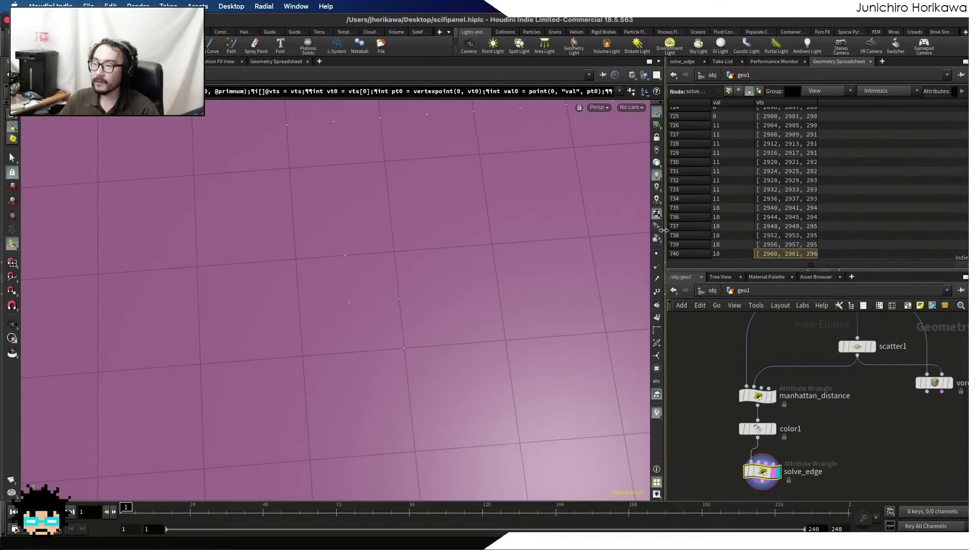
pyautogui.moveTo(664, 239); pyautogui.dragTo(600, 214)
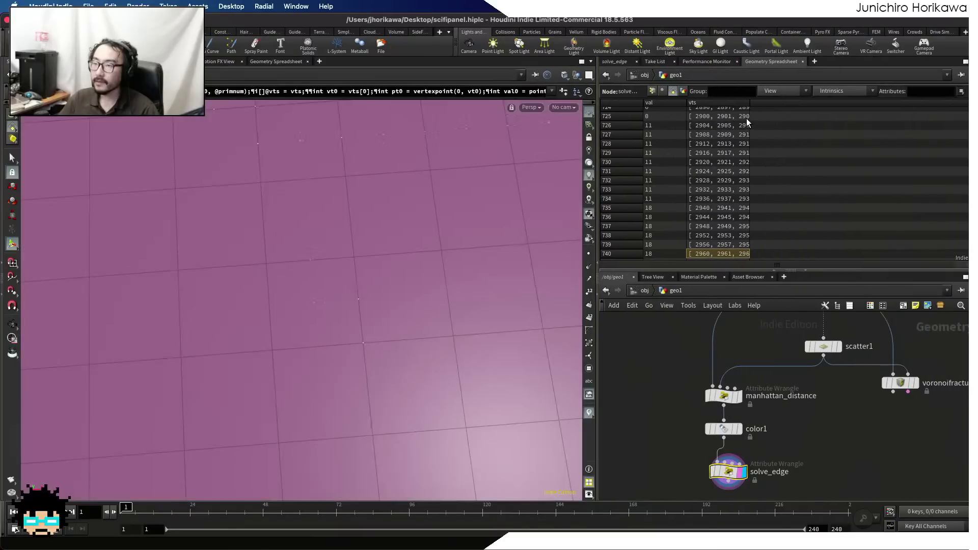
pyautogui.moveTo(747, 105); pyautogui.dragTo(803, 104)
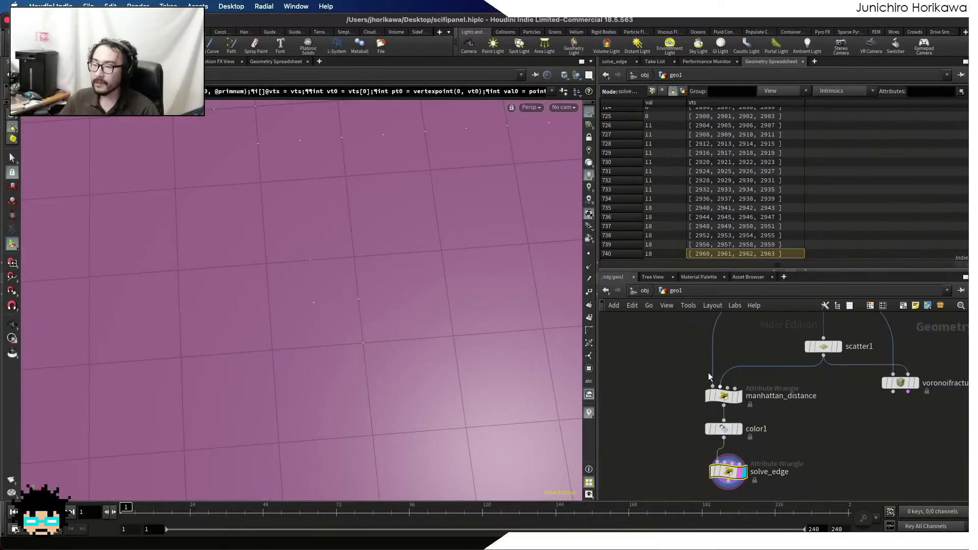
pyautogui.click(617, 61)
pyautogui.scroll(-5, 706, 189)
pyautogui.scroll(-8, 706, 188)
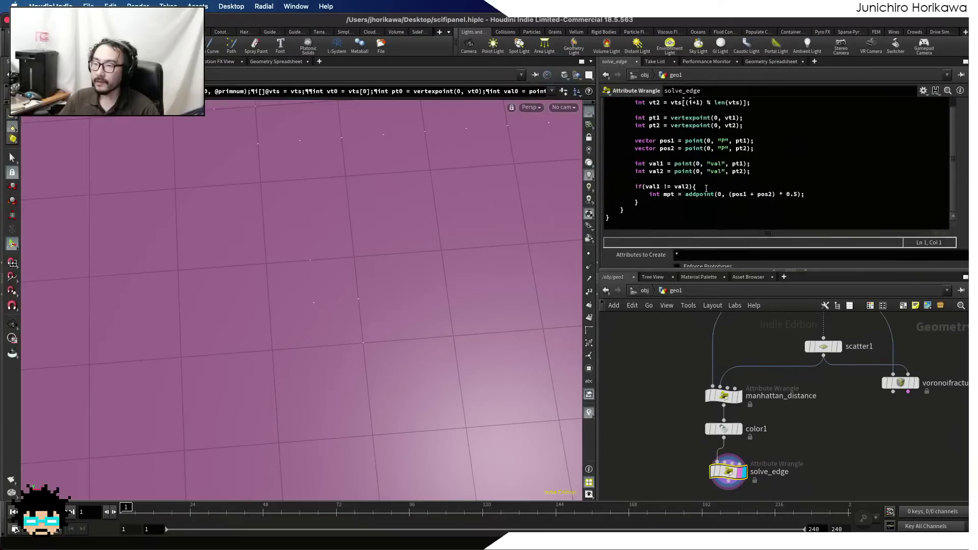
pyautogui.scroll(3, 662, 175)
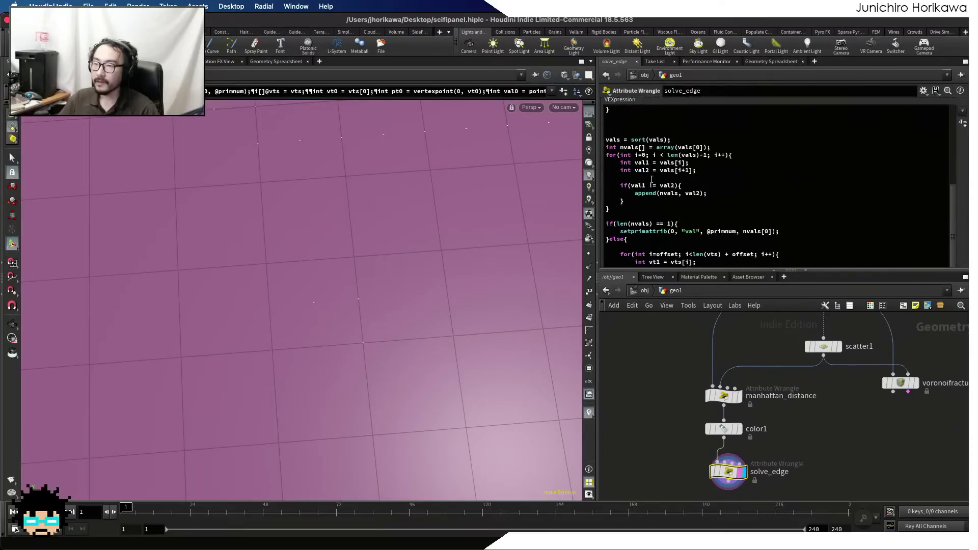
pyautogui.click(635, 206)
pyautogui.press('Return')
pyautogui.press('Return')
pyautogui.write('i')
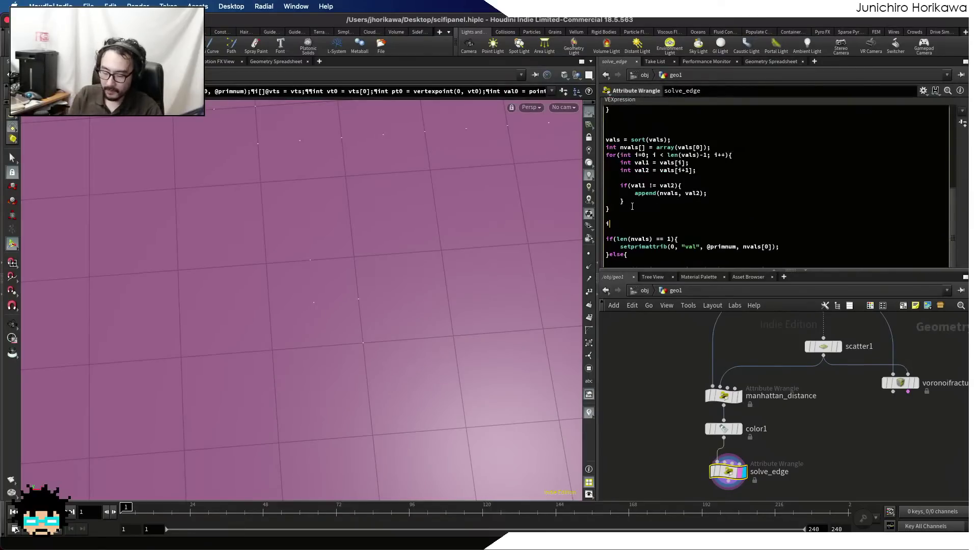
pyautogui.write('[]"')
pyautogui.press('BackSpace')
pyautogui.press('BackSpace')
pyautogui.press('BackSpace')
pyautogui.write('@')
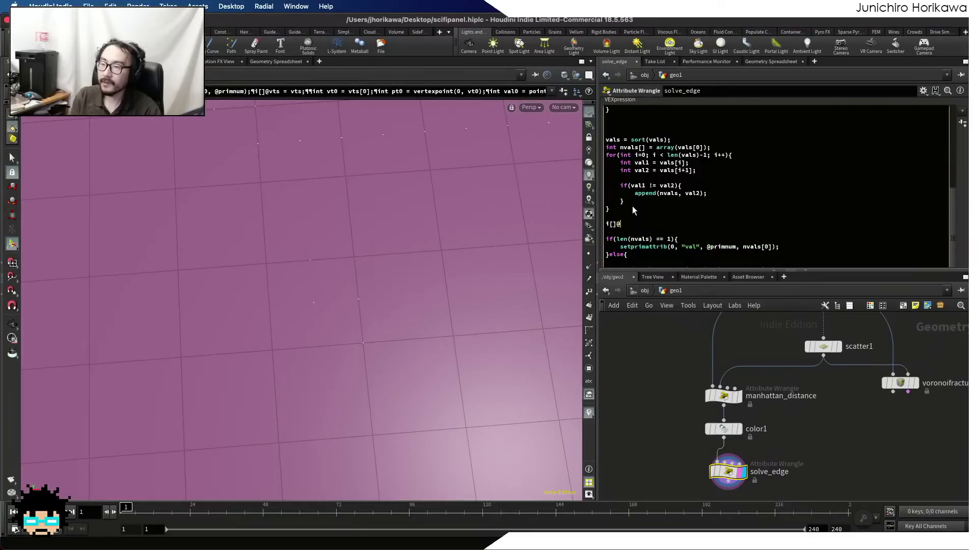
pyautogui.write('nvals = nvals;')
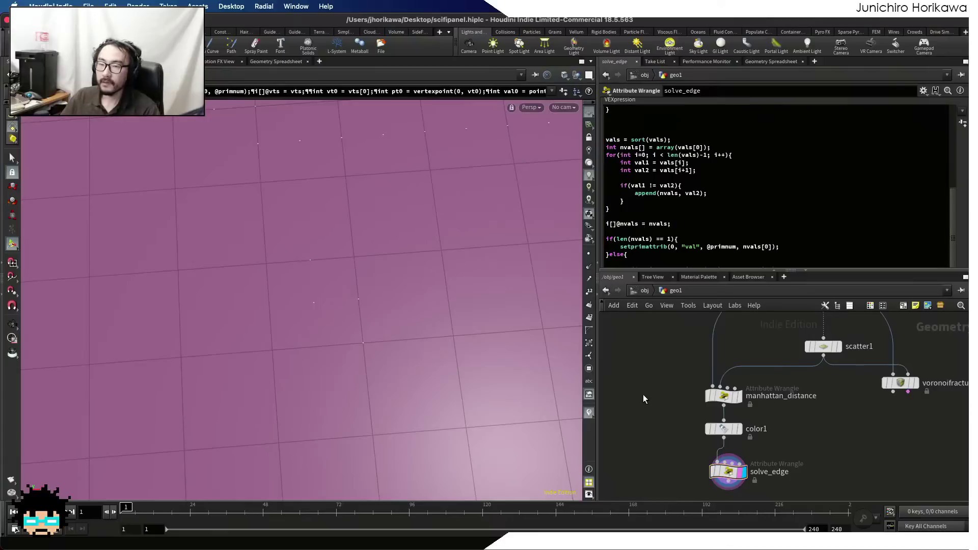
pyautogui.press('super+s')
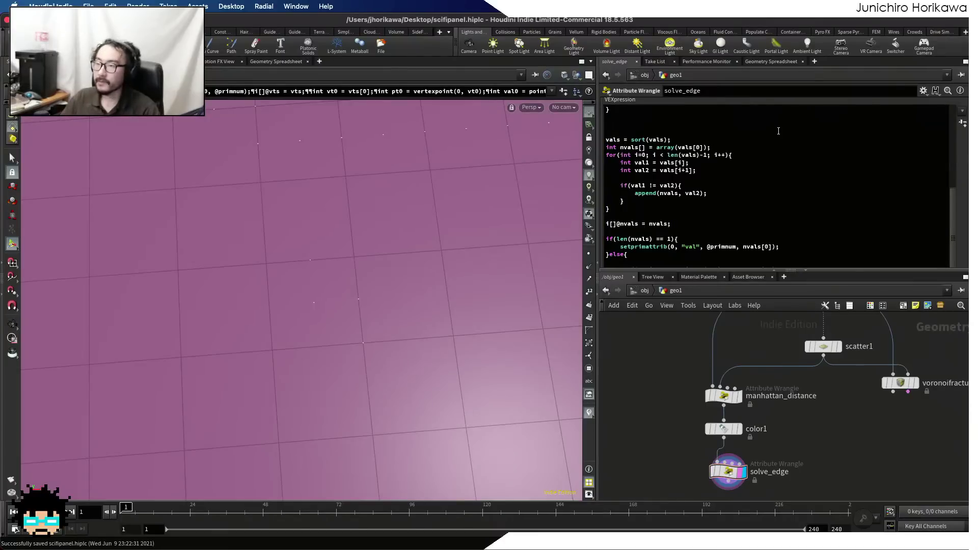
# - Check the nvals entry of primitive 740 in the Geometry Spreadsheet
pyautogui.click(771, 63)
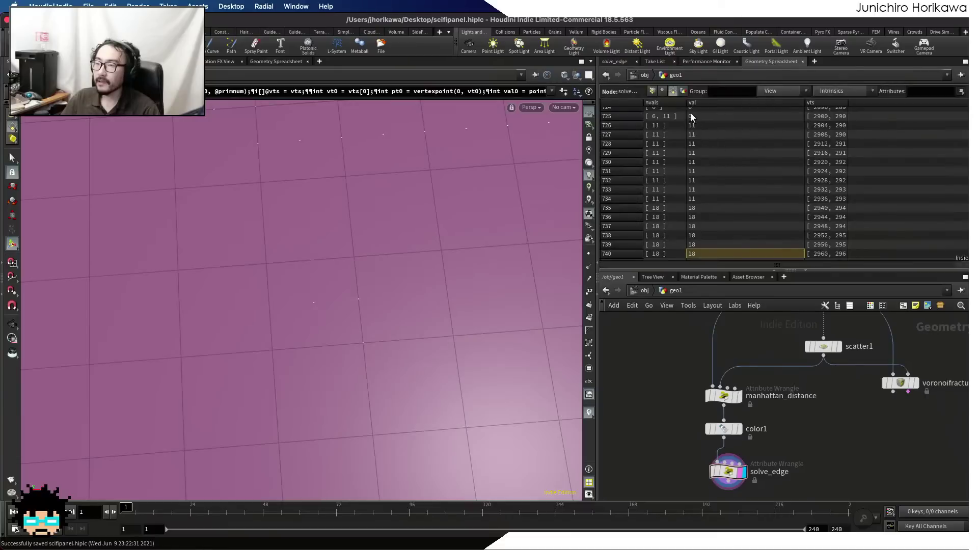
pyautogui.click(662, 255)
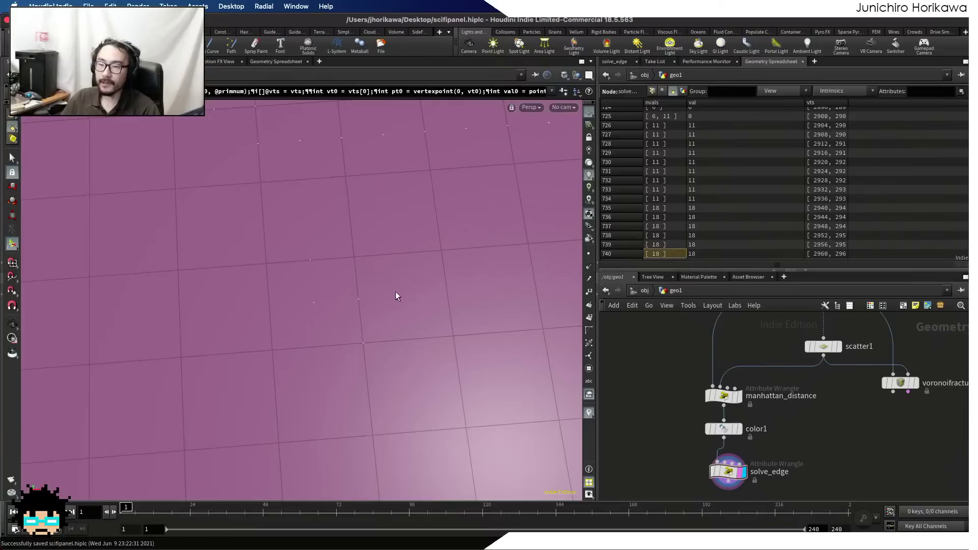
# - Show point numbers in the viewport and examine the added points around the grid cell beside points 755 and 756
pyautogui.press('Escape')
pyautogui.moveTo(313, 273); pyautogui.dragTo(362, 300)
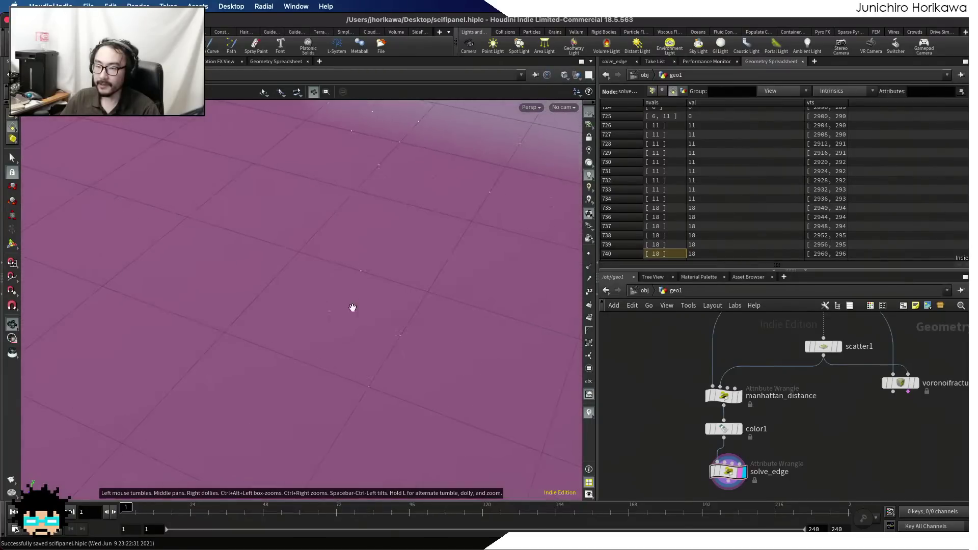
pyautogui.click(589, 291)
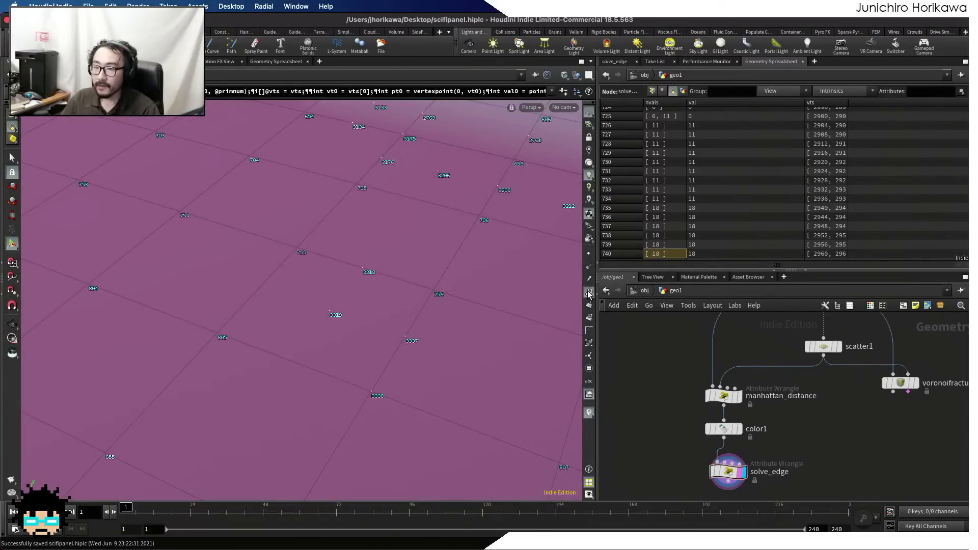
pyautogui.moveTo(354, 329); pyautogui.dragTo(391, 321, button='right')
pyautogui.moveTo(358, 321); pyautogui.dragTo(395, 336)
pyautogui.moveTo(352, 325); pyautogui.dragTo(395, 317, button='right')
pyautogui.moveTo(316, 309); pyautogui.dragTo(356, 305)
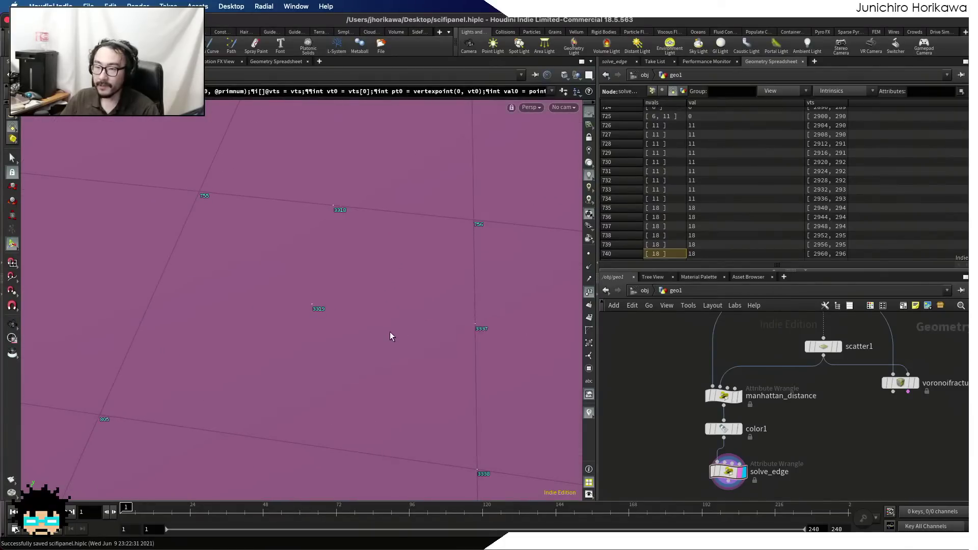
# - Examine the numbered points along the borders of the coloured regions, from the whole grid back to the purple area
pyautogui.press('space')
pyautogui.moveTo(421, 323); pyautogui.dragTo(369, 336)
pyautogui.moveTo(369, 336); pyautogui.dragTo(313, 327, button='right')
pyautogui.moveTo(312, 327); pyautogui.dragTo(364, 380)
pyautogui.moveTo(364, 380); pyautogui.dragTo(219, 423, button='right')
pyautogui.moveTo(392, 376); pyautogui.dragTo(443, 448, button='middle')
pyautogui.moveTo(443, 448); pyautogui.dragTo(274, 368, button='right')
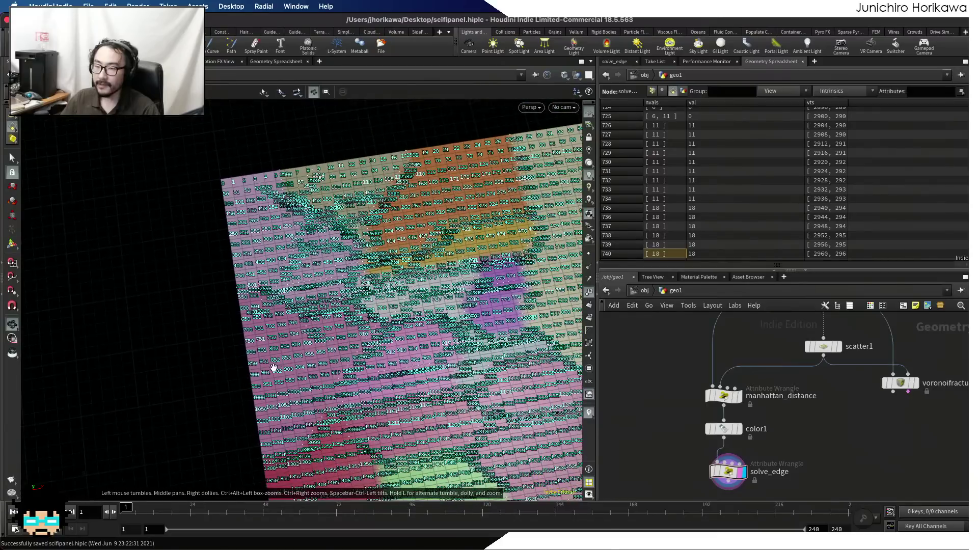
pyautogui.moveTo(356, 381); pyautogui.dragTo(208, 358, button='right')
pyautogui.moveTo(207, 359); pyautogui.dragTo(266, 368, button='middle')
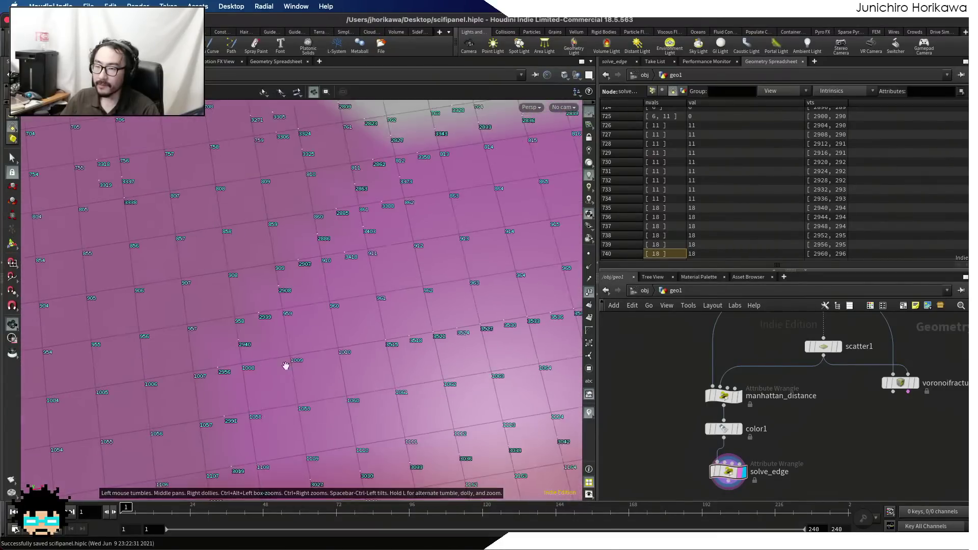
pyautogui.moveTo(309, 332); pyautogui.dragTo(407, 367, button='middle')
pyautogui.moveTo(280, 362); pyautogui.dragTo(314, 350, button='right')
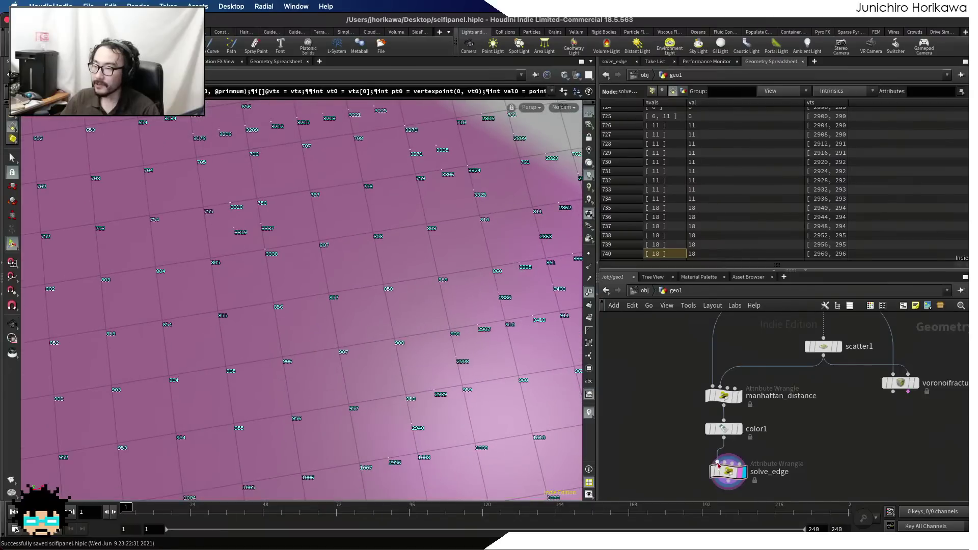
# - Comment out the int mpt = addpoint line inside the val1 != val2 condition of the solve_edge code
pyautogui.scroll(2, 749, 473)
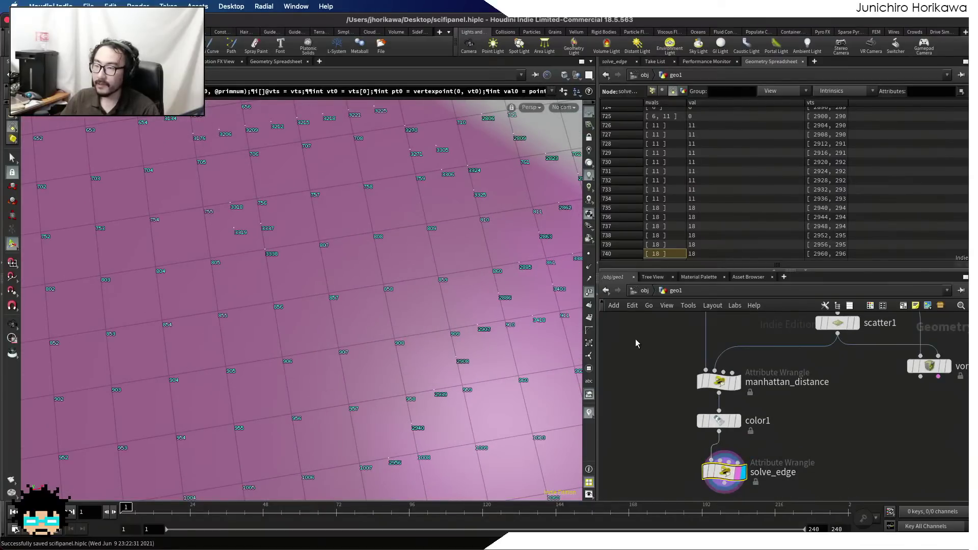
pyautogui.click(614, 61)
pyautogui.scroll(-5, 688, 195)
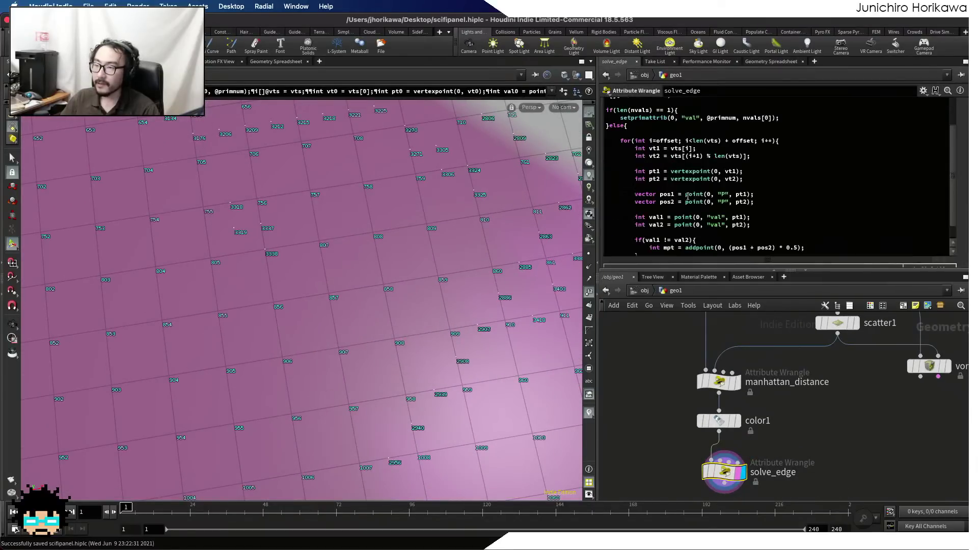
pyautogui.scroll(3, 688, 195)
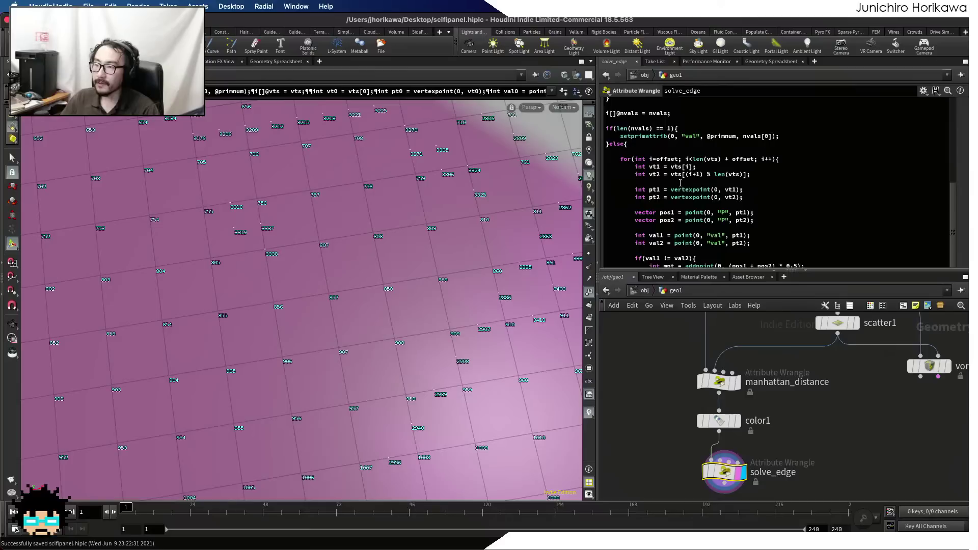
pyautogui.scroll(2, 670, 173)
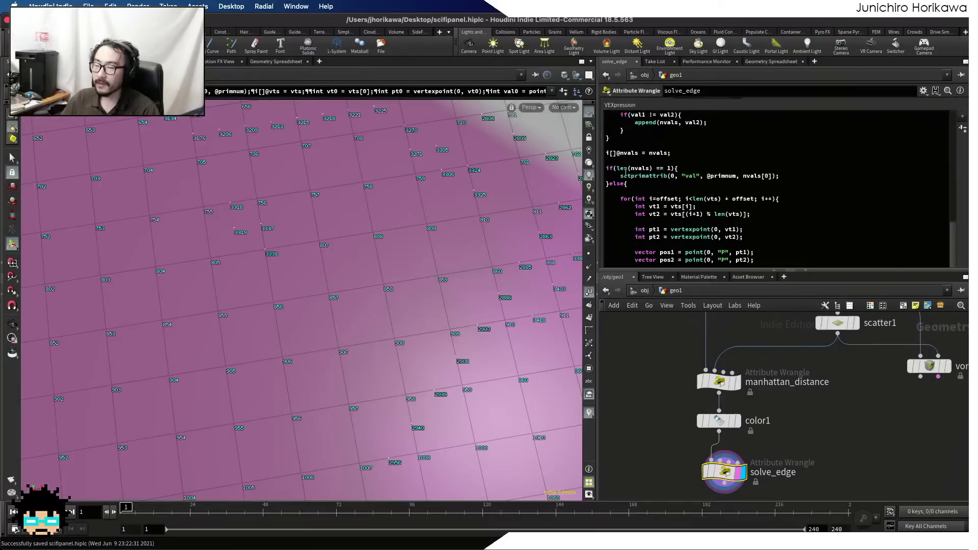
pyautogui.scroll(-3, 625, 172)
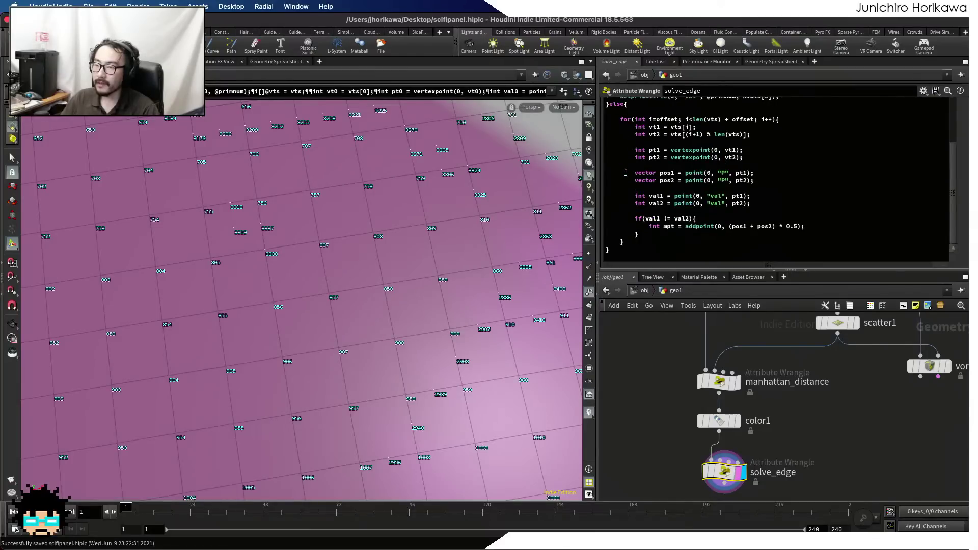
pyautogui.click(648, 226)
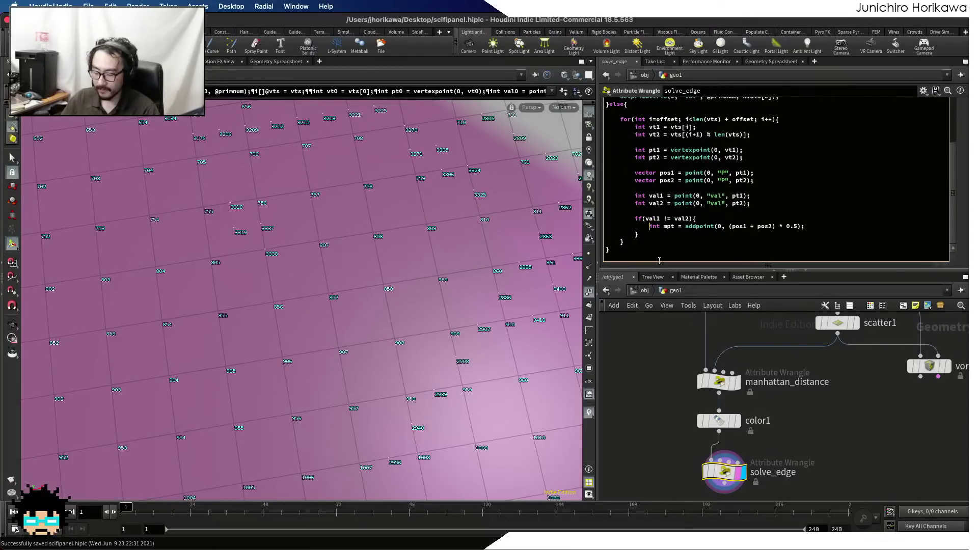
pyautogui.write('//')
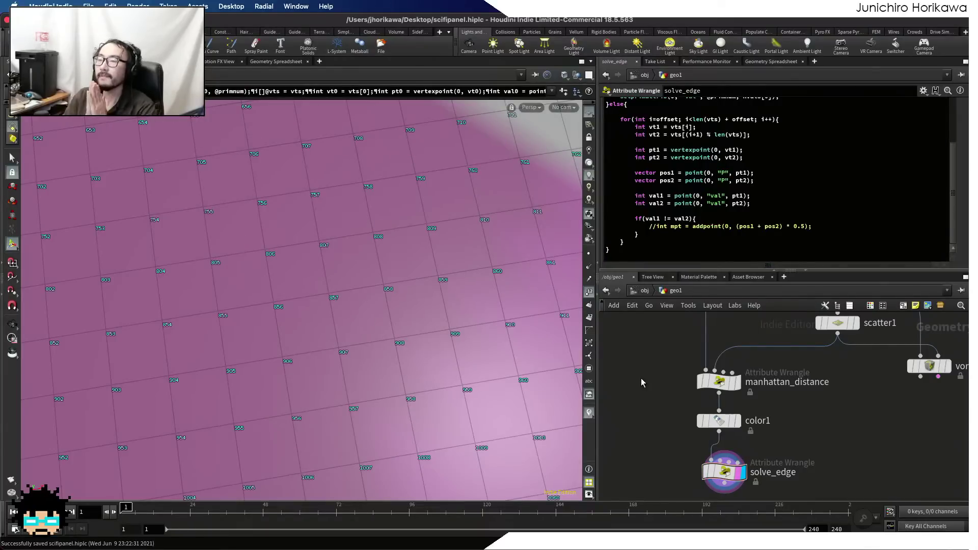
# - Review the solve_edge code from the offset search loop down to the vertex loop in the else branch
pyautogui.moveTo(674, 265); pyautogui.dragTo(674, 267)
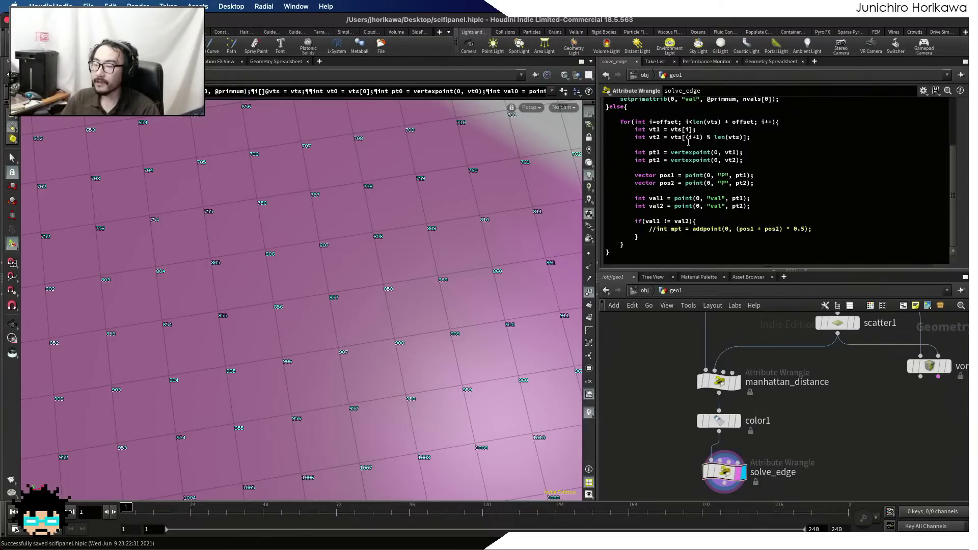
pyautogui.scroll(2, 650, 155)
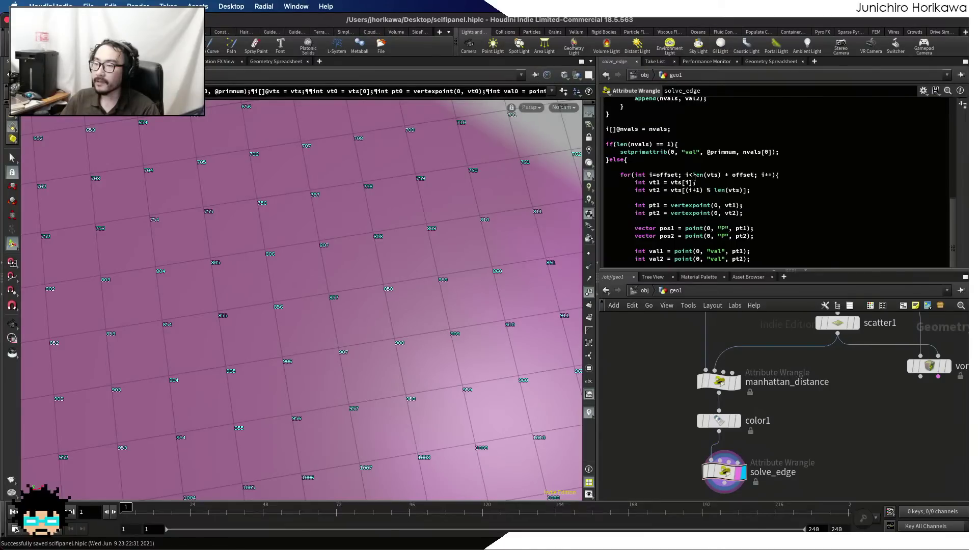
pyautogui.scroll(4, 694, 177)
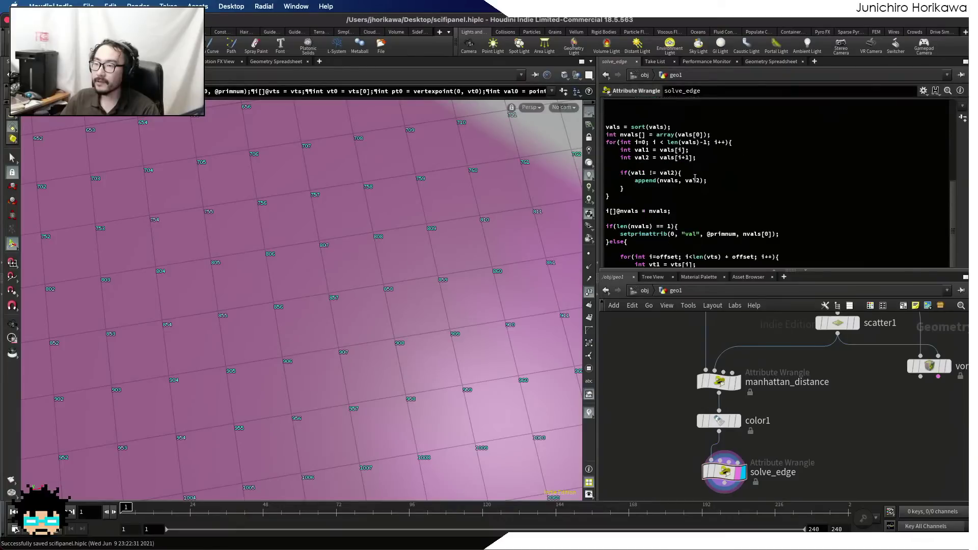
pyautogui.scroll(4, 695, 178)
pyautogui.scroll(2, 689, 172)
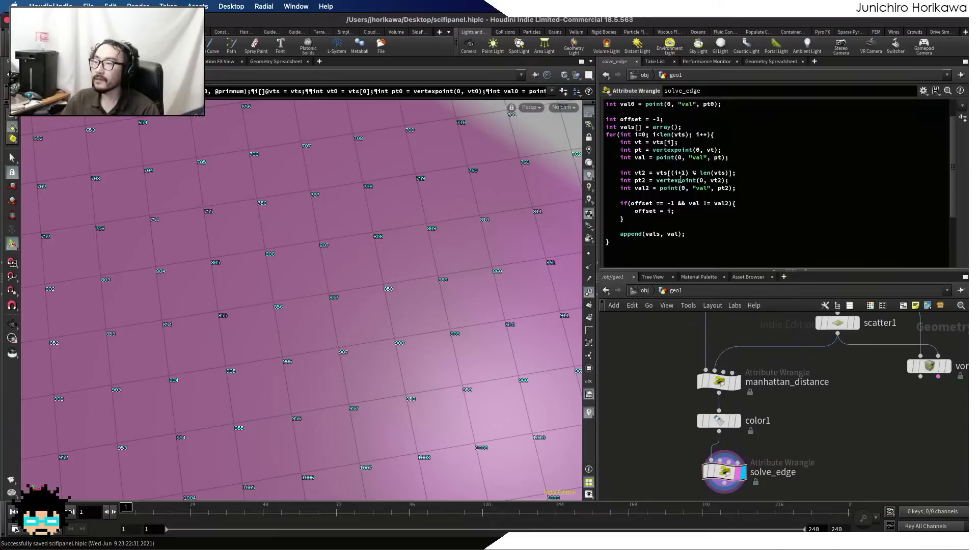
pyautogui.scroll(-6, 677, 173)
pyautogui.scroll(-4, 680, 181)
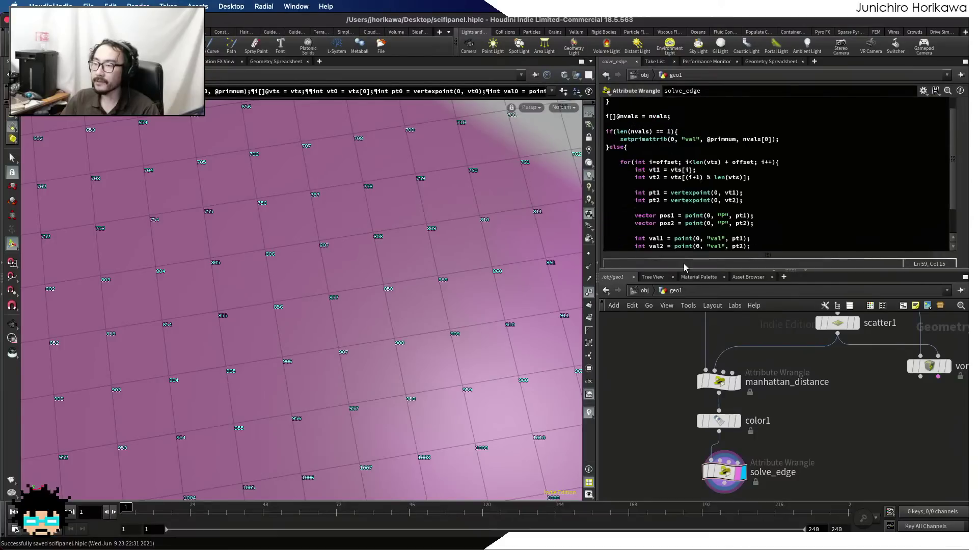
# - Open the solve_edge snippet in the large string editor and study how offset sets the else-branch loop's start and end
pyautogui.hotkey('alt', 'e')
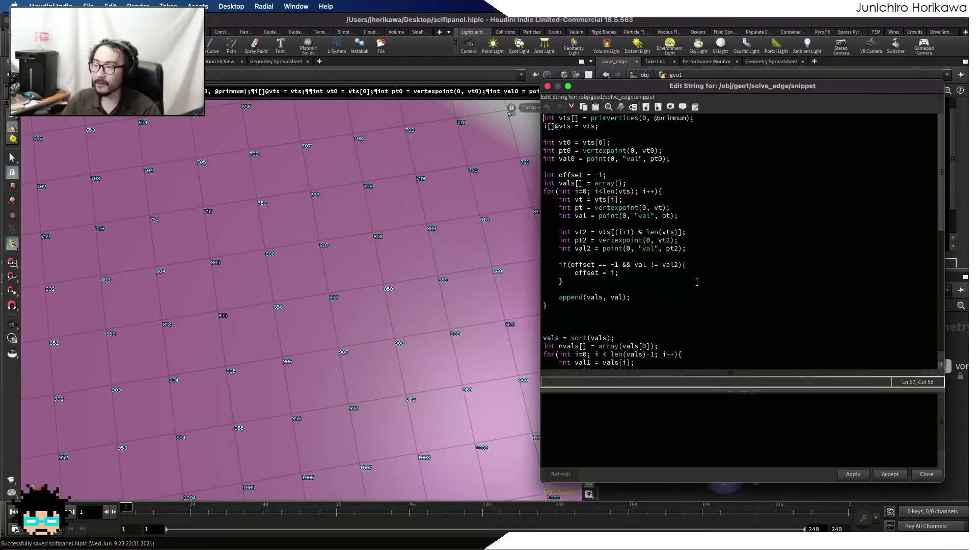
pyautogui.scroll(-5, 693, 254)
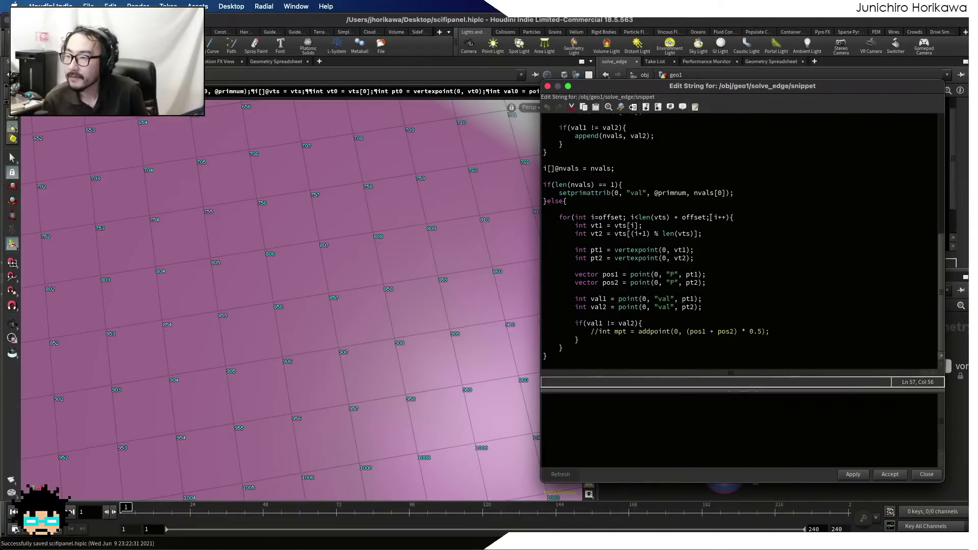
pyautogui.click(639, 226)
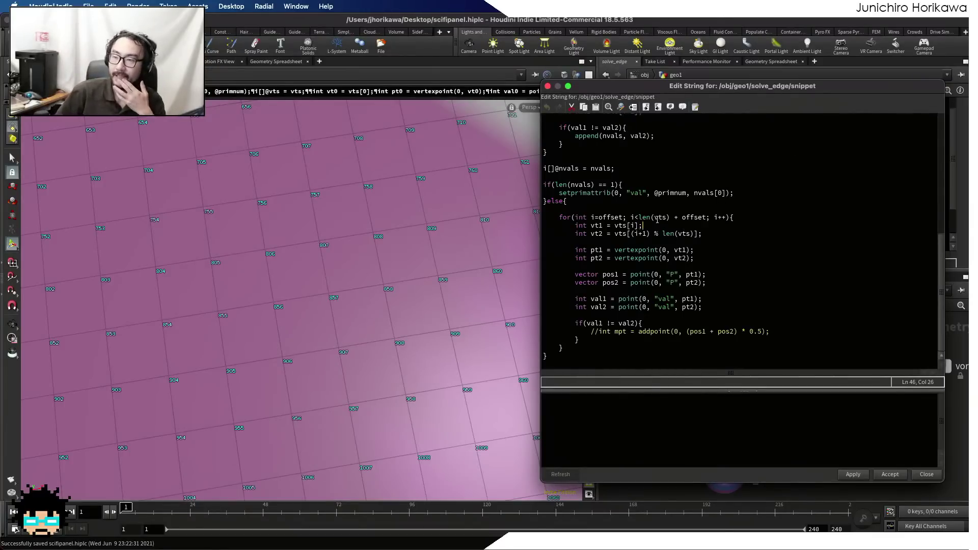
pyautogui.doubleClick(696, 217)
pyautogui.click(661, 225)
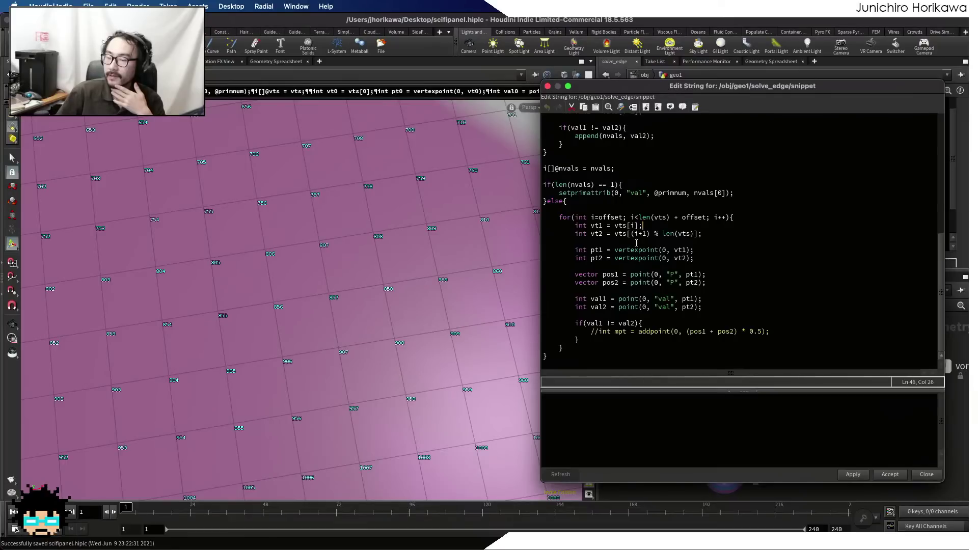
pyautogui.scroll(10, 609, 219)
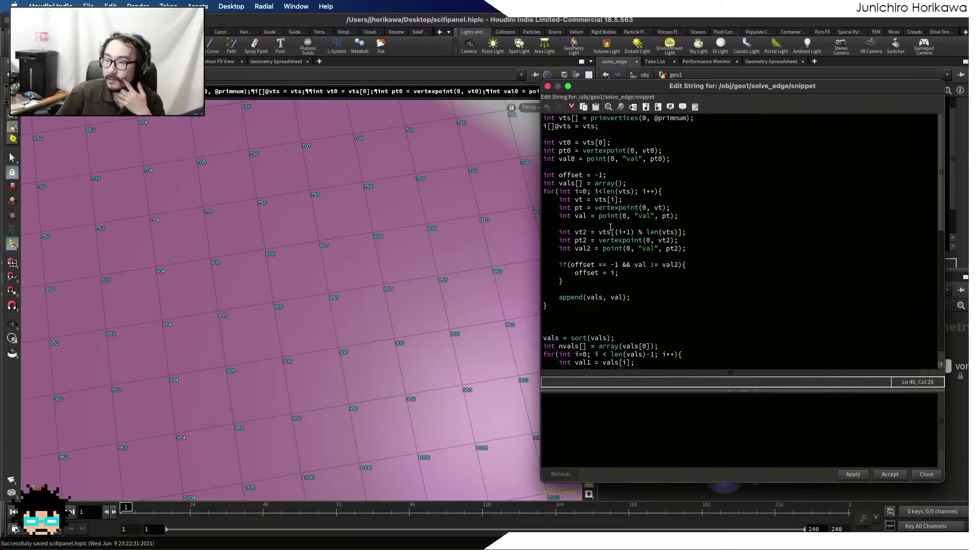
pyautogui.scroll(-9, 611, 234)
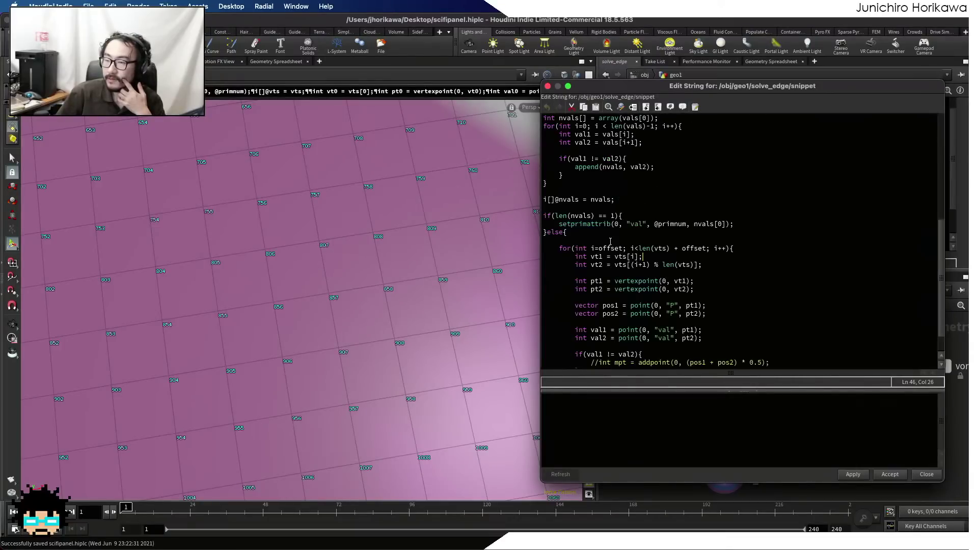
pyautogui.moveTo(706, 249); pyautogui.dragTo(671, 251)
pyautogui.click(633, 255)
pyautogui.click(600, 249)
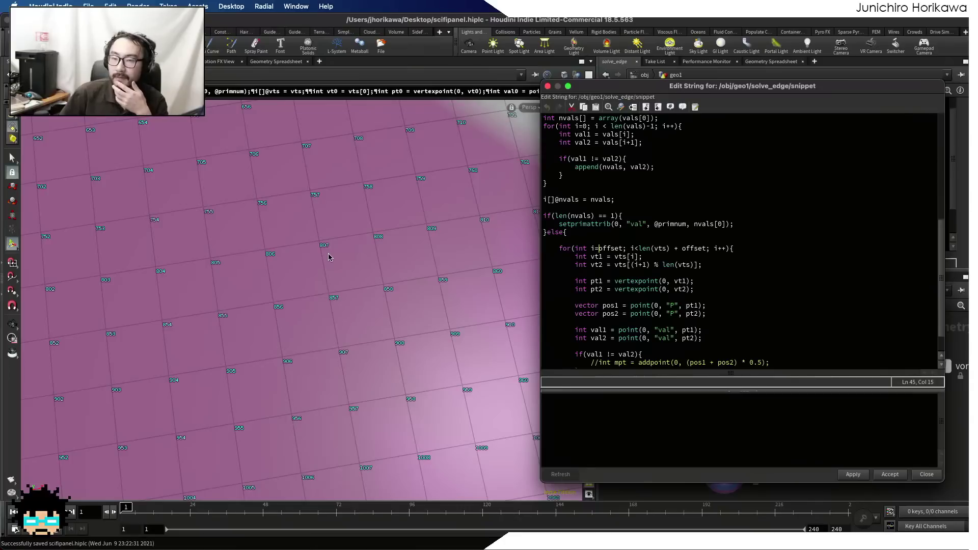
pyautogui.rightClick(354, 248)
pyautogui.click(320, 250)
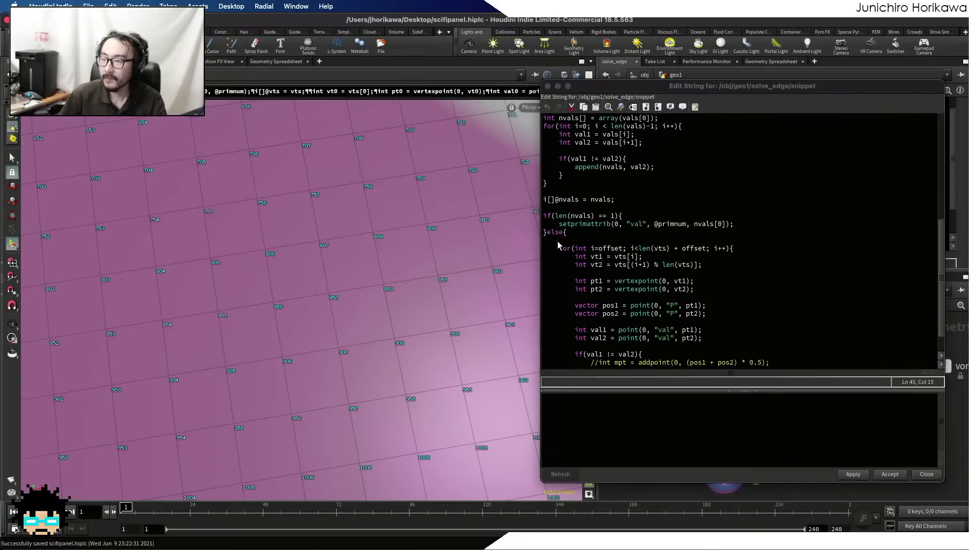
# - Rewrite the else-branch loop header as for(int i=0; i<len(vts); i++), without offset, and accept the edited solve_edge snippet
pyautogui.click(609, 245)
pyautogui.moveTo(598, 249); pyautogui.dragTo(687, 249)
pyautogui.write('0')
pyautogui.press('Delete')
pyautogui.press('Delete')
pyautogui.press('BackSpace')
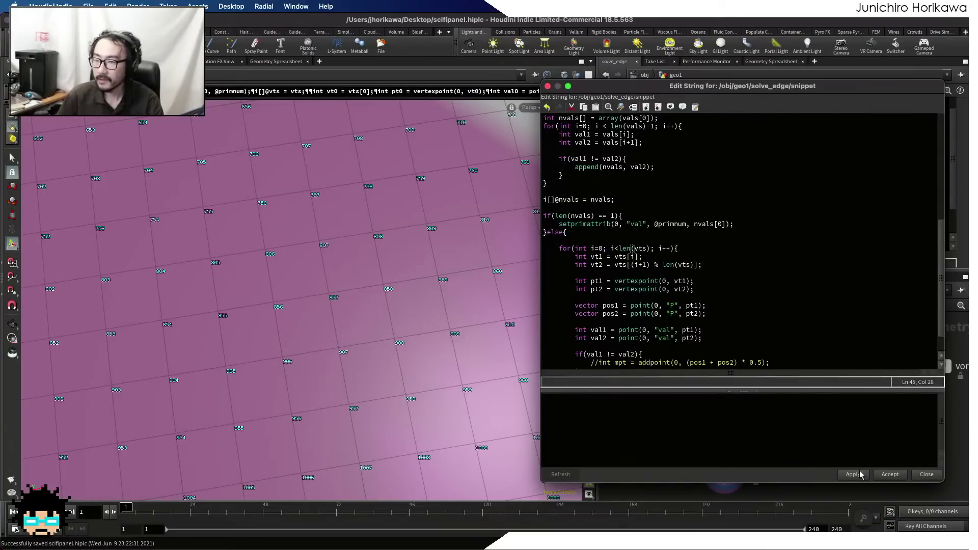
pyautogui.keyDown('alt'); pyautogui.moveTo(333, 305); pyautogui.dragTo(338, 360, button='right'); pyautogui.keyUp('alt')
pyautogui.keyDown('alt'); pyautogui.moveTo(338, 360); pyautogui.dragTo(273, 372, button='middle'); pyautogui.keyUp('alt')
pyautogui.keyDown('alt'); pyautogui.moveTo(318, 345); pyautogui.dragTo(299, 383, button='right'); pyautogui.keyUp('alt')
pyautogui.keyDown('alt'); pyautogui.moveTo(299, 383); pyautogui.dragTo(273, 296, button='middle'); pyautogui.keyUp('alt')
pyautogui.click(881, 475)
pyautogui.scroll(2, 739, 446)
pyautogui.click(723, 473)
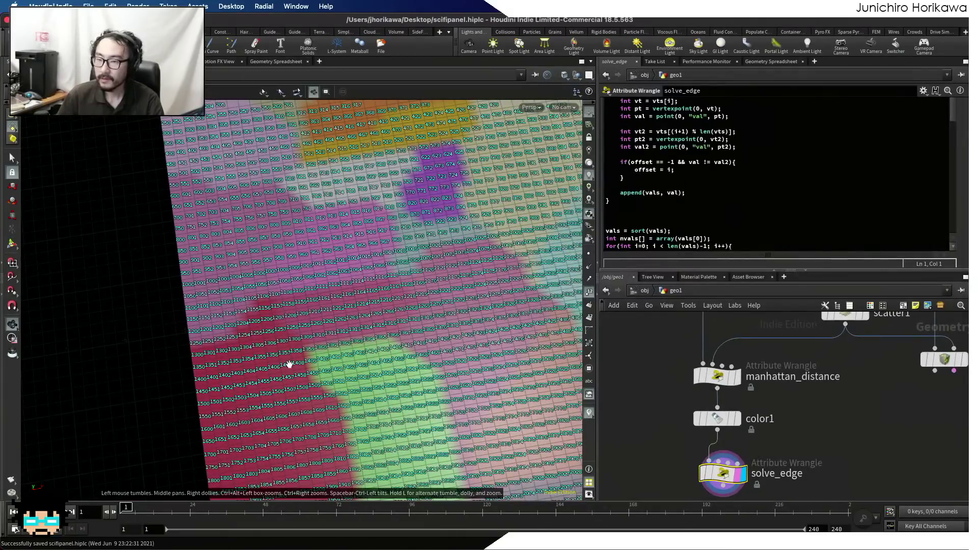
# - Examine the numbered grid points along the stepped border between the purple and red regions
pyautogui.keyDown('alt'); pyautogui.moveTo(291, 365); pyautogui.dragTo(439, 335, button='right'); pyautogui.keyUp('alt')
pyautogui.keyDown('alt'); pyautogui.moveTo(269, 300); pyautogui.dragTo(337, 420, button='middle'); pyautogui.keyUp('alt')
pyautogui.keyDown('alt'); pyautogui.moveTo(336, 420); pyautogui.dragTo(260, 399, button='right'); pyautogui.keyUp('alt')
pyautogui.keyDown('alt'); pyautogui.moveTo(331, 397); pyautogui.dragTo(210, 259, button='middle'); pyautogui.keyUp('alt')
pyautogui.keyDown('alt'); pyautogui.moveTo(275, 321); pyautogui.dragTo(327, 304, button='right'); pyautogui.keyUp('alt')
pyautogui.keyDown('alt'); pyautogui.moveTo(317, 261); pyautogui.dragTo(353, 341, button='middle'); pyautogui.keyUp('alt')
pyautogui.keyDown('alt'); pyautogui.moveTo(213, 328); pyautogui.dragTo(379, 296, button='right'); pyautogui.keyUp('alt')
pyautogui.keyDown('alt'); pyautogui.moveTo(150, 397); pyautogui.dragTo(237, 349, button='middle'); pyautogui.keyUp('alt')
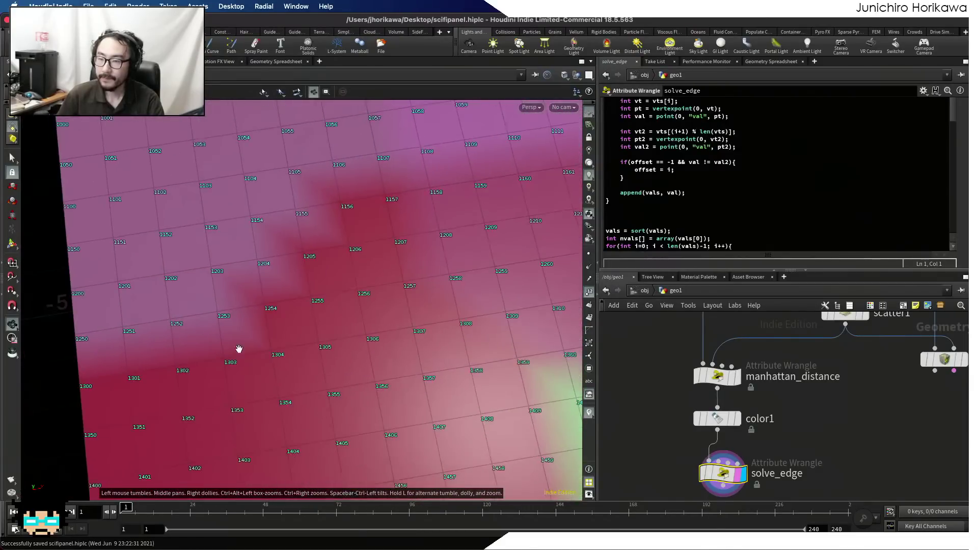
pyautogui.keyDown('alt'); pyautogui.moveTo(238, 349); pyautogui.dragTo(297, 334, button='right'); pyautogui.keyUp('alt')
# - Uncomment the int mpt = addpoint line in the val1 != val2 condition and inspect the purple and red border
pyautogui.scroll(-8, 706, 221)
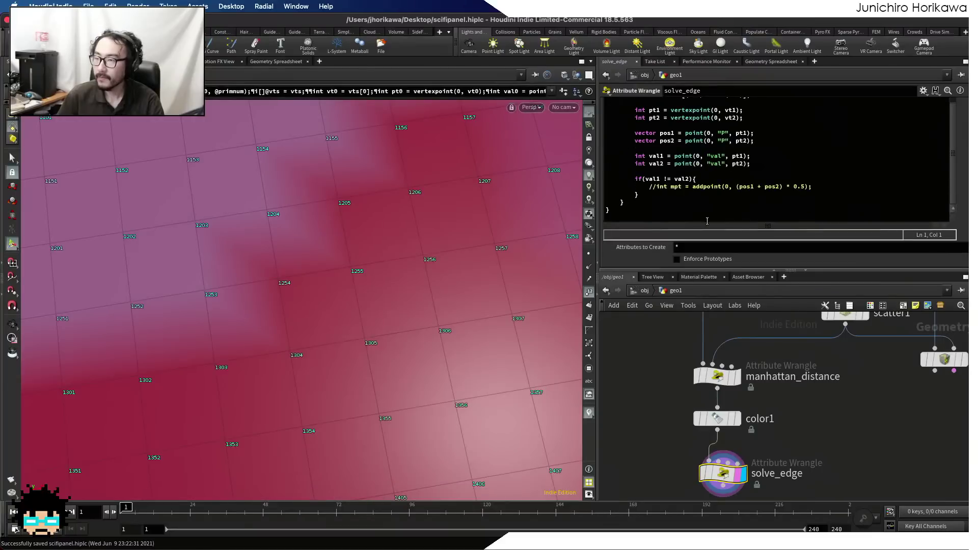
pyautogui.click(657, 240)
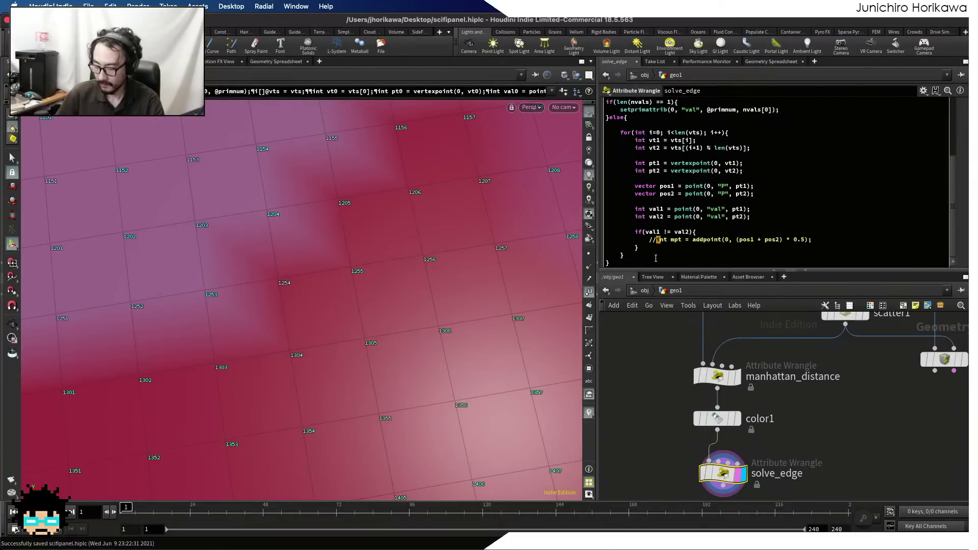
pyautogui.press('BackSpace')
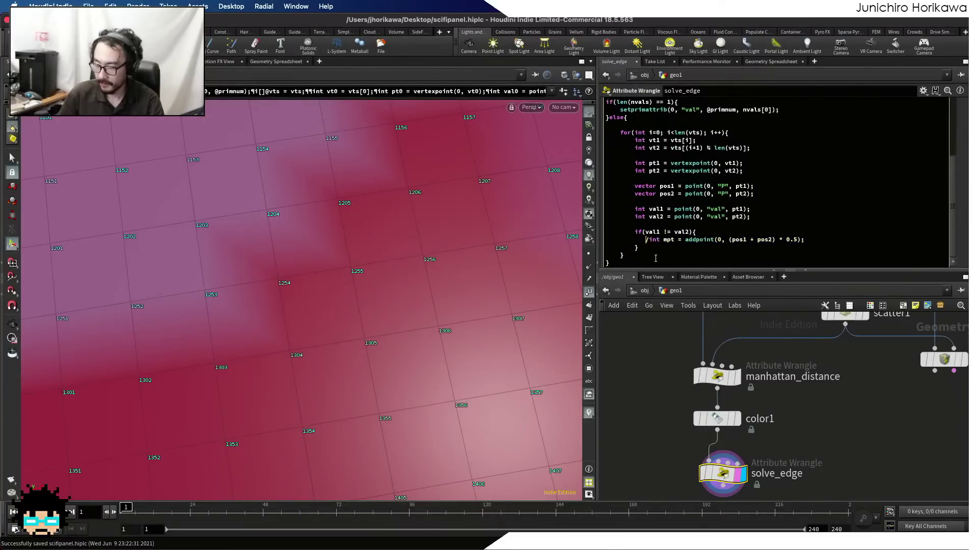
pyautogui.write('*')
pyautogui.press('BackSpace')
pyautogui.press('BackSpace')
pyautogui.press('BackSpace')
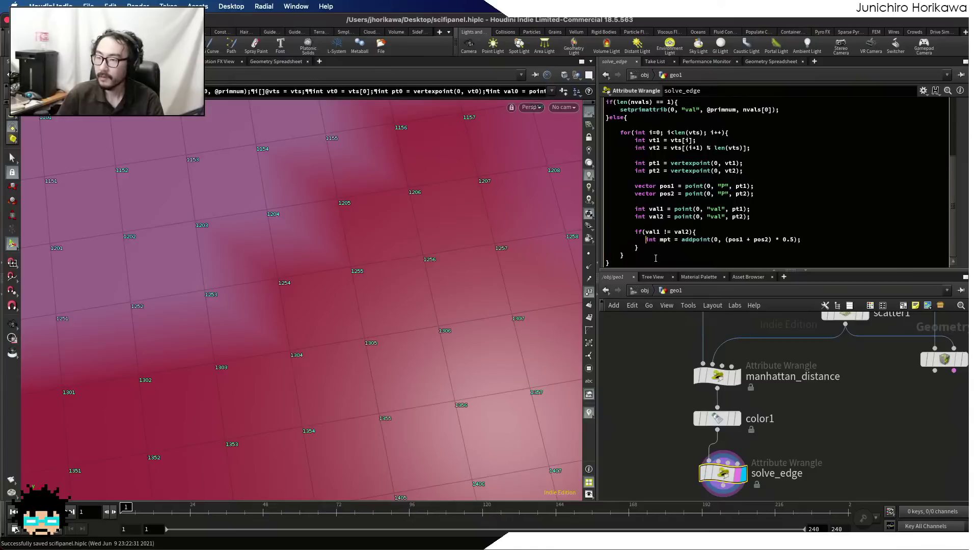
pyautogui.moveTo(349, 316); pyautogui.dragTo(415, 326)
pyautogui.moveTo(415, 326); pyautogui.dragTo(469, 318, button='right')
pyautogui.moveTo(440, 311); pyautogui.dragTo(477, 394, button='middle')
pyautogui.moveTo(359, 336); pyautogui.dragTo(393, 353, button='right')
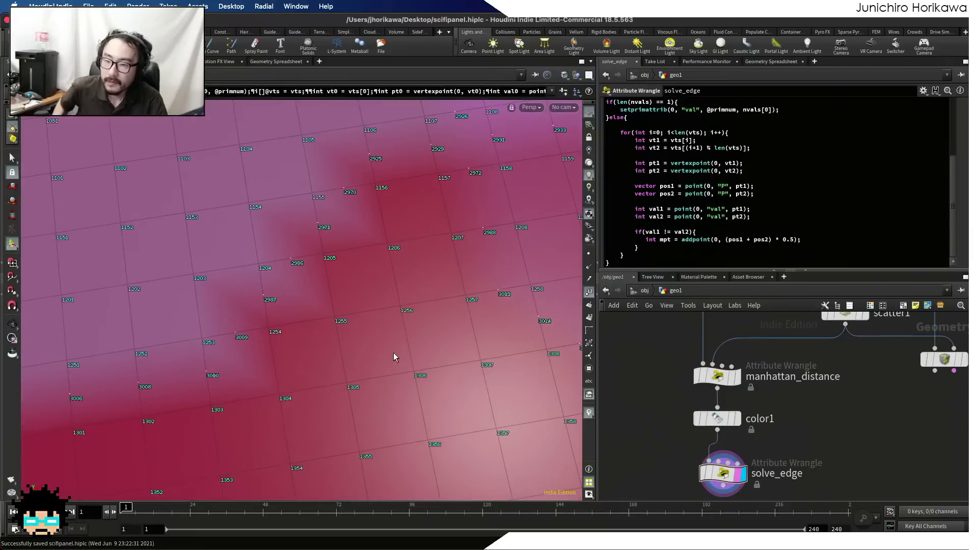
# - Set the else-branch loop to start at i=1 and run while i<len(vts) + 1, and inspect the border points
pyautogui.scroll(2, 642, 205)
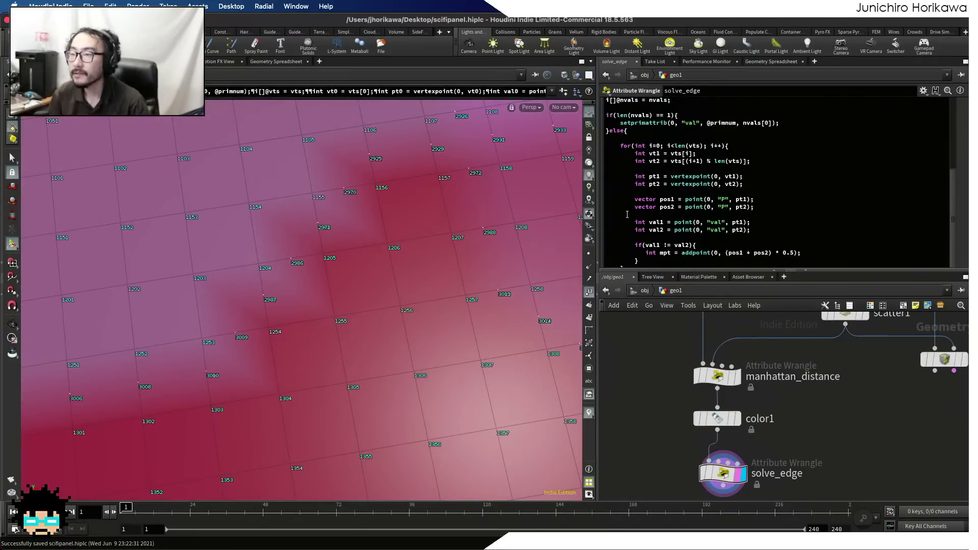
pyautogui.click(660, 159)
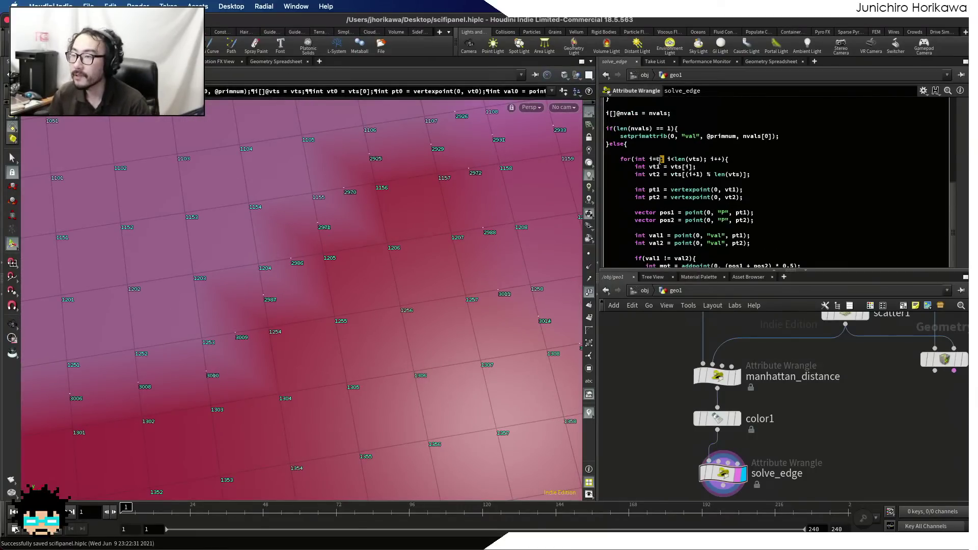
pyautogui.press('BackSpace')
pyautogui.write('1')
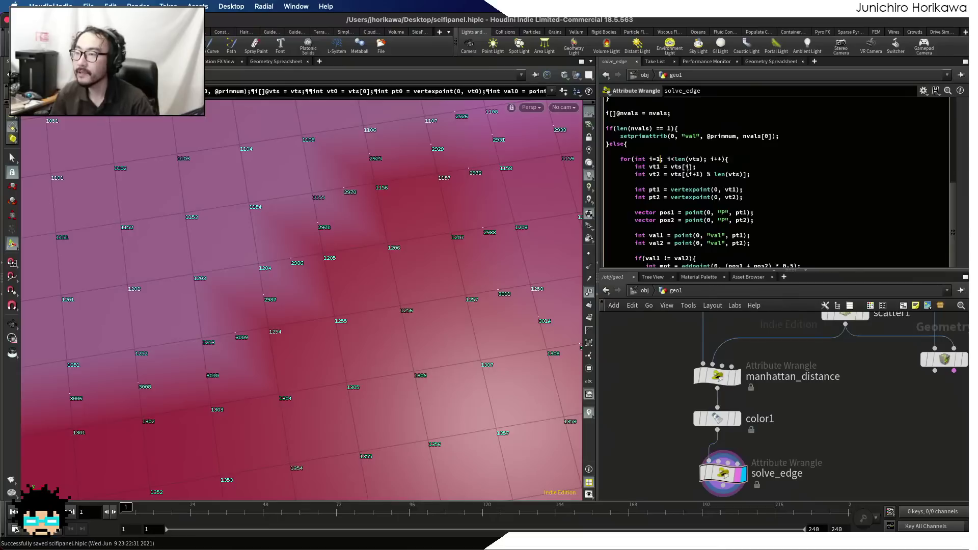
pyautogui.click(702, 160)
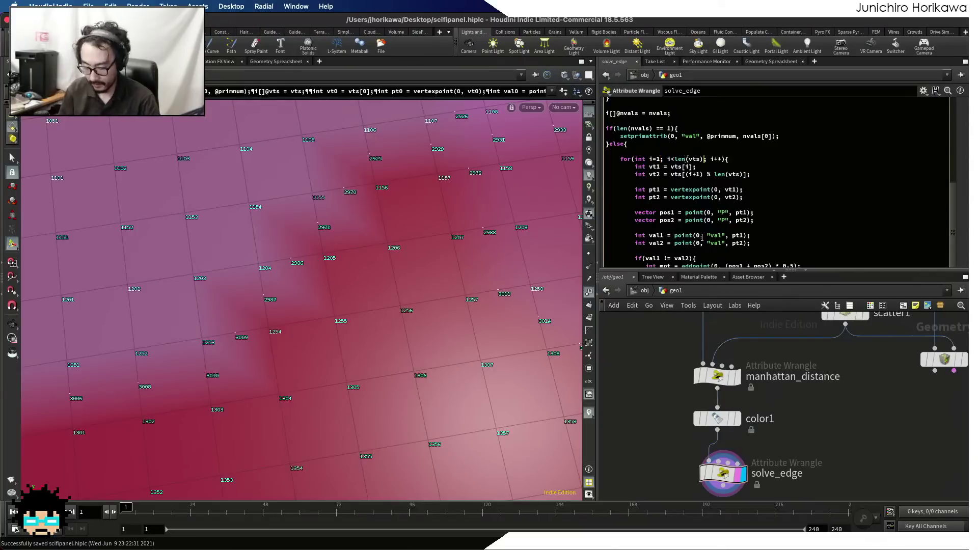
pyautogui.write('+ 1')
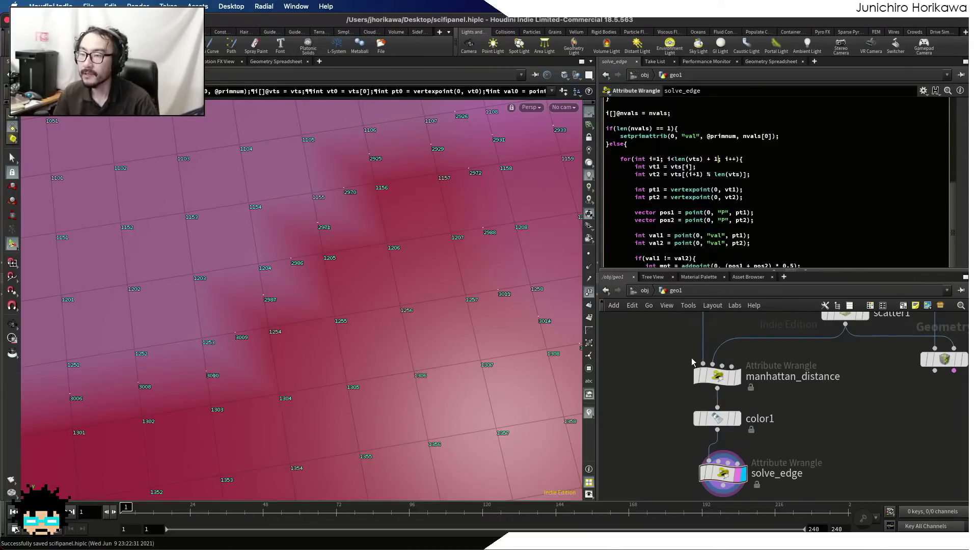
pyautogui.press('Escape')
pyautogui.moveTo(398, 360); pyautogui.dragTo(372, 332)
pyautogui.moveTo(461, 293); pyautogui.dragTo(380, 352, button='middle')
pyautogui.moveTo(380, 352); pyautogui.dragTo(428, 336, button='right')
pyautogui.press('Return')
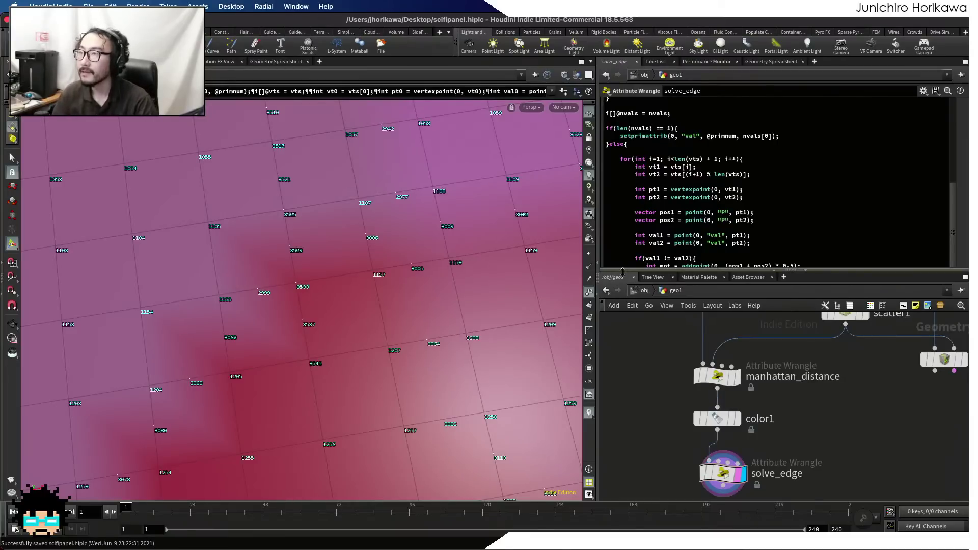
# - Wrap the vt1 index in the else-branch loop so it reads vts[i % len(vts)]
pyautogui.click(700, 203)
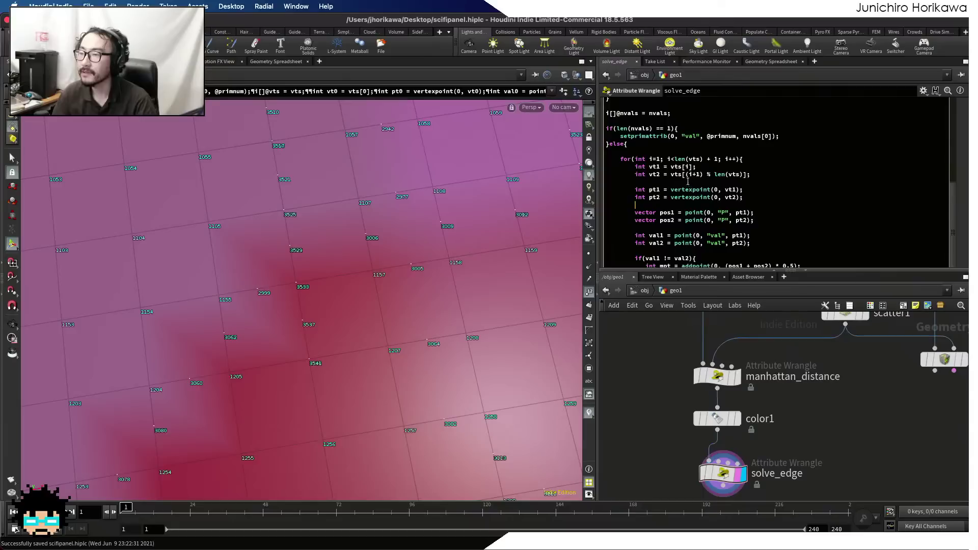
pyautogui.moveTo(744, 174); pyautogui.dragTo(704, 177)
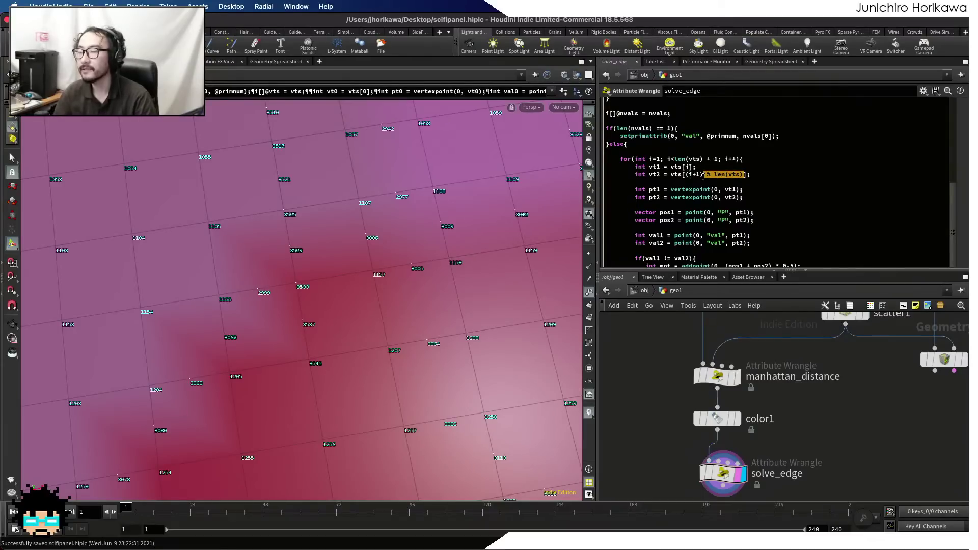
pyautogui.click(704, 176)
pyautogui.moveTo(686, 174); pyautogui.dragTo(743, 174)
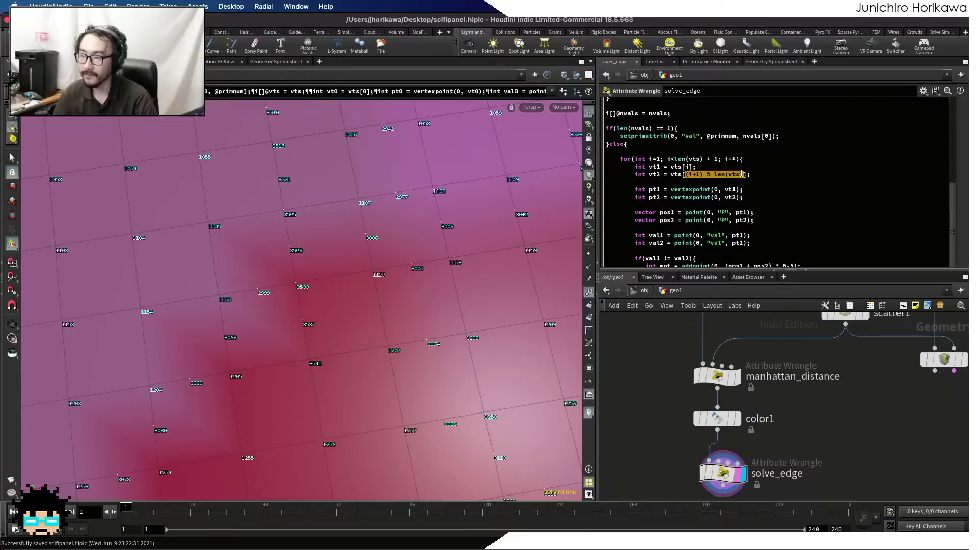
pyautogui.click(742, 174)
pyautogui.click(659, 158)
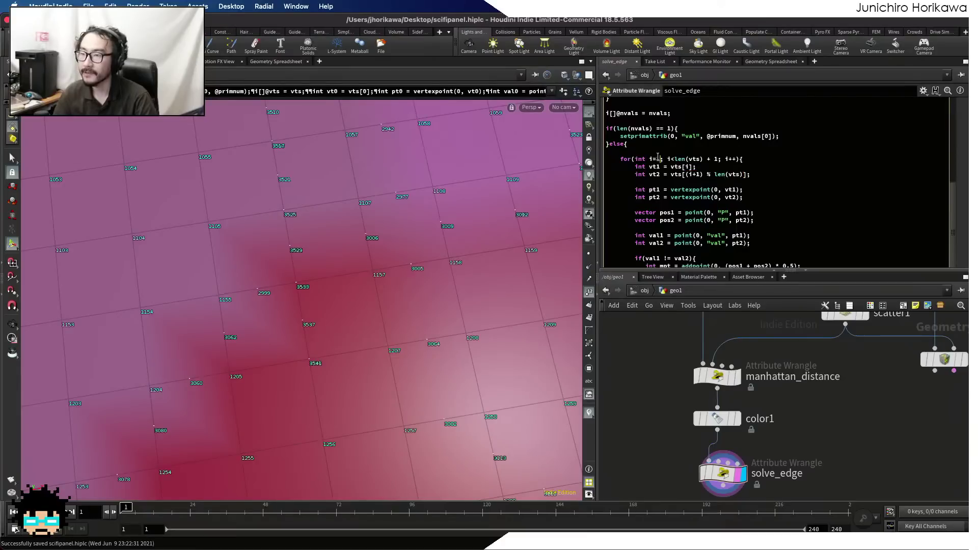
pyautogui.click(702, 165)
pyautogui.doubleClick(690, 166)
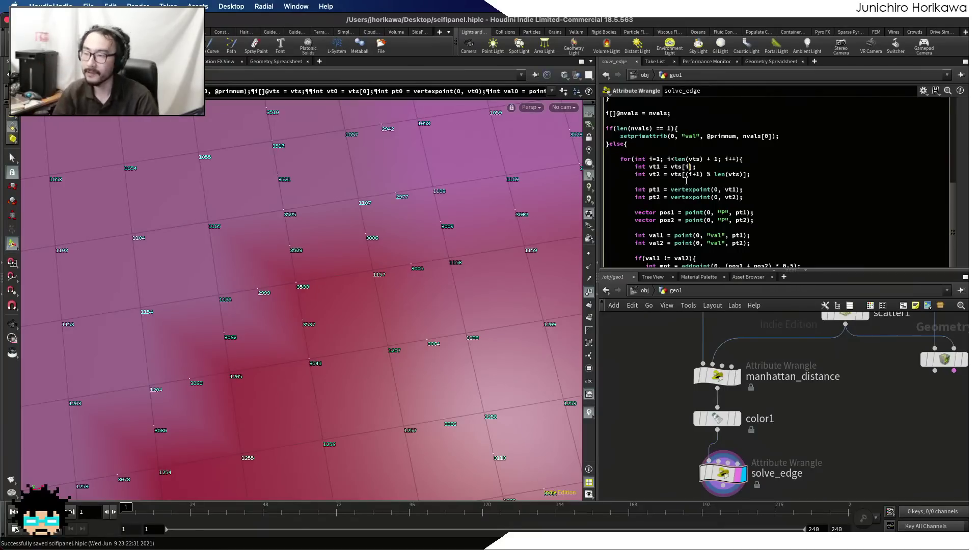
pyautogui.write('% len(')
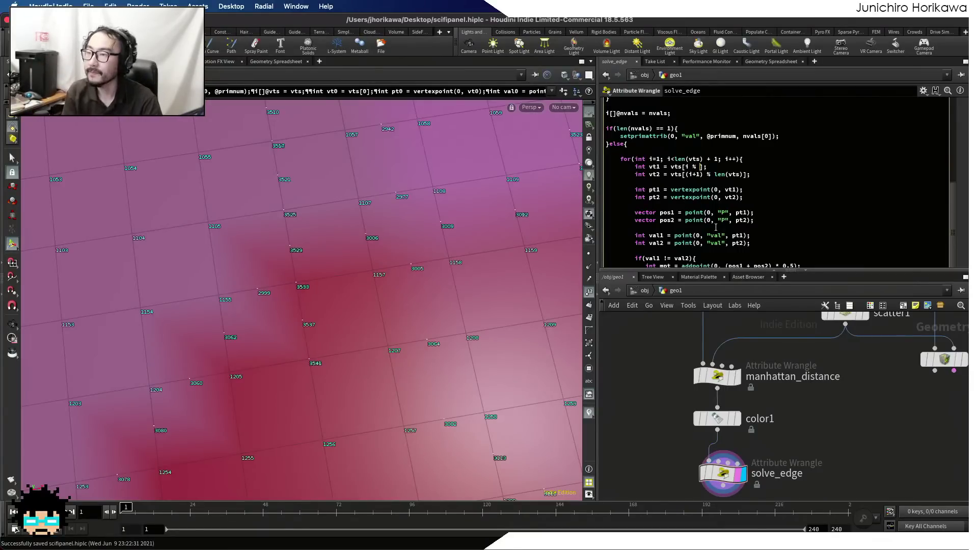
pyautogui.write('vt')
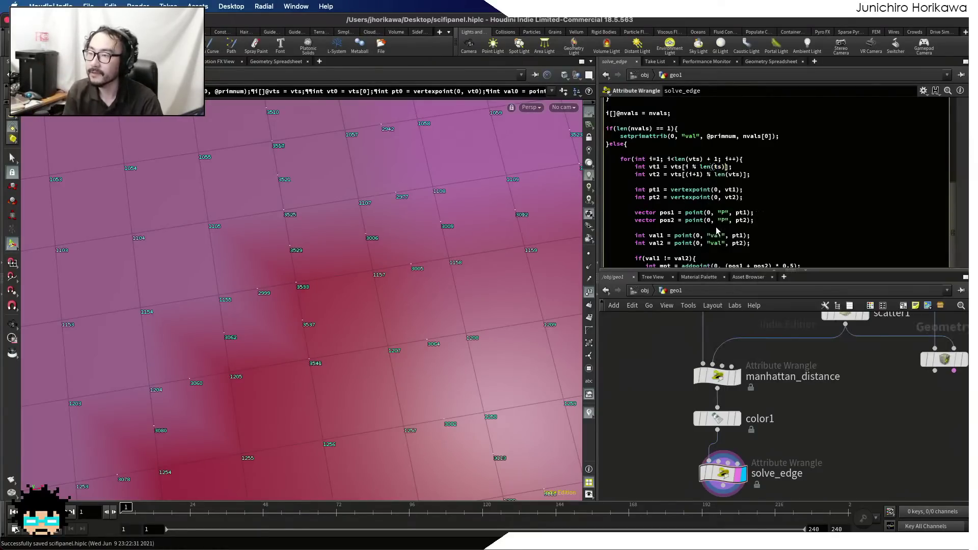
pyautogui.write('s)')
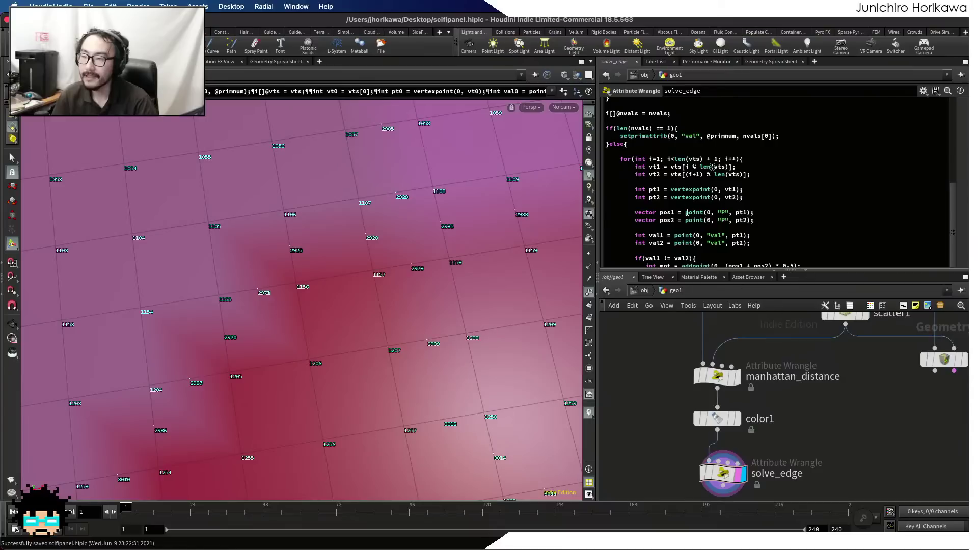
# - Make the else-branch loop start at i=offset and run while i<len(vts) + offset
pyautogui.doubleClick(657, 159)
pyautogui.write('offsett')
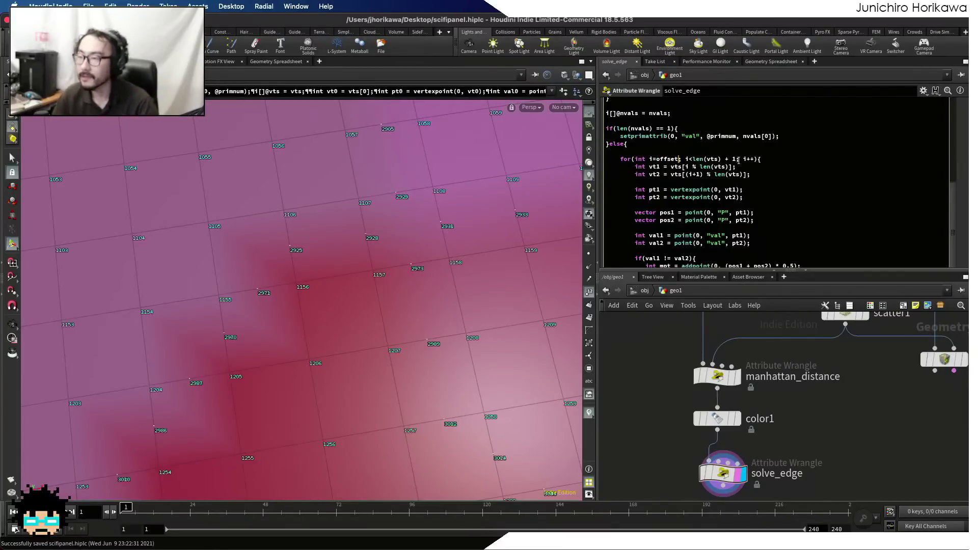
pyautogui.doubleClick(734, 158)
pyautogui.write('offset')
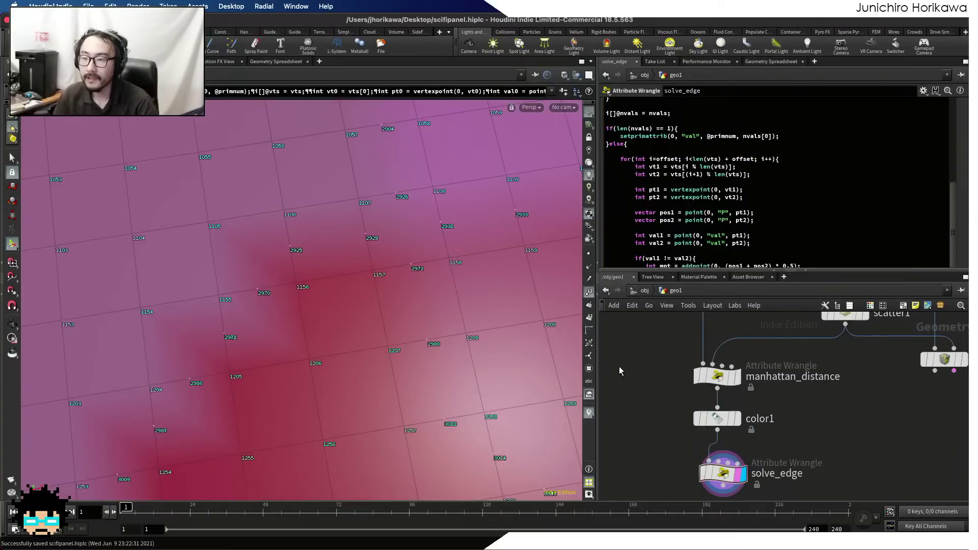
# - Hide the point numbers and inspect the midpoints along the stepped purple and red border
pyautogui.press('space')
pyautogui.moveTo(432, 316); pyautogui.dragTo(406, 303)
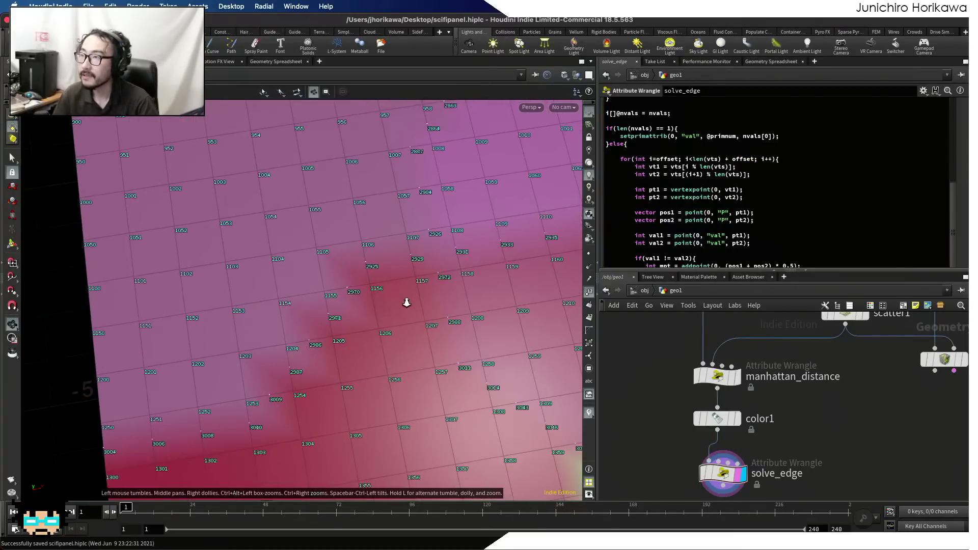
pyautogui.moveTo(406, 303); pyautogui.dragTo(341, 251, button='middle')
pyautogui.moveTo(341, 251); pyautogui.dragTo(173, 317, button='right')
pyautogui.click(589, 305)
pyautogui.press('space')
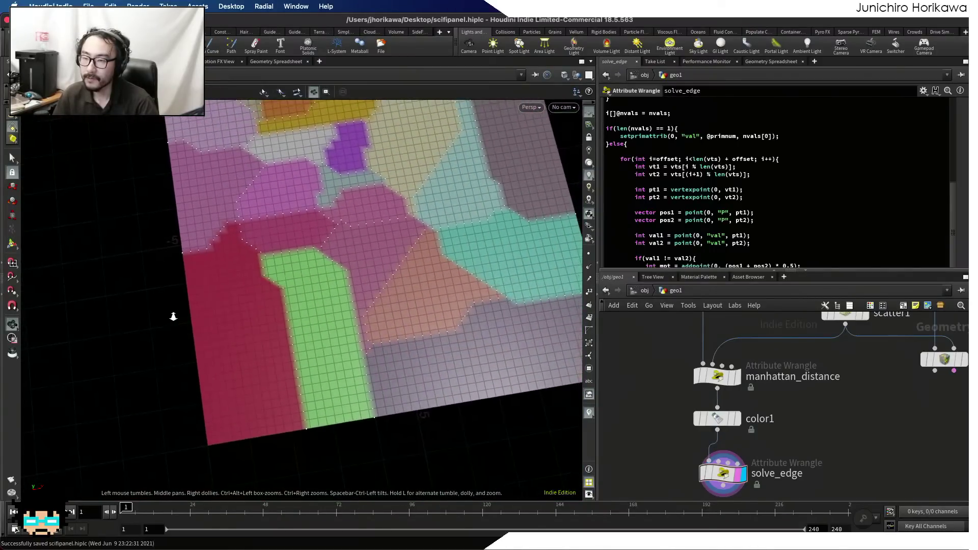
pyautogui.moveTo(192, 297); pyautogui.dragTo(216, 376, button='middle')
pyautogui.scroll(10, 249, 371)
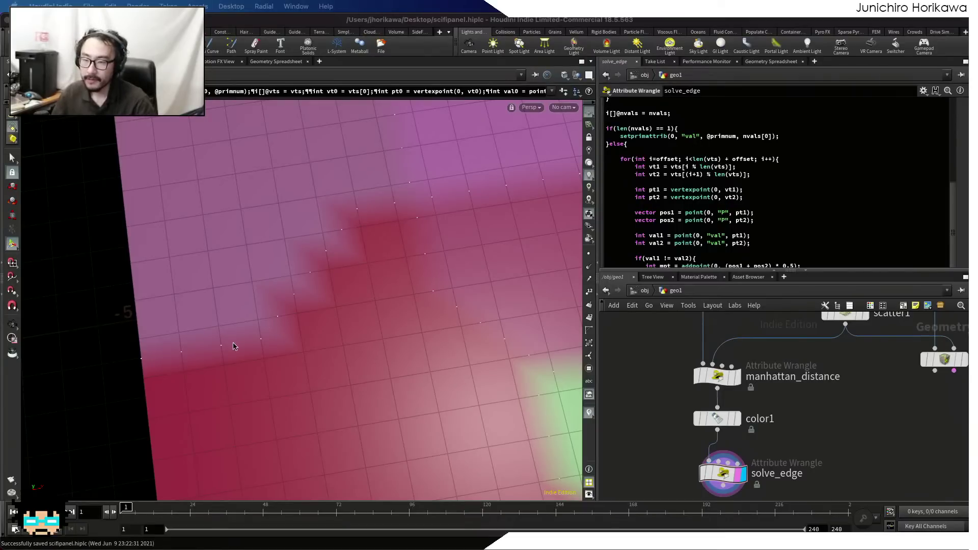
pyautogui.scroll(5, 190, 345)
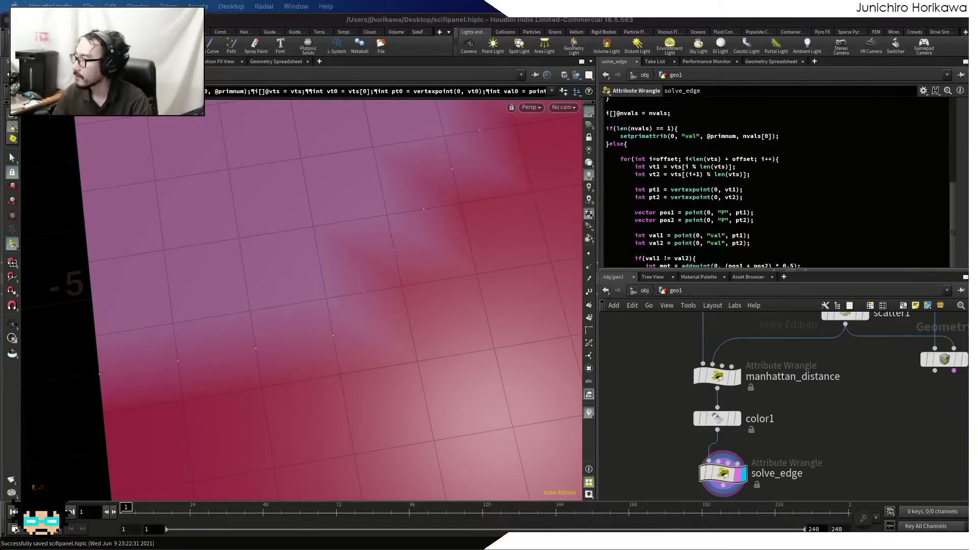
pyautogui.click(238, 395)
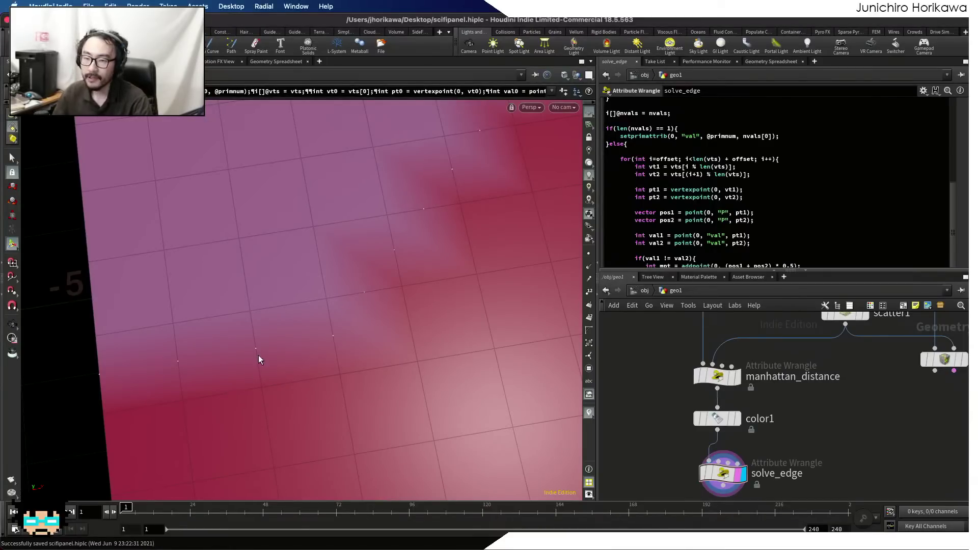
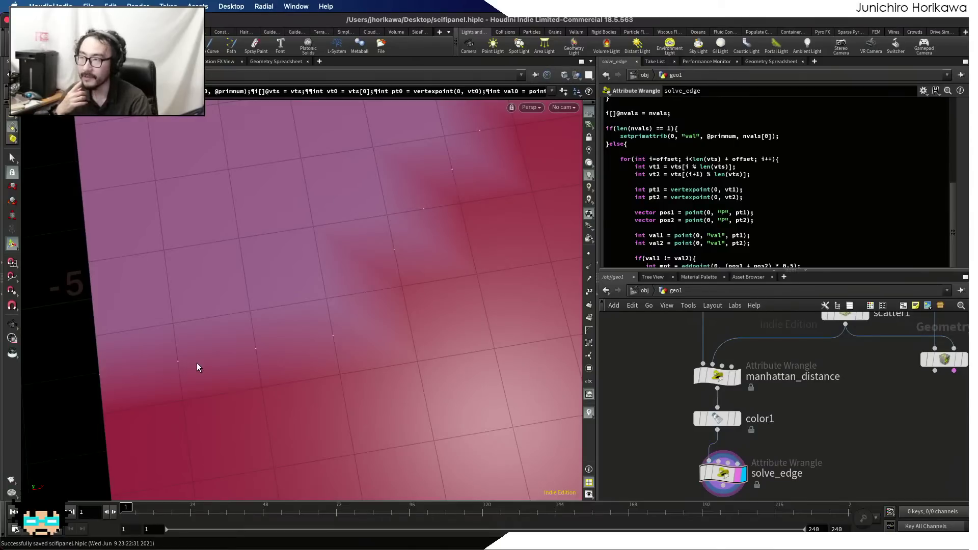
pyautogui.scroll(-2, 677, 252)
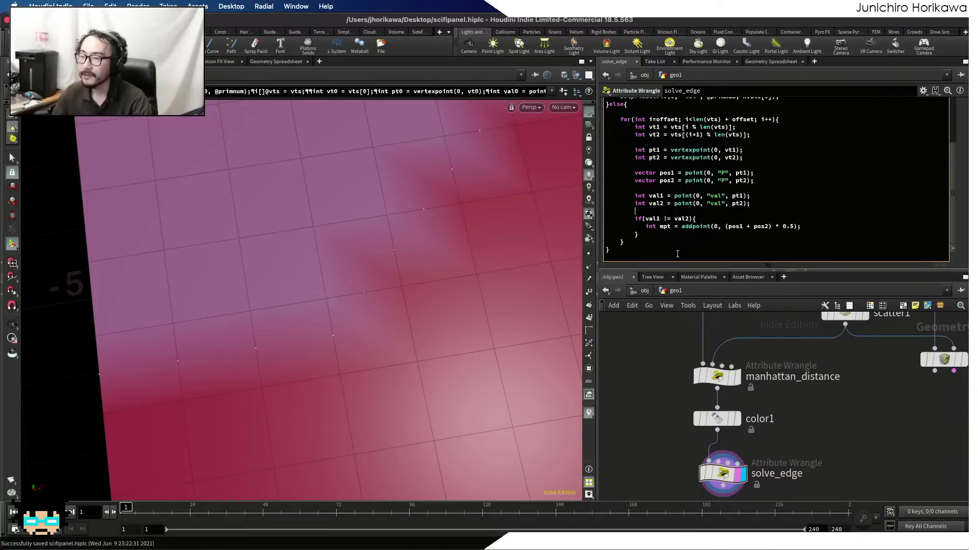
pyautogui.hotkey('alt', 'e')
pyautogui.scroll(-8, 692, 207)
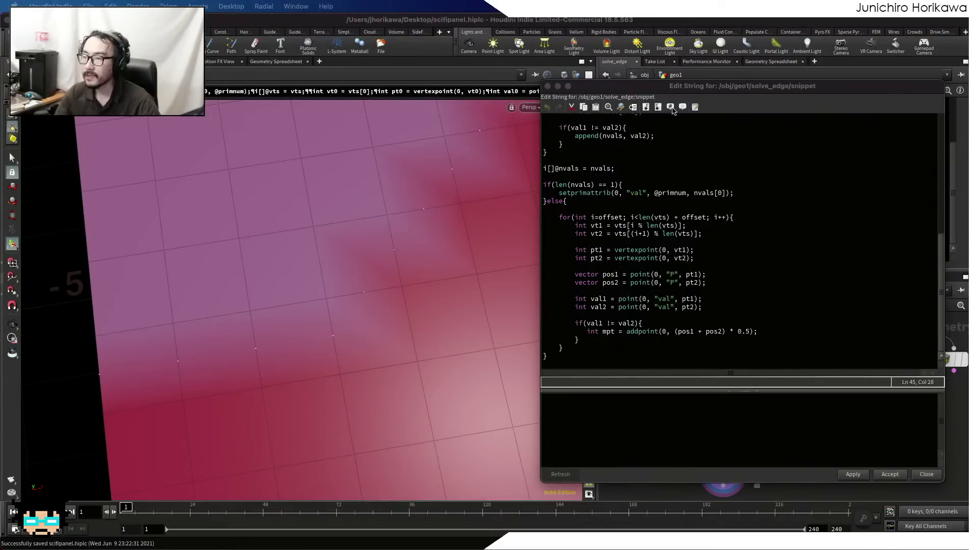
pyautogui.click(568, 179)
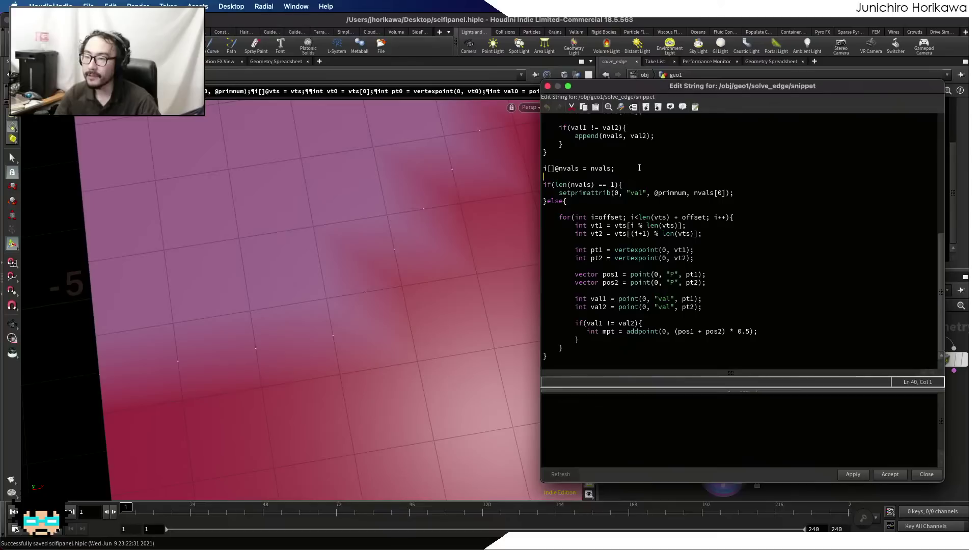
pyautogui.press('Return')
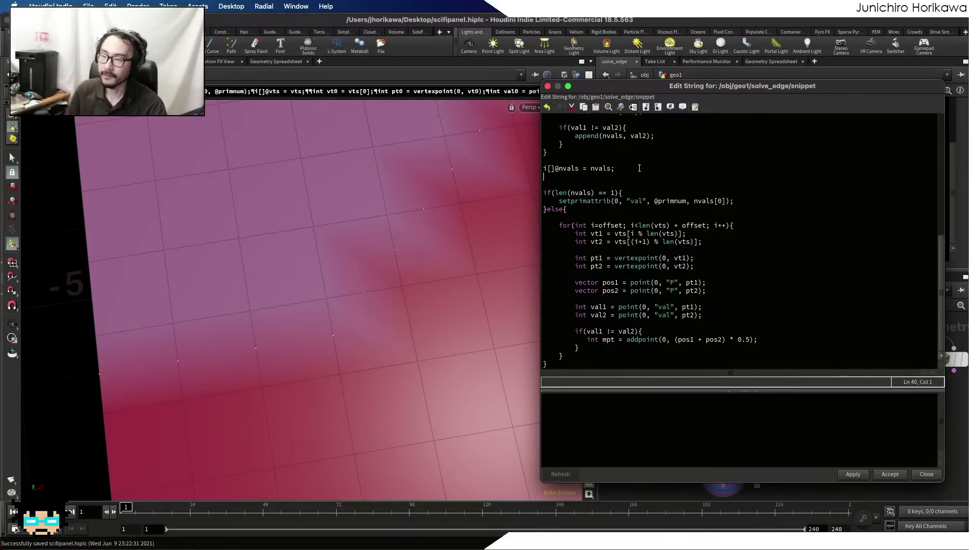
pyautogui.write('int poly =')
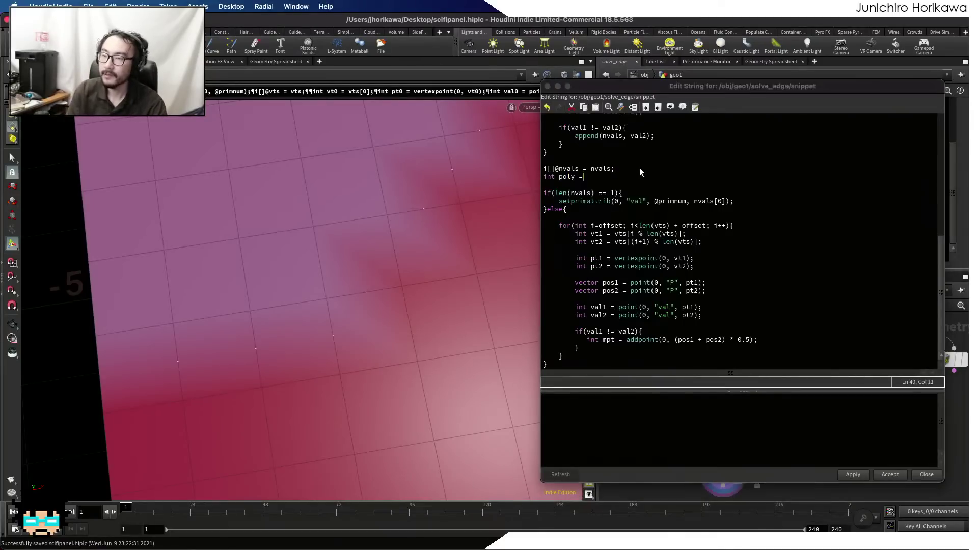
pyautogui.write(' -1')
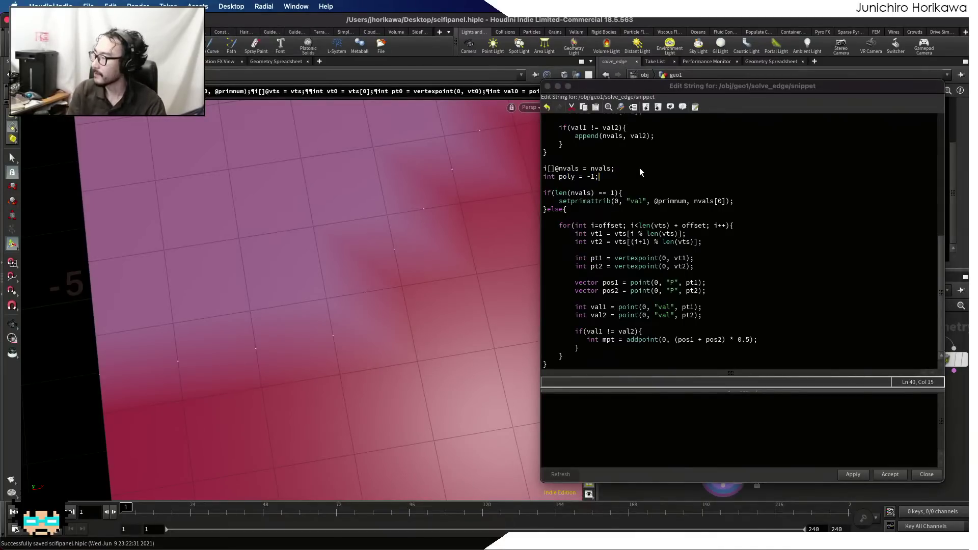
pyautogui.write(';')
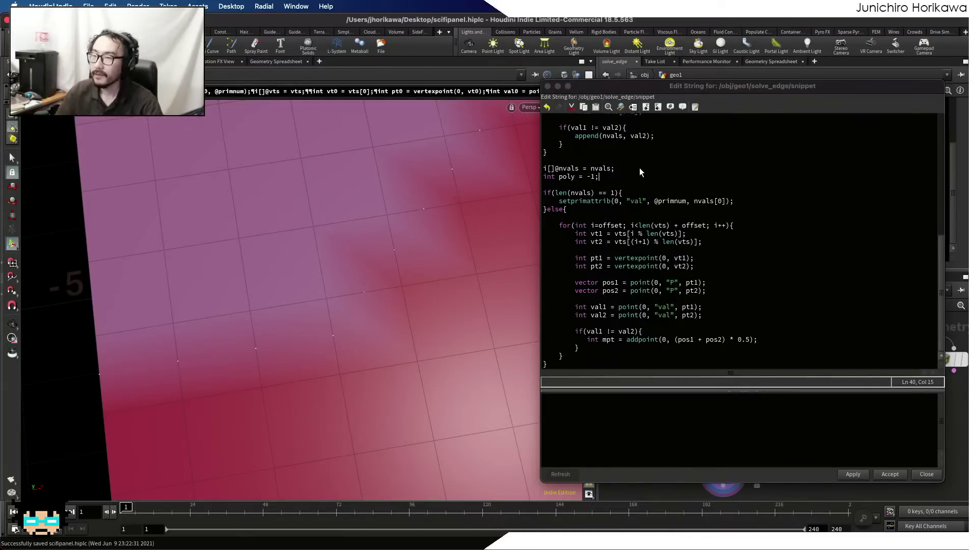
# - Add an empty if(poly < 0){ } block after the mpt addpoint line inside the val1 != val2 condition
pyautogui.scroll(-1, 640, 168)
pyautogui.click(767, 331)
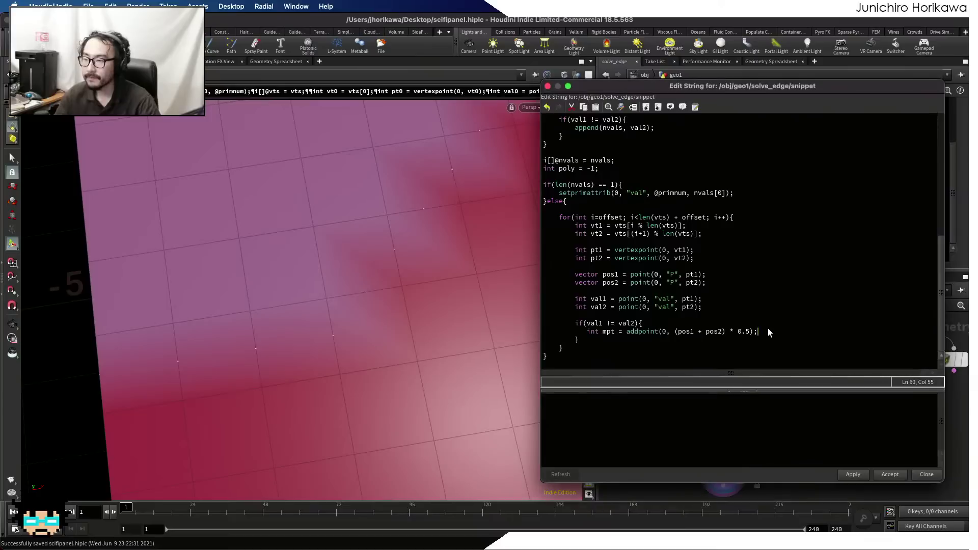
pyautogui.press('Return')
pyautogui.press('Return')
pyautogui.scroll(-2, 730, 311)
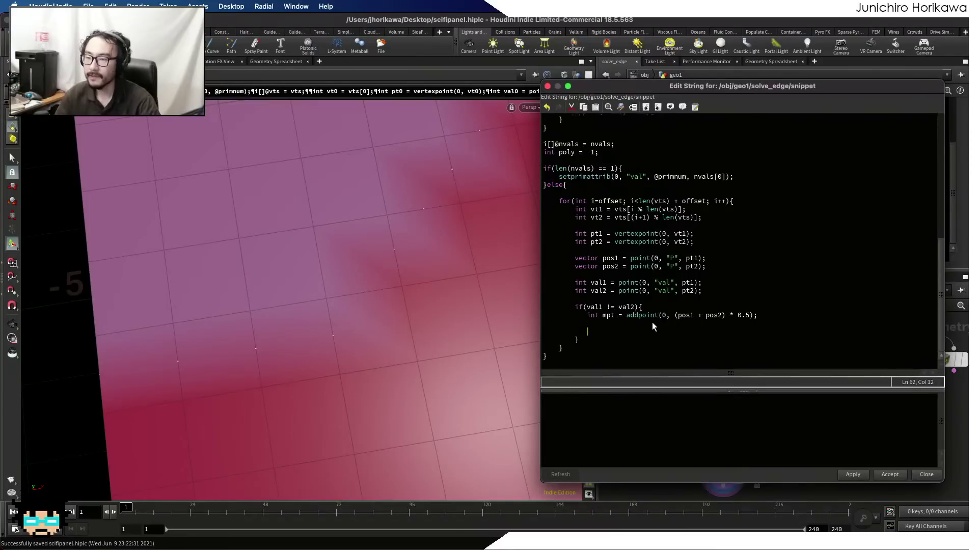
pyautogui.write('if(')
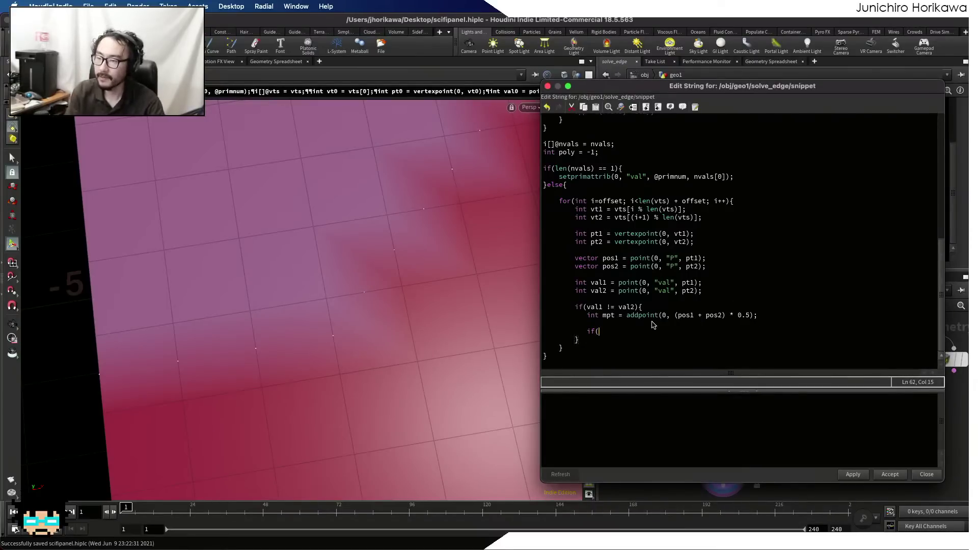
pyautogui.write('poly ')
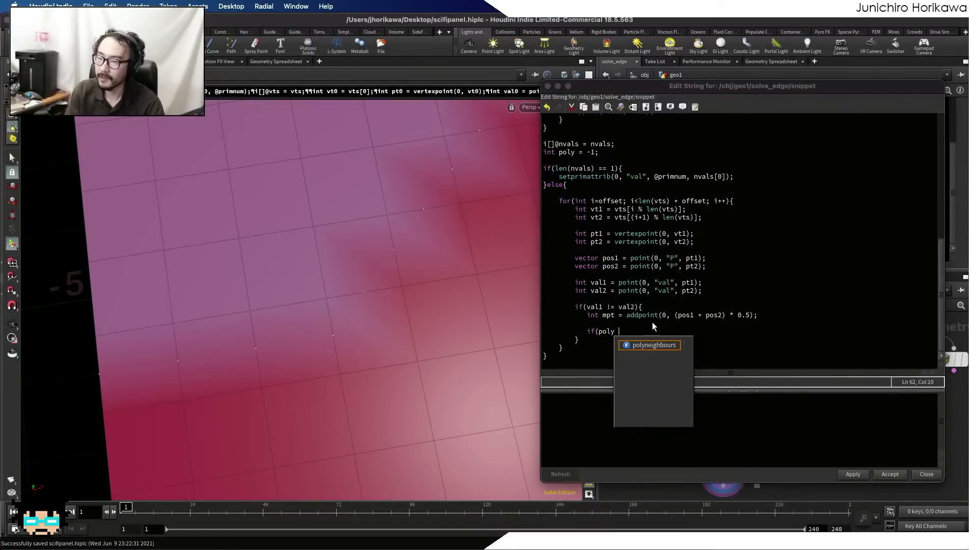
pyautogui.write('< 0)0')
pyautogui.press('BackSpace')
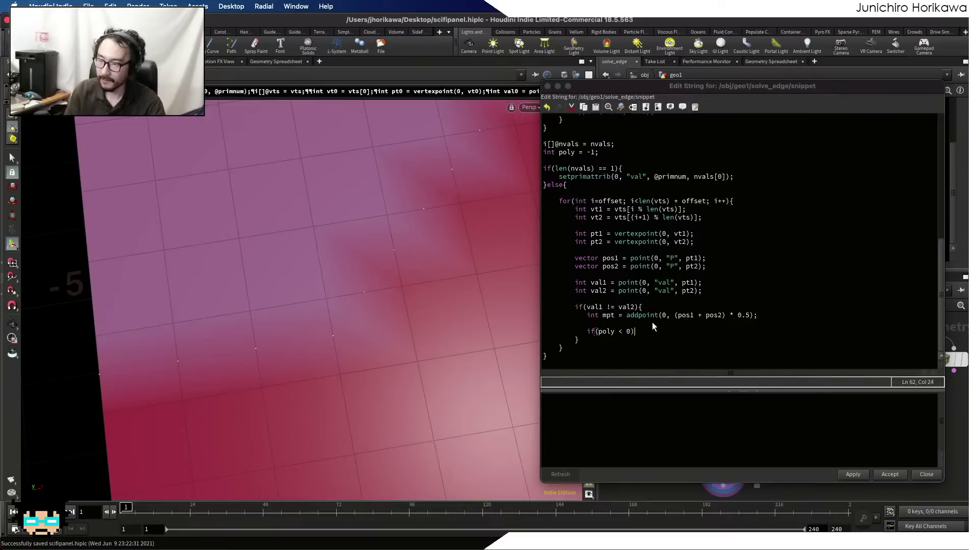
pyautogui.write('{')
pyautogui.press('Return')
pyautogui.write('}')
pyautogui.press('Left')
pyautogui.press('Return')
pyautogui.press('Up')
pyautogui.press('Tab')
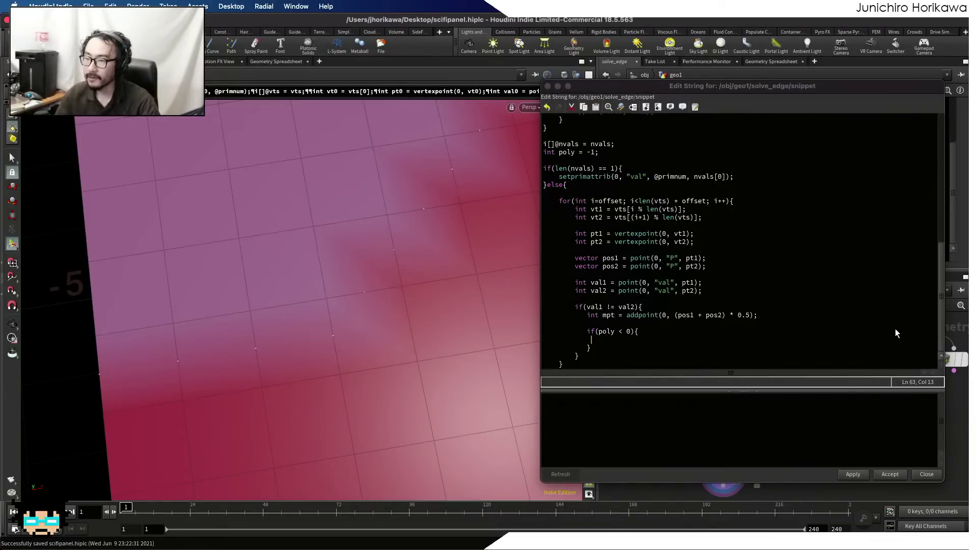
# - Create the polygon inside the if(poly < 0) block with poly = addprim(0, "poly");
pyautogui.click(676, 332)
pyautogui.moveTo(762, 314); pyautogui.dragTo(594, 316)
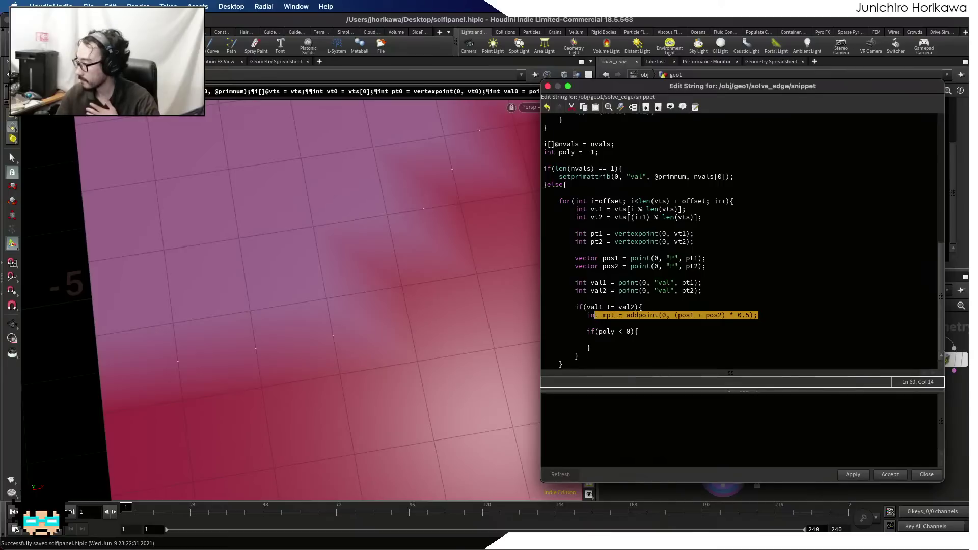
pyautogui.click(653, 340)
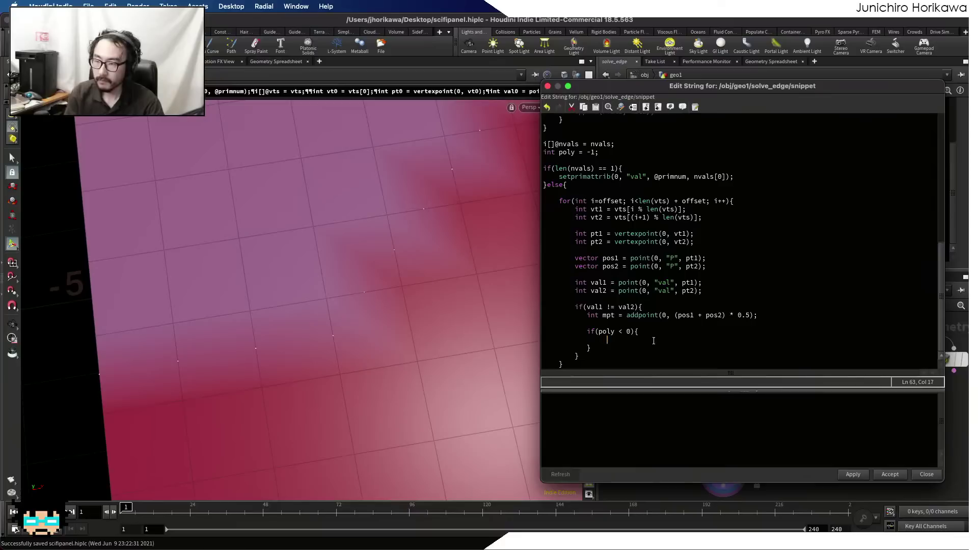
pyautogui.press('BackSpace')
pyautogui.press('BackSpace')
pyautogui.press('BackSpace')
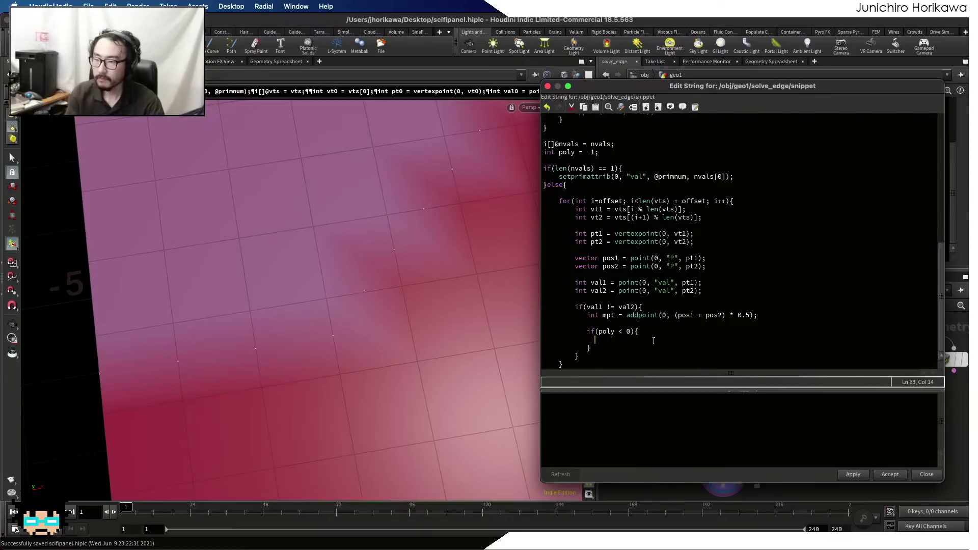
pyautogui.write('poly ')
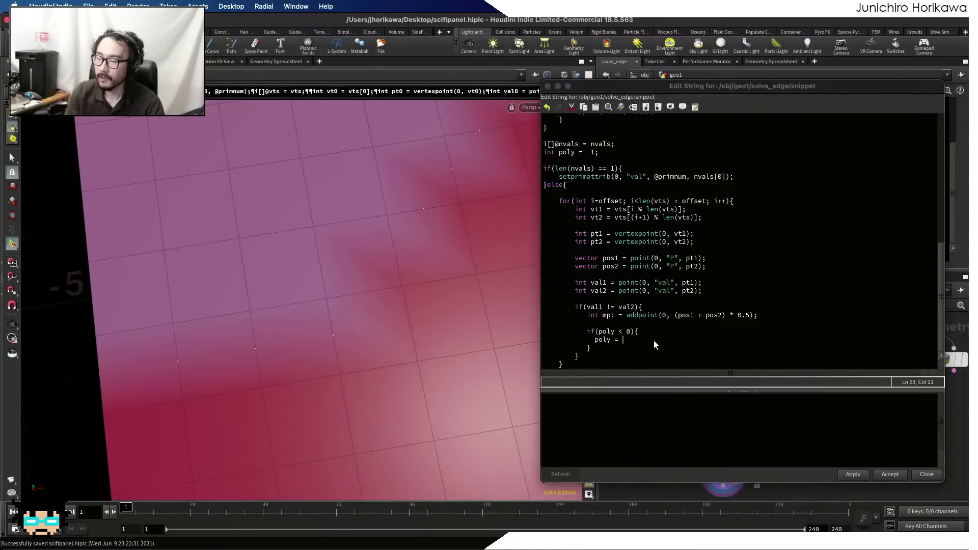
pyautogui.write('= addprim(')
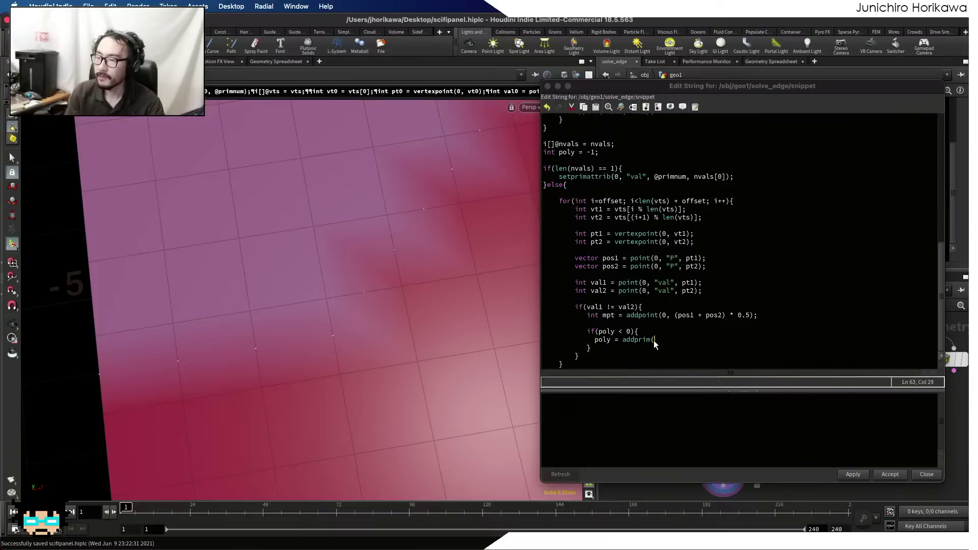
pyautogui.write(')0, "poly");')
pyautogui.press('Return')
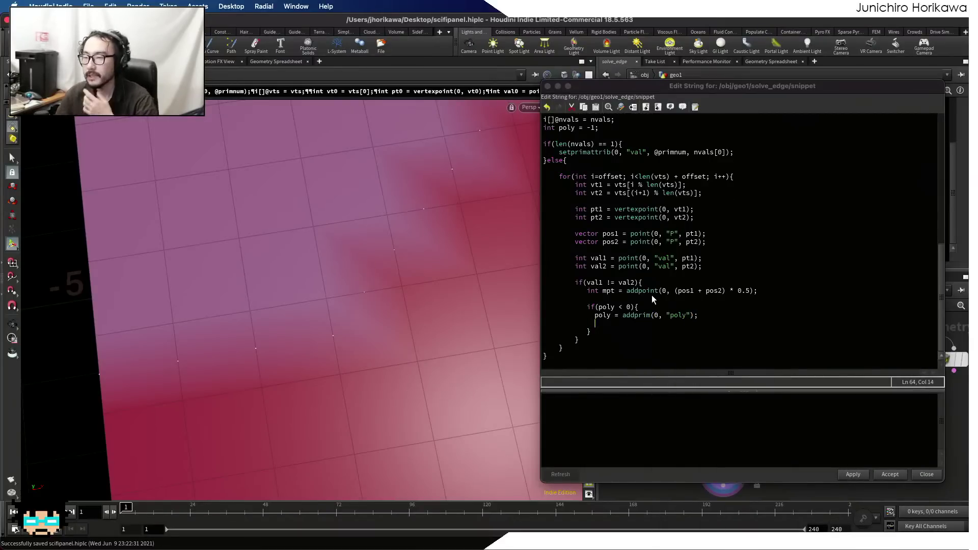
# - Add addvertex(0, poly, mpt); below the addprim line to attach the midpoint to the new polygon
pyautogui.write('addvertex')
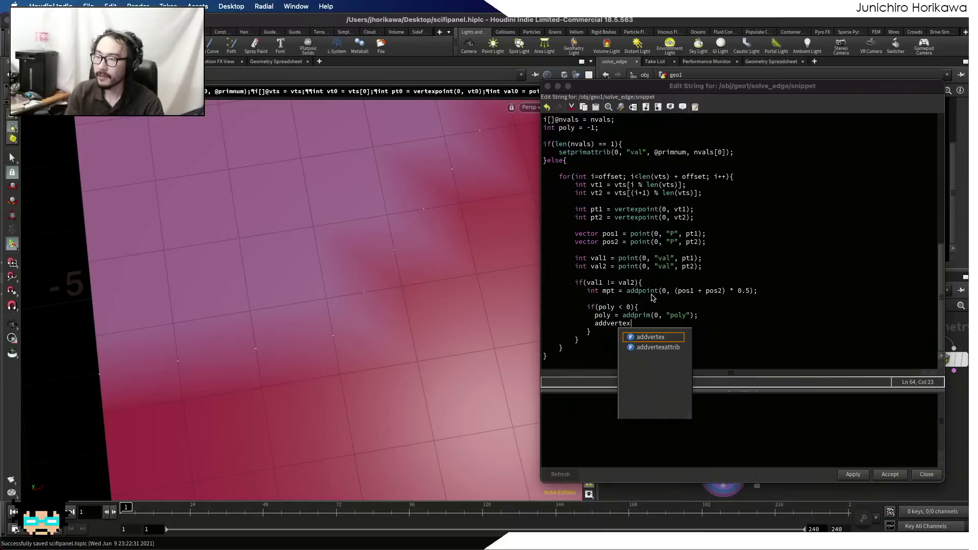
pyautogui.write('(0,')
pyautogui.write('poly')
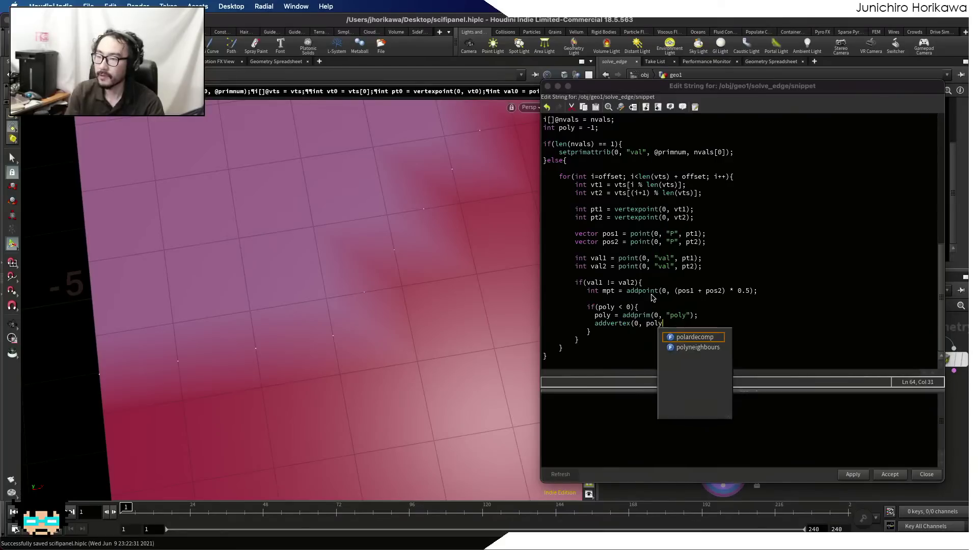
pyautogui.write(', mpt);')
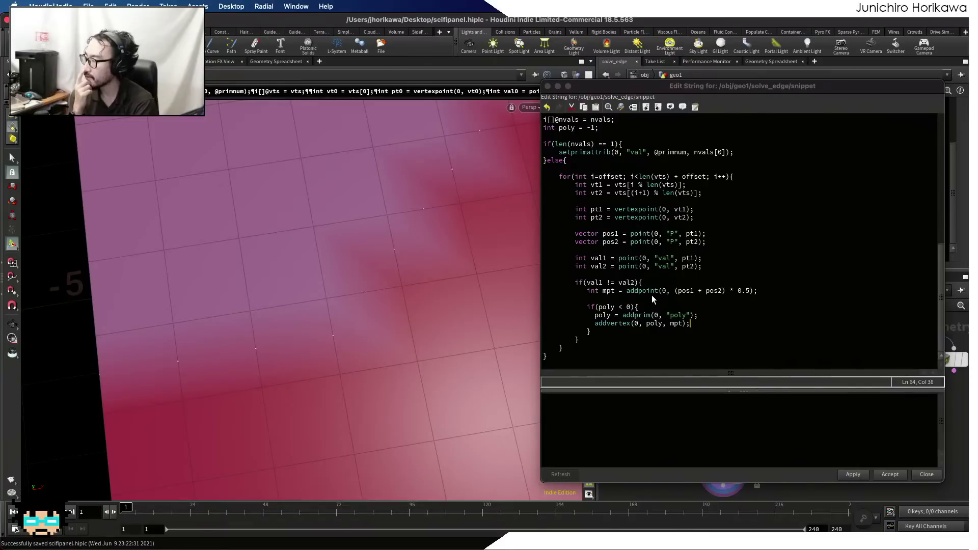
# - Add setprimattrib(0, "val", val2); below the addvertex line inside the if(poly < 0) block
pyautogui.press('Return')
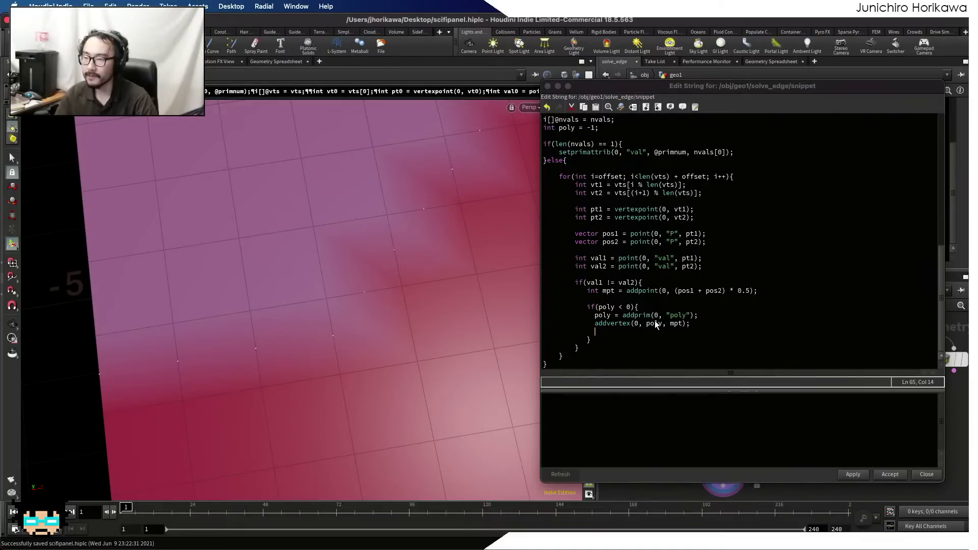
pyautogui.click(638, 338)
pyautogui.click(638, 330)
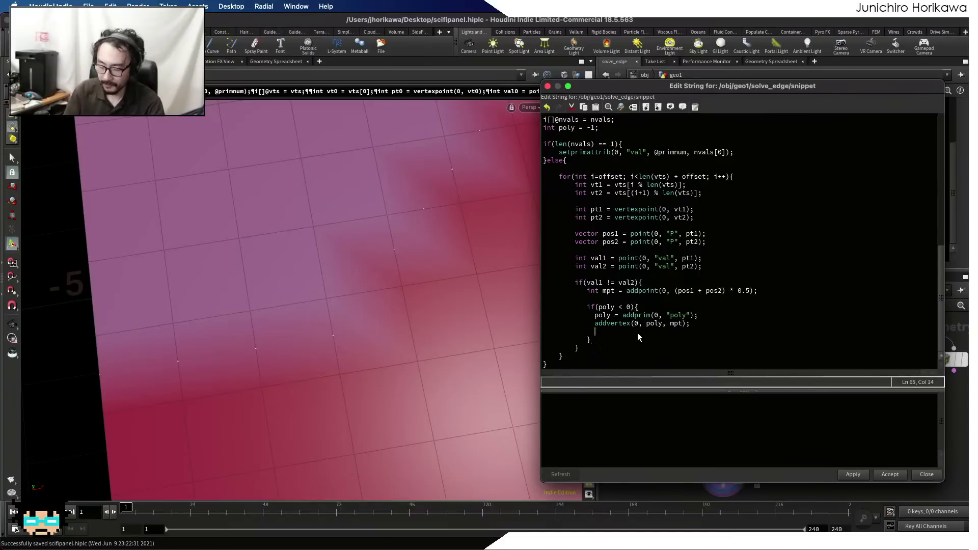
pyautogui.write('setprimit')
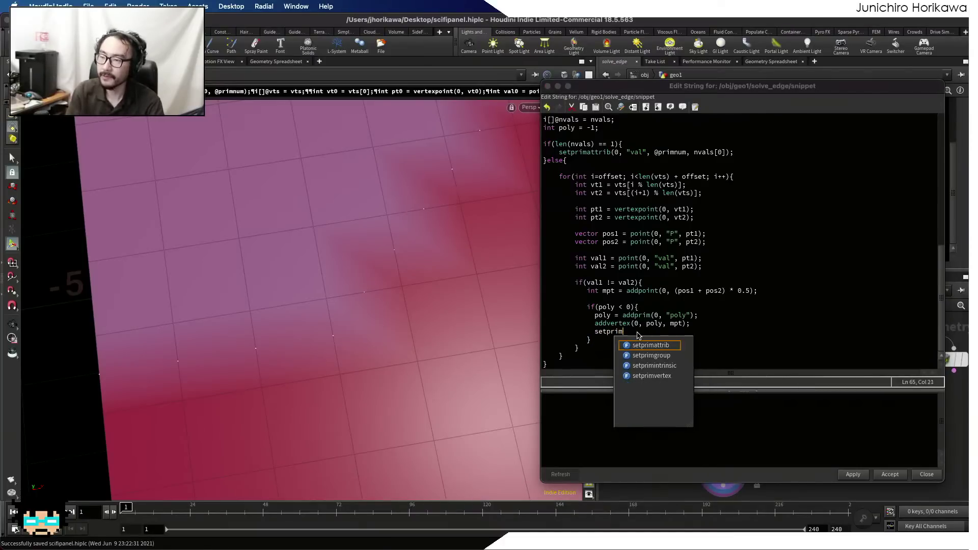
pyautogui.press('BackSpace')
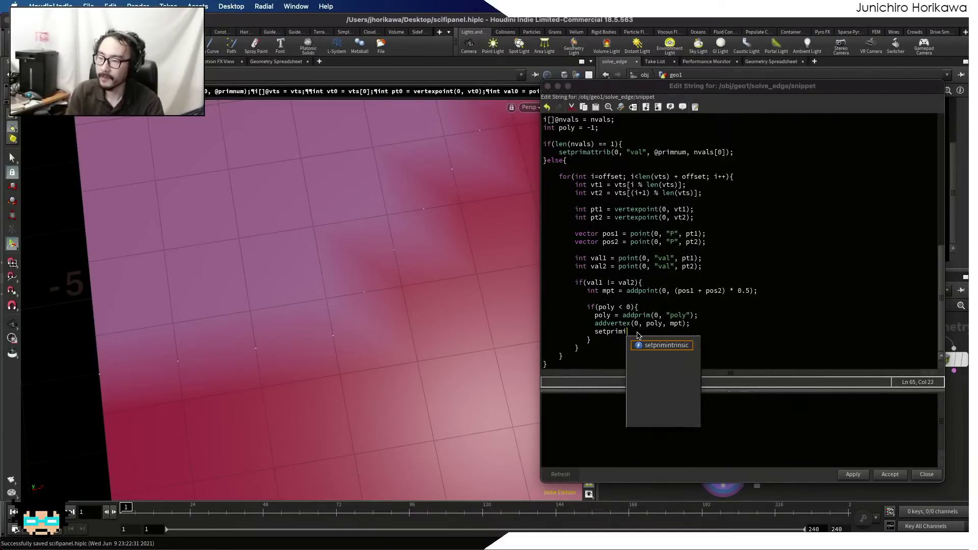
pyautogui.write('att')
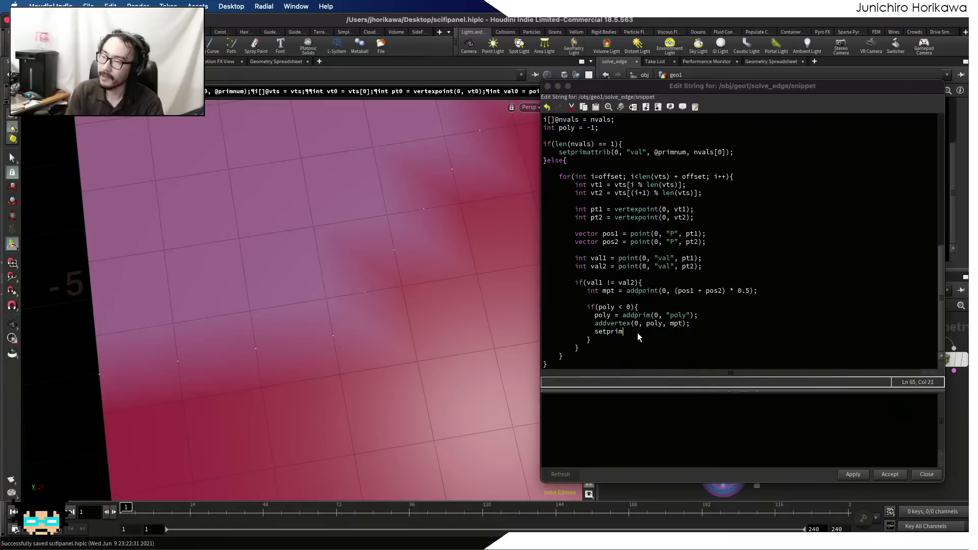
pyautogui.write('rib(0, "val", ')
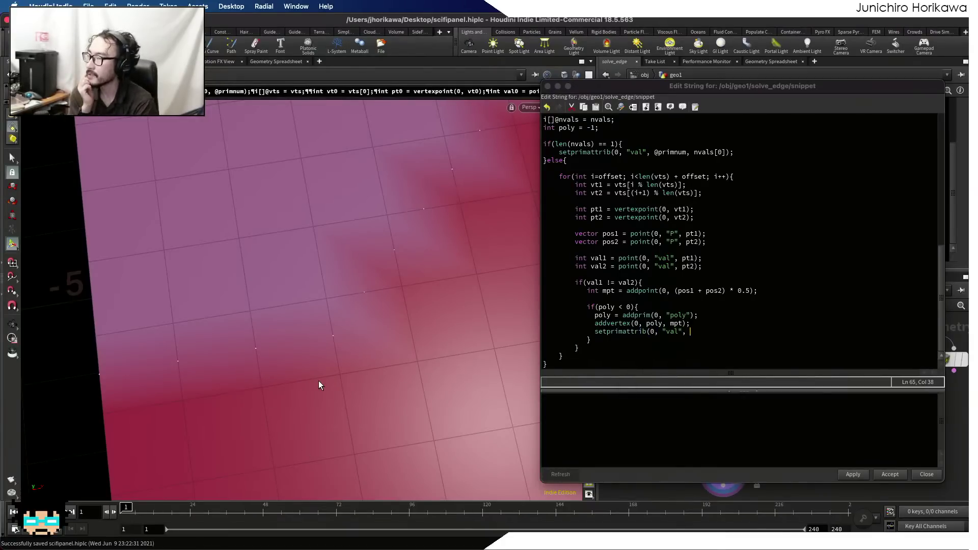
pyautogui.write('val2);')
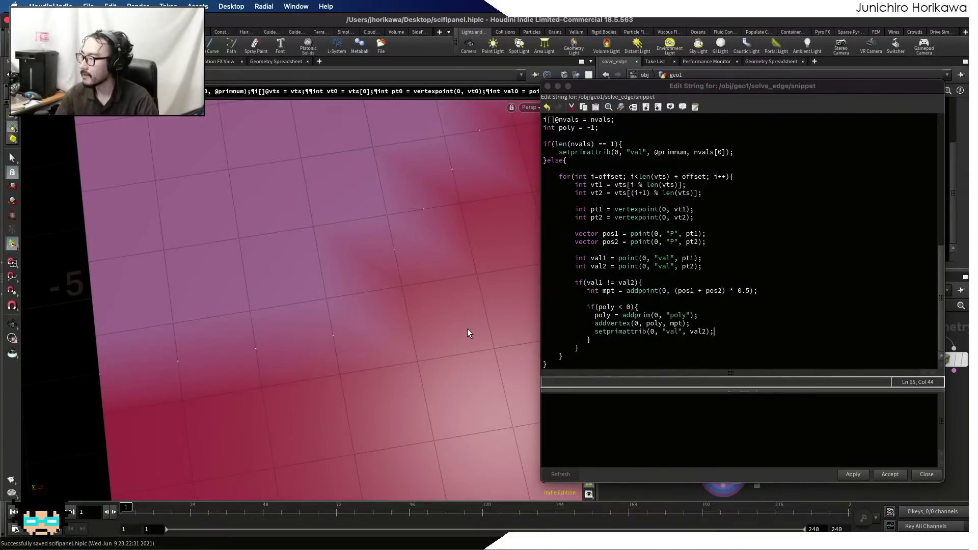
pyautogui.scroll(-1, 626, 310)
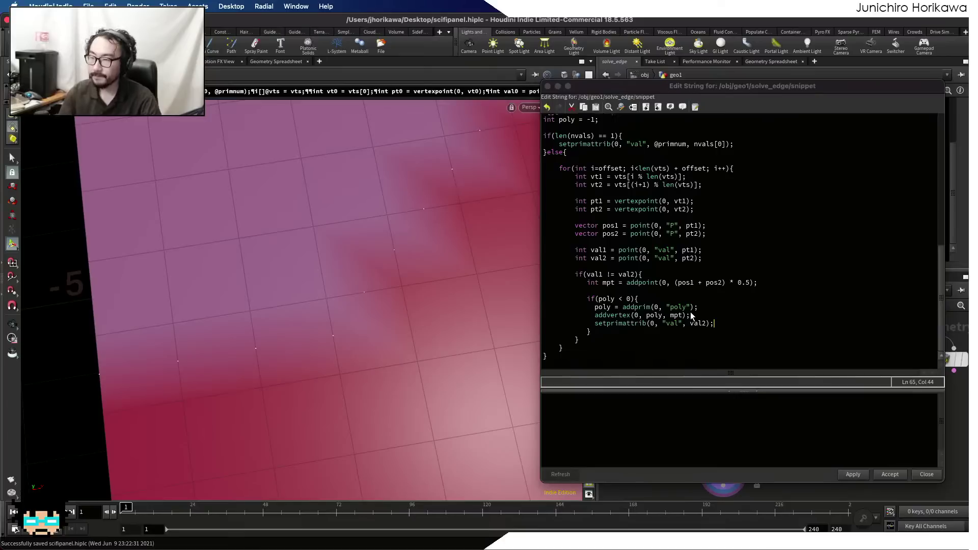
pyautogui.press('Down')
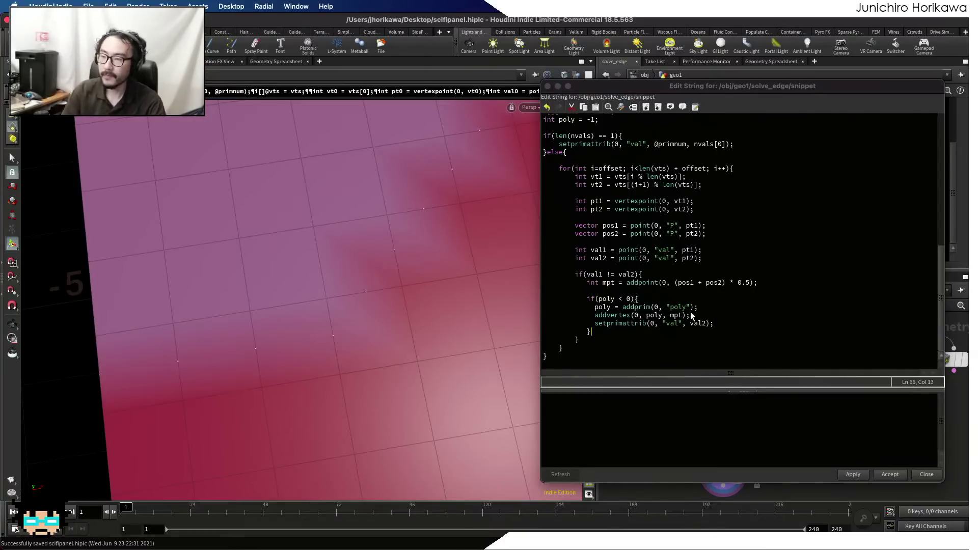
# - Apply the edited snippet and check the solve_edge wrangle's own code field for the faulty line
pyautogui.moveTo(714, 324); pyautogui.dragTo(595, 310)
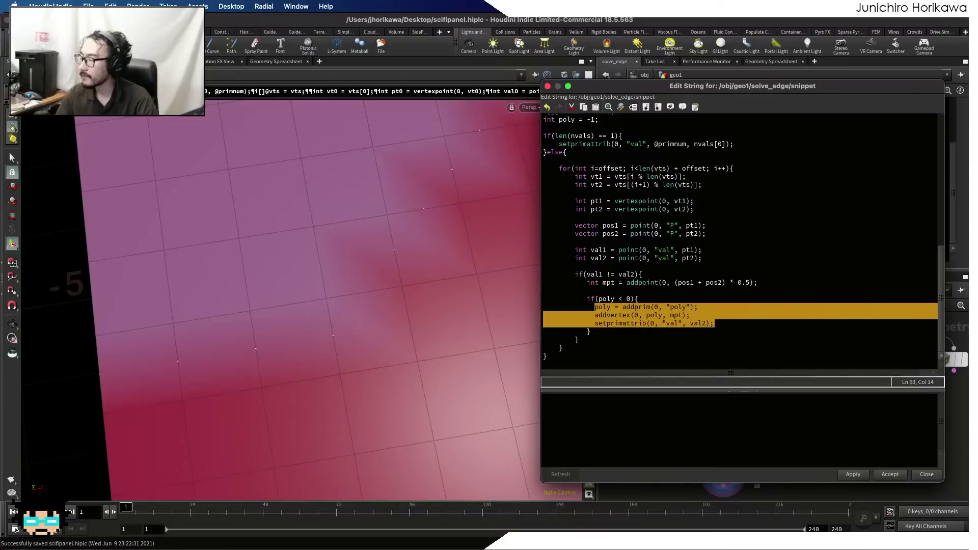
pyautogui.click(598, 250)
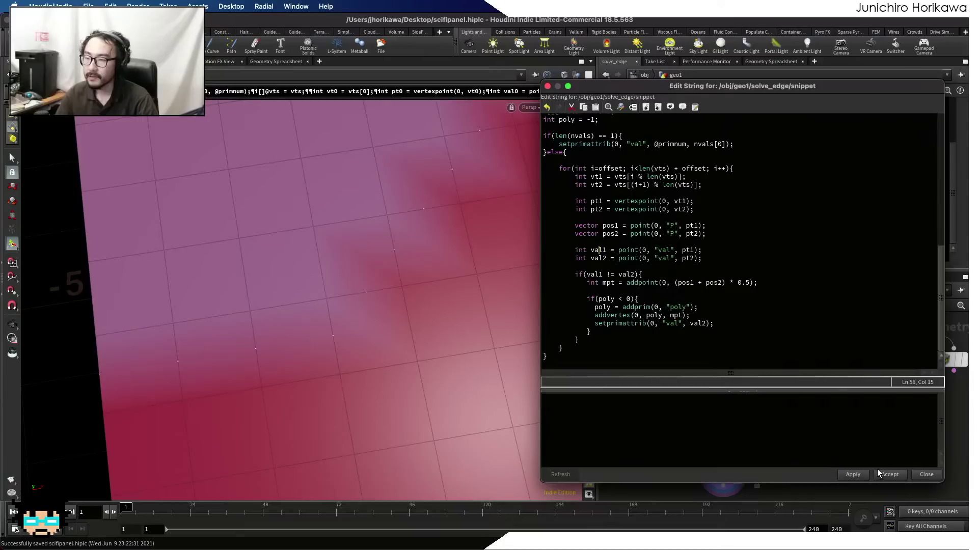
pyautogui.click(854, 472)
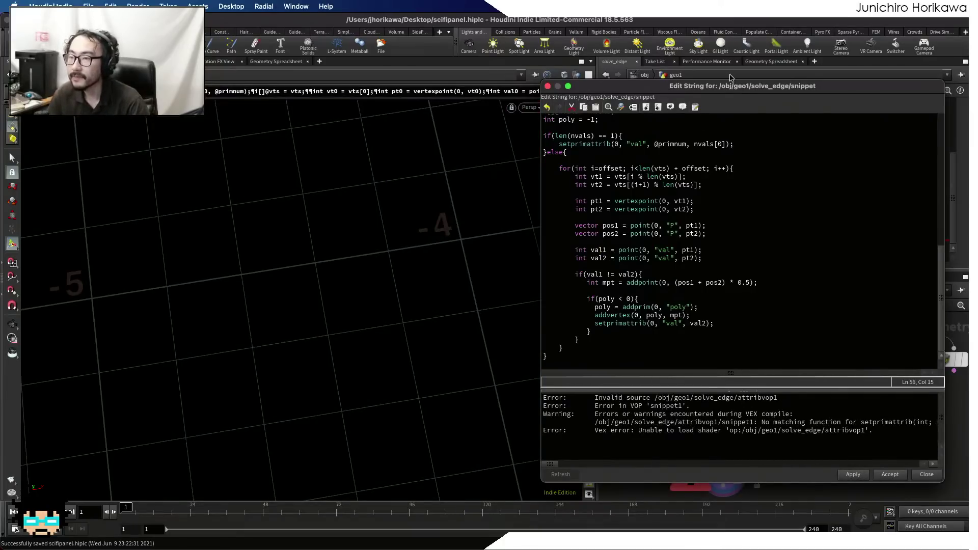
pyautogui.click(525, 103)
pyautogui.click(666, 90)
pyautogui.moveTo(665, 90); pyautogui.dragTo(231, 107)
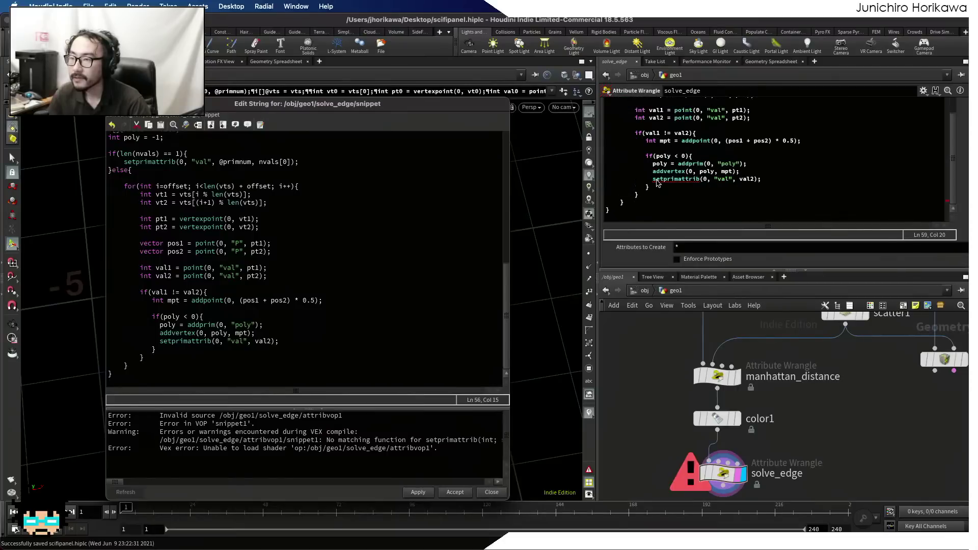
# - Insert poly as the third argument of the new setprimattrib call, before val2, and apply the snippet
pyautogui.moveTo(402, 104); pyautogui.dragTo(806, 86)
pyautogui.write('poly,')
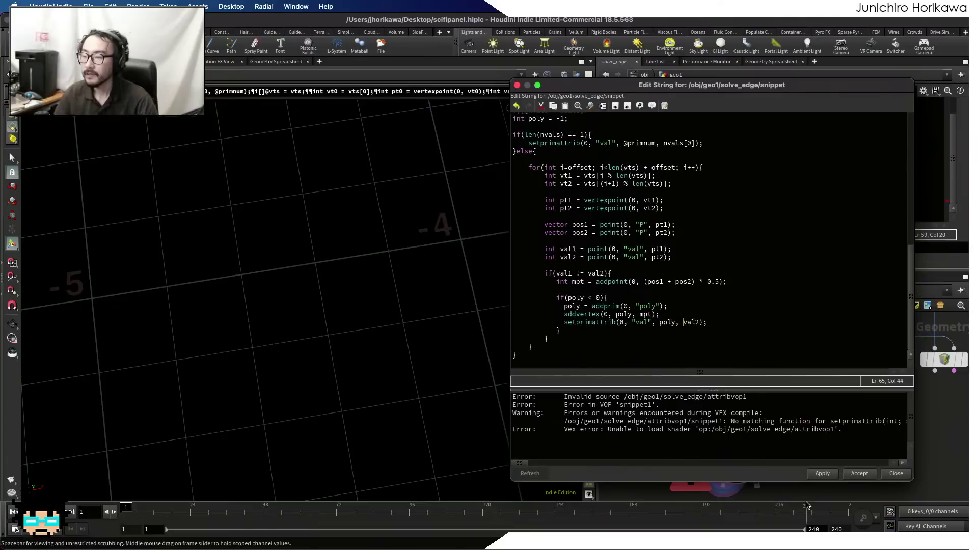
pyautogui.click(833, 477)
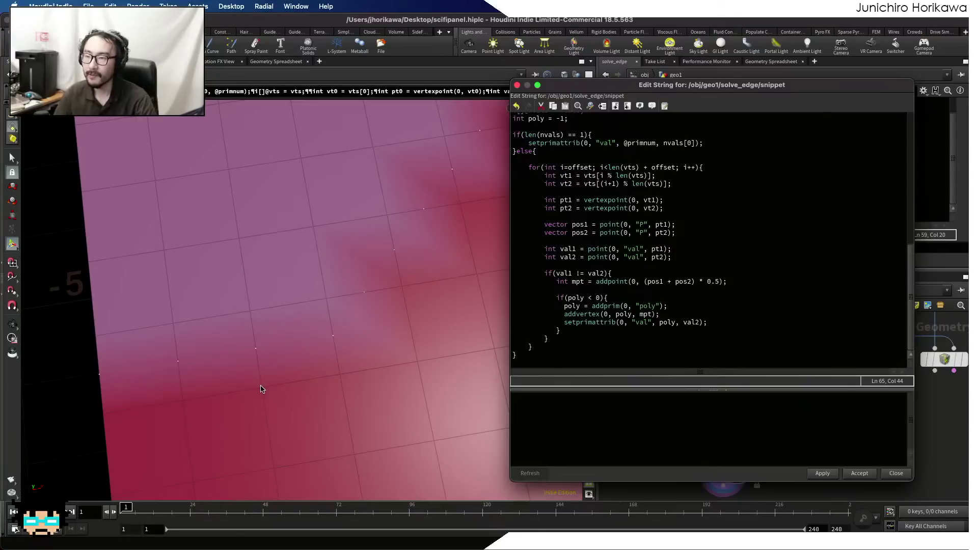
# - Start an addvertex(0, poly, call inside the for loop, below the closing brace of the val1 != val2 condition
pyautogui.scroll(3, 616, 270)
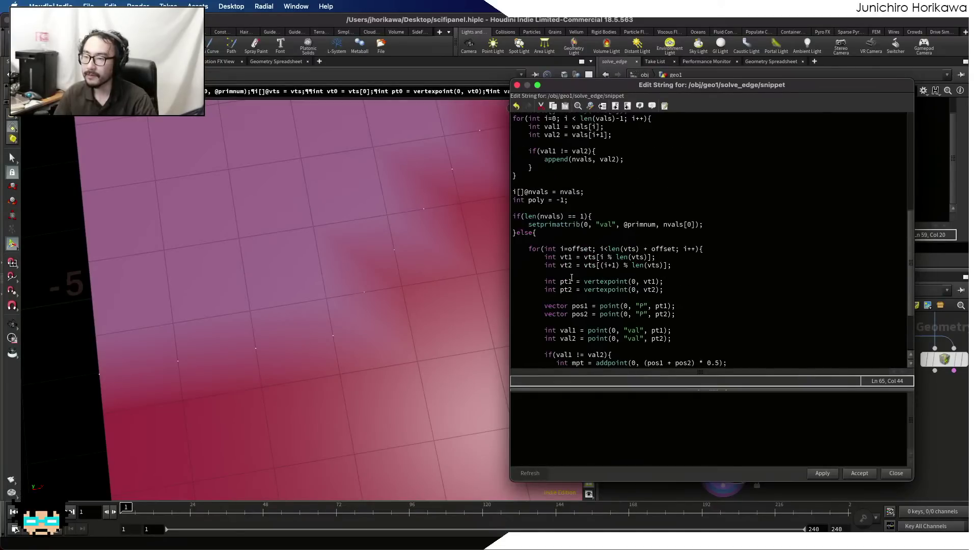
pyautogui.scroll(-3, 571, 273)
pyautogui.moveTo(622, 272); pyautogui.dragTo(543, 273)
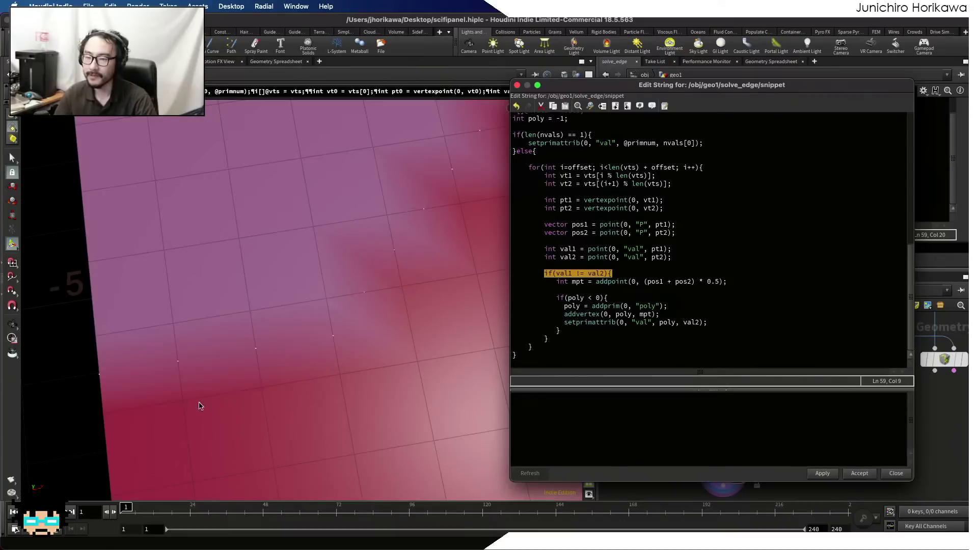
pyautogui.click(559, 297)
pyautogui.click(550, 338)
pyautogui.press('Return')
pyautogui.press('Return')
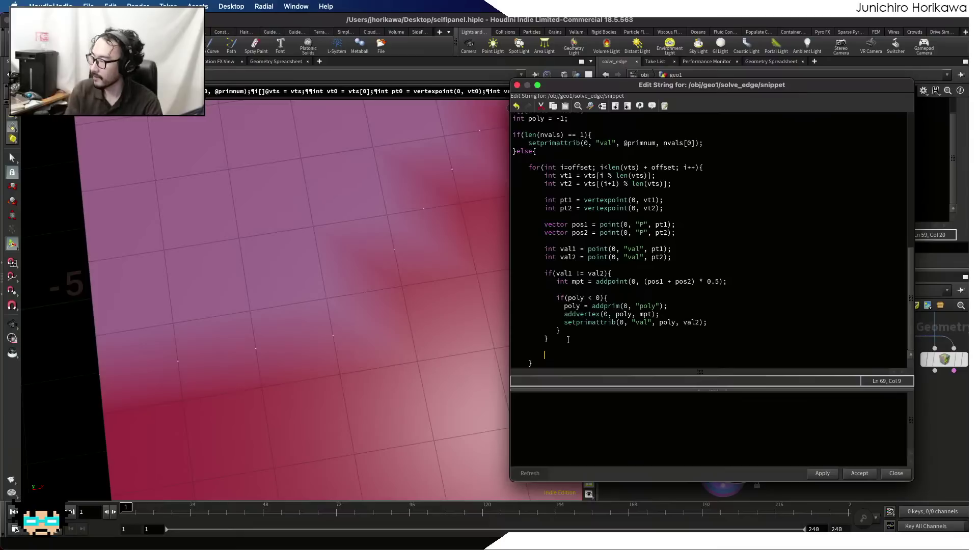
pyautogui.write('addve')
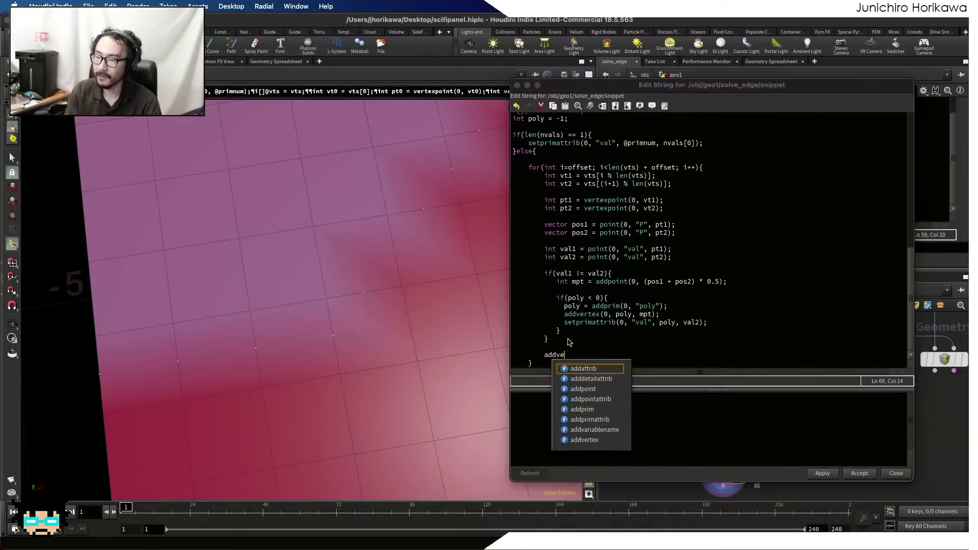
pyautogui.write('rtex(0')
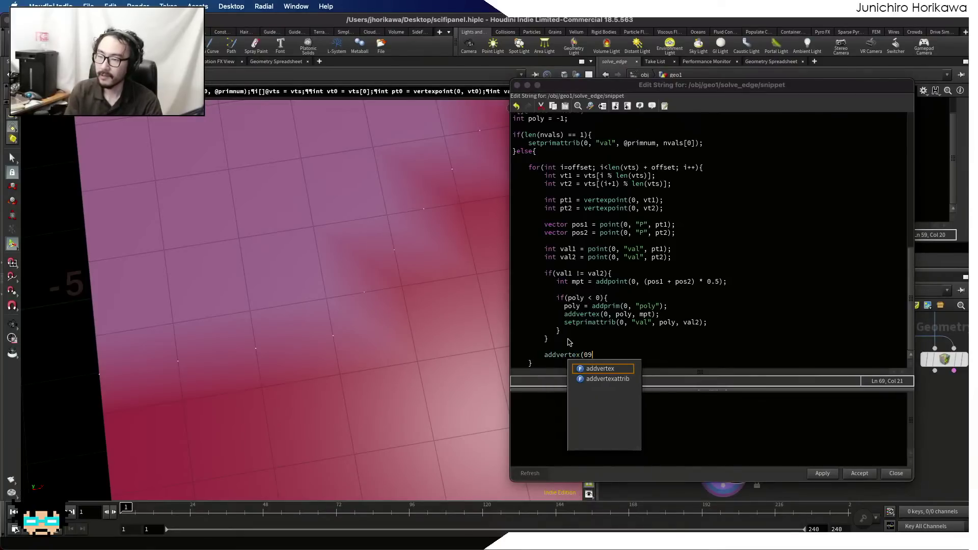
pyautogui.write(', poly,')
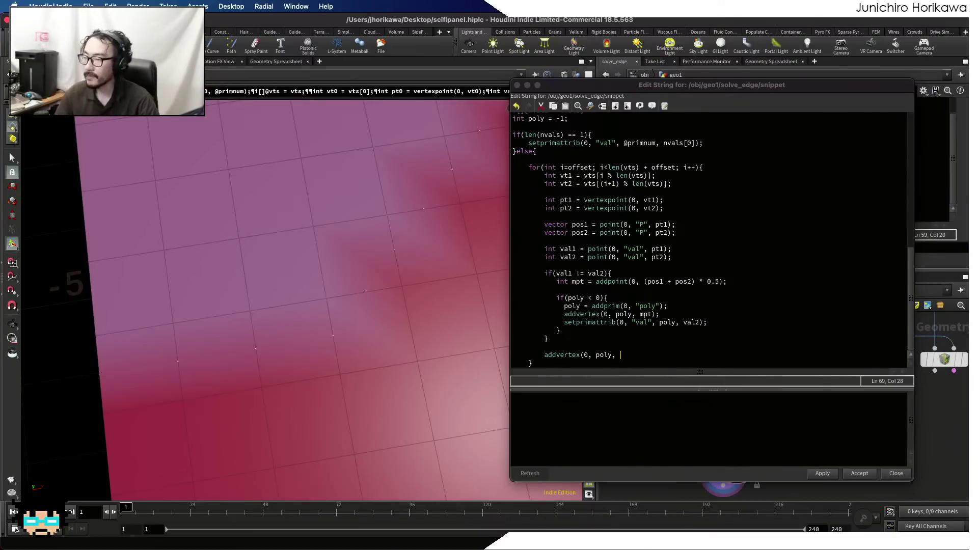
# - Wrap the unfinished addvertex call in an if(poly >= 0){ } block and indent it
pyautogui.click(525, 347)
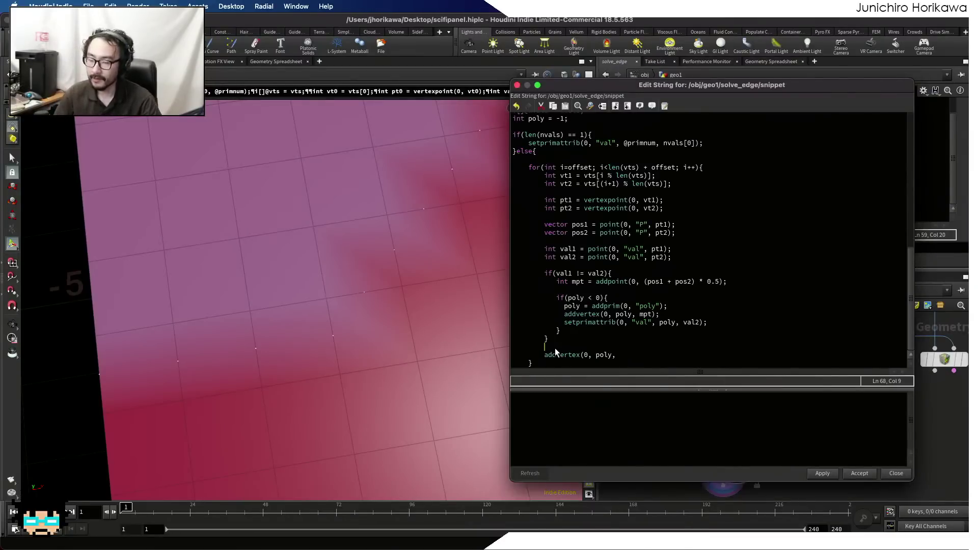
pyautogui.press('Return')
pyautogui.write('if(poly> ')
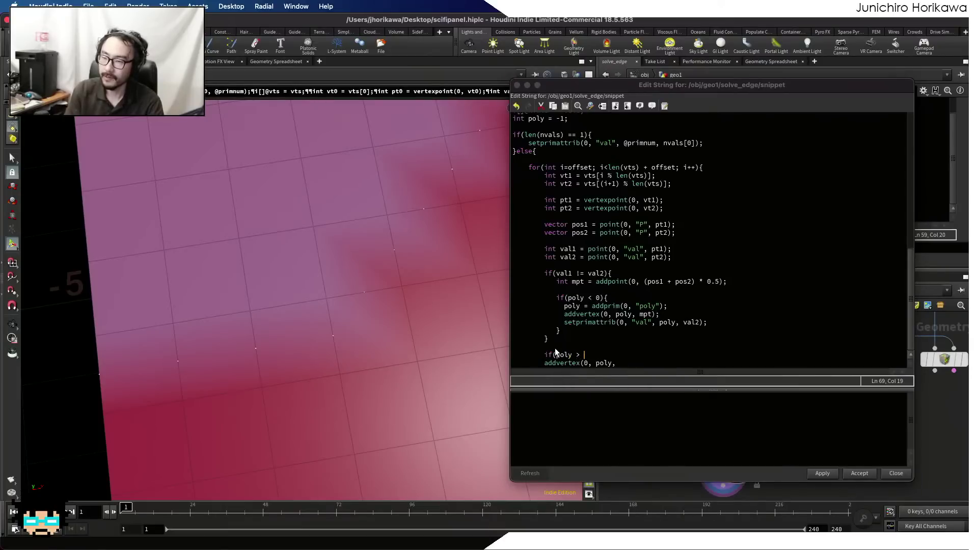
pyautogui.write('= 0){')
pyautogui.click(631, 363)
pyautogui.press('Return')
pyautogui.write('}')
pyautogui.click(544, 354)
pyautogui.press('Tab')
# - Complete the call in the if(poly >= 0) block as addvertex(0, poly, pt2); and apply the snippet
pyautogui.click(649, 352)
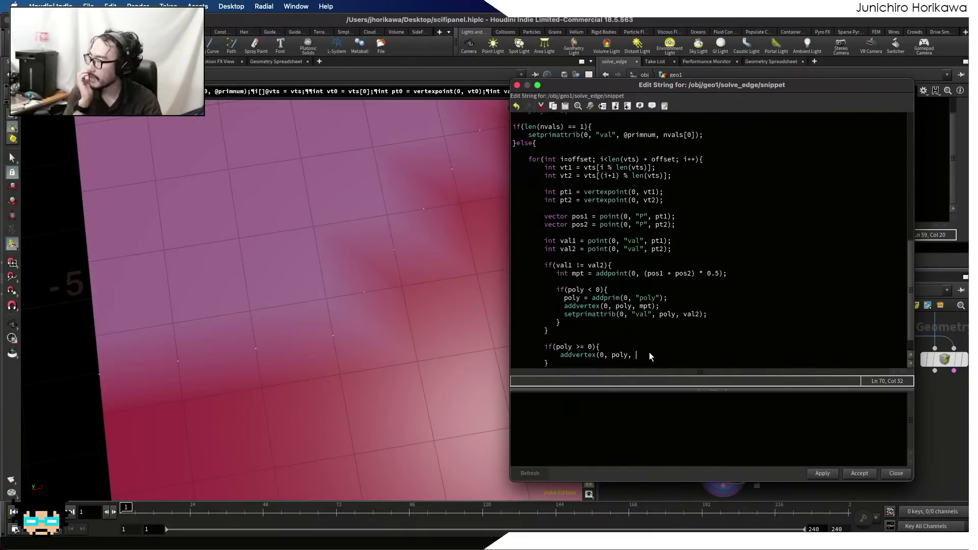
pyautogui.write('pt2);')
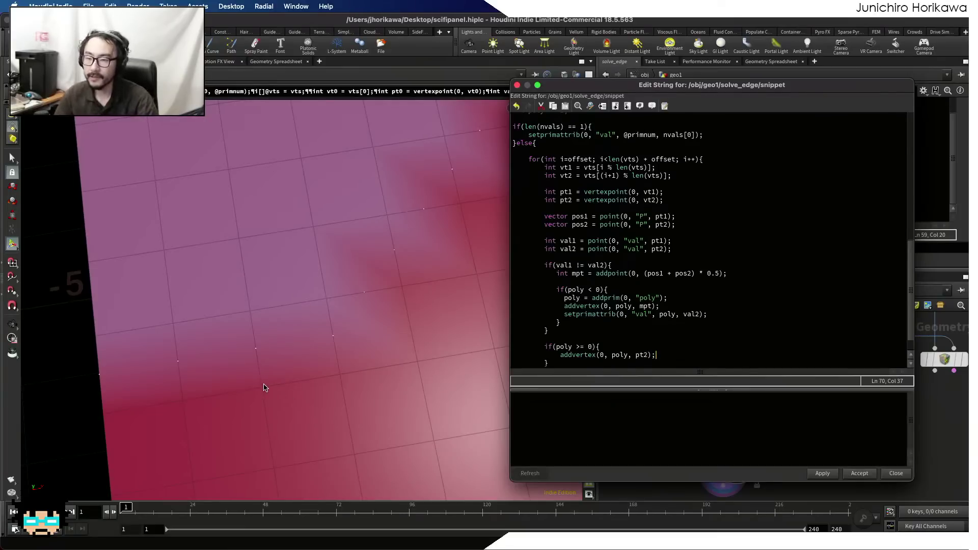
pyautogui.scroll(2, 594, 327)
pyautogui.moveTo(664, 240); pyautogui.dragTo(544, 241)
pyautogui.scroll(-3, 614, 239)
pyautogui.click(631, 300)
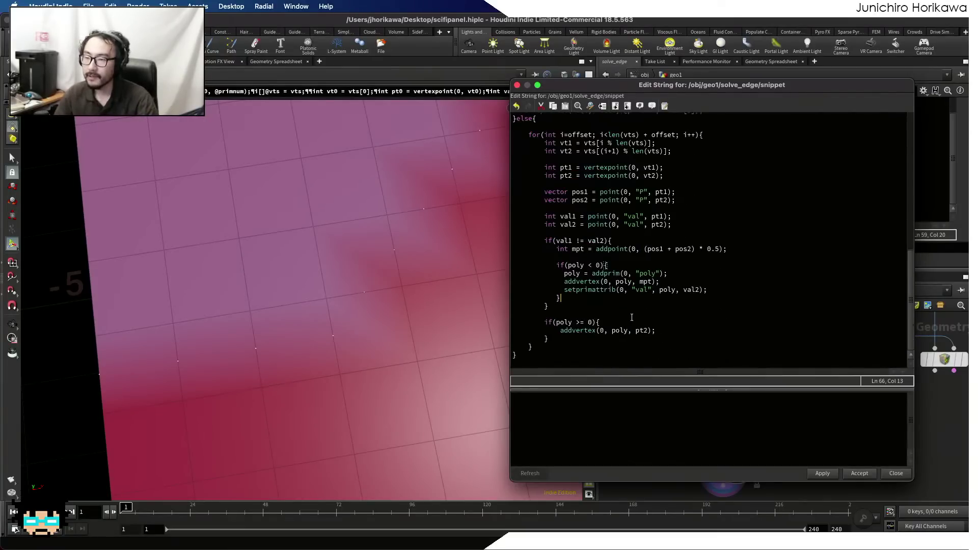
pyautogui.click(829, 474)
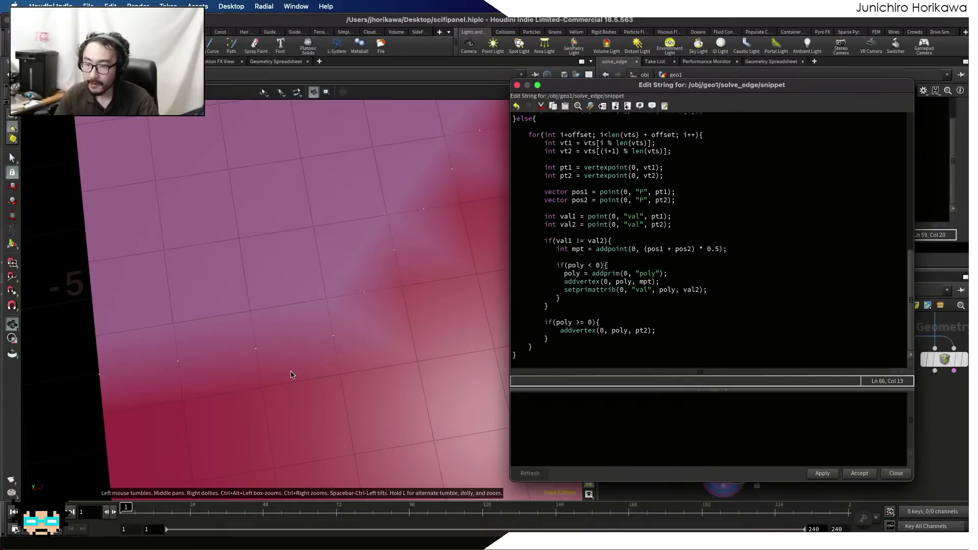
# - Move the code editor clear of the viewport and set the viewport shading to Smooth Wire Shaded
pyautogui.press('Escape')
pyautogui.moveTo(238, 400); pyautogui.dragTo(334, 313)
pyautogui.press('Return')
pyautogui.moveTo(594, 87); pyautogui.dragTo(686, 84)
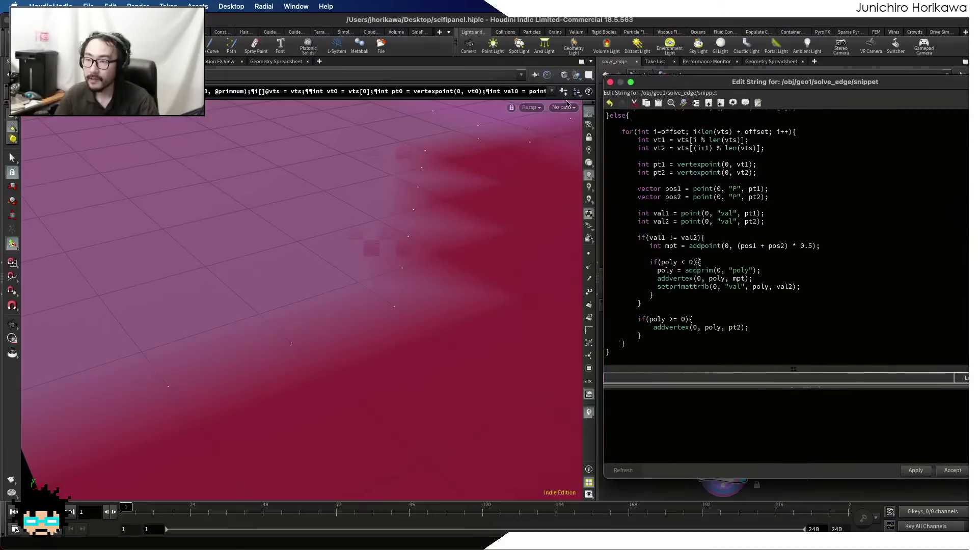
pyautogui.click(530, 107)
pyautogui.moveTo(533, 147)
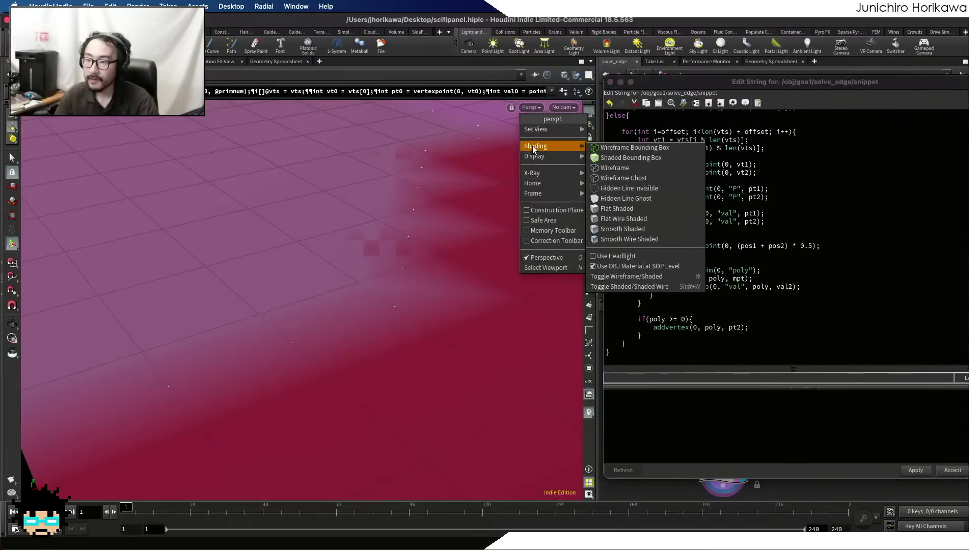
pyautogui.click(634, 239)
pyautogui.click(716, 344)
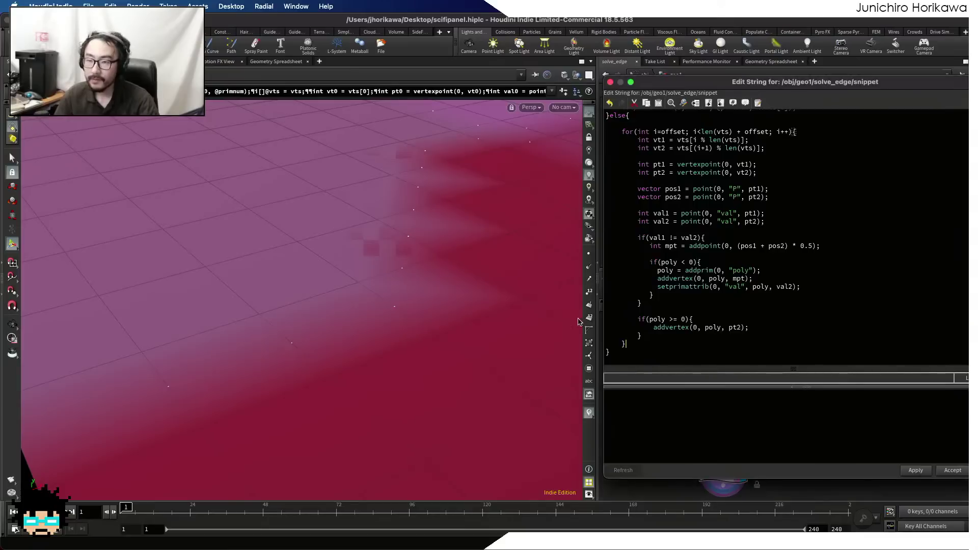
pyautogui.click(642, 353)
pyautogui.scroll(9, 652, 326)
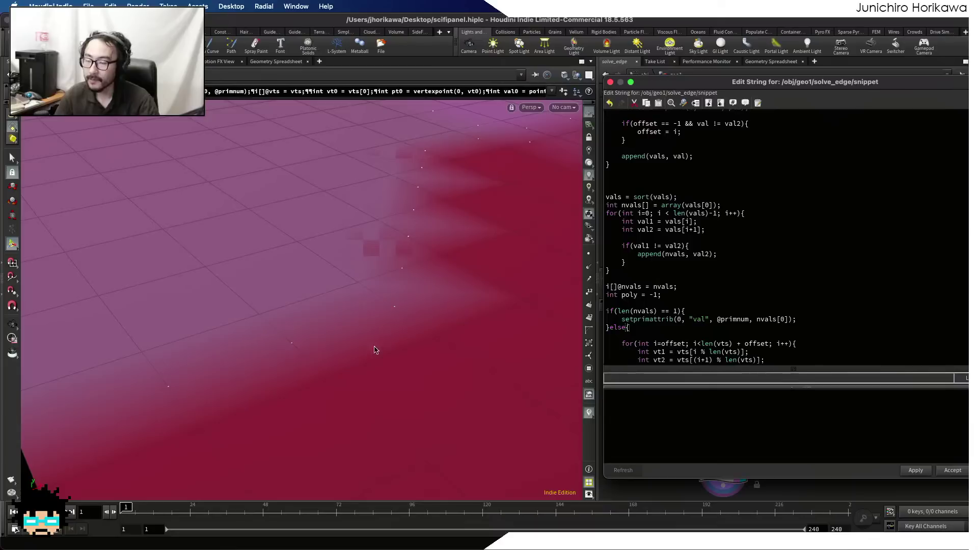
pyautogui.scroll(-4, 702, 251)
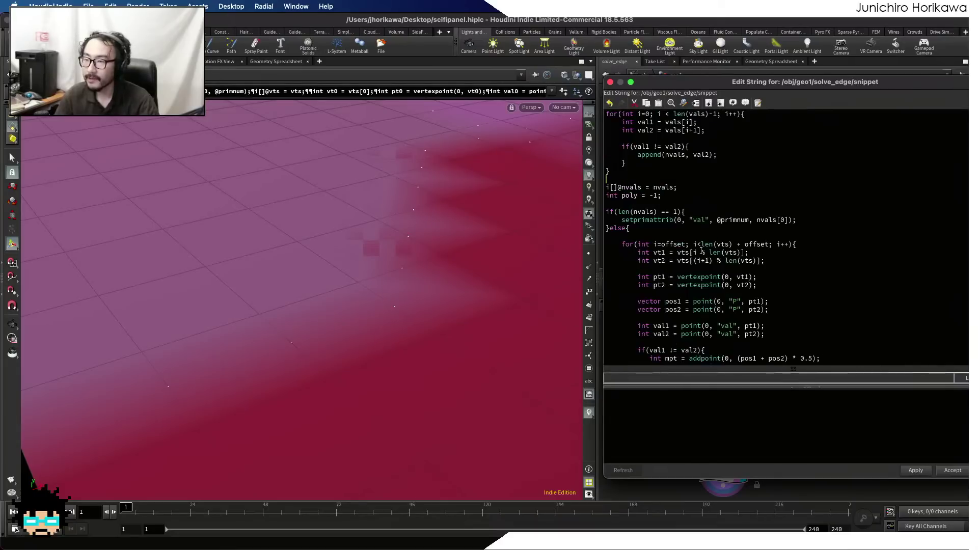
pyautogui.scroll(-5, 624, 239)
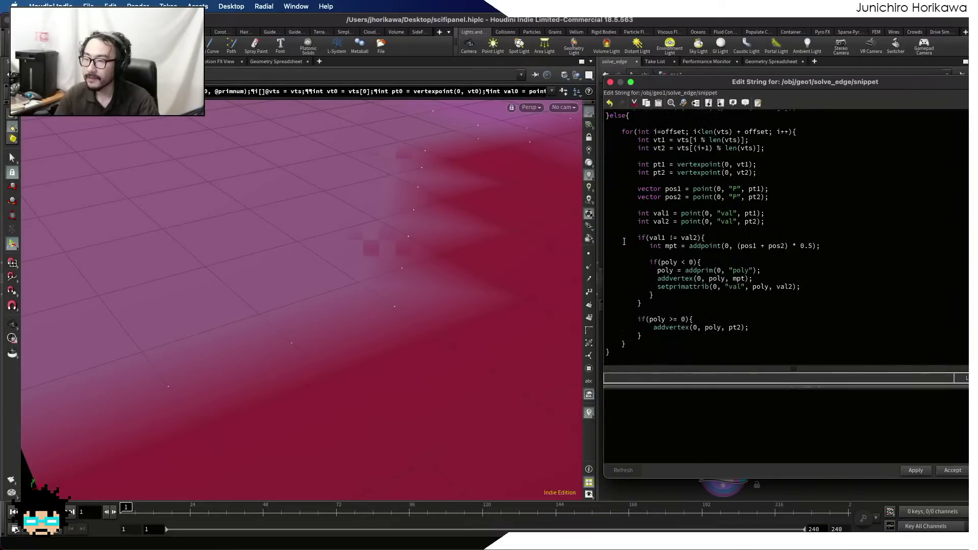
pyautogui.scroll(2, 631, 196)
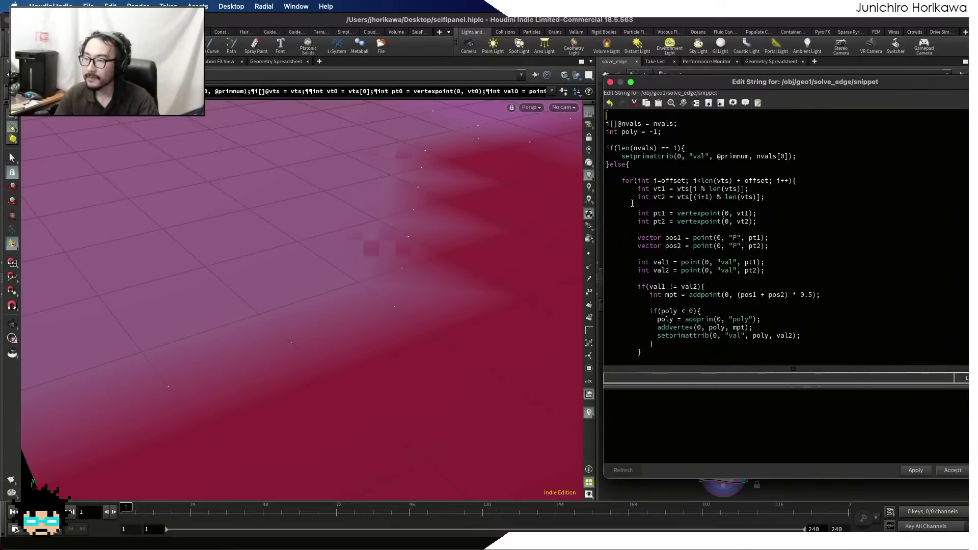
pyautogui.click(635, 175)
pyautogui.press('Return')
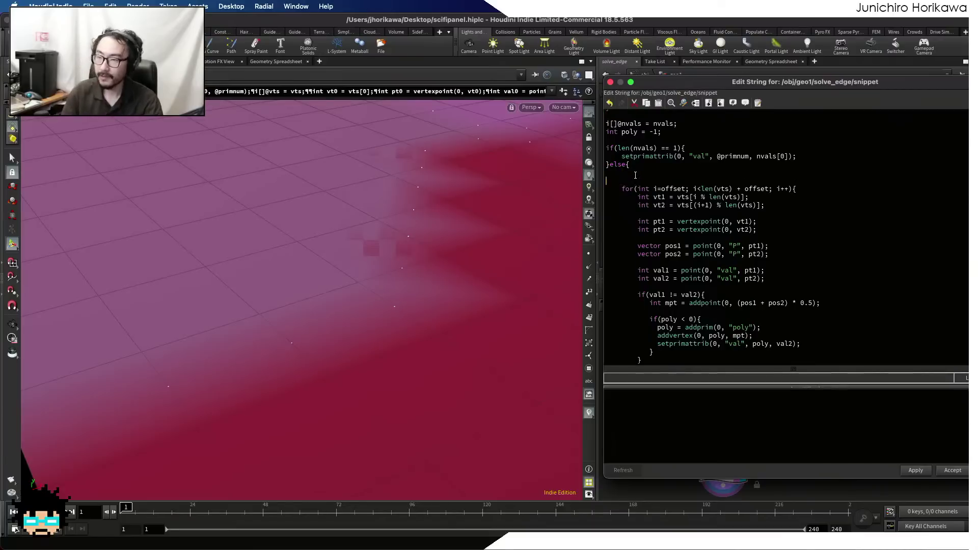
pyautogui.write('rem.')
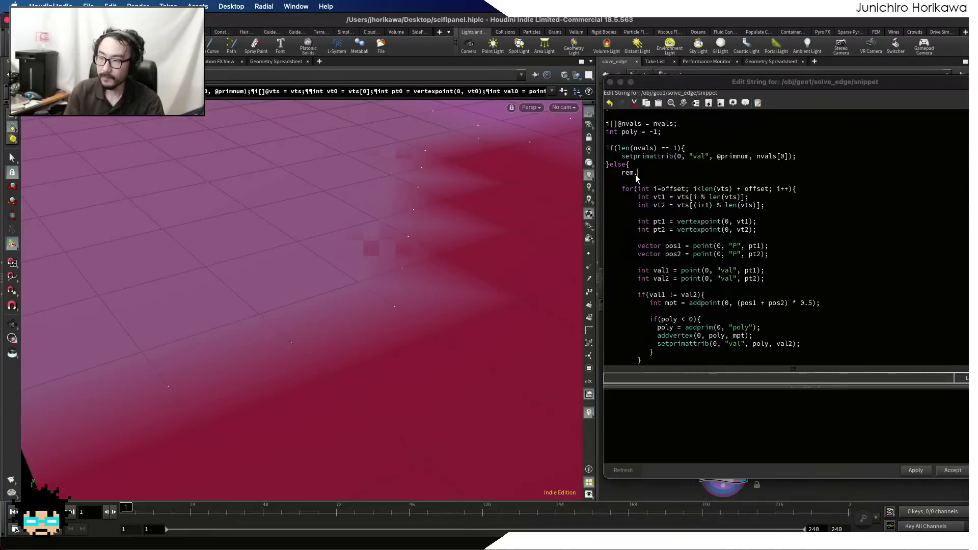
pyautogui.write('moveprim(0,')
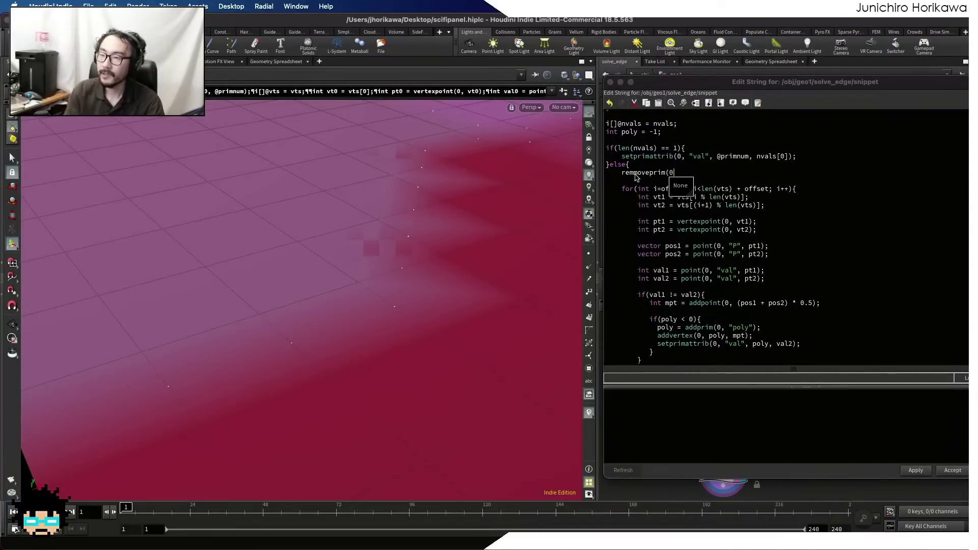
pyautogui.press('BackSpace')
pyautogui.press('BackSpace')
pyautogui.press('BackSpace')
pyautogui.press('BackSpace')
pyautogui.press('BackSpace')
pyautogui.press('BackSpace')
pyautogui.press('BackSpace')
pyautogui.press('BackSpace')
pyautogui.press('BackSpace')
pyautogui.press('BackSpace')
pyautogui.press('BackSpace')
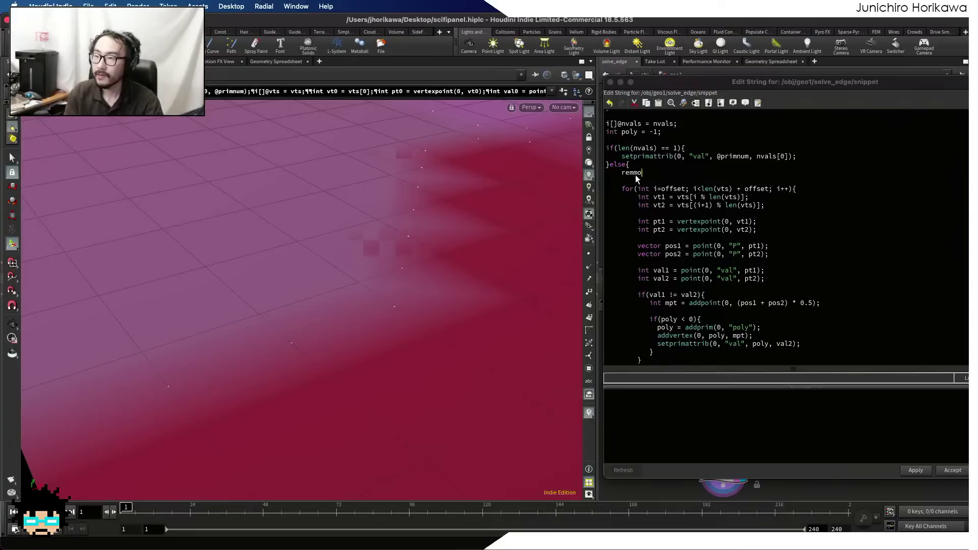
pyautogui.press('BackSpace')
pyautogui.write('oove')
pyautogui.press('BackSpace')
pyautogui.press('BackSpace')
pyautogui.press('BackSpace')
pyautogui.write('veprim(0, @p')
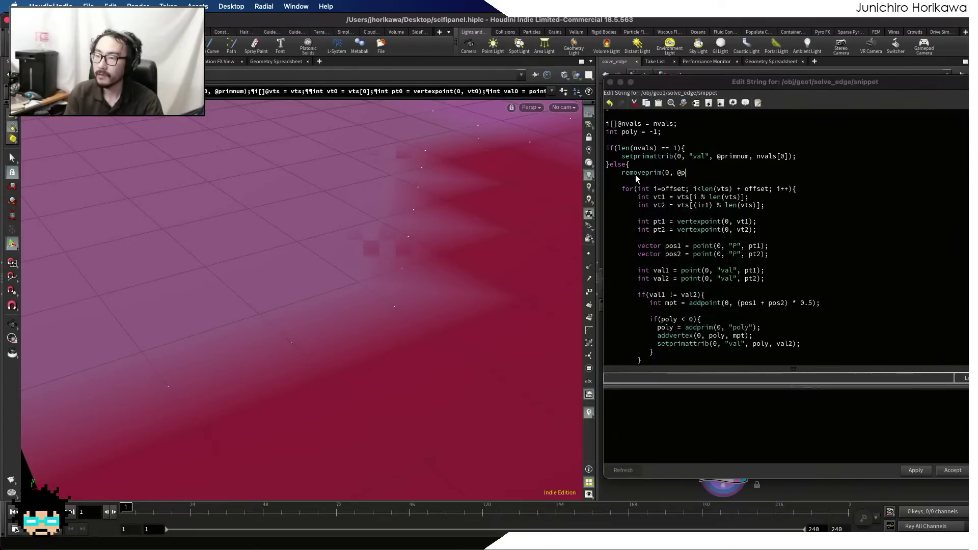
pyautogui.write('um, 1);')
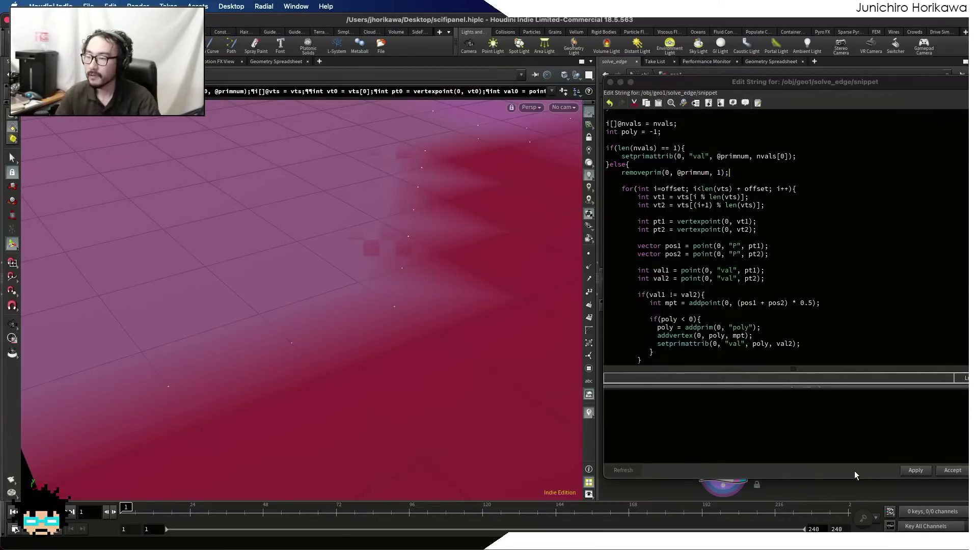
# - Apply the edited snippet, inspect the colour boundary in the viewport, and accept the code to close the editor
pyautogui.click(915, 470)
pyautogui.press('Escape')
pyautogui.moveTo(458, 345); pyautogui.dragTo(360, 369)
pyautogui.press('Return')
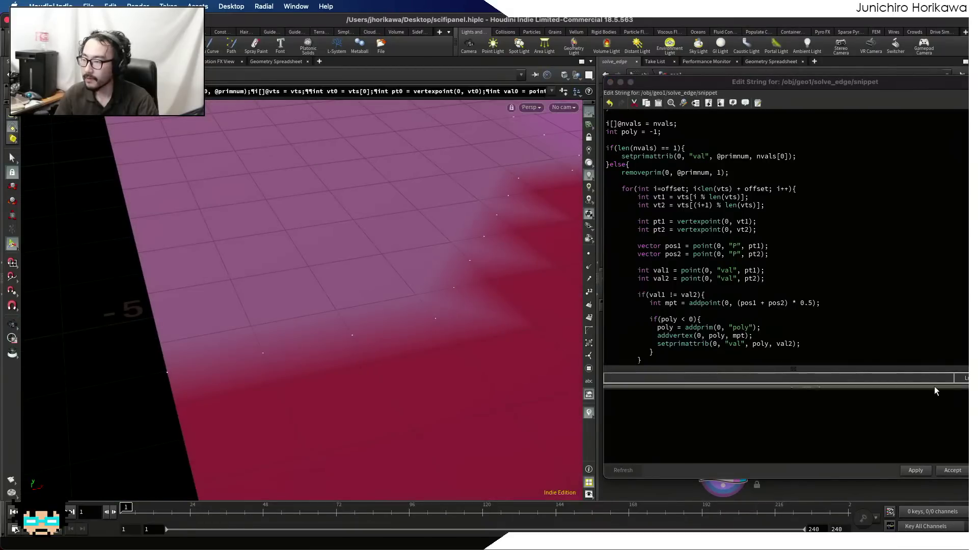
pyautogui.click(952, 470)
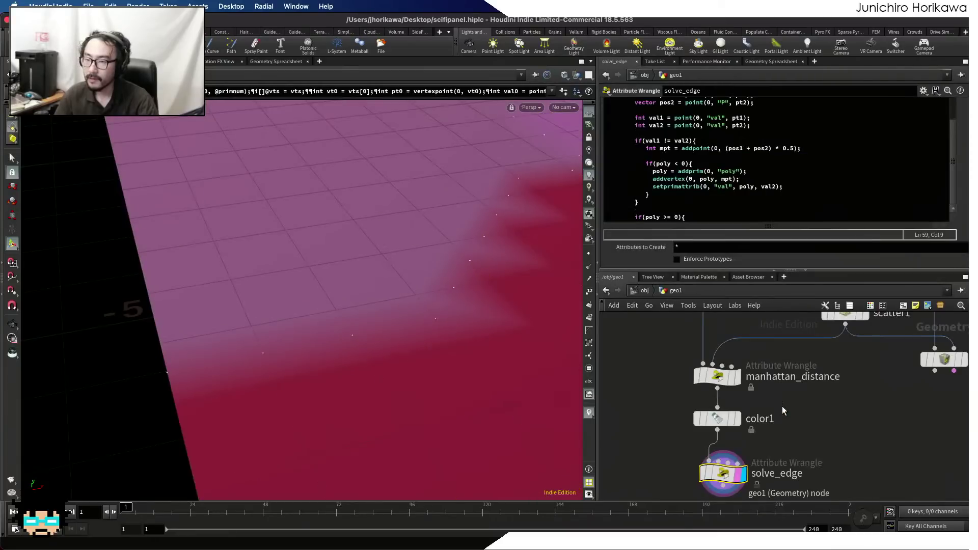
# - Select a single grid face straddling the purple and red boundary near the grid's edge to inspect it
pyautogui.press('Escape')
pyautogui.moveTo(301, 331); pyautogui.dragTo(375, 332)
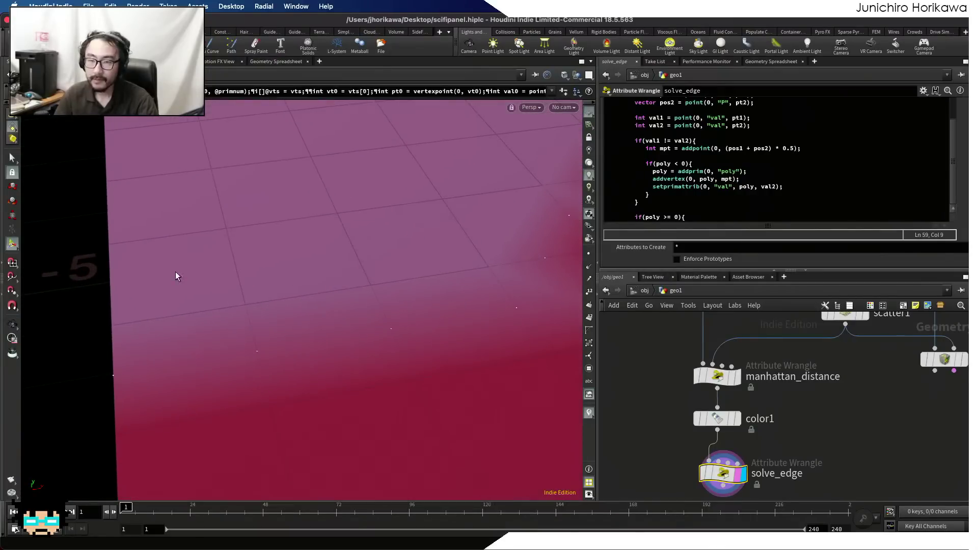
pyautogui.click(12, 158)
pyautogui.click(323, 335)
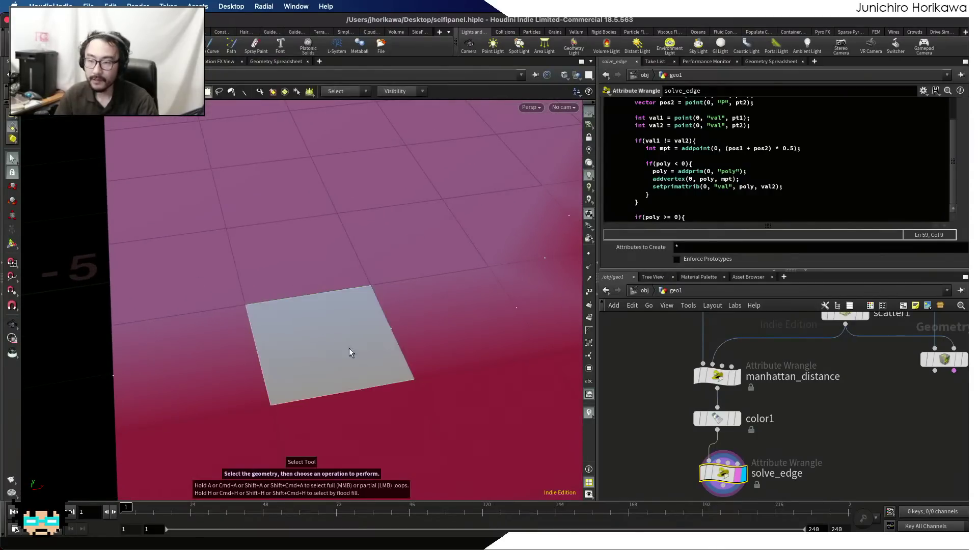
pyautogui.scroll(-3, 384, 307)
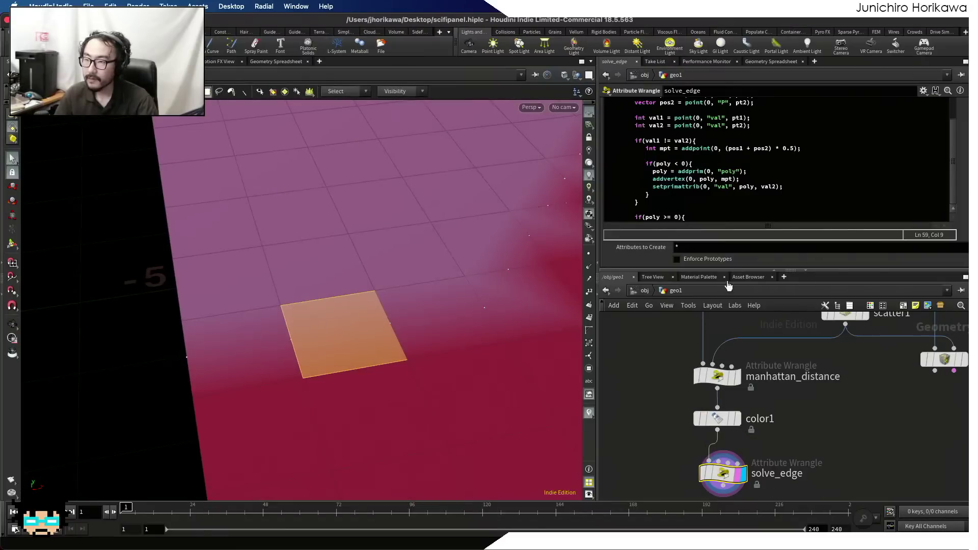
pyautogui.moveTo(646, 272); pyautogui.dragTo(647, 403)
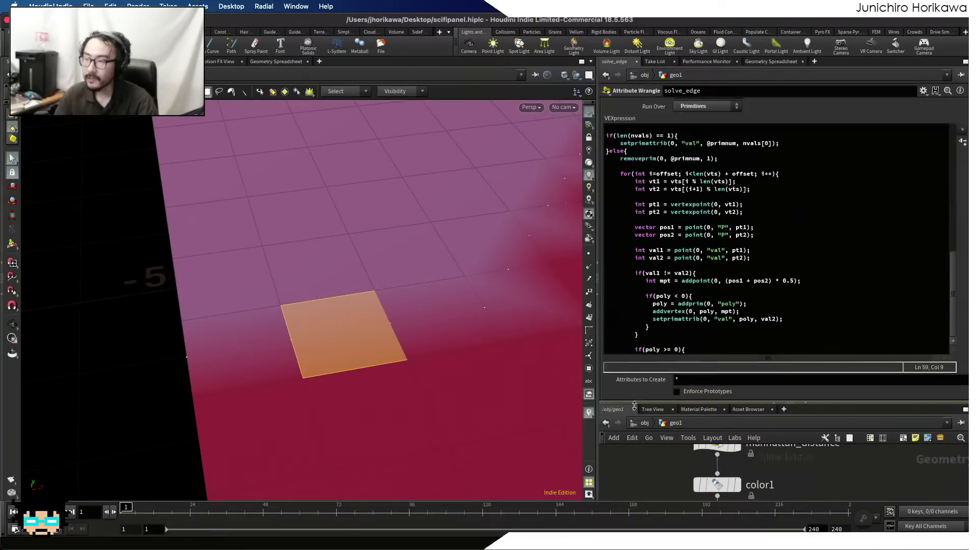
pyautogui.moveTo(729, 205); pyautogui.dragTo(621, 206)
pyautogui.press('super+x')
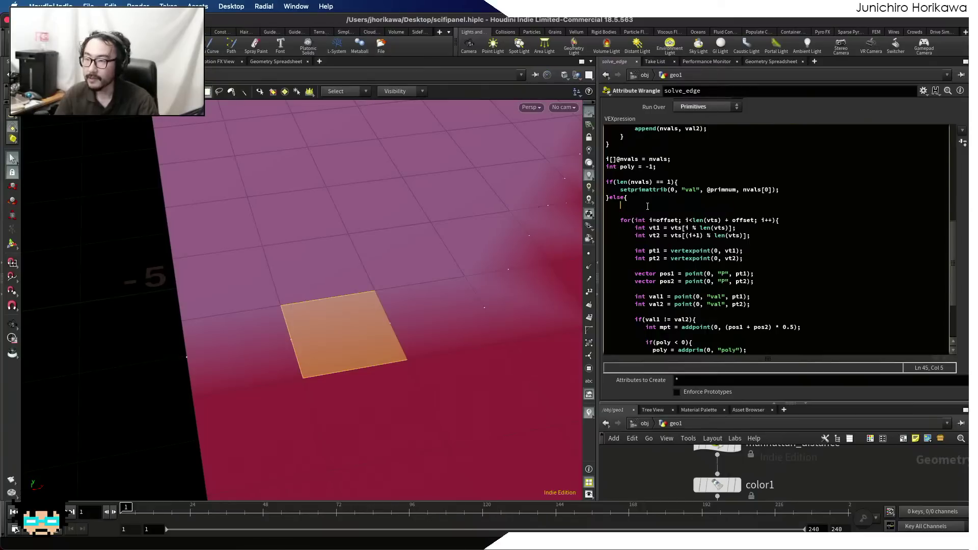
pyautogui.scroll(-4, 648, 207)
pyautogui.click(708, 236)
pyautogui.press('Return')
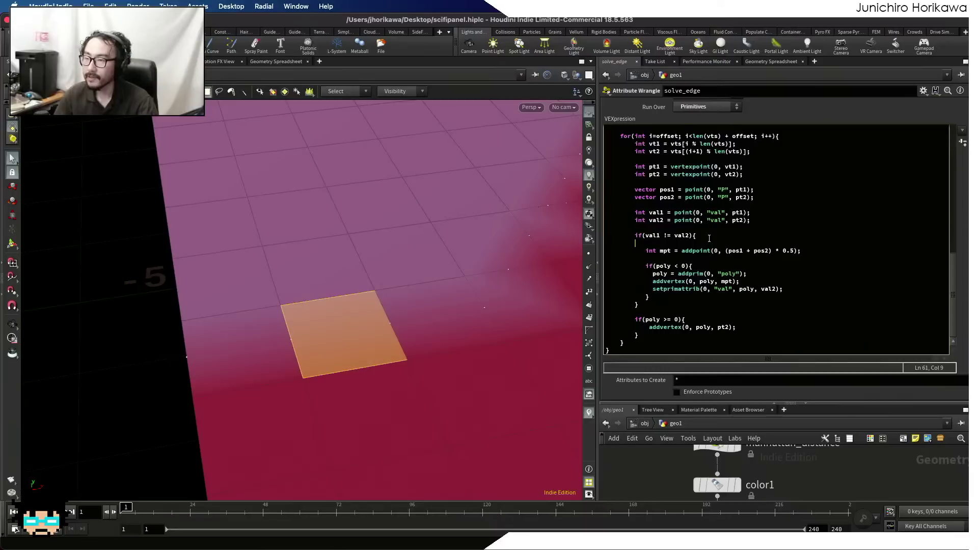
pyautogui.scroll(5, 705, 237)
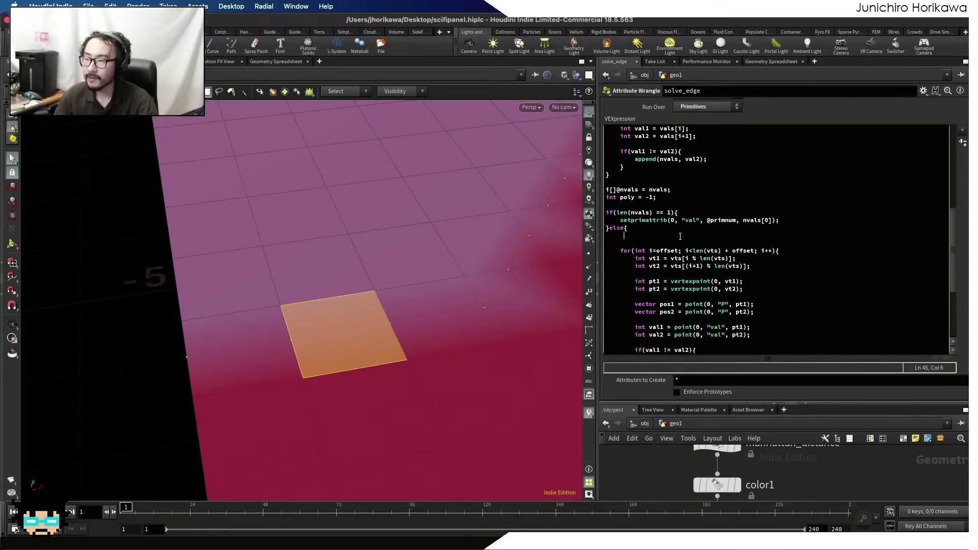
pyautogui.click(808, 223)
pyautogui.press('Return')
pyautogui.write('removeprim(0, @primnum, 1);')
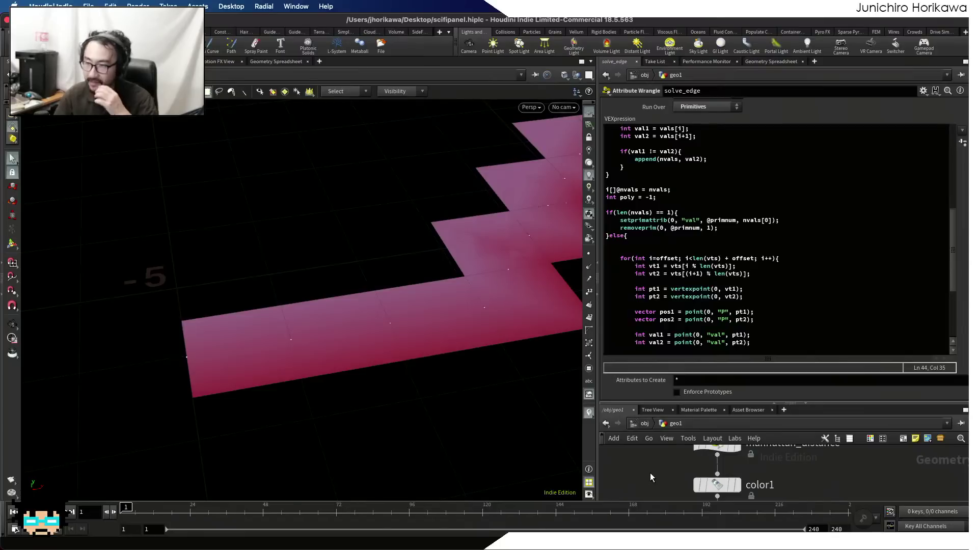
pyautogui.press('Home')
pyautogui.write('//')
pyautogui.click(645, 249)
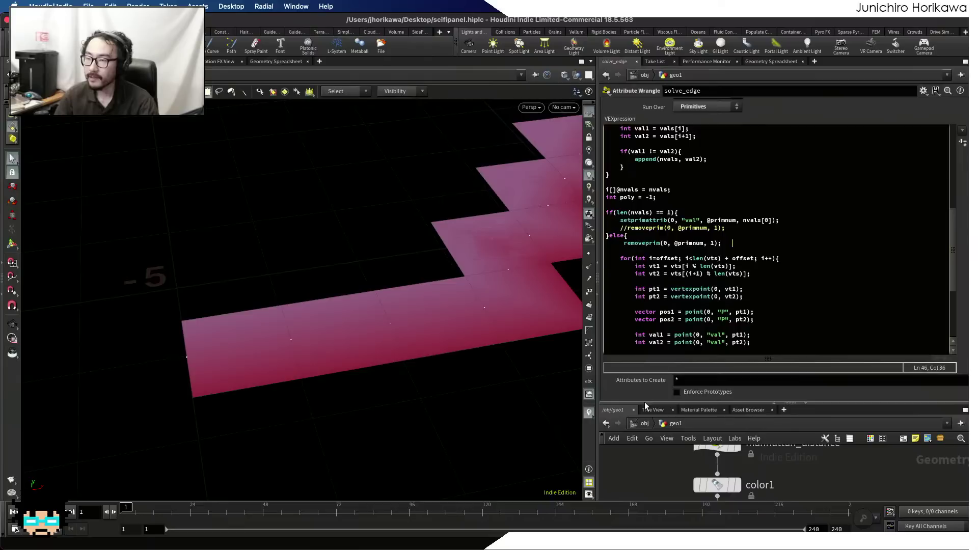
pyautogui.click(637, 440)
pyautogui.click(639, 458)
pyautogui.click(671, 303)
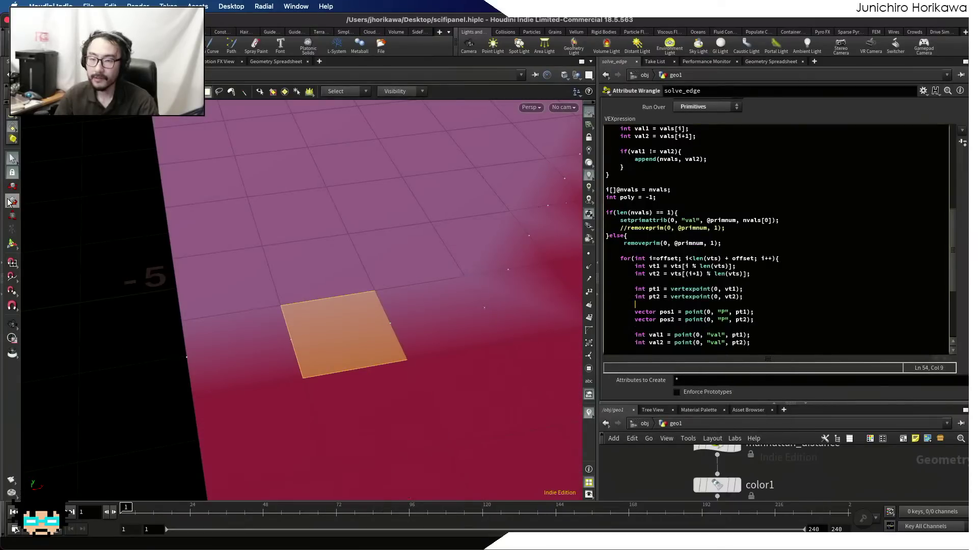
# - Comment out the poly = addprim(0, "poly"); line inside if(poly < 0) to compare the geometry, and uncomment it again
pyautogui.click(684, 289)
pyautogui.scroll(-6, 684, 292)
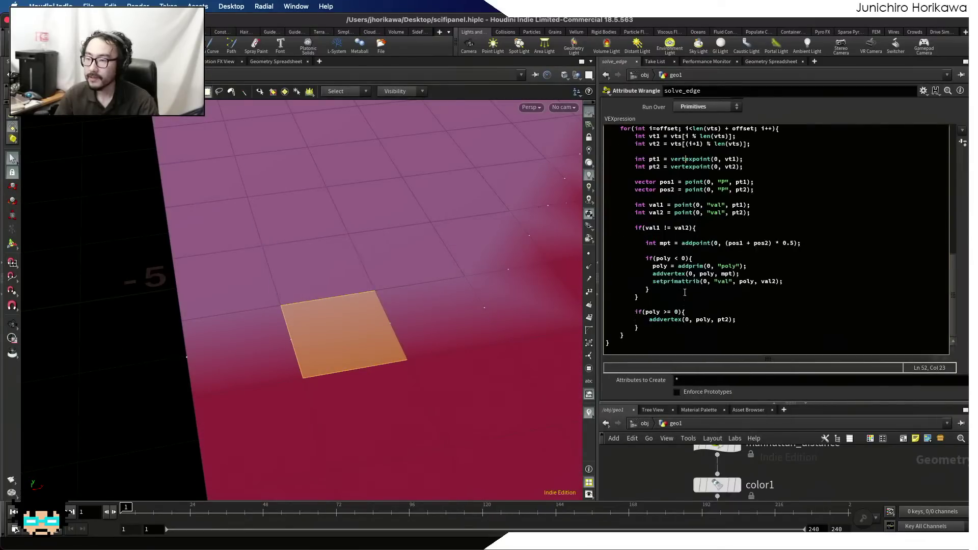
pyautogui.click(653, 266)
pyautogui.write('//')
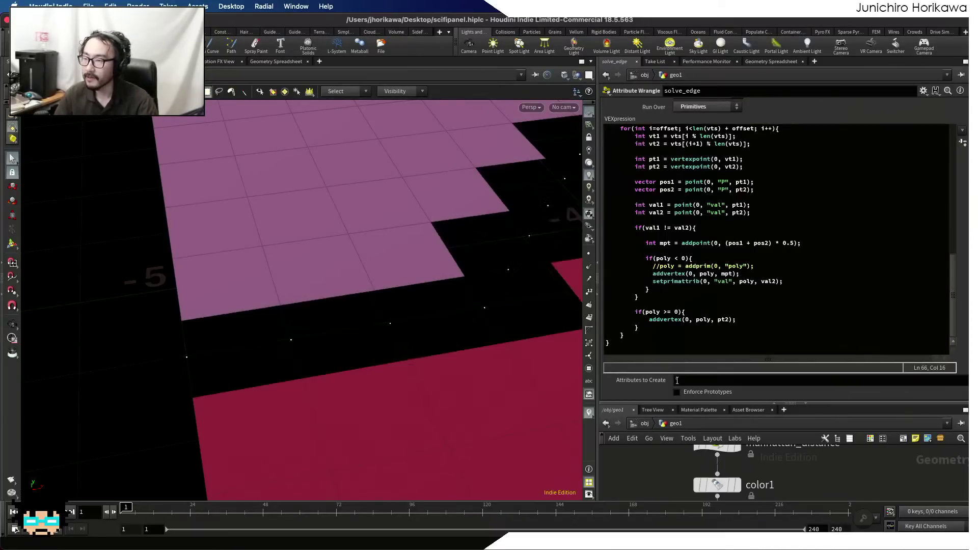
pyautogui.moveTo(755, 266); pyautogui.dragTo(657, 266)
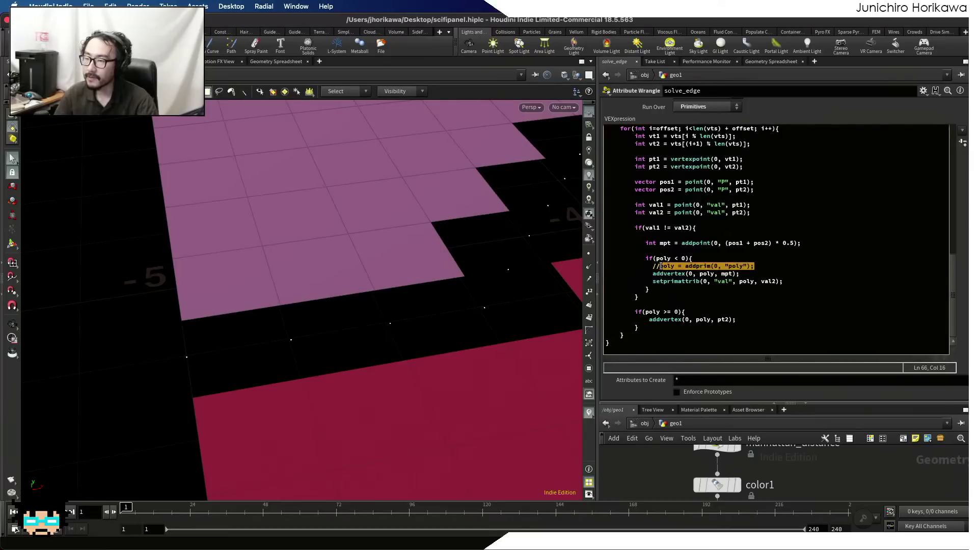
pyautogui.click(660, 266)
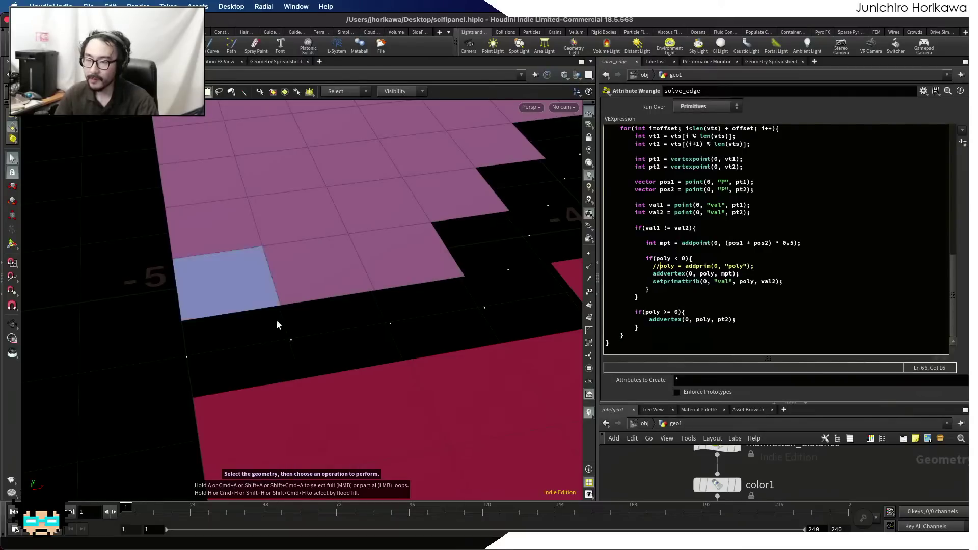
pyautogui.press('BackSpace')
pyautogui.press('BackSpace')
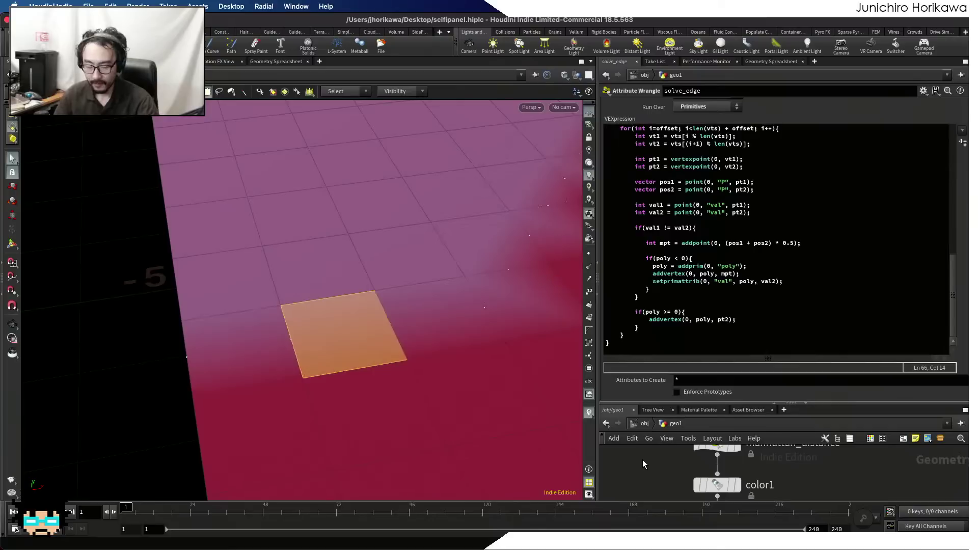
# - Save the scene file
pyautogui.hotkey('ctrl', 's')
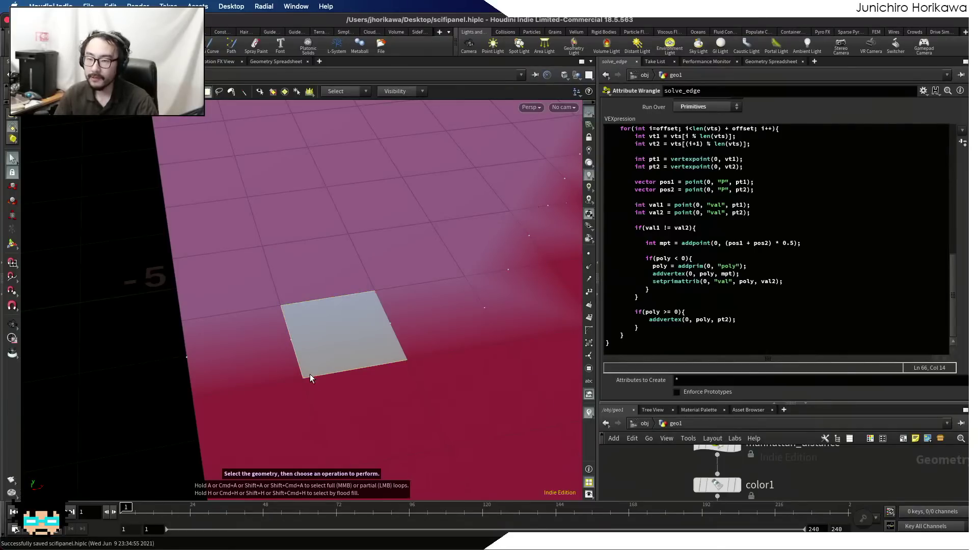
pyautogui.click(699, 264)
pyautogui.moveTo(761, 263); pyautogui.dragTo(653, 267)
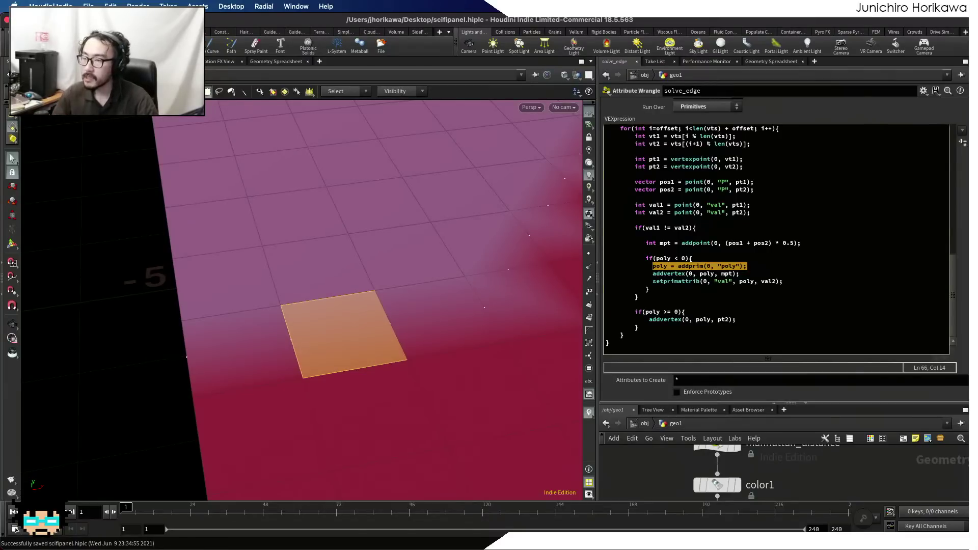
# - Add an else branch to the if(poly < 0) block containing addvertex(0, poly, mpt);
pyautogui.click(723, 292)
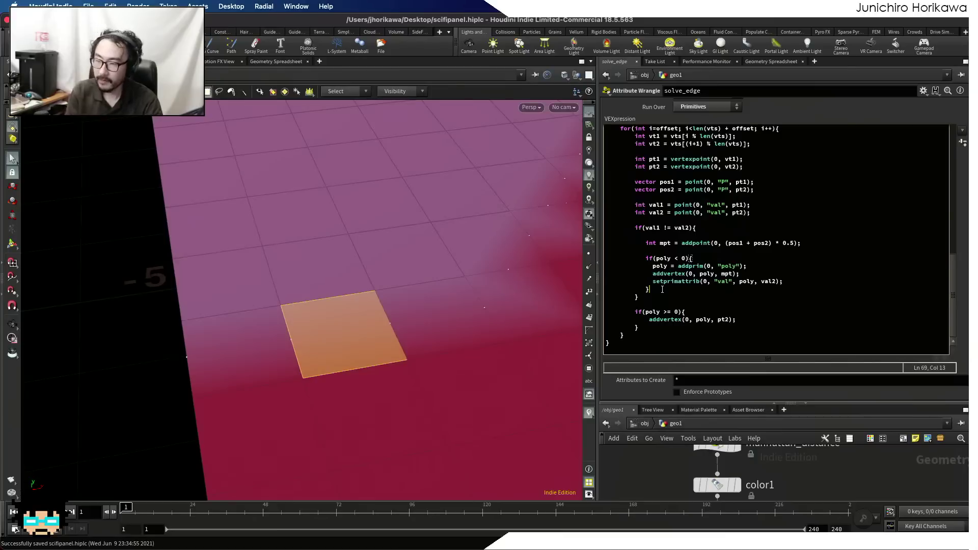
pyautogui.write('else{')
pyautogui.press('Return')
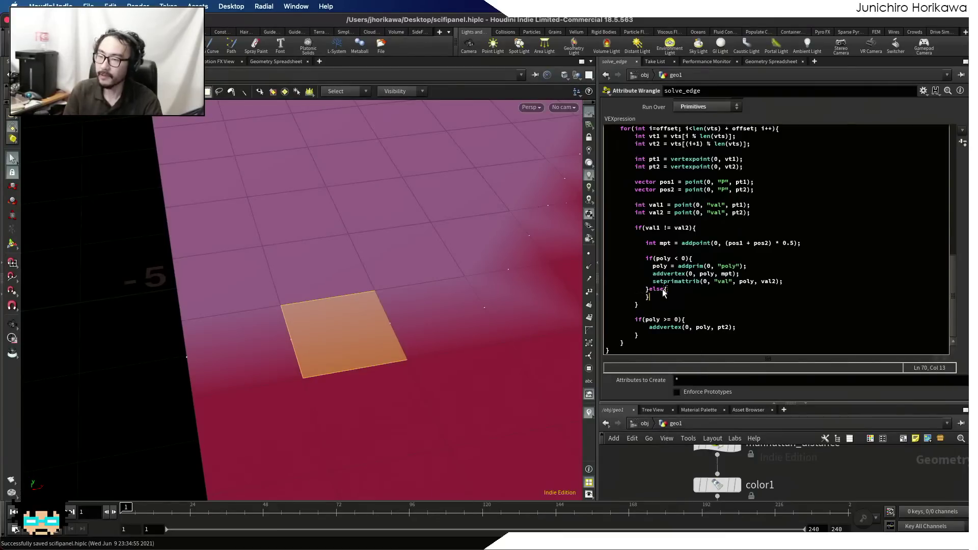
pyautogui.press('Return')
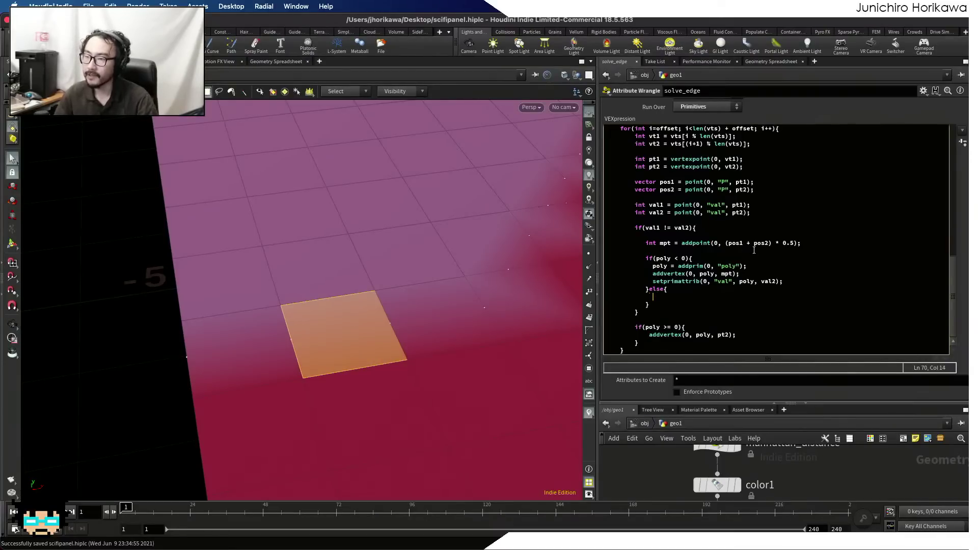
pyautogui.moveTo(805, 243); pyautogui.dragTo(646, 243)
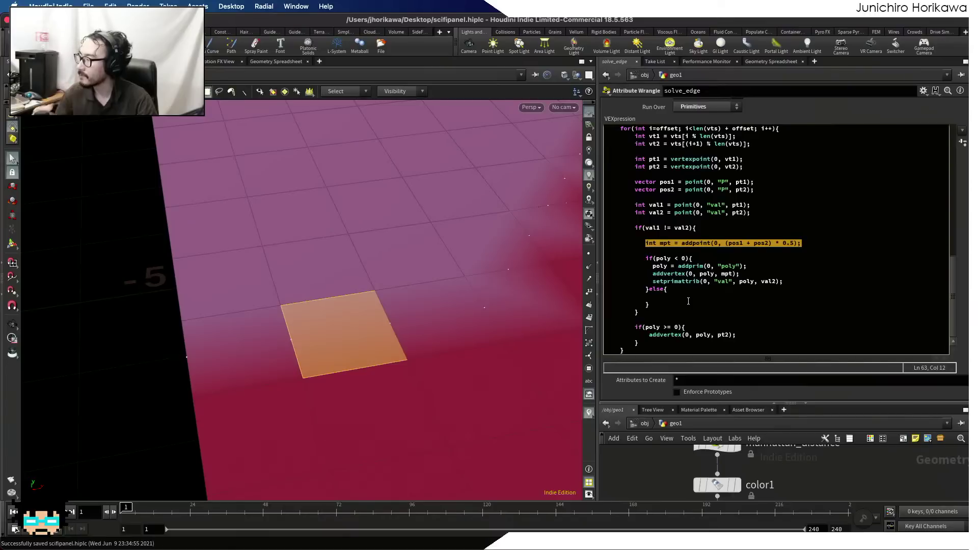
pyautogui.click(672, 297)
pyautogui.write('a')
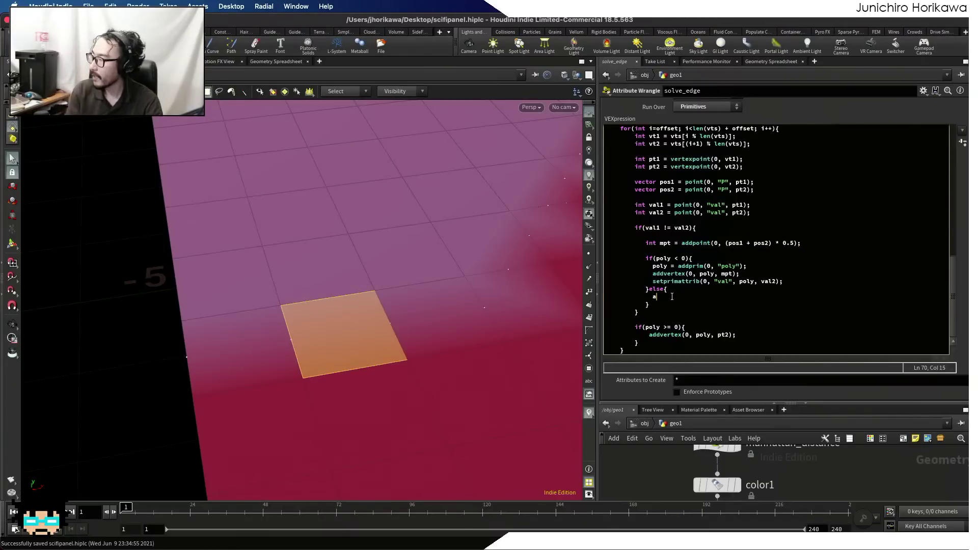
pyautogui.write('ddvertex(0, po')
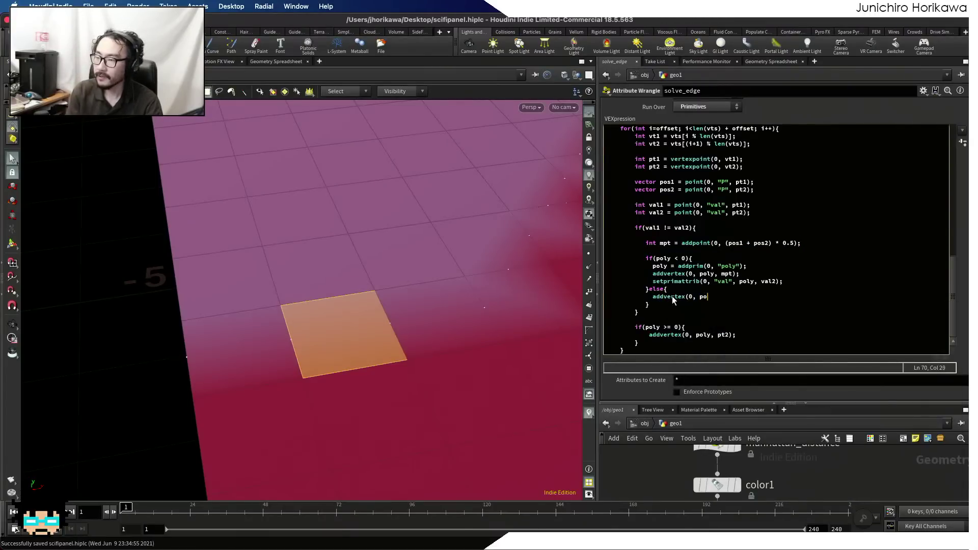
pyautogui.write('ly, mpt);')
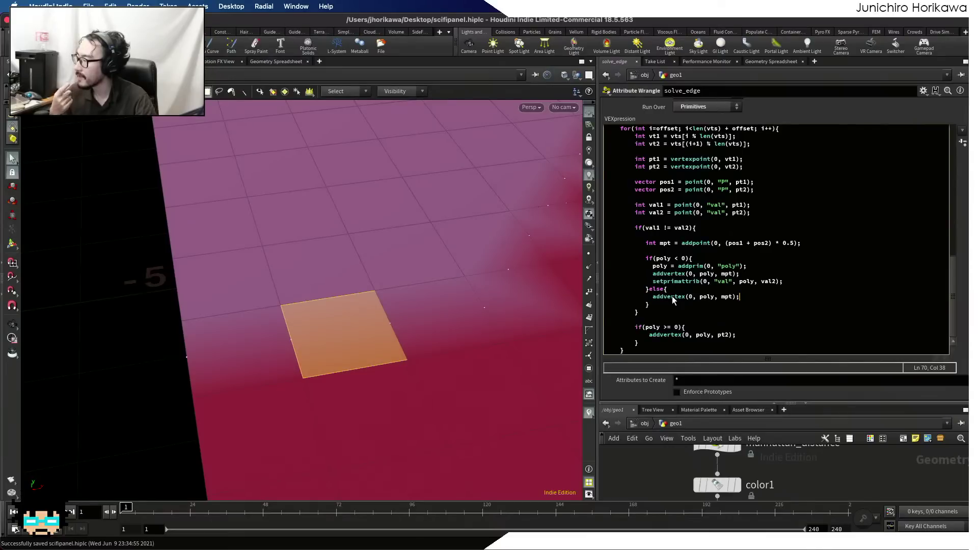
# - Add poly = addprim(0, "poly"); below the addvertex line in the new else branch and apply the code
pyautogui.press('Return')
pyautogui.press('Return')
pyautogui.write('poly =')
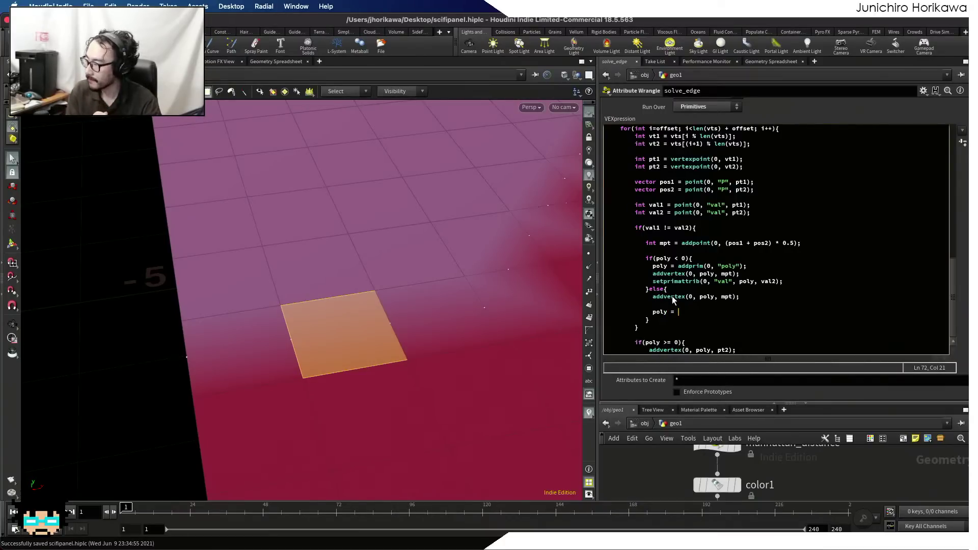
pyautogui.write('addrp')
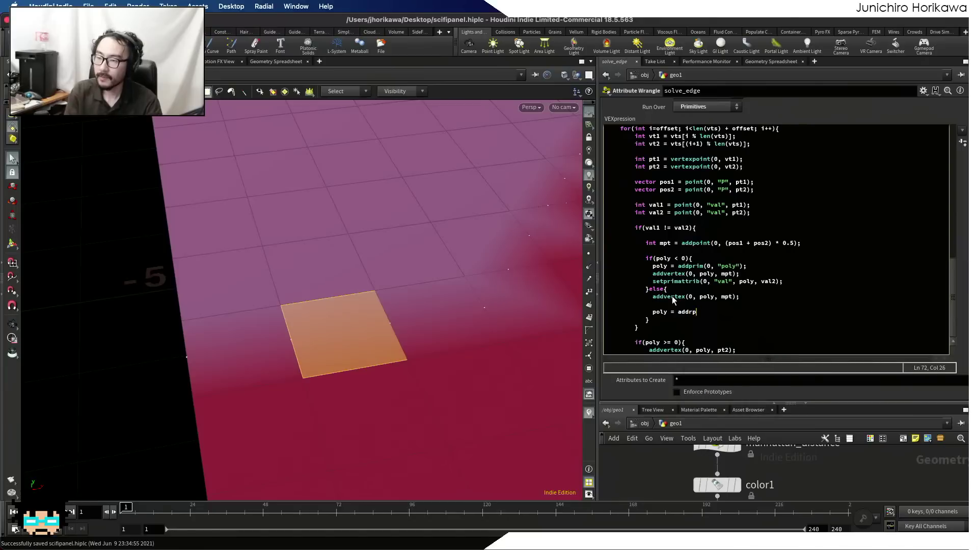
pyautogui.press('BackSpace')
pyautogui.press('BackSpace')
pyautogui.write('prim(0, ')
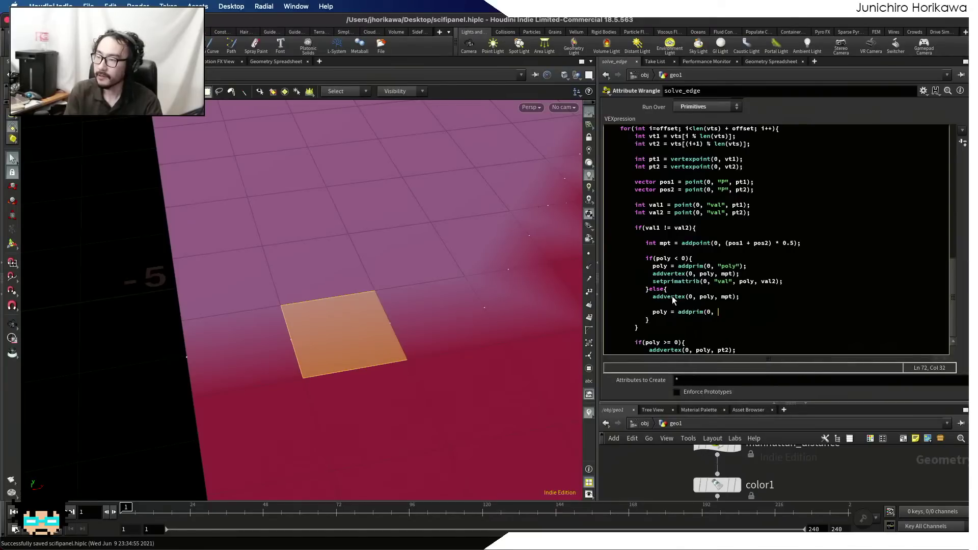
pyautogui.write('"poly");')
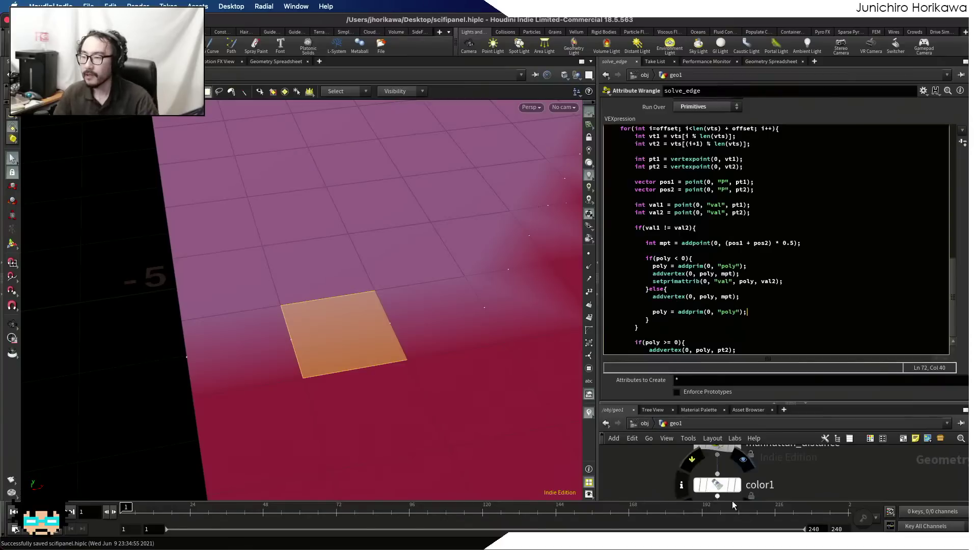
pyautogui.click(817, 483)
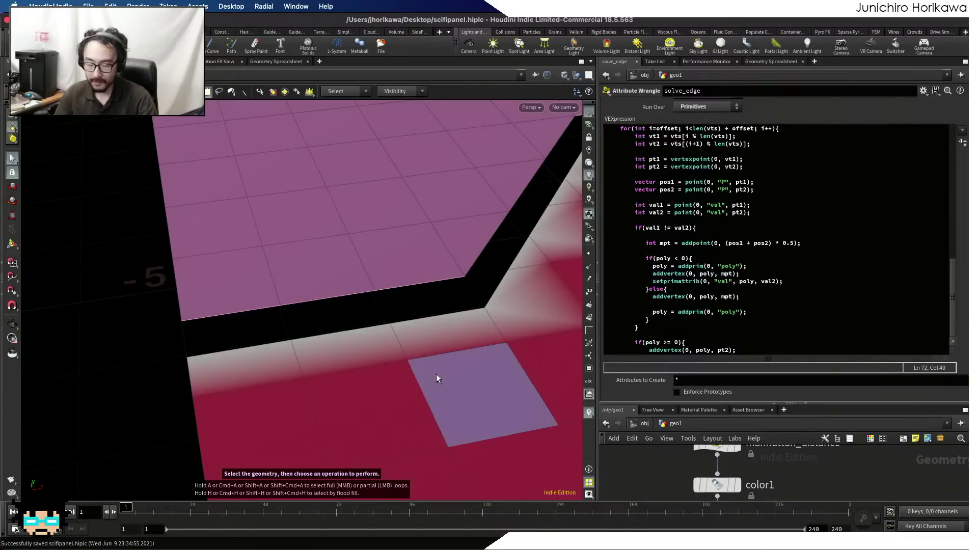
# - Examine the border between the purple and red regions in the viewport, along both the straight and diagonal stretches
pyautogui.moveTo(408, 345); pyautogui.dragTo(345, 323)
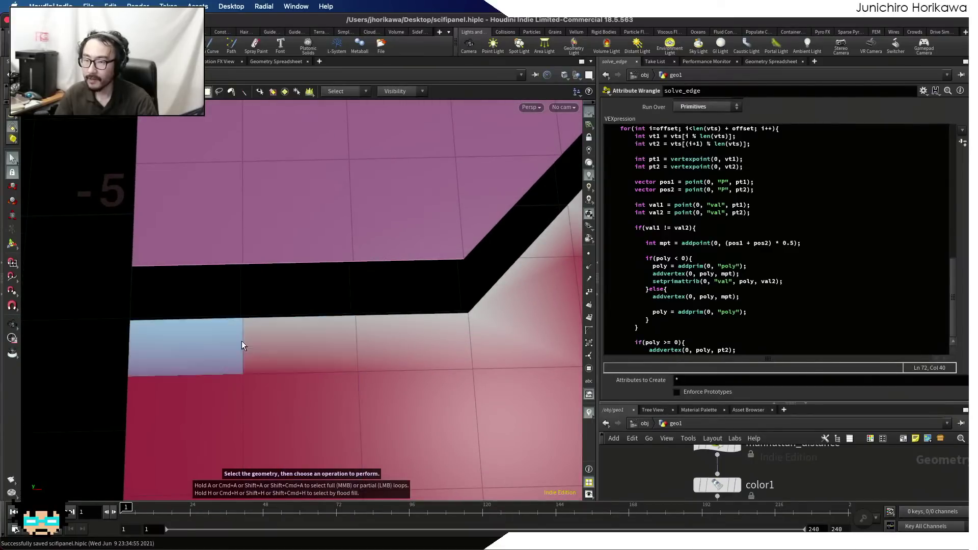
pyautogui.moveTo(321, 334); pyautogui.dragTo(246, 374)
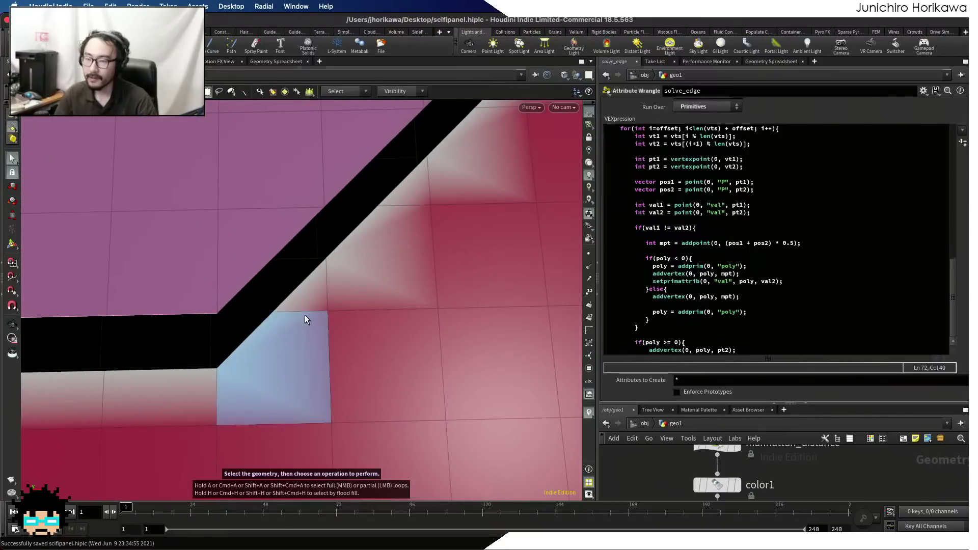
pyautogui.moveTo(279, 309); pyautogui.dragTo(223, 360)
pyautogui.moveTo(284, 339); pyautogui.dragTo(218, 368, button='right')
pyautogui.moveTo(300, 364); pyautogui.dragTo(207, 388, button='right')
pyautogui.moveTo(295, 326); pyautogui.dragTo(127, 358, button='right')
pyautogui.moveTo(330, 336); pyautogui.dragTo(451, 320, button='right')
pyautogui.moveTo(207, 348); pyautogui.dragTo(455, 368, button='middle')
pyautogui.moveTo(245, 330); pyautogui.dragTo(432, 311, button='right')
pyautogui.moveTo(334, 323); pyautogui.dragTo(453, 298, button='right')
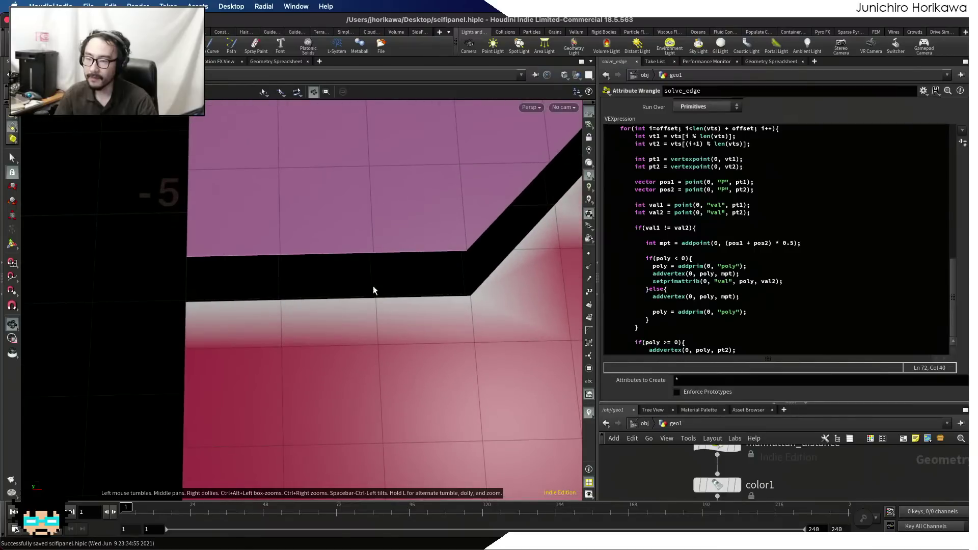
pyautogui.moveTo(345, 264); pyautogui.dragTo(285, 324, button='middle')
pyautogui.moveTo(356, 304); pyautogui.dragTo(292, 314, button='right')
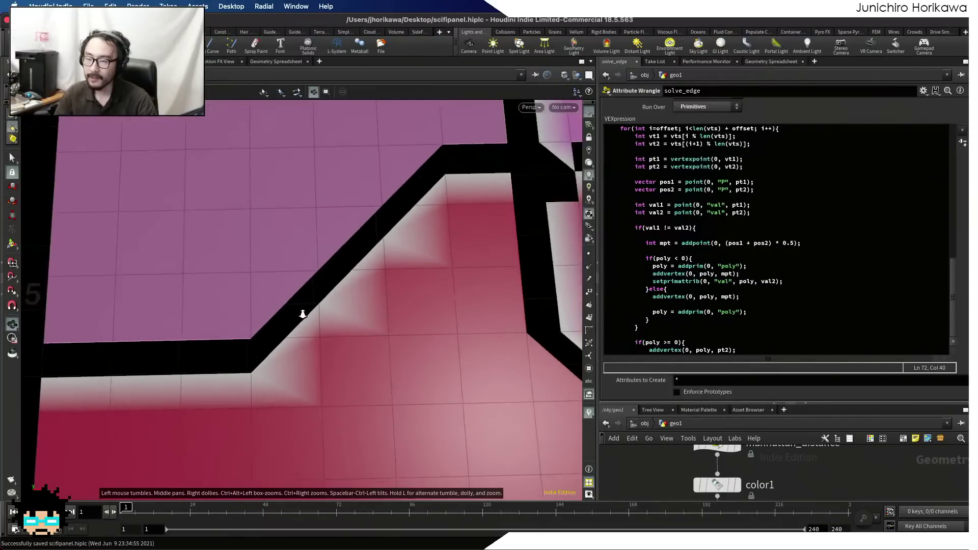
pyautogui.moveTo(315, 289); pyautogui.dragTo(177, 319, button='middle')
pyautogui.moveTo(360, 354); pyautogui.dragTo(238, 304, button='middle')
pyautogui.moveTo(316, 331); pyautogui.dragTo(211, 349, button='right')
pyautogui.moveTo(311, 371); pyautogui.dragTo(183, 280, button='middle')
pyautogui.moveTo(310, 351); pyautogui.dragTo(426, 268, button='right')
pyautogui.moveTo(426, 268); pyautogui.dragTo(427, 312, button='middle')
pyautogui.moveTo(334, 315); pyautogui.dragTo(418, 299, button='right')
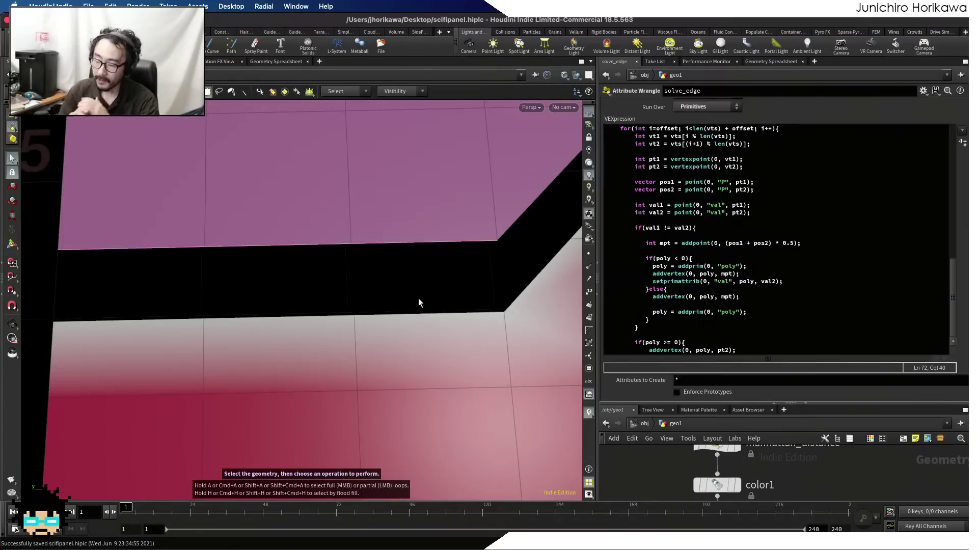
# - Add addvertex(0, poly, mpt); below the poly = addprim line in the else branch and apply the code
pyautogui.click(694, 304)
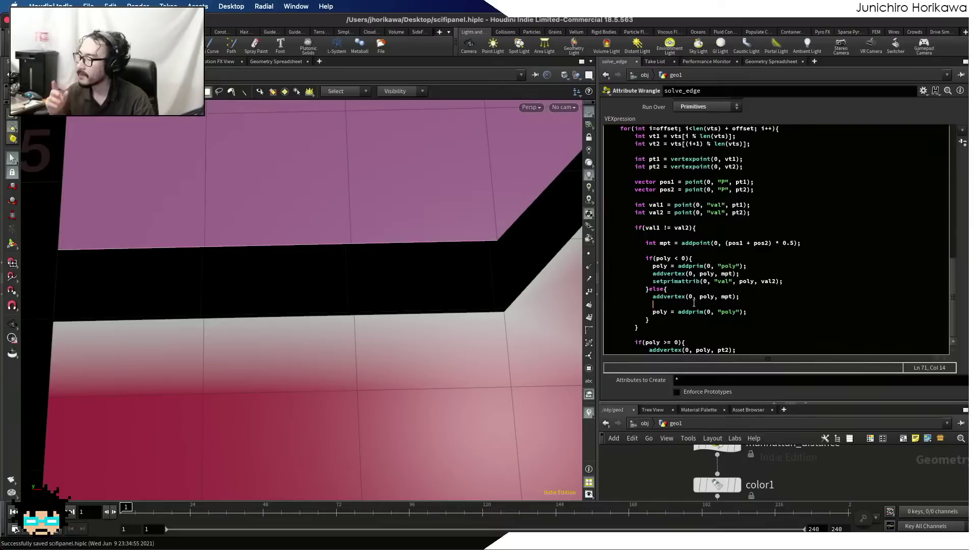
pyautogui.moveTo(760, 315); pyautogui.dragTo(653, 312)
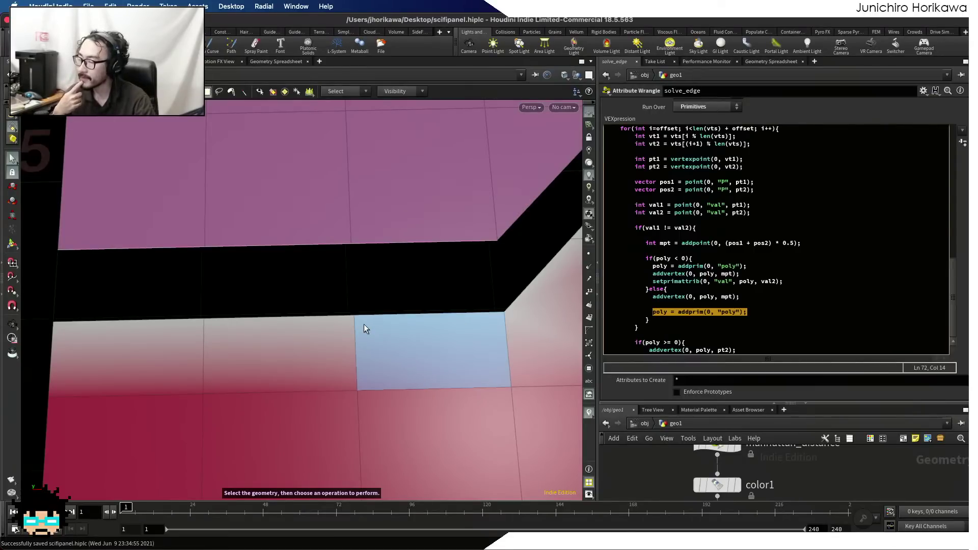
pyautogui.press('Up')
pyautogui.moveTo(757, 312); pyautogui.dragTo(652, 312)
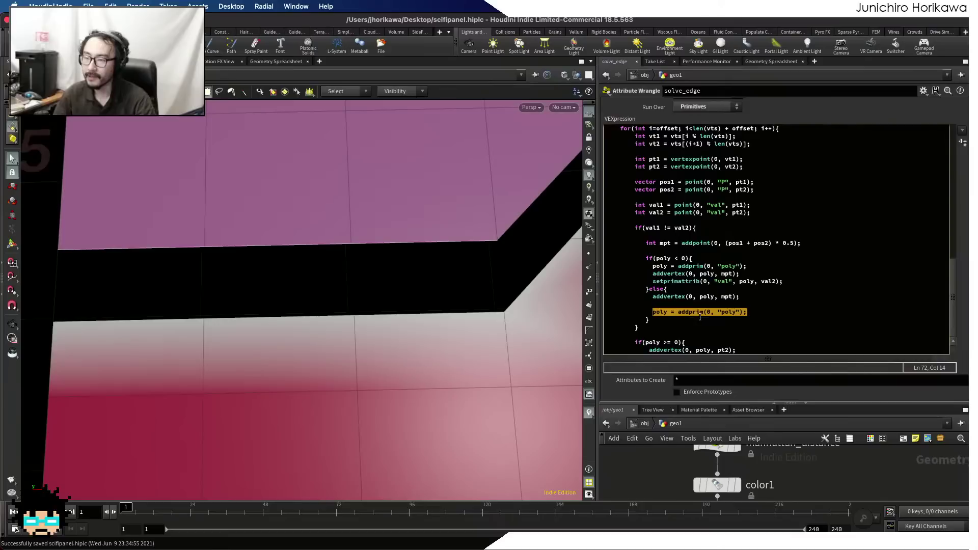
pyautogui.click(751, 316)
pyautogui.press('Return')
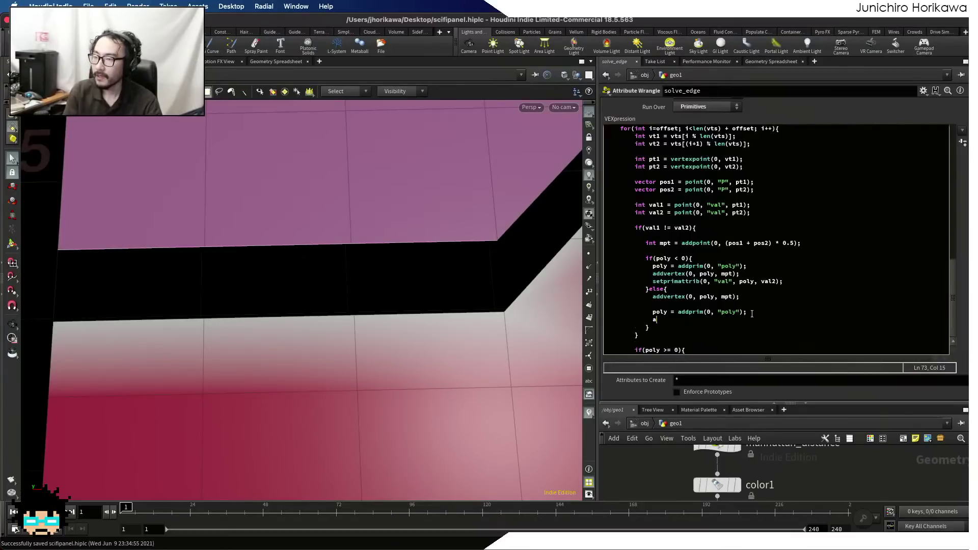
pyautogui.write('addver')
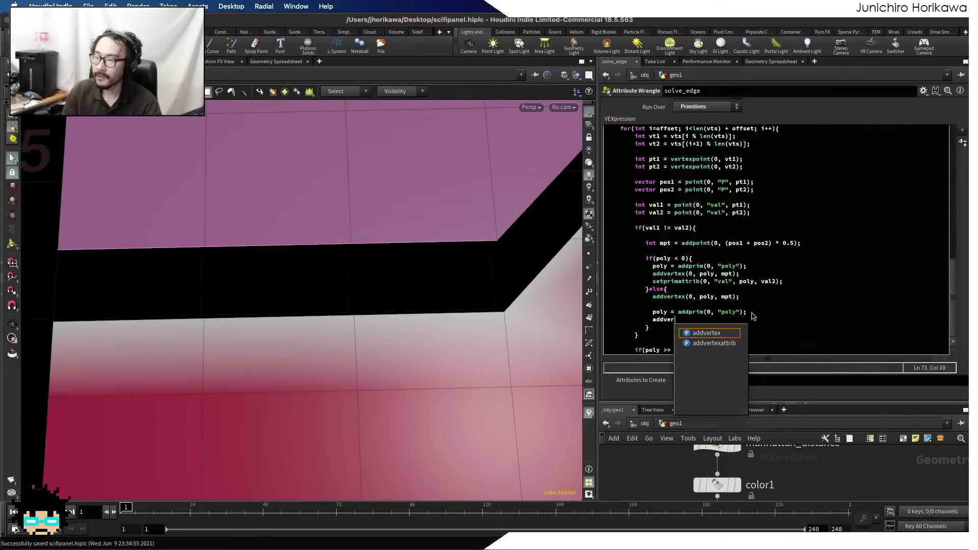
pyautogui.press('Return')
pyautogui.write('(0, poly, mpt);')
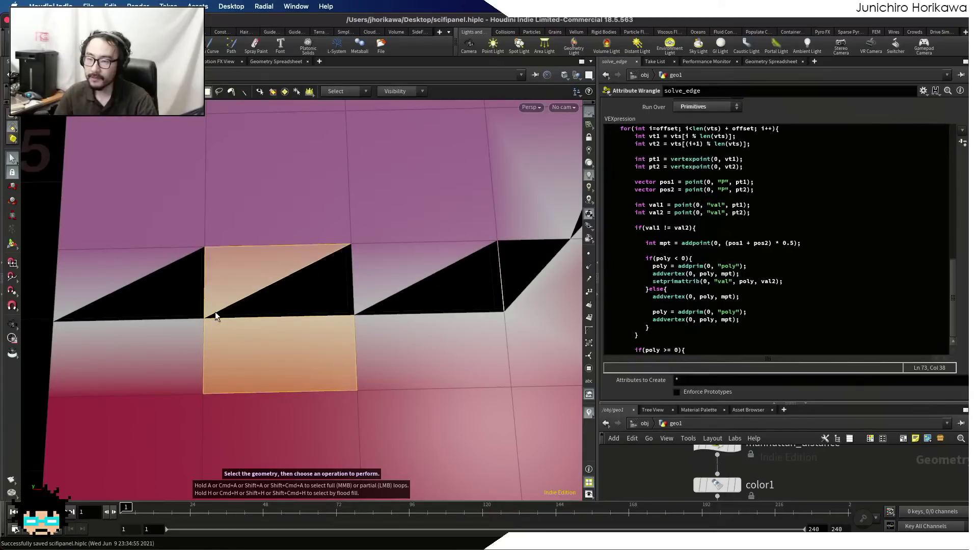
# - Try to extend the for loop's upper limit by adding + 1 after offset
pyautogui.keyDown('shift'); pyautogui.click(332, 251); pyautogui.keyUp('shift')
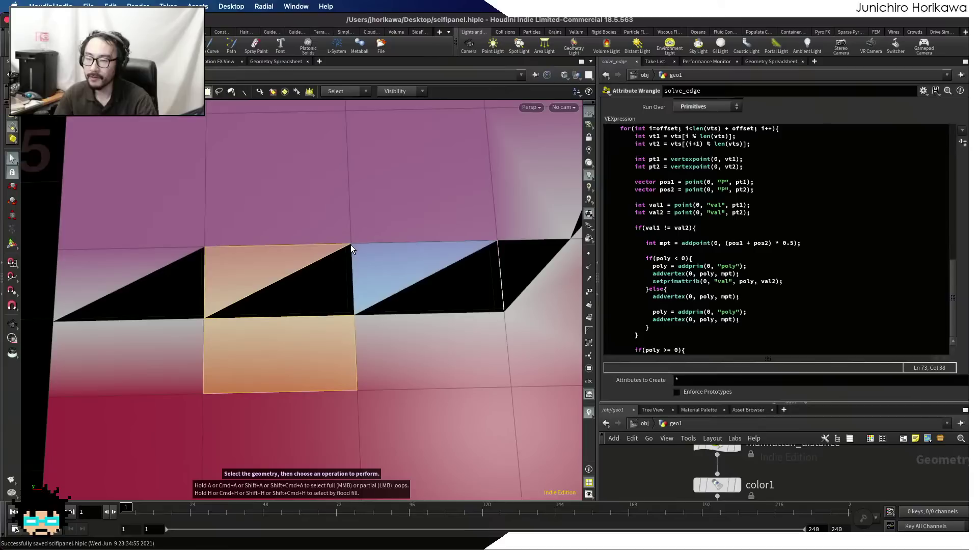
pyautogui.scroll(2, 675, 244)
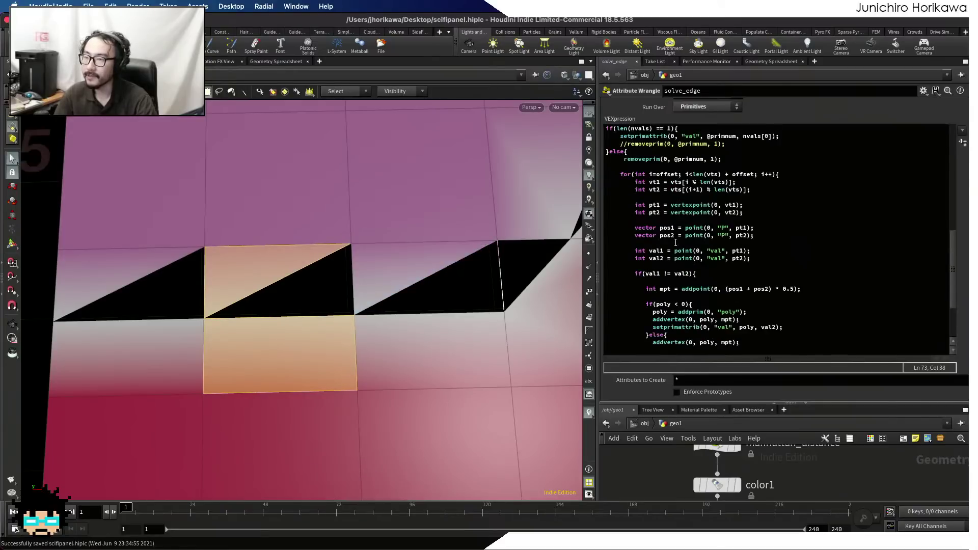
pyautogui.moveTo(799, 172); pyautogui.dragTo(619, 174)
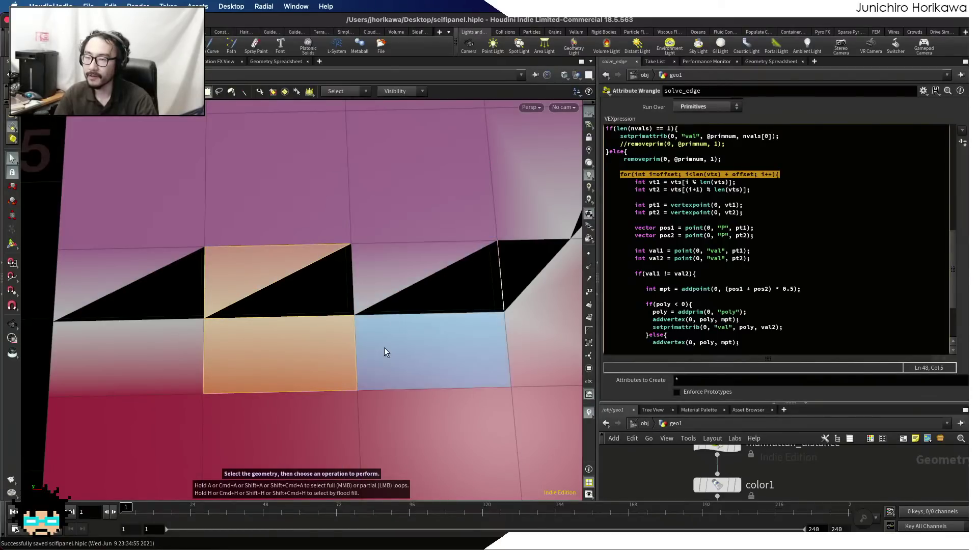
pyautogui.keyDown('shift'); pyautogui.click(353, 315); pyautogui.keyUp('shift')
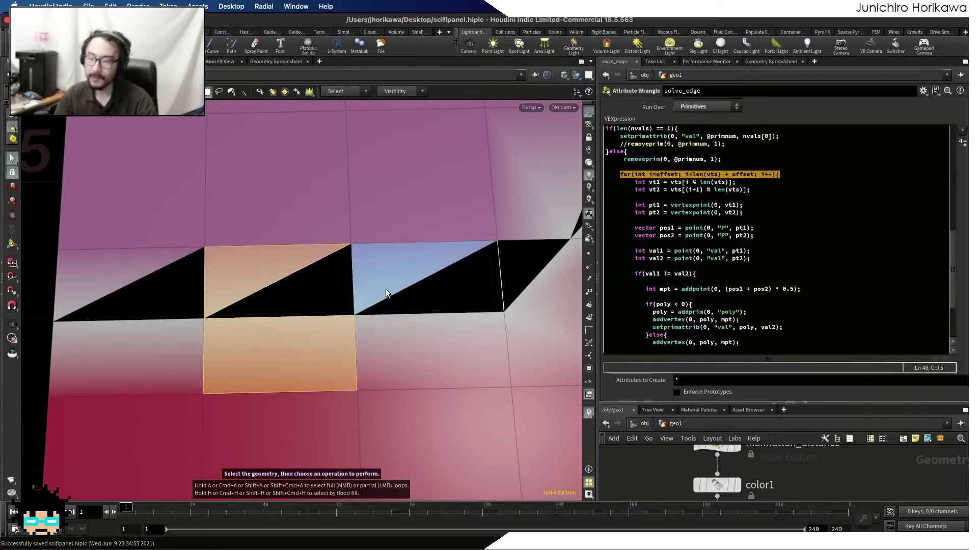
pyautogui.click(718, 205)
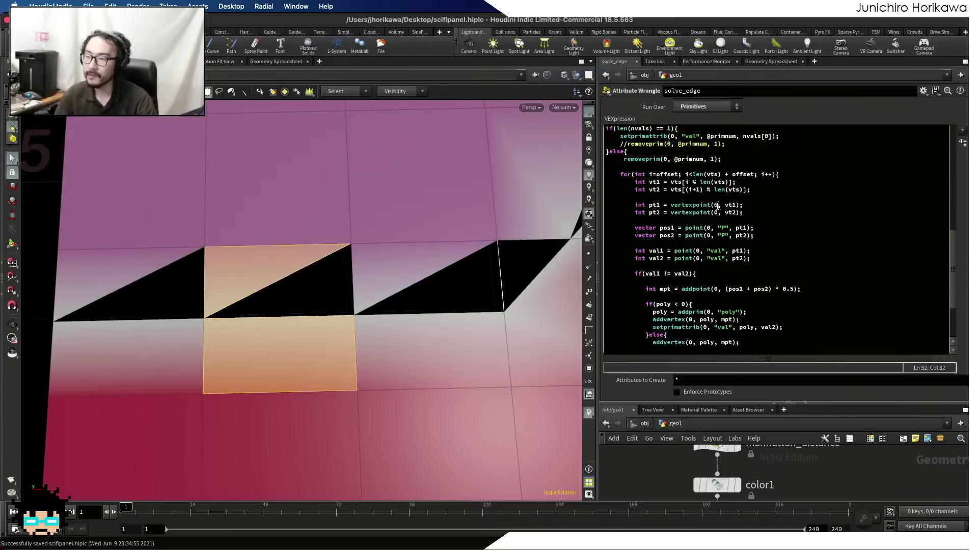
pyautogui.click(752, 174)
pyautogui.write('+ 1')
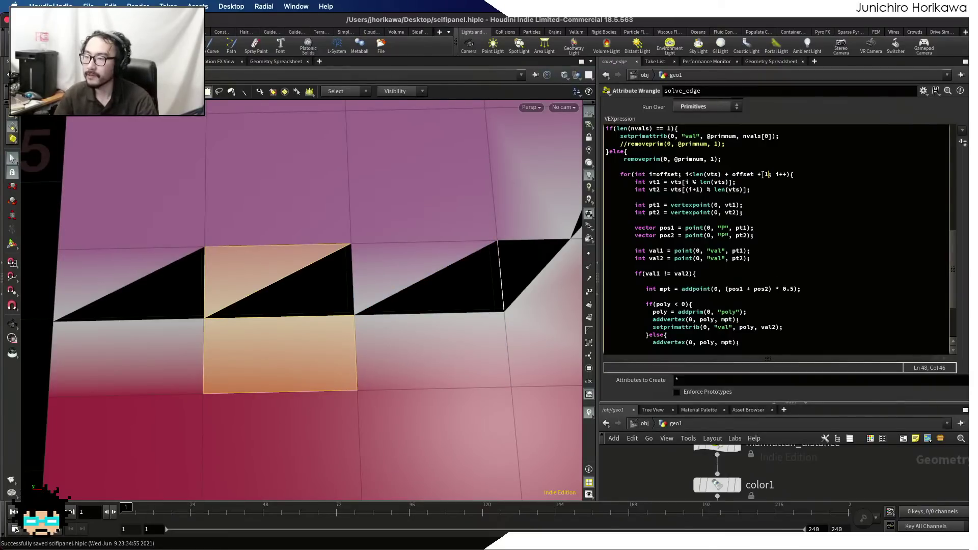
pyautogui.moveTo(691, 174); pyautogui.dragTo(770, 174)
pyautogui.click(769, 175)
pyautogui.press('BackSpace')
pyautogui.press('BackSpace')
pyautogui.press('BackSpace')
pyautogui.press('BackSpace')
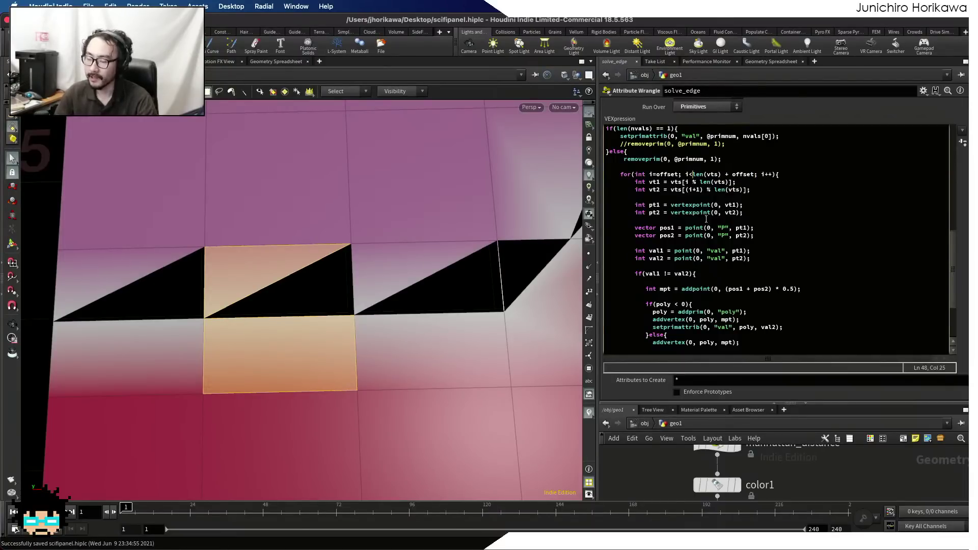
# - Change the for loop condition to i<=len(vts) + offset and apply the code
pyautogui.write('=')
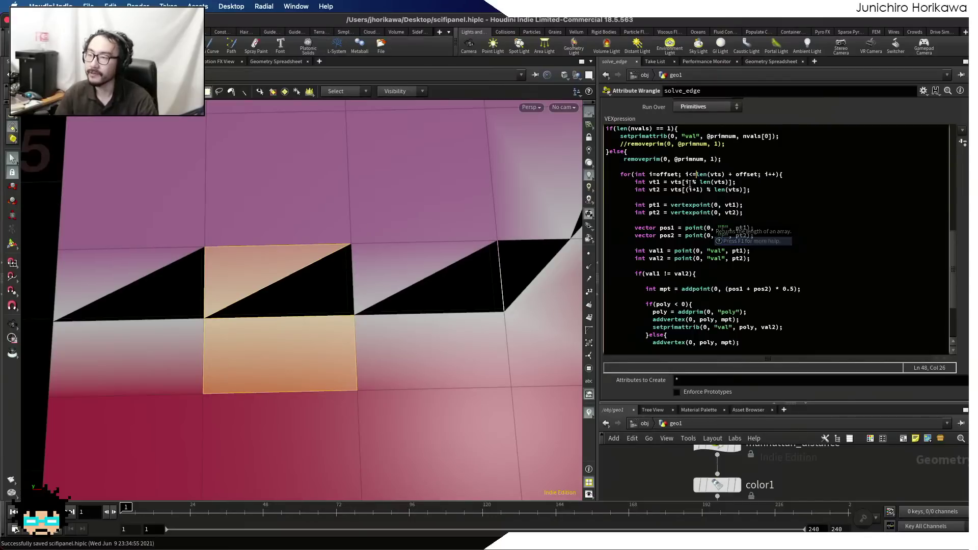
pyautogui.moveTo(697, 174); pyautogui.dragTo(721, 174)
pyautogui.click(722, 175)
pyautogui.click(847, 472)
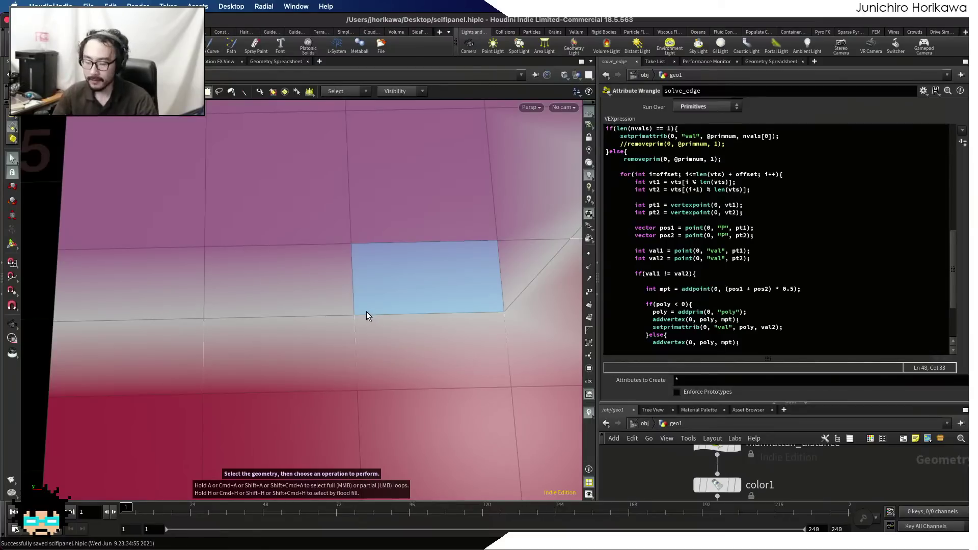
# - Examine the region borders across the whole pattern, especially the junctions where three or more regions meet
pyautogui.keyDown('alt'); pyautogui.moveTo(382, 308); pyautogui.dragTo(313, 377, button='right'); pyautogui.keyUp('alt')
pyautogui.keyDown('alt'); pyautogui.moveTo(415, 373); pyautogui.dragTo(356, 318, button='middle'); pyautogui.keyUp('alt')
pyautogui.keyDown('alt'); pyautogui.moveTo(356, 319); pyautogui.dragTo(397, 315, button='right'); pyautogui.keyUp('alt')
pyautogui.moveTo(295, 304)
pyautogui.keyDown('alt'); pyautogui.mouseDown(button='middle')
pyautogui.moveTo(354, 352)
pyautogui.moveTo(284, 309)
pyautogui.mouseUp(button='middle'); pyautogui.keyUp('alt')
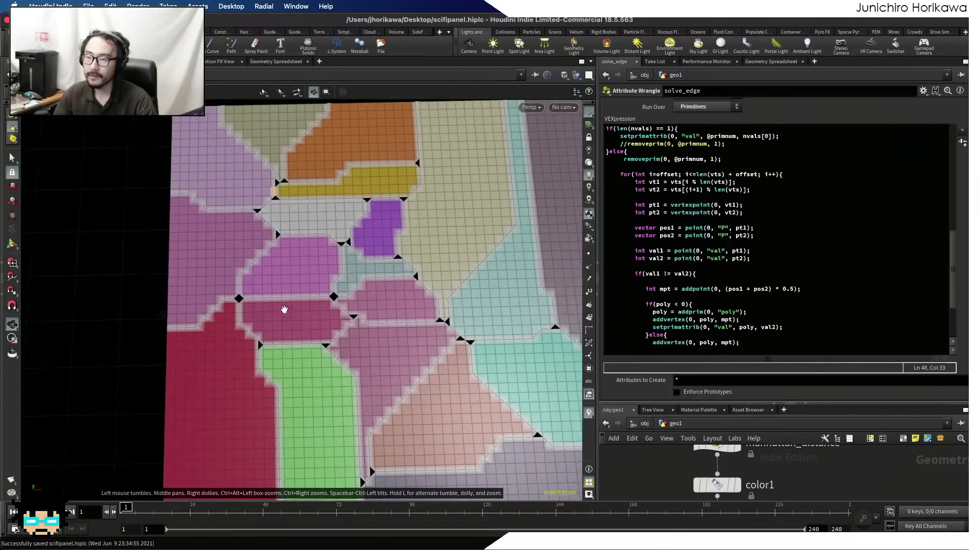
pyautogui.keyDown('alt'); pyautogui.moveTo(189, 319); pyautogui.dragTo(322, 297, button='right'); pyautogui.keyUp('alt')
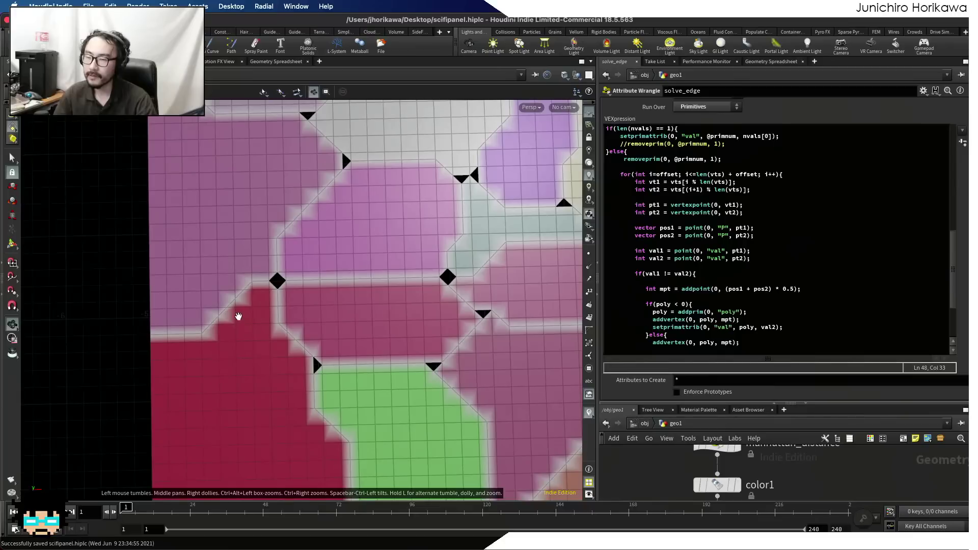
pyautogui.keyDown('alt'); pyautogui.moveTo(240, 290); pyautogui.dragTo(430, 257, button='right'); pyautogui.keyUp('alt')
pyautogui.keyDown('alt'); pyautogui.moveTo(368, 269); pyautogui.dragTo(224, 301, button='right'); pyautogui.keyUp('alt')
pyautogui.keyDown('alt'); pyautogui.moveTo(527, 280); pyautogui.dragTo(332, 301, button='middle'); pyautogui.keyUp('alt')
pyautogui.keyDown('alt'); pyautogui.moveTo(395, 303); pyautogui.dragTo(283, 314, button='right'); pyautogui.keyUp('alt')
pyautogui.keyDown('alt'); pyautogui.moveTo(382, 341); pyautogui.dragTo(241, 330, button='middle'); pyautogui.keyUp('alt')
pyautogui.keyDown('alt'); pyautogui.moveTo(240, 321); pyautogui.dragTo(494, 270, button='right'); pyautogui.keyUp('alt')
pyautogui.keyDown('alt'); pyautogui.moveTo(184, 301); pyautogui.dragTo(392, 263, button='right'); pyautogui.keyUp('alt')
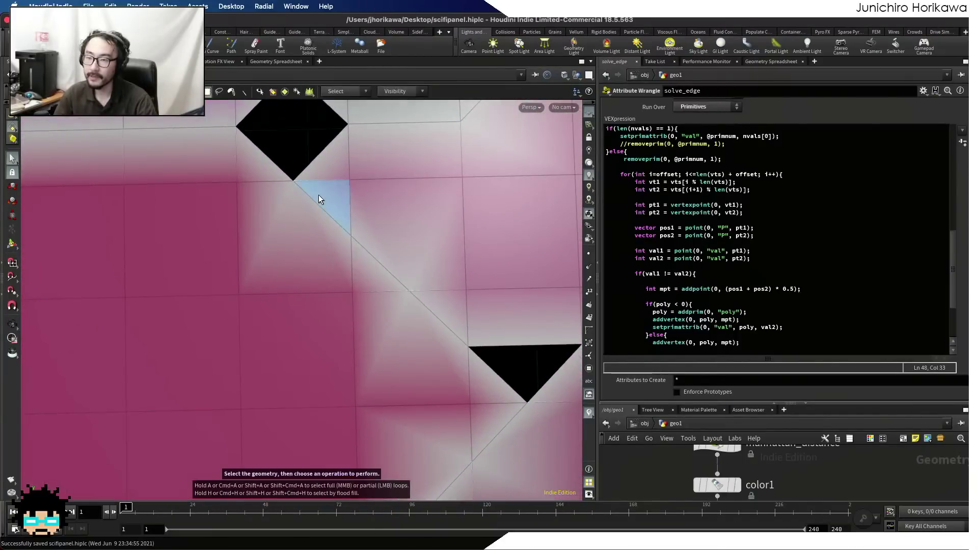
pyautogui.keyDown('alt'); pyautogui.moveTo(412, 232); pyautogui.dragTo(275, 259, button='middle'); pyautogui.keyUp('alt')
pyautogui.keyDown('alt'); pyautogui.moveTo(331, 261); pyautogui.dragTo(214, 299, button='right'); pyautogui.keyUp('alt')
pyautogui.keyDown('alt'); pyautogui.moveTo(384, 282); pyautogui.dragTo(216, 306, button='right'); pyautogui.keyUp('alt')
pyautogui.keyDown('alt'); pyautogui.moveTo(344, 368); pyautogui.dragTo(138, 263, button='middle'); pyautogui.keyUp('alt')
pyautogui.keyDown('alt'); pyautogui.moveTo(283, 311); pyautogui.dragTo(168, 332, button='right'); pyautogui.keyUp('alt')
pyautogui.keyDown('alt'); pyautogui.moveTo(109, 269); pyautogui.dragTo(197, 320, button='middle'); pyautogui.keyUp('alt')
pyautogui.keyDown('alt'); pyautogui.moveTo(196, 319); pyautogui.dragTo(387, 306, button='right'); pyautogui.keyUp('alt')
pyautogui.keyDown('alt'); pyautogui.moveTo(386, 305); pyautogui.dragTo(274, 340, button='middle'); pyautogui.keyUp('alt')
pyautogui.press('s')
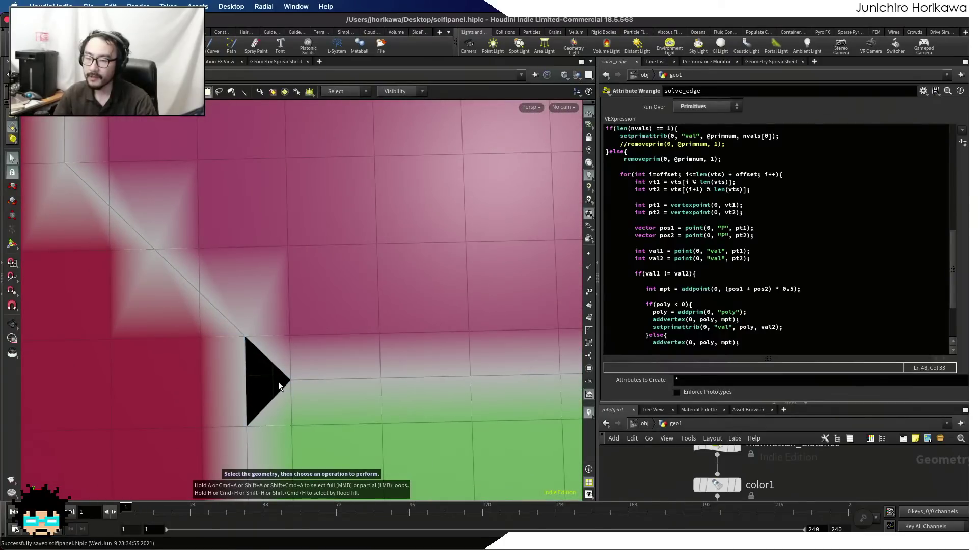
pyautogui.keyDown('alt'); pyautogui.moveTo(270, 376); pyautogui.dragTo(157, 387, button='right'); pyautogui.keyUp('alt')
pyautogui.keyDown('alt'); pyautogui.moveTo(211, 329); pyautogui.dragTo(236, 463, button='middle'); pyautogui.keyUp('alt')
pyautogui.keyDown('alt'); pyautogui.moveTo(247, 385); pyautogui.dragTo(139, 380, button='right'); pyautogui.keyUp('alt')
pyautogui.keyDown('alt'); pyautogui.moveTo(280, 394); pyautogui.dragTo(218, 399, button='right'); pyautogui.keyUp('alt')
pyautogui.keyDown('alt'); pyautogui.moveTo(292, 409); pyautogui.dragTo(225, 492, button='middle'); pyautogui.keyUp('alt')
pyautogui.keyDown('alt'); pyautogui.moveTo(268, 393); pyautogui.dragTo(291, 287, button='middle'); pyautogui.keyUp('alt')
pyautogui.keyDown('alt'); pyautogui.moveTo(231, 399); pyautogui.dragTo(306, 330, button='right'); pyautogui.keyUp('alt')
# - Copy setprimattrib(0, "val", poly, val2); below the second poly = addprim line in the else branch
pyautogui.click(677, 282)
pyautogui.scroll(-4, 677, 283)
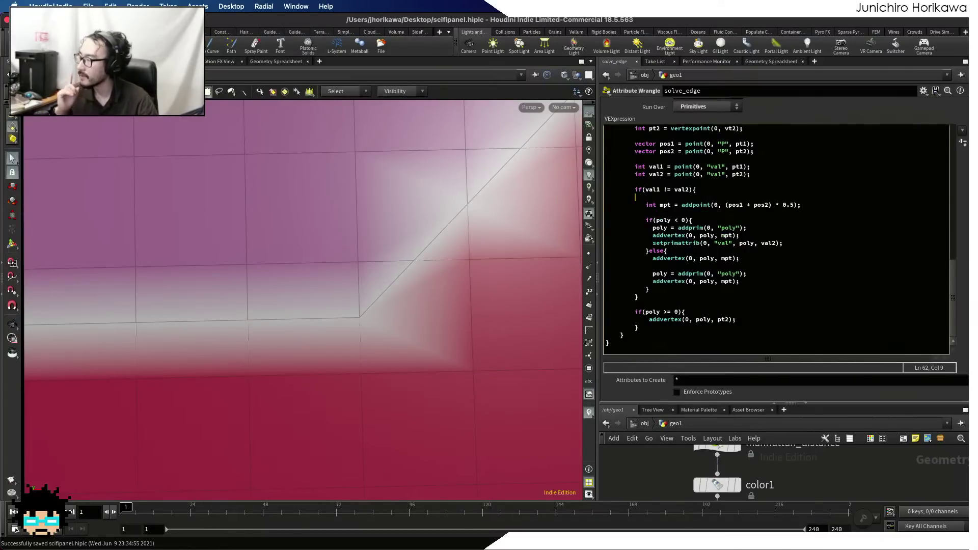
pyautogui.click(705, 236)
pyautogui.moveTo(782, 243); pyautogui.dragTo(654, 245)
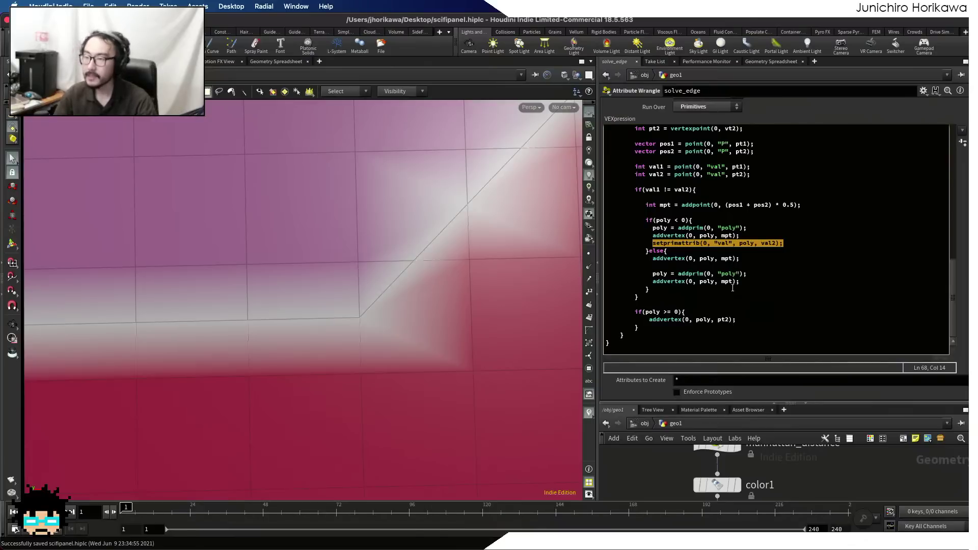
pyautogui.click(772, 273)
pyautogui.press('Return')
pyautogui.write('setprimattrib(0, "val", poly, val2);')
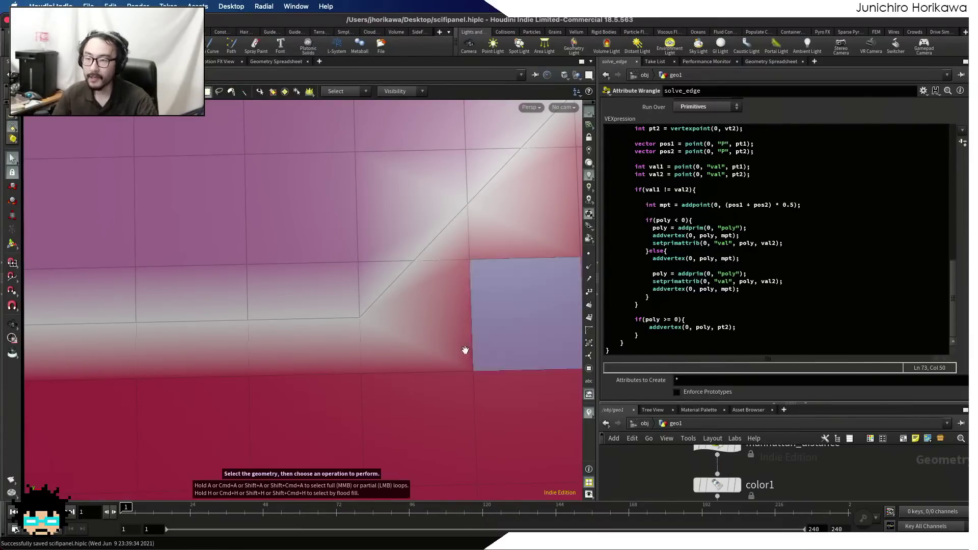
# - Examine the junction of the red, pink and green regions and the corner of the purple-red border
pyautogui.keyDown('alt'); pyautogui.moveTo(462, 333); pyautogui.dragTo(339, 369, button='right'); pyautogui.keyUp('alt')
pyautogui.keyDown('alt'); pyautogui.moveTo(423, 353); pyautogui.dragTo(243, 409, button='middle'); pyautogui.keyUp('alt')
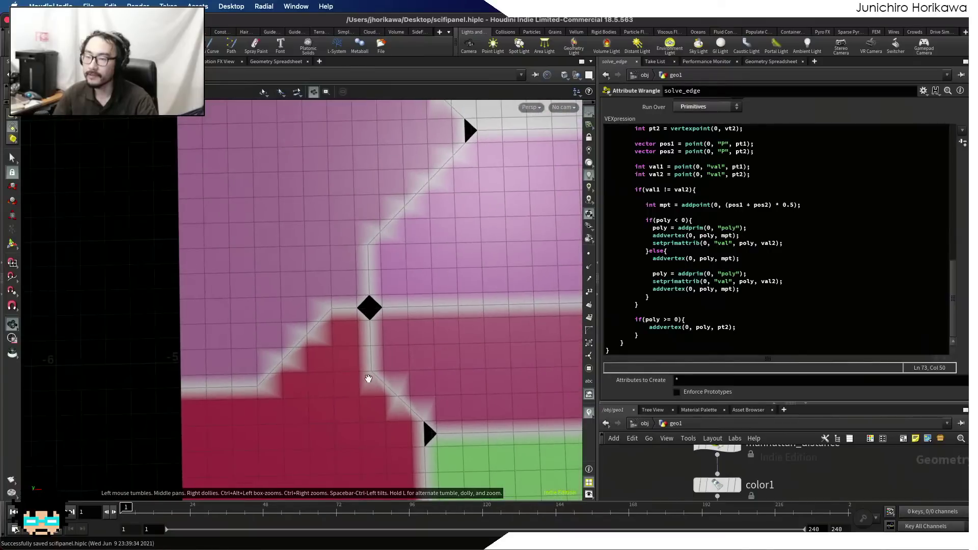
pyautogui.keyDown('alt'); pyautogui.moveTo(370, 379); pyautogui.dragTo(286, 312, button='middle'); pyautogui.keyUp('alt')
pyautogui.keyDown('alt'); pyautogui.moveTo(324, 366); pyautogui.dragTo(410, 365, button='right'); pyautogui.keyUp('alt')
pyautogui.keyDown('alt'); pyautogui.moveTo(431, 390); pyautogui.dragTo(324, 342, button='middle'); pyautogui.keyUp('alt')
pyautogui.moveTo(306, 343)
pyautogui.keyDown('alt'); pyautogui.mouseDown(button='right')
pyautogui.moveTo(340, 338)
pyautogui.moveTo(306, 342)
pyautogui.mouseUp(button='right'); pyautogui.keyUp('alt')
pyautogui.keyDown('alt'); pyautogui.moveTo(306, 342); pyautogui.dragTo(345, 393, button='middle'); pyautogui.keyUp('alt')
pyautogui.keyDown('alt'); pyautogui.moveTo(187, 314); pyautogui.dragTo(223, 309, button='right'); pyautogui.keyUp('alt')
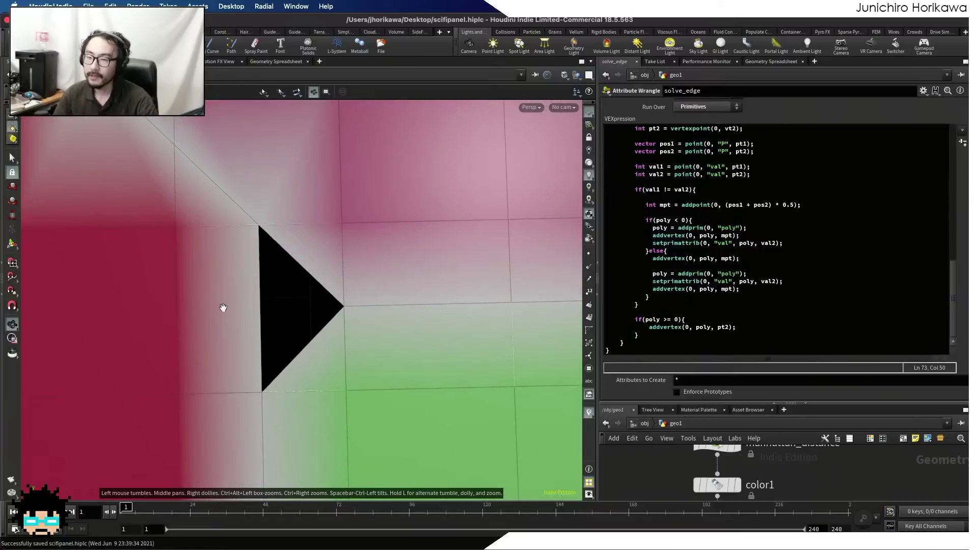
pyautogui.keyDown('alt'); pyautogui.moveTo(223, 308); pyautogui.dragTo(234, 306, button='middle'); pyautogui.keyUp('alt')
pyautogui.press('Escape')
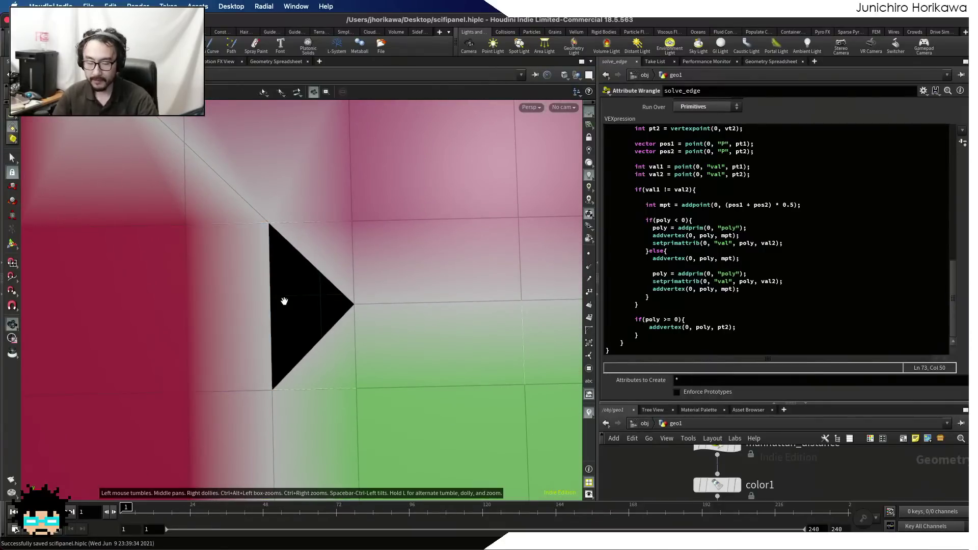
pyautogui.press('s')
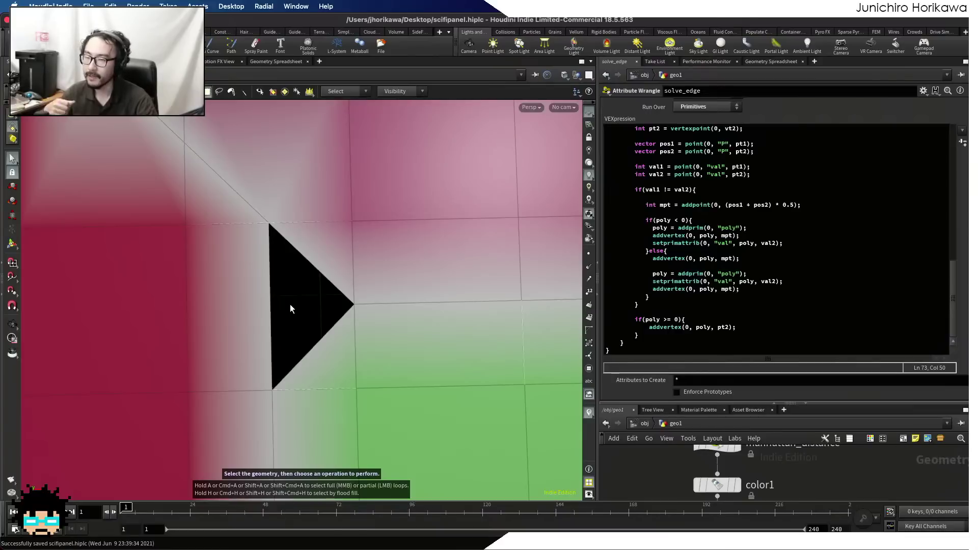
pyautogui.keyDown('alt'); pyautogui.moveTo(327, 327); pyautogui.dragTo(382, 323, button='right'); pyautogui.keyUp('alt')
pyautogui.keyDown('alt'); pyautogui.moveTo(374, 308); pyautogui.dragTo(354, 318, button='middle'); pyautogui.keyUp('alt')
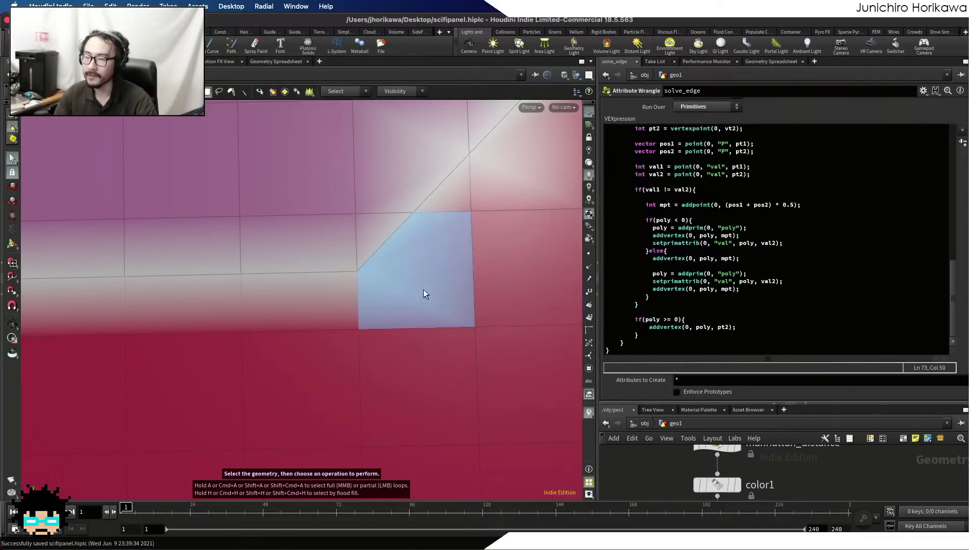
# - Add vector cd1 = point(0, "Cd", pt1); in a new block below the pos2 line
pyautogui.click(650, 297)
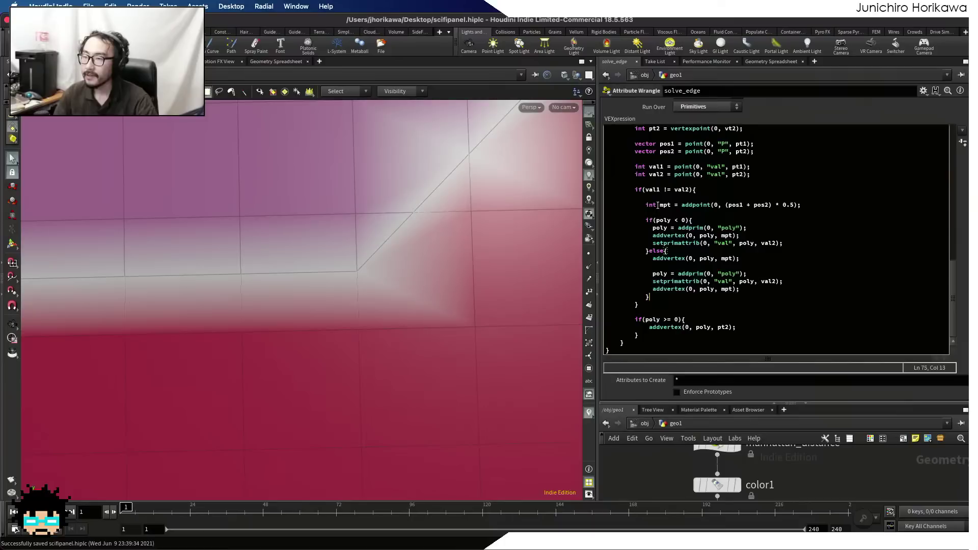
pyautogui.scroll(2, 754, 173)
pyautogui.click(764, 183)
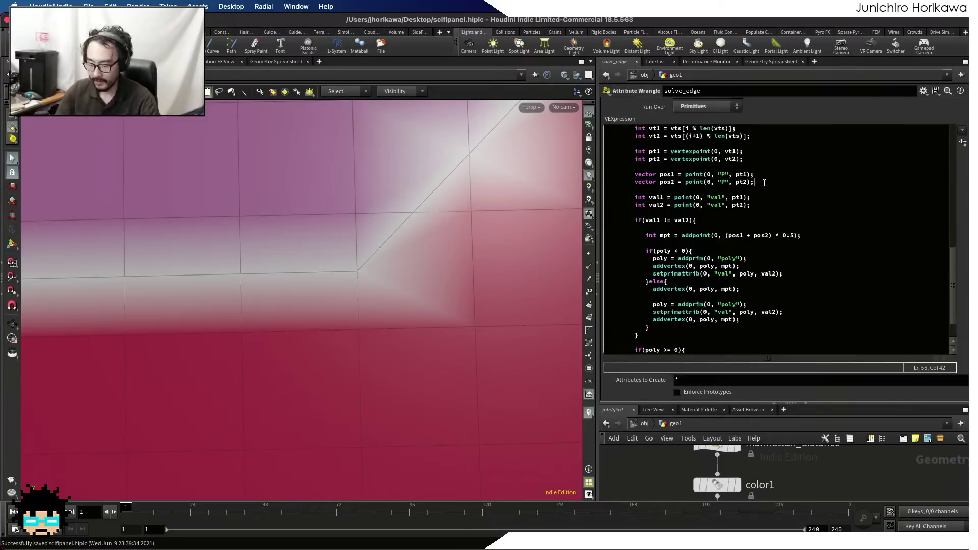
pyautogui.press('Return')
pyautogui.press('Return')
pyautogui.write('vec')
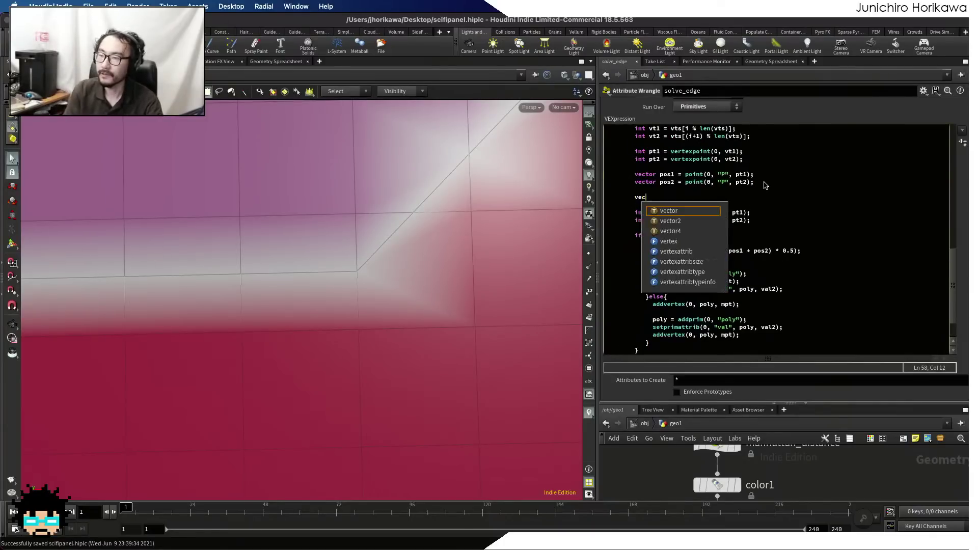
pyautogui.write('tor cd1 = ')
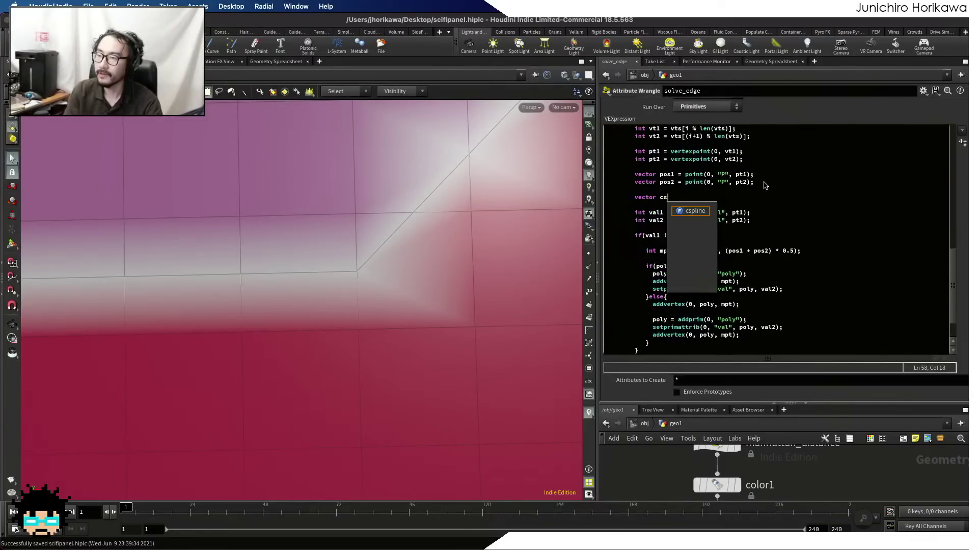
pyautogui.write('point')
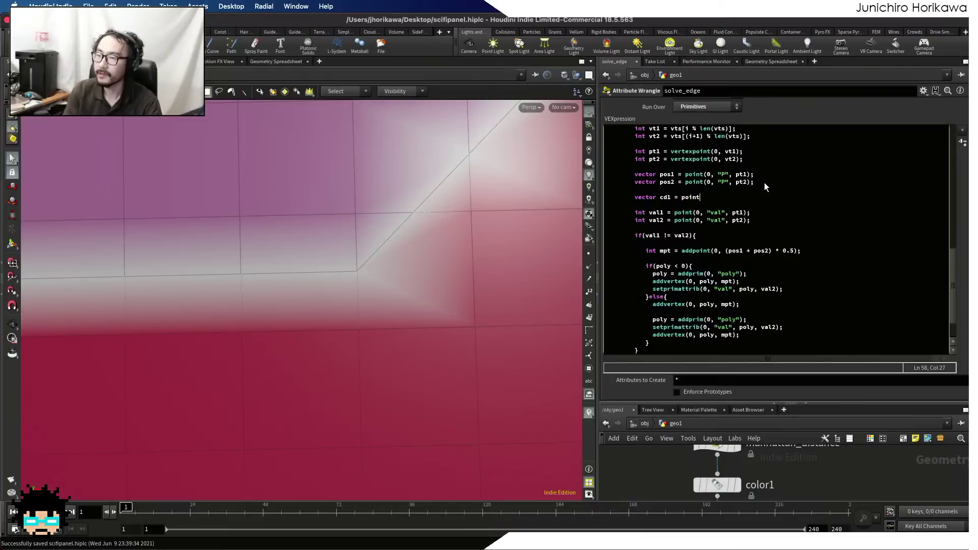
pyautogui.write('(0, "Cd", pt1);')
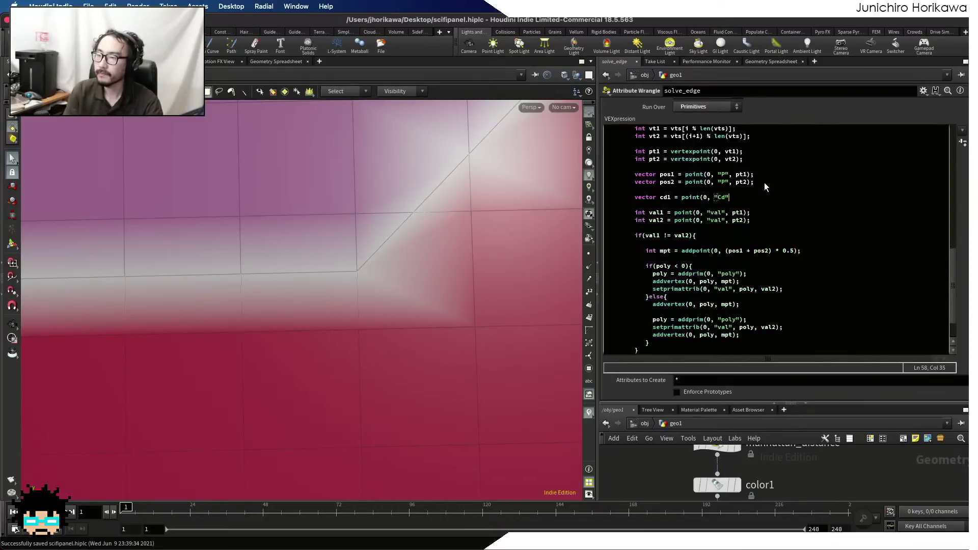
# - Add vector cd2 = point(0, "Cd", pt2); below the cd1 line
pyautogui.press('Return')
pyautogui.write('ve')
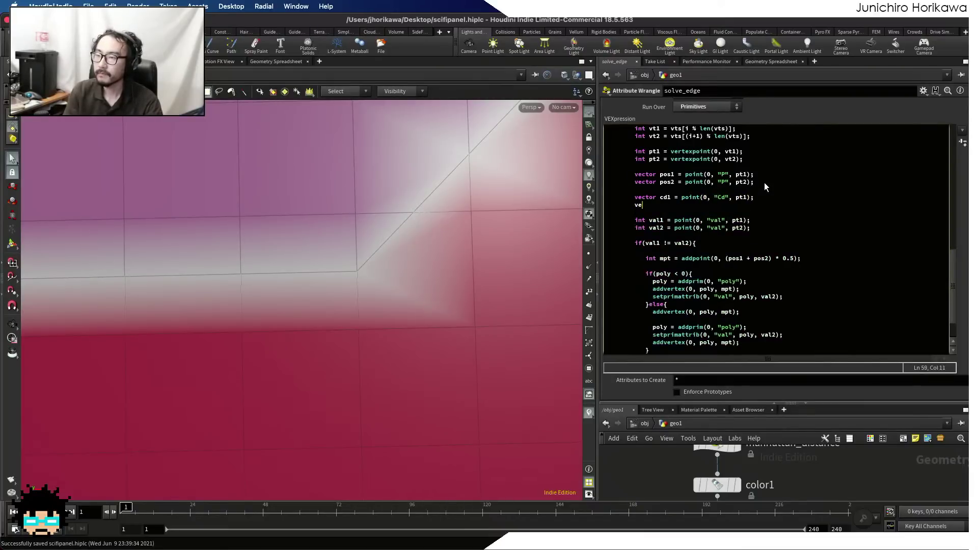
pyautogui.write('ctor cd2 = point(')
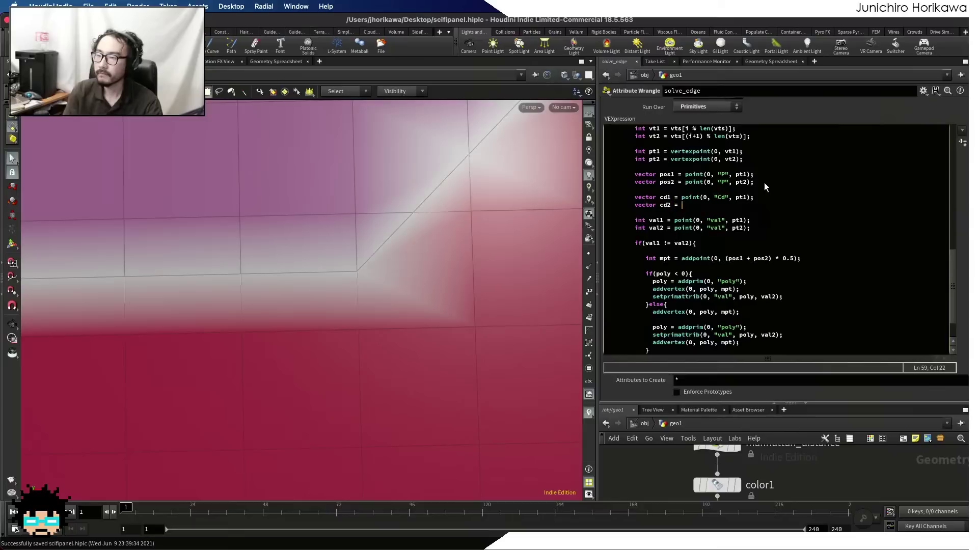
pyautogui.write('0,')
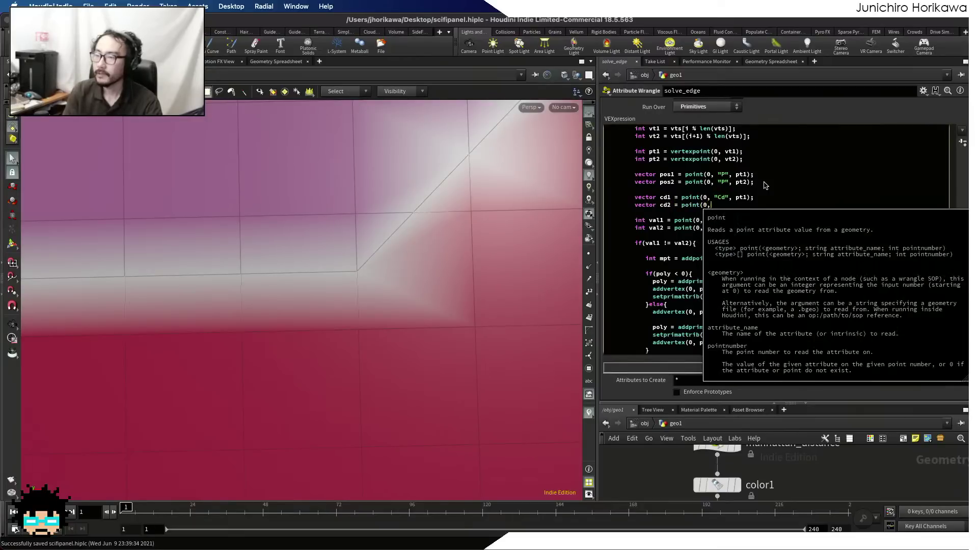
pyautogui.write(' "Cd", pt2);')
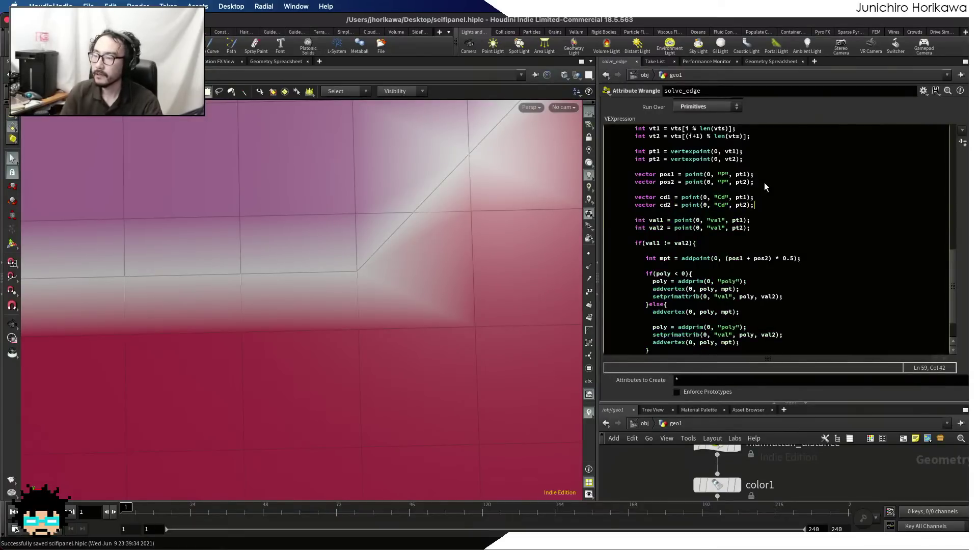
# - Add setpointattrib(0, "Cd", mpt, cd2); below the setprimattrib line in the if(poly < 0) branch
pyautogui.scroll(-3, 749, 220)
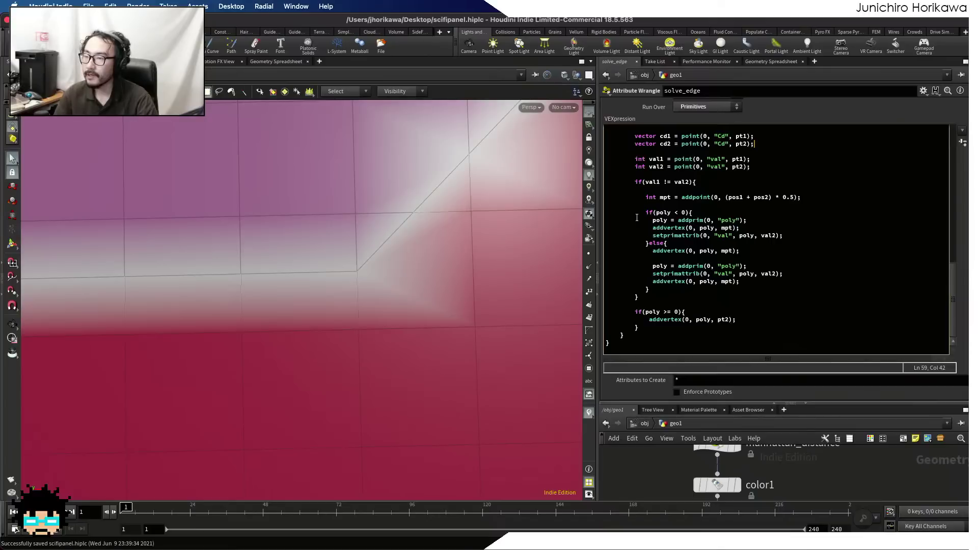
pyautogui.click(815, 196)
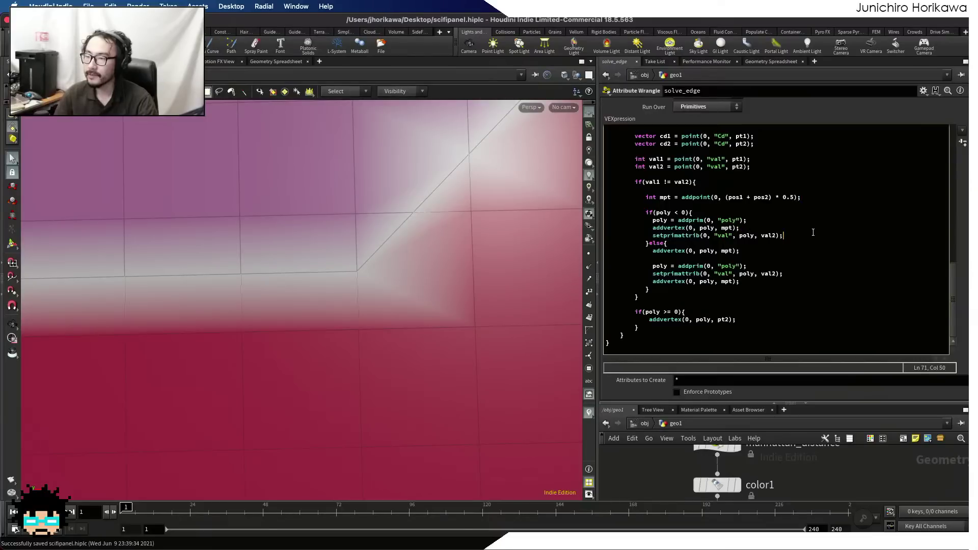
pyautogui.press('Return')
pyautogui.write('setpoin')
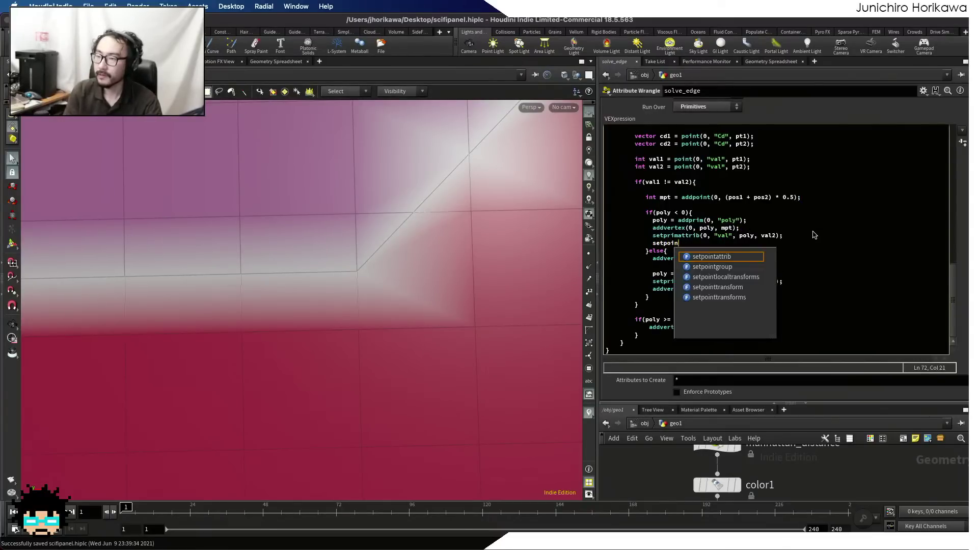
pyautogui.write('tattrib"')
pyautogui.write('0, ')
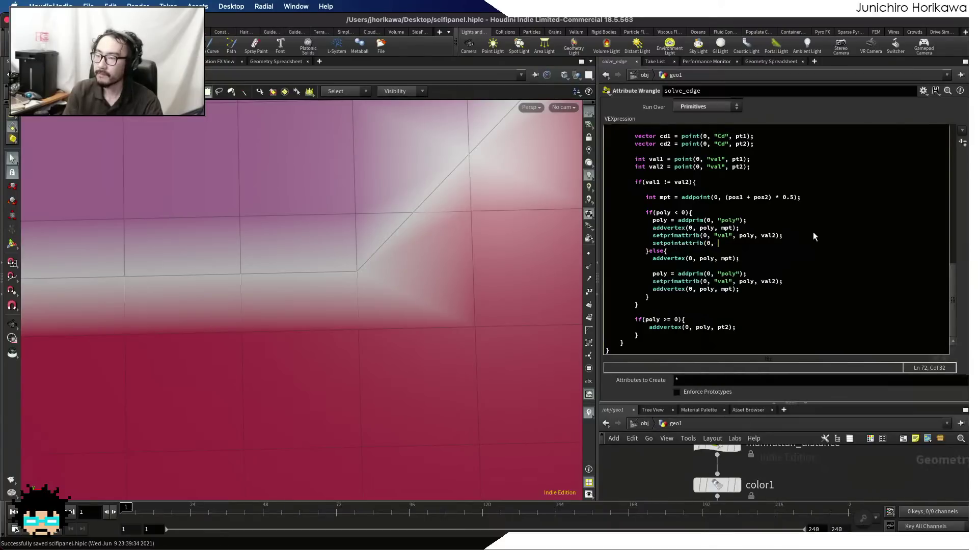
pyautogui.write('"Cd')
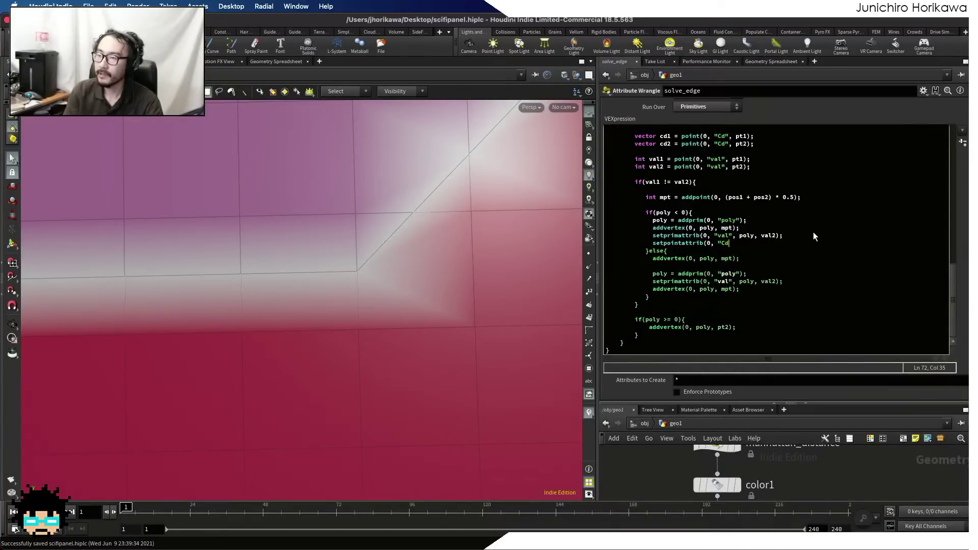
pyautogui.write('", ')
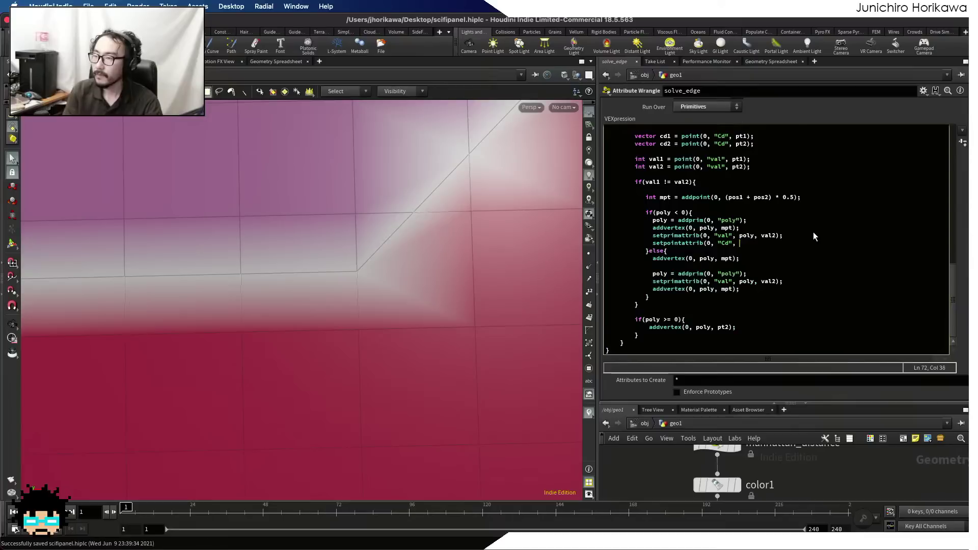
pyautogui.write('mpt, ')
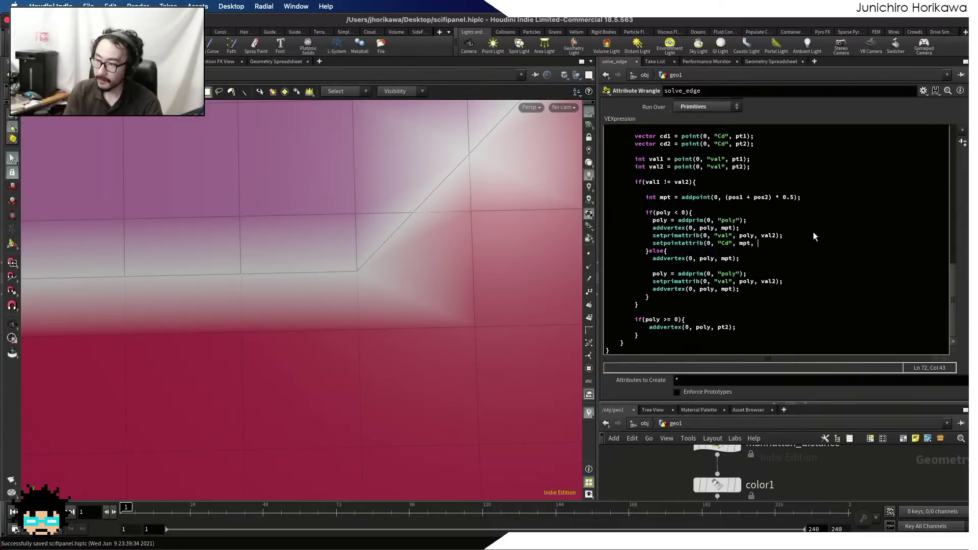
pyautogui.write('cd2);')
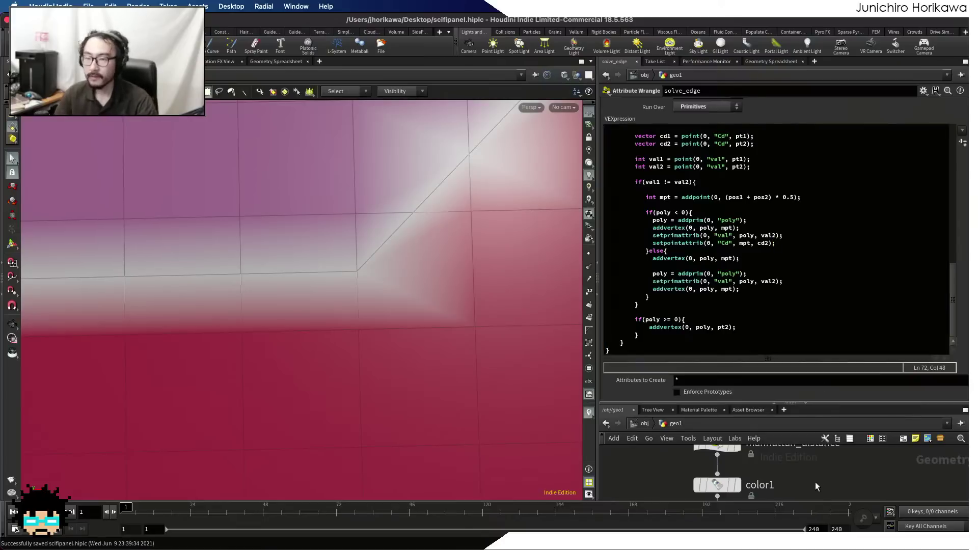
# - Copy the setpointattrib "Cd" line below the setprimattrib line in the else branch
pyautogui.click(755, 288)
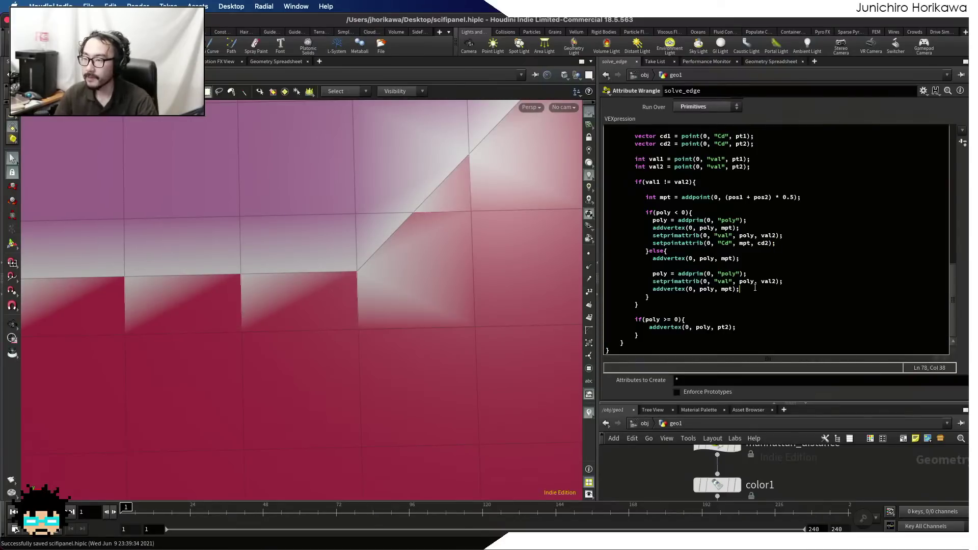
pyautogui.moveTo(801, 244); pyautogui.dragTo(653, 246)
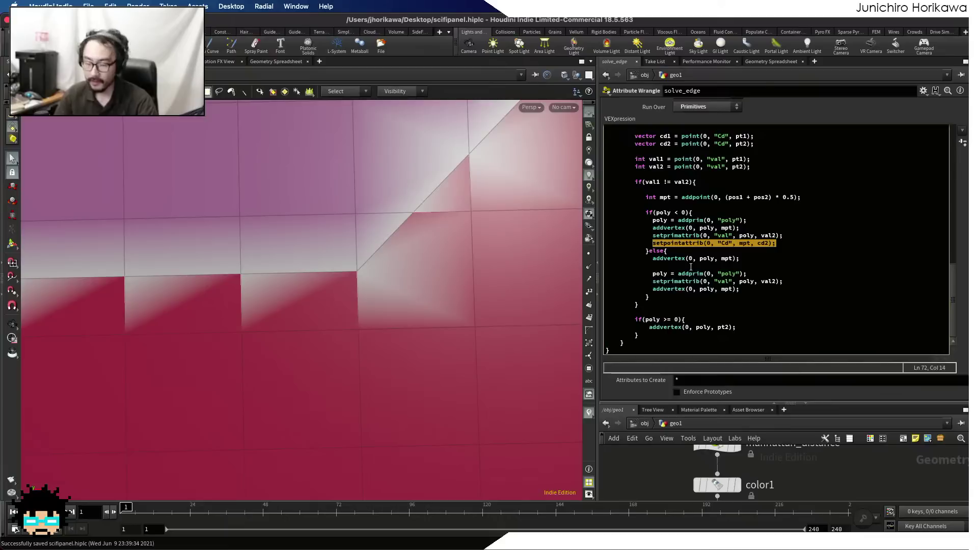
pyautogui.press('super+c')
pyautogui.click(792, 281)
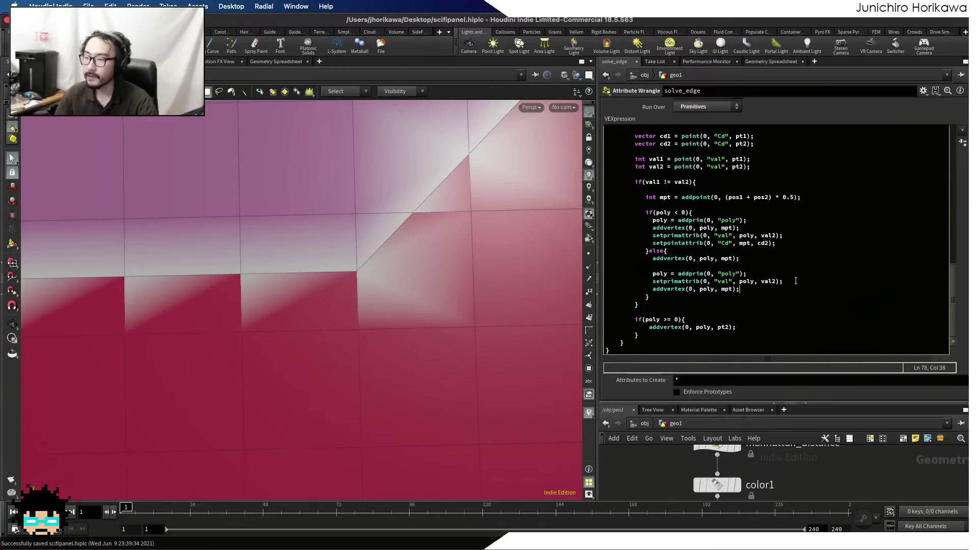
pyautogui.press('Return')
pyautogui.press('super+v')
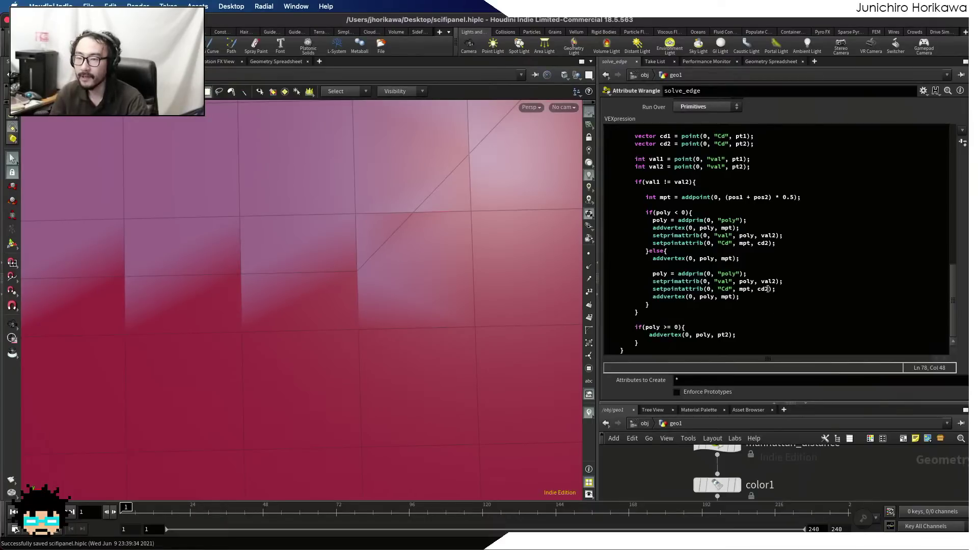
# - Change the colour argument of the else branch's setpointattrib line to cd1 and apply the code
pyautogui.click(766, 289)
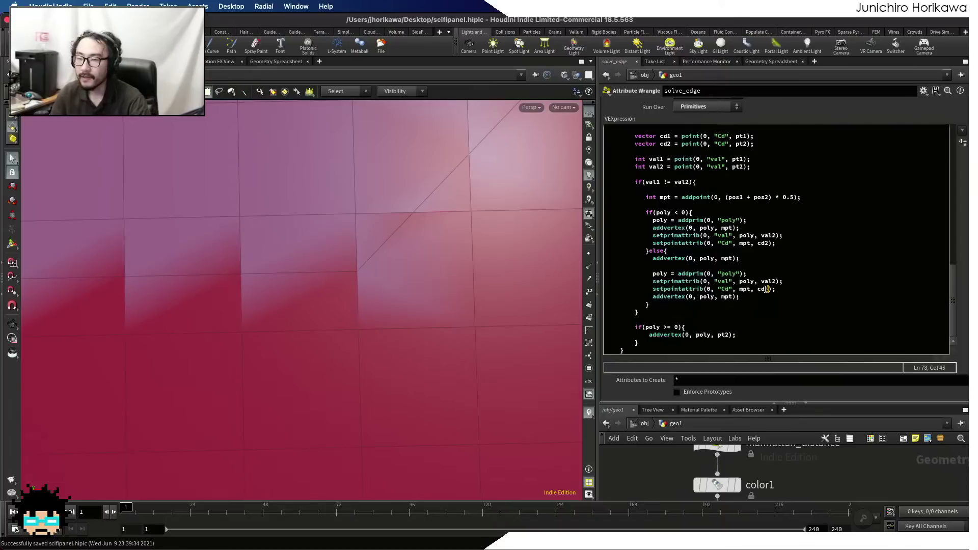
pyautogui.write('1')
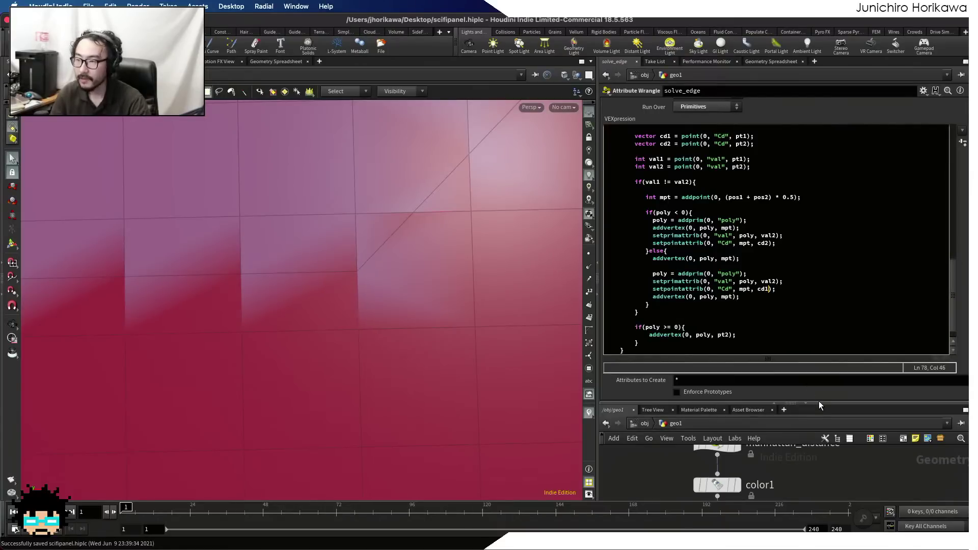
pyautogui.click(838, 491)
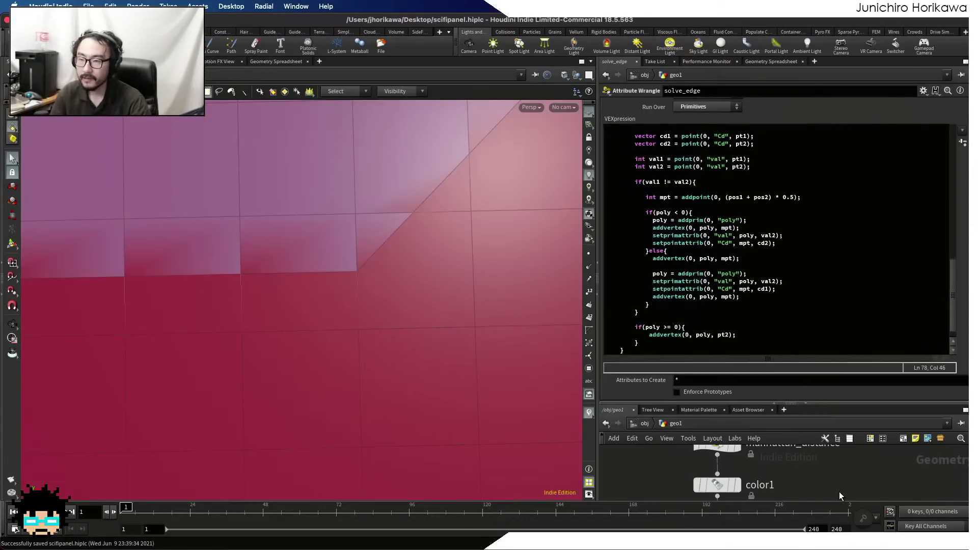
# - Delete the setpointattrib "Cd" lines from both the else branch and the if(poly < 0) branch
pyautogui.moveTo(791, 291); pyautogui.dragTo(606, 290)
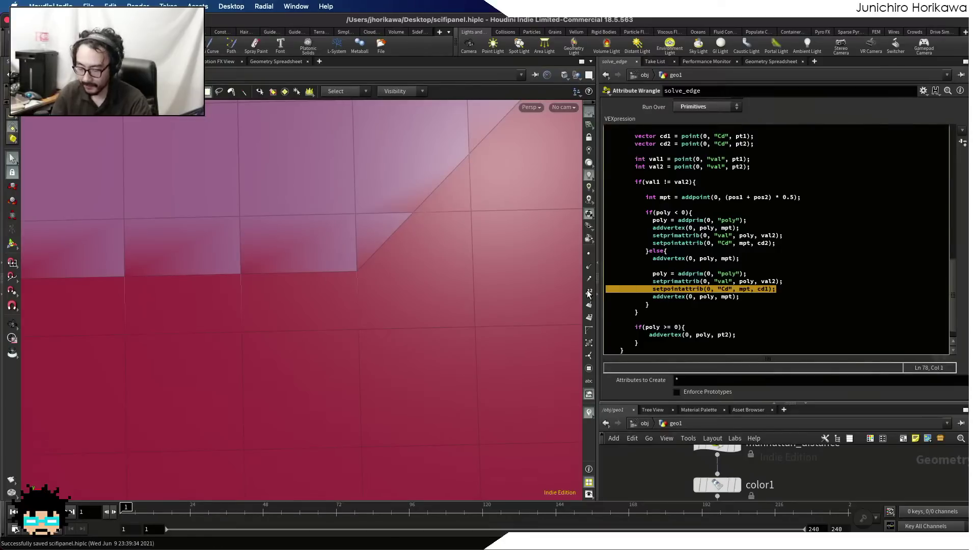
pyautogui.press('BackSpace')
pyautogui.press('BackSpace')
pyautogui.moveTo(802, 236); pyautogui.dragTo(605, 237)
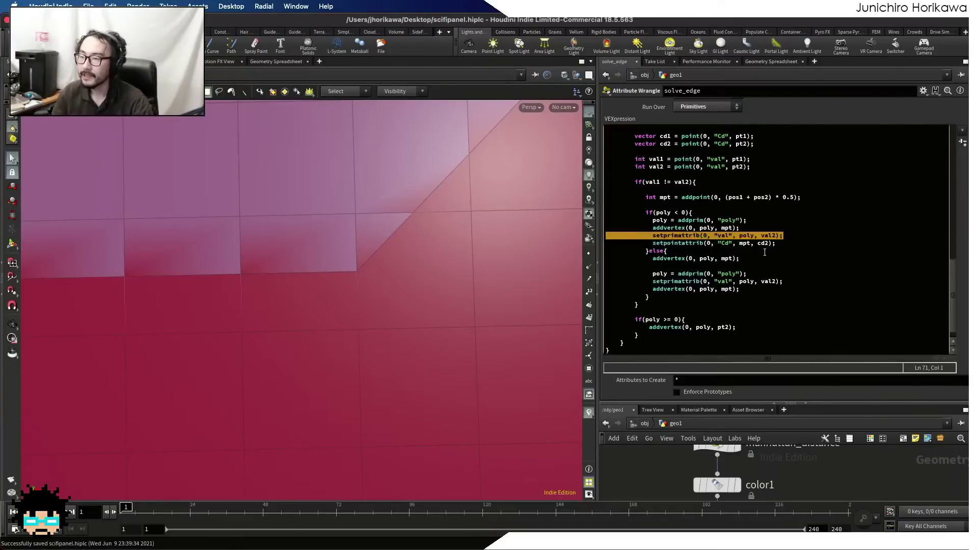
pyautogui.moveTo(776, 244); pyautogui.dragTo(590, 250)
pyautogui.press('BackSpace')
pyautogui.press('BackSpace')
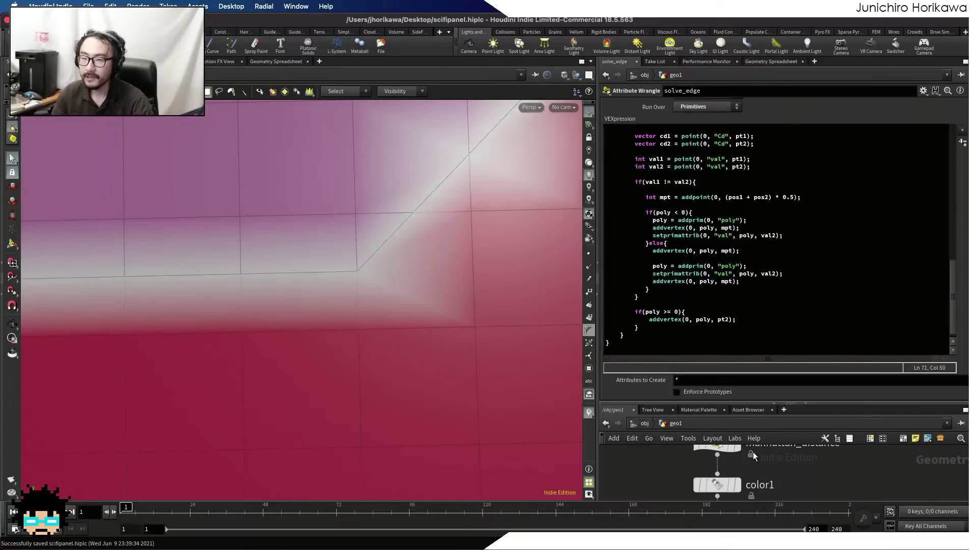
# - Examine the triangular gap beside the green region and the diamond-shaped gap where four regions meet, selecting a triangle bordering the diamond
pyautogui.press('Escape')
pyautogui.moveTo(482, 307); pyautogui.dragTo(338, 335, button='right')
pyautogui.moveTo(479, 301); pyautogui.dragTo(224, 356, button='middle')
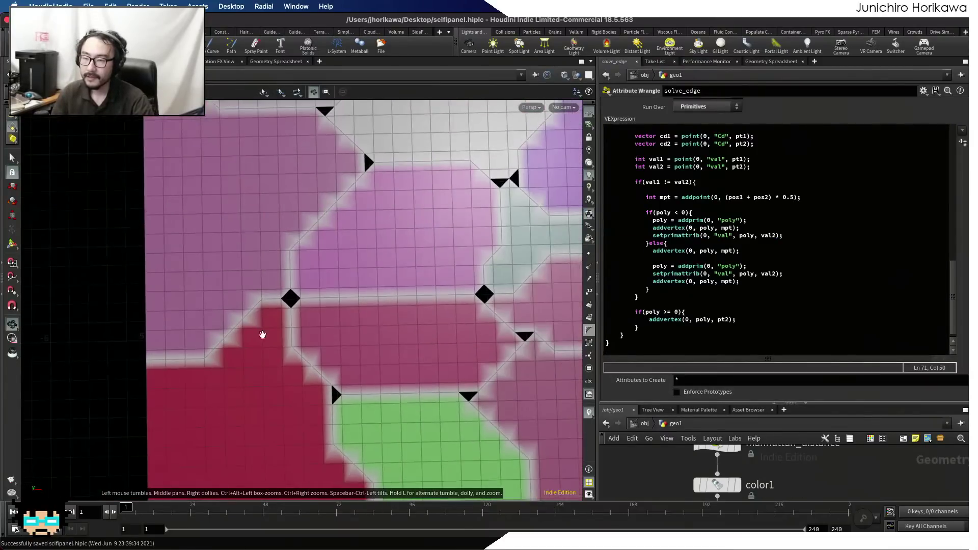
pyautogui.moveTo(320, 383); pyautogui.dragTo(306, 378, button='middle')
pyautogui.moveTo(306, 378); pyautogui.dragTo(305, 295, button='right')
pyautogui.press('s')
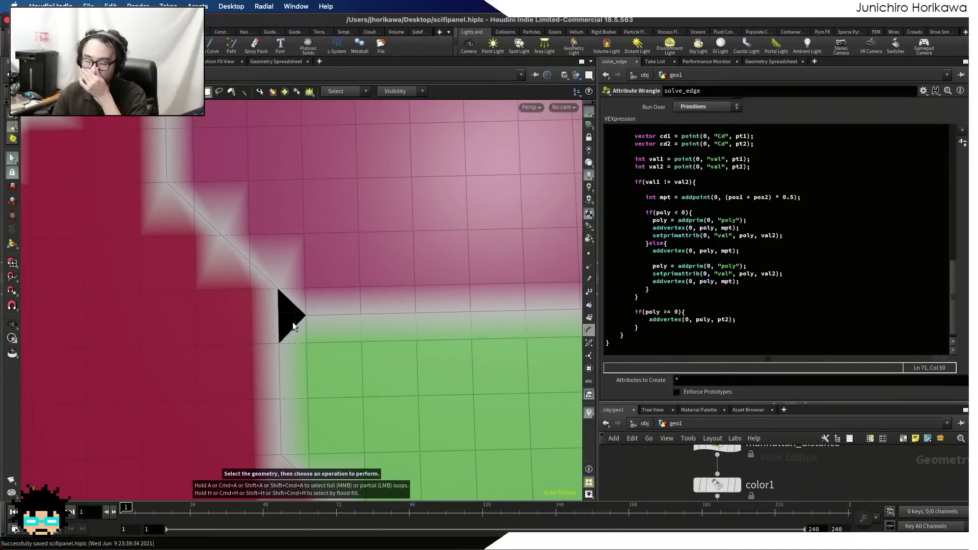
pyautogui.press('Escape')
pyautogui.moveTo(292, 322); pyautogui.dragTo(319, 360, button='middle')
pyautogui.moveTo(258, 295); pyautogui.dragTo(273, 285, button='right')
pyautogui.moveTo(273, 285); pyautogui.dragTo(302, 309, button='middle')
pyautogui.moveTo(302, 309); pyautogui.dragTo(257, 320, button='right')
pyautogui.moveTo(257, 320)
pyautogui.mouseDown(button='middle')
pyautogui.moveTo(257, 345)
pyautogui.moveTo(268, 331)
pyautogui.mouseUp(button='middle')
pyautogui.moveTo(268, 331); pyautogui.dragTo(283, 313, button='right')
pyautogui.press('s')
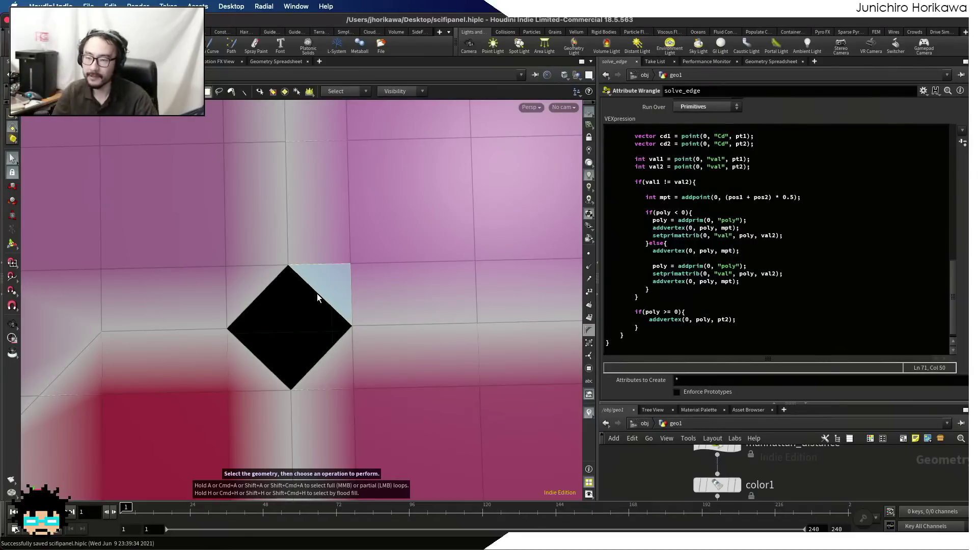
pyautogui.click(292, 267)
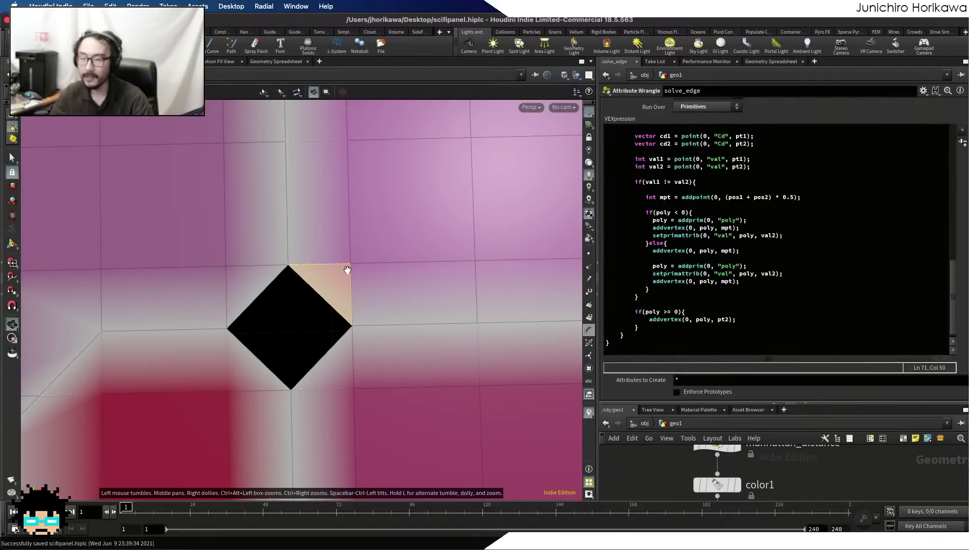
# - Examine the triangular gap where the red, magenta and green regions meet, selecting the small triangular polygons above and below it
pyautogui.keyDown('alt'); pyautogui.moveTo(345, 271); pyautogui.dragTo(266, 303, button='right'); pyautogui.keyUp('alt')
pyautogui.keyDown('alt'); pyautogui.moveTo(313, 318); pyautogui.dragTo(204, 256, button='middle'); pyautogui.keyUp('alt')
pyautogui.moveTo(269, 321); pyautogui.dragTo(353, 293, button='right')
pyautogui.moveTo(273, 290); pyautogui.dragTo(319, 281, button='right')
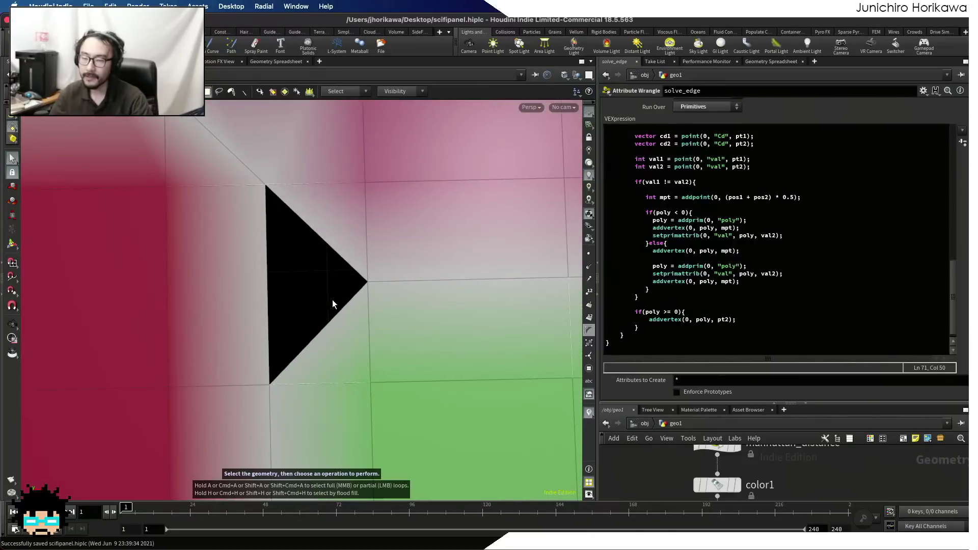
pyautogui.moveTo(319, 277)
pyautogui.mouseDown(button='middle')
pyautogui.moveTo(310, 265)
pyautogui.moveTo(314, 275)
pyautogui.mouseUp(button='middle')
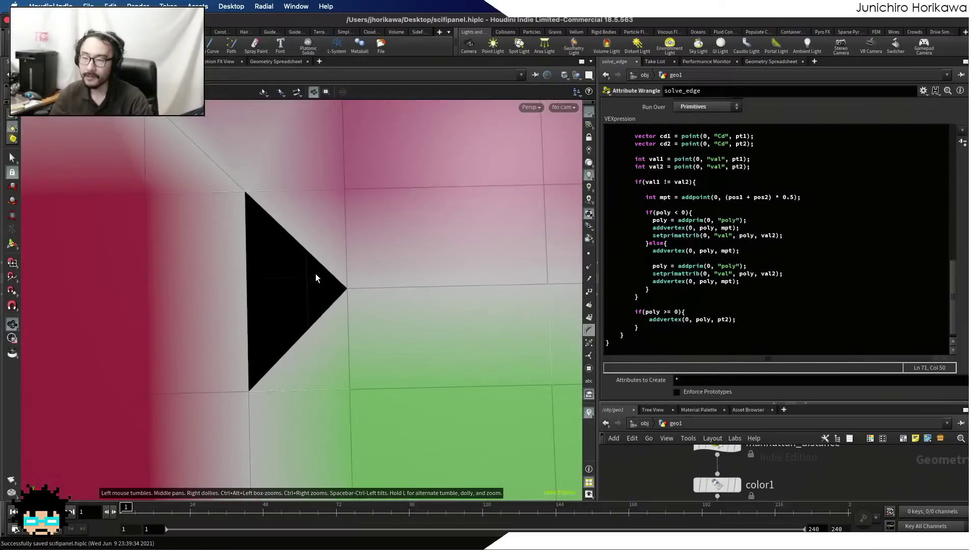
pyautogui.press('s')
pyautogui.click(320, 252)
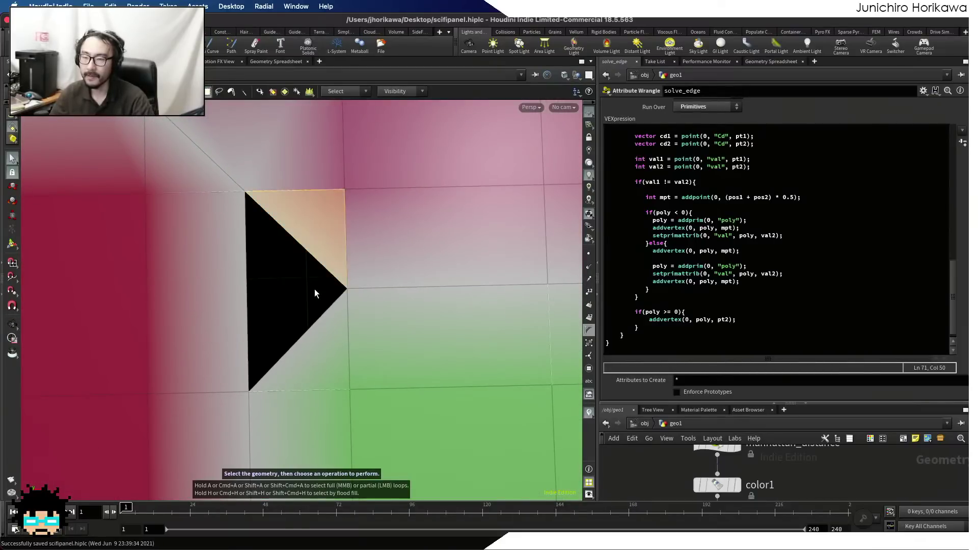
pyautogui.click(320, 340)
pyautogui.click(317, 252)
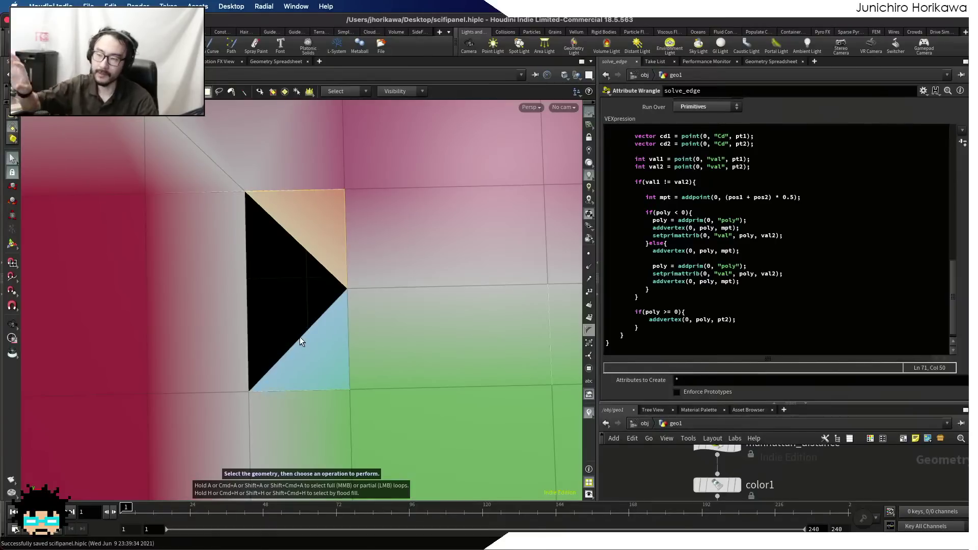
pyautogui.keyDown('alt'); pyautogui.moveTo(344, 304); pyautogui.dragTo(299, 315, button='right'); pyautogui.keyUp('alt')
pyautogui.keyDown('alt'); pyautogui.moveTo(321, 315); pyautogui.dragTo(273, 330, button='middle'); pyautogui.keyUp('alt')
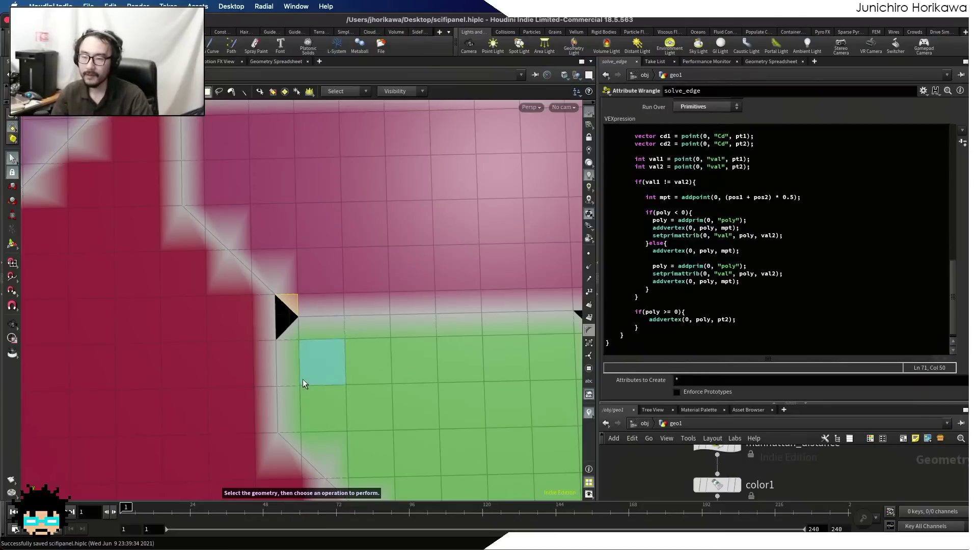
pyautogui.click(283, 302)
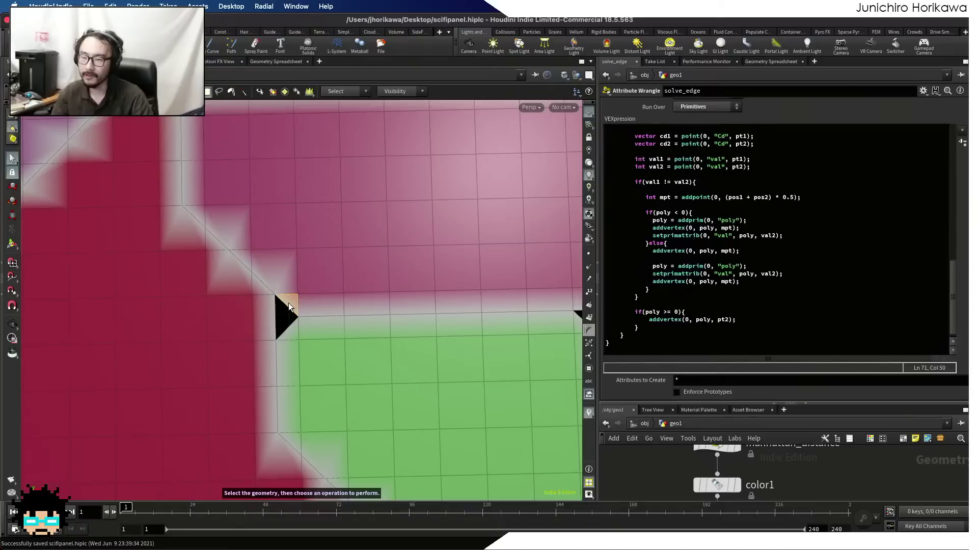
pyautogui.scroll(3, 277, 298)
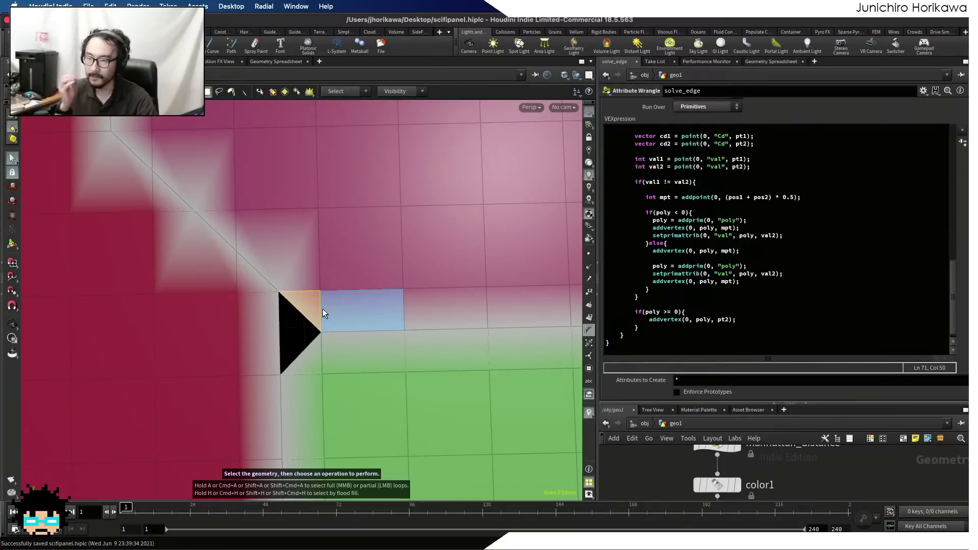
# - Examine the other triangular gaps along the region borders, including the green region's far corner and those beside the pale blue region
pyautogui.press('Escape')
pyautogui.scroll(-5, 321, 310)
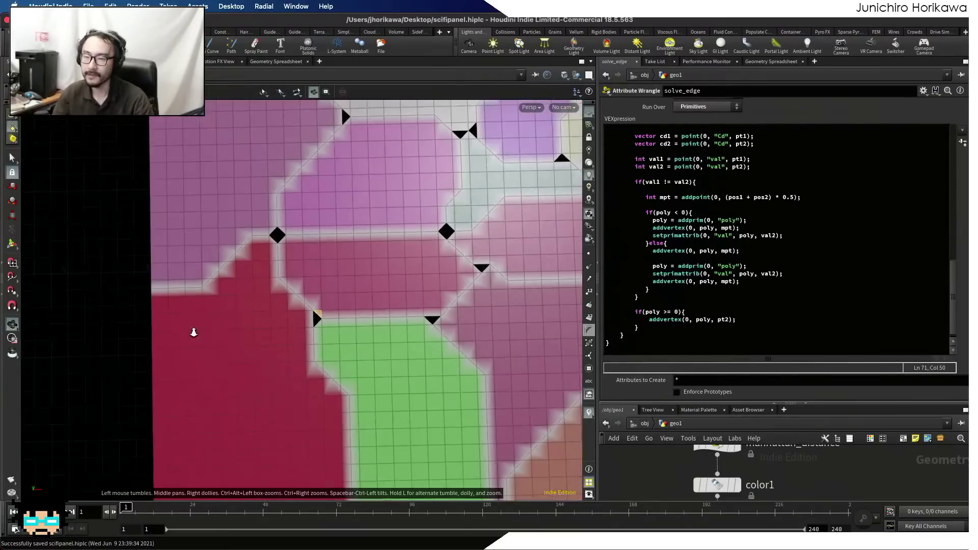
pyautogui.scroll(10, 274, 324)
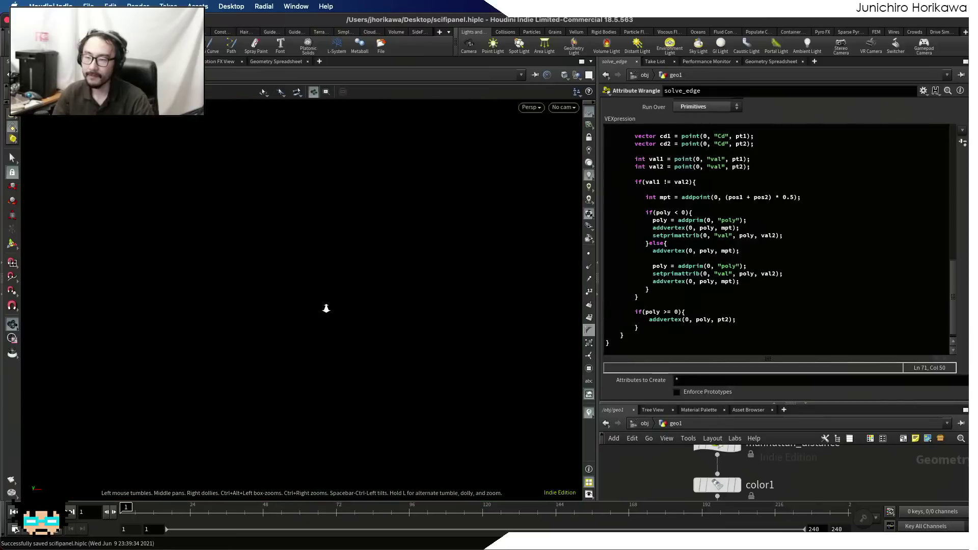
pyautogui.moveTo(326, 308); pyautogui.dragTo(293, 316, button='right')
pyautogui.moveTo(377, 311); pyautogui.dragTo(290, 321, button='middle')
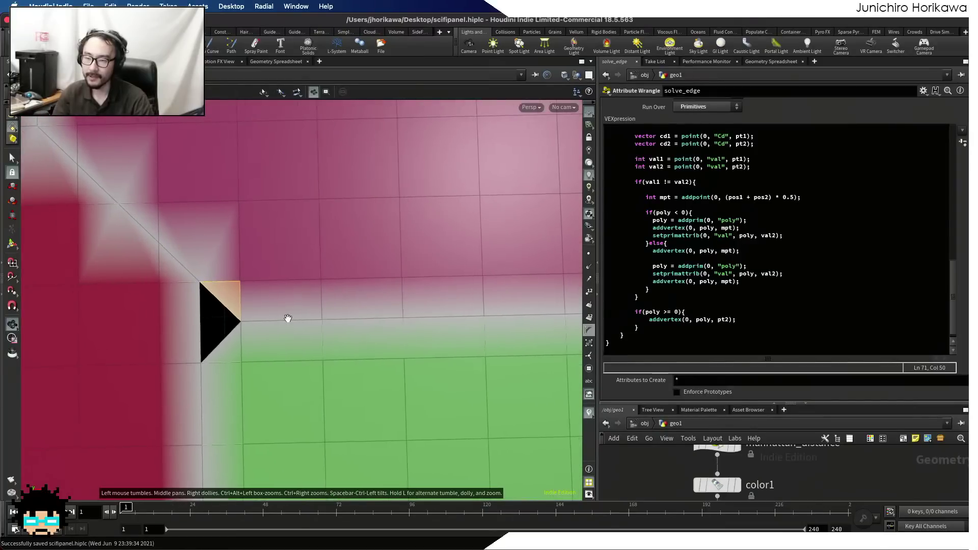
pyautogui.press('s')
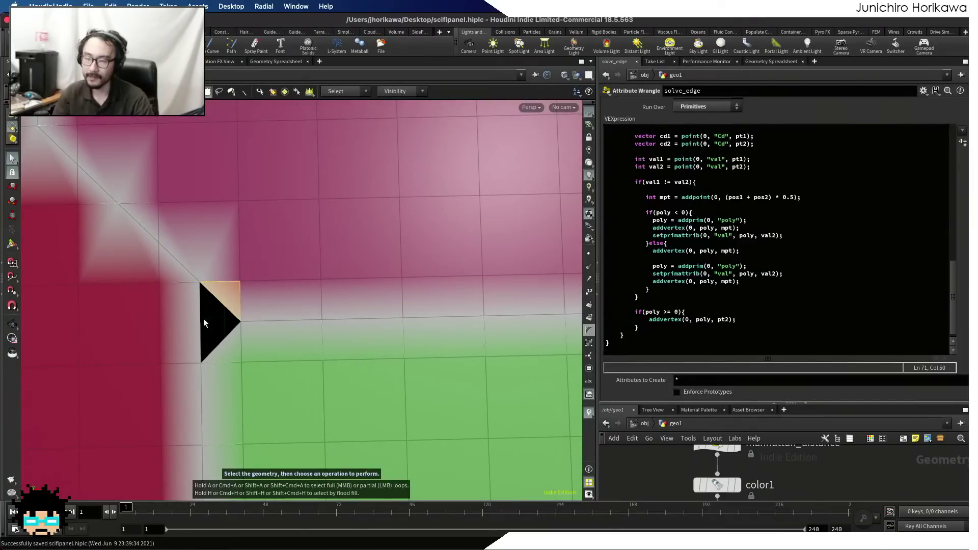
pyautogui.keyDown('alt'); pyautogui.moveTo(285, 324); pyautogui.dragTo(194, 334, button='right'); pyautogui.keyUp('alt')
pyautogui.keyDown('alt'); pyautogui.moveTo(352, 336); pyautogui.dragTo(222, 340, button='middle'); pyautogui.keyUp('alt')
pyautogui.keyDown('alt'); pyautogui.moveTo(222, 340); pyautogui.dragTo(380, 326, button='right'); pyautogui.keyUp('alt')
pyautogui.press('s')
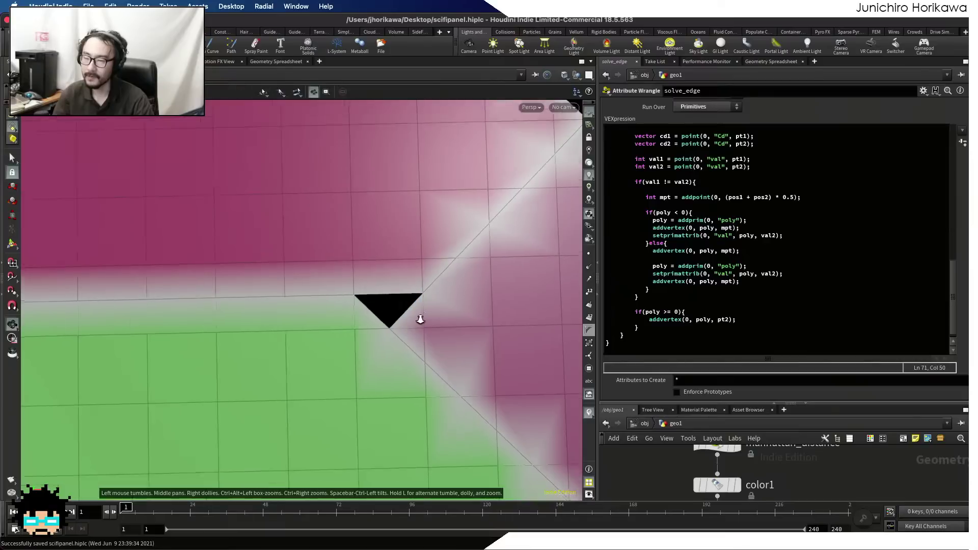
pyautogui.keyDown('alt'); pyautogui.moveTo(430, 316); pyautogui.dragTo(323, 328, button='right'); pyautogui.keyUp('alt')
pyautogui.keyDown('alt'); pyautogui.moveTo(466, 279); pyautogui.dragTo(192, 336, button='middle'); pyautogui.keyUp('alt')
pyautogui.keyDown('alt'); pyautogui.moveTo(329, 334); pyautogui.dragTo(401, 329, button='right'); pyautogui.keyUp('alt')
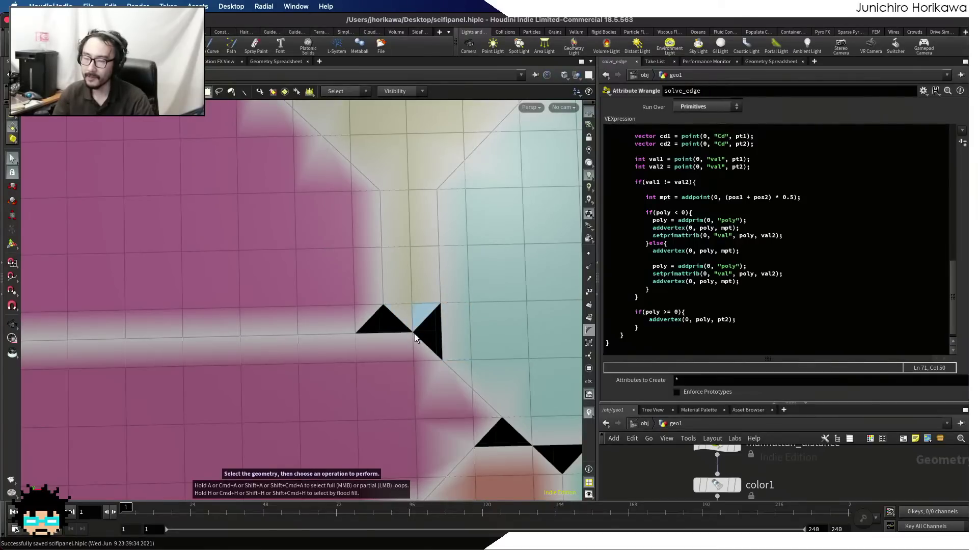
# - Examine the triangular gaps along the green, salmon and purple borders and at the junction of the red, magenta and green regions
pyautogui.keyDown('alt'); pyautogui.moveTo(431, 328); pyautogui.dragTo(347, 338, button='right'); pyautogui.keyUp('alt')
pyautogui.keyDown('alt'); pyautogui.moveTo(347, 338); pyautogui.dragTo(212, 306, button='middle'); pyautogui.keyUp('alt')
pyautogui.keyDown('alt'); pyautogui.moveTo(316, 326); pyautogui.dragTo(232, 357, button='right'); pyautogui.keyUp('alt')
pyautogui.keyDown('alt'); pyautogui.moveTo(233, 370); pyautogui.dragTo(273, 299, button='middle'); pyautogui.keyUp('alt')
pyautogui.keyDown('alt'); pyautogui.moveTo(259, 385); pyautogui.dragTo(370, 356, button='right'); pyautogui.keyUp('alt')
pyautogui.press('s')
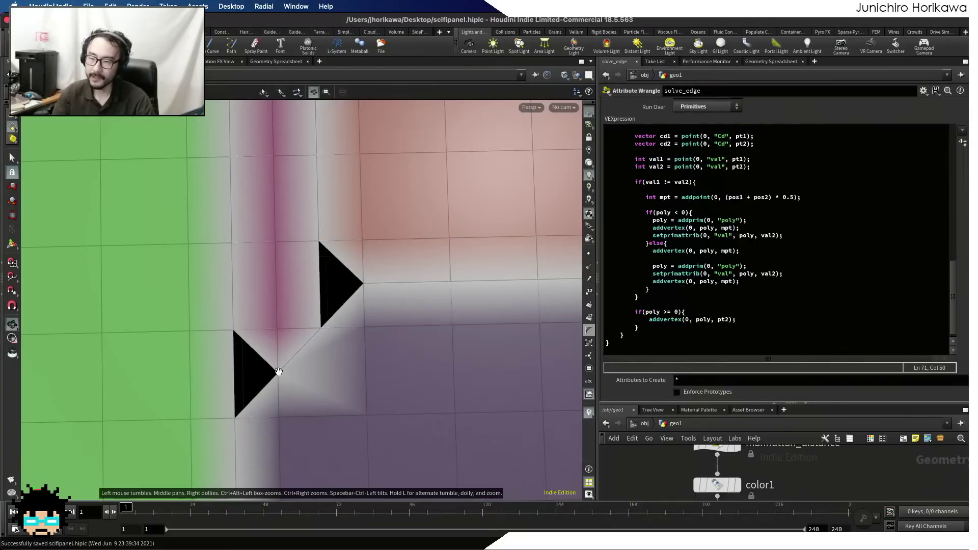
pyautogui.keyDown('alt'); pyautogui.moveTo(330, 372); pyautogui.dragTo(197, 388, button='right'); pyautogui.keyUp('alt')
pyautogui.keyDown('alt'); pyautogui.moveTo(229, 352); pyautogui.dragTo(257, 468, button='middle'); pyautogui.keyUp('alt')
pyautogui.keyDown('alt'); pyautogui.moveTo(217, 372); pyautogui.dragTo(235, 484, button='middle'); pyautogui.keyUp('alt')
pyautogui.keyDown('alt'); pyautogui.moveTo(183, 374); pyautogui.dragTo(308, 349, button='right'); pyautogui.keyUp('alt')
pyautogui.keyDown('alt'); pyautogui.moveTo(312, 320); pyautogui.dragTo(286, 360, button='middle'); pyautogui.keyUp('alt')
pyautogui.keyDown('alt'); pyautogui.moveTo(286, 360); pyautogui.dragTo(311, 342, button='right'); pyautogui.keyUp('alt')
pyautogui.keyDown('alt'); pyautogui.moveTo(356, 313); pyautogui.dragTo(420, 305, button='right'); pyautogui.keyUp('alt')
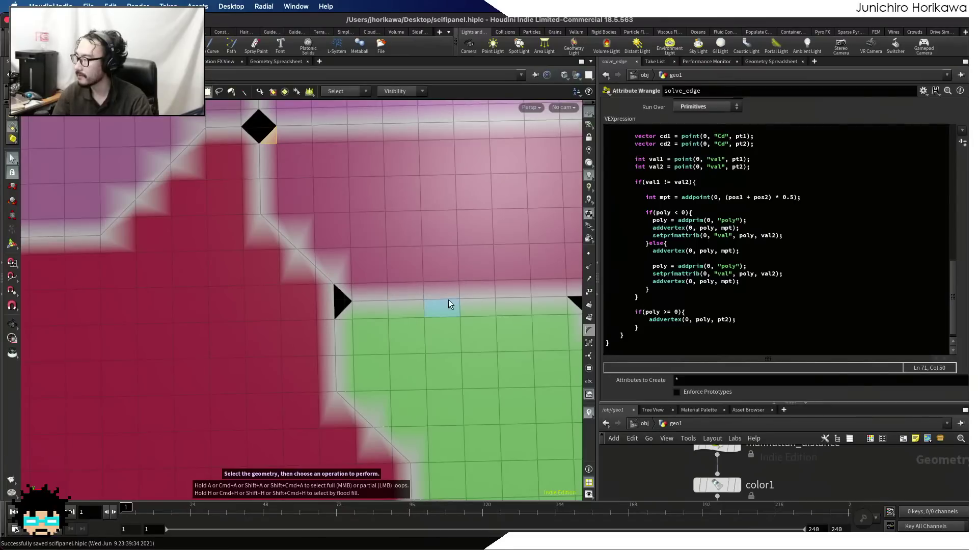
# - Compare the red, magenta and green junction gap with the else branch's addprim line, selecting the polygons bordering the gap
pyautogui.click(721, 296)
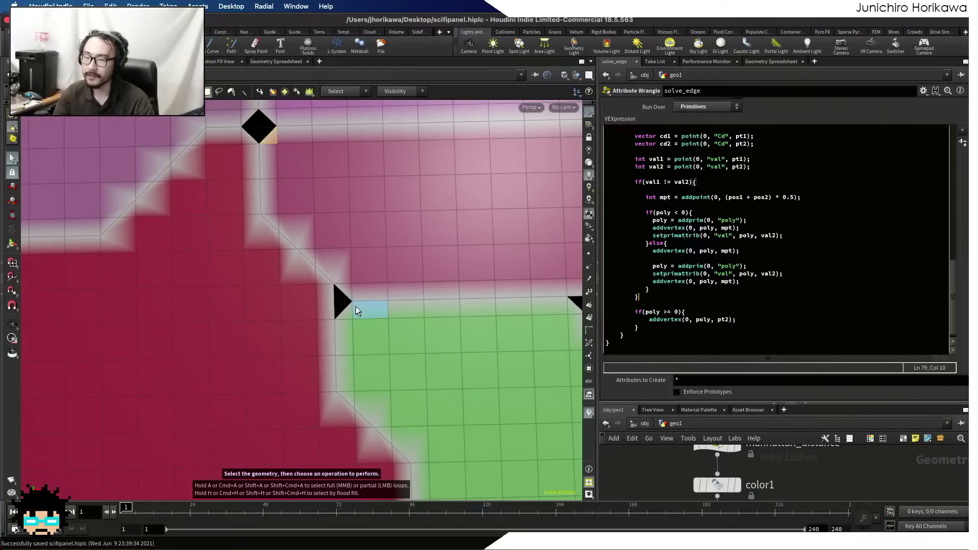
pyautogui.rightClick(347, 292)
pyautogui.press('Escape')
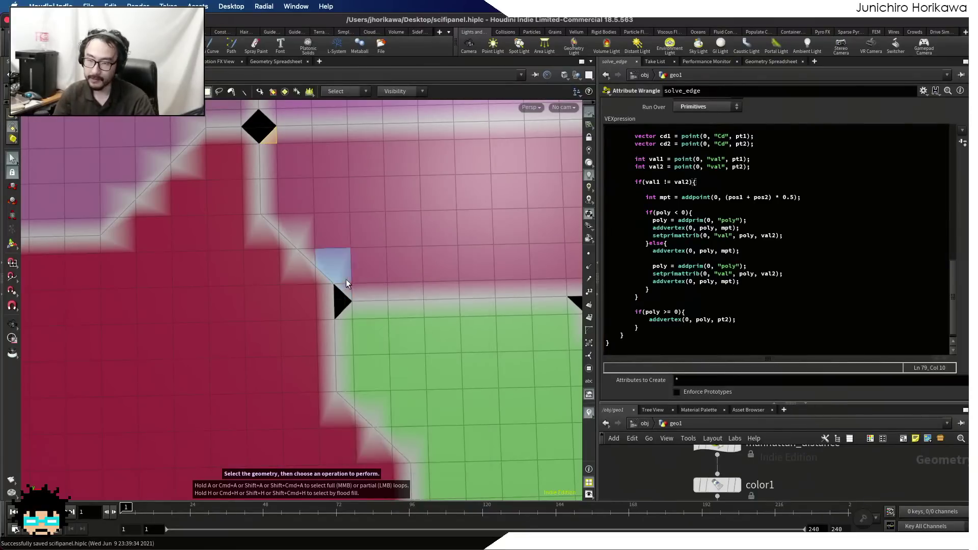
pyautogui.scroll(5, 365, 277)
pyautogui.click(682, 289)
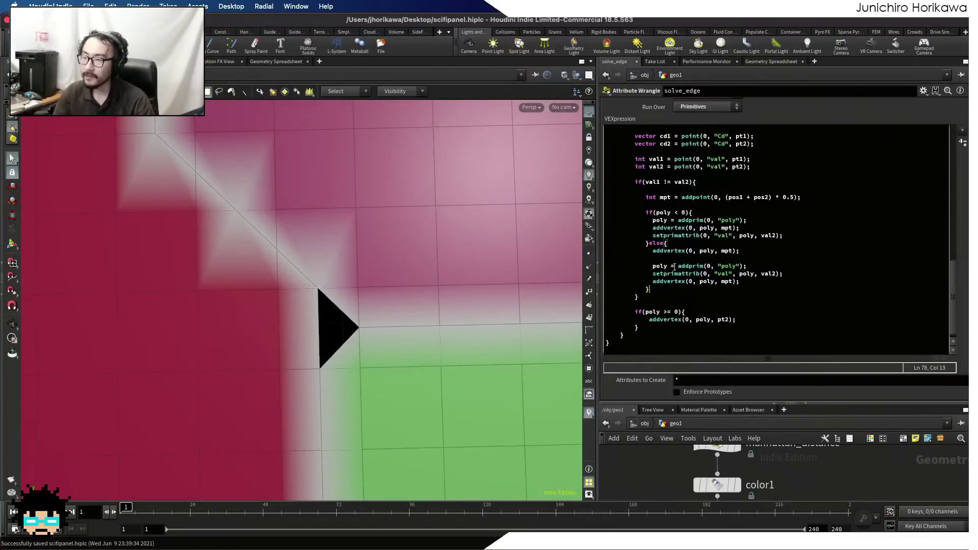
pyautogui.moveTo(766, 264); pyautogui.dragTo(652, 263)
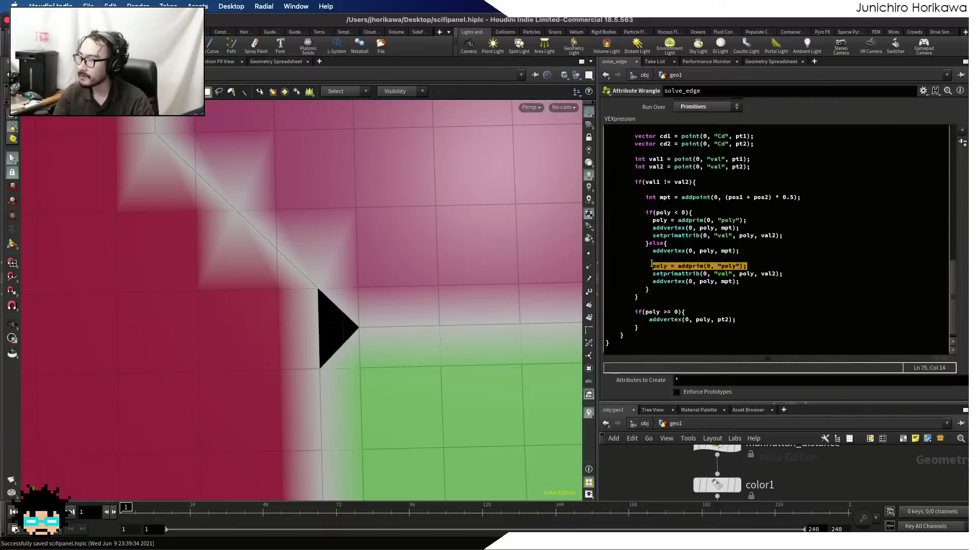
pyautogui.rightClick(341, 306)
pyautogui.press('Escape')
pyautogui.keyDown('alt'); pyautogui.moveTo(330, 311); pyautogui.dragTo(338, 304, button='right'); pyautogui.keyUp('alt')
pyautogui.click(362, 276)
pyautogui.click(371, 396)
pyautogui.click(272, 373)
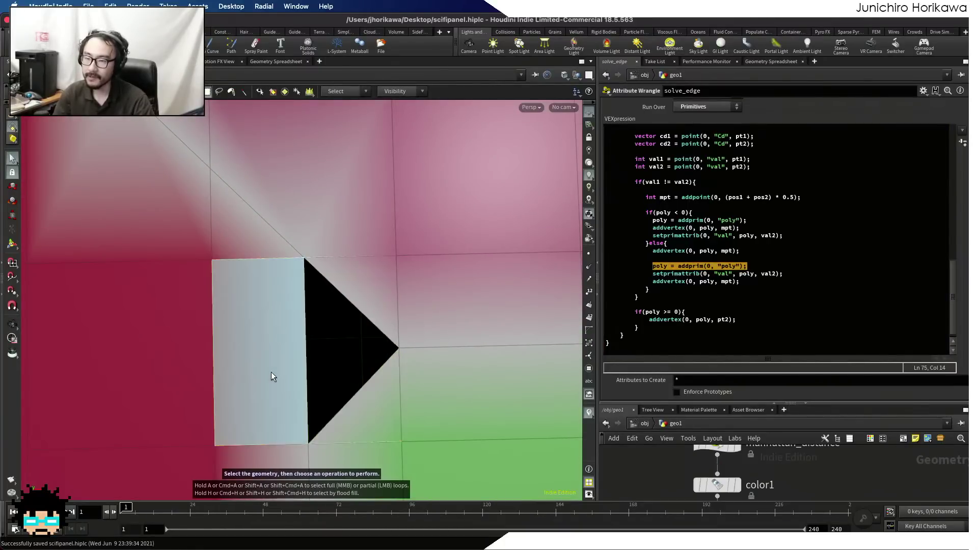
pyautogui.click(763, 265)
pyautogui.moveTo(763, 266); pyautogui.dragTo(649, 265)
pyautogui.click(699, 266)
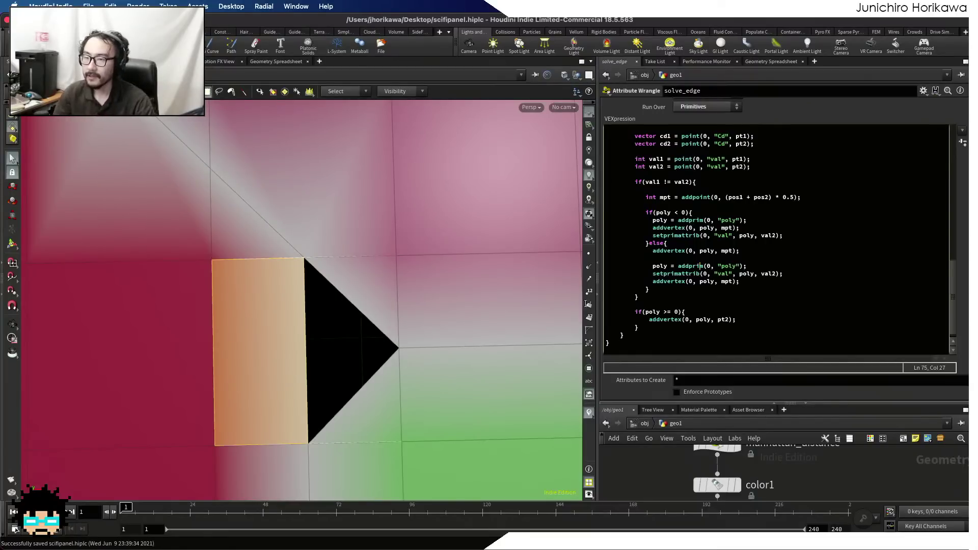
# - Select the small red triangle above the junction gap and compare this gap with the diamond-shaped one where four regions meet
pyautogui.rightClick(457, 308)
pyautogui.click(444, 301)
pyautogui.keyDown('alt'); pyautogui.moveTo(447, 300); pyautogui.dragTo(403, 312, button='right'); pyautogui.keyUp('alt')
pyautogui.click(342, 263)
pyautogui.keyDown('alt'); pyautogui.moveTo(395, 310); pyautogui.dragTo(376, 328, button='middle'); pyautogui.keyUp('alt')
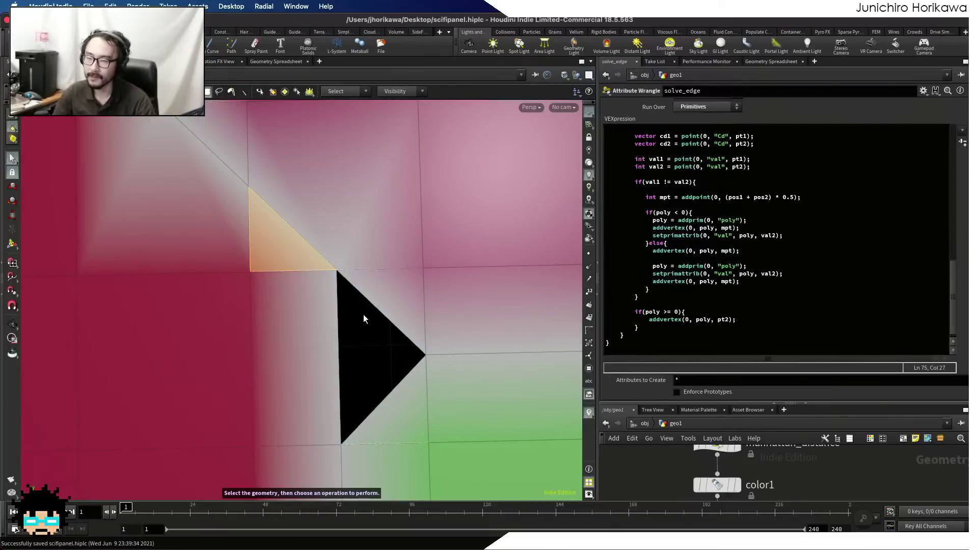
pyautogui.keyDown('alt'); pyautogui.moveTo(332, 316); pyautogui.dragTo(249, 338, button='right'); pyautogui.keyUp('alt')
pyautogui.keyDown('alt'); pyautogui.moveTo(499, 325); pyautogui.dragTo(346, 277, button='right'); pyautogui.keyUp('alt')
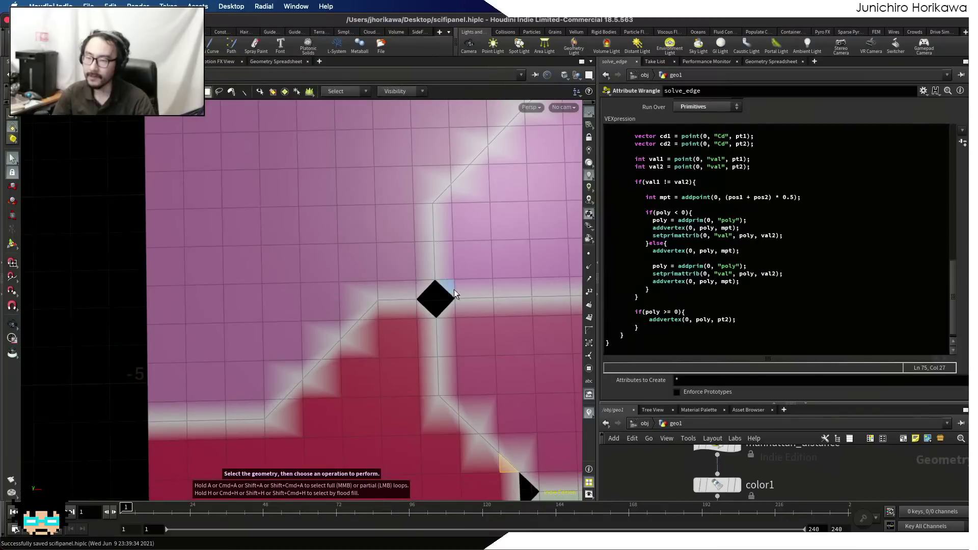
pyautogui.keyDown('alt'); pyautogui.moveTo(466, 308); pyautogui.dragTo(436, 321, button='right'); pyautogui.keyUp('alt')
pyautogui.keyDown('alt'); pyautogui.moveTo(437, 321); pyautogui.dragTo(333, 286, button='middle'); pyautogui.keyUp('alt')
pyautogui.keyDown('alt'); pyautogui.moveTo(351, 352); pyautogui.dragTo(406, 345, button='right'); pyautogui.keyUp('alt')
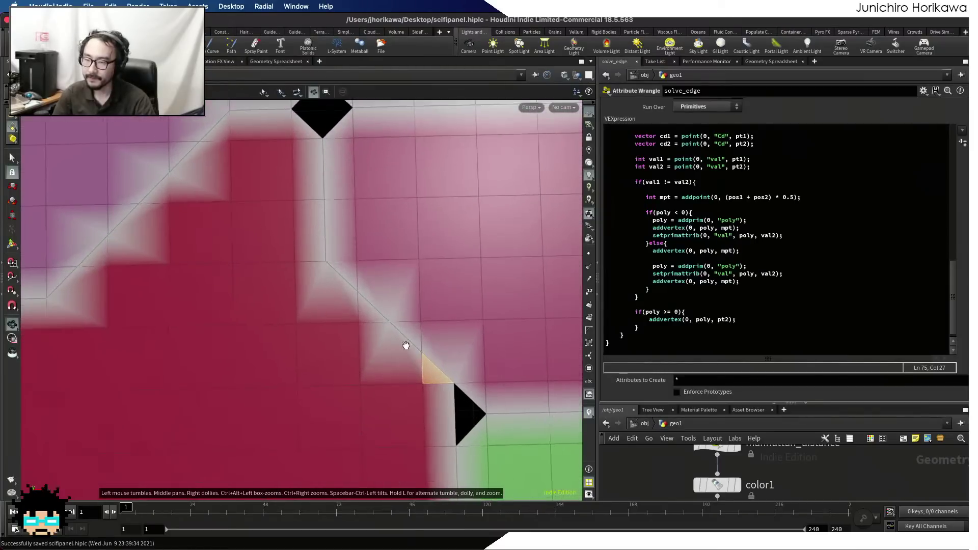
pyautogui.scroll(8, 403, 345)
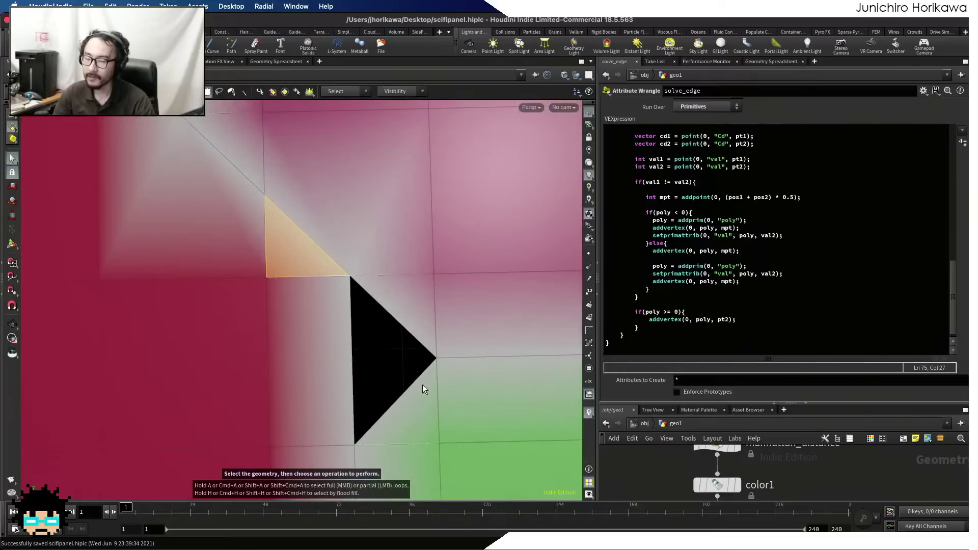
# - Add an empty if(len(nvals) >= 3){ } block after the first addvertex line in the else branch of if(poly < 0)
pyautogui.click(721, 295)
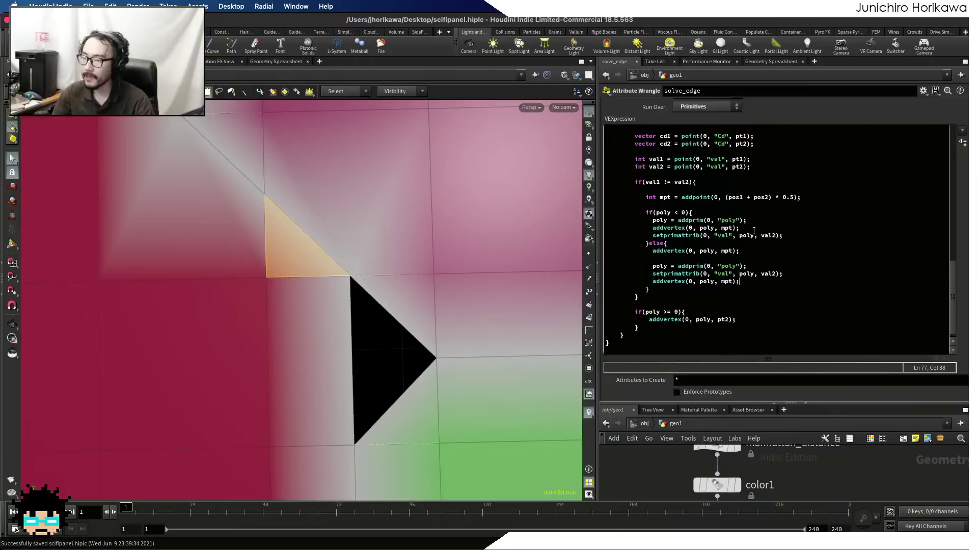
pyautogui.click(754, 250)
pyautogui.press('Return')
pyautogui.press('Return')
pyautogui.press('Return')
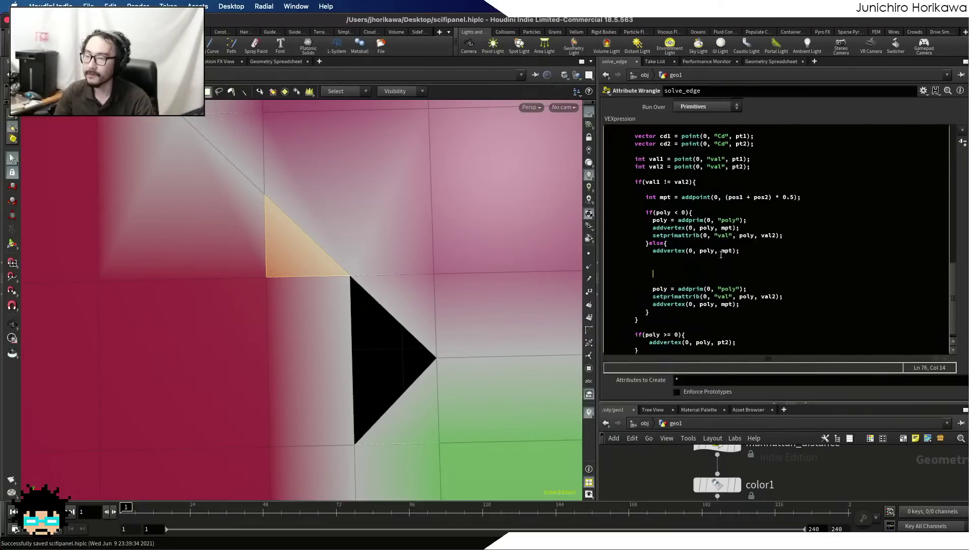
pyautogui.write('if(')
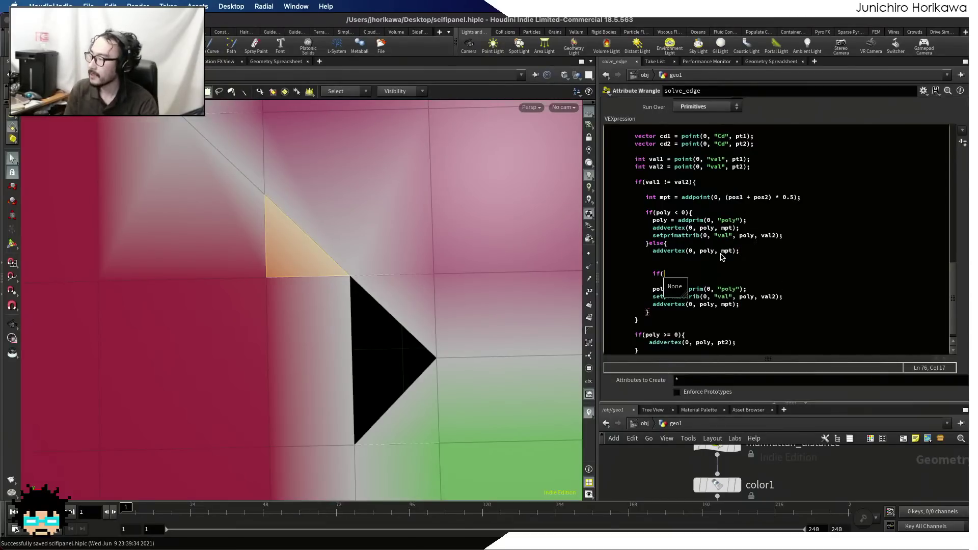
pyautogui.write('len(nvals')
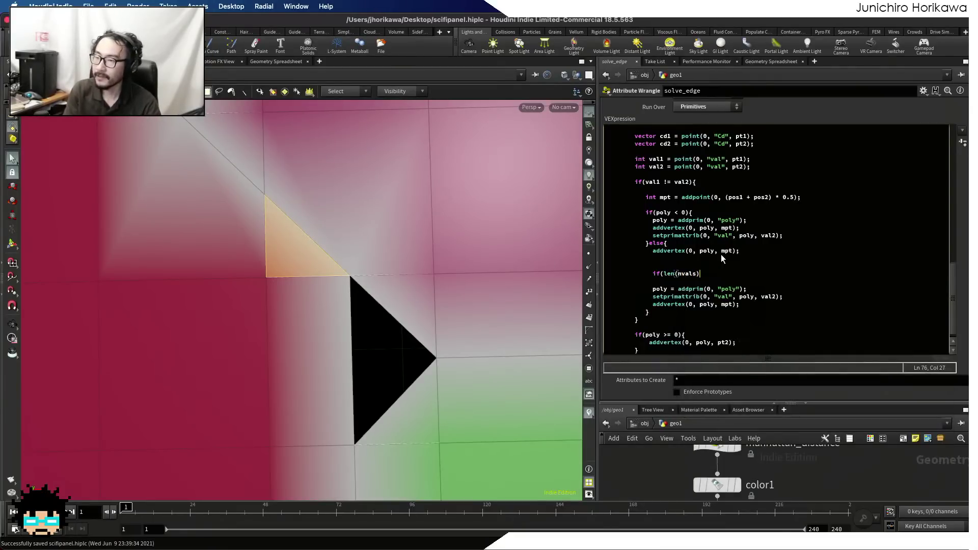
pyautogui.write(') ')
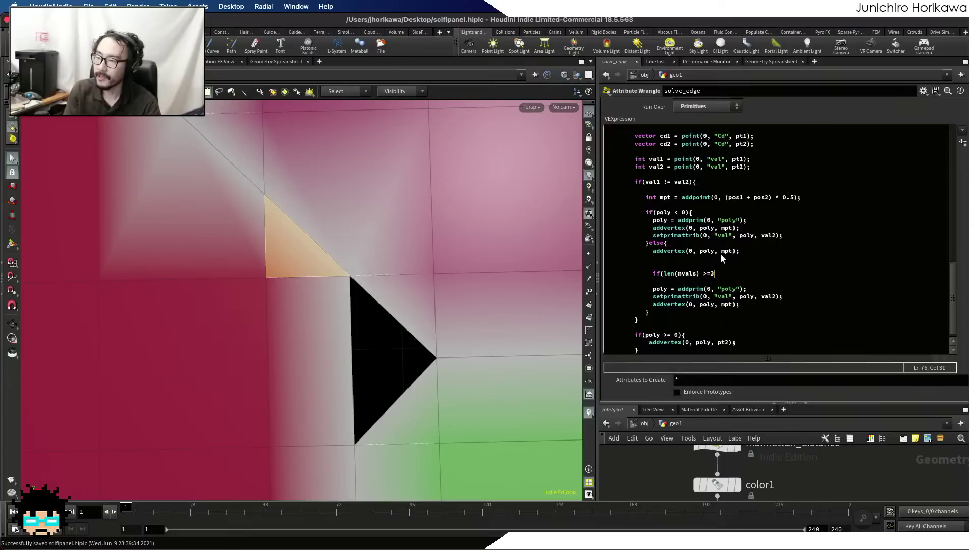
pyautogui.write('>= 3()')
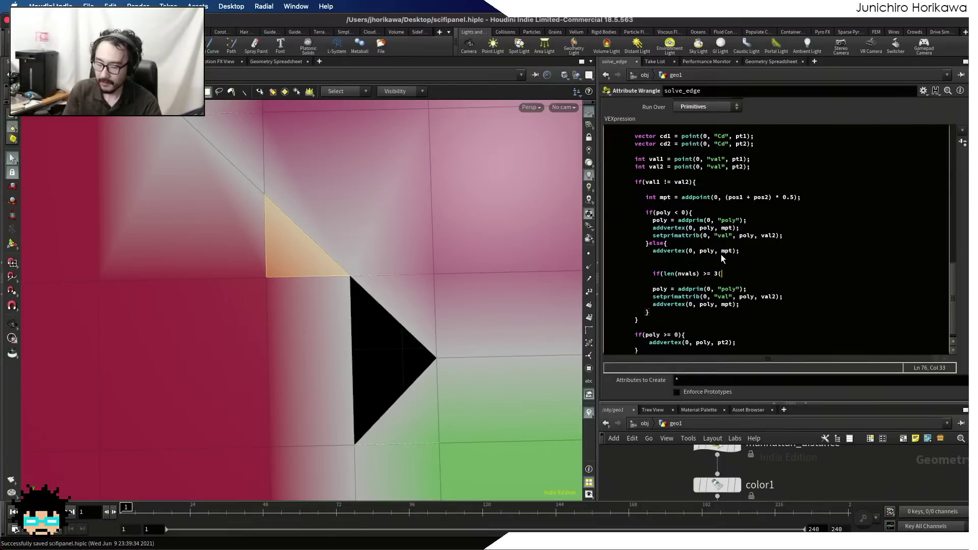
pyautogui.press('BackSpace')
pyautogui.press('BackSpace')
pyautogui.write(')')
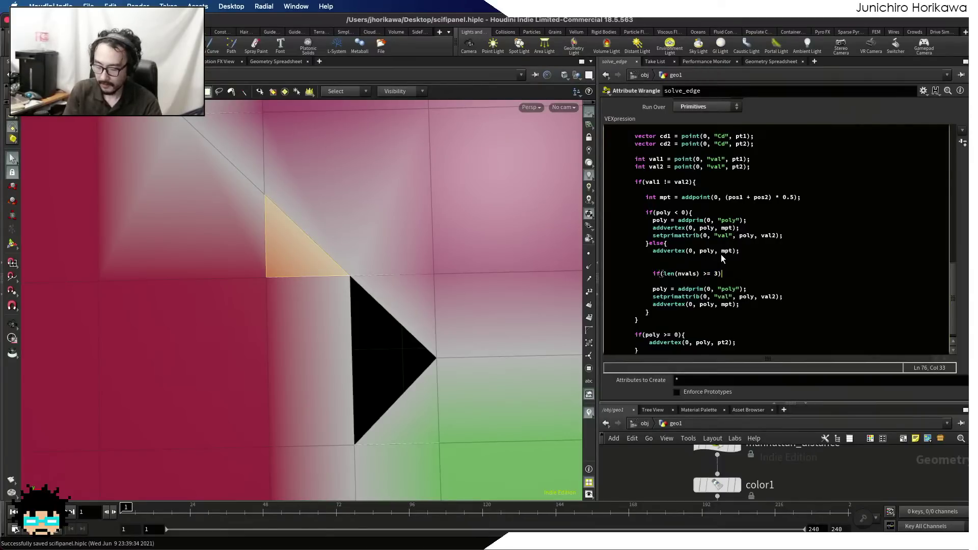
pyautogui.write('{')
pyautogui.press('Return')
pyautogui.write('}')
pyautogui.press('Left')
pyautogui.press('Return')
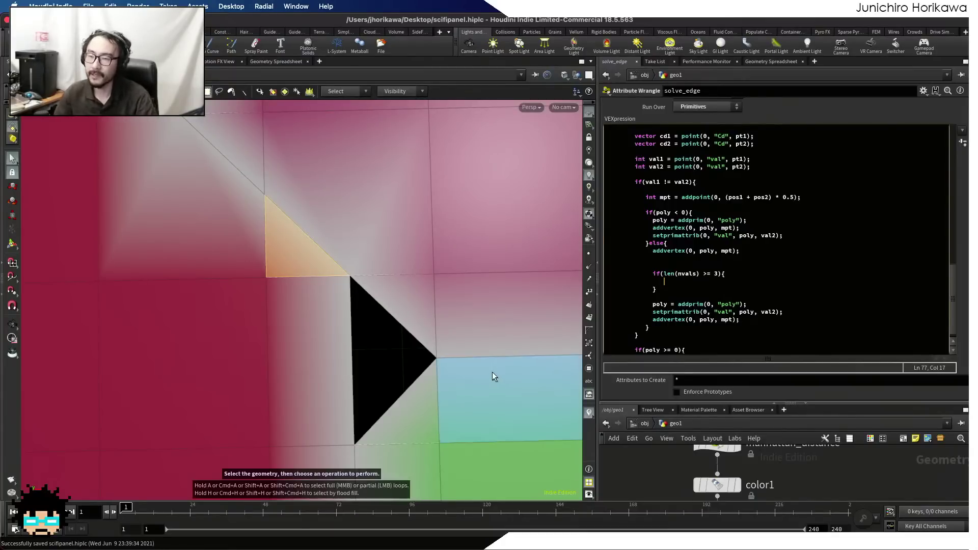
# - Select the magenta triangle bordering the gap and review how the inner else branch uses poly in its addvertex and setprimattrib calls
pyautogui.click(424, 366)
pyautogui.click(408, 311)
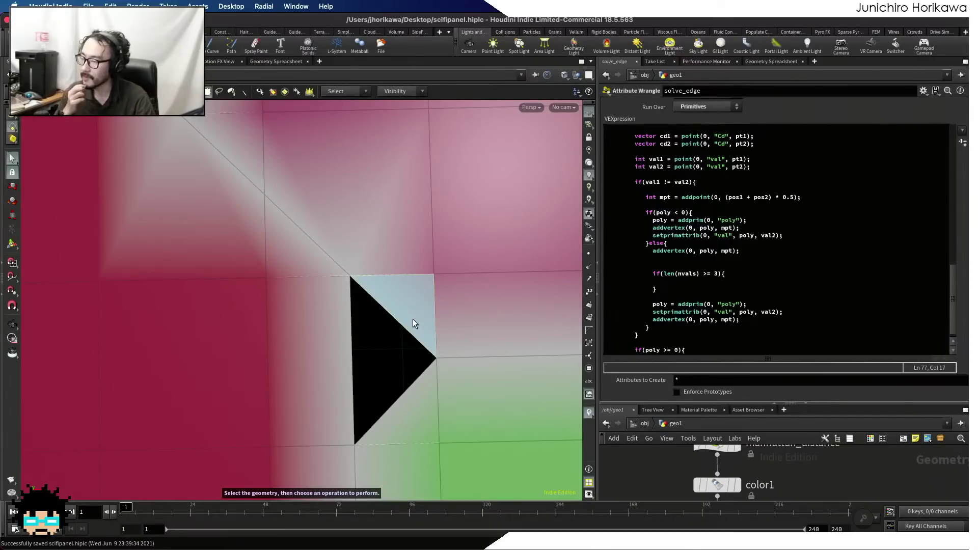
pyautogui.click(699, 257)
pyautogui.moveTo(698, 251); pyautogui.dragTo(715, 252)
pyautogui.click(701, 312)
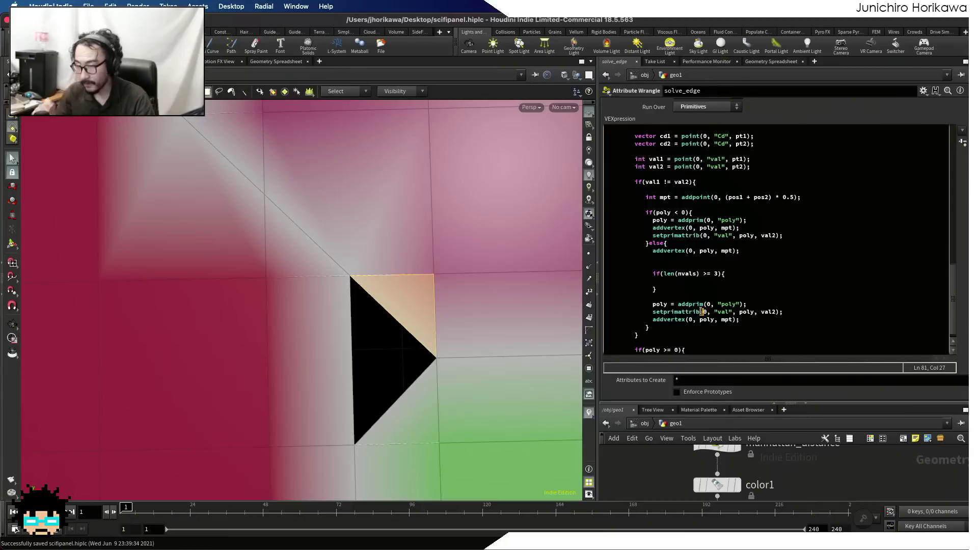
pyautogui.click(695, 250)
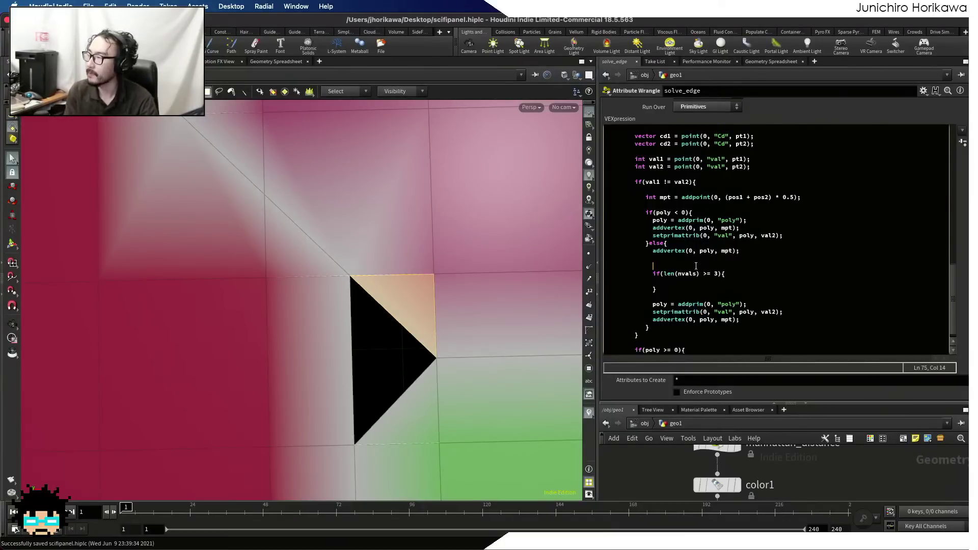
pyautogui.doubleClick(699, 251)
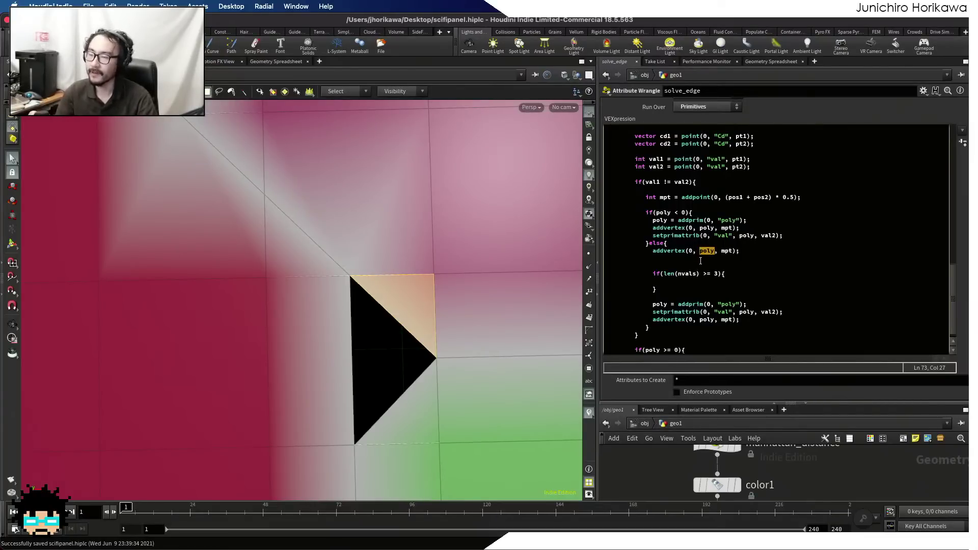
pyautogui.click(705, 264)
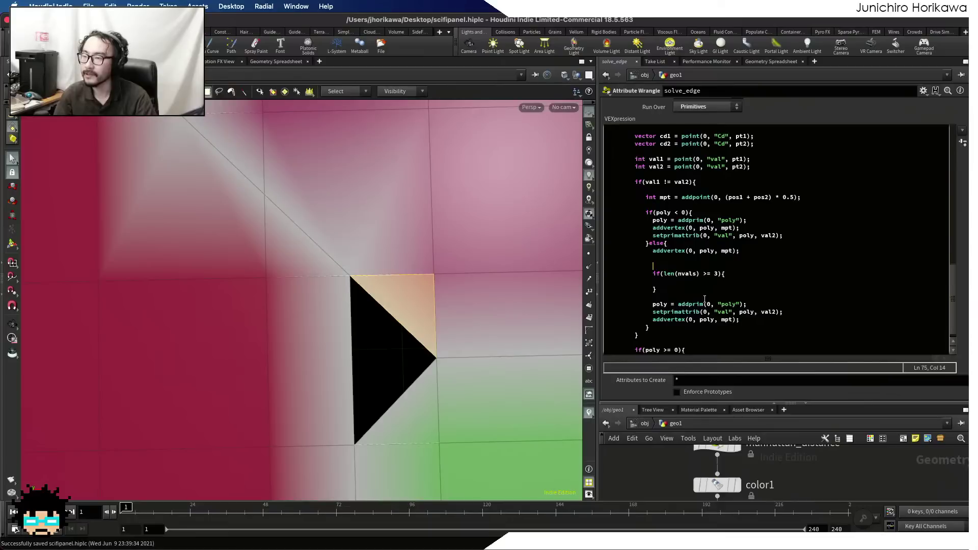
# - Fix the indentation of the active removeprim line and declare int vtcount = 0; directly below it
pyautogui.moveTo(678, 403); pyautogui.dragTo(678, 416)
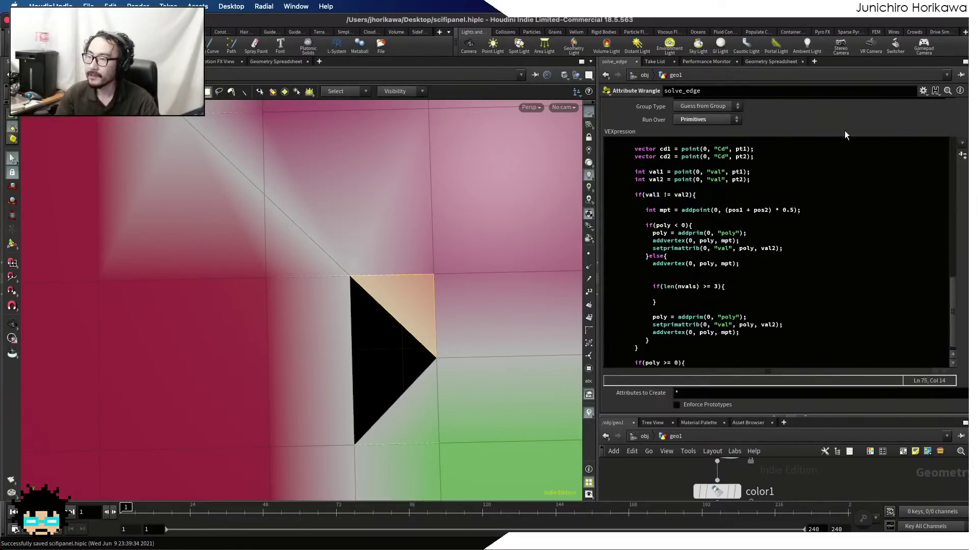
pyautogui.scroll(6, 702, 216)
pyautogui.click(642, 211)
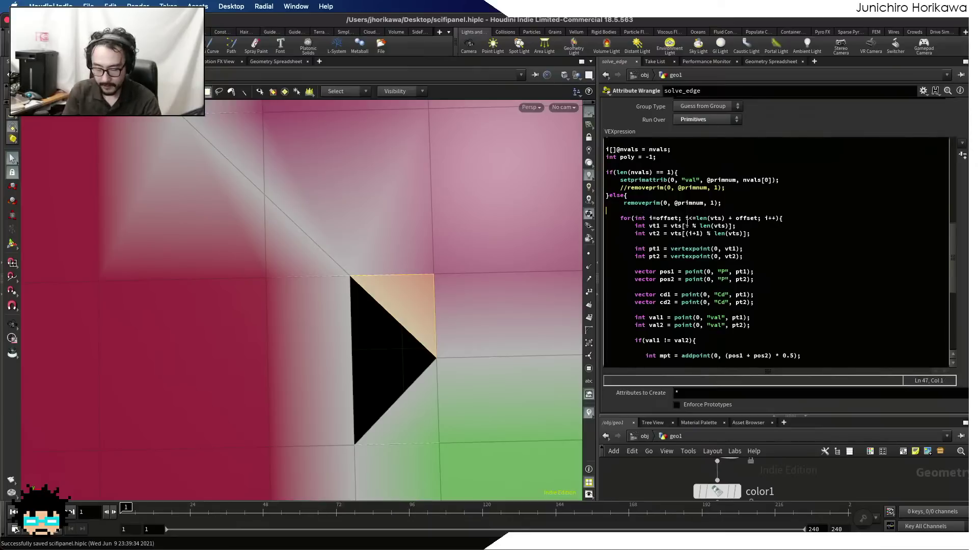
pyautogui.press('Up')
pyautogui.write('¥')
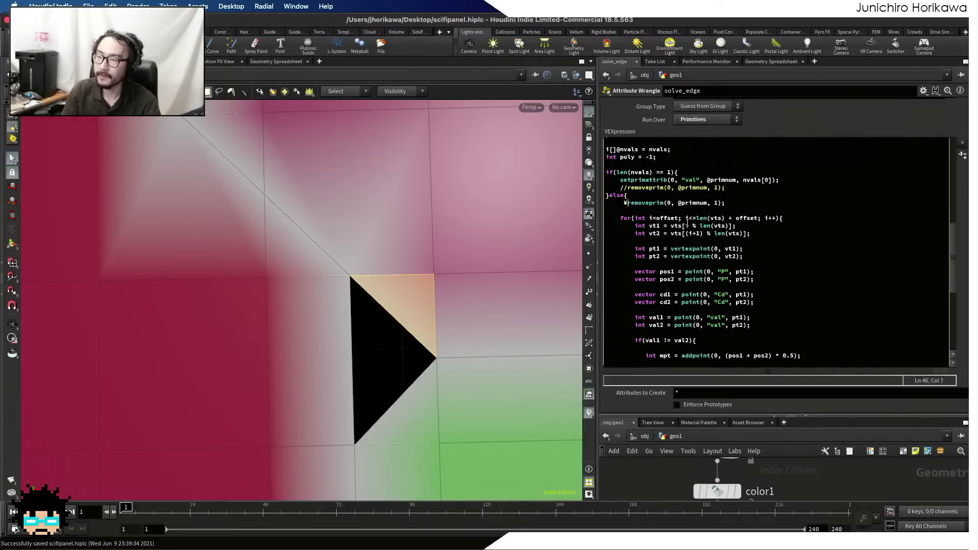
pyautogui.press('BackSpace')
pyautogui.press('BackSpace')
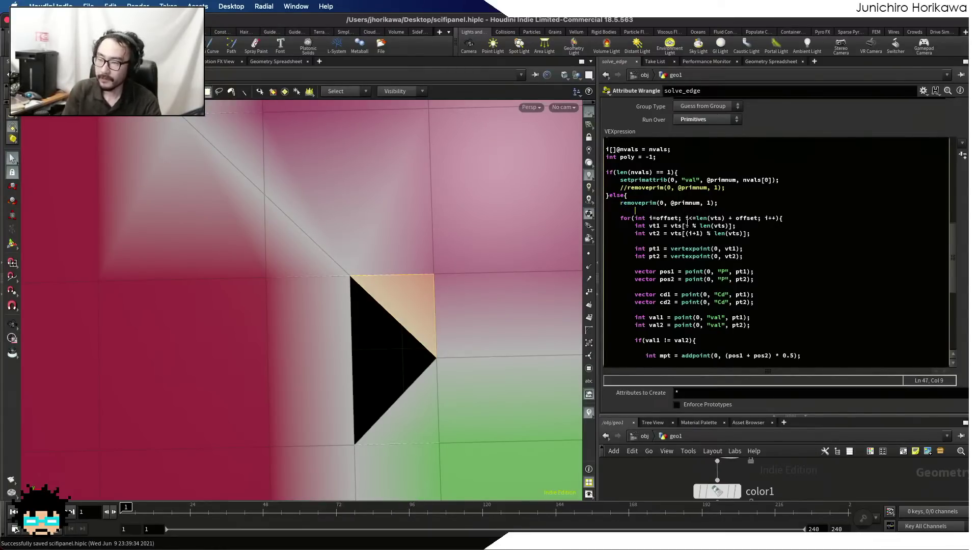
pyautogui.press('BackSpace')
pyautogui.press('BackSpace')
pyautogui.press('BackSpace')
pyautogui.press('BackSpace')
pyautogui.write('int vtcount = 0;')
# - Add vtcount = 1; after the setprimattrib line in the if(poly < 0) branch
pyautogui.scroll(-7, 682, 224)
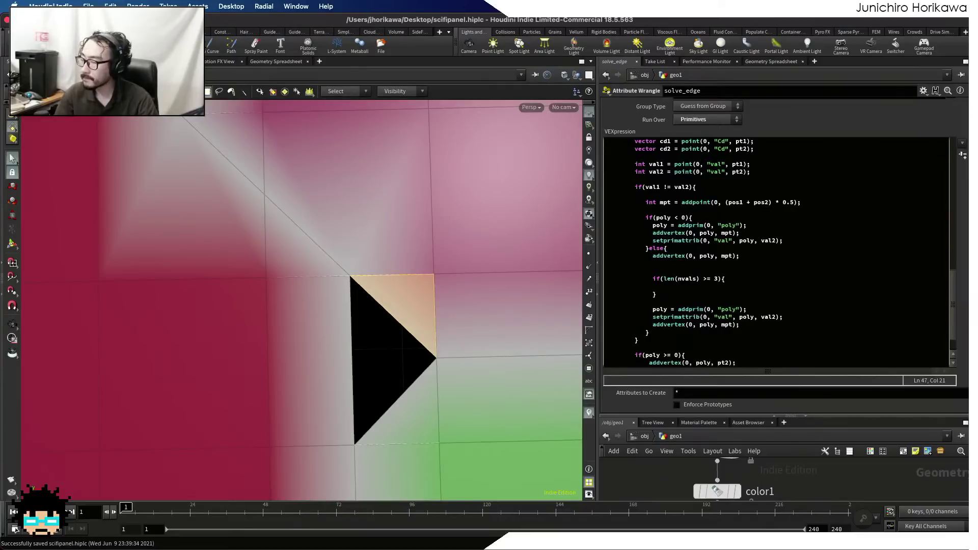
pyautogui.moveTo(795, 240); pyautogui.dragTo(653, 233)
pyautogui.click(653, 225)
pyautogui.click(786, 240)
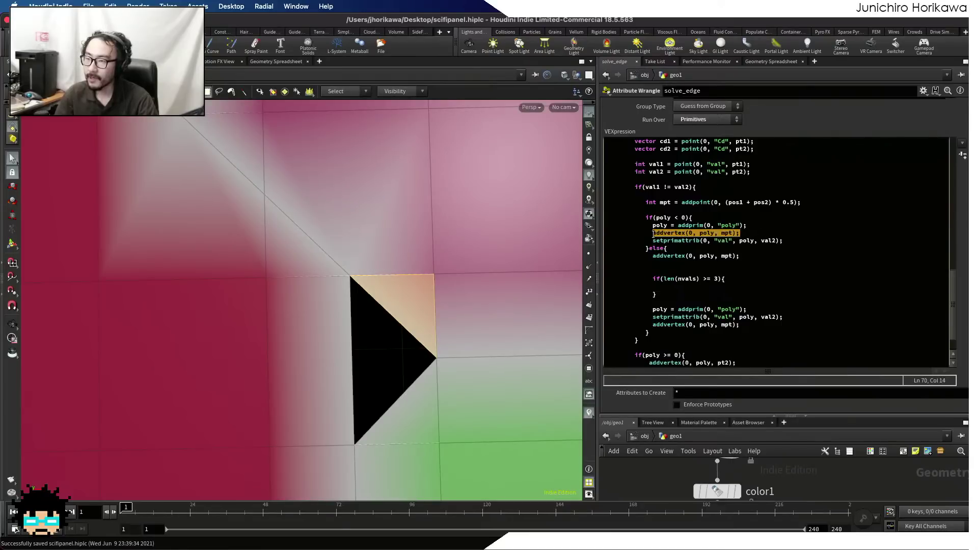
pyautogui.click(809, 241)
pyautogui.press('Return')
pyautogui.write('v')
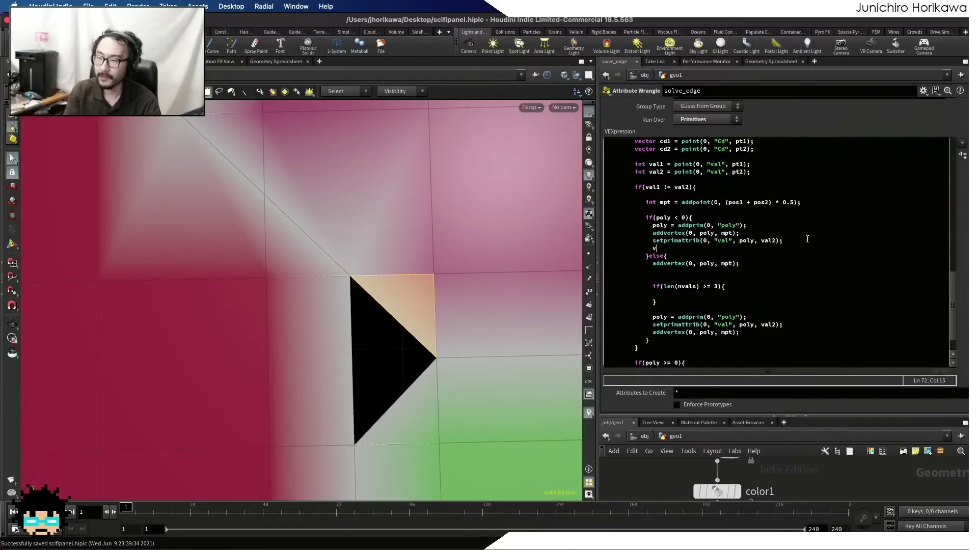
pyautogui.write('tcount = 1;')
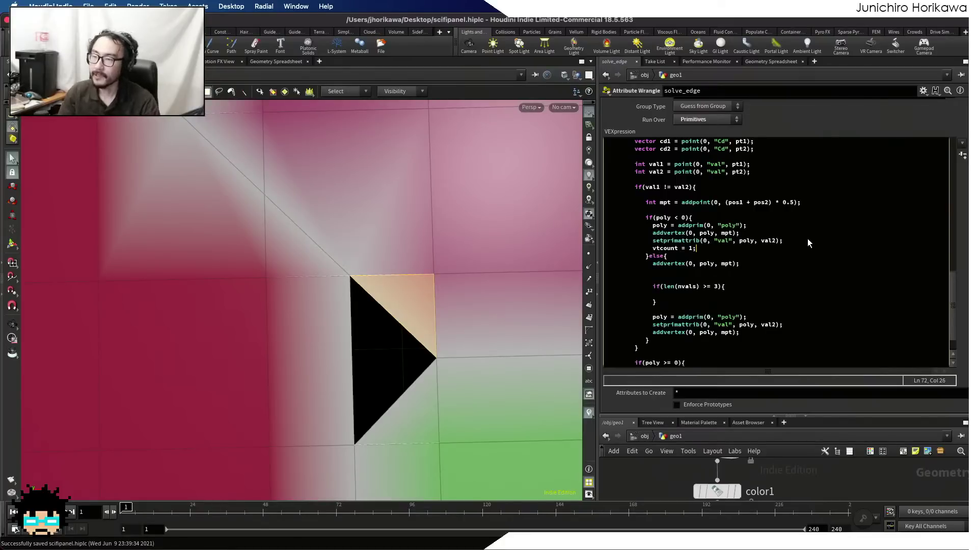
# - Add vtcount ++; after the first addvertex line in the else branch of if(poly < 0)
pyautogui.click(715, 270)
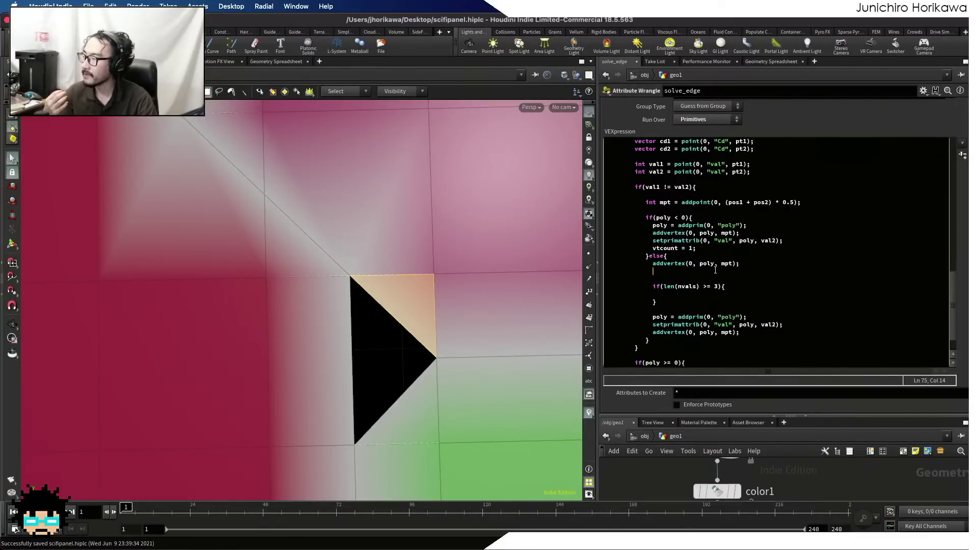
pyautogui.write('vtcount')
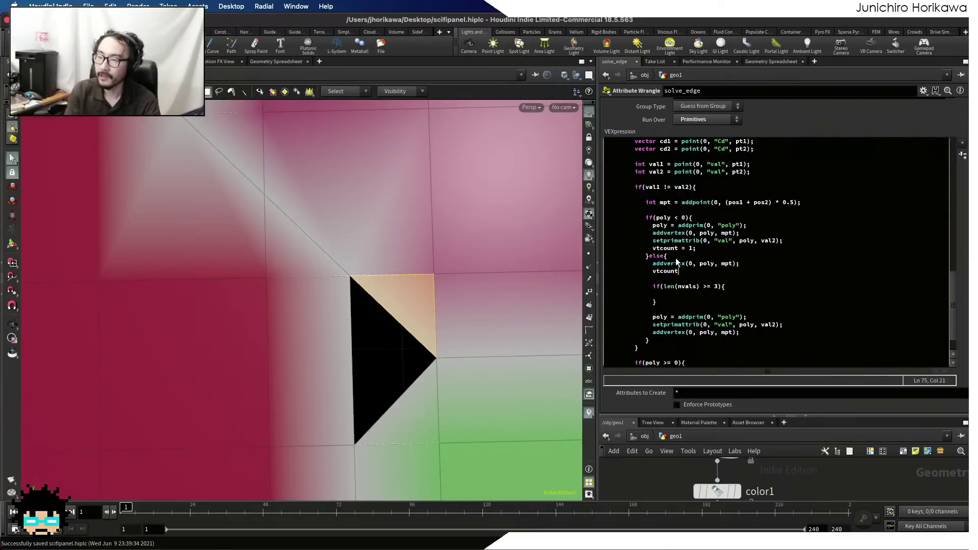
pyautogui.write(' ++;')
pyautogui.click(672, 271)
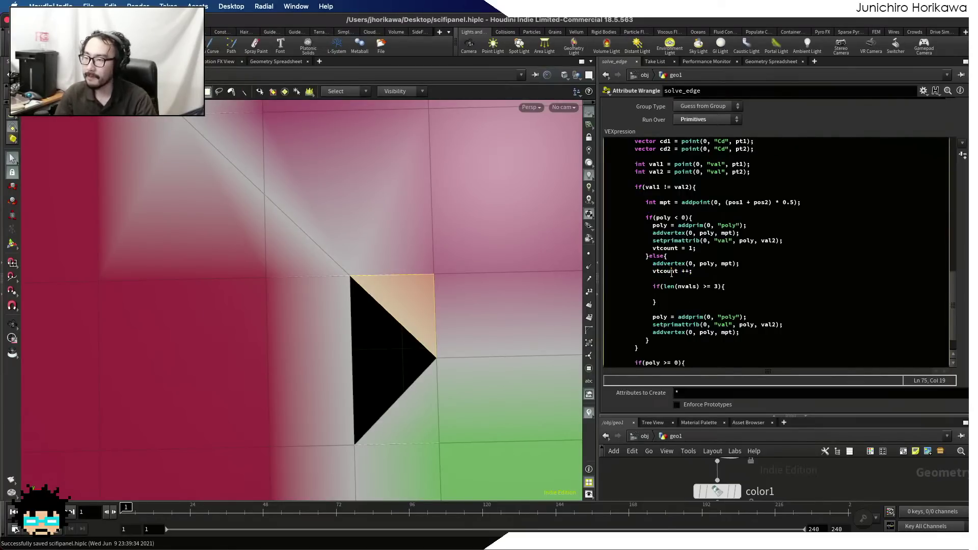
# - Add vtcount = 1; after the second addvertex line, at the end of the else branch
pyautogui.click(669, 332)
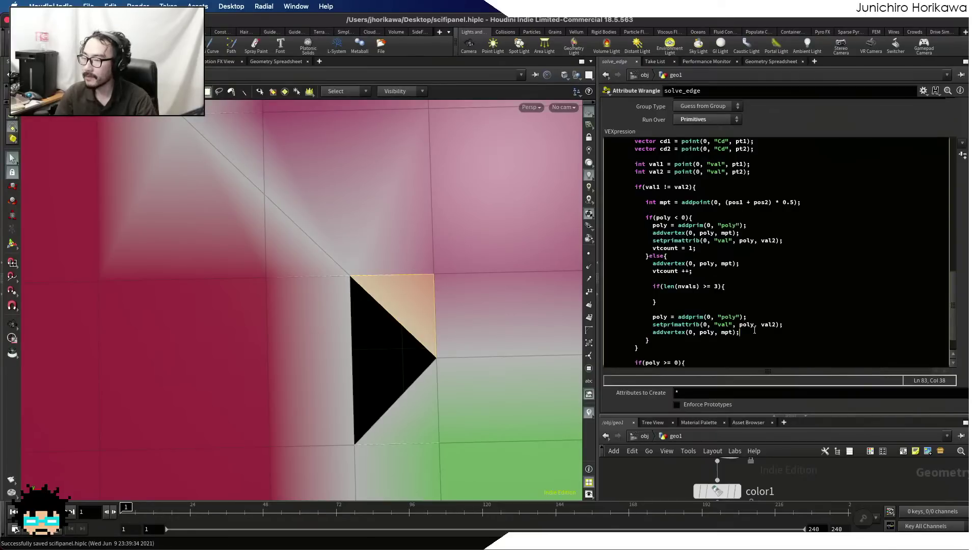
pyautogui.press('Return')
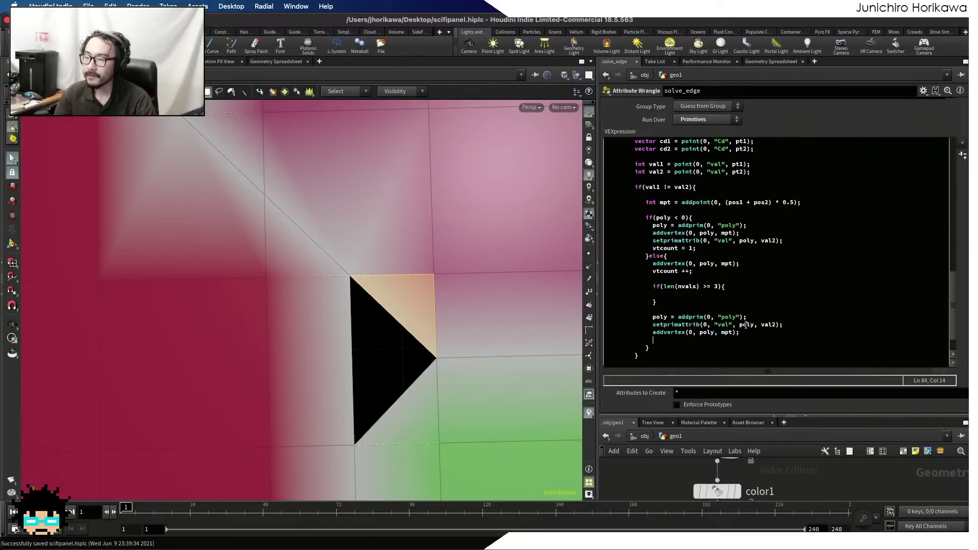
pyautogui.moveTo(759, 333); pyautogui.dragTo(695, 311)
pyautogui.click(661, 318)
pyautogui.click(692, 339)
pyautogui.write('vtcount =')
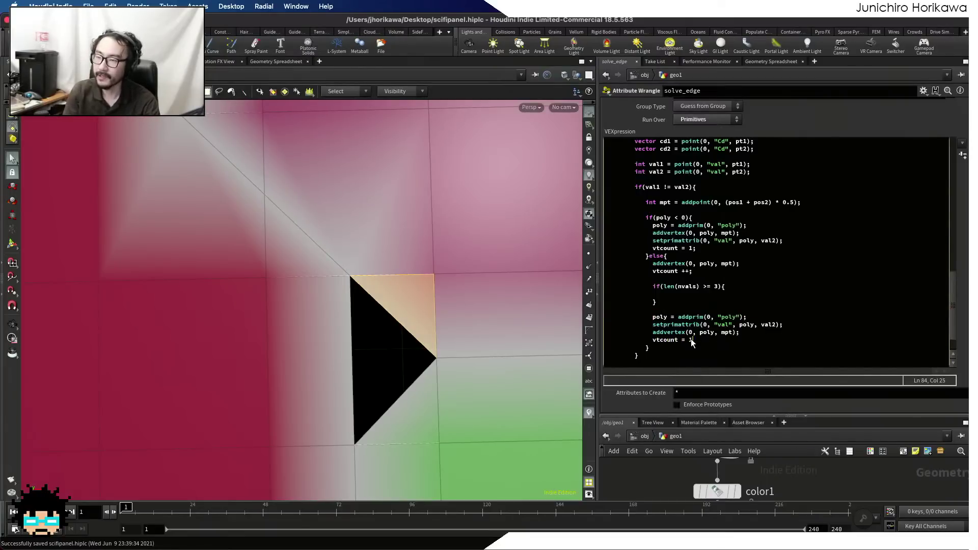
pyautogui.write(' 1;')
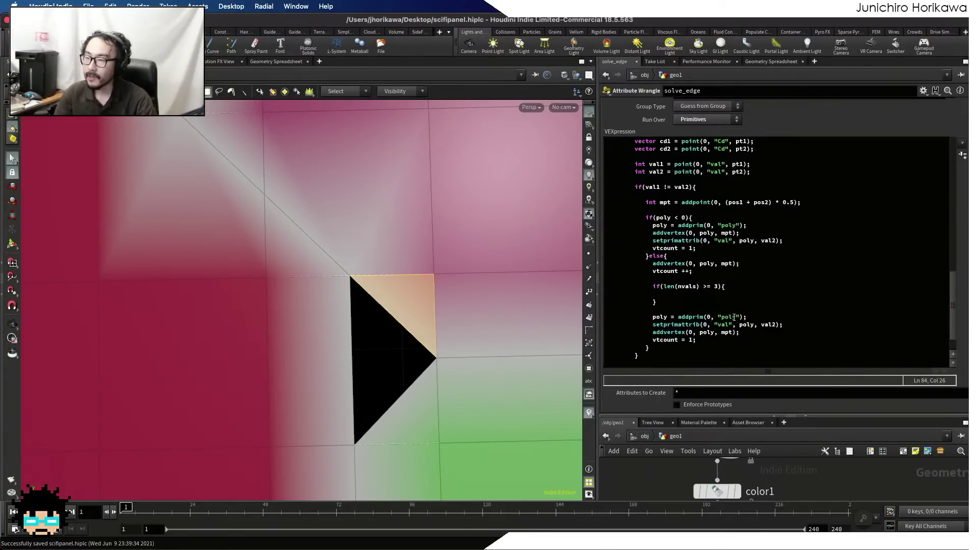
# - Add vtcount++; after the addvertex(0, poly, pt2) line in the if(poly >= 0) block
pyautogui.scroll(-2, 729, 304)
pyautogui.click(664, 332)
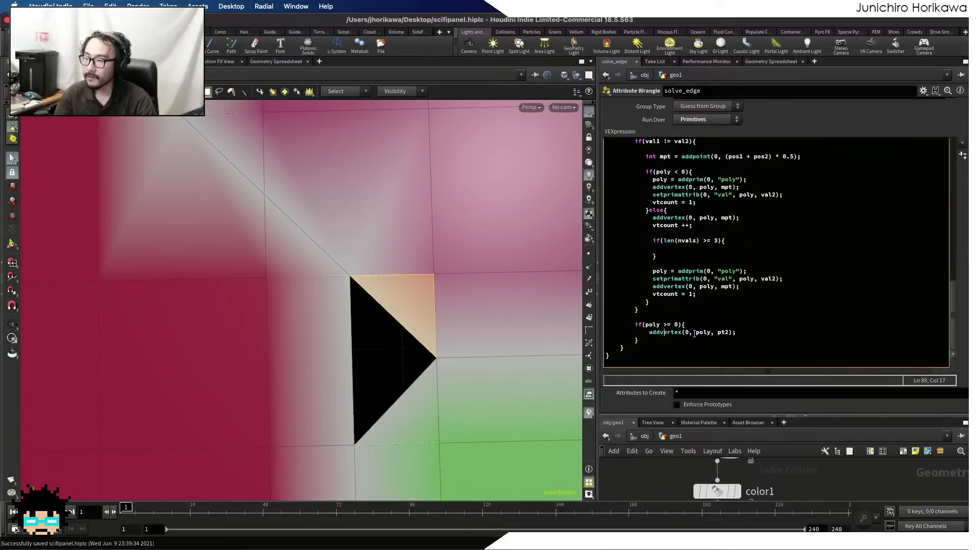
pyautogui.click(753, 333)
pyautogui.press('Return')
pyautogui.write('vtcount++;')
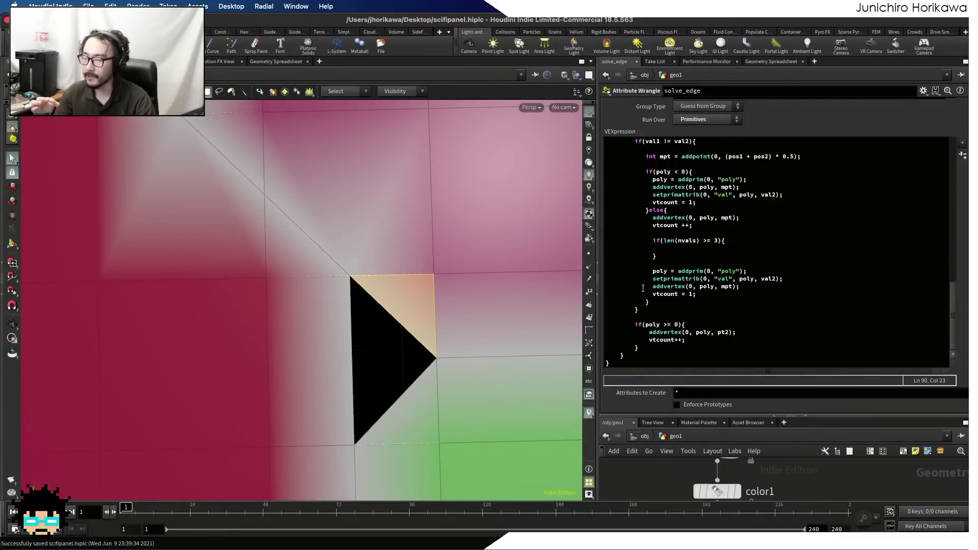
# - Extend the if(len(nvals) >= 3) condition with && vtcount == 3
pyautogui.click(719, 241)
pyautogui.write('&& ')
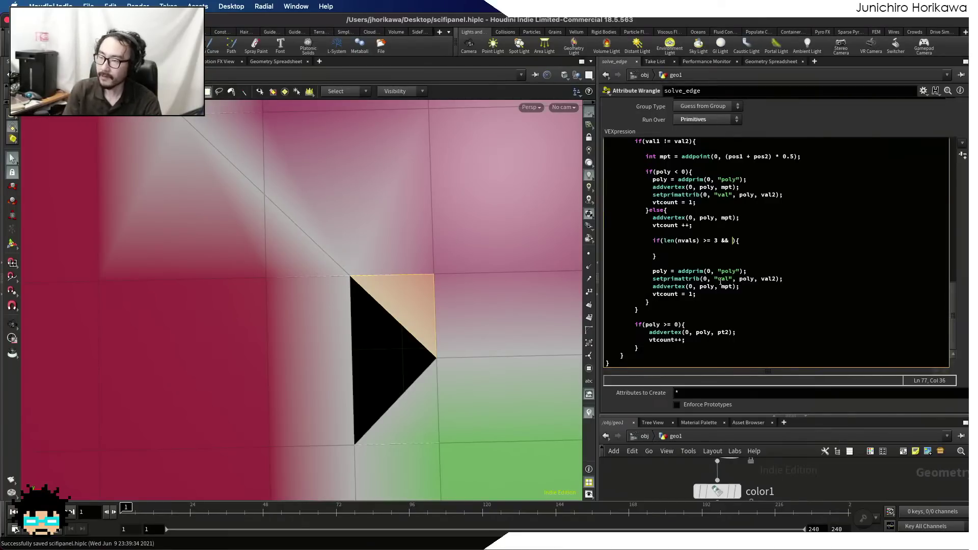
pyautogui.write('vtcou')
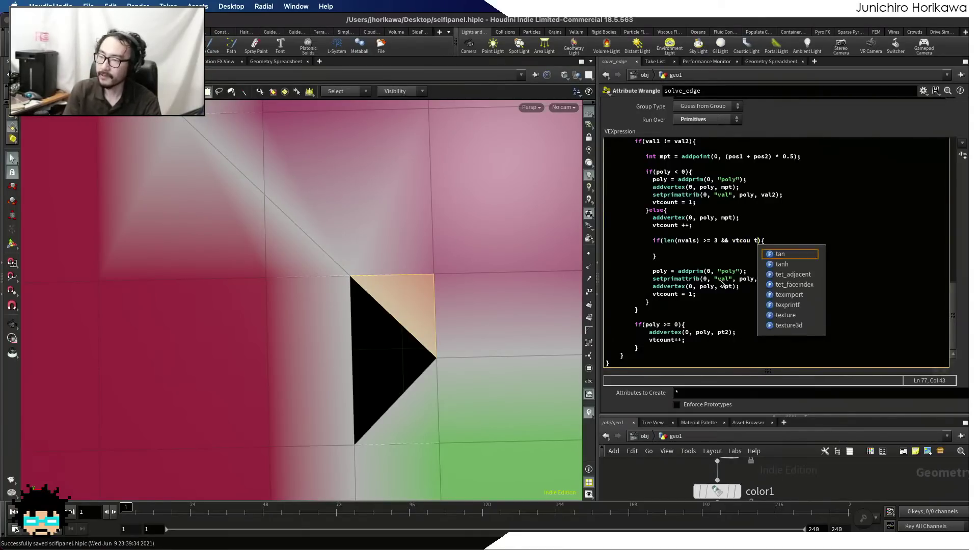
pyautogui.write('nt == ')
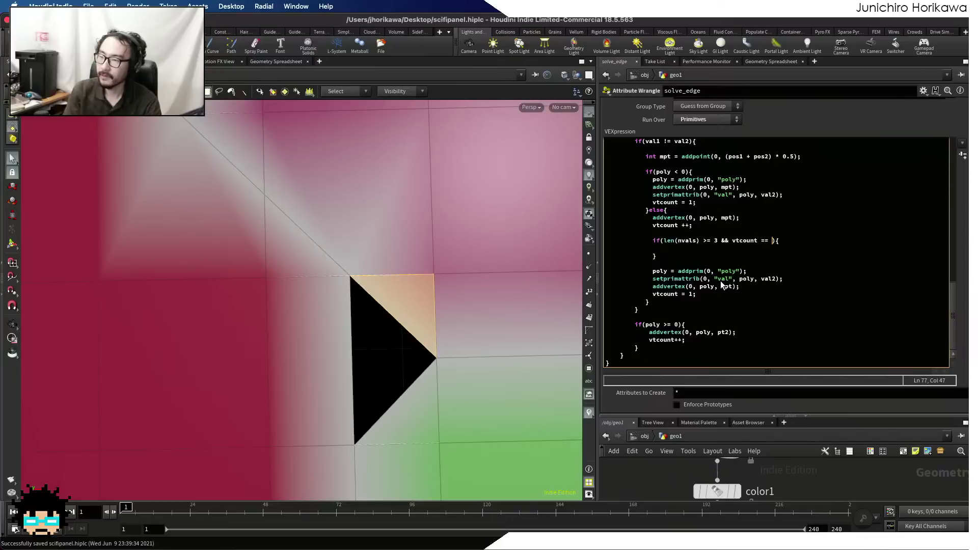
pyautogui.write('3')
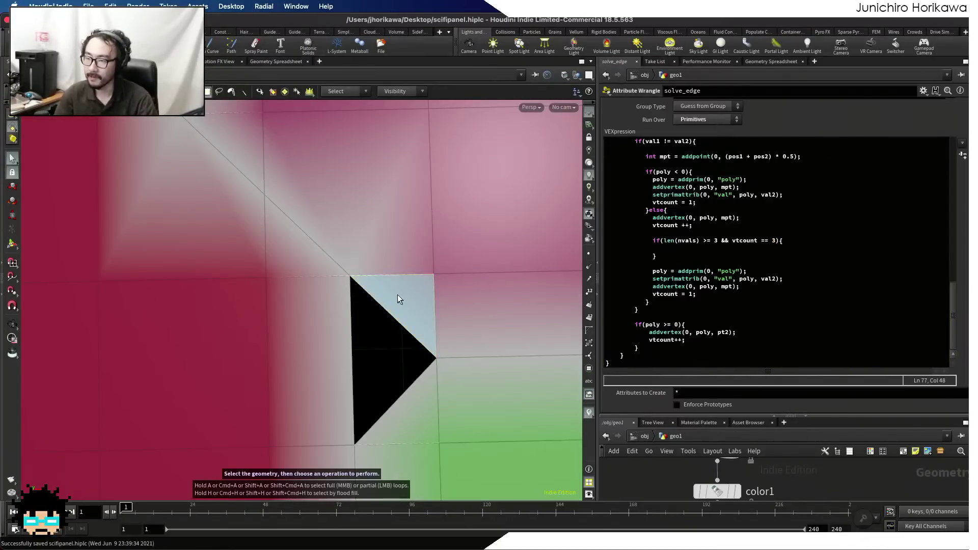
# - Add setprimgroup(0, "triangle", poly, 1); inside the block that checks nvals and vtcount
pyautogui.click(673, 252)
pyautogui.click(678, 249)
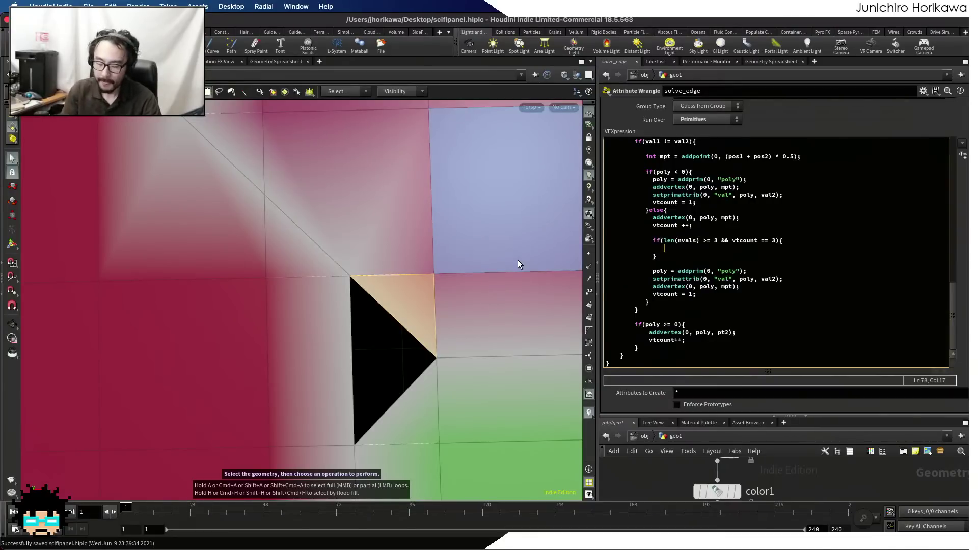
pyautogui.write('se')
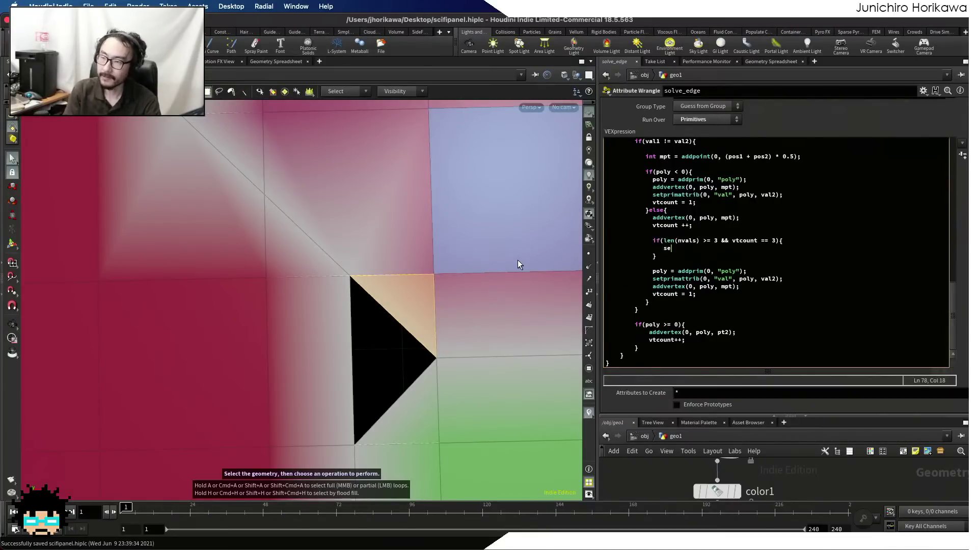
pyautogui.write('tprimgrou')
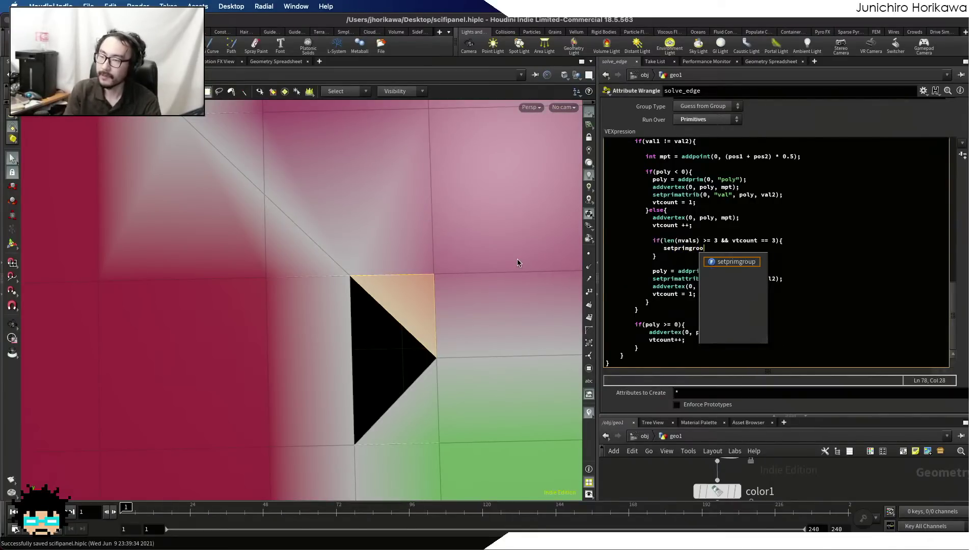
pyautogui.write('p(0')
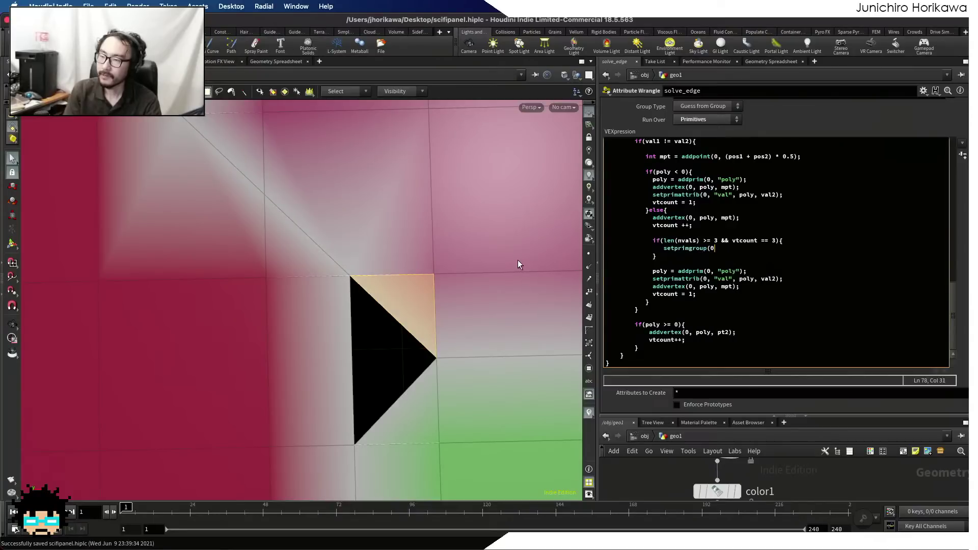
pyautogui.write('9, "triangle",')
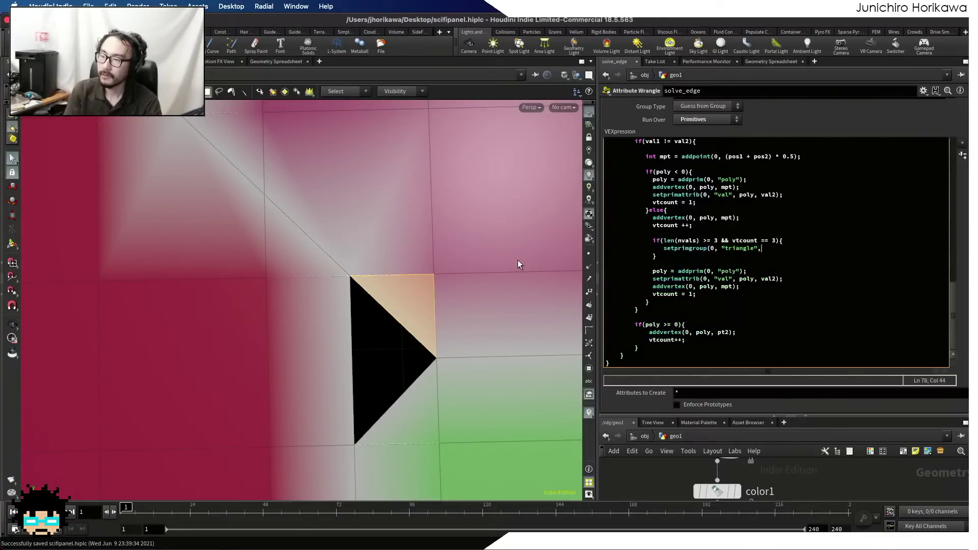
pyautogui.write(' @primnum,')
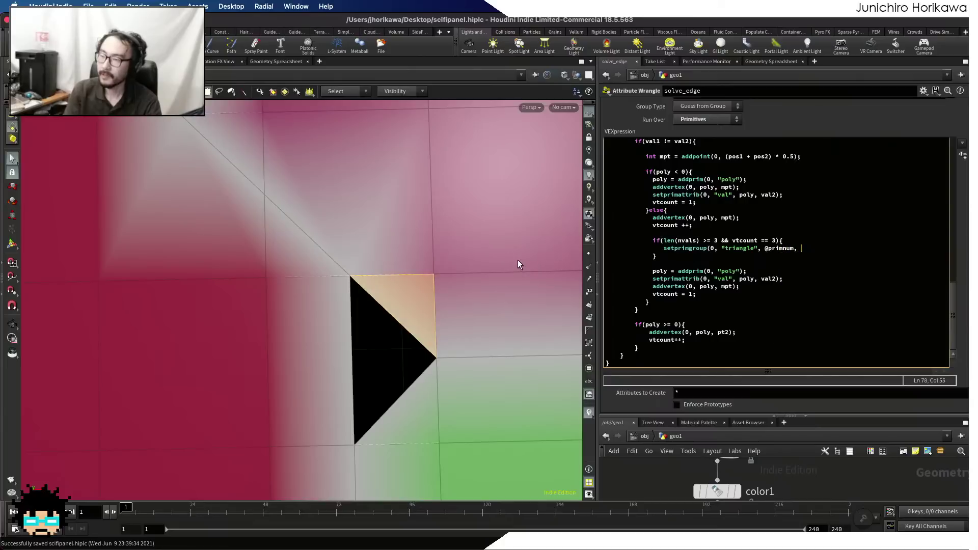
pyautogui.press('BackSpace')
pyautogui.press('BackSpace')
pyautogui.press('BackSpace')
pyautogui.press('BackSpace')
pyautogui.press('BackSpace')
pyautogui.press('BackSpace')
pyautogui.press('BackSpace')
pyautogui.press('BackSpace')
pyautogui.write('po')
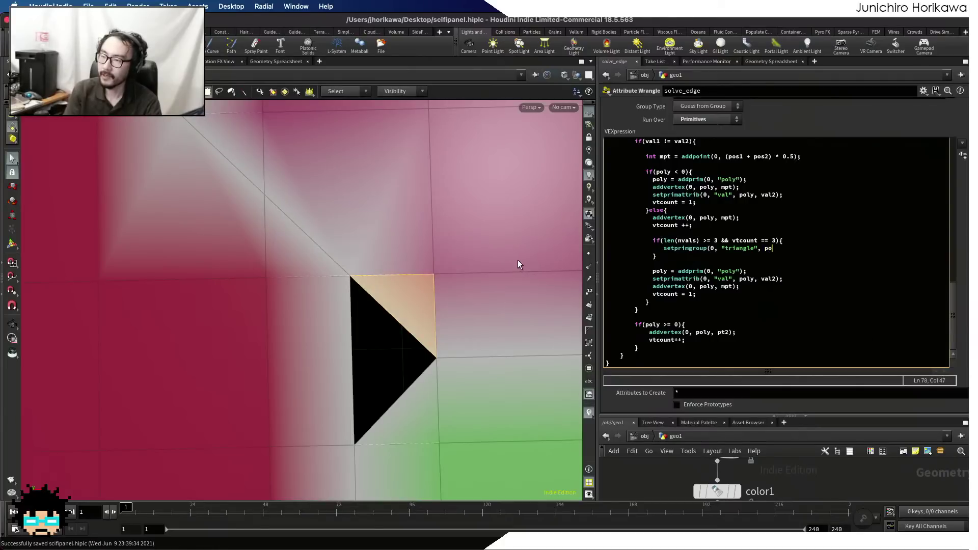
pyautogui.write('ly, 1);')
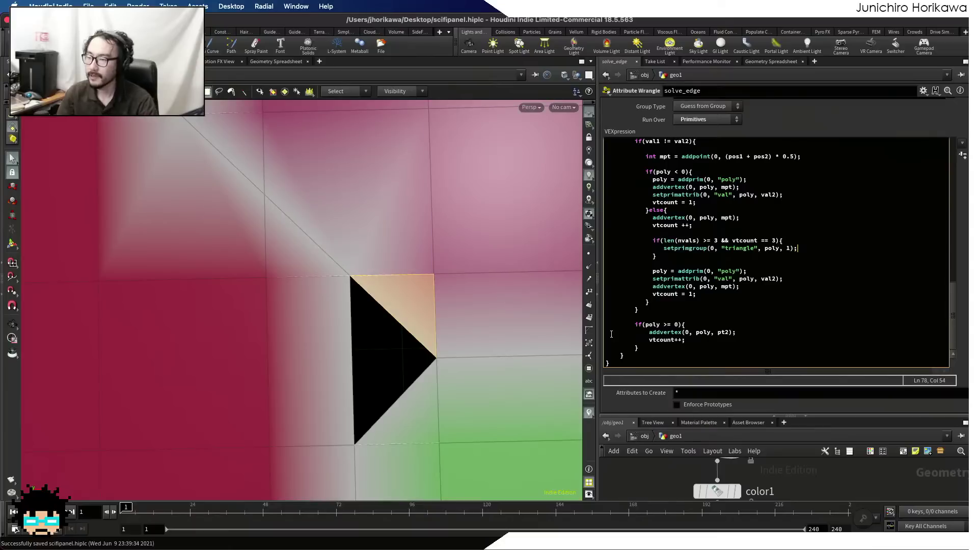
# - Enlarge the network view, add a Delete node below solve_edge, wire it to solve_edge's output and display it
pyautogui.moveTo(809, 414); pyautogui.dragTo(813, 353)
pyautogui.scroll(-3, 810, 456)
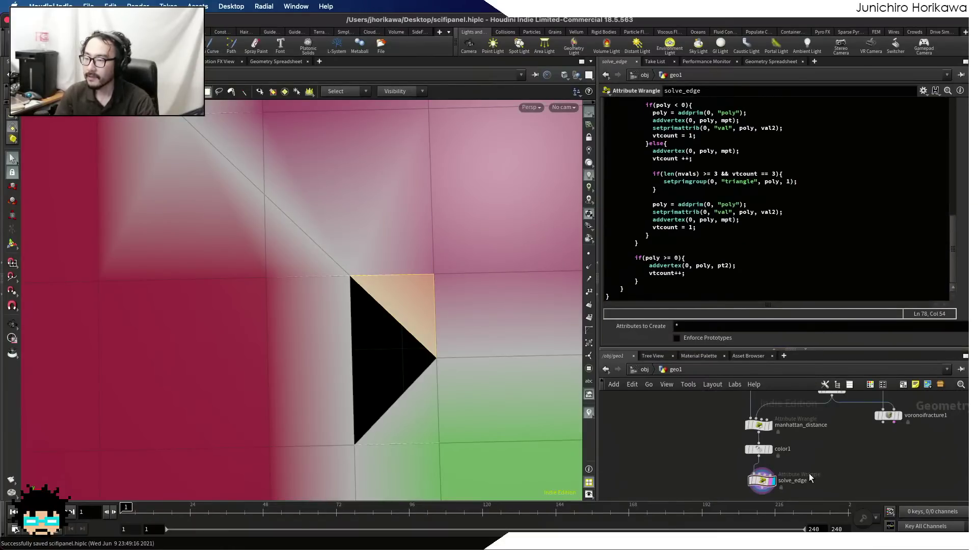
pyautogui.press('Tab')
pyautogui.write('dele')
pyautogui.press('Return')
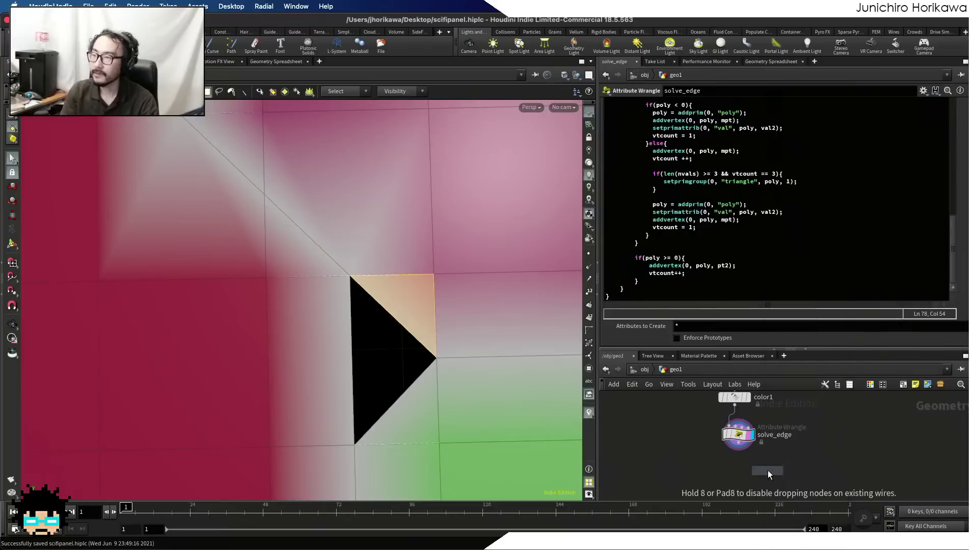
pyautogui.click(768, 469)
pyautogui.moveTo(753, 444); pyautogui.dragTo(770, 461)
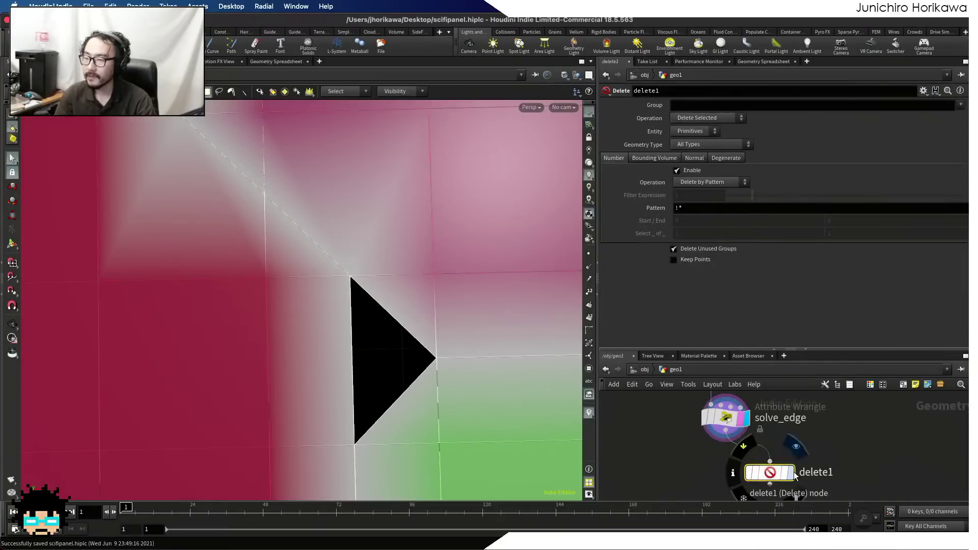
pyautogui.click(791, 473)
# - Set the Delete node's group to triangle and its operation to Delete Non-Selected
pyautogui.click(692, 105)
pyautogui.write('triangle')
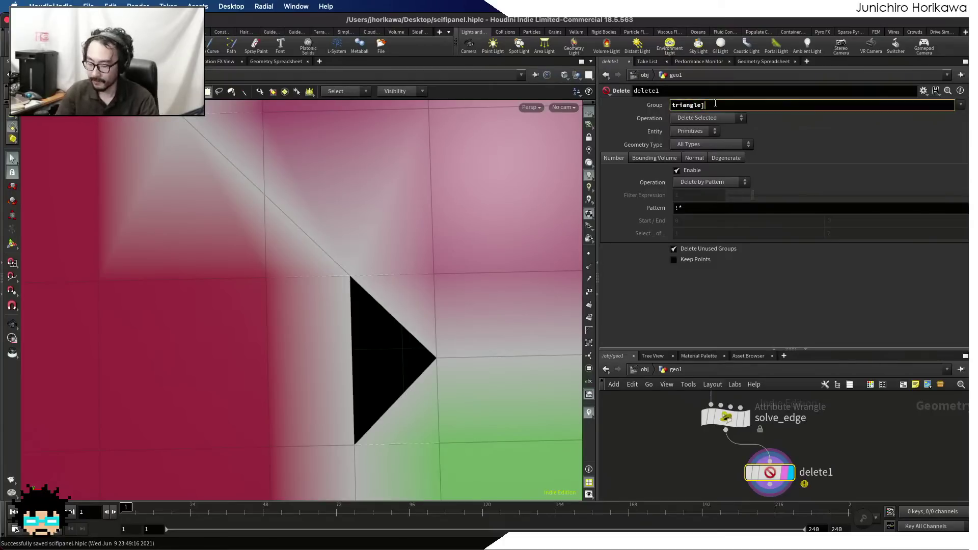
pyautogui.press('Return')
pyautogui.click(718, 120)
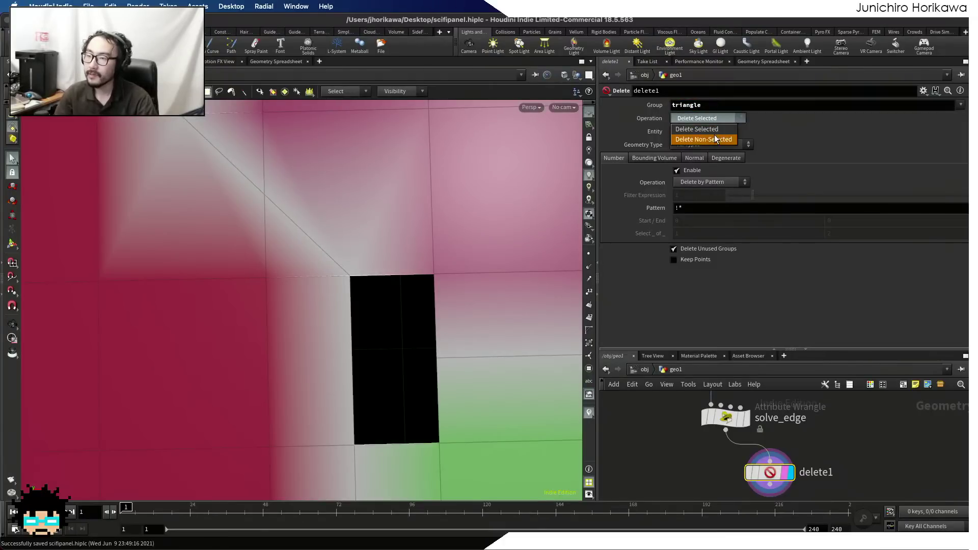
pyautogui.click(713, 136)
# - Inspect the isolated triangle primitives across the grid, and switch the display and parameters back to solve_edge
pyautogui.keyDown('alt'); pyautogui.moveTo(474, 292); pyautogui.dragTo(442, 295, button='right'); pyautogui.keyUp('alt')
pyautogui.keyDown('alt'); pyautogui.moveTo(442, 296); pyautogui.dragTo(320, 306, button='middle'); pyautogui.keyUp('alt')
pyautogui.keyDown('alt'); pyautogui.moveTo(320, 301); pyautogui.dragTo(407, 291, button='right'); pyautogui.keyUp('alt')
pyautogui.keyDown('alt'); pyautogui.moveTo(407, 291); pyautogui.dragTo(367, 280, button='middle'); pyautogui.keyUp('alt')
pyautogui.press('s')
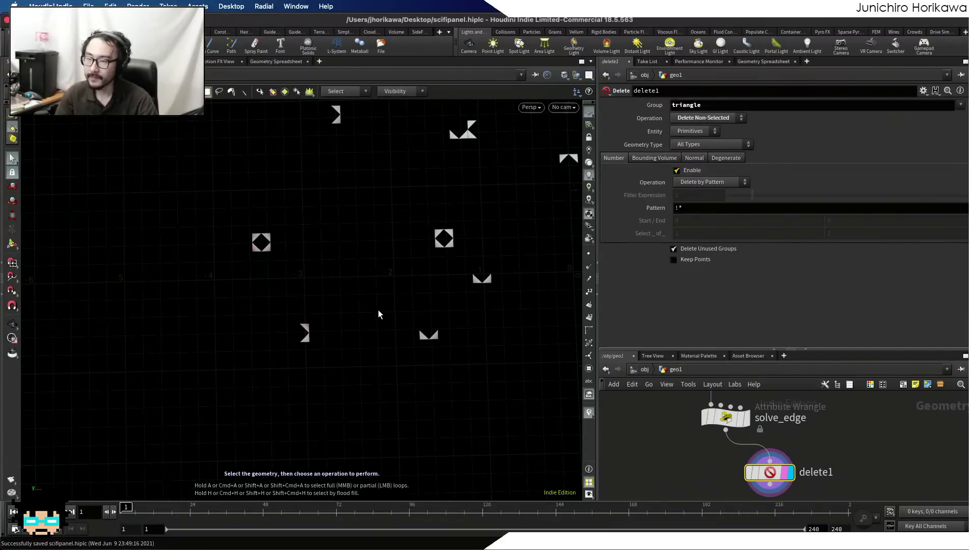
pyautogui.click(739, 418)
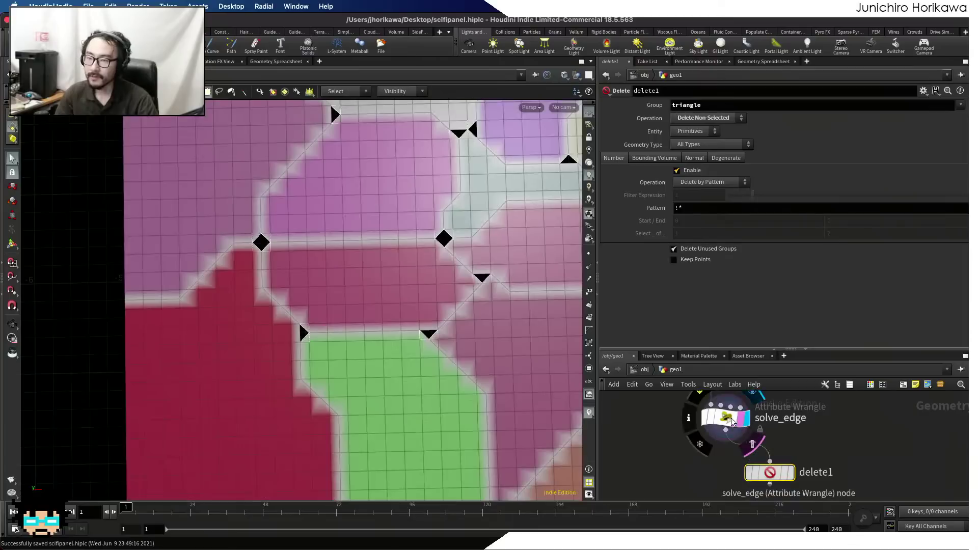
pyautogui.click(736, 418)
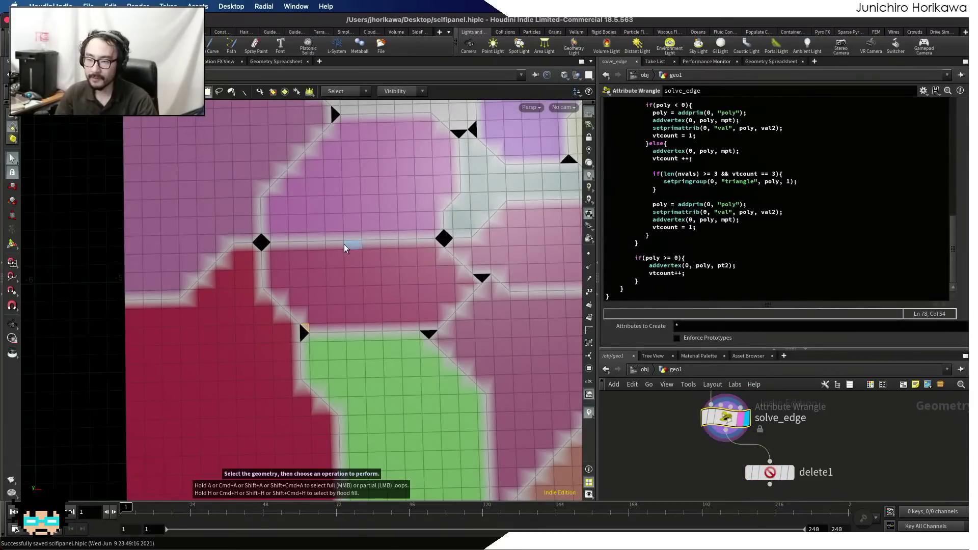
# - Examine the diamond-shaped gap where several regions meet and compare it with the wrangle's vertex-counting code
pyautogui.click(298, 223)
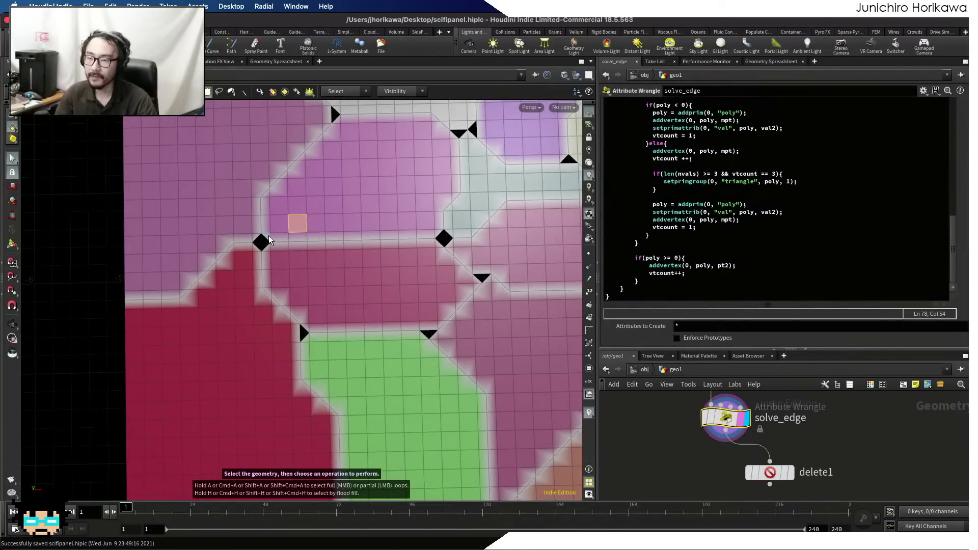
pyautogui.click(262, 244)
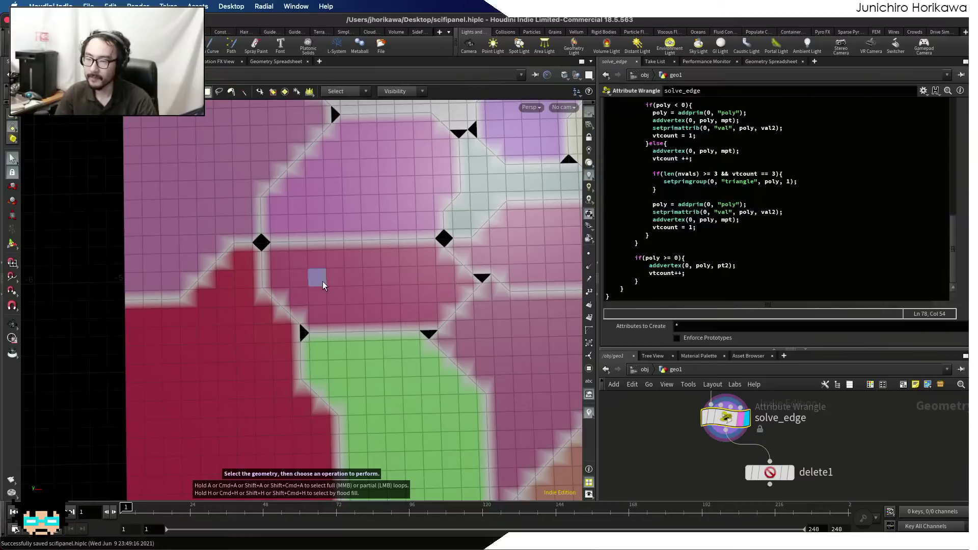
pyautogui.moveTo(771, 473); pyautogui.dragTo(770, 474)
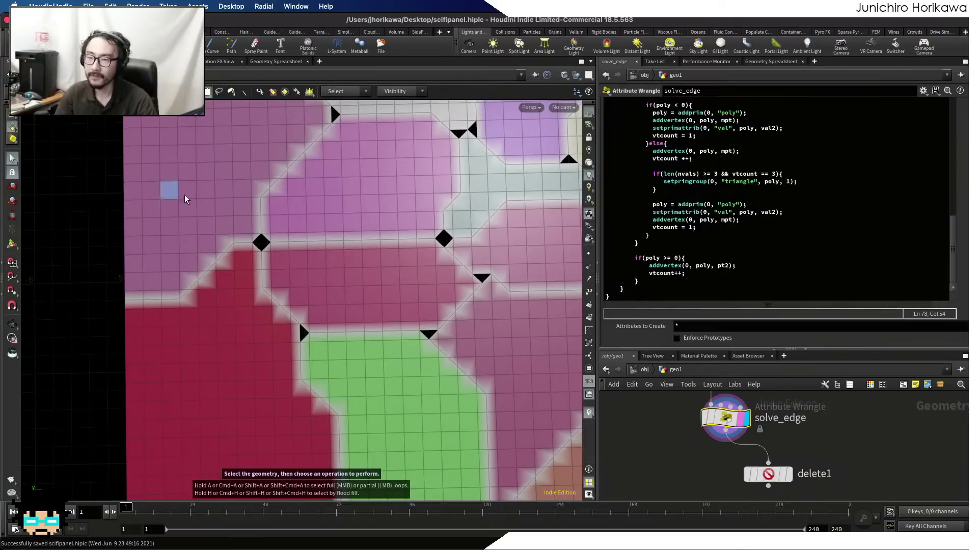
pyautogui.scroll(5, 299, 218)
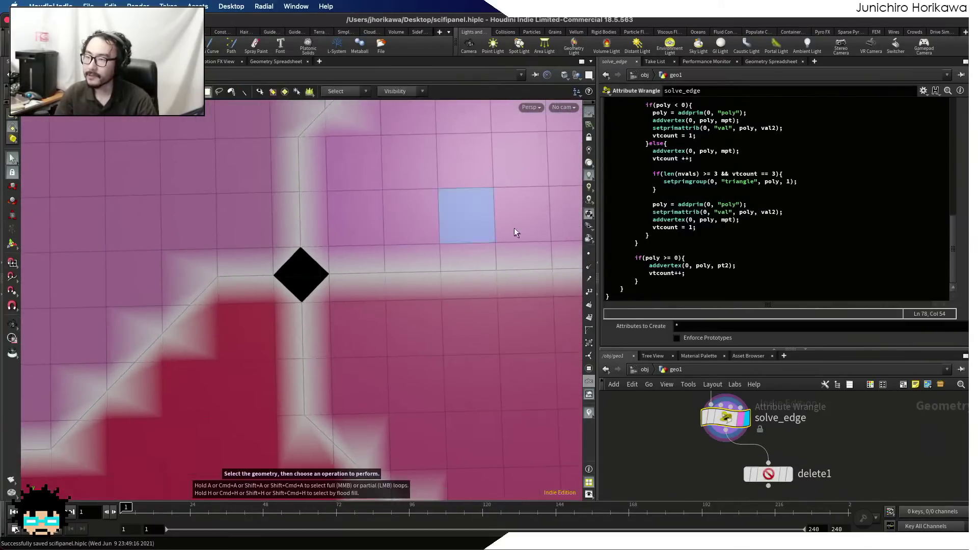
pyautogui.scroll(3, 650, 230)
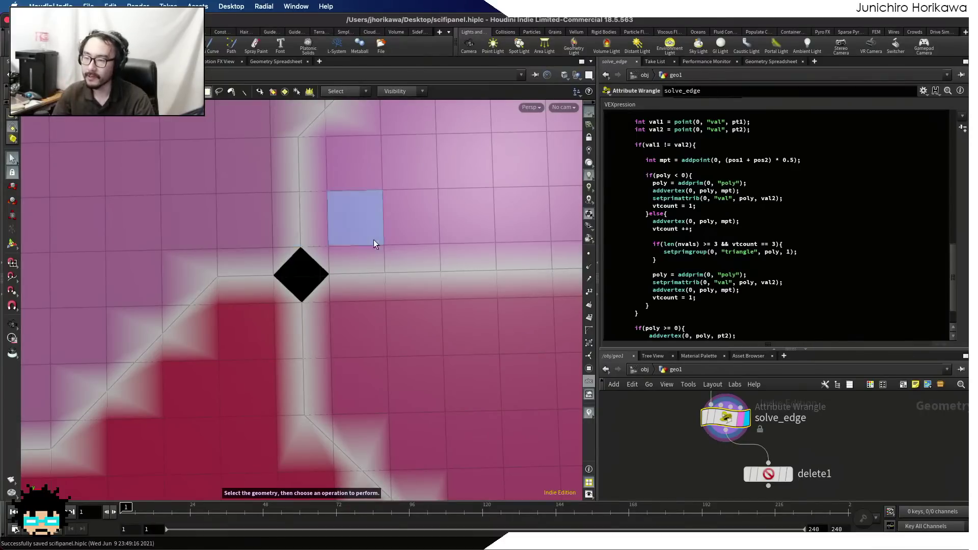
pyautogui.scroll(-1, 660, 430)
pyautogui.scroll(1, 740, 463)
pyautogui.moveTo(740, 463); pyautogui.dragTo(751, 467)
pyautogui.keyDown('alt'); pyautogui.moveTo(457, 334); pyautogui.dragTo(422, 344, button='right'); pyautogui.keyUp('alt')
pyautogui.keyDown('alt'); pyautogui.moveTo(422, 343); pyautogui.dragTo(321, 278, button='middle'); pyautogui.keyUp('alt')
pyautogui.keyDown('alt'); pyautogui.moveTo(320, 279); pyautogui.dragTo(361, 331, button='right'); pyautogui.keyUp('alt')
pyautogui.press('Escape')
pyautogui.moveTo(367, 352); pyautogui.dragTo(338, 364, button='middle')
pyautogui.press('s')
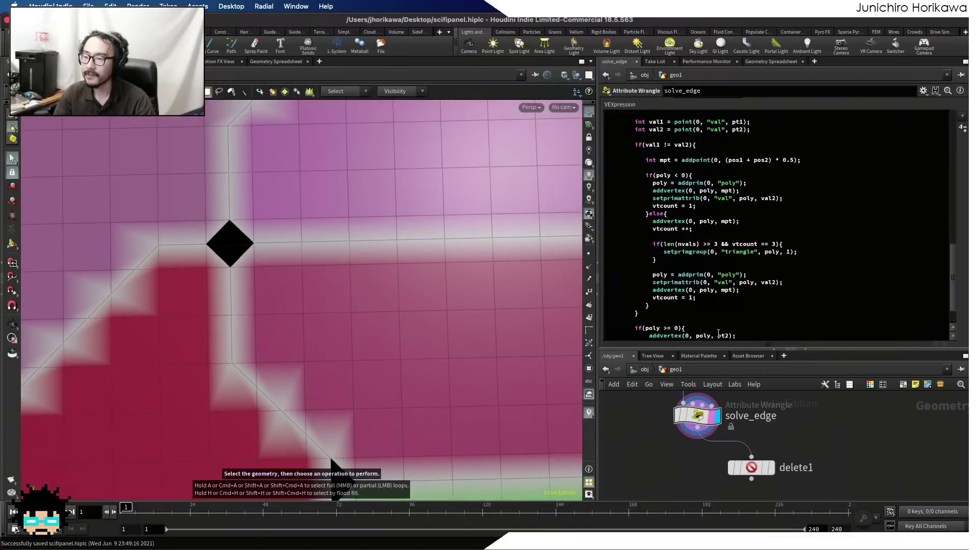
# - Display the Delete node to inspect the triangles around the diamond-shaped gap, and switch the display back to solve_edge
pyautogui.click(770, 467)
pyautogui.keyDown('alt'); pyautogui.moveTo(267, 268); pyautogui.dragTo(147, 305, button='right'); pyautogui.keyUp('alt')
pyautogui.keyDown('alt'); pyautogui.moveTo(289, 286); pyautogui.dragTo(229, 319, button='middle'); pyautogui.keyUp('alt')
pyautogui.keyDown('alt'); pyautogui.moveTo(178, 302); pyautogui.dragTo(253, 294, button='right'); pyautogui.keyUp('alt')
pyautogui.moveTo(278, 309); pyautogui.dragTo(236, 308, button='middle')
pyautogui.scroll(5, 265, 303)
pyautogui.scroll(3, 266, 303)
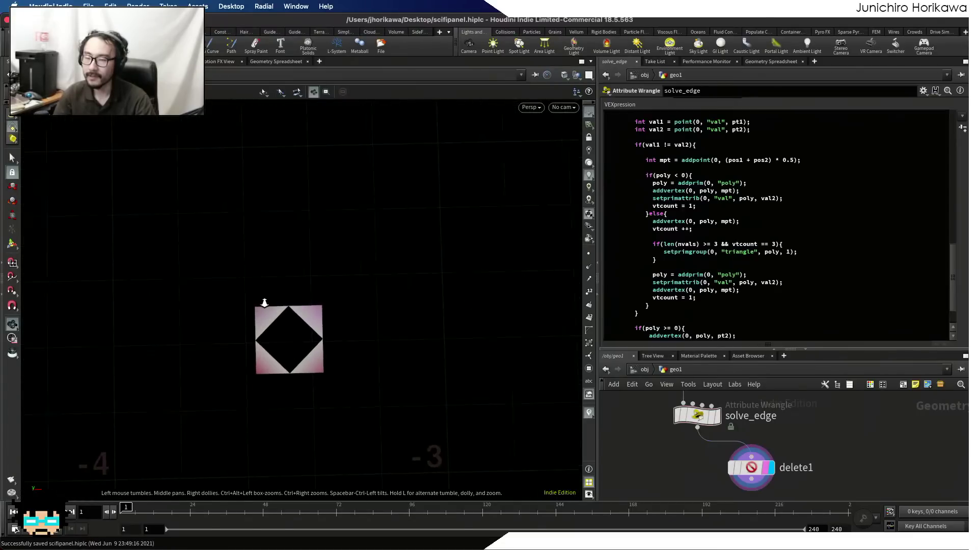
pyautogui.scroll(-6, 269, 303)
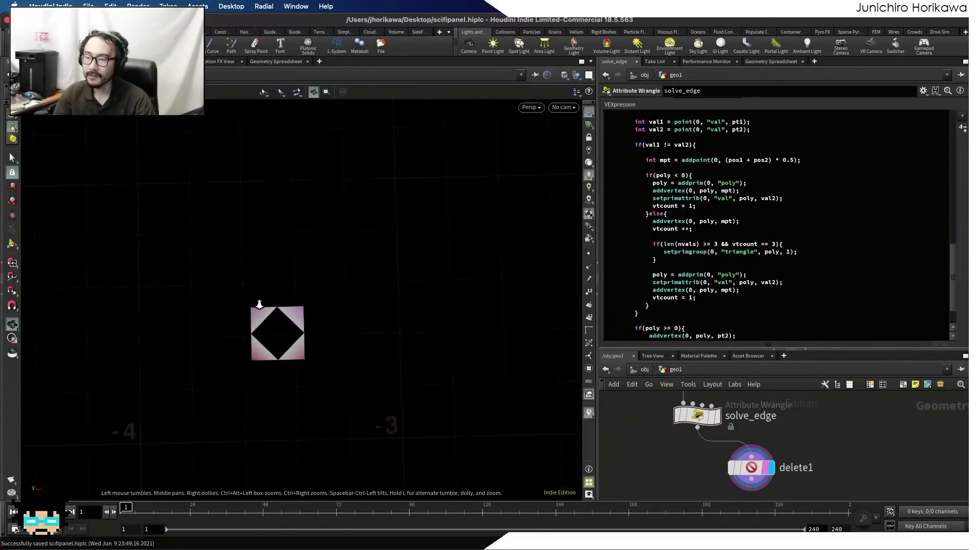
pyautogui.press('s')
pyautogui.click(719, 419)
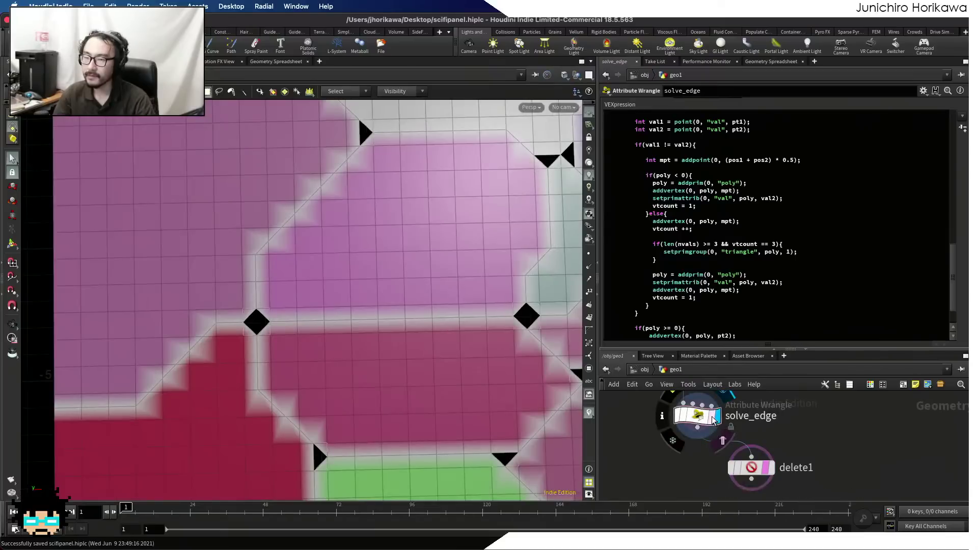
pyautogui.press('Escape')
pyautogui.scroll(5, 265, 319)
pyautogui.scroll(-1, 283, 317)
pyautogui.press('s')
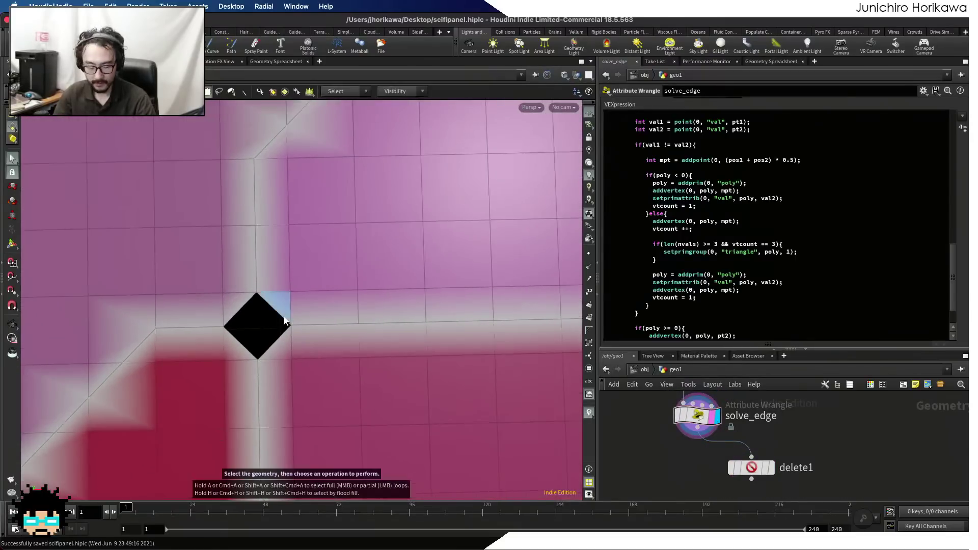
# - Enlarge the network view and move the Delete node aside to free the space below solve_edge
pyautogui.moveTo(665, 348); pyautogui.dragTo(665, 252)
pyautogui.moveTo(751, 421); pyautogui.dragTo(784, 446)
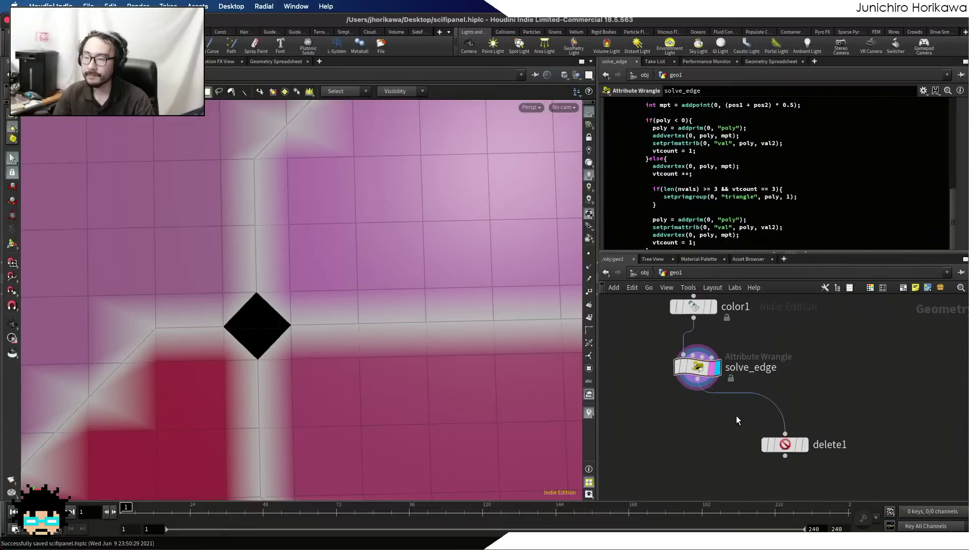
pyautogui.press('Tab')
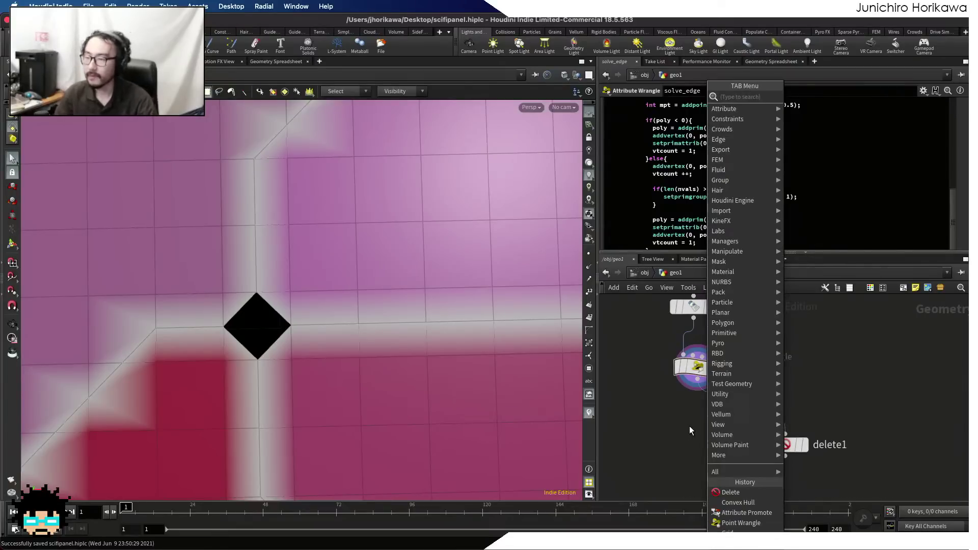
pyautogui.press('Escape')
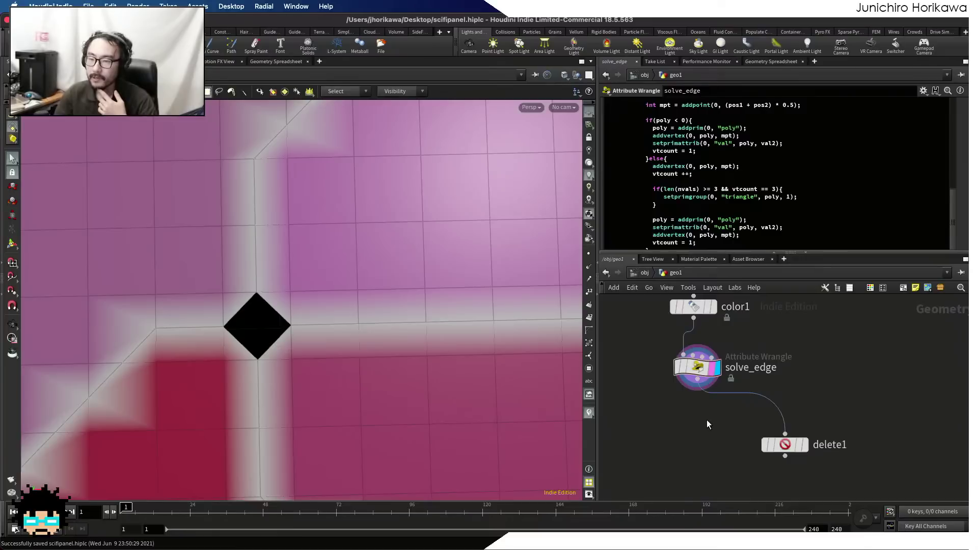
pyautogui.press('Tab')
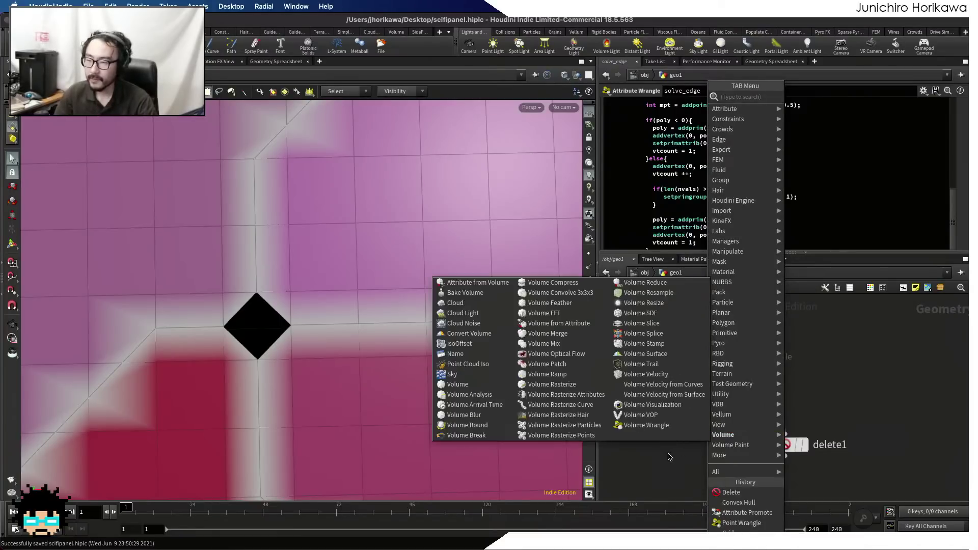
pyautogui.press('Escape')
# - Add a Fuse node below solve_edge, wire it to solve_edge's output and display its result around the diamond-shaped gap
pyautogui.press('Tab')
pyautogui.write('fuse')
pyautogui.press('Return')
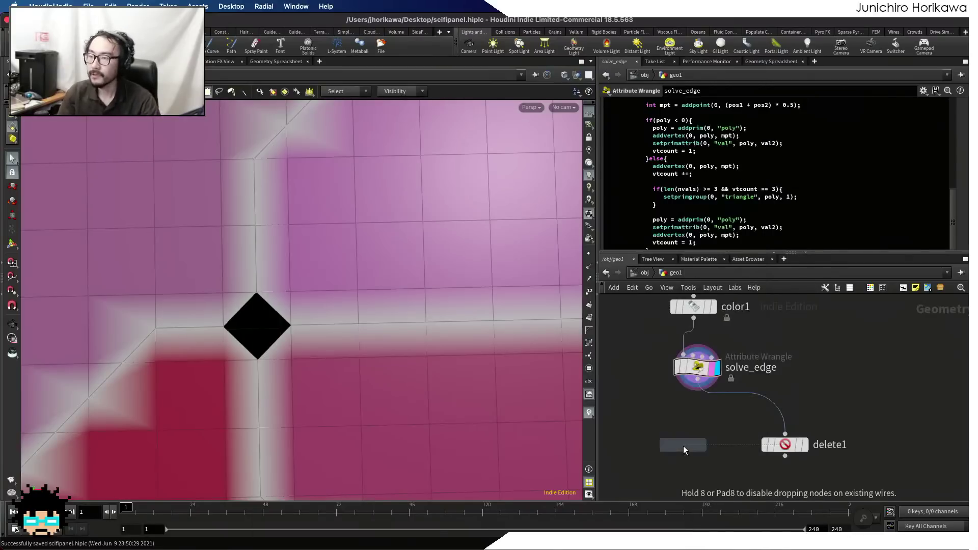
pyautogui.click(701, 430)
pyautogui.scroll(4, 704, 402)
pyautogui.moveTo(694, 369); pyautogui.dragTo(680, 422)
pyautogui.scroll(1, 717, 434)
pyautogui.click(725, 441)
pyautogui.click(716, 446)
pyautogui.keyDown('alt'); pyautogui.moveTo(380, 341); pyautogui.dragTo(301, 356, button='right'); pyautogui.keyUp('alt')
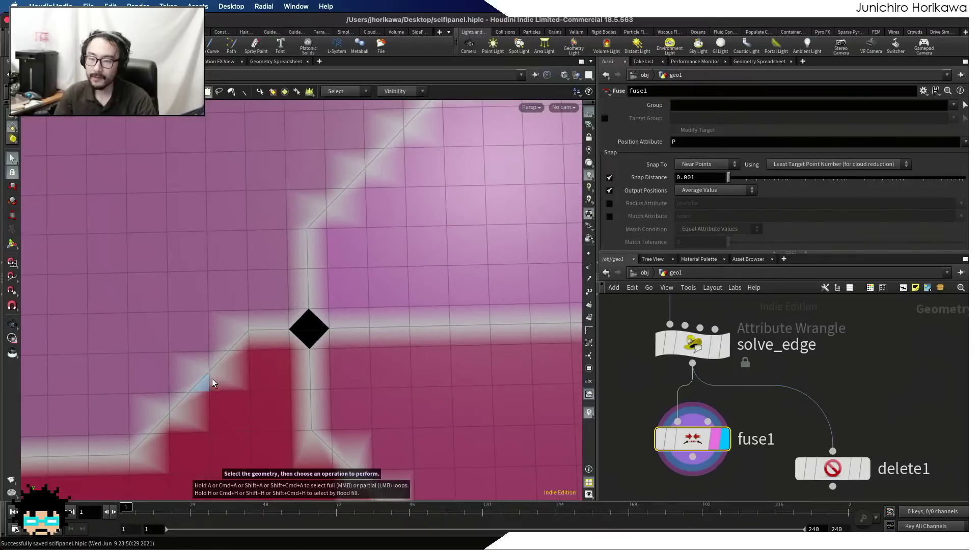
pyautogui.keyDown('alt'); pyautogui.moveTo(198, 394); pyautogui.dragTo(178, 402, button='right'); pyautogui.keyUp('alt')
pyautogui.moveTo(228, 342)
pyautogui.keyDown('alt'); pyautogui.mouseDown(button='right')
pyautogui.moveTo(212, 371)
pyautogui.moveTo(244, 352)
pyautogui.mouseUp(button='right'); pyautogui.keyUp('alt')
# - Add a Primitive Wrangle below the Fuse node, wire it to the Fuse output and display it
pyautogui.moveTo(751, 480); pyautogui.dragTo(748, 398, button='middle')
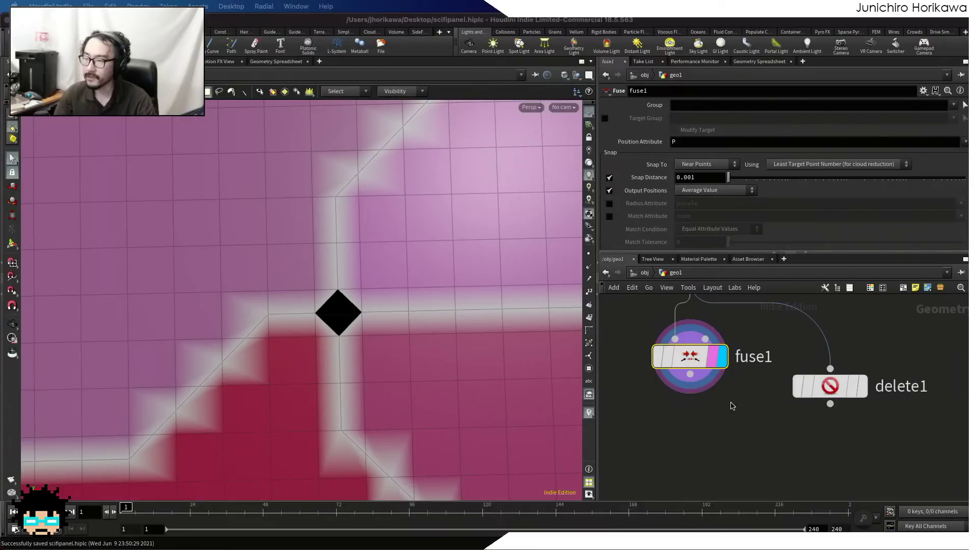
pyautogui.press('Tab')
pyautogui.write('p')
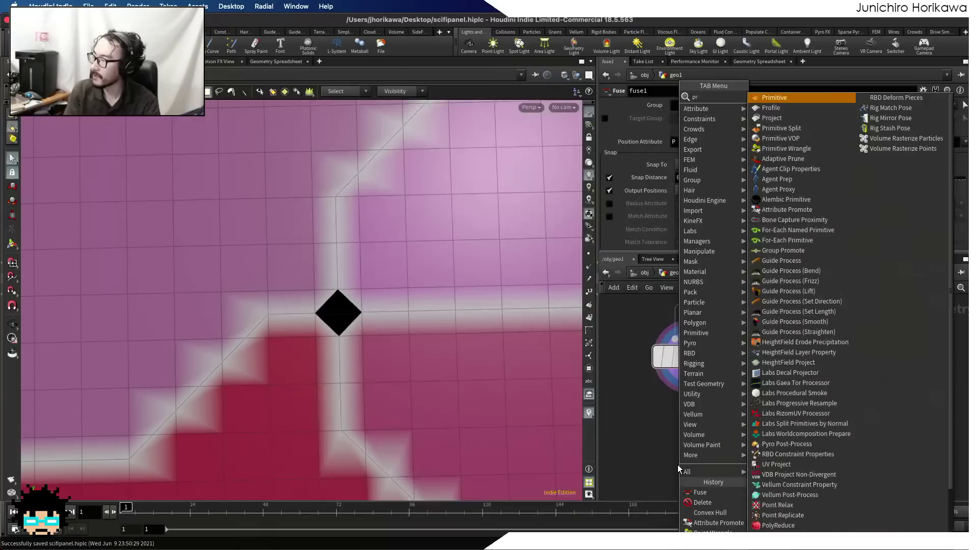
pyautogui.write('rimitive wran')
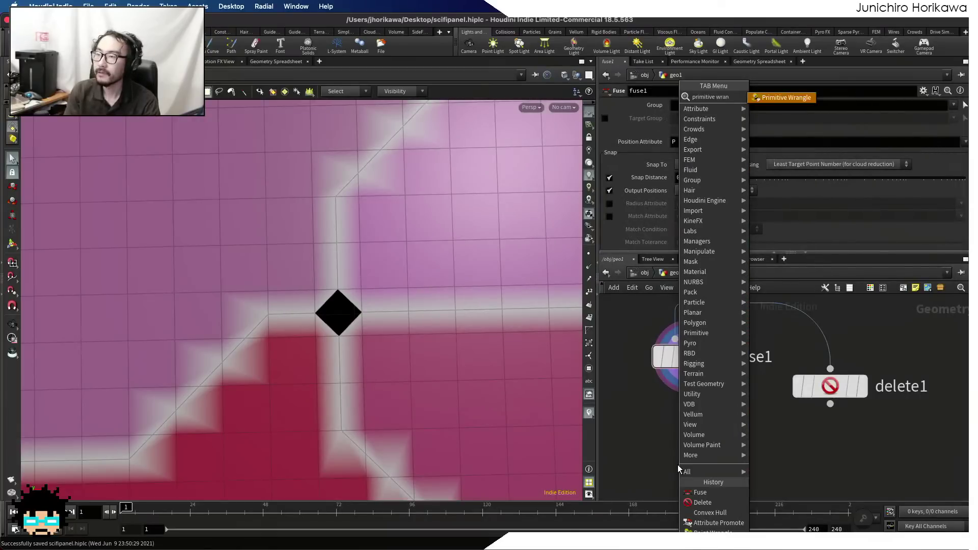
pyautogui.press('Return')
pyautogui.click(678, 468)
pyautogui.scroll(1, 687, 433)
pyautogui.moveTo(690, 371); pyautogui.dragTo(659, 425)
pyautogui.click(652, 446)
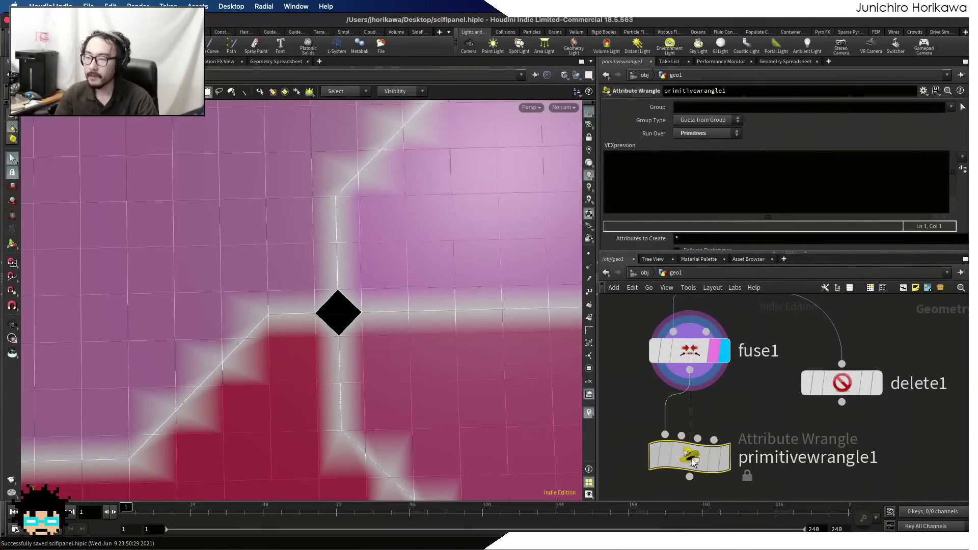
# - Rename the new wrangle triangle_flip and set its group to triangle
pyautogui.doubleClick(767, 456)
pyautogui.doubleClick(767, 457)
pyautogui.write('triangle_flip')
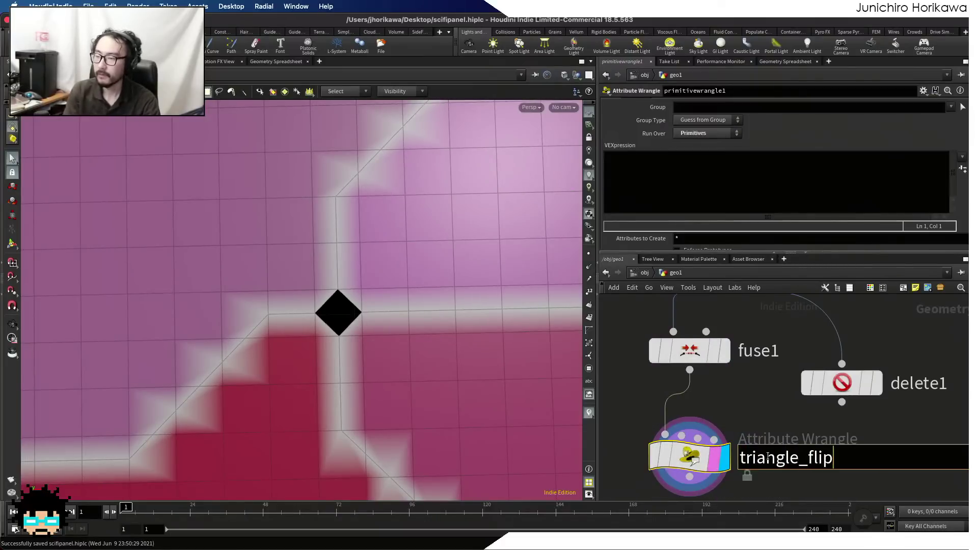
pyautogui.press('Return')
pyautogui.click(693, 135)
pyautogui.click(691, 144)
pyautogui.click(694, 106)
pyautogui.write('triangle')
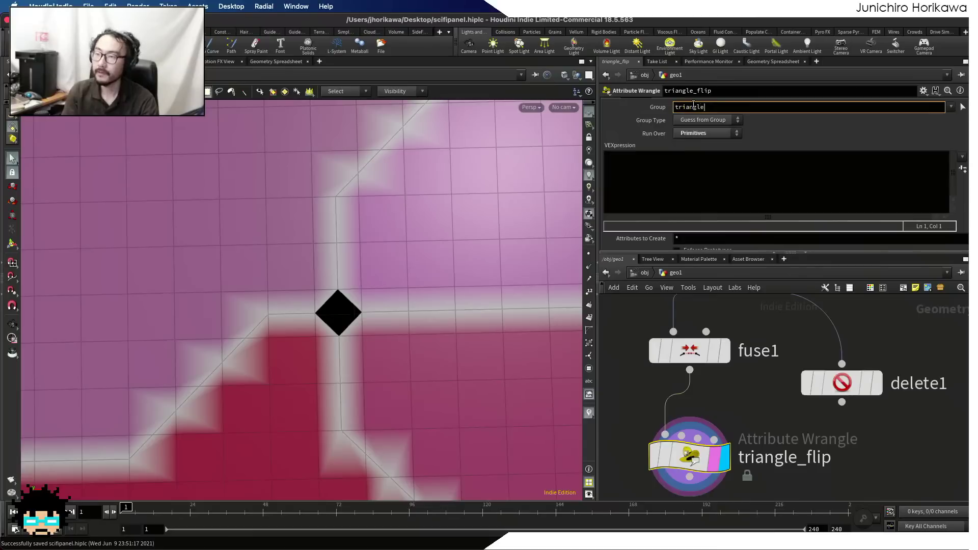
pyautogui.press('Return')
# - Begin the triangle_flip code by declaring the vector cen and assigning it a getbbox_center call
pyautogui.click(735, 164)
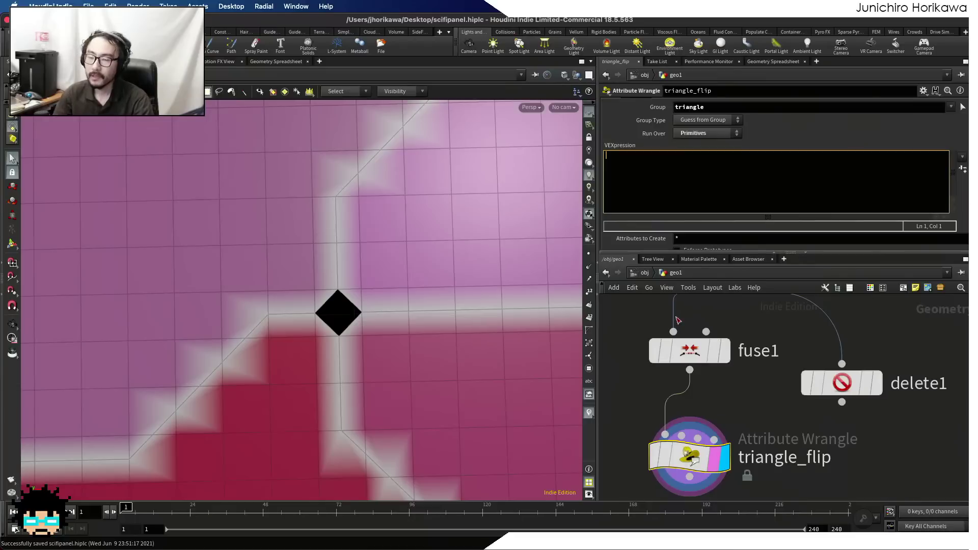
pyautogui.rightClick(343, 294)
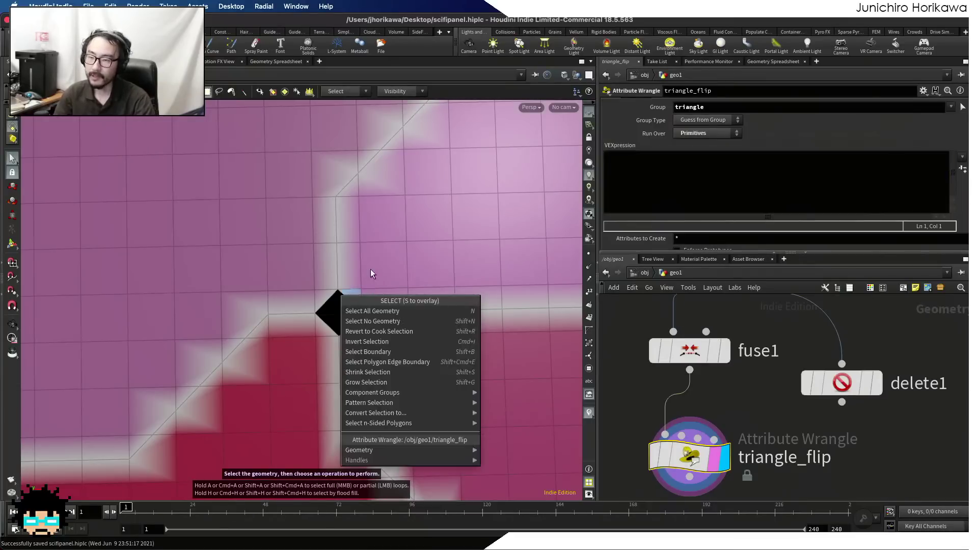
pyautogui.press('Escape')
pyautogui.scroll(5, 367, 290)
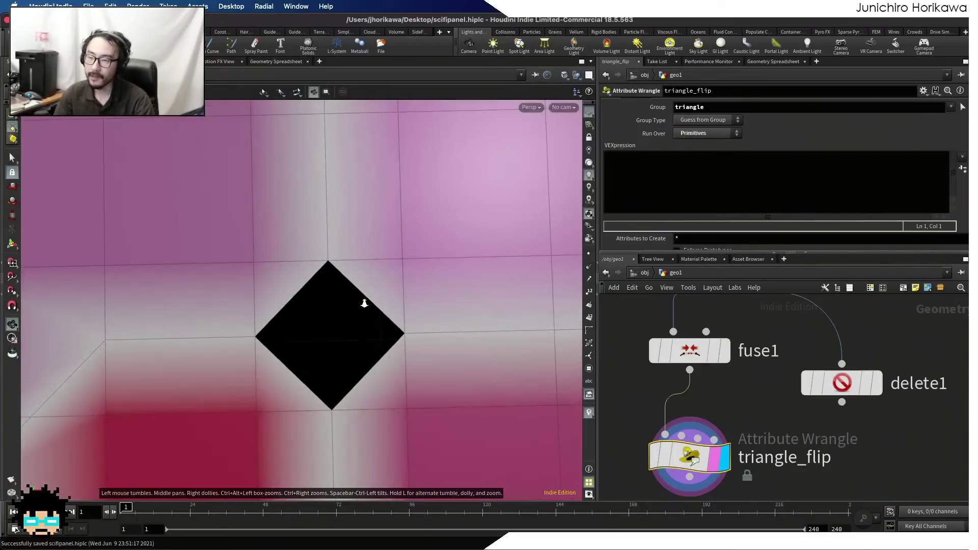
pyautogui.press('s')
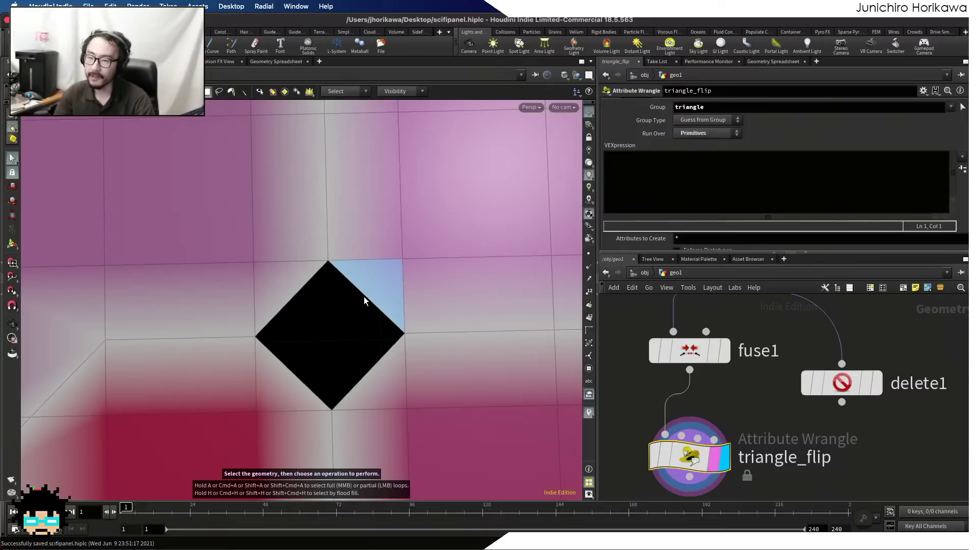
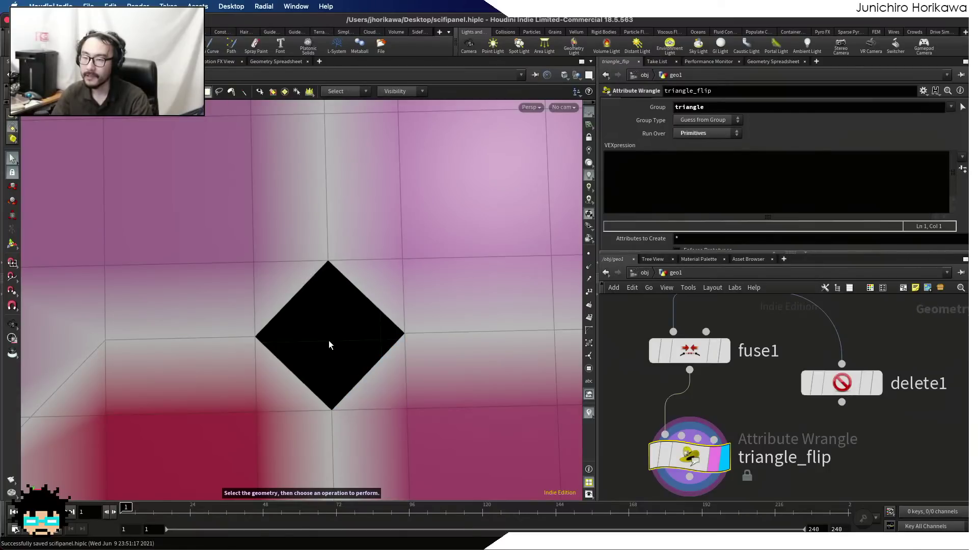
pyautogui.click(643, 193)
pyautogui.write('vector cen = ')
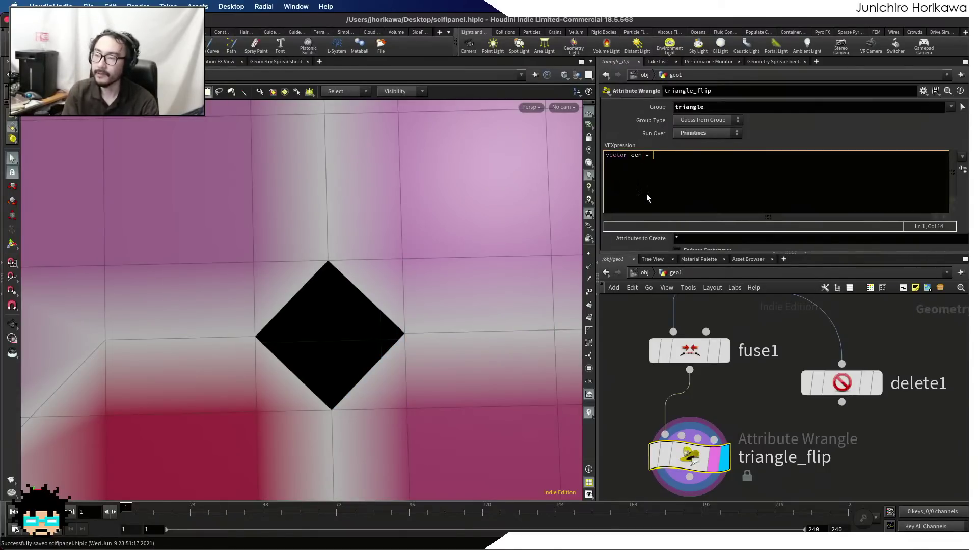
pyautogui.write('get')
pyautogui.press('Down')
pyautogui.press('Down')
pyautogui.press('Down')
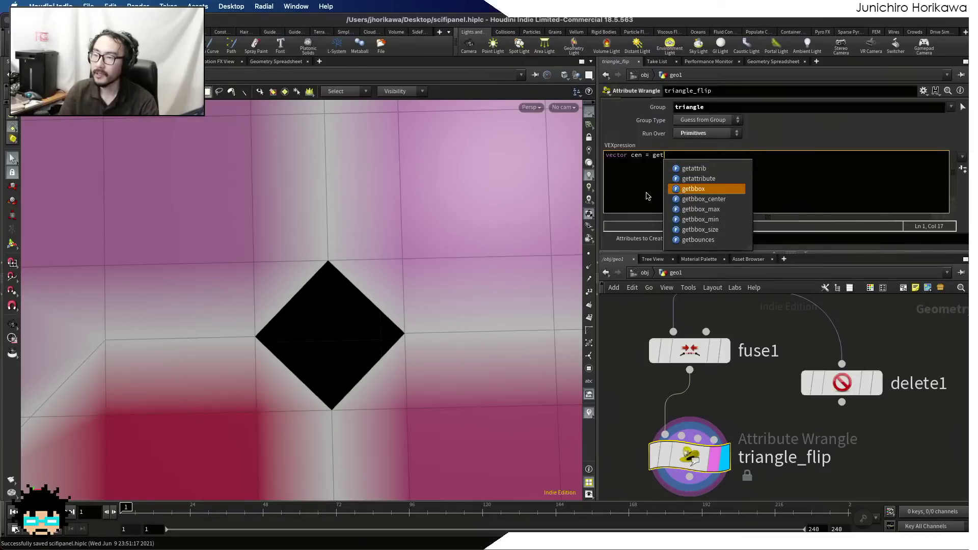
pyautogui.press('Return')
pyautogui.write('(')
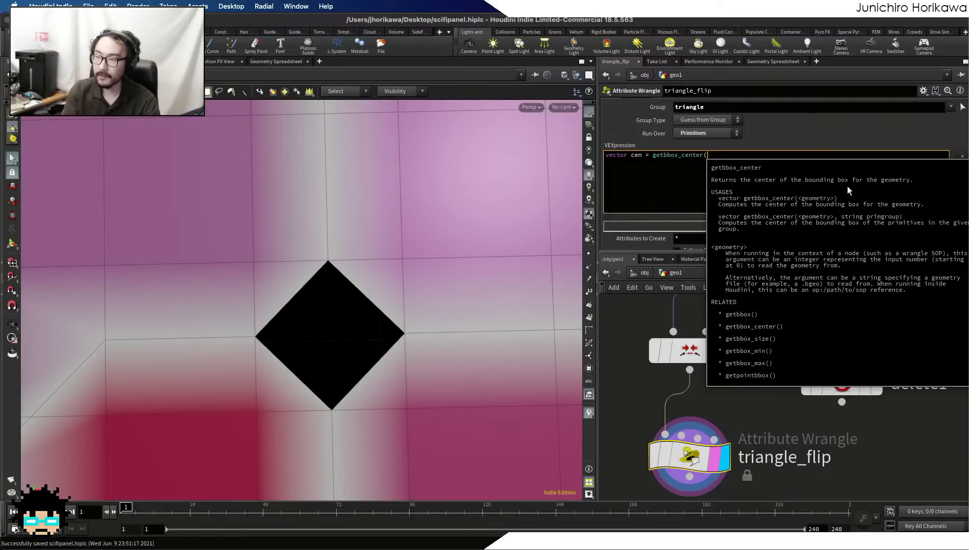
pyautogui.write('0, ')
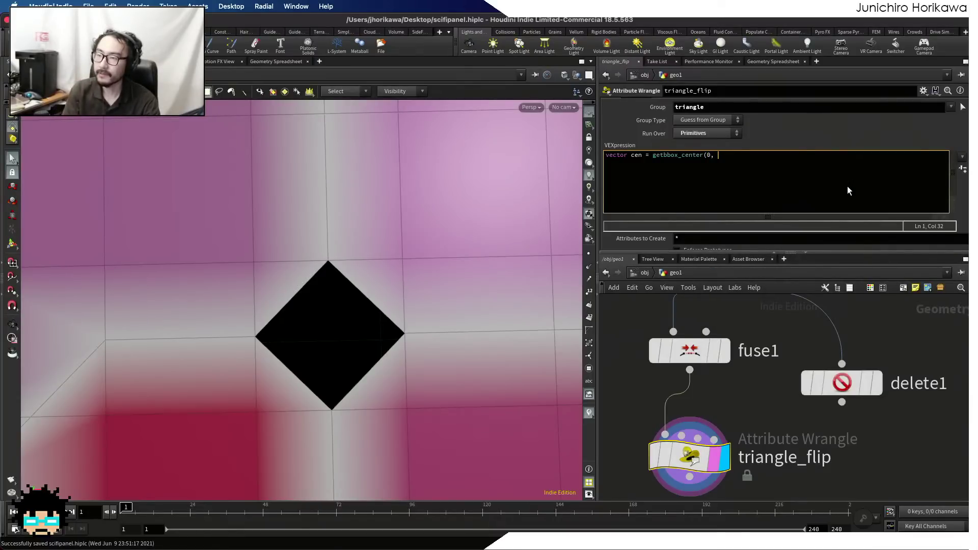
pyautogui.write('itoa(')
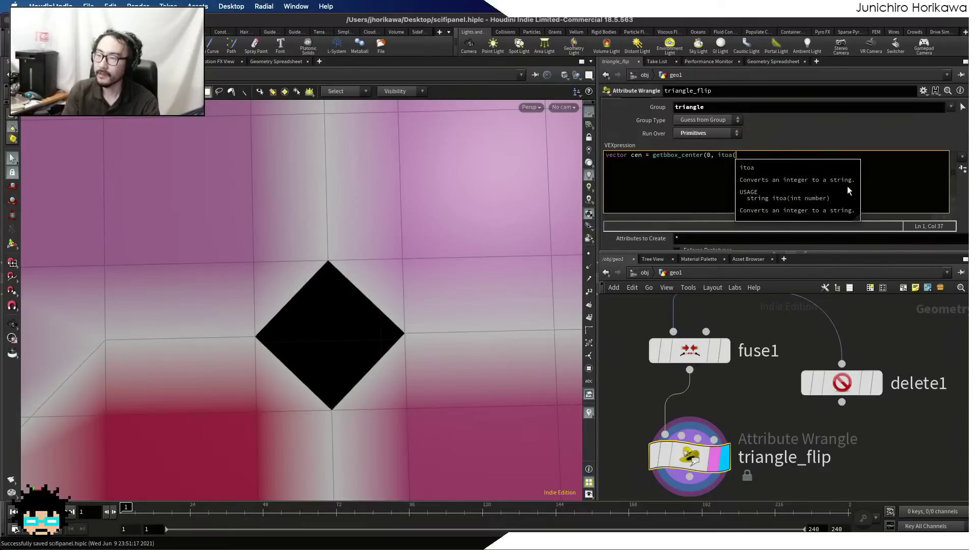
pyautogui.write('@primnum')
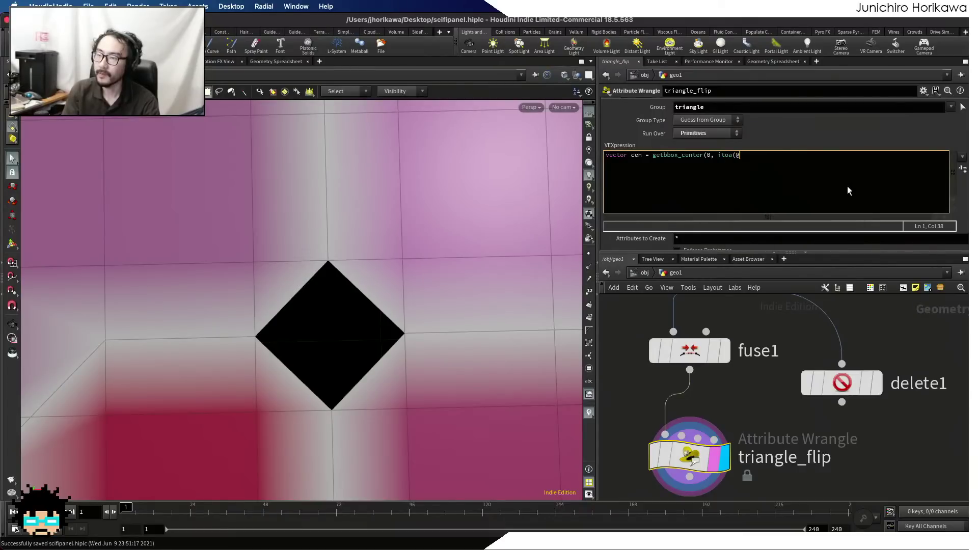
pyautogui.press('BackSpace')
pyautogui.press('BackSpace')
pyautogui.press('BackSpace')
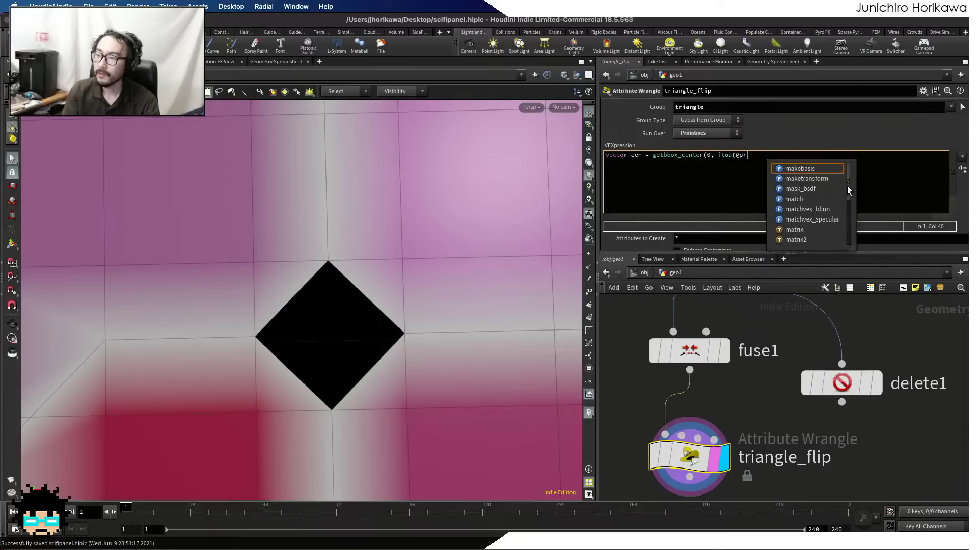
pyautogui.write('num')
pyautogui.press('BackSpace')
pyautogui.press('BackSpace')
pyautogui.press('BackSpace')
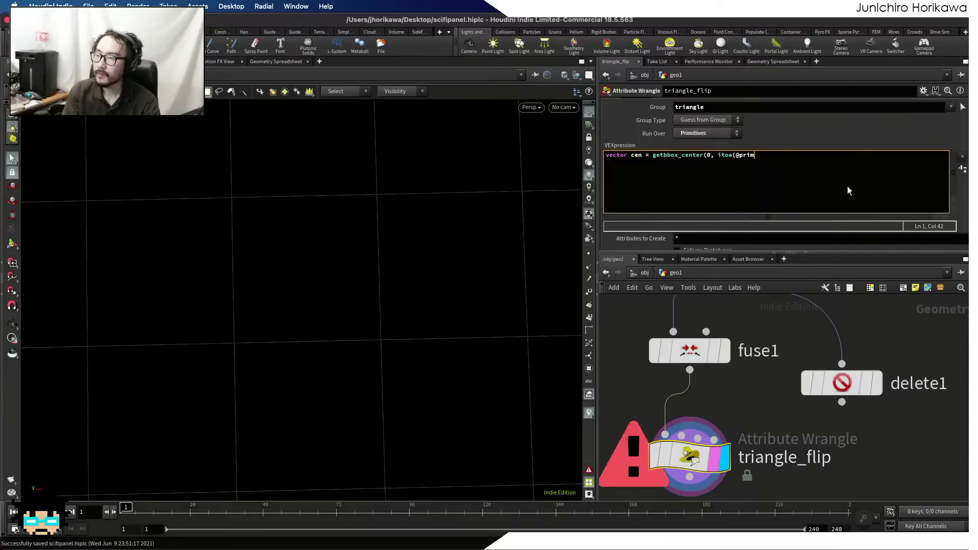
pyautogui.write('num)')
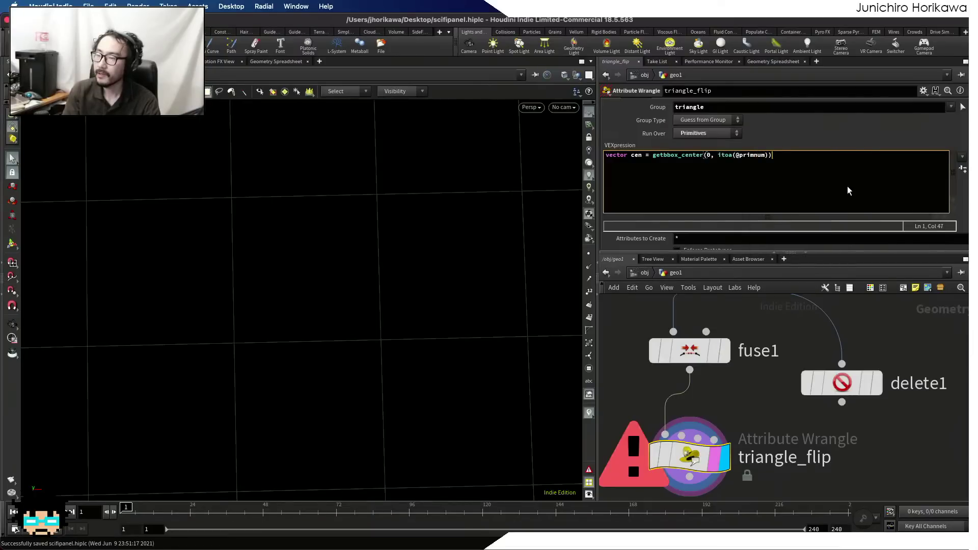
pyautogui.write(');')
pyautogui.click(762, 408)
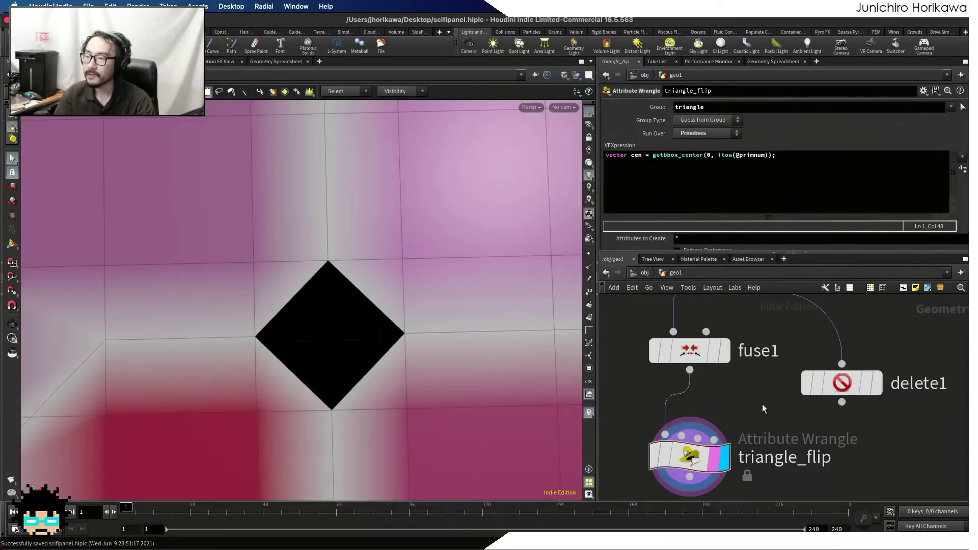
# - Test the centre position by adding the line int pt = addpoint(0, cen); to the code, and delete that line
pyautogui.click(792, 161)
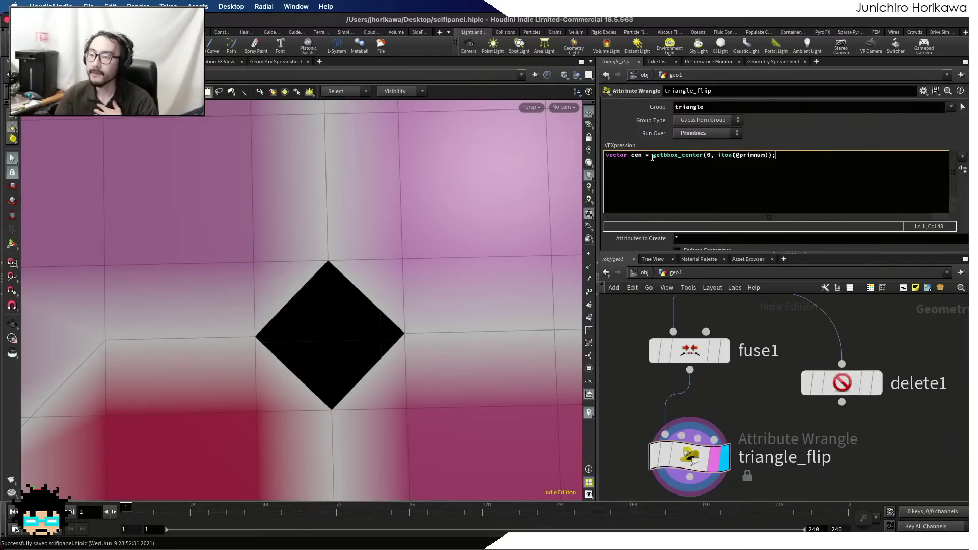
pyautogui.press('Return')
pyautogui.press('Return')
pyautogui.write('int pt = a')
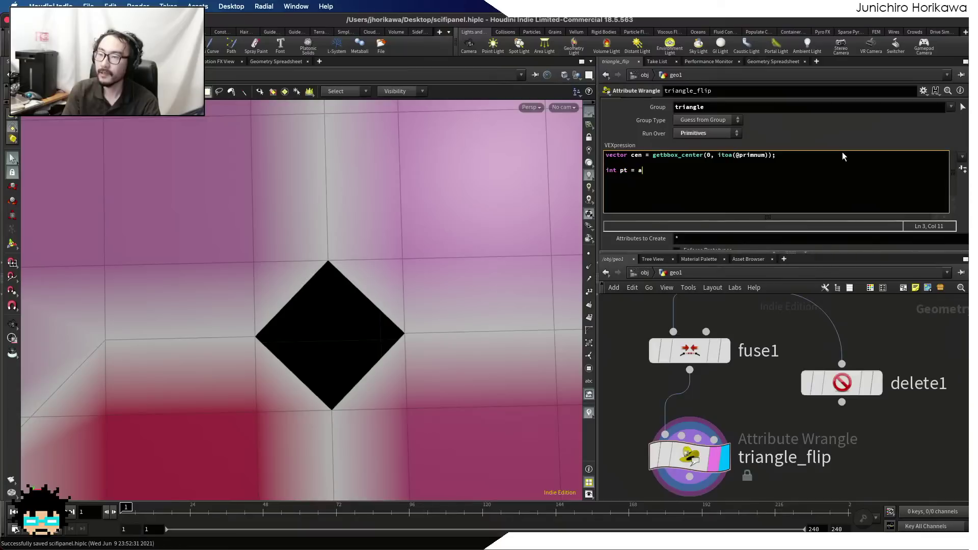
pyautogui.write('ddpoint(0, cen);')
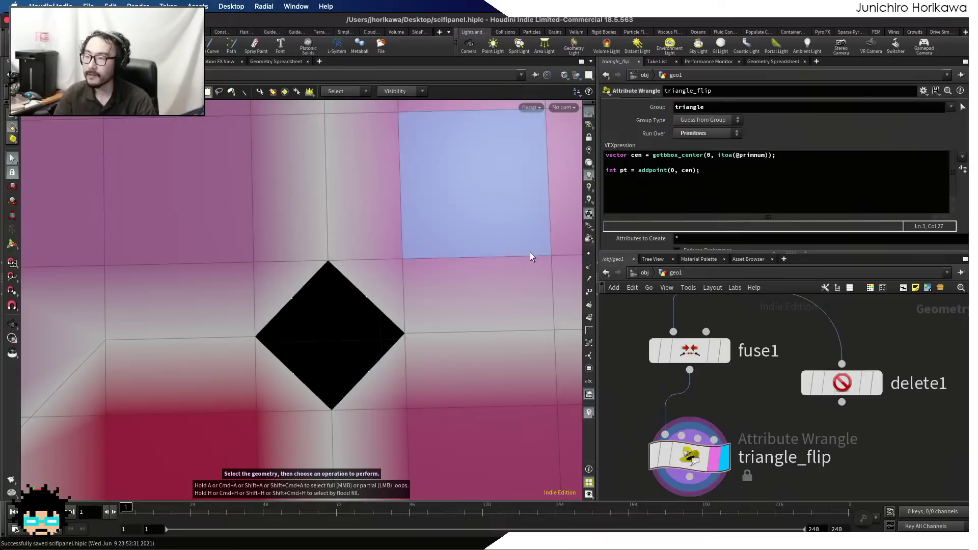
pyautogui.hotkey('shift', 'Home')
pyautogui.press('BackSpace')
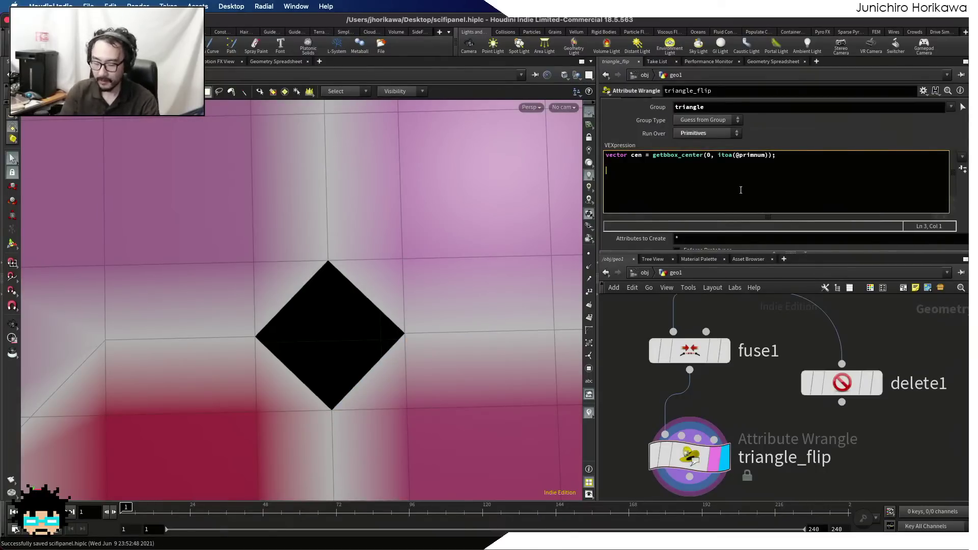
pyautogui.write('for')
pyautogui.press('BackSpace')
pyautogui.press('BackSpace')
pyautogui.press('BackSpace')
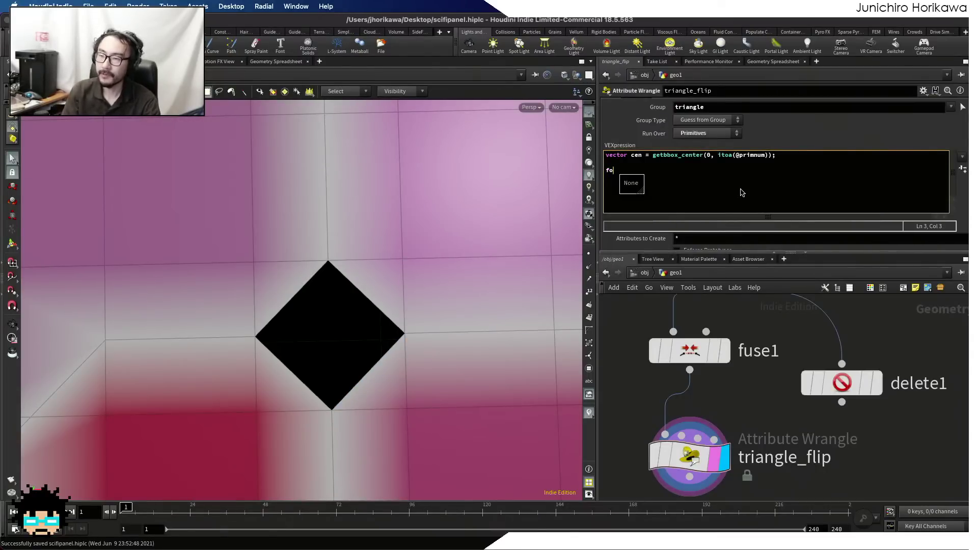
pyautogui.write('int pts')
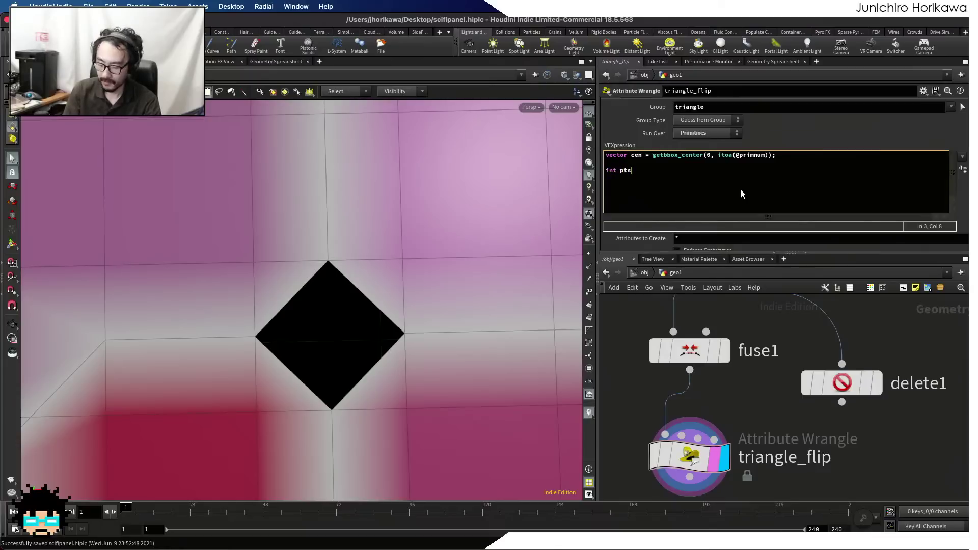
pyautogui.write('[] = ')
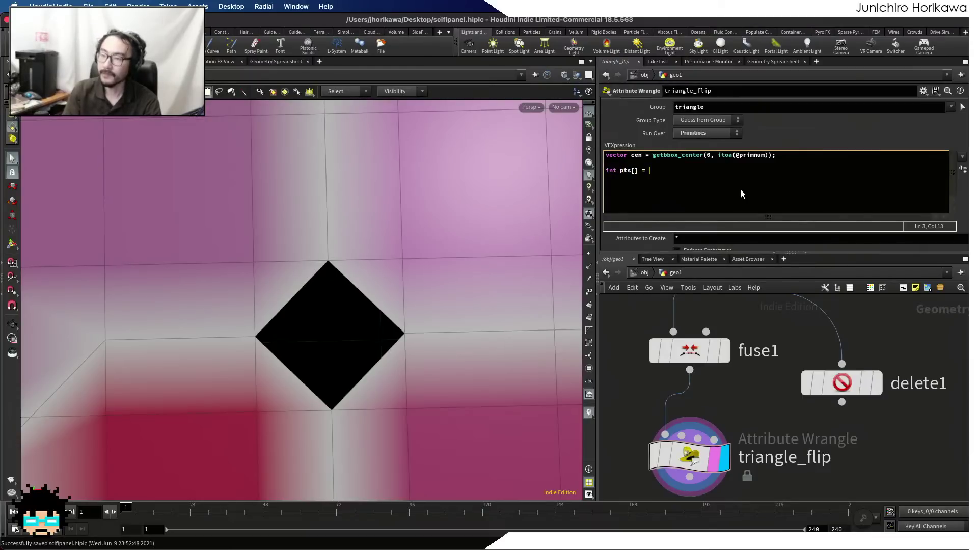
pyautogui.write('primpoints(')
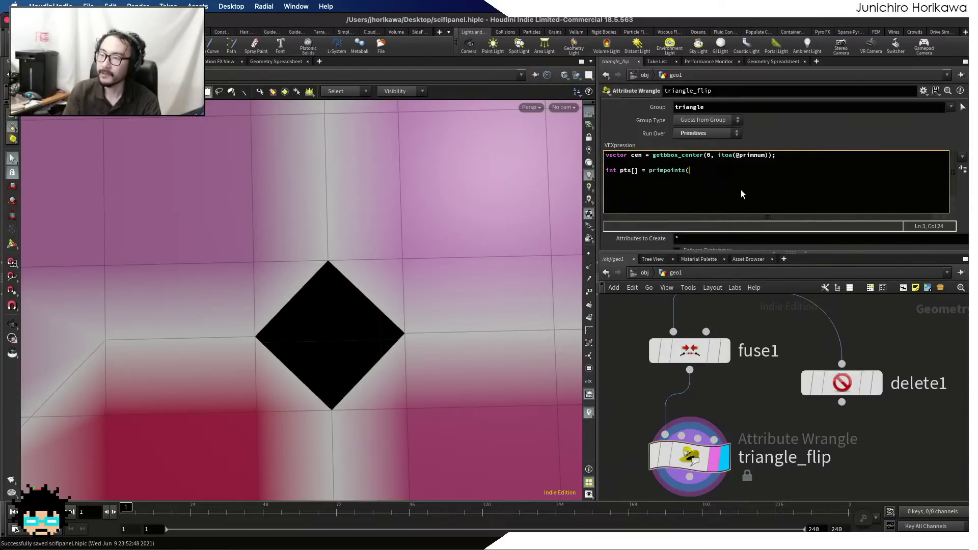
pyautogui.write('0,')
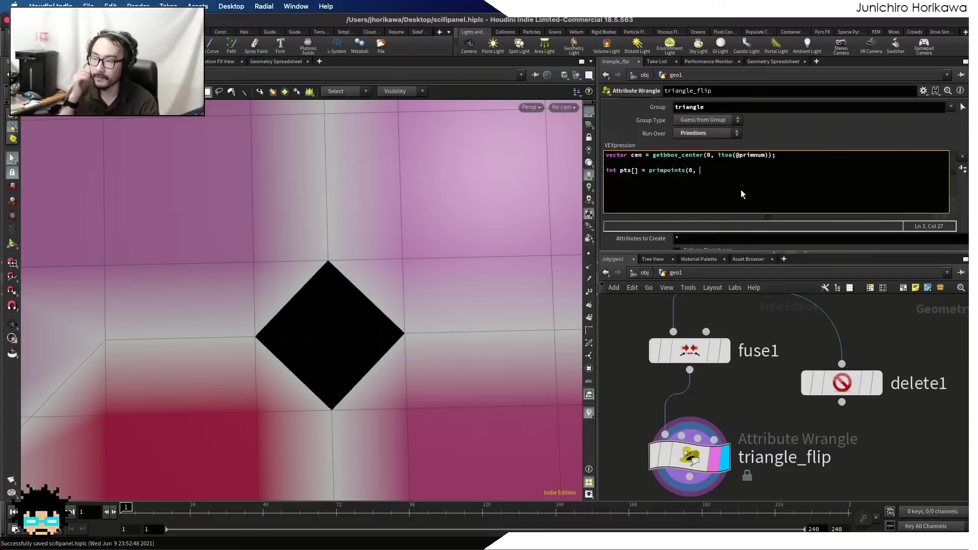
pyautogui.write('@')
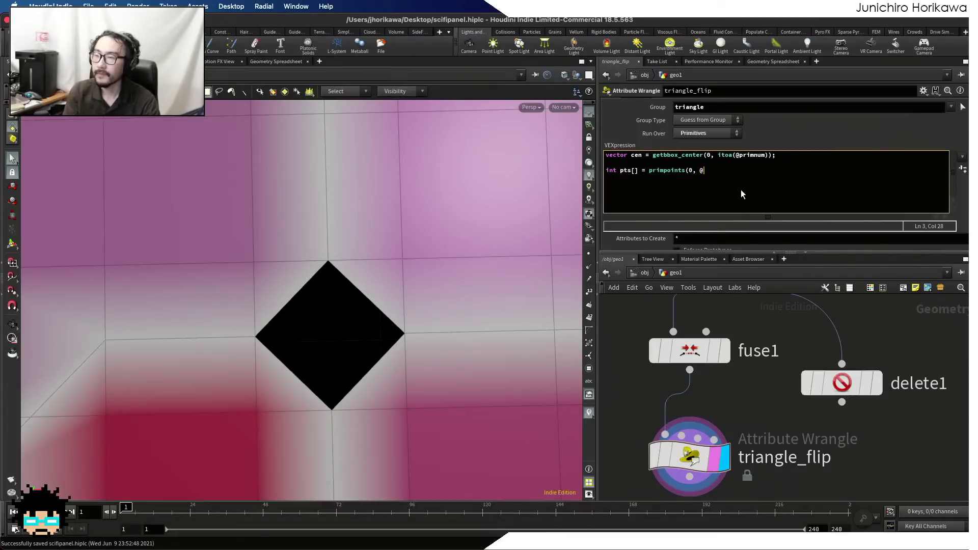
pyautogui.write('primbn')
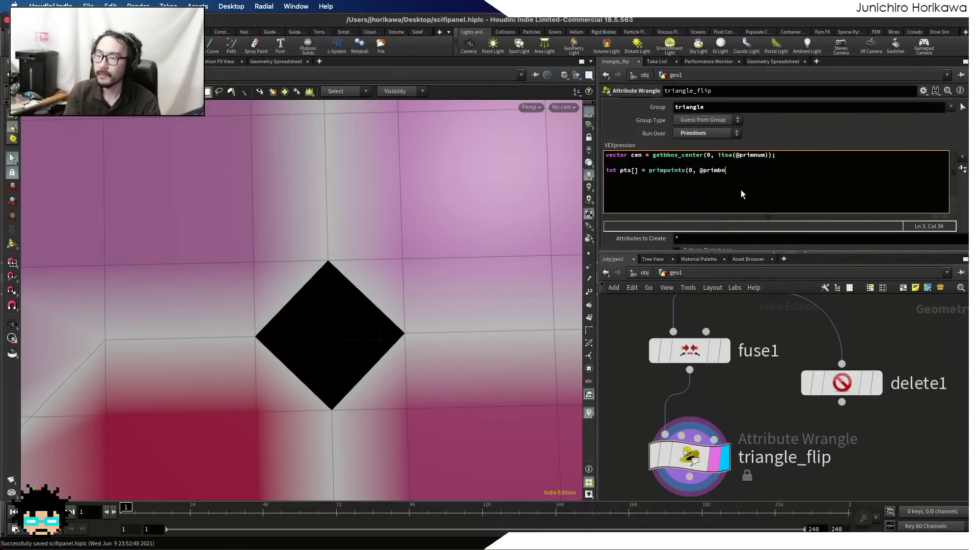
pyautogui.write('um);')
pyautogui.press('Return')
pyautogui.press('Return')
# - Add an empty loop over the points: for(int i=0; i<len(pts); i++){ } with a blank line for its body
pyautogui.write('for(in')
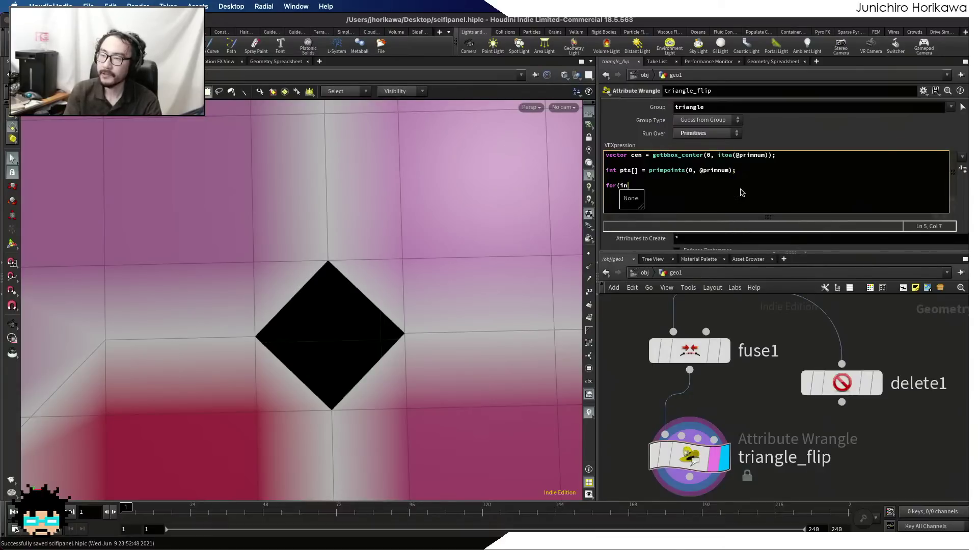
pyautogui.write('t i=0; ')
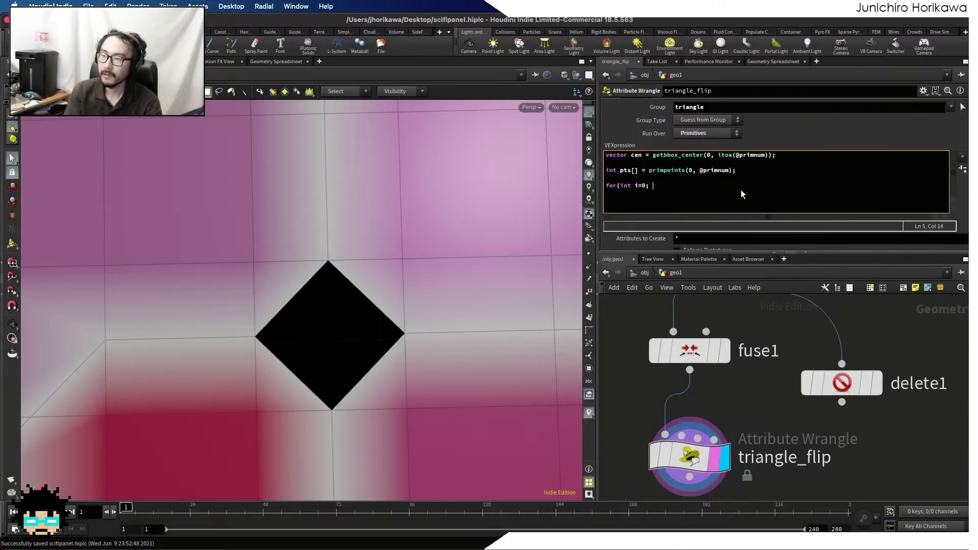
pyautogui.write('i<len(pts);')
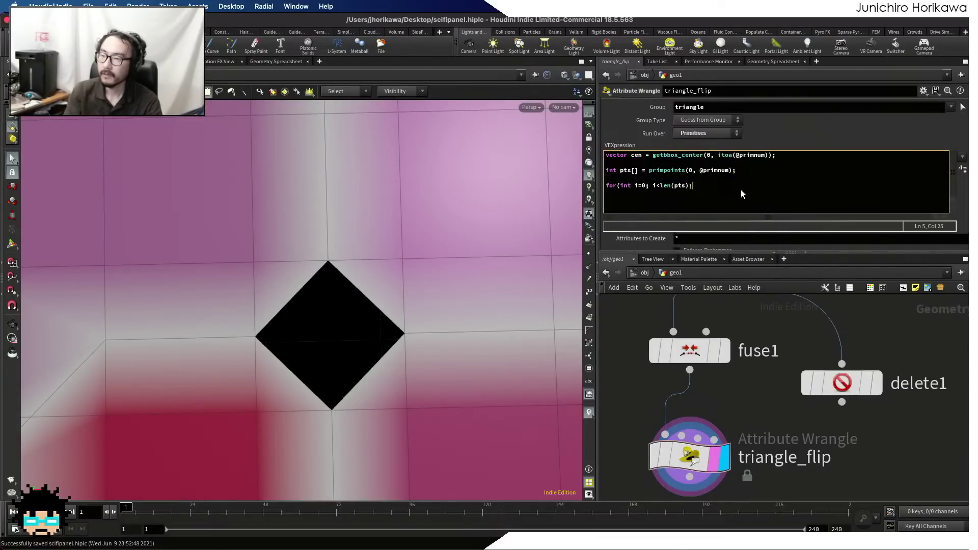
pyautogui.write(' i++){')
pyautogui.press('Return')
pyautogui.press('Return')
pyautogui.write('}')
pyautogui.press('Left')
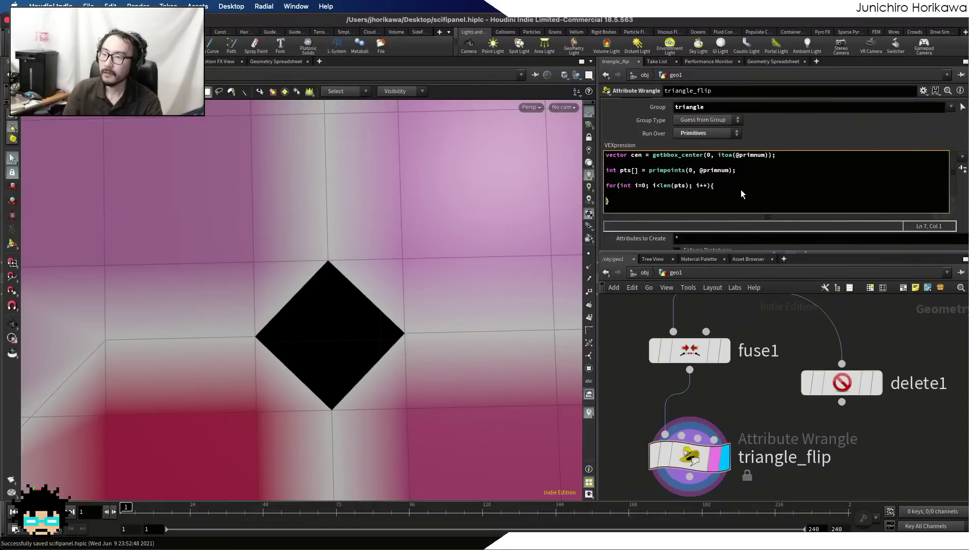
pyautogui.press('Tab')
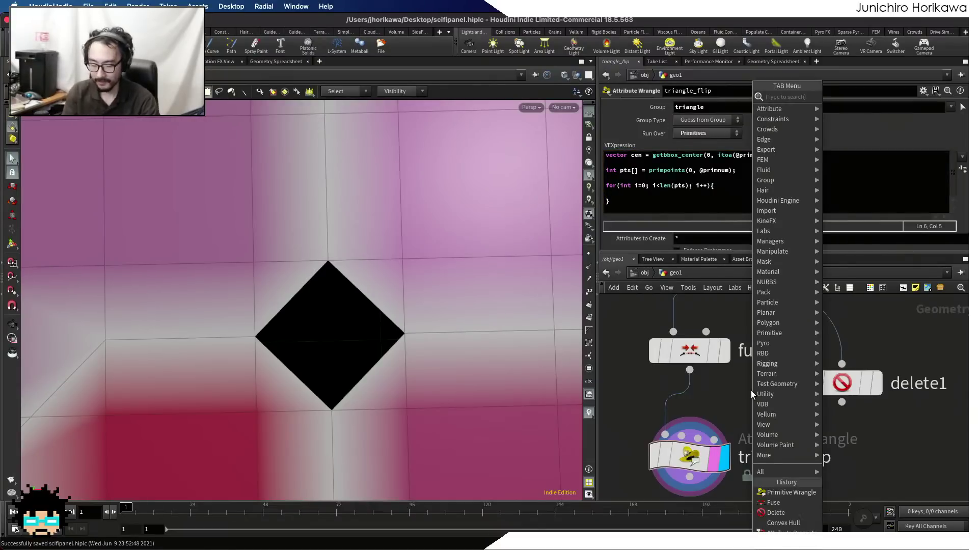
pyautogui.write('foreach')
pyautogui.press('Escape')
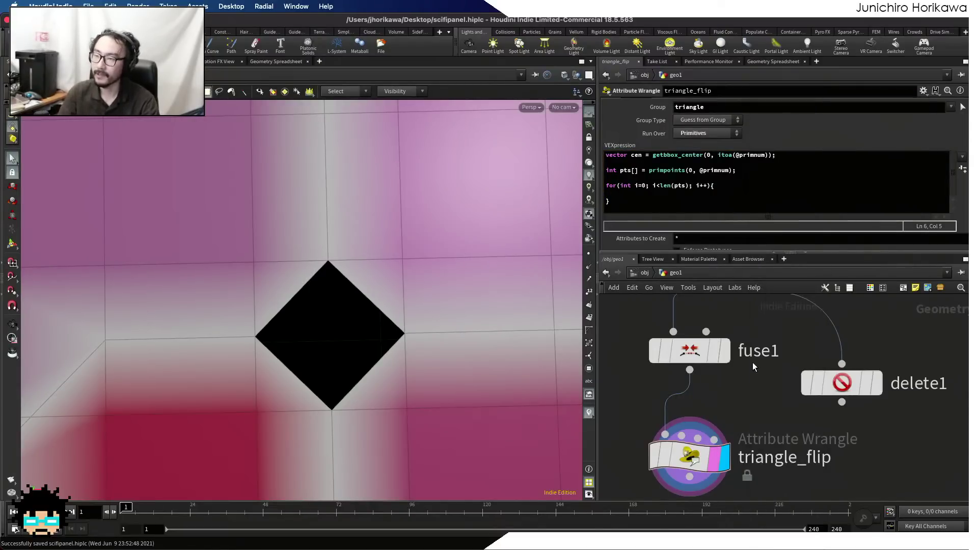
# - Inside the for loop, add int pt = pts[i]; and vector pos = point(0, "P", pt); on separate lines
pyautogui.click(652, 195)
pyautogui.write('int pt')
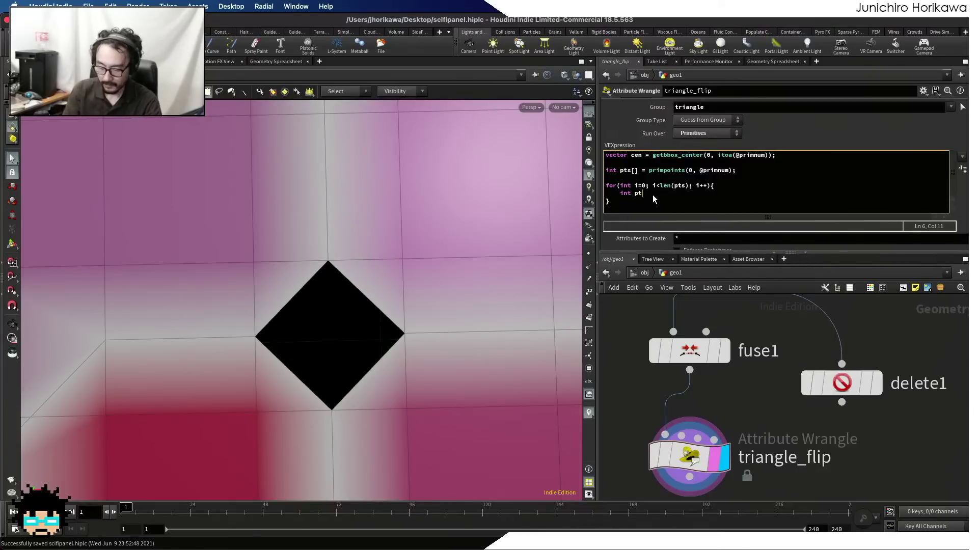
pyautogui.write(' = pts[i];')
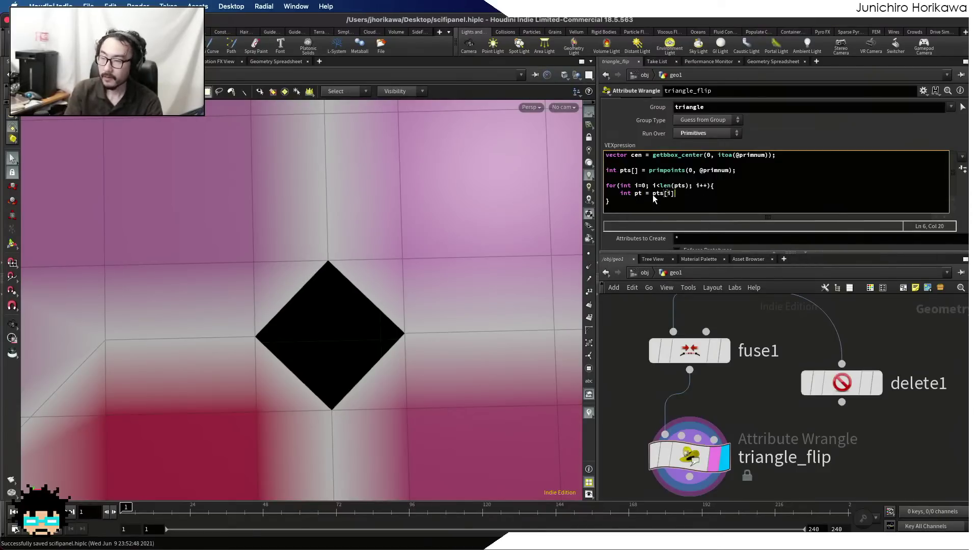
pyautogui.press('Return')
pyautogui.write('vector sp')
pyautogui.press('BackSpace')
pyautogui.press('BackSpace')
pyautogui.press('BackSpace')
pyautogui.press('BackSpace')
pyautogui.write('pos = point(0, "P", pt);')
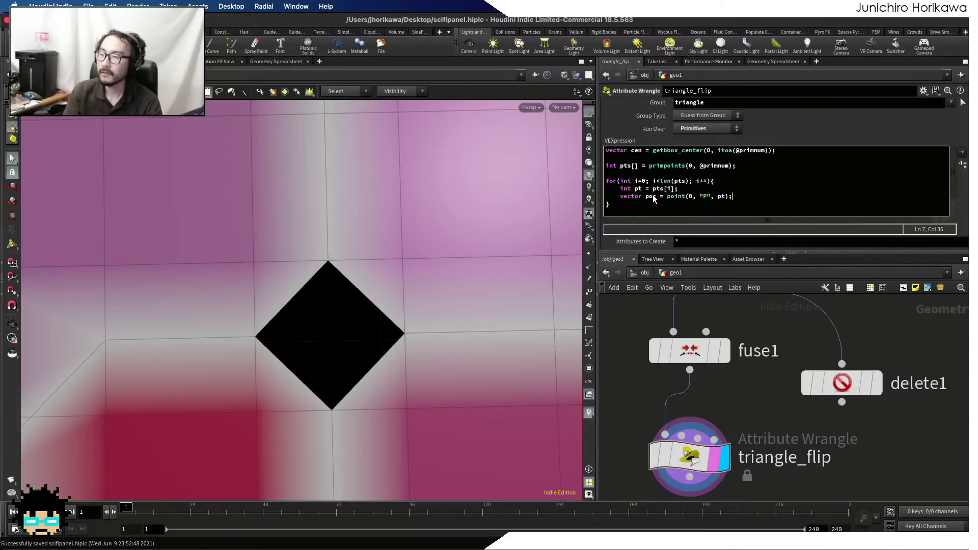
pyautogui.press('Return')
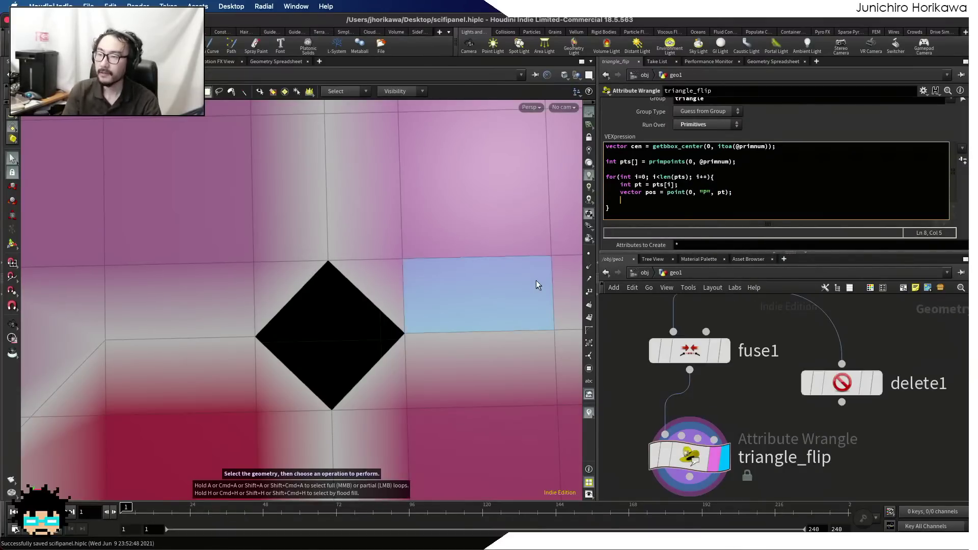
# - Declare an identity matrix in the loop with the line matrix mat = ident();
pyautogui.write('matrix')
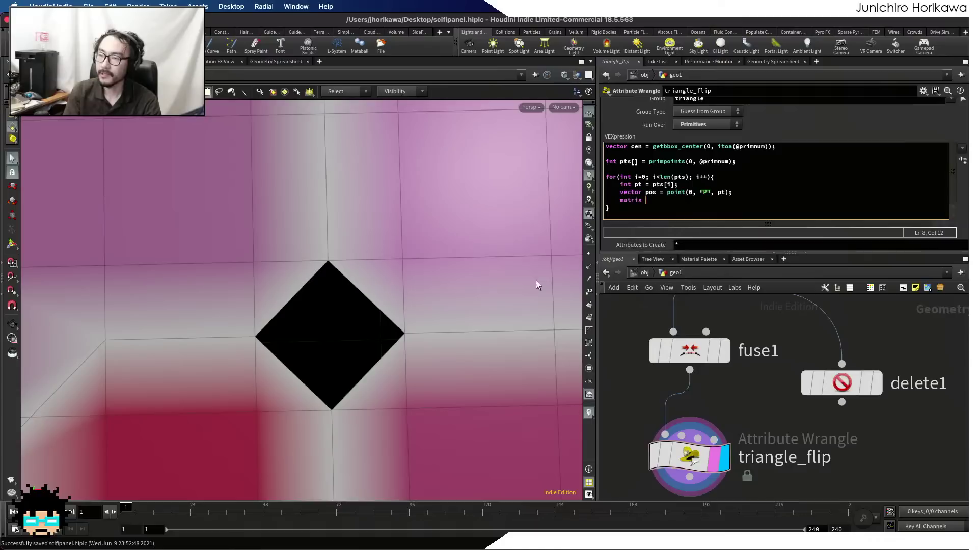
pyautogui.write('mat = idtr')
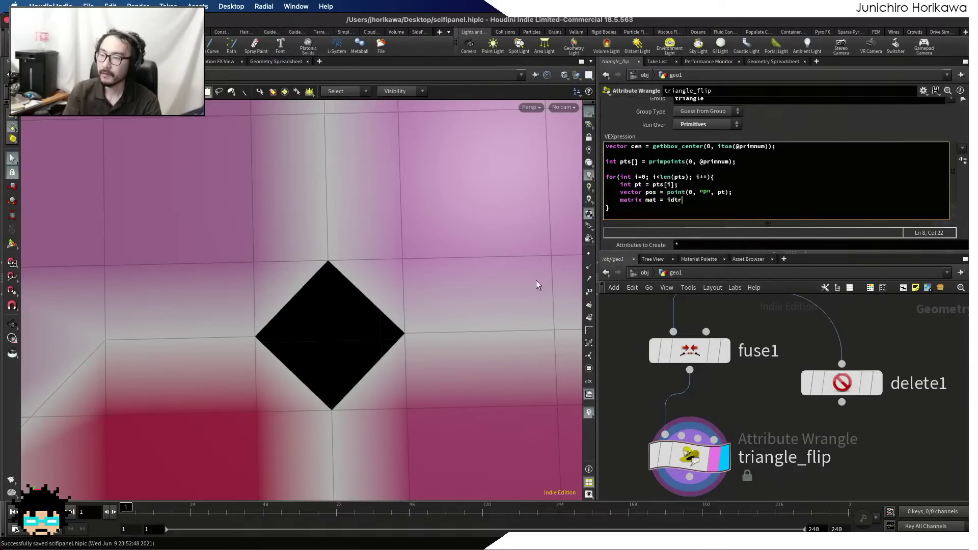
pyautogui.press('Return')
pyautogui.write('(0')
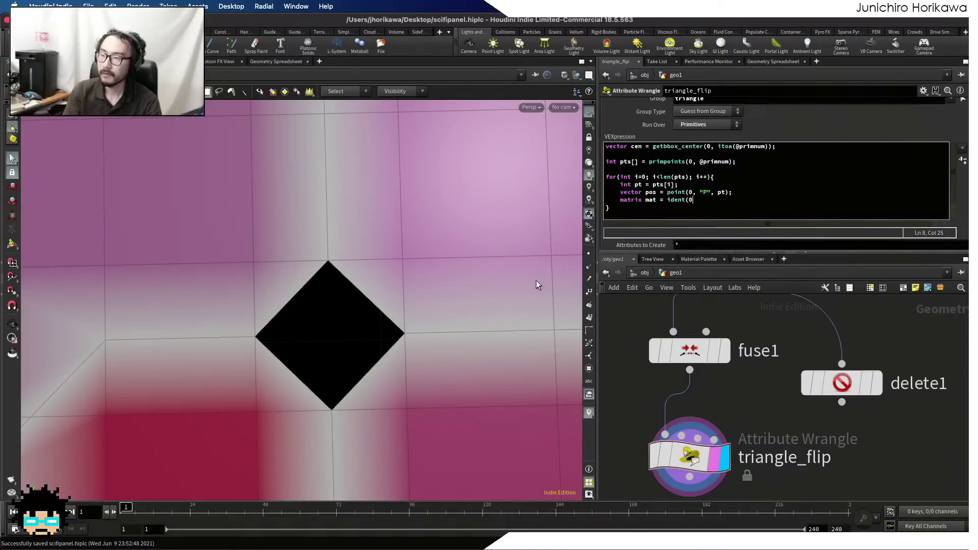
pyautogui.write('0;')
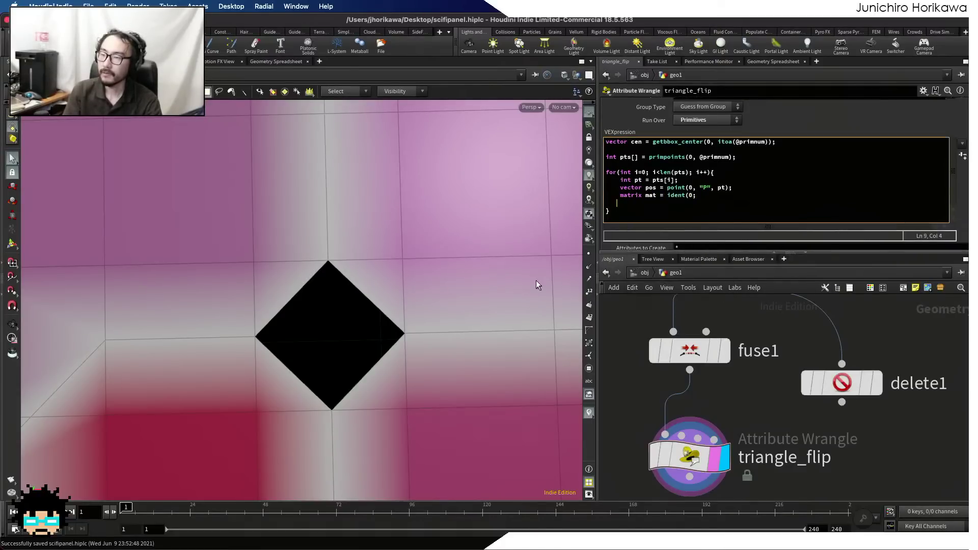
pyautogui.press('BackSpace')
pyautogui.press('BackSpace')
pyautogui.write(');')
pyautogui.press('Return')
# - Rotate the matrix half a turn about the Y axis with rotate(mat, $PI, set(0, 1, 0));
pyautogui.write('rotate(mat')
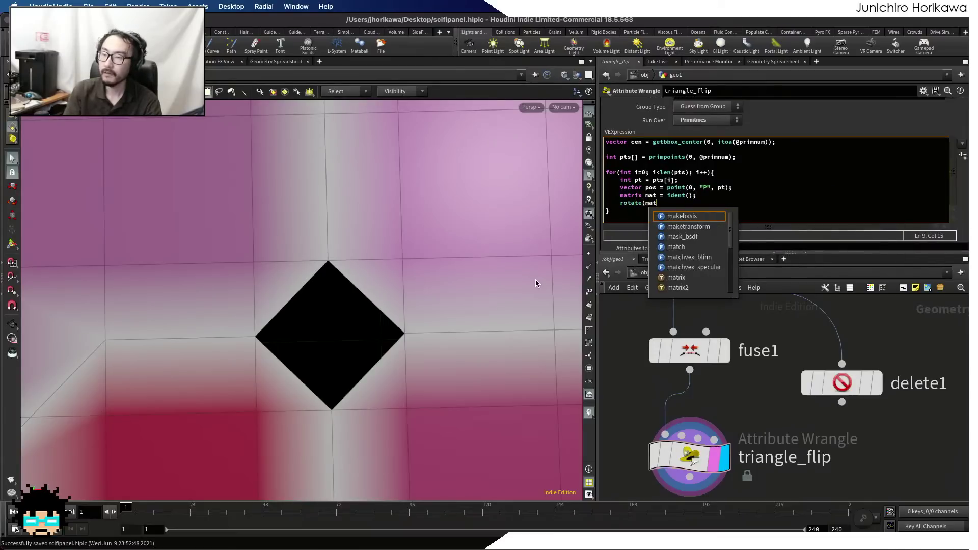
pyautogui.write(', $PI, set(0, 1,0')
pyautogui.press('BackSpace')
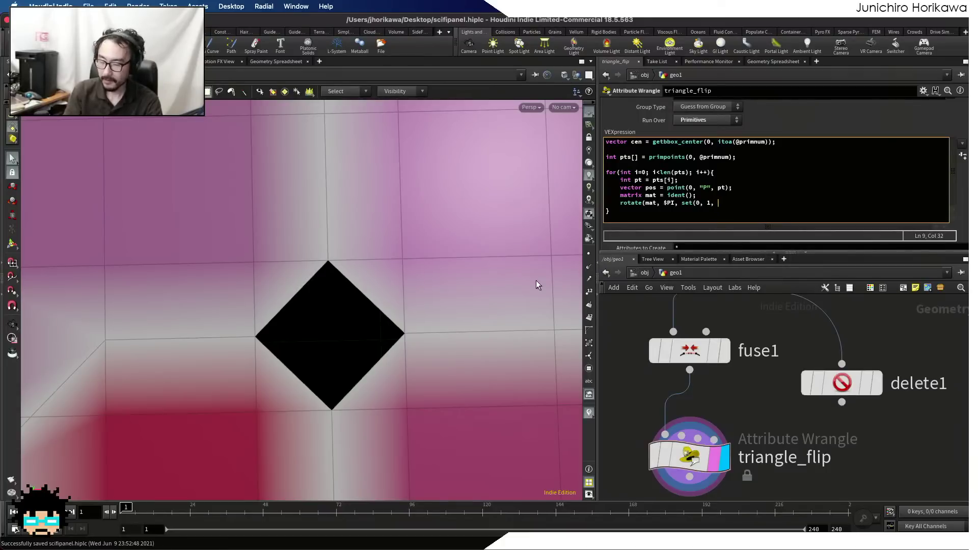
pyautogui.write(');')
pyautogui.press('Return')
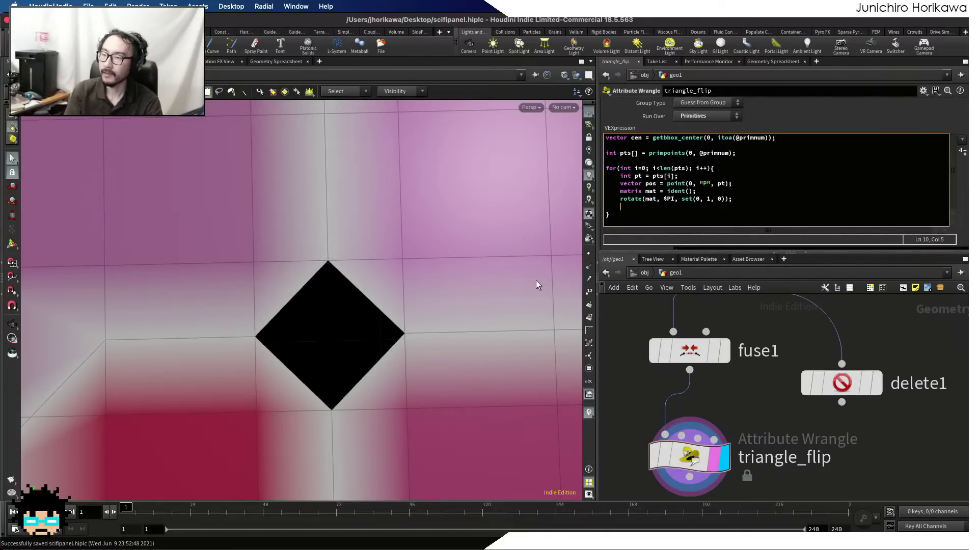
pyautogui.press('Return')
# - Rotate the position about the centre by adding the lines pos -= cen; pos *= mat; pos += cen;
pyautogui.write('pos -= ')
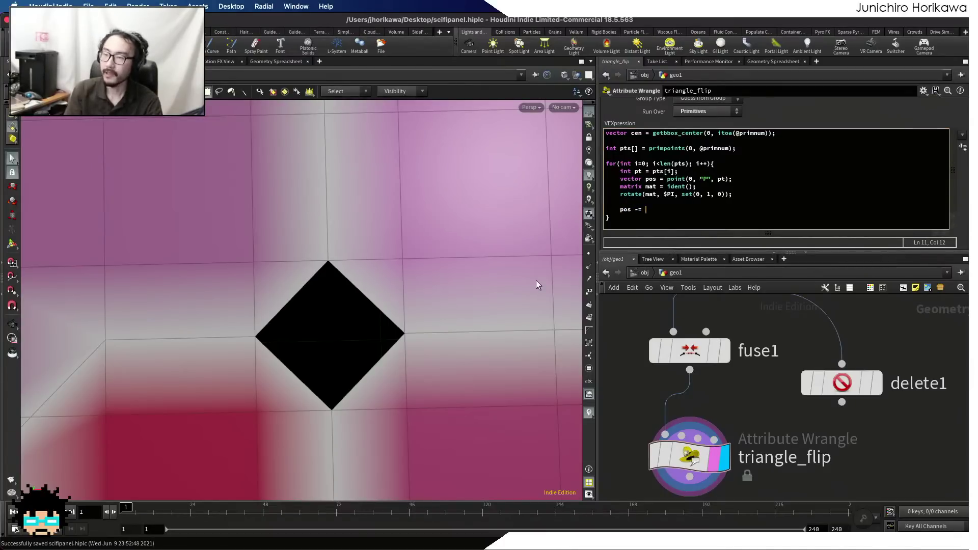
pyautogui.write('cen;')
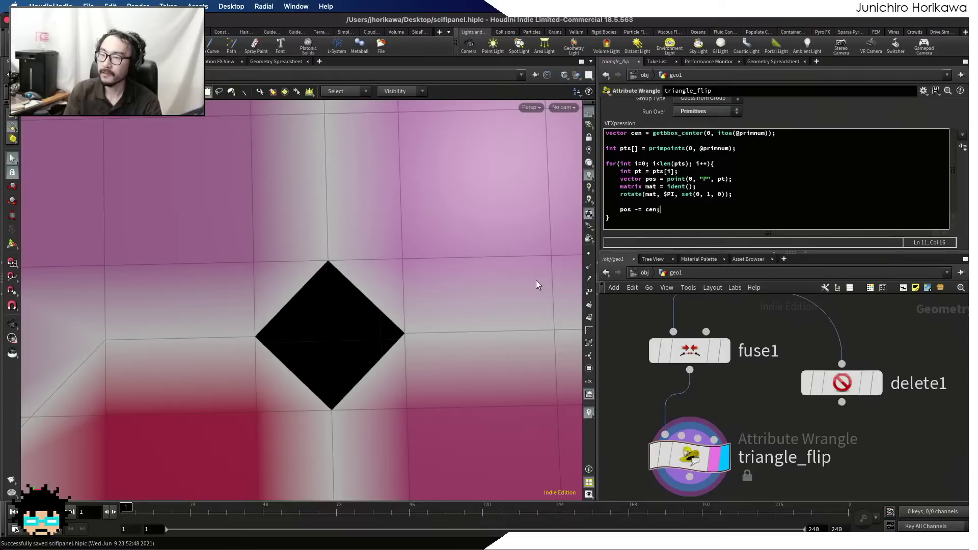
pyautogui.press('Return')
pyautogui.write('pos ')
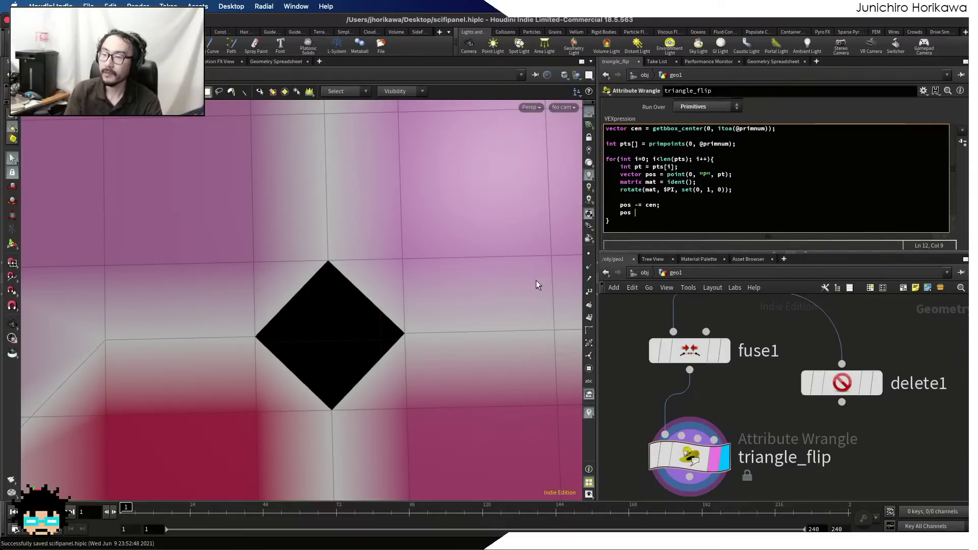
pyautogui.write('*= mat;')
pyautogui.press('Return')
pyautogui.write('pos += ')
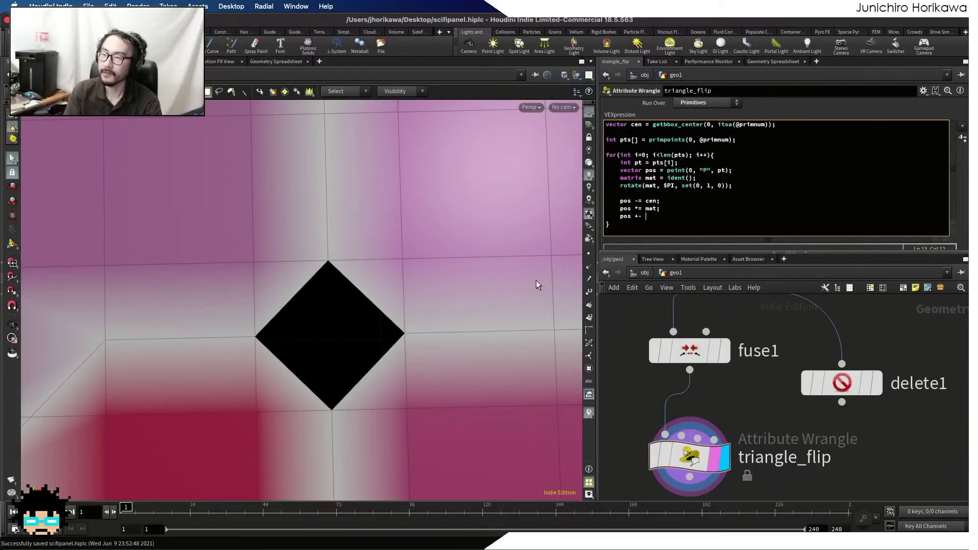
pyautogui.write('cen;')
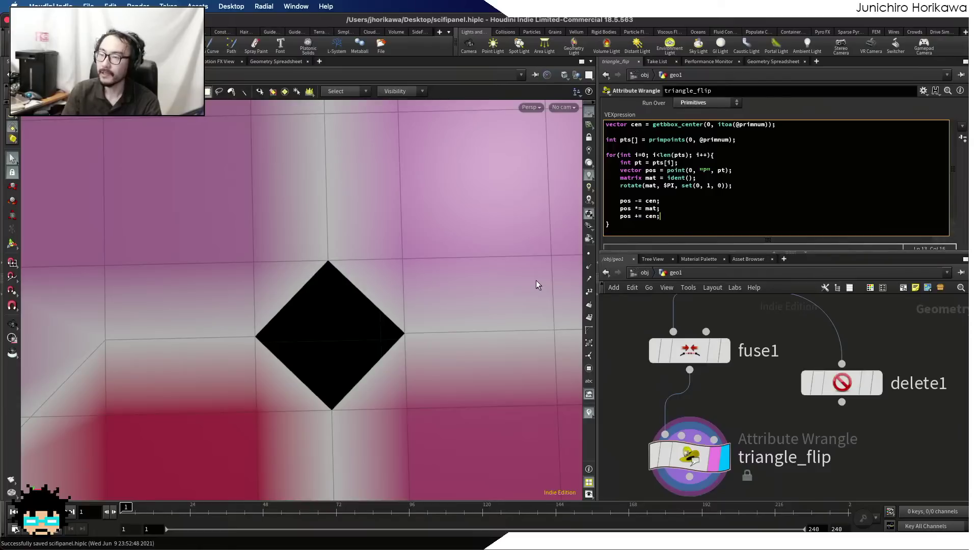
pyautogui.press('Return')
pyautogui.press('Return')
# - Begin a setpointattrib call at the end of the loop body with 0 as its first argument
pyautogui.write('set')
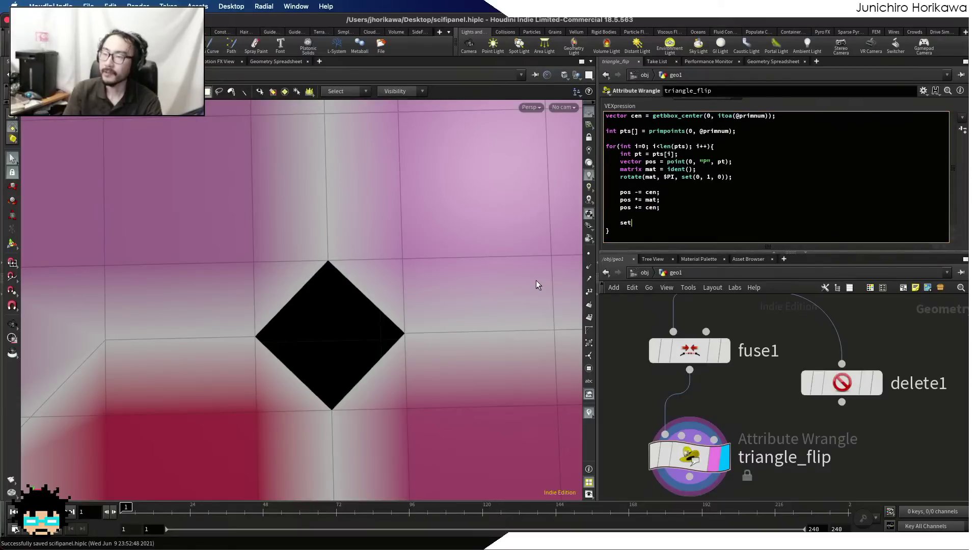
pyautogui.write('pointatr')
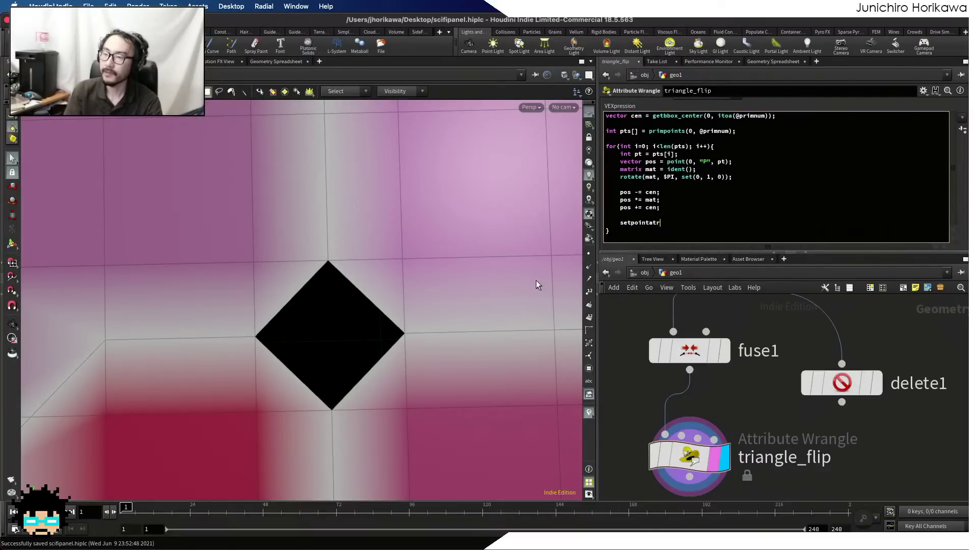
pyautogui.press('BackSpace')
pyautogui.write('trib(0,')
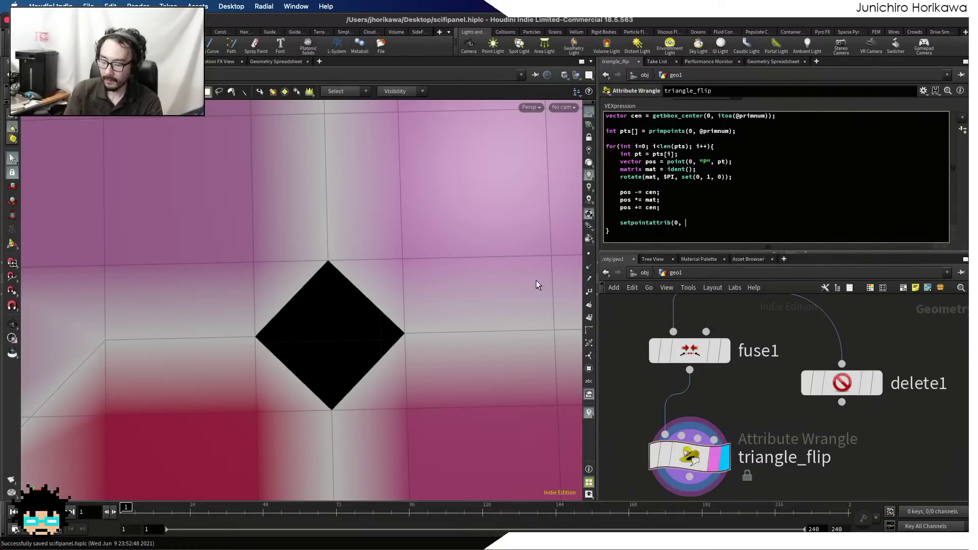
pyautogui.write('@primnum')
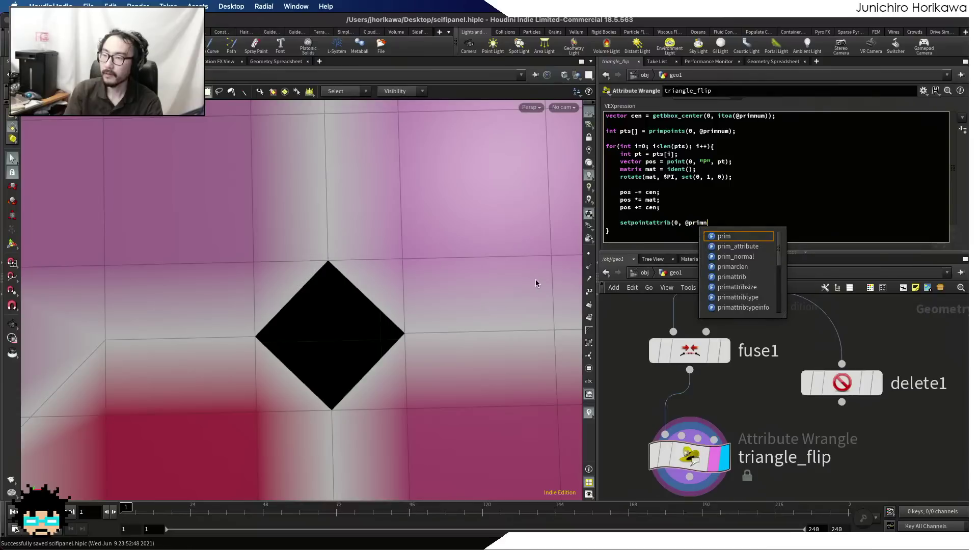
pyautogui.press('BackSpace')
pyautogui.press('BackSpace')
pyautogui.press('BackSpace')
pyautogui.press('BackSpace')
pyautogui.press('BackSpace')
pyautogui.press('BackSpace')
pyautogui.press('BackSpace')
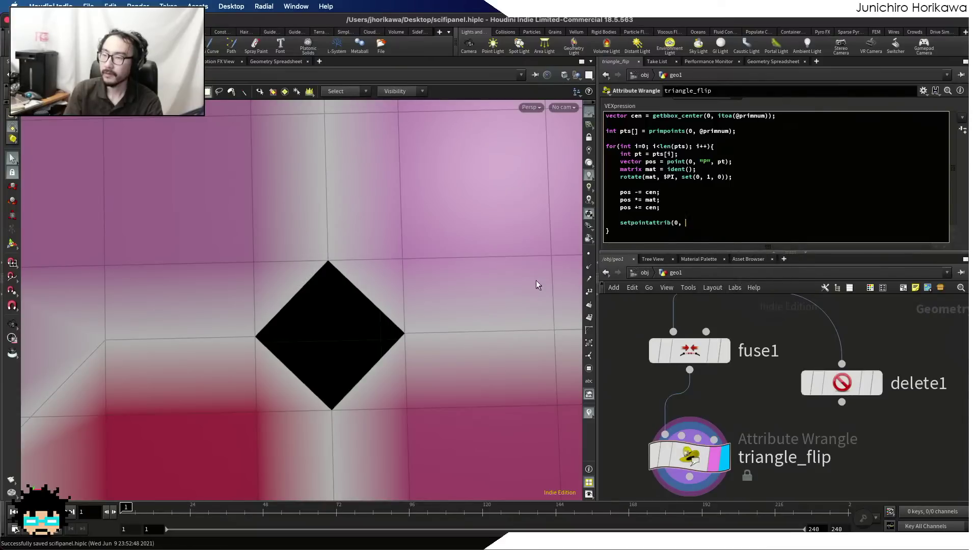
# - Complete the setpointattrib call with "P", pt and pos so each rotated position is written back to its point
pyautogui.write('"')
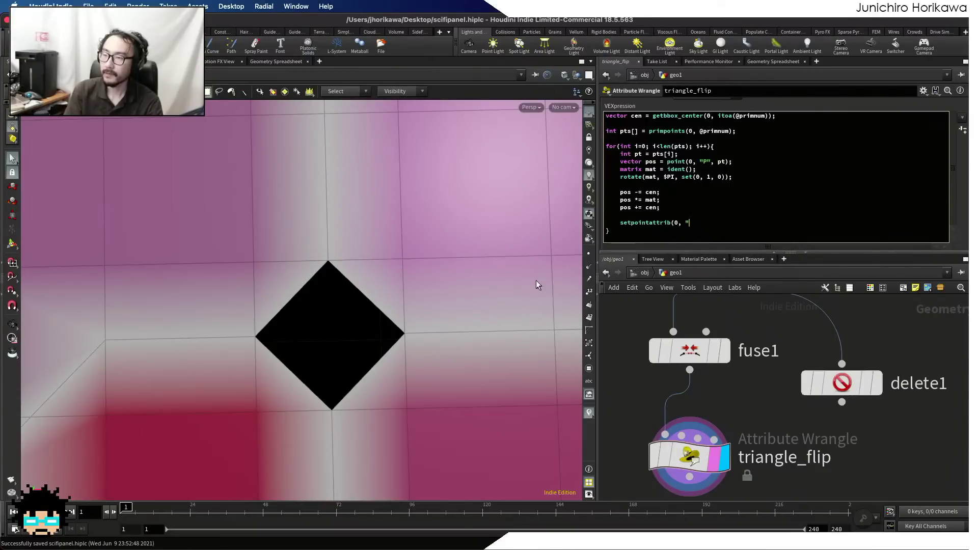
pyautogui.write('P", pt')
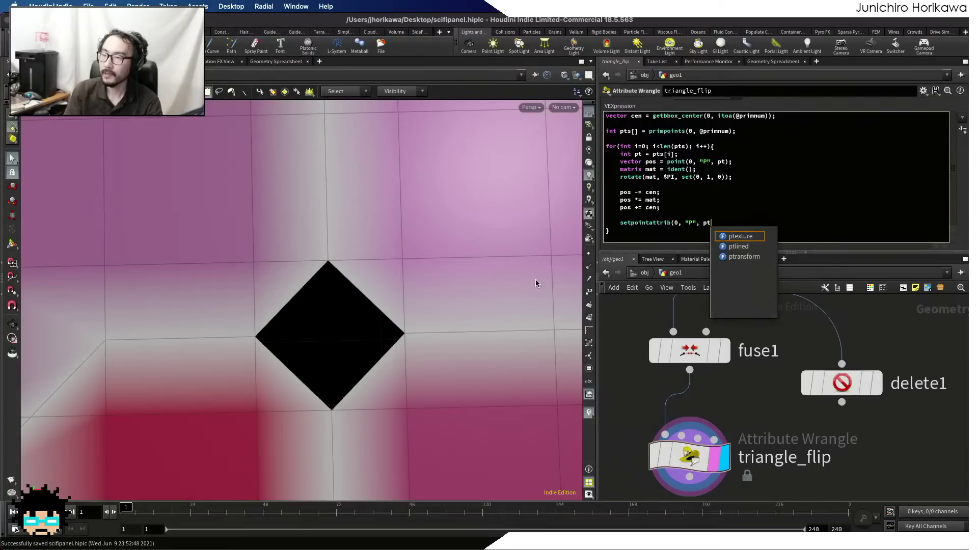
pyautogui.write(', pos);')
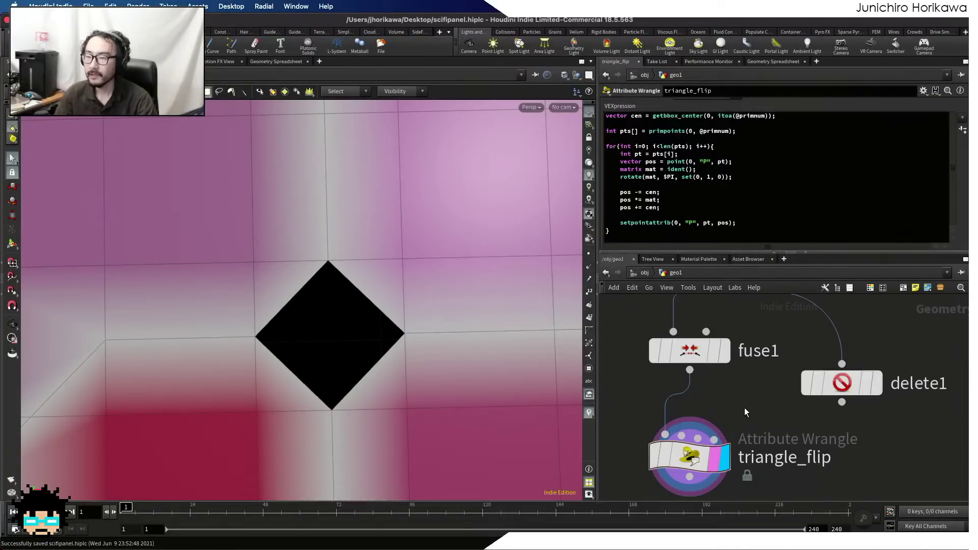
# - Swap fuse1 and delete1 in the network so that delete1 feeds triangle_flip, and display the wrangle's output
pyautogui.scroll(-2, 744, 402)
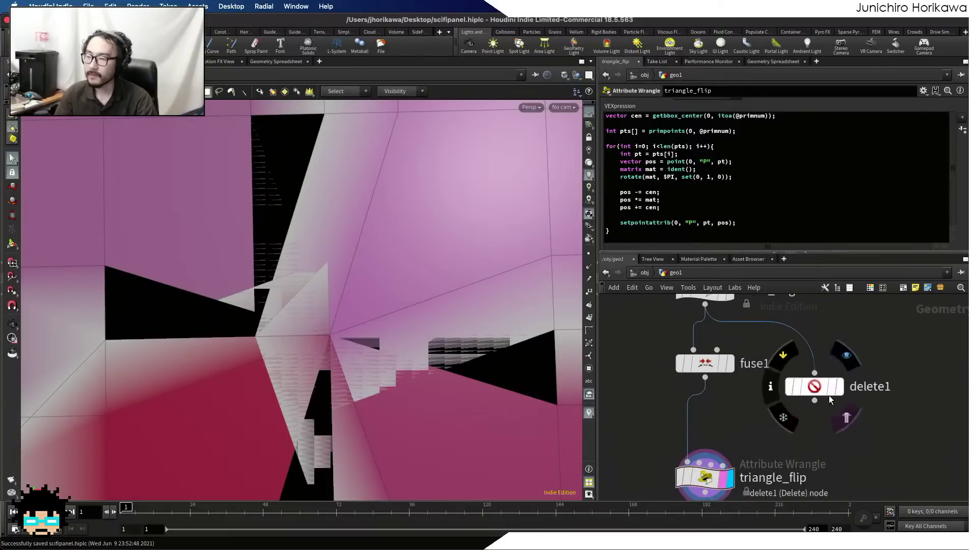
pyautogui.moveTo(731, 373)
pyautogui.moveTo(706, 370); pyautogui.dragTo(859, 356)
pyautogui.moveTo(821, 386); pyautogui.dragTo(689, 375)
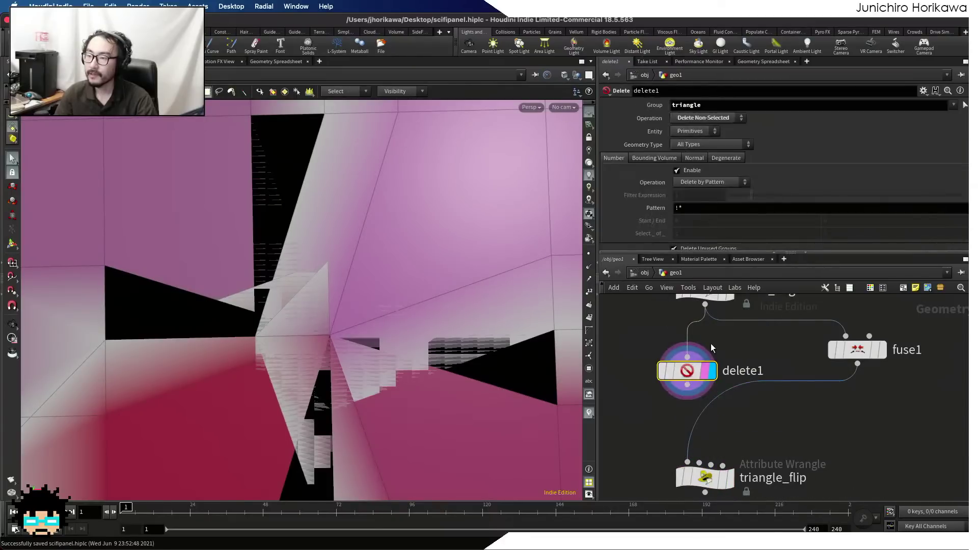
pyautogui.click(645, 273)
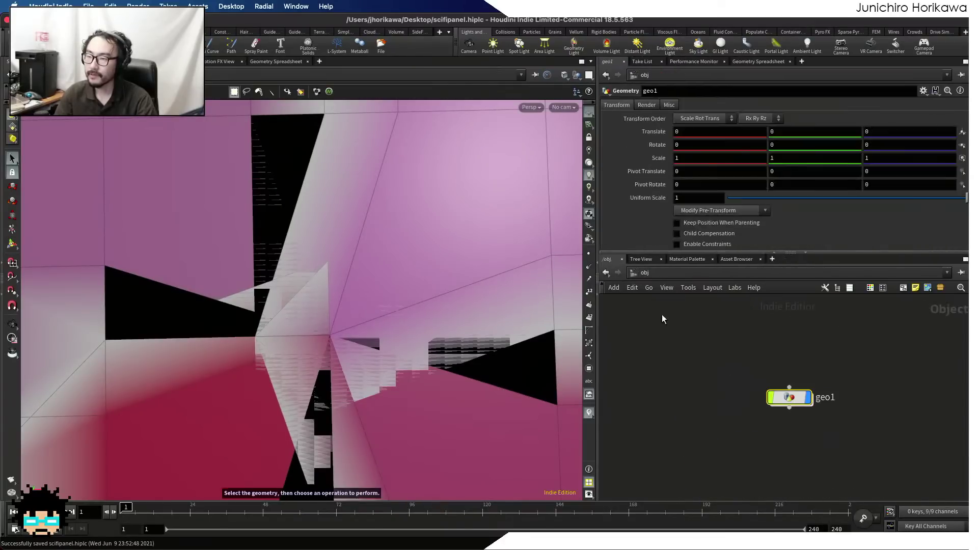
pyautogui.doubleClick(788, 398)
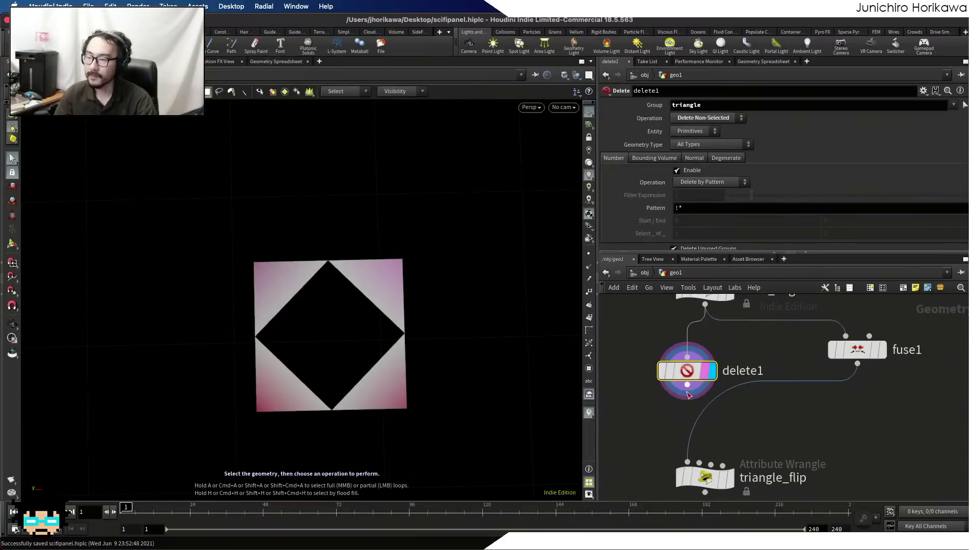
pyautogui.click(730, 478)
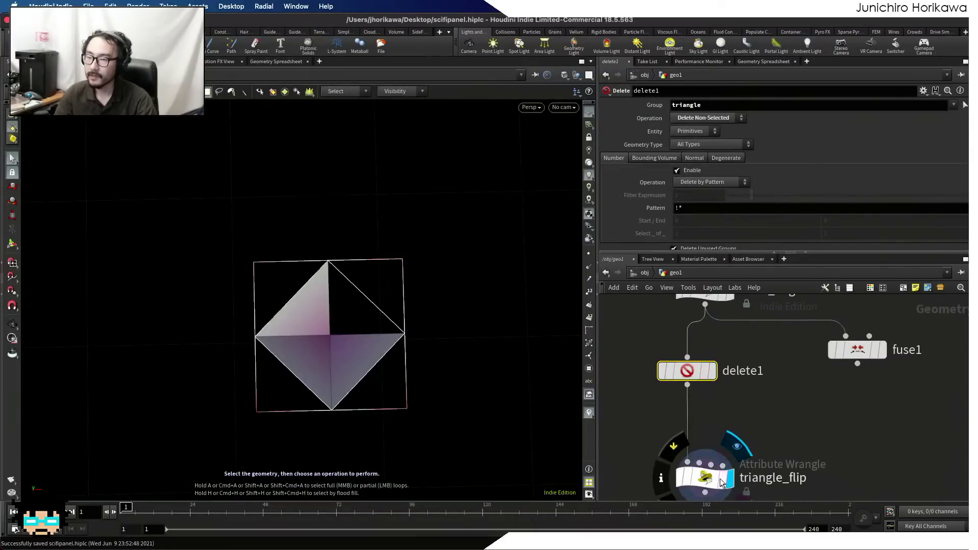
pyautogui.click(712, 482)
pyautogui.moveTo(711, 480); pyautogui.dragTo(704, 470)
# - Compare the isolated triangles of delete1 with the output of triangle_flip in the viewport
pyautogui.moveTo(336, 356)
pyautogui.keyDown('alt'); pyautogui.mouseDown(button='right')
pyautogui.moveTo(357, 353)
pyautogui.moveTo(336, 356)
pyautogui.mouseUp(button='right'); pyautogui.keyUp('alt')
pyautogui.press('s')
pyautogui.press('h')
pyautogui.keyDown('alt'); pyautogui.moveTo(214, 257); pyautogui.dragTo(308, 324, button='right'); pyautogui.keyUp('alt')
pyautogui.click(708, 372)
pyautogui.click(703, 376)
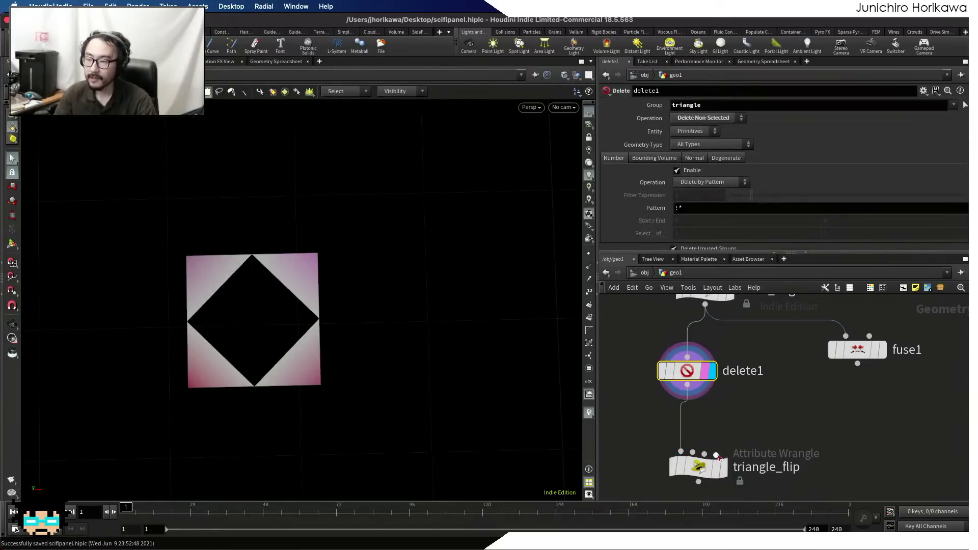
pyautogui.click(725, 473)
pyautogui.click(701, 472)
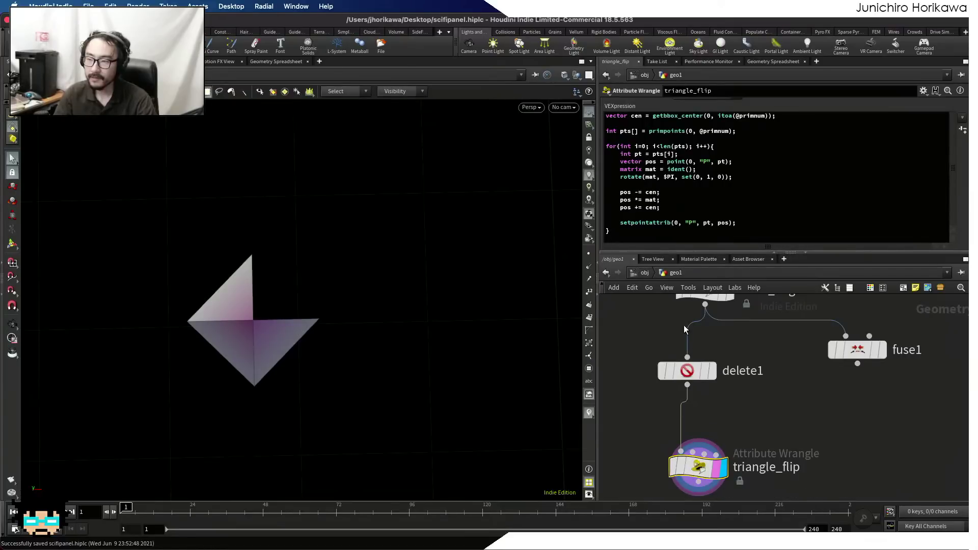
# - Reduce the rotation angle in the rotate call to $PI * 0.1 and inspect the rotated triangles
pyautogui.click(674, 177)
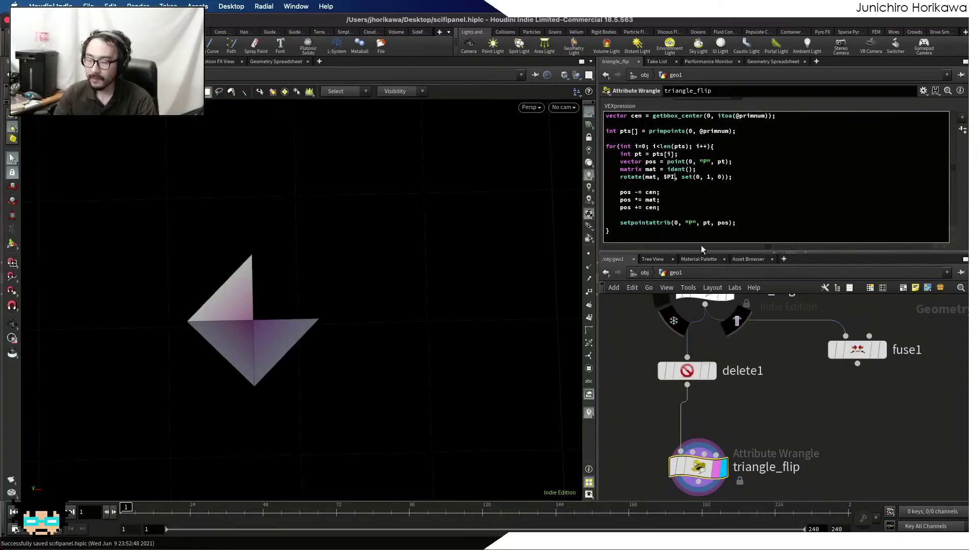
pyautogui.write('* 0.1')
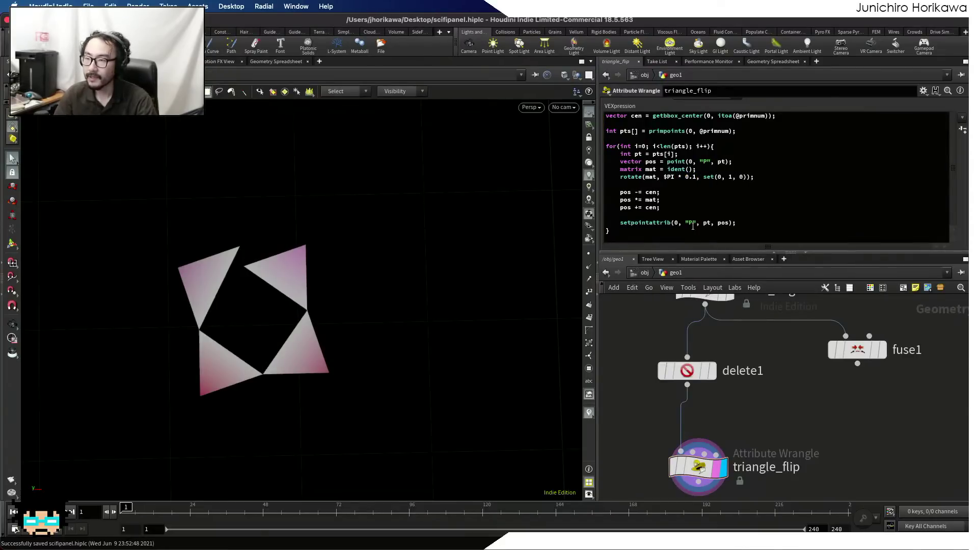
pyautogui.keyDown('alt'); pyautogui.moveTo(455, 295); pyautogui.dragTo(450, 254); pyautogui.keyUp('alt')
pyautogui.keyDown('alt'); pyautogui.moveTo(451, 254); pyautogui.dragTo(392, 305, button='right'); pyautogui.keyUp('alt')
pyautogui.moveTo(391, 306); pyautogui.dragTo(375, 284)
pyautogui.scroll(5, 399, 266)
# - Set the angle multiplier in the rotate call to 0.2 and check the triangle_flip result
pyautogui.click(698, 179)
pyautogui.press('BackSpace')
pyautogui.write('2')
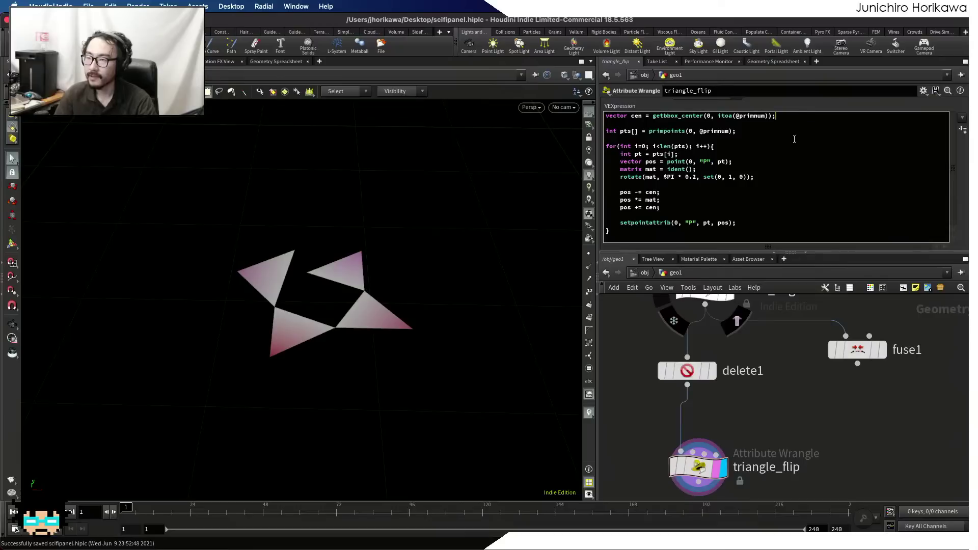
pyautogui.click(700, 467)
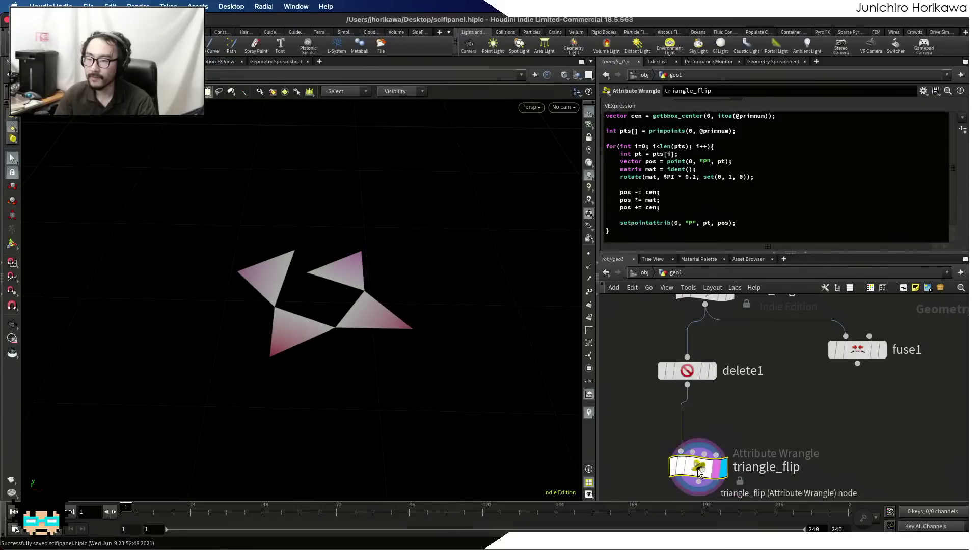
pyautogui.moveTo(131, 514); pyautogui.dragTo(106, 515)
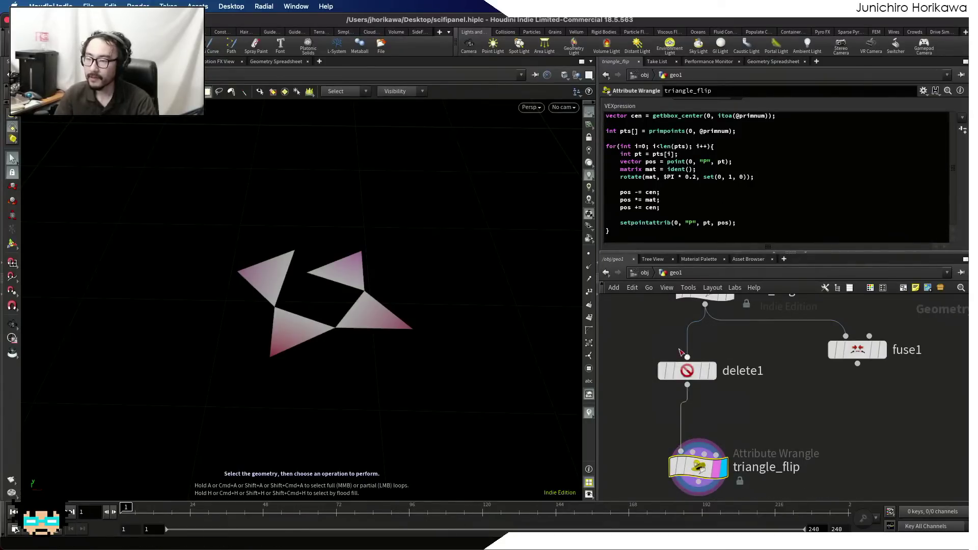
# - Set the angle multiplier to 0.0 to show the triangles without rotation
pyautogui.click(697, 177)
pyautogui.press('BackSpace')
pyautogui.write('0')
pyautogui.click(766, 415)
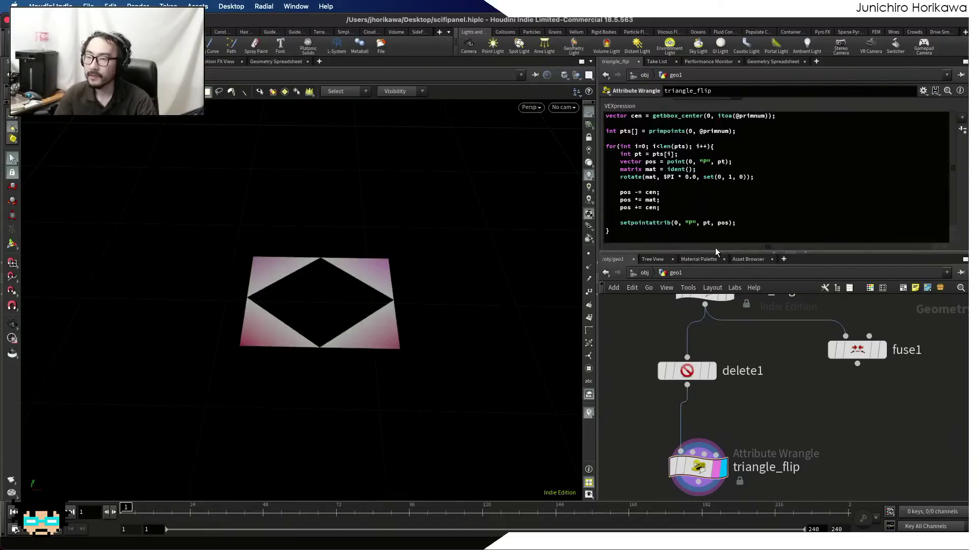
# - Add the line int cenpt = addpoint(0, cen); below the cen declaration and view the generated centre points
pyautogui.click(778, 123)
pyautogui.press('Return')
pyautogui.write('int cen = addpoint(0,')
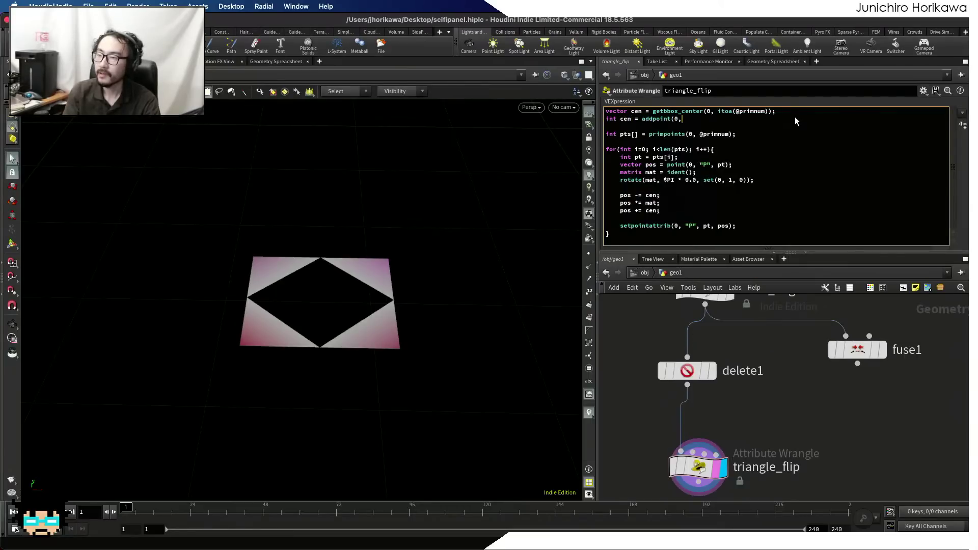
pyautogui.write(' cen);')
pyautogui.click(632, 118)
pyautogui.write('pt')
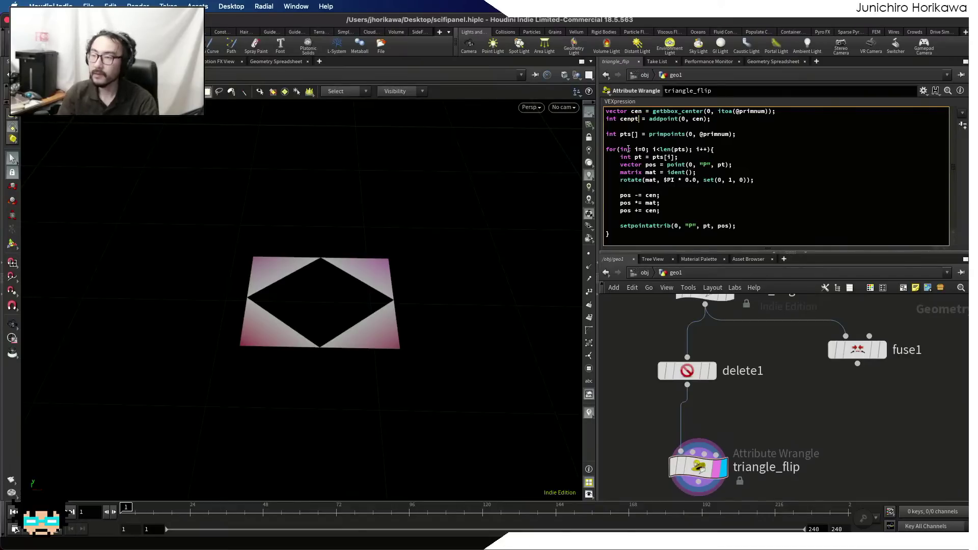
pyautogui.press('Escape')
pyautogui.moveTo(450, 329); pyautogui.dragTo(348, 253)
pyautogui.press('s')
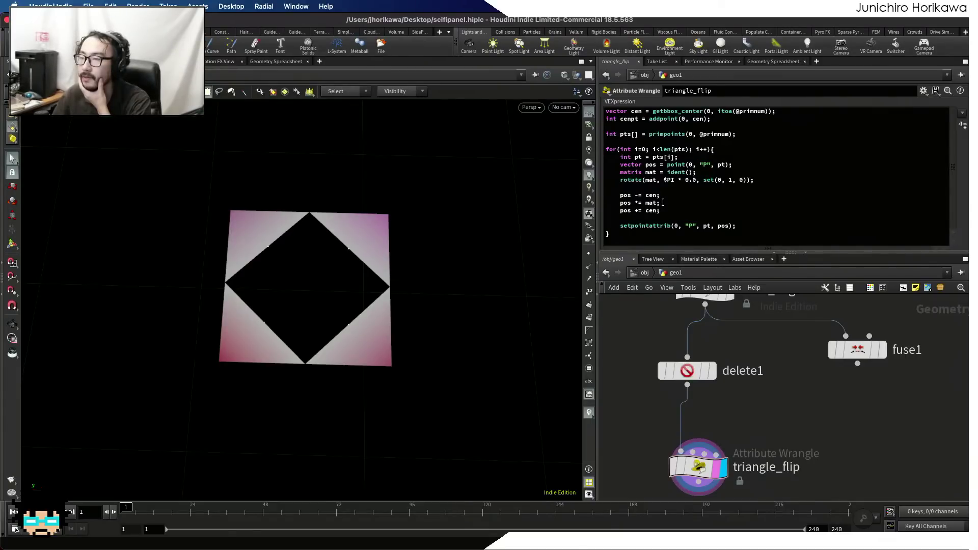
pyautogui.click(763, 181)
pyautogui.press('Return')
pyautogui.write('tro')
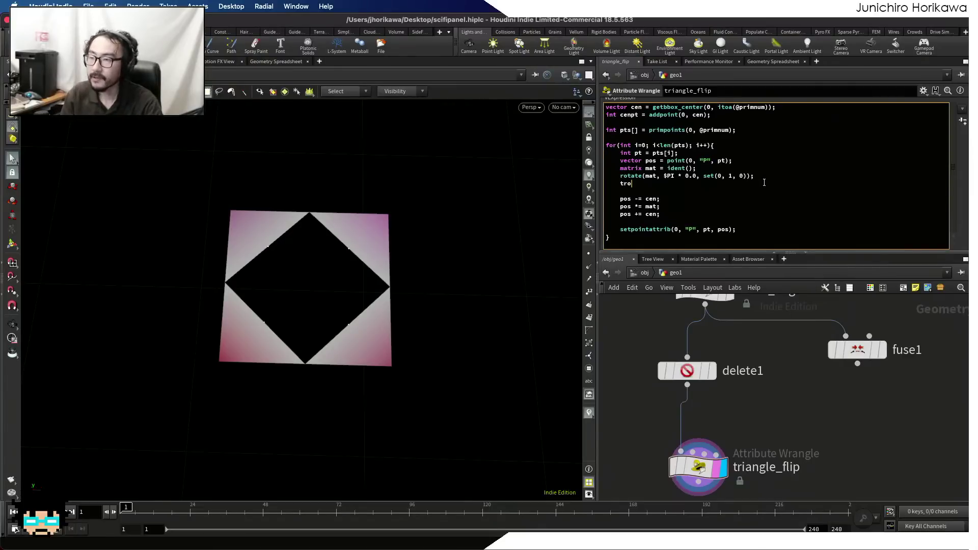
pyautogui.press('BackSpace')
pyautogui.press('BackSpace')
pyautogui.press('BackSpace')
pyautogui.write('rotate(')
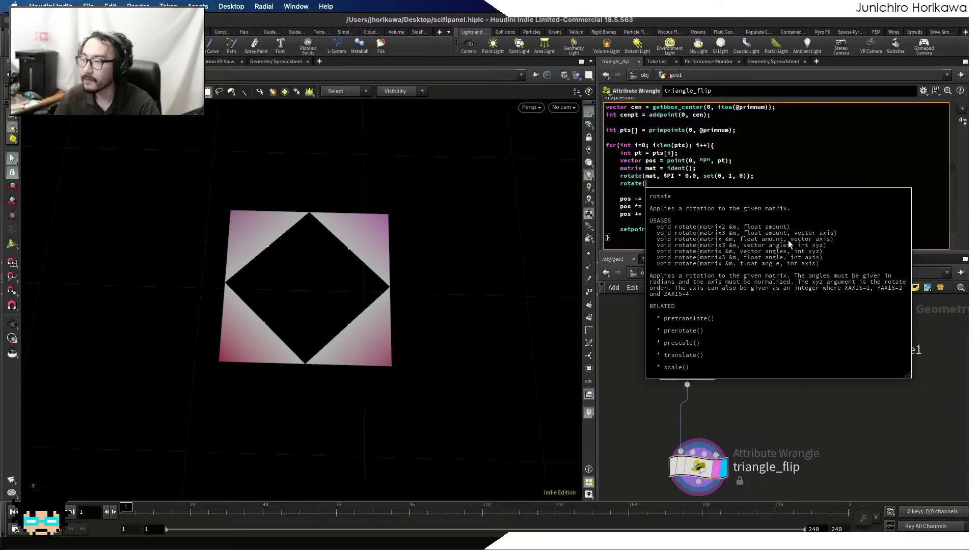
pyautogui.click(706, 178)
pyautogui.moveTo(656, 186); pyautogui.dragTo(583, 187)
pyautogui.press('BackSpace')
pyautogui.press('BackSpace')
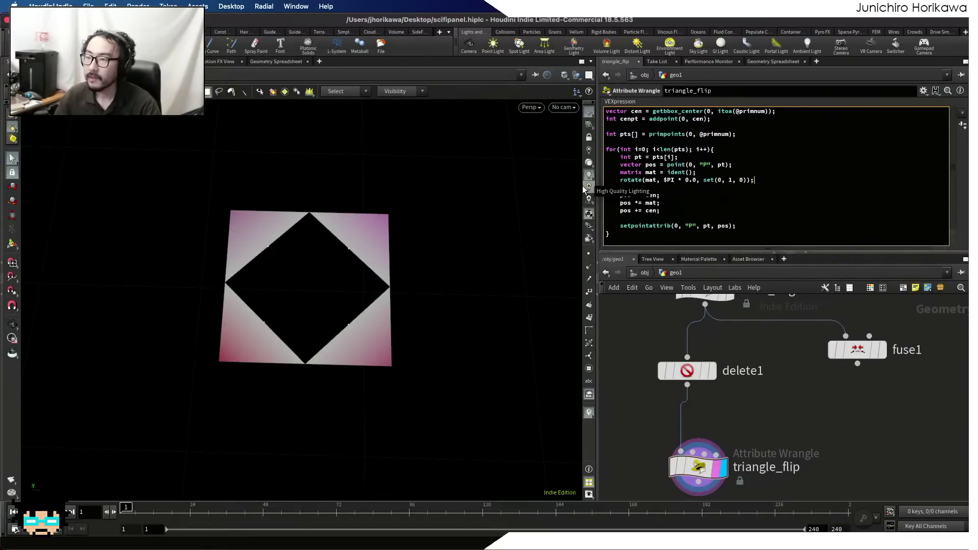
# - Set the angle multiplier in the rotate call to 0.5 and inspect the triangles in the viewport
pyautogui.moveTo(696, 180); pyautogui.dragTo(692, 181)
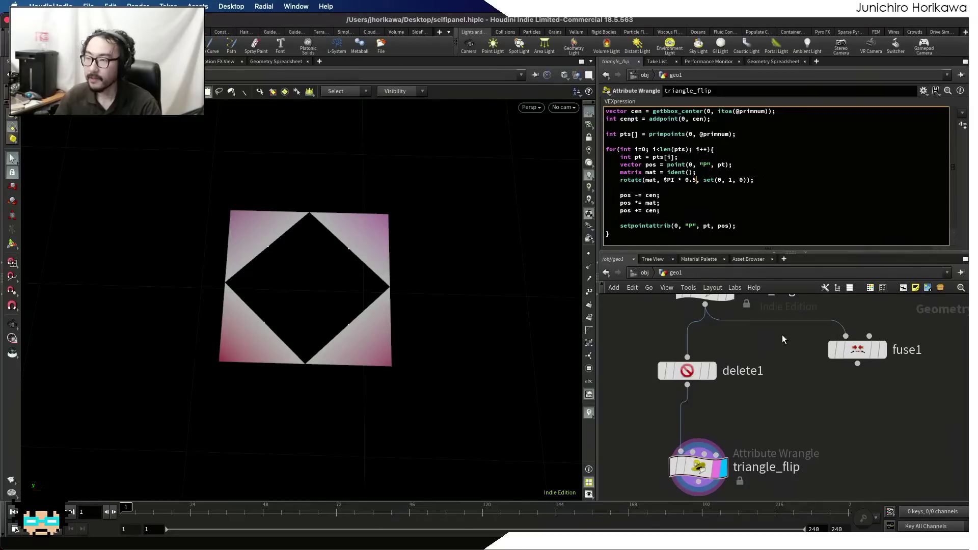
pyautogui.press('Escape')
pyautogui.moveTo(484, 323); pyautogui.dragTo(408, 281)
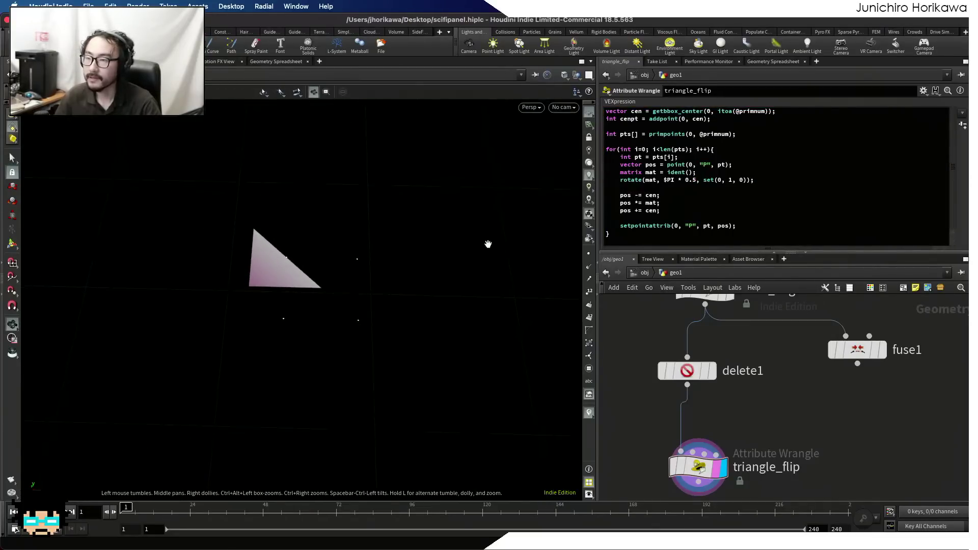
pyautogui.press('s')
# - Try an angle multiplier of 0.4 in the rotate call, and lower it to 0.3
pyautogui.click(693, 180)
pyautogui.write('4')
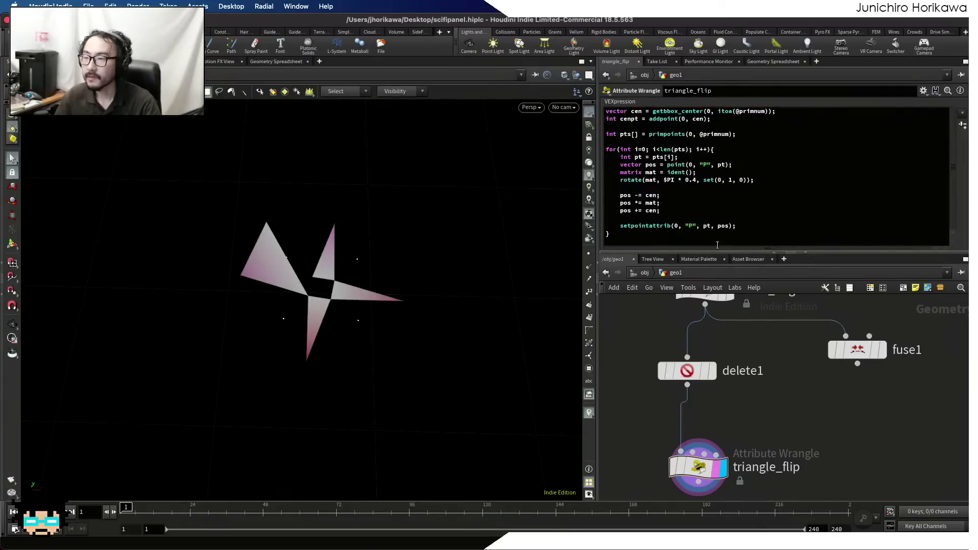
pyautogui.click(694, 180)
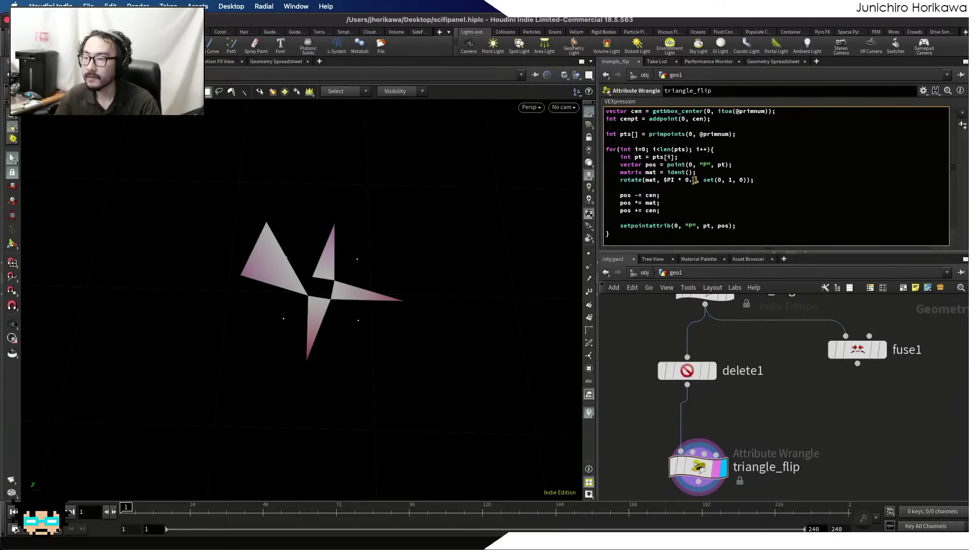
pyautogui.click(752, 423)
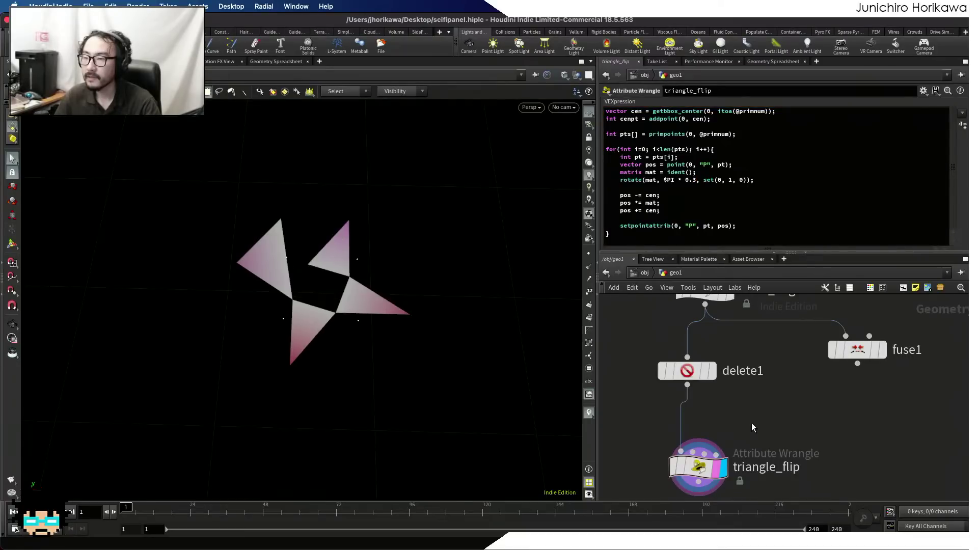
# - Examine the rotated triangles and their centre points up close and from a low angle
pyautogui.scroll(-3, 735, 396)
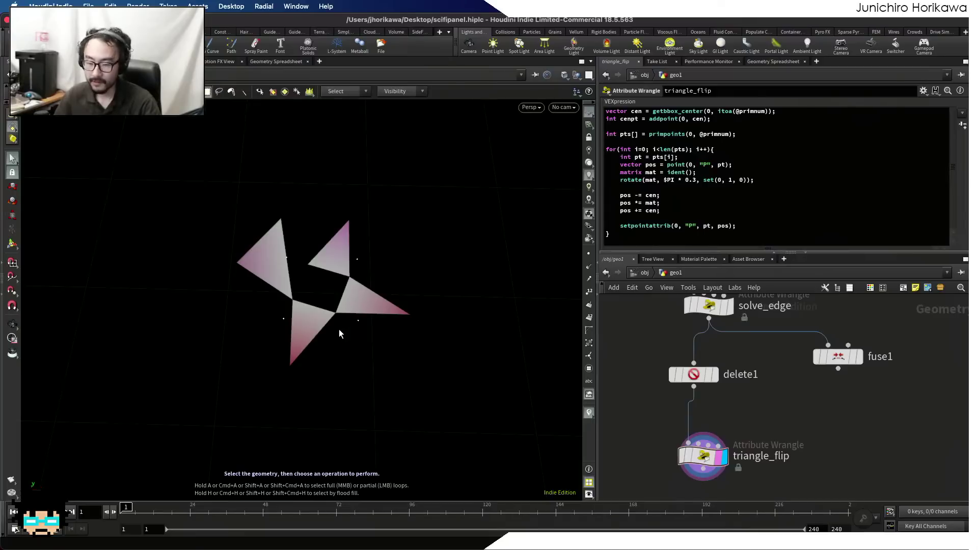
pyautogui.press('Escape')
pyautogui.press('s')
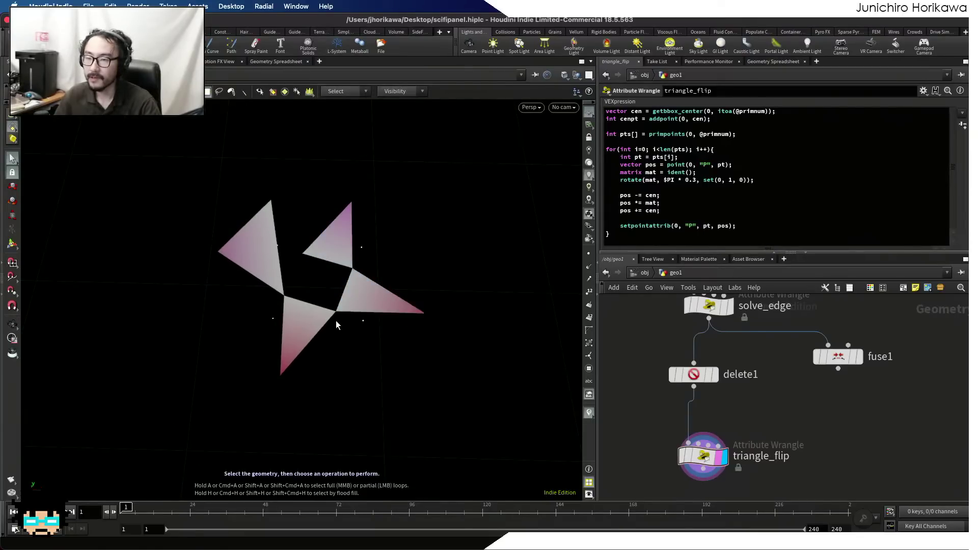
pyautogui.scroll(6, 338, 319)
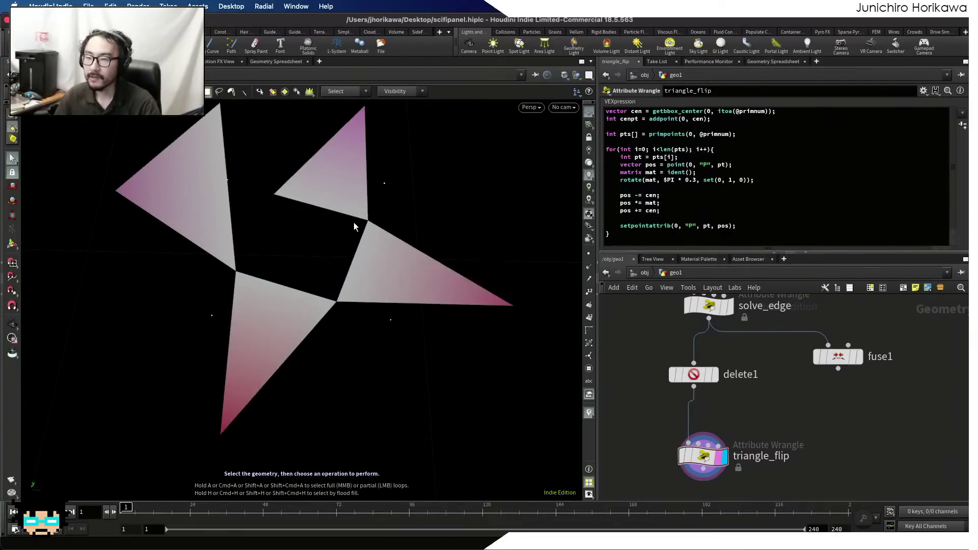
pyautogui.press('Escape')
pyautogui.moveTo(283, 239)
pyautogui.mouseDown()
pyautogui.moveTo(283, 184)
pyautogui.moveTo(280, 199)
pyautogui.moveTo(199, 240)
pyautogui.moveTo(274, 254)
pyautogui.mouseUp()
pyautogui.moveTo(274, 253); pyautogui.dragTo(502, 220, button='right')
pyautogui.moveTo(240, 254); pyautogui.dragTo(499, 240, button='right')
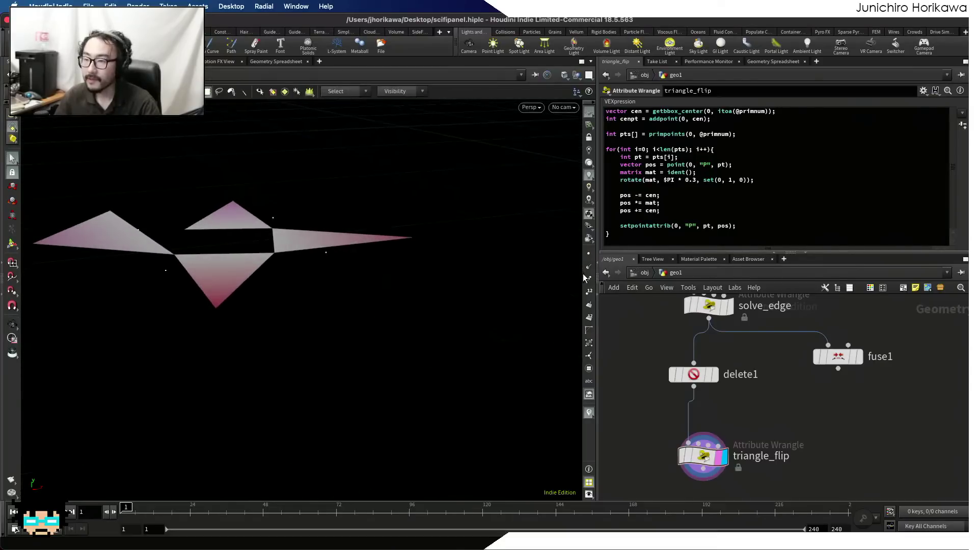
# - Display point numbers in the viewport and check which corner points neighbouring triangles share
pyautogui.click(589, 291)
pyautogui.scroll(3, 312, 250)
pyautogui.scroll(5, 312, 249)
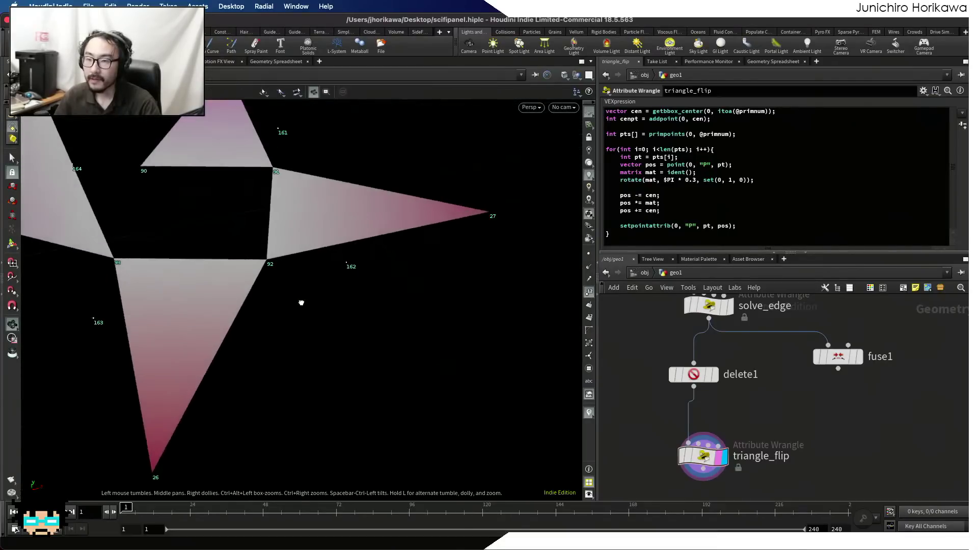
pyautogui.press('s')
pyautogui.scroll(-8, 269, 258)
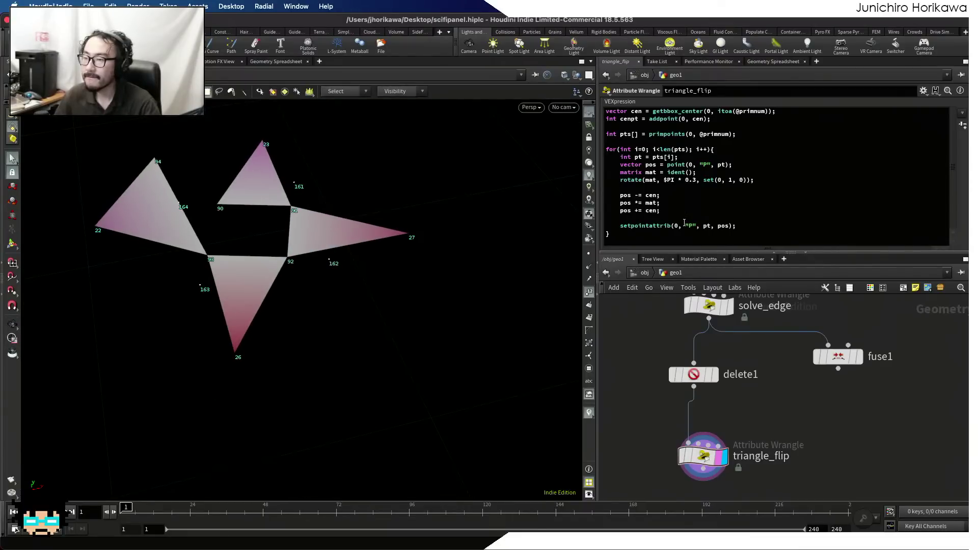
# - Move delete1 aside and reconnect the output of fuse1 to the first input of triangle_flip
pyautogui.moveTo(695, 375); pyautogui.dragTo(774, 392)
pyautogui.moveTo(833, 360); pyautogui.dragTo(688, 442)
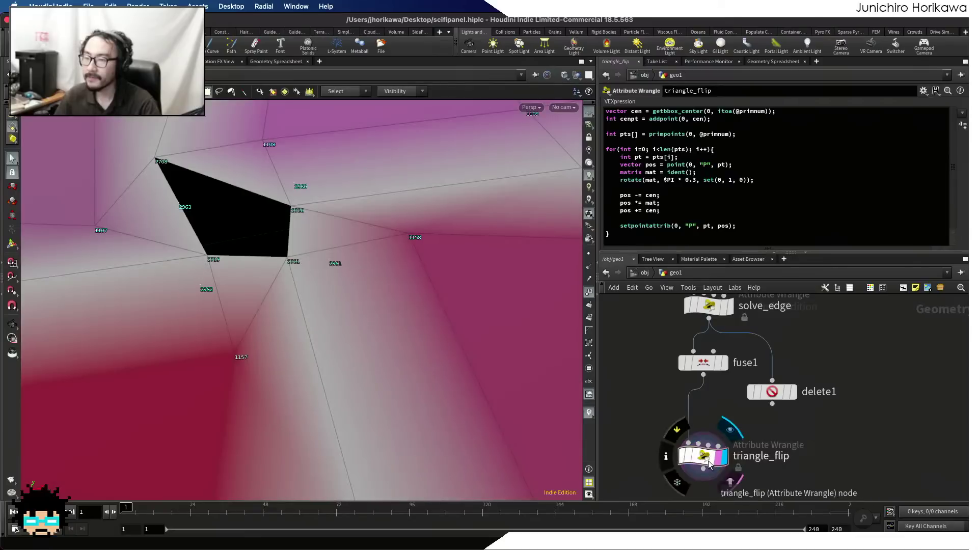
pyautogui.click(672, 195)
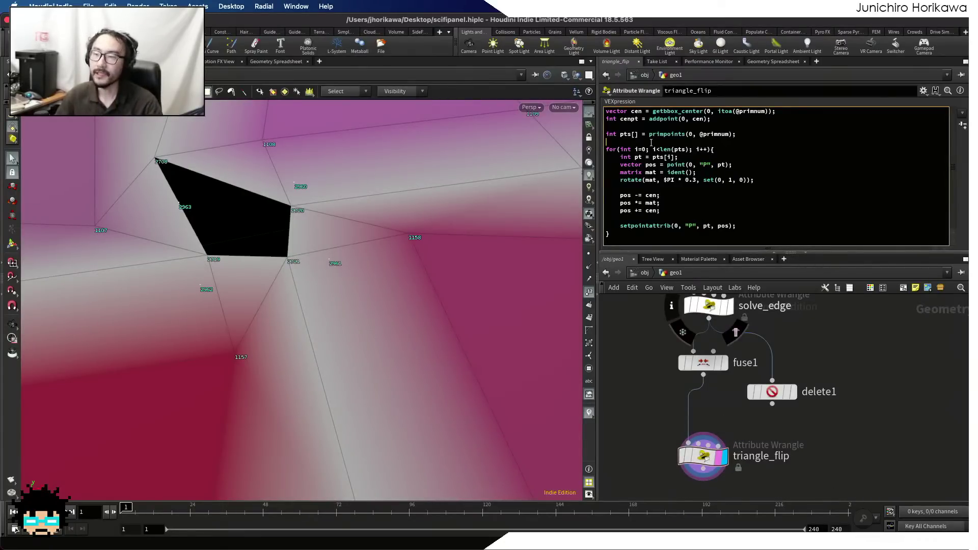
# - Declare int newtri = addprim(0, "poly") just before the for loop of the triangle_flip code
pyautogui.press('Return')
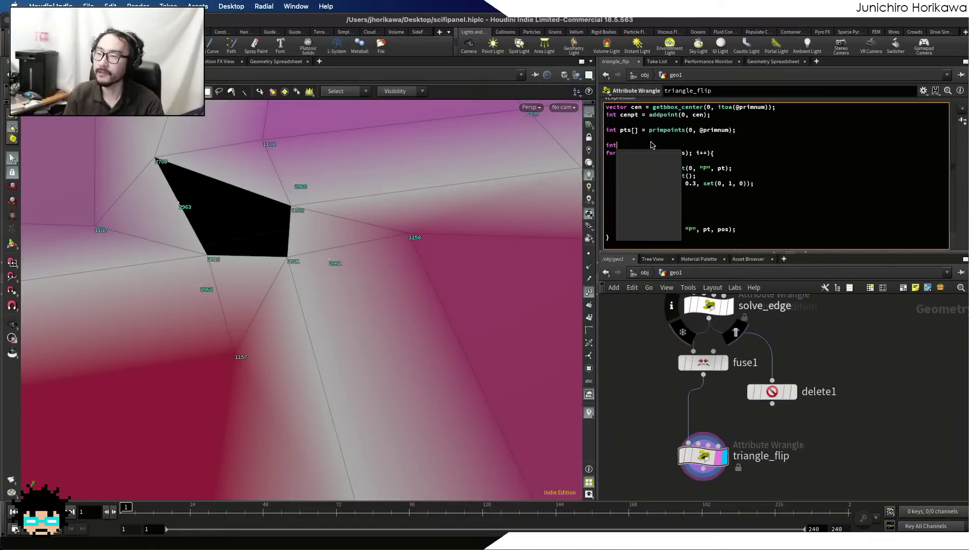
pyautogui.write('int new')
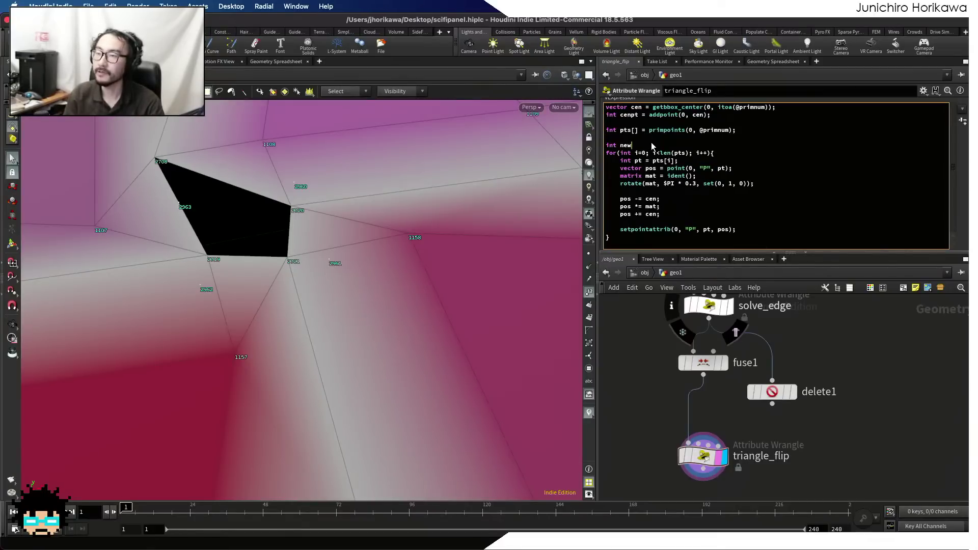
pyautogui.write('tri = ad')
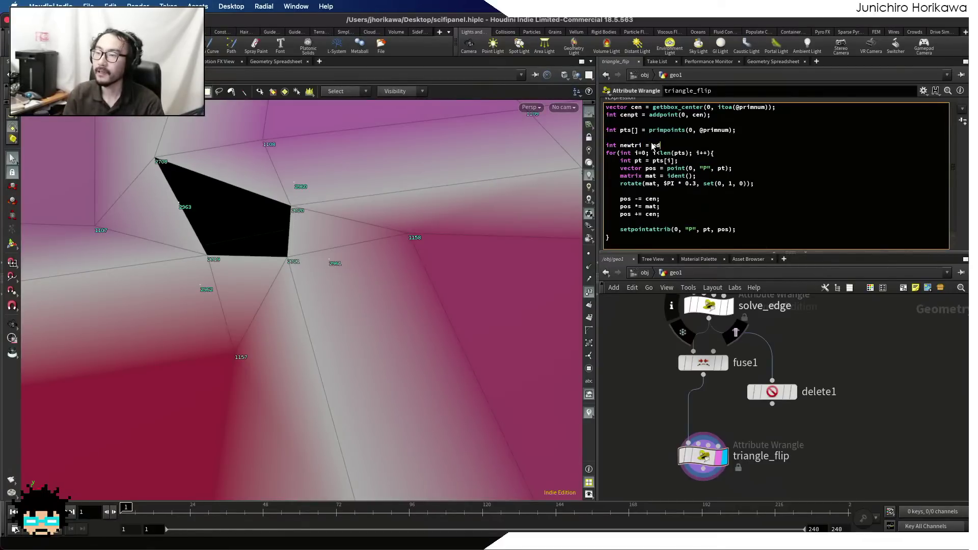
pyautogui.write('dprim(0, "poly");')
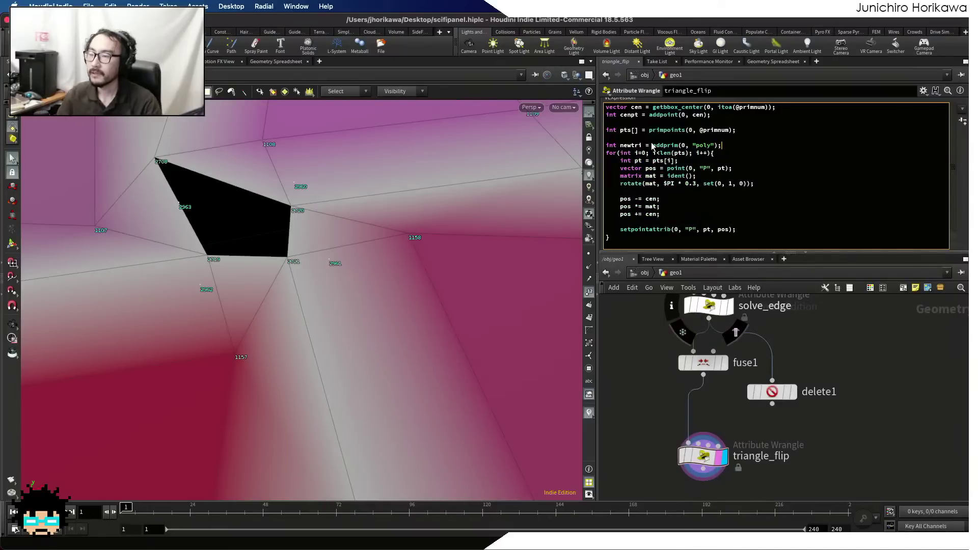
# - Replace the setpointattrib line with int npt = addpoint(0, pos) and addvertex(0, newtri, npt)
pyautogui.moveTo(737, 229); pyautogui.dragTo(620, 231)
pyautogui.write('int np')
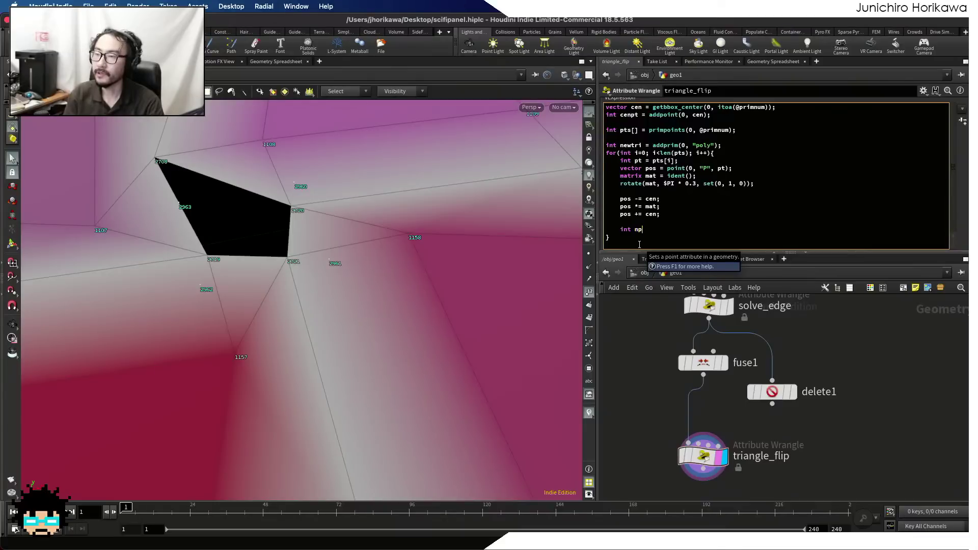
pyautogui.write('t = addpoint(0k,')
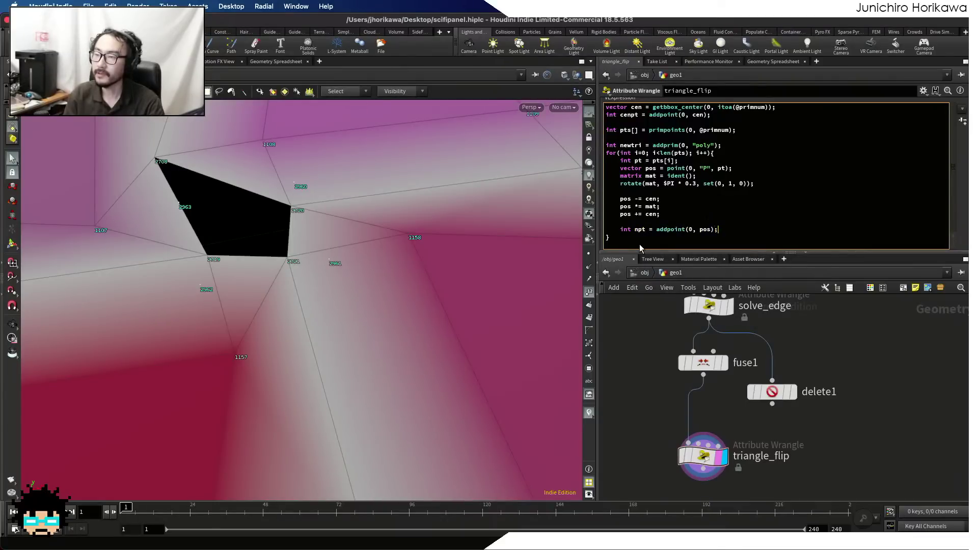
pyautogui.press('Return')
pyautogui.write('addvertex(0, ')
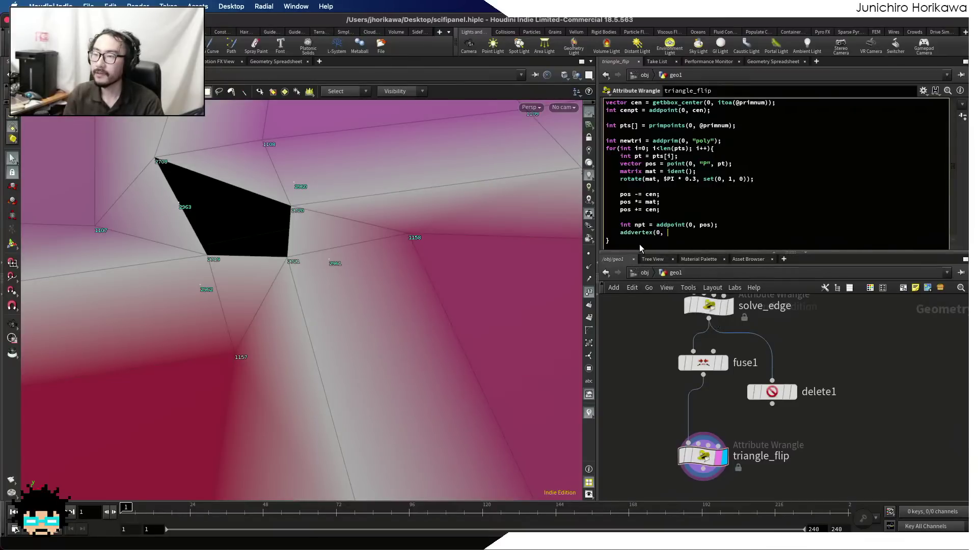
pyautogui.write('newtri, npt);')
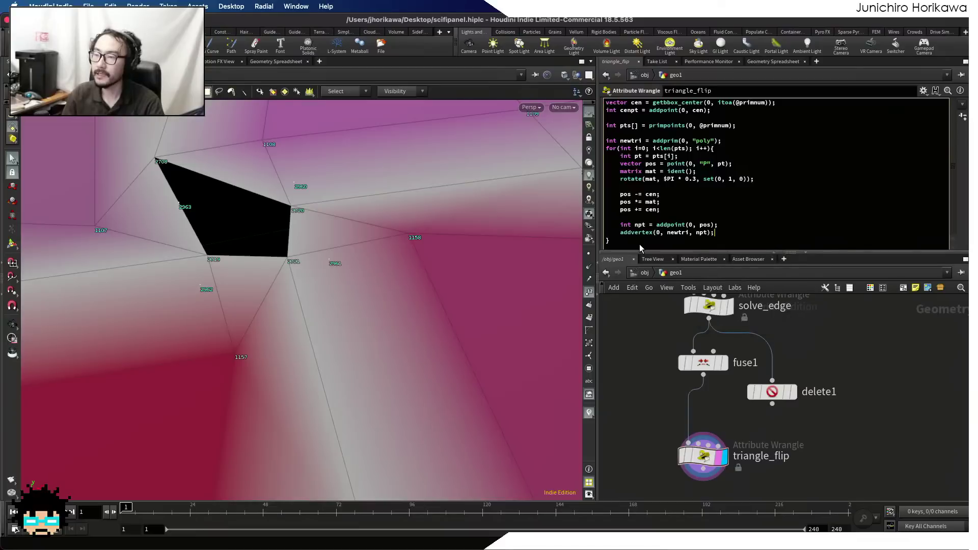
# - Remove the 0.3 multiplier from the rotate call so each new triangle turns by a full $PI
pyautogui.click(702, 375)
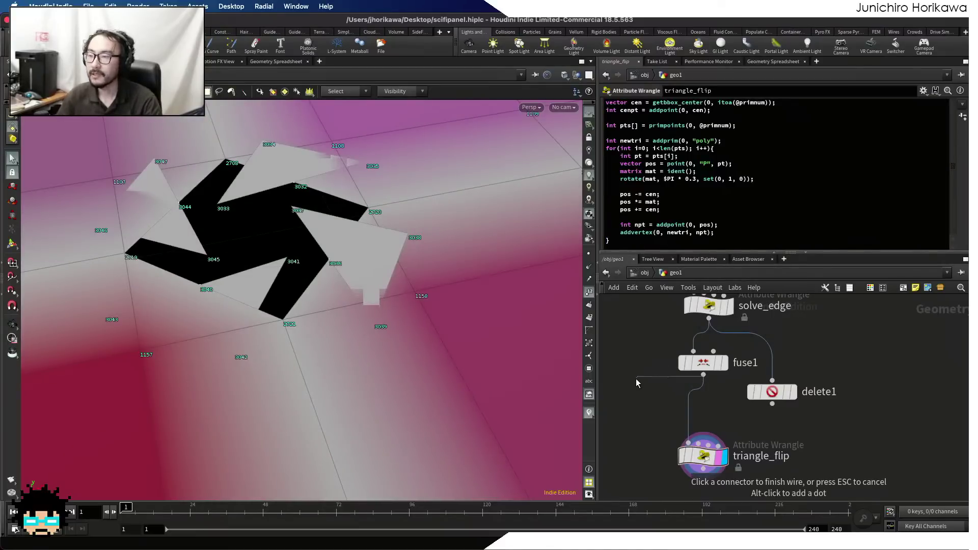
pyautogui.doubleClick(693, 179)
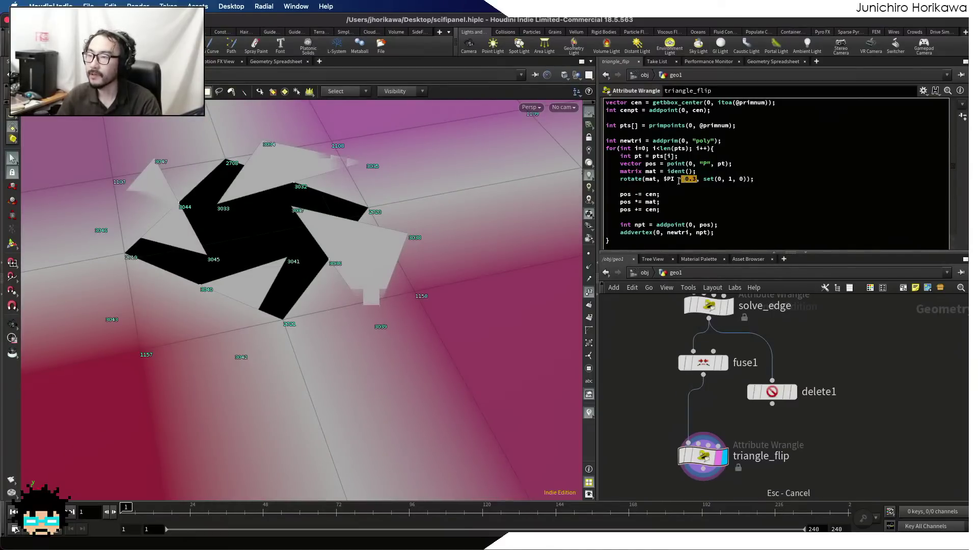
pyautogui.press('BackSpace')
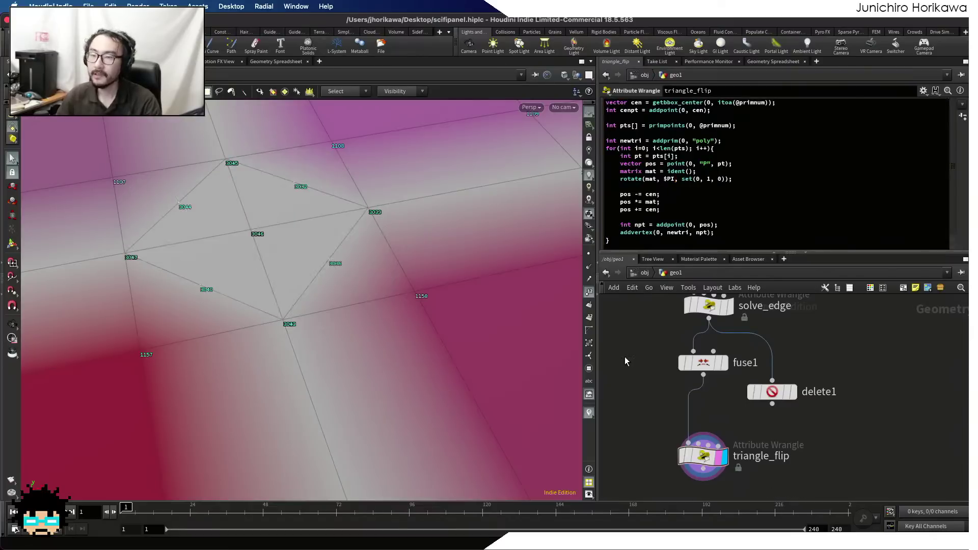
pyautogui.press('Escape')
pyautogui.moveTo(432, 310); pyautogui.dragTo(391, 328)
pyautogui.press('s')
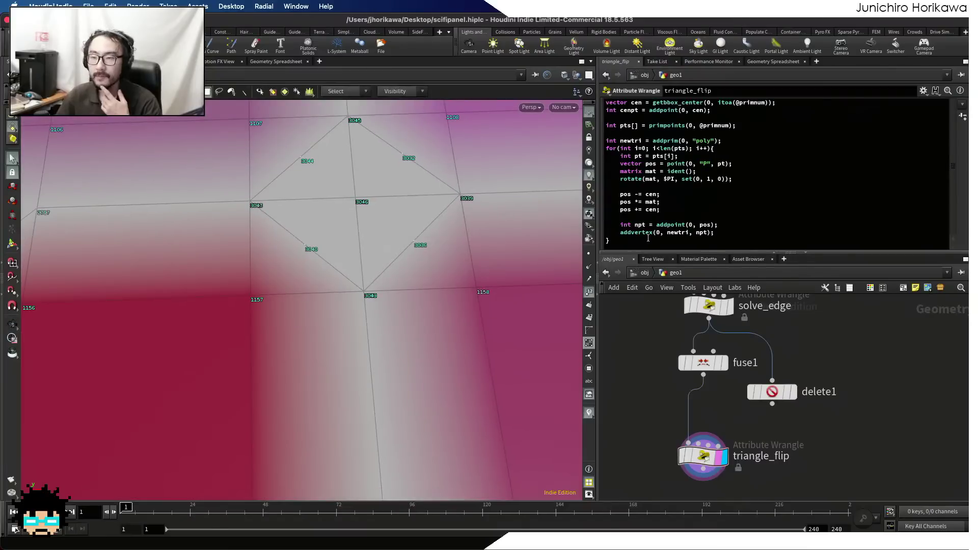
# - Add setprimattrib(0, "val", newtri, i@val) after the loop to copy the region value onto the new triangle
pyautogui.click(735, 232)
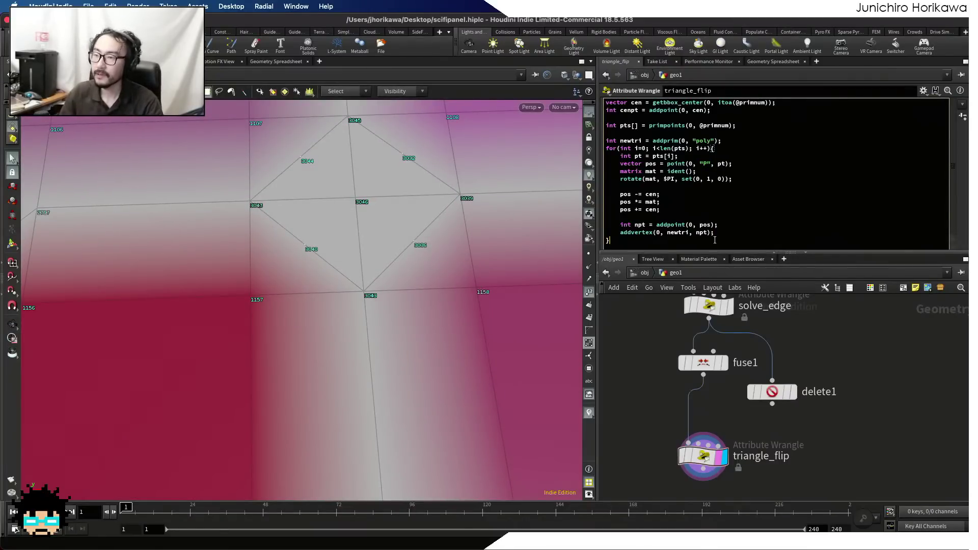
pyautogui.press('Return')
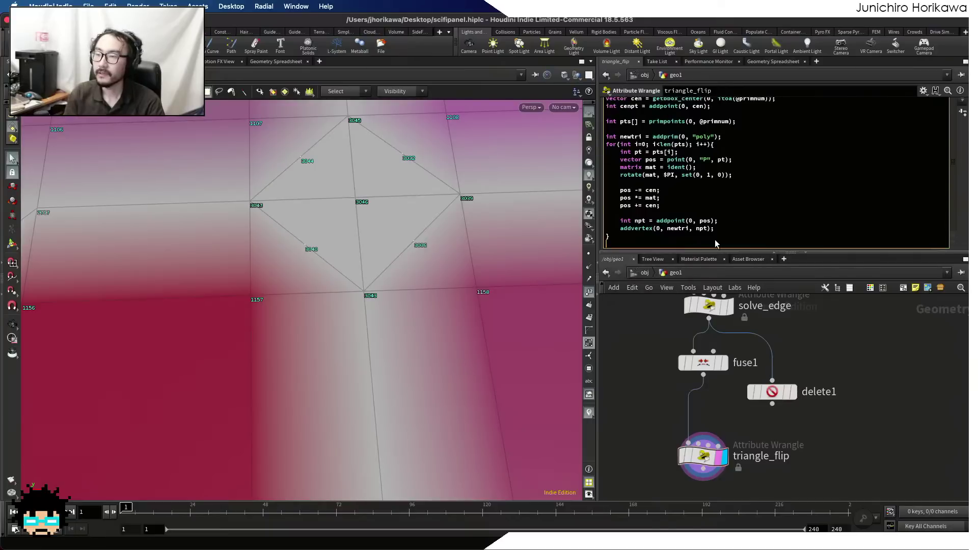
pyautogui.write('setprimattr')
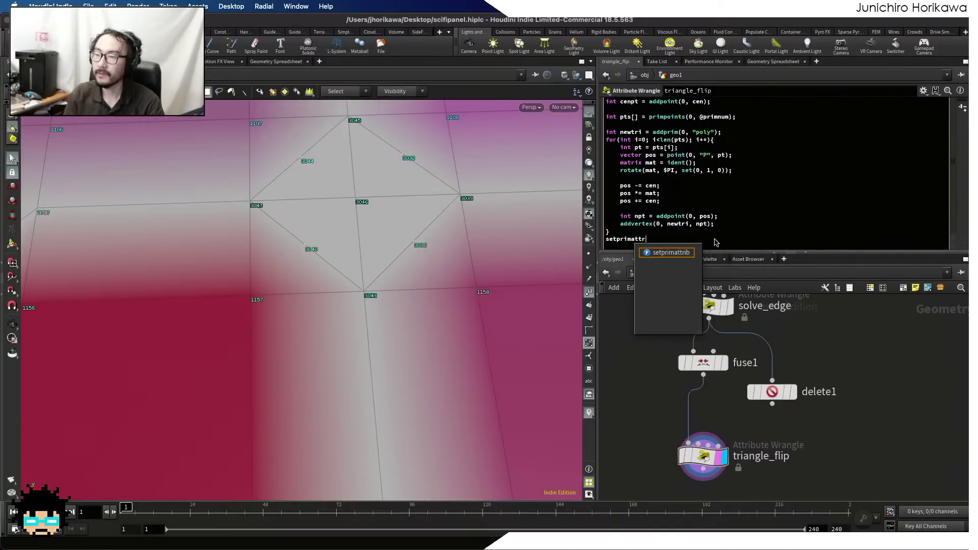
pyautogui.write('ib(0, "val",')
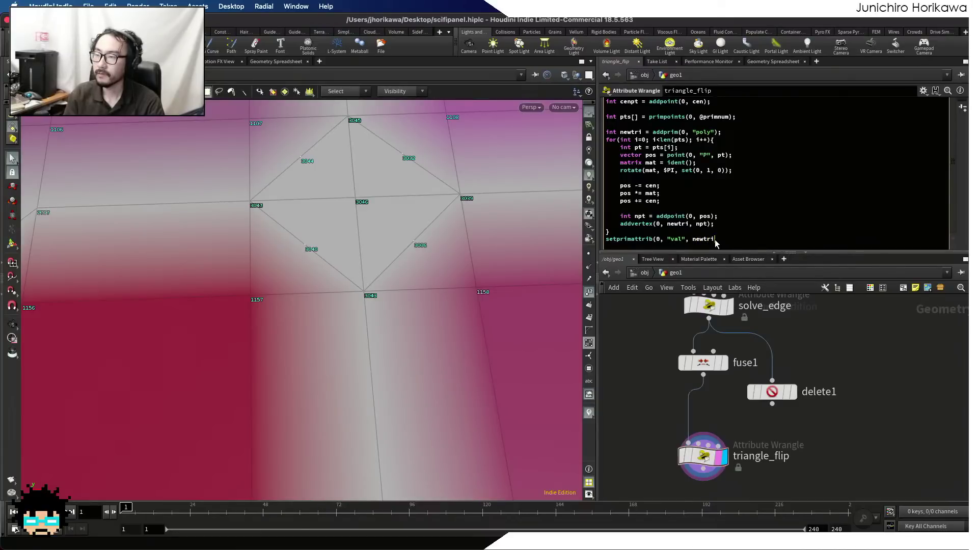
pyautogui.write('newtri, i@vale')
pyautogui.press('BackSpace')
pyautogui.write(');')
# - Hide the point numbers in the viewport and view more of the area around the junction
pyautogui.click(589, 342)
pyautogui.click(589, 292)
pyautogui.keyDown('alt'); pyautogui.moveTo(478, 284); pyautogui.dragTo(587, 403, button='right'); pyautogui.keyUp('alt')
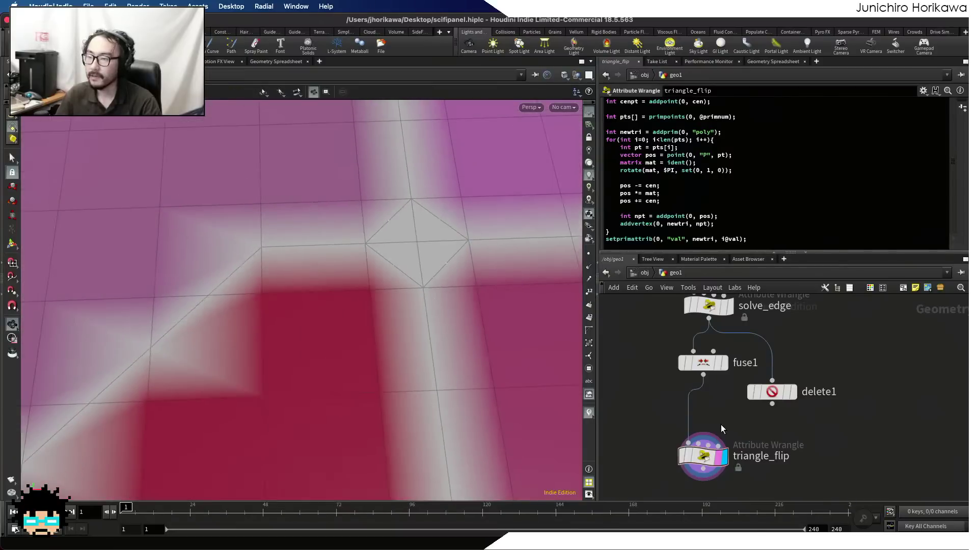
# - Reorder the nodes so triangle_flip follows solve_edge and feeds fuse1, display fuse1, and move delete1 aside
pyautogui.moveTo(705, 458); pyautogui.dragTo(705, 432)
pyautogui.moveTo(705, 365); pyautogui.dragTo(697, 364)
pyautogui.moveTo(763, 353); pyautogui.dragTo(864, 443)
pyautogui.moveTo(702, 431); pyautogui.dragTo(702, 372)
pyautogui.moveTo(858, 443); pyautogui.dragTo(703, 431)
pyautogui.scroll(1, 707, 401)
pyautogui.moveTo(701, 384); pyautogui.dragTo(697, 420)
pyautogui.moveTo(696, 429); pyautogui.dragTo(690, 419)
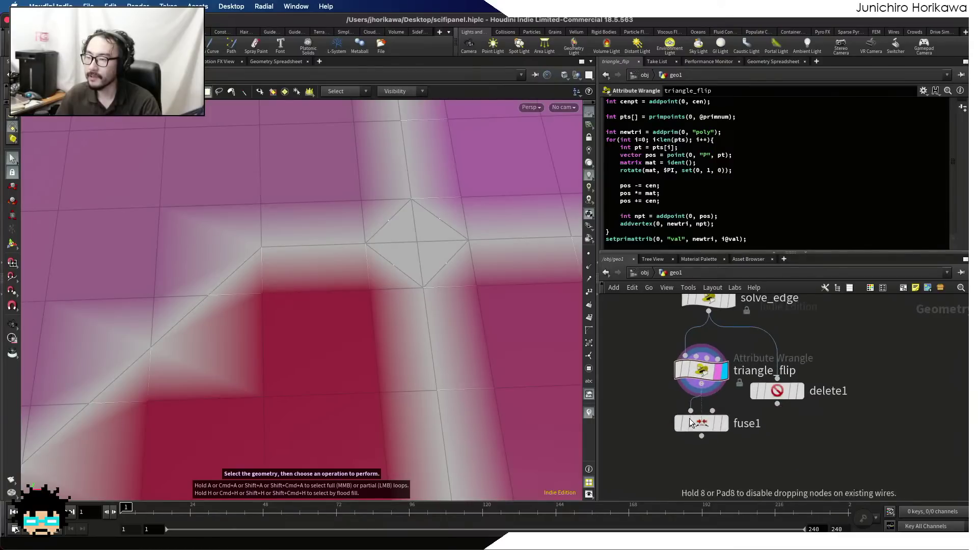
pyautogui.scroll(1, 713, 423)
pyautogui.click(714, 422)
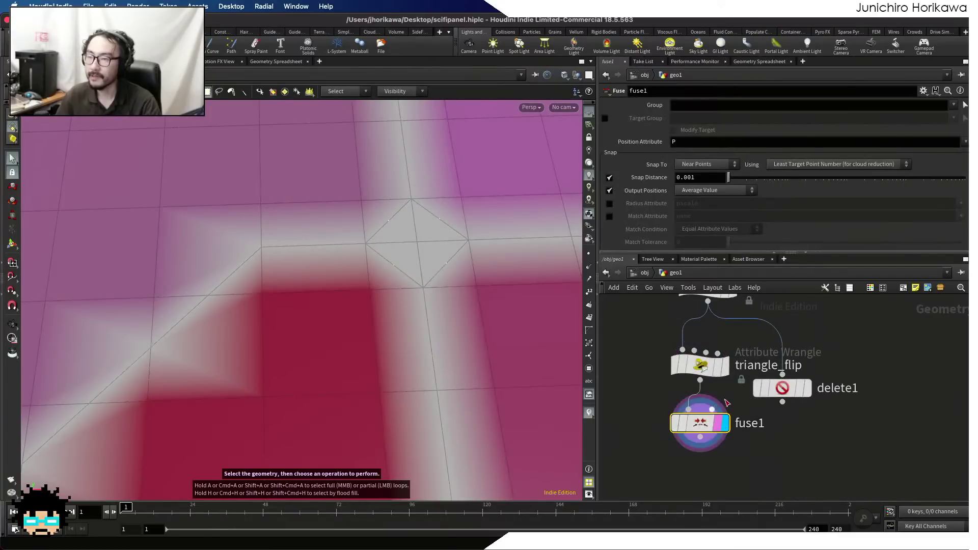
pyautogui.moveTo(780, 388); pyautogui.dragTo(824, 392)
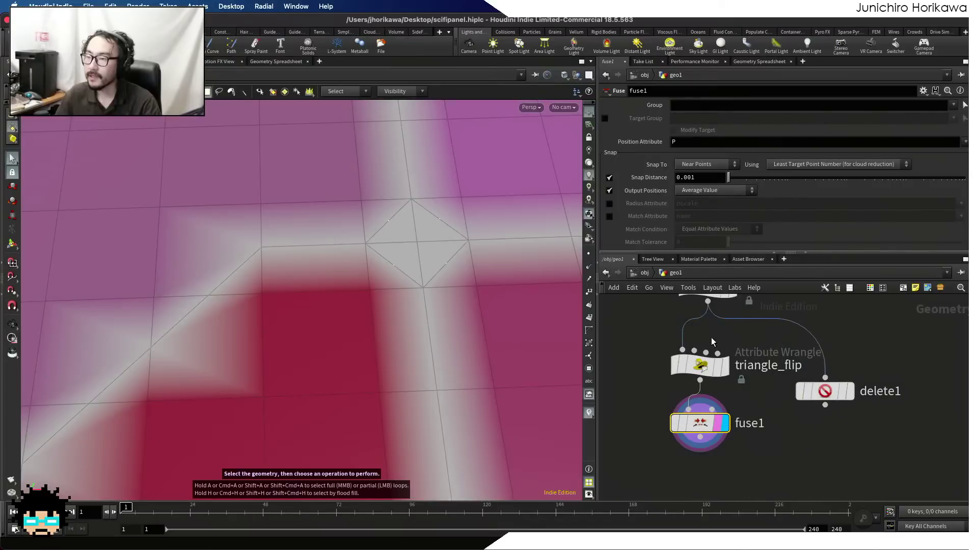
# - Delete the int cenpt = addpoint(0, cen) line from triangle_flip and enlarge the parameter area to show the whole code
pyautogui.click(700, 365)
pyautogui.moveTo(718, 175); pyautogui.dragTo(564, 173)
pyautogui.press('BackSpace')
pyautogui.press('BackSpace')
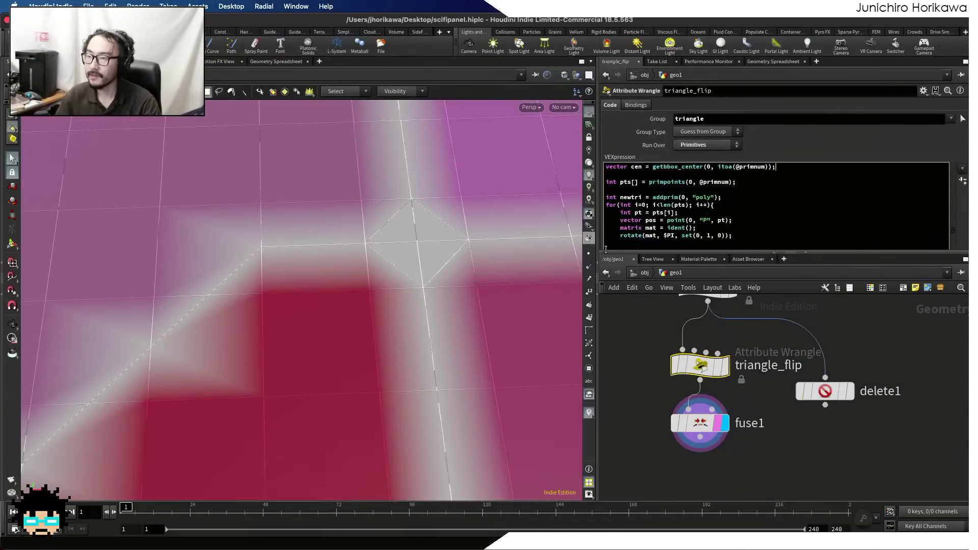
pyautogui.moveTo(604, 252); pyautogui.dragTo(616, 395)
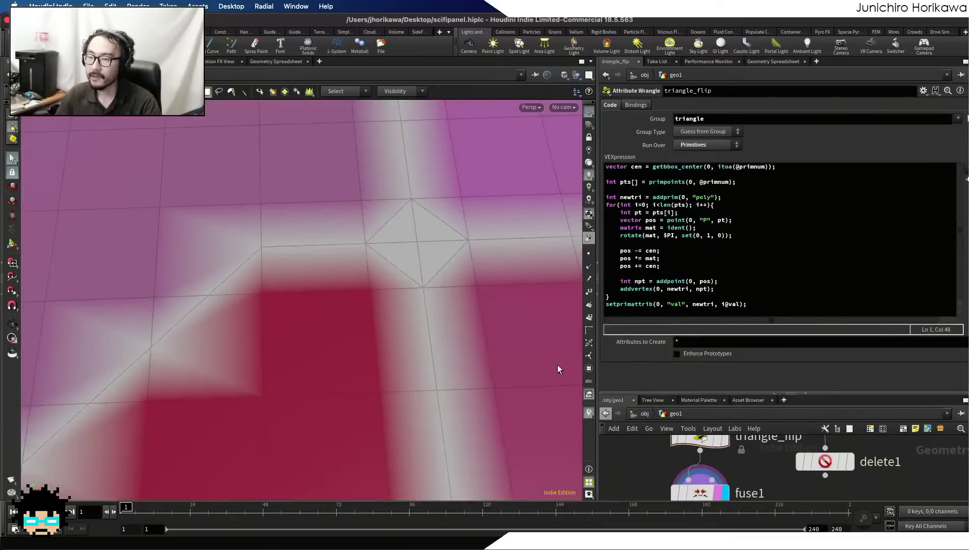
# - Examine the region borders across the mesh and check that the triangles fill the multi-region junctions
pyautogui.keyDown('alt'); pyautogui.moveTo(465, 279); pyautogui.dragTo(331, 323, button='right'); pyautogui.keyUp('alt')
pyautogui.keyDown('alt'); pyautogui.moveTo(389, 321); pyautogui.dragTo(297, 244, button='middle'); pyautogui.keyUp('alt')
pyautogui.keyDown('alt'); pyautogui.moveTo(297, 244); pyautogui.dragTo(322, 289, button='right'); pyautogui.keyUp('alt')
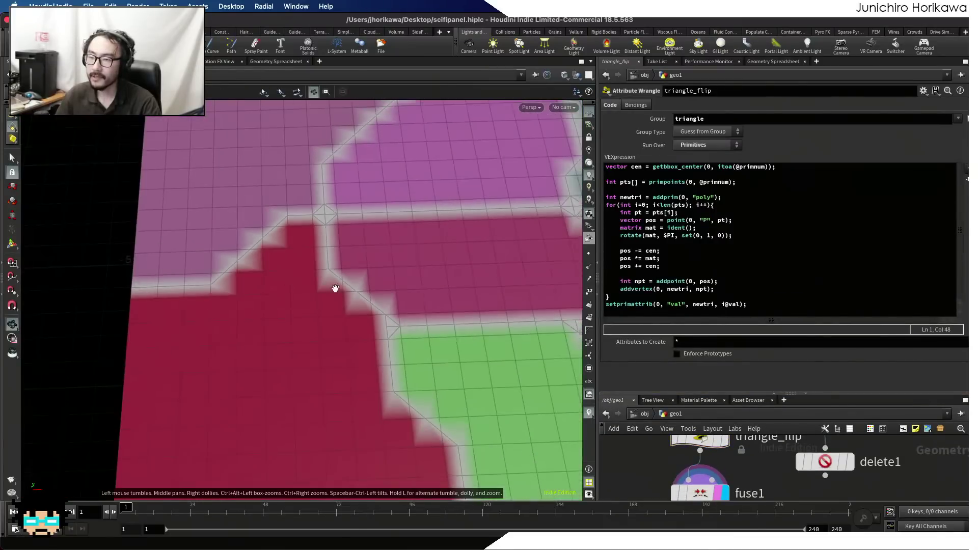
pyautogui.keyDown('alt'); pyautogui.moveTo(322, 289); pyautogui.dragTo(246, 273, button='middle'); pyautogui.keyUp('alt')
pyautogui.keyDown('alt'); pyautogui.moveTo(246, 273); pyautogui.dragTo(264, 303); pyautogui.keyUp('alt')
pyautogui.keyDown('alt'); pyautogui.moveTo(265, 304); pyautogui.dragTo(209, 260, button='middle'); pyautogui.keyUp('alt')
pyautogui.keyDown('alt'); pyautogui.moveTo(209, 260); pyautogui.dragTo(188, 286, button='right'); pyautogui.keyUp('alt')
pyautogui.keyDown('alt'); pyautogui.moveTo(188, 286); pyautogui.dragTo(157, 273, button='middle'); pyautogui.keyUp('alt')
pyautogui.keyDown('alt'); pyautogui.moveTo(157, 273); pyautogui.dragTo(220, 288, button='right'); pyautogui.keyUp('alt')
pyautogui.keyDown('alt'); pyautogui.moveTo(220, 289); pyautogui.dragTo(296, 371, button='middle'); pyautogui.keyUp('alt')
pyautogui.keyDown('alt'); pyautogui.moveTo(295, 371); pyautogui.dragTo(379, 272, button='right'); pyautogui.keyUp('alt')
pyautogui.keyDown('alt'); pyautogui.moveTo(216, 307); pyautogui.dragTo(310, 295, button='right'); pyautogui.keyUp('alt')
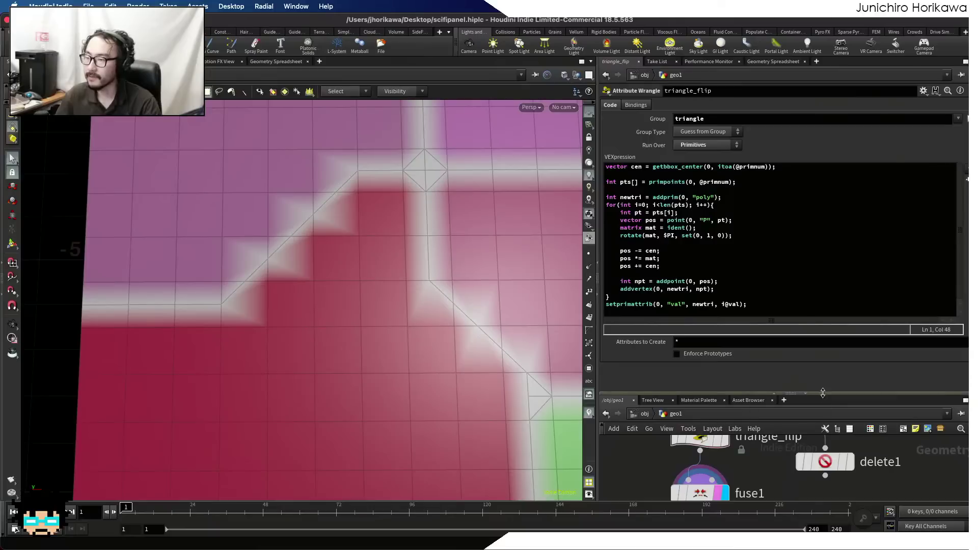
# - Add an Attribute Delete node after fuse1, remove the point attribute Cd, and display the node
pyautogui.moveTo(823, 393); pyautogui.dragTo(821, 368)
pyautogui.moveTo(780, 451); pyautogui.dragTo(780, 383, button='middle')
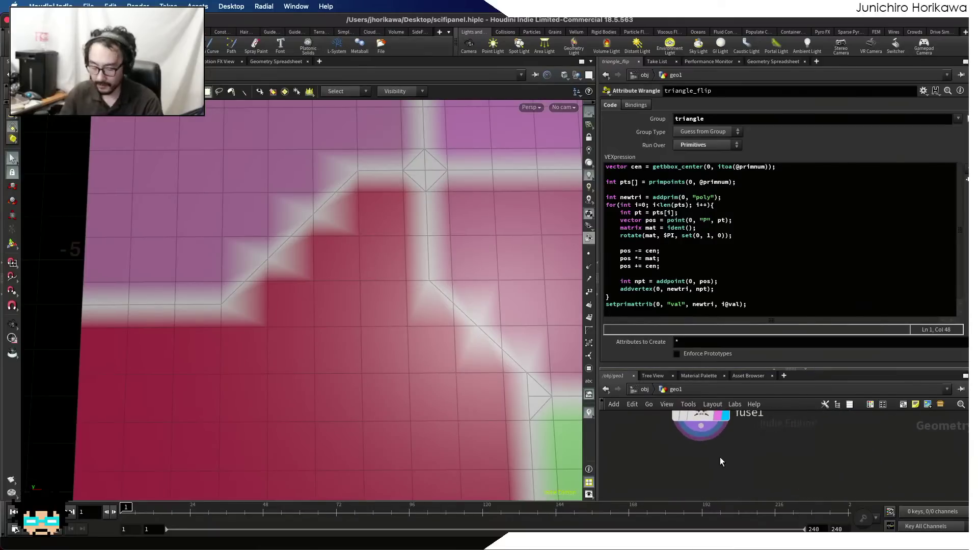
pyautogui.press('Tab')
pyautogui.write('attribute')
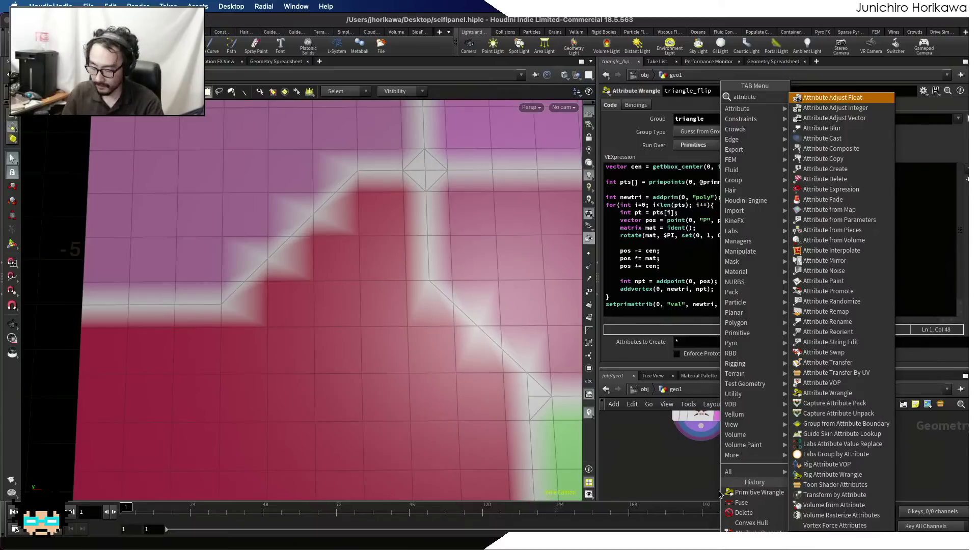
pyautogui.write(' delete')
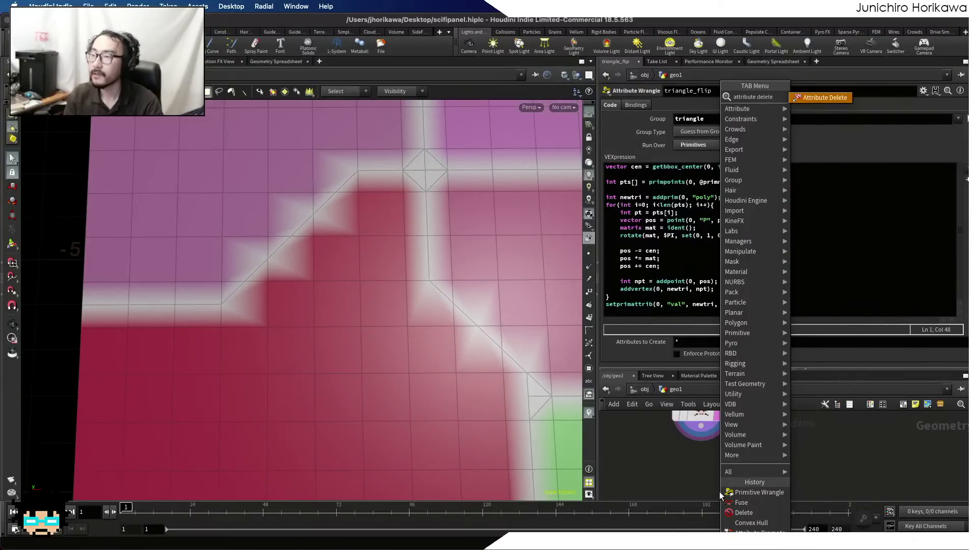
pyautogui.press('Return')
pyautogui.click(700, 473)
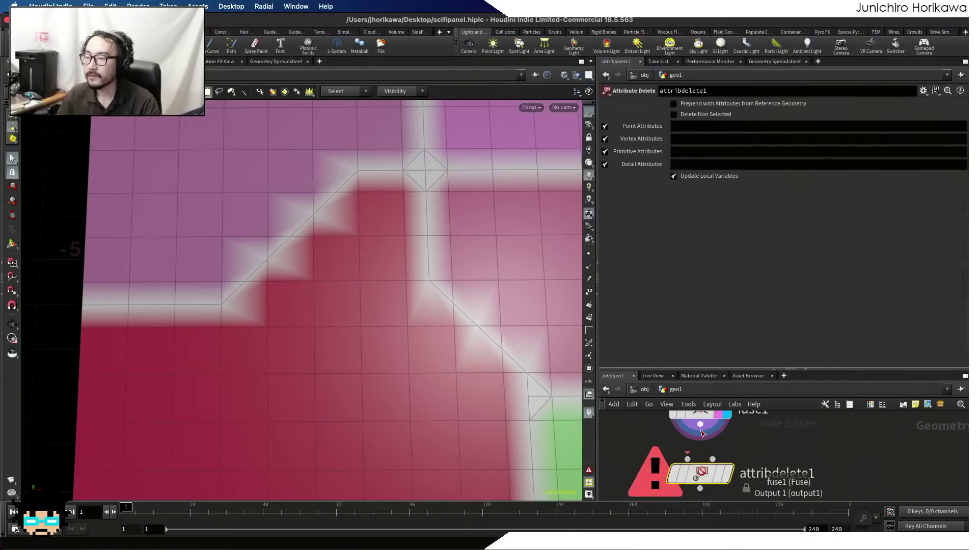
pyautogui.moveTo(700, 429); pyautogui.dragTo(687, 459)
pyautogui.click(963, 125)
pyautogui.click(948, 136)
pyautogui.click(728, 473)
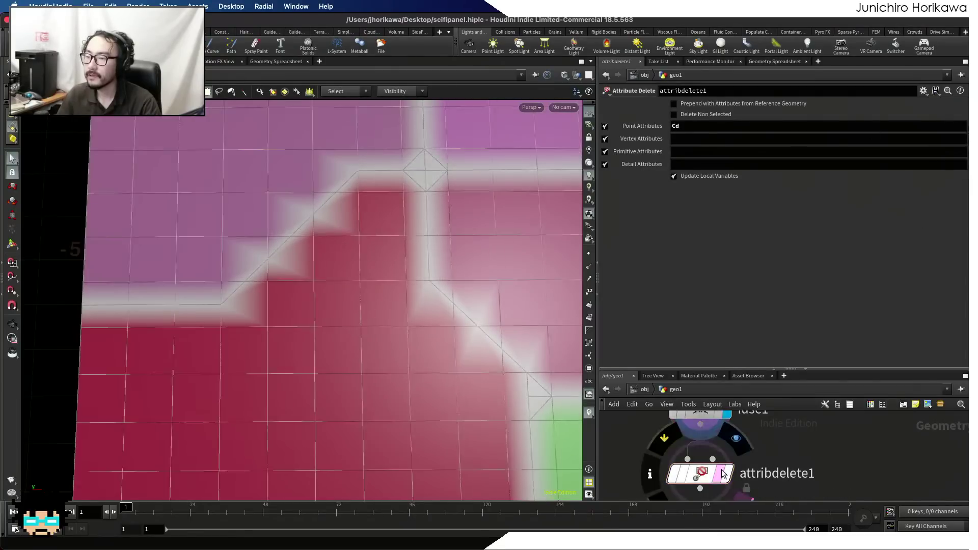
# - Add a Color node after attribdelete1 and display it
pyautogui.press('Tab')
pyautogui.write('color')
pyautogui.press('Return')
pyautogui.click(723, 473)
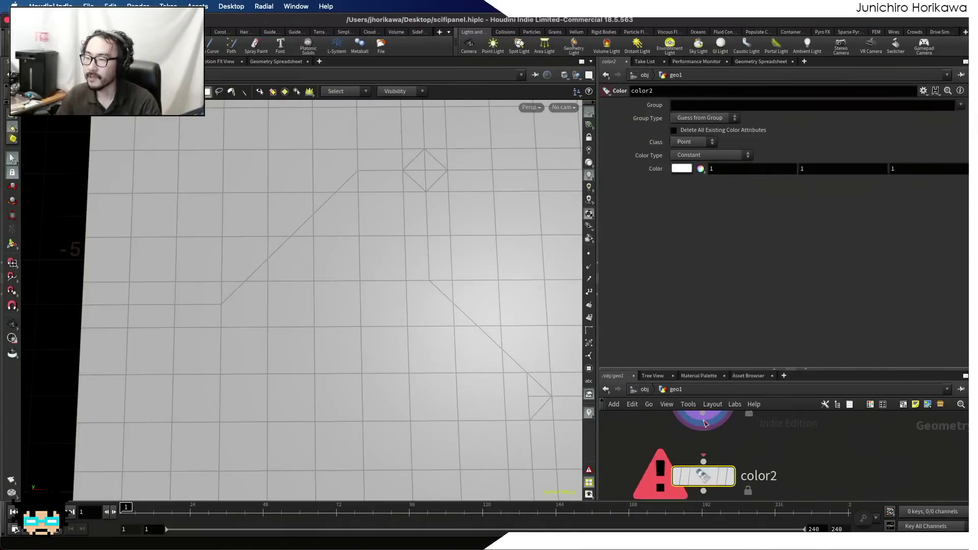
pyautogui.moveTo(703, 413); pyautogui.dragTo(703, 461)
pyautogui.click(731, 476)
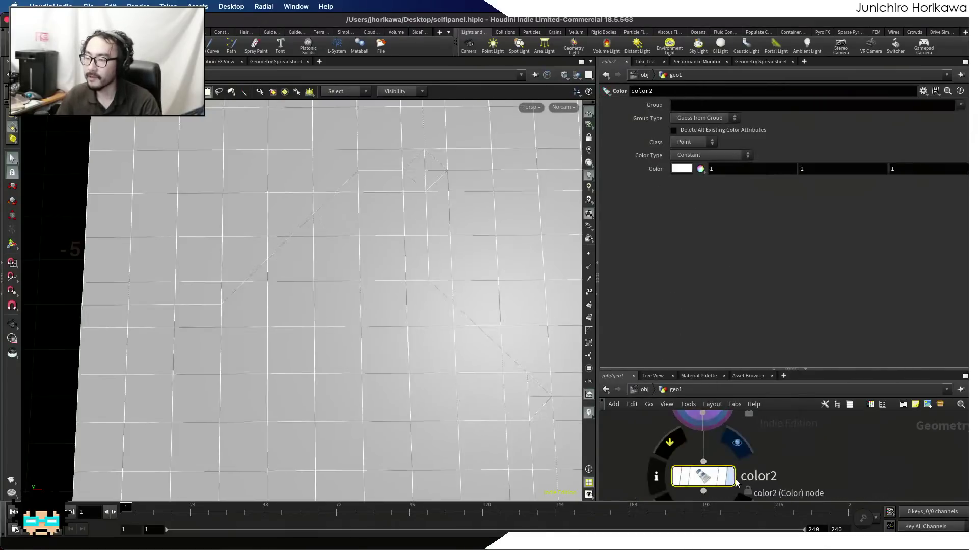
# - Set color2 to the Primitive class with Random from Attribute colouring on val, and inspect the coloured regions
pyautogui.click(707, 154)
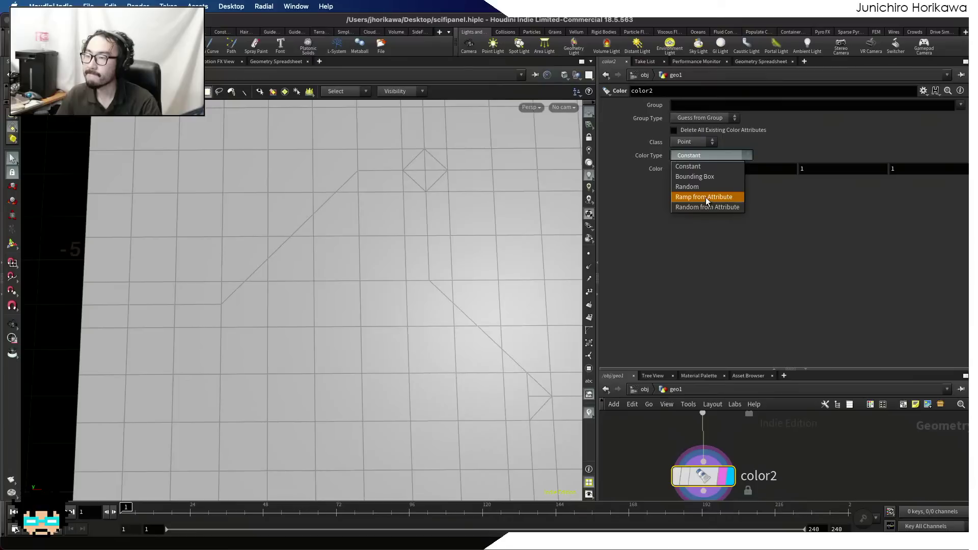
pyautogui.click(705, 197)
pyautogui.click(699, 141)
pyautogui.click(694, 162)
pyautogui.click(707, 170)
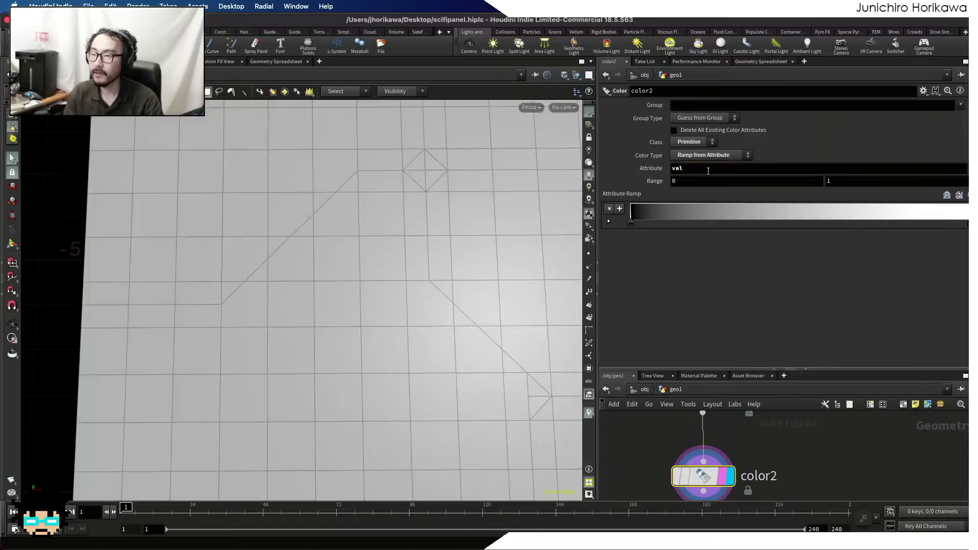
pyautogui.click(712, 155)
pyautogui.click(713, 207)
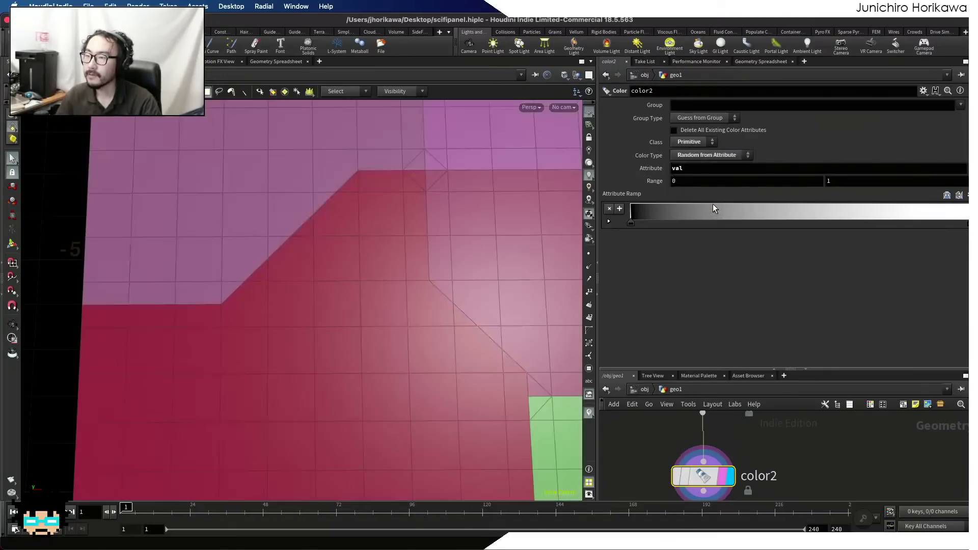
pyautogui.press('Escape')
pyautogui.moveTo(437, 247); pyautogui.dragTo(426, 273)
pyautogui.moveTo(427, 272); pyautogui.dragTo(349, 299, button='right')
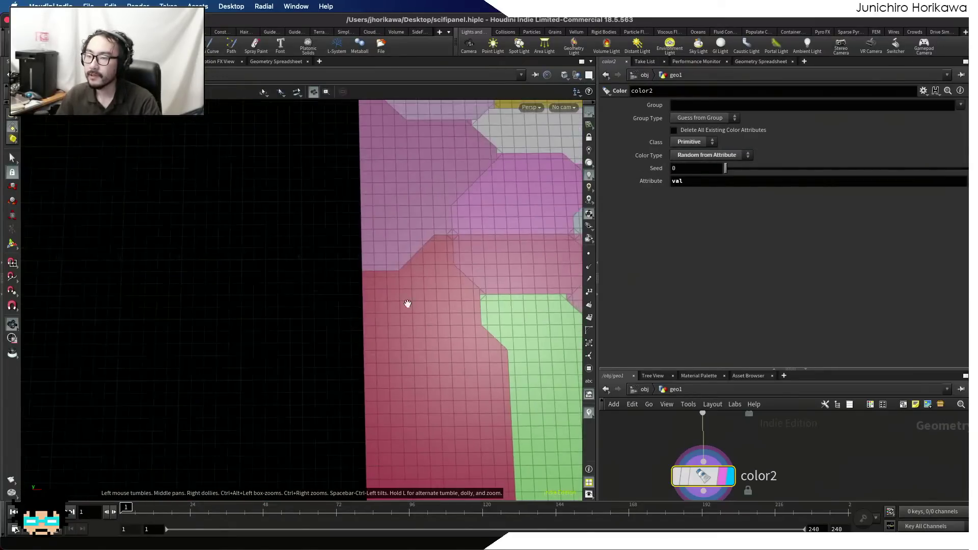
# - Examine the val-coloured regions across the whole panel mesh
pyautogui.moveTo(552, 301); pyautogui.dragTo(338, 299, button='middle')
pyautogui.moveTo(366, 304); pyautogui.dragTo(299, 324, button='right')
pyautogui.moveTo(299, 324); pyautogui.dragTo(299, 347)
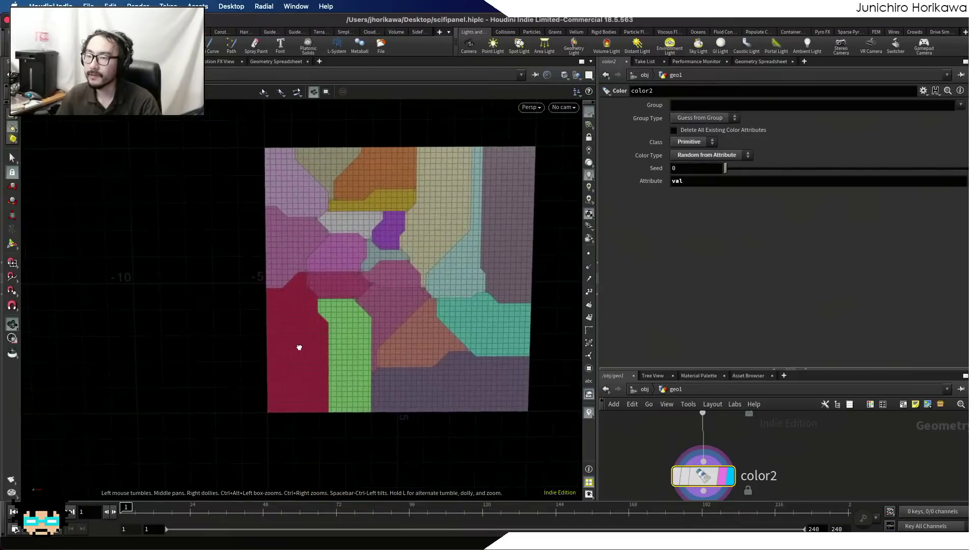
pyautogui.moveTo(311, 316); pyautogui.dragTo(342, 314, button='right')
pyautogui.moveTo(340, 314); pyautogui.dragTo(237, 328, button='middle')
pyautogui.moveTo(285, 319); pyautogui.dragTo(419, 295, button='right')
pyautogui.moveTo(419, 295); pyautogui.dragTo(416, 287)
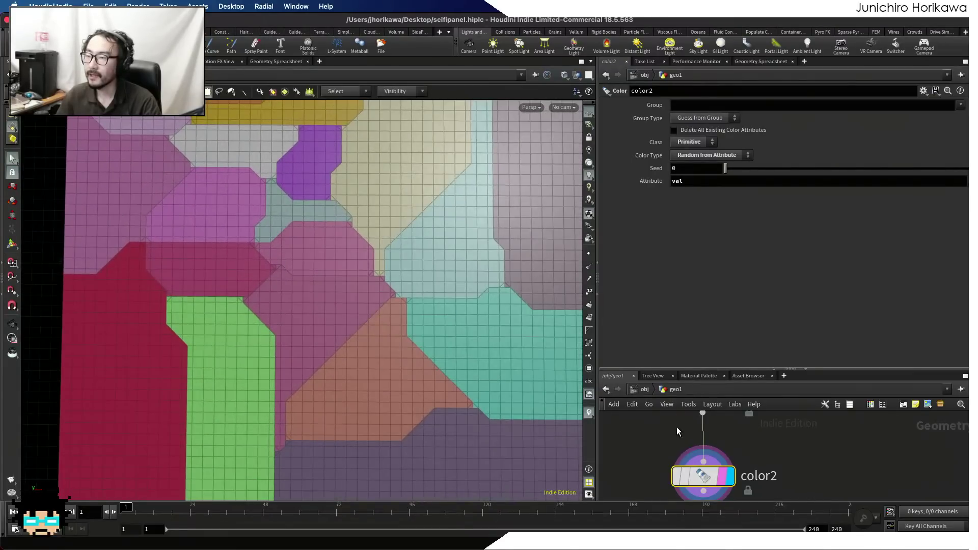
# - Enlarge the network view, move delete1 away from the chain, and line up triangle_flip, fuse1, attribdelete1 and color2 beneath solve_edge
pyautogui.moveTo(693, 368); pyautogui.dragTo(700, 238)
pyautogui.scroll(-5, 776, 445)
pyautogui.scroll(3, 777, 444)
pyautogui.click(778, 423)
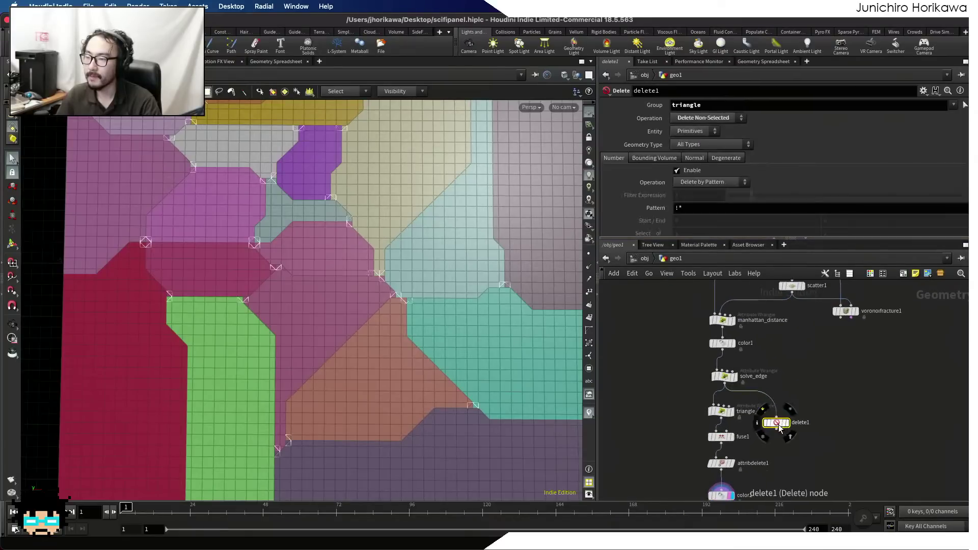
pyautogui.click(776, 429)
pyautogui.moveTo(766, 473); pyautogui.dragTo(770, 426, button='middle')
pyautogui.moveTo(765, 463); pyautogui.dragTo(712, 357)
pyautogui.scroll(1, 694, 374)
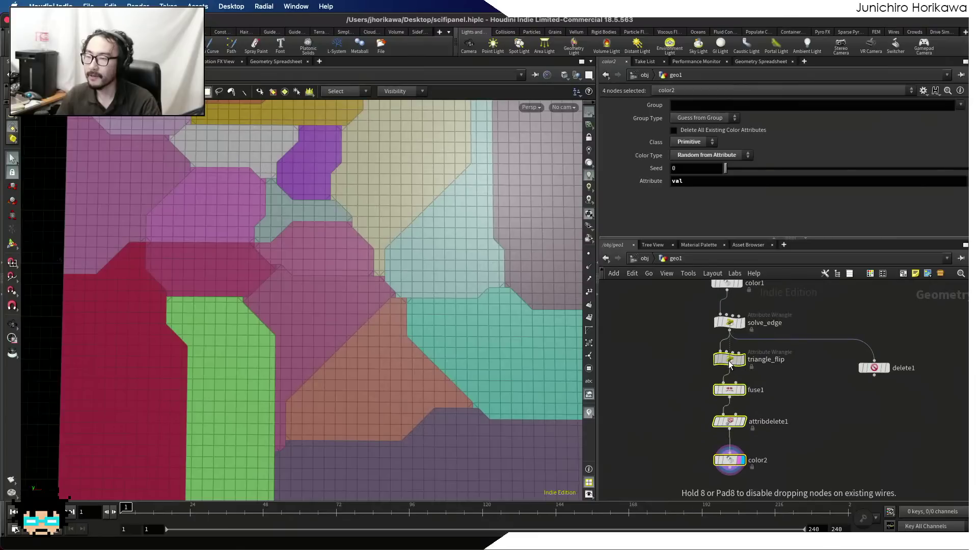
# - Inspect the shapes and borders of the coloured regions at several distances
pyautogui.scroll(-5, 377, 277)
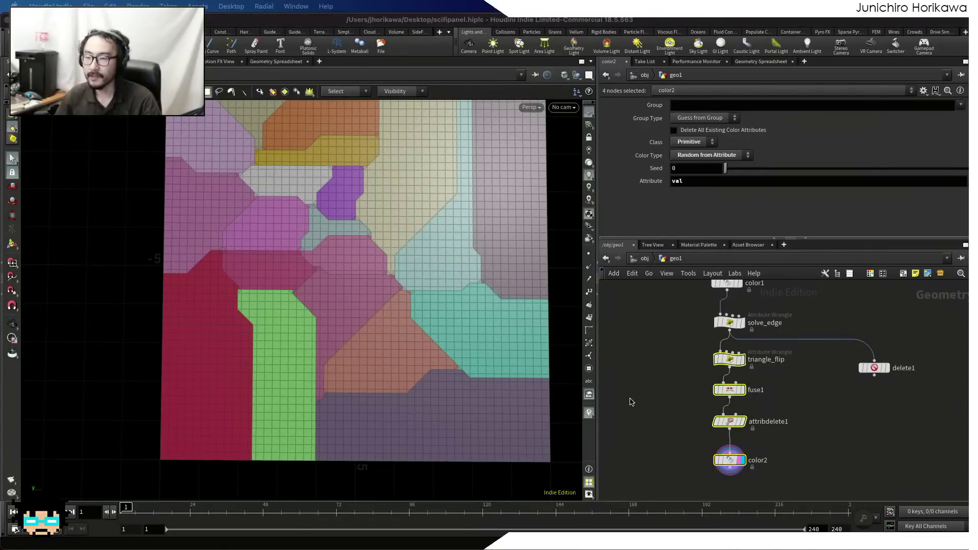
pyautogui.keyDown('alt'); pyautogui.moveTo(341, 395); pyautogui.dragTo(249, 402, button='right'); pyautogui.keyUp('alt')
pyautogui.keyDown('alt'); pyautogui.moveTo(343, 385); pyautogui.dragTo(201, 412, button='right'); pyautogui.keyUp('alt')
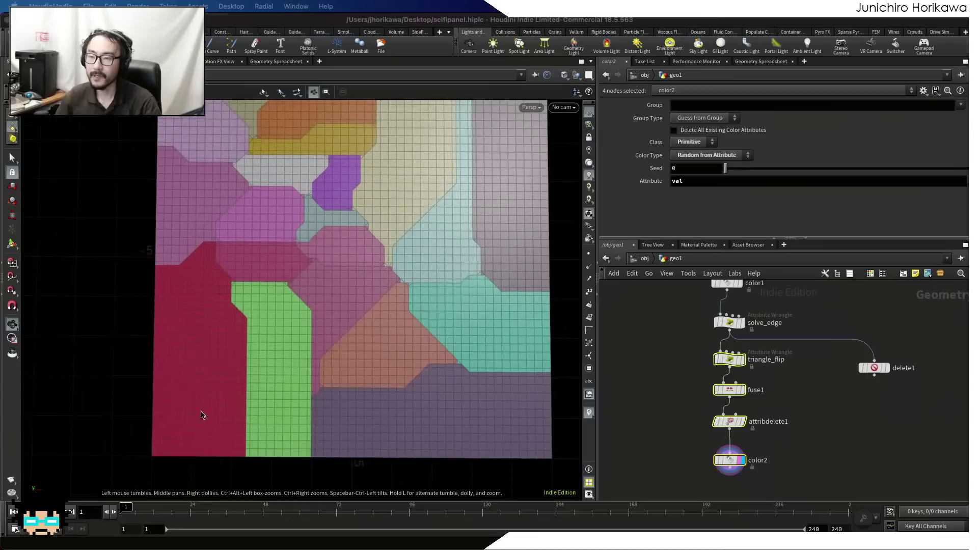
pyautogui.keyDown('alt'); pyautogui.moveTo(342, 387); pyautogui.dragTo(258, 401, button='right'); pyautogui.keyUp('alt')
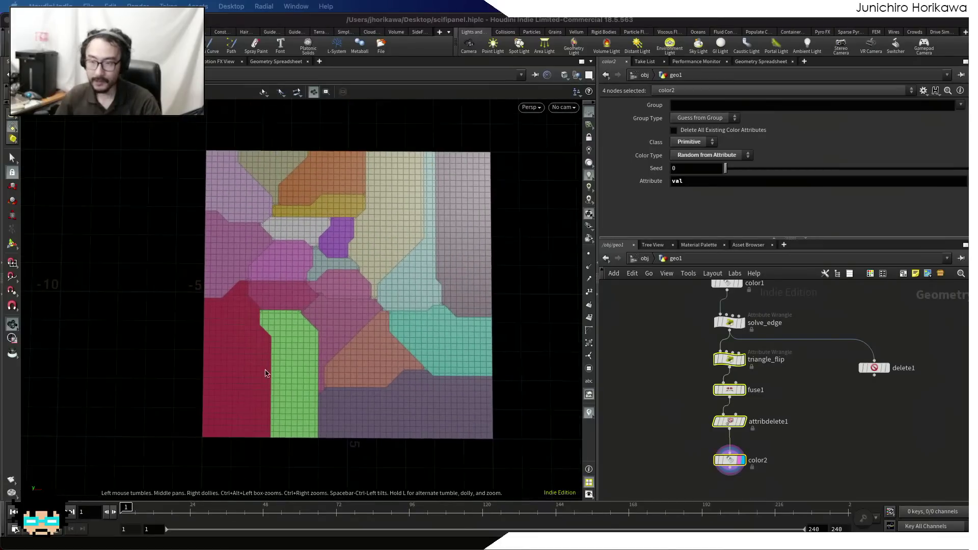
pyautogui.keyDown('alt'); pyautogui.moveTo(300, 335); pyautogui.dragTo(336, 314, button='right'); pyautogui.keyUp('alt')
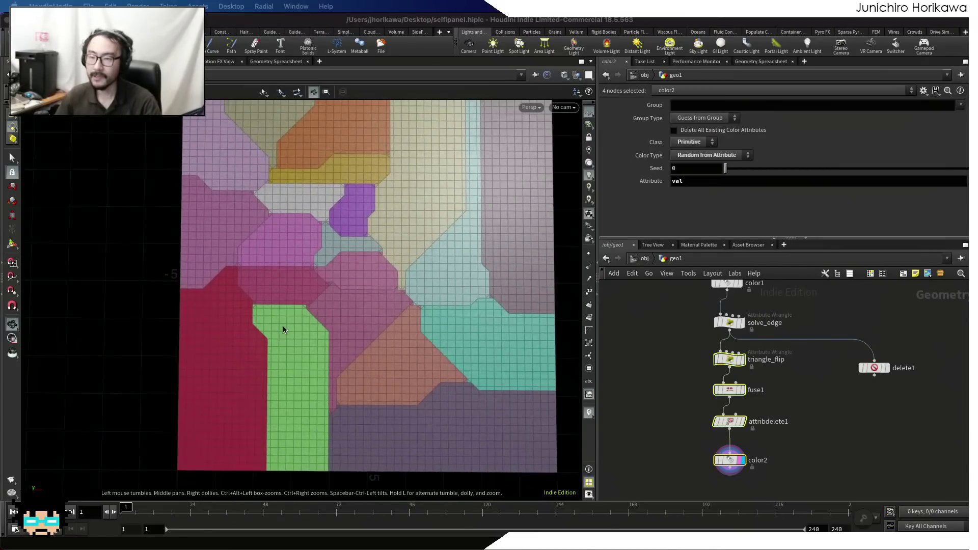
pyautogui.click(276, 317)
pyautogui.keyDown('alt'); pyautogui.moveTo(300, 308); pyautogui.dragTo(256, 330, button='middle'); pyautogui.keyUp('alt')
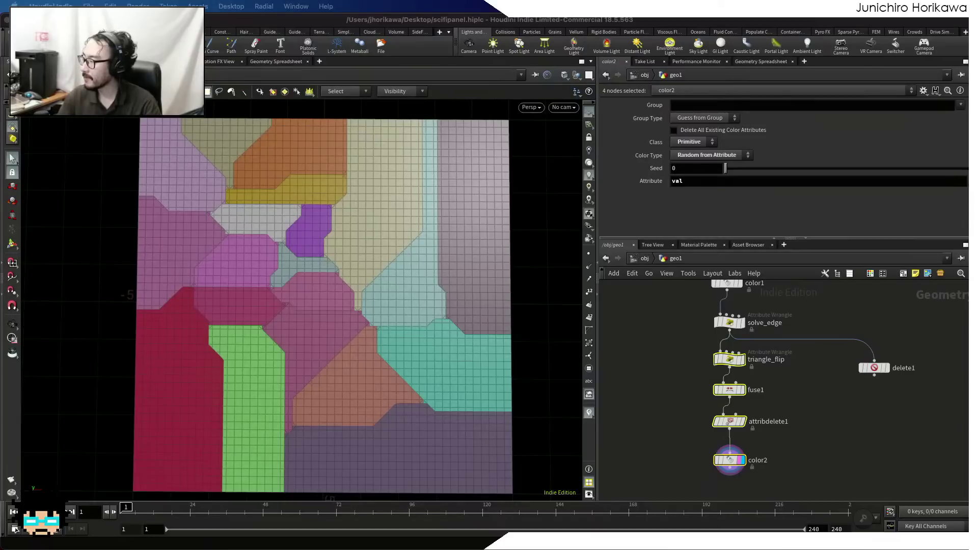
# - Enclose the seven nodes from manhattan_distance to color2 in a network box, and delete the delete1 node
pyautogui.click(664, 439)
pyautogui.scroll(-10, 664, 438)
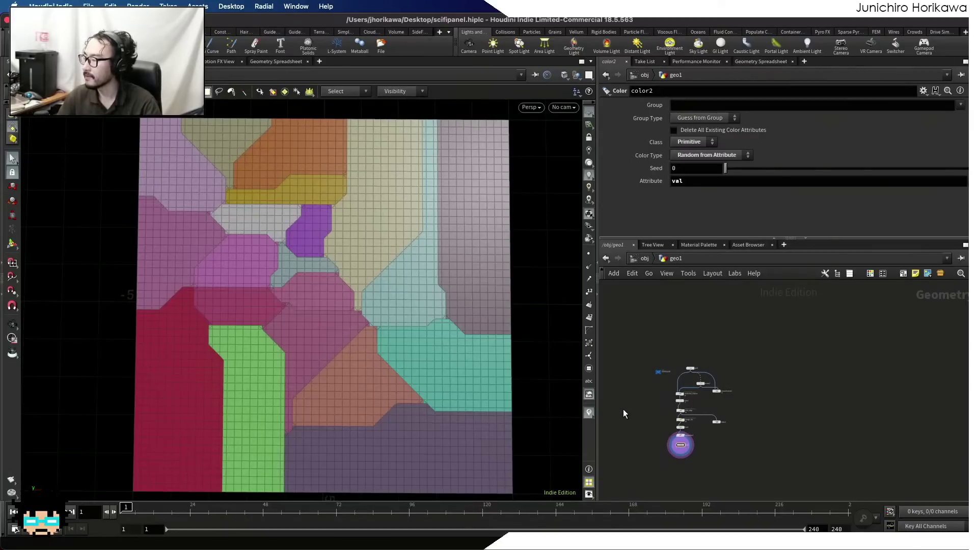
pyautogui.scroll(5, 707, 429)
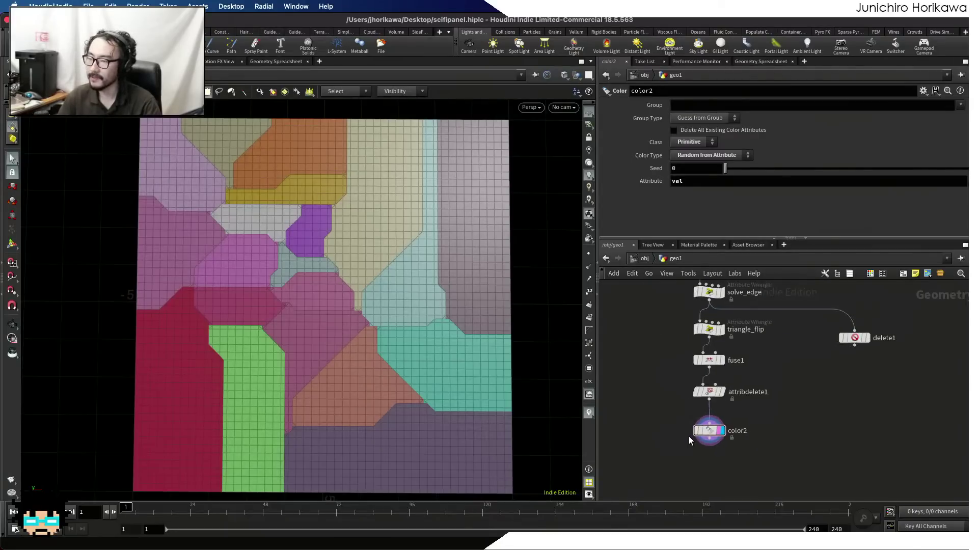
pyautogui.scroll(-4, 685, 412)
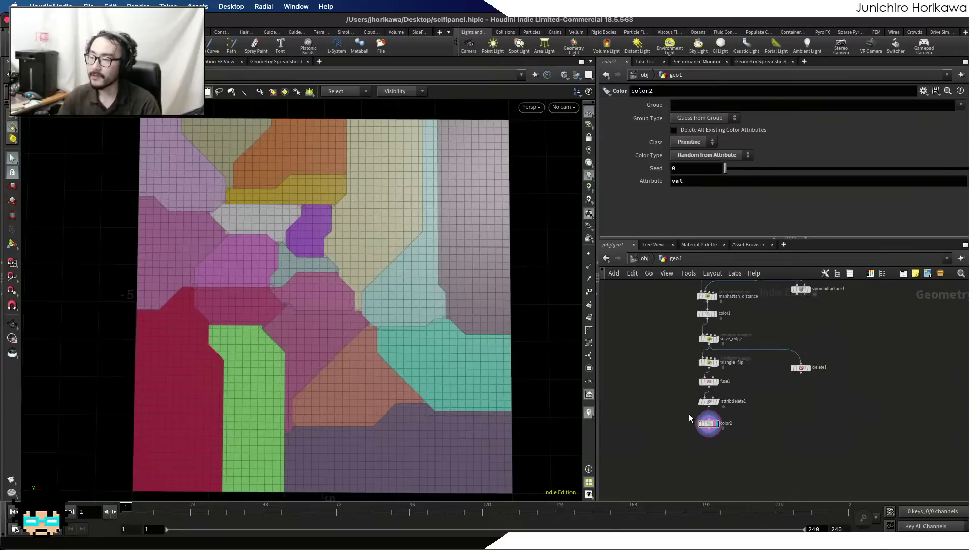
pyautogui.moveTo(677, 336); pyautogui.dragTo(730, 492)
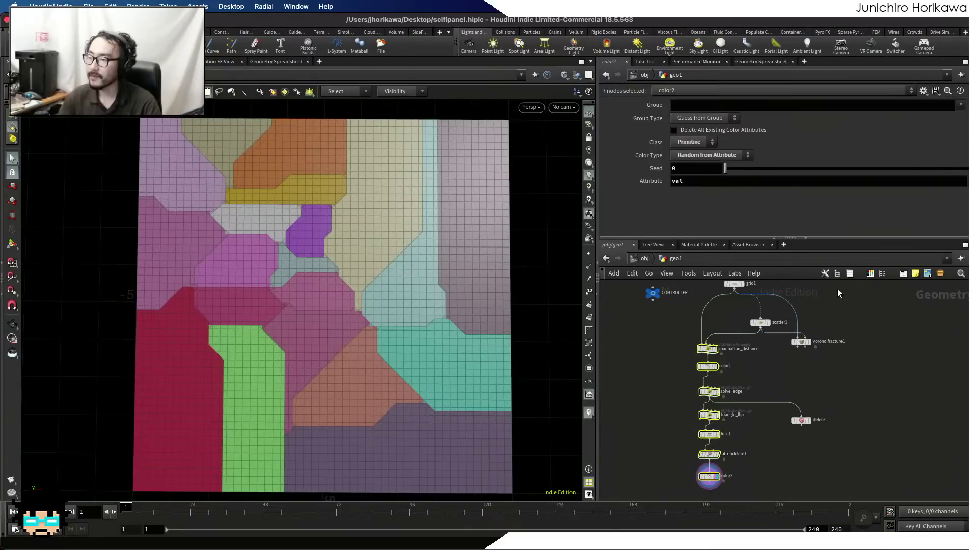
pyautogui.click(904, 275)
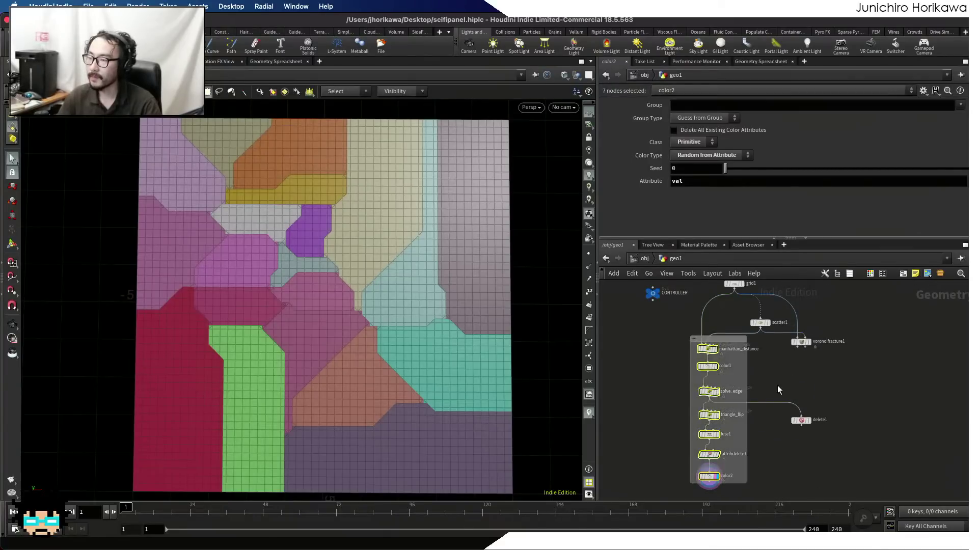
pyautogui.click(819, 366)
pyautogui.press('Delete')
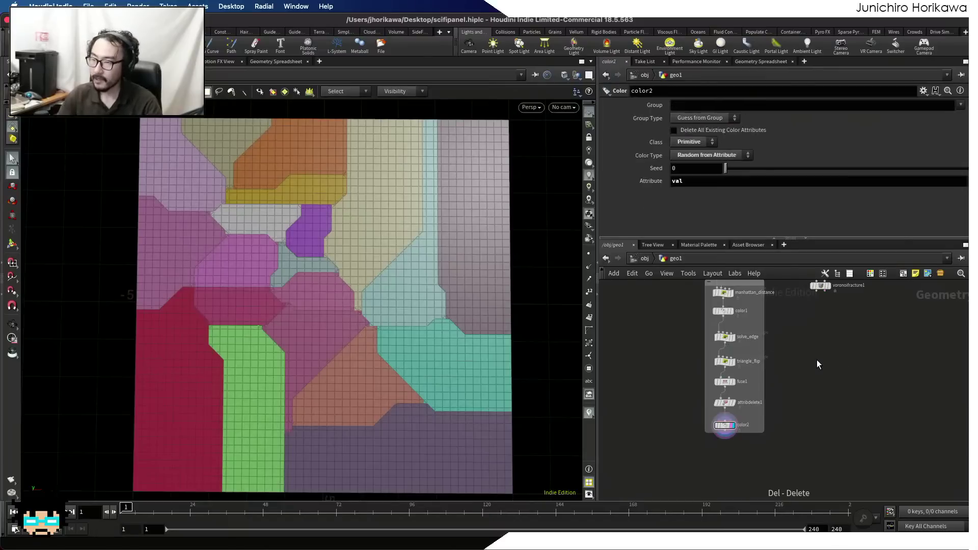
pyautogui.moveTo(727, 443); pyautogui.dragTo(763, 410, button='middle')
pyautogui.scroll(2, 763, 410)
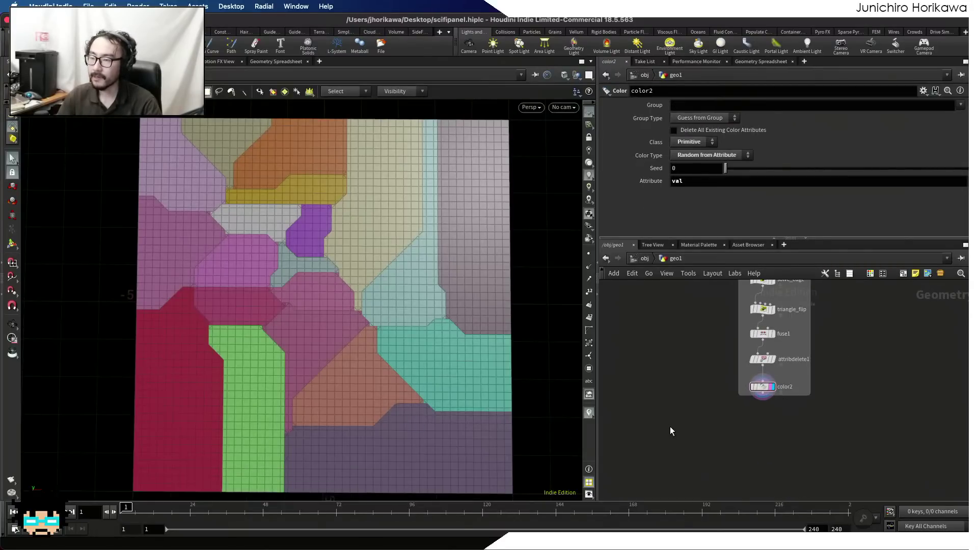
pyautogui.rightClick(383, 414)
pyautogui.press('Escape')
pyautogui.scroll(4, 352, 348)
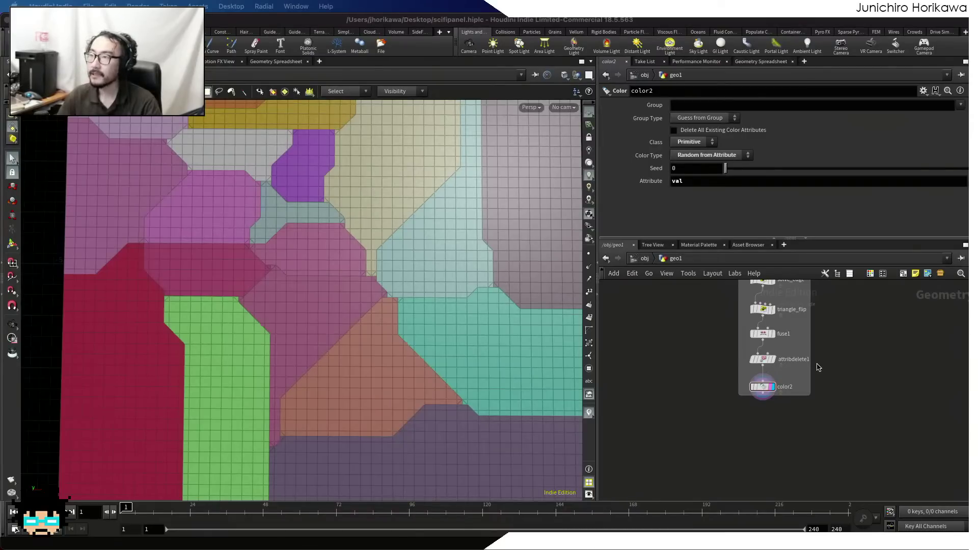
pyautogui.press('Tab')
pyautogui.write('foreach')
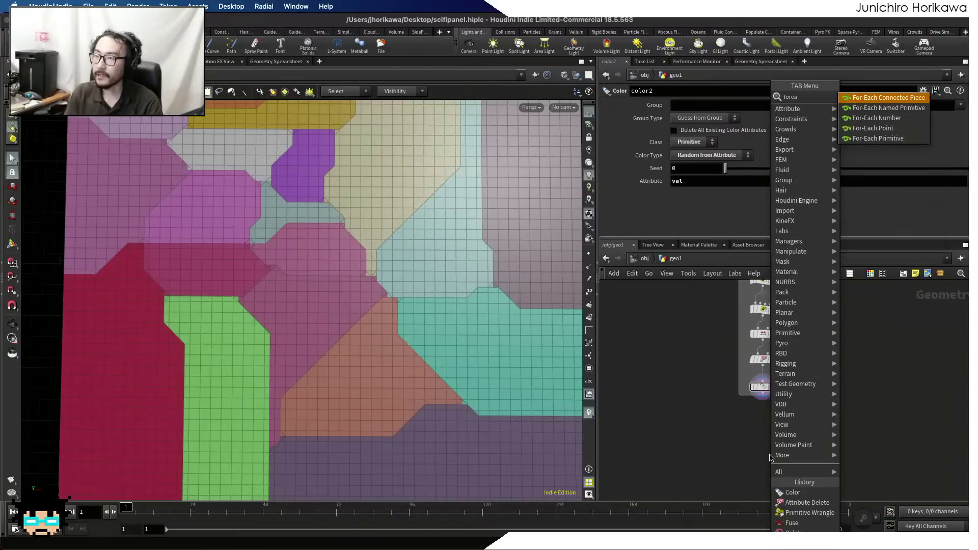
pyautogui.press('Down')
pyautogui.press('Down')
pyautogui.press('Down')
pyautogui.press('Down')
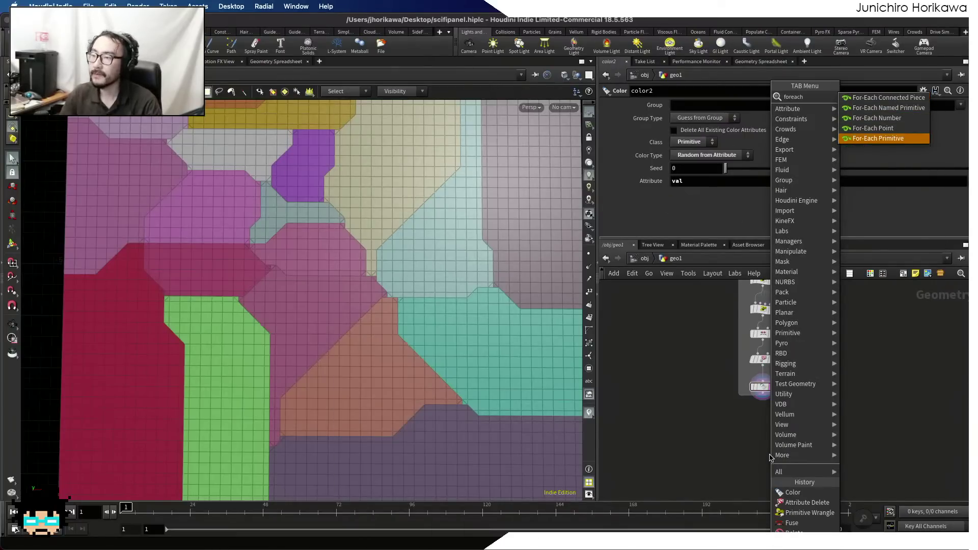
pyautogui.press('Return')
pyautogui.click(752, 441)
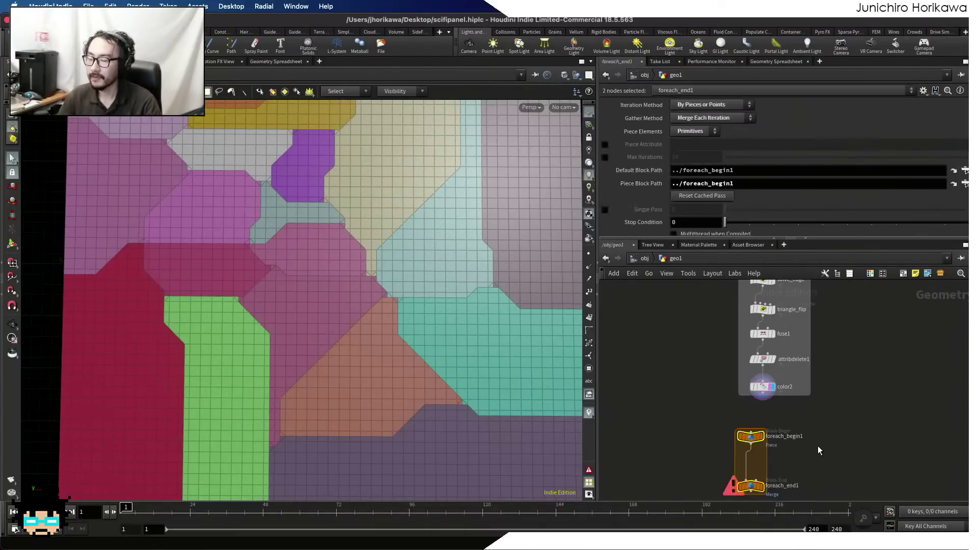
pyautogui.press('Delete')
# - Add a For-Each Named Primitive block below the network box, feed it from color2, and display foreach_end1
pyautogui.press('Tab')
pyautogui.write('forea')
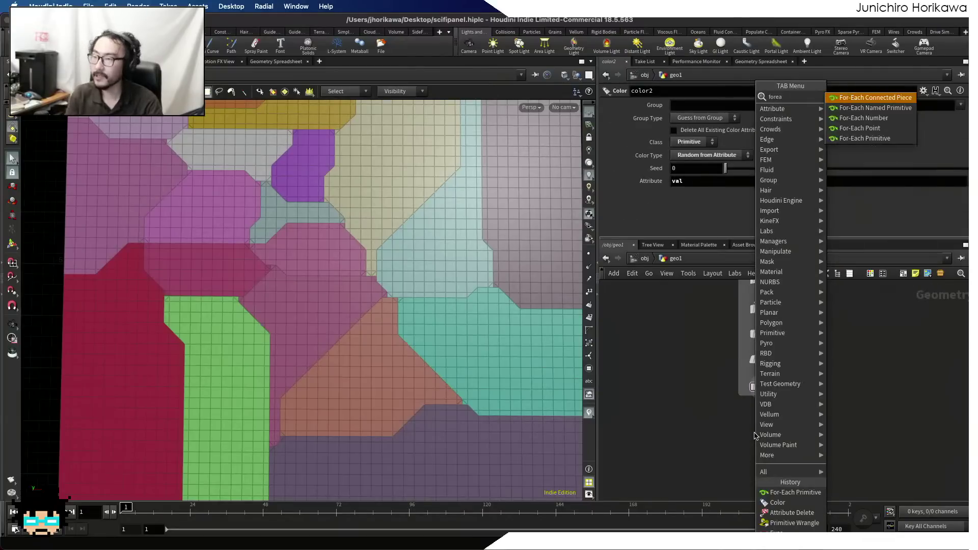
pyautogui.press('Up')
pyautogui.press('Up')
pyautogui.press('Up')
pyautogui.press('Escape')
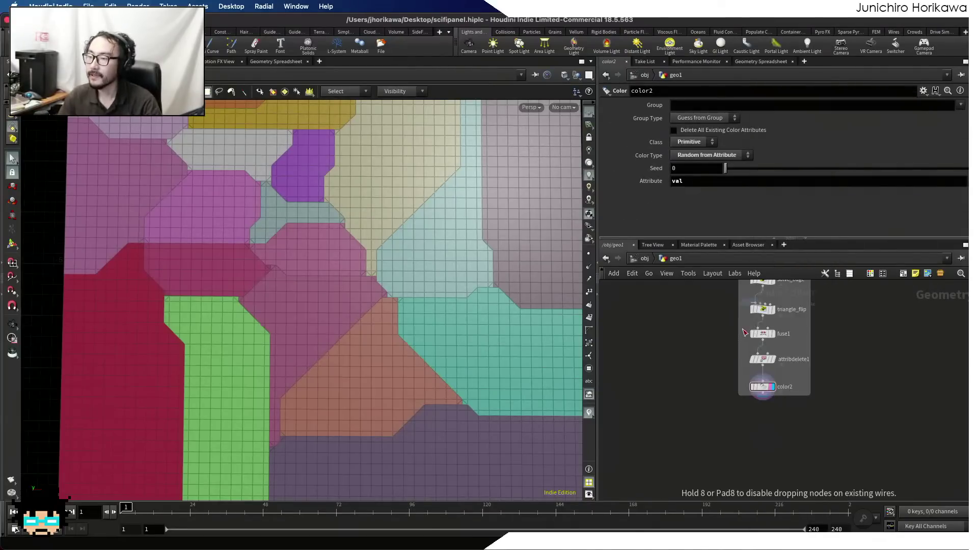
pyautogui.click(722, 431)
pyautogui.moveTo(776, 448); pyautogui.dragTo(772, 387, button='middle')
pyautogui.scroll(2, 754, 460)
pyautogui.click(722, 428)
pyautogui.click(707, 427)
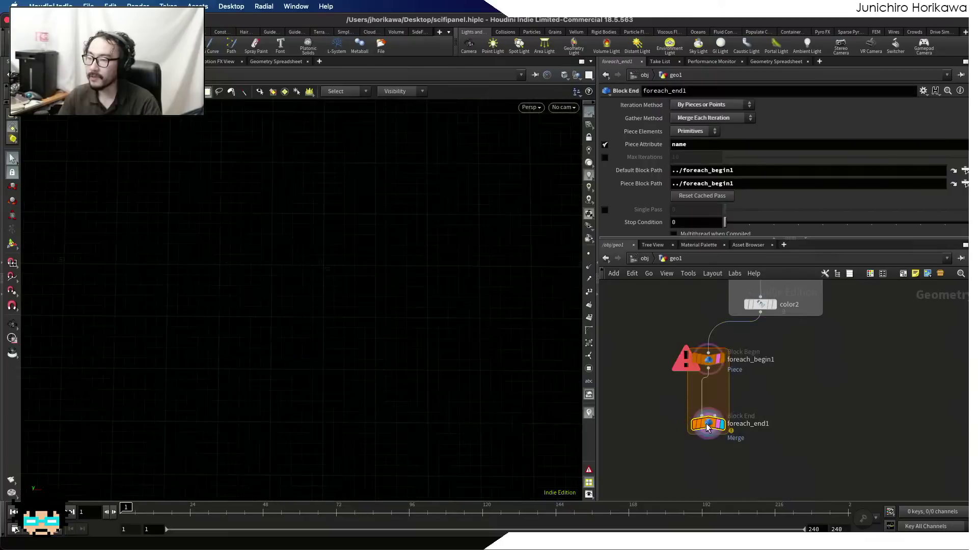
# - Set the Piece Attribute of foreach_end1 to val
pyautogui.doubleClick(700, 146)
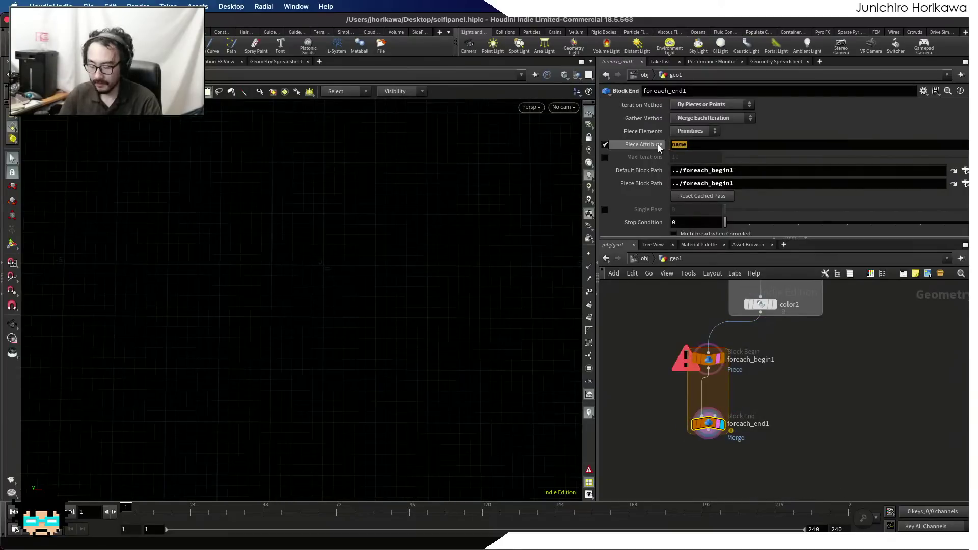
pyautogui.write('val')
pyautogui.press('Return')
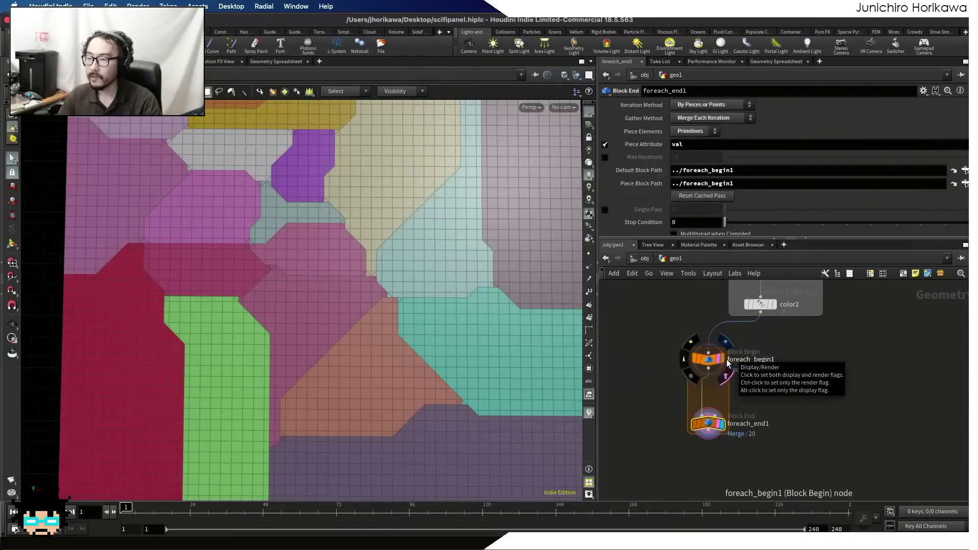
# - Display foreach_begin1 to view a single piece, and move foreach_end1 down to make room inside the loop
pyautogui.click(722, 359)
pyautogui.moveTo(712, 422); pyautogui.dragTo(713, 455)
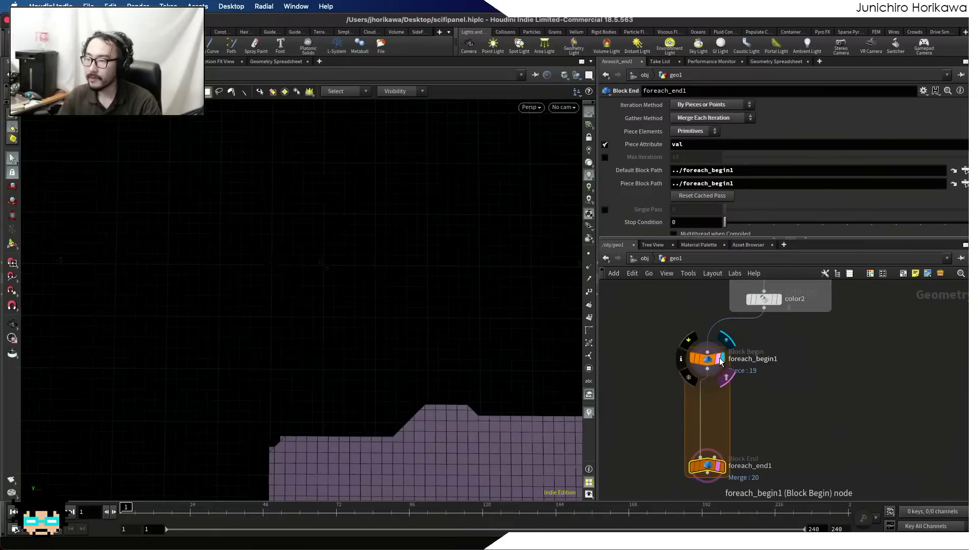
pyautogui.click(705, 357)
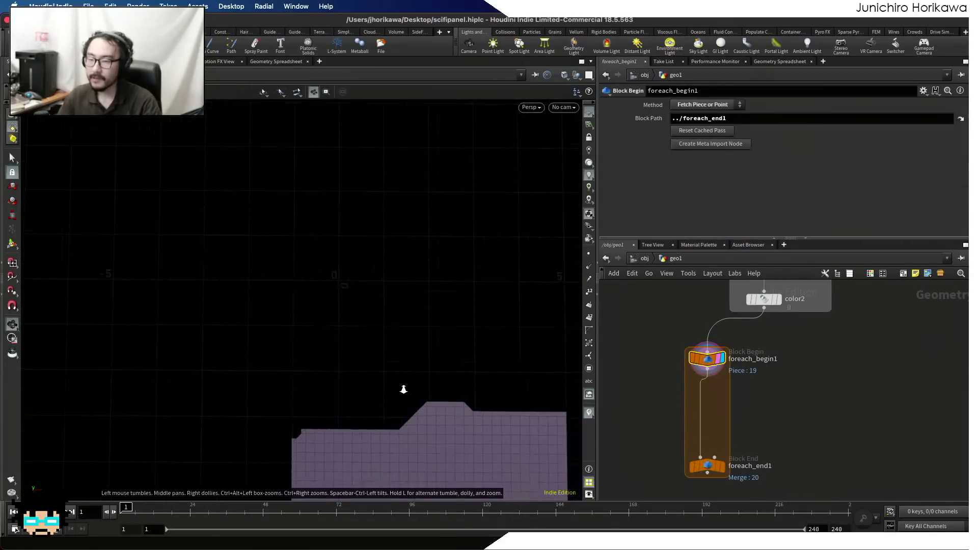
pyautogui.press('h')
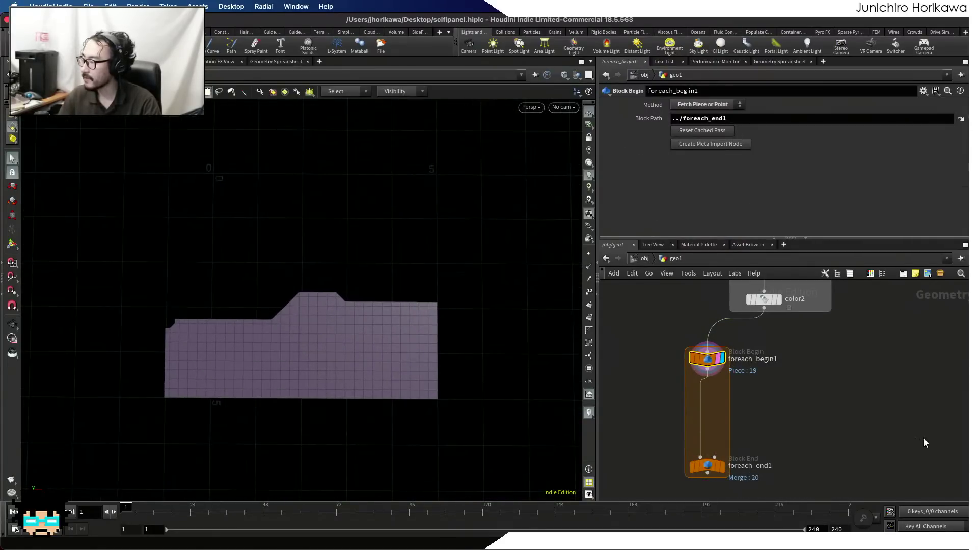
# - Add a Divide node between foreach_begin1 and foreach_end1 and enable Remove Shared Edges on it
pyautogui.press('Tab')
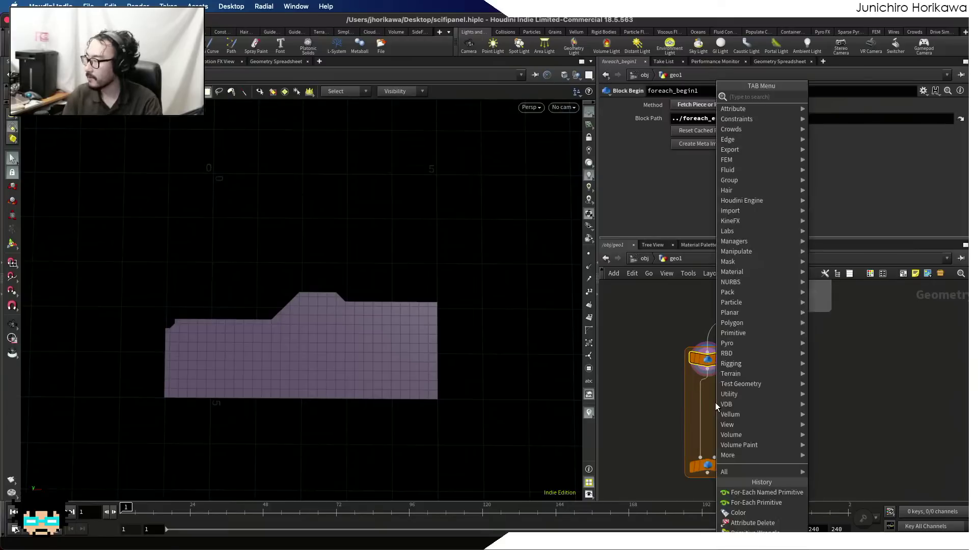
pyautogui.write('div')
pyautogui.press('Return')
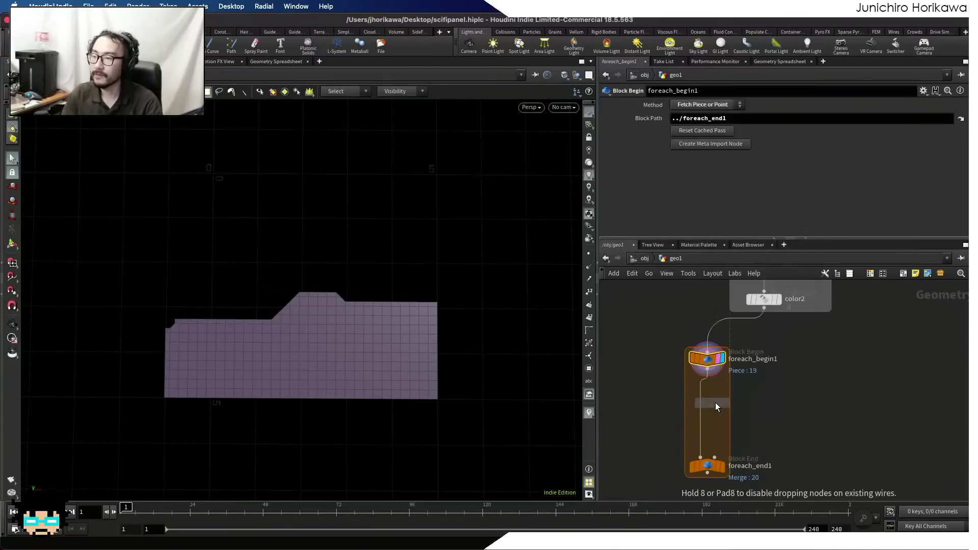
pyautogui.click(715, 402)
pyautogui.scroll(3, 716, 402)
pyautogui.scroll(-3, 700, 208)
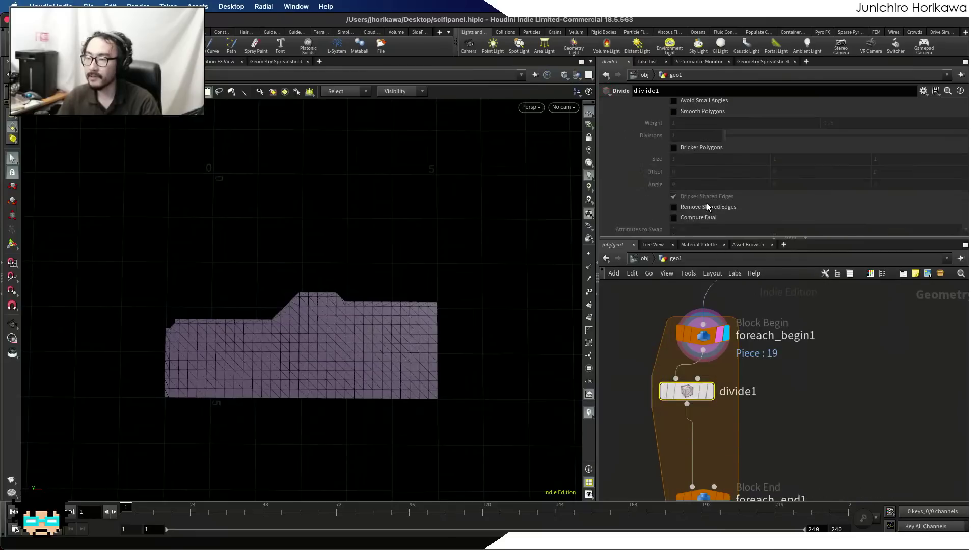
pyautogui.click(674, 208)
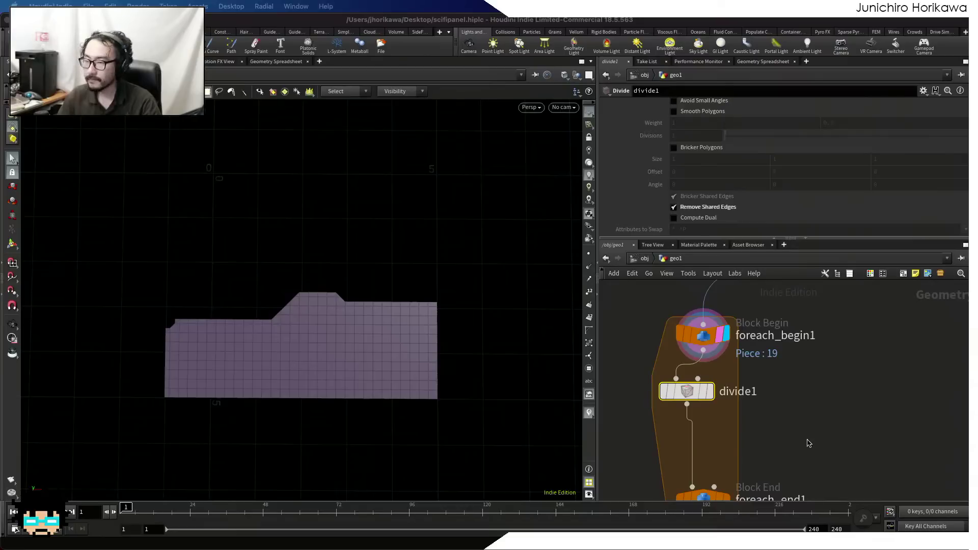
# - Check the divide1 result on the single piece and the foreach_end1 result on all merged regions
pyautogui.click(710, 391)
pyautogui.moveTo(719, 487); pyautogui.dragTo(711, 415, button='middle')
pyautogui.scroll(1, 711, 415)
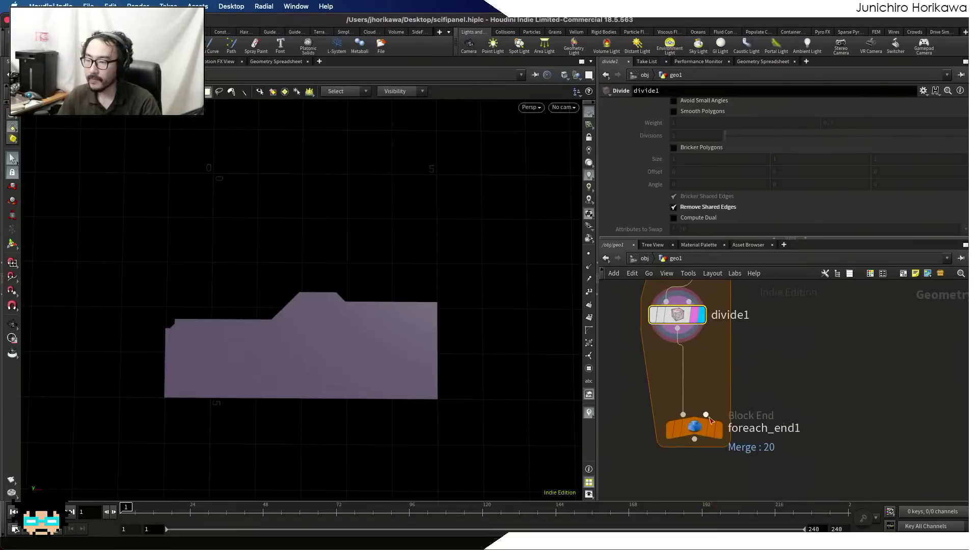
pyautogui.click(724, 401)
pyautogui.click(725, 457)
pyautogui.keyDown('alt'); pyautogui.moveTo(372, 305); pyautogui.dragTo(303, 312, button='right'); pyautogui.keyUp('alt')
pyautogui.moveTo(304, 312); pyautogui.dragTo(323, 400, button='middle')
pyautogui.moveTo(323, 399); pyautogui.dragTo(308, 358)
pyautogui.press('s')
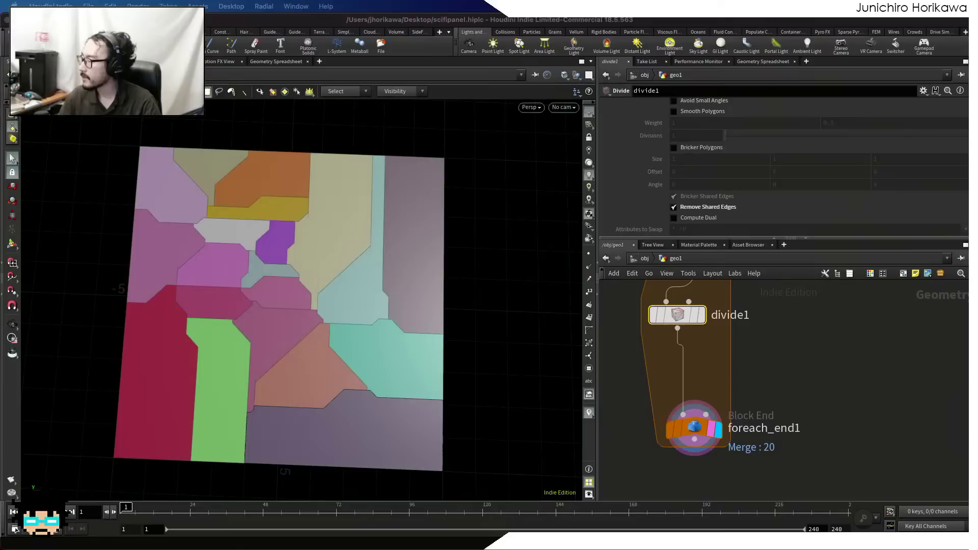
# - Move foreach_end1 further down to free space below divide1, and display divide1
pyautogui.click(754, 371)
pyautogui.scroll(-3, 754, 408)
pyautogui.moveTo(698, 421); pyautogui.dragTo(698, 467)
pyautogui.click(713, 338)
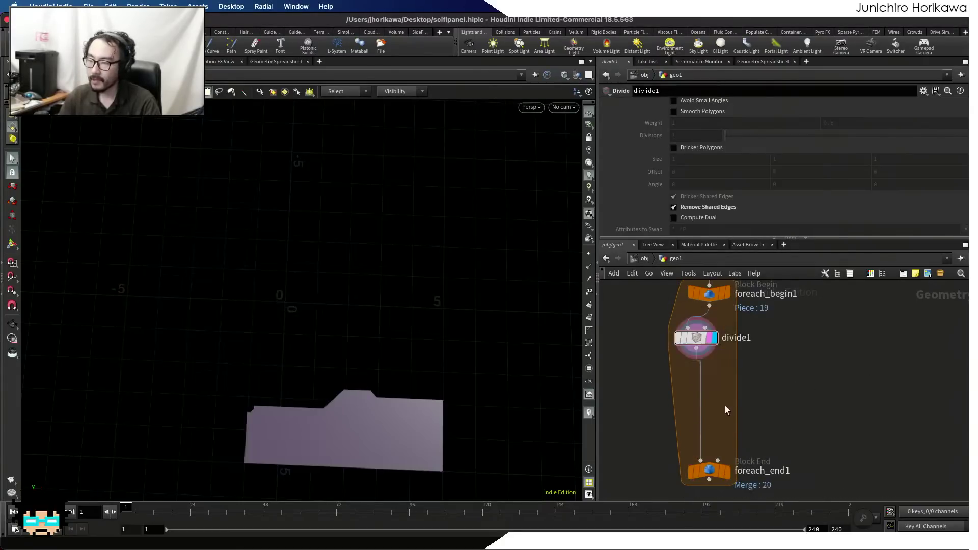
# - Insert a PolyExpand2D node between divide1 and foreach_end1 and display its result
pyautogui.press('Tab')
pyautogui.write('ex')
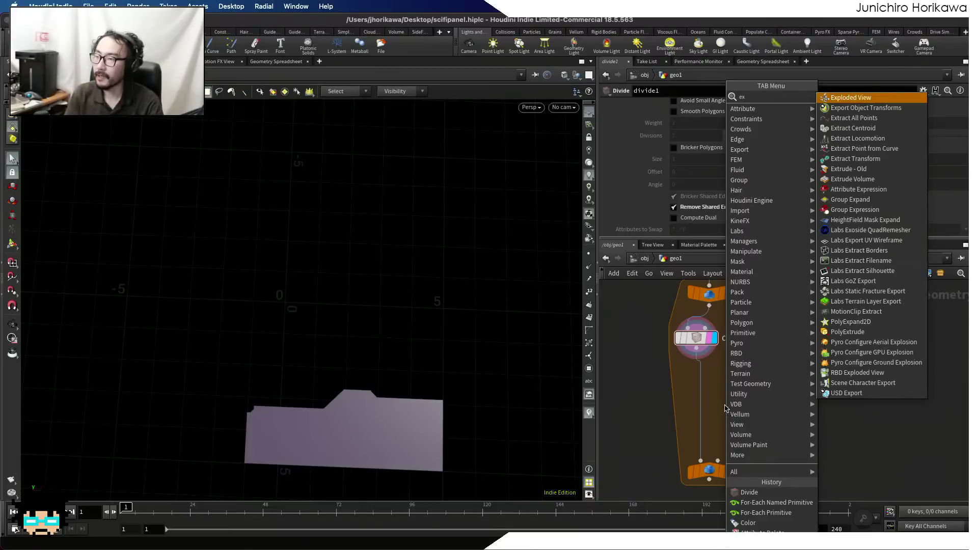
pyautogui.write('pan')
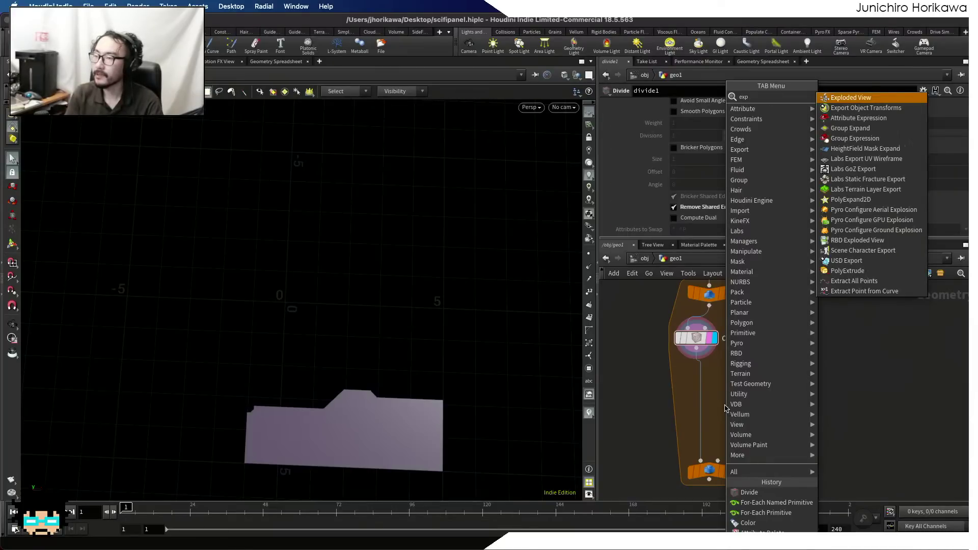
pyautogui.press('Down')
pyautogui.press('Down')
pyautogui.press('Return')
pyautogui.click(725, 406)
pyautogui.scroll(3, 725, 406)
pyautogui.moveTo(665, 286); pyautogui.dragTo(724, 385)
pyautogui.moveTo(726, 407)
pyautogui.mouseDown()
pyautogui.moveTo(734, 391)
pyautogui.moveTo(671, 380)
pyautogui.moveTo(687, 377)
pyautogui.mouseUp()
pyautogui.click(708, 381)
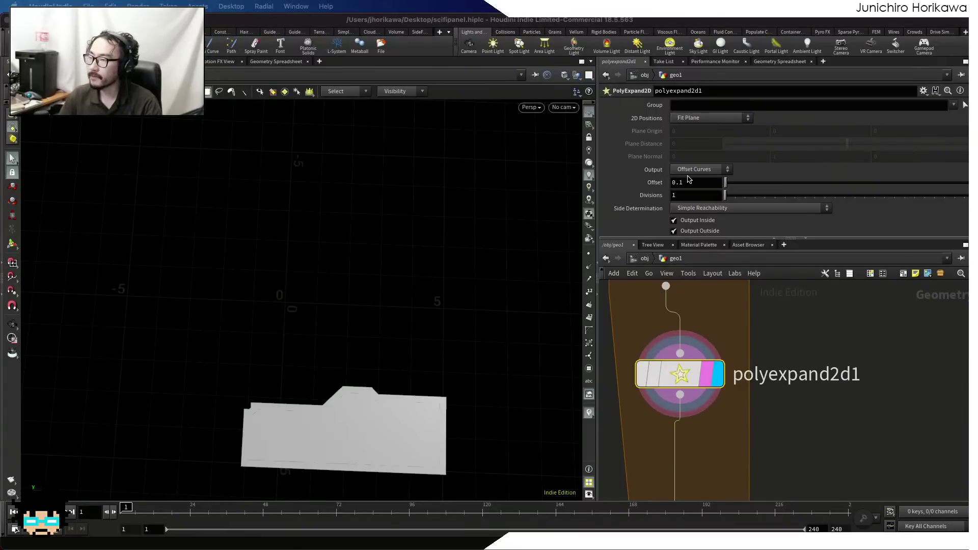
# - Disable Output Outside on polyexpand2d1 and set its Offset to 0.2
pyautogui.scroll(-3, 691, 199)
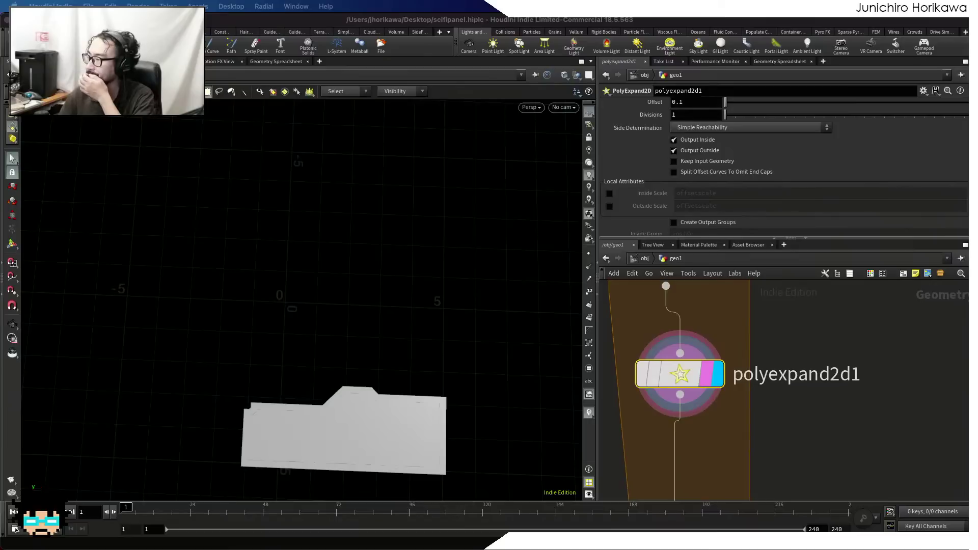
pyautogui.click(674, 152)
pyautogui.click(673, 151)
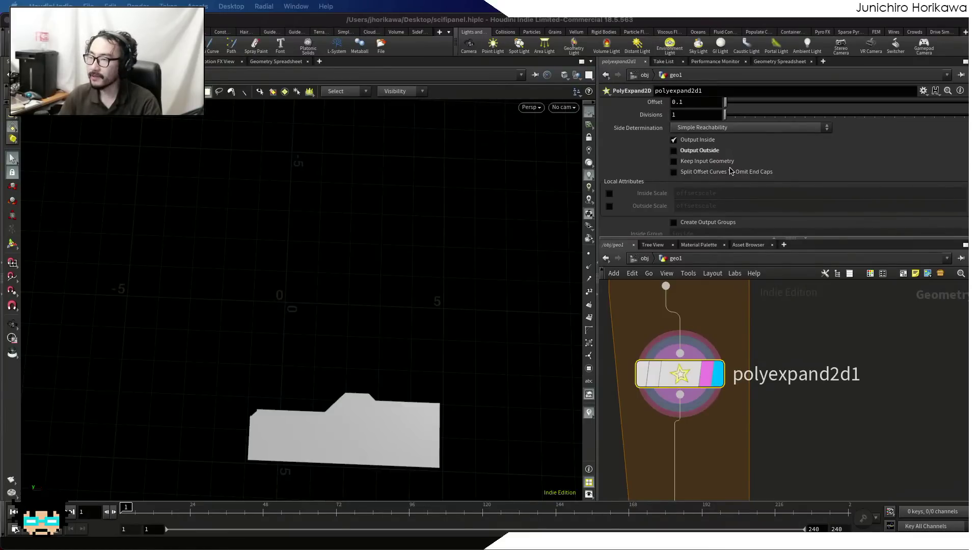
pyautogui.scroll(3, 733, 172)
pyautogui.moveTo(725, 159)
pyautogui.mouseDown()
pyautogui.moveTo(747, 161)
pyautogui.moveTo(725, 162)
pyautogui.mouseUp()
pyautogui.click(705, 158)
pyautogui.scroll(-10, 683, 357)
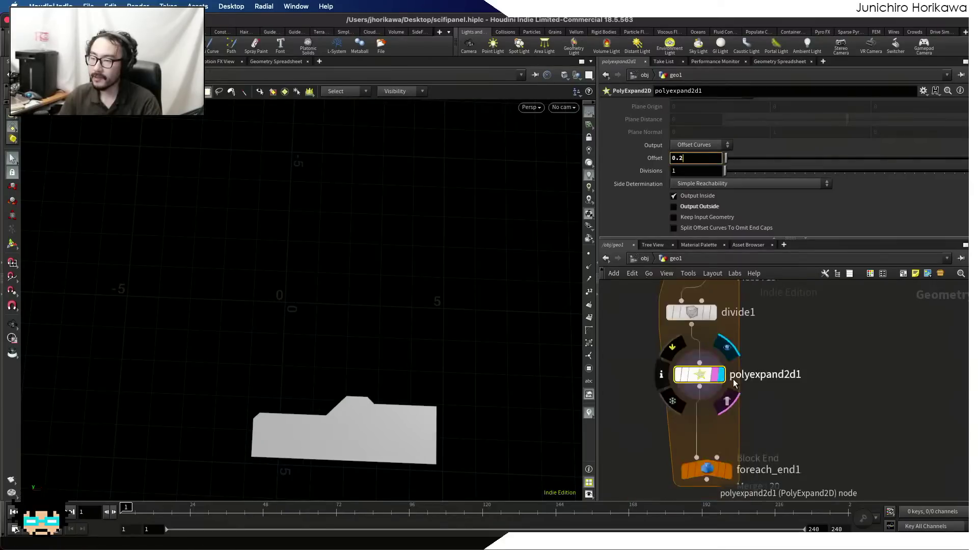
# - Add a float parameter named frame_offset with the label "frame offset" to the CONTROLLER node's parameter interface
pyautogui.scroll(3, 712, 342)
pyautogui.scroll(5, 696, 341)
pyautogui.moveTo(689, 344); pyautogui.dragTo(684, 415)
pyautogui.scroll(-8, 703, 313)
pyautogui.scroll(5, 685, 415)
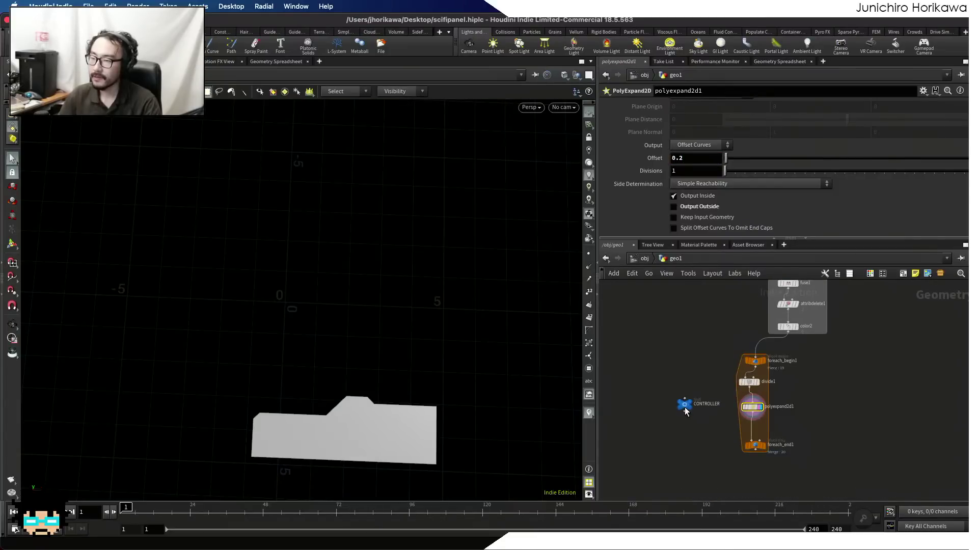
pyautogui.click(684, 407)
pyautogui.click(923, 91)
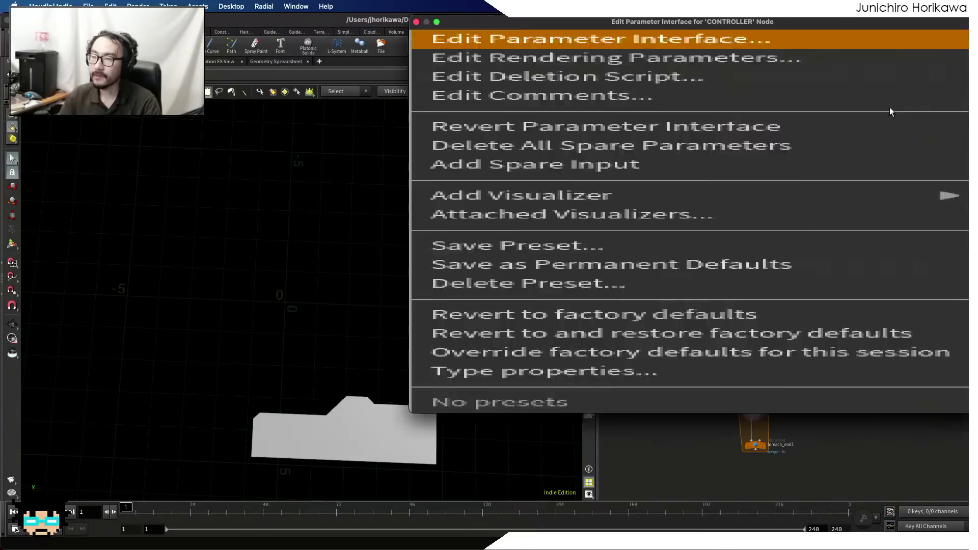
pyautogui.click(903, 106)
pyautogui.moveTo(450, 181); pyautogui.dragTo(662, 153)
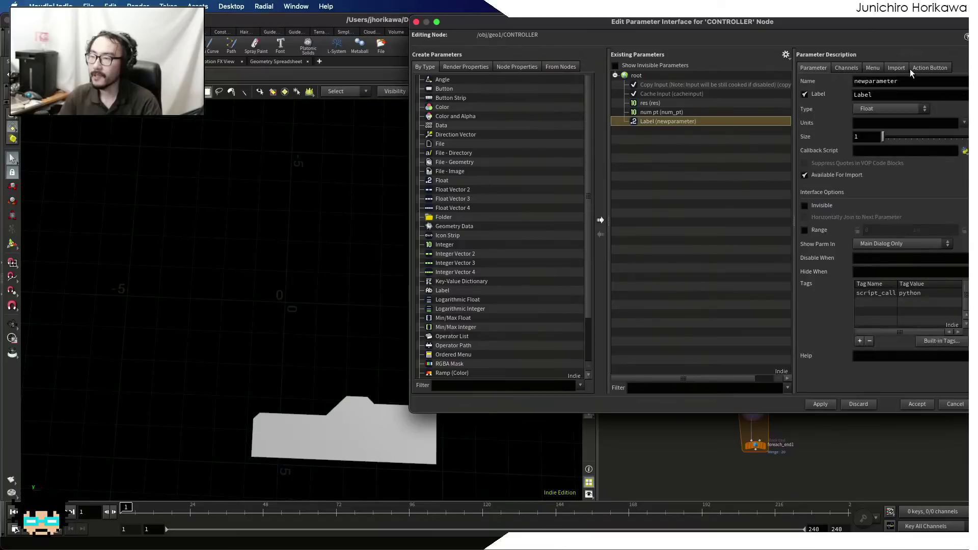
pyautogui.write('frame_offset')
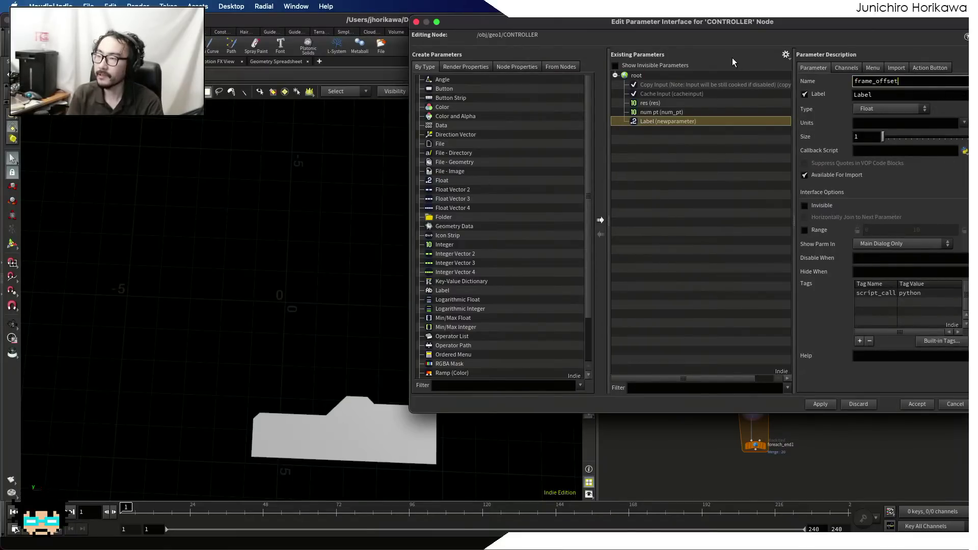
pyautogui.press('Tab')
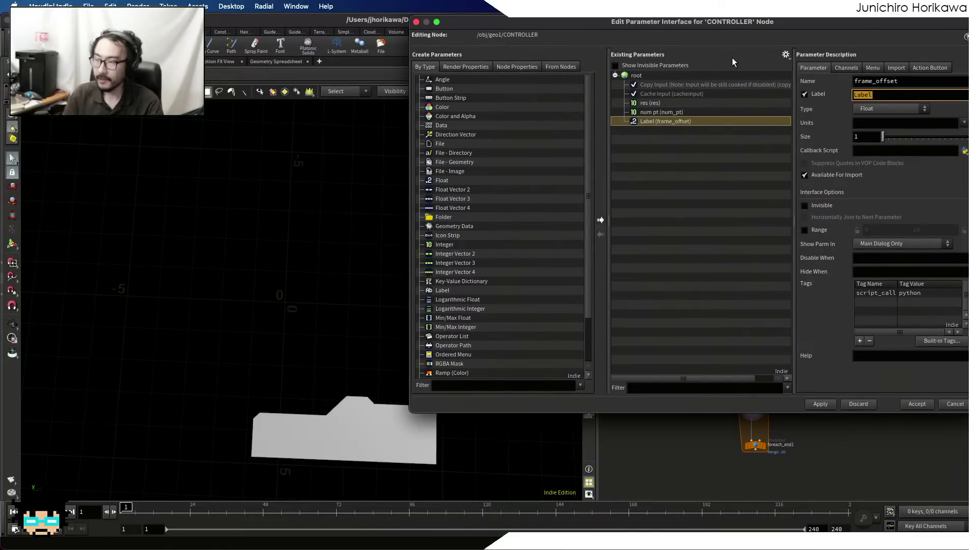
pyautogui.click(917, 77)
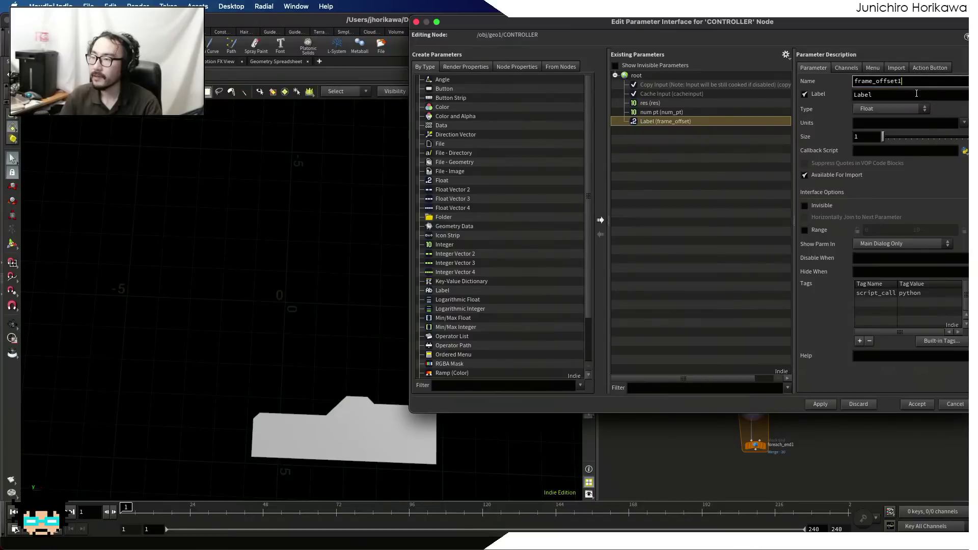
pyautogui.press('Tab')
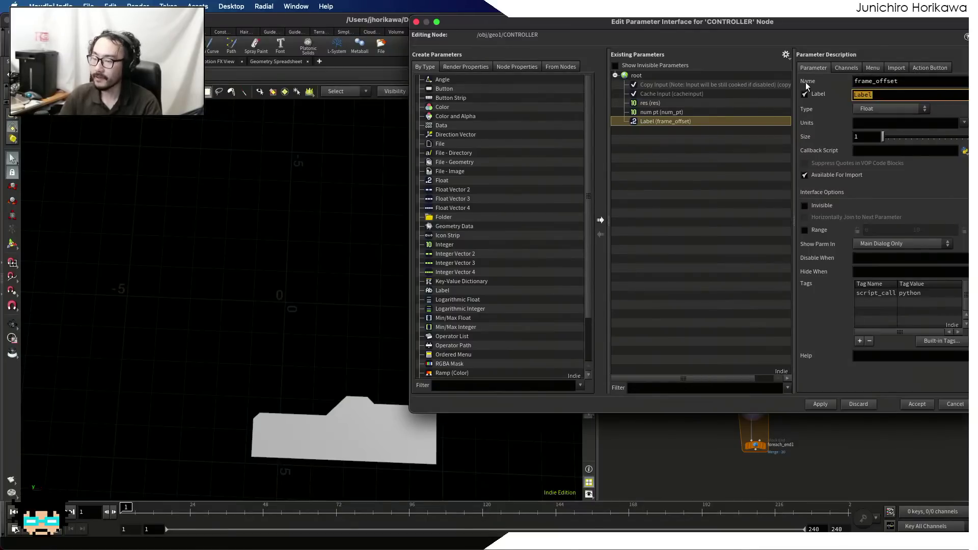
pyautogui.write('frame offset')
pyautogui.press('Return')
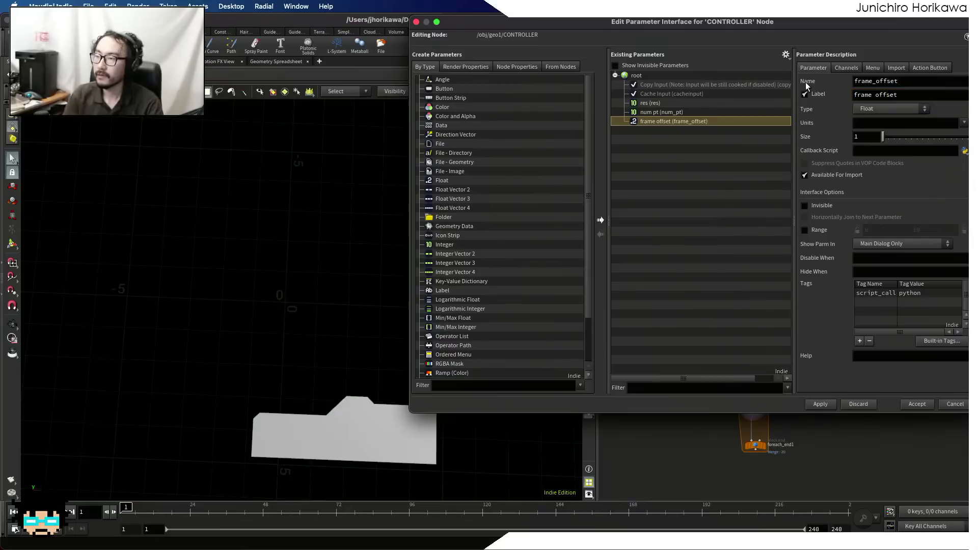
# - Give the frame offset parameter a range of 0 to 1, accept the interface, and set its value to 0.01
pyautogui.click(808, 230)
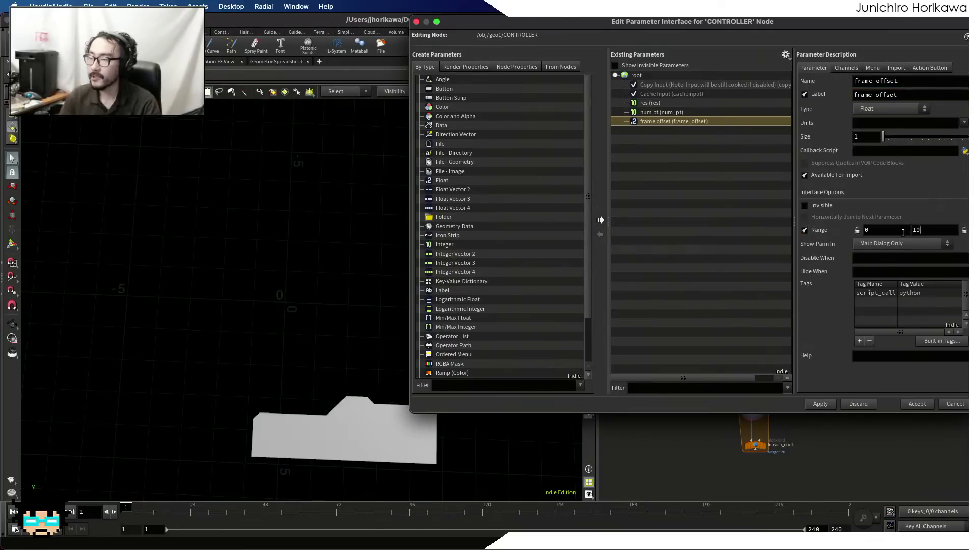
pyautogui.click(821, 404)
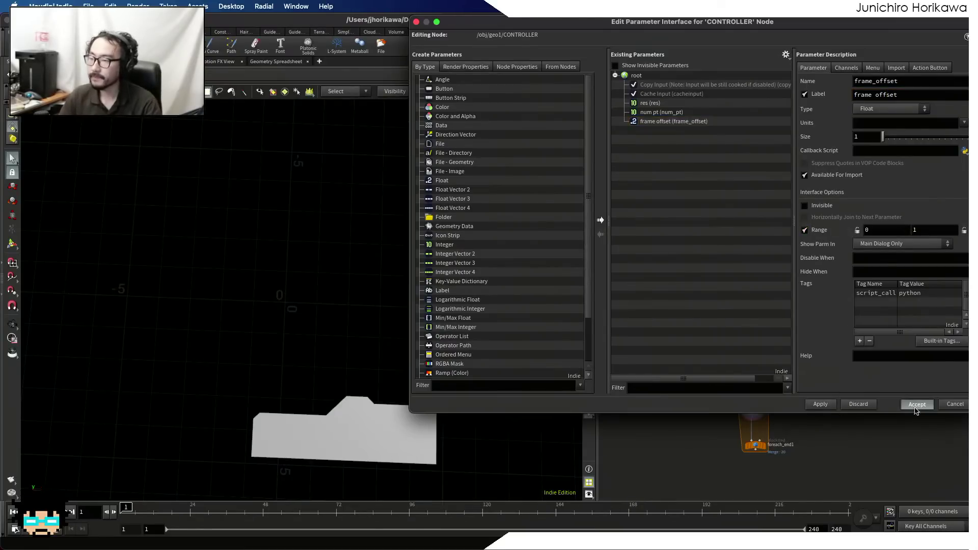
pyautogui.click(916, 404)
pyautogui.click(682, 152)
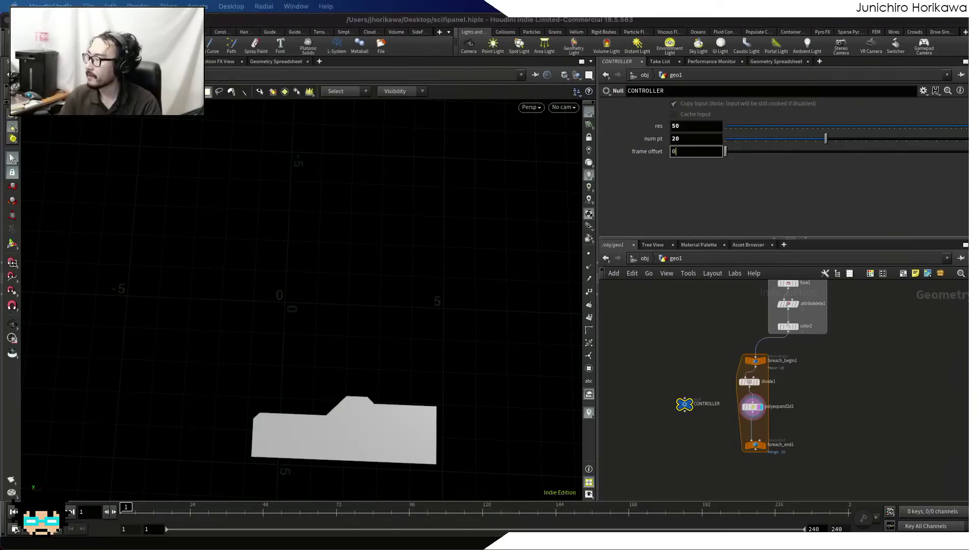
pyautogui.click(683, 153)
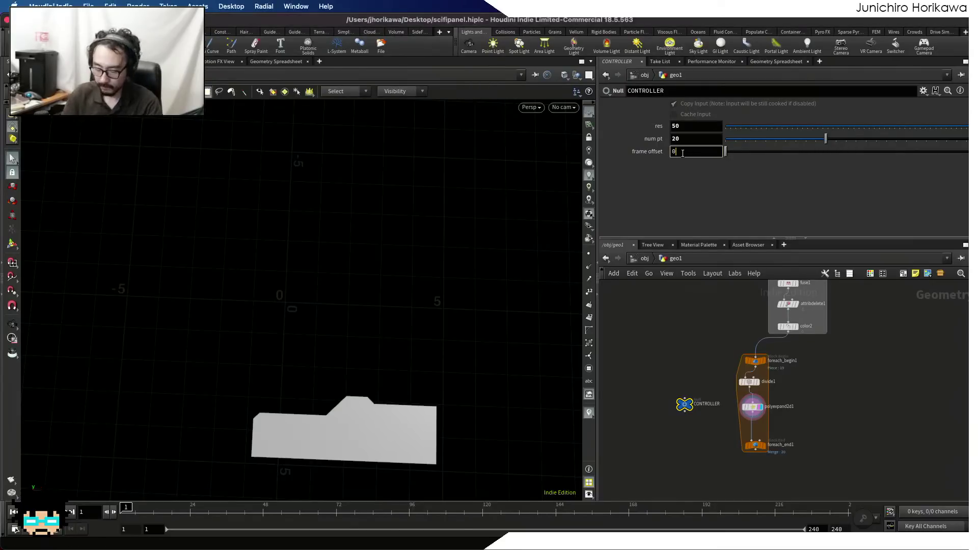
pyautogui.press('Return')
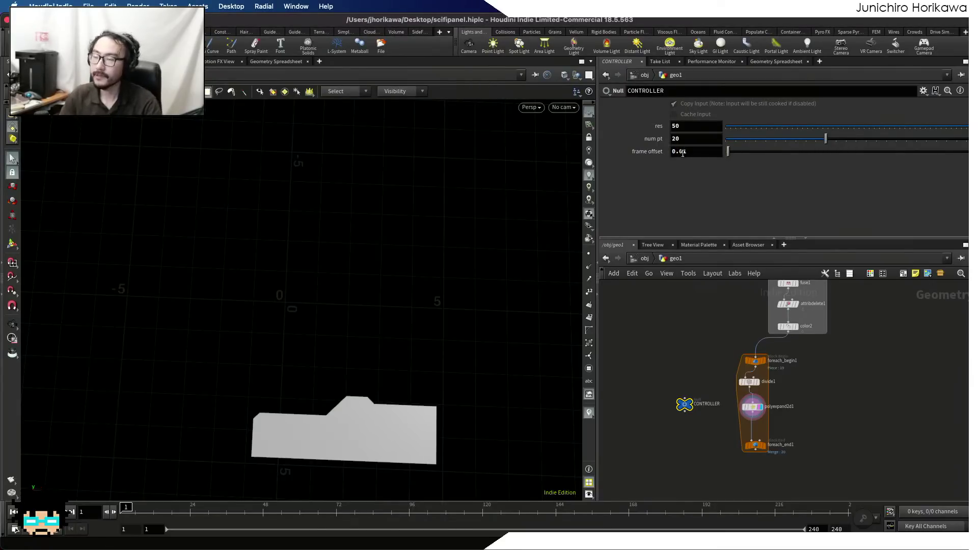
# - Copy the CONTROLLER's frame offset parameter and set polyexpand2d1's Offset to 0.01
pyautogui.rightClick(683, 152)
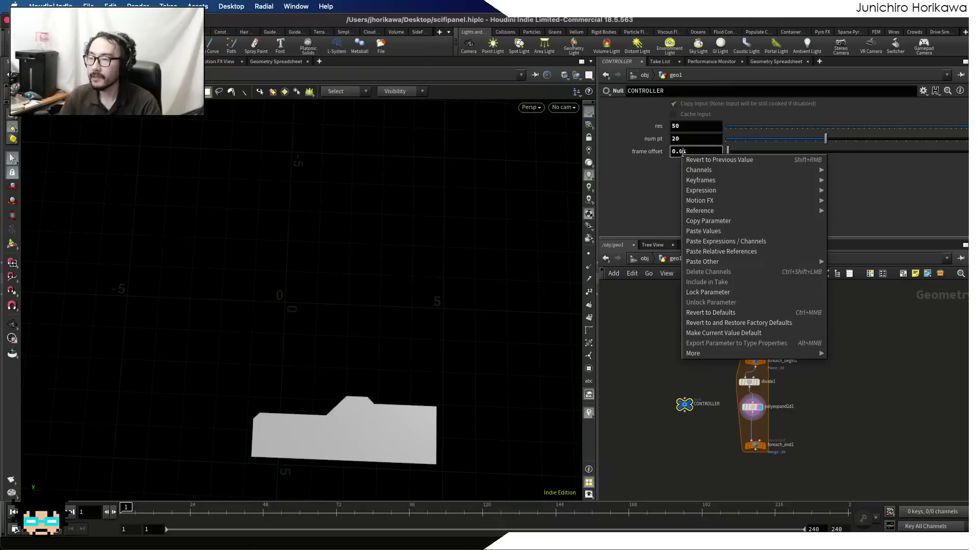
pyautogui.click(712, 222)
pyautogui.scroll(8, 757, 396)
pyautogui.click(752, 448)
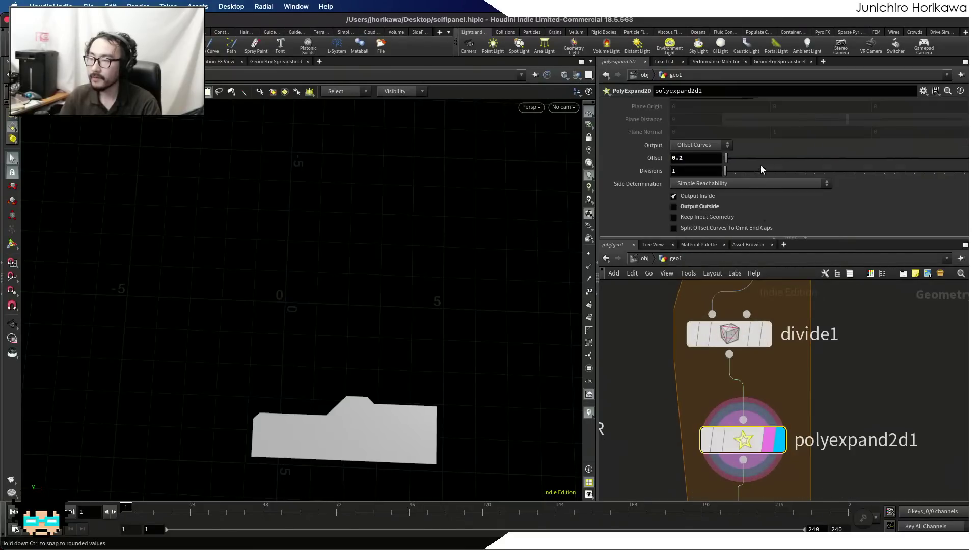
pyautogui.click(699, 159)
pyautogui.press('BackSpace')
pyautogui.press('BackSpace')
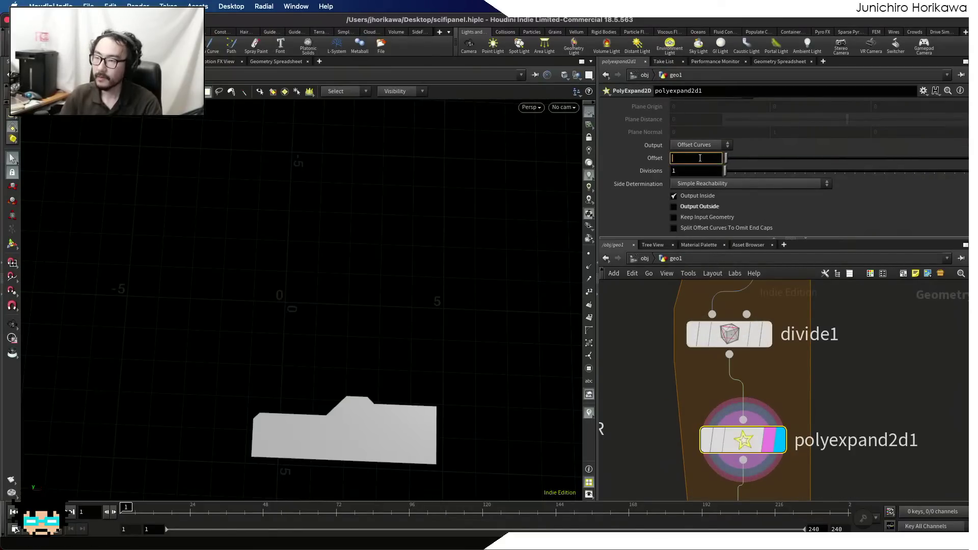
pyautogui.rightClick(699, 158)
pyautogui.click(684, 159)
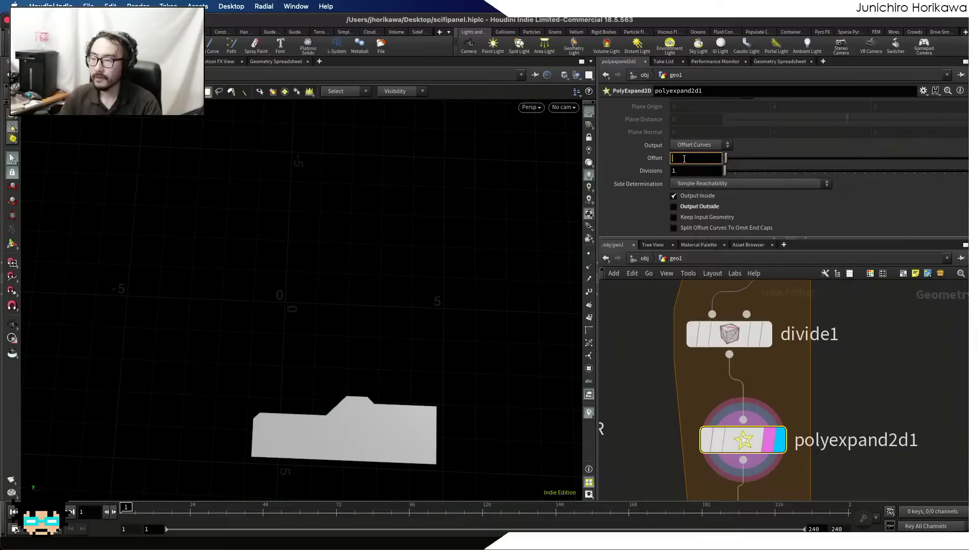
pyautogui.write('01')
pyautogui.press('Return')
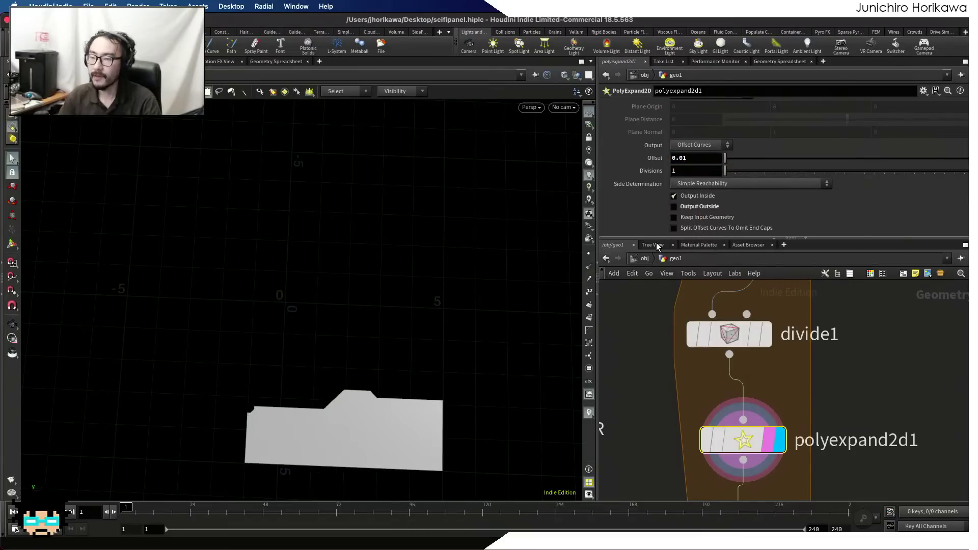
pyautogui.scroll(-3, 669, 336)
# - Display foreach_end1 and examine the gaps between all the inset panels up close and from several angles
pyautogui.click(718, 460)
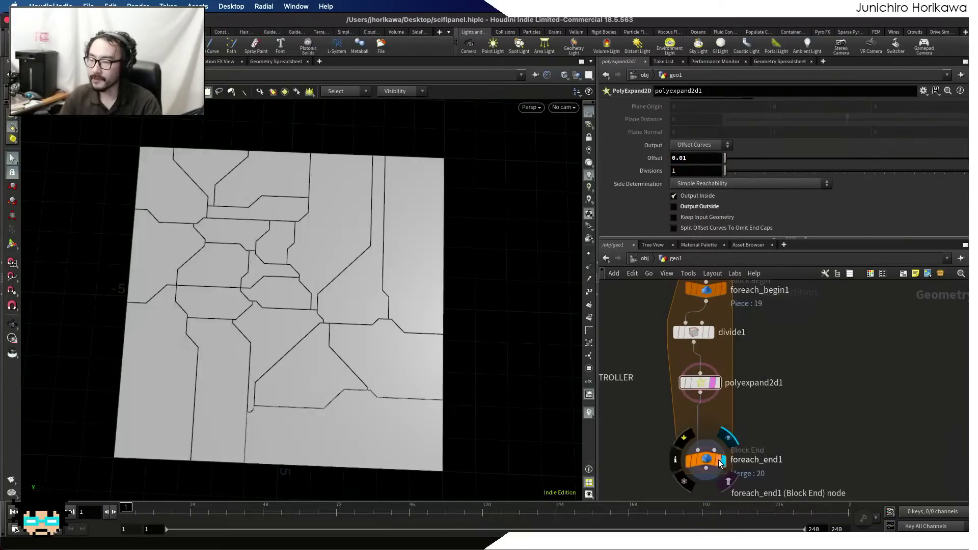
pyautogui.press('Escape')
pyautogui.scroll(5, 375, 323)
pyautogui.scroll(8, 364, 375)
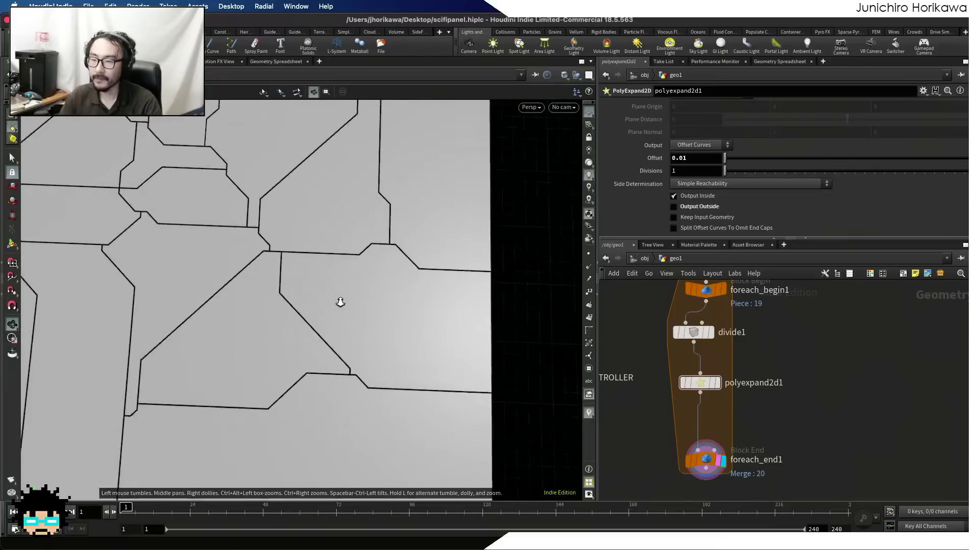
pyautogui.press('s')
pyautogui.scroll(-6, 322, 306)
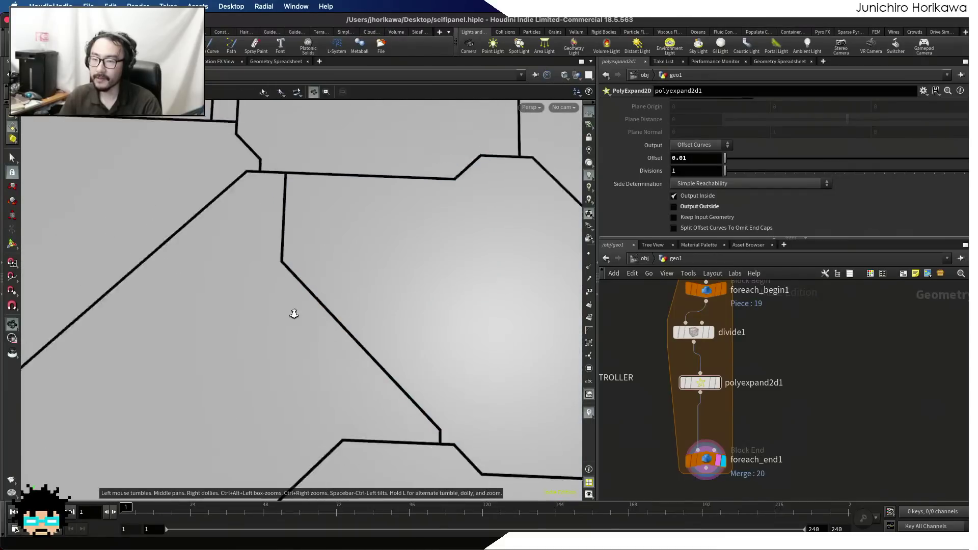
pyautogui.press('Escape')
pyautogui.moveTo(229, 350); pyautogui.dragTo(228, 378)
pyautogui.moveTo(228, 378); pyautogui.dragTo(225, 398, button='right')
pyautogui.moveTo(225, 398); pyautogui.dragTo(223, 399)
pyautogui.moveTo(286, 357); pyautogui.dragTo(256, 448, button='middle')
pyautogui.moveTo(257, 448); pyautogui.dragTo(266, 410, button='right')
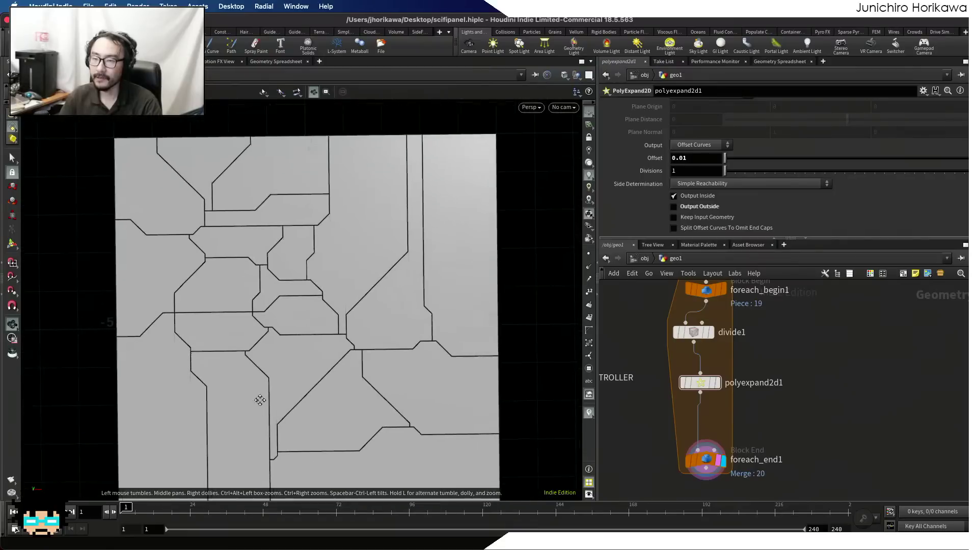
pyautogui.moveTo(266, 410); pyautogui.dragTo(236, 340, button='middle')
pyautogui.moveTo(236, 341)
pyautogui.mouseDown()
pyautogui.moveTo(241, 279)
pyautogui.moveTo(241, 325)
pyautogui.moveTo(252, 325)
pyautogui.moveTo(231, 323)
pyautogui.mouseUp()
pyautogui.press('s')
pyautogui.scroll(3, 739, 435)
pyautogui.scroll(-3, 738, 431)
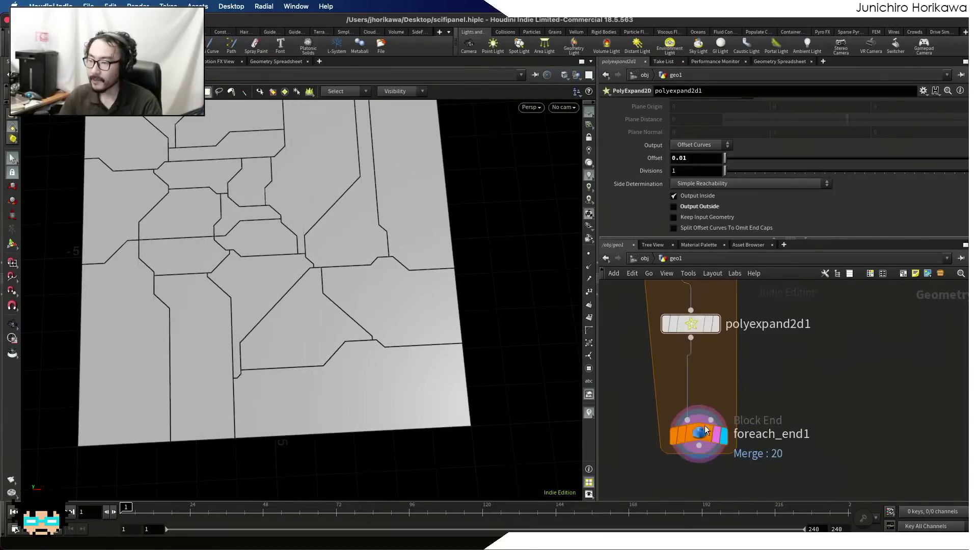
pyautogui.press('Tab')
pyautogui.write('polye')
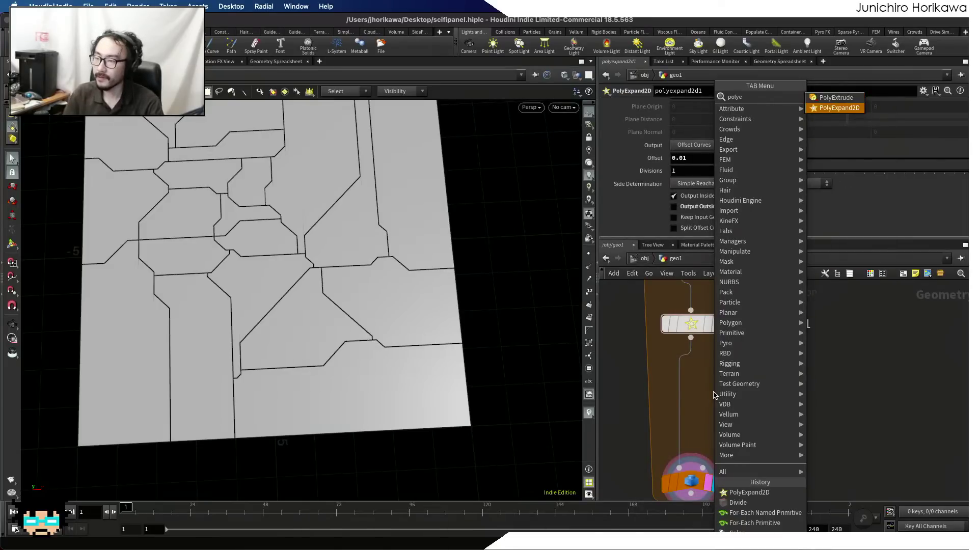
pyautogui.press('Return')
pyautogui.click(713, 392)
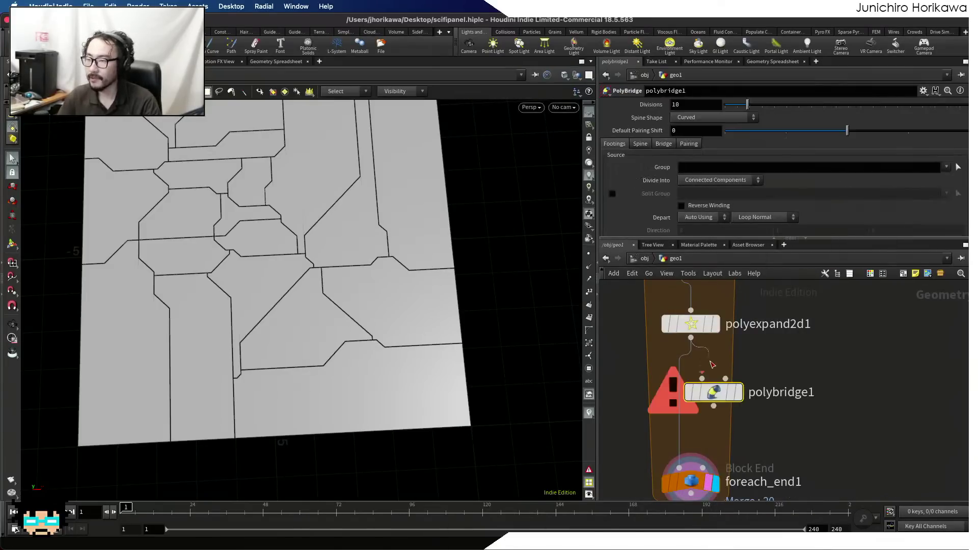
pyautogui.click(691, 337)
pyautogui.press('Escape')
pyautogui.moveTo(714, 397); pyautogui.dragTo(748, 397)
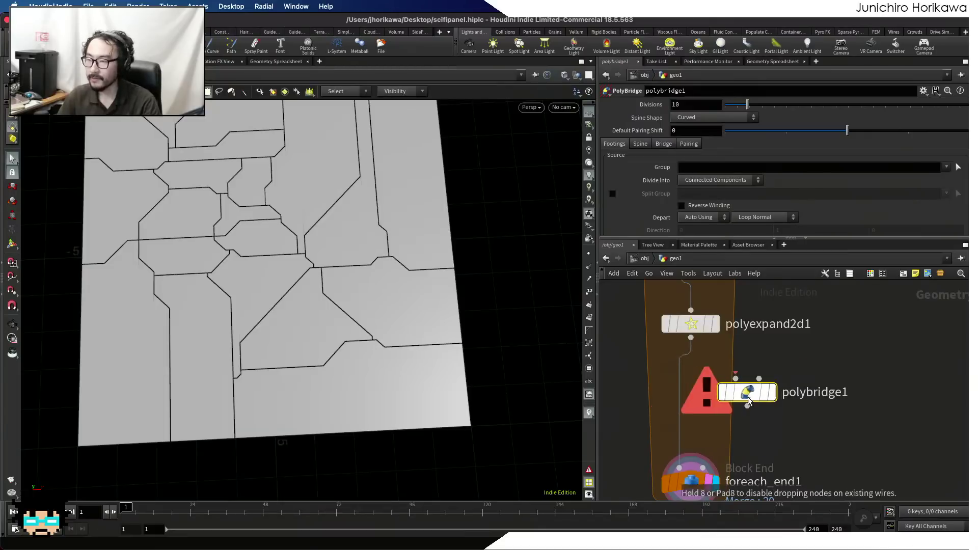
pyautogui.press('Tab')
pyautogui.press('Escape')
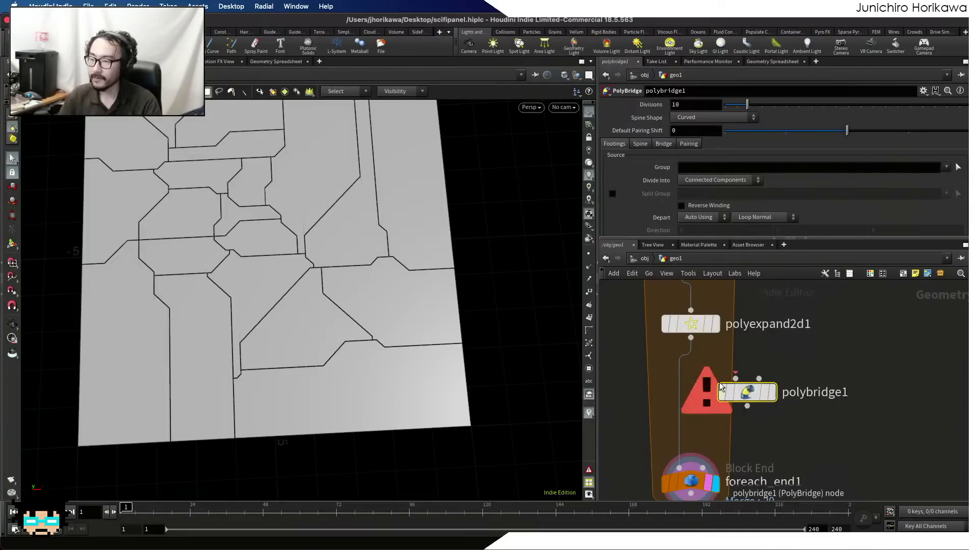
pyautogui.press('Delete')
# - Add a second PolyExpand2D node inside the loop, branching from polyexpand2d1's output, and place it beside the main chain
pyautogui.press('Tab')
pyautogui.write('polye')
pyautogui.press('Return')
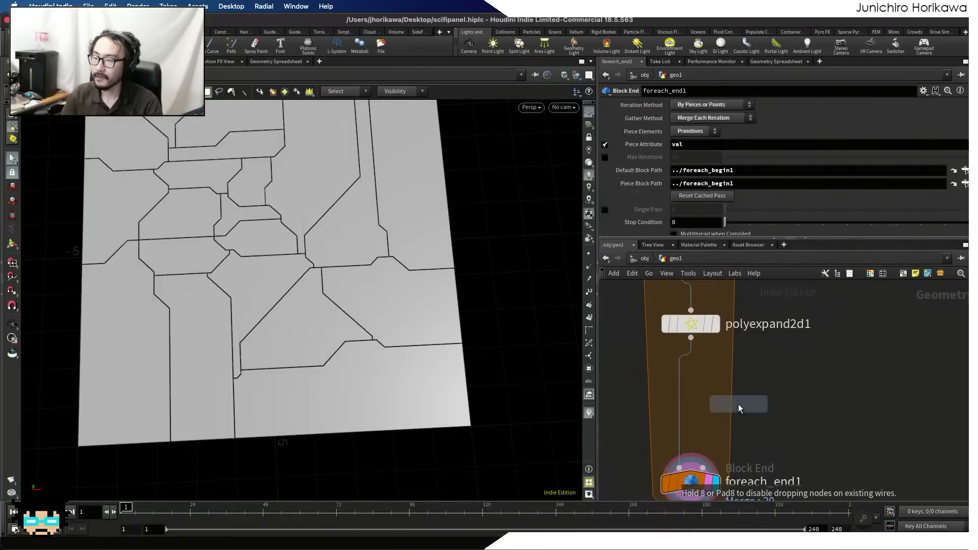
pyautogui.click(738, 404)
pyautogui.moveTo(742, 402); pyautogui.dragTo(755, 397)
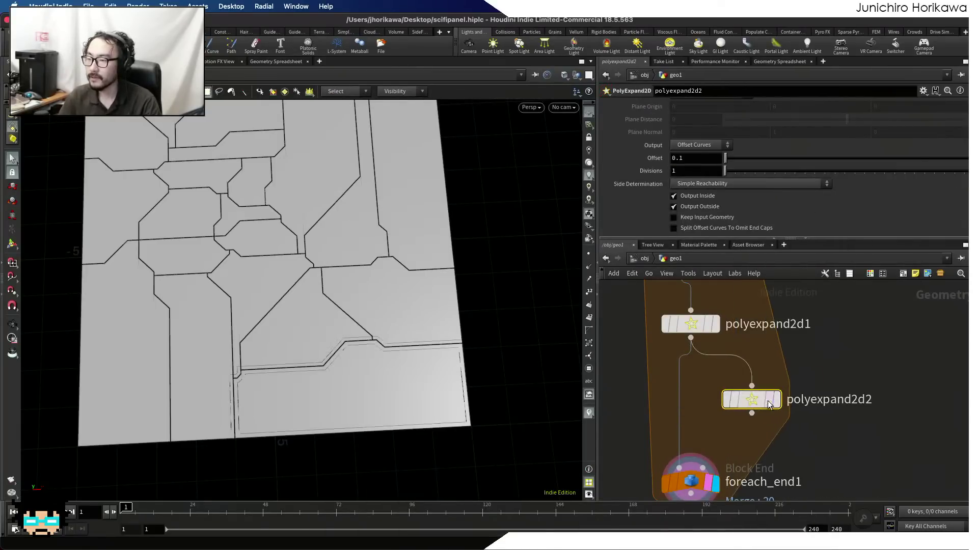
# - Display polyexpand2d2 and link its Offset to the CONTROLLER's frame offset parameter with a relative reference
pyautogui.press('r')
pyautogui.click(693, 157)
pyautogui.press('BackSpace')
pyautogui.rightClick(694, 156)
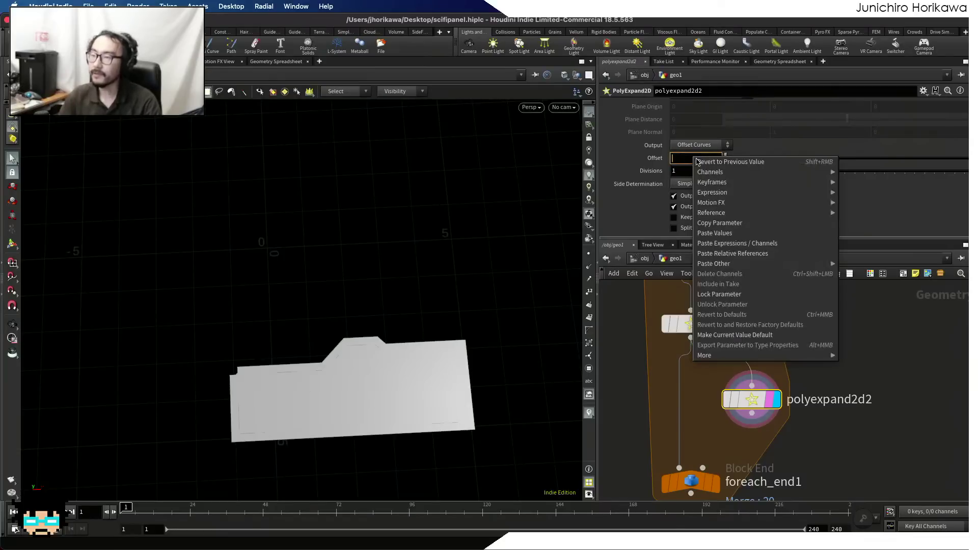
pyautogui.click(775, 253)
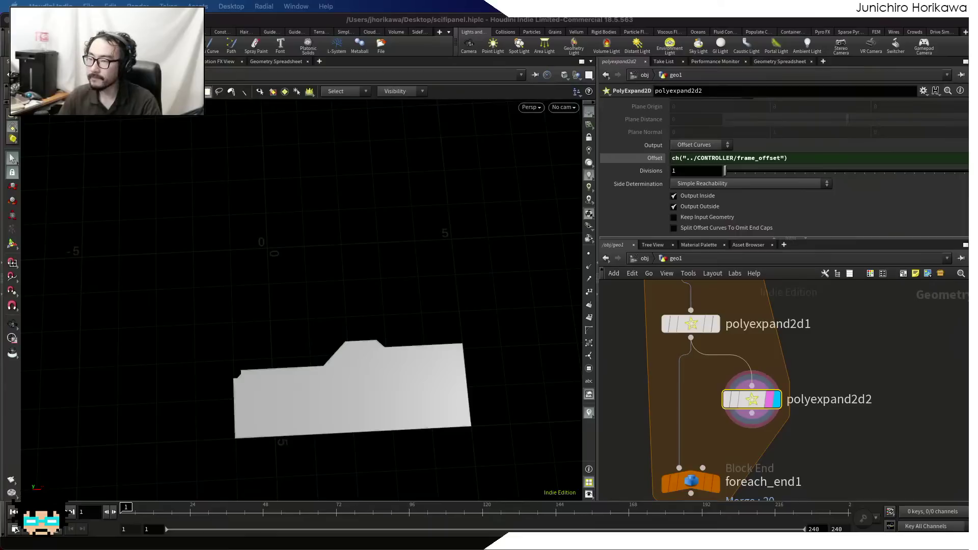
# - Set the linked Offset value on polyexpand2d2 to 0.2
pyautogui.scroll(-4, 678, 373)
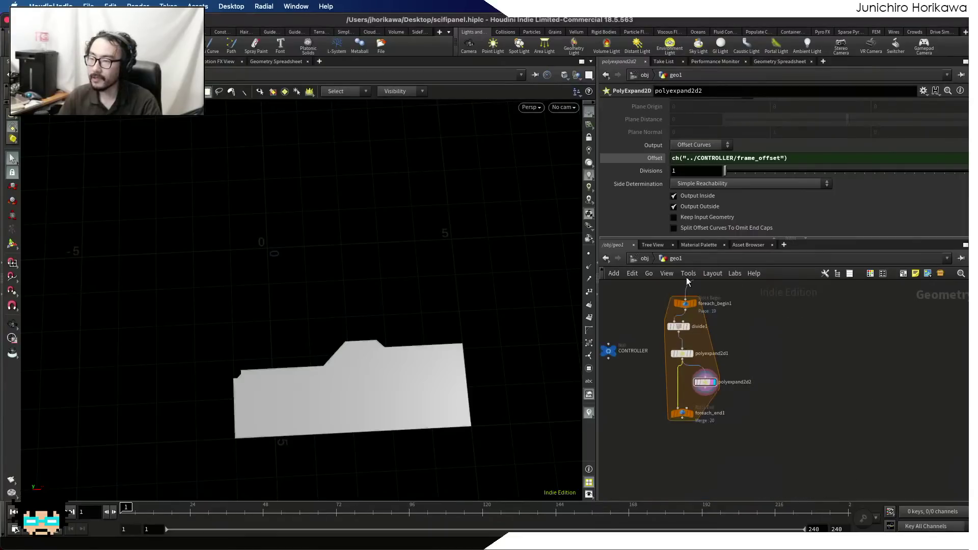
pyautogui.keyDown('ctrl'); pyautogui.middleClick(657, 158); pyautogui.keyUp('ctrl')
pyautogui.click(706, 157)
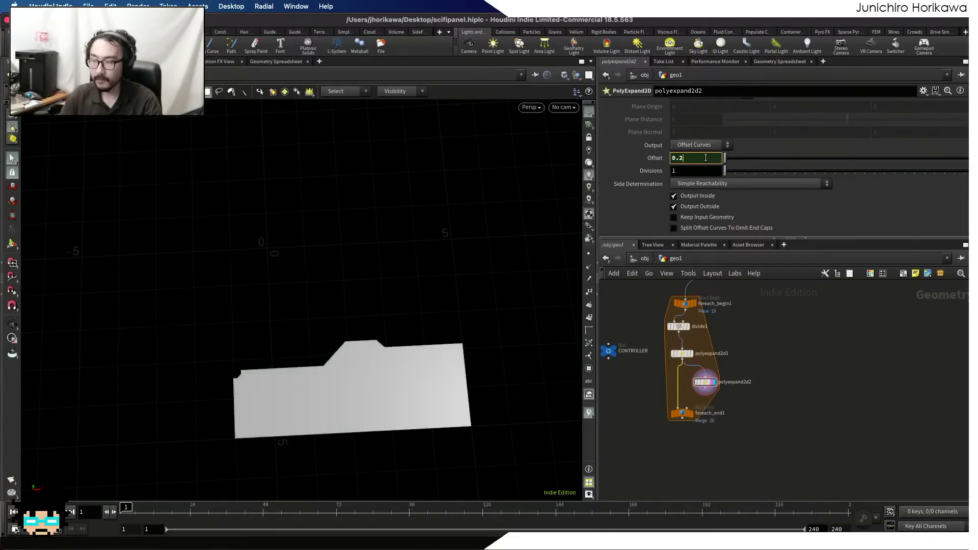
pyautogui.write('0.2')
pyautogui.press('Return')
pyautogui.scroll(5, 703, 391)
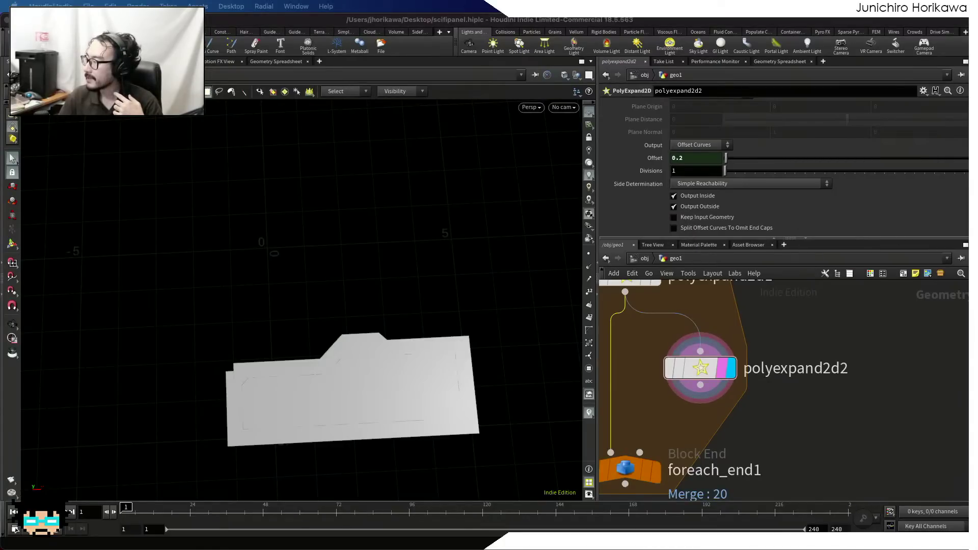
# - Turn off Output Outside on polyexpand2d2 and keep Side Determination at Simple Reachability
pyautogui.click(674, 206)
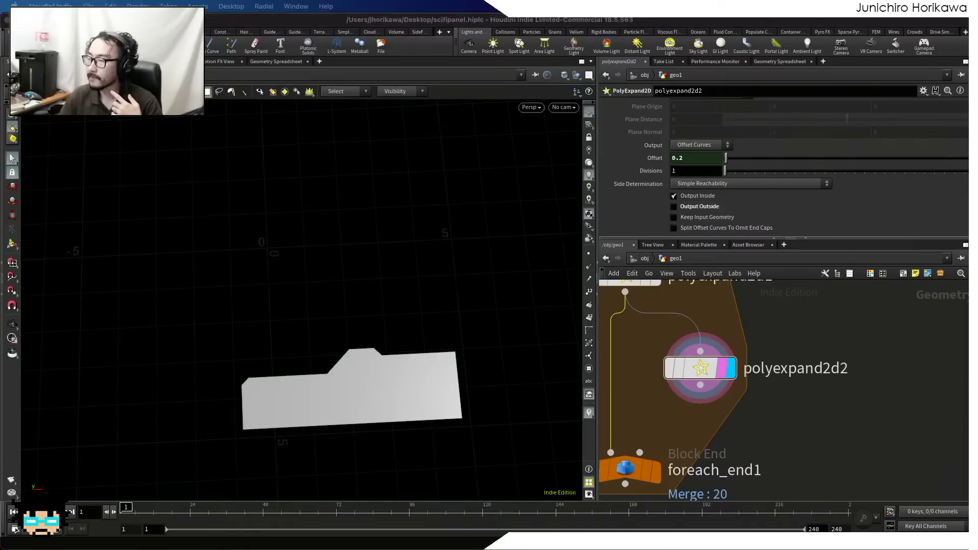
pyautogui.click(683, 184)
pyautogui.click(708, 188)
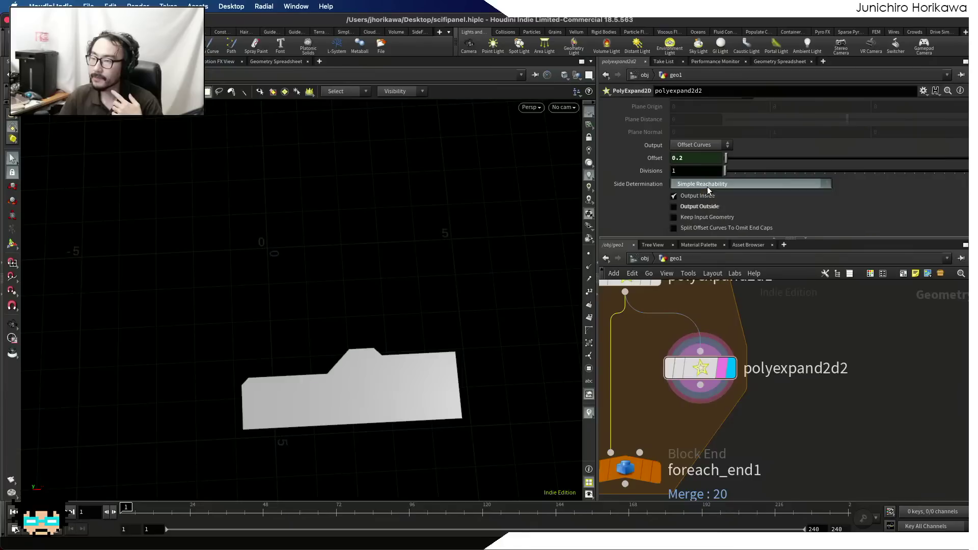
# - Set the polyexpand2d2 output to Offset Surfaces and wire it into foreach_end1, displaying the whole loop result
pyautogui.click(707, 148)
pyautogui.click(705, 156)
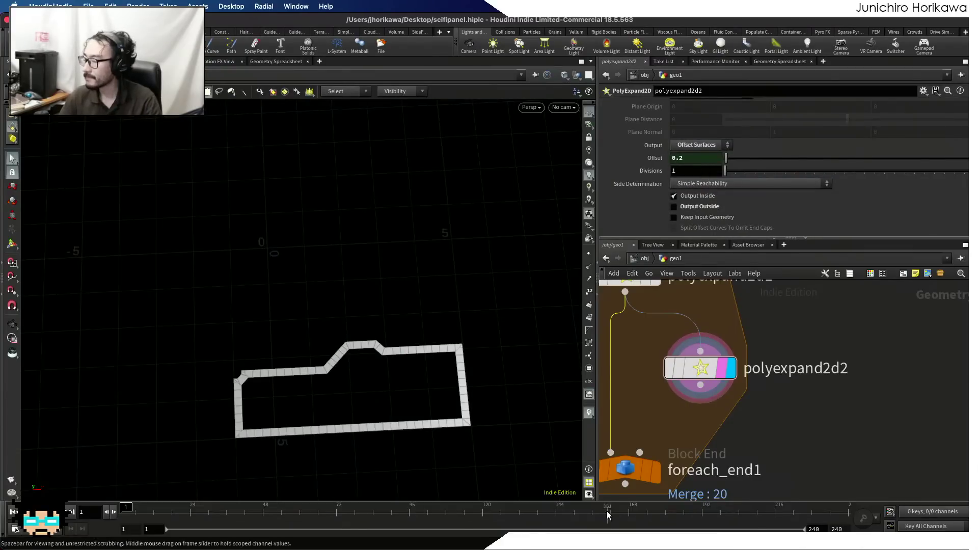
pyautogui.moveTo(691, 417); pyautogui.dragTo(737, 397, button='middle')
pyautogui.moveTo(745, 366); pyautogui.dragTo(656, 433)
pyautogui.click(702, 453)
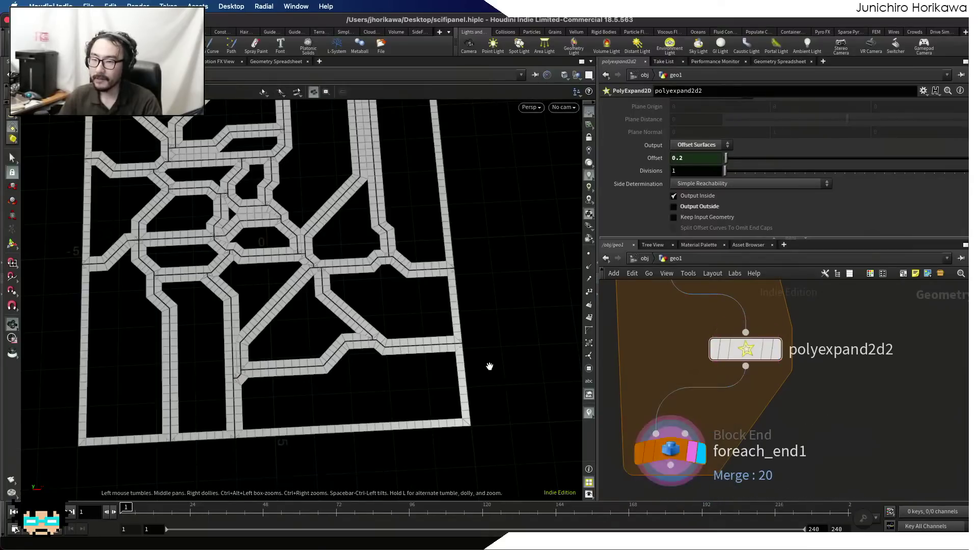
pyautogui.scroll(-3, 411, 356)
pyautogui.scroll(5, 474, 338)
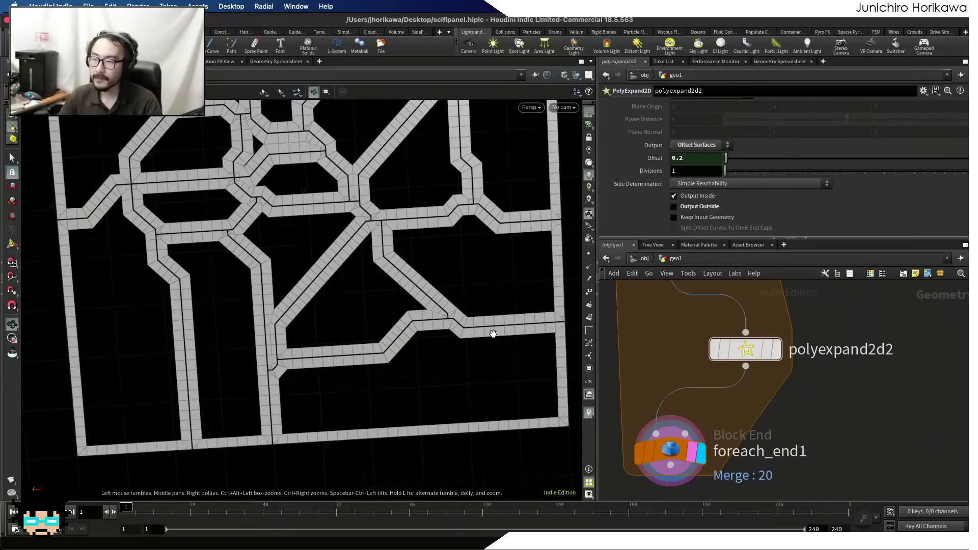
pyautogui.click(12, 158)
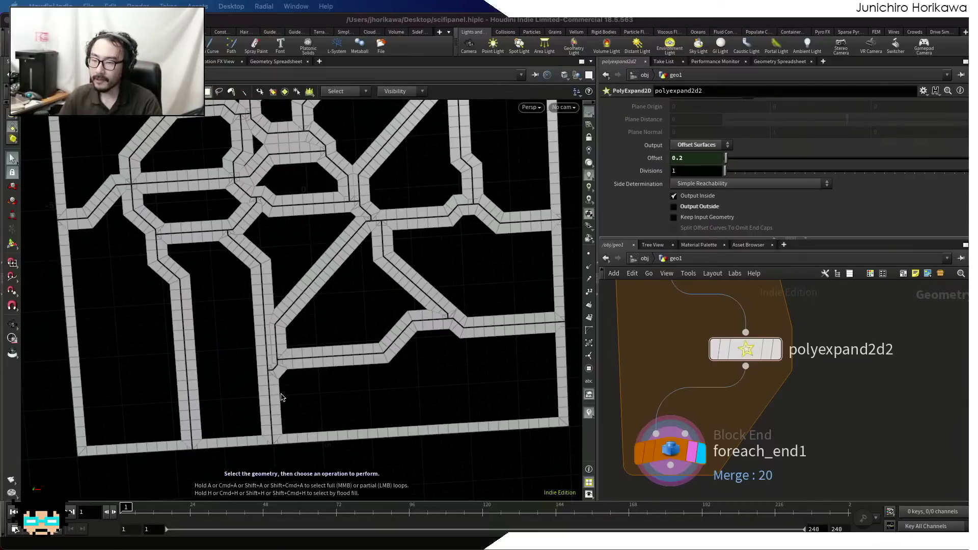
pyautogui.keyDown('alt'); pyautogui.moveTo(517, 362); pyautogui.dragTo(484, 368, button='right'); pyautogui.keyUp('alt')
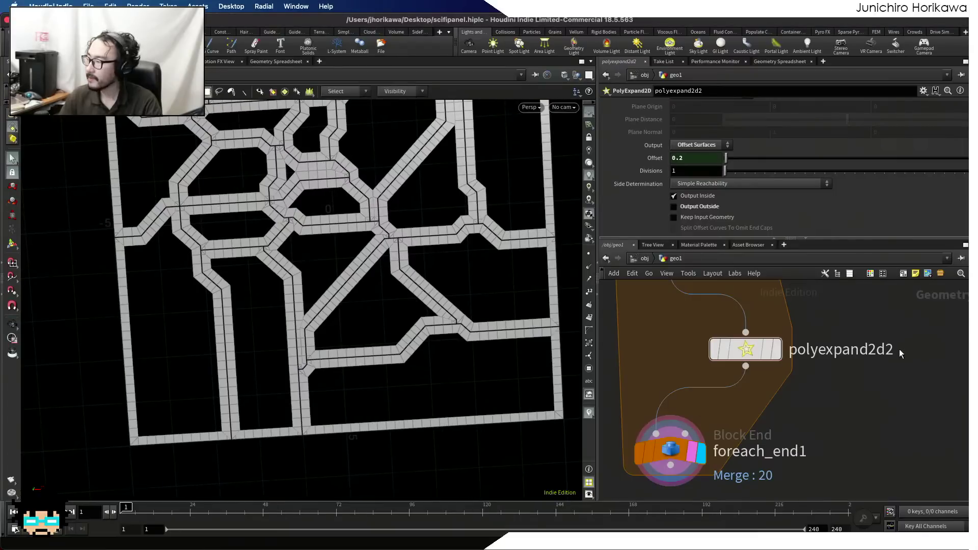
pyautogui.moveTo(821, 530)
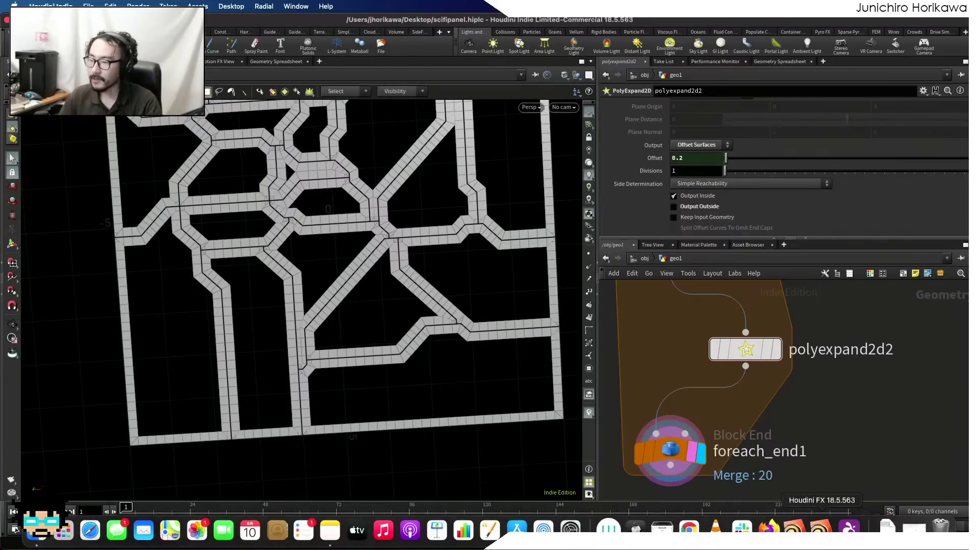
# - Duplicate polyexpand2d2 beside the original, set the copy's output to Offset Curves and display it
pyautogui.scroll(-1, 751, 358)
pyautogui.moveTo(750, 358); pyautogui.dragTo(835, 344)
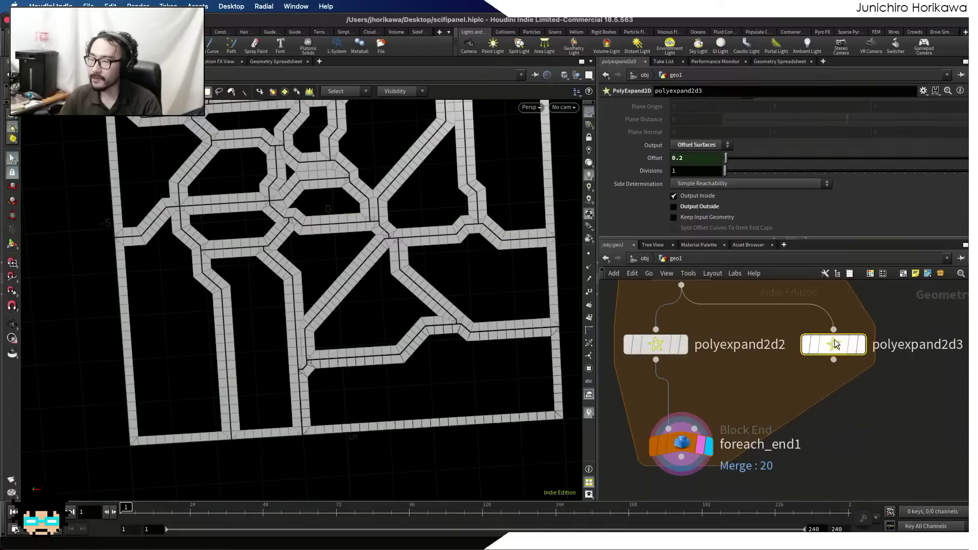
pyautogui.click(714, 145)
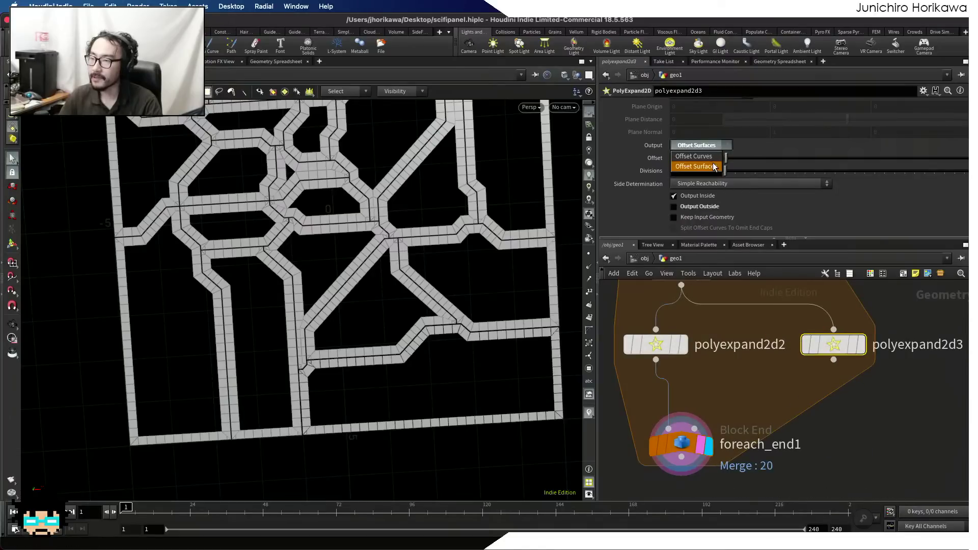
pyautogui.click(714, 158)
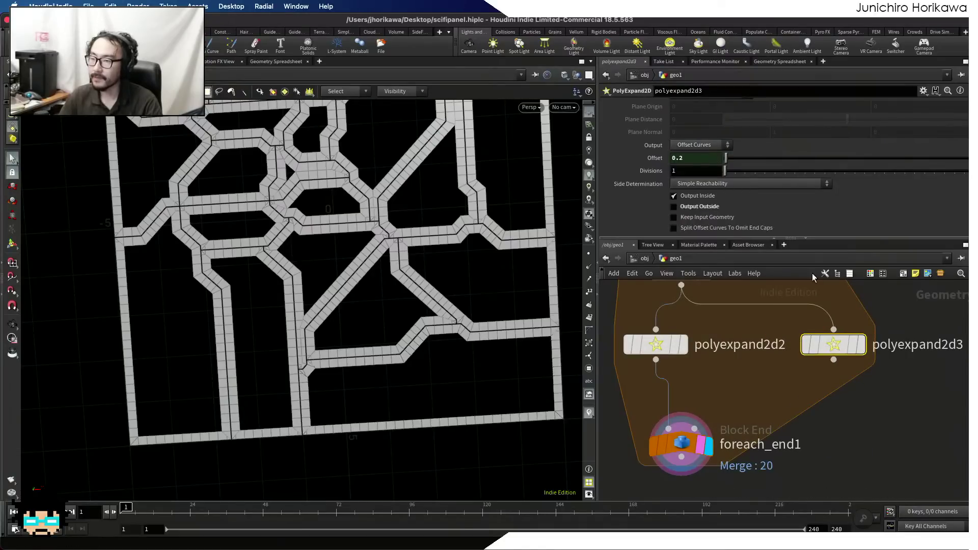
pyautogui.click(855, 345)
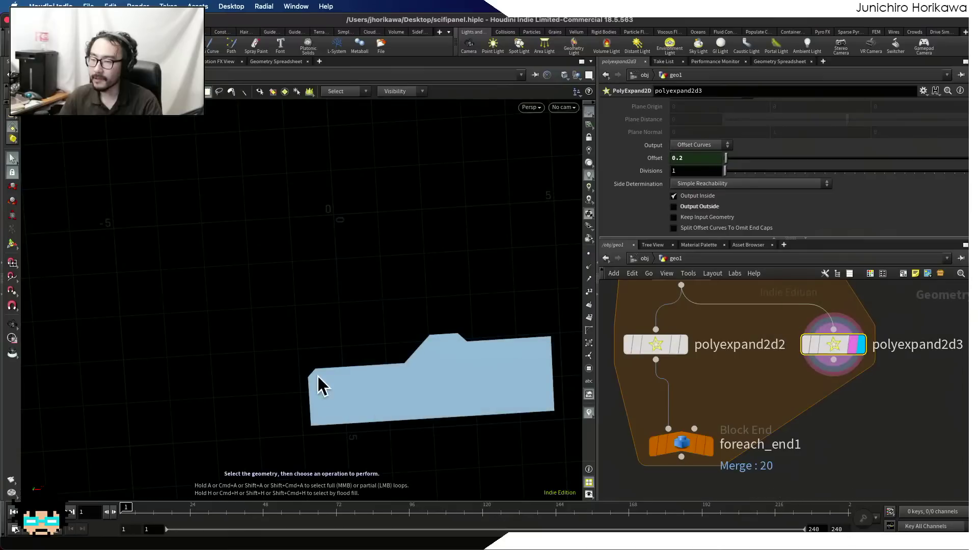
# - Move foreach_end1 down to make room and insert a Group Create node between polyexpand2d2 and foreach_end1
pyautogui.scroll(-1, 695, 391)
pyautogui.moveTo(734, 393); pyautogui.dragTo(740, 341, button='middle')
pyautogui.scroll(-1, 698, 388)
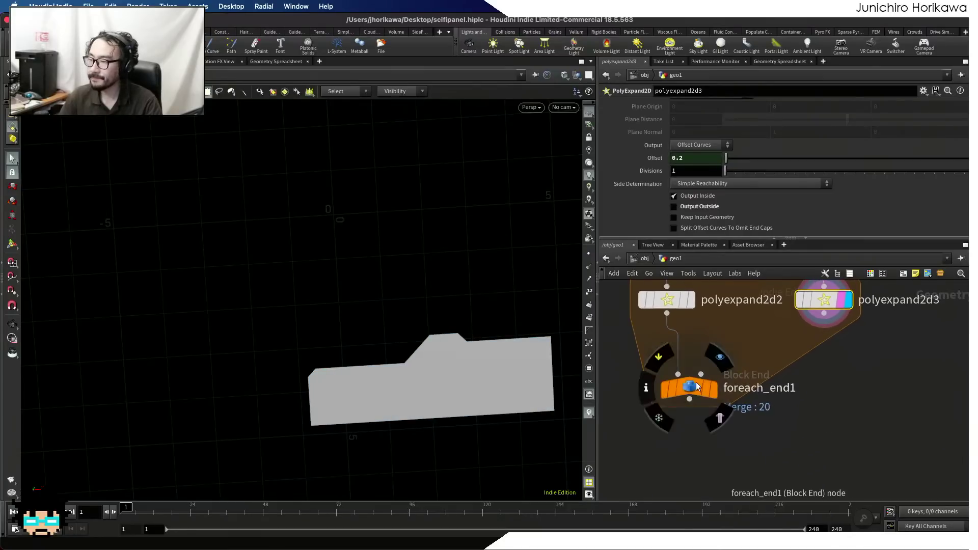
pyautogui.moveTo(696, 388); pyautogui.dragTo(674, 451)
pyautogui.moveTo(691, 372); pyautogui.dragTo(695, 415, button='middle')
pyautogui.press('Tab')
pyautogui.write('group')
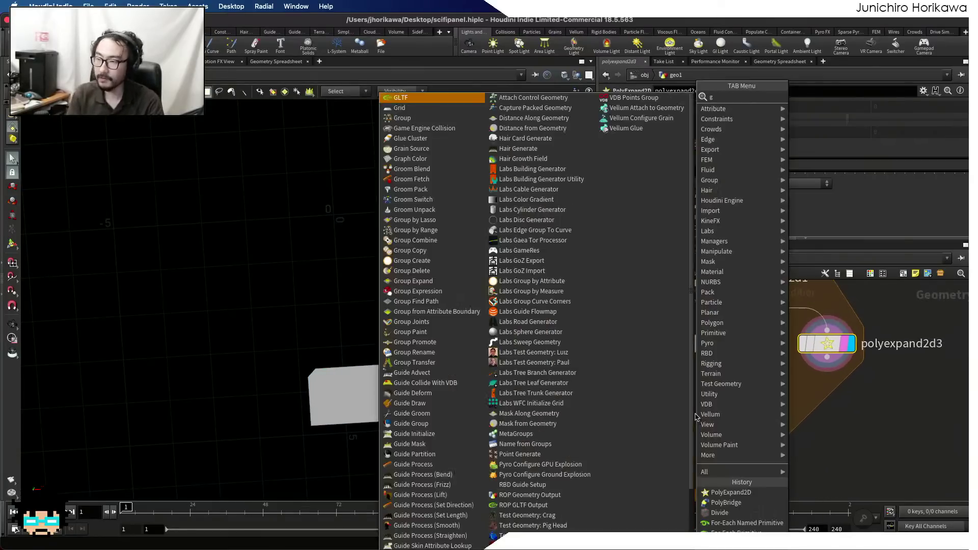
pyautogui.press('Return')
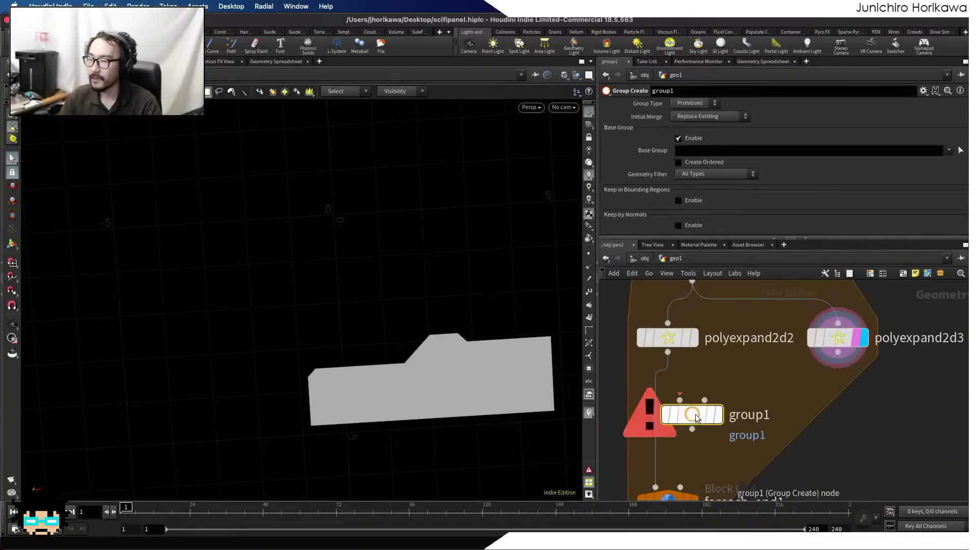
pyautogui.click(656, 416)
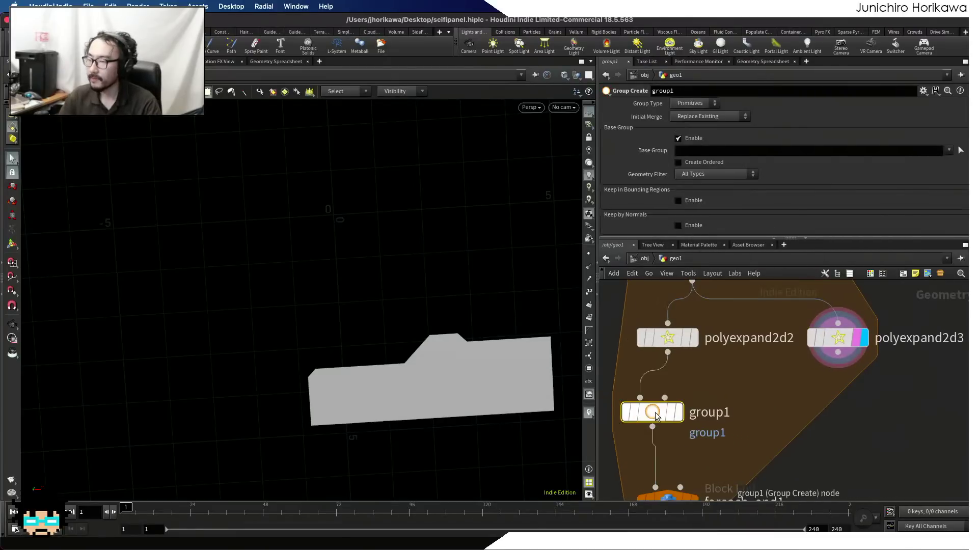
# - Name the new Group Create node interior
pyautogui.doubleClick(723, 411)
pyautogui.write('interio')
pyautogui.press('Return')
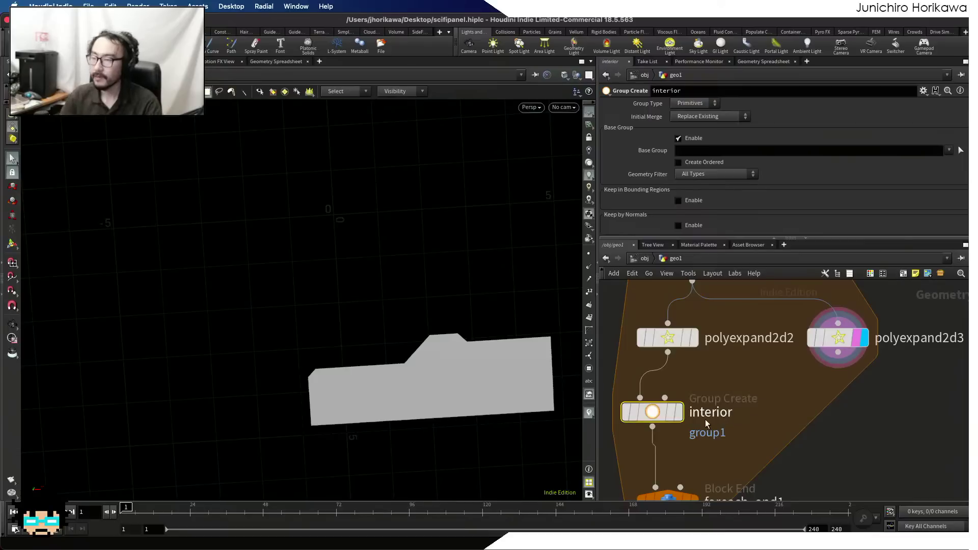
pyautogui.click(672, 412)
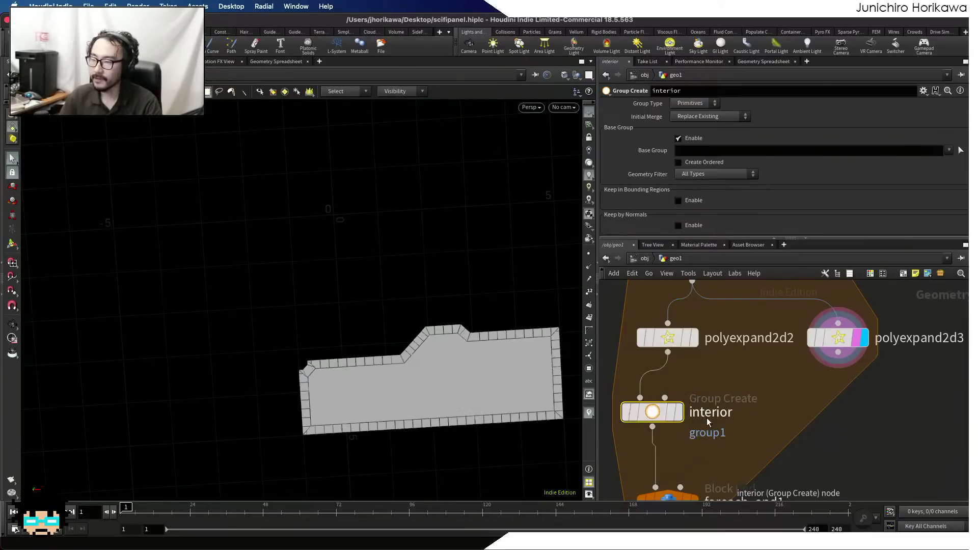
# - Rename the Group Create node under polyexpand2d2 as frame
pyautogui.doubleClick(715, 414)
pyautogui.write('frame')
pyautogui.press('Return')
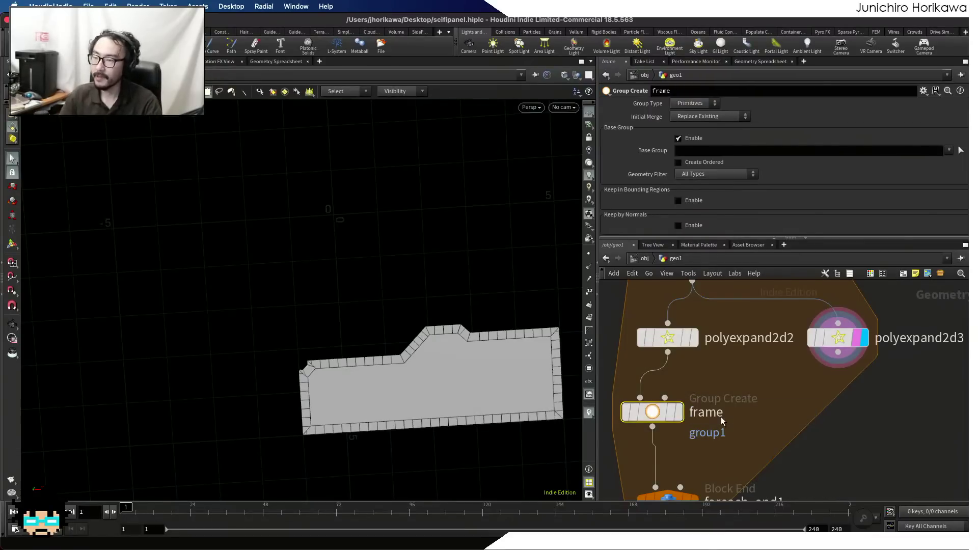
# - Duplicate the frame group node and wire the copy under polyexpand2d3, with the original's group name set to frame
pyautogui.moveTo(720, 417); pyautogui.dragTo(847, 411)
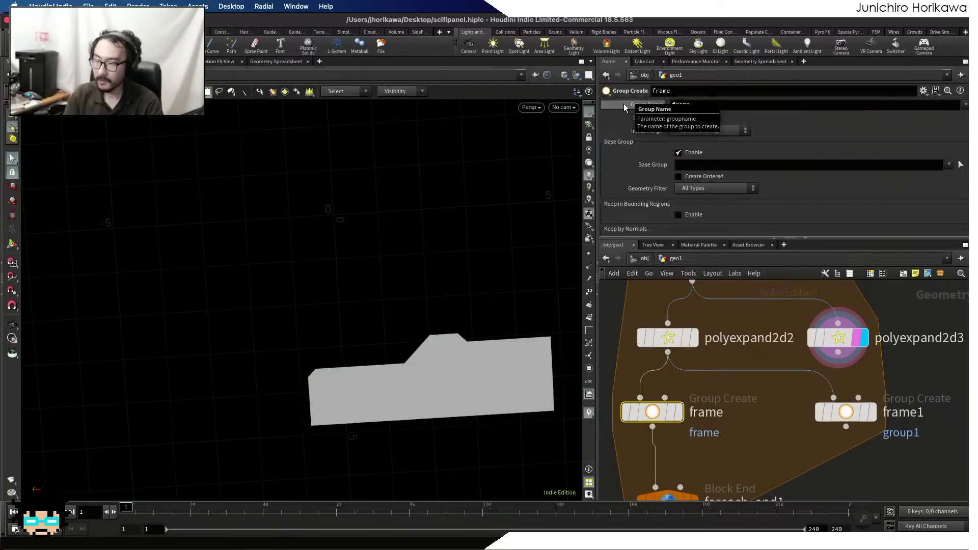
pyautogui.moveTo(838, 352); pyautogui.dragTo(833, 398)
pyautogui.moveTo(847, 413); pyautogui.dragTo(840, 429)
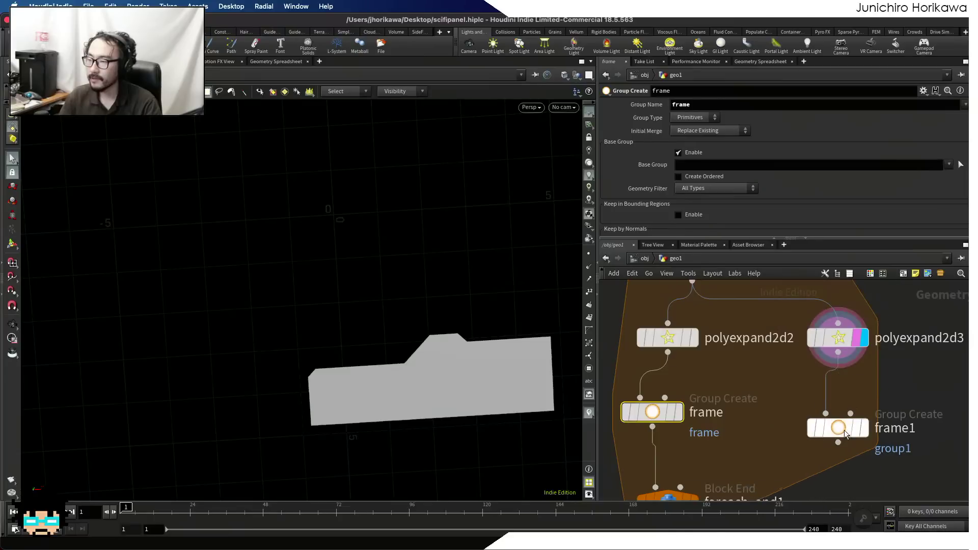
# - Rename the duplicated group node as interior and set its group name to interior
pyautogui.doubleClick(894, 428)
pyautogui.write('interior')
pyautogui.press('Return')
pyautogui.click(838, 428)
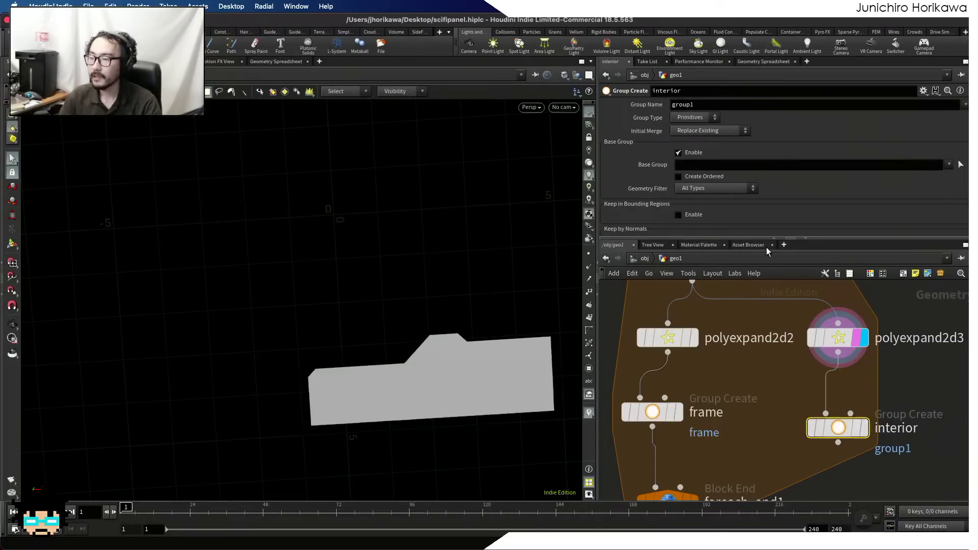
pyautogui.moveTo(707, 105); pyautogui.dragTo(597, 101)
pyautogui.write('interior')
pyautogui.press('Return')
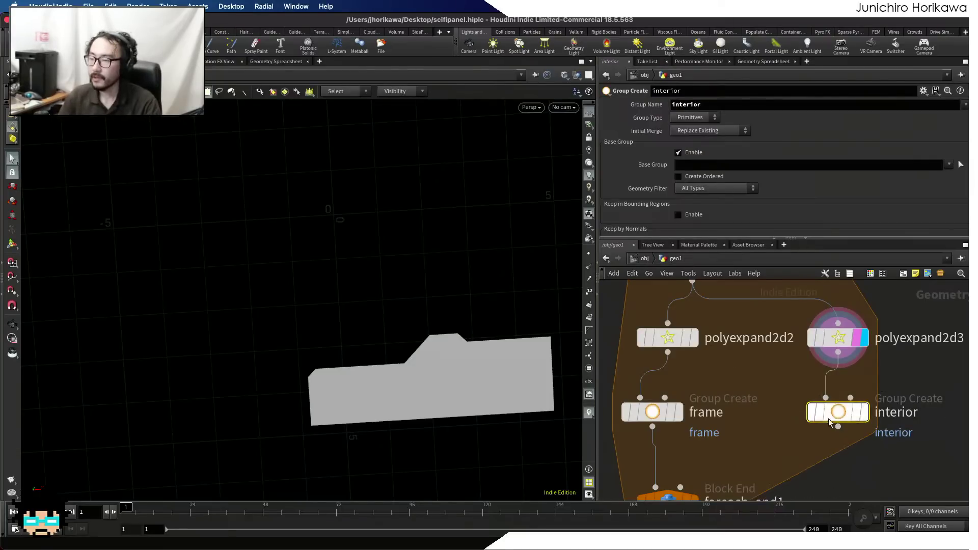
# - Merge the frame and interior branches with a Merge node wired into foreach_end1, and display the loop output
pyautogui.moveTo(836, 415); pyautogui.dragTo(836, 353, button='middle')
pyautogui.press('Tab')
pyautogui.write('merge')
pyautogui.press('Return')
pyautogui.click(732, 438)
pyautogui.moveTo(653, 365); pyautogui.dragTo(732, 423)
pyautogui.moveTo(839, 365); pyautogui.dragTo(657, 468)
pyautogui.click(696, 486)
pyautogui.click(675, 474)
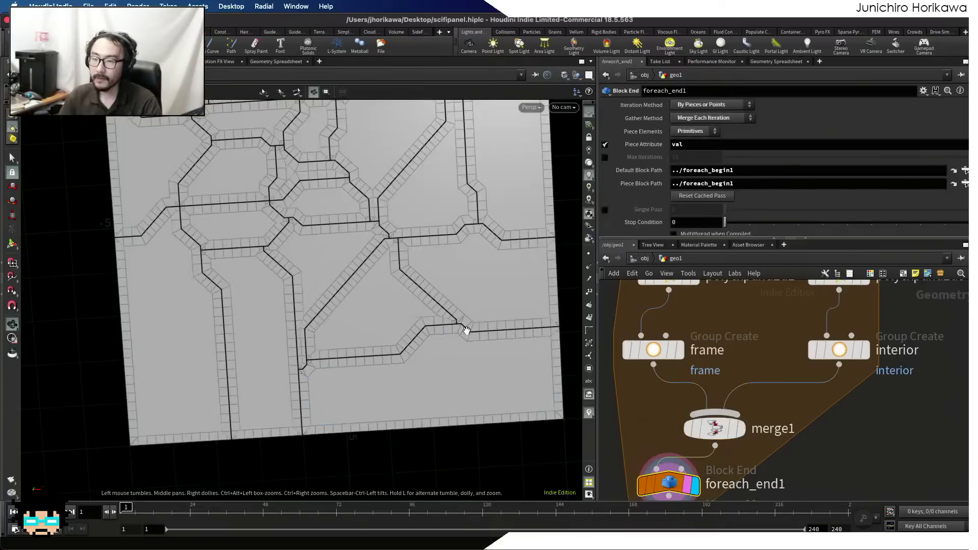
# - Examine the merged panel frames and interiors in the viewport from several angles
pyautogui.keyDown('alt'); pyautogui.moveTo(465, 330); pyautogui.dragTo(375, 351, button='right'); pyautogui.keyUp('alt')
pyautogui.keyDown('alt'); pyautogui.moveTo(376, 351); pyautogui.dragTo(351, 417, button='middle'); pyautogui.keyUp('alt')
pyautogui.keyDown('alt'); pyautogui.moveTo(351, 417); pyautogui.dragTo(324, 423, button='right'); pyautogui.keyUp('alt')
pyautogui.keyDown('alt'); pyautogui.moveTo(324, 423); pyautogui.dragTo(351, 371); pyautogui.keyUp('alt')
pyautogui.keyDown('alt'); pyautogui.moveTo(352, 372); pyautogui.dragTo(409, 369, button='right'); pyautogui.keyUp('alt')
pyautogui.keyDown('alt'); pyautogui.moveTo(410, 369); pyautogui.dragTo(388, 301, button='middle'); pyautogui.keyUp('alt')
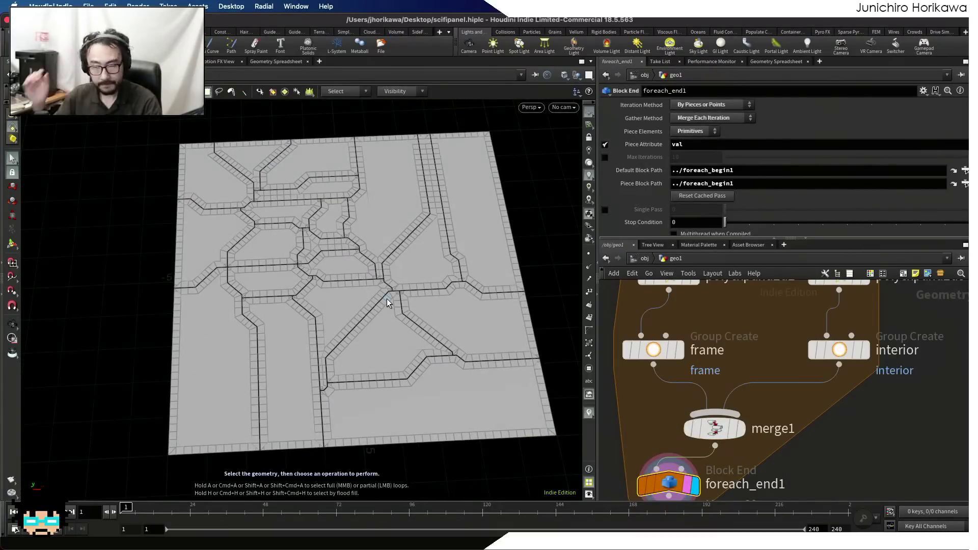
pyautogui.scroll(-5, 728, 402)
pyautogui.scroll(5, 723, 428)
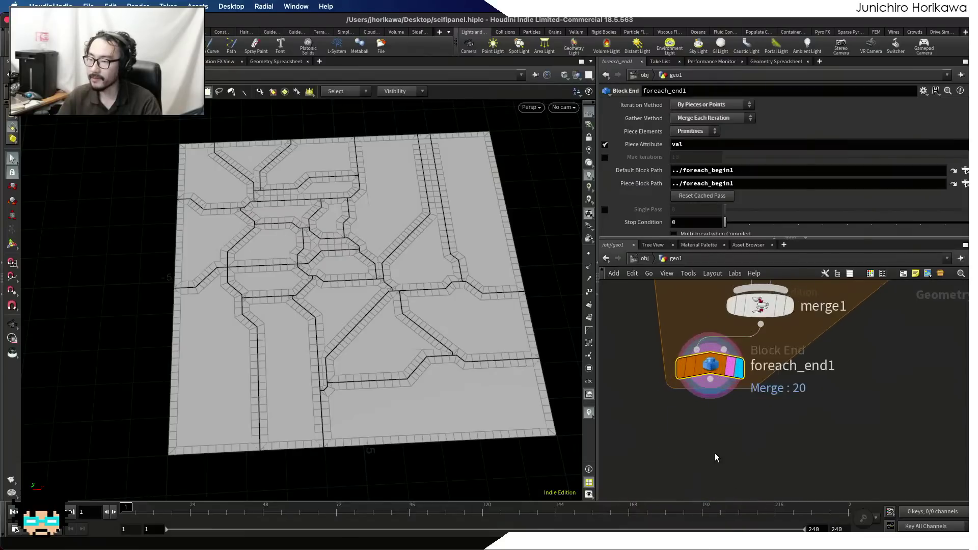
pyautogui.press('Tab')
pyautogui.press('Escape')
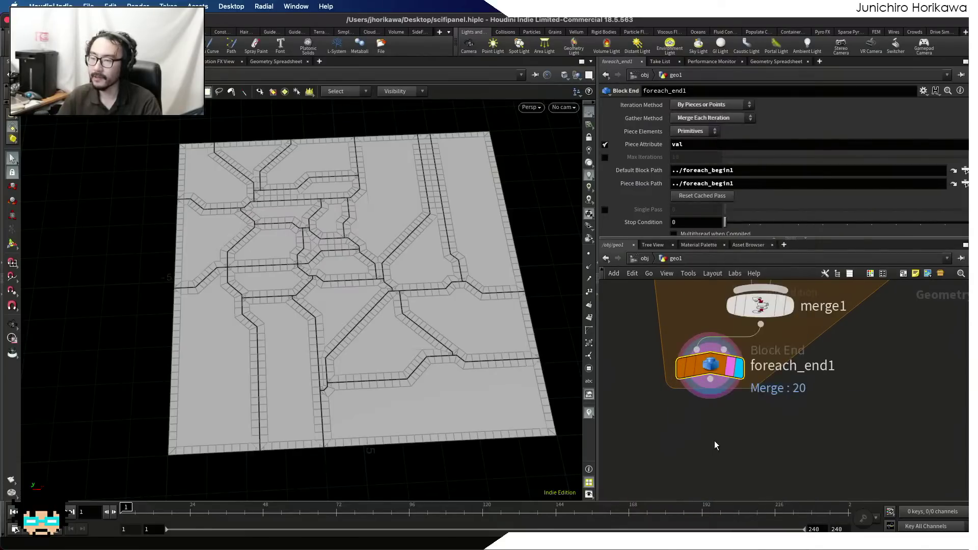
# - Duplicate the network box holding the seven nodes from manhattan_distance to color2, placing the copy beside the original
pyautogui.scroll(-4, 710, 449)
pyautogui.scroll(-5, 685, 448)
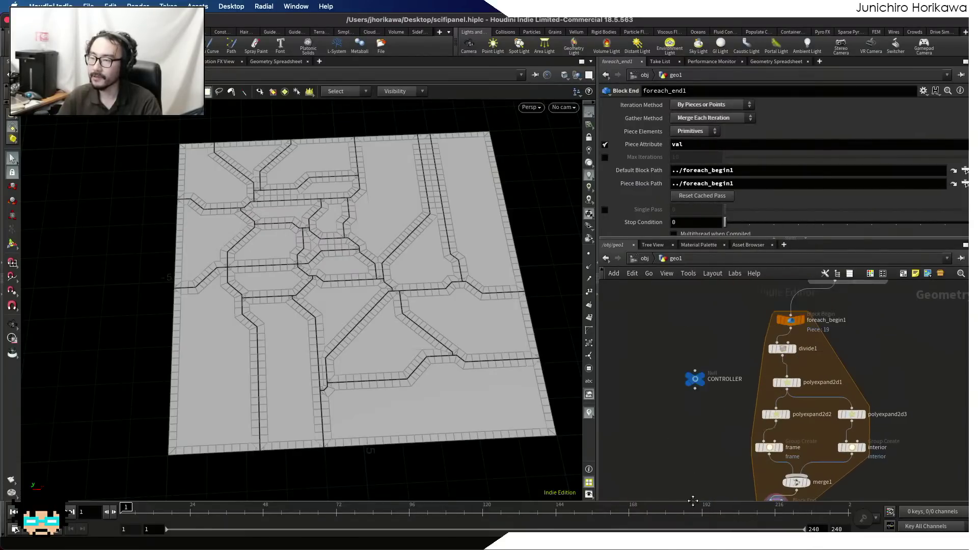
pyautogui.scroll(6, 738, 371)
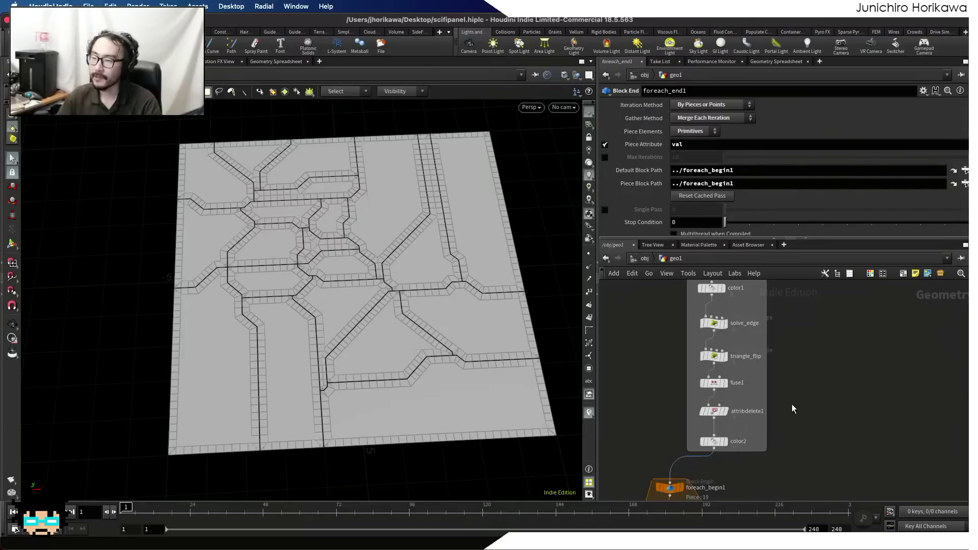
pyautogui.scroll(-5, 789, 396)
pyautogui.moveTo(715, 313); pyautogui.dragTo(782, 436)
pyautogui.scroll(4, 731, 307)
pyautogui.scroll(-5, 768, 338)
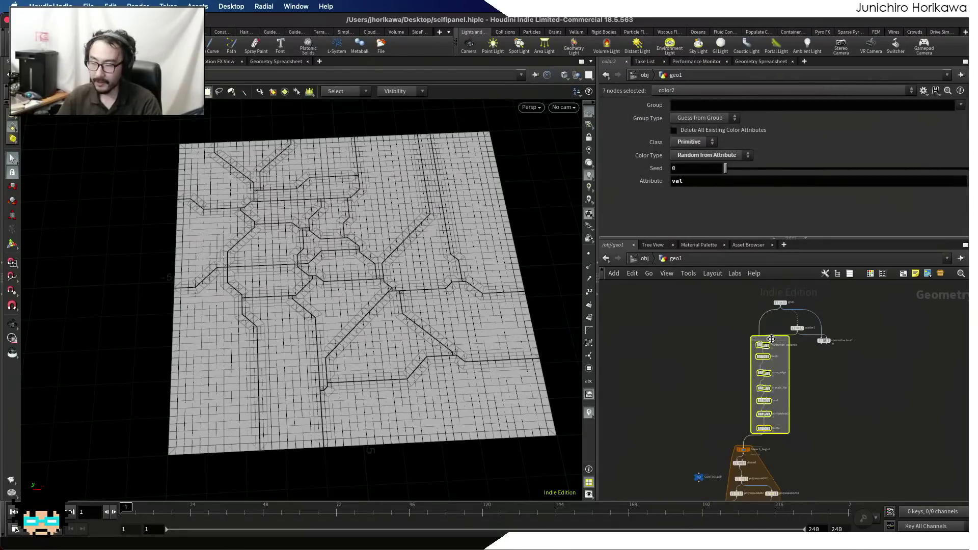
pyautogui.keyDown('alt'); pyautogui.moveTo(771, 339); pyautogui.dragTo(700, 339); pyautogui.keyUp('alt')
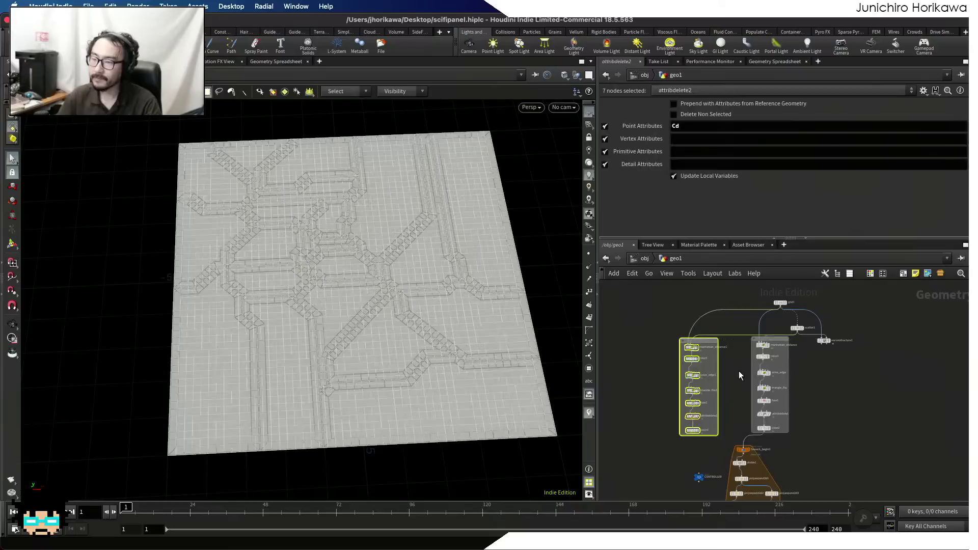
pyautogui.click(738, 371)
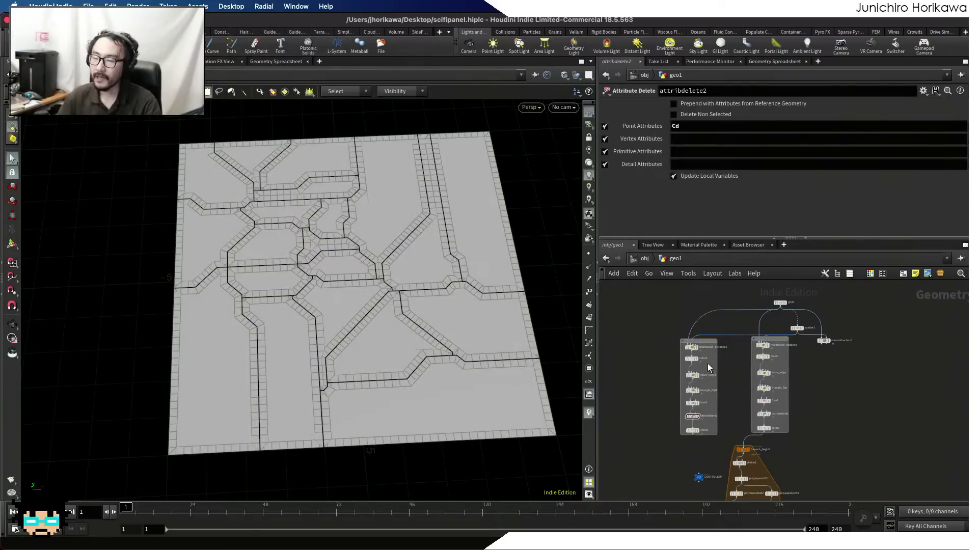
# - Duplicate scatter1 as the point input of the copied chain and set its Global Seed to about 5.19
pyautogui.scroll(5, 793, 368)
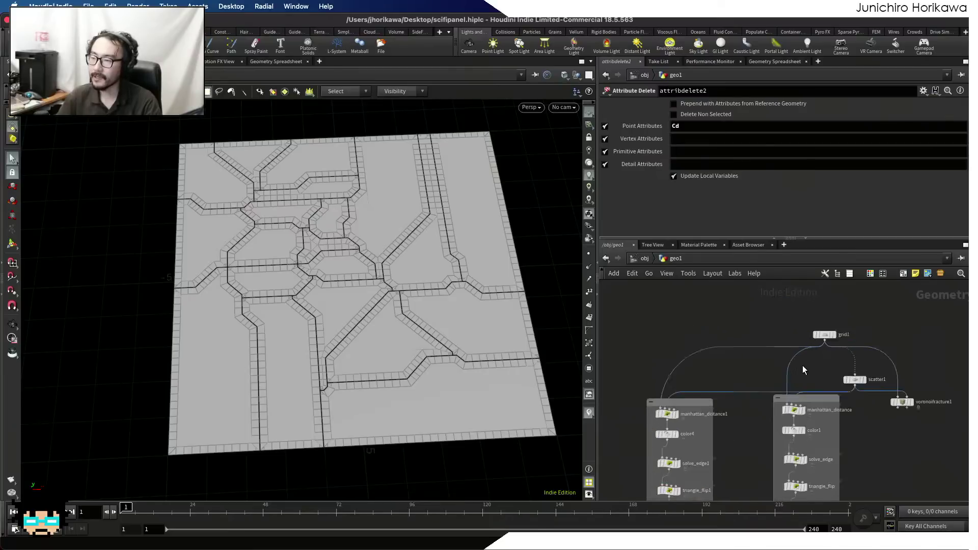
pyautogui.keyDown('alt'); pyautogui.moveTo(874, 388); pyautogui.dragTo(653, 424); pyautogui.keyUp('alt')
pyautogui.moveTo(728, 164); pyautogui.dragTo(842, 167)
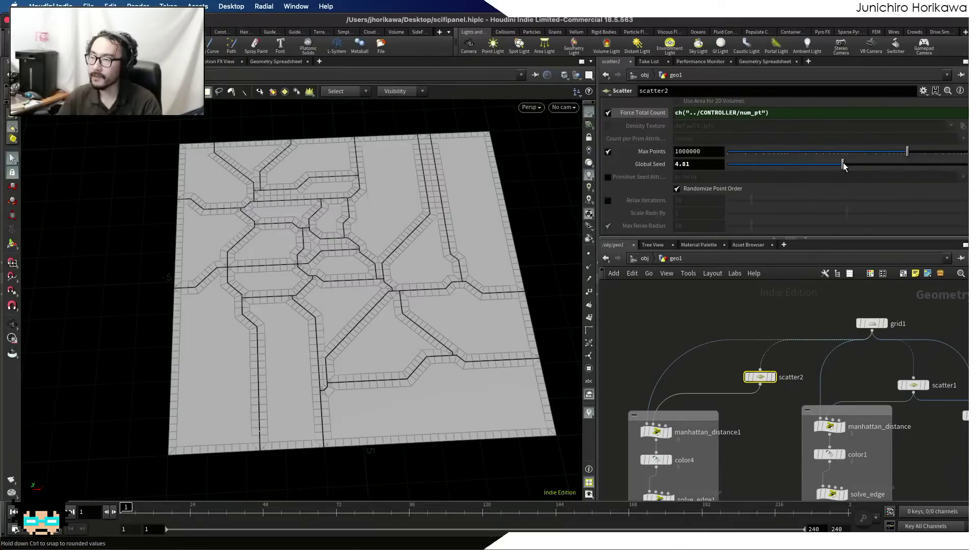
# - Display color3 at the end of the copied chain and switch the viewport from wireframe to shaded
pyautogui.scroll(-5, 677, 322)
pyautogui.scroll(5, 682, 444)
pyautogui.click(664, 477)
pyautogui.click(664, 476)
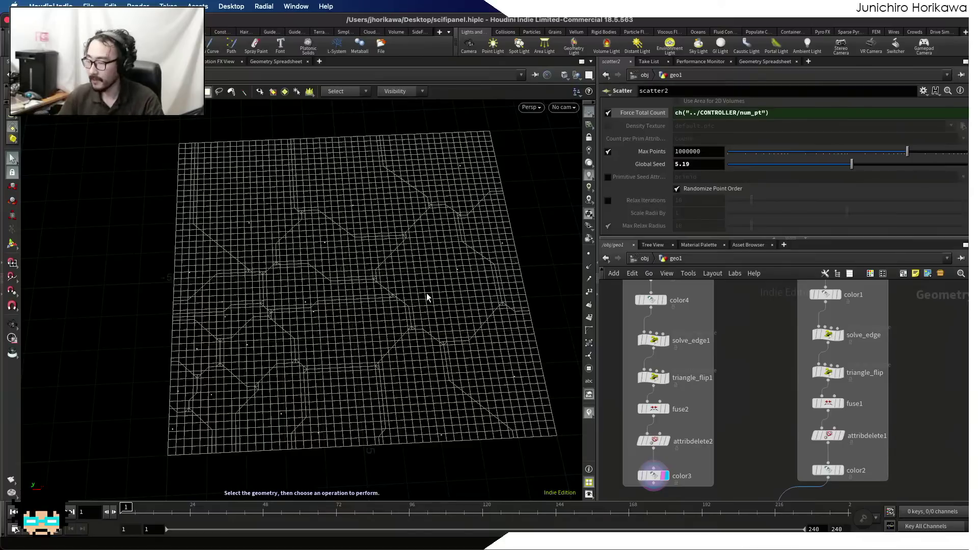
pyautogui.scroll(-3, 707, 446)
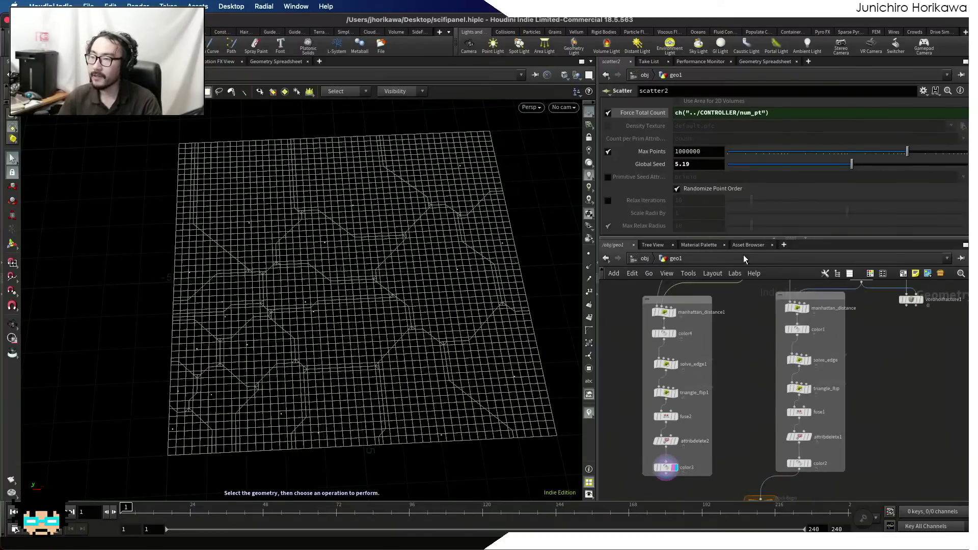
pyautogui.press('w')
# - Multiply scatter2's Force Total Count expression by 0.5 and set its Global Seed to about 4.62
pyautogui.moveTo(744, 294); pyautogui.dragTo(726, 372, button='middle')
pyautogui.scroll(2, 729, 349)
pyautogui.click(728, 348)
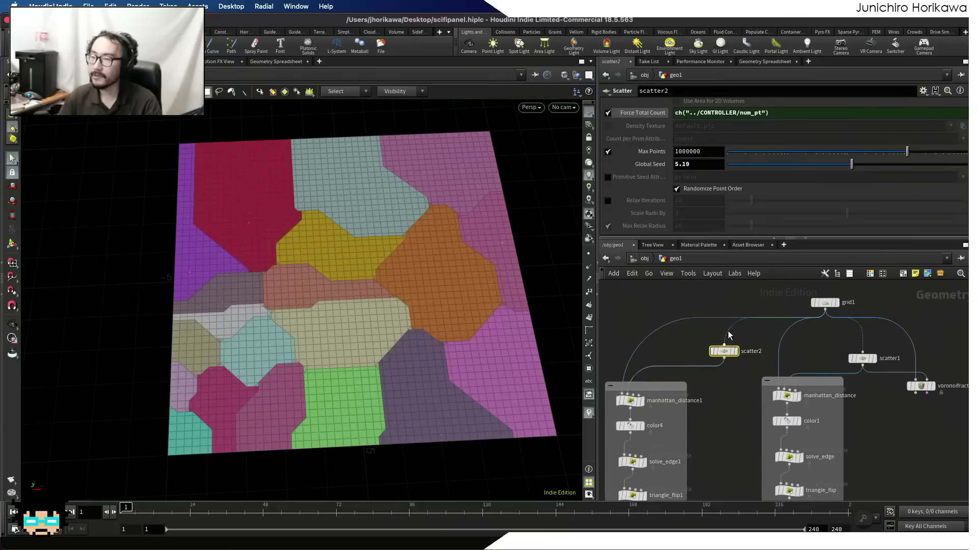
pyautogui.scroll(3, 653, 131)
pyautogui.click(649, 154)
pyautogui.click(649, 154)
pyautogui.click(801, 159)
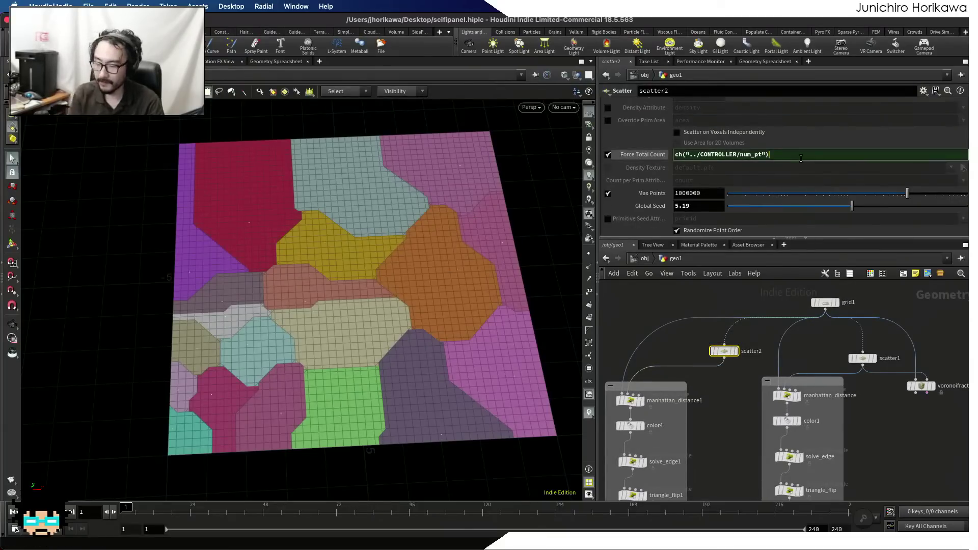
pyautogui.write('.5')
pyautogui.press('Return')
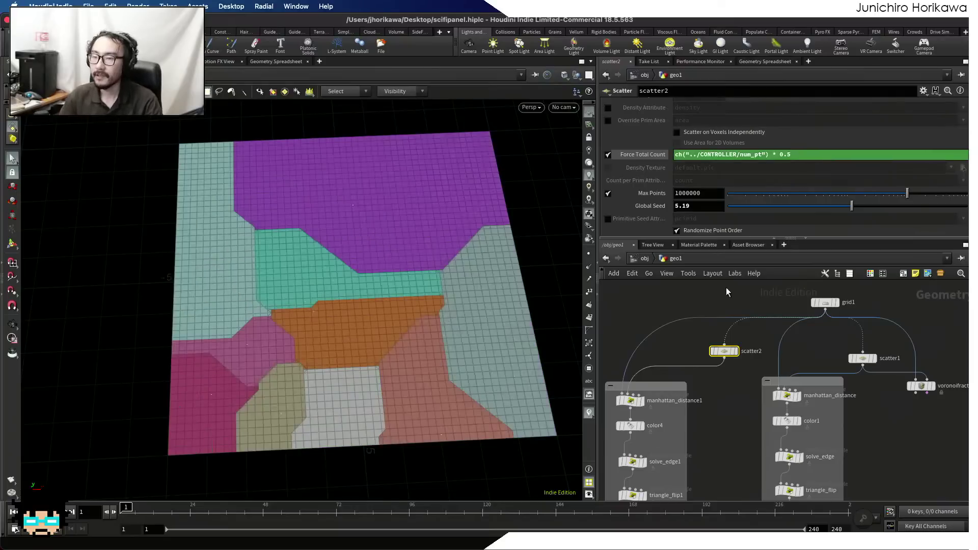
pyautogui.moveTo(795, 205); pyautogui.dragTo(838, 205)
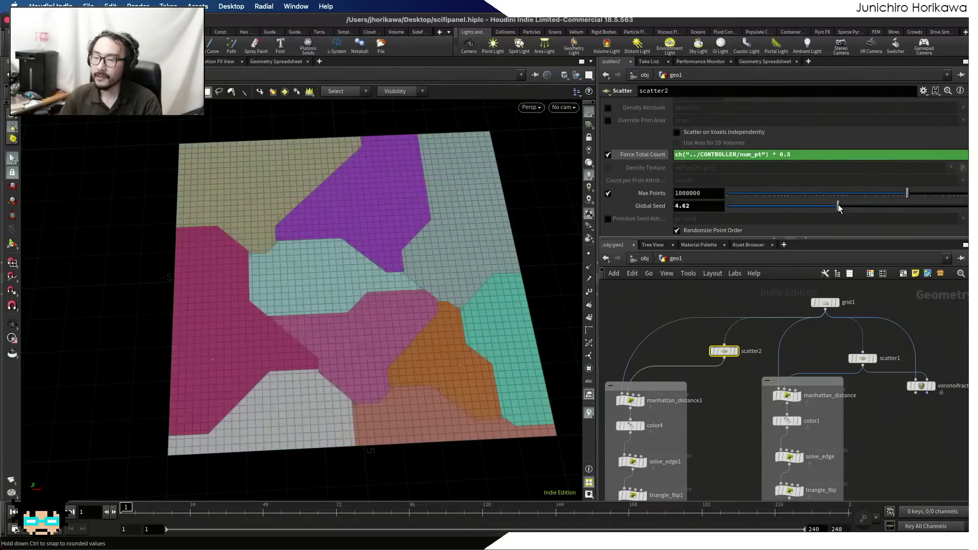
pyautogui.press('Escape')
# - Display the output of foreach_end1 to view the panel's merged frames and interiors
pyautogui.moveTo(491, 178); pyautogui.dragTo(454, 295)
pyautogui.scroll(-5, 721, 394)
pyautogui.moveTo(725, 417); pyautogui.dragTo(722, 345, button='middle')
pyautogui.scroll(5, 714, 445)
pyautogui.moveTo(714, 446); pyautogui.dragTo(699, 383, button='middle')
pyautogui.scroll(-5, 699, 385)
pyautogui.scroll(9, 716, 436)
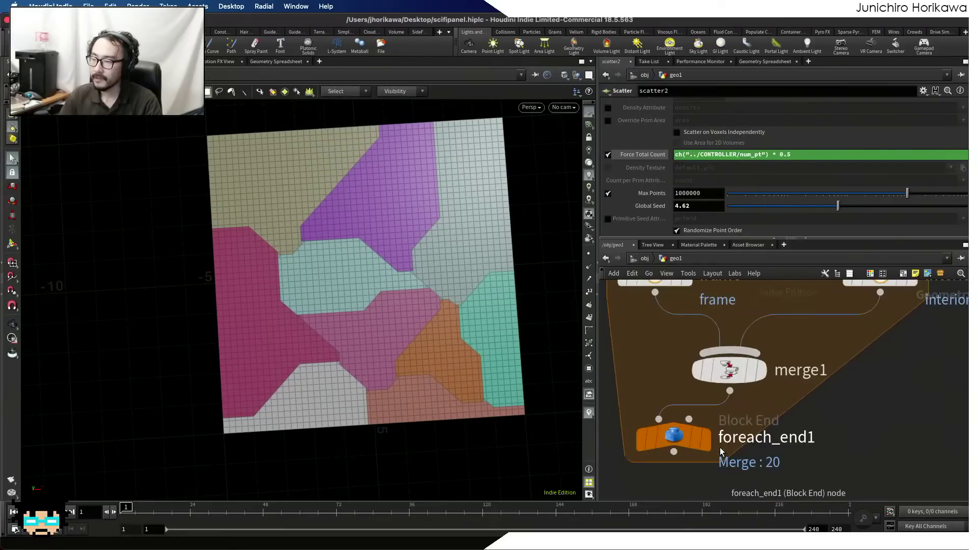
pyautogui.click(704, 442)
pyautogui.click(713, 475)
pyautogui.moveTo(706, 490); pyautogui.dragTo(700, 409, button='middle')
pyautogui.scroll(1, 700, 408)
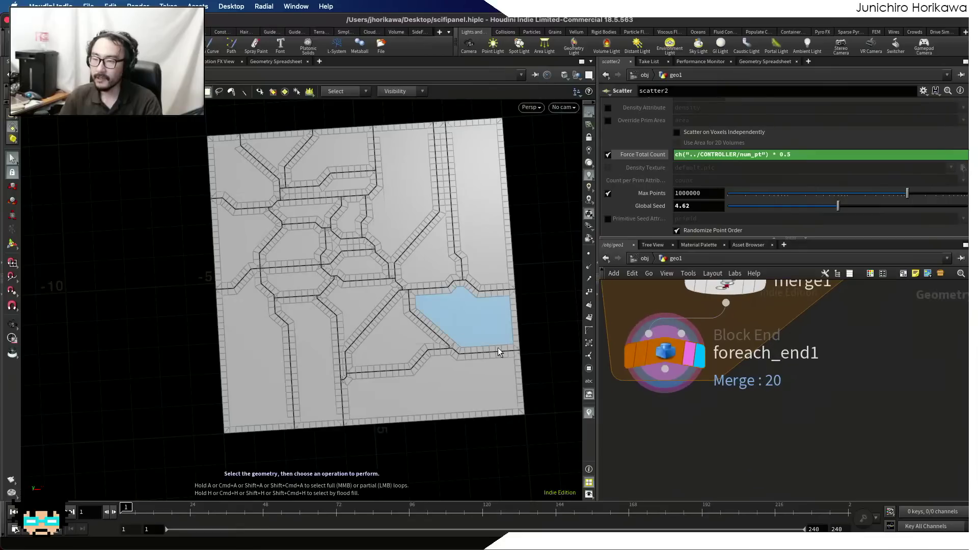
pyautogui.press('alt')
pyautogui.keyDown('alt'); pyautogui.moveTo(448, 350); pyautogui.dragTo(572, 360); pyautogui.keyUp('alt')
pyautogui.moveTo(641, 413); pyautogui.dragTo(698, 426, button='middle')
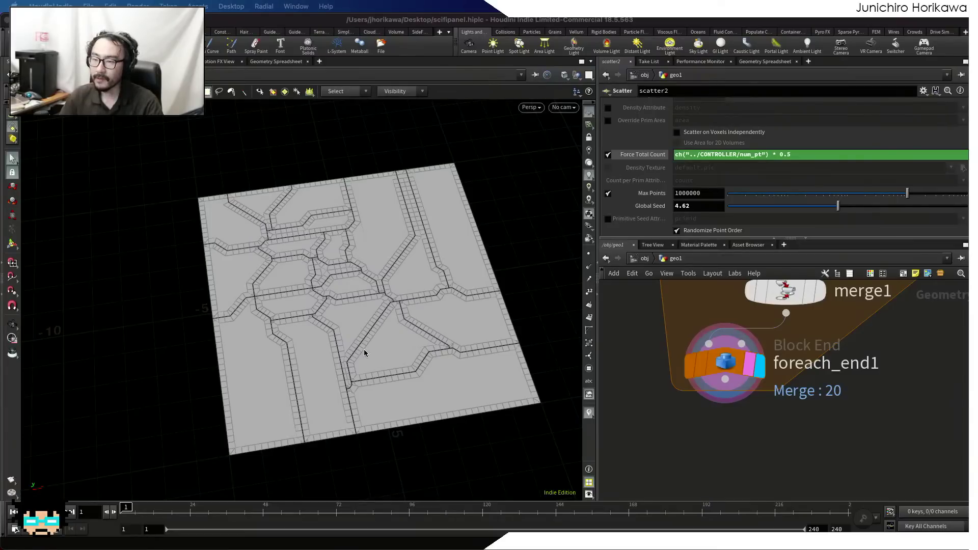
# - Add a PolyExtrude node below foreach_end1, feed it from that node's output and display it
pyautogui.press('Tab')
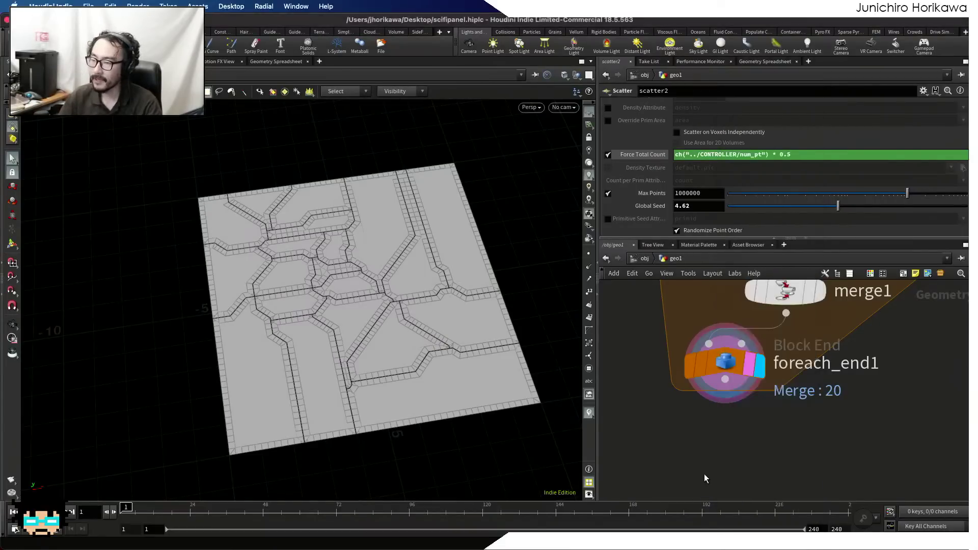
pyautogui.press('Tab')
pyautogui.write('polyex')
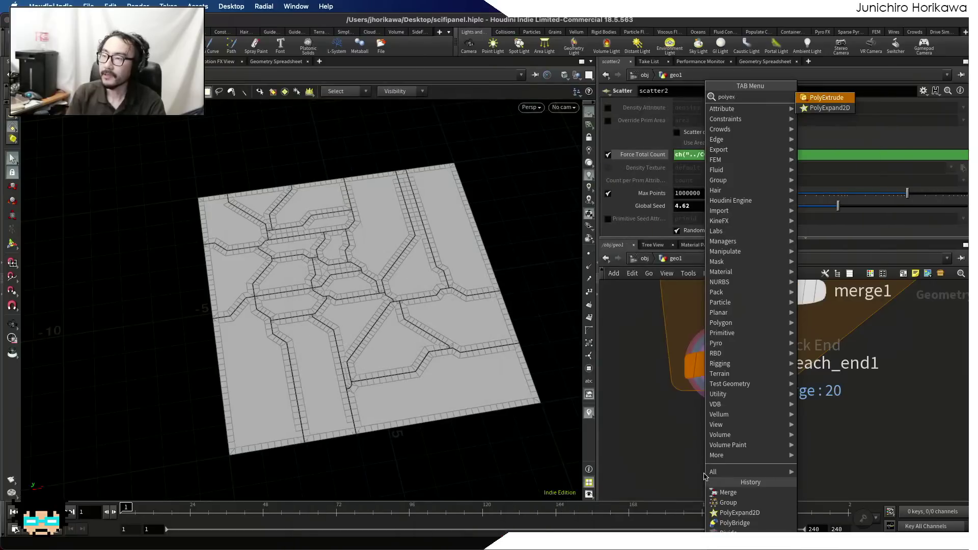
pyautogui.press('Return')
pyautogui.click(705, 475)
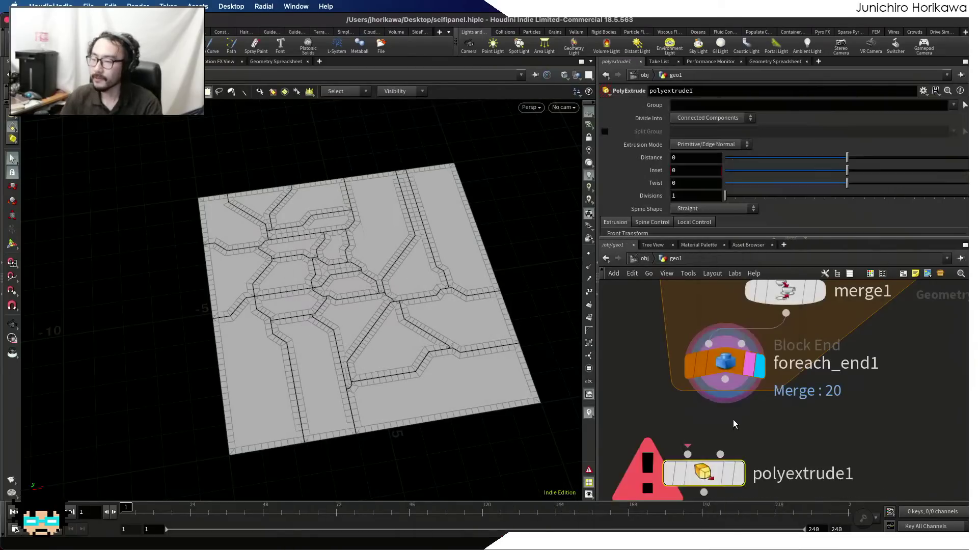
pyautogui.click(741, 476)
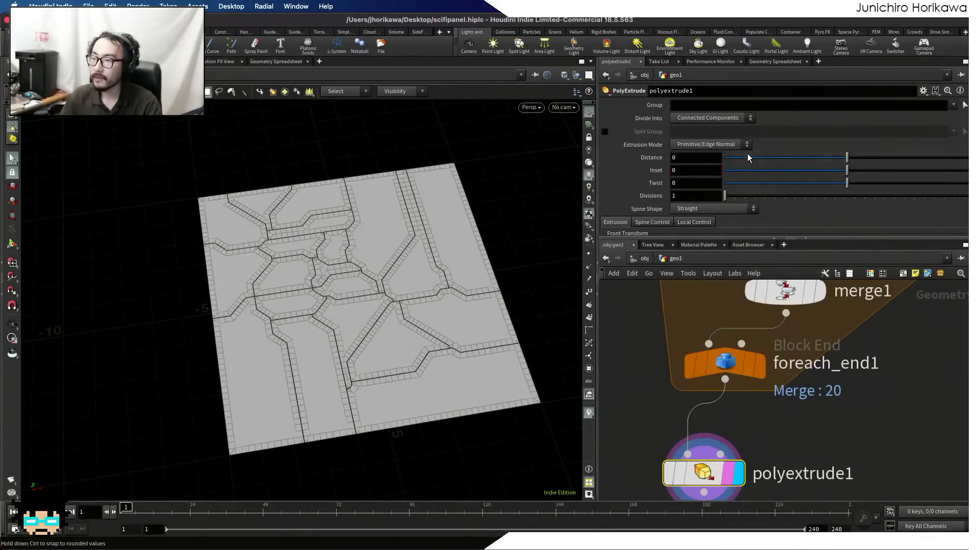
# - Restrict polyextrude1 to the frame group and set its extrusion Distance to 0.4
pyautogui.click(705, 105)
pyautogui.write('frame')
pyautogui.press('Return')
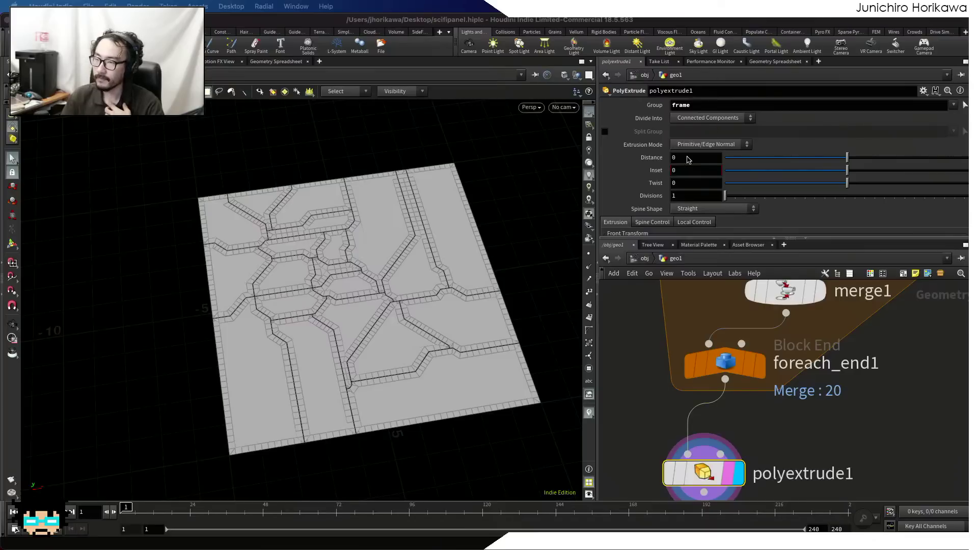
pyautogui.click(691, 159)
pyautogui.write('.4')
pyautogui.press('Return')
# - Add a float parameter named frame_height with the label "frame height" to the CONTROLLER node's parameter interface
pyautogui.scroll(-5, 738, 357)
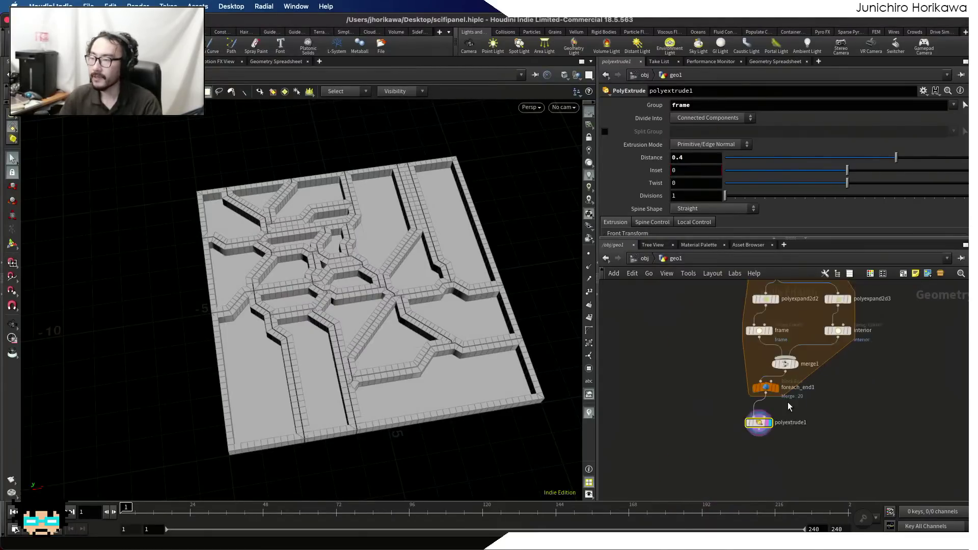
pyautogui.scroll(5, 744, 367)
pyautogui.moveTo(754, 320); pyautogui.dragTo(663, 381)
pyautogui.click(923, 91)
pyautogui.click(840, 100)
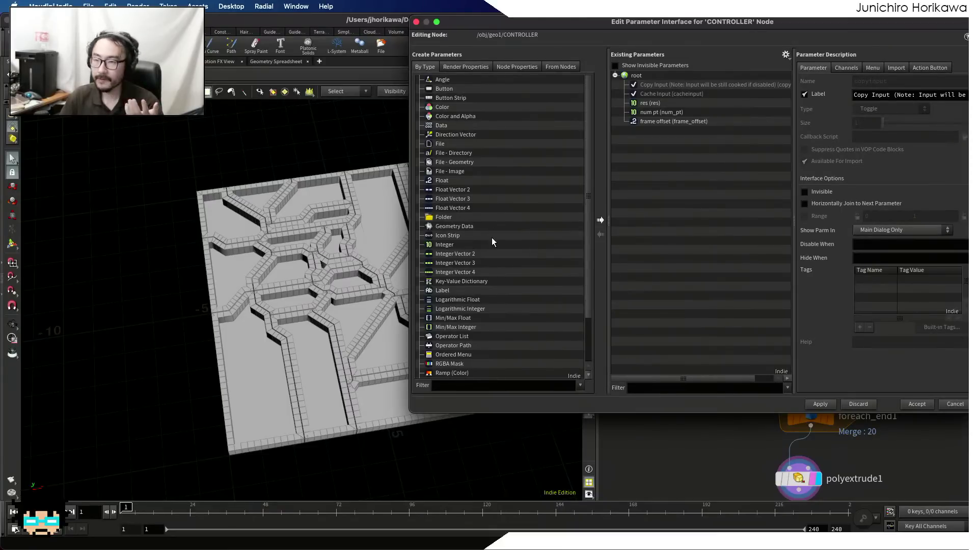
pyautogui.moveTo(440, 179); pyautogui.dragTo(667, 176)
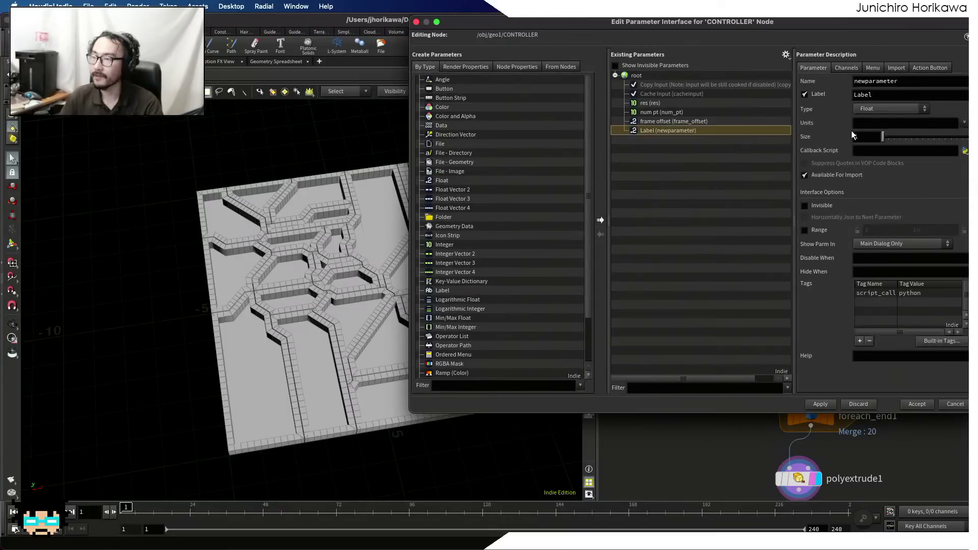
pyautogui.doubleClick(904, 83)
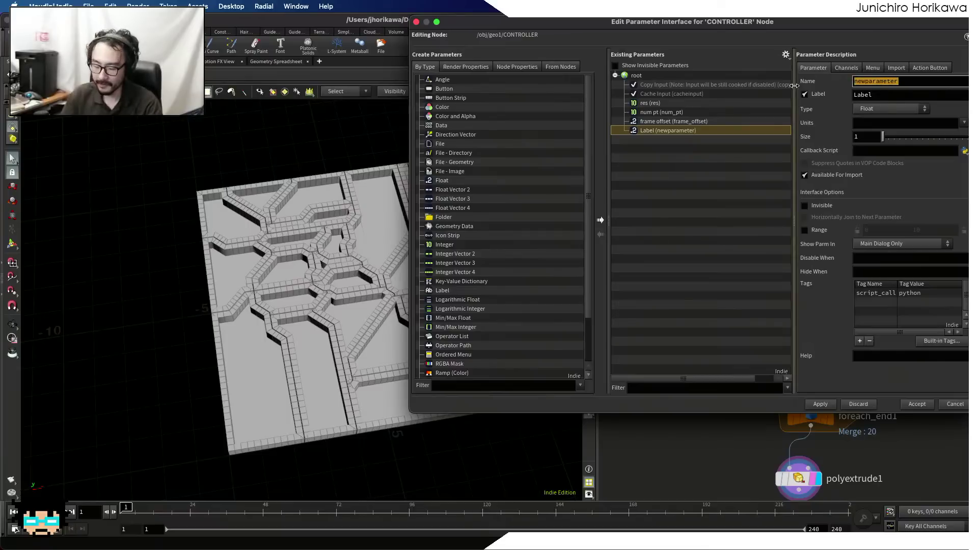
pyautogui.moveTo(698, 24); pyautogui.dragTo(715, 35)
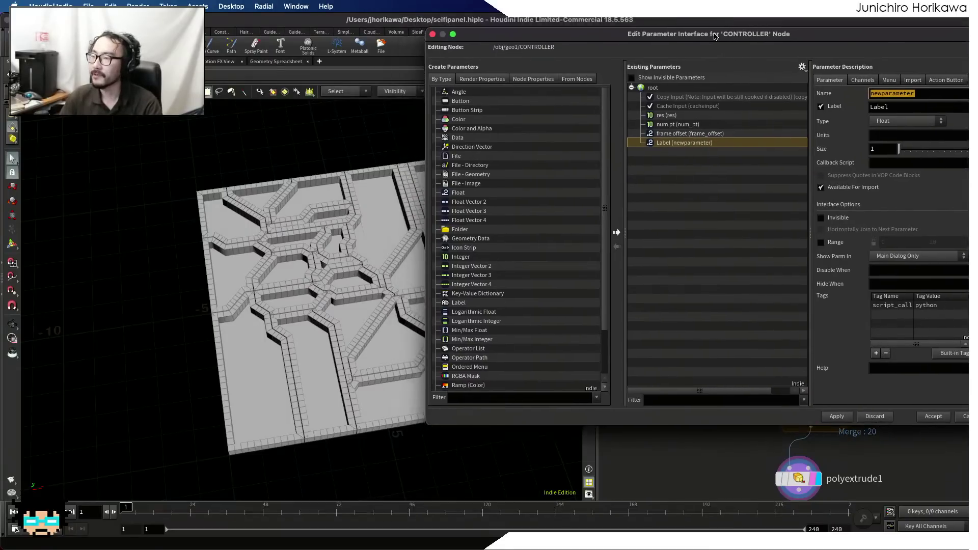
pyautogui.press('BackSpace')
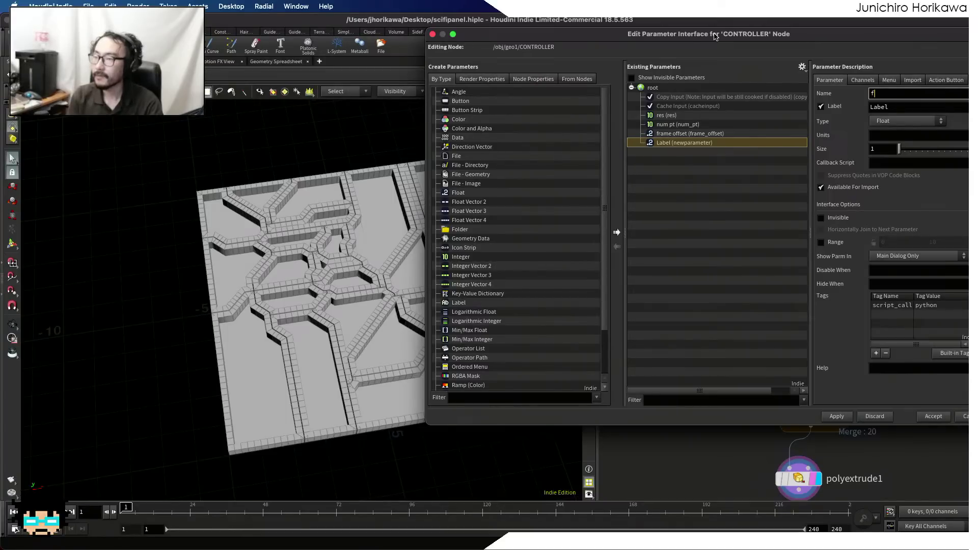
pyautogui.write('frame_height')
pyautogui.press('Tab')
pyautogui.write('fram')
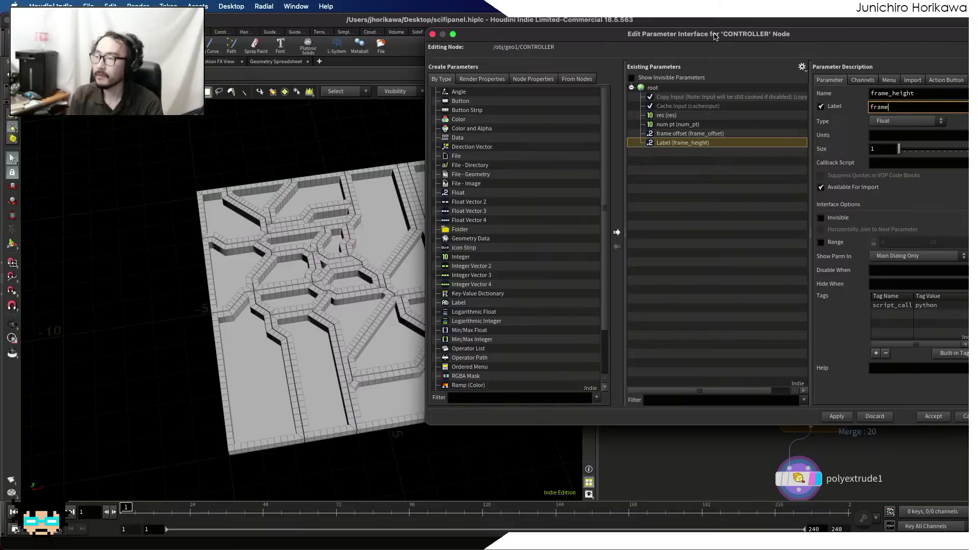
pyautogui.write('e height')
pyautogui.press('Return')
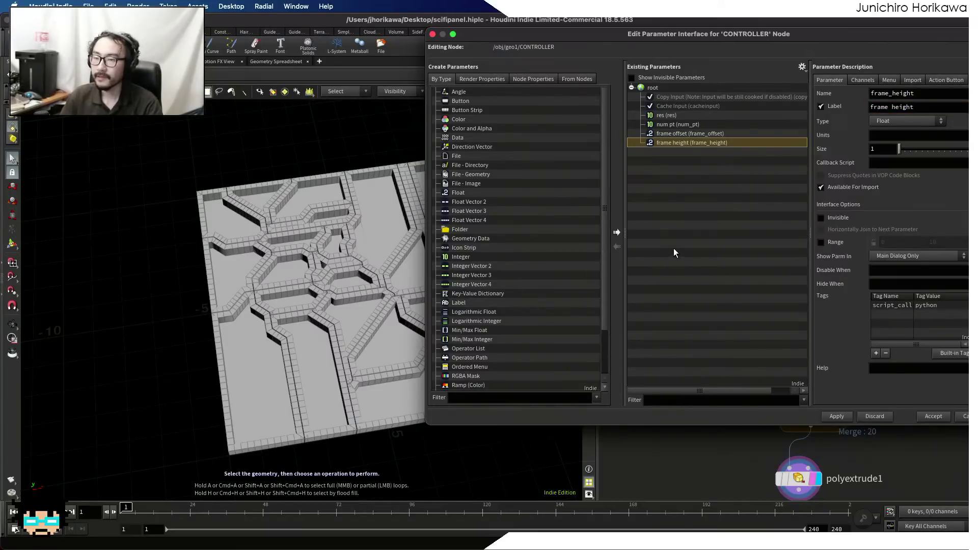
# - Enable a range of 0 to 1 for the frame height parameter and apply the interface change
pyautogui.click(821, 242)
pyautogui.moveTo(853, 35); pyautogui.dragTo(772, 35)
pyautogui.doubleClick(854, 242)
pyautogui.write('1')
pyautogui.press('Return')
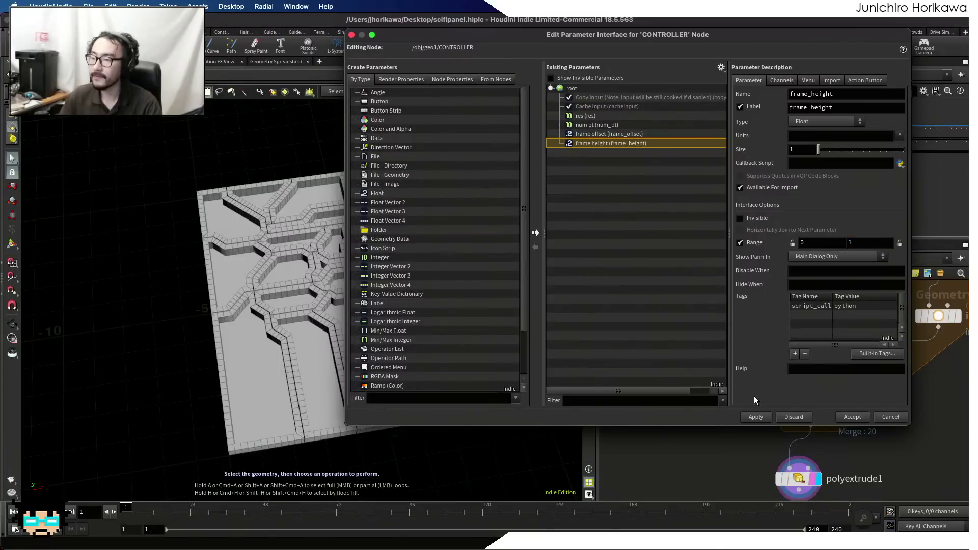
pyautogui.click(755, 416)
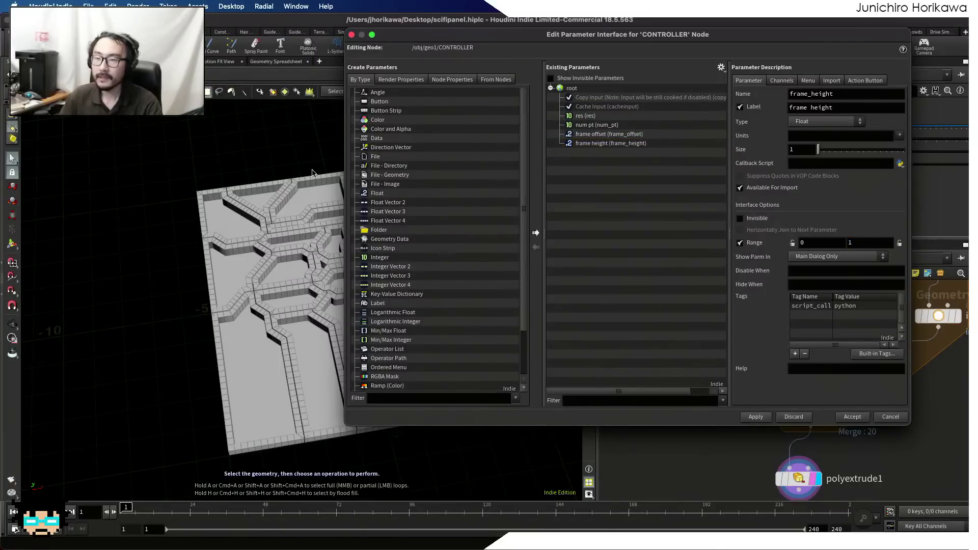
# - Add a float parameter interior_height labelled "interior height" with a 0 to 1 range, and accept the CONTROLLER interface
pyautogui.moveTo(376, 193); pyautogui.dragTo(606, 153)
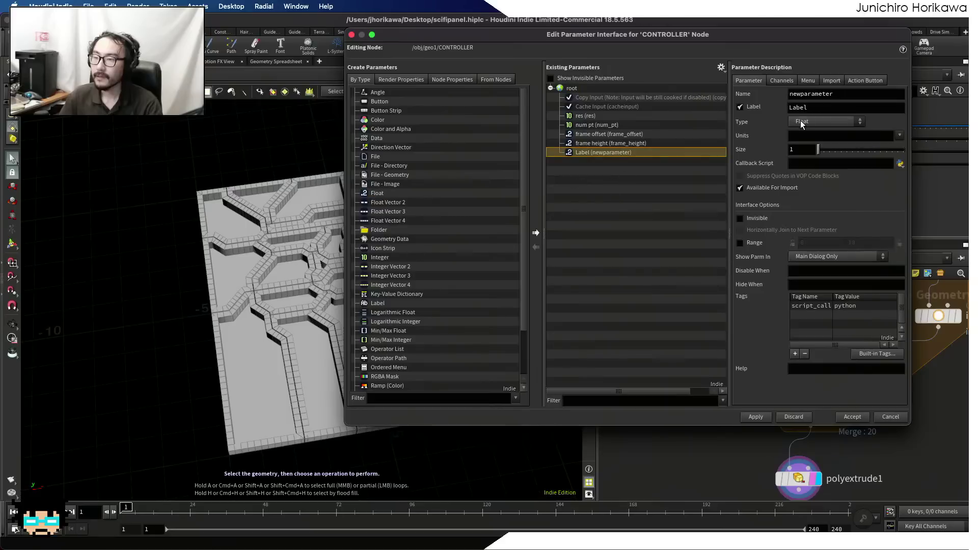
pyautogui.doubleClick(855, 94)
pyautogui.write('inter')
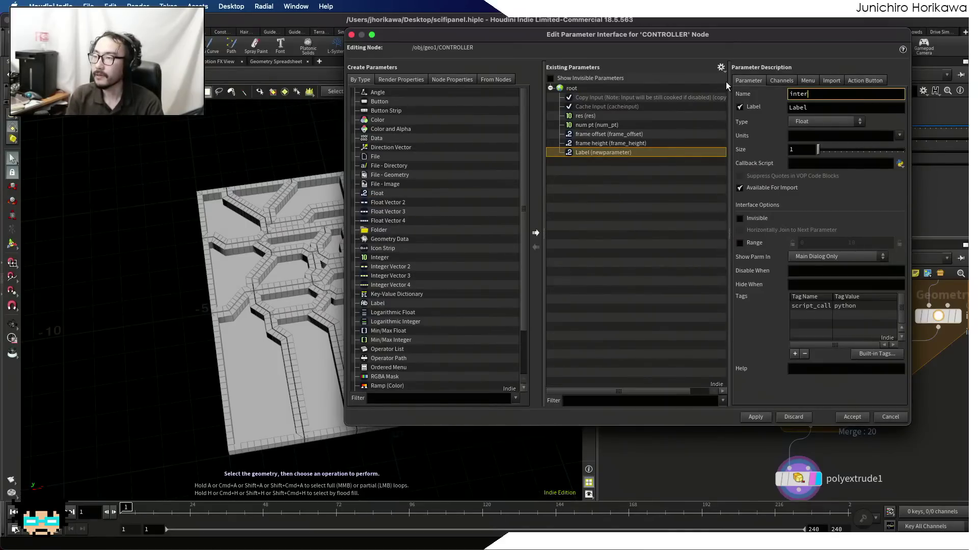
pyautogui.write('i')
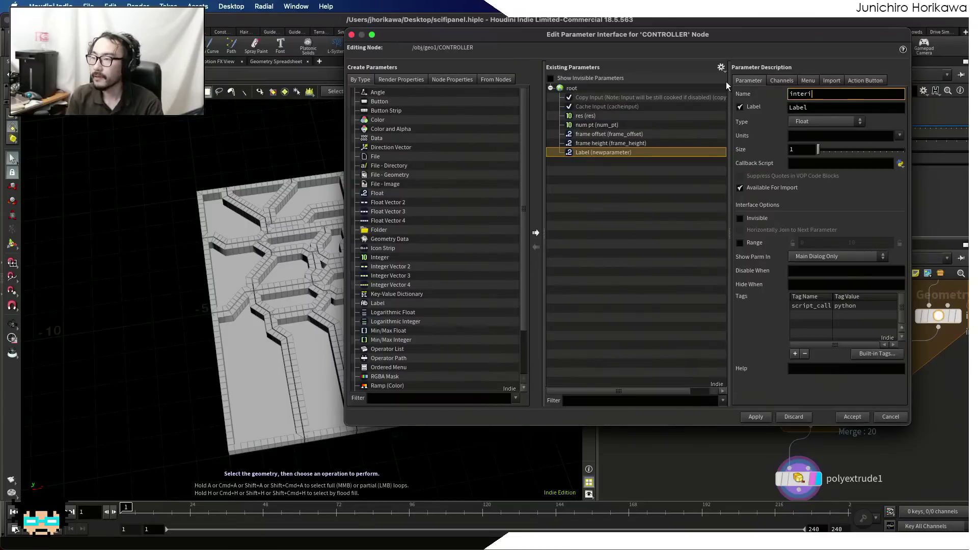
pyautogui.write('or_height')
pyautogui.press('Tab')
pyautogui.write('interior height')
pyautogui.press('Return')
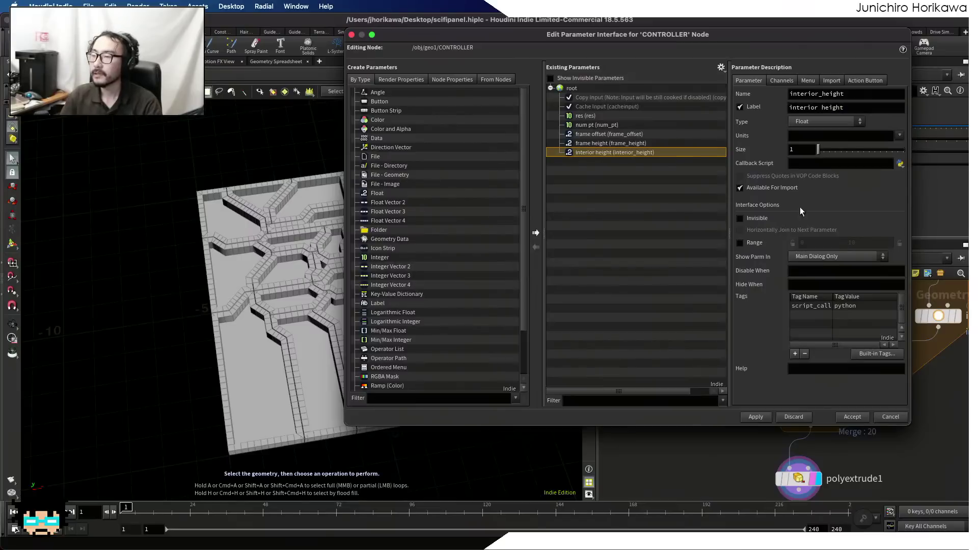
pyautogui.click(740, 243)
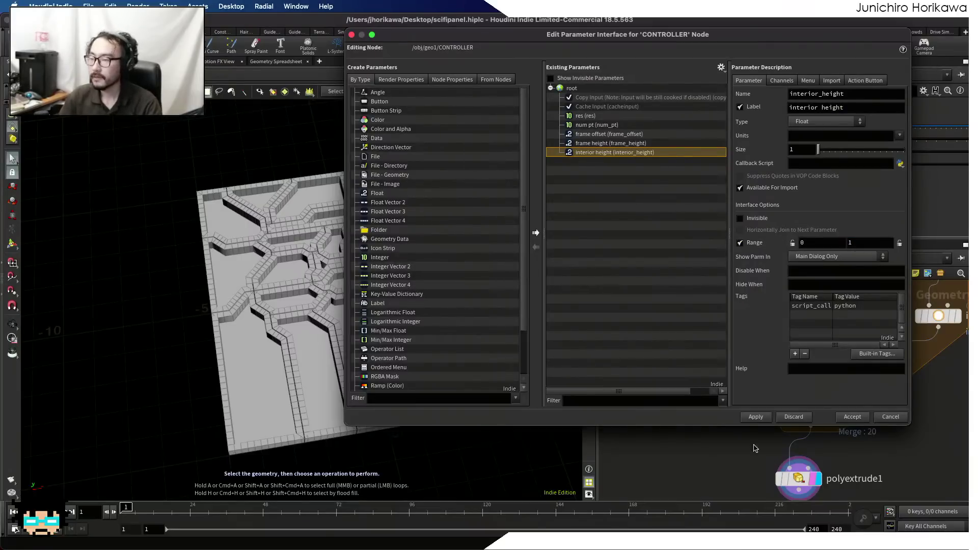
pyautogui.click(853, 417)
# - Set CONTROLLER's frame height to 0.5 and interior height to 0.2
pyautogui.click(705, 164)
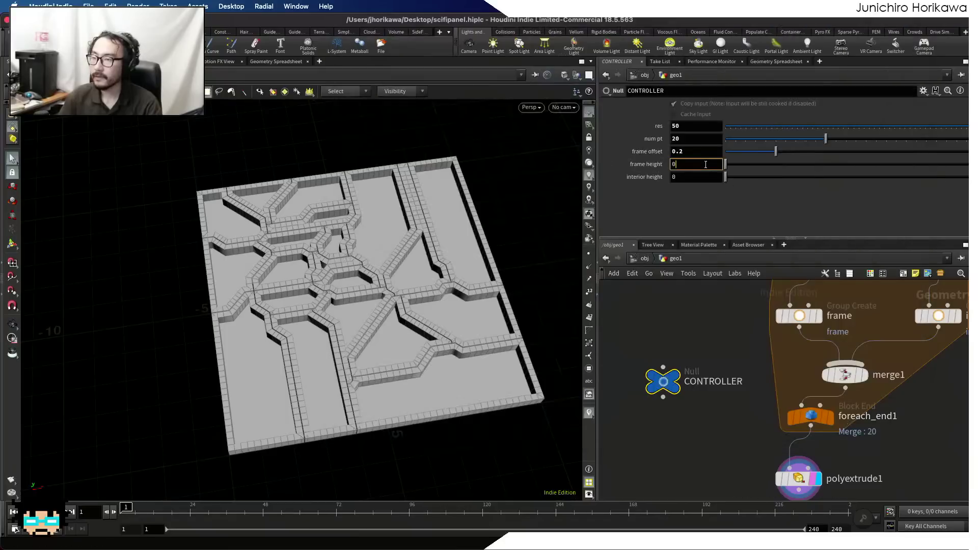
pyautogui.write('.5')
pyautogui.press('Return')
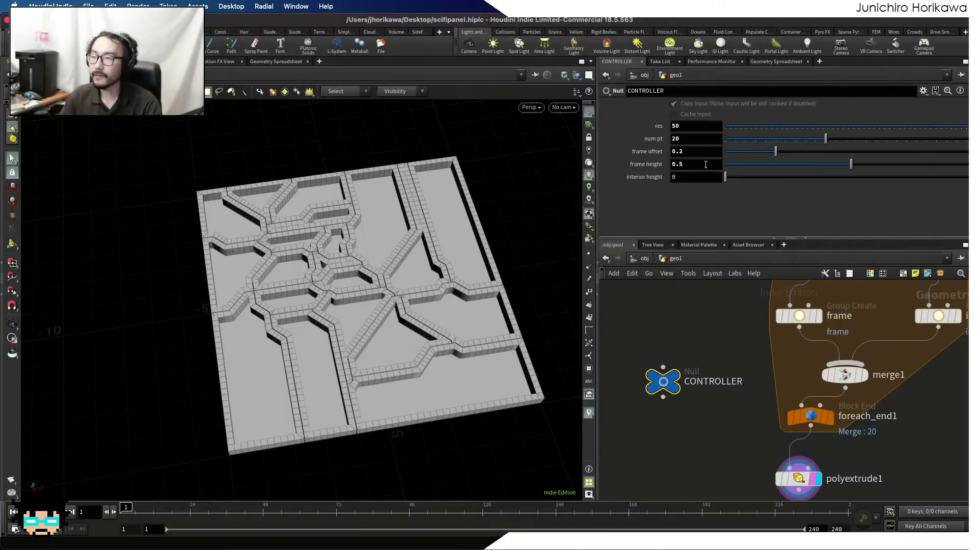
pyautogui.click(700, 176)
pyautogui.write('.2')
pyautogui.press('Return')
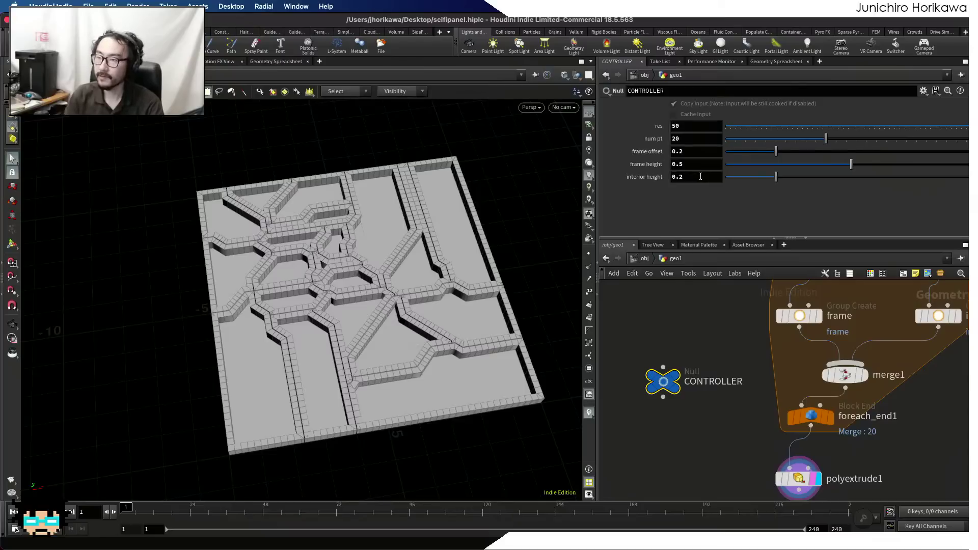
# - Link polyextrude1's Distance to CONTROLLER's frame height with a relative reference
pyautogui.rightClick(700, 168)
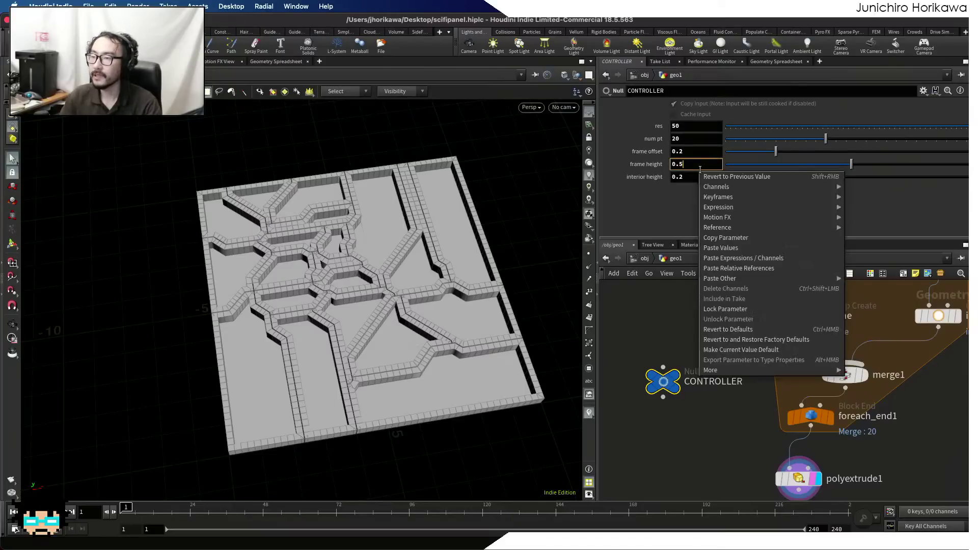
pyautogui.click(744, 239)
pyautogui.moveTo(869, 461); pyautogui.dragTo(836, 393, button='middle')
pyautogui.click(756, 407)
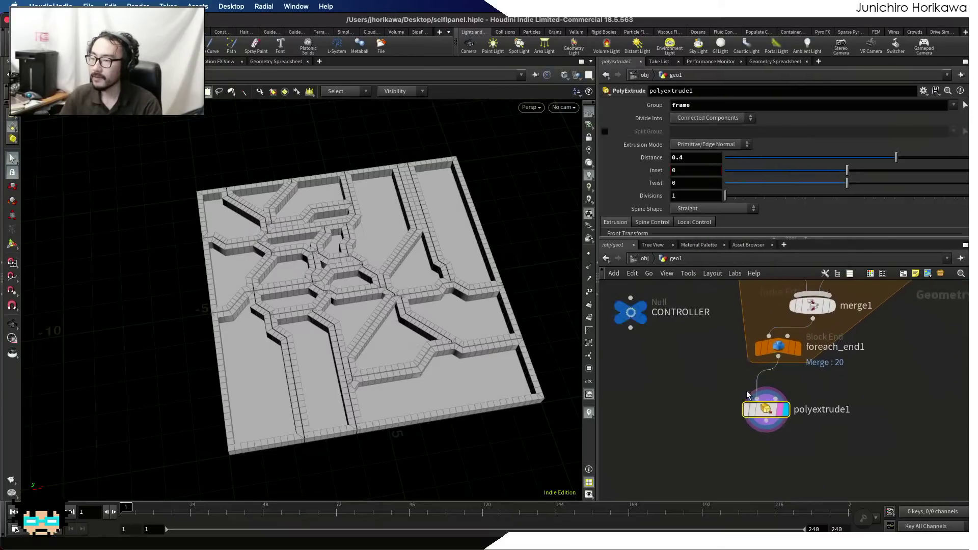
pyautogui.rightClick(705, 159)
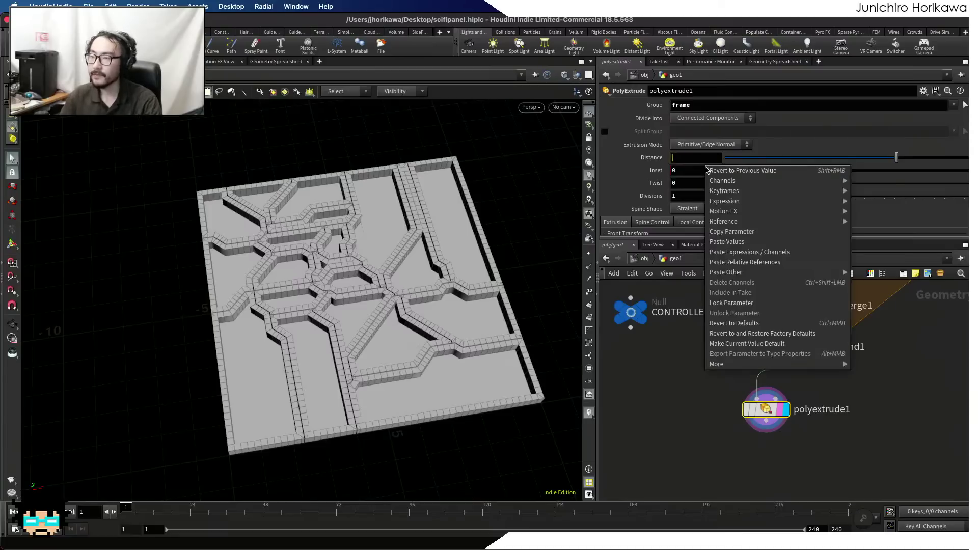
pyautogui.click(737, 263)
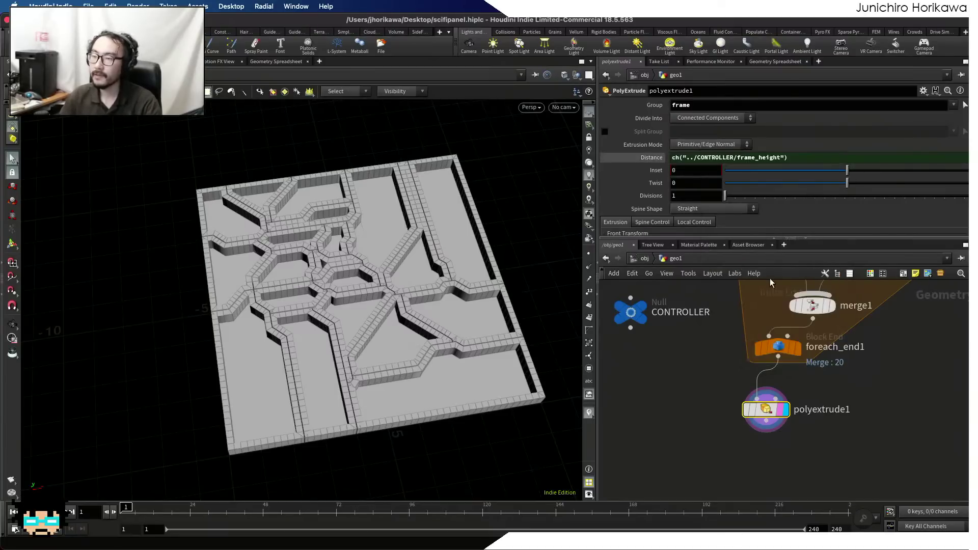
# - Duplicate polyextrude1 and place the copy directly below it
pyautogui.keyDown('alt'); pyautogui.moveTo(769, 405); pyautogui.dragTo(770, 463); pyautogui.keyUp('alt')
pyautogui.scroll(1, 775, 436)
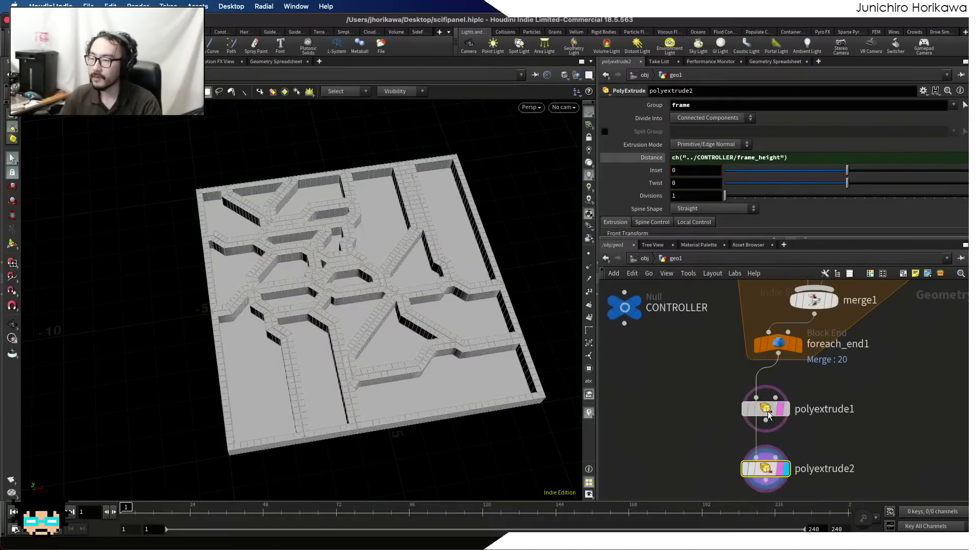
# - Connect polyextrude1's output to polyextrude2 and set polyextrude2's Group to interior
pyautogui.scroll(-3, 724, 213)
pyautogui.moveTo(766, 420); pyautogui.dragTo(756, 458)
pyautogui.click(765, 469)
pyautogui.scroll(-4, 700, 204)
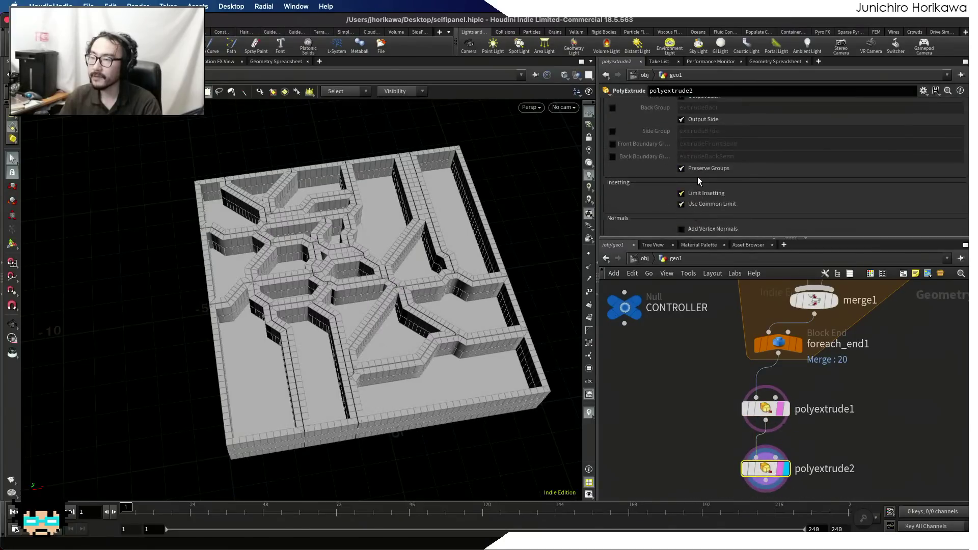
pyautogui.scroll(7, 697, 177)
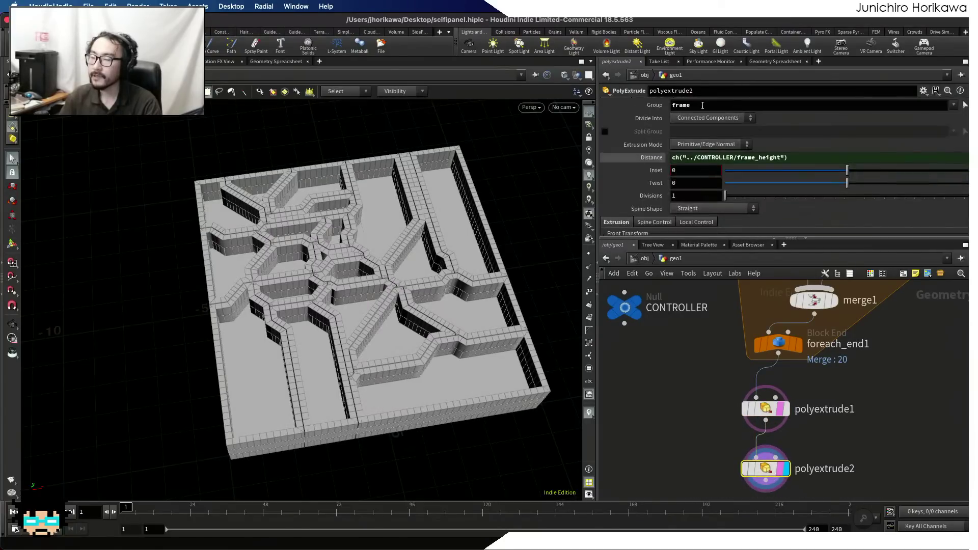
pyautogui.doubleClick(703, 105)
pyautogui.write('interior')
pyautogui.press('Return')
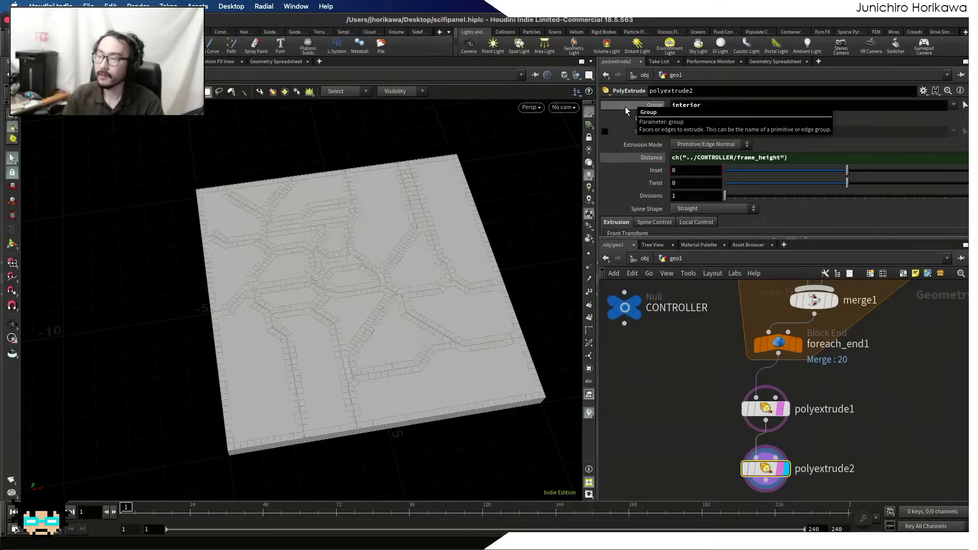
# - Replace polyextrude2's Distance expression with a relative reference to CONTROLLER's interior height
pyautogui.moveTo(785, 472)
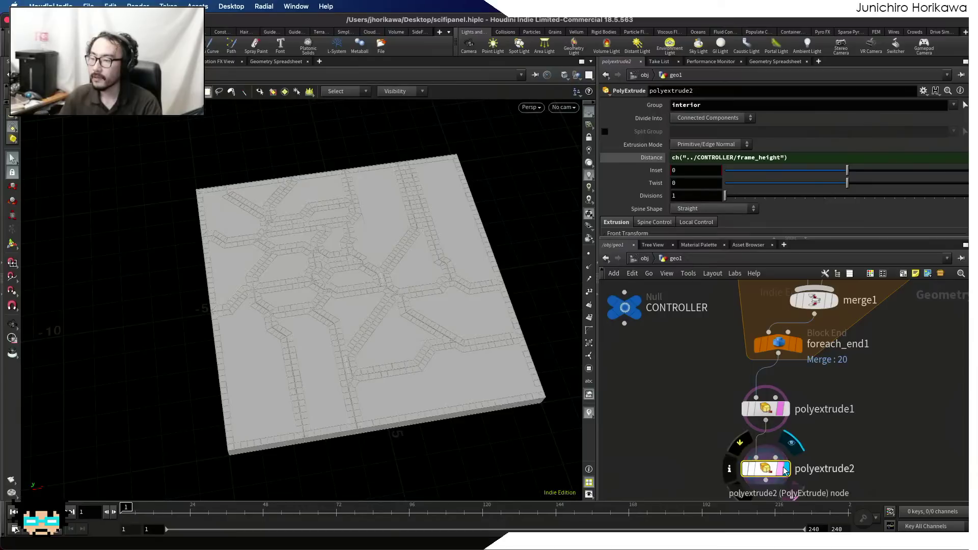
pyautogui.click(763, 410)
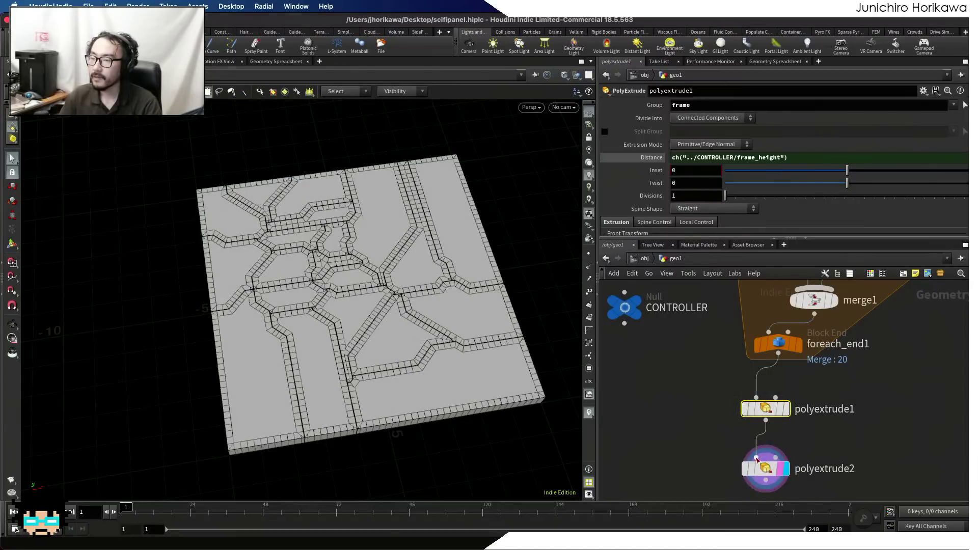
pyautogui.click(763, 466)
pyautogui.click(626, 308)
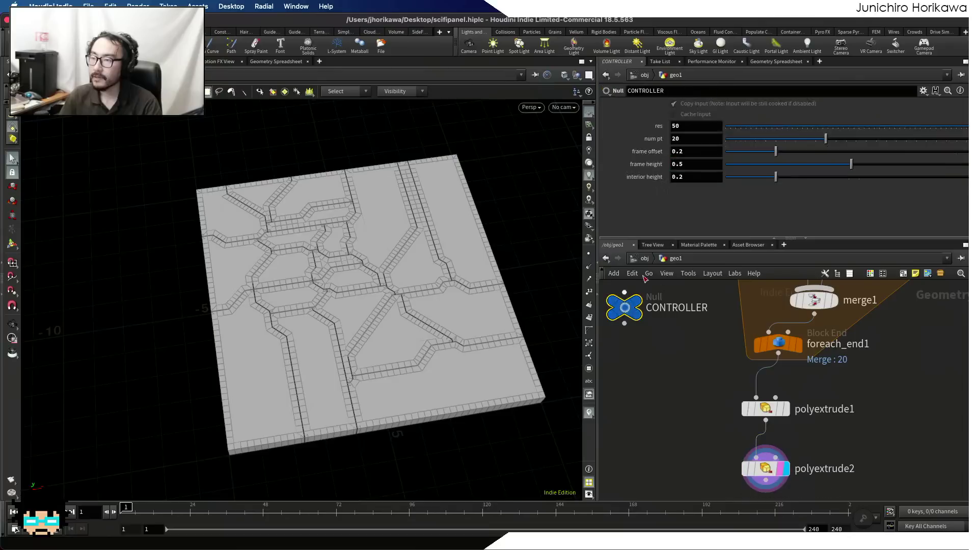
pyautogui.rightClick(694, 177)
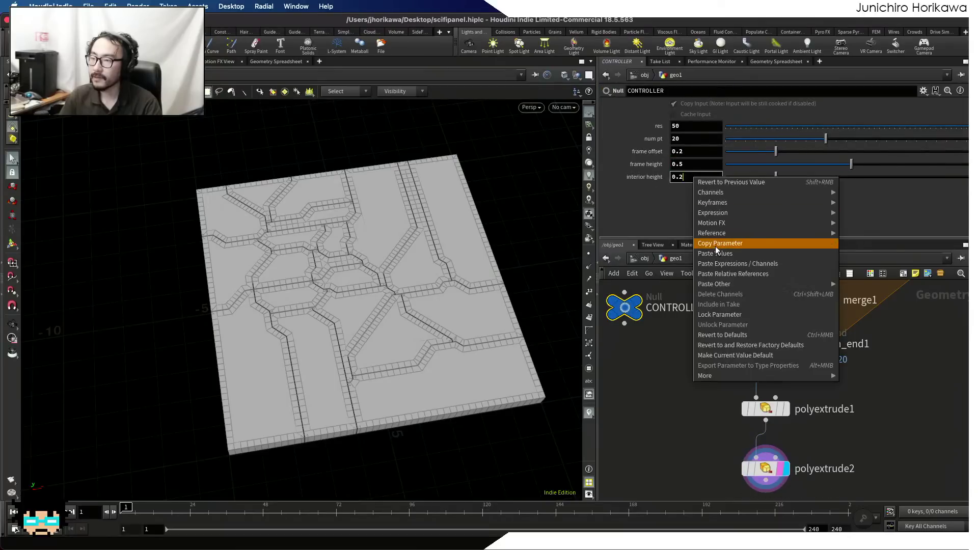
pyautogui.click(719, 243)
pyautogui.click(764, 467)
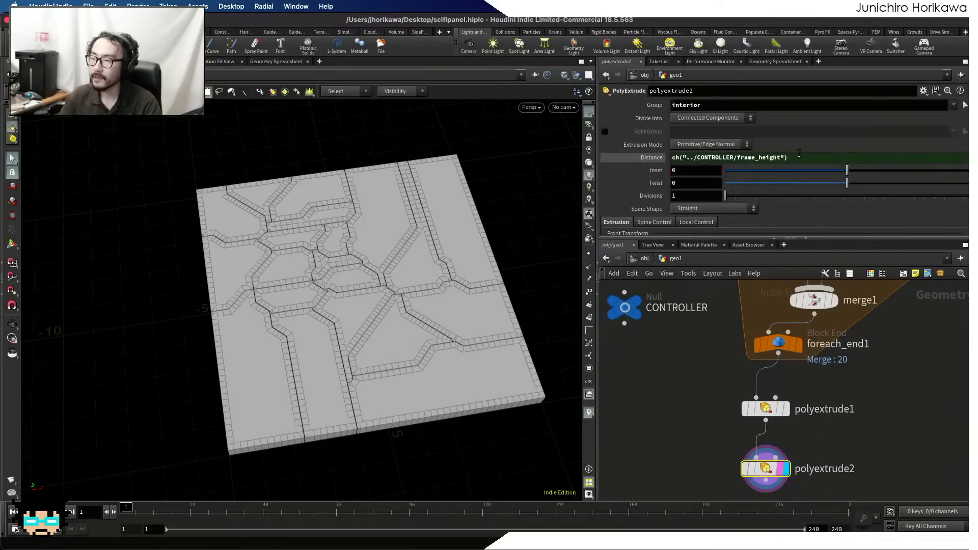
pyautogui.moveTo(808, 157); pyautogui.dragTo(576, 148)
pyautogui.press('BackSpace')
pyautogui.rightClick(702, 158)
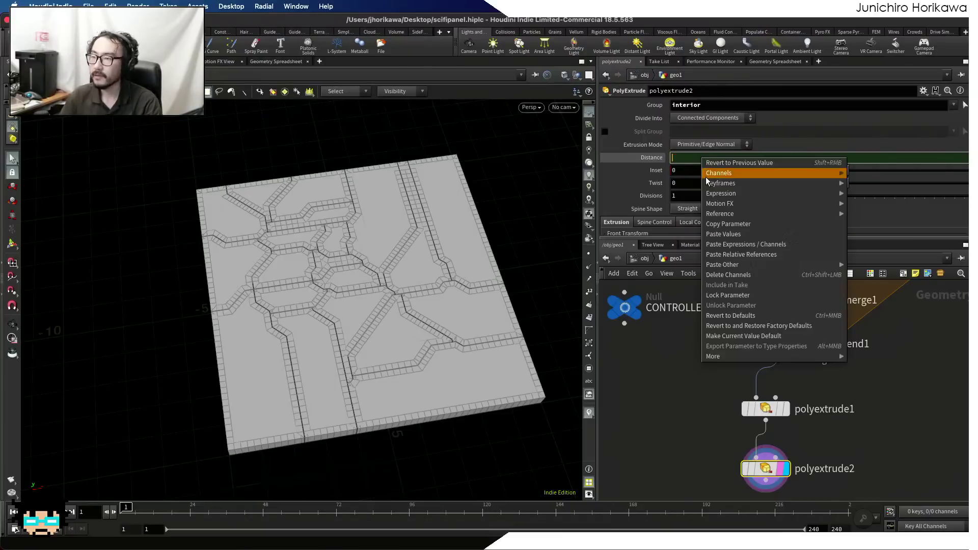
pyautogui.click(736, 255)
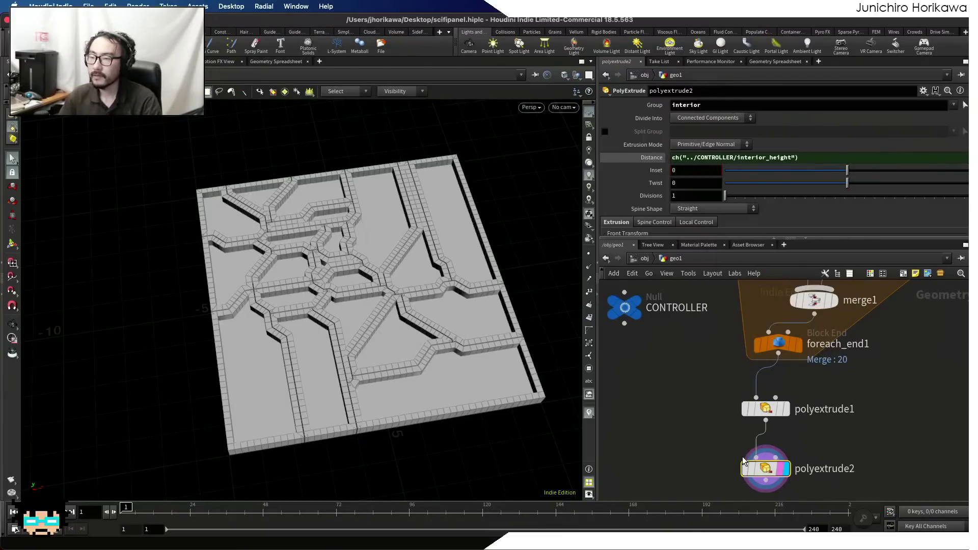
# - Examine the extruded frames and interiors of the panel up close from several angles
pyautogui.keyDown('alt'); pyautogui.moveTo(360, 322); pyautogui.dragTo(456, 312, button='right'); pyautogui.keyUp('alt')
pyautogui.keyDown('alt'); pyautogui.moveTo(456, 312); pyautogui.dragTo(382, 289); pyautogui.keyUp('alt')
pyautogui.keyDown('alt'); pyautogui.moveTo(382, 289); pyautogui.dragTo(300, 287, button='middle'); pyautogui.keyUp('alt')
pyautogui.keyDown('alt'); pyautogui.moveTo(300, 286); pyautogui.dragTo(362, 286, button='right'); pyautogui.keyUp('alt')
pyautogui.keyDown('alt'); pyautogui.moveTo(362, 286); pyautogui.dragTo(343, 282); pyautogui.keyUp('alt')
pyautogui.keyDown('alt'); pyautogui.moveTo(342, 282); pyautogui.dragTo(363, 305, button='right'); pyautogui.keyUp('alt')
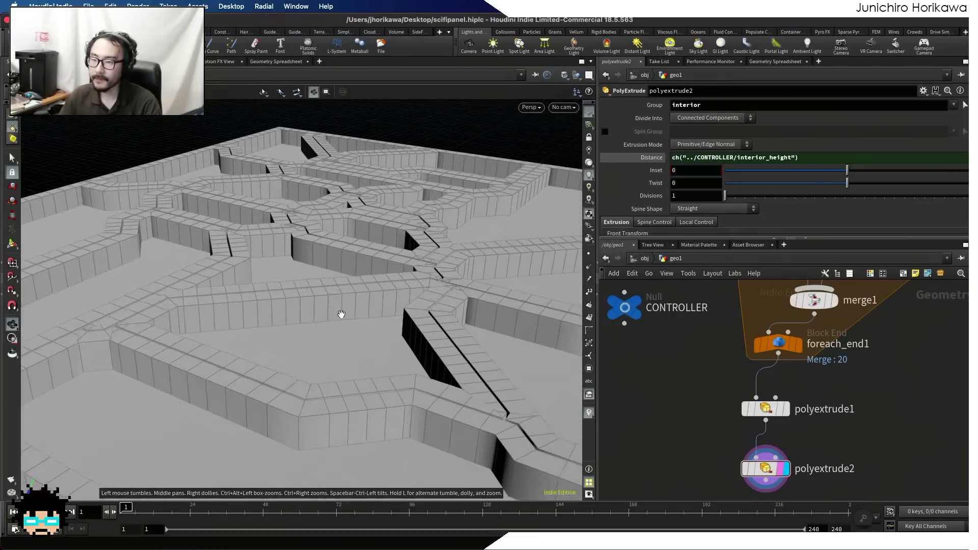
pyautogui.keyDown('alt'); pyautogui.moveTo(332, 307); pyautogui.dragTo(289, 360); pyautogui.keyUp('alt')
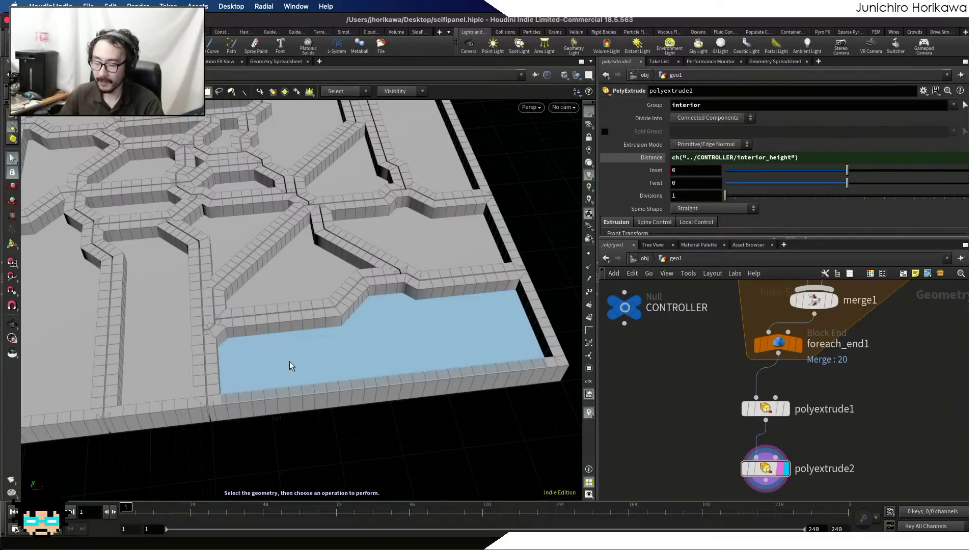
# - Move the CONTROLLER node farther away from the first for-each block
pyautogui.scroll(-5, 677, 412)
pyautogui.moveTo(677, 413); pyautogui.dragTo(729, 476, button='middle')
pyautogui.scroll(3, 781, 485)
pyautogui.scroll(-5, 676, 438)
pyautogui.scroll(3, 721, 453)
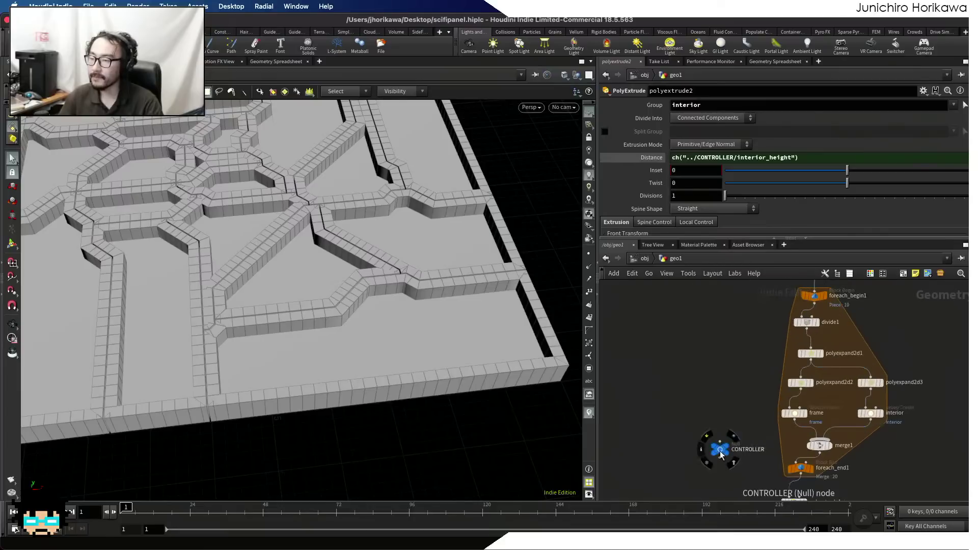
pyautogui.moveTo(721, 453); pyautogui.dragTo(630, 455)
# - Display color3's output and view the second, sparser cell pattern from above
pyautogui.scroll(-3, 660, 435)
pyautogui.moveTo(709, 296); pyautogui.dragTo(750, 376, button='middle')
pyautogui.scroll(5, 751, 376)
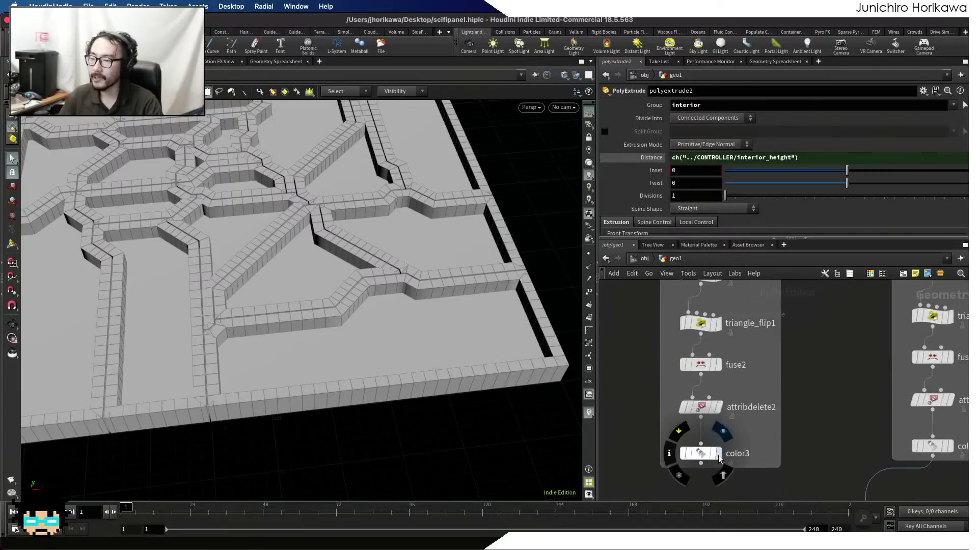
pyautogui.click(716, 453)
pyautogui.keyDown('alt'); pyautogui.moveTo(450, 267); pyautogui.dragTo(360, 266, button='right'); pyautogui.keyUp('alt')
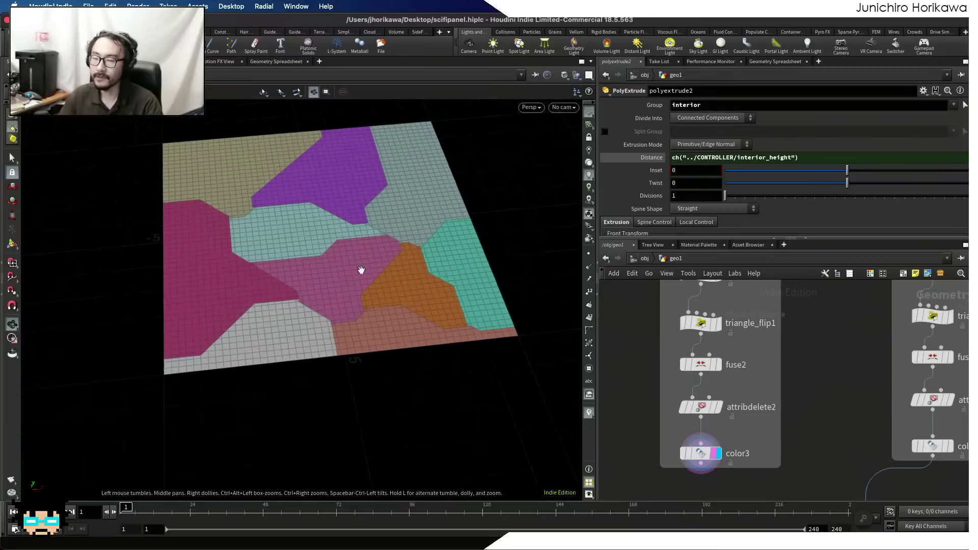
pyautogui.keyDown('alt'); pyautogui.moveTo(361, 266); pyautogui.dragTo(360, 321); pyautogui.keyUp('alt')
pyautogui.press('s')
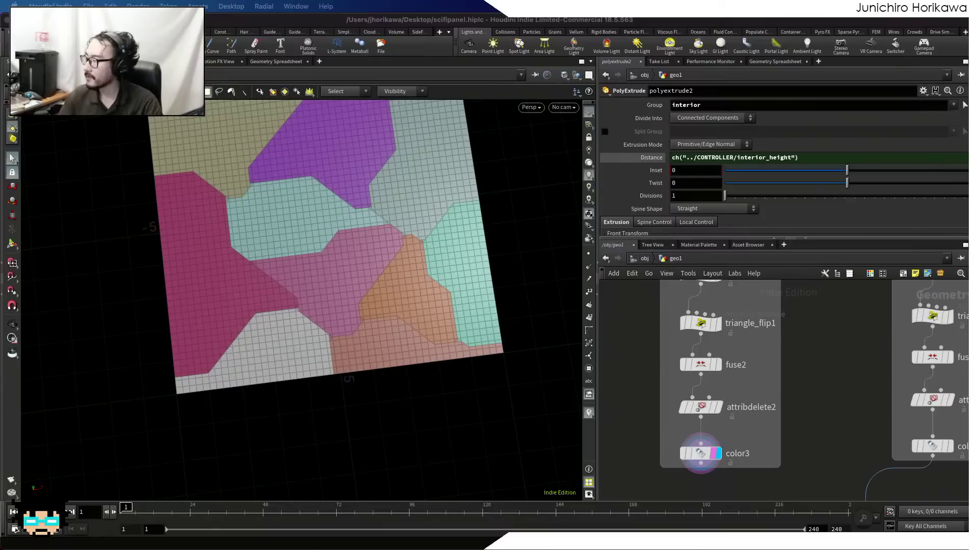
# - Shift the second cell pattern's boxed node chain farther from the first chain, and move CONTROLLER out of the space below it
pyautogui.scroll(-8, 810, 387)
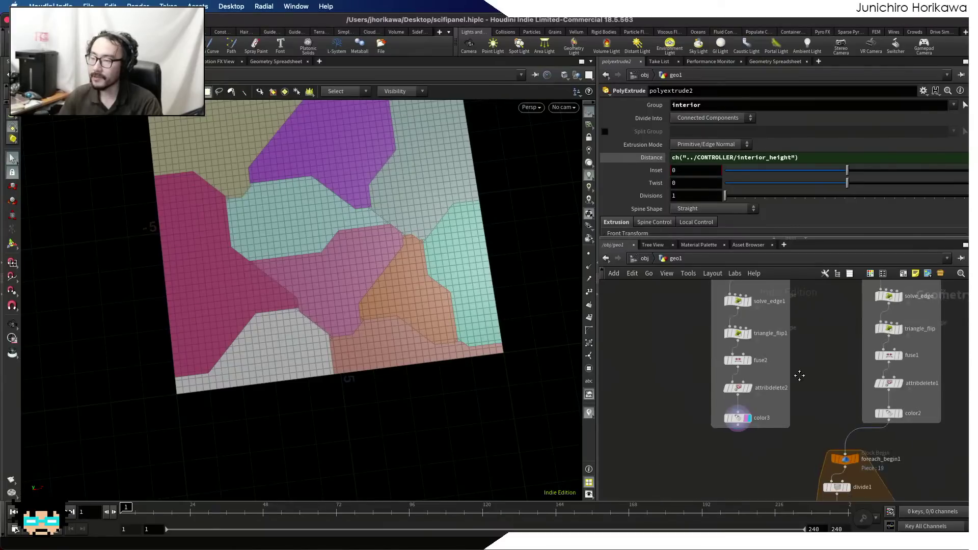
pyautogui.moveTo(736, 415); pyautogui.dragTo(752, 444, button='middle')
pyautogui.moveTo(716, 320); pyautogui.dragTo(758, 424)
pyautogui.scroll(2, 754, 414)
pyautogui.moveTo(758, 315); pyautogui.dragTo(742, 317)
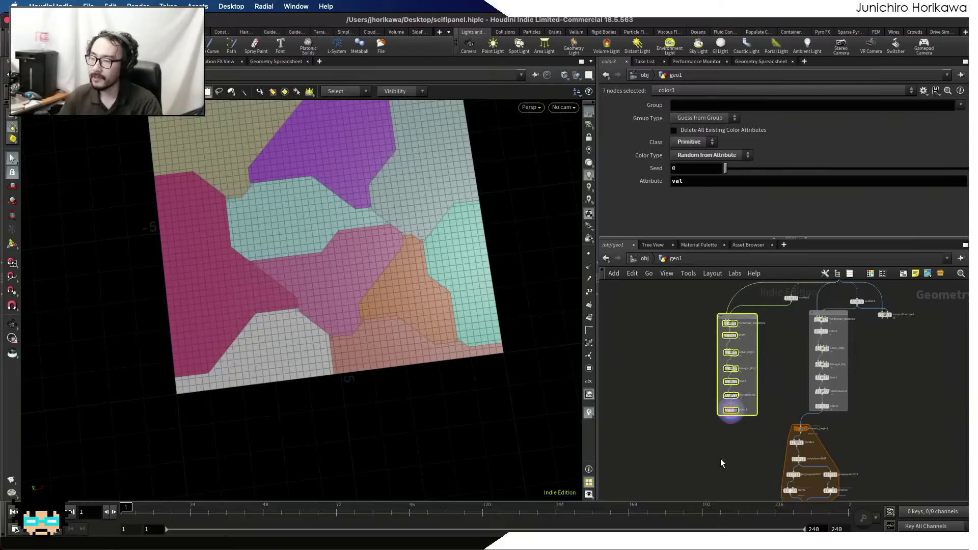
pyautogui.moveTo(727, 444); pyautogui.dragTo(752, 356, button='middle')
pyautogui.scroll(3, 733, 426)
pyautogui.moveTo(722, 422); pyautogui.dragTo(681, 427)
pyautogui.moveTo(723, 392); pyautogui.dragTo(699, 418, button='middle')
pyautogui.scroll(2, 809, 474)
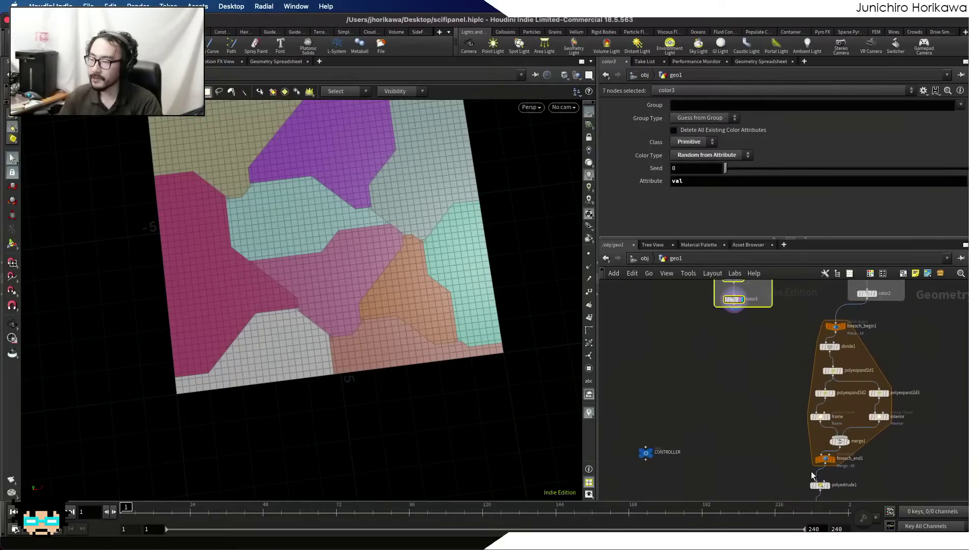
# - Add a For-Each Named Primitive block beneath color3 and connect color3 to its begin node
pyautogui.click(824, 460)
pyautogui.press('Tab')
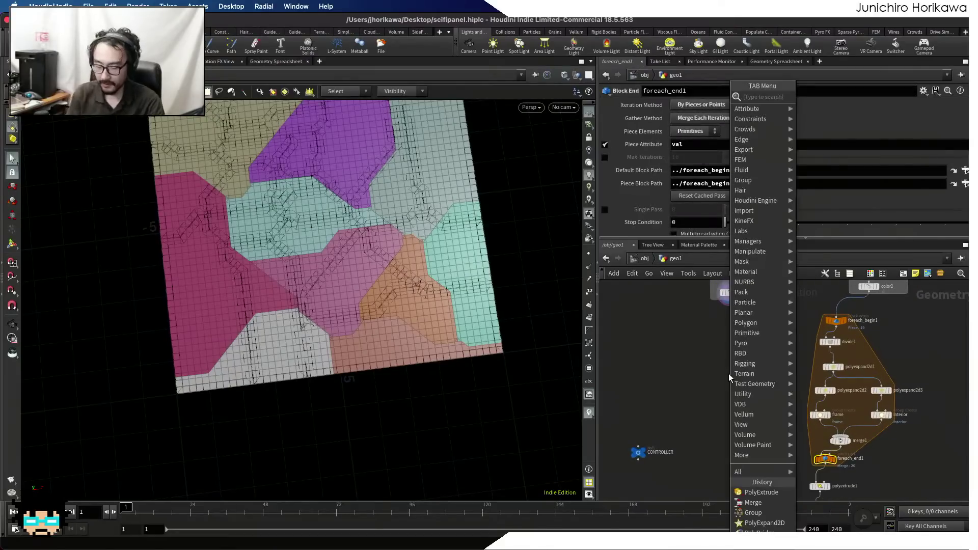
pyautogui.write('forea')
pyautogui.press('Down')
pyautogui.press('Down')
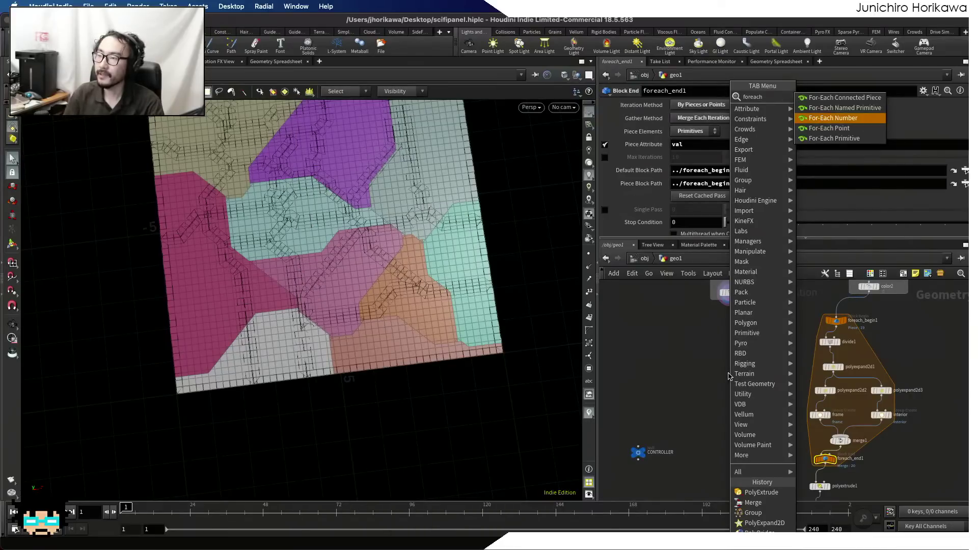
pyautogui.press('Up')
pyautogui.press('Return')
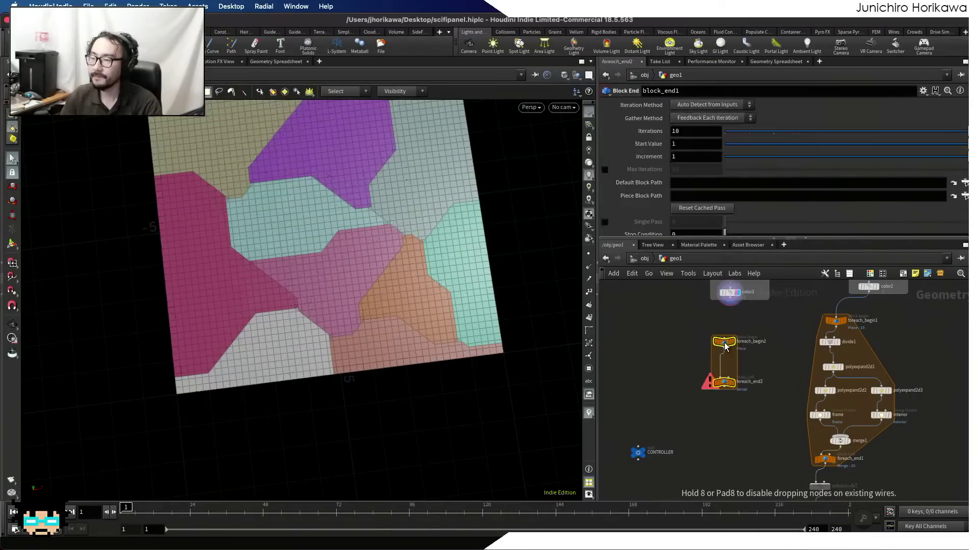
pyautogui.click(724, 343)
pyautogui.scroll(3, 737, 300)
pyautogui.moveTo(717, 297); pyautogui.dragTo(704, 388)
pyautogui.moveTo(732, 494); pyautogui.dragTo(728, 425, button='middle')
pyautogui.scroll(1, 728, 426)
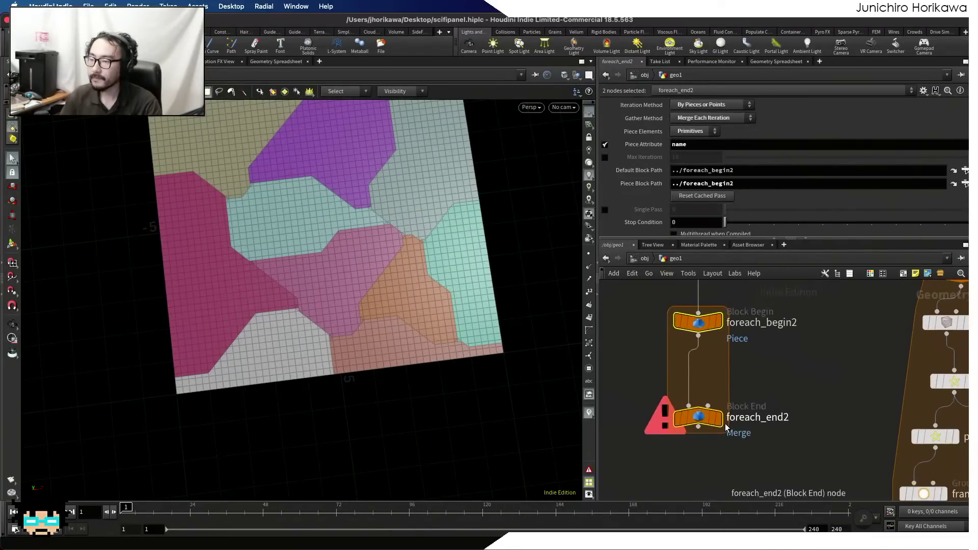
# - Set foreach_end2's Piece Attribute to val, display its output and lower the node to make room inside the block
pyautogui.click(717, 421)
pyautogui.doubleClick(679, 144)
pyautogui.write('val')
pyautogui.press('Return')
pyautogui.moveTo(702, 420)
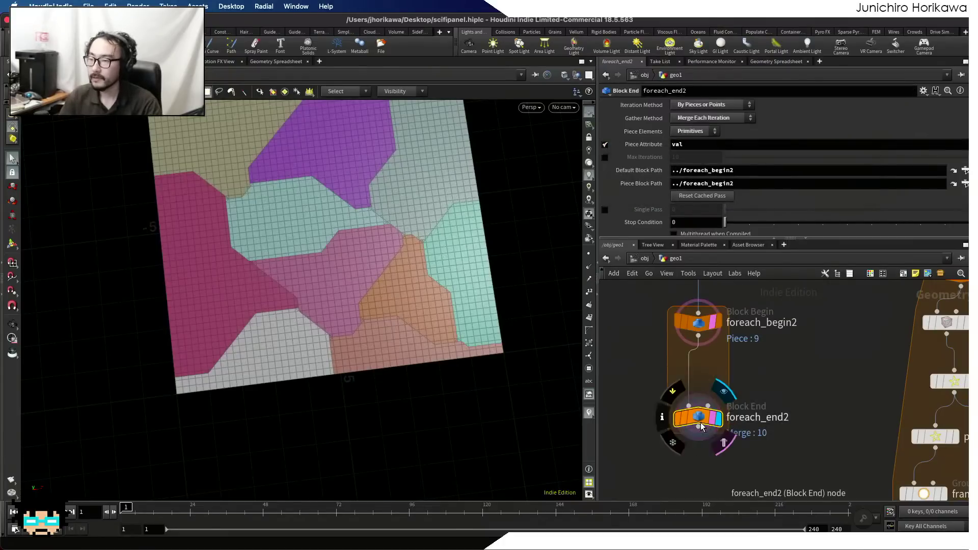
pyautogui.moveTo(700, 415); pyautogui.dragTo(700, 496)
pyautogui.scroll(1, 710, 396)
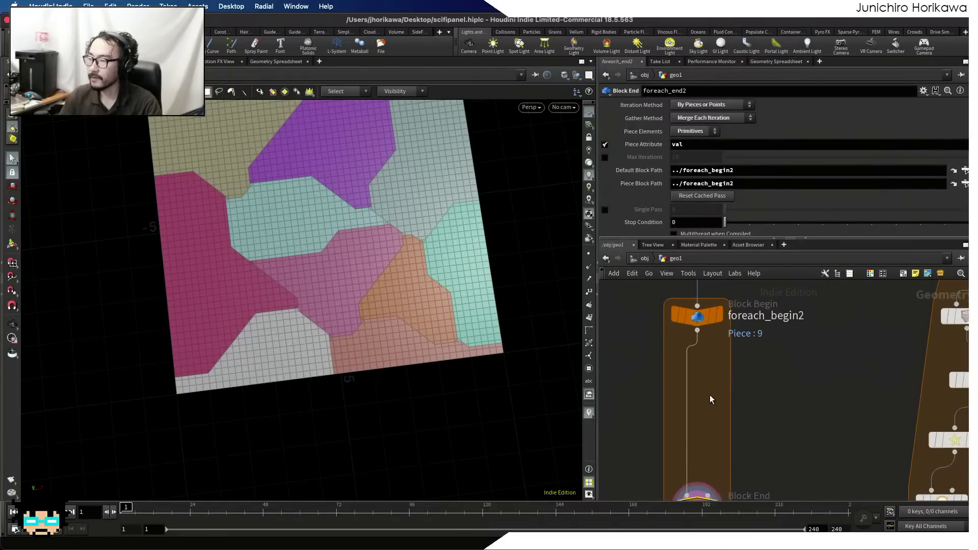
# - Insert a Divide node between foreach_begin2 and foreach_end2
pyautogui.press('Tab')
pyautogui.write('div')
pyautogui.press('Return')
pyautogui.click(710, 390)
pyautogui.scroll(1, 710, 390)
pyautogui.moveTo(710, 390); pyautogui.dragTo(685, 366)
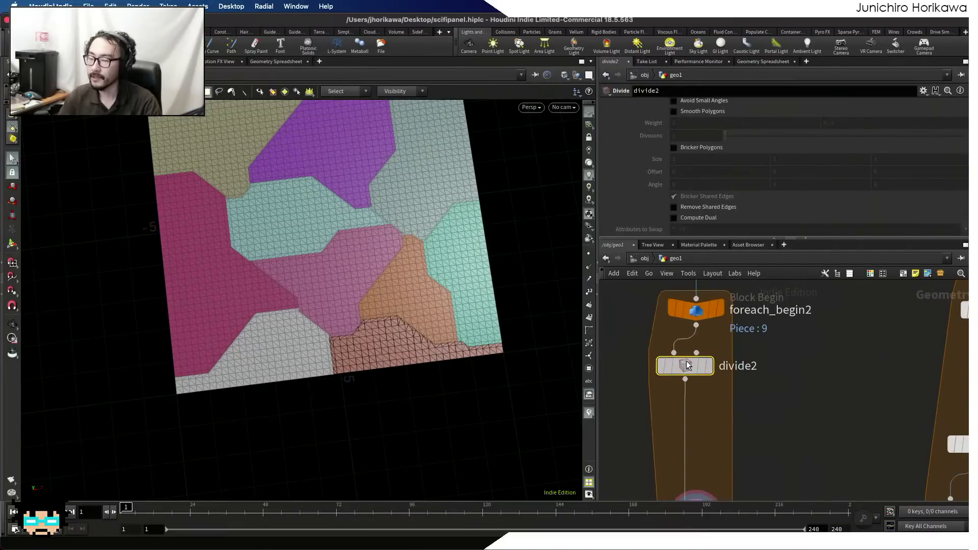
# - Enable Remove Shared Edges on divide2 and line the node up beneath foreach_begin2
pyautogui.click(696, 207)
pyautogui.moveTo(704, 470); pyautogui.dragTo(694, 427, button='middle')
pyautogui.scroll(-5, 693, 427)
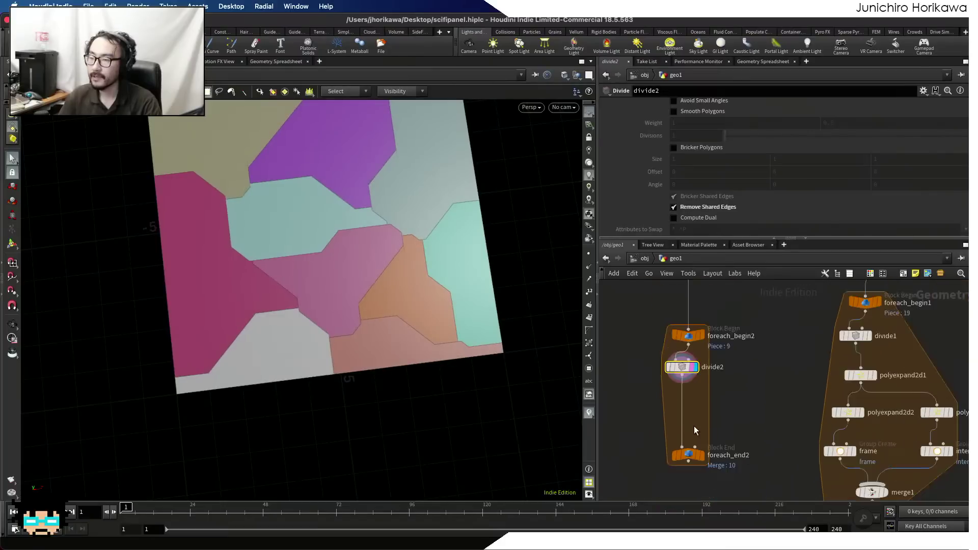
pyautogui.moveTo(692, 443); pyautogui.dragTo(692, 460)
pyautogui.scroll(3, 692, 399)
pyautogui.moveTo(686, 397); pyautogui.dragTo(692, 400)
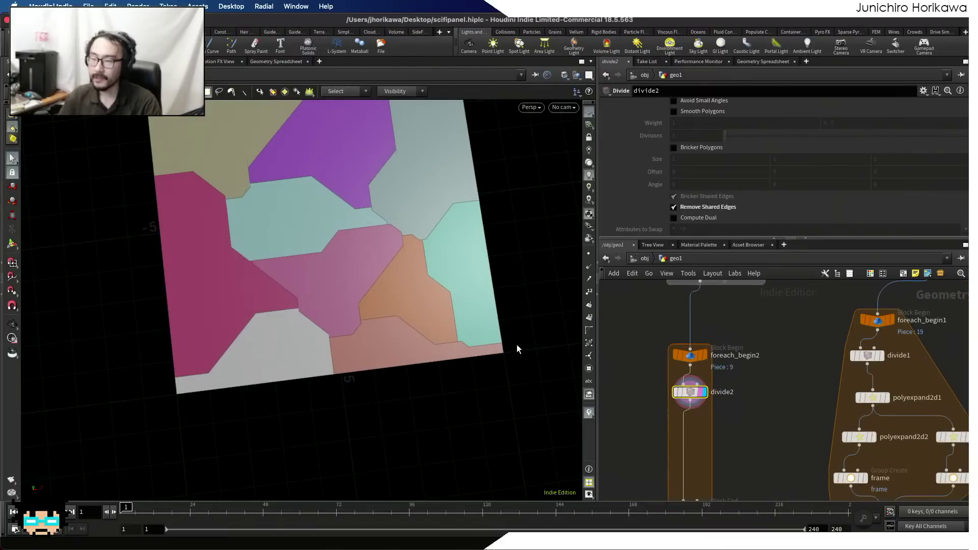
pyautogui.scroll(5, 383, 291)
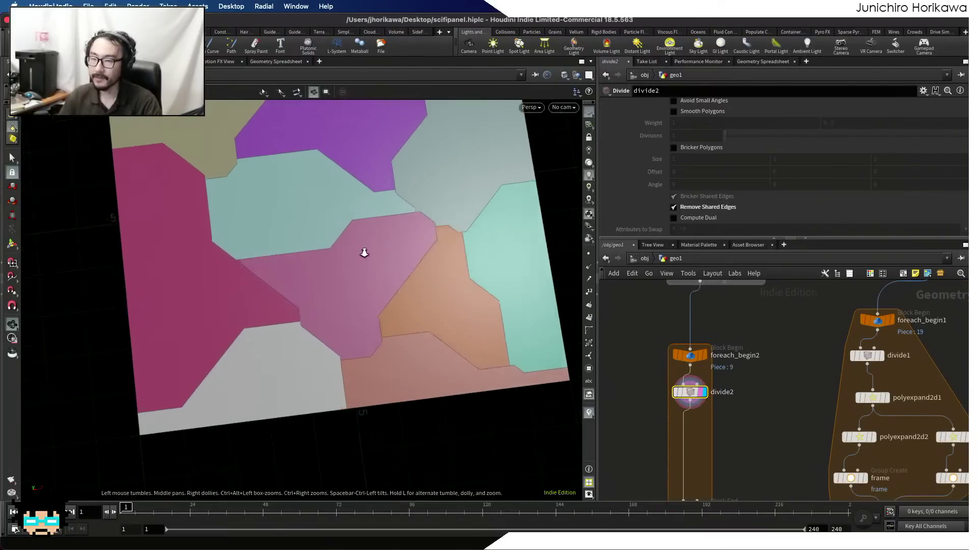
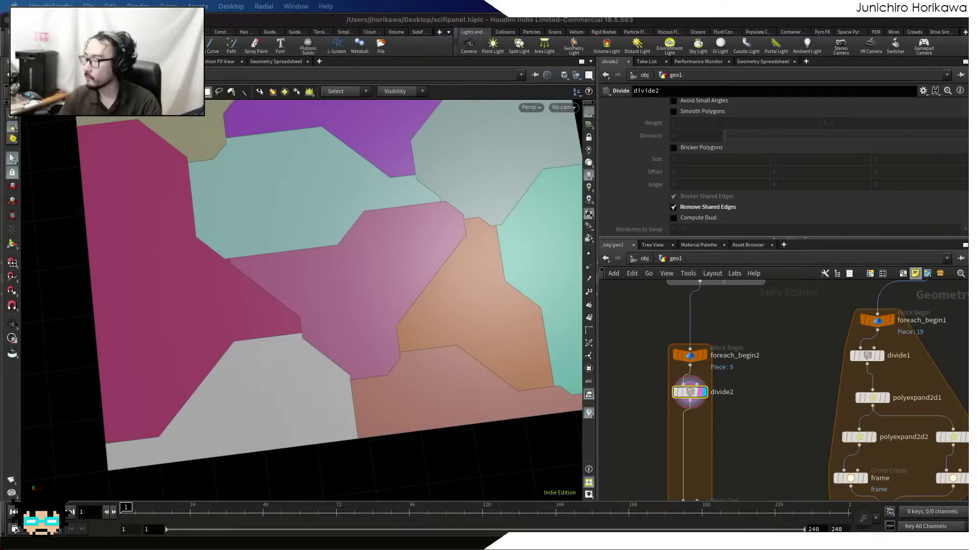
# - Compare the displayed outputs of foreach_end2 and divide2, and examine divide2's single piece up close
pyautogui.click(746, 454)
pyautogui.moveTo(747, 454); pyautogui.dragTo(754, 416, button='middle')
pyautogui.scroll(2, 754, 416)
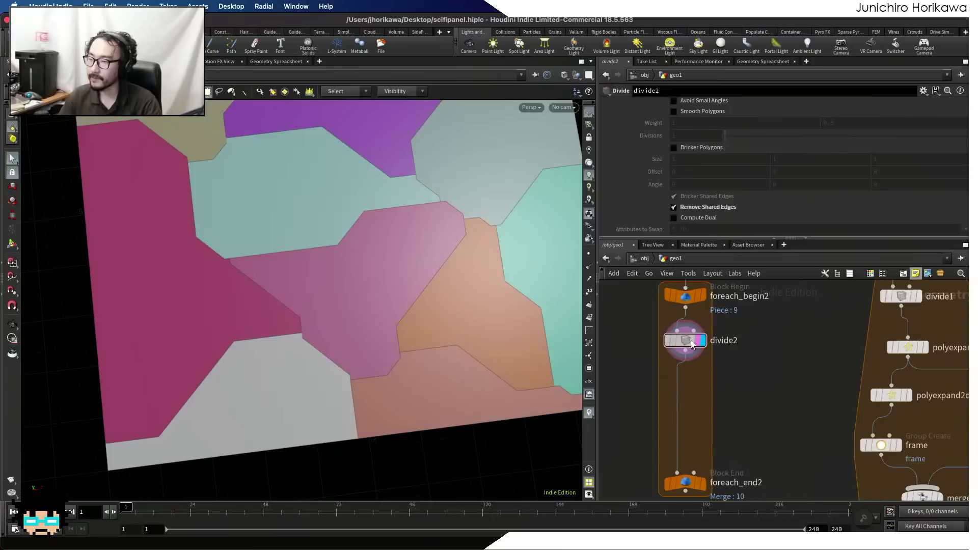
pyautogui.click(702, 482)
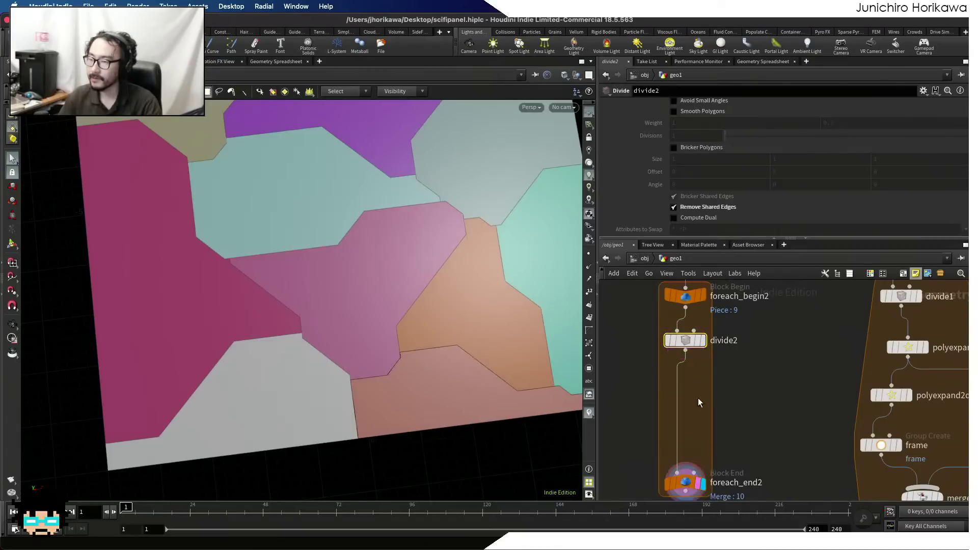
pyautogui.click(702, 340)
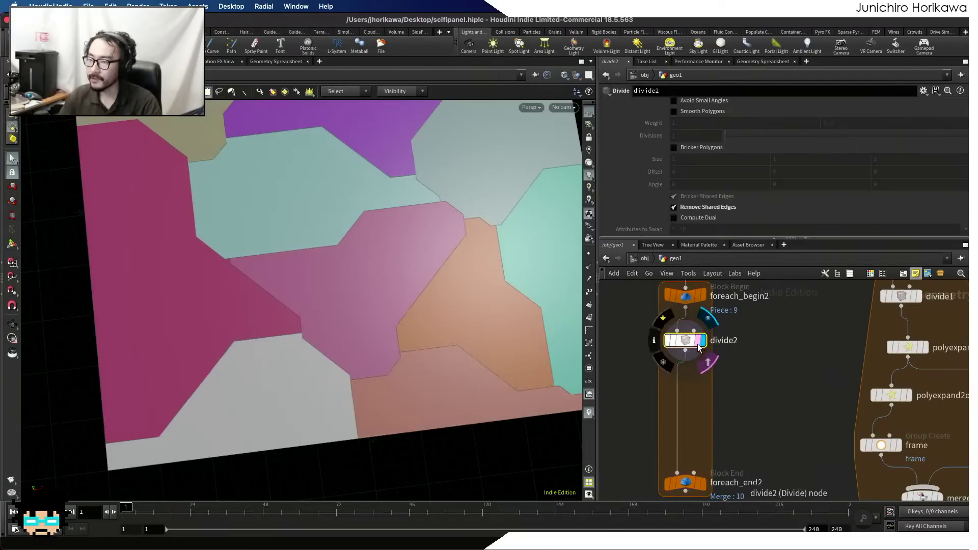
pyautogui.press('u')
pyautogui.doubleClick(789, 388)
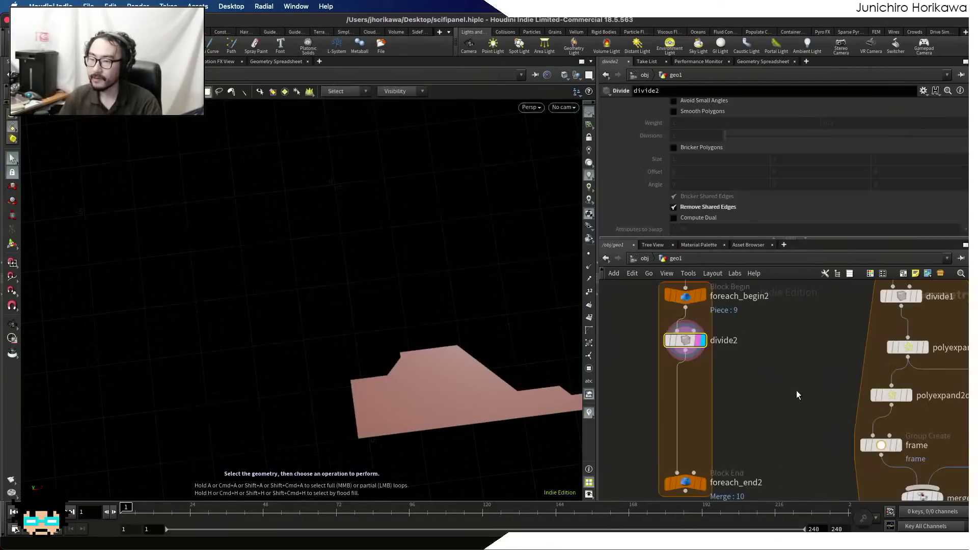
pyautogui.moveTo(424, 349); pyautogui.dragTo(289, 291, button='middle')
pyautogui.scroll(5, 338, 279)
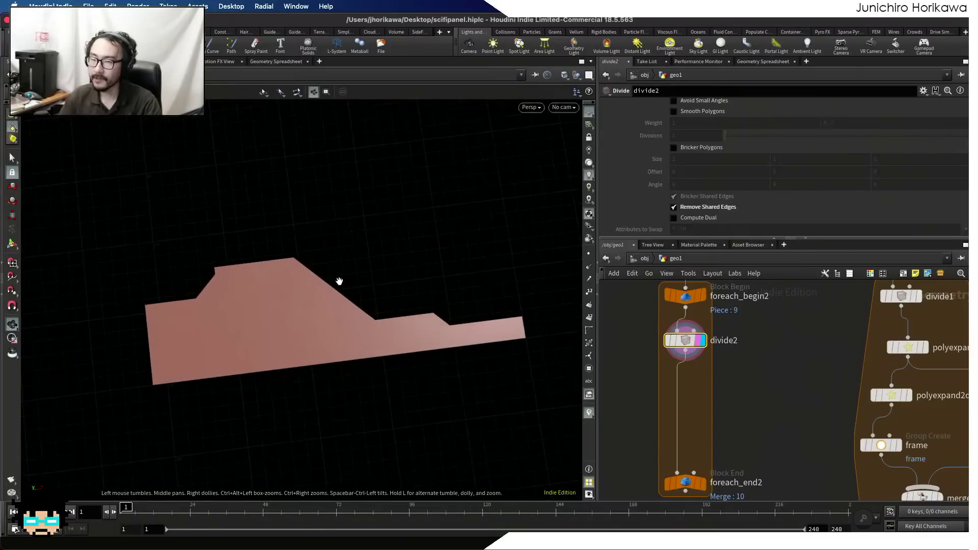
# - Add a For-Each Number block beneath divide2
pyautogui.press('s')
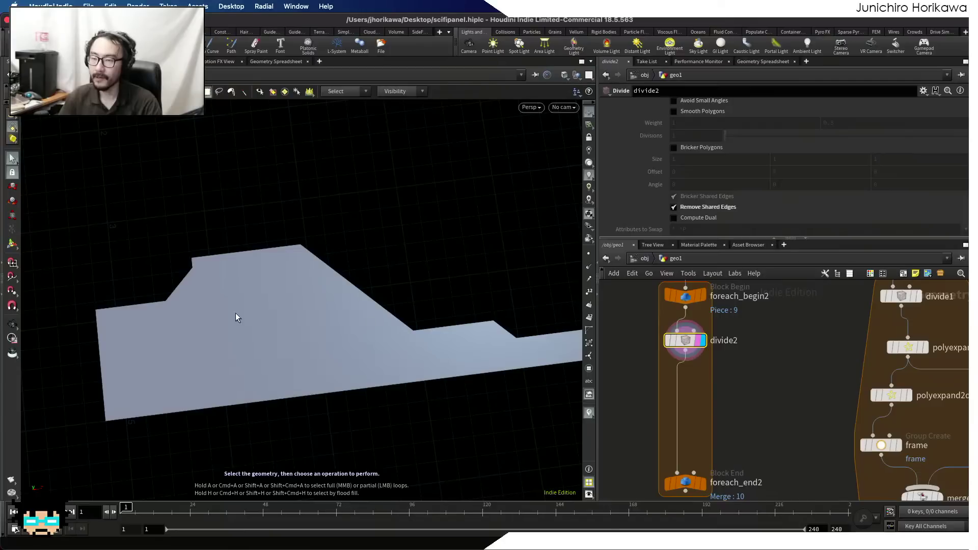
pyautogui.click(573, 357)
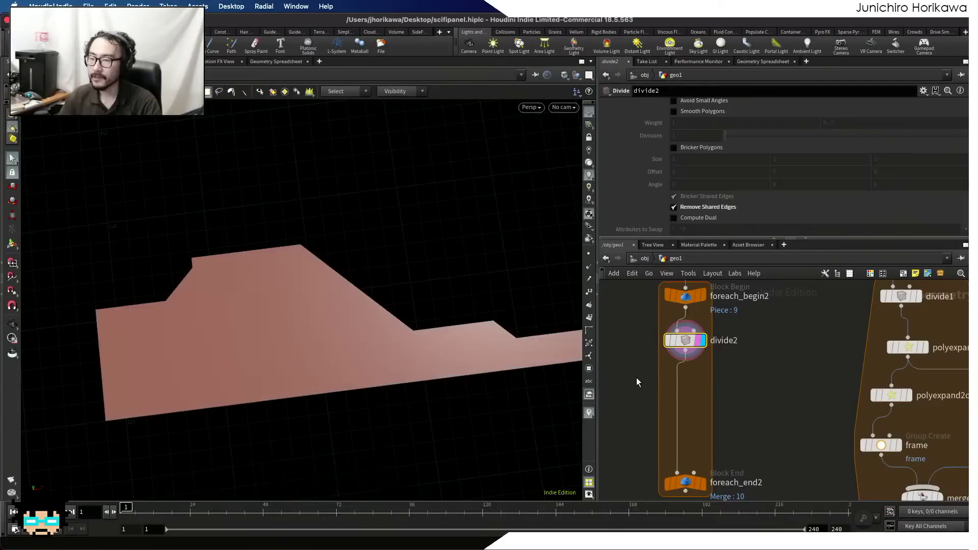
pyautogui.press('Tab')
pyautogui.write('foreach')
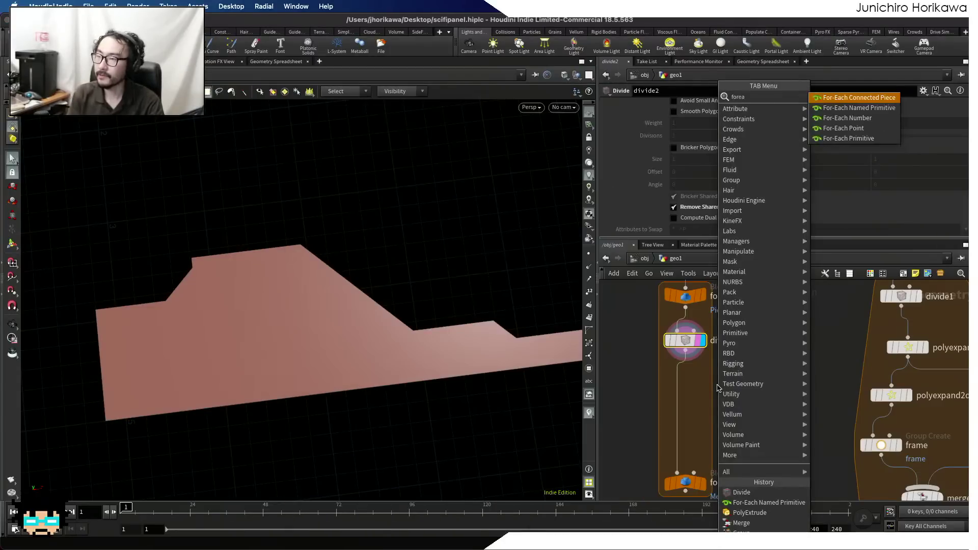
pyautogui.press('Down')
pyautogui.press('Down')
pyautogui.press('Return')
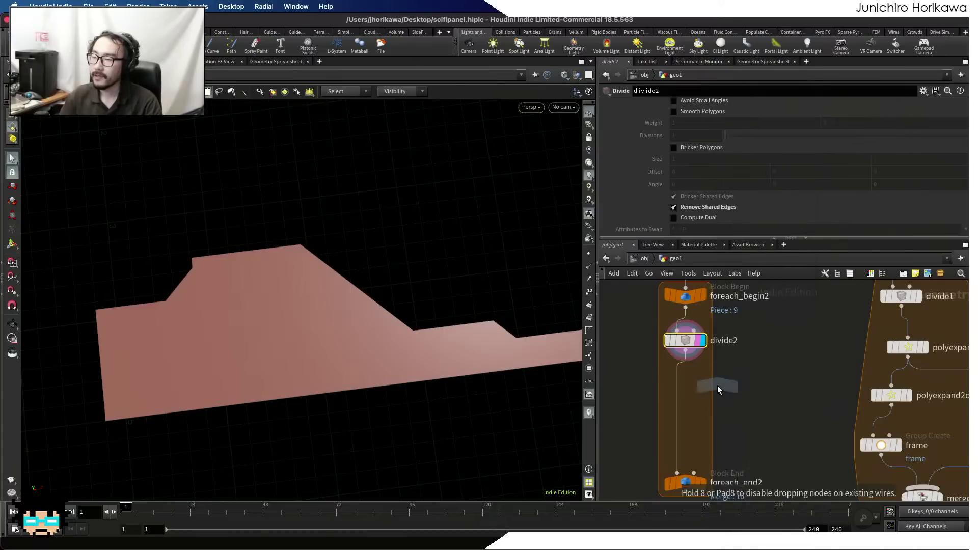
pyautogui.click(717, 384)
# - Make room above foreach_end2 and place the new For-Each Number nodes under divide2 inside the outer loop
pyautogui.scroll(-5, 708, 352)
pyautogui.scroll(1, 694, 419)
pyautogui.moveTo(692, 419); pyautogui.dragTo(677, 464)
pyautogui.scroll(2, 742, 432)
pyautogui.moveTo(716, 348); pyautogui.dragTo(688, 329)
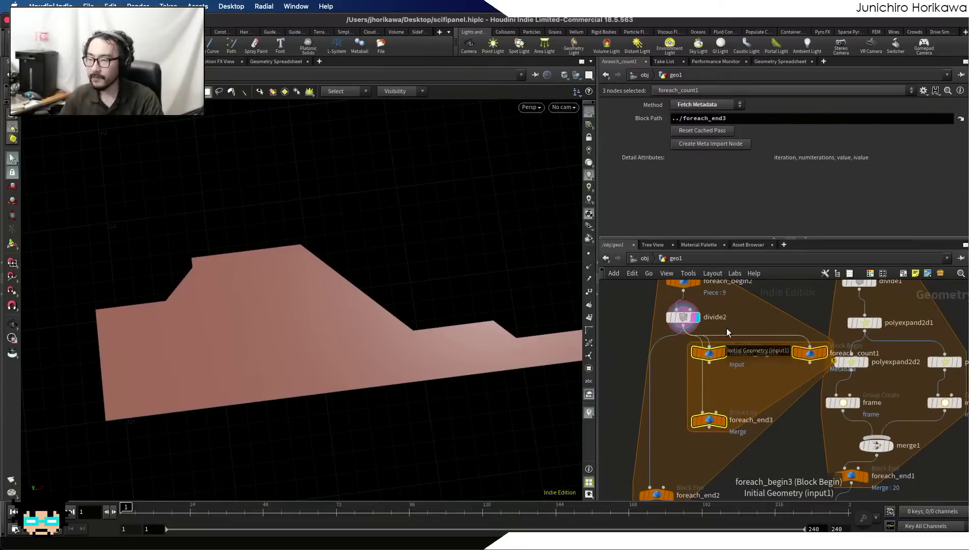
# - Disconnect divide2 from foreach_count1, and feed foreach_end3 from foreach_begin3 instead of divide2
pyautogui.scroll(3, 715, 348)
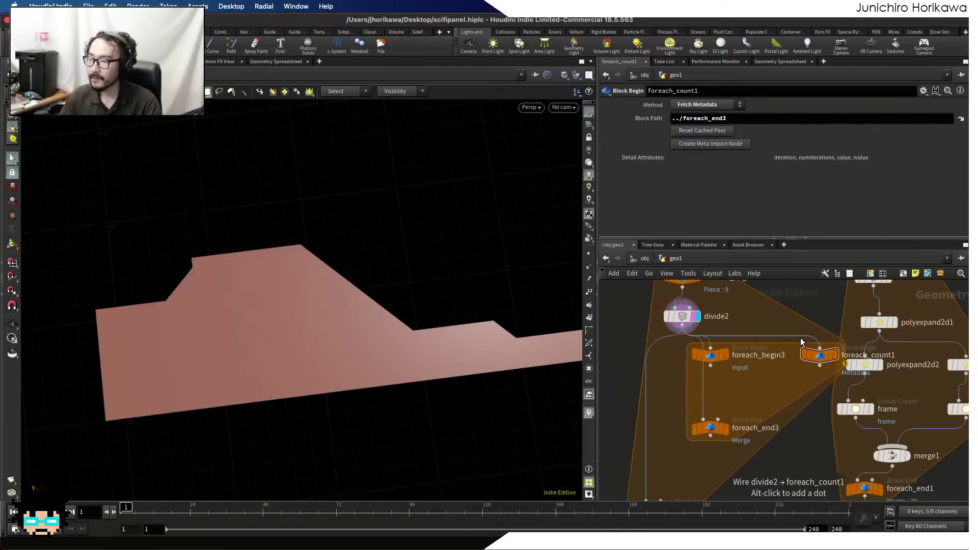
pyautogui.rightClick(813, 335)
pyautogui.press('Escape')
pyautogui.press('Delete')
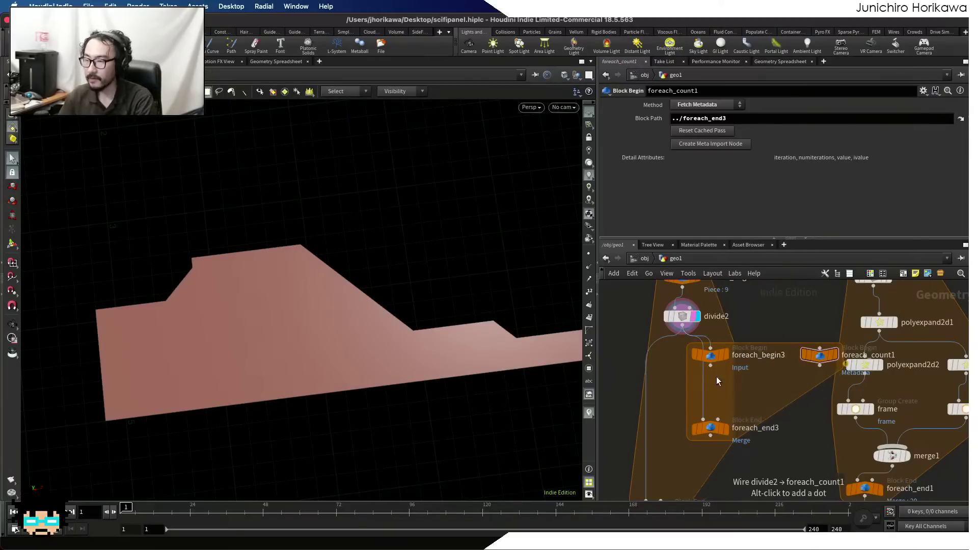
pyautogui.click(702, 387)
pyautogui.press('Delete')
pyautogui.moveTo(711, 366); pyautogui.dragTo(703, 419)
# - Move all the foreach_begin2 loop nodes, including the nested block, clear of the neighbouring foreach_begin1 block
pyautogui.scroll(-4, 723, 404)
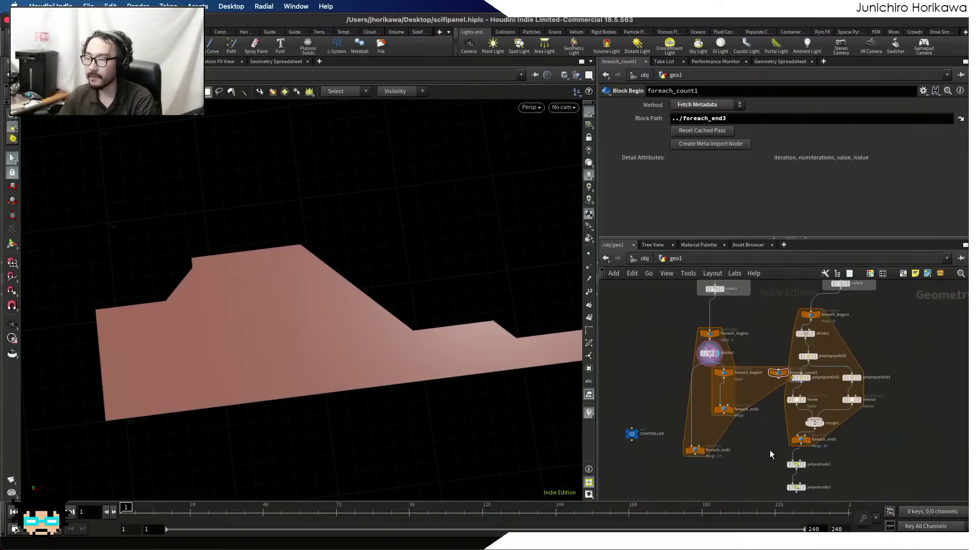
pyautogui.moveTo(770, 478); pyautogui.dragTo(678, 331)
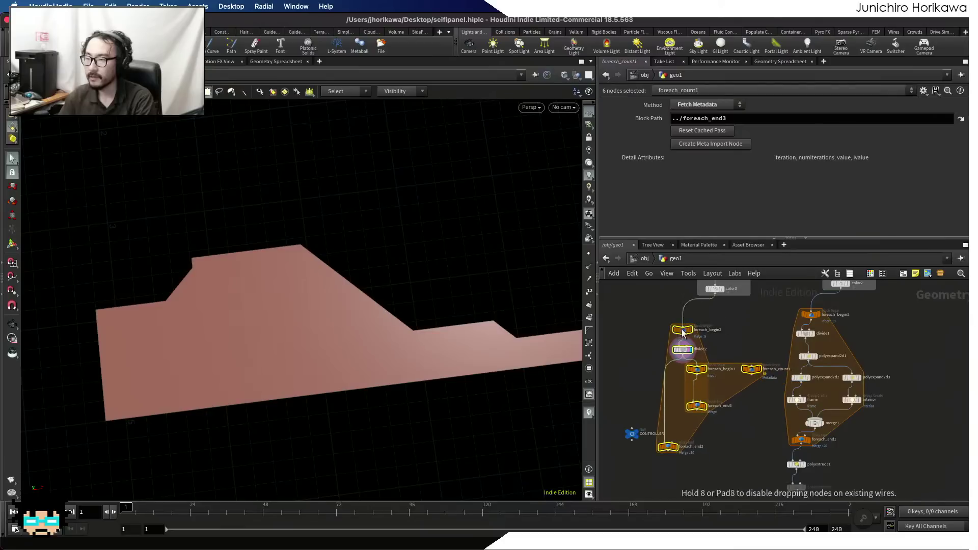
pyautogui.scroll(5, 702, 413)
# - Reposition the CONTROLLER node and add a new integer parameter to its parameter interface below interior height
pyautogui.click(692, 396)
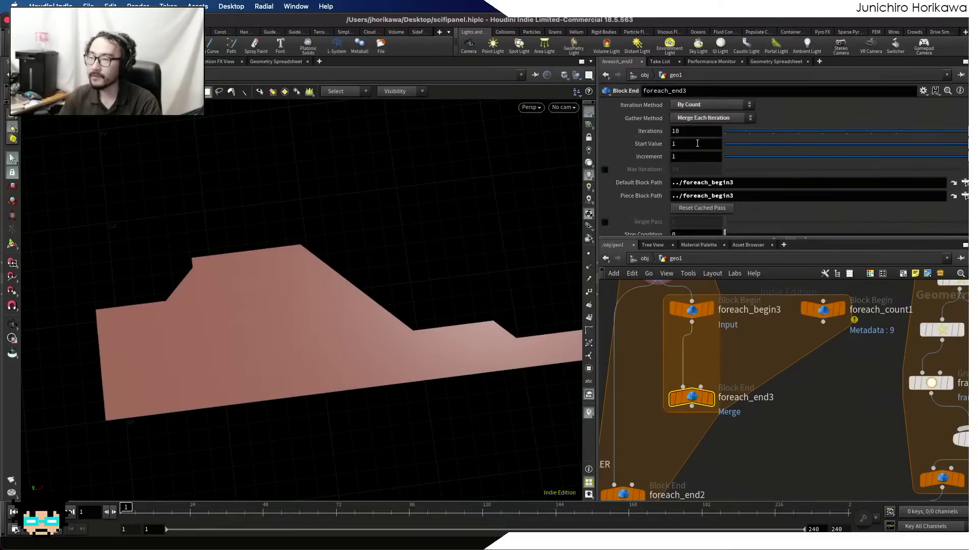
pyautogui.scroll(-4, 778, 407)
pyautogui.scroll(4, 662, 421)
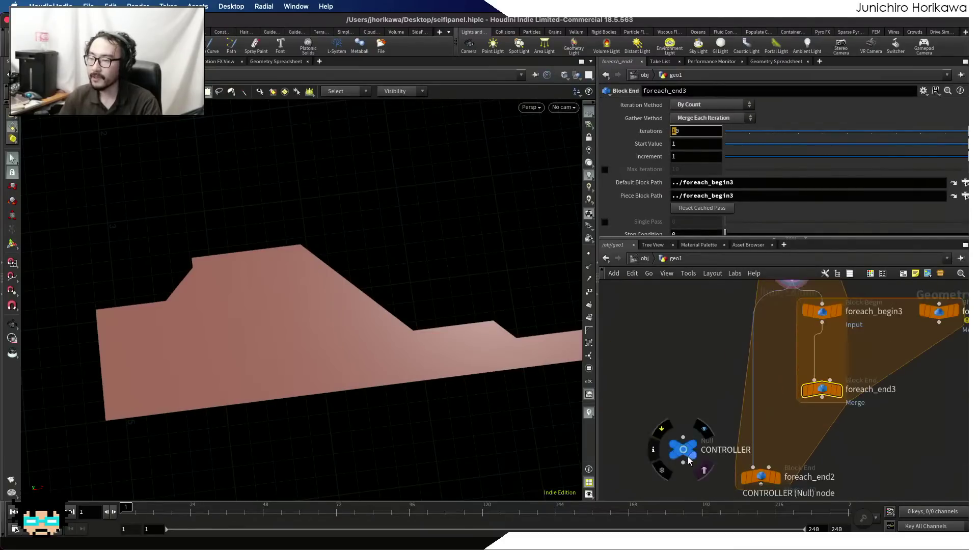
pyautogui.moveTo(682, 456); pyautogui.dragTo(660, 402)
pyautogui.click(923, 91)
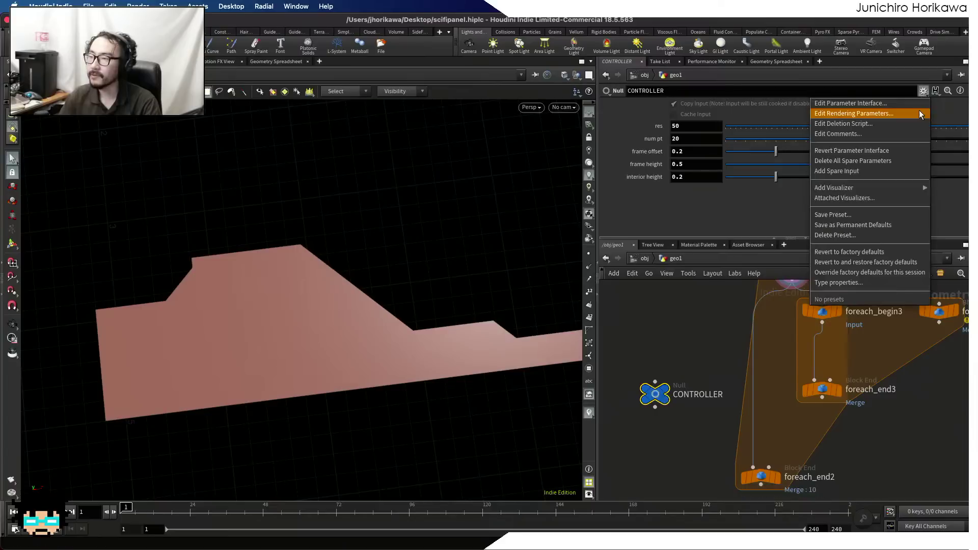
pyautogui.click(919, 106)
pyautogui.moveTo(380, 258); pyautogui.dragTo(630, 206)
# - Name the new integer parameter num_pipes and label it num pipes
pyautogui.moveTo(848, 92); pyautogui.dragTo(670, 95)
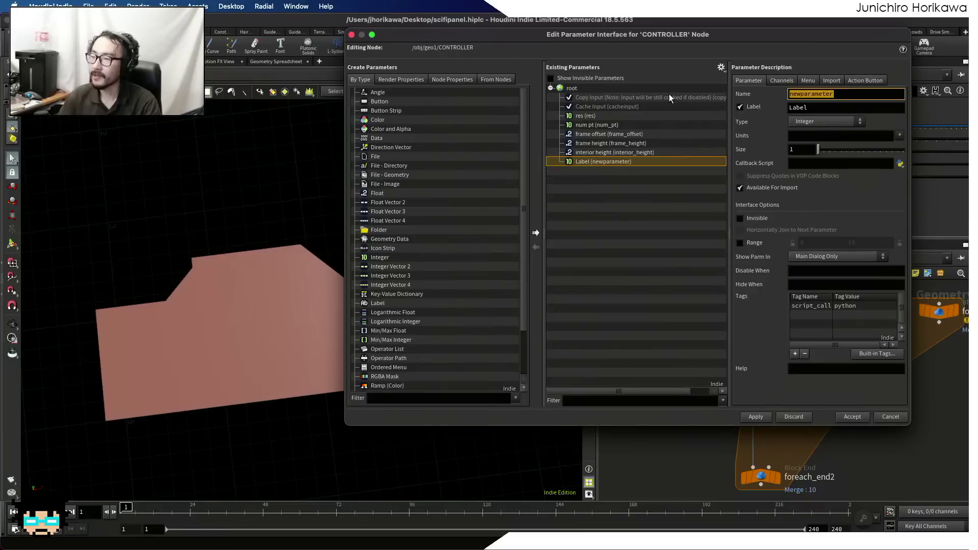
pyautogui.write('nu')
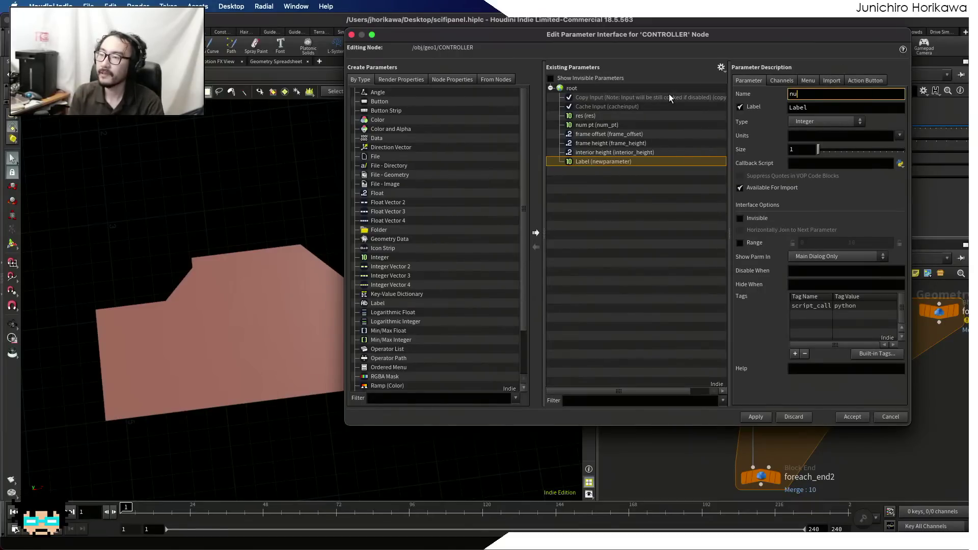
pyautogui.write('m_pipes')
pyautogui.press('Tab')
pyautogui.write('nu')
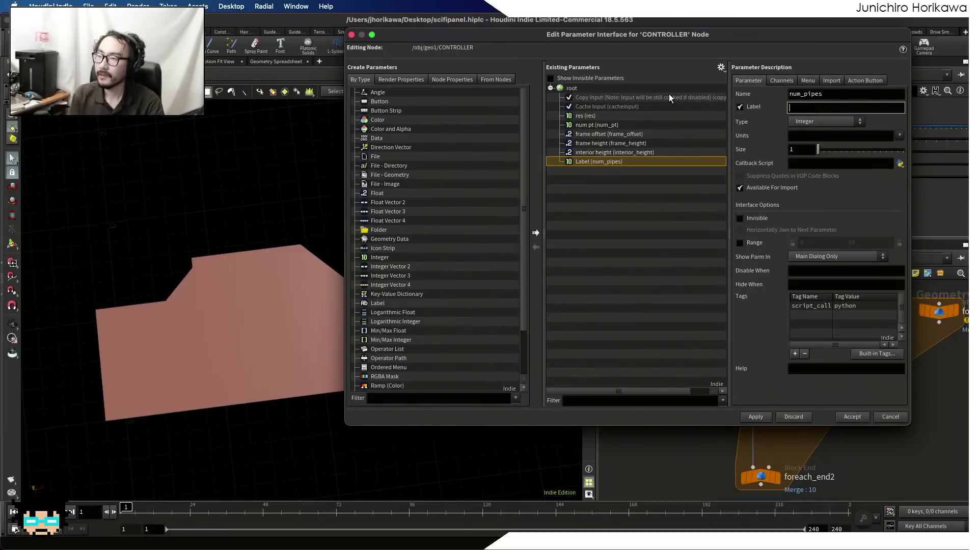
pyautogui.write('m pipe')
pyautogui.press('Return')
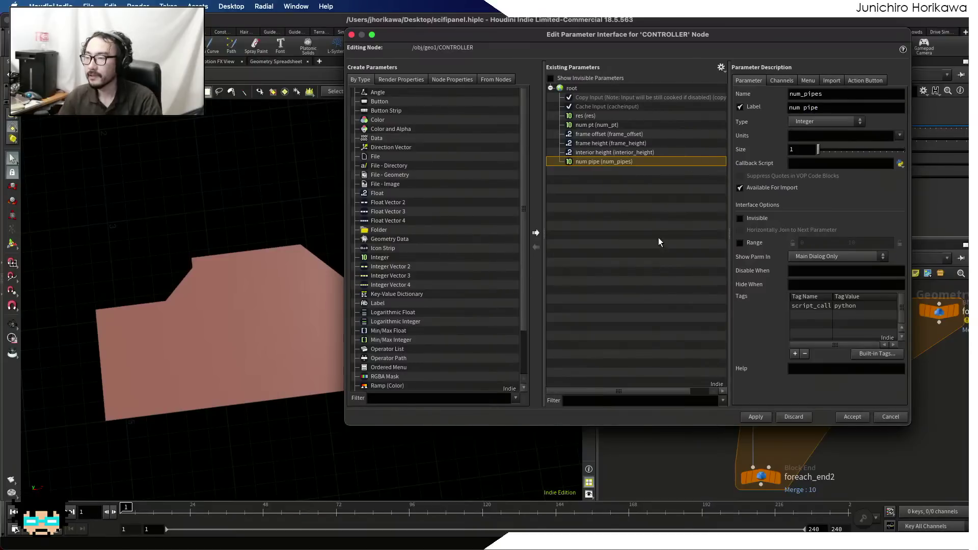
pyautogui.click(837, 108)
pyautogui.write('s')
pyautogui.press('Return')
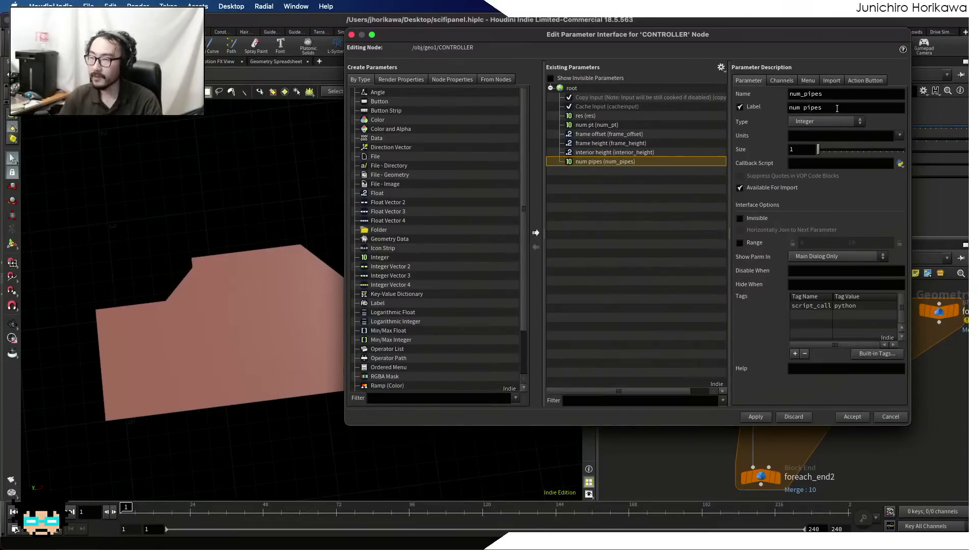
# - Enable a 0 to 10 range for num pipes, accept the interface changes and set the parameter to 5
pyautogui.click(746, 243)
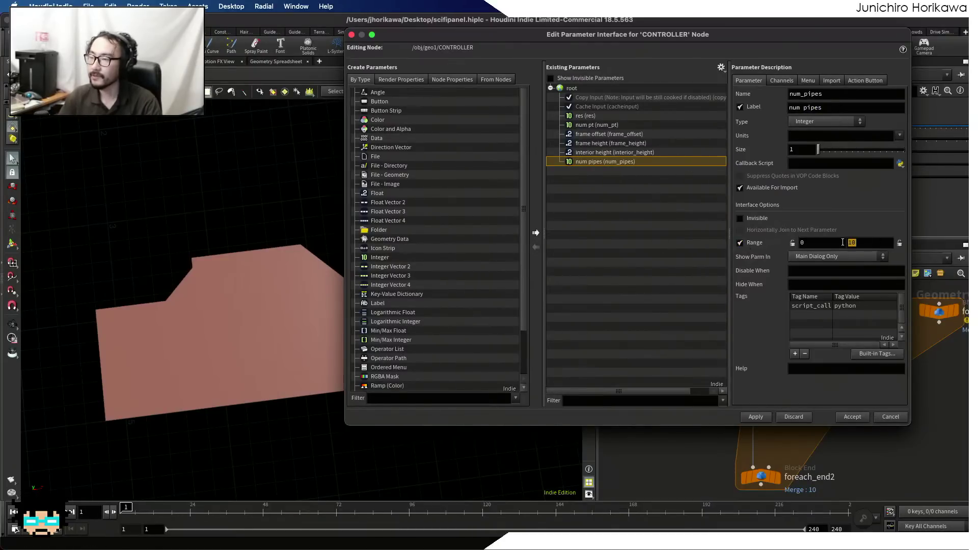
pyautogui.click(767, 416)
pyautogui.click(852, 417)
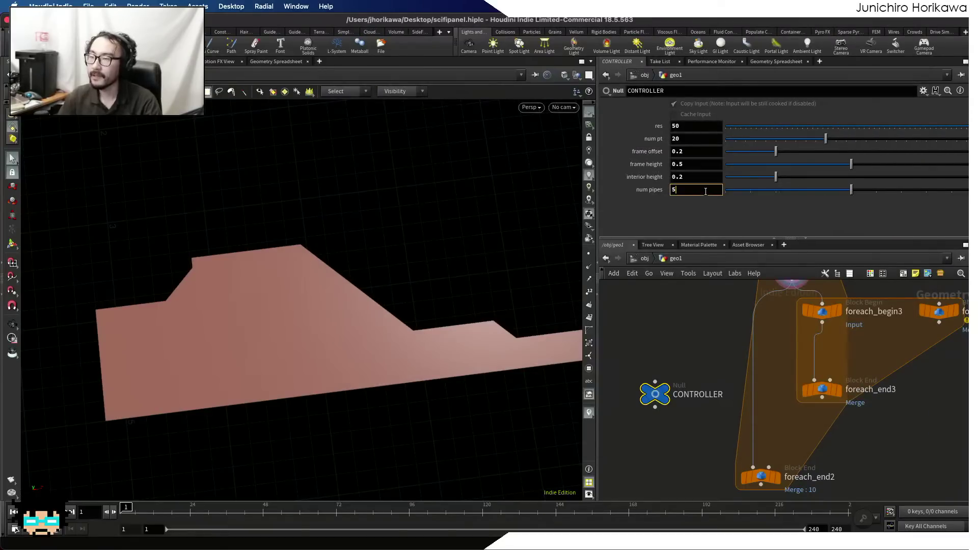
# - Link foreach_end3's Iterations to CONTROLLER's num_pipes with a relative reference and save the scene
pyautogui.rightClick(704, 191)
pyautogui.click(739, 260)
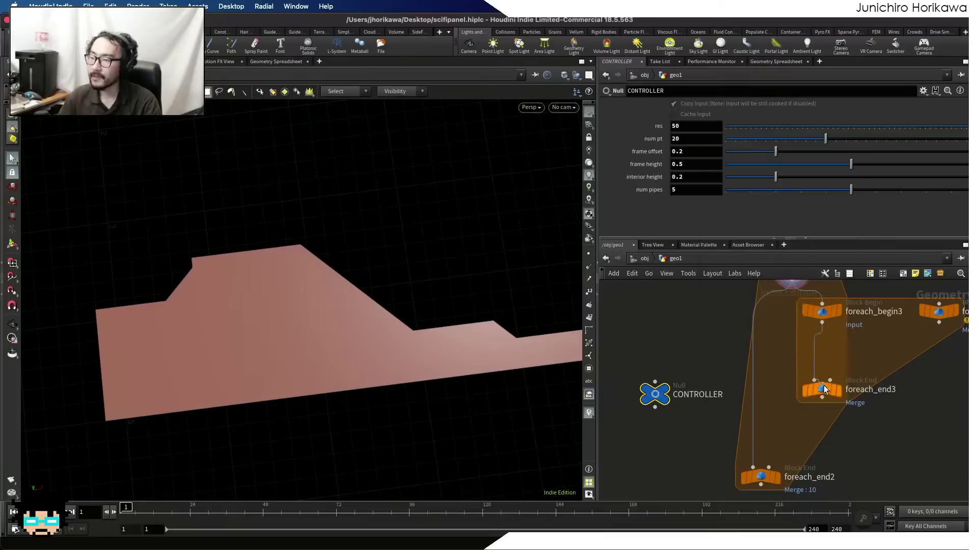
pyautogui.click(822, 389)
pyautogui.click(699, 131)
pyautogui.press('BackSpace')
pyautogui.press('BackSpace')
pyautogui.rightClick(699, 132)
pyautogui.click(753, 229)
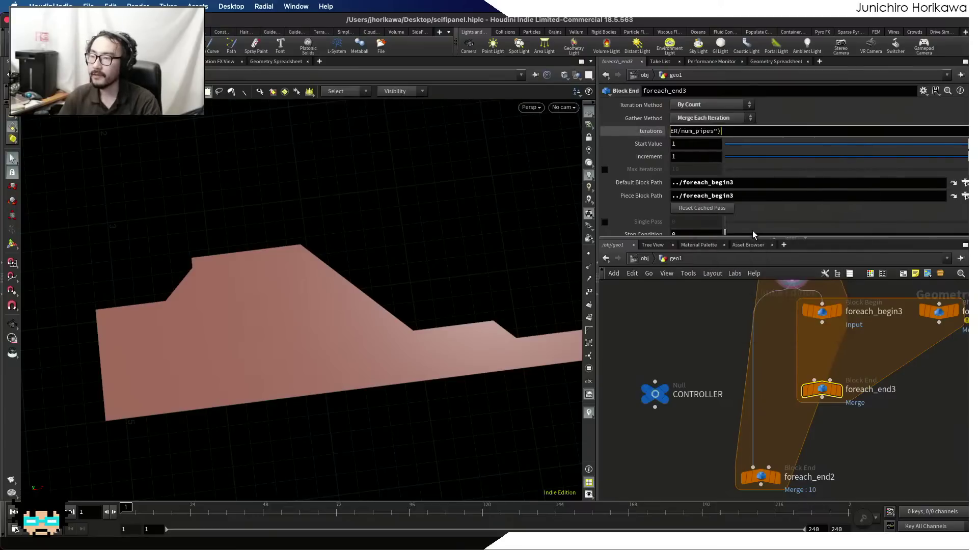
pyautogui.hotkey('ctrl', 's')
# - Insert a PolyExpand2D node between foreach_begin3 and foreach_end3
pyautogui.moveTo(826, 390); pyautogui.dragTo(826, 407)
pyautogui.scroll(1, 822, 331)
pyautogui.moveTo(822, 321); pyautogui.dragTo(814, 398)
pyautogui.press('Tab')
pyautogui.write('polyex')
pyautogui.press('Down')
pyautogui.press('Return')
pyautogui.click(810, 354)
pyautogui.moveTo(807, 352); pyautogui.dragTo(817, 354)
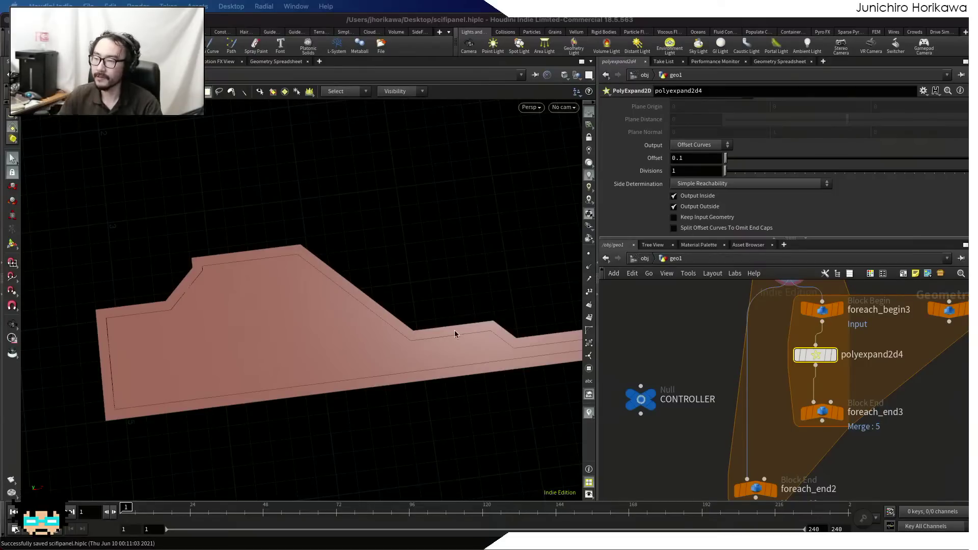
# - Align foreach_count1 with foreach_begin3 and space polyexpand2d4 evenly within the nested loop
pyautogui.scroll(-5, 769, 374)
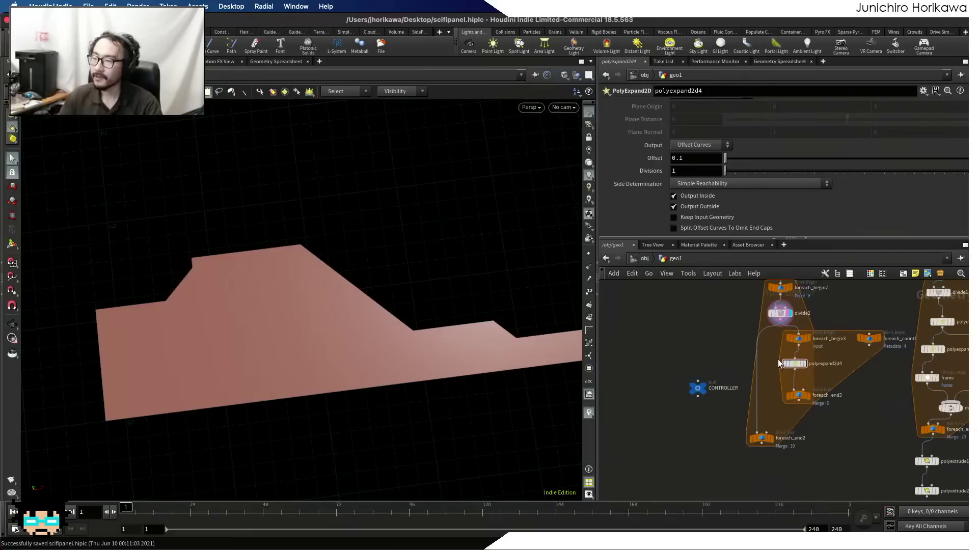
pyautogui.scroll(6, 780, 367)
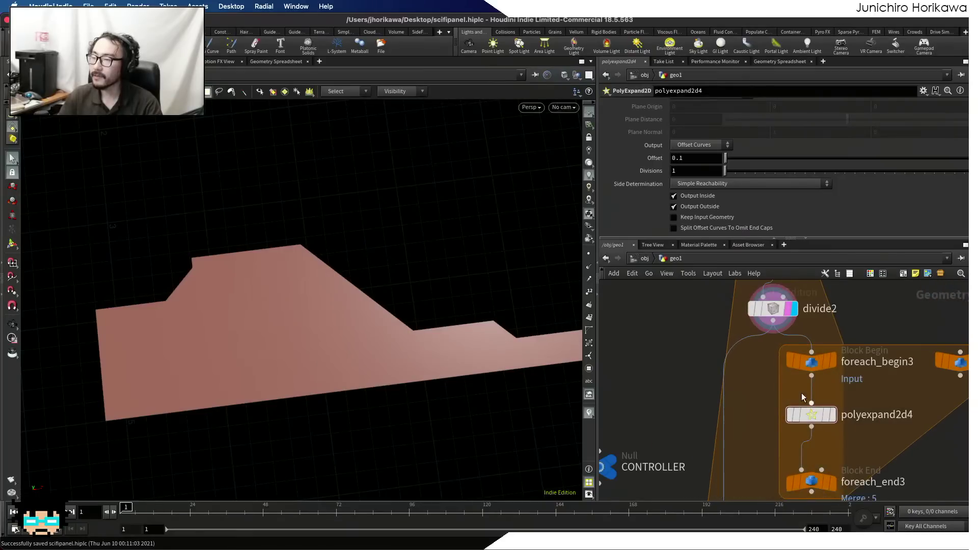
pyautogui.scroll(-4, 814, 402)
pyautogui.scroll(3, 877, 404)
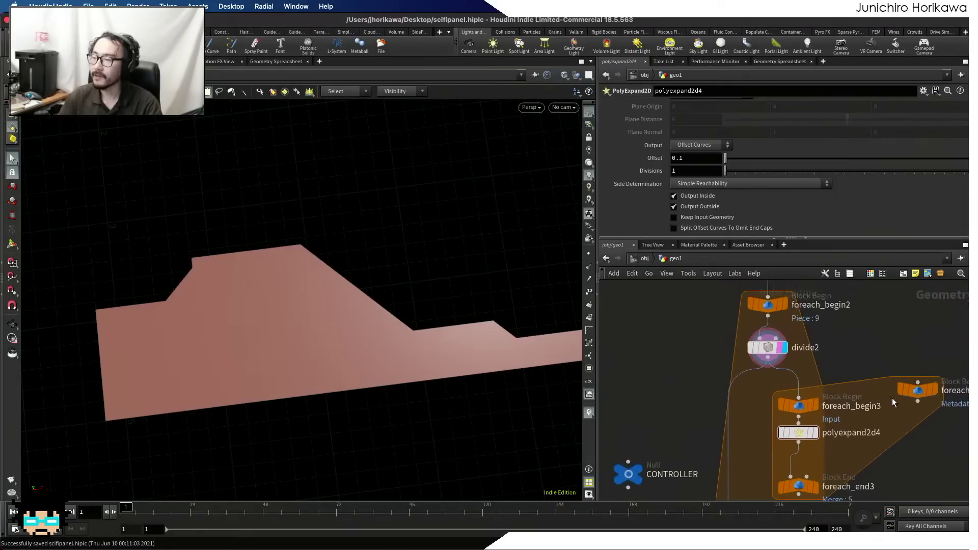
pyautogui.moveTo(918, 392); pyautogui.dragTo(910, 407)
pyautogui.scroll(1, 822, 440)
pyautogui.moveTo(800, 435); pyautogui.dragTo(799, 446)
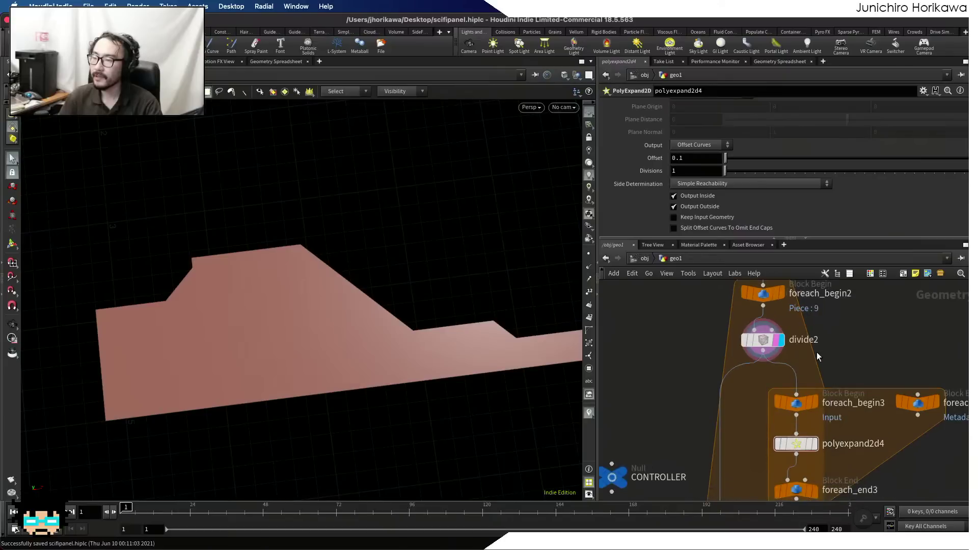
# - Create a meta import node from foreach_begin2 and place it beside that node
pyautogui.scroll(-3, 771, 380)
pyautogui.click(762, 348)
pyautogui.scroll(-2, 765, 349)
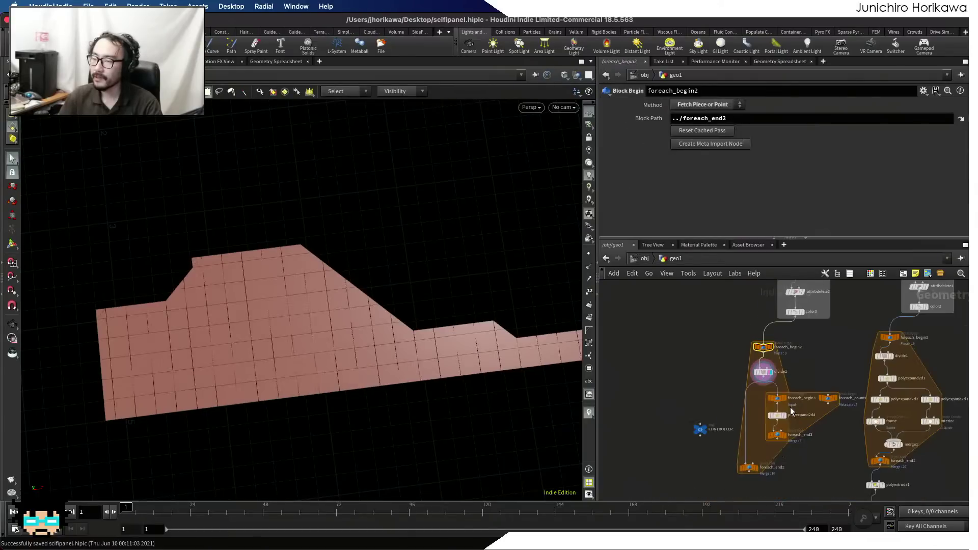
pyautogui.scroll(2, 756, 441)
pyautogui.click(752, 472)
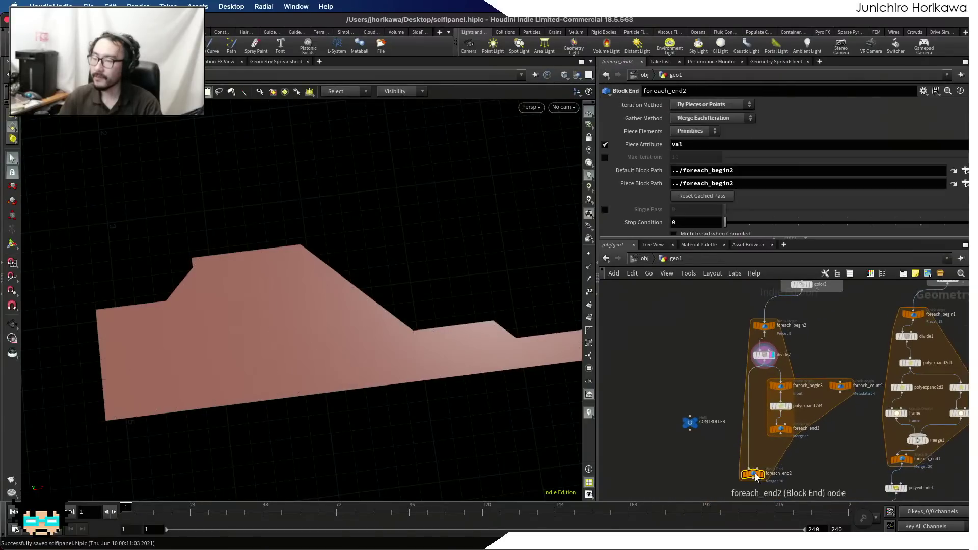
pyautogui.scroll(2, 767, 330)
pyautogui.click(761, 327)
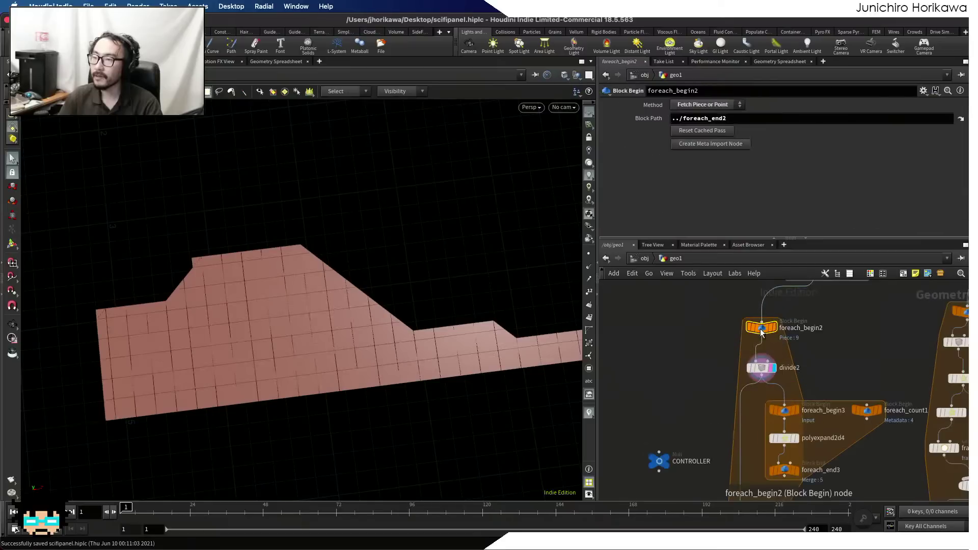
pyautogui.click(701, 146)
pyautogui.scroll(5, 835, 331)
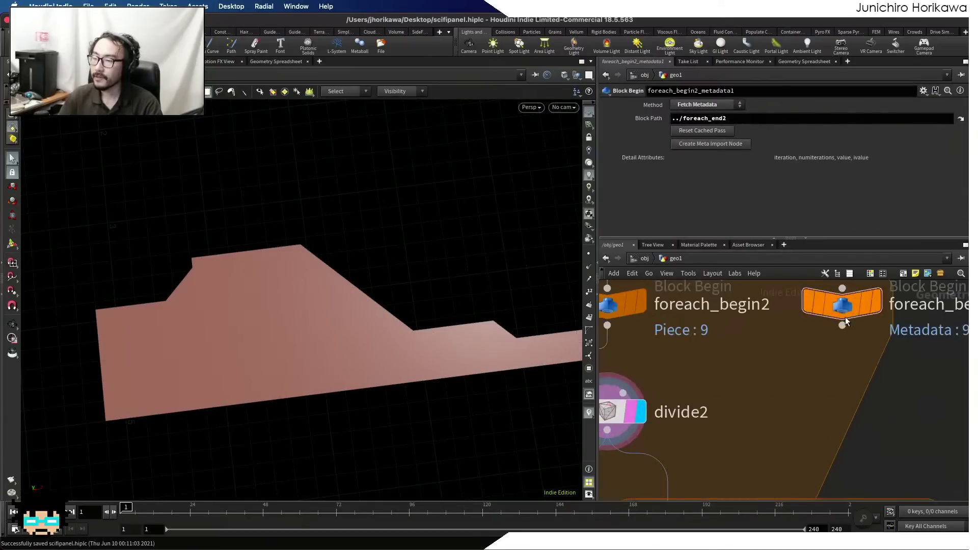
# - Examine the detail attributes of foreach_begin2_metadata1 in the geometry spreadsheet
pyautogui.click(802, 61)
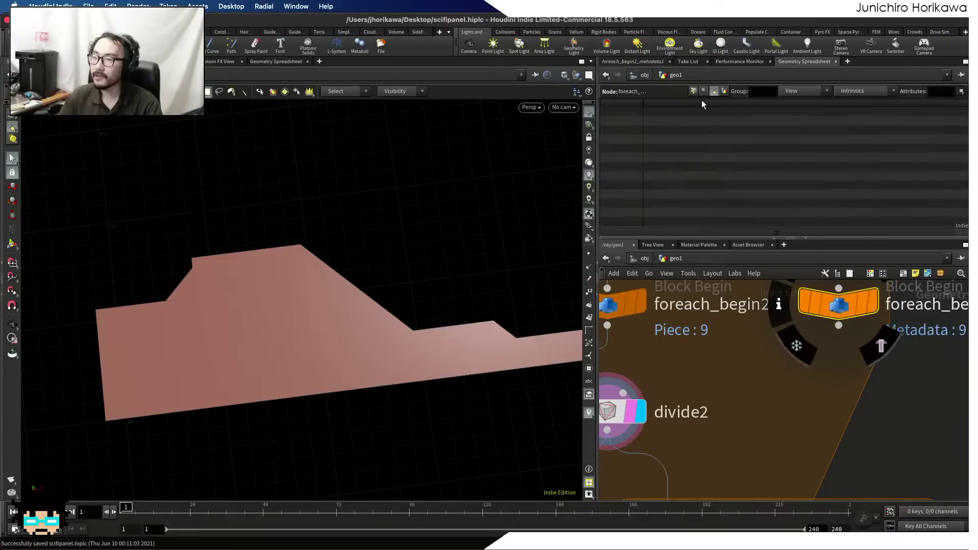
pyautogui.click(725, 92)
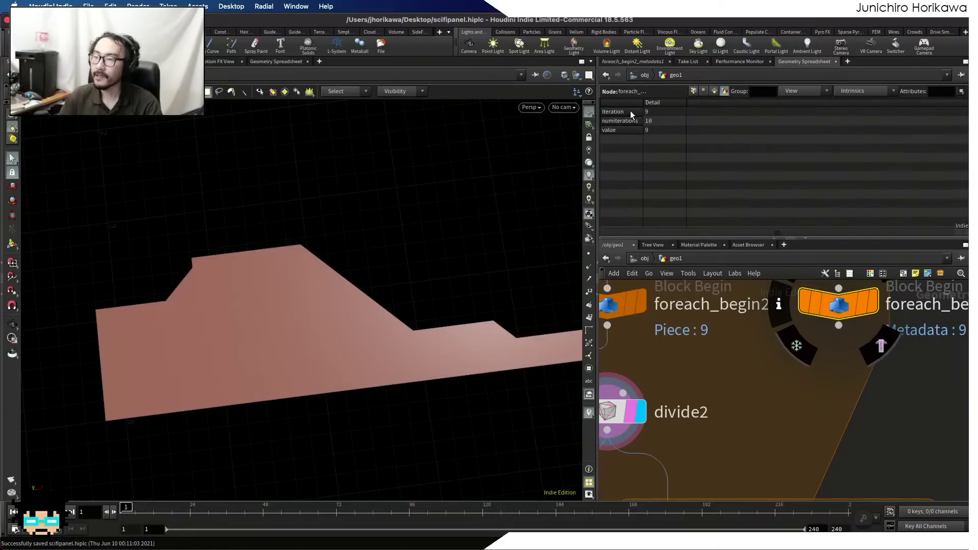
pyautogui.scroll(-5, 744, 310)
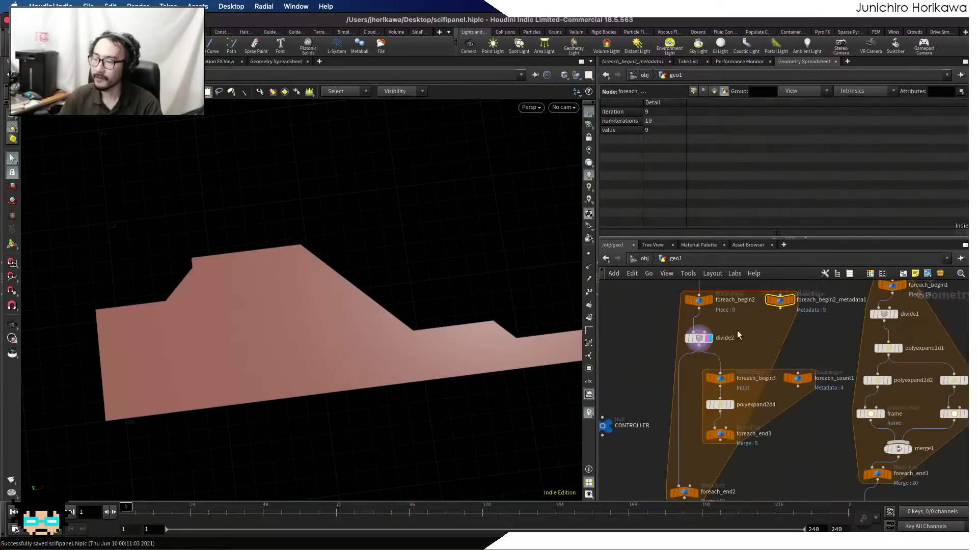
# - Insert an Attribute Wrangle node between foreach_begin2 and divide2
pyautogui.scroll(3, 708, 347)
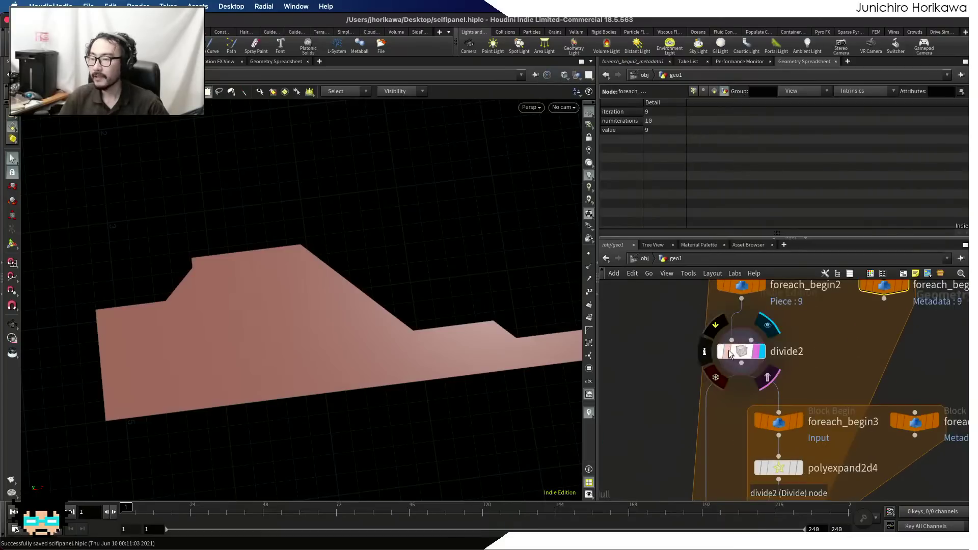
pyautogui.press('Tab')
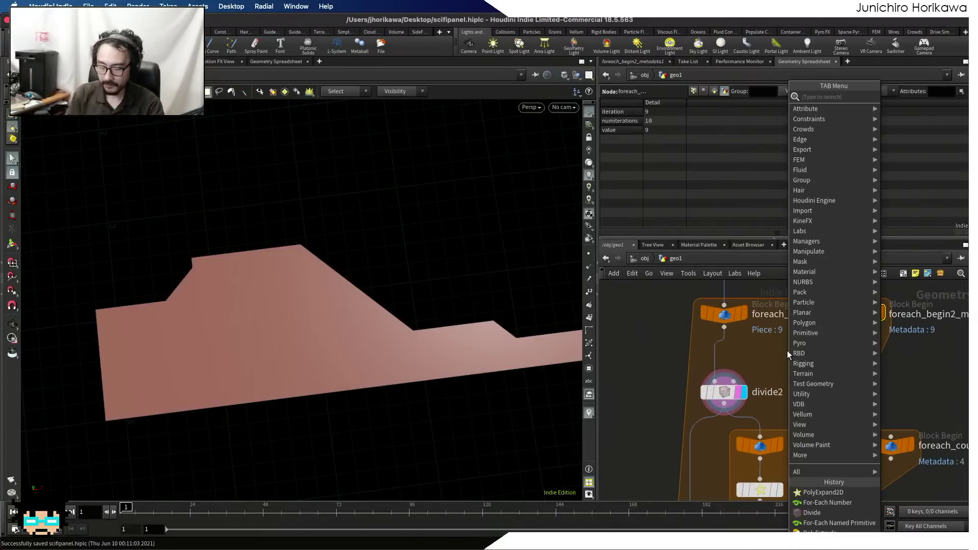
pyautogui.write('attribute wran')
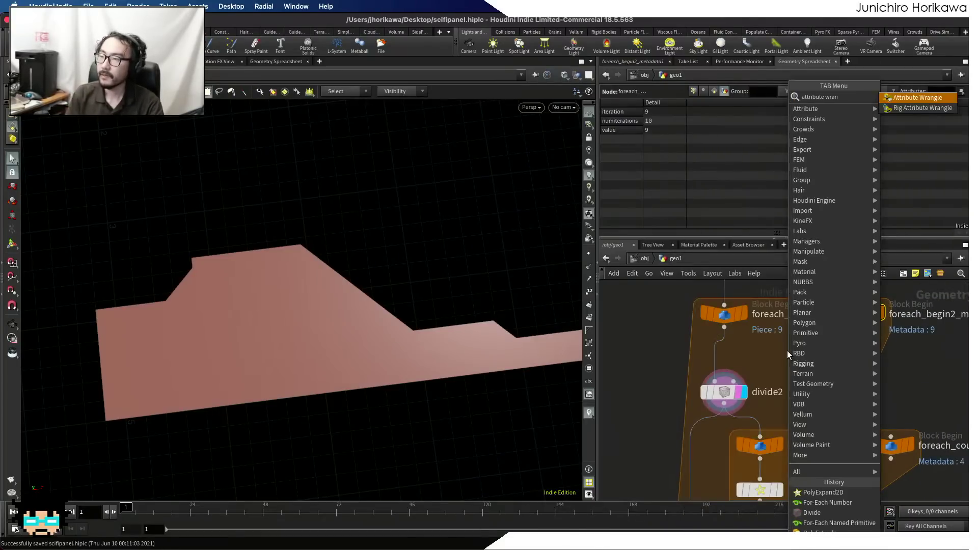
pyautogui.press('Return')
pyautogui.click(786, 351)
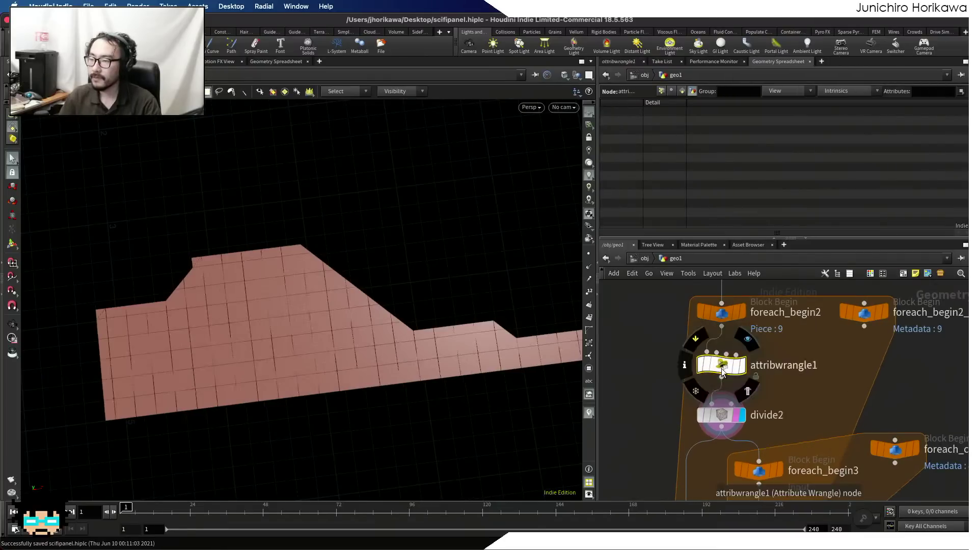
# - Connect foreach_begin2_metadata1 to the wrangle's second input and rename the wrangle randomseed
pyautogui.moveTo(865, 327); pyautogui.dragTo(826, 367)
pyautogui.click(802, 341)
pyautogui.doubleClick(827, 368)
pyautogui.write('randomseed')
pyautogui.press('Return')
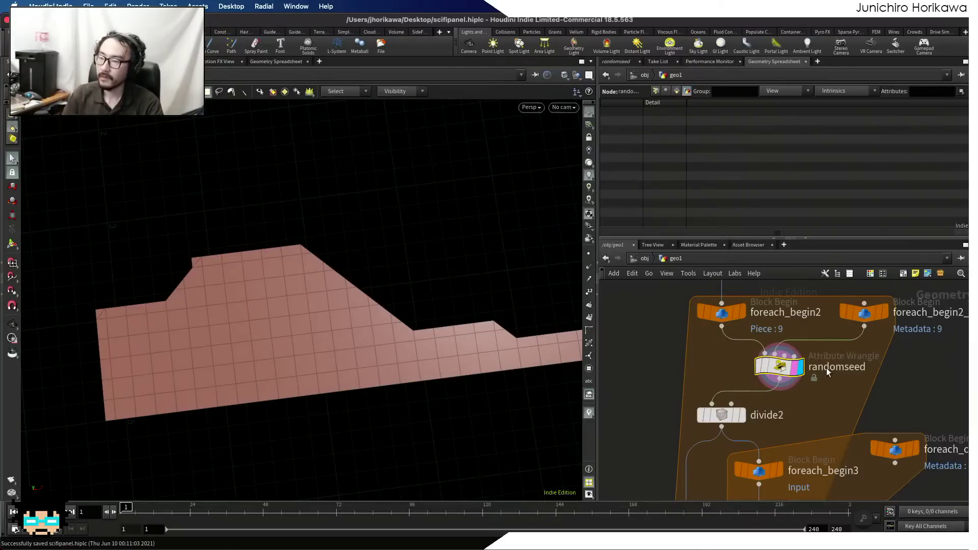
# - Set randomseed to run over Detail (only once) and write int ite = detail(1, "iteration"); in its VEXpression
pyautogui.click(617, 61)
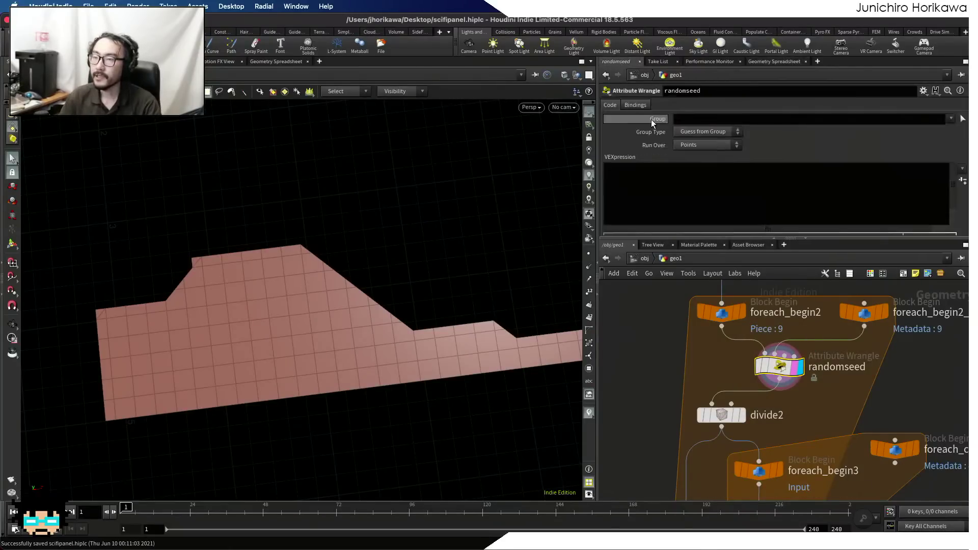
pyautogui.click(704, 147)
pyautogui.click(703, 156)
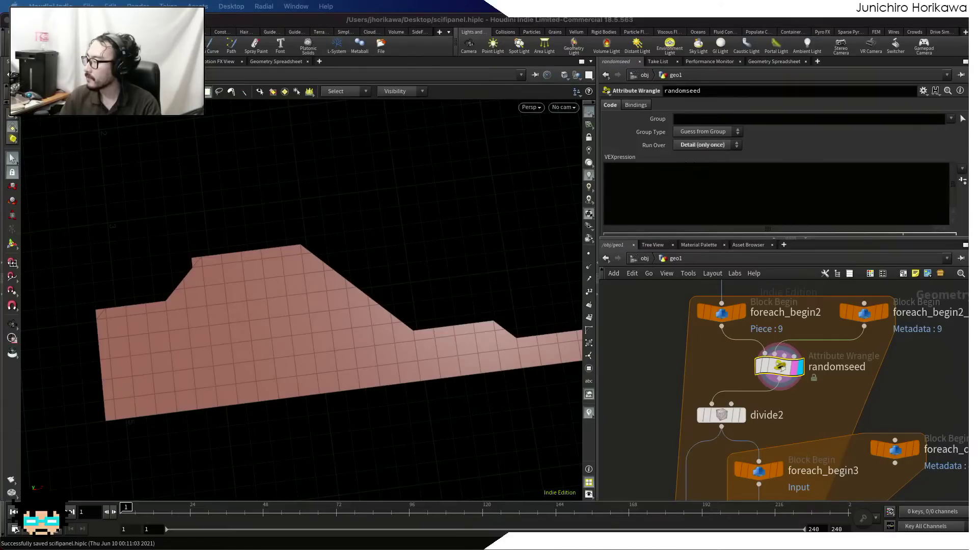
pyautogui.click(740, 189)
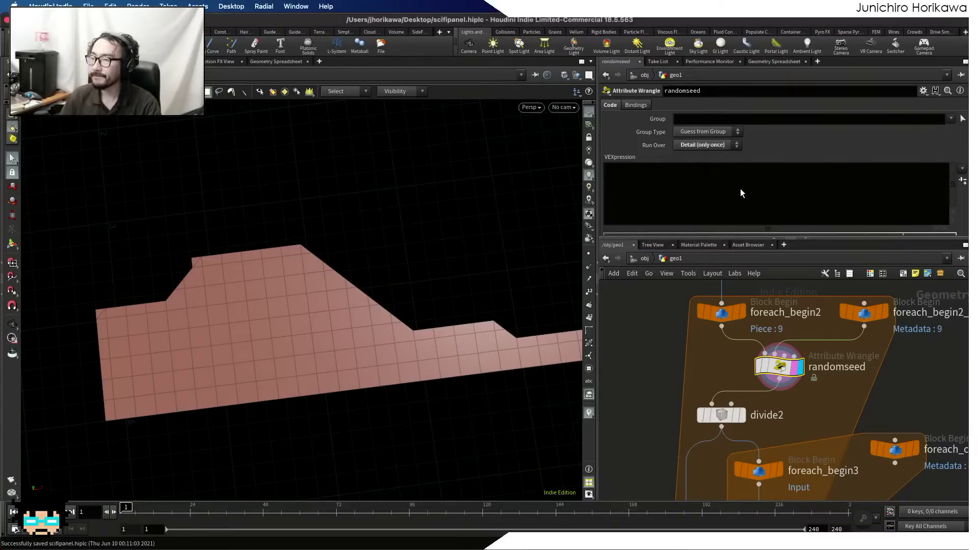
pyautogui.write('int ite = detail(1')
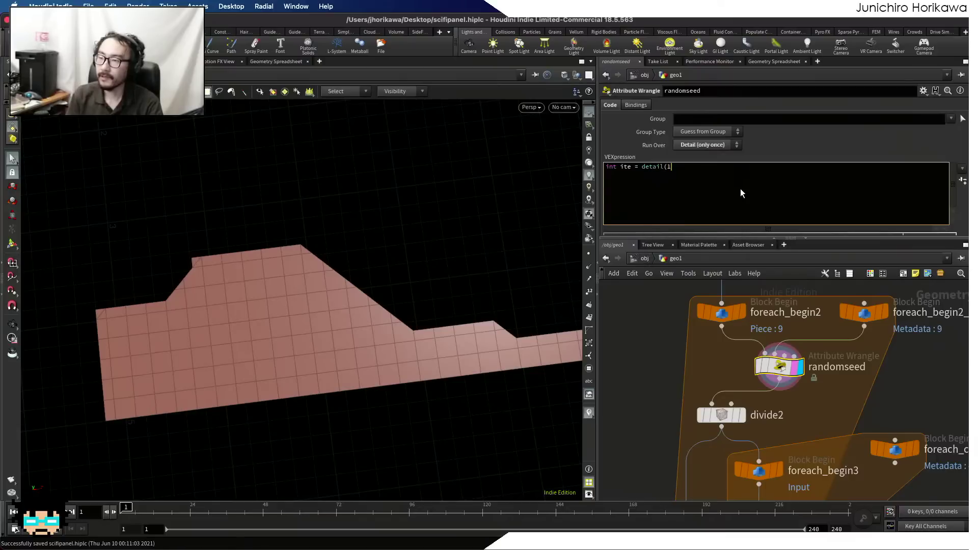
pyautogui.write(', "iteration"')
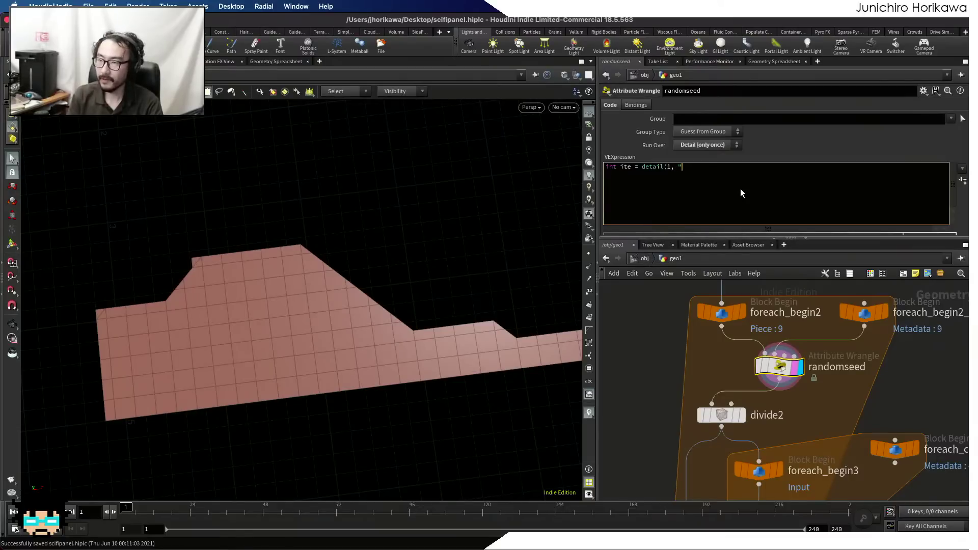
pyautogui.write(');  ')
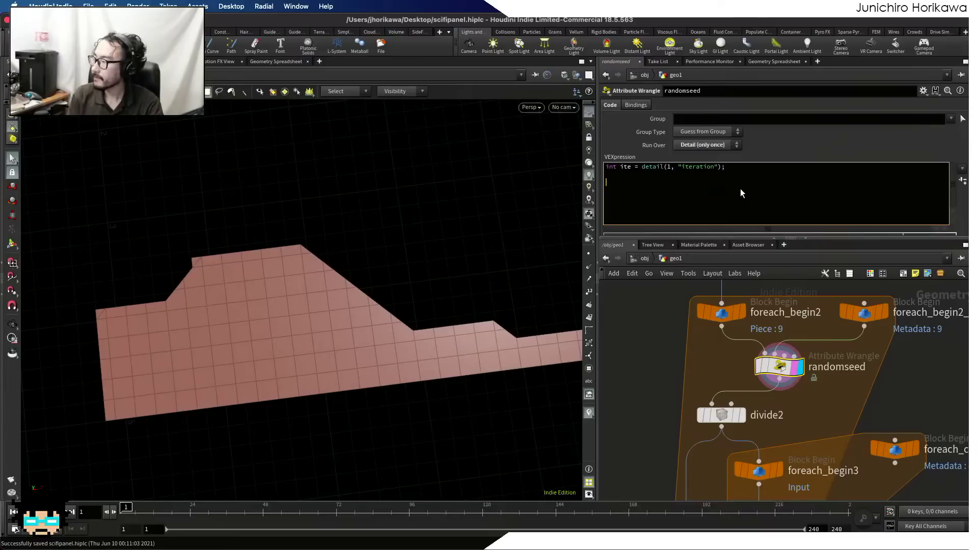
# - Start a new VEXpression line that assigns a float attribute, f@thickess
pyautogui.write('f')
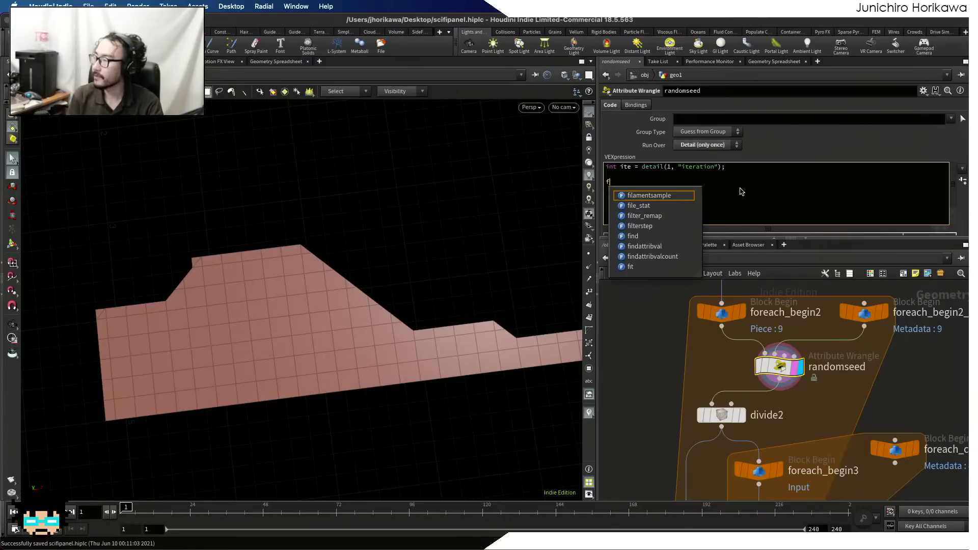
pyautogui.press('BackSpace')
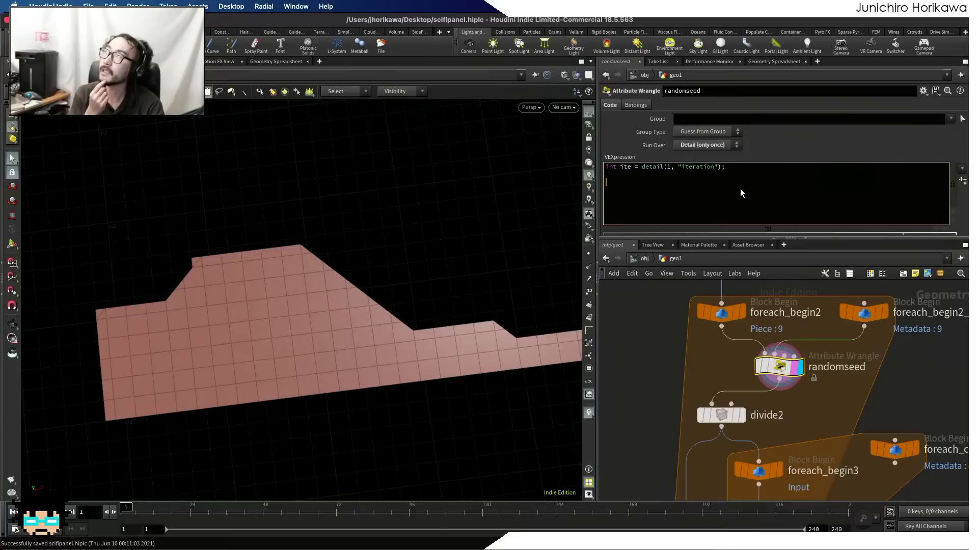
pyautogui.write('f@')
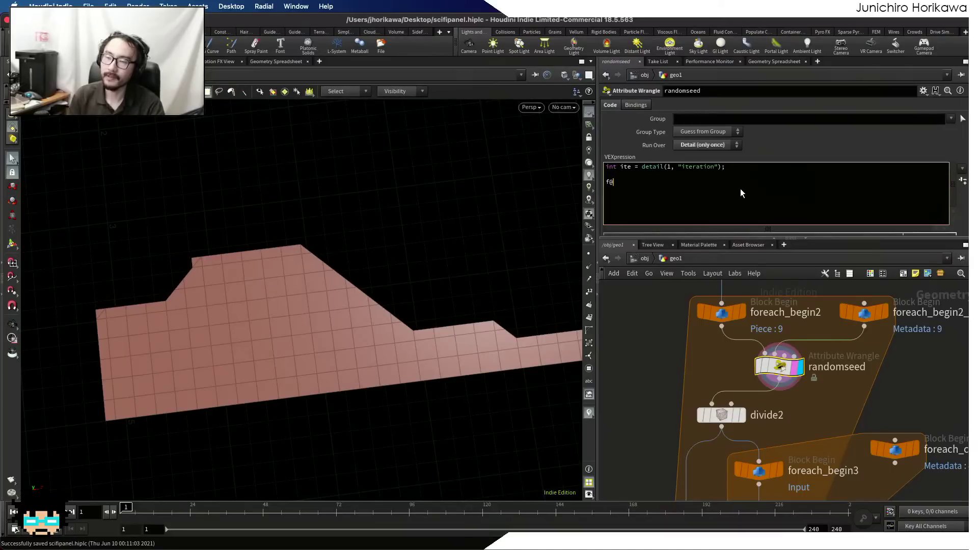
pyautogui.write('pscale =')
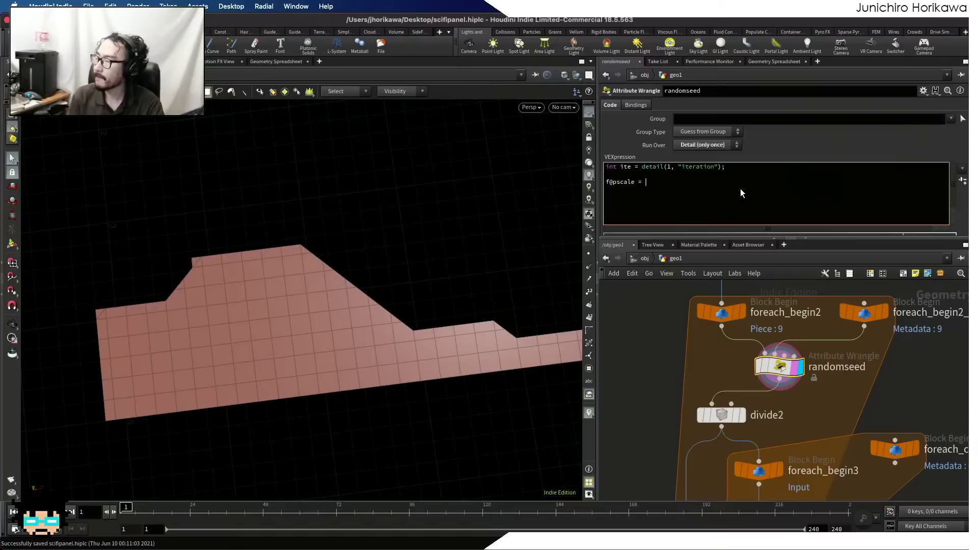
pyautogui.press('BackSpace')
pyautogui.press('BackSpace')
pyautogui.press('BackSpace')
pyautogui.press('BackSpace')
pyautogui.press('BackSpace')
pyautogui.press('BackSpace')
pyautogui.press('BackSpace')
pyautogui.press('BackSpace')
pyautogui.press('BackSpace')
pyautogui.write('thresh')
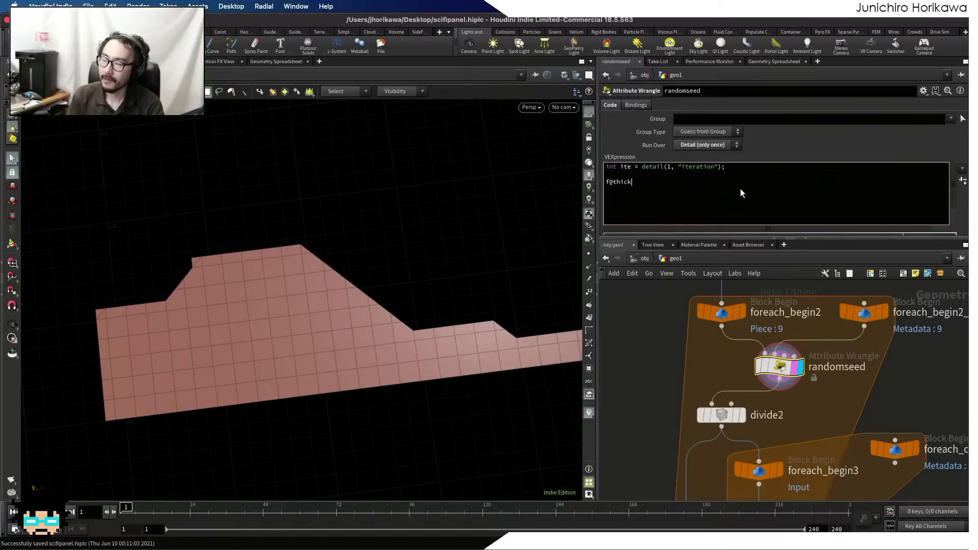
pyautogui.press('BackSpace')
pyautogui.press('BackSpace')
pyautogui.press('BackSpace')
pyautogui.press('BackSpace')
pyautogui.press('BackSpace')
pyautogui.press('BackSpace')
pyautogui.write('thickess = ')
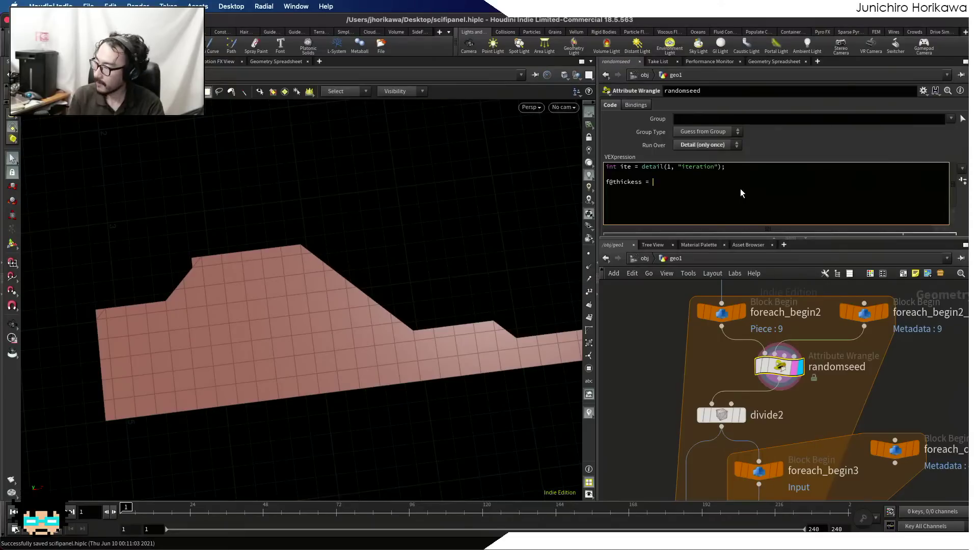
# - Assign rand(ite * 32.4 + chf("seed")) to f@thickess
pyautogui.write('rand(')
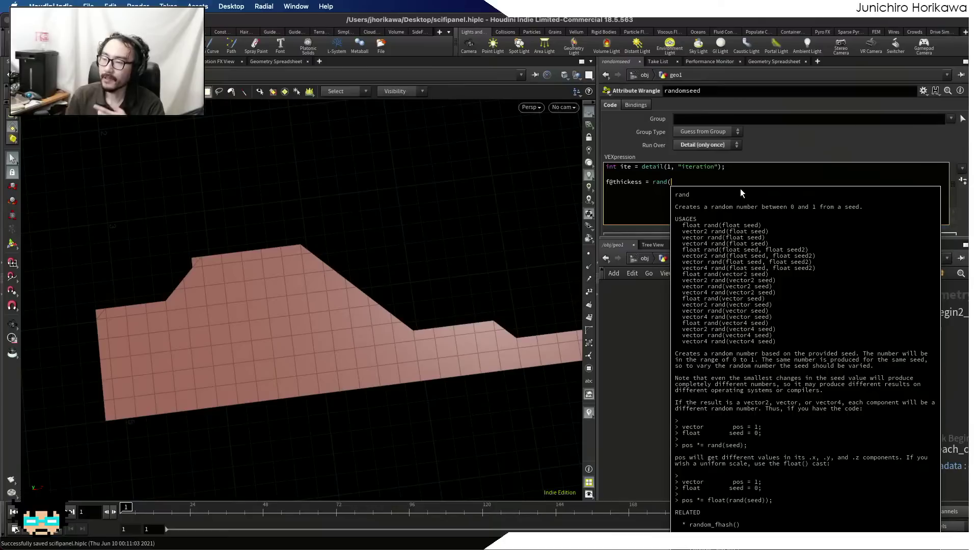
pyautogui.press('BackSpace')
pyautogui.press('BackSpace')
pyautogui.press('BackSpace')
pyautogui.press('BackSpace')
pyautogui.press('BackSpace')
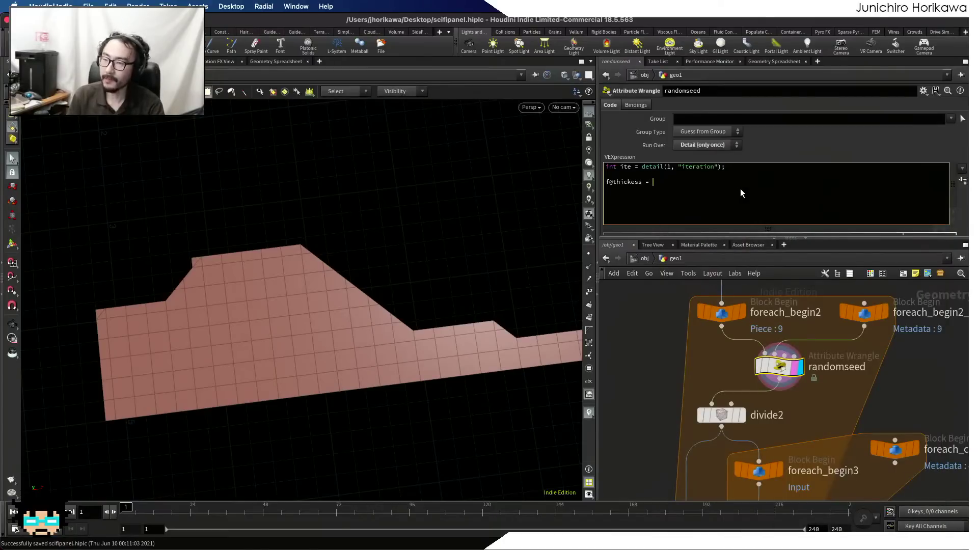
pyautogui.write('rand(')
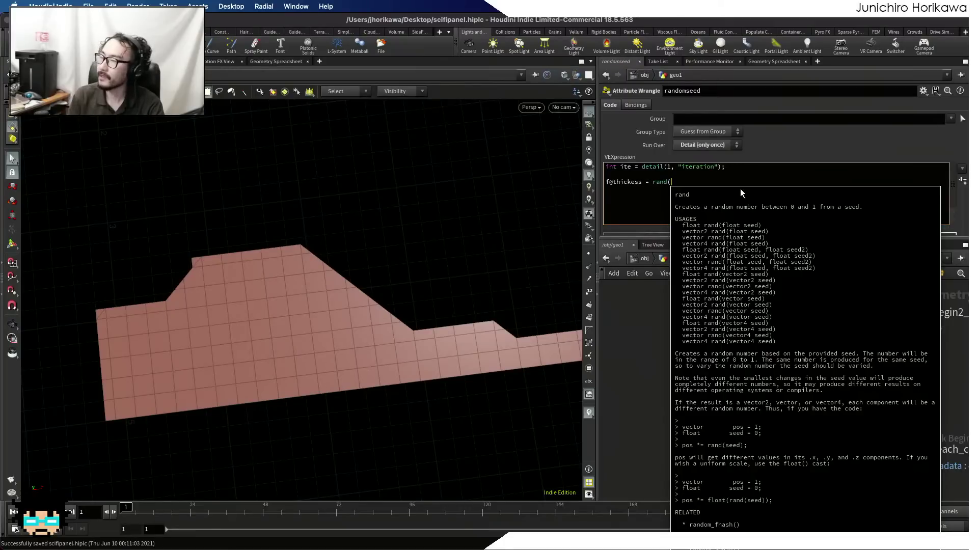
pyautogui.write('ite * e4')
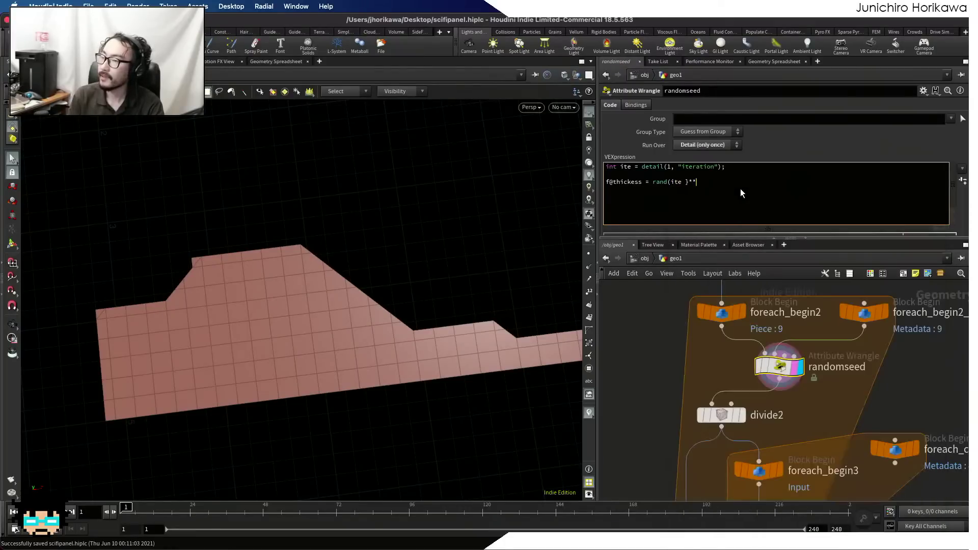
pyautogui.press('BackSpace')
pyautogui.press('BackSpace')
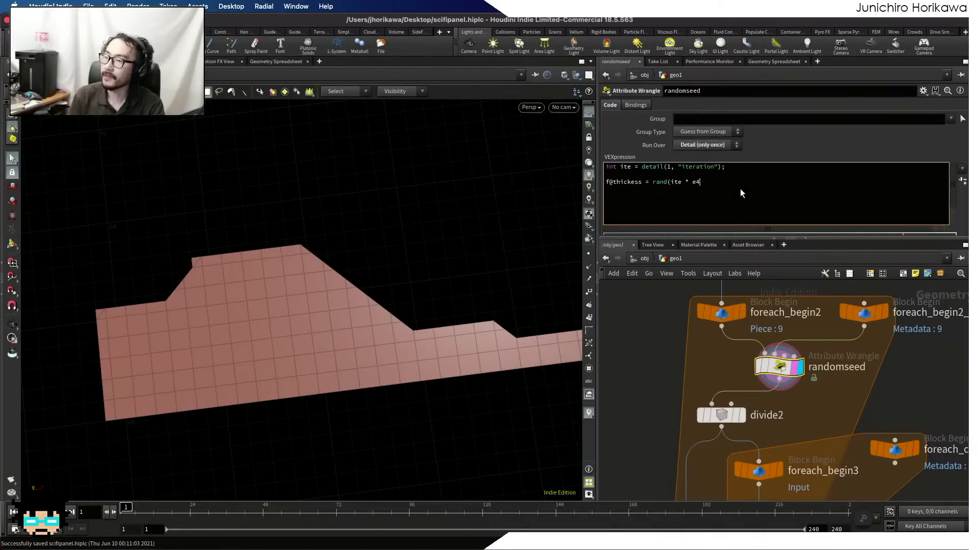
pyautogui.write('32. 3')
pyautogui.press('BackSpace')
pyautogui.press('BackSpace')
pyautogui.write('4 + ')
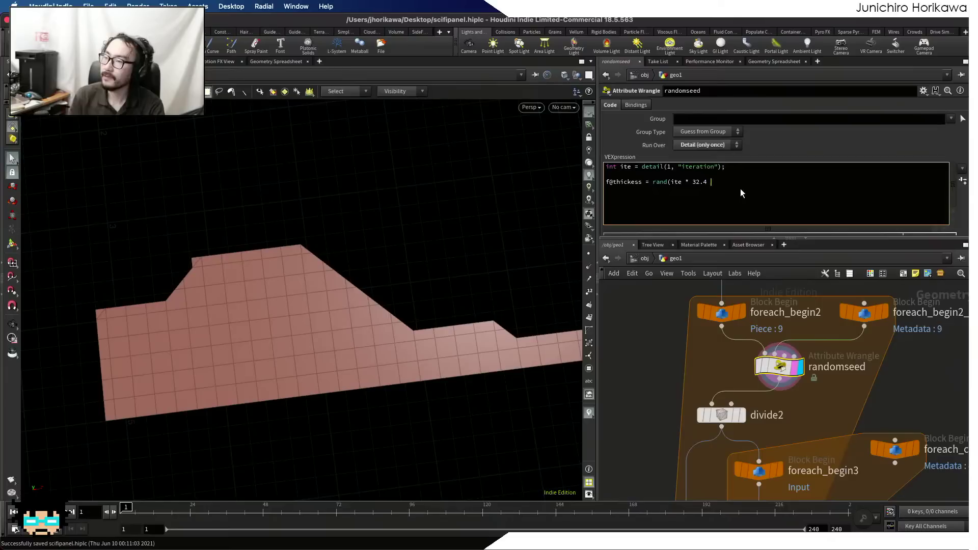
pyautogui.write('chf("seed"))')
# - Remap the random value with fit01 from chf("minthickness") to chf("maxthickness") and create randomseed's channel parameters
pyautogui.click(653, 182)
pyautogui.write('fit01(')
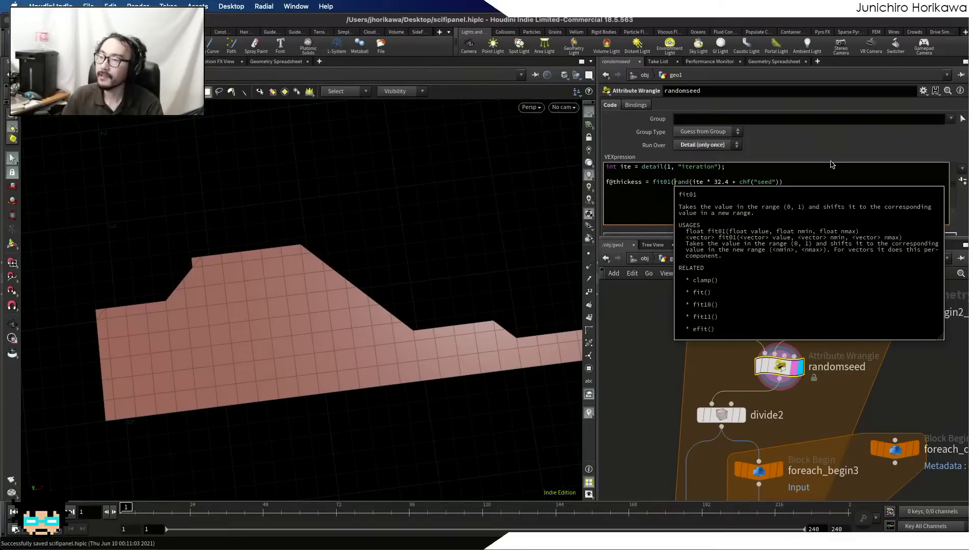
pyautogui.click(814, 183)
pyautogui.write(', chf(')
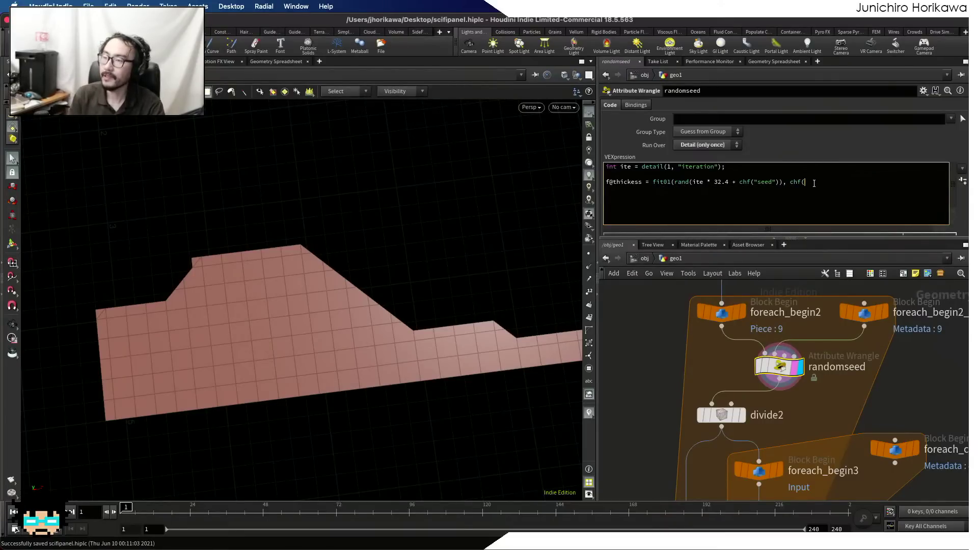
pyautogui.write('"minthickness")')
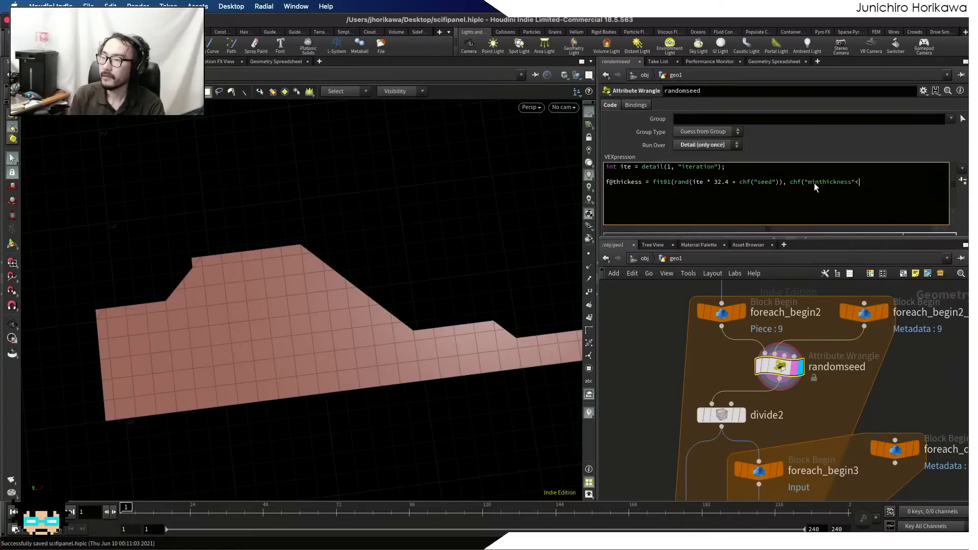
pyautogui.write(', chf("')
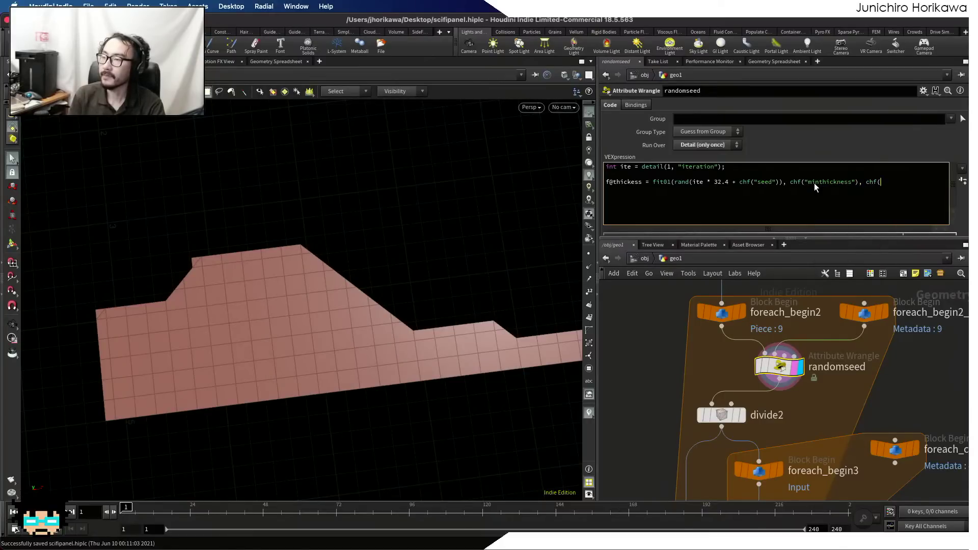
pyautogui.write('maxthickness"));')
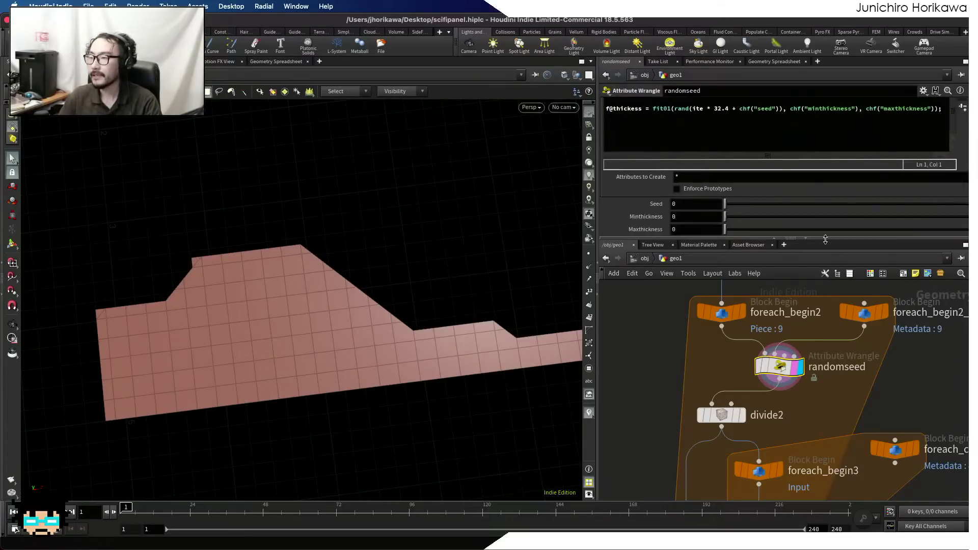
# - Enlarge the parameter pane and set randomseed's Seed to 0.665
pyautogui.moveTo(761, 236); pyautogui.dragTo(761, 274)
pyautogui.click(889, 242)
# - Open the parameter interface editor for the CONTROLLER node and move its window away from the parameter pane
pyautogui.scroll(-5, 718, 418)
pyautogui.scroll(3, 691, 463)
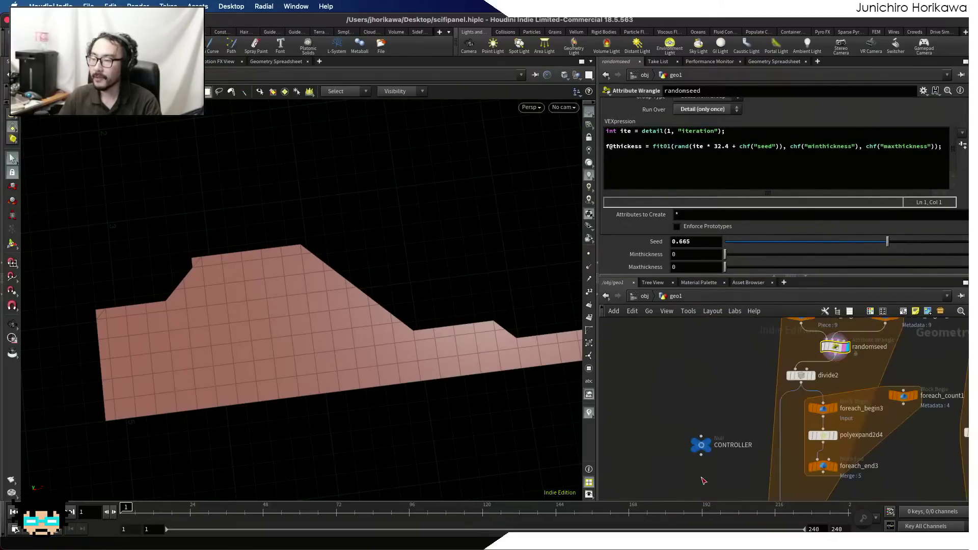
pyautogui.click(697, 448)
pyautogui.click(923, 91)
pyautogui.click(923, 103)
pyautogui.click(722, 67)
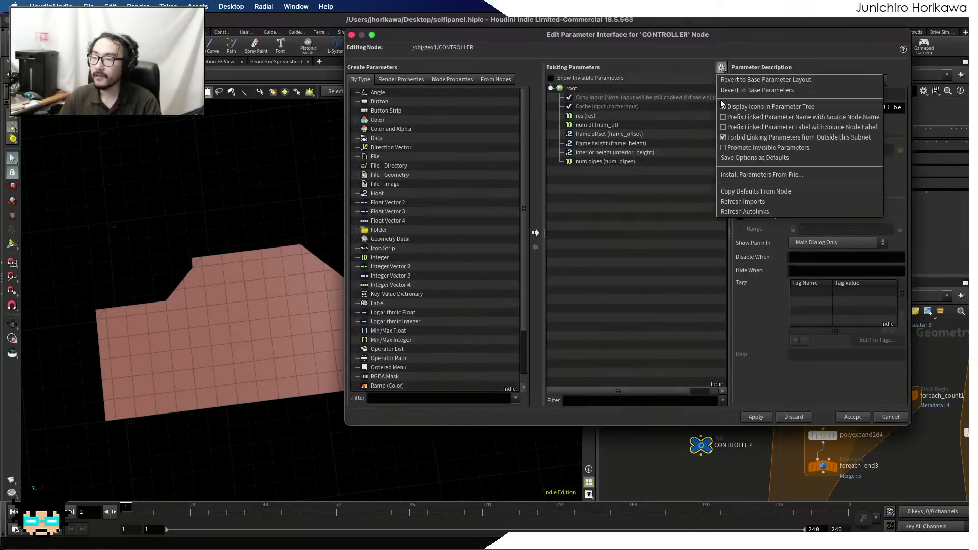
pyautogui.click(728, 51)
pyautogui.moveTo(730, 37); pyautogui.dragTo(464, 59)
# - Add randomseed's Seed, Minthickness and Maxthickness parameters to CONTROLLER's existing parameters below num pipes
pyautogui.click(835, 347)
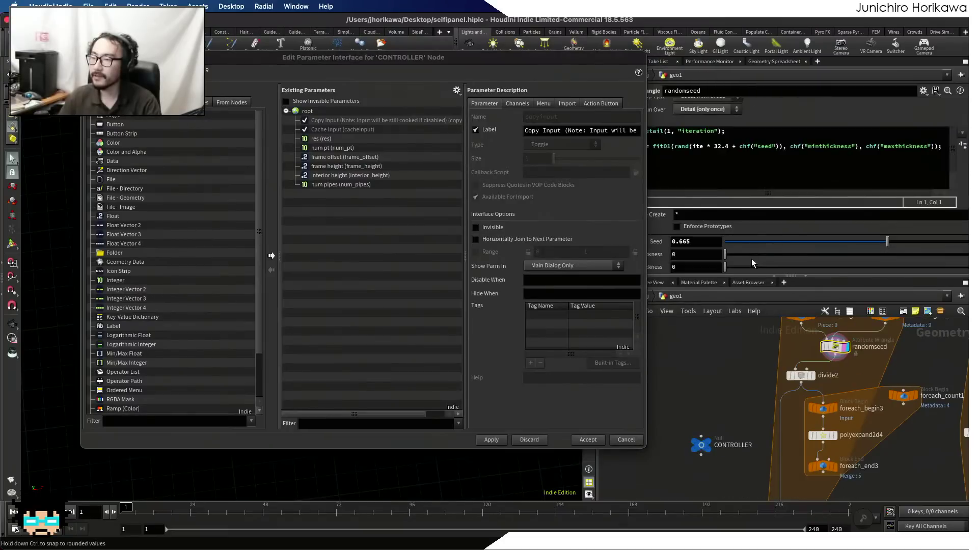
pyautogui.moveTo(588, 64); pyautogui.dragTo(530, 77)
pyautogui.moveTo(654, 251); pyautogui.dragTo(305, 239)
pyautogui.moveTo(646, 267); pyautogui.dragTo(282, 211)
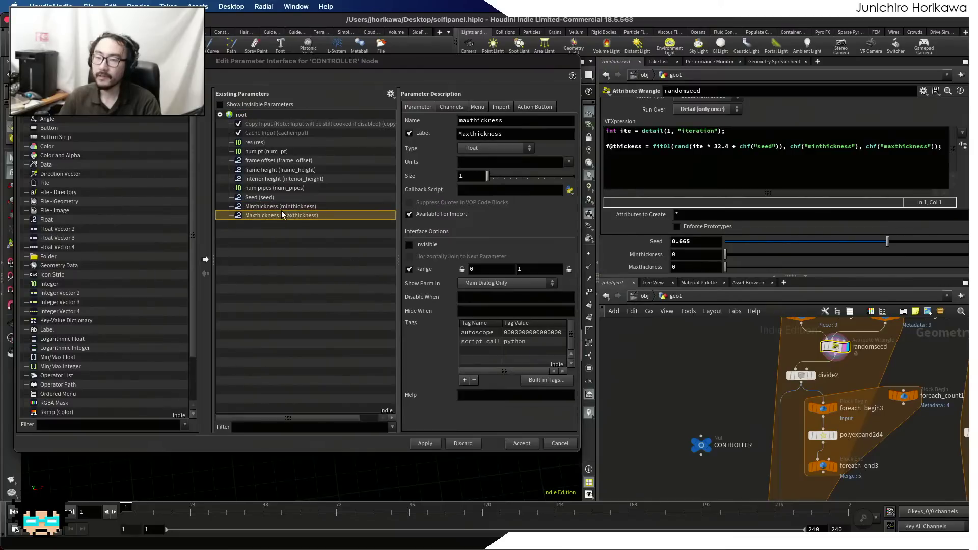
# - Rename CONTROLLER's Minthickness parameter to min_pipe_thickness with the label "min pipe thickness"
pyautogui.click(281, 207)
pyautogui.click(472, 120)
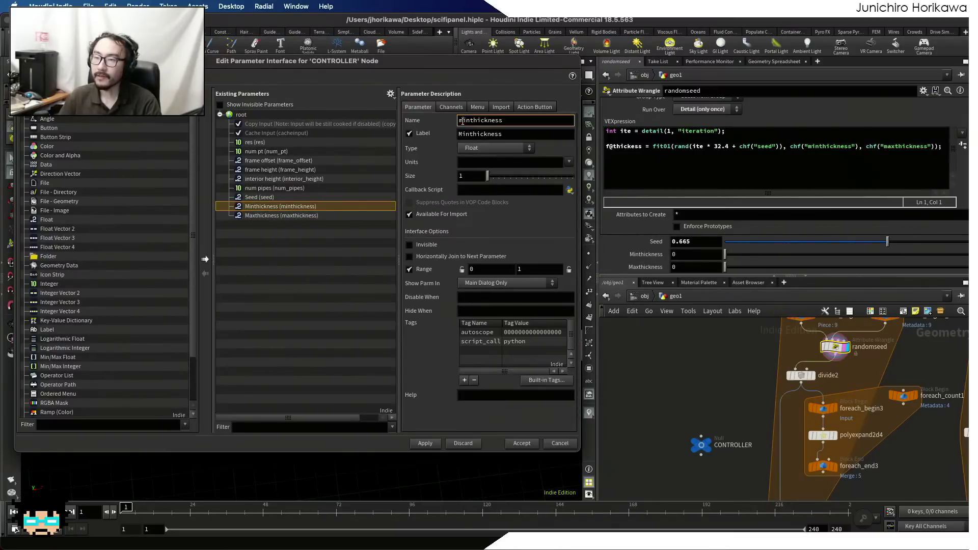
pyautogui.moveTo(469, 120); pyautogui.dragTo(545, 123)
pyautogui.write('_pipe_thickness')
pyautogui.press('Tab')
pyautogui.write('p')
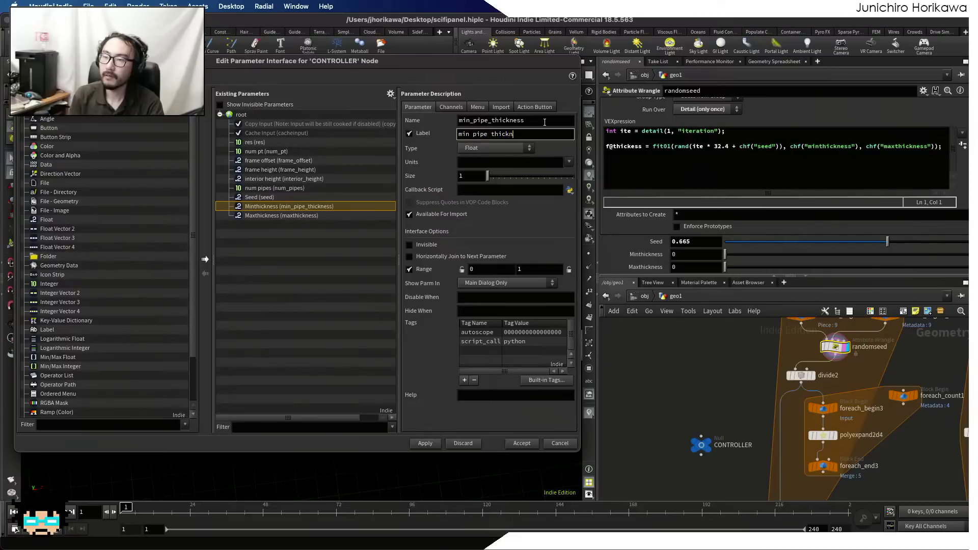
pyautogui.press('Return')
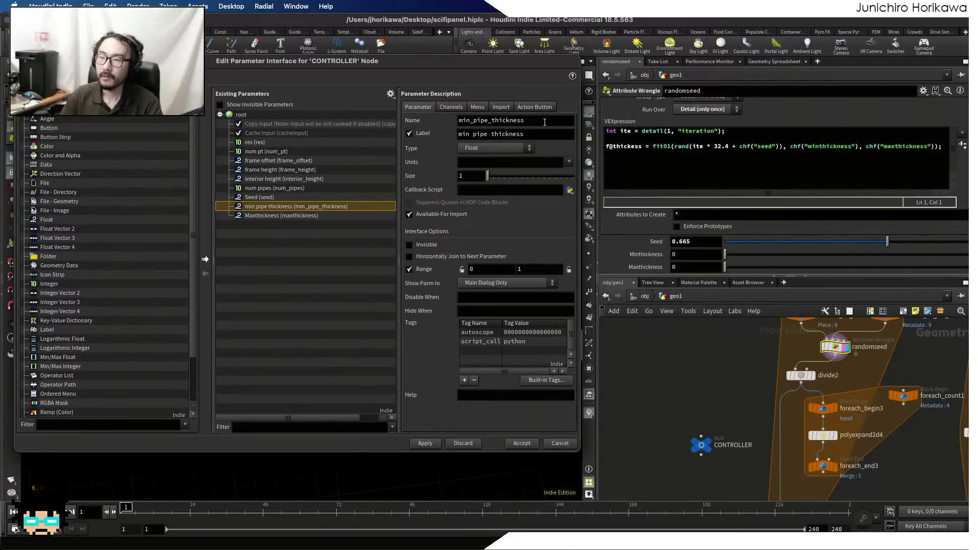
# - Rename CONTROLLER's Maxthickness parameter to max_pipe_thickness with the label "max pipe thickness" and accept the interface changes
pyautogui.click(357, 215)
pyautogui.doubleClick(489, 120)
pyautogui.write('max_pipe_thickness')
pyautogui.press('Tab')
pyautogui.write('max pi')
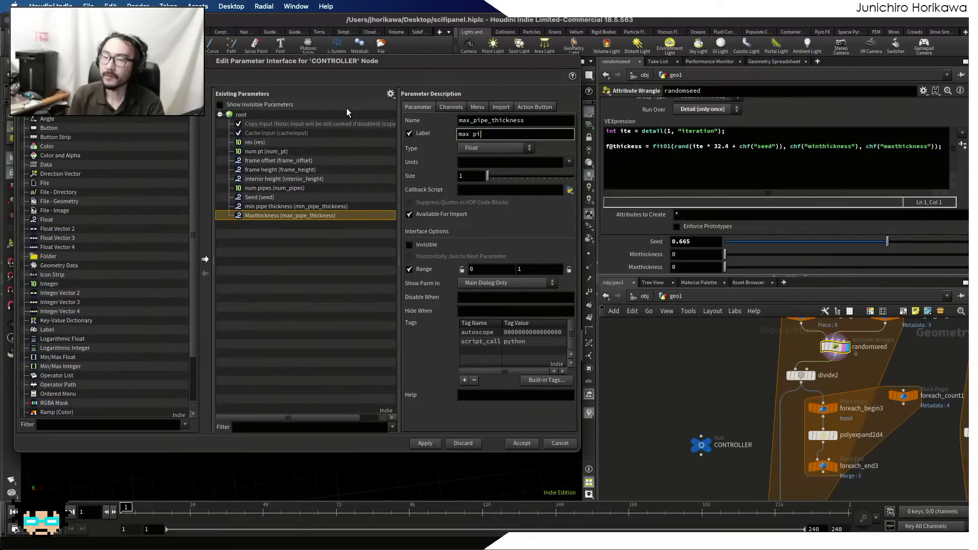
pyautogui.write('pe thickness')
pyautogui.press('Return')
pyautogui.keyDown('shift'); pyautogui.click(344, 207); pyautogui.keyUp('shift')
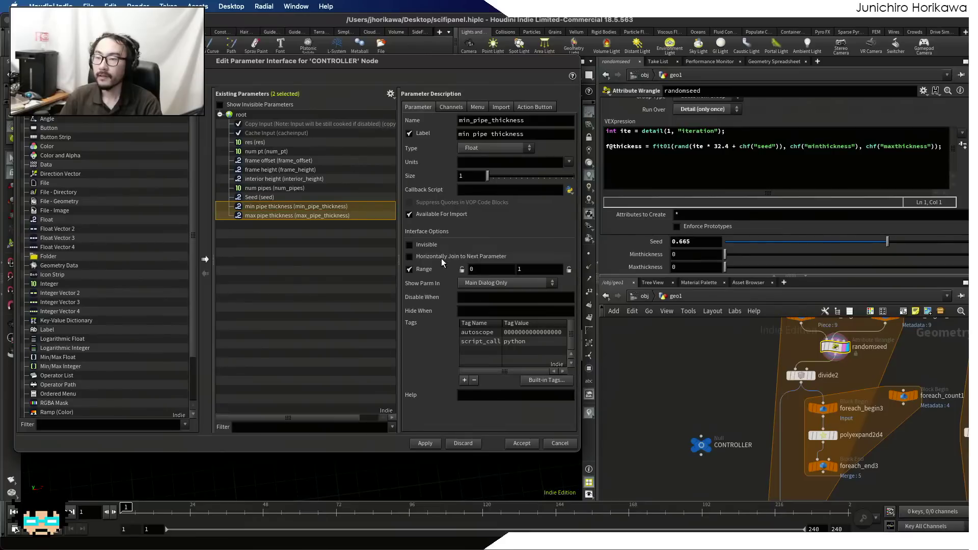
pyautogui.click(422, 444)
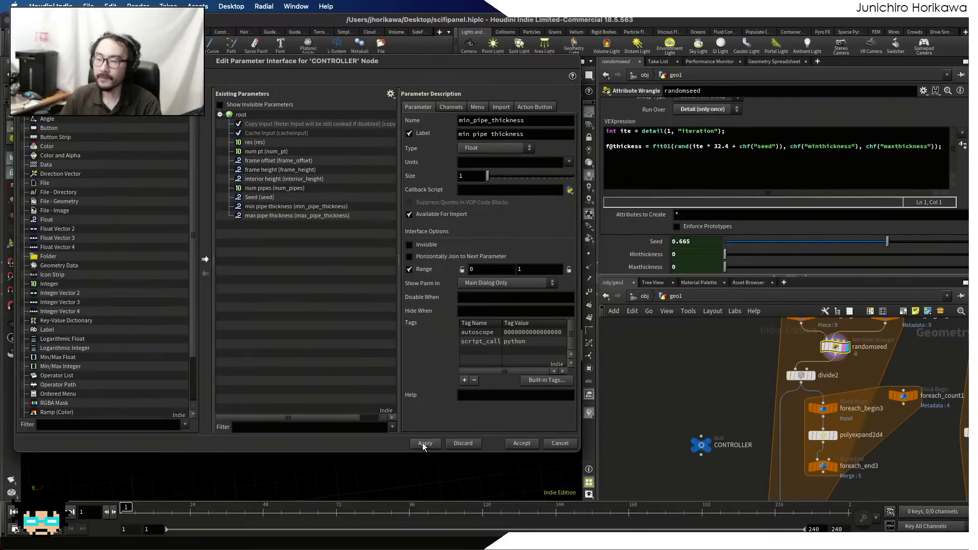
pyautogui.click(522, 443)
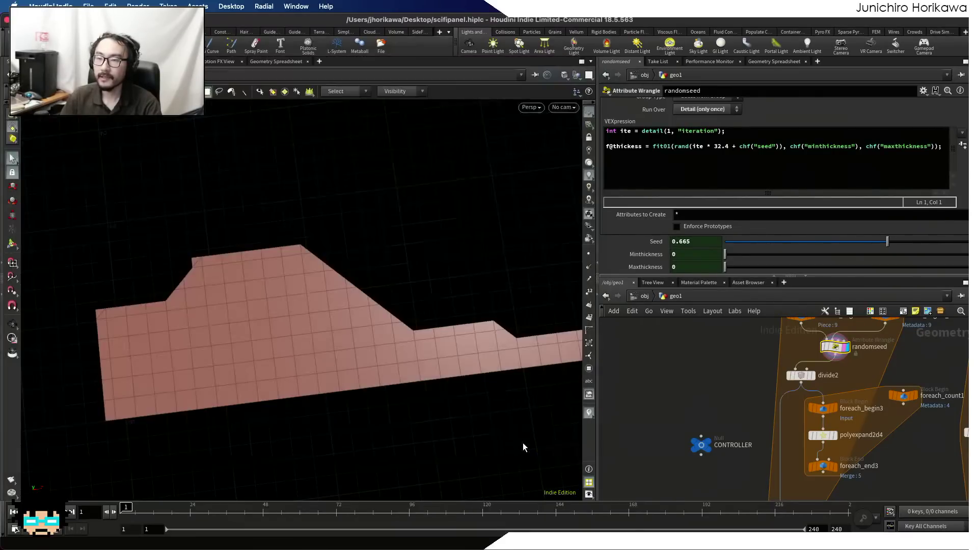
# - Set randomseed's Minthickness to 0.05 and Maxthickness to 1
pyautogui.click(742, 256)
pyautogui.moveTo(680, 254); pyautogui.dragTo(707, 254)
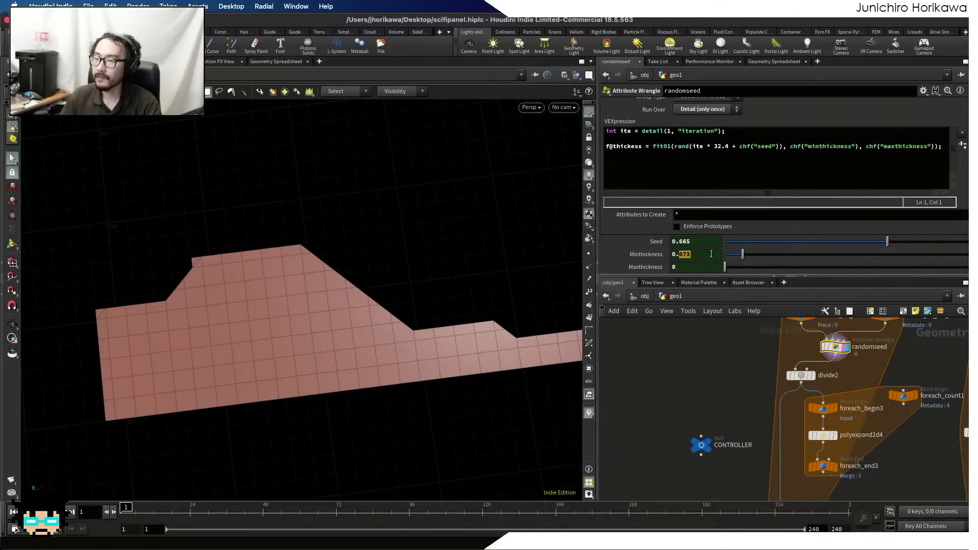
pyautogui.write('05')
pyautogui.press('Return')
pyautogui.click(706, 267)
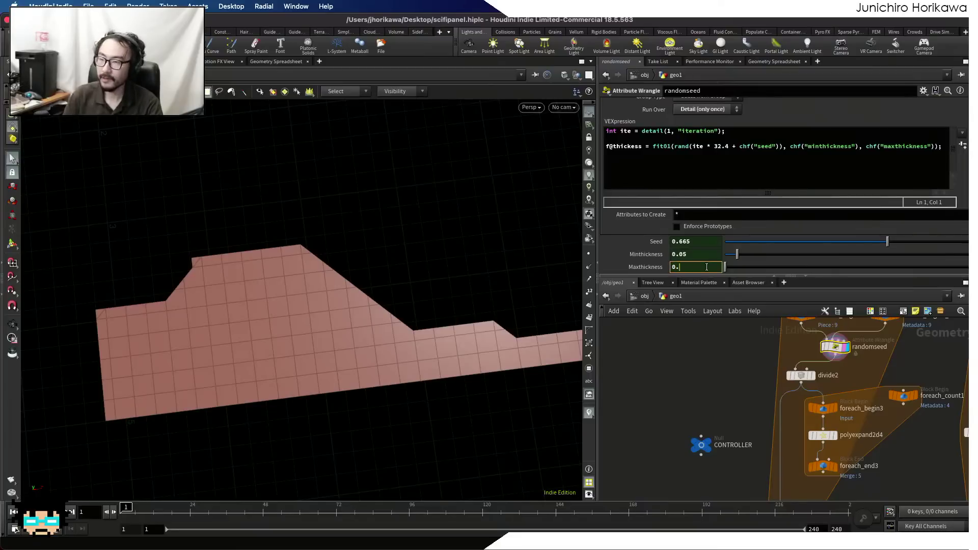
pyautogui.write('1')
pyautogui.press('Return')
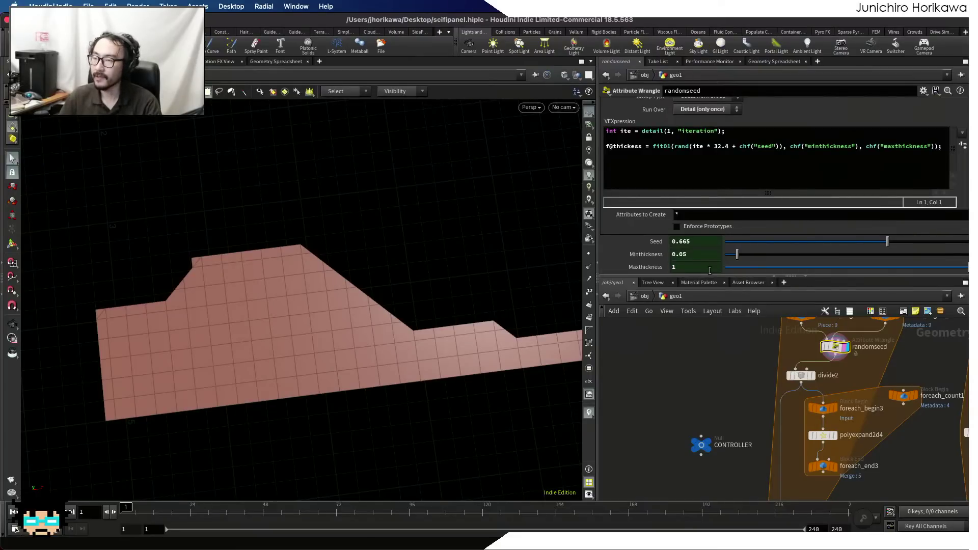
# - Set randomseed's Maxthickness to 0.2 and Minthickness to 0.01
pyautogui.scroll(-3, 731, 415)
pyautogui.click(686, 266)
pyautogui.press('BackSpace')
pyautogui.write('0.2')
pyautogui.press('Return')
pyautogui.click(701, 256)
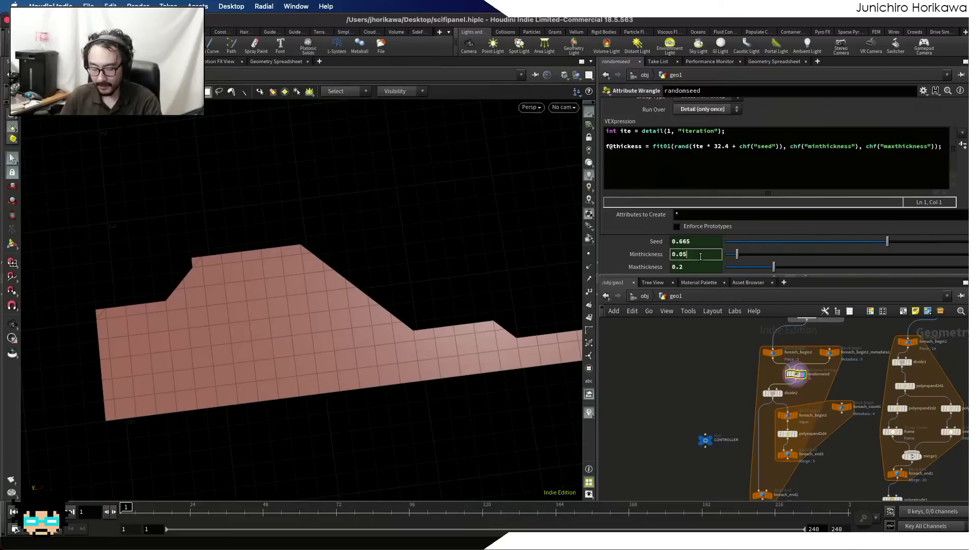
pyautogui.press('Return')
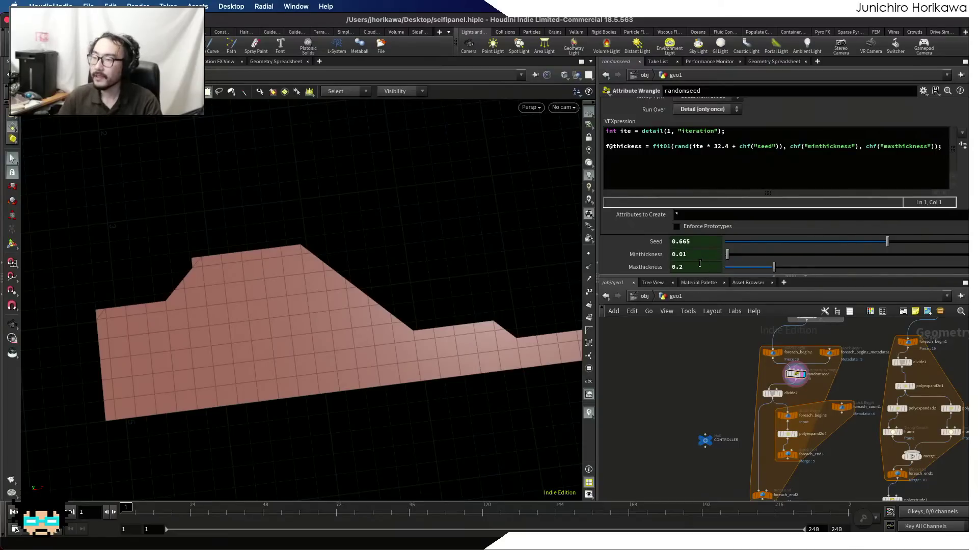
# - Examine randomseed's detail attributes in the Geometry Spreadsheet
pyautogui.scroll(5, 804, 379)
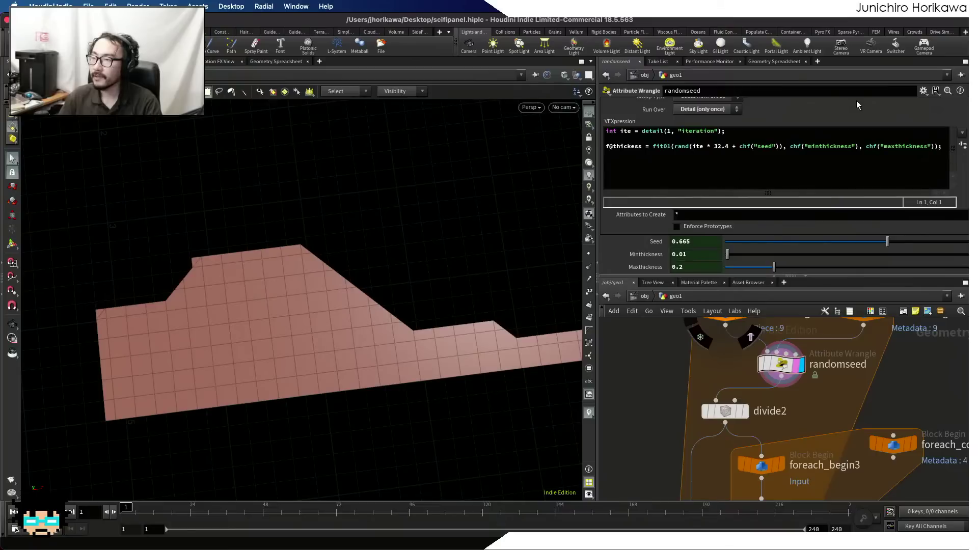
pyautogui.click(779, 61)
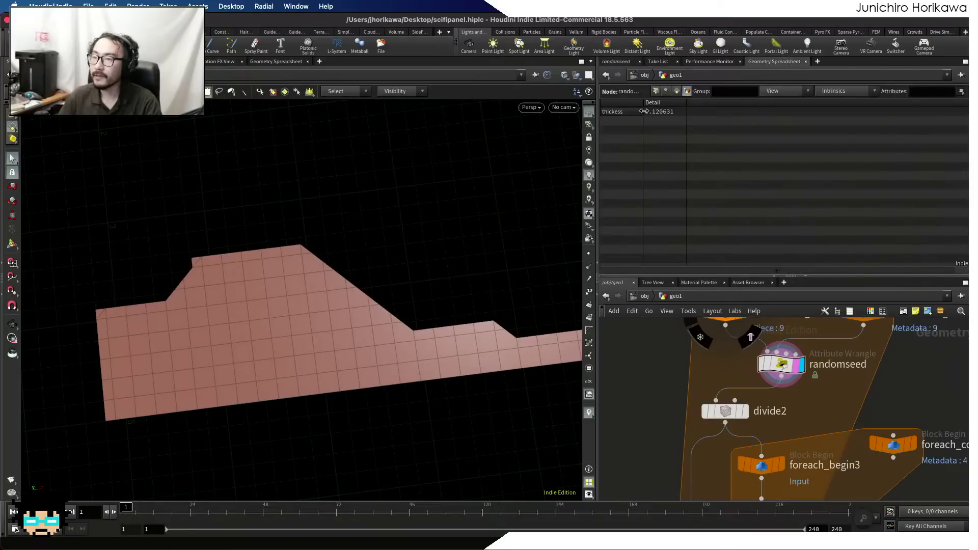
pyautogui.scroll(-5, 796, 393)
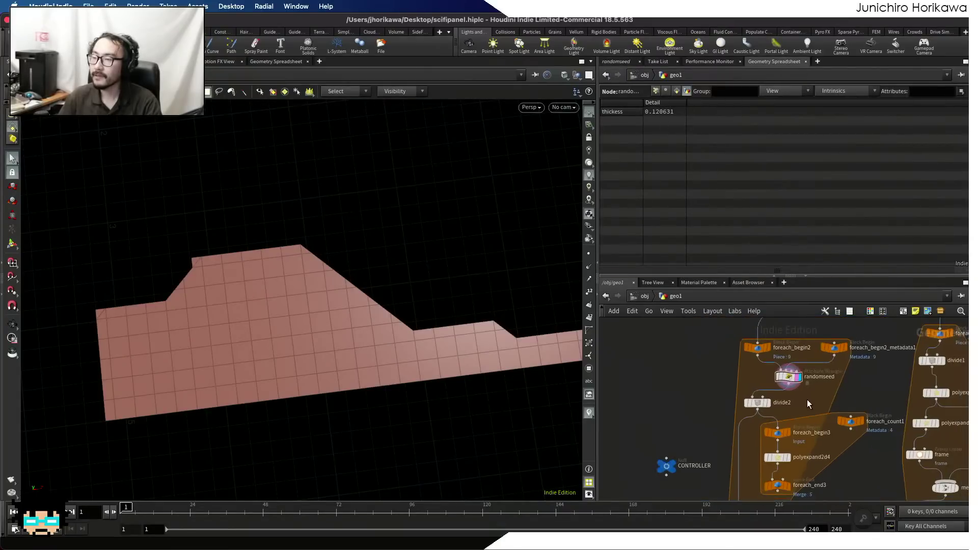
# - Set polyexpand2d4's Offset to the expression detail("../" + opinput(".", 0), "thickness", 0)
pyautogui.scroll(-2, 805, 387)
pyautogui.moveTo(775, 401); pyautogui.dragTo(784, 351, button='middle')
pyautogui.scroll(-2, 817, 404)
pyautogui.moveTo(832, 433); pyautogui.dragTo(766, 350)
pyautogui.moveTo(832, 460); pyautogui.dragTo(751, 346)
pyautogui.scroll(3, 776, 388)
pyautogui.click(770, 380)
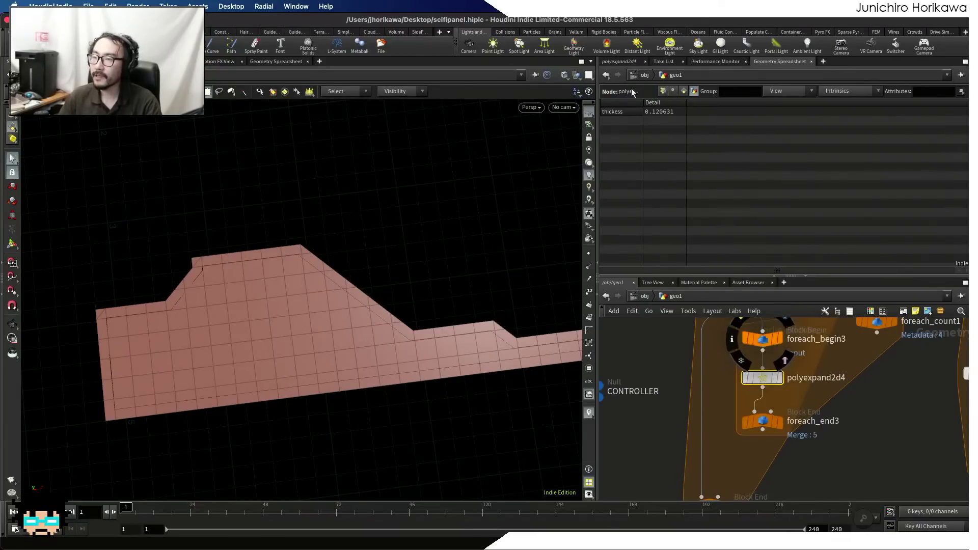
pyautogui.click(621, 62)
pyautogui.scroll(1, 711, 198)
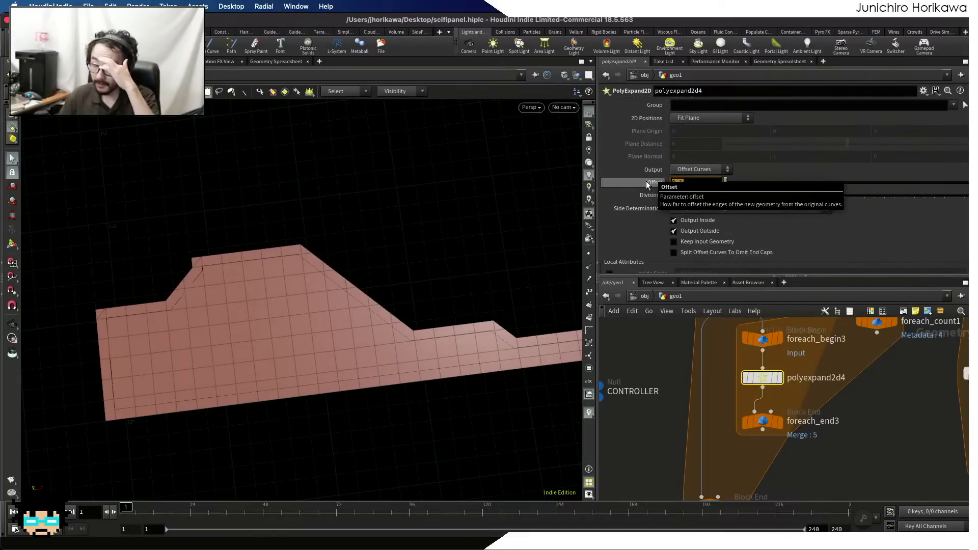
pyautogui.write('detai')
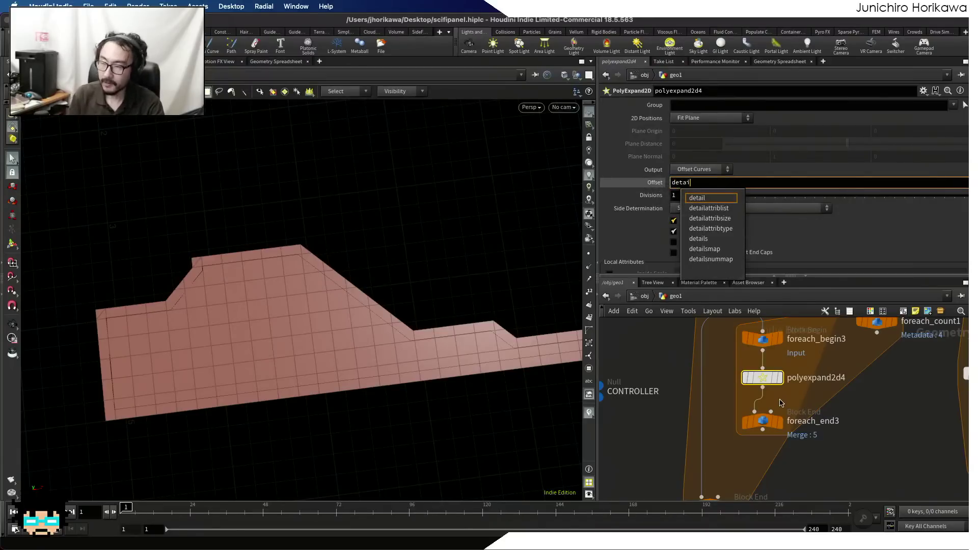
pyautogui.press('BackSpace')
pyautogui.press('BackSpace')
pyautogui.press('BackSpace')
pyautogui.write('deta')
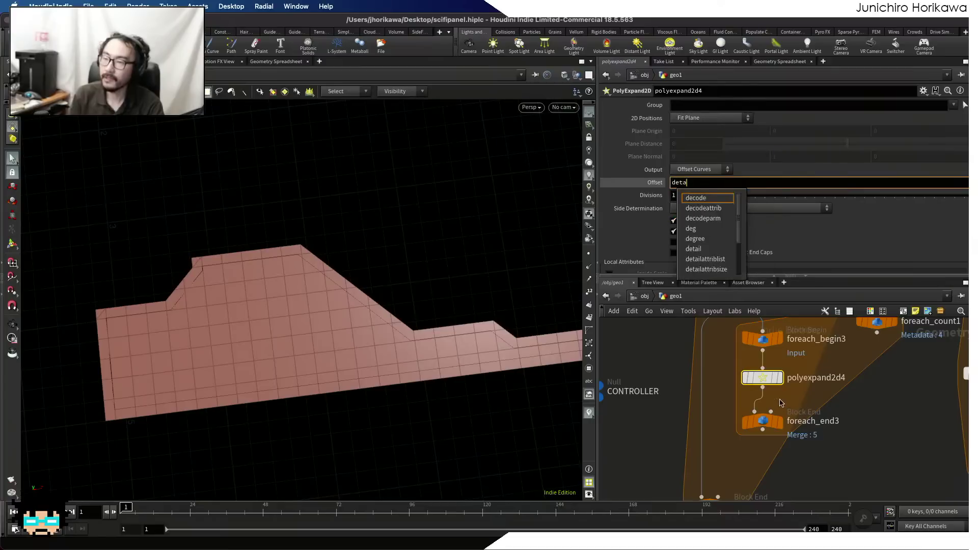
pyautogui.write('il("../" + ')
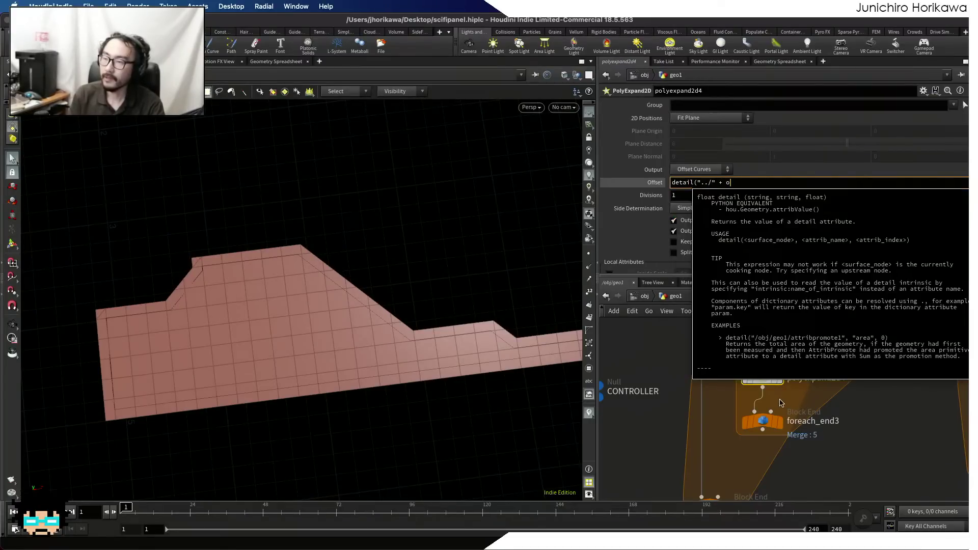
pyautogui.write('op')
pyautogui.press('BackSpace')
pyautogui.press('BackSpace')
pyautogui.press('BackSpace')
pyautogui.write('pinput(".", 0()')
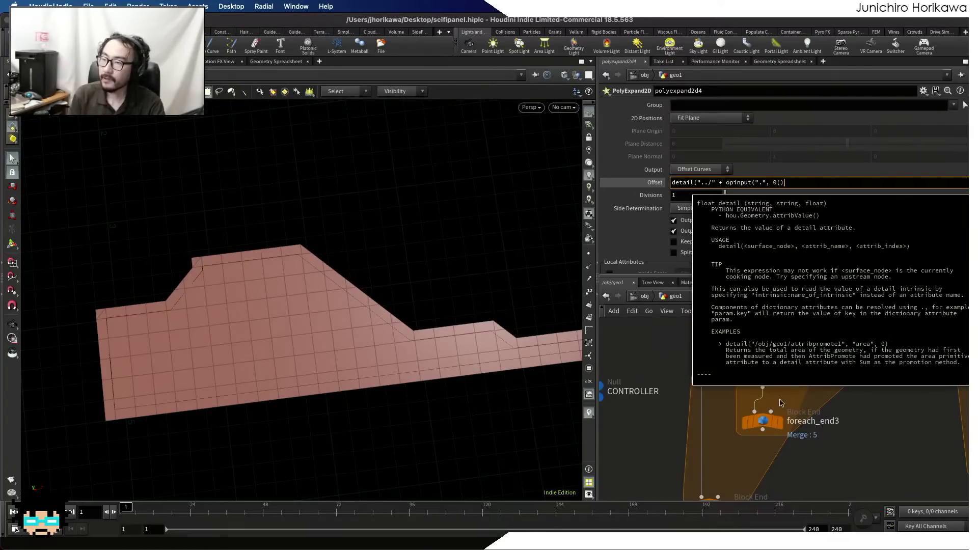
pyautogui.press('BackSpace')
pyautogui.write('), ')
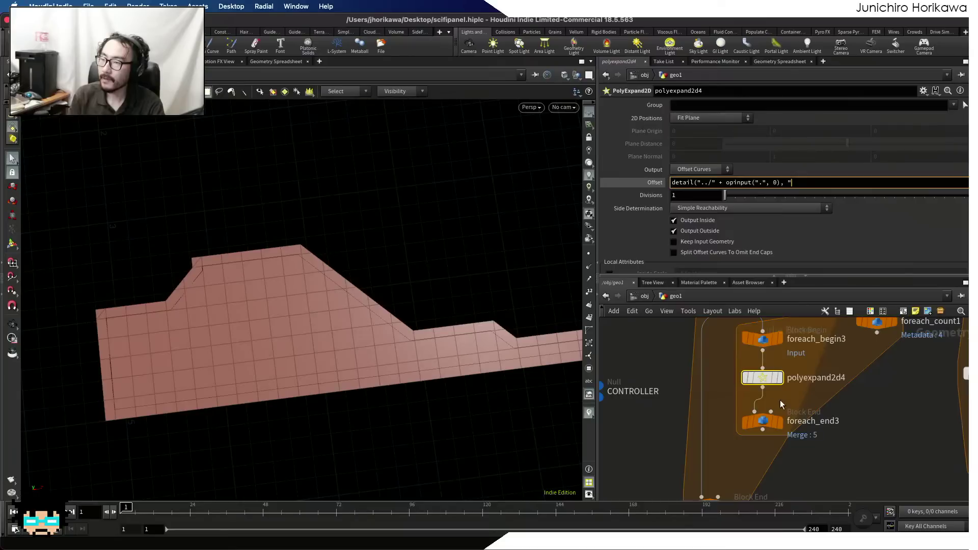
pyautogui.write('"thickness')
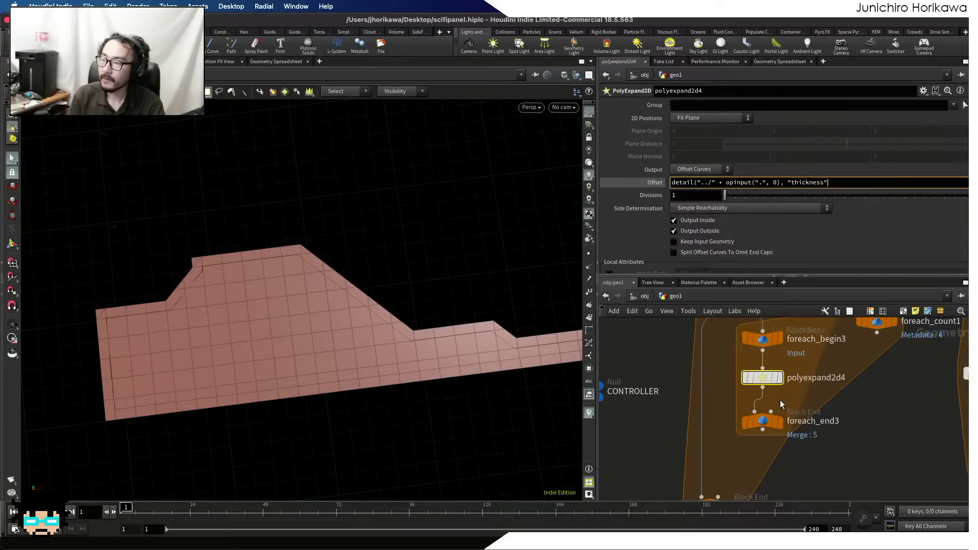
pyautogui.write('"')
pyautogui.press('Return')
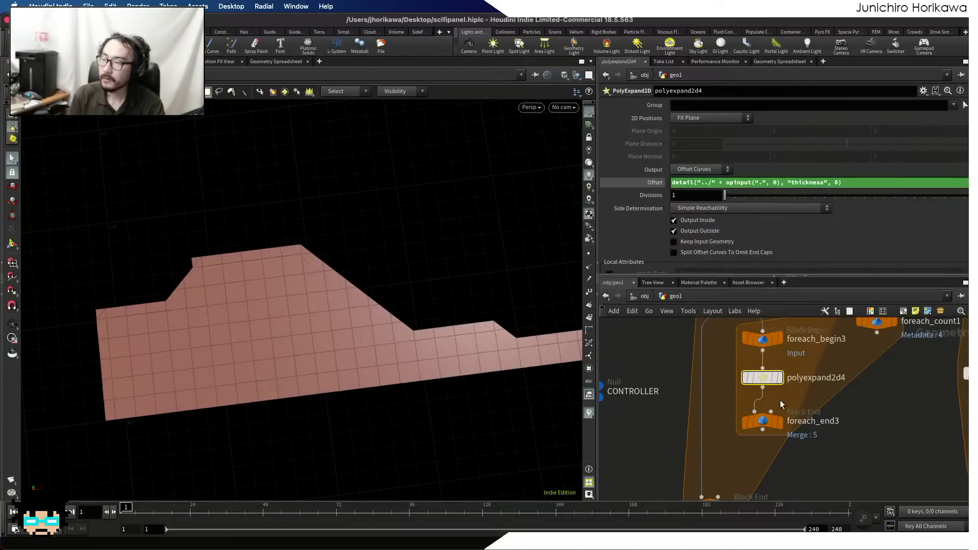
# - Check the evaluated value of polyexpand2d4's Offset and display foreach_end3's output in the viewport
pyautogui.click(642, 183)
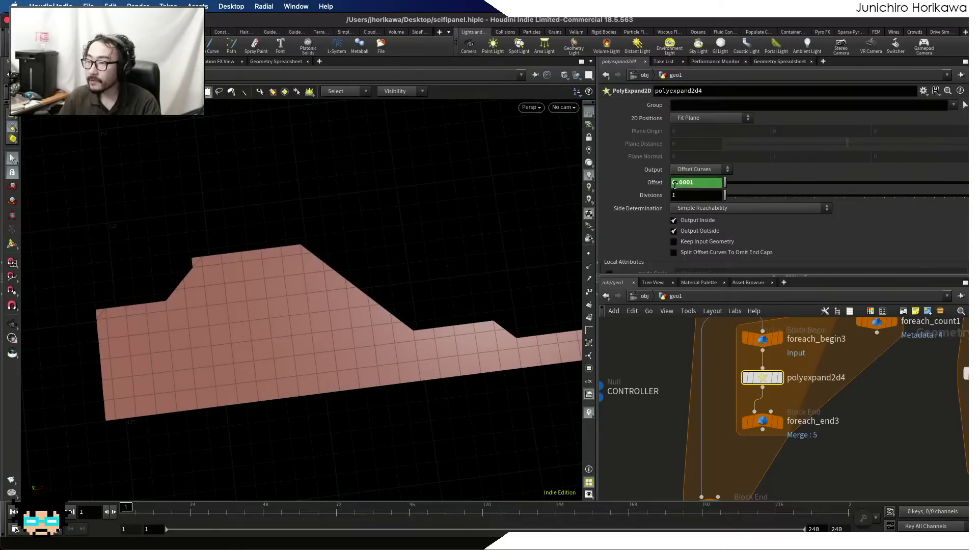
pyautogui.click(657, 185)
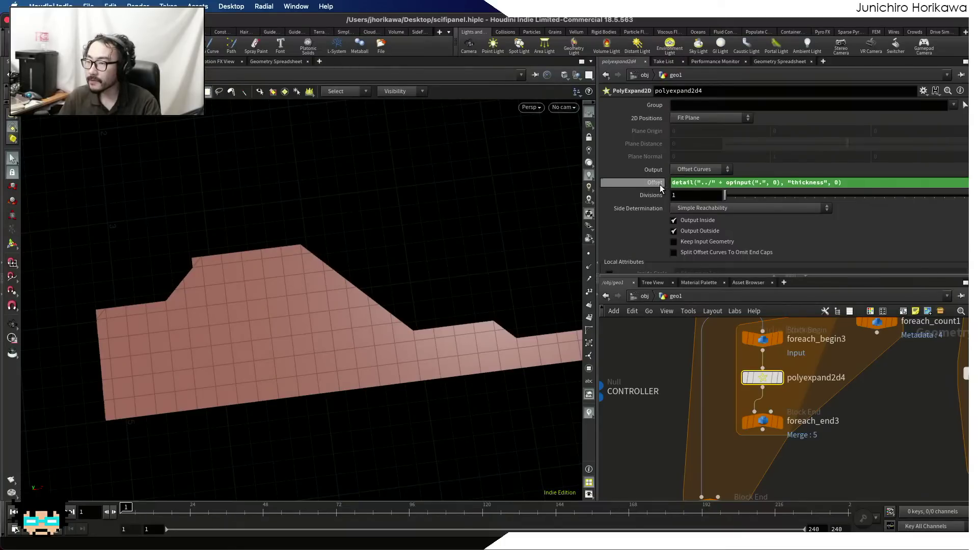
pyautogui.scroll(3, 729, 381)
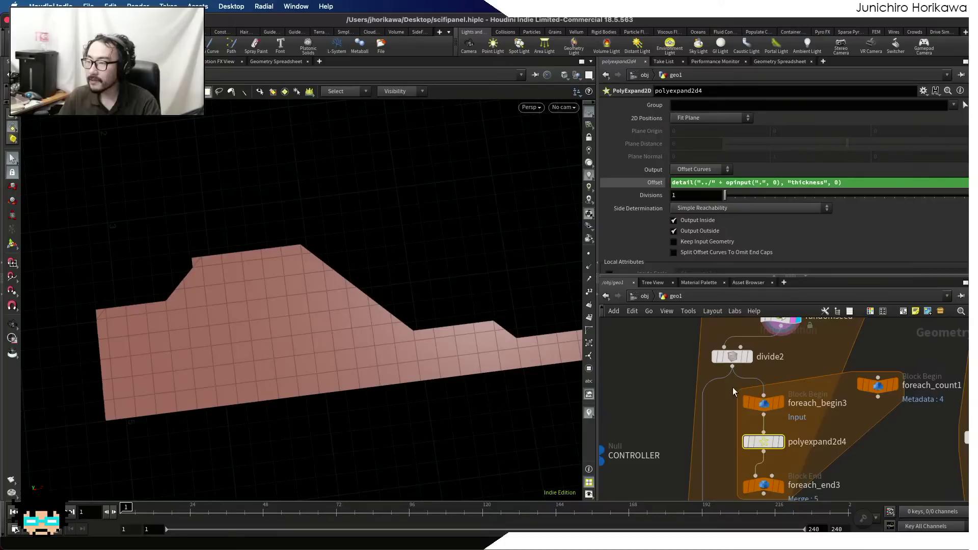
pyautogui.scroll(-3, 732, 387)
pyautogui.scroll(1, 763, 425)
pyautogui.click(783, 410)
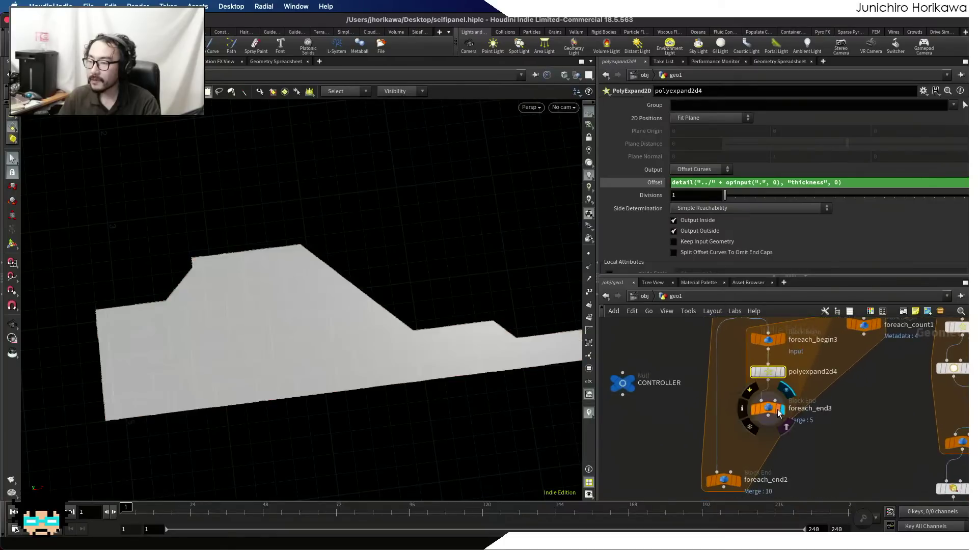
pyautogui.click(768, 407)
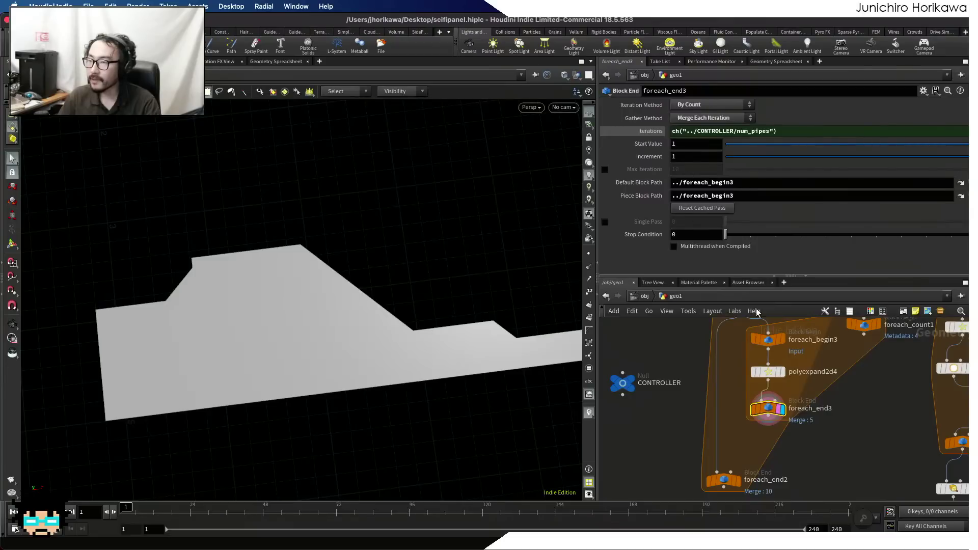
# - Recheck polyexpand2d4's Offset and examine foreach_begin3's detail attributes in the Geometry Spreadsheet
pyautogui.click(768, 371)
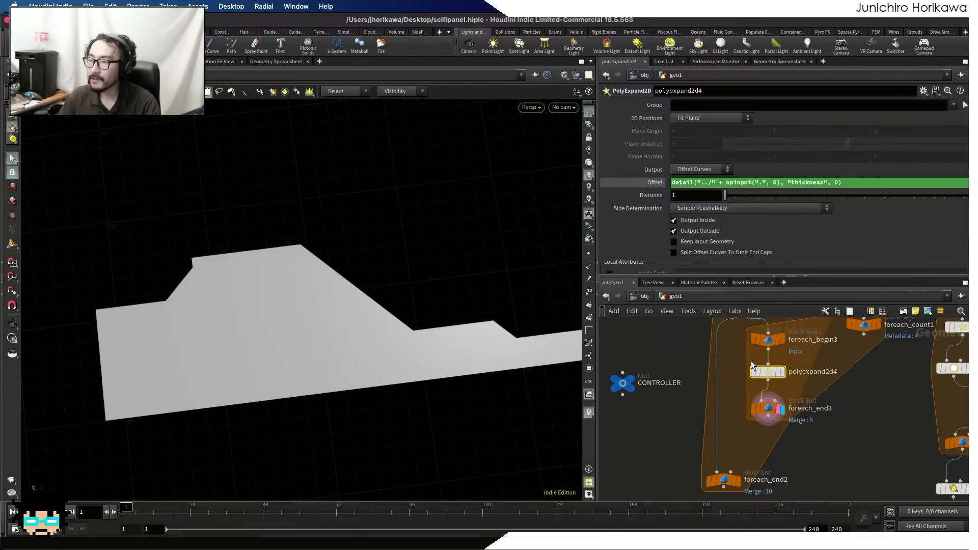
pyautogui.click(651, 179)
pyautogui.click(651, 180)
pyautogui.moveTo(854, 373); pyautogui.dragTo(847, 417, button='middle')
pyautogui.scroll(1, 847, 417)
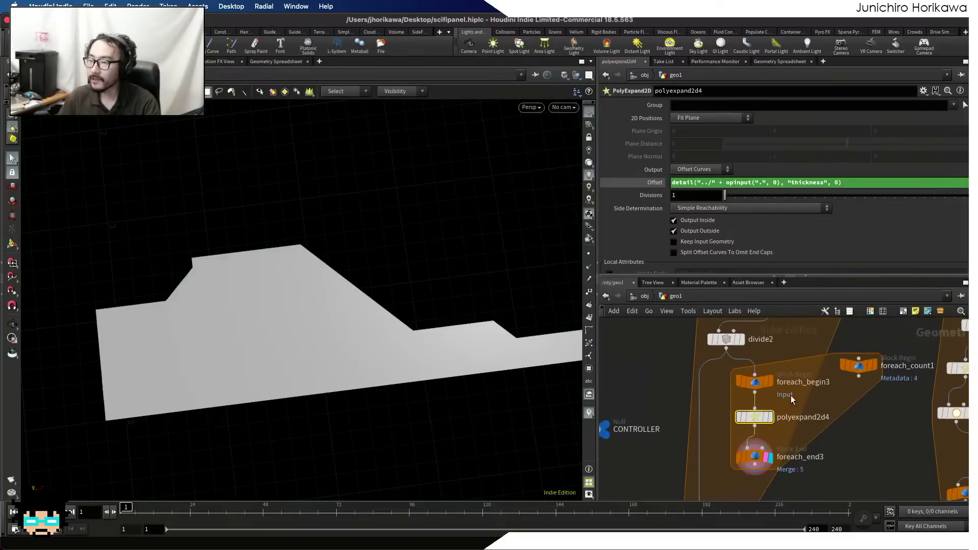
pyautogui.click(755, 382)
pyautogui.click(784, 61)
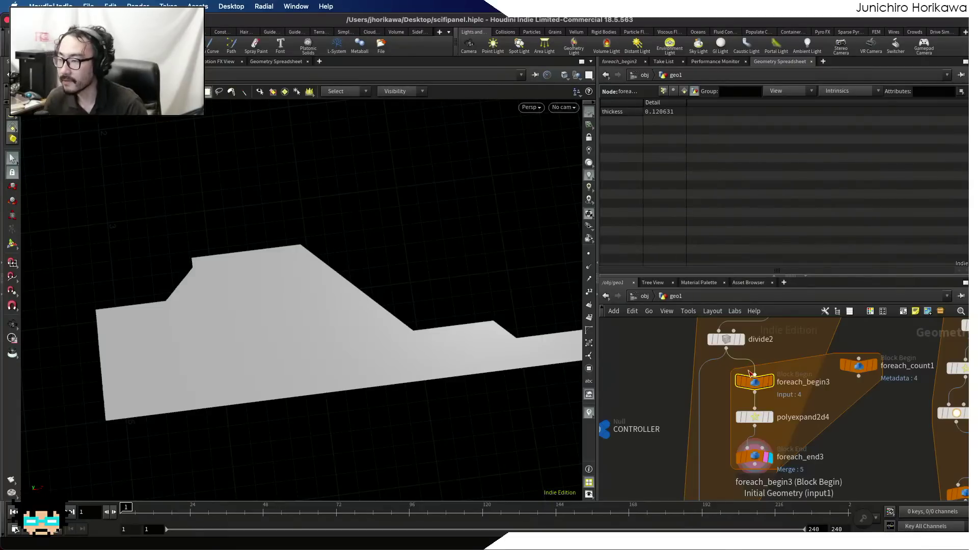
# - Correct the misspelled attribute in randomseed's VEX code to f@thickness and save the scene
pyautogui.scroll(-1, 776, 338)
pyautogui.moveTo(793, 333); pyautogui.dragTo(790, 404, button='middle')
pyautogui.scroll(1, 790, 404)
pyautogui.click(767, 379)
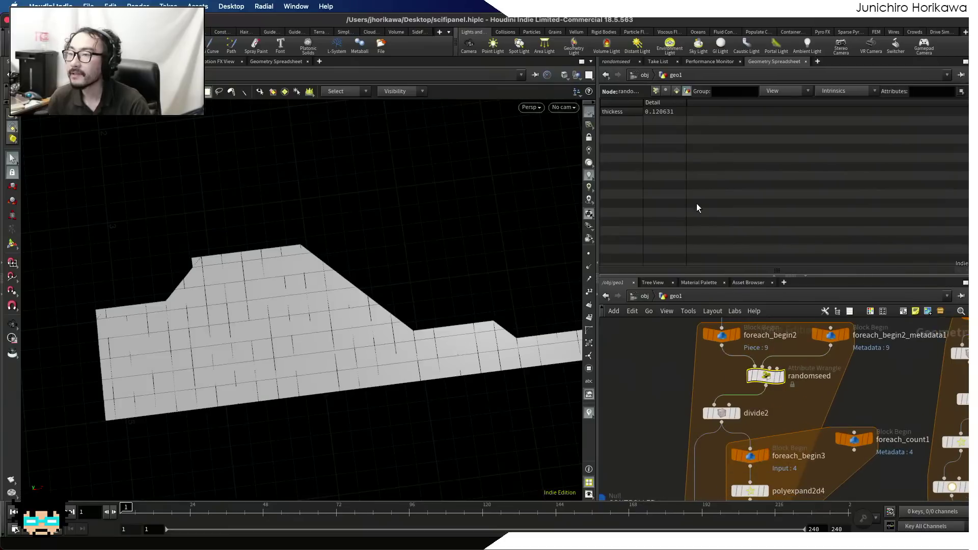
pyautogui.click(617, 62)
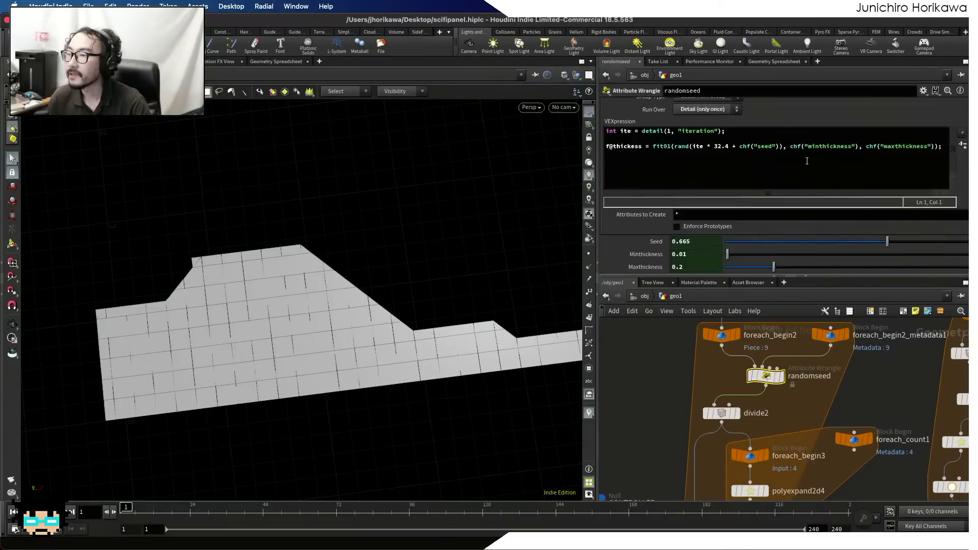
pyautogui.click(630, 146)
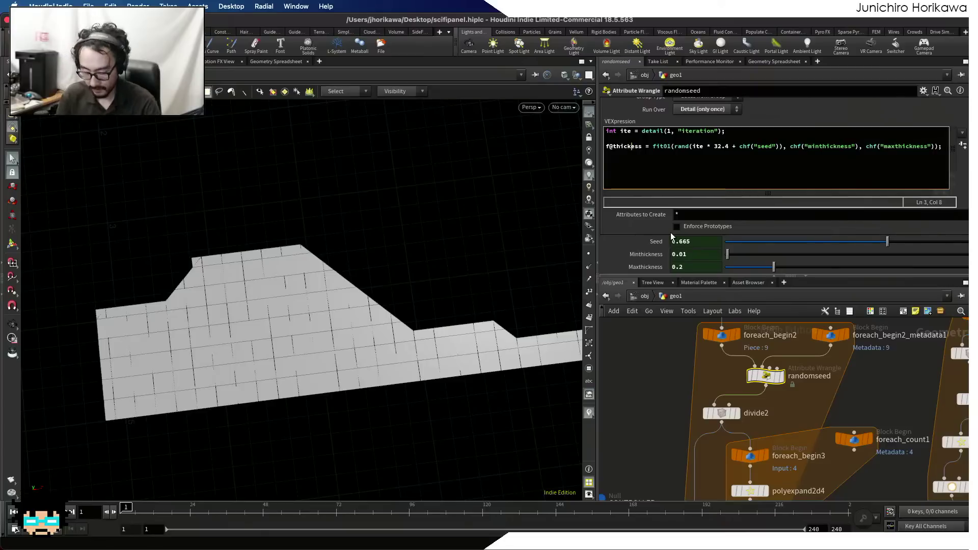
pyautogui.write('k')
pyautogui.click(643, 387)
pyautogui.press('super+s')
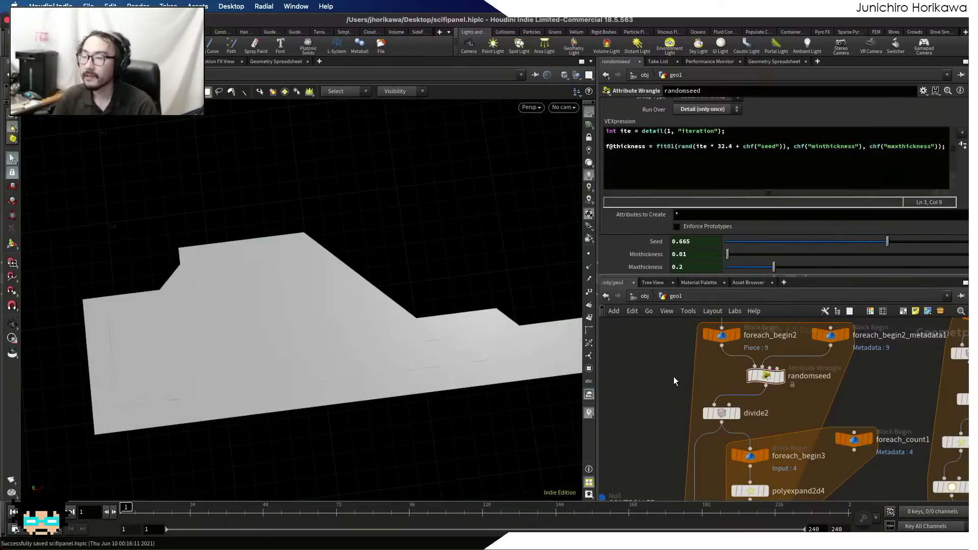
# - Turn off Output Outside on polyexpand2d4 inside the foreach_begin3 loop
pyautogui.scroll(-3, 698, 383)
pyautogui.scroll(3, 748, 440)
pyautogui.click(708, 439)
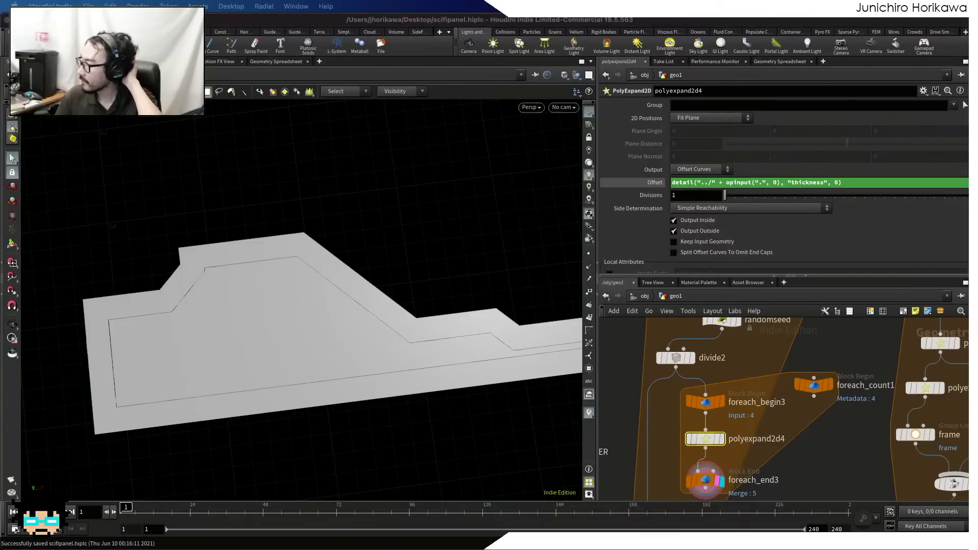
pyautogui.click(712, 232)
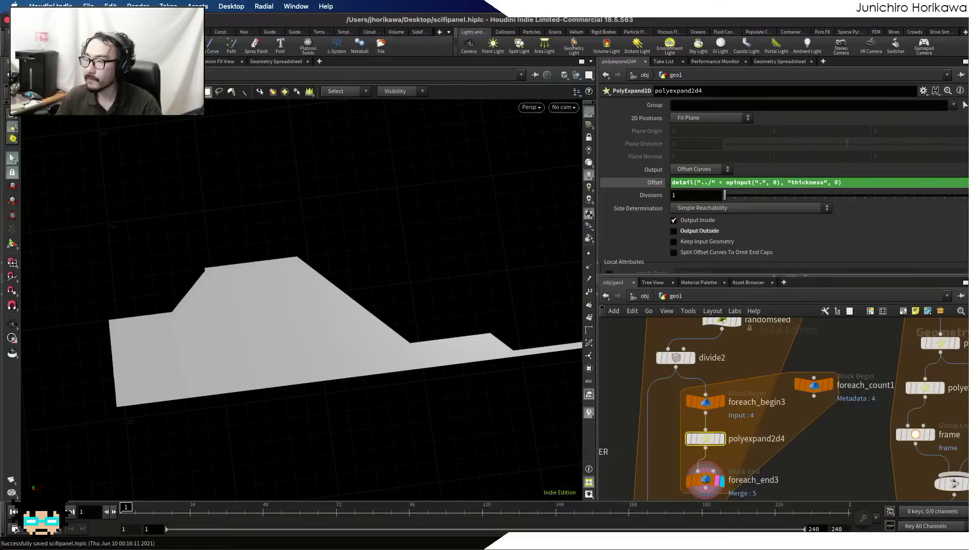
# - Insert a Primitive node between polyexpand2d4 and foreach_end3 in the inner loop
pyautogui.scroll(-5, 782, 428)
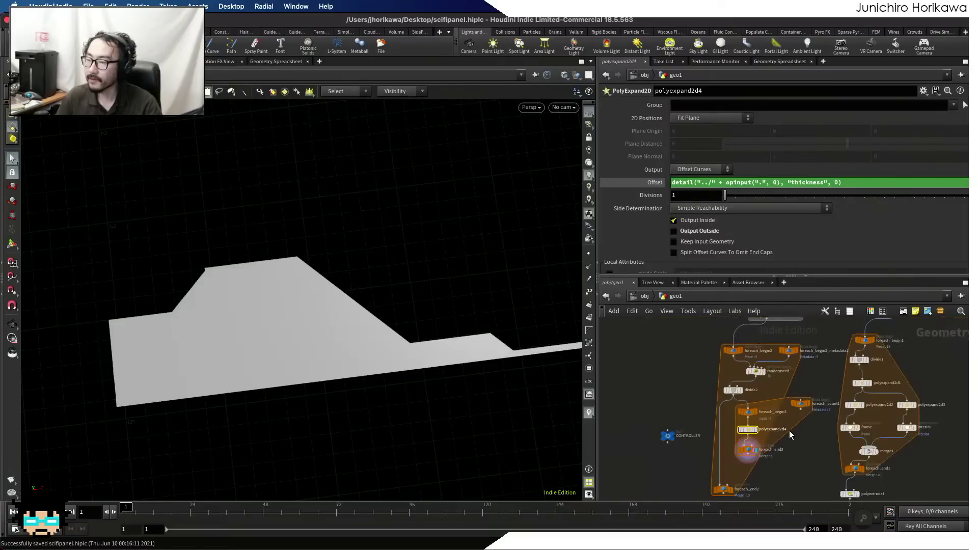
pyautogui.moveTo(787, 423); pyautogui.dragTo(771, 378, button='middle')
pyautogui.scroll(5, 755, 410)
pyautogui.moveTo(716, 405); pyautogui.dragTo(716, 441)
pyautogui.press('Tab')
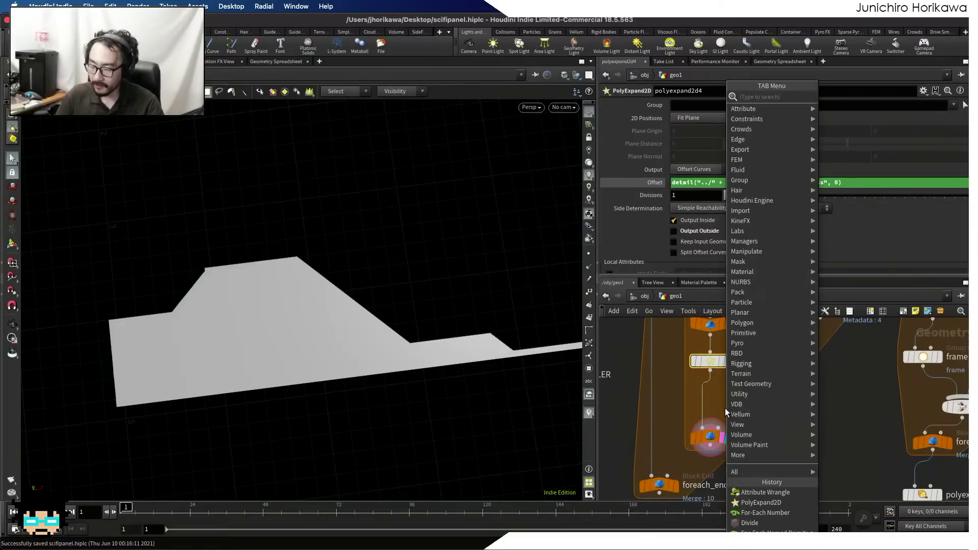
pyautogui.write('primitive')
pyautogui.press('Return')
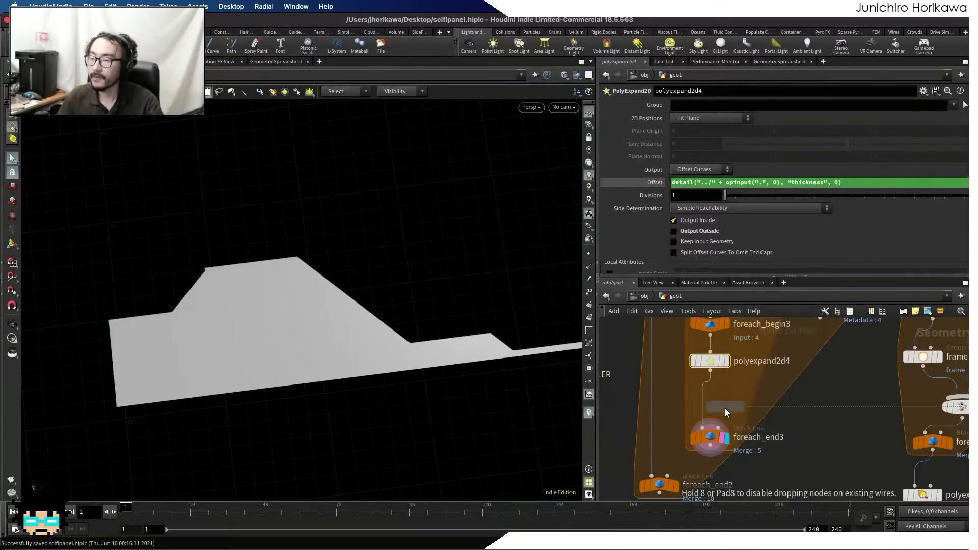
pyautogui.click(725, 408)
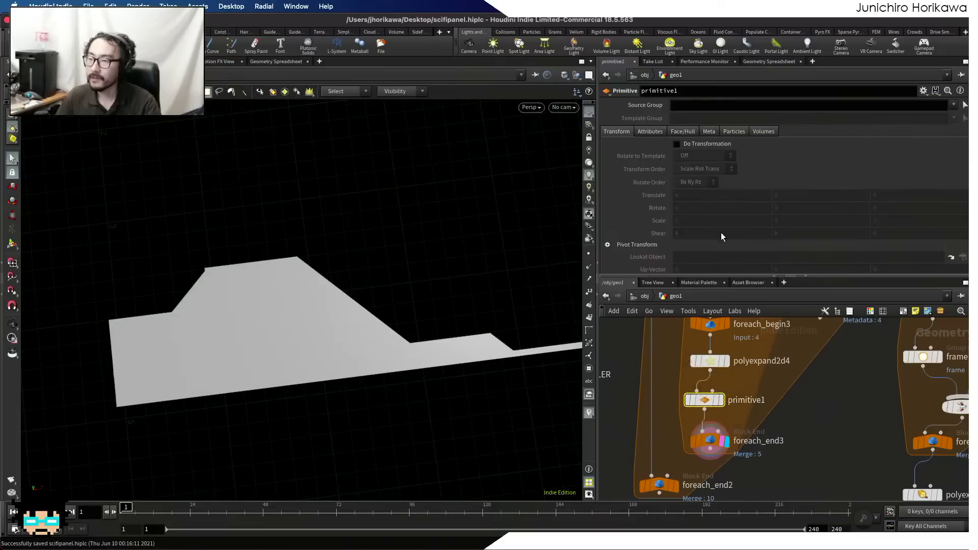
# - Set primitive1's Close U to Unroll with Shared Points
pyautogui.click(650, 131)
pyautogui.click(681, 132)
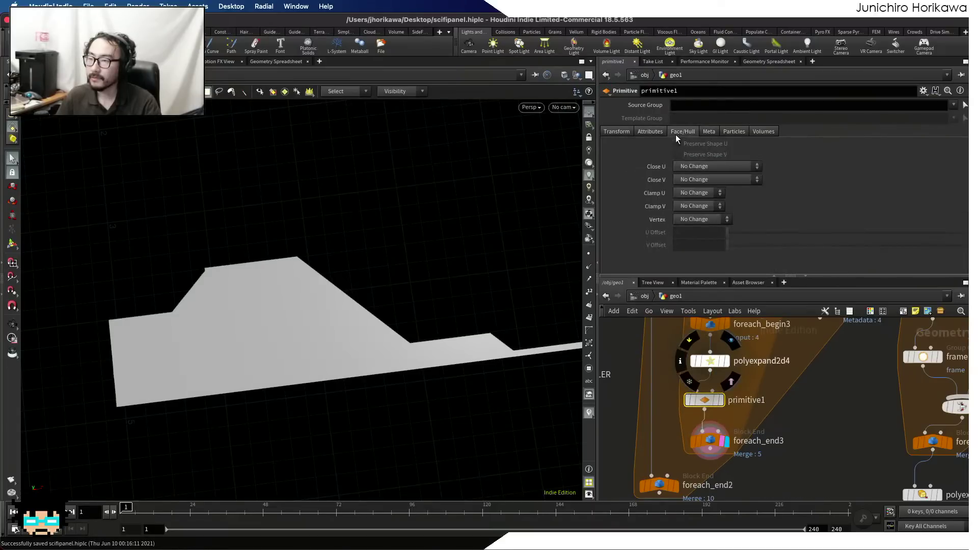
pyautogui.click(693, 166)
pyautogui.click(716, 230)
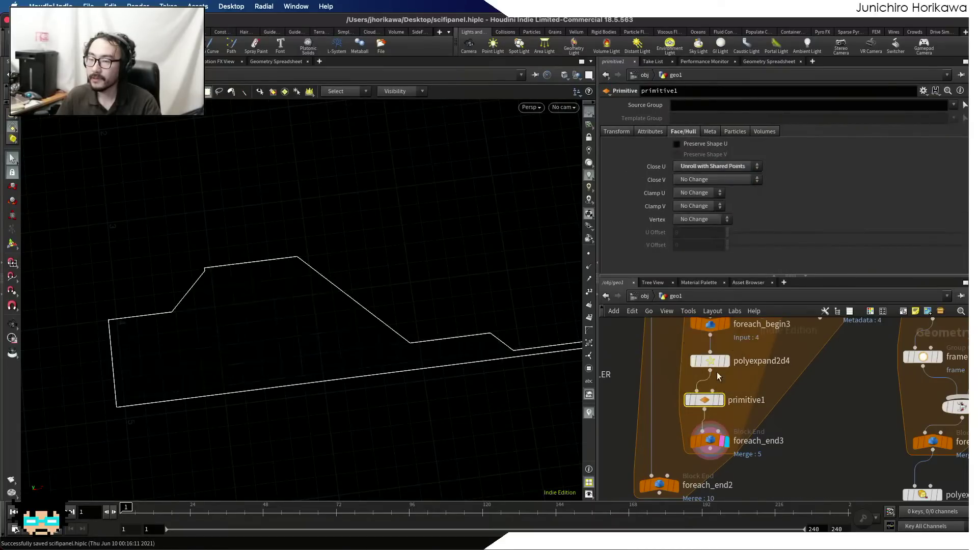
# - Check foreach_end3's Iterations expression and compare the displayed outputs of divide2 and polyexpand2d4
pyautogui.scroll(-1, 711, 439)
pyautogui.click(711, 440)
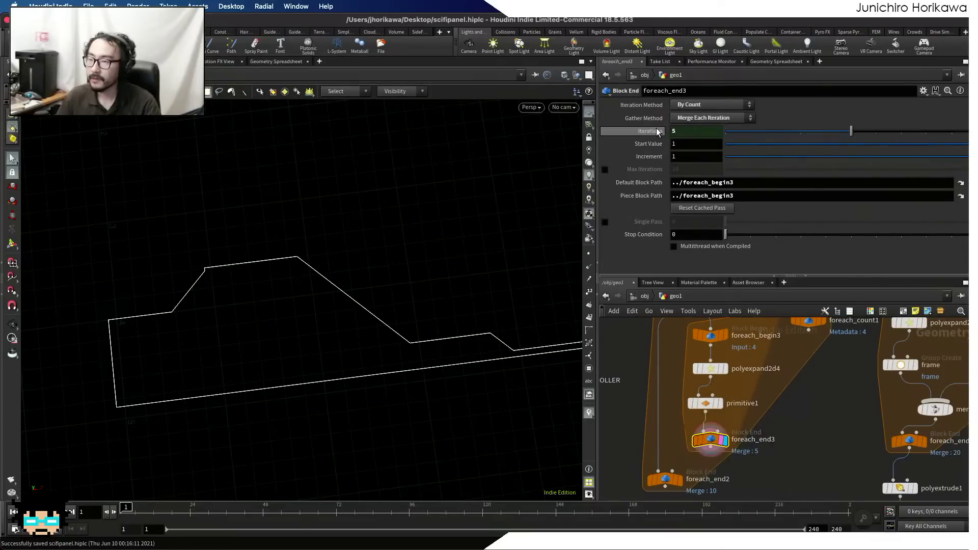
pyautogui.scroll(-1, 750, 429)
pyautogui.keyDown('alt'); pyautogui.moveTo(427, 330); pyautogui.dragTo(483, 334, button='right'); pyautogui.keyUp('alt')
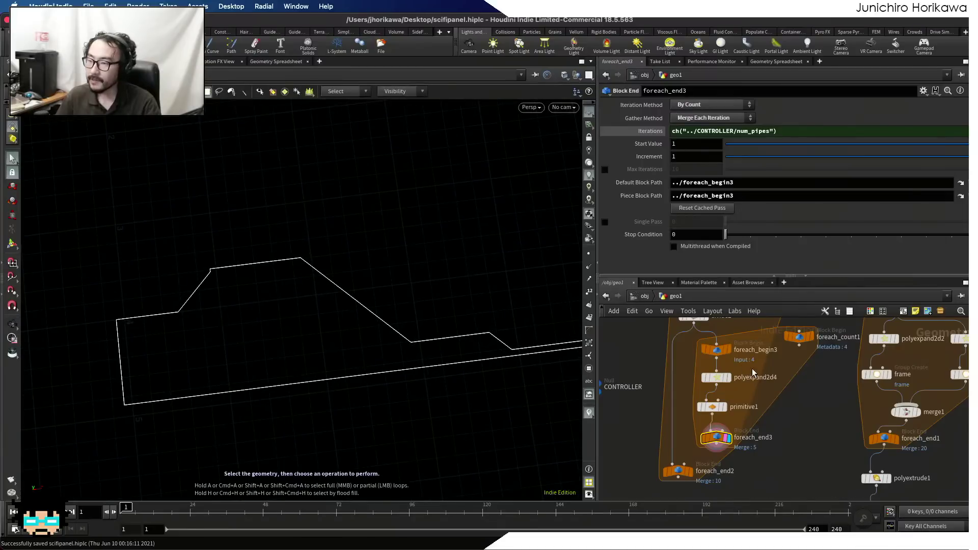
pyautogui.moveTo(753, 373); pyautogui.dragTo(762, 420, button='middle')
pyautogui.scroll(1, 729, 401)
pyautogui.click(711, 356)
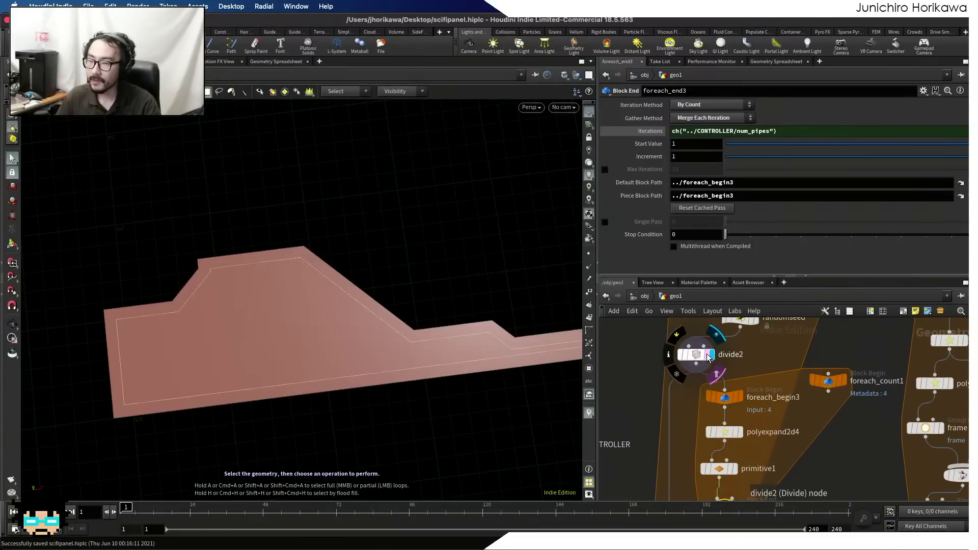
pyautogui.click(737, 431)
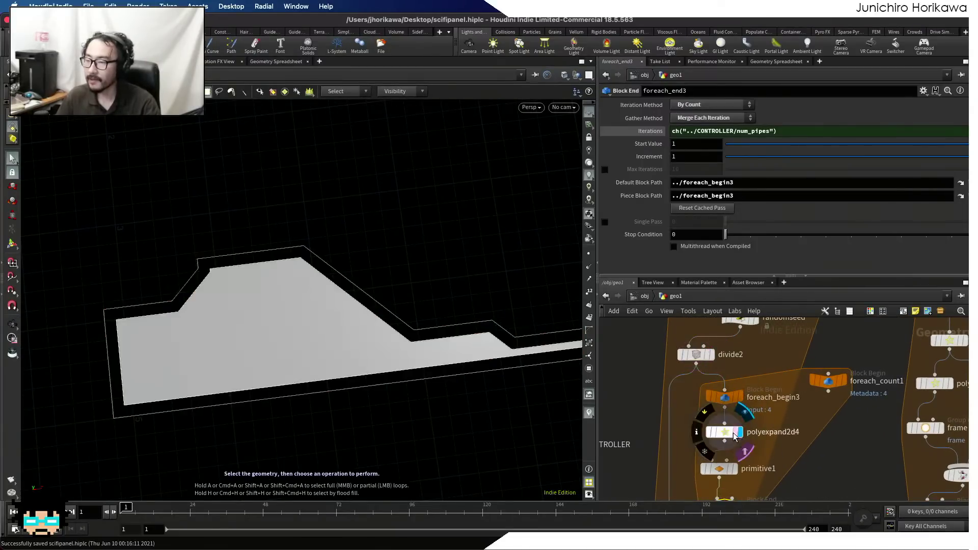
# - Show polyexpand2d4's parameters and place foreach_count1 level with foreach_begin3 in the network
pyautogui.click(727, 435)
pyautogui.moveTo(865, 183); pyautogui.dragTo(601, 183)
pyautogui.moveTo(832, 381); pyautogui.dragTo(831, 401)
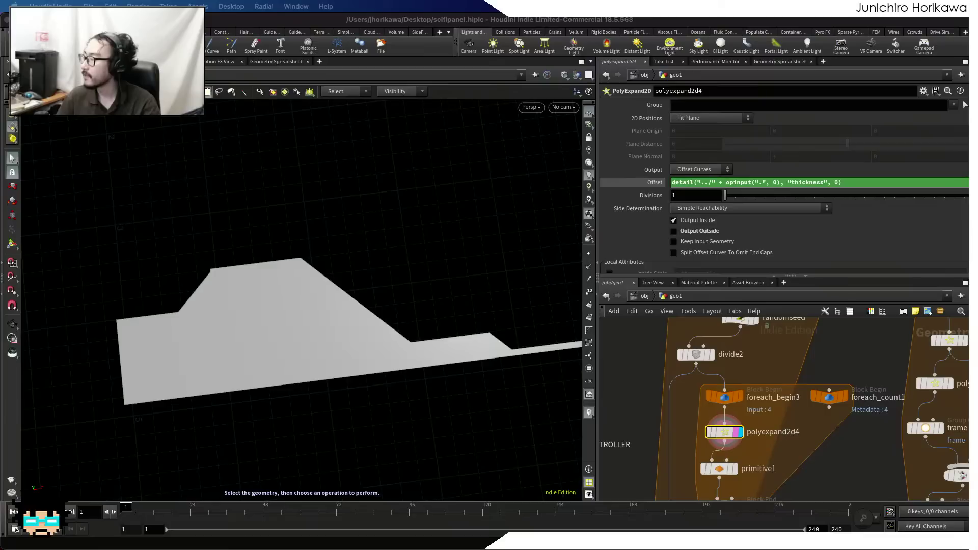
# - Extend polyexpand2d4's Offset expression by multiplying it with detail("../foreach_count1/", "iteration", 0)
pyautogui.click(875, 184)
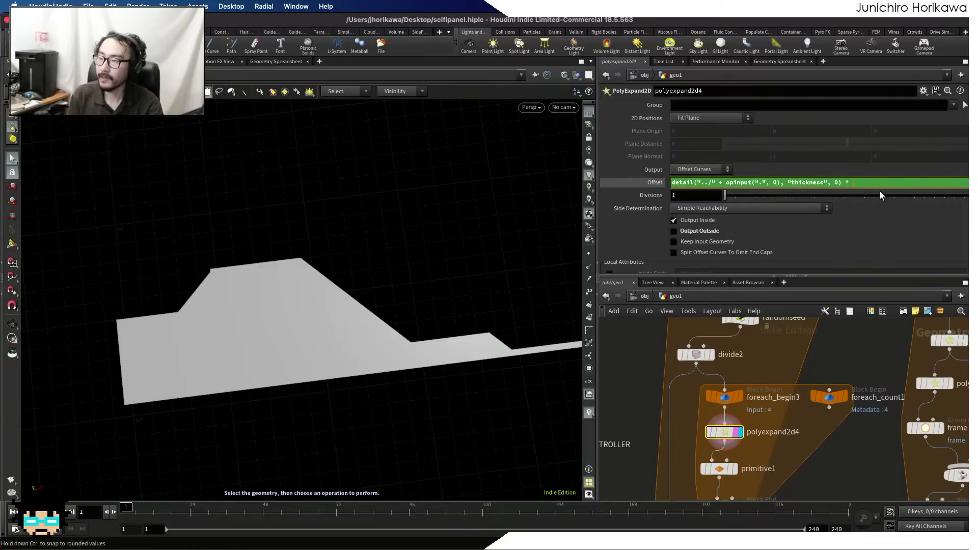
pyautogui.write('detail("../')
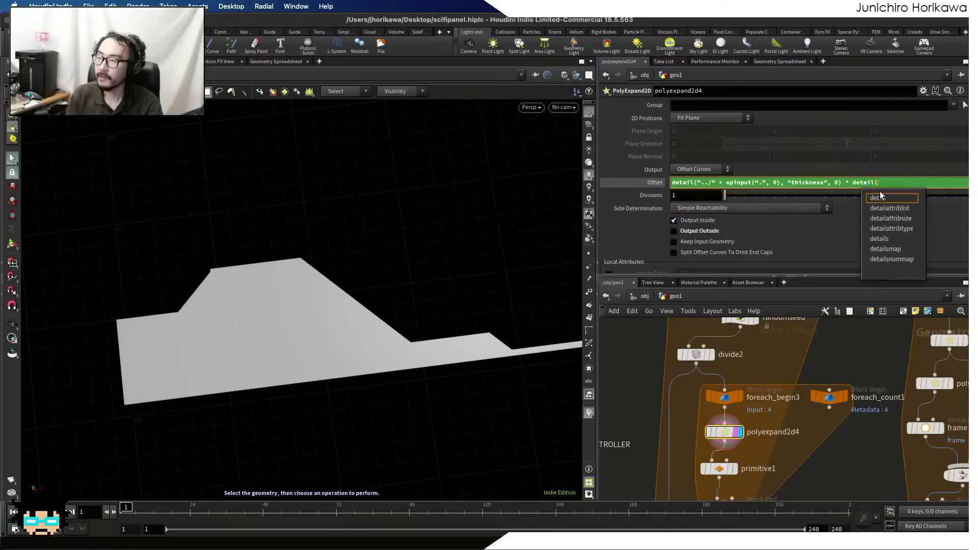
pyautogui.write('forea')
pyautogui.press('Down')
pyautogui.press('Down')
pyautogui.press('Down')
pyautogui.press('Down')
pyautogui.press('Down')
pyautogui.press('Return')
pyautogui.write('"')
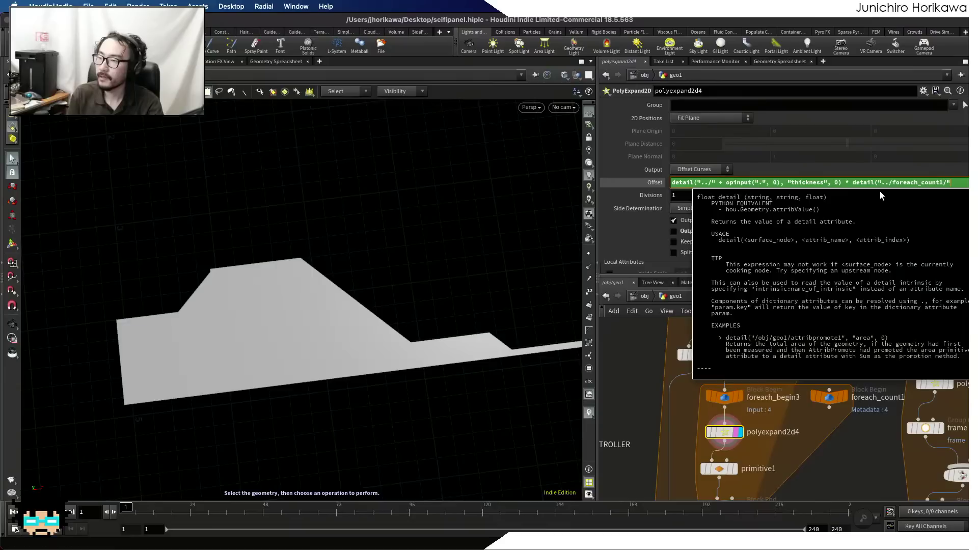
pyautogui.write(', "iteration"')
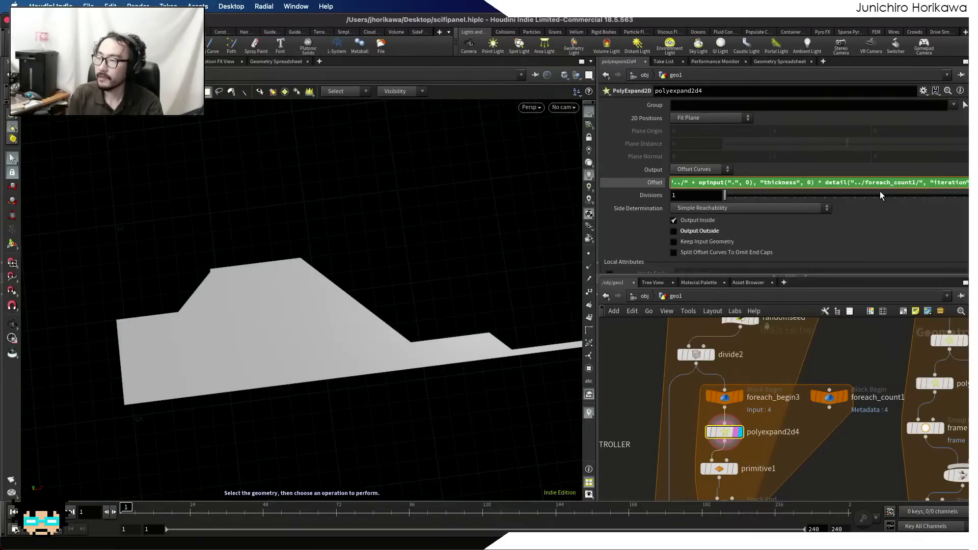
pyautogui.write(', 0')
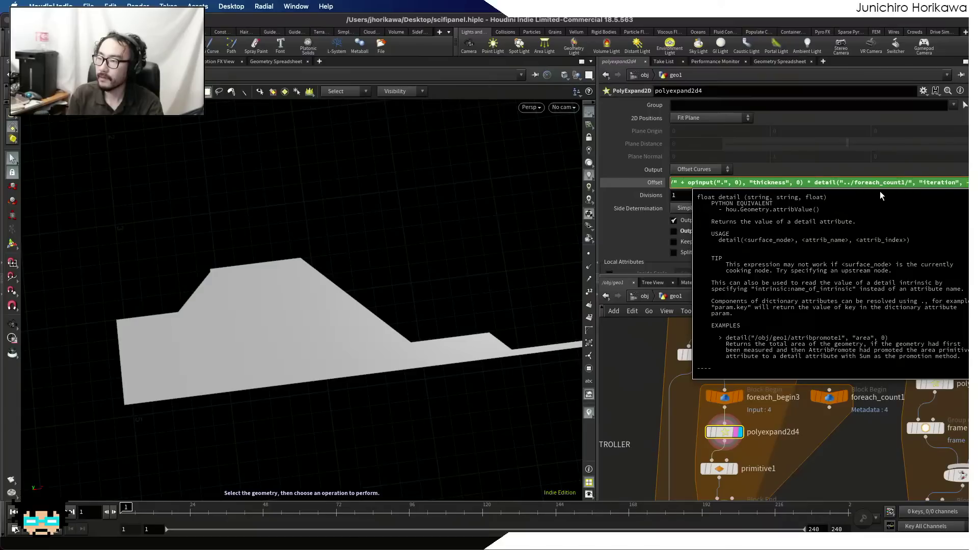
pyautogui.write(')')
pyautogui.press('Return')
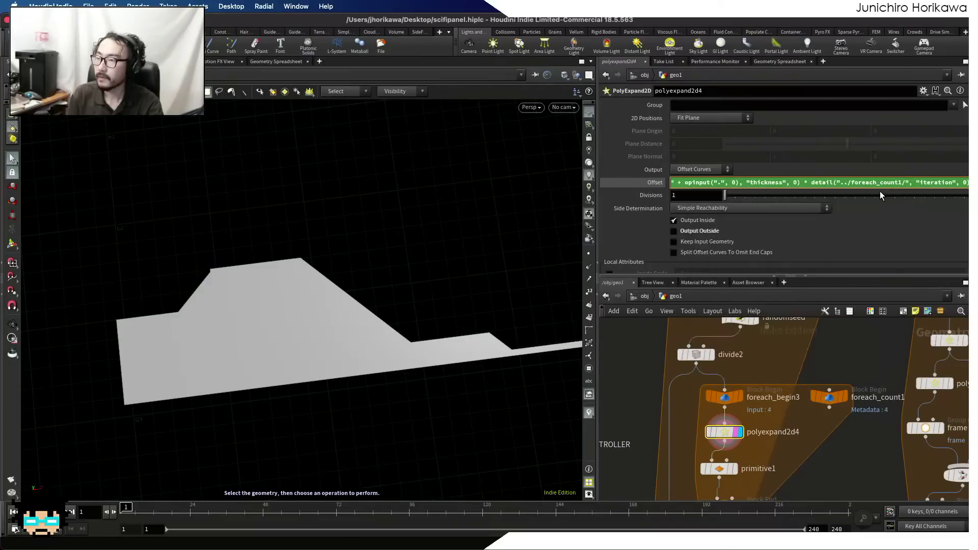
# - Wire foreach_end3's output into foreach_end2 and display foreach_end2's result for all cells
pyautogui.scroll(-5, 797, 344)
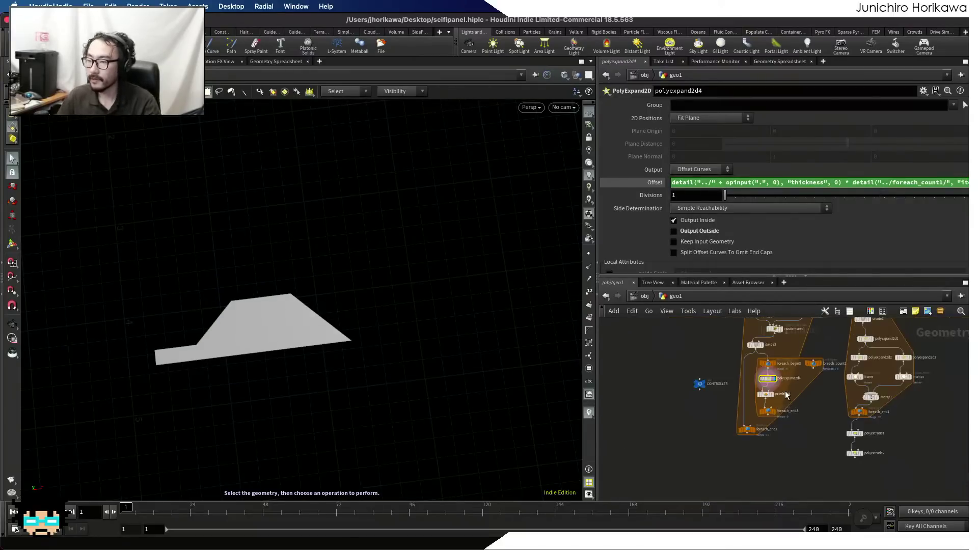
pyautogui.scroll(7, 785, 392)
pyautogui.click(747, 436)
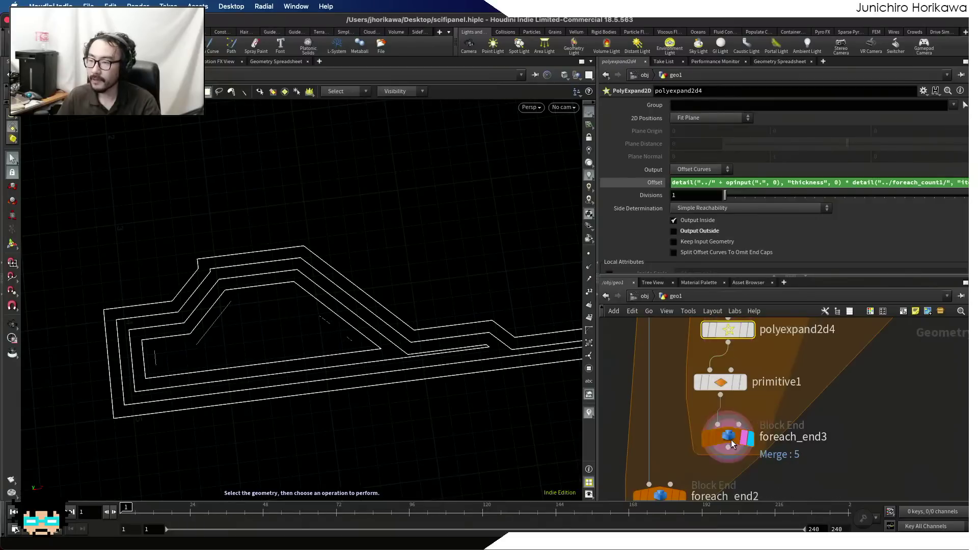
pyautogui.click(732, 439)
pyautogui.scroll(-2, 738, 417)
pyautogui.moveTo(730, 441); pyautogui.dragTo(673, 466)
pyautogui.click(696, 475)
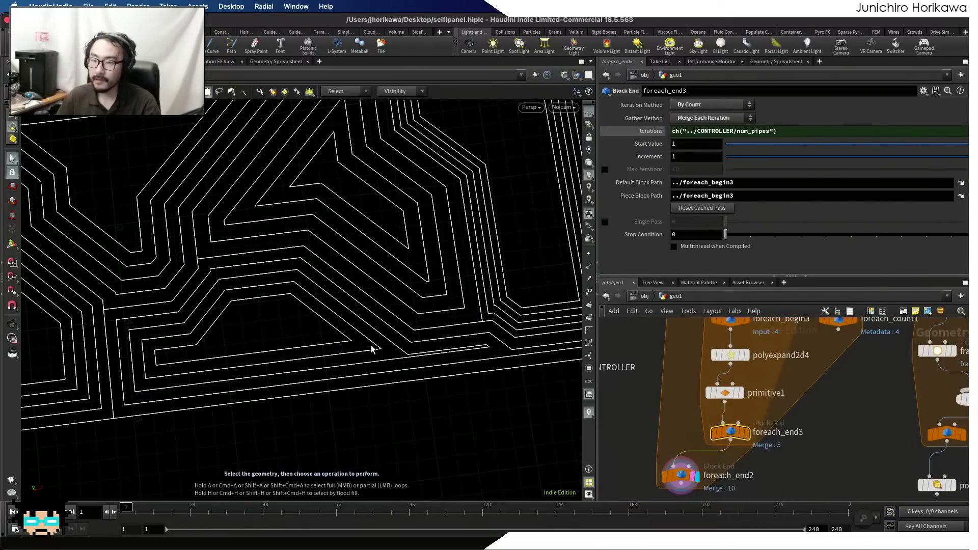
# - On CONTROLLER, set Seed to 0.424, min pipe thickness to 0.037 and max pipe thickness to 0.189
pyautogui.keyDown('alt'); pyautogui.moveTo(380, 323); pyautogui.dragTo(240, 375, button='right'); pyautogui.keyUp('alt')
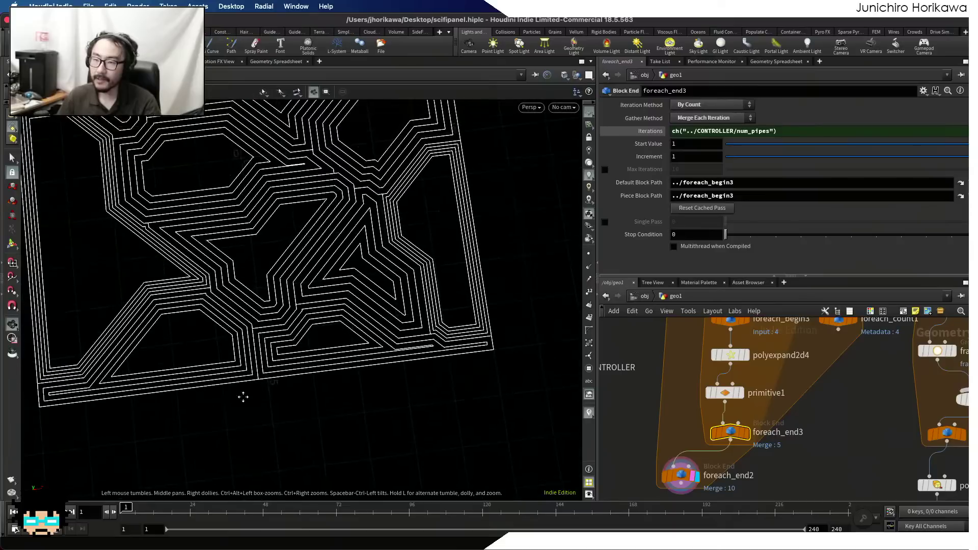
pyautogui.keyDown('alt'); pyautogui.moveTo(240, 376); pyautogui.dragTo(269, 459, button='middle'); pyautogui.keyUp('alt')
pyautogui.keyDown('alt'); pyautogui.moveTo(270, 460); pyautogui.dragTo(217, 449, button='right'); pyautogui.keyUp('alt')
pyautogui.moveTo(217, 449); pyautogui.dragTo(258, 446)
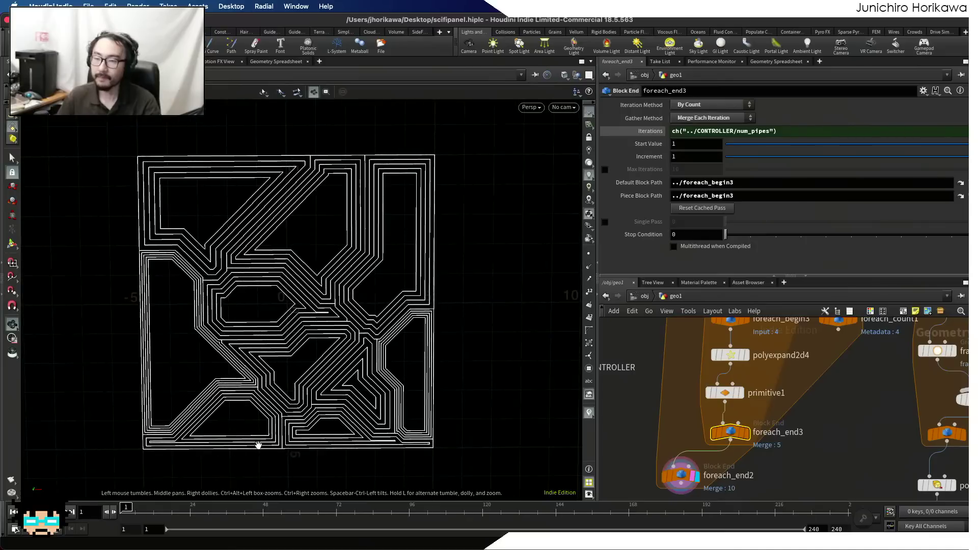
pyautogui.press('s')
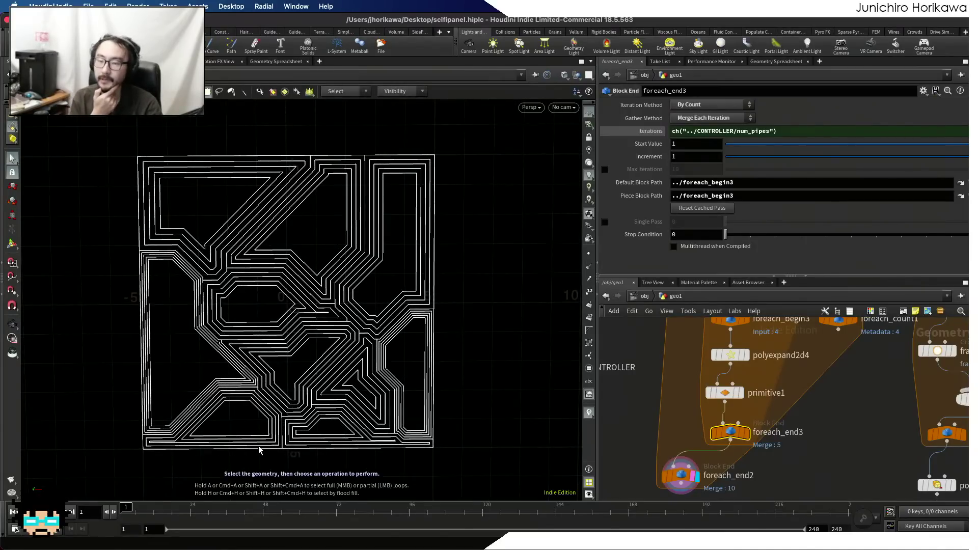
pyautogui.scroll(-5, 684, 404)
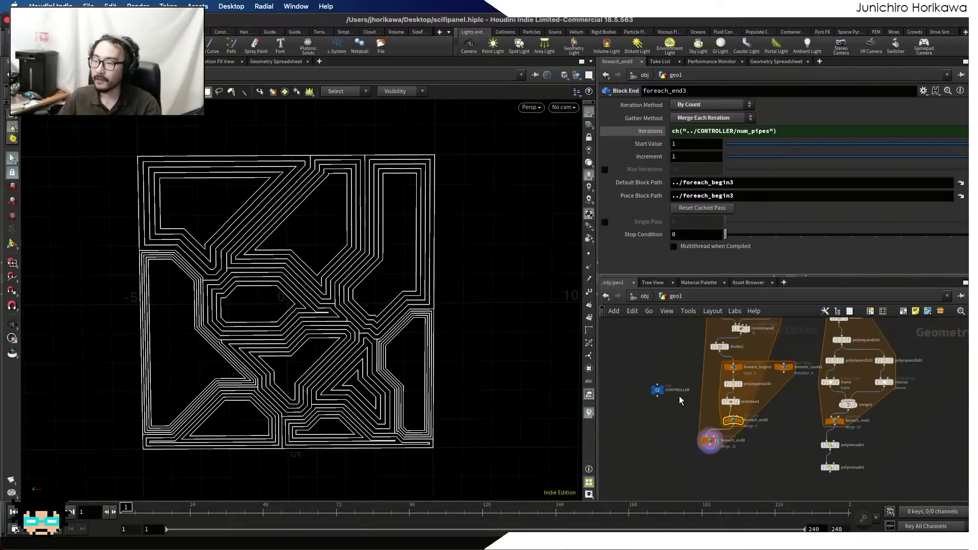
pyautogui.scroll(5, 684, 404)
pyautogui.click(683, 397)
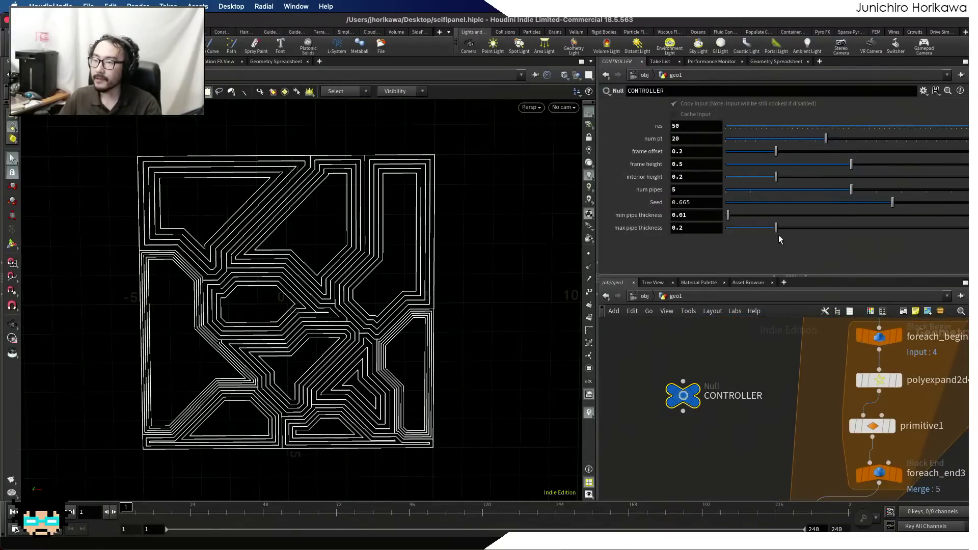
pyautogui.moveTo(792, 202); pyautogui.dragTo(832, 203)
pyautogui.moveTo(731, 215); pyautogui.dragTo(773, 230)
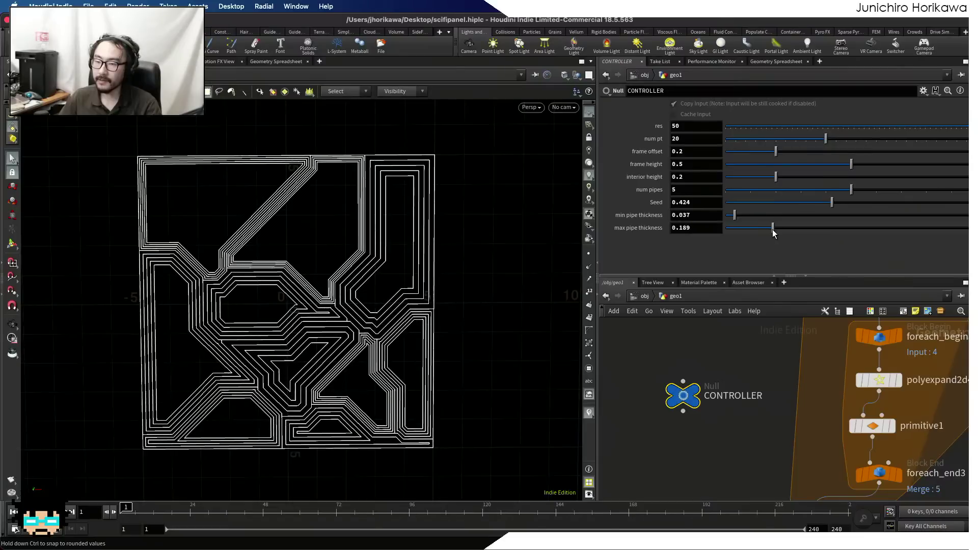
pyautogui.press('Escape')
pyautogui.keyDown('alt'); pyautogui.moveTo(400, 250); pyautogui.dragTo(371, 254, button='right'); pyautogui.keyUp('alt')
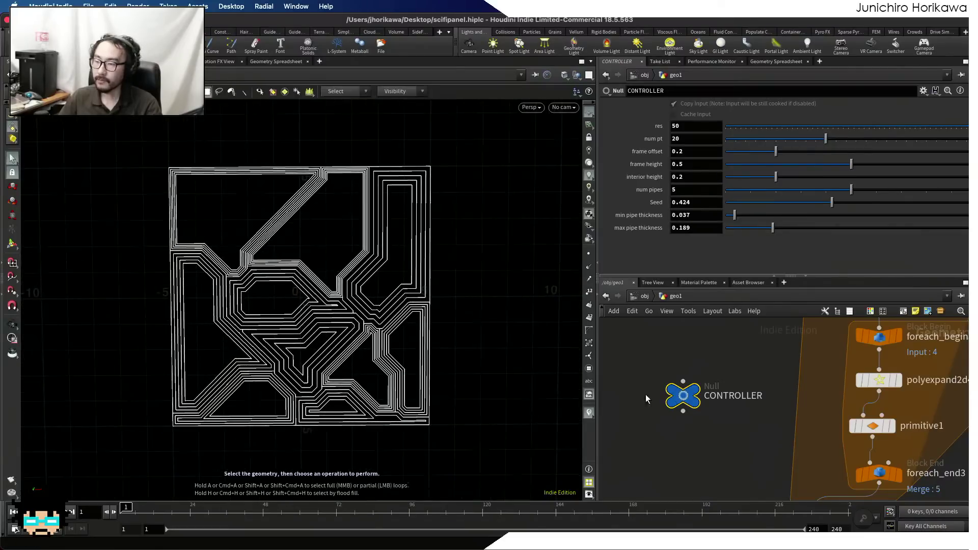
# - Move foreach_end3 slightly lower in the network to make room beneath primitive1
pyautogui.scroll(-8, 676, 390)
pyautogui.scroll(4, 715, 425)
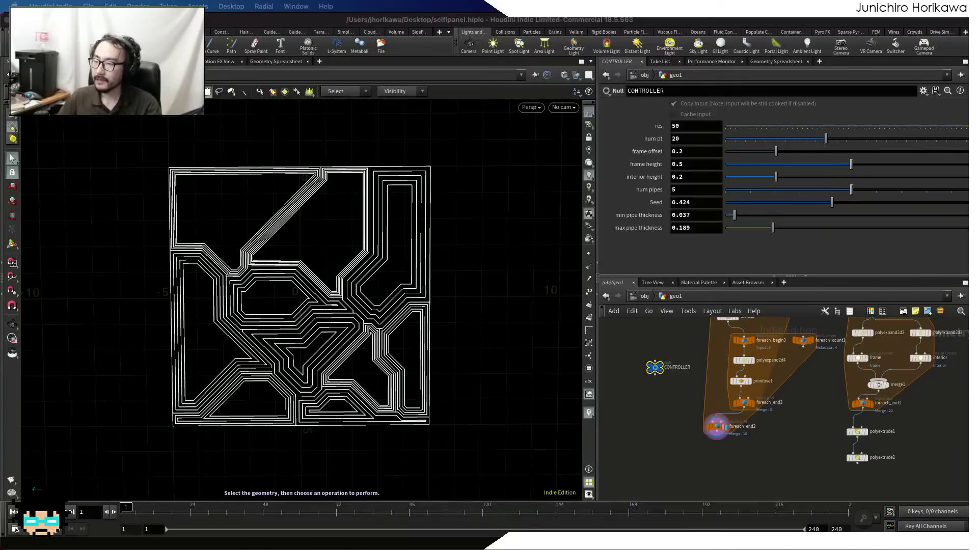
pyautogui.scroll(5, 720, 438)
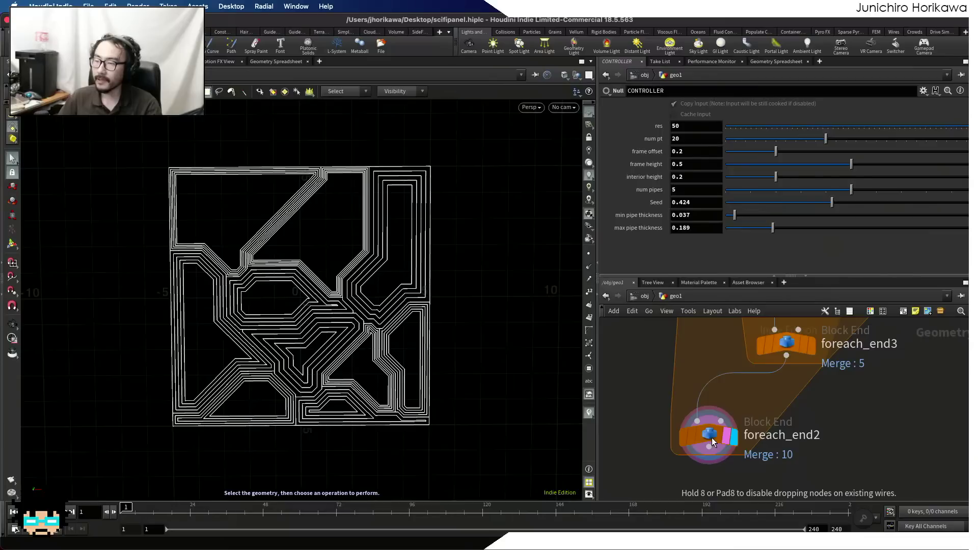
pyautogui.scroll(-5, 803, 407)
pyautogui.moveTo(804, 405); pyautogui.dragTo(788, 466, button='middle')
pyautogui.scroll(4, 780, 442)
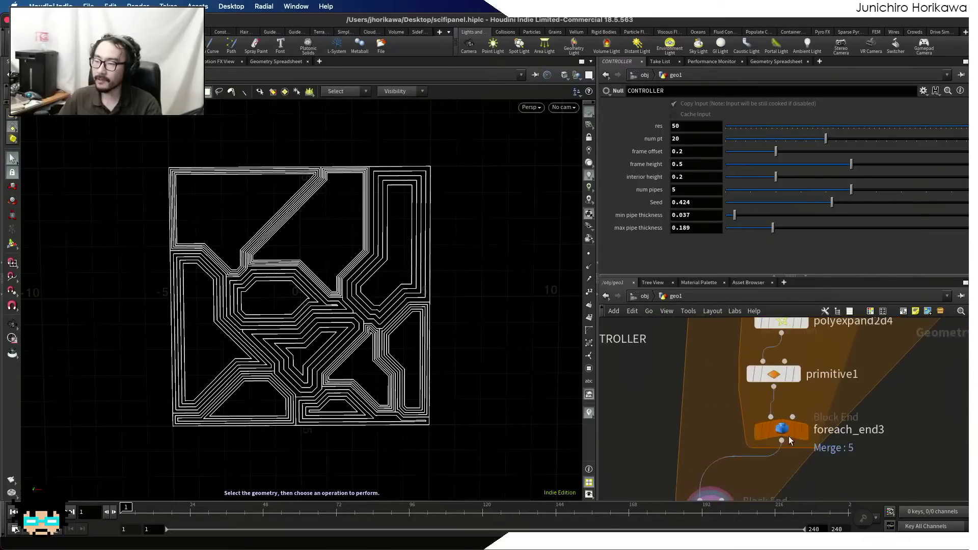
pyautogui.moveTo(791, 436); pyautogui.dragTo(777, 451)
pyautogui.moveTo(777, 452)
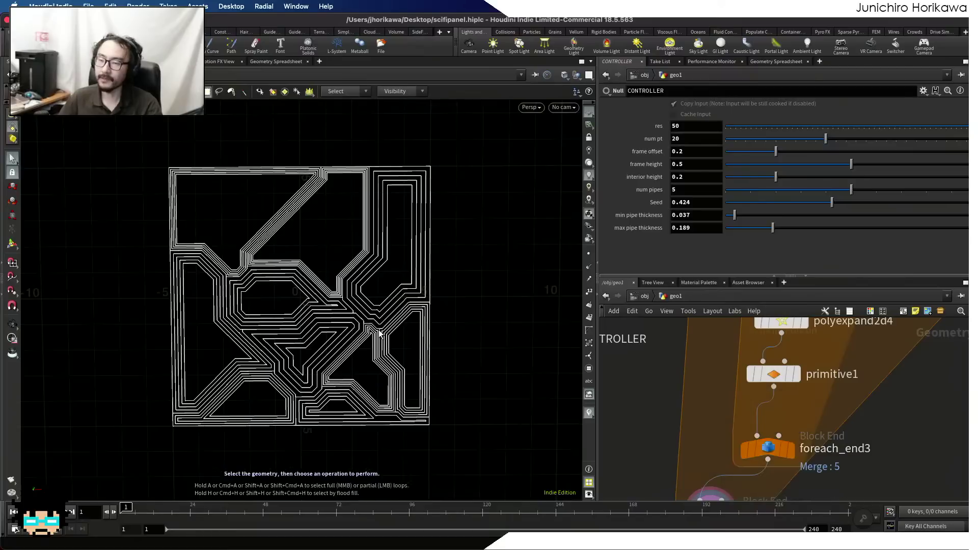
# - Align primitive1 beneath polyexpand2d4 and insert a Point Wrangle between primitive1 and foreach_end3
pyautogui.keyDown('alt'); pyautogui.moveTo(371, 337); pyautogui.dragTo(454, 311, button='right'); pyautogui.keyUp('alt')
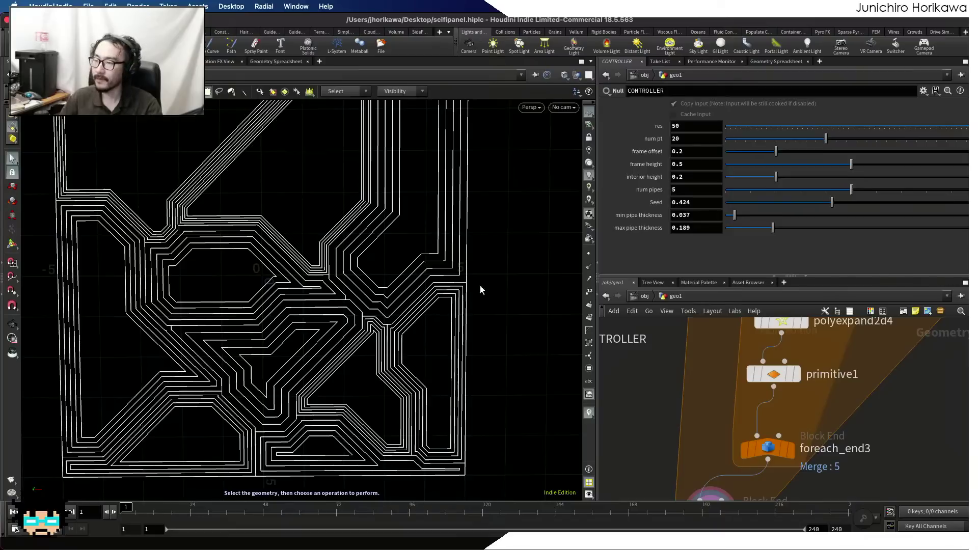
pyautogui.scroll(-2, 802, 416)
pyautogui.moveTo(803, 416); pyautogui.dragTo(794, 442, button='middle')
pyautogui.scroll(2, 769, 418)
pyautogui.moveTo(765, 413); pyautogui.dragTo(773, 412)
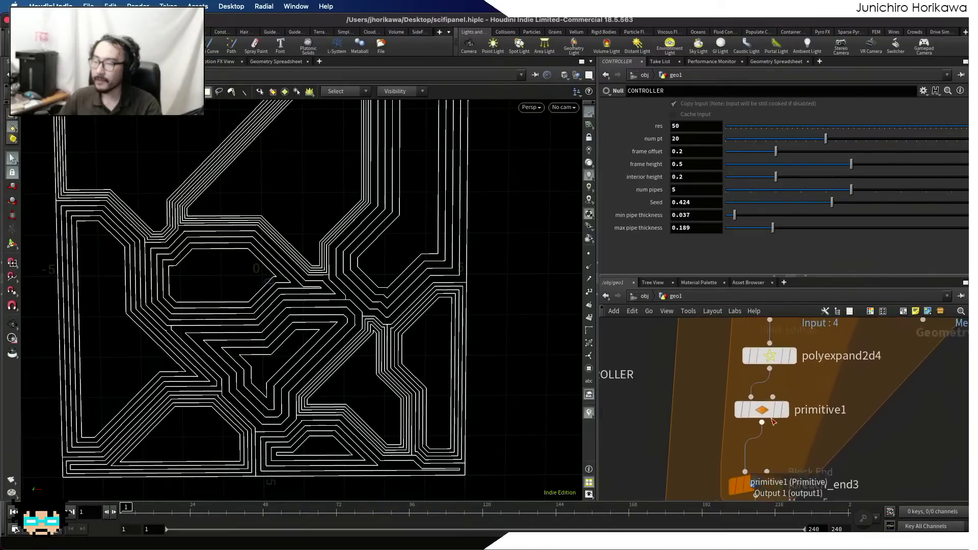
pyautogui.press('Tab')
pyautogui.write('pointwr')
pyautogui.press('Return')
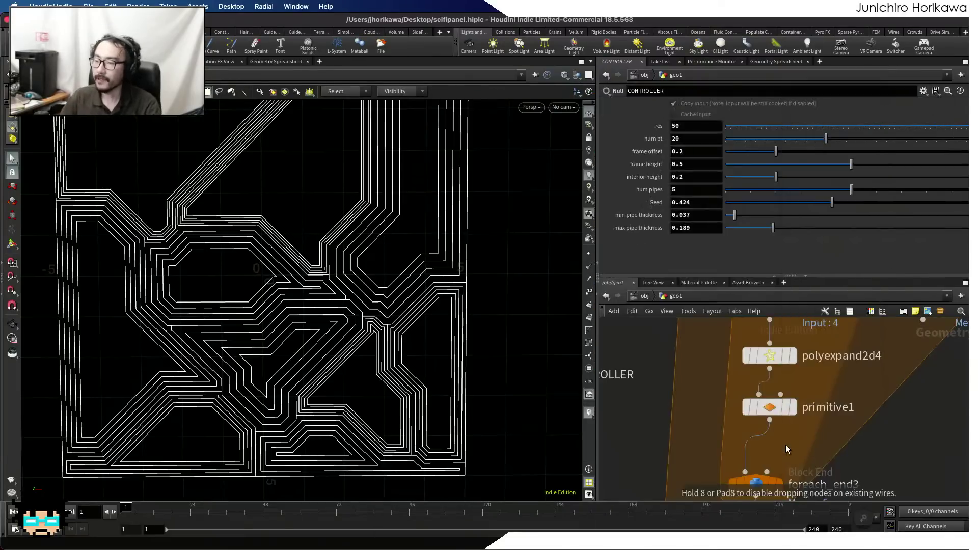
pyautogui.click(785, 445)
# - Rename the new point wrangle to pscale and align it directly beneath primitive1
pyautogui.doubleClick(813, 463)
pyautogui.write('scal')
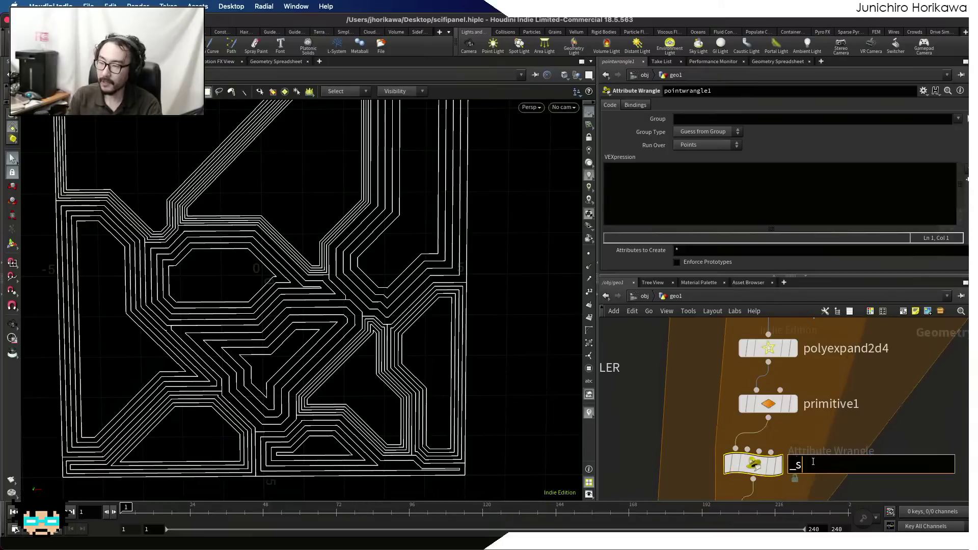
pyautogui.press('BackSpace')
pyautogui.press('BackSpace')
pyautogui.press('BackSpace')
pyautogui.press('BackSpace')
pyautogui.write('pscale')
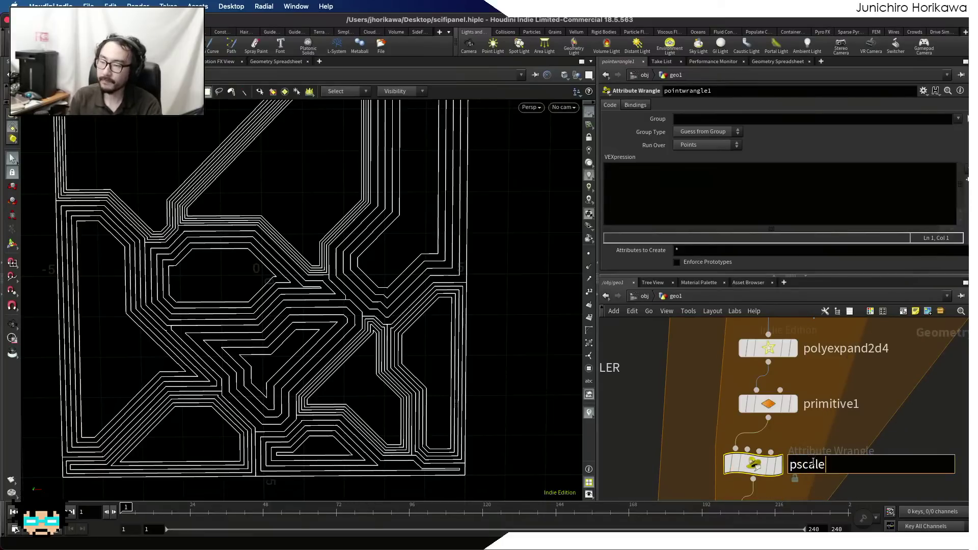
pyautogui.press('Return')
pyautogui.moveTo(752, 465); pyautogui.dragTo(766, 465)
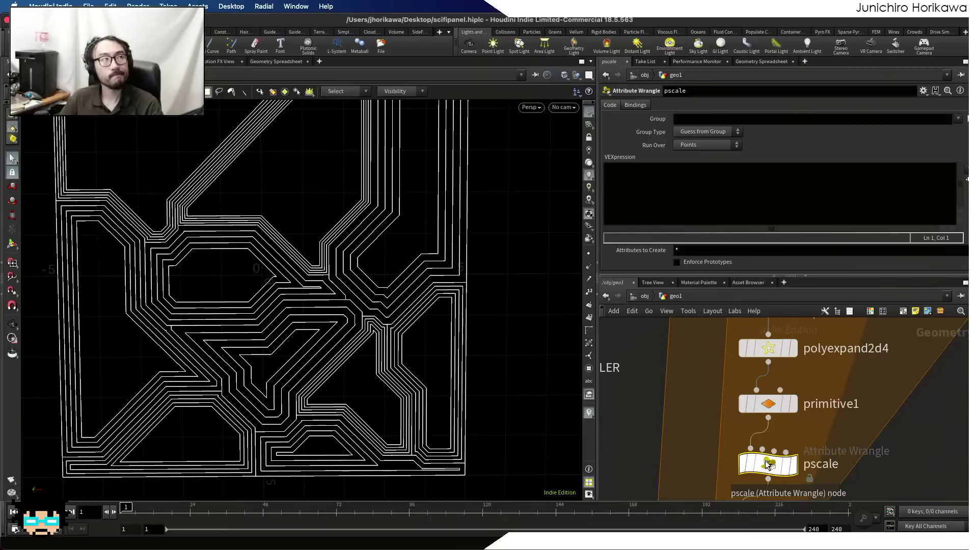
# - Write the pscale wrangle's VEXpression as f@pscale = detail(0, "thickness") * 0.5;
pyautogui.click(731, 209)
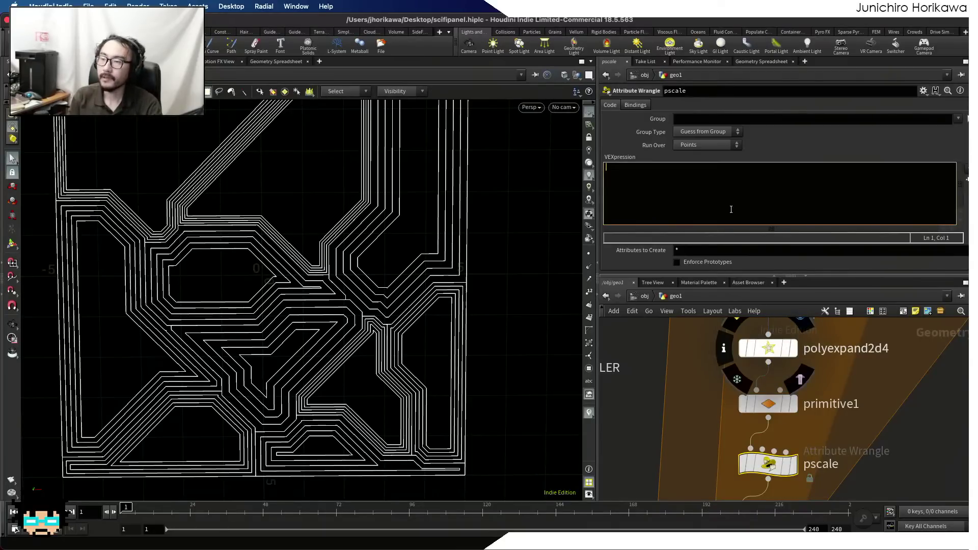
pyautogui.write('f')
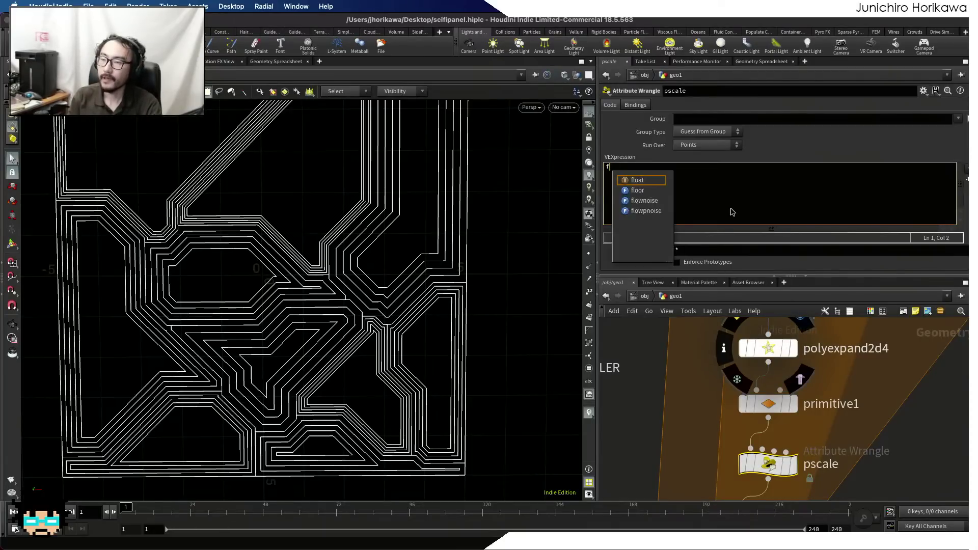
pyautogui.write('@pscale = de')
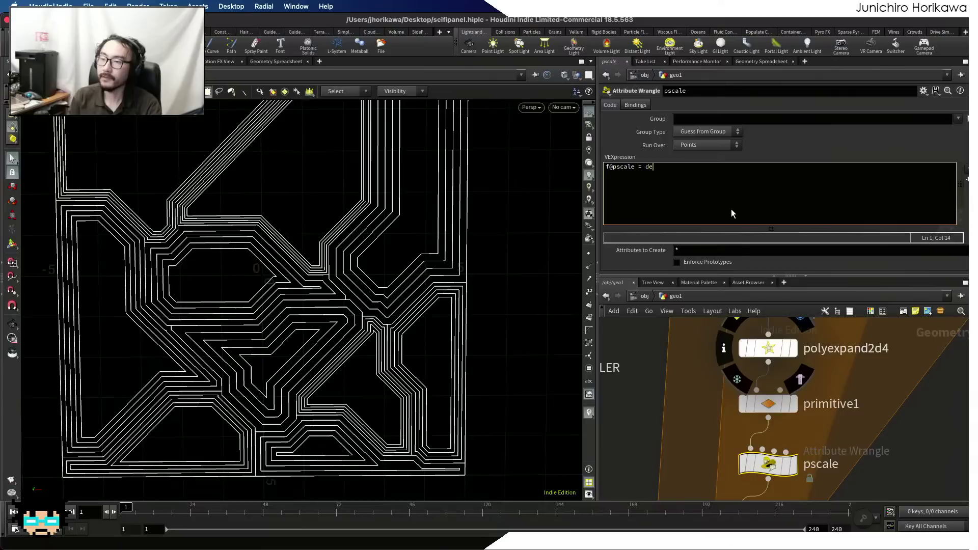
pyautogui.write('tail')
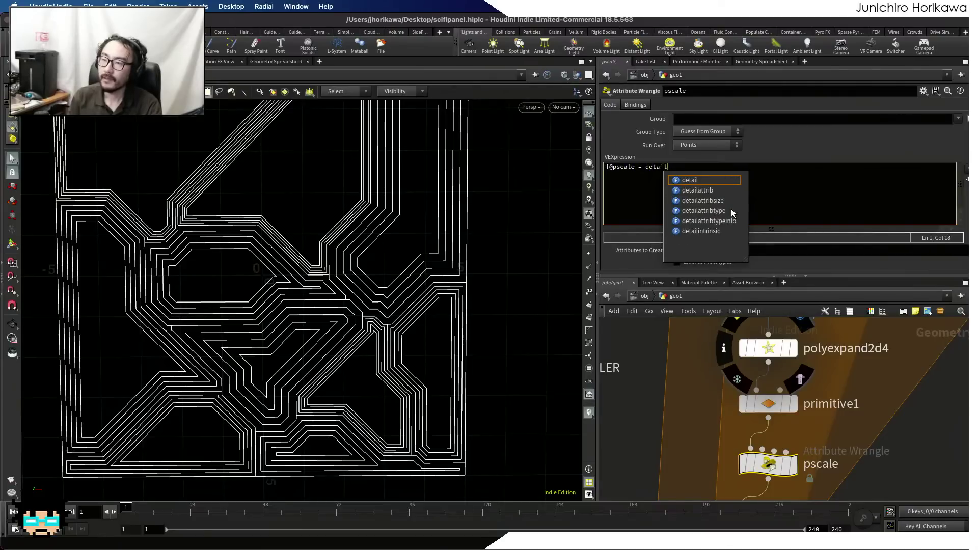
pyautogui.write('(0, "hickne')
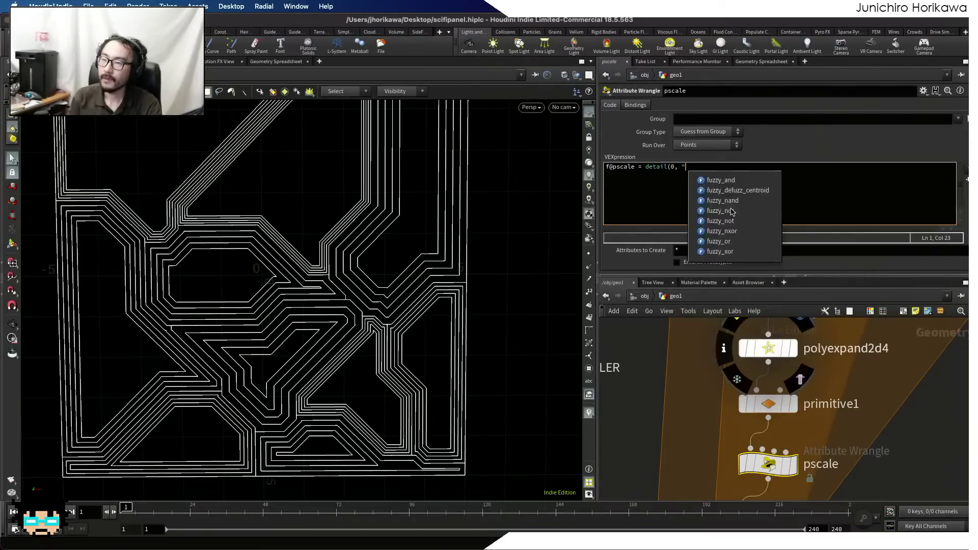
pyautogui.press('BackSpace')
pyautogui.press('BackSpace')
pyautogui.press('BackSpace')
pyautogui.press('BackSpace')
pyautogui.press('BackSpace')
pyautogui.press('BackSpace')
pyautogui.write('thick')
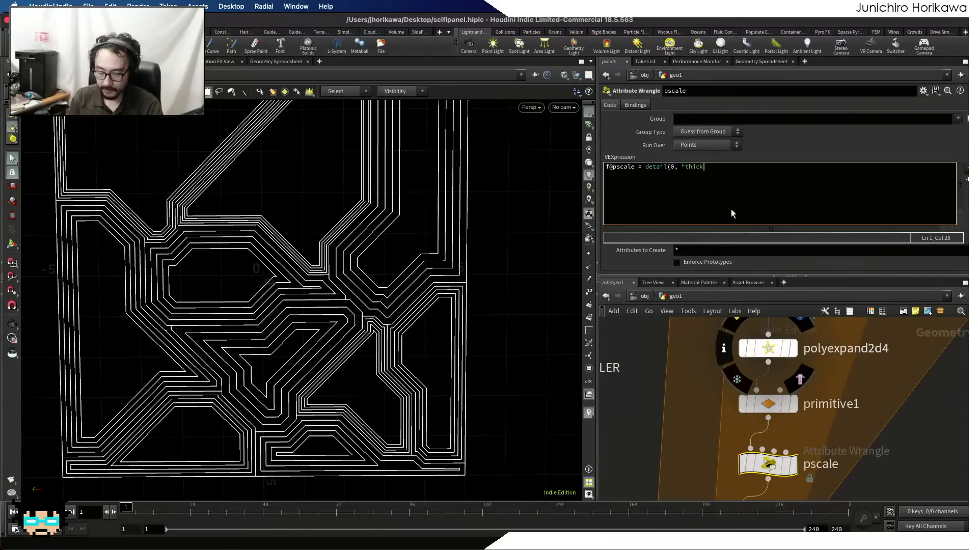
pyautogui.write('ness"')
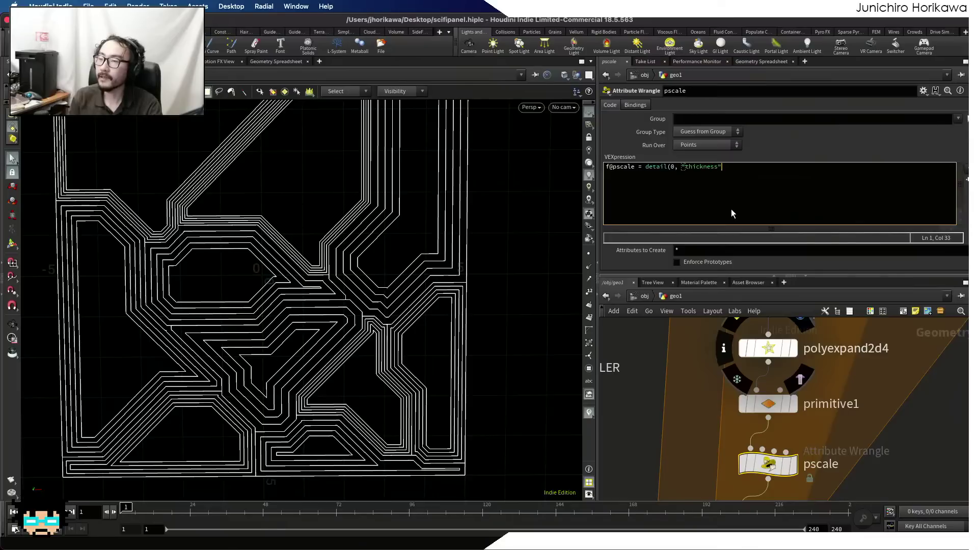
pyautogui.write('), * 0.')
pyautogui.press('Left')
pyautogui.press('Left')
pyautogui.press('Left')
pyautogui.press('Left')
pyautogui.press('Left')
pyautogui.press('BackSpace')
pyautogui.press('End')
pyautogui.write('5;')
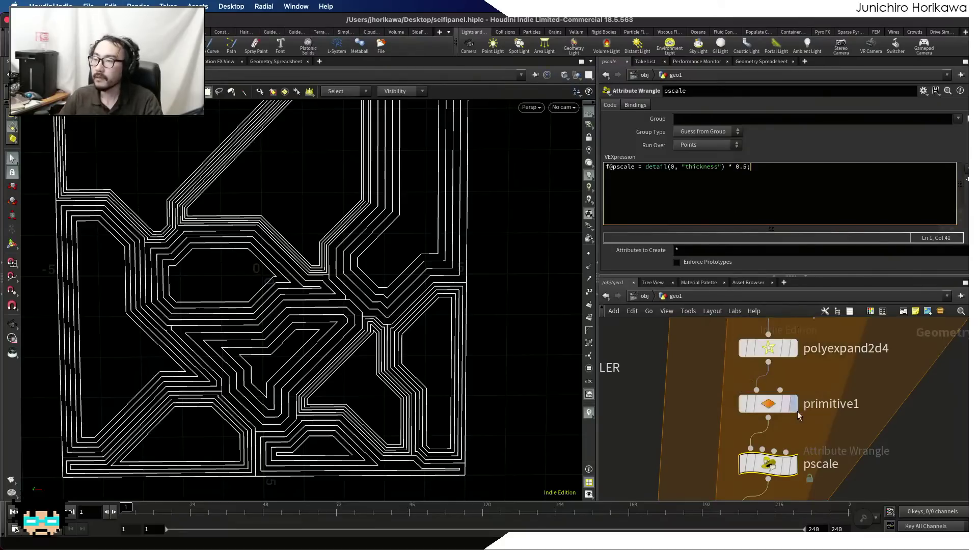
# - Examine the pscale wrangle's point attributes in the Geometry Spreadsheet, and return the display to foreach_end2
pyautogui.click(797, 471)
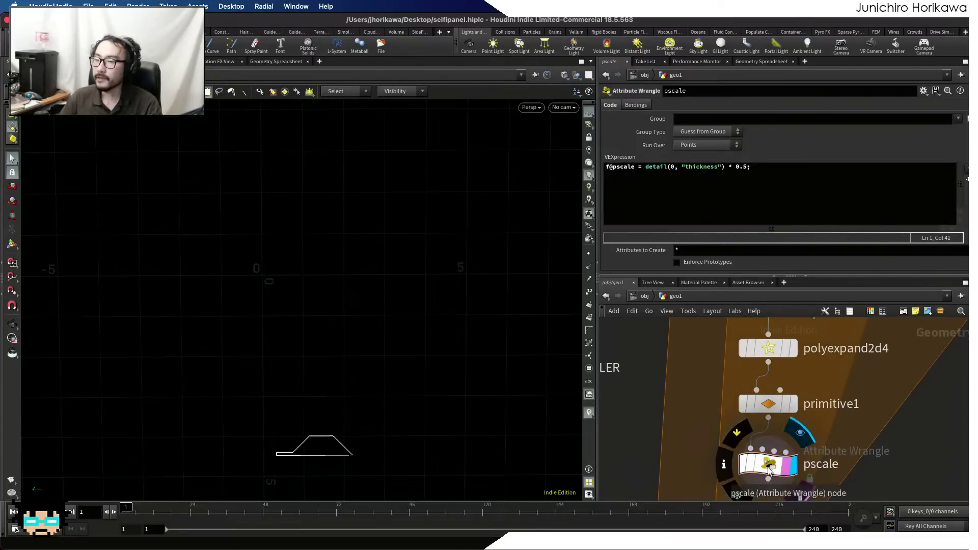
pyautogui.click(767, 62)
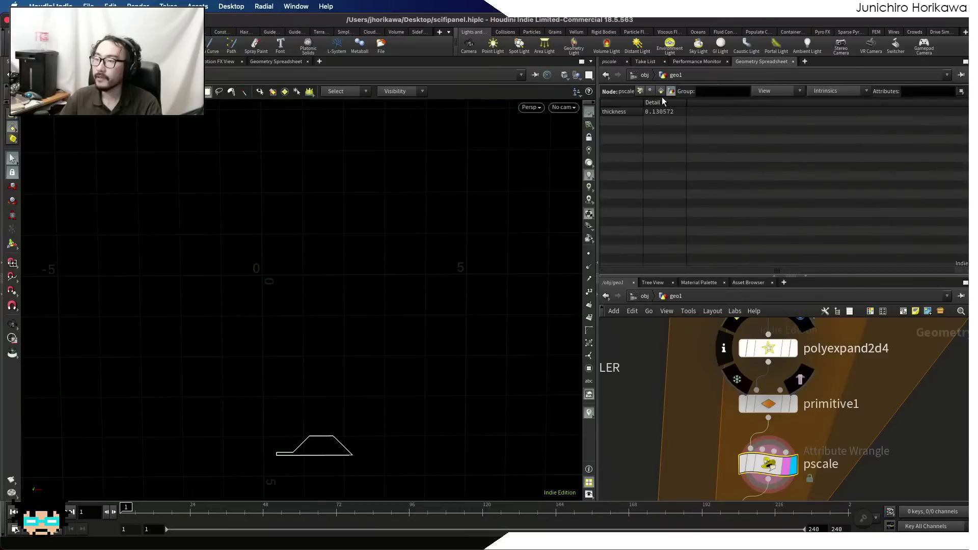
pyautogui.click(640, 89)
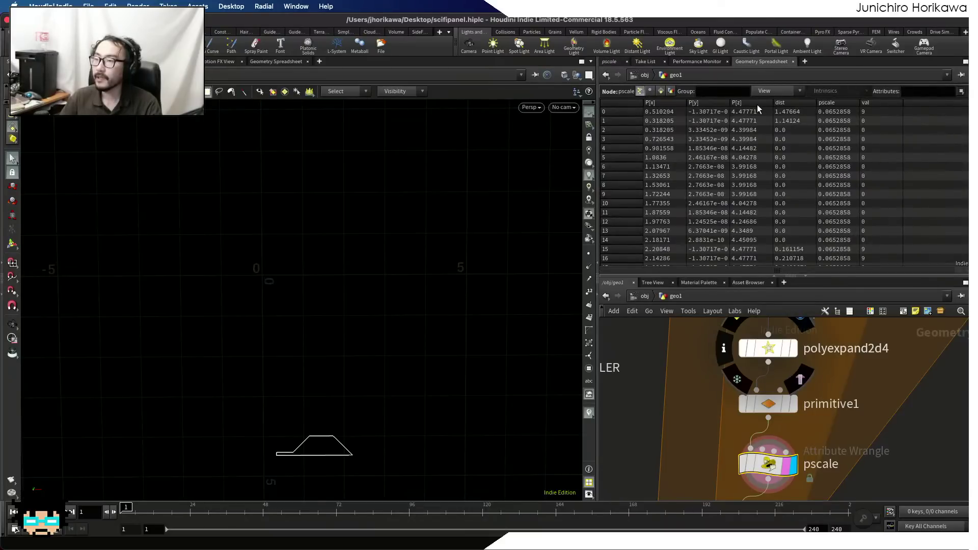
pyautogui.scroll(-3, 872, 191)
pyautogui.scroll(-10, 838, 360)
pyautogui.scroll(8, 826, 383)
pyautogui.click(840, 365)
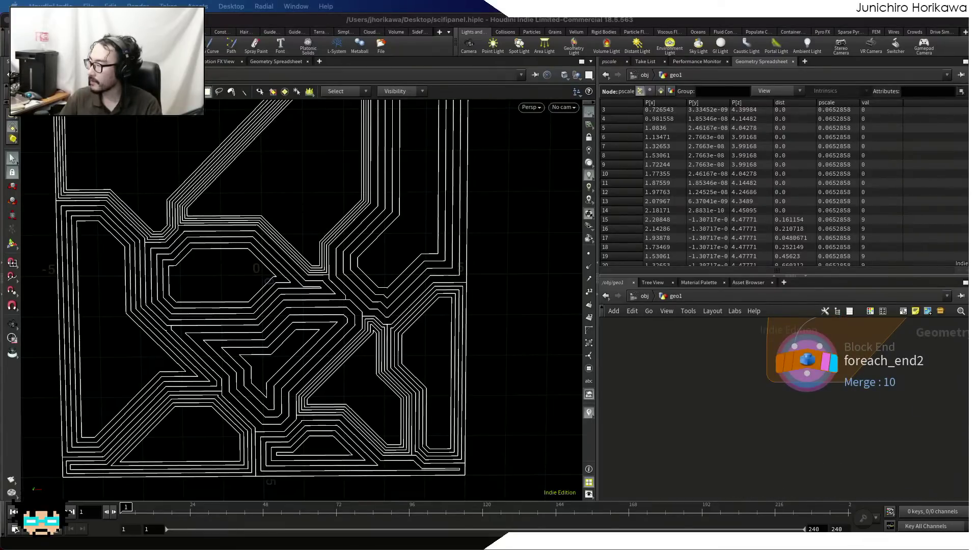
# - Add a PolyWire node below foreach_end2, wire foreach_end2's output into it and display its result
pyautogui.click(813, 420)
pyautogui.scroll(-5, 815, 425)
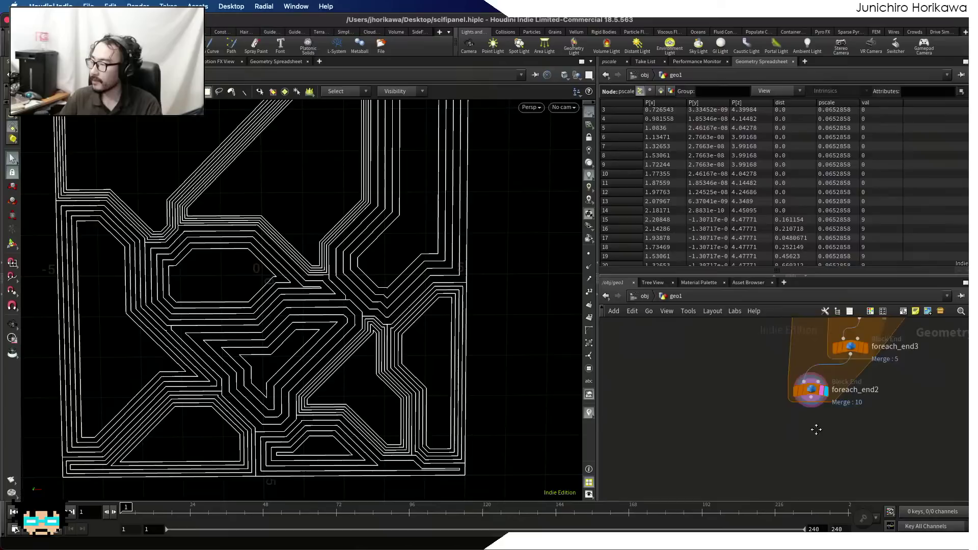
pyautogui.moveTo(816, 430); pyautogui.dragTo(784, 427, button='middle')
pyautogui.press('Tab')
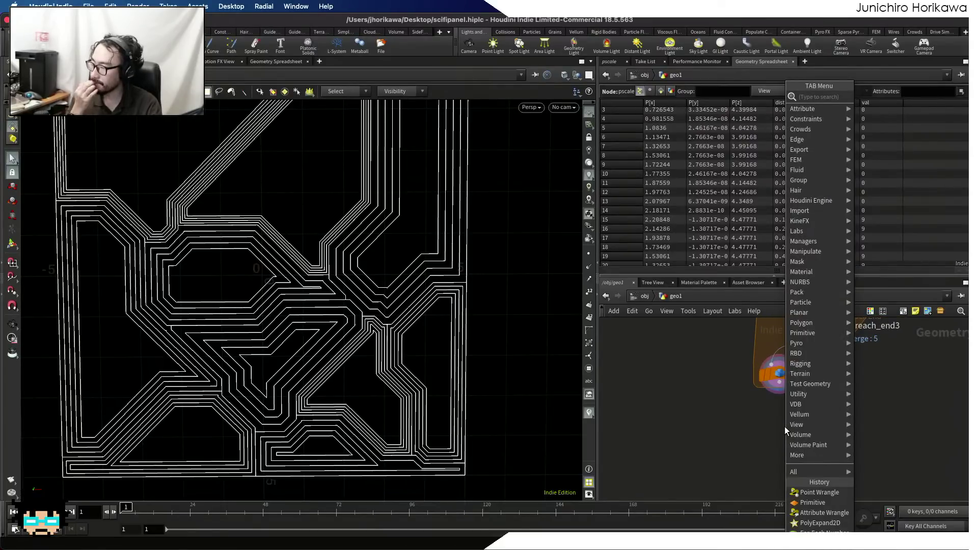
pyautogui.press('super+Tab')
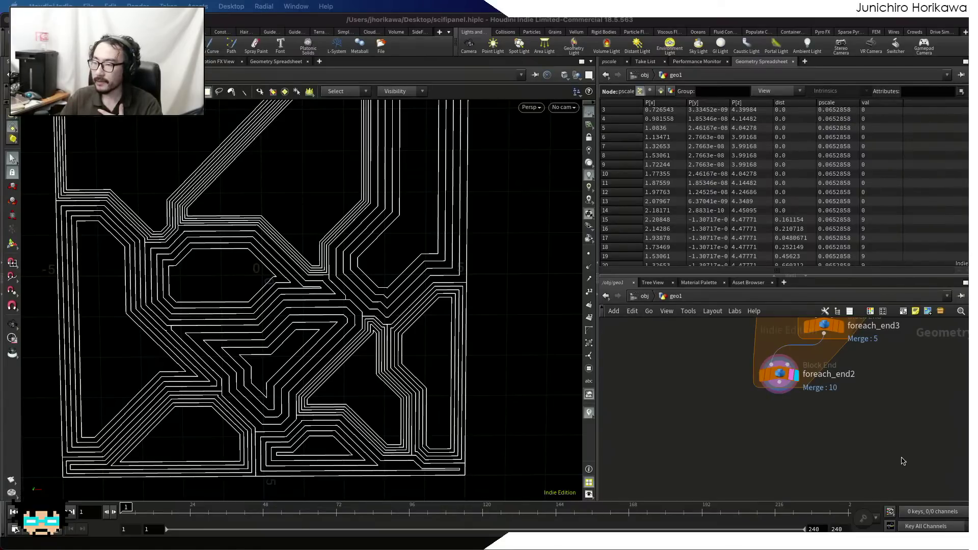
pyautogui.click(863, 467)
pyautogui.press('Tab')
pyautogui.write('poly')
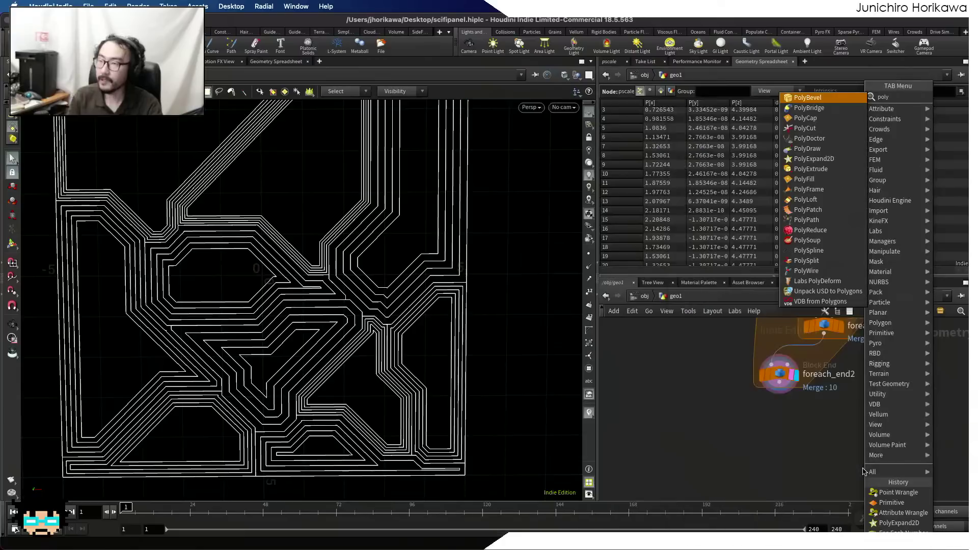
pyautogui.write('wire')
pyautogui.press('Return')
pyautogui.click(863, 468)
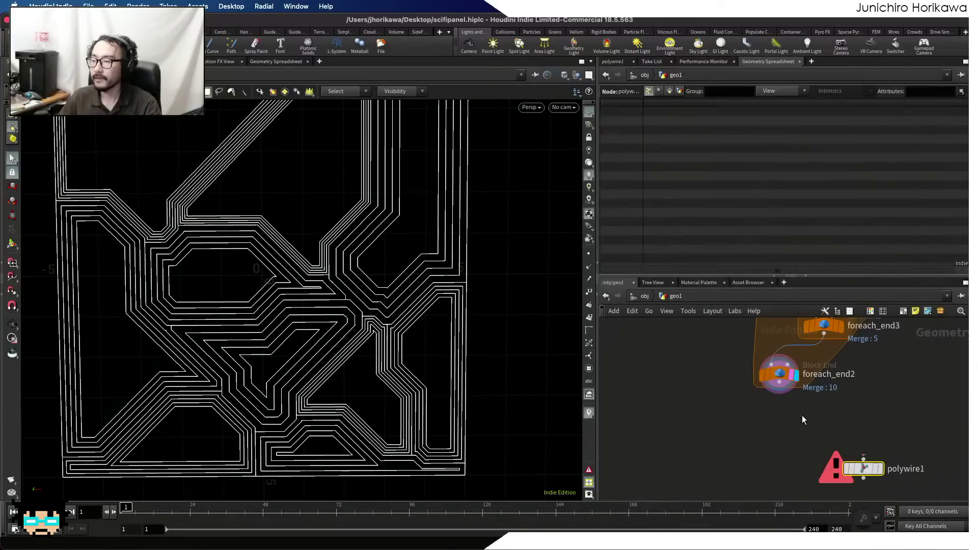
pyautogui.moveTo(782, 392); pyautogui.dragTo(864, 460)
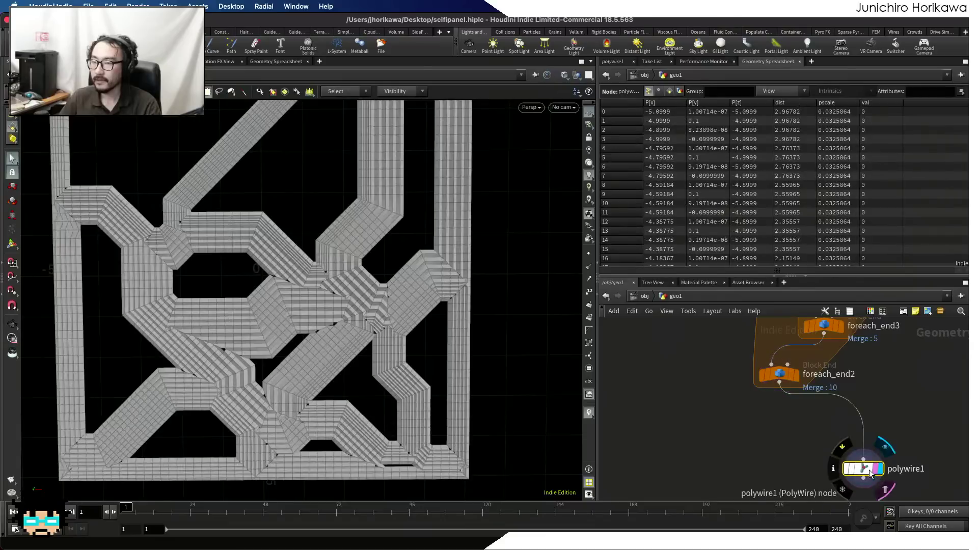
# - Set polywire1's Divisions to 10 for rounder pipes
pyautogui.click(617, 62)
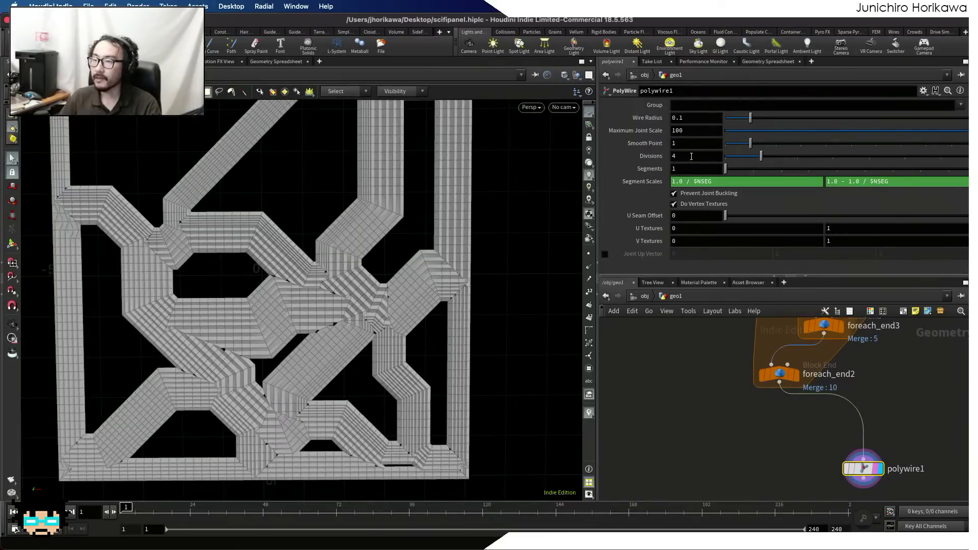
pyautogui.moveTo(786, 158); pyautogui.dragTo(974, 158)
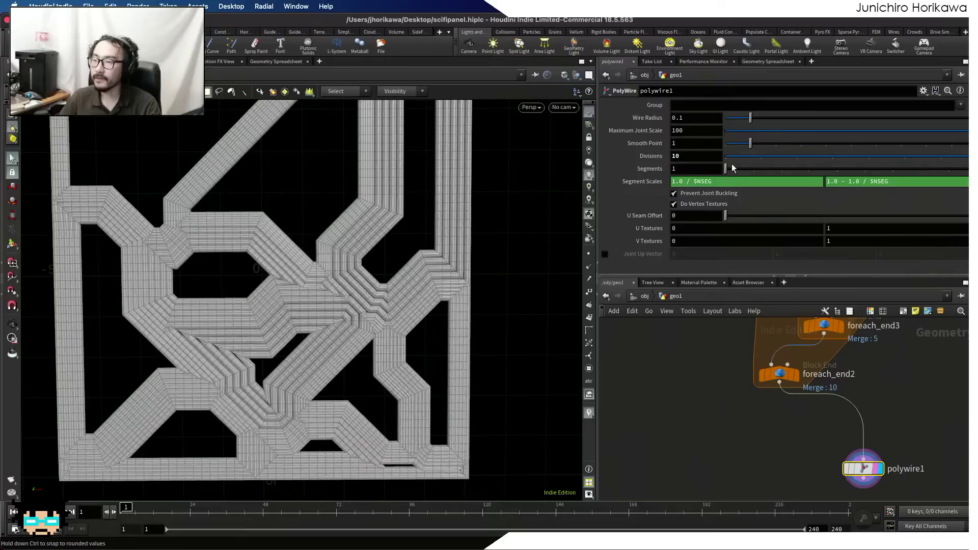
pyautogui.click(691, 156)
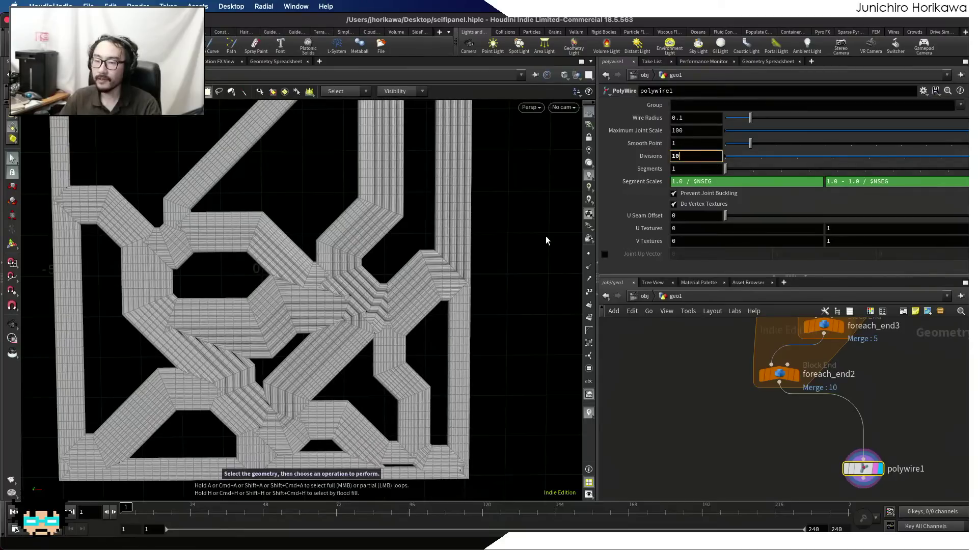
pyautogui.rightClick(348, 283)
pyautogui.click(265, 295)
pyautogui.keyDown('alt'); pyautogui.moveTo(267, 295); pyautogui.dragTo(312, 290, button='right'); pyautogui.keyUp('alt')
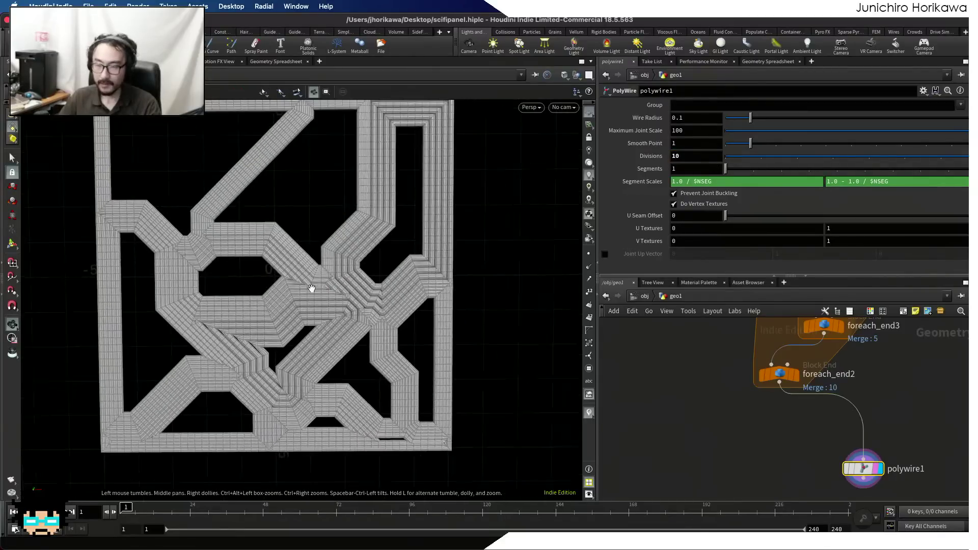
pyautogui.keyDown('alt'); pyautogui.moveTo(312, 289); pyautogui.dragTo(223, 312, button='middle'); pyautogui.keyUp('alt')
pyautogui.click(700, 118)
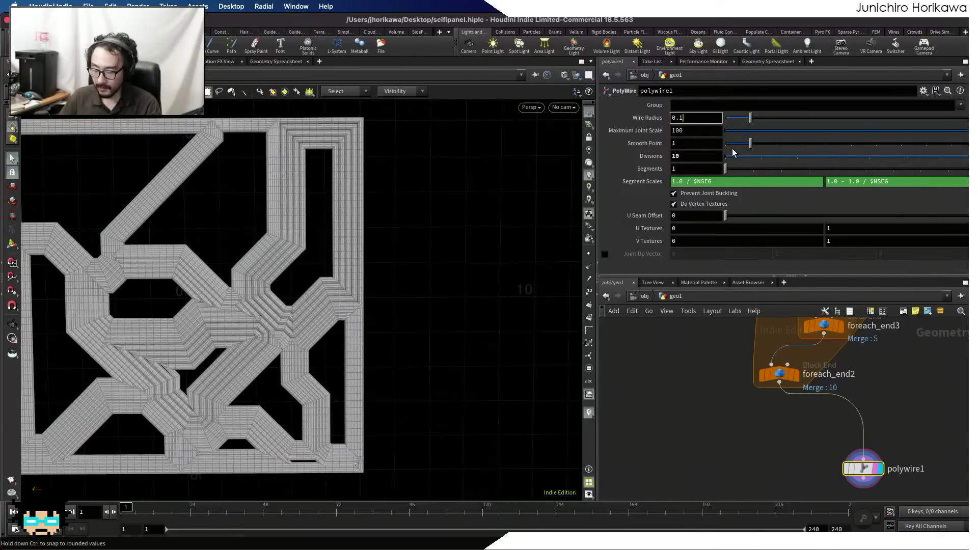
pyautogui.press('BackSpace')
pyautogui.press('BackSpace')
pyautogui.write('f@ps')
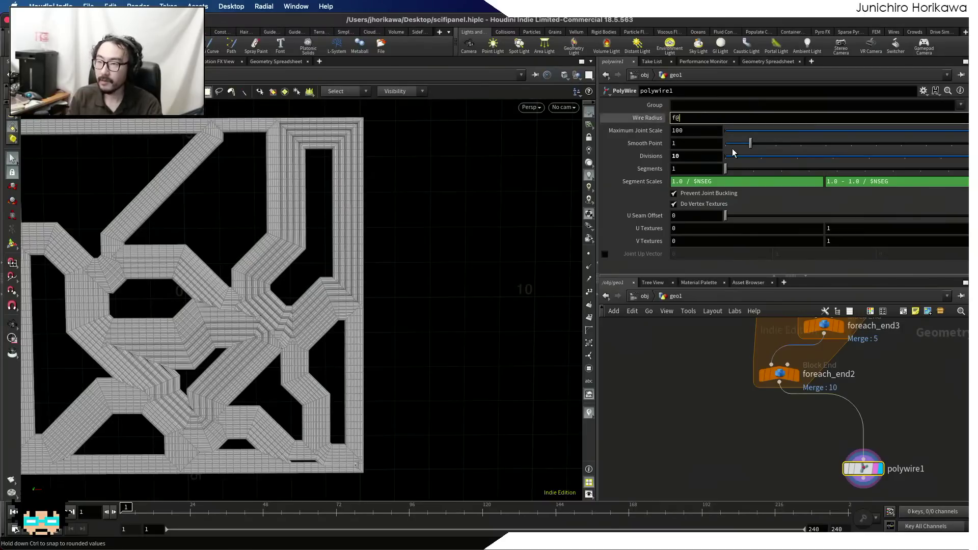
pyautogui.press('BackSpace')
pyautogui.write('@ps')
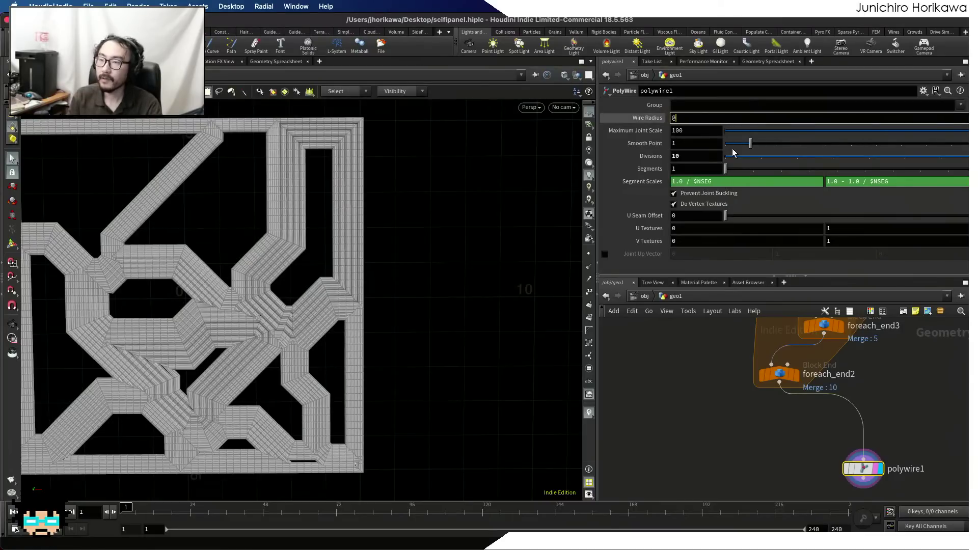
pyautogui.write('cale')
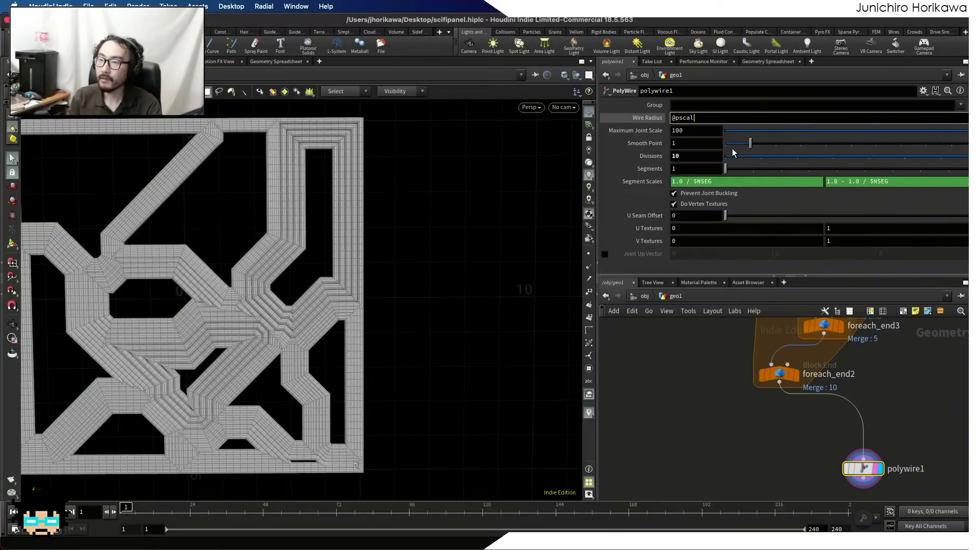
pyautogui.press('Return')
pyautogui.keyDown('alt'); pyautogui.moveTo(283, 355); pyautogui.dragTo(164, 332, button='right'); pyautogui.keyUp('alt')
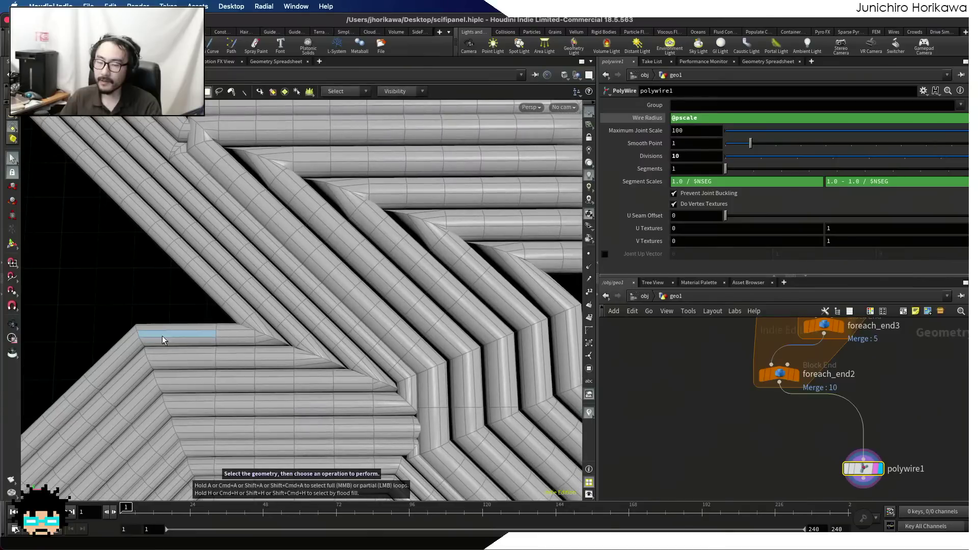
pyautogui.keyDown('alt'); pyautogui.moveTo(208, 366); pyautogui.dragTo(148, 371, button='right'); pyautogui.keyUp('alt')
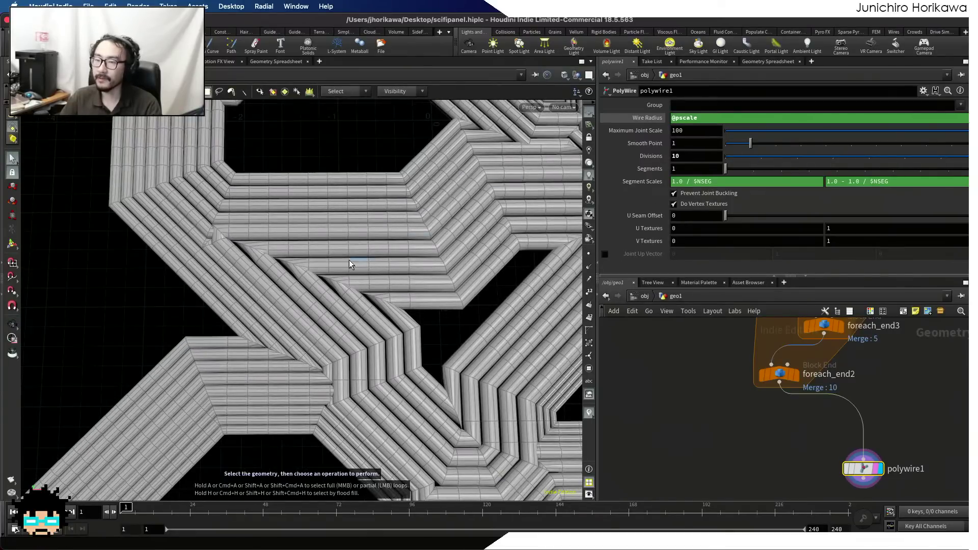
pyautogui.press('h')
pyautogui.click(750, 118)
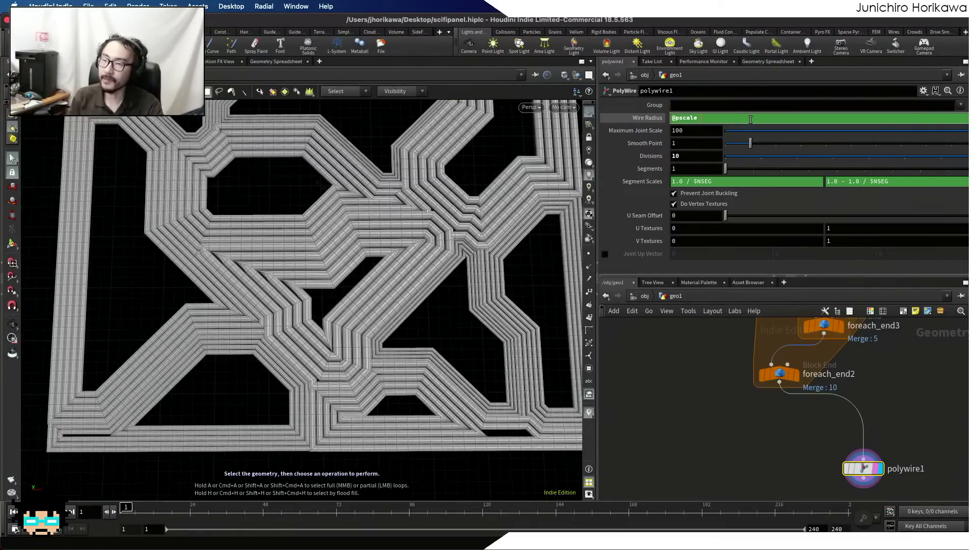
pyautogui.write('* 0.9')
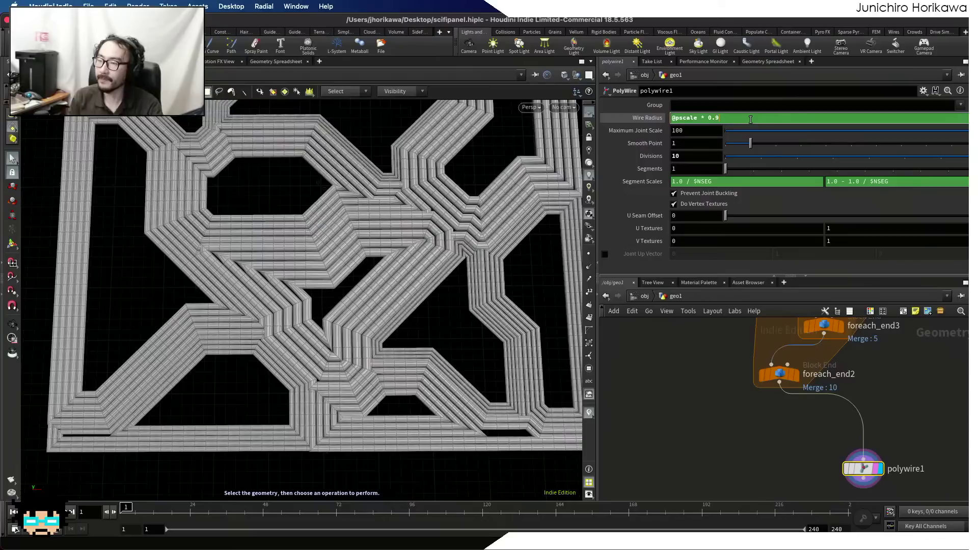
pyautogui.press('Return')
pyautogui.click(750, 118)
pyautogui.press('BackSpace')
pyautogui.press('Return')
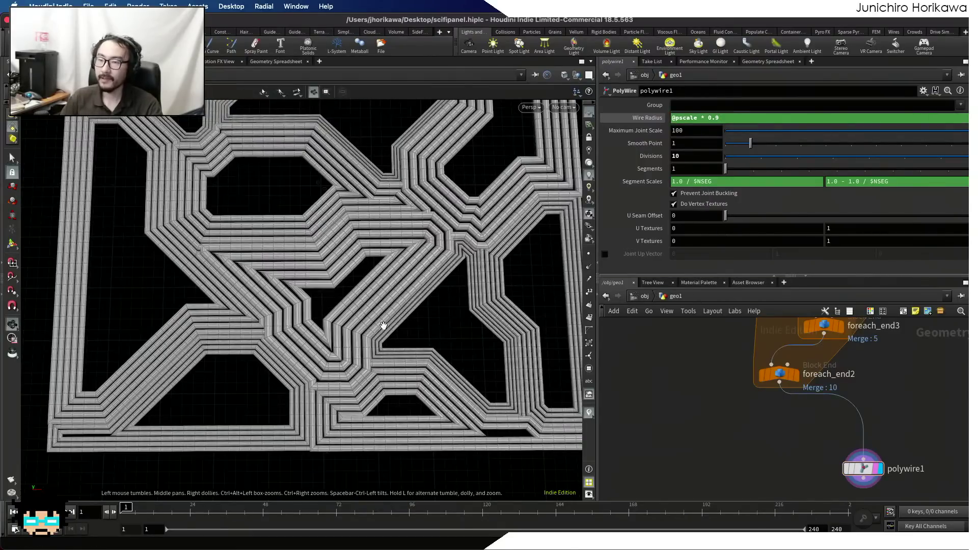
# - Examine the gaps between neighbouring pipes across the whole panel, up close and from several angles
pyautogui.keyDown('alt'); pyautogui.moveTo(450, 292); pyautogui.dragTo(408, 299, button='right'); pyautogui.keyUp('alt')
pyautogui.keyDown('alt'); pyautogui.moveTo(408, 299); pyautogui.dragTo(399, 334); pyautogui.keyUp('alt')
pyautogui.keyDown('alt'); pyautogui.moveTo(400, 335); pyautogui.dragTo(493, 262, button='right'); pyautogui.keyUp('alt')
pyautogui.keyDown('alt'); pyautogui.moveTo(321, 261); pyautogui.dragTo(399, 237, button='right'); pyautogui.keyUp('alt')
pyautogui.keyDown('alt'); pyautogui.moveTo(399, 237); pyautogui.dragTo(311, 272, button='middle'); pyautogui.keyUp('alt')
pyautogui.keyDown('alt'); pyautogui.moveTo(348, 254); pyautogui.dragTo(185, 294, button='right'); pyautogui.keyUp('alt')
pyautogui.keyDown('alt'); pyautogui.moveTo(312, 306); pyautogui.dragTo(184, 312, button='middle'); pyautogui.keyUp('alt')
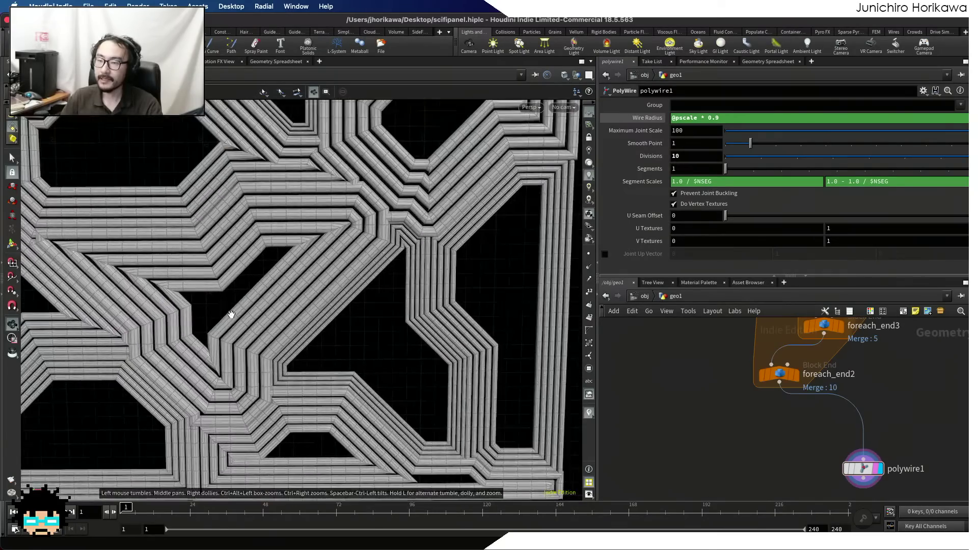
pyautogui.keyDown('alt'); pyautogui.moveTo(326, 285); pyautogui.dragTo(240, 312, button='right'); pyautogui.keyUp('alt')
pyautogui.keyDown('alt'); pyautogui.moveTo(240, 313); pyautogui.dragTo(260, 297); pyautogui.keyUp('alt')
pyautogui.keyDown('alt'); pyautogui.moveTo(261, 296); pyautogui.dragTo(286, 347, button='middle'); pyautogui.keyUp('alt')
pyautogui.keyDown('alt'); pyautogui.moveTo(286, 346); pyautogui.dragTo(201, 367, button='right'); pyautogui.keyUp('alt')
pyautogui.keyDown('alt'); pyautogui.moveTo(201, 367); pyautogui.dragTo(200, 375); pyautogui.keyUp('alt')
pyautogui.scroll(-5, 683, 419)
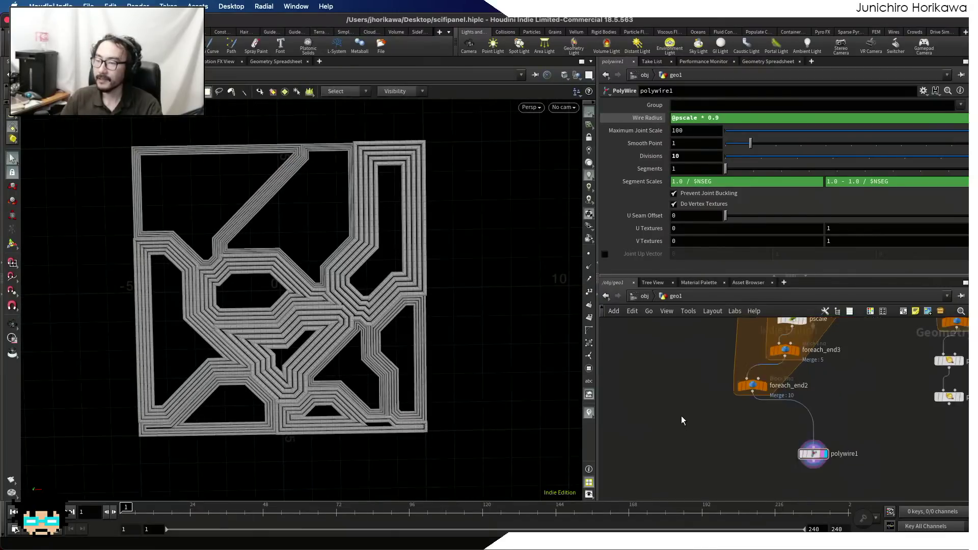
# - Move polywire1 further below foreach_end2, and compare foreach_end2's curves with polywire1's pipes by switching the display between them
pyautogui.moveTo(706, 431); pyautogui.dragTo(683, 401, button='middle')
pyautogui.scroll(4, 734, 407)
pyautogui.moveTo(739, 414); pyautogui.dragTo(762, 463)
pyautogui.scroll(-1, 769, 412)
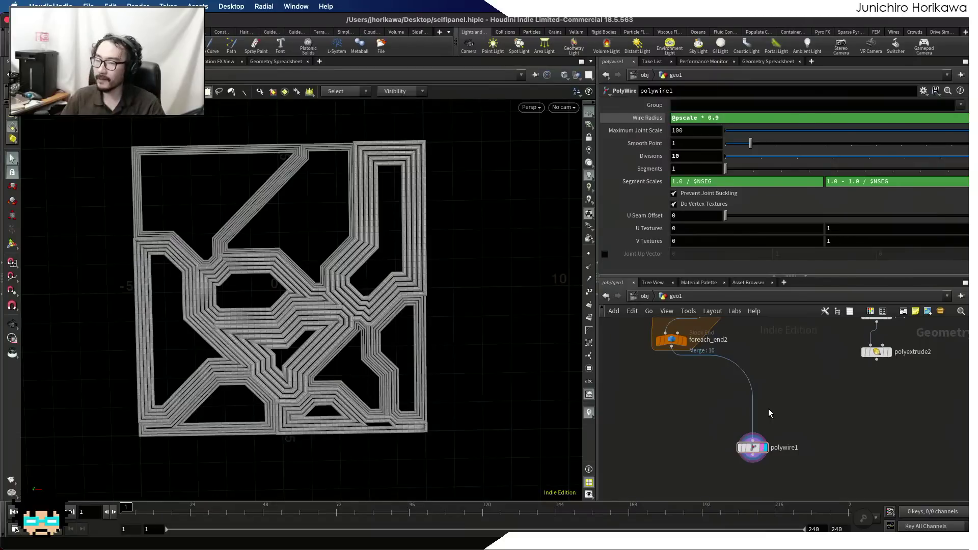
pyautogui.scroll(3, 660, 395)
pyautogui.click(677, 387)
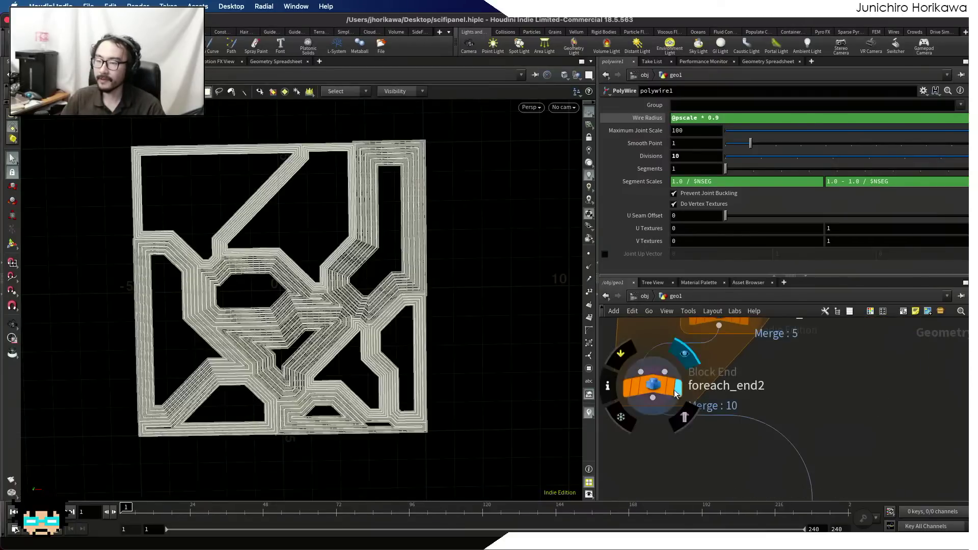
pyautogui.scroll(-2, 691, 399)
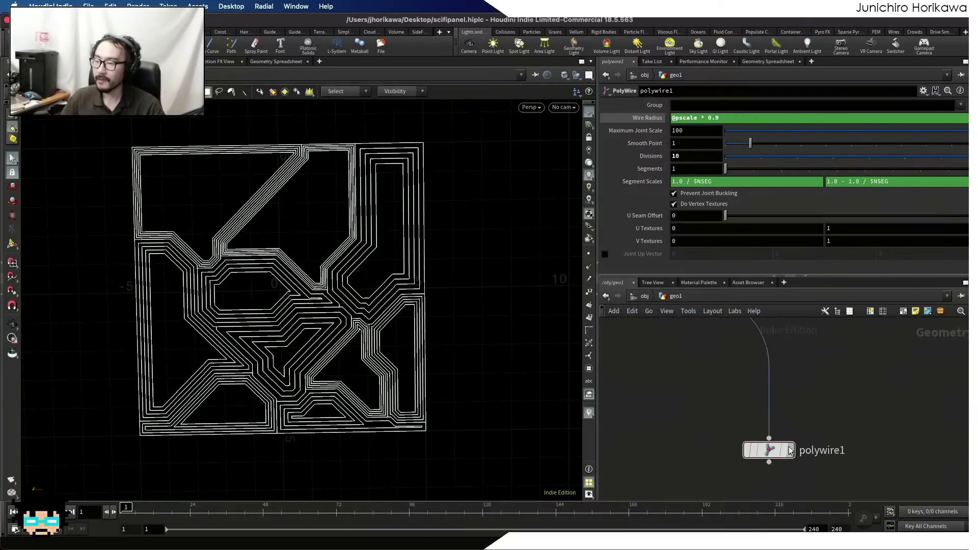
pyautogui.click(779, 450)
# - Add a Merge node combining polywire1 with polyextrude2, and display the merged result
pyautogui.press('Tab')
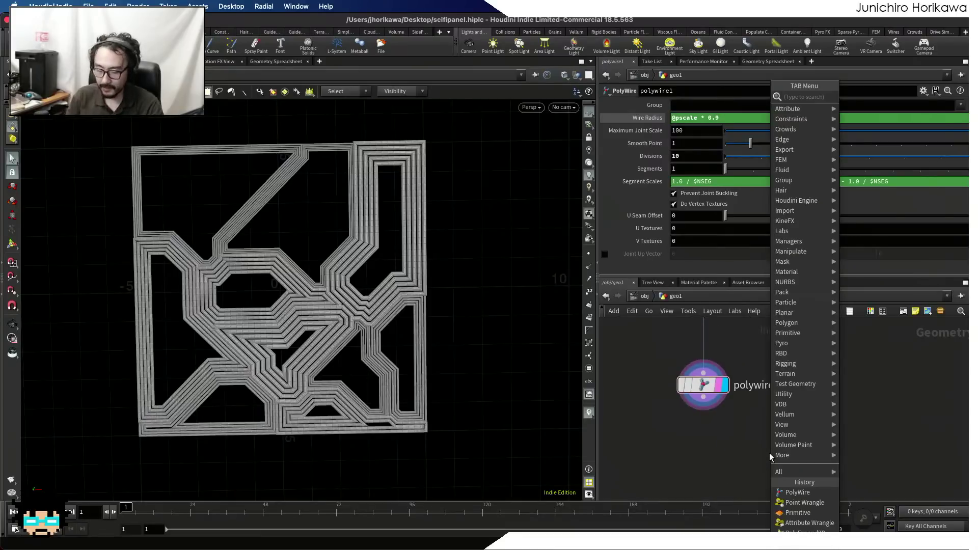
pyautogui.click(769, 453)
pyautogui.click(769, 451)
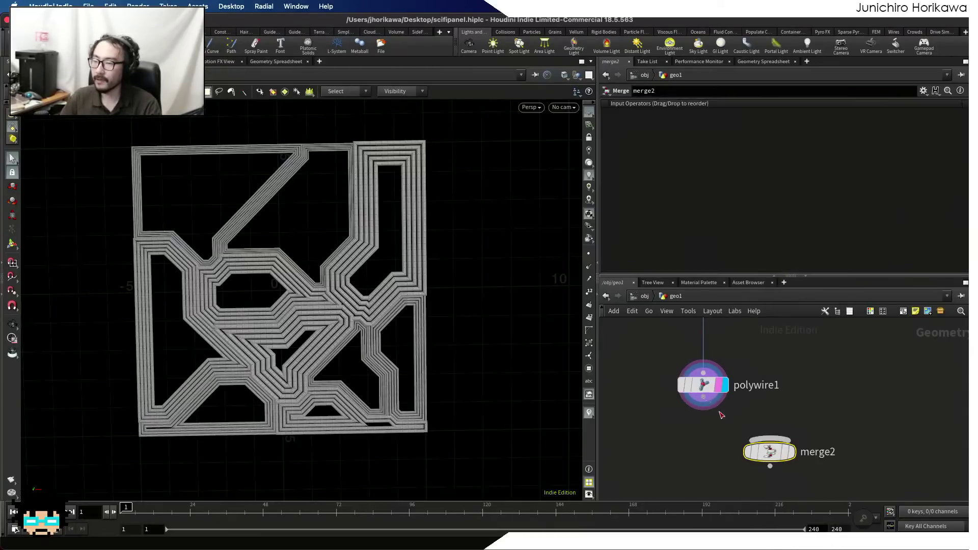
pyautogui.scroll(-2, 783, 432)
pyautogui.scroll(2, 817, 372)
pyautogui.moveTo(834, 358); pyautogui.dragTo(771, 483)
pyautogui.scroll(2, 772, 483)
pyautogui.click(775, 494)
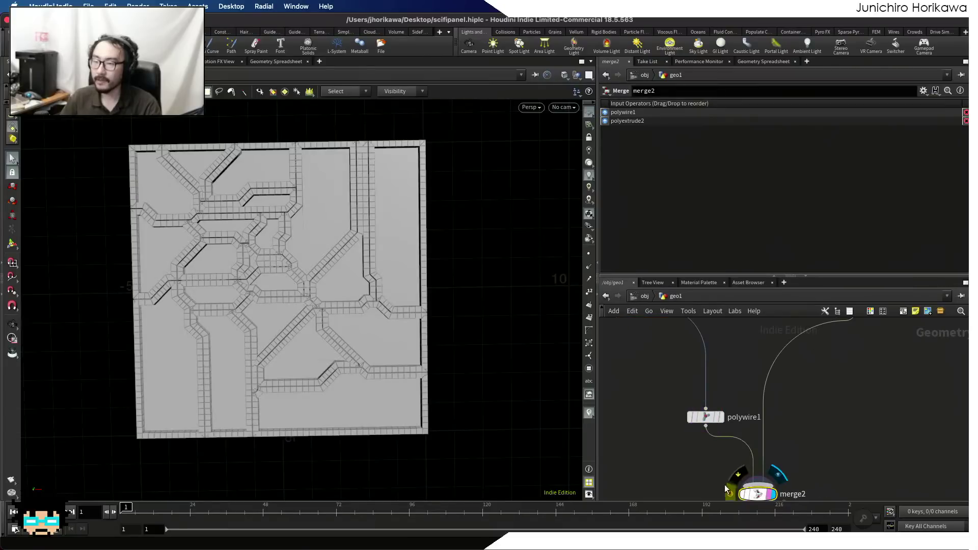
# - Insert a Transform node between polywire1 and merge2, aligned beneath polywire1
pyautogui.moveTo(711, 417); pyautogui.dragTo(699, 394)
pyautogui.click(694, 401)
pyautogui.press('Tab')
pyautogui.write('tran')
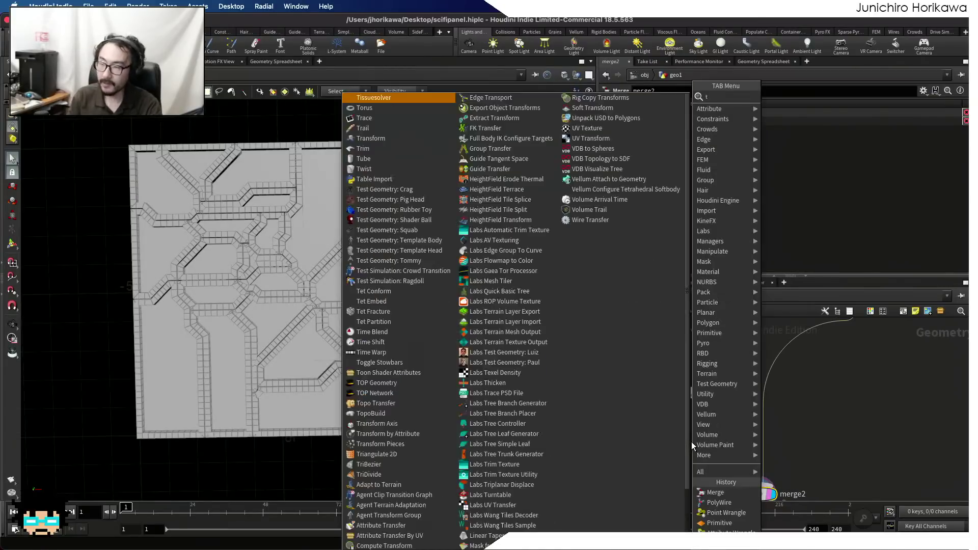
pyautogui.press('Return')
pyautogui.click(692, 443)
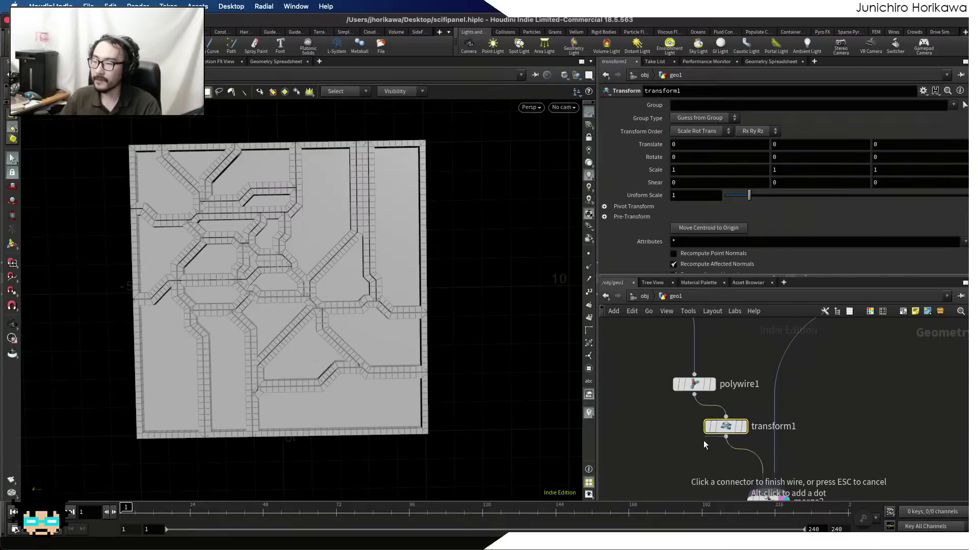
pyautogui.moveTo(723, 431); pyautogui.dragTo(690, 435)
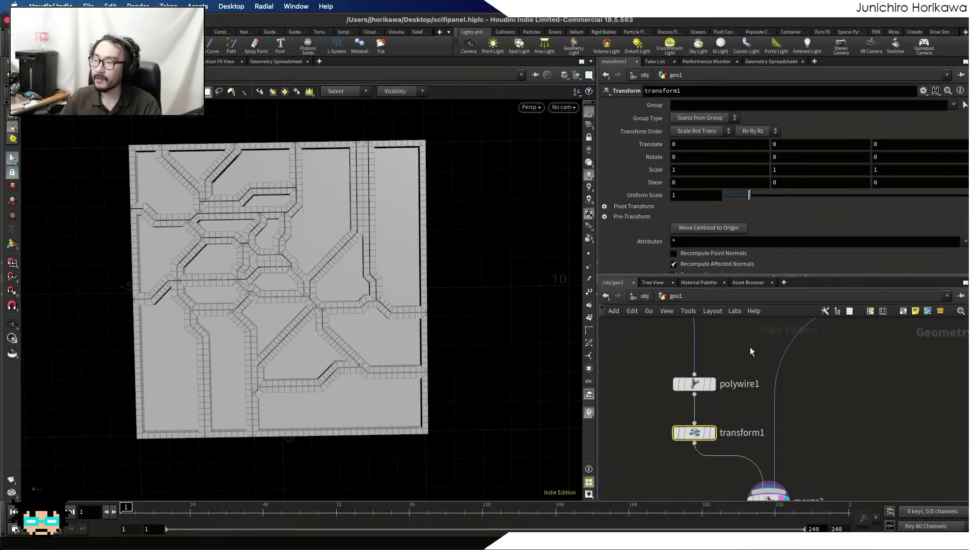
# - Link transform1's Translate Y to CONTROLLER's frame height with a relative reference
pyautogui.scroll(-6, 745, 390)
pyautogui.moveTo(745, 390); pyautogui.dragTo(809, 481, button='middle')
pyautogui.scroll(3, 714, 375)
pyautogui.scroll(2, 713, 377)
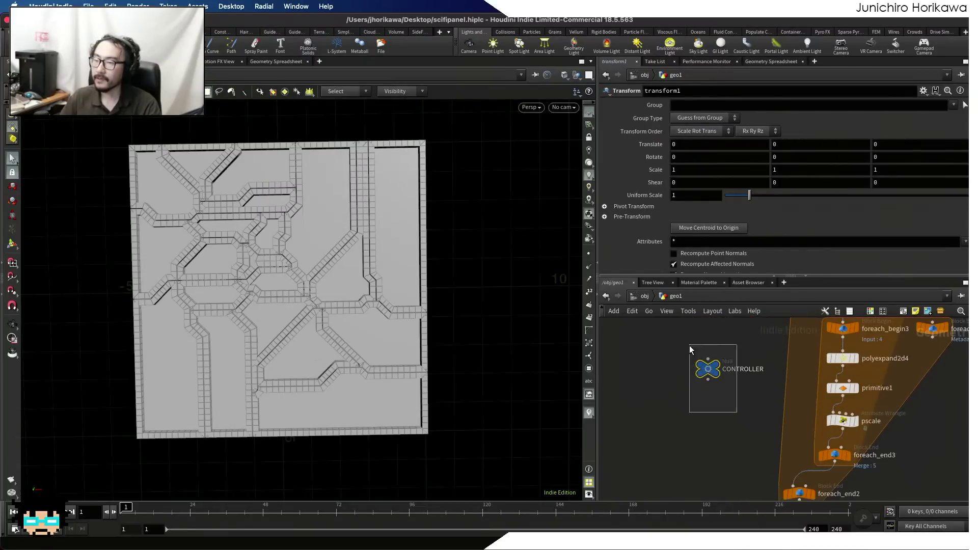
pyautogui.click(708, 369)
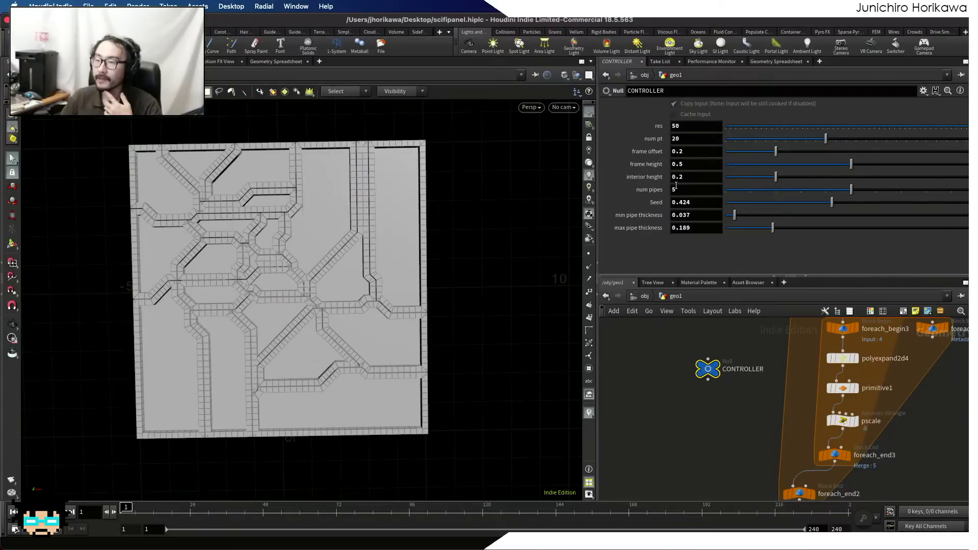
pyautogui.rightClick(691, 163)
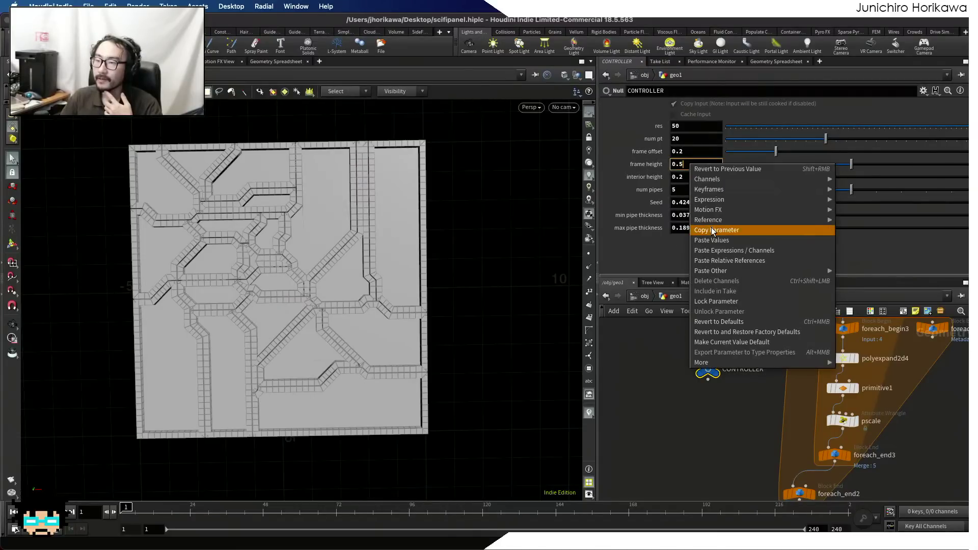
pyautogui.click(713, 227)
pyautogui.scroll(-5, 679, 362)
pyautogui.scroll(5, 734, 433)
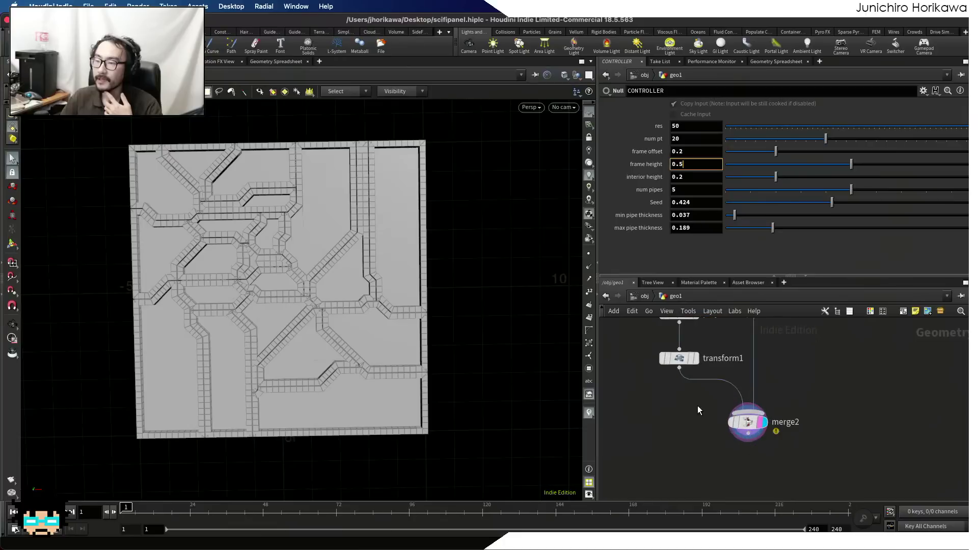
pyautogui.click(663, 354)
pyautogui.click(789, 143)
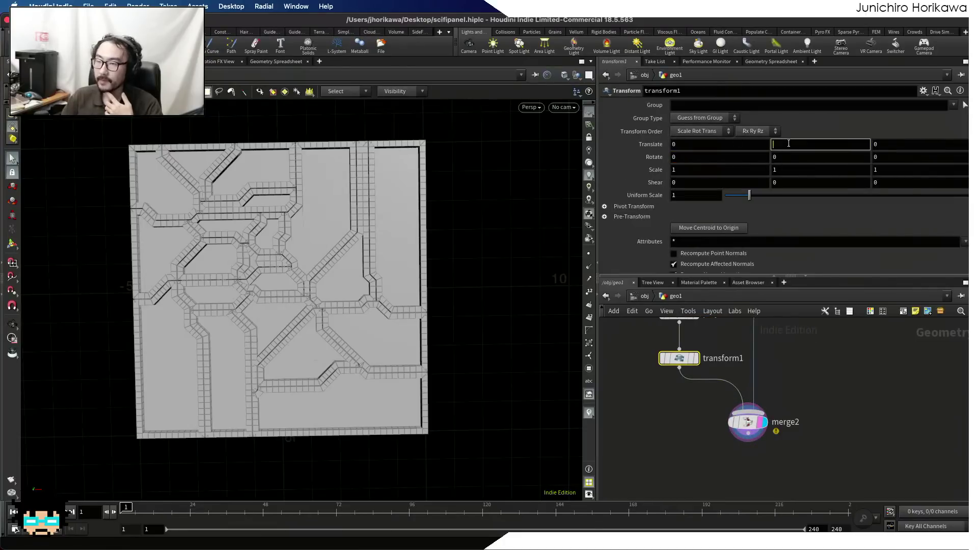
pyautogui.rightClick(788, 143)
pyautogui.click(813, 241)
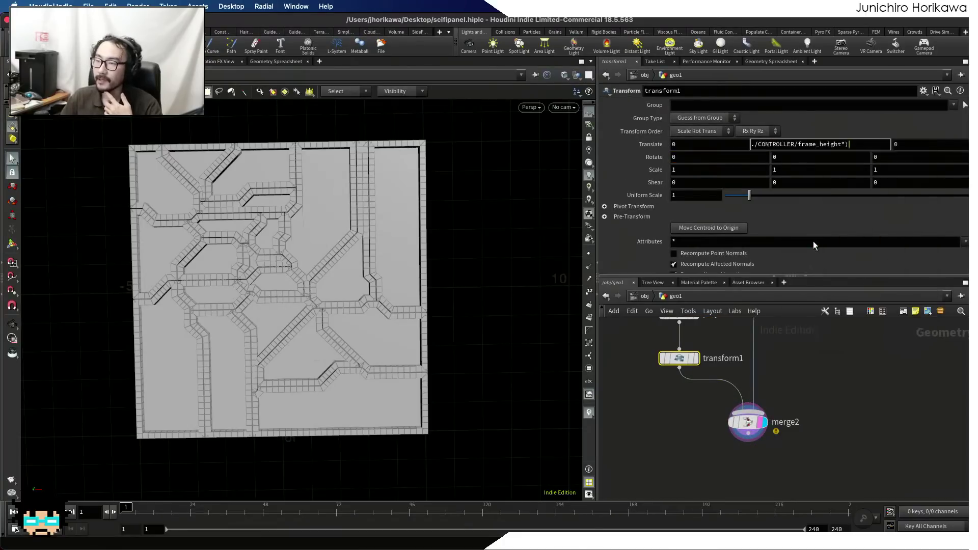
pyautogui.press('Return')
# - Subtract a relative reference to CONTROLLER's interior height from the frame_height expression in transform1's Translate Y
pyautogui.scroll(-6, 782, 401)
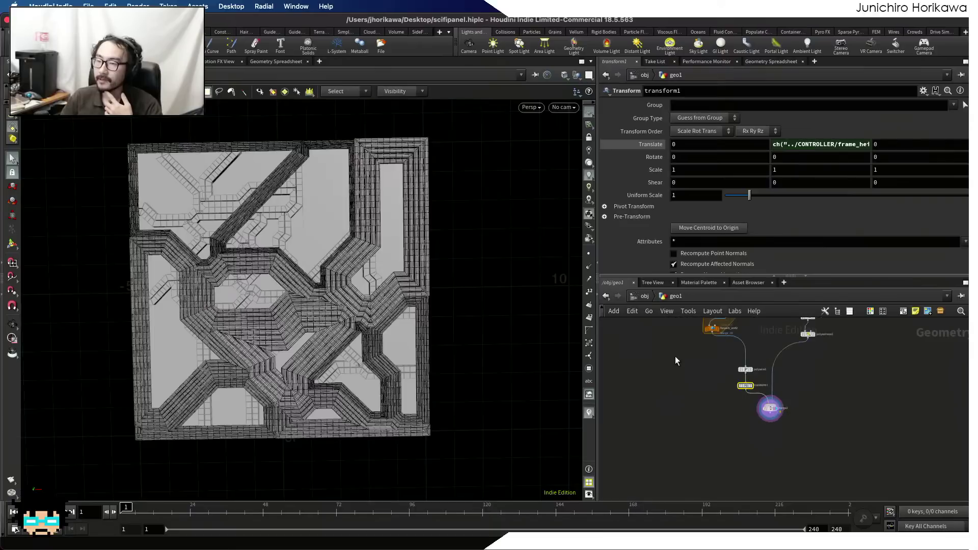
pyautogui.scroll(5, 691, 420)
pyautogui.click(672, 382)
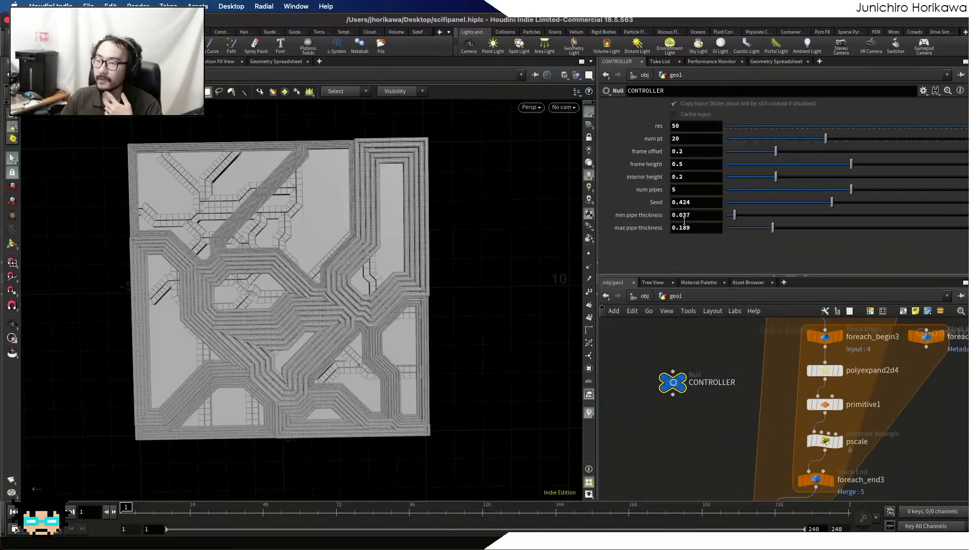
pyautogui.rightClick(688, 178)
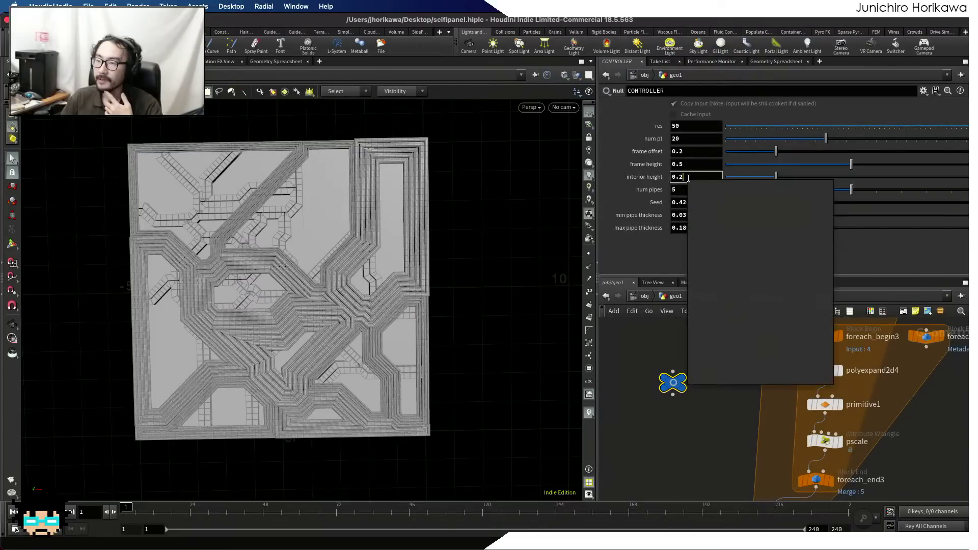
pyautogui.click(714, 246)
pyautogui.scroll(-7, 692, 343)
pyautogui.scroll(5, 718, 403)
pyautogui.click(702, 355)
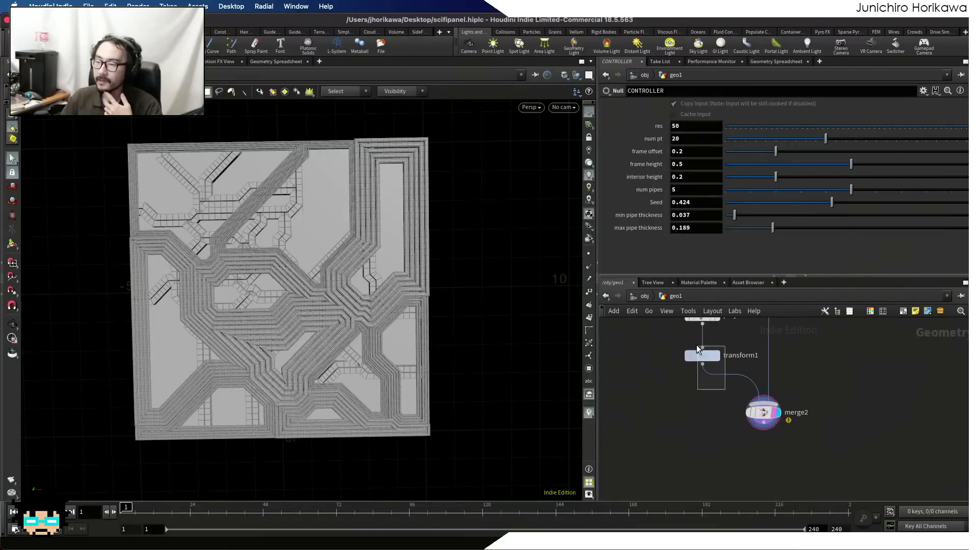
pyautogui.moveTo(595, 177); pyautogui.dragTo(380, 192)
pyautogui.click(768, 144)
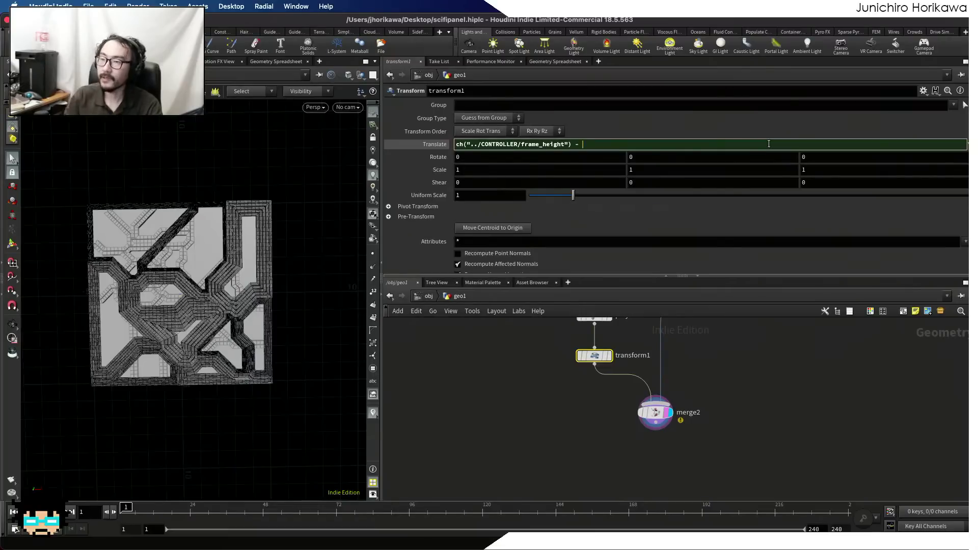
pyautogui.rightClick(768, 143)
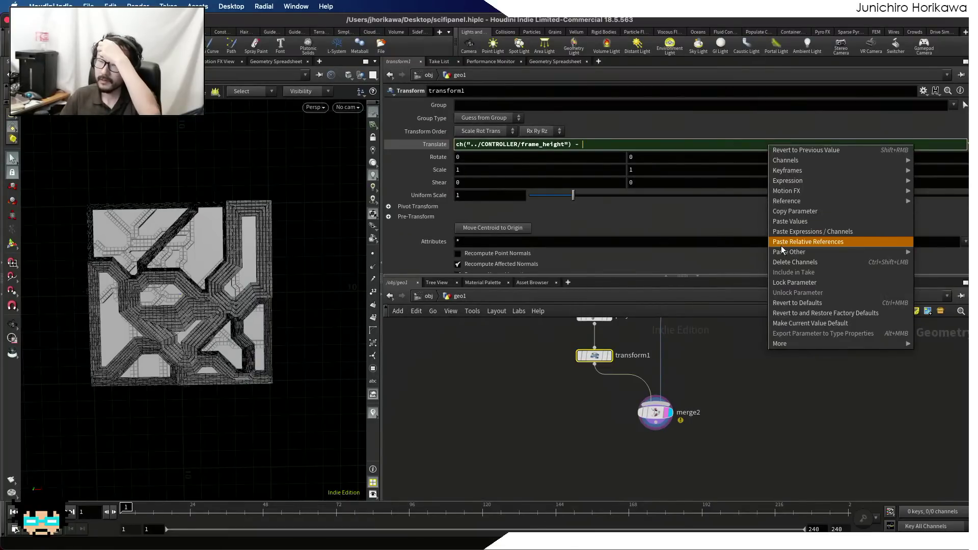
pyautogui.click(781, 242)
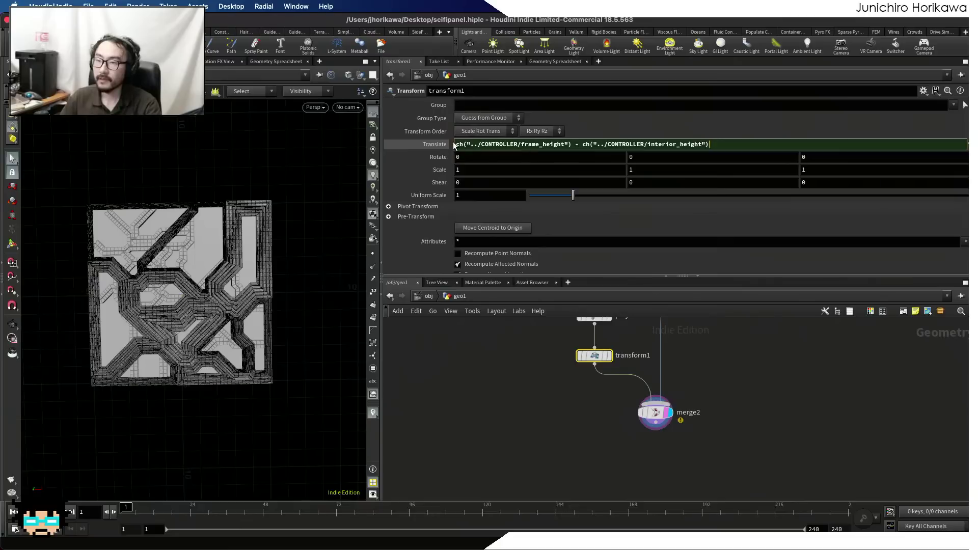
# - Bracket the height difference in transform1's Translate Y, multiply it by 0.5, and append another relative reference to CONTROLLER's interior height
pyautogui.write('(')
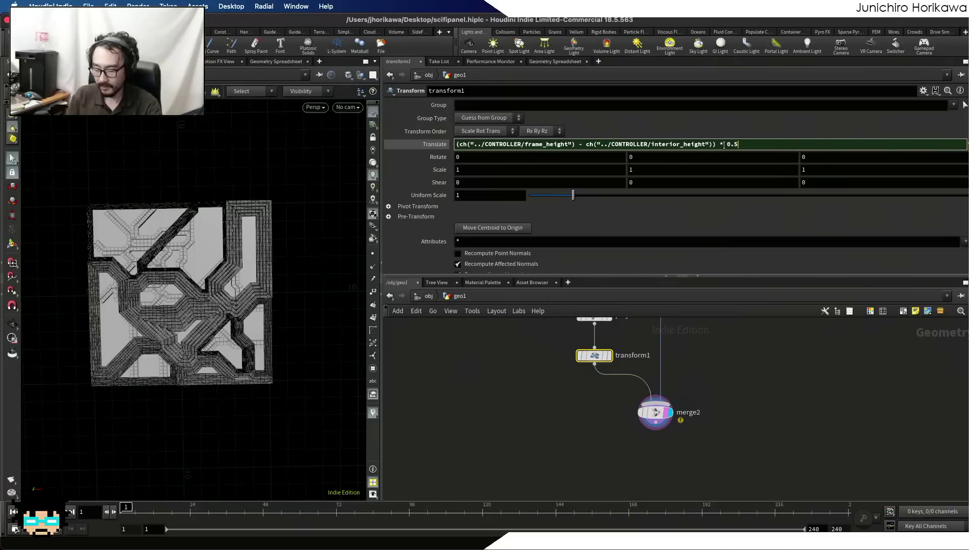
pyautogui.rightClick(768, 146)
pyautogui.click(794, 240)
pyautogui.press('Return')
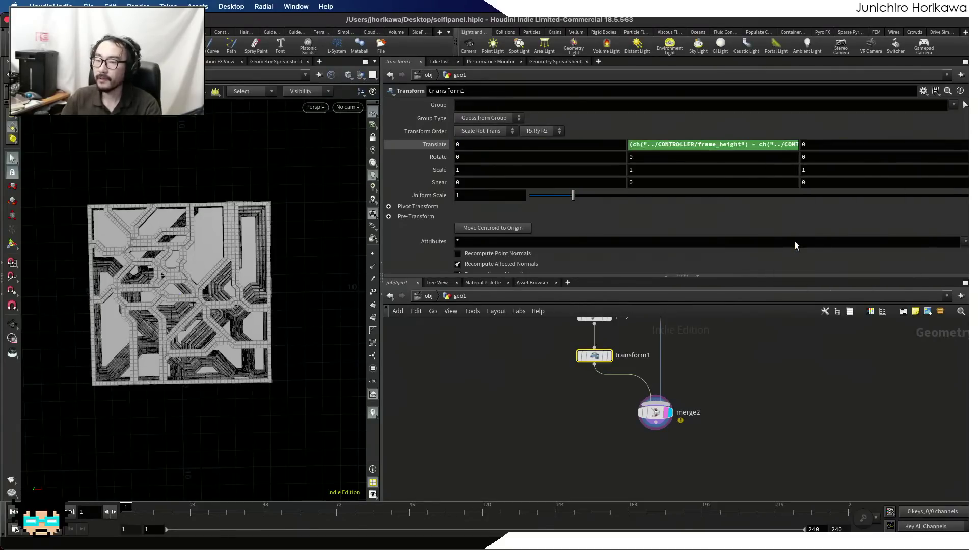
pyautogui.click(708, 401)
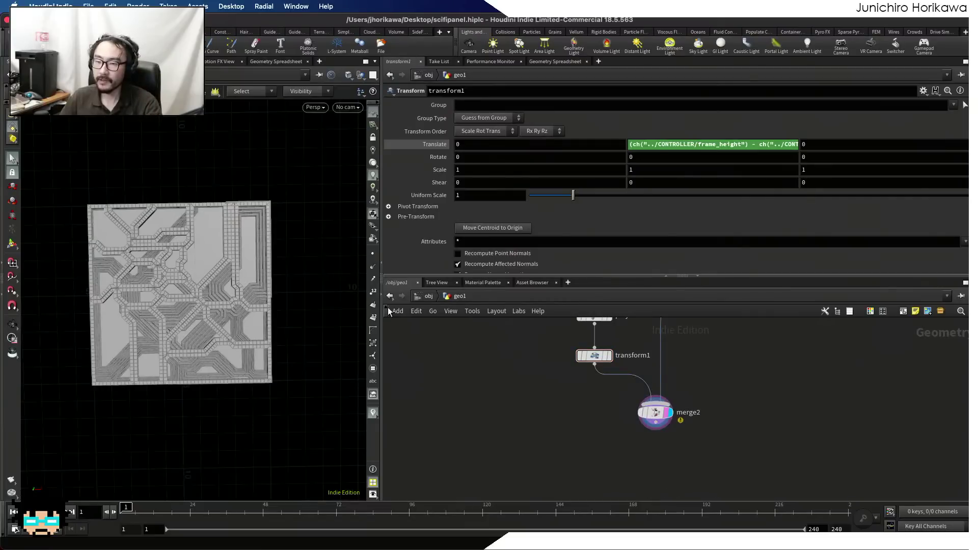
# - Examine from several angles how the pipes sit between the frame and the interior panels, enlarging the viewport for a closer look
pyautogui.keyDown('alt'); pyautogui.moveTo(188, 295); pyautogui.dragTo(262, 303, button='right'); pyautogui.keyUp('alt')
pyautogui.keyDown('alt'); pyautogui.moveTo(262, 303); pyautogui.dragTo(229, 220); pyautogui.keyUp('alt')
pyautogui.keyDown('alt'); pyautogui.moveTo(184, 278); pyautogui.dragTo(221, 280, button='right'); pyautogui.keyUp('alt')
pyautogui.moveTo(221, 280); pyautogui.dragTo(206, 391)
pyautogui.moveTo(205, 390); pyautogui.dragTo(116, 396, button='right')
pyautogui.moveTo(115, 396); pyautogui.dragTo(136, 336)
pyautogui.moveTo(136, 336); pyautogui.dragTo(215, 330, button='right')
pyautogui.moveTo(215, 330); pyautogui.dragTo(204, 338)
pyautogui.moveTo(204, 339); pyautogui.dragTo(154, 343, button='right')
pyautogui.moveTo(153, 343)
pyautogui.mouseDown()
pyautogui.moveTo(163, 347)
pyautogui.moveTo(151, 345)
pyautogui.mouseUp()
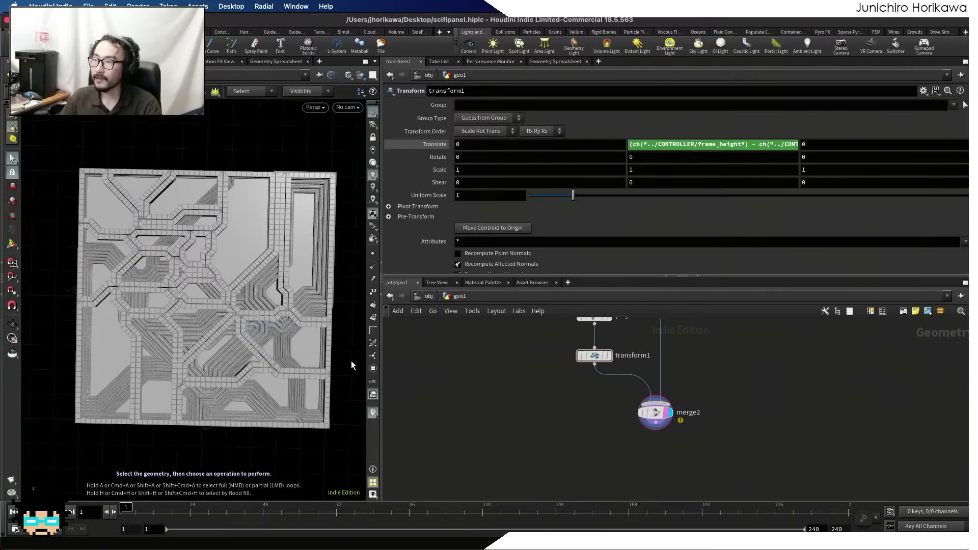
pyautogui.moveTo(382, 365); pyautogui.dragTo(573, 359)
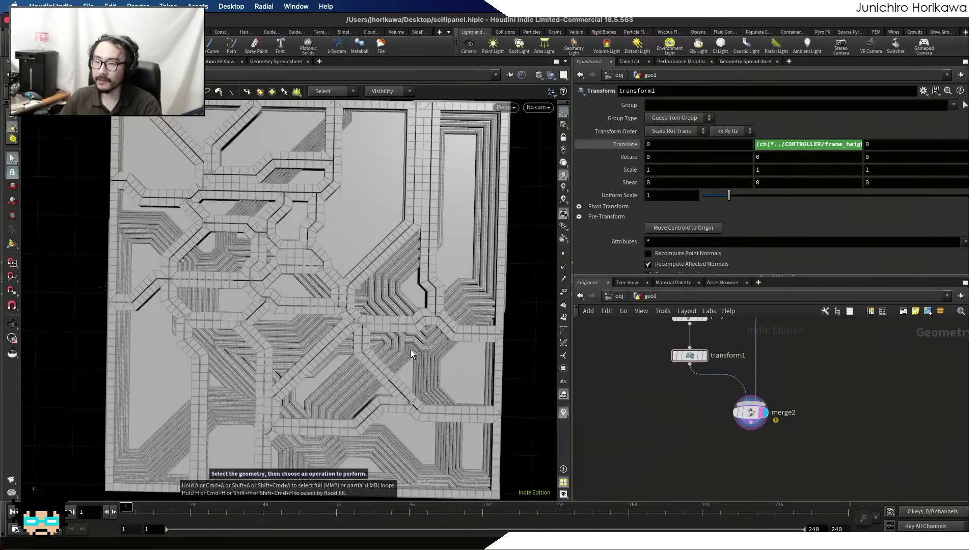
pyautogui.moveTo(410, 349); pyautogui.dragTo(362, 356, button='right')
pyautogui.moveTo(362, 356); pyautogui.dragTo(358, 341, button='middle')
pyautogui.moveTo(358, 340)
pyautogui.mouseDown()
pyautogui.moveTo(353, 326)
pyautogui.moveTo(355, 340)
pyautogui.mouseUp()
pyautogui.moveTo(308, 345); pyautogui.dragTo(337, 345, button='right')
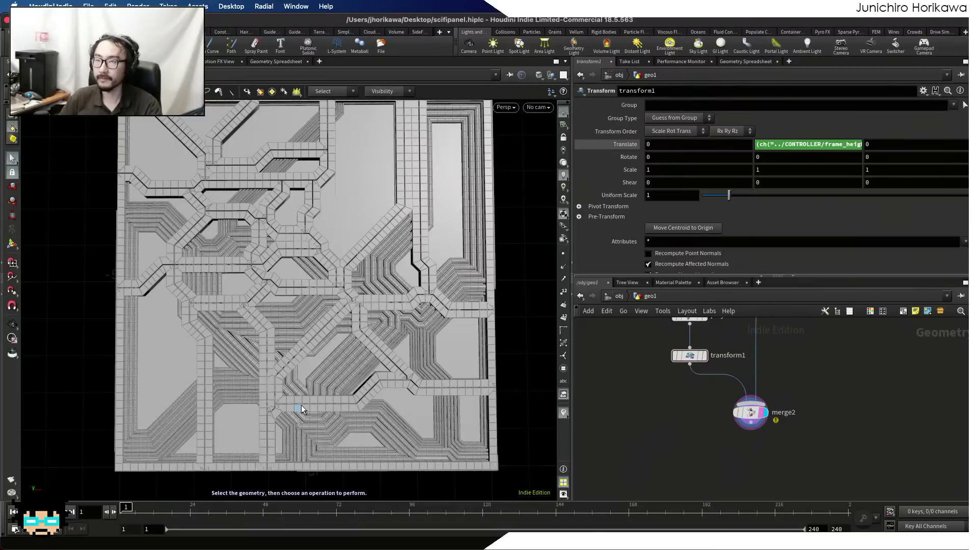
# - Display and select foreach_end1 to examine the frame and interior polygons before extrusion
pyautogui.scroll(-5, 648, 421)
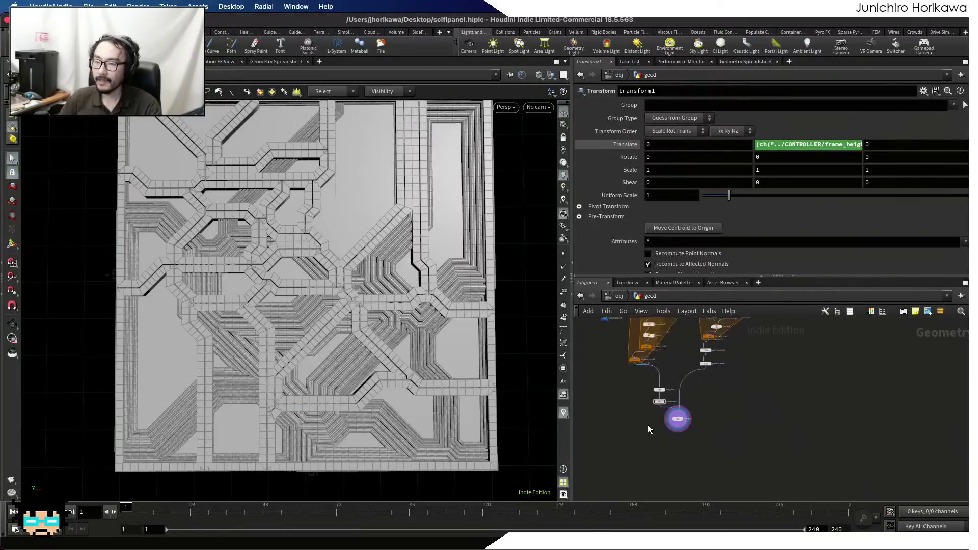
pyautogui.scroll(4, 651, 425)
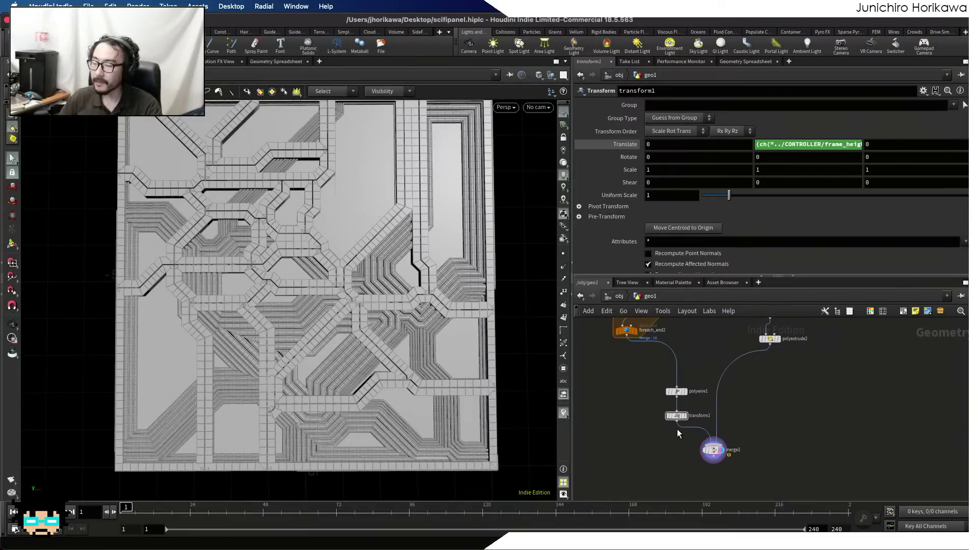
pyautogui.moveTo(760, 386); pyautogui.dragTo(752, 463, button='middle')
pyautogui.scroll(1, 762, 431)
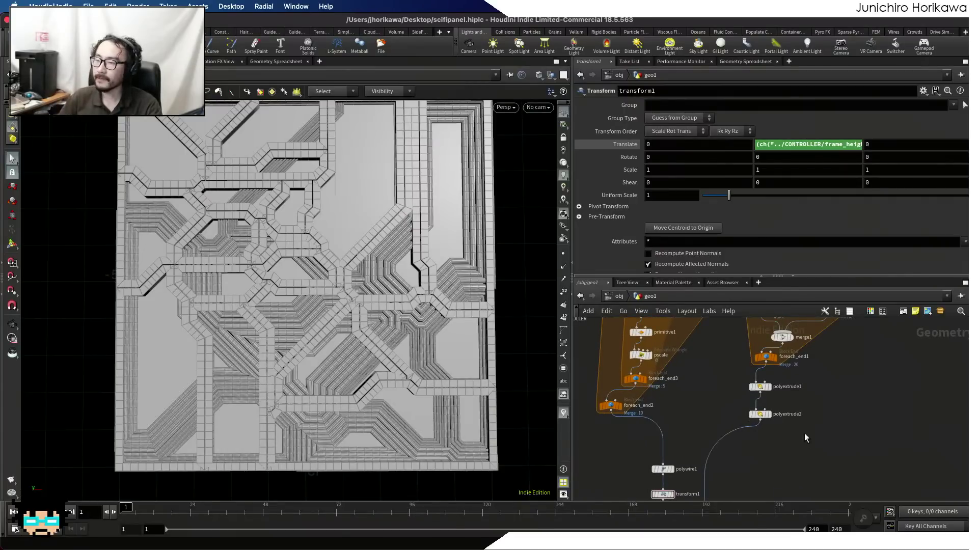
pyautogui.scroll(3, 790, 429)
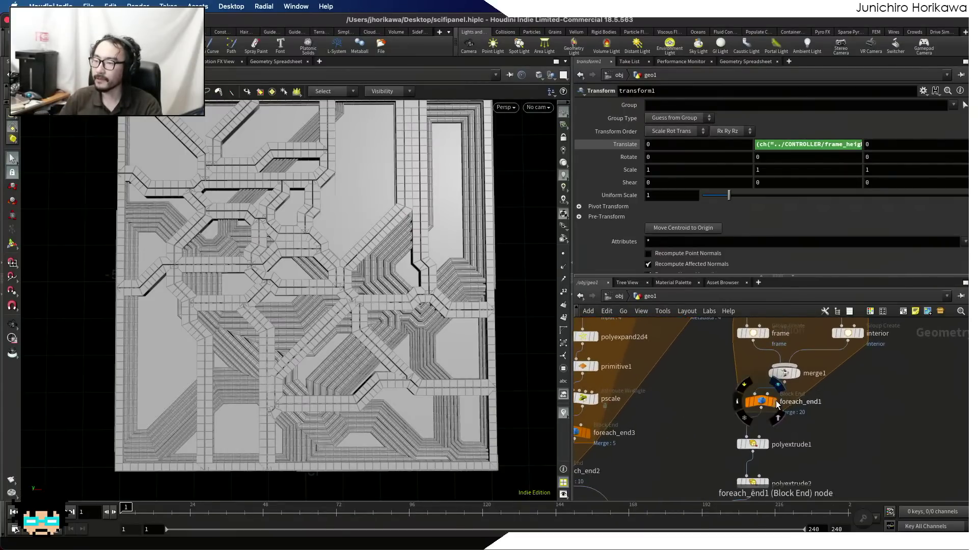
pyautogui.click(772, 401)
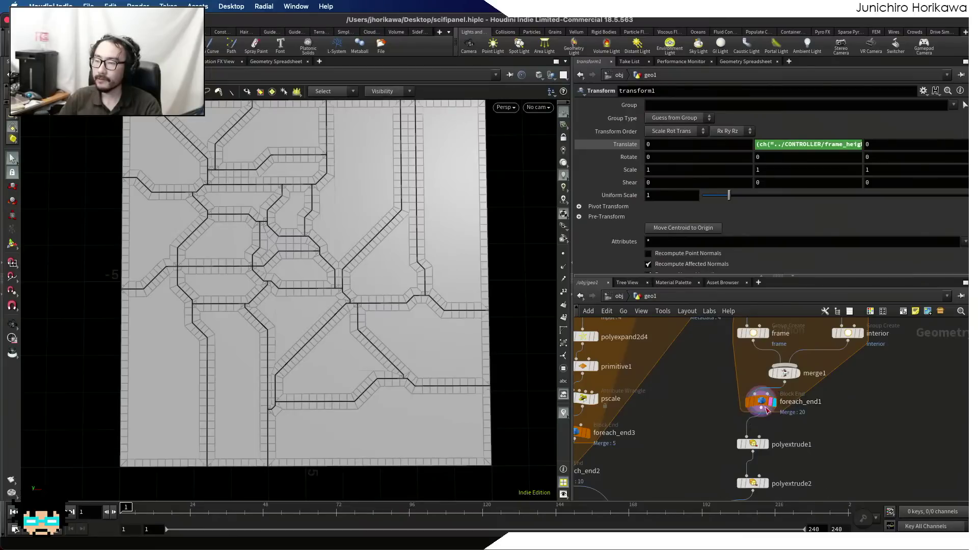
pyautogui.click(761, 402)
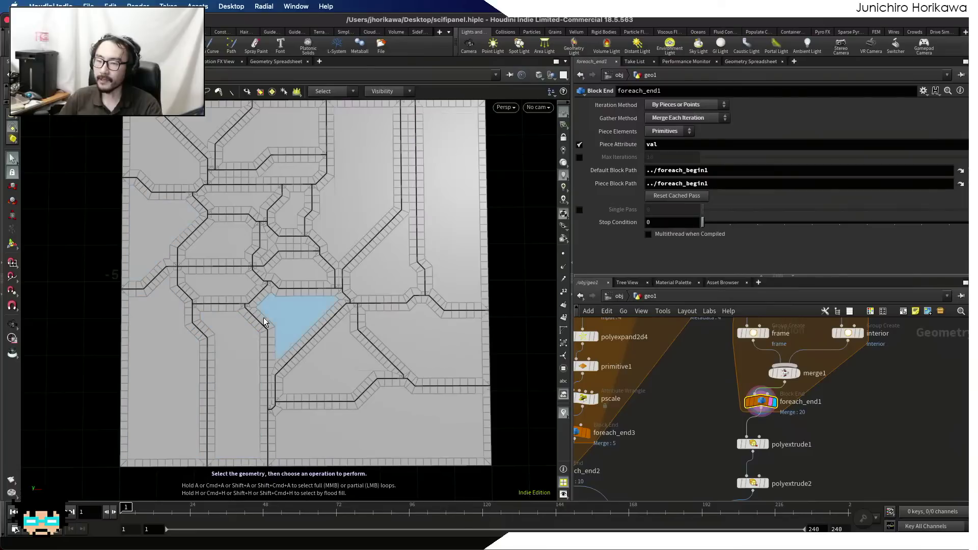
# - Display color2 upstream of the loop and check how its cells are coloured by attribute
pyautogui.scroll(-3, 712, 448)
pyautogui.moveTo(715, 387); pyautogui.dragTo(702, 478, button='middle')
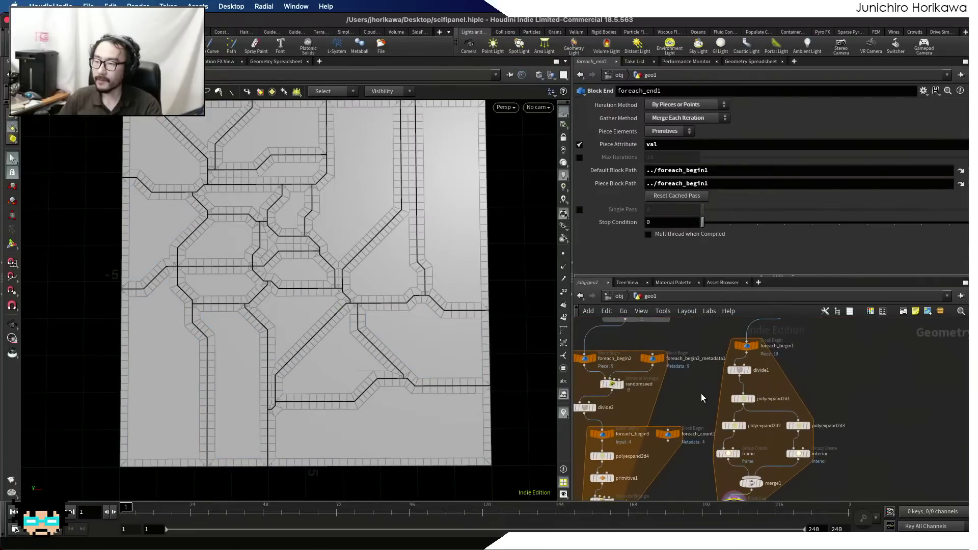
pyautogui.moveTo(712, 322); pyautogui.dragTo(709, 408, button='middle')
pyautogui.scroll(3, 776, 399)
pyautogui.click(798, 392)
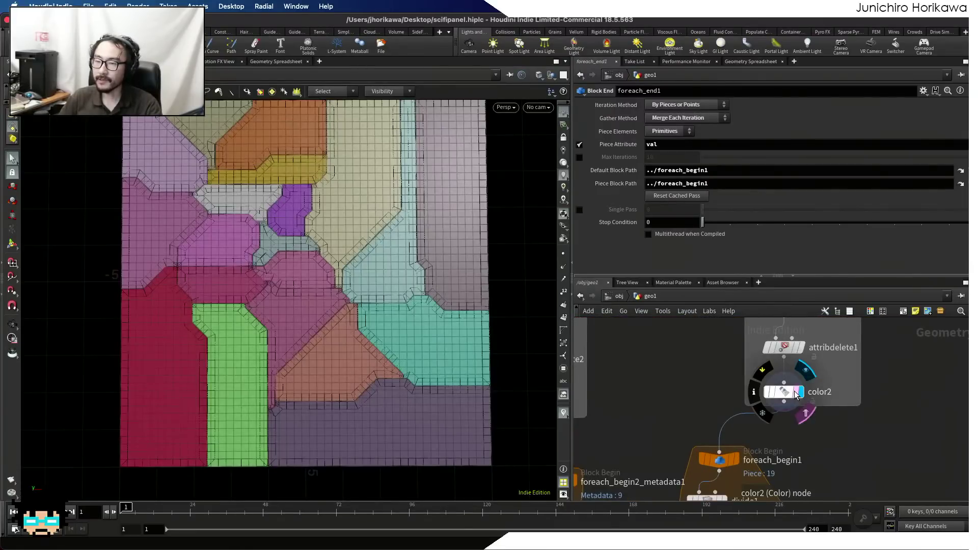
pyautogui.click(785, 396)
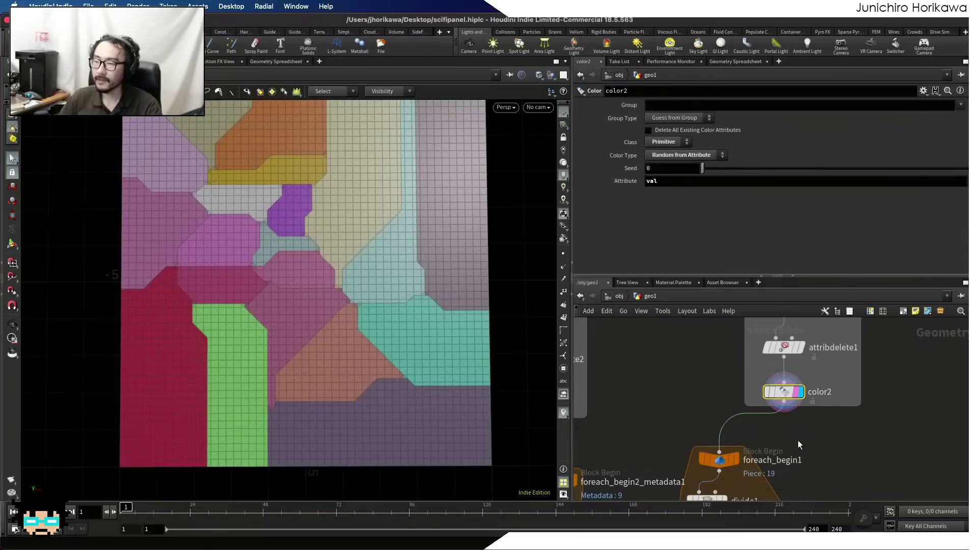
# - Display foreach_end1's output again, branch a Delete node off it beside polyextrude1, and display the new node
pyautogui.moveTo(797, 439); pyautogui.dragTo(778, 392, button='middle')
pyautogui.scroll(-4, 779, 396)
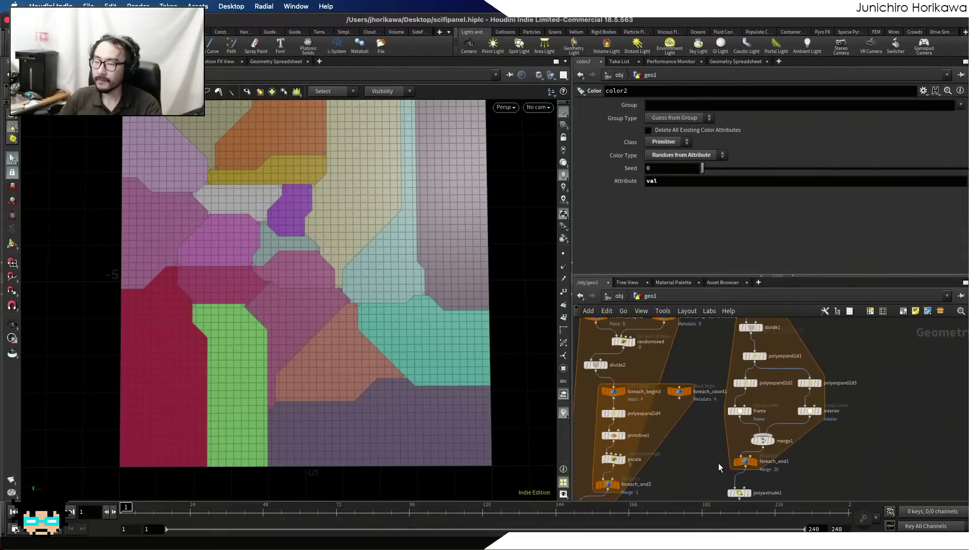
pyautogui.moveTo(718, 463); pyautogui.dragTo(719, 410, button='middle')
pyautogui.scroll(5, 747, 396)
pyautogui.click(779, 397)
pyautogui.click(771, 397)
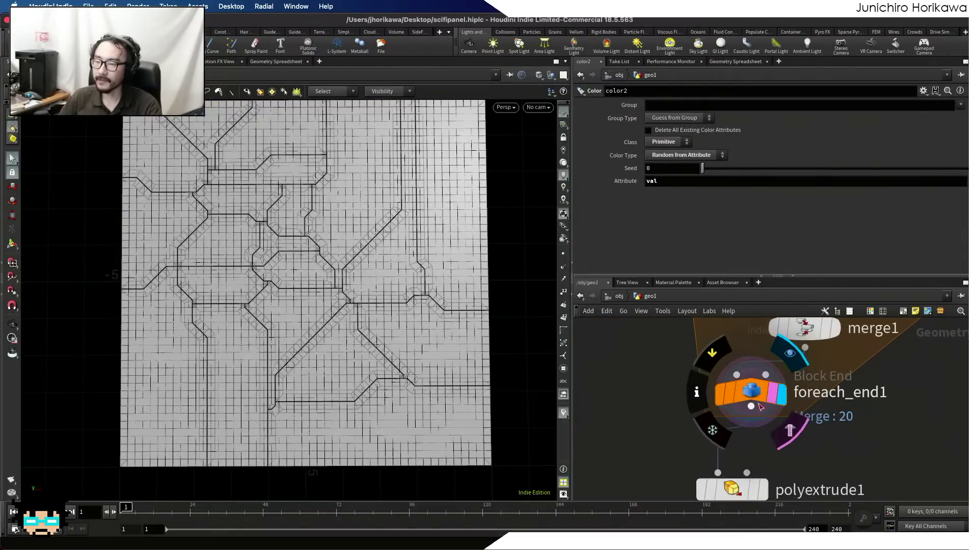
pyautogui.click(762, 395)
pyautogui.moveTo(664, 423); pyautogui.dragTo(678, 384, button='middle')
pyautogui.press('Tab')
pyautogui.write('delete')
pyautogui.press('Return')
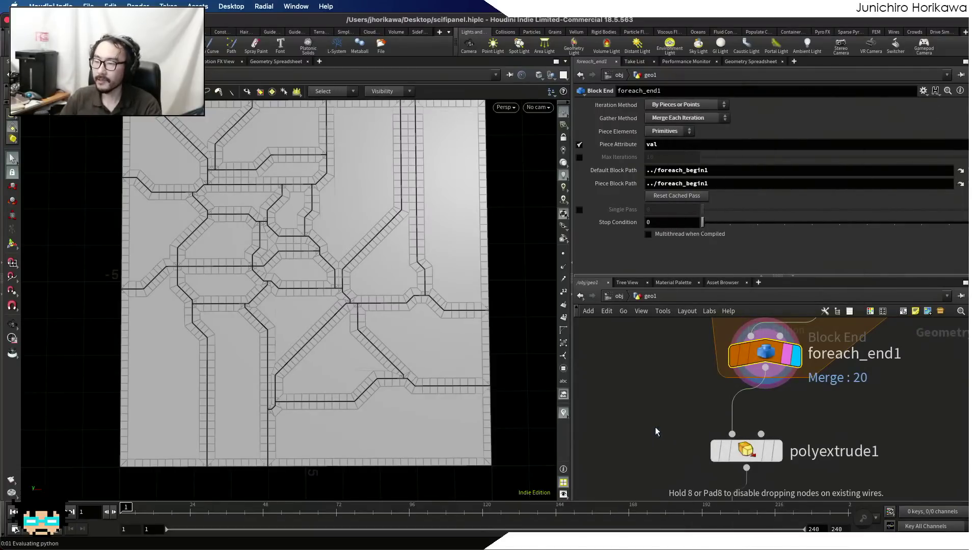
pyautogui.click(653, 428)
pyautogui.click(675, 432)
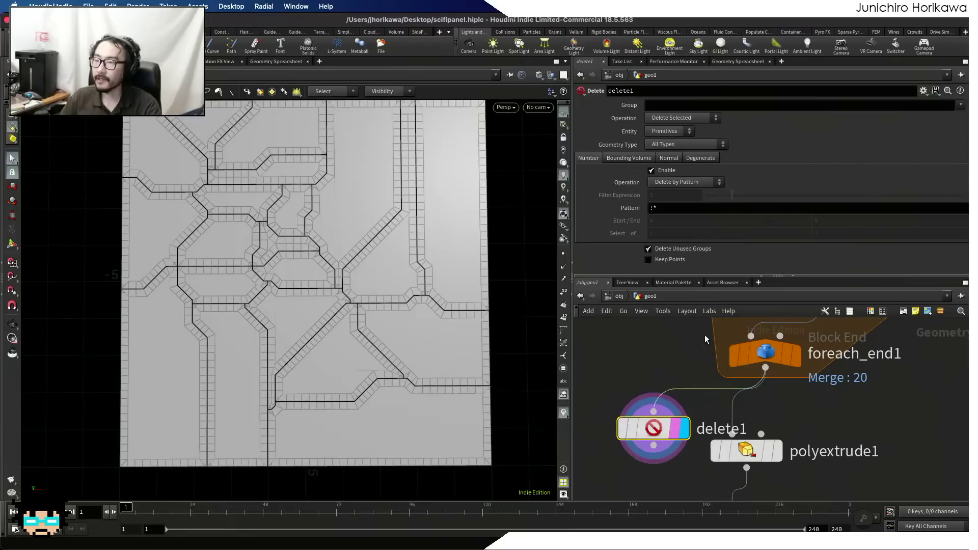
# - Keep only the interior group in delete1 by using Delete Non-Selected, and place the node clear of the extrude chain
pyautogui.click(678, 106)
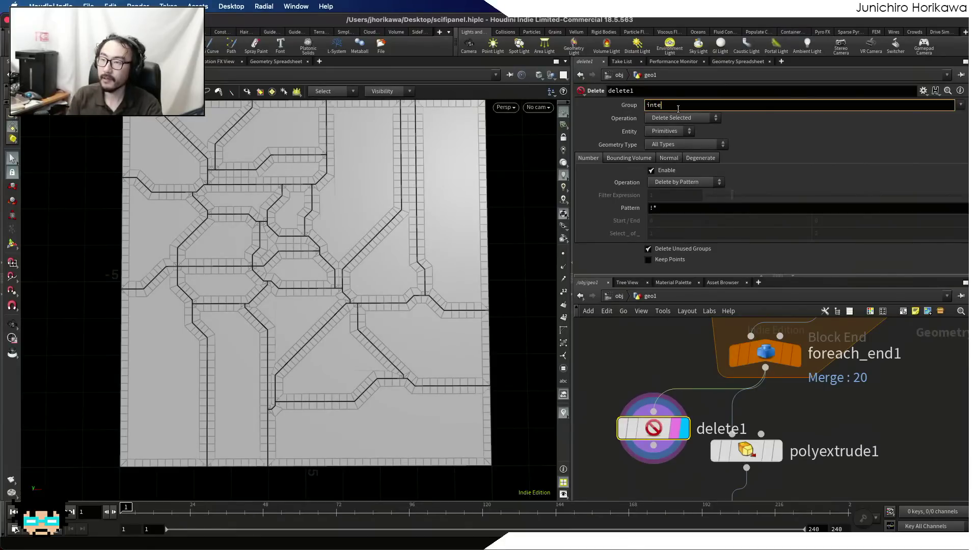
pyautogui.write('interior')
pyautogui.press('Return')
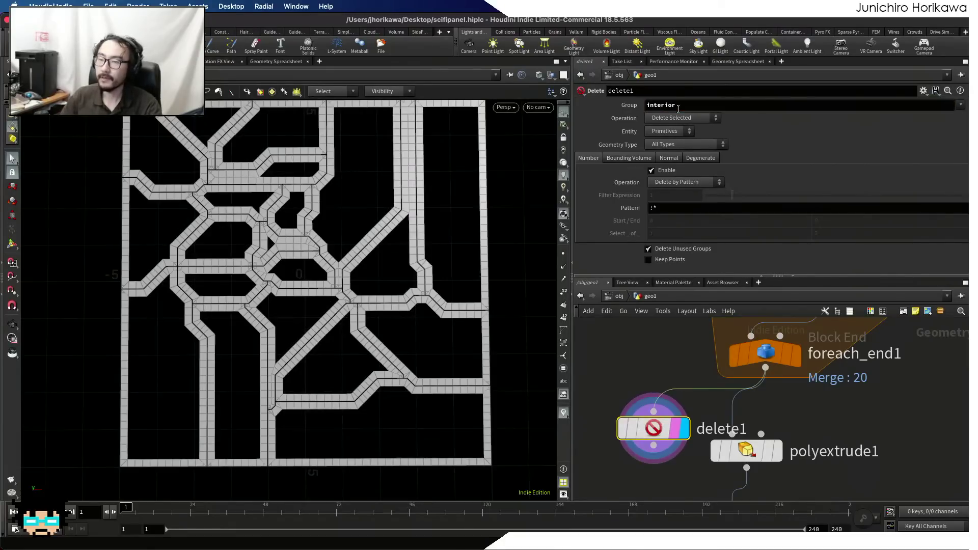
pyautogui.click(681, 120)
pyautogui.click(678, 131)
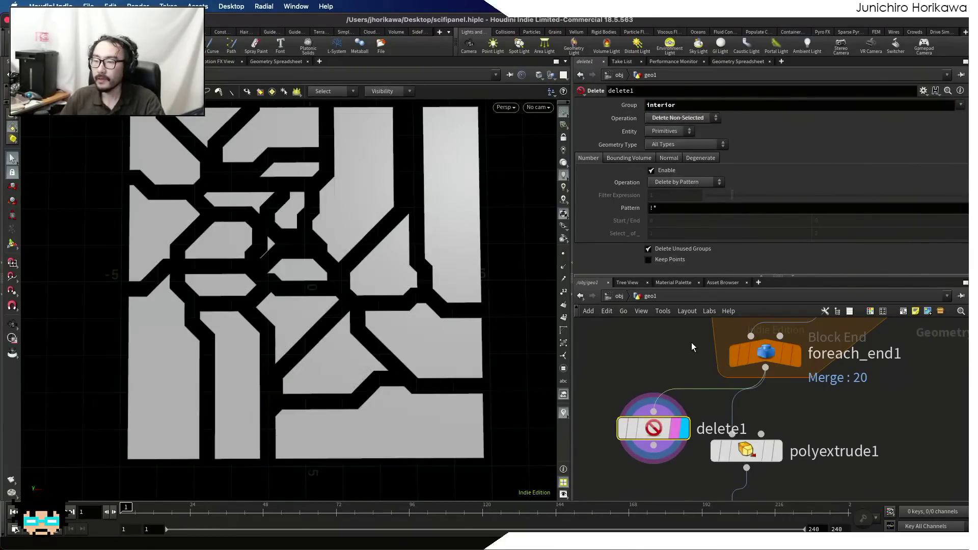
pyautogui.scroll(-5, 684, 366)
pyautogui.moveTo(672, 378); pyautogui.dragTo(634, 424)
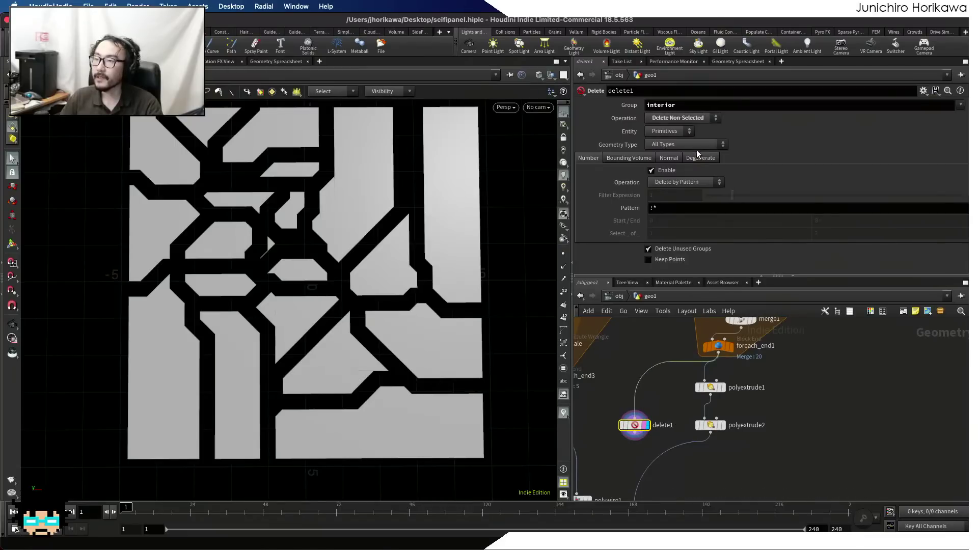
# - Inspect delete1's primitive and point attributes in the geometry spreadsheet, checking the val values
pyautogui.click(738, 62)
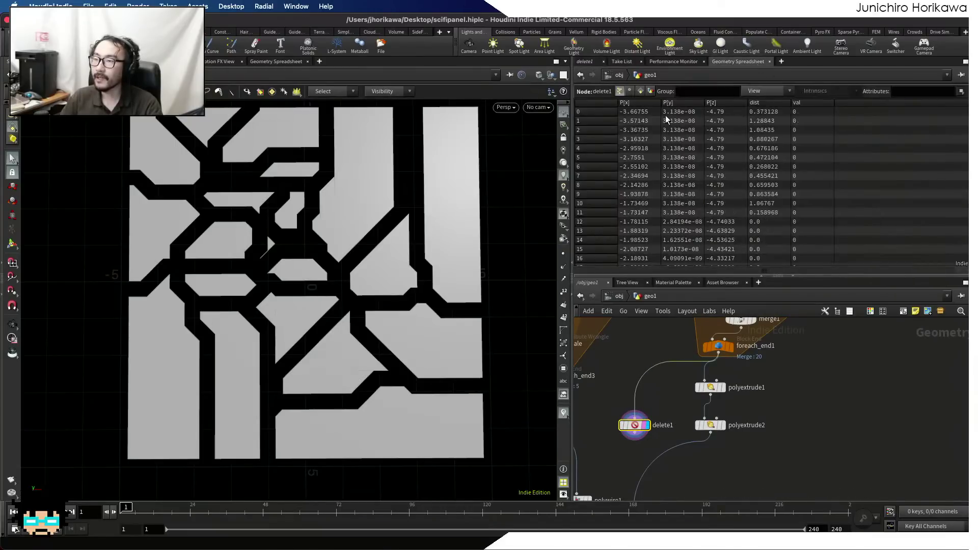
pyautogui.click(641, 91)
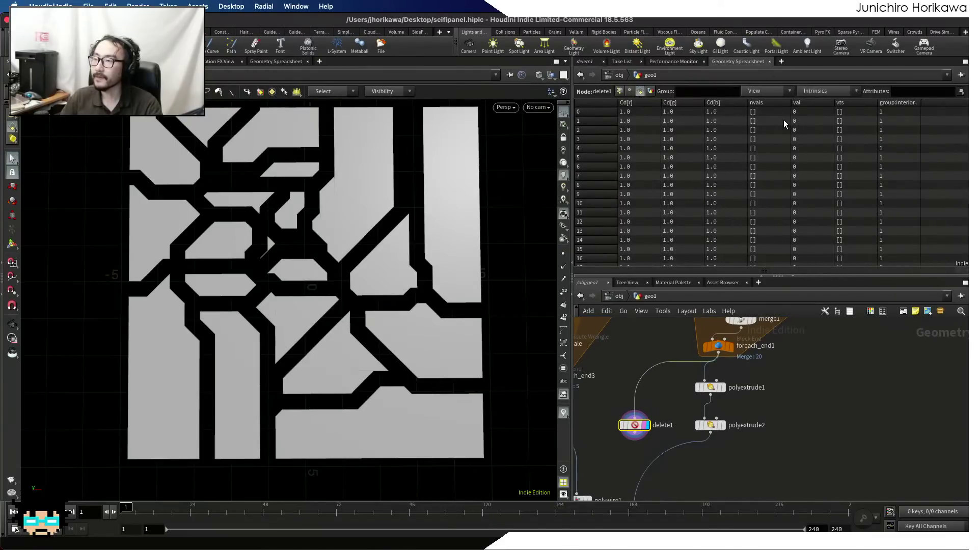
pyautogui.scroll(-1, 771, 186)
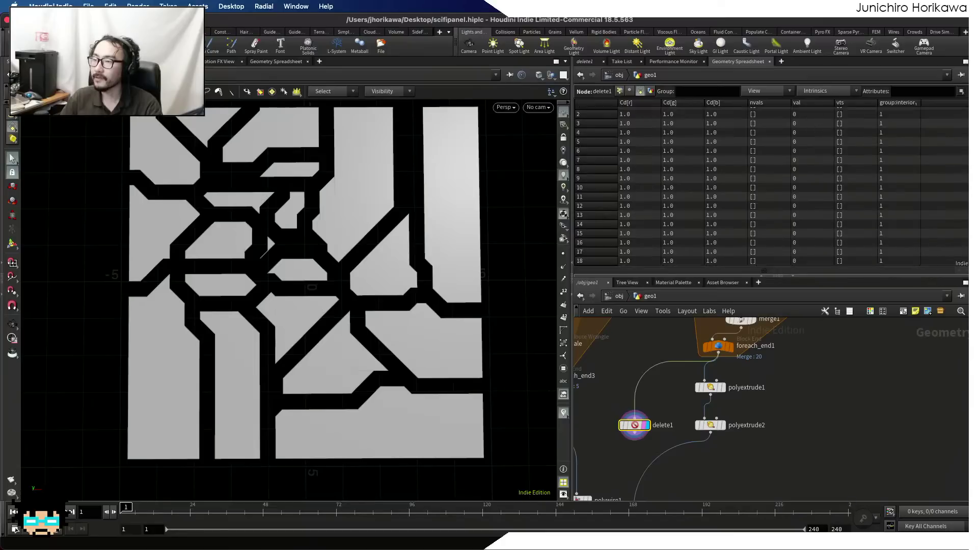
pyautogui.scroll(1, 781, 147)
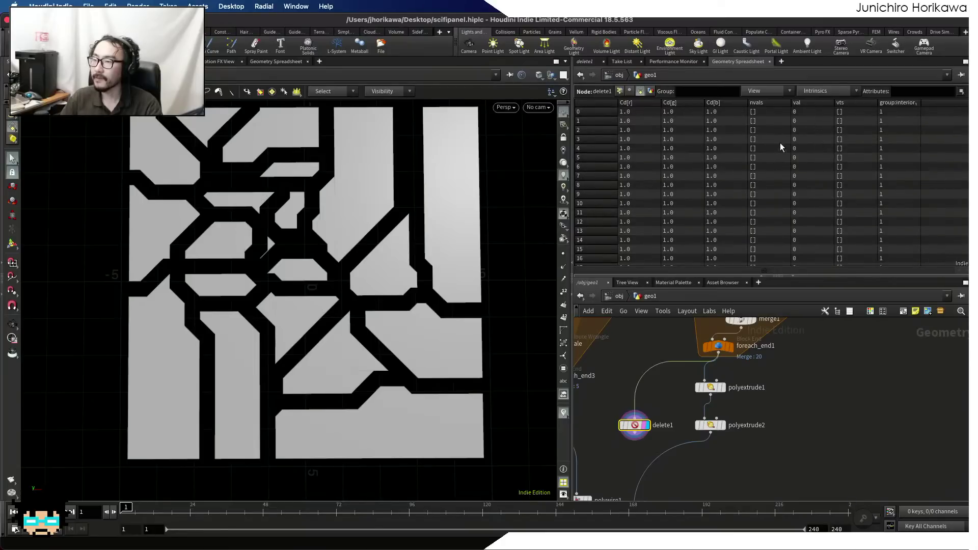
pyautogui.click(619, 91)
pyautogui.scroll(-10, 769, 122)
pyautogui.scroll(-20, 966, 113)
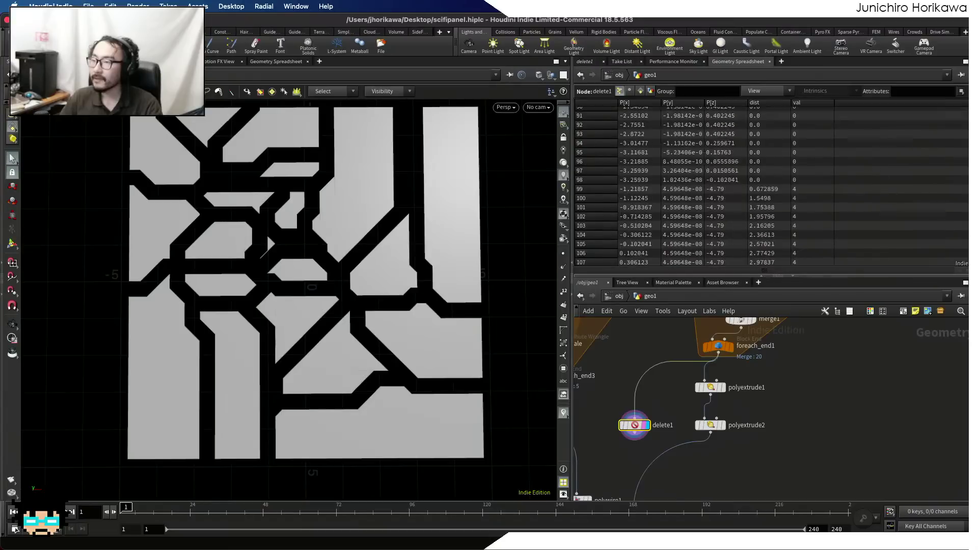
pyautogui.scroll(20, 771, 186)
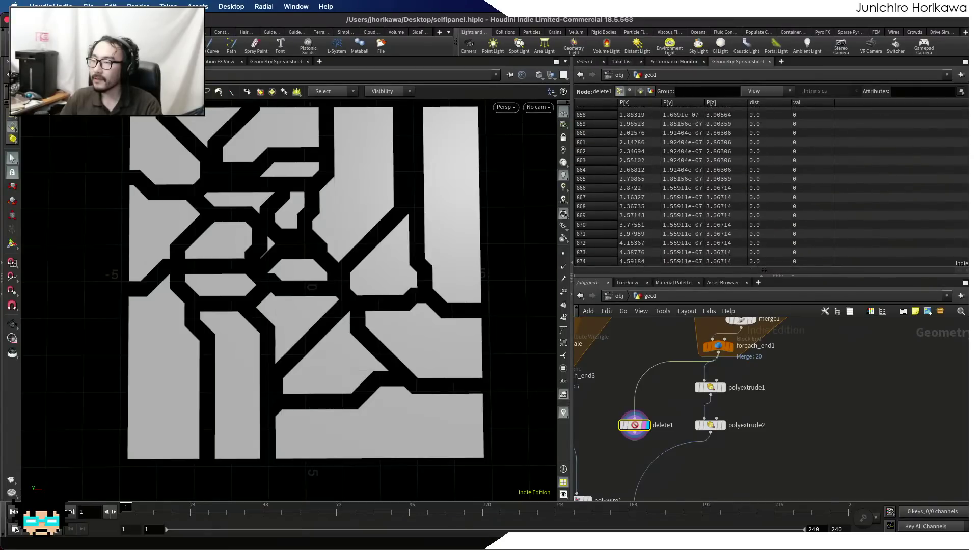
pyautogui.click(563, 254)
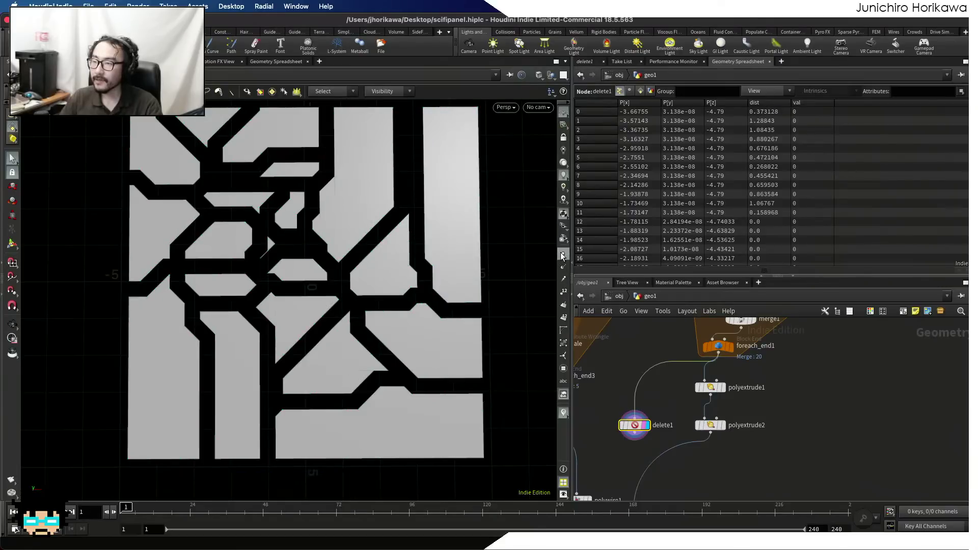
# - Add a Color node below delete1, connected to its output, and display it
pyautogui.scroll(-2, 799, 420)
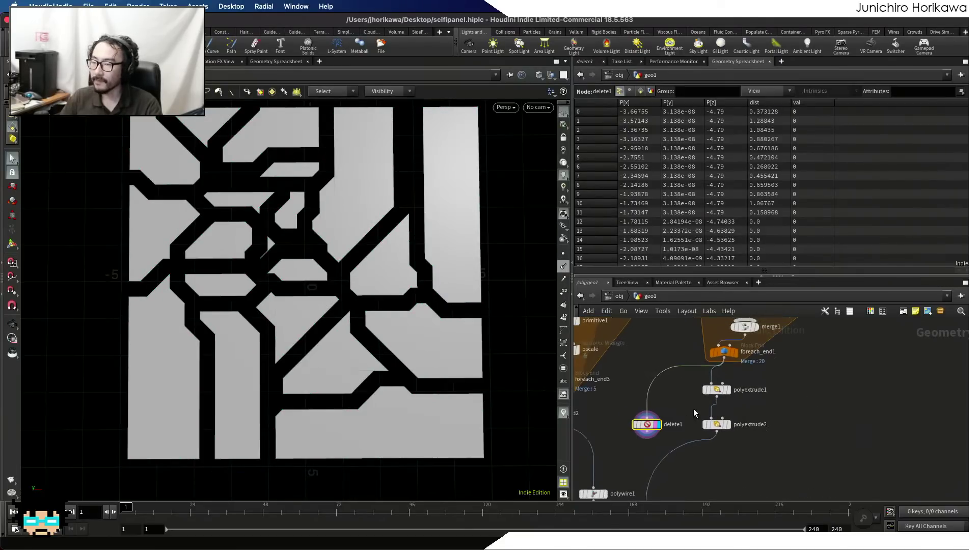
pyautogui.moveTo(687, 419); pyautogui.dragTo(726, 432, button='middle')
pyautogui.scroll(2, 723, 430)
pyautogui.moveTo(684, 442); pyautogui.dragTo(676, 414)
pyautogui.press('Tab')
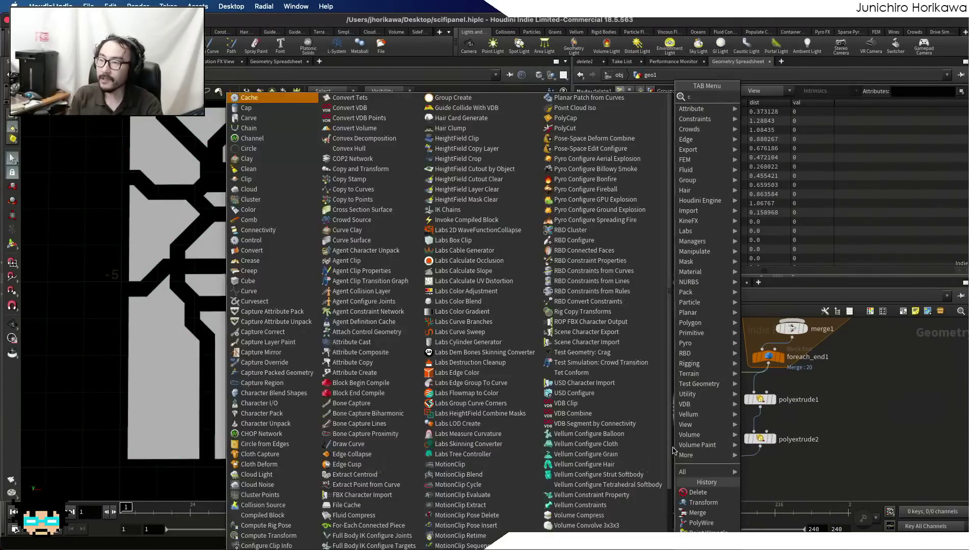
pyautogui.write('color')
pyautogui.press('Return')
pyautogui.click(673, 447)
pyautogui.scroll(3, 684, 436)
pyautogui.moveTo(666, 402); pyautogui.dragTo(666, 442)
pyautogui.click(695, 426)
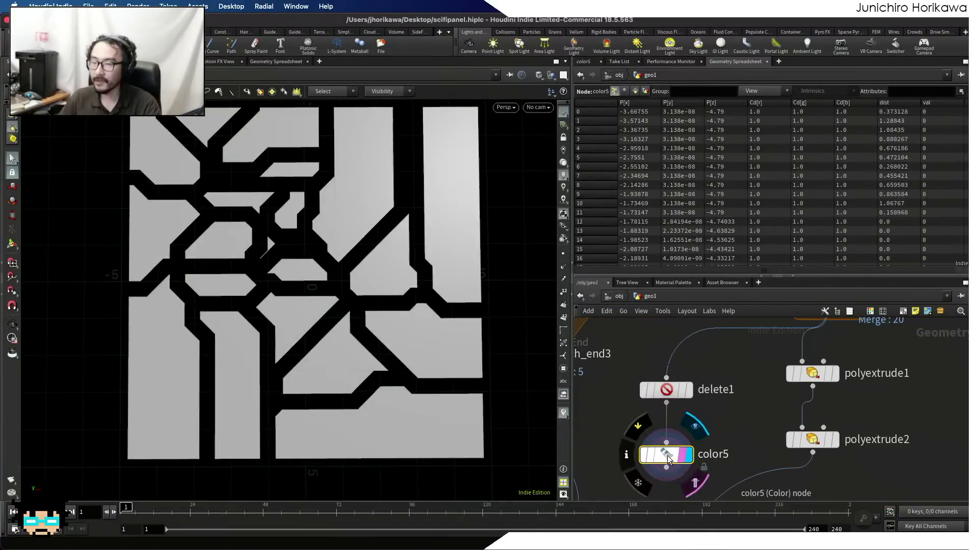
# - Set color5's color type to Random from Attribute, driven by the val attribute
pyautogui.click(583, 61)
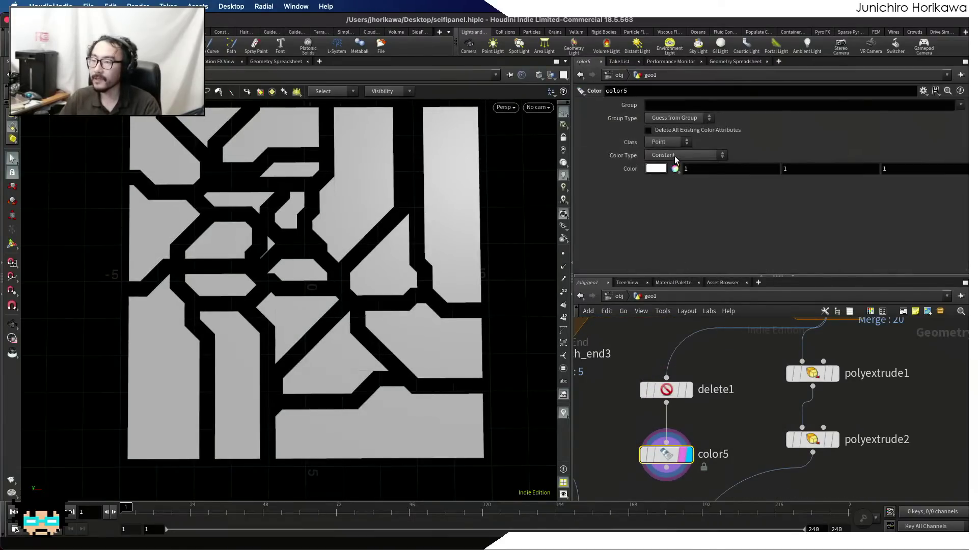
pyautogui.click(674, 156)
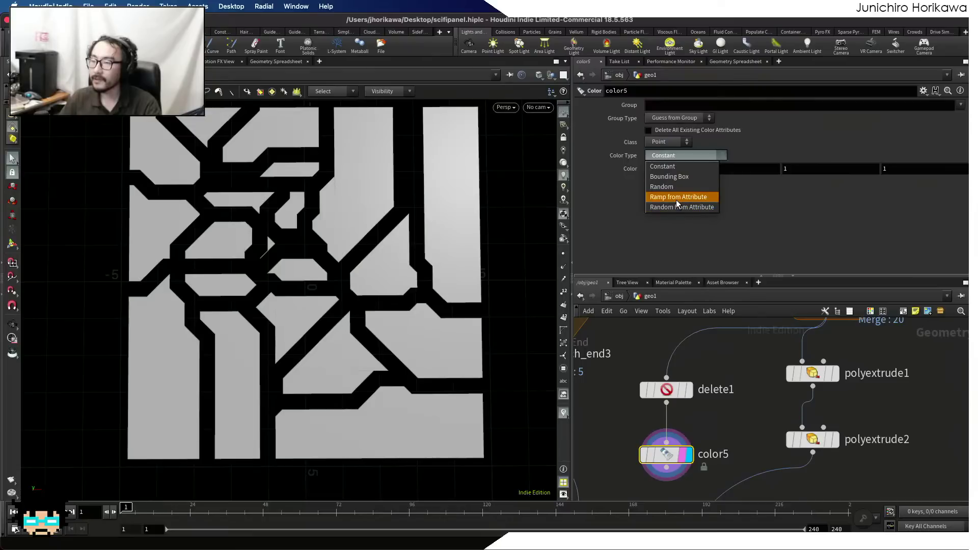
pyautogui.click(677, 199)
pyautogui.click(666, 171)
pyautogui.write('val')
pyautogui.press('Return')
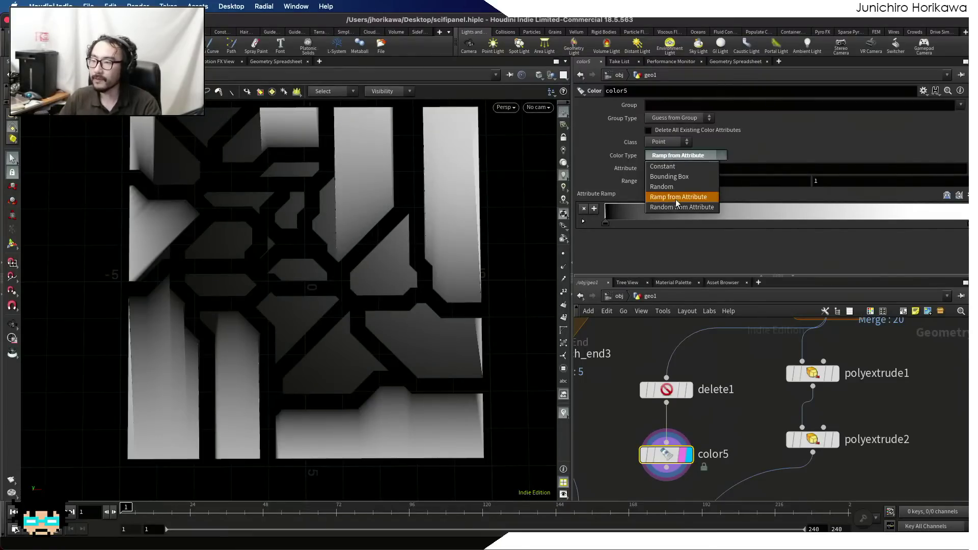
pyautogui.click(677, 207)
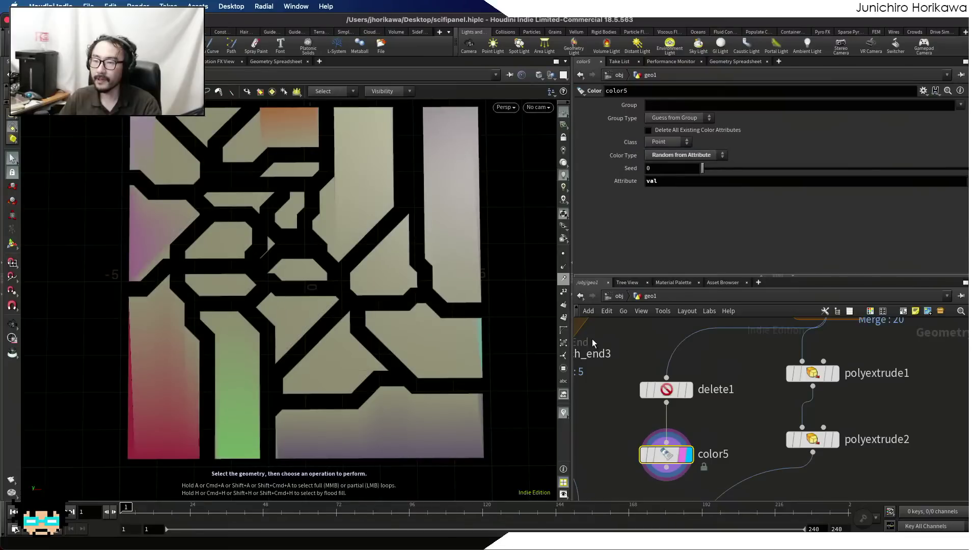
# - Set color5's class to Primitive
pyautogui.scroll(-2, 613, 383)
pyautogui.moveTo(613, 383); pyautogui.dragTo(577, 447, button='middle')
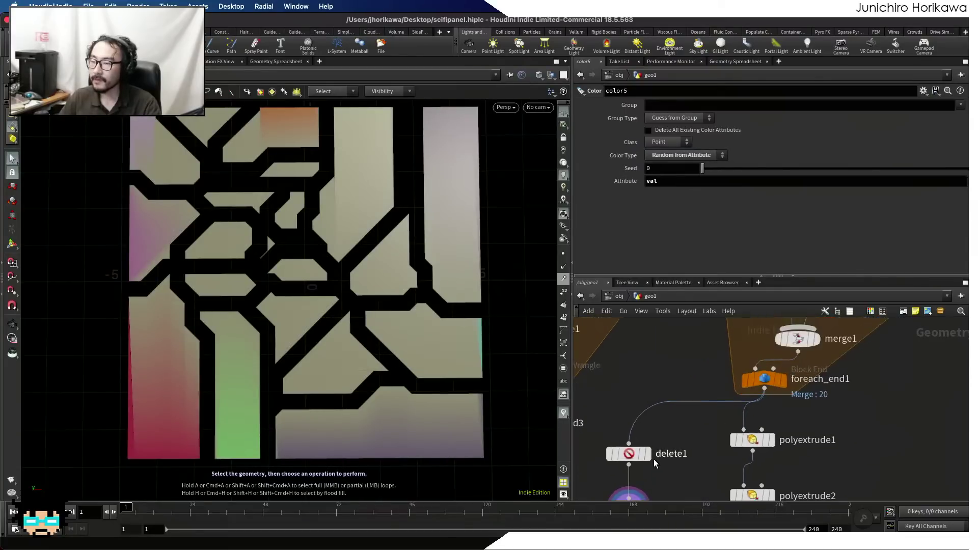
pyautogui.click(667, 142)
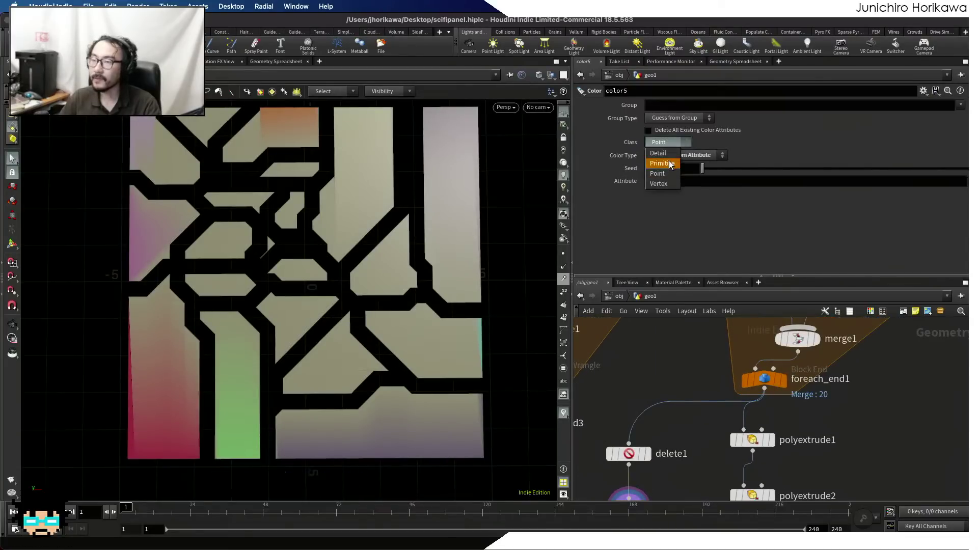
pyautogui.click(670, 165)
pyautogui.scroll(-8, 730, 409)
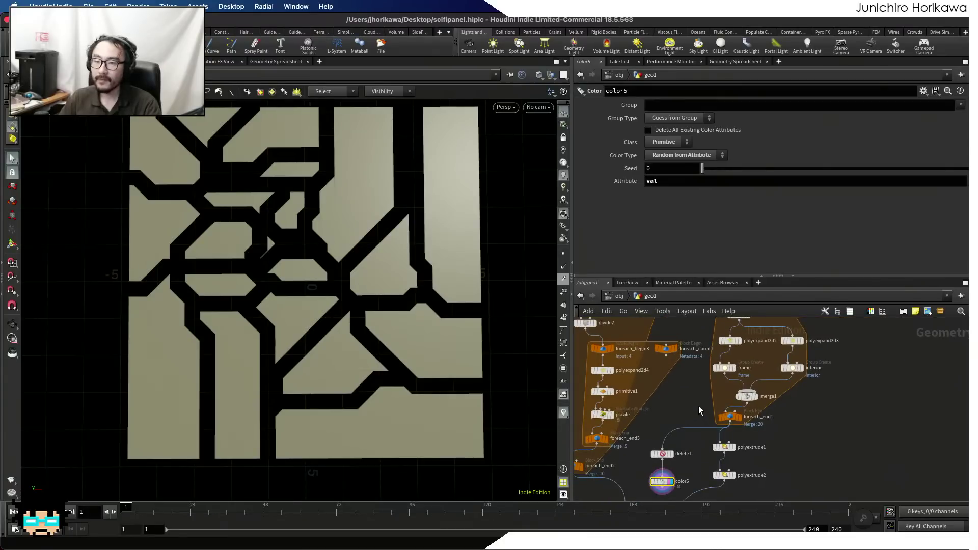
pyautogui.scroll(6, 746, 410)
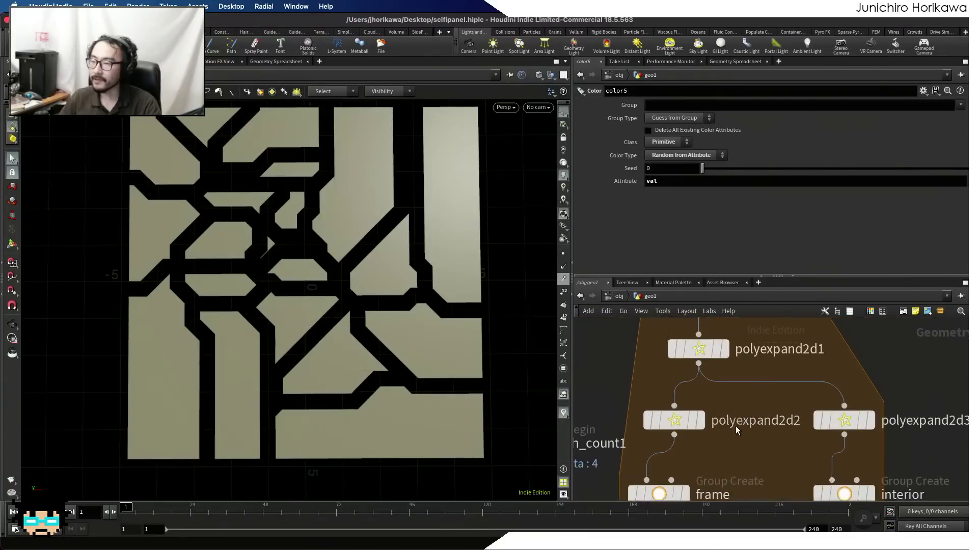
# - Display the divide1 node in the frame/interior loop and inspect its point attributes in the geometry spreadsheet
pyautogui.scroll(-1, 746, 409)
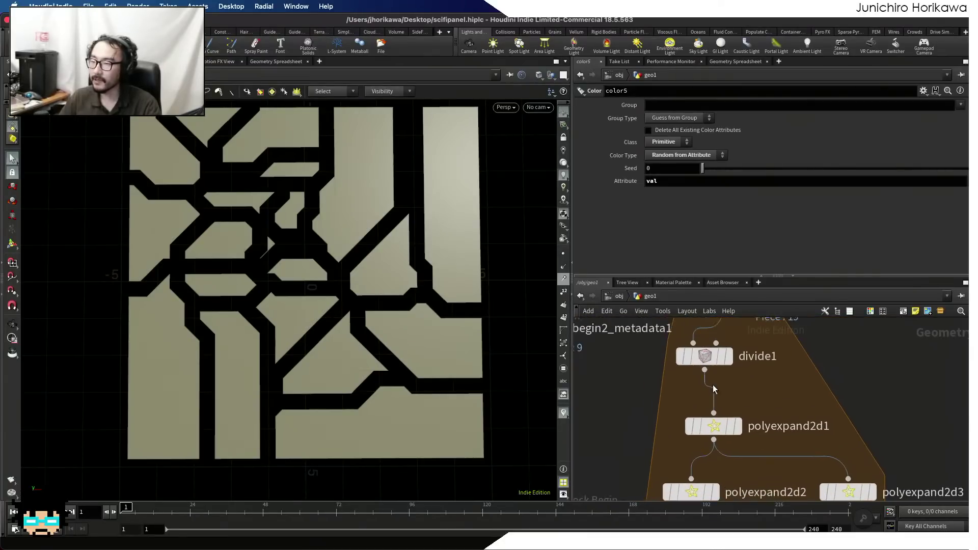
pyautogui.scroll(4, 698, 384)
pyautogui.scroll(-4, 767, 374)
pyautogui.scroll(-4, 764, 425)
pyautogui.scroll(4, 762, 405)
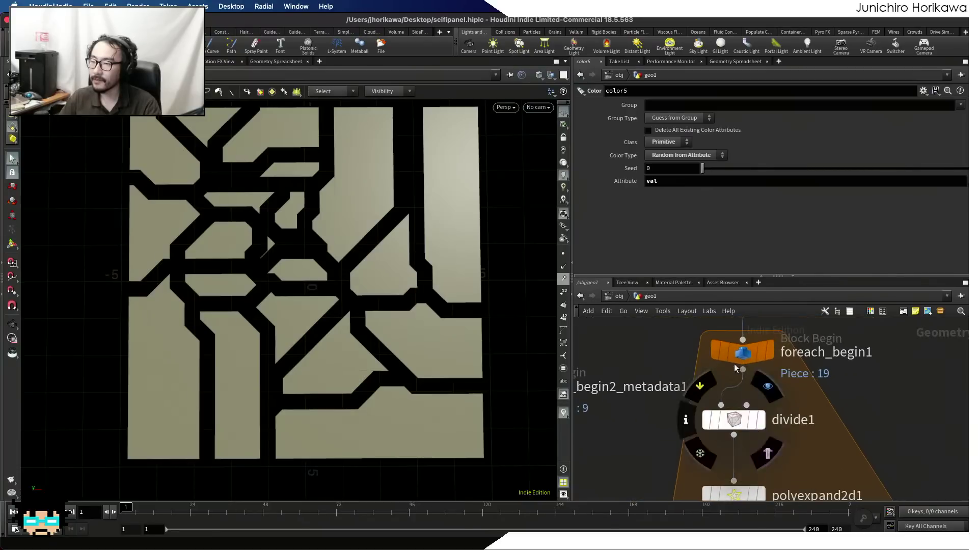
pyautogui.scroll(-5, 762, 406)
pyautogui.scroll(6, 761, 408)
pyautogui.click(755, 413)
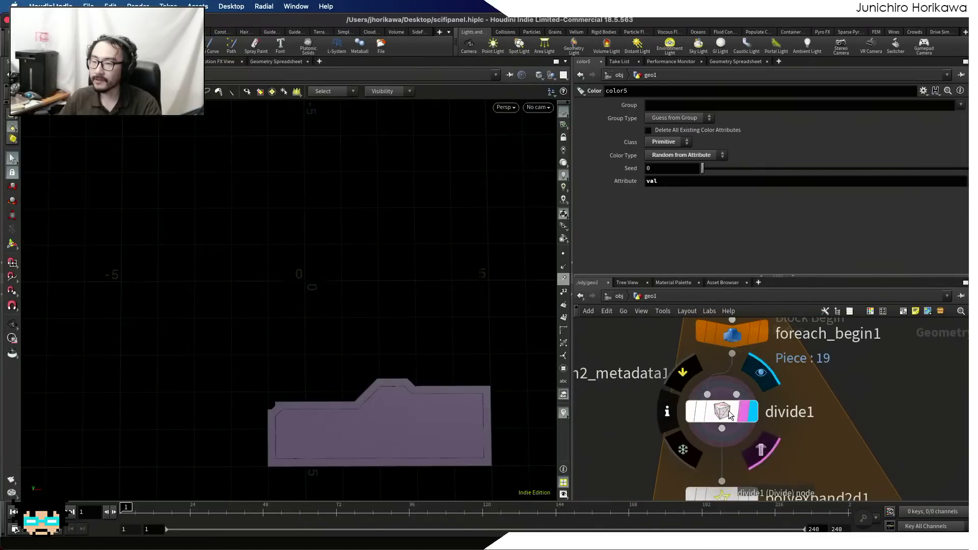
pyautogui.click(741, 411)
pyautogui.click(749, 61)
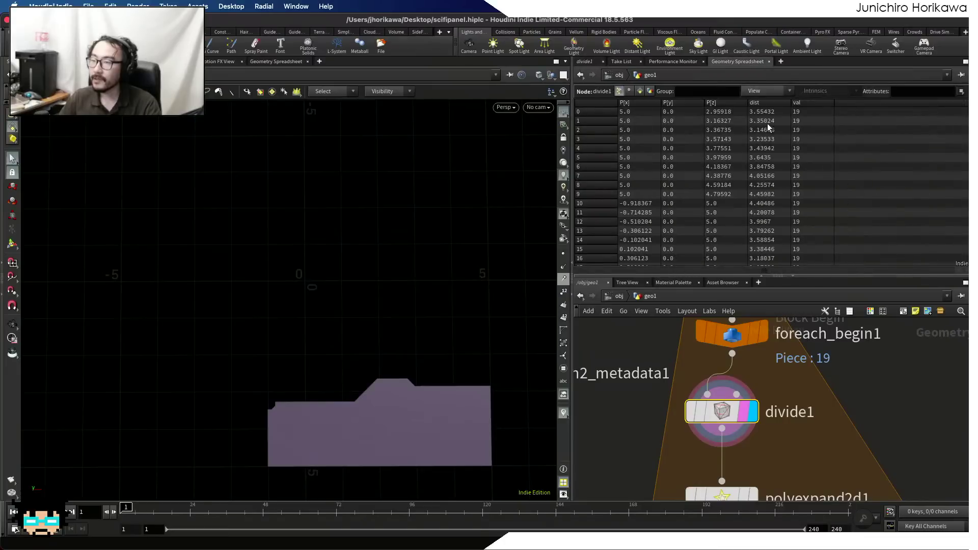
pyautogui.scroll(-5, 810, 129)
pyautogui.scroll(5, 810, 129)
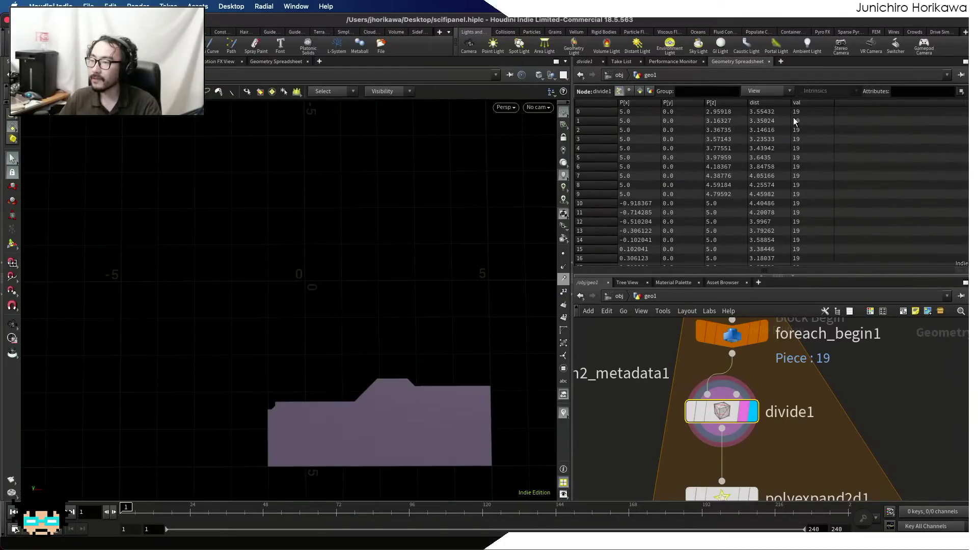
# - Display polyexpand2d1 and check the dist and val point attributes throughout its spreadsheet
pyautogui.scroll(-5, 746, 395)
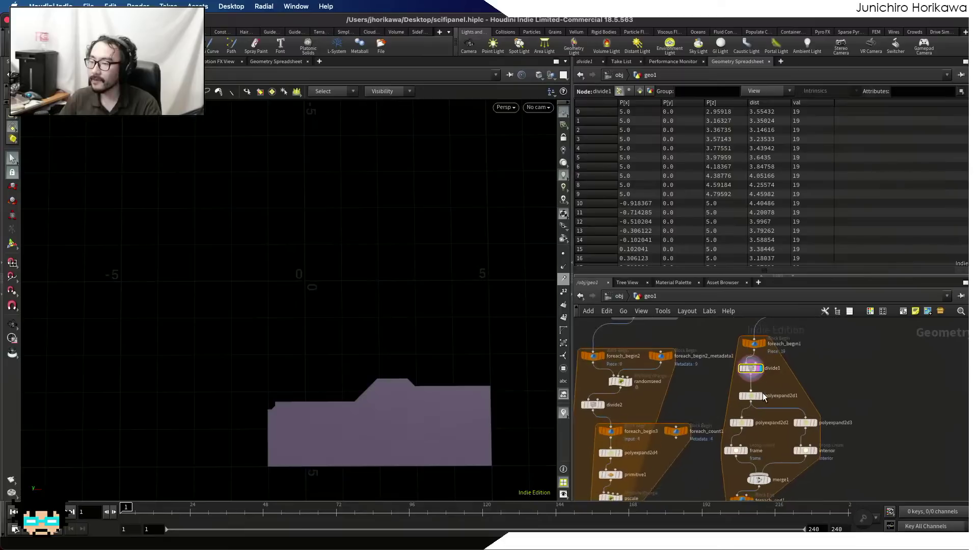
pyautogui.click(749, 397)
pyautogui.scroll(-5, 831, 188)
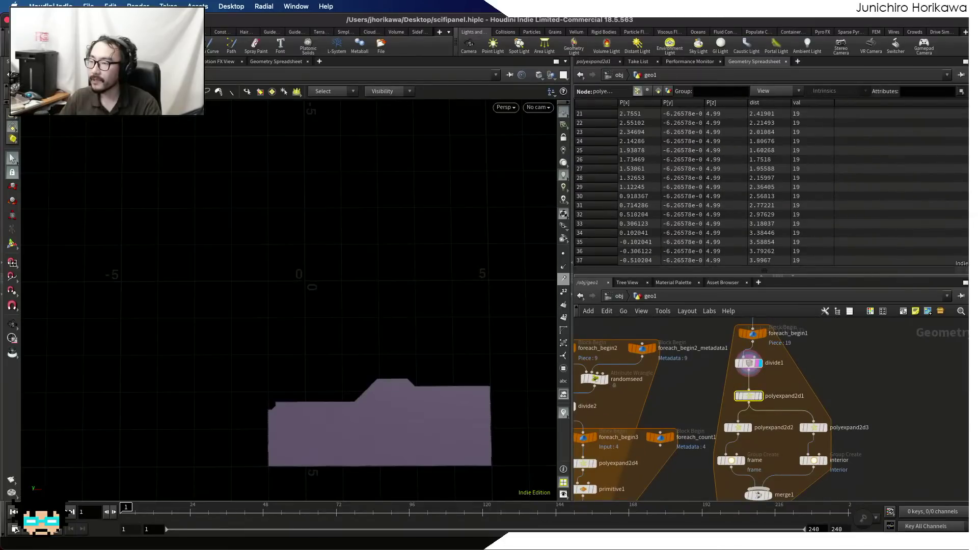
pyautogui.scroll(5, 966, 125)
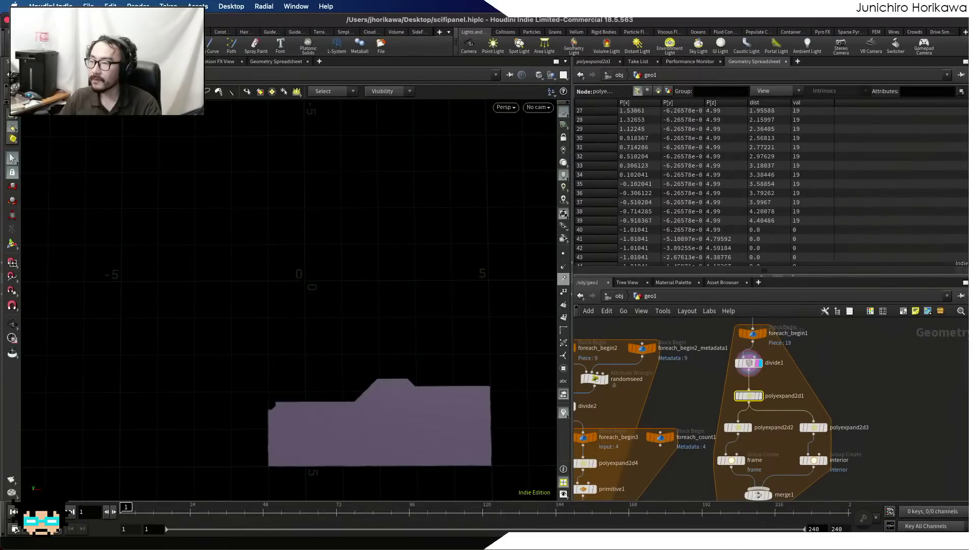
pyautogui.scroll(2, 771, 359)
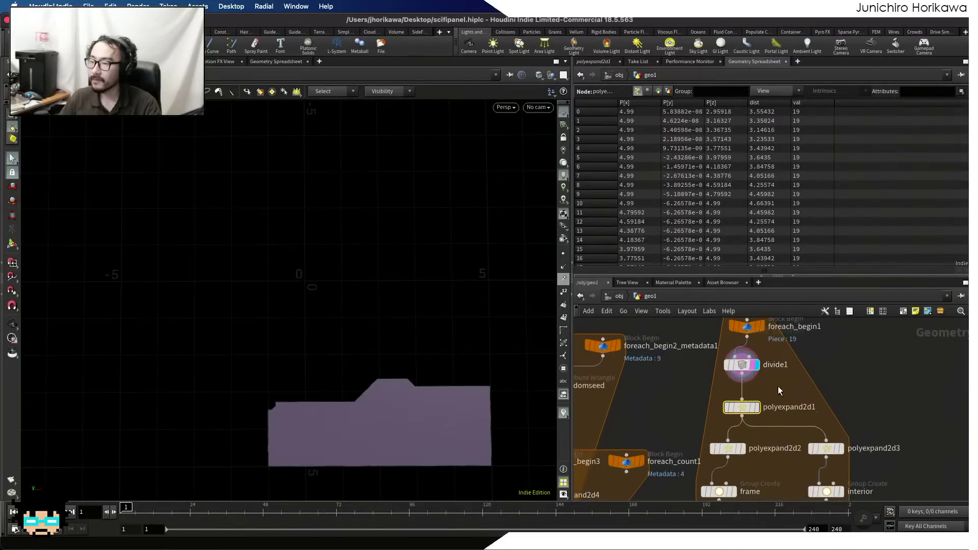
pyautogui.click(757, 408)
pyautogui.scroll(-20, 888, 184)
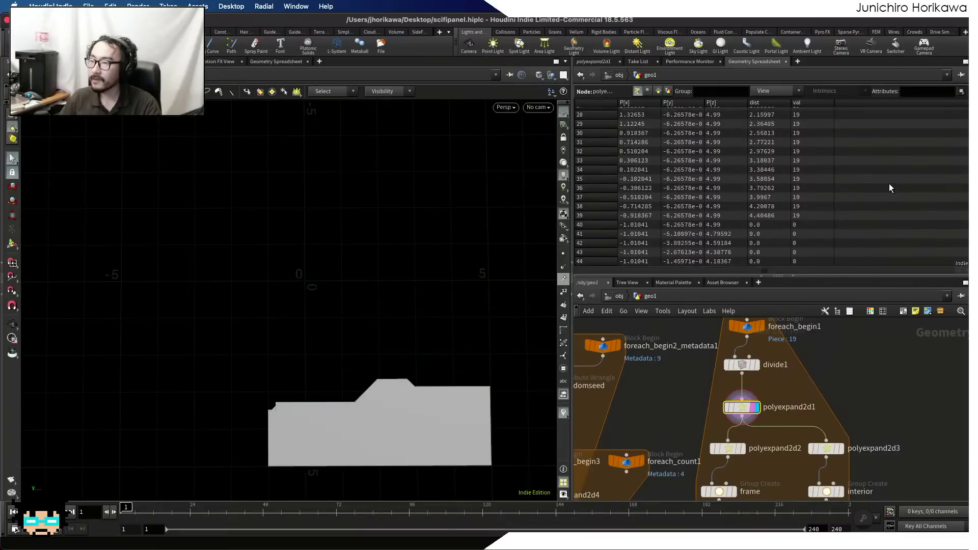
pyautogui.scroll(6, 815, 179)
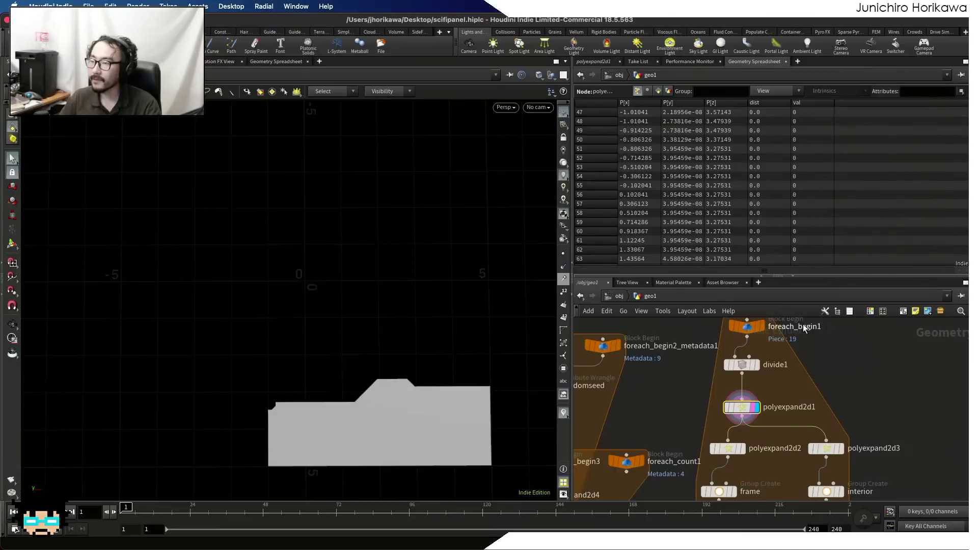
# - Compare the val point attribute on divide1 with that on foreach_begin1, displaying foreach_begin1
pyautogui.click(741, 365)
pyautogui.scroll(-5, 955, 210)
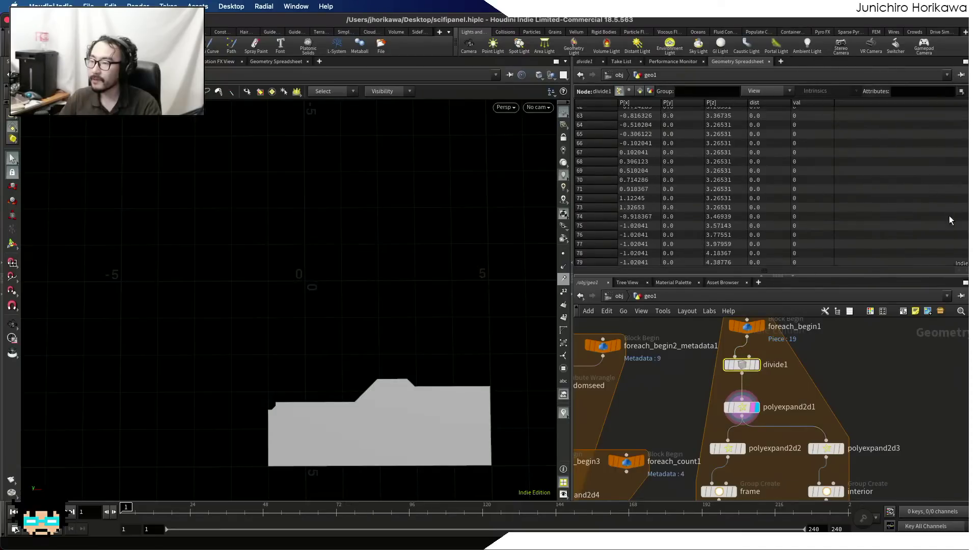
pyautogui.scroll(13, 850, 197)
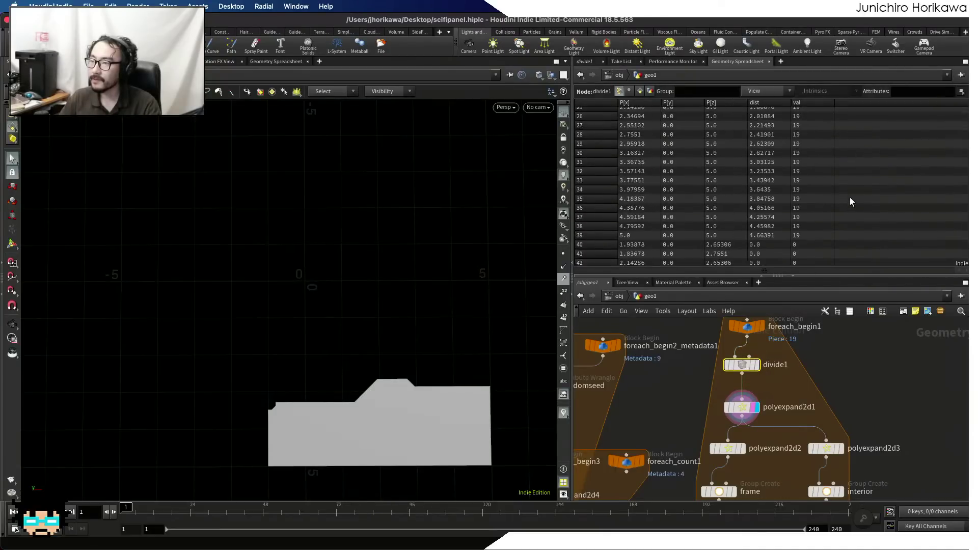
pyautogui.click(760, 326)
pyautogui.click(748, 329)
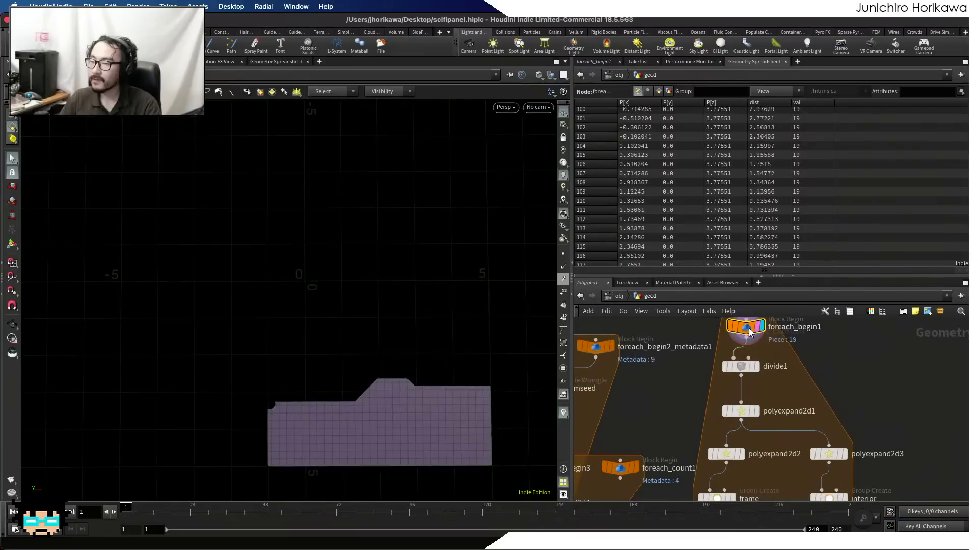
pyautogui.scroll(-20, 854, 215)
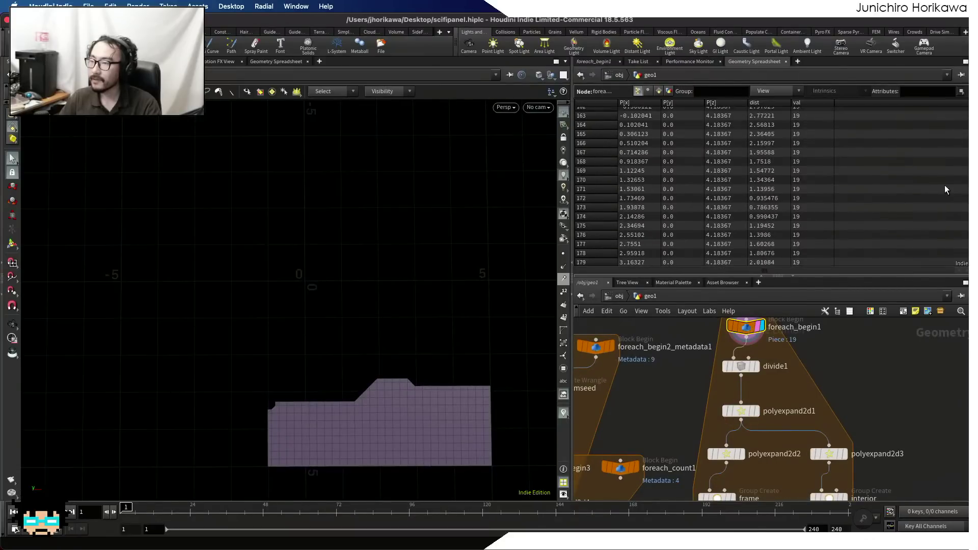
pyautogui.scroll(-20, 771, 188)
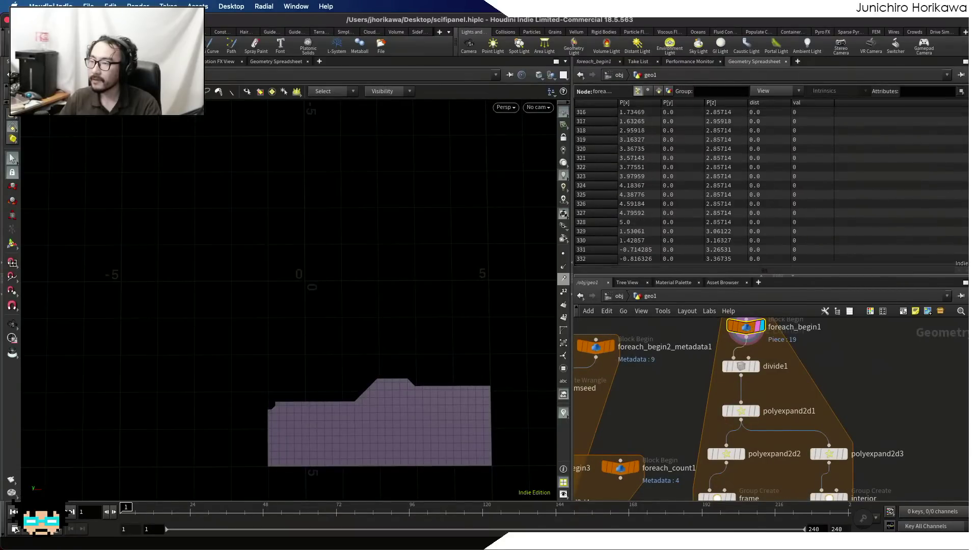
pyautogui.scroll(3, 772, 188)
pyautogui.scroll(-10, 785, 438)
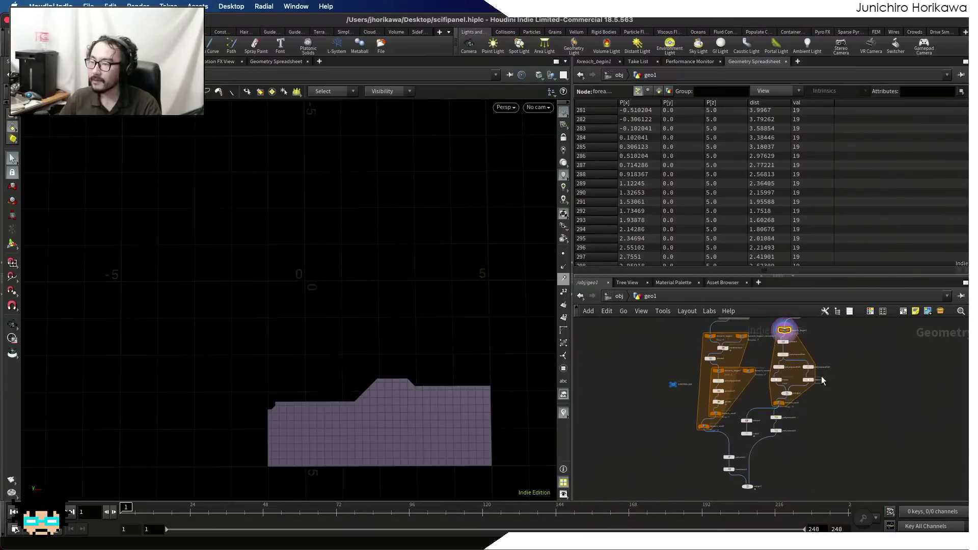
# - Check foreach_begin1's remaining point values, and examine its primitive attributes for val
pyautogui.scroll(3, 783, 449)
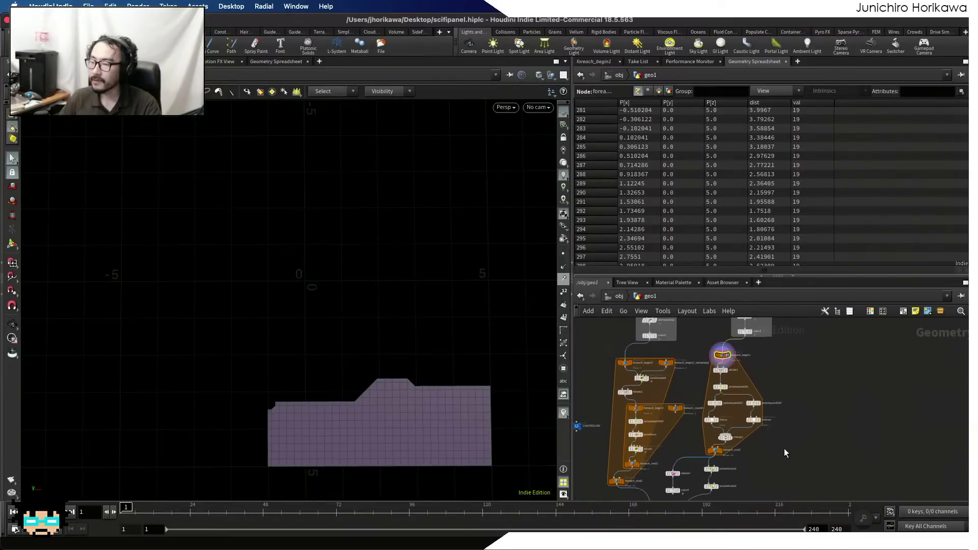
pyautogui.scroll(-10, 822, 224)
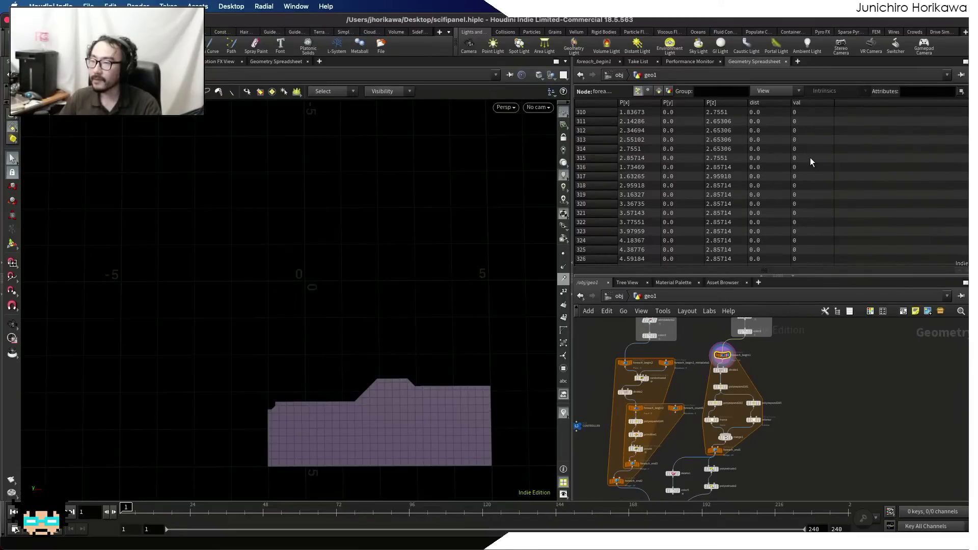
pyautogui.click(658, 90)
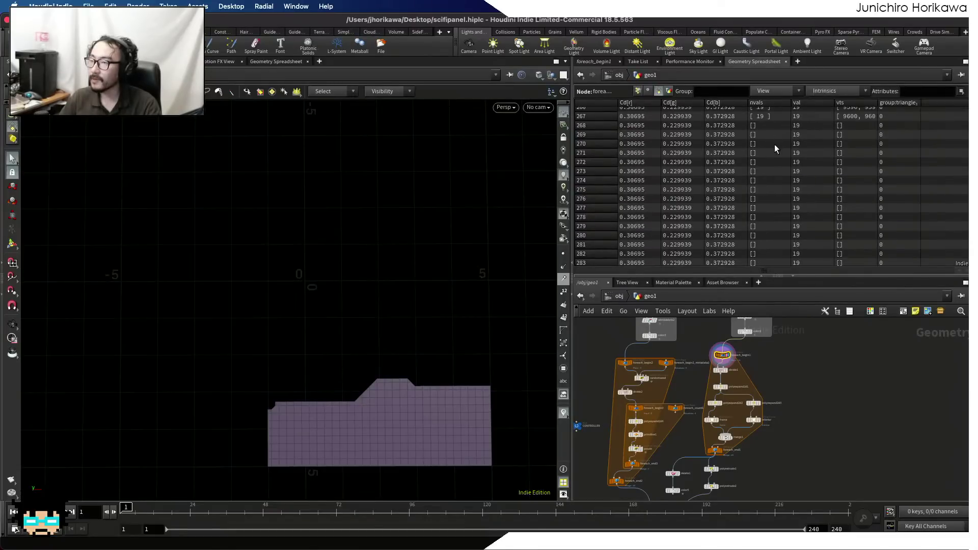
pyautogui.scroll(12, 873, 146)
pyautogui.scroll(2, 921, 138)
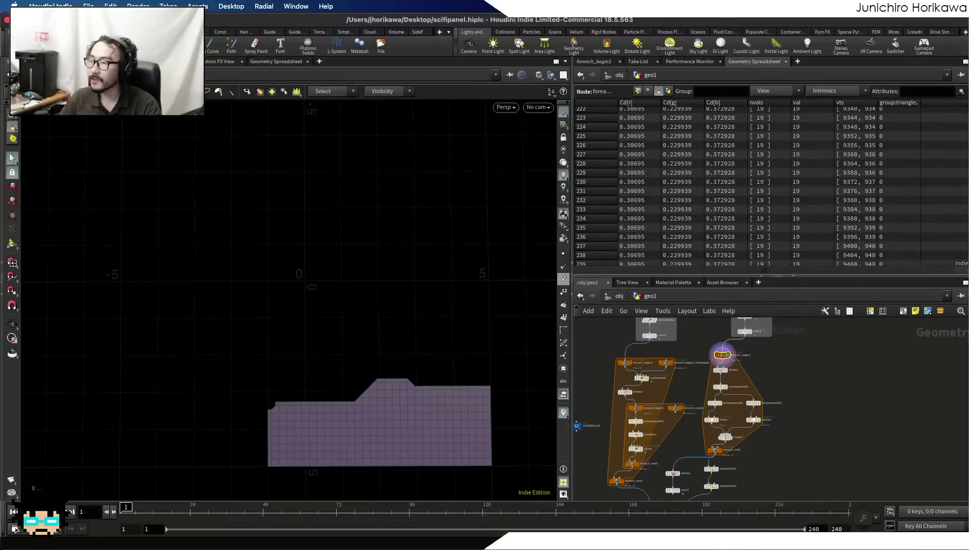
pyautogui.scroll(20, 921, 138)
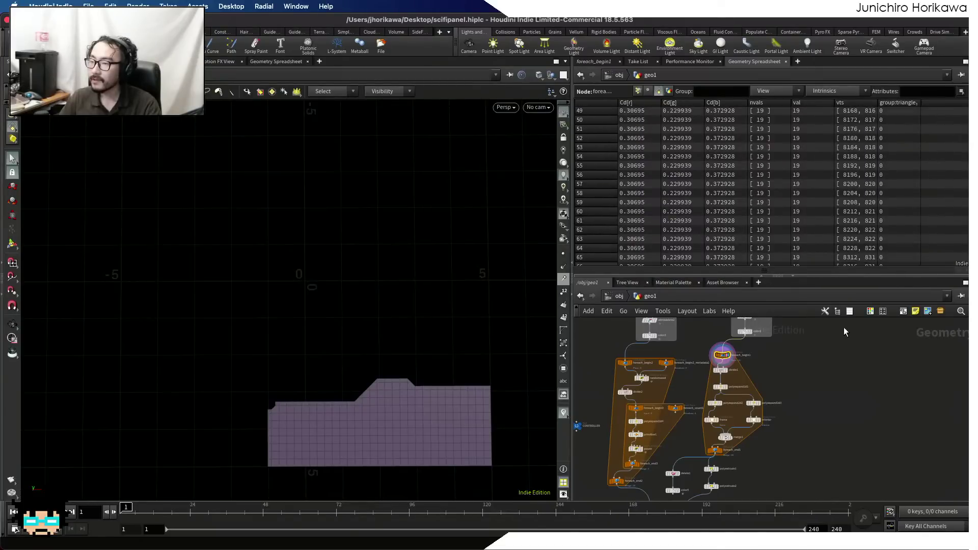
pyautogui.scroll(4, 753, 362)
pyautogui.scroll(1, 742, 377)
# - Compare the primitive val attribute on divide1 and polyexpand2d1 in the geometry spreadsheet
pyautogui.click(685, 385)
pyautogui.moveTo(709, 413); pyautogui.dragTo(729, 365, button='middle')
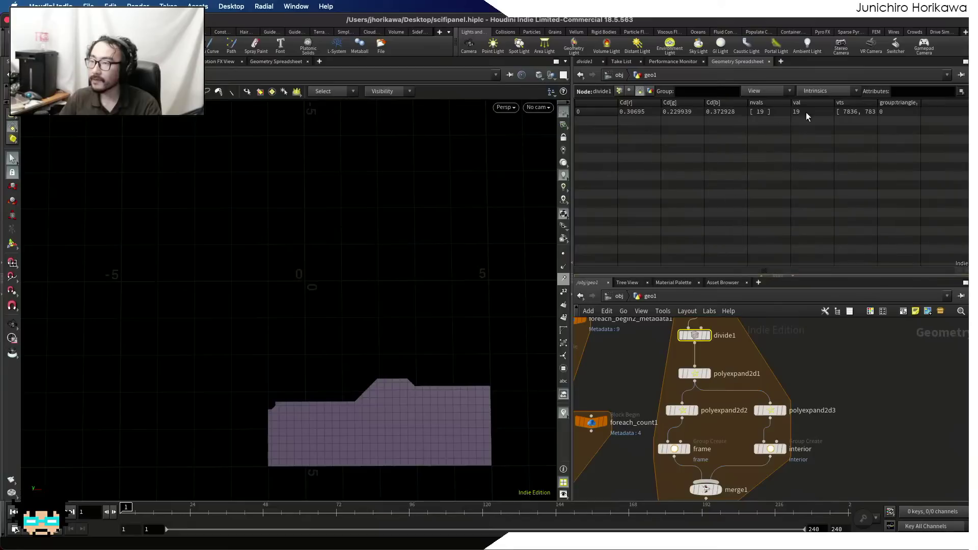
pyautogui.scroll(2, 755, 344)
pyautogui.click(696, 376)
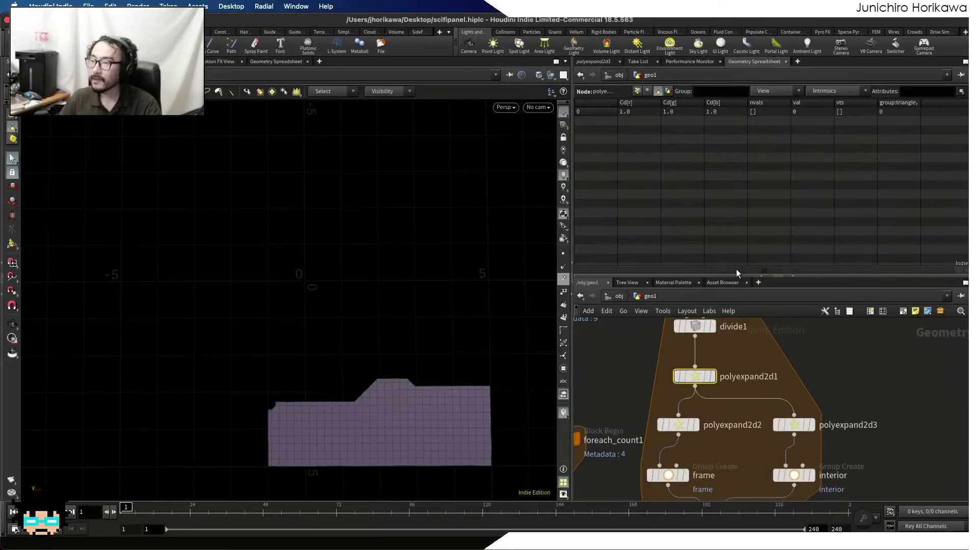
pyautogui.moveTo(692, 380); pyautogui.dragTo(695, 382)
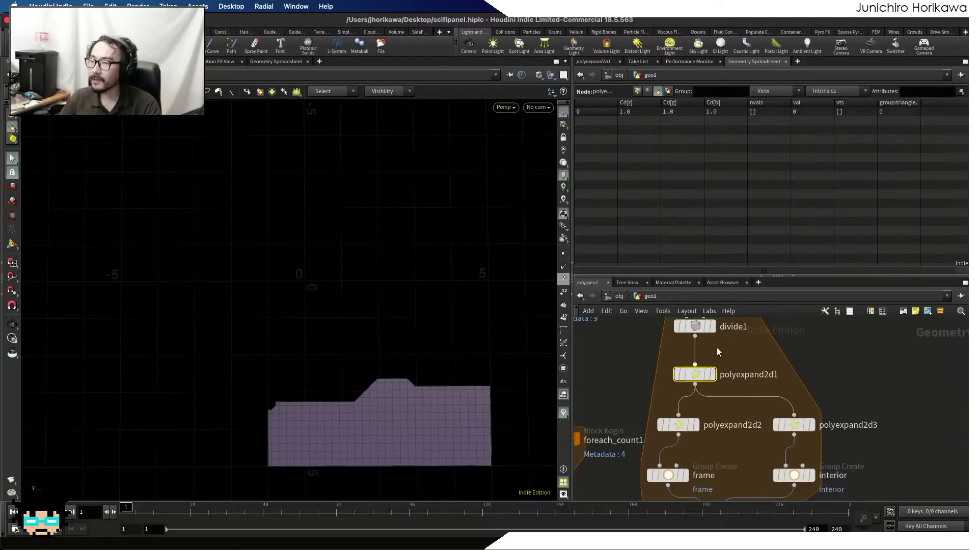
# - Move the three polyexpand2d nodes, frame, interior and merge1 together to the right, clearing space below divide1
pyautogui.scroll(-5, 771, 343)
pyautogui.scroll(4, 759, 372)
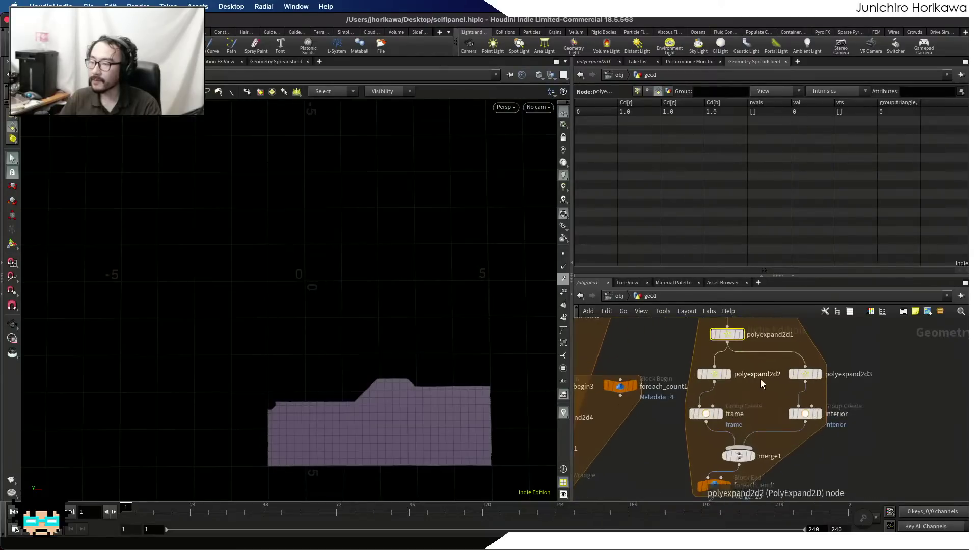
pyautogui.moveTo(852, 453); pyautogui.dragTo(778, 363)
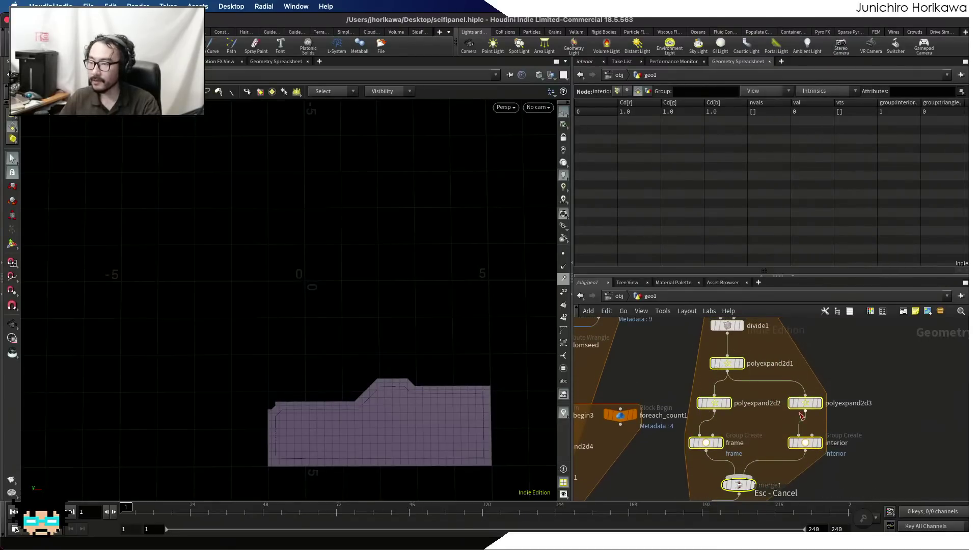
pyautogui.moveTo(859, 482); pyautogui.dragTo(712, 362)
pyautogui.moveTo(721, 363); pyautogui.dragTo(772, 361)
pyautogui.moveTo(718, 481); pyautogui.dragTo(727, 421, button='middle')
# - Add an Attribute Transfer node beside merge1, just above foreach_end1
pyautogui.press('Tab')
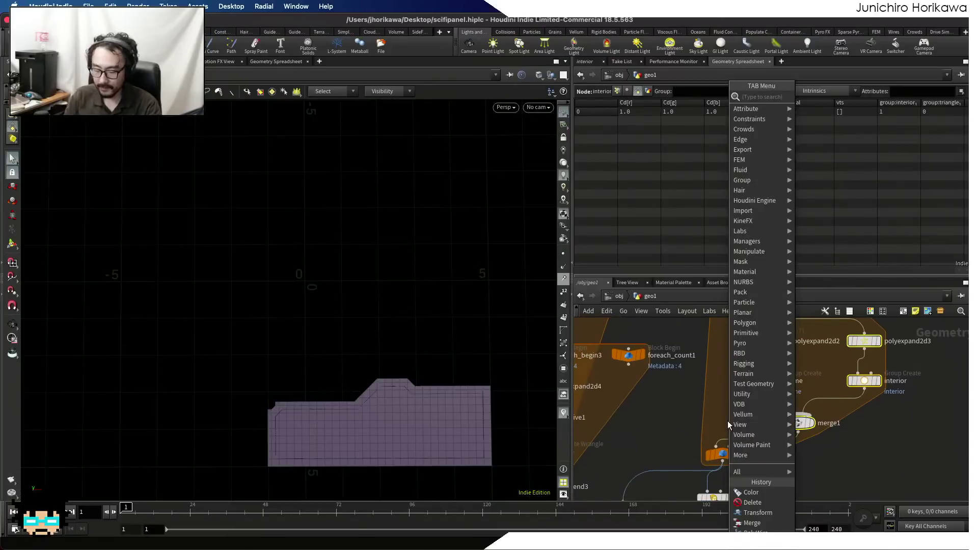
pyautogui.write('attribute re')
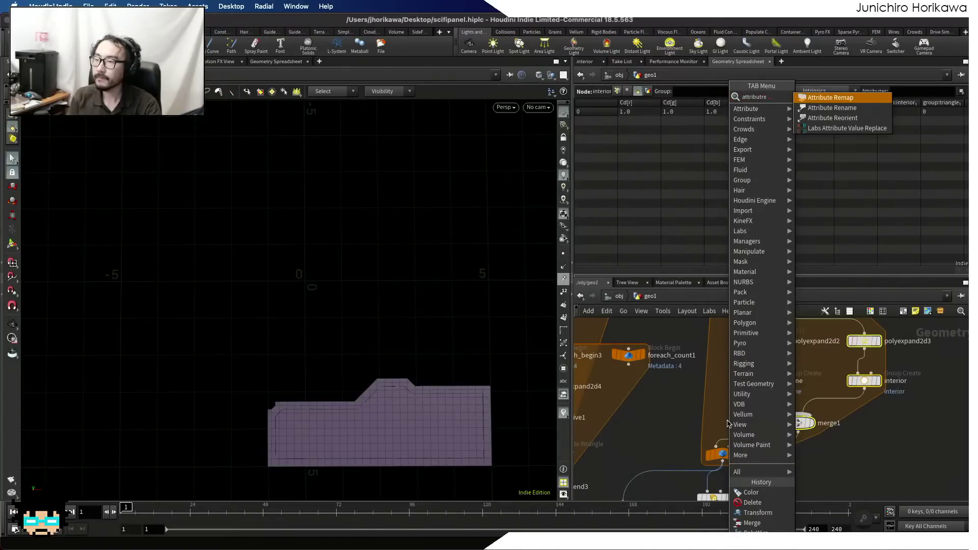
pyautogui.press('BackSpace')
pyautogui.press('BackSpace')
pyautogui.press('BackSpace')
pyautogui.press('BackSpace')
pyautogui.write('e t')
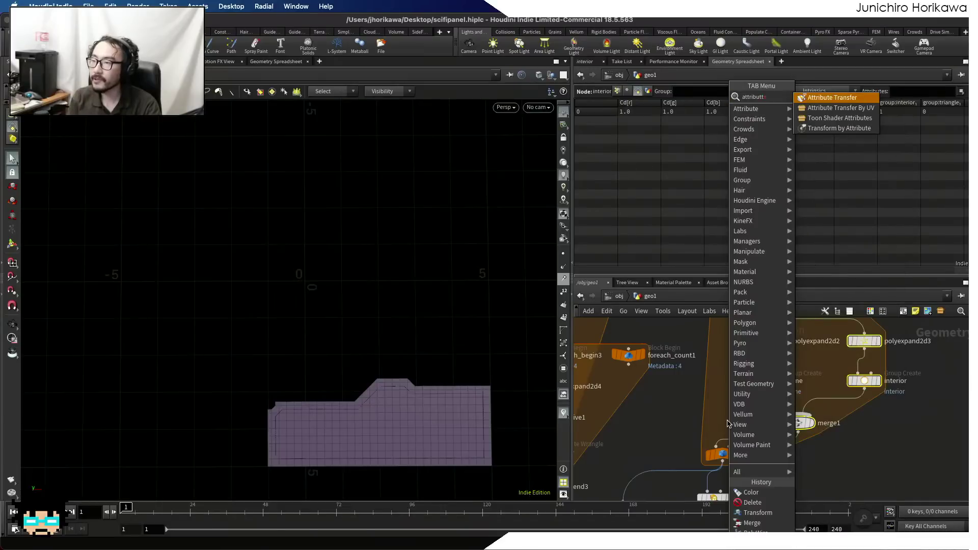
pyautogui.press('Return')
pyautogui.click(726, 420)
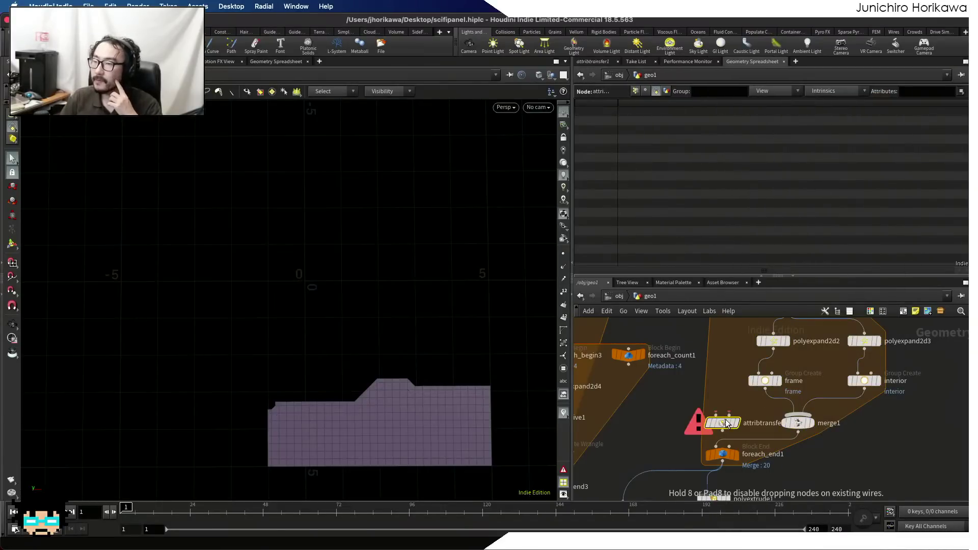
# - Insert attribtransfer1 between merge1 and foreach_end1, and connect divide1's output to its second input
pyautogui.click(602, 61)
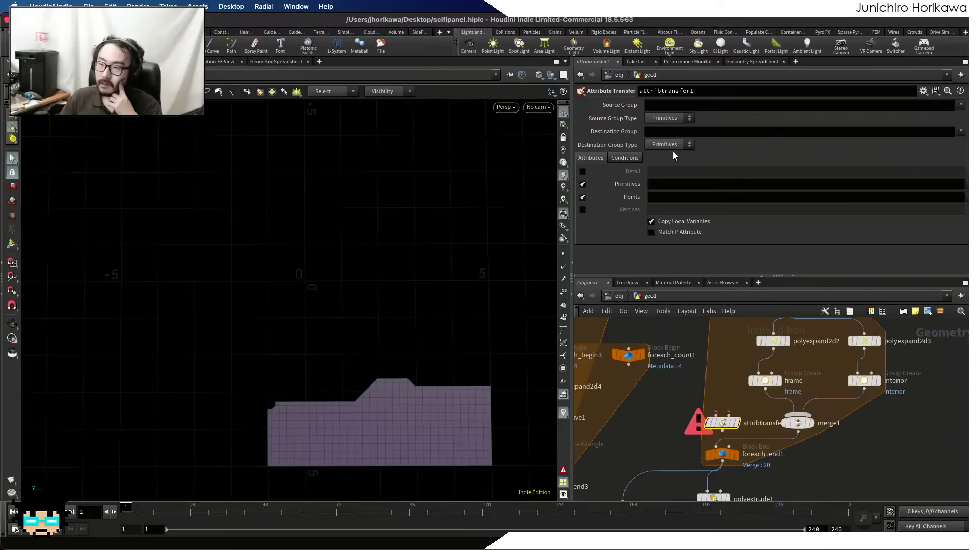
pyautogui.moveTo(724, 423); pyautogui.dragTo(738, 456)
pyautogui.scroll(3, 751, 366)
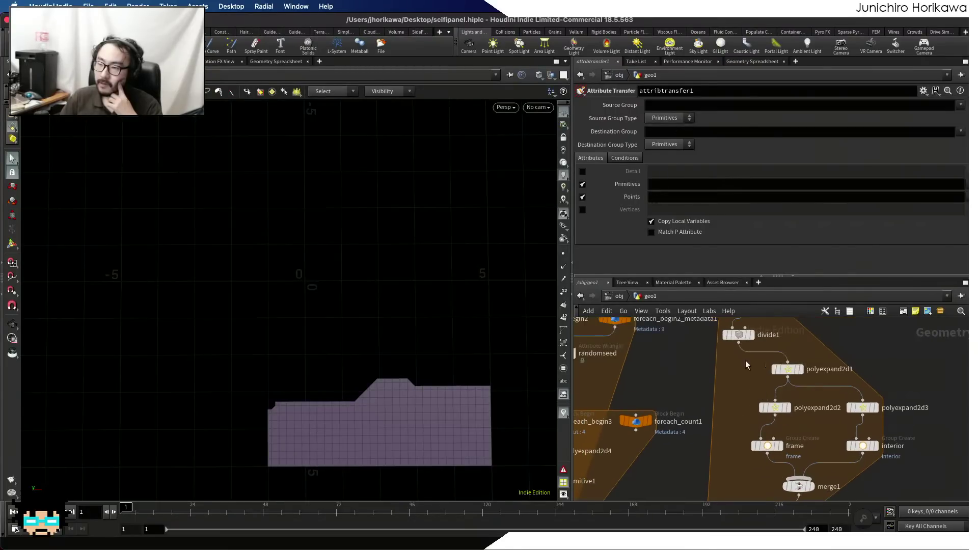
pyautogui.click(740, 344)
pyautogui.scroll(-5, 739, 348)
pyautogui.scroll(4, 736, 423)
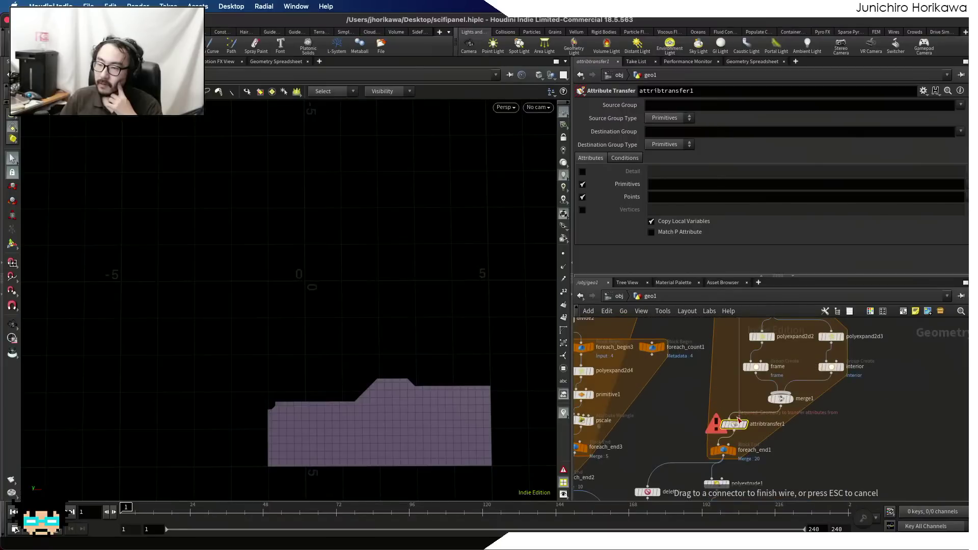
pyautogui.click(739, 420)
pyautogui.scroll(4, 739, 426)
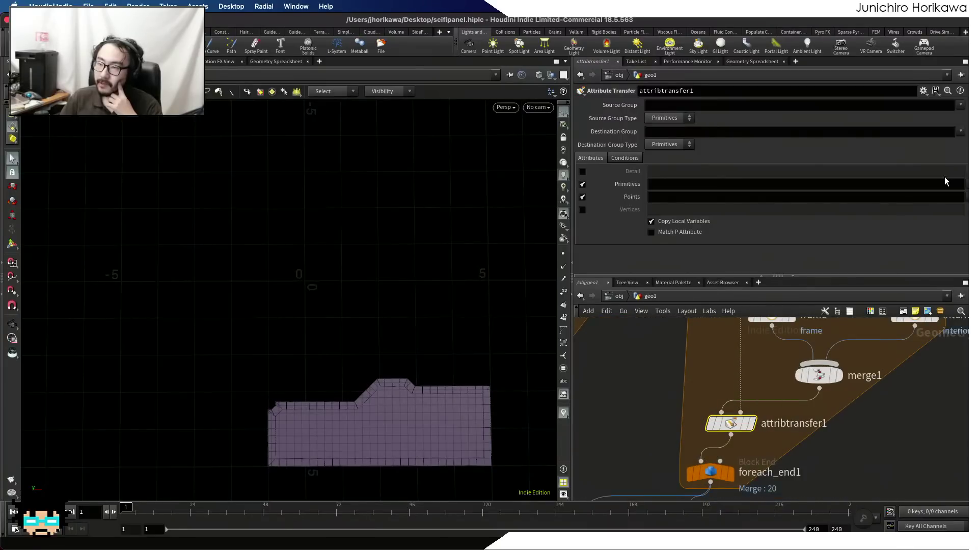
# - Limit the primitive attributes transferred by attribtransfer1 to val
pyautogui.click(966, 184)
pyautogui.click(951, 227)
pyautogui.scroll(2, 778, 415)
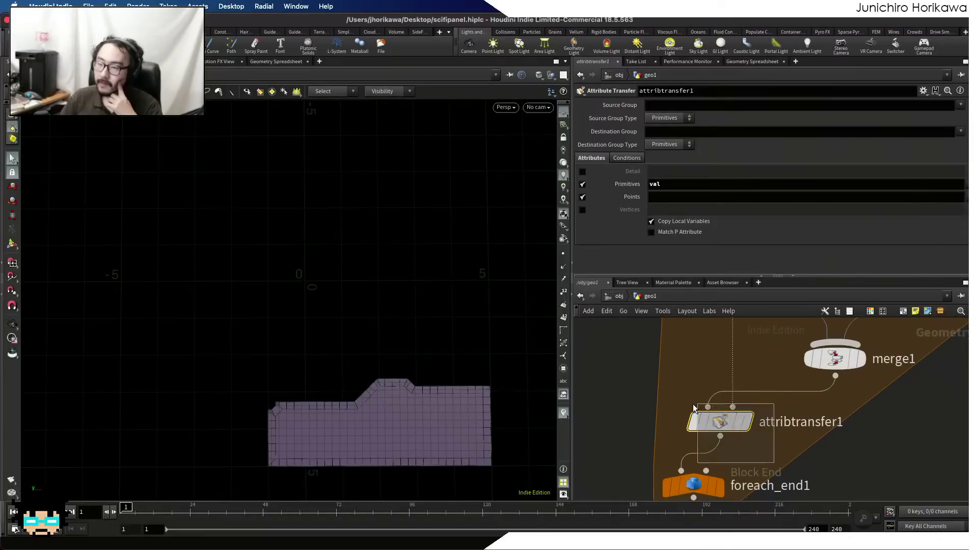
# - Check the primitive val attribute on attribtransfer1 through the rows of the geometry spreadsheet
pyautogui.click(757, 61)
pyautogui.scroll(-5, 764, 184)
pyautogui.scroll(-15, 764, 184)
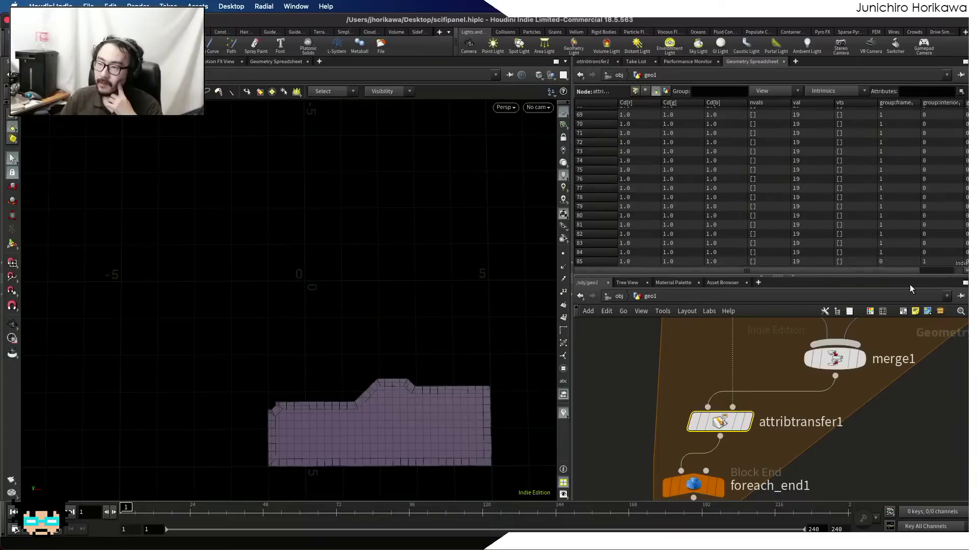
pyautogui.scroll(-3, 688, 426)
# - Display the color5 result in the viewport and view its primitive val and Cd values
pyautogui.click(668, 464)
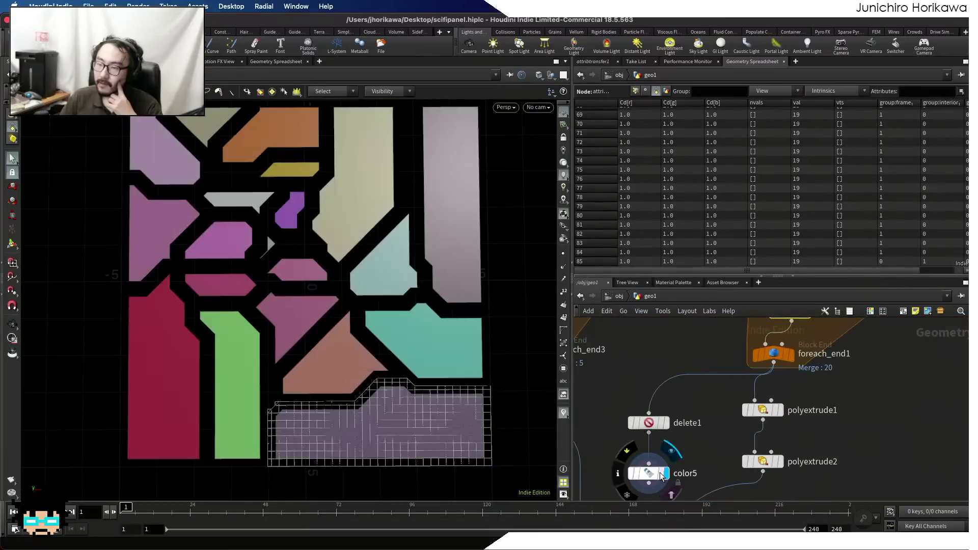
pyautogui.scroll(-2, 730, 368)
pyautogui.scroll(4, 730, 368)
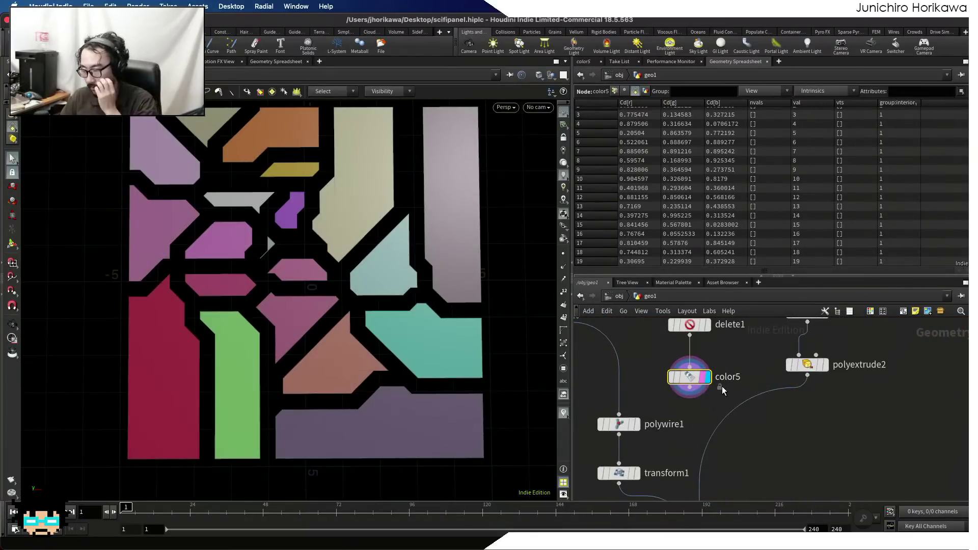
pyautogui.moveTo(687, 419); pyautogui.dragTo(661, 361)
pyautogui.moveTo(702, 400); pyautogui.dragTo(670, 364)
pyautogui.press('Delete')
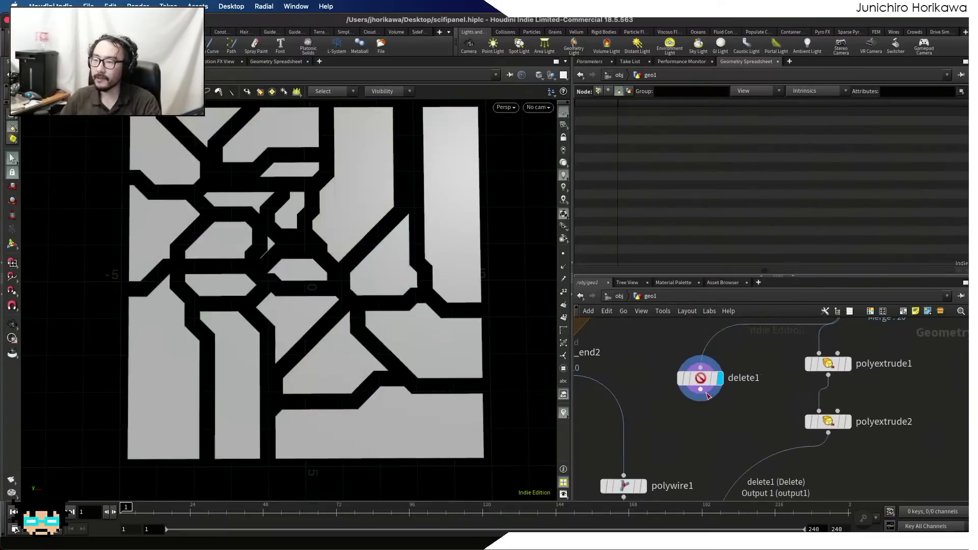
pyautogui.hotkey('ctrl', 'z')
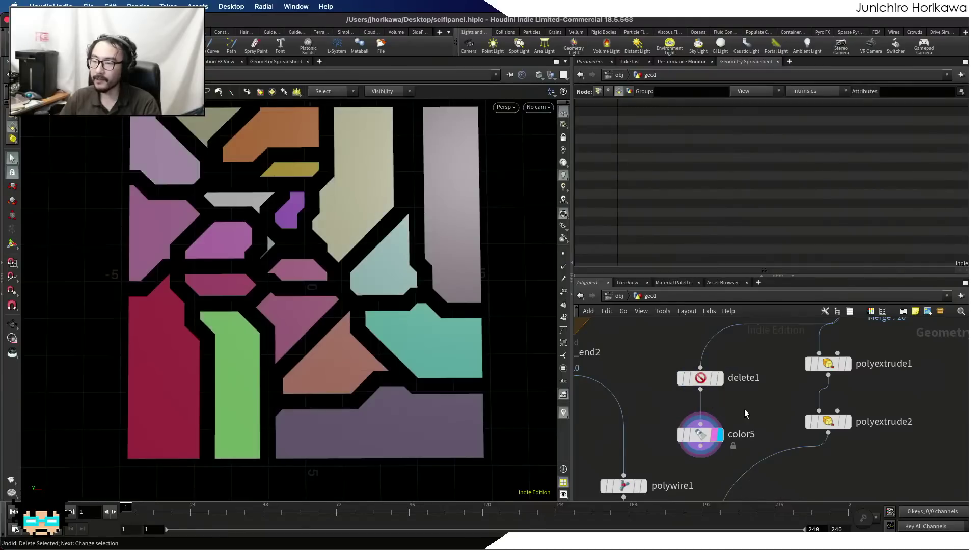
# - Display the polywire1 result in the viewport to examine the wire pattern below foreach_end2
pyautogui.moveTo(660, 460); pyautogui.dragTo(716, 363, button='middle')
pyautogui.click(694, 388)
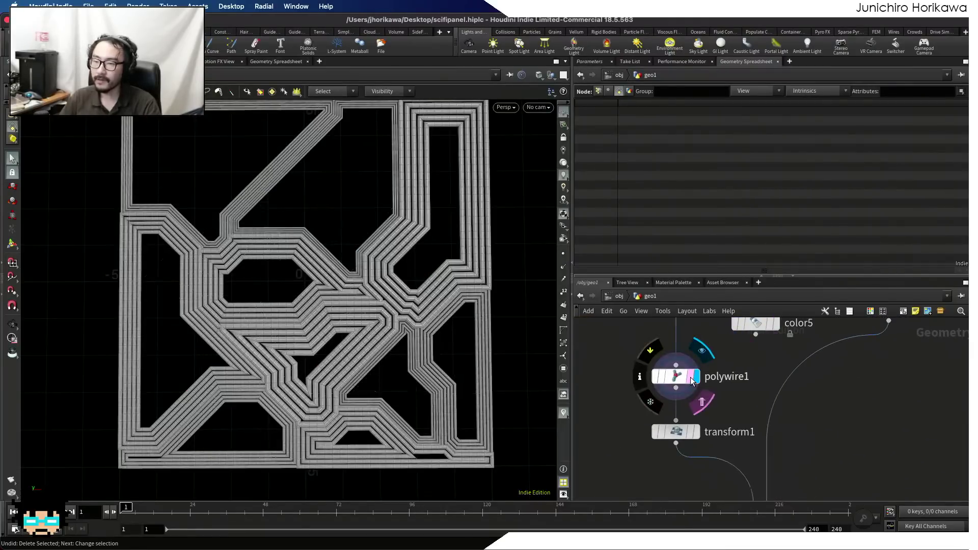
pyautogui.scroll(-3, 696, 442)
pyautogui.moveTo(718, 409); pyautogui.dragTo(714, 460, button='middle')
pyautogui.scroll(1, 705, 459)
pyautogui.moveTo(702, 427); pyautogui.dragTo(703, 394, button='middle')
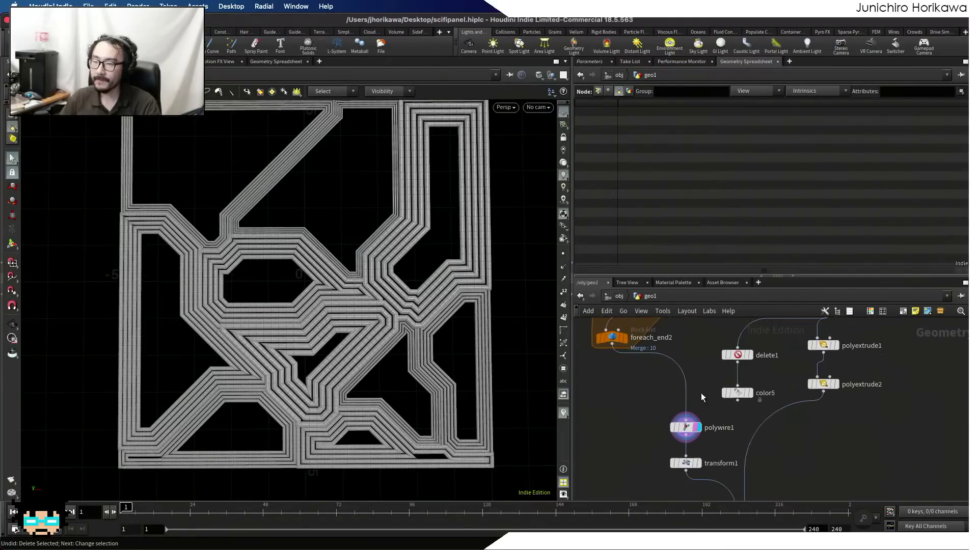
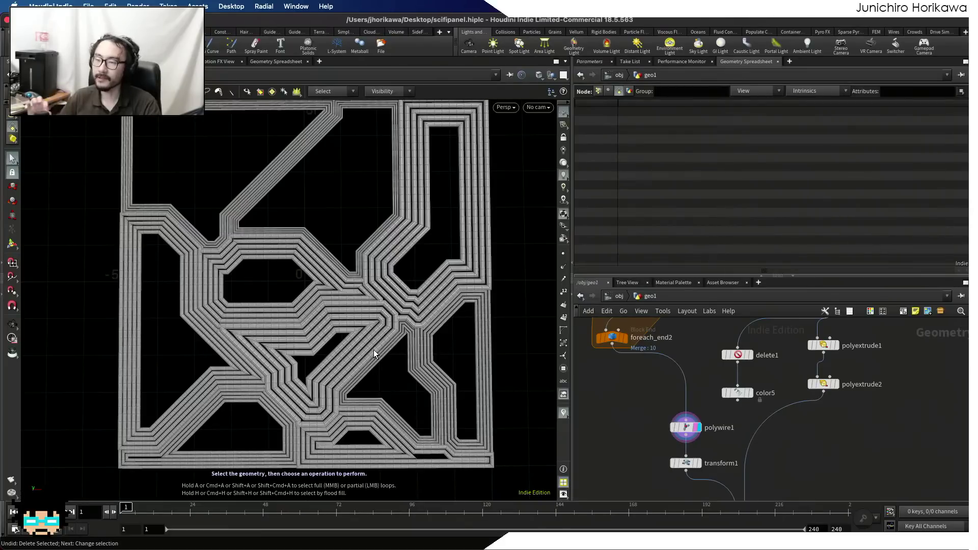
# - Display the output of the color5 node below delete1 to view the coloured panel pieces
pyautogui.moveTo(747, 391); pyautogui.dragTo(745, 399)
pyautogui.scroll(1, 746, 399)
pyautogui.click(747, 394)
pyautogui.click(752, 393)
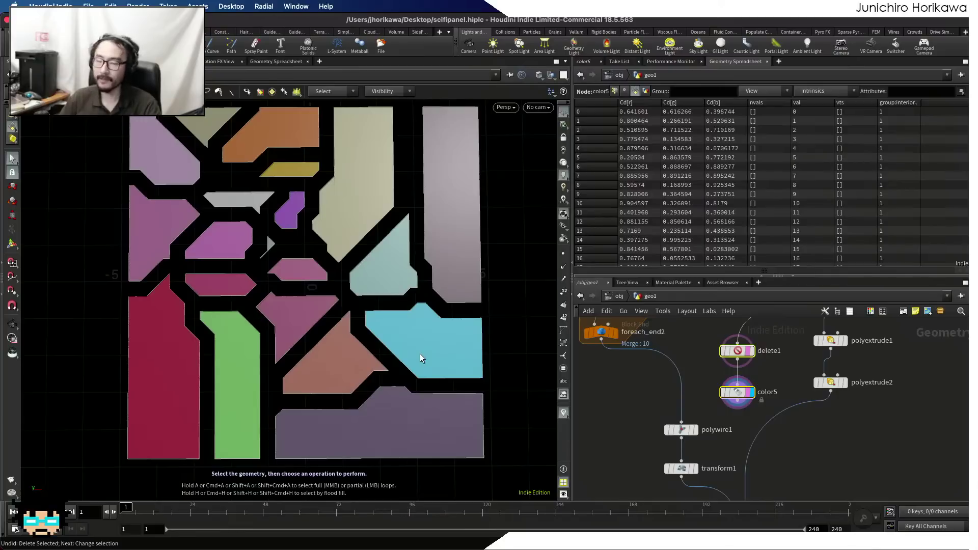
# - Move the polywire1 and transform1 nodes down together to make room below foreach_end2
pyautogui.moveTo(636, 402); pyautogui.dragTo(671, 492)
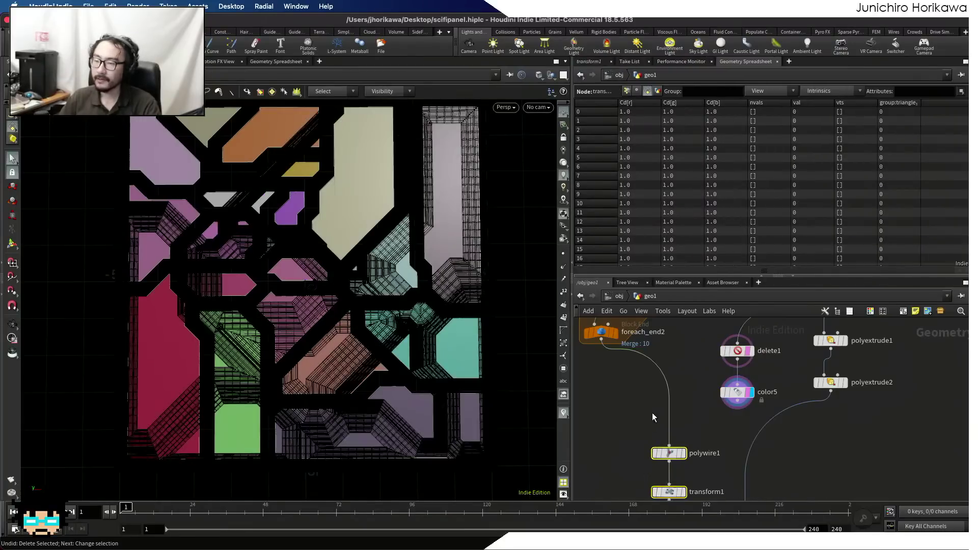
pyautogui.click(681, 410)
pyautogui.scroll(1, 654, 428)
pyautogui.moveTo(695, 448); pyautogui.dragTo(682, 424, button='middle')
pyautogui.scroll(-1, 680, 453)
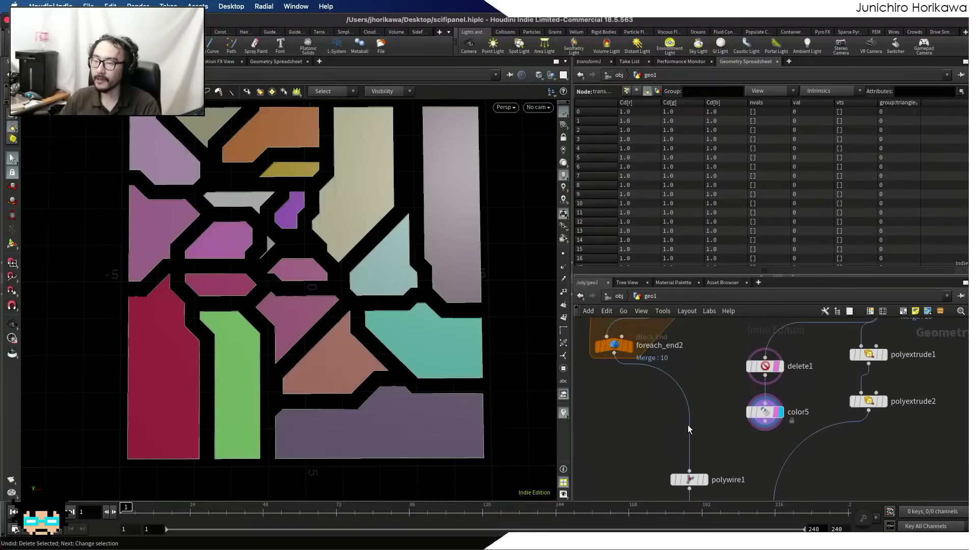
# - Insert a Point Wrangle node on the wire between foreach_end2 and polywire1
pyautogui.press('Tab')
pyautogui.write('pointw')
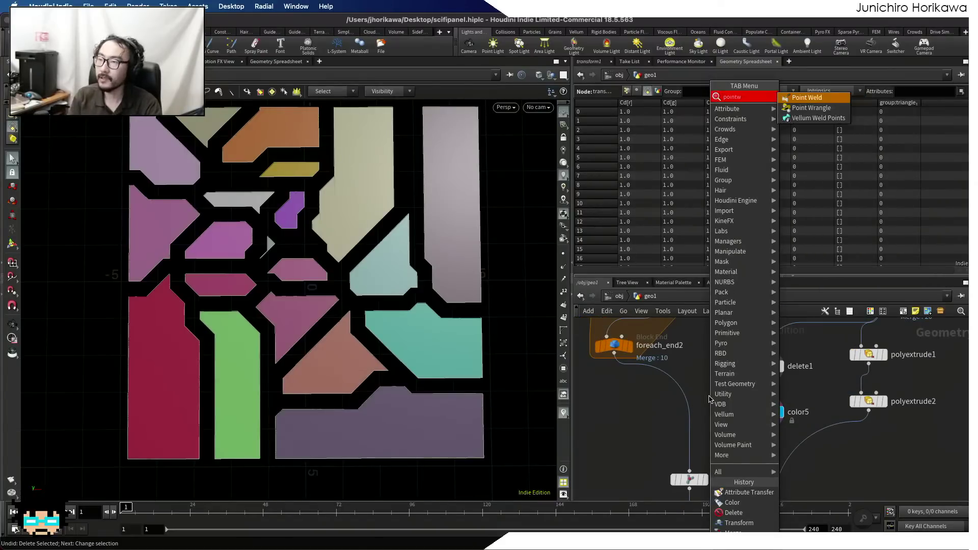
pyautogui.press('Return')
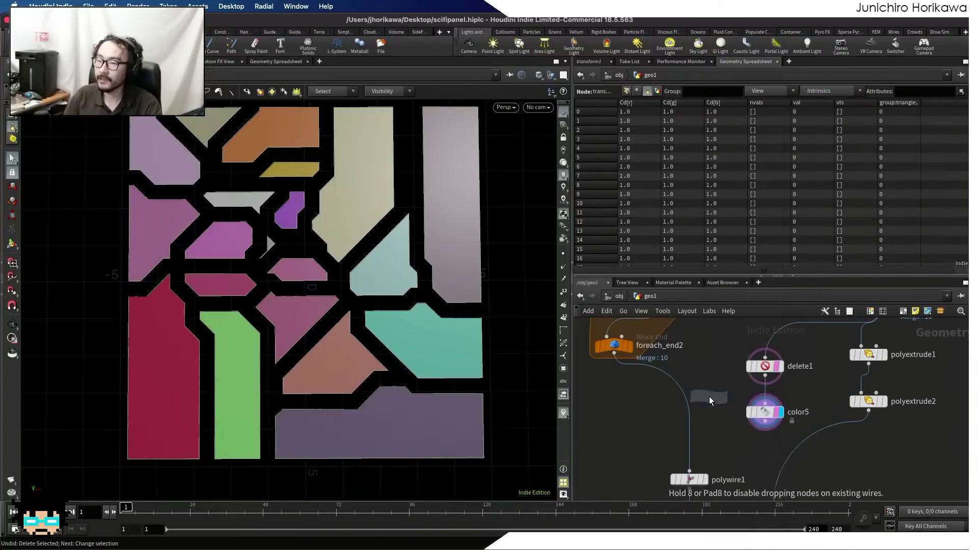
pyautogui.click(690, 423)
pyautogui.moveTo(689, 421); pyautogui.dragTo(694, 430)
pyautogui.scroll(1, 646, 362)
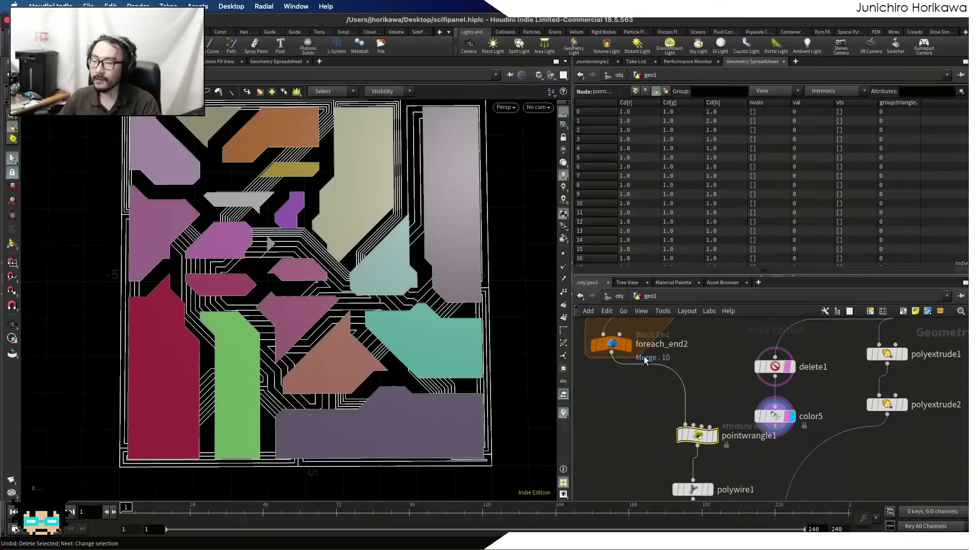
# - Connect the delete1 output to the second input of pointwrangle1 and place delete1 closer above the wrangle
pyautogui.click(628, 347)
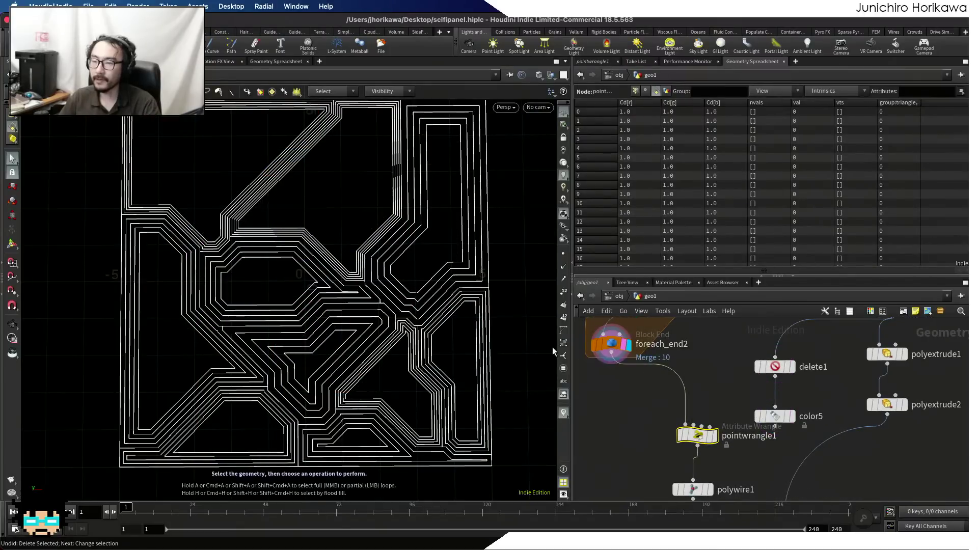
pyautogui.click(775, 426)
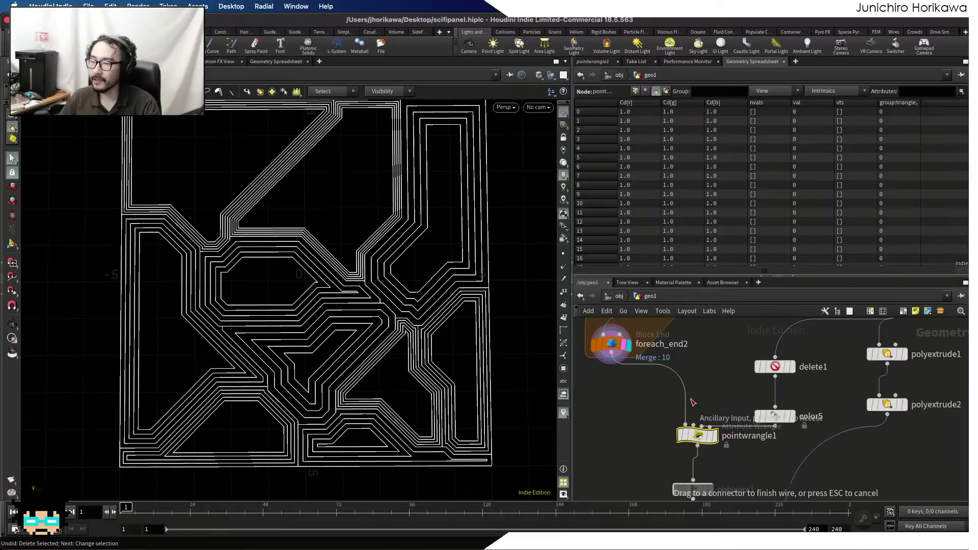
pyautogui.press('Escape')
pyautogui.click(775, 376)
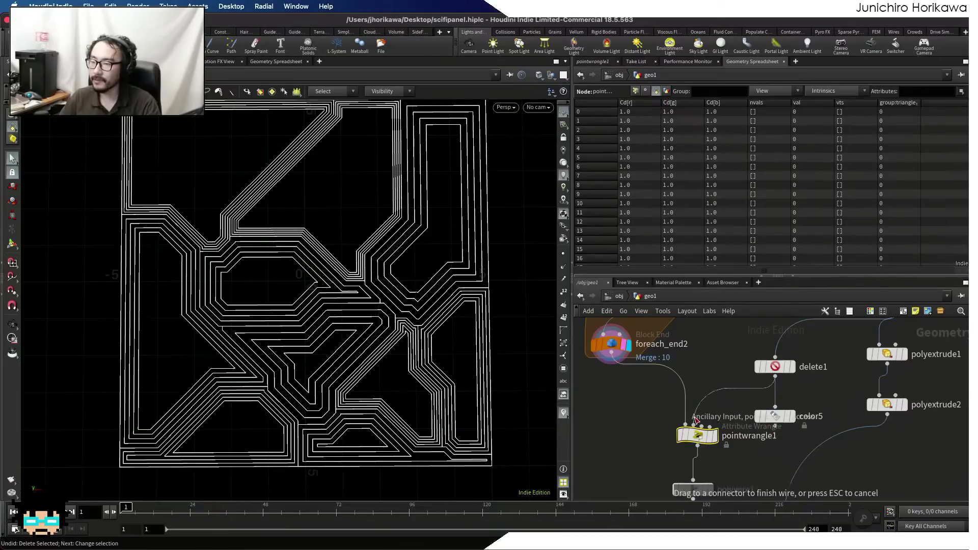
pyautogui.click(693, 425)
pyautogui.scroll(1, 774, 384)
pyautogui.moveTo(774, 367); pyautogui.dragTo(724, 381)
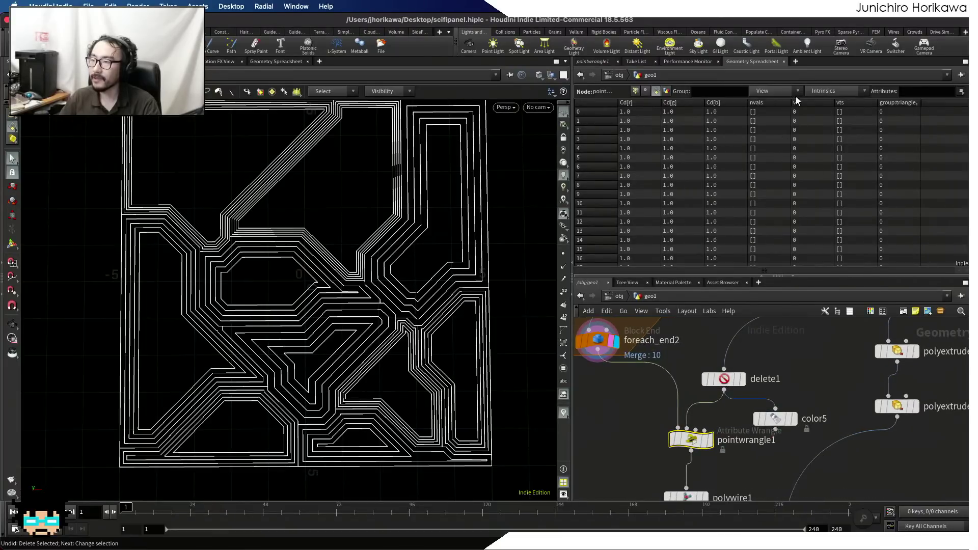
# - Check the val attribute on delete1, and display pointwrangle1 with its parameters open
pyautogui.click(724, 379)
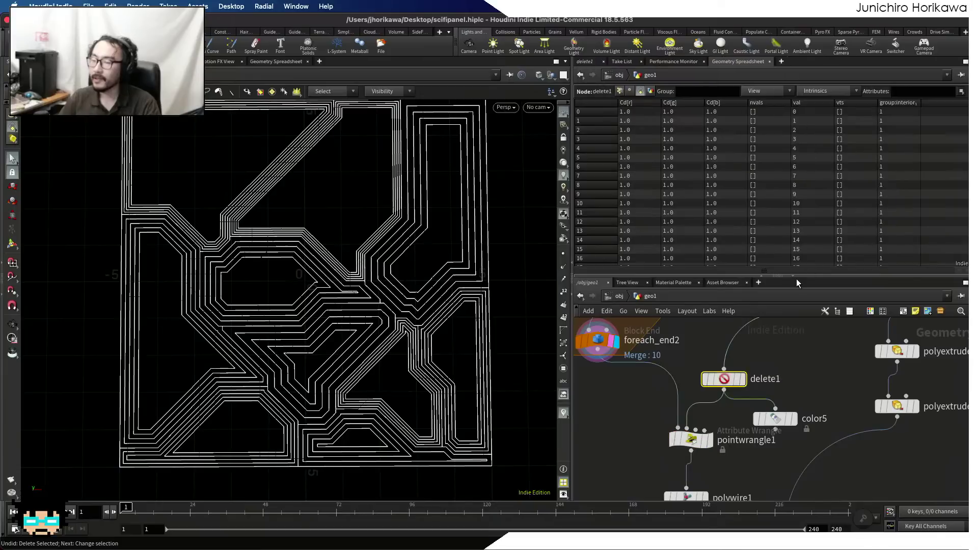
pyautogui.click(707, 439)
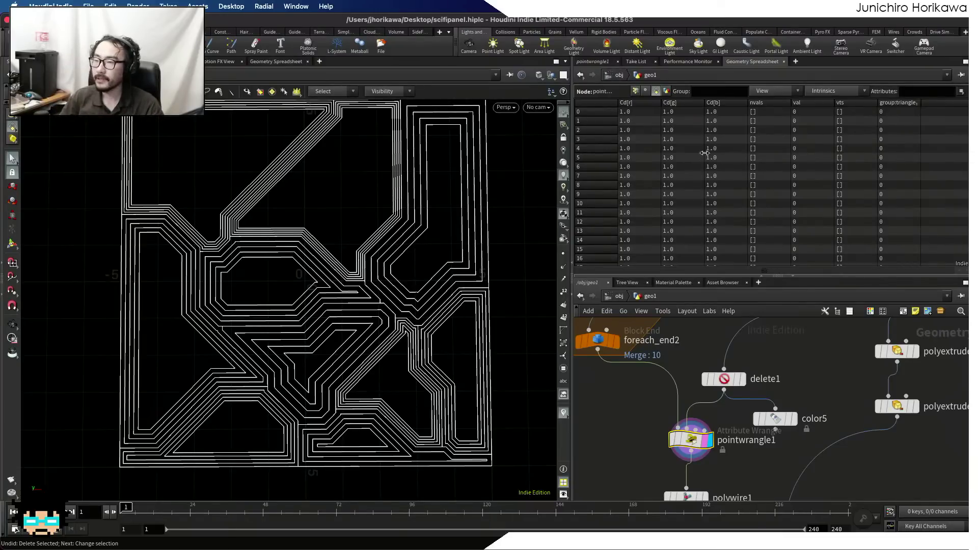
pyautogui.click(593, 61)
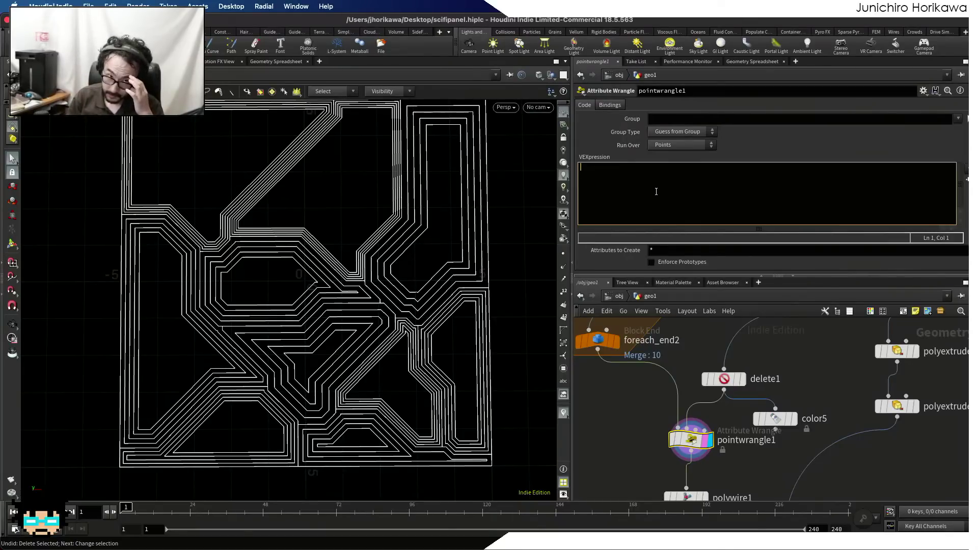
pyautogui.write('xyzd')
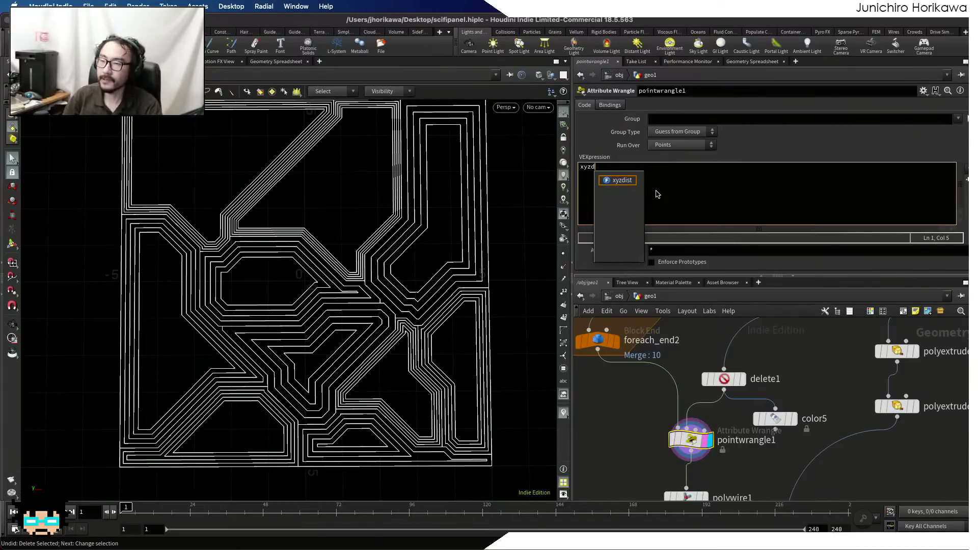
pyautogui.write('ist')
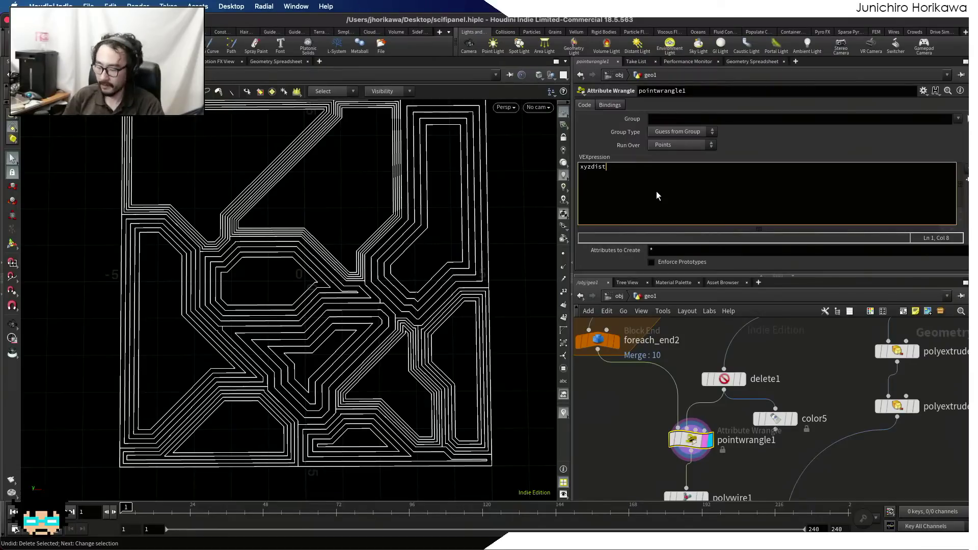
pyautogui.press('BackSpace')
pyautogui.press('BackSpace')
pyautogui.press('BackSpace')
pyautogui.press('BackSpace')
pyautogui.press('BackSpace')
pyautogui.press('BackSpace')
pyautogui.press('BackSpace')
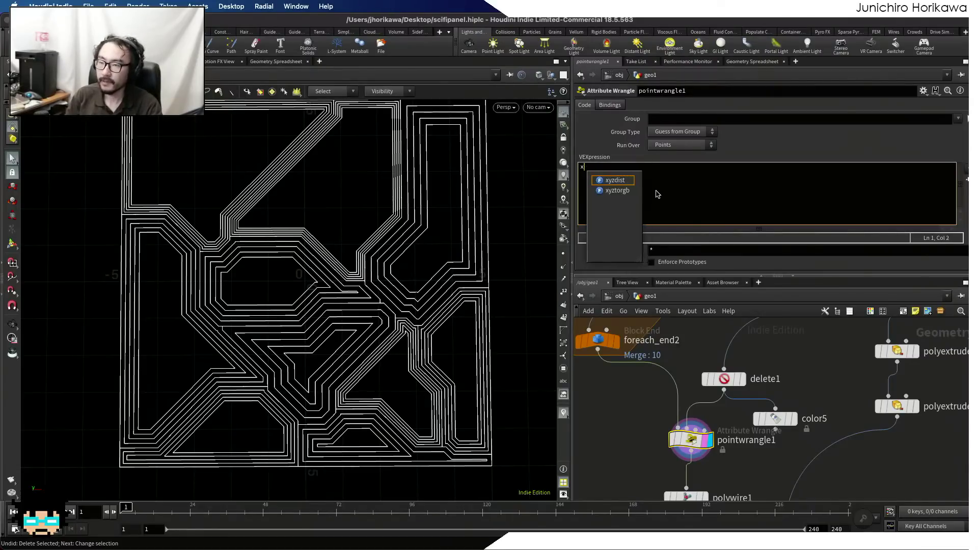
# - Write the call xyzdist(1, @P, prim, uv); in the VEXpression of pointwrangle1
pyautogui.write('xyzdist(')
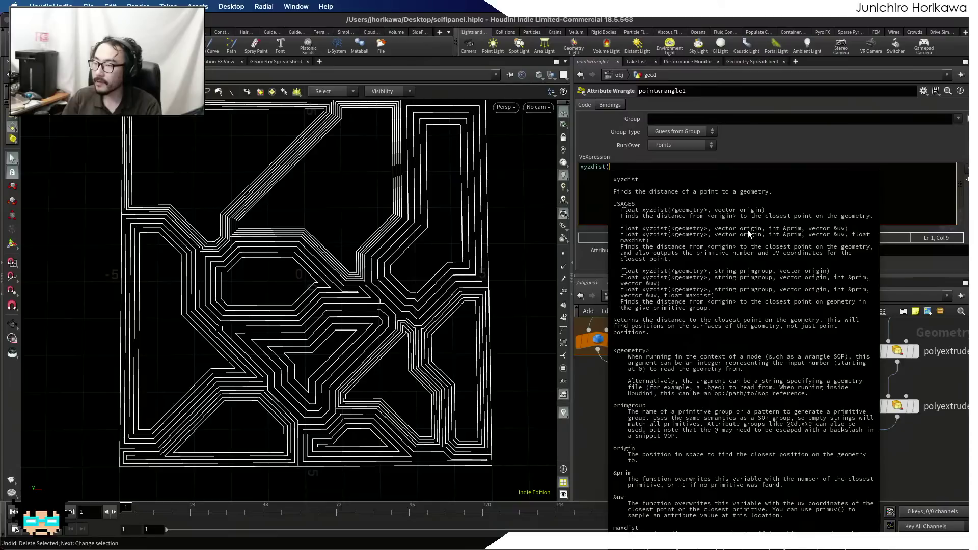
pyautogui.write('1, @P, prim,')
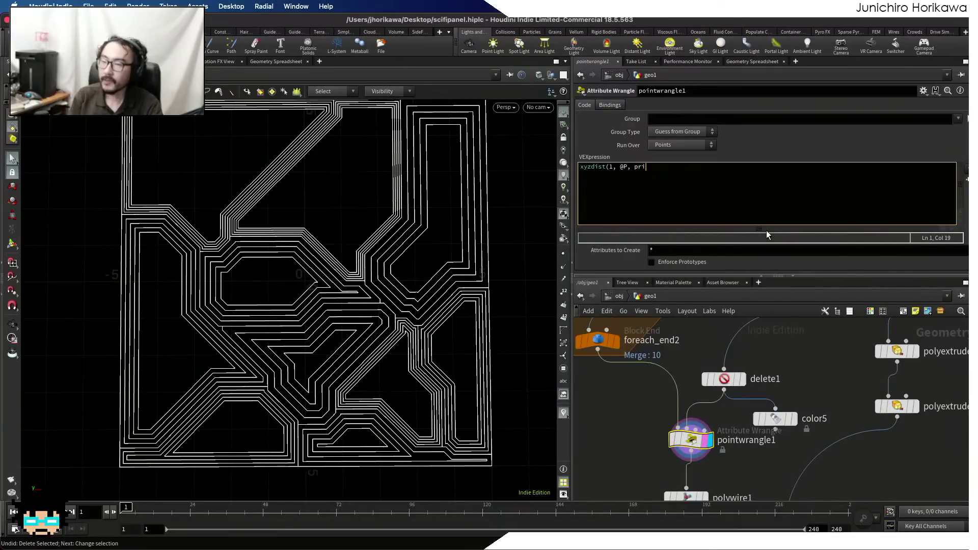
pyautogui.write('uv);')
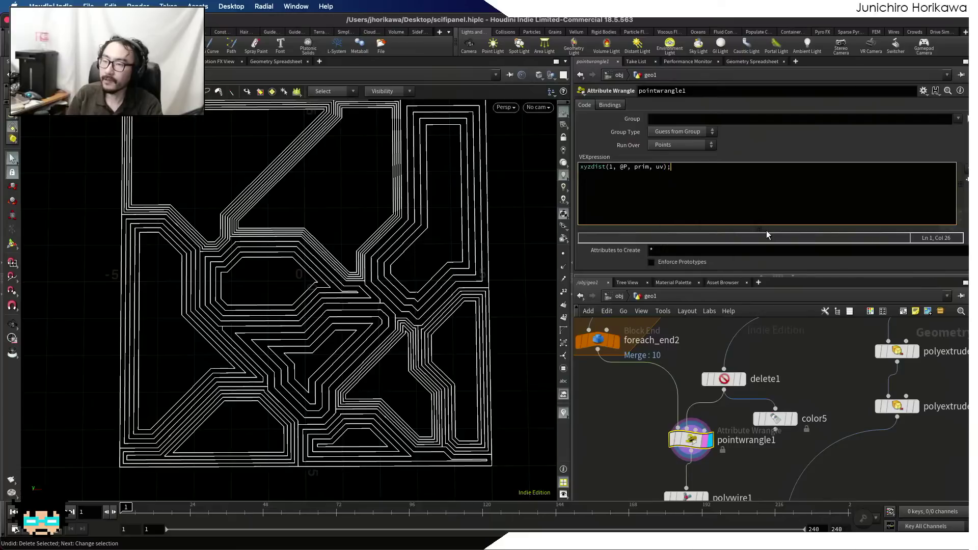
# - Declare int prim; and vector uv; above the xyzdist call, followed by a blank line
pyautogui.press('Home')
pyautogui.press('Return')
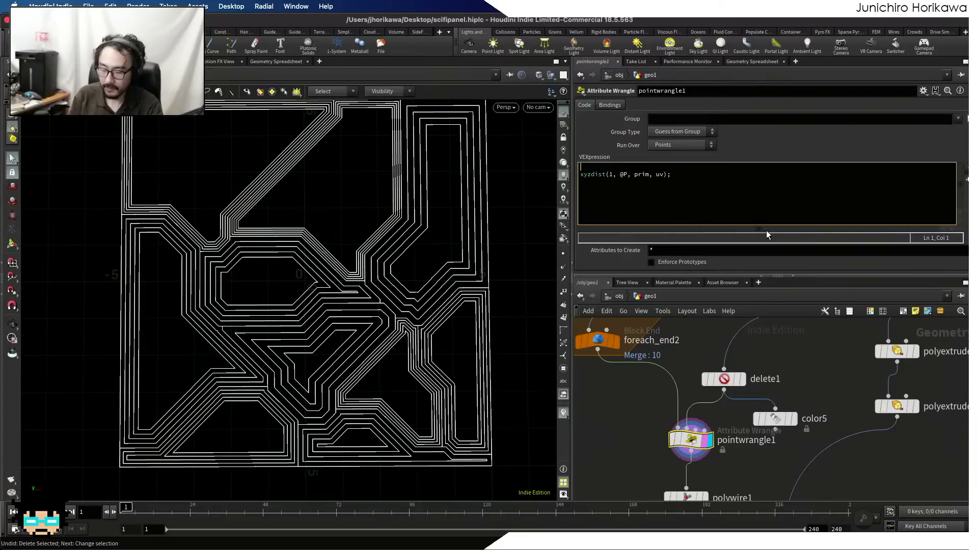
pyautogui.write('int prim;')
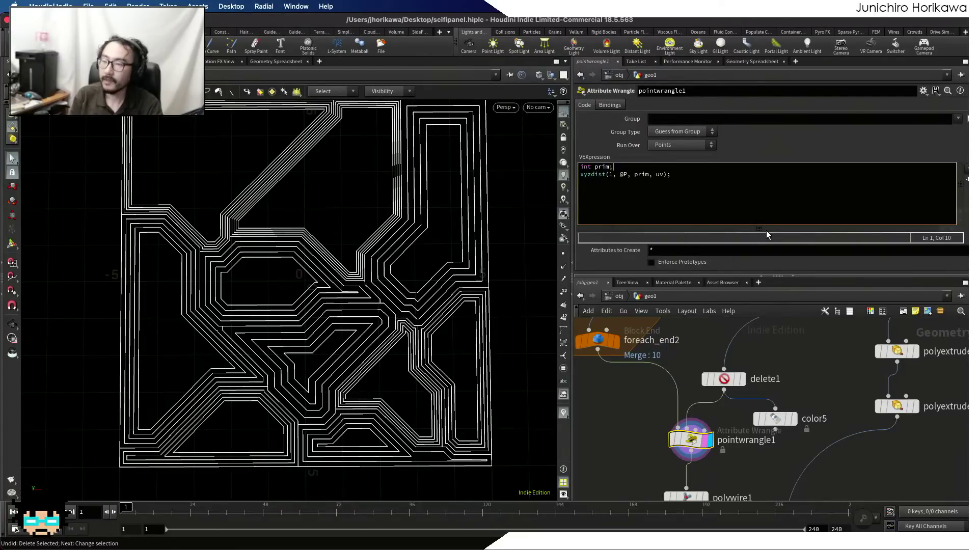
pyautogui.press('Return')
pyautogui.write('vector uv;')
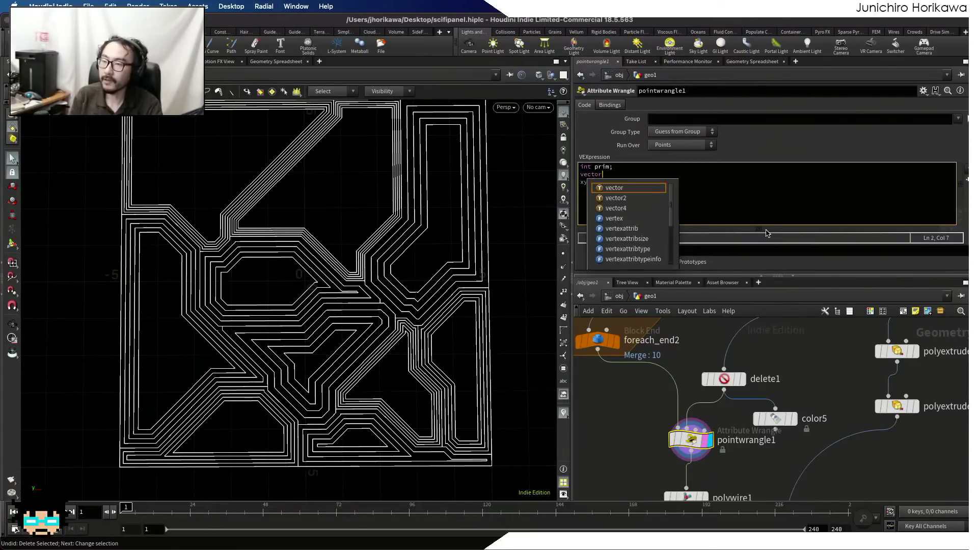
pyautogui.press('Return')
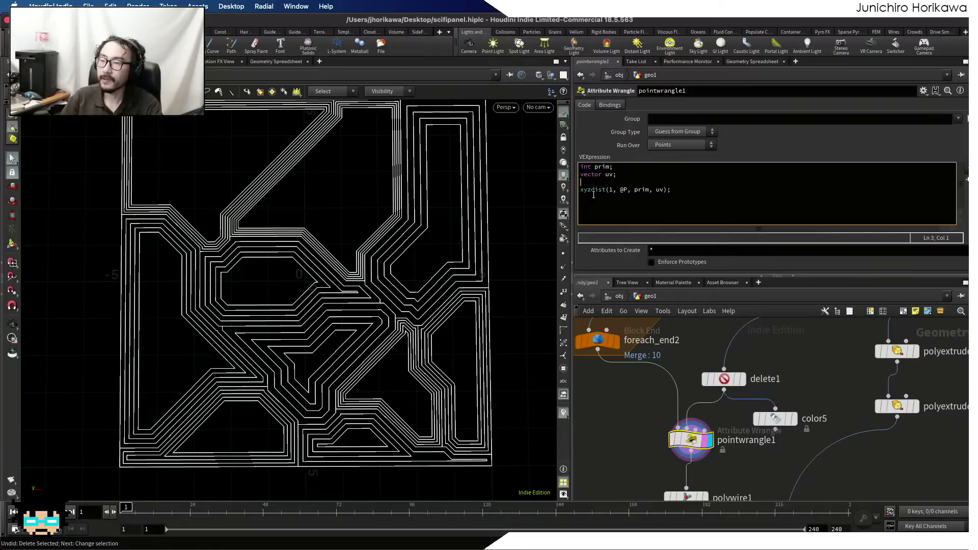
# - Store the xyzdist result in a variable by prefixing the call with float dist =
pyautogui.press('Home')
pyautogui.write('fl')
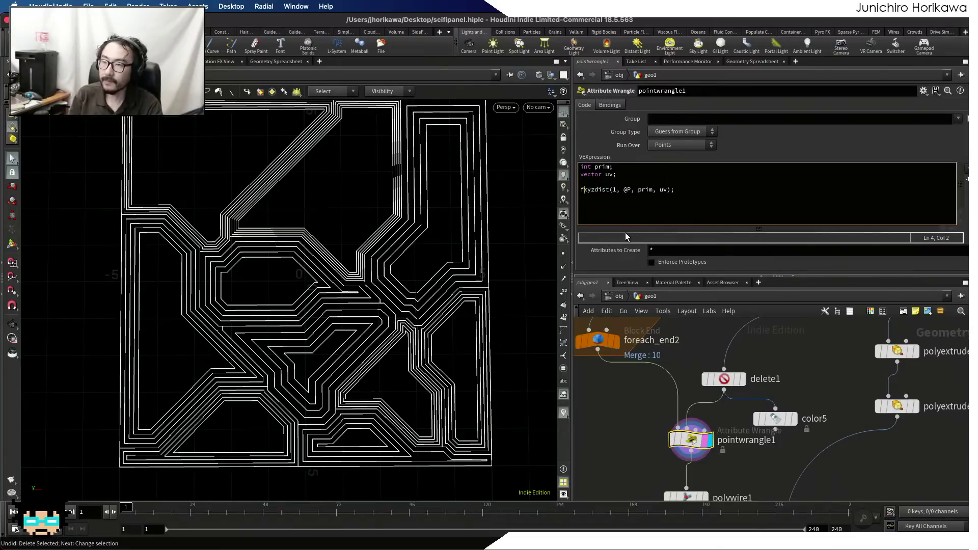
pyautogui.write('oat dist ')
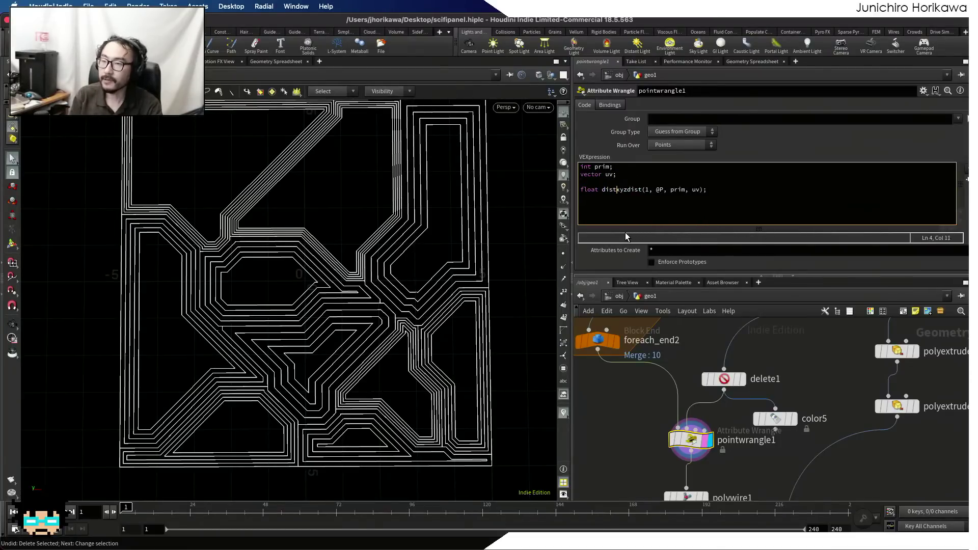
pyautogui.write('=')
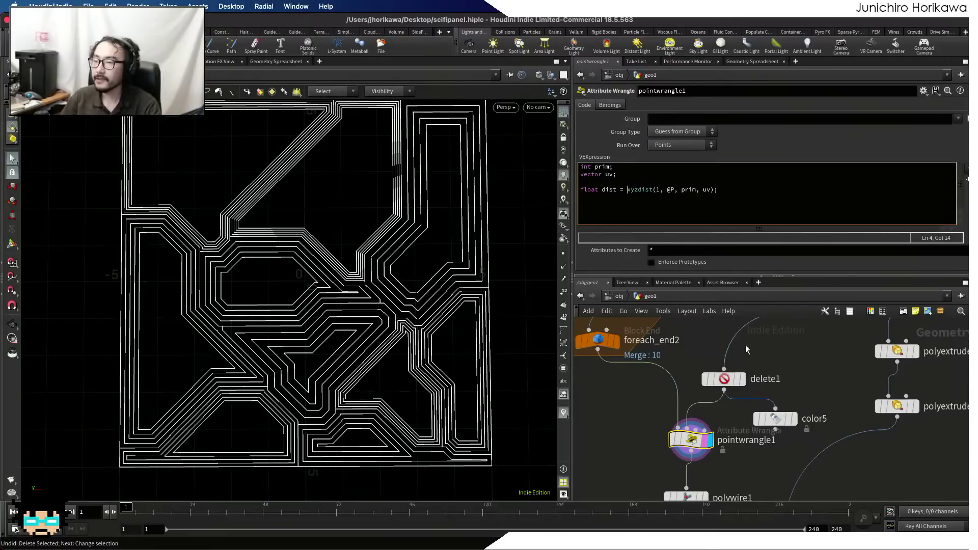
# - Add the line int val = prim(0, "val", prim); below the distance calculation to read the closest primitive's value
pyautogui.moveTo(695, 190); pyautogui.dragTo(682, 189)
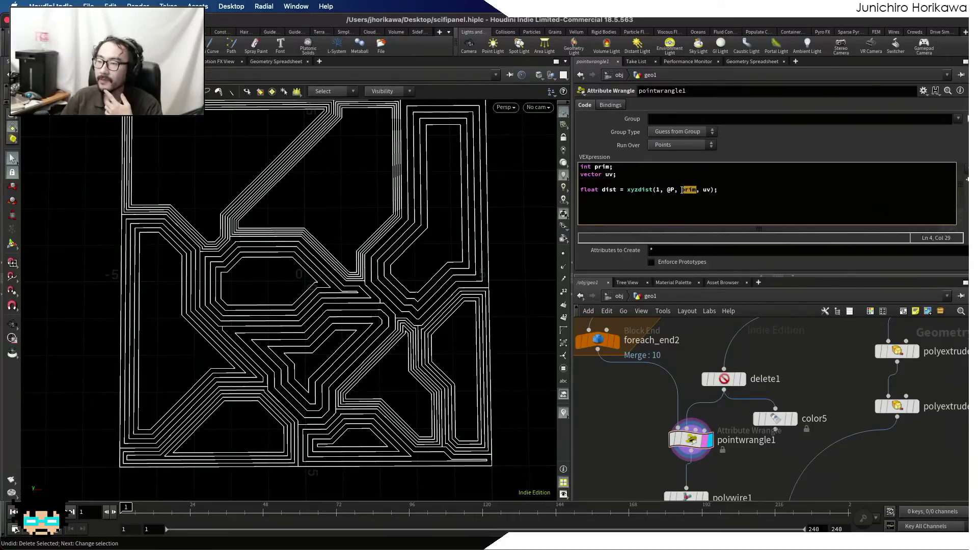
pyautogui.click(742, 194)
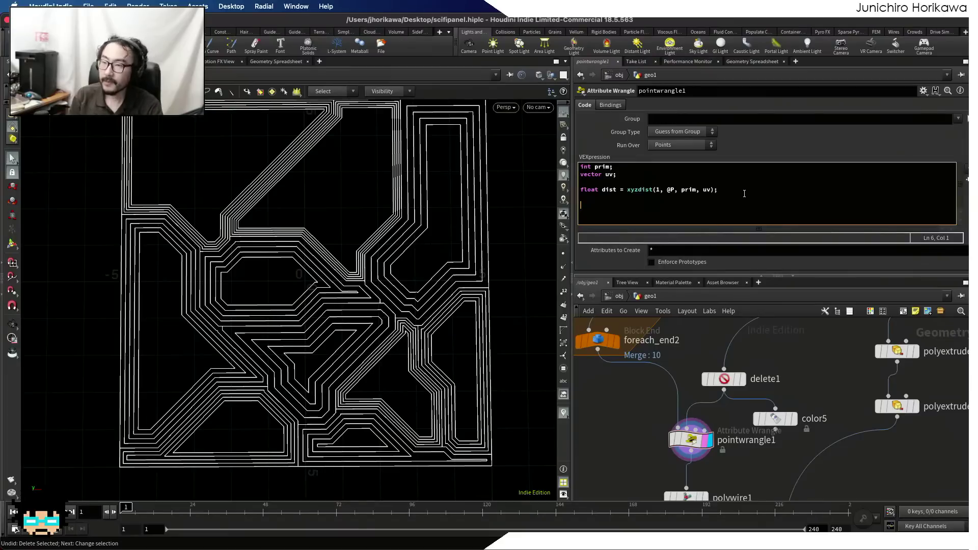
pyautogui.write('int val = pri')
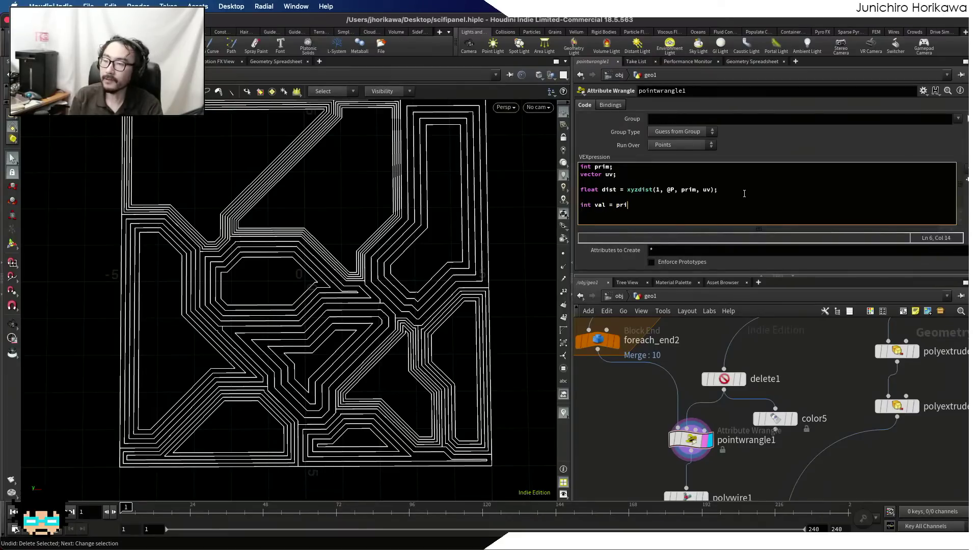
pyautogui.write('m(0, ')
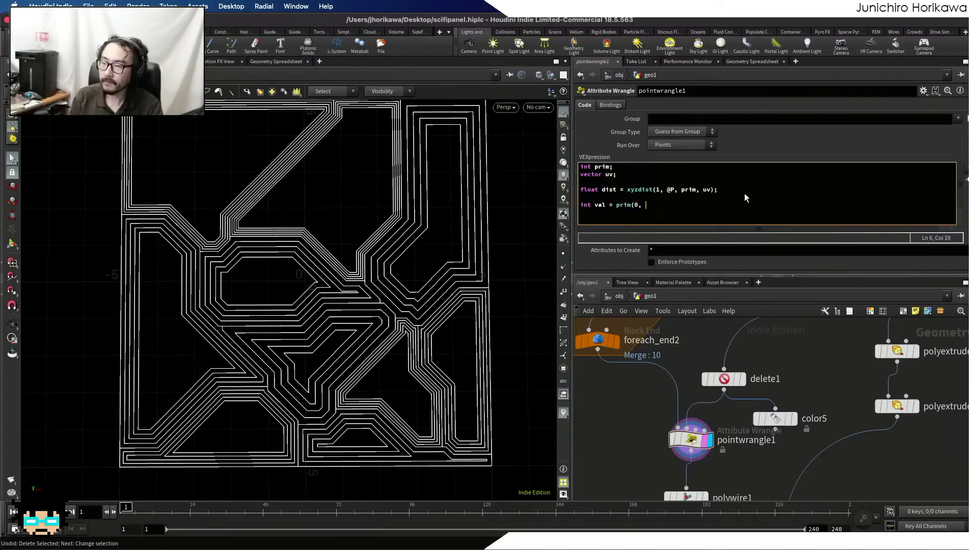
pyautogui.write('"val", ')
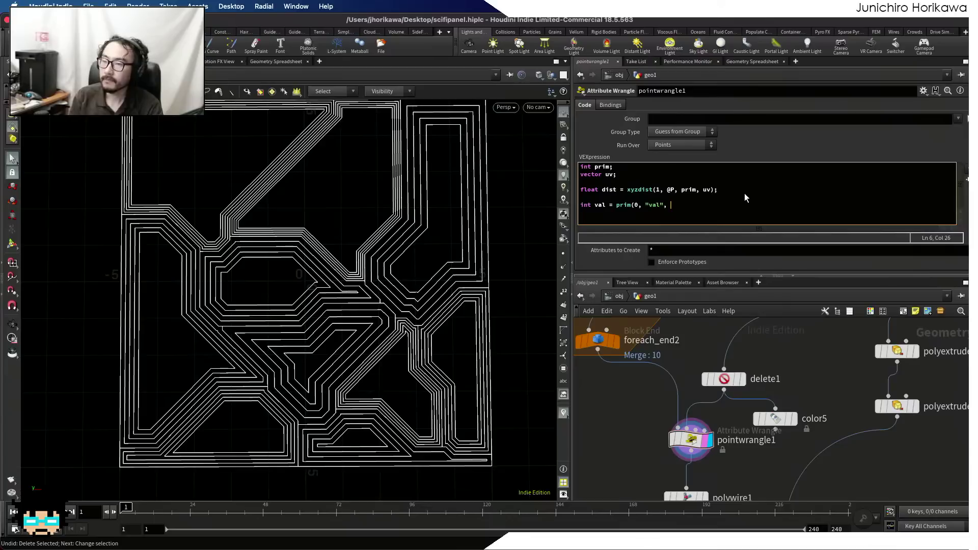
pyautogui.write('prim);')
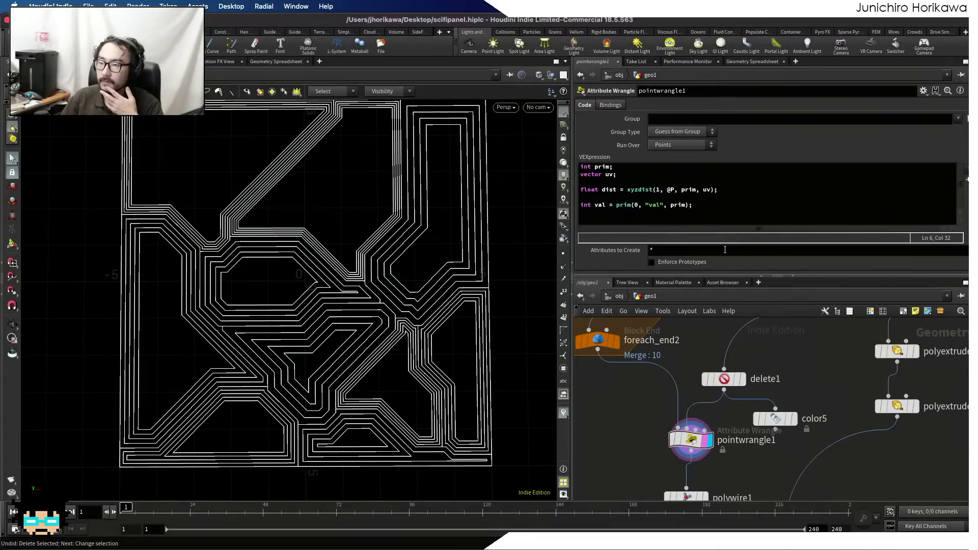
# - Add the line i@val = val; at the end of the VEXpression to store the value on each point
pyautogui.press('Return')
pyautogui.press('Return')
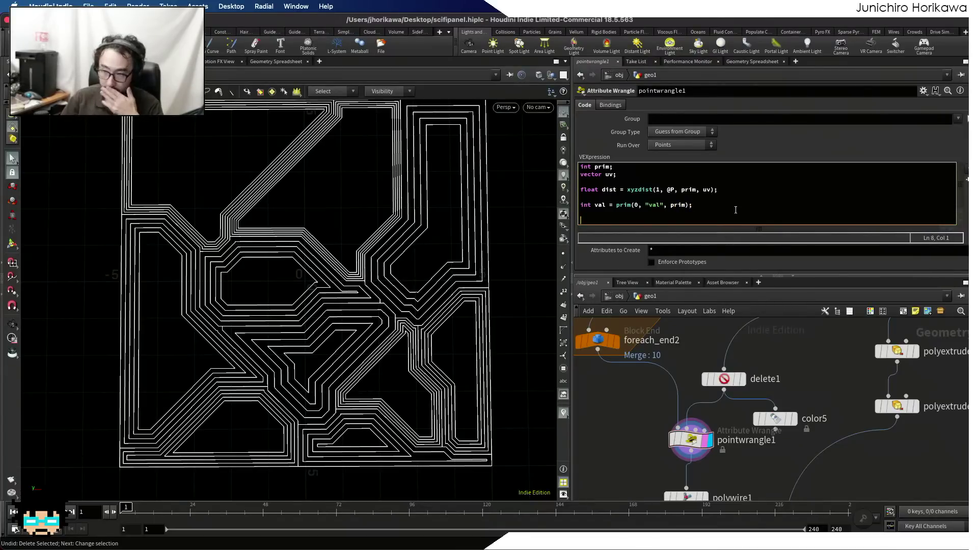
pyautogui.write('i')
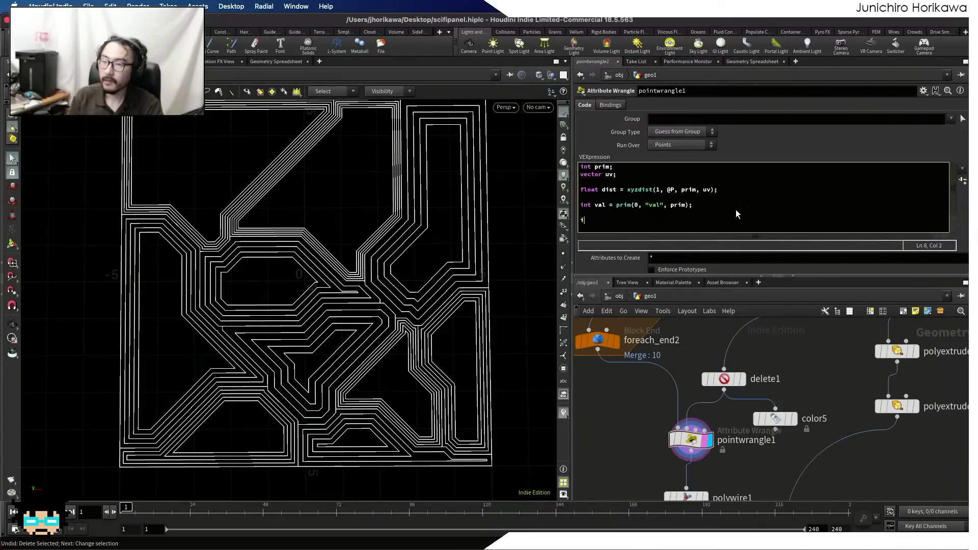
pyautogui.write('@val = ')
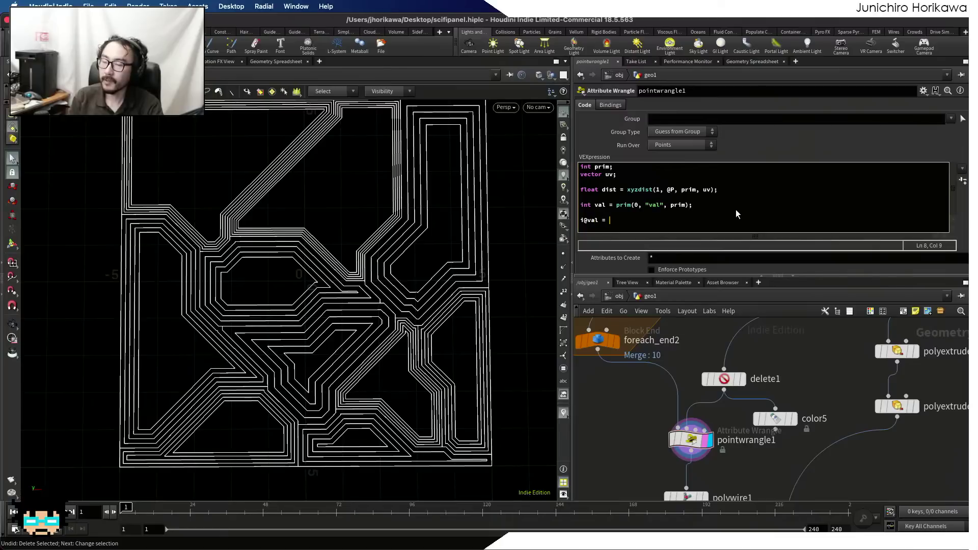
pyautogui.write('val;')
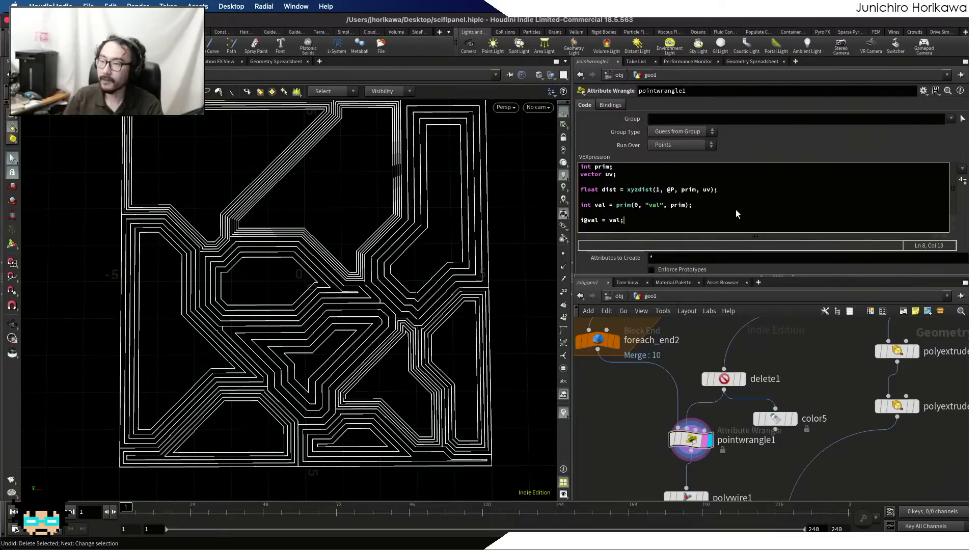
# - Display polywire1 and examine the val column of its points in the Geometry Spreadsheet
pyautogui.moveTo(690, 439); pyautogui.dragTo(686, 438)
pyautogui.scroll(-3, 708, 468)
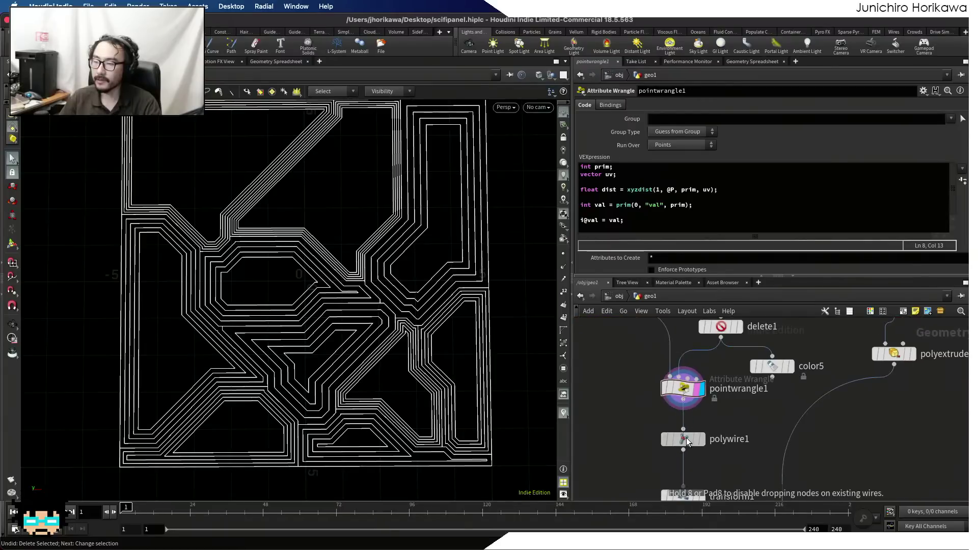
pyautogui.click(697, 443)
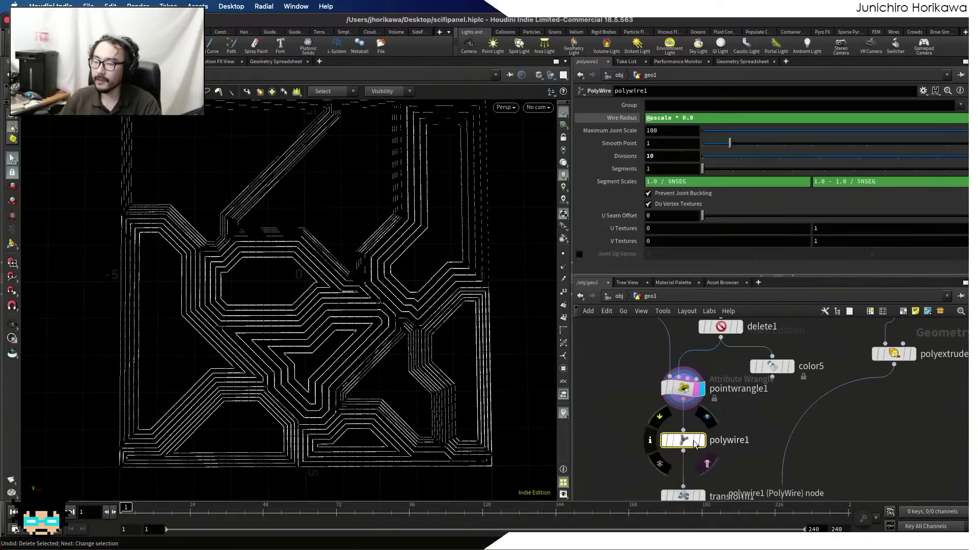
pyautogui.click(698, 441)
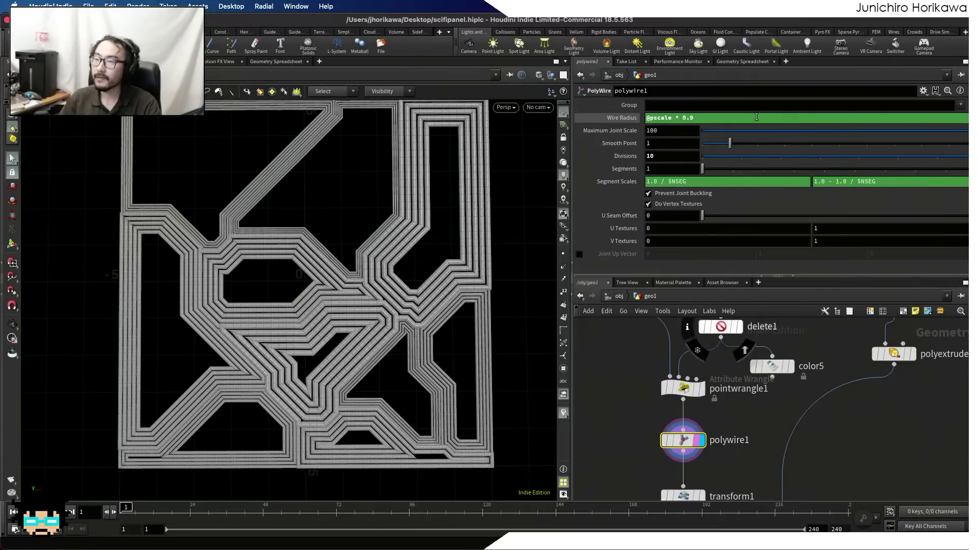
pyautogui.click(743, 62)
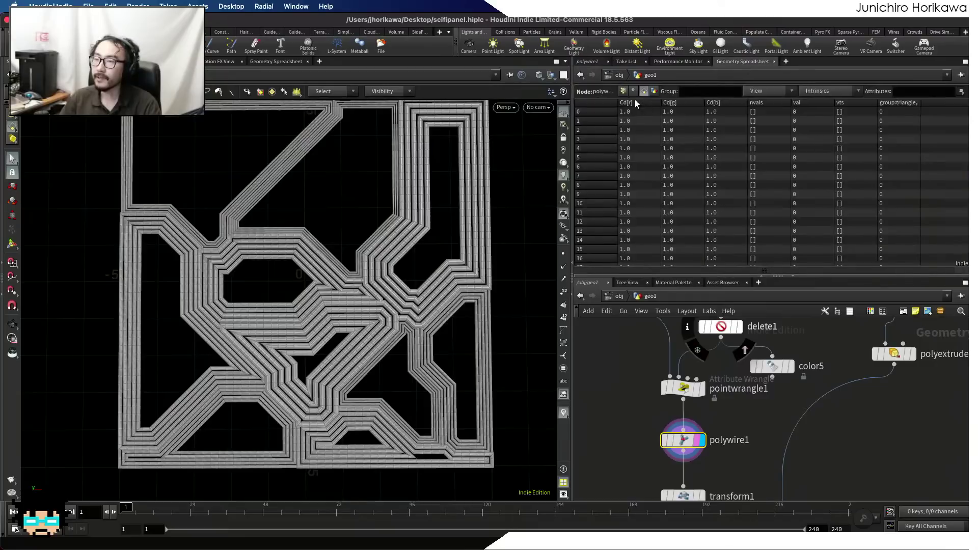
pyautogui.click(623, 91)
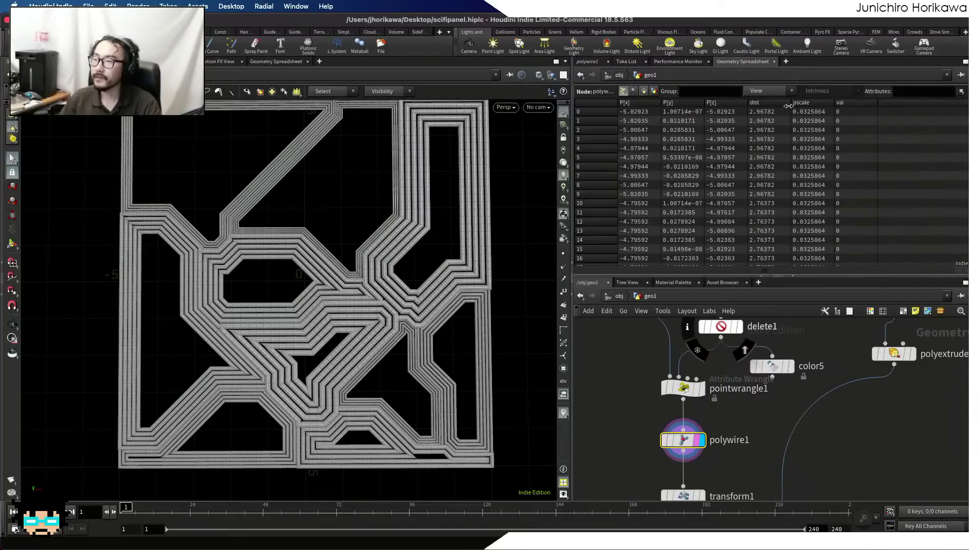
pyautogui.scroll(-10, 847, 133)
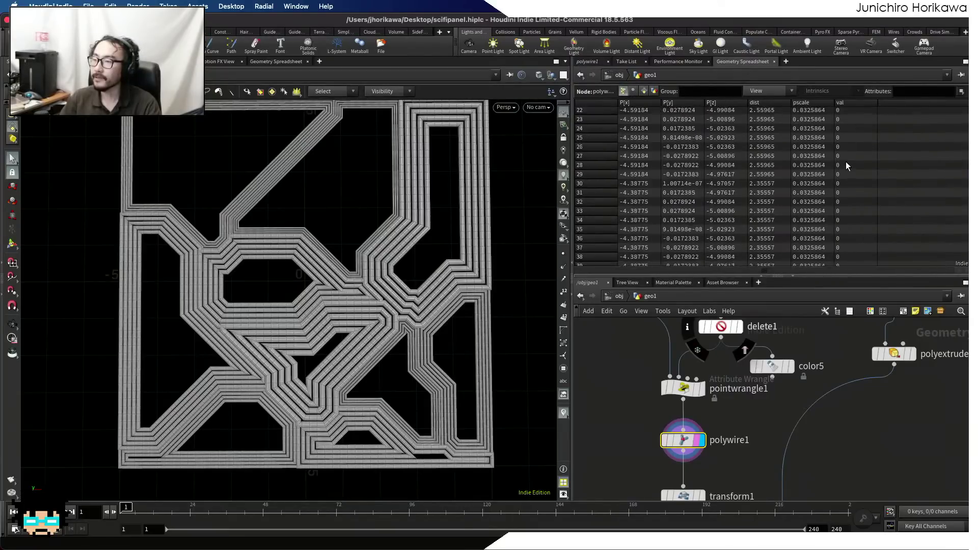
pyautogui.scroll(-20, 772, 186)
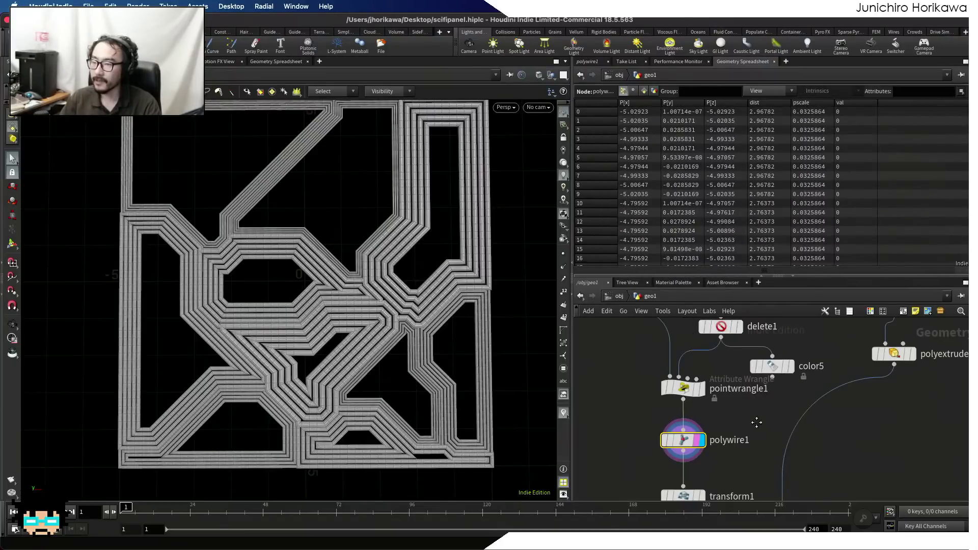
# - Examine the val attribute on the points of pointwrangle1 in the Geometry Spreadsheet
pyautogui.scroll(2, 756, 421)
pyautogui.click(662, 422)
pyautogui.moveTo(971, 114)
pyautogui.mouseDown()
pyautogui.moveTo(971, 168)
pyautogui.moveTo(971, 109)
pyautogui.mouseUp()
pyautogui.scroll(-5, 850, 240)
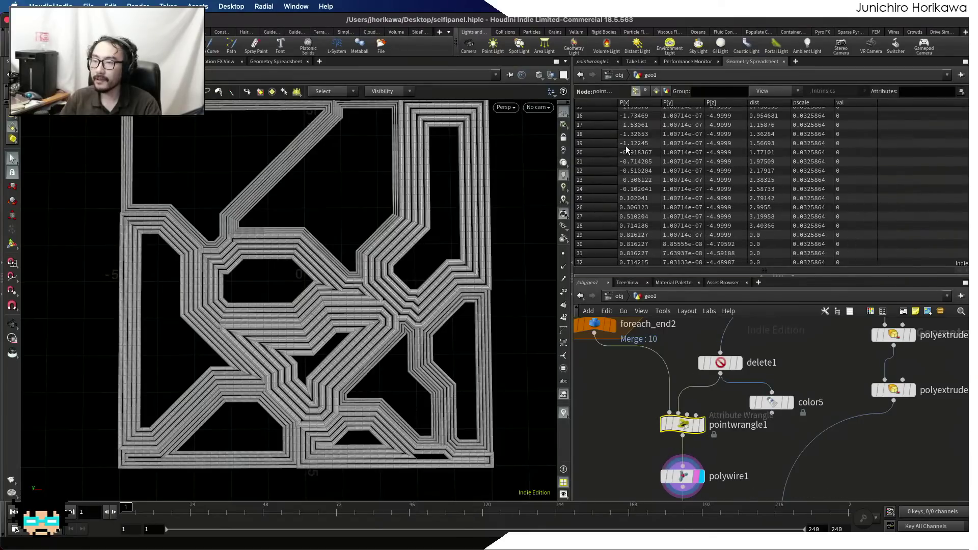
# - Change the input index of the prim() call in pointwrangle1 to 1 and check the points' val column
pyautogui.click(592, 61)
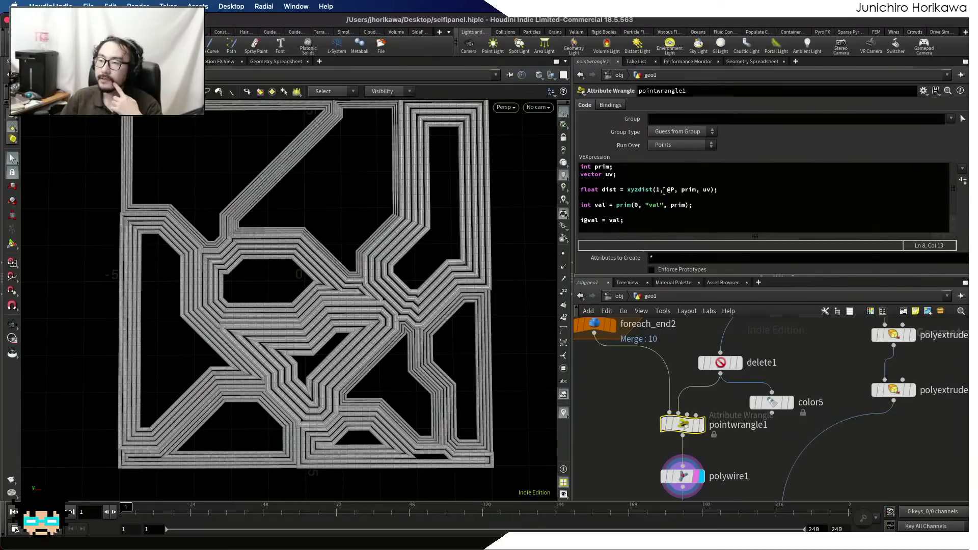
pyautogui.click(636, 205)
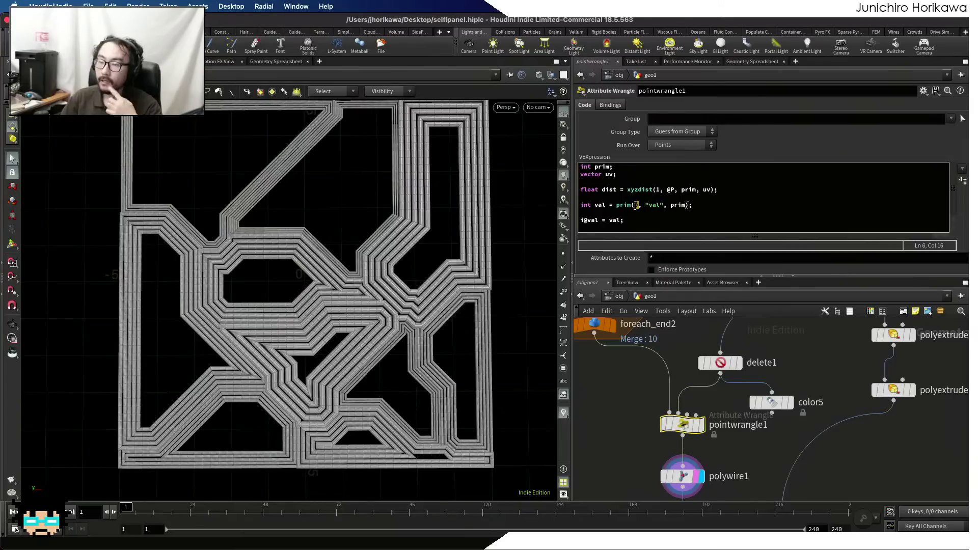
pyautogui.write('1`')
pyautogui.press('BackSpace')
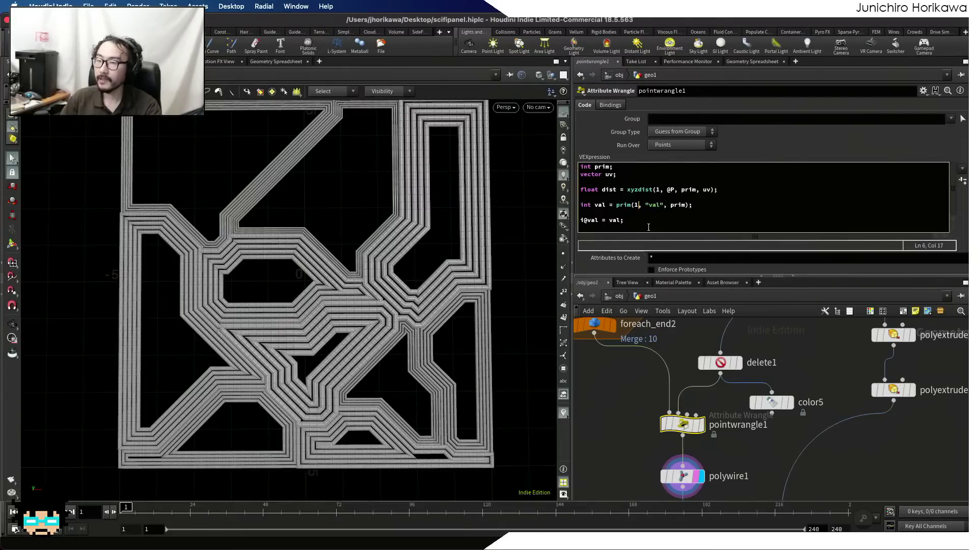
pyautogui.click(622, 362)
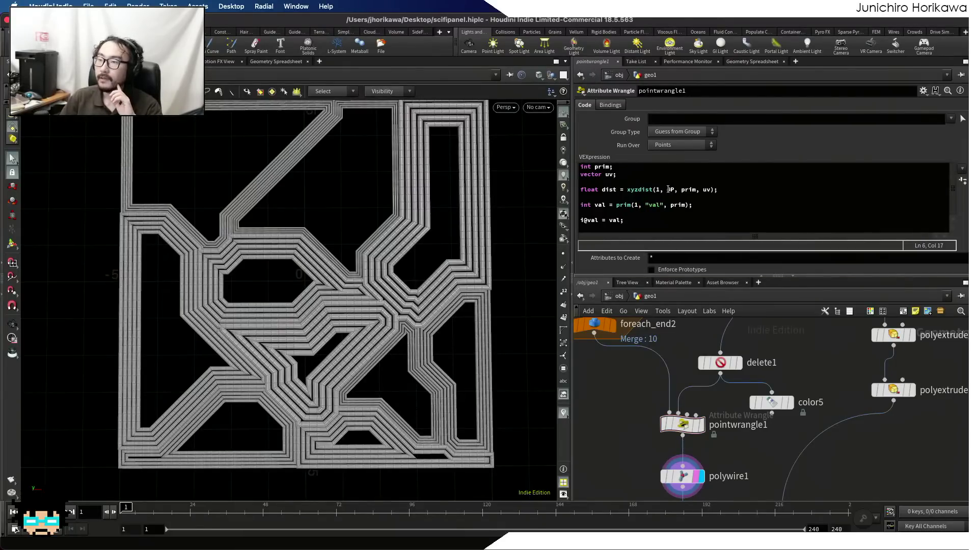
pyautogui.click(684, 423)
pyautogui.click(768, 62)
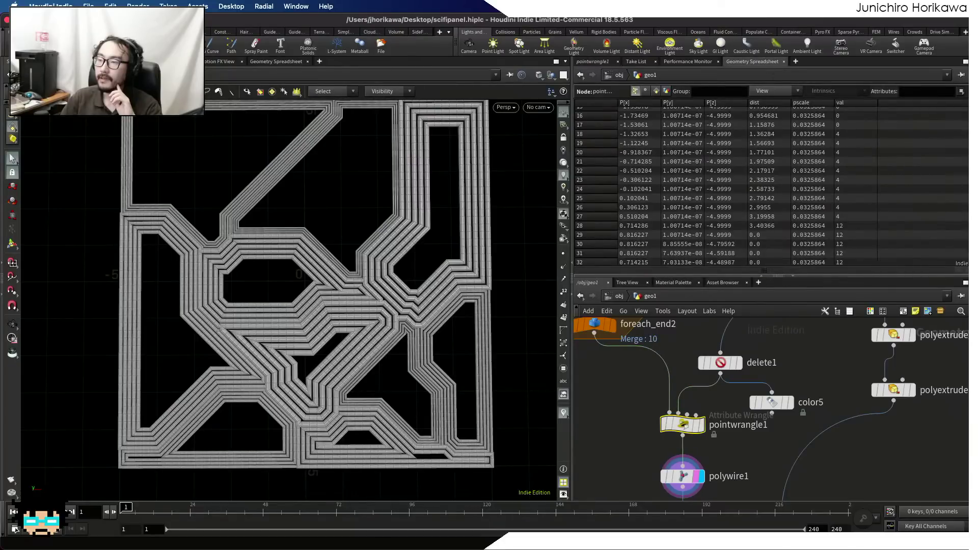
# - Add a Color node beside polywire1, connect it to the output of pointwrangle1 and display it
pyautogui.scroll(-5, 718, 400)
pyautogui.moveTo(731, 419); pyautogui.dragTo(736, 384, button='middle')
pyautogui.scroll(4, 698, 404)
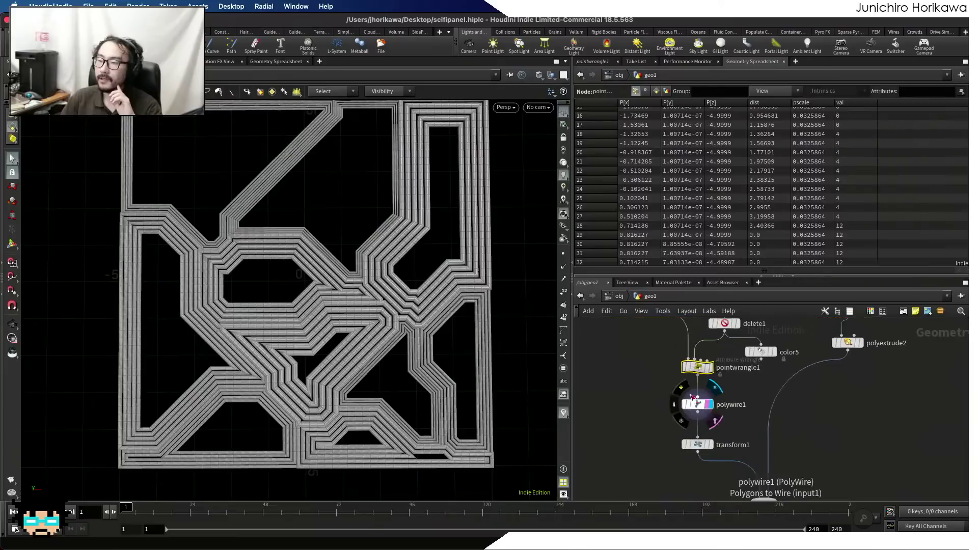
pyautogui.press('Tab')
pyautogui.write('color')
pyautogui.press('Return')
pyautogui.click(618, 414)
pyautogui.moveTo(696, 375); pyautogui.dragTo(633, 417)
pyautogui.click(633, 417)
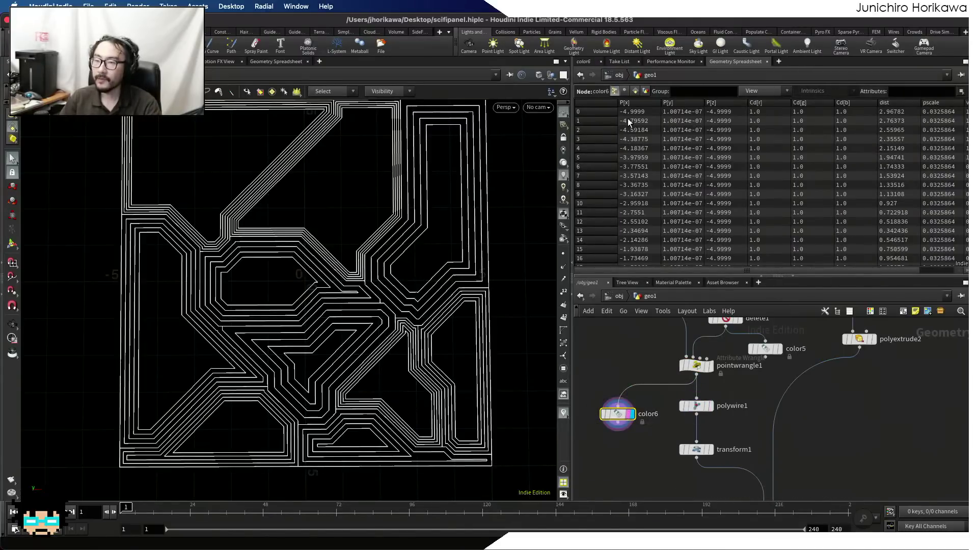
# - Set the Color node's Color Type to Random from Attribute, using the attribute val
pyautogui.click(581, 62)
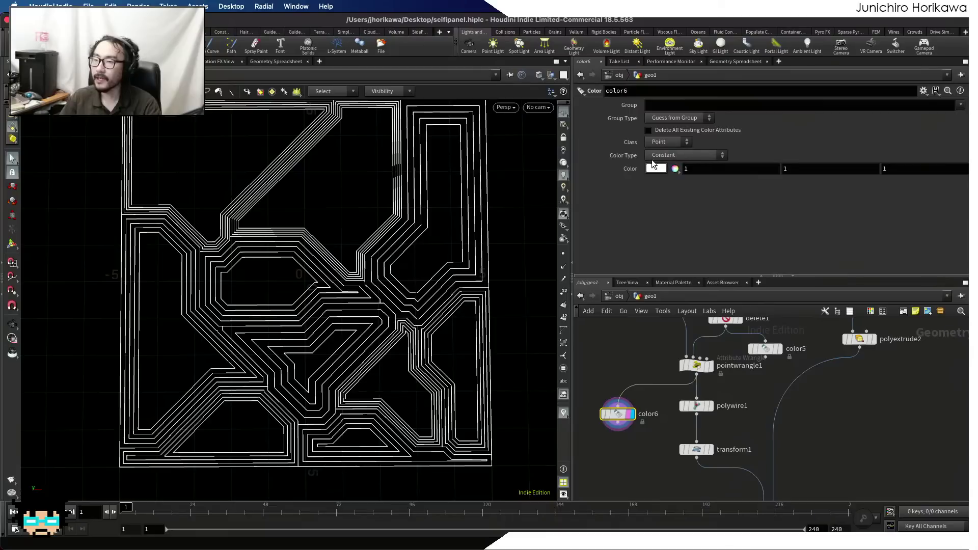
pyautogui.click(669, 153)
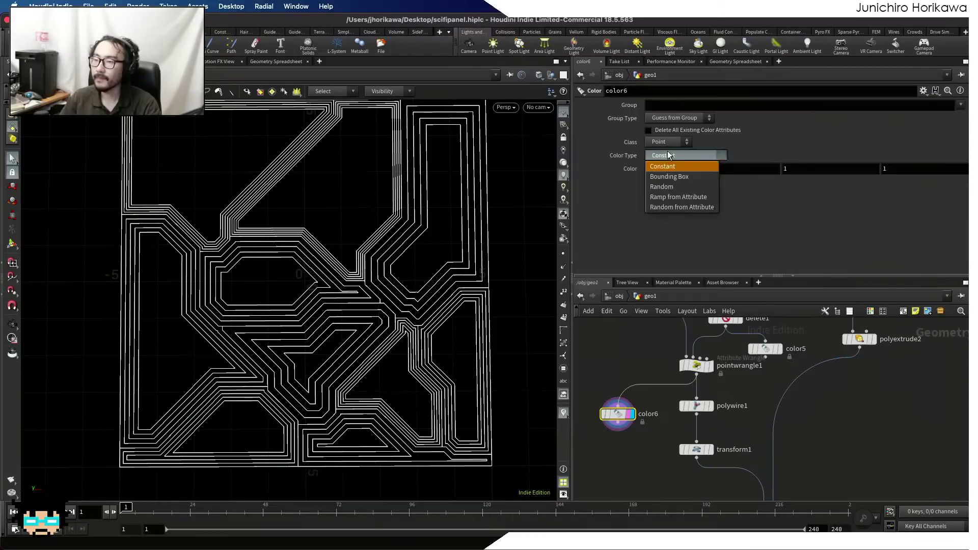
pyautogui.click(669, 198)
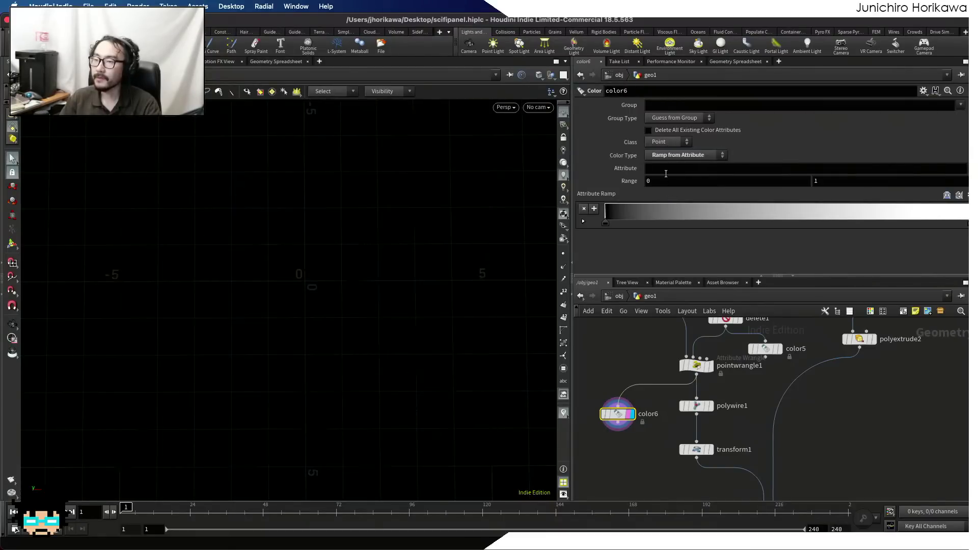
pyautogui.click(669, 155)
pyautogui.click(681, 206)
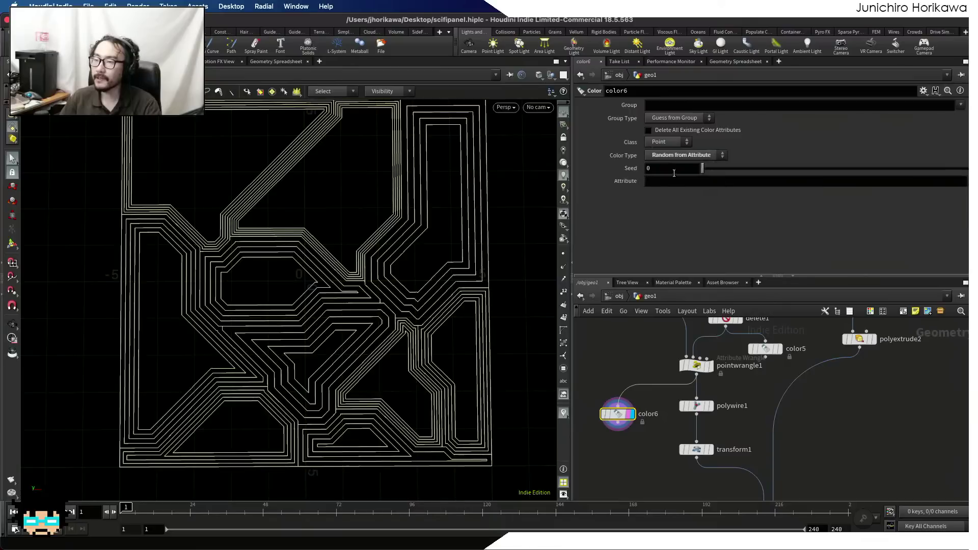
pyautogui.click(678, 182)
pyautogui.write('val')
pyautogui.press('Return')
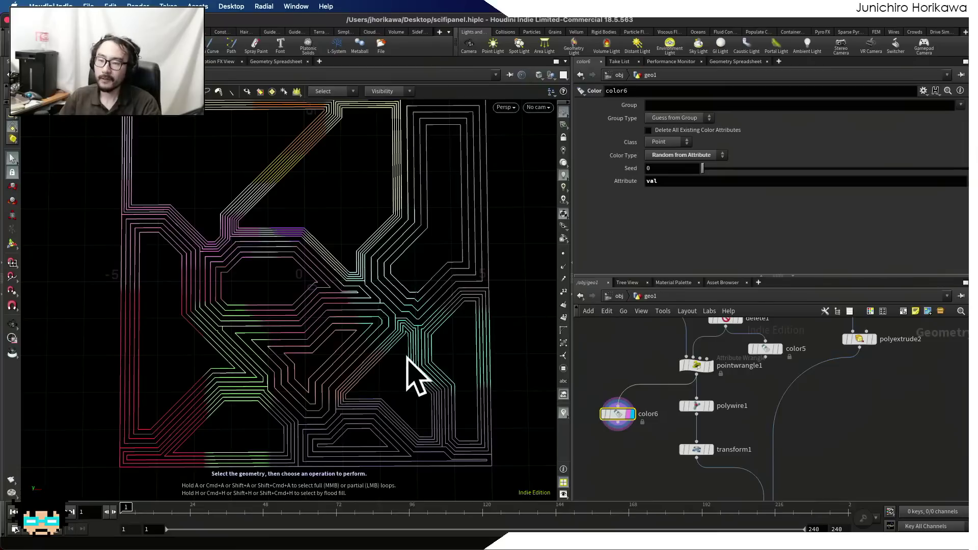
# - Feed color6 into the input of polywire1 and display merge2
pyautogui.scroll(-3, 625, 387)
pyautogui.scroll(3, 626, 390)
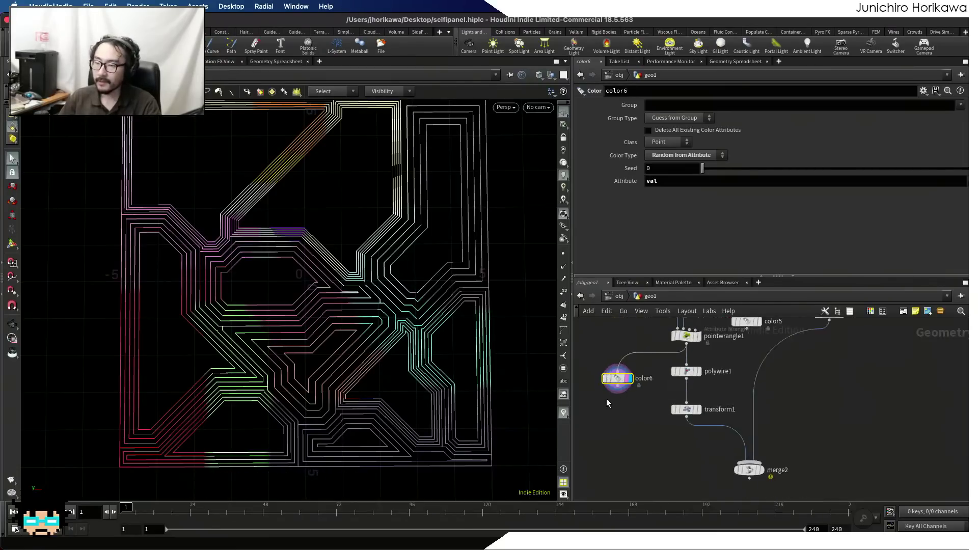
pyautogui.click(762, 469)
pyautogui.click(747, 469)
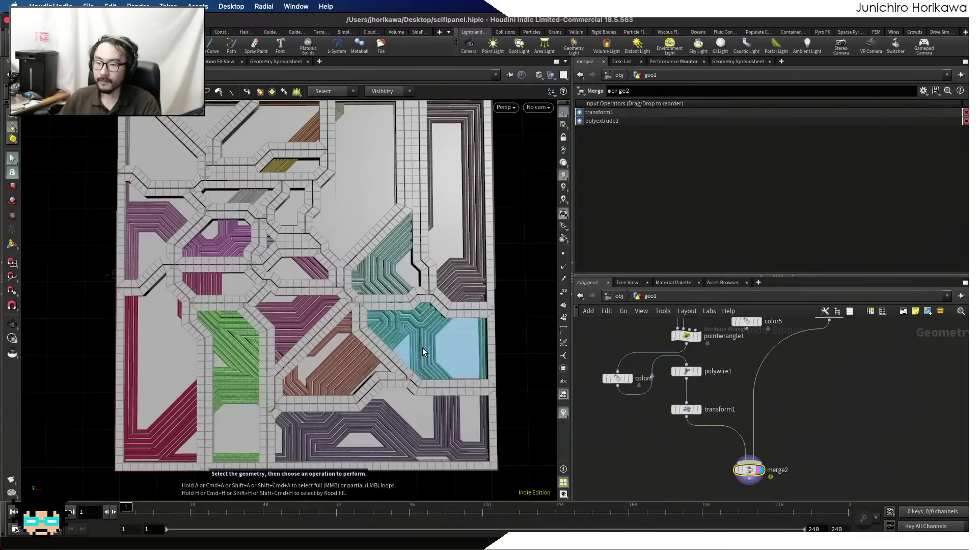
# - Examine the coloured wires inside the merged panel from several distances and angles
pyautogui.press('Escape')
pyautogui.scroll(-3, 408, 347)
pyautogui.scroll(5, 365, 355)
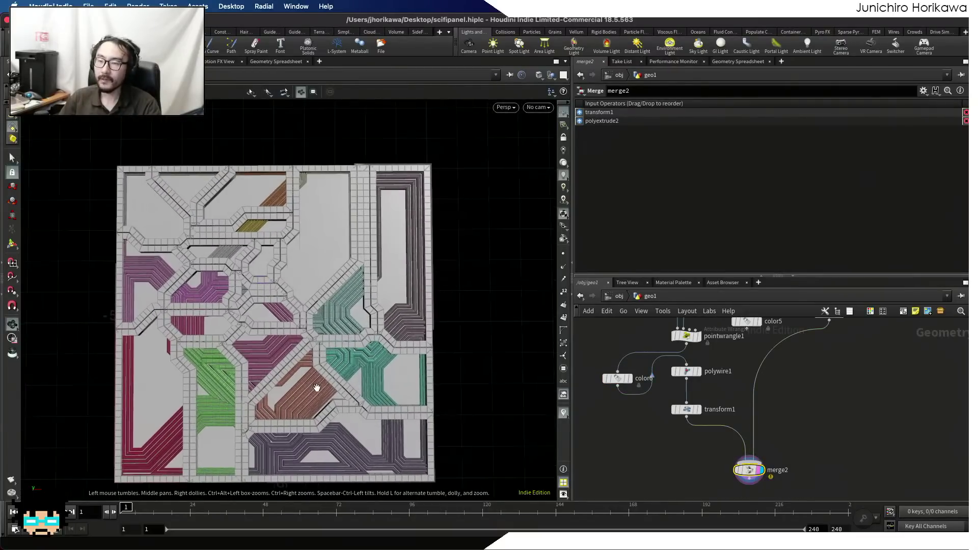
pyautogui.press('s')
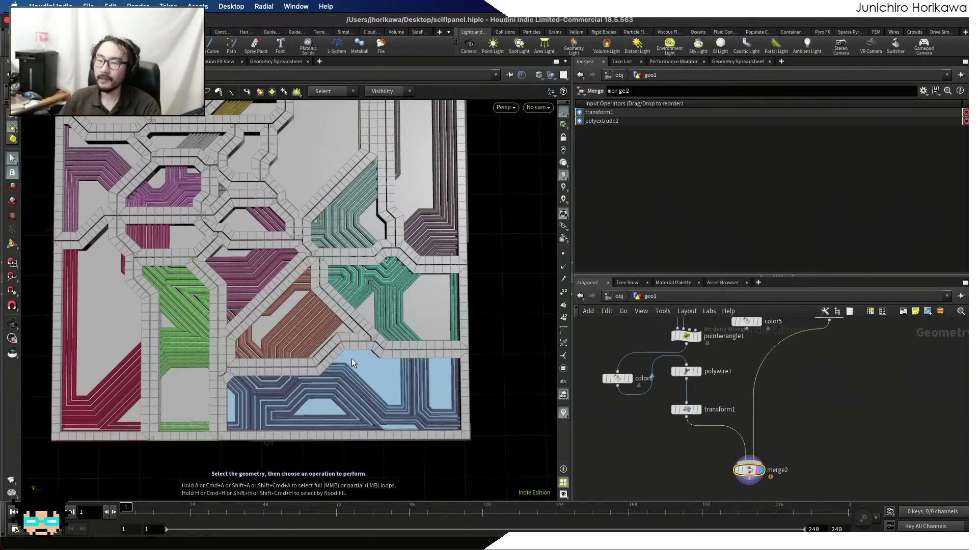
pyautogui.press('Escape')
pyautogui.moveTo(387, 271); pyautogui.dragTo(334, 283, button='right')
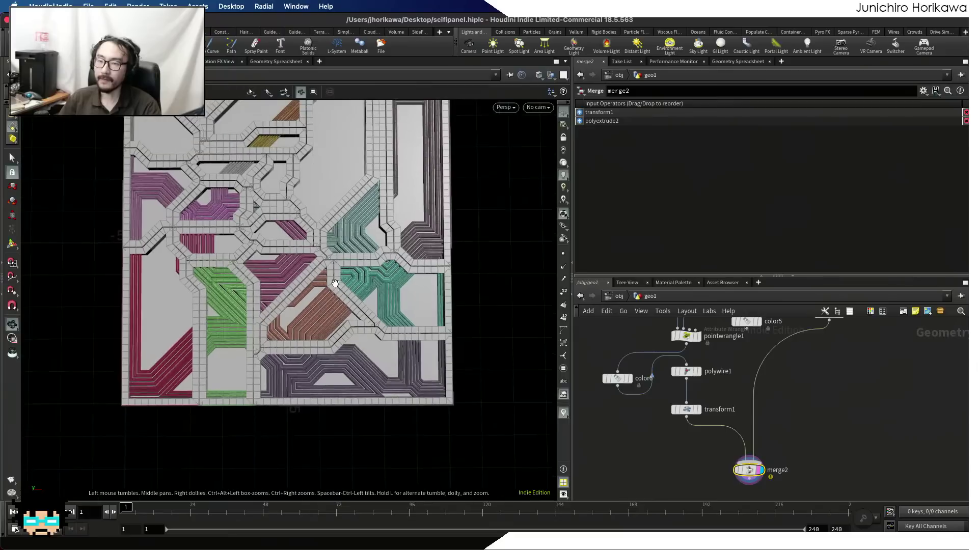
pyautogui.moveTo(334, 283); pyautogui.dragTo(392, 395, button='middle')
pyautogui.moveTo(392, 395)
pyautogui.mouseDown()
pyautogui.moveTo(394, 376)
pyautogui.moveTo(389, 398)
pyautogui.mouseUp()
pyautogui.moveTo(390, 398); pyautogui.dragTo(346, 324, button='middle')
pyautogui.press('s')
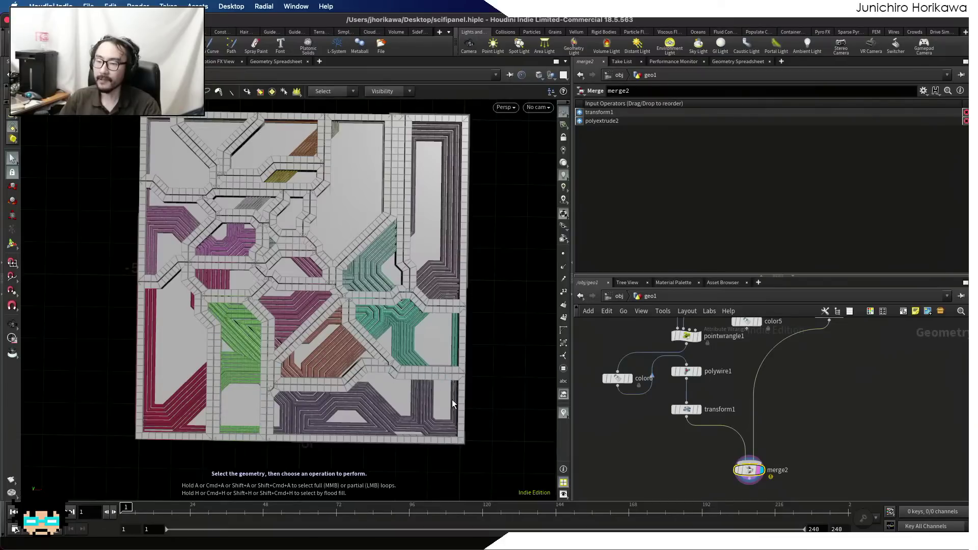
pyautogui.press('Escape')
pyautogui.moveTo(489, 267); pyautogui.dragTo(448, 301)
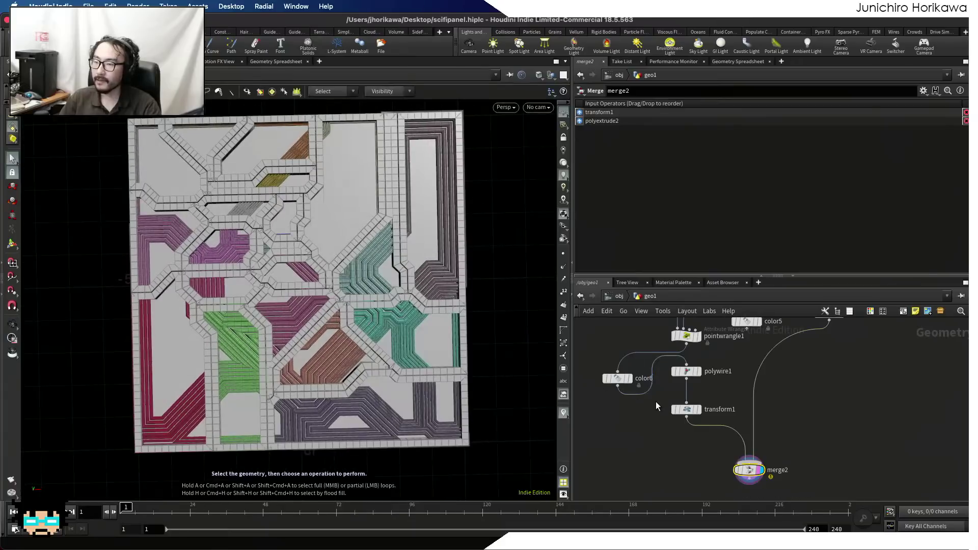
# - Align color6 in the column between pointwrangle1 and polywire1, with polywire1 and transform1 spaced evenly below it
pyautogui.scroll(3, 686, 371)
pyautogui.moveTo(686, 375); pyautogui.dragTo(686, 396)
pyautogui.moveTo(703, 476); pyautogui.dragTo(687, 389)
pyautogui.moveTo(687, 391); pyautogui.dragTo(687, 429)
pyautogui.moveTo(608, 382); pyautogui.dragTo(711, 375)
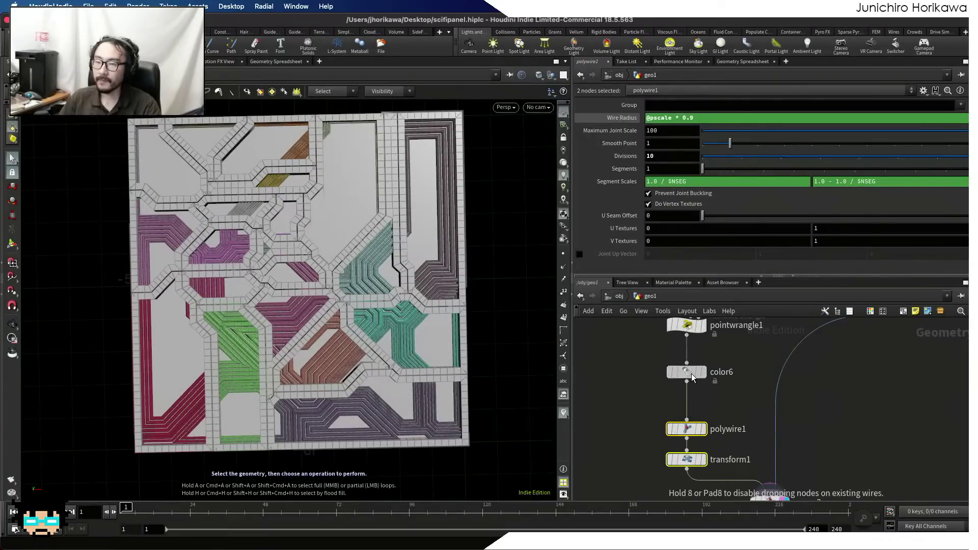
pyautogui.moveTo(661, 391)
pyautogui.moveTo(687, 429); pyautogui.dragTo(684, 411)
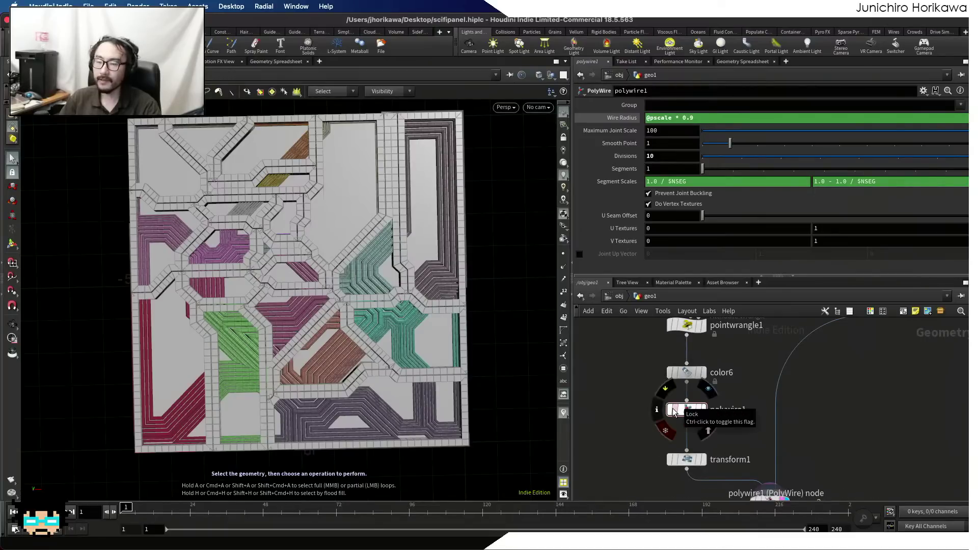
pyautogui.moveTo(685, 459); pyautogui.dragTo(685, 447)
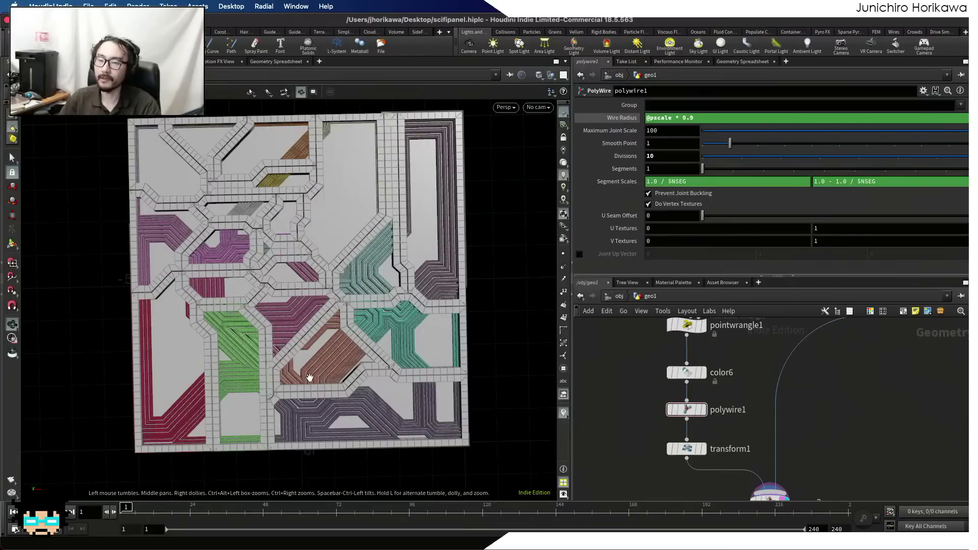
pyautogui.scroll(5, 318, 375)
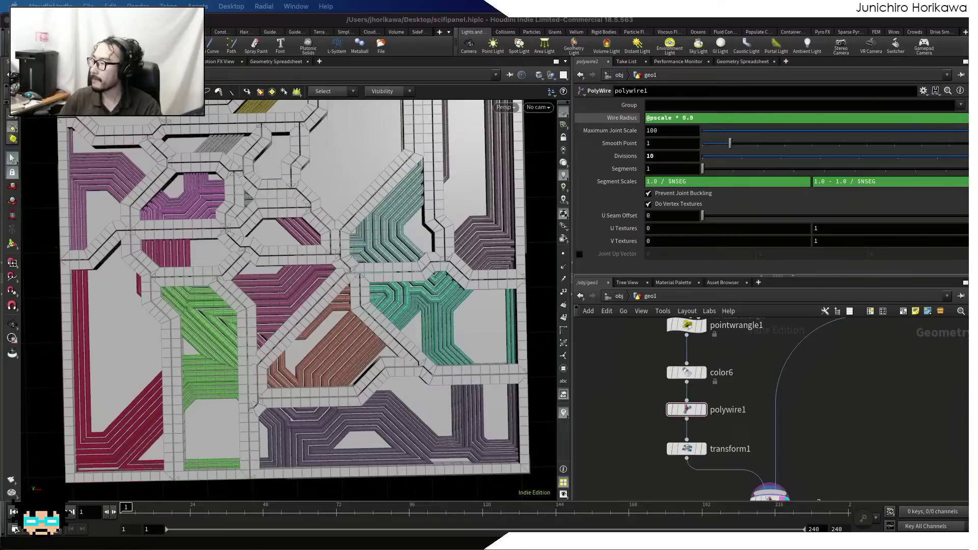
# - Rename the pointwrangle1 node above color6 to transfer_val
pyautogui.click(742, 389)
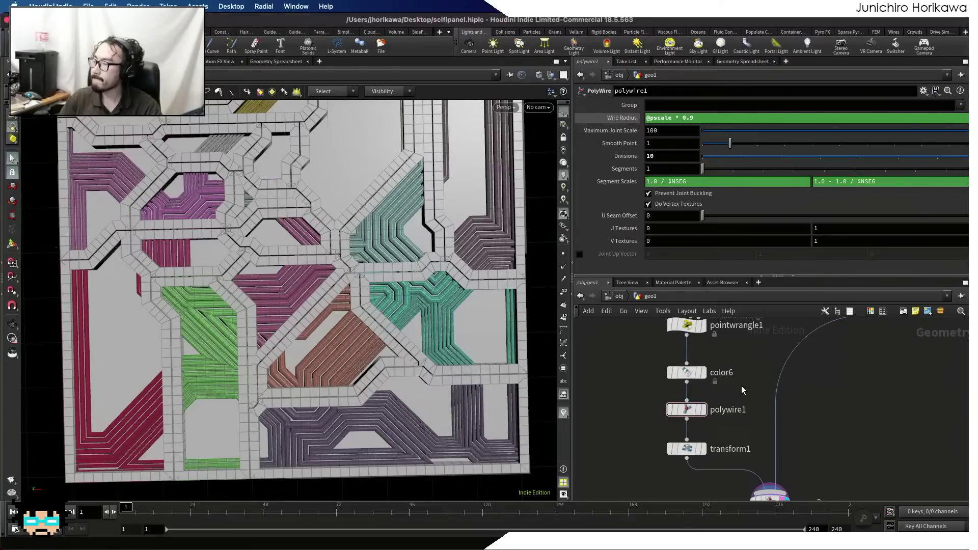
pyautogui.scroll(-2, 742, 389)
pyautogui.moveTo(742, 381); pyautogui.dragTo(739, 434, button='middle')
pyautogui.moveTo(709, 394); pyautogui.dragTo(706, 405)
pyautogui.doubleClick(729, 405)
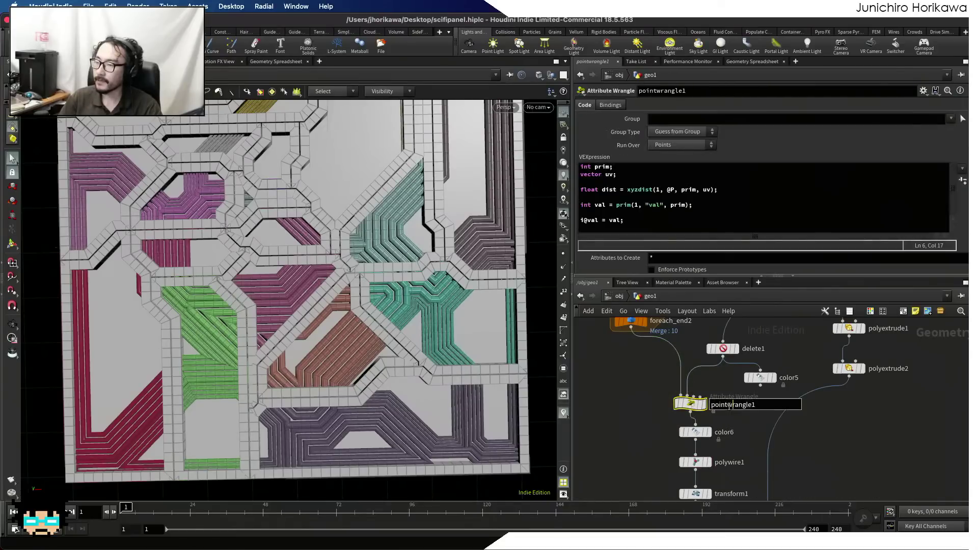
pyautogui.write('transfer_')
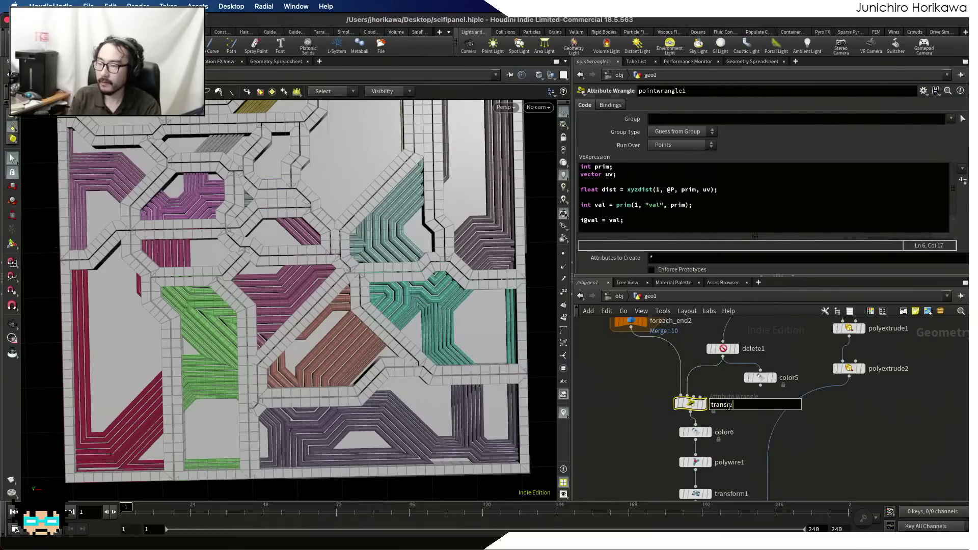
pyautogui.write('val')
pyautogui.press('Return')
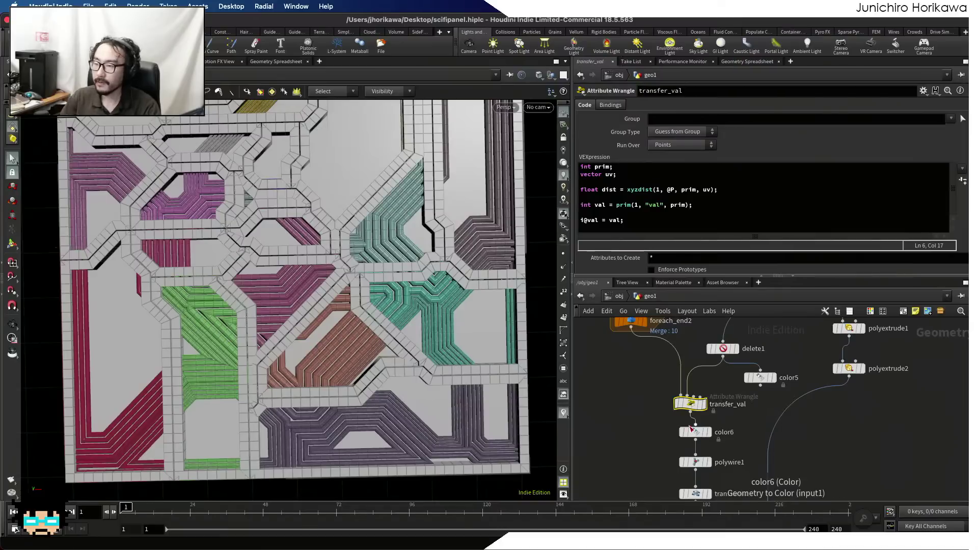
# - Align transfer_val above color6, move polywire1 down to make room, and insert a Point Wrangle between color6 and polywire1
pyautogui.moveTo(691, 409); pyautogui.dragTo(696, 410)
pyautogui.moveTo(729, 431); pyautogui.dragTo(711, 356, button='middle')
pyautogui.moveTo(704, 469); pyautogui.dragTo(670, 443)
pyautogui.scroll(2, 673, 382)
pyautogui.scroll(2, 685, 379)
pyautogui.click(708, 417)
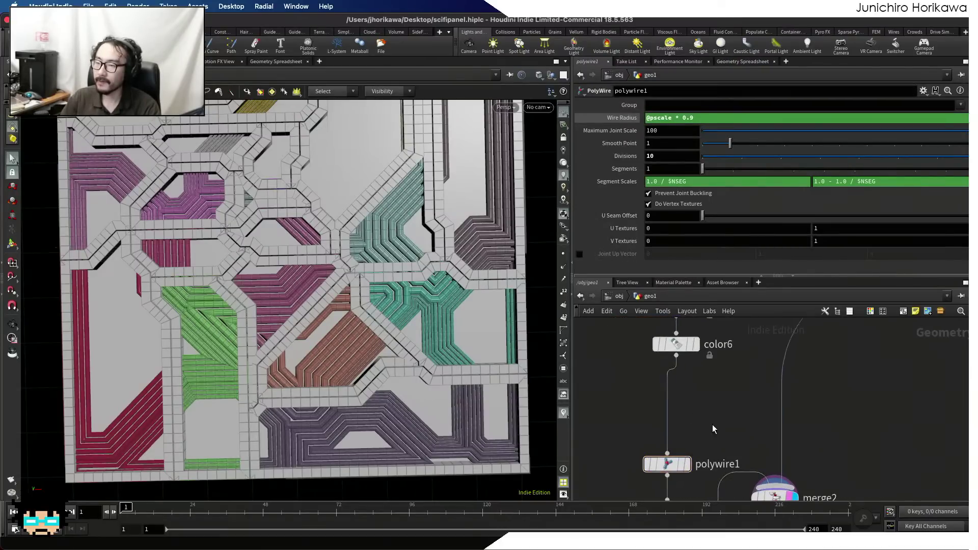
pyautogui.write('pointwr')
pyautogui.press('Return')
pyautogui.click(722, 396)
pyautogui.scroll(1, 723, 395)
pyautogui.moveTo(722, 396); pyautogui.dragTo(655, 410)
# - Rename the new Point Wrangle between color6 and polywire1 to animate_pipe
pyautogui.doubleClick(716, 411)
pyautogui.write('animate')
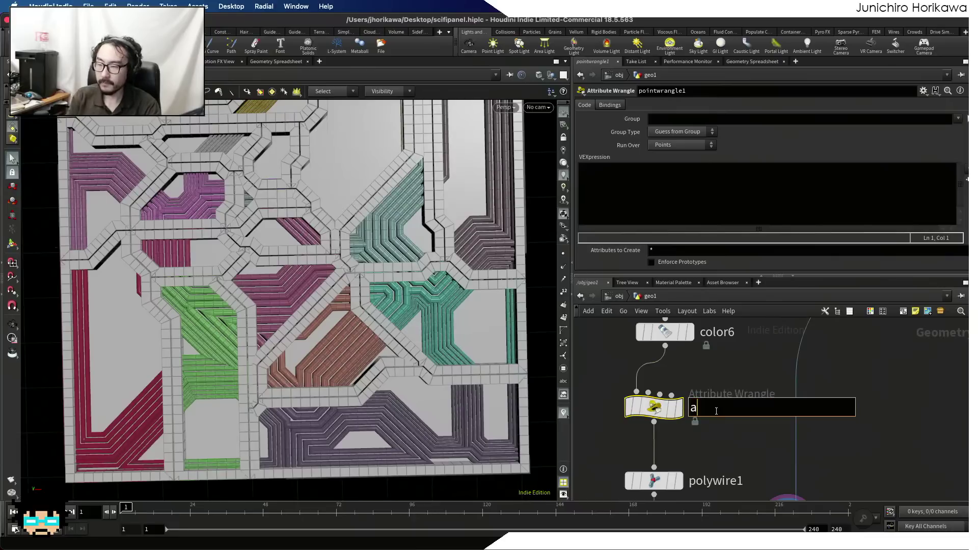
pyautogui.press('Return')
pyautogui.scroll(5, 732, 421)
pyautogui.moveTo(738, 395); pyautogui.dragTo(753, 450)
pyautogui.moveTo(736, 390); pyautogui.dragTo(773, 452, button='middle')
pyautogui.scroll(4, 774, 438)
pyautogui.click(712, 389)
pyautogui.click(741, 398)
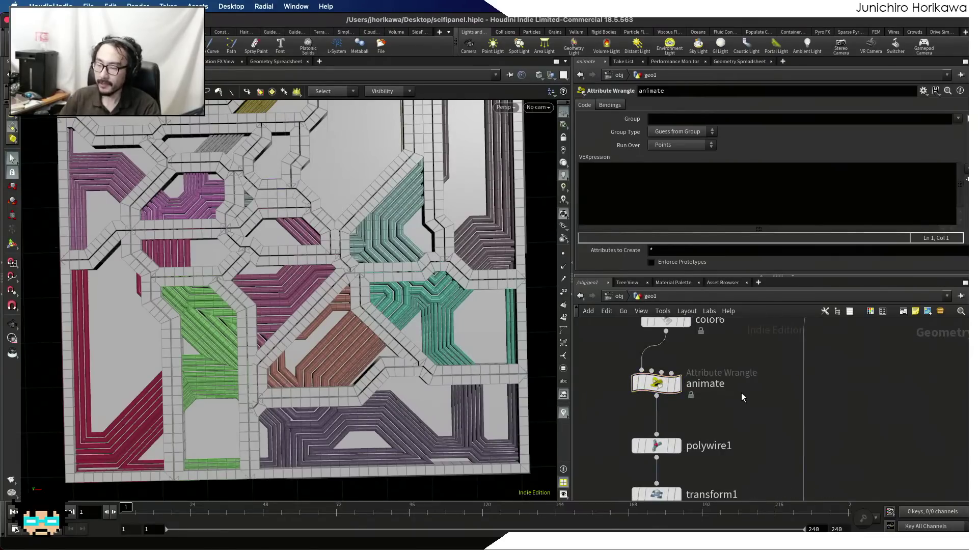
pyautogui.doubleClick(728, 390)
pyautogui.press('End')
pyautogui.write('_p')
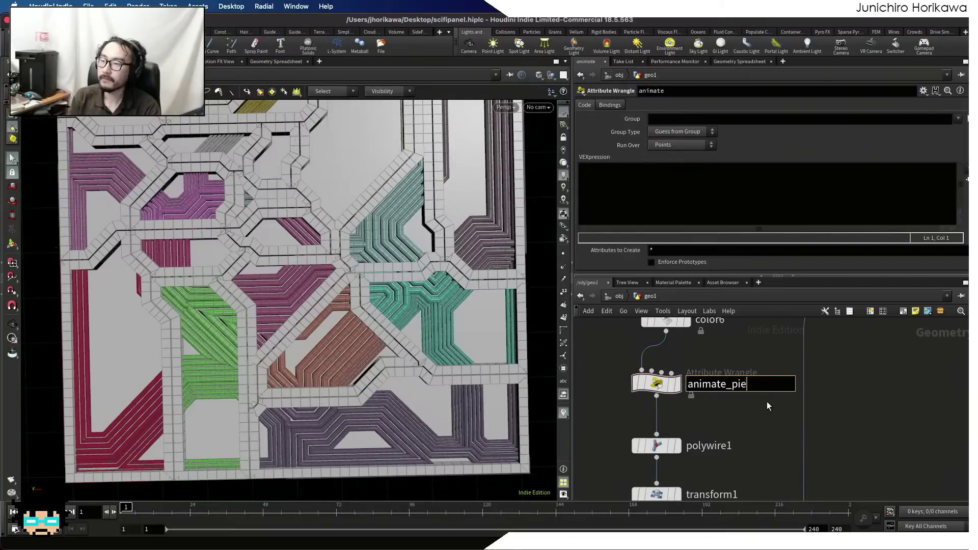
pyautogui.write('ipe')
pyautogui.press('BackSpace')
pyautogui.write('pe')
pyautogui.press('Return')
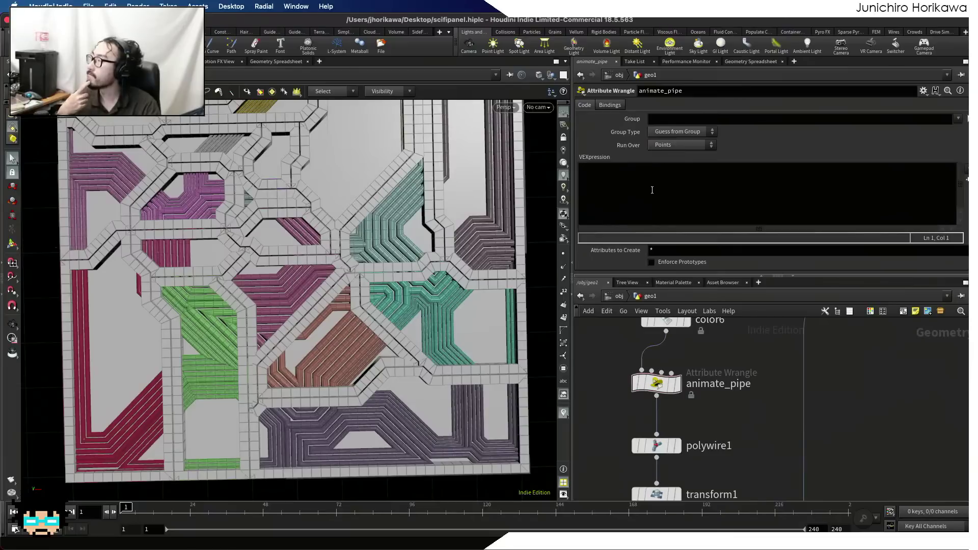
# - In the animate_pipe VEX code, store the point colour with the line vector col = v@Cd;
pyautogui.click(598, 180)
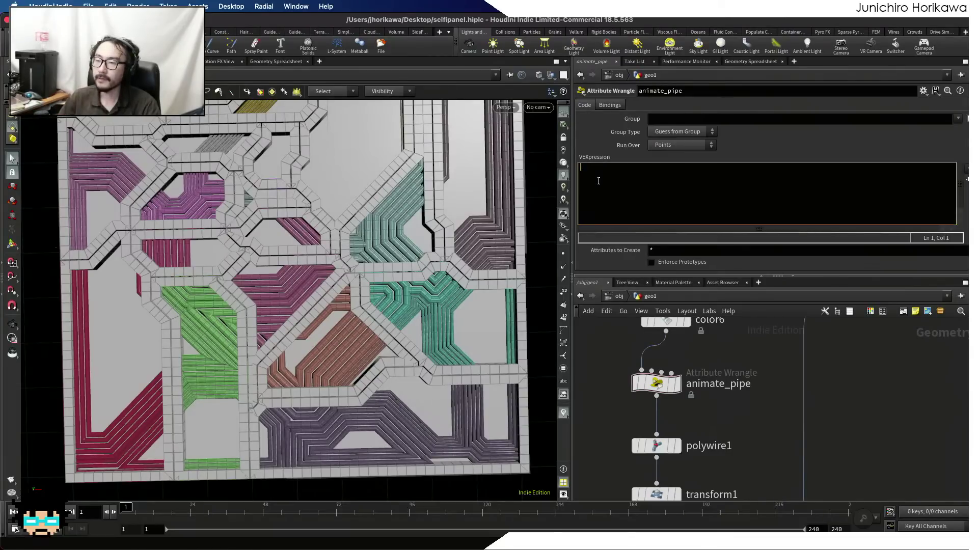
pyautogui.write('vector col = v@Cd;')
pyautogui.press('Return')
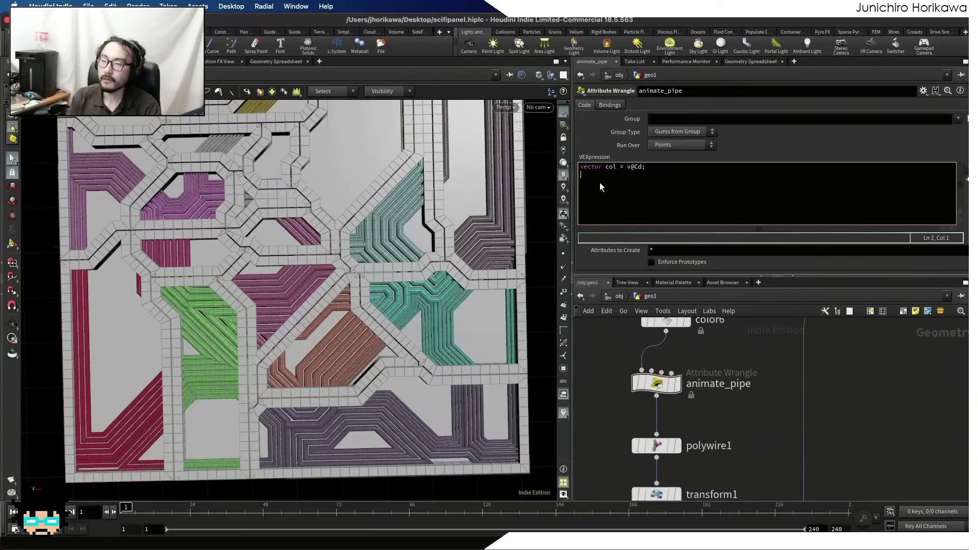
pyautogui.write('set')
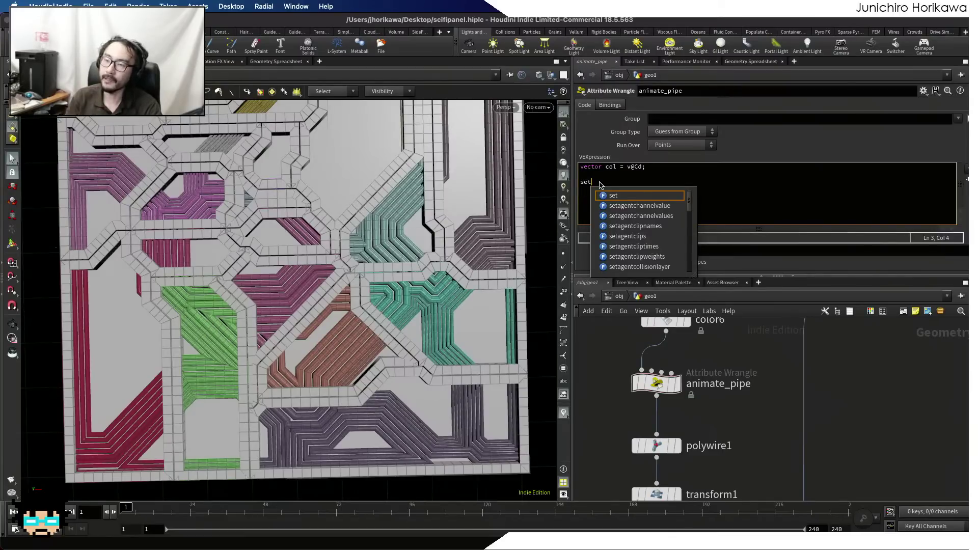
pyautogui.press('Escape')
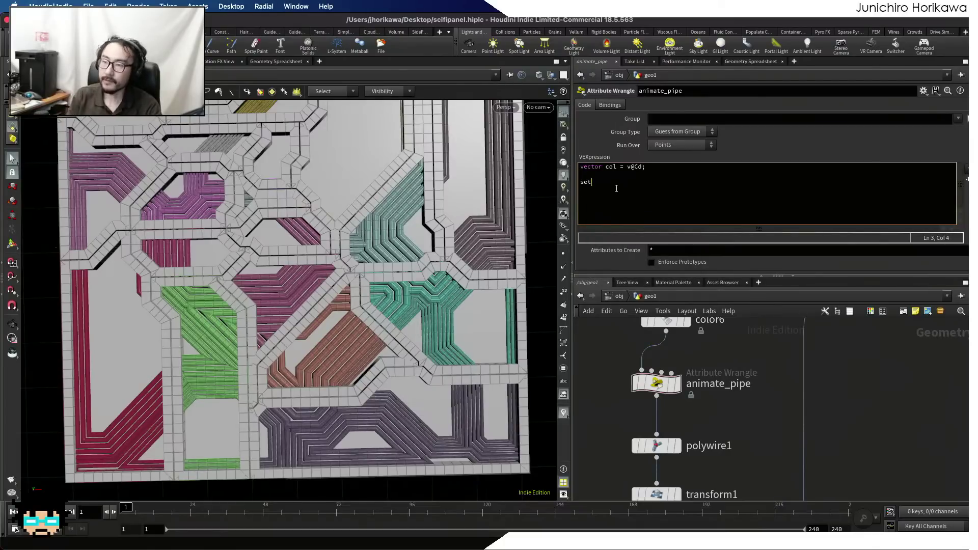
pyautogui.press('BackSpace')
pyautogui.press('BackSpace')
pyautogui.press('BackSpace')
pyautogui.write('vectort')
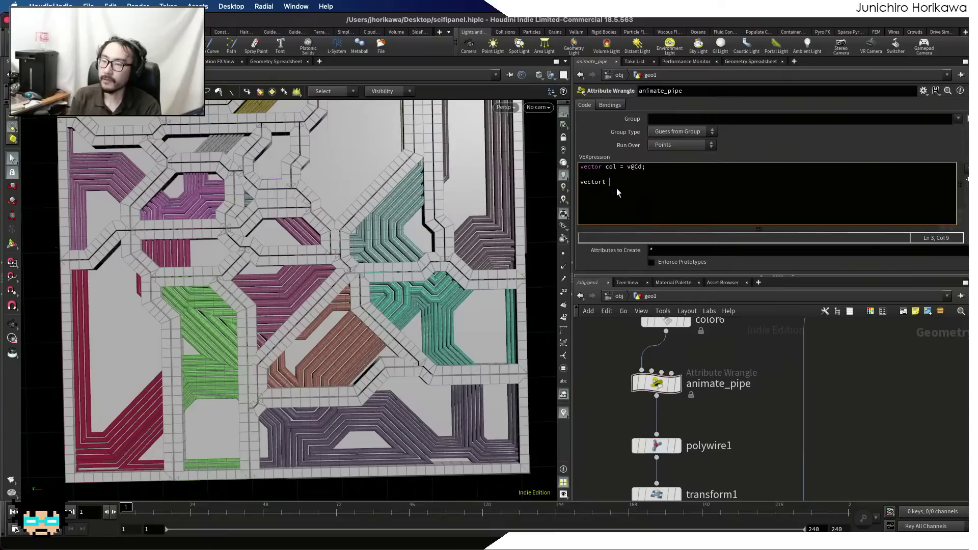
pyautogui.press('BackSpace')
pyautogui.press('BackSpace')
pyautogui.press('BackSpace')
pyautogui.press('BackSpace')
pyautogui.press('BackSpace')
pyautogui.press('BackSpace')
pyautogui.press('BackSpace')
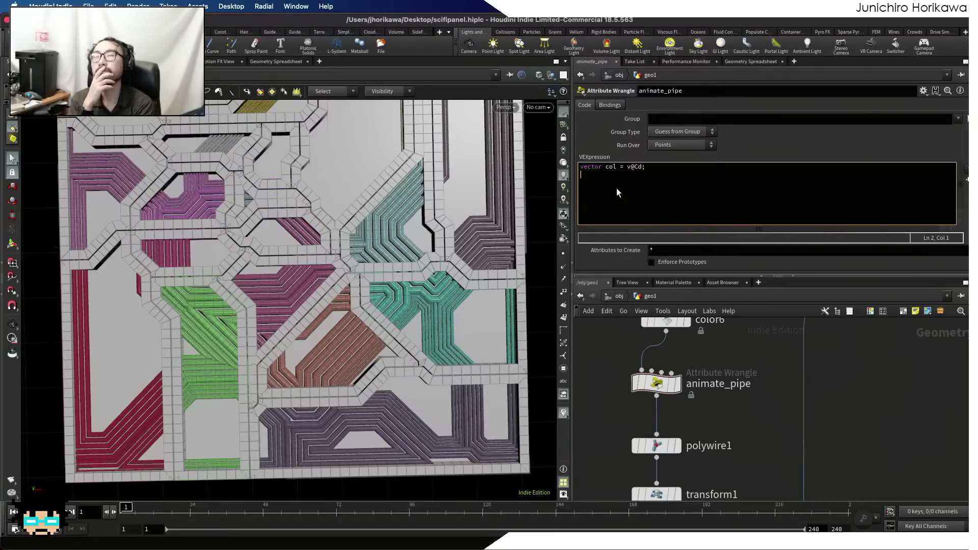
# - Below the col line, leave a blank line and declare the tail colour as vector tail = set(0,0,0);
pyautogui.press('Return')
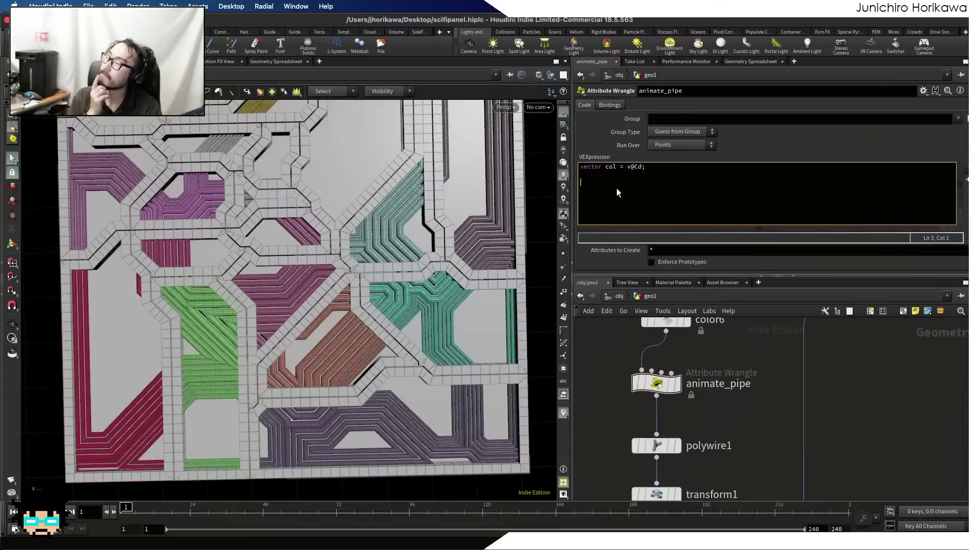
pyautogui.write('ve')
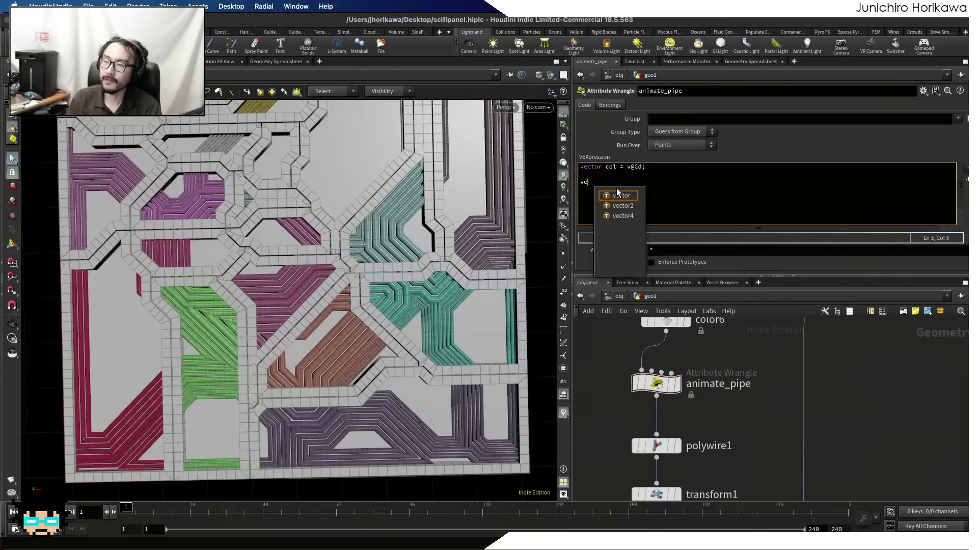
pyautogui.write('ct')
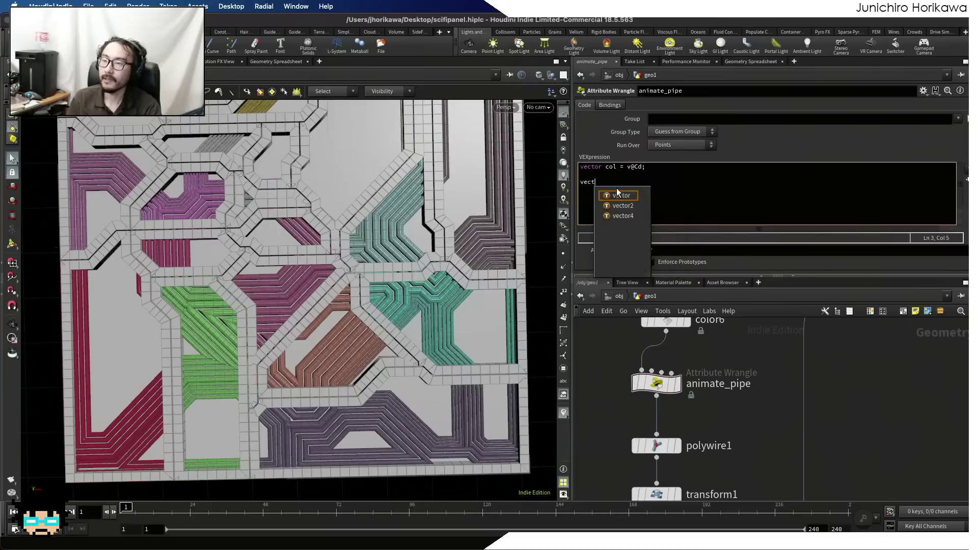
pyautogui.write('or tail = set(0,0,00;')
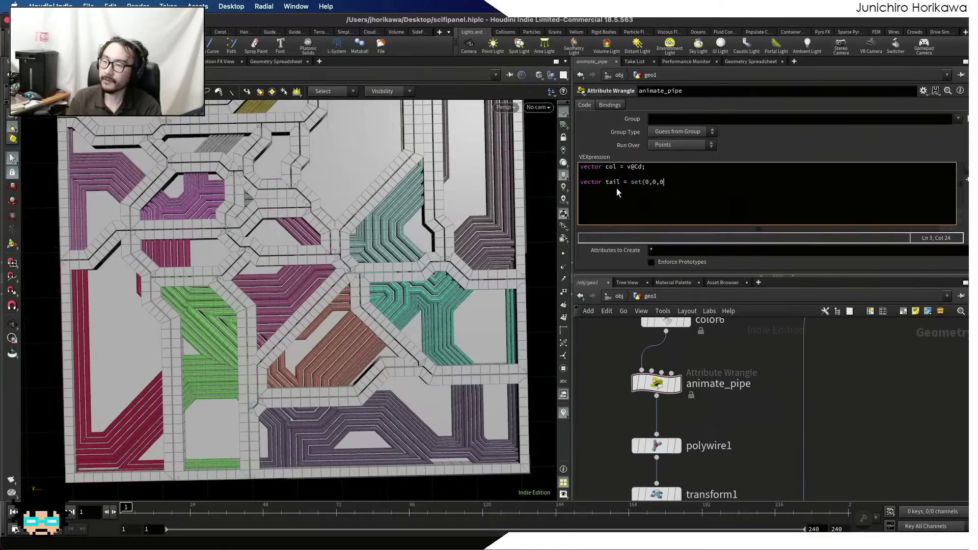
pyautogui.press('BackSpace')
pyautogui.press('BackSpace')
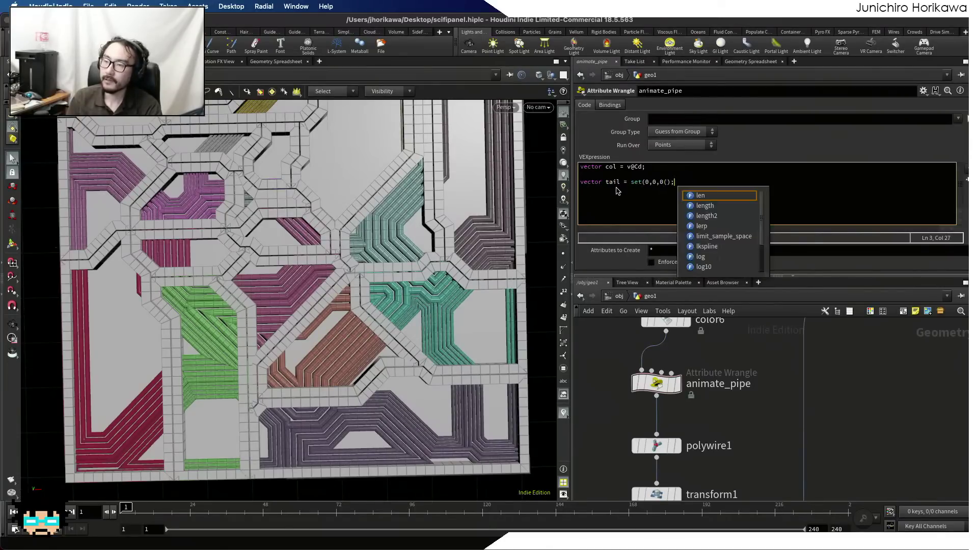
pyautogui.write(');')
pyautogui.press('Return')
# - Declare the head colour on the line after tail as vector head = set(1,1,1); with blank lines following it
pyautogui.write('s')
pyautogui.press('BackSpace')
pyautogui.write('vector ')
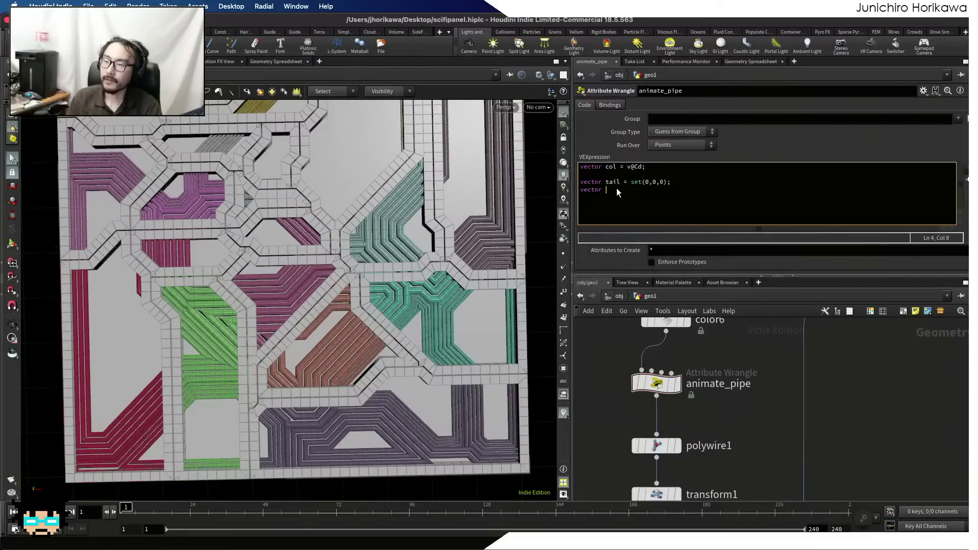
pyautogui.write('head = set')
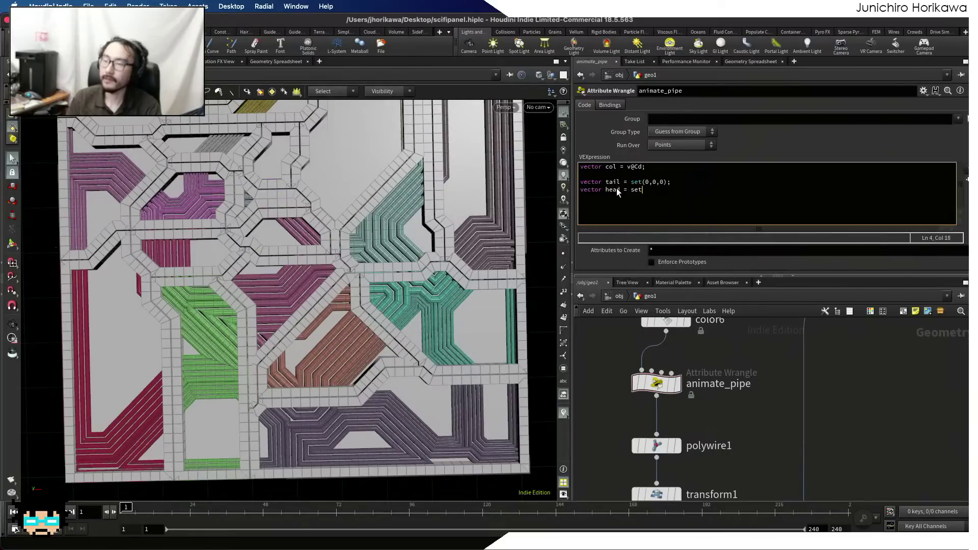
pyautogui.write('(1,1,1);')
pyautogui.press('Return')
pyautogui.press('Return')
pyautogui.press('Return')
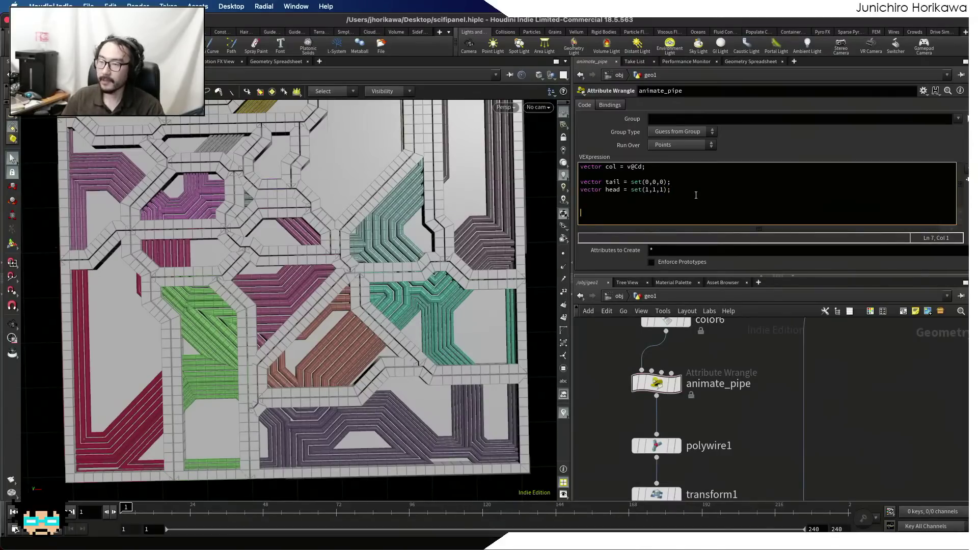
pyautogui.press('BackSpace')
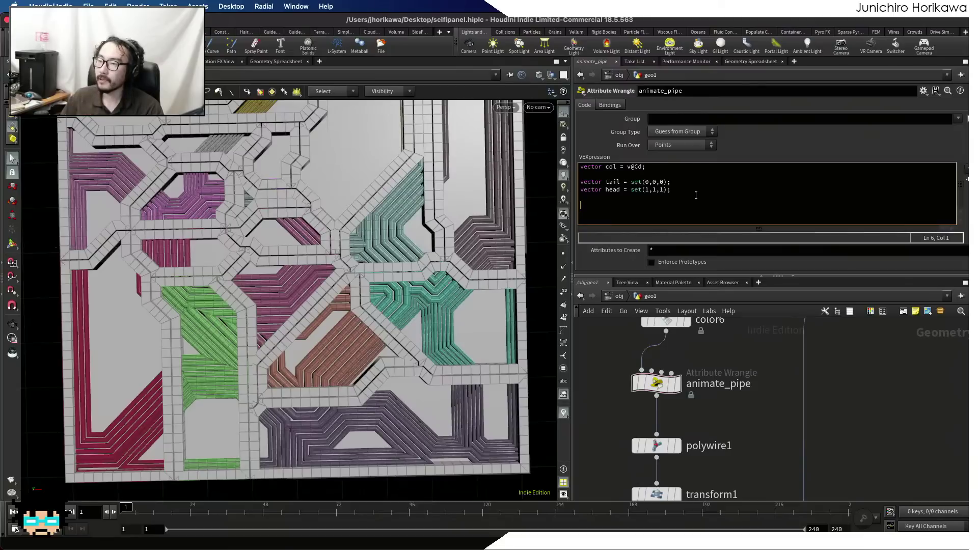
# - Go over the col and head lines in the wrangle code and save the scene file
pyautogui.moveTo(690, 168); pyautogui.dragTo(562, 173)
pyautogui.moveTo(662, 196); pyautogui.dragTo(580, 189)
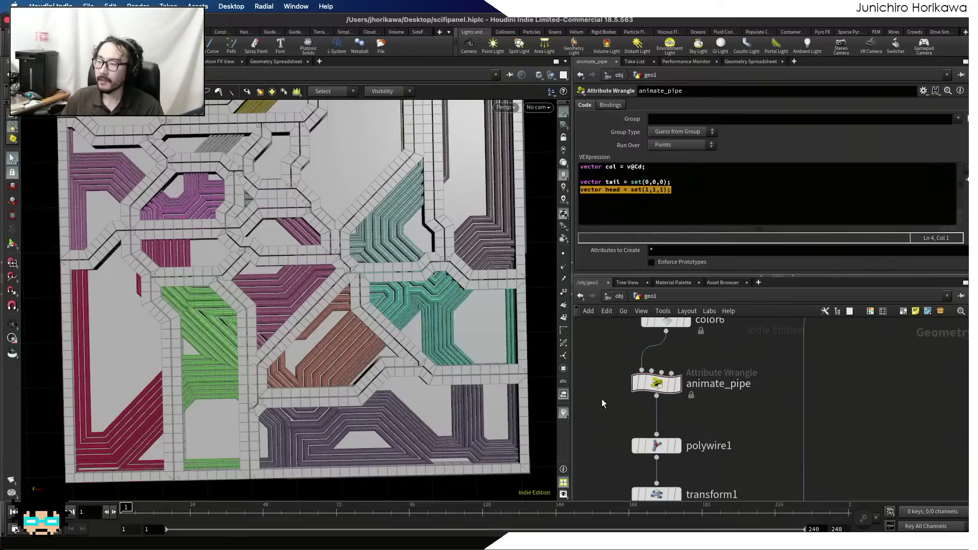
pyautogui.click(676, 189)
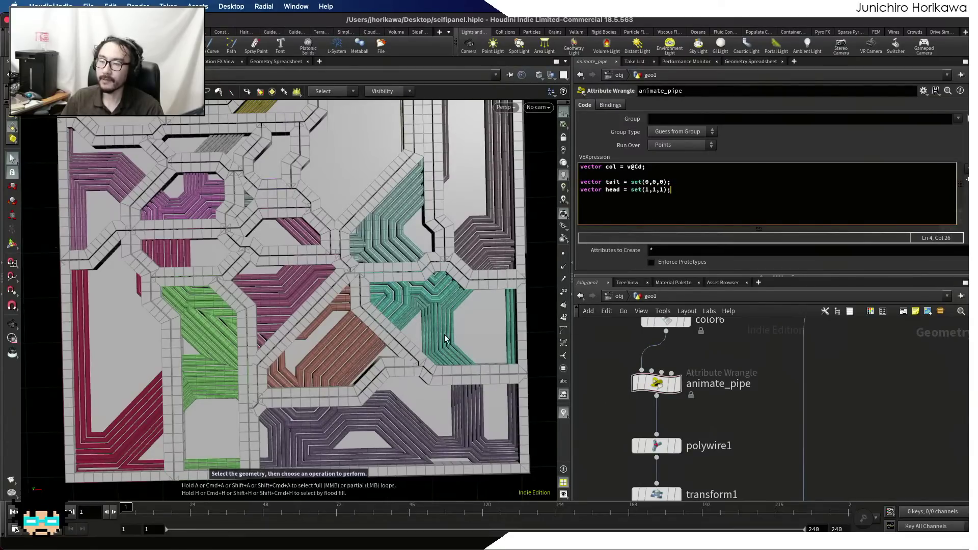
pyautogui.scroll(-1, 715, 387)
pyautogui.scroll(-1, 715, 390)
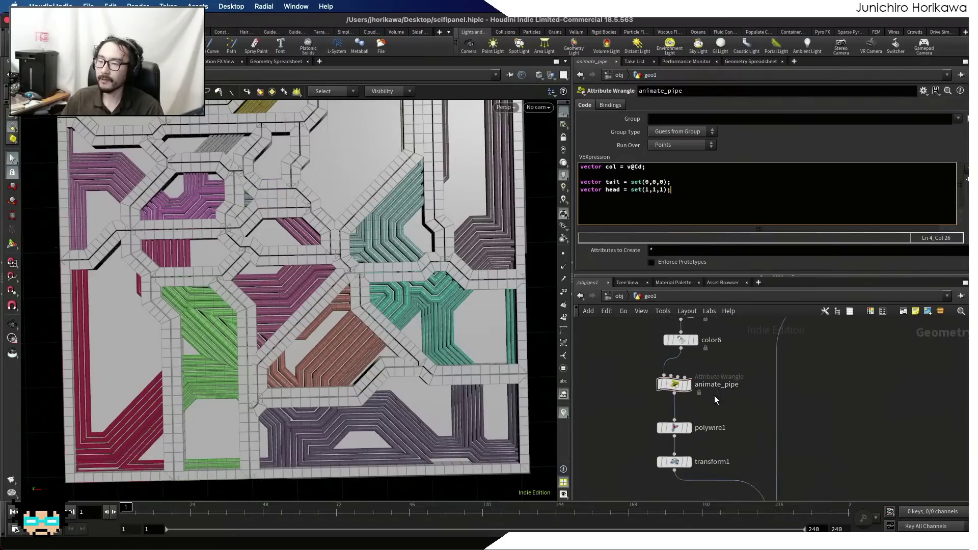
pyautogui.scroll(1, 715, 397)
pyautogui.moveTo(637, 413); pyautogui.dragTo(671, 417, button='middle')
pyautogui.press('super+s')
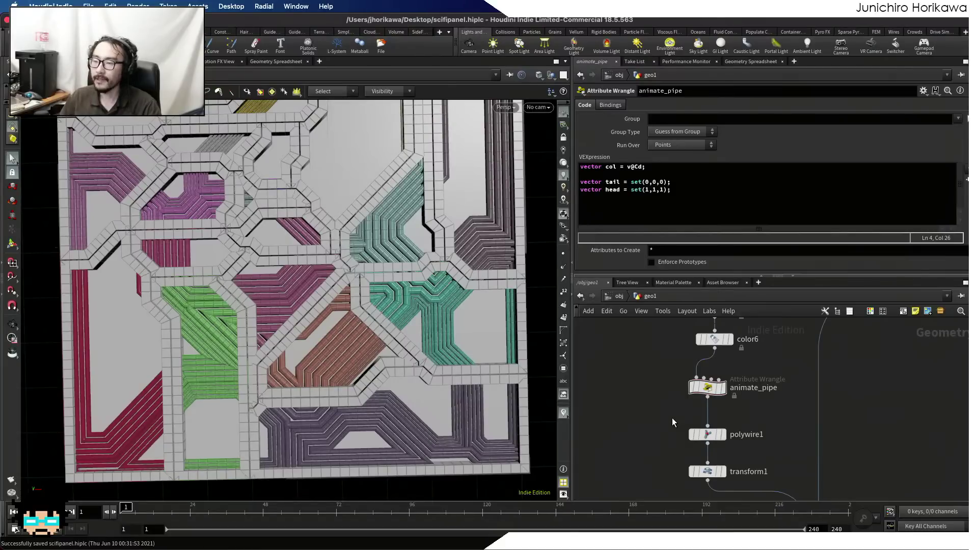
# - Insert a Resample node between color6 and animate_pipe
pyautogui.press('Tab')
pyautogui.write('res')
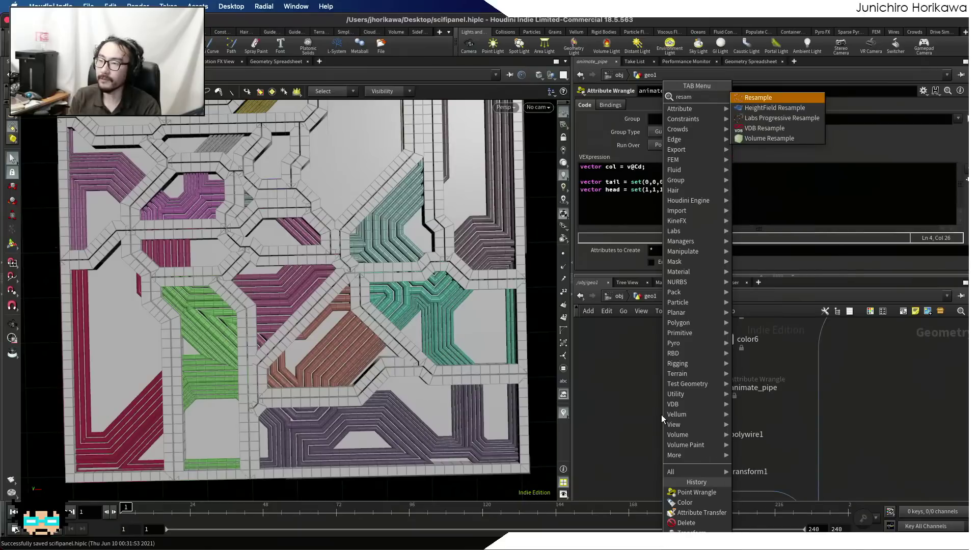
pyautogui.press('Return')
pyautogui.click(643, 398)
pyautogui.moveTo(644, 398); pyautogui.dragTo(727, 352)
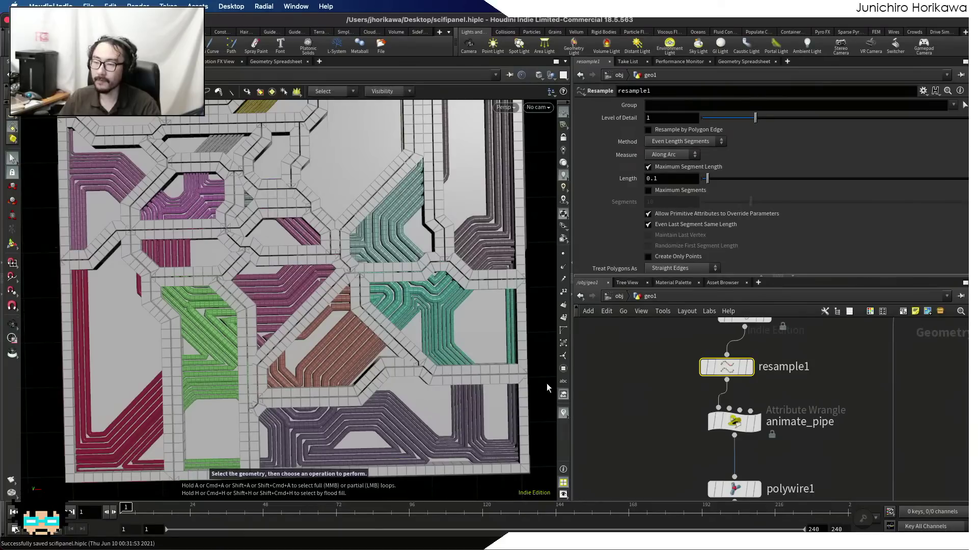
# - Enable Resample by Polygon Edge on resample1 and check the denser wires up close
pyautogui.click(672, 130)
pyautogui.keyDown('alt'); pyautogui.moveTo(338, 240); pyautogui.dragTo(269, 309, button='right'); pyautogui.keyUp('alt')
pyautogui.keyDown('alt'); pyautogui.moveTo(268, 310); pyautogui.dragTo(248, 210, button='middle'); pyautogui.keyUp('alt')
pyautogui.scroll(-1, 675, 423)
pyautogui.moveTo(665, 448); pyautogui.dragTo(661, 424, button='middle')
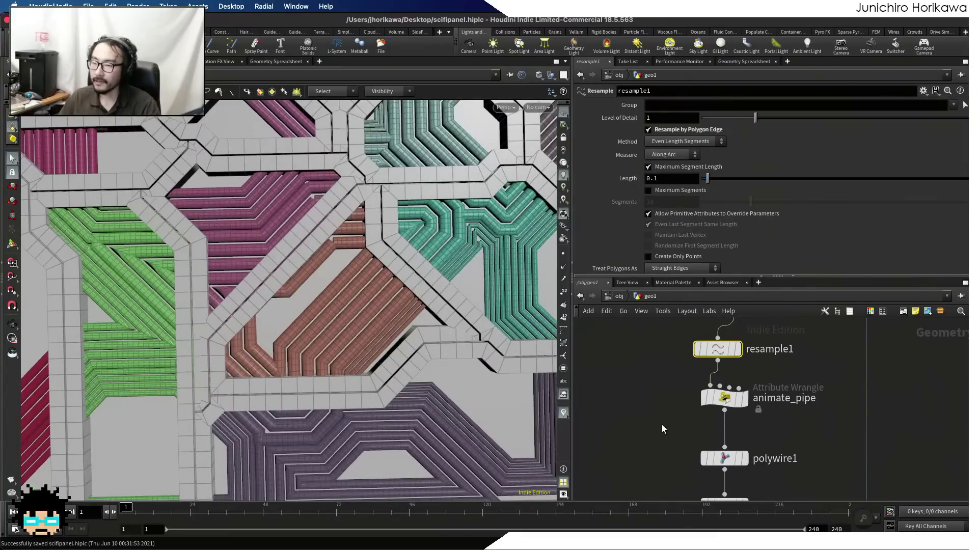
# - Insert a Fuse node between animate_pipe and polywire1, and inspect the green wire junctions up close
pyautogui.press('Tab')
pyautogui.write('color')
pyautogui.press('Return')
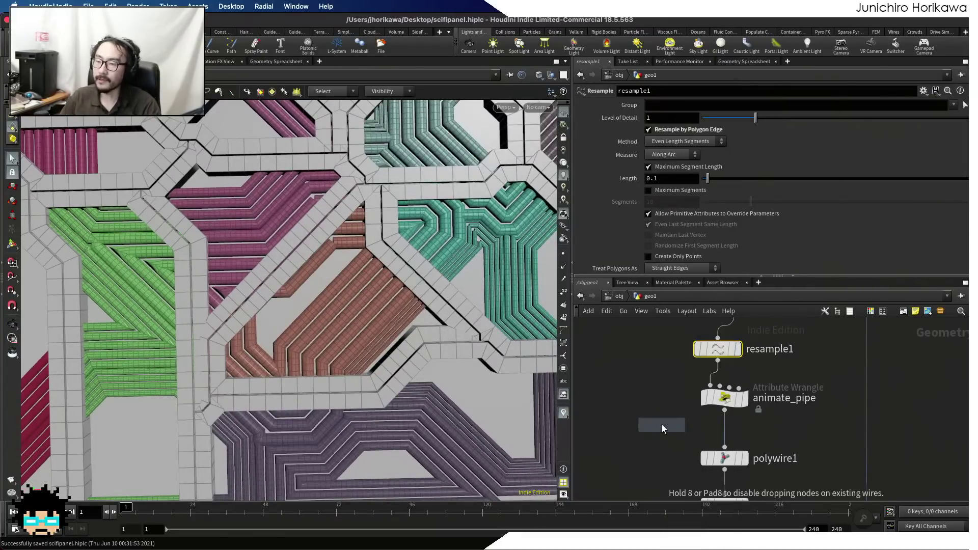
pyautogui.click(724, 430)
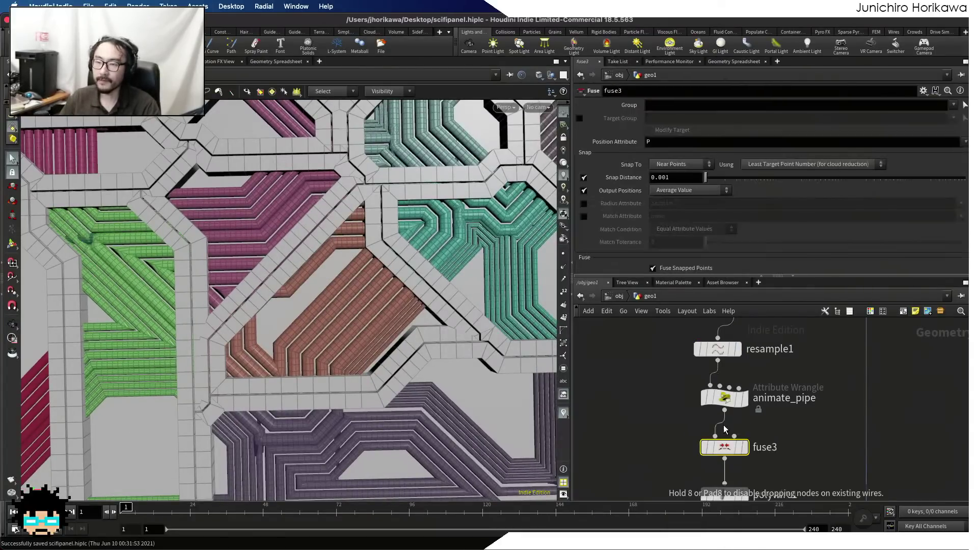
pyautogui.keyDown('alt'); pyautogui.moveTo(357, 351); pyautogui.dragTo(351, 352, button='right'); pyautogui.keyUp('alt')
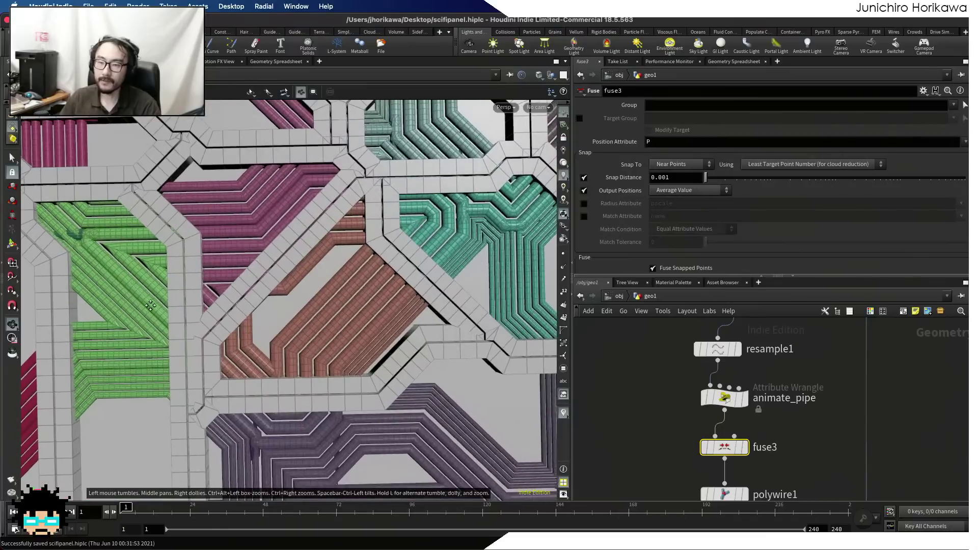
pyautogui.keyDown('alt'); pyautogui.moveTo(76, 255); pyautogui.dragTo(133, 345, button='middle'); pyautogui.keyUp('alt')
pyautogui.keyDown('alt'); pyautogui.moveTo(133, 345); pyautogui.dragTo(333, 309, button='right'); pyautogui.keyUp('alt')
pyautogui.press('s')
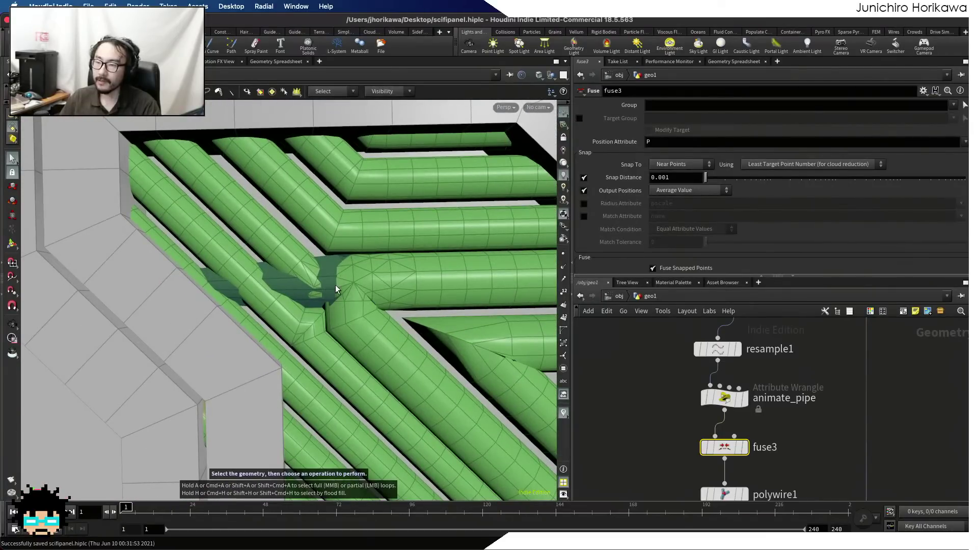
# - Delete the Fuse node after animate_pipe and pull resample1 out of the chain between color6 and animate_pipe
pyautogui.moveTo(724, 447); pyautogui.dragTo(645, 444)
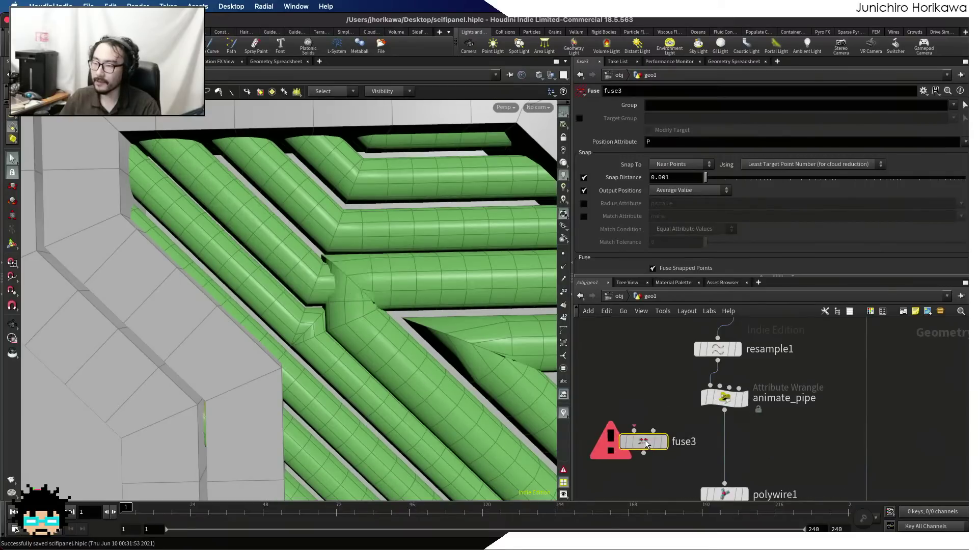
pyautogui.press('Delete')
pyautogui.scroll(-5, 660, 434)
pyautogui.moveTo(665, 435); pyautogui.dragTo(663, 454, button='middle')
pyautogui.scroll(5, 686, 412)
pyautogui.moveTo(685, 420); pyautogui.dragTo(593, 461)
pyautogui.scroll(-4, 624, 416)
pyautogui.scroll(3, 619, 457)
pyautogui.moveTo(687, 462); pyautogui.dragTo(695, 430)
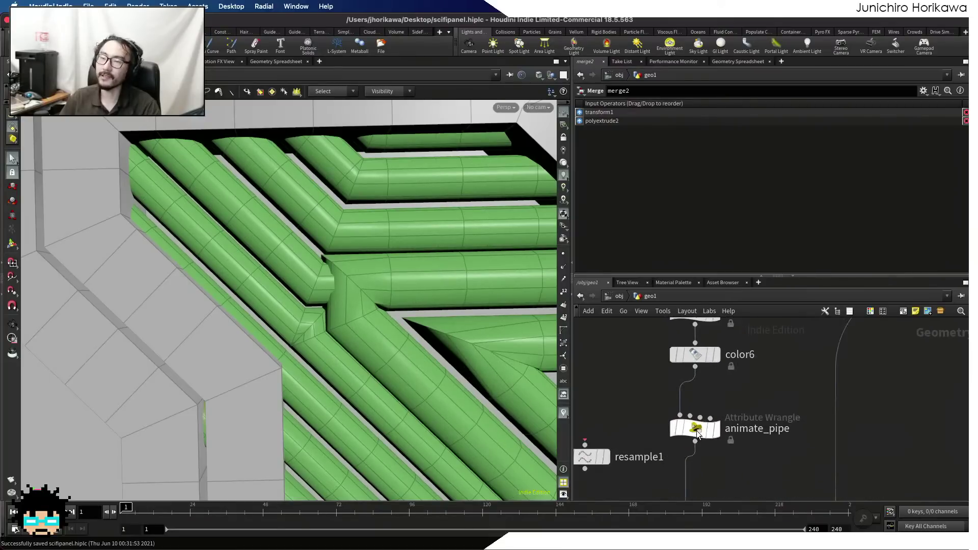
pyautogui.moveTo(696, 429)
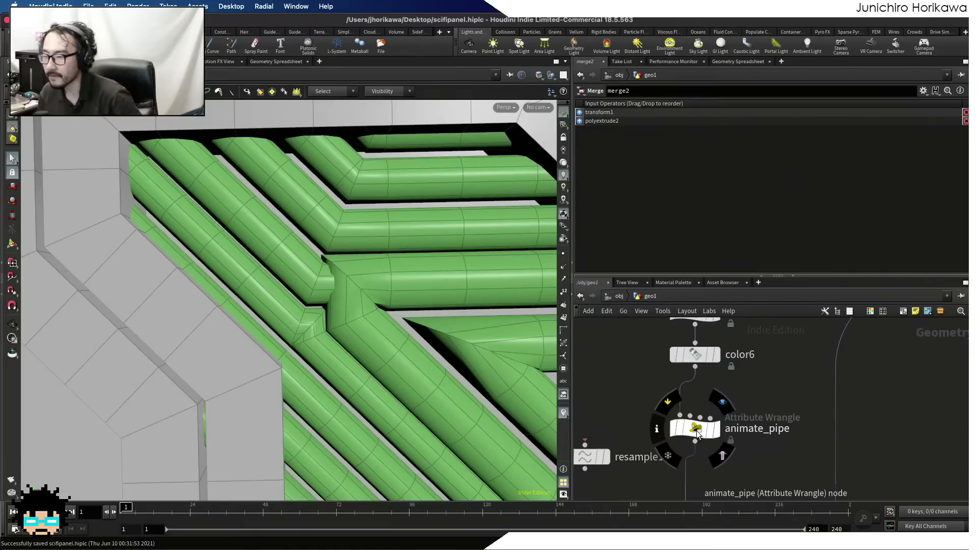
# - Review the resample1 settings, display the output of animate_pipe and save the scene file
pyautogui.click(580, 456)
pyautogui.scroll(-2, 689, 265)
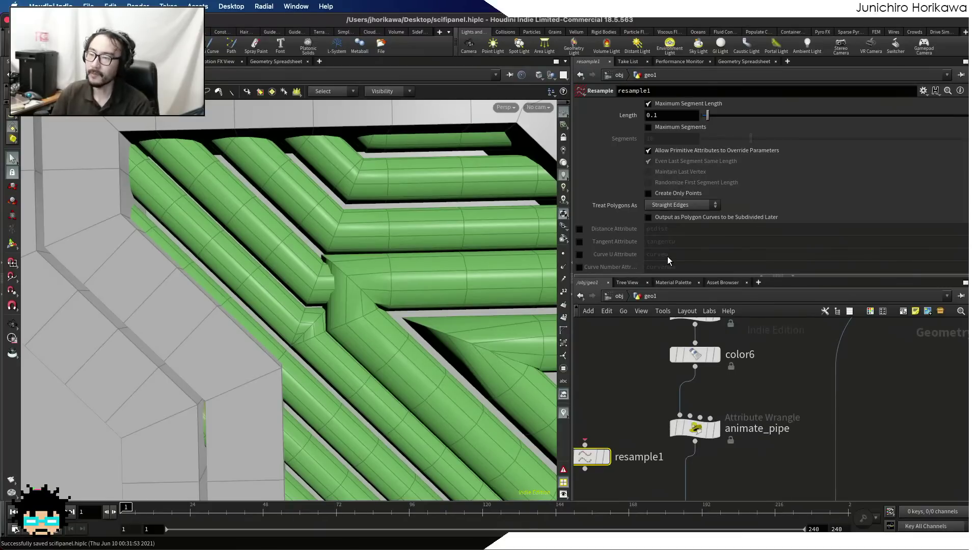
pyautogui.scroll(-2, 732, 403)
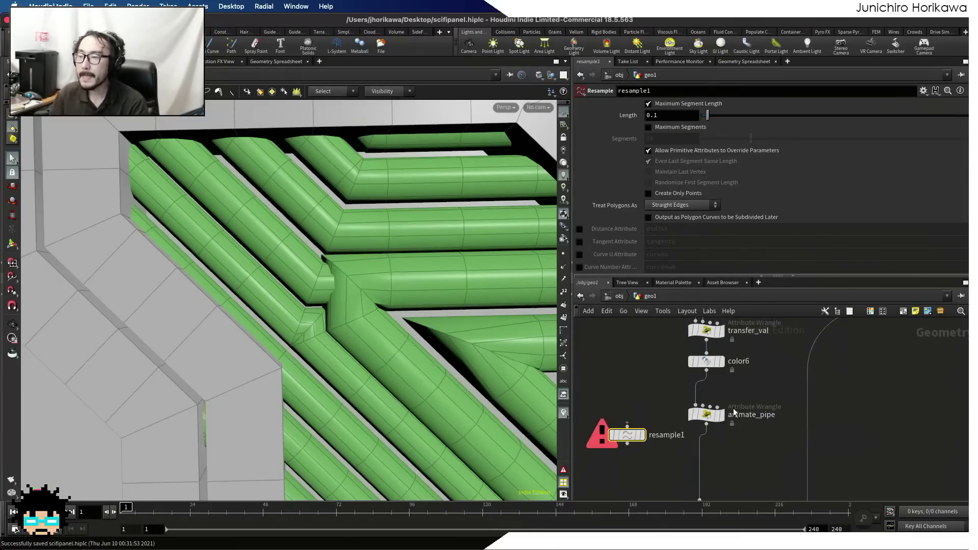
pyautogui.scroll(1, 732, 403)
pyautogui.click(719, 414)
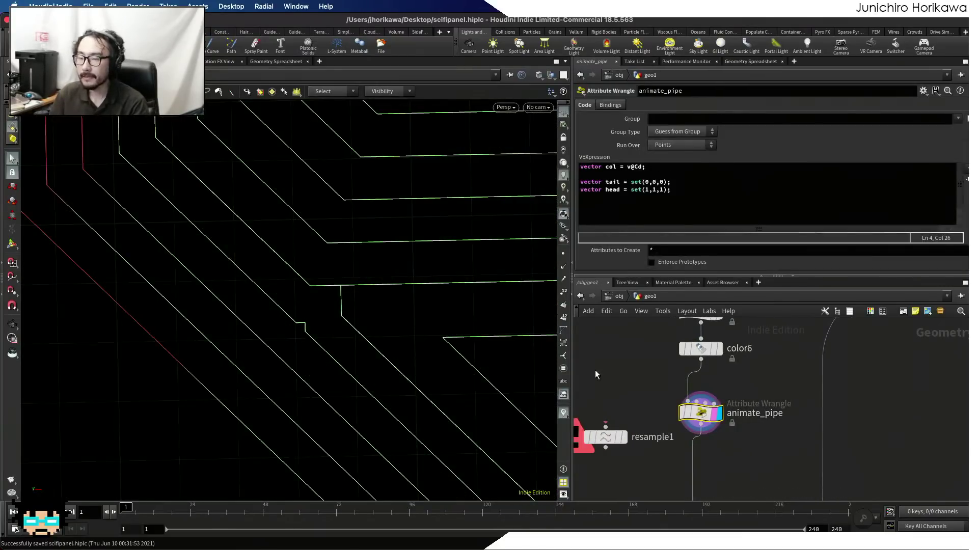
pyautogui.scroll(-2, 741, 383)
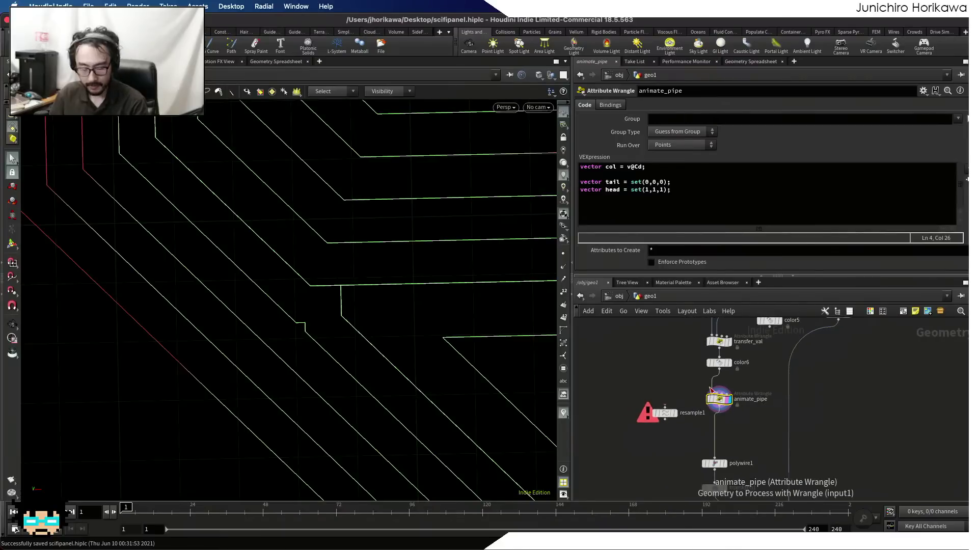
pyautogui.hotkey('ctrl', 's')
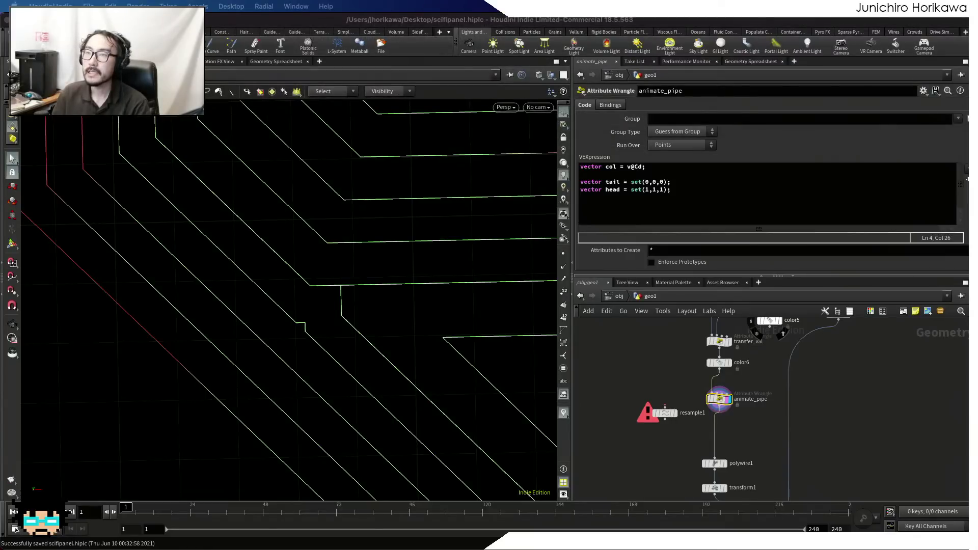
# - Switch to the VEX Functions reference in Chrome and search the page for "distance"
pyautogui.moveTo(465, 0); pyautogui.dragTo(439, 50)
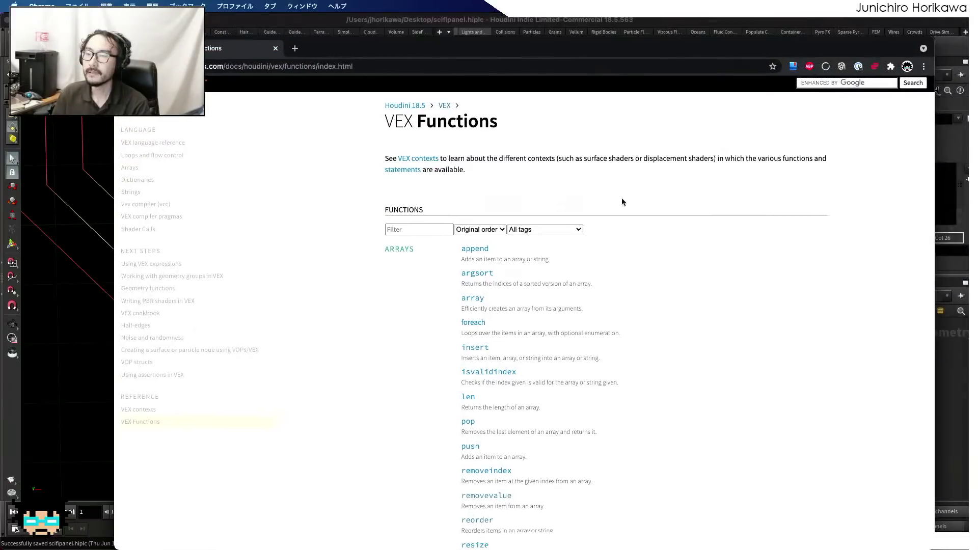
pyautogui.scroll(-2, 669, 236)
pyautogui.press('super+f')
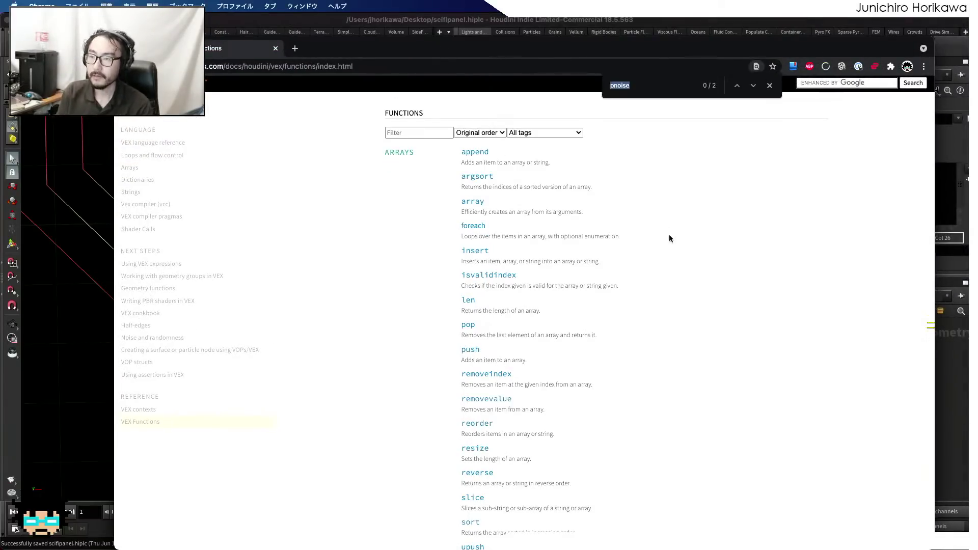
pyautogui.write('dista')
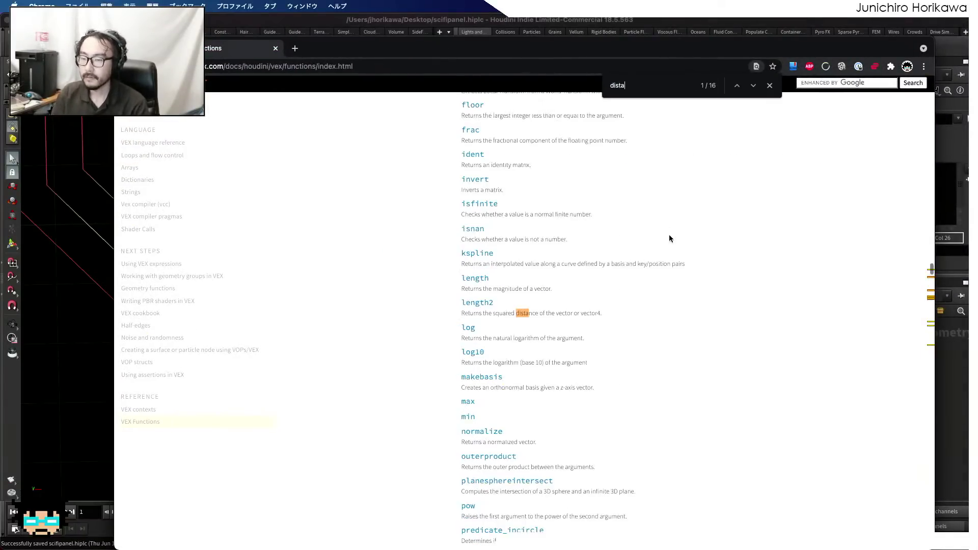
pyautogui.write('nce')
pyautogui.press('Return')
pyautogui.press('Return')
pyautogui.press('Return')
pyautogui.press('Return')
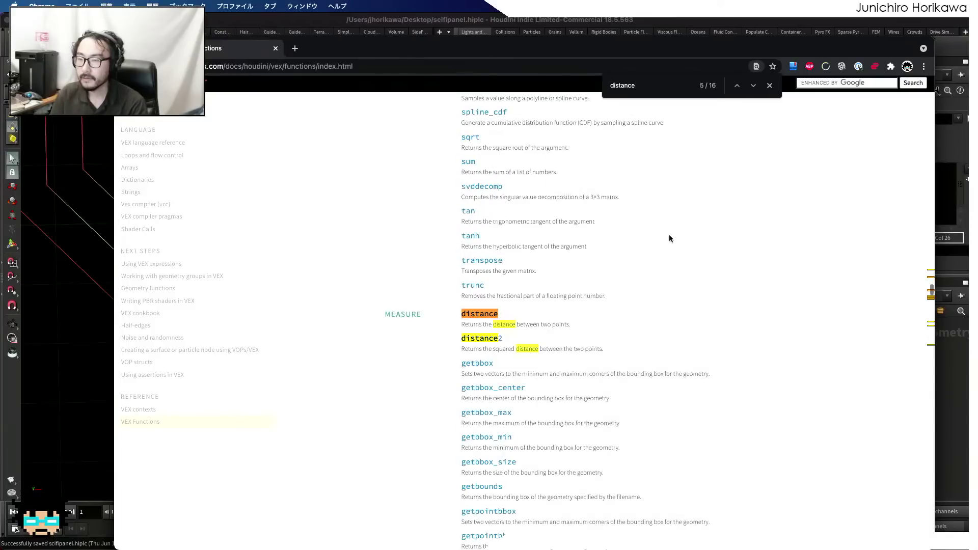
pyautogui.press('Return')
pyautogui.press('Return')
pyautogui.press('Return')
pyautogui.press('Return')
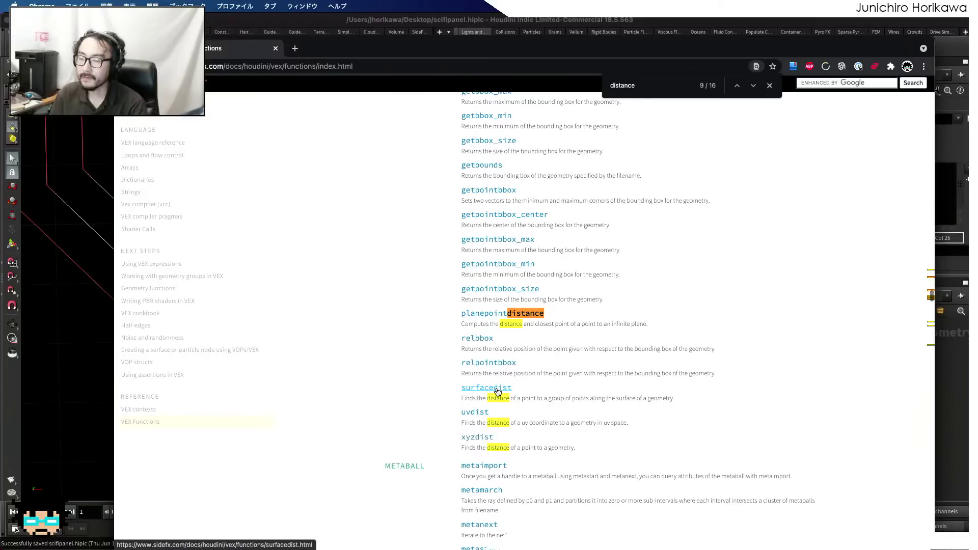
pyautogui.scroll(-3, 497, 391)
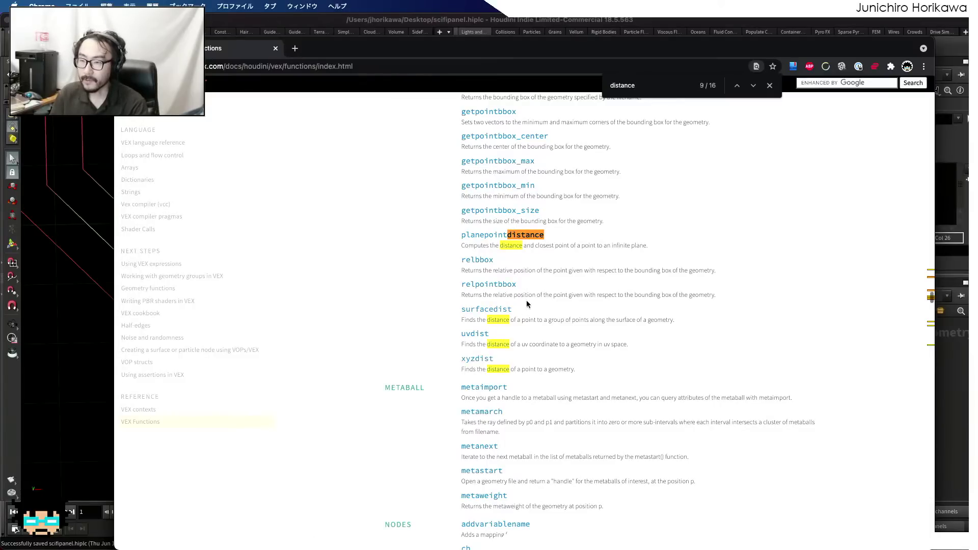
# - Go through the remaining "distance" matches and open the surfacedist function's page
pyautogui.press('Return')
pyautogui.press('Return')
pyautogui.press('Return')
pyautogui.press('Return')
pyautogui.press('Return')
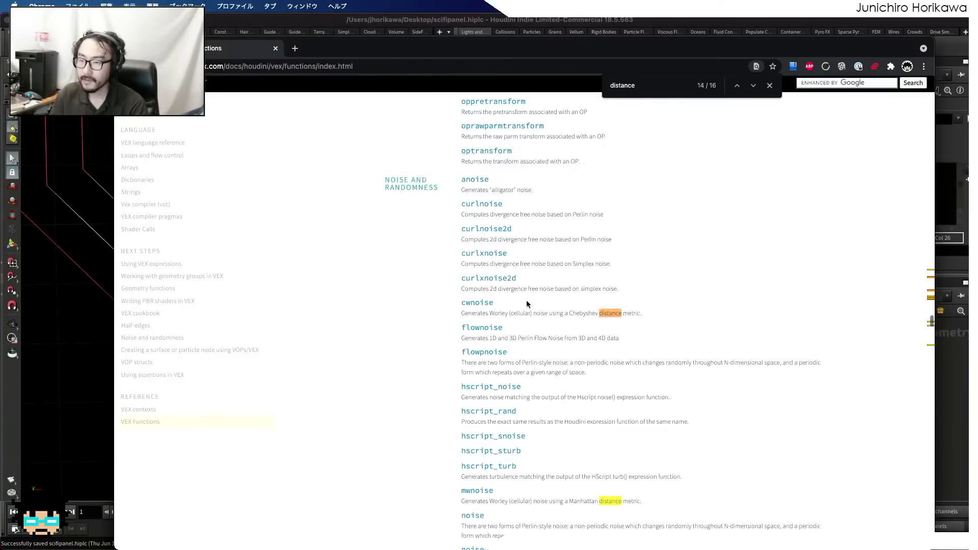
pyautogui.press('Return')
pyautogui.press('Return')
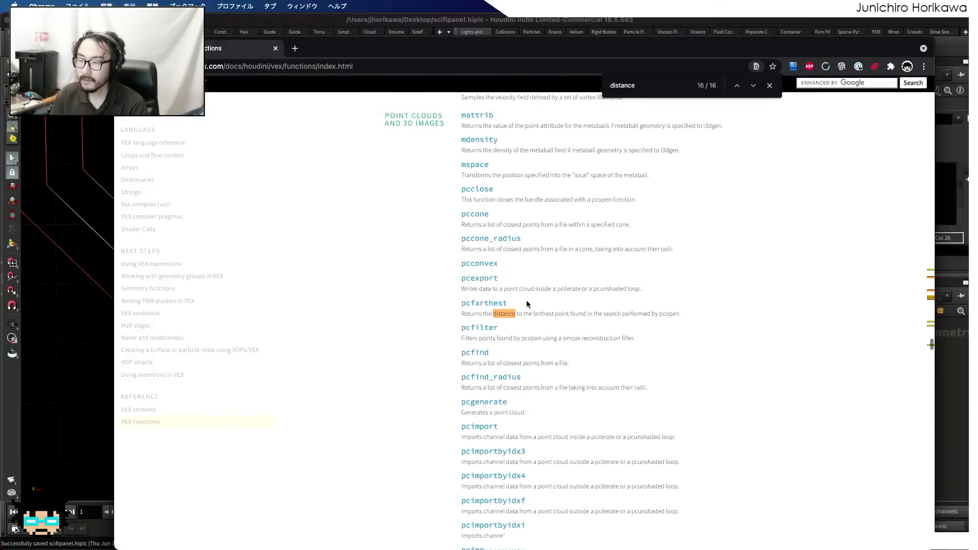
pyautogui.press('Return')
pyautogui.press('Return')
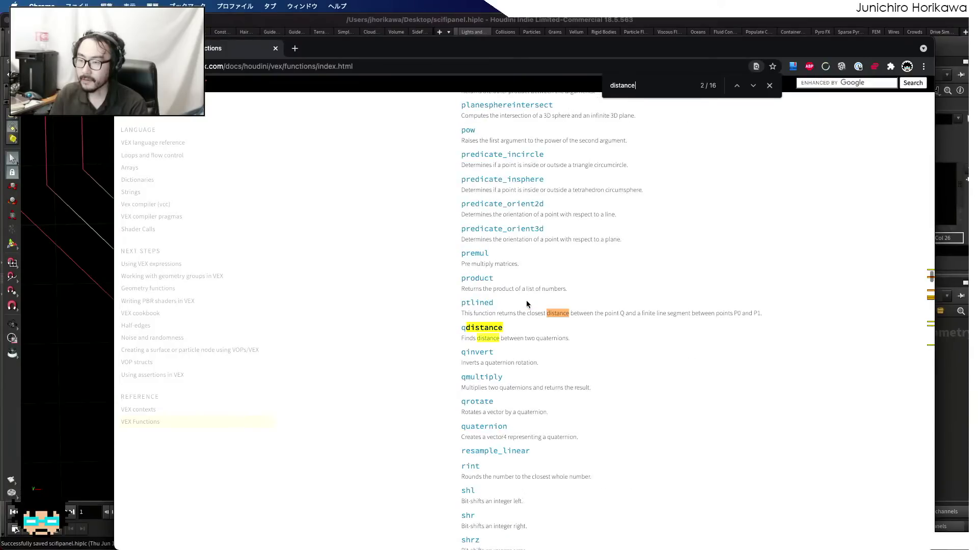
pyautogui.press('Return')
pyautogui.press('Return')
pyautogui.press('Return')
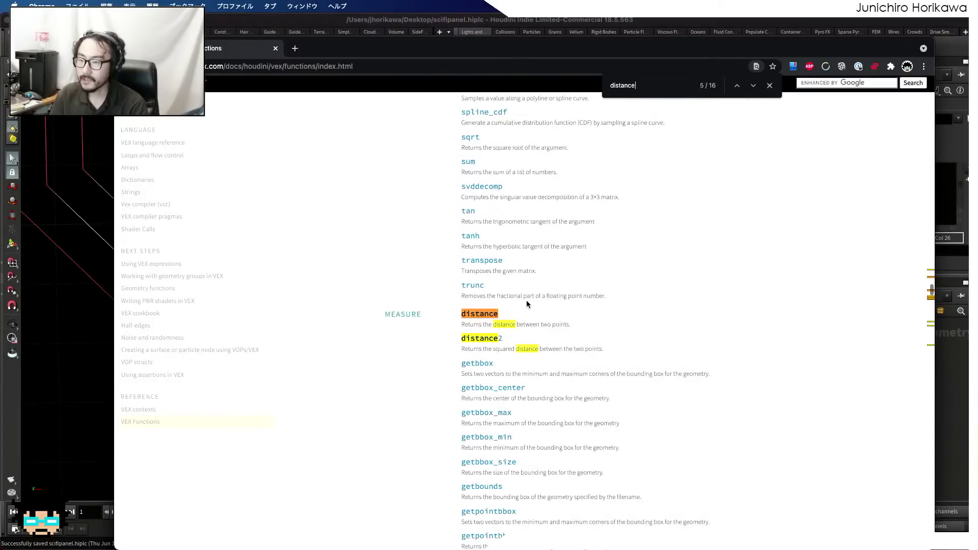
pyautogui.press('Return')
pyautogui.press('Return')
pyautogui.press('Return')
pyautogui.press('Return')
pyautogui.press('Return')
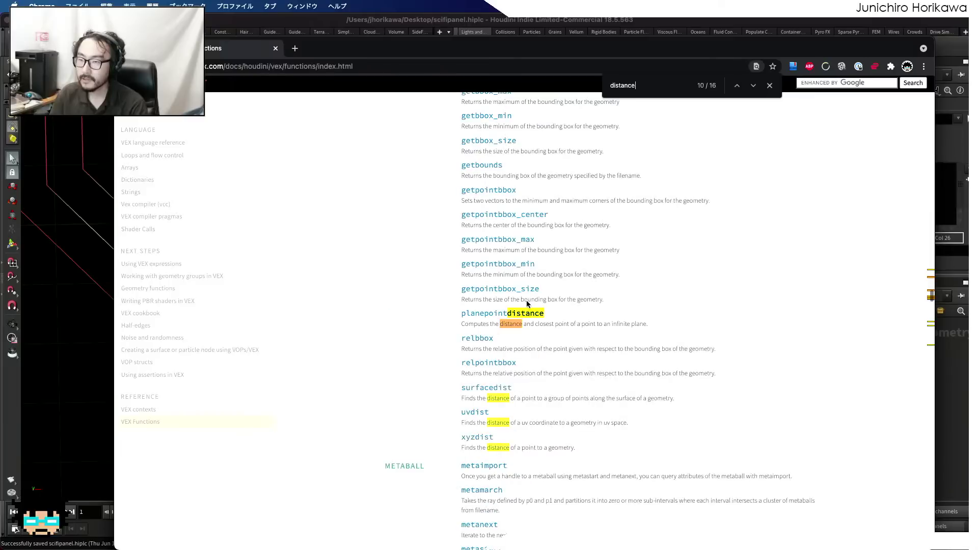
pyautogui.click(487, 393)
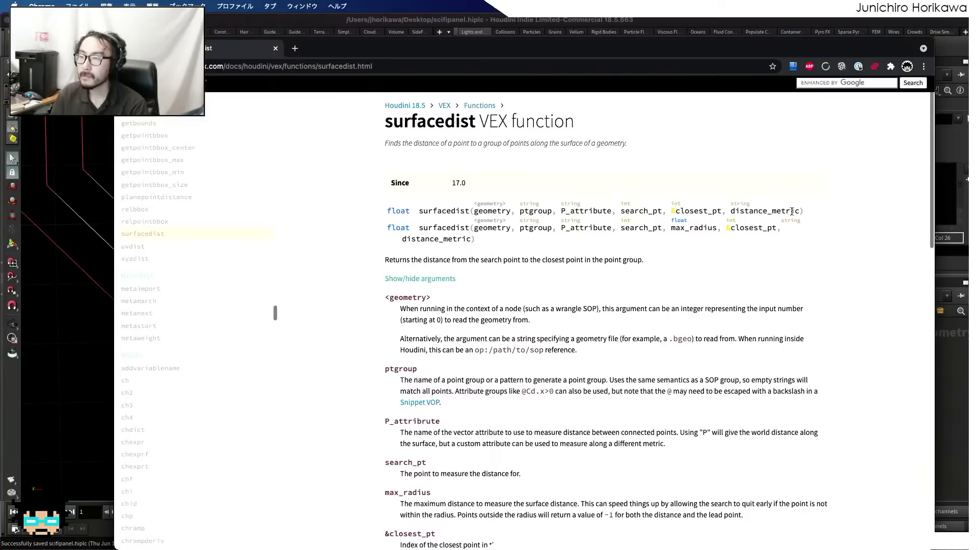
# - Shrink the browser window to a compact size clear of the wrangle code and bring the surfacedist signatures into view
pyautogui.moveTo(664, 57); pyautogui.dragTo(347, 35)
pyautogui.moveTo(616, 527); pyautogui.dragTo(549, 277)
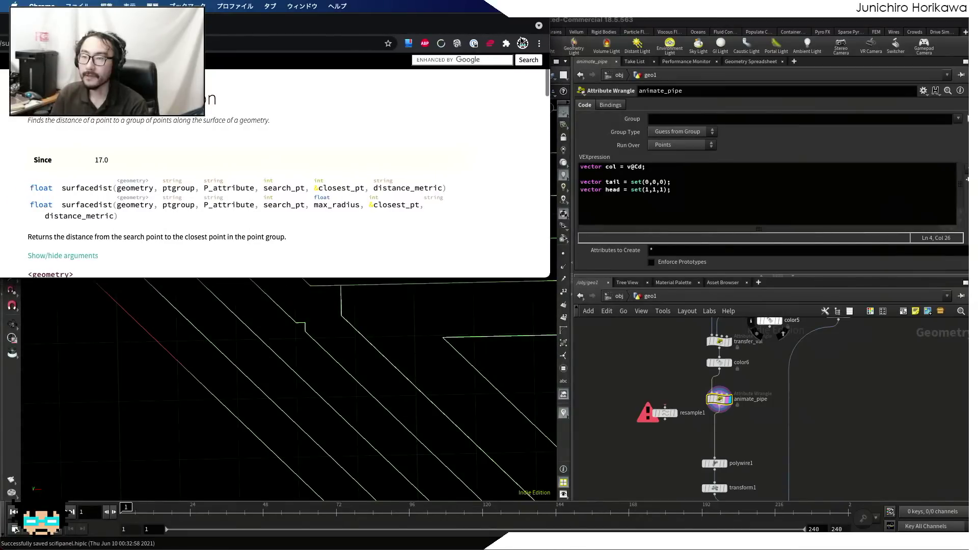
pyautogui.moveTo(480, 17); pyautogui.dragTo(477, 25)
pyautogui.moveTo(546, 283); pyautogui.dragTo(543, 223)
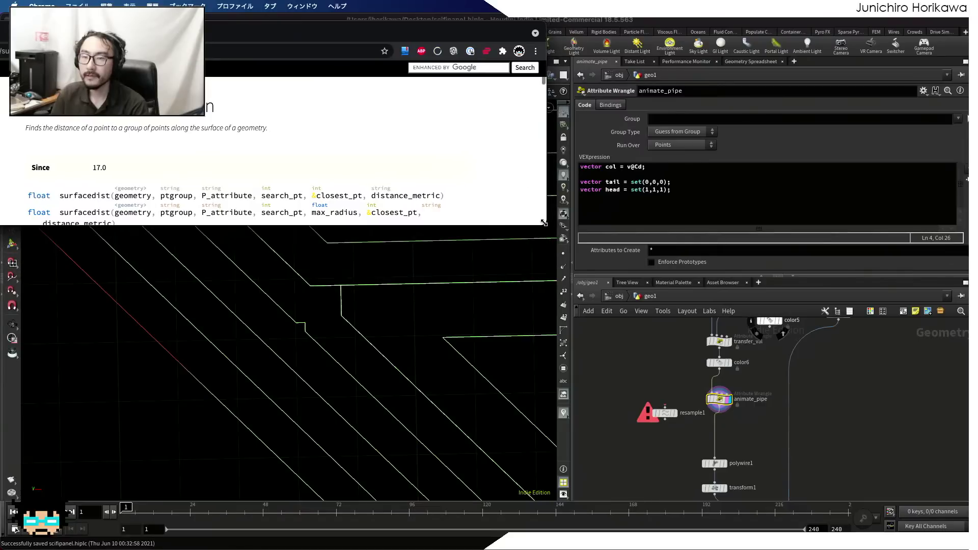
pyautogui.scroll(-3, 443, 184)
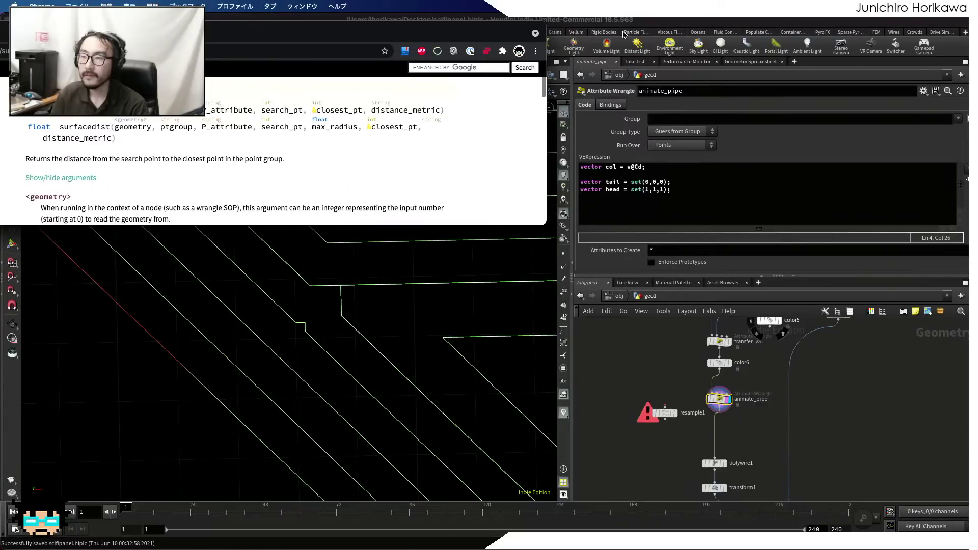
# - Move the Houdini window below the surfacedist documentation and give the network editor more height
pyautogui.click(624, 19)
pyautogui.moveTo(624, 19); pyautogui.dragTo(633, 156)
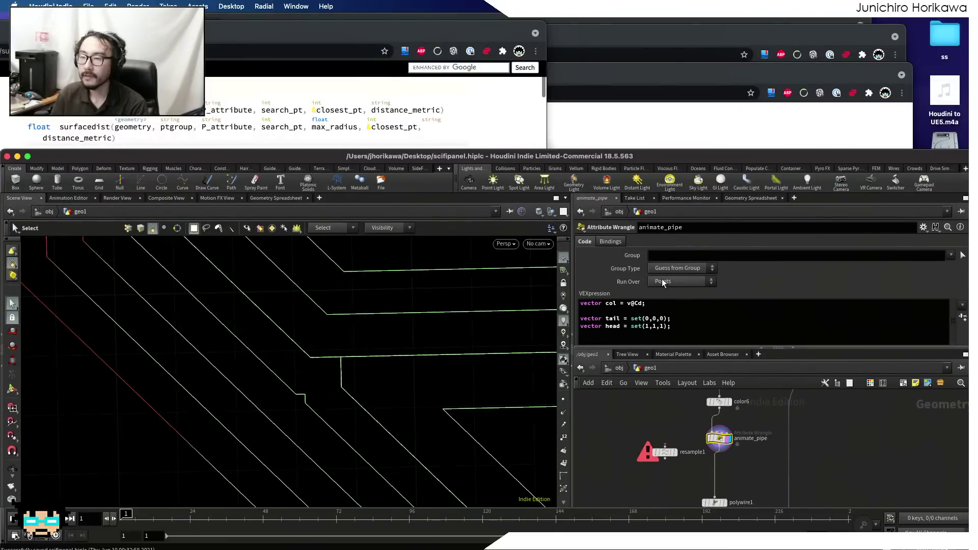
pyautogui.moveTo(689, 348); pyautogui.dragTo(692, 391)
pyautogui.click(703, 342)
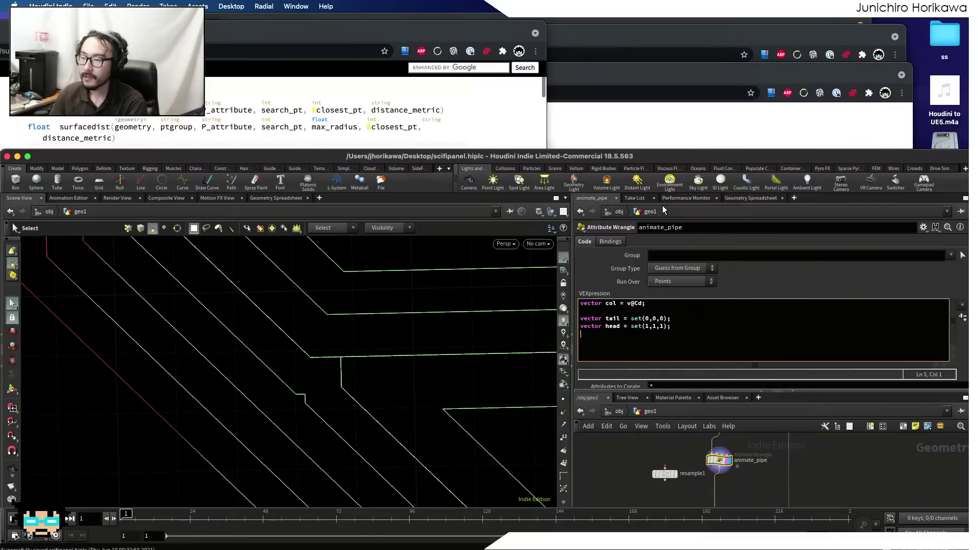
pyautogui.moveTo(720, 389); pyautogui.dragTo(720, 307)
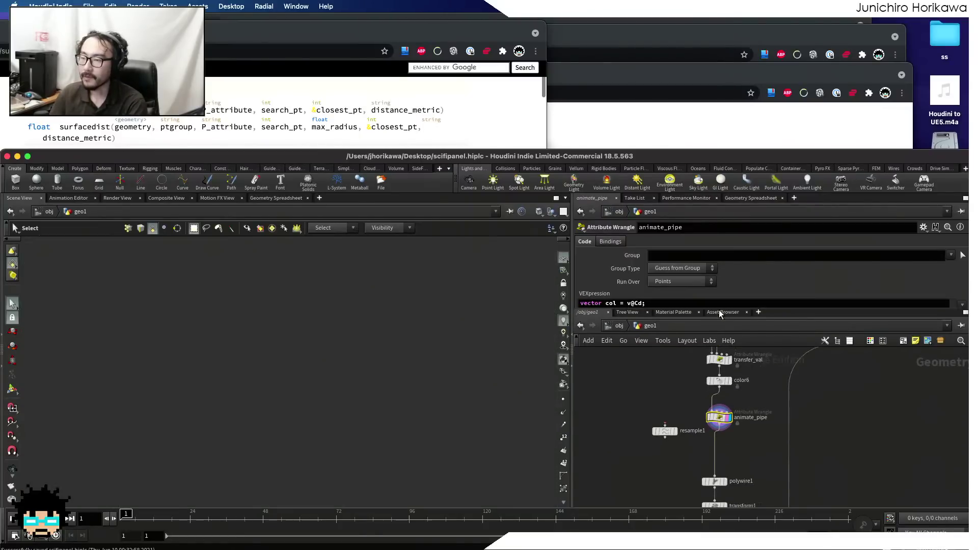
# - Add a Delete node fed by foreach_end2 beside transfer_val and display its output
pyautogui.scroll(3, 724, 418)
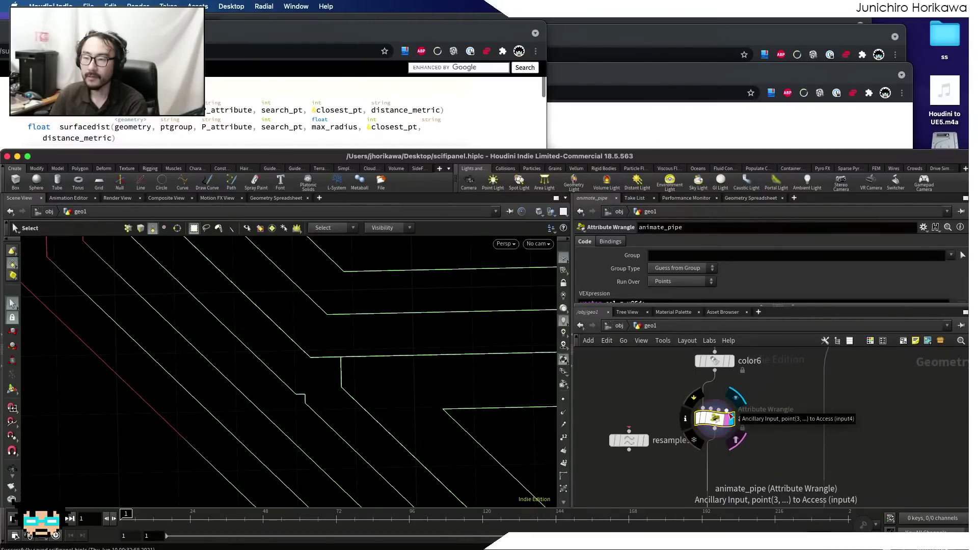
pyautogui.moveTo(649, 401); pyautogui.dragTo(682, 417, button='middle')
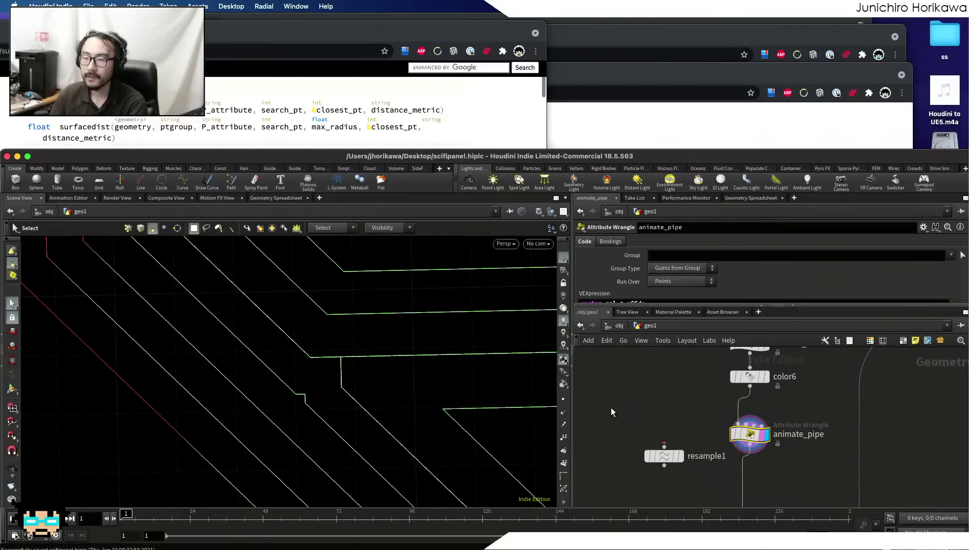
pyautogui.scroll(-6, 692, 435)
pyautogui.scroll(5, 691, 389)
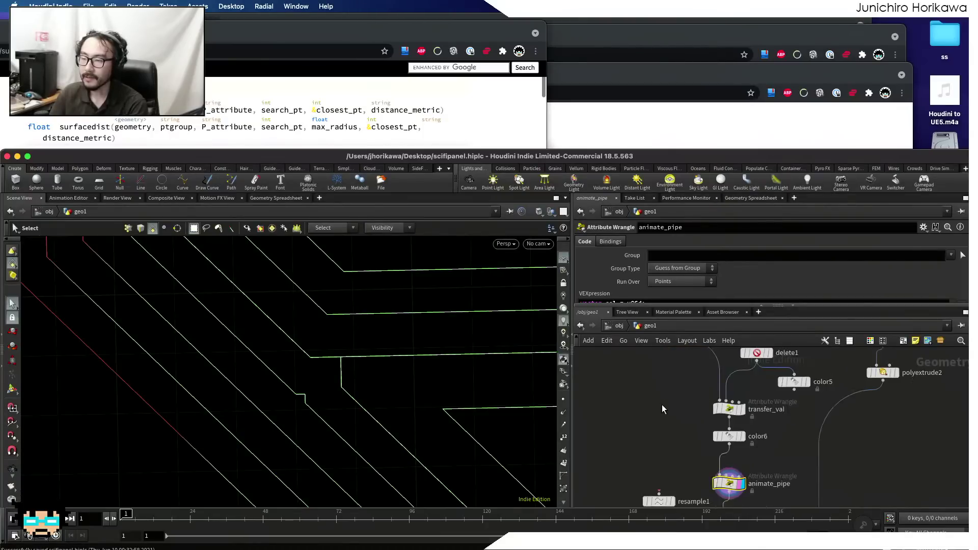
pyautogui.press('Tab')
pyautogui.write('delet')
pyautogui.press('Return')
pyautogui.scroll(-3, 652, 422)
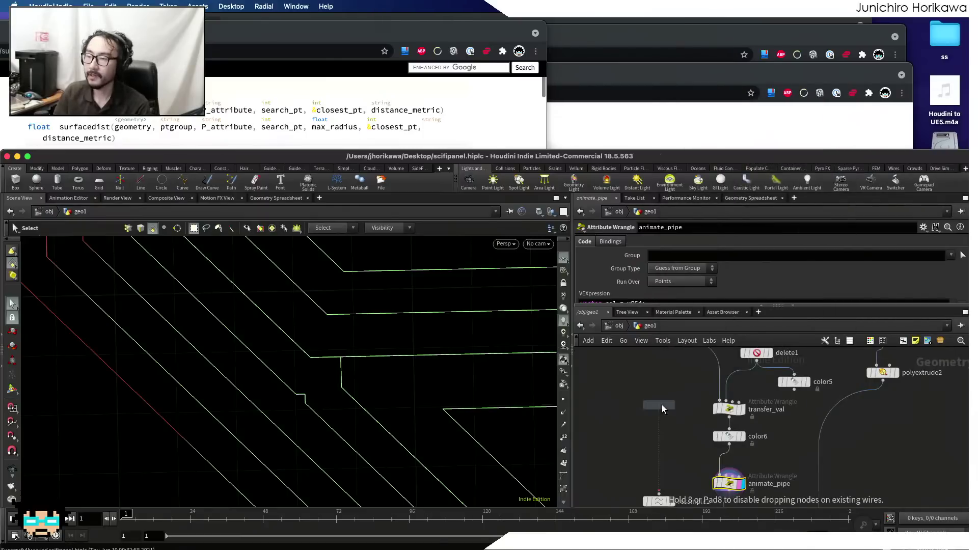
pyautogui.click(651, 406)
pyautogui.scroll(3, 659, 381)
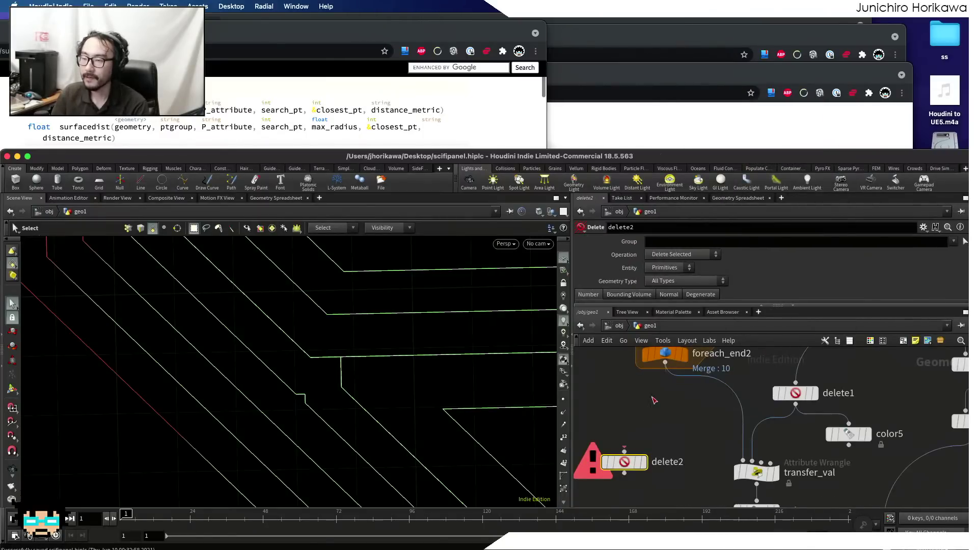
pyautogui.click(644, 463)
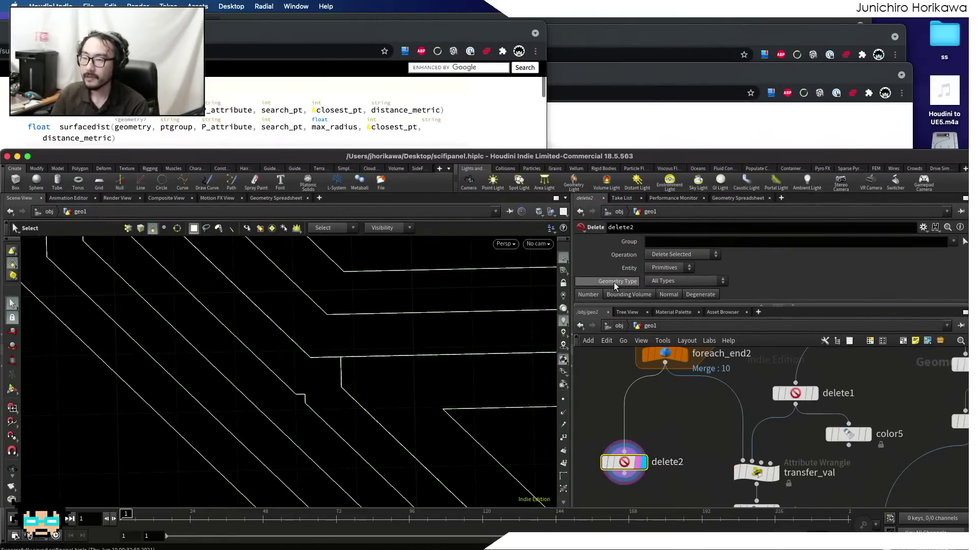
# - Set delete2 to group 0 with the Delete Non-Selected operation and frame the remaining curve
pyautogui.click(667, 242)
pyautogui.write('0')
pyautogui.press('Return')
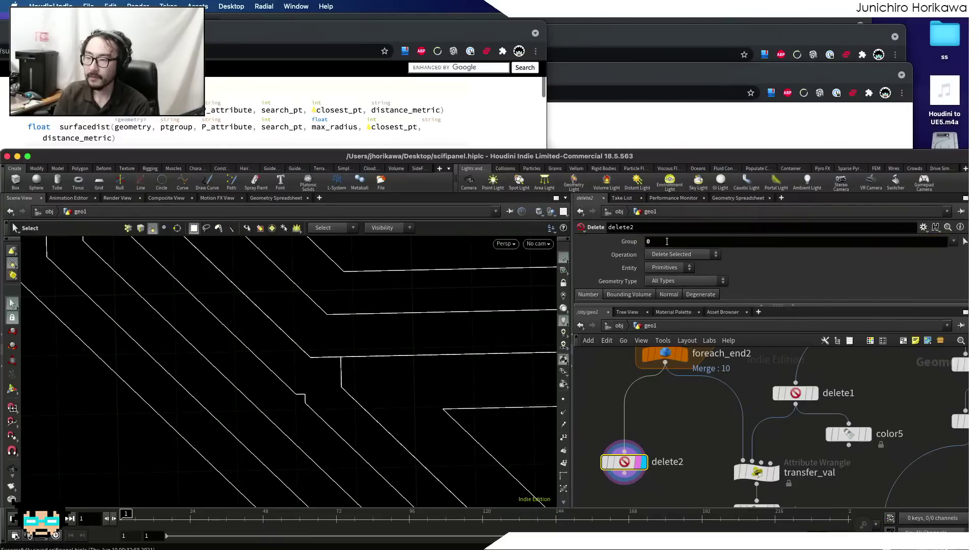
pyautogui.click(671, 254)
pyautogui.click(667, 272)
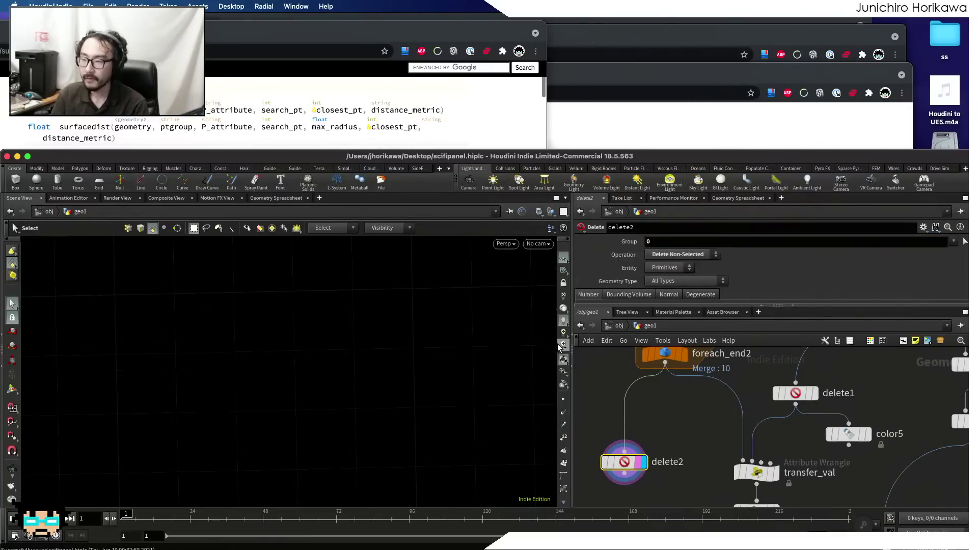
pyautogui.hotkey('space', 'f')
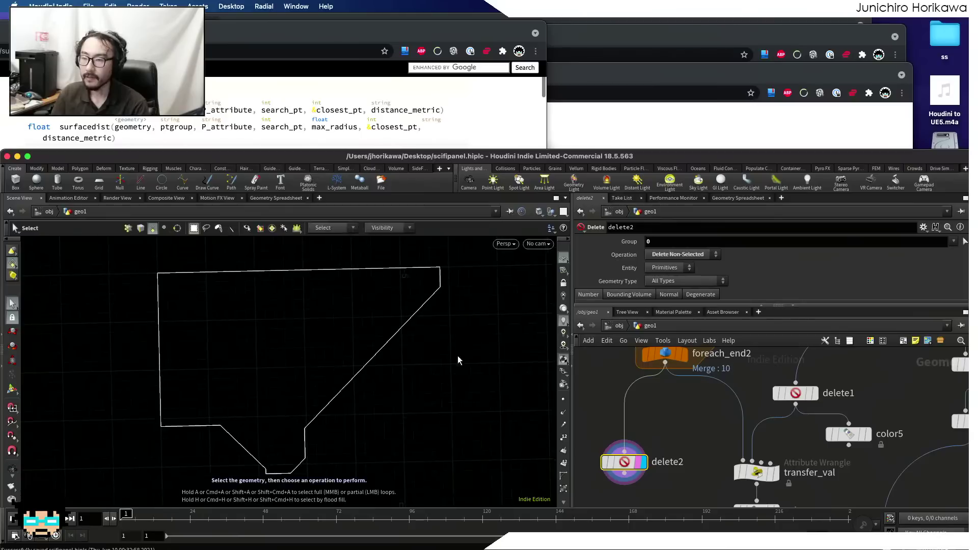
# - Add a Fuse node fed by delete2 and display its output
pyautogui.click(563, 400)
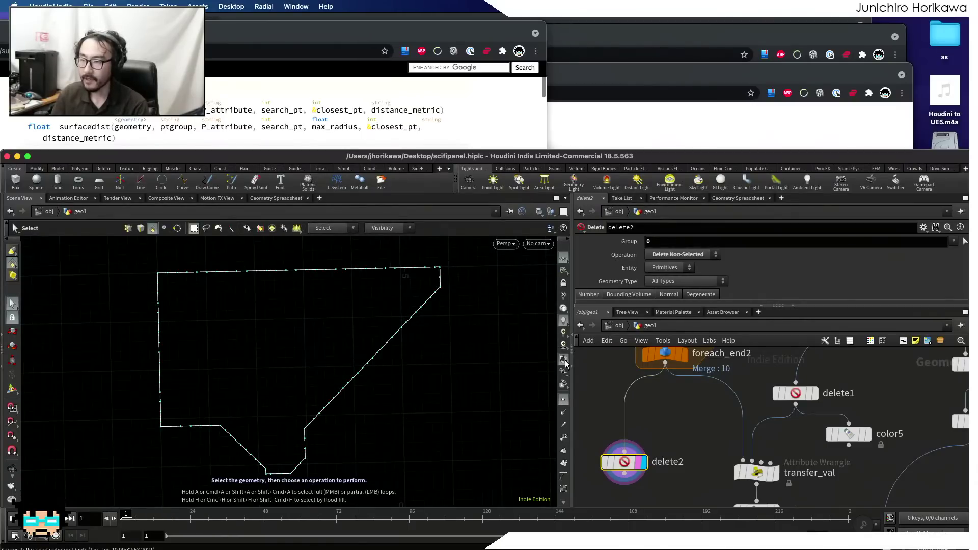
pyautogui.click(563, 400)
pyautogui.scroll(-2, 639, 419)
pyautogui.press('Tab')
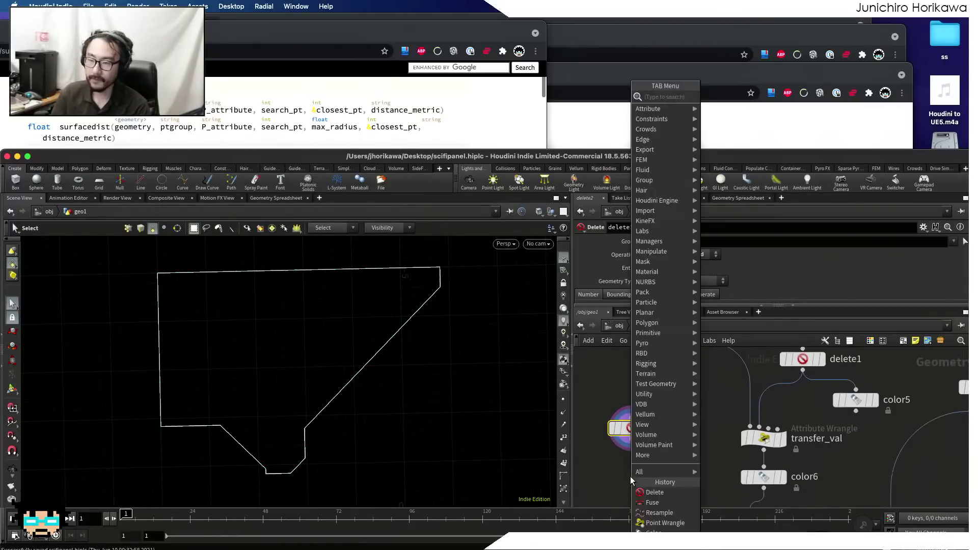
pyautogui.write('resample')
pyautogui.press('Return')
pyautogui.click(630, 478)
pyautogui.scroll(2, 637, 439)
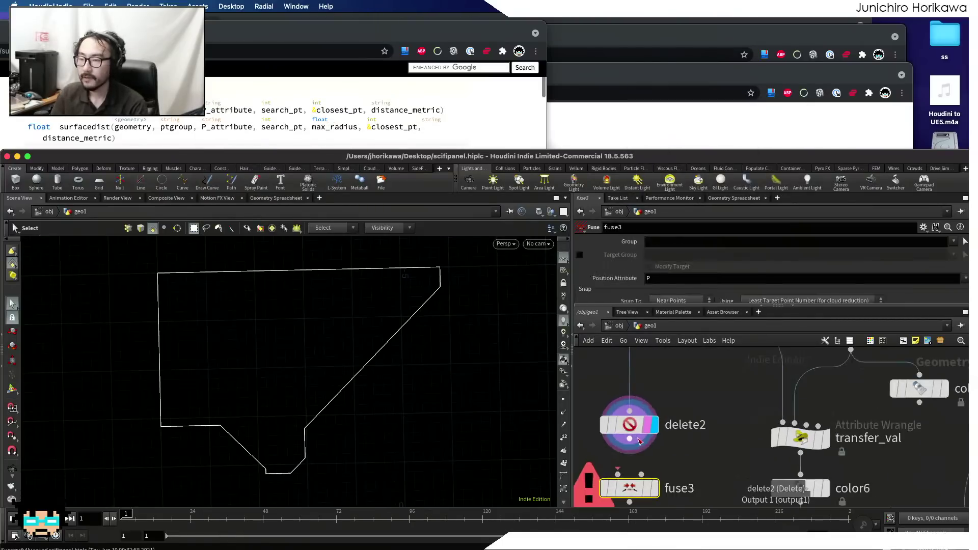
pyautogui.moveTo(630, 438); pyautogui.dragTo(618, 473)
pyautogui.click(654, 487)
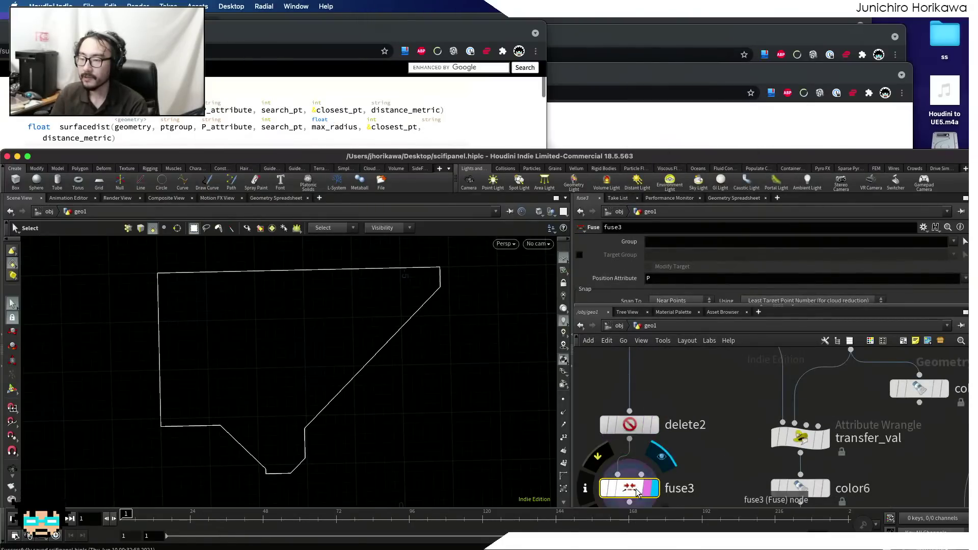
# - Compare the point and vertex information of delete2 and fuse3
pyautogui.moveTo(684, 470); pyautogui.dragTo(709, 413, button='middle')
pyautogui.middleClick(656, 368)
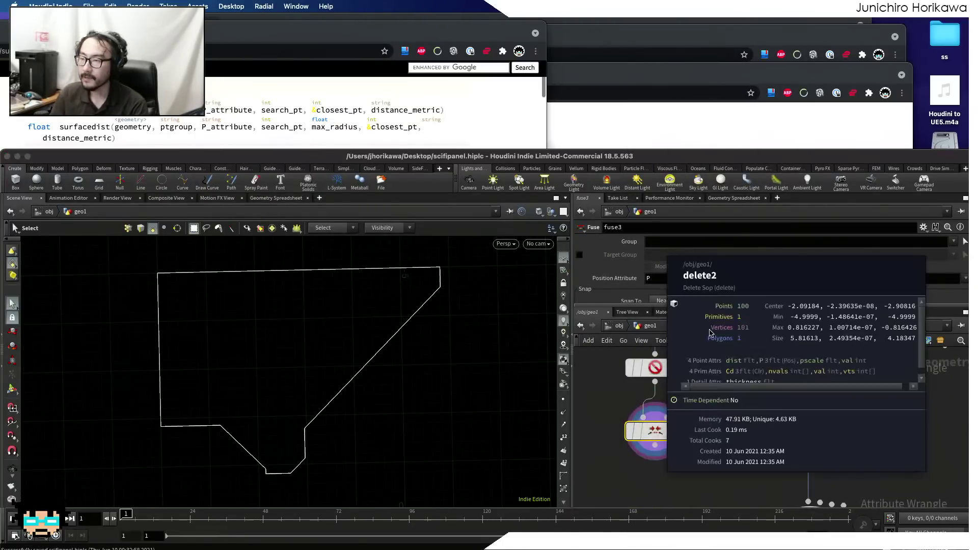
pyautogui.middleClick(652, 430)
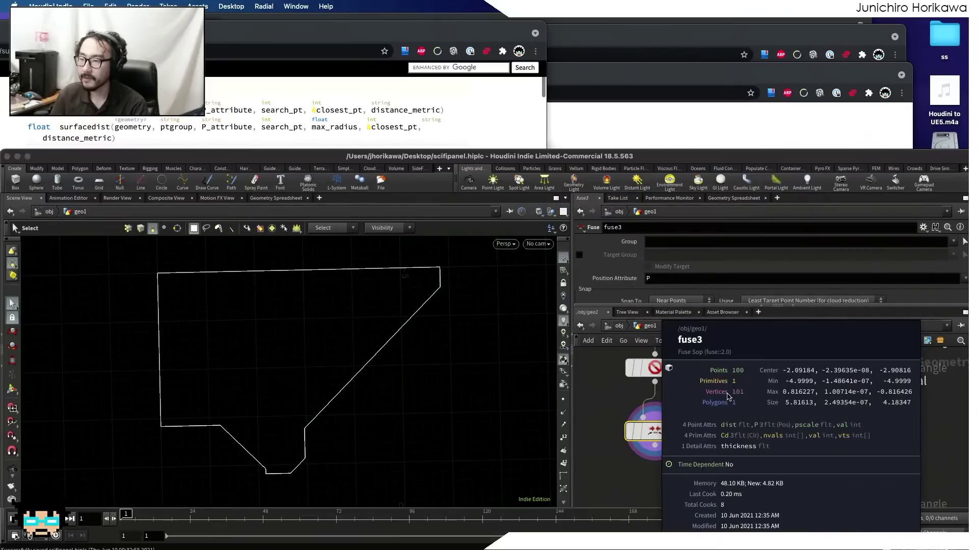
pyautogui.middleClick(658, 428)
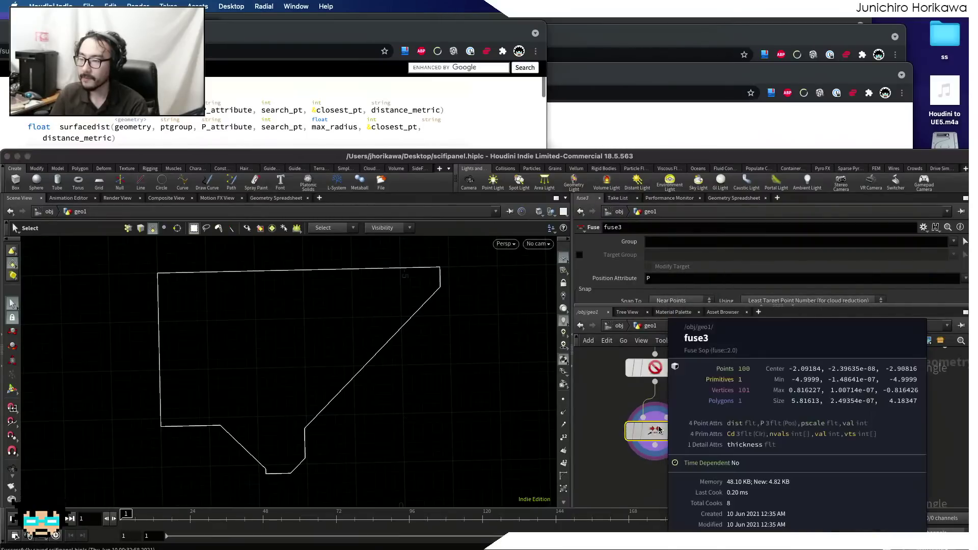
pyautogui.click(650, 368)
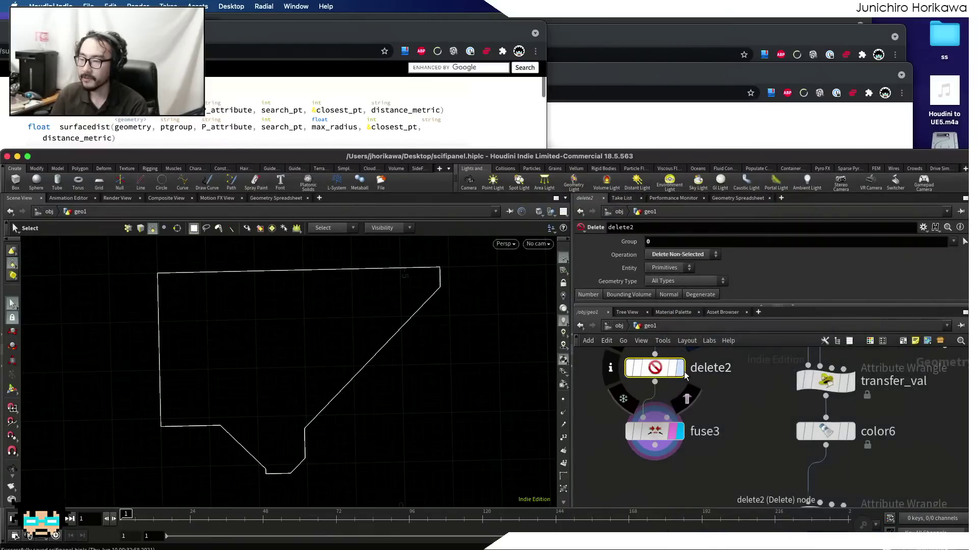
pyautogui.middleClick(650, 369)
# - Remove the delete2 and fuse3 nodes from the network
pyautogui.moveTo(716, 471); pyautogui.dragTo(641, 362)
pyautogui.press('Delete')
pyautogui.scroll(-4, 662, 377)
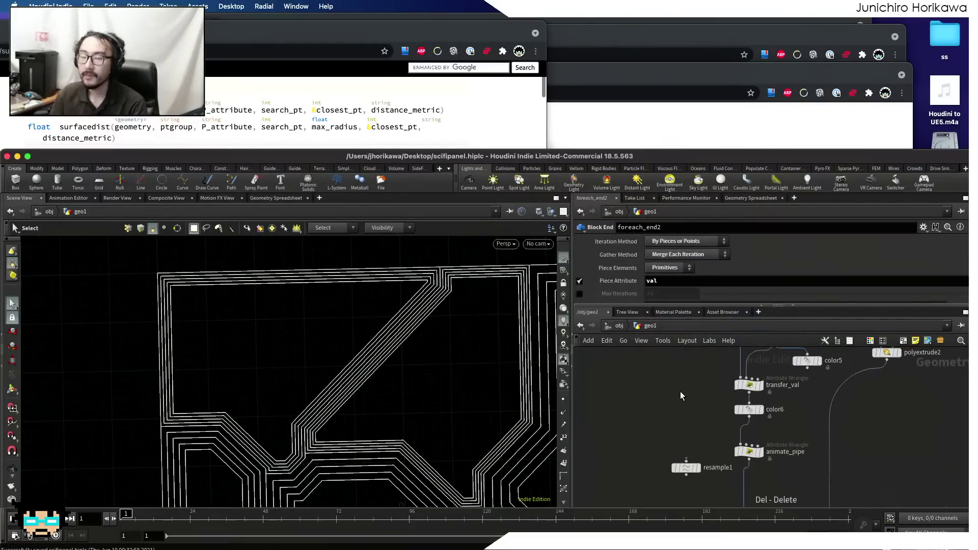
# - Switch to the browser, return to the VEX functions index and enlarge the window for reading the list
pyautogui.click(415, 121)
pyautogui.moveTo(359, 28); pyautogui.dragTo(527, 20)
pyautogui.scroll(3, 451, 135)
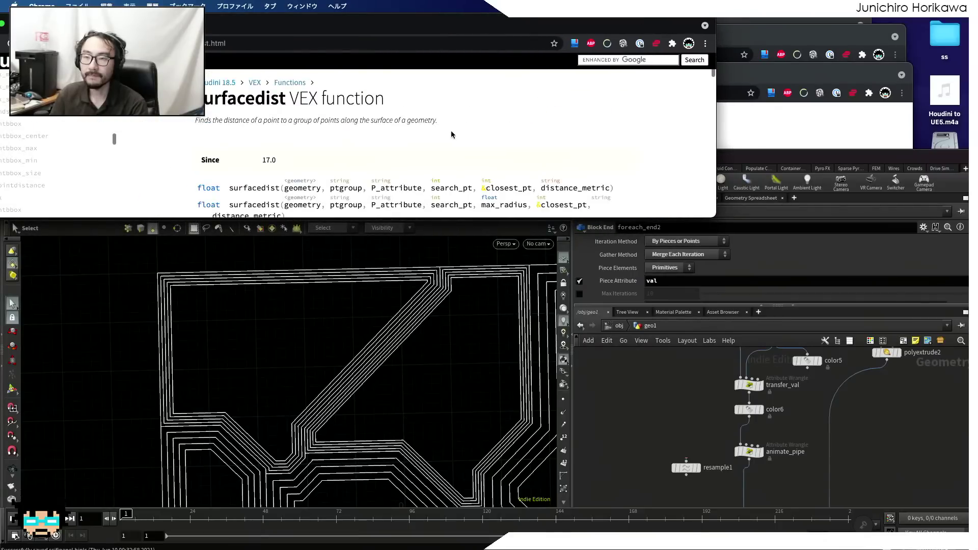
pyautogui.scroll(-1, 451, 135)
pyautogui.moveTo(194, 24); pyautogui.dragTo(246, 24)
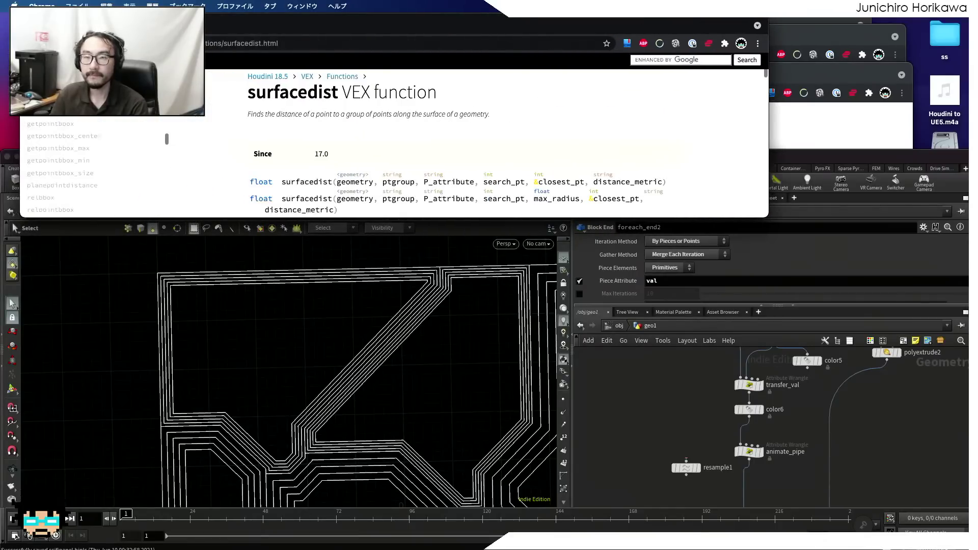
pyautogui.click(31, 43)
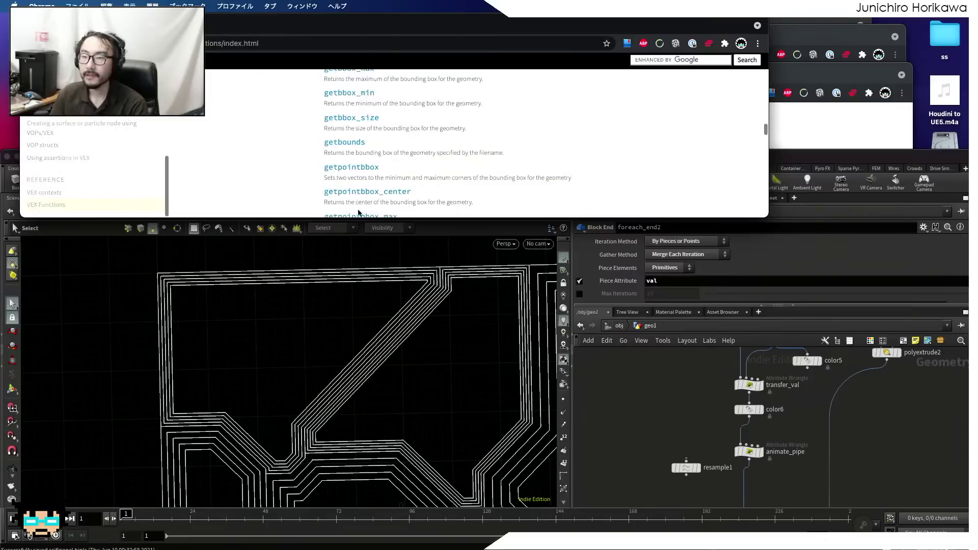
pyautogui.moveTo(768, 217); pyautogui.dragTo(755, 440)
# - Find surfacedist in the VEX functions index and open its documentation page
pyautogui.scroll(-15, 595, 293)
pyautogui.scroll(-7, 595, 294)
pyautogui.scroll(-3, 595, 294)
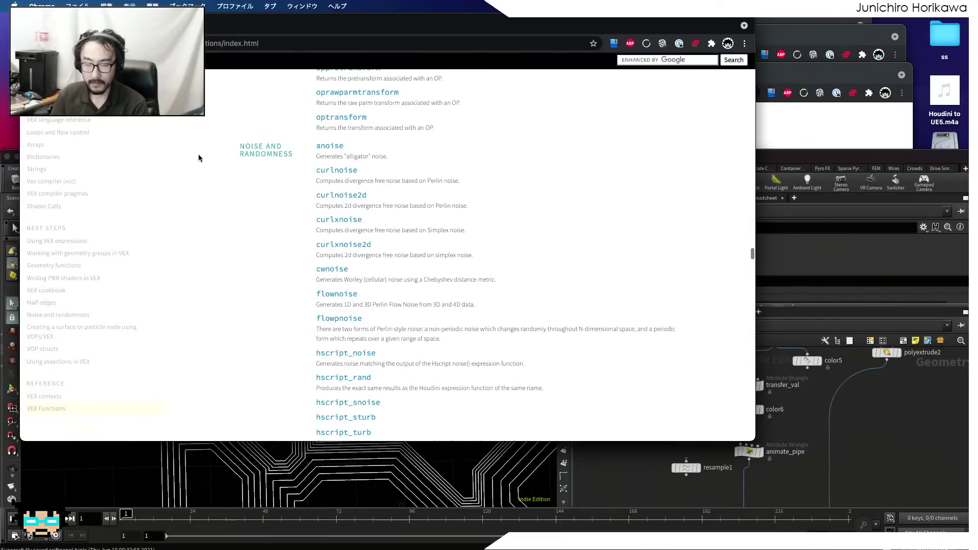
pyautogui.scroll(20, 186, 150)
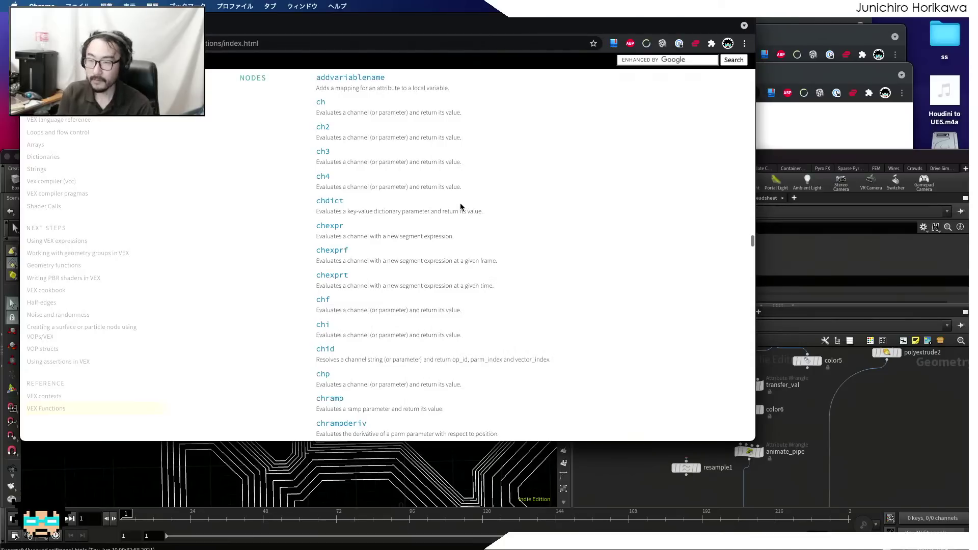
pyautogui.hotkey('ctrl', 'f')
pyautogui.write('surfacedist')
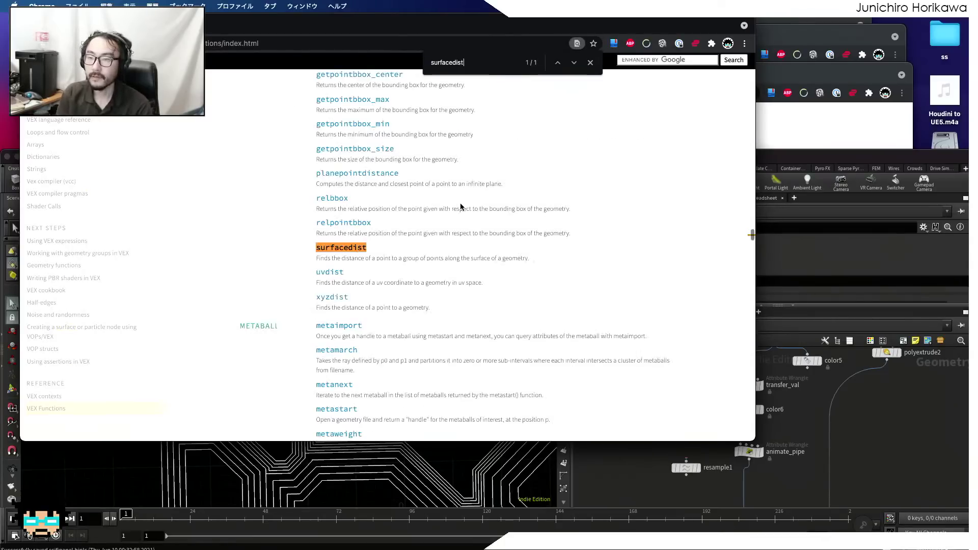
pyautogui.click(340, 249)
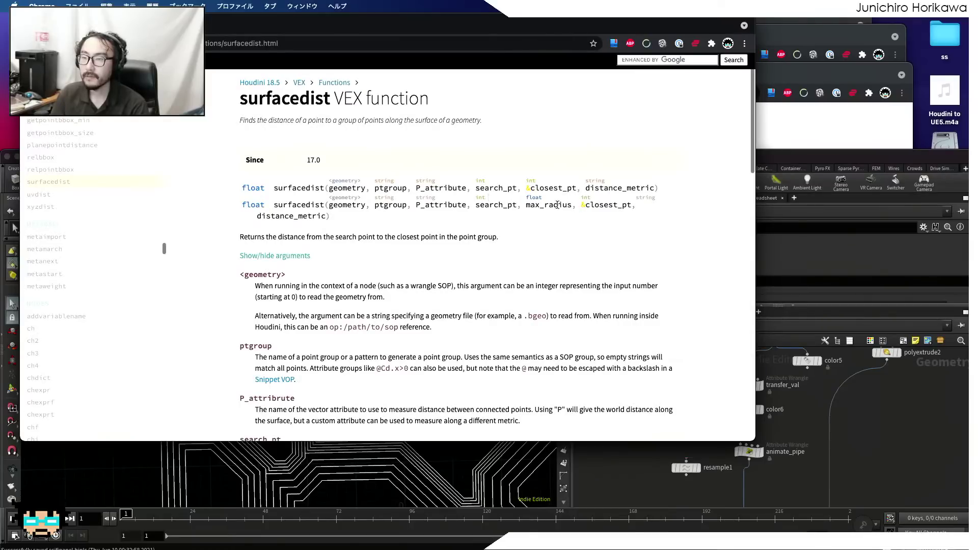
# - Read the surfacedist argument descriptions, including distance_metric, and the related measure functions
pyautogui.scroll(-3, 329, 255)
pyautogui.scroll(-3, 329, 254)
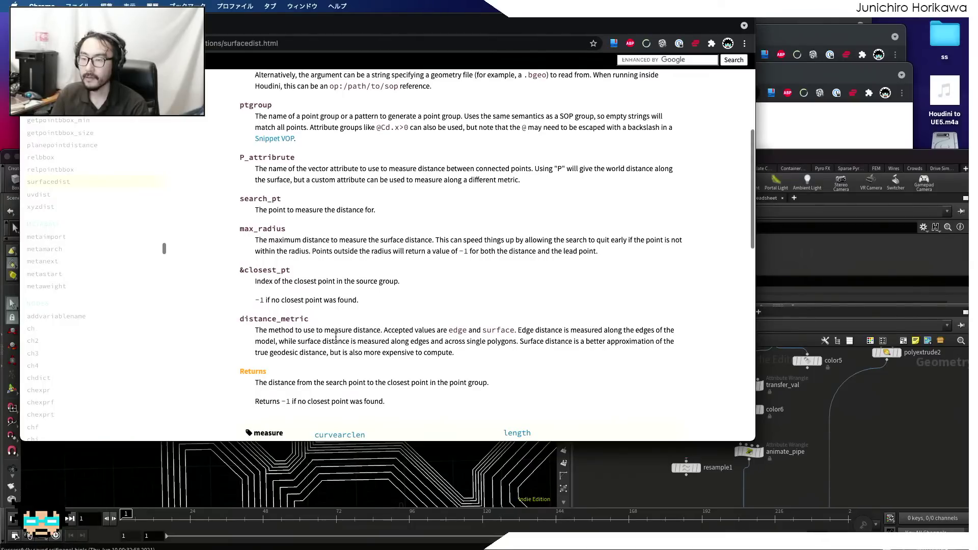
pyautogui.scroll(-4, 430, 385)
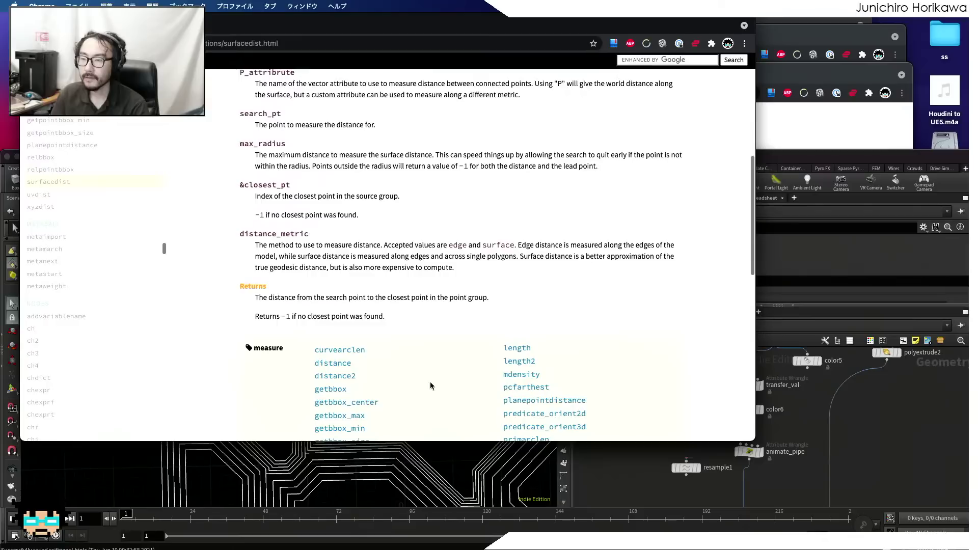
pyautogui.scroll(-4, 430, 386)
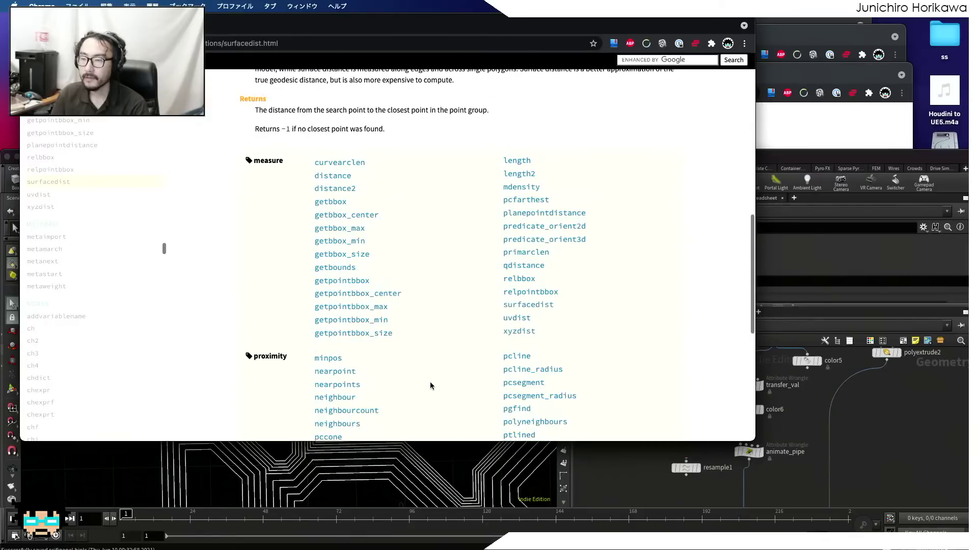
pyautogui.scroll(-2, 430, 381)
pyautogui.scroll(5, 430, 381)
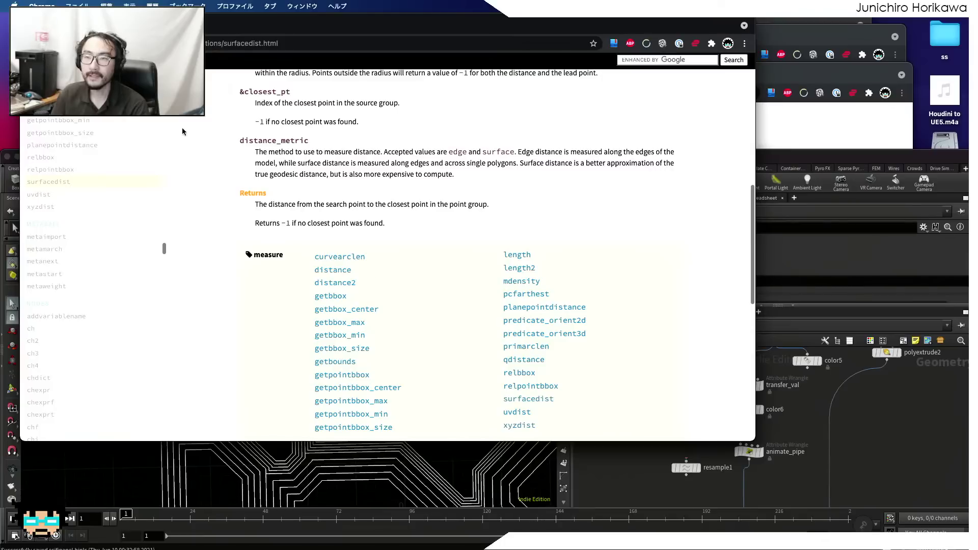
# - Open the uvdist page from the VEX functions index and read its signatures and arguments
pyautogui.click(31, 43)
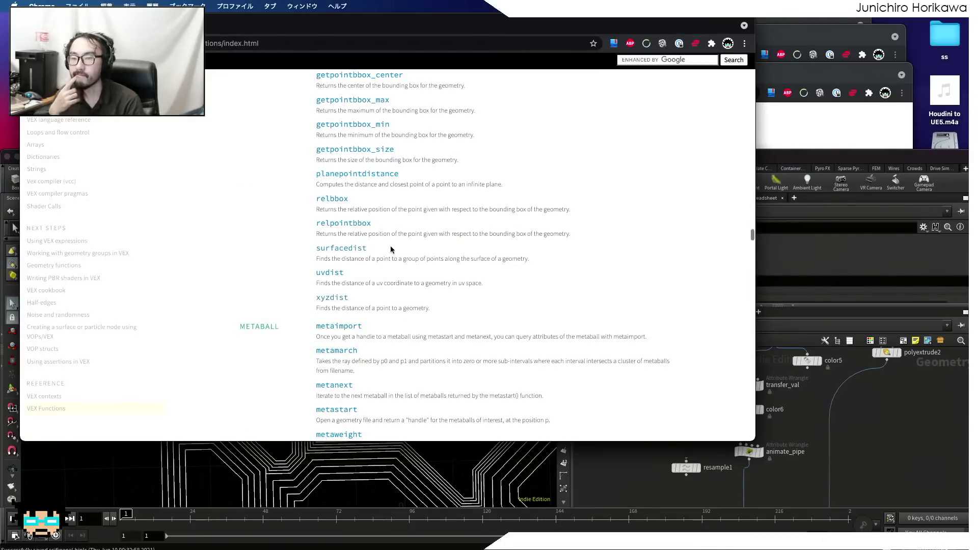
pyautogui.click(329, 273)
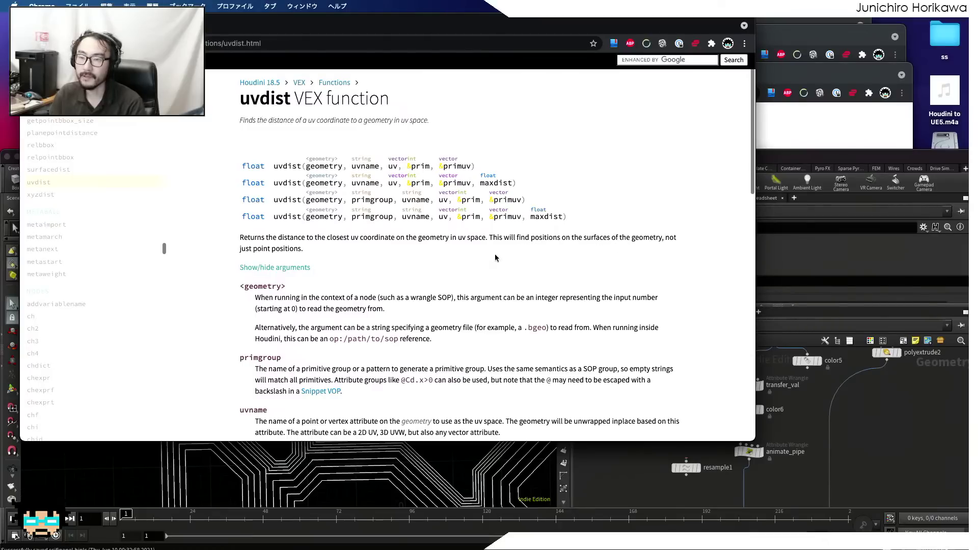
pyautogui.scroll(-3, 367, 270)
pyautogui.scroll(-7, 367, 270)
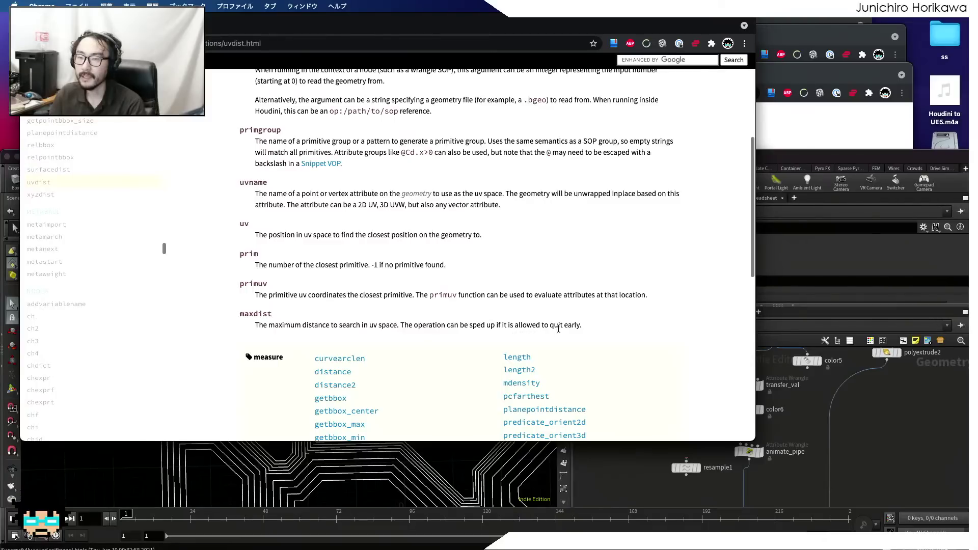
pyautogui.scroll(5, 558, 330)
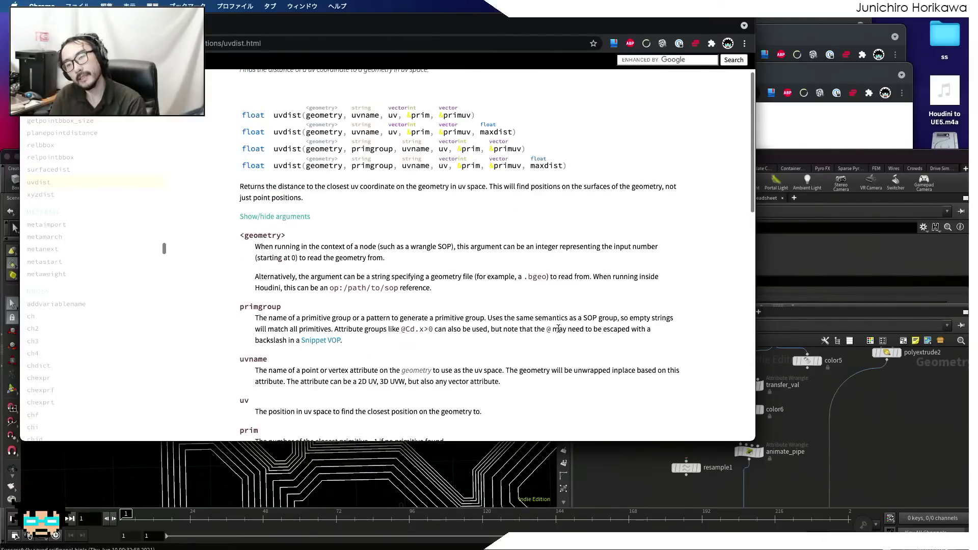
pyautogui.scroll(2, 557, 329)
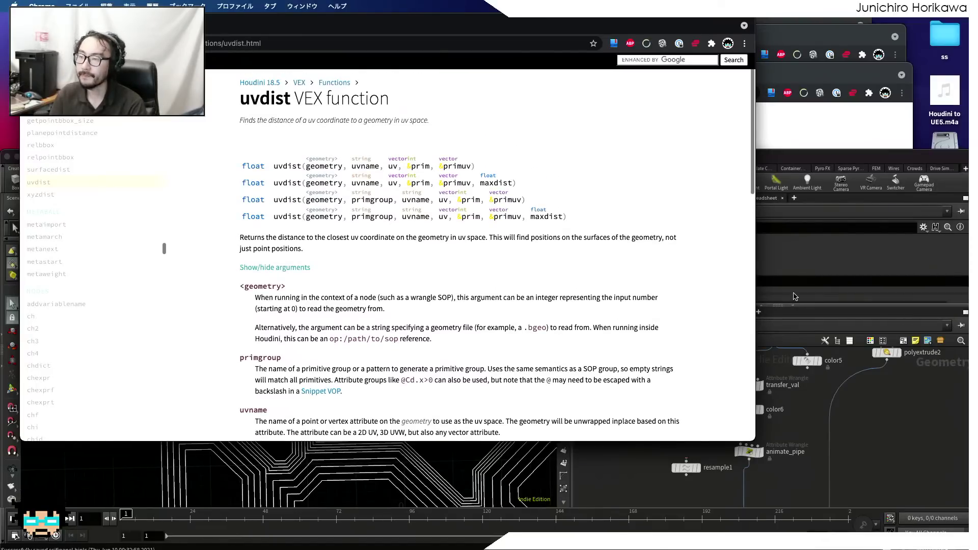
# - Switch to Houdini, give the parameter editor more height, and move and enlarge the window to fill the screen
pyautogui.click(810, 306)
pyautogui.moveTo(810, 306); pyautogui.dragTo(814, 389)
pyautogui.moveTo(671, 153); pyautogui.dragTo(670, 30)
pyautogui.moveTo(964, 433); pyautogui.dragTo(964, 549)
# - Start a for loop reading "for(int i=0; i<" below the head vector in the animate_pipe wrangle code
pyautogui.scroll(-5, 779, 438)
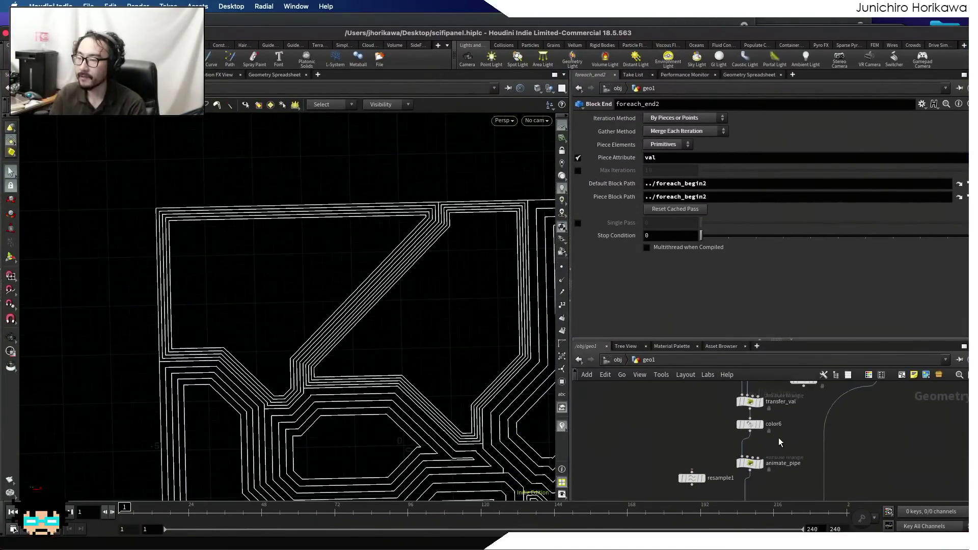
pyautogui.click(737, 420)
pyautogui.click(694, 224)
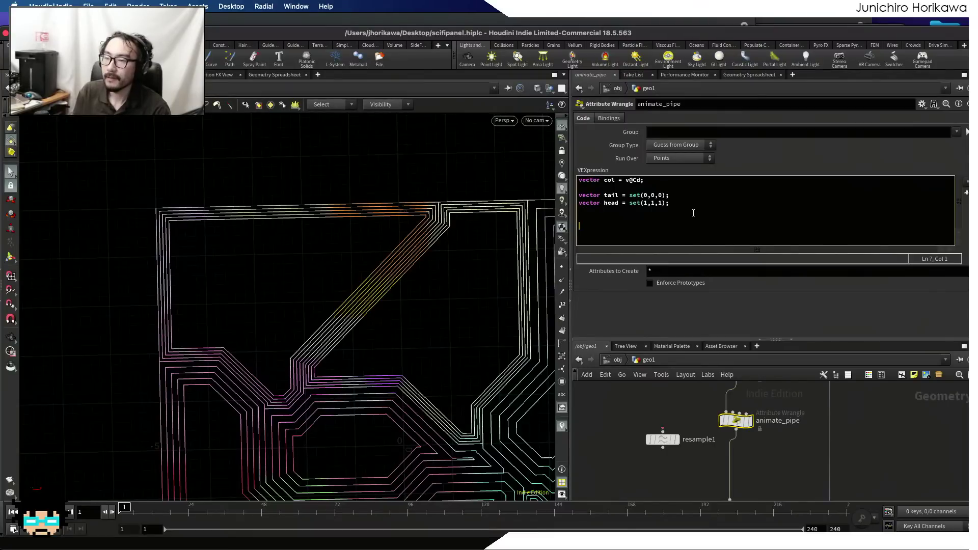
pyautogui.write('for(int i =0')
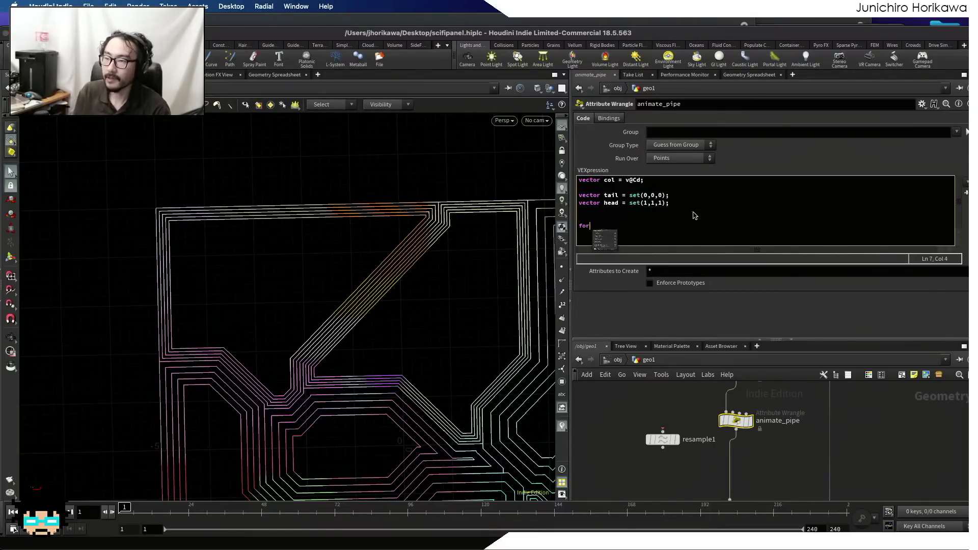
pyautogui.press('BackSpace')
pyautogui.press('BackSpace')
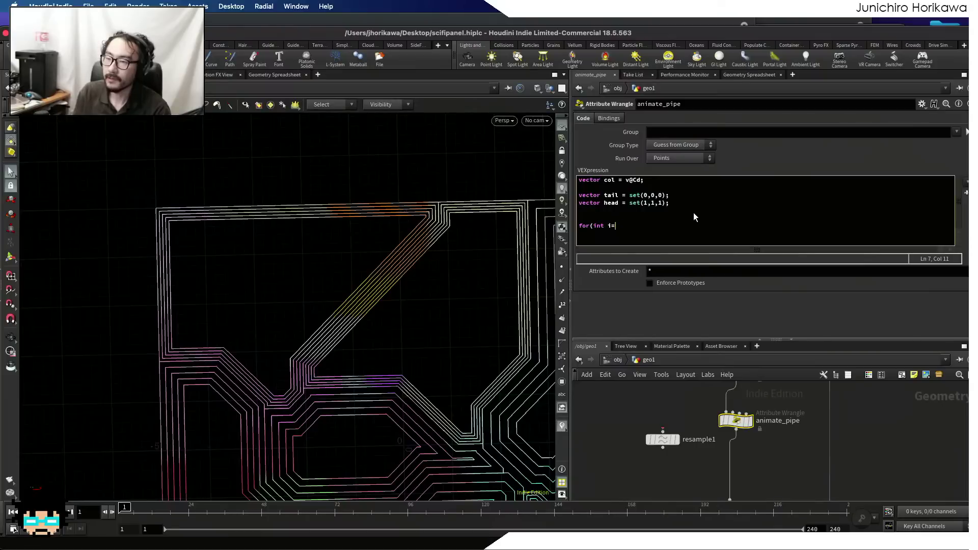
pyautogui.write('0; i<')
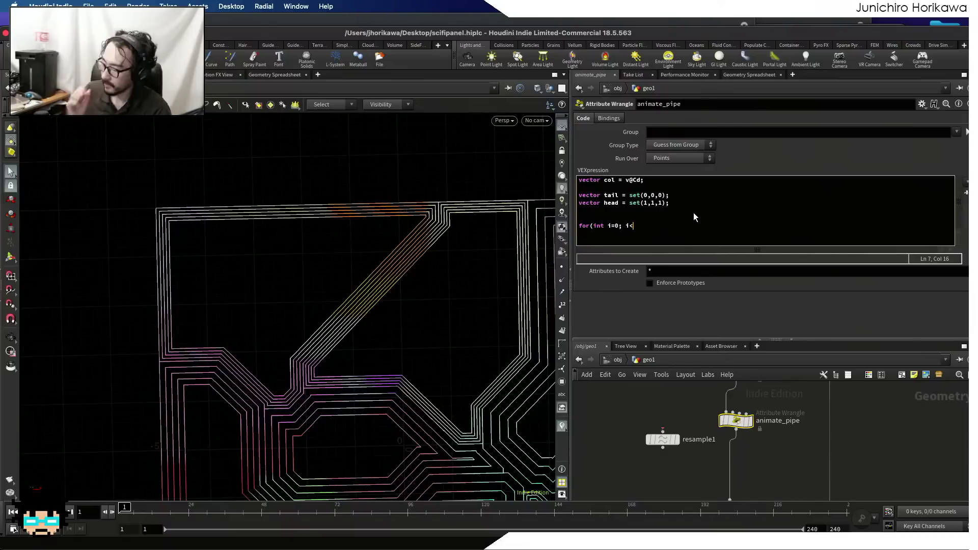
# - Insert two blank lines above the incomplete for loop and comment the loop out with //
pyautogui.press('Up')
pyautogui.press('Up')
pyautogui.press('Return')
pyautogui.press('Return')
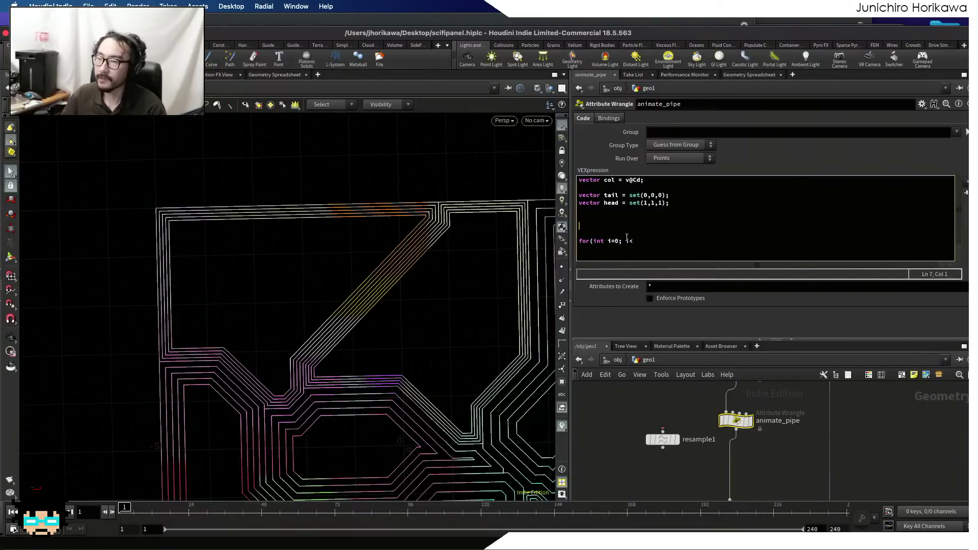
pyautogui.click(579, 242)
pyautogui.write('//')
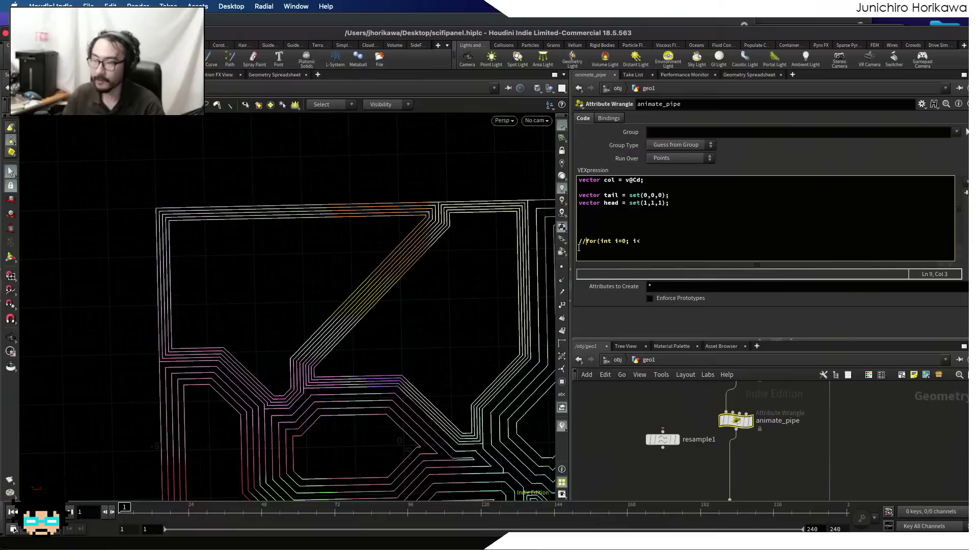
# - Add a new Delete node below foreach_end2, beside transfer_val
pyautogui.scroll(-5, 597, 430)
pyautogui.scroll(3, 619, 422)
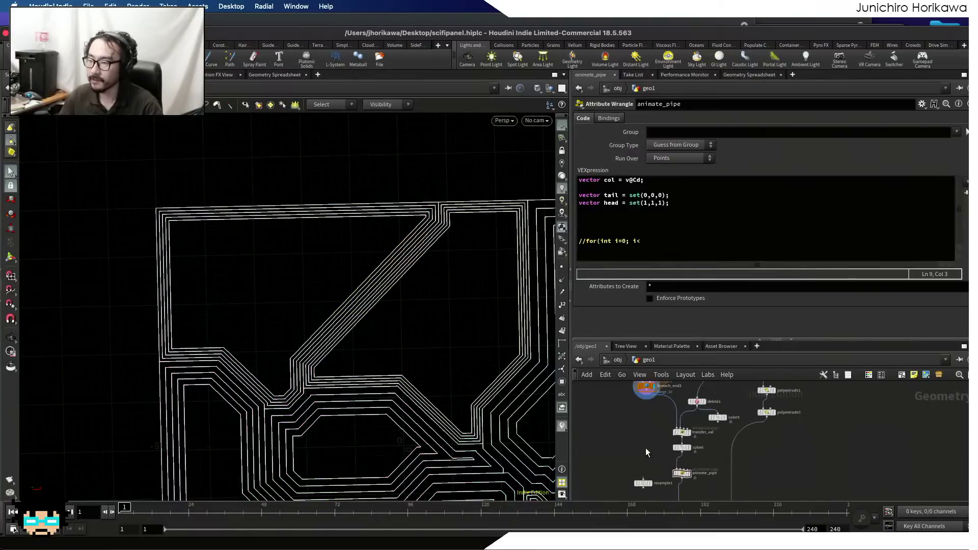
pyautogui.scroll(2, 656, 427)
pyautogui.press('Tab')
pyautogui.write('dele')
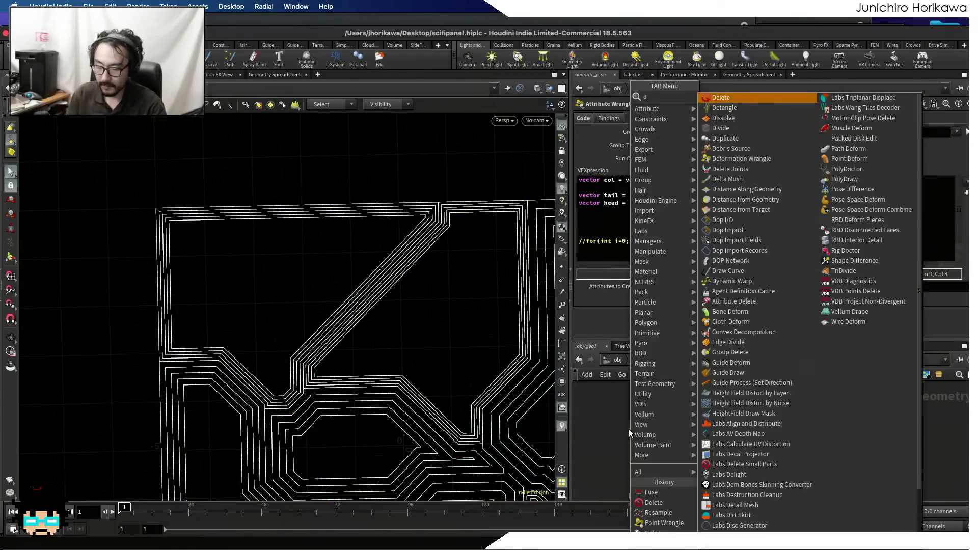
pyautogui.press('Return')
pyautogui.click(628, 429)
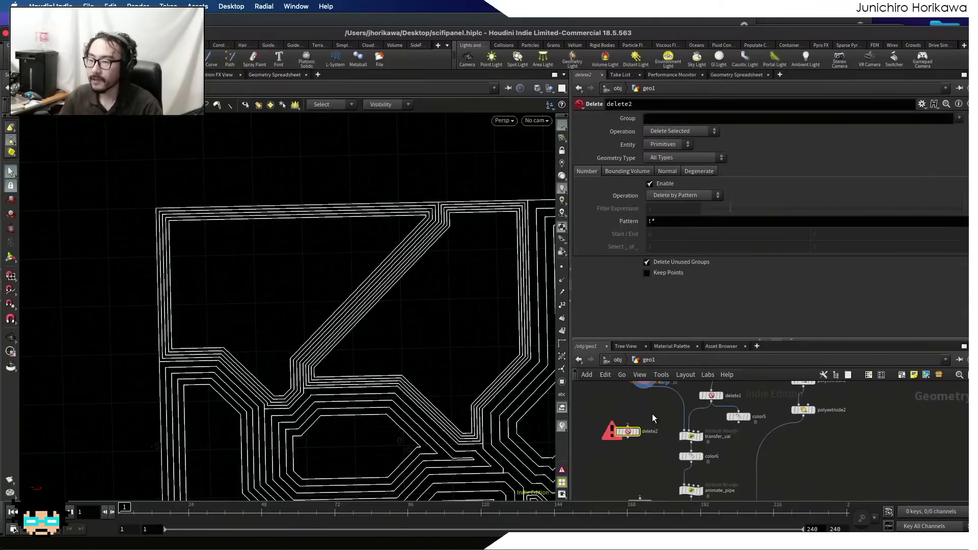
# - Wire the output of foreach_end2 into the delete2 node and display delete2 in the viewport
pyautogui.moveTo(646, 396); pyautogui.dragTo(656, 408, button='middle')
pyautogui.click(648, 406)
pyautogui.click(632, 441)
pyautogui.scroll(1, 647, 440)
pyautogui.click(645, 440)
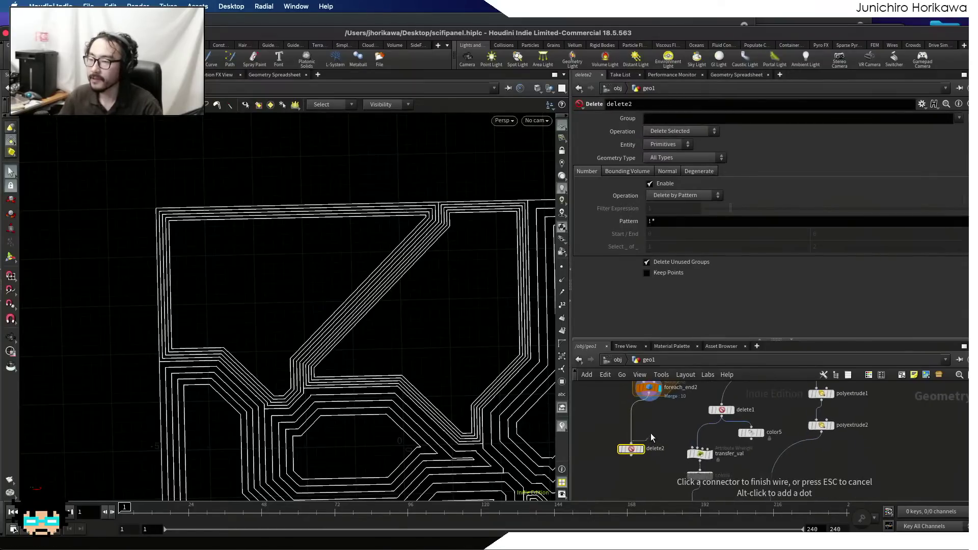
pyautogui.click(652, 406)
pyautogui.click(650, 402)
pyautogui.click(693, 449)
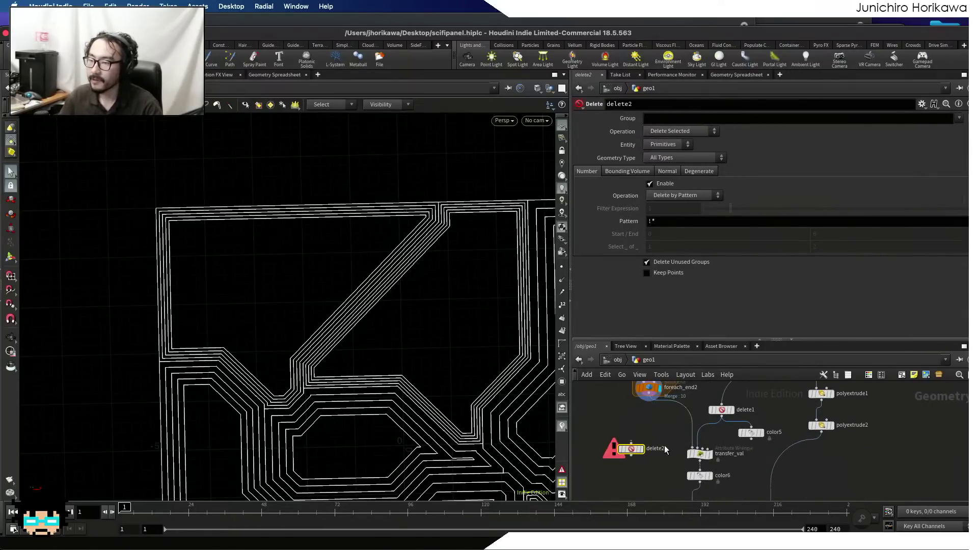
pyautogui.scroll(1, 634, 450)
pyautogui.click(641, 451)
pyautogui.click(640, 451)
pyautogui.click(649, 391)
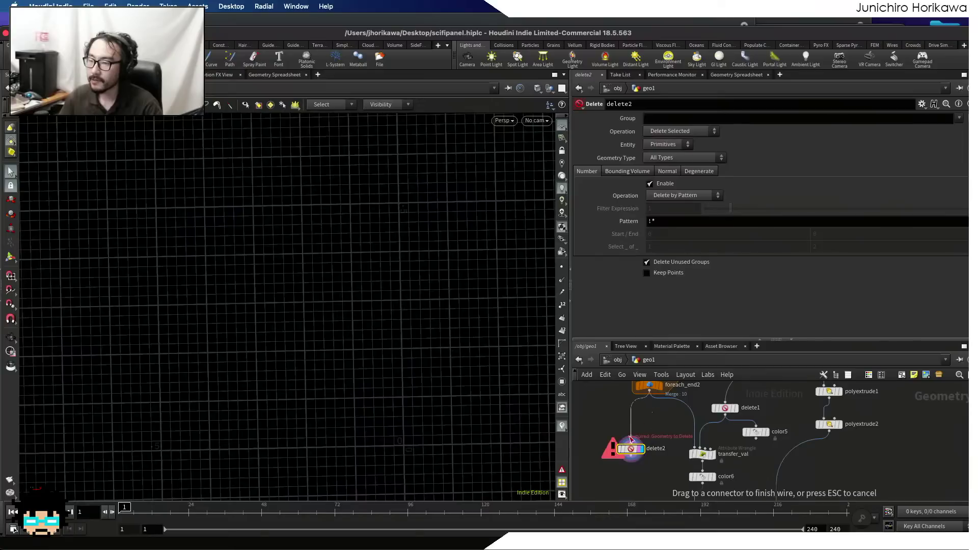
pyautogui.click(631, 442)
pyautogui.scroll(2, 630, 444)
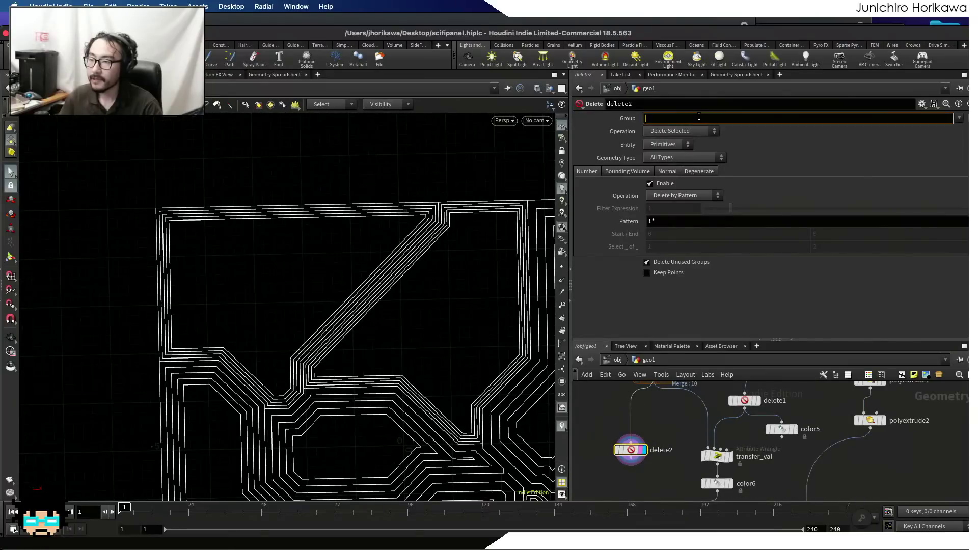
# - Isolate a single curve with delete2 by setting its Group to 0 and its Operation to Delete Non-Selected
pyautogui.write('0')
pyautogui.press('Return')
pyautogui.click(673, 131)
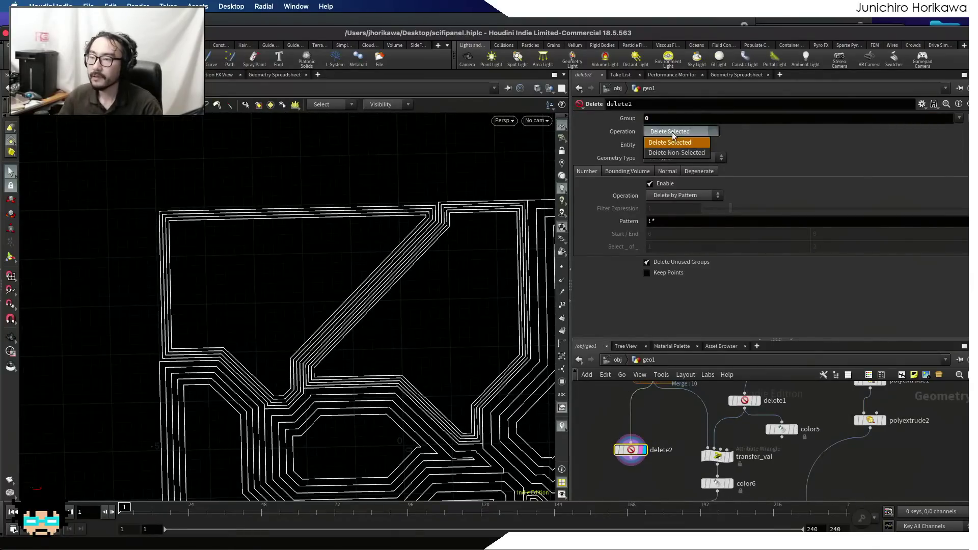
pyautogui.click(669, 151)
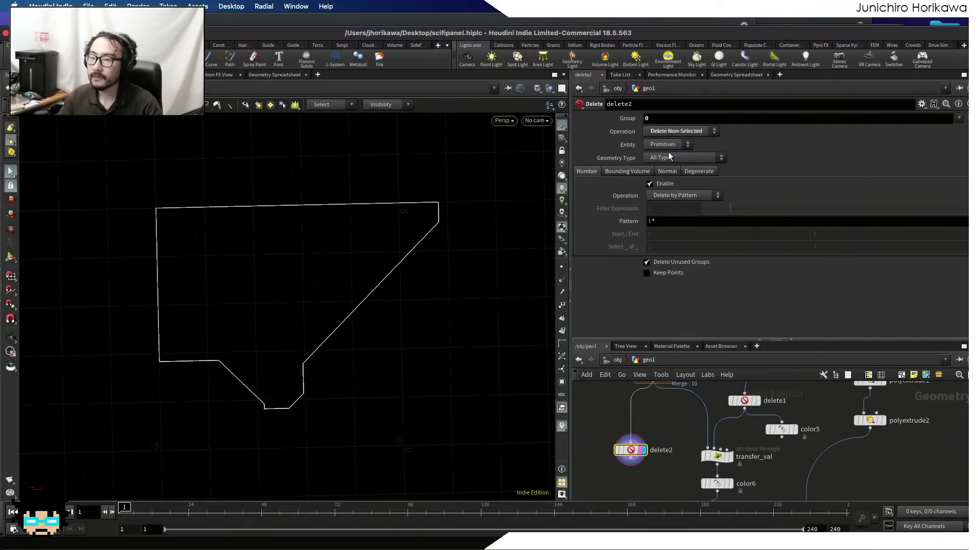
# - Show point numbers in the viewport and examine their order along the isolated curve
pyautogui.click(560, 304)
pyautogui.scroll(3, 255, 240)
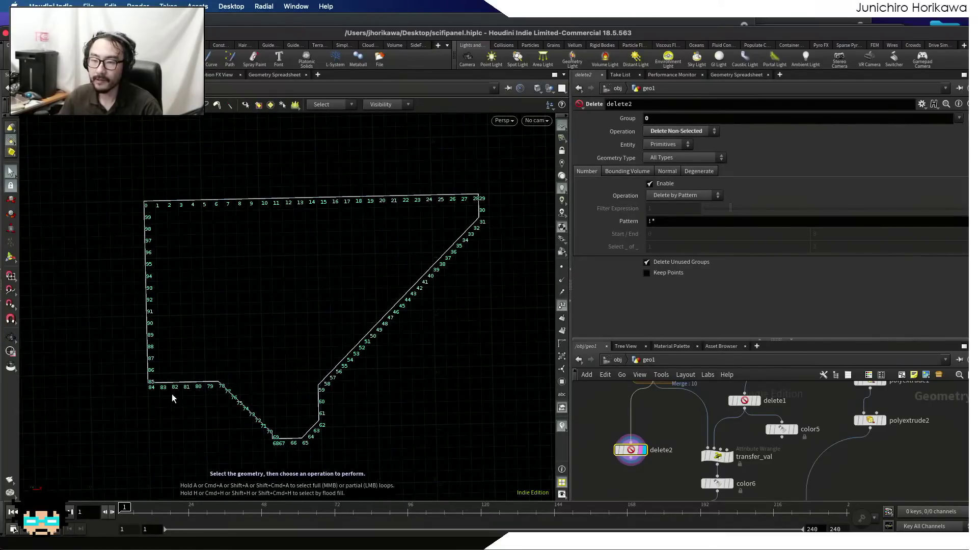
pyautogui.press('Escape')
pyautogui.scroll(4, 168, 341)
pyautogui.press('s')
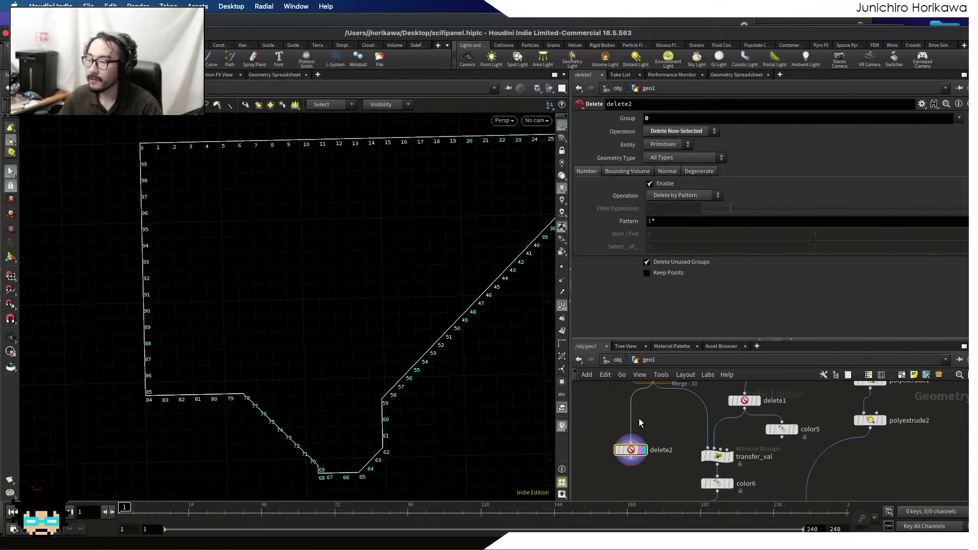
# - Delete the delete2 node from the network
pyautogui.press('Tab')
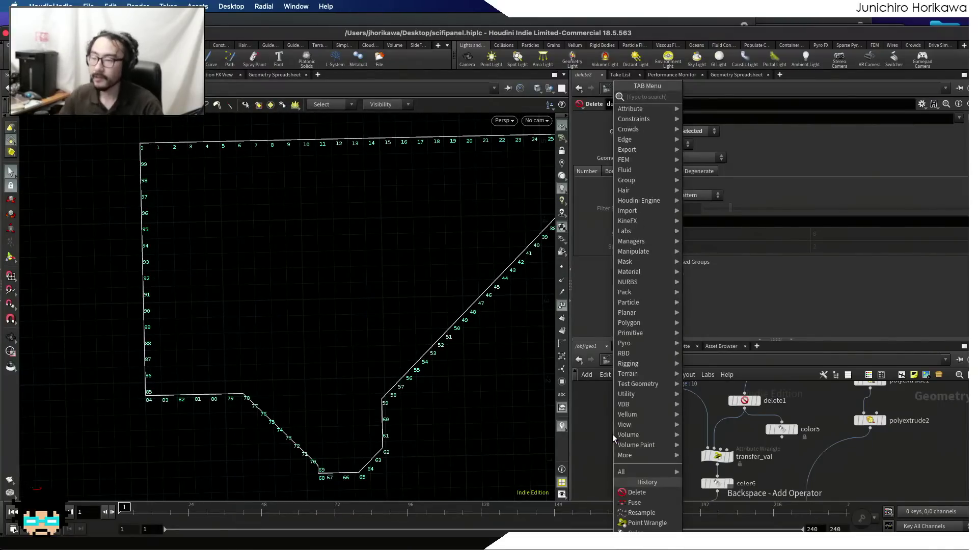
pyautogui.click(586, 412)
pyautogui.click(632, 452)
pyautogui.press('Delete')
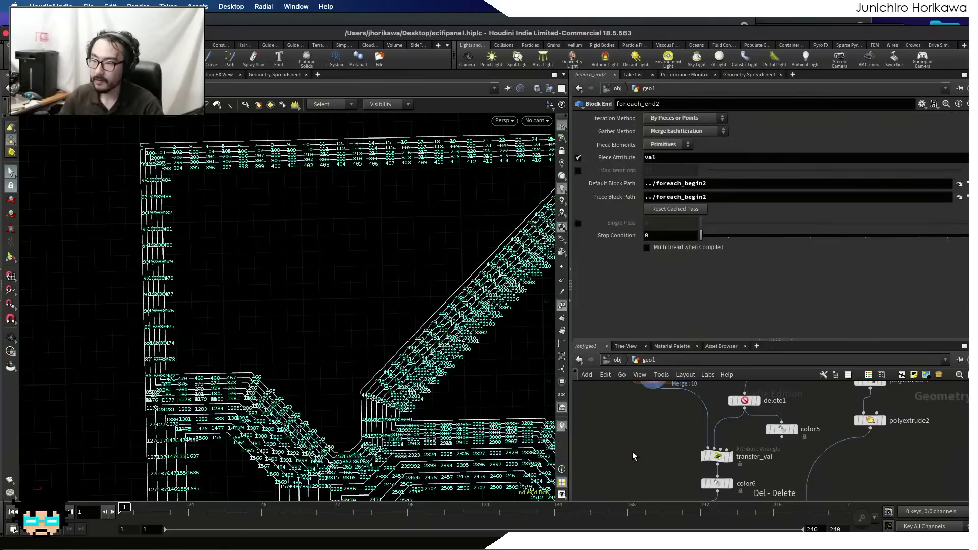
# - Display the animate_pipe wrangle below color6 and bring up its code for editing
pyautogui.scroll(-6, 634, 433)
pyautogui.moveTo(644, 443); pyautogui.dragTo(622, 416, button='middle')
pyautogui.scroll(6, 651, 427)
pyautogui.scroll(-1, 651, 429)
pyautogui.scroll(1, 643, 429)
pyautogui.click(657, 408)
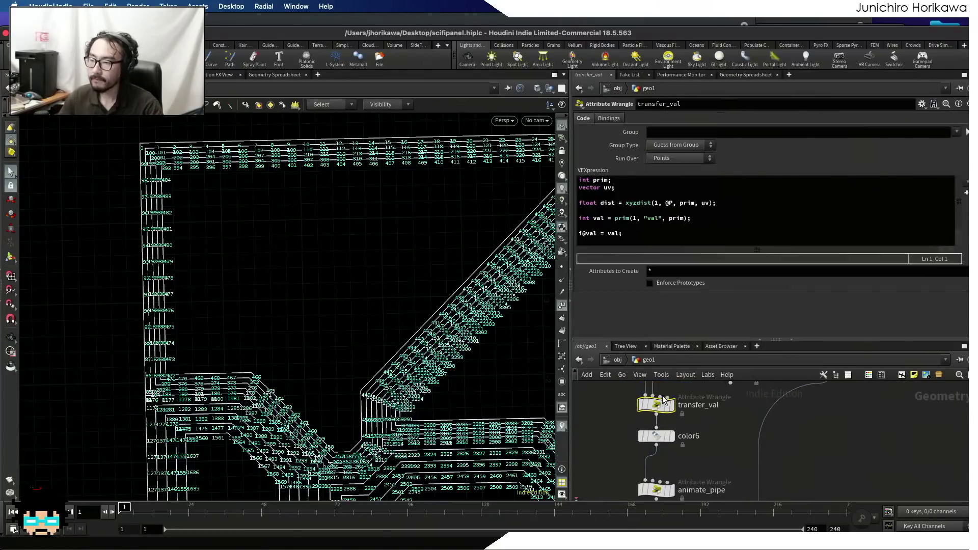
pyautogui.moveTo(679, 469); pyautogui.dragTo(678, 419, button='middle')
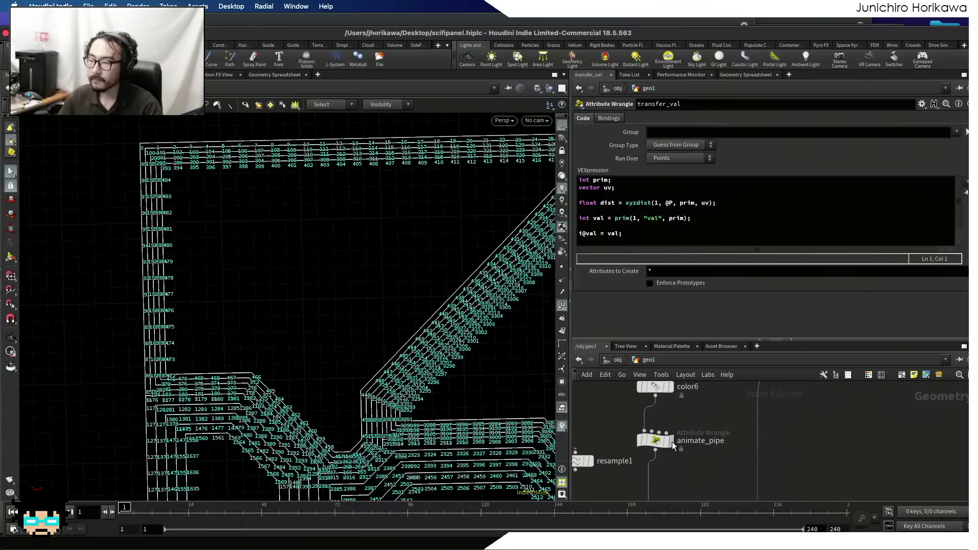
pyautogui.click(670, 441)
pyautogui.click(660, 441)
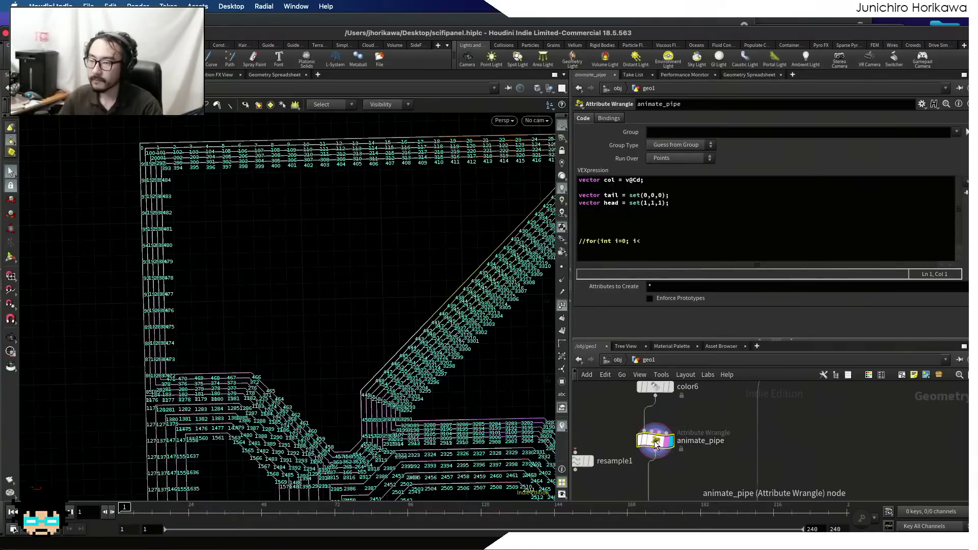
pyautogui.scroll(-2, 696, 442)
pyautogui.moveTo(685, 463); pyautogui.dragTo(679, 442, button='middle')
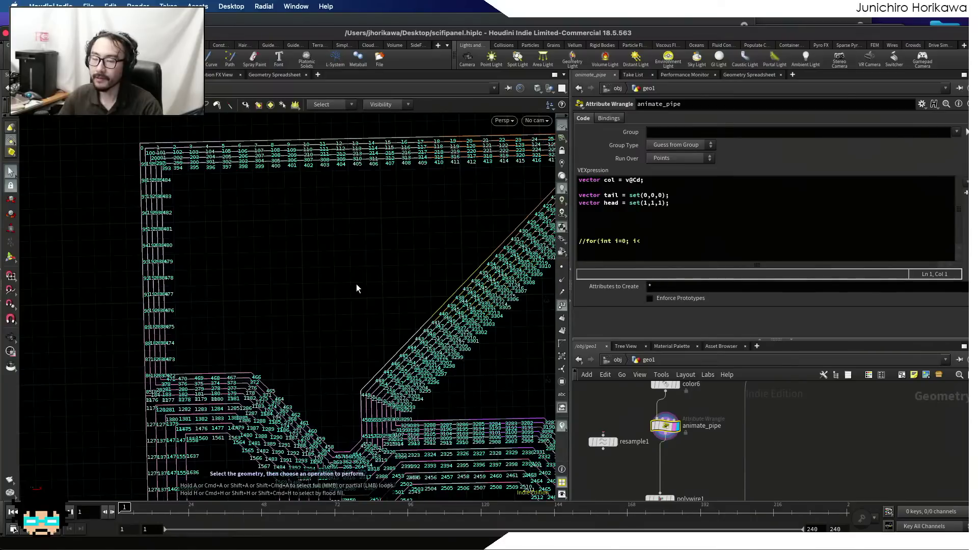
# - Add a Resample node beside animate_pipe and enable its Curve U Attribute, curveu
pyautogui.moveTo(626, 411); pyautogui.dragTo(677, 448, button='middle')
pyautogui.press('Tab')
pyautogui.write('res')
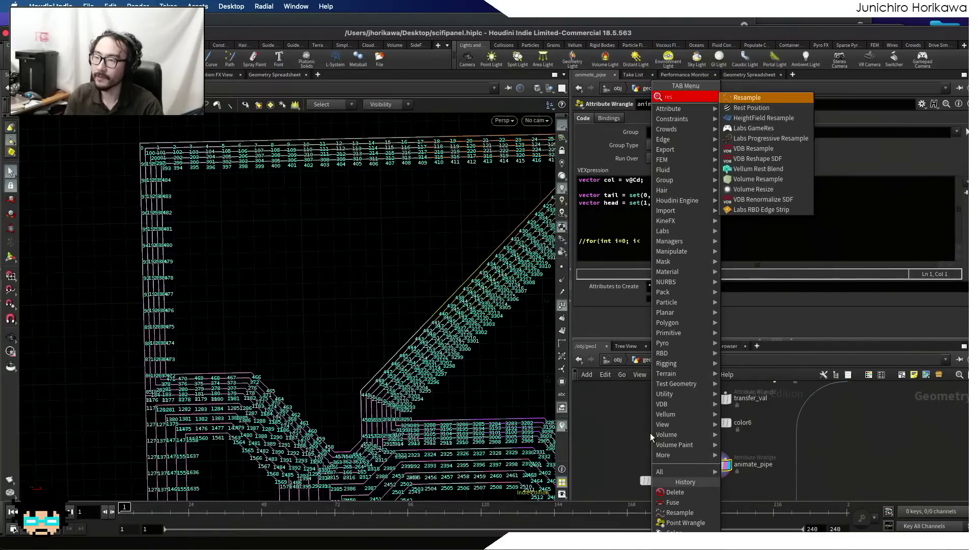
pyautogui.press('Return')
pyautogui.click(650, 433)
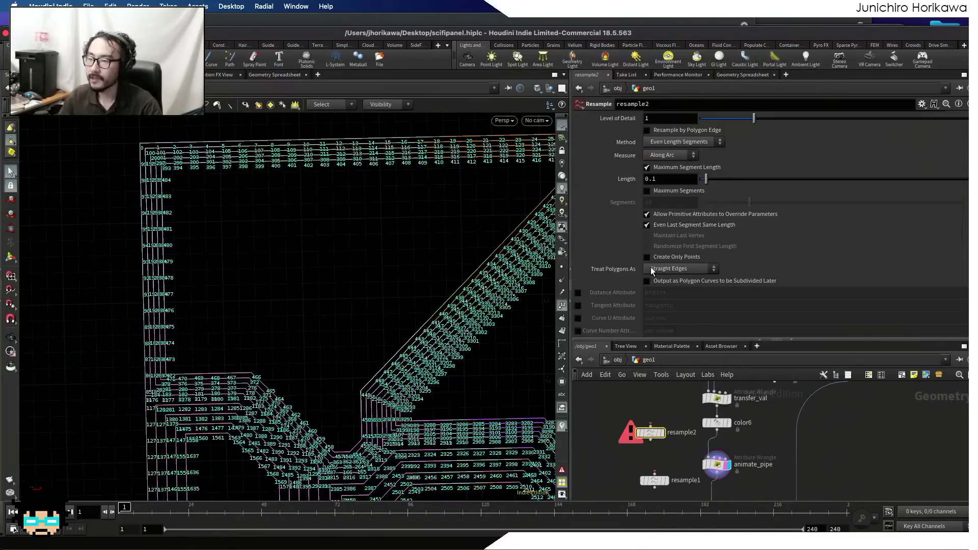
pyautogui.click(578, 319)
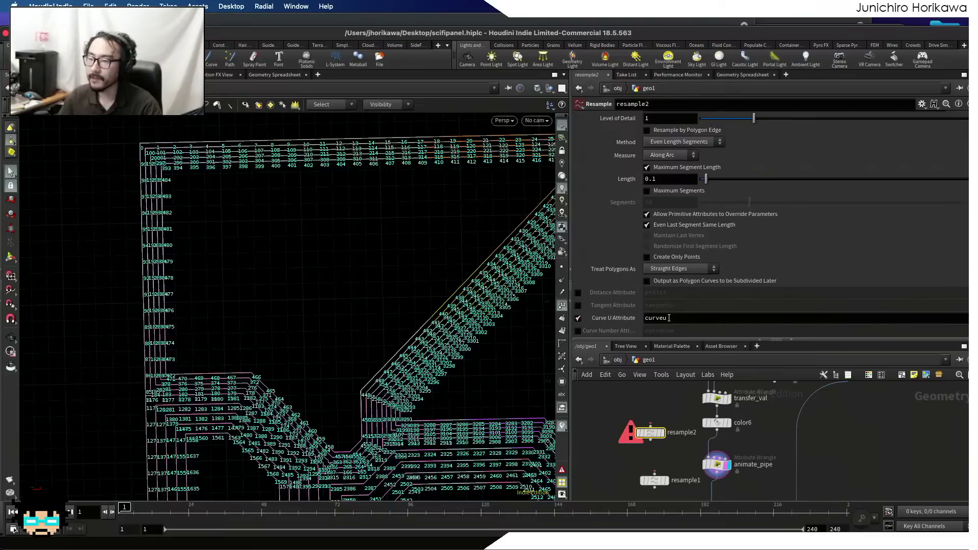
pyautogui.moveTo(655, 438)
pyautogui.scroll(1, 655, 438)
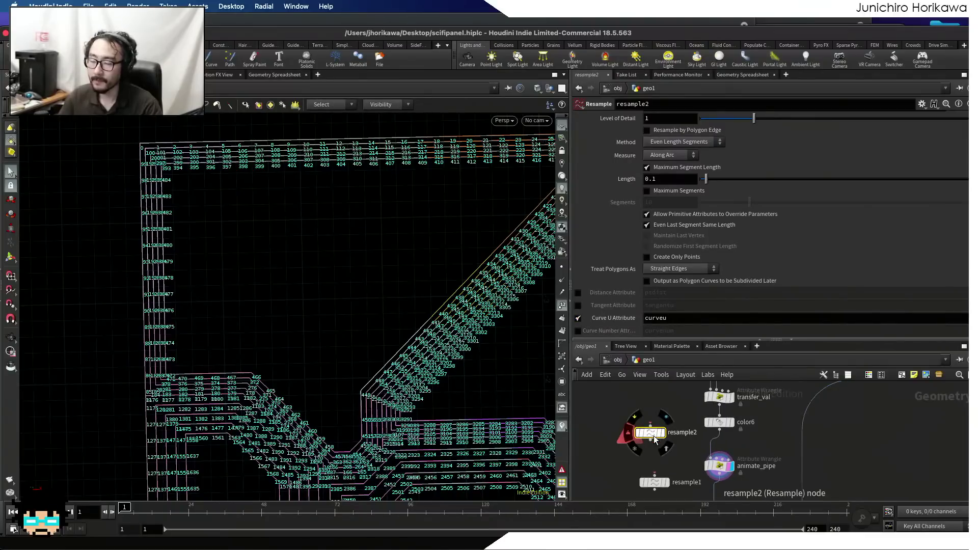
pyautogui.scroll(1, 703, 446)
pyautogui.scroll(1, 716, 455)
pyautogui.click(718, 466)
pyautogui.click(692, 227)
pyautogui.click(586, 240)
pyautogui.press('BackSpace')
pyautogui.press('BackSpace')
pyautogui.click(634, 250)
pyautogui.write('@ptnum; i++){')
pyautogui.press('Return')
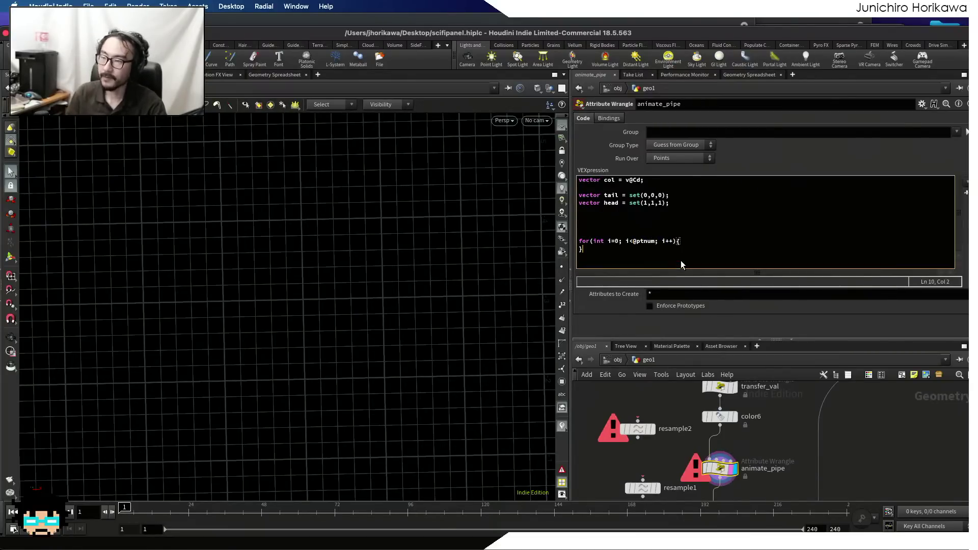
pyautogui.press('Return')
pyautogui.press('BackSpace')
pyautogui.press('Up')
pyautogui.press('Tab')
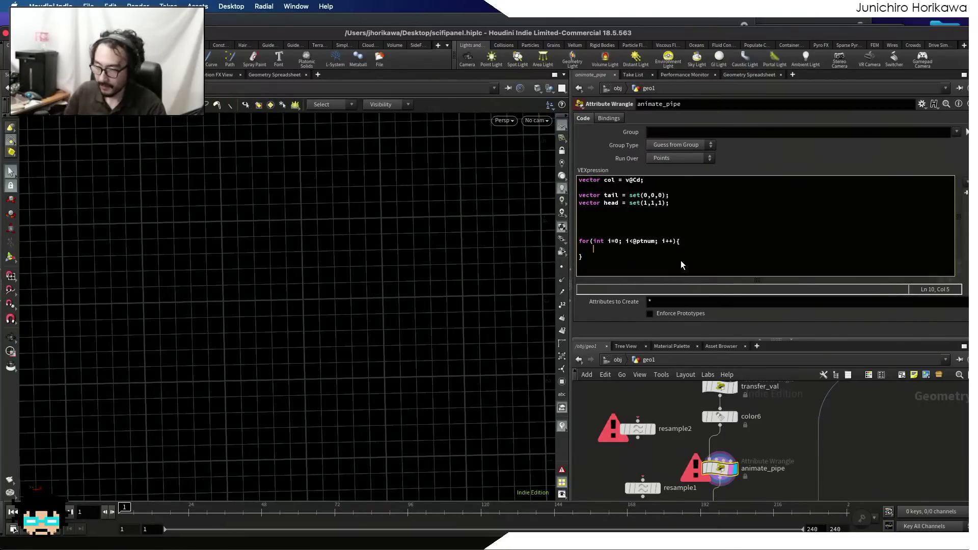
# - Start declaring "int prim = pointprims(" on the line between the head vector and the for loop
pyautogui.click(647, 228)
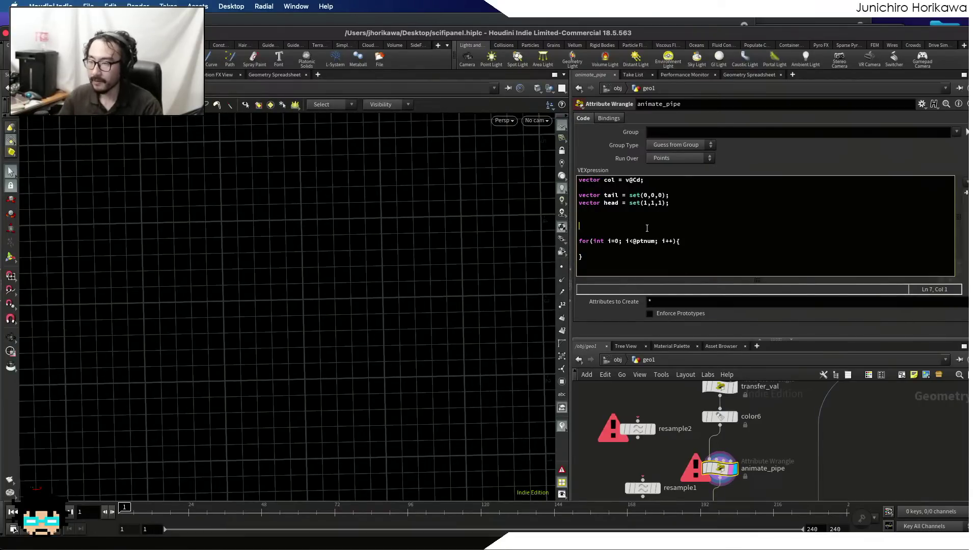
pyautogui.click(671, 217)
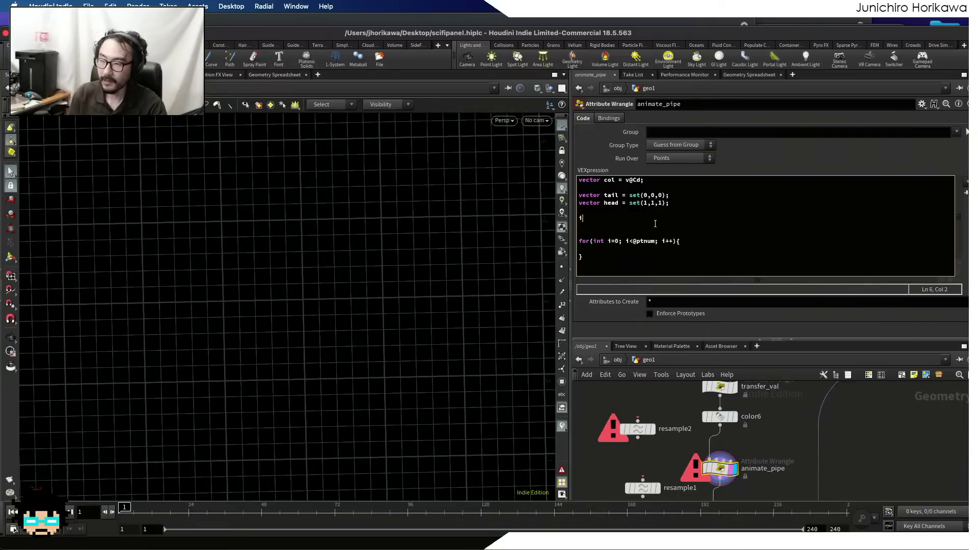
pyautogui.write('int')
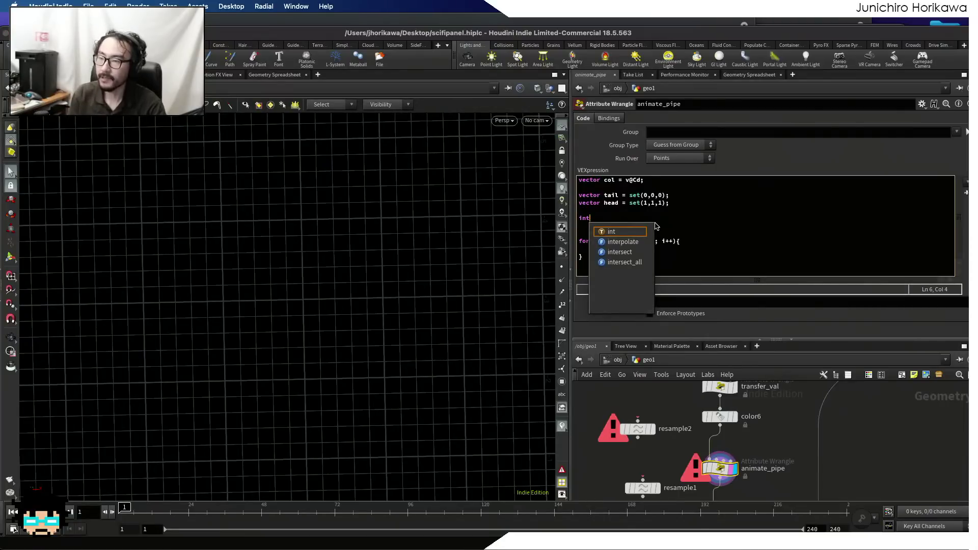
pyautogui.write(' prim ')
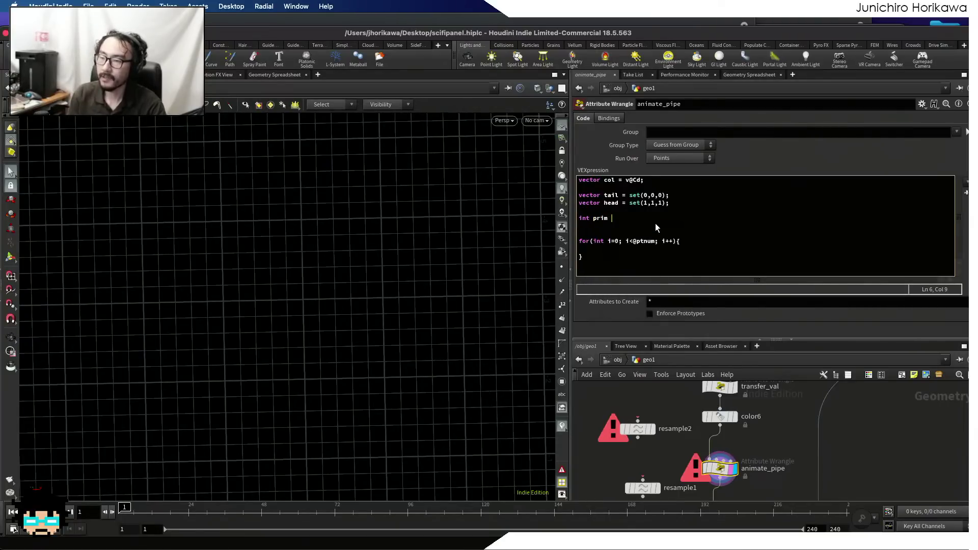
pyautogui.write('= poin')
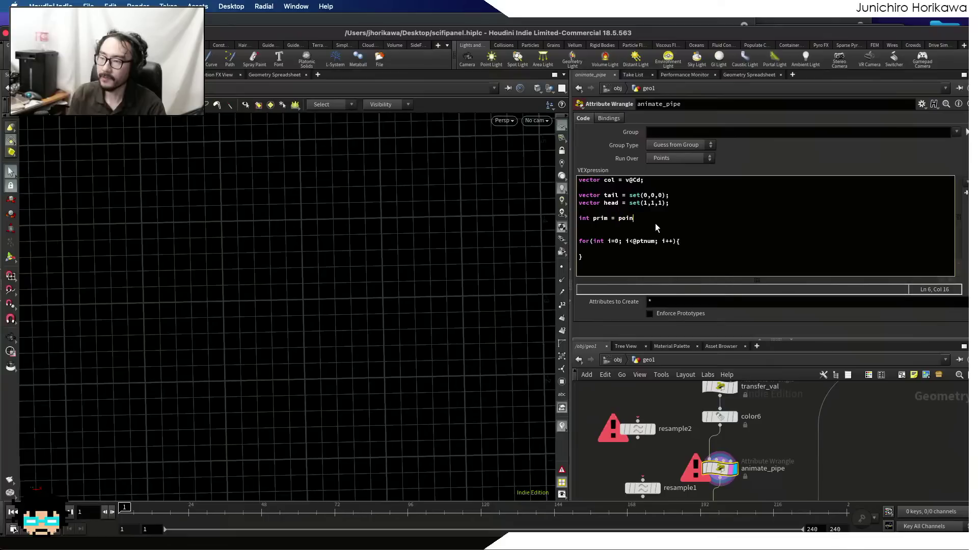
pyautogui.write('tpimr')
pyautogui.press('BackSpace')
pyautogui.press('BackSpace')
pyautogui.write('rims(09')
# - Set the animate_pipe wrangle to run over Primitives and delete all code below the head vector
pyautogui.click(608, 265)
pyautogui.moveTo(608, 264); pyautogui.dragTo(581, 219)
pyautogui.click(685, 159)
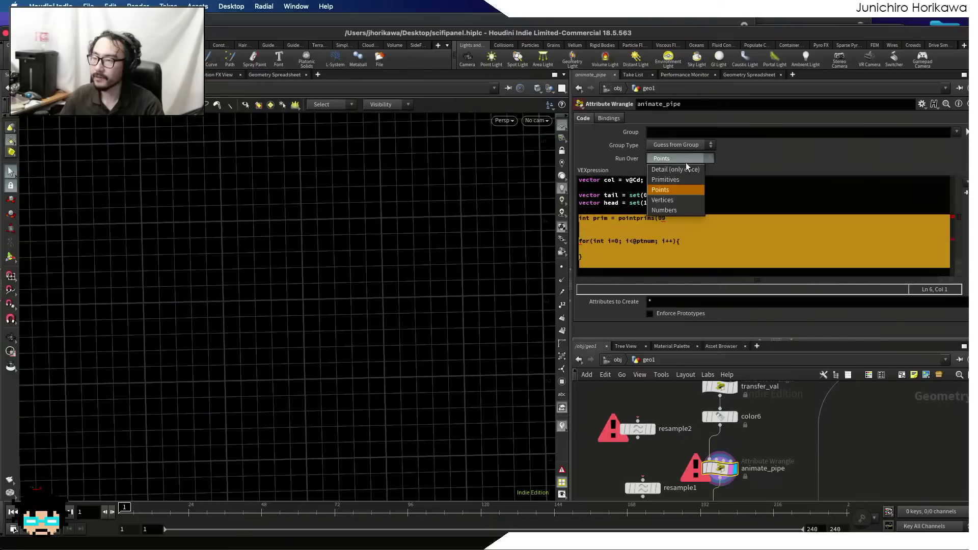
pyautogui.click(682, 170)
pyautogui.click(679, 158)
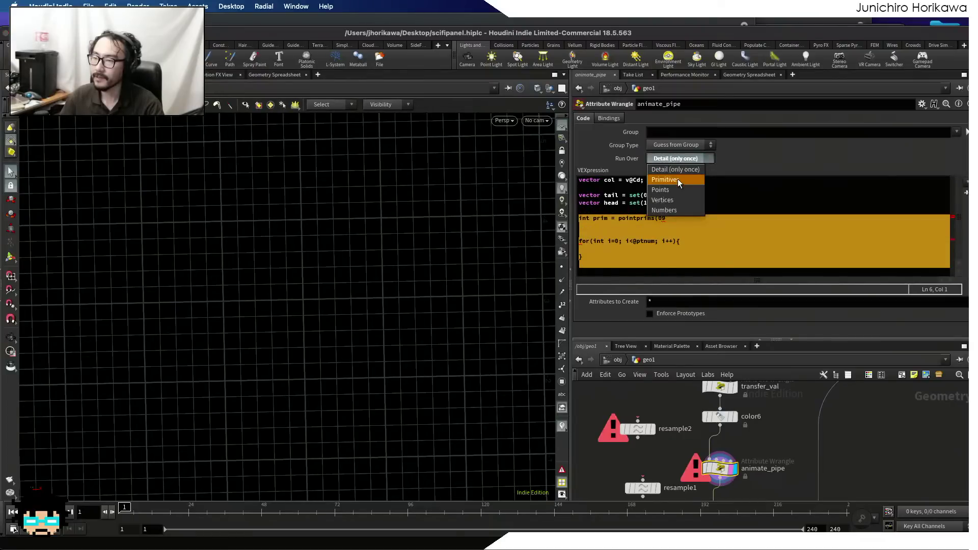
pyautogui.click(678, 180)
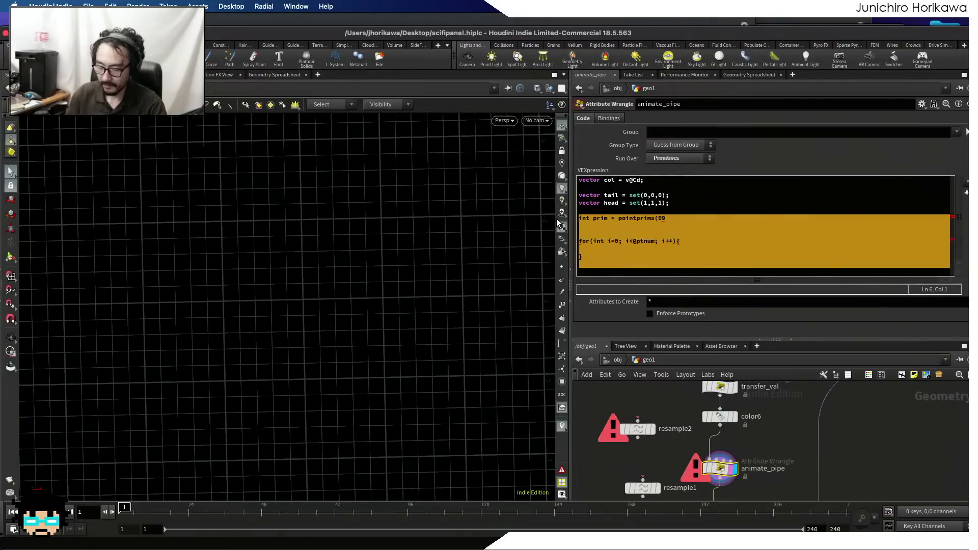
pyautogui.press('BackSpace')
pyautogui.write('int pts[] = pri')
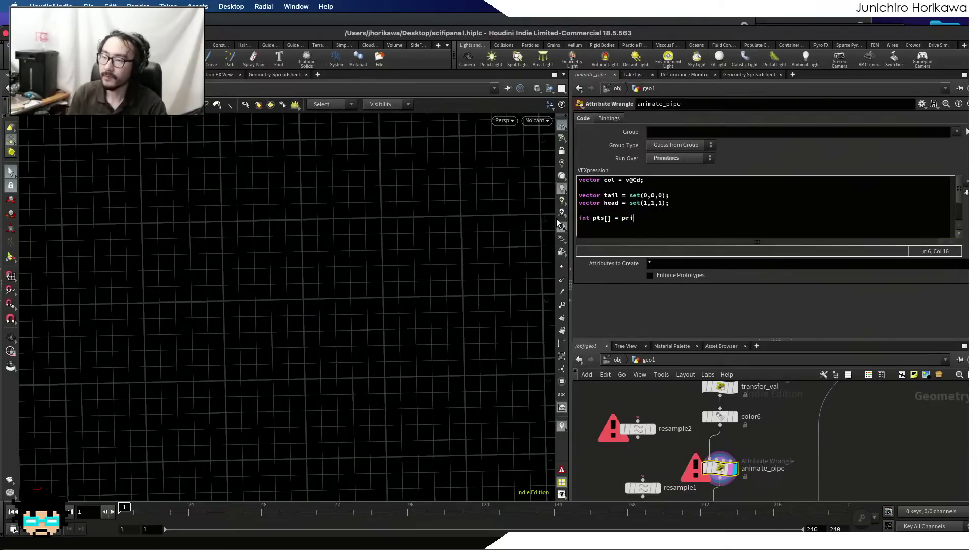
pyautogui.write('mp')
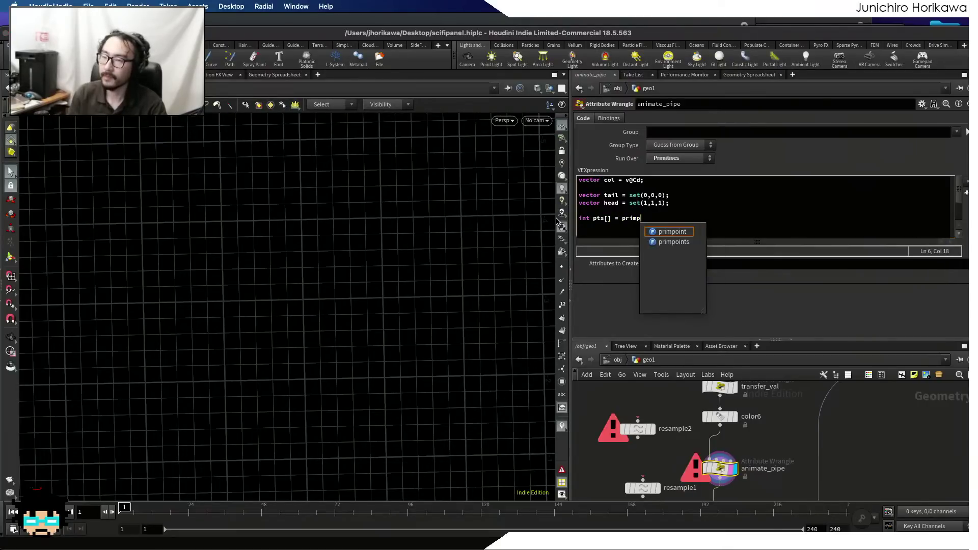
pyautogui.write('oints(0, @')
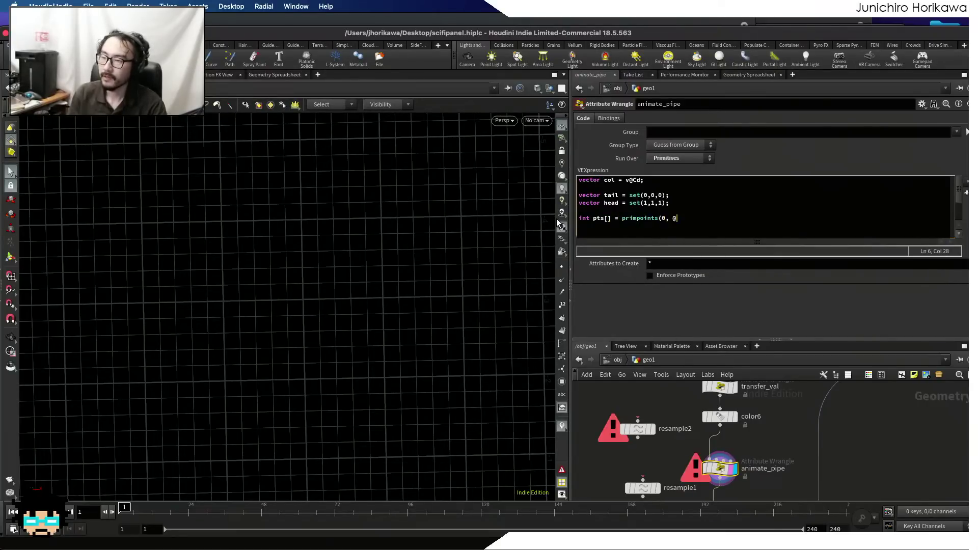
pyautogui.write('primnum);')
pyautogui.press('Return')
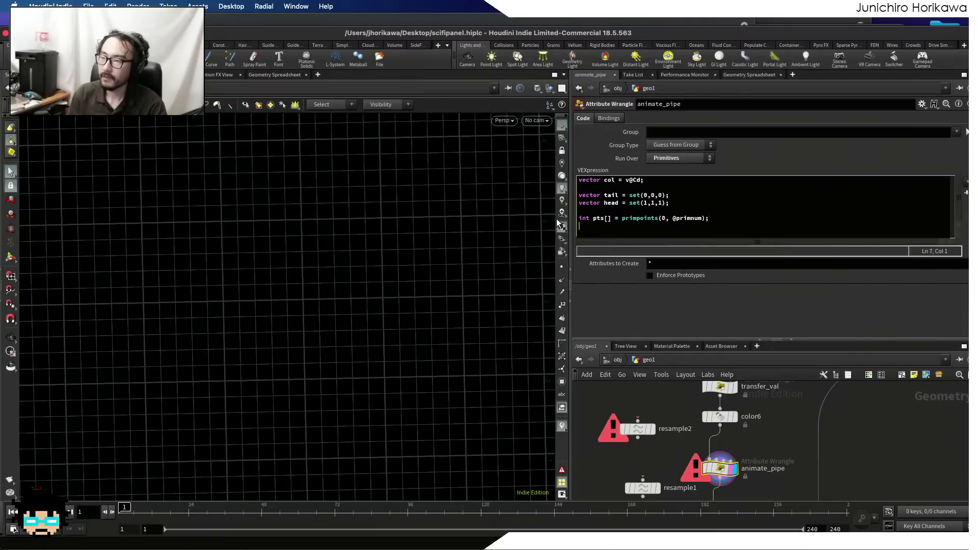
# - Add the loop "for(int i=0; i<len(pts); i++){" with an empty body below the pts array
pyautogui.press('Return')
pyautogui.write('for(int ')
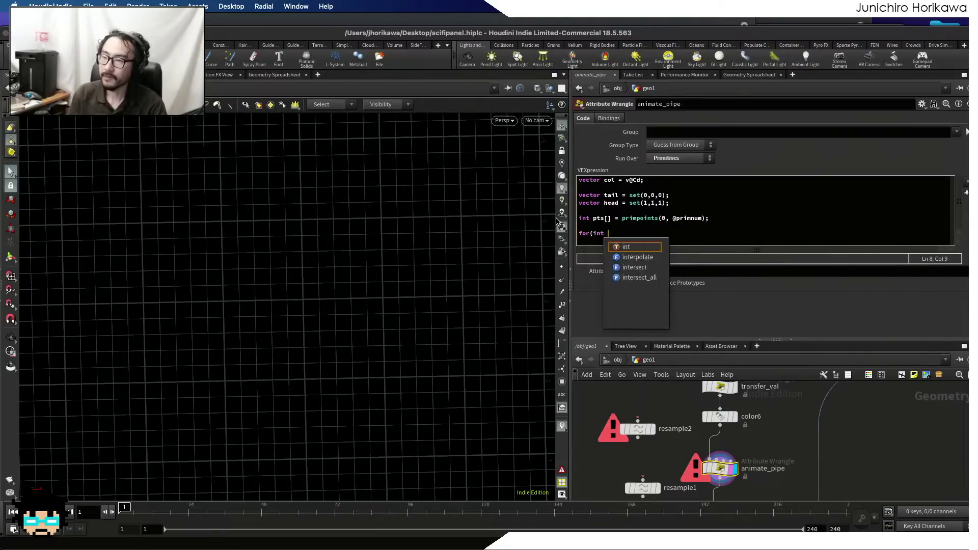
pyautogui.write('i=0; i<len(pts); i++)')
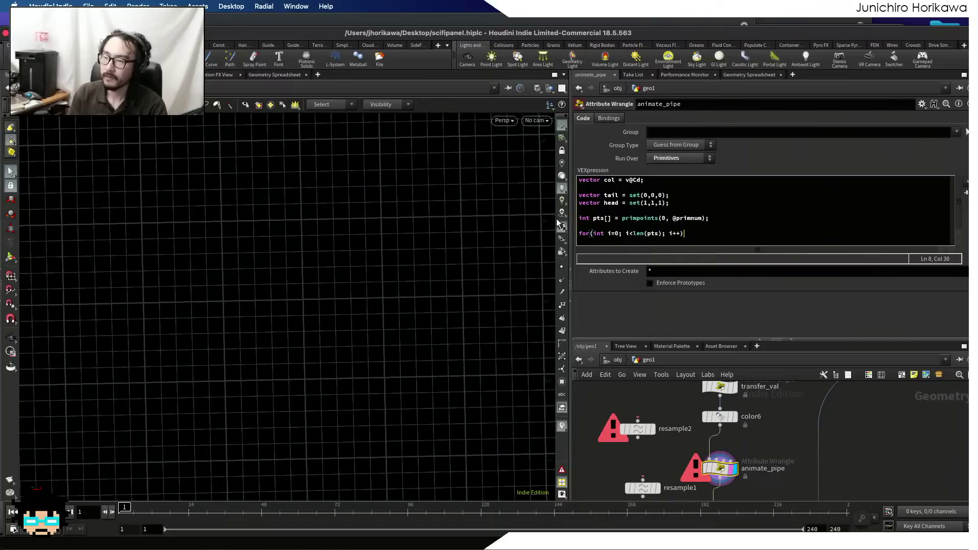
pyautogui.write('{')
pyautogui.press('Return')
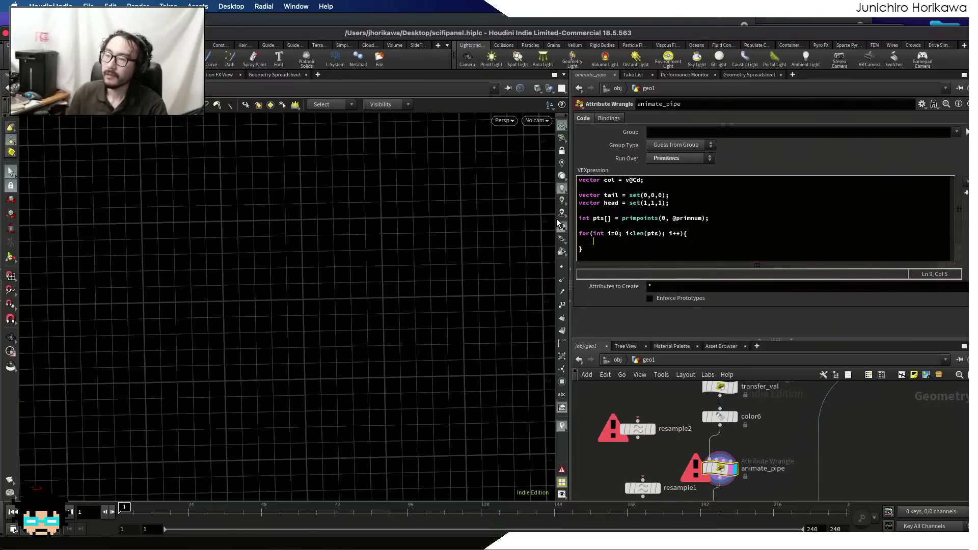
# - Declare "float length = 0;" directly above the for loop in the animate_pipe code
pyautogui.press('Return')
pyautogui.write('f')
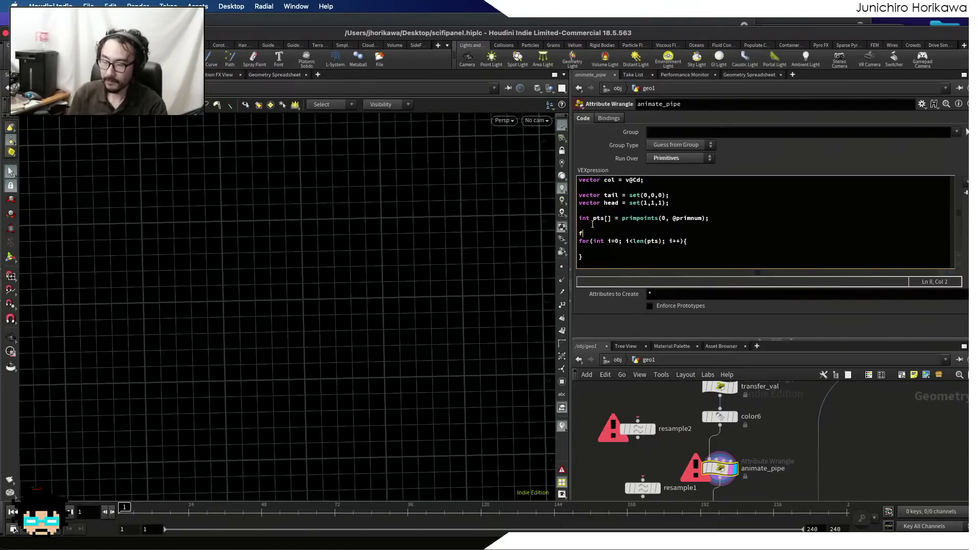
pyautogui.write('loat length = 0;')
# - Start an "int pt = p" declaration in the loop body and change the loop limit to len(pts)-1
pyautogui.click(618, 252)
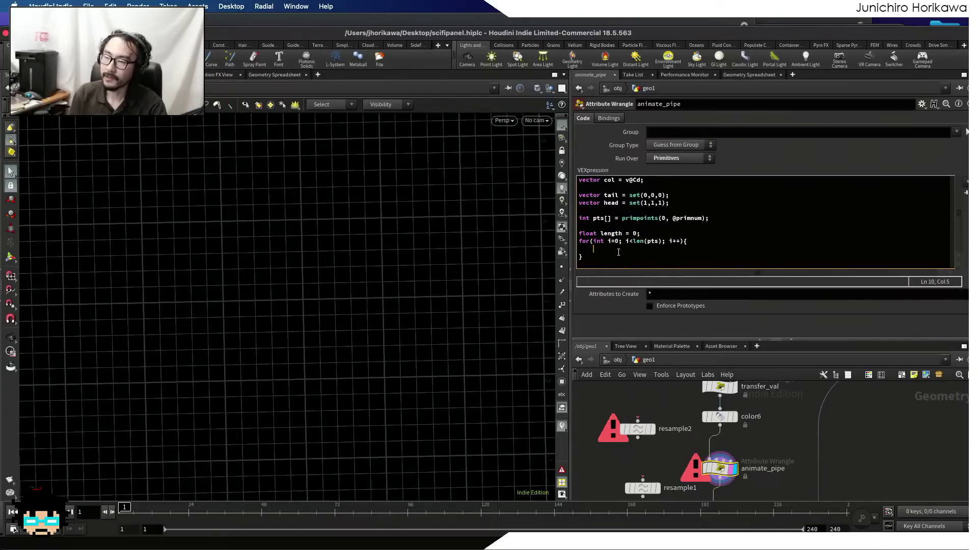
pyautogui.write('int pt = p')
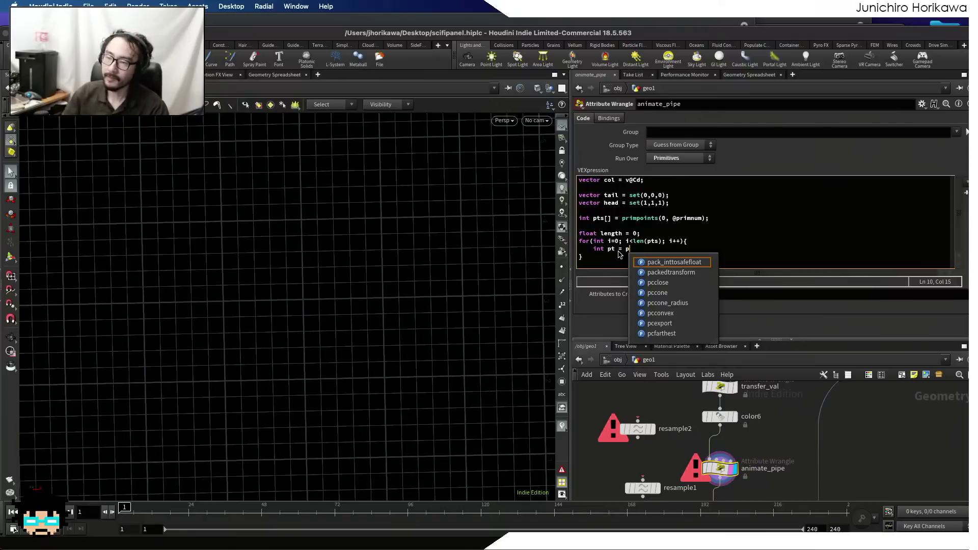
pyautogui.click(623, 242)
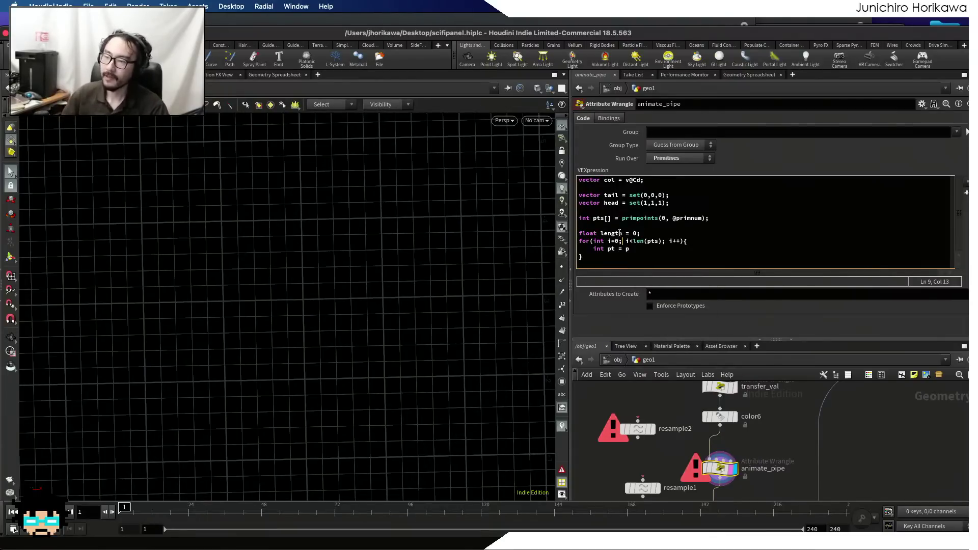
pyautogui.rightClick(620, 233)
pyautogui.press('Escape')
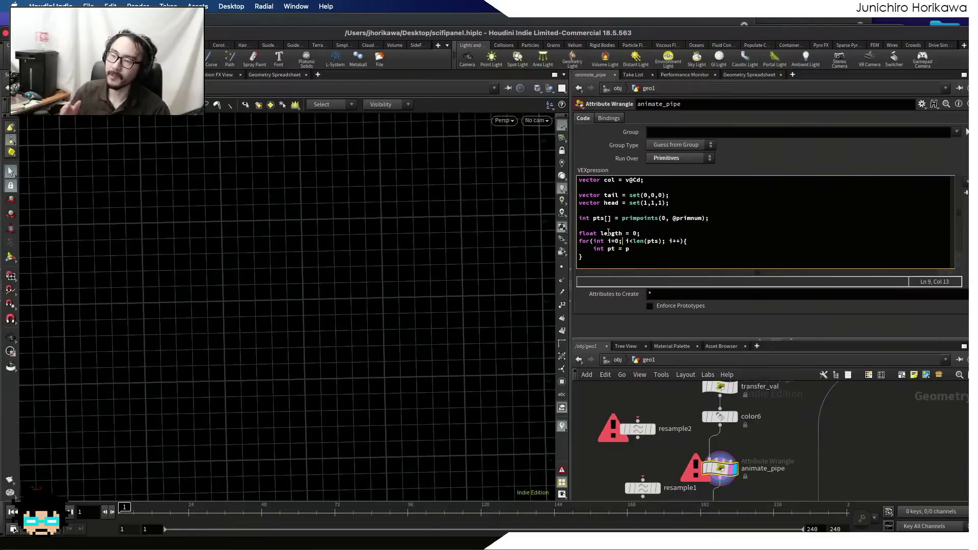
pyautogui.click(638, 250)
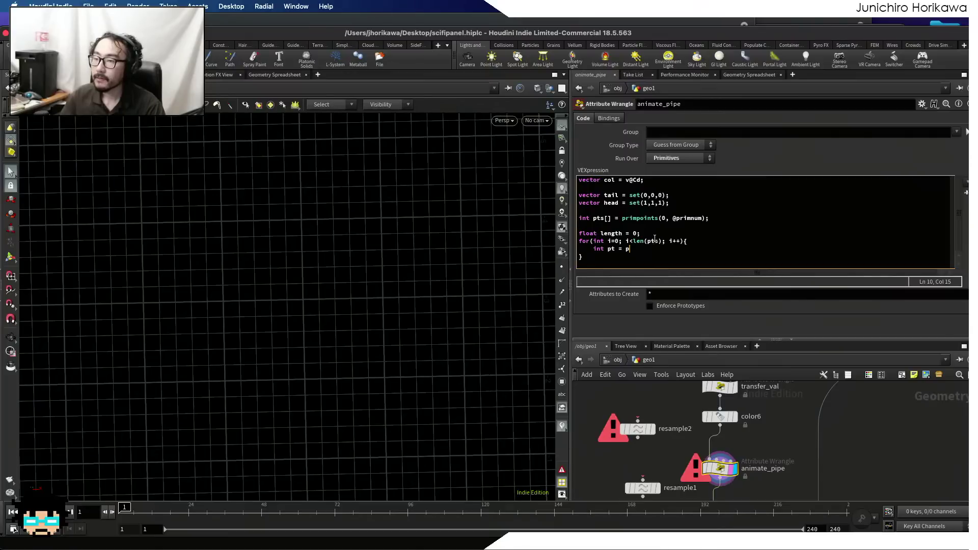
pyautogui.click(657, 242)
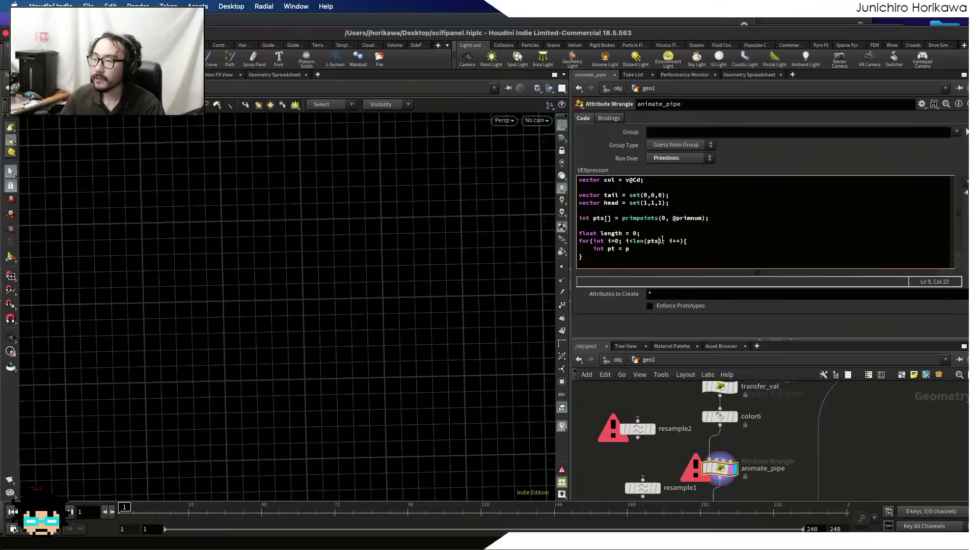
pyautogui.write('-1')
# - Complete the loop's point declarations as "int pt1 = pts[i];" and "int pt2 = pts[(i+1) % len(pts)];"
pyautogui.click(638, 250)
pyautogui.click(615, 249)
pyautogui.write('1')
pyautogui.press('End')
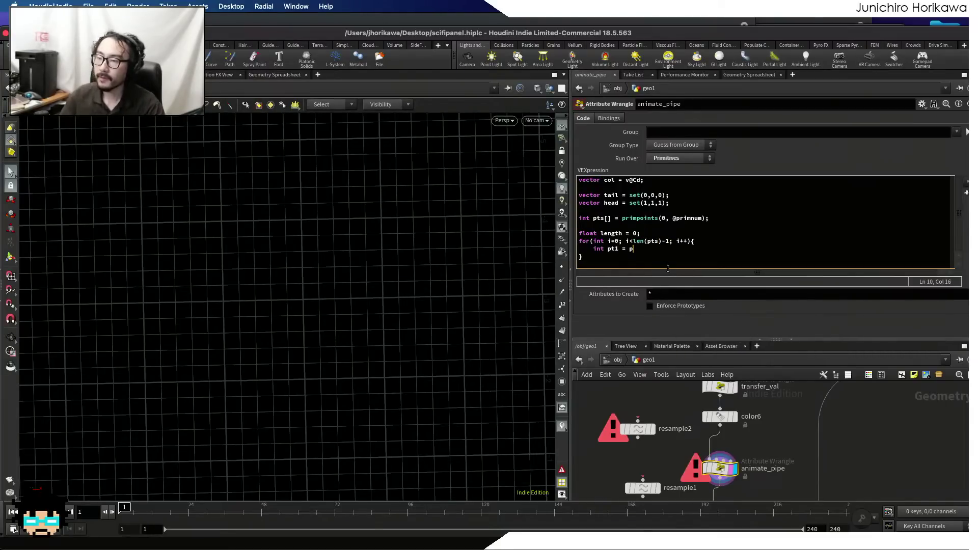
pyautogui.write('ts[0];')
pyautogui.press('Return')
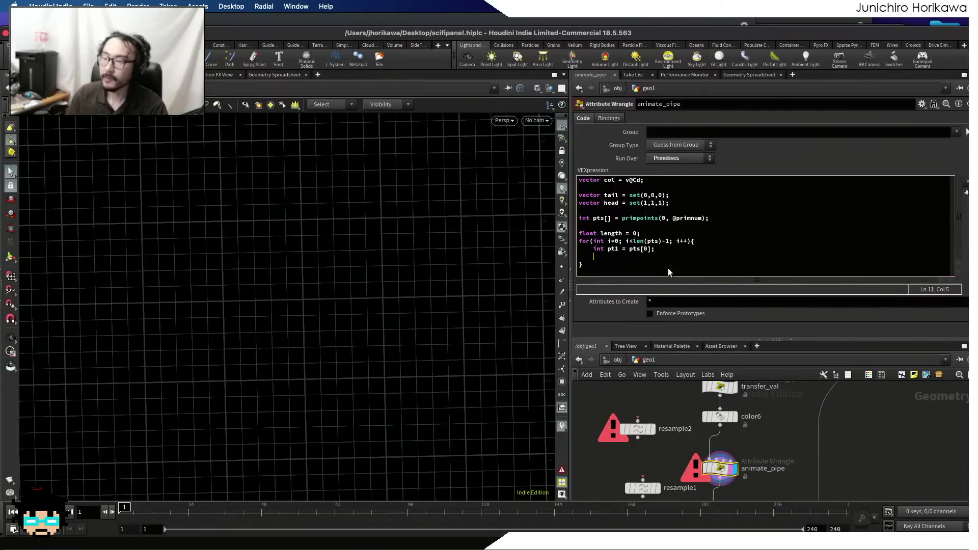
pyautogui.click(644, 249)
pyautogui.hotkey('shift', 'Right')
pyautogui.write('i')
pyautogui.click(632, 256)
pyautogui.write('int pt2 = pts[(i+1) % len(pts)];')
# - Add "vector pos1 = point(0, "P", pt1);" below the pt2 declaration in the loop
pyautogui.press('Return')
pyautogui.write('vector pos12')
pyautogui.press('BackSpace')
pyautogui.write('=- poiont')
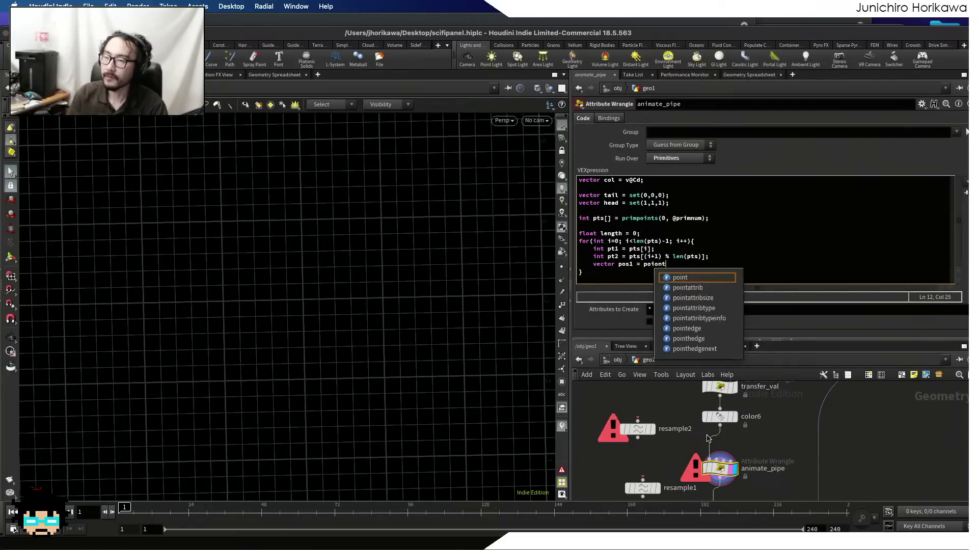
pyautogui.press('BackSpace')
pyautogui.press('BackSpace')
pyautogui.press('BackSpace')
pyautogui.write('nt(0')
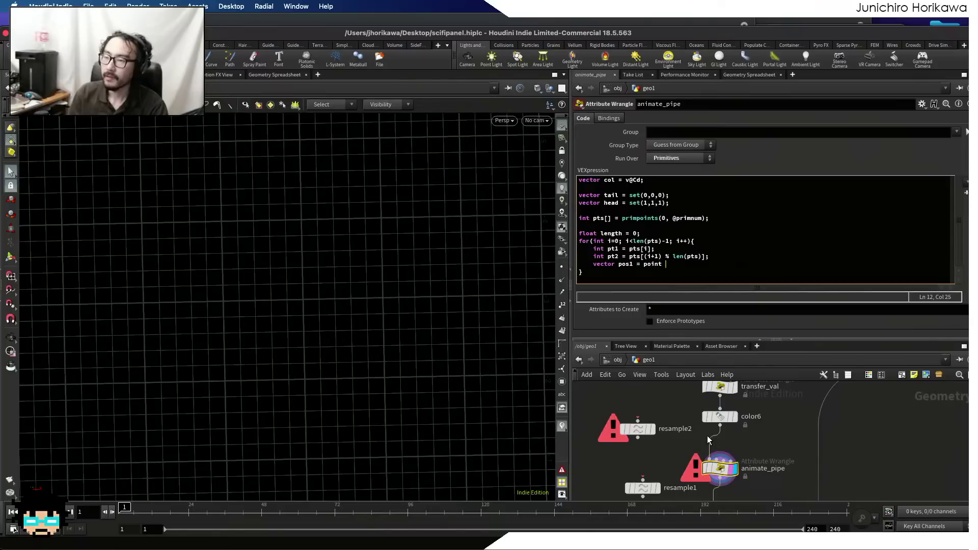
pyautogui.write(', "P", ')
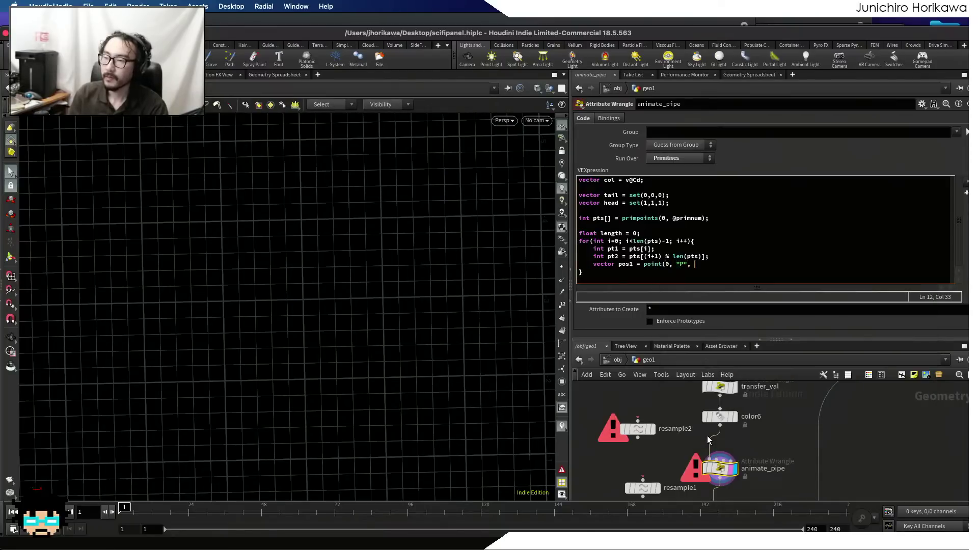
pyautogui.write('pt1);')
# - Add "vector pos2 = point(0, "P", pt2);" below the pos1 line
pyautogui.press('Return')
pyautogui.write('vector pos')
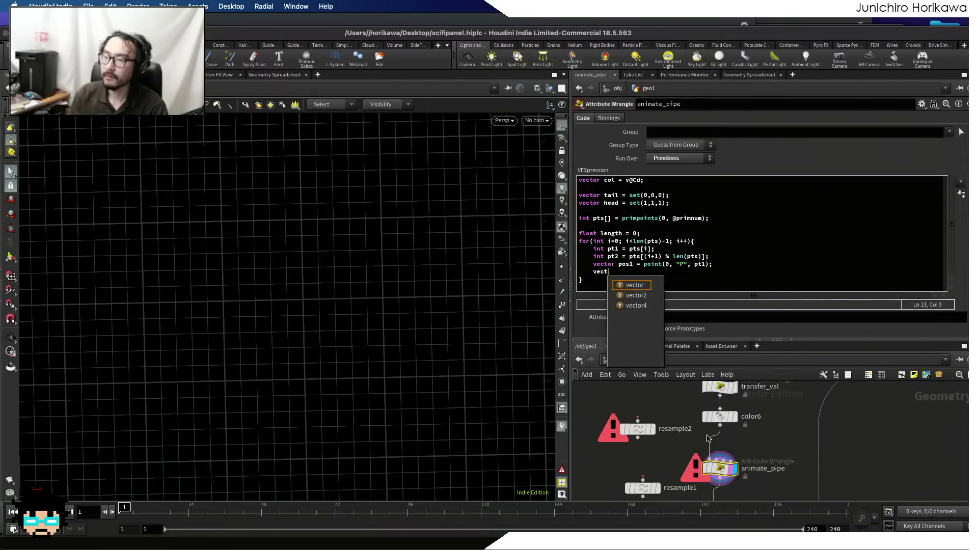
pyautogui.write('2 = point(')
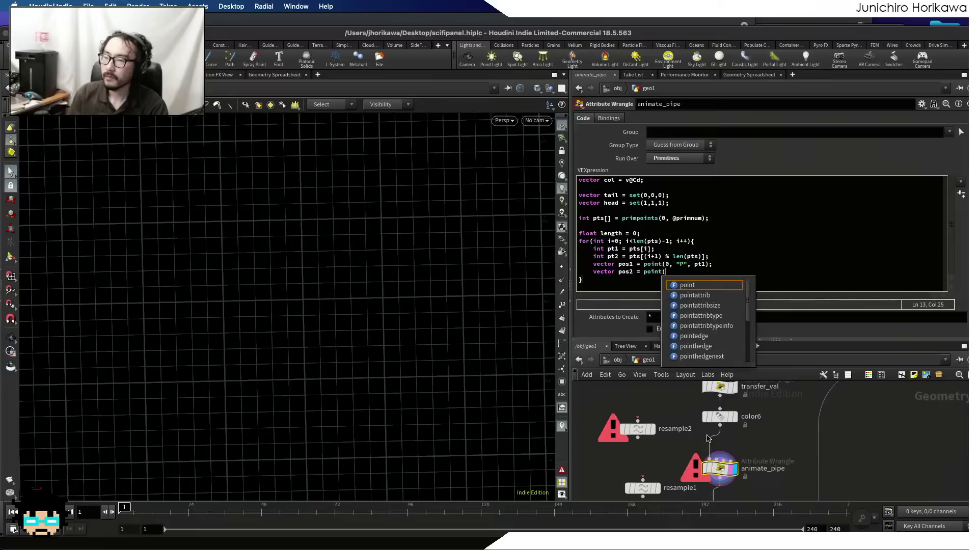
pyautogui.write('0, "P", pt2);')
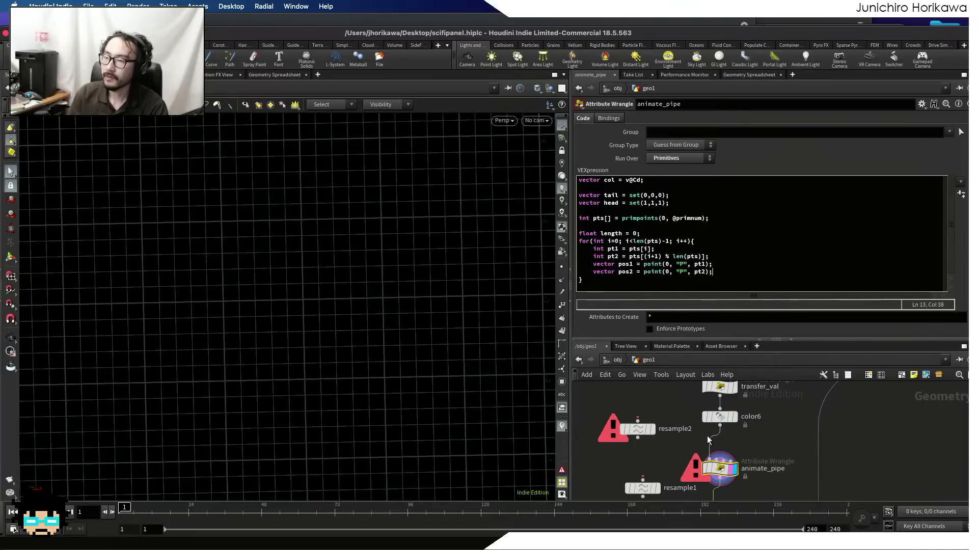
# - Leave a blank line below pos2 and declare "float dist = distance(pos1, pos2);"
pyautogui.press('Return')
pyautogui.press('Return')
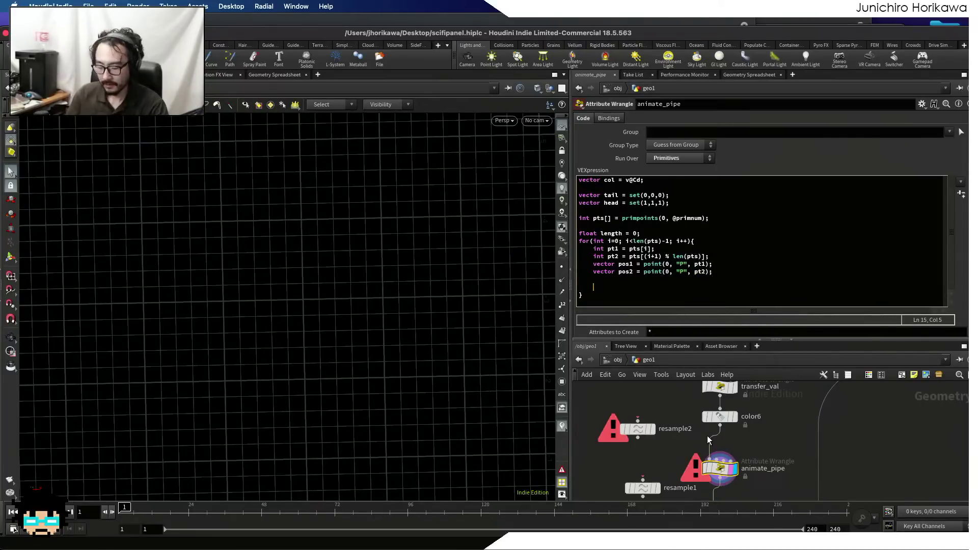
pyautogui.write('float dist = ')
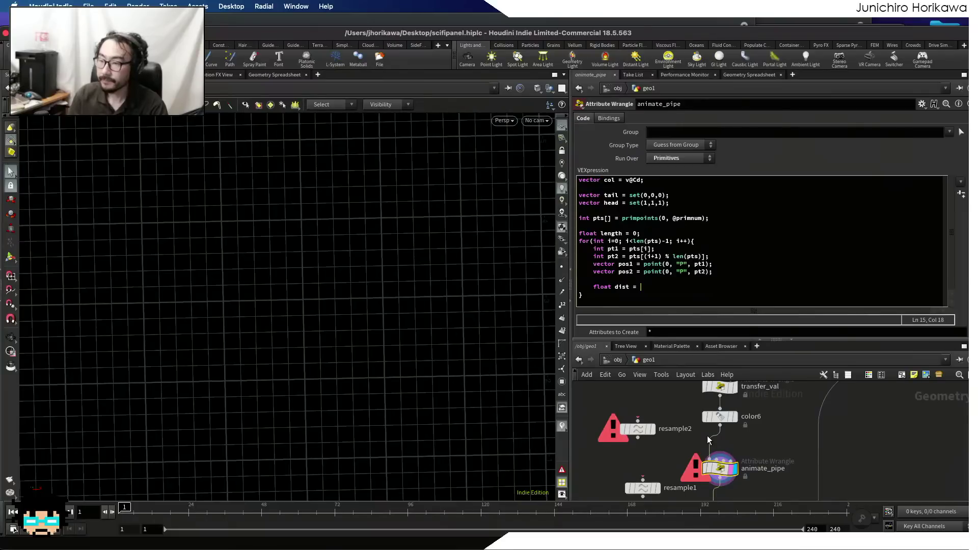
pyautogui.write('distance(p')
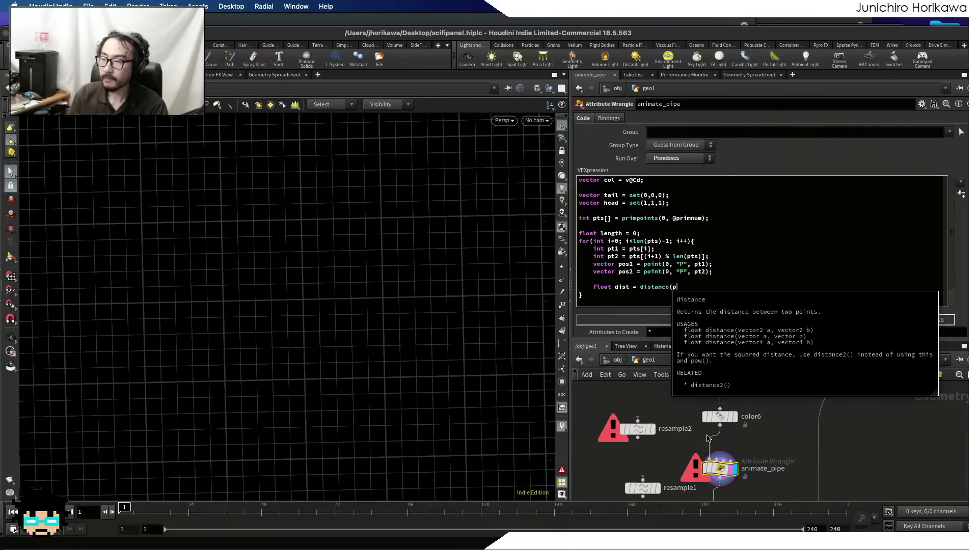
pyautogui.write('os1, pos2);')
pyautogui.press('Return')
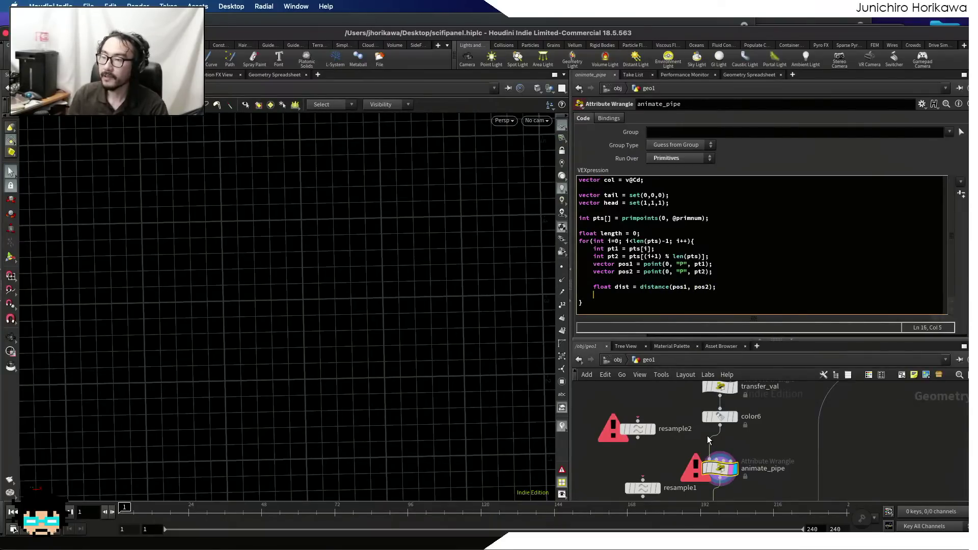
# - Accumulate the distance with "length+= dist;" at the end of the loop body, followed by a blank line
pyautogui.write('length +=')
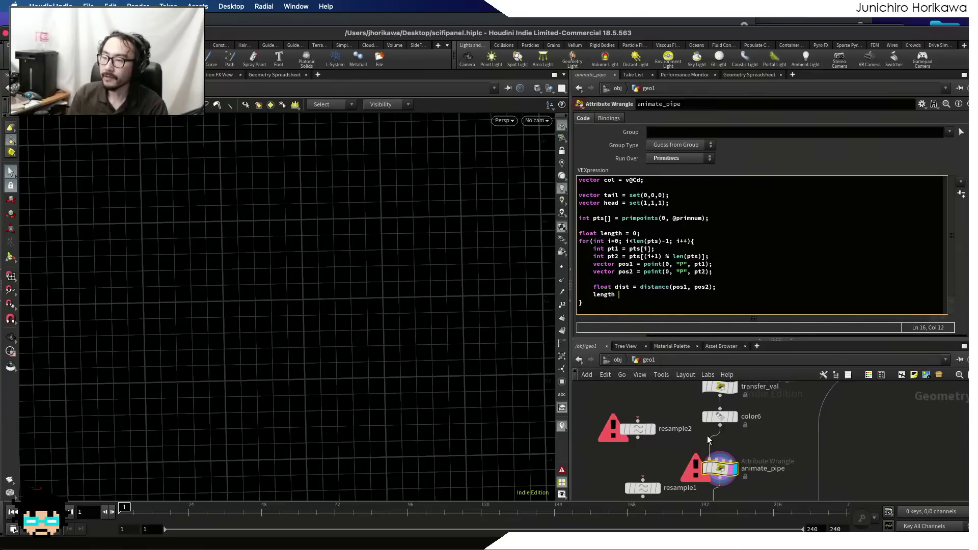
pyautogui.press('BackSpace')
pyautogui.press('BackSpace')
pyautogui.press('BackSpace')
pyautogui.write('+')
pyautogui.write('=~')
pyautogui.write(' dist;')
pyautogui.press('Return')
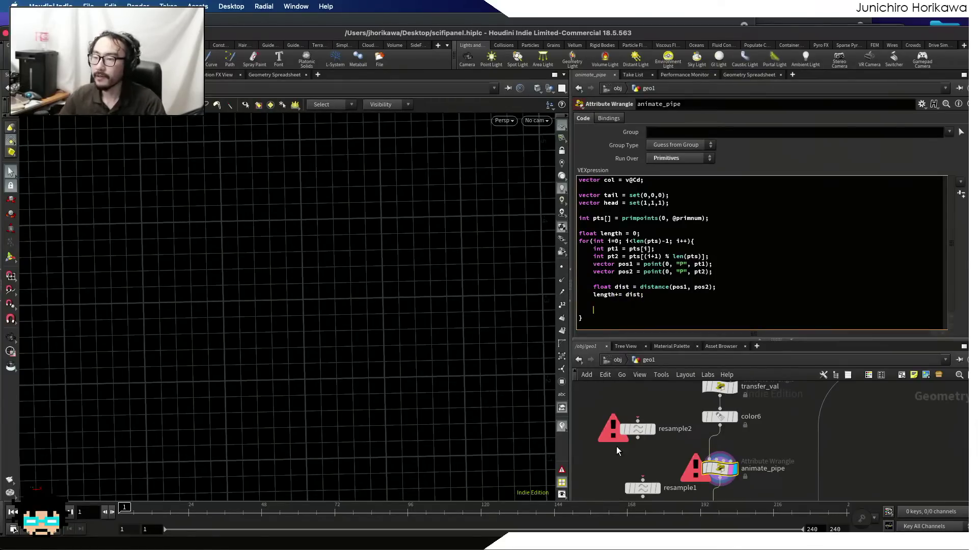
pyautogui.moveTo(615, 295); pyautogui.dragTo(594, 296)
pyautogui.click(594, 309)
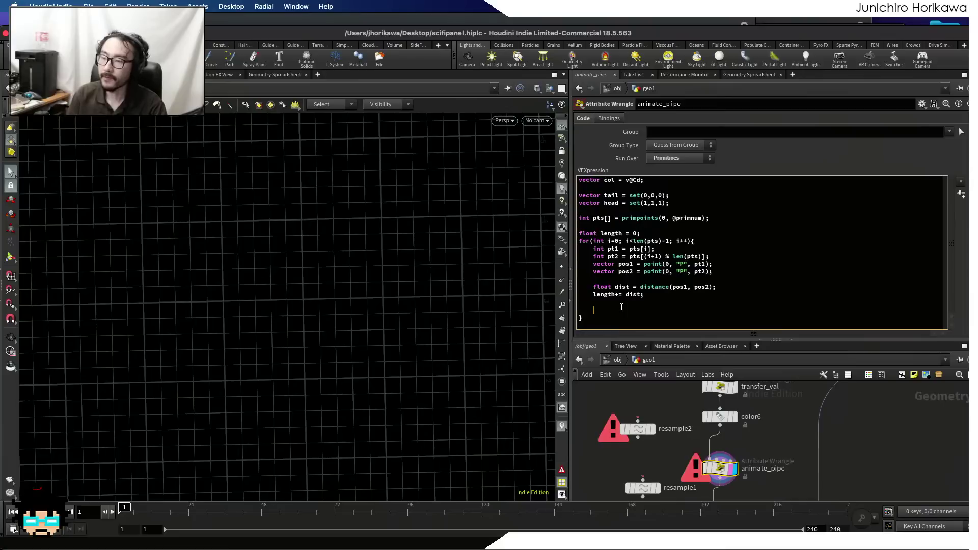
pyautogui.write('setpoint')
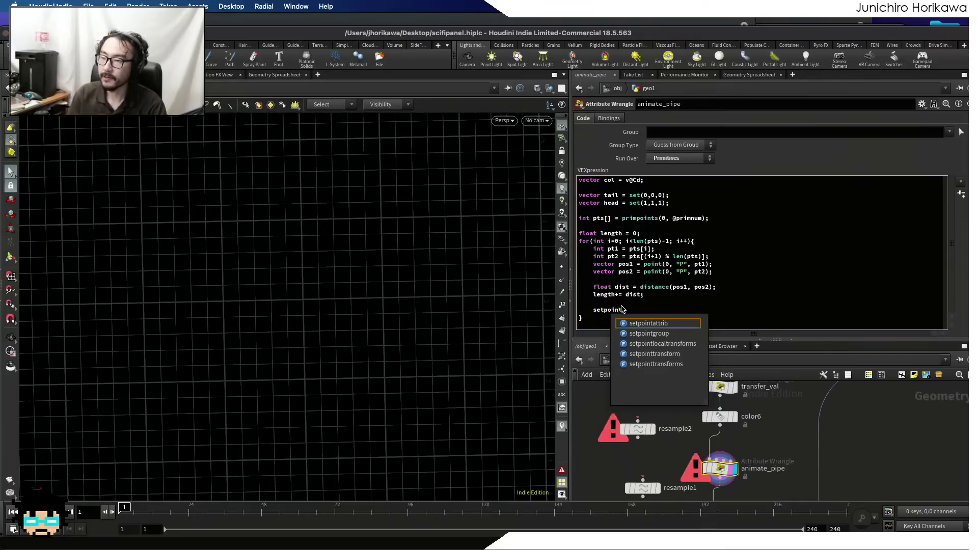
pyautogui.write('attrib(0, ')
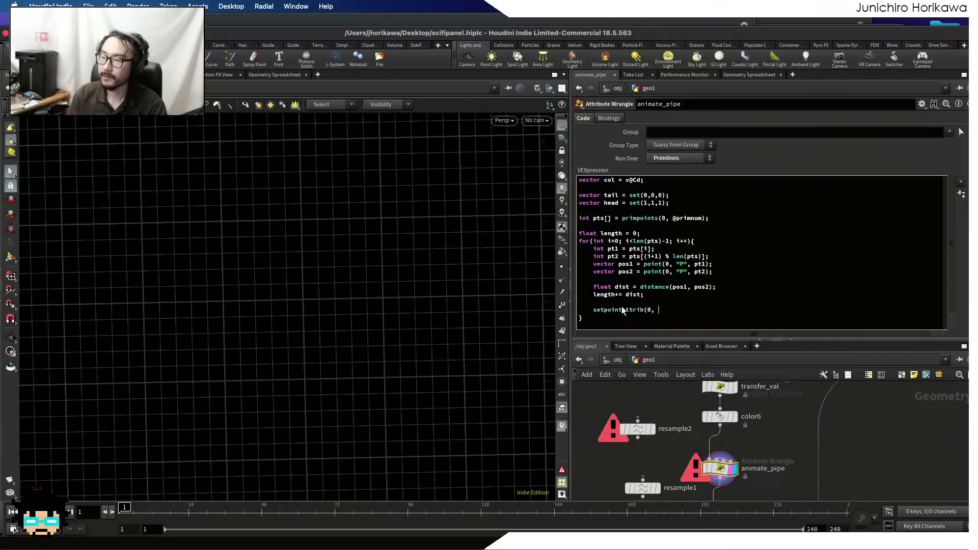
pyautogui.write('"')
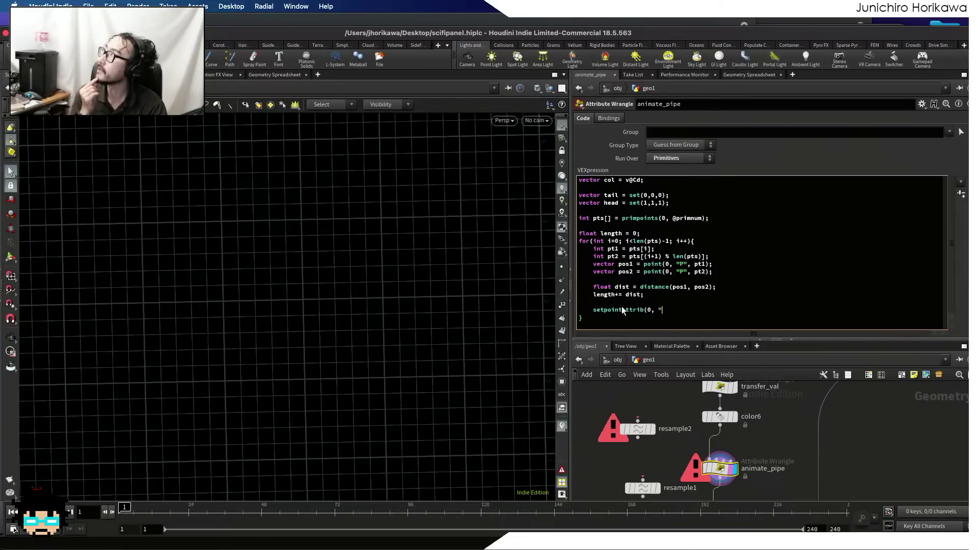
pyautogui.moveTo(670, 309); pyautogui.dragTo(592, 310)
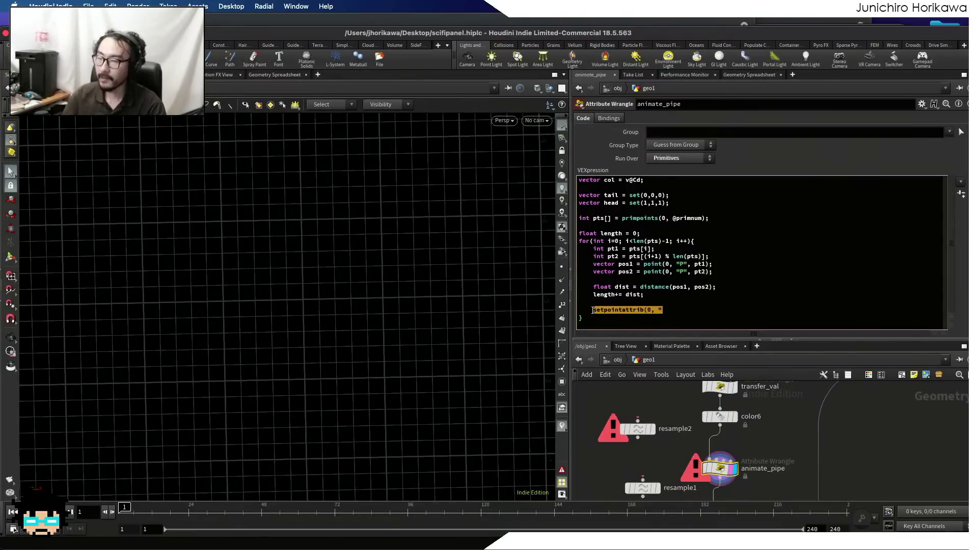
pyautogui.hotkey('ctrl', 'x')
pyautogui.click(669, 226)
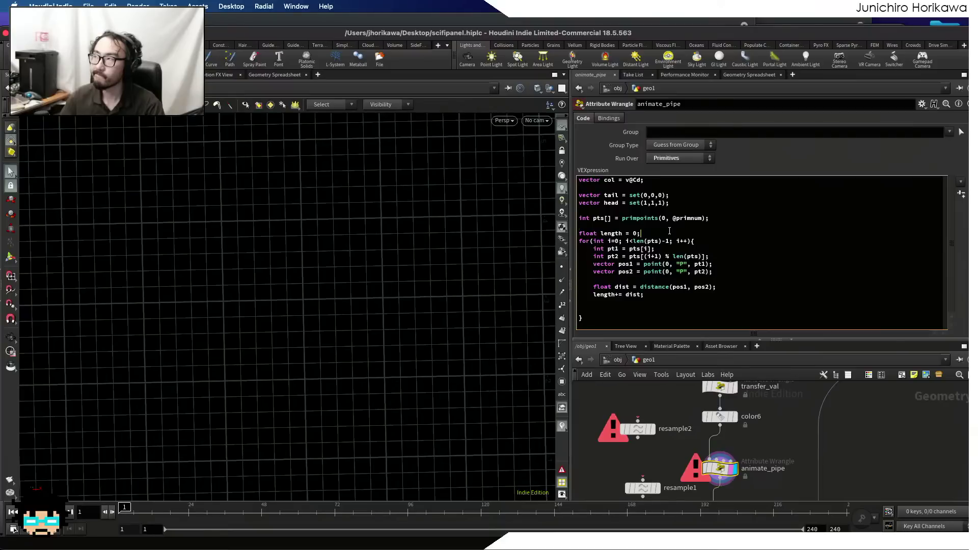
pyautogui.click(614, 306)
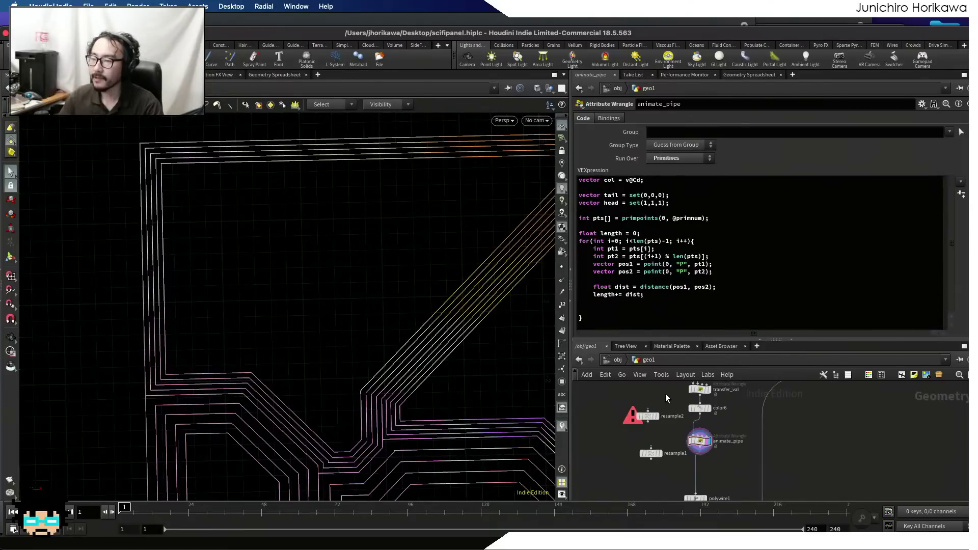
# - Insert a Measure node between color6 and animate_pipe and set it to measure Perimeter
pyautogui.scroll(-1, 671, 438)
pyautogui.moveTo(678, 500); pyautogui.dragTo(591, 407)
pyautogui.press('Tab')
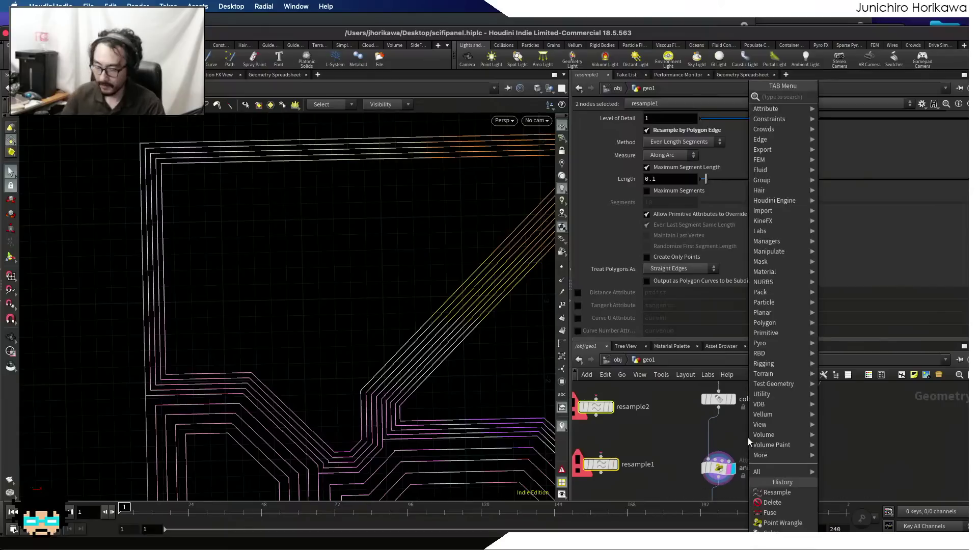
pyautogui.write('meas')
pyautogui.press('Return')
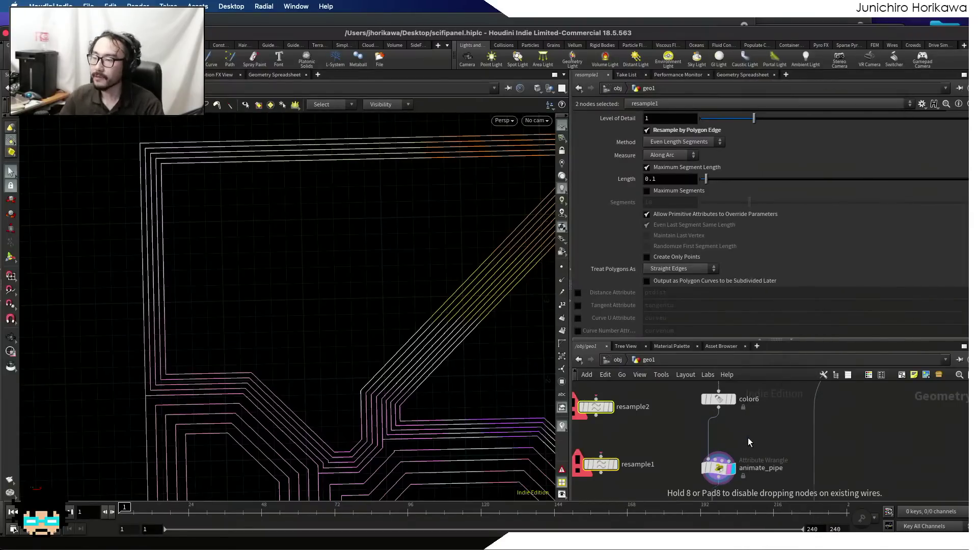
pyautogui.click(686, 437)
pyautogui.scroll(3, 686, 437)
pyautogui.click(675, 155)
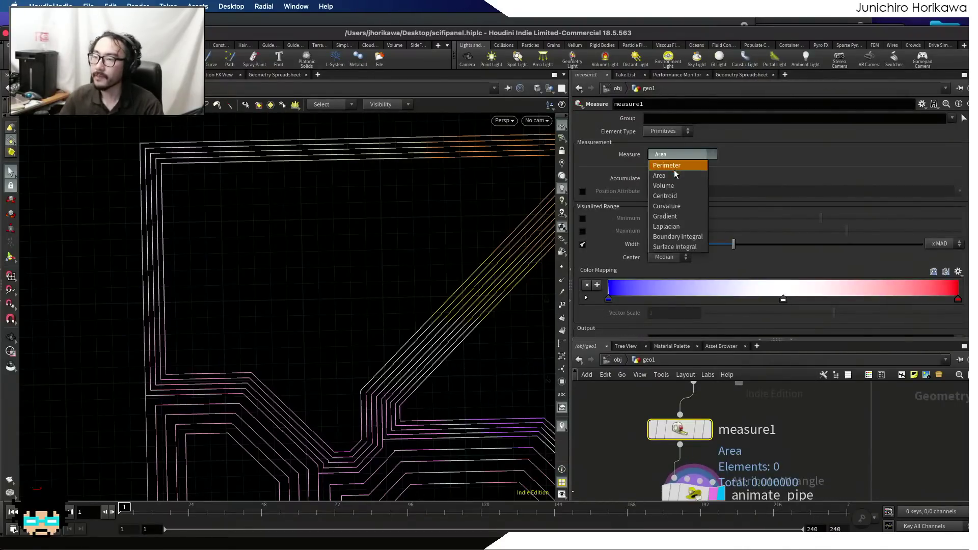
pyautogui.click(675, 163)
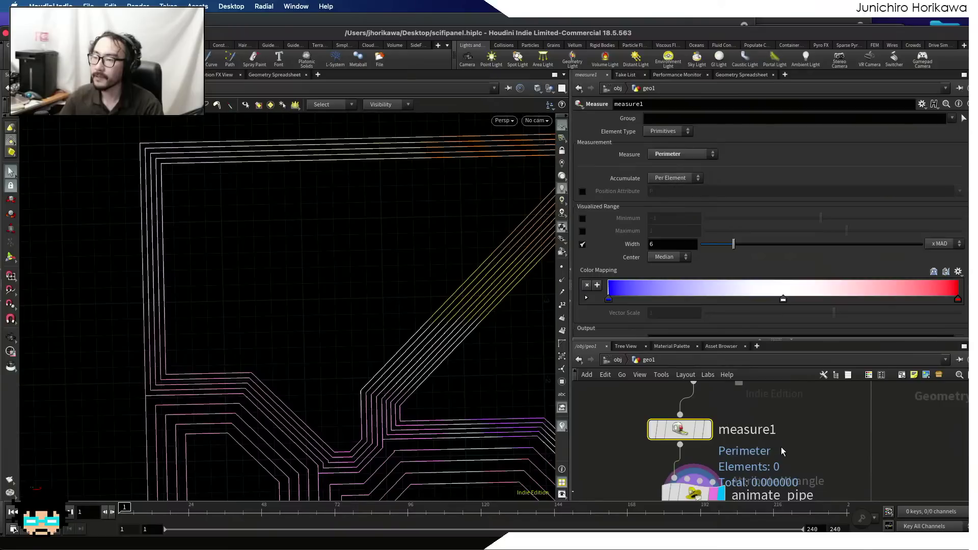
# - End the animate_pipe wrangle's loop body with "setpointattrib(0, "curveu", pt2, length / f@perimeter);"
pyautogui.moveTo(782, 438); pyautogui.dragTo(768, 402, button='middle')
pyautogui.scroll(1, 678, 464)
pyautogui.click(677, 461)
pyautogui.click(614, 311)
pyautogui.click(613, 310)
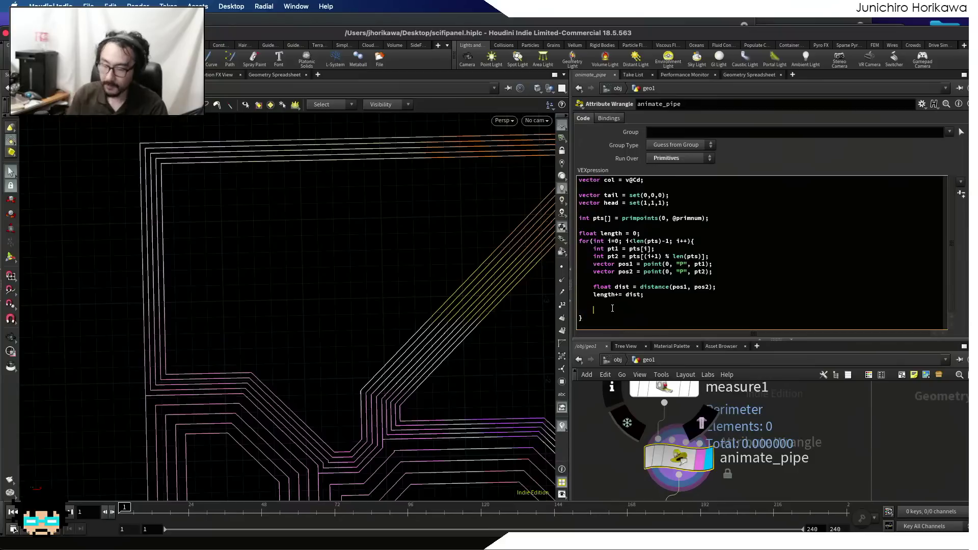
pyautogui.write('setpo')
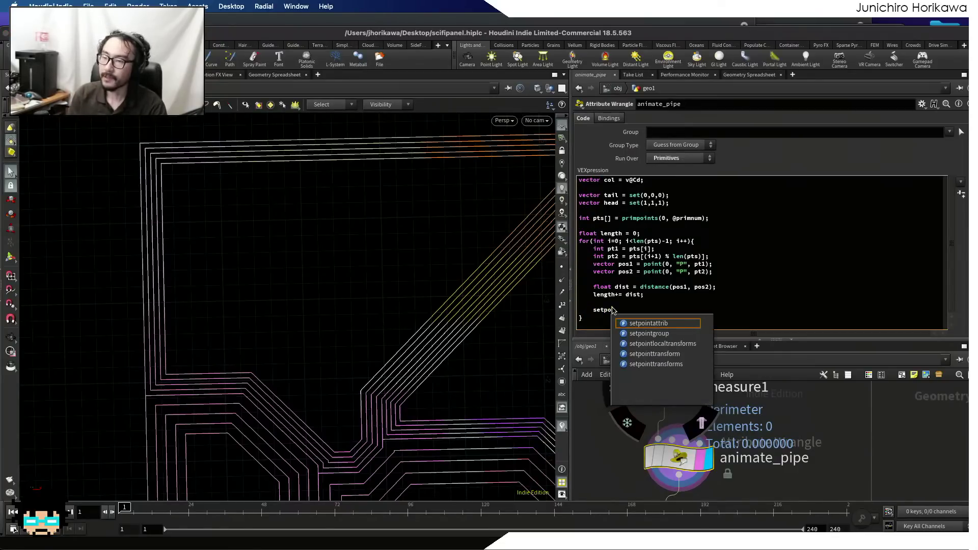
pyautogui.write('intatt')
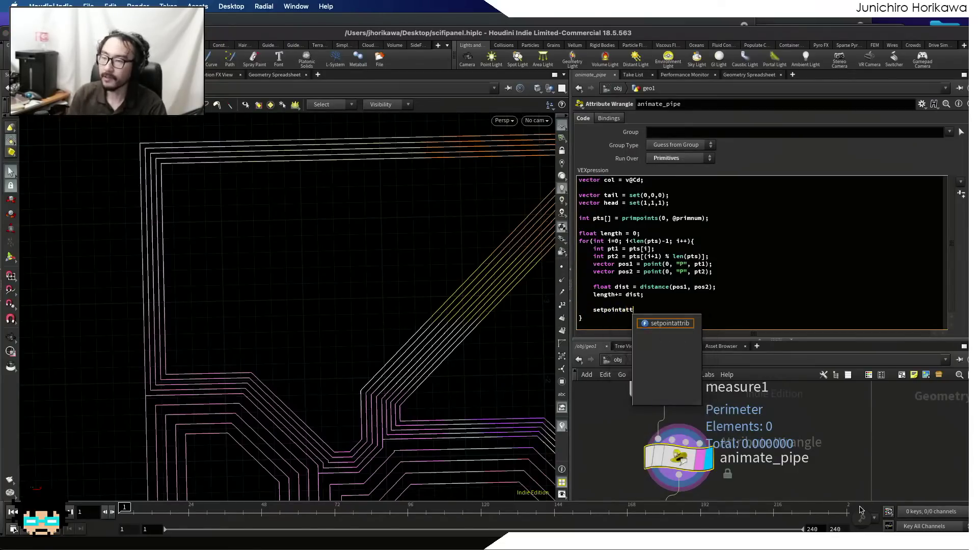
pyautogui.write('rib(0, "')
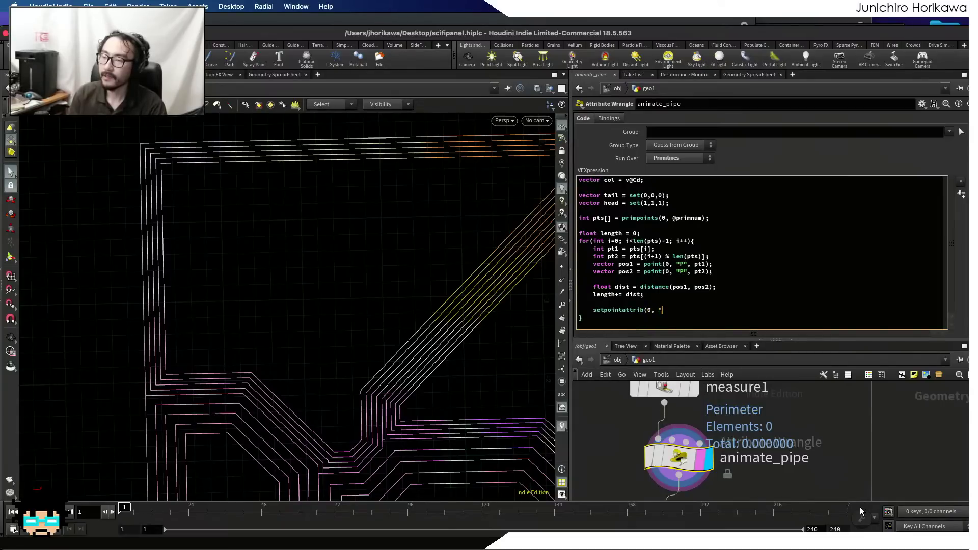
pyautogui.write('curveu')
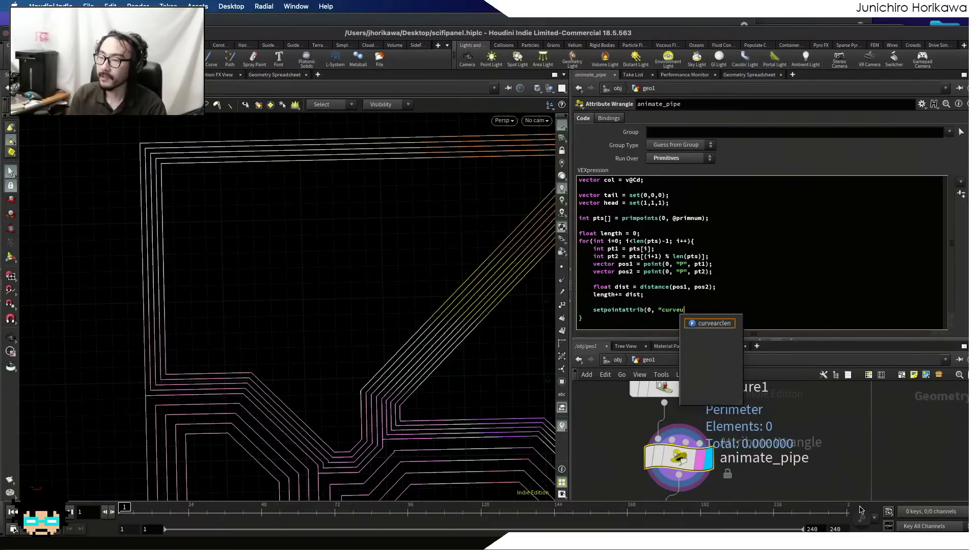
pyautogui.write('", ')
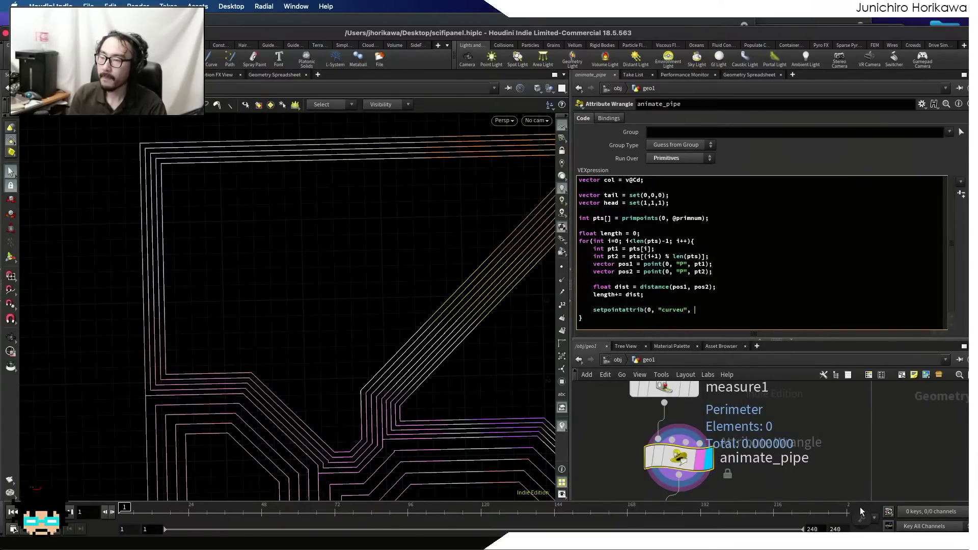
pyautogui.write('pt2')
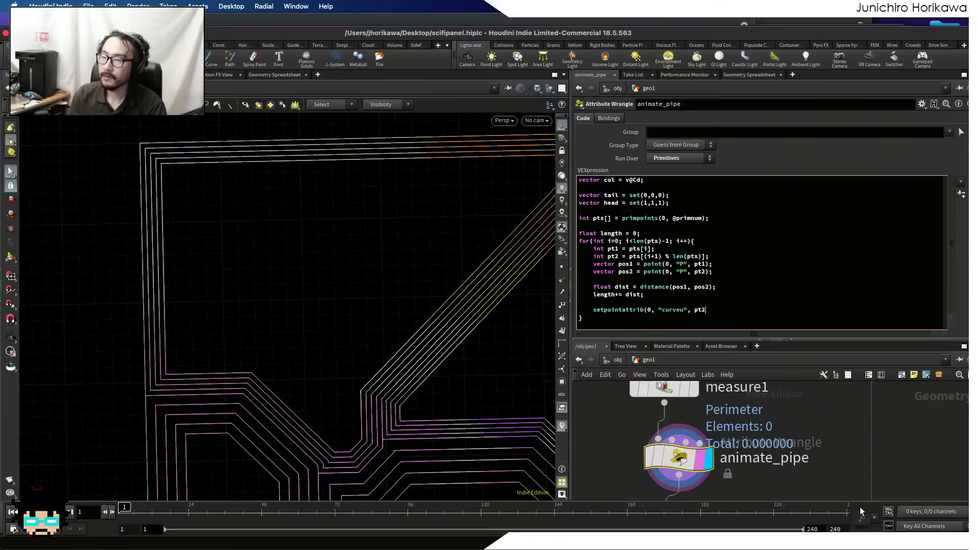
pyautogui.write(', leng')
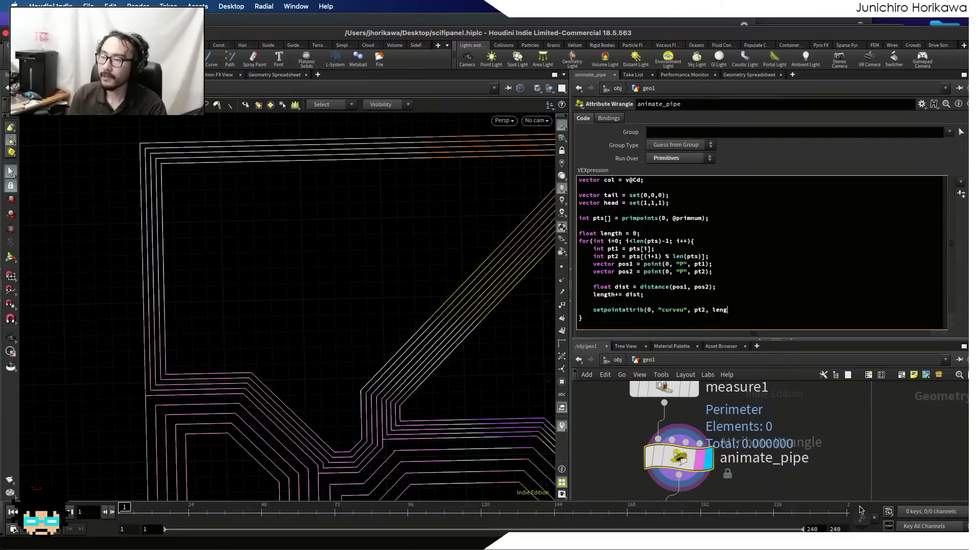
pyautogui.write('th / f@perimter)')
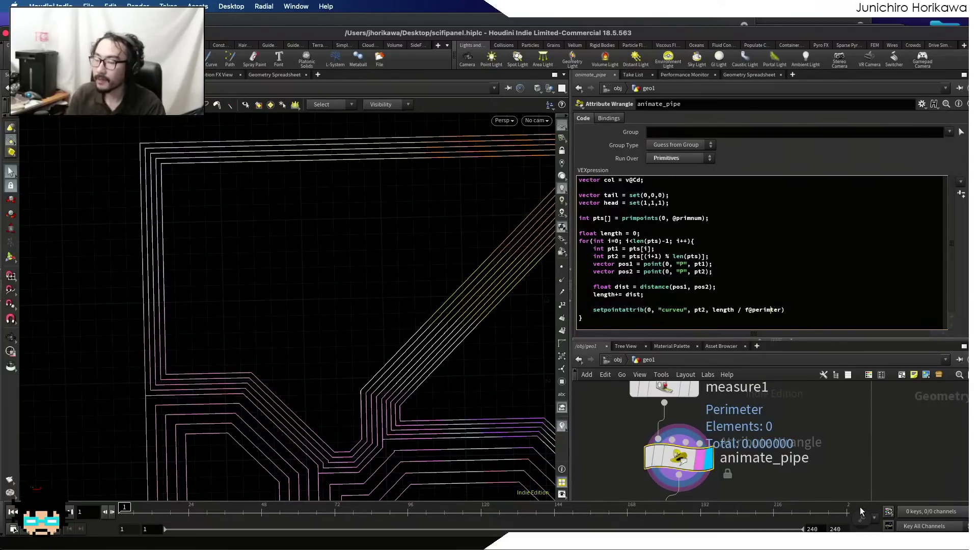
pyautogui.write('e')
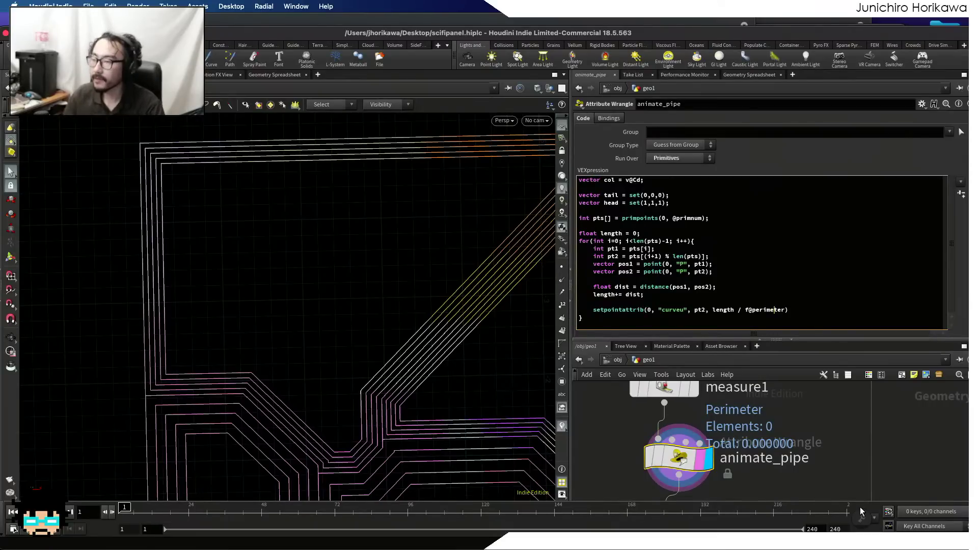
pyautogui.press('End')
pyautogui.write(';')
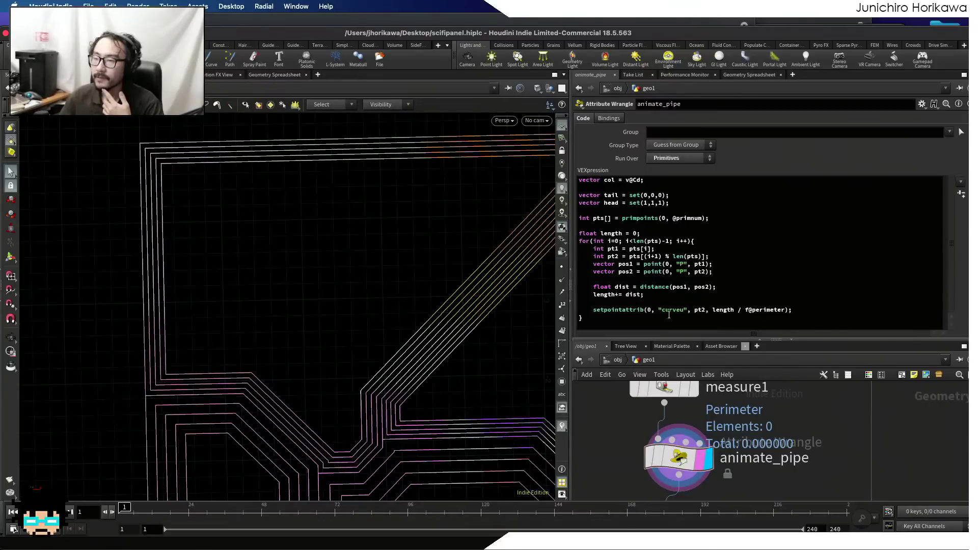
pyautogui.moveTo(804, 311); pyautogui.dragTo(593, 310)
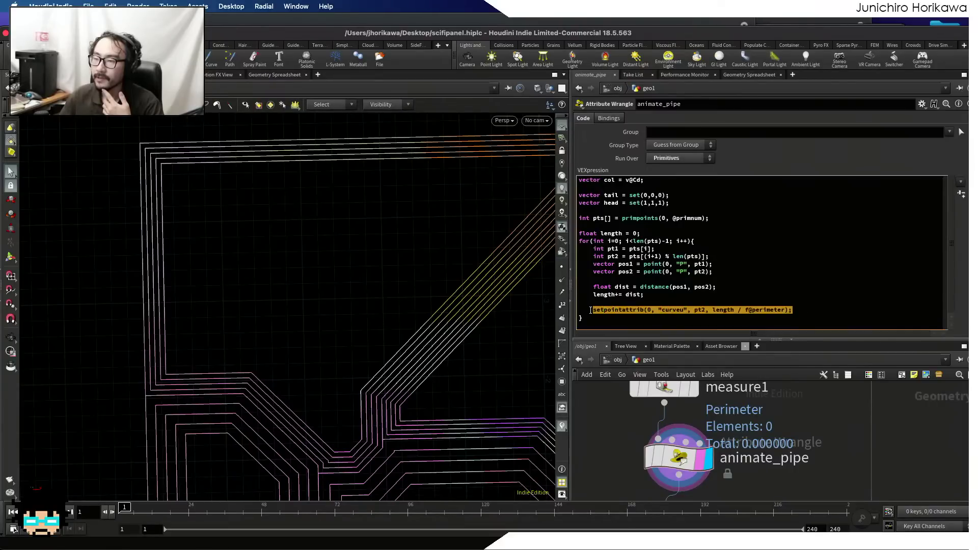
# - Add "setpointattrib(0, pts[0], 0.0);" on a new line between the length declaration and the for loop
pyautogui.click(593, 310)
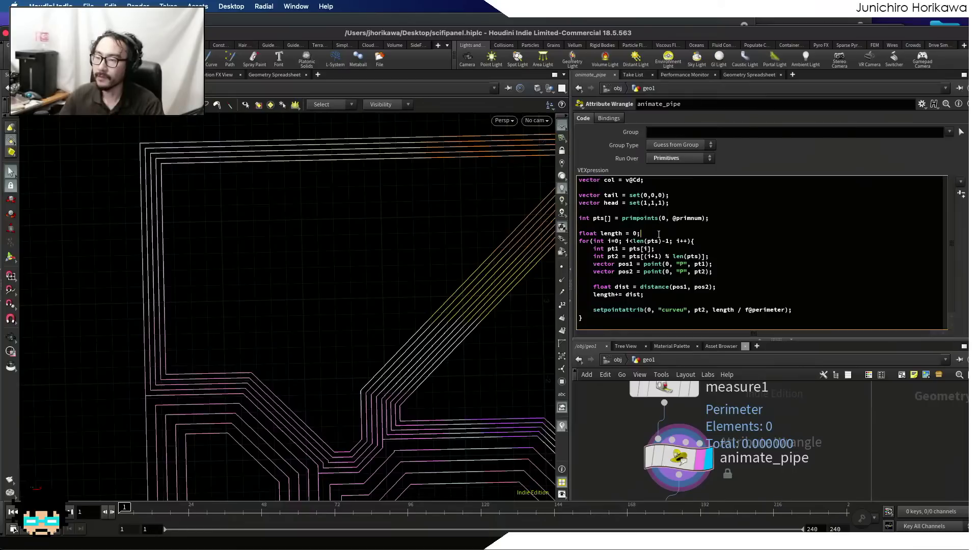
pyautogui.press('Return')
pyautogui.write('setpoint')
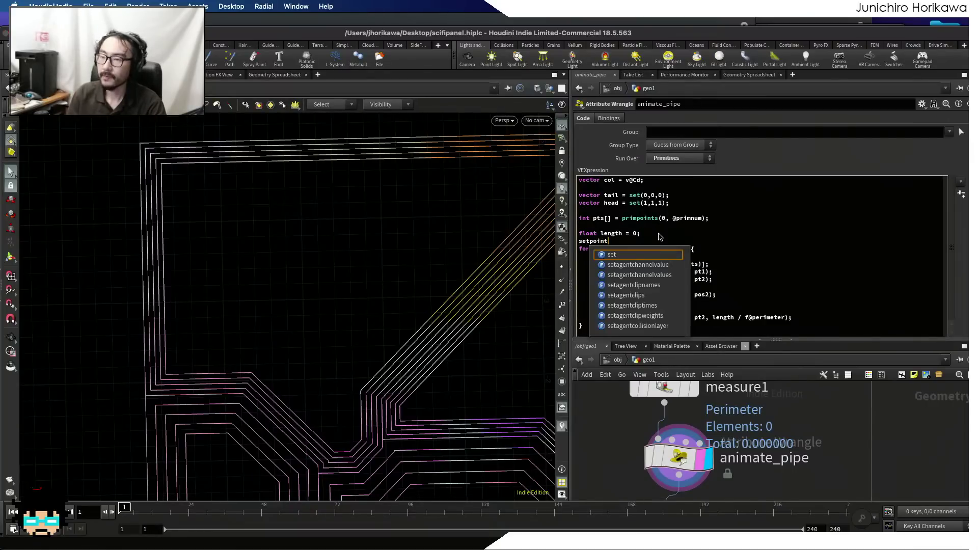
pyautogui.write('attrib(0,')
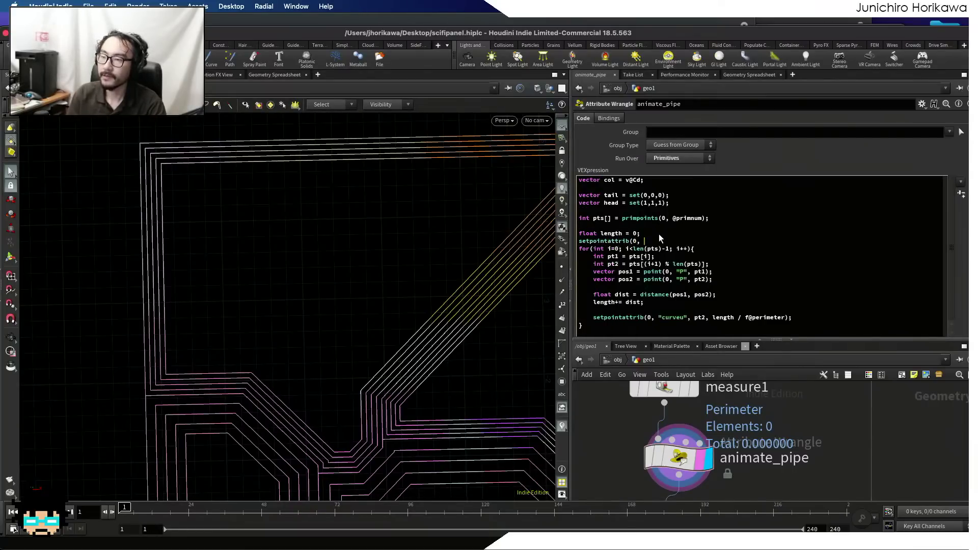
pyautogui.write(' pts')
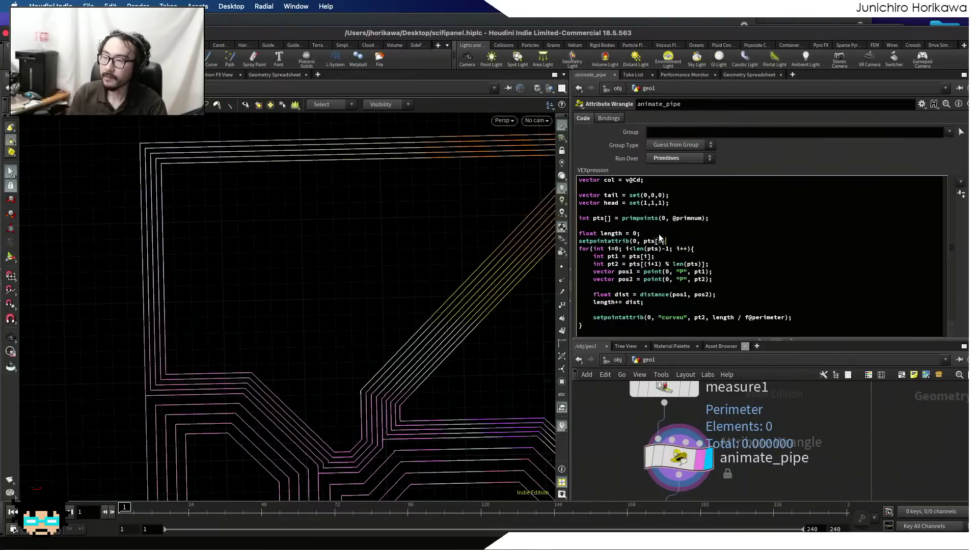
pyautogui.write('[0], 0.0);')
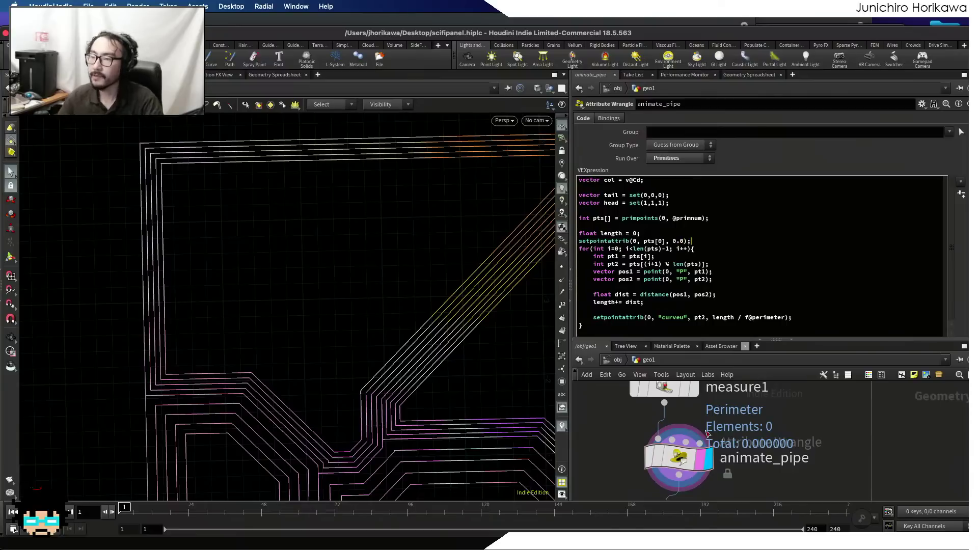
# - Replace the 0.0 value in the pts[0] setpointattrib call with the length variable and apply the code
pyautogui.doubleClick(679, 241)
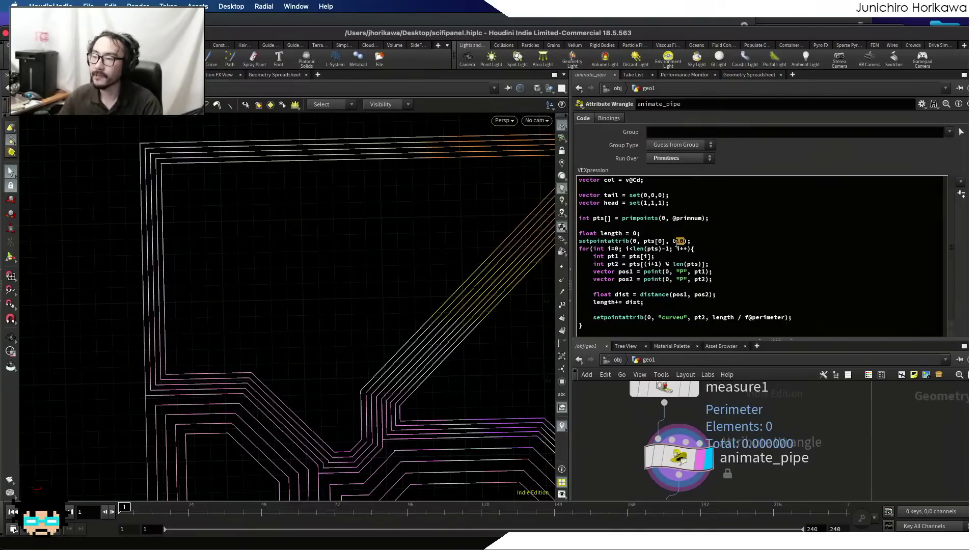
pyautogui.write('lengbth')
pyautogui.press('BackSpace')
pyautogui.press('BackSpace')
pyautogui.press('BackSpace')
pyautogui.write('th')
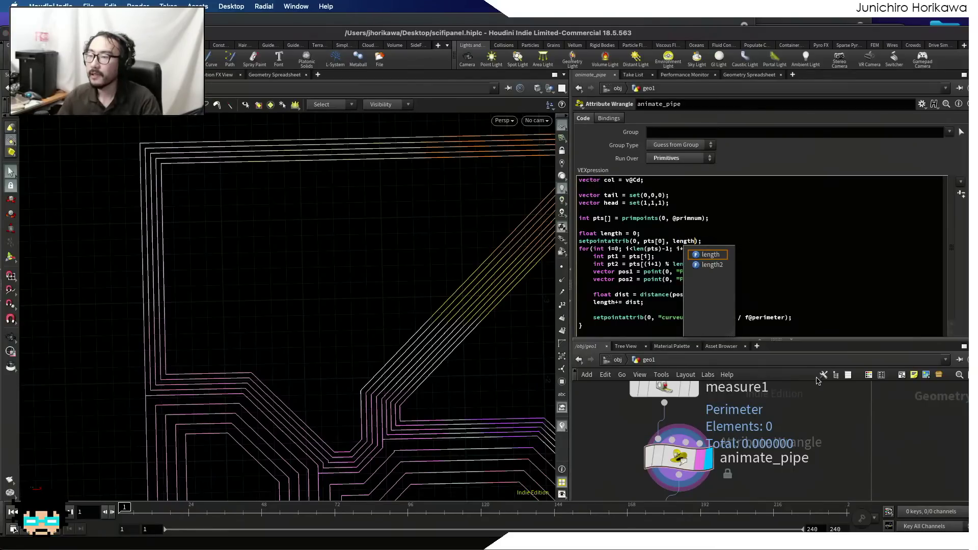
pyautogui.click(810, 418)
# - Insert the missing attribute name "curveu" before pts[0] in the setpointattrib call above the loop
pyautogui.click(657, 240)
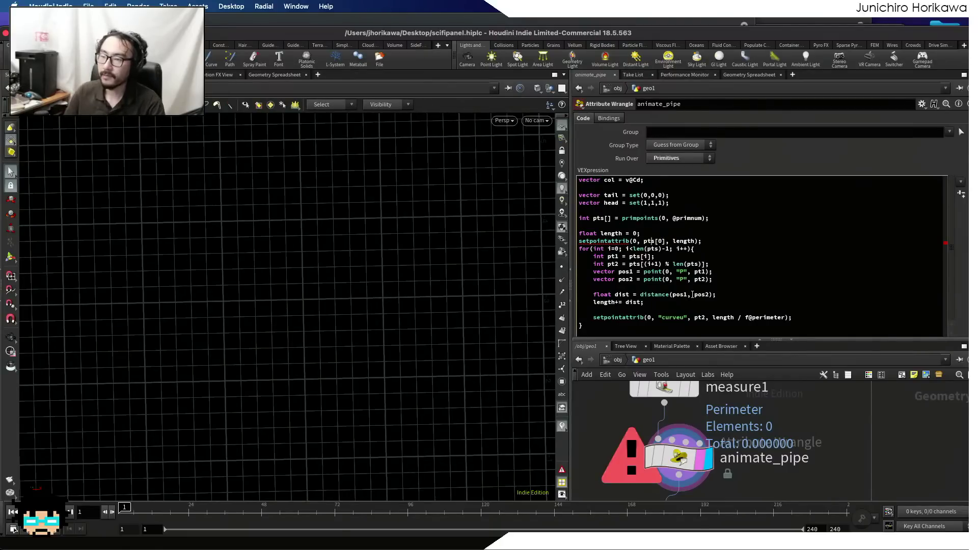
pyautogui.write('"curvae')
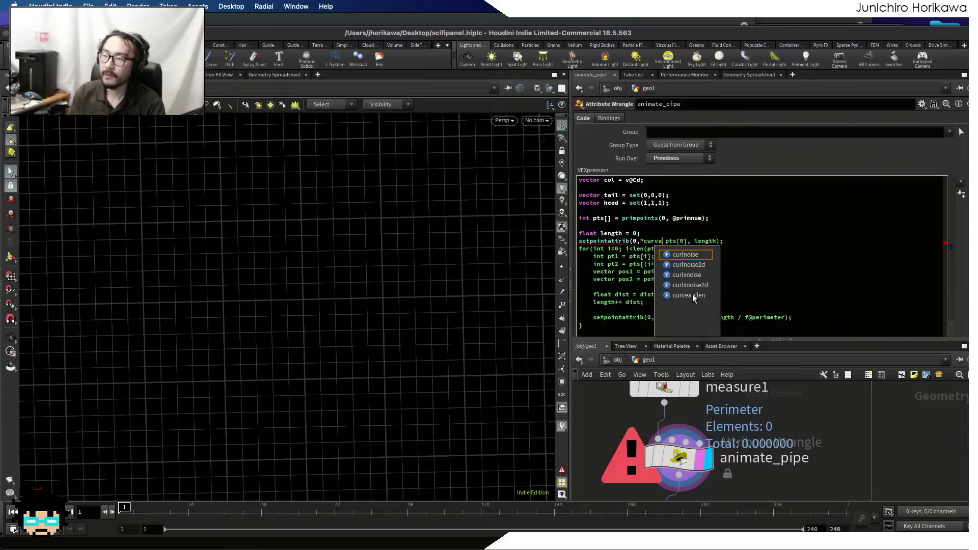
pyautogui.press('BackSpace')
pyautogui.press('BackSpace')
pyautogui.write('eu",')
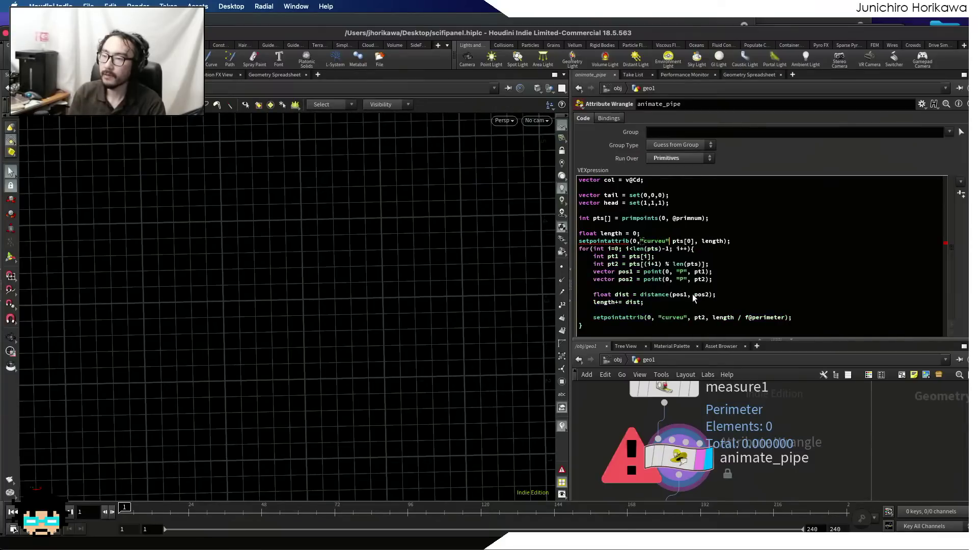
pyautogui.press('Left')
pyautogui.press('Left')
pyautogui.press('Left')
pyautogui.press('Left')
pyautogui.press('Left')
pyautogui.press('Left')
pyautogui.press('Left')
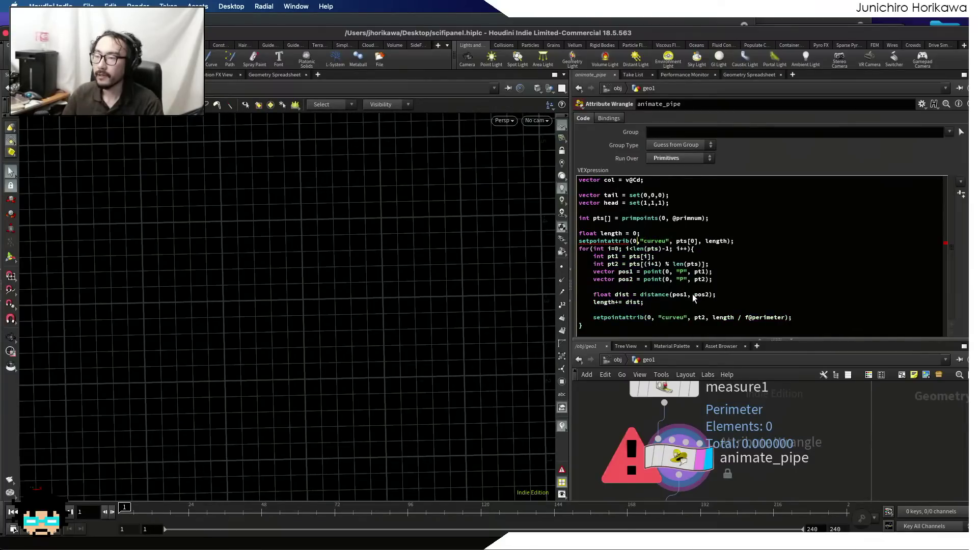
# - Unlock the measure1 node, accept discarding its locked changes, and save the scene
pyautogui.moveTo(619, 415)
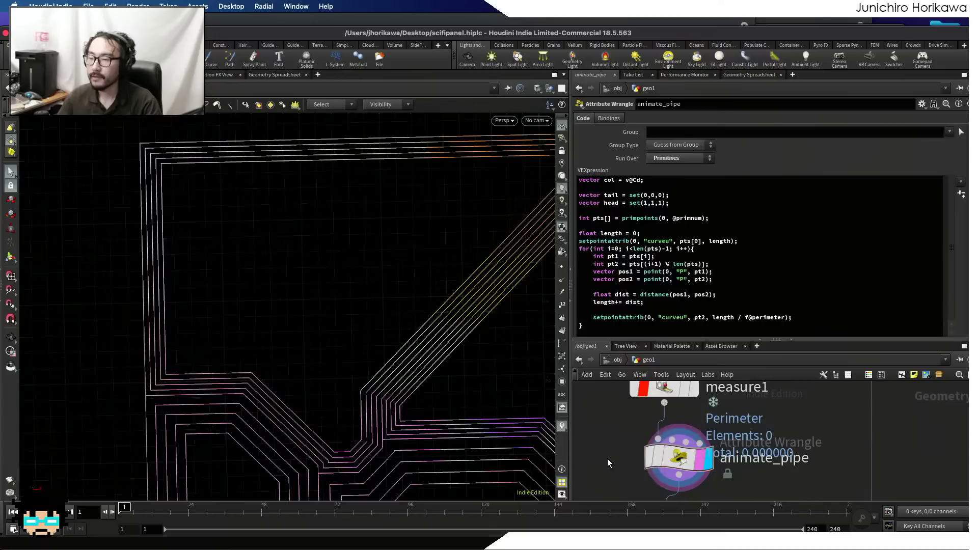
pyautogui.click(624, 432)
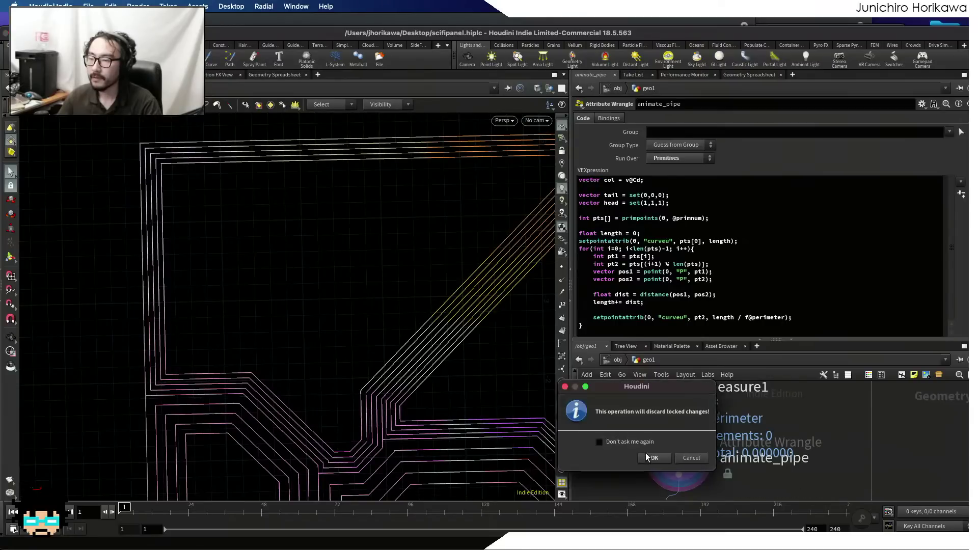
pyautogui.click(645, 453)
pyautogui.hotkey('ctrl', 's')
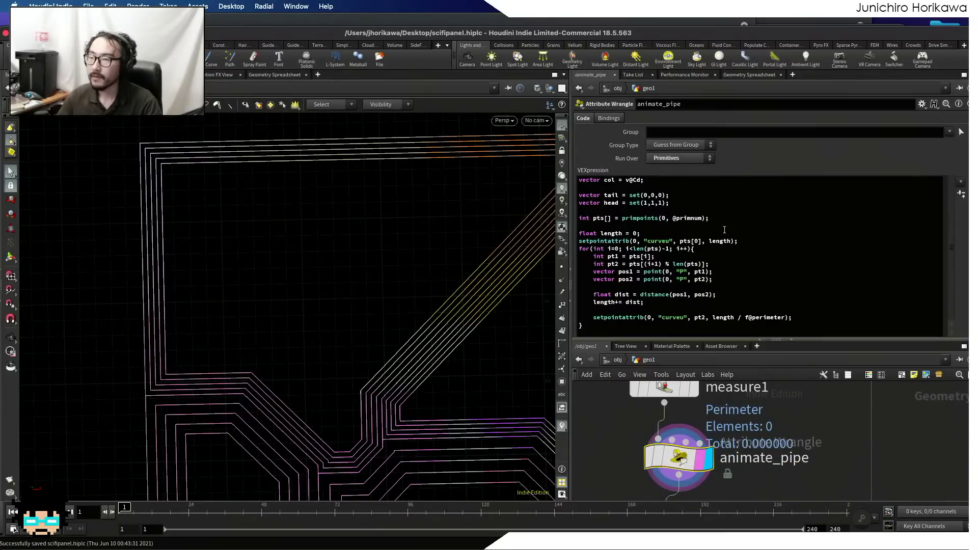
# - Check animate_pipe's point values in the Geometry Spreadsheet sorted by curveu, and return to the wrangle's code
pyautogui.click(750, 76)
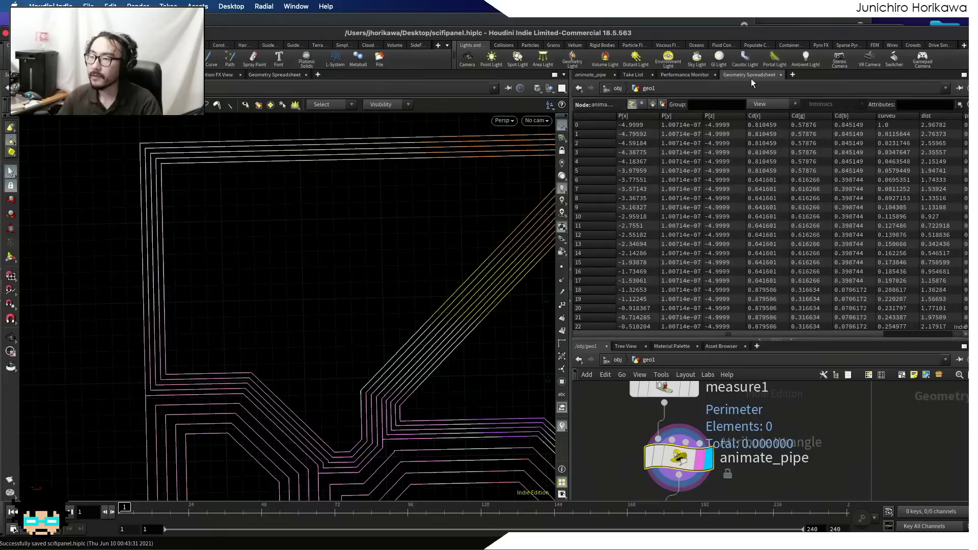
pyautogui.click(893, 116)
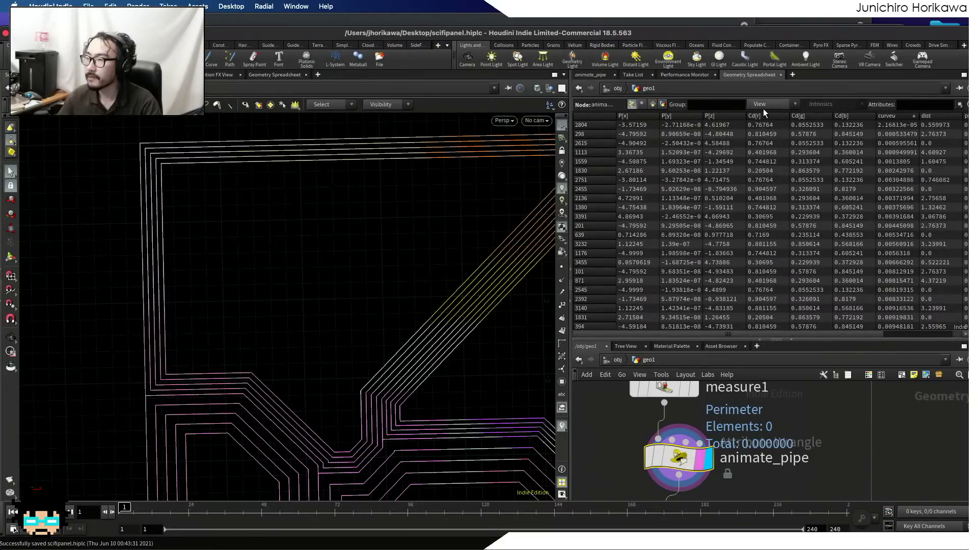
pyautogui.click(589, 76)
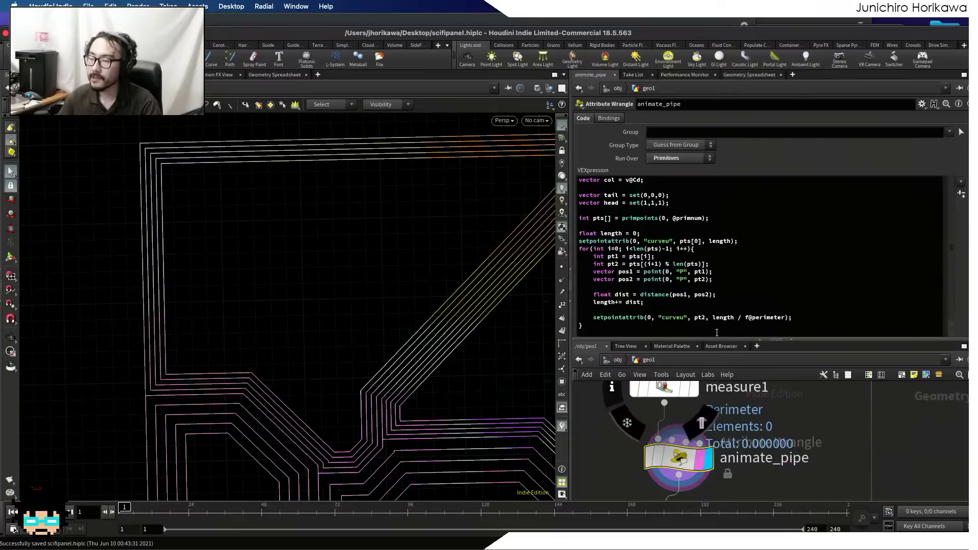
# - Place a Color node below animate_pipe, feed it from the wrangle's output and display it
pyautogui.moveTo(777, 472); pyautogui.dragTo(726, 404, button='middle')
pyautogui.scroll(-2, 647, 448)
pyautogui.press('Tab')
pyautogui.write('color')
pyautogui.press('Return')
pyautogui.click(647, 448)
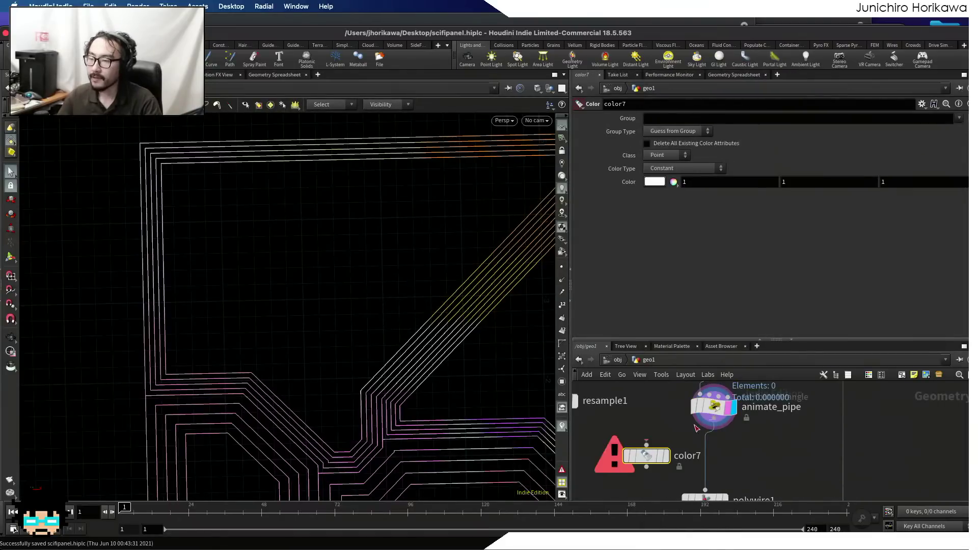
pyautogui.moveTo(714, 419); pyautogui.dragTo(647, 445)
pyautogui.click(663, 456)
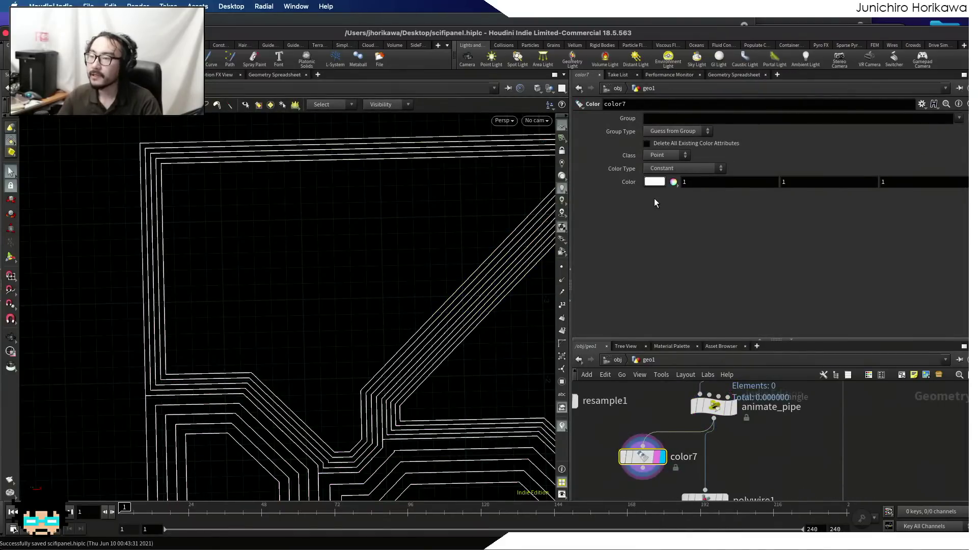
# - Set the new Color node's Color Type to Ramp from Attribute with curveu as the attribute
pyautogui.click(683, 168)
pyautogui.click(671, 216)
pyautogui.click(686, 181)
pyautogui.write('curveu')
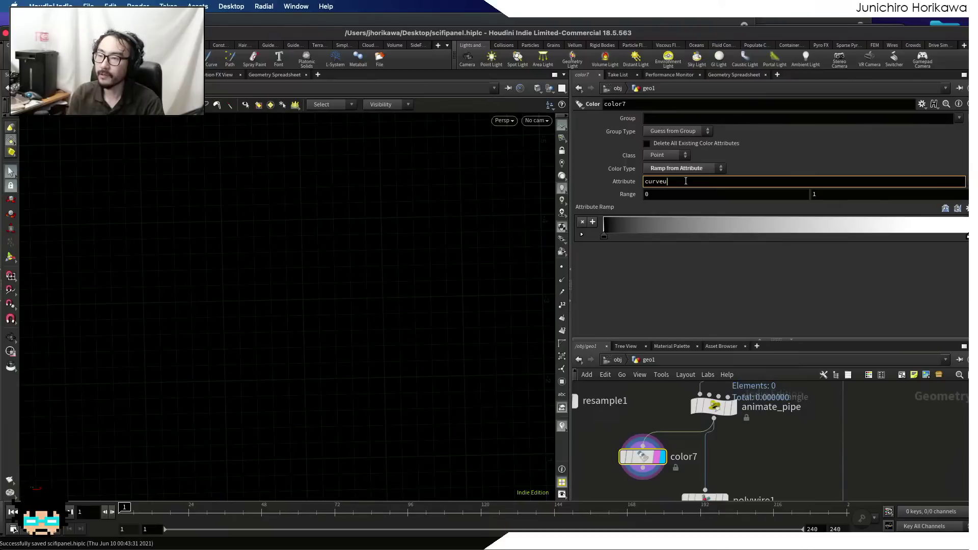
pyautogui.press('Return')
# - Examine the black-to-white curveu gradient along the panel's wires, up close and as a whole
pyautogui.scroll(-3, 350, 280)
pyautogui.press('space')
pyautogui.moveTo(350, 277); pyautogui.dragTo(280, 265)
pyautogui.scroll(5, 279, 264)
pyautogui.moveTo(342, 330); pyautogui.dragTo(310, 364, button='right')
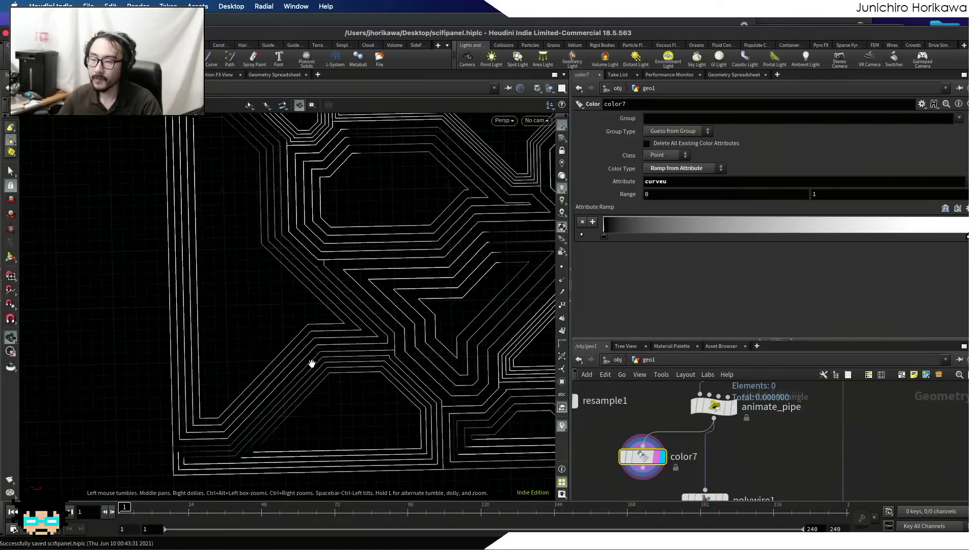
pyautogui.moveTo(310, 364); pyautogui.dragTo(306, 254, button='middle')
pyautogui.moveTo(306, 253); pyautogui.dragTo(207, 283, button='right')
pyautogui.moveTo(292, 239); pyautogui.dragTo(192, 341, button='middle')
pyautogui.moveTo(255, 324); pyautogui.dragTo(211, 322, button='right')
pyautogui.moveTo(212, 322); pyautogui.dragTo(228, 358, button='middle')
pyautogui.moveTo(228, 359); pyautogui.dragTo(299, 325, button='right')
pyautogui.moveTo(299, 325)
pyautogui.mouseDown(button='middle')
pyautogui.moveTo(308, 351)
pyautogui.moveTo(302, 340)
pyautogui.mouseUp(button='middle')
pyautogui.scroll(-1, 746, 408)
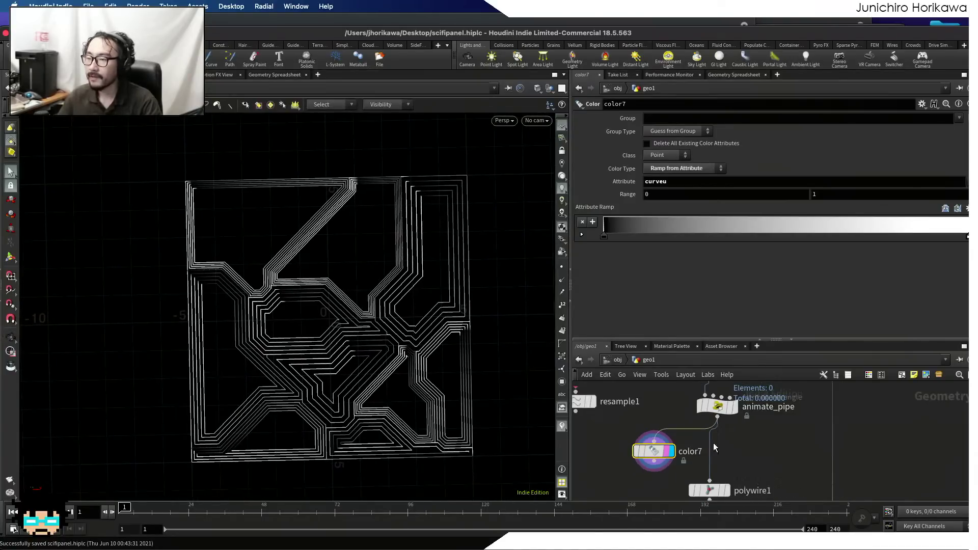
# - Move the color7 node farther from the main chain and bring up the animate_pipe wrangle's code
pyautogui.scroll(1, 653, 453)
pyautogui.moveTo(653, 453); pyautogui.dragTo(616, 455)
pyautogui.scroll(1, 744, 455)
pyautogui.click(723, 419)
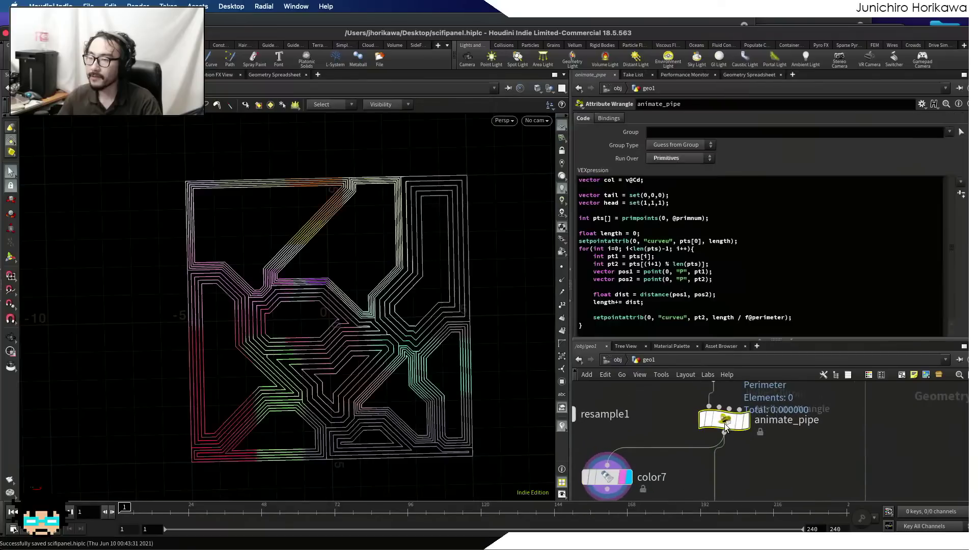
# - Align the animate_pipe wrangle beneath measure1 and rename it curveu
pyautogui.click(674, 309)
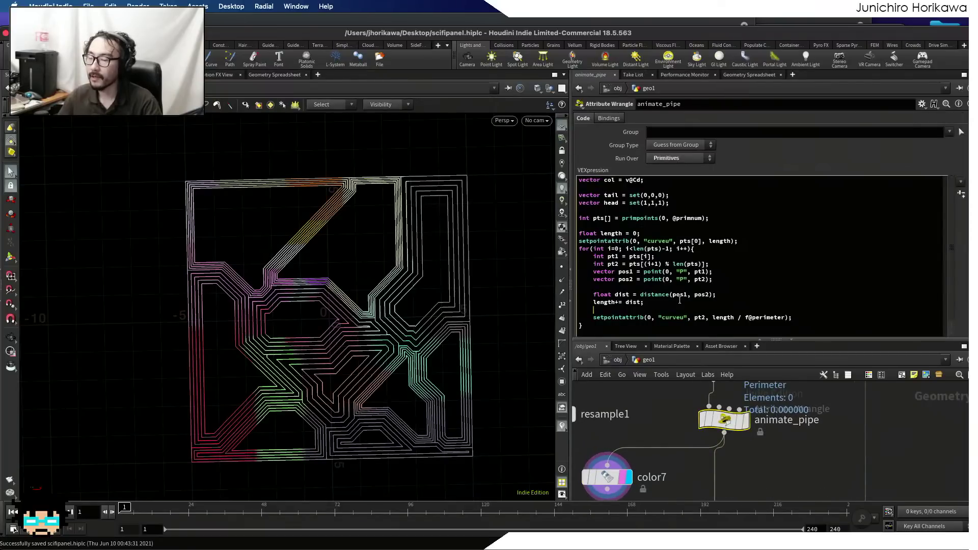
pyautogui.moveTo(810, 316); pyautogui.dragTo(546, 319)
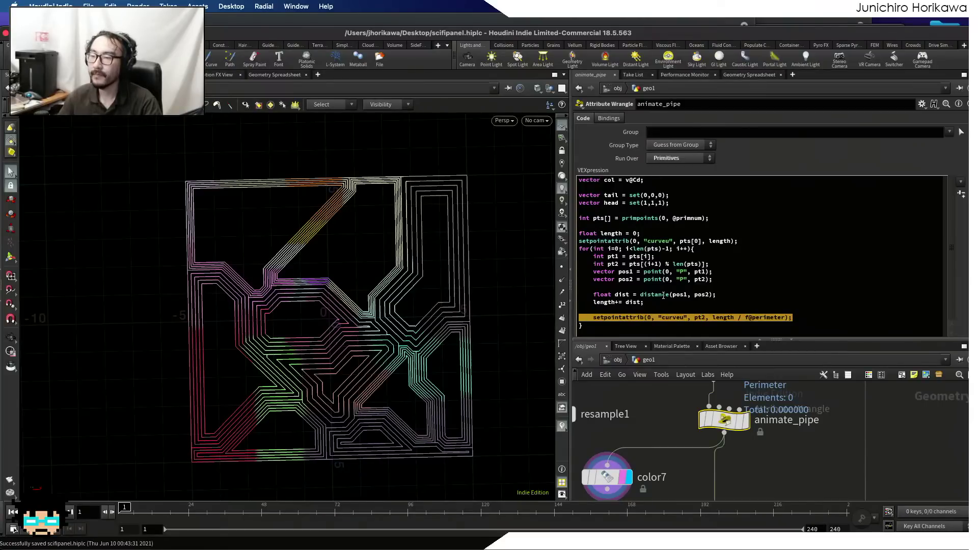
pyautogui.click(673, 264)
pyautogui.scroll(-1, 764, 465)
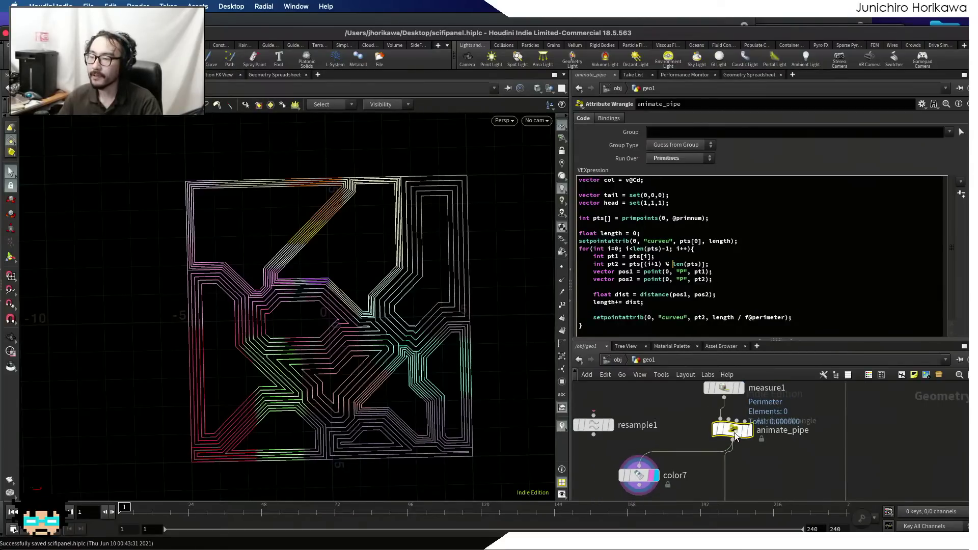
pyautogui.moveTo(735, 435); pyautogui.dragTo(726, 449)
pyautogui.doubleClick(775, 443)
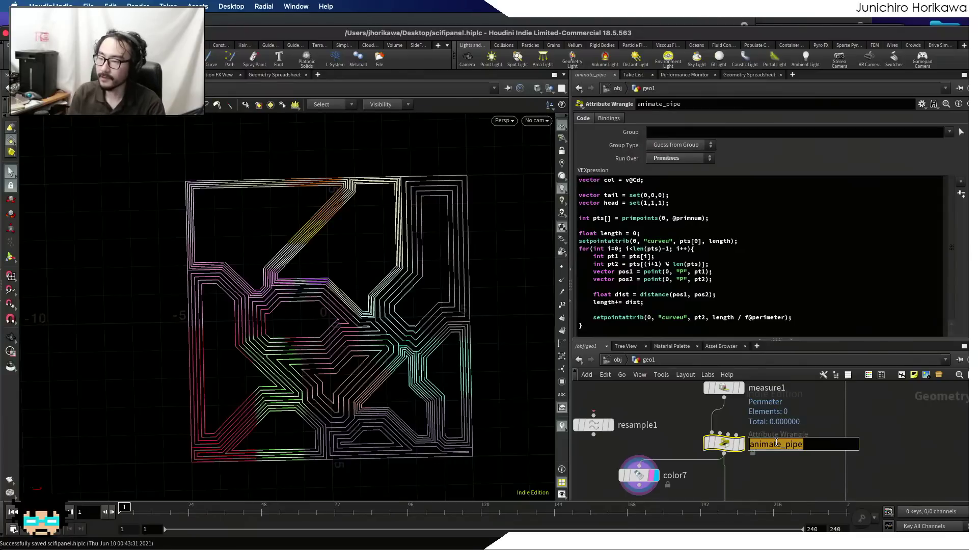
pyautogui.write('curveu')
pyautogui.press('Return')
# - Add a Point Wrangle and insert it between the curveu wrangle and polywire1
pyautogui.moveTo(770, 468); pyautogui.dragTo(765, 428, button='middle')
pyautogui.press('Tab')
pyautogui.write('pointw')
pyautogui.press('Return')
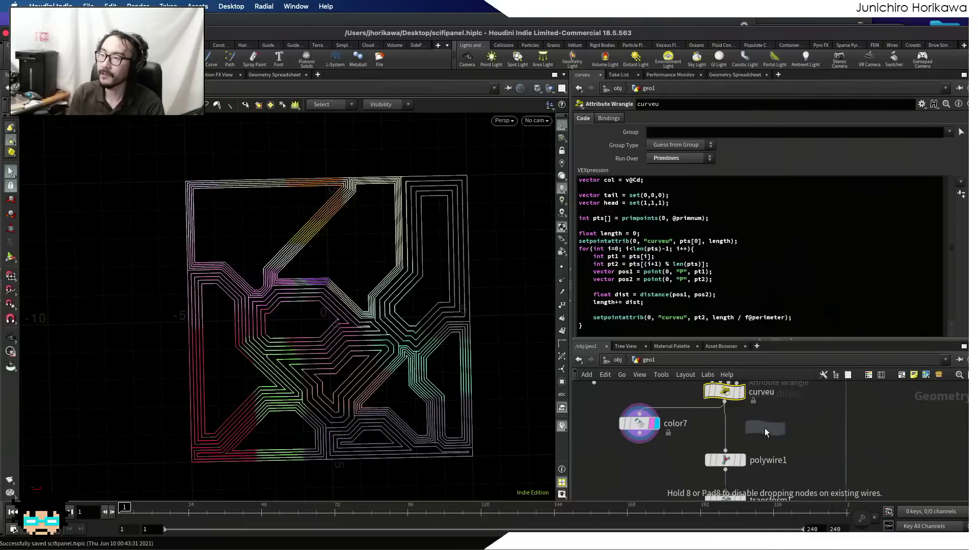
pyautogui.click(765, 428)
pyautogui.scroll(3, 765, 428)
pyautogui.moveTo(765, 428); pyautogui.dragTo(709, 437)
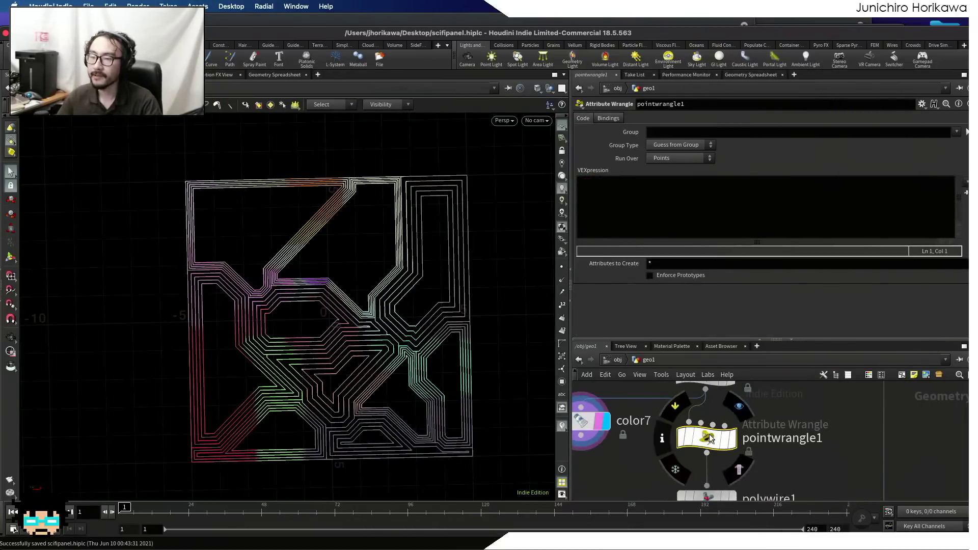
# - Shift color7 farther from the main chain and rename the new point wrangle animate_color
pyautogui.moveTo(644, 436); pyautogui.dragTo(734, 413, button='middle')
pyautogui.moveTo(678, 402); pyautogui.dragTo(642, 409)
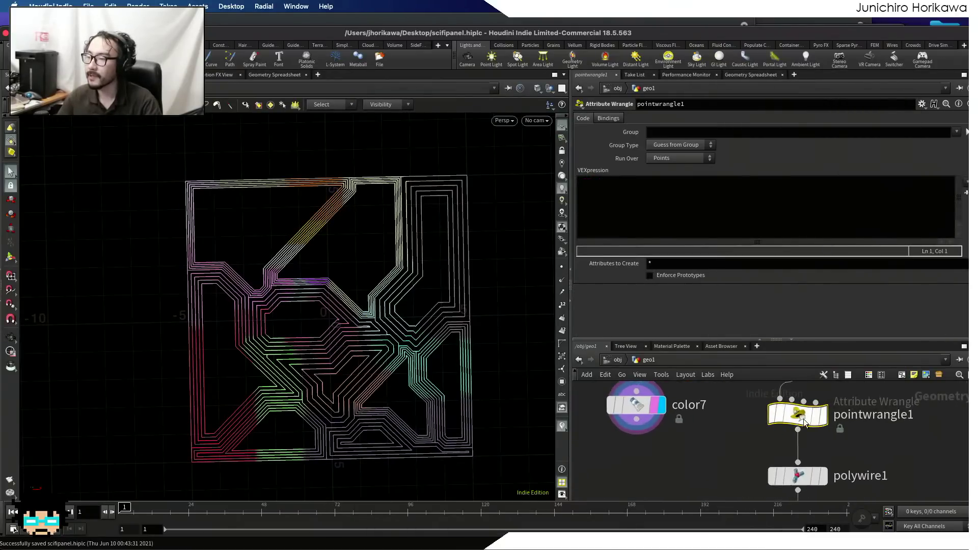
pyautogui.doubleClick(864, 415)
pyautogui.write('animate_')
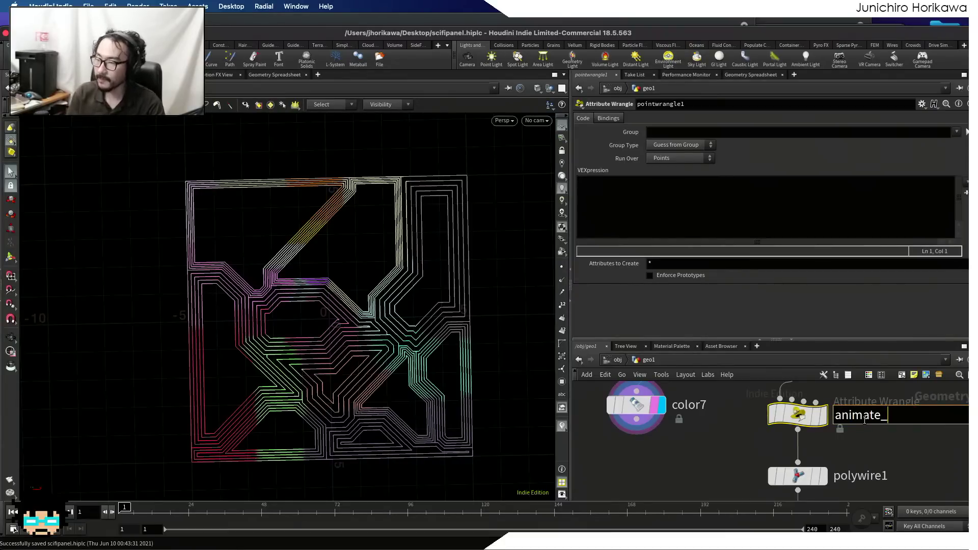
pyautogui.write('u')
pyautogui.press('BackSpace')
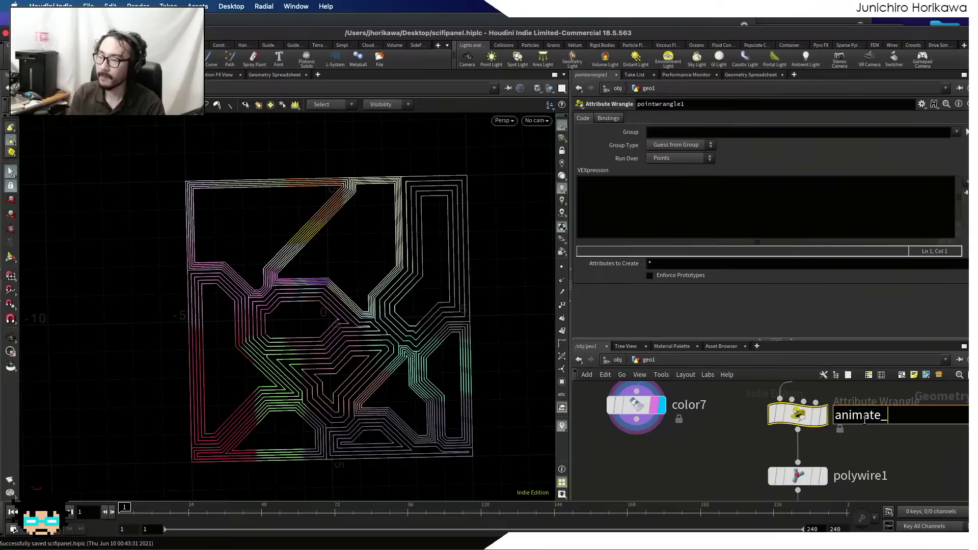
pyautogui.write('cu')
pyautogui.press('BackSpace')
pyautogui.press('BackSpace')
pyautogui.write('co')
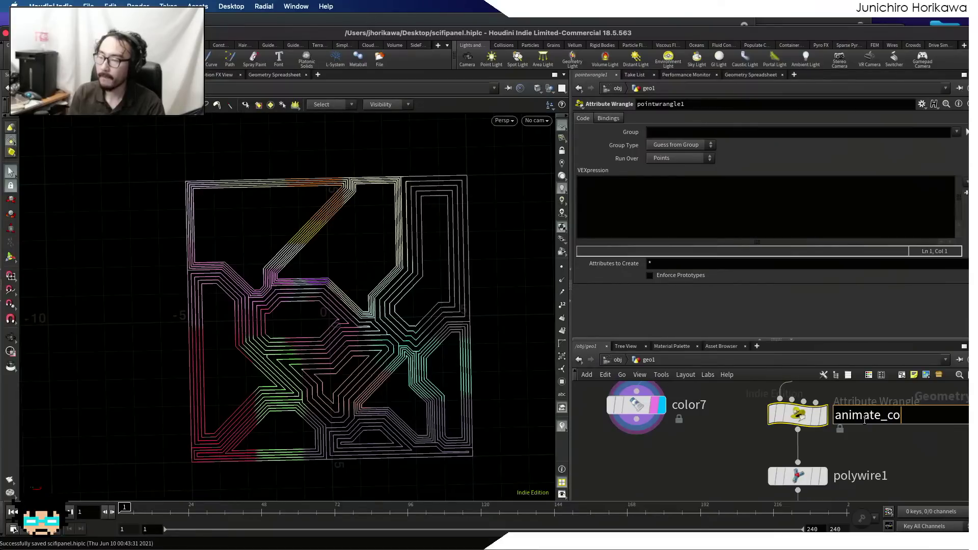
pyautogui.write('lor')
pyautogui.press('Return')
pyautogui.scroll(-1, 858, 446)
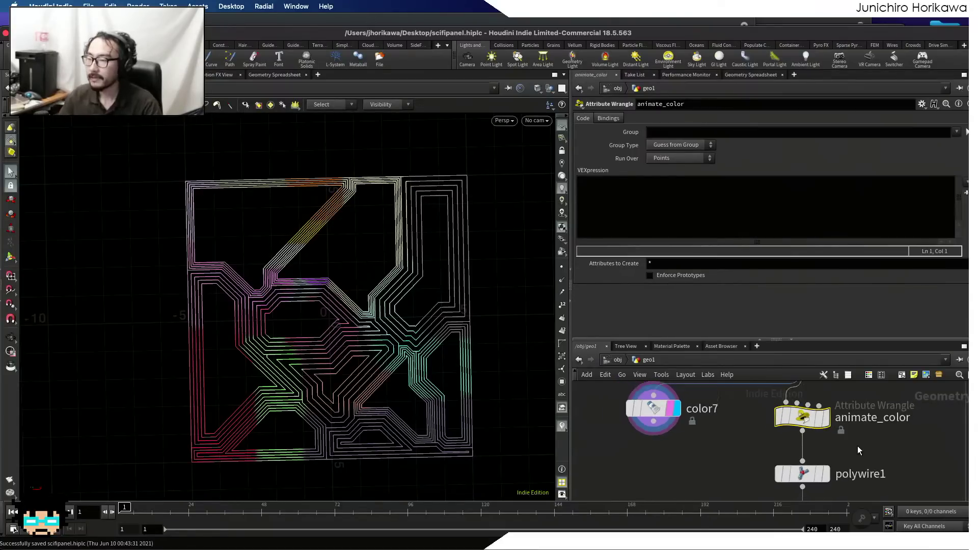
# - Save the scene and display the animate_color node, ready for editing its empty VEX code
pyautogui.moveTo(857, 445); pyautogui.dragTo(791, 463, button='middle')
pyautogui.hotkey('ctrl', 's')
pyautogui.click(770, 433)
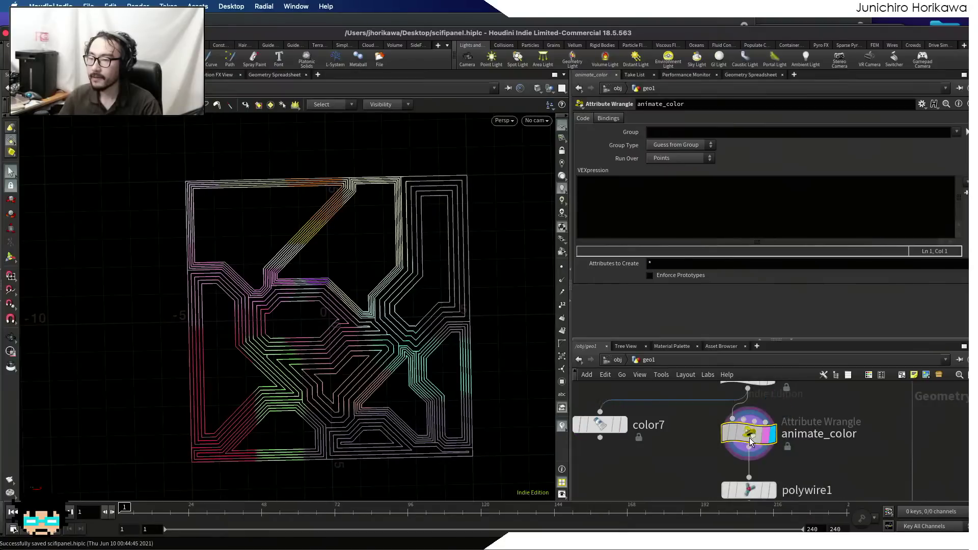
pyautogui.click(678, 204)
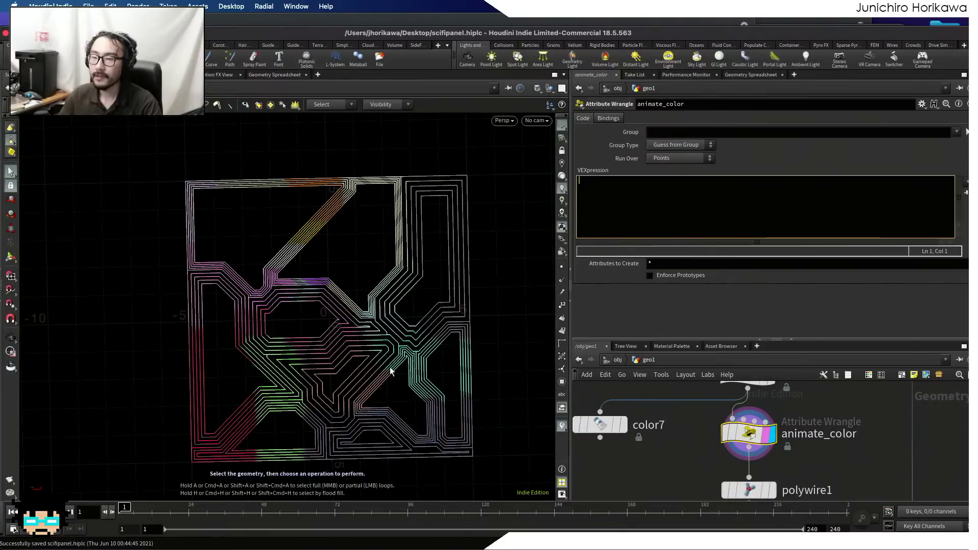
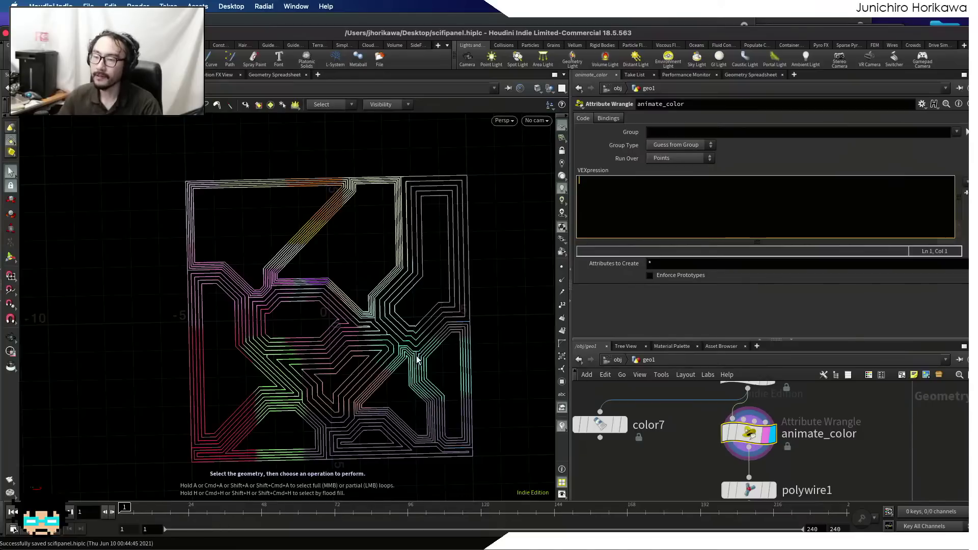
# - Copy the col, tail and head vector declarations from the curveu wrangle's code and delete them there
pyautogui.scroll(-3, 676, 460)
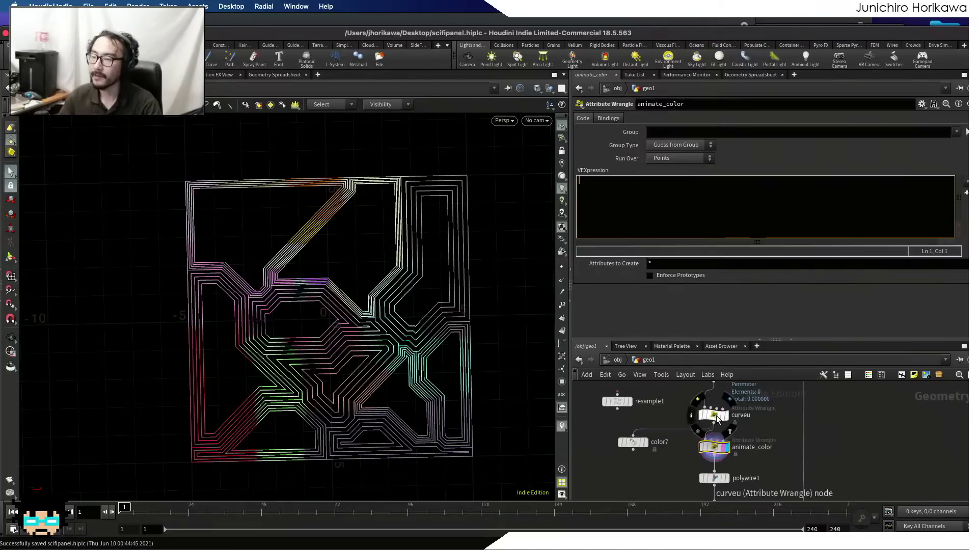
pyautogui.click(715, 414)
pyautogui.moveTo(672, 203); pyautogui.dragTo(583, 168)
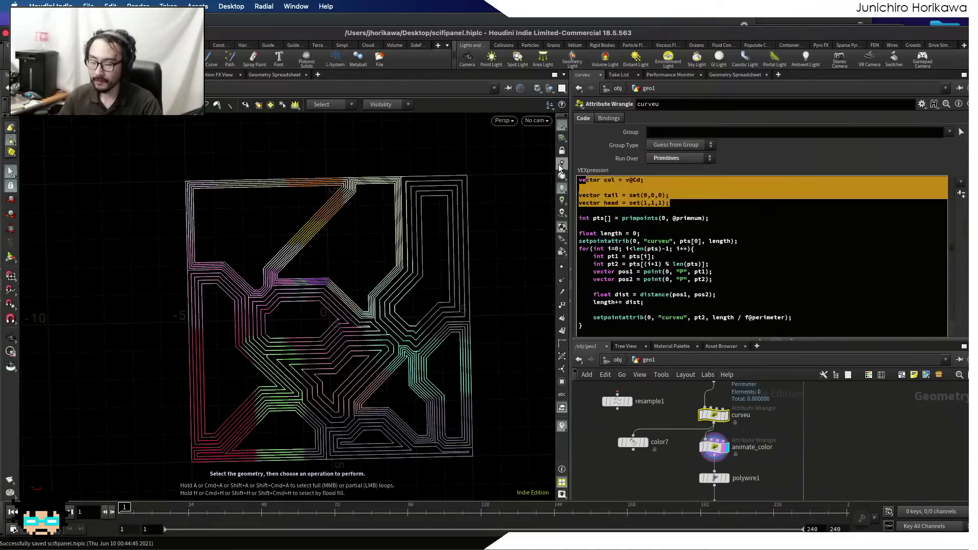
pyautogui.click(689, 204)
pyautogui.moveTo(695, 203); pyautogui.dragTo(545, 166)
pyautogui.press('super+c')
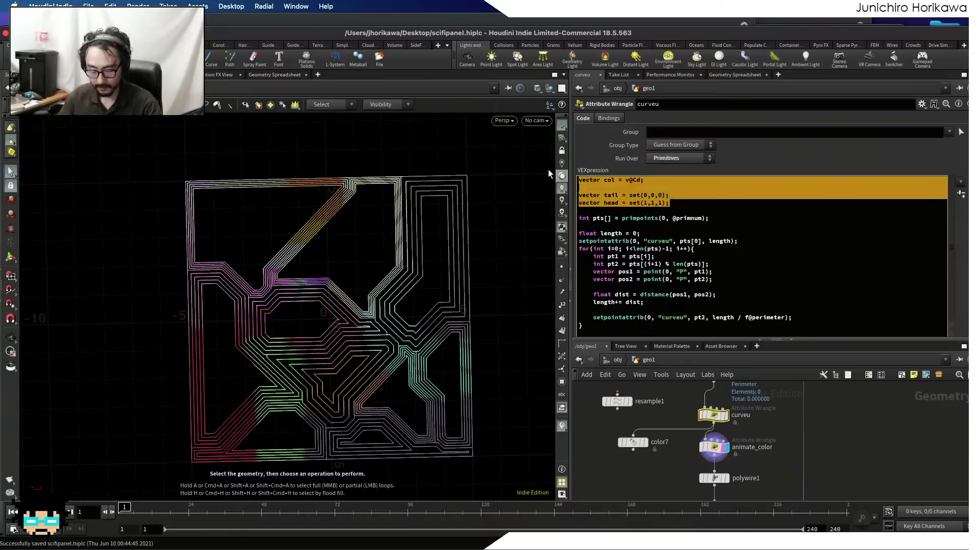
pyautogui.press('BackSpace')
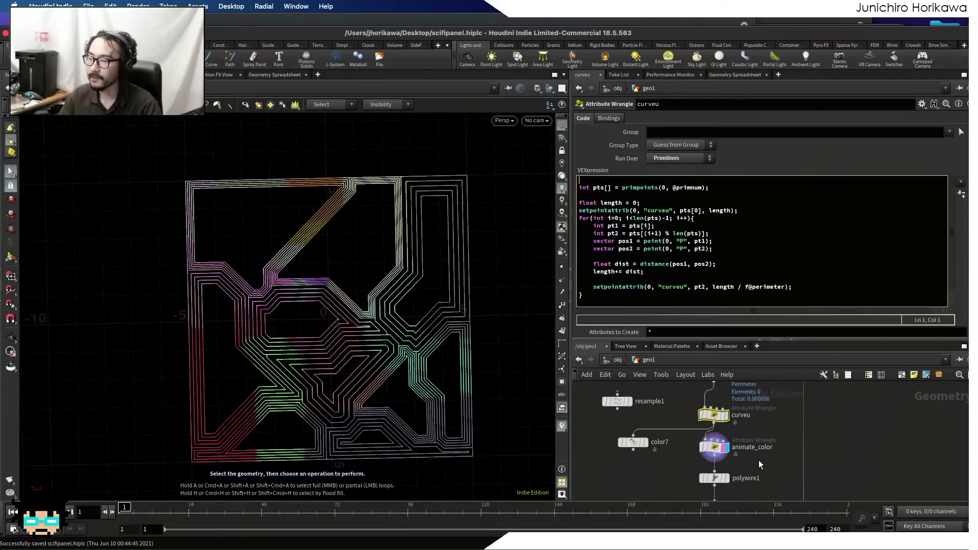
# - Paste the col, tail and head vector declarations into the animate_color wrangle's code
pyautogui.click(714, 447)
pyautogui.click(675, 209)
pyautogui.press('super+v')
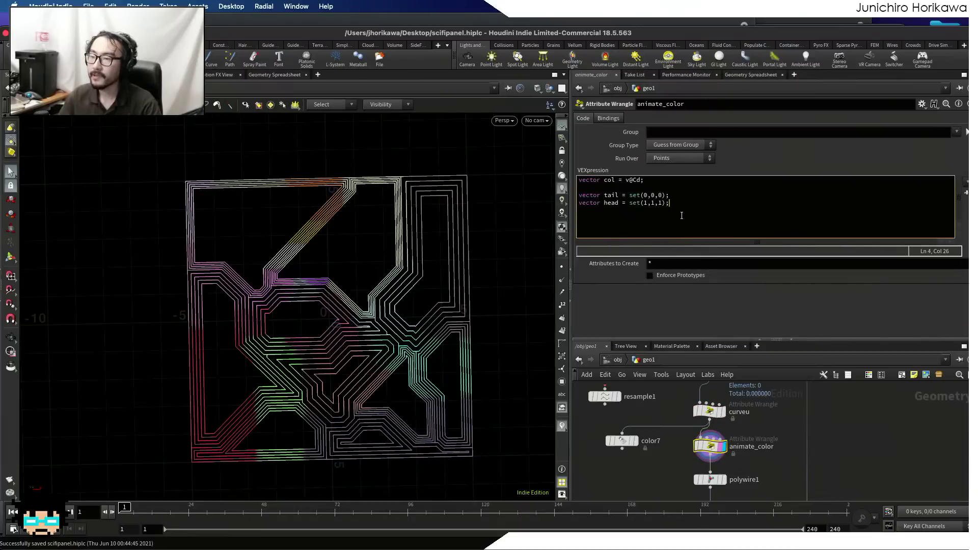
pyautogui.press('Return')
pyautogui.press('Return')
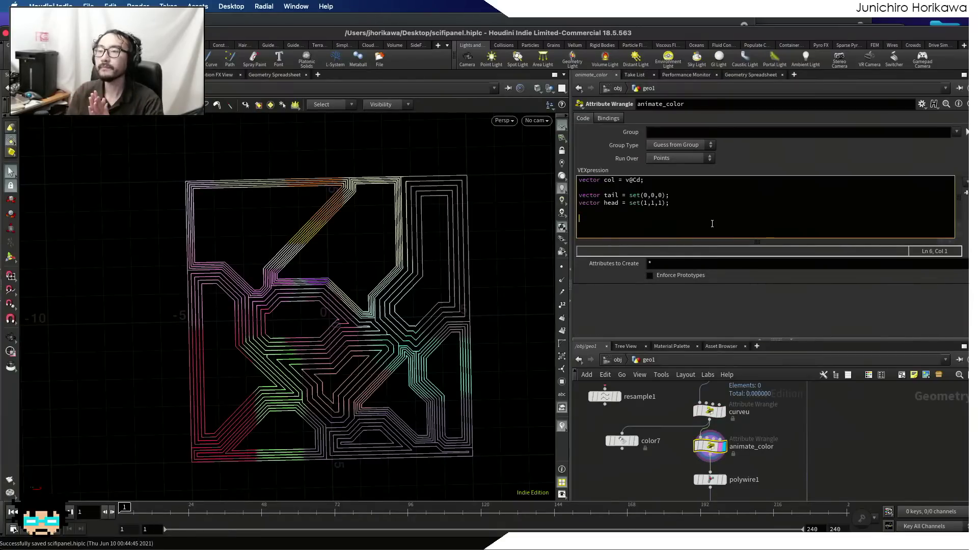
# - Add the line "float curveu = f@curveu;" below the vector declarations in animate_color
pyautogui.write('float ')
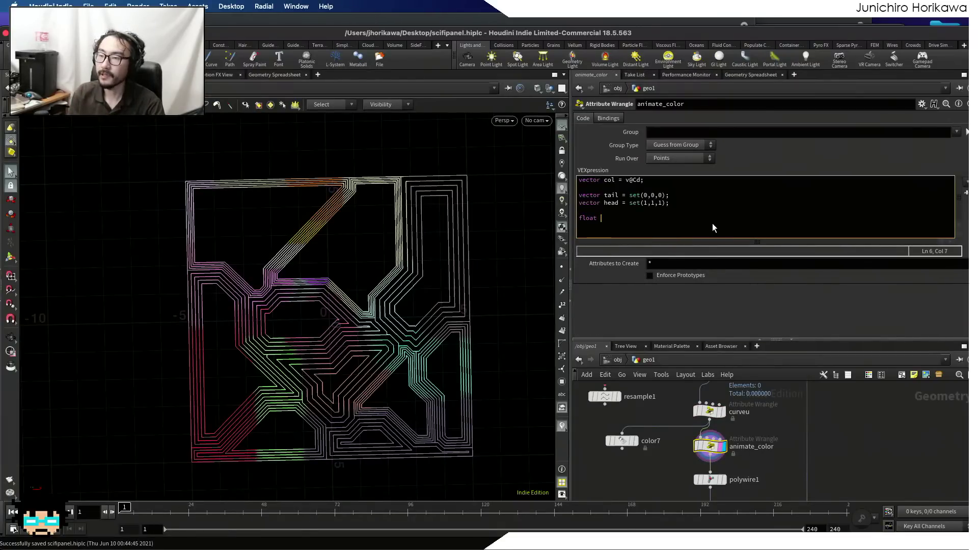
pyautogui.write('curveu = f@')
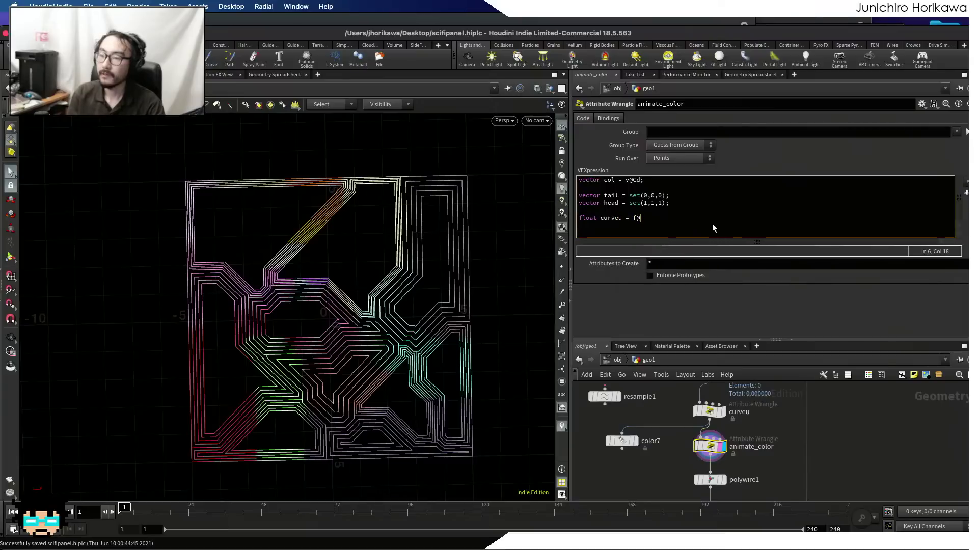
pyautogui.write('curveu;')
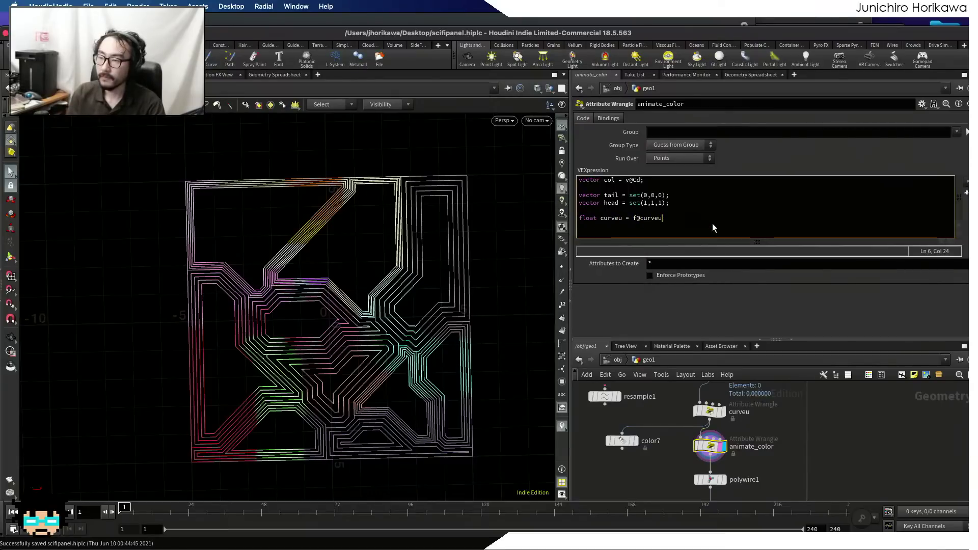
pyautogui.press('Return')
pyautogui.press('Return')
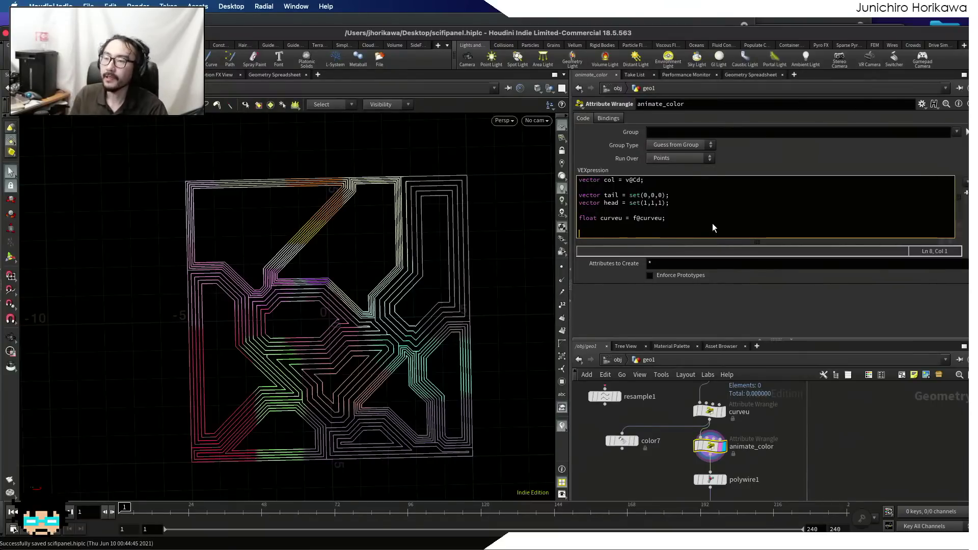
pyautogui.write('for')
pyautogui.press('BackSpace')
pyautogui.press('BackSpace')
pyautogui.press('BackSpace')
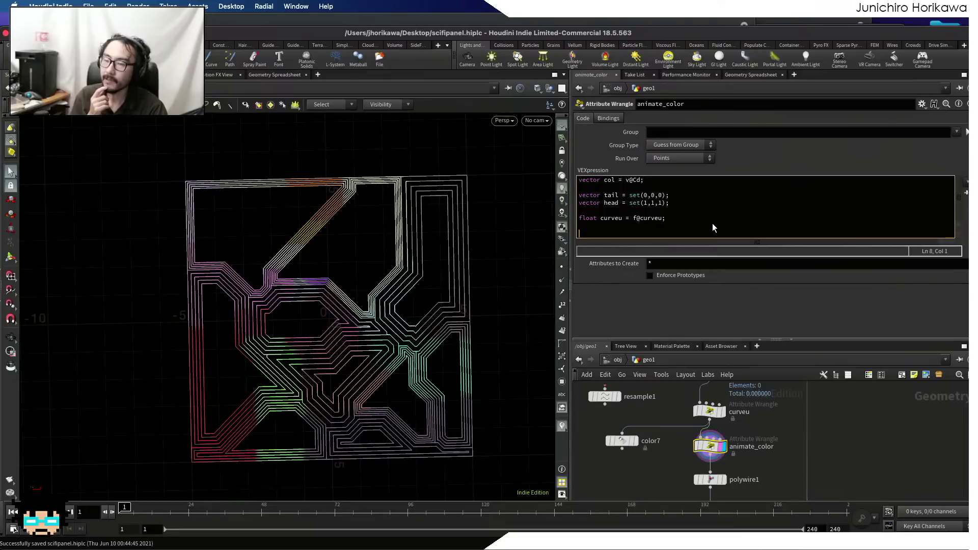
pyautogui.write('for')
pyautogui.press('BackSpace')
pyautogui.press('BackSpace')
pyautogui.press('BackSpace')
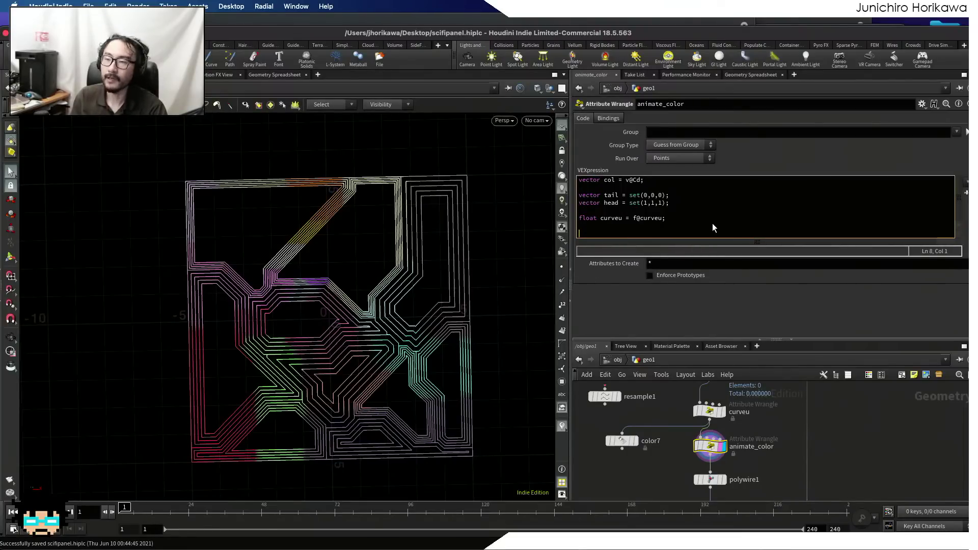
pyautogui.write('int prim')
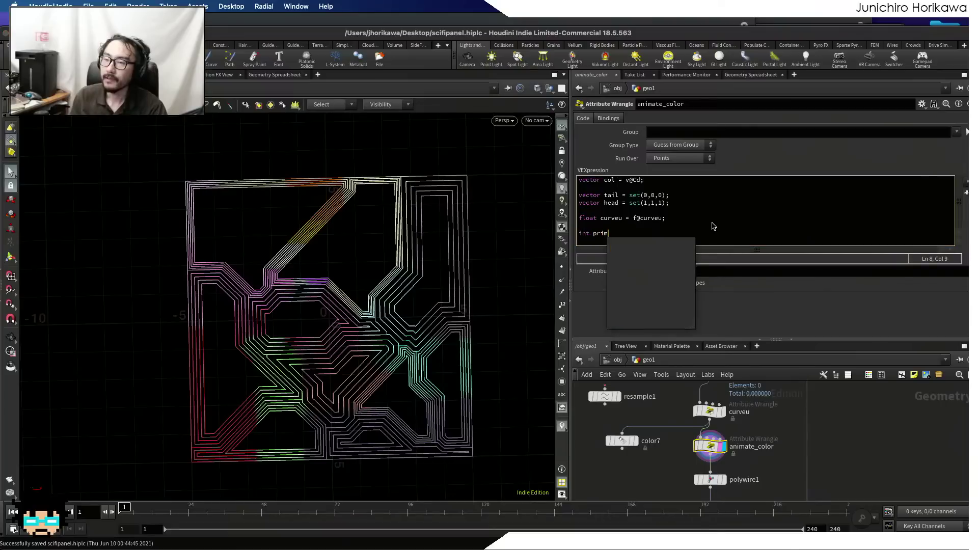
pyautogui.write(' = pointprims')
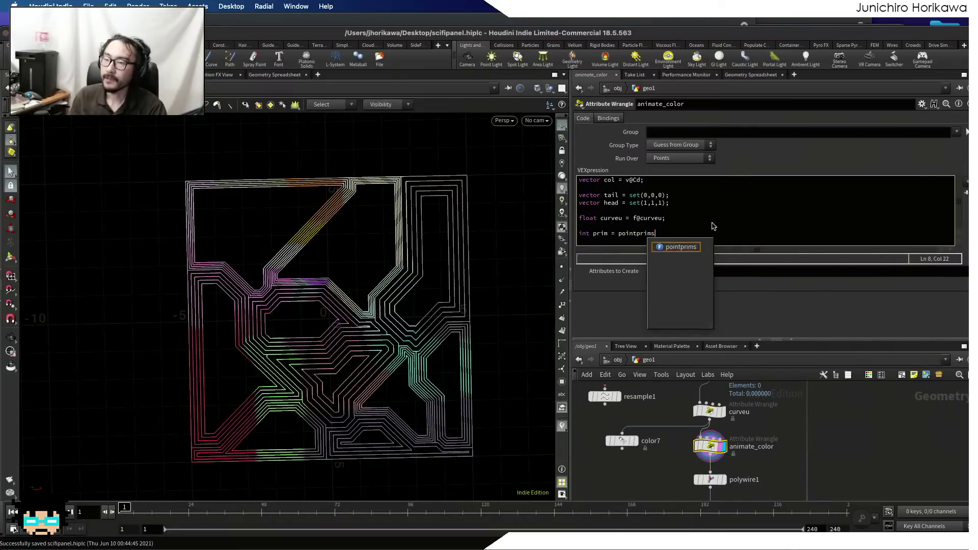
pyautogui.write('(0)')
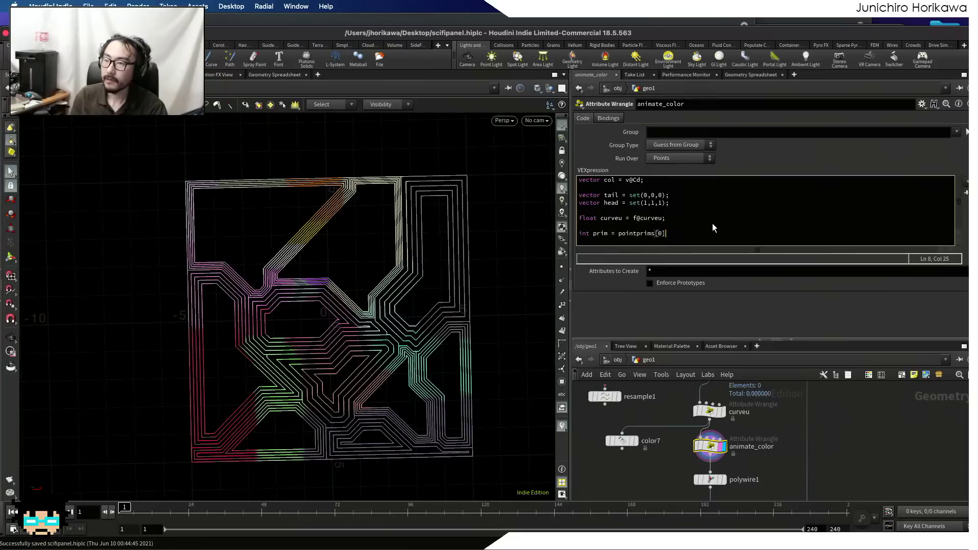
pyautogui.press('BackSpace')
pyautogui.write(', @')
pyautogui.write('ptnum')
pyautogui.write(')[;')
pyautogui.press('Left')
pyautogui.write('[')
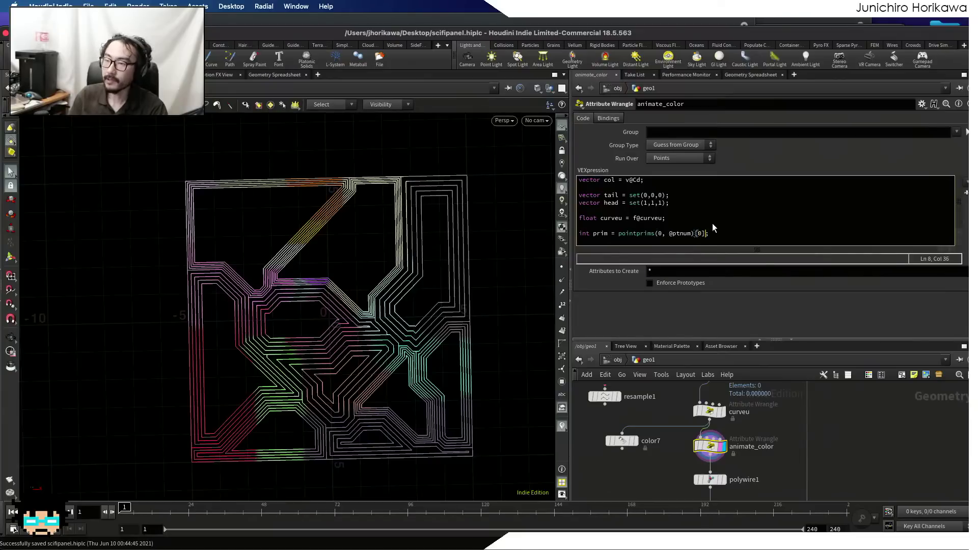
pyautogui.click(887, 467)
pyautogui.press('super+s')
# - Add the line "float randoffset = rand(prim * 4.2 + chf("seed"));" below the prim line in the animate_color code
pyautogui.click(731, 232)
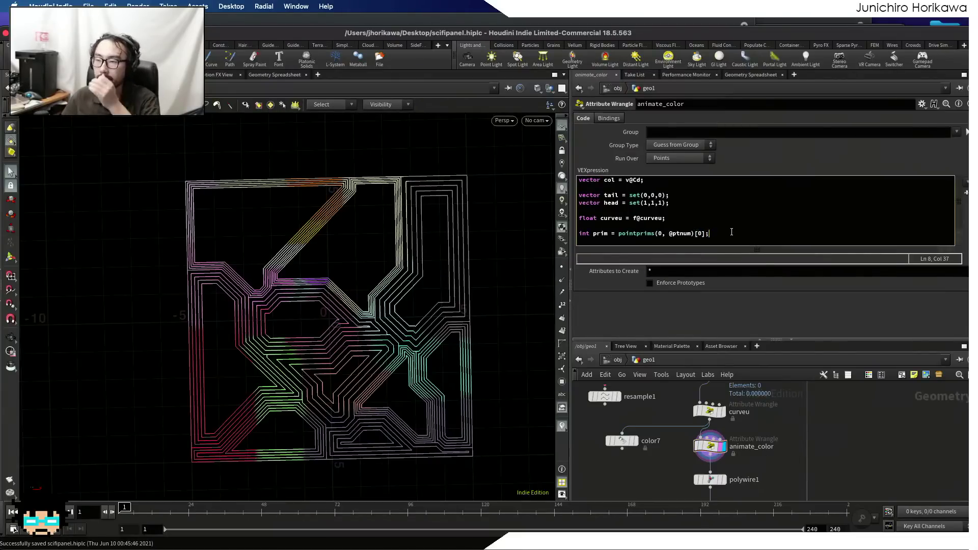
pyautogui.moveTo(731, 232); pyautogui.dragTo(569, 235)
pyautogui.click(754, 222)
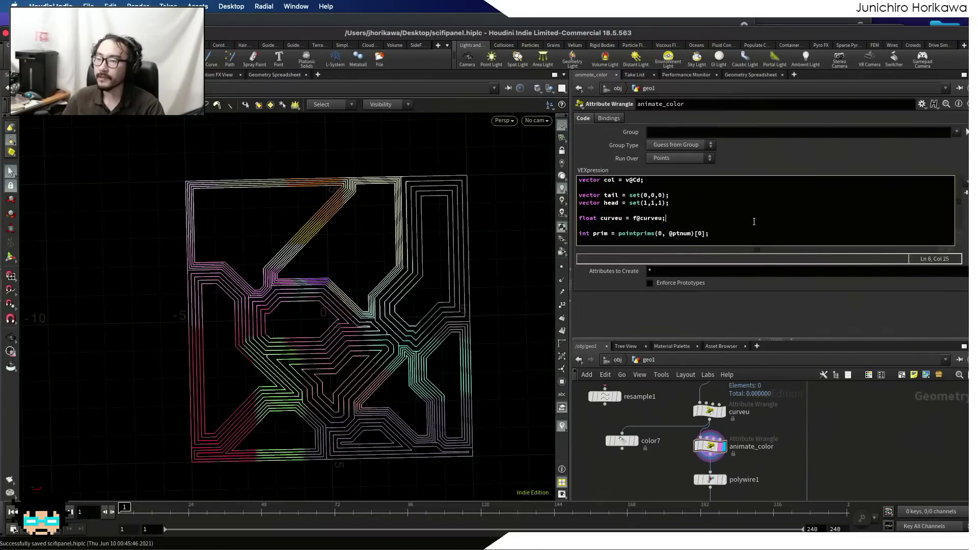
pyautogui.click(747, 233)
pyautogui.press('Return')
pyautogui.write('float rand')
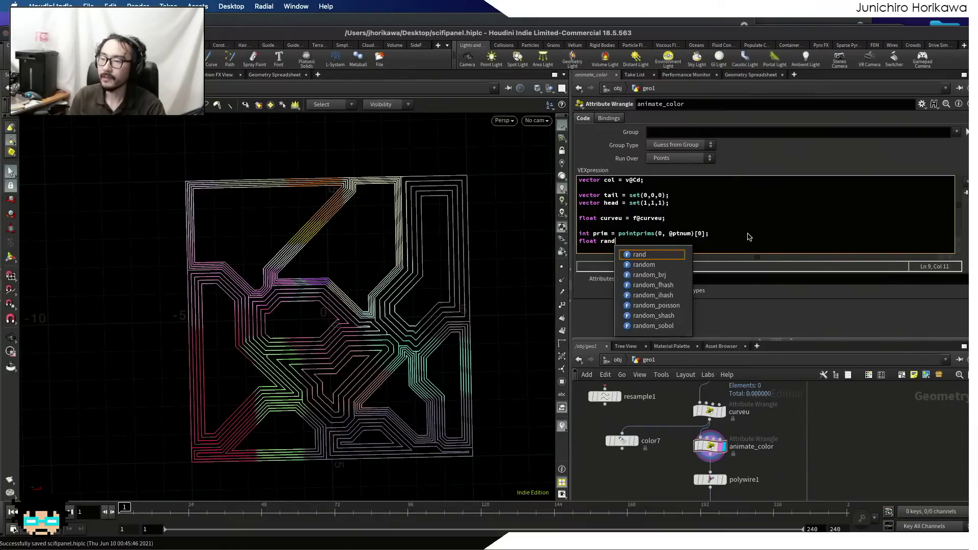
pyautogui.write('offset = ')
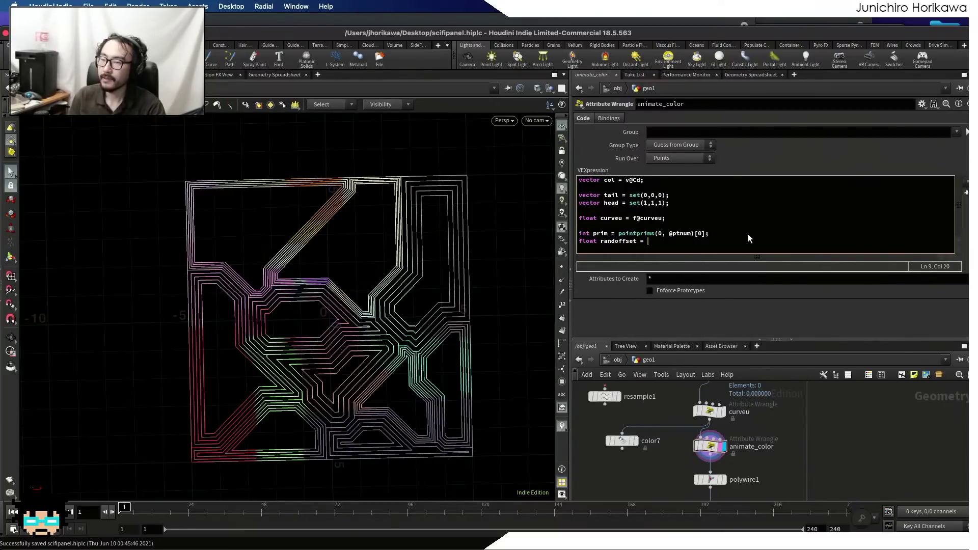
pyautogui.write('rand(')
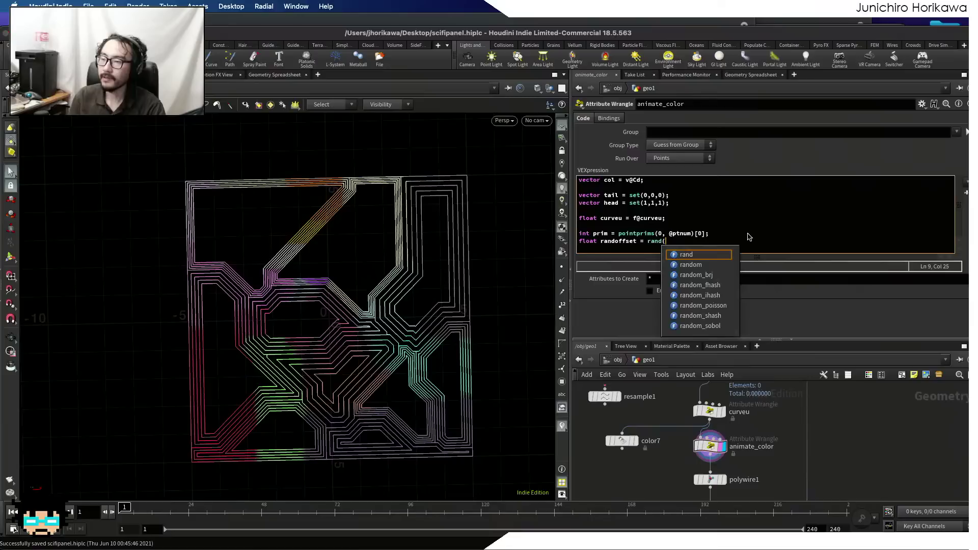
pyautogui.write('prim * 4')
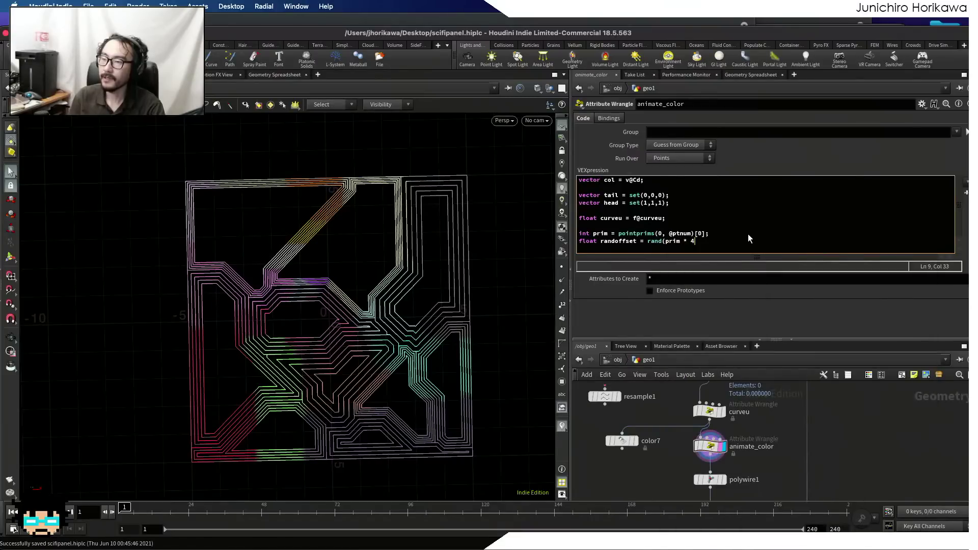
pyautogui.write('.2 + chf("seed"));')
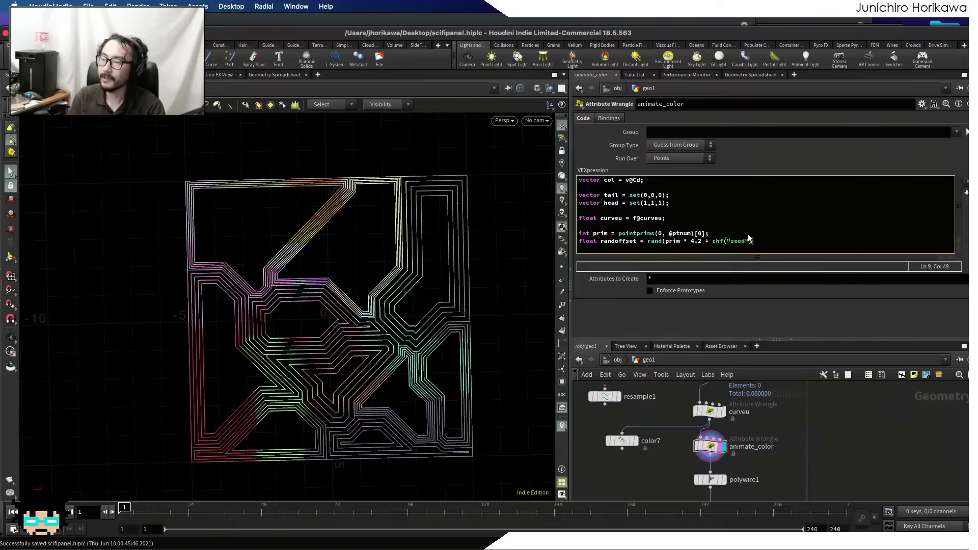
# - Create the Seed parameter from the animate_color code, set it to 0.69 and start a new code line
pyautogui.click(966, 193)
pyautogui.click(889, 305)
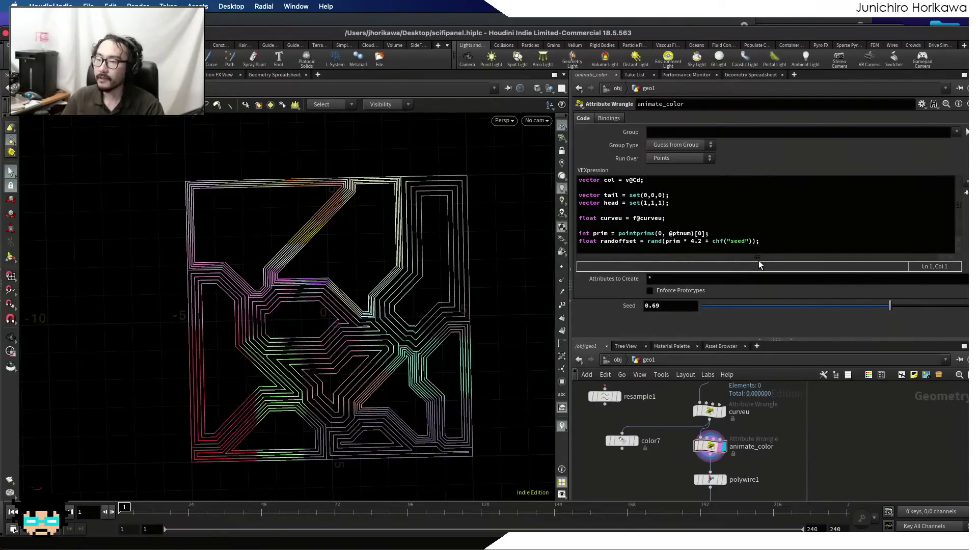
pyautogui.click(778, 249)
pyautogui.press('Return')
# - Write the expression "curveu + randoffset" below a blank line after the randoffset declaration
pyautogui.click(750, 248)
pyautogui.doubleClick(636, 241)
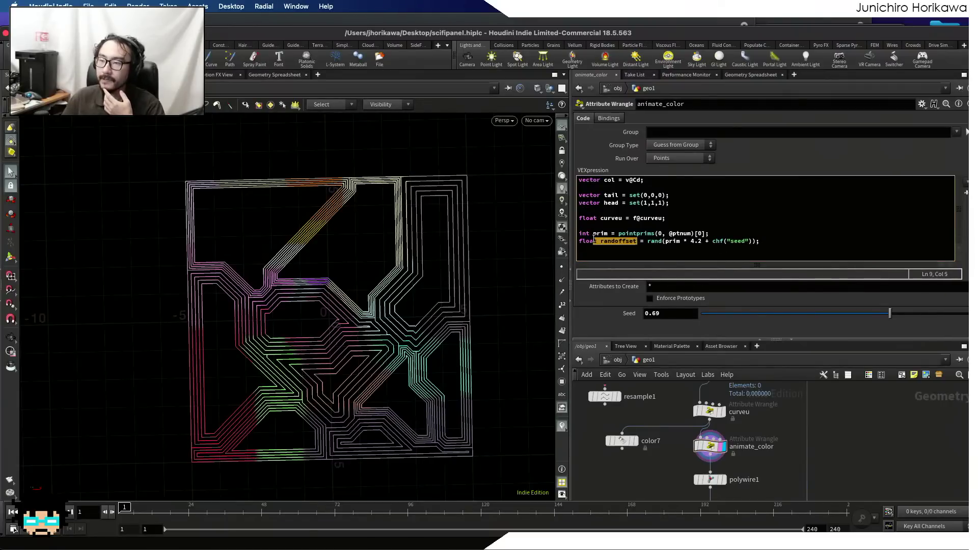
pyautogui.doubleClick(601, 243)
pyautogui.click(601, 243)
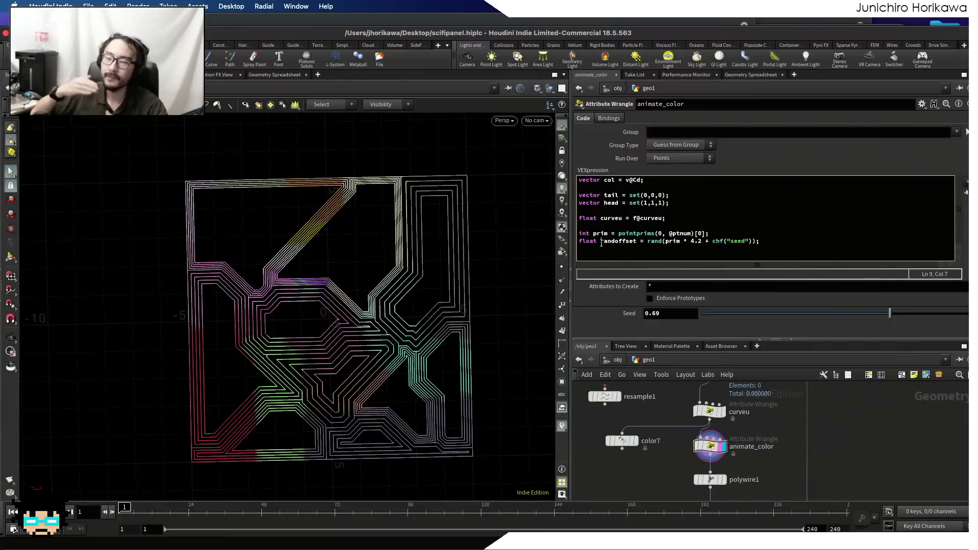
pyautogui.click(624, 246)
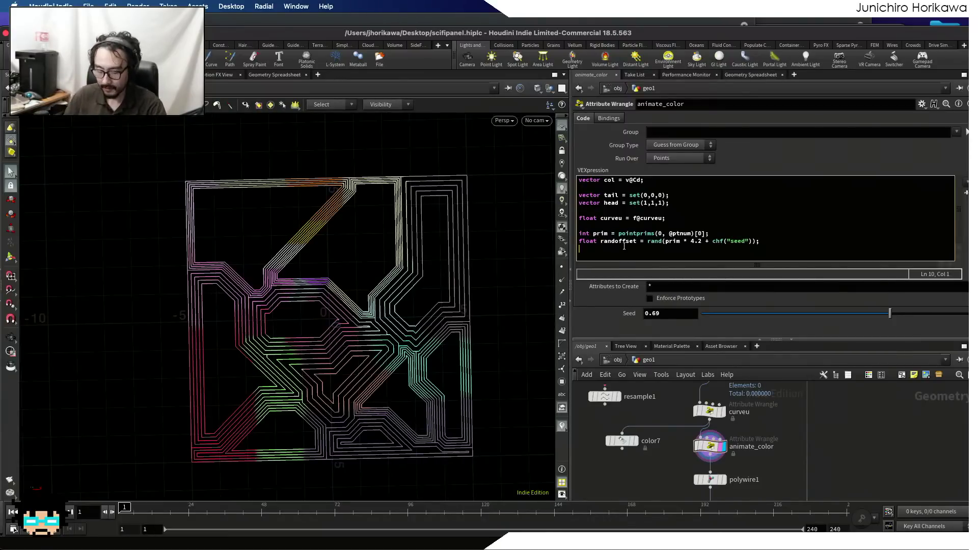
pyautogui.press('Return')
pyautogui.write('curveu')
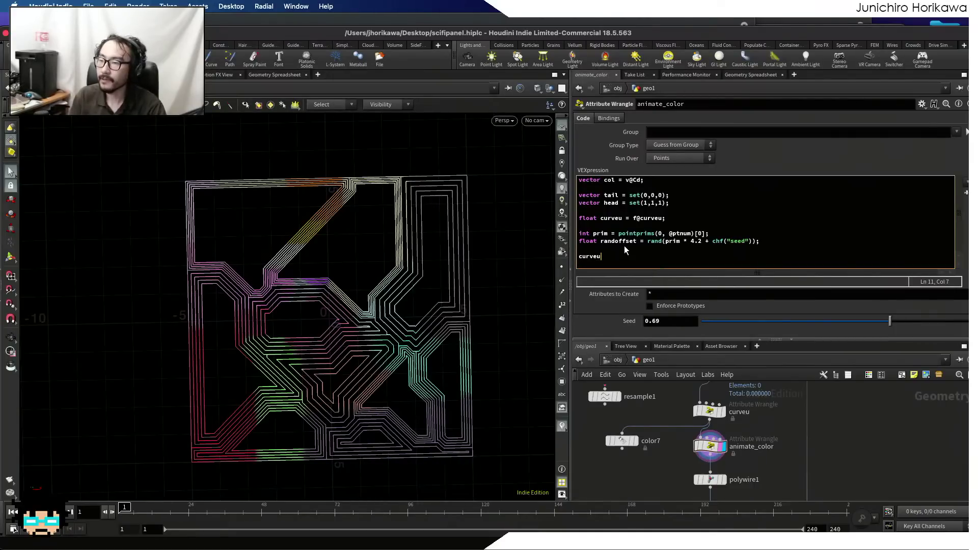
pyautogui.write('+ ')
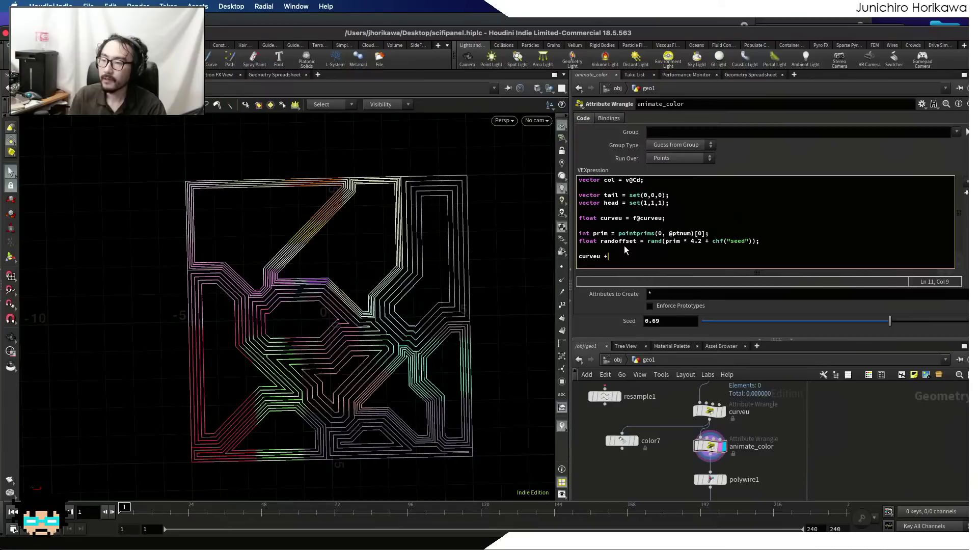
pyautogui.write('randoffset')
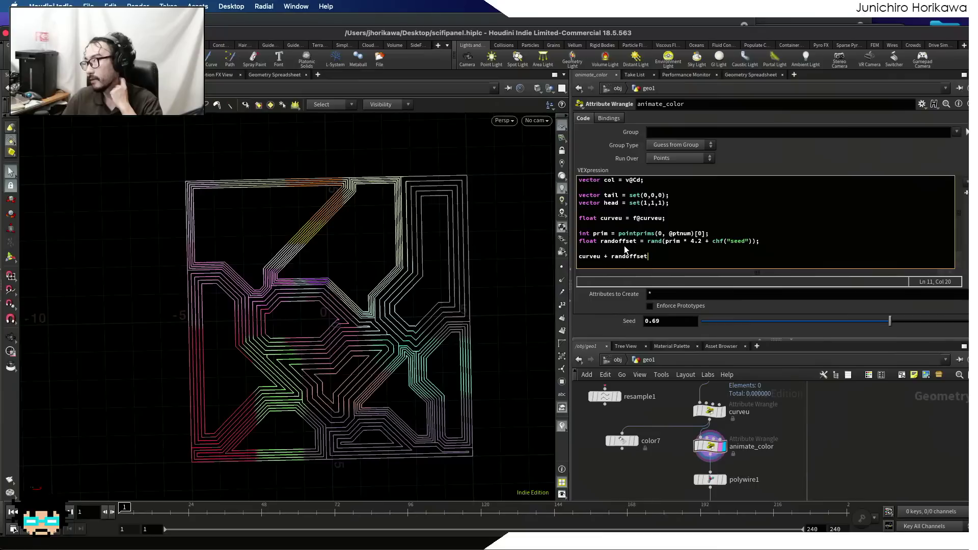
# - Wrap the curveu and randoffset sum in parentheses and append the modulo "% 1.0"
pyautogui.click(578, 257)
pyautogui.write('(')
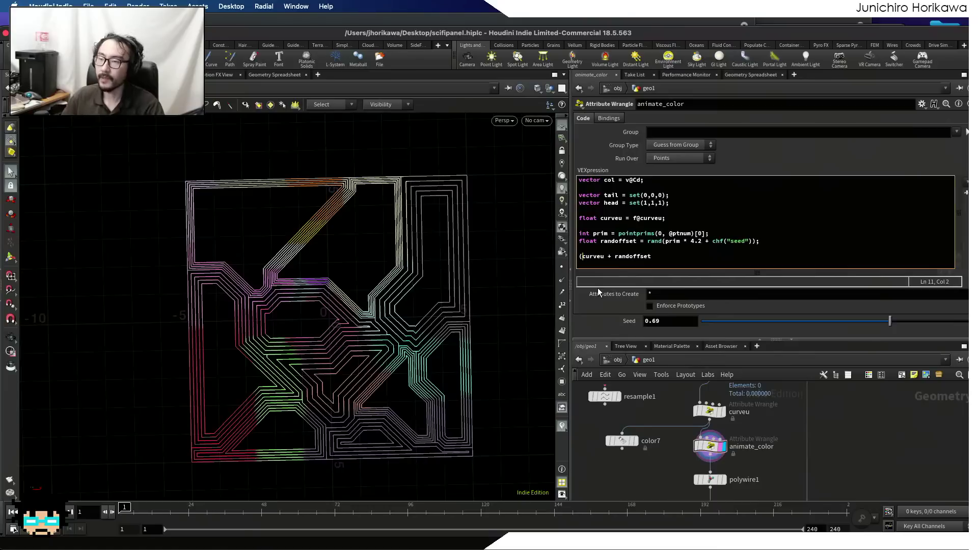
pyautogui.click(664, 257)
pyautogui.write(') ')
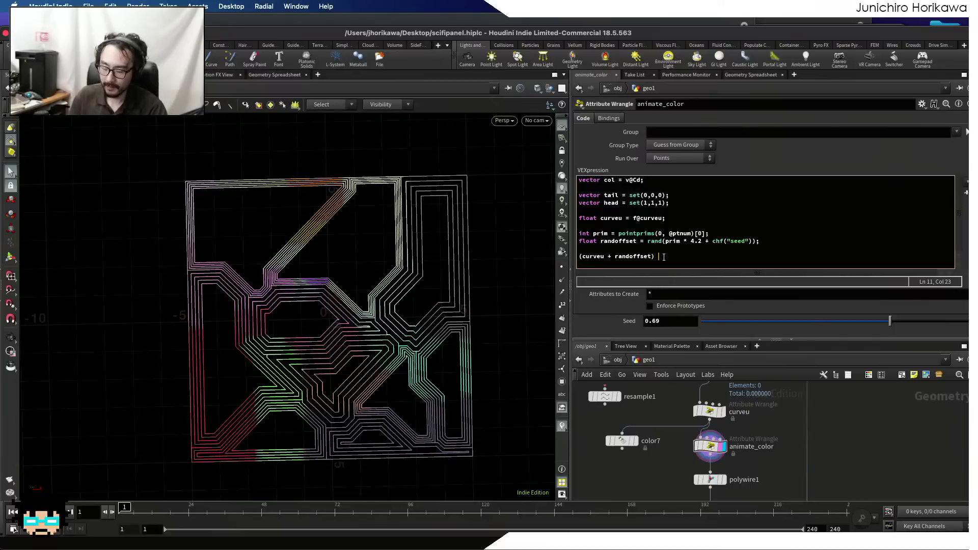
pyautogui.write('%')
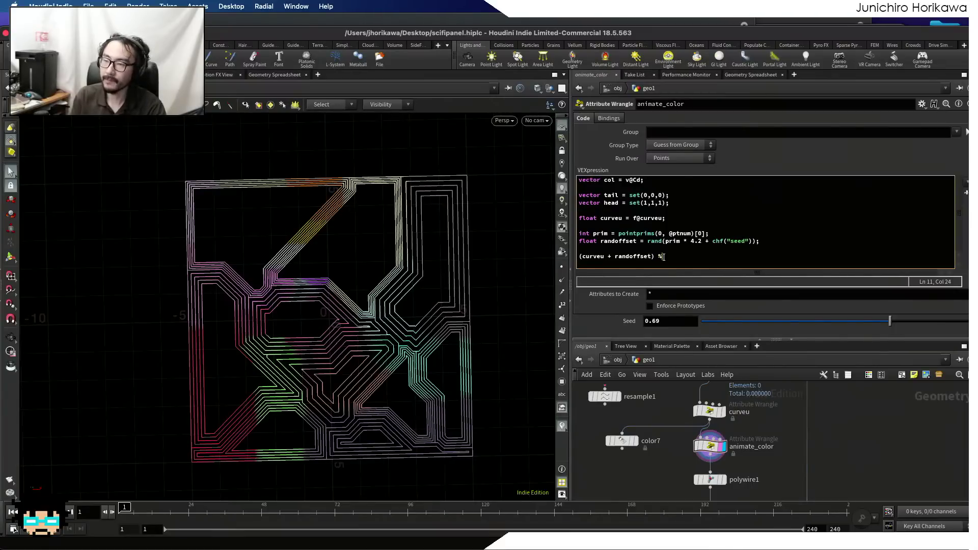
pyautogui.write(' 1.0')
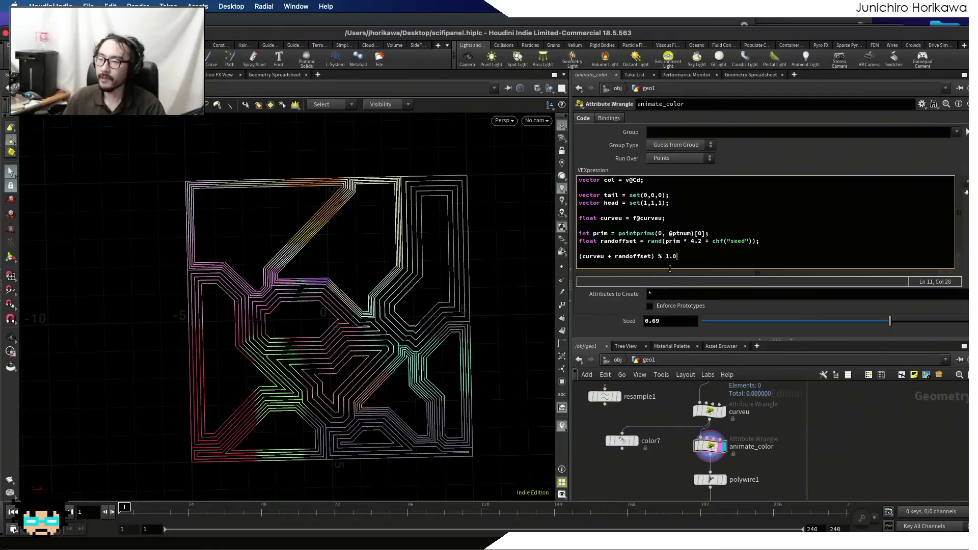
pyautogui.click(581, 257)
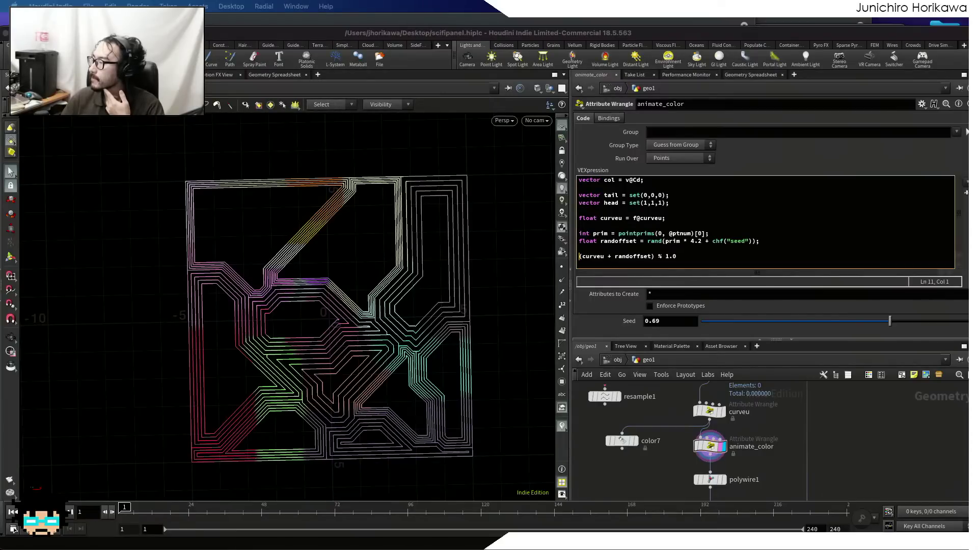
# - Set the end frame of the animation timeline to 60
pyautogui.press('Up')
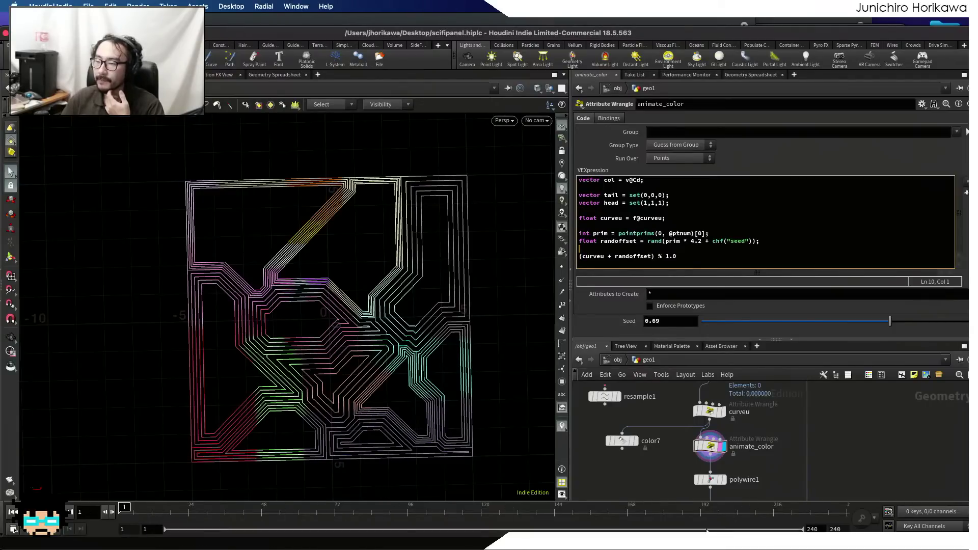
pyautogui.moveTo(843, 529); pyautogui.dragTo(800, 529)
pyautogui.write('6100')
pyautogui.press('Return')
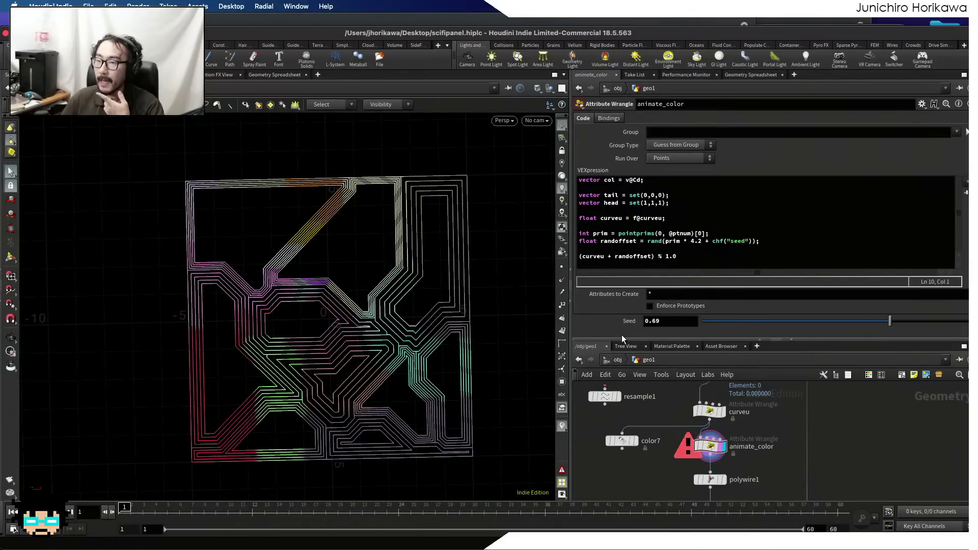
pyautogui.click(691, 218)
pyautogui.press('Return')
pyautogui.press('Return')
pyautogui.write('float f = @')
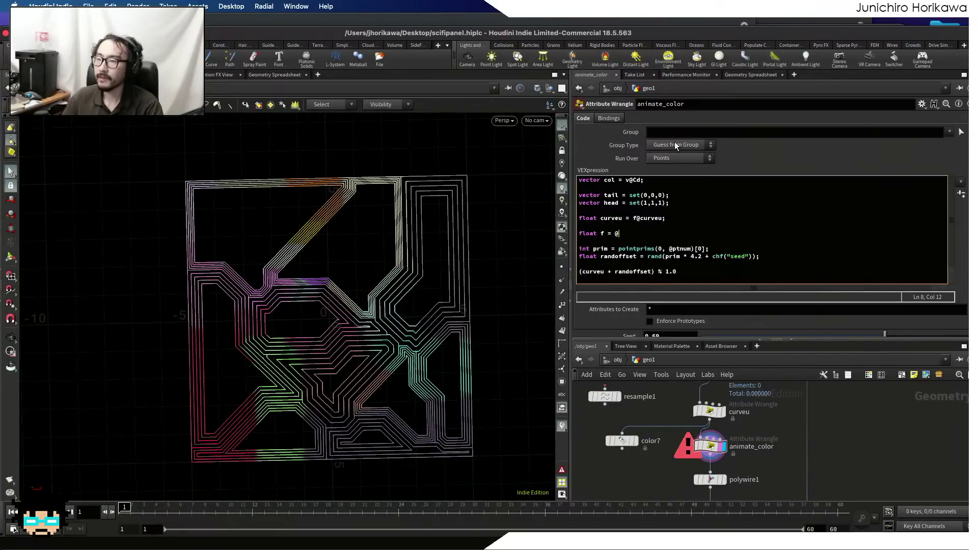
pyautogui.moveTo(680, 32); pyautogui.dragTo(680, 29)
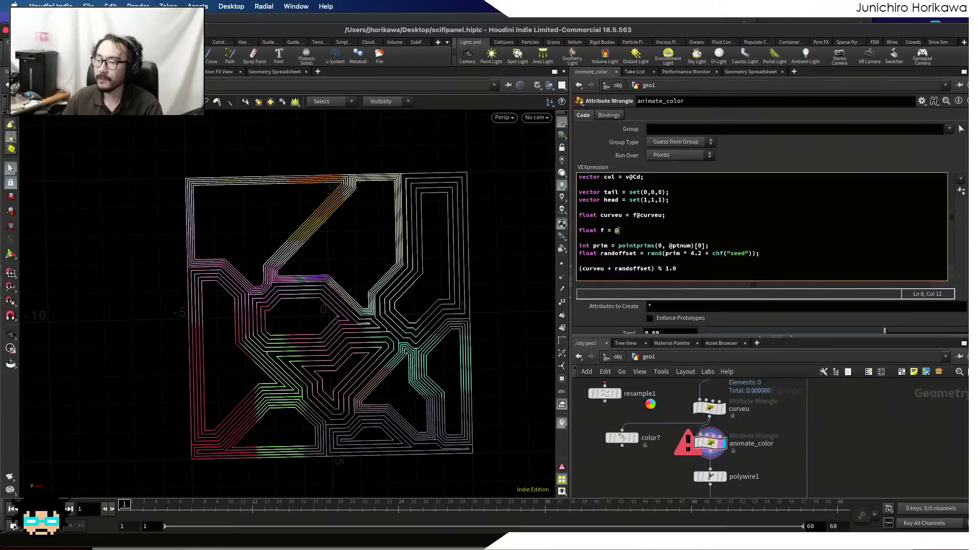
pyautogui.write('Frame /')
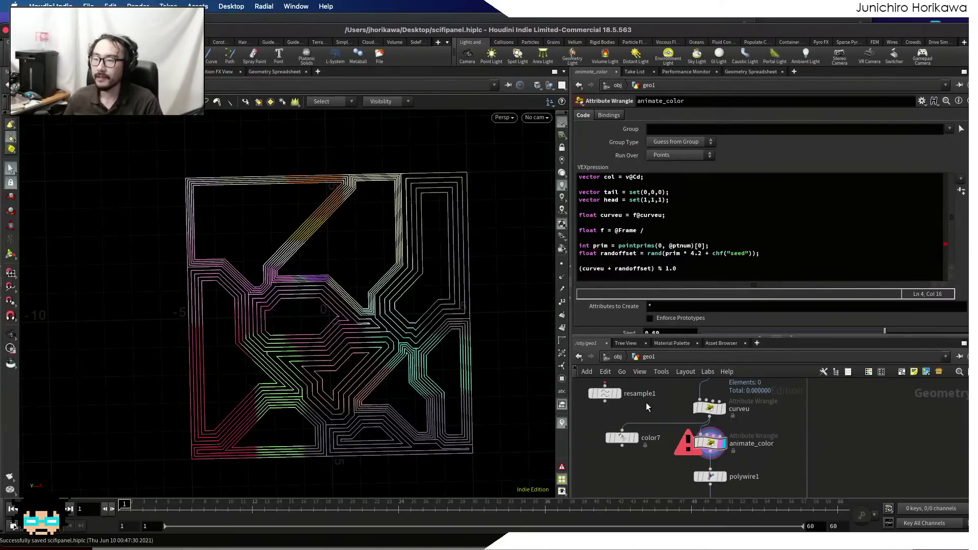
pyautogui.click(681, 231)
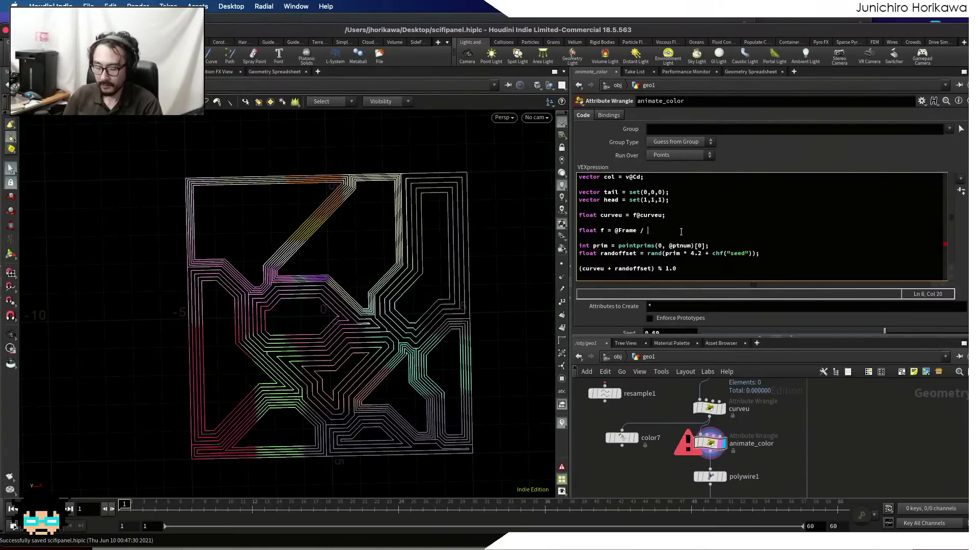
pyautogui.write('$FEND;')
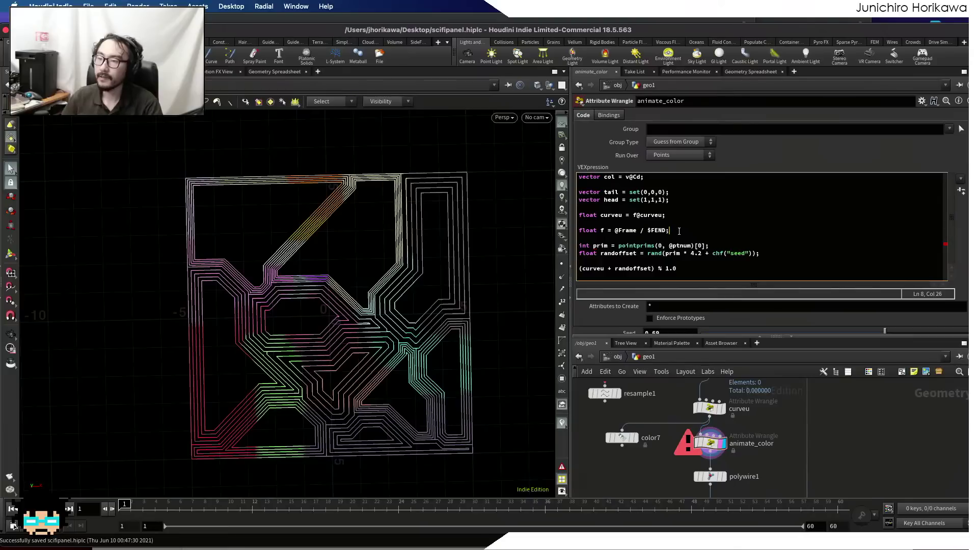
# - Cast the end frame variable to a float so the divisor reads "float($FEND)"
pyautogui.click(647, 231)
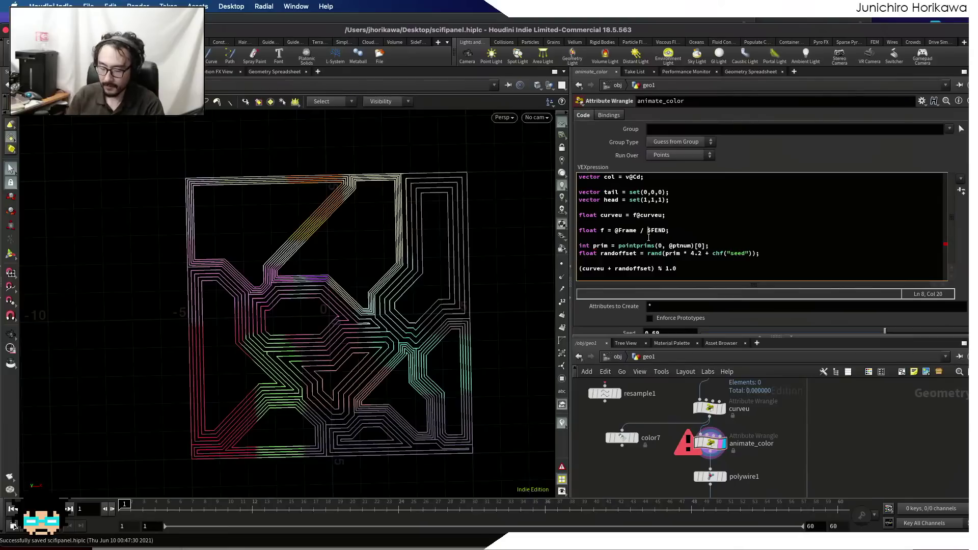
pyautogui.write('float(')
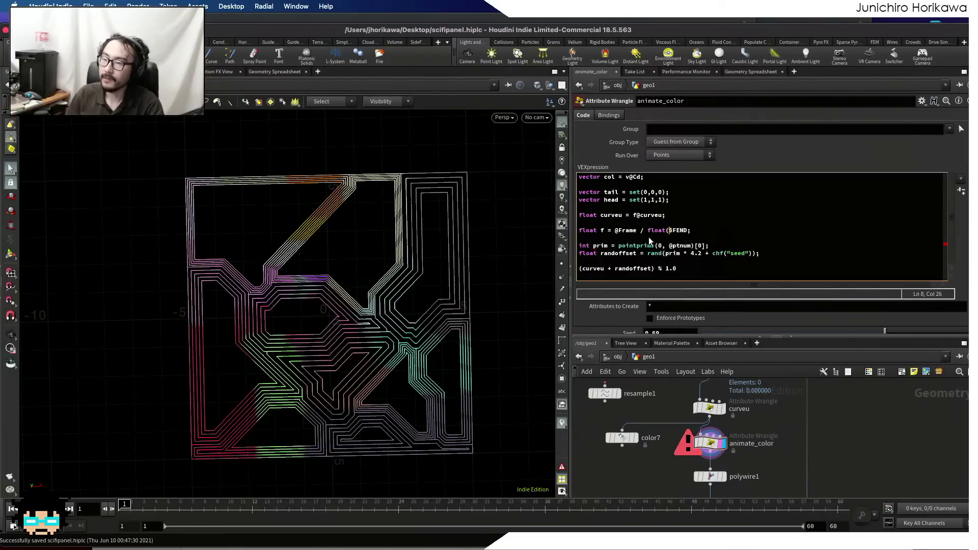
pyautogui.press('Right')
pyautogui.press('Right')
pyautogui.press('Right')
pyautogui.press('Right')
pyautogui.press('Right')
pyautogui.write(')')
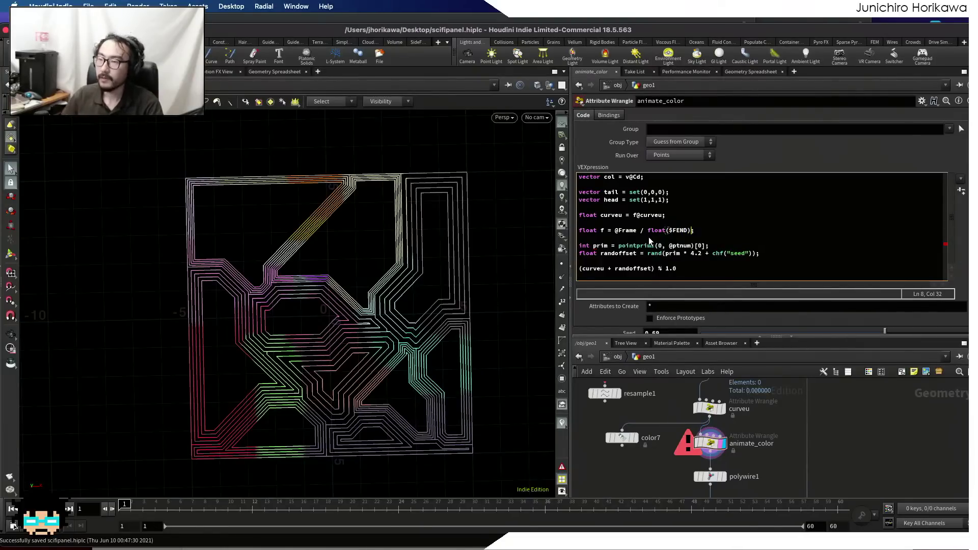
pyautogui.click(719, 239)
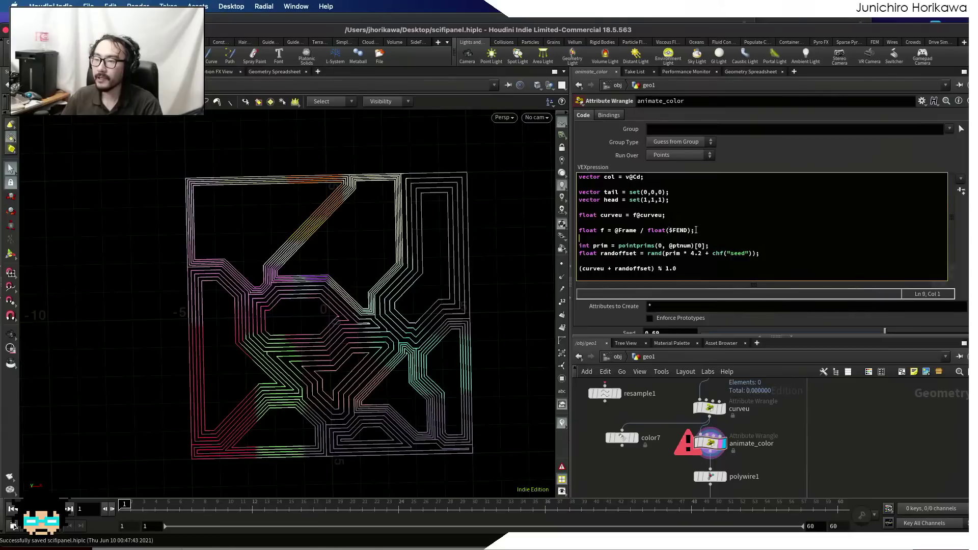
# - Add f to the offset sum and end the line with a semicolon, giving "(curveu + randoffset + f) % 1.0;"
pyautogui.moveTo(694, 230); pyautogui.dragTo(579, 230)
pyautogui.click(616, 234)
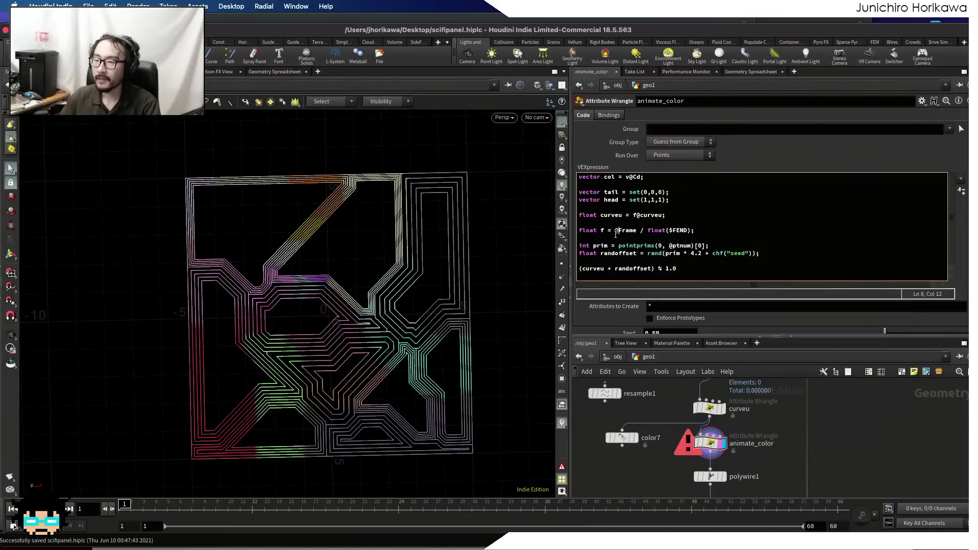
pyautogui.click(653, 277)
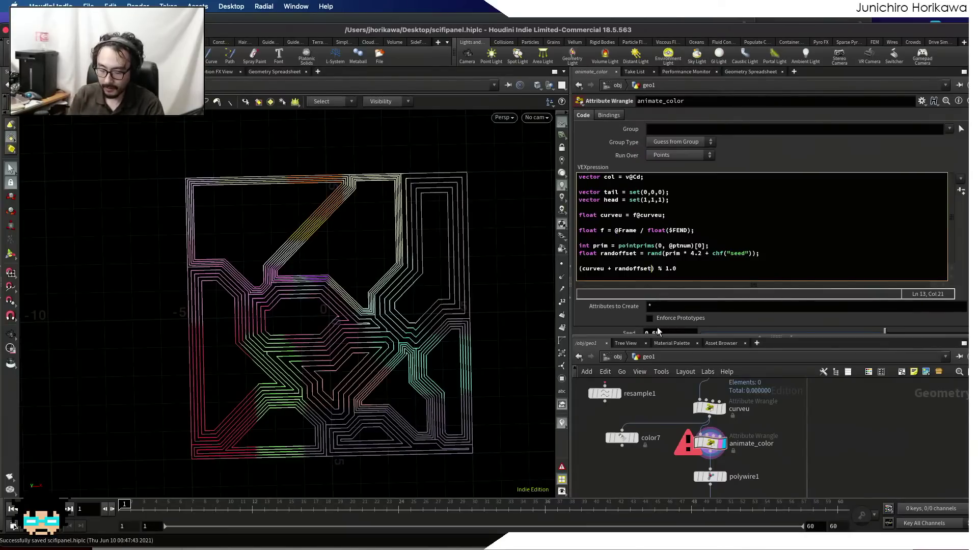
pyautogui.write('* f')
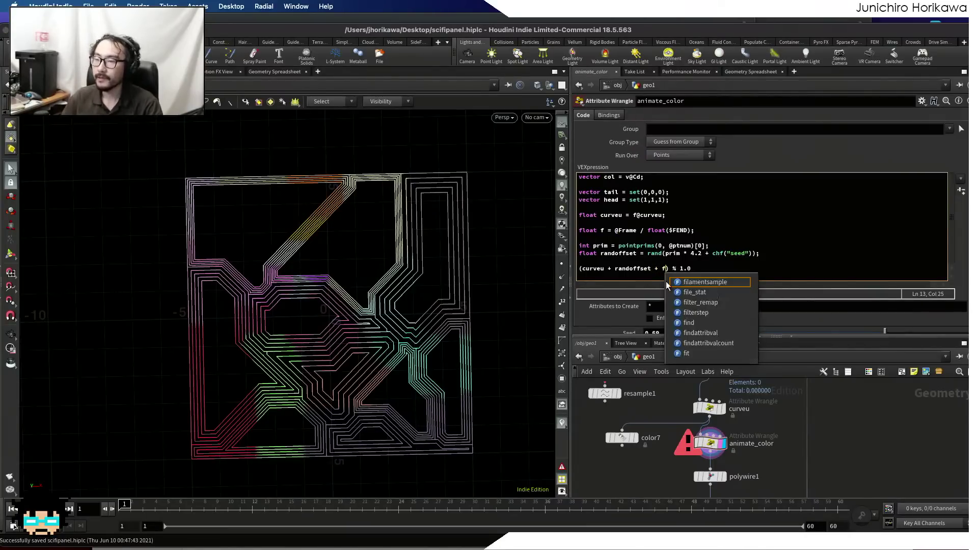
pyautogui.click(656, 268)
pyautogui.press('Left')
pyautogui.press('Left')
pyautogui.press('Left')
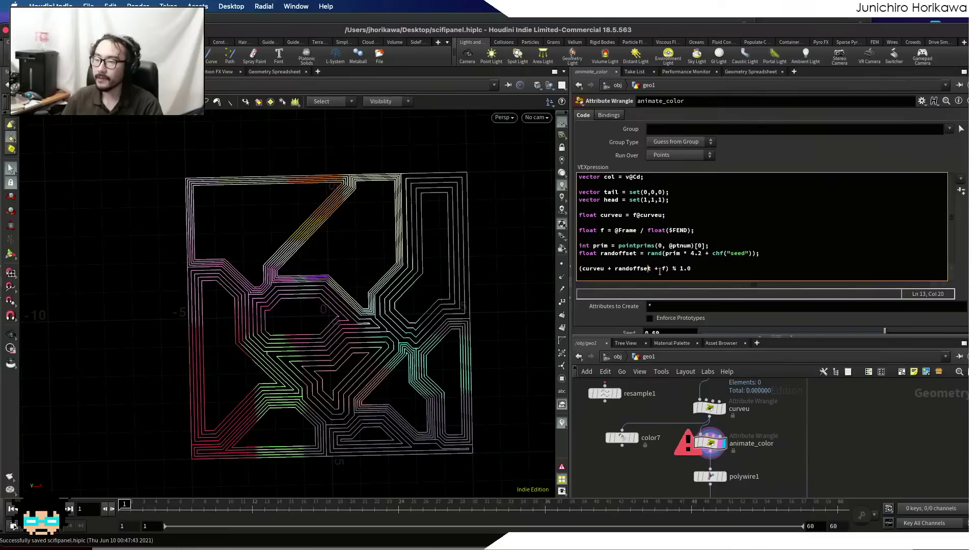
pyautogui.click(704, 269)
pyautogui.write(';')
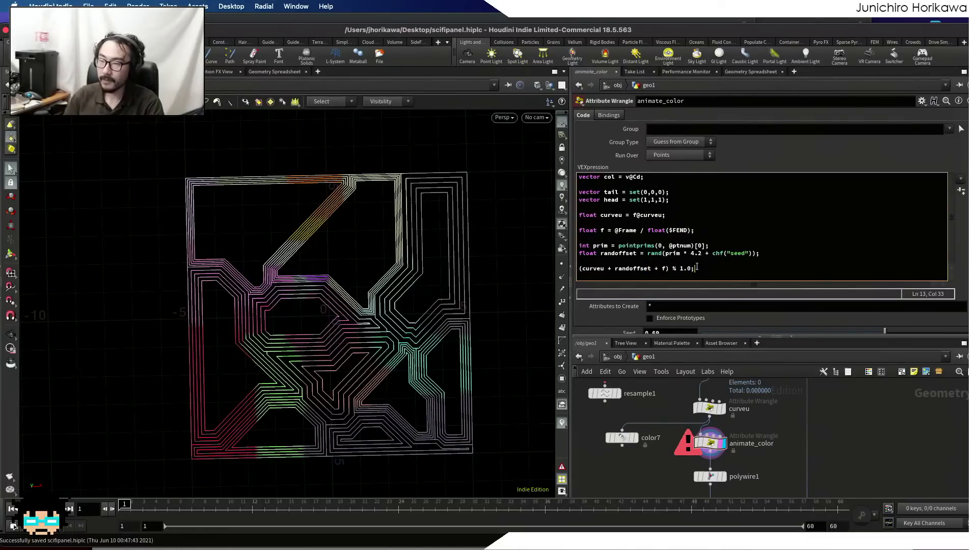
# - Assign the offset sum back to curveu so the line reads "curveu = (curveu + randoffset + f) % 1.0;", followed by blank lines
pyautogui.click(580, 268)
pyautogui.write('curve')
pyautogui.press('BackSpace')
pyautogui.write('u =')
pyautogui.click(863, 439)
pyautogui.click(738, 268)
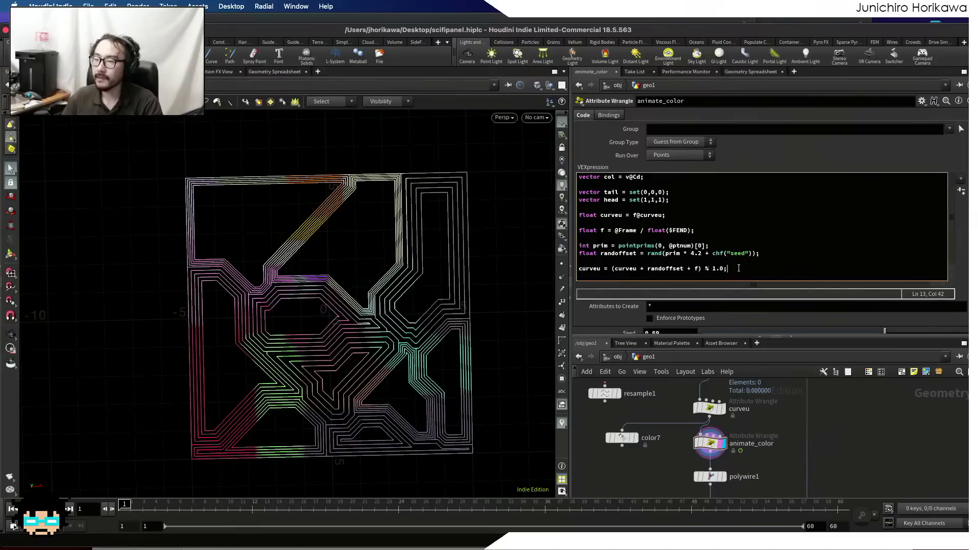
pyautogui.press('Return')
pyautogui.press('Return')
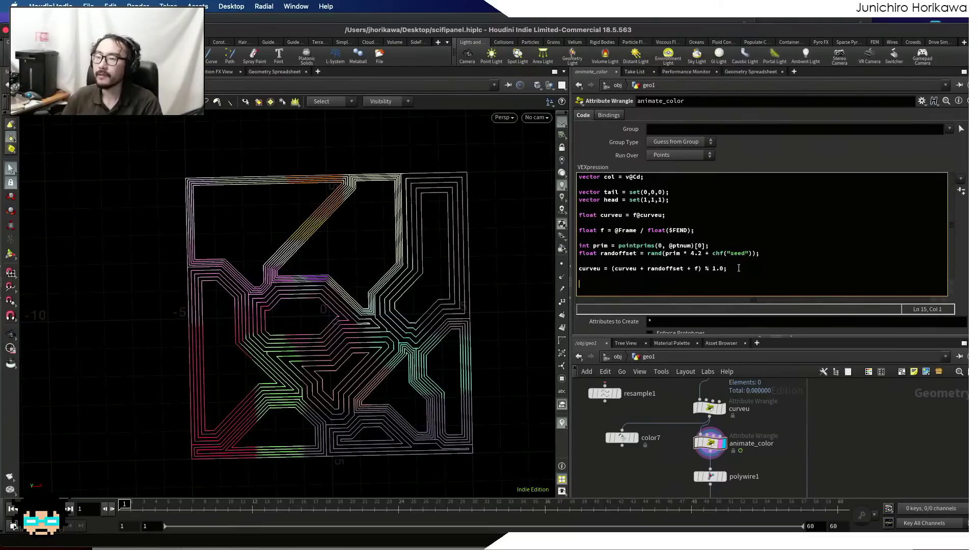
pyautogui.moveTo(738, 269); pyautogui.dragTo(565, 270)
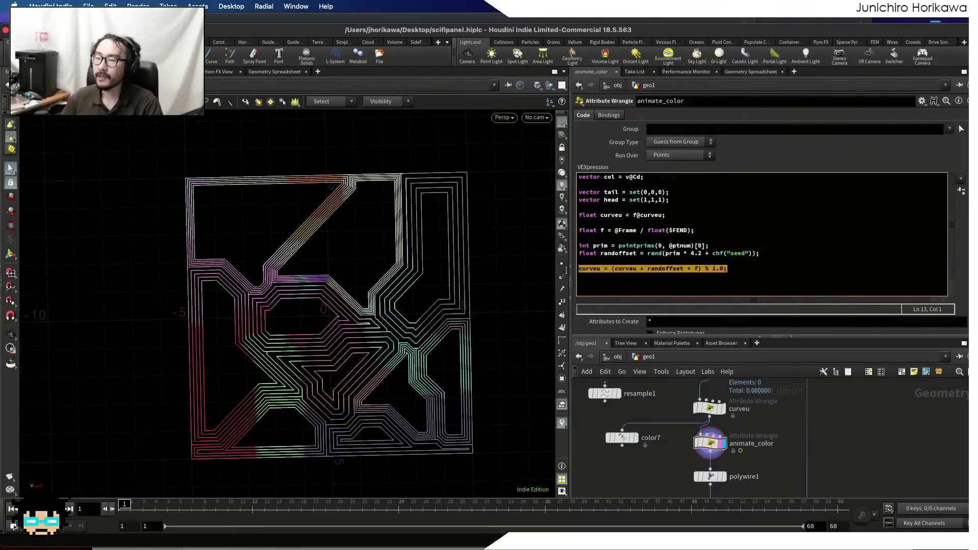
pyautogui.click(610, 273)
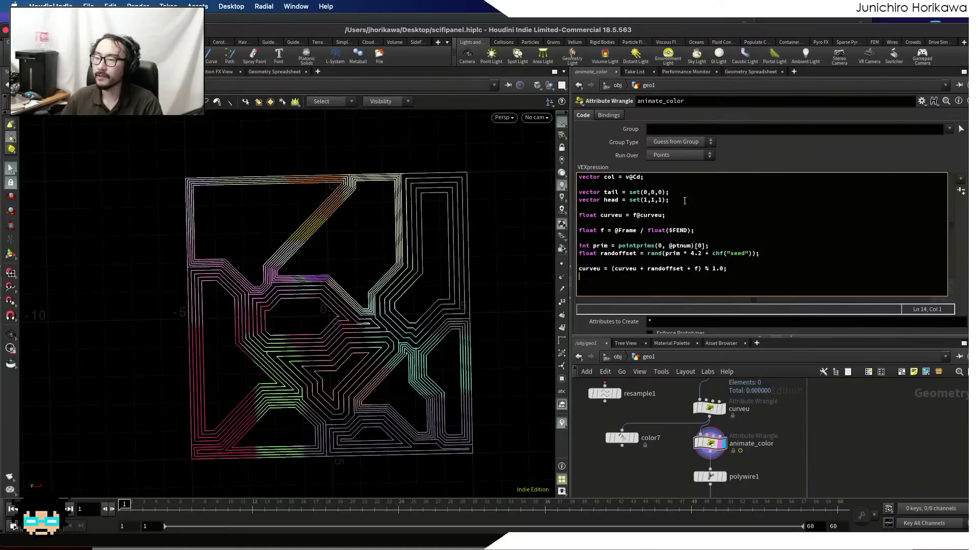
pyautogui.moveTo(683, 202); pyautogui.dragTo(553, 194)
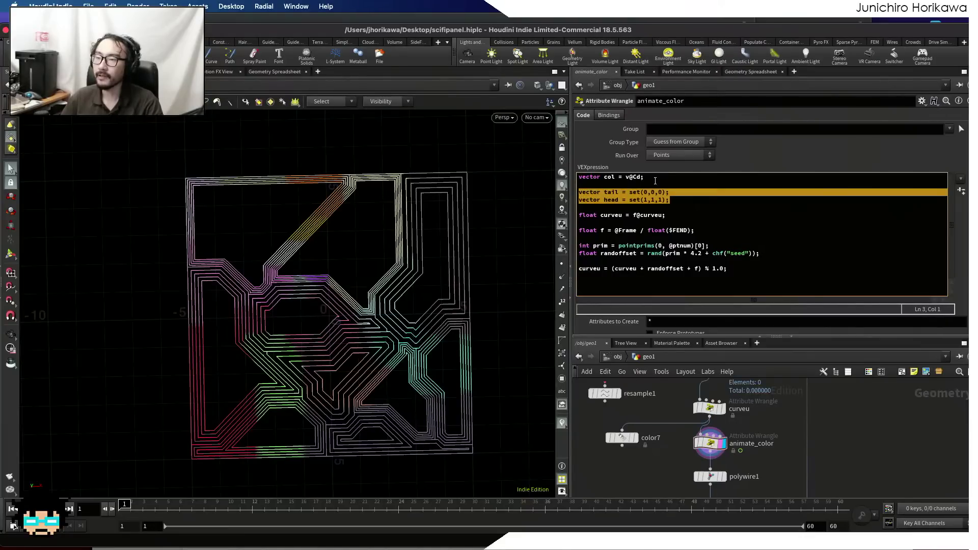
pyautogui.moveTo(648, 179); pyautogui.dragTo(544, 180)
pyautogui.click(601, 268)
# - Begin a colour assignment "v@Cd =" on its own line below the curveu calculation, separated by a blank line
pyautogui.click(750, 267)
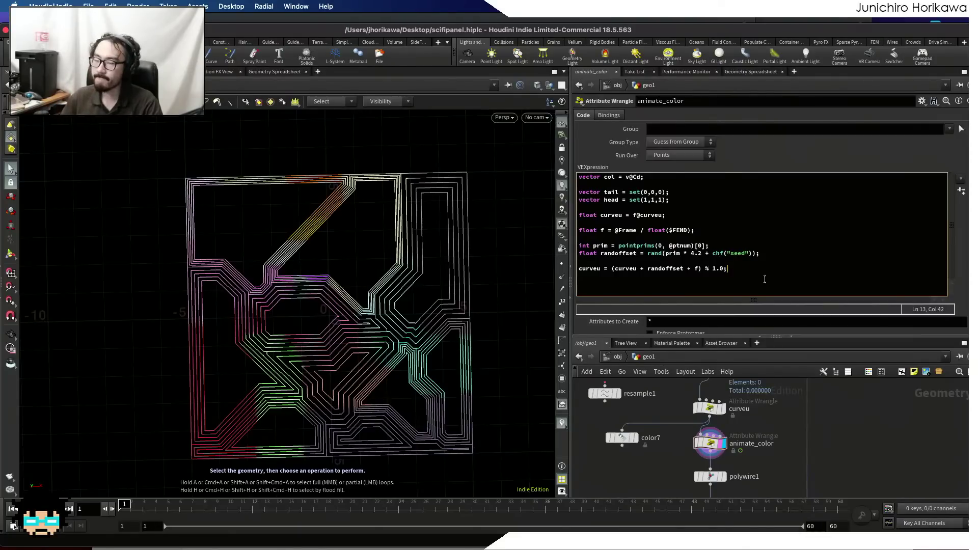
pyautogui.press('Return')
pyautogui.press('Return')
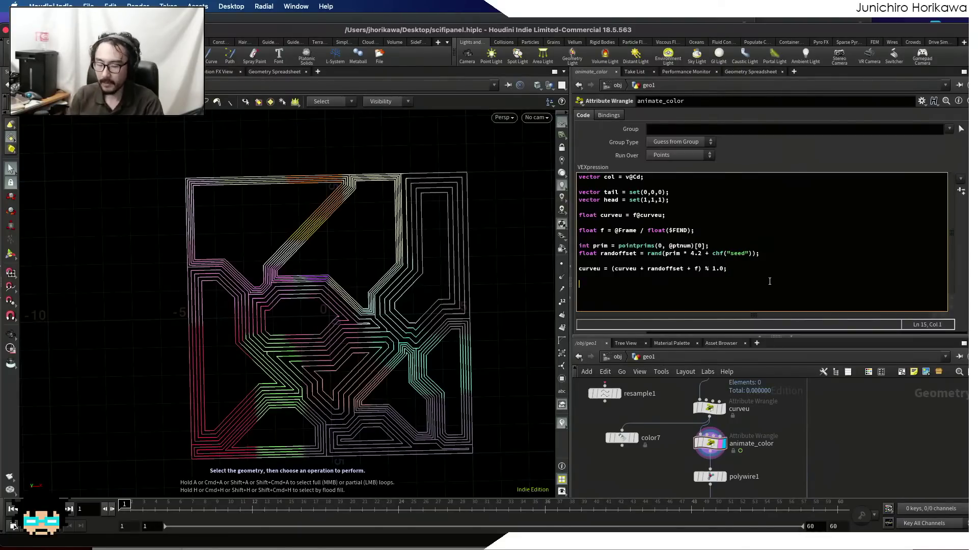
pyautogui.write('v@C')
pyautogui.press('BackSpace')
pyautogui.press('BackSpace')
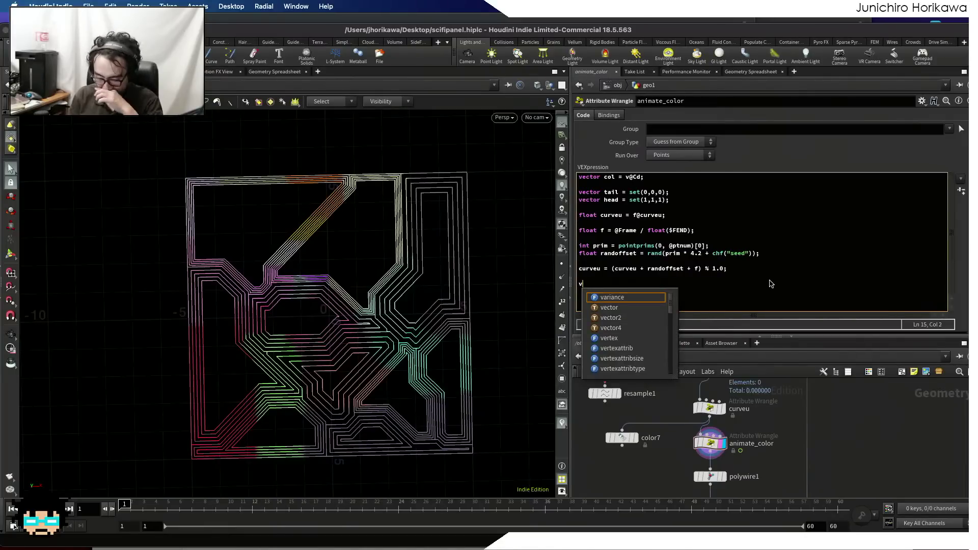
pyautogui.write('@Cd =')
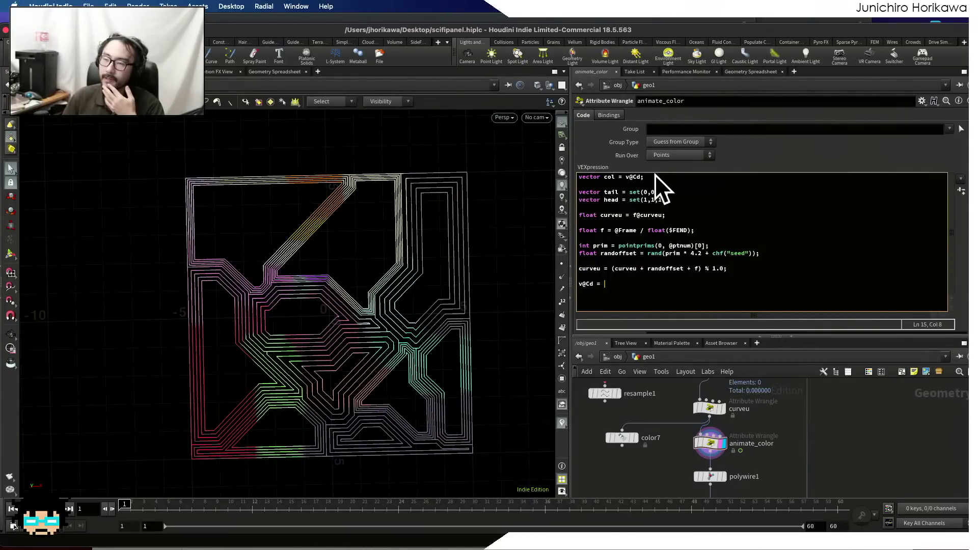
pyautogui.moveTo(663, 177); pyautogui.dragTo(577, 177)
pyautogui.click(636, 283)
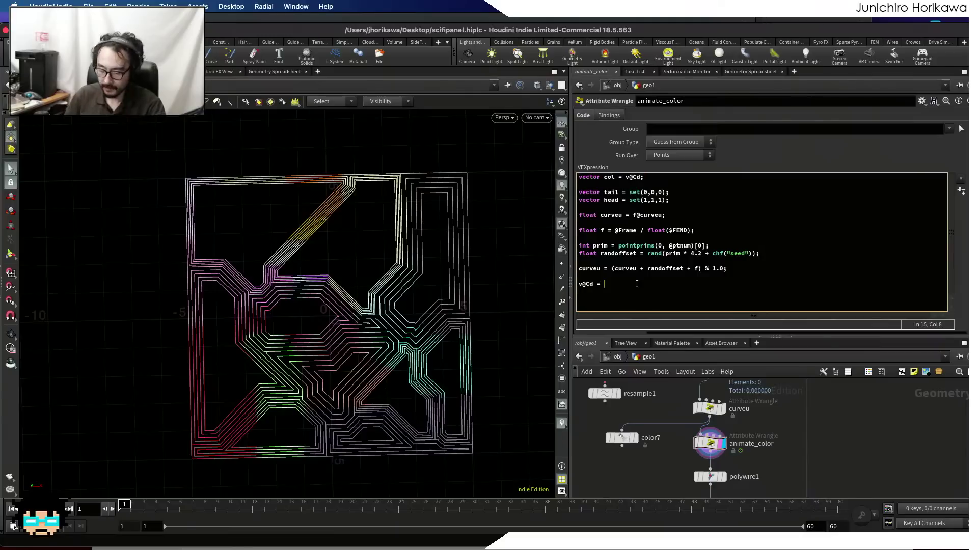
# - Complete the colour assignment with a linear interpolation, giving "v@Cd = lerp(tail, col, curveu);"
pyautogui.write('lerp(')
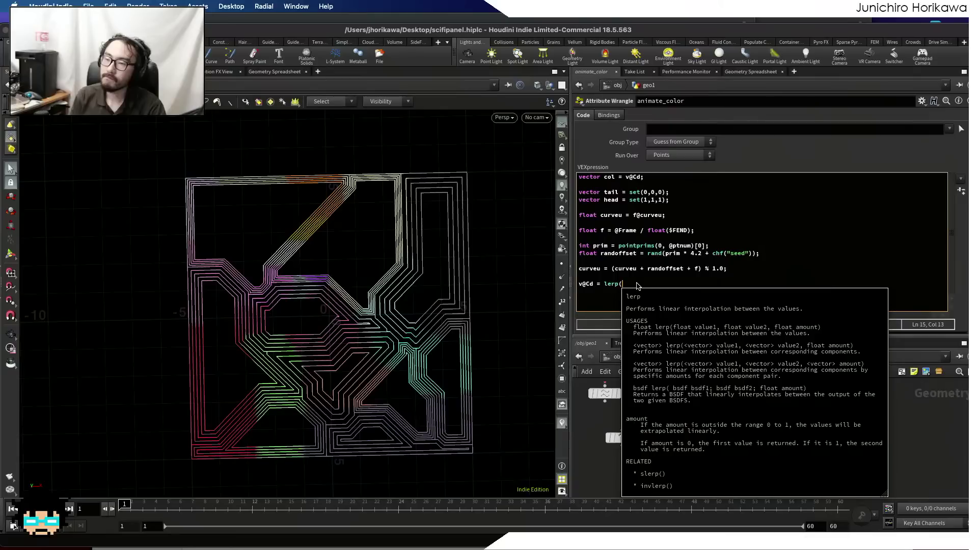
pyautogui.write('tail')
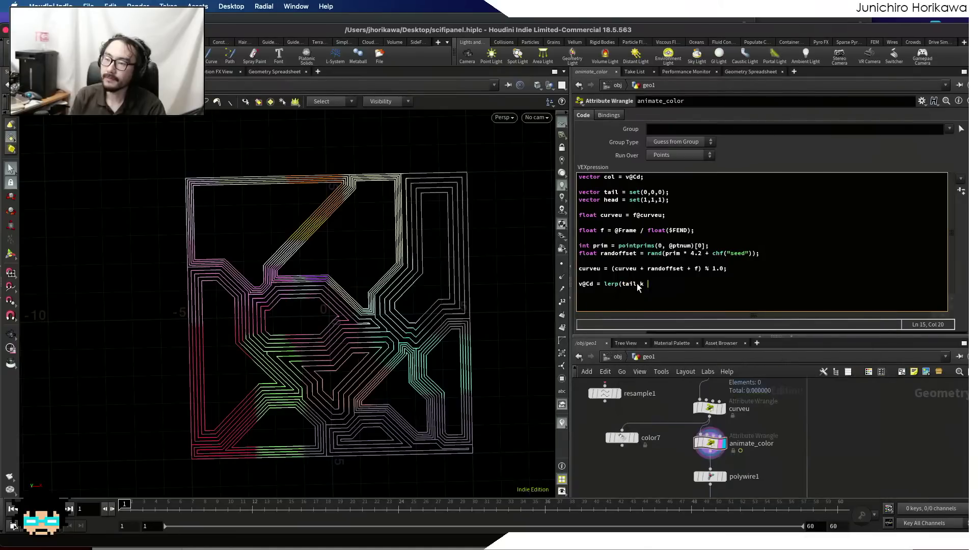
pyautogui.write(', ')
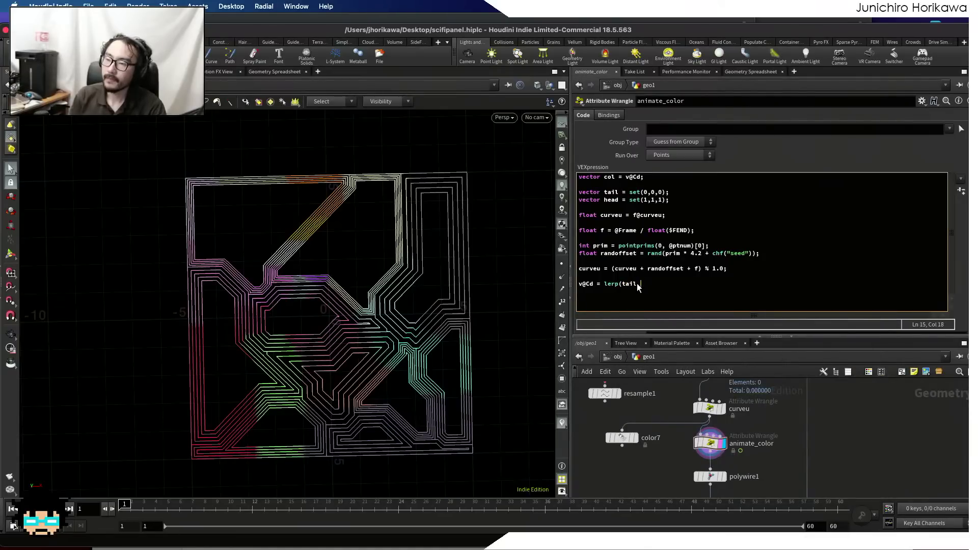
pyautogui.write('col, ')
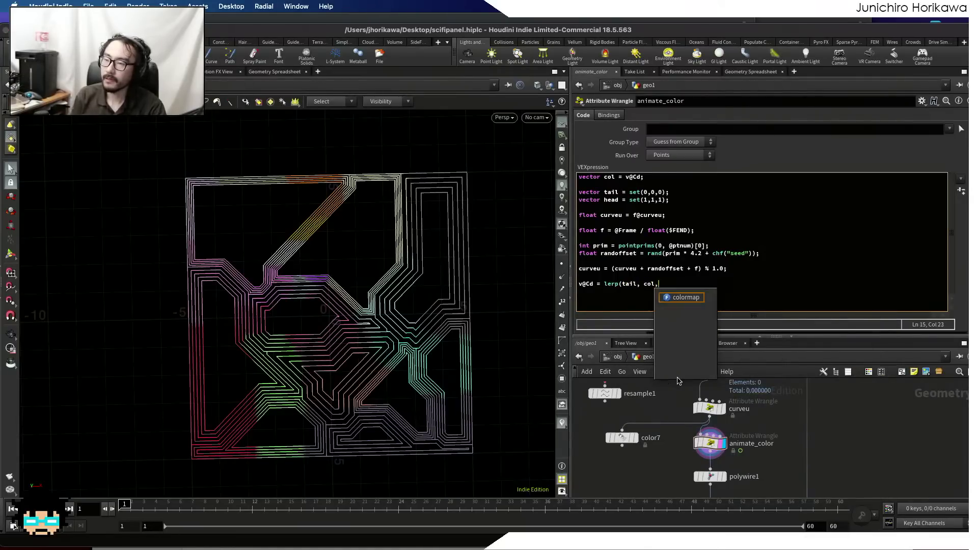
pyautogui.write('curve')
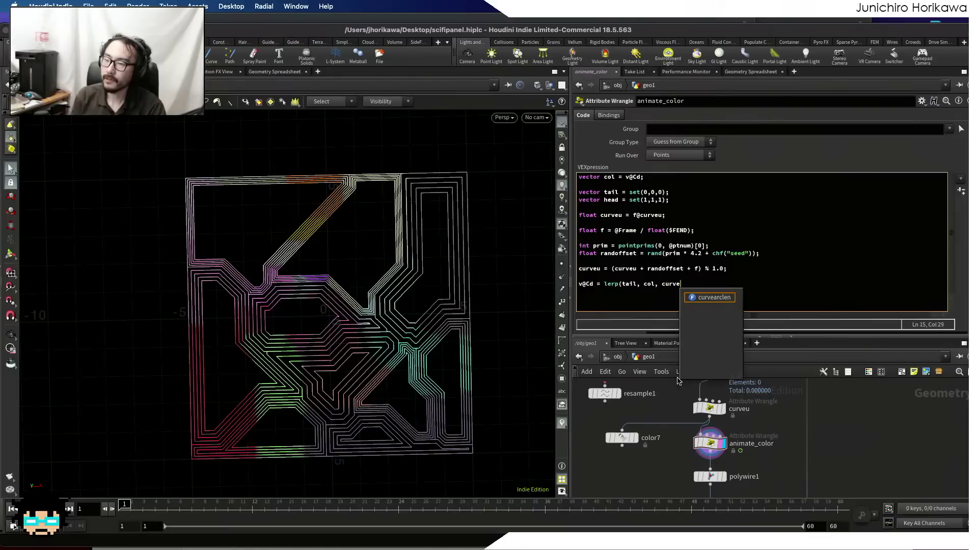
pyautogui.write('u);')
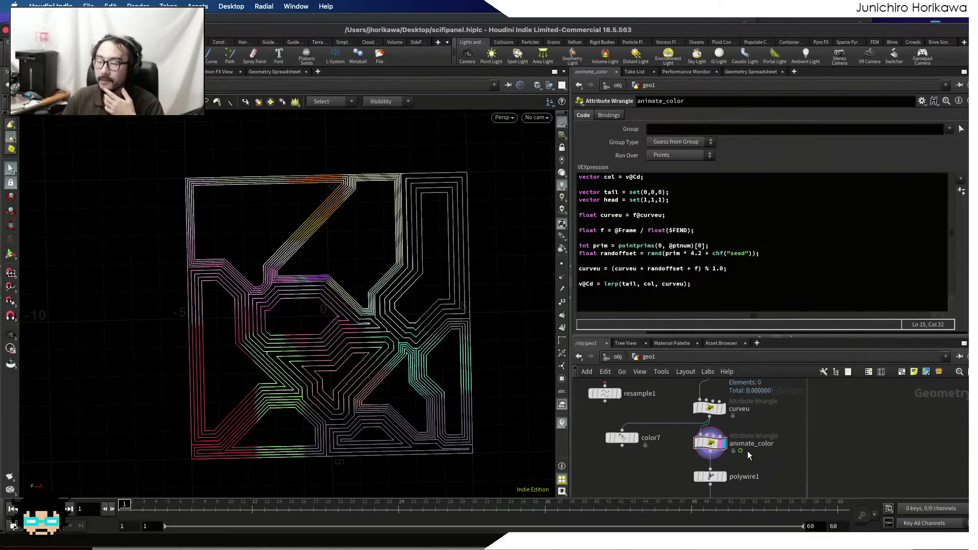
# - Play the animation to preview the wire colours, return to the first frame and reselect the animate_color node
pyautogui.scroll(1, 722, 455)
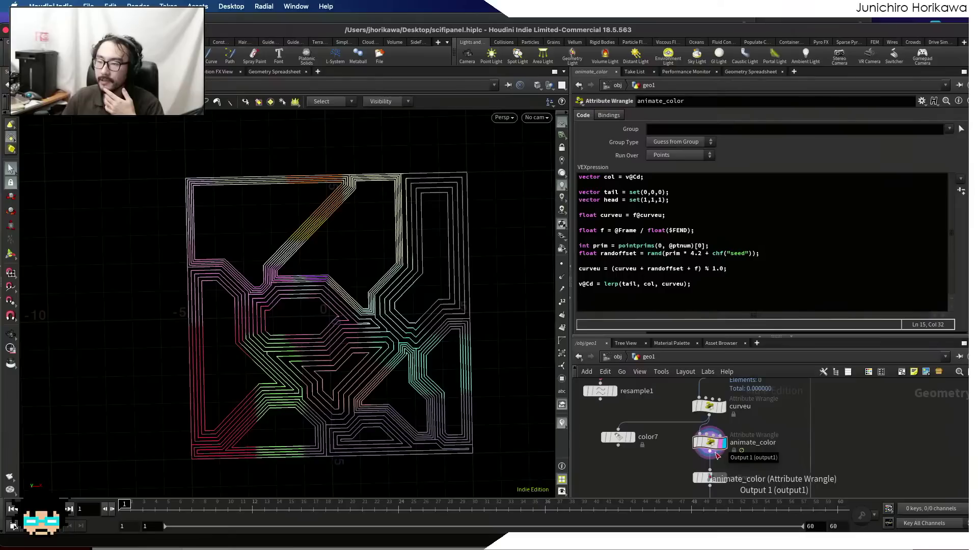
pyautogui.scroll(2, 716, 455)
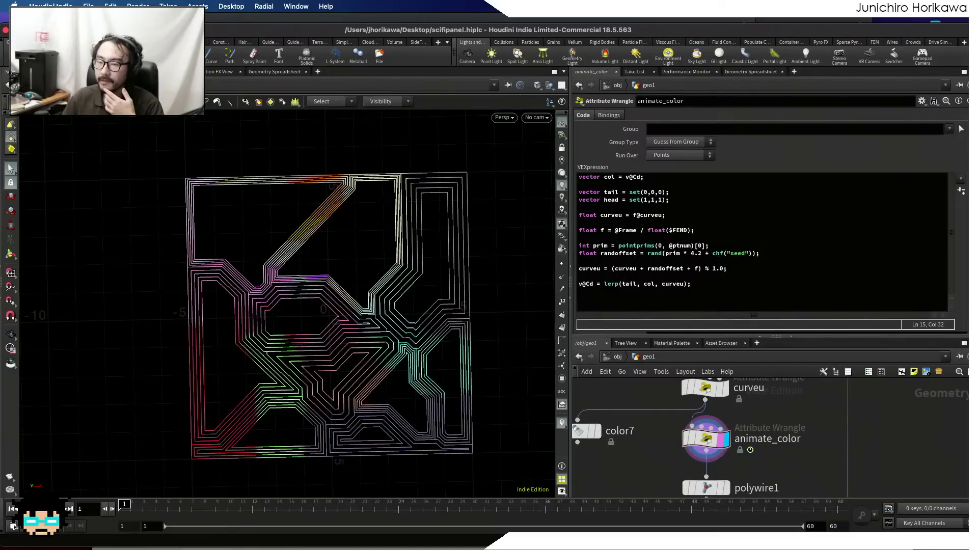
pyautogui.click(54, 509)
pyautogui.click(54, 508)
pyautogui.click(12, 509)
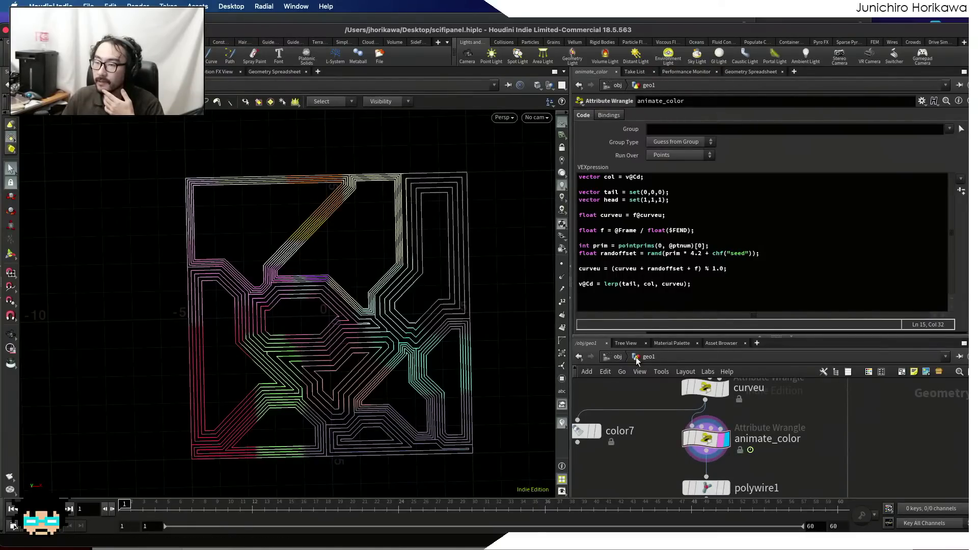
pyautogui.click(619, 359)
pyautogui.doubleClick(772, 437)
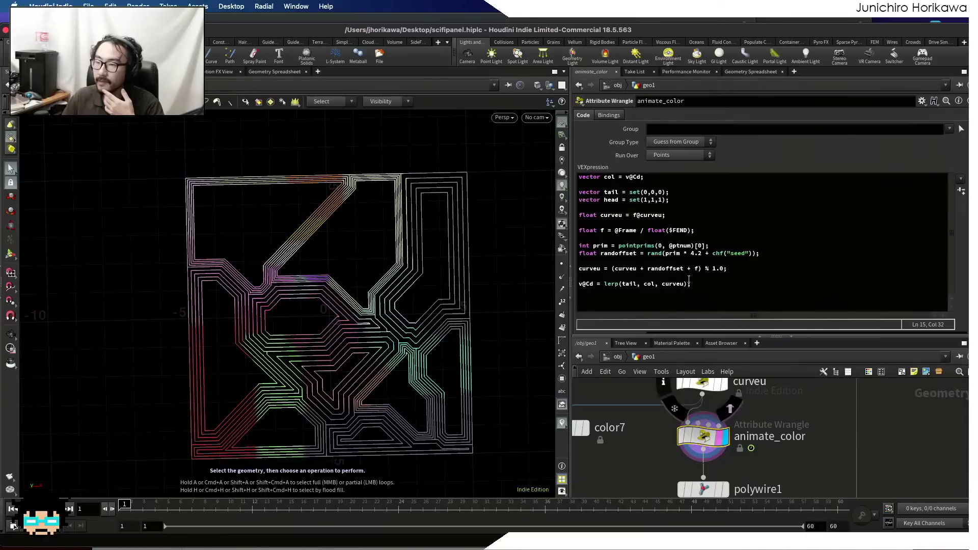
# - Add the line "f@curveu = curveu;" directly below the curveu calculation and save the scene
pyautogui.click(752, 270)
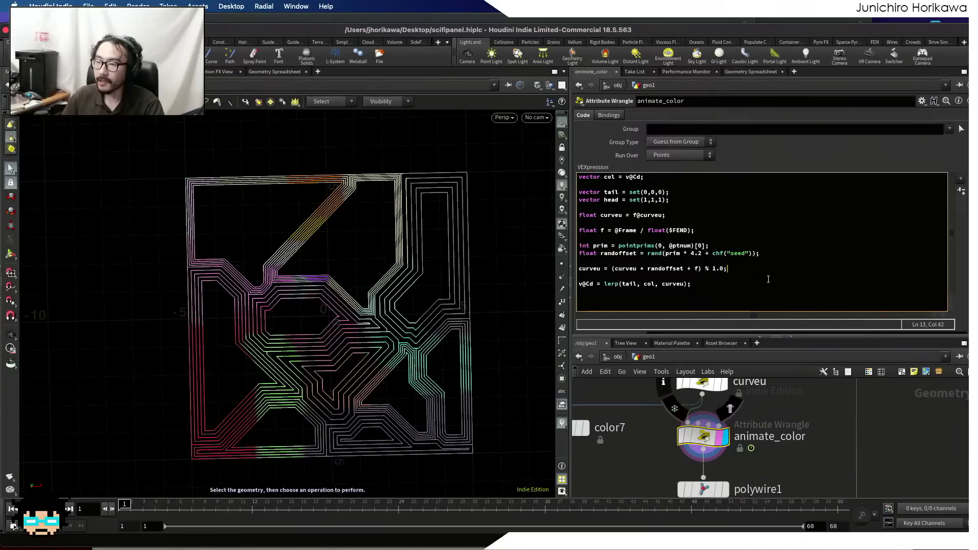
pyautogui.press('Return')
pyautogui.write('f@cur')
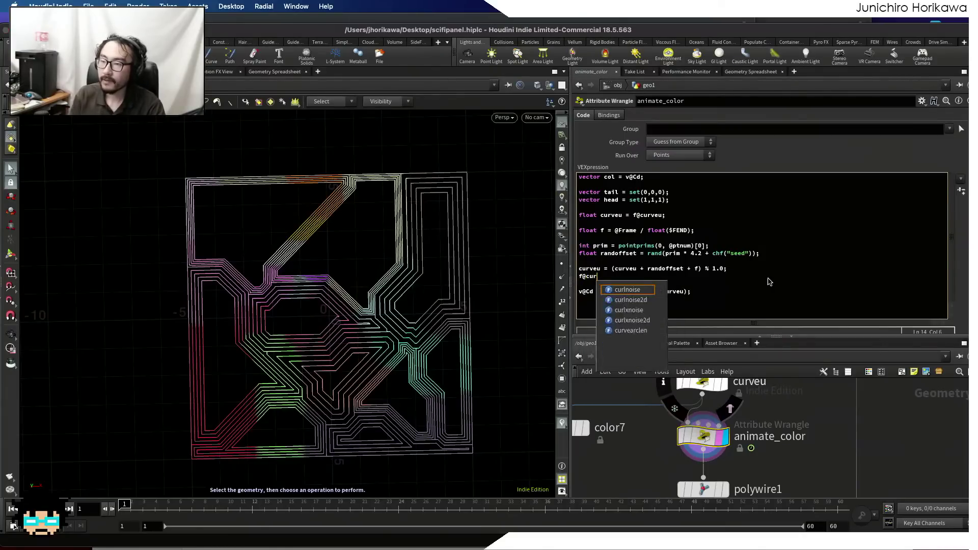
pyautogui.write('veu = curveu;')
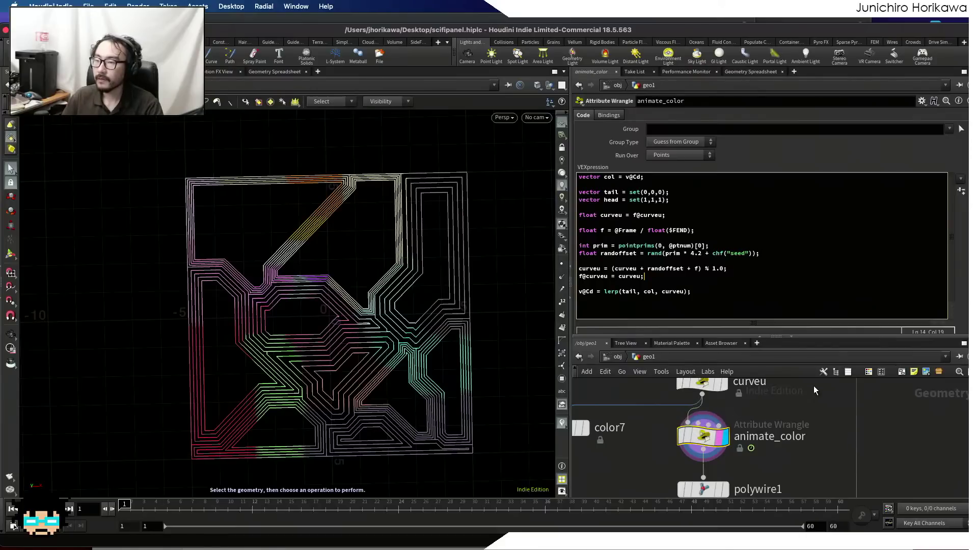
pyautogui.press('super+s')
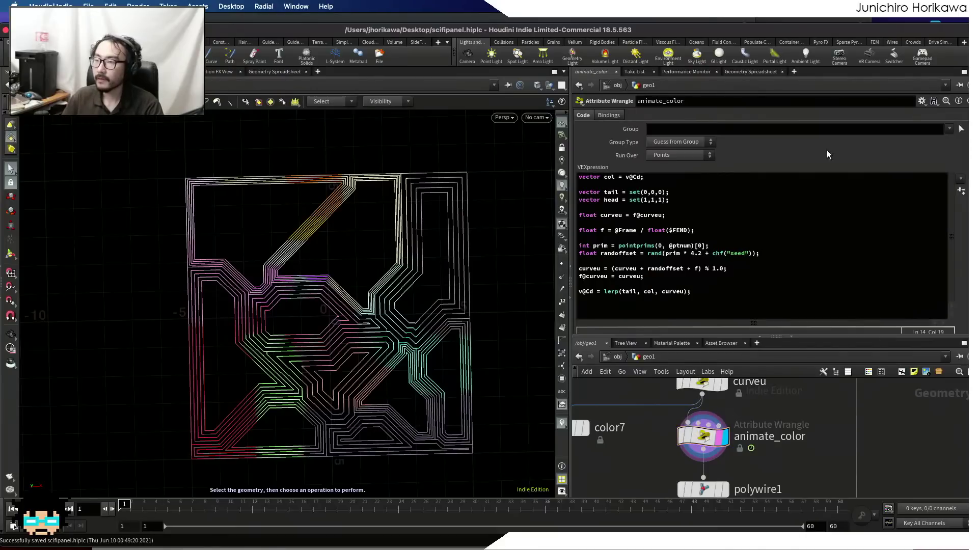
# - Examine the curveu and Cd values of animate_color in the geometry spreadsheet while playing the animation
pyautogui.click(756, 72)
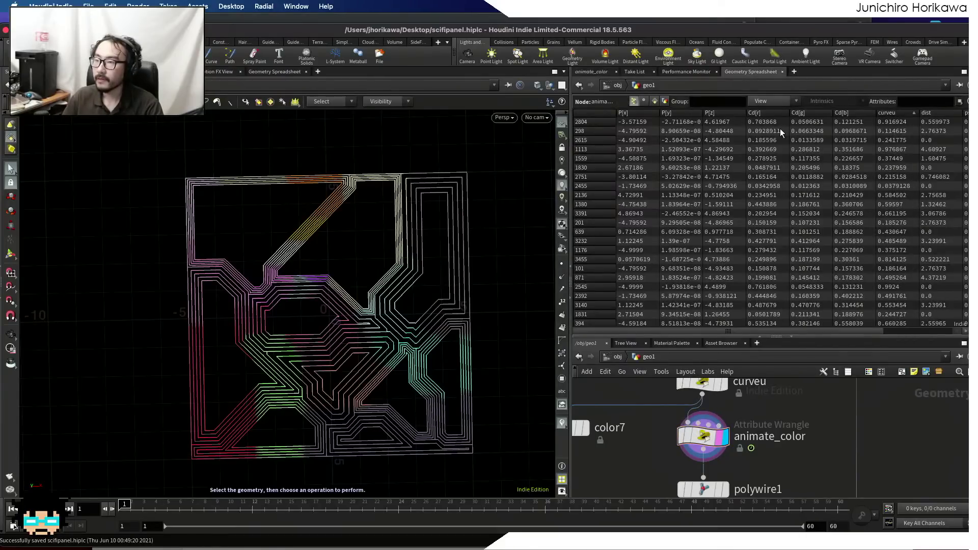
pyautogui.click(69, 509)
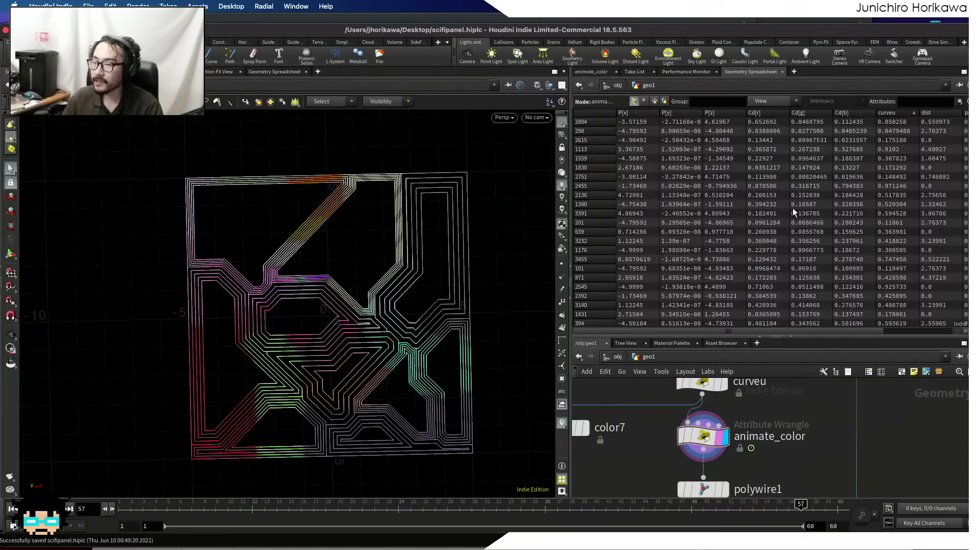
pyautogui.keyDown('alt'); pyautogui.moveTo(332, 386); pyautogui.dragTo(398, 362, button='right'); pyautogui.keyUp('alt')
pyautogui.moveTo(398, 362); pyautogui.dragTo(483, 357)
pyautogui.scroll(-3, 775, 444)
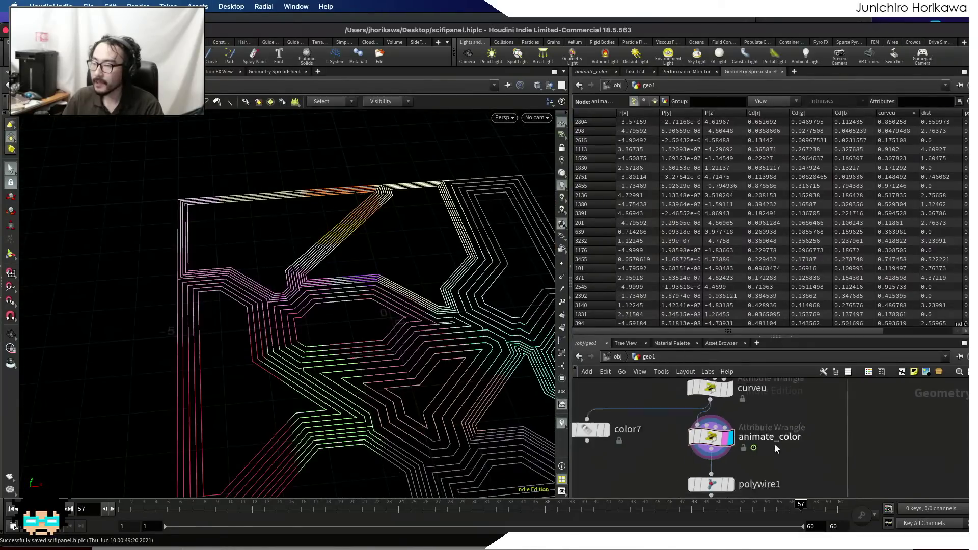
# - Display the polywire1 node, play the animation to check the colours along the whole panel, and show the node's parameters
pyautogui.click(739, 476)
pyautogui.click(724, 481)
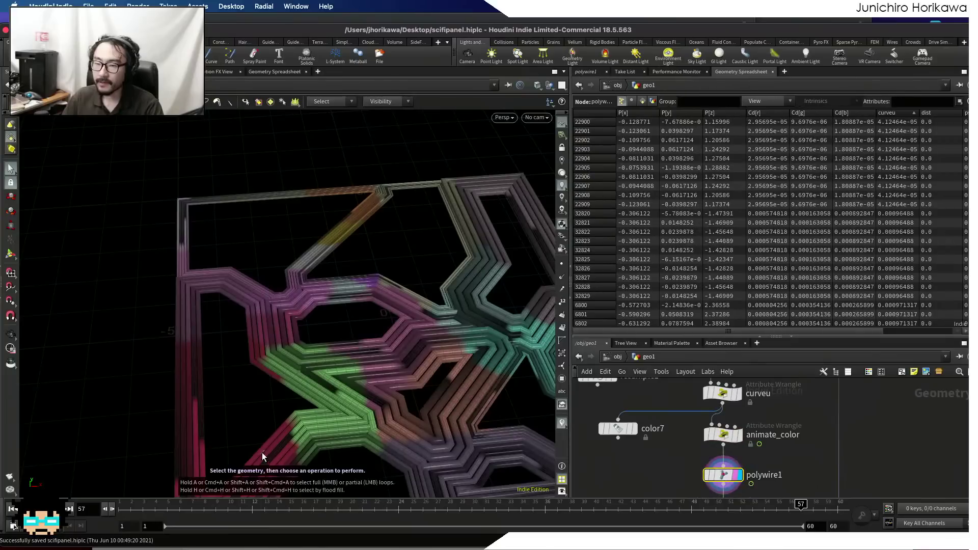
pyautogui.click(106, 508)
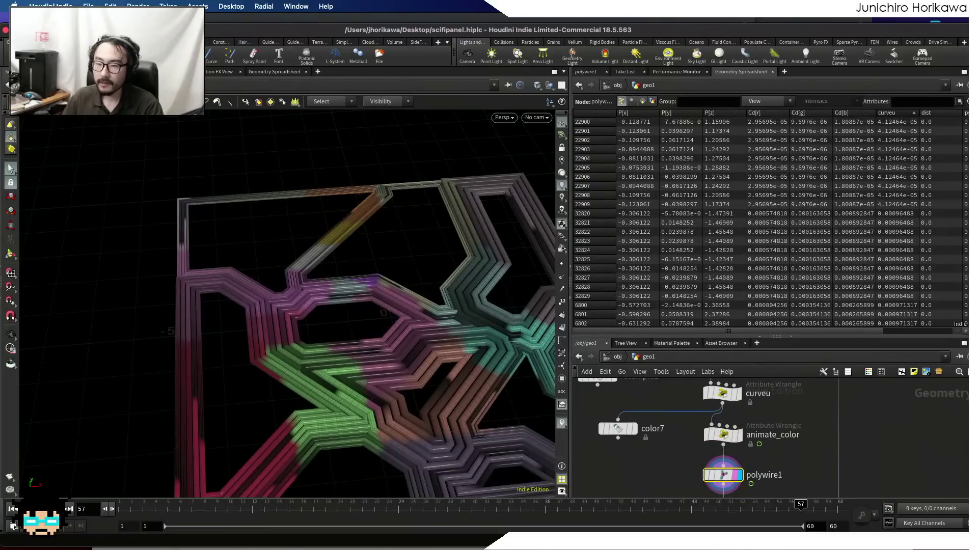
pyautogui.press('Escape')
pyautogui.moveTo(316, 317); pyautogui.dragTo(290, 384, button='right')
pyautogui.moveTo(257, 343); pyautogui.dragTo(243, 371)
pyautogui.moveTo(243, 372); pyautogui.dragTo(186, 354, button='middle')
pyautogui.moveTo(226, 379); pyautogui.dragTo(225, 384)
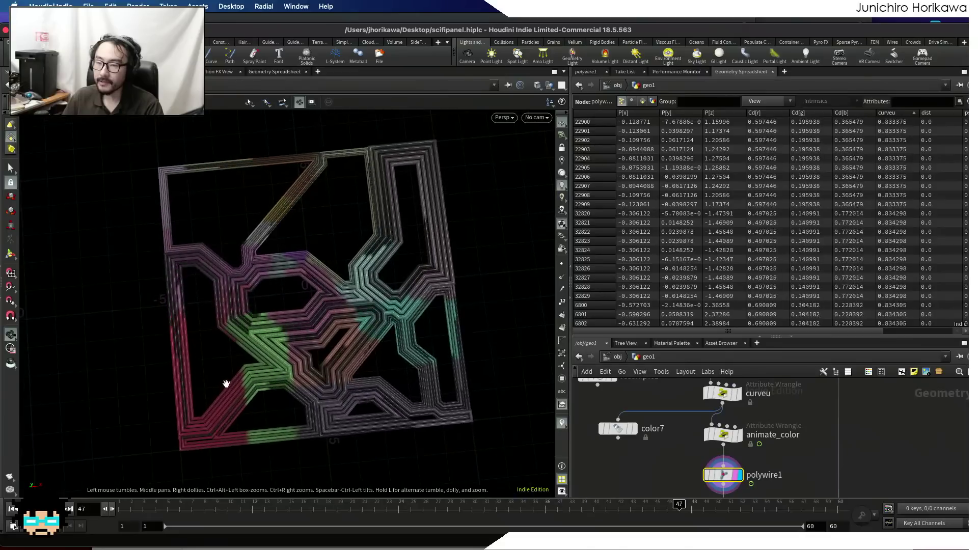
pyautogui.press('s')
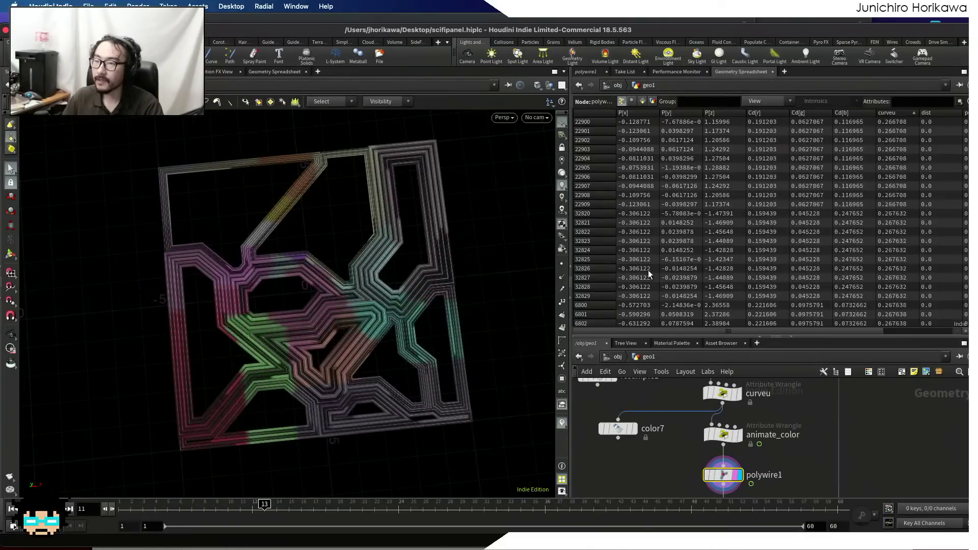
pyautogui.click(586, 72)
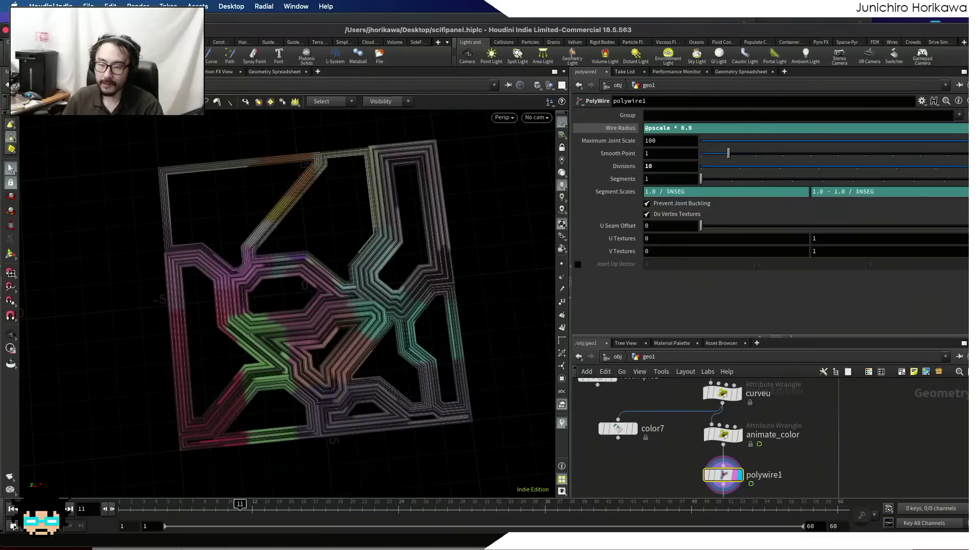
pyautogui.click(55, 509)
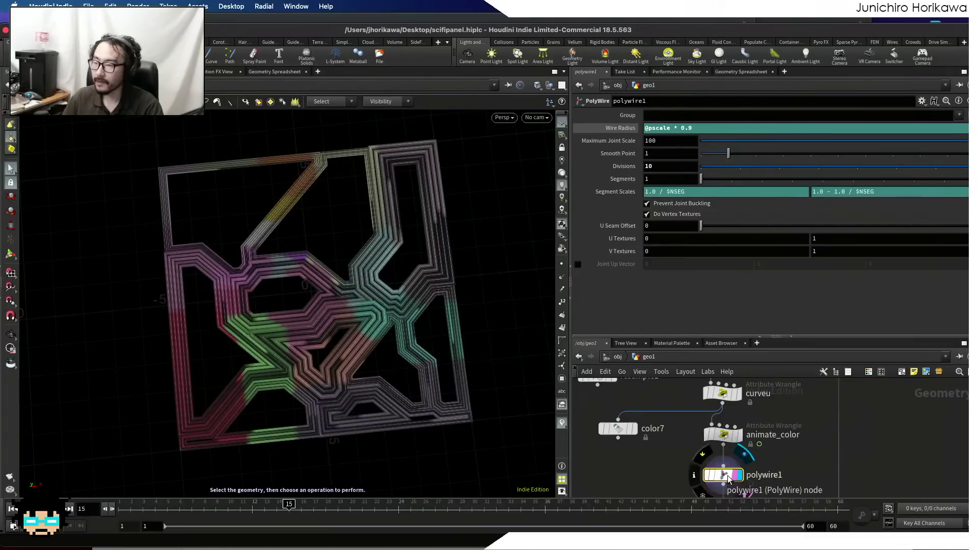
# - Add the line "v@Cd = lerp(v@Cd, head, curveu);" below the tail colour interpolation in the animate_color wrangle
pyautogui.click(723, 435)
pyautogui.click(713, 292)
pyautogui.press('Return')
pyautogui.write('v@Cd')
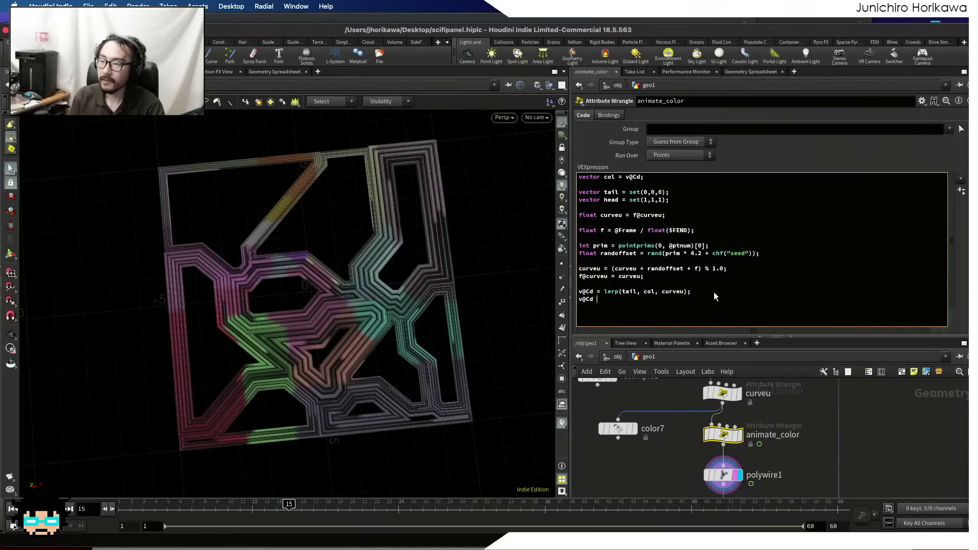
pyautogui.write(' = ')
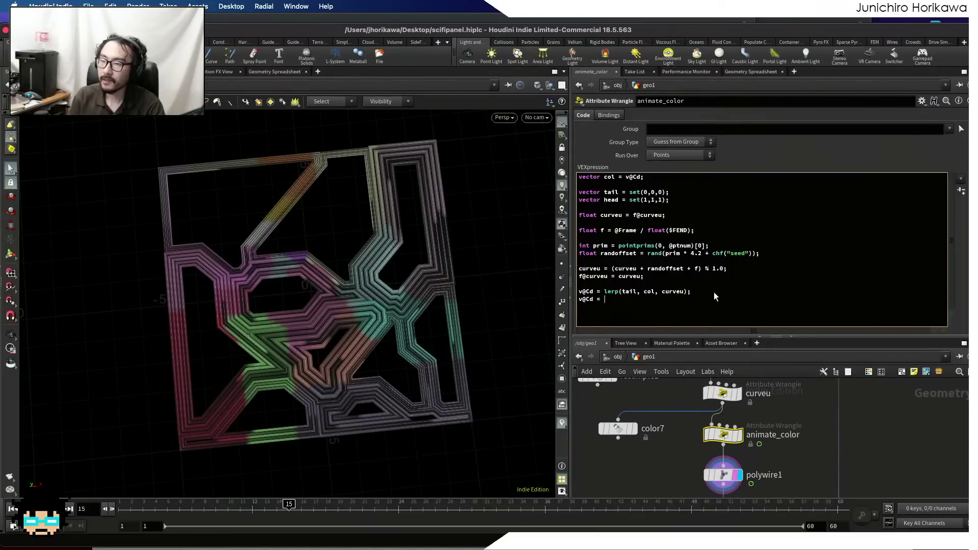
pyautogui.write('lerp(')
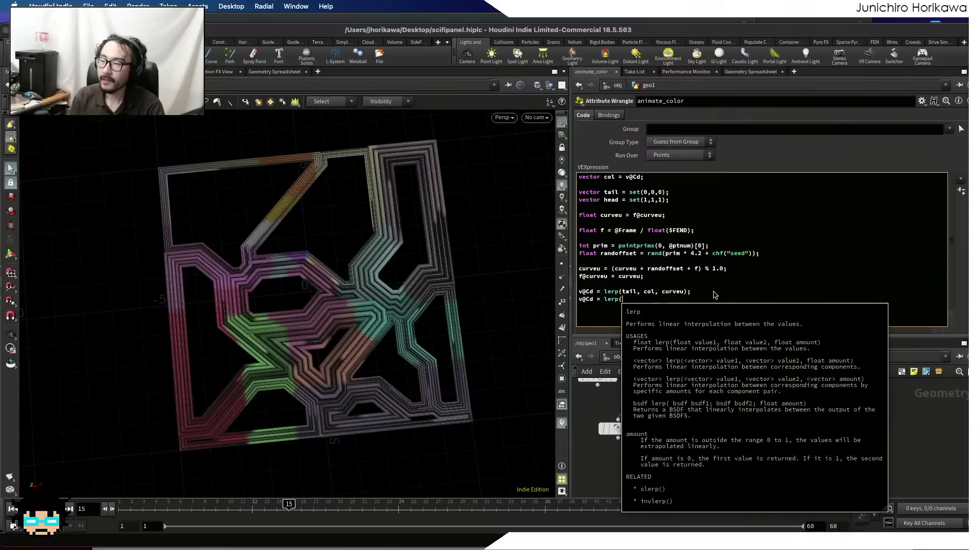
pyautogui.write('v@C')
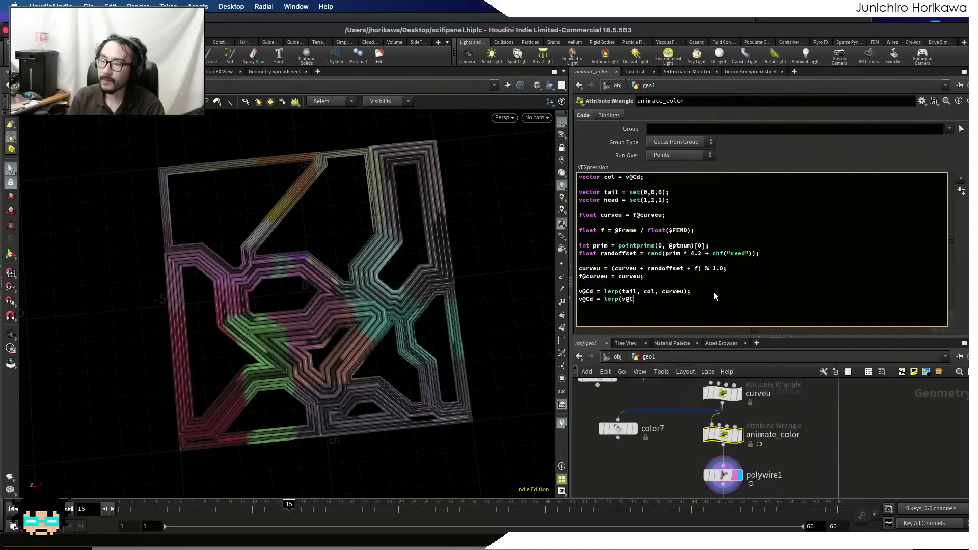
pyautogui.write('d, head')
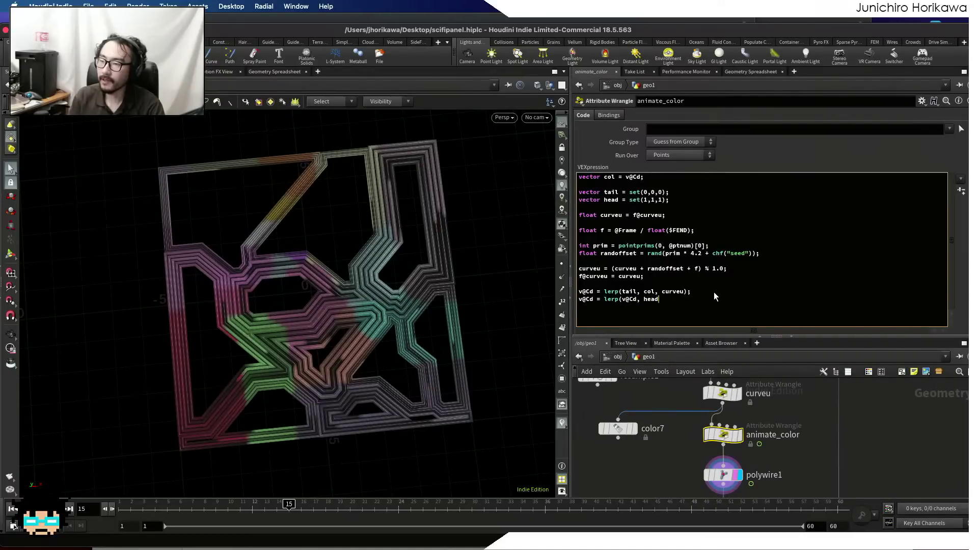
pyautogui.write(', curve')
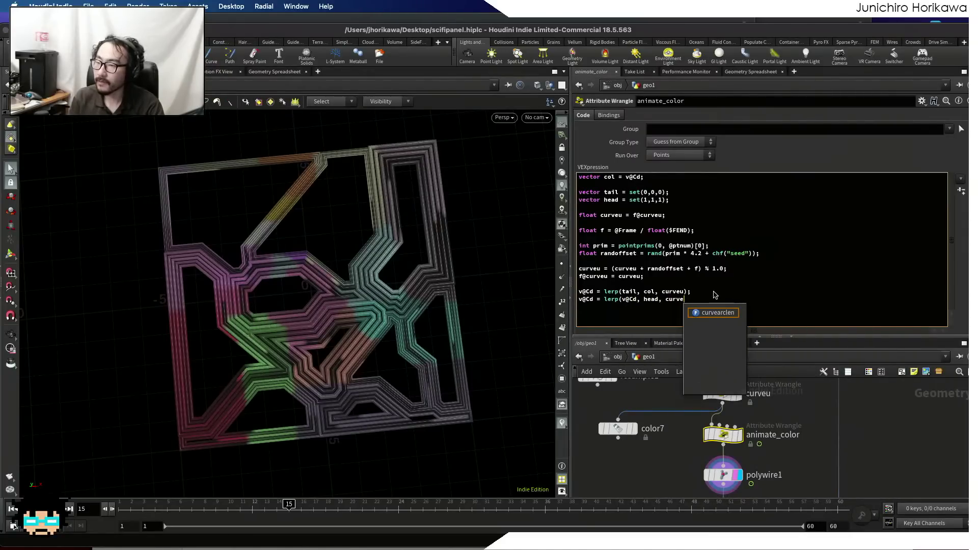
pyautogui.write('u);')
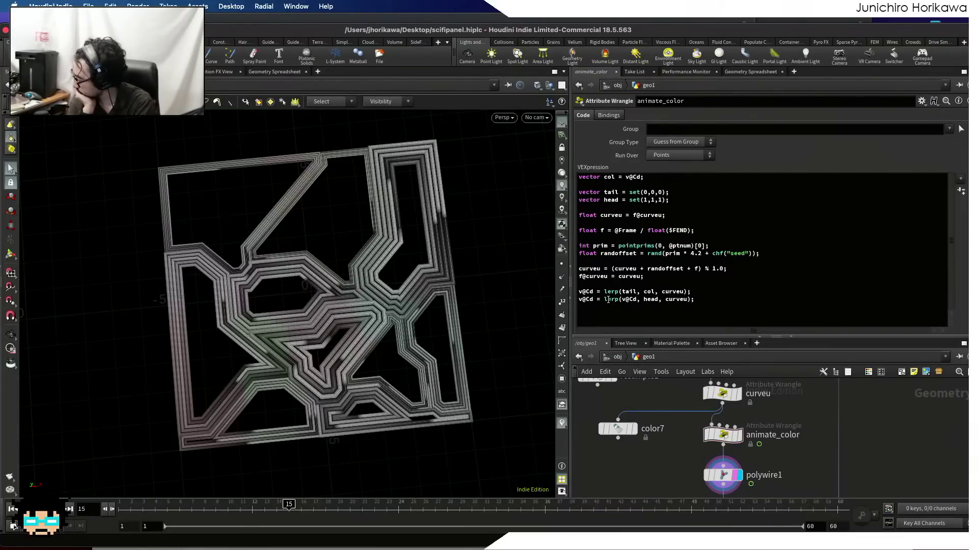
# - Change the interpolation amount in the tail-to-col lerp line to max(curveu, 0.5)
pyautogui.click(684, 290)
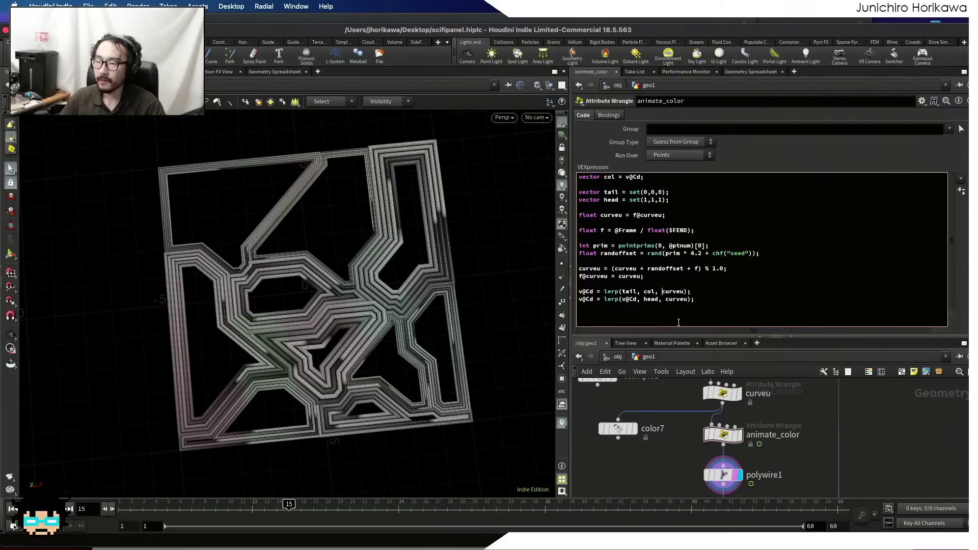
pyautogui.write('ti')
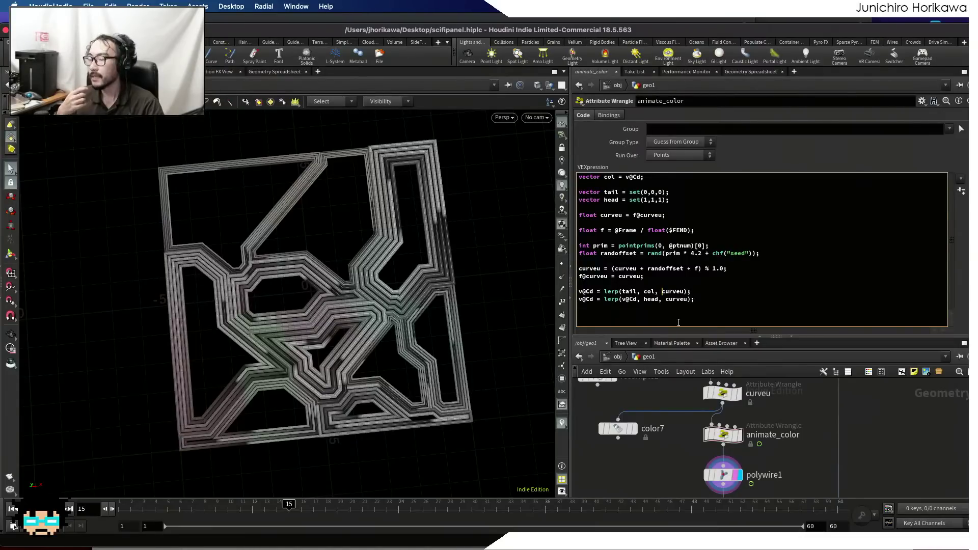
pyautogui.write('(')
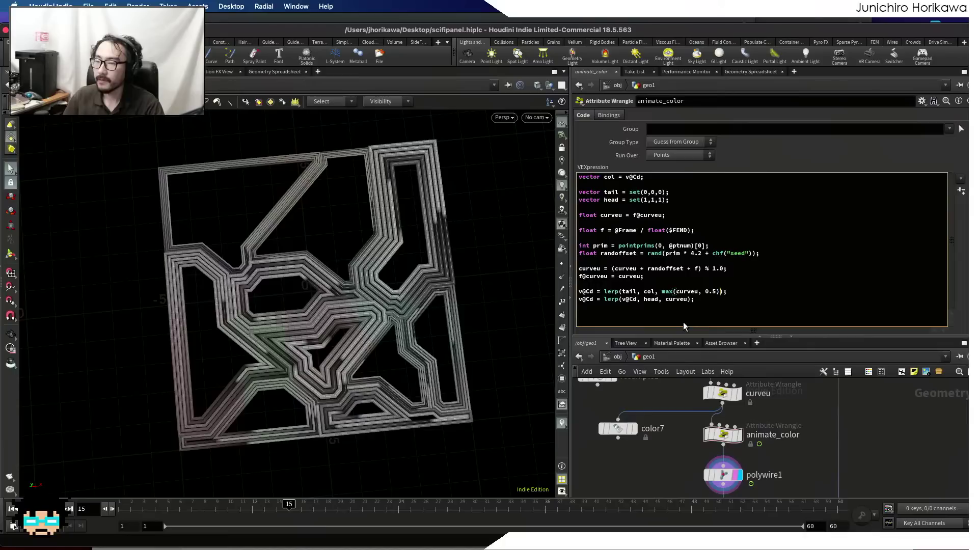
# - Wrap curveu in the head colour's lerp line in a min() function with a second argument
pyautogui.write('min(')
pyautogui.press('Right')
pyautogui.press('Right')
pyautogui.press('Right')
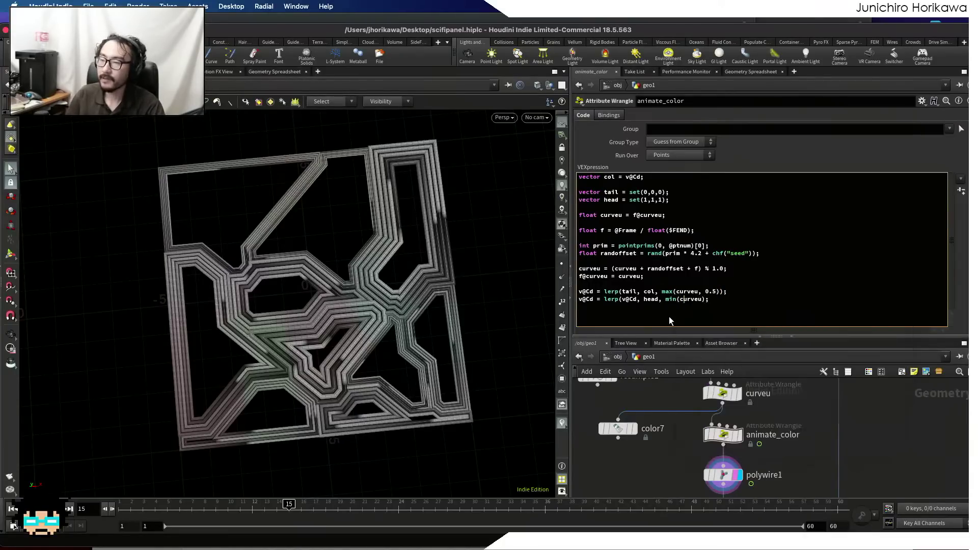
pyautogui.write(',')
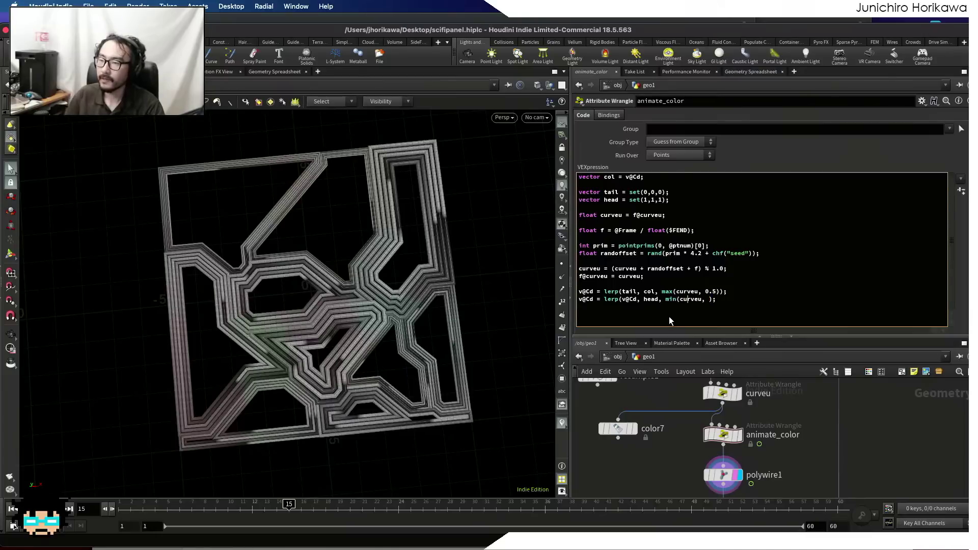
pyautogui.press('Right')
pyautogui.press('Right')
pyautogui.press('Right')
pyautogui.press('Right')
pyautogui.press('Down')
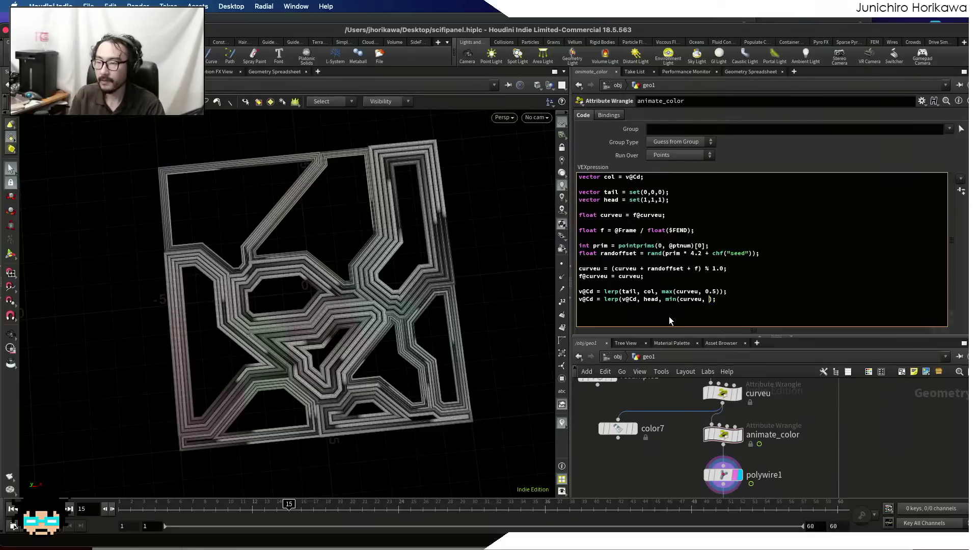
pyautogui.press('Left')
pyautogui.press('Left')
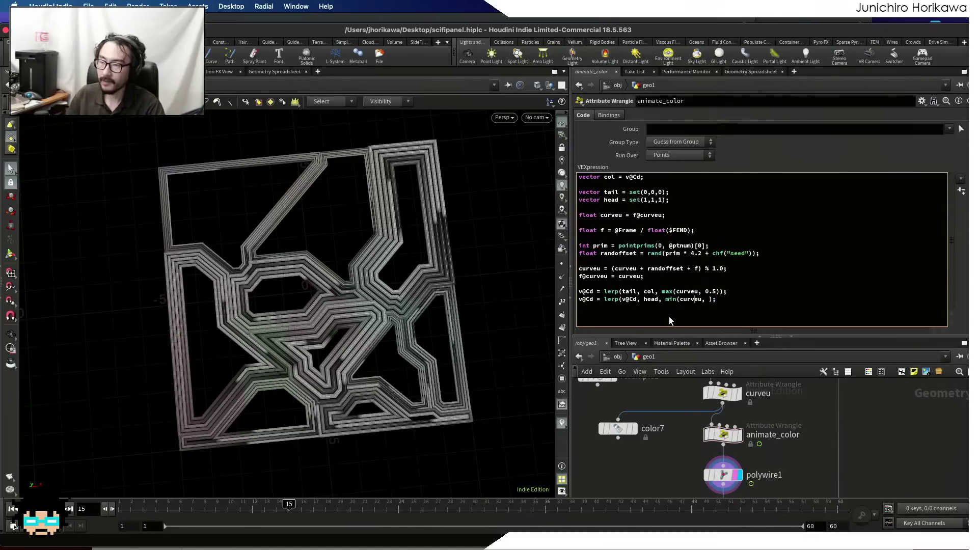
pyautogui.press('Down')
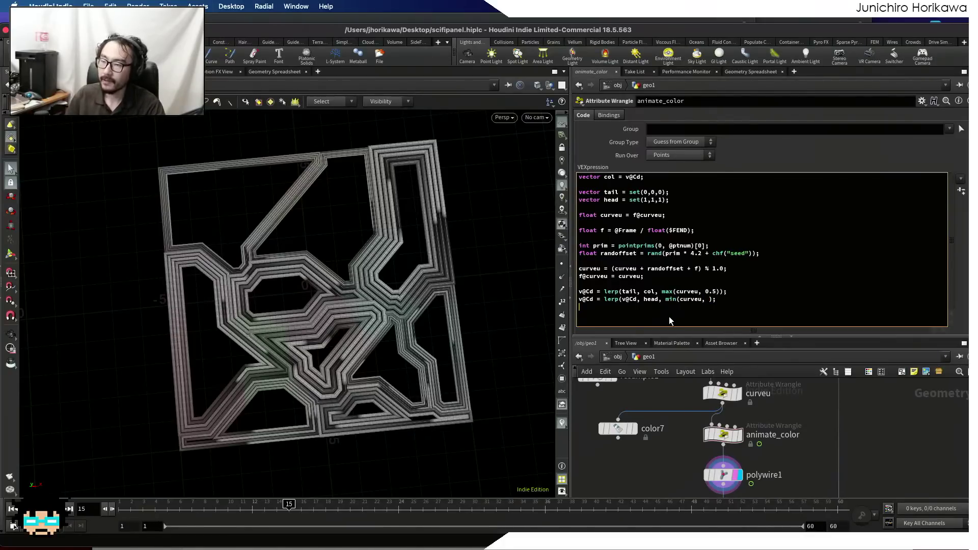
# - Complete the second color lerp with max(curveu, 0.5) and change the first lerp's function to min
pyautogui.doubleClick(669, 299)
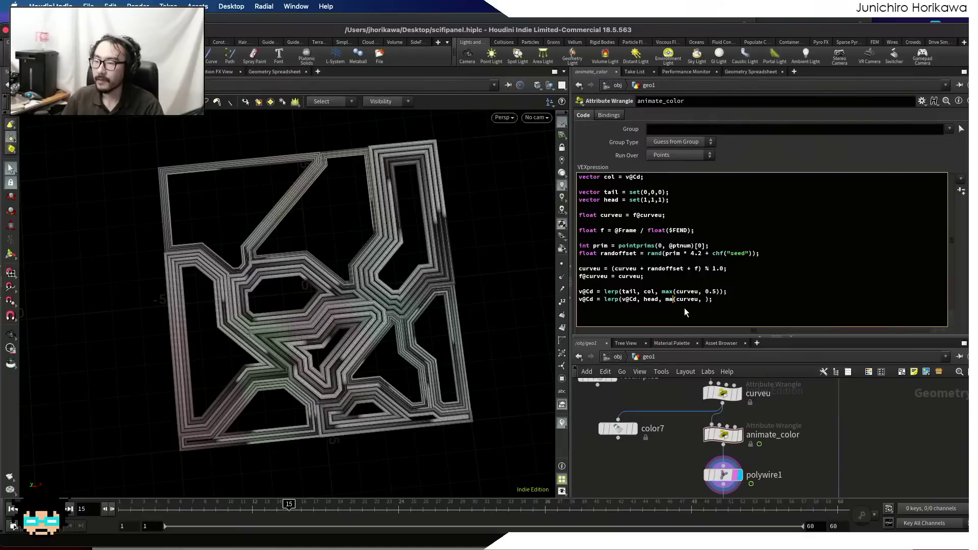
pyautogui.write('0.5)')
pyautogui.doubleClick(668, 291)
pyautogui.write('min')
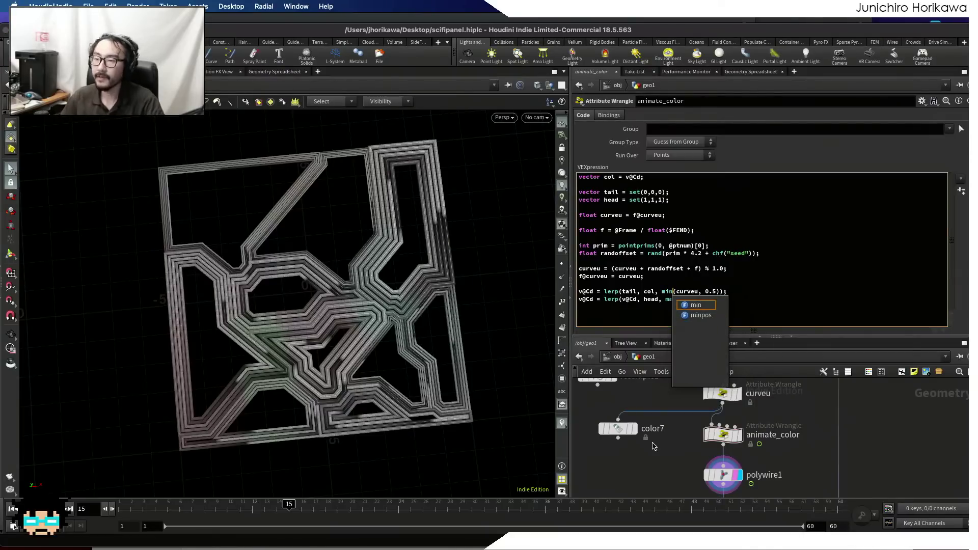
pyautogui.click(648, 461)
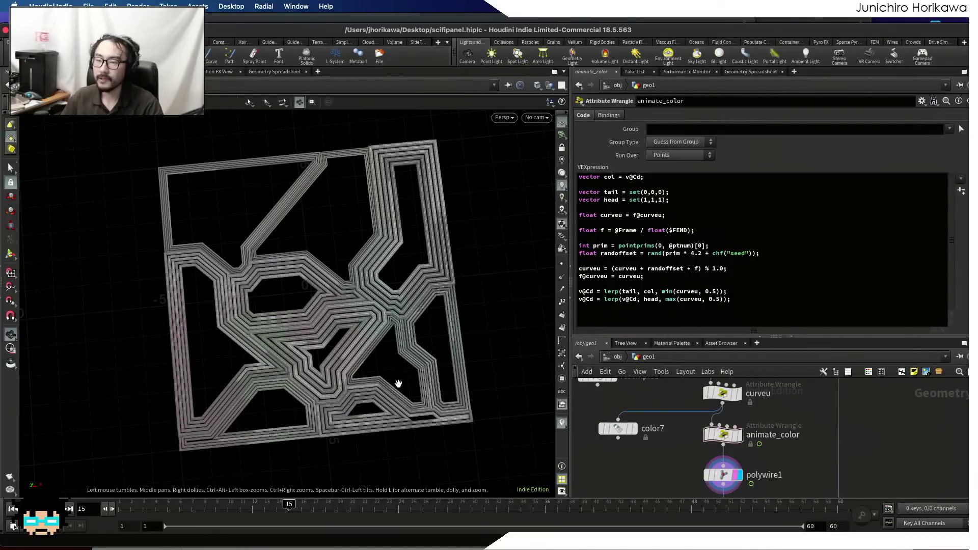
# - Switch the first color lerp to max(curveu, 0.5) and the second one to min(curveu, 0.5)
pyautogui.scroll(5, 397, 367)
pyautogui.click(671, 291)
pyautogui.hotkey('shift', 'Left')
pyautogui.write('ax')
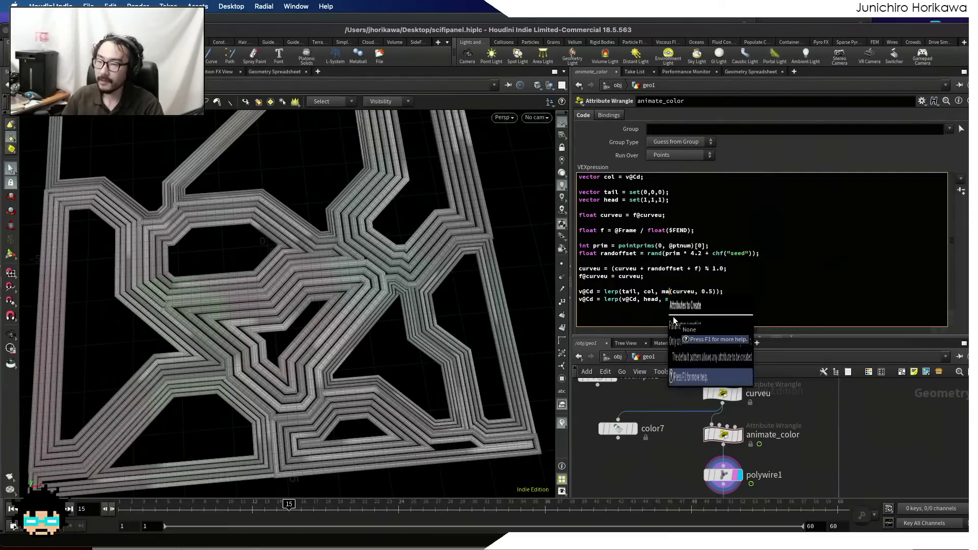
pyautogui.click(672, 281)
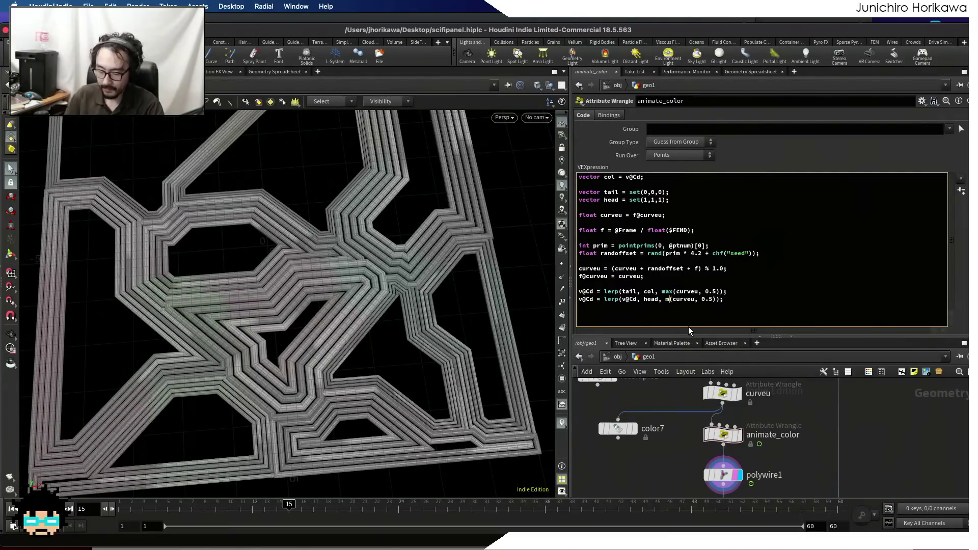
pyautogui.press('BackSpace')
pyautogui.press('BackSpace')
pyautogui.write('in')
# - Play back the wire color animation and display the merge2 node with the whole panel
pyautogui.keyDown('alt'); pyautogui.moveTo(454, 356); pyautogui.dragTo(378, 391, button='right'); pyautogui.keyUp('alt')
pyautogui.keyDown('alt'); pyautogui.moveTo(378, 393); pyautogui.dragTo(380, 400); pyautogui.keyUp('alt')
pyautogui.press('s')
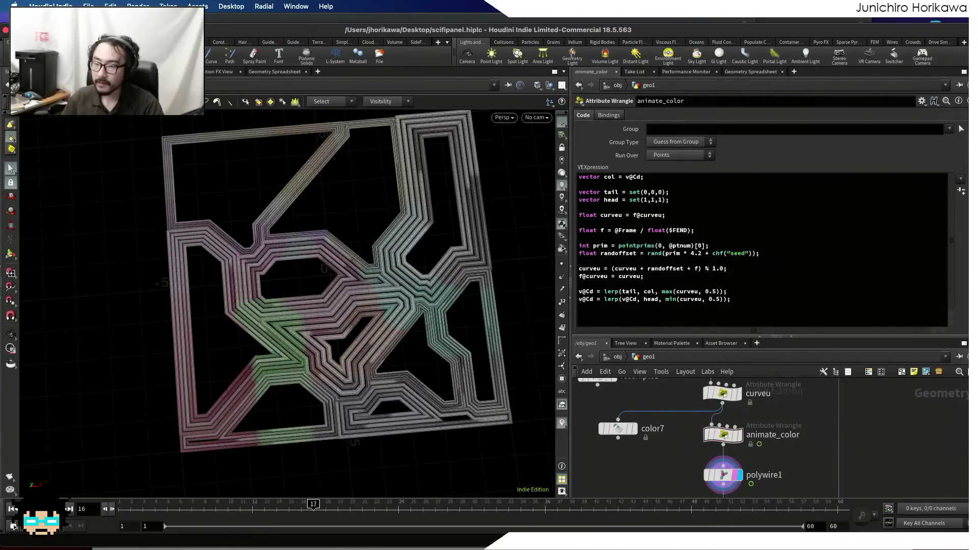
pyautogui.keyDown('alt'); pyautogui.moveTo(275, 393); pyautogui.dragTo(370, 368, button='right'); pyautogui.keyUp('alt')
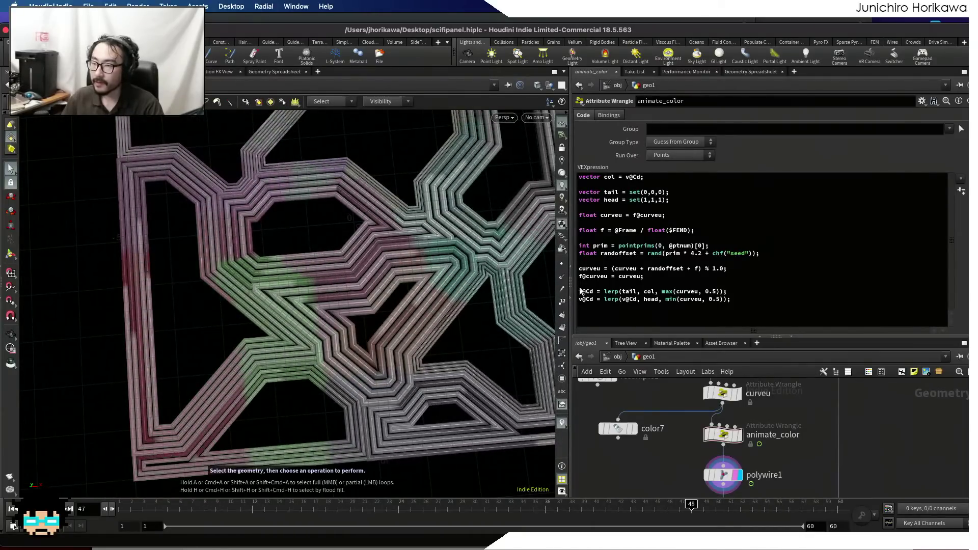
pyautogui.scroll(-5, 840, 430)
pyautogui.moveTo(840, 409); pyautogui.dragTo(789, 351, button='middle')
pyautogui.scroll(5, 818, 460)
pyautogui.click(747, 418)
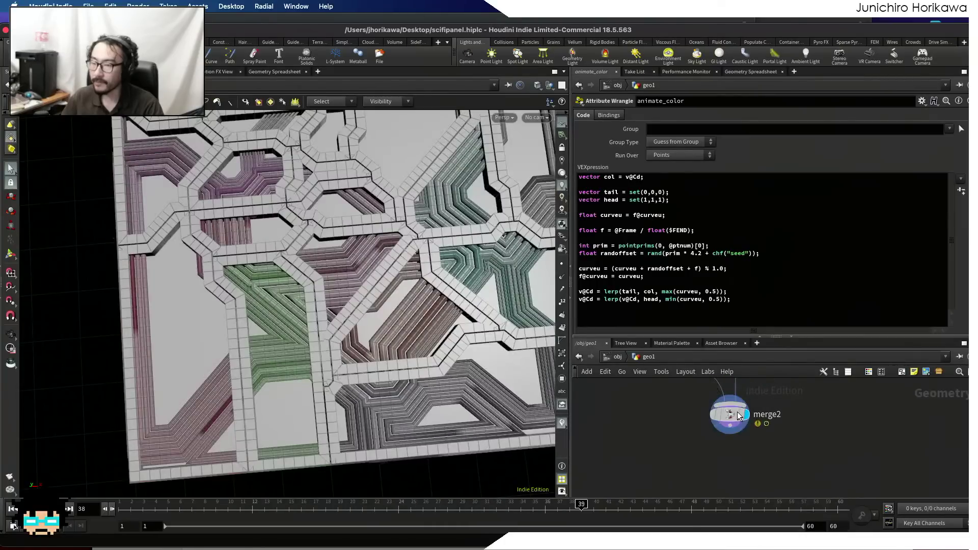
pyautogui.click(731, 417)
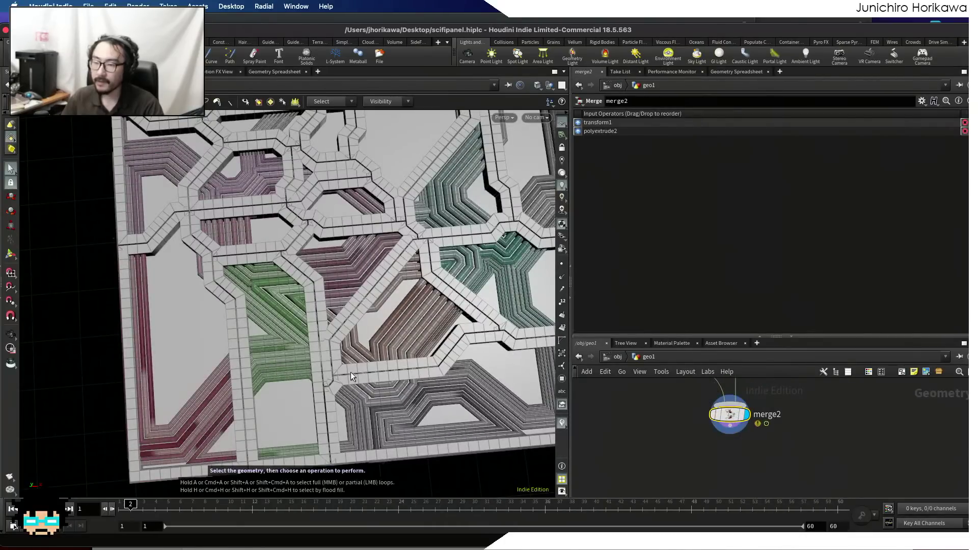
# - Examine the color animation of the wires across the merged panel during playback
pyautogui.scroll(-5, 367, 345)
pyautogui.moveTo(373, 341); pyautogui.dragTo(326, 409, button='middle')
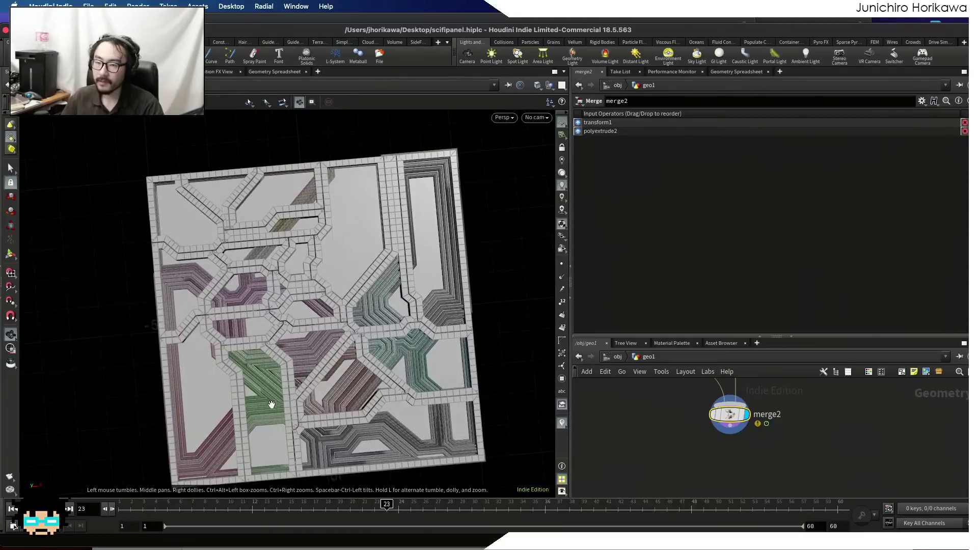
pyautogui.scroll(5, 367, 389)
pyautogui.press('s')
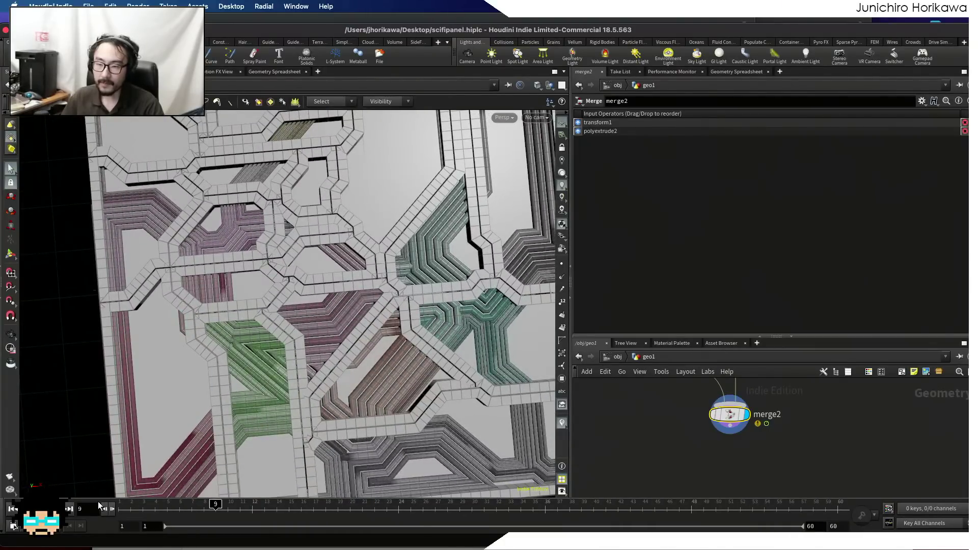
pyautogui.press('Escape')
pyautogui.moveTo(311, 395); pyautogui.dragTo(219, 417, button='right')
pyautogui.moveTo(219, 417); pyautogui.dragTo(212, 398)
pyautogui.moveTo(212, 397); pyautogui.dragTo(179, 316, button='middle')
pyautogui.moveTo(178, 316); pyautogui.dragTo(265, 403, button='right')
# - In the animate_color wrangle, simplify the first color blend to lerp(tail, head, curveu)
pyautogui.scroll(-5, 739, 459)
pyautogui.moveTo(697, 399); pyautogui.dragTo(701, 453, button='middle')
pyautogui.scroll(3, 700, 452)
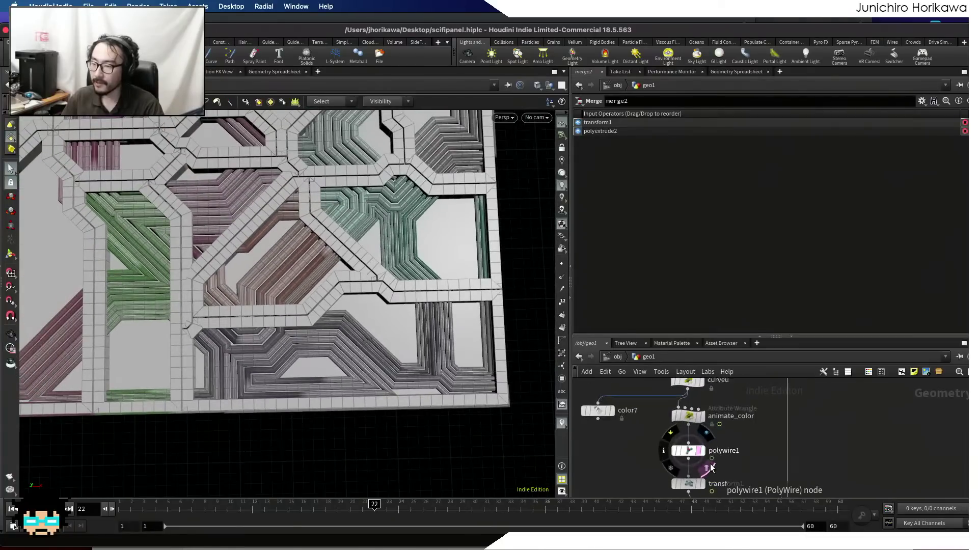
pyautogui.scroll(4, 710, 457)
pyautogui.click(681, 446)
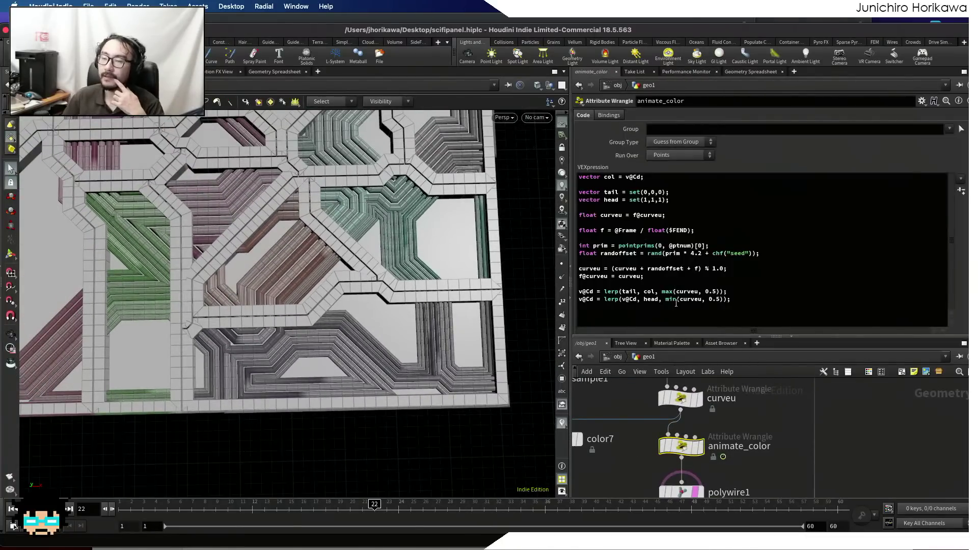
pyautogui.click(707, 310)
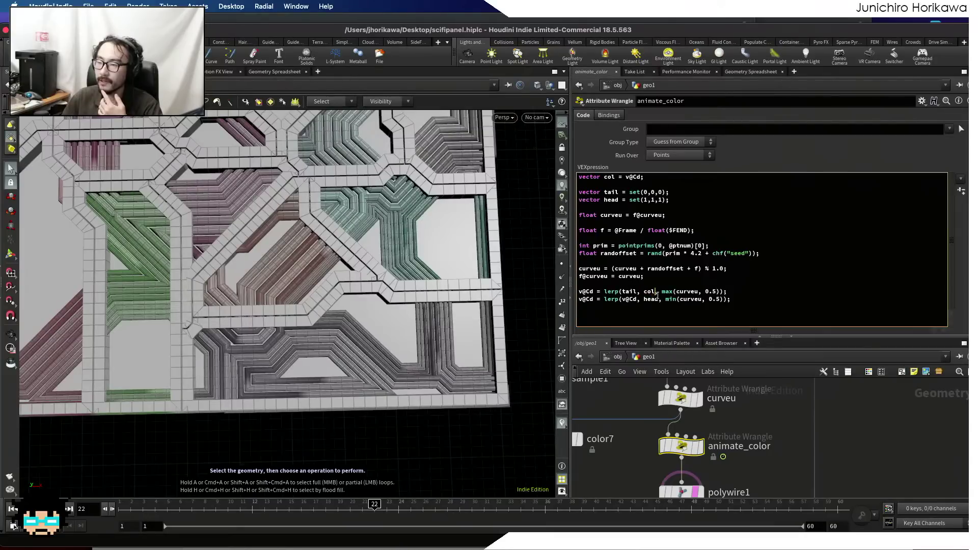
pyautogui.press('BackSpace')
pyautogui.press('BackSpace')
pyautogui.press('BackSpace')
pyautogui.write('head')
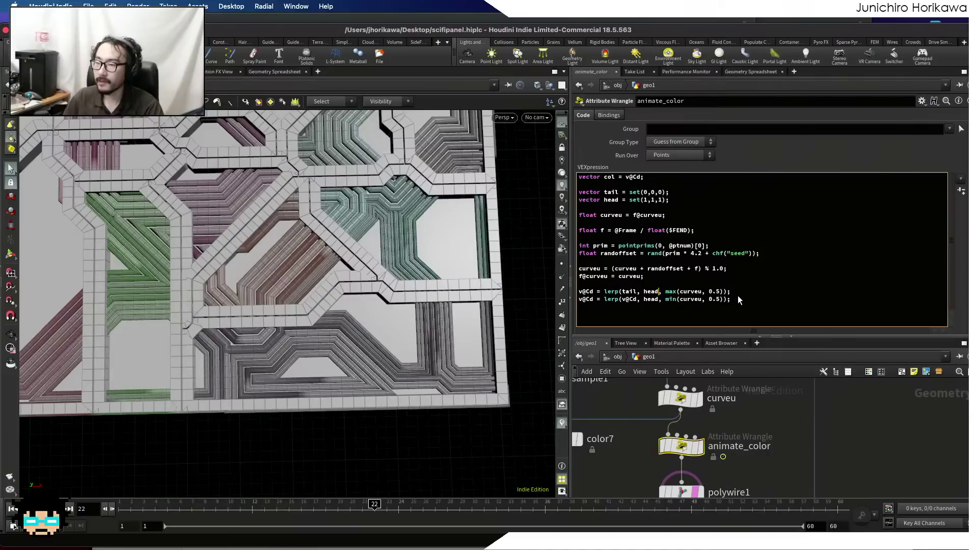
pyautogui.moveTo(665, 292); pyautogui.dragTo(680, 294)
pyautogui.press('BackSpace')
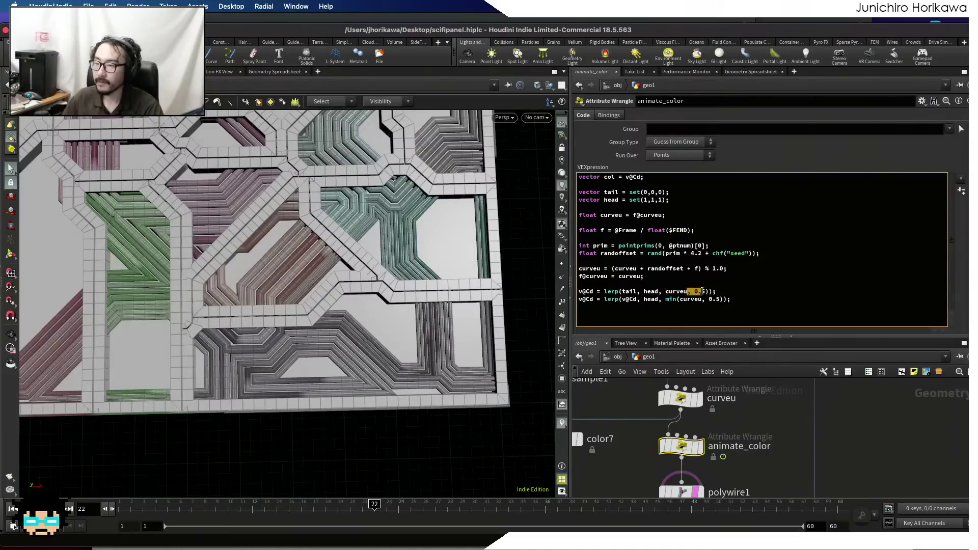
pyautogui.press('BackSpace')
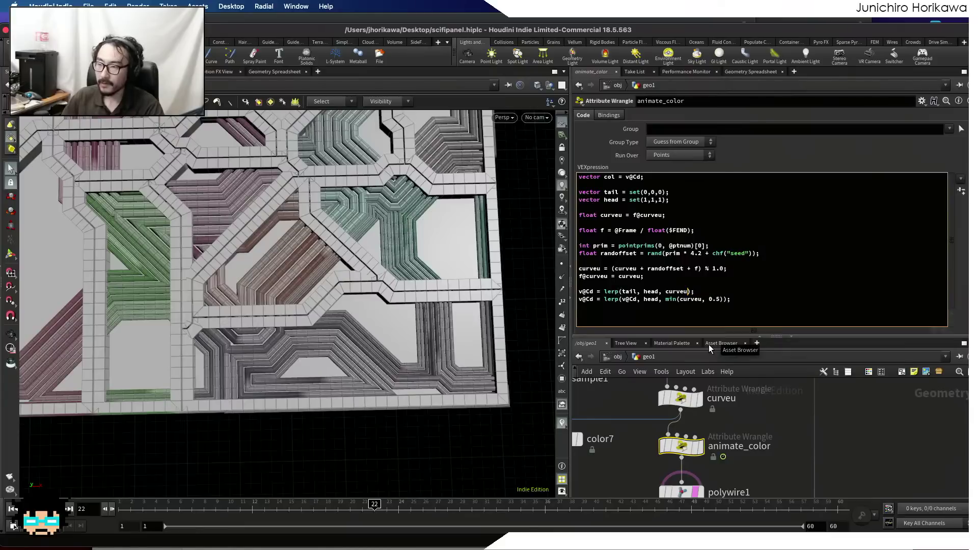
# - Comment out the second v@Cd lerp line and check the gradient over the whole panel
pyautogui.click(578, 301)
pyautogui.write('//')
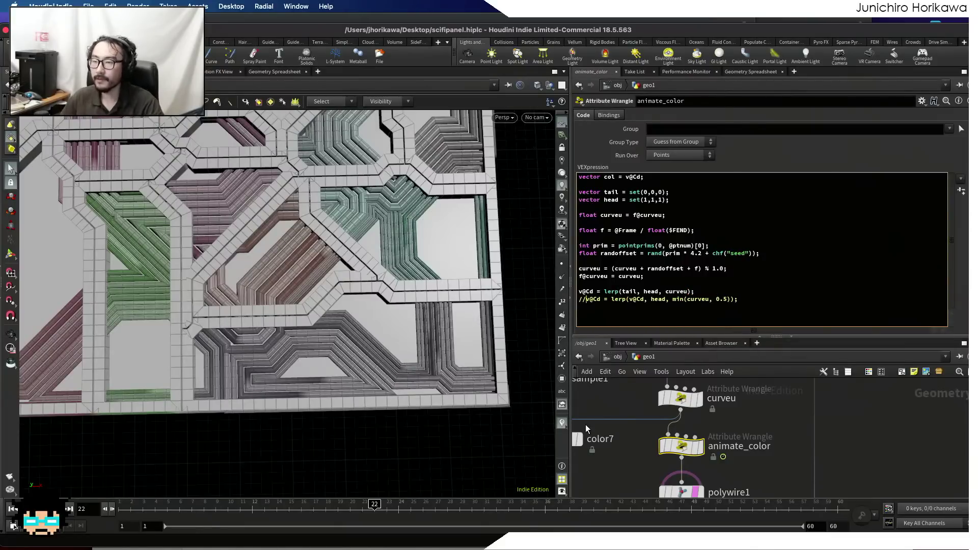
pyautogui.keyDown('alt'); pyautogui.moveTo(480, 352); pyautogui.dragTo(390, 361, button='right'); pyautogui.keyUp('alt')
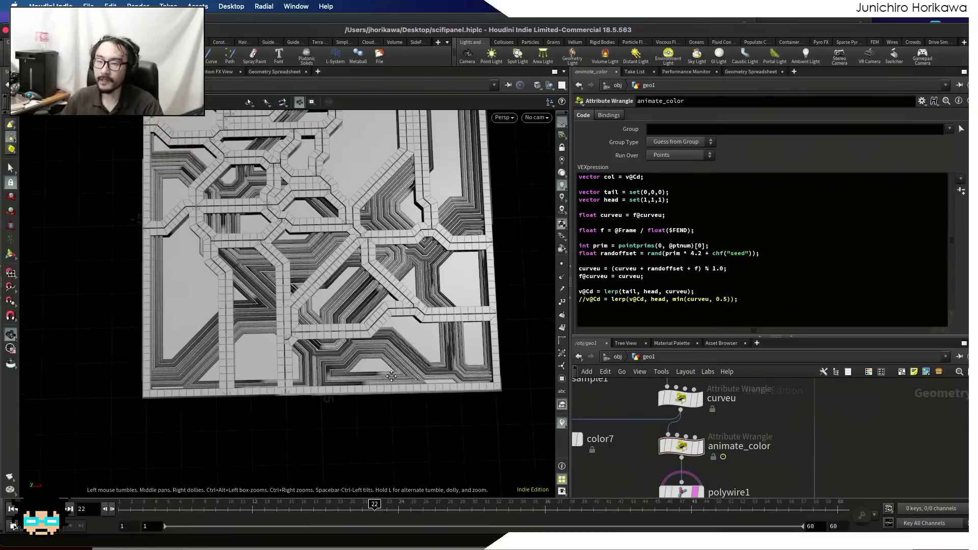
pyautogui.keyDown('alt'); pyautogui.moveTo(390, 360); pyautogui.dragTo(337, 401, button='middle'); pyautogui.keyUp('alt')
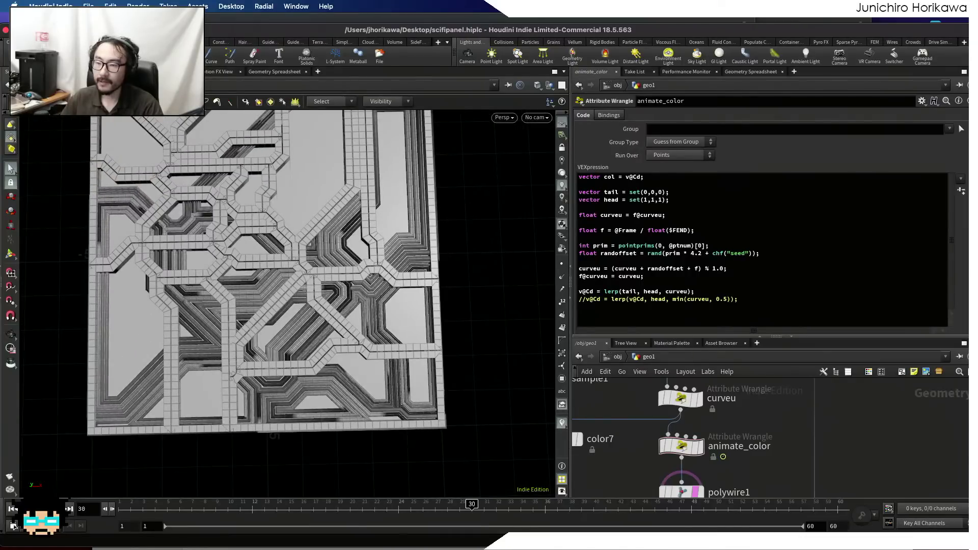
pyautogui.press('Escape')
pyautogui.moveTo(251, 363); pyautogui.dragTo(263, 352)
pyautogui.press('s')
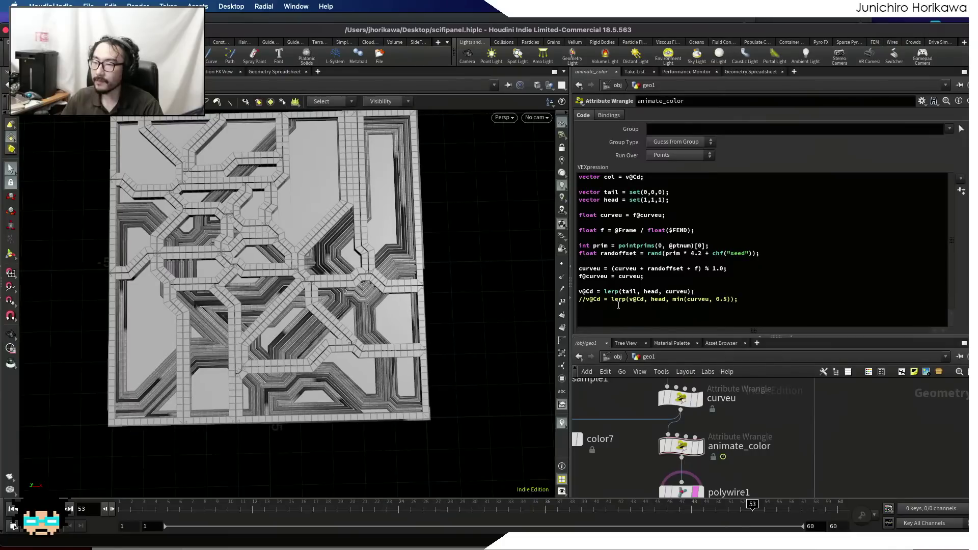
# - Swap the blend's color arguments to lerp(head, tail, curveu) and play back the animation
pyautogui.click(635, 292)
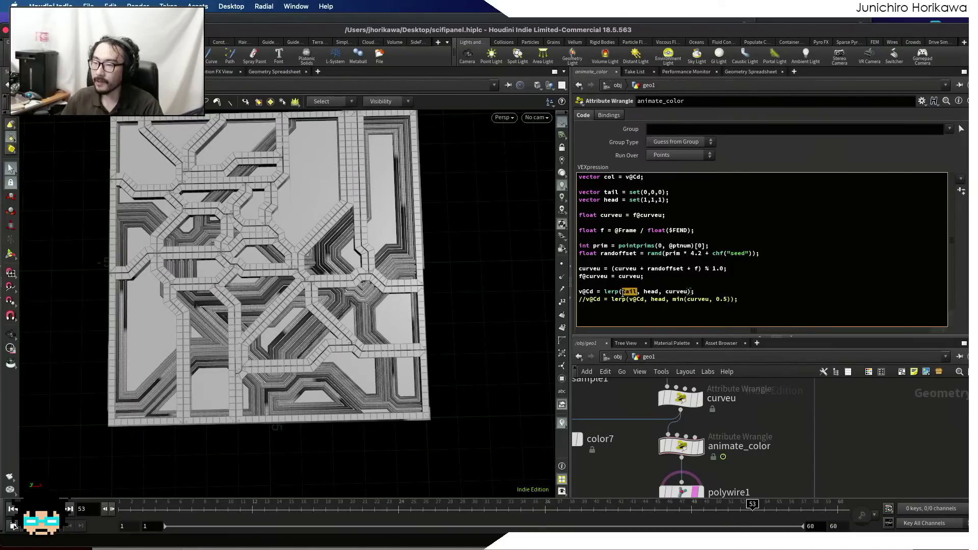
pyautogui.write('head')
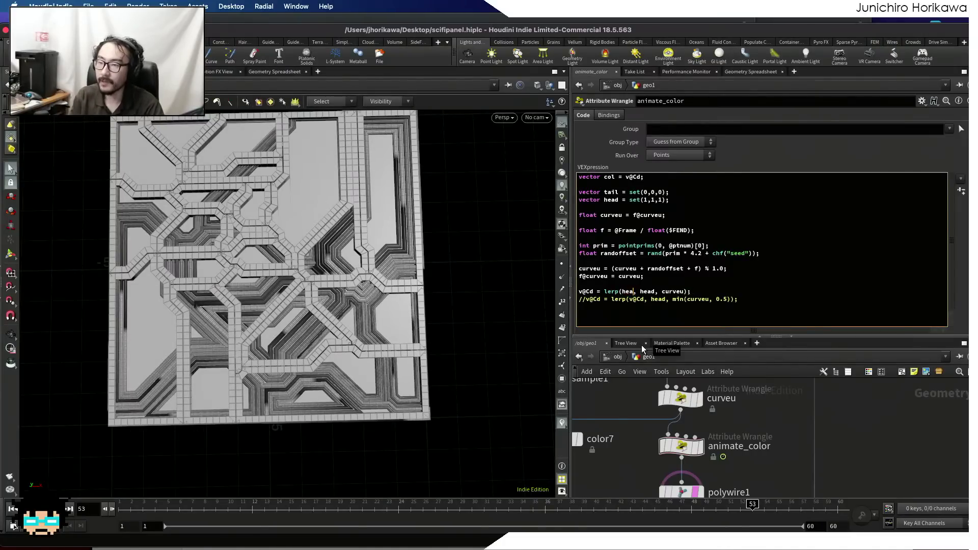
pyautogui.press('Right')
pyautogui.press('Right')
pyautogui.hotkey('shift', 'Right')
pyautogui.hotkey('shift', 'Right')
pyautogui.hotkey('shift', 'Right')
pyautogui.hotkey('shift', 'Right')
pyautogui.write('ta')
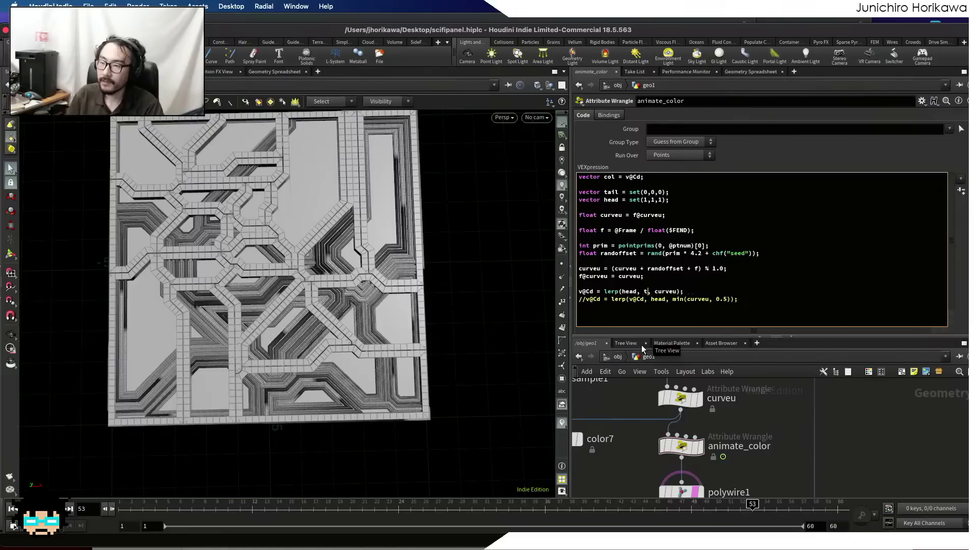
pyautogui.write('il')
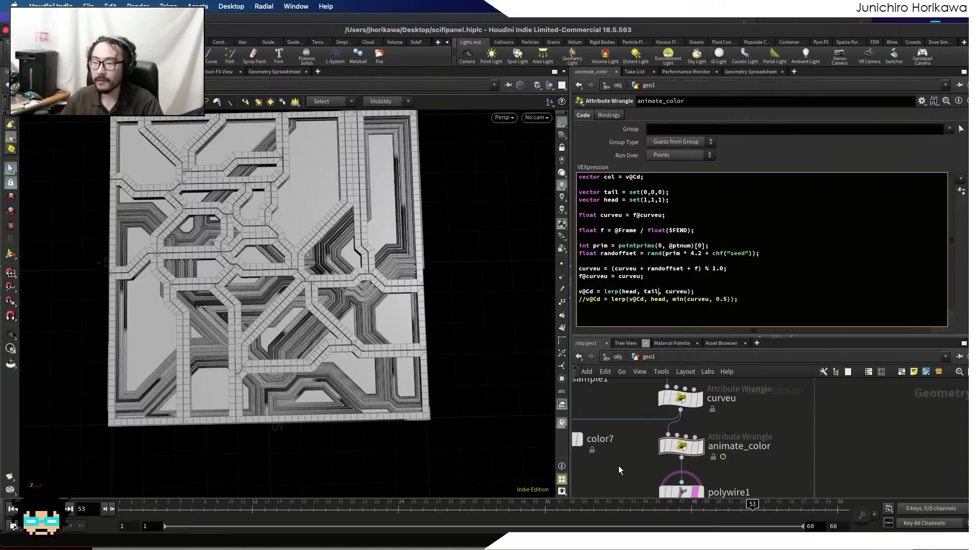
pyautogui.click(618, 465)
pyautogui.click(55, 509)
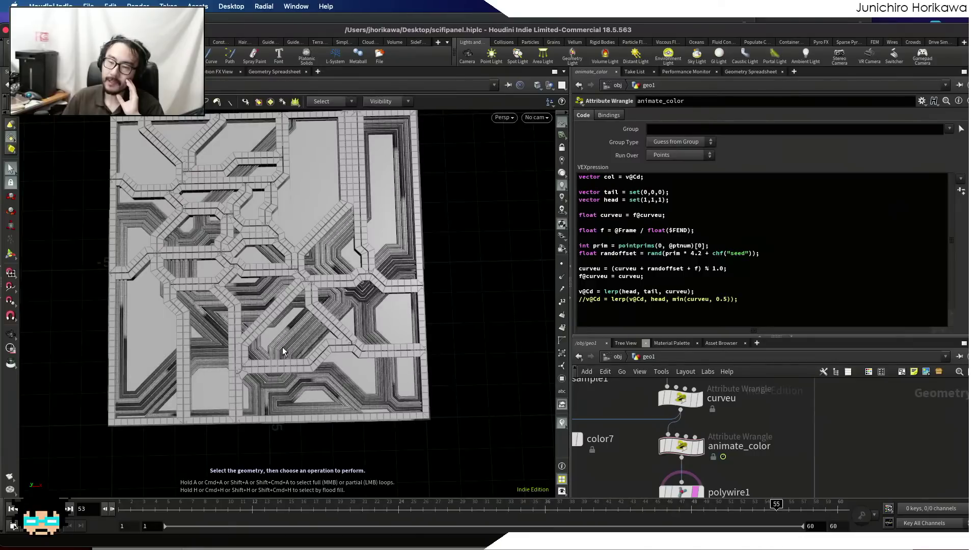
# - Multiply the lerp(head, tail, curveu) result by the original color variable col
pyautogui.click(623, 313)
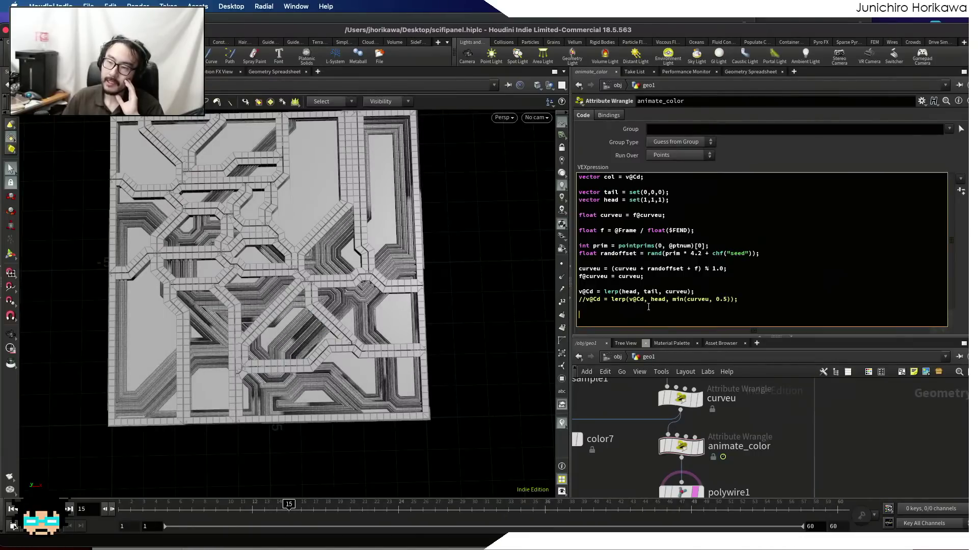
pyautogui.moveTo(652, 178); pyautogui.dragTo(578, 178)
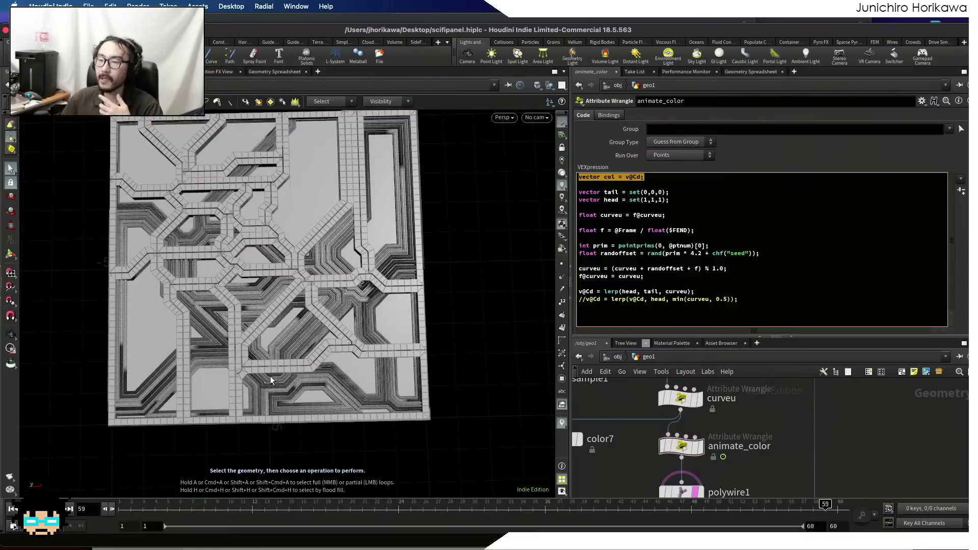
pyautogui.click(709, 293)
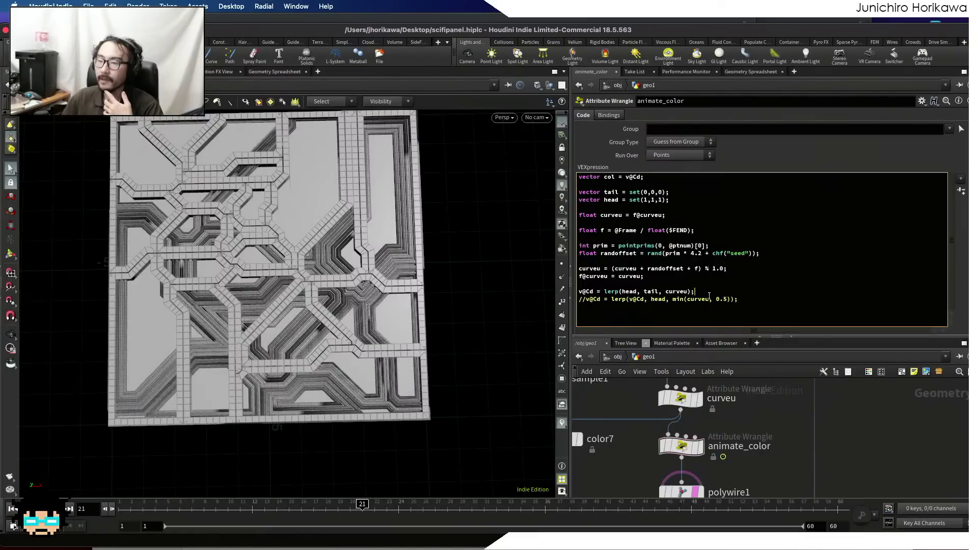
pyautogui.press('Left')
pyautogui.write('* co')
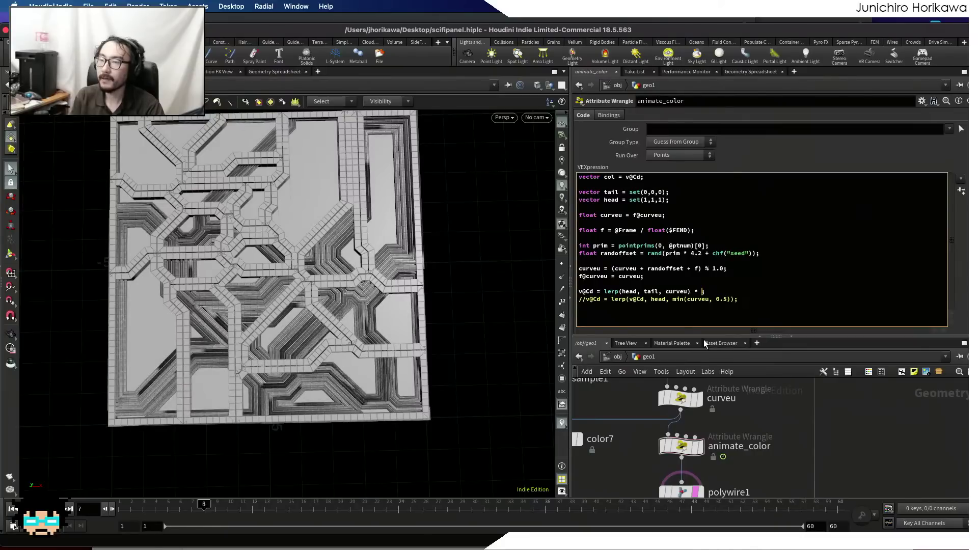
pyautogui.write('l')
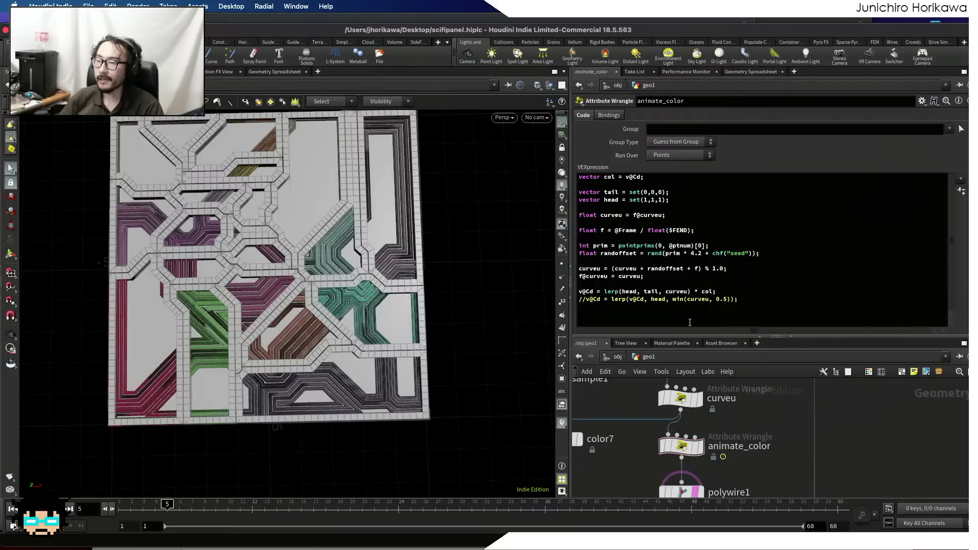
pyautogui.click(637, 292)
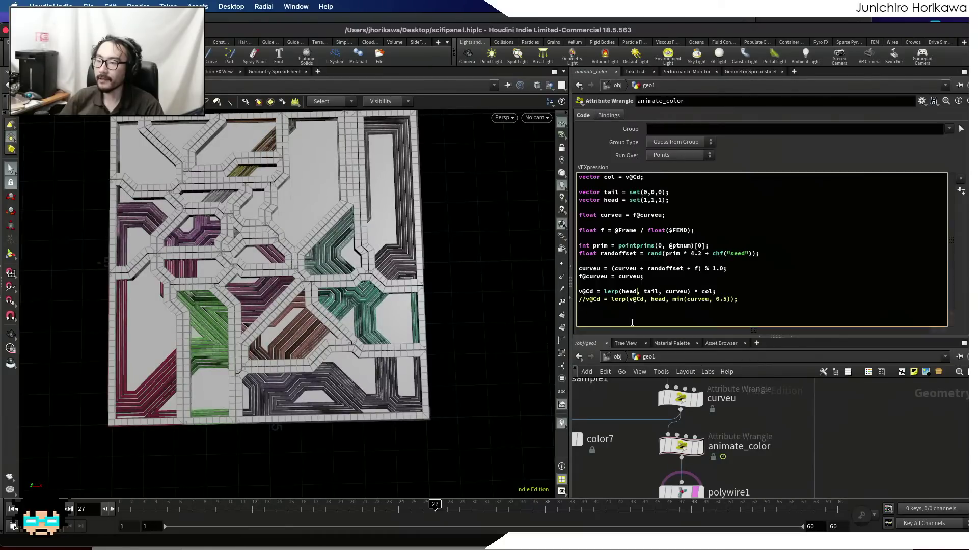
# - Multiply head inside the lerp by 2.0, raise the factor to 5.0, and check the wire brightness on the panel
pyautogui.write('2')
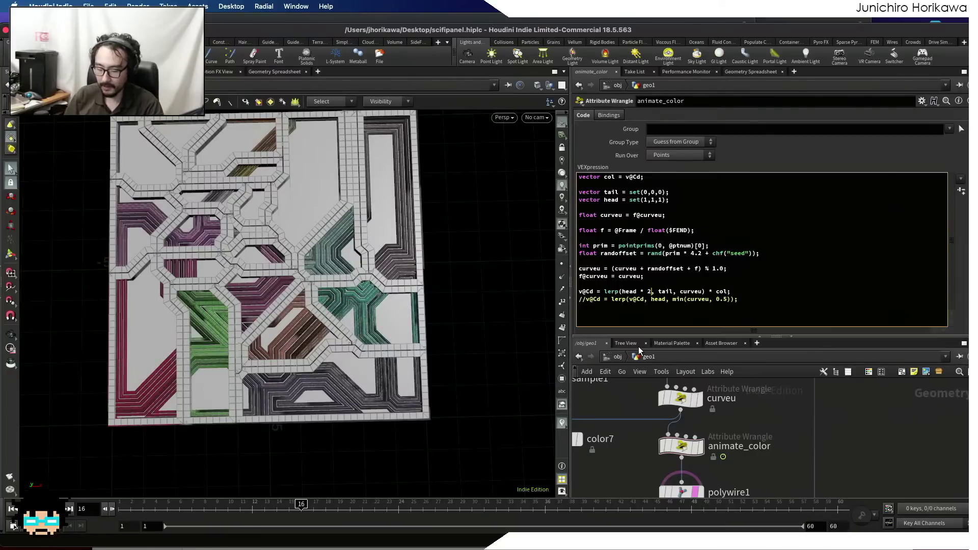
pyautogui.write('.0')
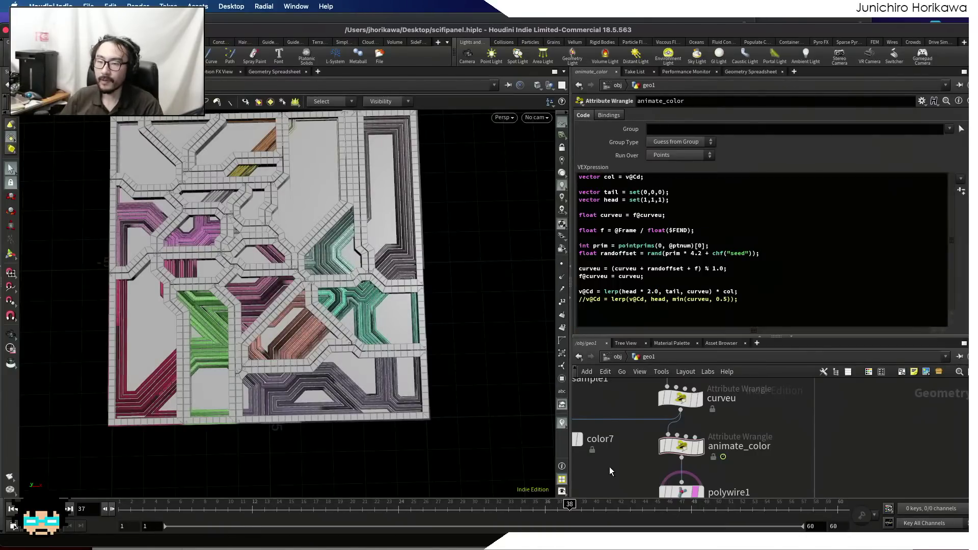
pyautogui.click(645, 293)
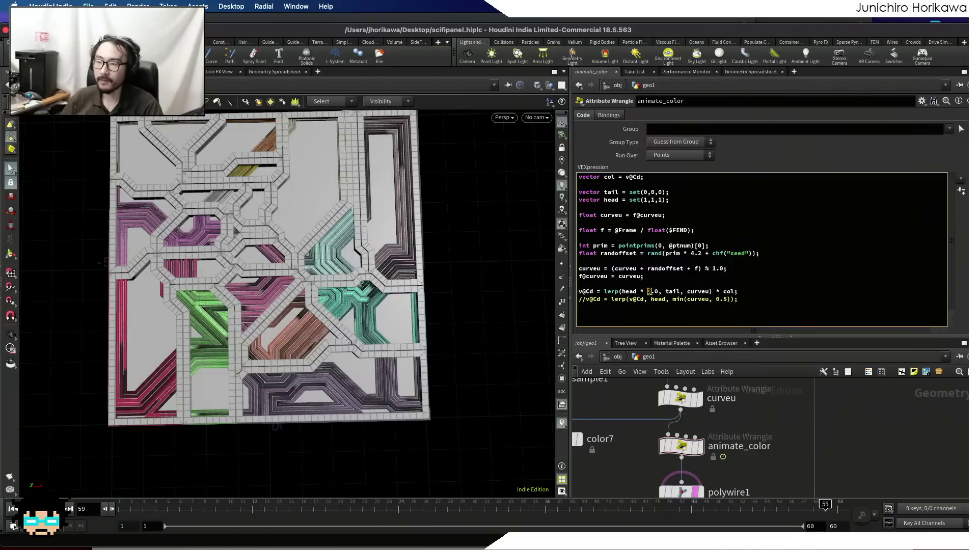
pyautogui.press('Delete')
pyautogui.write('5')
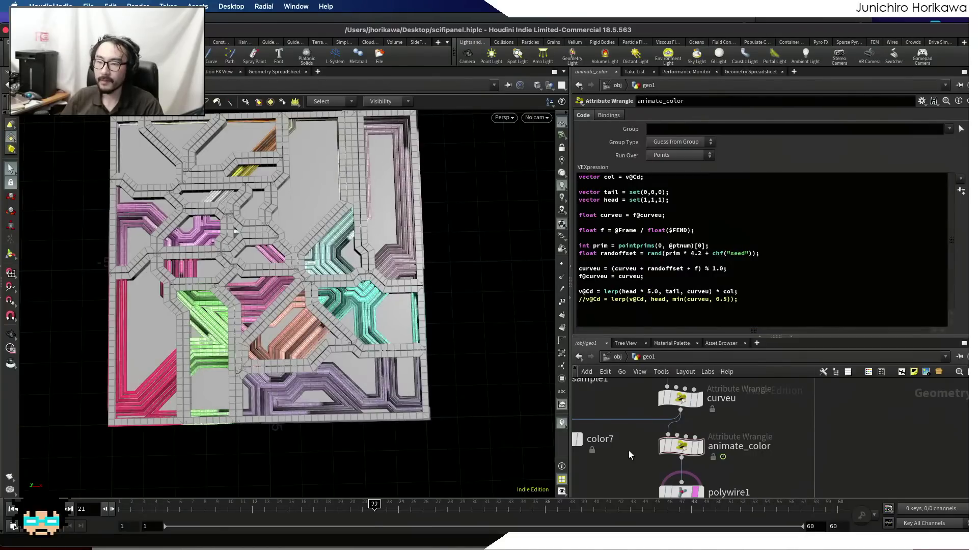
pyautogui.press('Escape')
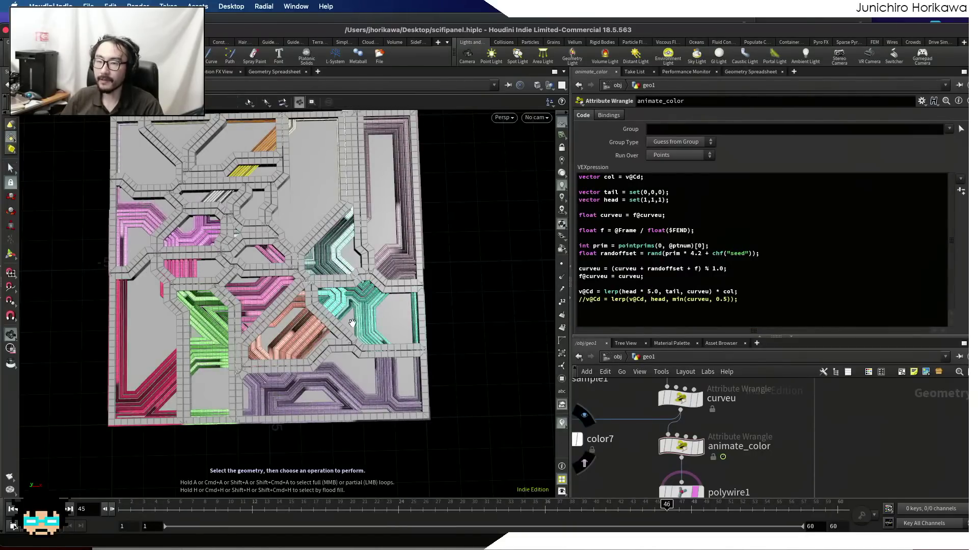
pyautogui.scroll(2, 264, 318)
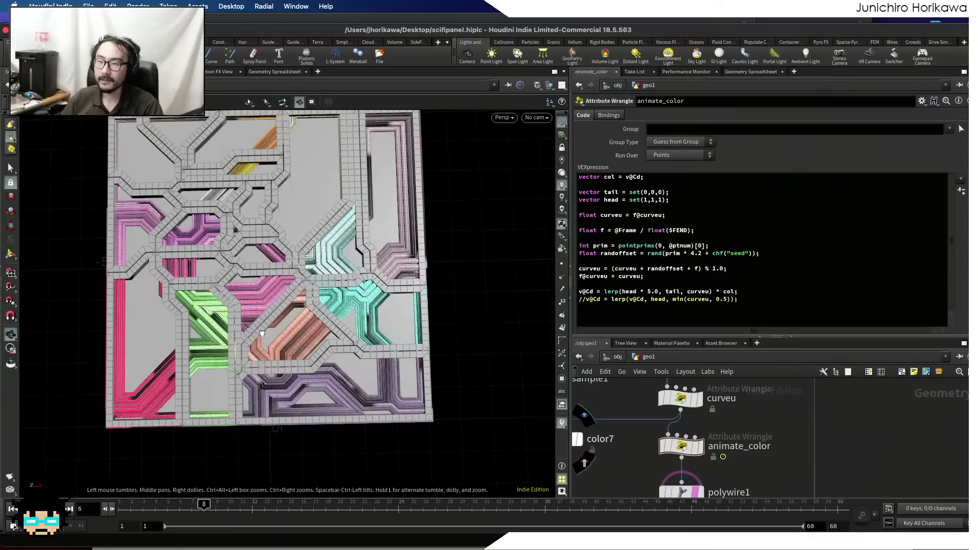
pyautogui.moveTo(263, 318); pyautogui.dragTo(261, 328)
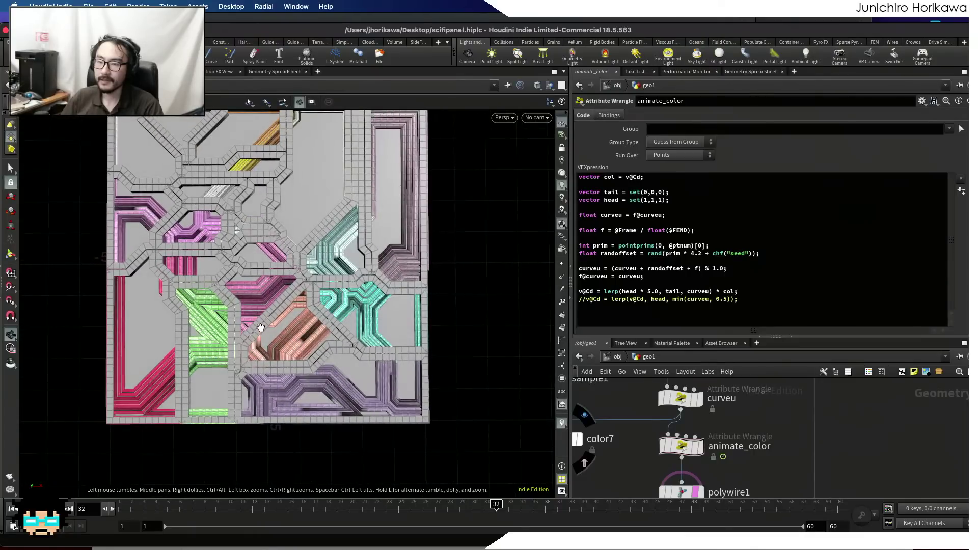
# - Set the head multiplier to 3.0 and delete the commented-out v@Cd lerp line
pyautogui.click(649, 292)
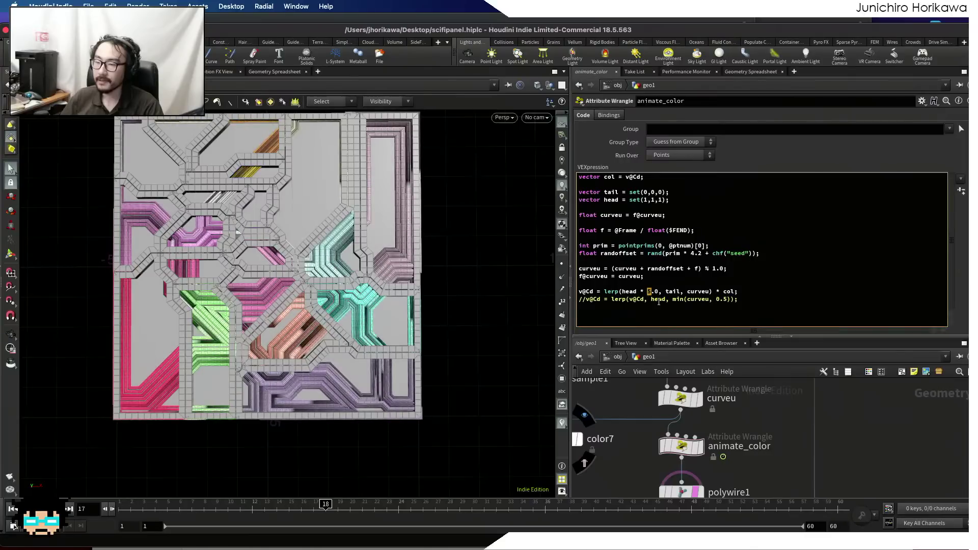
pyautogui.write('3')
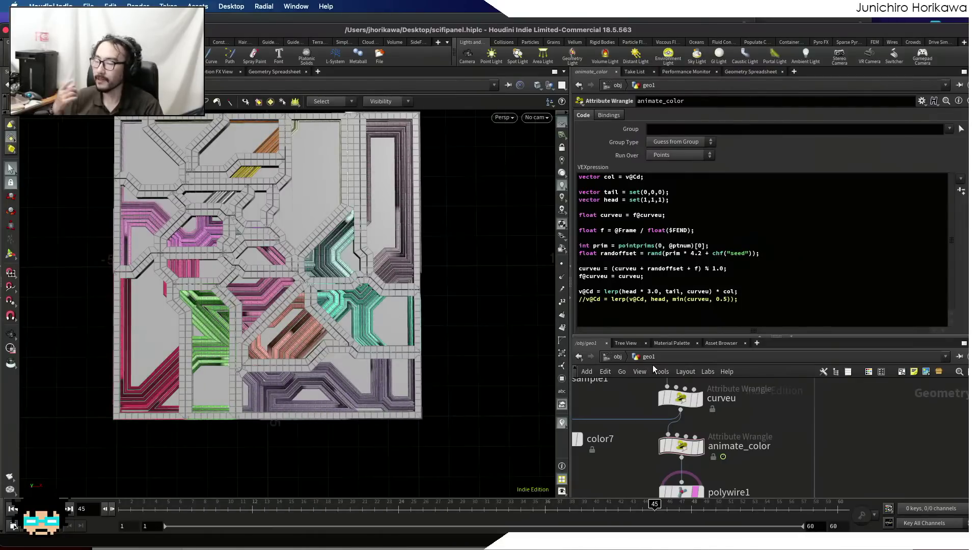
pyautogui.moveTo(765, 298); pyautogui.dragTo(530, 294)
pyautogui.click(589, 297)
pyautogui.moveTo(761, 298); pyautogui.dragTo(515, 302)
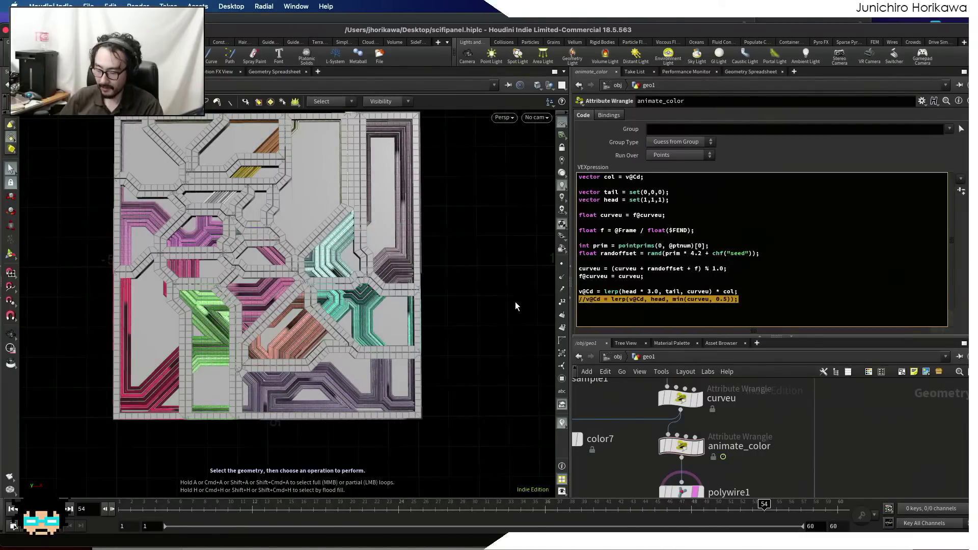
pyautogui.press('BackSpace')
pyautogui.press('BackSpace')
# - Display the output of transform1 to view the animated wires without the panel
pyautogui.scroll(-5, 614, 402)
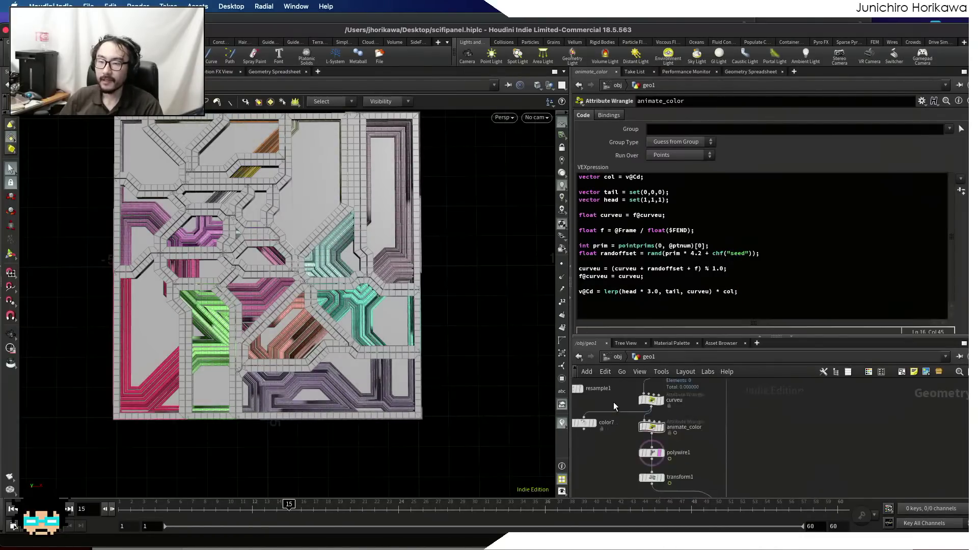
pyautogui.scroll(3, 652, 467)
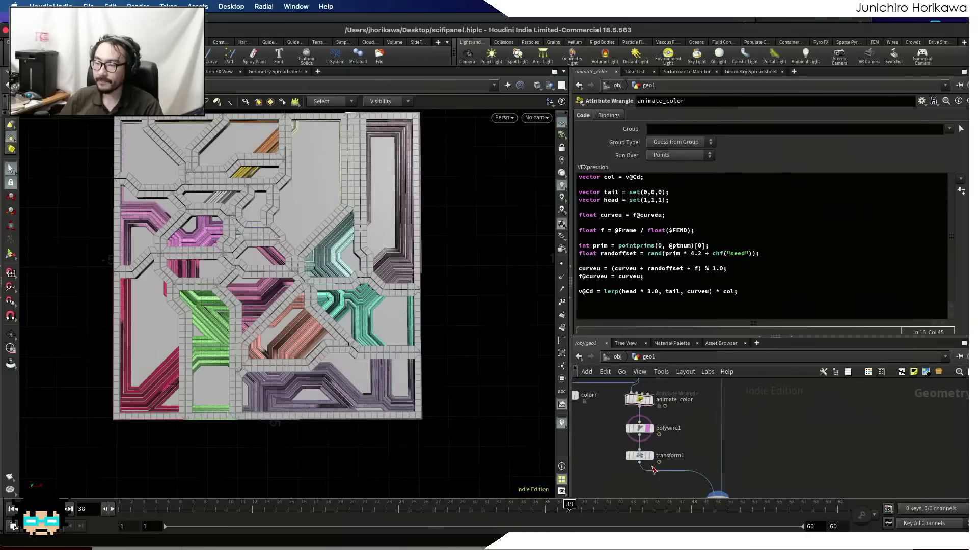
pyautogui.click(648, 456)
pyautogui.scroll(-2, 689, 452)
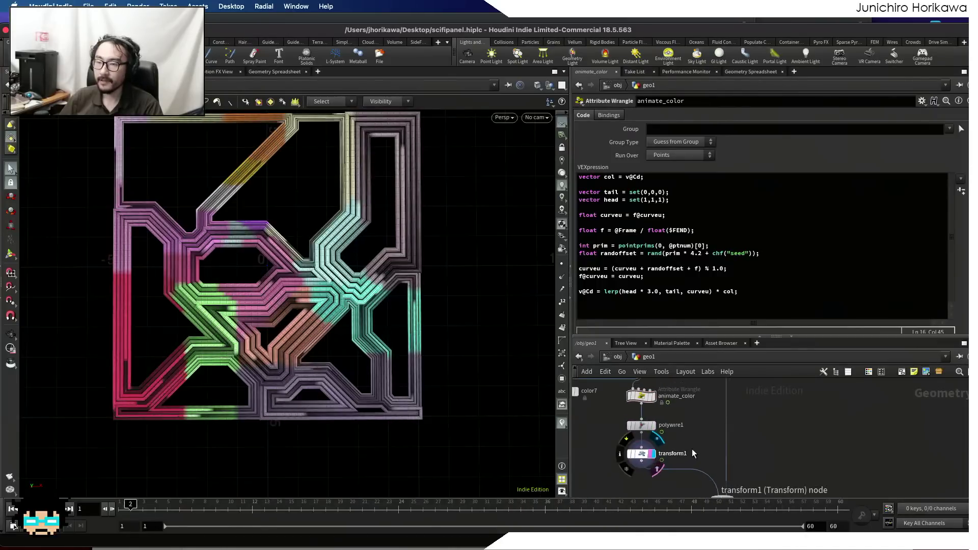
# - Move polyextrude2 farther below the node that feeds it in the panel branch
pyautogui.moveTo(690, 452); pyautogui.dragTo(674, 409, button='middle')
pyautogui.scroll(-2, 722, 488)
pyautogui.moveTo(747, 392); pyautogui.dragTo(720, 480, button='middle')
pyautogui.moveTo(720, 381); pyautogui.dragTo(716, 469, button='middle')
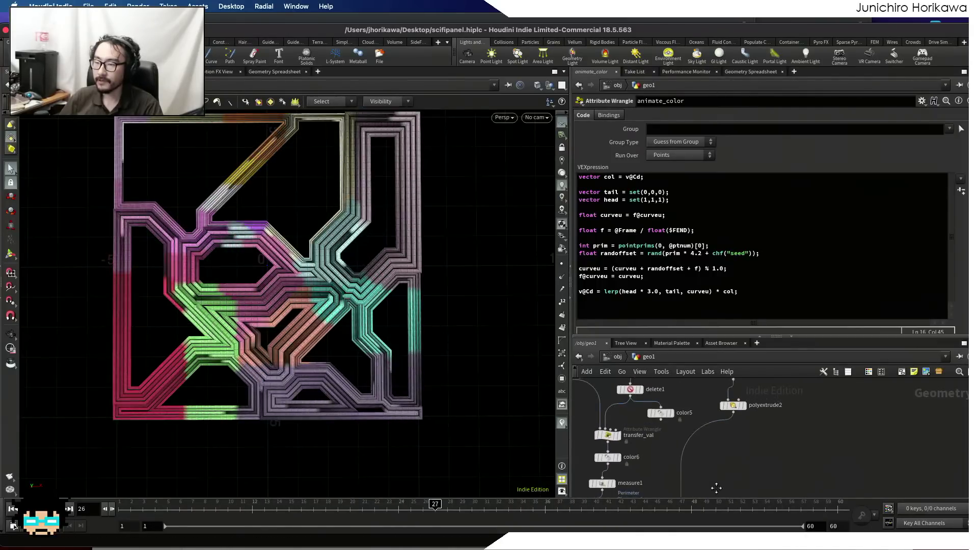
pyautogui.moveTo(756, 401); pyautogui.dragTo(750, 452, button='middle')
pyautogui.scroll(2, 751, 456)
pyautogui.scroll(1, 729, 457)
pyautogui.moveTo(723, 458); pyautogui.dragTo(723, 478)
pyautogui.press('Tab')
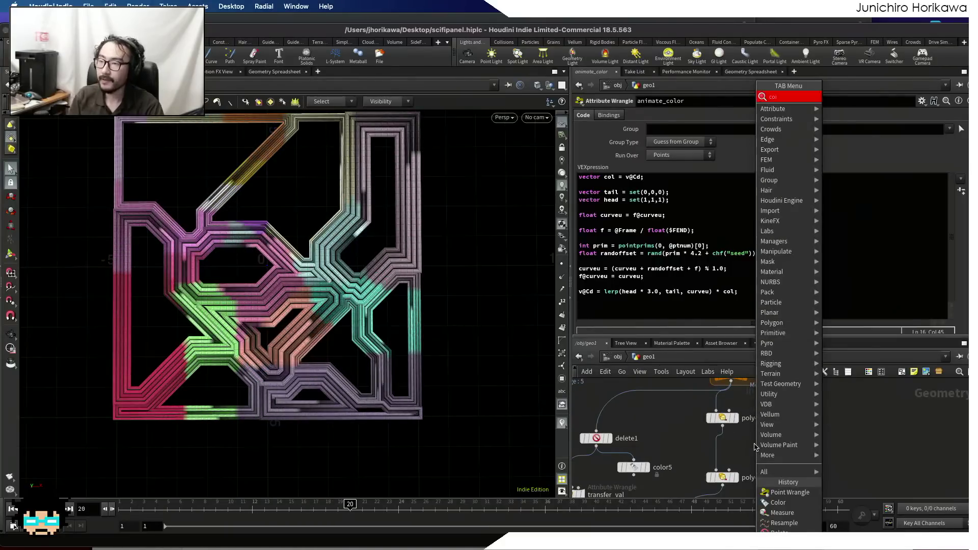
pyautogui.press('BackSpace')
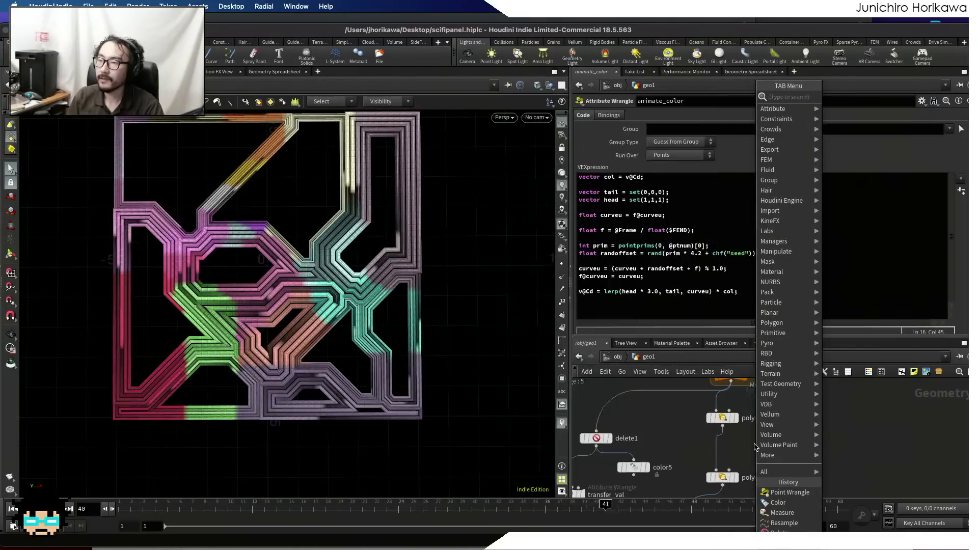
pyautogui.write('l')
pyautogui.press('Return')
pyautogui.scroll(-3, 759, 440)
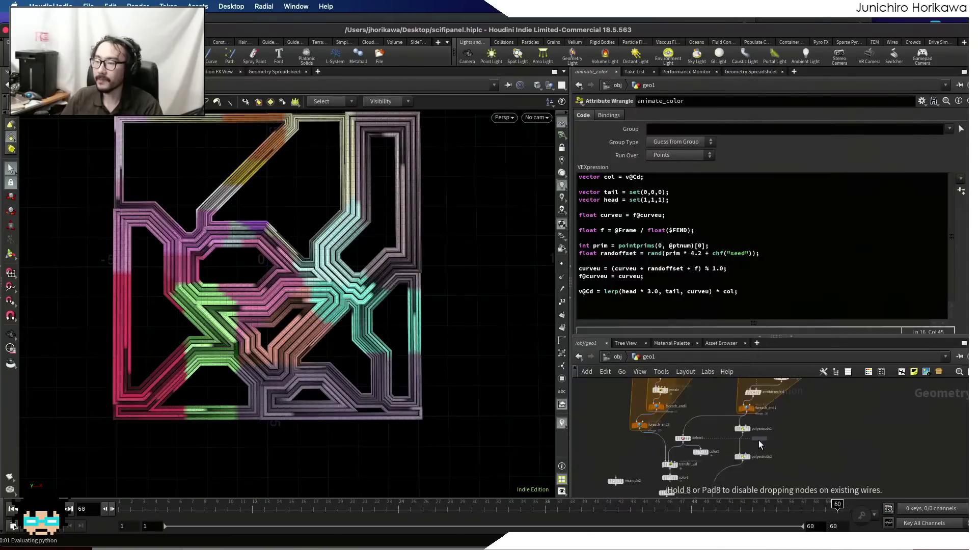
pyautogui.click(751, 474)
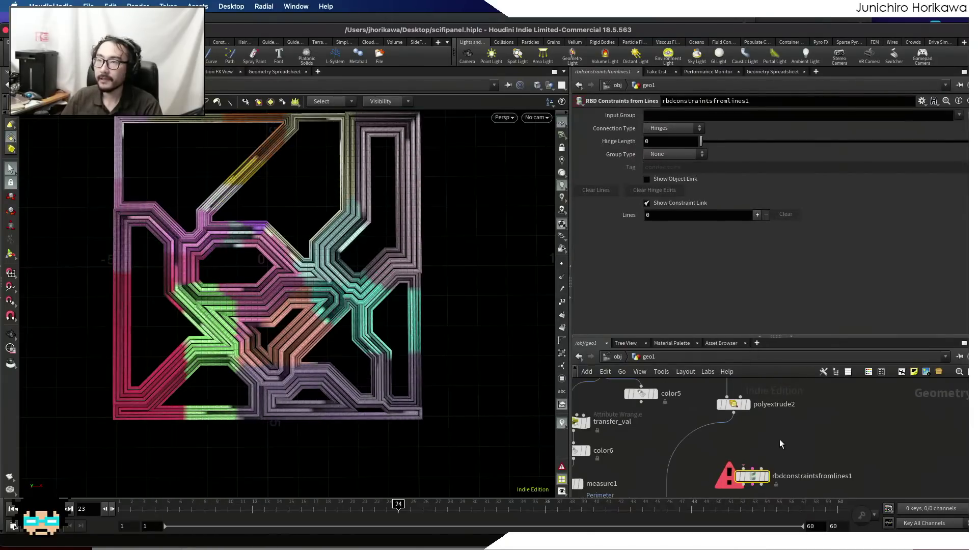
pyautogui.scroll(4, 772, 438)
pyautogui.moveTo(727, 401); pyautogui.dragTo(797, 421)
pyautogui.click(801, 430)
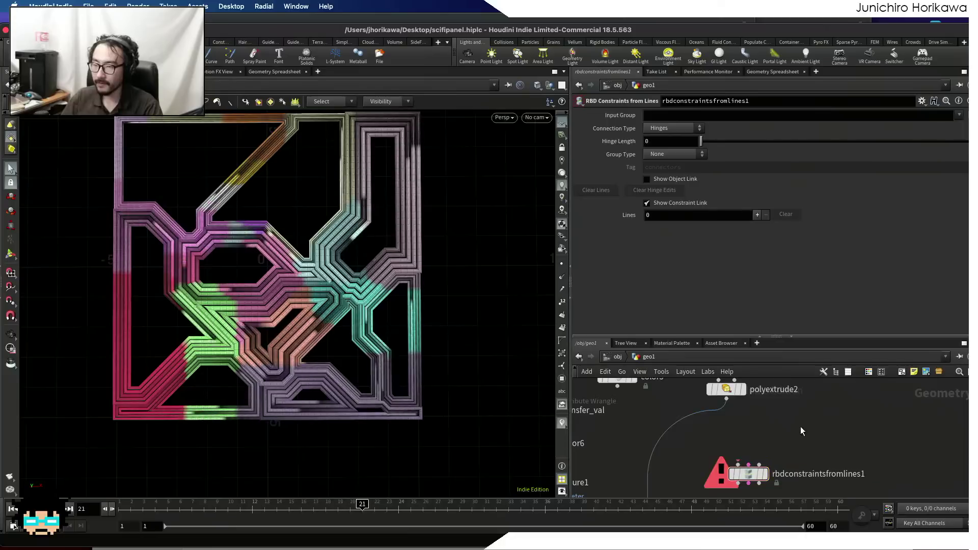
pyautogui.moveTo(717, 497); pyautogui.dragTo(717, 496)
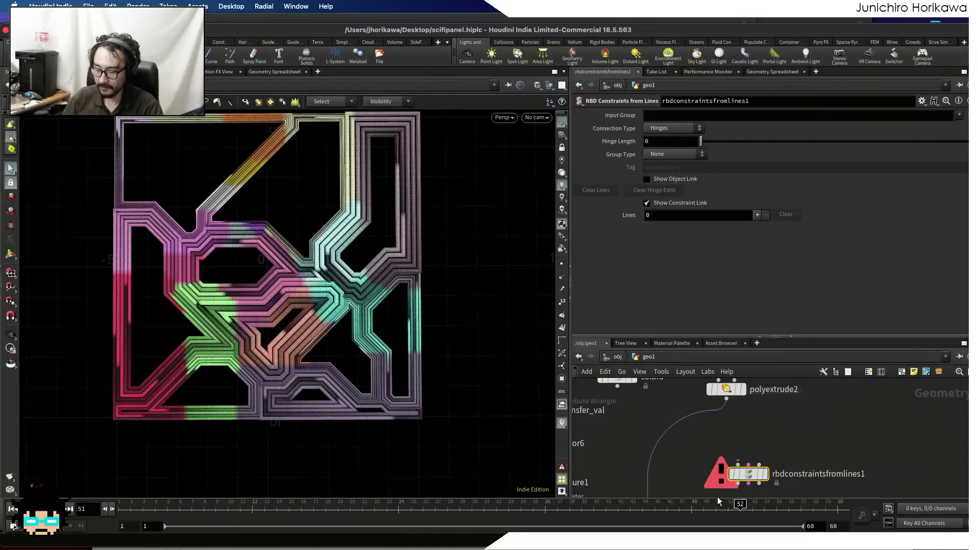
pyautogui.press('Delete')
# - Insert a Color node after polyextrude2 and display its output at frame 1
pyautogui.press('Tab')
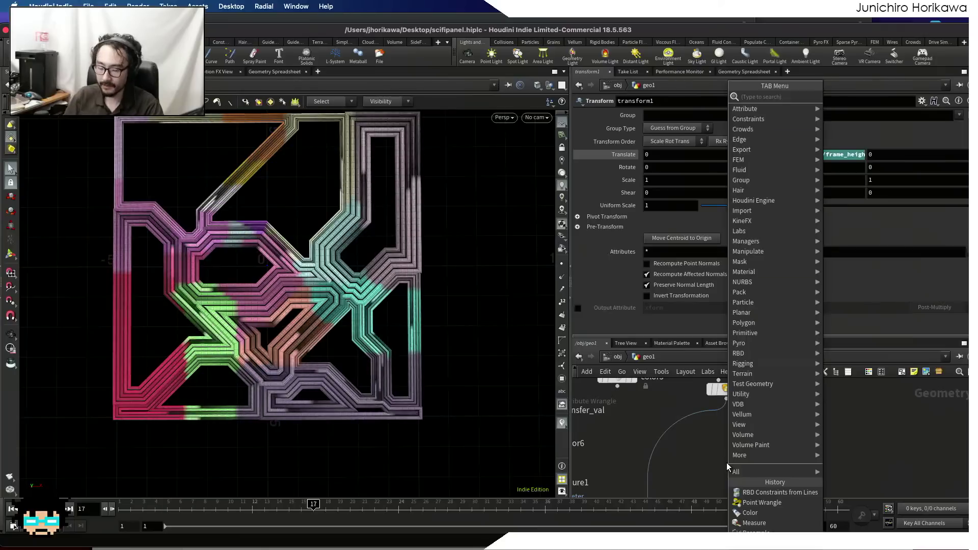
pyautogui.write('colr')
pyautogui.press('BackSpace')
pyautogui.press('Return')
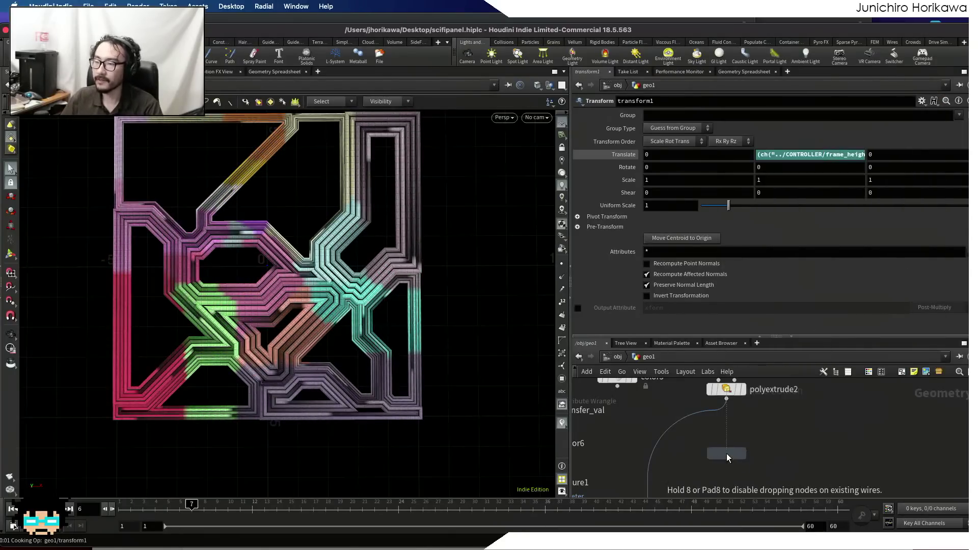
pyautogui.click(726, 453)
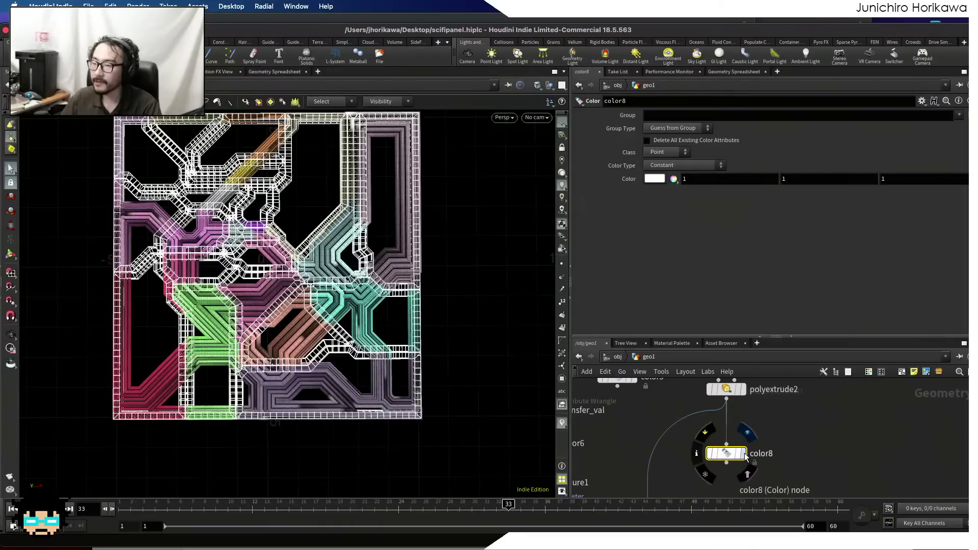
pyautogui.moveTo(731, 458)
pyautogui.mouseDown()
pyautogui.moveTo(653, 441)
pyautogui.moveTo(721, 456)
pyautogui.mouseUp()
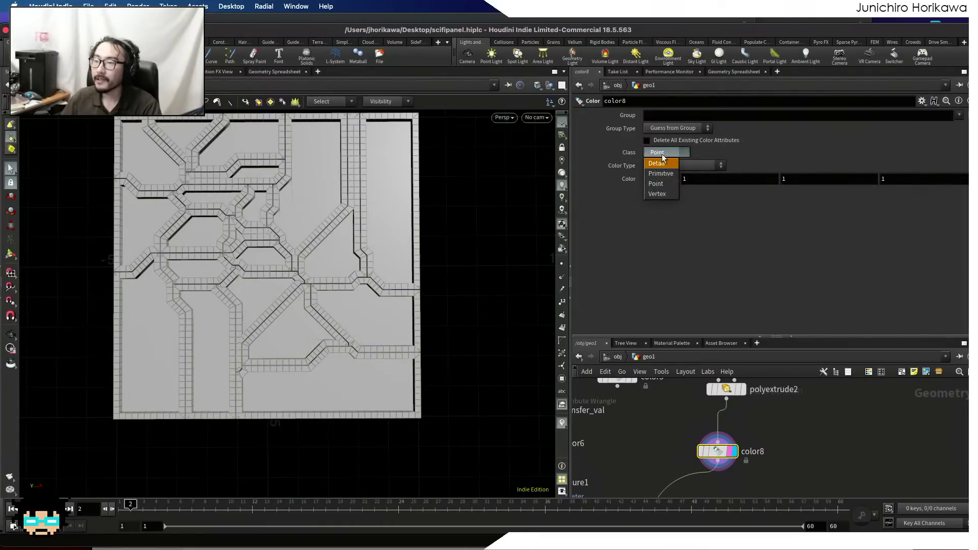
pyautogui.moveTo(213, 506); pyautogui.dragTo(106, 516)
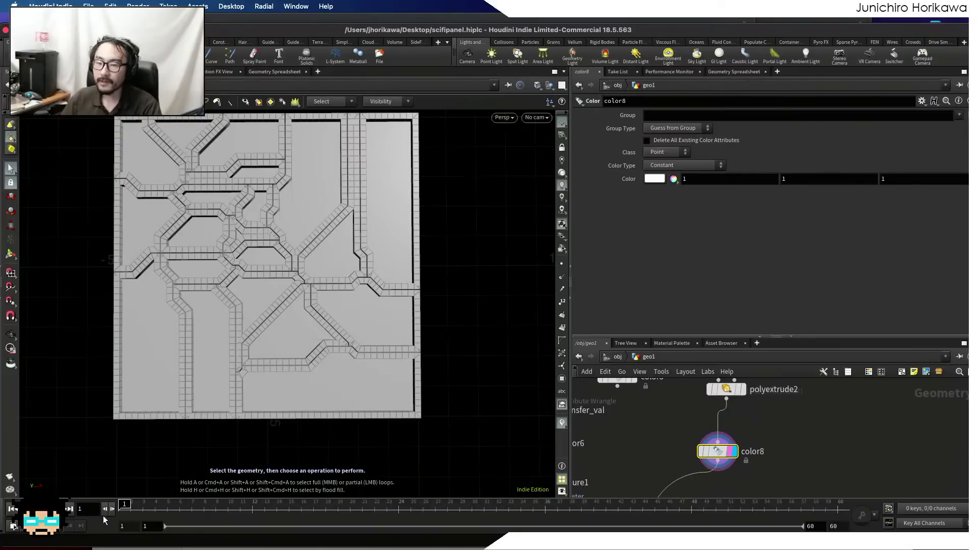
# - Look over the Color Type options of color8 and trace the network around transform1 and polyextrude2
pyautogui.click(684, 164)
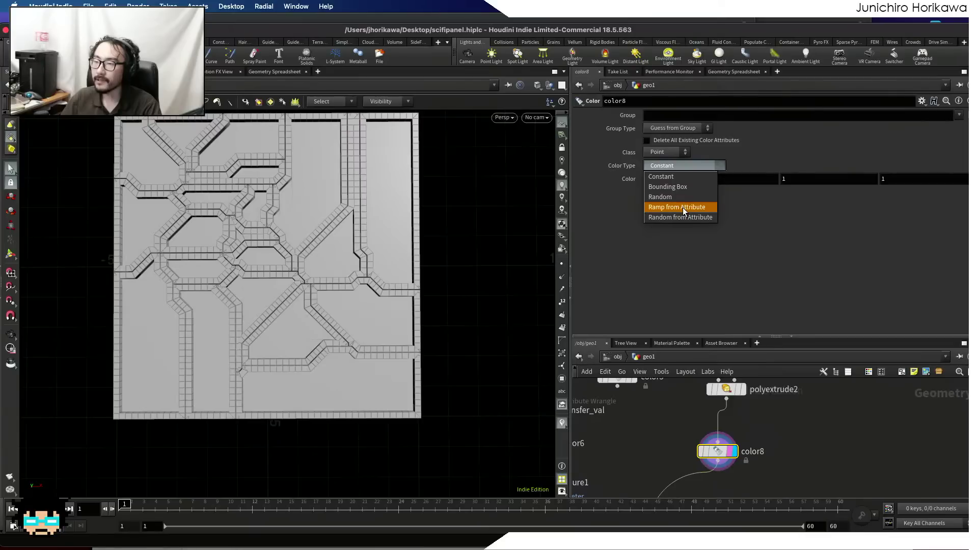
pyautogui.click(805, 424)
pyautogui.scroll(-3, 803, 426)
pyautogui.moveTo(796, 439); pyautogui.dragTo(792, 467, button='middle')
pyautogui.scroll(-2, 792, 472)
pyautogui.moveTo(734, 488); pyautogui.dragTo(757, 487, button='middle')
pyautogui.scroll(4, 762, 432)
pyautogui.moveTo(708, 487); pyautogui.dragTo(615, 424)
pyautogui.scroll(-5, 657, 447)
pyautogui.scroll(-5, 670, 456)
pyautogui.moveTo(741, 448); pyautogui.dragTo(729, 492, button='middle')
pyautogui.moveTo(687, 400); pyautogui.dragTo(683, 460, button='middle')
pyautogui.scroll(2, 683, 460)
pyautogui.moveTo(701, 493); pyautogui.dragTo(672, 397, button='middle')
pyautogui.scroll(5, 679, 423)
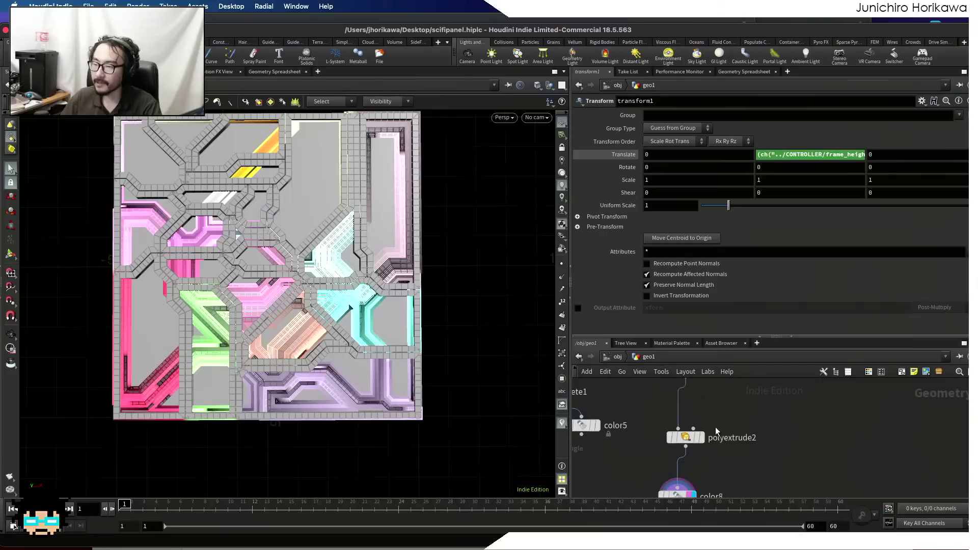
# - Inspect the parameters of polyextrude2 and its point attributes in the geometry spreadsheet
pyautogui.click(671, 434)
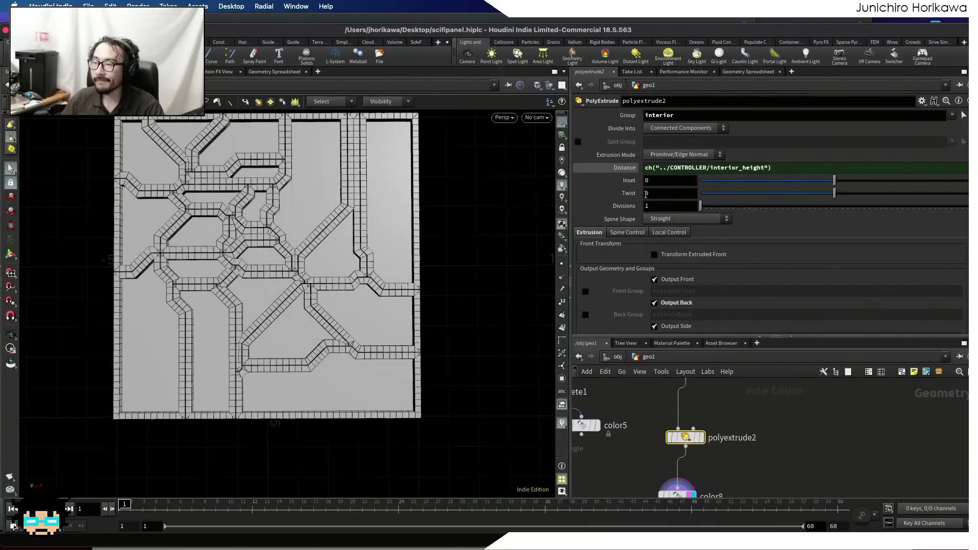
pyautogui.click(737, 74)
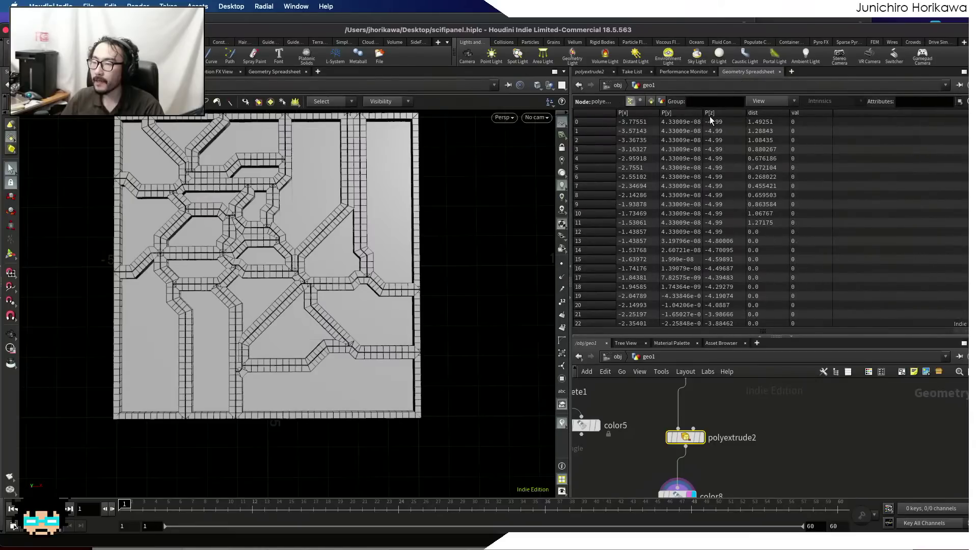
pyautogui.click(591, 72)
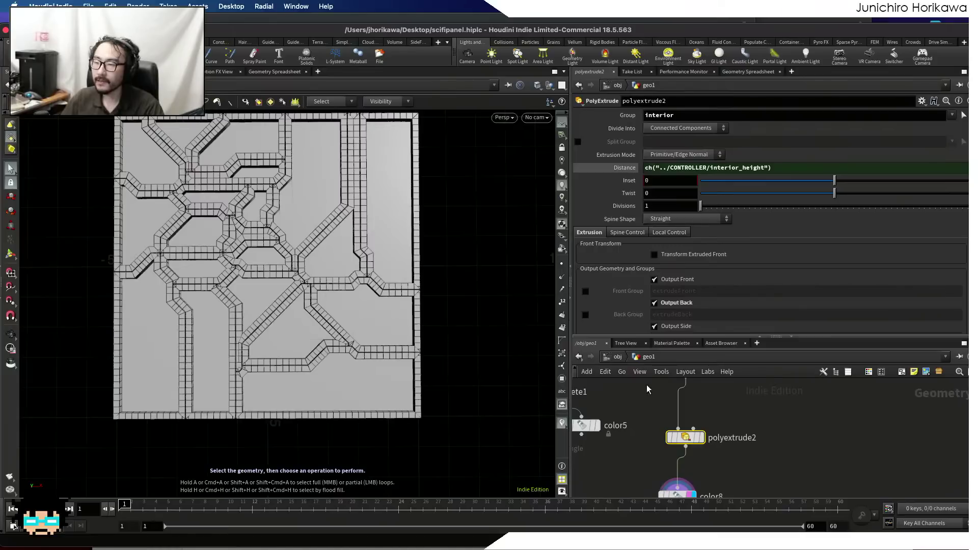
# - Move color8 between the frame group node and merge1, and put a second Color node after the interior group node
pyautogui.scroll(-3, 682, 436)
pyautogui.scroll(3, 682, 453)
pyautogui.moveTo(676, 479); pyautogui.dragTo(803, 424)
pyautogui.scroll(-5, 773, 479)
pyautogui.scroll(5, 790, 424)
pyautogui.moveTo(742, 445); pyautogui.dragTo(727, 509, button='middle')
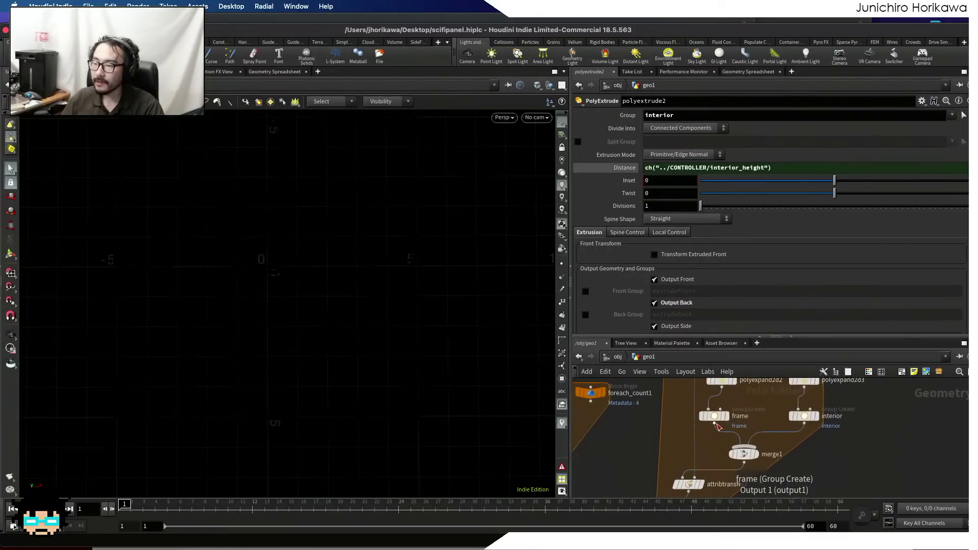
pyautogui.moveTo(800, 477); pyautogui.dragTo(787, 457, button='middle')
pyautogui.moveTo(792, 493); pyautogui.dragTo(806, 429)
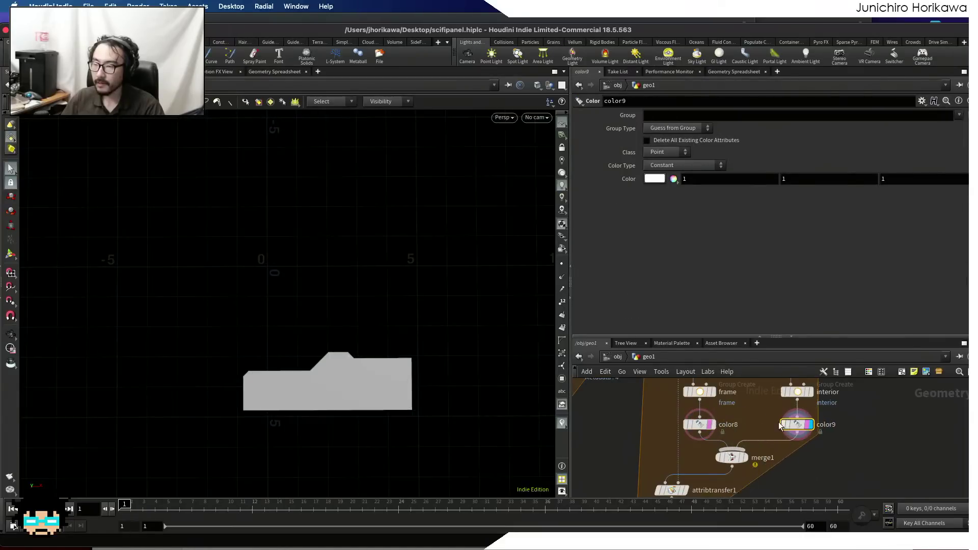
# - Display color8 on the frame branch and set its color to dark gray 0.05, 0.05, 0.05
pyautogui.click(698, 425)
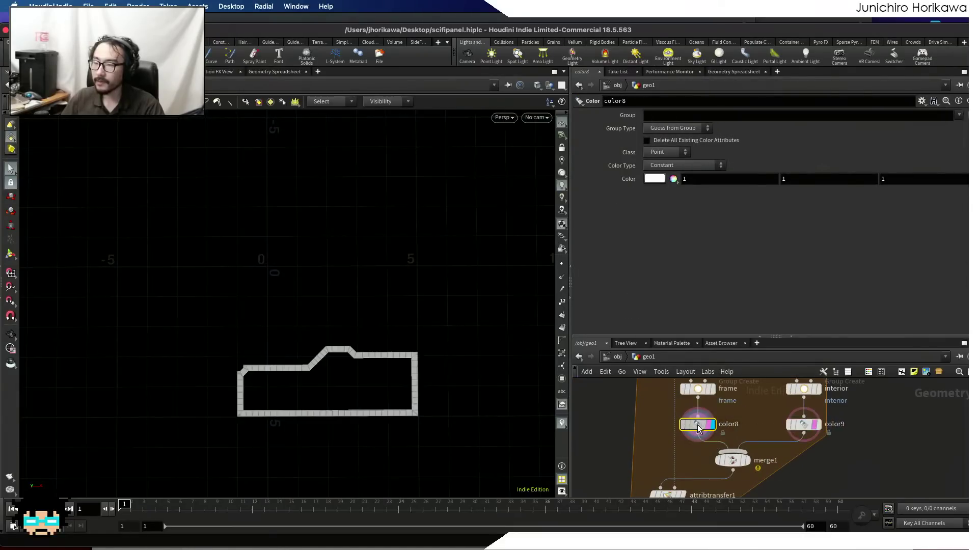
pyautogui.click(654, 178)
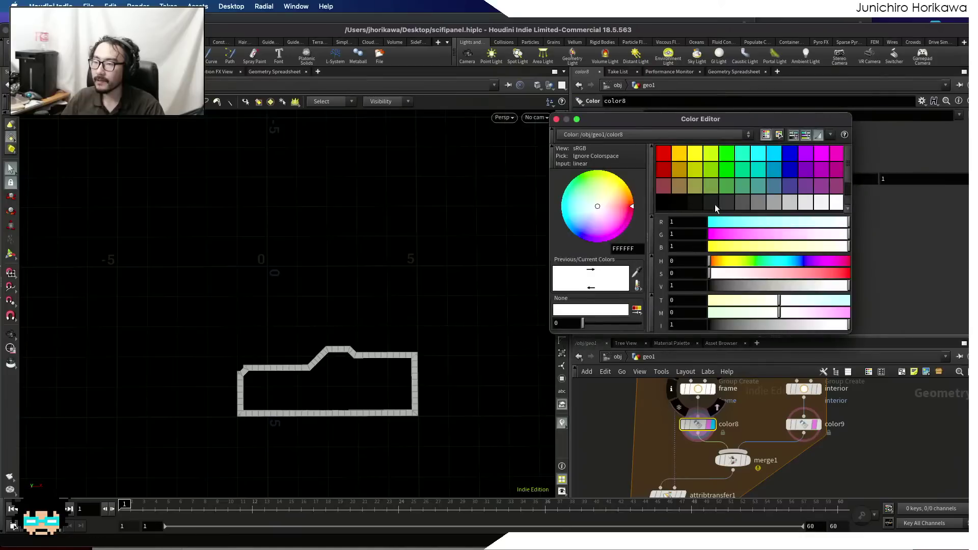
pyautogui.click(718, 202)
pyautogui.click(557, 119)
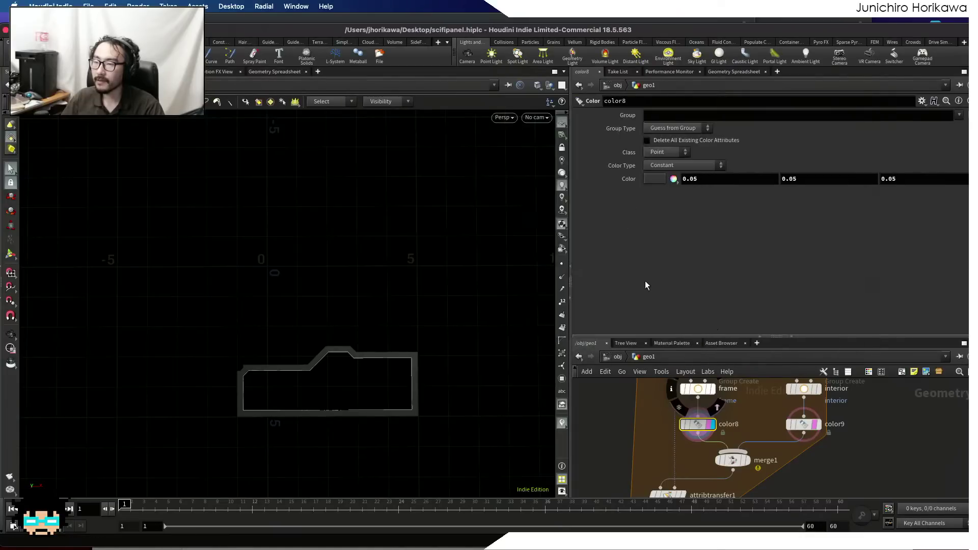
# - Display color9 on the interior branch and set its constant color to mid gray 0.5, 0.5, 0.5
pyautogui.click(807, 426)
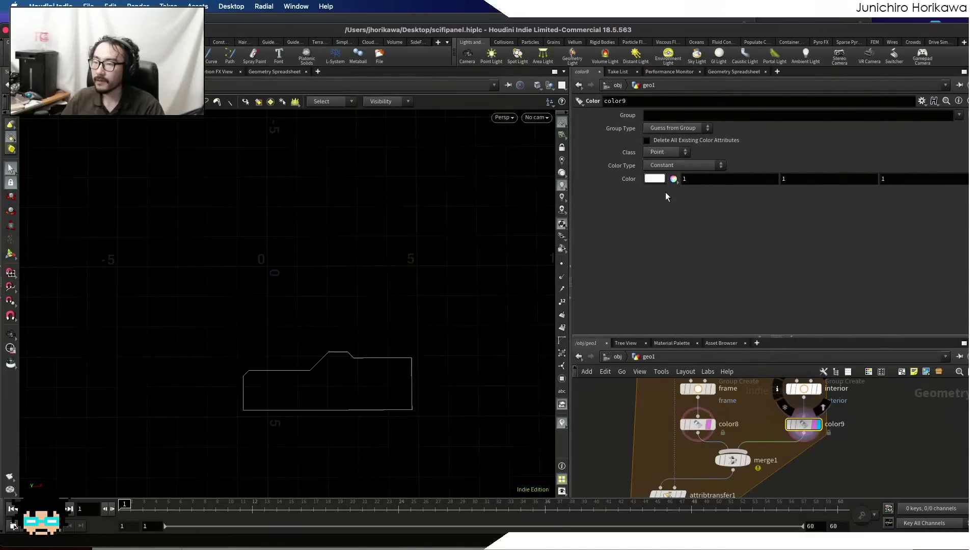
pyautogui.click(655, 178)
pyautogui.click(790, 203)
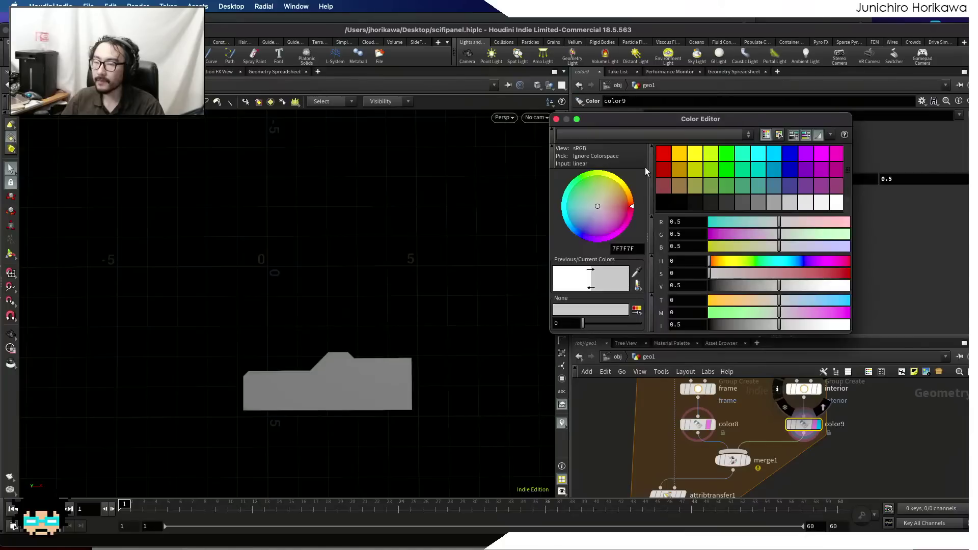
pyautogui.click(557, 119)
# - Display the merge2 node at the end of the network and frame the whole panel in the viewport
pyautogui.scroll(-6, 712, 393)
pyautogui.scroll(5, 697, 461)
pyautogui.click(701, 462)
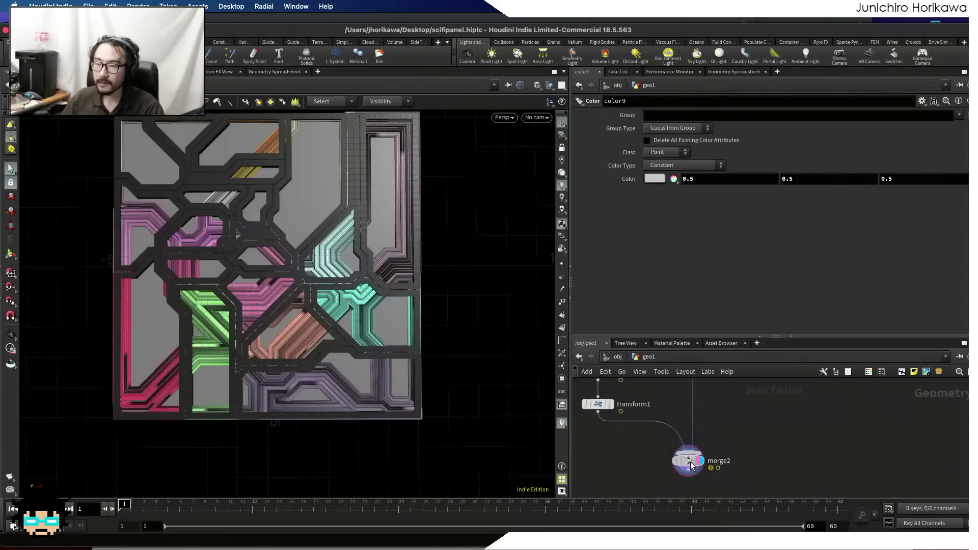
pyautogui.click(691, 465)
pyautogui.press('h')
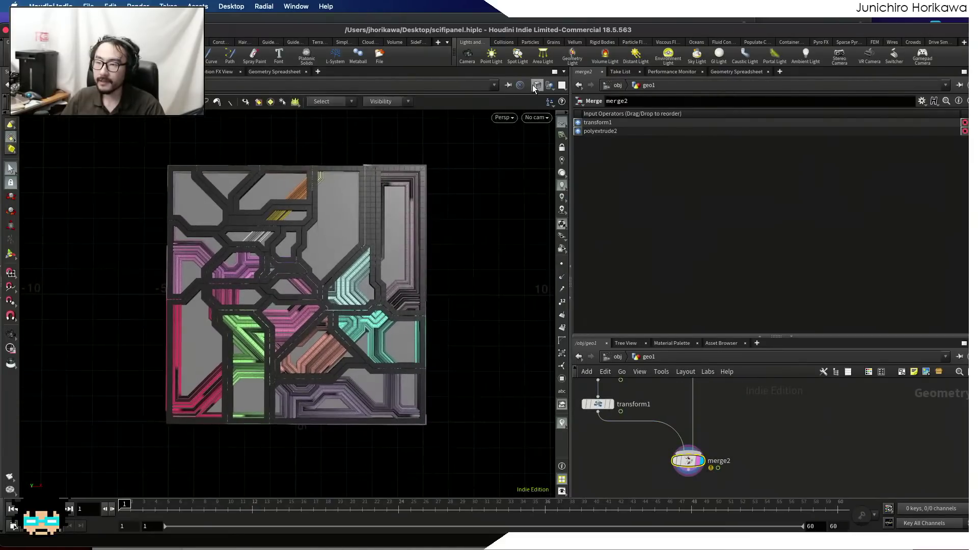
# - Change the viewport shading to a mode without wireframe lines and tilt the panel for viewing
pyautogui.click(503, 117)
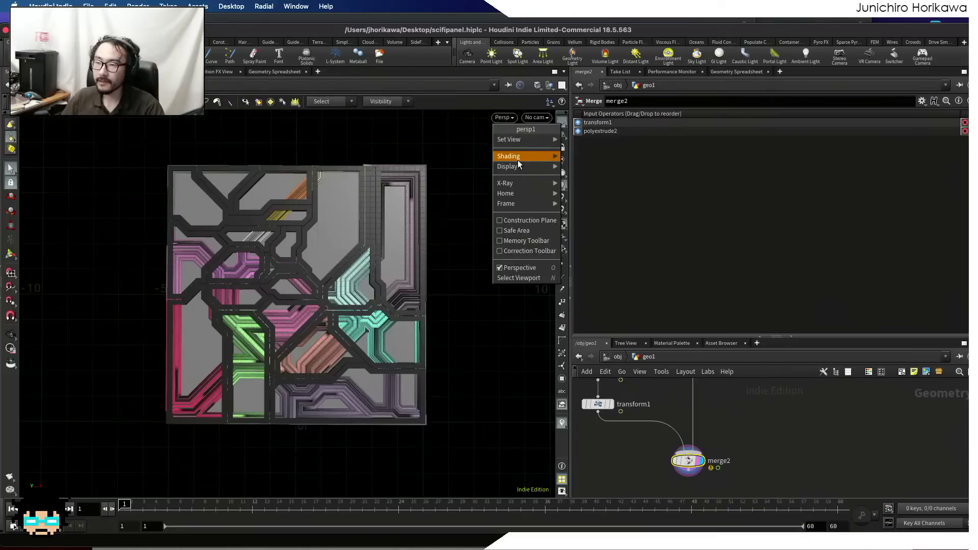
pyautogui.moveTo(509, 156)
pyautogui.click(603, 239)
pyautogui.press('Escape')
pyautogui.moveTo(439, 247)
pyautogui.mouseDown()
pyautogui.moveTo(437, 225)
pyautogui.moveTo(463, 239)
pyautogui.moveTo(435, 242)
pyautogui.moveTo(445, 243)
pyautogui.moveTo(411, 362)
pyautogui.mouseUp()
pyautogui.press('s')
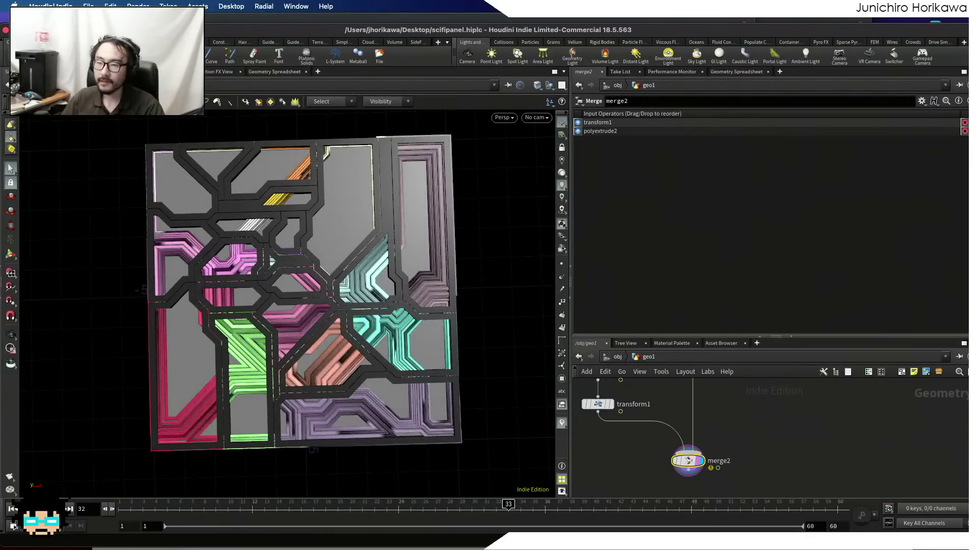
# - Copy the Seed parameter of the CONTROLLER null as a reference source
pyautogui.scroll(-4, 745, 475)
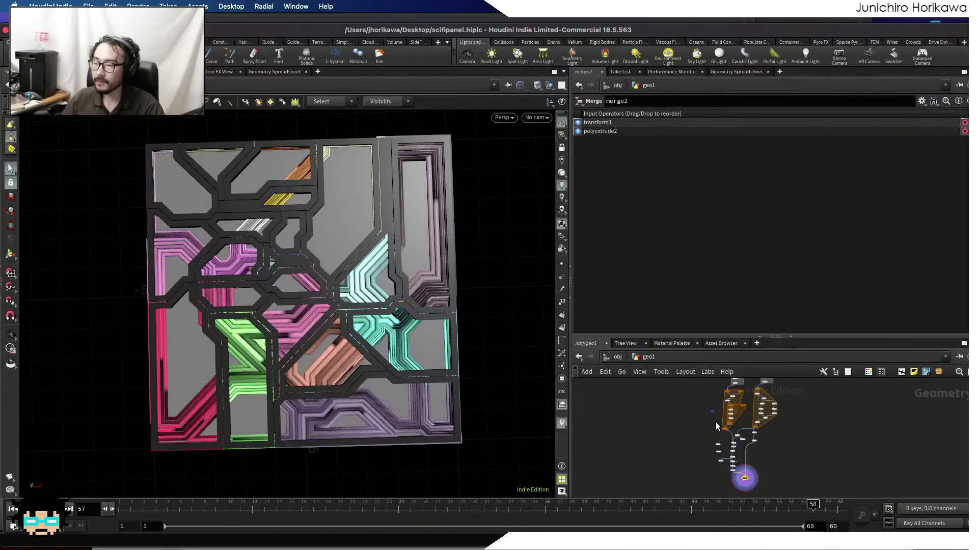
pyautogui.scroll(6, 716, 421)
pyautogui.click(703, 454)
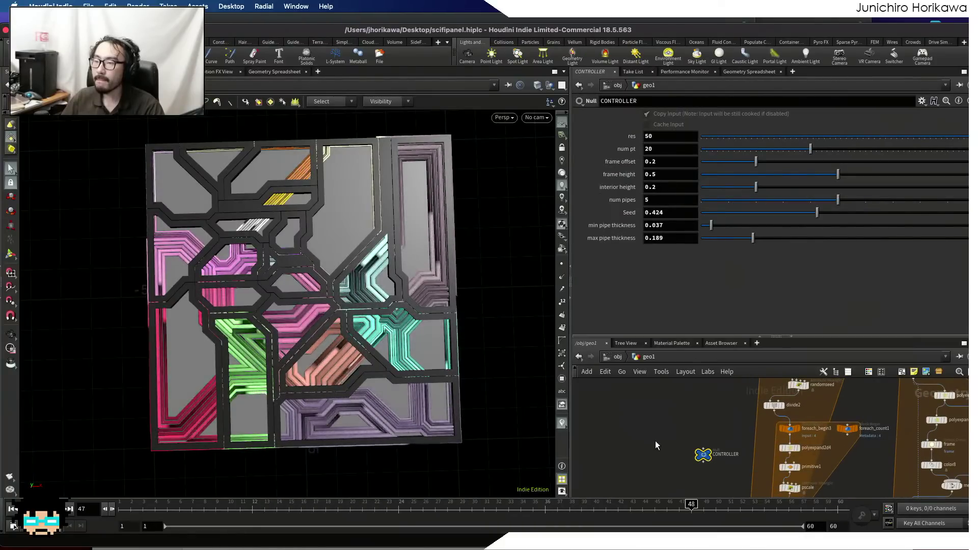
pyautogui.scroll(-6, 655, 441)
pyautogui.scroll(5, 716, 439)
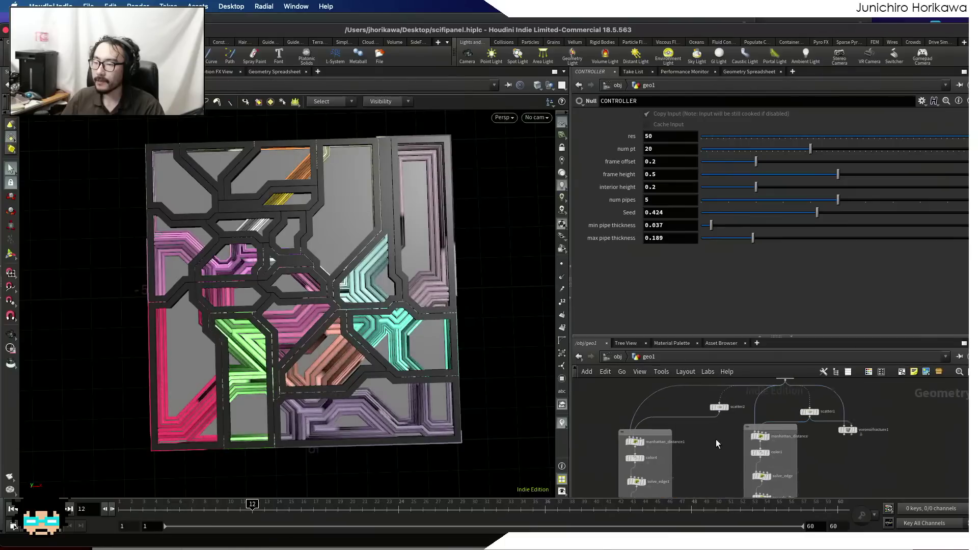
pyautogui.rightClick(661, 213)
pyautogui.click(694, 283)
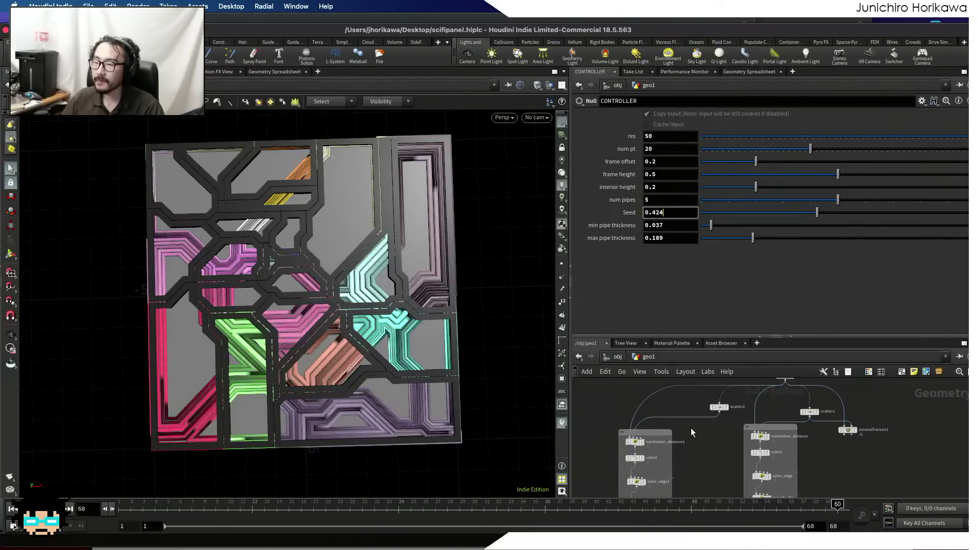
# - Link the Global Seed of scatter2 to the CONTROLLER seed with a relative reference
pyautogui.moveTo(724, 427); pyautogui.dragTo(705, 459, button='middle')
pyautogui.scroll(2, 703, 456)
pyautogui.click(697, 440)
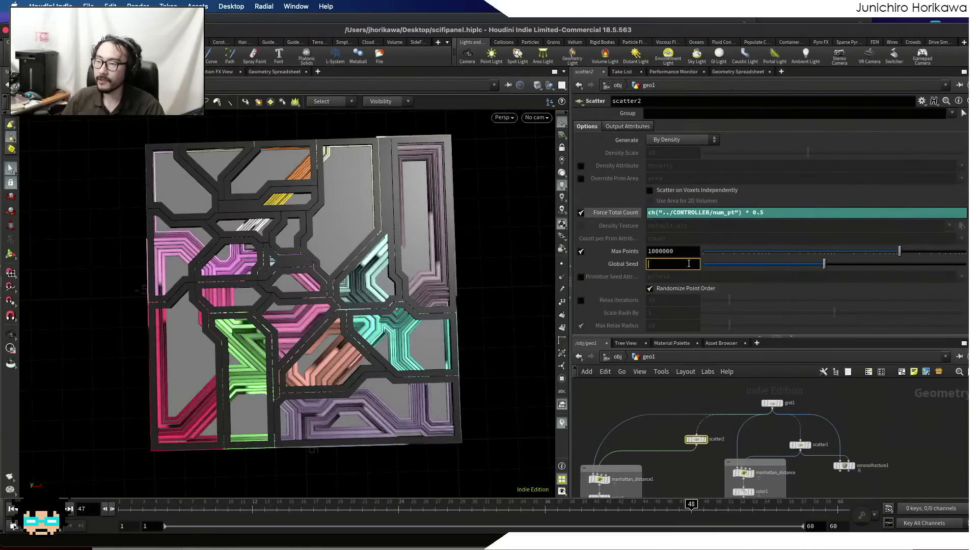
pyautogui.rightClick(690, 264)
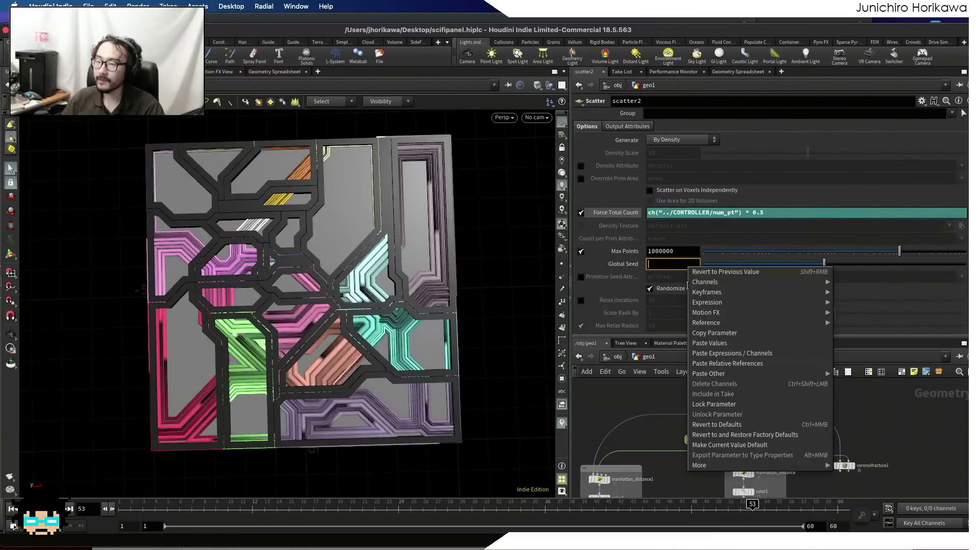
pyautogui.click(714, 367)
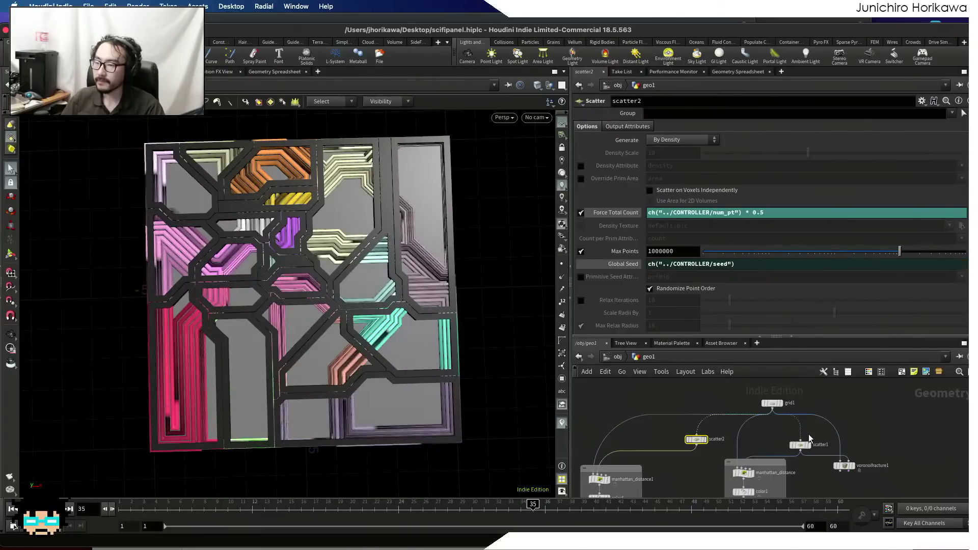
# - Link the Global Seed of scatter1 to the CONTROLLER seed with an offset: ch("../CONTROLLER/seed") + 34.234
pyautogui.click(800, 444)
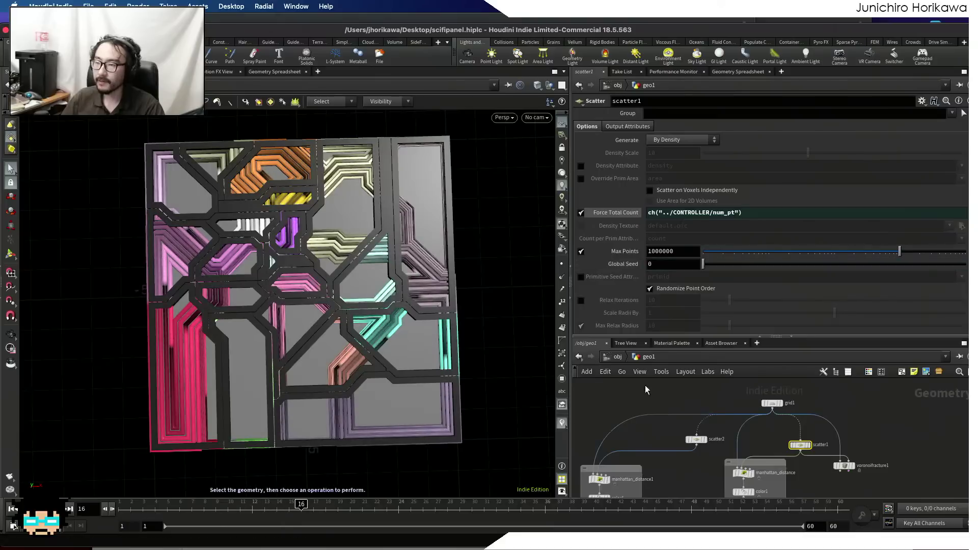
pyautogui.rightClick(664, 265)
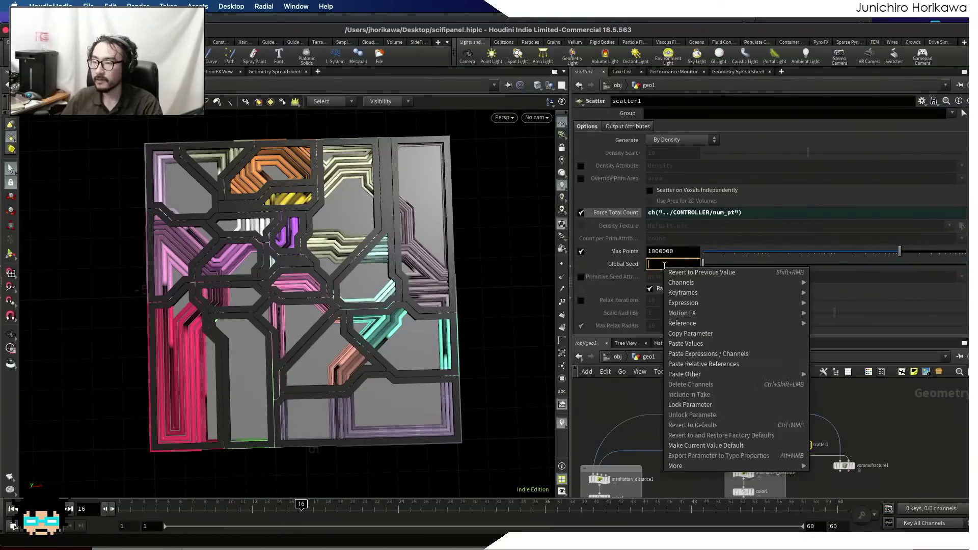
pyautogui.click(707, 366)
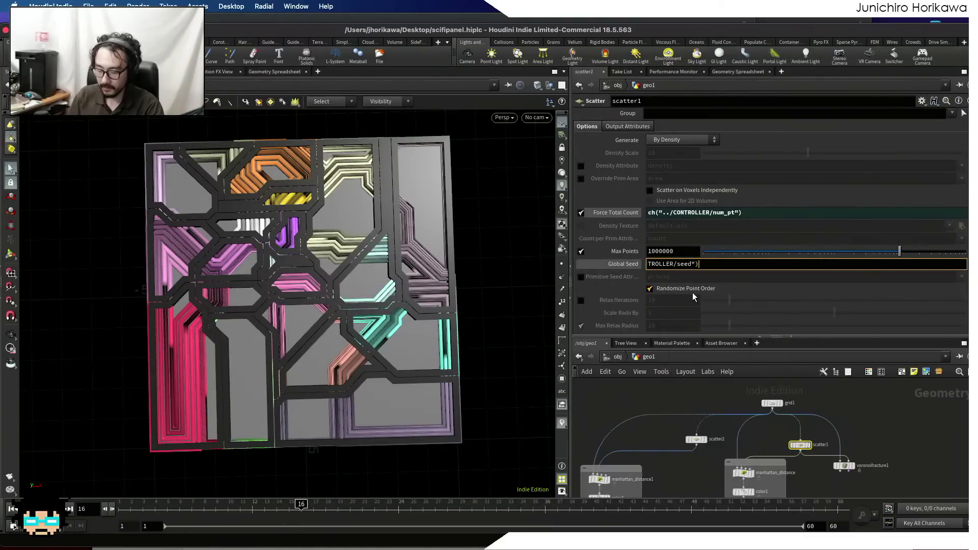
pyautogui.write('+ 342342')
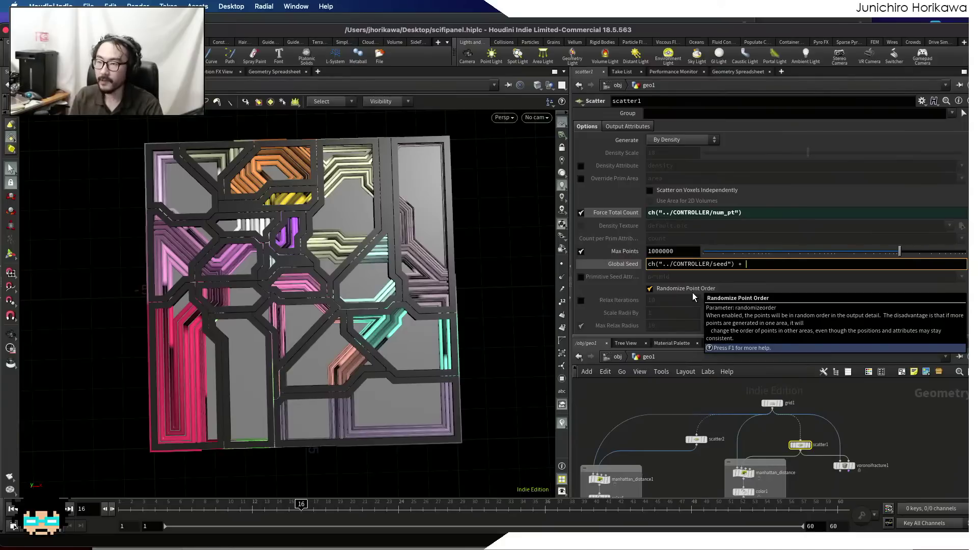
pyautogui.press('BackSpace')
pyautogui.press('BackSpace')
pyautogui.press('BackSpace')
pyautogui.press('BackSpace')
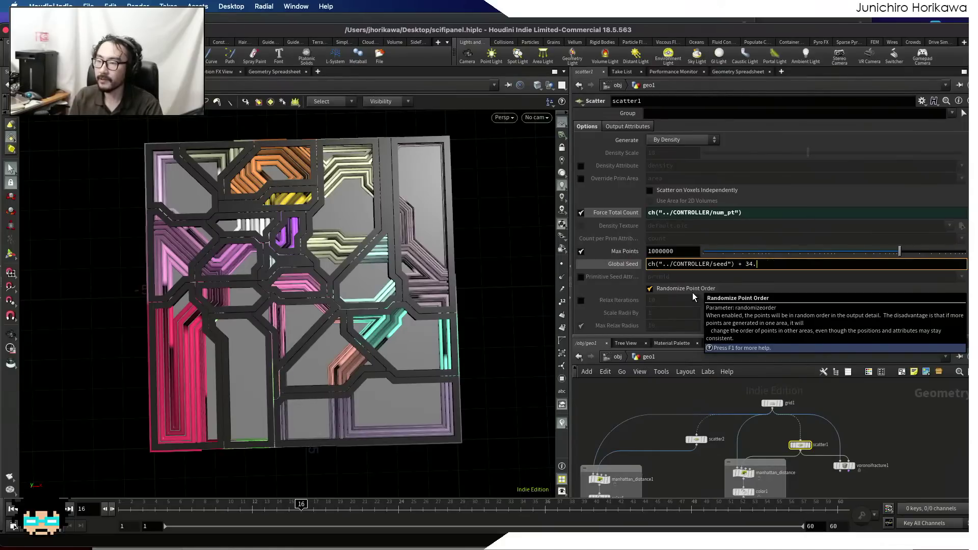
pyautogui.write('.234')
pyautogui.press('Return')
# - Try several Seed values on the CONTROLLER null and settle on 0.533
pyautogui.scroll(-5, 675, 409)
pyautogui.scroll(4, 621, 476)
pyautogui.scroll(-3, 622, 477)
pyautogui.moveTo(622, 476); pyautogui.dragTo(677, 385, button='middle')
pyautogui.scroll(2, 671, 445)
pyautogui.scroll(2, 671, 444)
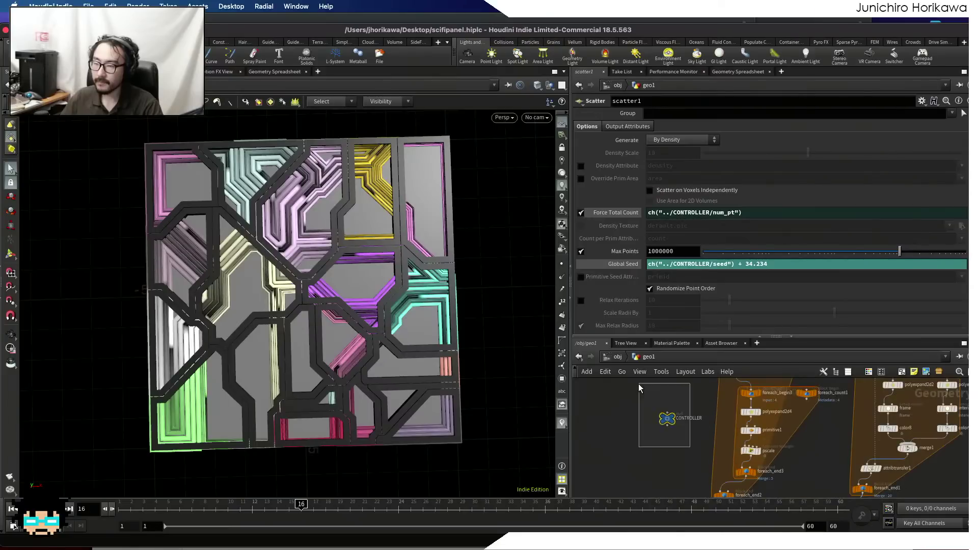
pyautogui.click(667, 418)
pyautogui.moveTo(782, 214); pyautogui.dragTo(728, 214)
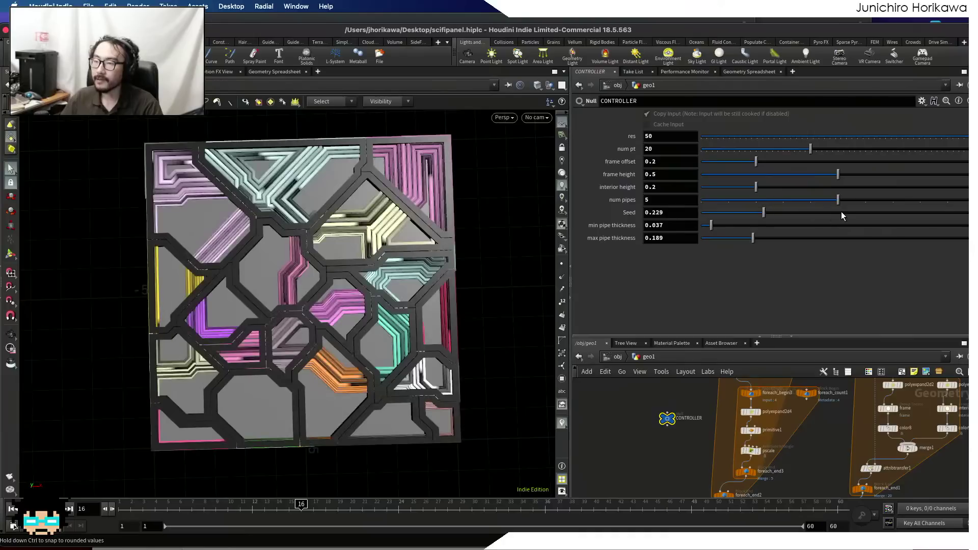
pyautogui.moveTo(840, 217); pyautogui.dragTo(848, 214)
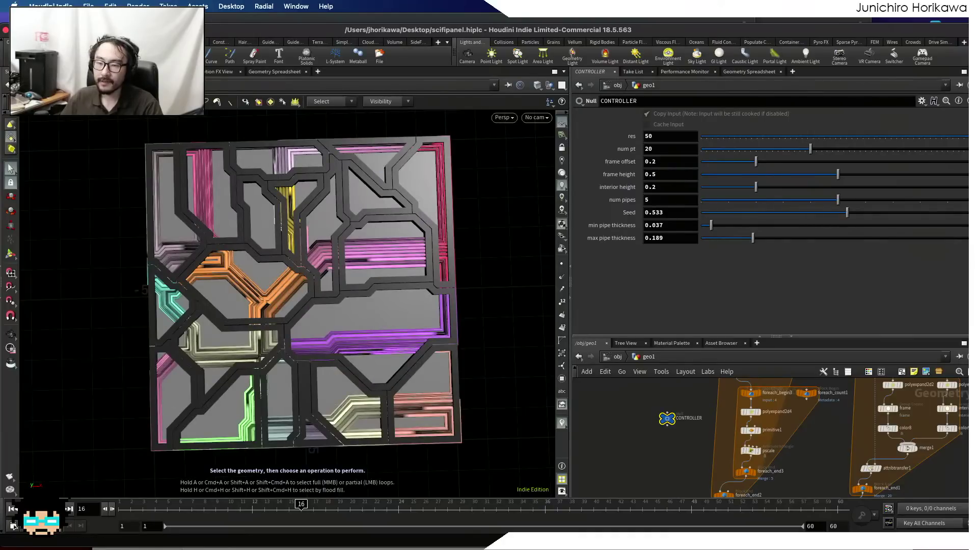
# - Set CONTROLLER's min and max pipe thickness to 0.046 and 0.219, frame height 0.5, frame offset 0.247 and num pt 22, and save the scene
pyautogui.moveTo(717, 225)
pyautogui.mouseDown()
pyautogui.moveTo(745, 222)
pyautogui.moveTo(714, 226)
pyautogui.mouseUp()
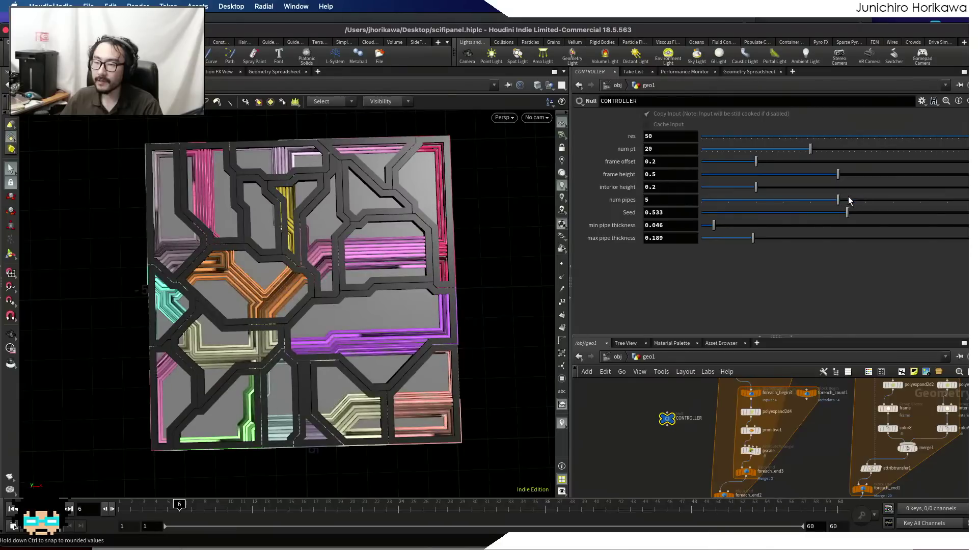
pyautogui.moveTo(762, 239)
pyautogui.mouseDown()
pyautogui.moveTo(844, 234)
pyautogui.moveTo(777, 240)
pyautogui.mouseUp()
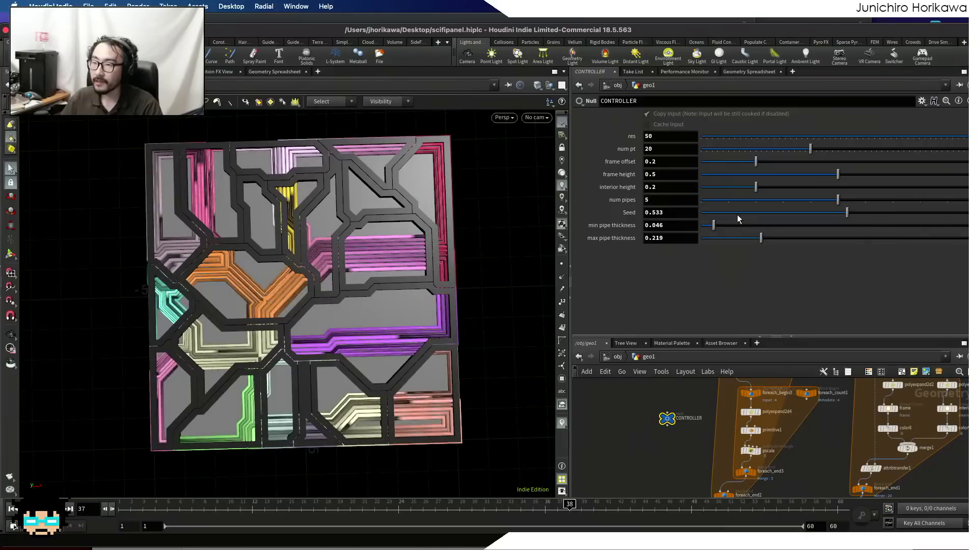
pyautogui.moveTo(744, 174); pyautogui.dragTo(822, 178)
pyautogui.doubleClick(654, 174)
pyautogui.write('0.5')
pyautogui.press('Return')
pyautogui.moveTo(755, 161); pyautogui.dragTo(822, 152)
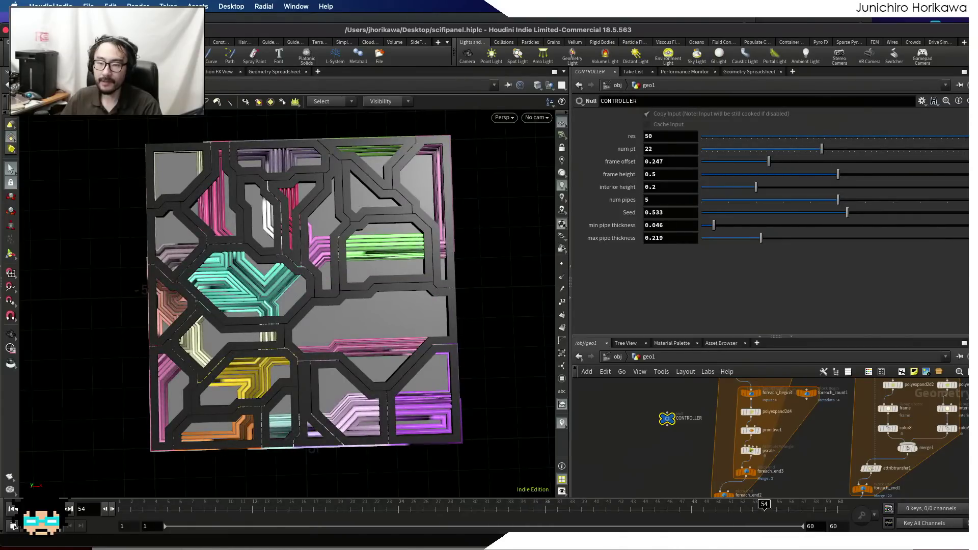
pyautogui.press('super+s')
# - Switch to the remote Unreal Editor in Splashtop Business, zoom in on the glowing panel, and play and stop the level
pyautogui.moveTo(435, 549)
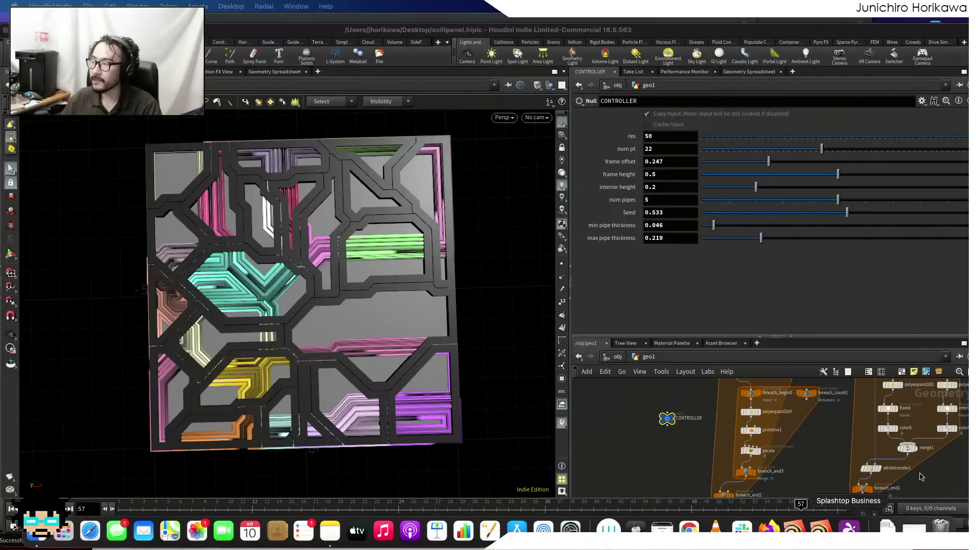
pyautogui.moveTo(968, 48); pyautogui.dragTo(470, 23)
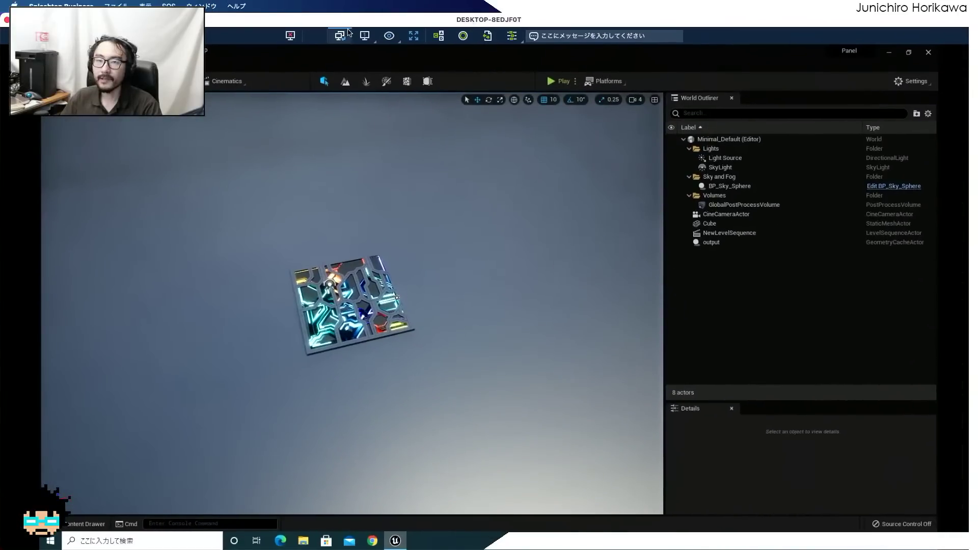
pyautogui.click(27, 19)
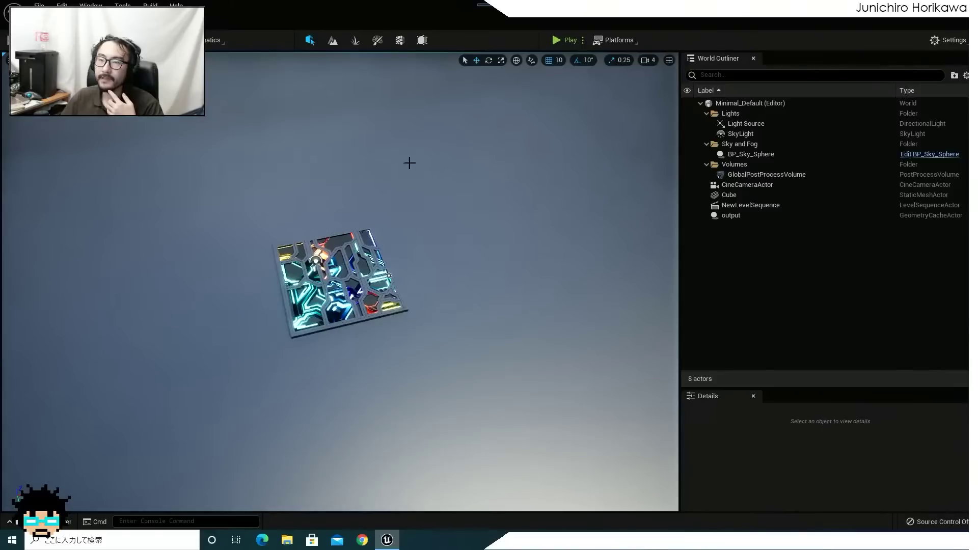
pyautogui.scroll(5, 338, 218)
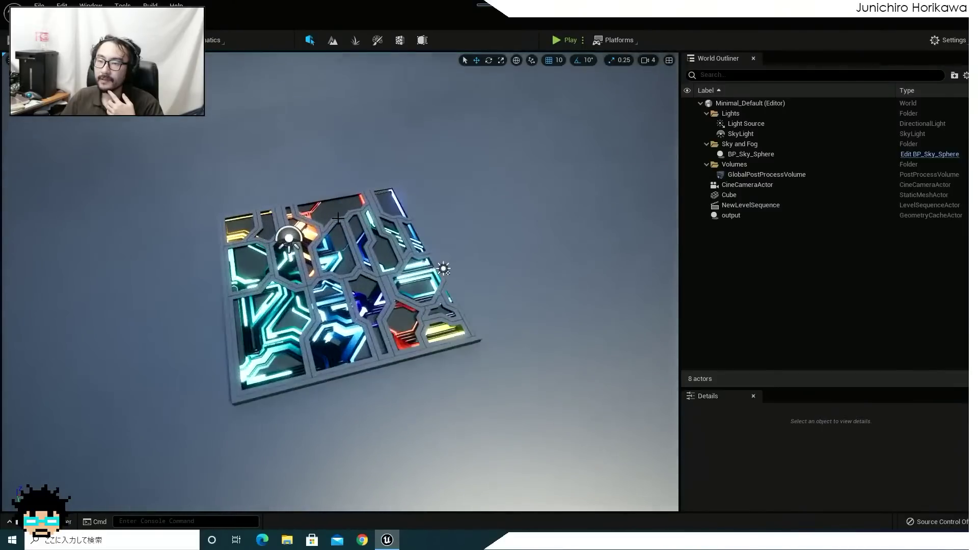
pyautogui.click(564, 41)
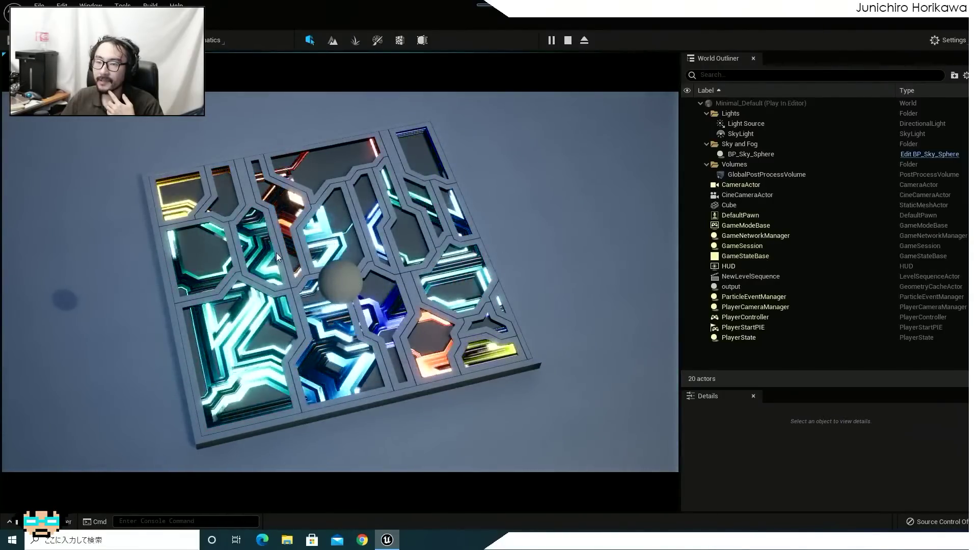
pyautogui.click(567, 45)
pyautogui.scroll(4, 359, 216)
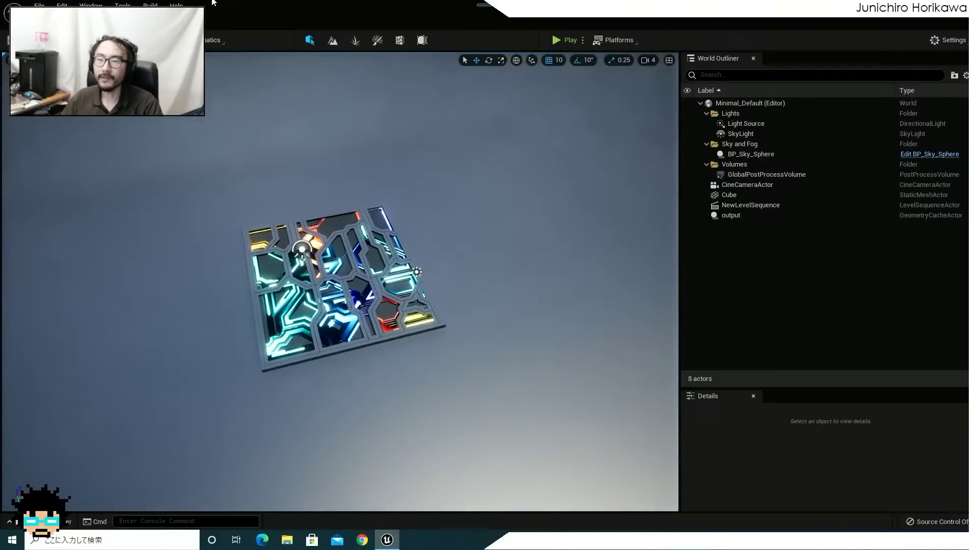
# - Switch back to Houdini and examine the end of the network around animate_color, polywire, transform1 and merge2
pyautogui.moveTo(21, 2)
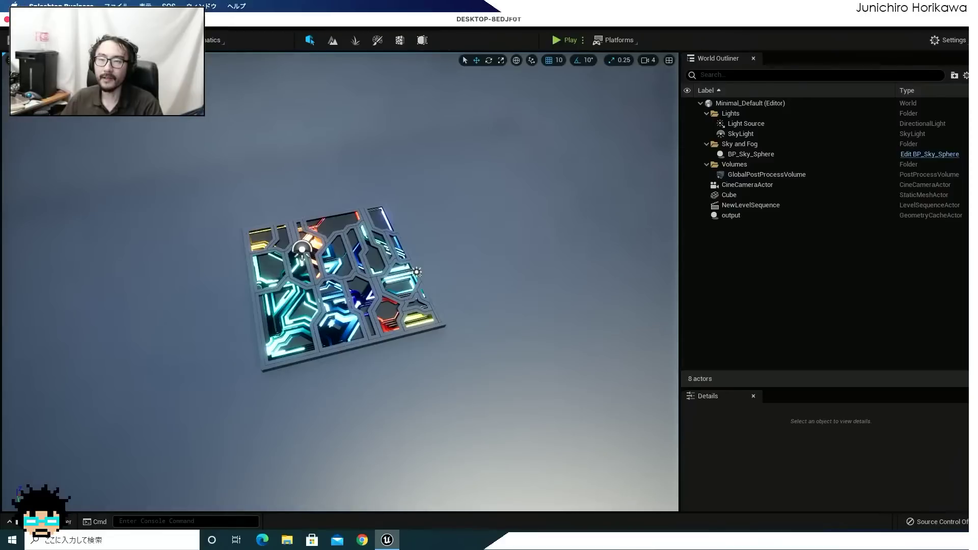
pyautogui.click(27, 19)
pyautogui.moveTo(76, 19); pyautogui.dragTo(977, 48)
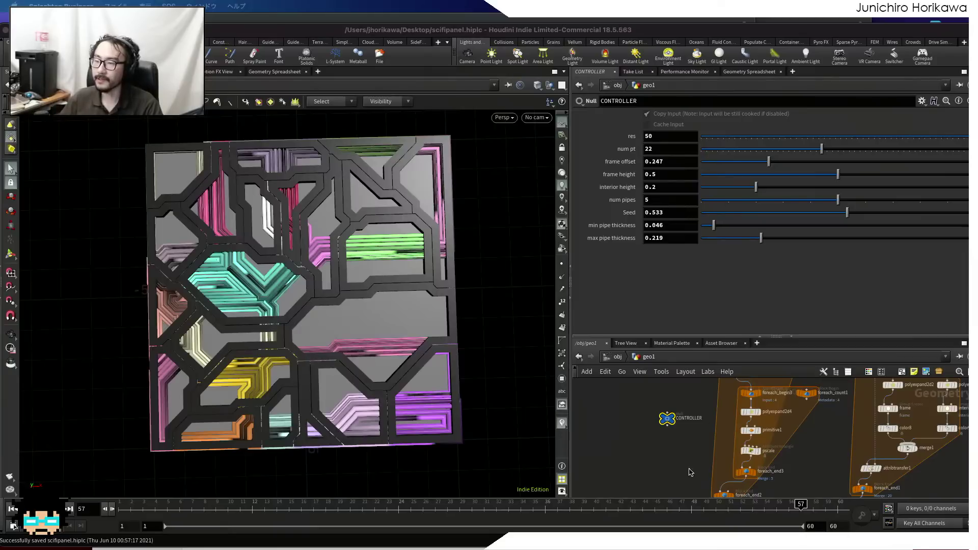
pyautogui.click(657, 422)
pyautogui.scroll(-5, 657, 422)
pyautogui.scroll(2, 662, 449)
pyautogui.moveTo(663, 442); pyautogui.dragTo(660, 390, button='middle')
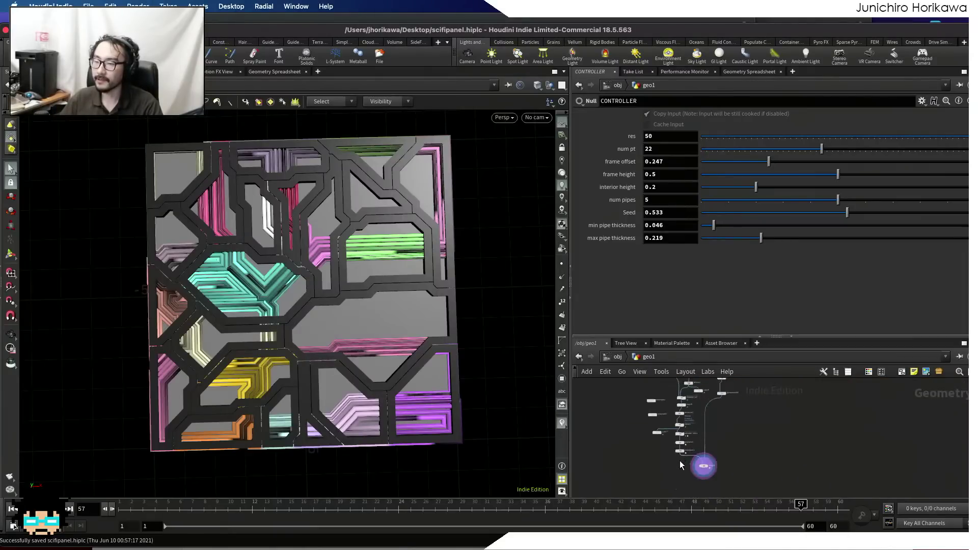
pyautogui.scroll(3, 681, 460)
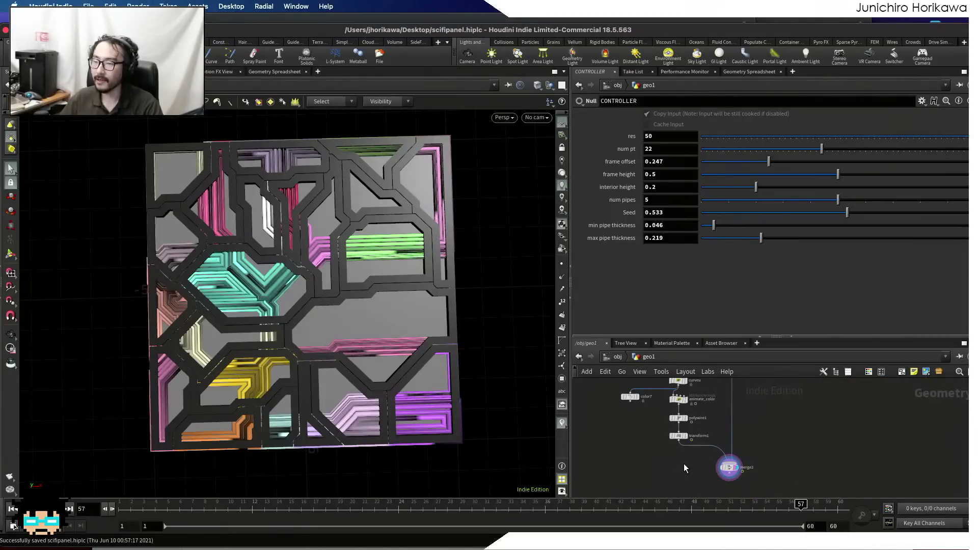
pyautogui.scroll(2, 683, 464)
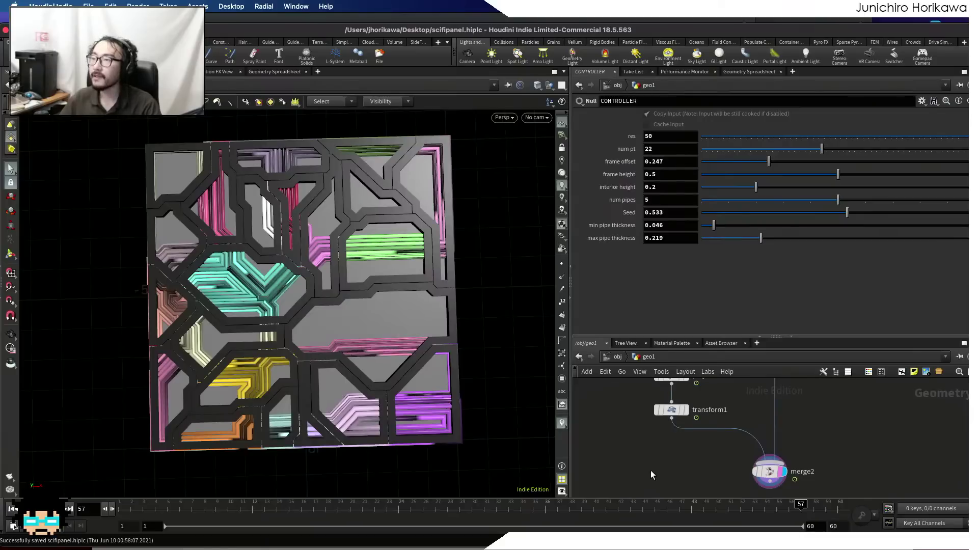
# - Enlarge the network pane and examine the disconnected resample1 and resample2 nodes, color7 and the rest of the network
pyautogui.scroll(-5, 650, 470)
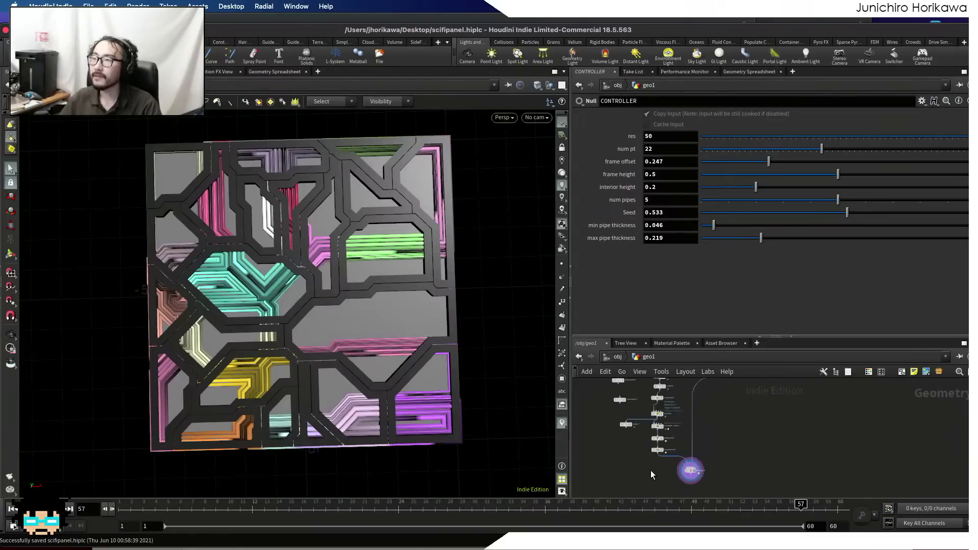
pyautogui.scroll(5, 623, 457)
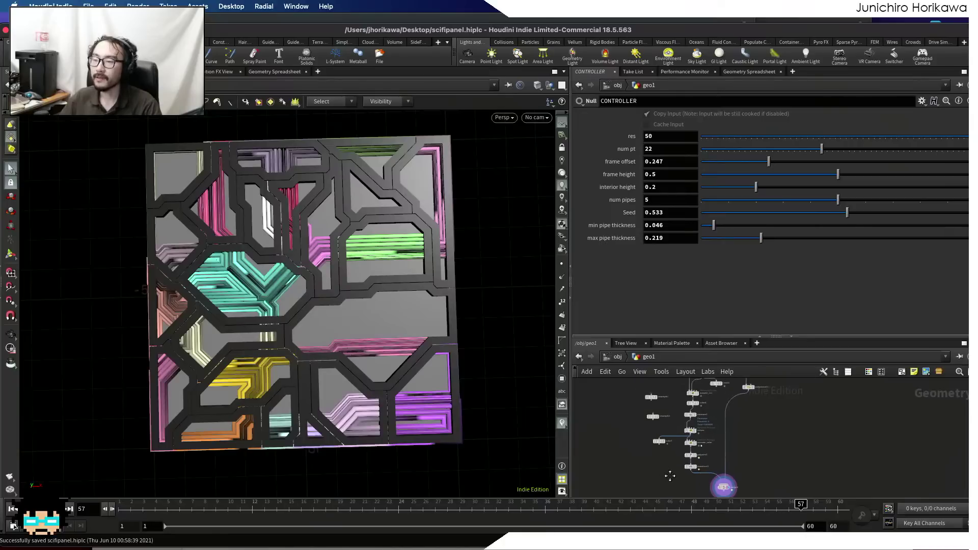
pyautogui.moveTo(622, 412); pyautogui.dragTo(607, 385, button='middle')
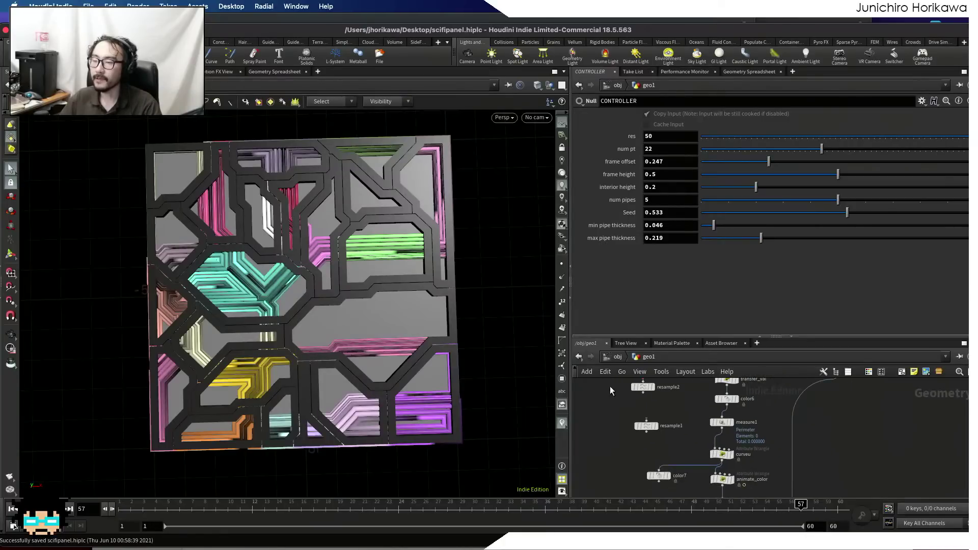
pyautogui.moveTo(630, 339); pyautogui.dragTo(631, 237)
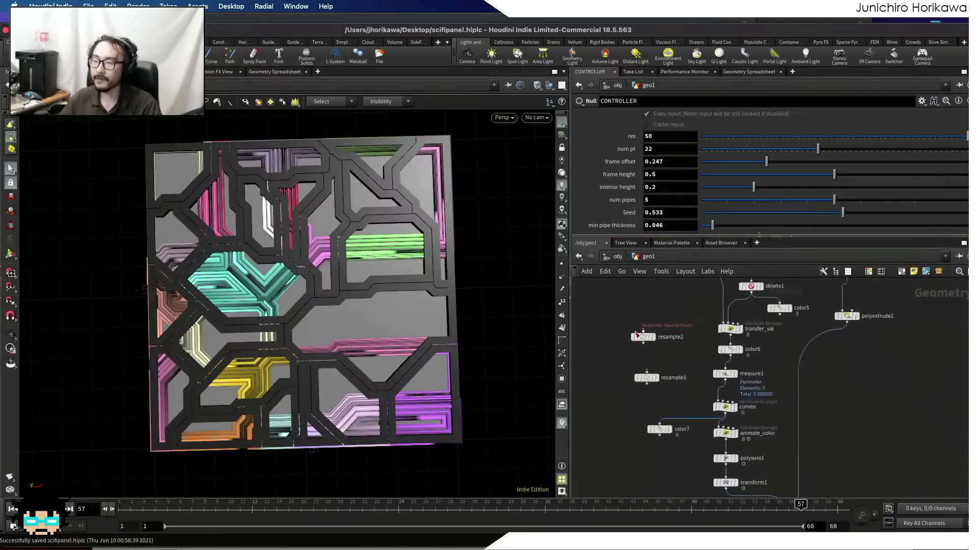
pyautogui.scroll(-2, 603, 313)
pyautogui.moveTo(605, 308); pyautogui.dragTo(661, 423)
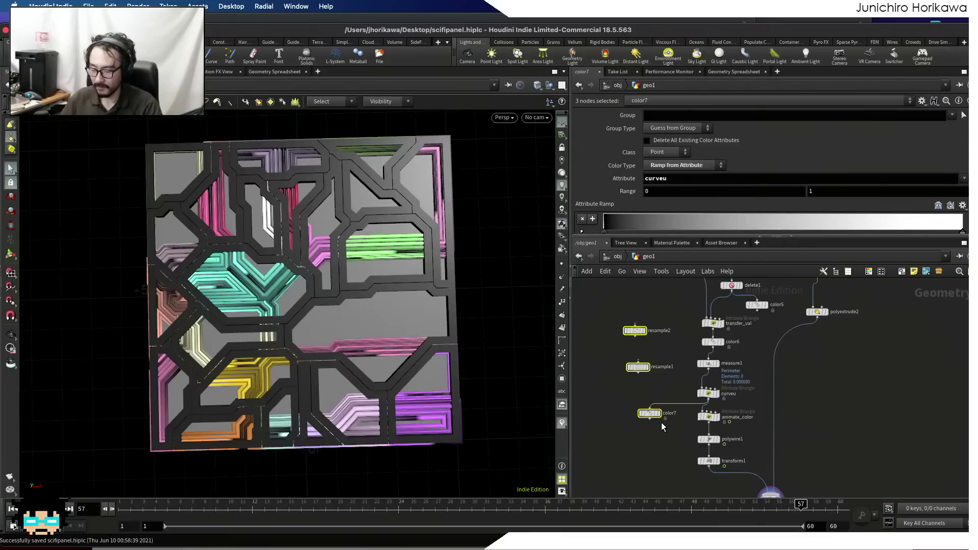
pyautogui.press('Tab')
pyautogui.press('Escape')
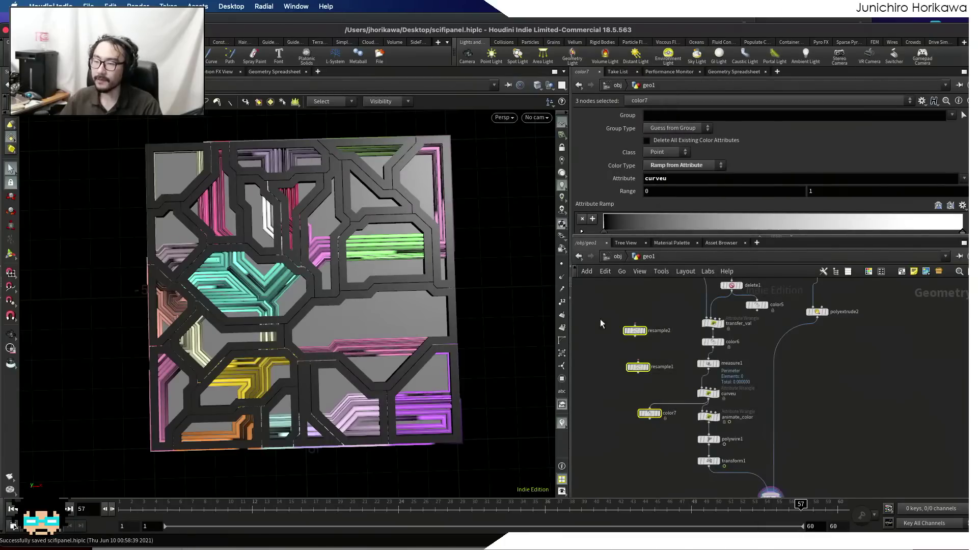
pyautogui.click(655, 439)
pyautogui.scroll(-5, 667, 433)
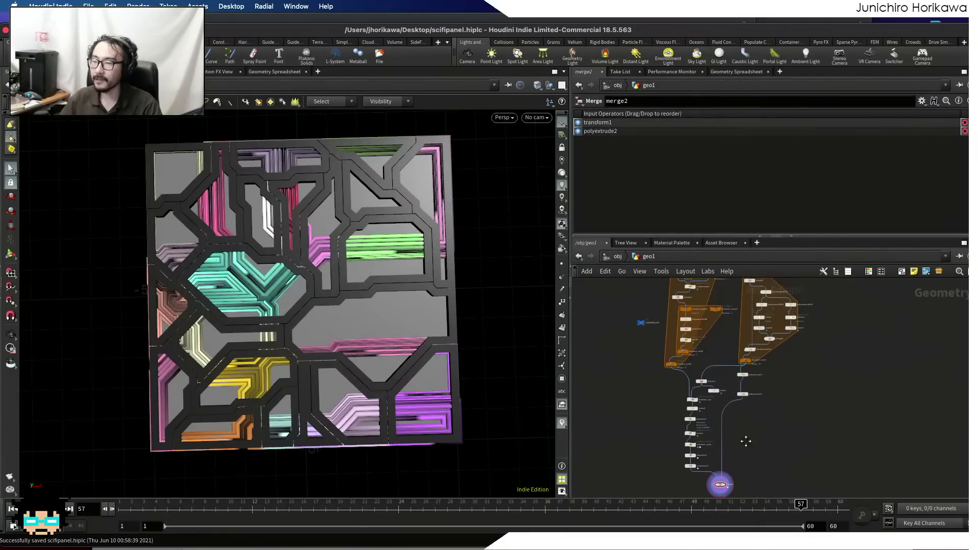
pyautogui.scroll(5, 717, 429)
pyautogui.scroll(-6, 741, 432)
pyautogui.moveTo(679, 404); pyautogui.dragTo(774, 475, button='middle')
pyautogui.scroll(1, 742, 426)
pyautogui.scroll(1, 738, 406)
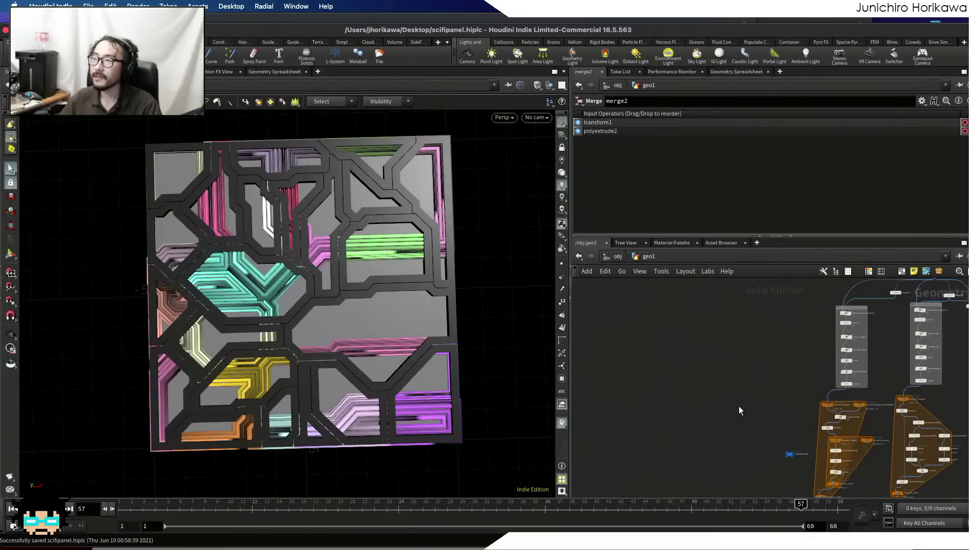
# - Save the scene, add a Sphere node in an empty area of the network and display it
pyautogui.press('super+s')
pyautogui.press('Tab')
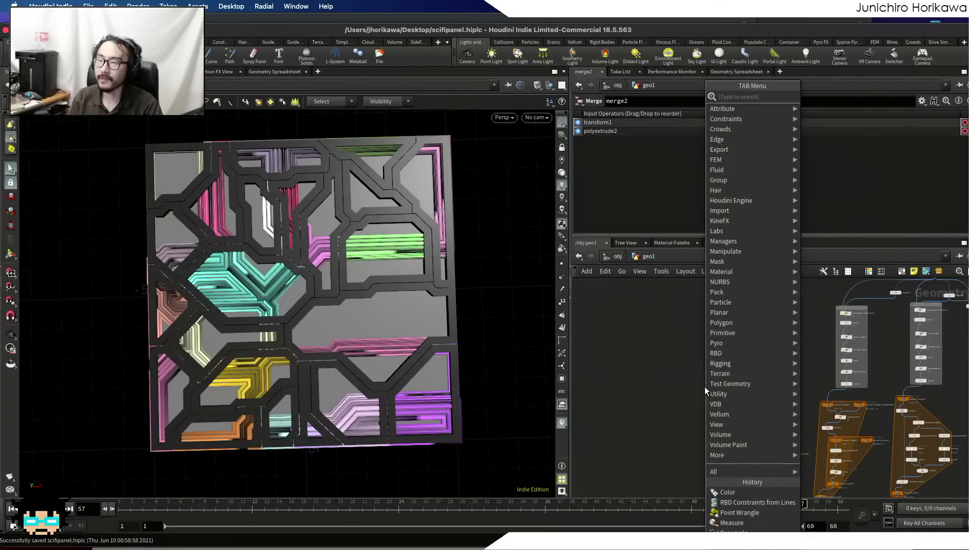
pyautogui.write('sphere')
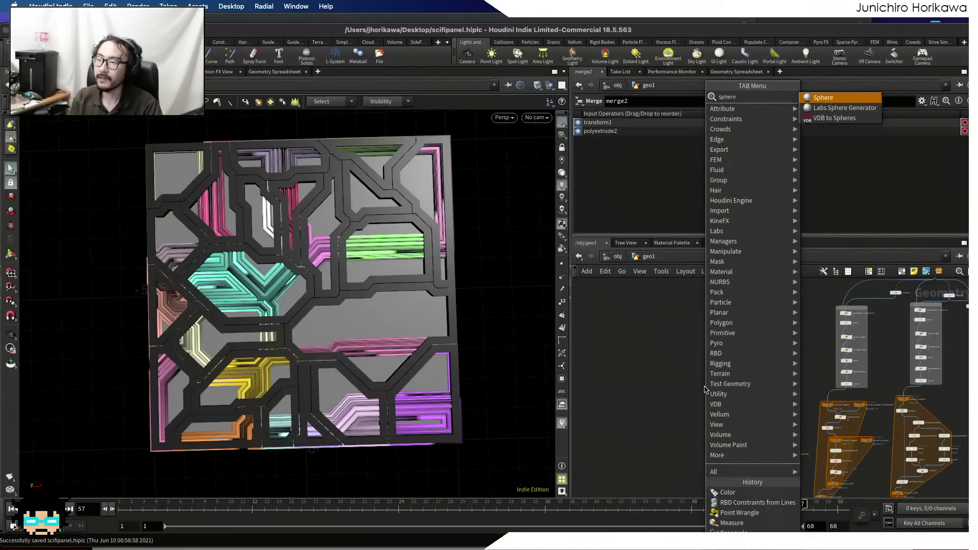
pyautogui.press('Return')
pyautogui.click(671, 359)
pyautogui.scroll(3, 671, 359)
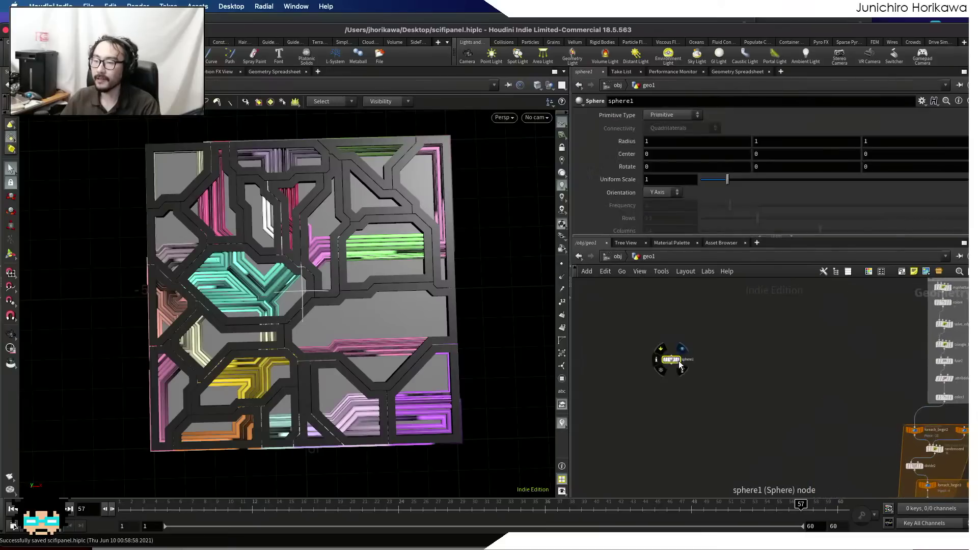
pyautogui.click(678, 360)
pyautogui.scroll(1, 672, 360)
pyautogui.click(671, 360)
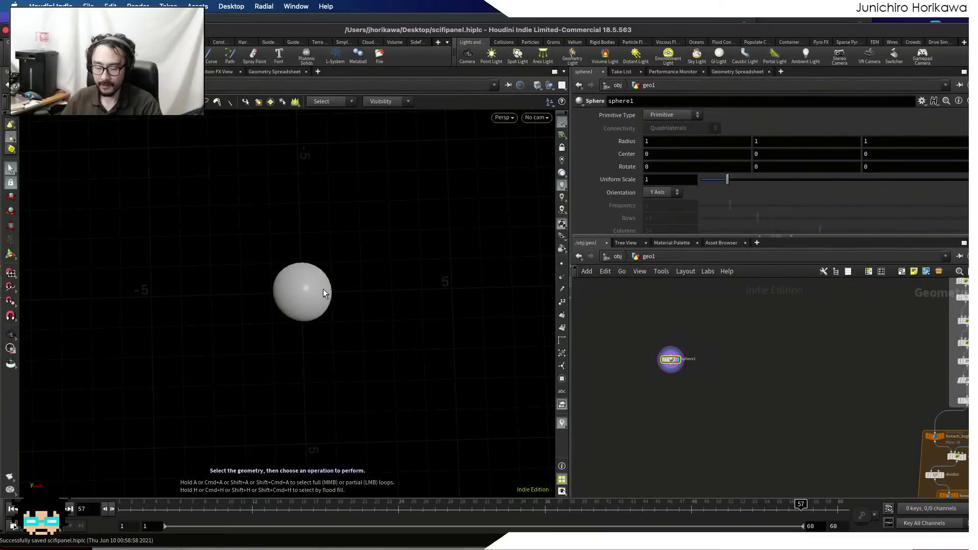
# - Frame the sphere closer in the viewport and set its Primitive Type to Polygon
pyautogui.keyDown('alt'); pyautogui.moveTo(285, 305); pyautogui.dragTo(297, 229); pyautogui.keyUp('alt')
pyautogui.keyDown('alt'); pyautogui.moveTo(300, 240); pyautogui.dragTo(332, 290, button='right'); pyautogui.keyUp('alt')
pyautogui.moveTo(674, 362); pyautogui.dragTo(699, 364)
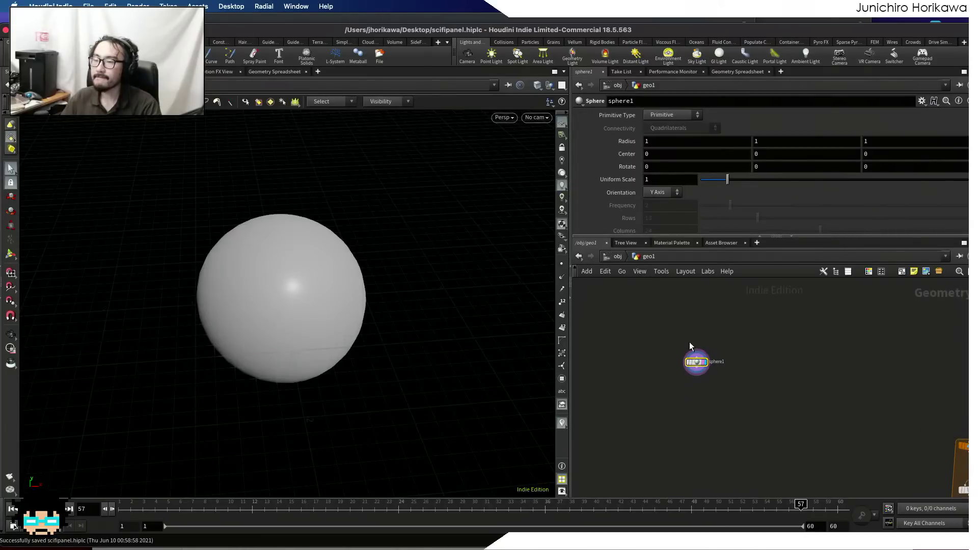
pyautogui.scroll(3, 689, 339)
pyautogui.click(666, 117)
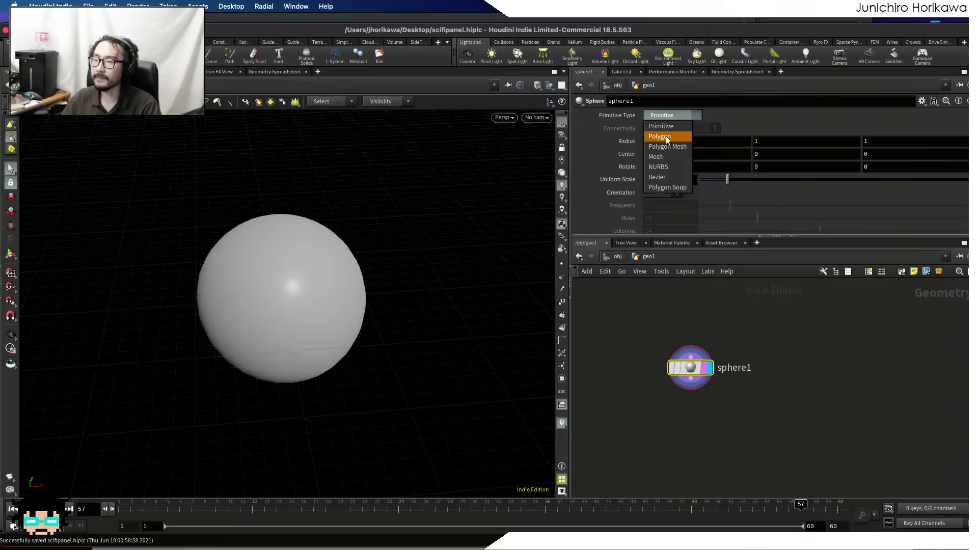
pyautogui.click(666, 138)
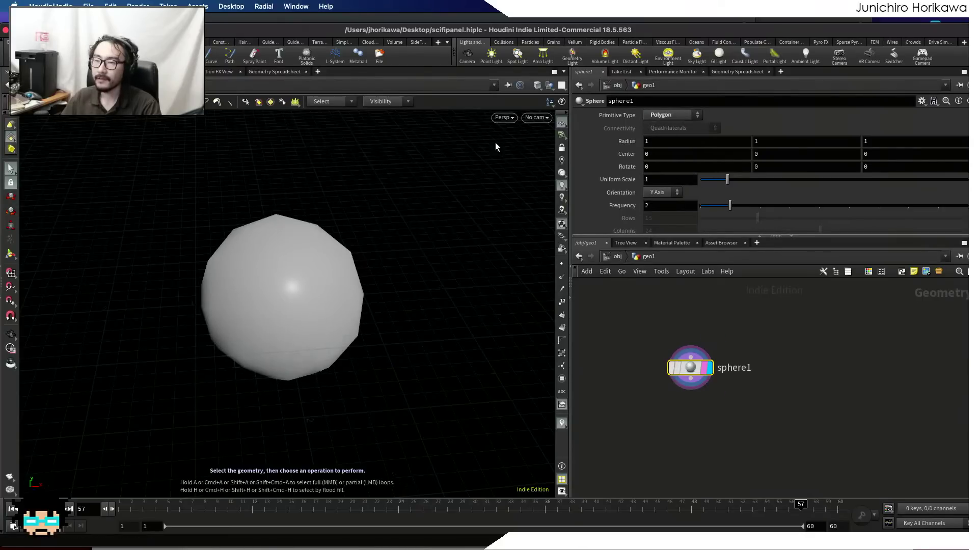
# - Show wireframe edges on the shaded geometry in the viewport and set the sphere's Frequency to 9
pyautogui.click(504, 117)
pyautogui.moveTo(509, 156)
pyautogui.click(624, 249)
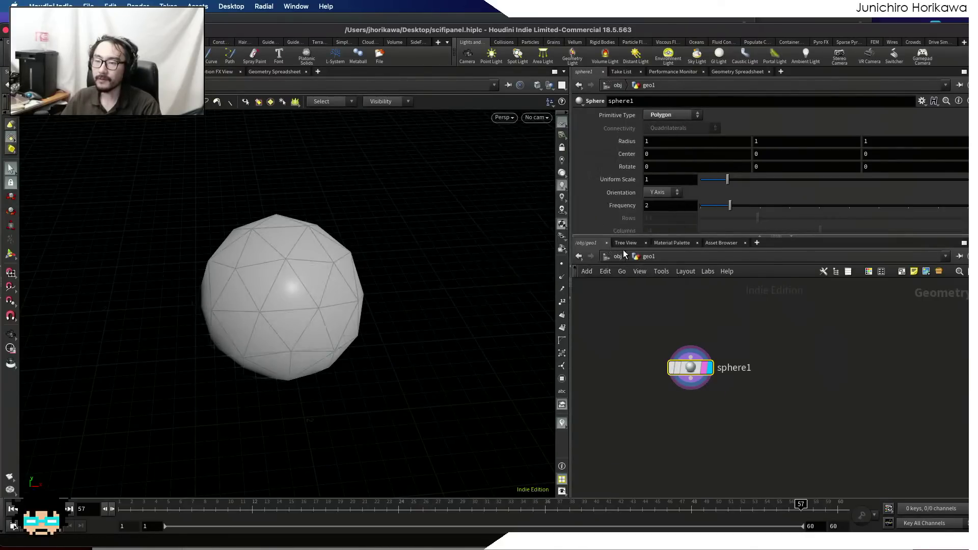
pyautogui.moveTo(730, 206); pyautogui.dragTo(937, 206)
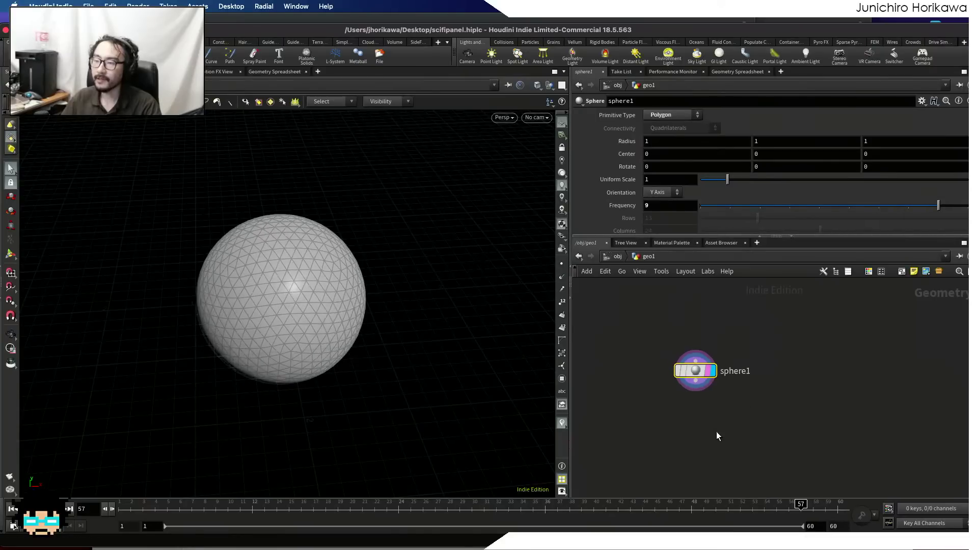
# - Add an IsoOffset node fed by sphere1, display its fog volume and save the scene
pyautogui.moveTo(718, 435); pyautogui.dragTo(737, 421, button='middle')
pyautogui.press('Tab')
pyautogui.write('v')
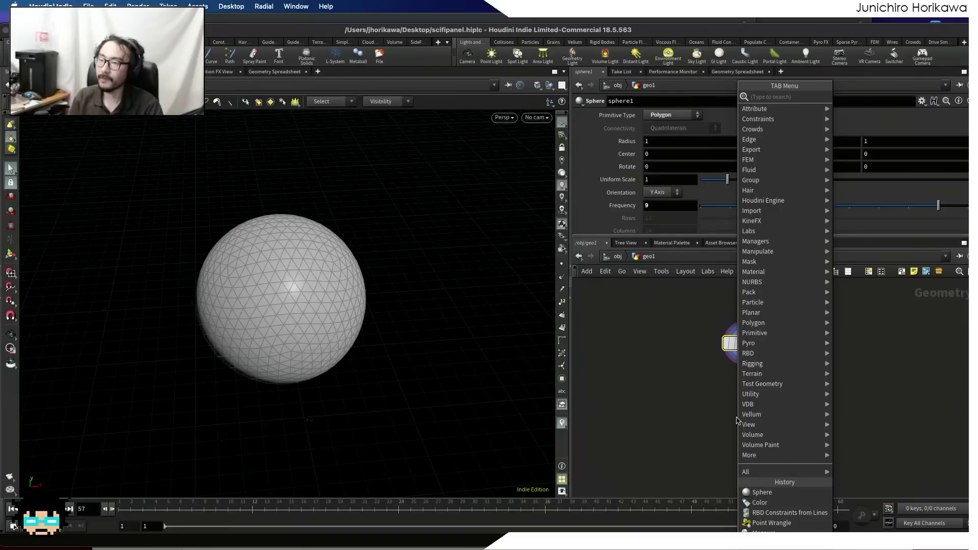
pyautogui.write('iso')
pyautogui.press('Return')
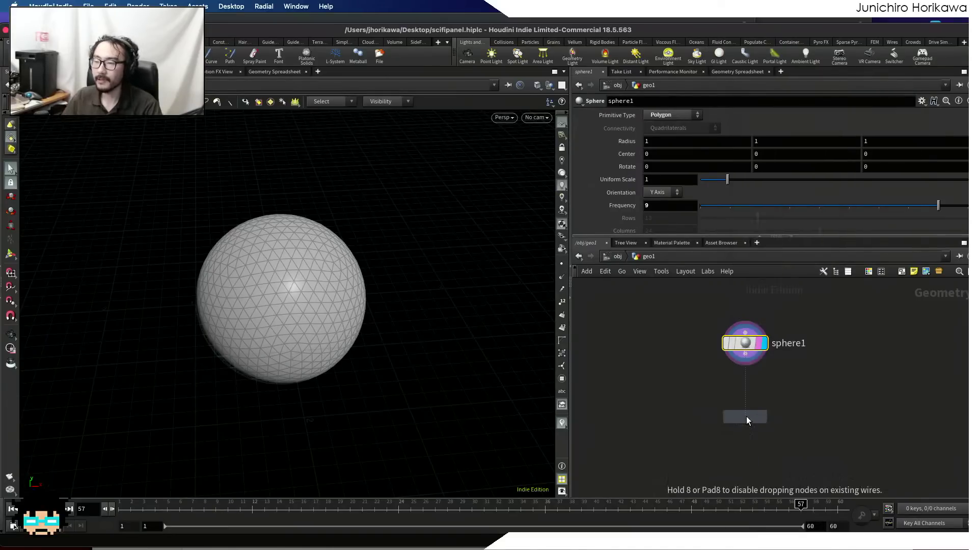
pyautogui.click(746, 418)
pyautogui.scroll(3, 745, 393)
pyautogui.click(744, 324)
pyautogui.click(728, 416)
pyautogui.moveTo(738, 444); pyautogui.dragTo(743, 420)
pyautogui.click(786, 367)
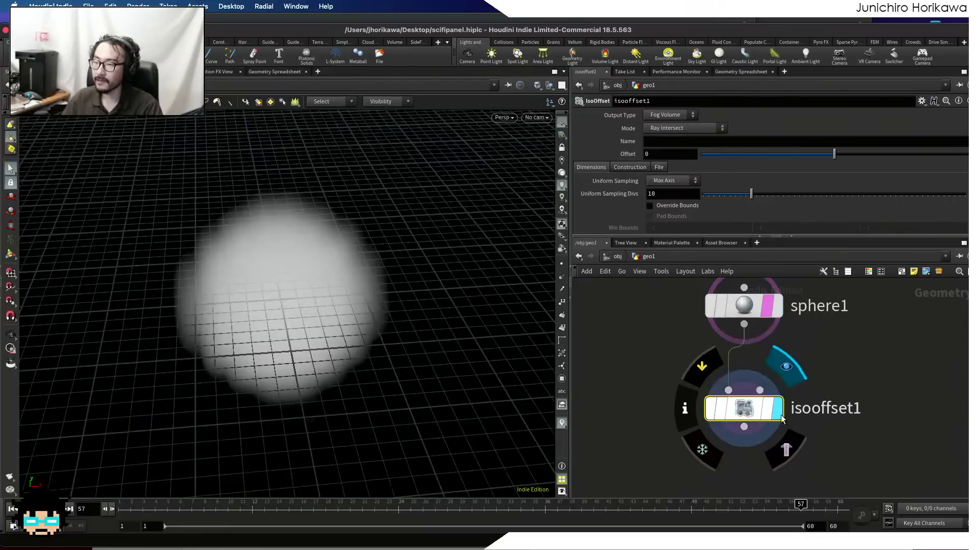
pyautogui.press('super+s')
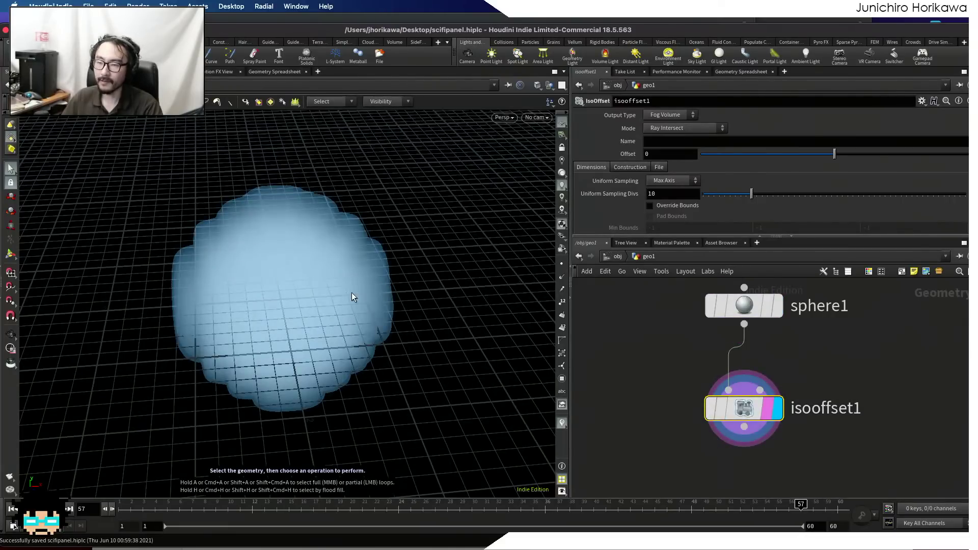
# - Set the Uniform Sampling Divs of isooffset1 to 50 and inspect the smoother volume
pyautogui.keyDown('alt'); pyautogui.moveTo(397, 291); pyautogui.dragTo(314, 332); pyautogui.keyUp('alt')
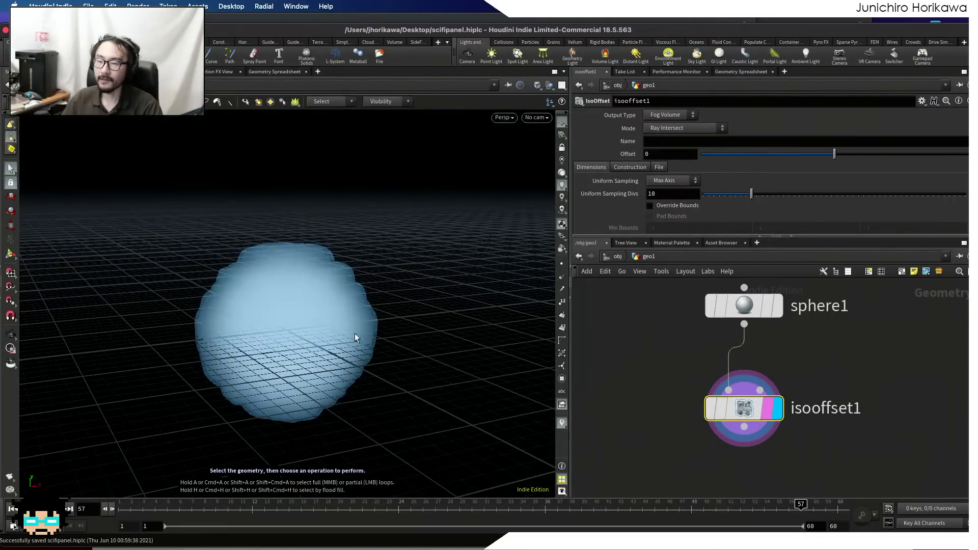
pyautogui.moveTo(752, 194); pyautogui.dragTo(965, 194)
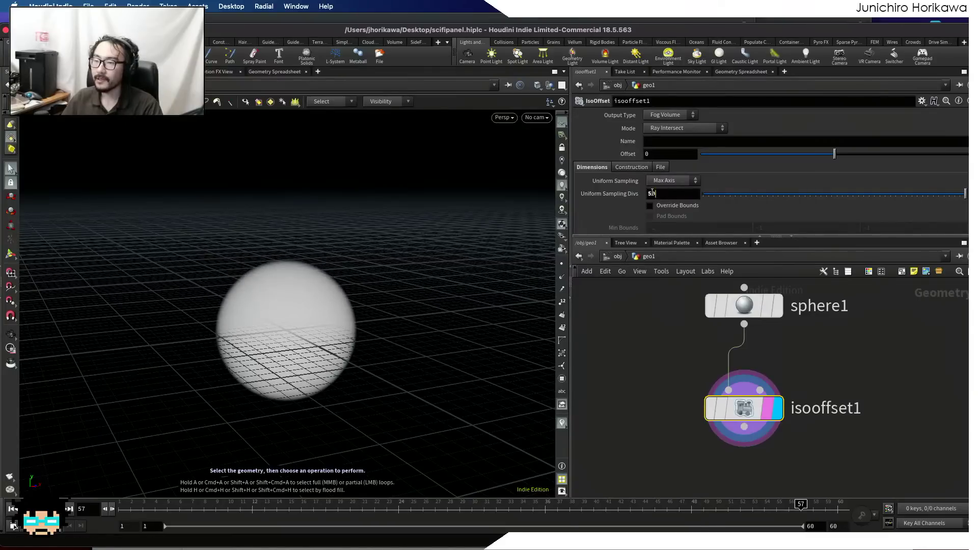
pyautogui.moveTo(338, 289); pyautogui.dragTo(356, 280)
pyautogui.press('Escape')
pyautogui.moveTo(347, 284); pyautogui.dragTo(395, 266, button='right')
pyautogui.moveTo(395, 267); pyautogui.dragTo(400, 321)
# - Add a Scatter node fed by isooffset1, display its points and place it beside the main chain
pyautogui.scroll(-4, 629, 375)
pyautogui.moveTo(647, 428); pyautogui.dragTo(653, 393, button='middle')
pyautogui.scroll(2, 667, 433)
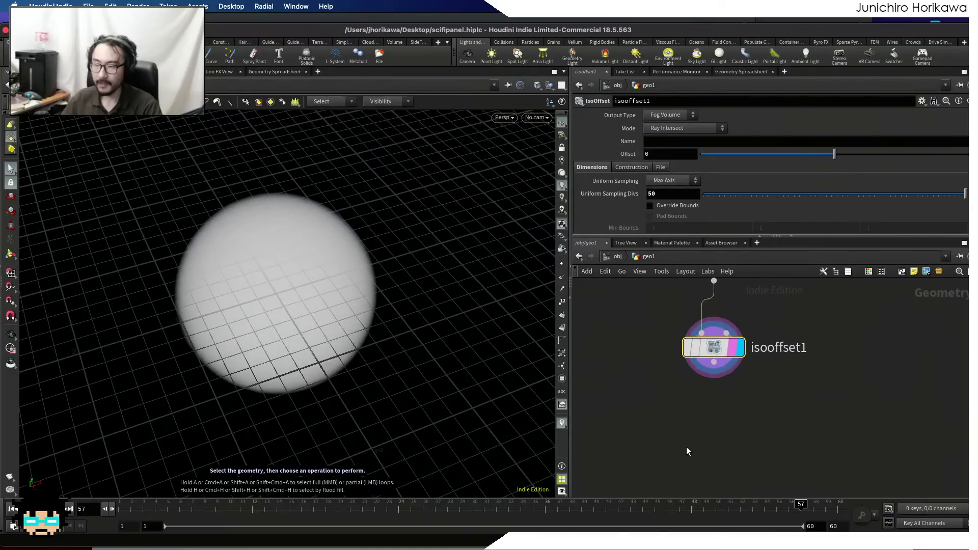
pyautogui.press('Tab')
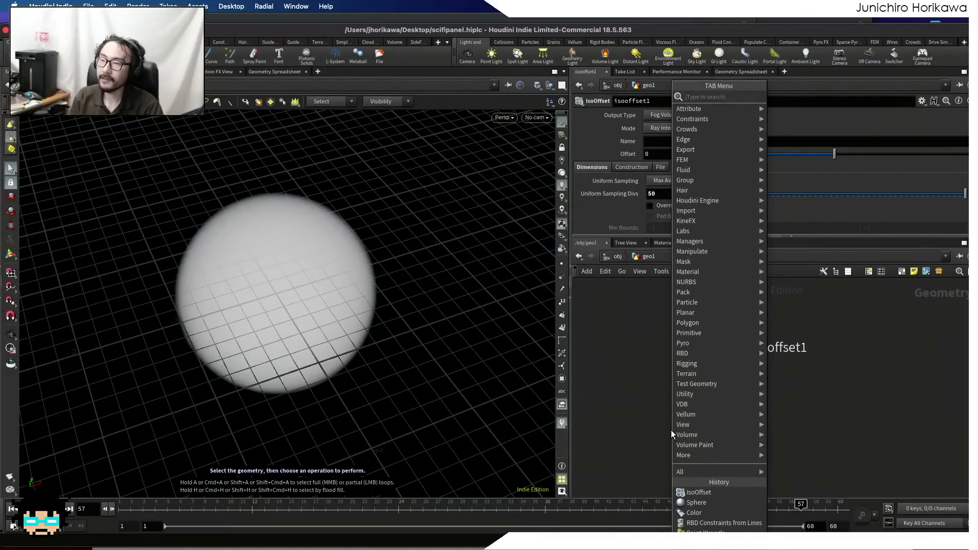
pyautogui.write('scal')
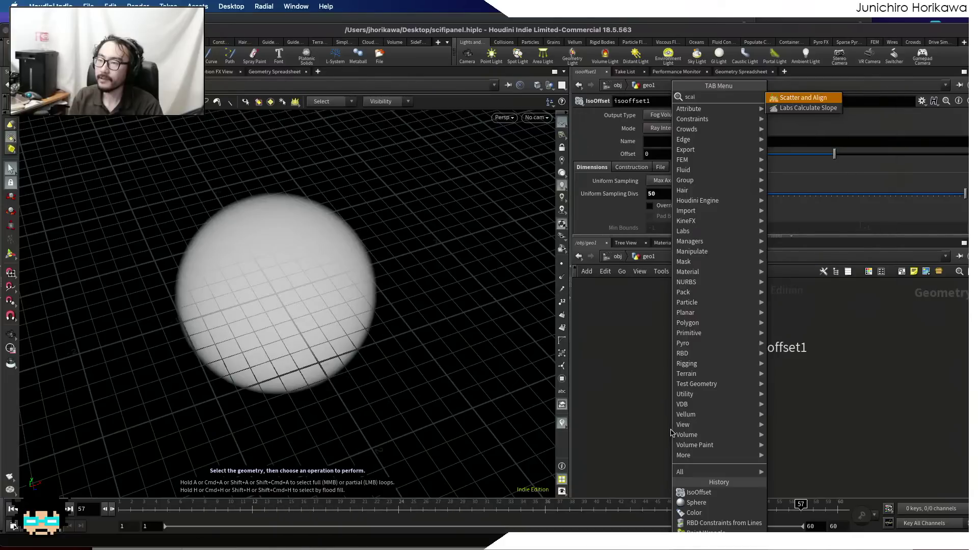
pyautogui.press('BackSpace')
pyautogui.write('t')
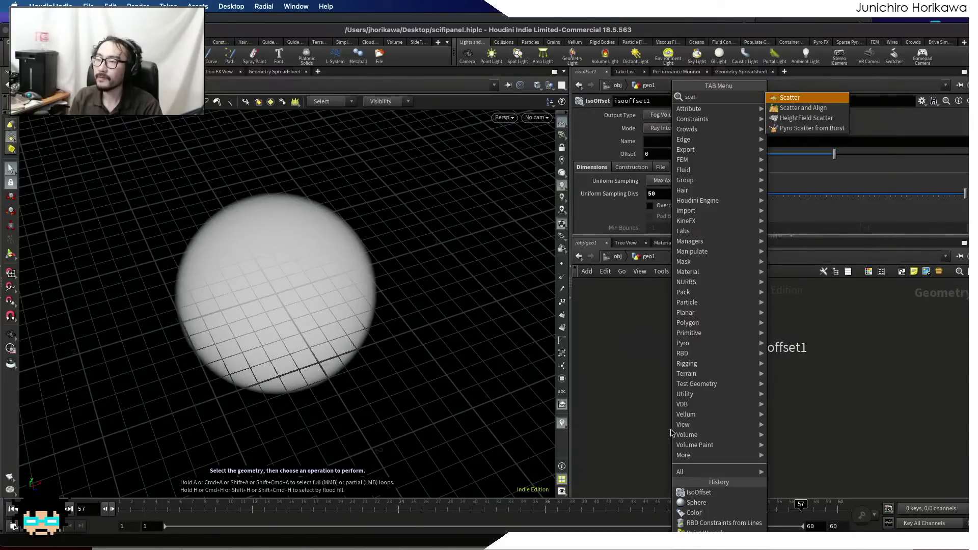
pyautogui.press('Return')
pyautogui.click(671, 465)
pyautogui.click(713, 363)
pyautogui.click(669, 455)
pyautogui.click(704, 439)
pyautogui.moveTo(673, 473); pyautogui.dragTo(629, 436)
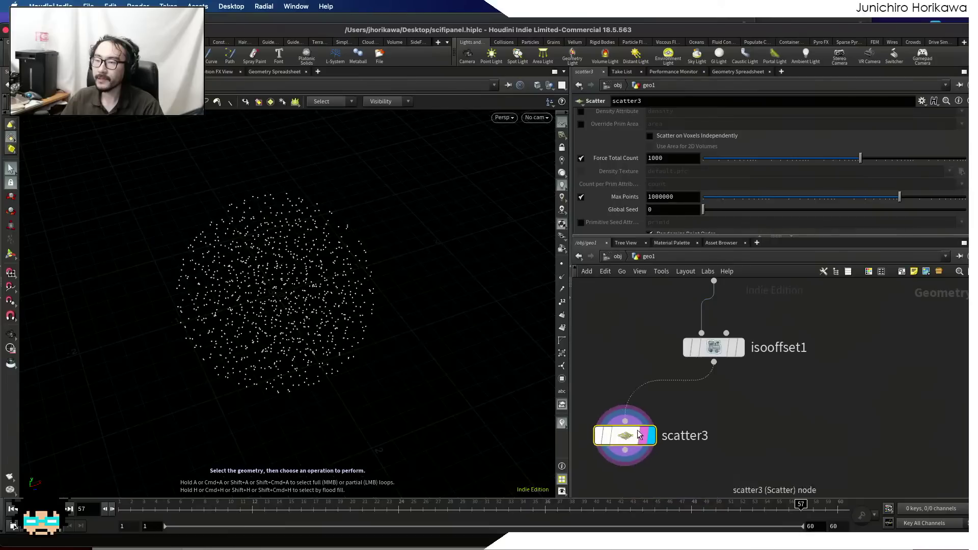
# - Set the scatter node's Force Total Count to 10 and inspect the points inside the sphere volume
pyautogui.click(679, 159)
pyautogui.press('BackSpace')
pyautogui.press('BackSpace')
pyautogui.press('Return')
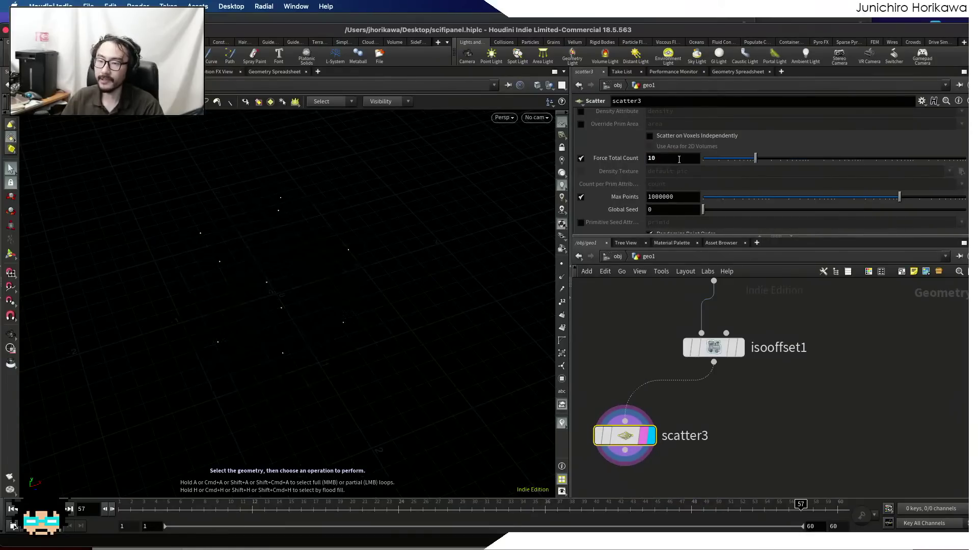
pyautogui.keyDown('alt'); pyautogui.moveTo(412, 256); pyautogui.dragTo(407, 240); pyautogui.keyUp('alt')
pyautogui.keyDown('alt'); pyautogui.moveTo(463, 179); pyautogui.dragTo(412, 227); pyautogui.keyUp('alt')
# - Move scatter3 further away from the main chain and display isooffset1 again
pyautogui.scroll(-5, 598, 326)
pyautogui.moveTo(602, 341); pyautogui.dragTo(658, 322, button='middle')
pyautogui.scroll(2, 657, 343)
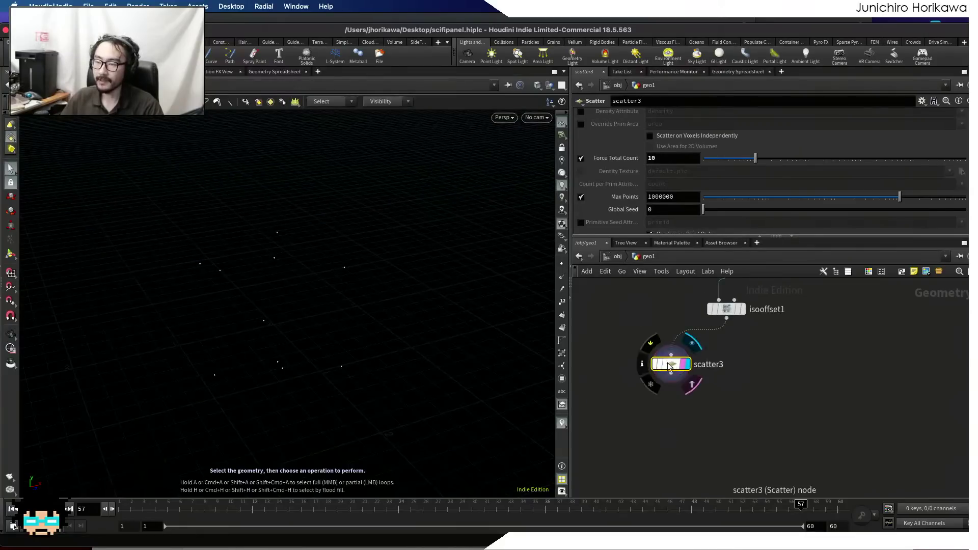
pyautogui.moveTo(671, 364); pyautogui.dragTo(634, 388)
pyautogui.click(744, 307)
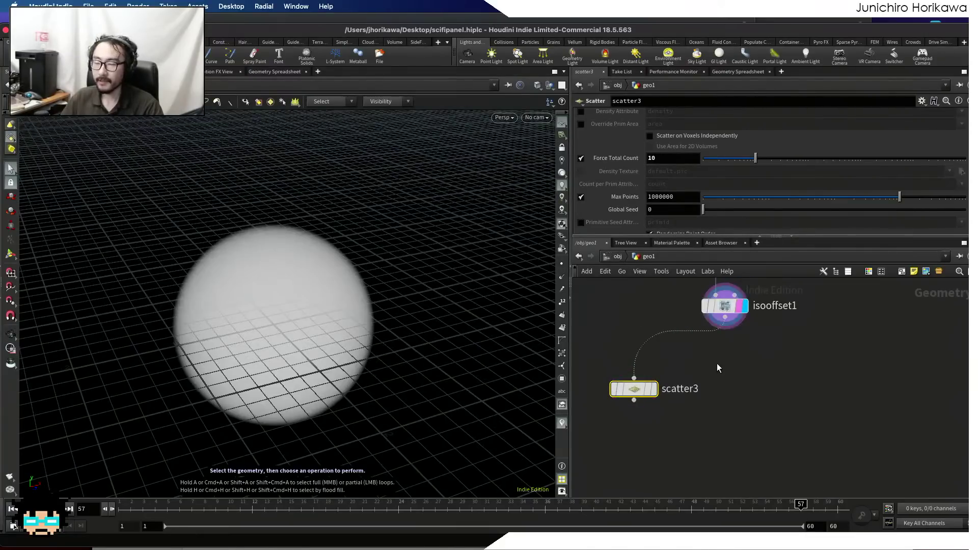
# - Add a Volume Wrangle with isooffset1 in its first input and scatter3 in its second, and display it
pyautogui.press('Tab')
pyautogui.write('volume wr')
pyautogui.press('Return')
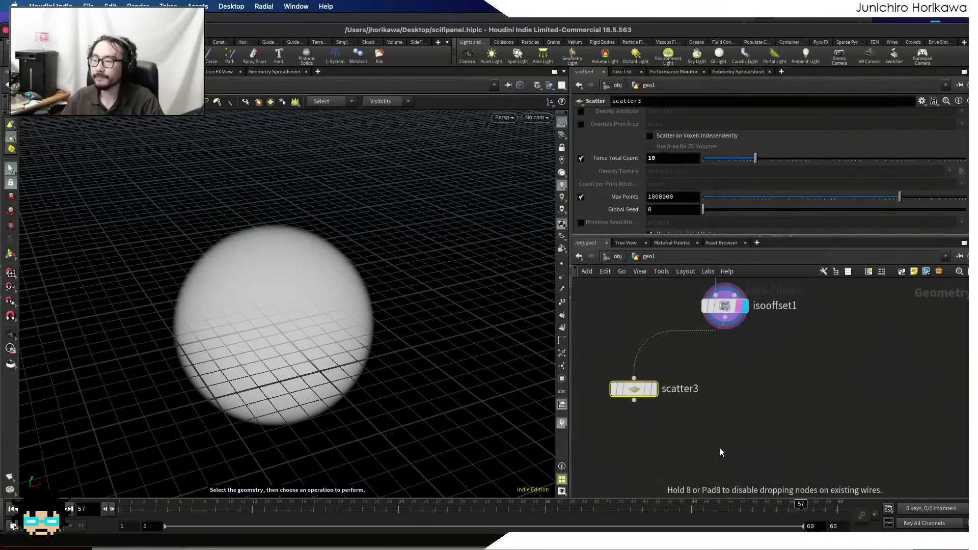
pyautogui.click(719, 453)
pyautogui.click(724, 319)
pyautogui.click(705, 442)
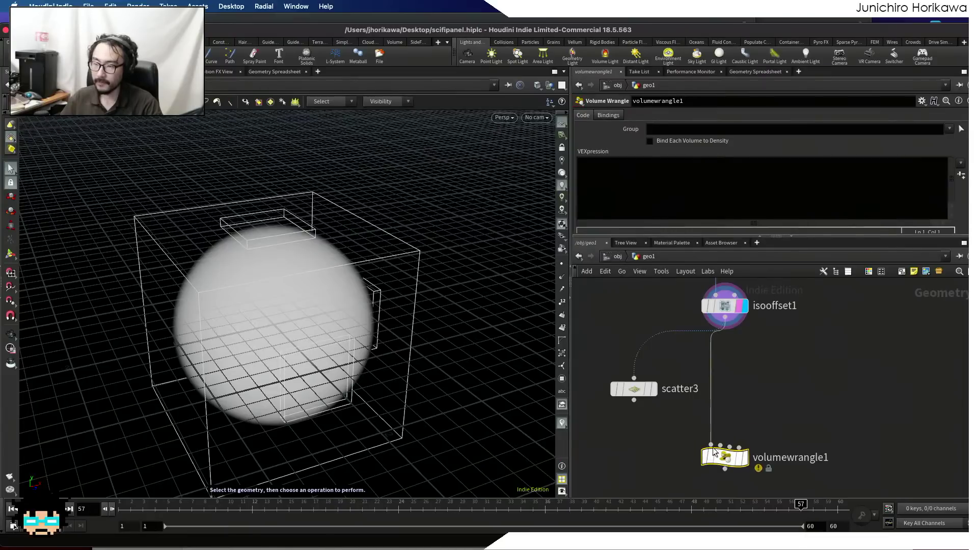
pyautogui.click(635, 401)
pyautogui.click(720, 445)
pyautogui.moveTo(729, 458); pyautogui.dragTo(718, 457)
pyautogui.click(733, 458)
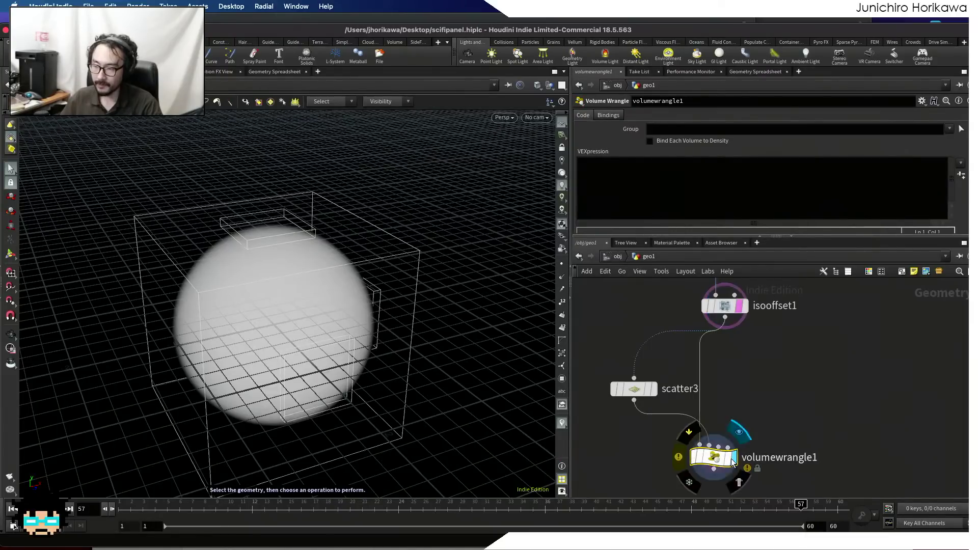
pyautogui.scroll(-8, 765, 408)
pyautogui.scroll(8, 768, 409)
pyautogui.moveTo(728, 426); pyautogui.dragTo(729, 403, button='middle')
pyautogui.scroll(2, 729, 408)
pyautogui.moveTo(699, 438)
pyautogui.scroll(-8, 715, 425)
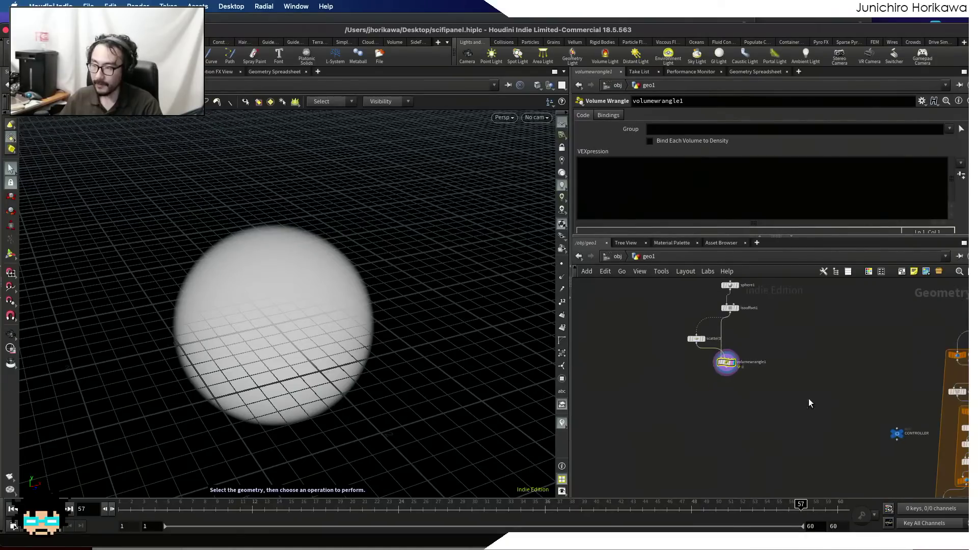
# - Copy the Manhattan "float dist" line from the VEX code of the manhattan_distance1 wrangle
pyautogui.scroll(8, 775, 435)
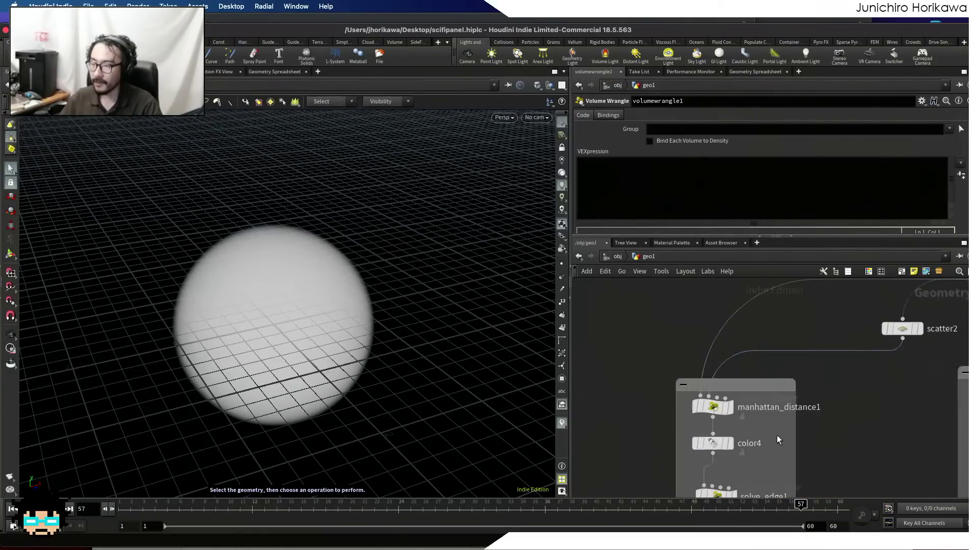
pyautogui.click(654, 385)
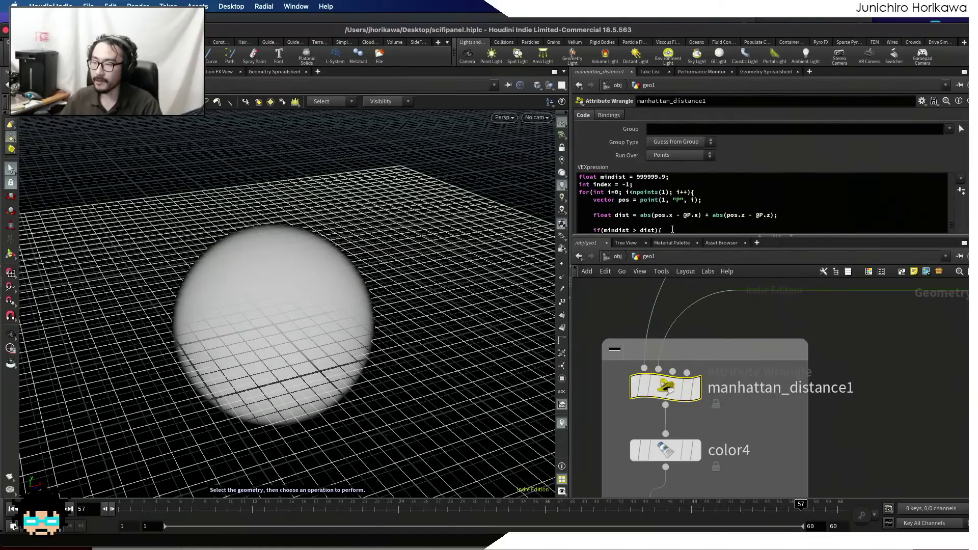
pyautogui.moveTo(672, 236); pyautogui.dragTo(671, 279)
pyautogui.moveTo(777, 215); pyautogui.dragTo(592, 215)
pyautogui.press('super+c')
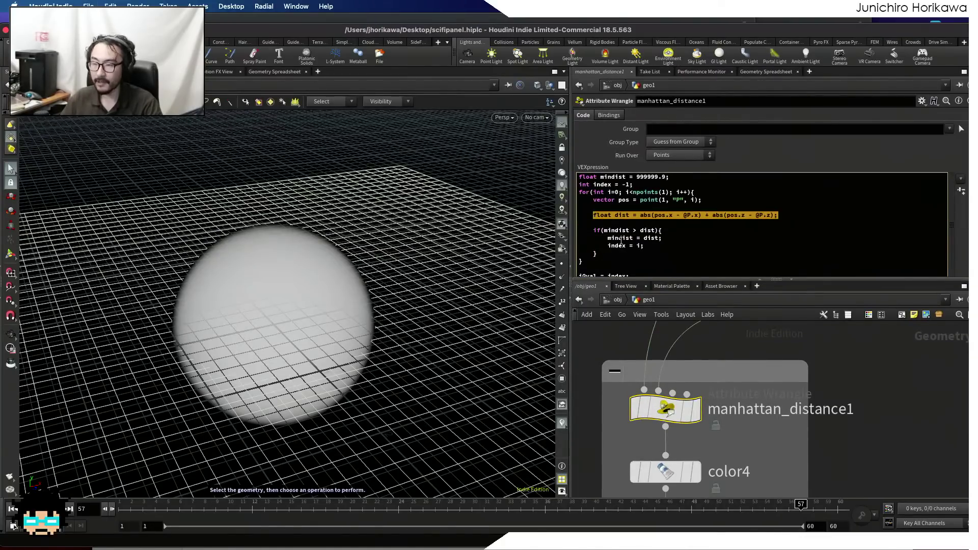
# - In volumewrangle1's VEX code, write an empty loop "for(int i=0; i<npoints(1); i++){ }"
pyautogui.scroll(-8, 813, 376)
pyautogui.moveTo(601, 449); pyautogui.dragTo(789, 341, button='middle')
pyautogui.scroll(3, 768, 396)
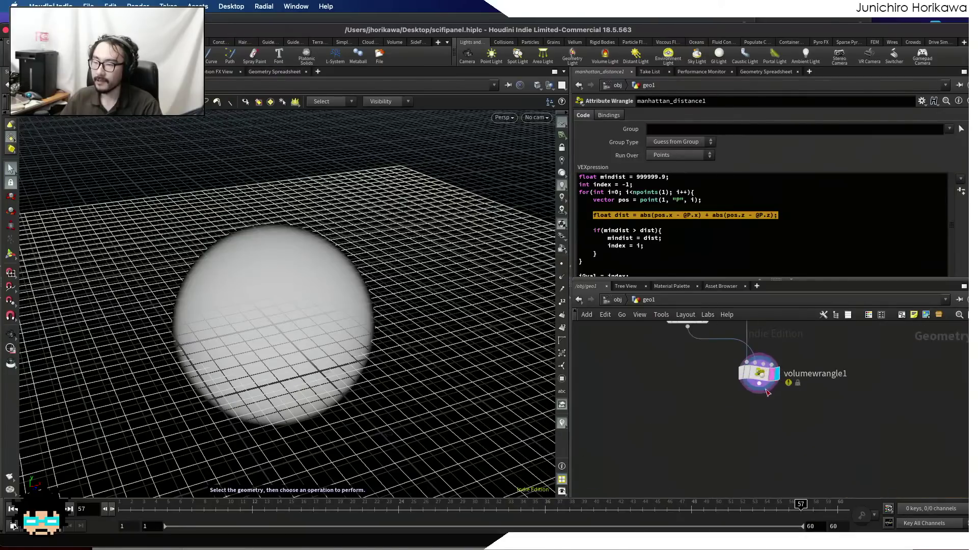
pyautogui.scroll(2, 768, 396)
pyautogui.click(759, 380)
pyautogui.click(645, 172)
pyautogui.press('Return')
pyautogui.press('Return')
pyautogui.write('for(itn')
pyautogui.press('BackSpace')
pyautogui.press('BackSpace')
pyautogui.press('BackSpace')
pyautogui.press('BackSpace')
pyautogui.write('int i=0;i <npoints(1')
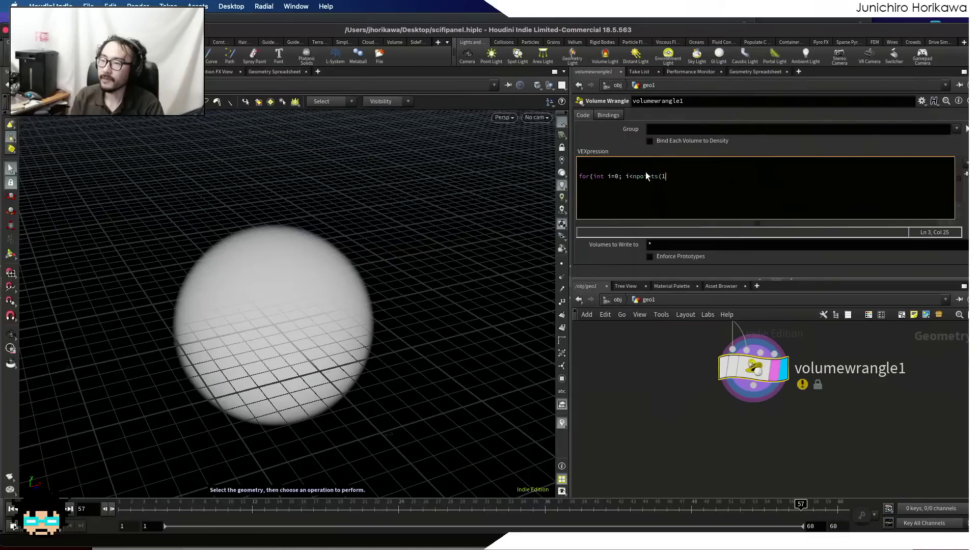
pyautogui.write('); i')
pyautogui.write('++')
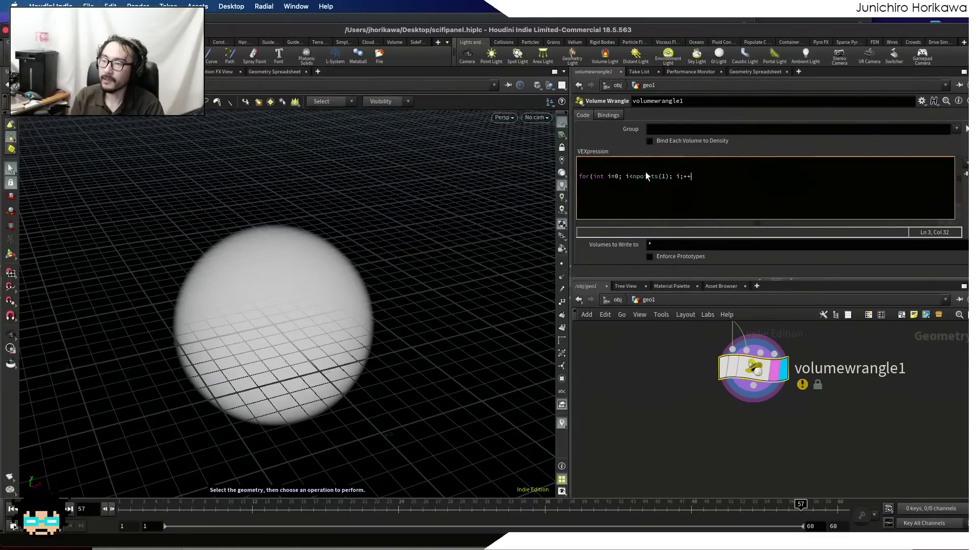
pyautogui.write('){')
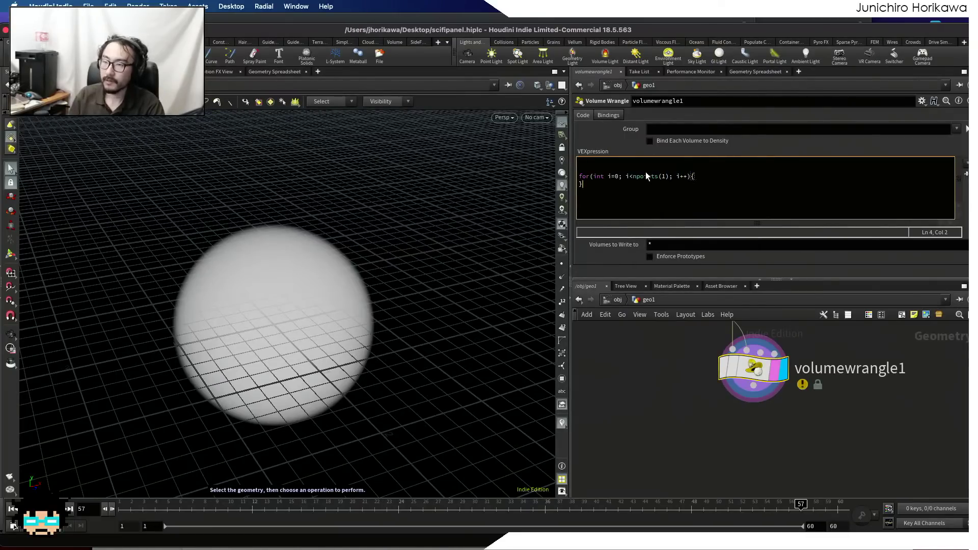
pyautogui.press('Return')
pyautogui.press('Return')
# - Declare "float mindist = -1;" on the line above the for loop
pyautogui.press('Up')
pyautogui.press('Up')
pyautogui.press('Up')
pyautogui.write('float mind')
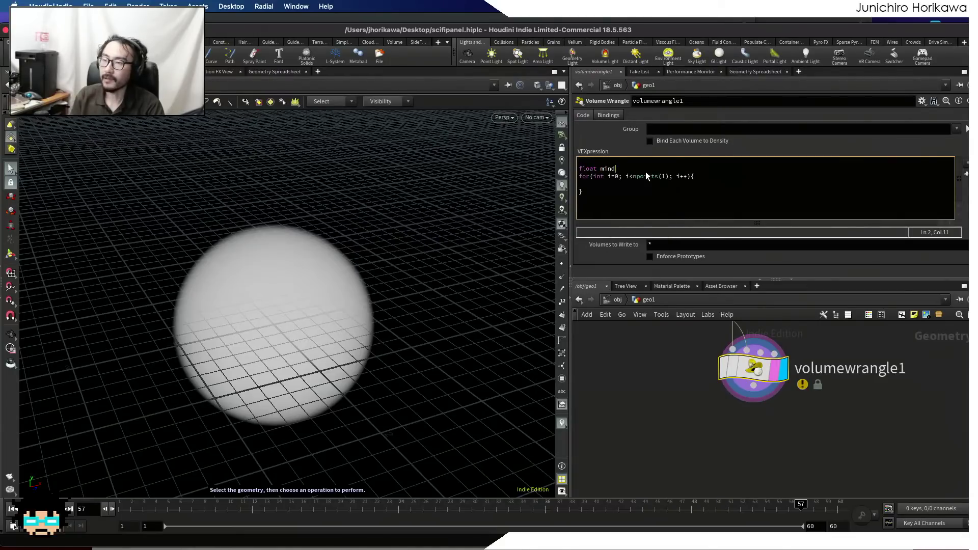
pyautogui.write('ist = -1;')
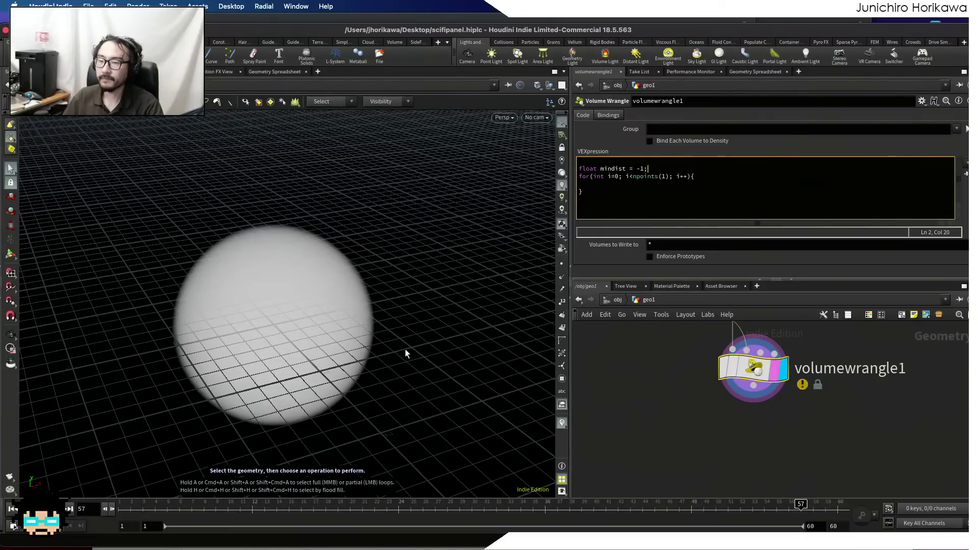
# - Paste the copied "float dist" line, indented, into the body of volumewrangle1's for loop
pyautogui.keyDown('alt'); pyautogui.moveTo(399, 365); pyautogui.dragTo(343, 349, button='right'); pyautogui.keyUp('alt')
pyautogui.keyDown('alt'); pyautogui.moveTo(343, 349); pyautogui.dragTo(346, 388, button='middle'); pyautogui.keyUp('alt')
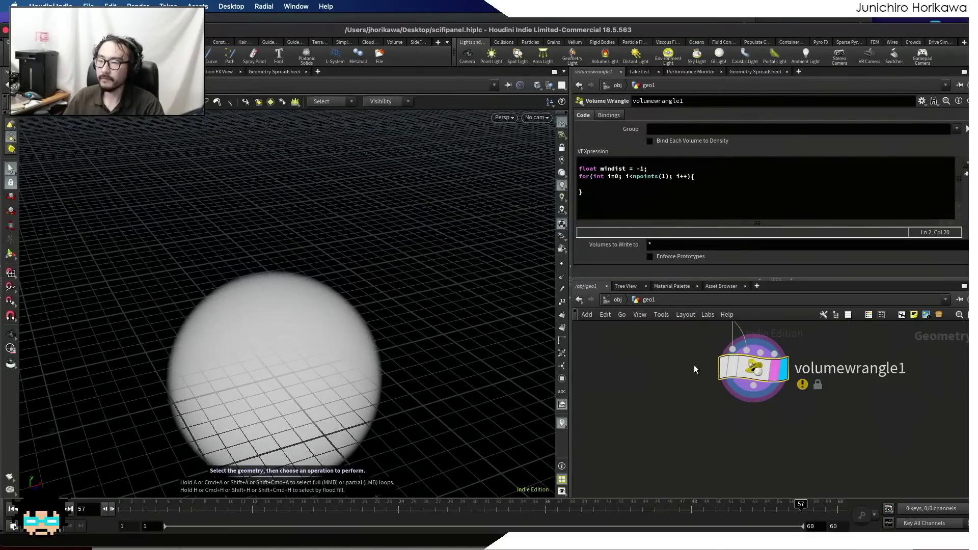
pyautogui.scroll(-3, 690, 376)
pyautogui.moveTo(686, 387); pyautogui.dragTo(659, 426, button='middle')
pyautogui.click(713, 186)
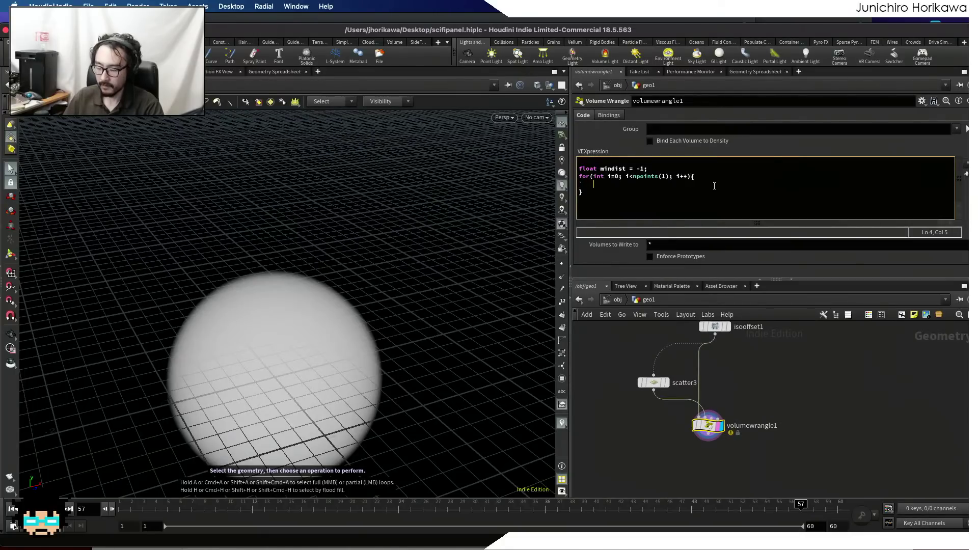
pyautogui.press('Tab')
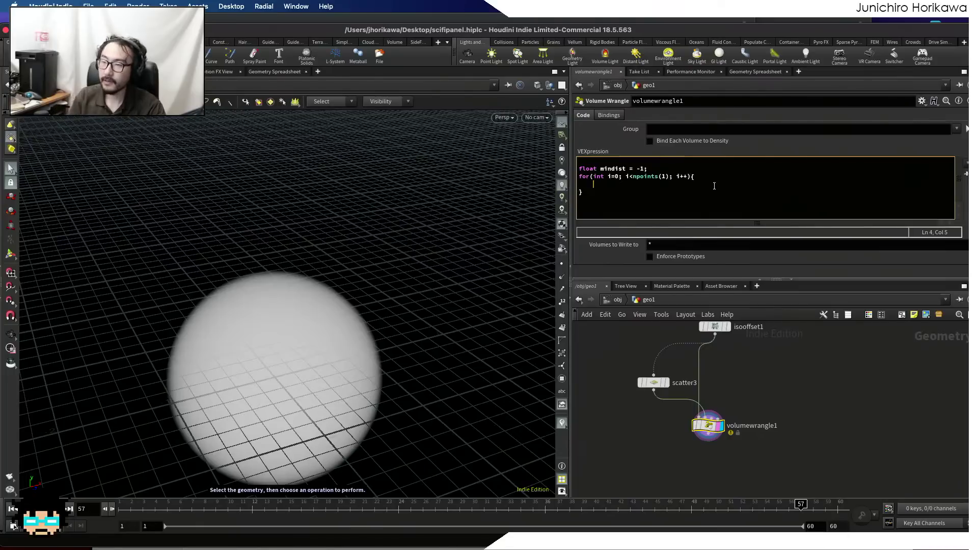
pyautogui.press('super+v')
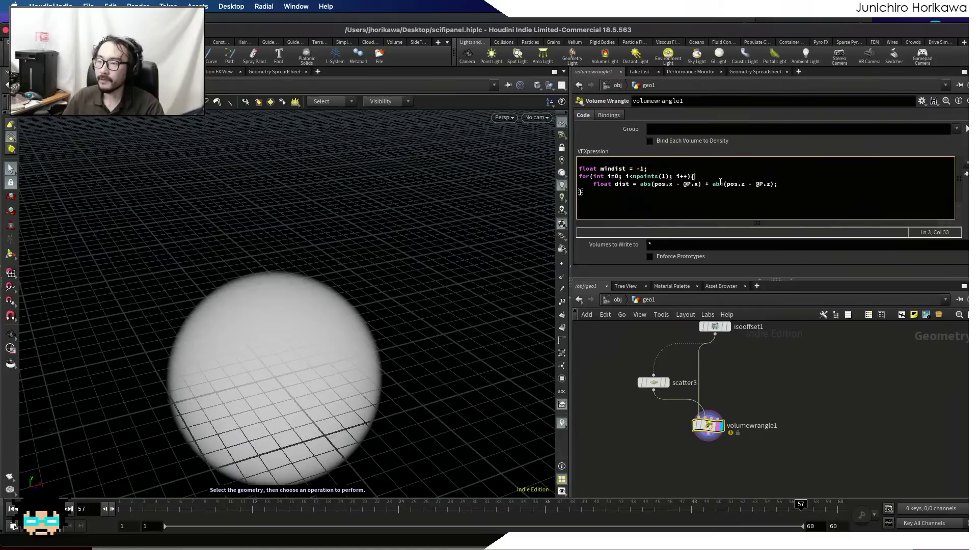
# - Add "vector pos = point(1, "P", i);" above the dist line inside the loop
pyautogui.click(721, 182)
pyautogui.press('Return')
pyautogui.press('Return')
pyautogui.write('ve')
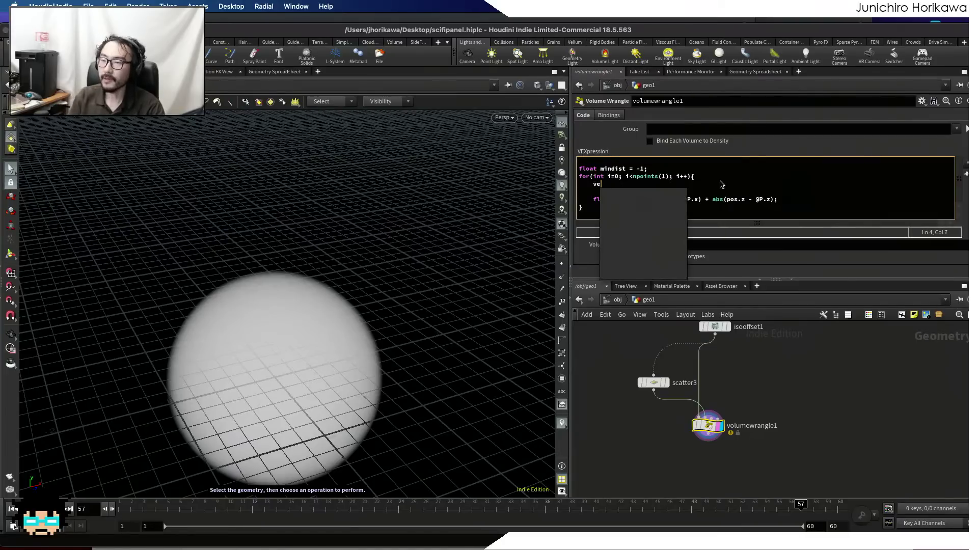
pyautogui.write('ctor pos = point(')
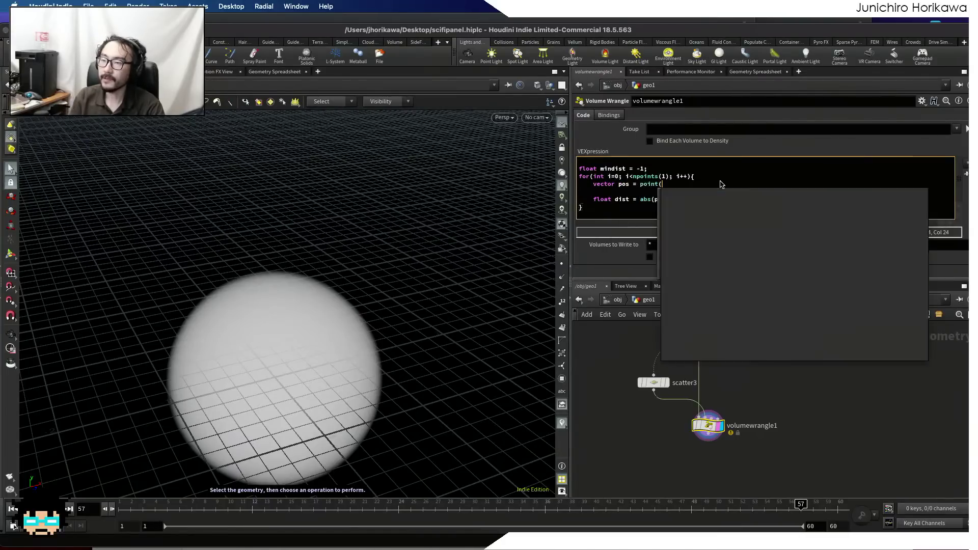
pyautogui.write('1, "P",')
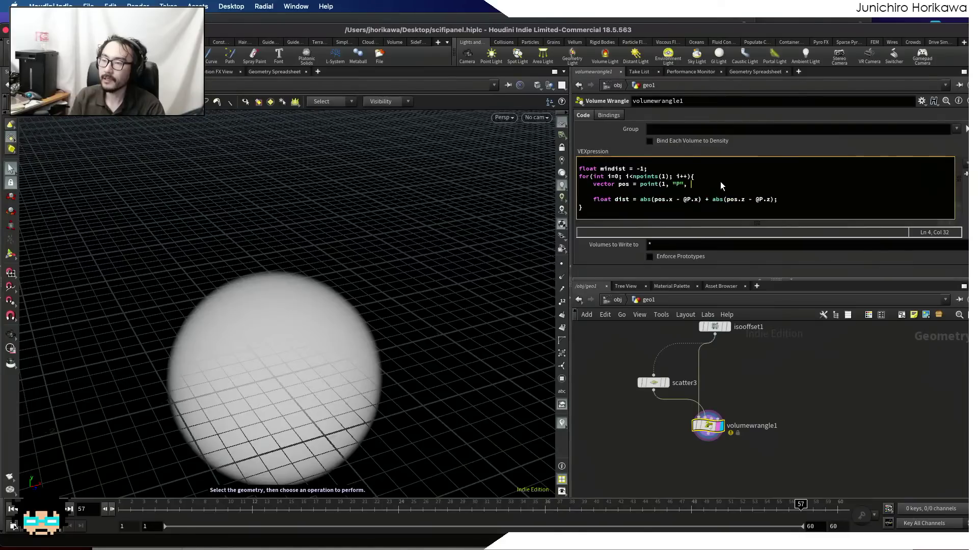
pyautogui.press('BackSpace')
pyautogui.press('BackSpace')
pyautogui.press('BackSpace')
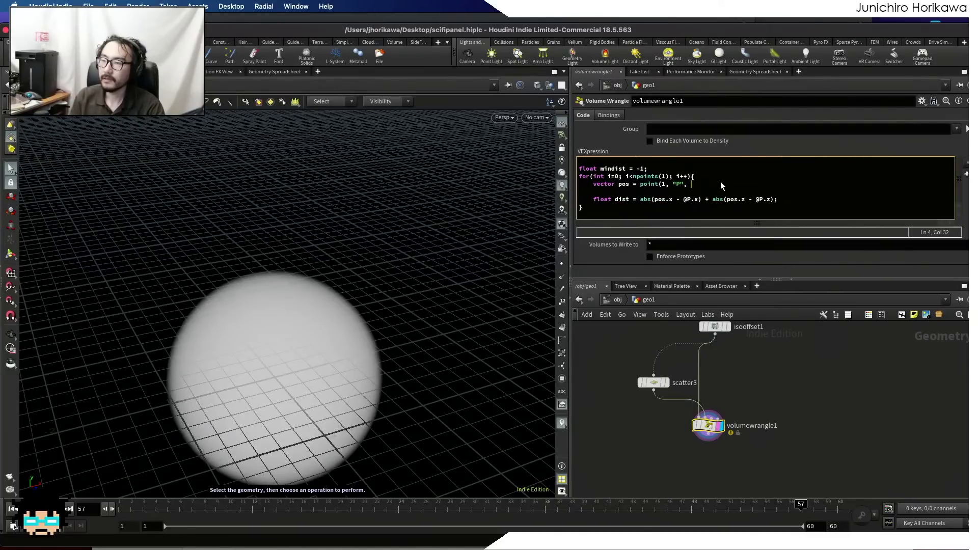
pyautogui.press('BackSpace')
pyautogui.press('BackSpace')
pyautogui.press('BackSpace')
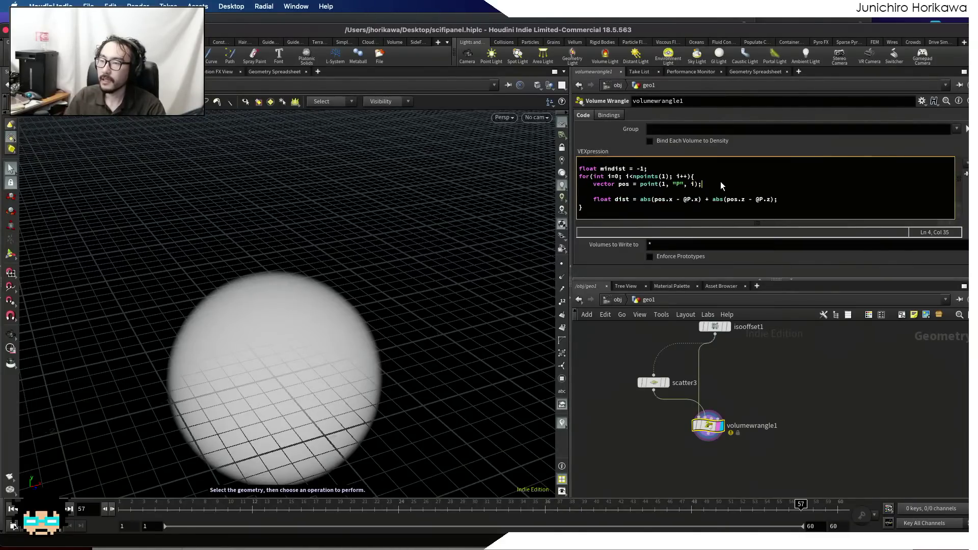
pyautogui.press('Down')
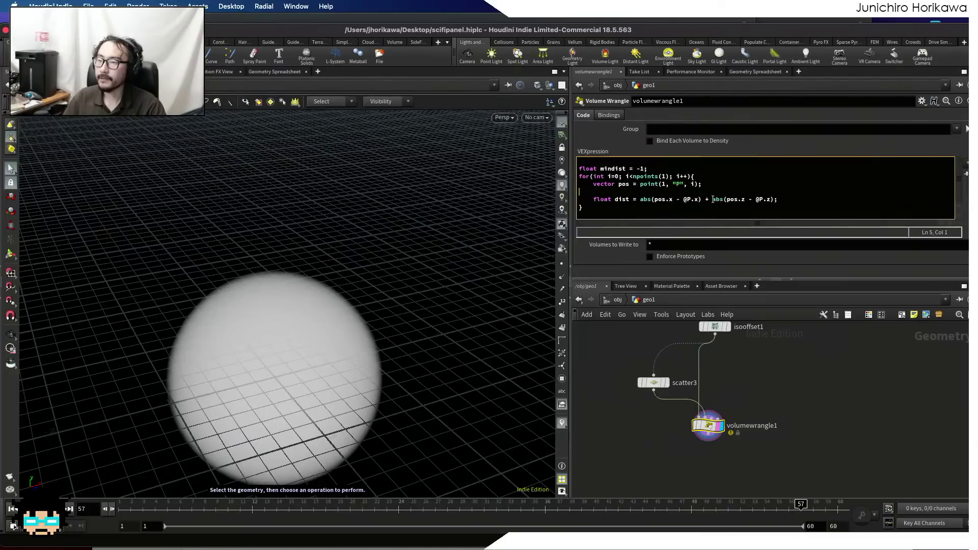
# - Insert a duplicate of the abs(pos.z - @P.z) term between the x and z terms of the dist sum
pyautogui.moveTo(712, 199); pyautogui.dragTo(775, 200)
pyautogui.hotkey('ctrl', 'c')
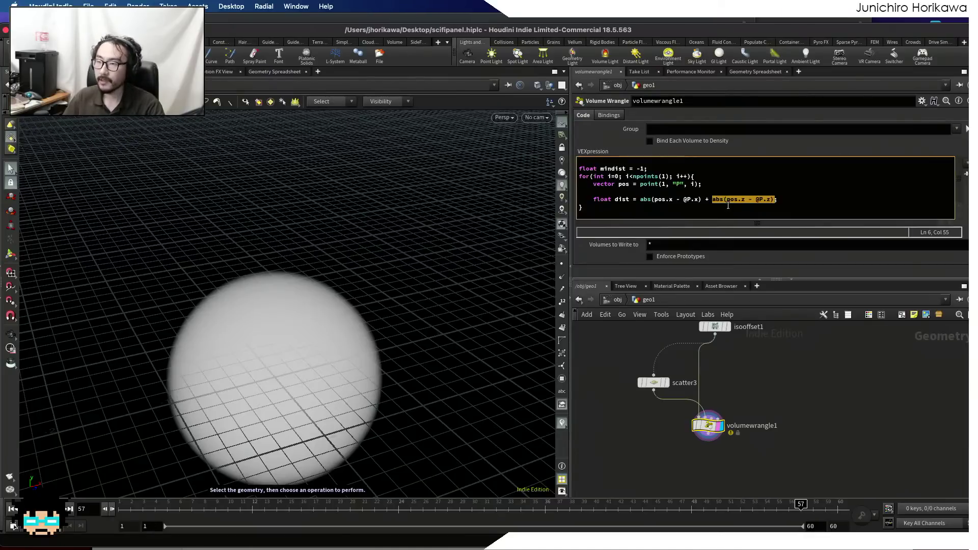
pyautogui.click(713, 199)
pyautogui.write('+')
pyautogui.hotkey('ctrl', 'v')
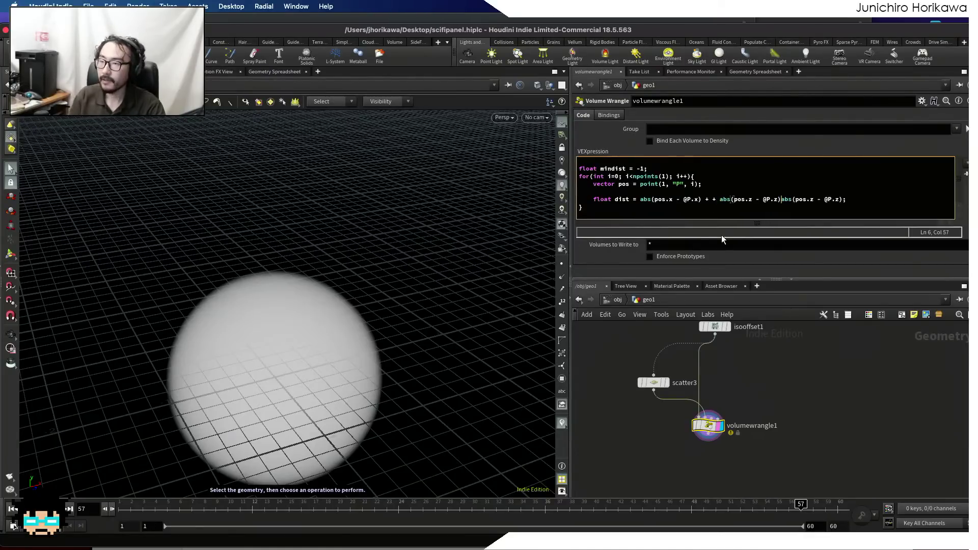
pyautogui.write('+')
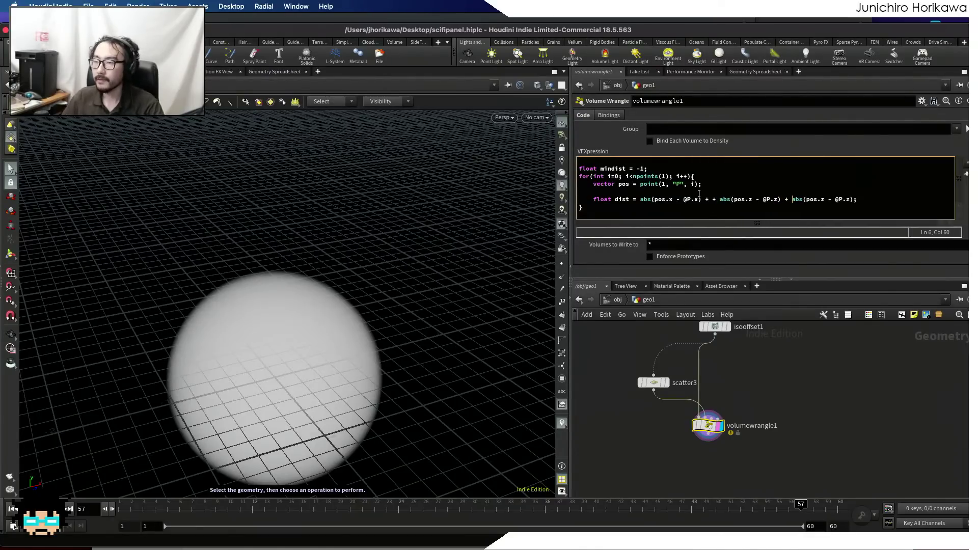
pyautogui.click(719, 199)
pyautogui.press('BackSpace')
pyautogui.press('BackSpace')
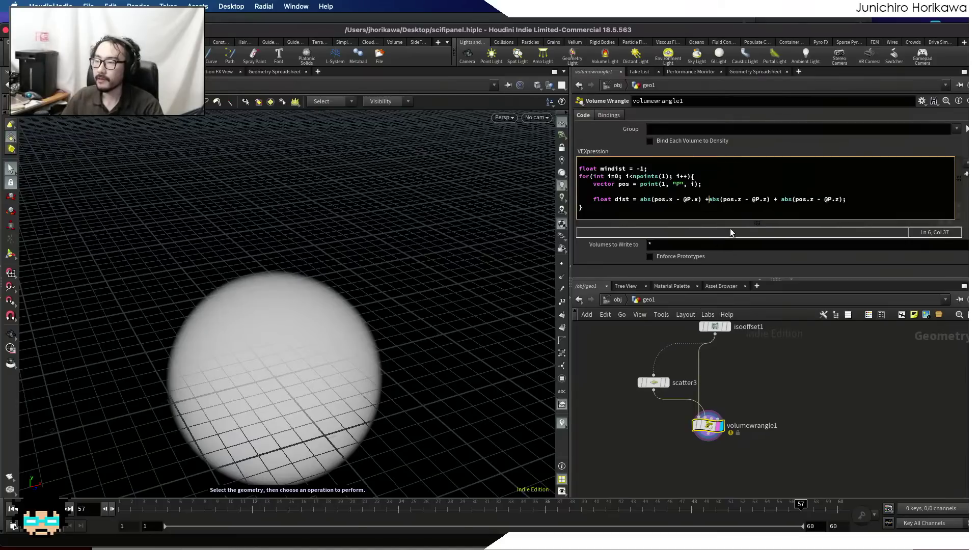
# - Change the middle term of the dist sum to abs(pos.y - @P.y) and save the scene
pyautogui.moveTo(744, 201); pyautogui.dragTo(740, 203)
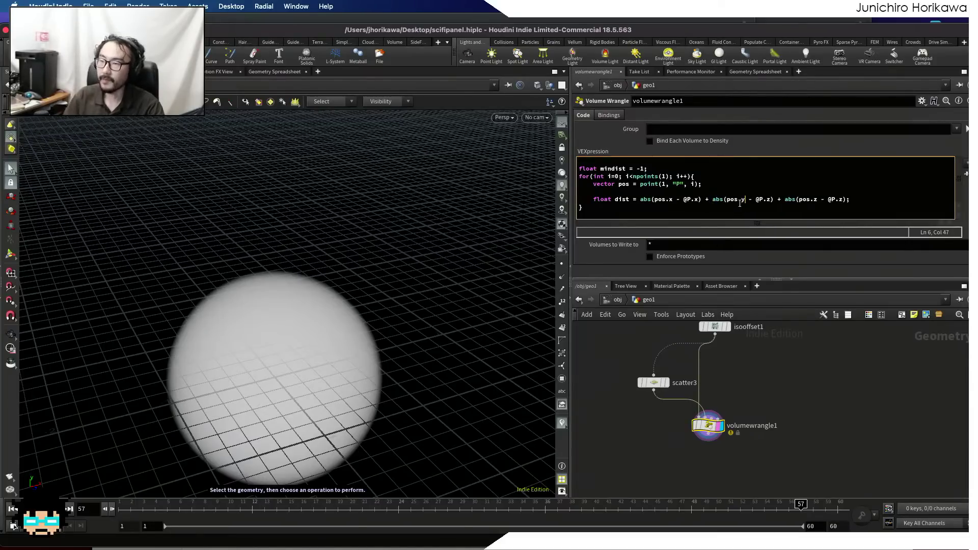
pyautogui.press('Right')
pyautogui.press('Right')
pyautogui.press('Right')
pyautogui.press('BackSpace')
pyautogui.write('y')
pyautogui.hotkey('ctrl', 's')
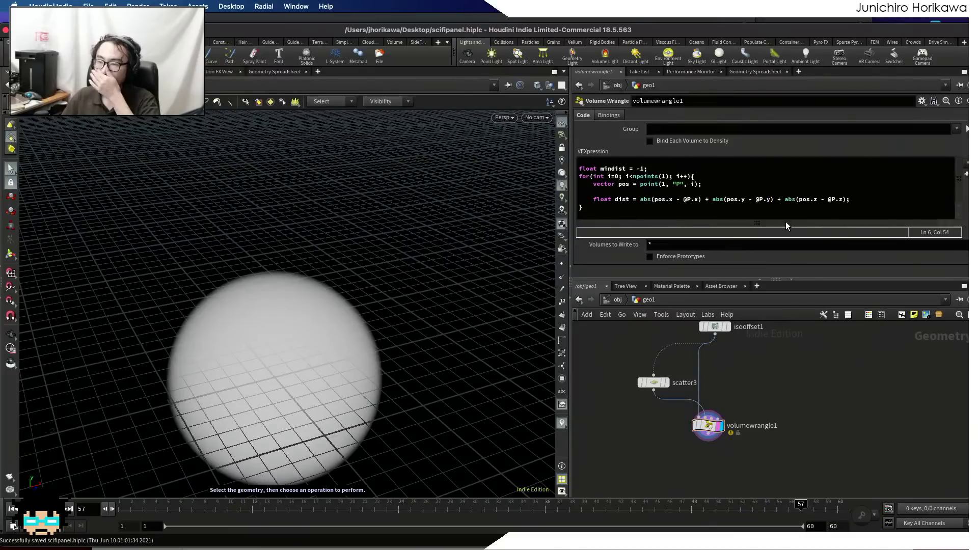
# - Add an "if(mindist > dist){ }" block below the dist line in the loop
pyautogui.click(855, 202)
pyautogui.press('Return')
pyautogui.press('Return')
pyautogui.write('if(')
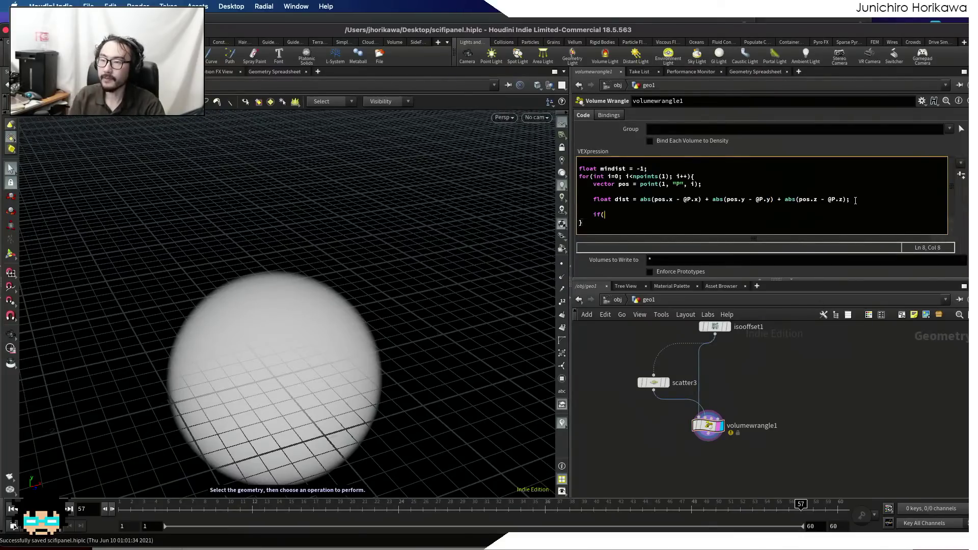
pyautogui.write('mindist <')
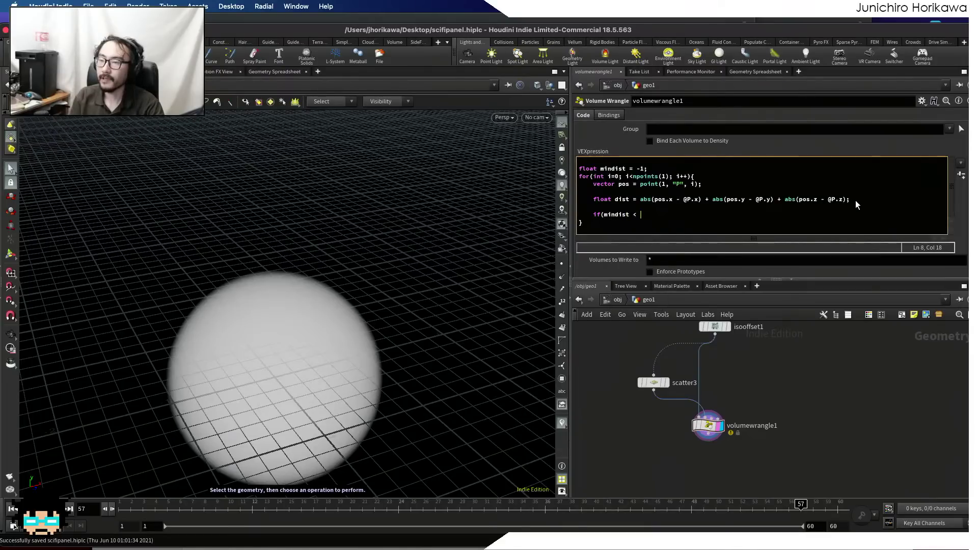
pyautogui.press('BackSpace')
pyautogui.write('> dist)')
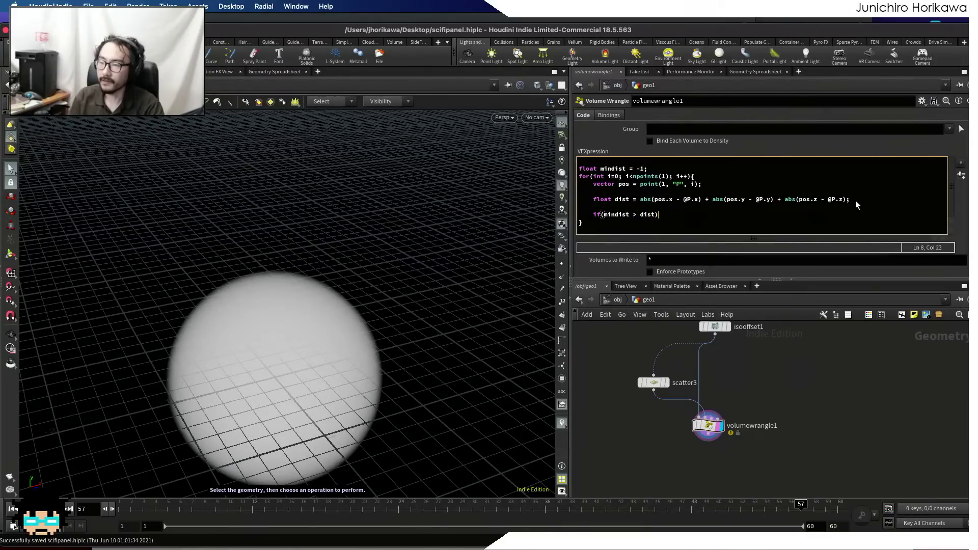
pyautogui.write('{')
pyautogui.press('Return')
pyautogui.write('}')
pyautogui.press('Left')
pyautogui.press('Return')
# - Write "mindist = dist;" inside the if block
pyautogui.press('Up')
pyautogui.press('Tab')
pyautogui.write('mindist - d')
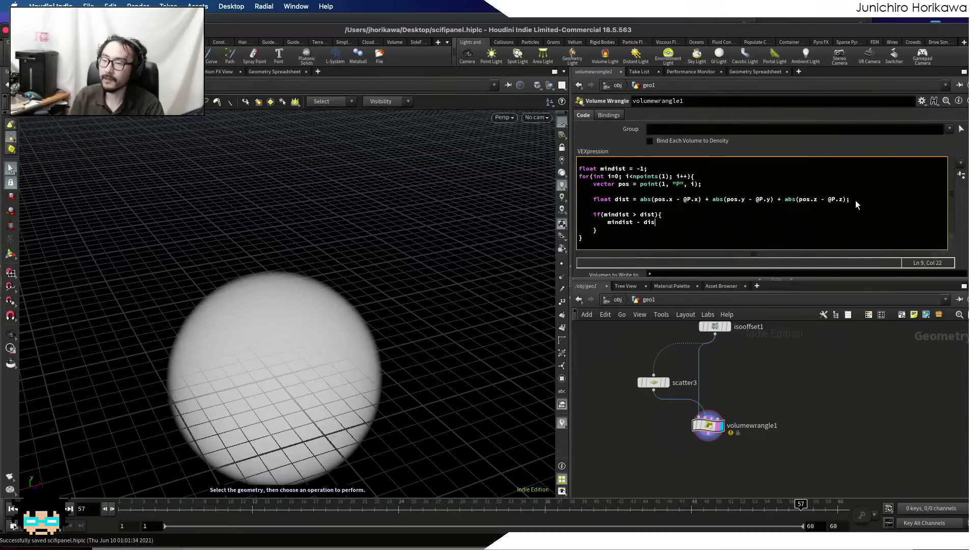
pyautogui.press('BackSpace')
pyautogui.press('BackSpace')
pyautogui.press('BackSpace')
pyautogui.write('= dixst;')
pyautogui.press('BackSpace')
pyautogui.press('BackSpace')
pyautogui.press('BackSpace')
pyautogui.press('BackSpace')
pyautogui.write('st;')
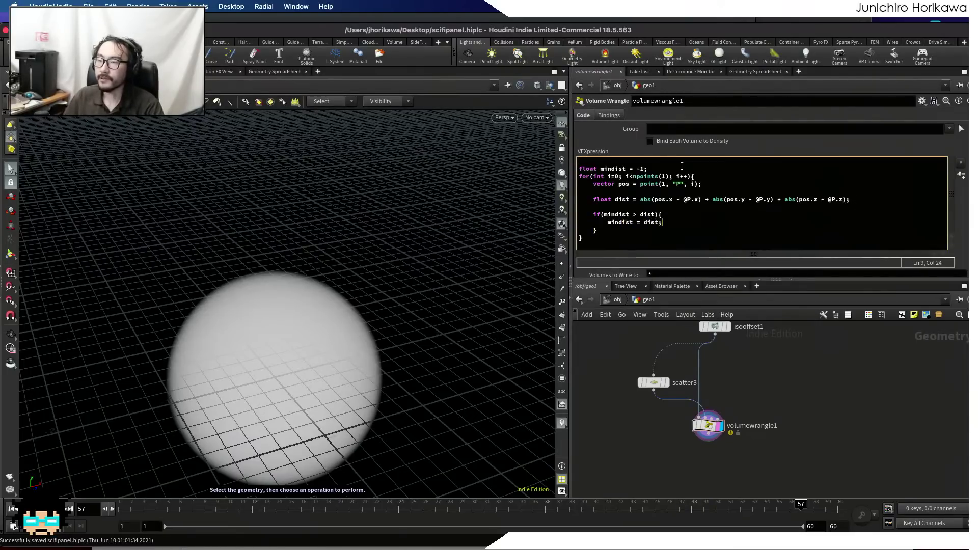
# - Declare "int index = -1;" below the mindist declaration
pyautogui.click(681, 166)
pyautogui.press('Return')
pyautogui.write('int inde')
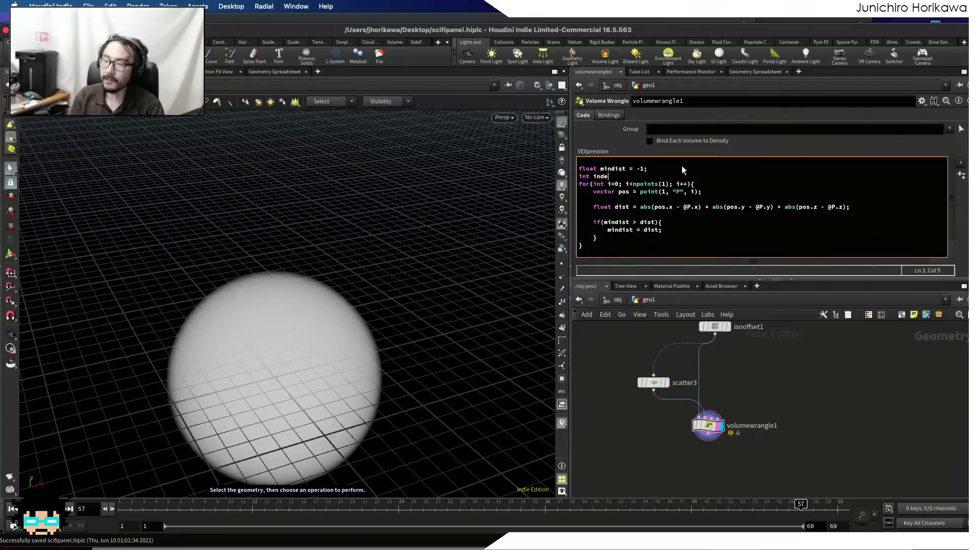
pyautogui.write('x = -1;')
# - Add "index = i;" below the mindist assignment inside the if block
pyautogui.click(682, 229)
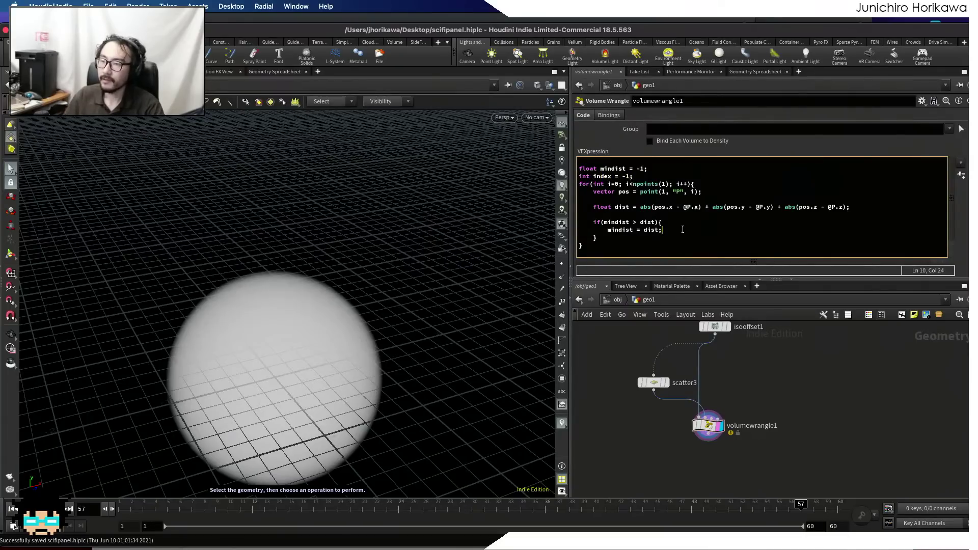
pyautogui.press('Return')
pyautogui.write('int')
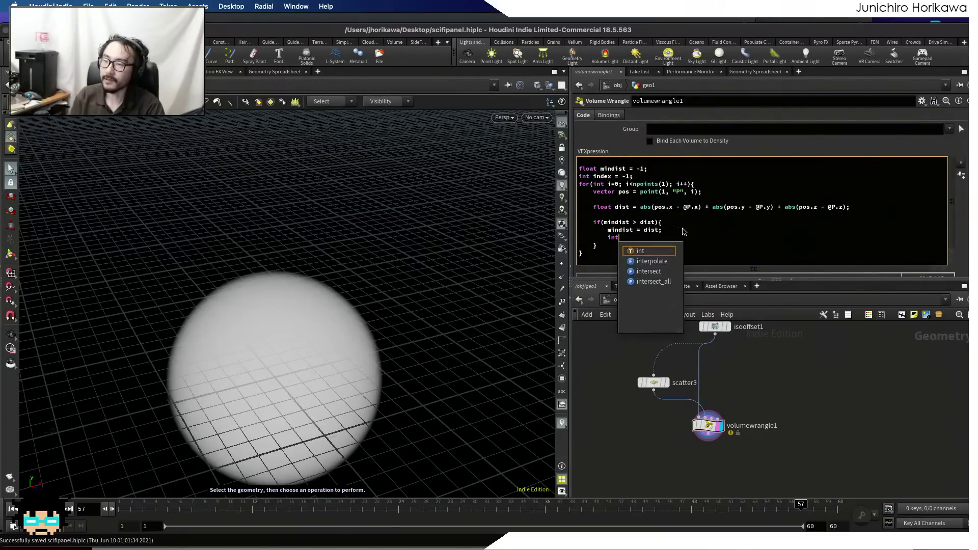
pyautogui.press('BackSpace')
pyautogui.write('dex = inde')
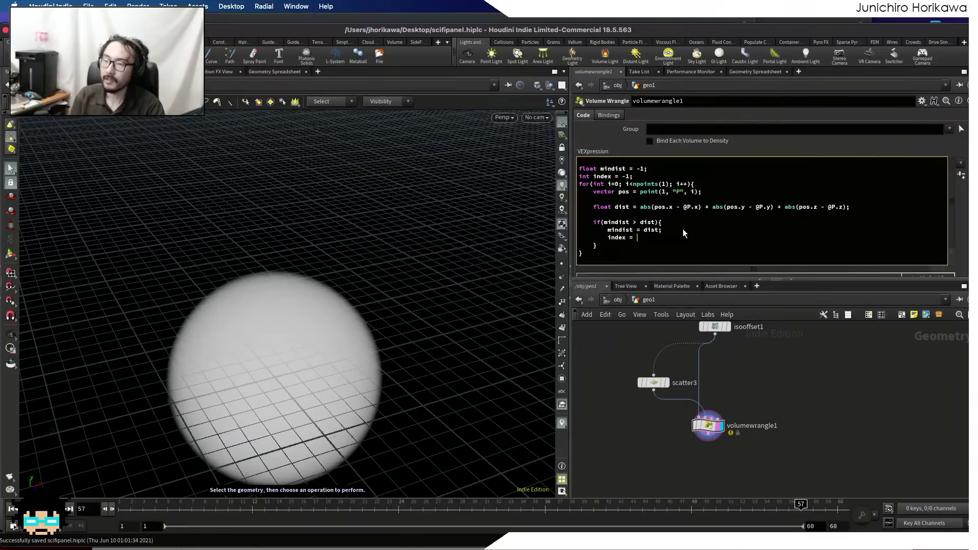
pyautogui.press('BackSpace')
pyautogui.press('BackSpace')
pyautogui.press('BackSpace')
pyautogui.write(';')
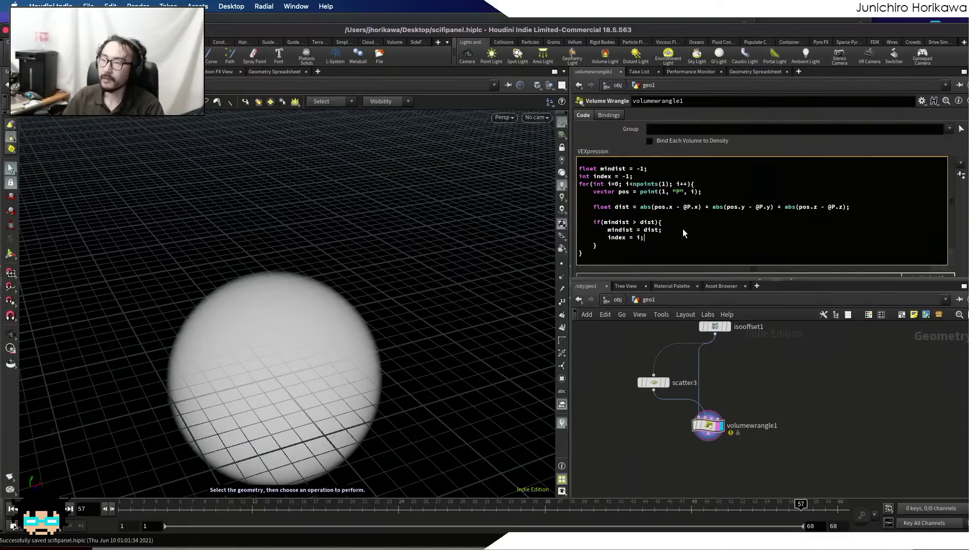
# - Save the scene and start a blank line after the loop's closing brace in the wrangle code
pyautogui.press('super+s')
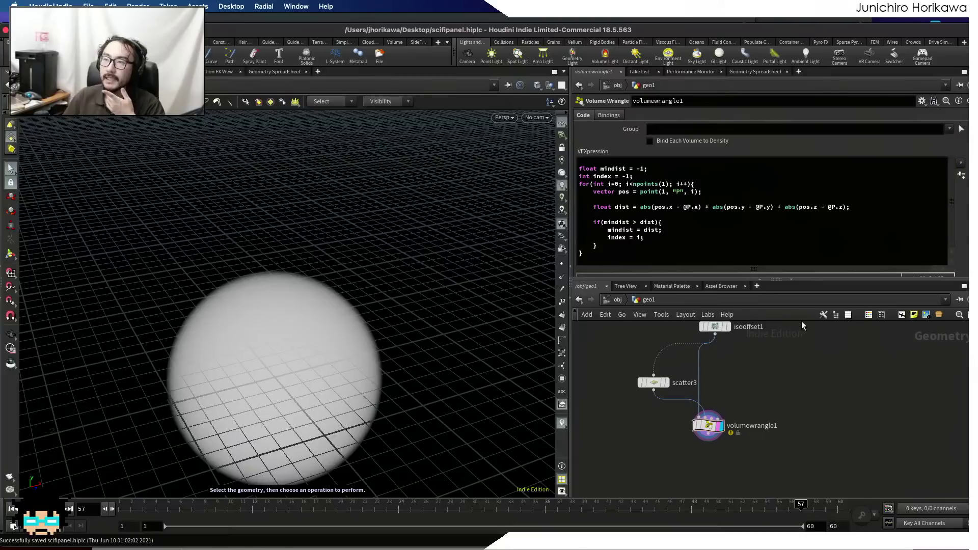
pyautogui.click(676, 252)
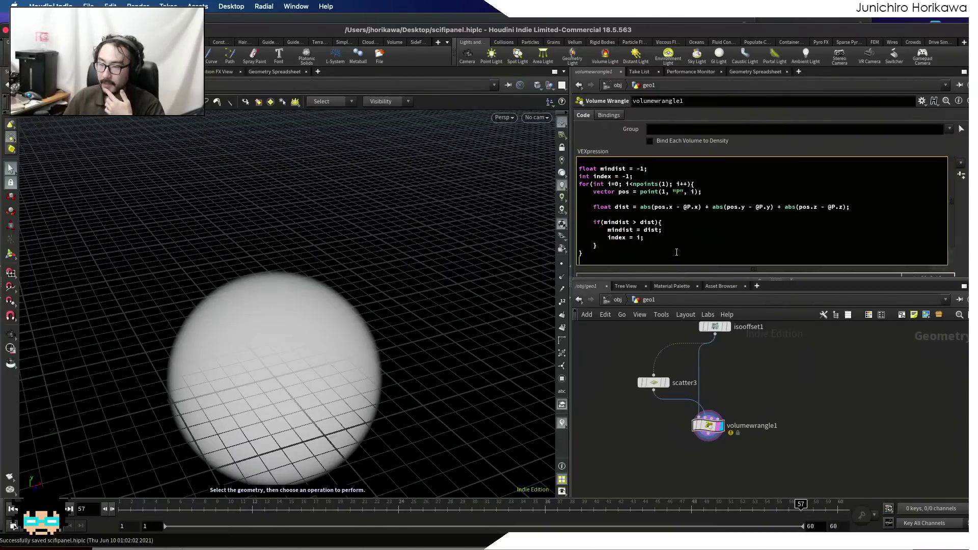
pyautogui.press('Return')
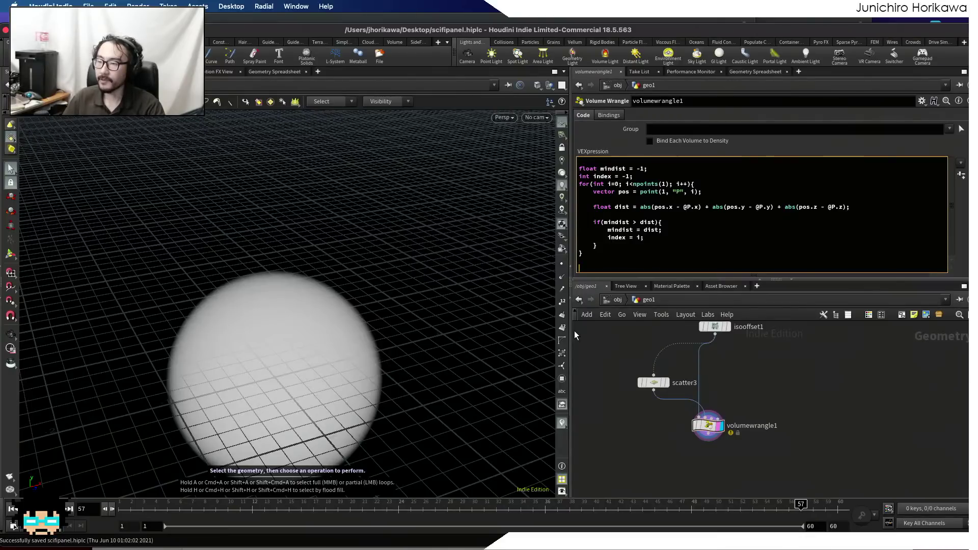
# - Name the fog volume output of isooffset1 "density"
pyautogui.scroll(3, 706, 375)
pyautogui.click(717, 365)
pyautogui.click(665, 145)
pyautogui.write('de')
pyautogui.write('nisty')
pyautogui.press('Return')
pyautogui.write('densit')
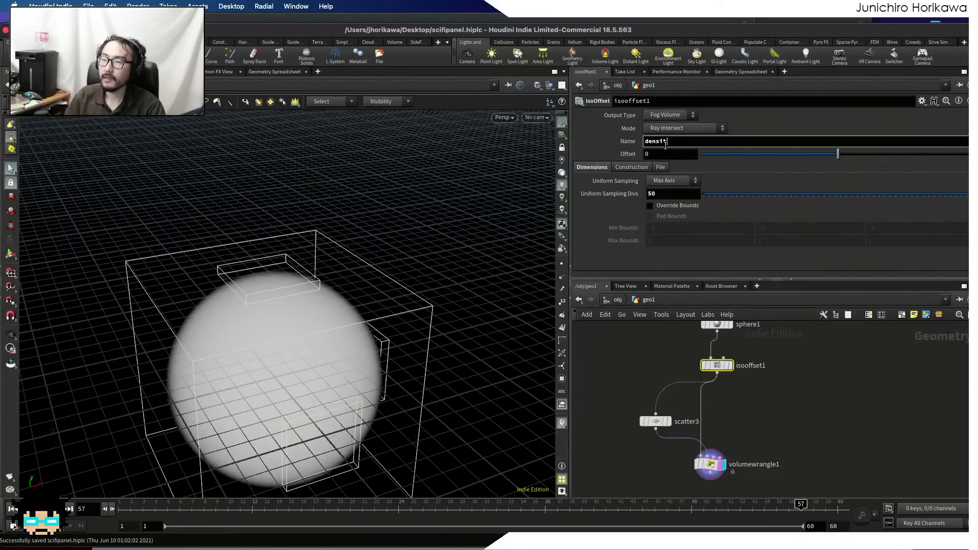
pyautogui.press('BackSpace')
pyautogui.press('BackSpace')
pyautogui.press('BackSpace')
pyautogui.press('BackSpace')
pyautogui.press('BackSpace')
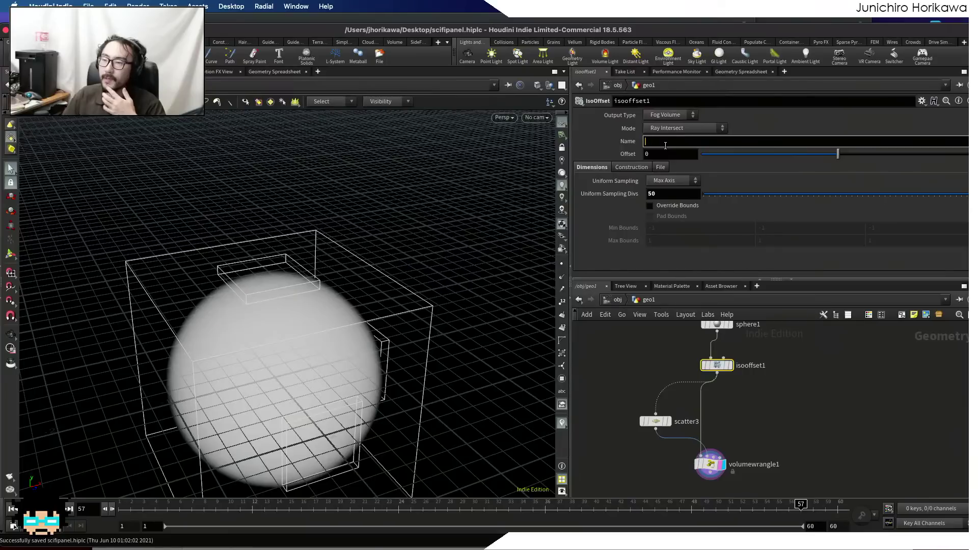
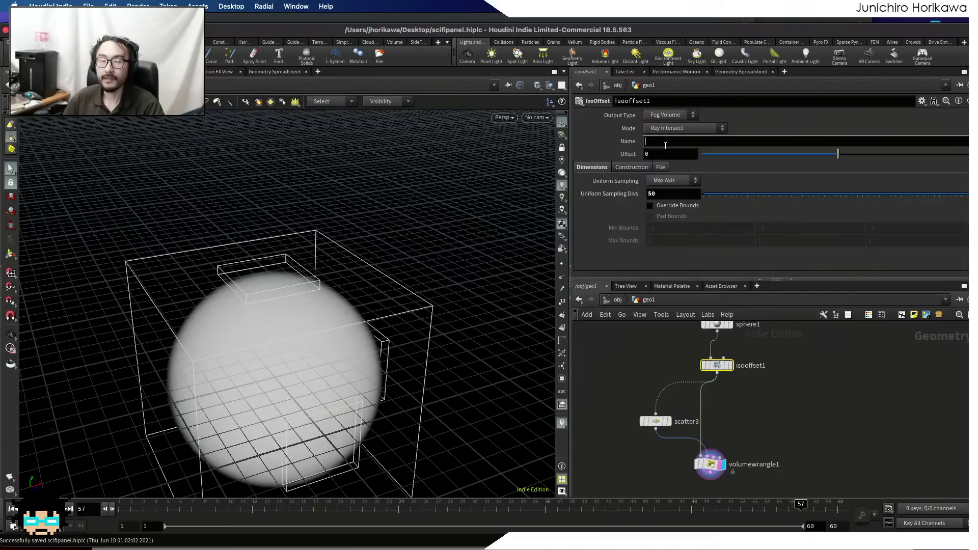
pyautogui.write('density')
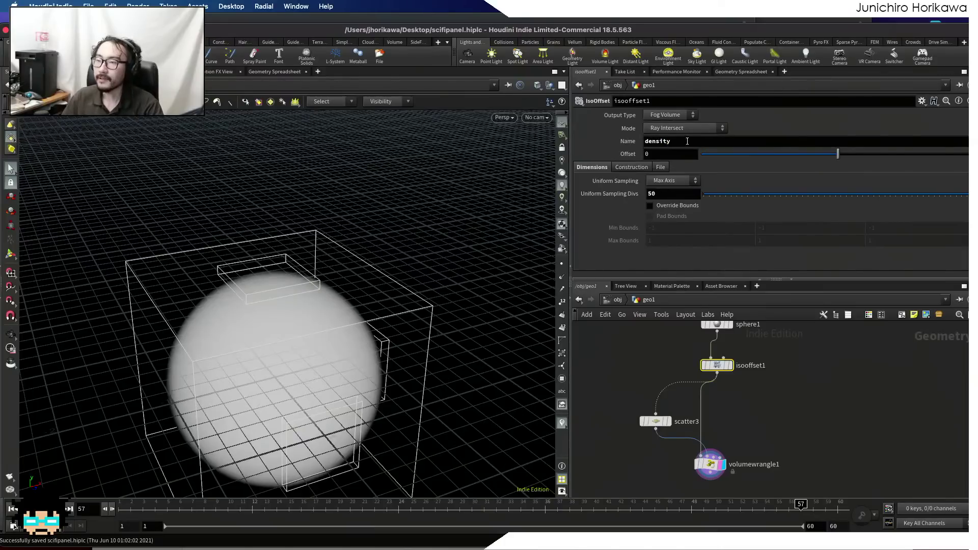
pyautogui.click(640, 315)
pyautogui.click(635, 375)
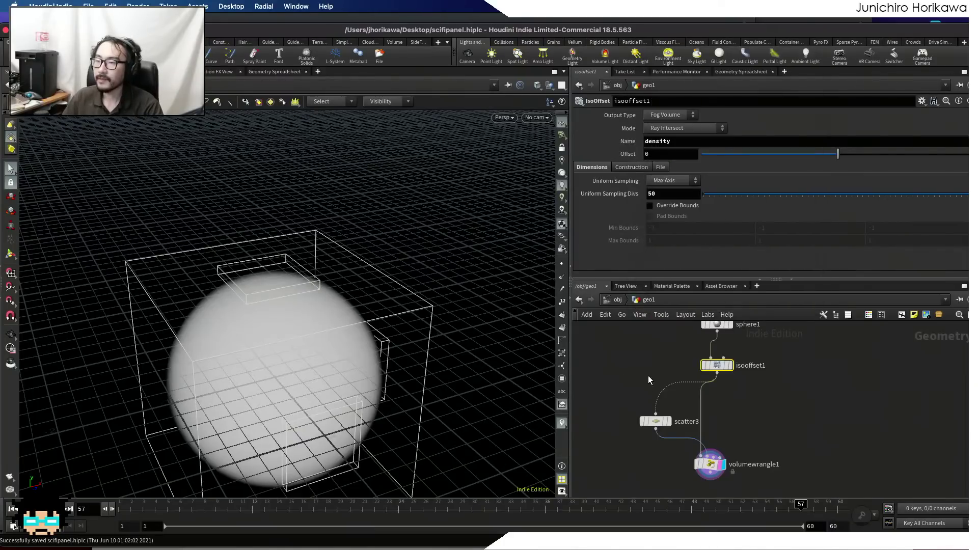
# - Add a line below the loop in volumewrangle1 that assigns index to the float density attribute
pyautogui.click(710, 451)
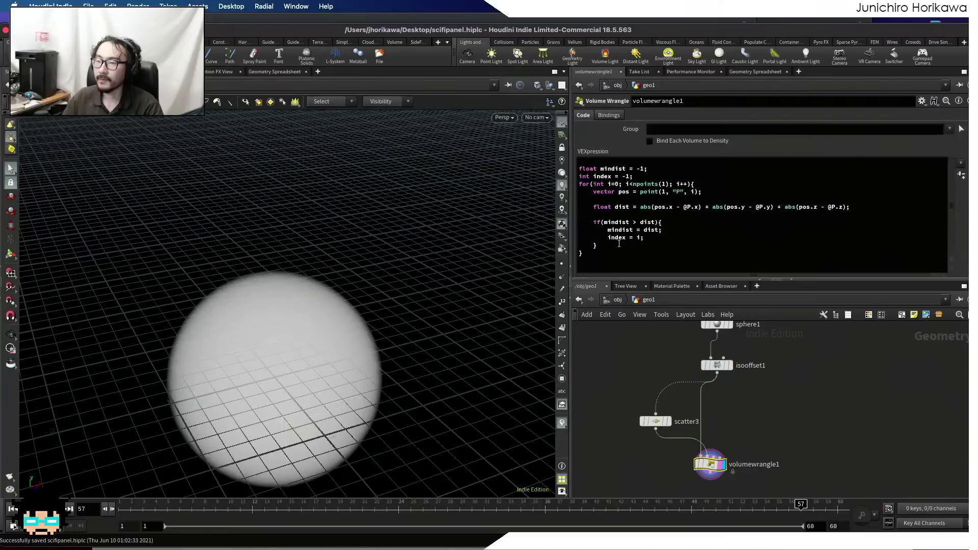
pyautogui.click(611, 264)
pyautogui.write('f@')
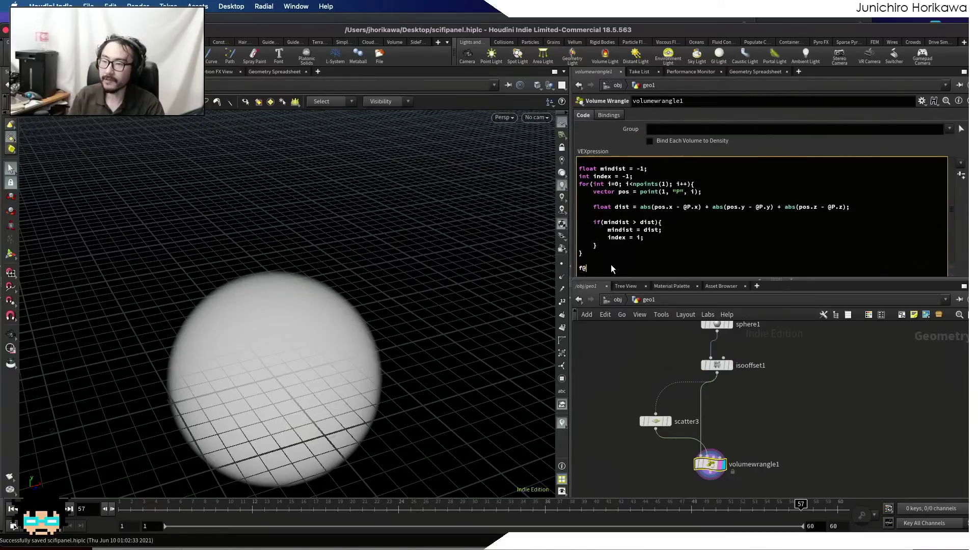
pyautogui.write('denisty -')
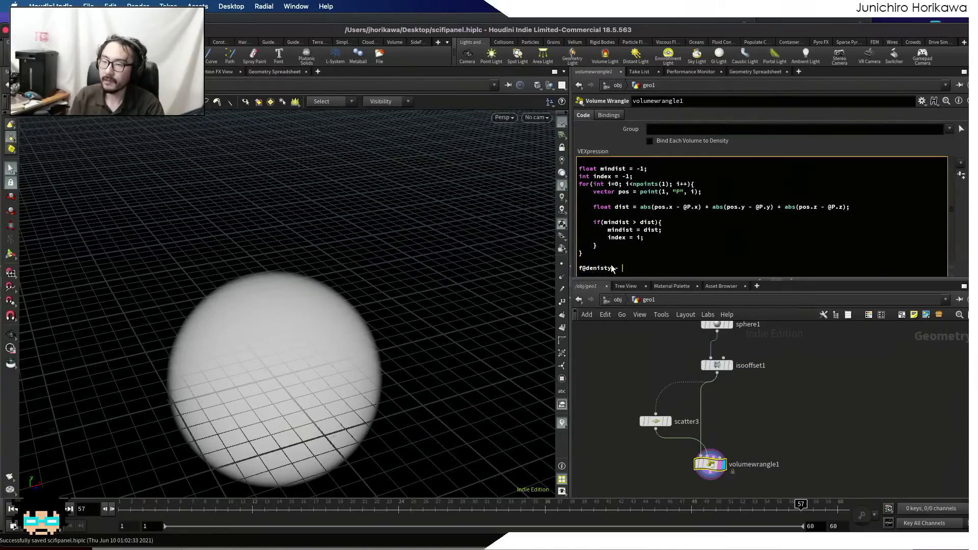
pyautogui.press('BackSpace')
pyautogui.press('BackSpace')
pyautogui.write('=')
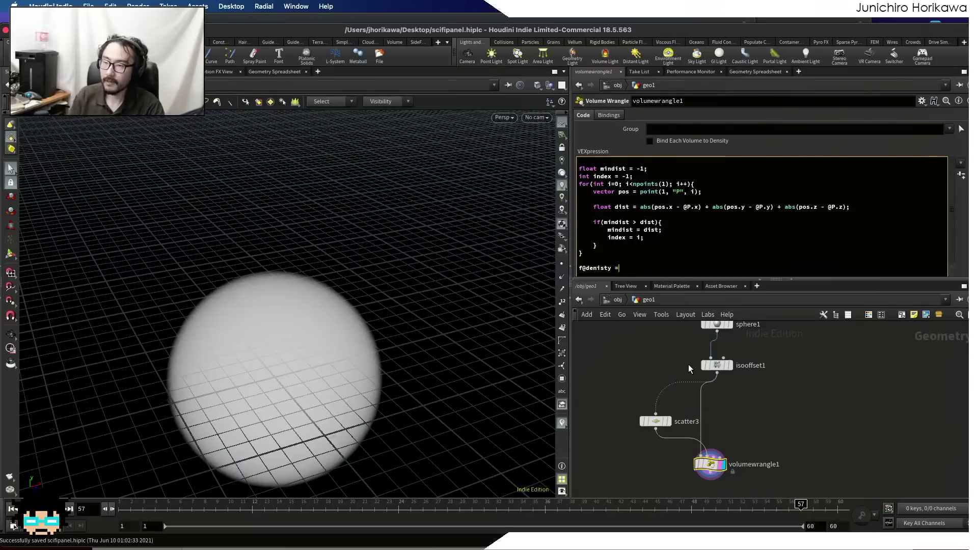
pyautogui.doubleClick(610, 238)
pyautogui.click(608, 238)
pyautogui.write('index;')
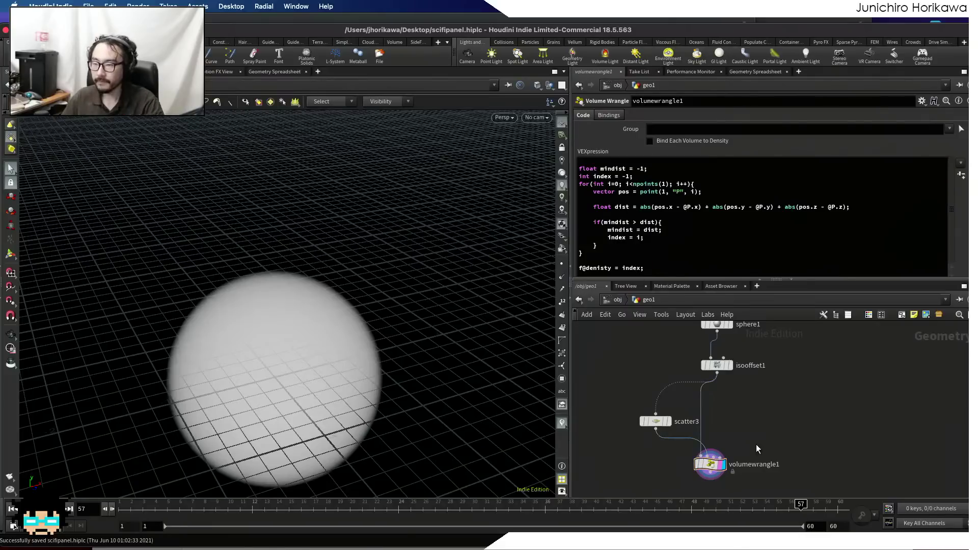
# - Save the scene and inspect the sphere volume in the viewport
pyautogui.scroll(2, 713, 461)
pyautogui.hotkey('ctrl', 's')
pyautogui.press('Escape')
pyautogui.moveTo(480, 295); pyautogui.dragTo(388, 331)
pyautogui.press('s')
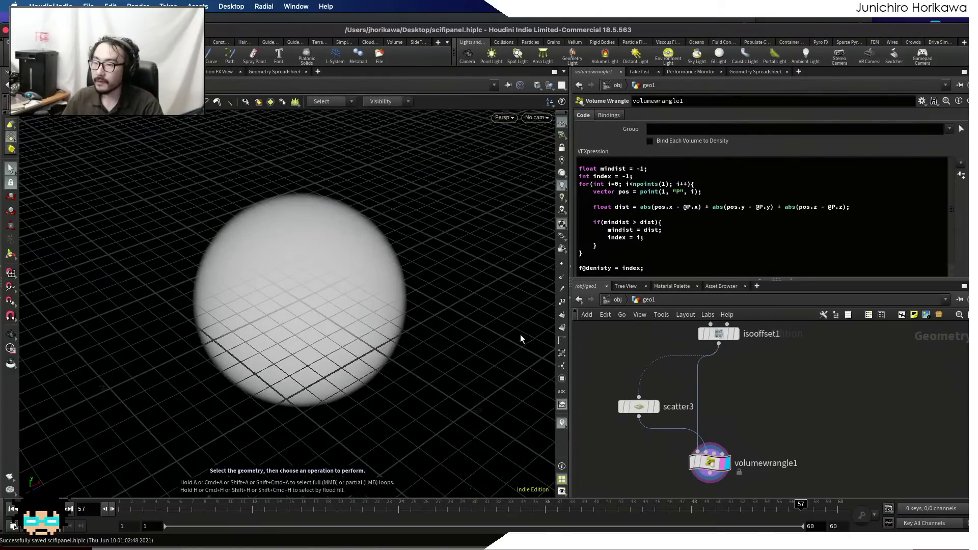
# - Correct the misspelled attribute so the last line reads "f@density = index;", and save the scene
pyautogui.click(597, 268)
pyautogui.moveTo(611, 266); pyautogui.dragTo(584, 268)
pyautogui.write('density')
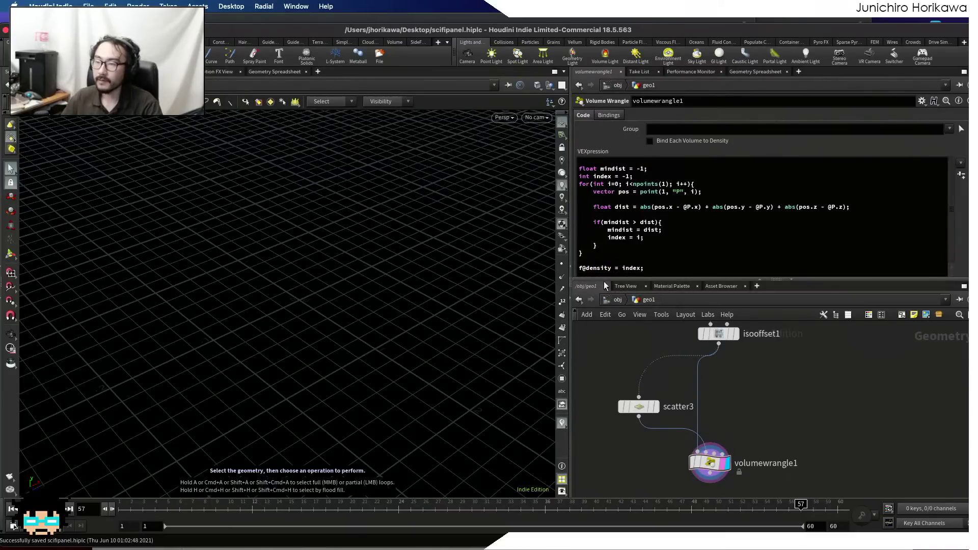
pyautogui.keyDown('alt'); pyautogui.moveTo(408, 299); pyautogui.dragTo(331, 297); pyautogui.keyUp('alt')
pyautogui.hotkey('ctrl', 's')
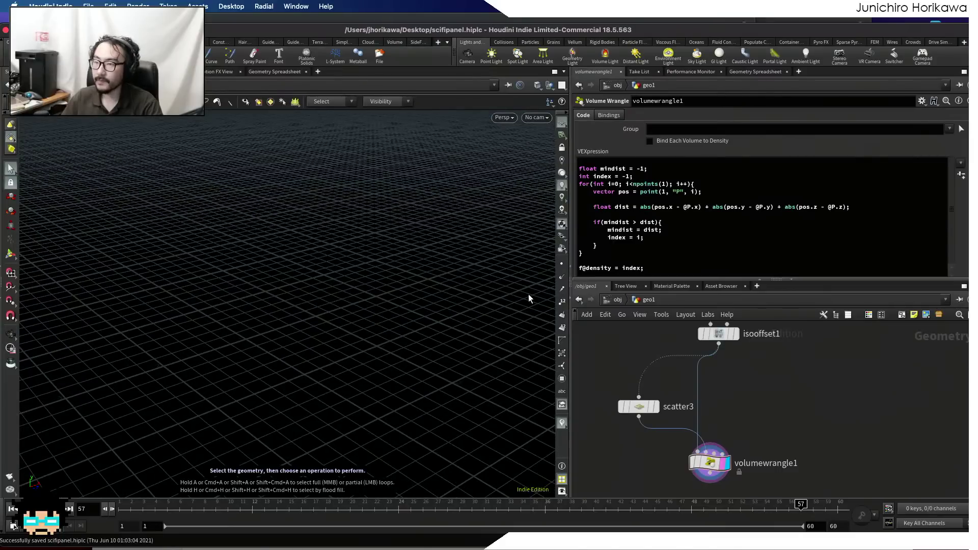
pyautogui.click(655, 269)
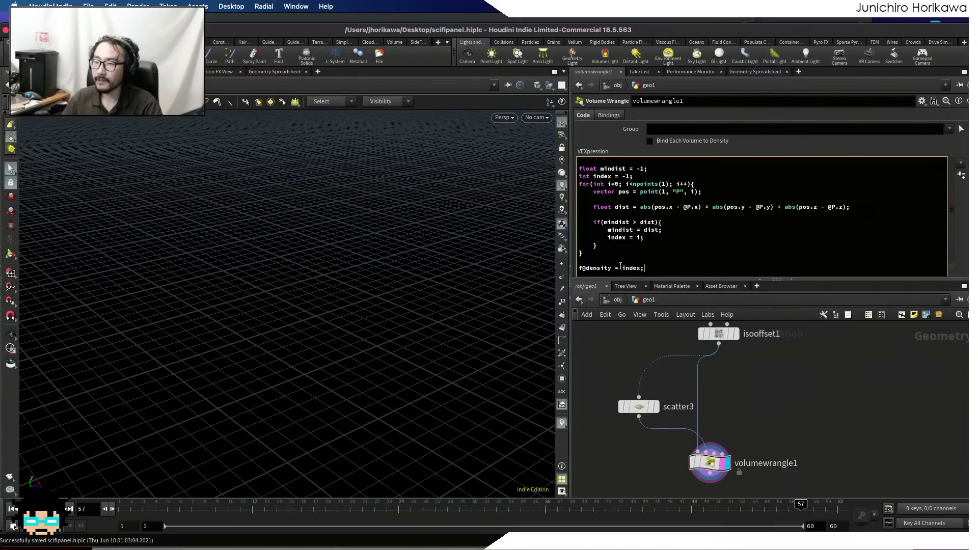
pyautogui.hotkey('ctrl', 's')
pyautogui.press('Return')
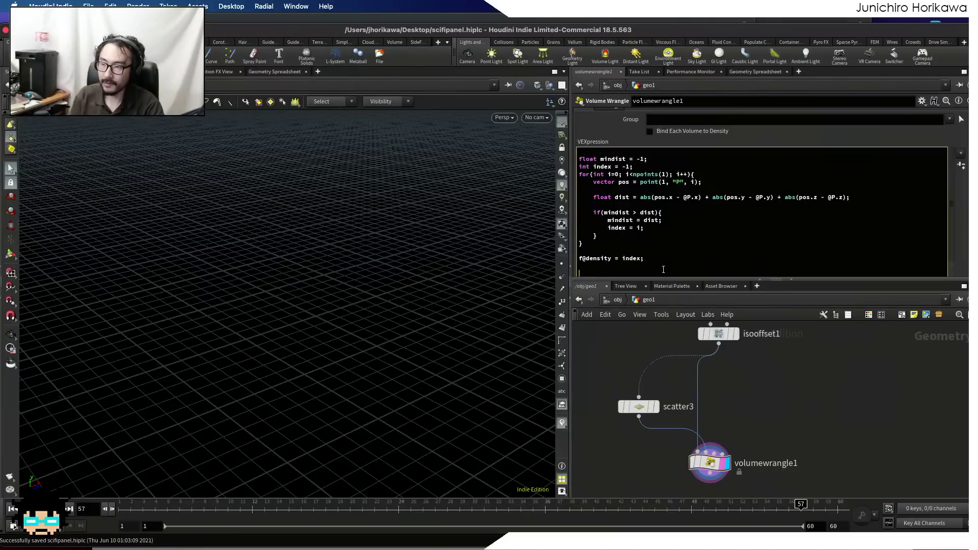
pyautogui.write('int pt')
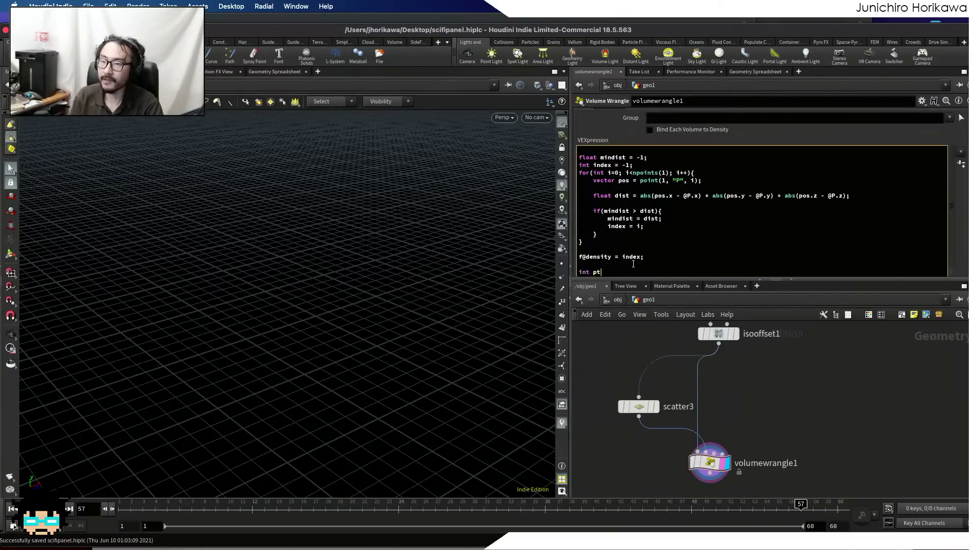
pyautogui.write(' = ad')
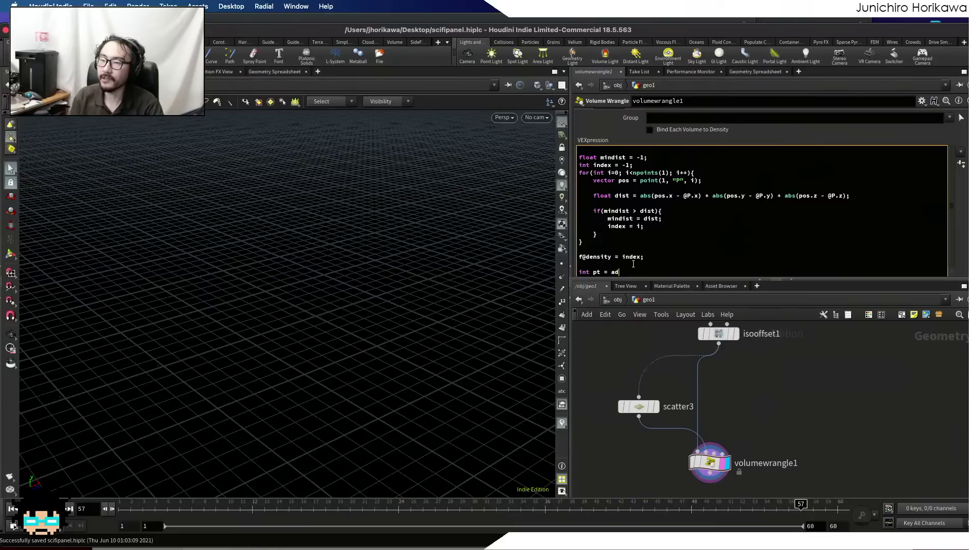
pyautogui.write('dpoint(0, @ptnum);')
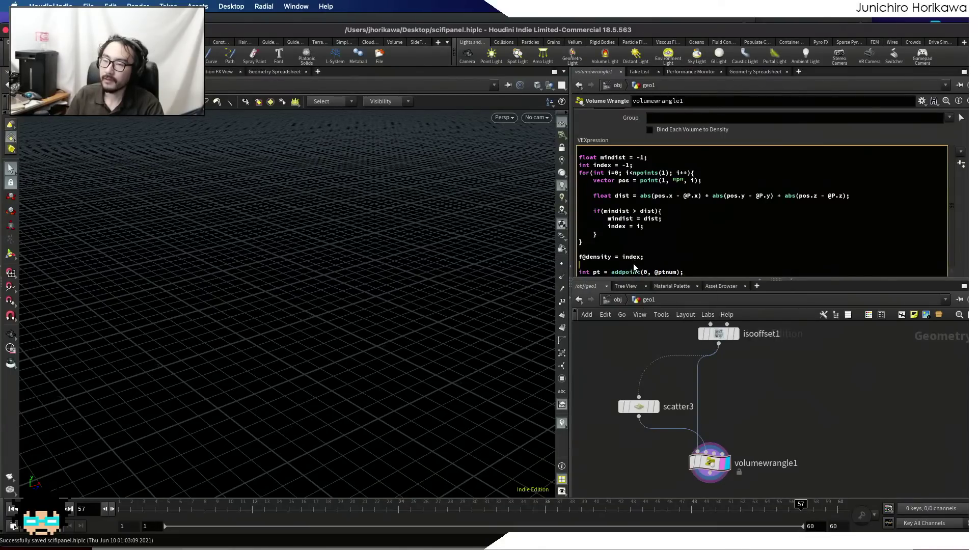
# - Begin an if condition above the addpoint line that tests whether f@density is greater than zero
pyautogui.press('Return')
pyautogui.write('if(f')
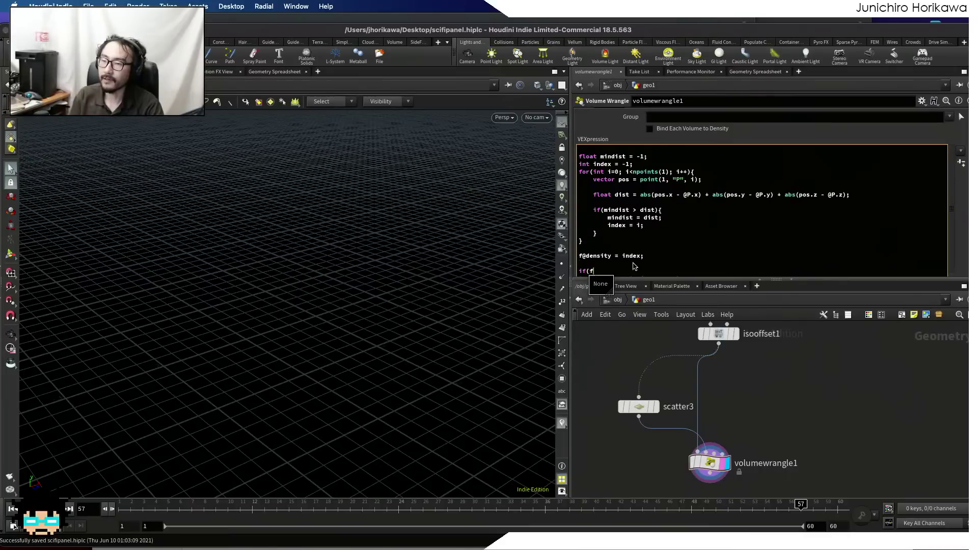
pyautogui.write('@de')
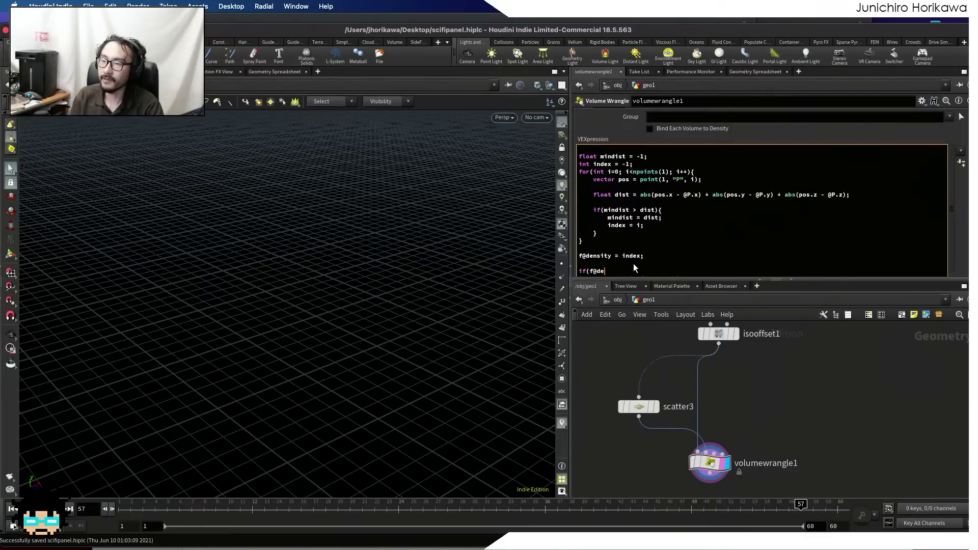
pyautogui.write('nsity > 1.0)')
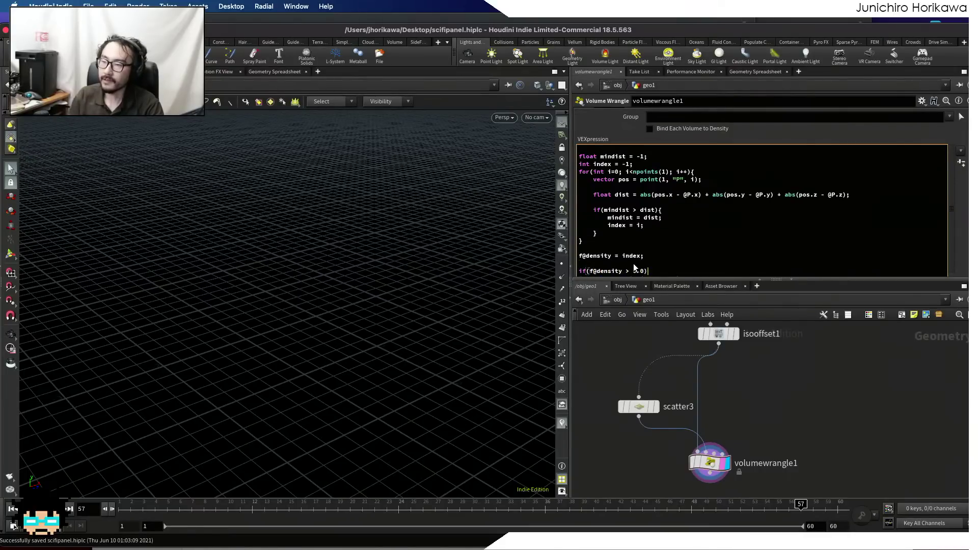
pyautogui.press('BackSpace')
pyautogui.press('BackSpace')
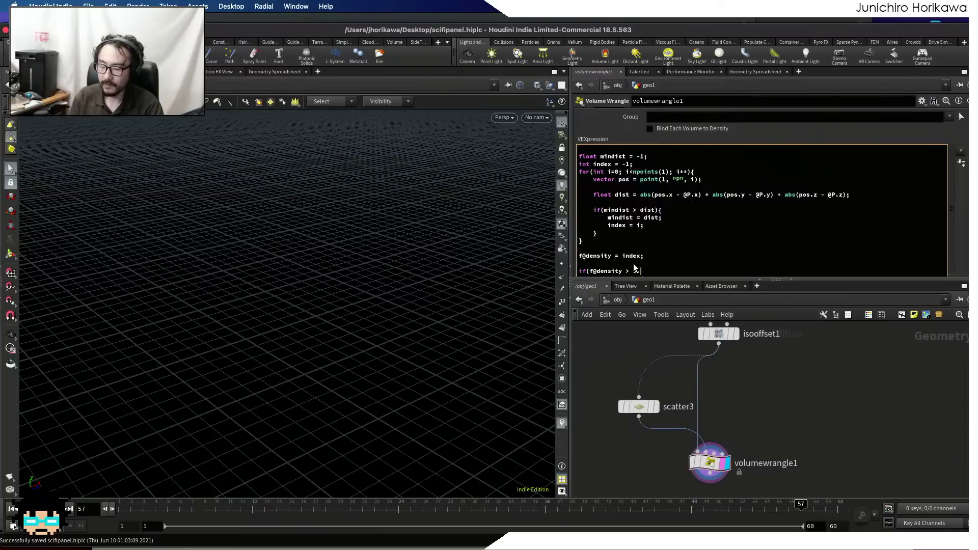
# - Complete "if(f@density > 0.0){", move "f@density = index;" inside it above the addpoint line, and indent both lines
pyautogui.moveTo(579, 256); pyautogui.dragTo(648, 254)
pyautogui.press('BackSpace')
pyautogui.scroll(-1, 656, 252)
pyautogui.click(668, 259)
pyautogui.hotkey('ctrl', 'z')
pyautogui.write('){')
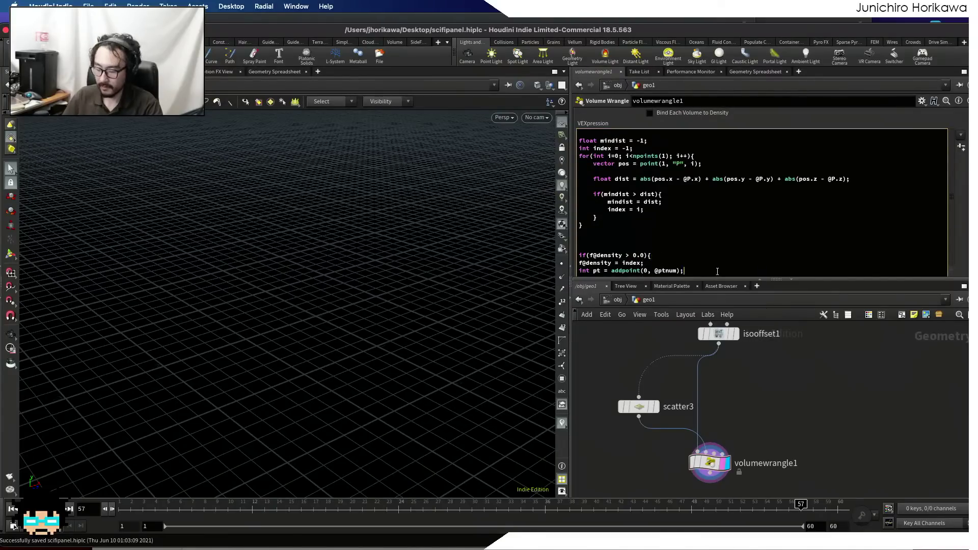
pyautogui.scroll(-1, 717, 272)
pyautogui.moveTo(684, 262); pyautogui.dragTo(559, 255)
pyautogui.press('Tab')
# - Add 'setpointattrib(0, "density", pt, f@density);' after the addpoint line inside the if block
pyautogui.click(711, 262)
pyautogui.press('Return')
pyautogui.write('setpoint')
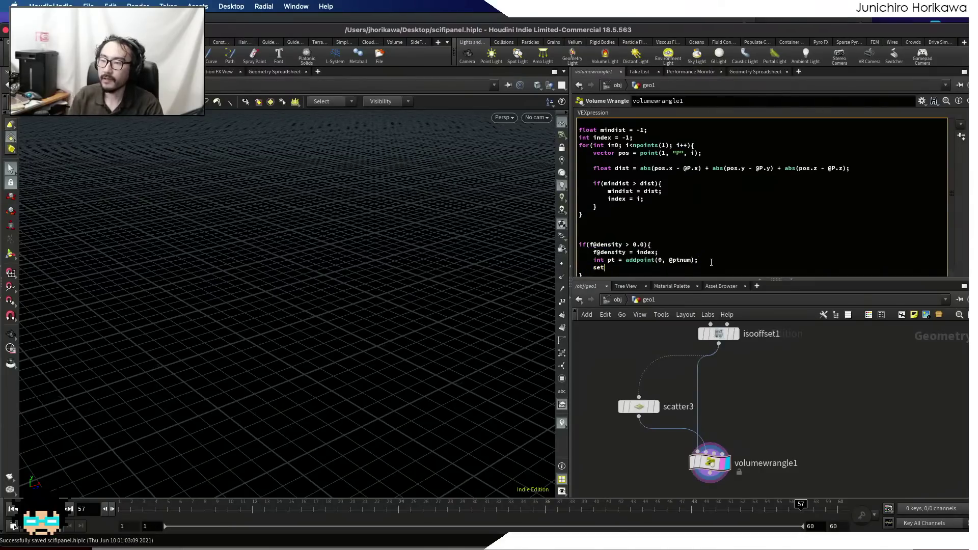
pyautogui.write('ib(')
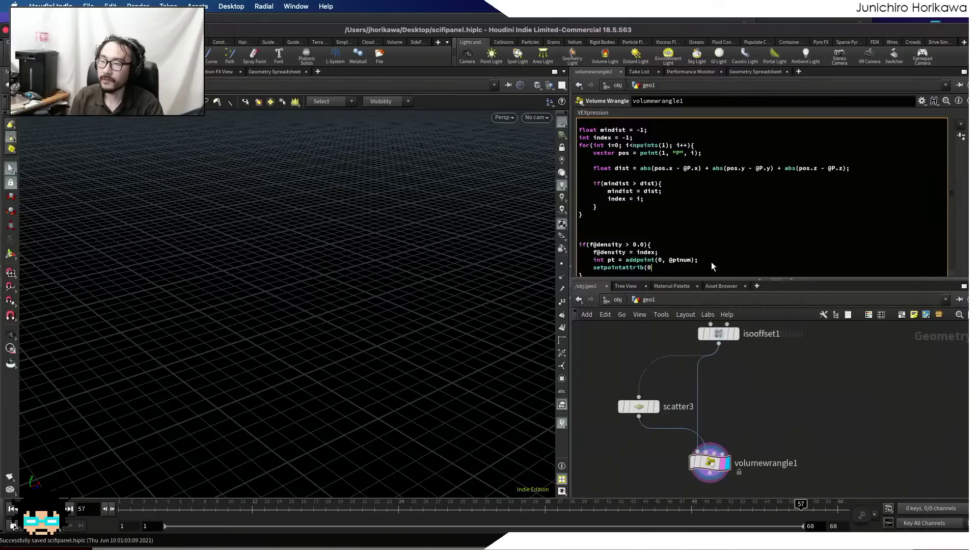
pyautogui.write('0, "density", pt,')
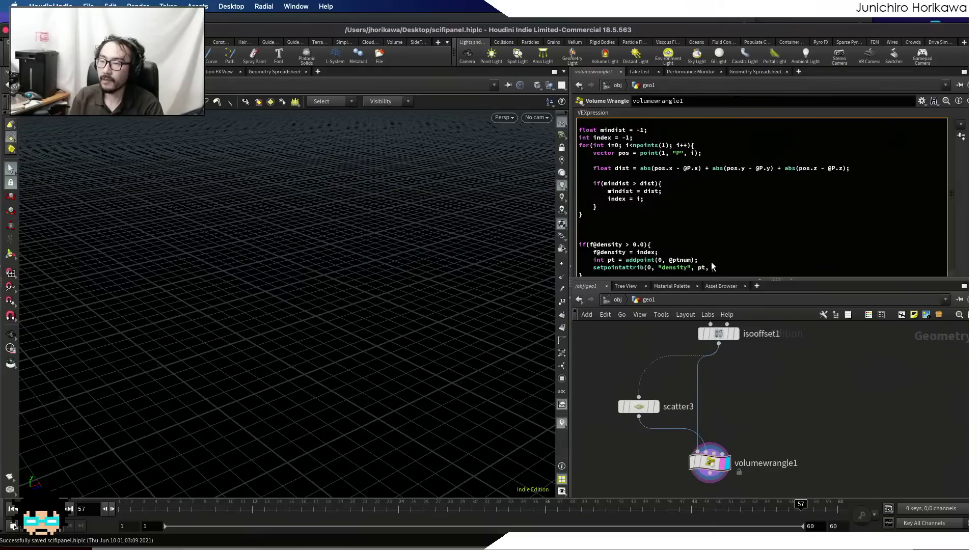
pyautogui.write('f@density);')
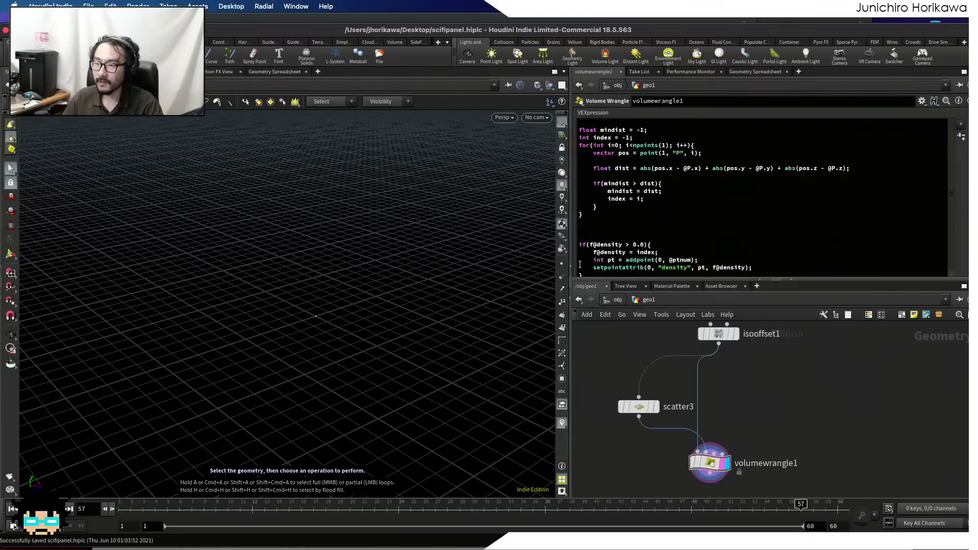
# - Comment out the "if(f@density > 0.0){" line and its closing brace with "//"
pyautogui.click(580, 244)
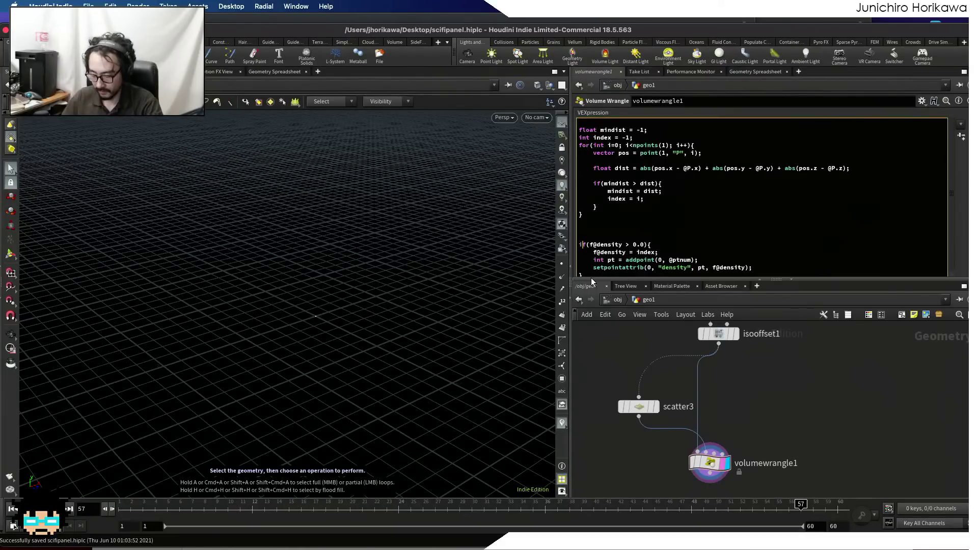
pyautogui.write('//')
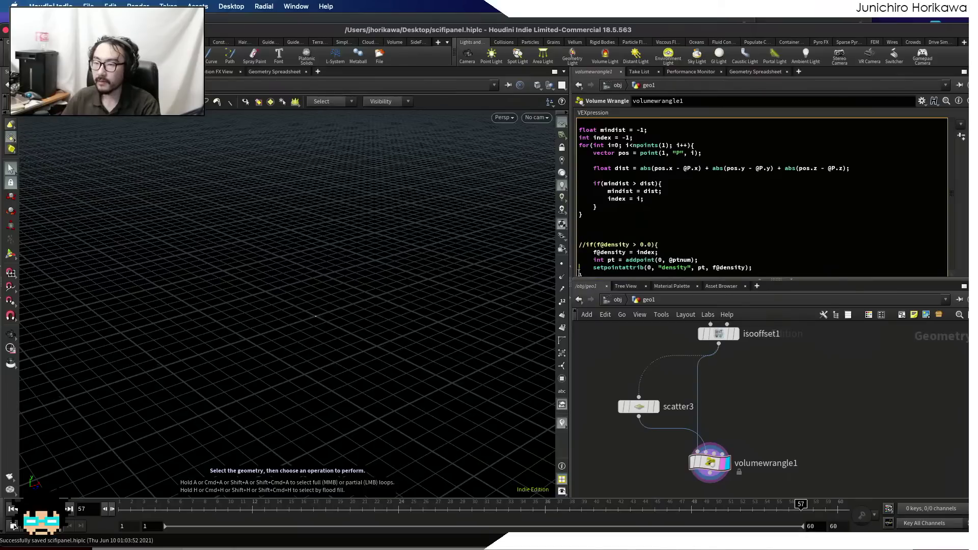
pyautogui.click(579, 274)
pyautogui.write('//')
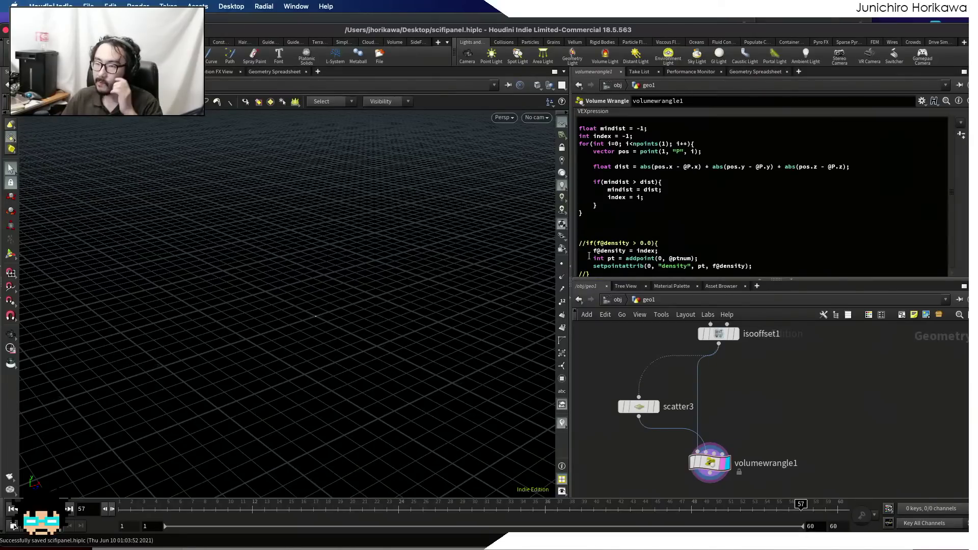
# - Add the line "f@density = 1.0;" above the commented-out if condition in volumewrangle1's code
pyautogui.click(606, 231)
pyautogui.write('f')
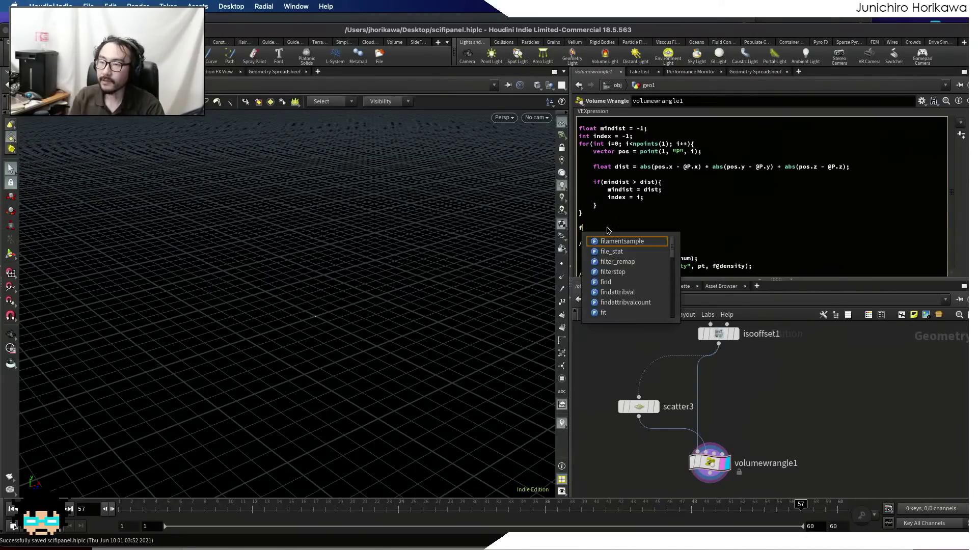
pyautogui.write('@density =')
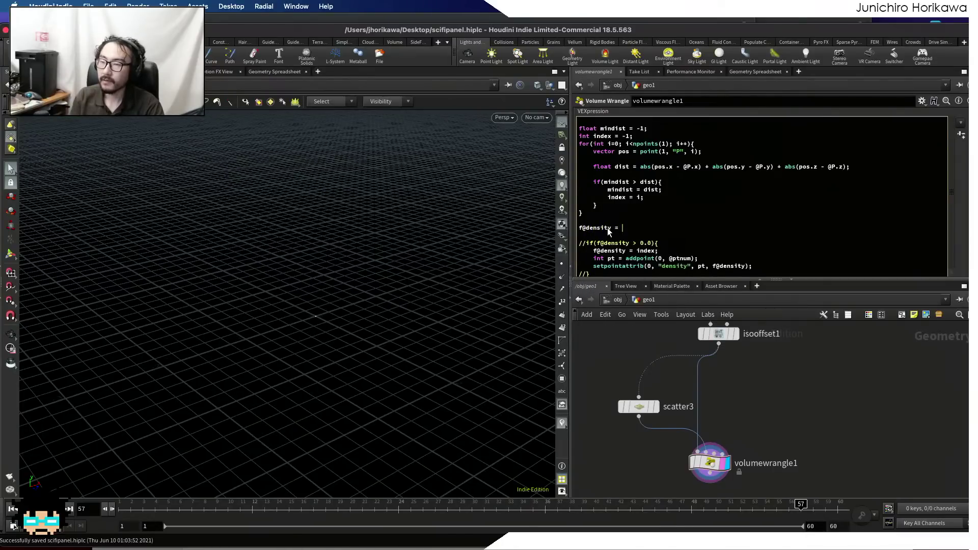
pyautogui.click(647, 368)
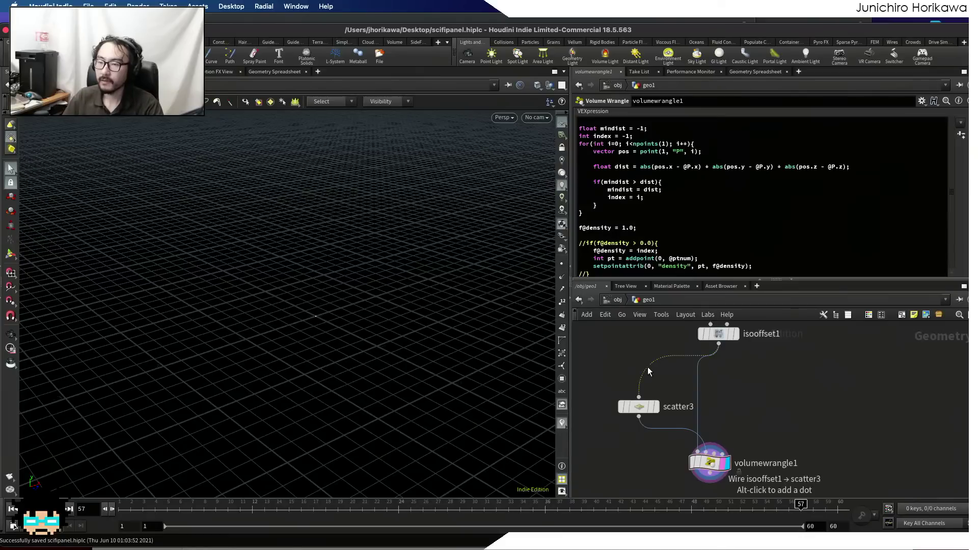
# - Display isooffset1's fog volume and review volumewrangle1's code against it
pyautogui.scroll(-1, 717, 374)
pyautogui.moveTo(744, 364); pyautogui.dragTo(738, 406, button='middle')
pyautogui.click(712, 380)
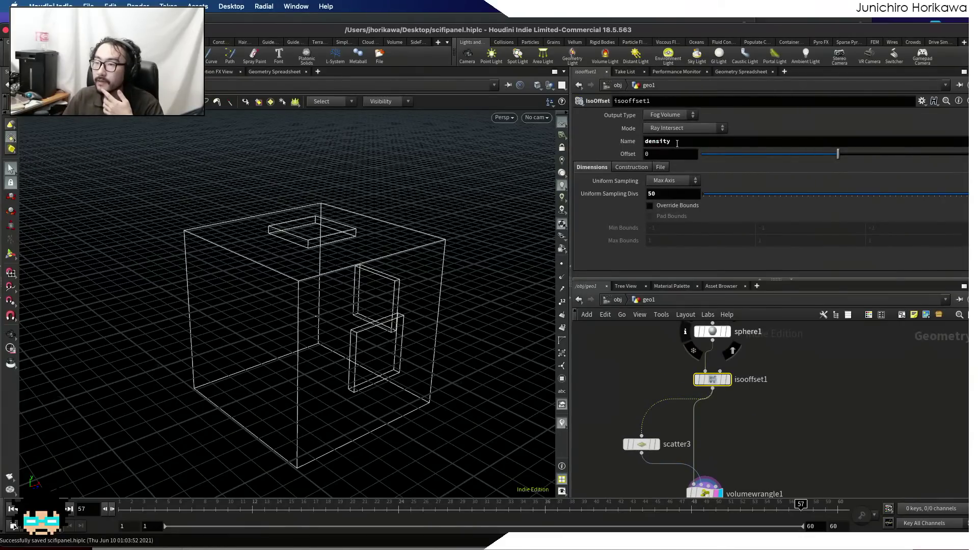
pyautogui.click(726, 380)
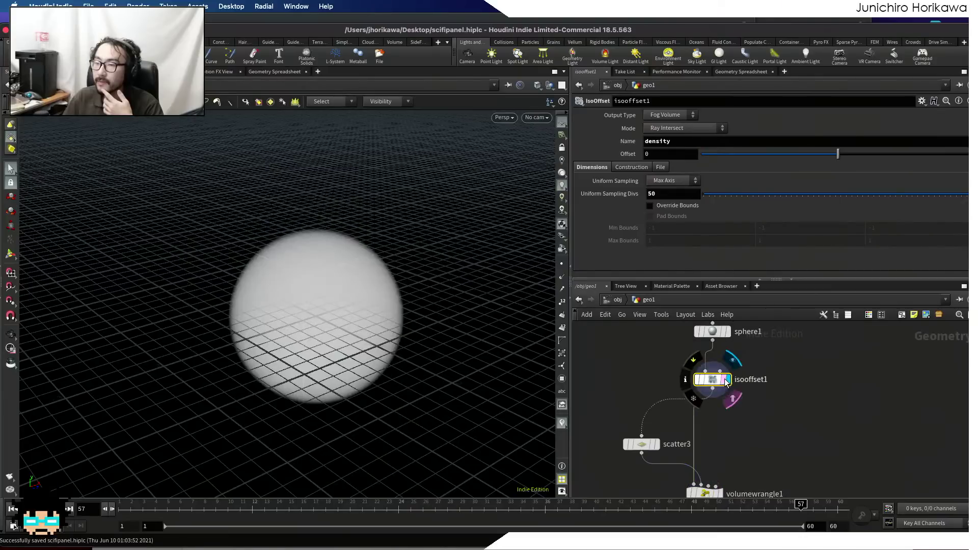
pyautogui.scroll(-3, 713, 383)
pyautogui.click(701, 433)
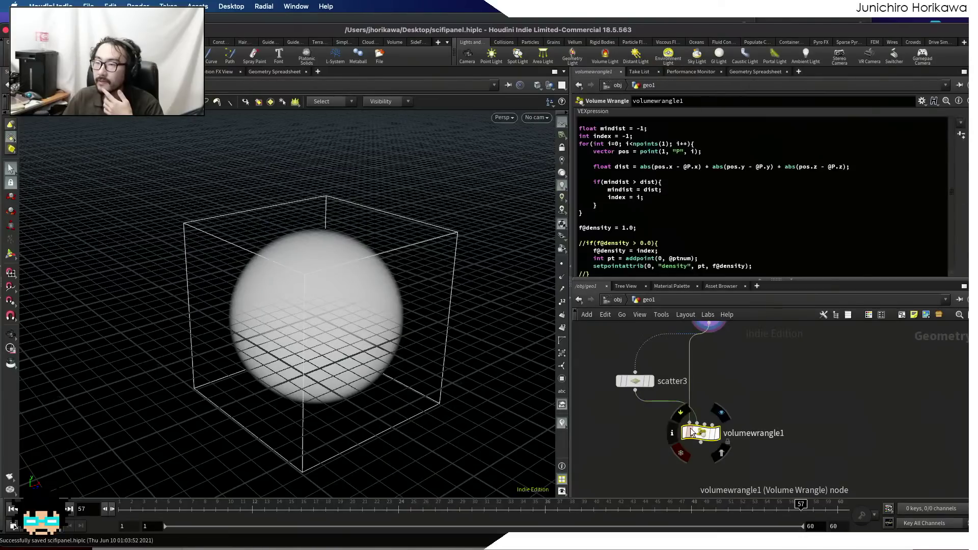
pyautogui.scroll(3, 703, 254)
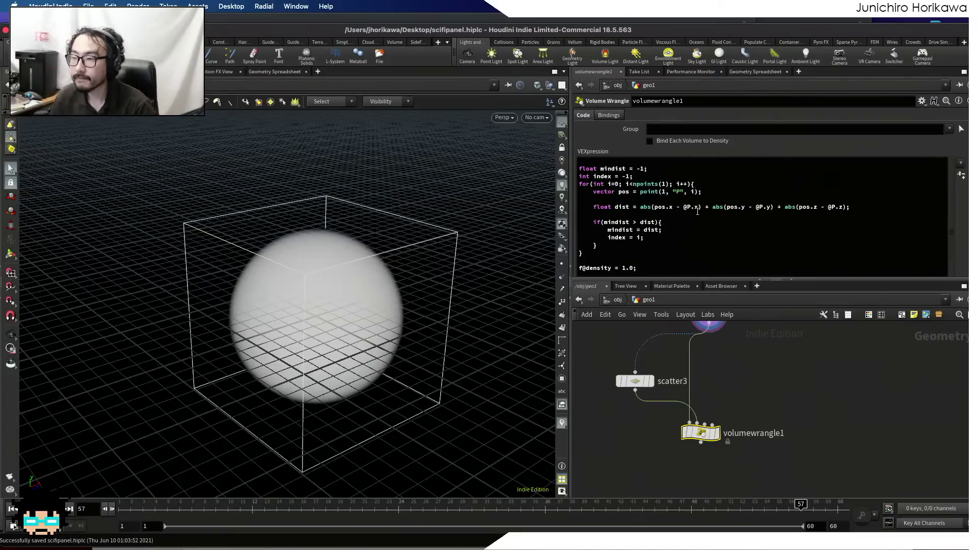
pyautogui.scroll(-4, 671, 229)
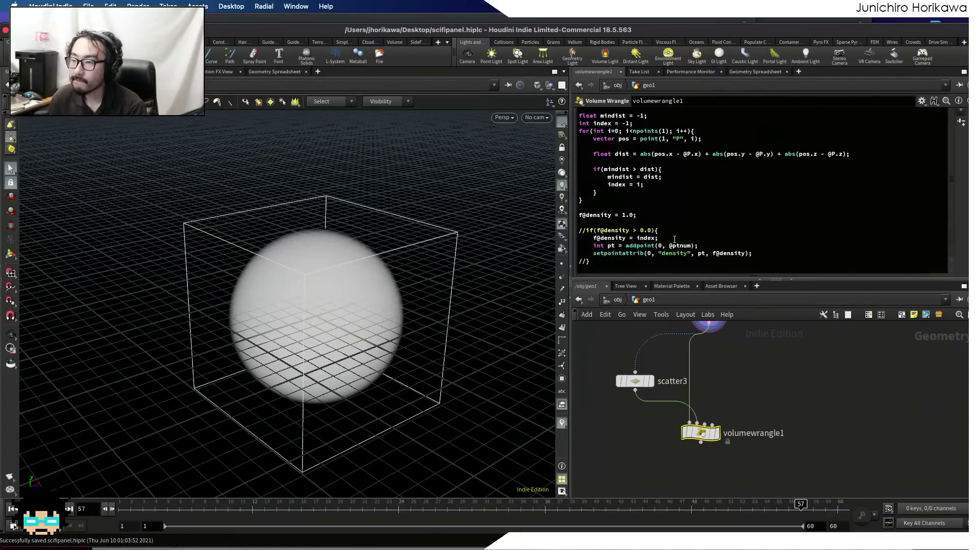
# - Display scatter3's points in the viewport and return the display to volumewrangle1
pyautogui.click(651, 381)
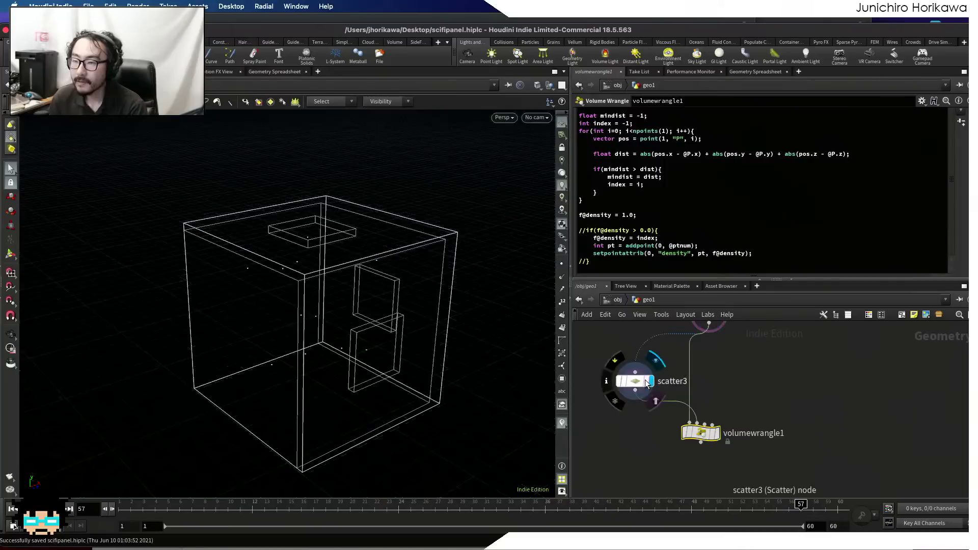
pyautogui.click(635, 381)
pyautogui.click(718, 437)
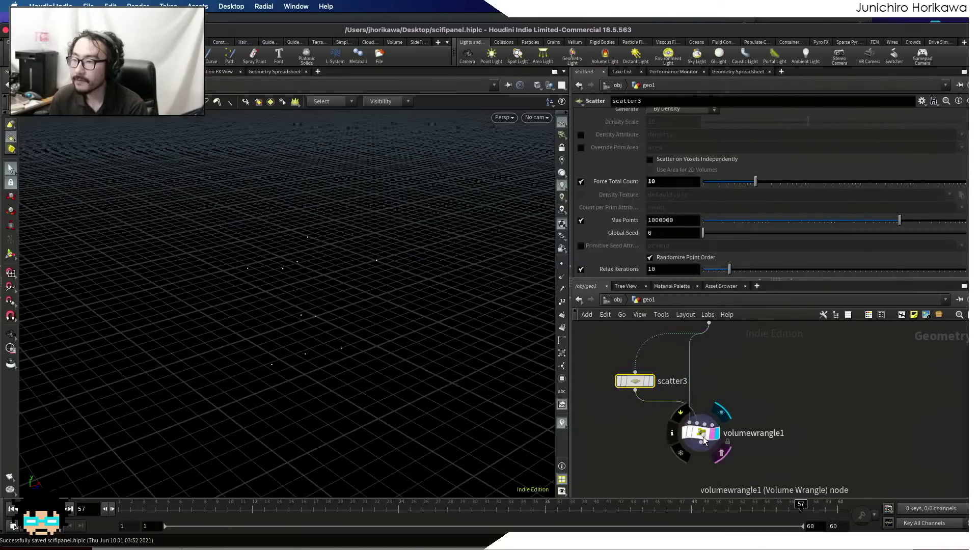
pyautogui.click(703, 440)
pyautogui.moveTo(614, 262); pyautogui.dragTo(541, 226)
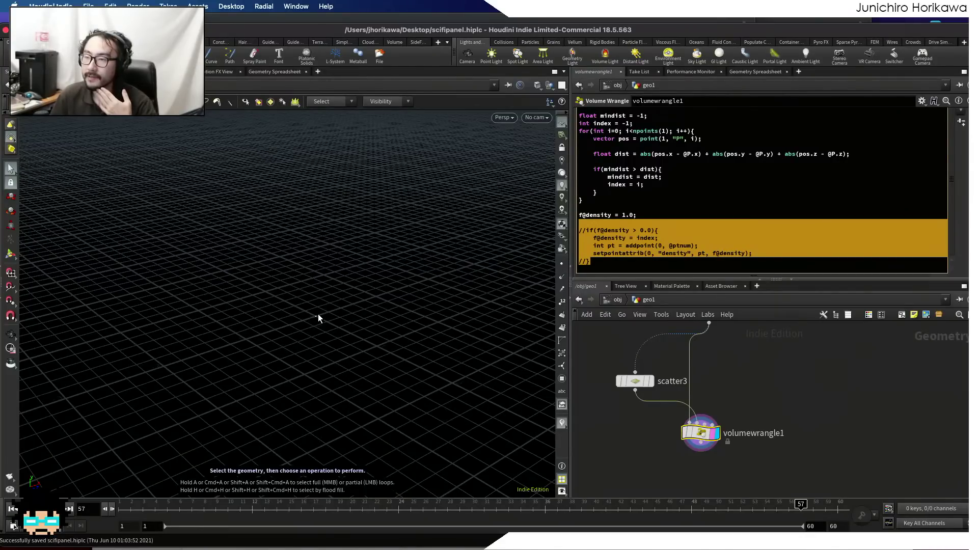
pyautogui.click(584, 261)
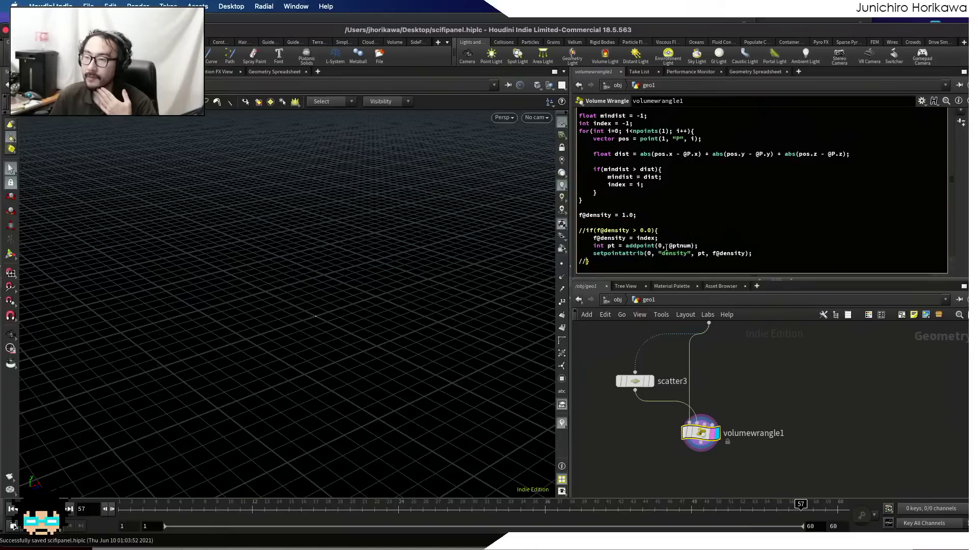
pyautogui.moveTo(669, 246); pyautogui.dragTo(693, 245)
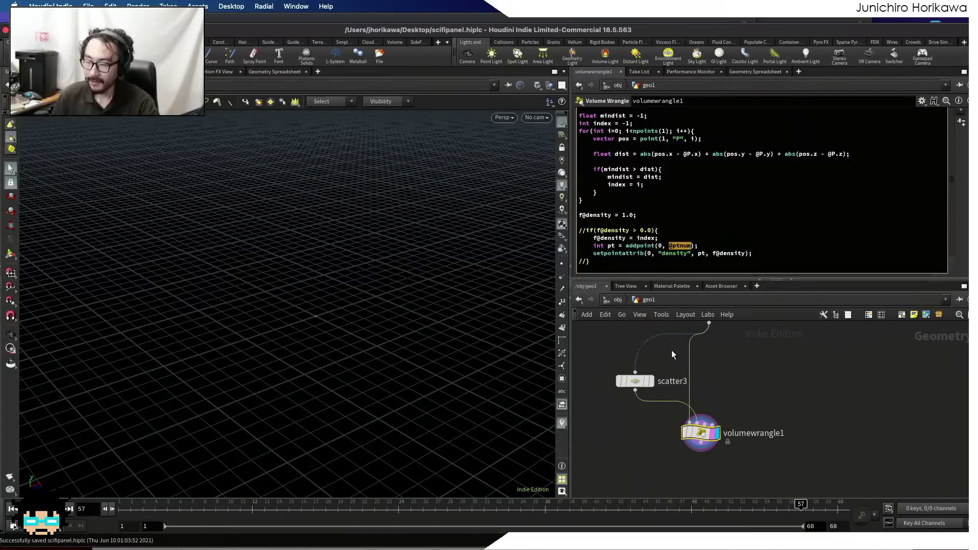
pyautogui.write('@P')
pyautogui.hotkey('ctrl', 'z')
pyautogui.scroll(2, 711, 432)
pyautogui.click(713, 437)
pyautogui.click(715, 438)
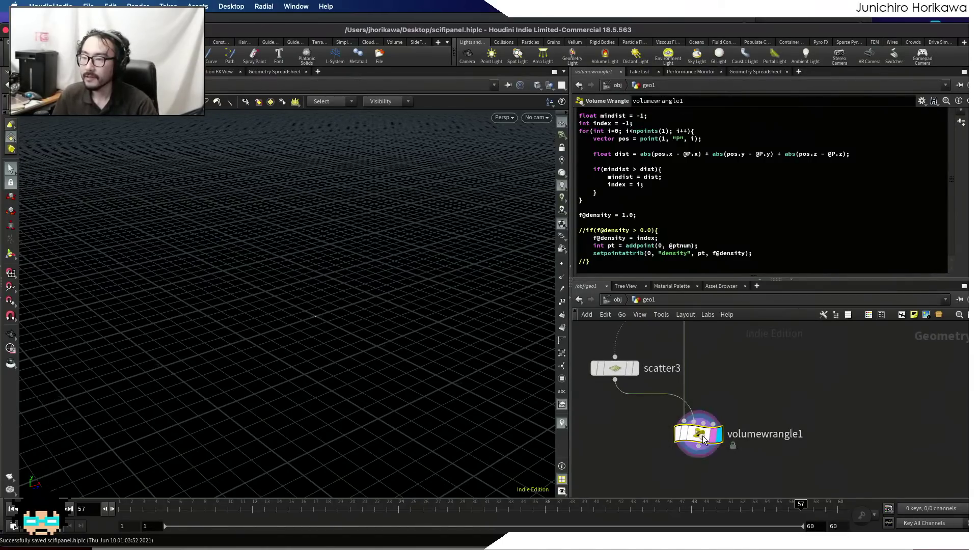
pyautogui.doubleClick(691, 246)
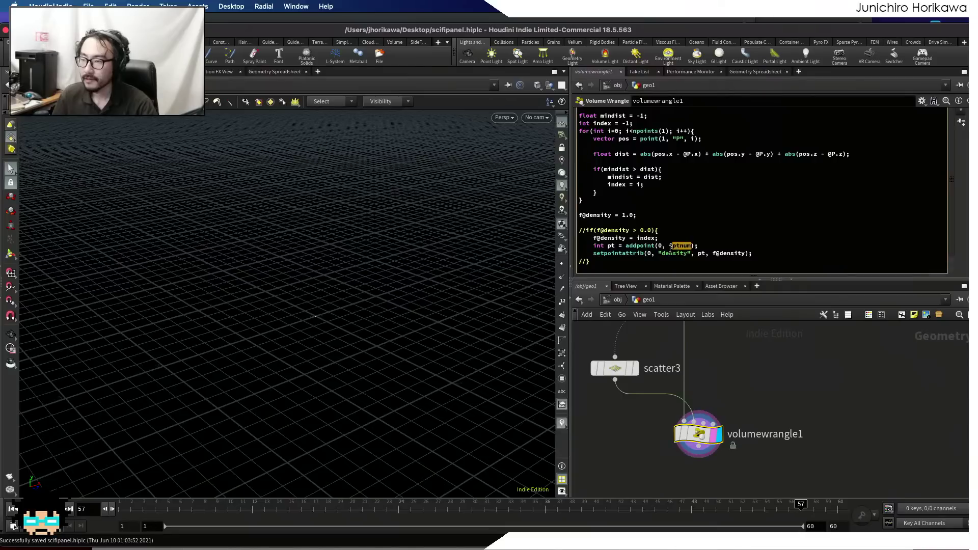
pyautogui.write('P')
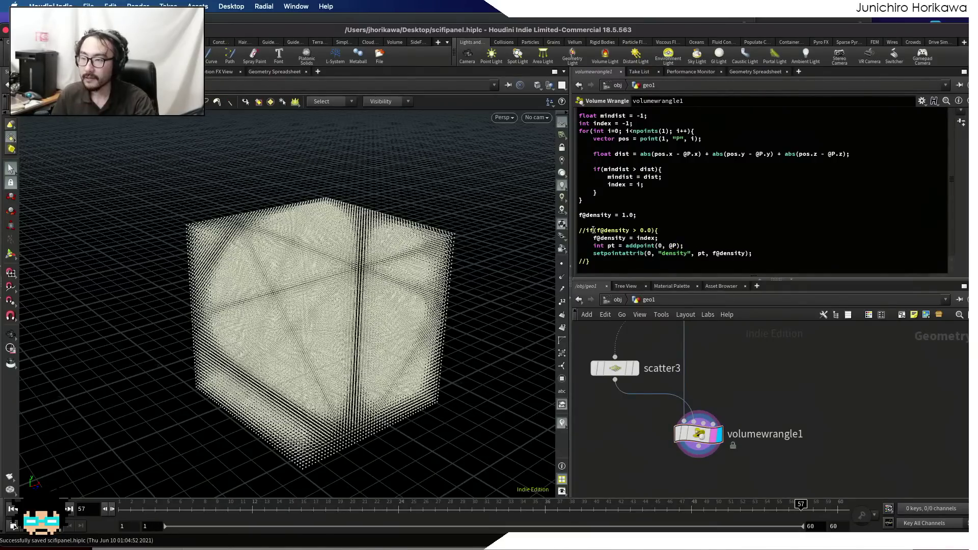
# - Delete the "f@density = 1.0;" line above the commented-out if condition
pyautogui.moveTo(579, 214); pyautogui.dragTo(636, 215)
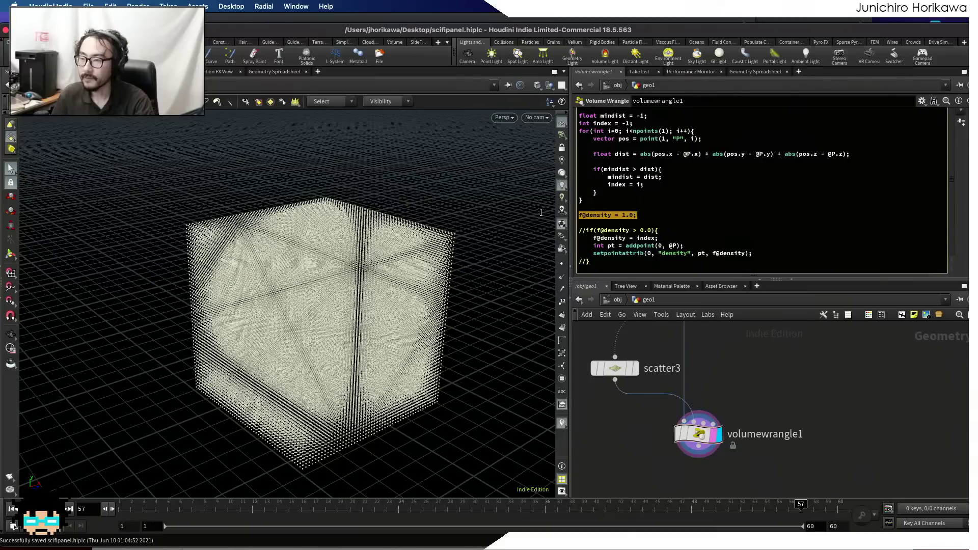
pyautogui.press('BackSpace')
pyautogui.press('BackSpace')
# - Uncomment the "if(f@density > 0.0){" line and its closing brace, and save the scene
pyautogui.click(585, 228)
pyautogui.press('BackSpace')
pyautogui.press('BackSpace')
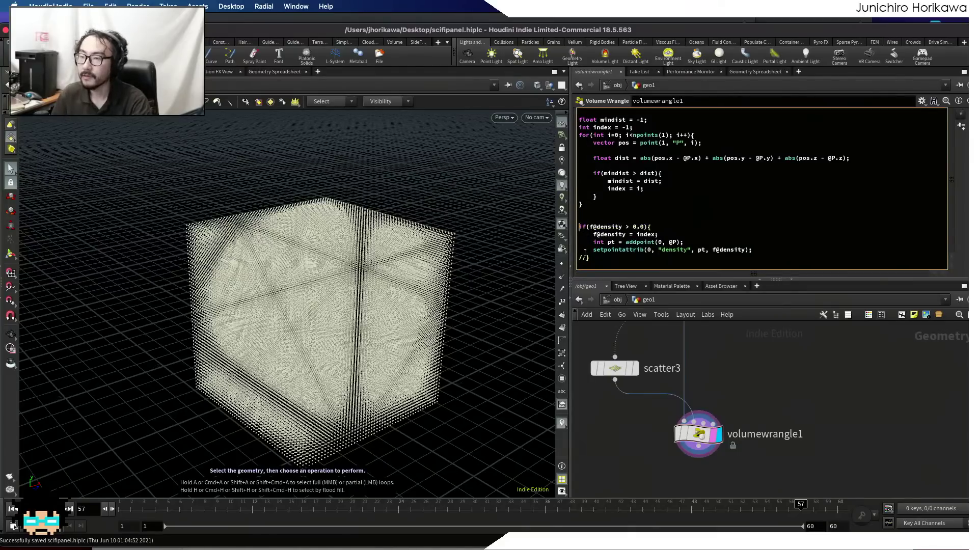
pyautogui.click(585, 258)
pyautogui.press('BackSpace')
pyautogui.press('BackSpace')
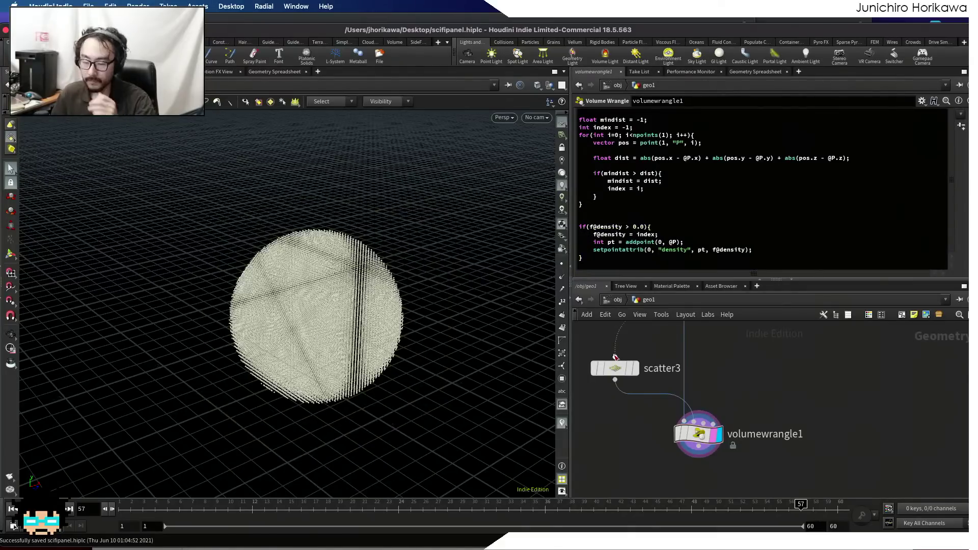
pyautogui.press('super+s')
# - Inspect the density values that setpointattrib writes to the generated points in the Geometry Spreadsheet
pyautogui.click(766, 247)
pyautogui.moveTo(766, 248); pyautogui.dragTo(711, 248)
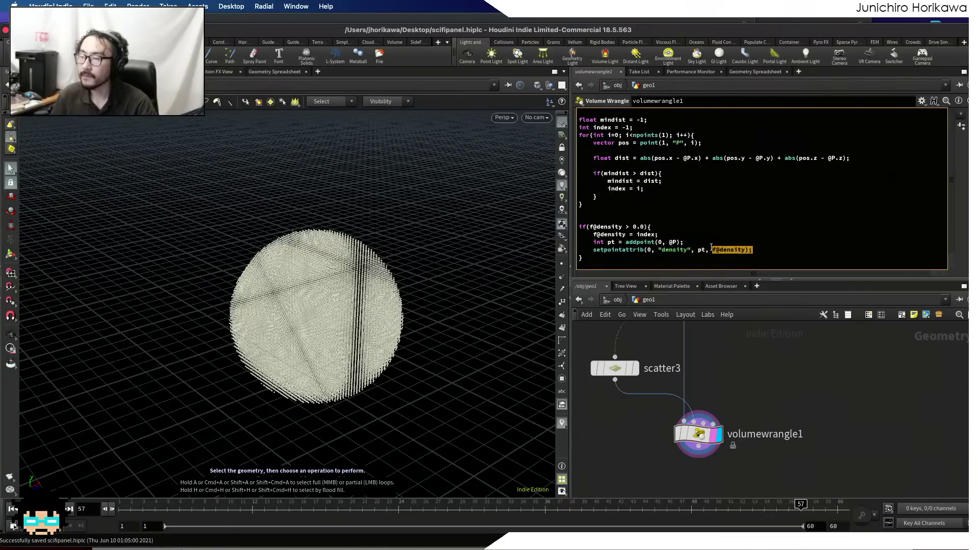
pyautogui.click(759, 72)
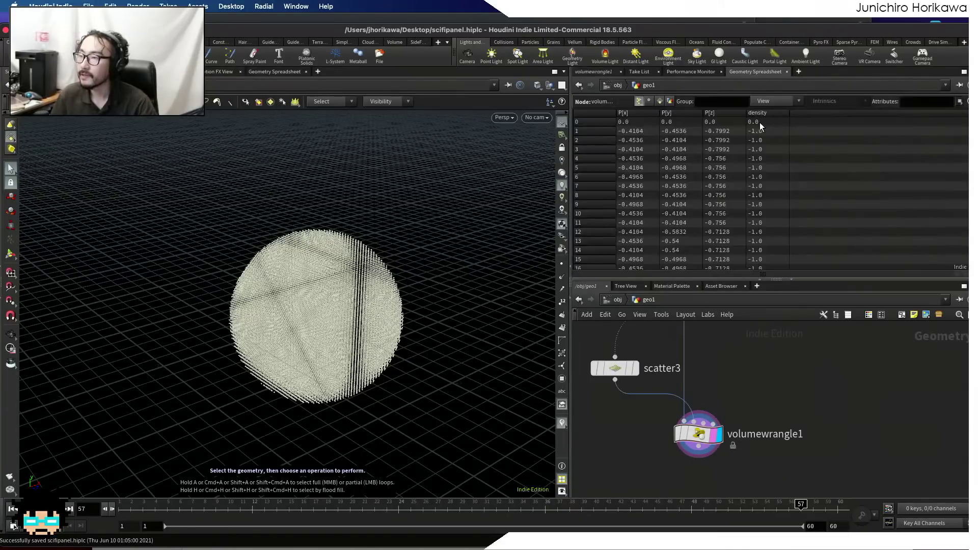
pyautogui.moveTo(971, 123)
pyautogui.mouseDown()
pyautogui.moveTo(971, 267)
pyautogui.moveTo(971, 122)
pyautogui.mouseUp()
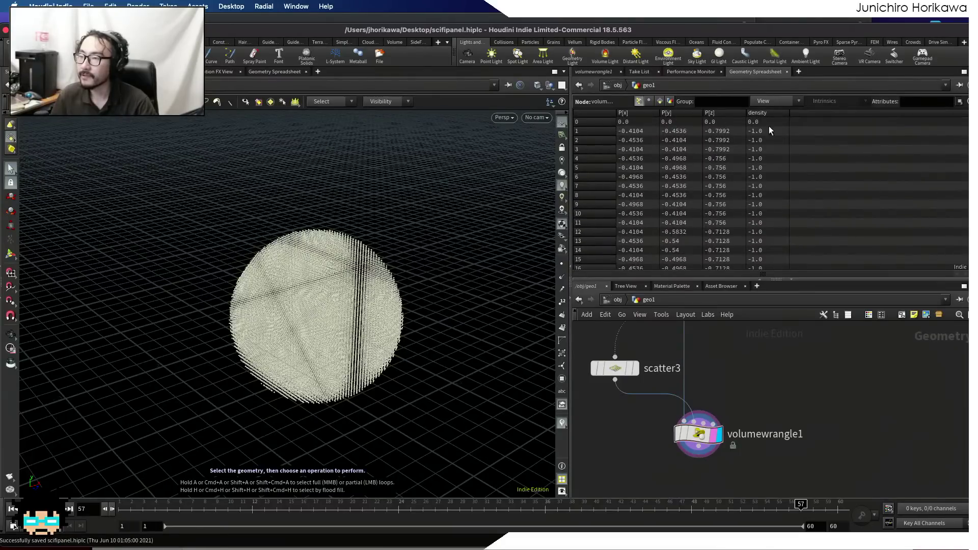
# - Change the initial value of mindist to 999999999 in volumewrangle1's code
pyautogui.click(596, 72)
pyautogui.scroll(2, 697, 197)
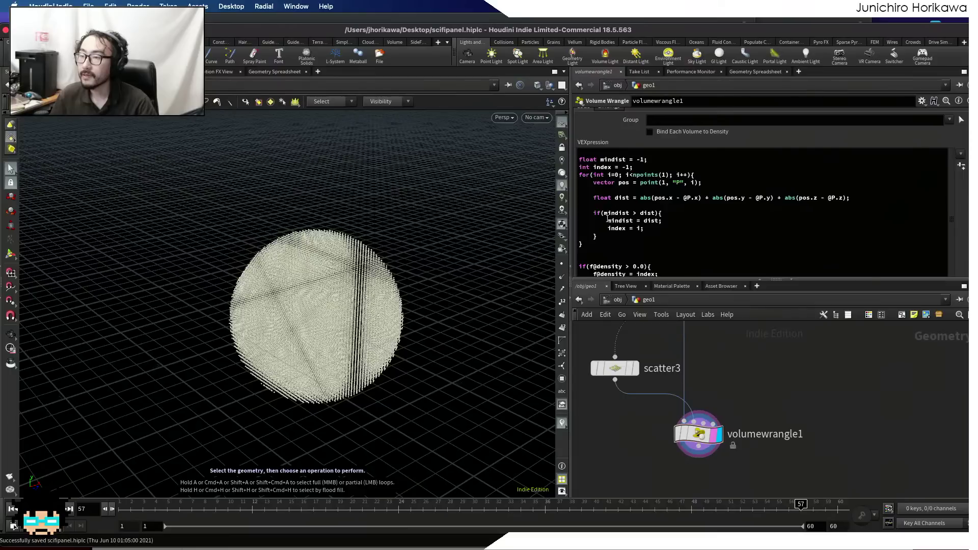
pyautogui.moveTo(643, 160); pyautogui.dragTo(637, 161)
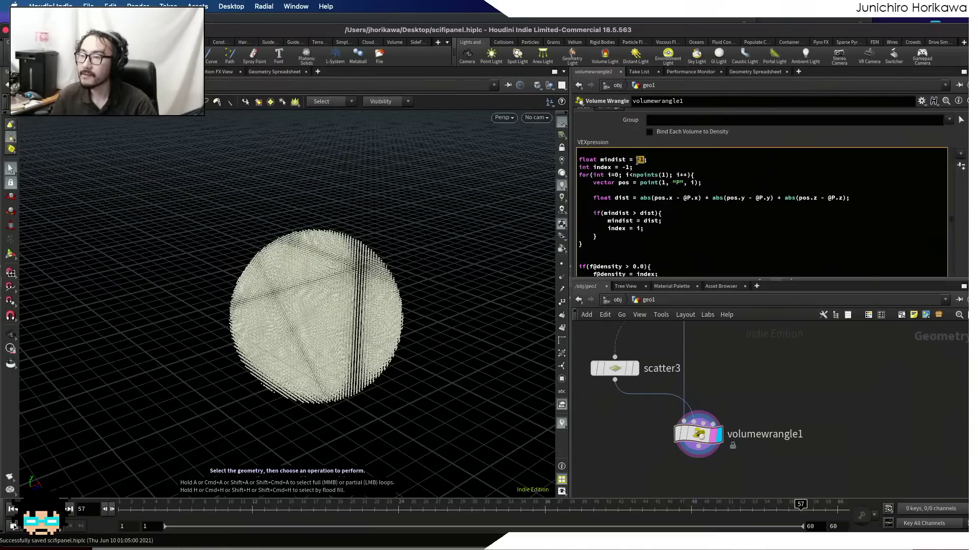
pyautogui.write('999999999')
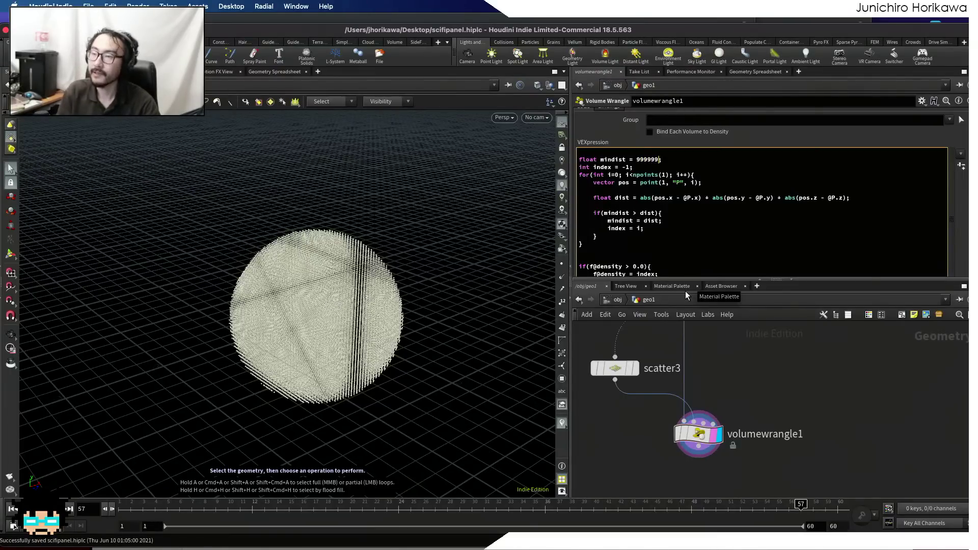
pyautogui.click(744, 411)
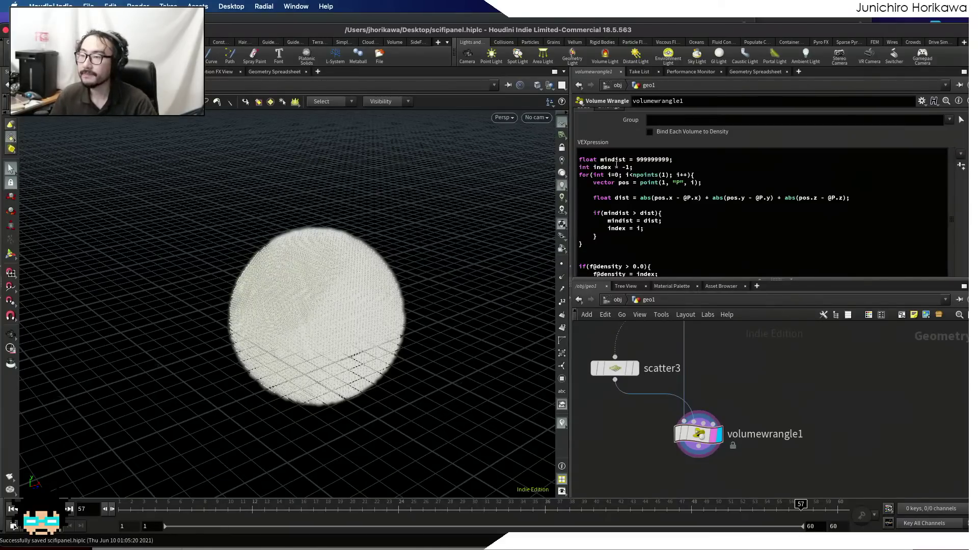
# - Check the points' density values again in the Geometry Spreadsheet with the new initial mindist
pyautogui.click(748, 72)
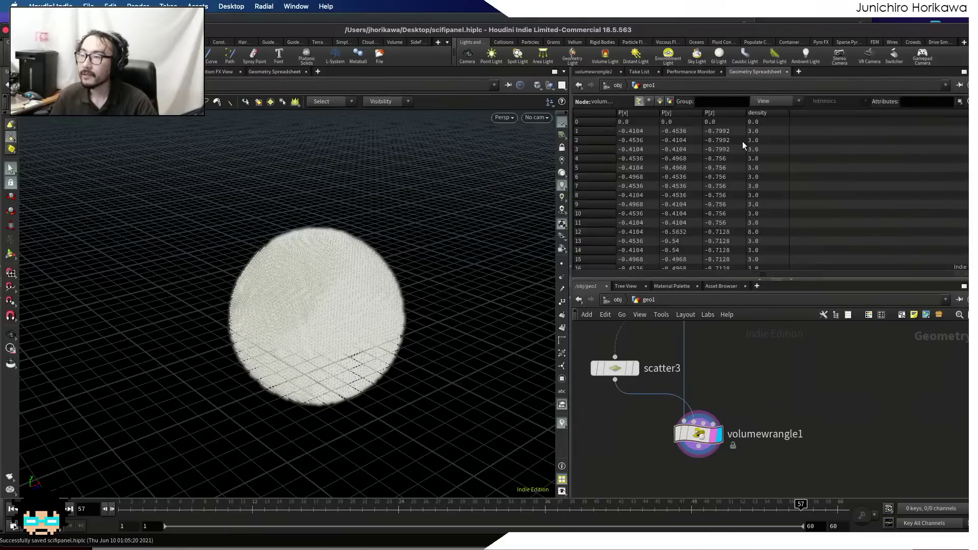
pyautogui.scroll(-4, 761, 142)
pyautogui.scroll(4, 761, 140)
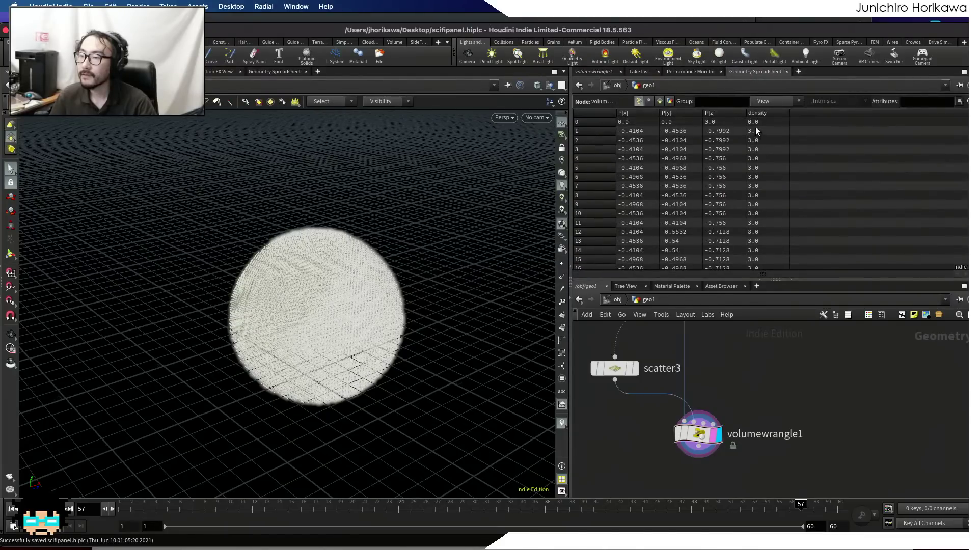
pyautogui.moveTo(972, 123); pyautogui.dragTo(971, 249)
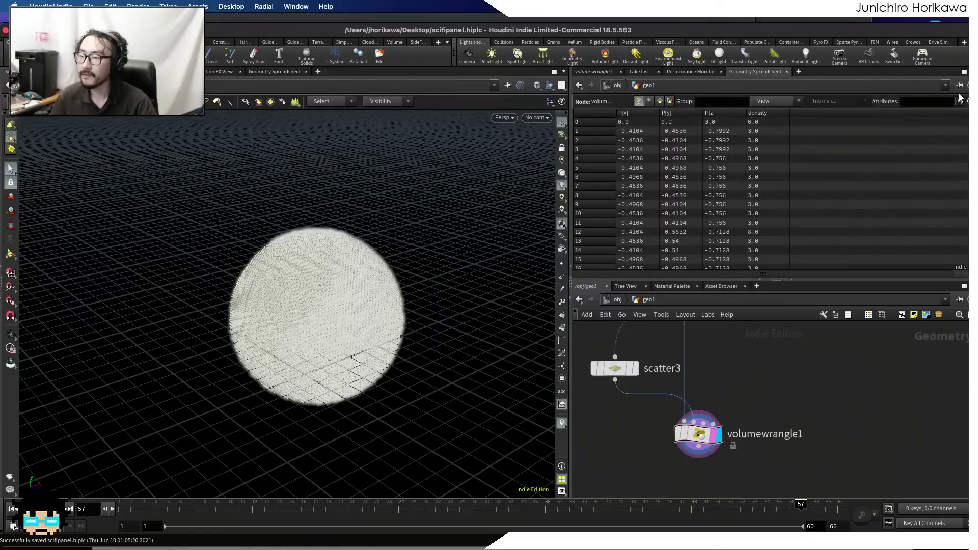
# - Comment out the whole "if(f@density > 0.0)" block in volumewrangle1's code with "/*" and "*/"
pyautogui.click(586, 73)
pyautogui.scroll(-2, 683, 233)
pyautogui.click(615, 256)
pyautogui.click(594, 218)
pyautogui.write('/*')
pyautogui.click(596, 259)
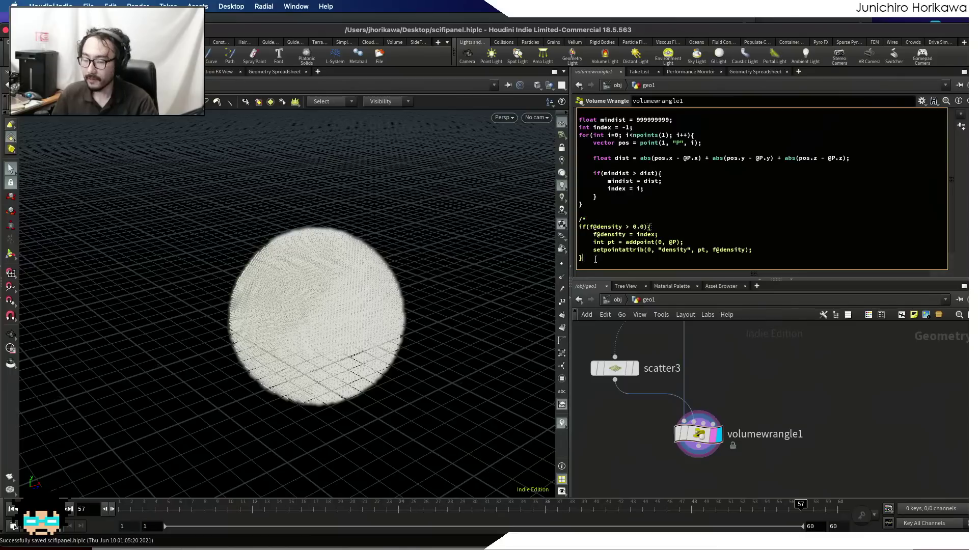
pyautogui.write('*/')
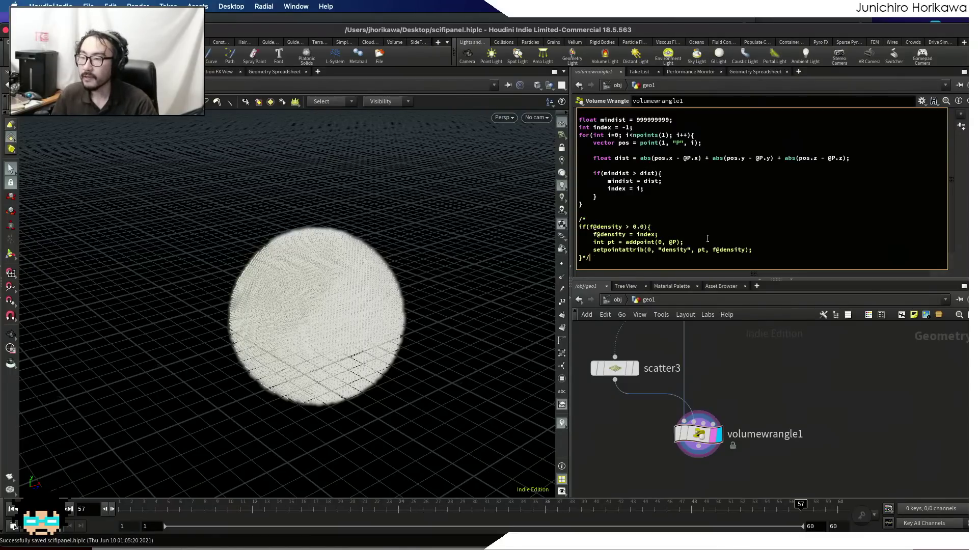
# - Move "f@density = index;" out of the commented block to below the for loop, set off by blank lines, and save the scene
pyautogui.moveTo(657, 236); pyautogui.dragTo(593, 234)
pyautogui.press('super+c')
pyautogui.press('BackSpace')
pyautogui.click(593, 210)
pyautogui.press('super+v')
pyautogui.press('Return')
pyautogui.press('Return')
pyautogui.click(593, 197)
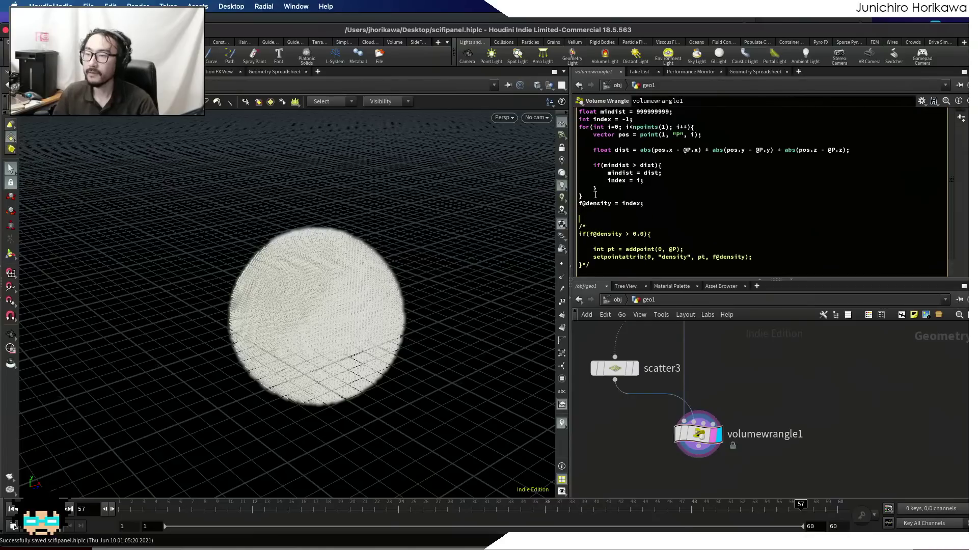
pyautogui.press('Return')
pyautogui.press('Return')
pyautogui.press('super+s')
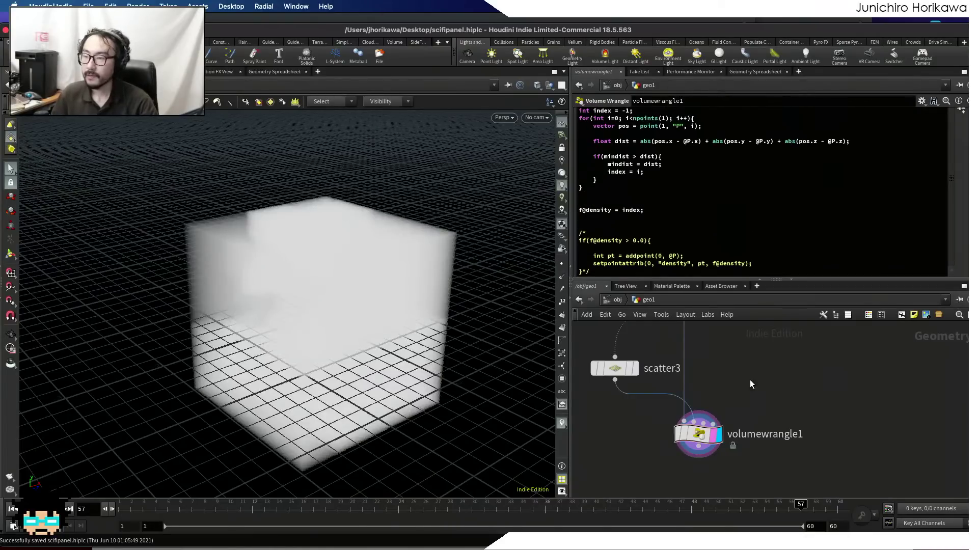
# - Wrap "f@density = index;" below the for loop in an "if(f@density > 0.0){ }" block in volumewrangle1's code, indenting the assignment
pyautogui.scroll(-1, 750, 376)
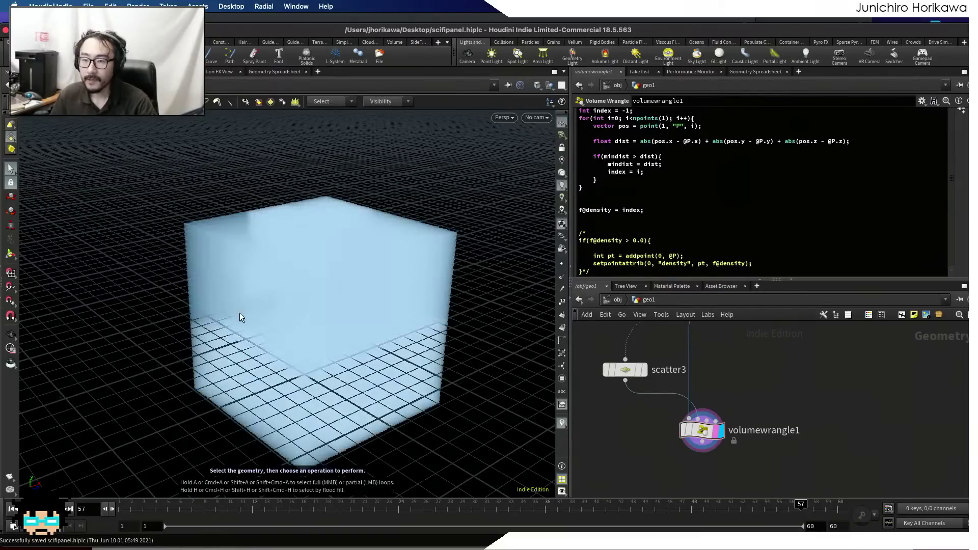
pyautogui.click(604, 200)
pyautogui.write('if(')
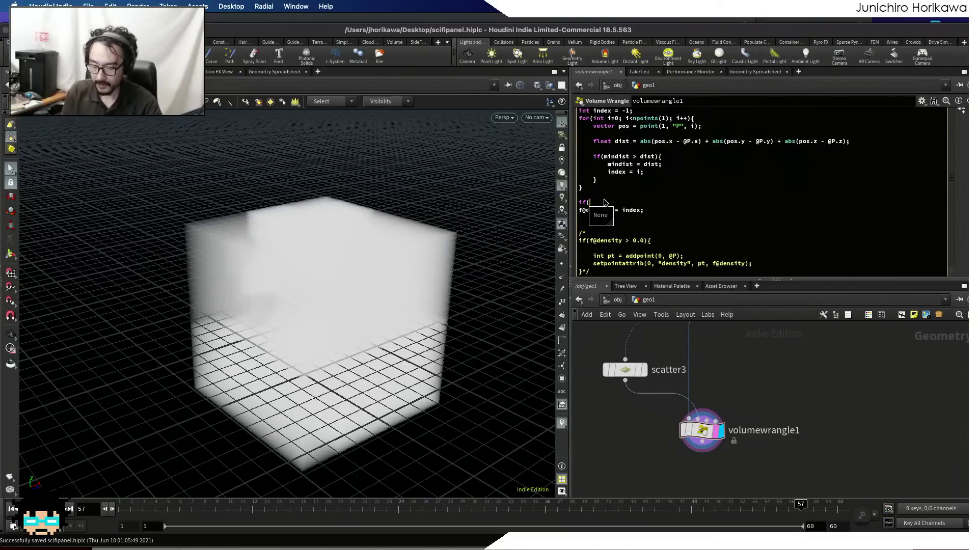
pyautogui.write('f@density > 0.0){')
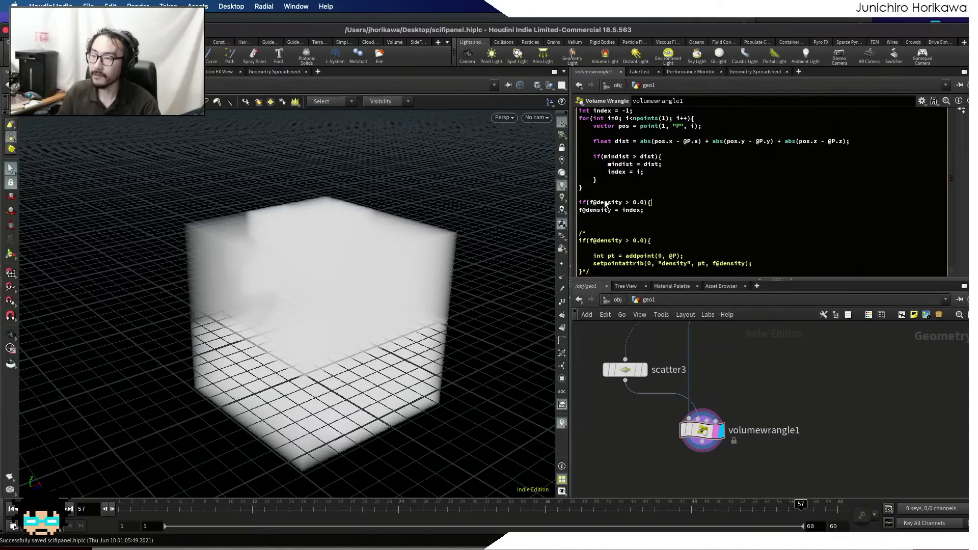
pyautogui.press('Return')
pyautogui.write('}')
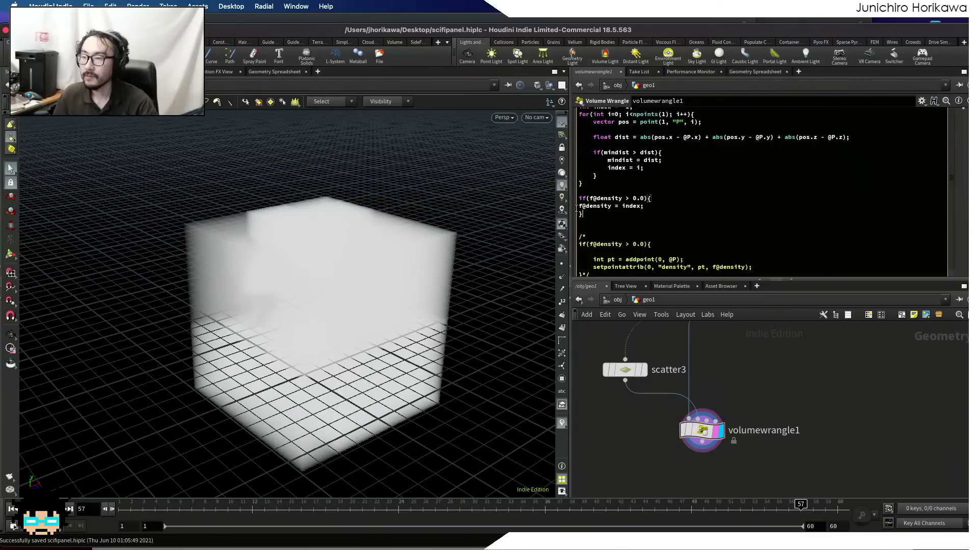
pyautogui.press('Tab')
pyautogui.click(615, 214)
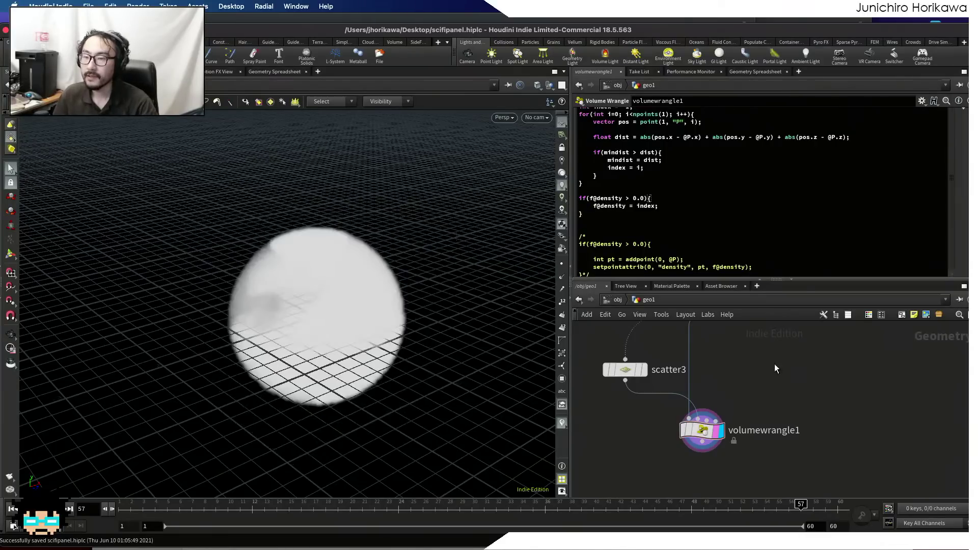
# - Change the assignment inside the new if block to "f@density = index + 1.0;"
pyautogui.scroll(3, 660, 205)
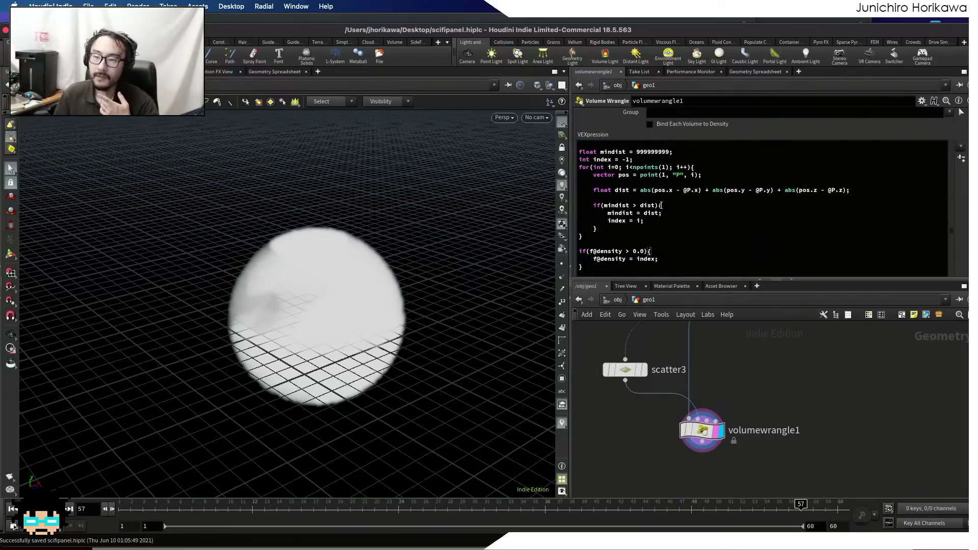
pyautogui.doubleClick(644, 259)
pyautogui.click(653, 260)
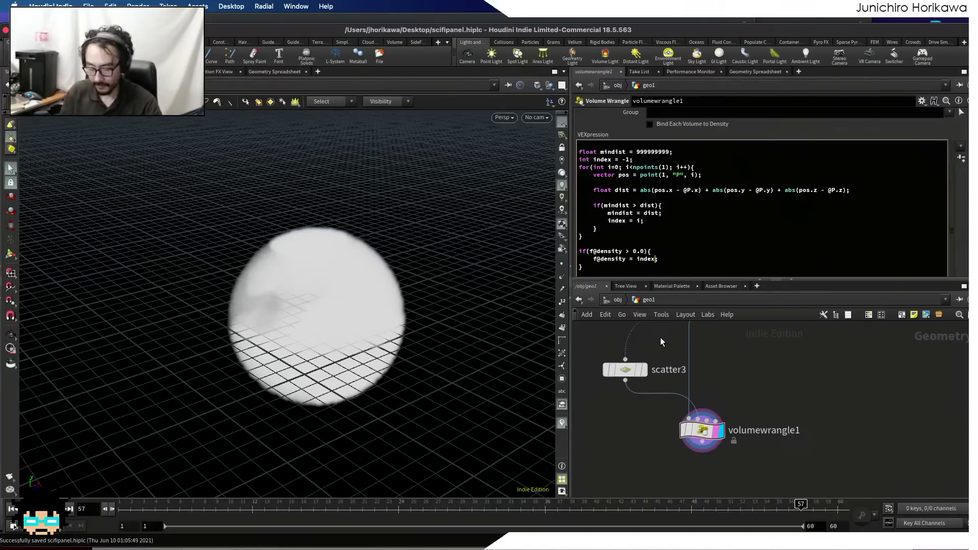
pyautogui.write('+ 1.0')
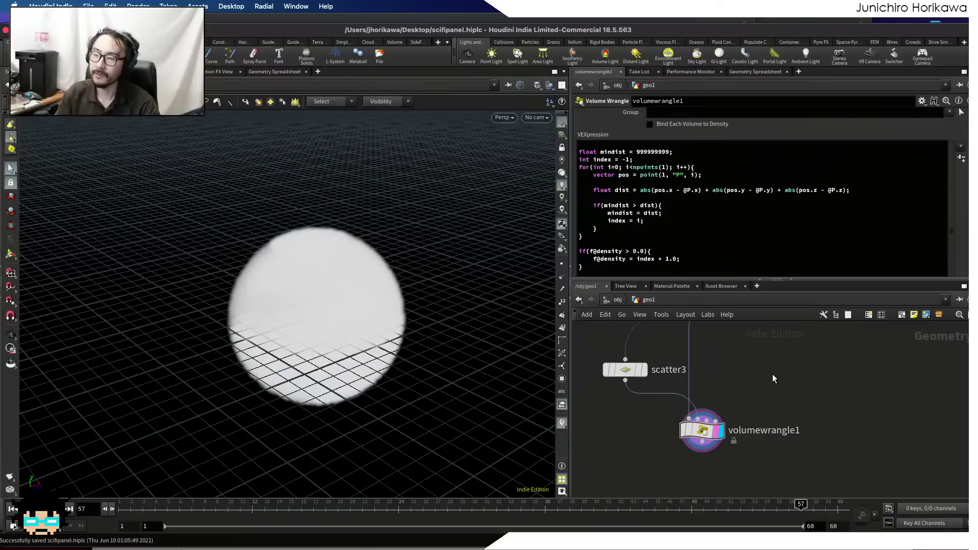
# - Add an else branch containing "f@density = 0.0;" to the density if block, and save the scene
pyautogui.click(600, 270)
pyautogui.write('else{')
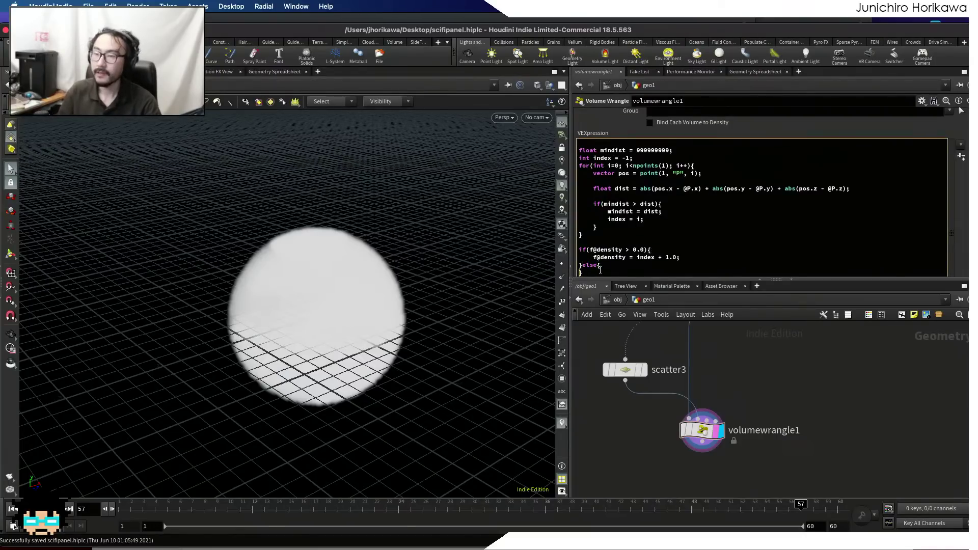
pyautogui.press('Return')
pyautogui.write('f@')
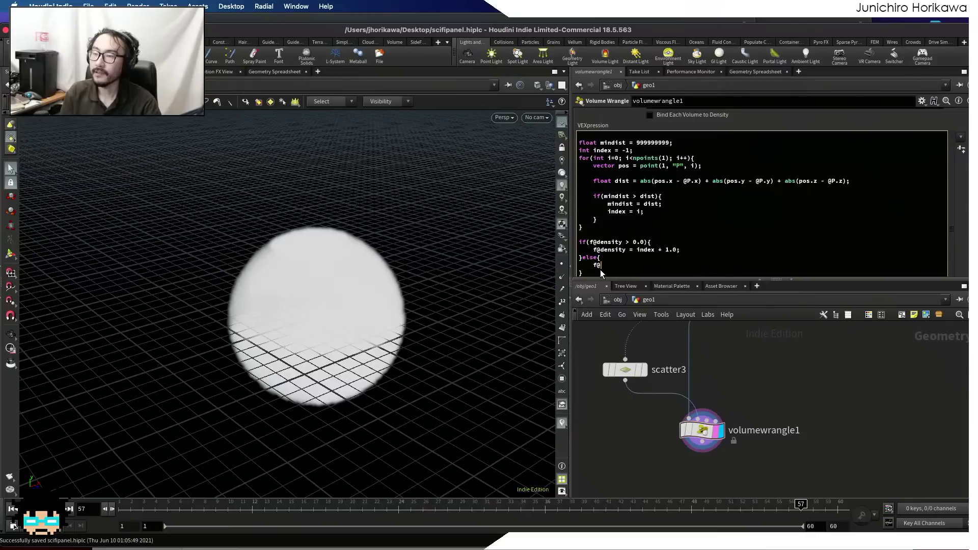
pyautogui.write('density = 0.0;')
pyautogui.hotkey('ctrl', 's')
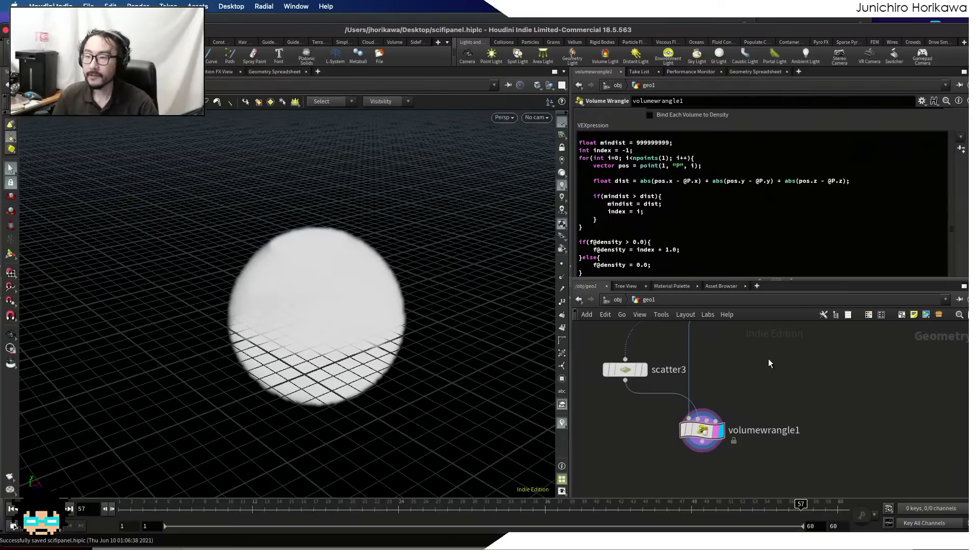
# - Rename the volumewrangle1 node to manhattan_dist
pyautogui.moveTo(715, 457); pyautogui.dragTo(731, 419, button='middle')
pyautogui.scroll(2, 730, 419)
pyautogui.doubleClick(775, 388)
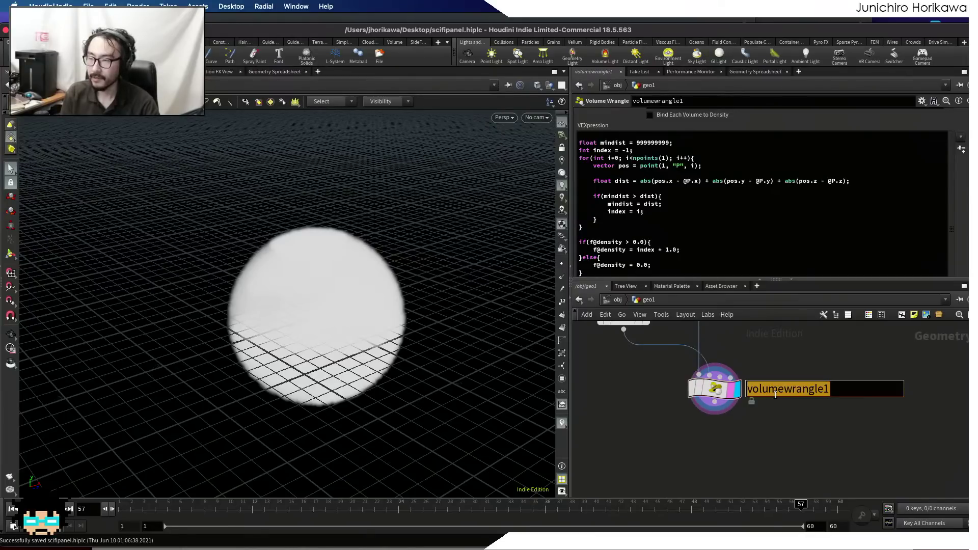
pyautogui.write('check_')
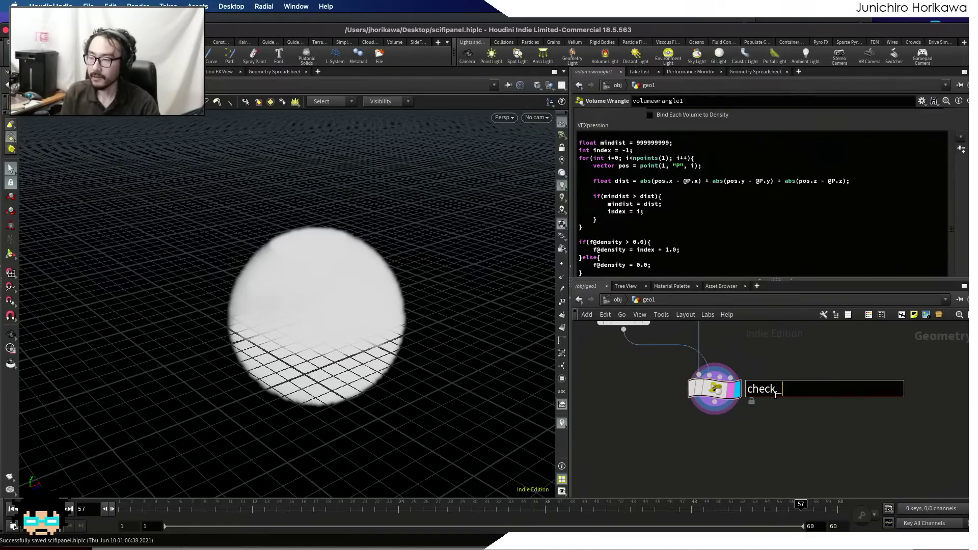
pyautogui.press('BackSpace')
pyautogui.press('BackSpace')
pyautogui.press('BackSpace')
pyautogui.press('BackSpace')
pyautogui.press('BackSpace')
pyautogui.press('BackSpace')
pyautogui.write('man')
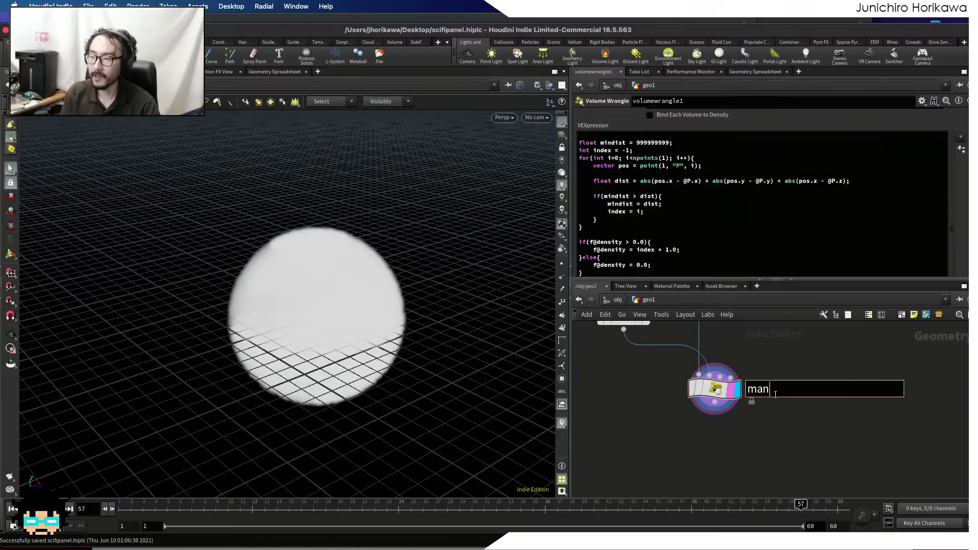
pyautogui.write('hattan_d')
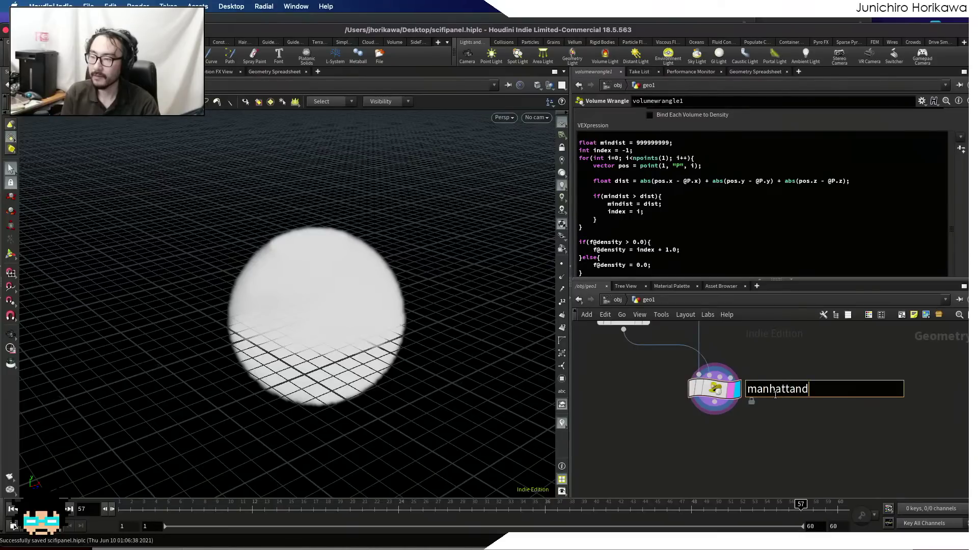
pyautogui.write('ist')
pyautogui.press('Return')
pyautogui.moveTo(750, 435); pyautogui.dragTo(696, 443, button='middle')
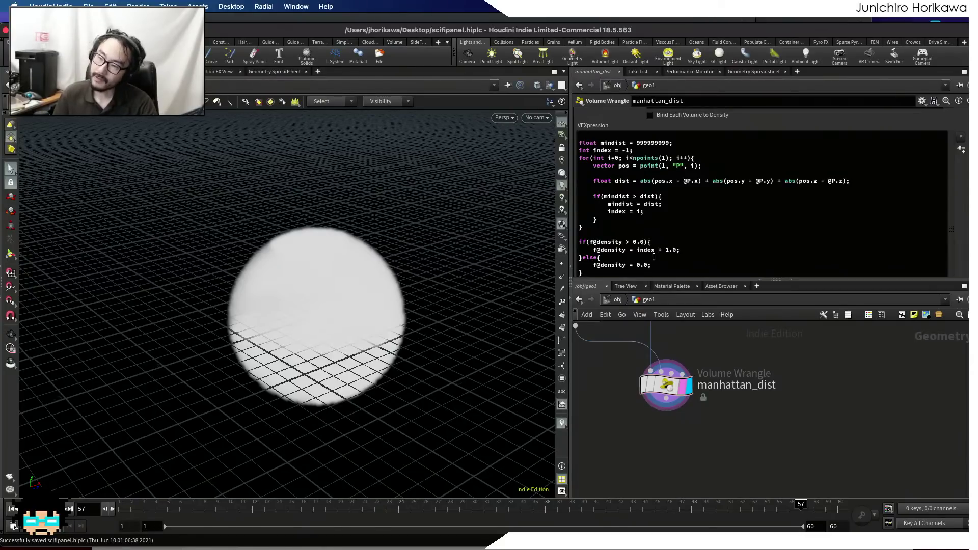
pyautogui.moveTo(685, 249); pyautogui.dragTo(618, 249)
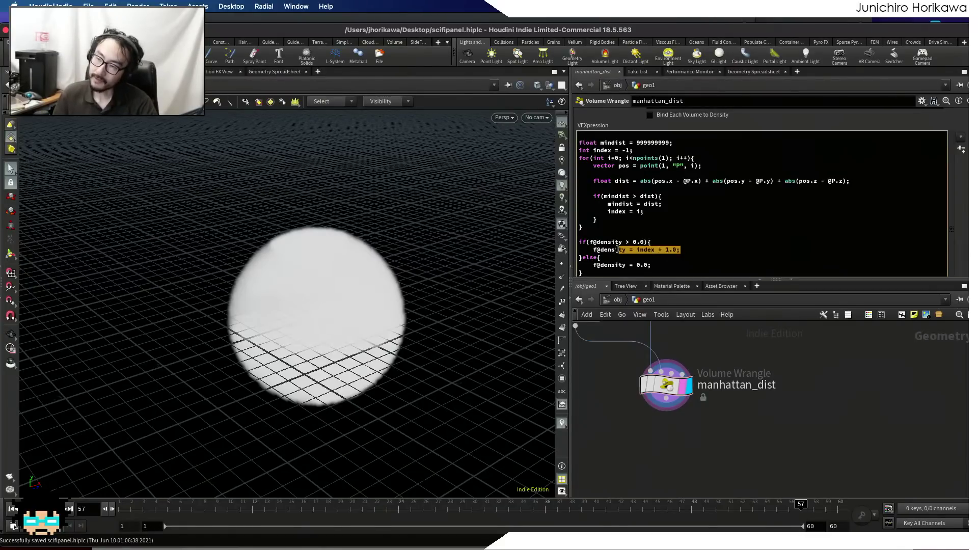
pyautogui.click(592, 249)
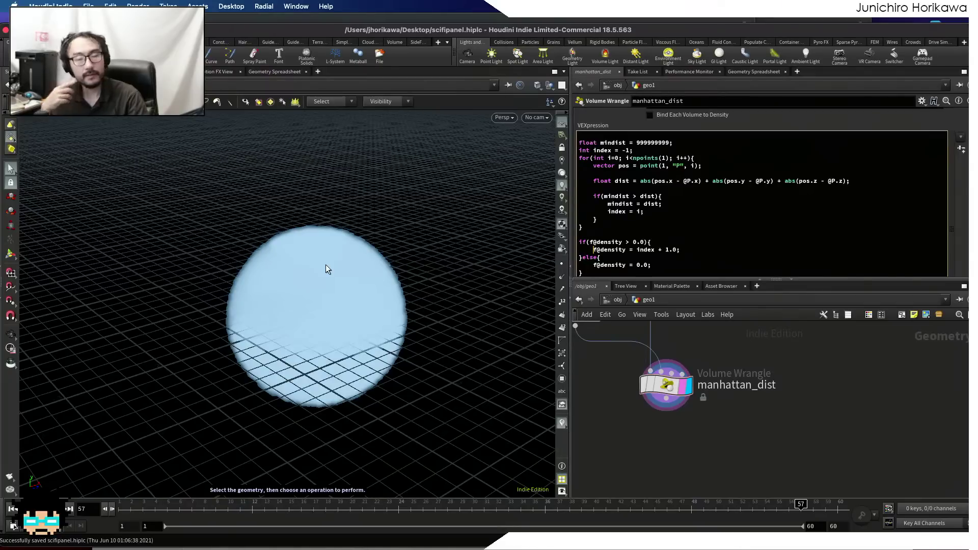
# - Add a new Volume Wrangle node directly below manhattan_dist, unconnected
pyautogui.press('Tab')
pyautogui.write('volume sl')
pyautogui.press('Return')
pyautogui.click(673, 457)
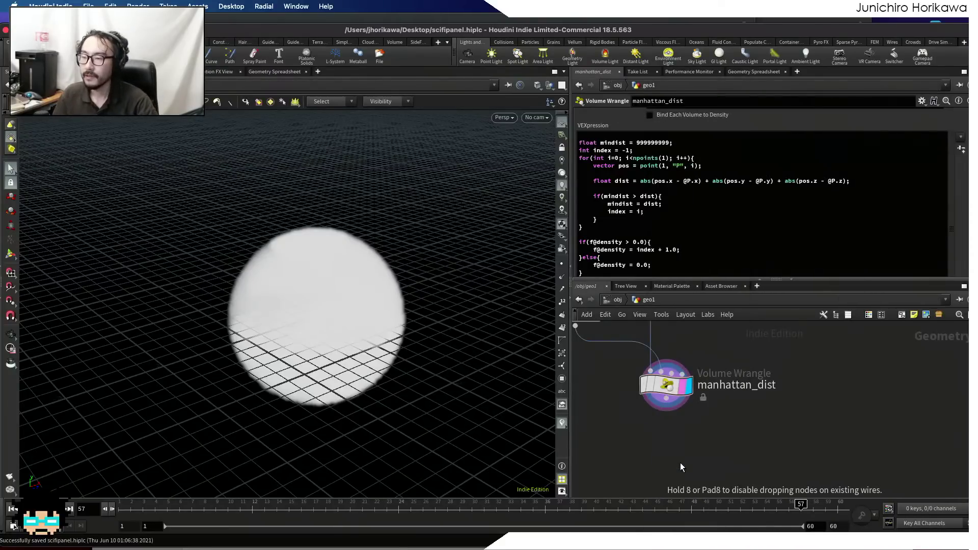
pyautogui.click(668, 462)
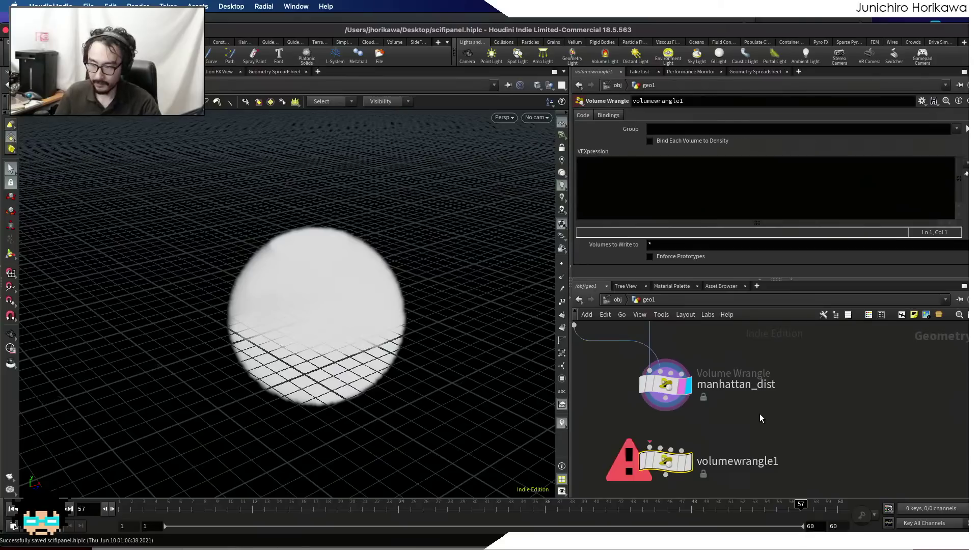
pyautogui.scroll(1, 784, 416)
pyautogui.press('Tab')
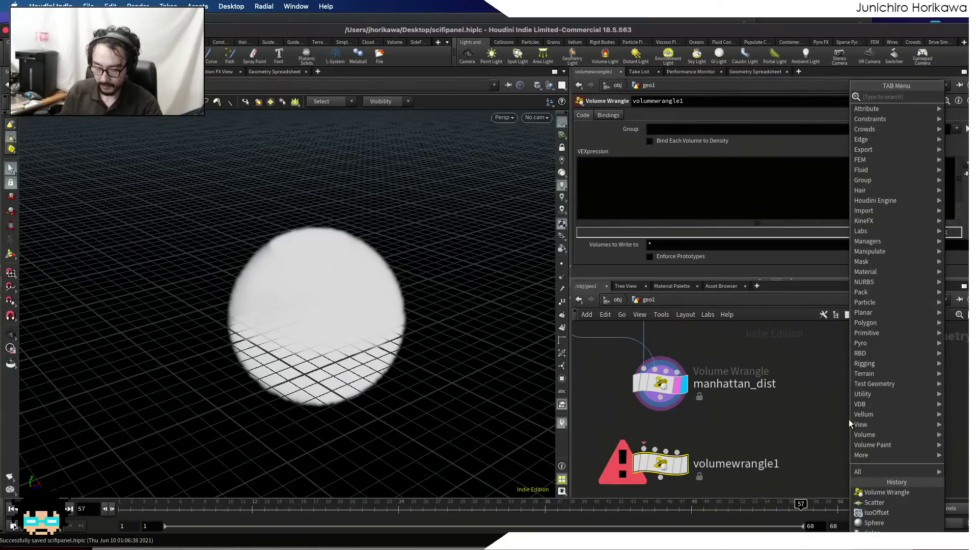
pyautogui.write('volume')
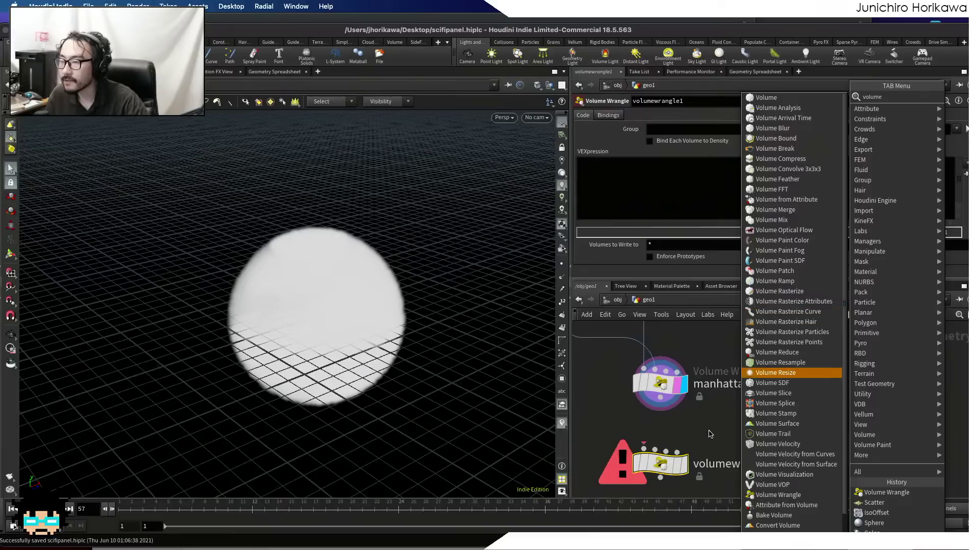
pyautogui.press('Escape')
# - Add a Convert node beside the manhattan_dist and volumewrangle1 nodes
pyautogui.press('Tab')
pyautogui.write('convert')
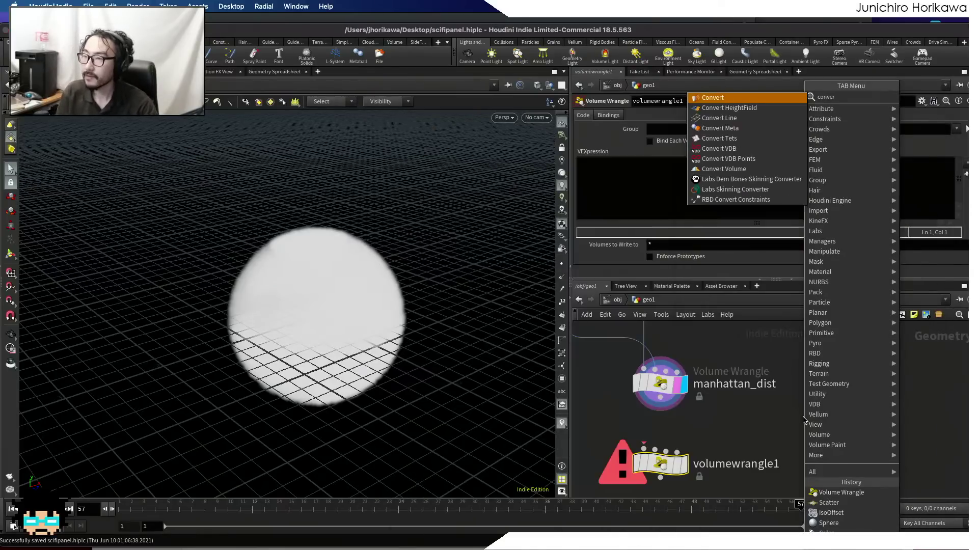
pyautogui.press('Return')
pyautogui.click(885, 432)
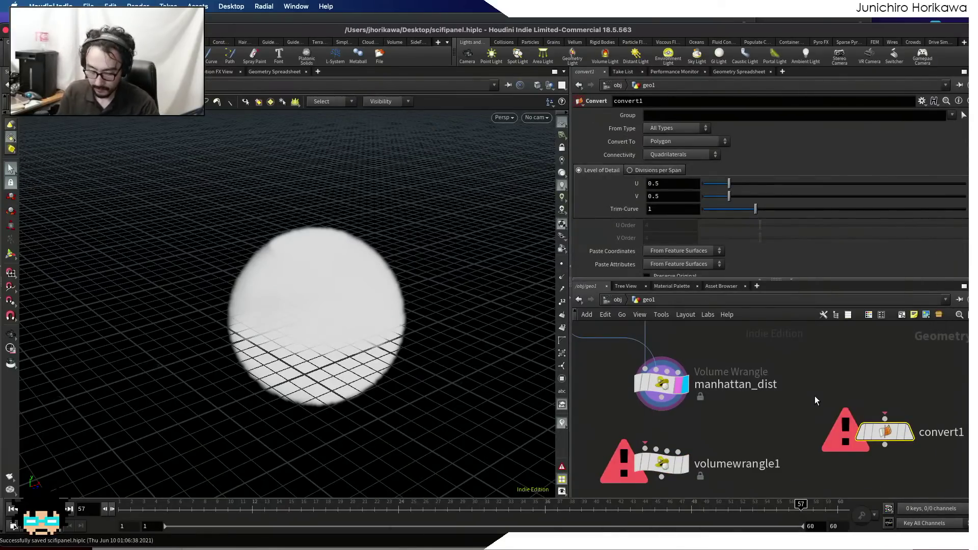
# - Add a Volume Surface node and place it above the convert1 node, out of the way
pyautogui.press('Tab')
pyautogui.write('volue')
pyautogui.press('BackSpace')
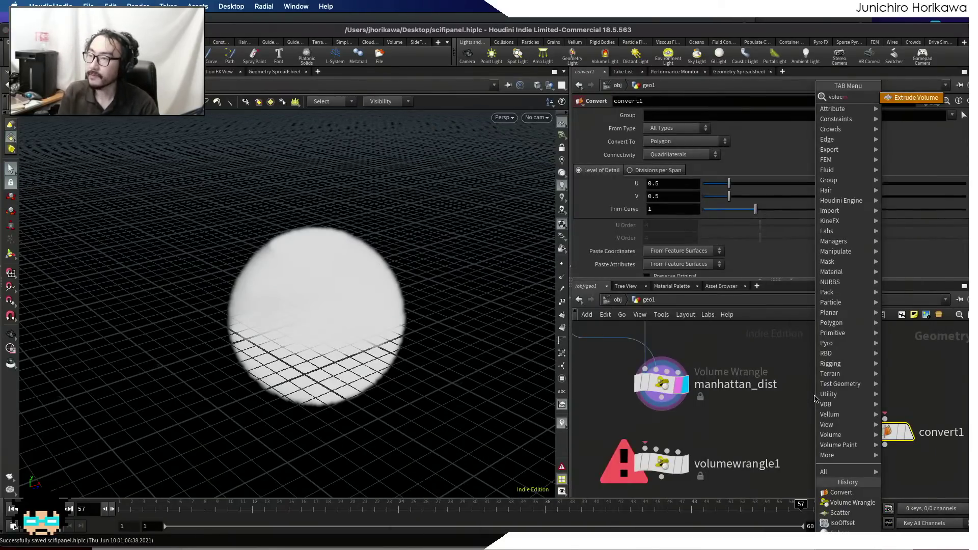
pyautogui.write('me sur')
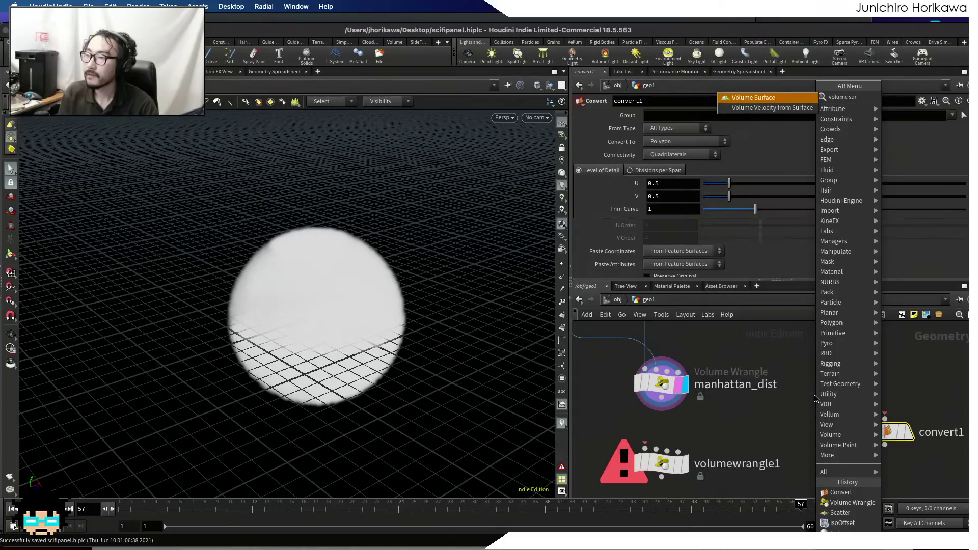
pyautogui.press('Return')
pyautogui.click(814, 396)
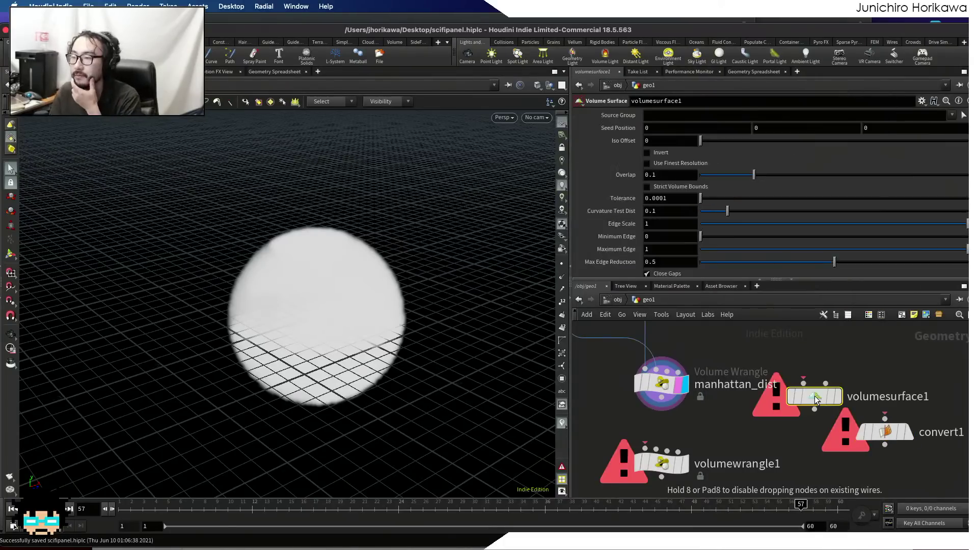
pyautogui.moveTo(814, 398); pyautogui.dragTo(899, 358)
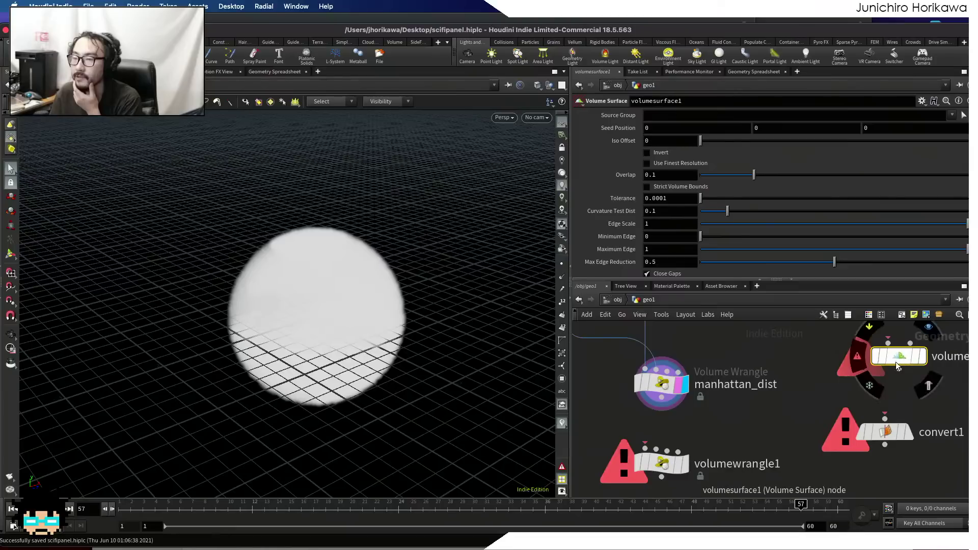
# - Move convert1 closer to manhattan_dist, feed manhattan_dist's output into it, and display convert1 in the viewport
pyautogui.moveTo(885, 434); pyautogui.dragTo(830, 429)
pyautogui.click(840, 441)
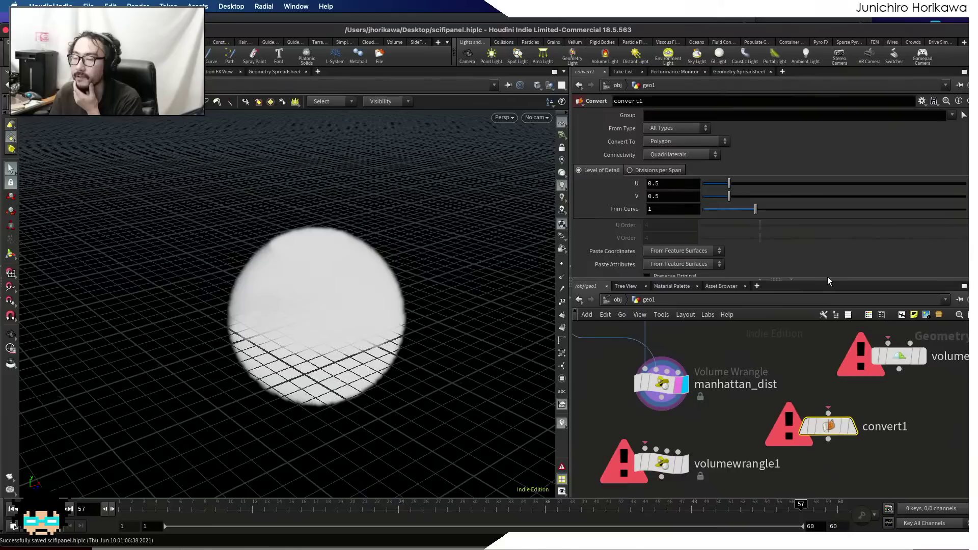
pyautogui.scroll(-2, 808, 230)
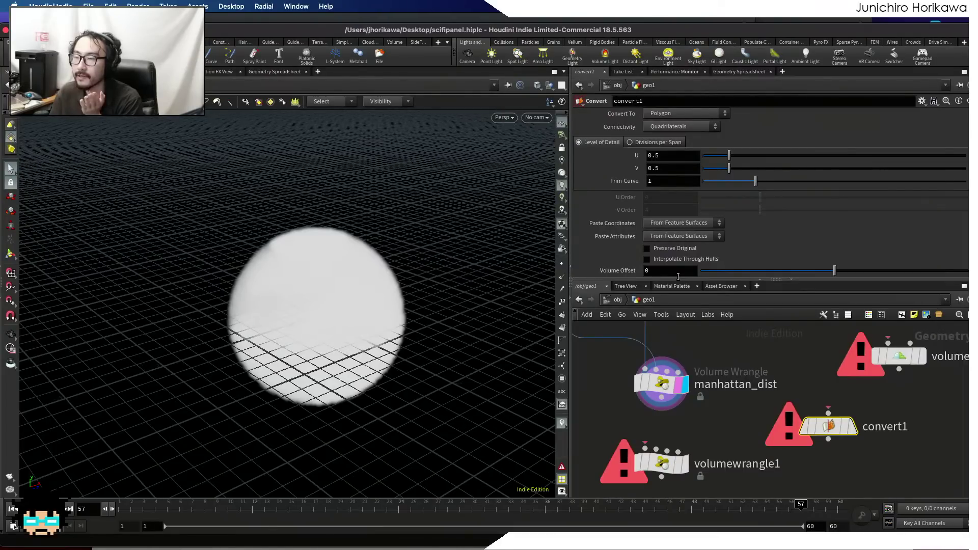
pyautogui.moveTo(839, 429)
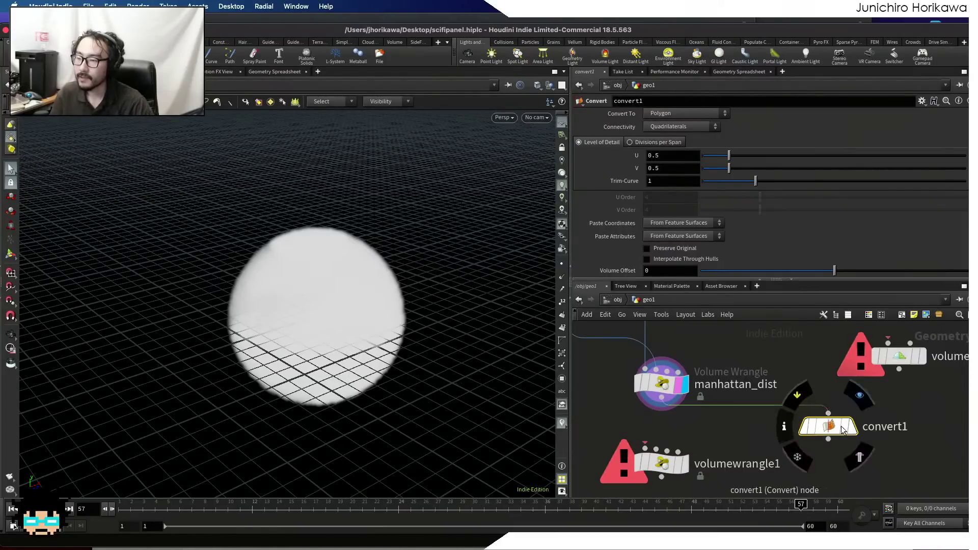
pyautogui.click(860, 395)
# - Try raising convert1's Volume Offset to 6.8
pyautogui.moveTo(834, 270); pyautogui.dragTo(968, 271)
pyautogui.moveTo(686, 274); pyautogui.dragTo(951, 266, button='middle')
pyautogui.moveTo(662, 272)
pyautogui.mouseDown(button='middle')
pyautogui.moveTo(689, 270)
pyautogui.moveTo(619, 281)
pyautogui.moveTo(647, 280)
pyautogui.mouseUp(button='middle')
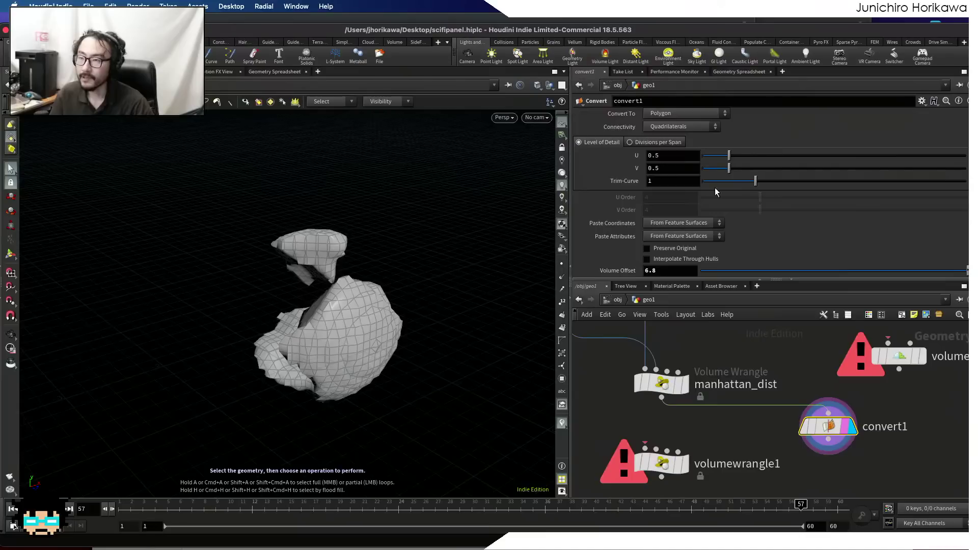
# - Raise convert1's U Level of Detail to about 1.146 for a finer polygon surface
pyautogui.moveTo(738, 153); pyautogui.dragTo(764, 155)
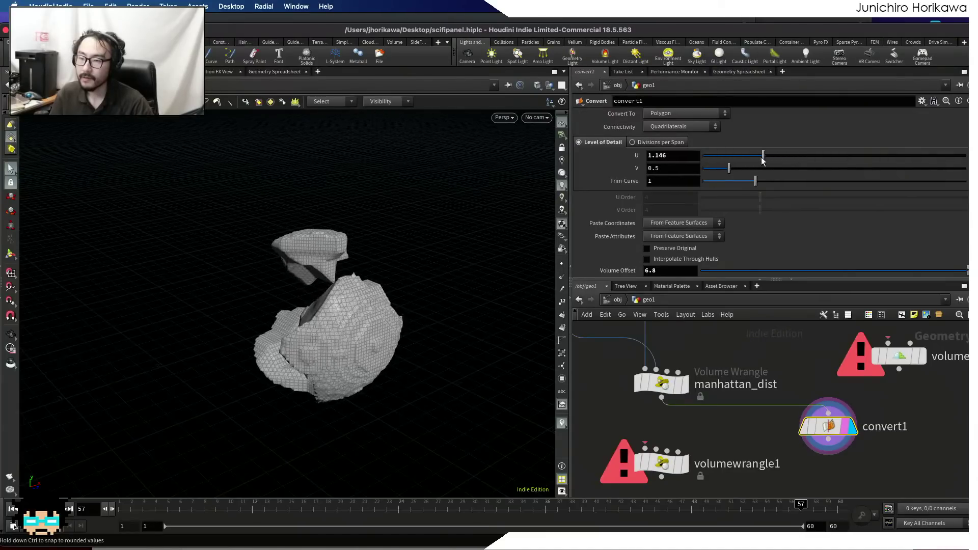
pyautogui.keyDown('alt'); pyautogui.moveTo(345, 277); pyautogui.dragTo(356, 295); pyautogui.keyUp('alt')
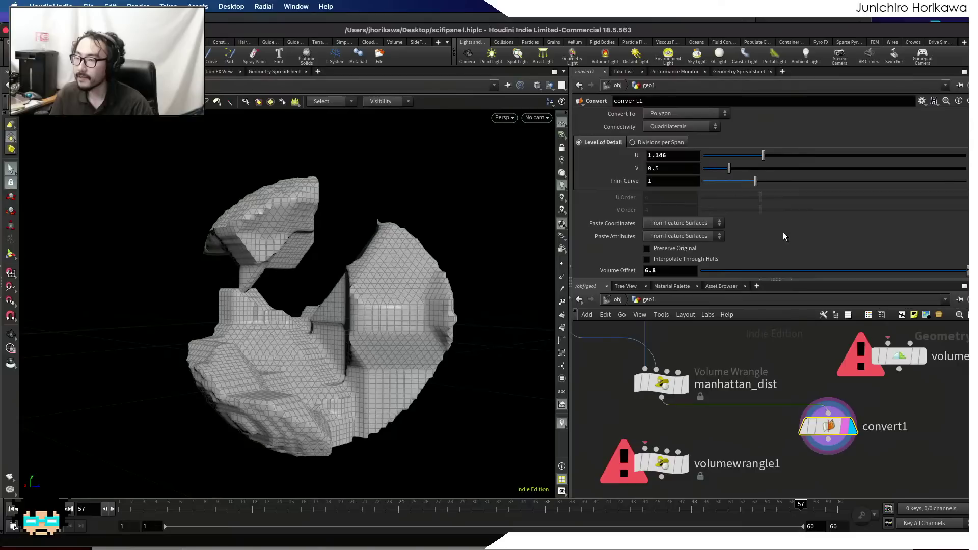
# - Try lower Volume Offset values on convert1, including 0.855 and 3.3
pyautogui.click(960, 275)
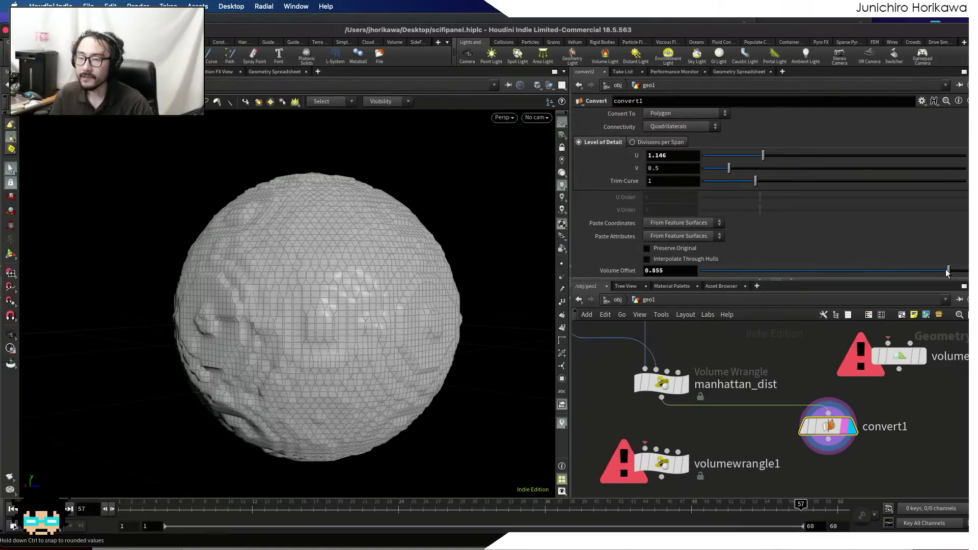
pyautogui.moveTo(683, 270); pyautogui.dragTo(775, 272, button='middle')
pyautogui.moveTo(849, 273)
pyautogui.mouseDown(button='middle')
pyautogui.moveTo(755, 276)
pyautogui.moveTo(850, 275)
pyautogui.mouseUp(button='middle')
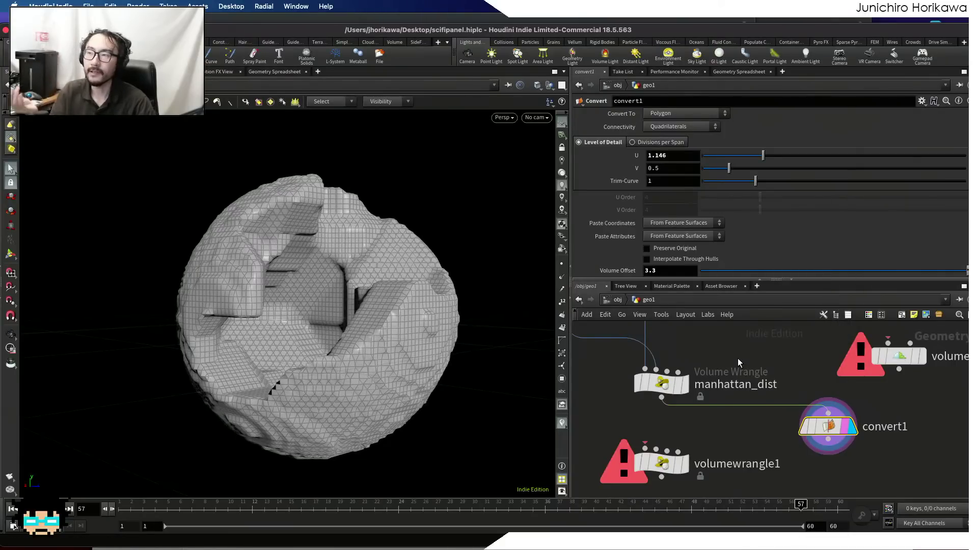
# - Try Volume Offsets of 10 and 9 on convert1 and inspect the extracted cell
pyautogui.moveTo(664, 272); pyautogui.dragTo(611, 263)
pyautogui.write('10')
pyautogui.press('Return')
pyautogui.write('9')
pyautogui.press('Return')
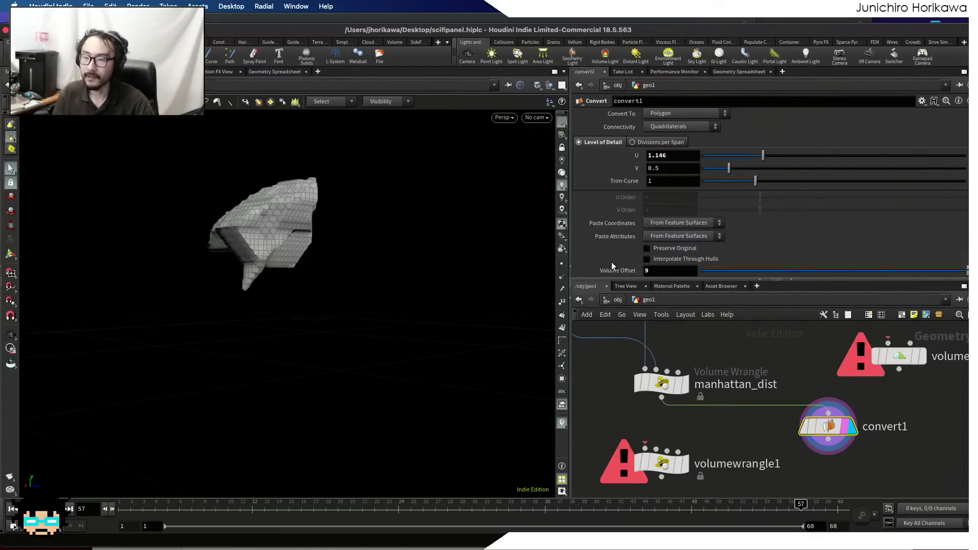
pyautogui.press('Escape')
pyautogui.keyDown('alt'); pyautogui.moveTo(412, 263); pyautogui.dragTo(296, 253); pyautogui.keyUp('alt')
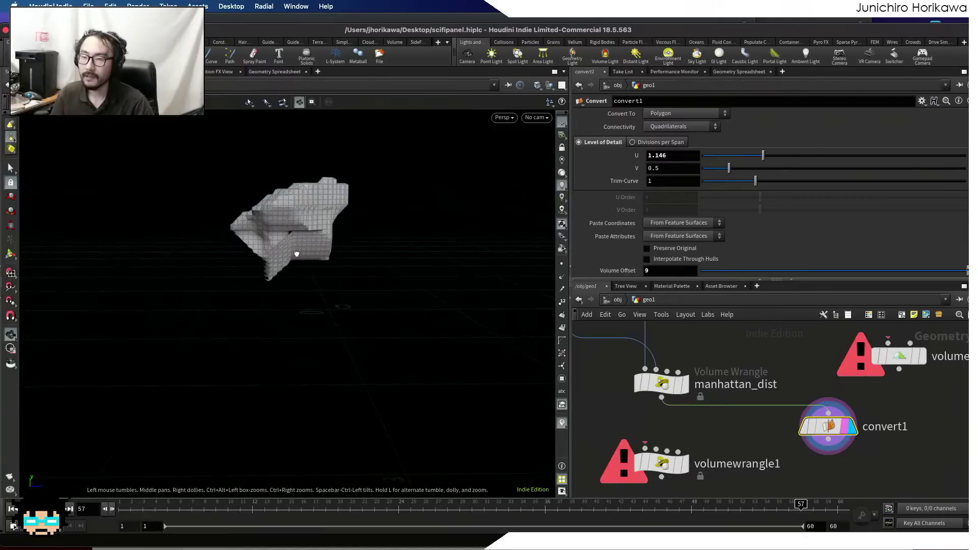
# - Try Volume Offsets of 8 and 6 on convert1 and inspect the resulting surfaces from several angles
pyautogui.moveTo(653, 271); pyautogui.dragTo(612, 275)
pyautogui.press('BackSpace')
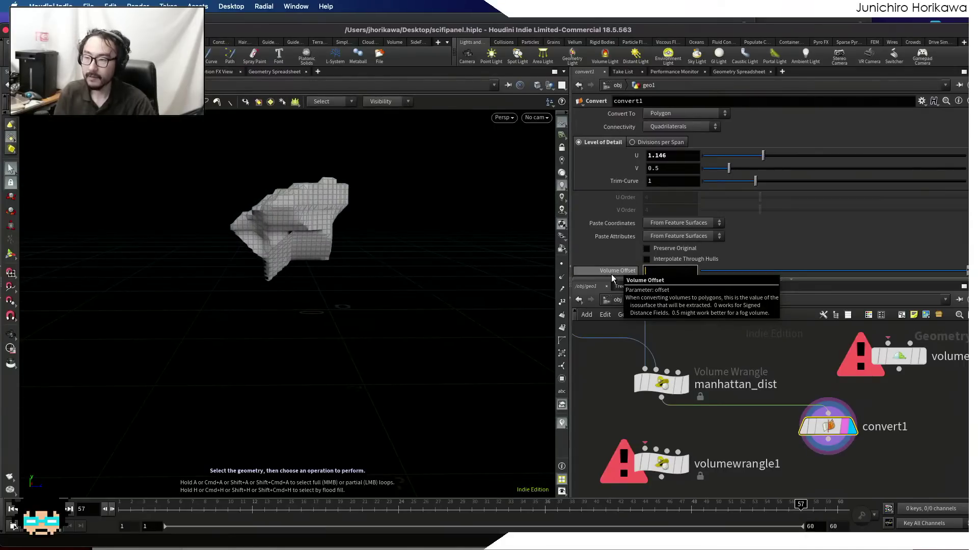
pyautogui.write('8')
pyautogui.press('Return')
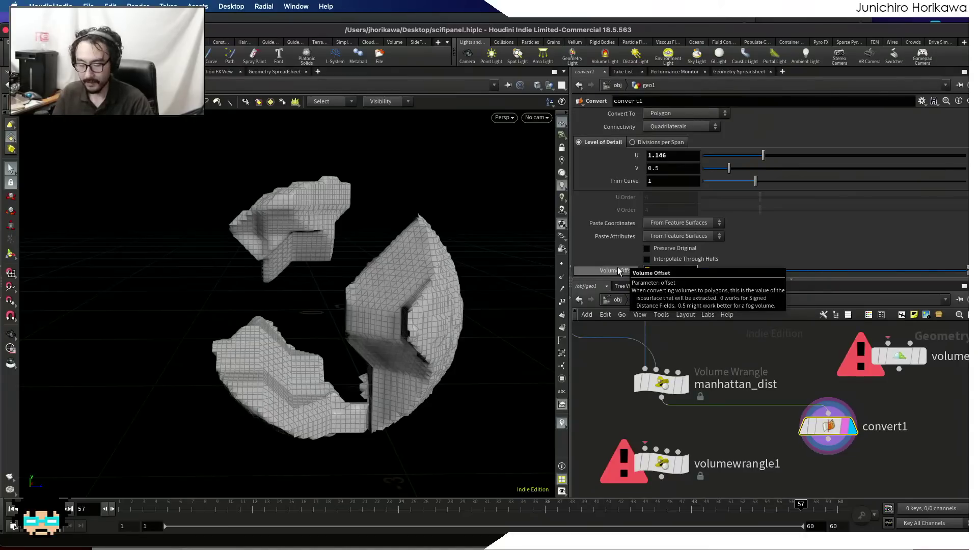
pyautogui.keyDown('alt'); pyautogui.moveTo(408, 276); pyautogui.dragTo(351, 286); pyautogui.keyUp('alt')
pyautogui.press('s')
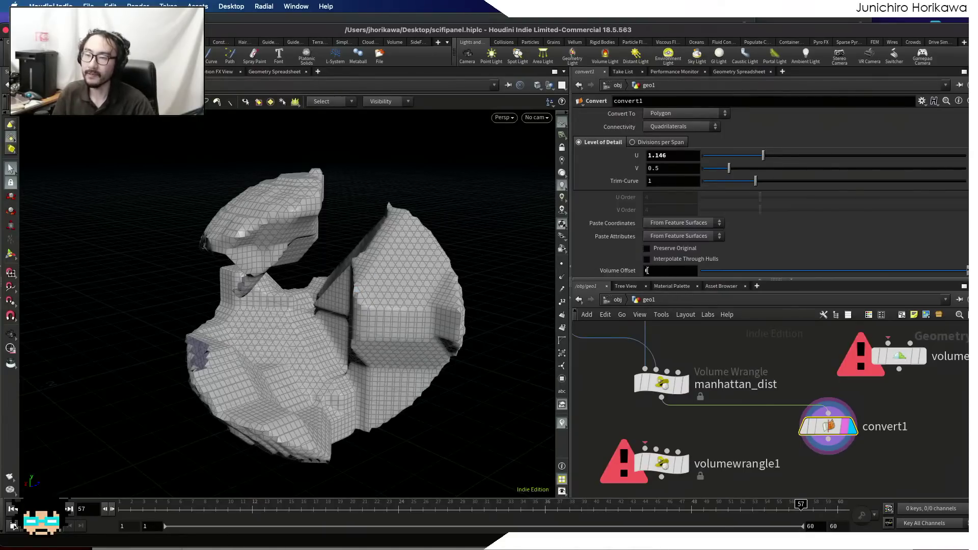
pyautogui.moveTo(814, 428)
pyautogui.mouseDown()
pyautogui.moveTo(826, 429)
pyautogui.moveTo(812, 430)
pyautogui.mouseUp()
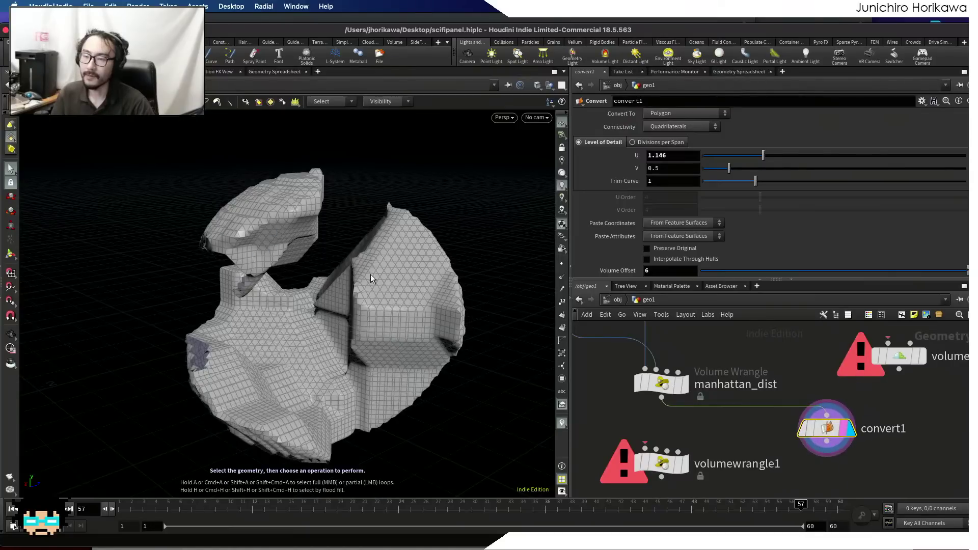
pyautogui.keyDown('alt'); pyautogui.moveTo(386, 278); pyautogui.dragTo(342, 274); pyautogui.keyUp('alt')
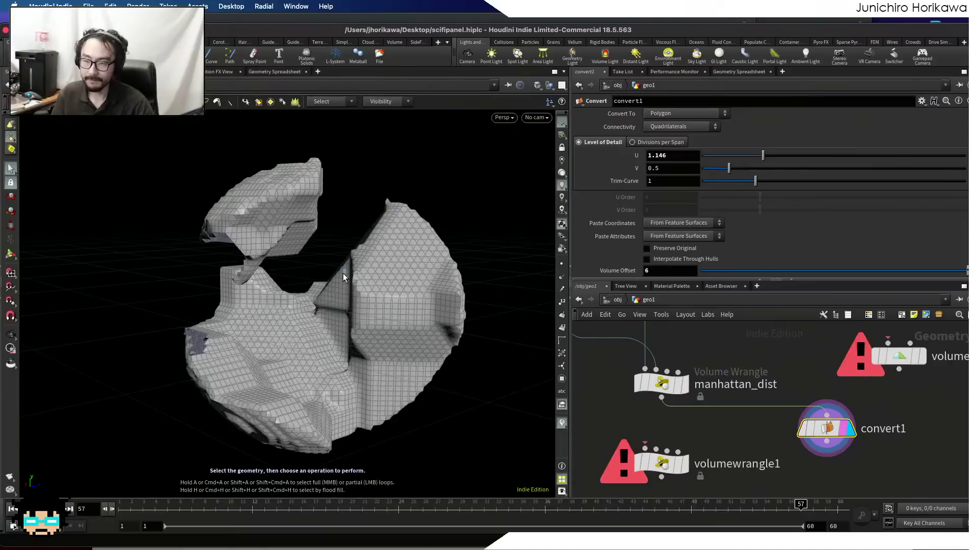
pyautogui.keyDown('alt'); pyautogui.moveTo(415, 286); pyautogui.dragTo(444, 291); pyautogui.keyUp('alt')
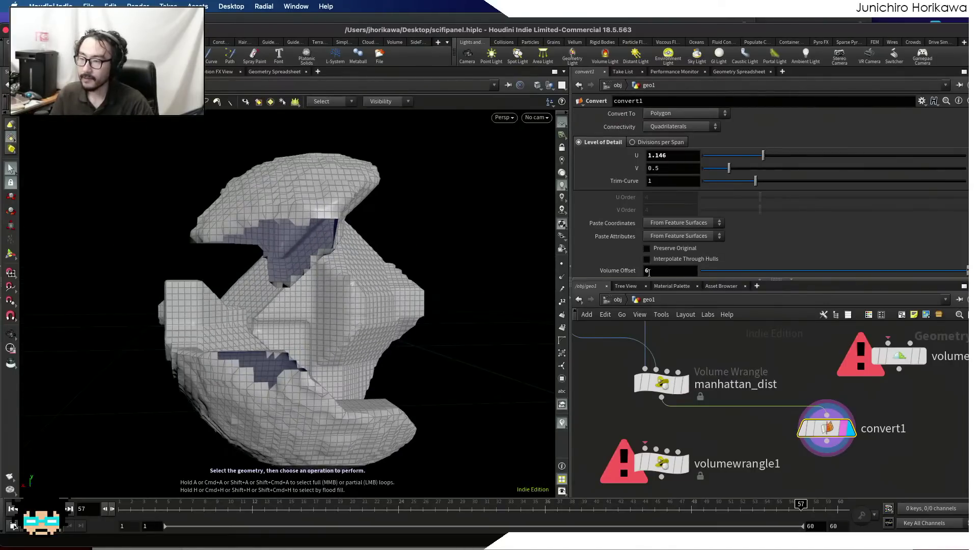
# - Set convert1's Volume Offset to 9 and inspect the isolated cell
pyautogui.moveTo(678, 272); pyautogui.dragTo(600, 278)
pyautogui.write('9')
pyautogui.press('Return')
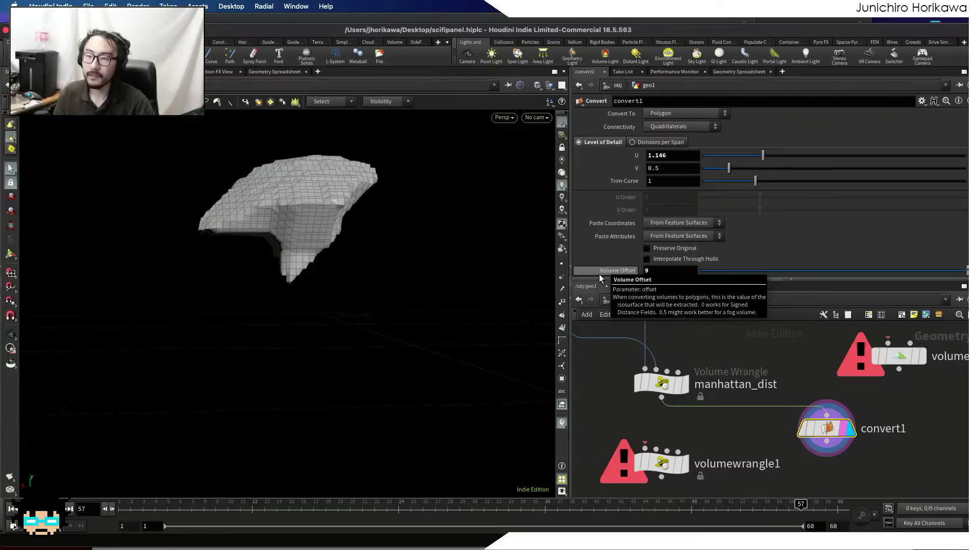
pyautogui.keyDown('alt'); pyautogui.moveTo(443, 271); pyautogui.dragTo(303, 279); pyautogui.keyUp('alt')
# - Save the scene file and select scatter3 to check its Force Total Count
pyautogui.scroll(-5, 693, 430)
pyautogui.scroll(5, 690, 429)
pyautogui.moveTo(658, 426); pyautogui.dragTo(608, 494)
pyautogui.scroll(-3, 668, 440)
pyautogui.moveTo(656, 436); pyautogui.dragTo(701, 430, button='middle')
pyautogui.hotkey('ctrl', 's')
pyautogui.scroll(1, 702, 430)
pyautogui.moveTo(680, 450); pyautogui.dragTo(635, 486)
pyautogui.moveTo(678, 415); pyautogui.dragTo(698, 464, button='middle')
pyautogui.scroll(2, 668, 402)
pyautogui.click(667, 402)
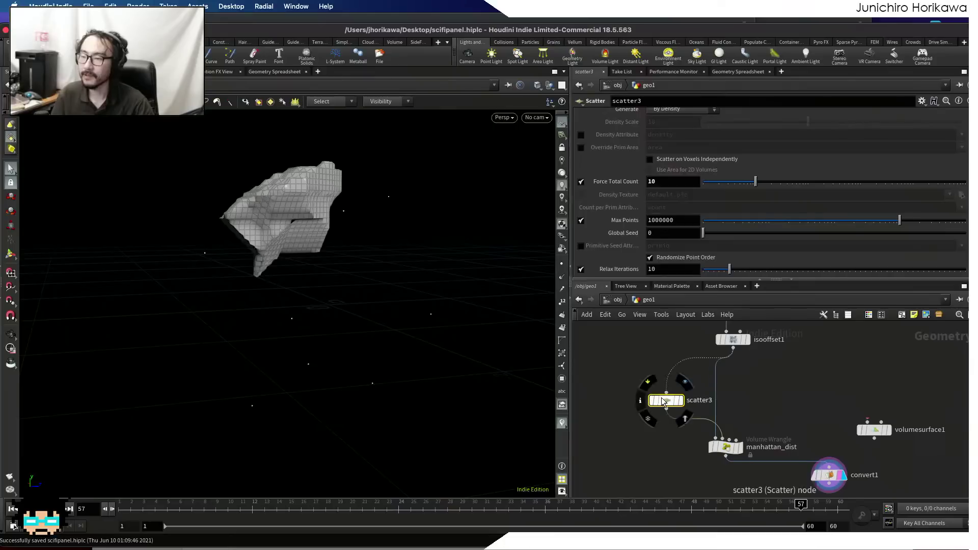
pyautogui.moveTo(668, 406); pyautogui.dragTo(666, 395)
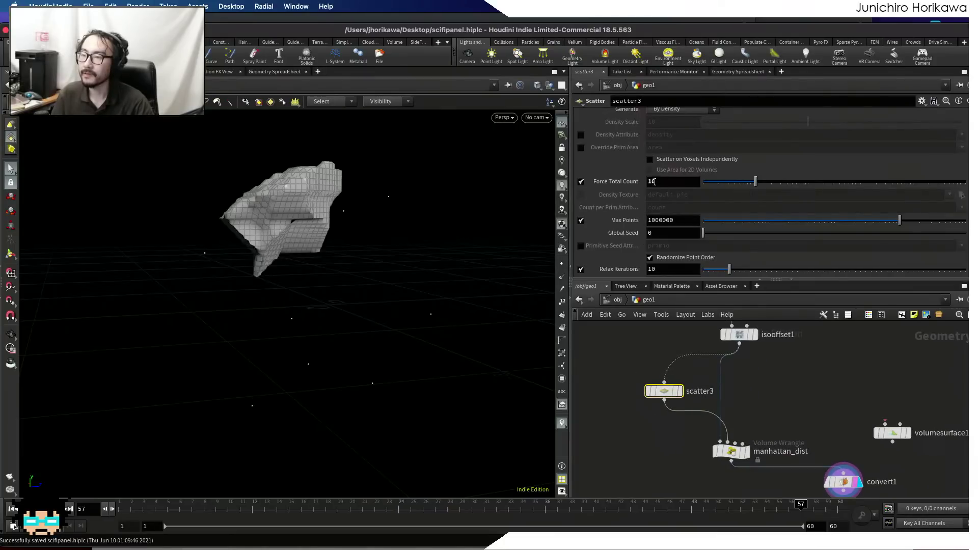
pyautogui.scroll(-2, 662, 408)
# - Add a count-based For-Each loop block below manhattan_dist and feed manhattan_dist into its begin node
pyautogui.press('Tab')
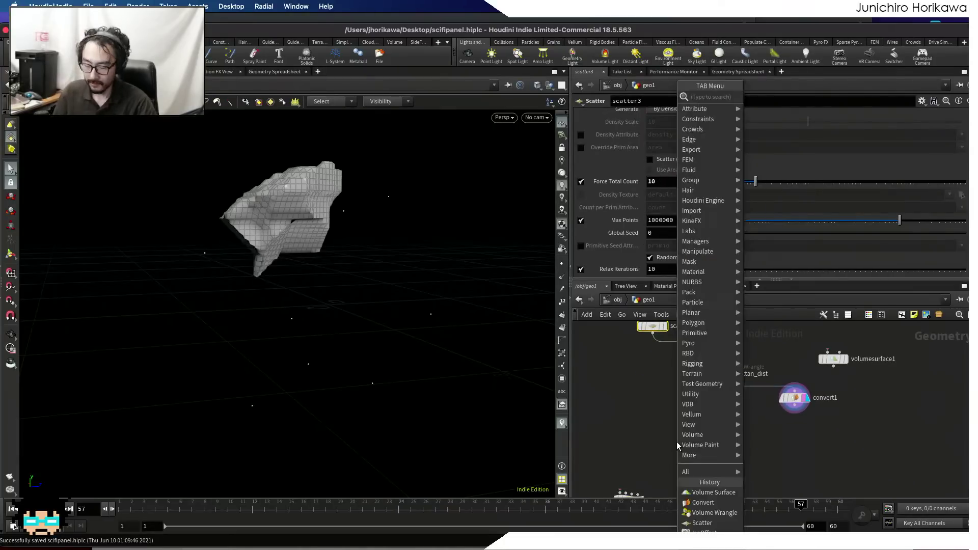
pyautogui.write('foreach')
pyautogui.press('Down')
pyautogui.press('Down')
pyautogui.press('Return')
pyautogui.click(713, 394)
pyautogui.moveTo(704, 379); pyautogui.dragTo(712, 414)
# - Copy the Force Total Count parameter of scatter3
pyautogui.click(667, 400)
pyautogui.moveTo(647, 365); pyautogui.dragTo(666, 434, button='middle')
pyautogui.click(662, 389)
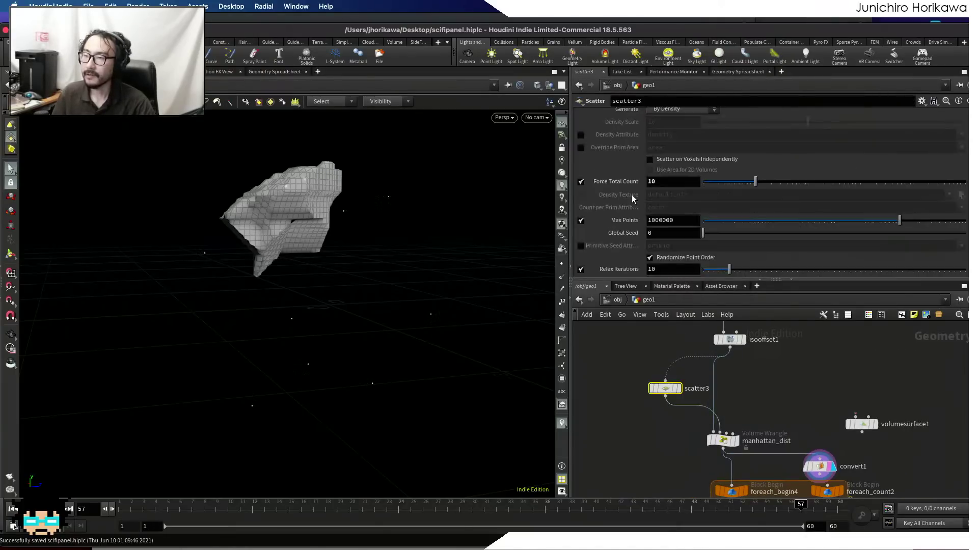
pyautogui.rightClick(663, 184)
pyautogui.click(689, 253)
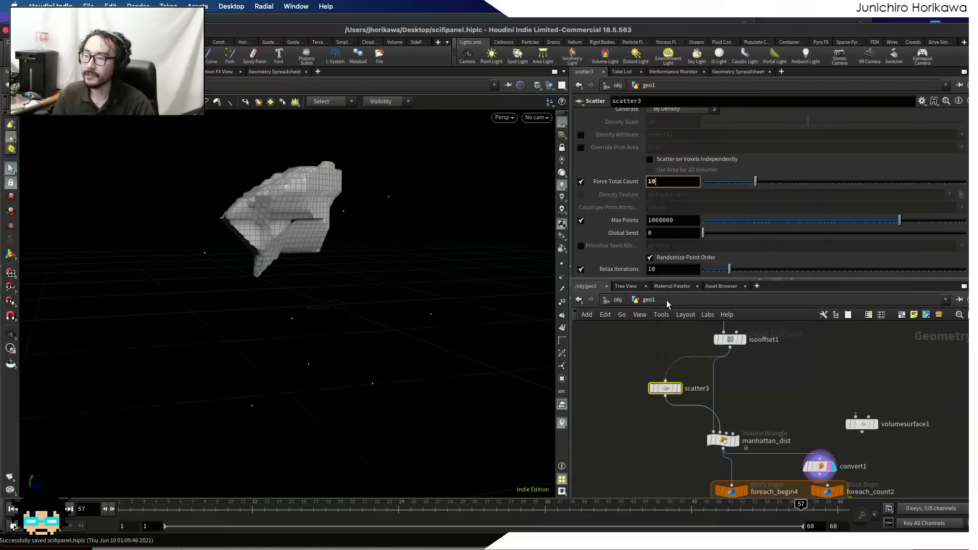
# - Paste the copied parameter as a relative reference into foreach_end4's Iterations, giving ch("../scatter3/npts")
pyautogui.scroll(-5, 639, 361)
pyautogui.scroll(5, 640, 375)
pyautogui.moveTo(657, 390); pyautogui.dragTo(642, 433)
pyautogui.moveTo(655, 415); pyautogui.dragTo(651, 448, button='middle')
pyautogui.scroll(4, 673, 446)
pyautogui.moveTo(680, 432); pyautogui.dragTo(680, 459)
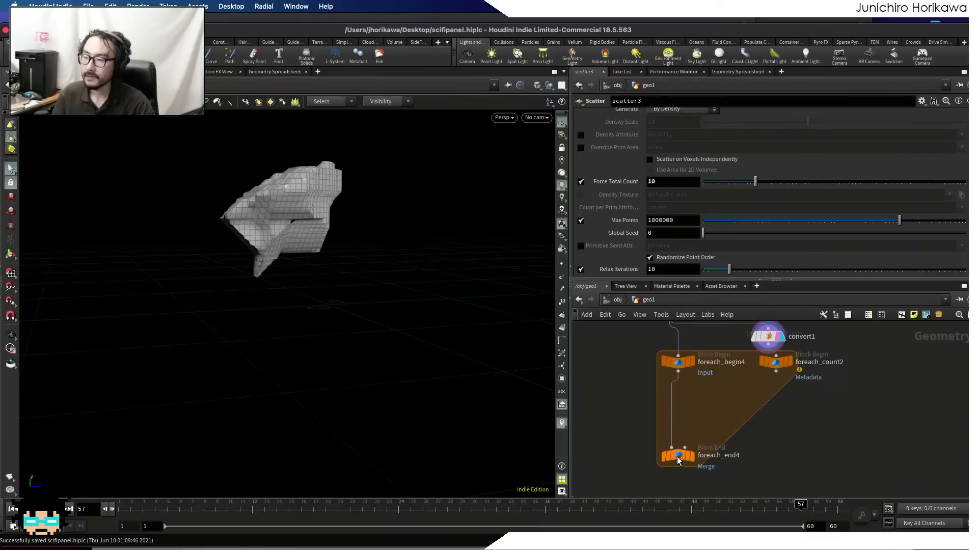
pyautogui.scroll(2, 680, 459)
pyautogui.click(681, 457)
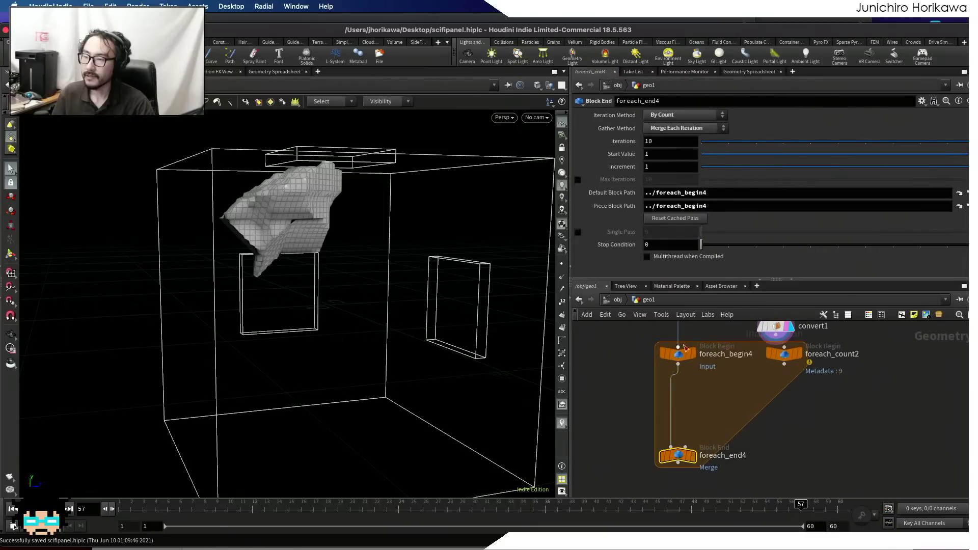
pyautogui.press('BackSpace')
pyautogui.press('BackSpace')
pyautogui.rightClick(673, 145)
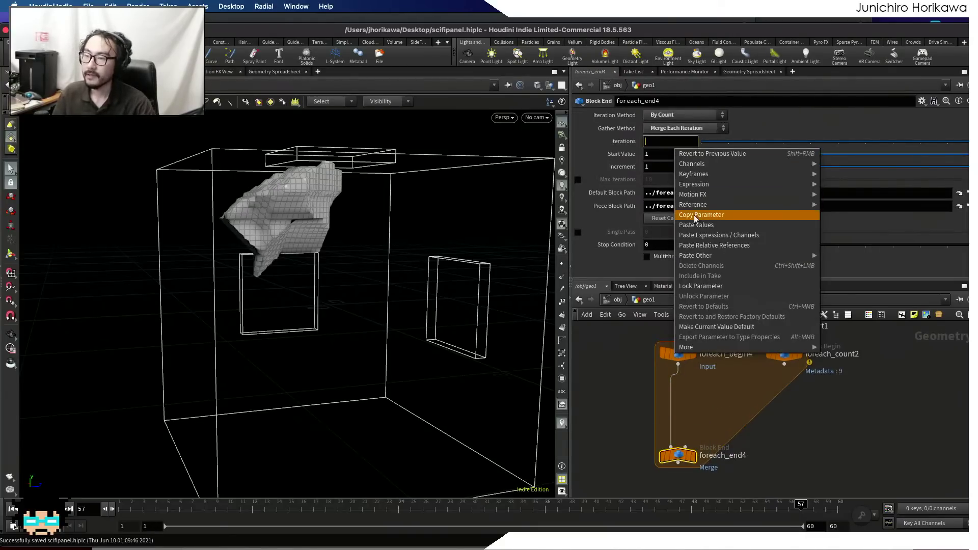
pyautogui.click(704, 246)
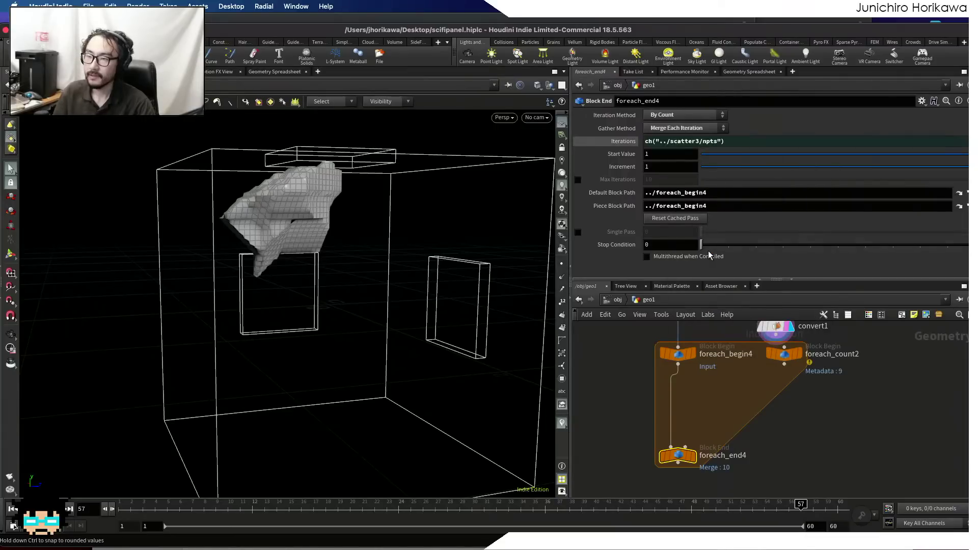
# - Tidy the layout of the For-Each nodes below manhattan_dist and display foreach_end4 in the viewport
pyautogui.click(733, 416)
pyautogui.scroll(-3, 737, 405)
pyautogui.moveTo(738, 404); pyautogui.dragTo(734, 439, button='middle')
pyautogui.scroll(5, 750, 395)
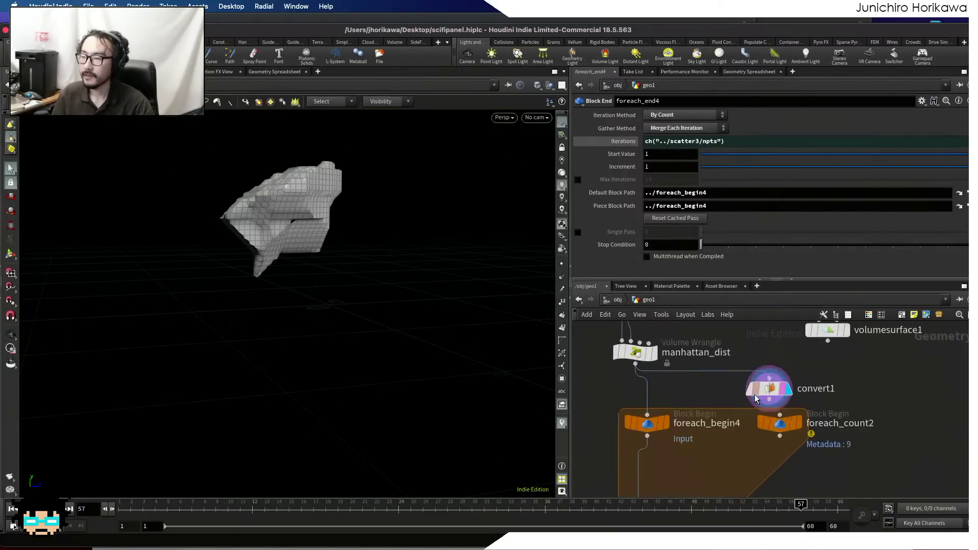
pyautogui.moveTo(729, 400); pyautogui.dragTo(754, 371, button='middle')
pyautogui.moveTo(666, 395); pyautogui.dragTo(654, 395)
pyautogui.moveTo(686, 455); pyautogui.dragTo(711, 377, button='middle')
pyautogui.moveTo(688, 451); pyautogui.dragTo(676, 450)
pyautogui.moveTo(773, 350); pyautogui.dragTo(759, 418, button='middle')
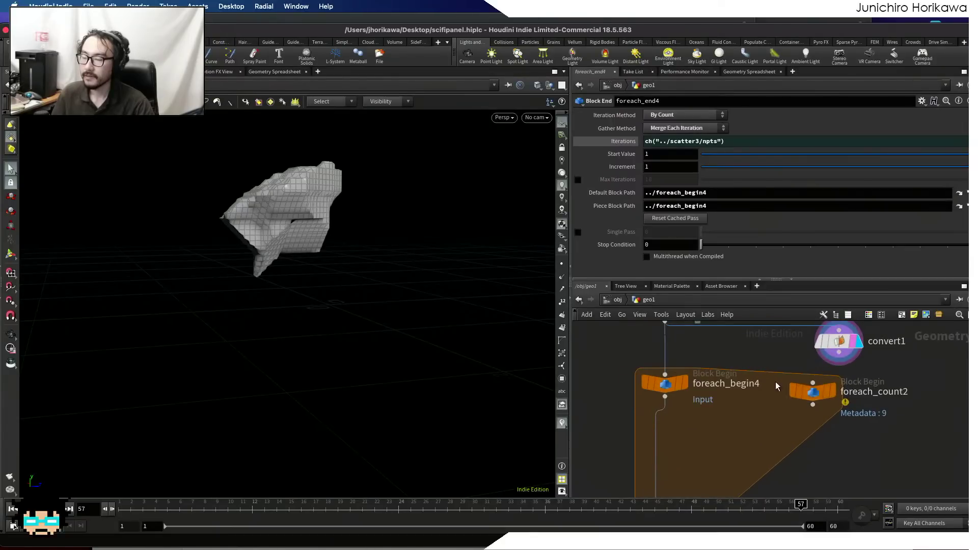
pyautogui.scroll(-3, 802, 388)
pyautogui.scroll(2, 769, 427)
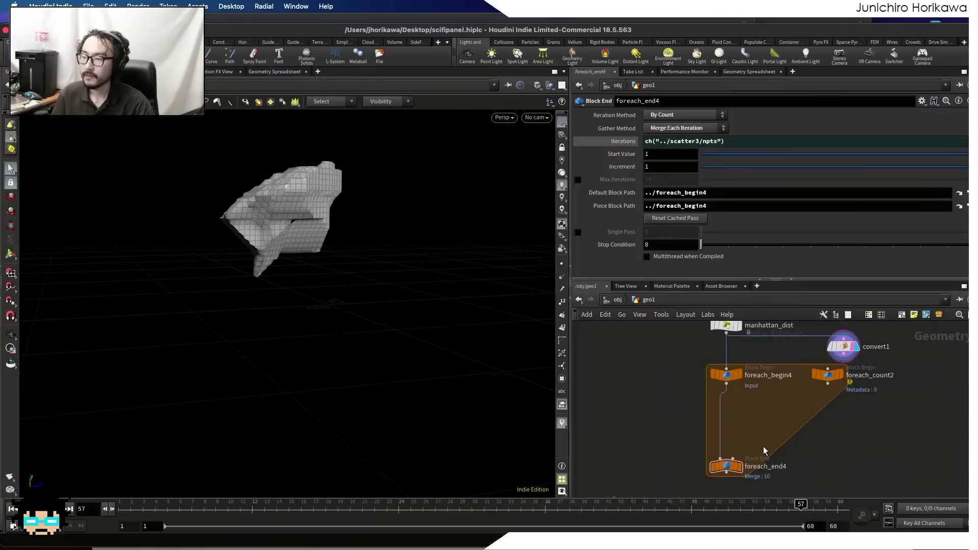
pyautogui.click(738, 468)
pyautogui.scroll(1, 743, 415)
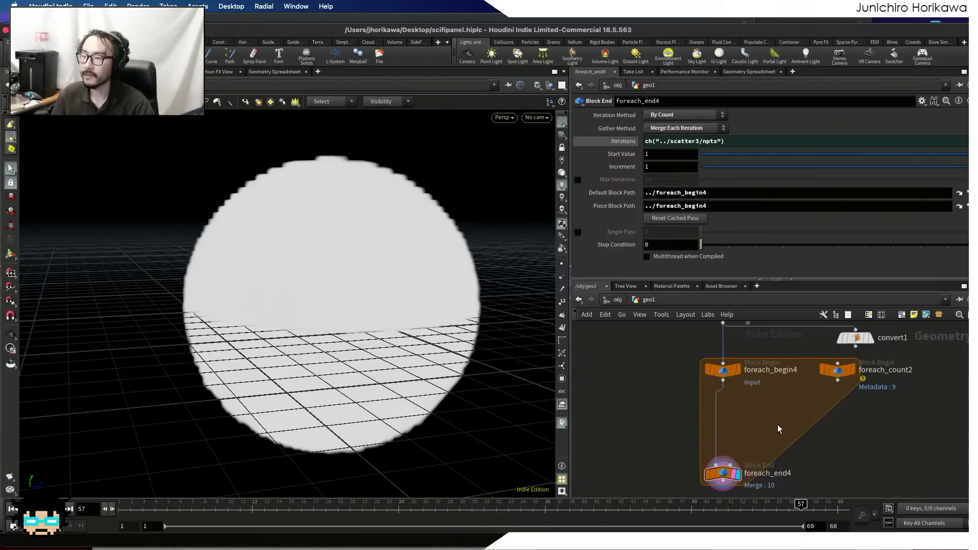
# - Insert a Volume Wrangle between foreach_begin4 and foreach_end4, wire foreach_count2 into its second input, and display it
pyautogui.scroll(1, 741, 408)
pyautogui.press('Tab')
pyautogui.write('volumew')
pyautogui.press('Return')
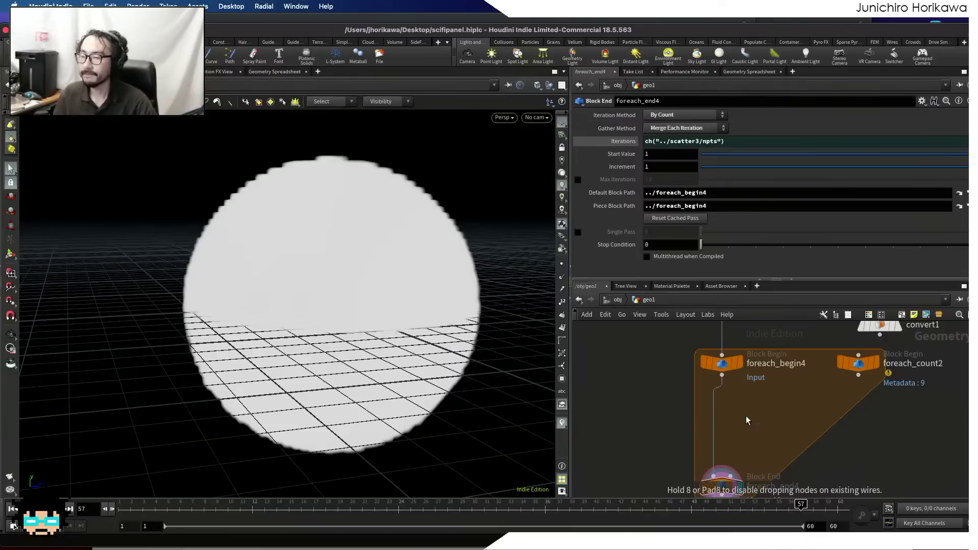
pyautogui.click(746, 415)
pyautogui.click(886, 365)
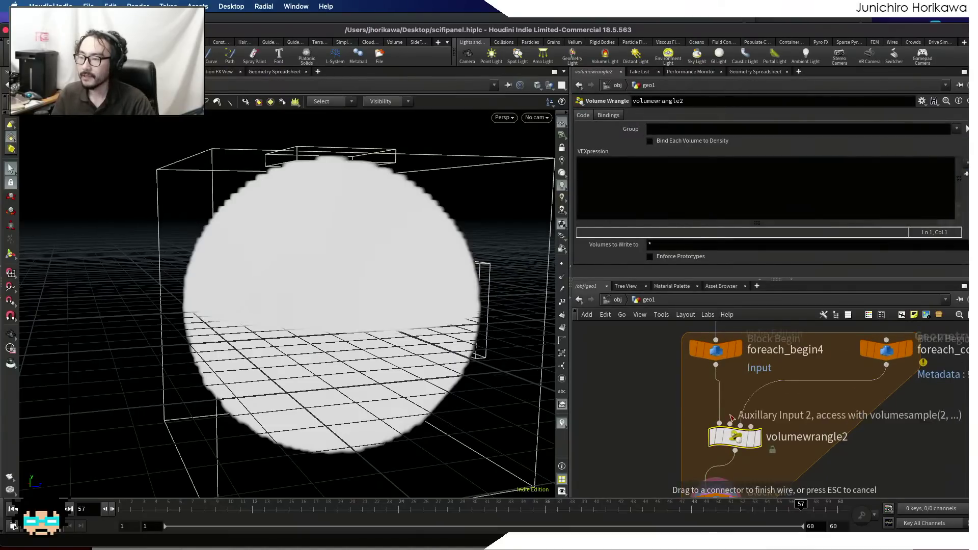
pyautogui.click(740, 424)
pyautogui.moveTo(742, 444); pyautogui.dragTo(735, 430)
# - Declare the loop index in volumewrangle2's VEXpression as int ite = detail(1, "iteration") + 1; and leave a blank line below
pyautogui.click(667, 203)
pyautogui.write('int ite =')
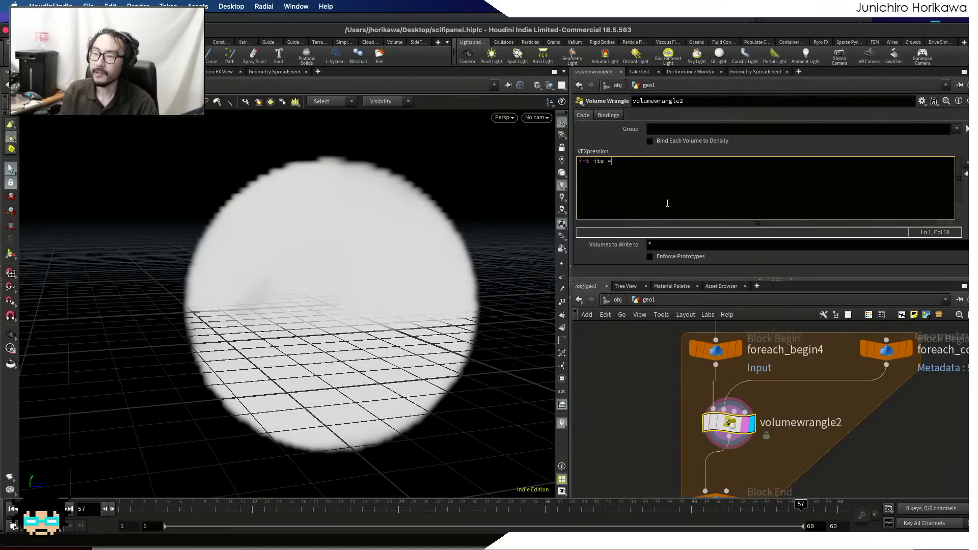
pyautogui.write(' detail(')
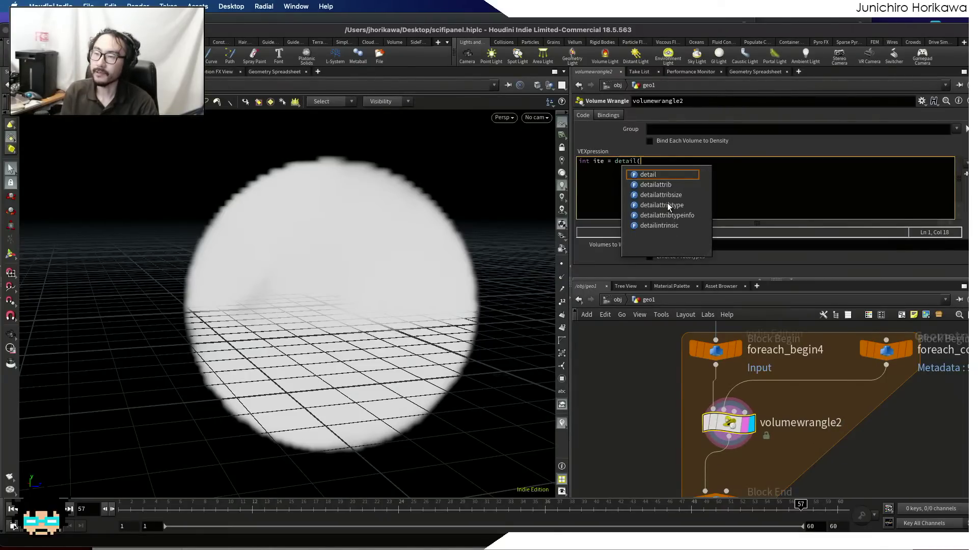
pyautogui.write('1, "iteration",')
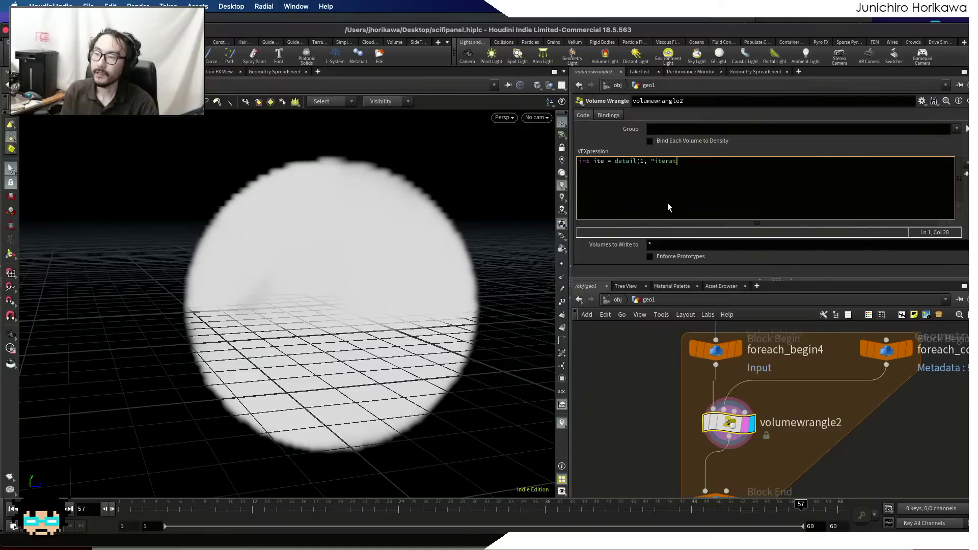
pyautogui.press('BackSpace')
pyautogui.press('BackSpace')
pyautogui.write(');')
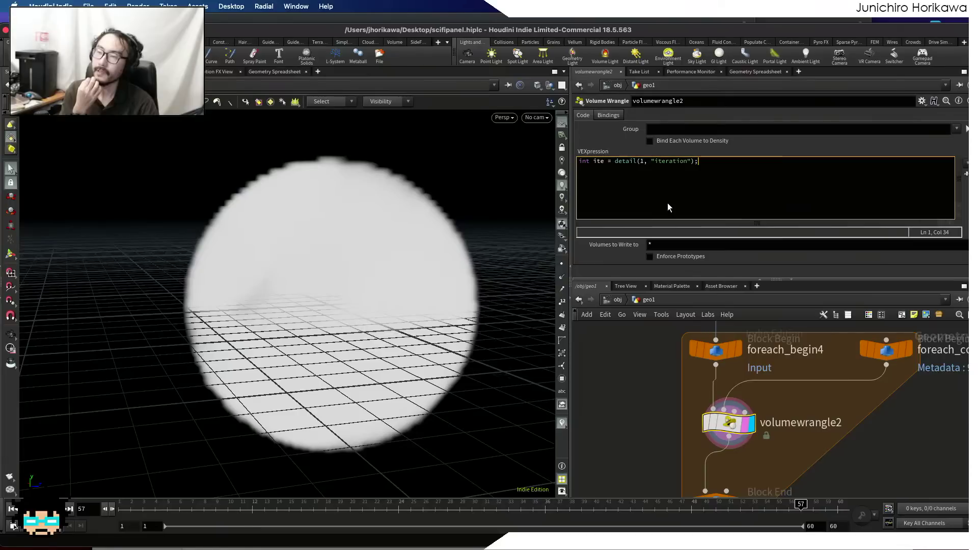
pyautogui.press('Left')
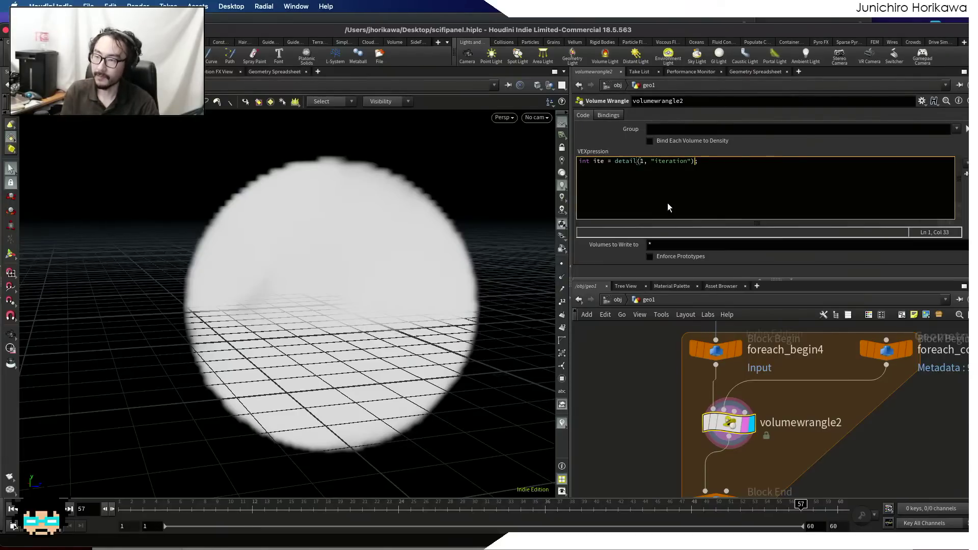
pyautogui.write('+ 1')
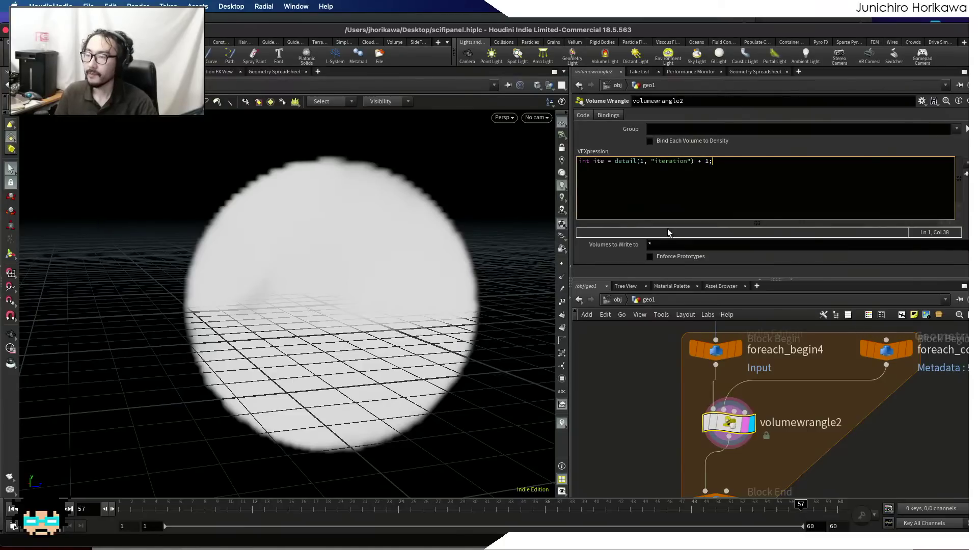
pyautogui.click(627, 361)
pyautogui.click(745, 175)
pyautogui.press('Return')
pyautogui.press('Return')
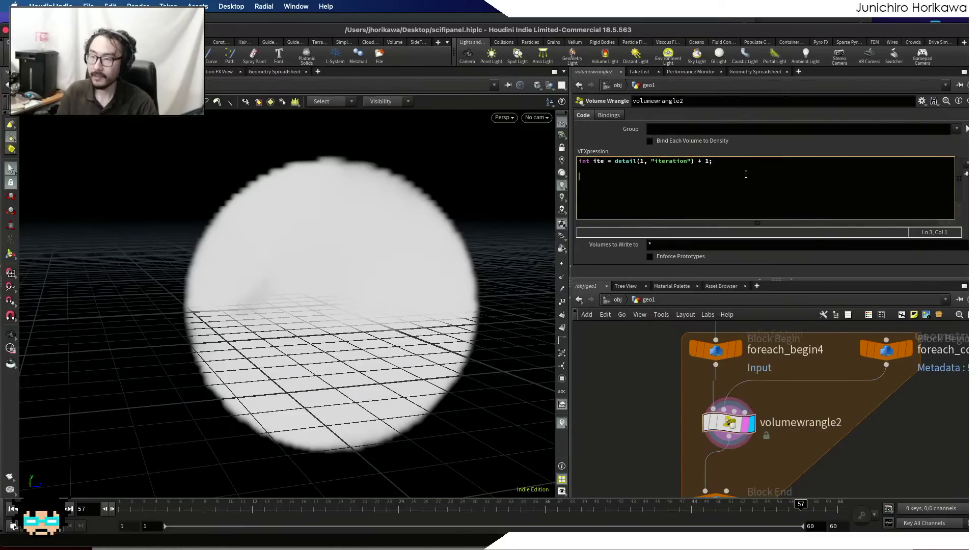
# - Start an if condition in volumewrangle2's VEXpression with the difference f@density - ite
pyautogui.write('if')
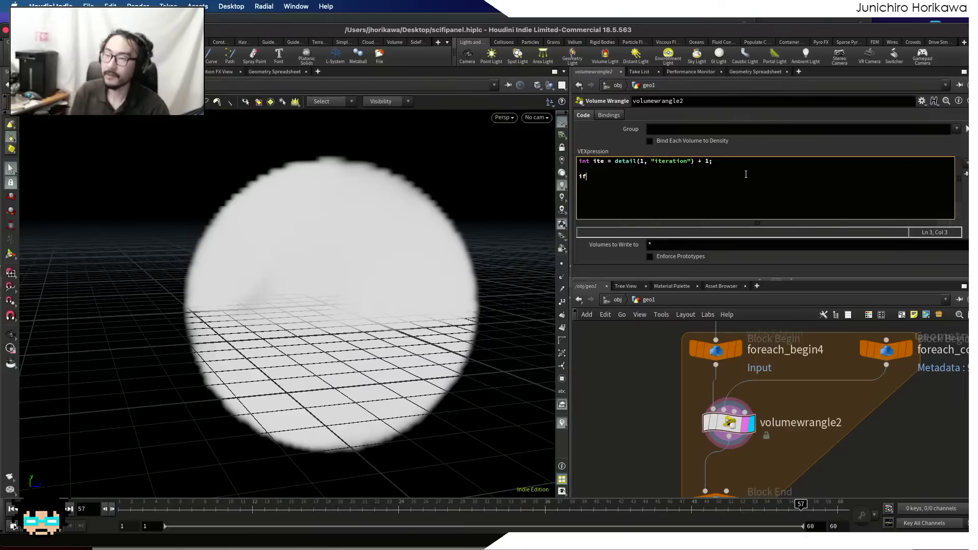
pyautogui.write('(f@den')
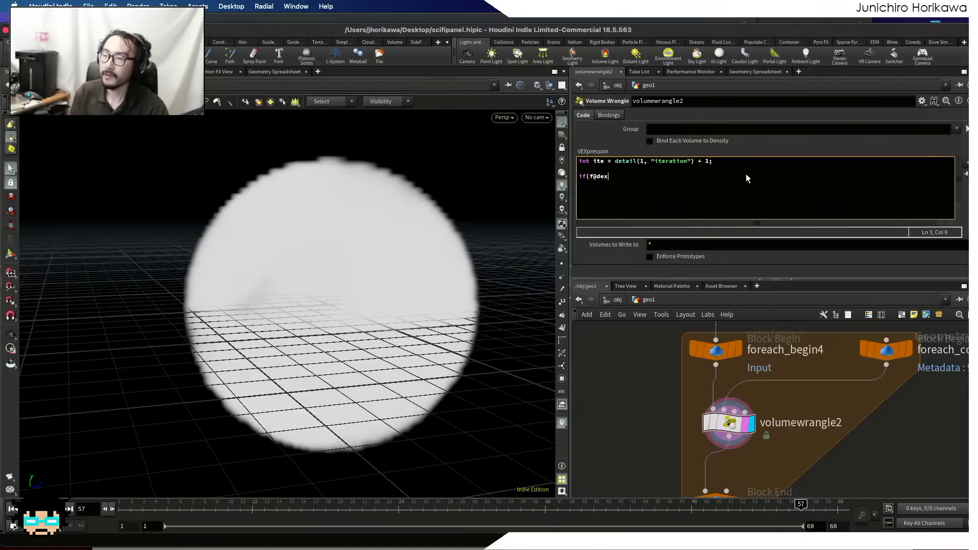
pyautogui.write('sity ==')
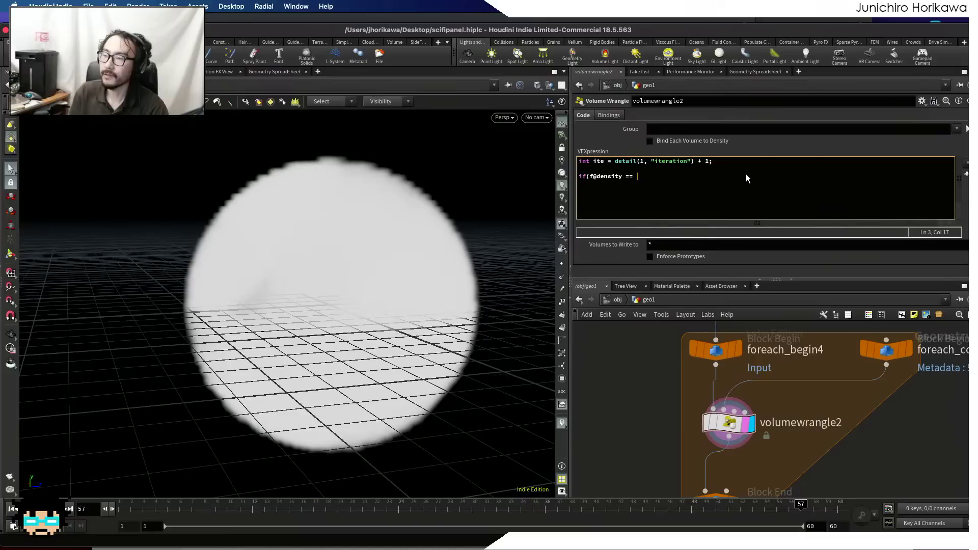
pyautogui.press('BackSpace')
pyautogui.press('BackSpace')
pyautogui.press('BackSpace')
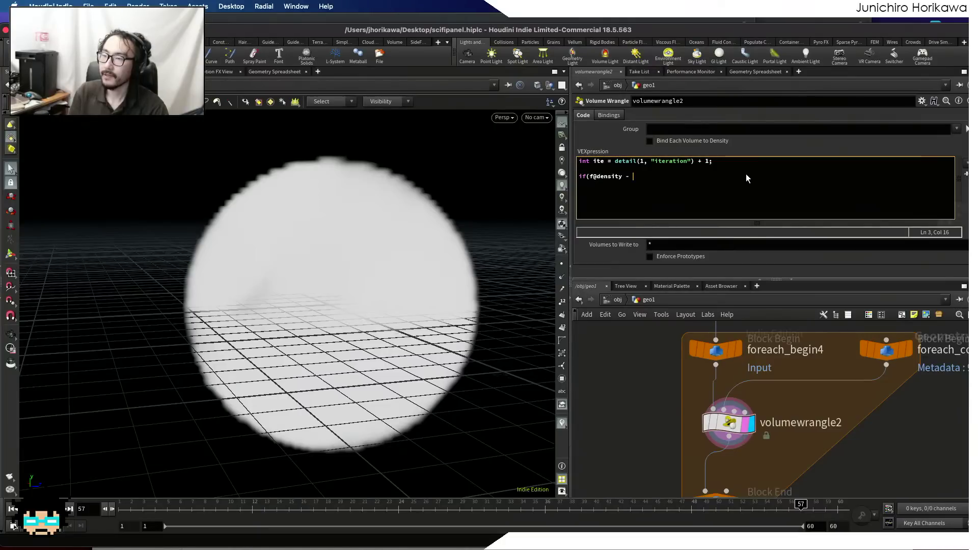
pyautogui.write('ite')
# - Wrap the difference f@density - ite in abs() and compare it with < 0.0001
pyautogui.click(589, 176)
pyautogui.write('(')
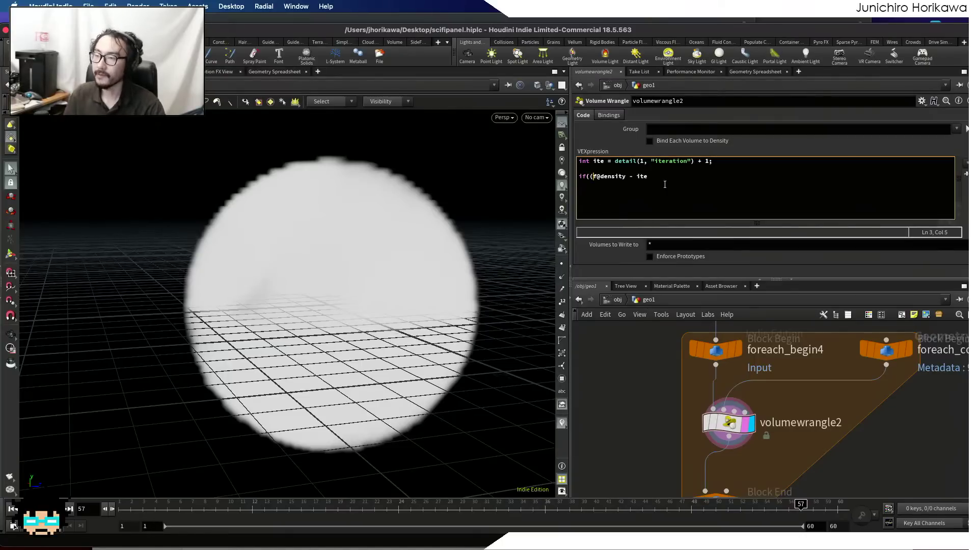
pyautogui.write(')')
pyautogui.click(589, 176)
pyautogui.write('anb')
pyautogui.press('BackSpace')
pyautogui.press('BackSpace')
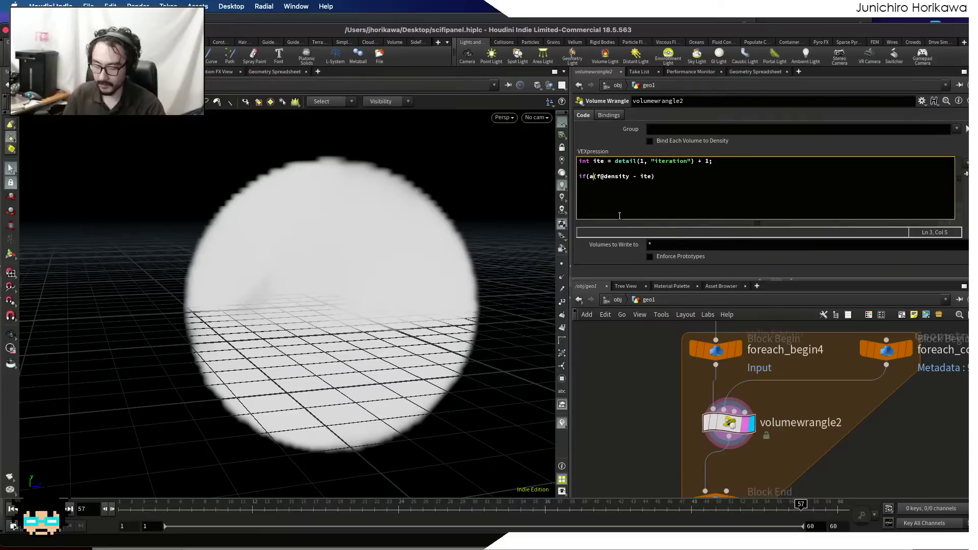
pyautogui.write('bs')
pyautogui.click(677, 185)
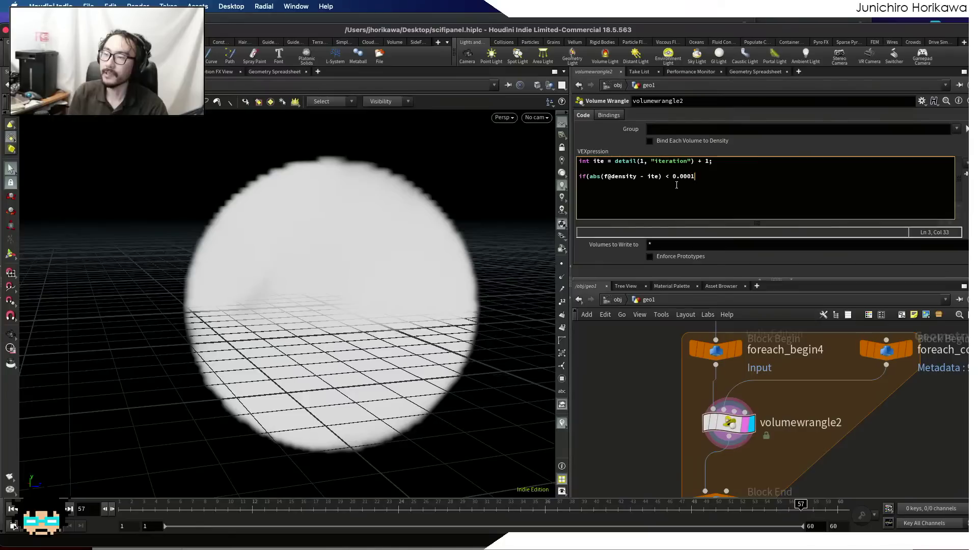
# - Add the if block's braces and assign f@density = 1; inside them
pyautogui.write('{')
pyautogui.press('Return')
pyautogui.write('}')
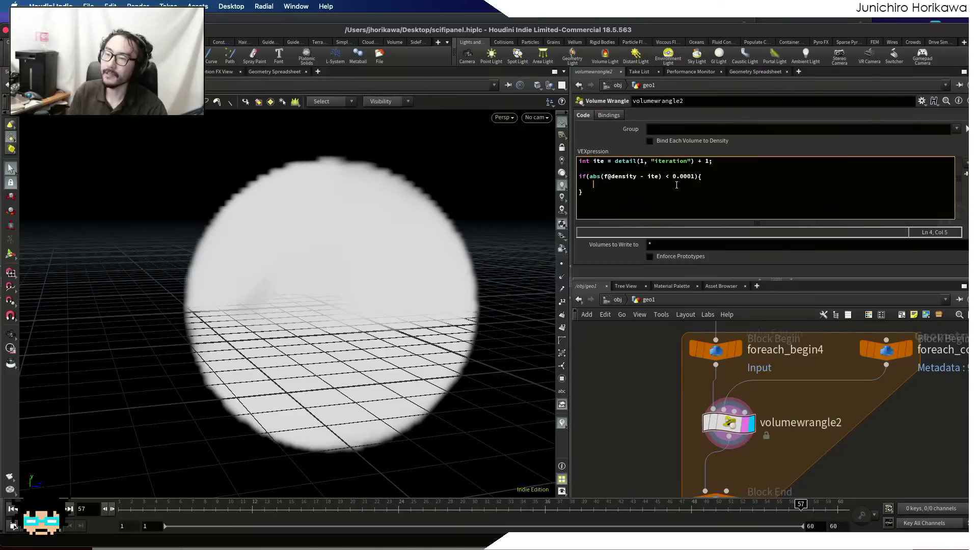
pyautogui.write('f@density = ')
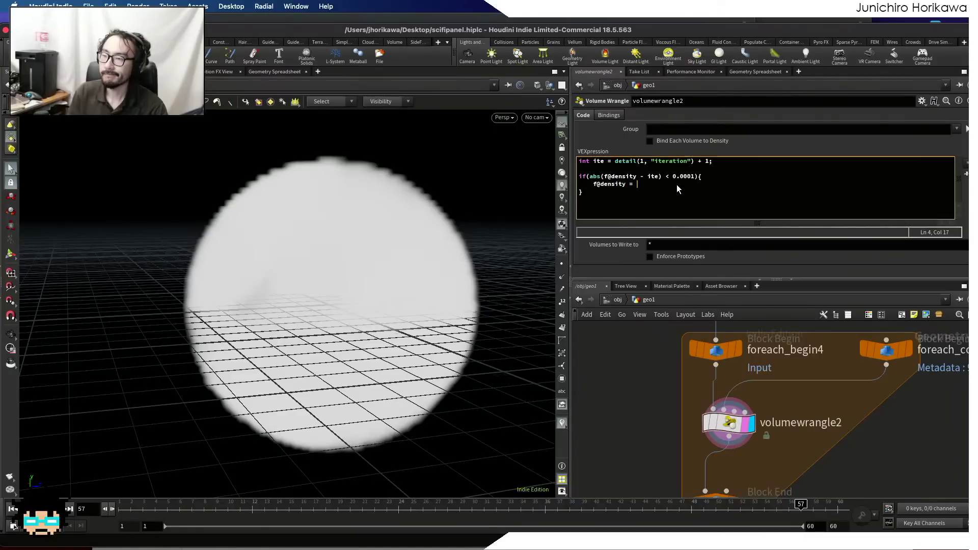
pyautogui.write('1;')
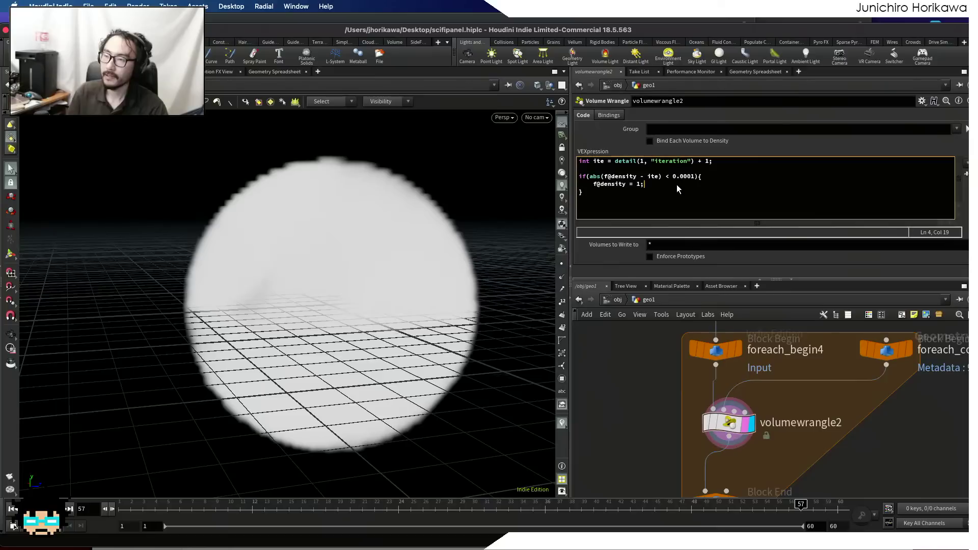
# - Add an else block assigning f@density = 0;, apply the code and view the isolated cell
pyautogui.press('Down')
pyautogui.write('else{')
pyautogui.press('Return')
pyautogui.write('}')
pyautogui.press('Left')
pyautogui.press('Return')
pyautogui.write('f@')
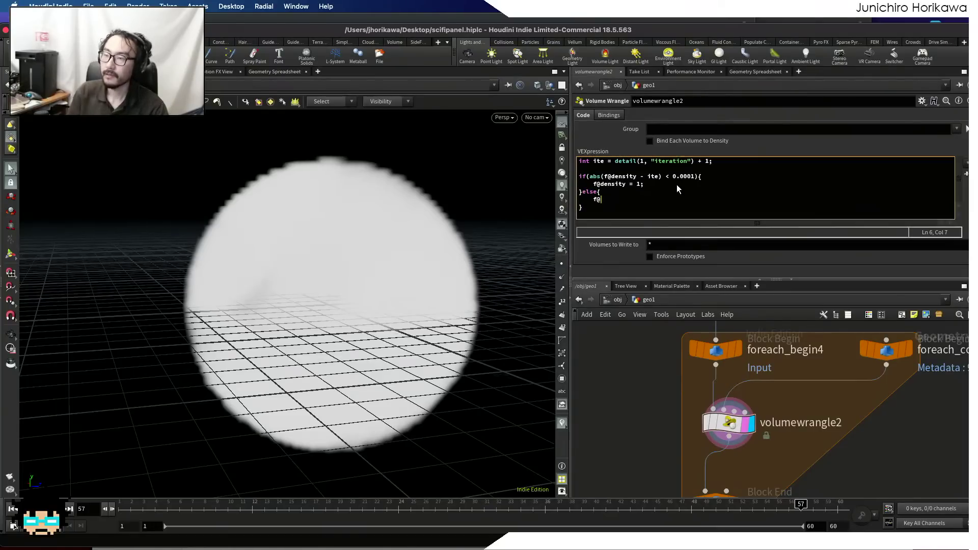
pyautogui.write('density = 0;')
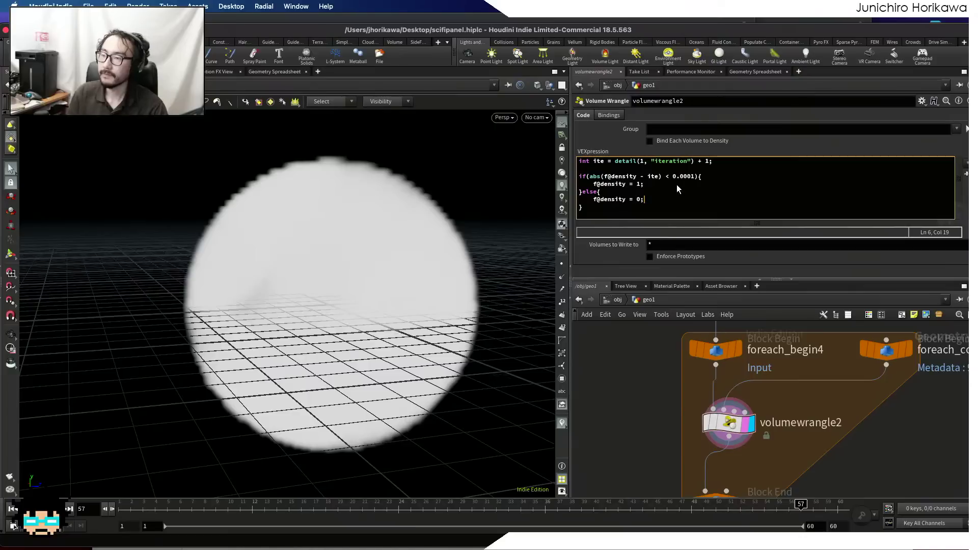
pyautogui.click(626, 376)
pyautogui.keyDown('alt'); pyautogui.moveTo(369, 289); pyautogui.dragTo(504, 356); pyautogui.keyUp('alt')
pyautogui.scroll(-3, 671, 401)
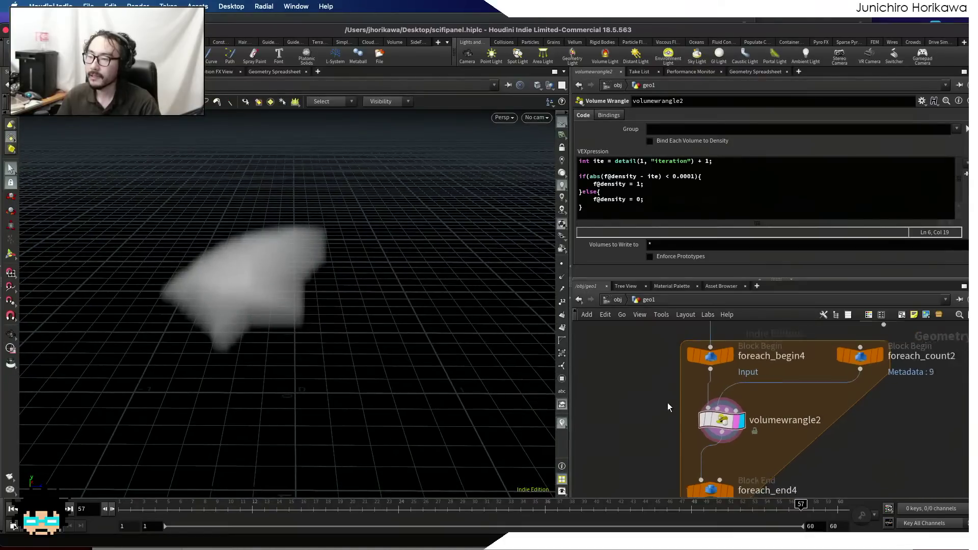
# - Move convert1 into the loop between volumewrangle2 and foreach_end4 and display it
pyautogui.moveTo(665, 427); pyautogui.dragTo(661, 370, button='middle')
pyautogui.scroll(-3, 747, 416)
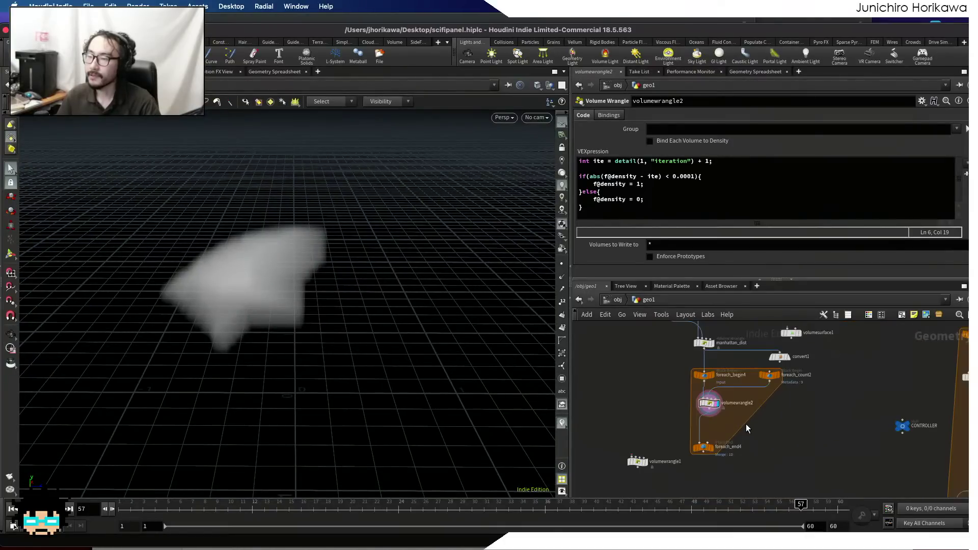
pyautogui.moveTo(785, 349); pyautogui.dragTo(683, 442)
pyautogui.scroll(3, 719, 440)
pyautogui.scroll(1, 652, 441)
pyautogui.scroll(1, 653, 441)
pyautogui.click(691, 441)
# - Set convert1's Volume Offset to 0.5
pyautogui.moveTo(684, 270); pyautogui.dragTo(614, 273)
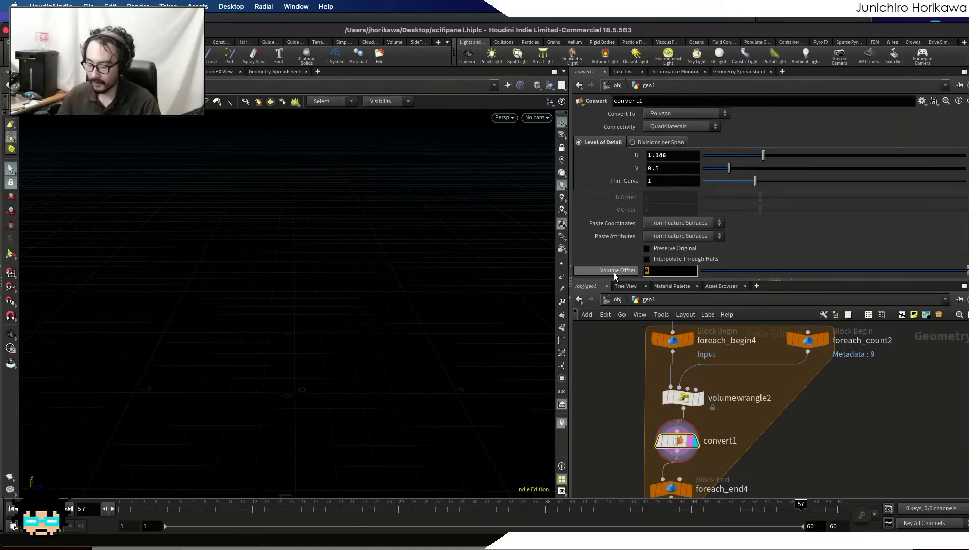
pyautogui.write('¥1')
pyautogui.press('Return')
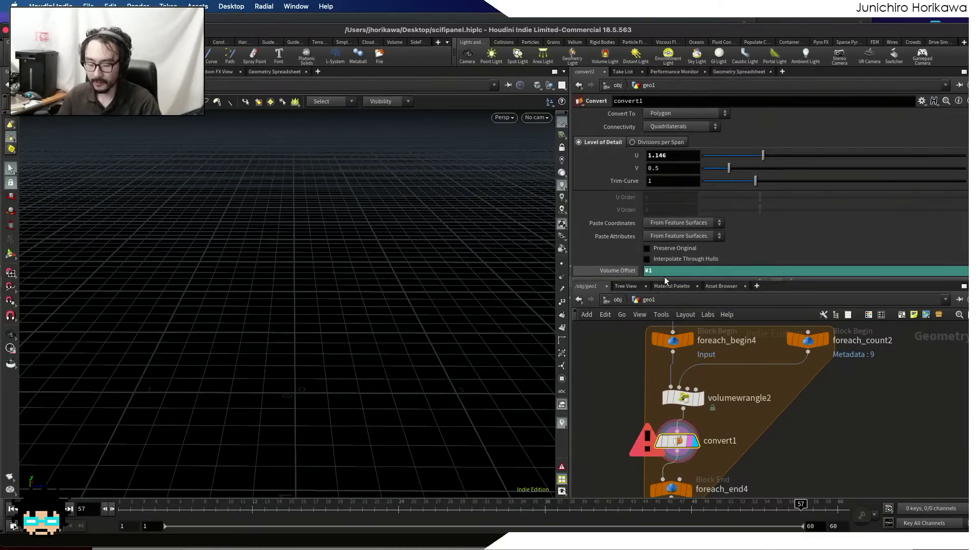
pyautogui.press('super+z')
pyautogui.write('0.5')
pyautogui.press('Return')
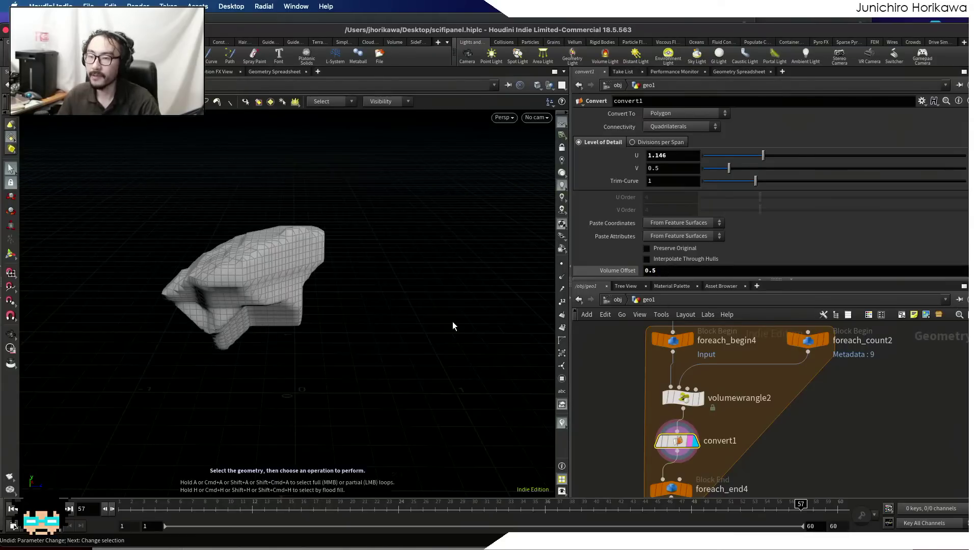
# - Try a different Volume Offset on convert1 and restore it to 0.5
pyautogui.moveTo(401, 355); pyautogui.dragTo(421, 334)
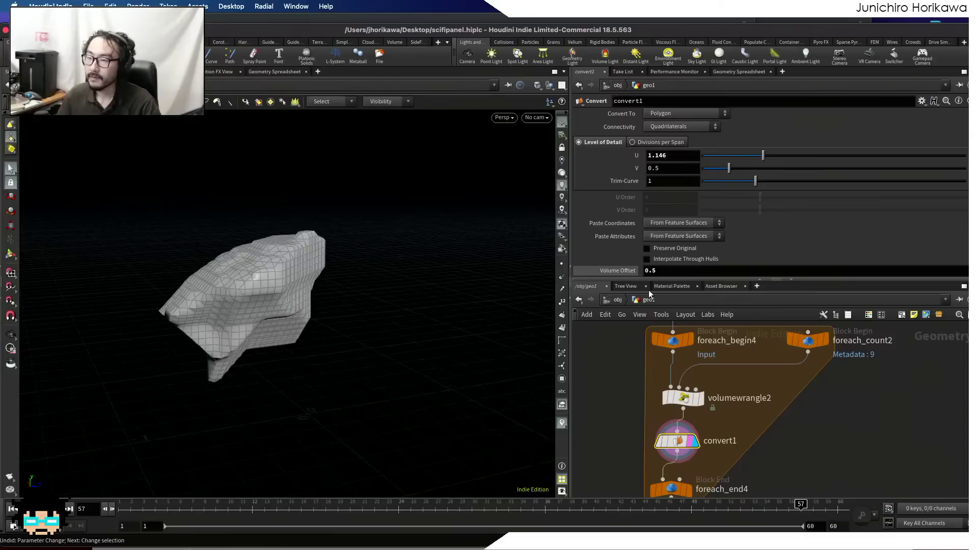
pyautogui.moveTo(899, 271); pyautogui.dragTo(875, 275)
pyautogui.doubleClick(654, 270)
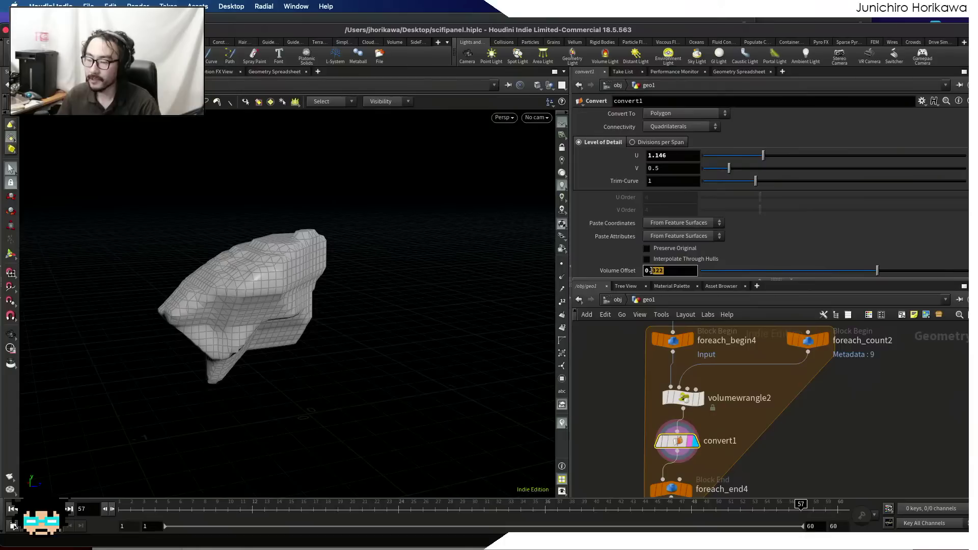
pyautogui.write('5')
pyautogui.press('Return')
# - Select foreach_end4 and display the merged cells of all iterations in the viewport
pyautogui.moveTo(692, 479); pyautogui.dragTo(702, 437, button='middle')
pyautogui.click(697, 448)
pyautogui.click(680, 448)
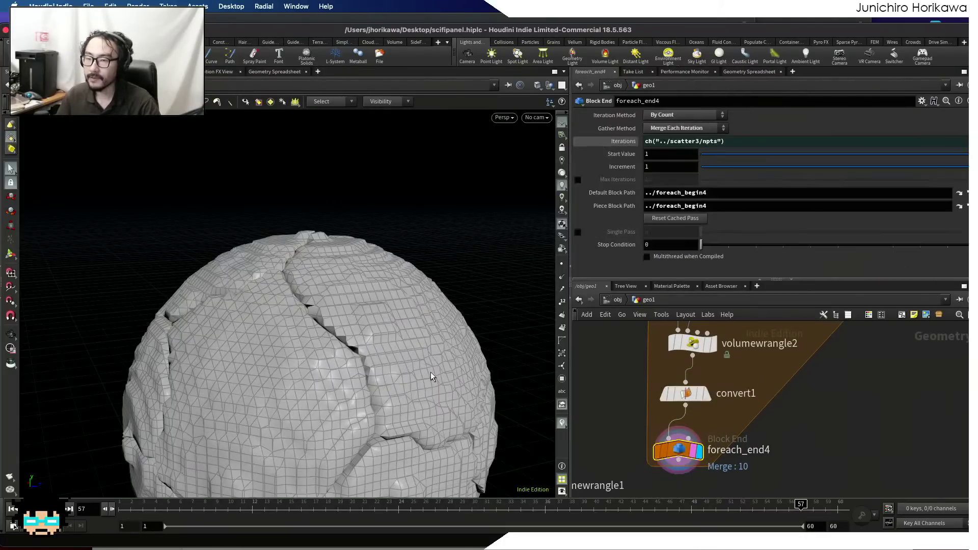
# - Examine the merged cell polygons and the seams between them from several sides
pyautogui.press('Escape')
pyautogui.moveTo(290, 370); pyautogui.dragTo(341, 299)
pyautogui.moveTo(341, 299); pyautogui.dragTo(347, 332, button='right')
pyautogui.moveTo(347, 332); pyautogui.dragTo(227, 254)
pyautogui.moveTo(227, 254); pyautogui.dragTo(216, 295, button='right')
pyautogui.moveTo(216, 295)
pyautogui.mouseDown()
pyautogui.moveTo(299, 264)
pyautogui.moveTo(151, 279)
pyautogui.moveTo(257, 294)
pyautogui.moveTo(249, 299)
pyautogui.moveTo(329, 295)
pyautogui.moveTo(258, 310)
pyautogui.moveTo(207, 291)
pyautogui.mouseUp()
pyautogui.moveTo(207, 291); pyautogui.dragTo(325, 256, button='right')
pyautogui.moveTo(326, 257); pyautogui.dragTo(301, 304)
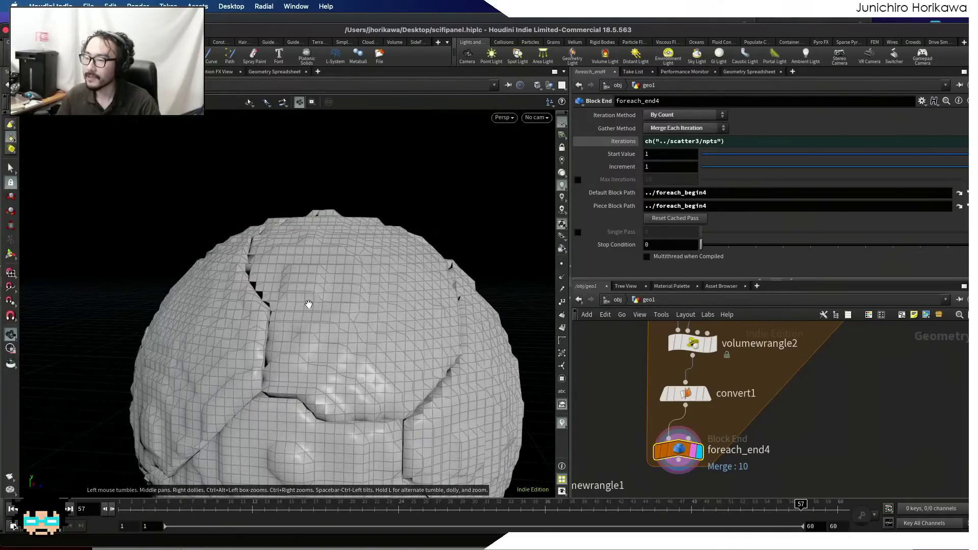
pyautogui.press('Escape')
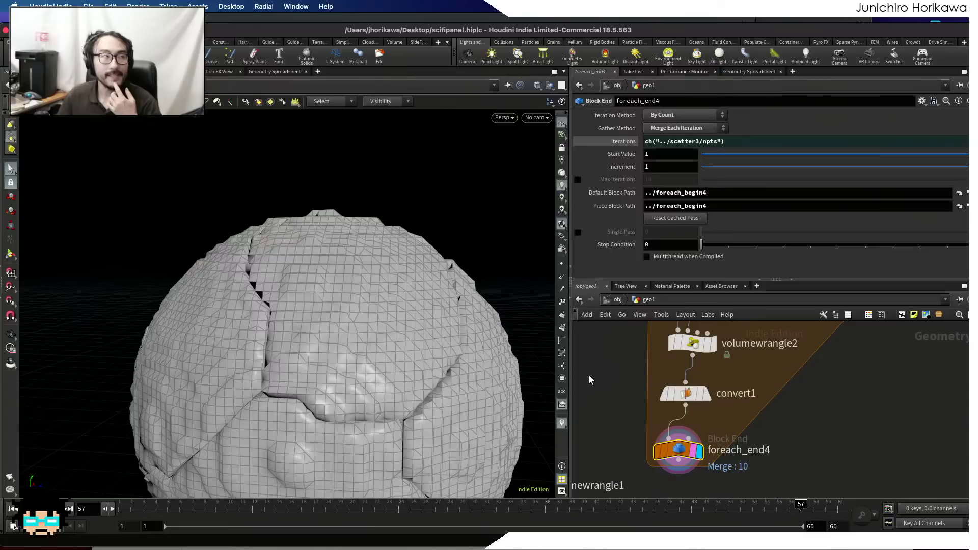
# - Make room below foreach_begin4, insert a Volume Blur before volumewrangle2, and lower its Radius to 0.02
pyautogui.moveTo(763, 384); pyautogui.dragTo(748, 402, button='middle')
pyautogui.moveTo(751, 474); pyautogui.dragTo(691, 406)
pyautogui.moveTo(725, 376); pyautogui.dragTo(747, 452, button='middle')
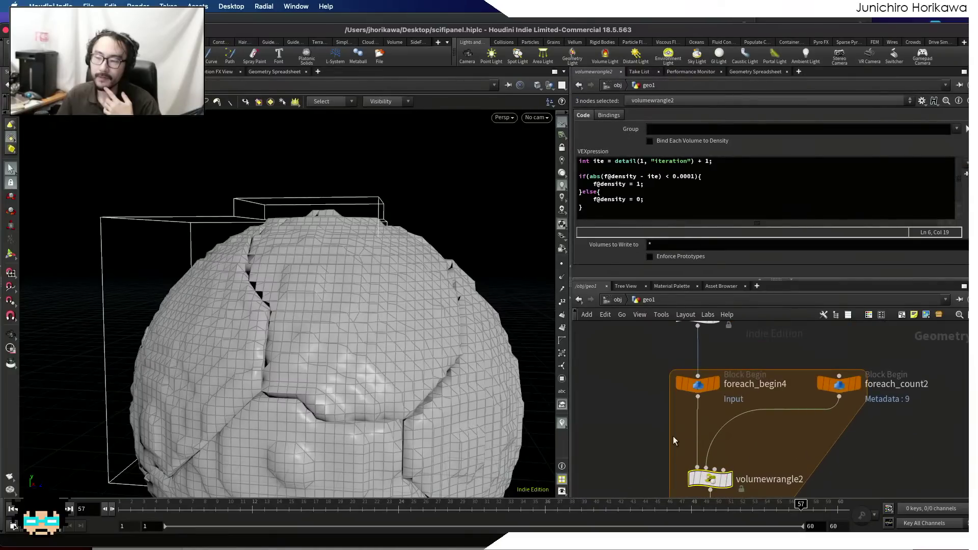
pyautogui.press('Tab')
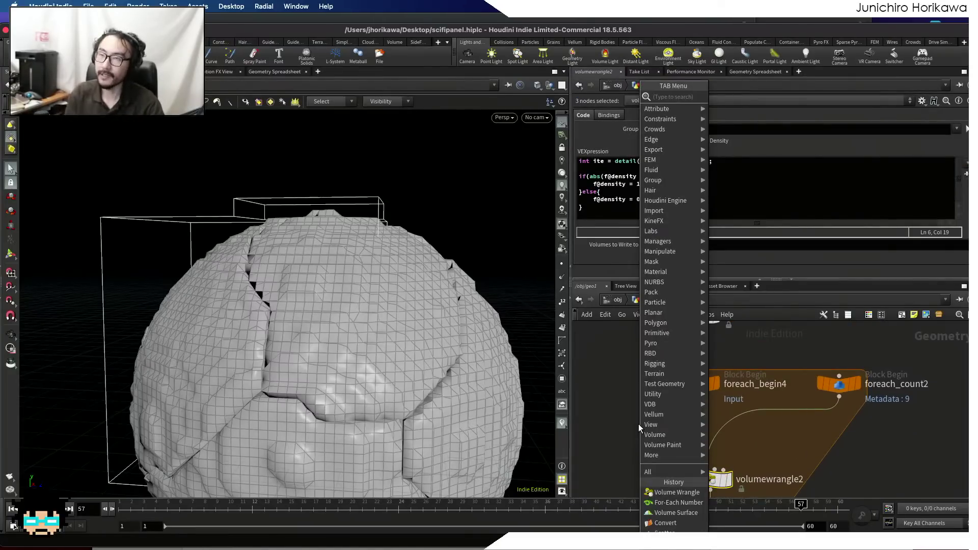
pyautogui.write('blur')
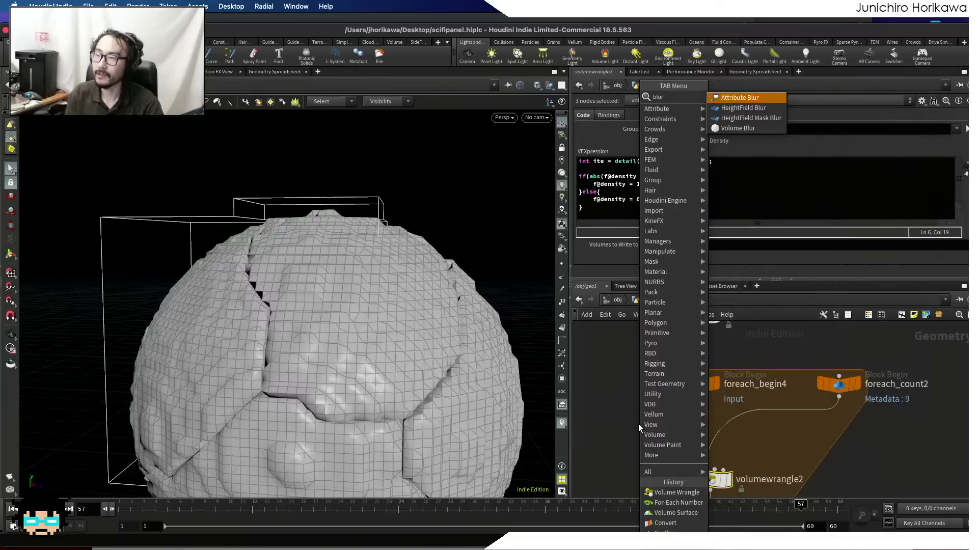
pyautogui.press('Down')
pyautogui.press('Down')
pyautogui.press('Down')
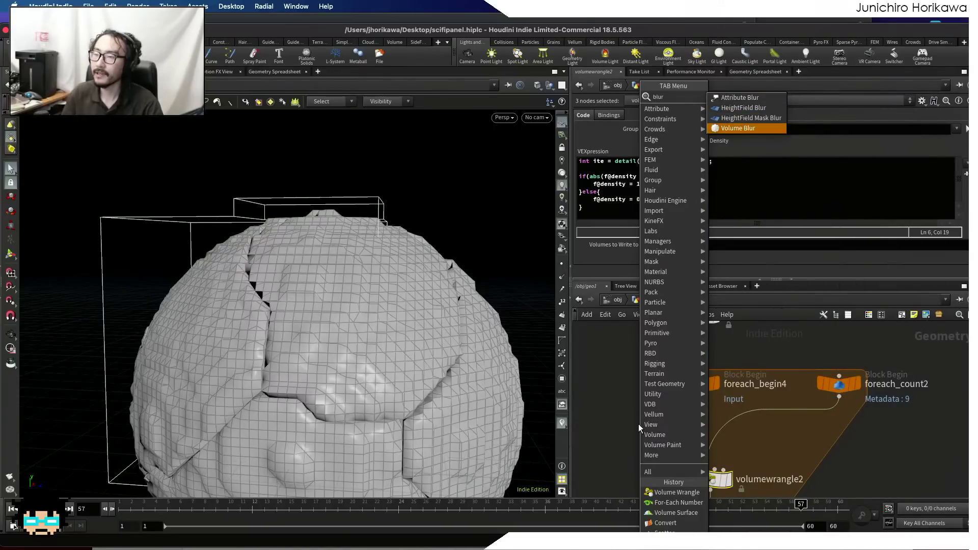
pyautogui.press('Return')
pyautogui.click(638, 424)
pyautogui.moveTo(638, 424); pyautogui.dragTo(681, 432)
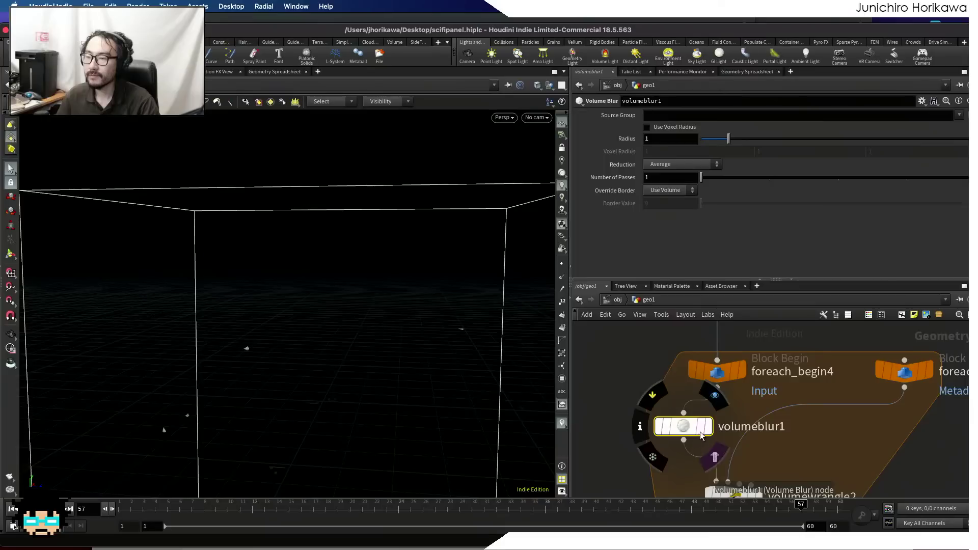
pyautogui.moveTo(722, 145); pyautogui.dragTo(701, 148)
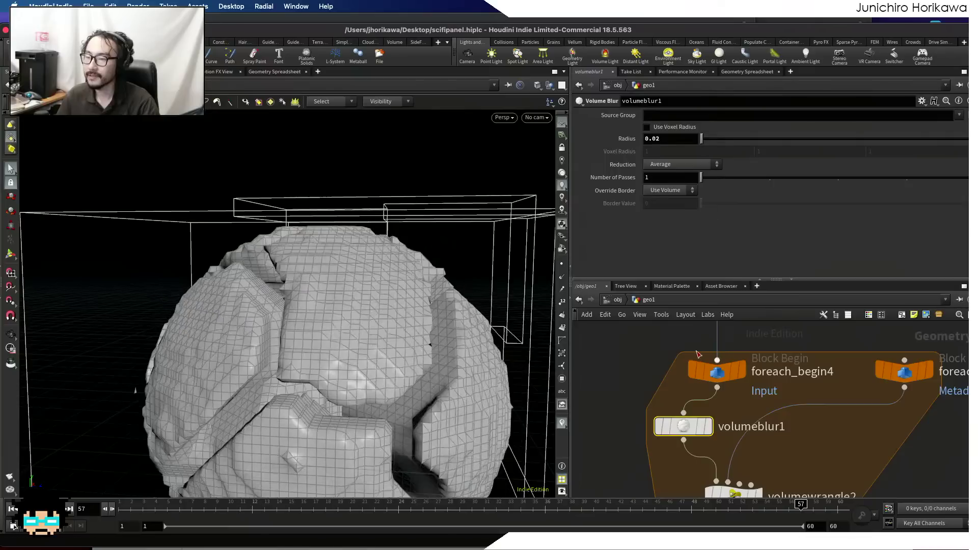
# - Delete volumeblur1 from between foreach_begin4 and volumewrangle2
pyautogui.moveTo(683, 429); pyautogui.dragTo(661, 433)
pyautogui.press('Tab')
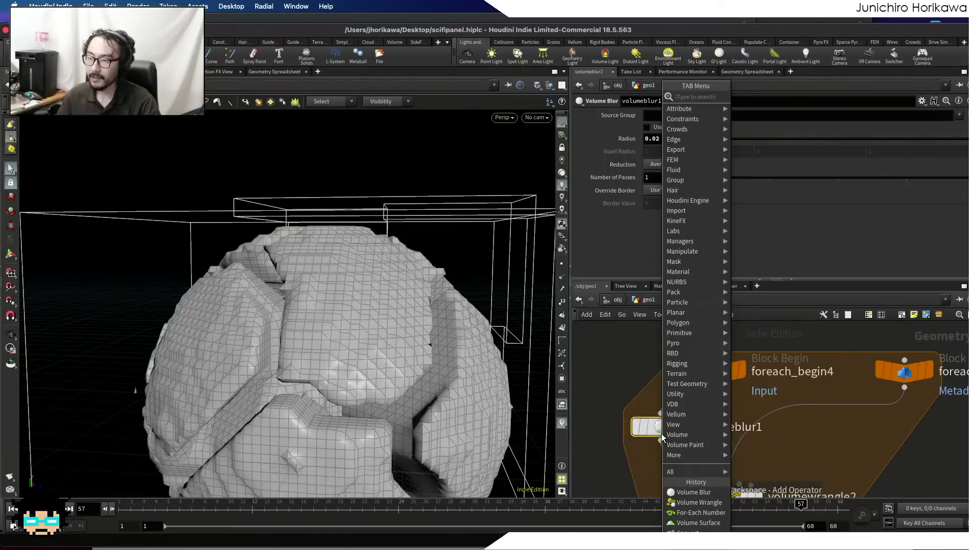
pyautogui.click(613, 392)
pyautogui.moveTo(604, 399); pyautogui.dragTo(659, 449)
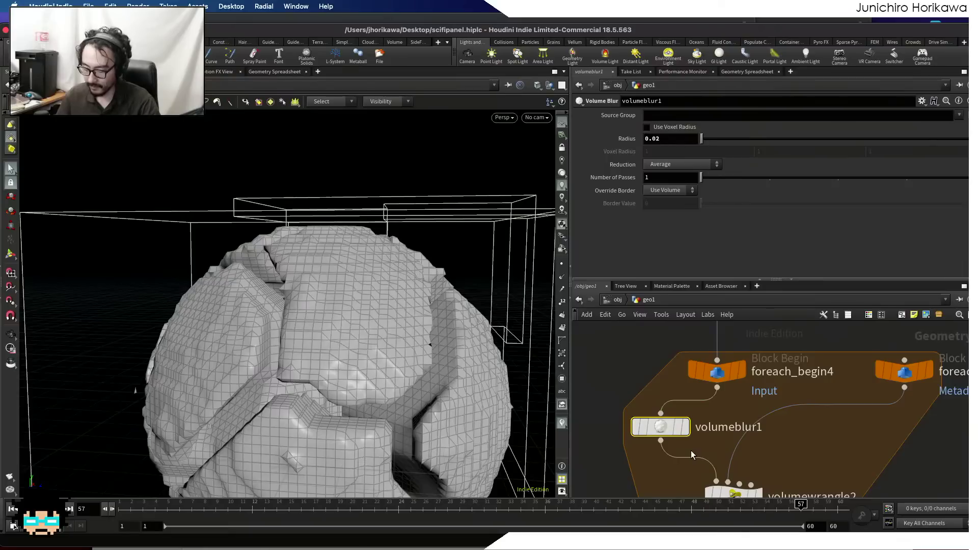
pyautogui.press('Delete')
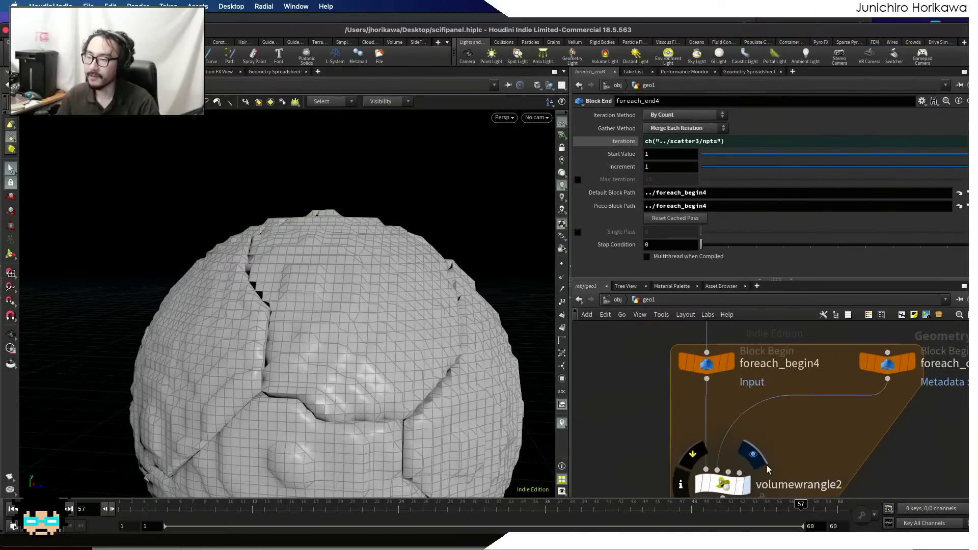
# - Move foreach_end4 farther below convert1 to make room for another node in the loop
pyautogui.moveTo(766, 465); pyautogui.dragTo(769, 417, button='middle')
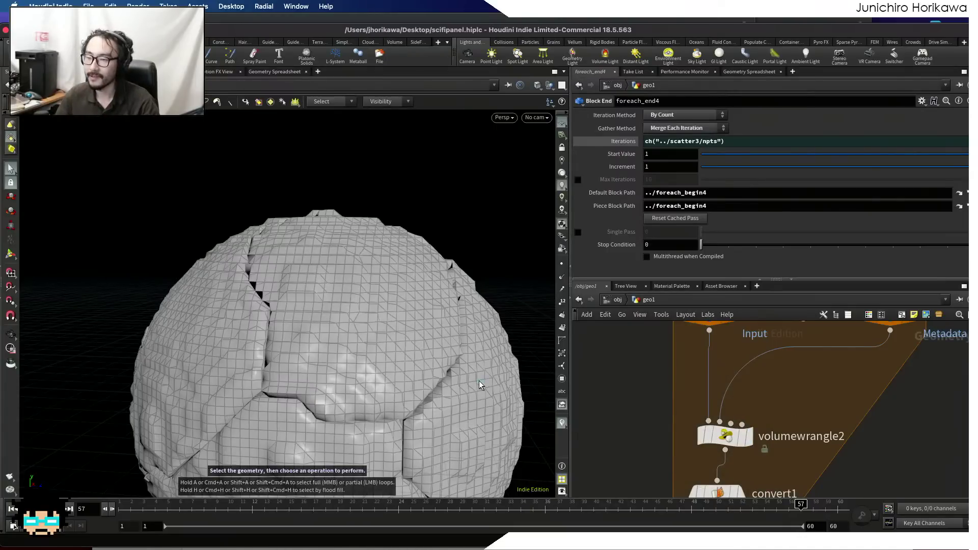
pyautogui.press('Escape')
pyautogui.moveTo(395, 375); pyautogui.dragTo(340, 316)
pyautogui.scroll(-3, 713, 403)
pyautogui.moveTo(723, 465); pyautogui.dragTo(729, 386, button='middle')
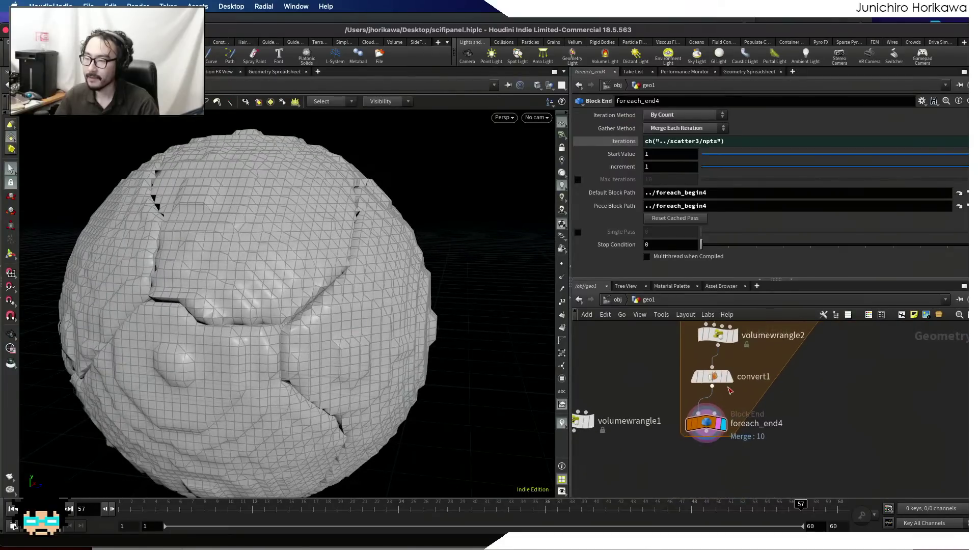
pyautogui.moveTo(707, 424); pyautogui.dragTo(719, 475)
pyautogui.press('Tab')
pyautogui.click(724, 419)
pyautogui.moveTo(728, 412); pyautogui.dragTo(724, 374, button='middle')
pyautogui.moveTo(716, 435); pyautogui.dragTo(709, 430)
pyautogui.moveTo(733, 377); pyautogui.dragTo(730, 421, button='middle')
# - Insert a Pack node between convert1 and foreach_end4
pyautogui.press('Tab')
pyautogui.write('pack')
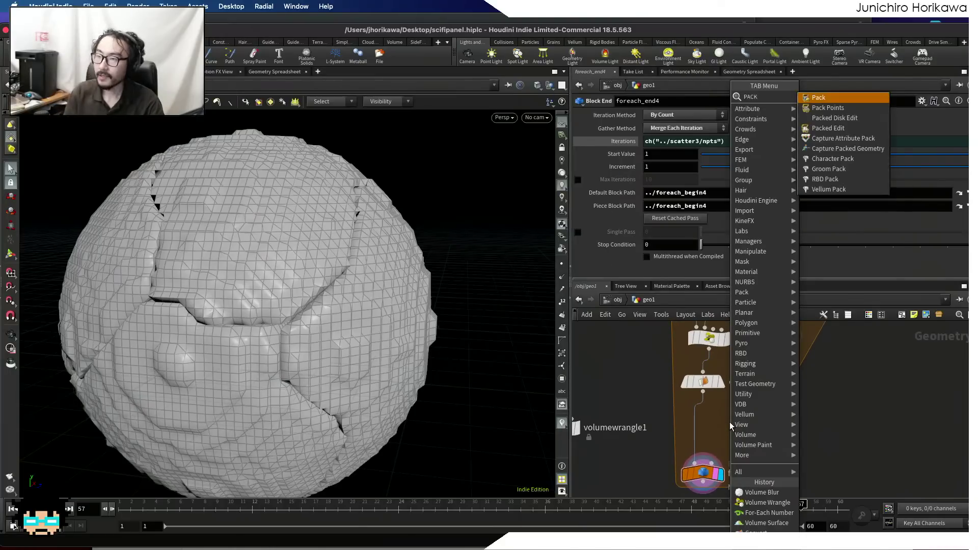
pyautogui.press('Return')
pyautogui.click(695, 424)
pyautogui.moveTo(759, 440); pyautogui.dragTo(765, 370, button='middle')
pyautogui.scroll(2, 733, 415)
pyautogui.moveTo(734, 413); pyautogui.dragTo(727, 403)
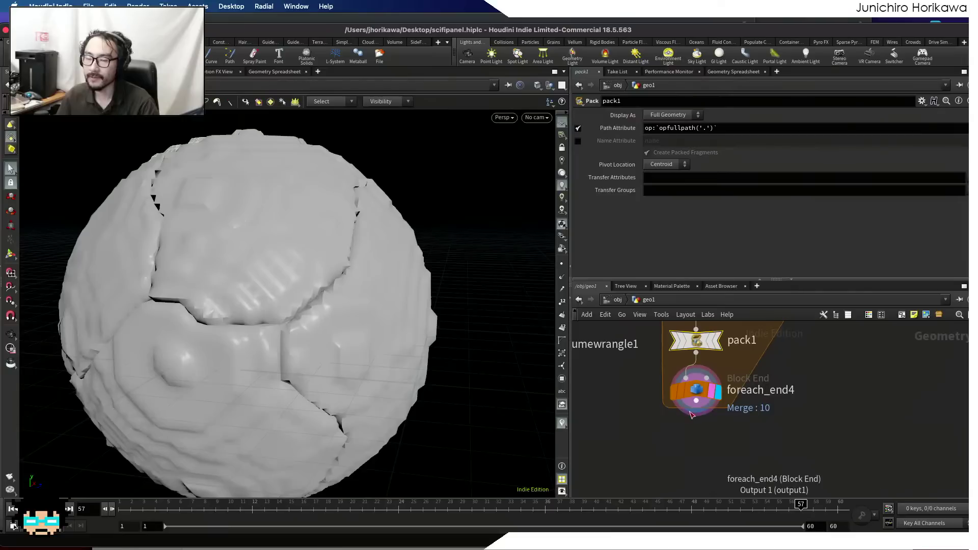
# - Add a Point Wrangle below foreach_end4, wire it to the loop's output, and display its result
pyautogui.press('Tab')
pyautogui.write('pointw')
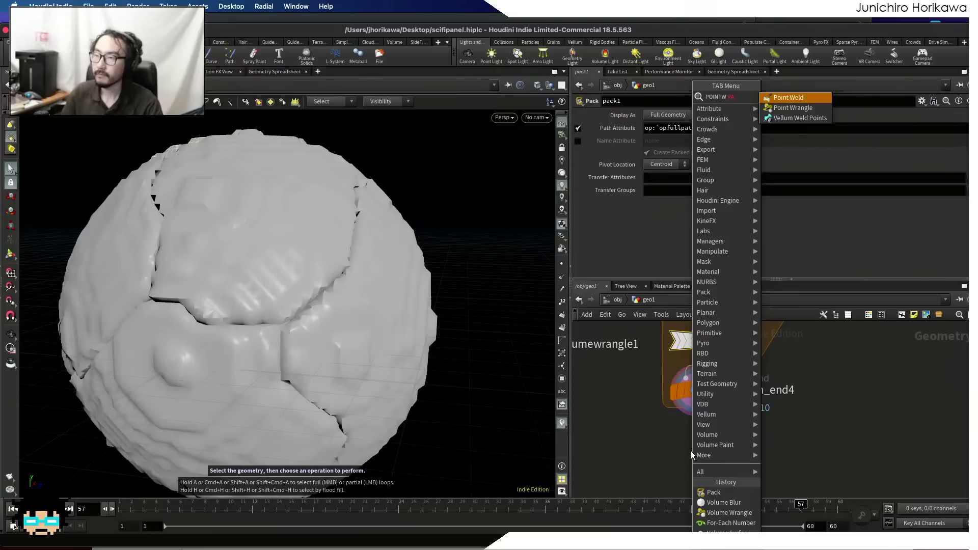
pyautogui.write('ra')
pyautogui.press('Return')
pyautogui.click(691, 451)
pyautogui.click(681, 434)
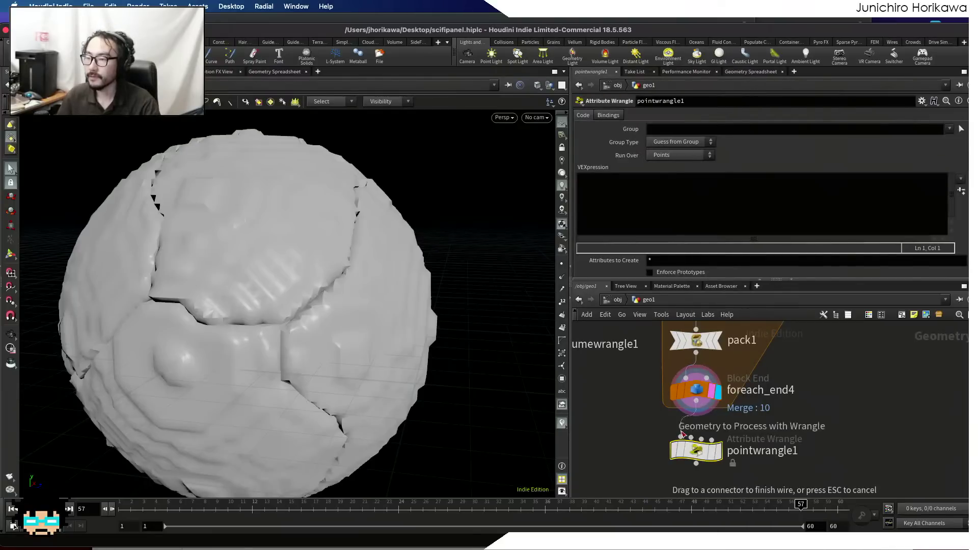
pyautogui.moveTo(683, 434); pyautogui.dragTo(681, 436)
pyautogui.click(719, 451)
# - Spread the packed cells apart with the expression "@P *= 2;" in pointwrangle1 and save the scene
pyautogui.click(674, 201)
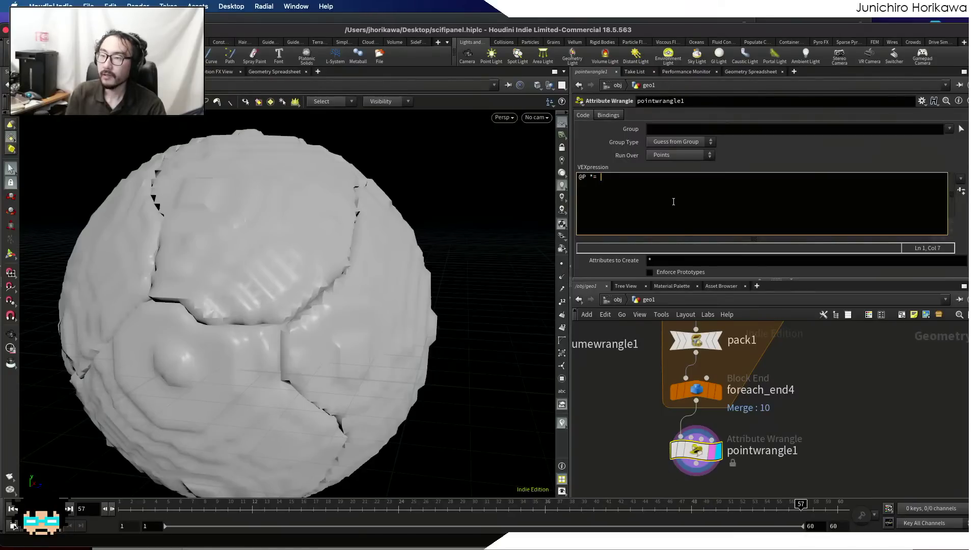
pyautogui.click(842, 394)
pyautogui.keyDown('alt'); pyautogui.moveTo(359, 272); pyautogui.dragTo(312, 312, button='right'); pyautogui.keyUp('alt')
pyautogui.keyDown('alt'); pyautogui.moveTo(312, 312); pyautogui.dragTo(392, 328); pyautogui.keyUp('alt')
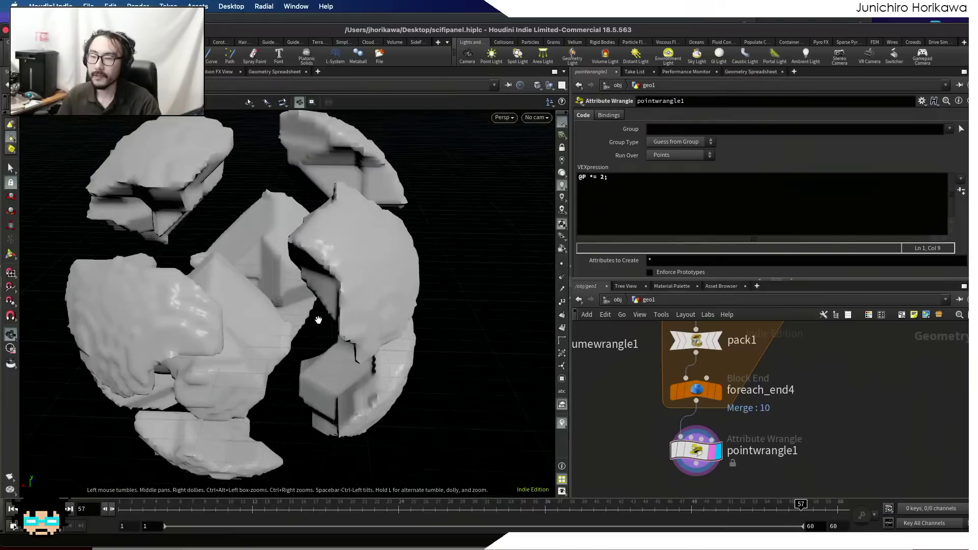
pyautogui.keyDown('alt'); pyautogui.moveTo(392, 328); pyautogui.dragTo(398, 292, button='right'); pyautogui.keyUp('alt')
pyautogui.keyDown('alt'); pyautogui.moveTo(398, 292); pyautogui.dragTo(511, 322); pyautogui.keyUp('alt')
pyautogui.scroll(-10, 655, 392)
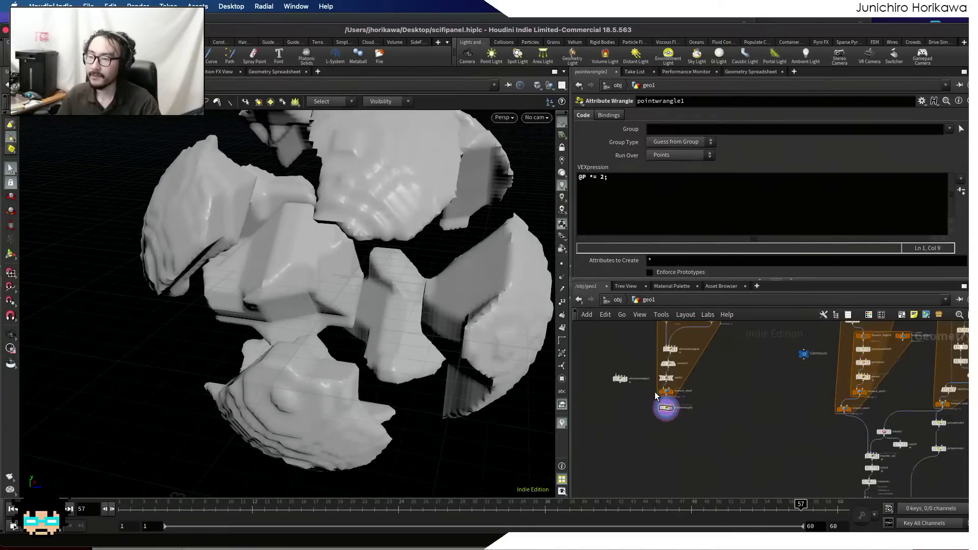
pyautogui.press('super+s')
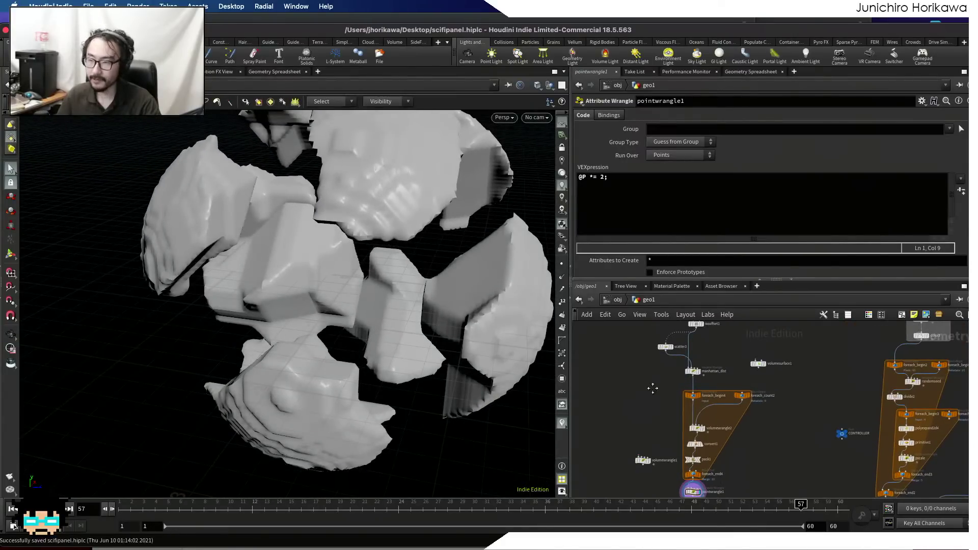
# - Set isooffset1's Uniform Sampling Divs to 200
pyautogui.scroll(8, 652, 379)
pyautogui.moveTo(668, 419); pyautogui.dragTo(652, 489, button='middle')
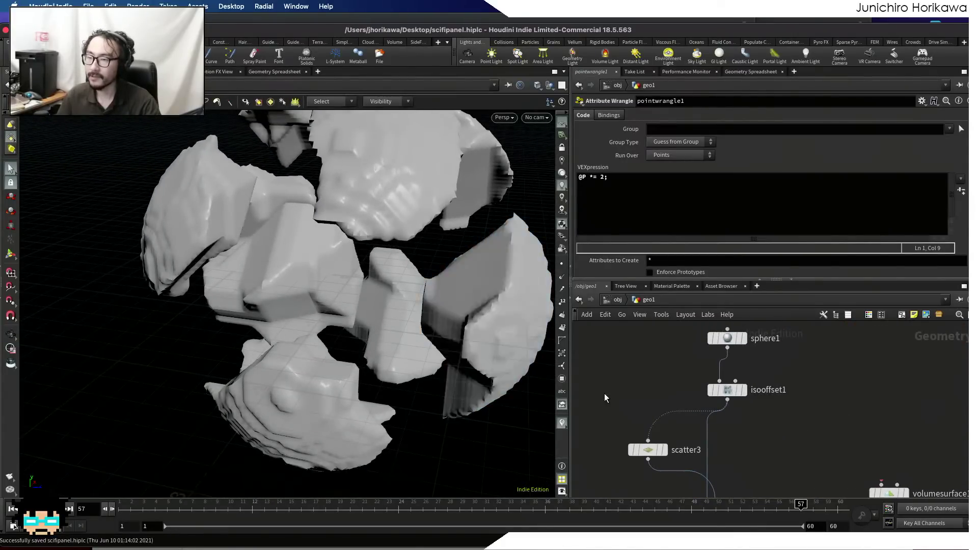
pyautogui.moveTo(637, 389); pyautogui.dragTo(639, 411, button='middle')
pyautogui.keyDown('alt'); pyautogui.moveTo(443, 322); pyautogui.dragTo(380, 341, button='right'); pyautogui.keyUp('alt')
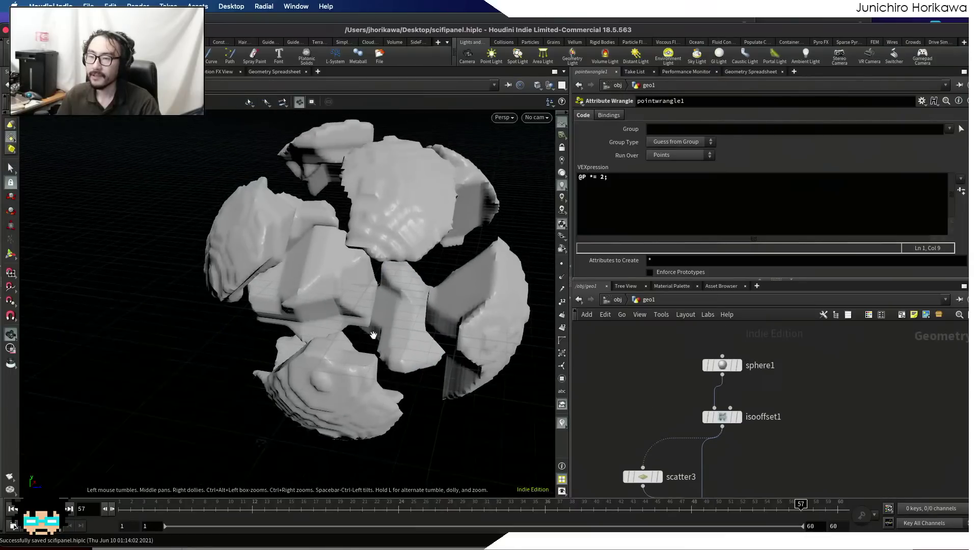
pyautogui.keyDown('alt'); pyautogui.moveTo(380, 341); pyautogui.dragTo(330, 321, button='middle'); pyautogui.keyUp('alt')
pyautogui.press('Escape')
pyautogui.moveTo(329, 314)
pyautogui.mouseDown()
pyautogui.moveTo(319, 308)
pyautogui.moveTo(339, 303)
pyautogui.moveTo(328, 308)
pyautogui.mouseUp()
pyautogui.keyDown('alt'); pyautogui.moveTo(327, 307); pyautogui.dragTo(384, 297, button='right'); pyautogui.keyUp('alt')
pyautogui.keyDown('alt'); pyautogui.moveTo(384, 297); pyautogui.dragTo(397, 297); pyautogui.keyUp('alt')
pyautogui.scroll(-1, 691, 420)
pyautogui.click(719, 417)
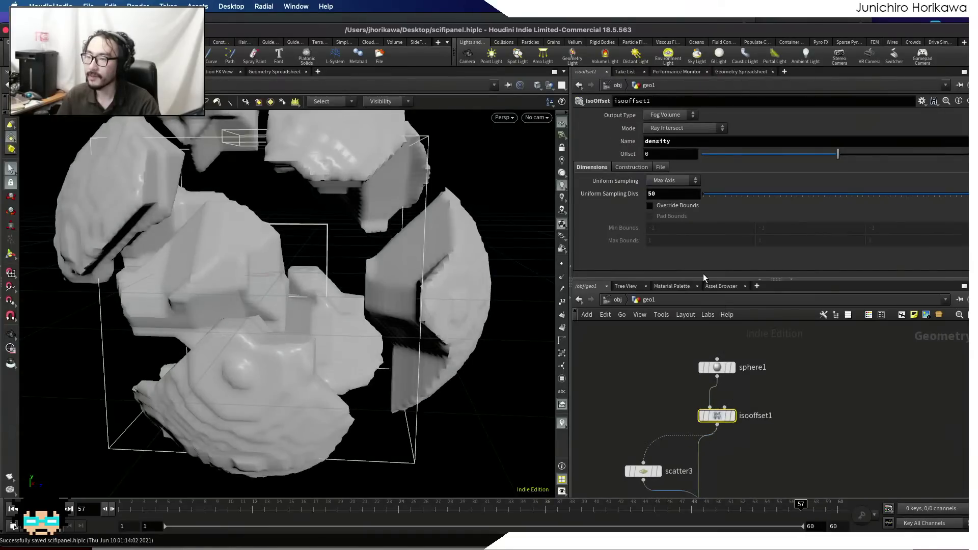
pyautogui.click(659, 194)
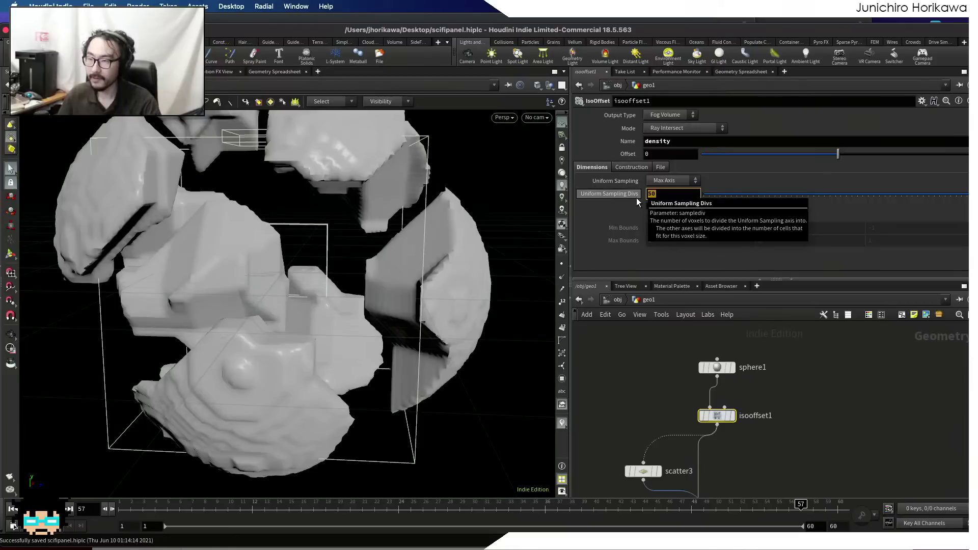
pyautogui.write('200')
pyautogui.press('Return')
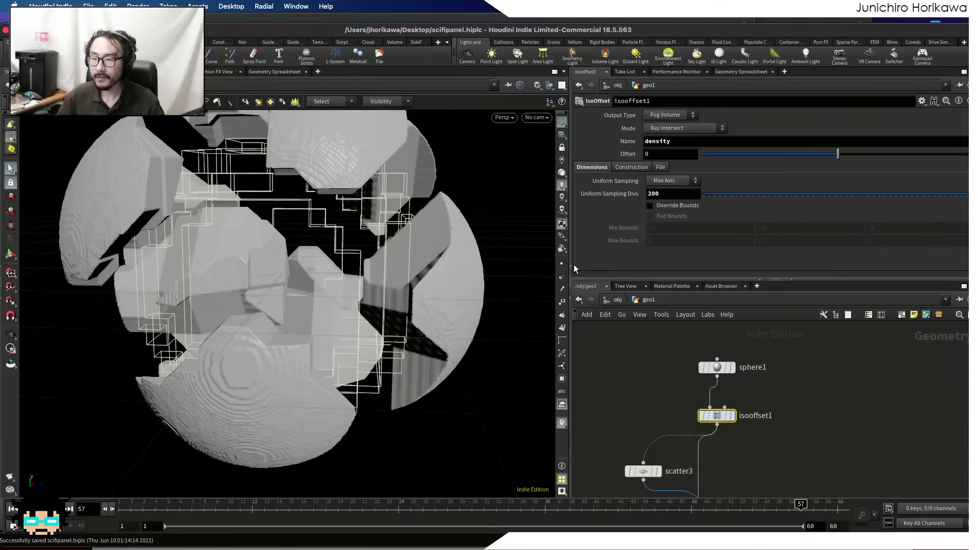
# - Examine the separated Voronoi pieces output by pointwrangle1 from several angles and distances
pyautogui.click(622, 361)
pyautogui.scroll(-5, 640, 384)
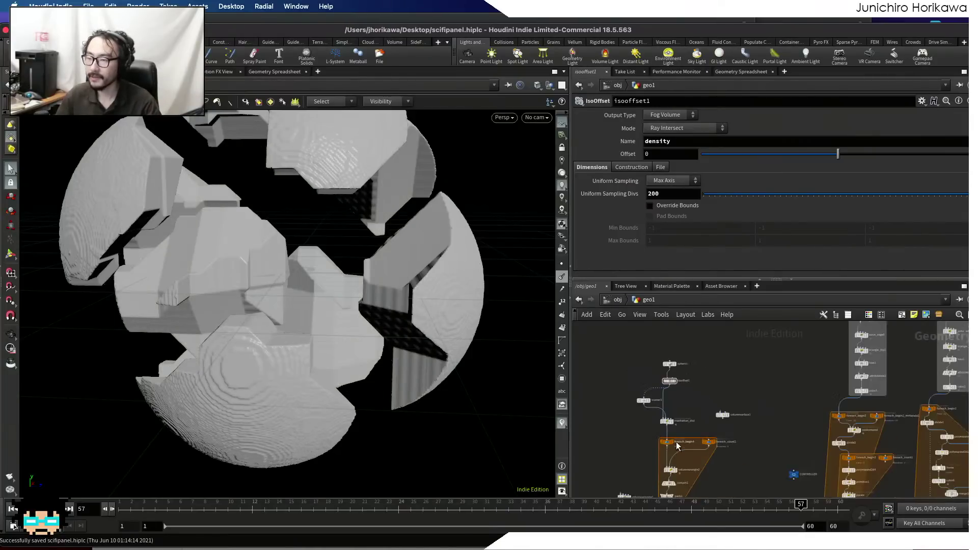
pyautogui.moveTo(733, 412); pyautogui.dragTo(723, 345, button='middle')
pyautogui.scroll(3, 664, 432)
pyautogui.click(659, 429)
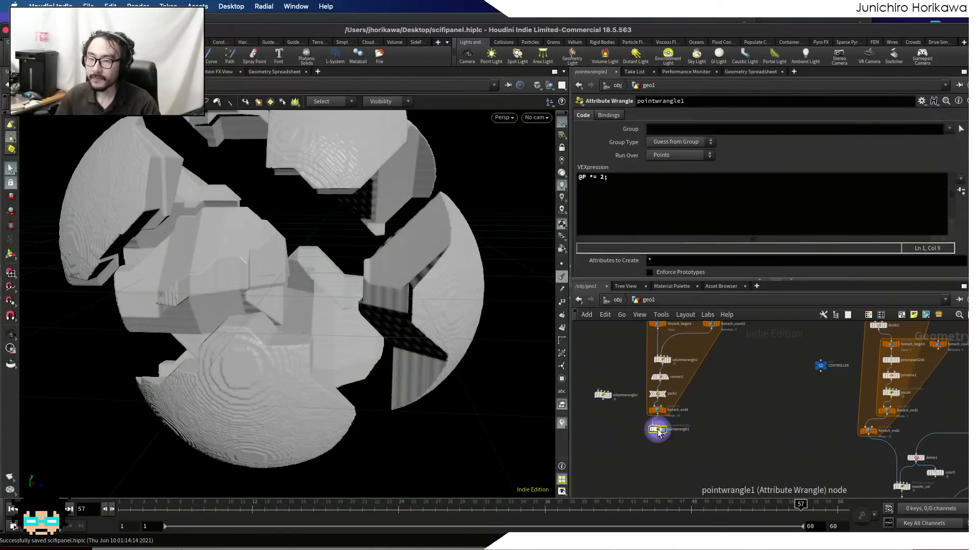
pyautogui.press('Escape')
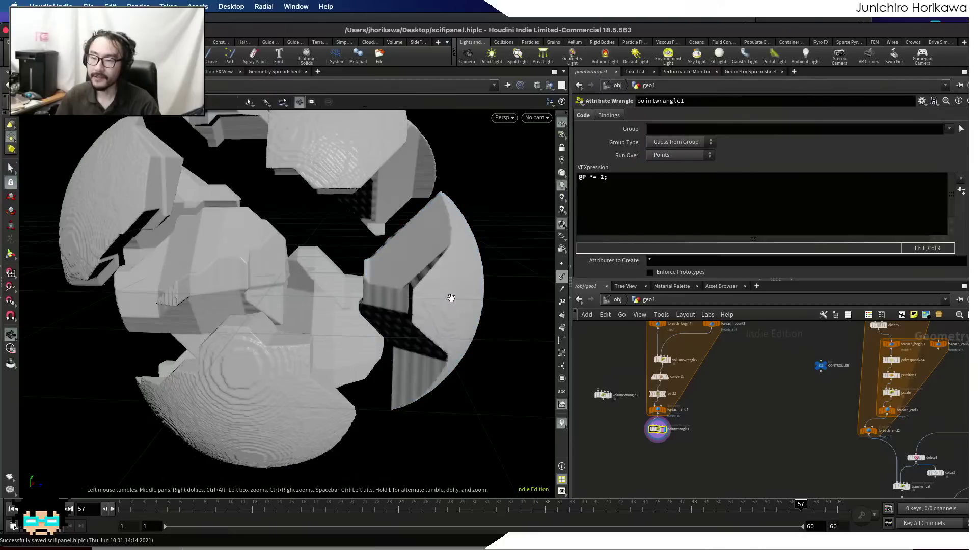
pyautogui.moveTo(502, 251); pyautogui.dragTo(332, 287)
pyautogui.moveTo(300, 292); pyautogui.dragTo(243, 301, button='middle')
pyautogui.moveTo(243, 301); pyautogui.dragTo(330, 304)
pyautogui.press('s')
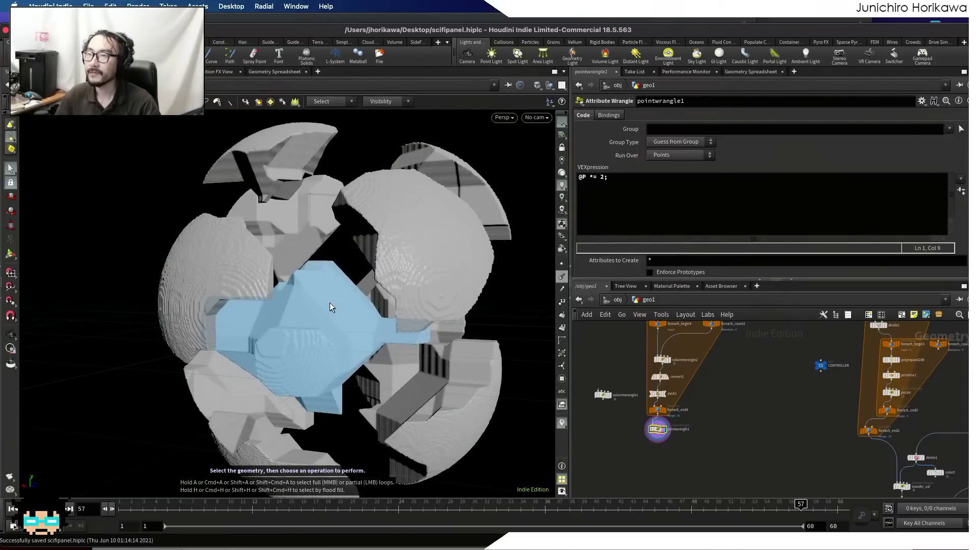
pyautogui.moveTo(329, 302)
pyautogui.mouseDown()
pyautogui.moveTo(399, 299)
pyautogui.moveTo(373, 330)
pyautogui.moveTo(274, 288)
pyautogui.moveTo(336, 290)
pyautogui.mouseUp()
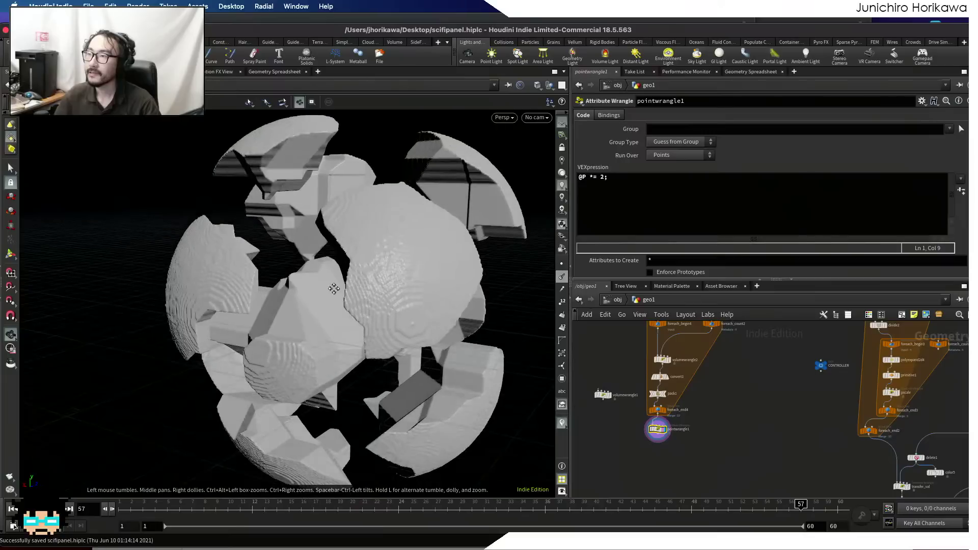
pyautogui.moveTo(337, 291); pyautogui.dragTo(304, 240, button='middle')
pyautogui.moveTo(303, 239); pyautogui.dragTo(260, 268)
pyautogui.moveTo(303, 259); pyautogui.dragTo(347, 248, button='right')
pyautogui.moveTo(301, 286)
pyautogui.mouseDown()
pyautogui.moveTo(308, 233)
pyautogui.moveTo(411, 256)
pyautogui.moveTo(290, 288)
pyautogui.moveTo(301, 291)
pyautogui.mouseUp()
# - Set isooffset1's Uniform Sampling Divs to 50 and check the coarser pieces
pyautogui.scroll(-3, 708, 400)
pyautogui.moveTo(710, 398); pyautogui.dragTo(701, 407, button='middle')
pyautogui.scroll(5, 701, 407)
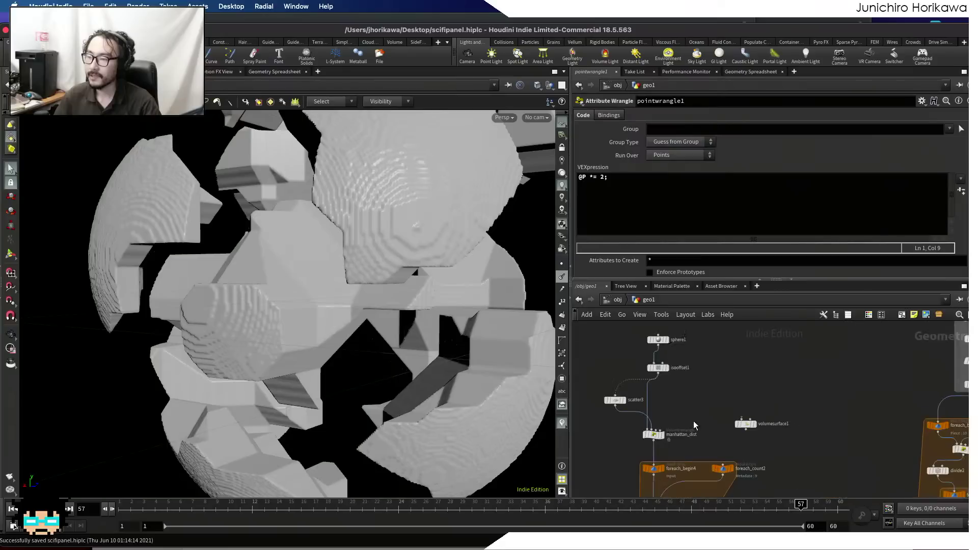
pyautogui.click(662, 383)
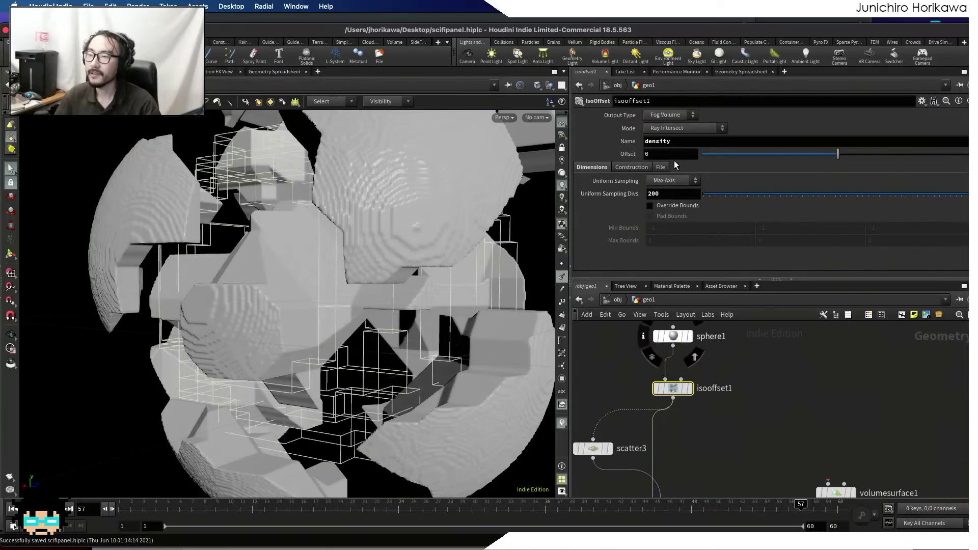
pyautogui.doubleClick(657, 194)
pyautogui.write('50')
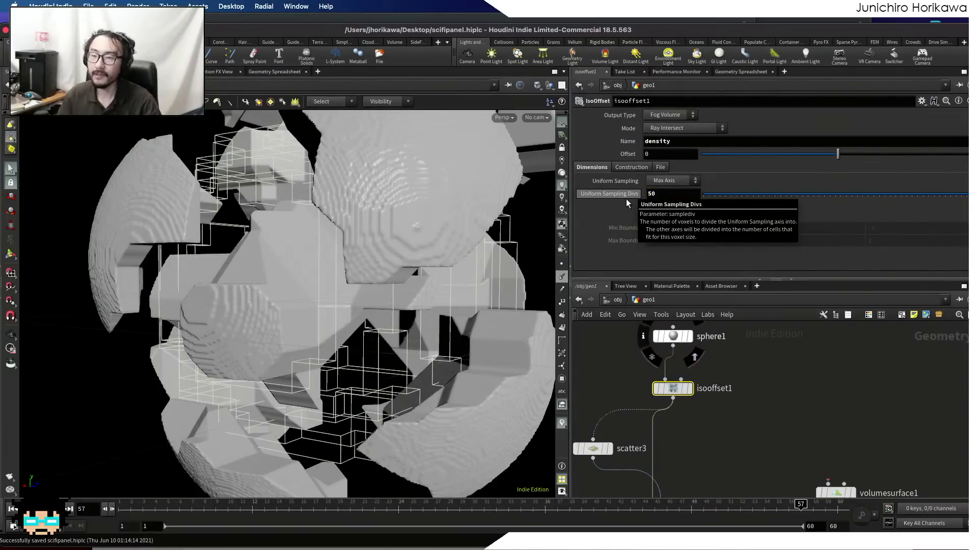
pyautogui.press('Return')
pyautogui.keyDown('alt'); pyautogui.moveTo(441, 279); pyautogui.dragTo(377, 344, button='right'); pyautogui.keyUp('alt')
pyautogui.keyDown('alt'); pyautogui.moveTo(377, 345); pyautogui.dragTo(475, 347); pyautogui.keyUp('alt')
# - Delete the unused volumesurface1 and volumewrangle1 nodes beside the sphere's Voronoi network
pyautogui.scroll(-10, 736, 377)
pyautogui.scroll(8, 742, 410)
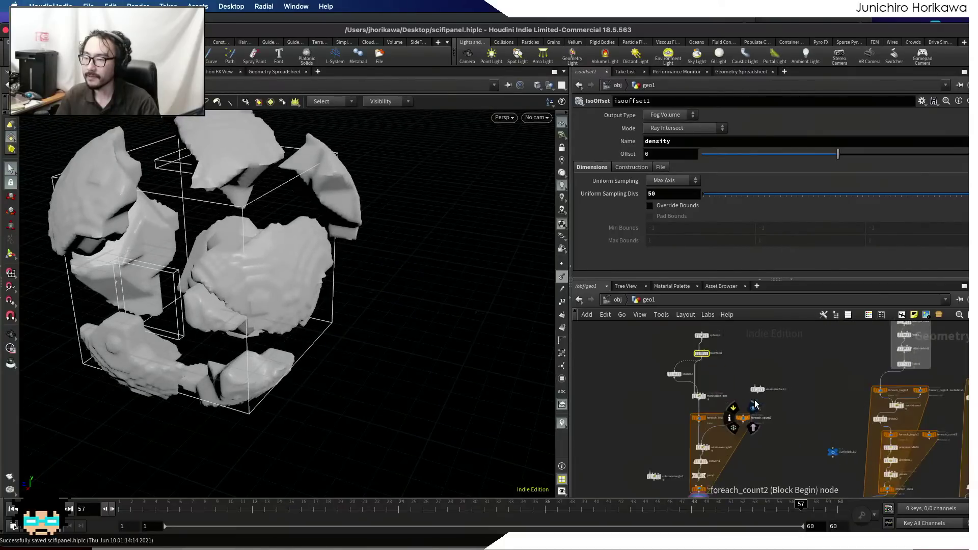
pyautogui.click(739, 379)
pyautogui.press('BackSpace')
pyautogui.click(692, 364)
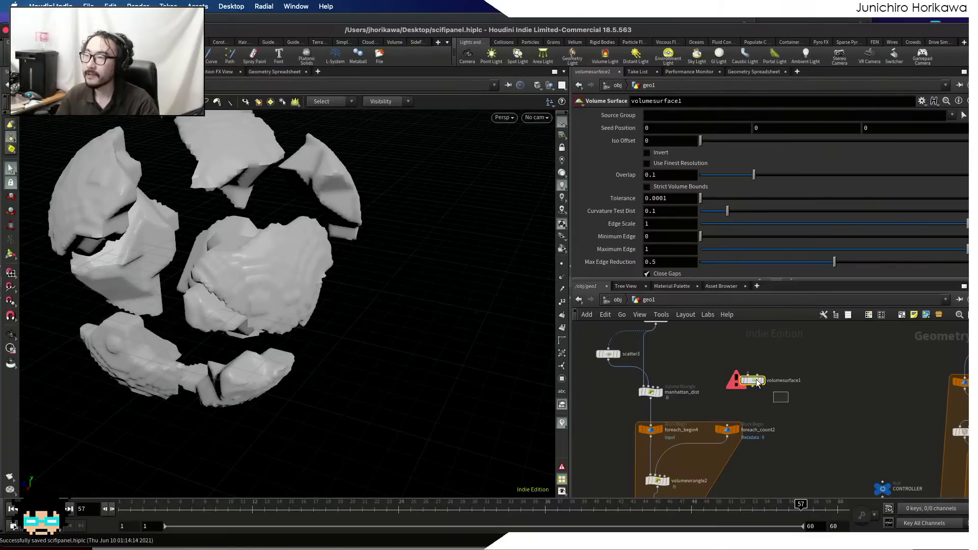
pyautogui.press('Delete')
pyautogui.scroll(-6, 738, 363)
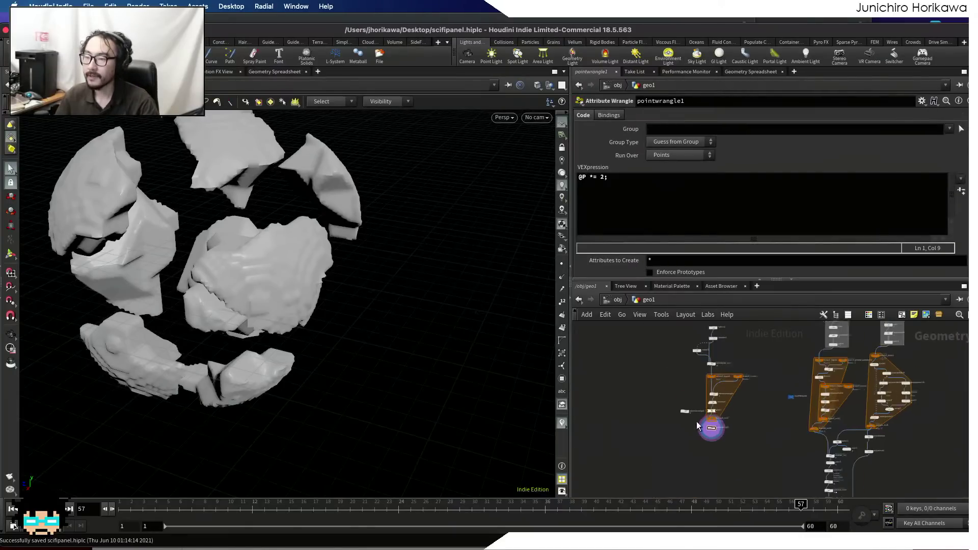
pyautogui.scroll(7, 691, 420)
pyautogui.moveTo(688, 429); pyautogui.dragTo(639, 371)
pyautogui.press('Delete')
# - Select all nodes of the sphere Voronoi network and move them farther away from the panel networks
pyautogui.scroll(-6, 643, 375)
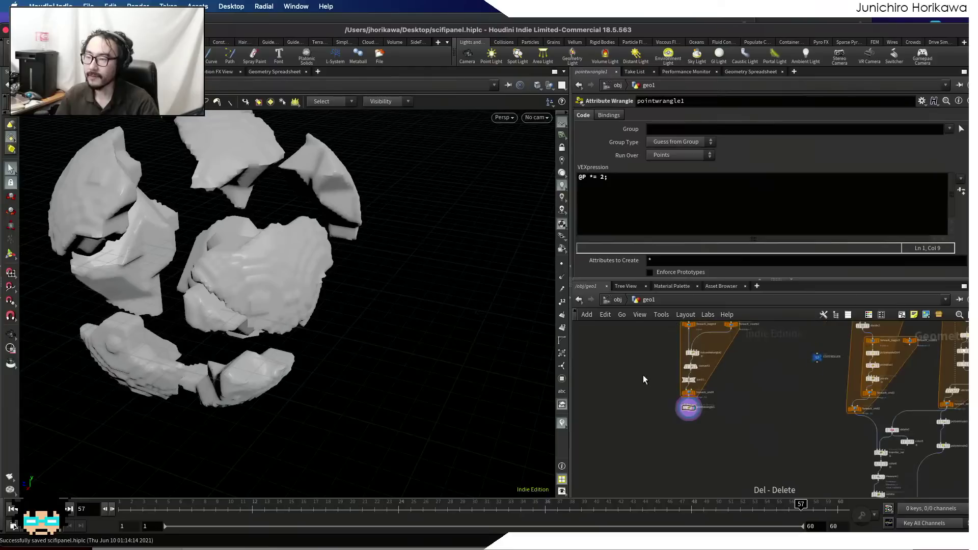
pyautogui.moveTo(711, 442); pyautogui.dragTo(707, 437)
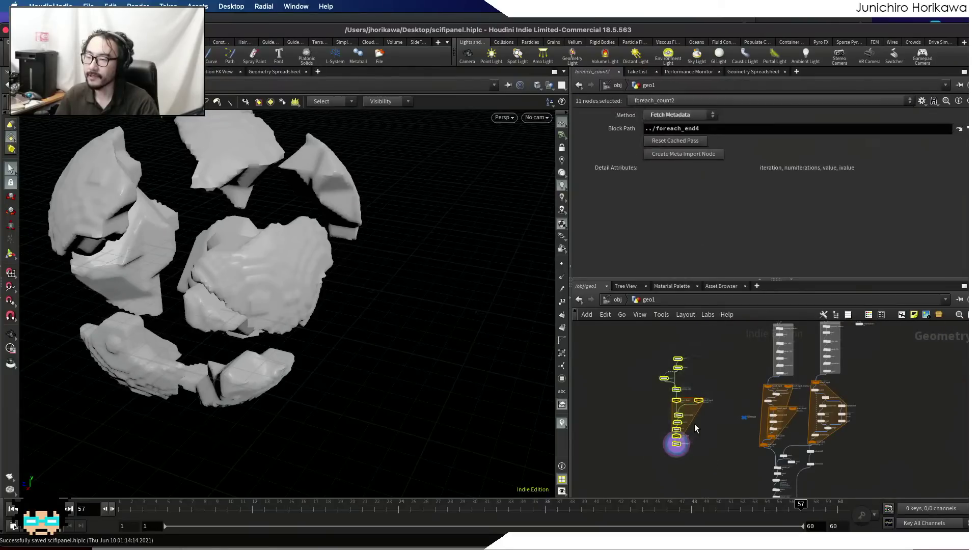
pyautogui.scroll(3, 700, 415)
pyautogui.moveTo(701, 388); pyautogui.dragTo(669, 388)
# - Display the output of merge2 at the end of the panel network and select that node
pyautogui.scroll(-5, 693, 370)
pyautogui.moveTo(710, 427); pyautogui.dragTo(680, 386, button='middle')
pyautogui.scroll(3, 732, 453)
pyautogui.scroll(5, 731, 455)
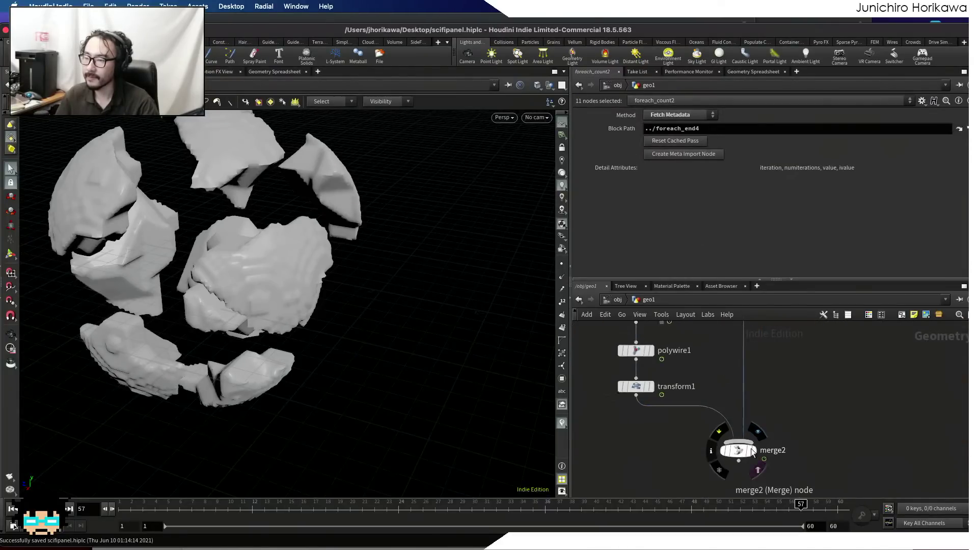
pyautogui.click(752, 450)
pyautogui.keyDown('alt'); pyautogui.moveTo(363, 247); pyautogui.dragTo(158, 275, button='right'); pyautogui.keyUp('alt')
pyautogui.keyDown('alt'); pyautogui.moveTo(238, 271); pyautogui.dragTo(291, 353); pyautogui.keyUp('alt')
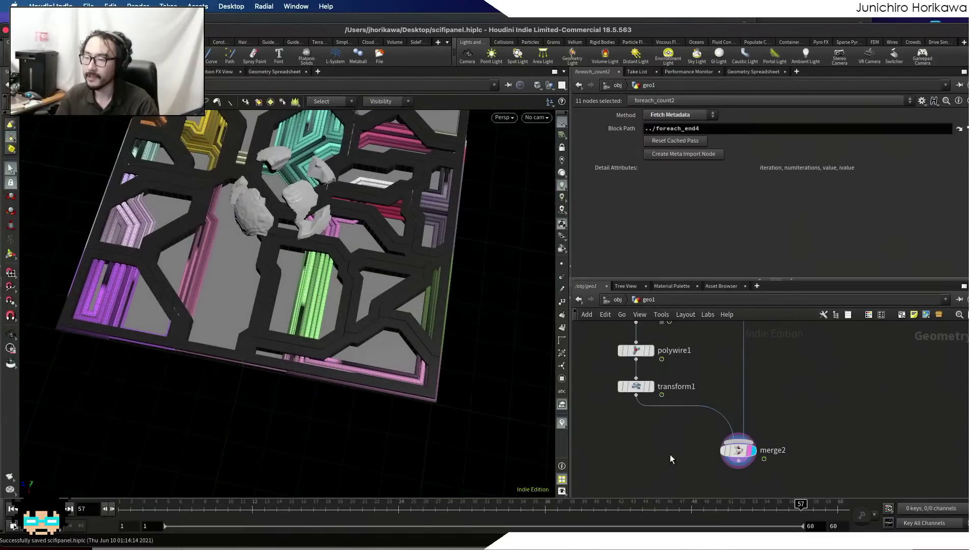
pyautogui.click(738, 455)
# - Examine the animated panel from several angles, review its node network, and rewind the timeline to frame 1
pyautogui.keyDown('alt'); pyautogui.moveTo(408, 310); pyautogui.dragTo(300, 326, button='right'); pyautogui.keyUp('alt')
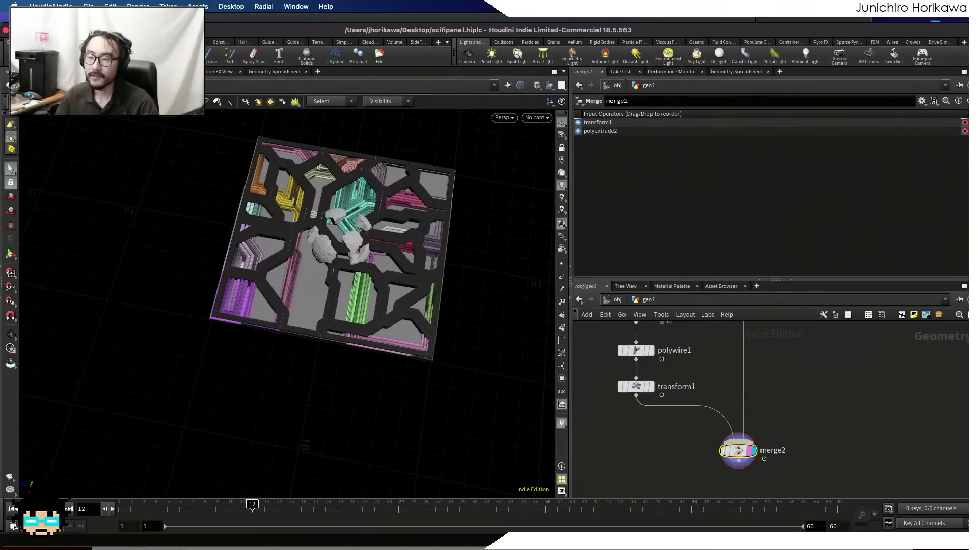
pyautogui.keyDown('alt'); pyautogui.moveTo(215, 380); pyautogui.dragTo(248, 406); pyautogui.keyUp('alt')
pyautogui.keyDown('alt'); pyautogui.moveTo(225, 415); pyautogui.dragTo(190, 436, button='middle'); pyautogui.keyUp('alt')
pyautogui.press('s')
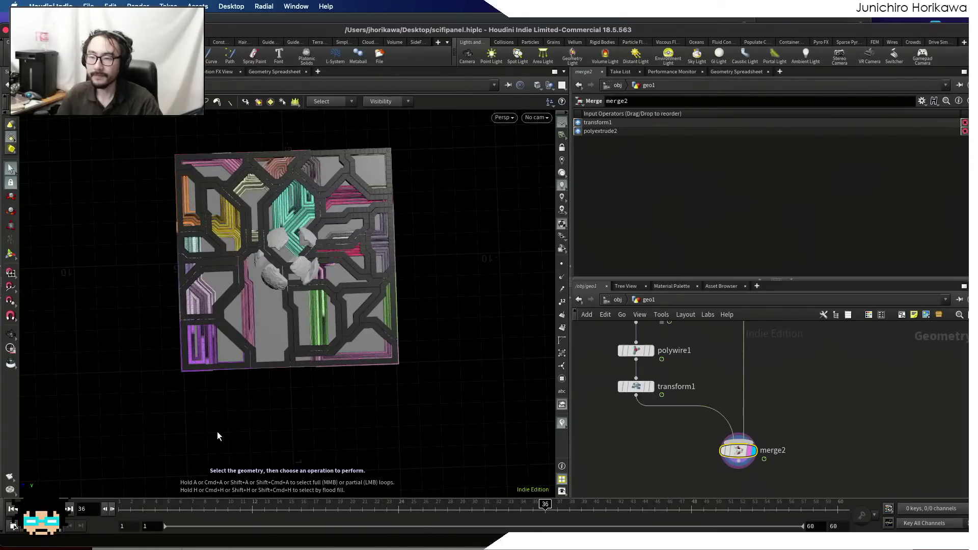
pyautogui.moveTo(310, 402); pyautogui.dragTo(243, 398)
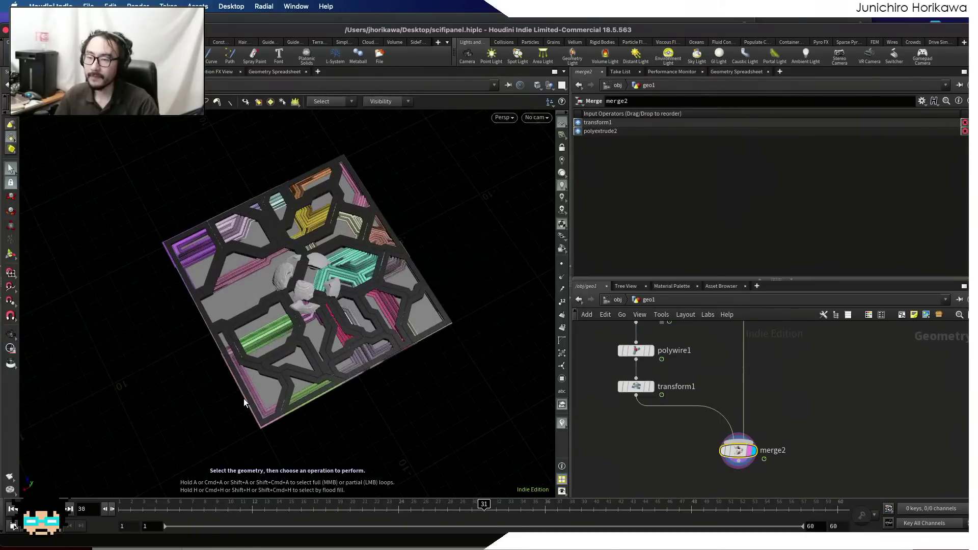
pyautogui.scroll(-8, 640, 445)
pyautogui.moveTo(603, 381); pyautogui.dragTo(658, 461, button='middle')
pyautogui.scroll(2, 717, 423)
pyautogui.scroll(5, 717, 427)
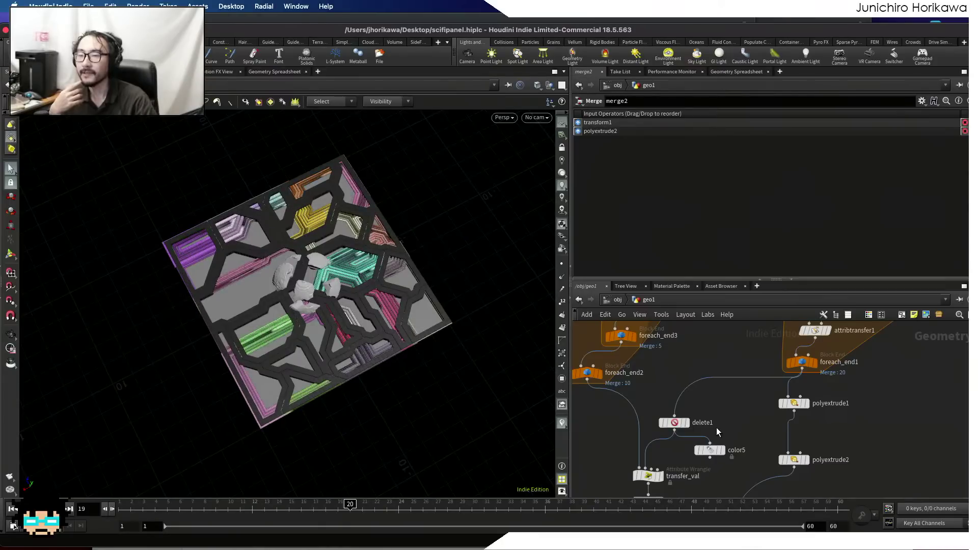
pyautogui.moveTo(411, 506); pyautogui.dragTo(122, 507)
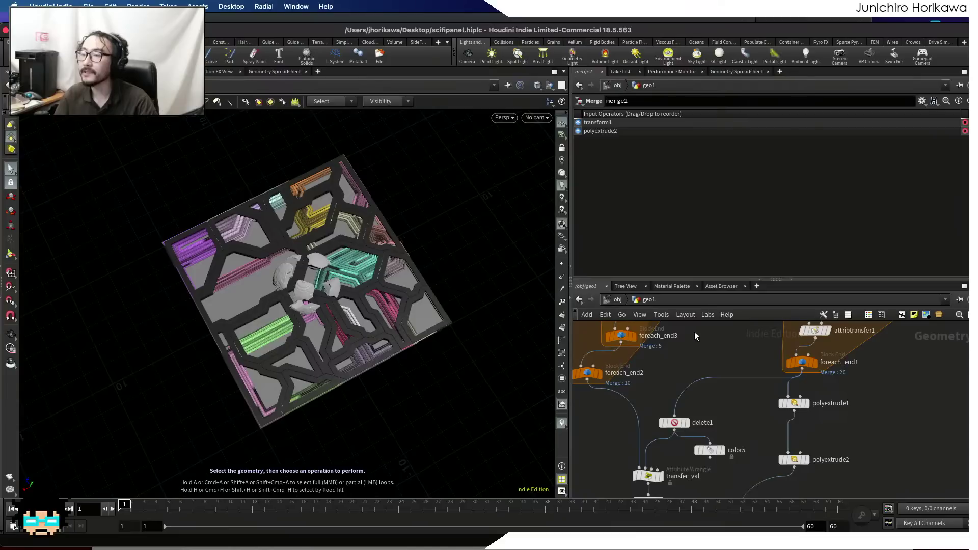
pyautogui.press('Tab')
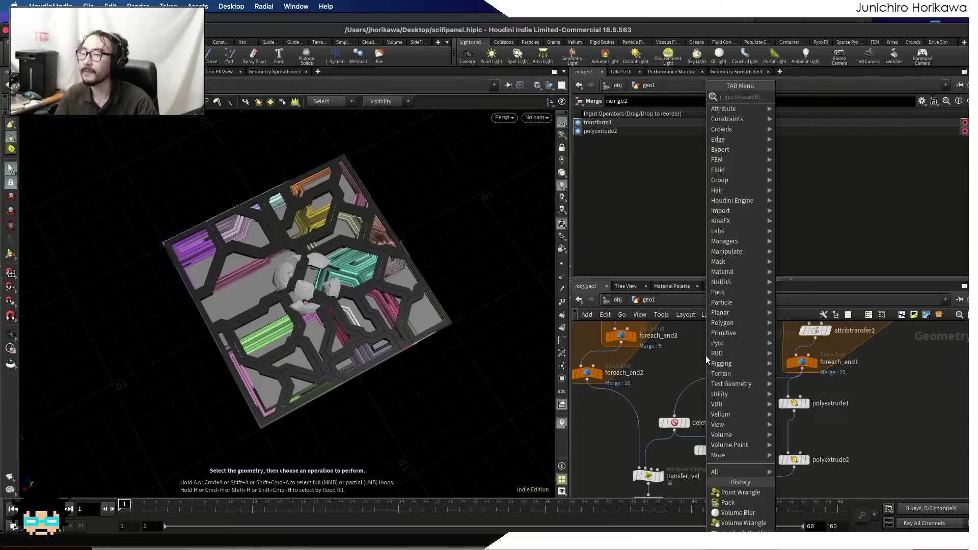
pyautogui.moveTo(731, 242)
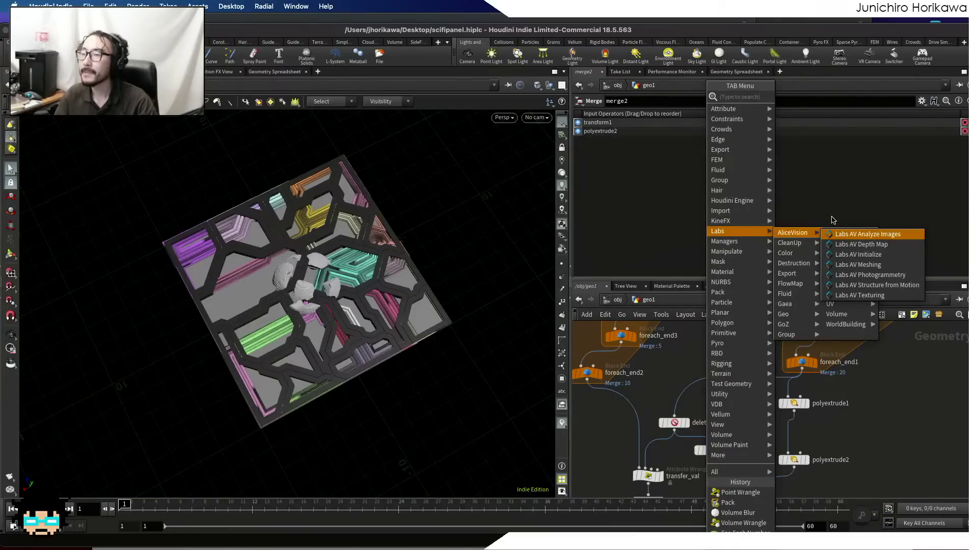
pyautogui.moveTo(795, 245)
pyautogui.moveTo(794, 334)
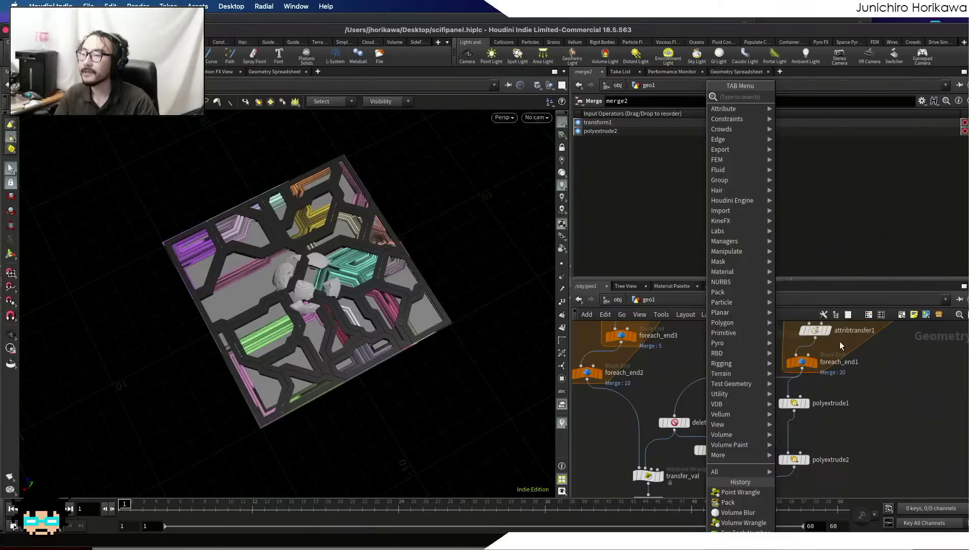
pyautogui.press('Escape')
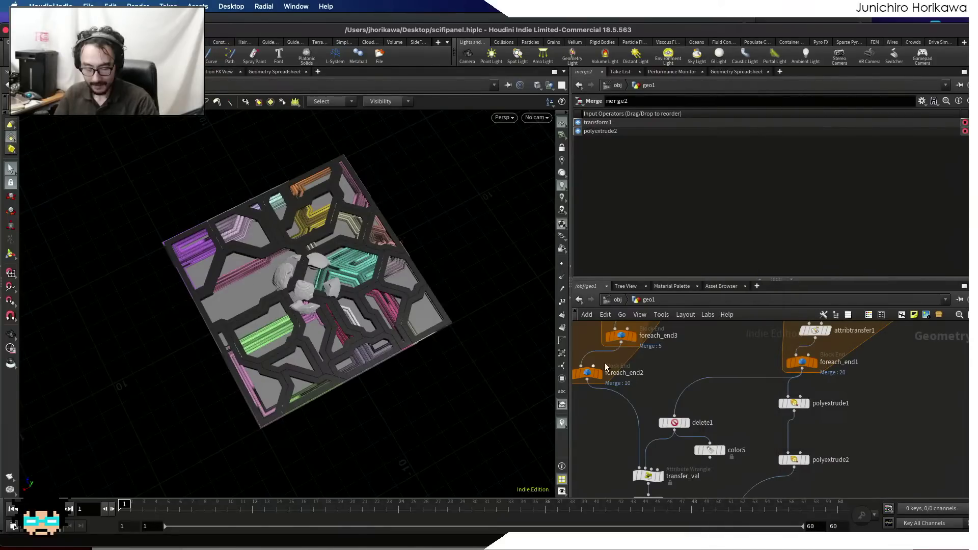
pyautogui.scroll(-8, 716, 365)
pyautogui.moveTo(717, 484); pyautogui.dragTo(718, 422, button='middle')
pyautogui.scroll(8, 718, 421)
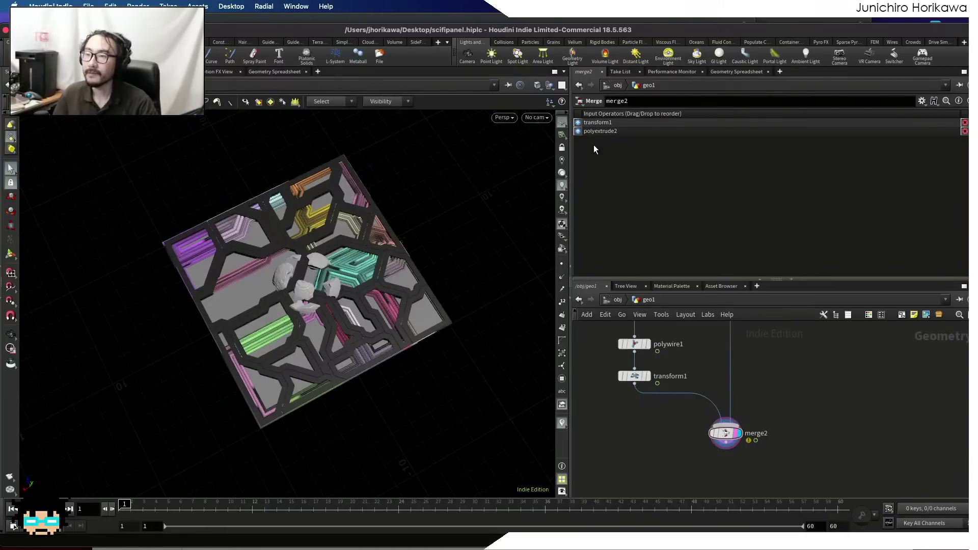
pyautogui.moveTo(508, 29); pyautogui.dragTo(508, 20)
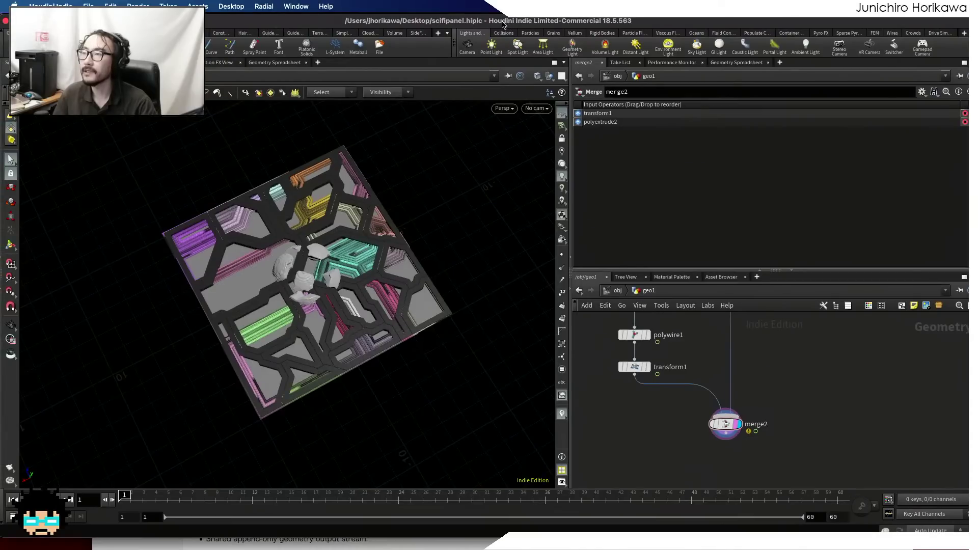
# - Save the finished sci-fi panel scene under its existing file name, scifipanel.hiplc
pyautogui.scroll(-6, 671, 432)
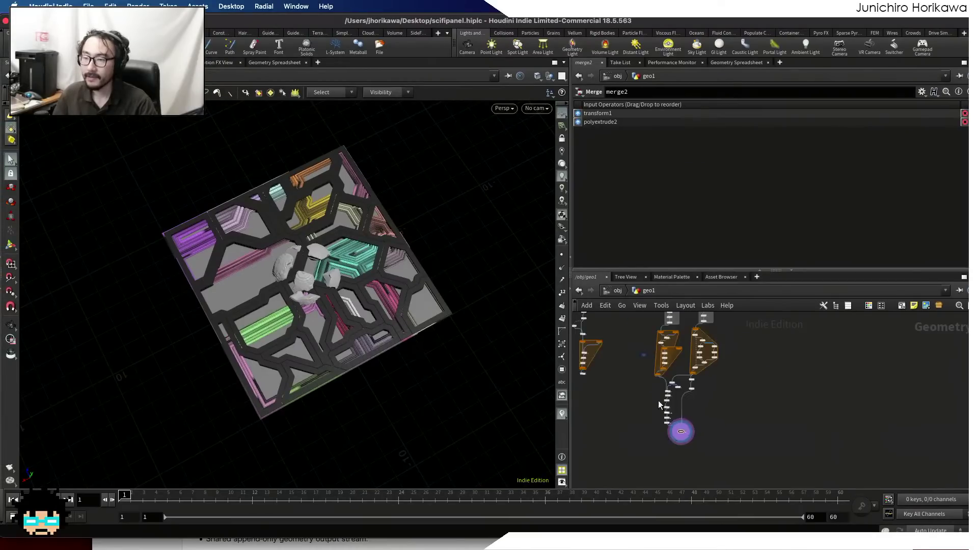
pyautogui.scroll(4, 664, 408)
pyautogui.press('super+s')
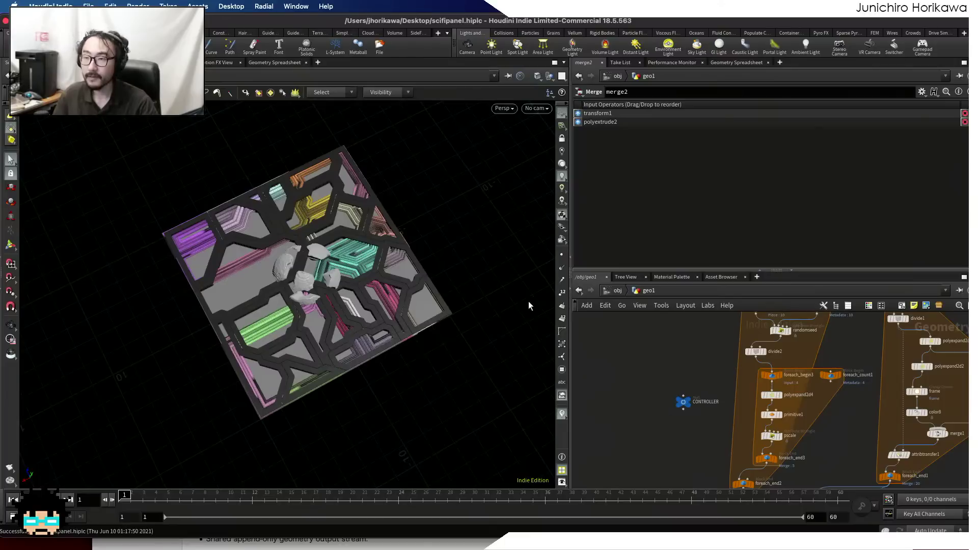
pyautogui.click(90, 5)
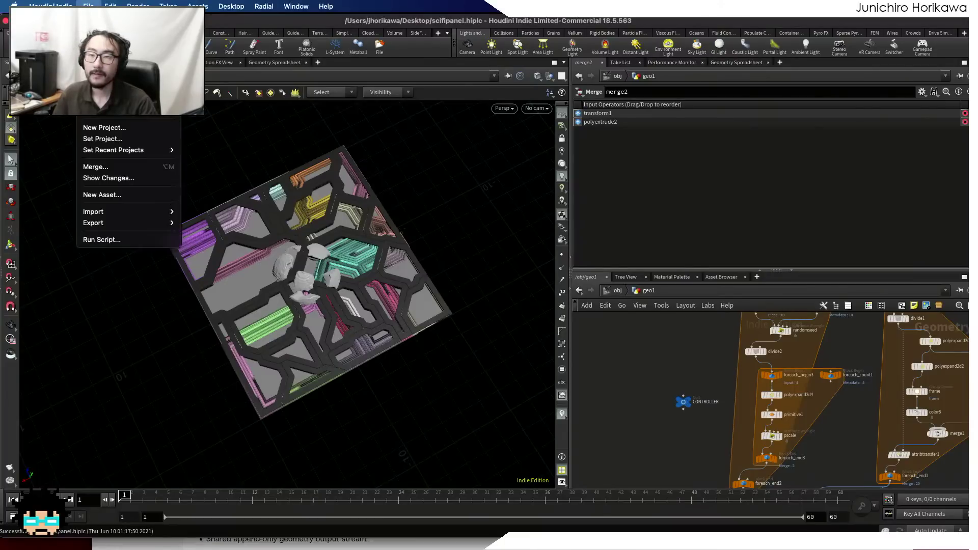
pyautogui.press('Escape')
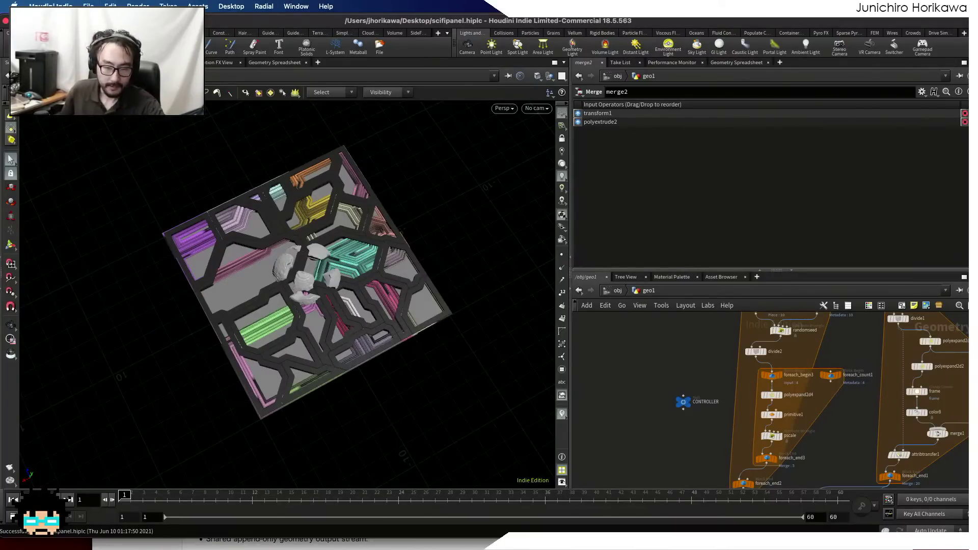